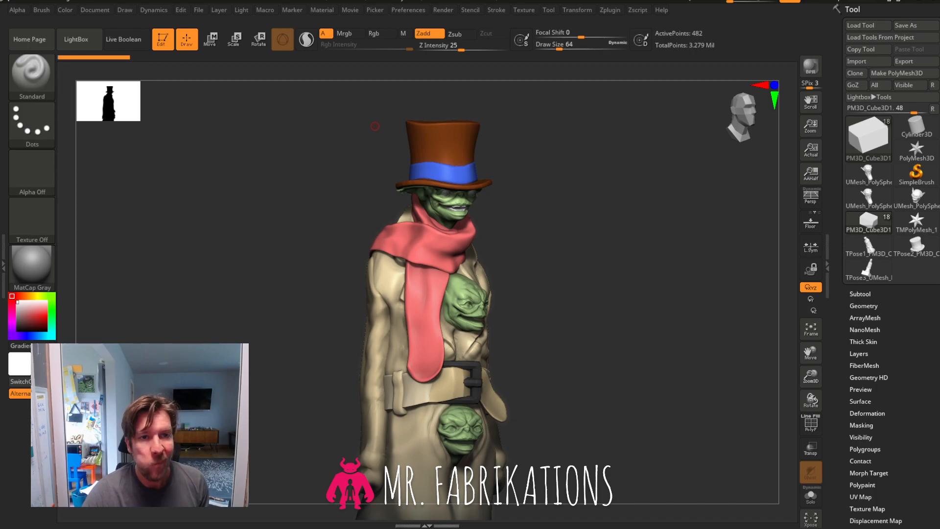
Expand the model's subtool list and turn on Live Boolean so the base cube cuts the coat instead of showing.
drag(682, 300, 576, 318)
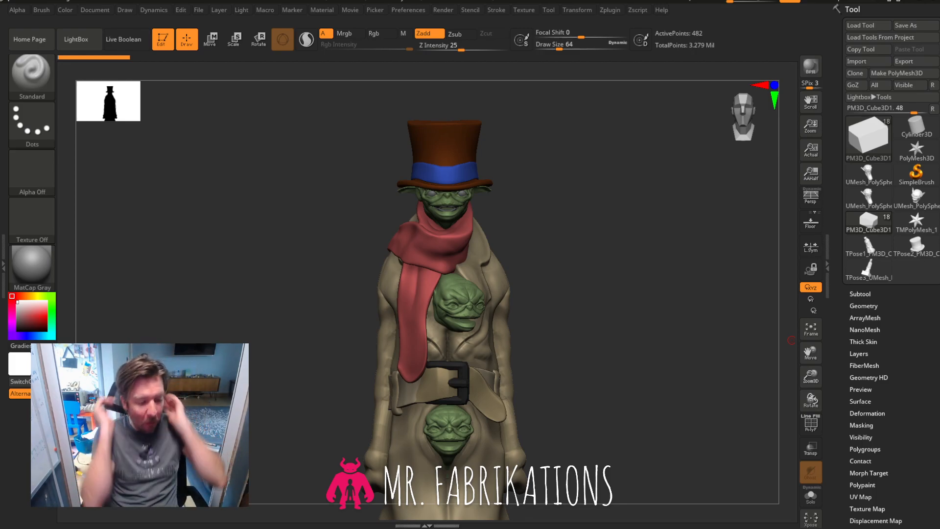
drag(811, 376, 790, 240)
drag(729, 313, 676, 360)
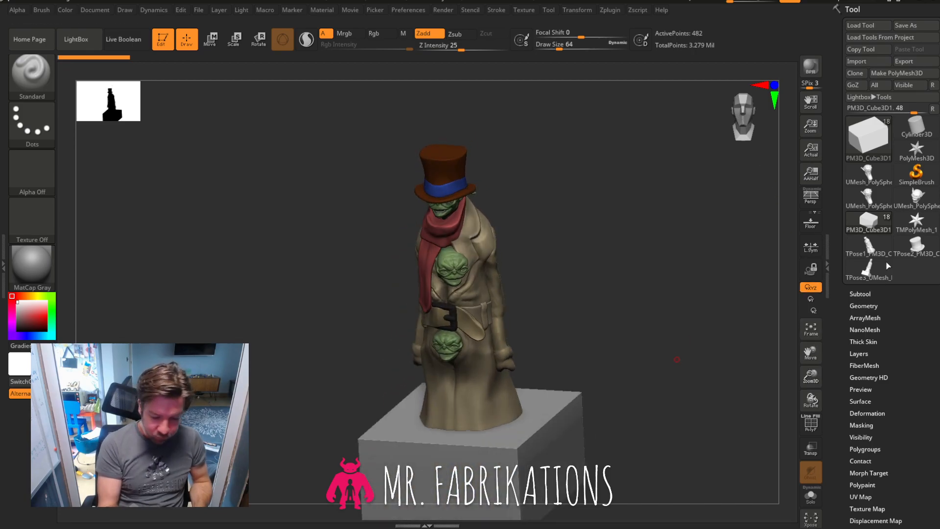
click(861, 294)
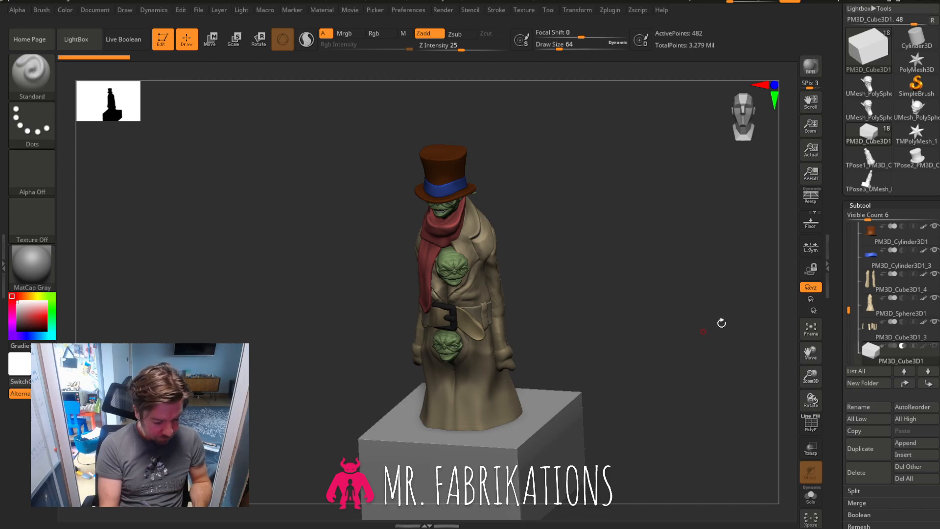
click(115, 43)
drag(700, 245, 647, 275)
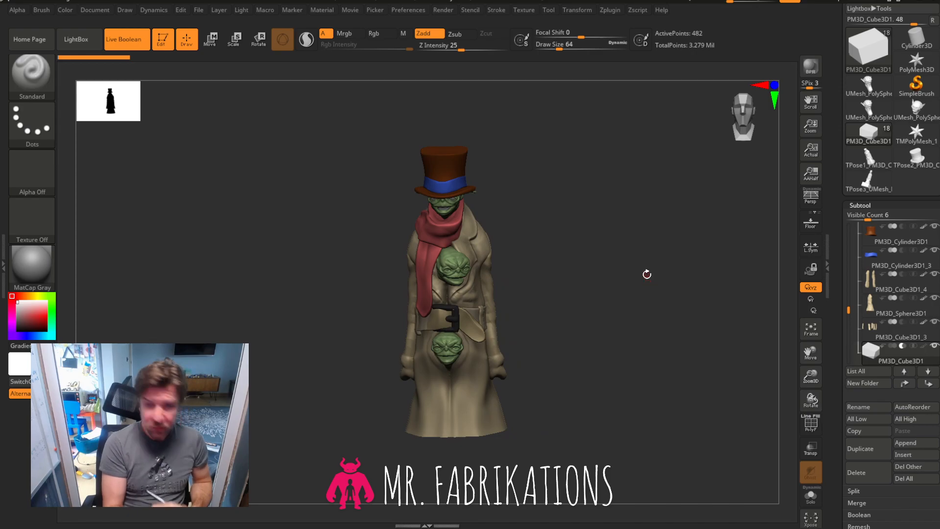
Examine the trench-coated figure's heads, belt and coat hem from the front and side.
drag(604, 296, 715, 196)
drag(812, 372, 814, 405)
drag(810, 353, 651, 314)
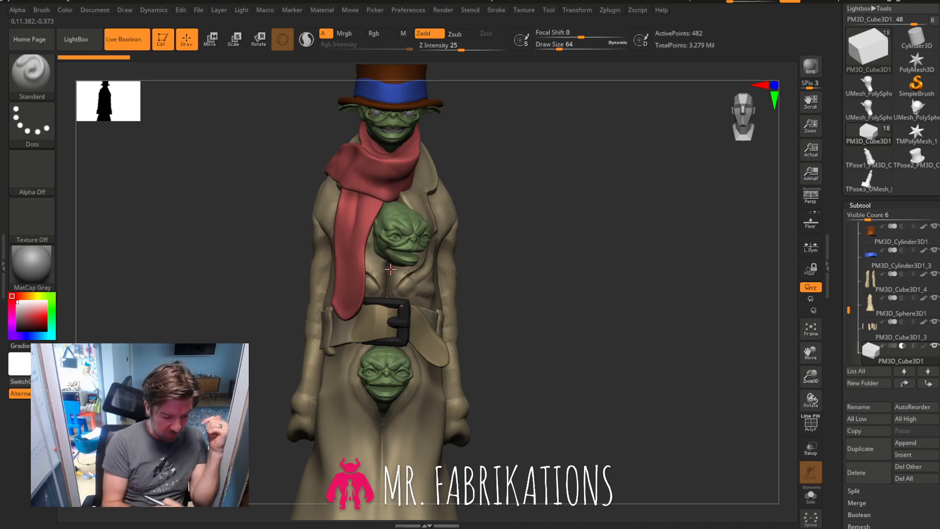
drag(811, 376, 812, 365)
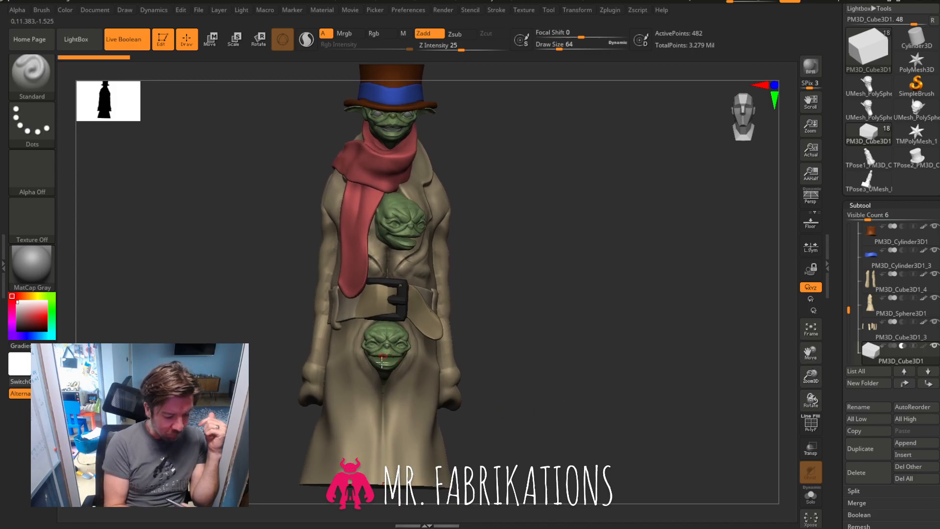
drag(615, 279, 651, 273)
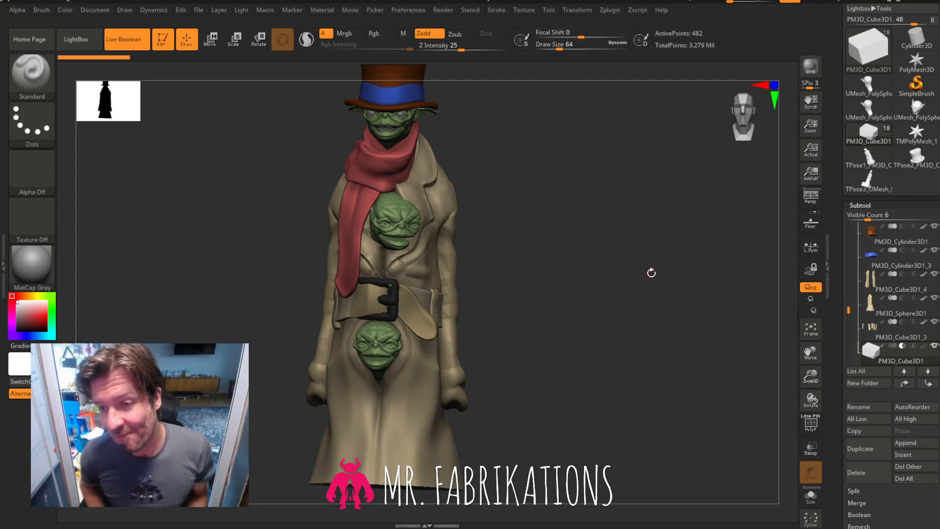
drag(567, 329, 600, 346)
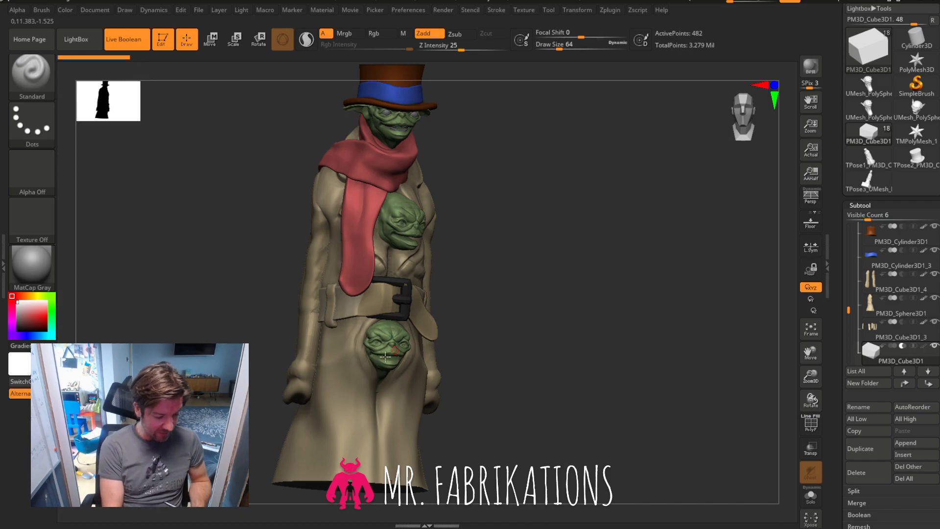
drag(585, 305, 617, 293)
mouse_move(811, 381)
mouse_down()
mouse_move(811, 353)
mouse_move(806, 376)
mouse_up()
mouse_move(671, 333)
mouse_down()
mouse_move(637, 338)
mouse_move(667, 346)
mouse_move(619, 313)
mouse_move(603, 319)
mouse_move(606, 332)
mouse_move(678, 319)
mouse_up()
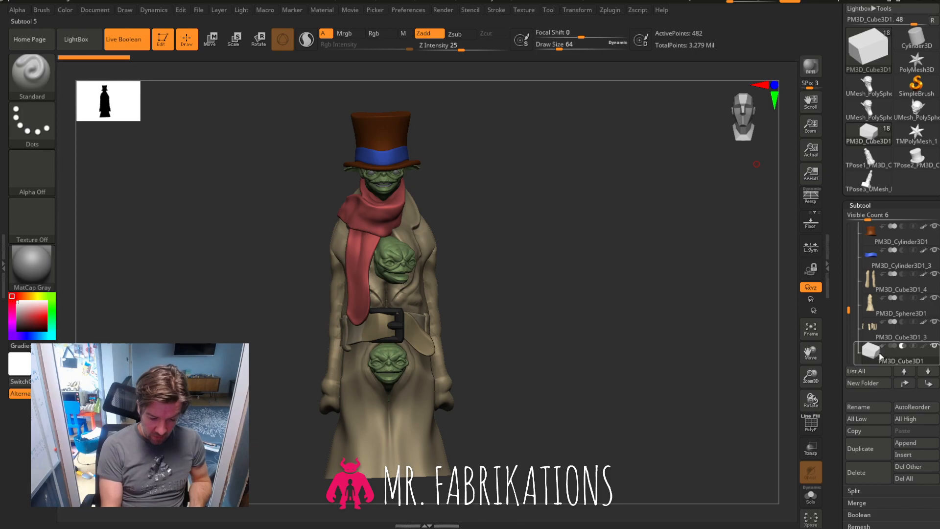
Move the subtractive base cube down to lower the flat cut along the coat's hem.
click(212, 41)
drag(811, 356, 818, 245)
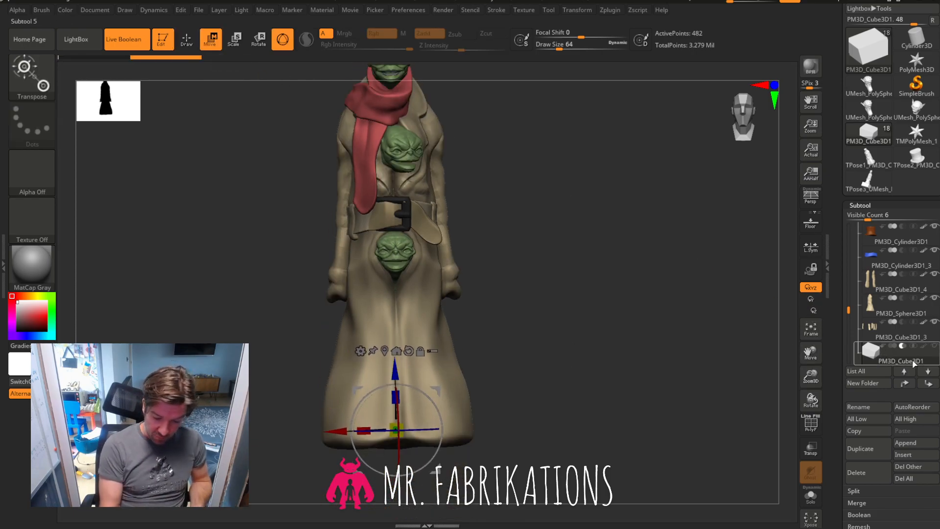
drag(395, 372, 399, 398)
drag(577, 321, 537, 346)
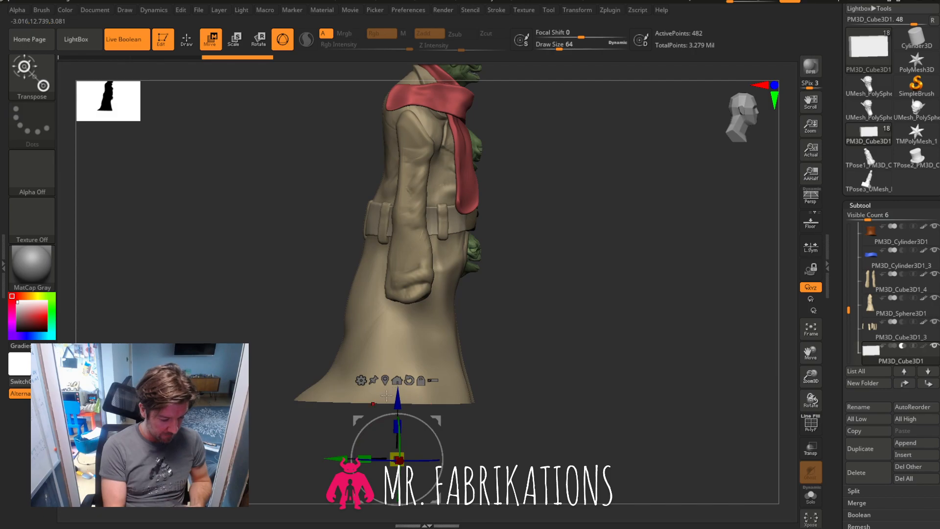
drag(399, 393, 400, 389)
Inspect the whole figure with its newly cut hem from several angles and distances.
drag(620, 338, 638, 290)
click(754, 116)
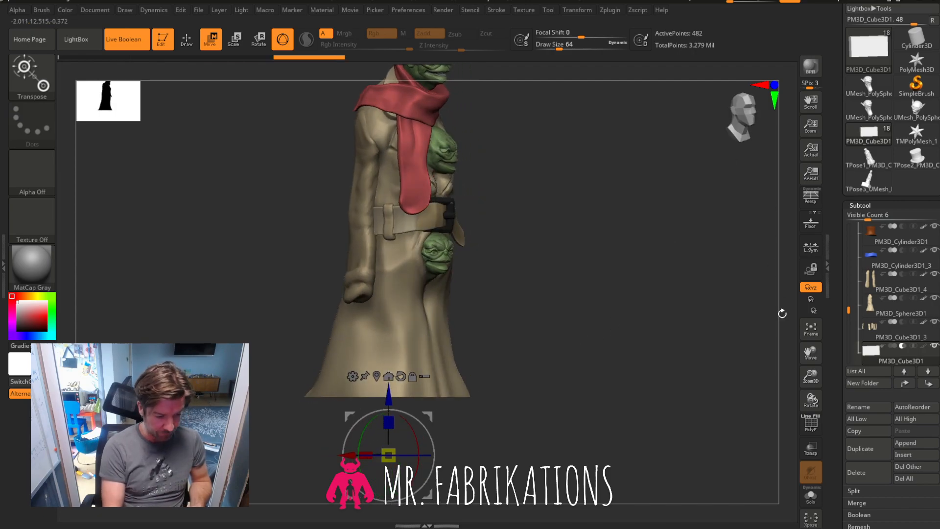
drag(810, 353, 735, 366)
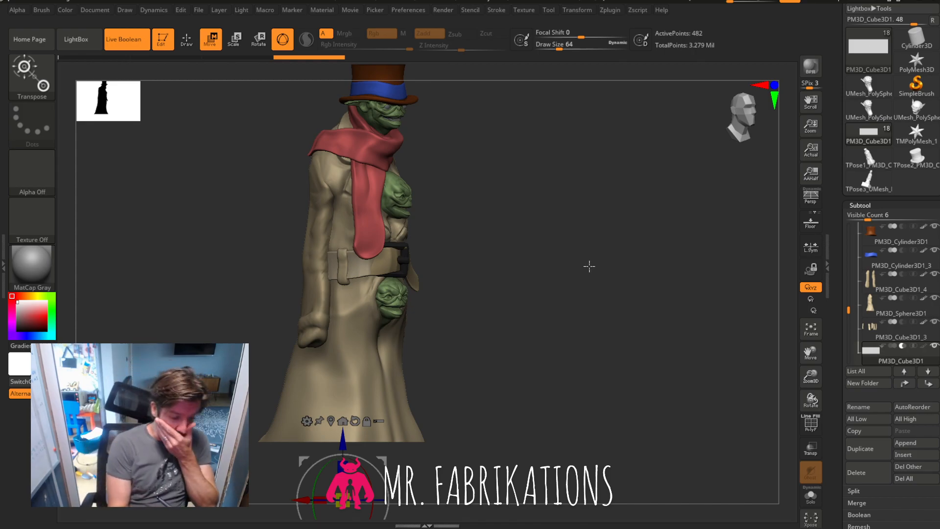
drag(590, 267, 607, 268)
drag(826, 384, 831, 384)
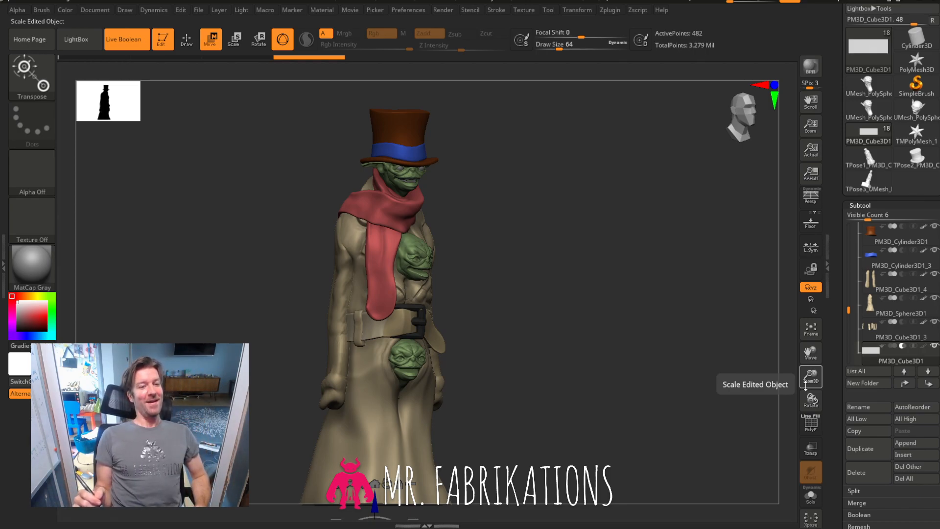
drag(587, 289, 675, 346)
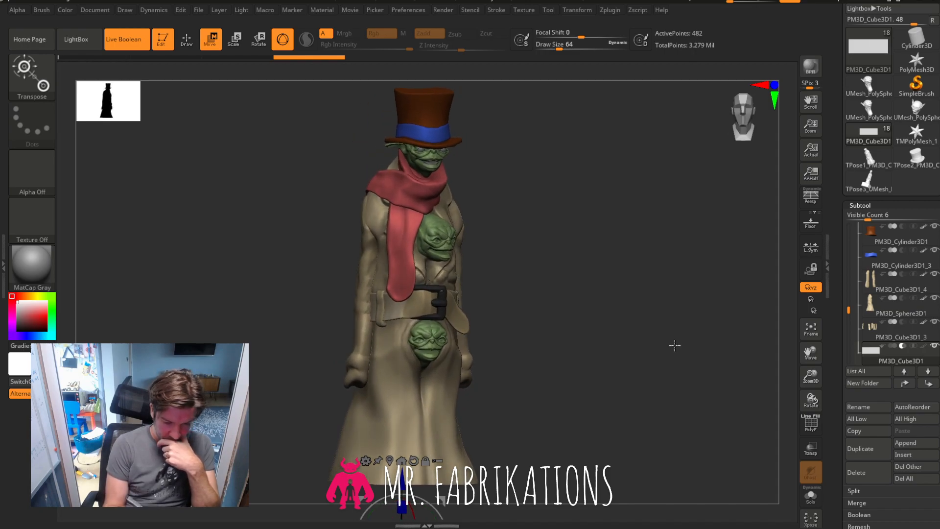
drag(811, 376, 810, 392)
drag(810, 352, 849, 231)
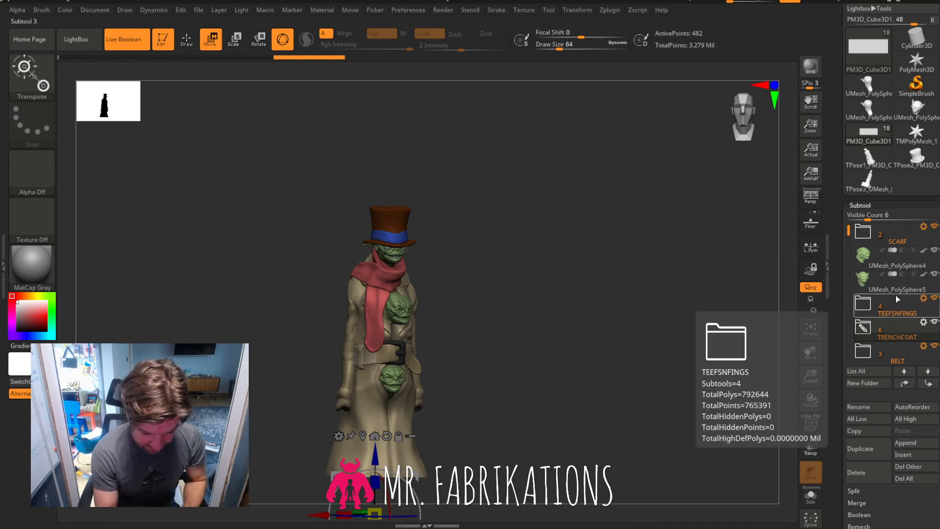
Hide the TRENCHCOAT, BELT, TEEFSNFINGS and SCARF folders and the three goblin head subtools, leaving only the base cube displayed.
drag(850, 232, 850, 275)
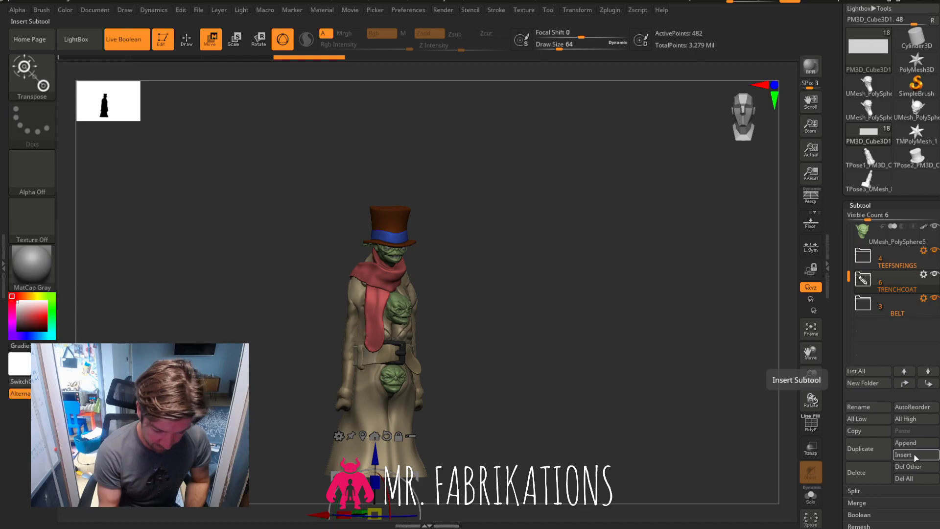
drag(939, 162, 939, 188)
click(934, 324)
click(935, 300)
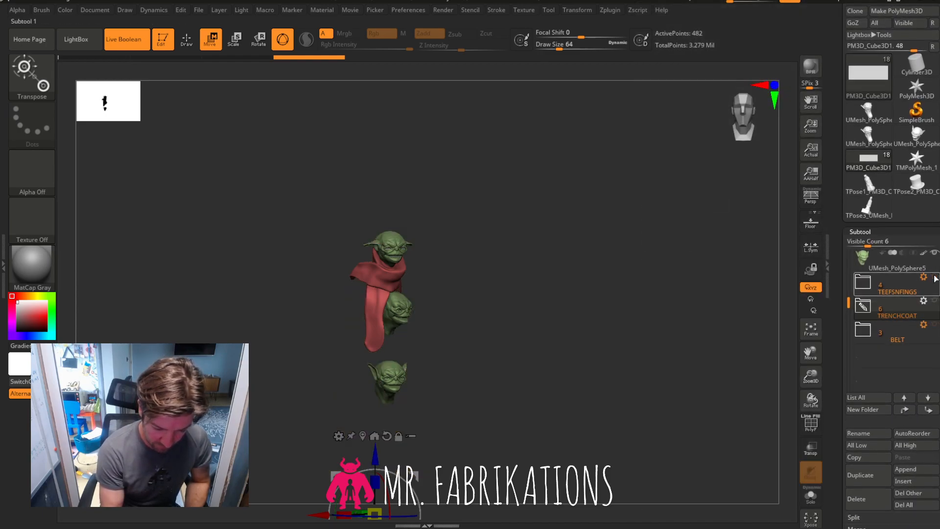
click(935, 277)
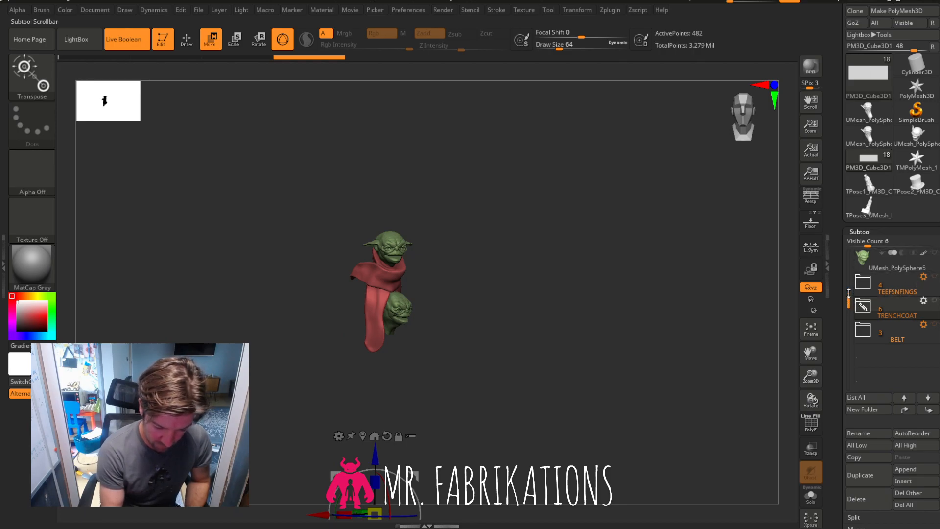
drag(848, 297, 848, 254)
click(935, 278)
click(934, 300)
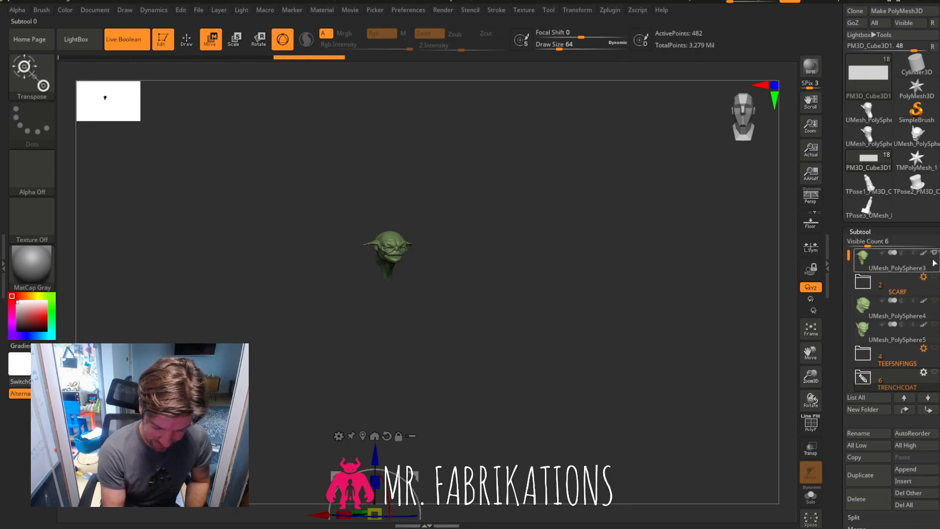
click(933, 276)
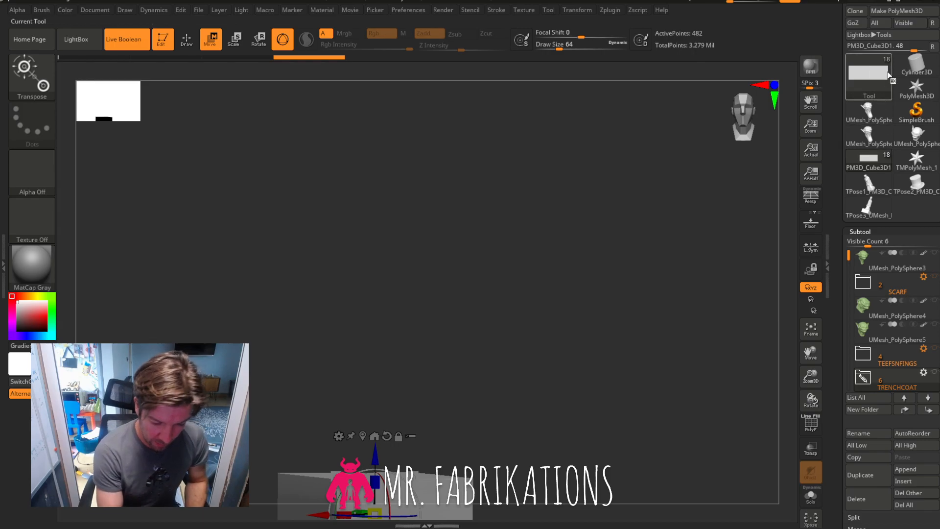
Insert a Cube3D primitive as a new subtool of the figure.
drag(937, 168, 937, 177)
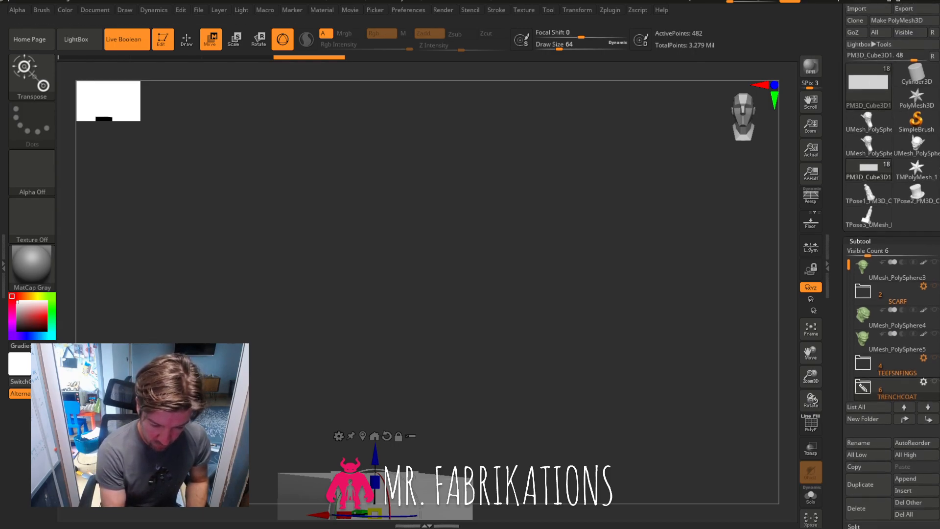
drag(920, 431, 920, 336)
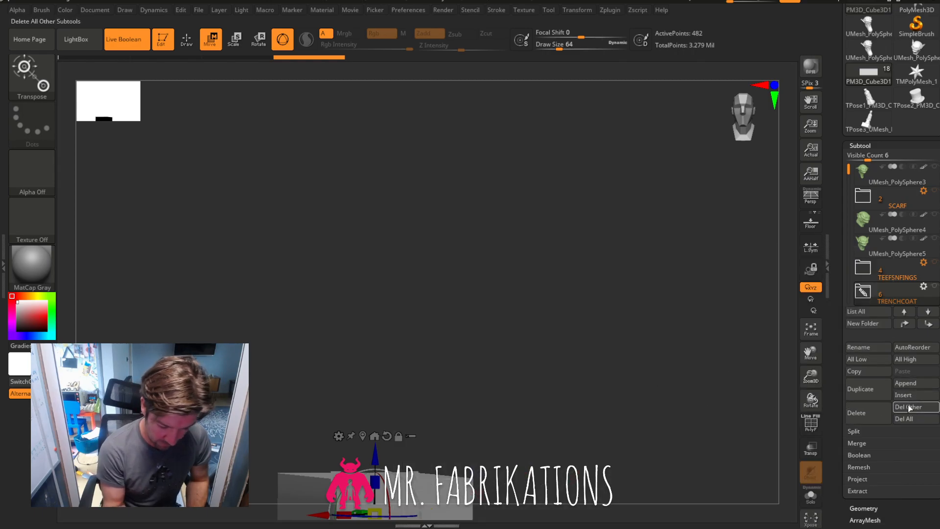
click(903, 394)
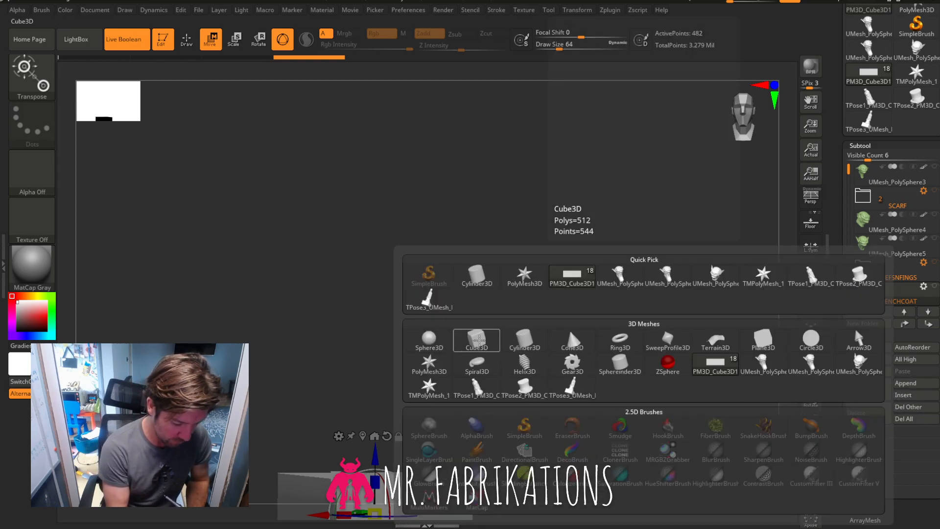
click(477, 344)
drag(935, 259, 935, 257)
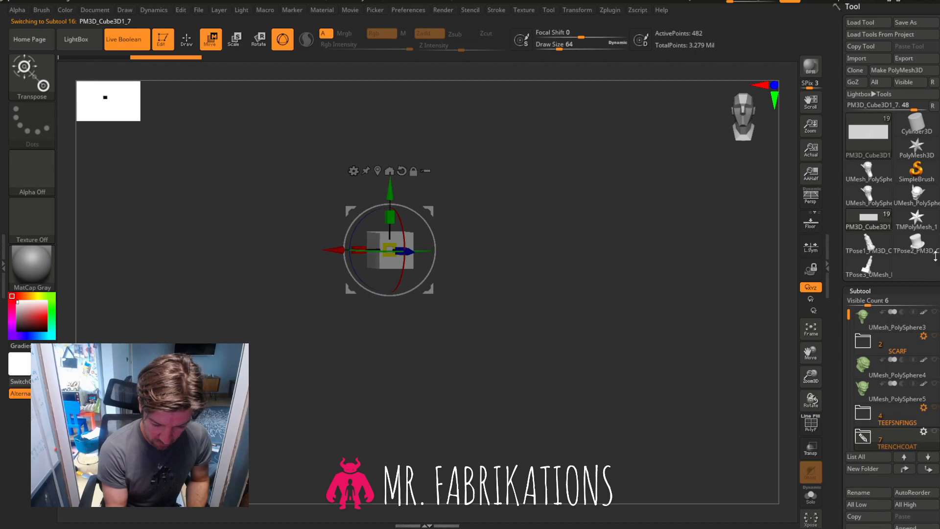
Look through the inserted cube's tool settings and open its Initialize options.
click(872, 221)
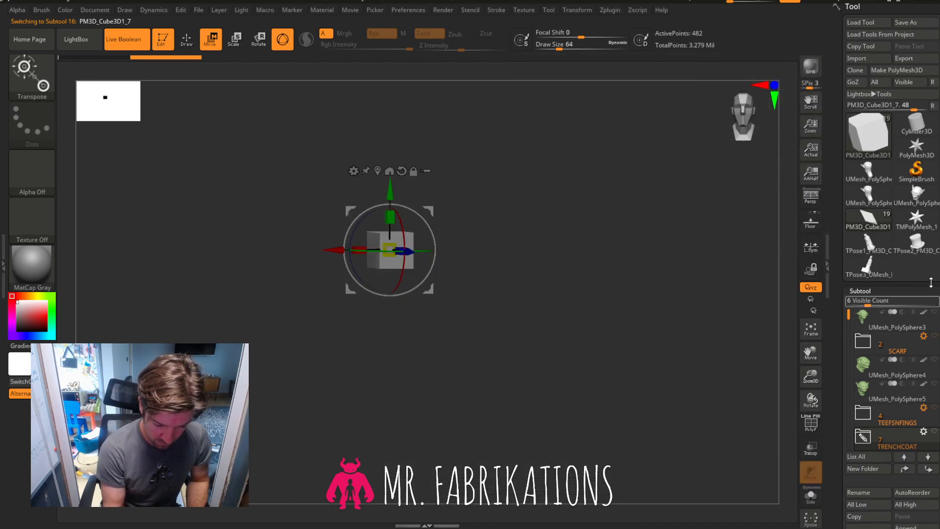
scroll(933, 186, down, 10)
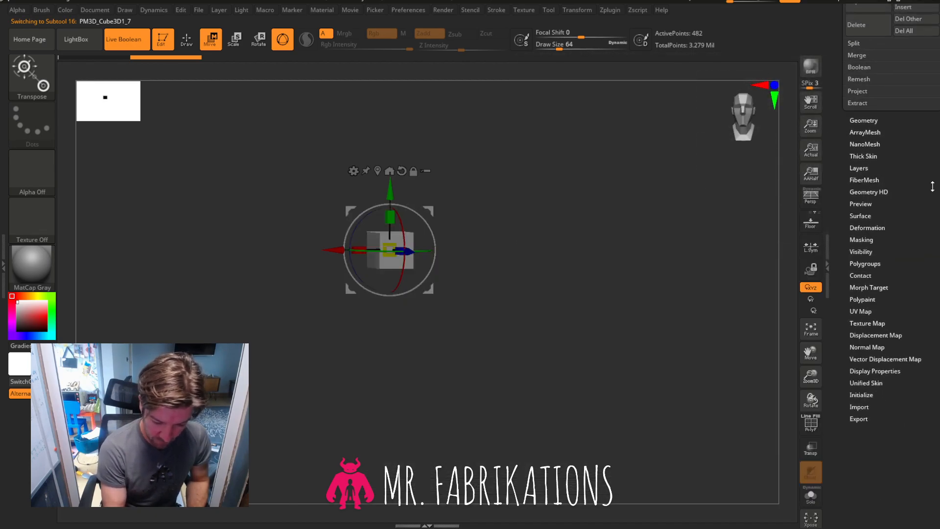
click(862, 394)
scroll(896, 235, up, 3)
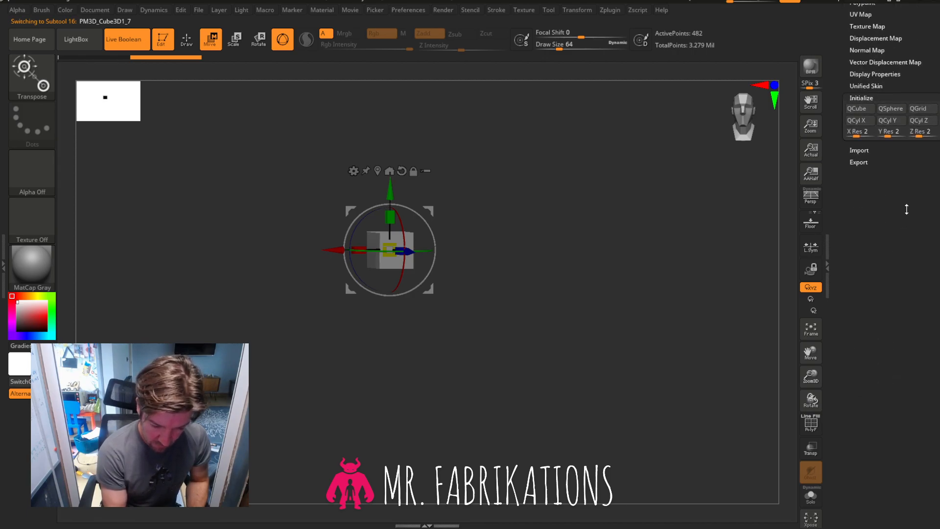
scroll(903, 294, up, 10)
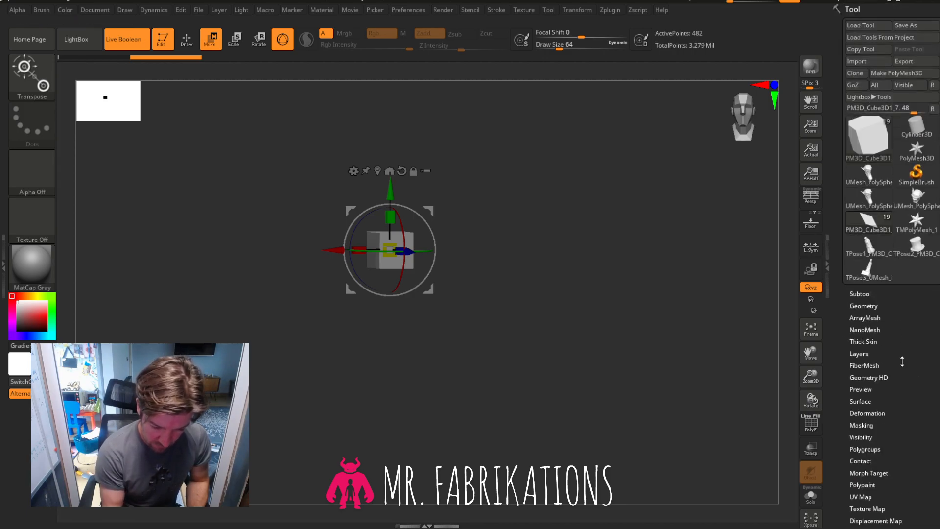
click(872, 142)
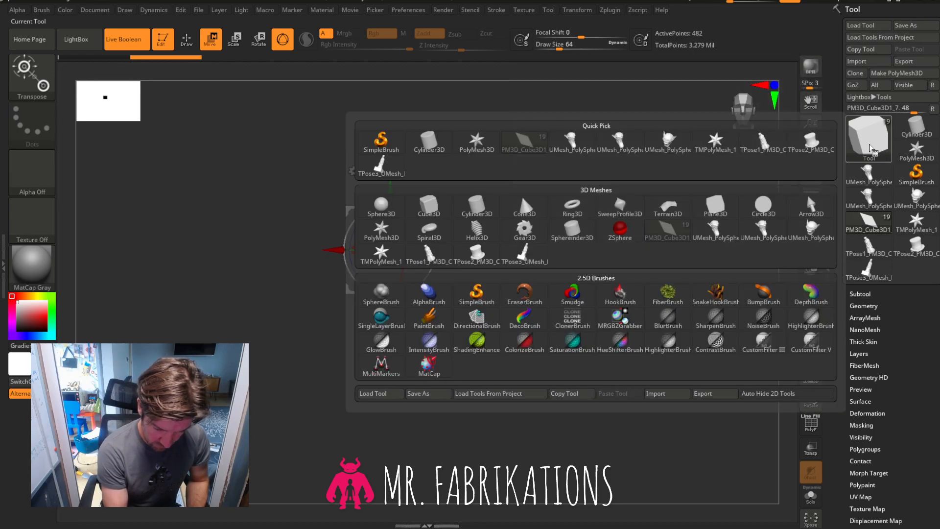
mouse_move(903, 148)
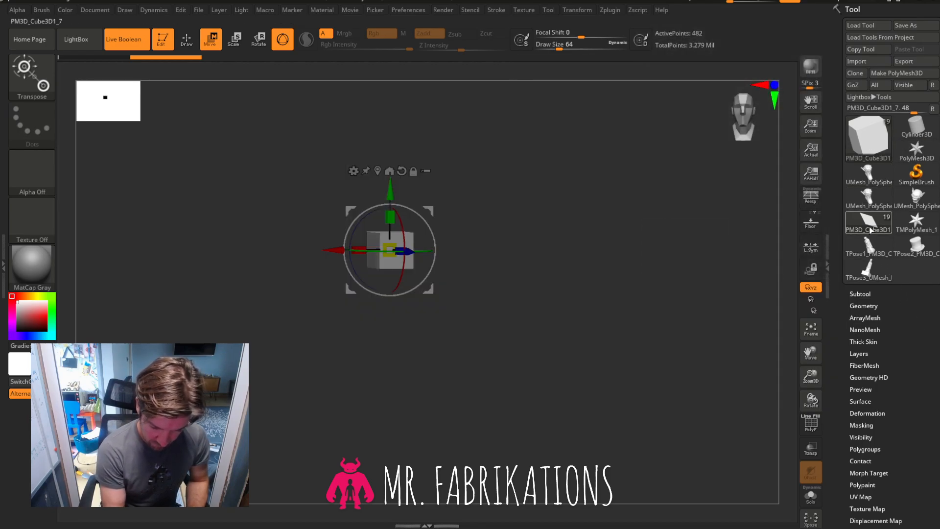
mouse_move(870, 223)
drag(925, 373, 931, 414)
click(865, 182)
click(870, 182)
click(869, 220)
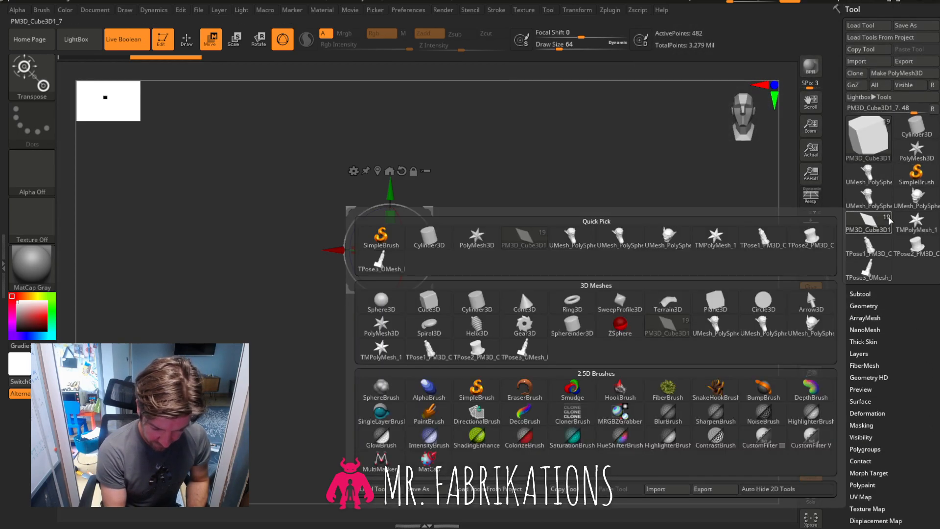
click(869, 228)
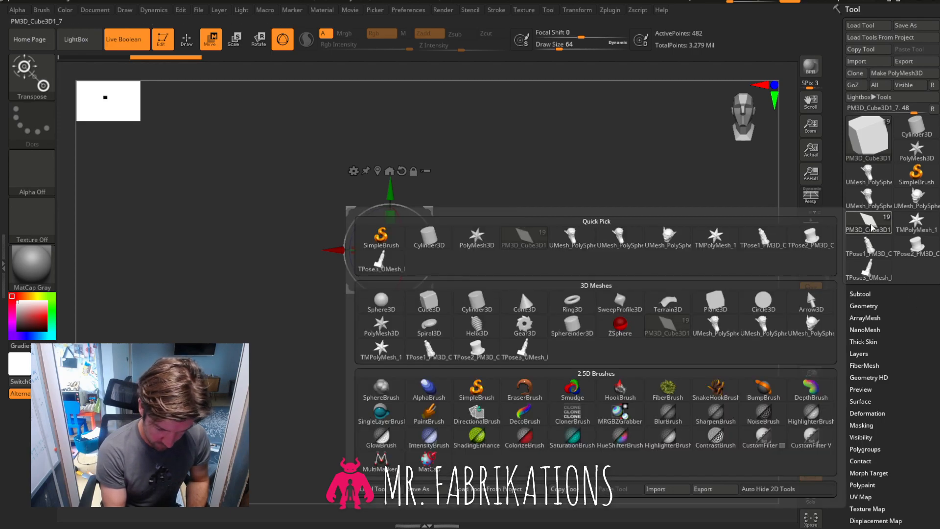
click(869, 223)
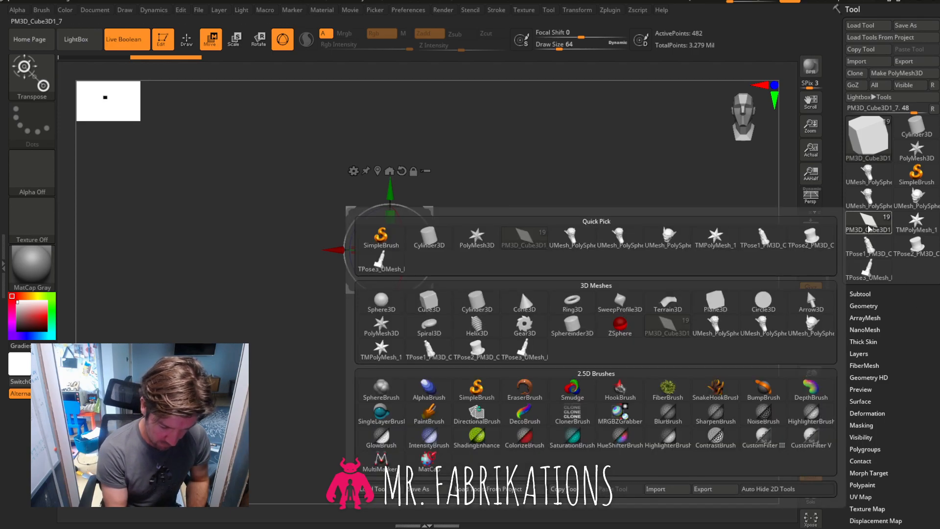
Switch the active tool to the TMPolyMesh_1 star.
click(915, 228)
click(869, 137)
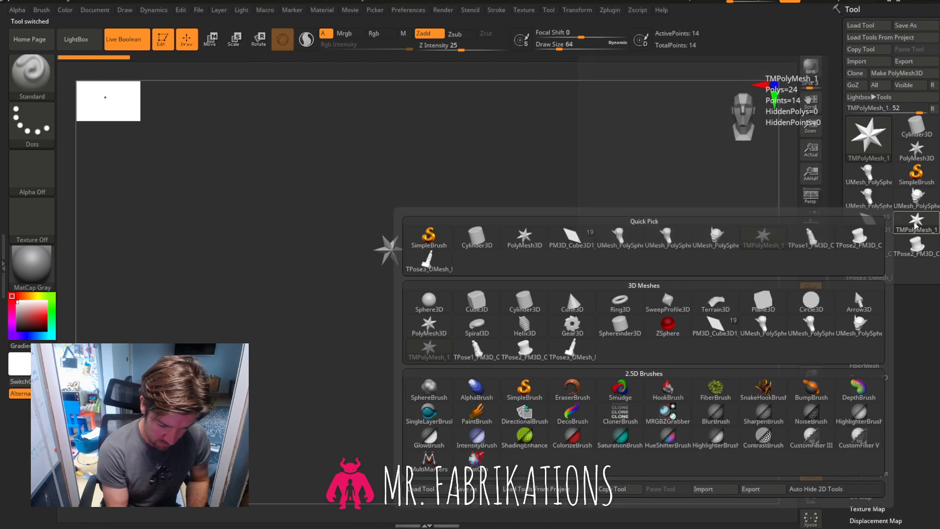
Switch the active tool to the Cube3D primitive and set HDivide to 120 and VDivide to 113 in its Initialize settings.
click(477, 300)
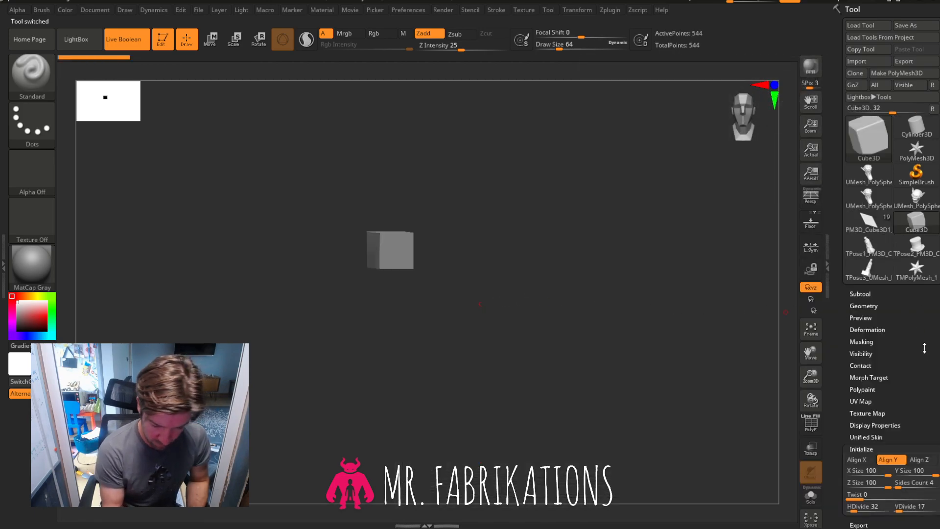
scroll(925, 257, down, 5)
scroll(924, 257, up, 4)
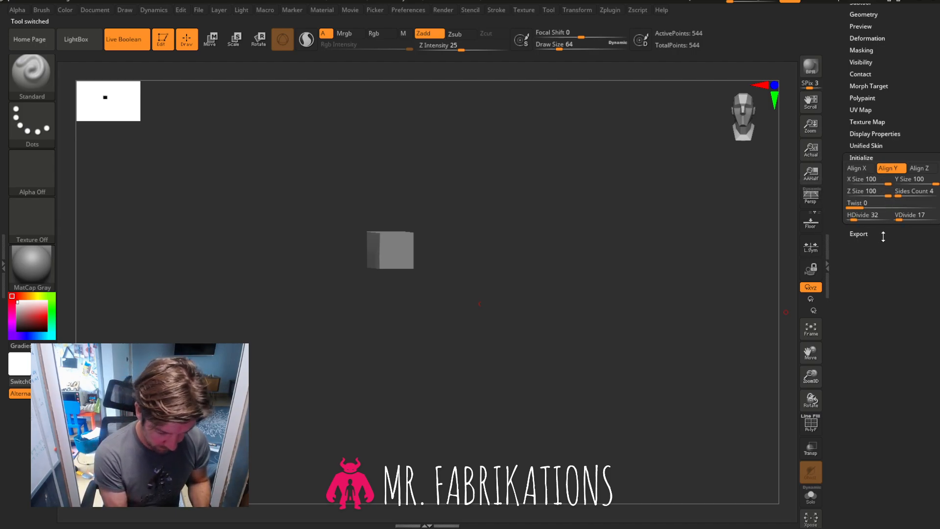
mouse_move(857, 217)
mouse_down()
mouse_move(898, 219)
mouse_move(914, 243)
mouse_up()
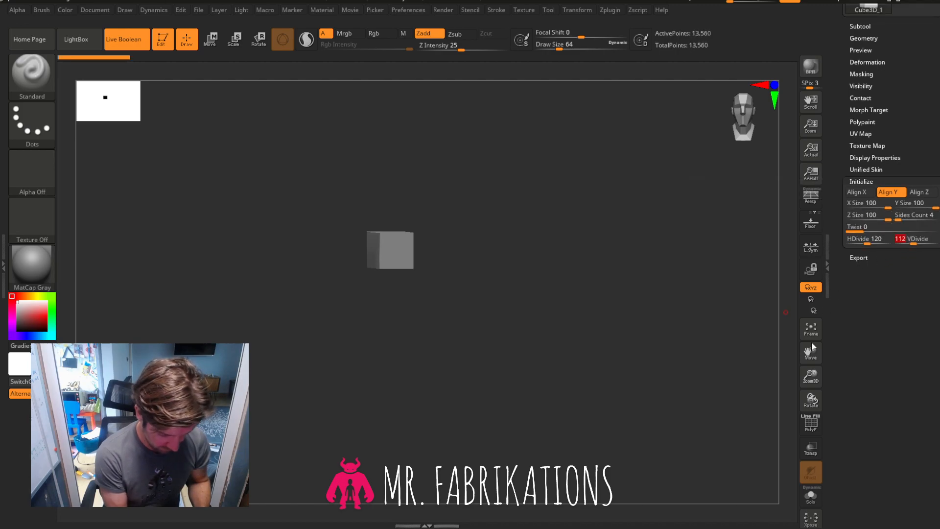
Display the cube's polyframe and examine its subdivided surface up close.
click(817, 424)
mouse_move(811, 377)
mouse_down()
mouse_move(814, 392)
mouse_move(809, 349)
mouse_move(837, 361)
mouse_move(804, 391)
mouse_up()
drag(641, 300, 638, 319)
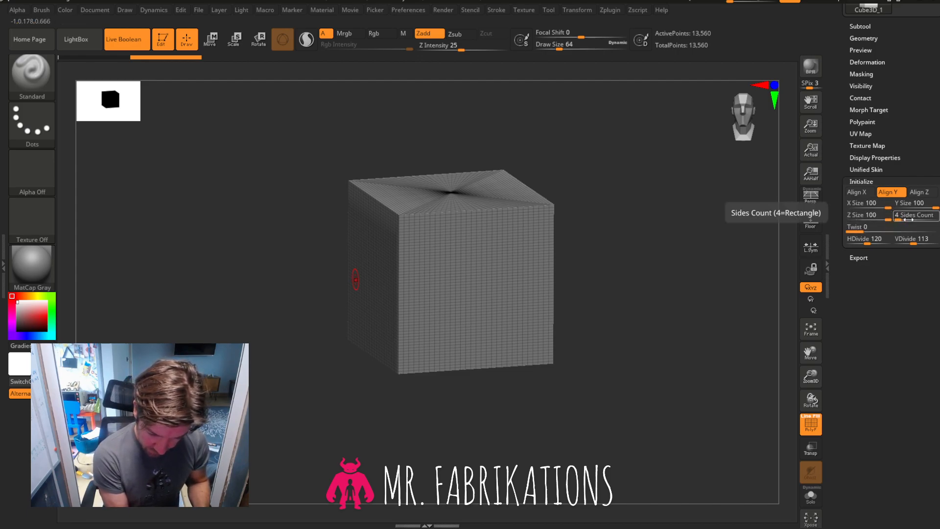
scroll(935, 277, up, 5)
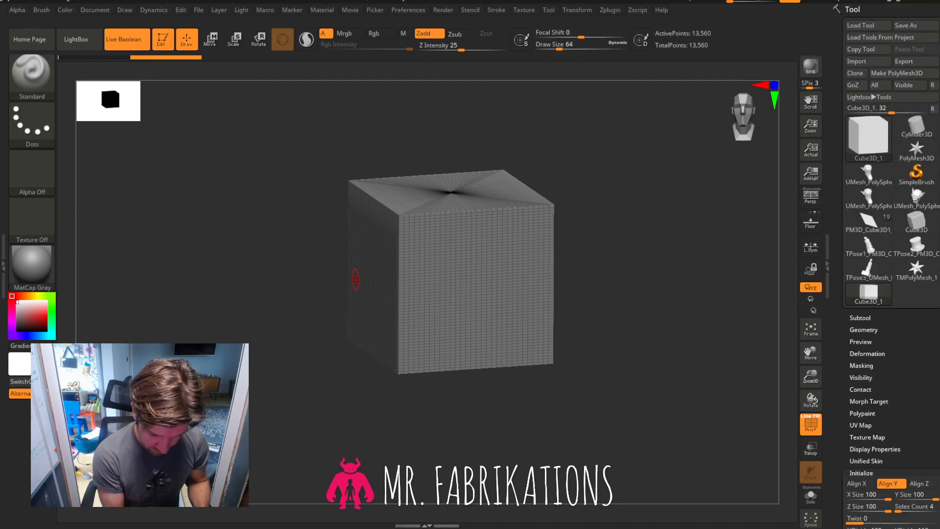
click(869, 293)
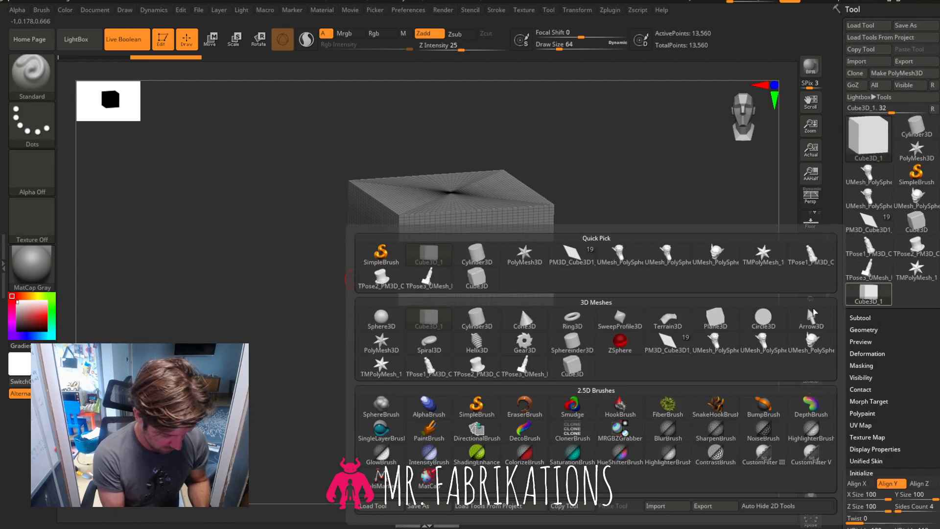
mouse_move(578, 348)
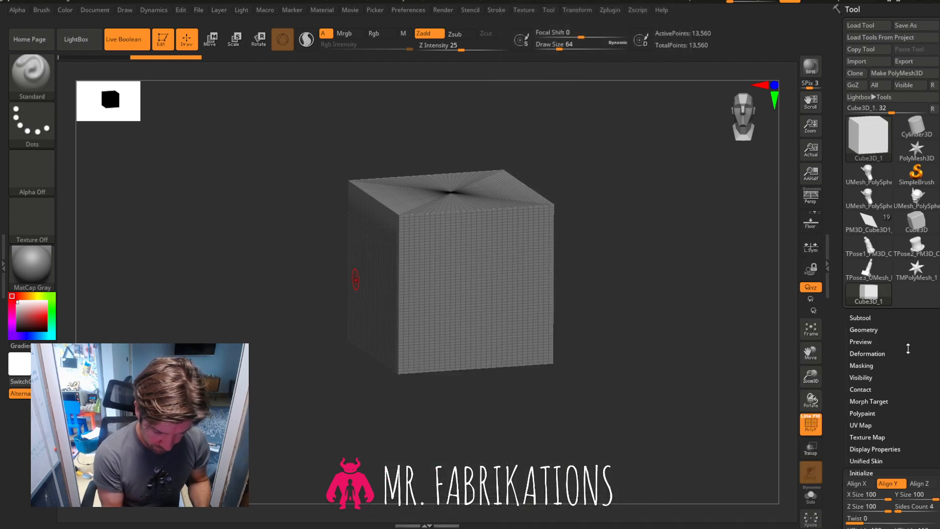
Set the cube's X Size to 38 and Y Size to 54 in its Initialize settings.
scroll(914, 363, down, 5)
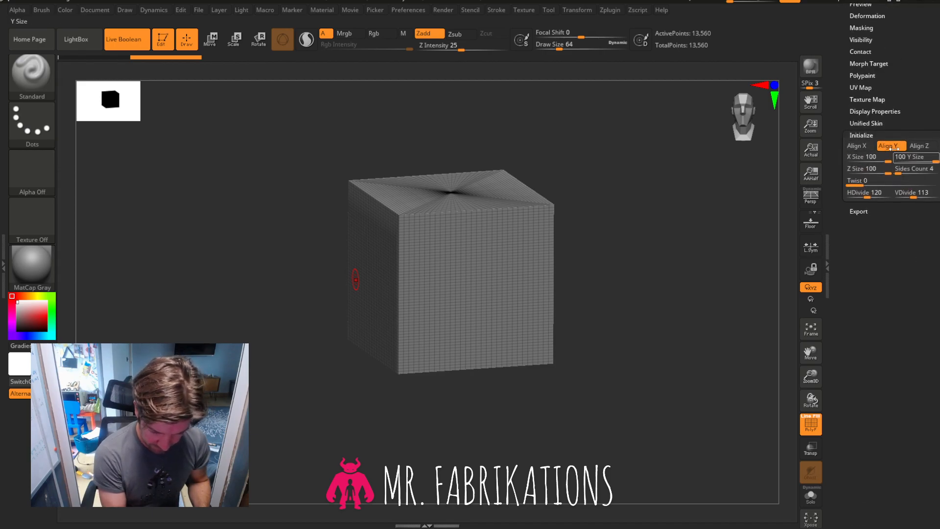
click(864, 157)
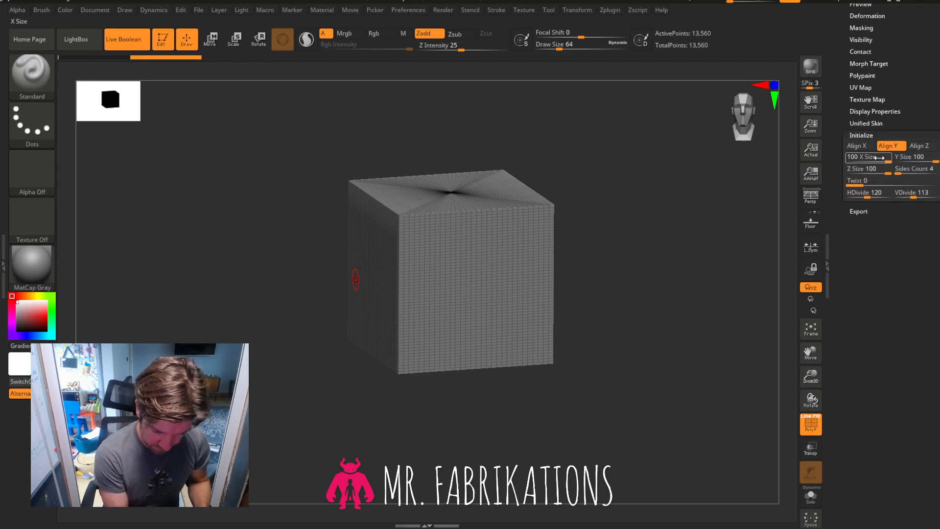
text(35)
key(Return)
drag(864, 162, 918, 159)
click(864, 168)
Try a Twist on the resized cube and reset the Twist value to 0.
mouse_move(866, 181)
mouse_down()
mouse_move(876, 182)
mouse_move(865, 182)
mouse_up()
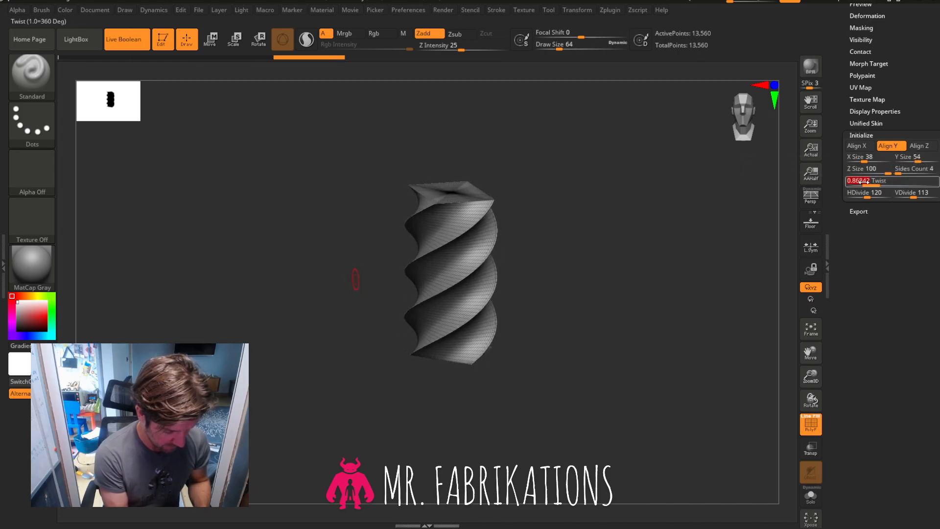
drag(712, 313, 727, 292)
drag(871, 183, 849, 183)
drag(811, 351, 815, 430)
Expand the subtool list and look through the loaded head, figure and primitive tools for the goblin model.
scroll(867, 318, up, 5)
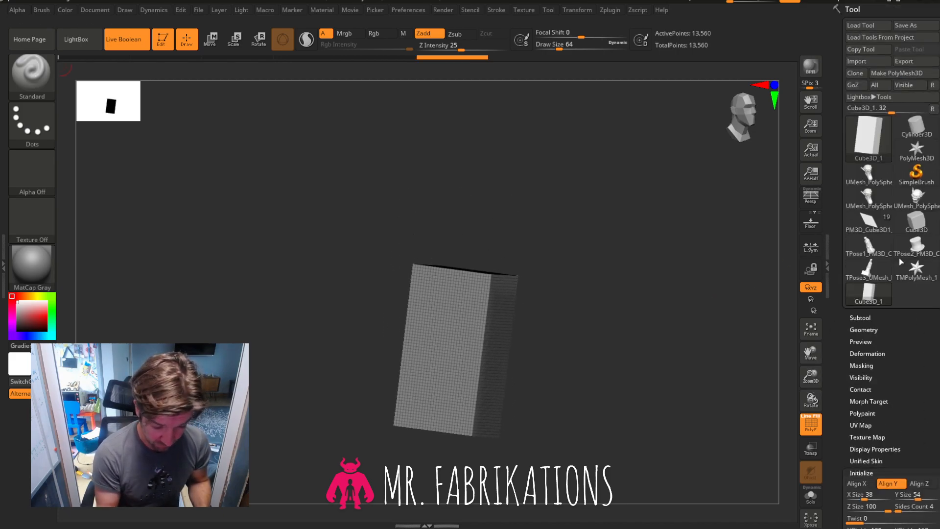
click(866, 317)
click(867, 317)
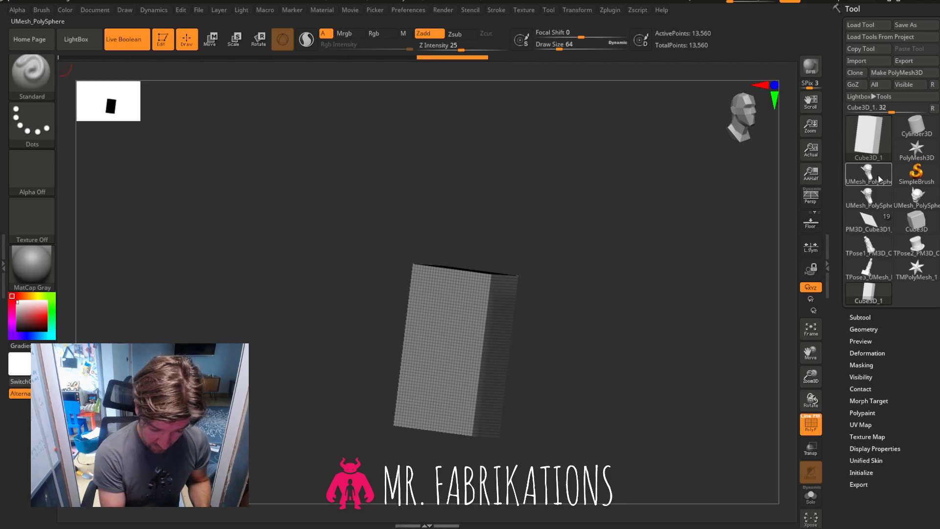
click(916, 197)
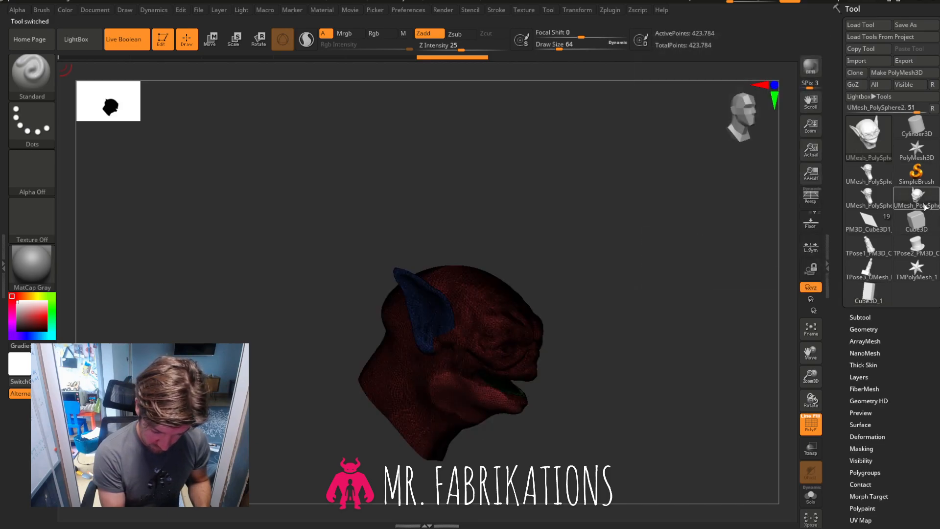
click(866, 318)
click(868, 174)
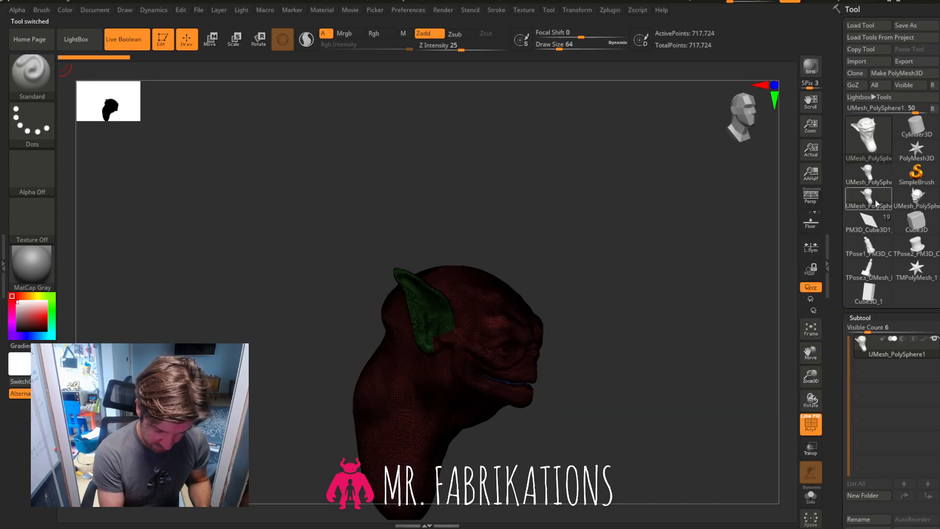
click(880, 254)
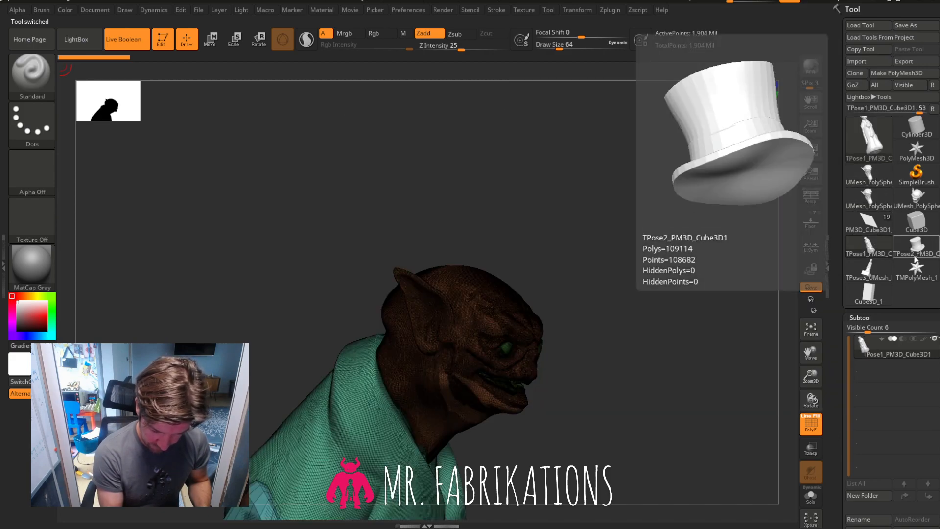
click(881, 271)
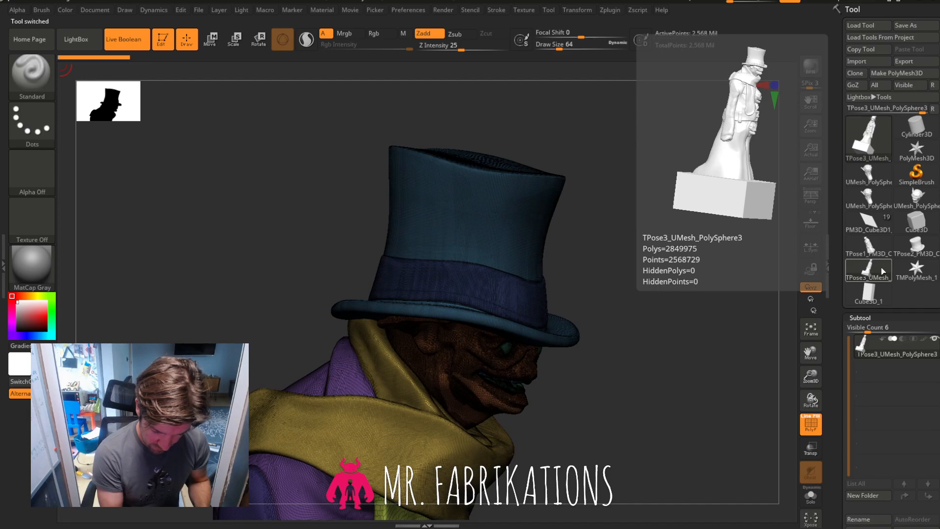
click(877, 293)
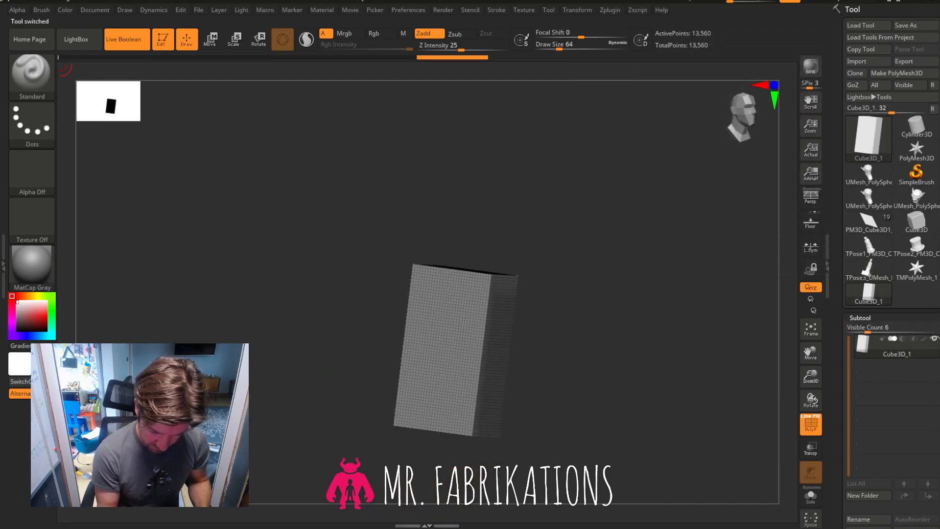
click(919, 133)
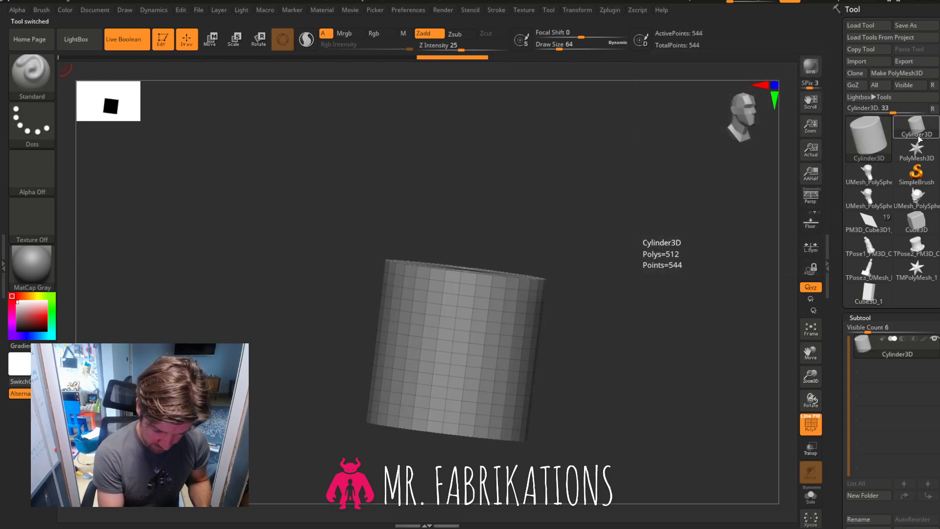
click(918, 155)
click(917, 183)
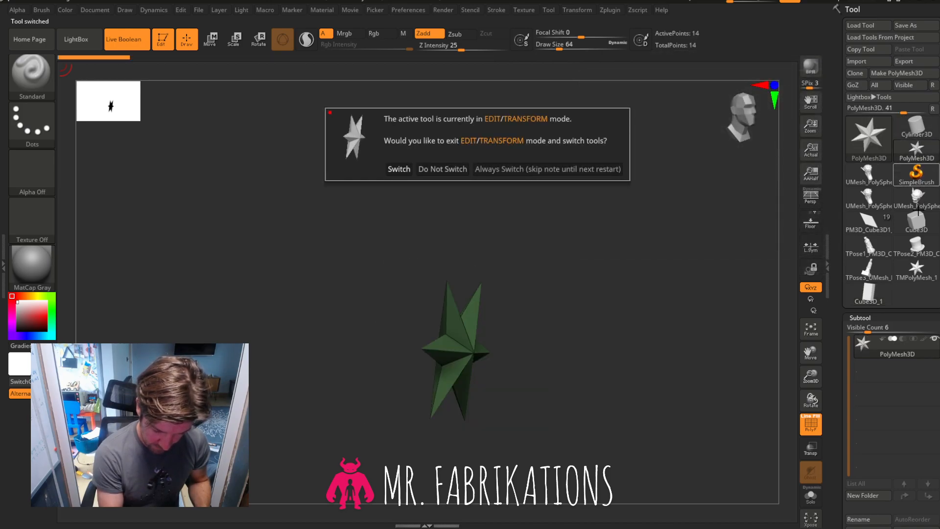
click(443, 169)
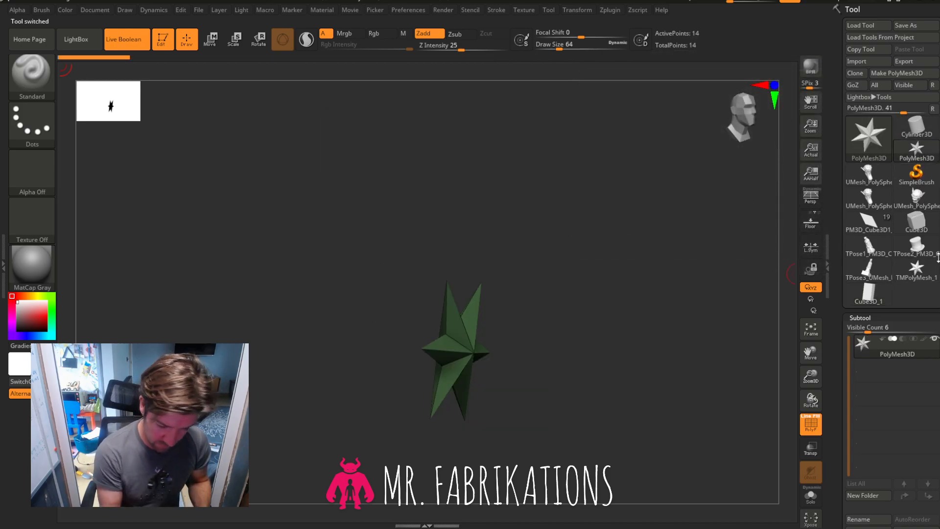
Make the PM3D_Cube3D1 tool with the goblin figure's subtools the active tool.
click(926, 232)
click(868, 223)
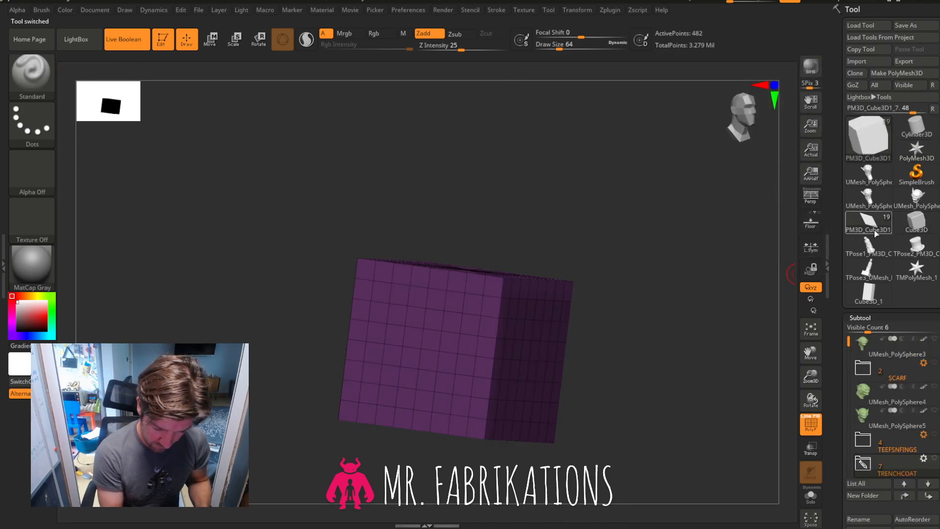
scroll(881, 343, down, 2)
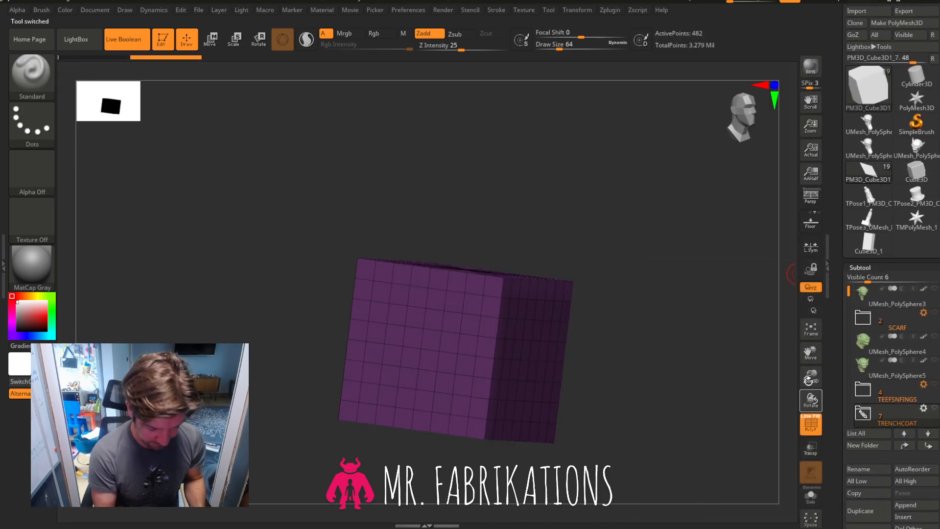
drag(799, 415, 811, 357)
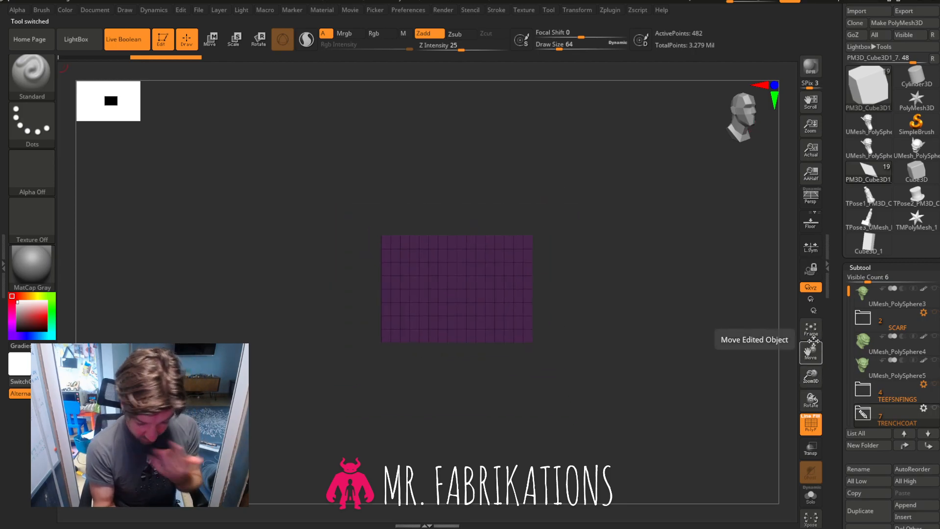
Select the UMesh_PolySphere3 head subtool and create a new subtool folder named heeds for it.
scroll(866, 323, down, 1)
drag(848, 312, 849, 289)
click(872, 301)
scroll(932, 422, down, 3)
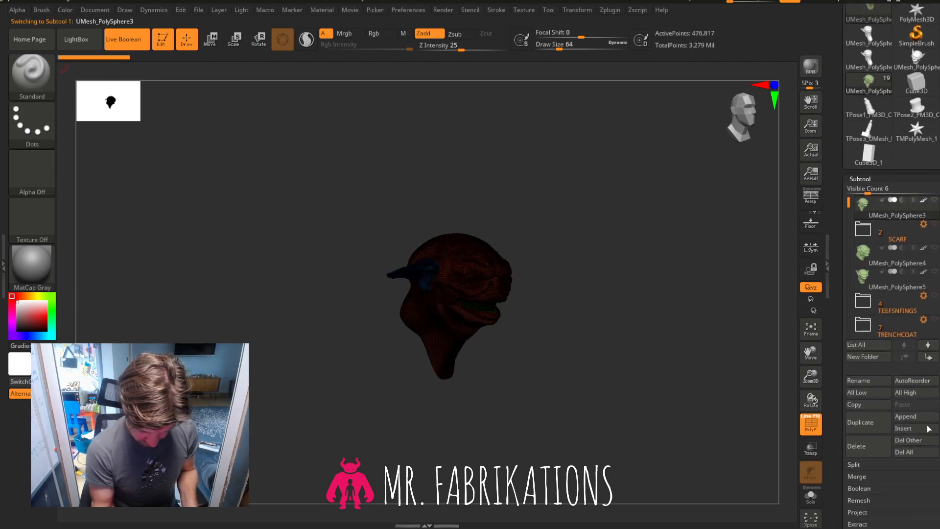
scroll(931, 445, down, 1)
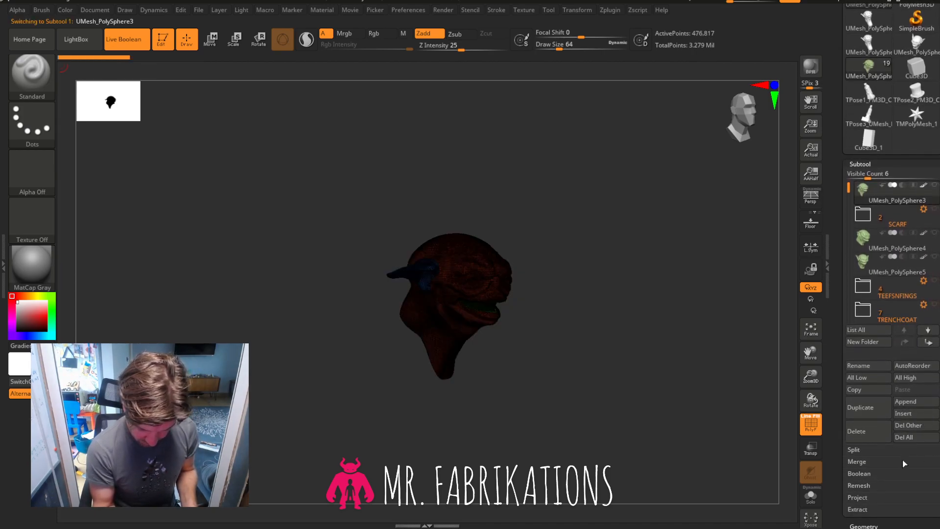
click(864, 343)
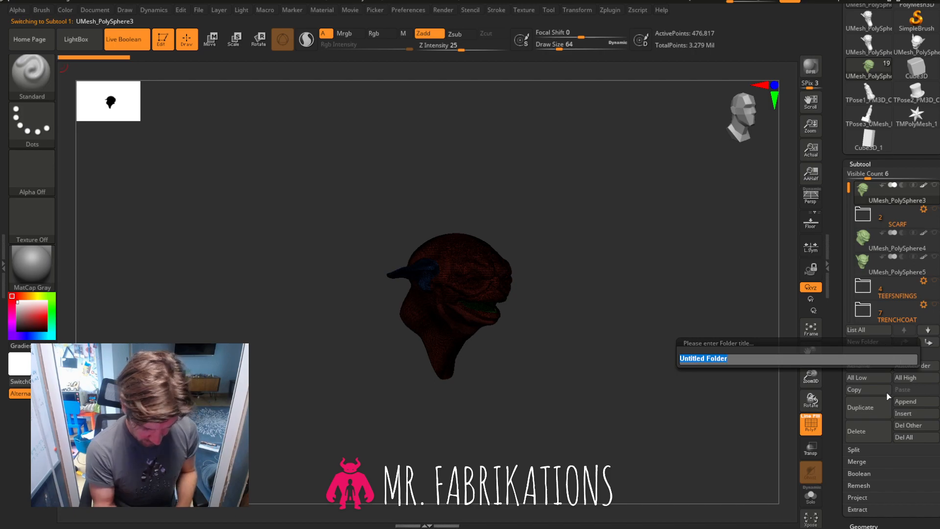
text(he)
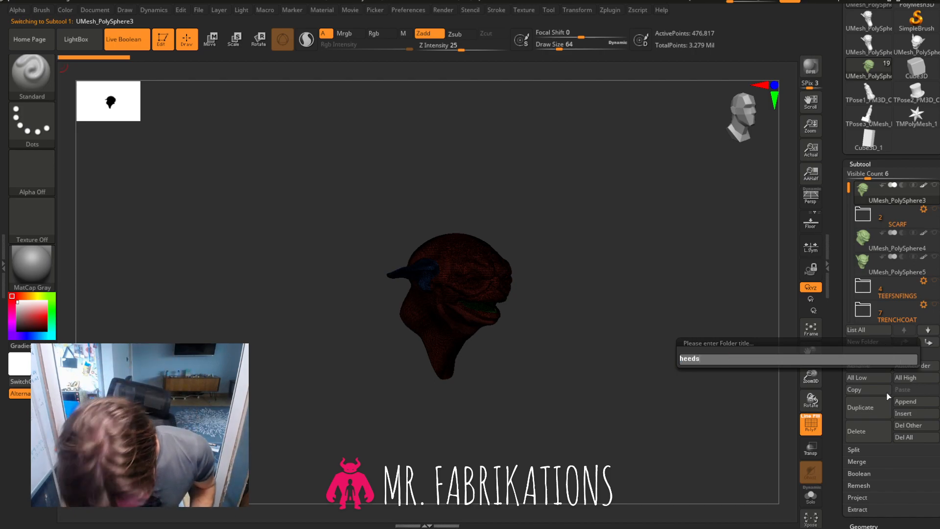
text(eds)
key(Return)
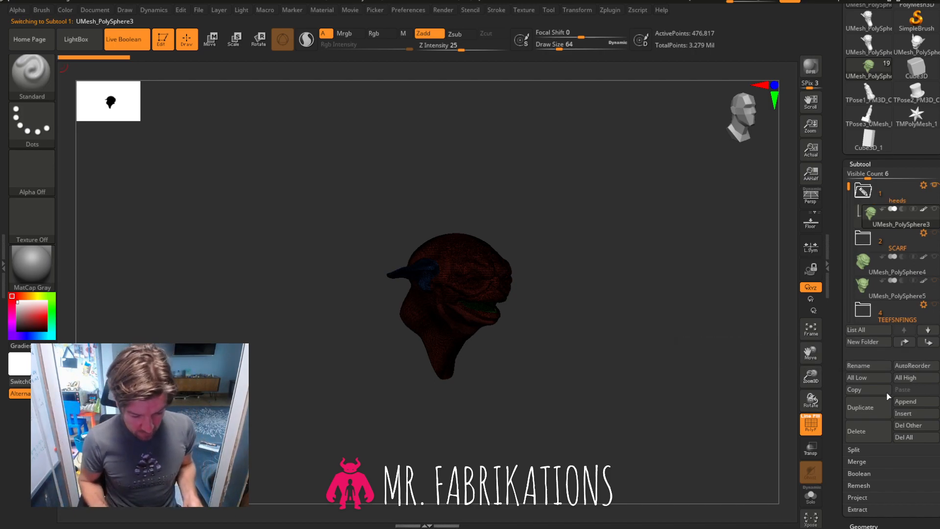
Move the UMesh_PolySphere4 and UMesh_PolySphere5 heads into the heeds folder and collapse the folder.
drag(866, 252, 874, 201)
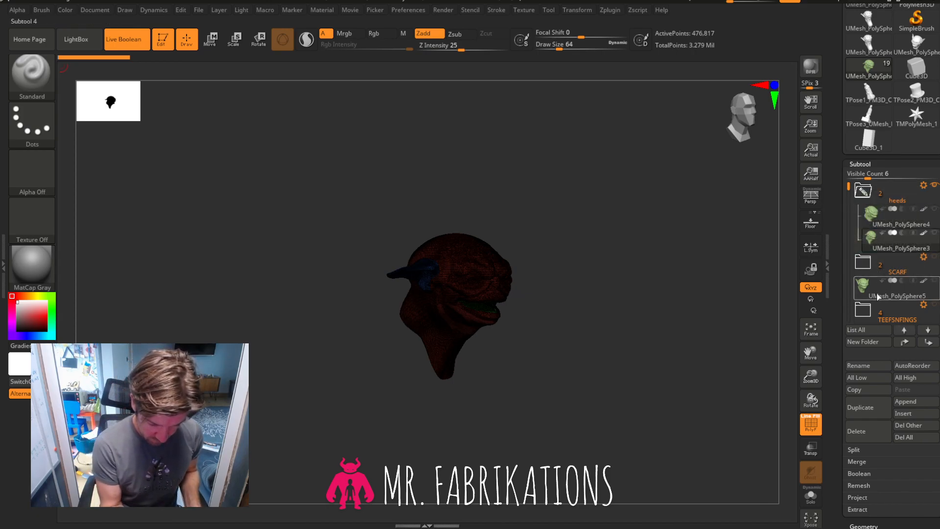
drag(865, 289, 874, 204)
click(874, 197)
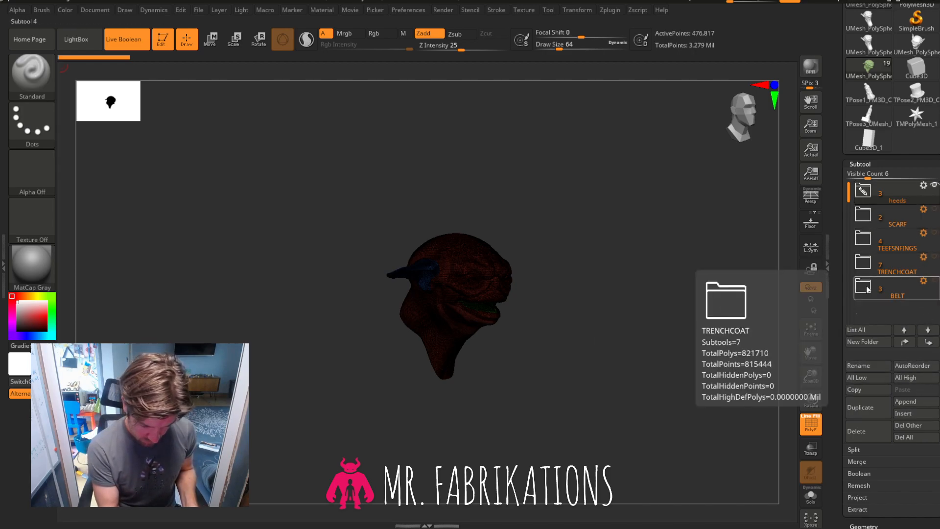
Insert the resized Cube3D box as a new subtool in the heeds folder, view it from the side and turn off the polyframe.
click(903, 413)
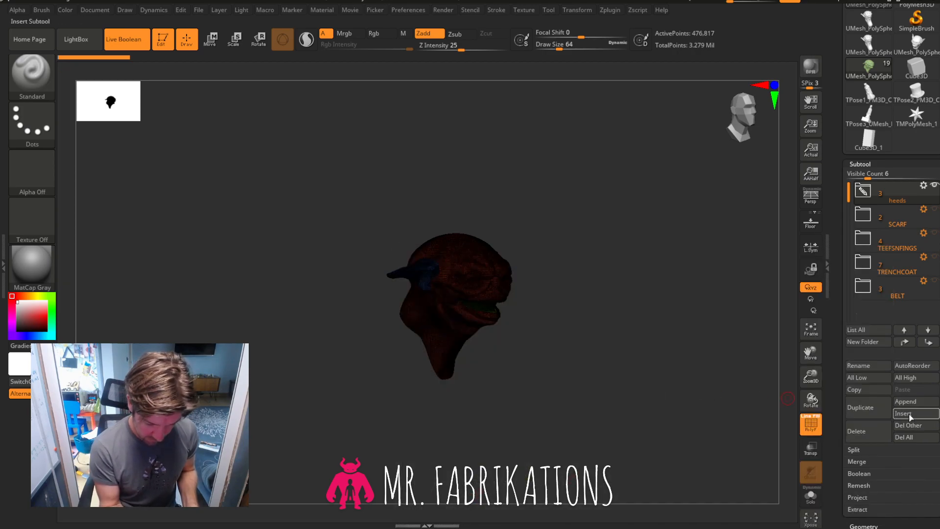
click(910, 415)
click(484, 342)
mouse_move(688, 361)
mouse_down()
mouse_move(652, 373)
mouse_move(691, 365)
mouse_up()
click(743, 130)
click(812, 425)
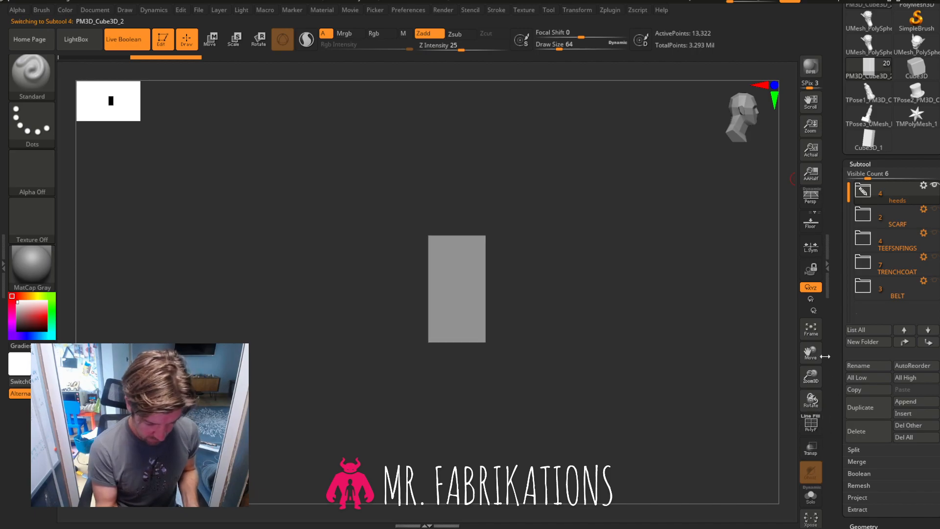
Scale the inserted box with the transform gizmo into a tall, narrow post.
mouse_move(815, 366)
mouse_down()
mouse_move(813, 381)
mouse_move(811, 350)
mouse_up()
click(210, 39)
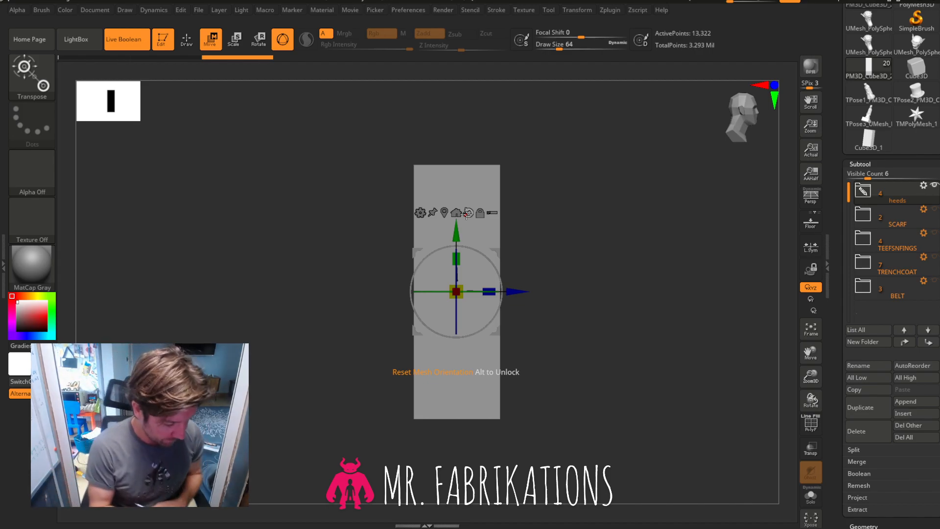
drag(602, 271, 630, 269)
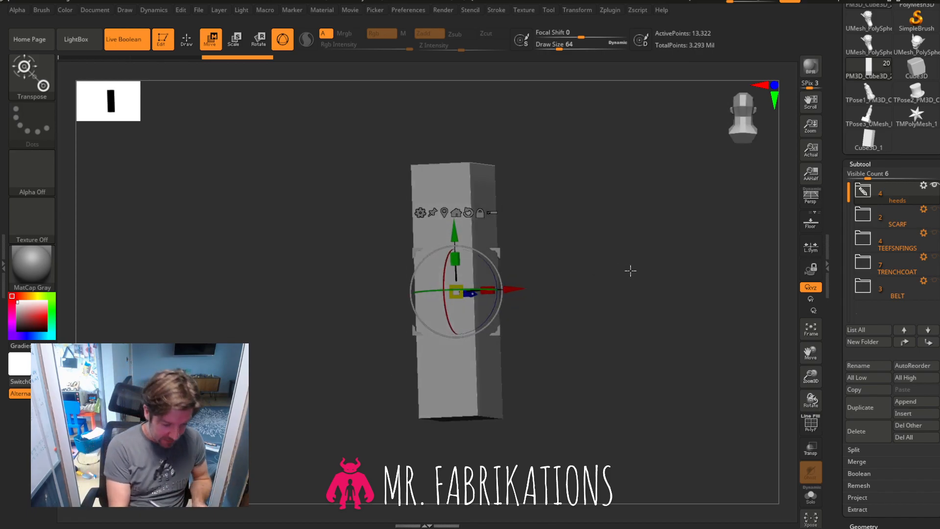
drag(447, 294, 435, 293)
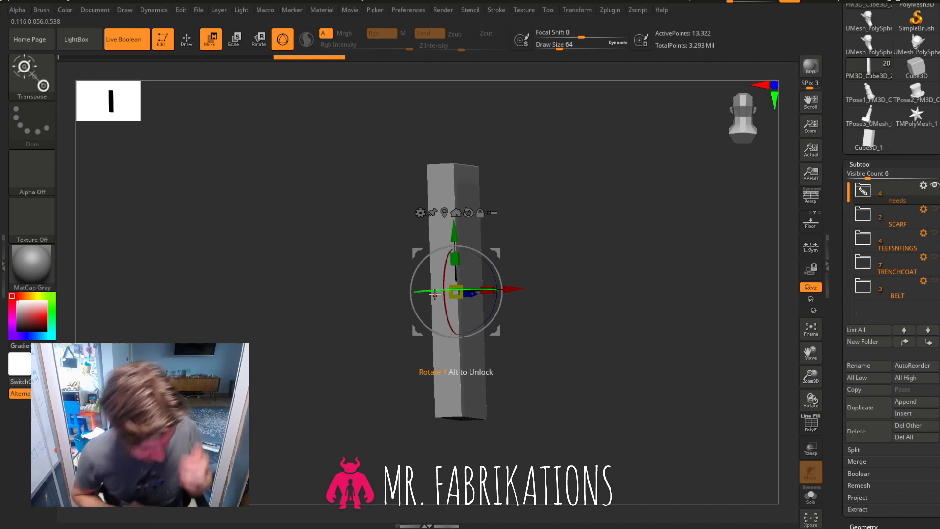
Choose the ZModeler brush and display the polyframe on the post to inspect its mesh.
drag(435, 293, 637, 312)
mouse_move(811, 399)
mouse_down()
mouse_move(812, 367)
mouse_move(812, 387)
mouse_up()
drag(811, 350, 808, 329)
click(737, 124)
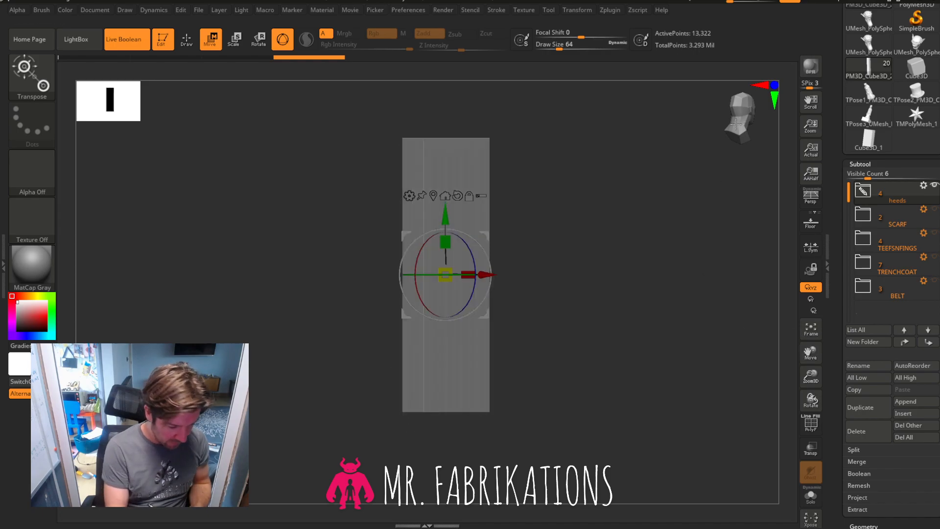
drag(594, 253, 628, 247)
click(739, 129)
key(b)
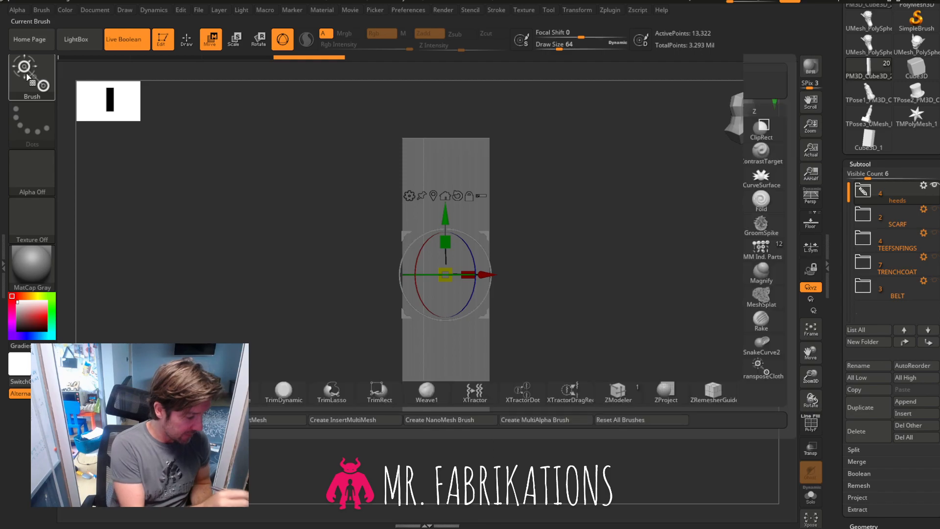
click(42, 85)
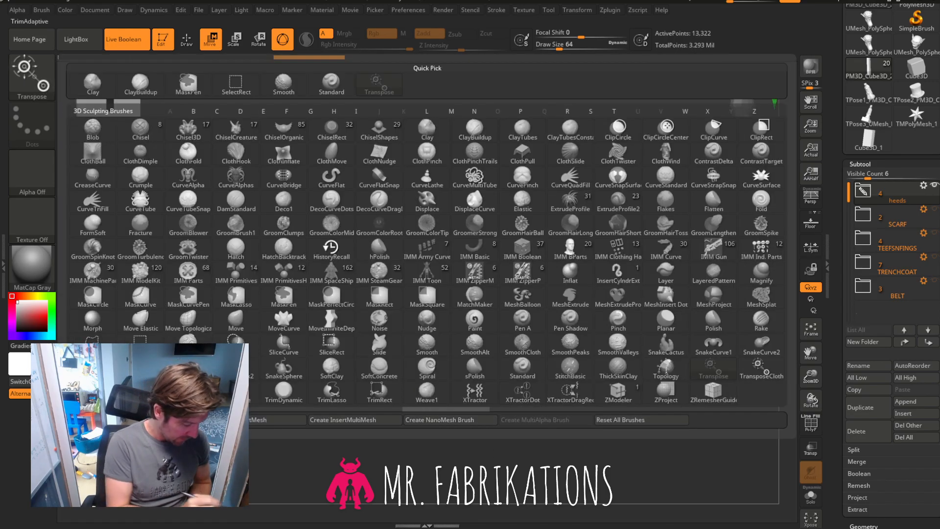
click(618, 390)
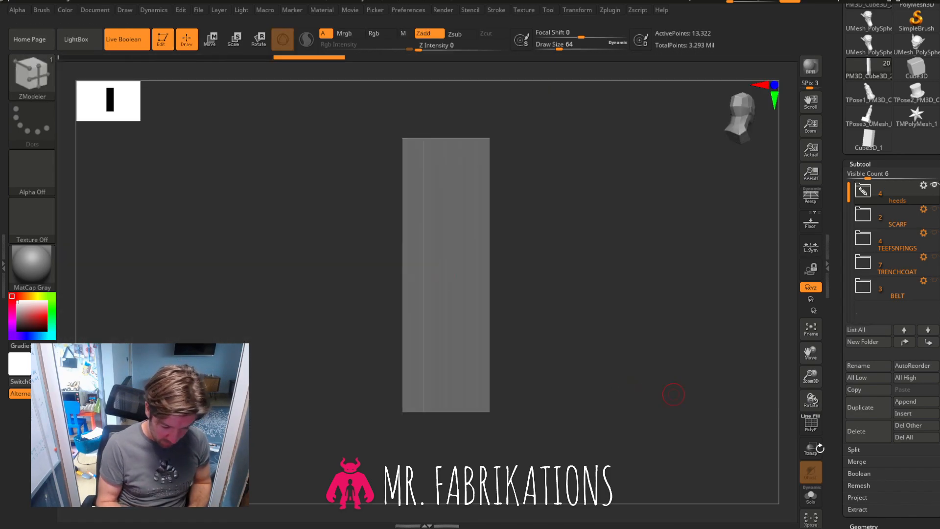
click(810, 423)
key(space)
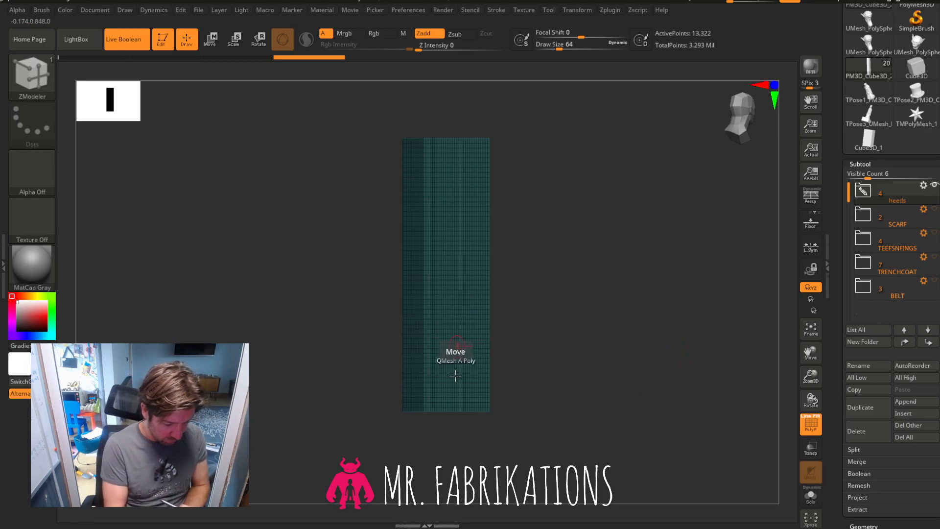
key(space)
drag(629, 339, 604, 296)
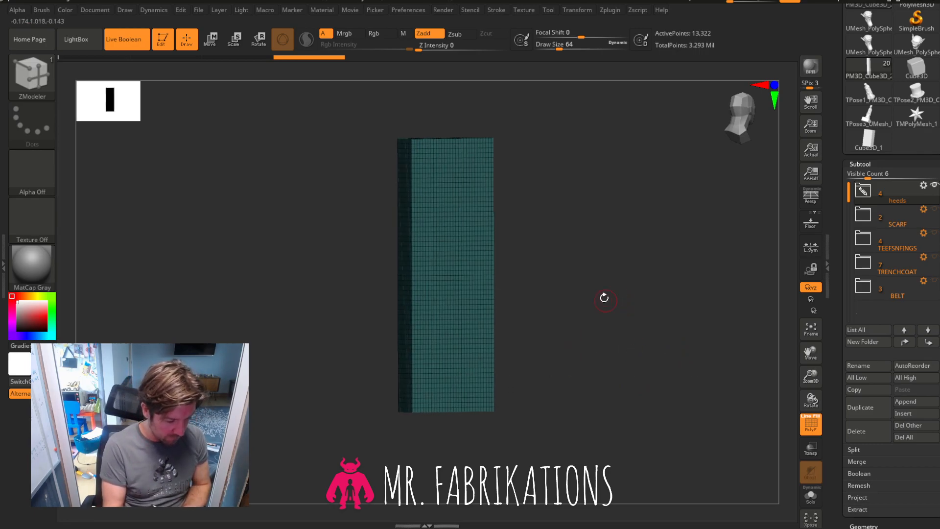
Switch the sculpting brush to TrimDynamic and replace it with hPolish.
key(b)
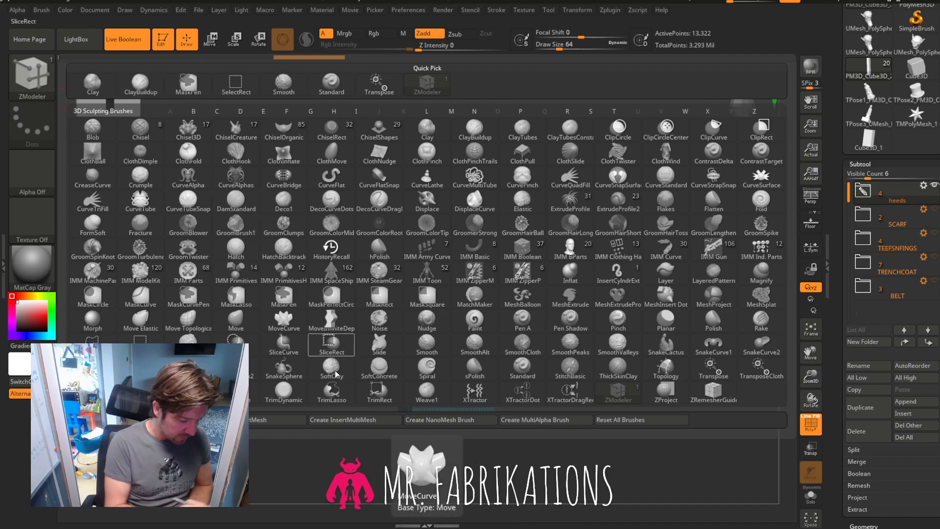
click(292, 400)
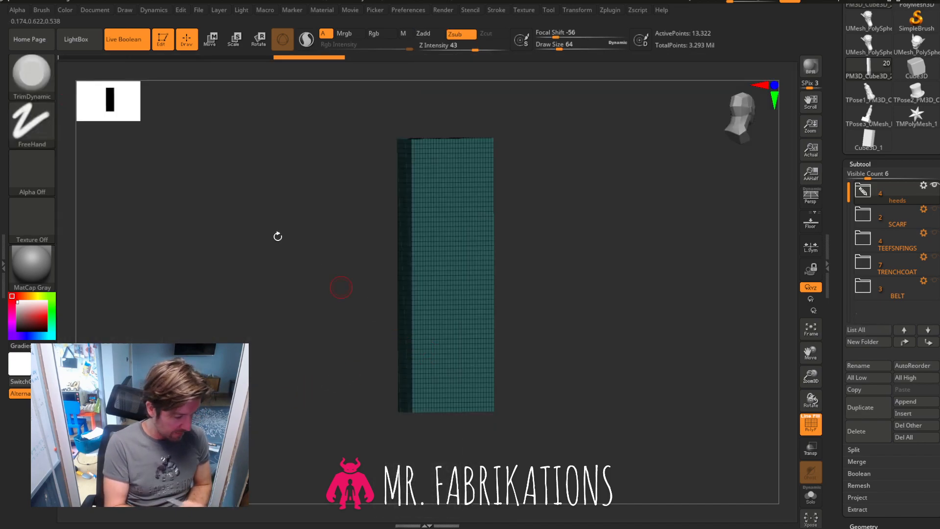
key(b)
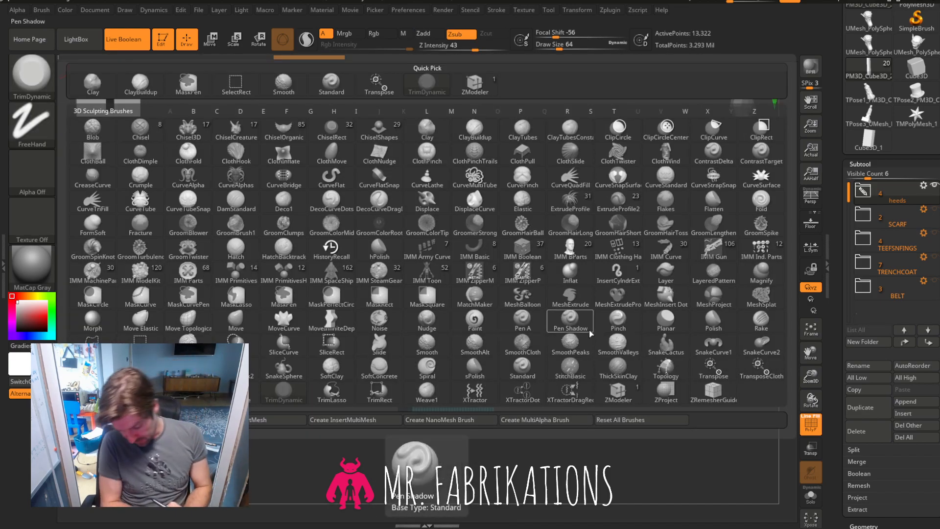
key(h)
click(385, 246)
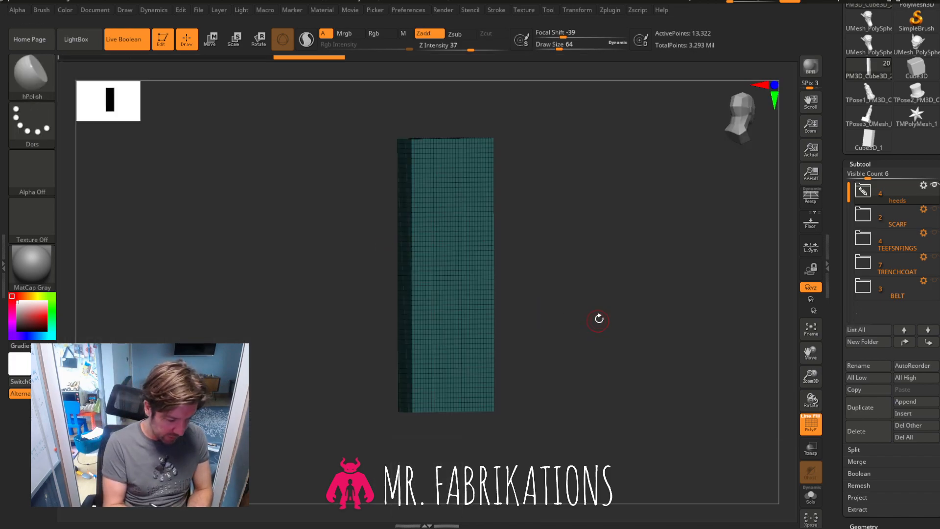
key(b)
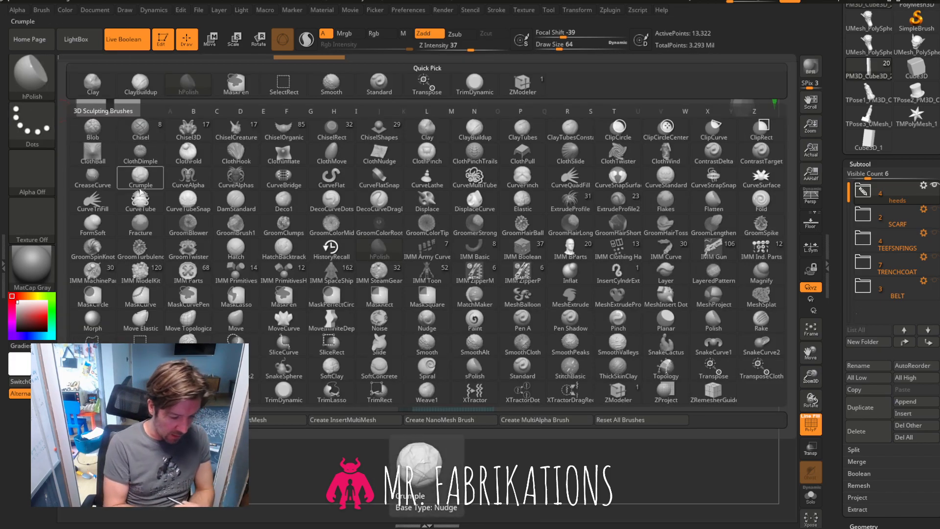
click(372, 369)
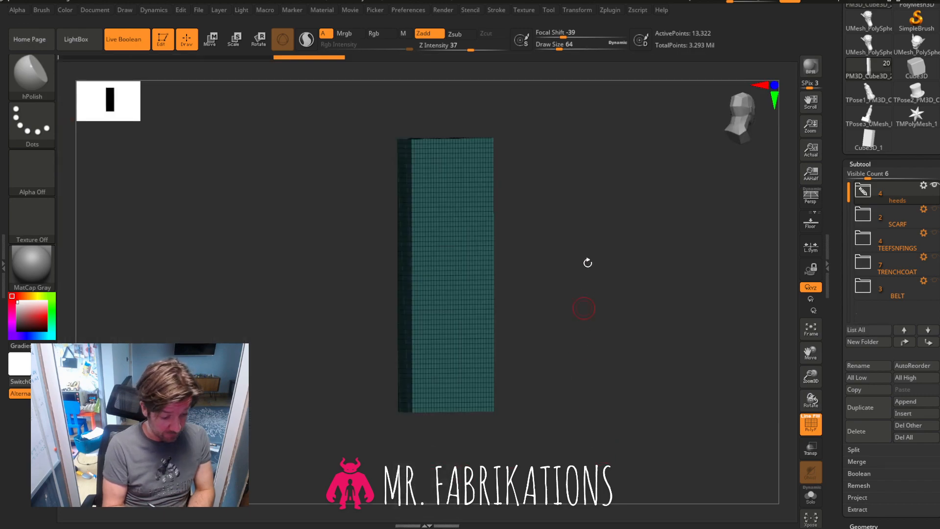
Move the PM3D_Cube3D_2 post out of the heeds folder to below the BELT folder and turn off the polyframe.
drag(738, 117, 729, 112)
drag(813, 360, 792, 342)
click(862, 193)
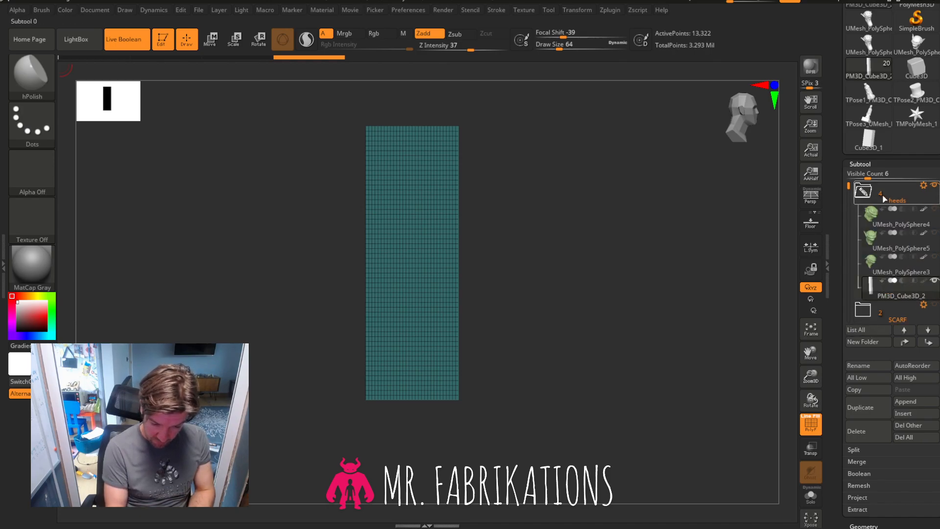
mouse_move(877, 288)
mouse_down()
mouse_move(887, 330)
mouse_move(888, 274)
mouse_up()
drag(891, 234, 875, 268)
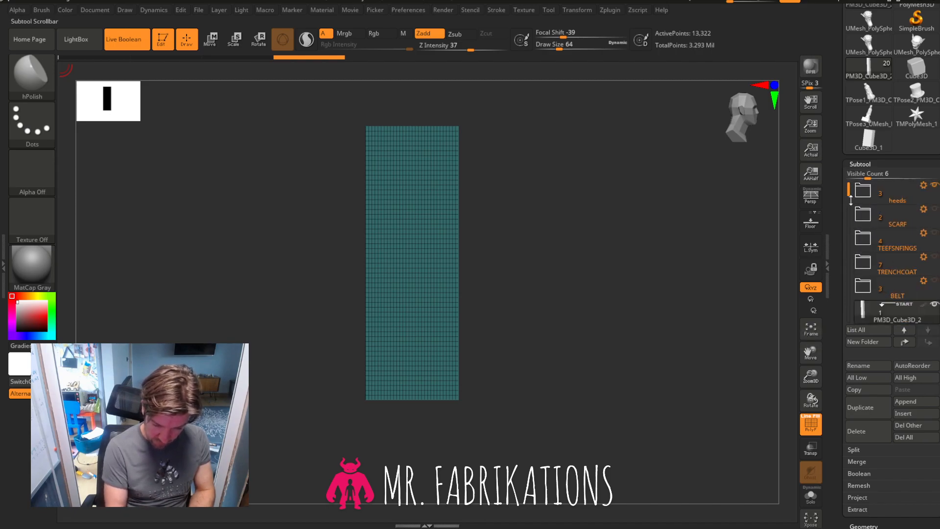
scroll(897, 282, down, 2)
drag(617, 304, 605, 294)
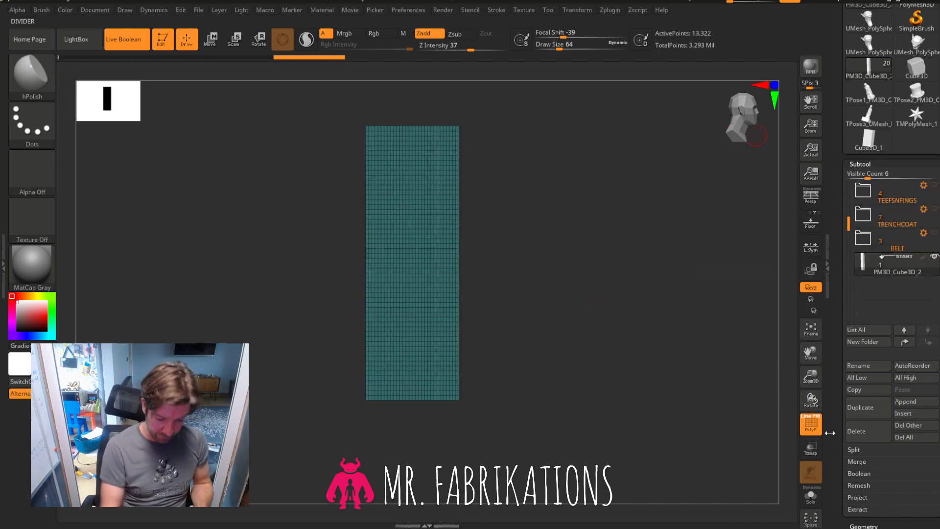
click(811, 424)
Duplicate the post, reshape the copy into a short, wide crossguard block and lower it to the post's bottom end.
drag(814, 384, 814, 381)
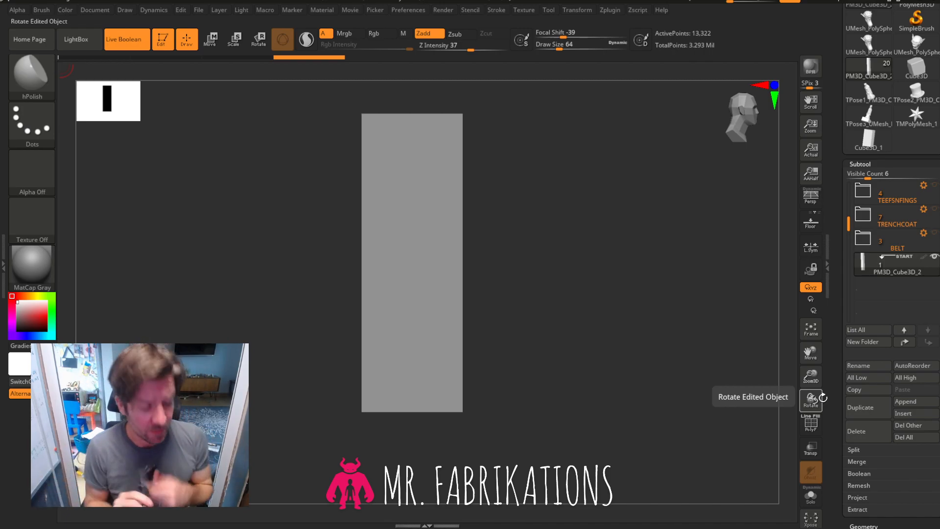
mouse_move(812, 376)
mouse_down()
mouse_move(811, 354)
mouse_move(813, 362)
mouse_up()
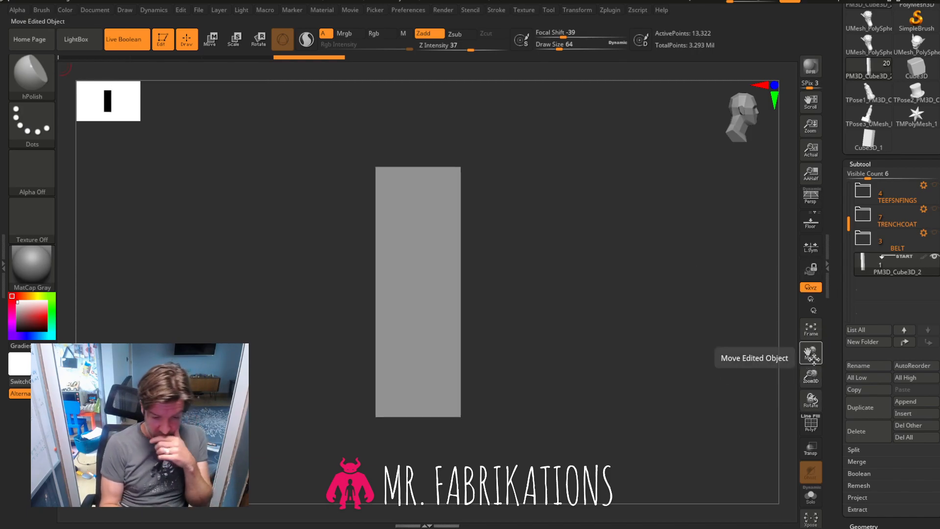
click(870, 409)
click(214, 45)
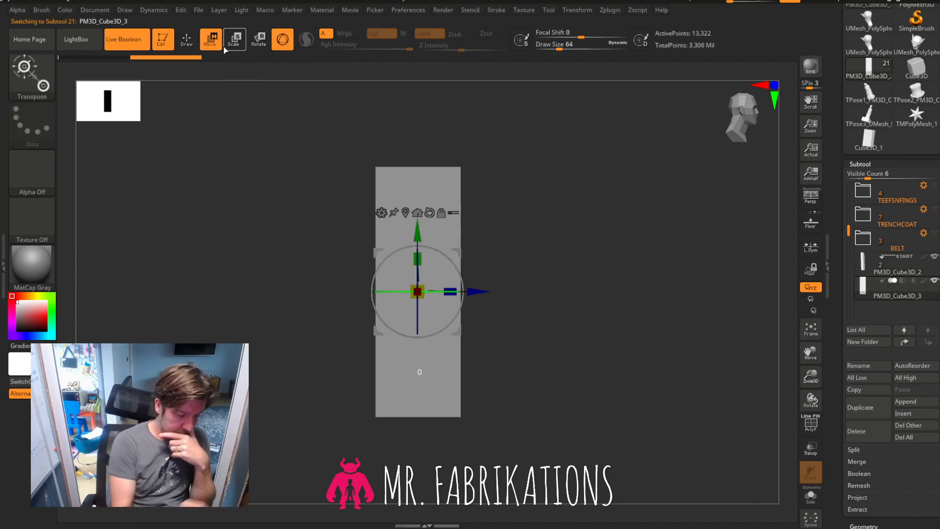
drag(417, 234, 469, 338)
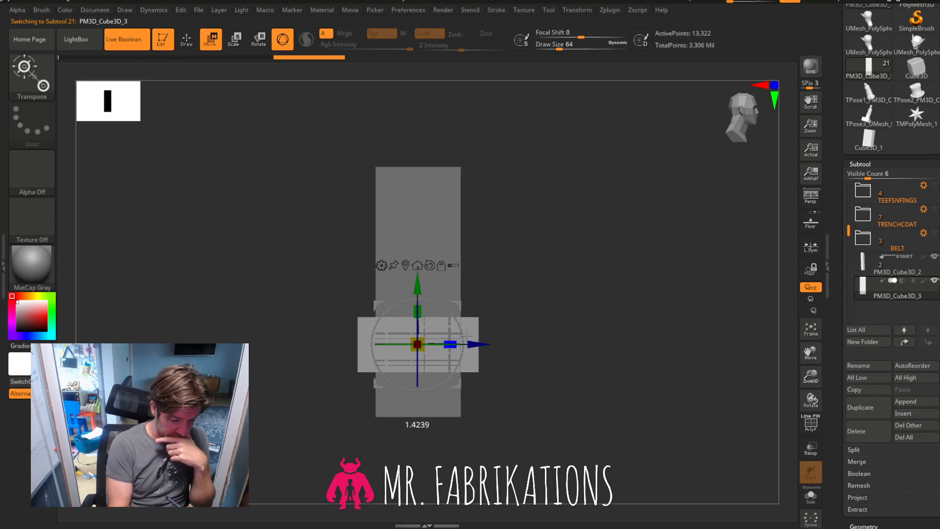
drag(418, 285, 418, 365)
Thicken the crossguard block sideways and adjust its height so it overlaps the bottom end of the blade.
drag(579, 299, 604, 302)
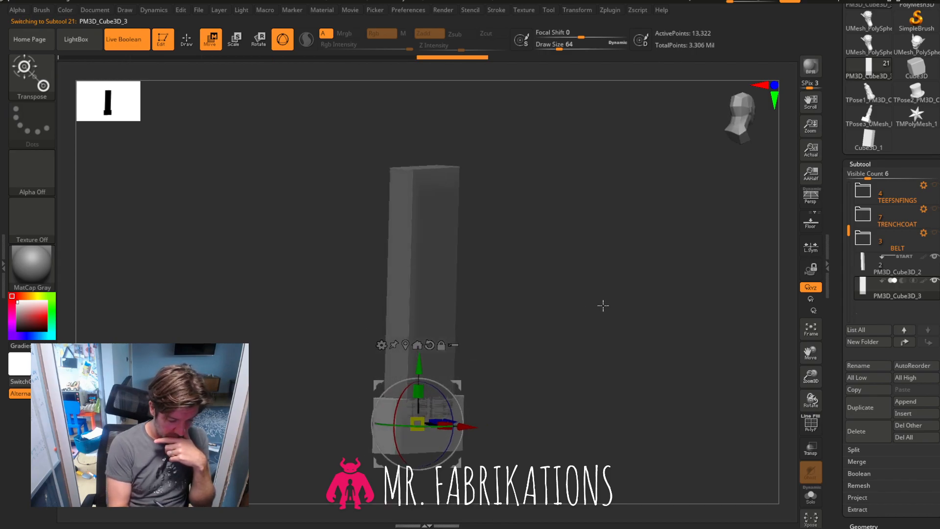
drag(450, 424, 464, 426)
shift+drag(612, 332, 597, 319)
drag(810, 371, 811, 363)
drag(811, 353, 807, 269)
drag(416, 308, 418, 317)
drag(415, 282, 415, 278)
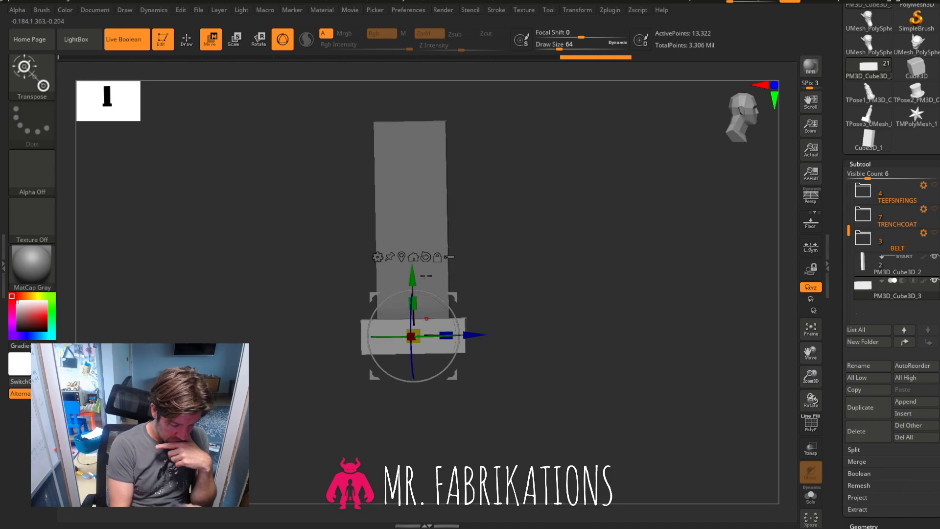
Duplicate the crossguard, rotate the copy upright, lower it below the guard and slim it into a narrow handle.
click(871, 410)
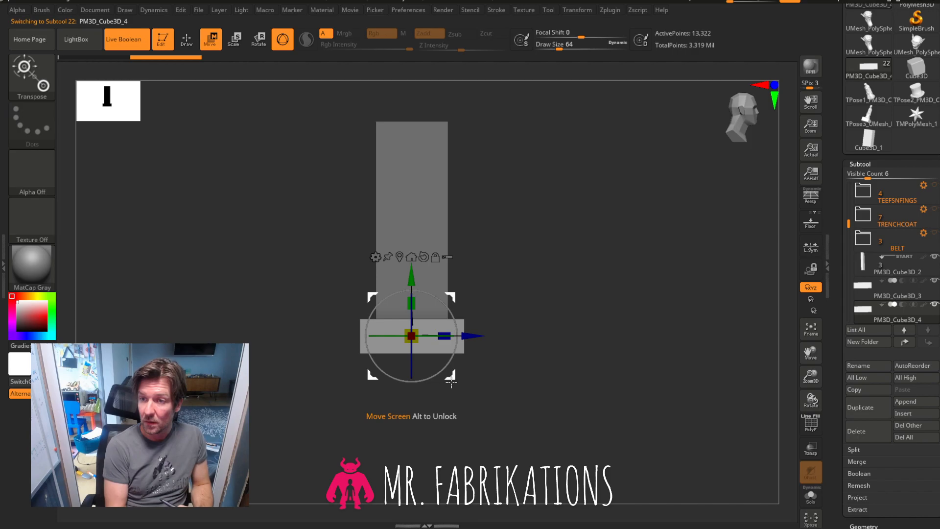
drag(453, 376, 457, 329)
drag(412, 276, 411, 332)
drag(554, 304, 583, 303)
drag(445, 391, 436, 391)
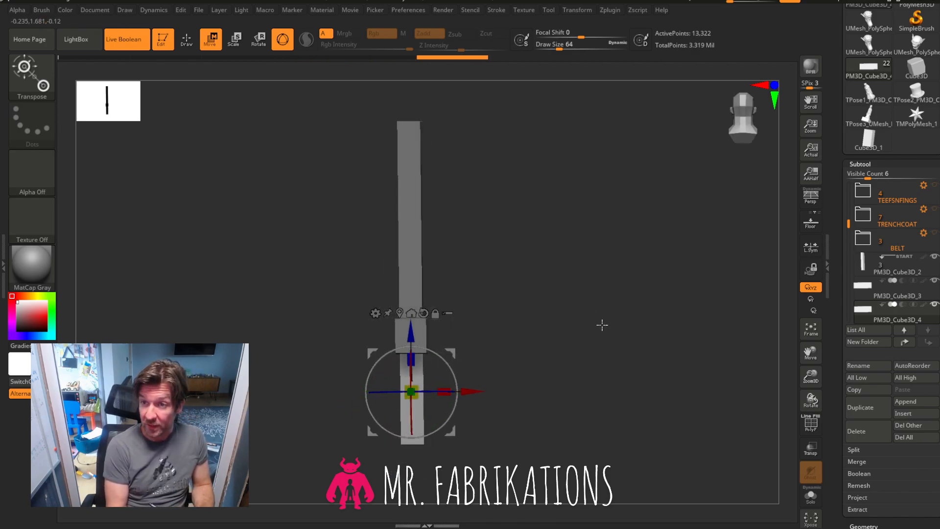
click(747, 123)
shift+drag(624, 287, 586, 284)
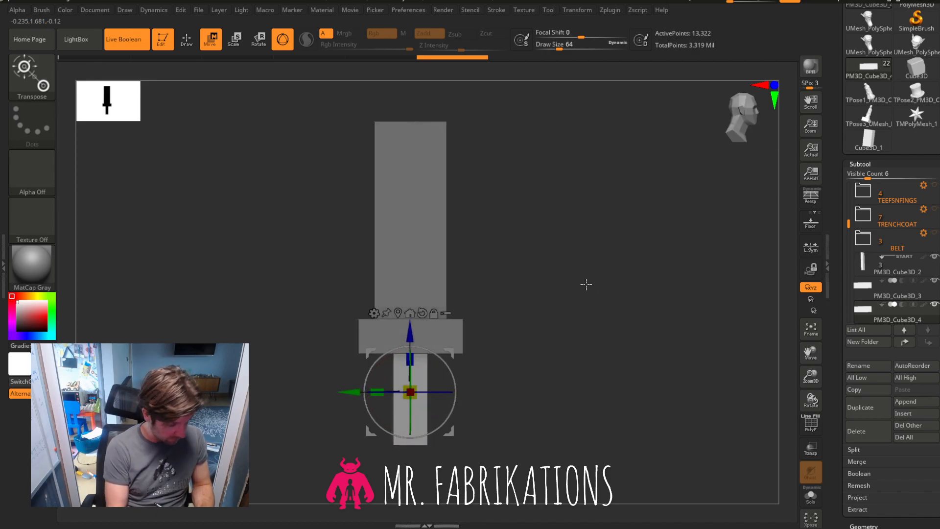
click(188, 39)
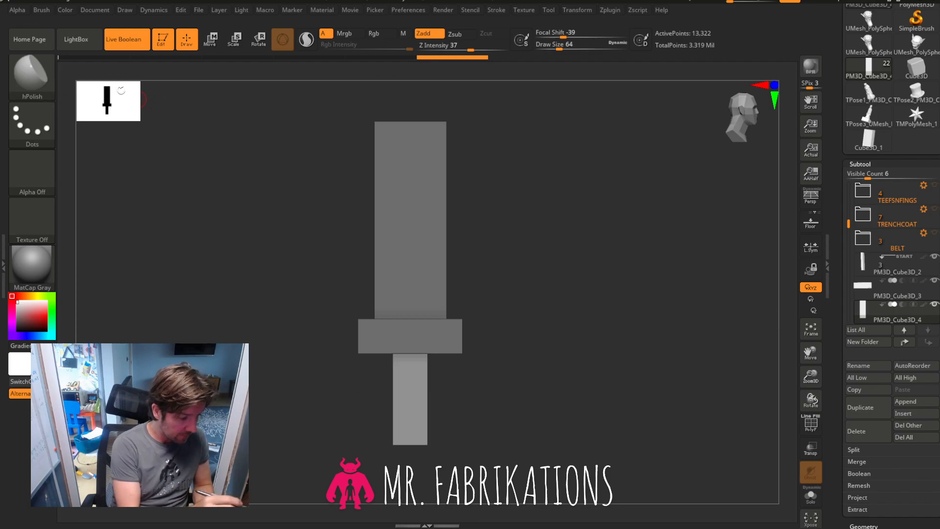
click(31, 65)
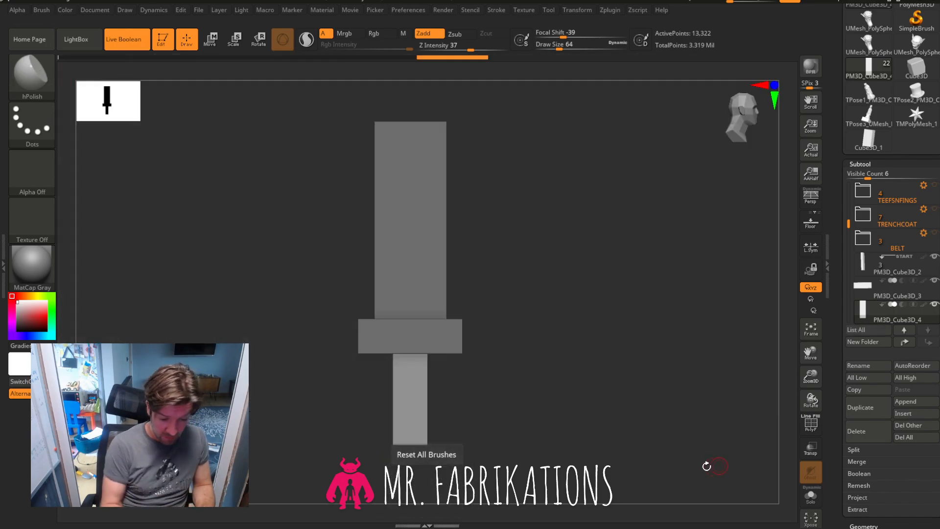
drag(629, 279, 674, 227)
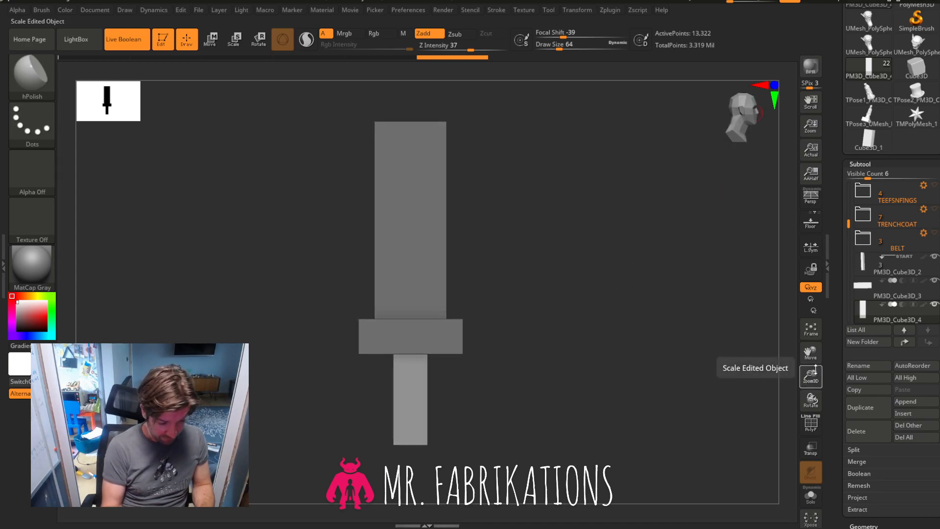
drag(663, 346, 525, 368)
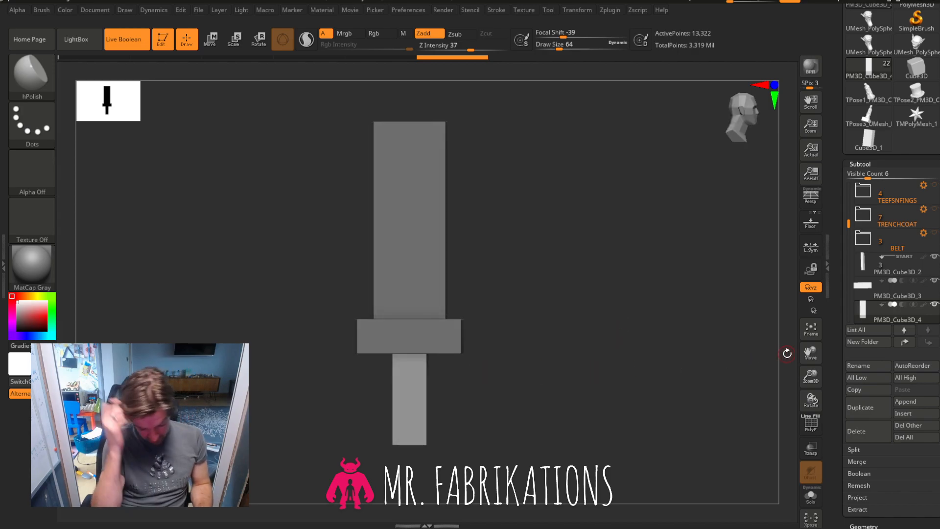
Duplicate the crossguard block PM3D_Cube3D_3 and lower the copy straight down to the bottom end of the handle.
drag(811, 351, 831, 303)
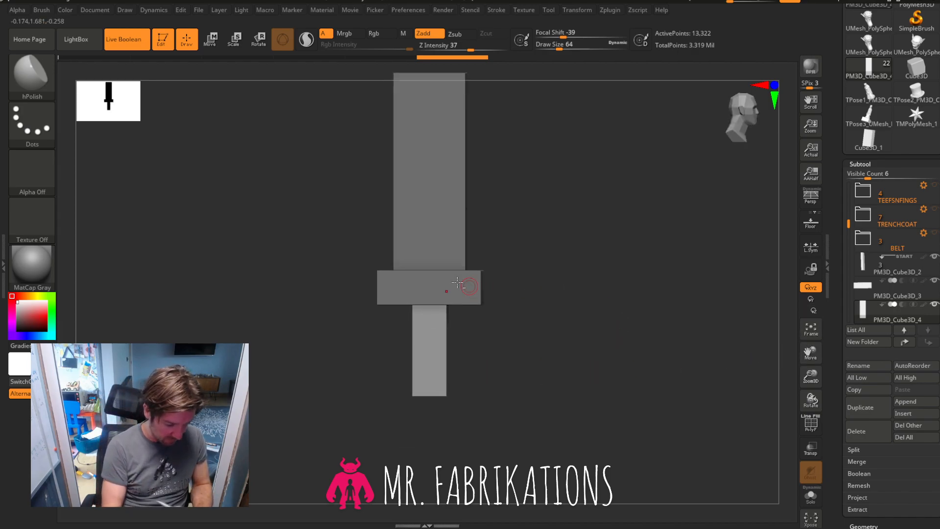
alt+click(467, 283)
click(217, 35)
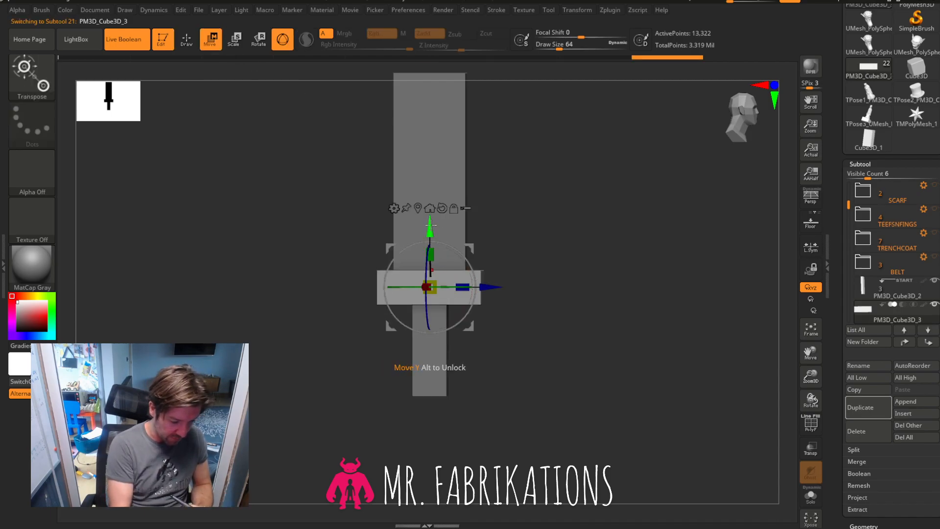
drag(430, 242, 430, 362)
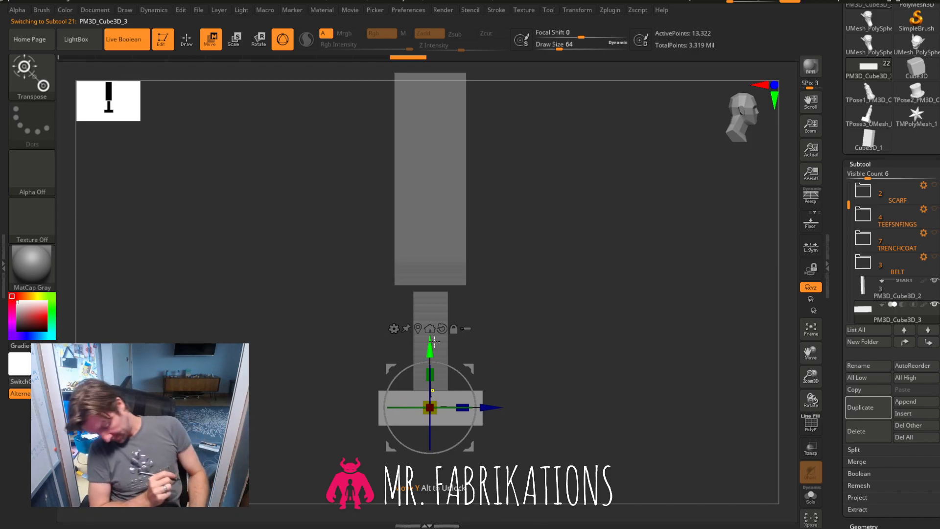
key(ctrl+z)
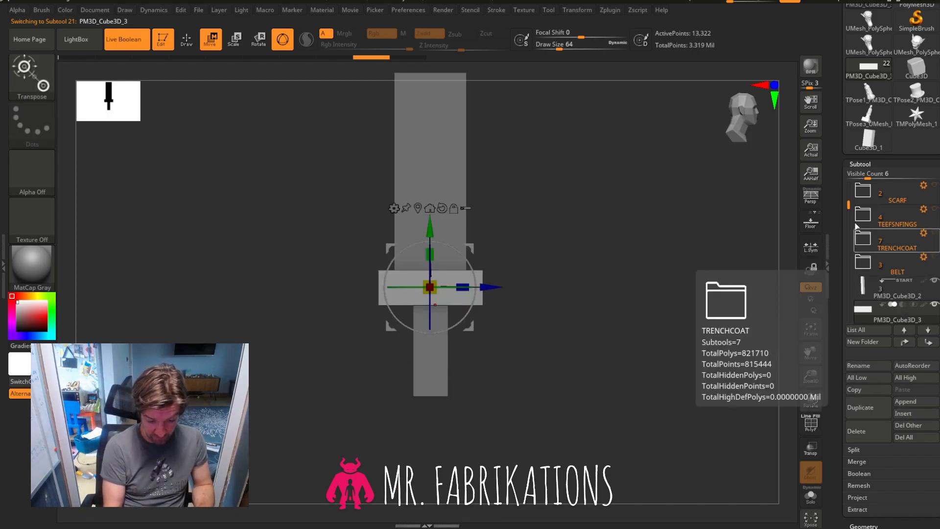
click(877, 408)
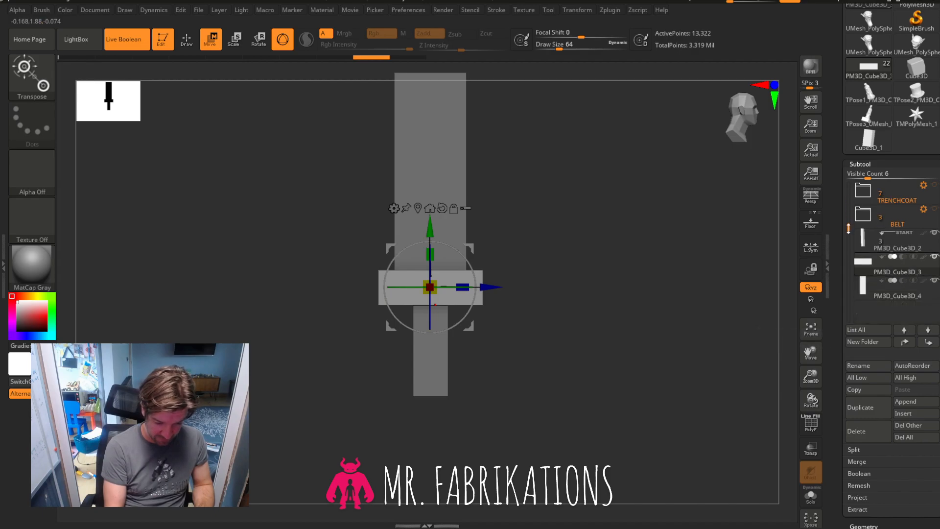
click(875, 408)
drag(433, 232, 448, 349)
Narrow the copy at the handle's end to slightly wider than the handle and increase its height to form a blocky pommel.
drag(551, 351, 536, 362)
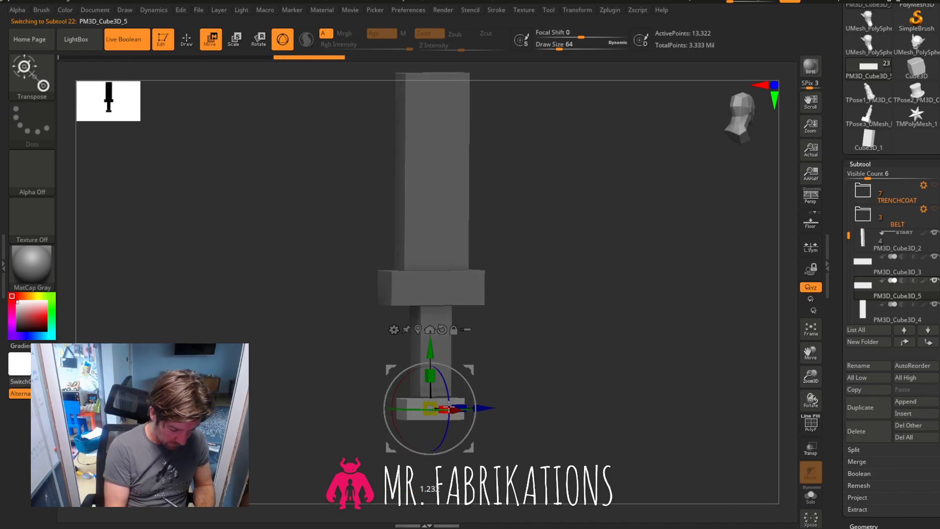
shift+drag(490, 392, 575, 368)
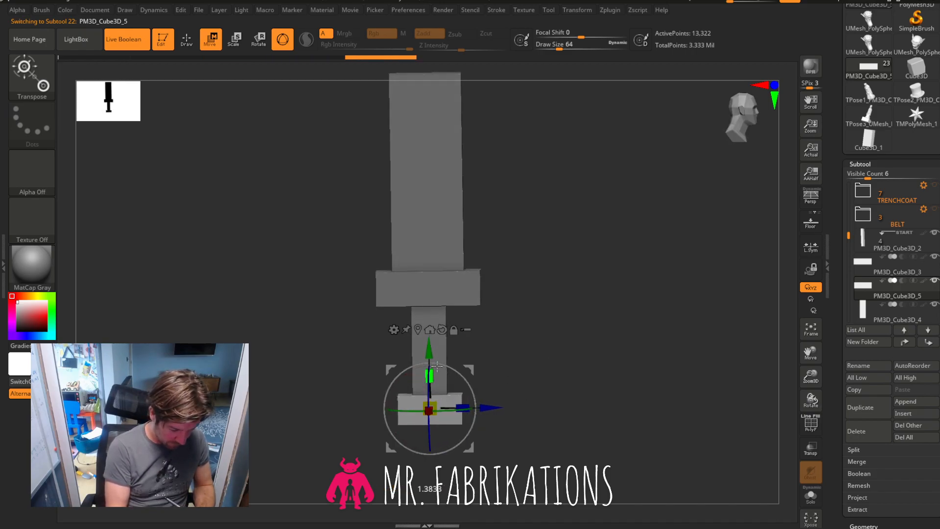
drag(470, 412, 460, 403)
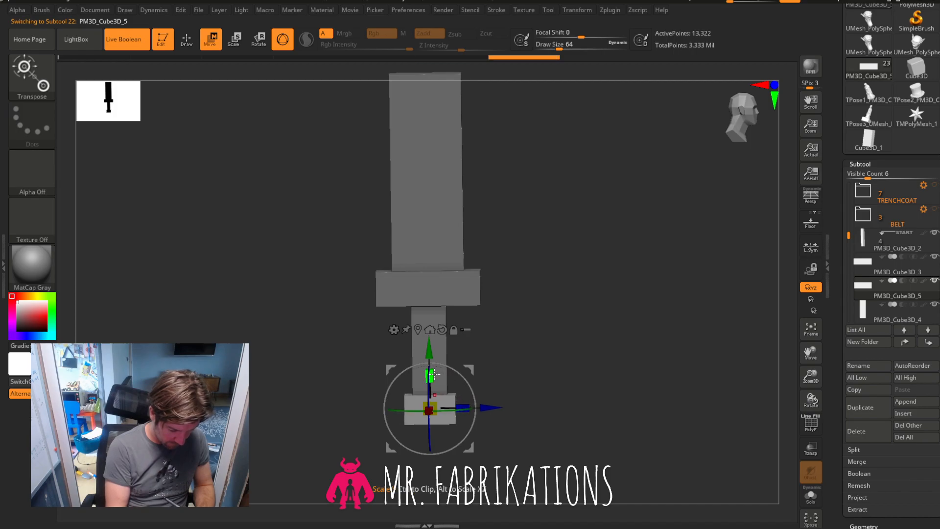
mouse_move(560, 329)
mouse_down()
mouse_move(606, 315)
mouse_move(571, 311)
mouse_up()
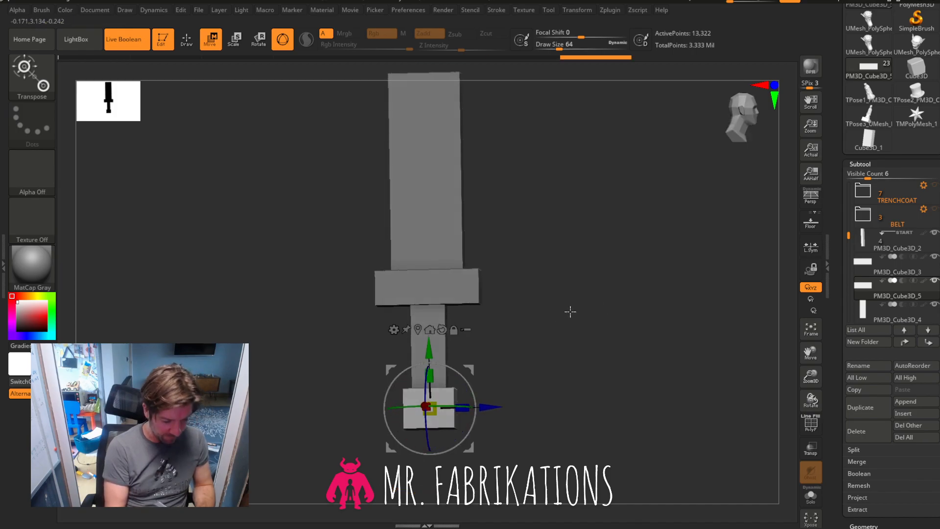
drag(810, 376, 797, 331)
drag(705, 342, 649, 335)
key(q)
shift+drag(596, 293, 596, 333)
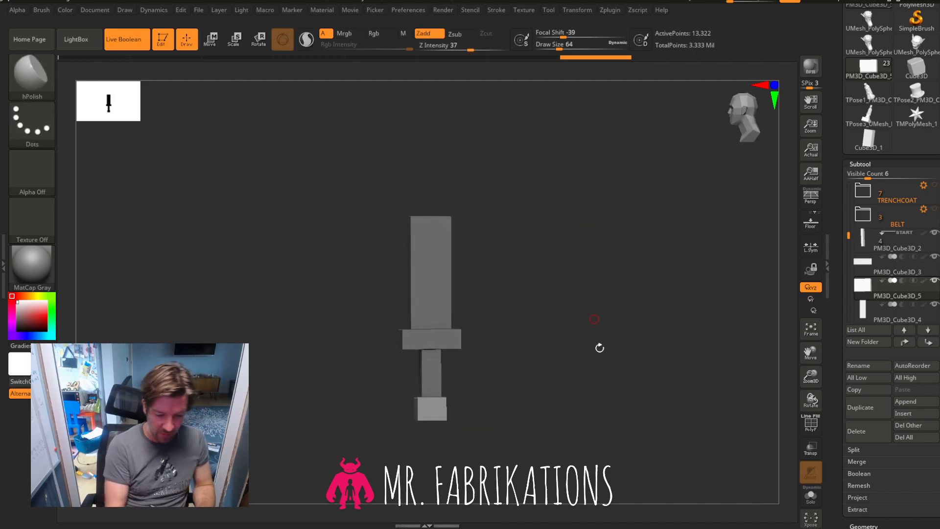
Duplicate the blade subtool PM3D_Cube3D_2 and activate the Move gizmo on the copy.
alt+click(444, 266)
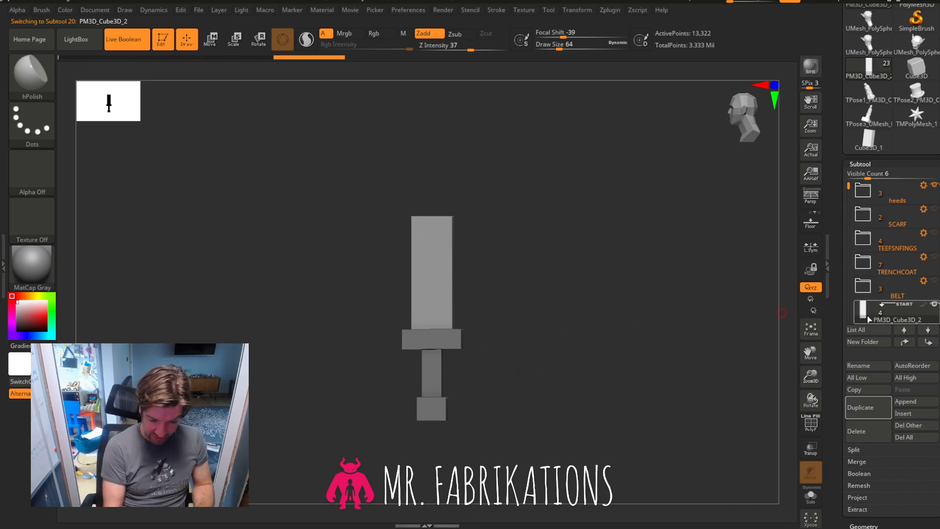
drag(848, 196, 850, 206)
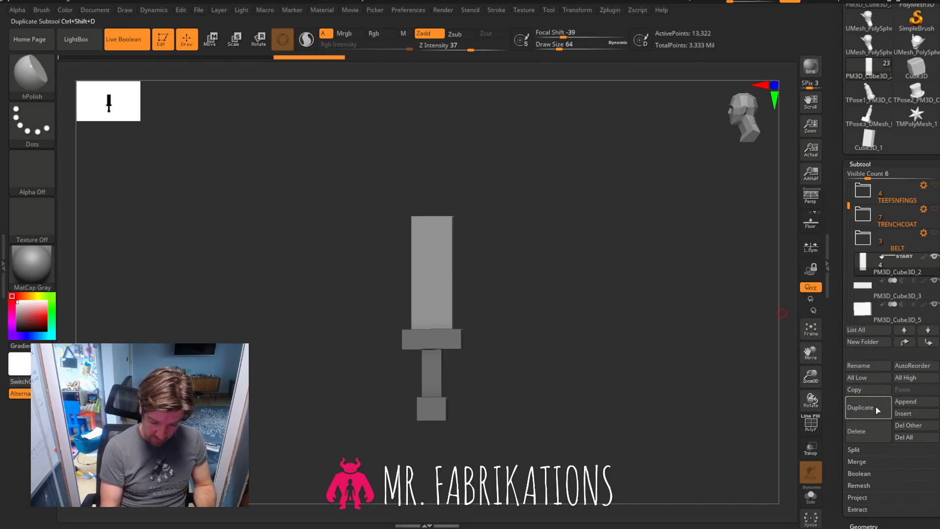
click(860, 407)
click(211, 40)
drag(613, 257, 632, 277)
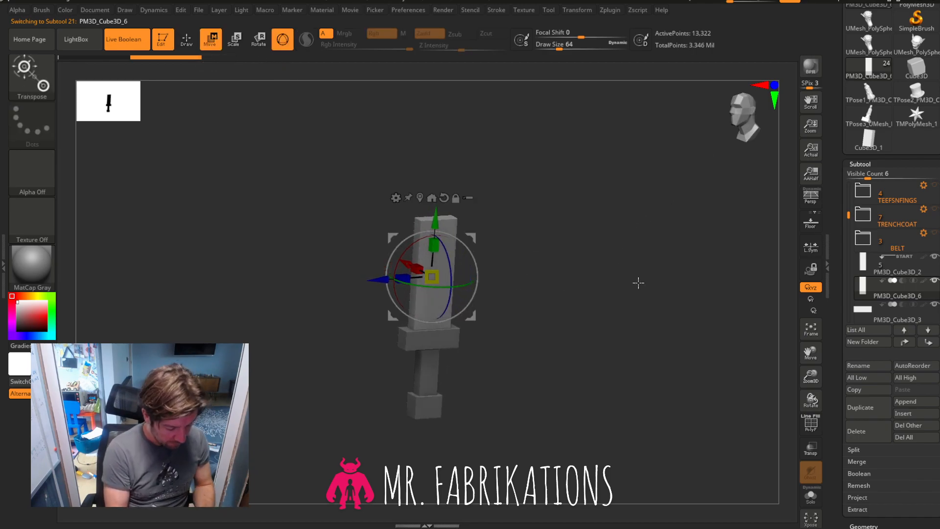
click(743, 124)
drag(627, 254, 608, 260)
click(729, 125)
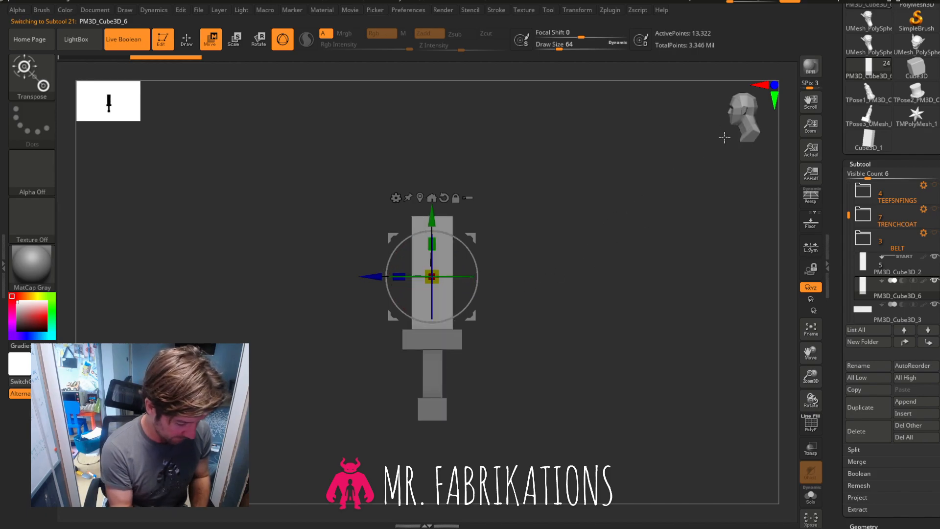
Move the blade copy out in front of the blade, shifted sideways and slightly lower, so it stands clear of the original.
drag(620, 225, 629, 283)
drag(414, 243, 421, 254)
drag(577, 284, 570, 286)
drag(381, 287, 367, 292)
drag(544, 279, 592, 256)
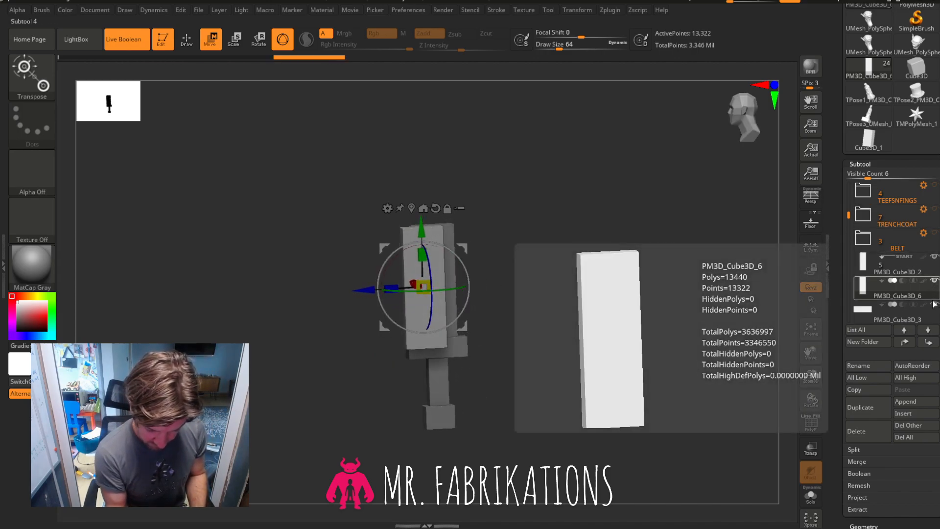
Hide the crossguard, pommel and handle subtools so only the blade and its copy are shown.
drag(849, 215, 852, 234)
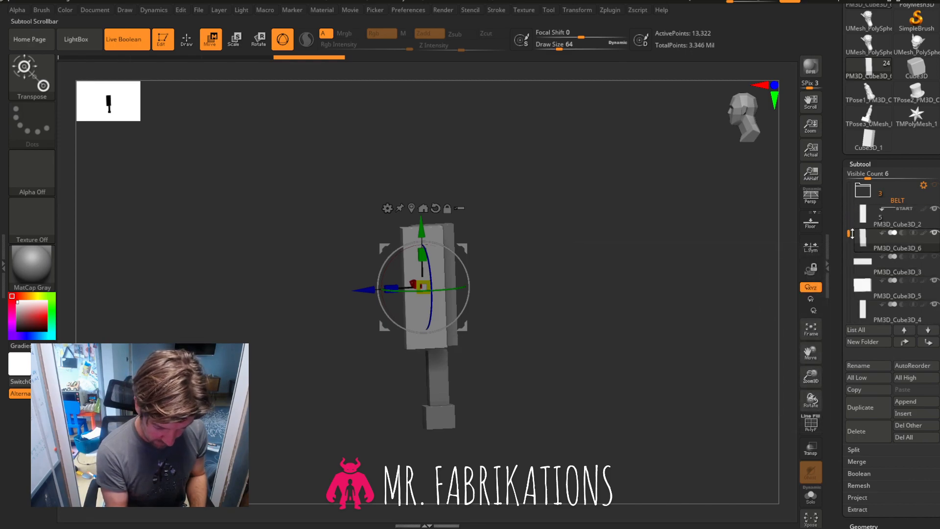
click(934, 281)
click(934, 304)
Rotate the blade copy slightly about its long axis, seen from above, so it sits at a shallow angle to the blade.
drag(600, 314, 585, 369)
drag(719, 168, 639, 253)
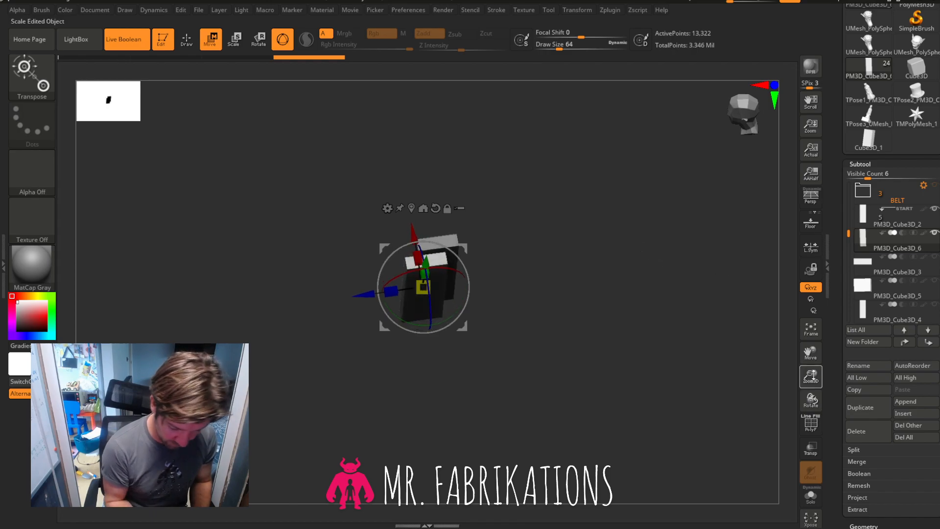
drag(813, 375, 812, 400)
drag(814, 349, 809, 387)
drag(631, 320, 622, 349)
click(740, 113)
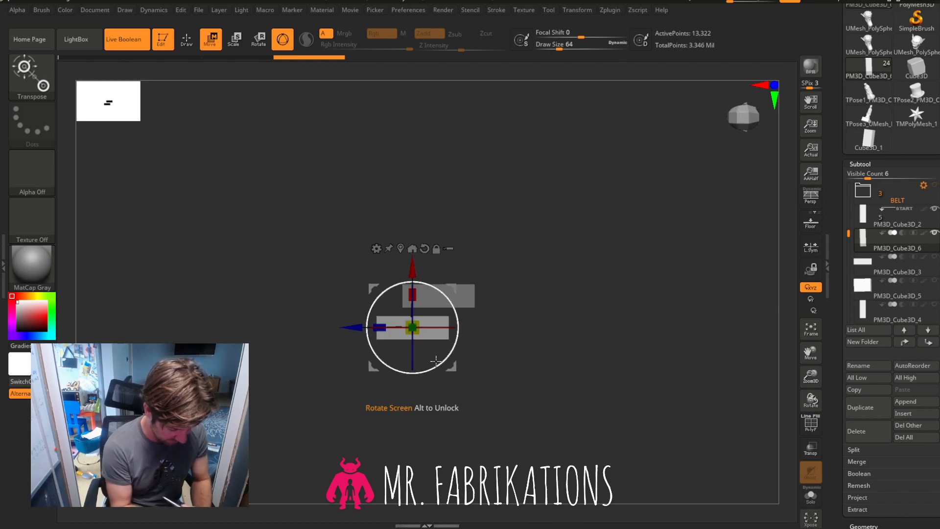
drag(437, 369, 417, 406)
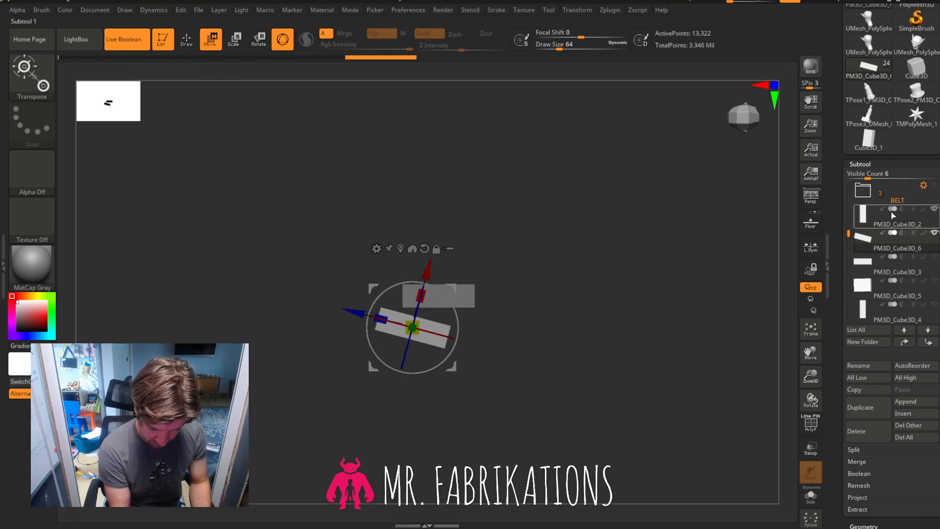
Set the angled copy PM3D_Cube3D_6 to Boolean subtraction and move it into the blade to cut a bevel along one edge.
click(895, 246)
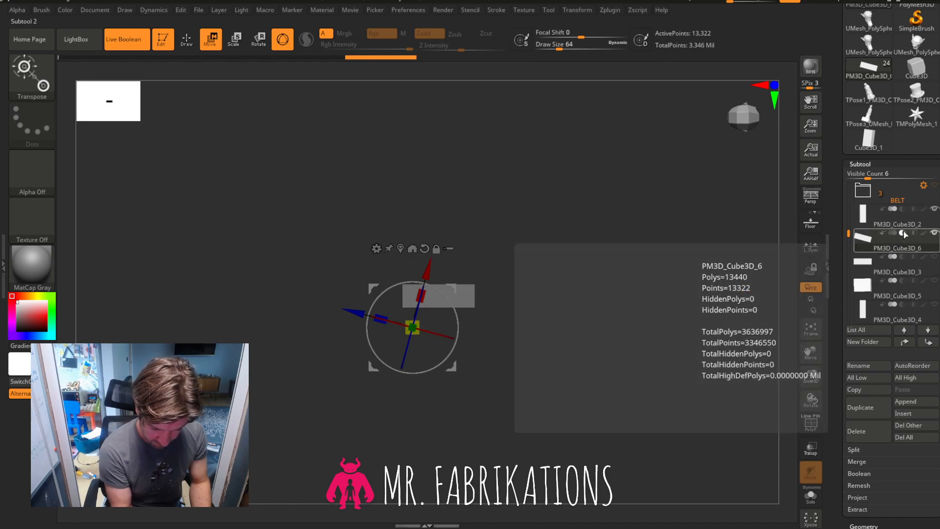
drag(451, 374, 453, 358)
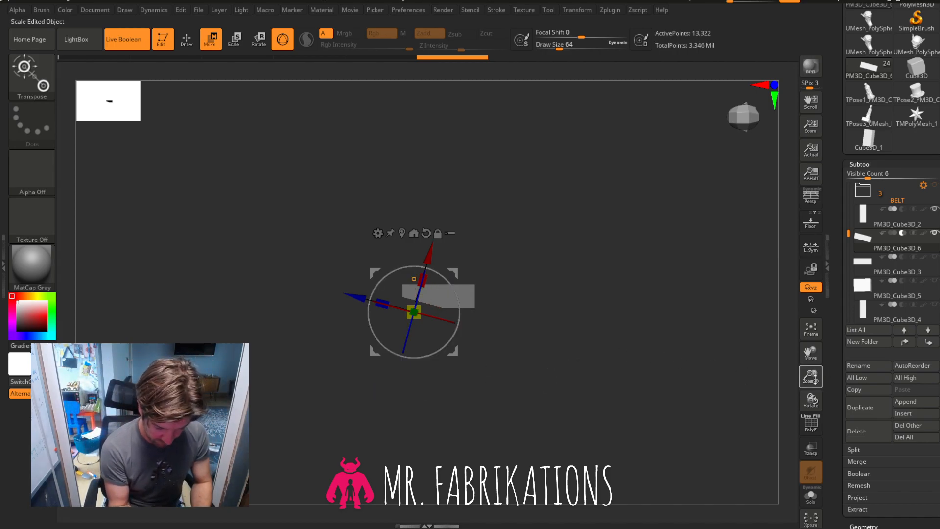
drag(811, 376, 811, 396)
drag(810, 353, 795, 300)
mouse_move(440, 303)
mouse_down()
mouse_move(426, 307)
mouse_move(436, 301)
mouse_move(426, 309)
mouse_move(432, 316)
mouse_up()
key(ctrl+z)
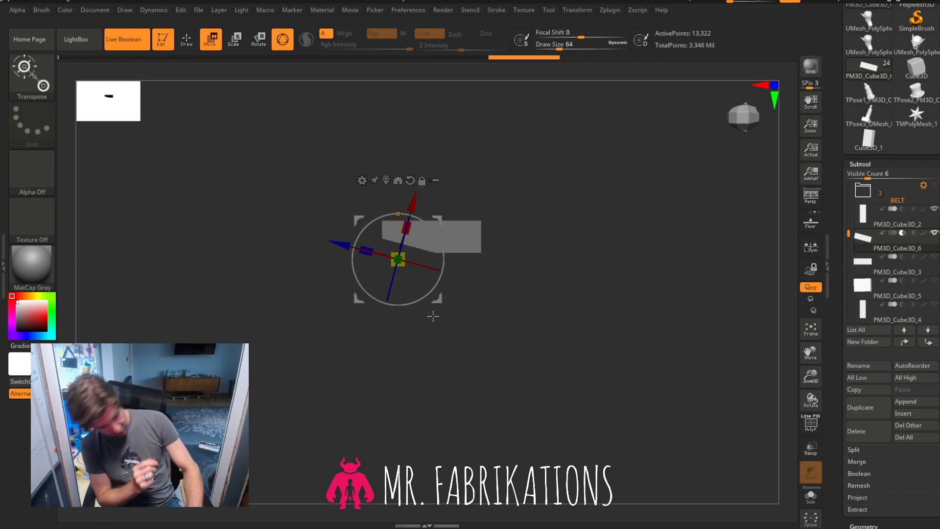
mouse_move(437, 298)
mouse_down()
mouse_move(431, 306)
mouse_move(429, 296)
mouse_up()
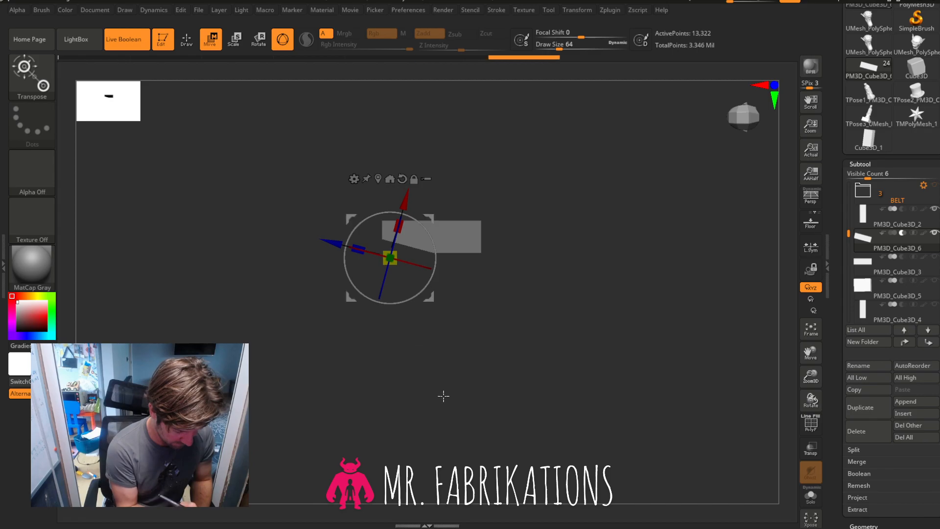
Examine the beveled blade edge and switch the angled copy PM3D_Cube3D_6 back from subtraction to addition.
drag(582, 354, 572, 273)
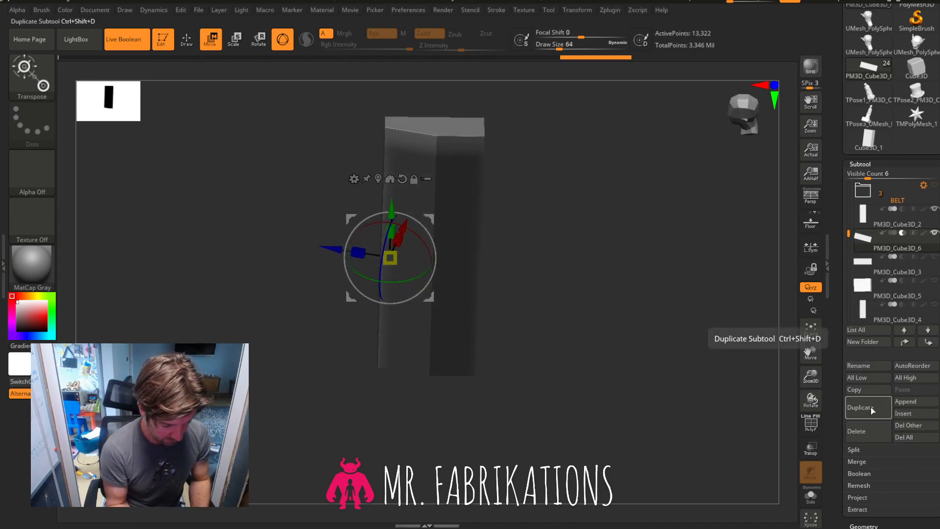
mouse_move(597, 328)
mouse_down()
mouse_move(591, 315)
mouse_move(584, 330)
mouse_up()
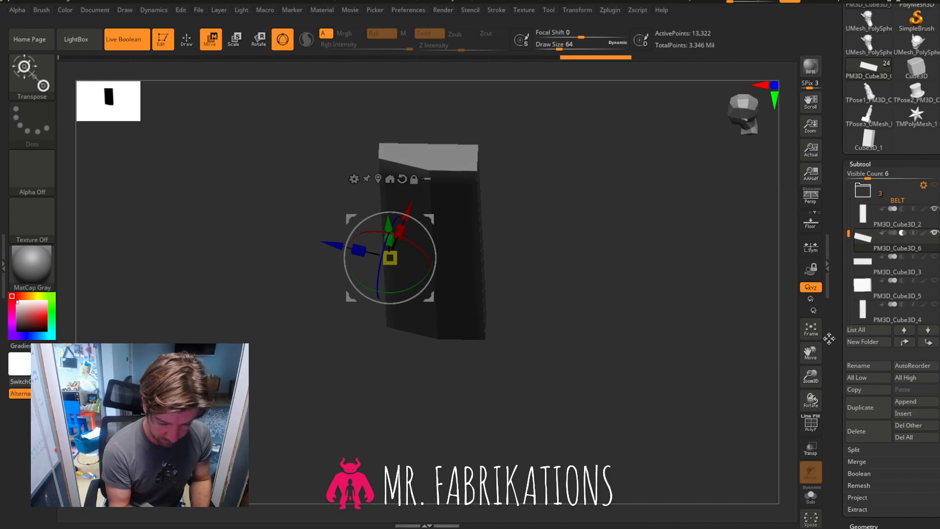
mouse_move(895, 233)
drag(667, 294, 539, 285)
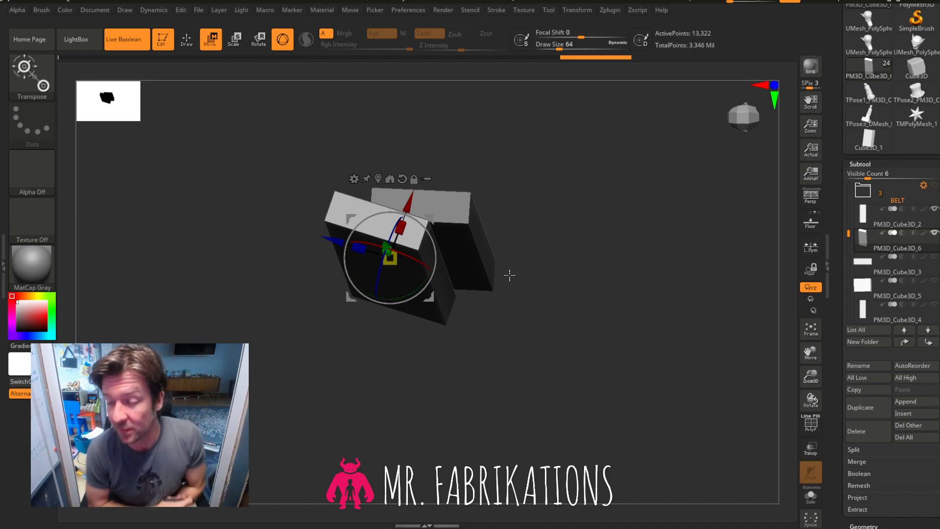
mouse_move(579, 350)
mouse_down()
mouse_move(581, 370)
mouse_move(581, 362)
mouse_up()
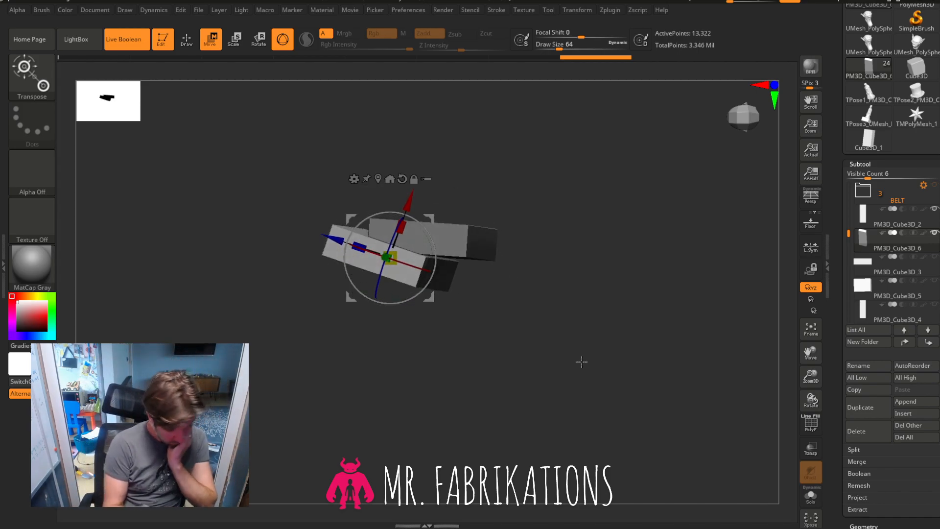
Try to mirror the angled cutter copy with Mirror And Weld from the Modify Topology options, and undo it.
click(864, 163)
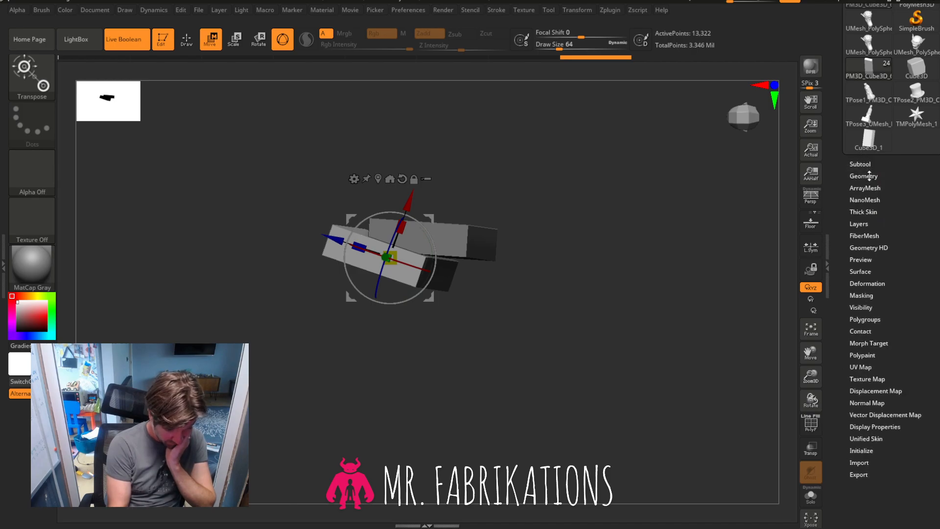
drag(694, 249, 629, 281)
click(753, 122)
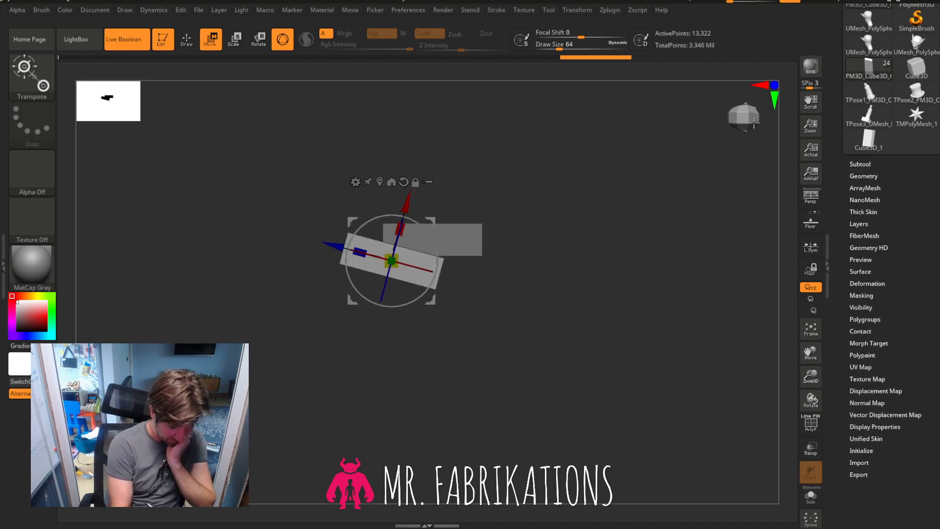
click(863, 176)
click(864, 366)
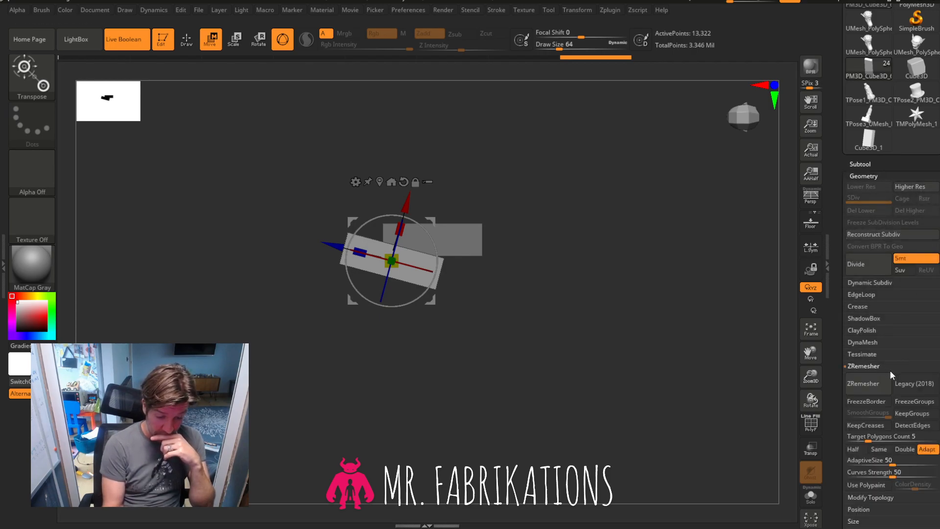
click(864, 365)
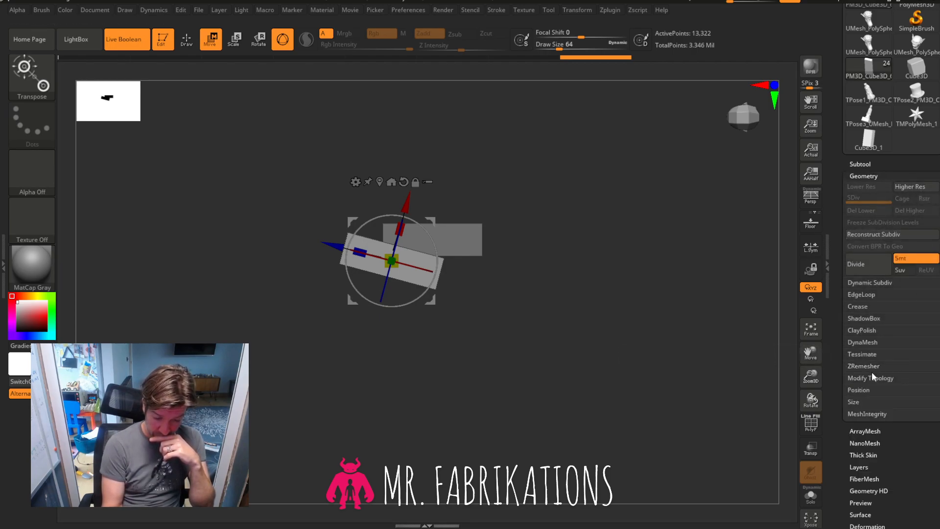
click(869, 378)
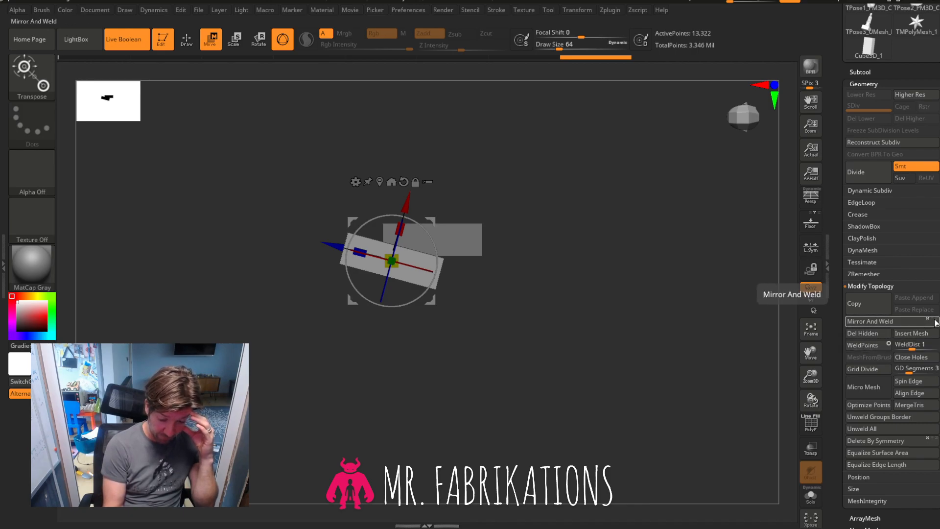
click(866, 322)
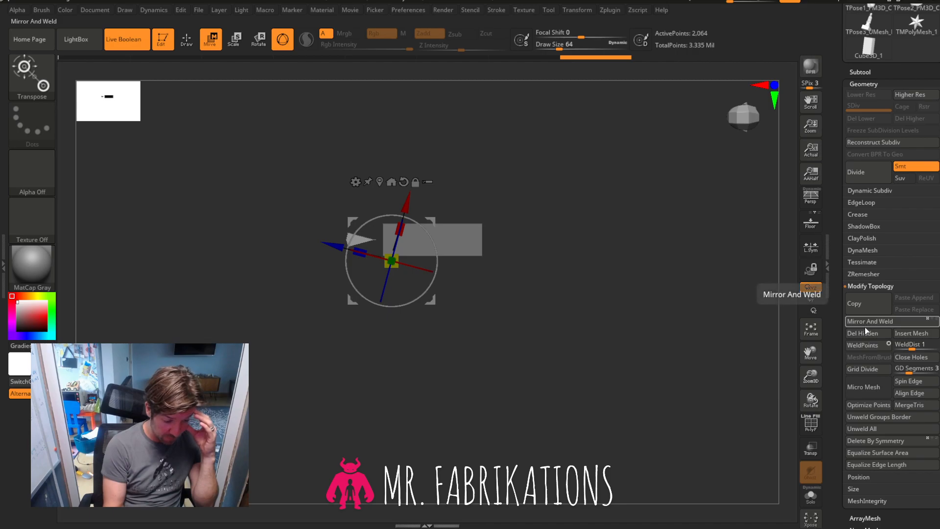
drag(649, 355, 643, 363)
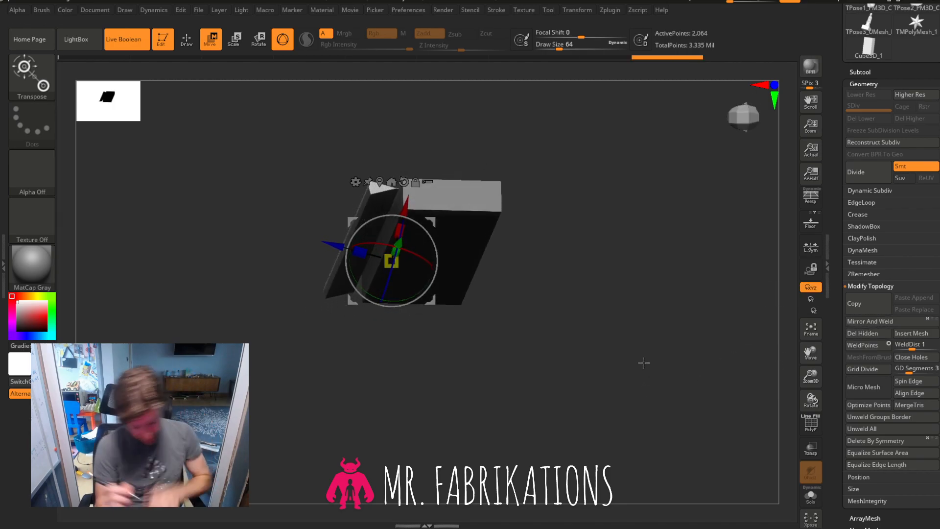
key(ctrl+z)
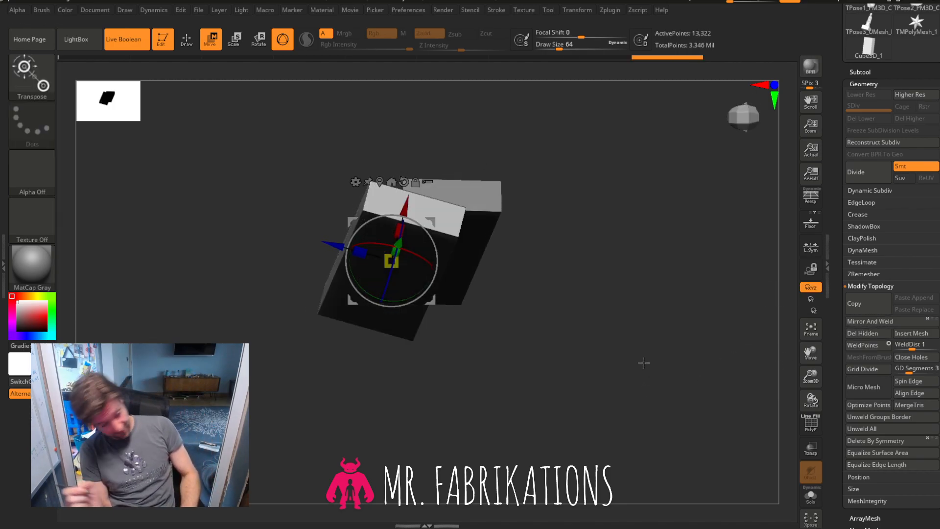
Turn off the Live Boolean preview so the blade and its angled copy are both displayed as plain geometry.
click(859, 72)
key(ctrl+z)
click(125, 40)
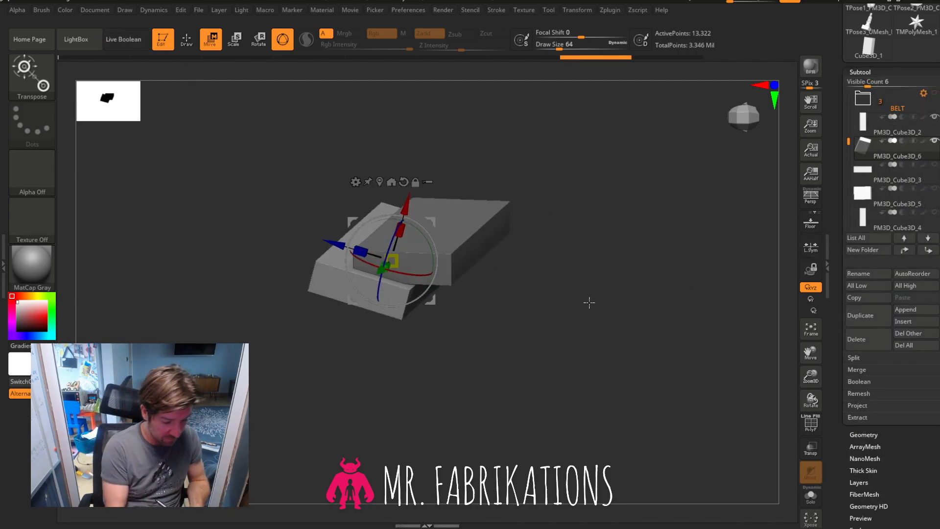
drag(574, 292, 626, 286)
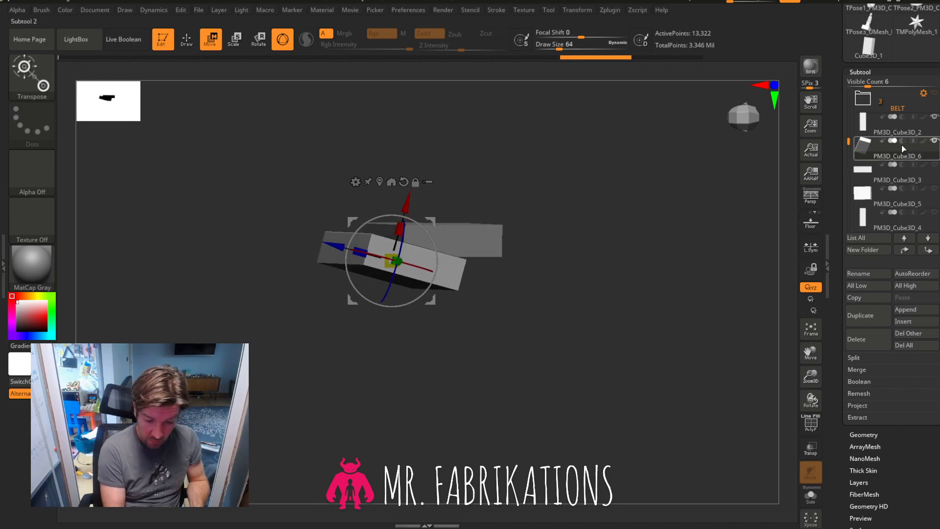
drag(866, 70, 866, 70)
click(865, 71)
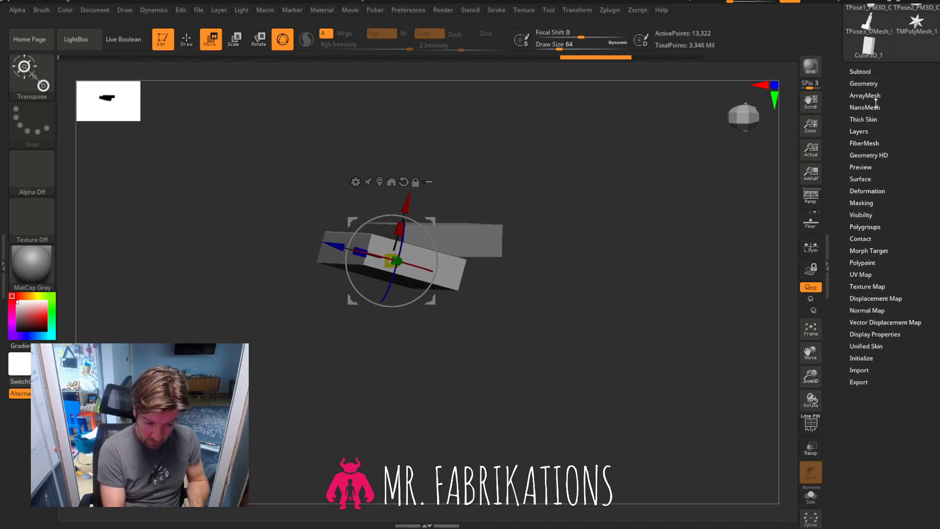
Examine the blade and its angled cutter copy from the front, side and top to judge the mirroring axis.
click(868, 84)
drag(737, 128, 758, 105)
drag(636, 271, 753, 98)
drag(772, 227, 690, 309)
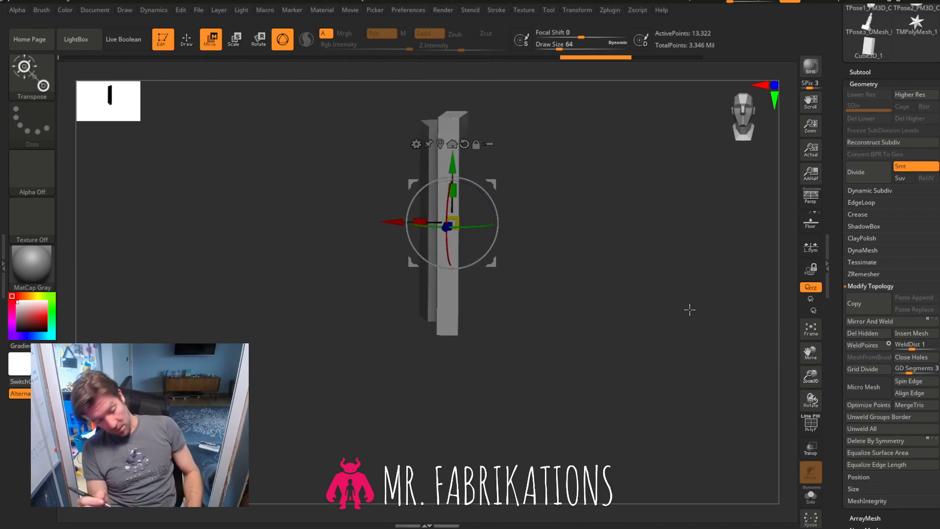
drag(747, 117, 744, 127)
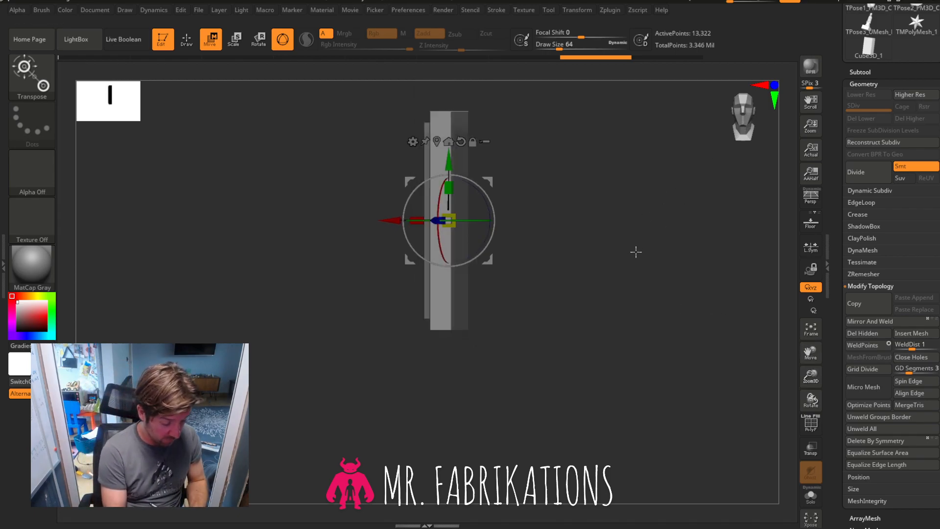
drag(640, 250, 641, 305)
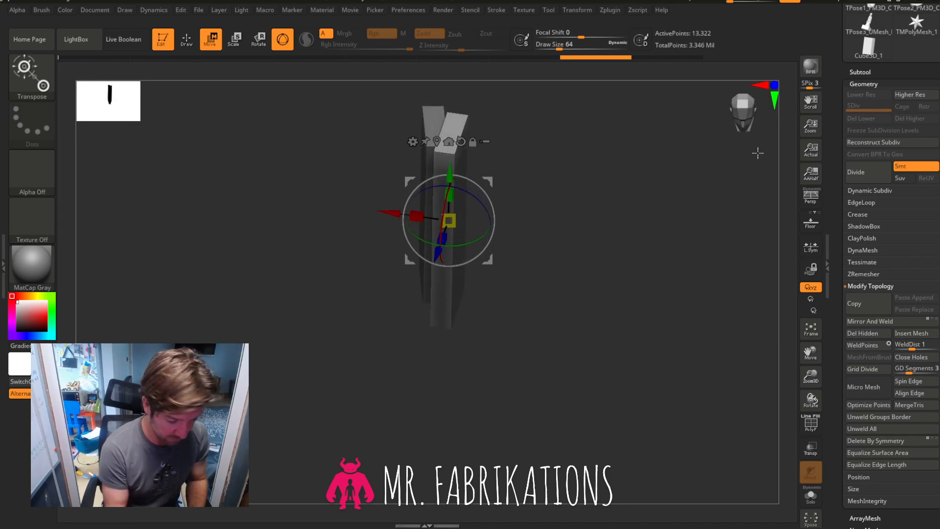
drag(806, 378, 808, 370)
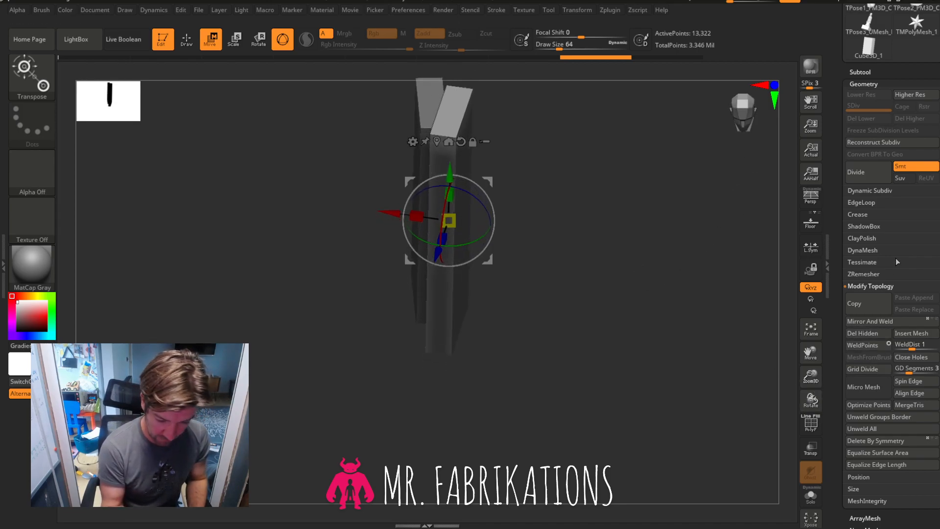
mouse_move(737, 112)
mouse_down()
mouse_move(729, 115)
mouse_move(747, 115)
mouse_up()
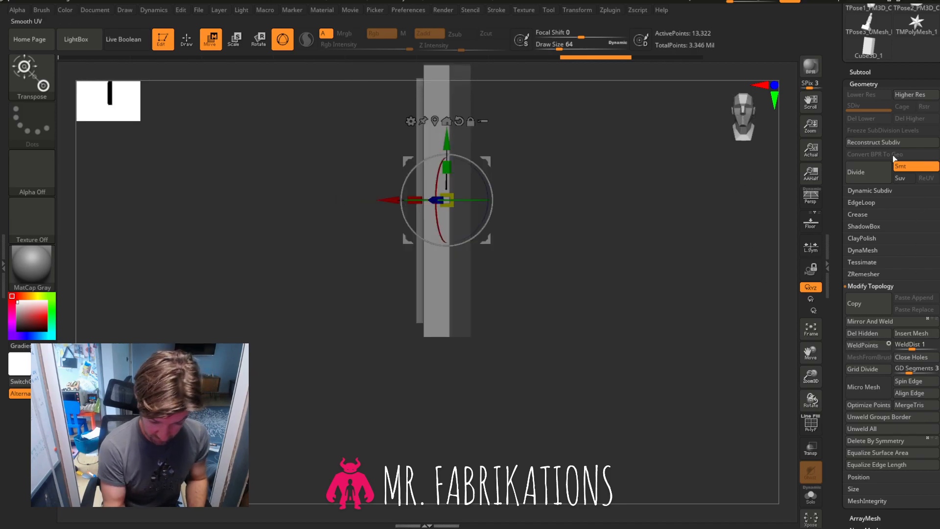
drag(723, 226, 758, 122)
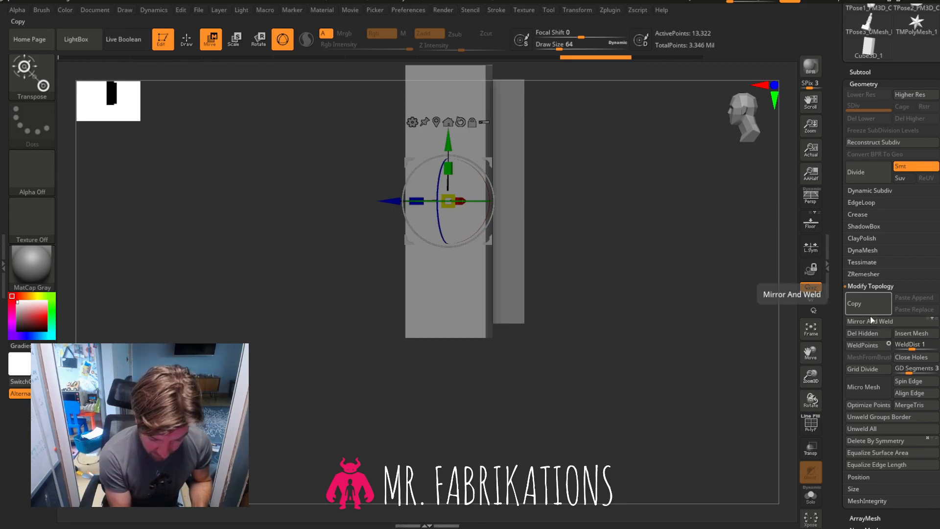
drag(725, 326, 739, 371)
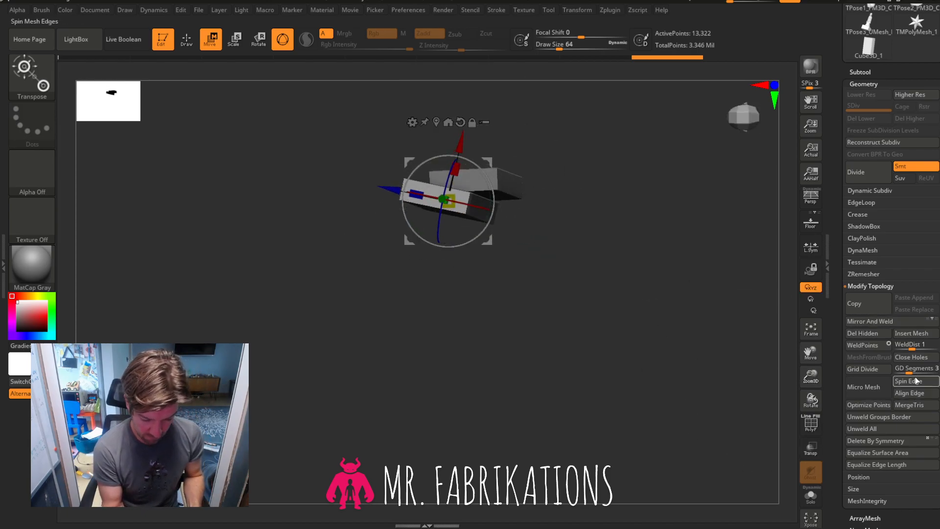
drag(725, 324, 694, 291)
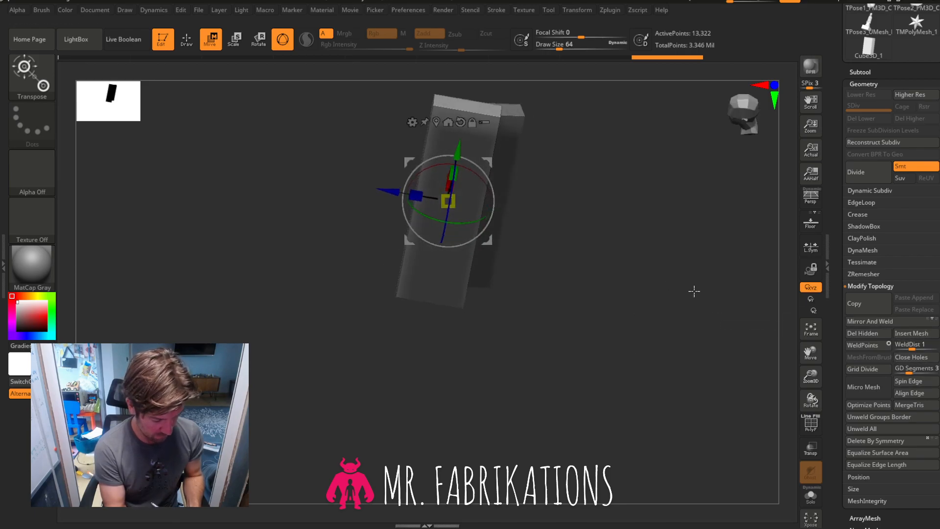
Mirror the angled cutter copy across the Z axis with Mirror And Weld to form a V-shaped cutter.
click(810, 329)
click(810, 330)
click(810, 332)
drag(722, 335, 700, 371)
drag(812, 377, 916, 368)
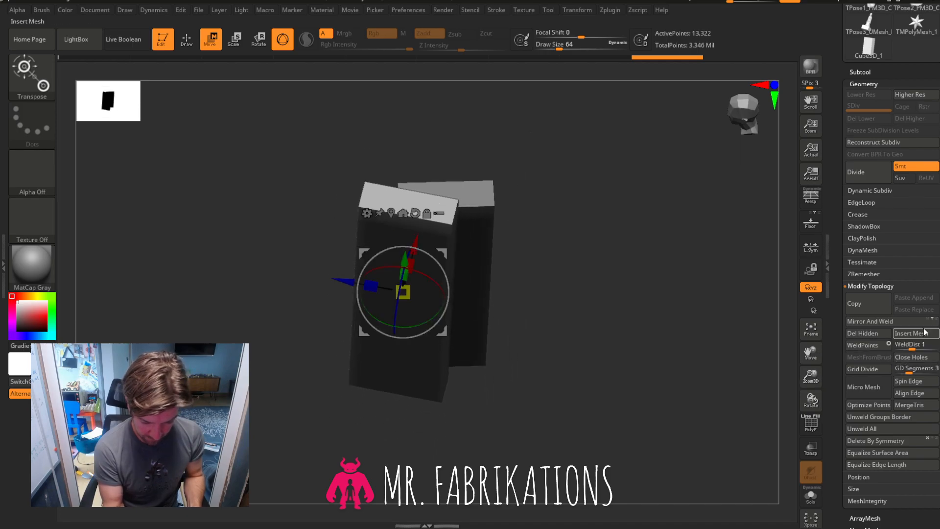
click(891, 323)
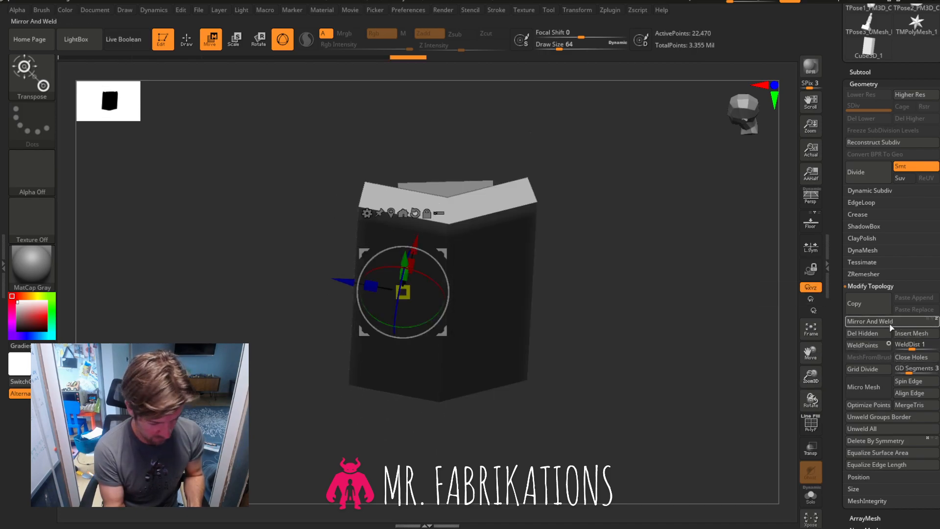
drag(663, 333, 663, 382)
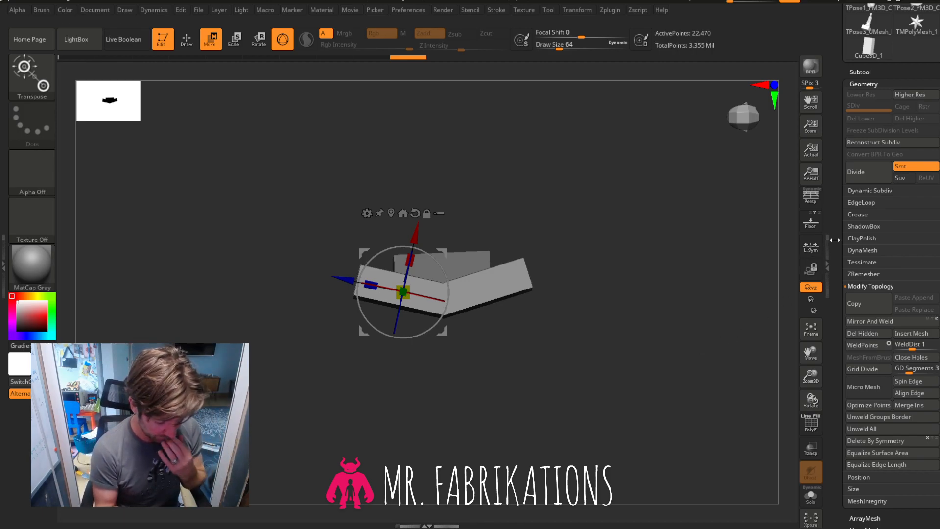
mouse_move(633, 335)
mouse_down()
mouse_move(619, 332)
mouse_move(637, 333)
mouse_up()
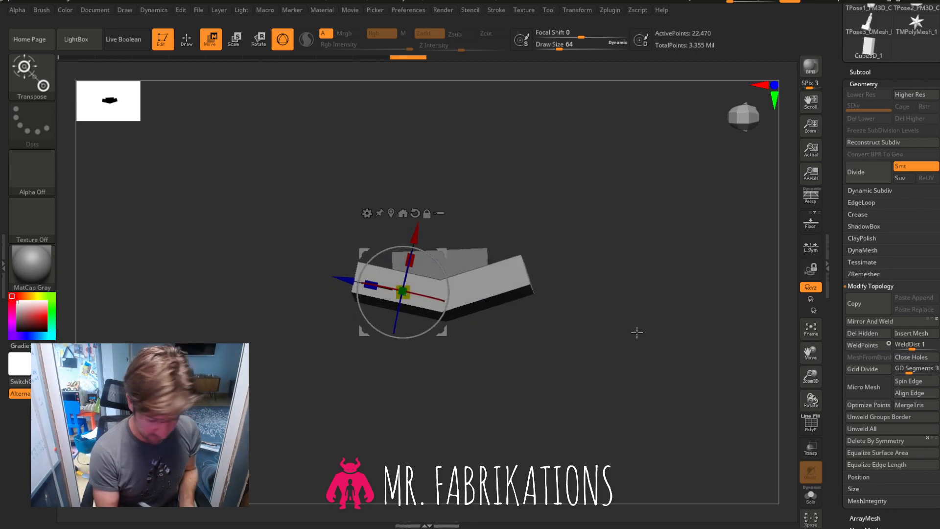
Set the V-shaped cutter PM3D_Cube3D_6 to Boolean subtraction and turn Live Boolean on to bevel both edges of the blade's face.
click(860, 71)
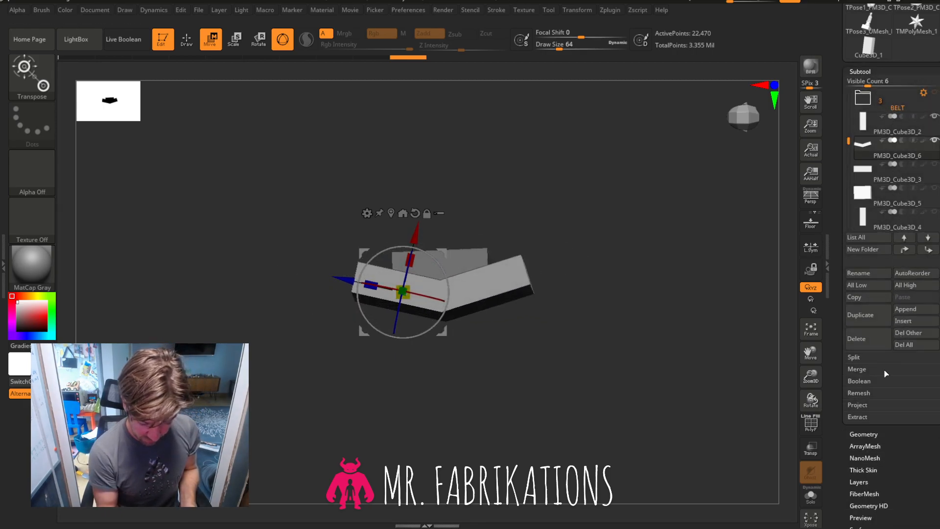
click(902, 140)
drag(651, 267, 696, 289)
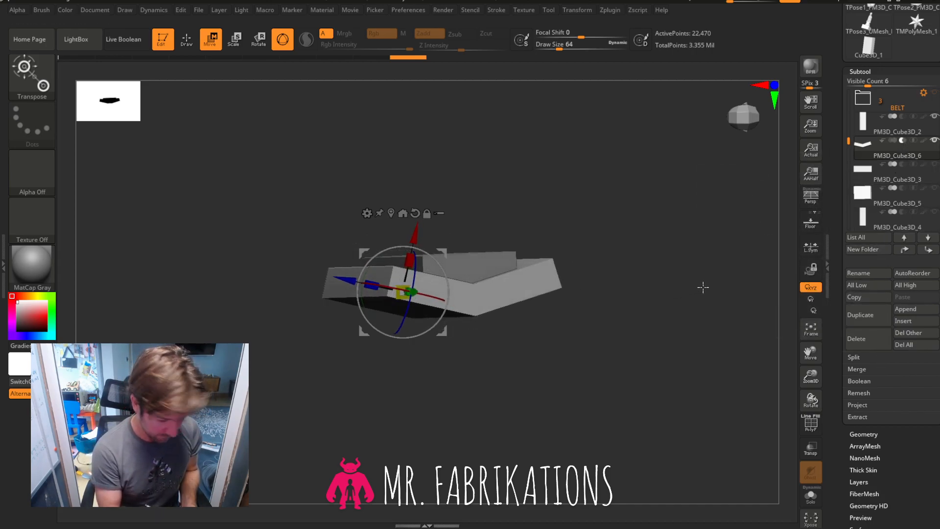
drag(692, 230, 622, 336)
click(146, 48)
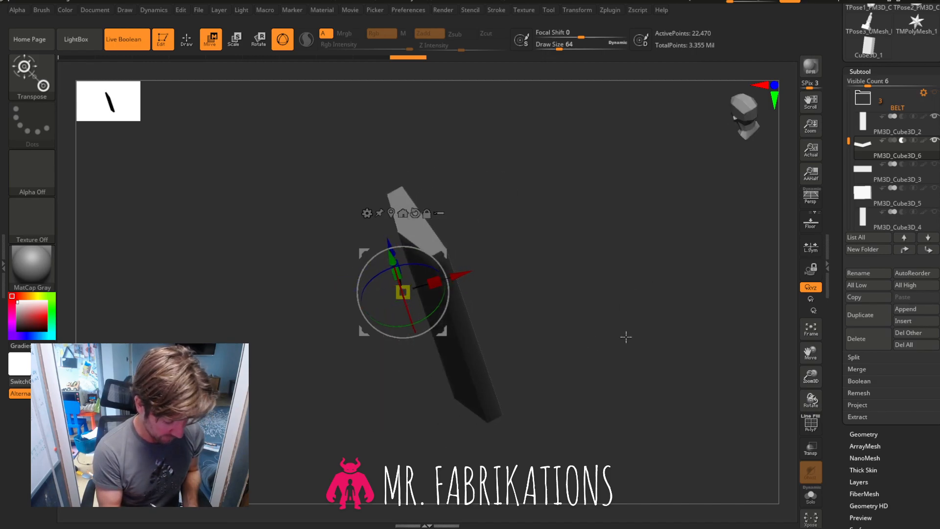
mouse_move(880, 157)
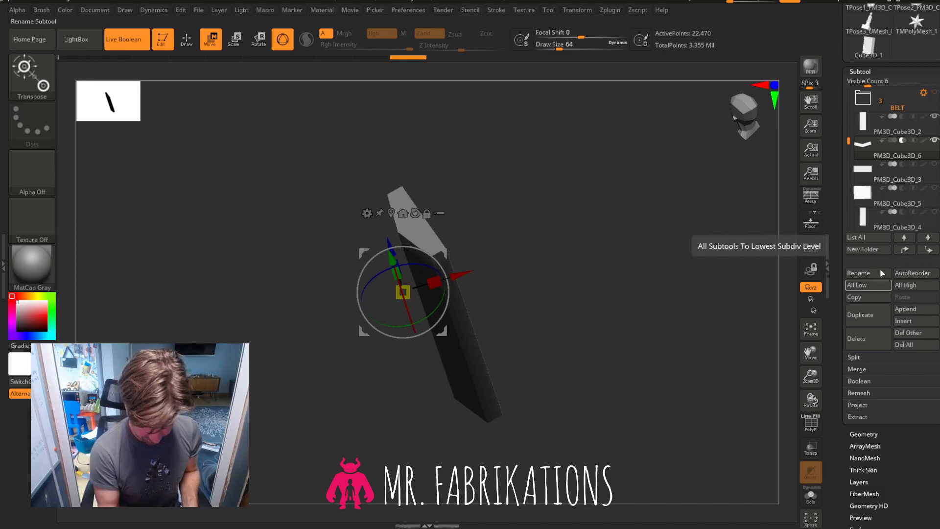
scroll(923, 397, down, 3)
click(925, 267)
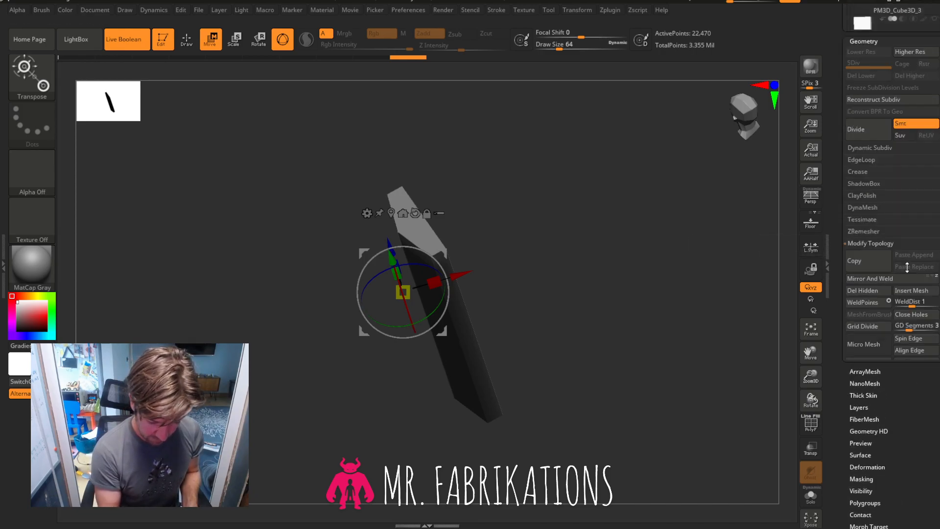
drag(936, 211, 934, 233)
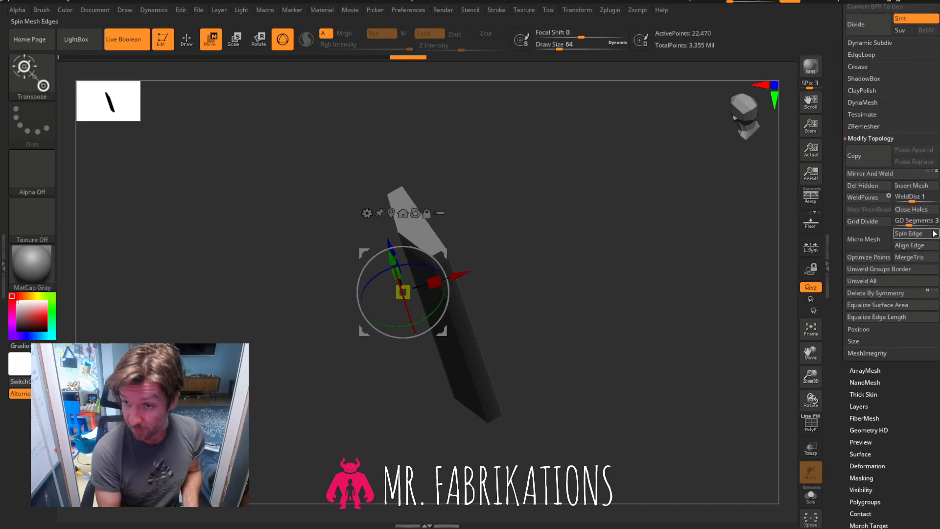
drag(623, 310, 642, 323)
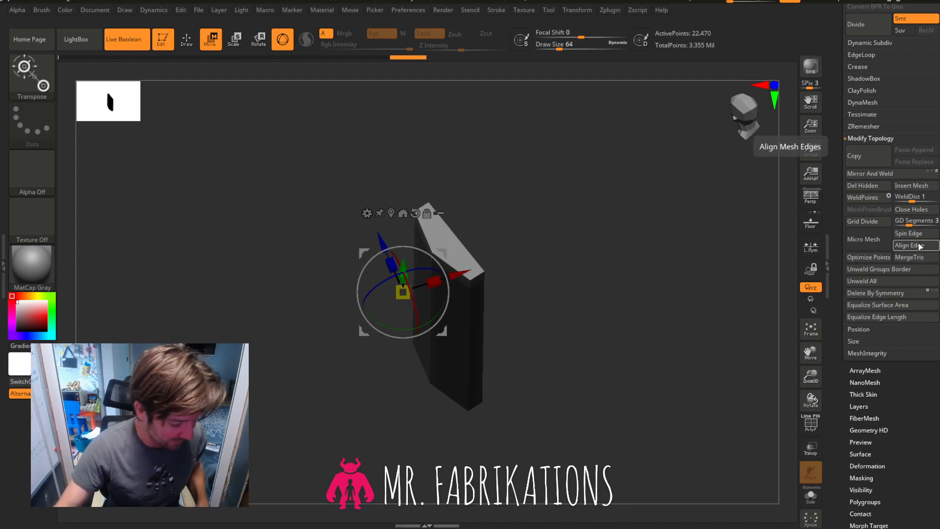
drag(928, 403, 936, 383)
drag(924, 256, 926, 371)
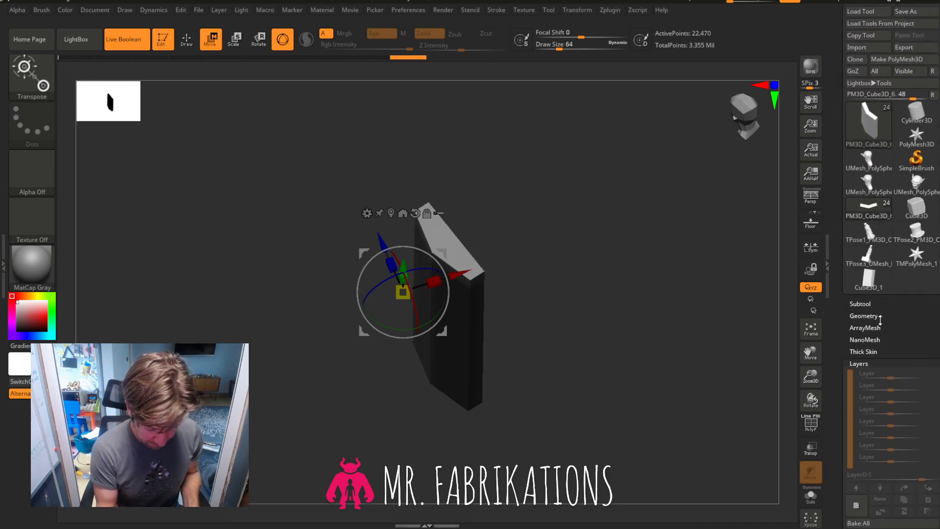
click(861, 303)
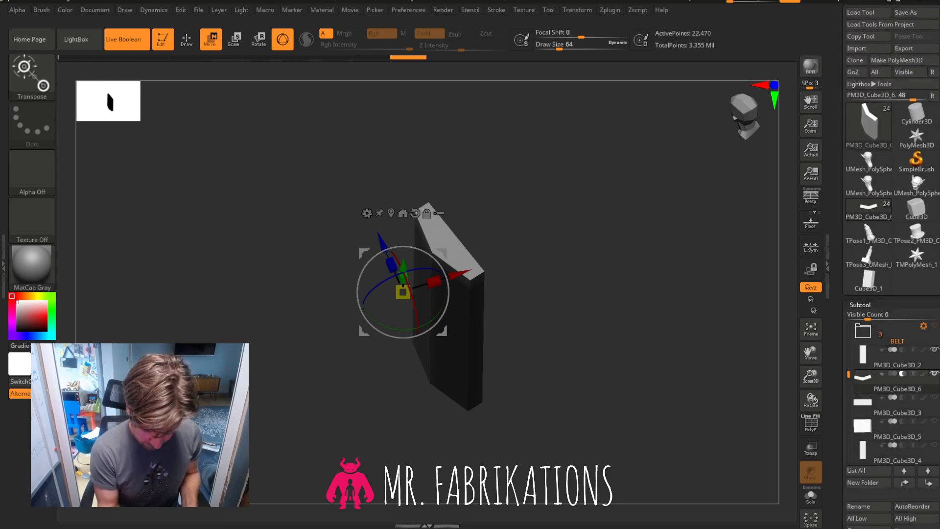
scroll(925, 311, down, 5)
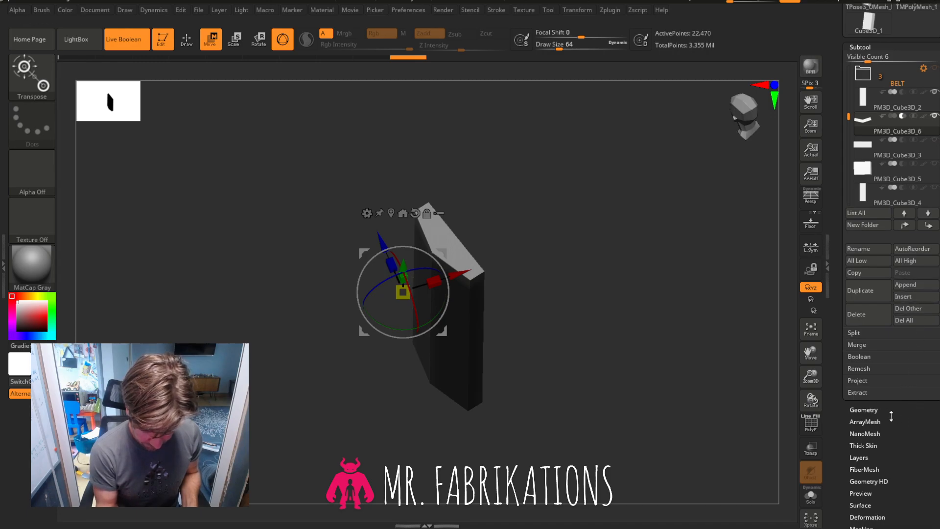
Check the double-beveled blade from the side and above, and switch the cutter PM3D_Cube3D_6 back to Boolean addition.
click(874, 409)
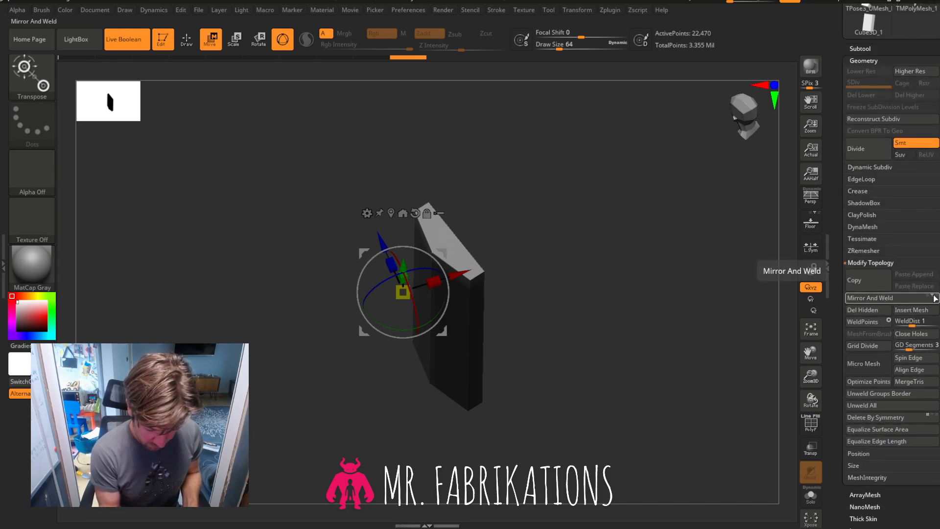
click(741, 102)
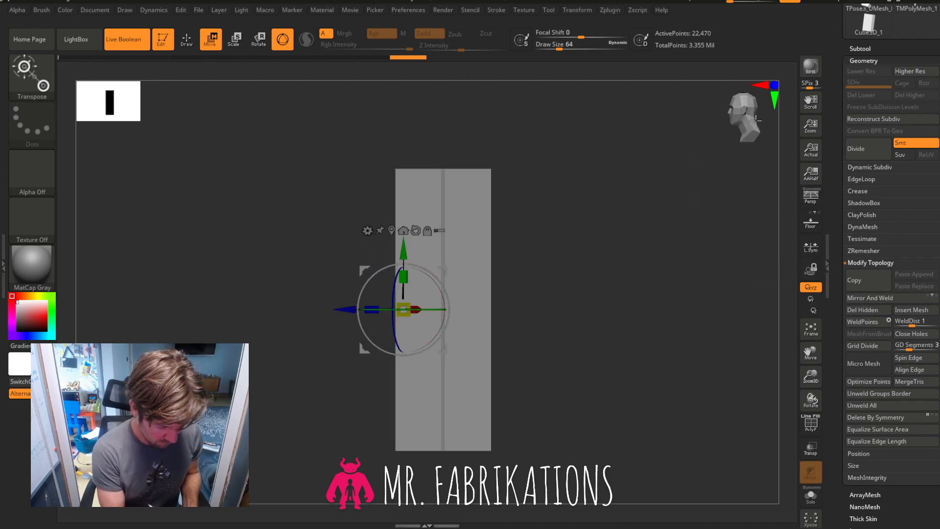
drag(746, 118, 755, 138)
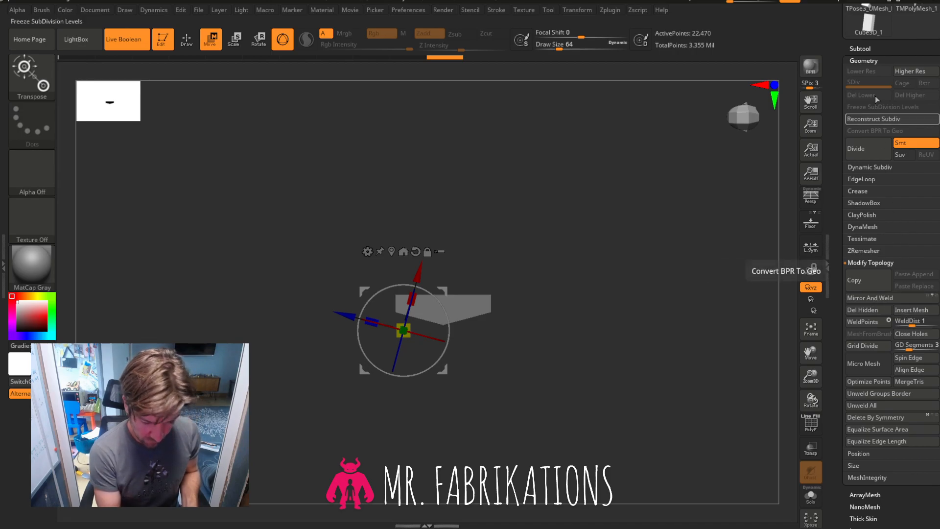
click(859, 48)
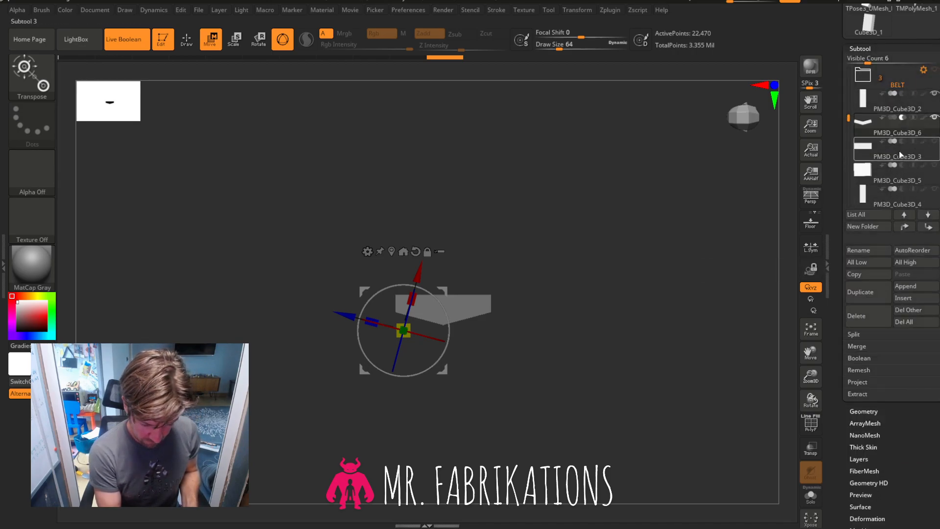
mouse_move(872, 130)
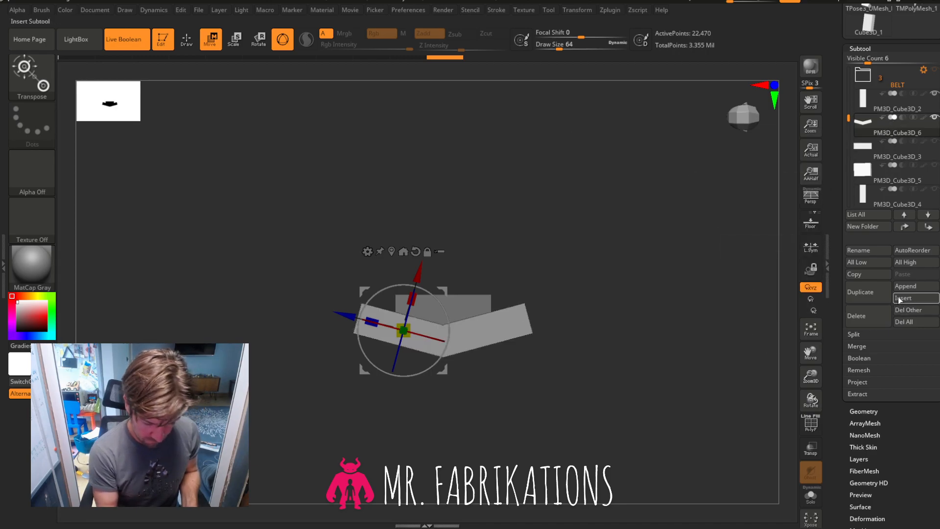
Try to mirror the V-shaped cutter across the X axis with Mirror And Weld, and undo it.
click(860, 49)
click(868, 60)
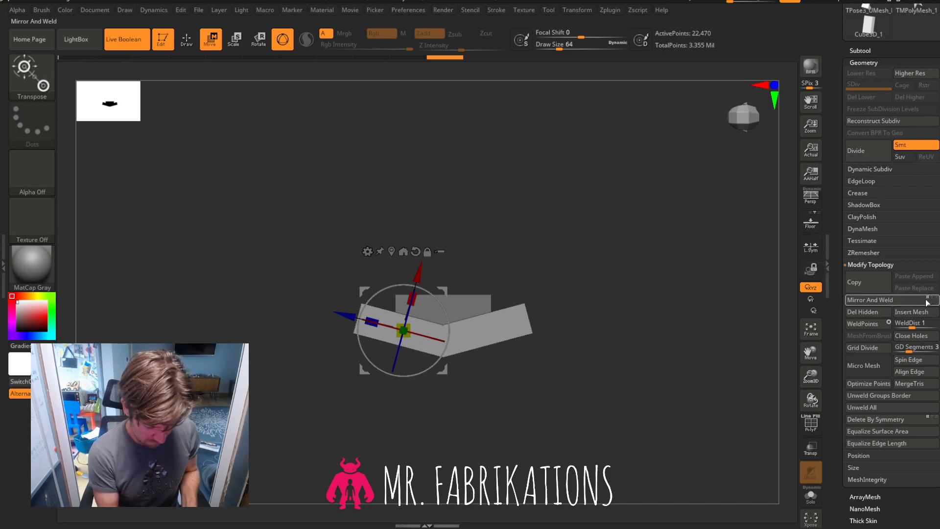
click(911, 301)
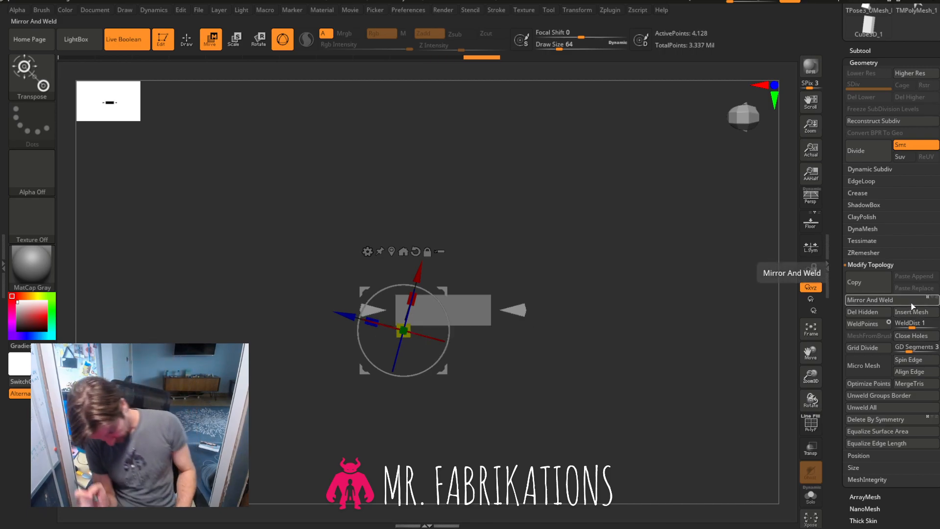
key(ctrl+z)
Duplicate the V-shaped cutter subtool PM3D_Cube3D_6.
click(867, 50)
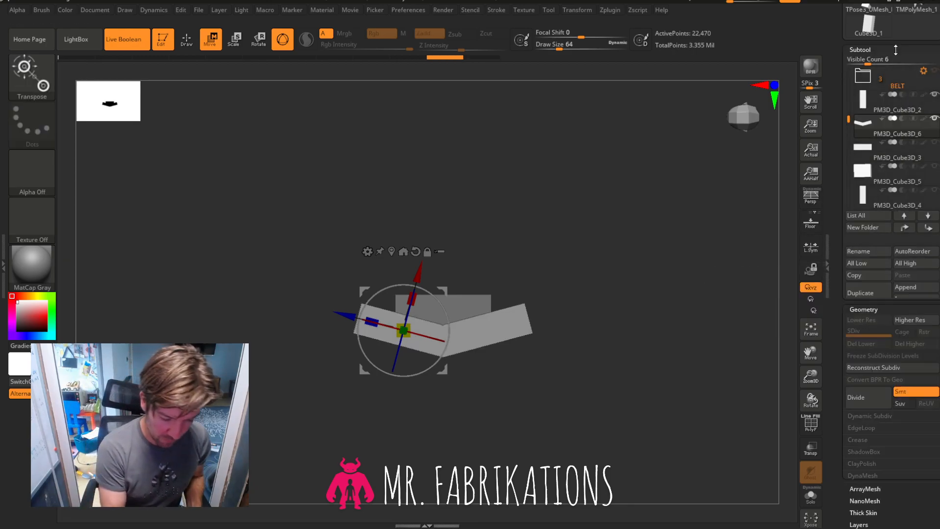
click(866, 300)
drag(885, 462, 884, 168)
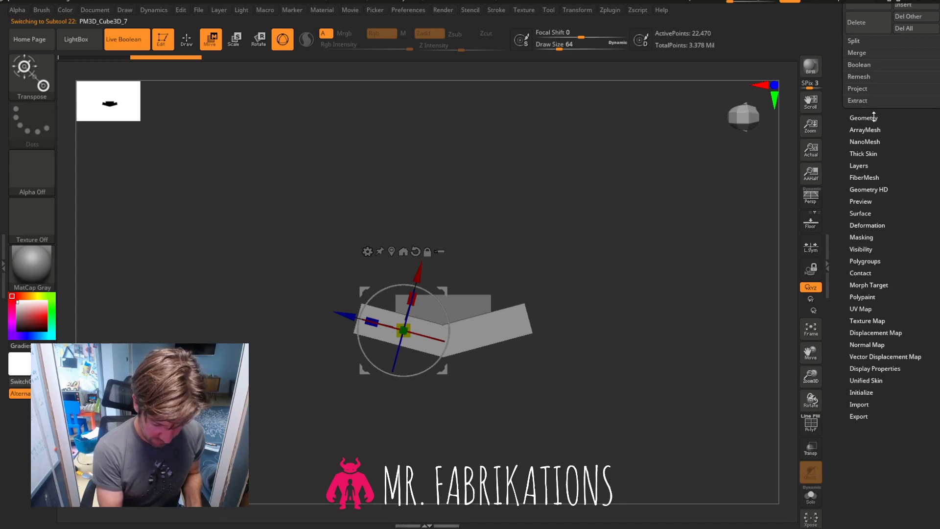
Try to mirror the duplicated V-shaped cutter across the X axis with the Deformation Mirror, and undo it.
drag(875, 220, 888, 236)
click(868, 226)
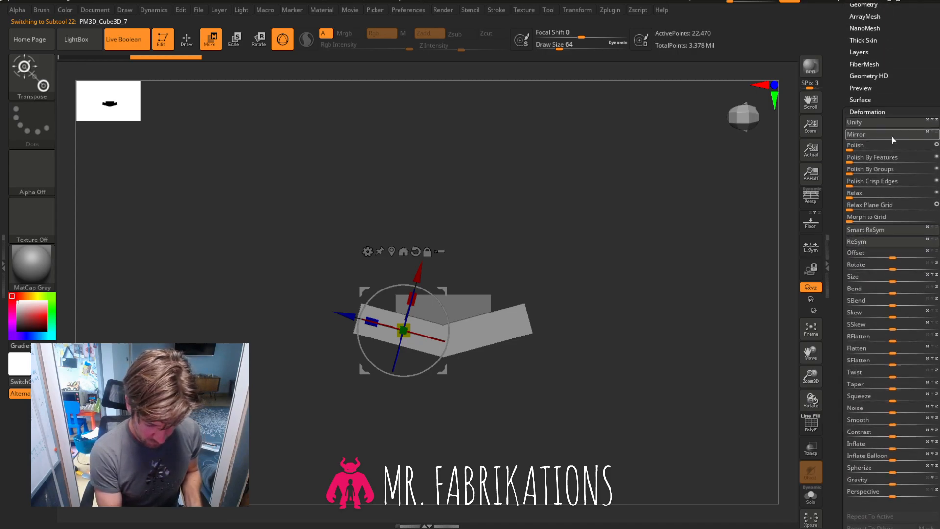
click(919, 139)
mouse_move(639, 361)
mouse_down()
mouse_move(639, 307)
mouse_move(627, 362)
mouse_move(638, 362)
mouse_up()
click(750, 116)
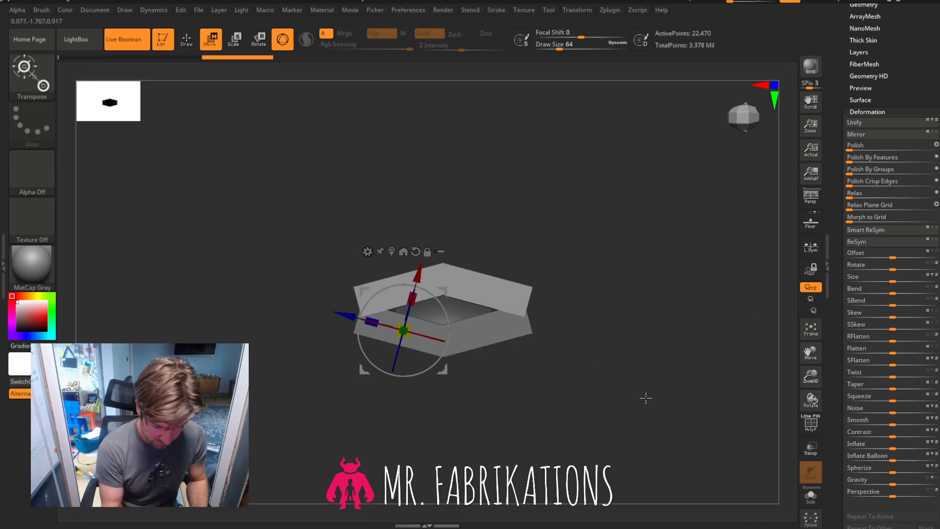
key(ctrl+z)
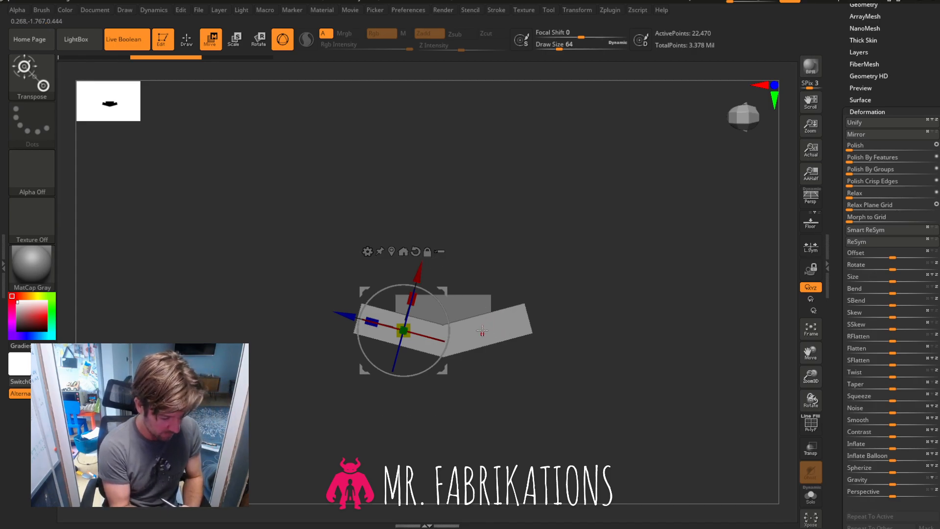
Reset the gizmo to the world axes and shift the duplicated cutter slightly deeper into the blade along the X axis.
click(427, 251)
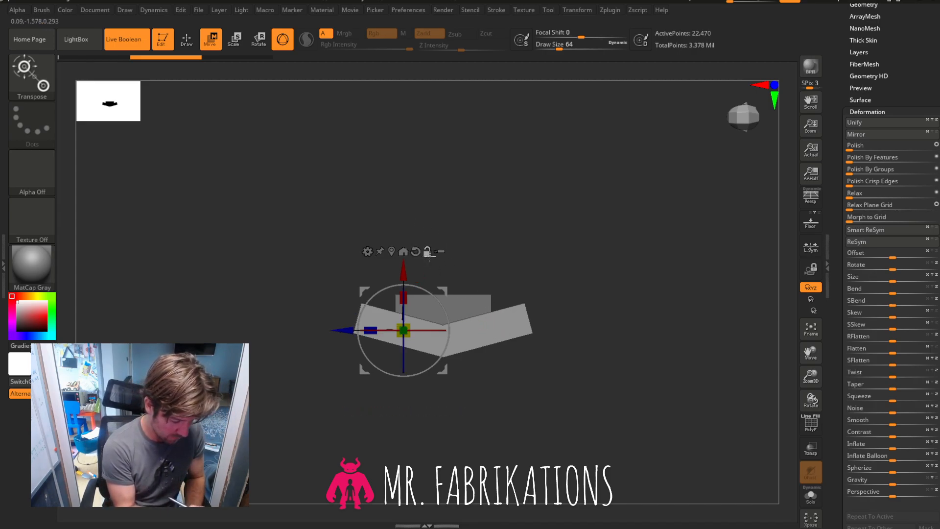
ctrl+drag(404, 272, 414, 230)
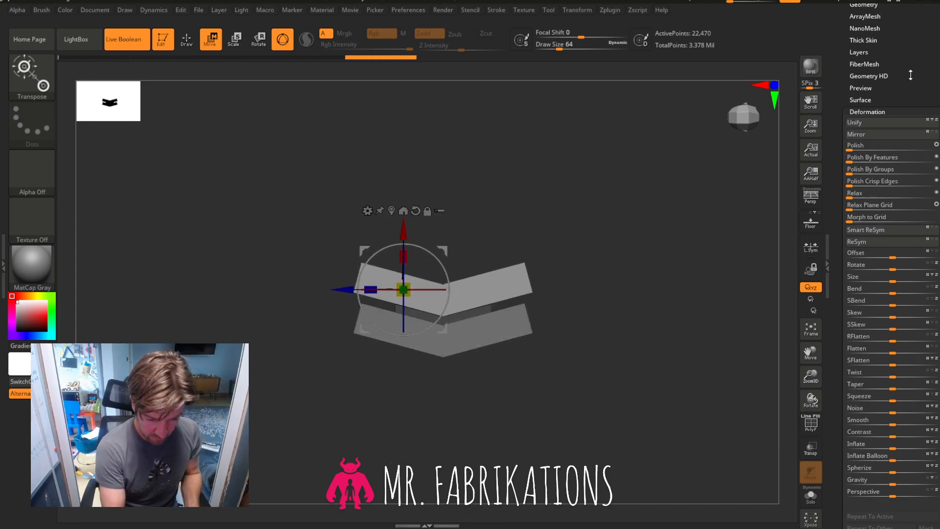
scroll(902, 77, up, 1)
drag(404, 229, 413, 257)
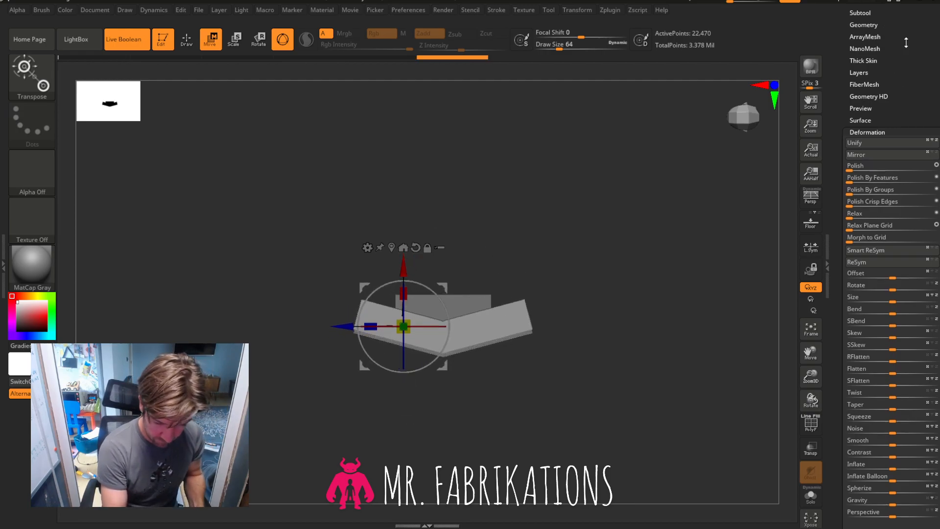
Delete the original V-shaped cutter subtool PM3D_Cube3D_6, keeping only the repositioned copy.
click(871, 25)
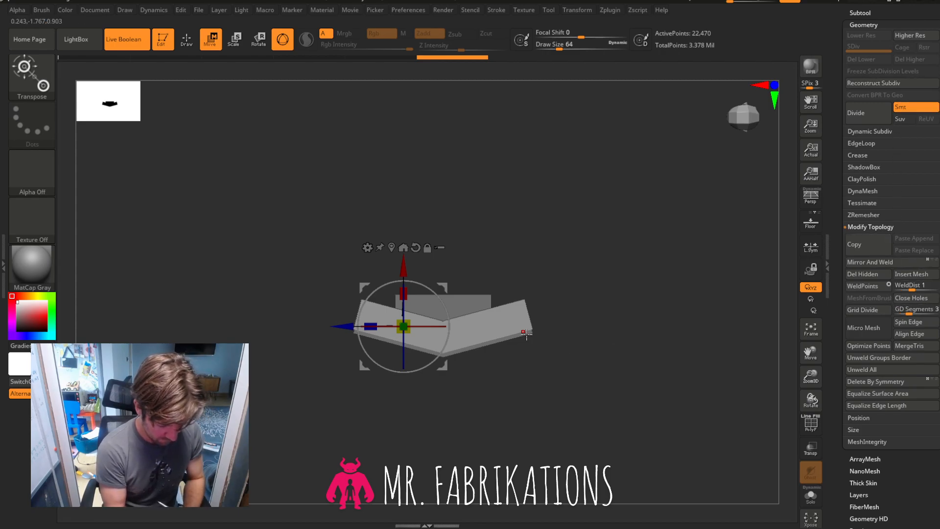
click(861, 12)
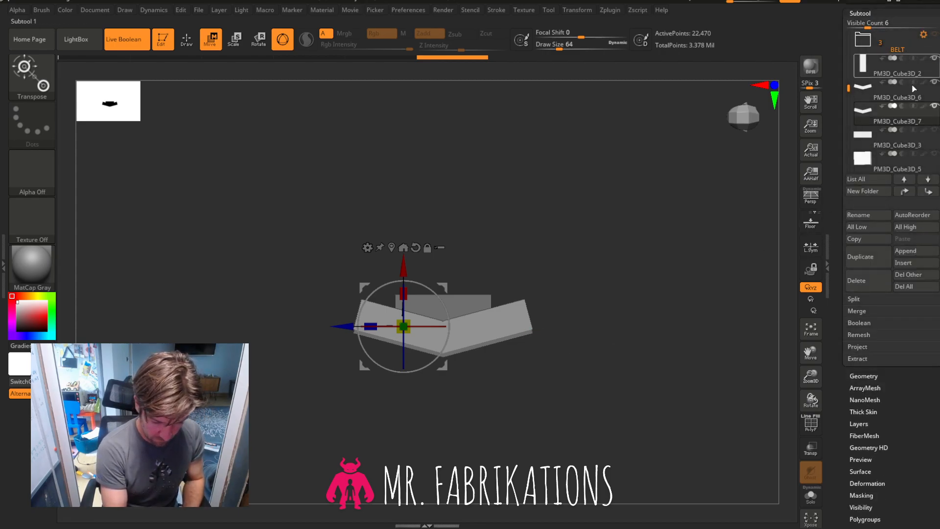
click(878, 93)
click(866, 280)
click(776, 300)
key(q)
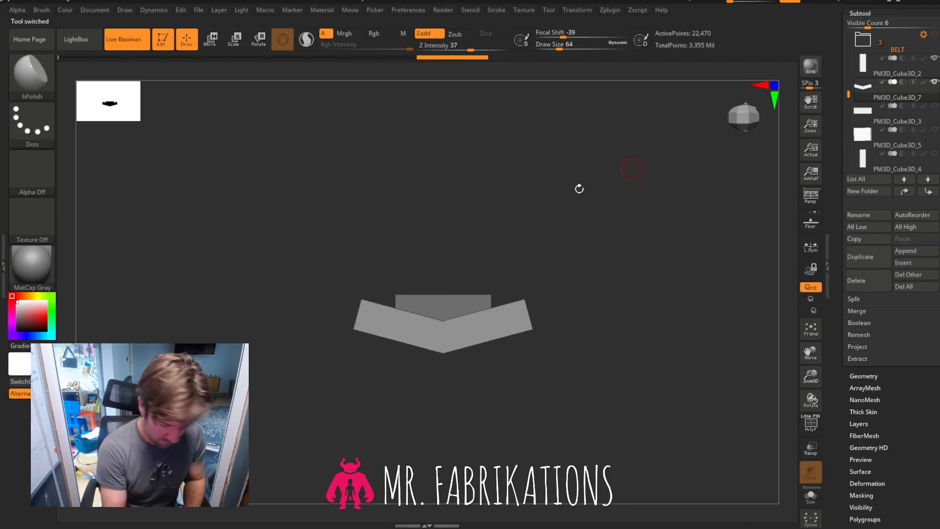
right_click(489, 417)
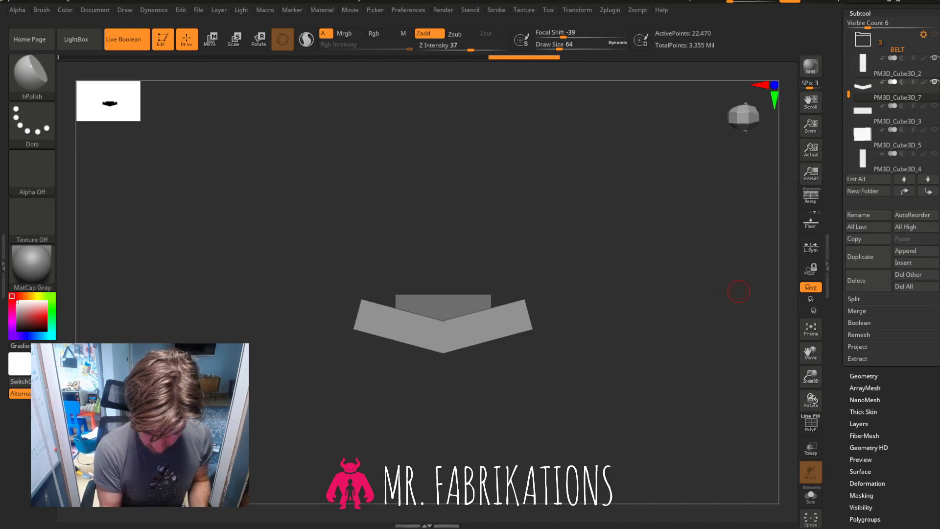
Duplicate the cutter PM3D_Cube3D_7 and mirror the copy across the X axis to the blade's opposite face with the Deformation Mirror.
drag(921, 382, 921, 335)
click(875, 216)
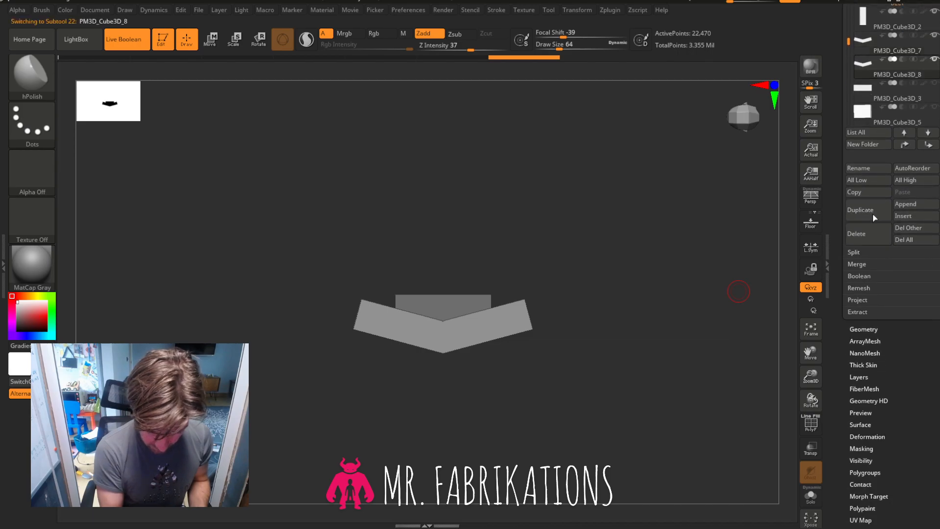
click(871, 329)
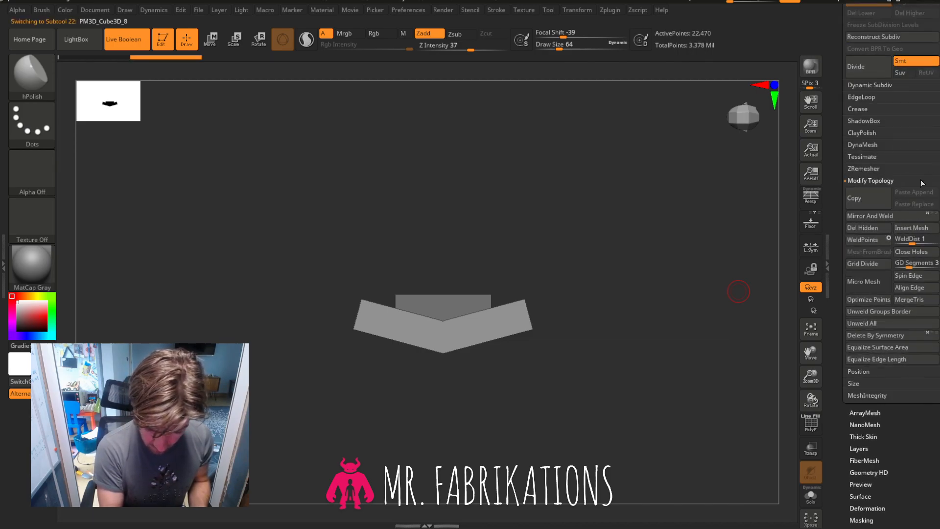
mouse_move(916, 449)
mouse_down()
mouse_move(929, 374)
mouse_move(930, 440)
mouse_up()
click(880, 307)
click(866, 55)
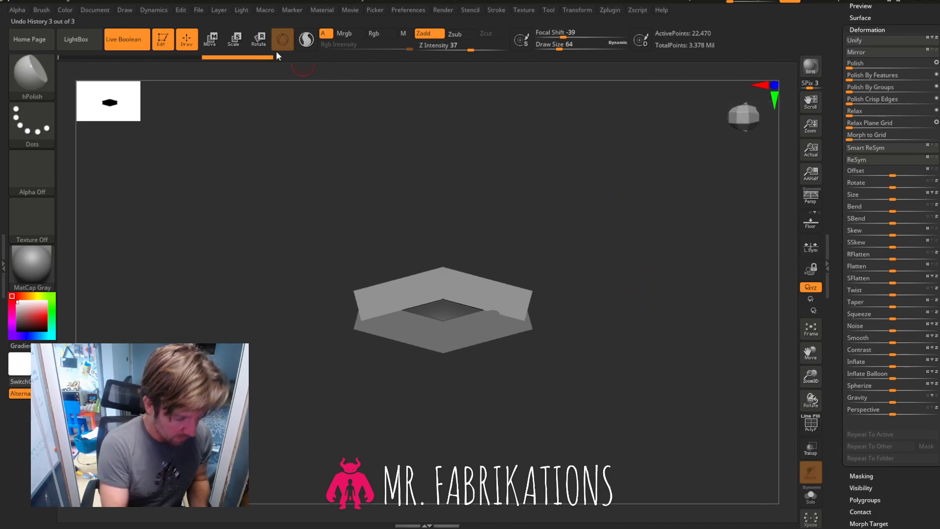
Try to move the mirrored cutter copy slightly outward along the X axis, and undo the move.
click(218, 43)
drag(404, 266, 406, 264)
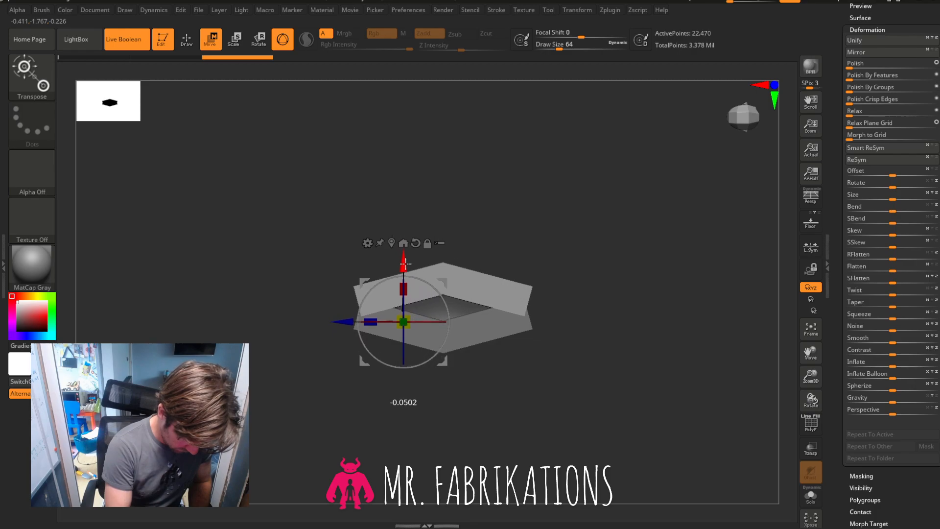
key(ctrl+z)
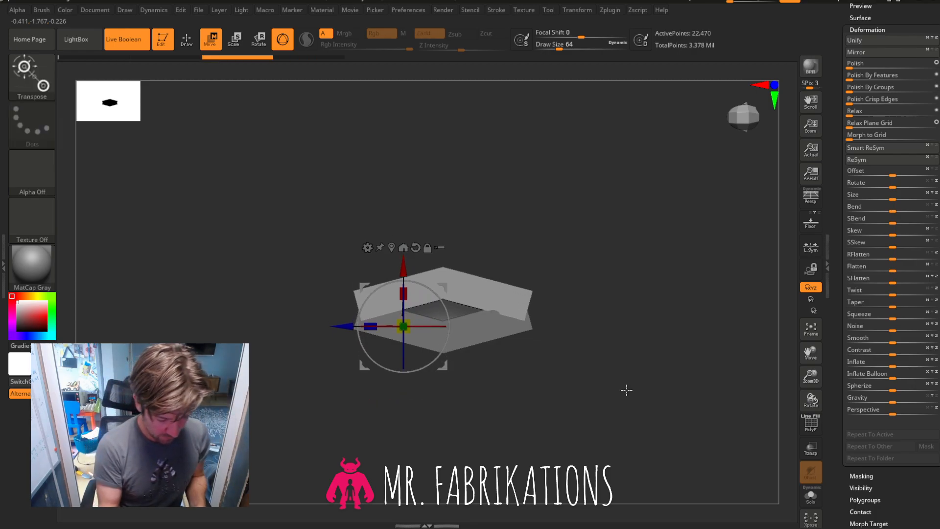
Merge the cutter PM3D_Cube3D_7 down with its mirrored copy PM3D_Cube3D_8 into one subtool.
drag(626, 330, 646, 331)
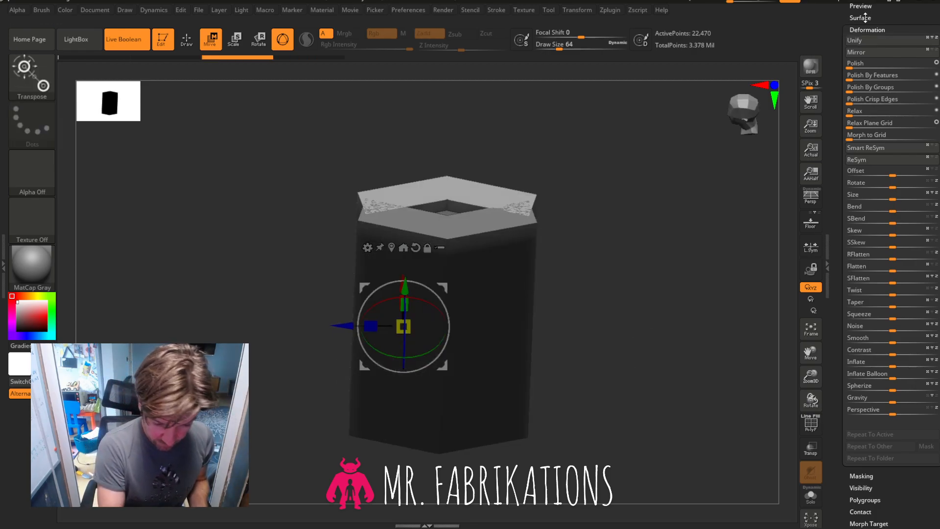
drag(891, 18, 891, 301)
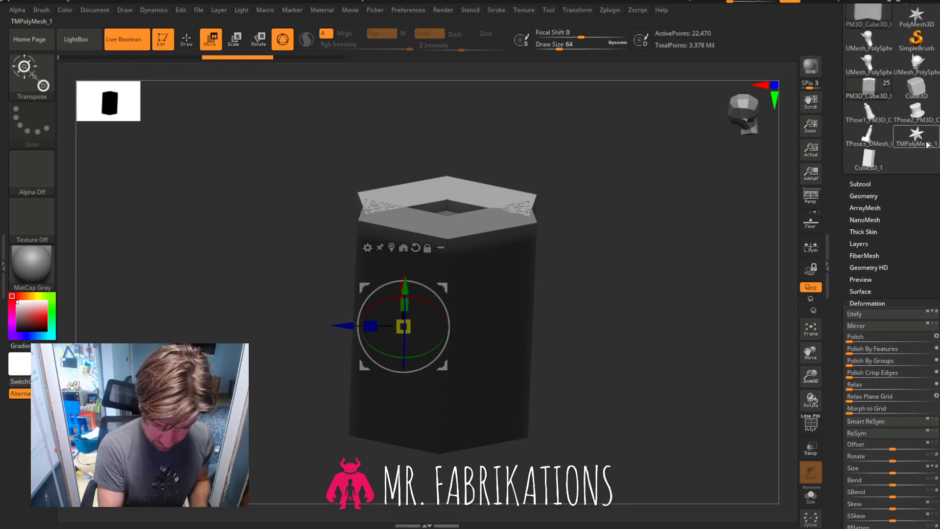
click(862, 183)
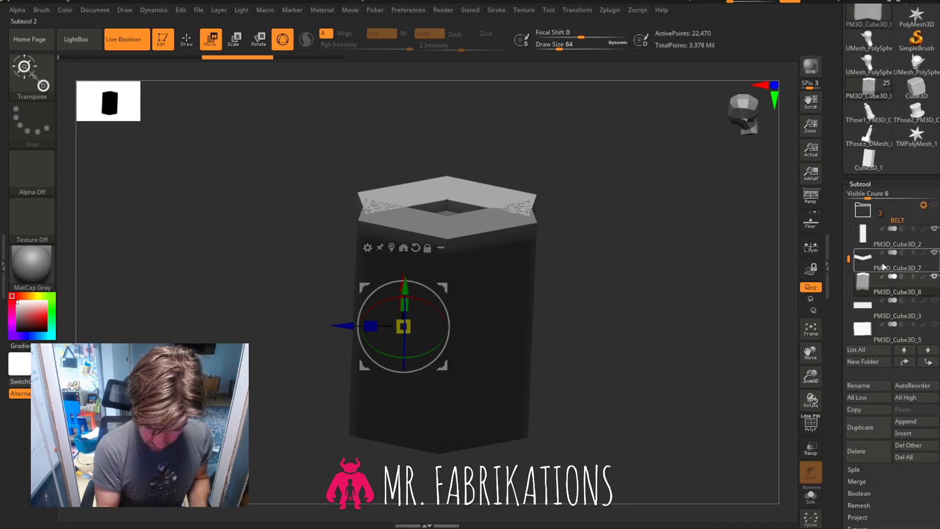
click(881, 302)
click(904, 349)
click(904, 350)
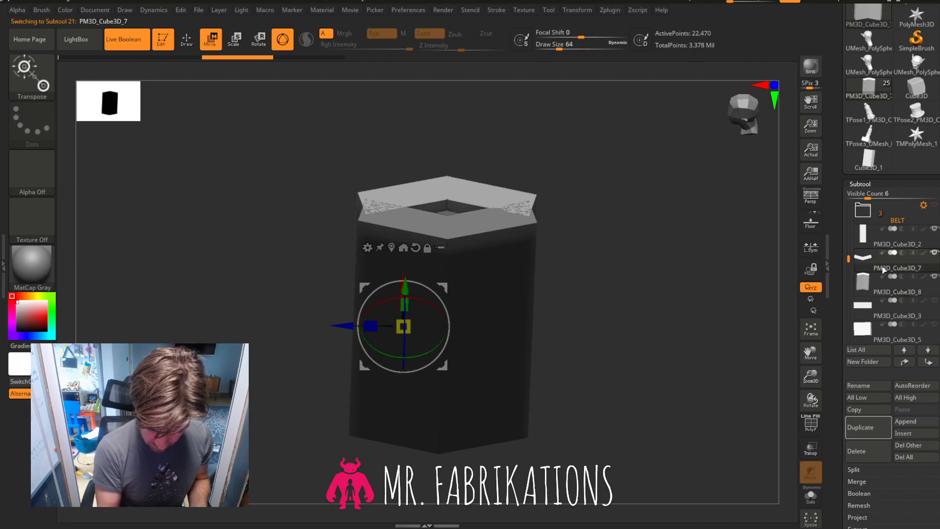
click(869, 482)
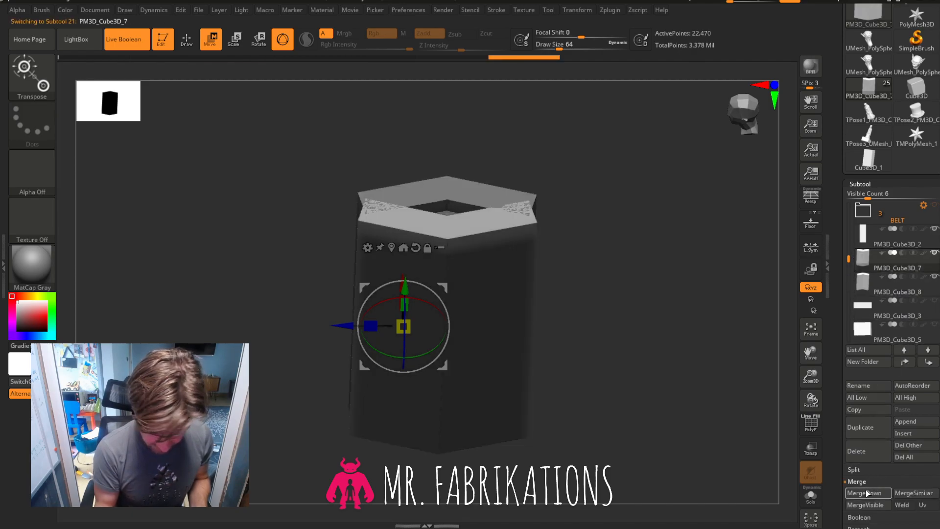
click(864, 492)
click(777, 512)
Set the merged cutter PM3D_Cube3D_7 to Boolean subtraction to bevel both faces of the blade.
drag(668, 326, 667, 361)
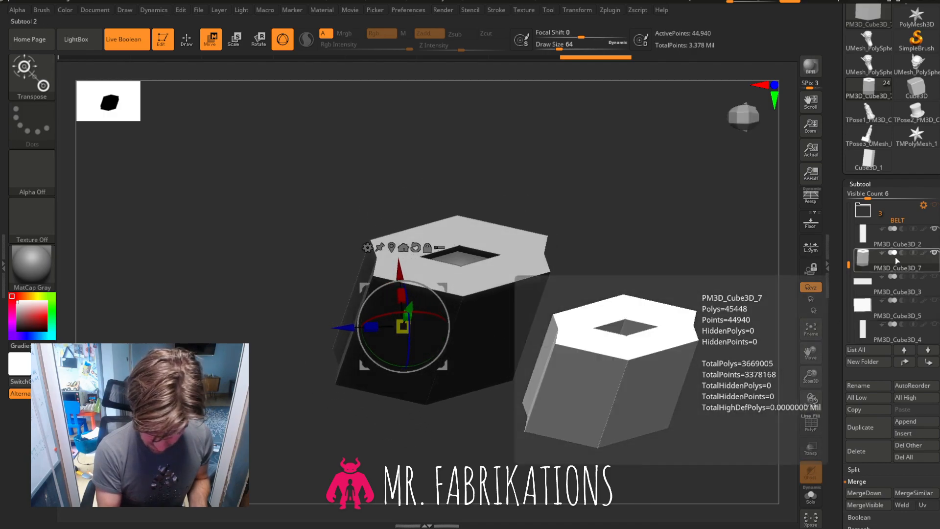
click(902, 253)
drag(739, 319, 625, 260)
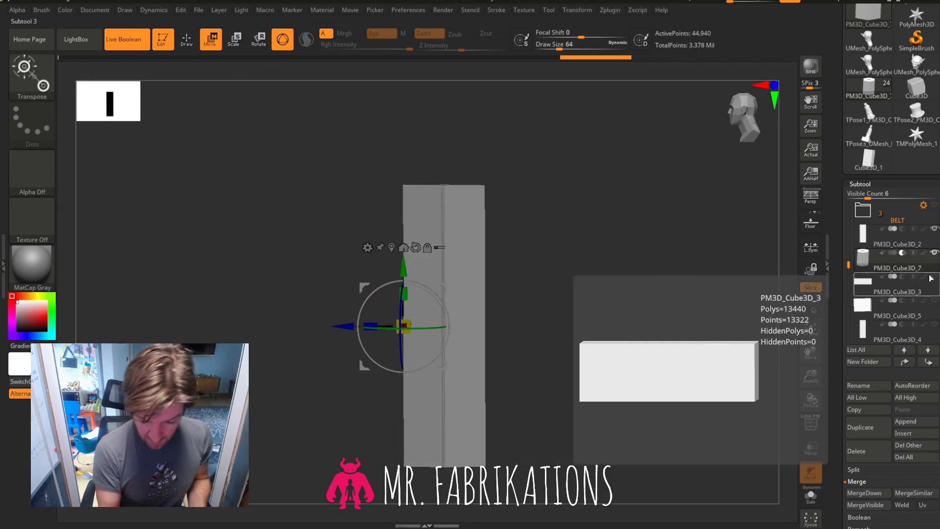
Make a Boolean mesh from the blade and the subtractive merged cutter.
scroll(891, 342, down, 5)
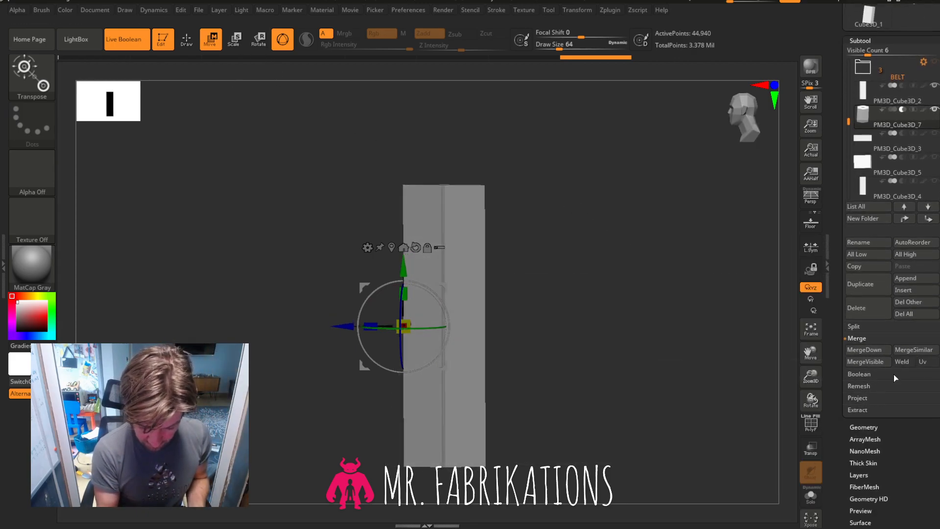
click(861, 374)
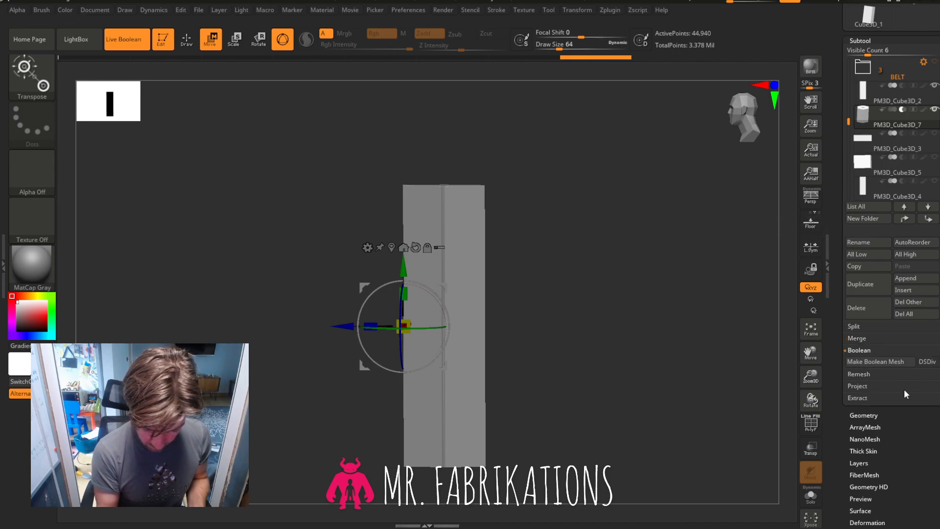
click(879, 361)
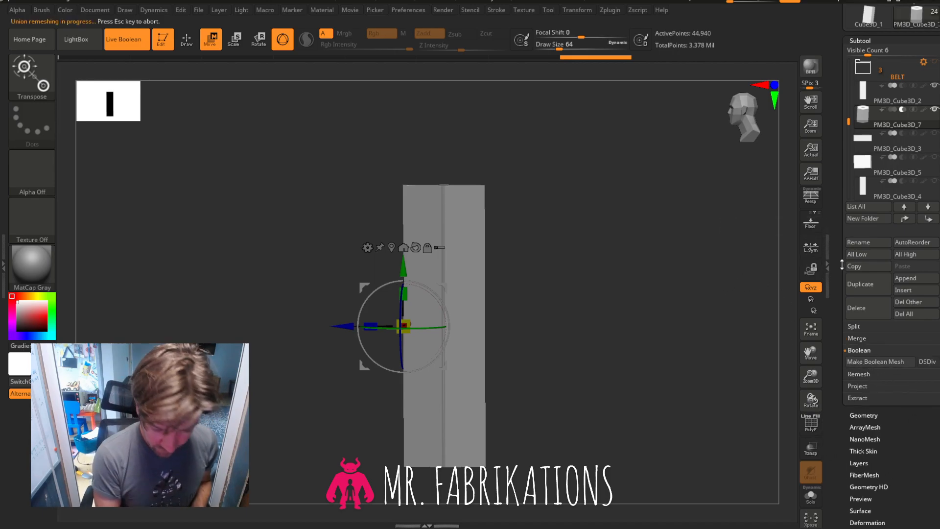
drag(720, 230, 726, 252)
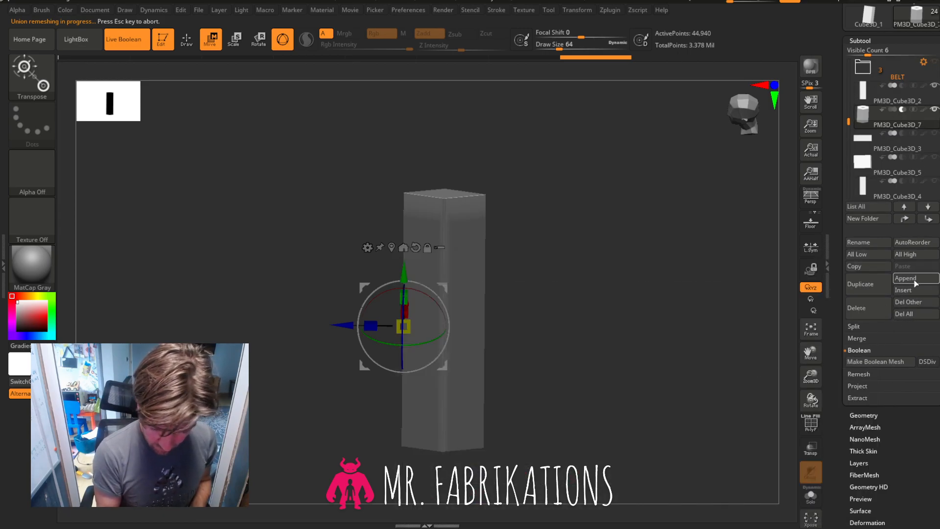
Insert the Boolean result UMesh_PM3D_Cube3D_3 as a subtool, and hide the original blade PM3D_Cube3D_2 and the cutter PM3D_Cube3D_7.
click(906, 292)
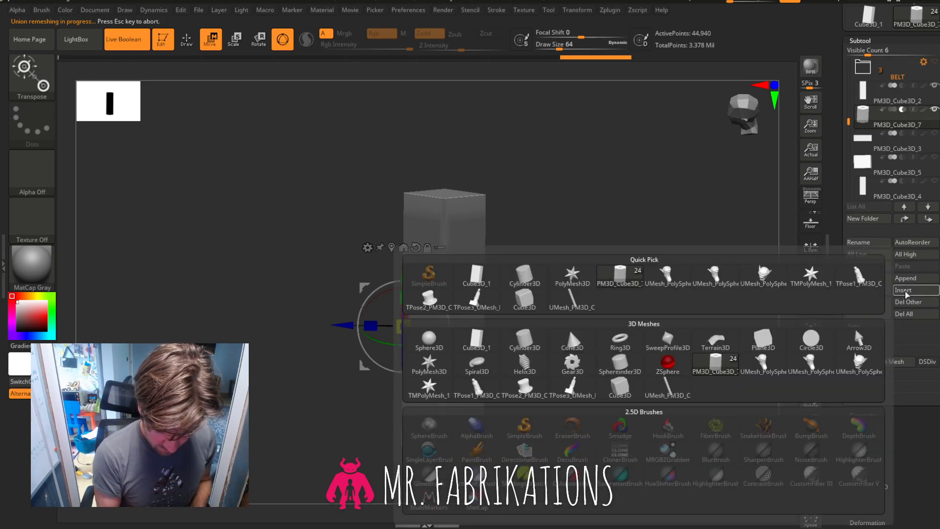
click(672, 389)
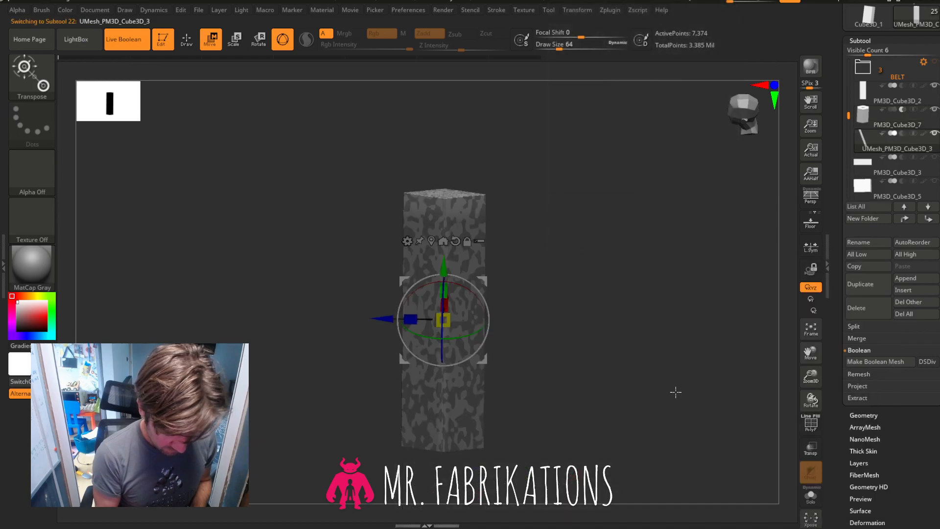
click(935, 86)
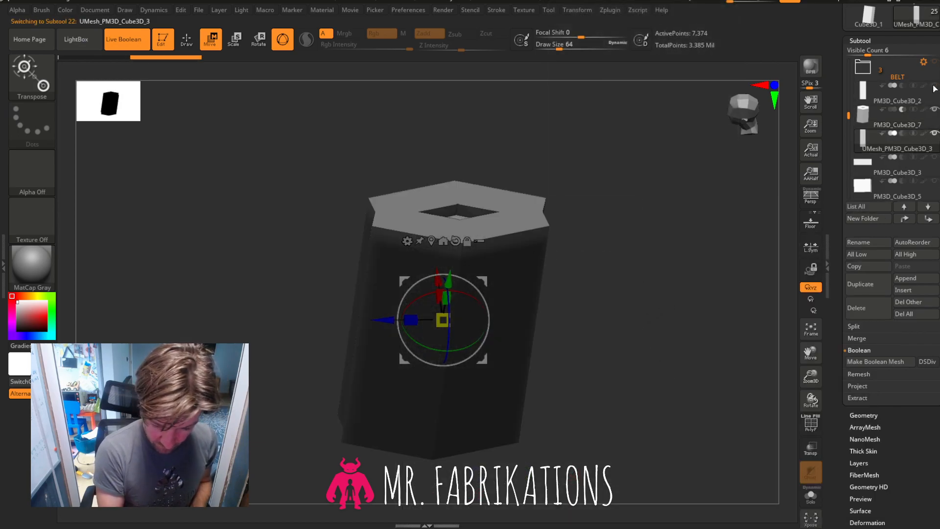
click(935, 110)
Examine the beveled Boolean blade from several angles, briefly showing the cutter PM3D_Cube3D_7 for comparison.
shift+drag(629, 307, 625, 239)
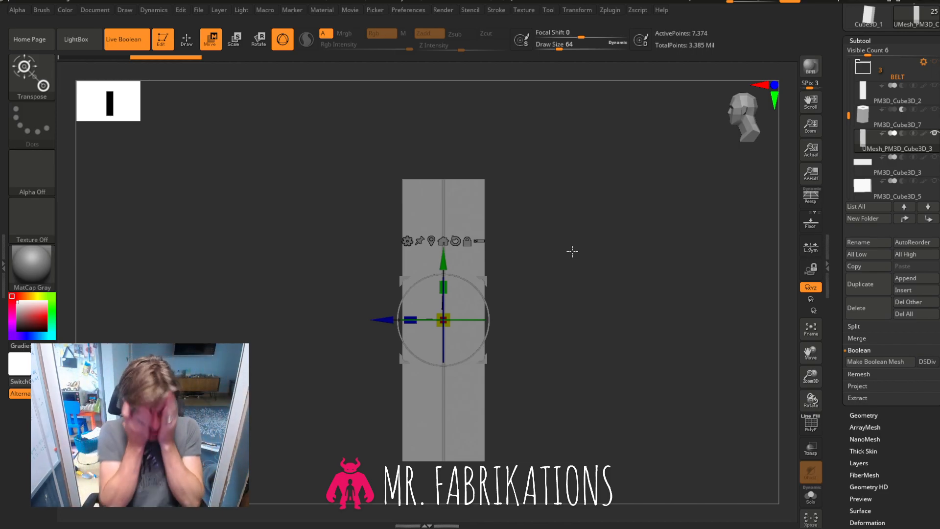
drag(572, 251, 631, 318)
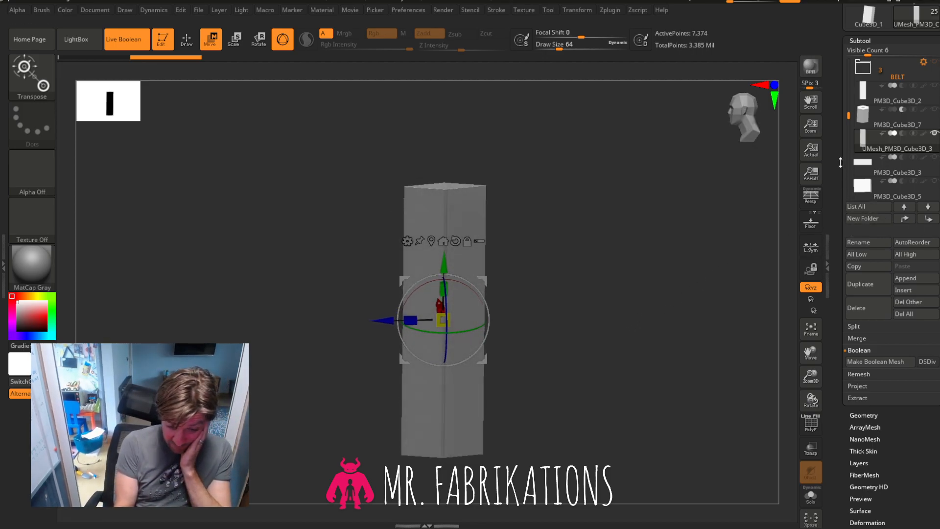
drag(605, 279, 586, 248)
drag(627, 274, 585, 320)
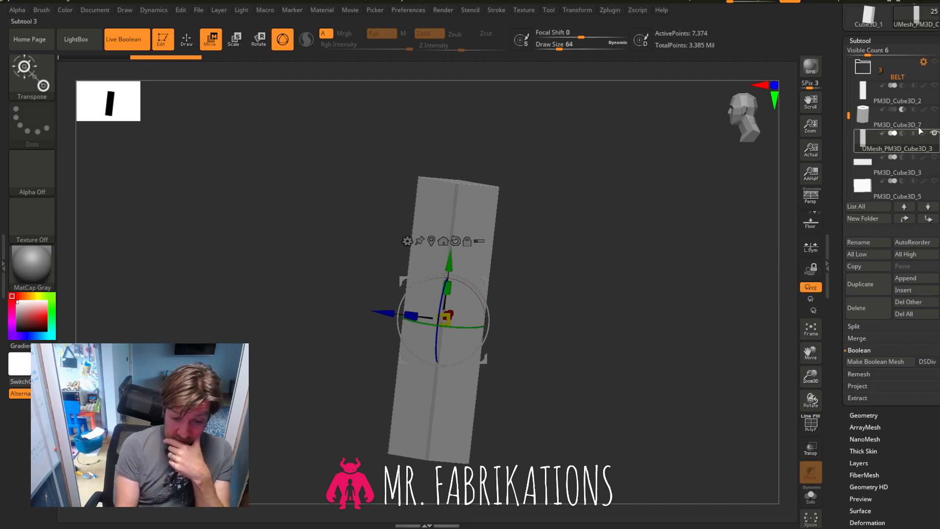
click(936, 113)
drag(647, 238, 836, 151)
click(934, 109)
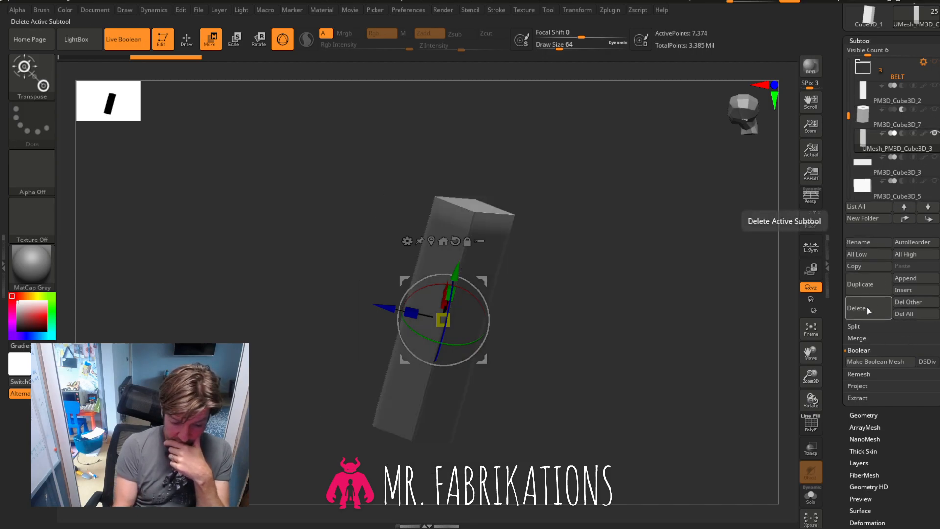
Delete the merged V-shaped cutter subtool PM3D_Cube3D_7.
click(878, 119)
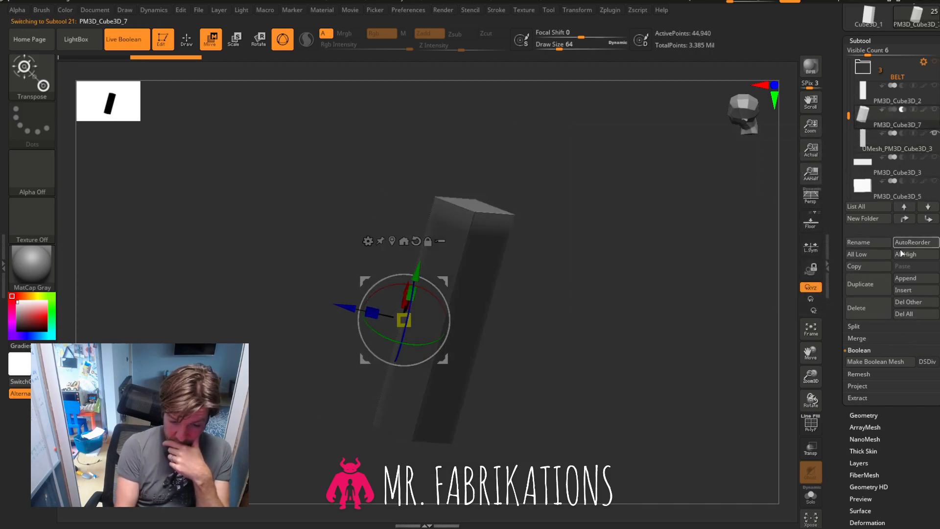
click(866, 307)
click(777, 330)
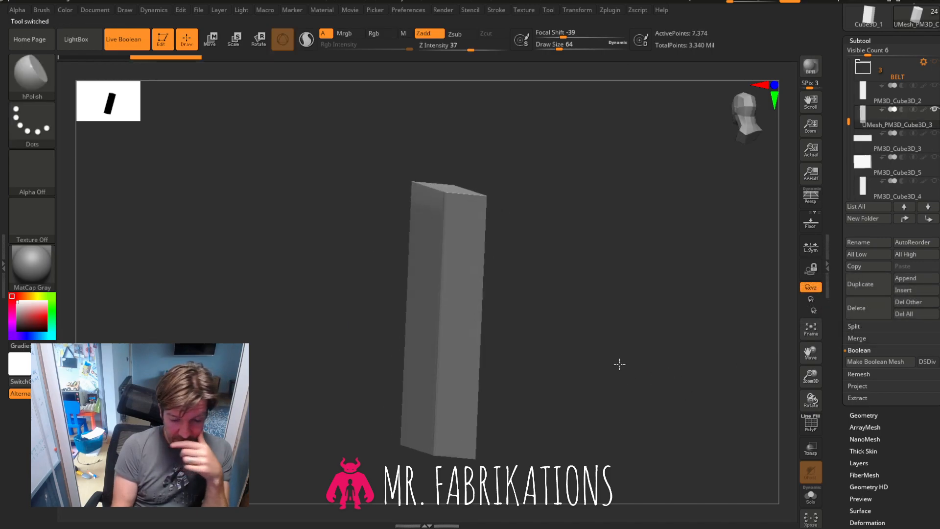
Unhide the sword parts PM3D_Cube3D_3, PM3D_Cube3D_5 and PM3D_Cube3D_4 around the beveled blade, as well as the original blade PM3D_Cube3D_2.
click(935, 133)
click(934, 157)
click(934, 181)
drag(703, 298, 729, 182)
drag(811, 354, 804, 254)
mouse_move(627, 281)
mouse_down()
mouse_move(636, 328)
mouse_move(612, 361)
mouse_move(591, 348)
mouse_move(634, 289)
mouse_up()
drag(813, 353, 817, 397)
drag(789, 383, 788, 387)
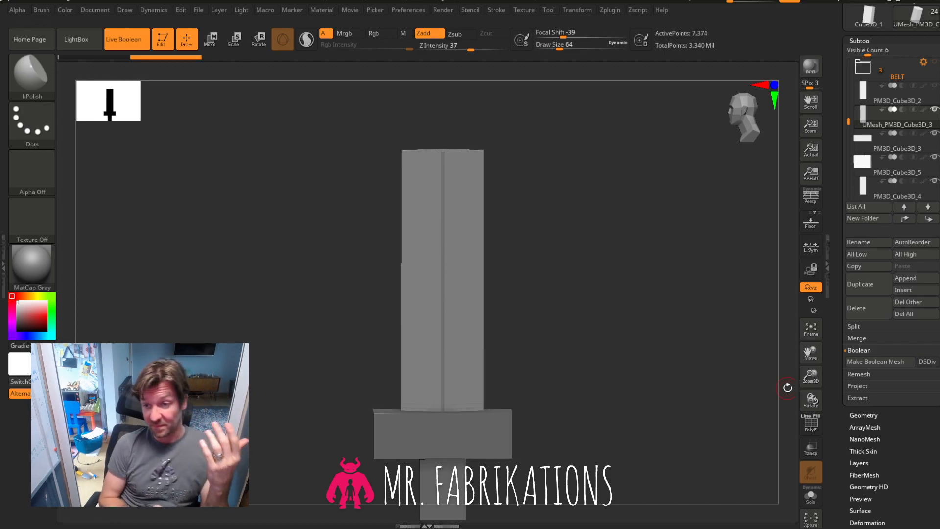
drag(788, 387, 636, 278)
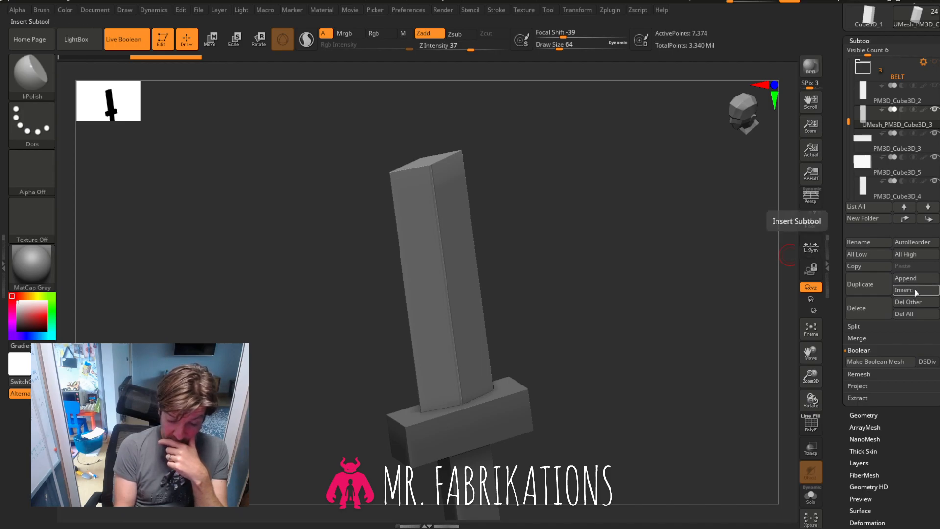
click(935, 88)
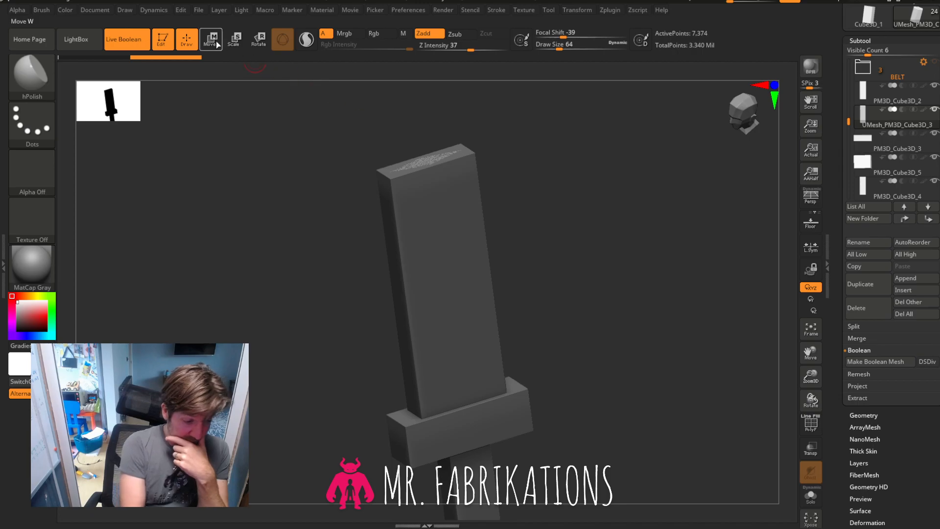
key(w)
drag(536, 208, 736, 116)
click(736, 116)
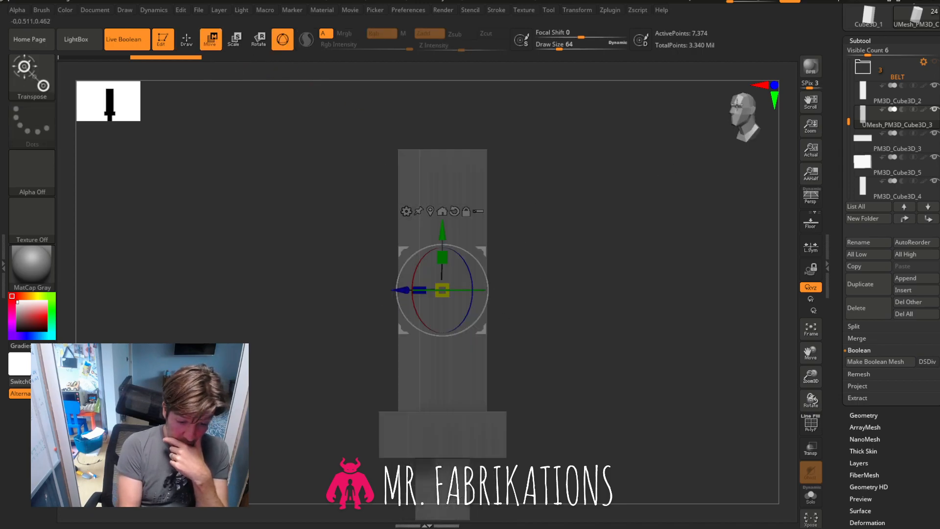
drag(485, 329, 352, 333)
drag(563, 255, 619, 307)
key(ctrl+z)
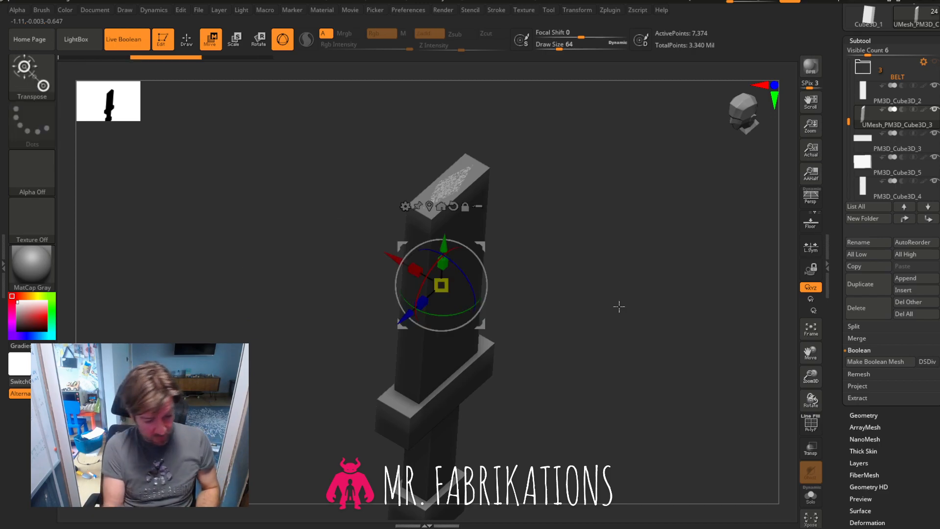
Select the original blade PM3D_Cube3D_2 and move it sideways, clear of the beveled blade.
alt+click(429, 363)
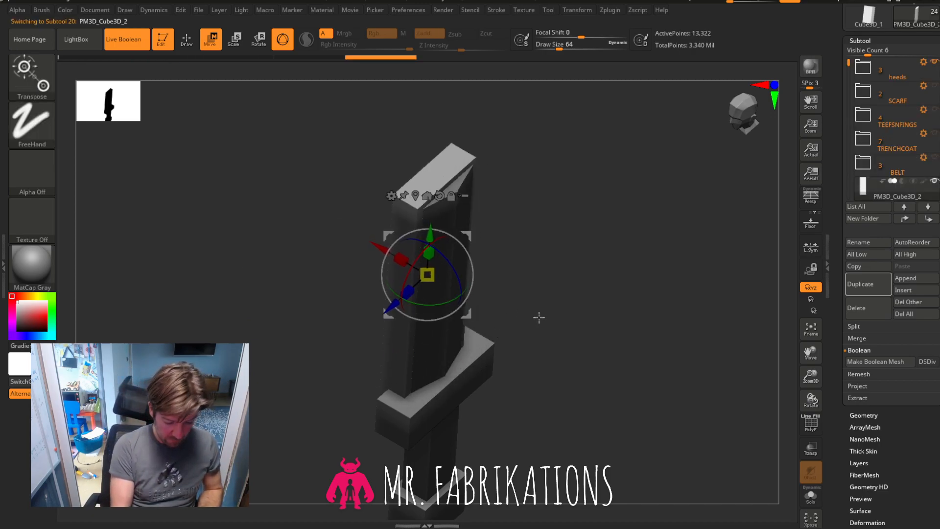
click(735, 114)
drag(481, 319, 594, 317)
drag(637, 288, 668, 247)
click(745, 122)
click(733, 128)
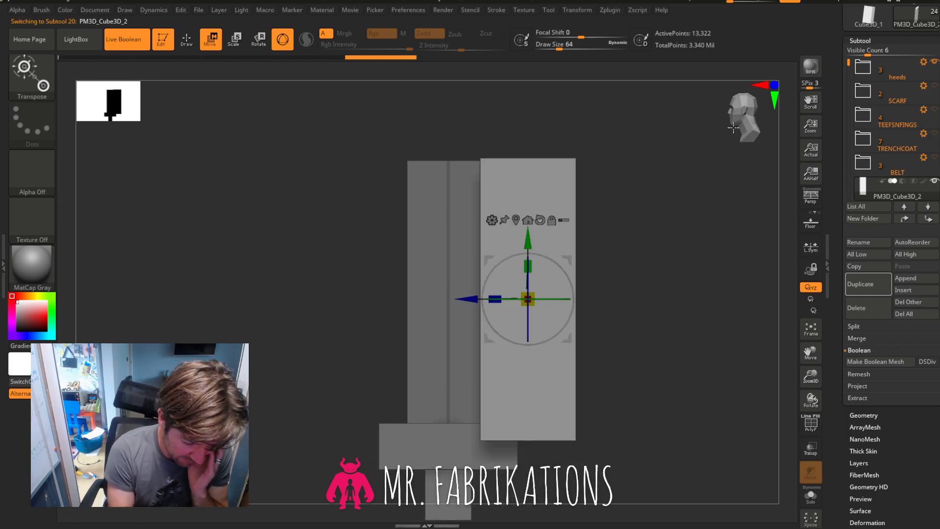
Scale PM3D_Cube3D_2 down into a short block and raise it beside the tip of the blade.
mouse_move(535, 273)
mouse_down()
mouse_move(539, 293)
mouse_move(542, 277)
mouse_move(494, 294)
mouse_move(536, 263)
mouse_up()
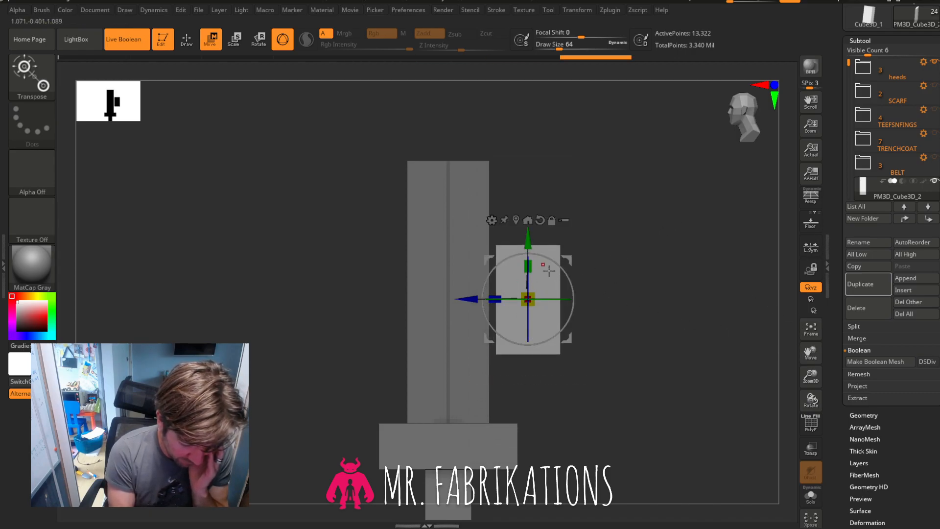
drag(531, 295, 810, 427)
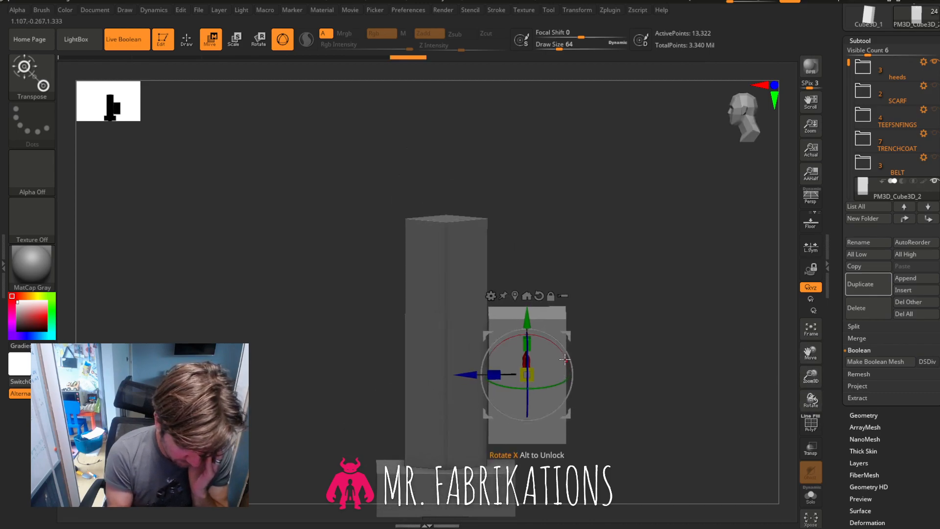
drag(527, 318, 528, 154)
drag(639, 228, 622, 238)
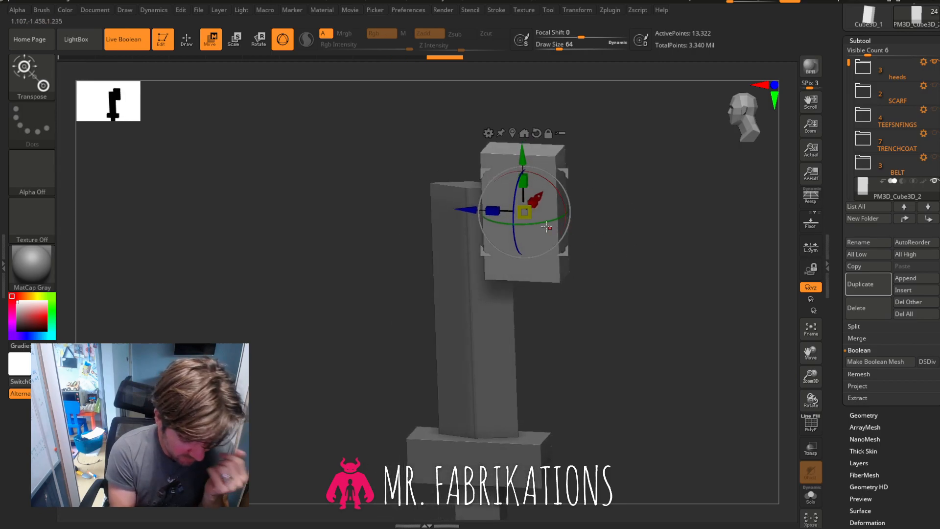
Tilt the PM3D_Cube3D_2 block diagonally and move it against the upper corner of the blade.
mouse_move(542, 224)
mouse_down()
mouse_move(531, 220)
mouse_move(533, 236)
mouse_move(532, 215)
mouse_up()
drag(612, 213, 675, 212)
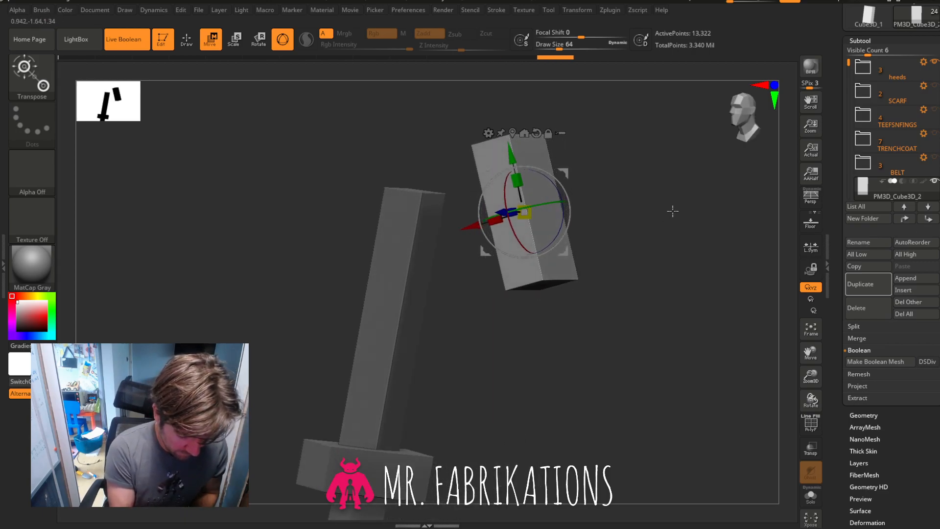
drag(524, 212, 466, 228)
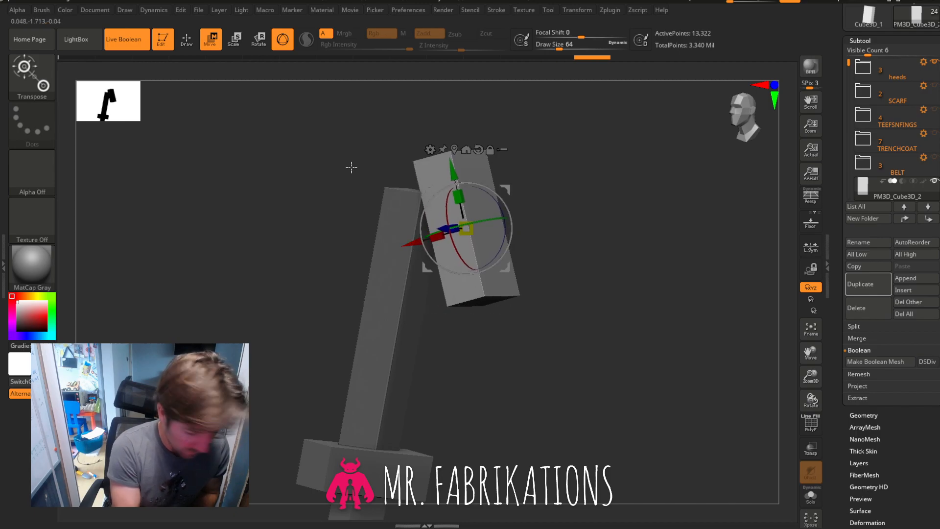
Set PM3D_Cube3D_2 to Boolean subtraction and nudge it so that it cuts off the upper corner of the blade.
mouse_move(906, 196)
drag(938, 187, 938, 149)
drag(849, 24, 878, 116)
mouse_move(880, 81)
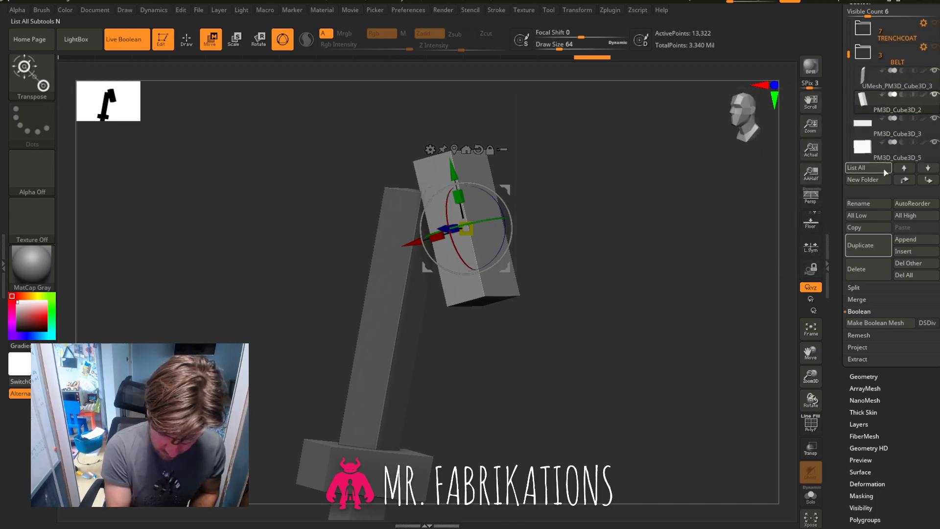
click(902, 94)
drag(624, 237, 560, 237)
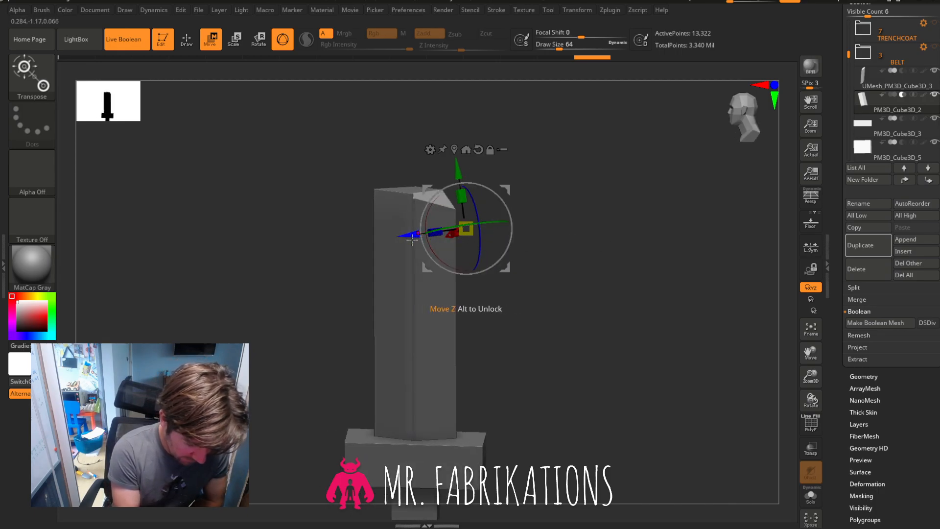
mouse_move(449, 239)
mouse_down()
mouse_move(427, 250)
mouse_move(451, 239)
mouse_up()
drag(592, 248, 670, 258)
Select the beveled blade UMesh_PM3D_Cube3D_3 and DynaMesh it at resolution 128.
alt+click(430, 338)
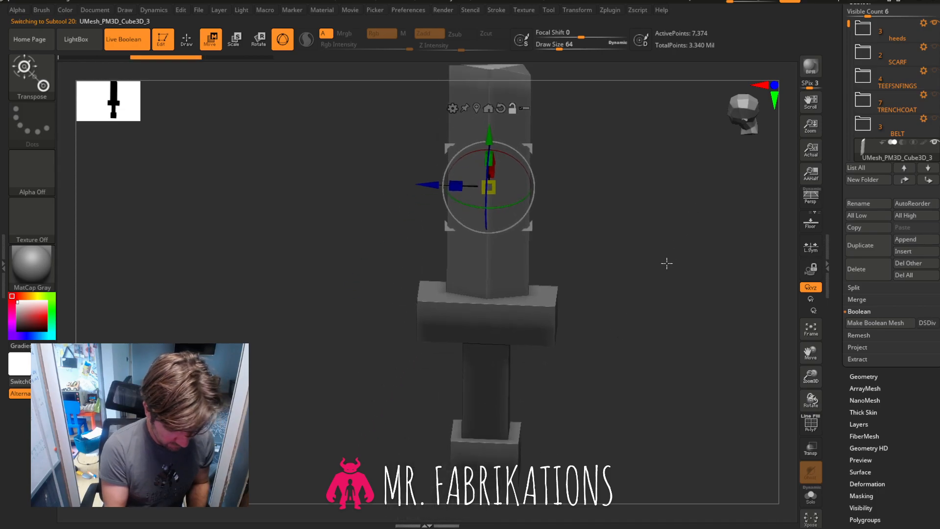
ctrl+drag(643, 334, 657, 303)
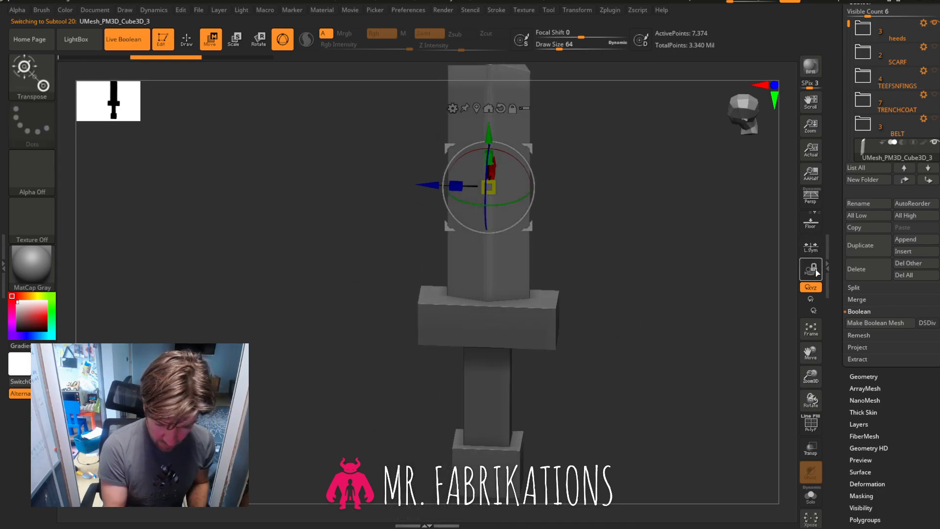
drag(811, 353, 705, 401)
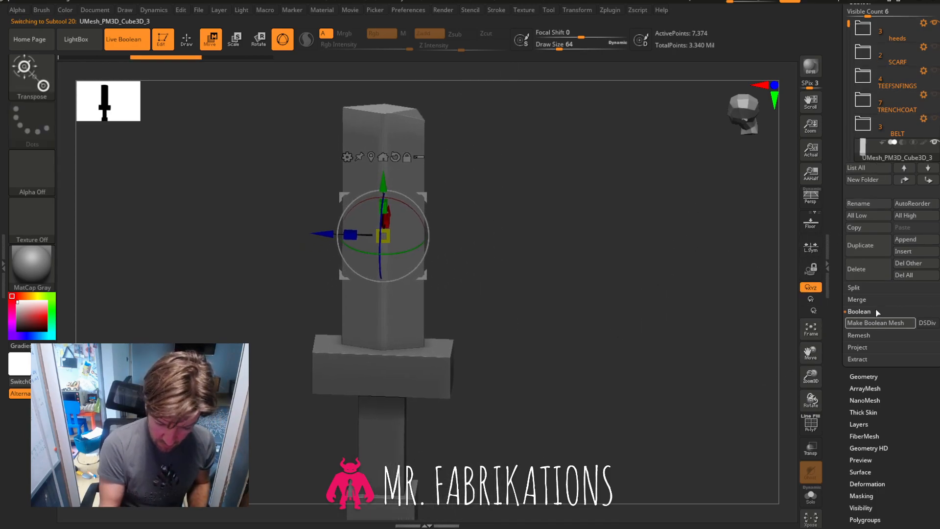
click(873, 376)
click(811, 424)
click(810, 424)
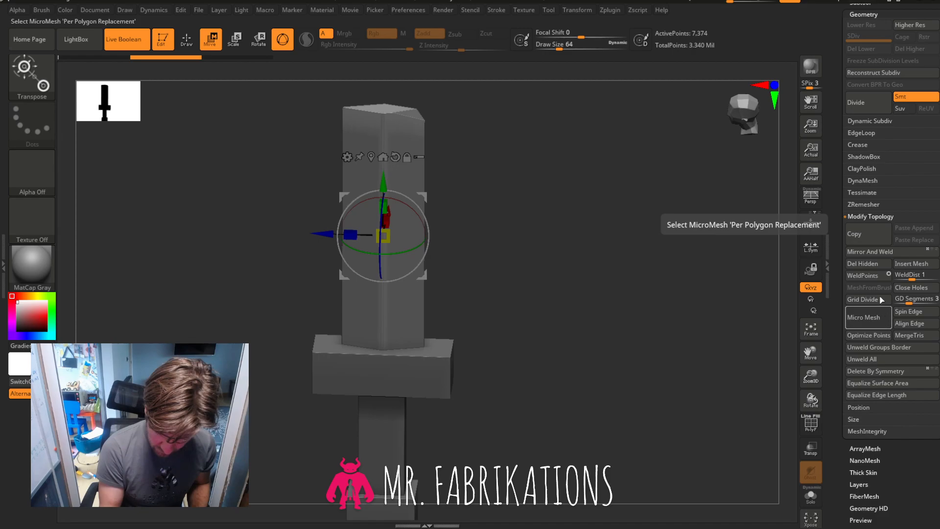
click(864, 180)
click(869, 205)
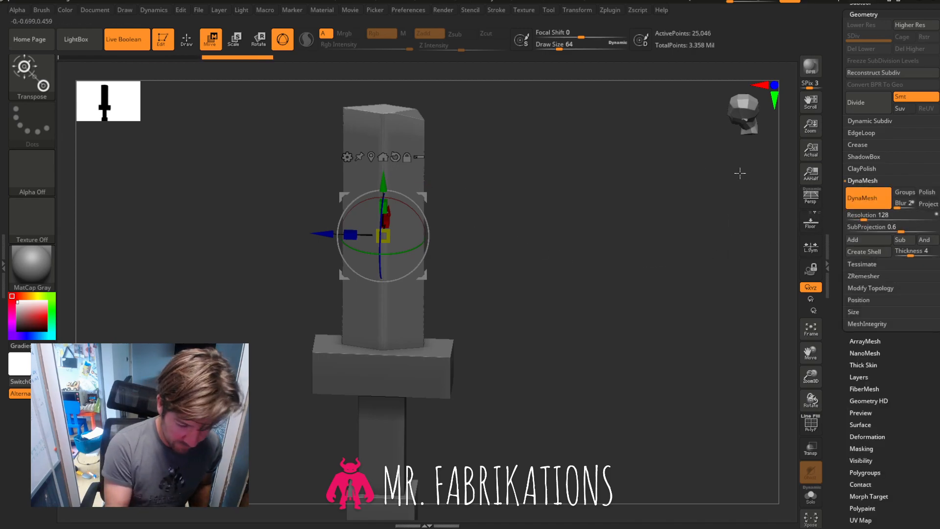
Make the subtractive block PM3D_Cube3D_2 the active subtool.
scroll(935, 222, up, 5)
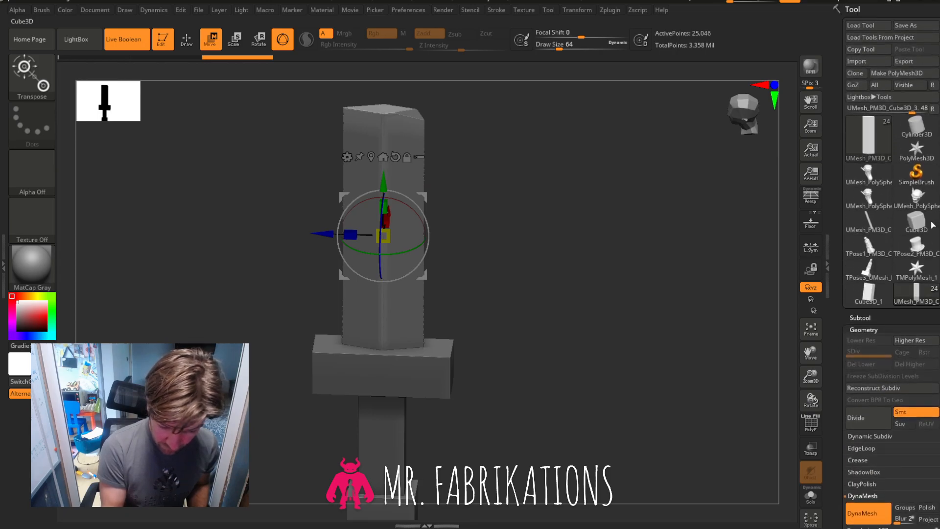
click(861, 318)
drag(850, 340, 849, 379)
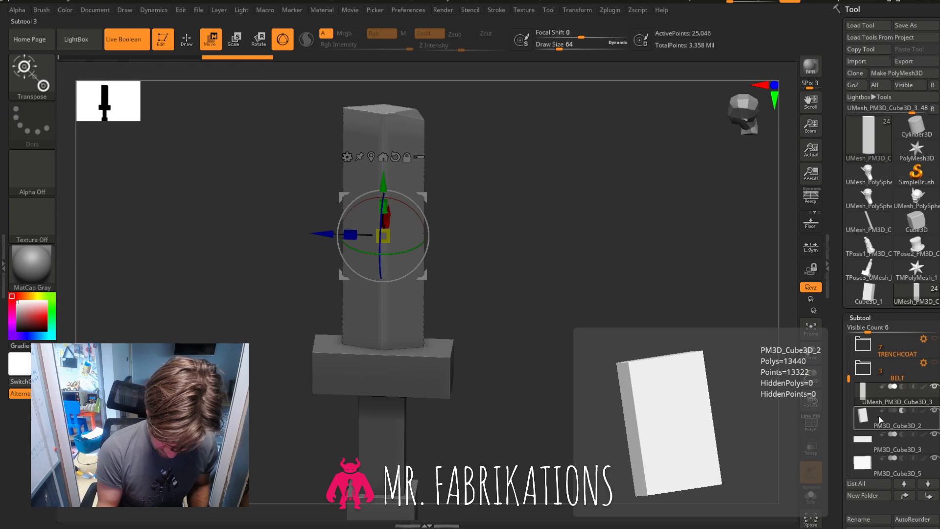
click(880, 419)
Reposition and tilt the subtractive block at the blade's tip to adjust its slanted corner cut.
drag(479, 190, 447, 174)
drag(413, 141, 413, 140)
drag(520, 183, 546, 181)
drag(819, 346, 816, 410)
drag(635, 195, 650, 189)
drag(811, 351, 817, 397)
drag(460, 261, 474, 251)
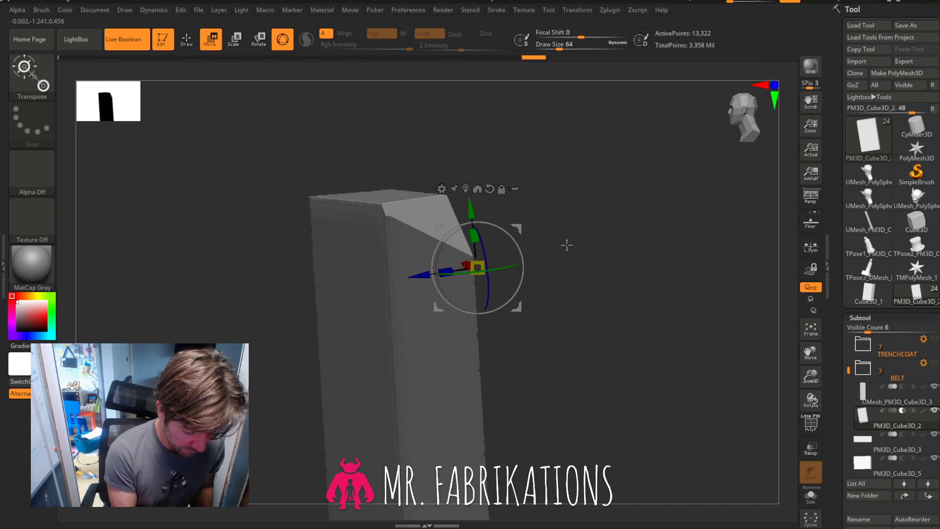
drag(537, 241, 602, 212)
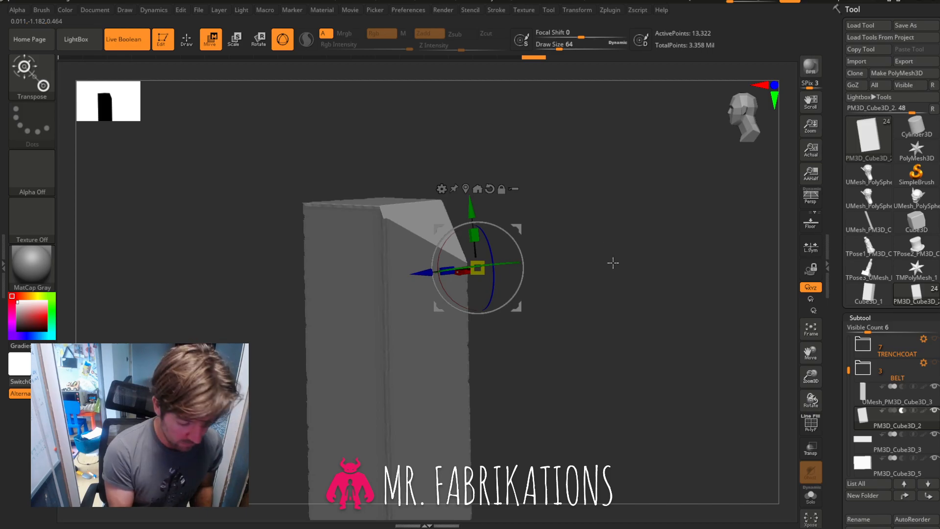
click(731, 129)
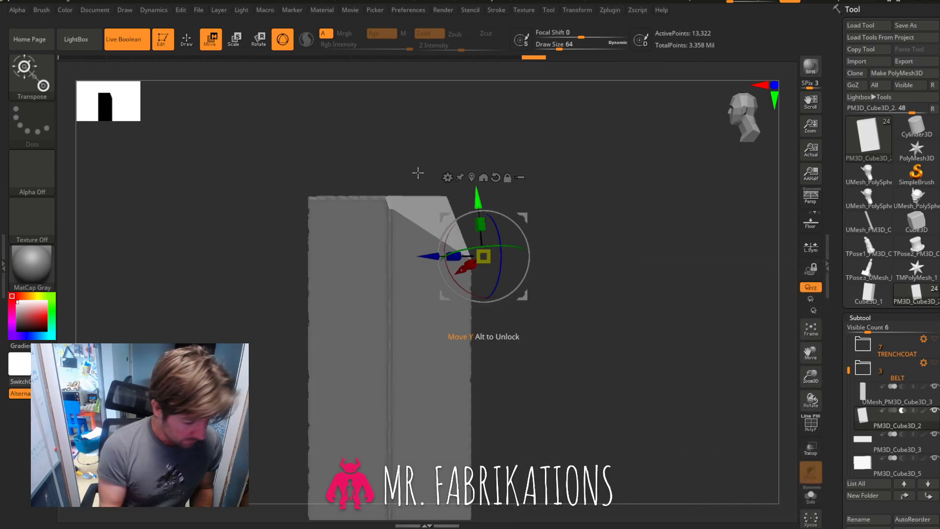
Turn off Live Boolean and step back through the cutter's transform history until the block stands upright and untilted.
click(107, 40)
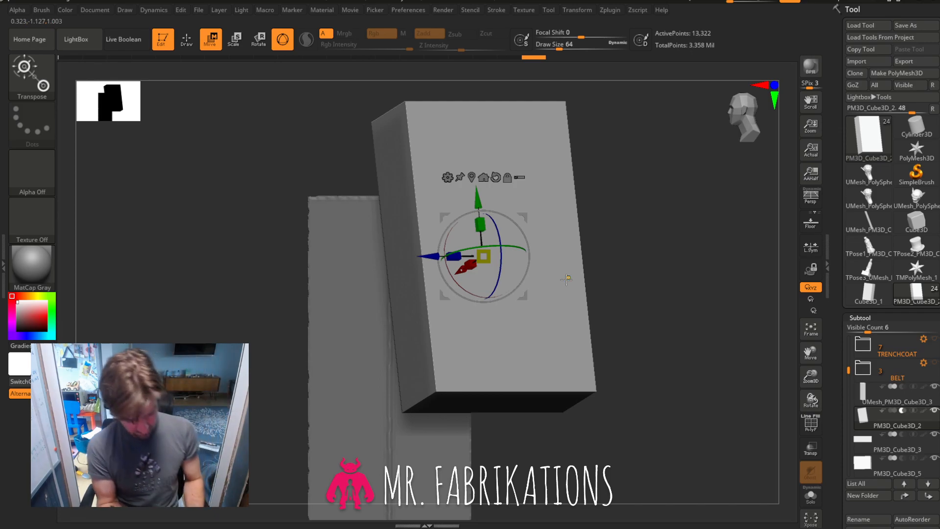
key(ctrl+z)
key(ctrl+z)
key(ctrl+z)
key(ctrl+z)
key(ctrl+z)
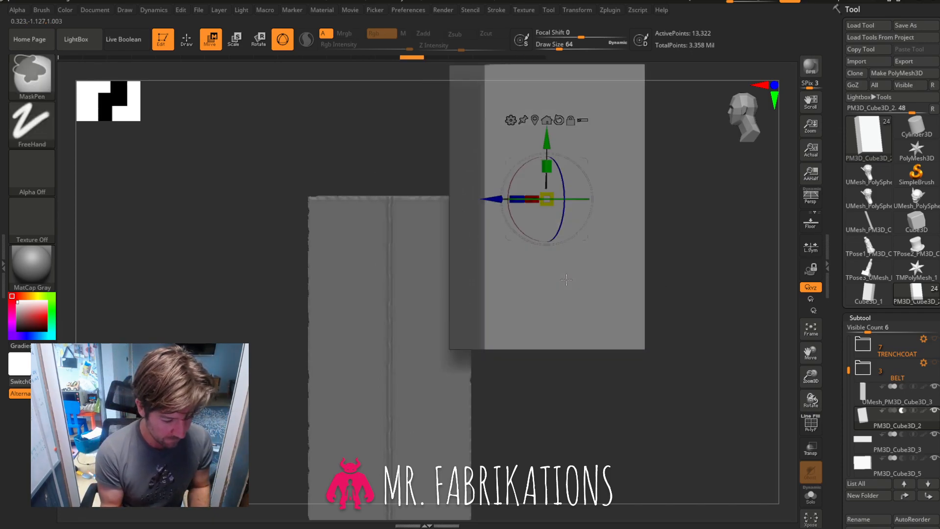
key(ctrl+z)
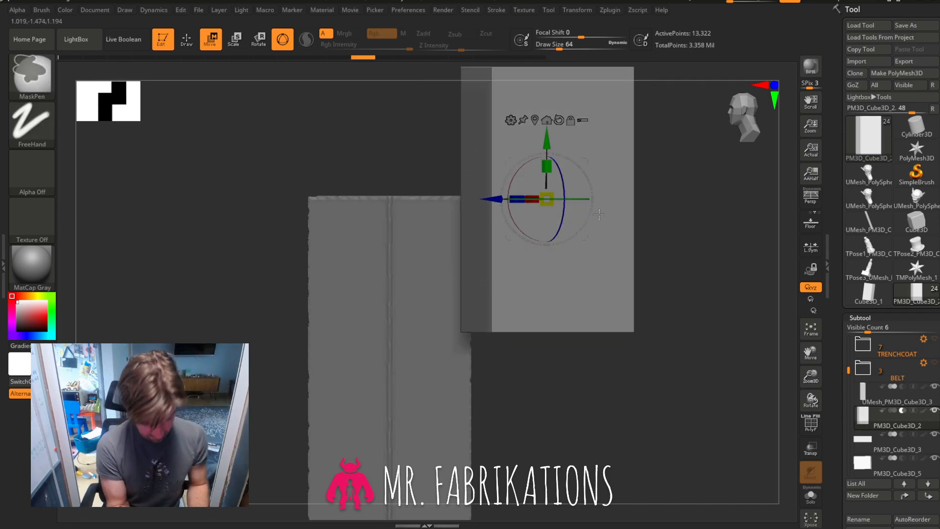
key(ctrl+z)
key(ctrl+z)
key(ctrl+shift+z)
key(ctrl+shift+z)
key(ctrl+shift+z)
key(ctrl+shift+z)
key(ctrl+shift+z)
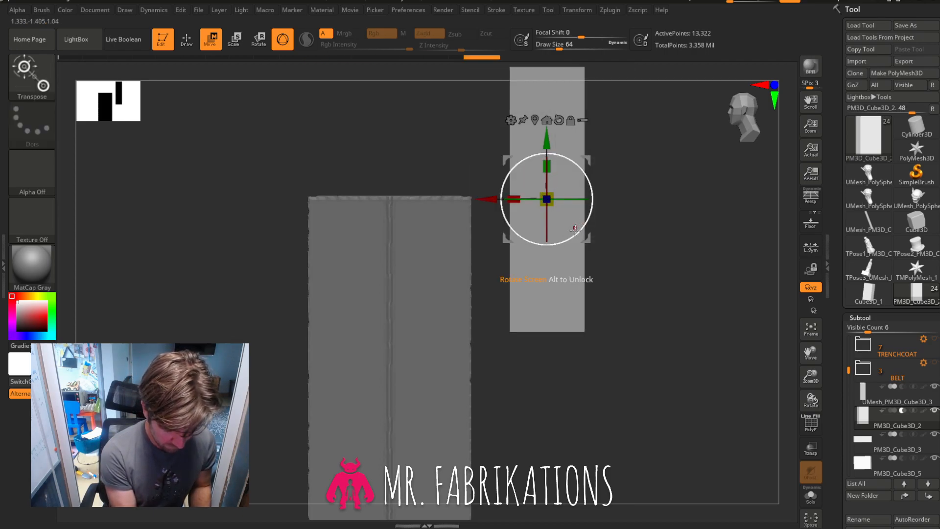
Rotate the upright cutter block diagonally in the flat side view and move it across the upper corner of the blade's tip.
mouse_move(571, 237)
mouse_down()
mouse_move(547, 275)
mouse_move(519, 252)
mouse_move(503, 258)
mouse_up()
mouse_move(606, 210)
mouse_down()
mouse_move(632, 207)
mouse_move(604, 220)
mouse_move(505, 227)
mouse_move(404, 218)
mouse_up()
drag(556, 217, 743, 129)
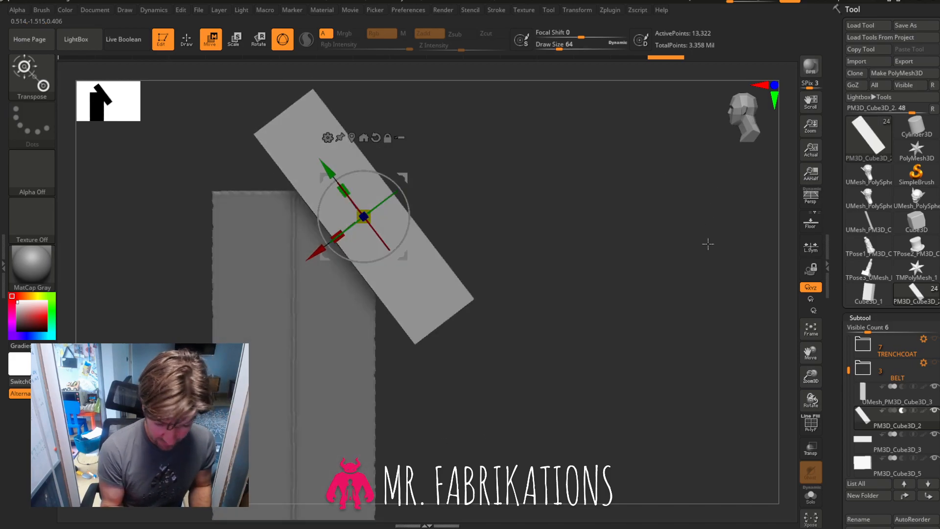
Try to mirror and weld the tilted cutter block across the blade, and undo it.
scroll(937, 247, down, 5)
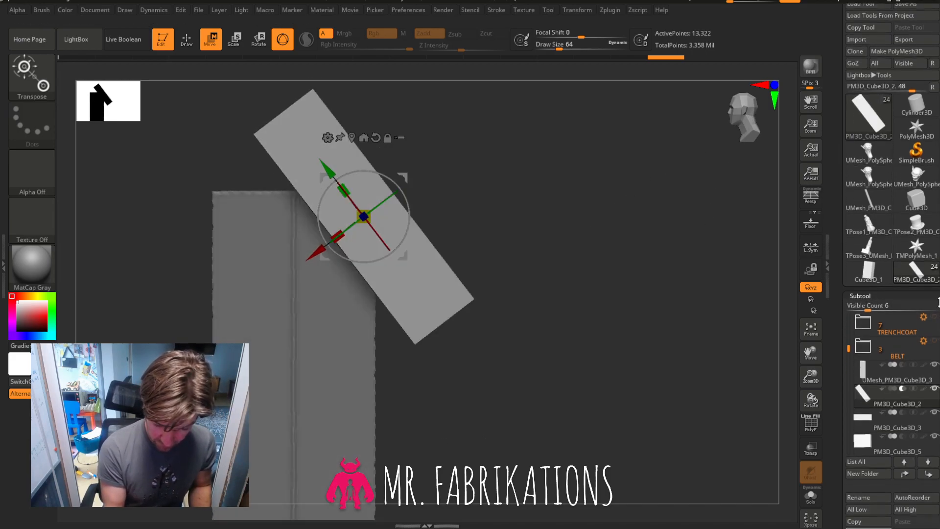
drag(927, 465, 930, 411)
click(874, 390)
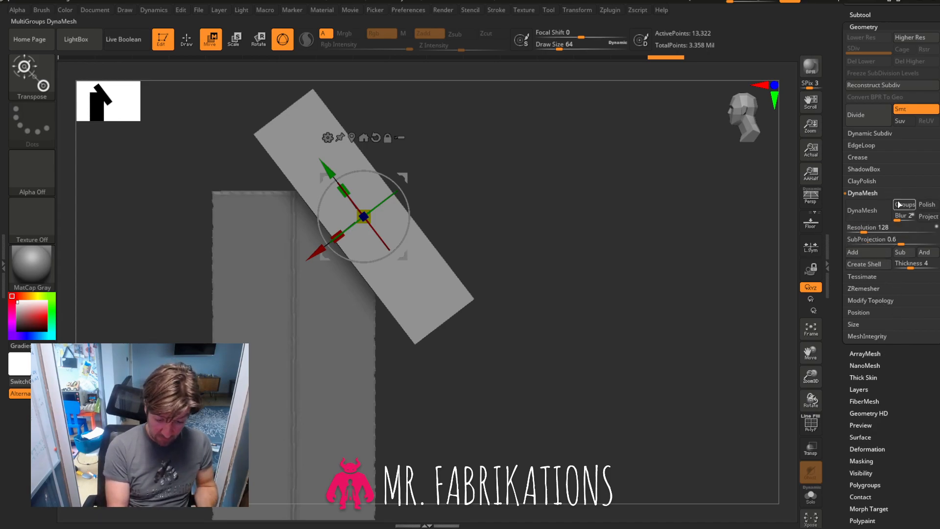
click(871, 289)
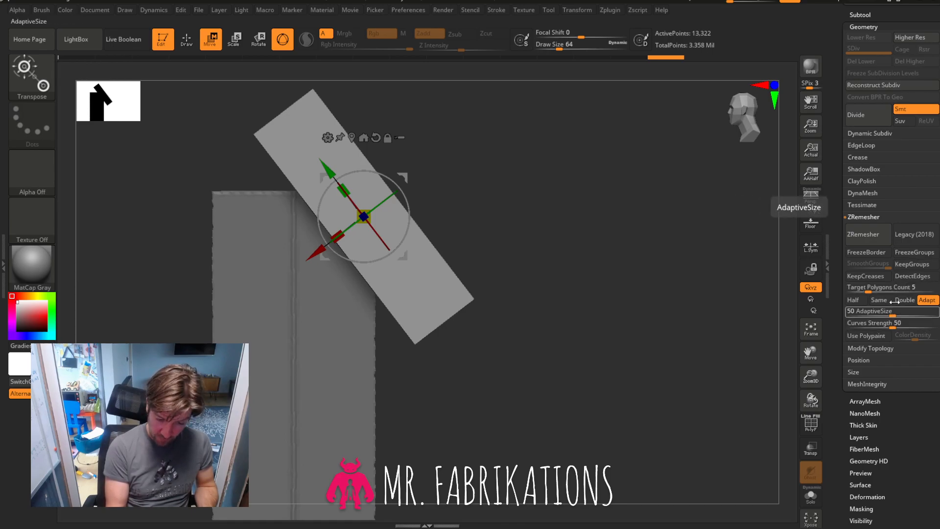
click(867, 217)
click(877, 229)
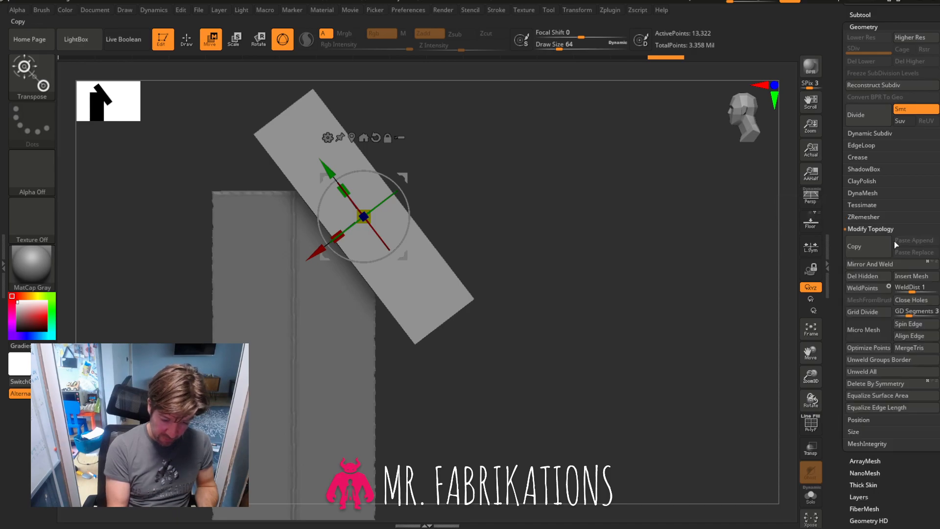
click(868, 263)
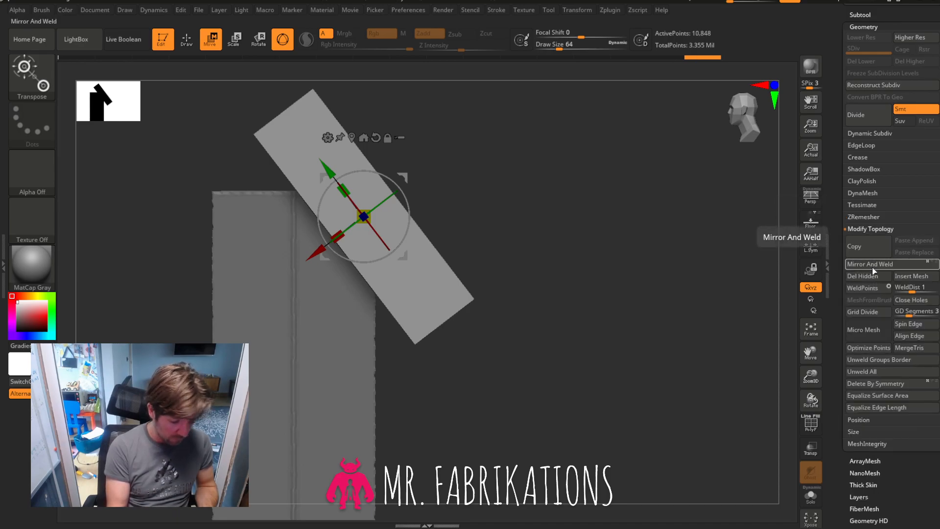
drag(677, 318, 779, 147)
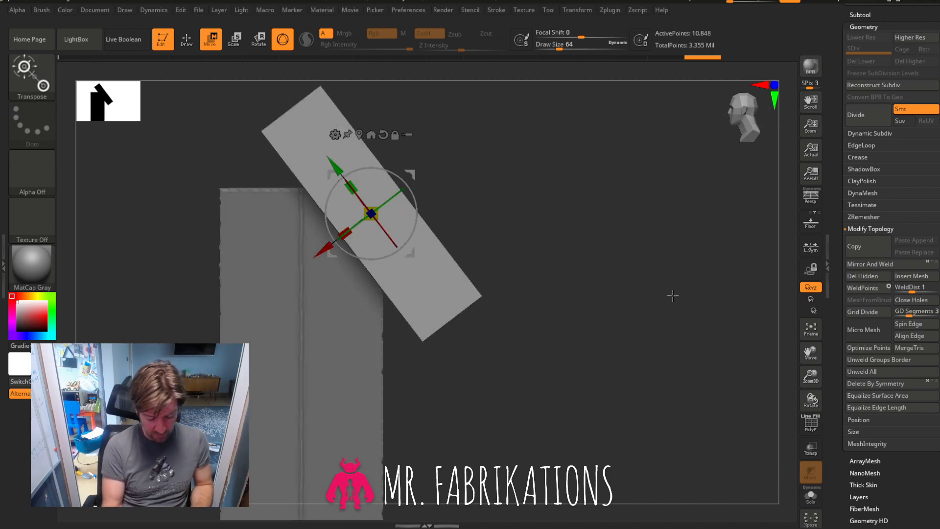
key(ctrl+z)
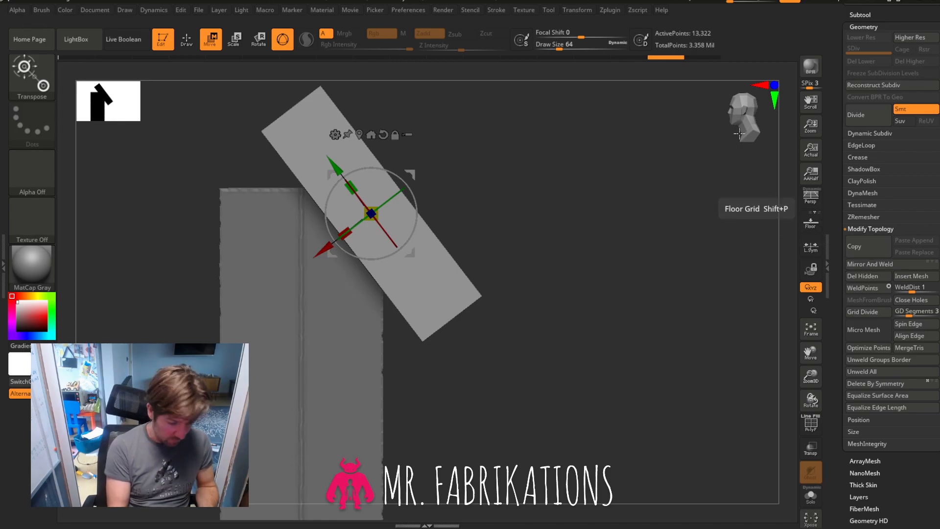
Turn the blade subtool UMesh_PM3D_Cube3D_3 about its vertical axis until its broad flat face points to the front view.
drag(742, 118, 756, 119)
click(754, 119)
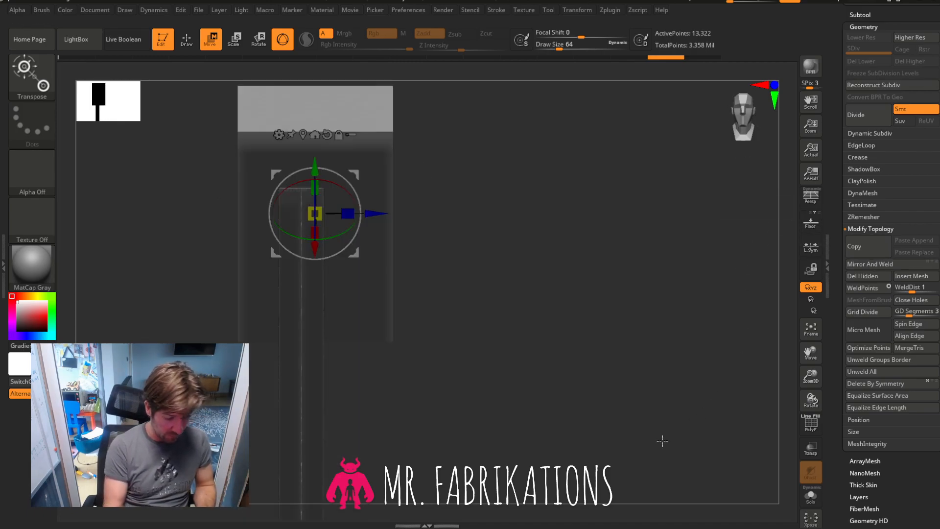
drag(810, 352, 881, 327)
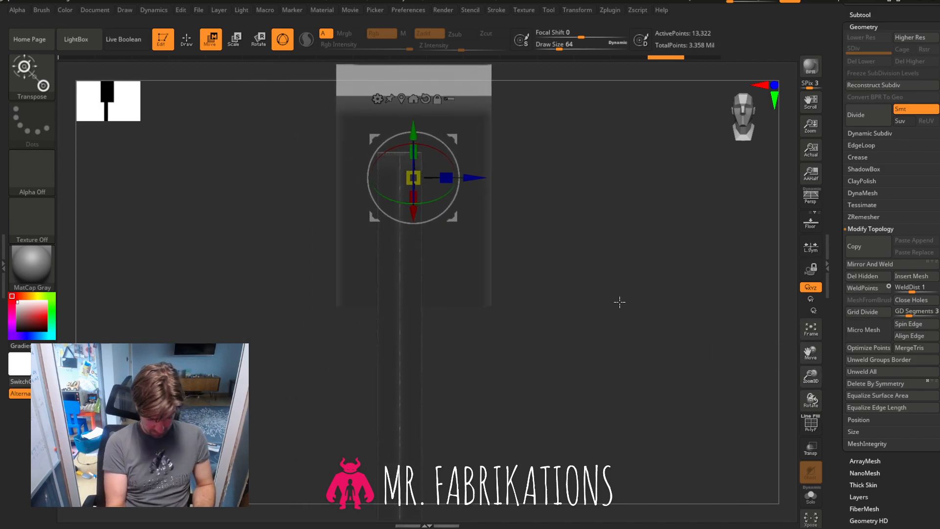
click(404, 376)
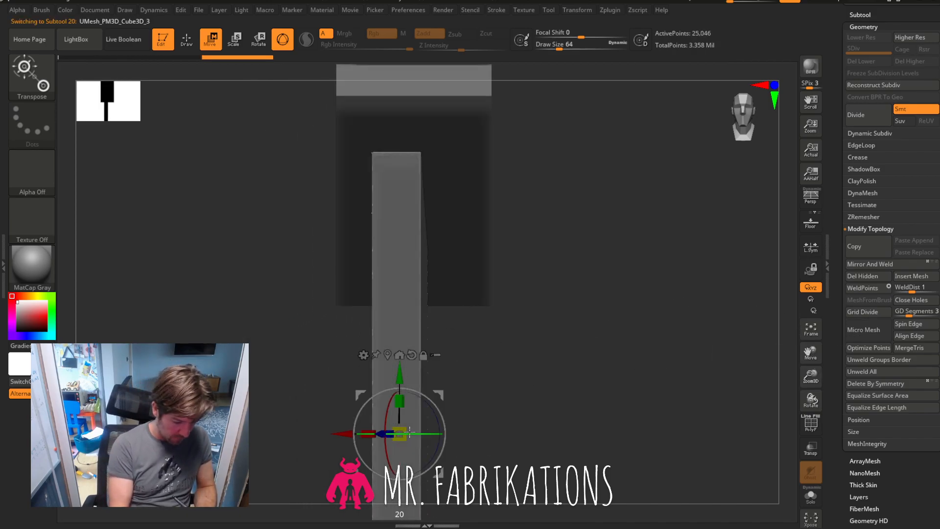
drag(381, 424, 354, 419)
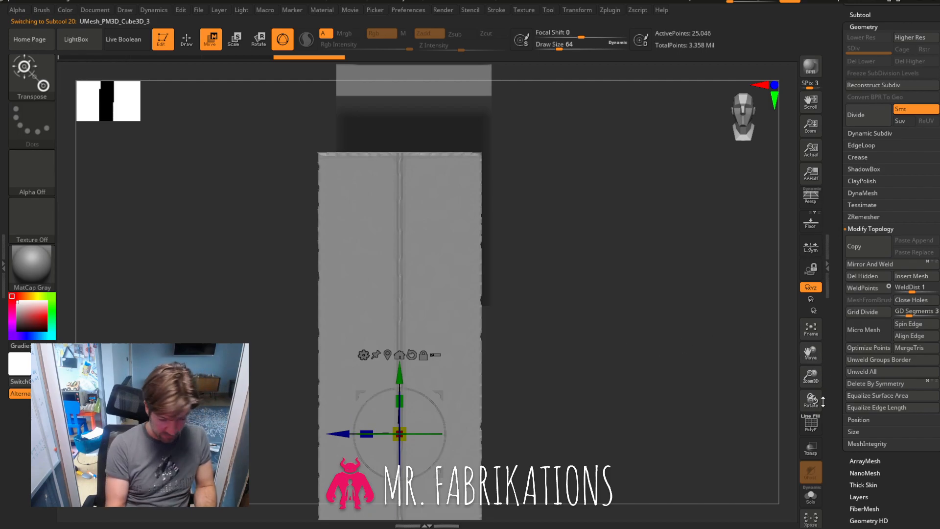
Rotate the cutter block PM3D_Cube3D_2 by 90 degrees about its vertical axis and place it diagonally across the blade tip's upper corner.
key(q)
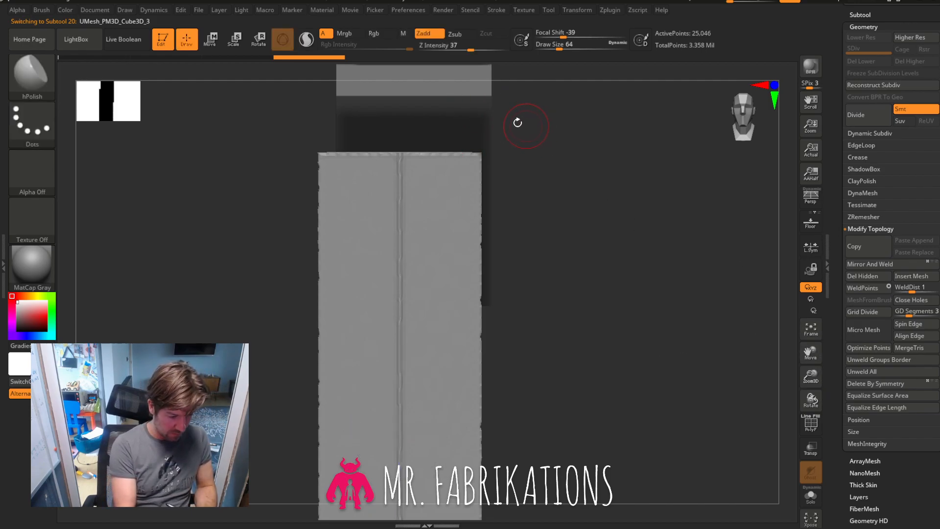
alt+click(479, 99)
click(213, 43)
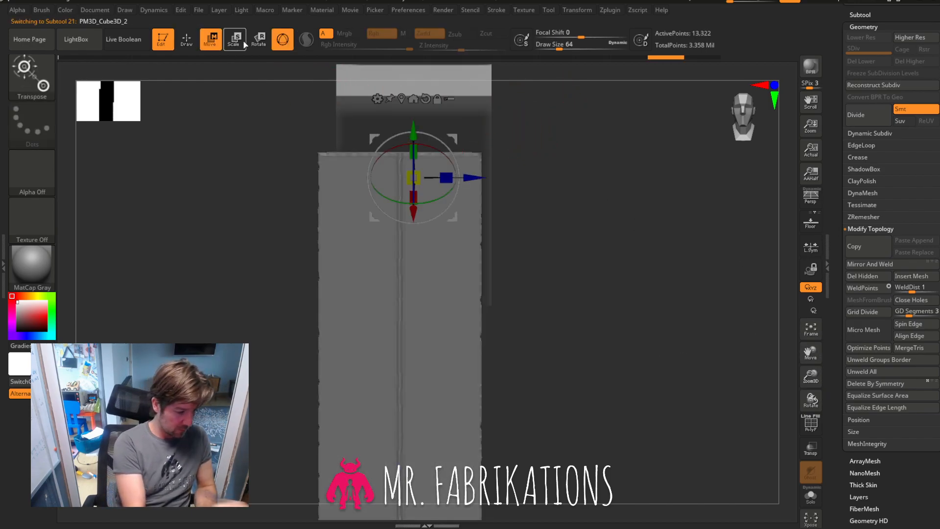
drag(478, 180, 657, 247)
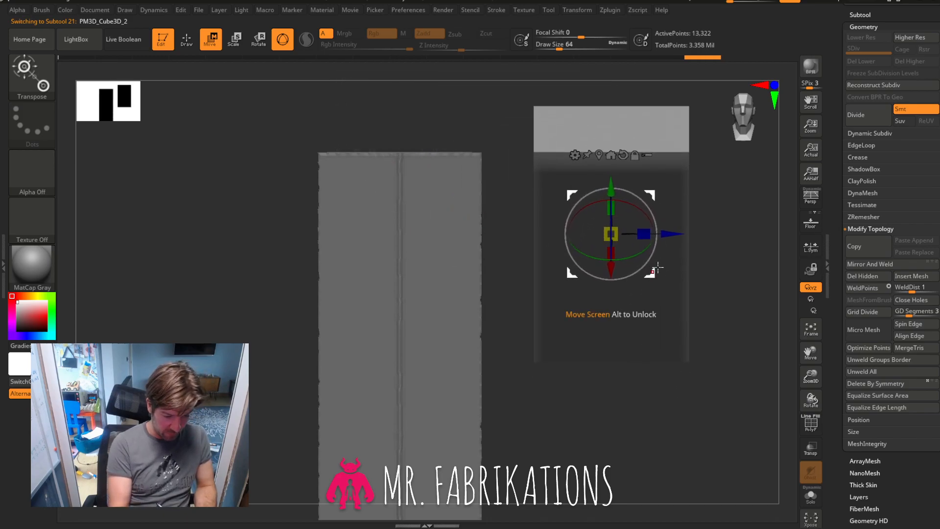
click(622, 154)
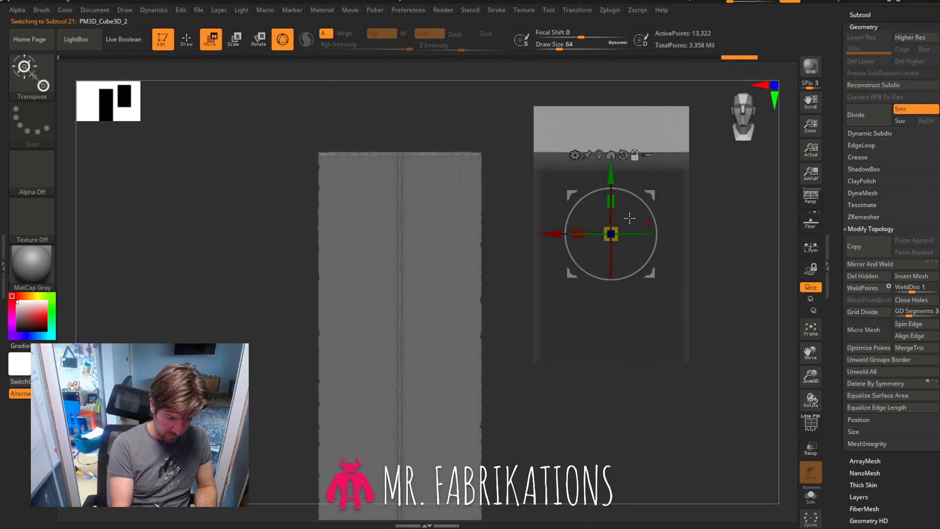
drag(641, 233, 567, 231)
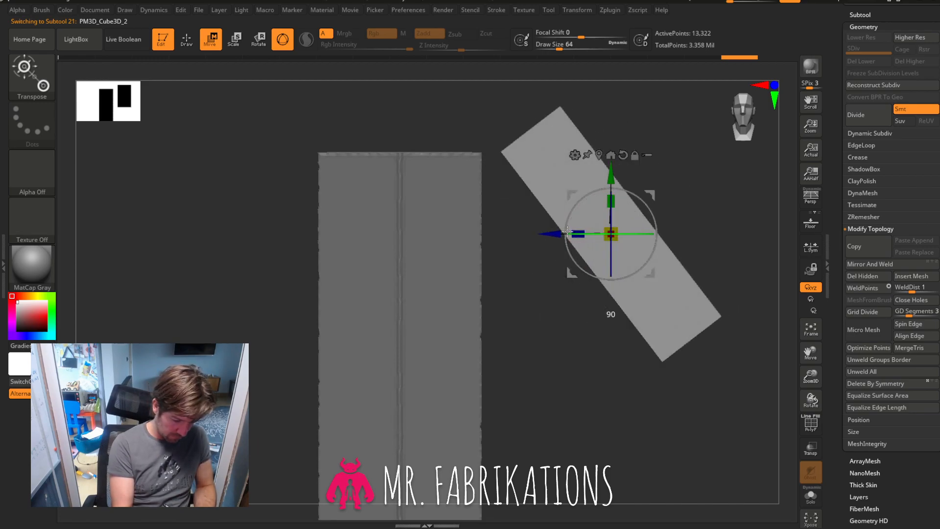
drag(557, 228, 521, 231)
mouse_move(680, 234)
mouse_down()
mouse_move(615, 225)
mouse_move(542, 177)
mouse_move(481, 192)
mouse_move(697, 228)
mouse_up()
drag(545, 217, 536, 213)
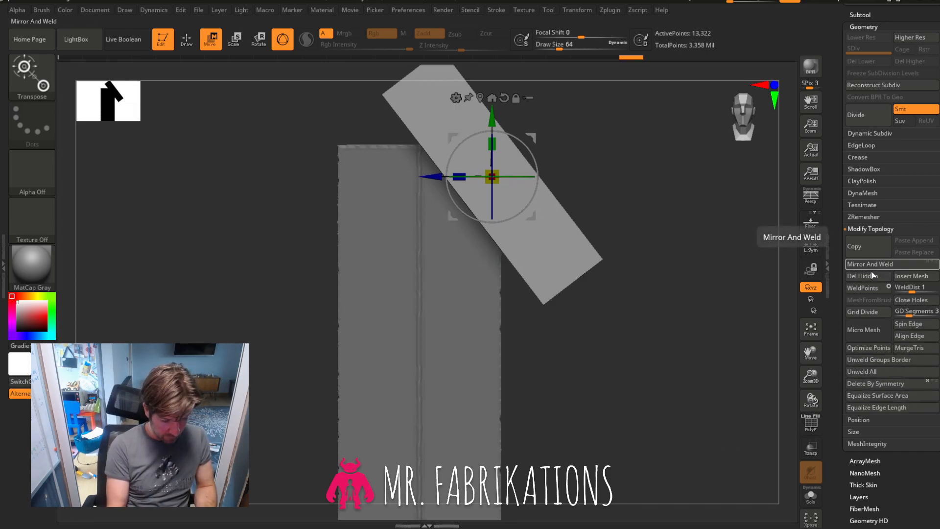
Try Mirror And Weld again on the turned cutter block, and undo each attempt.
click(897, 264)
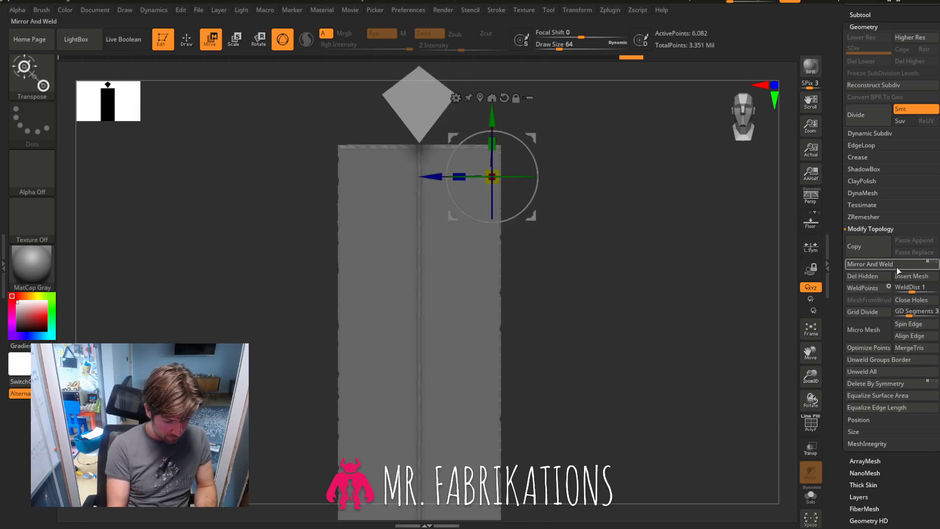
key(ctrl+z)
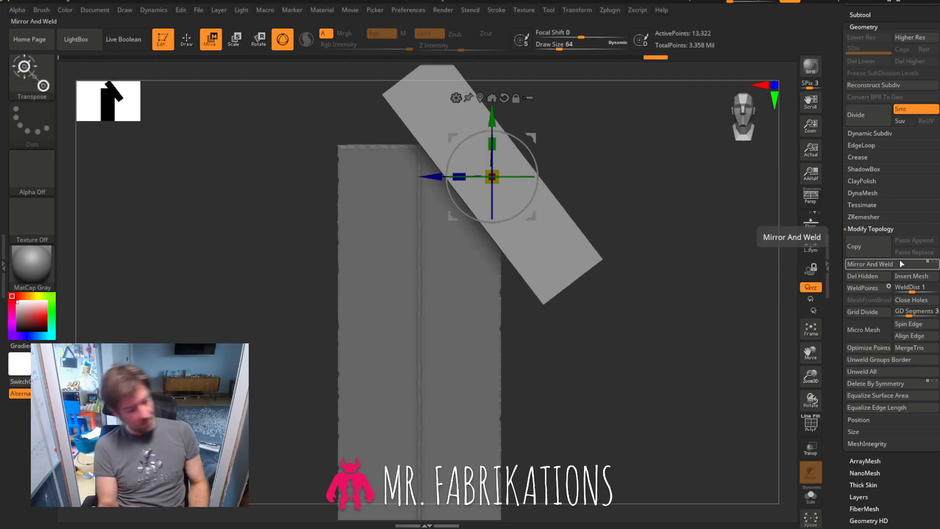
click(867, 15)
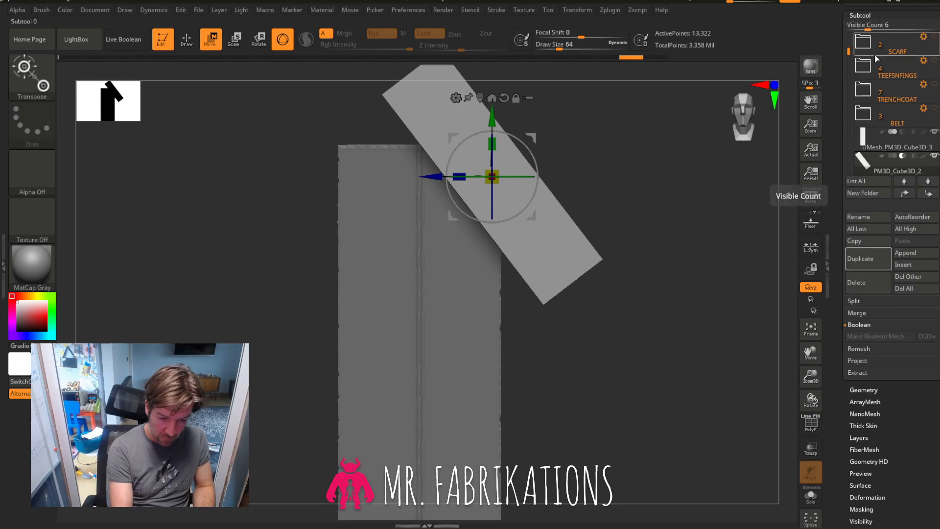
click(860, 15)
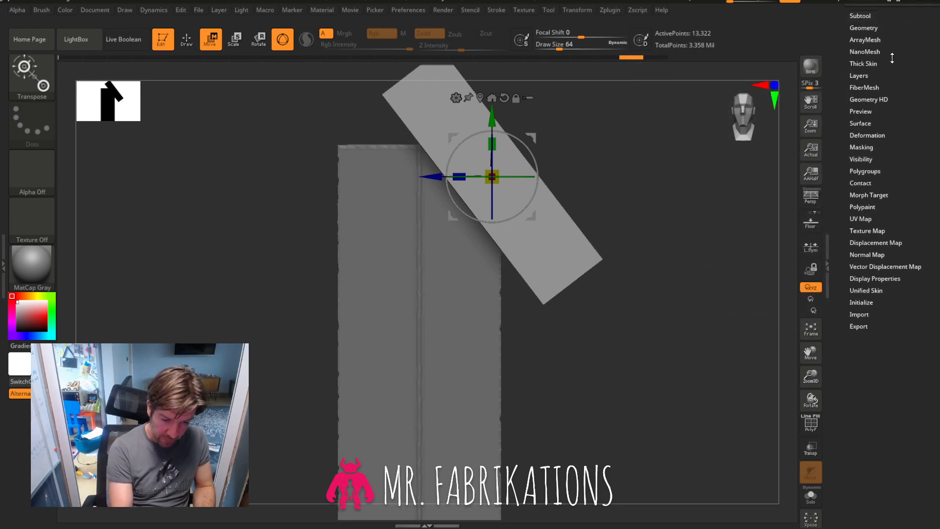
click(868, 27)
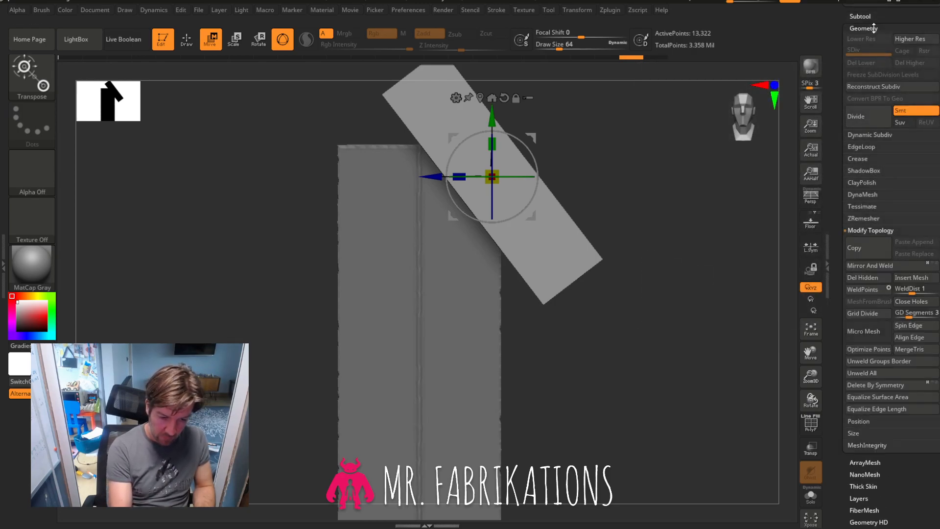
click(872, 265)
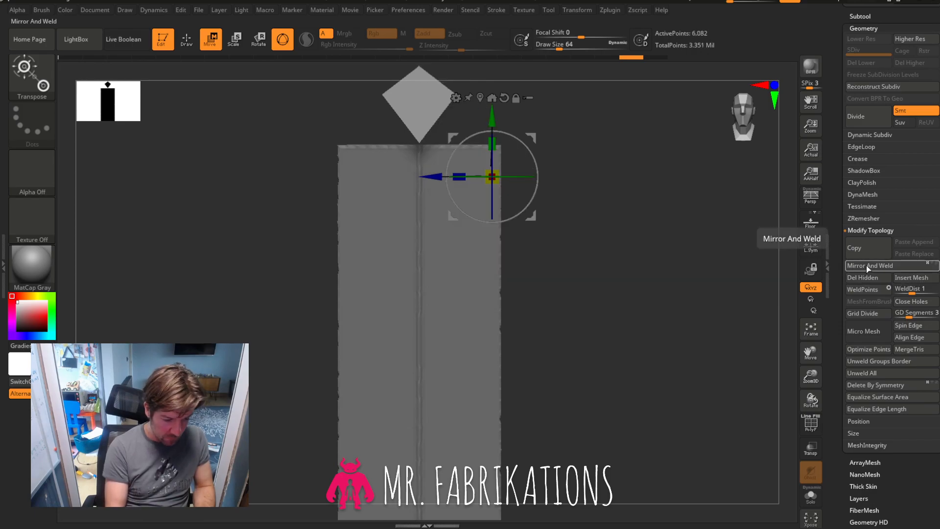
key(ctrl+z)
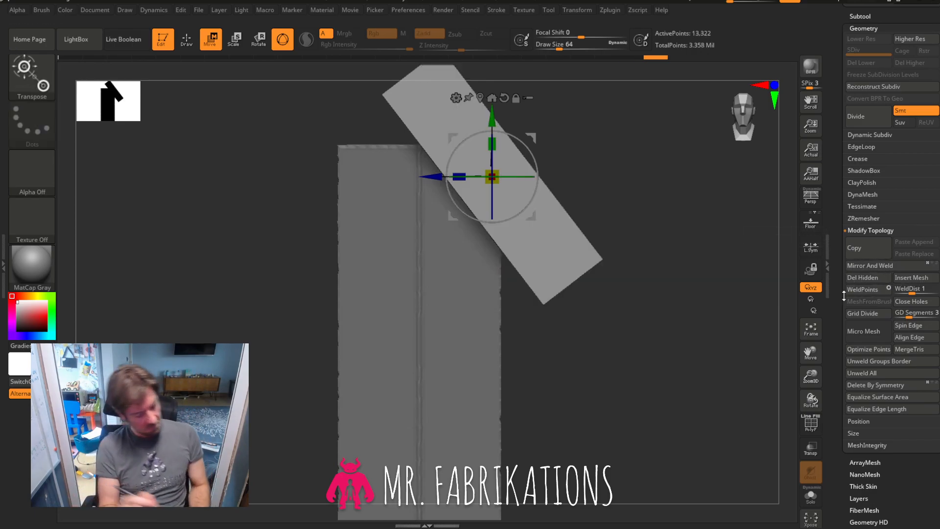
Duplicate the cutter block PM3D_Cube3D_2 in the subtool list.
mouse_move(626, 301)
mouse_down()
mouse_move(640, 311)
mouse_move(631, 310)
mouse_up()
drag(922, 230, 922, 376)
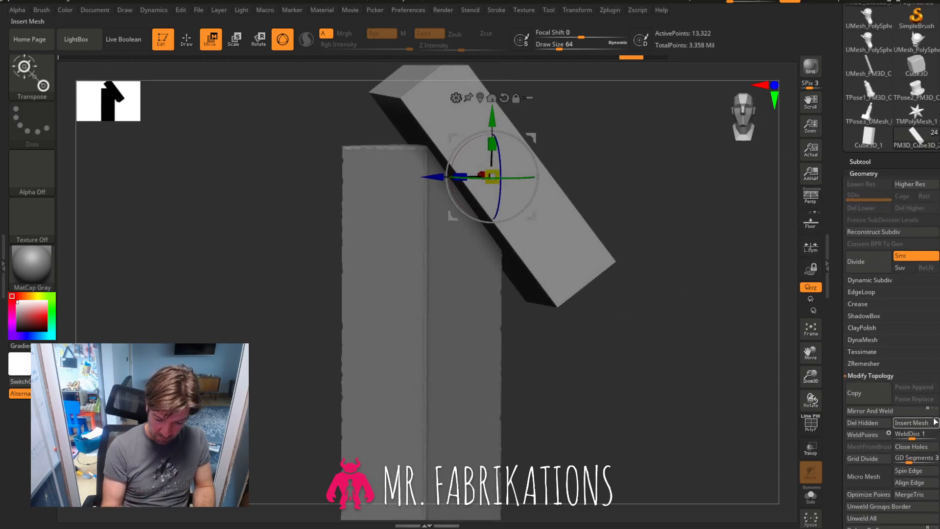
scroll(887, 305, up, 2)
click(860, 207)
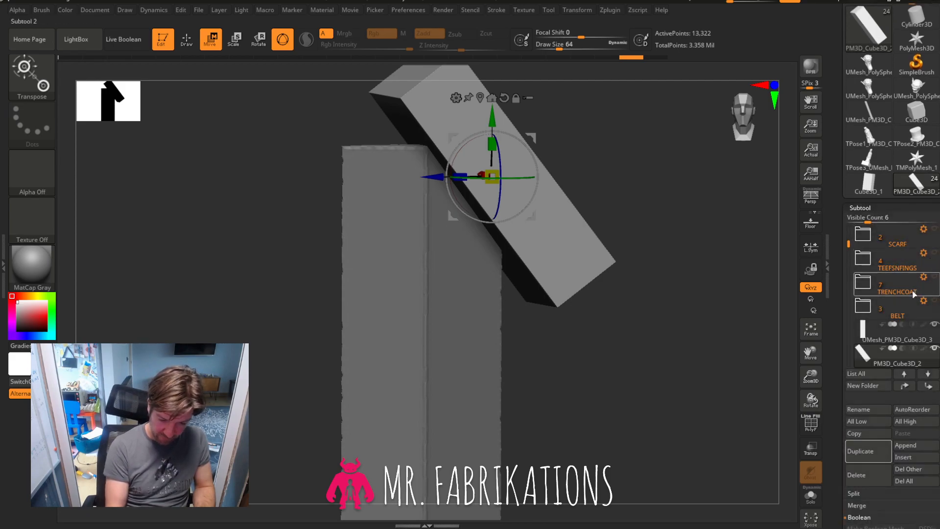
scroll(881, 294, down, 1)
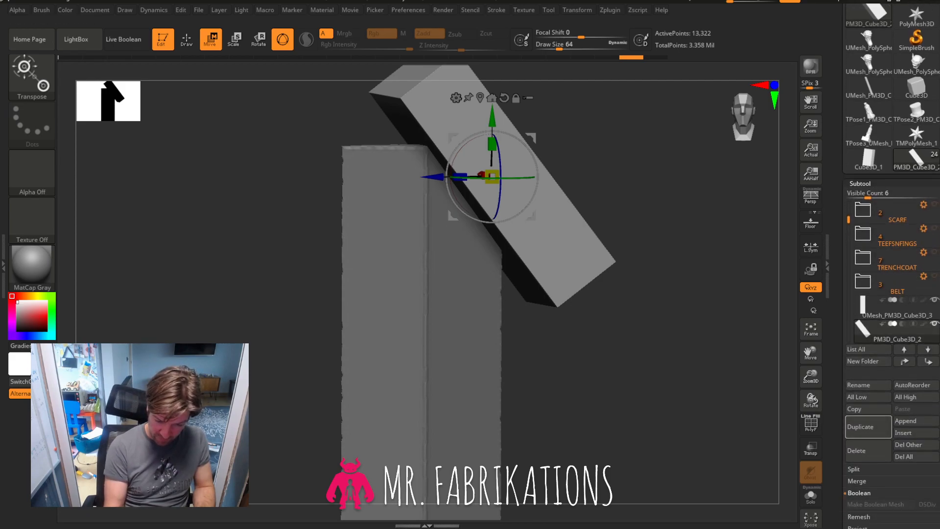
click(869, 413)
Mirror the duplicated cutter block to the opposite corner of the blade's tip with the Mirror deformation.
scroll(933, 236, down, 10)
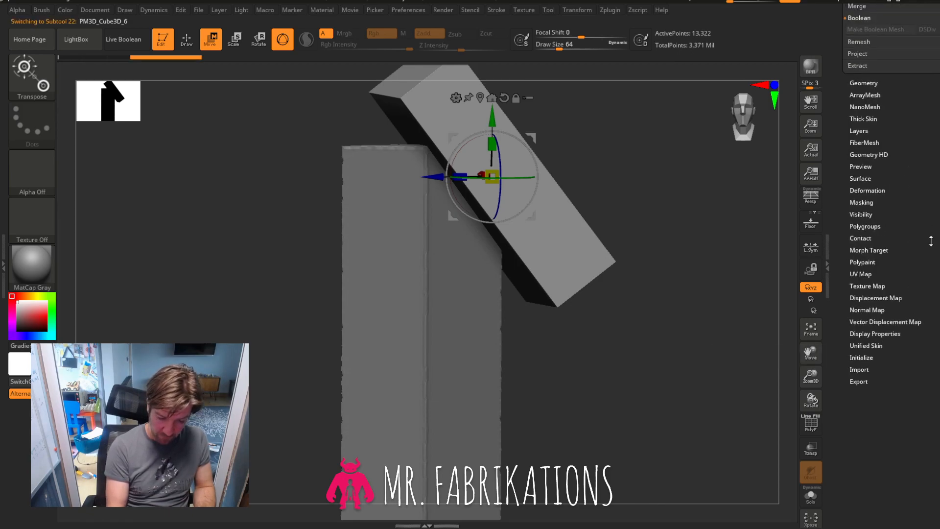
click(869, 191)
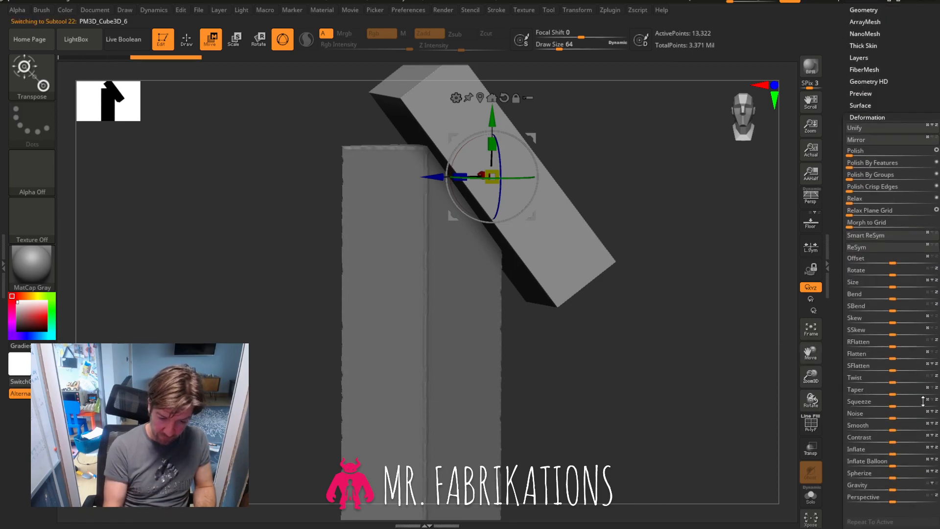
click(900, 134)
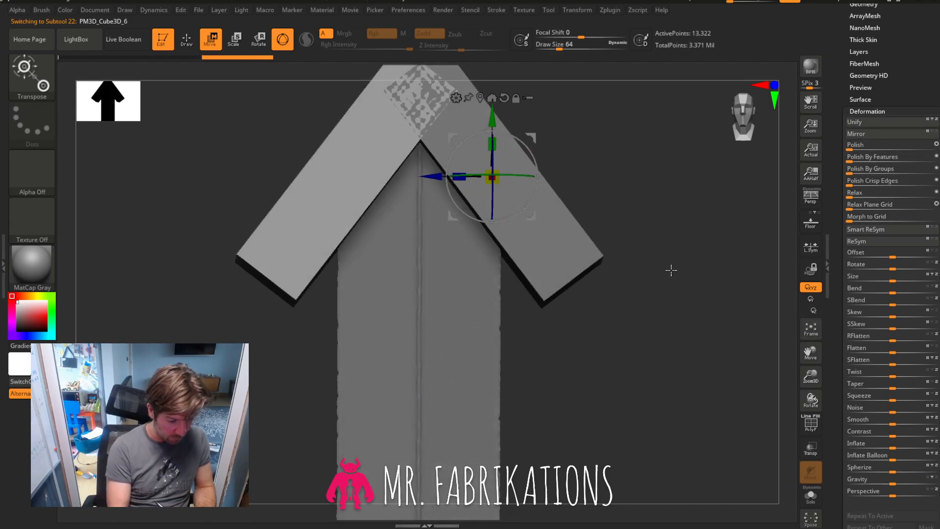
Set cutter blocks PM3D_Cube3D_2 and PM3D_Cube3D_6 to subtraction and turn on Live Boolean to preview the pointed blade tip.
scroll(936, 268, up, 5)
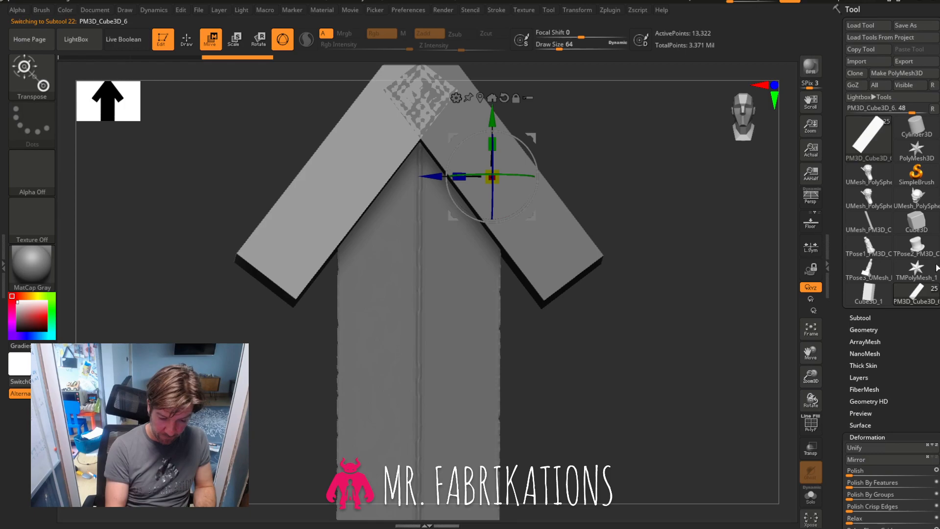
click(861, 317)
drag(937, 378, 937, 287)
drag(722, 333, 689, 336)
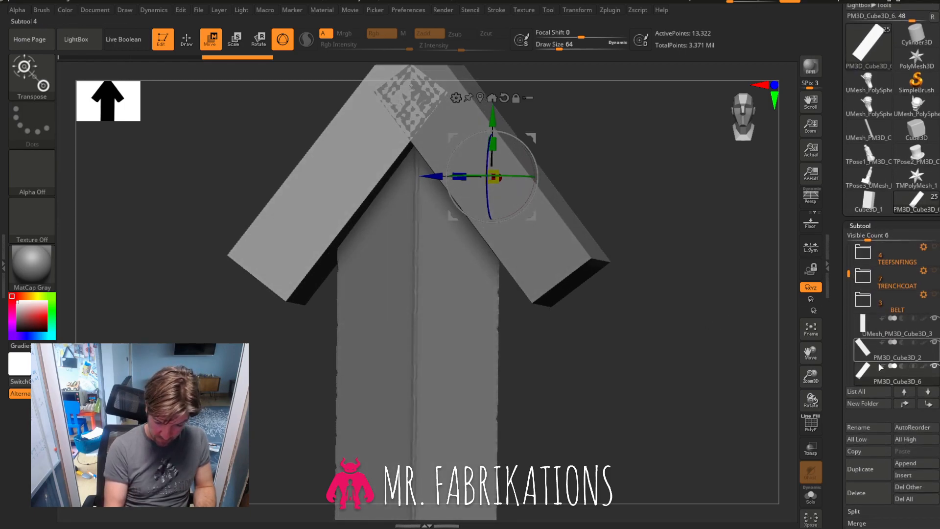
mouse_move(879, 372)
drag(695, 372, 671, 373)
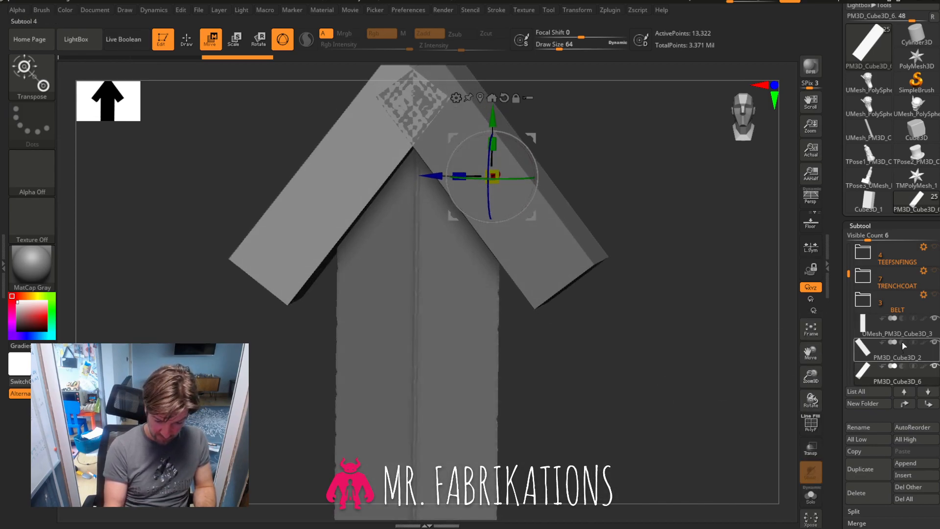
click(124, 39)
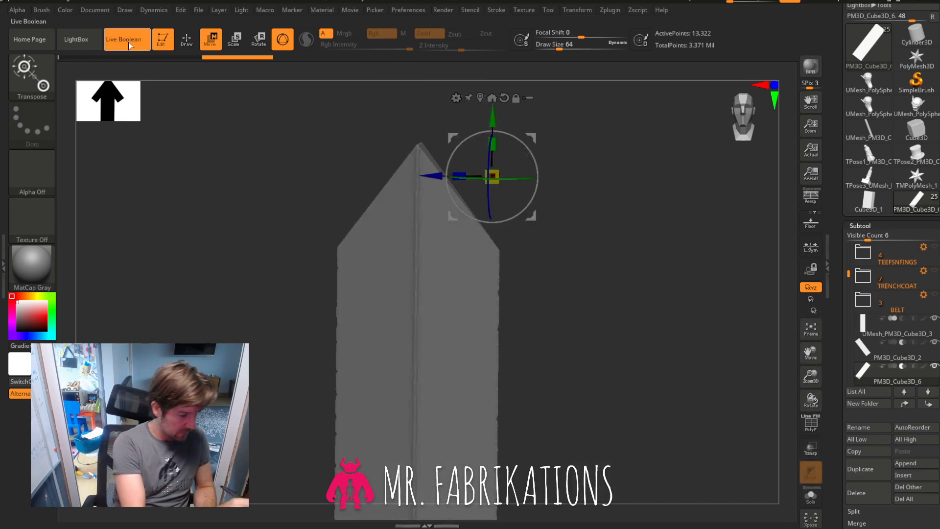
mouse_move(619, 372)
mouse_down()
mouse_move(642, 373)
mouse_move(610, 362)
mouse_up()
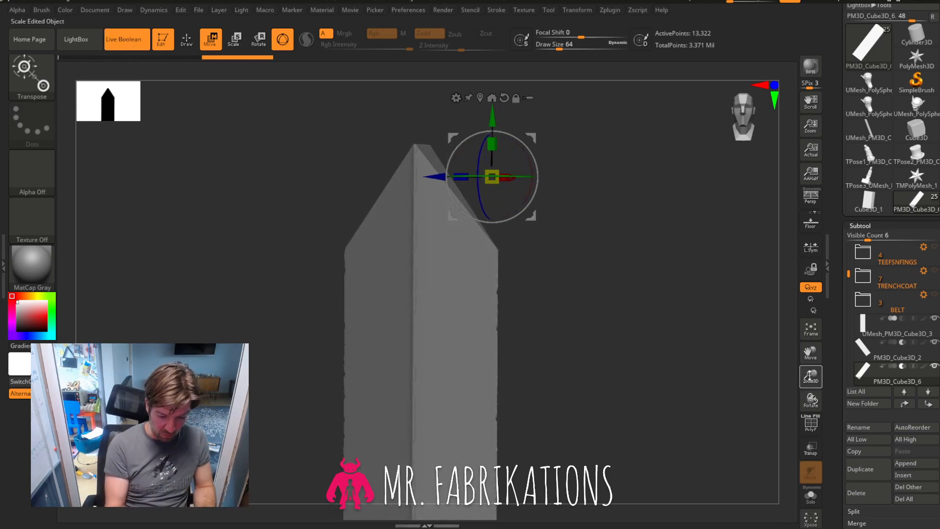
Turn the sword's crossguard block a quarter turn about the vertical axis so its long side spans the blade's width.
drag(809, 375, 810, 364)
drag(680, 359, 713, 353)
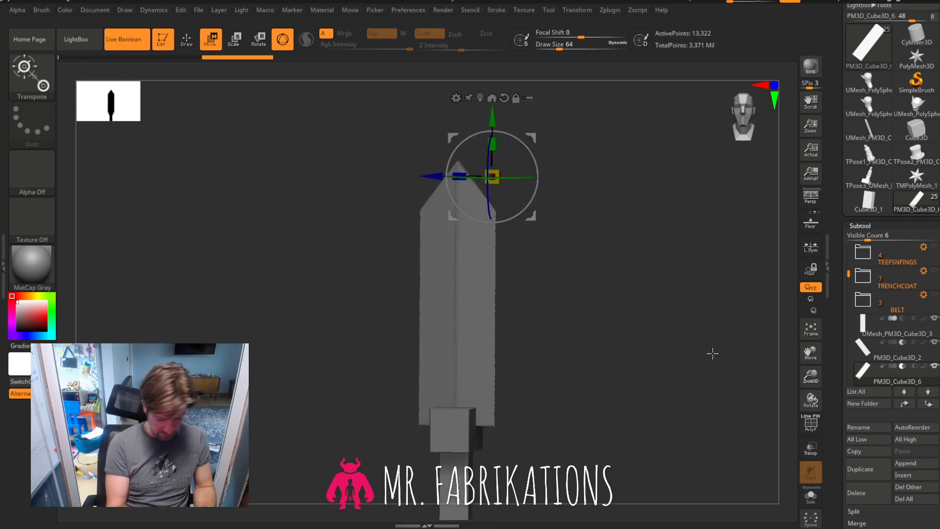
alt+click(444, 431)
drag(476, 429, 550, 427)
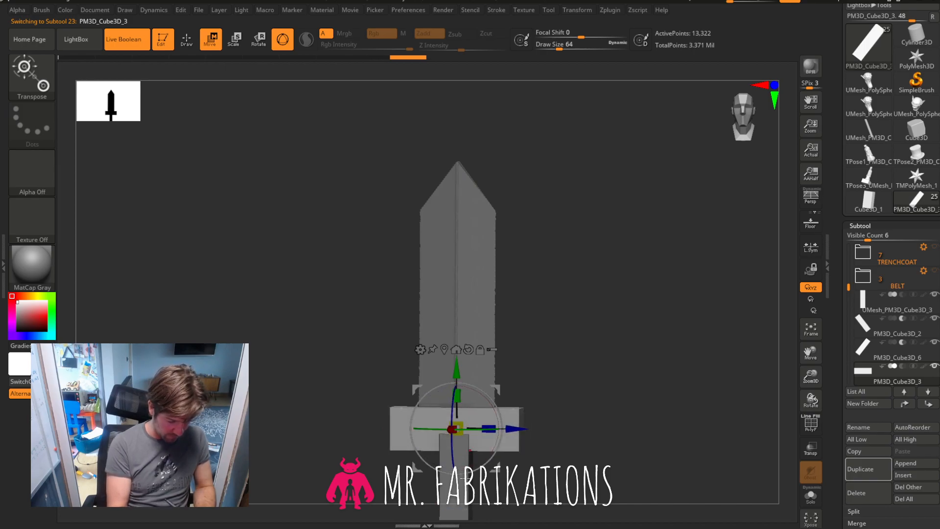
Turn the sword's grip block a quarter turn about its long axis so its broad side faces forward like the blade.
key(q)
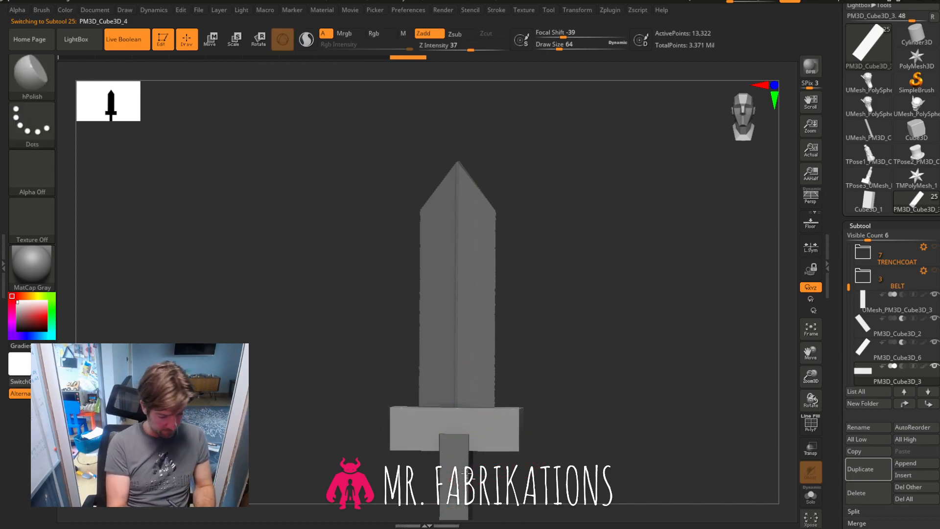
alt+click(461, 478)
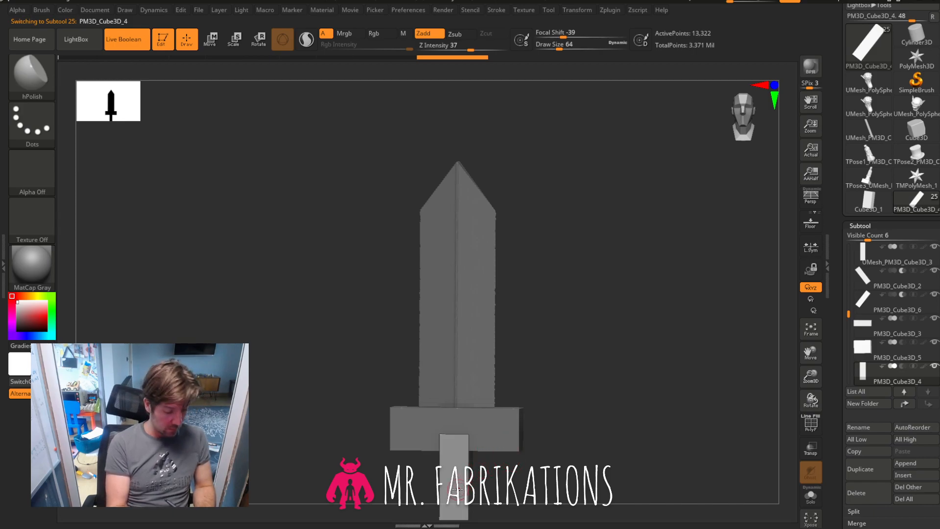
drag(810, 356, 802, 276)
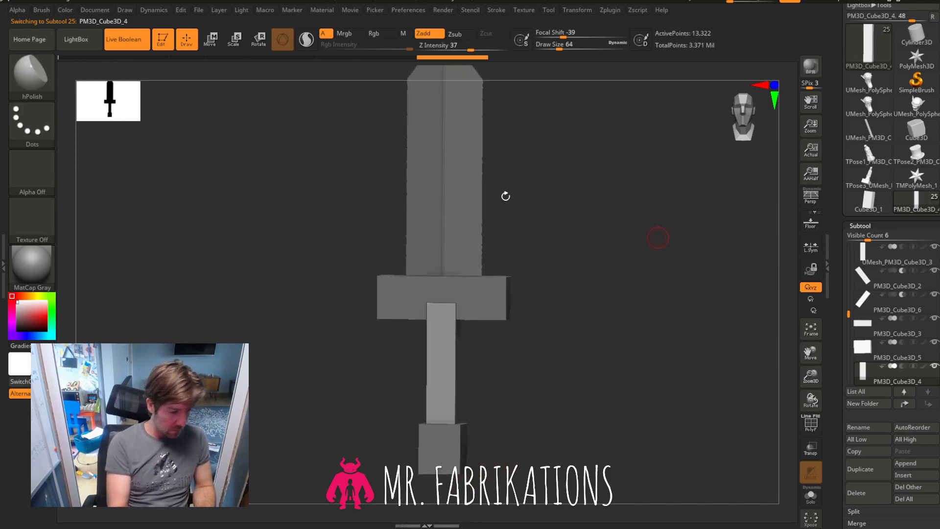
click(215, 41)
drag(474, 368, 538, 368)
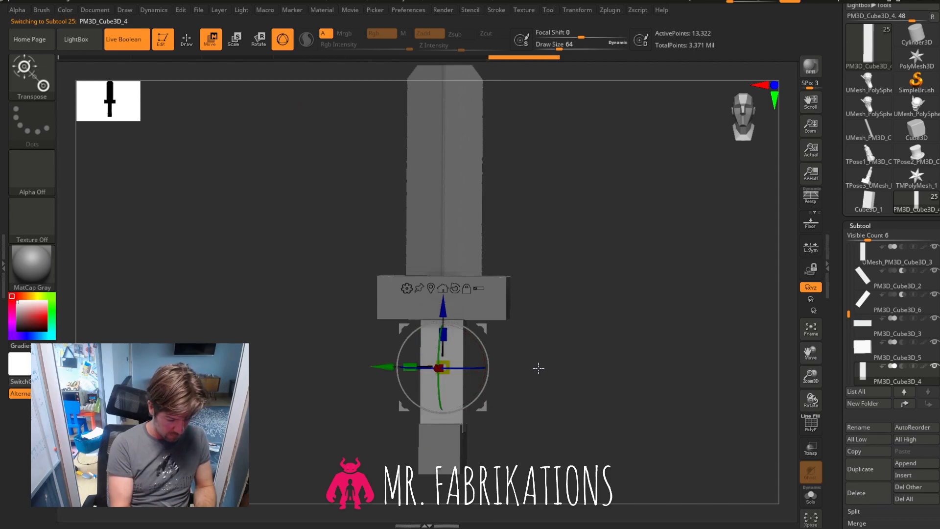
Turn the pommel block about the vertical axis so its broad side lines up with the grip and crossguard.
alt+click(464, 427)
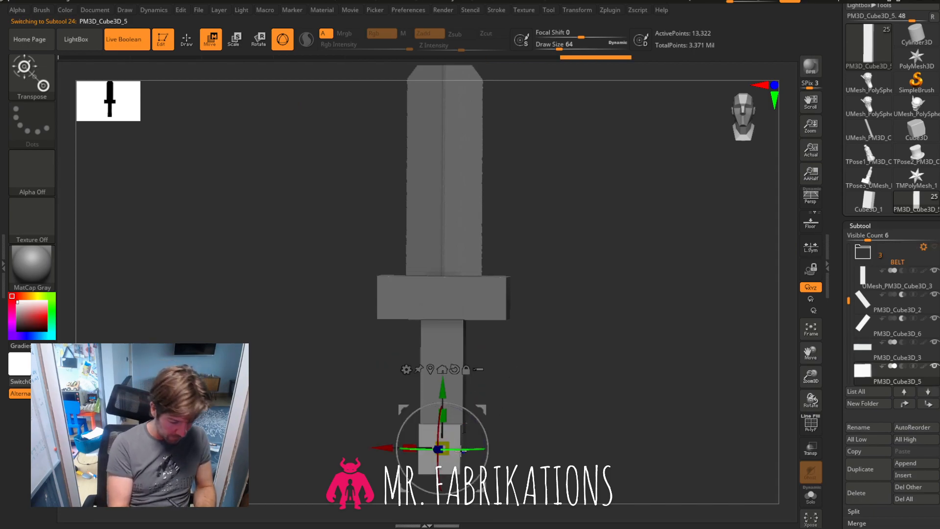
mouse_move(538, 447)
mouse_down()
mouse_move(606, 409)
mouse_move(604, 428)
mouse_move(611, 352)
mouse_up()
key(ctrl)
key(ctrl+z)
drag(609, 399, 608, 350)
drag(475, 386, 541, 378)
mouse_move(590, 318)
mouse_down()
mouse_move(603, 308)
mouse_move(632, 346)
mouse_move(692, 342)
mouse_move(621, 346)
mouse_move(667, 342)
mouse_move(566, 272)
mouse_up()
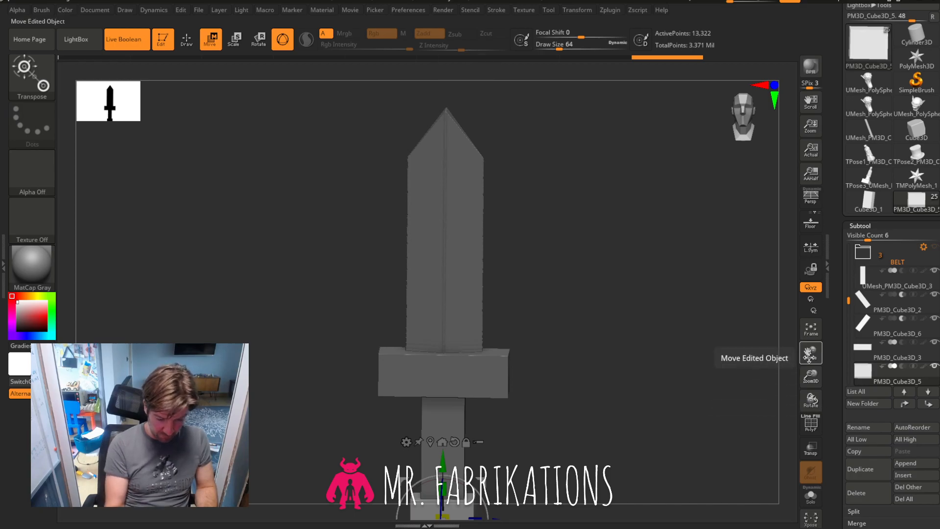
drag(811, 352, 807, 411)
drag(686, 321, 698, 305)
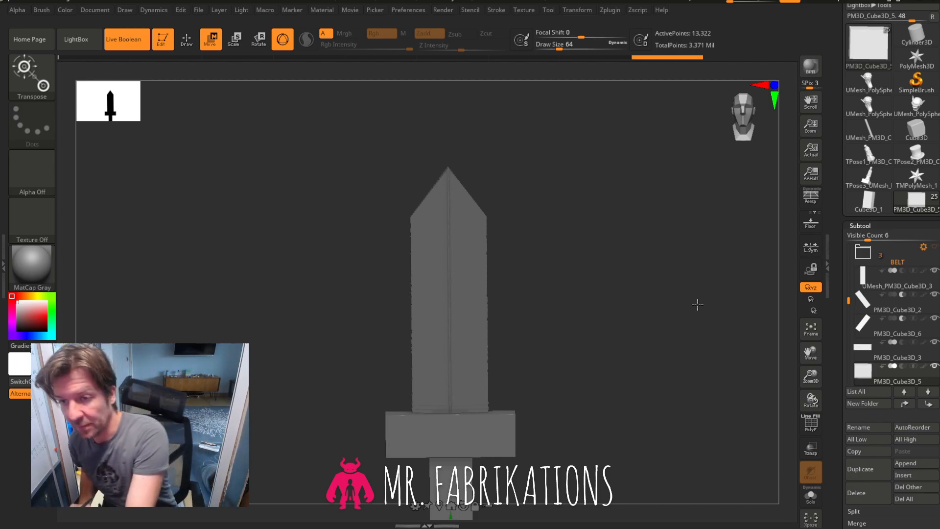
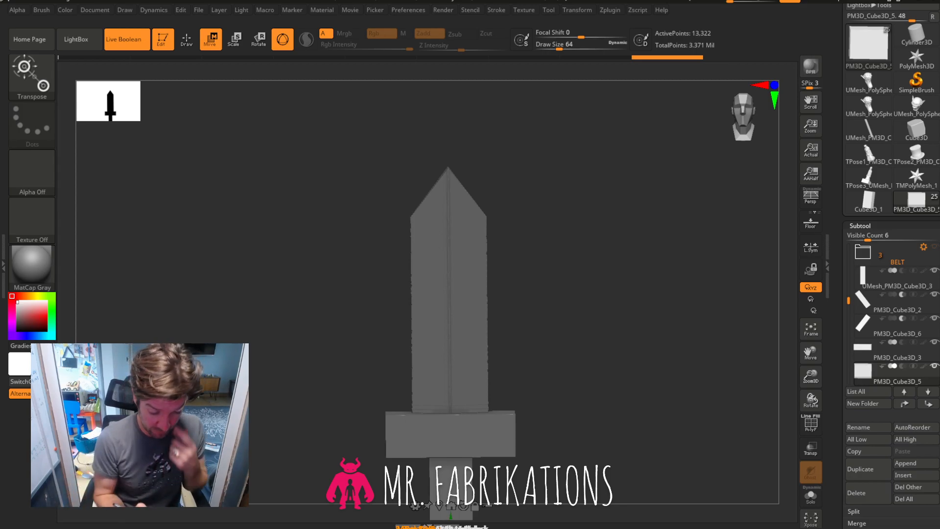
Generate a Boolean mesh from all the visible sword subtools.
drag(601, 303, 627, 306)
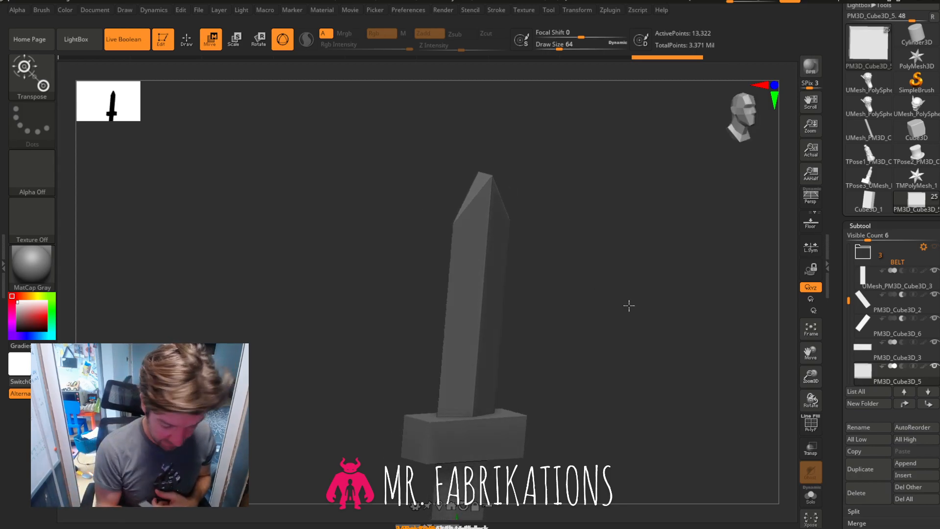
mouse_move(892, 297)
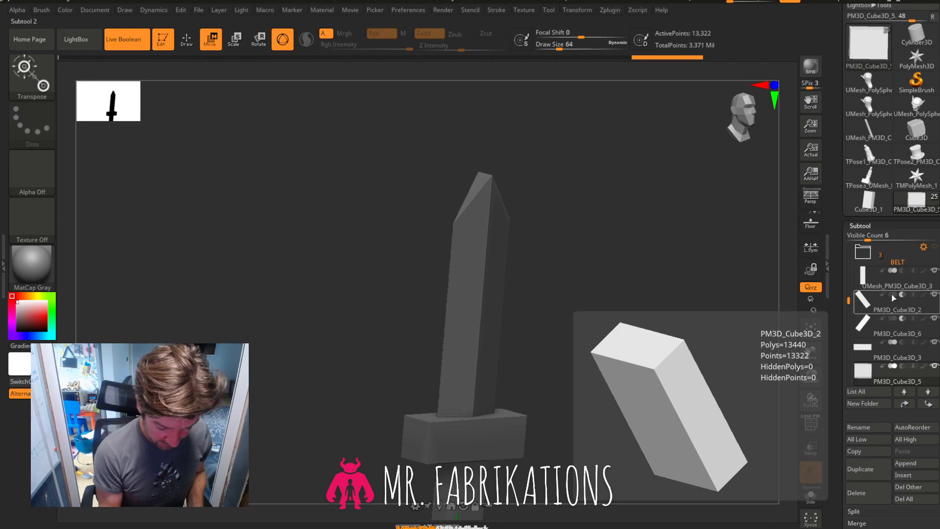
click(910, 325)
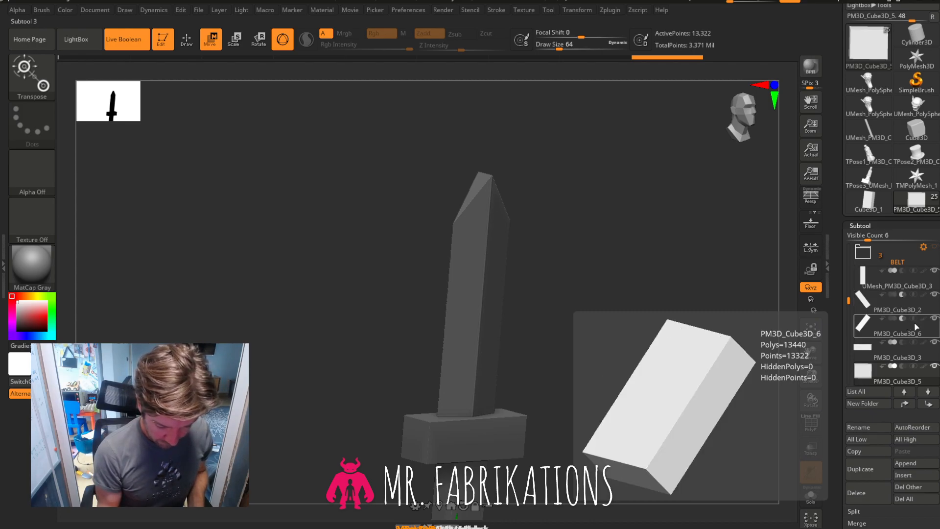
scroll(891, 264, down, 3)
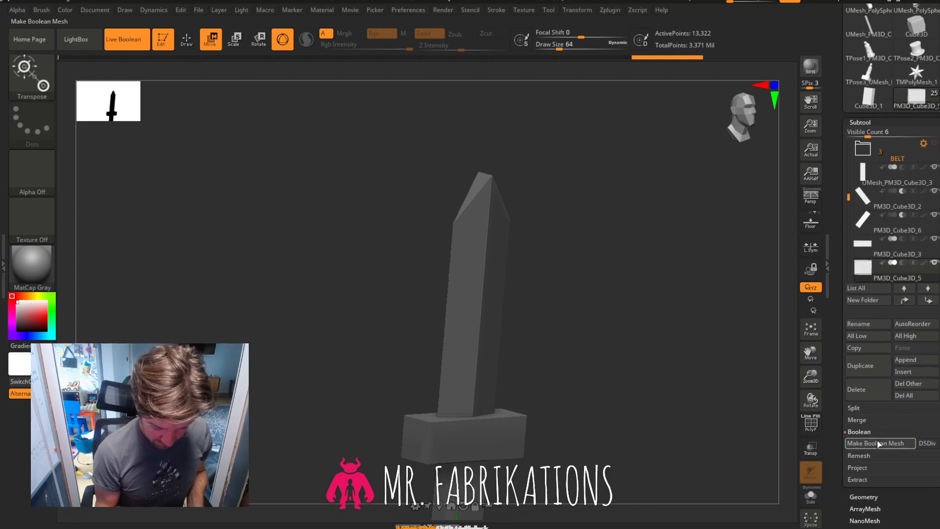
click(900, 431)
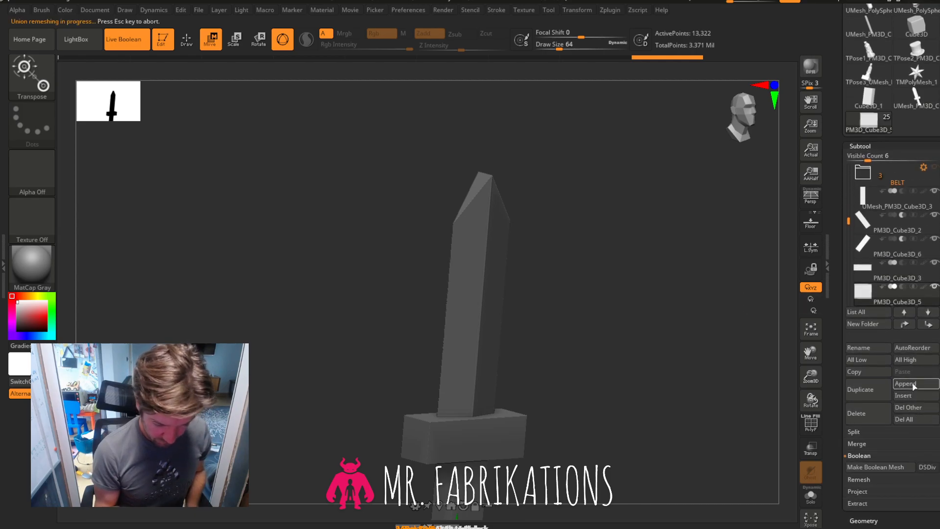
Hide the crossguard, pommel and grip subtools PM3D_Cube3D_3, PM3D_Cube3D_5 and PM3D_Cube3D_4.
click(934, 262)
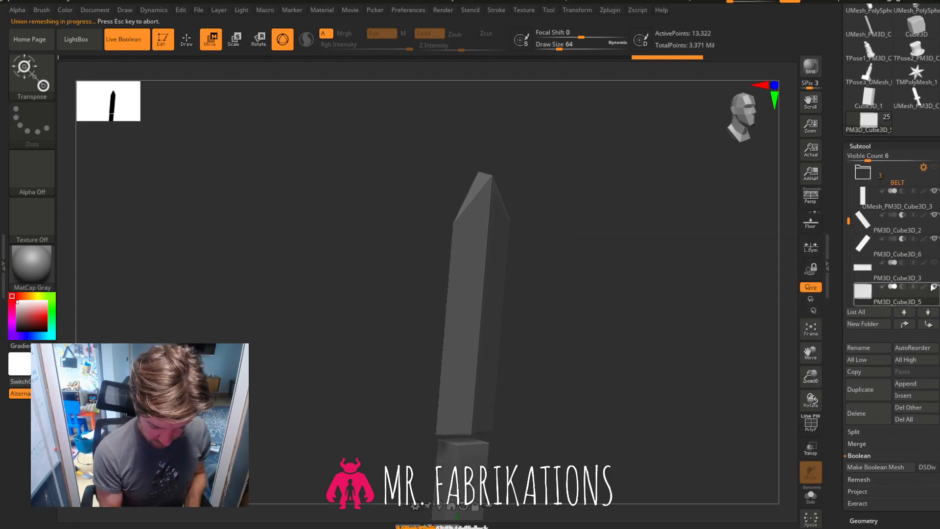
scroll(931, 274, down, 3)
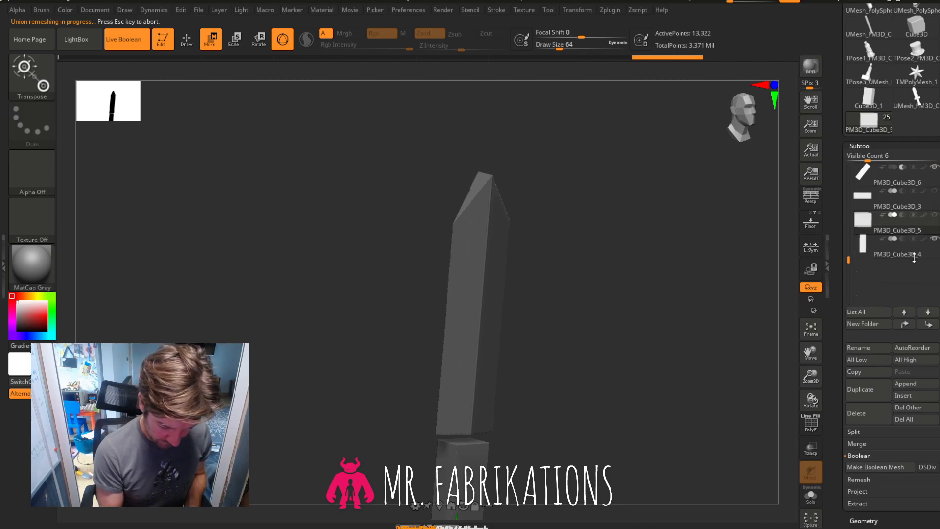
click(936, 240)
scroll(854, 206, up, 4)
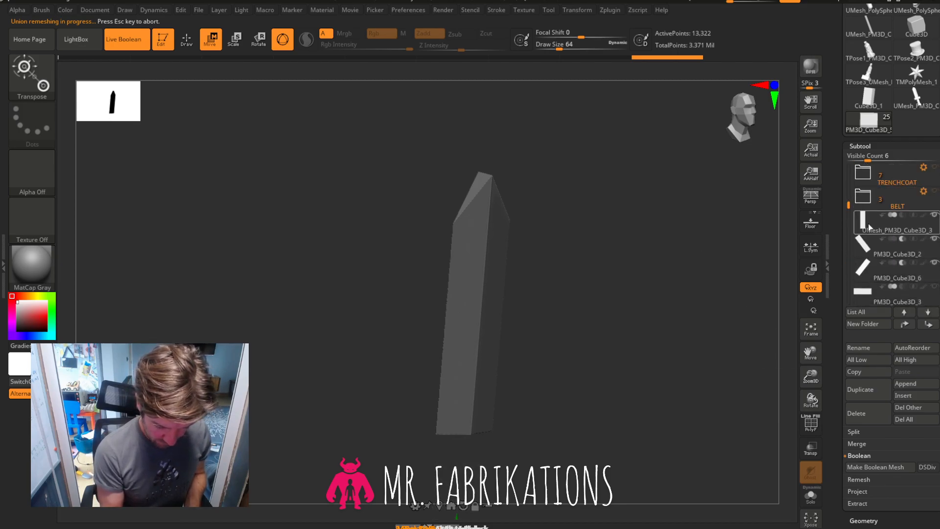
Make a Boolean mesh of blade UMesh_PM3D_Cube3D_3 with its two cutters and insert the pointed blade into the subtool list.
click(872, 224)
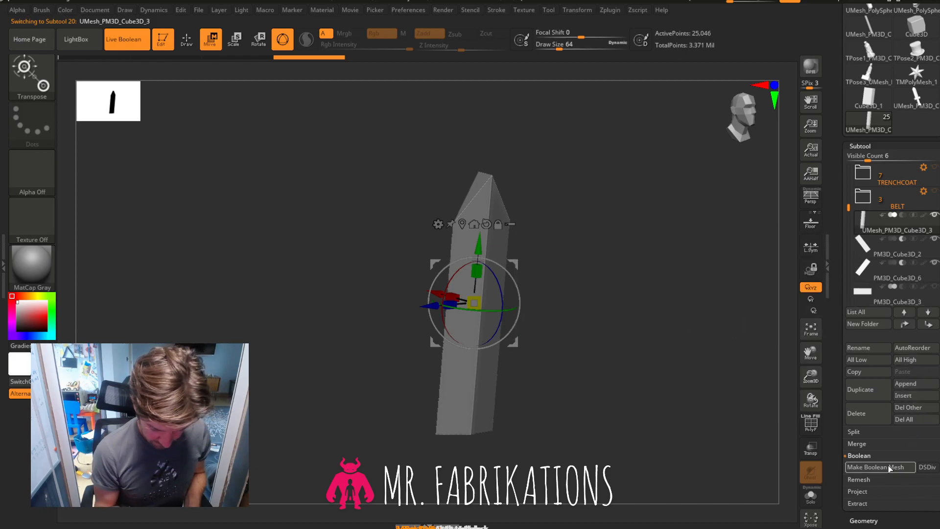
click(913, 398)
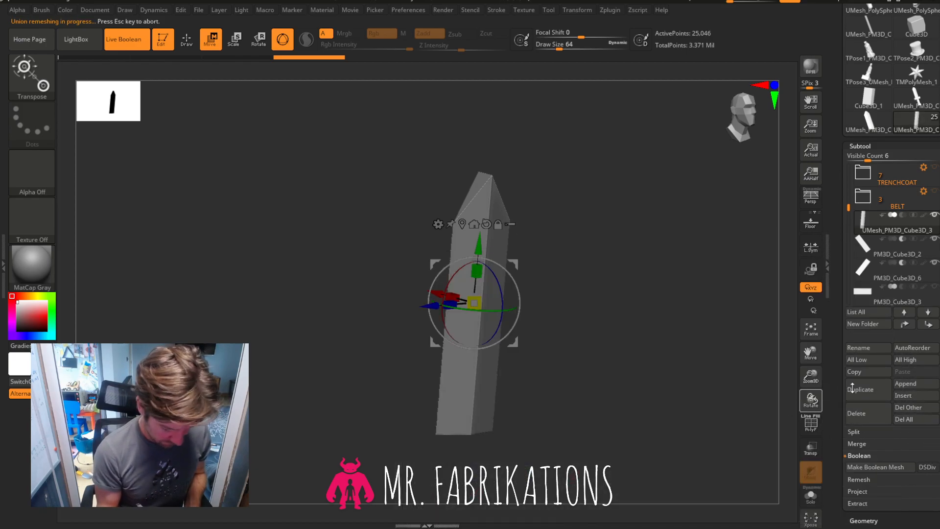
click(907, 397)
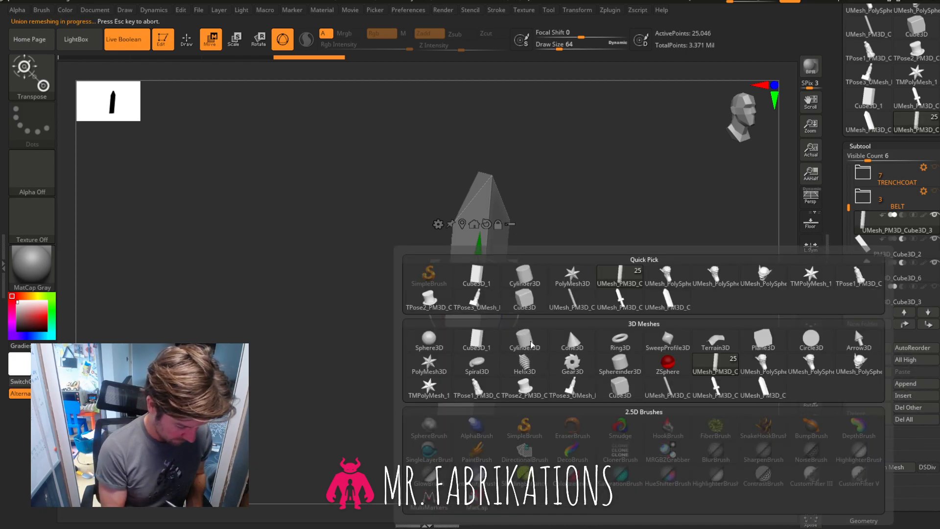
click(674, 306)
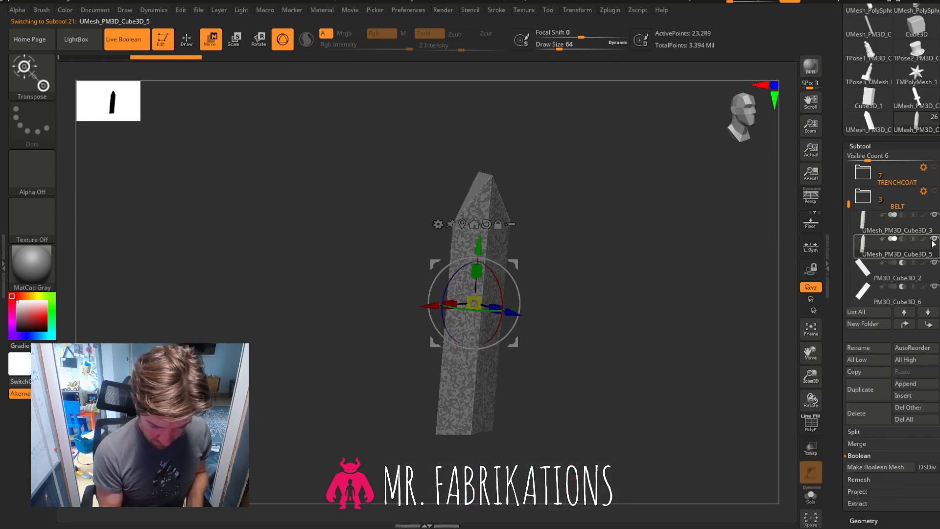
Delete the old uncut blade subtool UMesh_PM3D_Cube3D_3 and confirm the deletion.
mouse_move(926, 223)
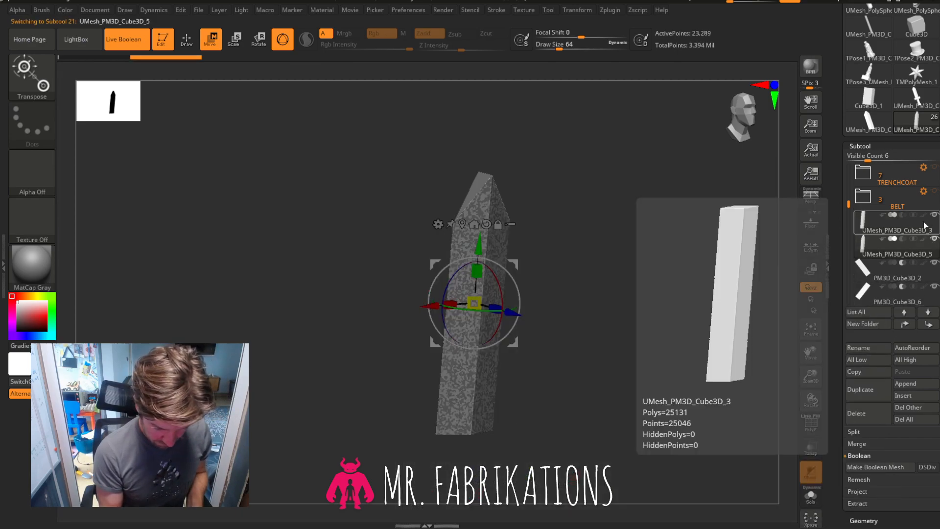
click(922, 227)
click(862, 413)
click(779, 437)
Switch cutter blocks PM3D_Cube3D_2 and PM3D_Cube3D_6 from subtraction back to addition.
mouse_move(880, 252)
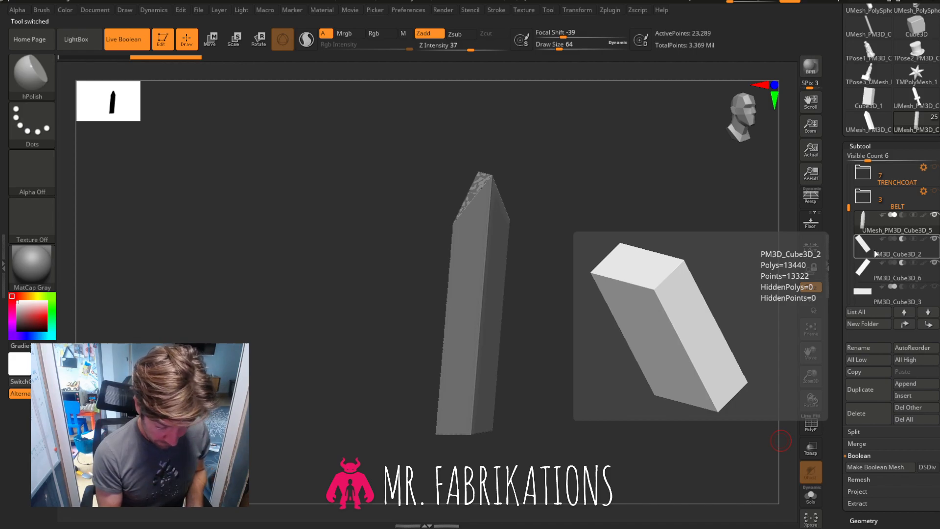
click(922, 246)
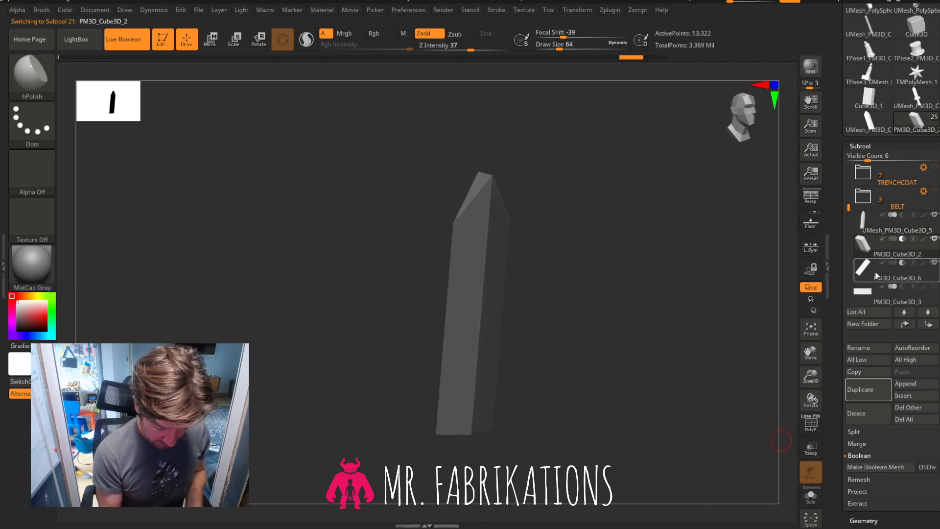
mouse_move(876, 271)
click(892, 239)
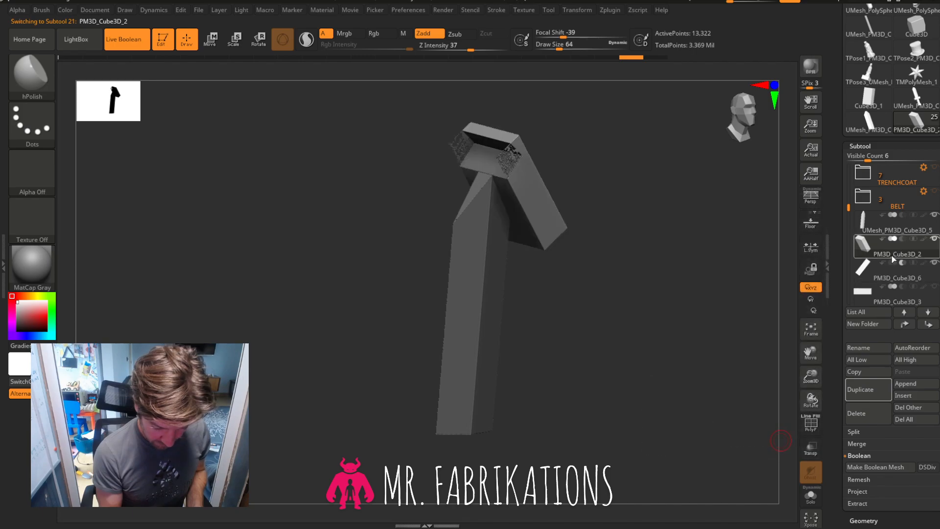
click(892, 263)
Delete the cutter block PM3D_Cube3D_2 and confirm the deletion.
drag(730, 313, 536, 422)
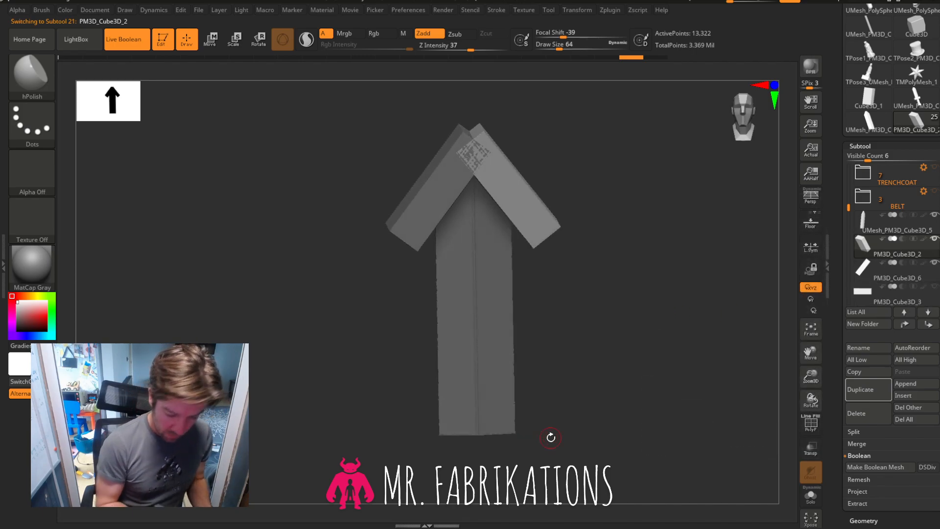
click(211, 39)
mouse_move(635, 235)
mouse_down()
mouse_move(642, 216)
mouse_move(645, 228)
mouse_up()
click(863, 412)
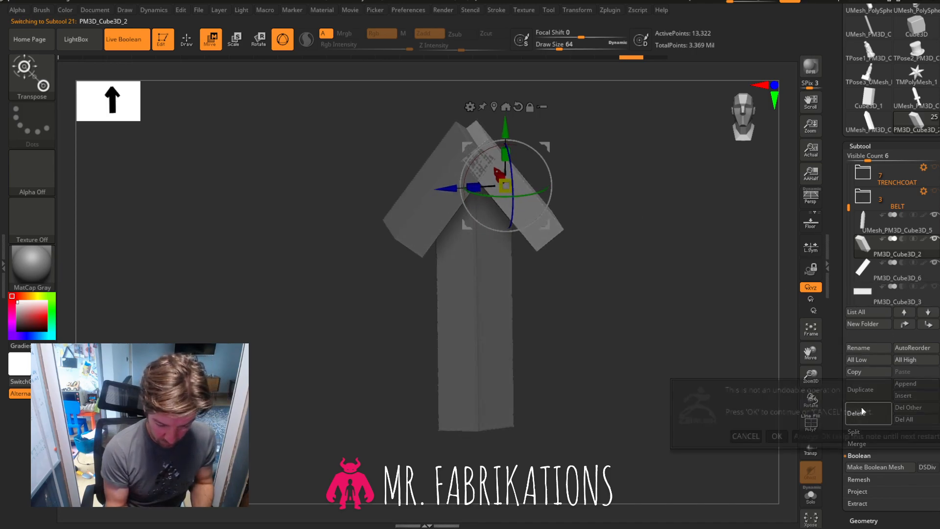
click(776, 436)
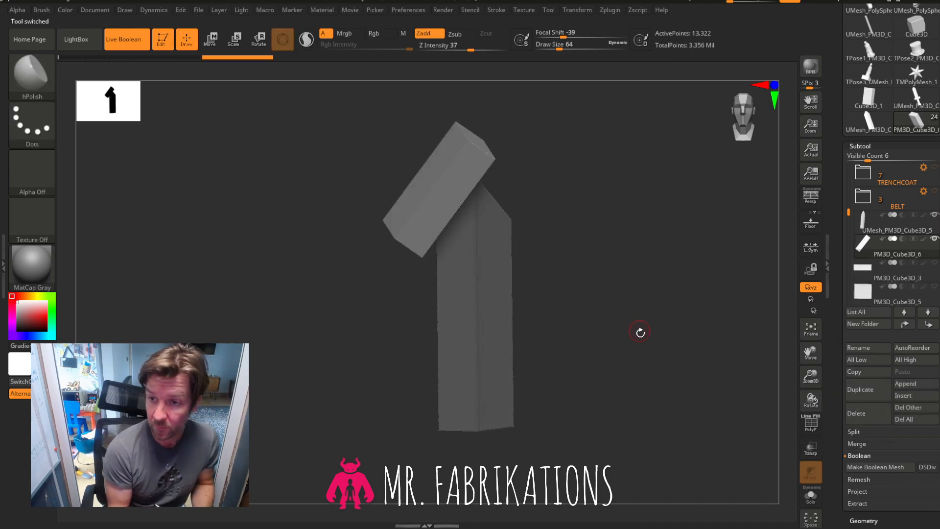
Try rotating the remaining cutter block PM3D_Cube3D_6 about its Z axis at the blade's tip, and undo each attempt.
drag(644, 336, 697, 180)
click(212, 46)
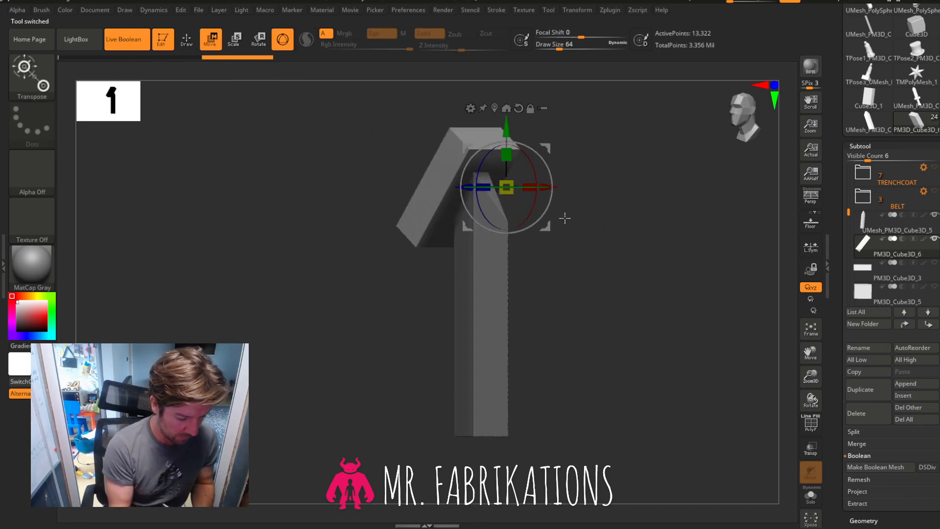
drag(481, 166, 487, 161)
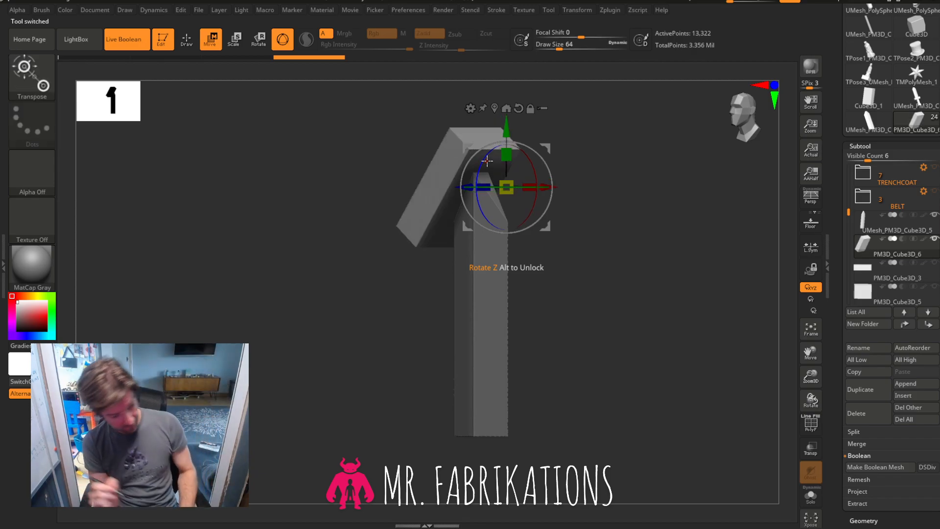
key(ctrl+z)
mouse_move(657, 185)
mouse_down()
mouse_move(663, 207)
mouse_move(653, 207)
mouse_up()
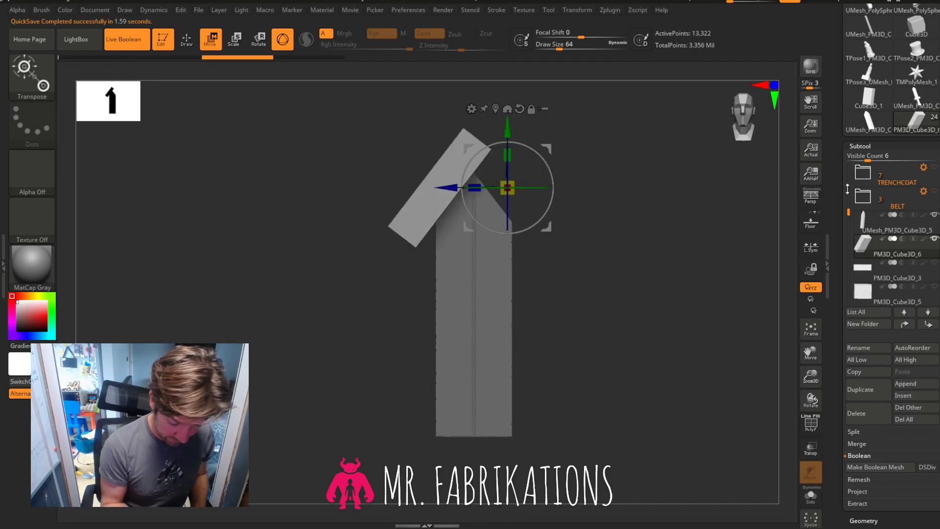
drag(811, 370, 802, 411)
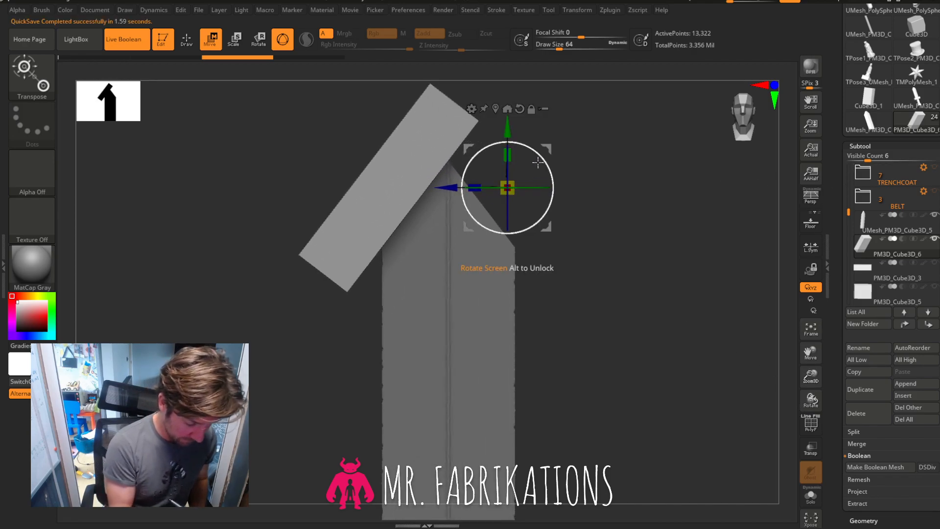
drag(507, 204, 507, 198)
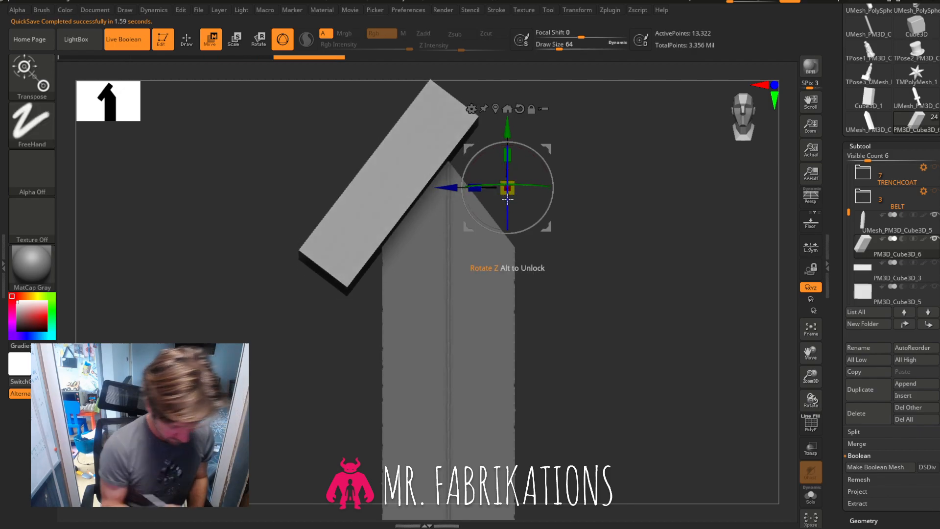
key(ctrl+z)
key(ctrl+z)
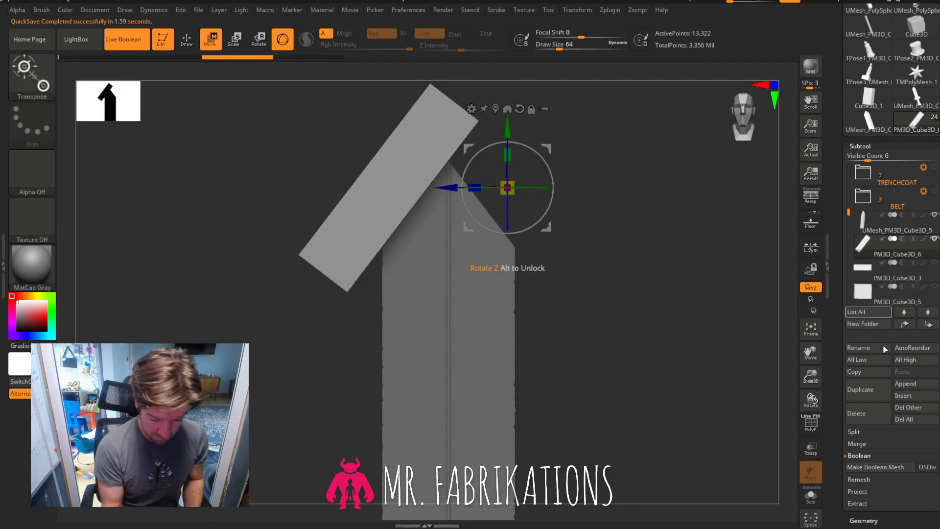
Delete the cutter block PM3D_Cube3D_6, confirm the deletion, and insert a new Cube3D_1 block after subtool PM3D_Cube3D_3.
click(868, 415)
click(777, 443)
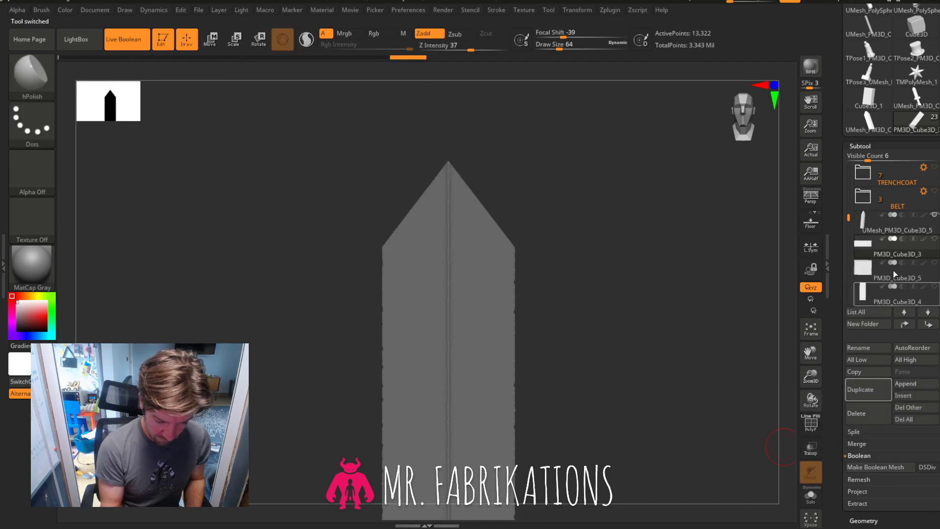
click(909, 399)
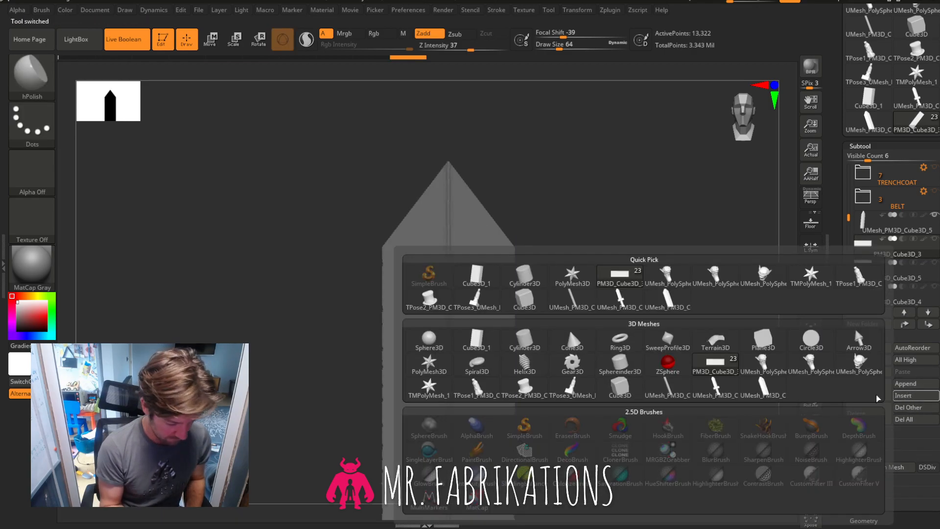
click(485, 341)
Move the new cube beside the blade's tip and tilt it on several axes so it overlaps one slanted tip edge.
key(w)
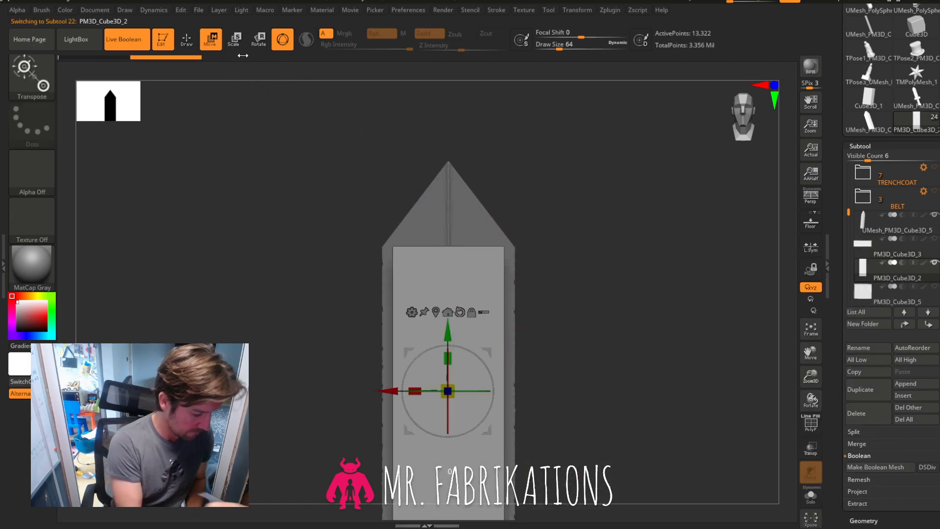
drag(447, 390, 300, 210)
drag(595, 156, 405, 271)
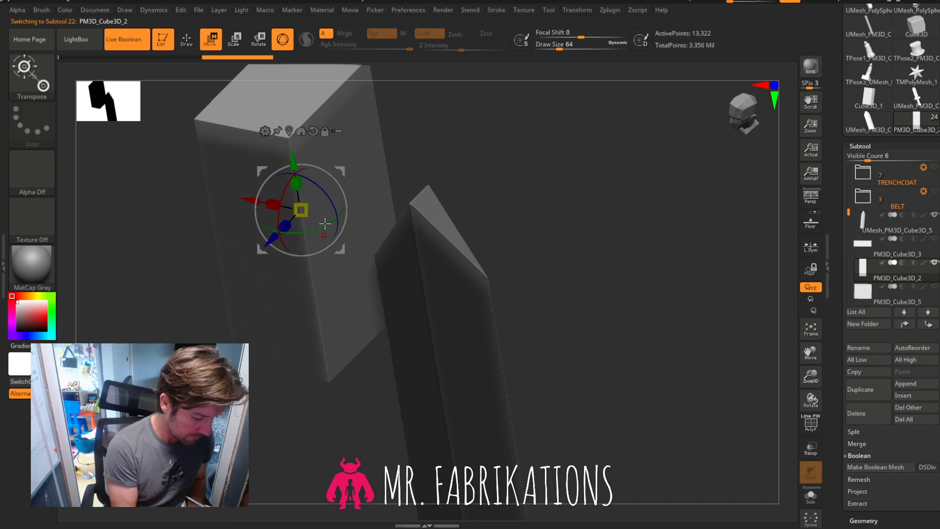
drag(324, 227, 350, 223)
drag(281, 231, 321, 244)
drag(568, 235, 390, 264)
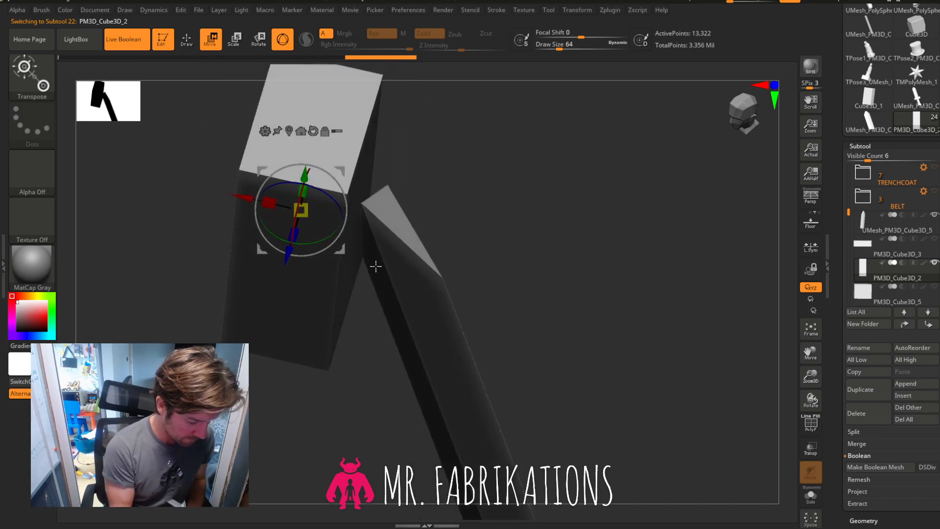
drag(289, 256, 283, 277)
drag(237, 221, 255, 226)
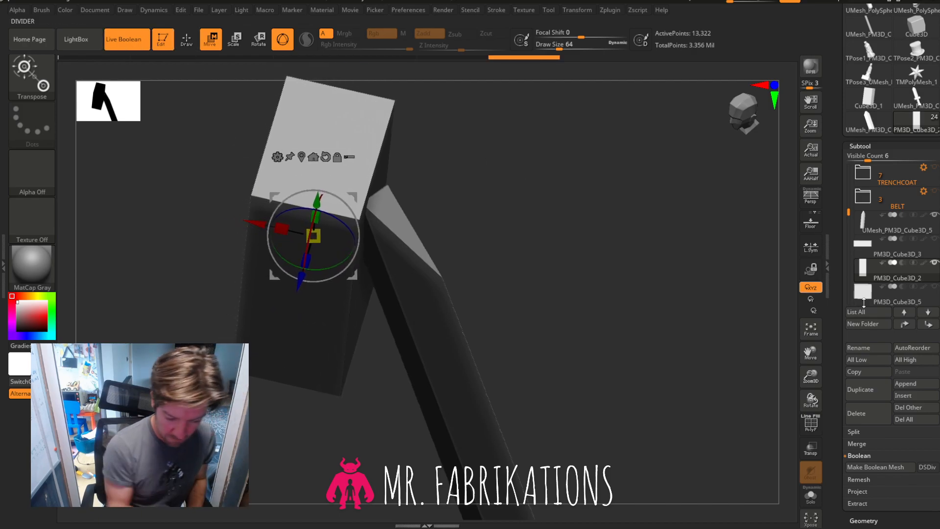
Set cutter block PM3D_Cube3D_2 to subtraction and fine-tune its position and rotation to bevel one side of the blade's tip.
click(903, 263)
drag(605, 293, 629, 286)
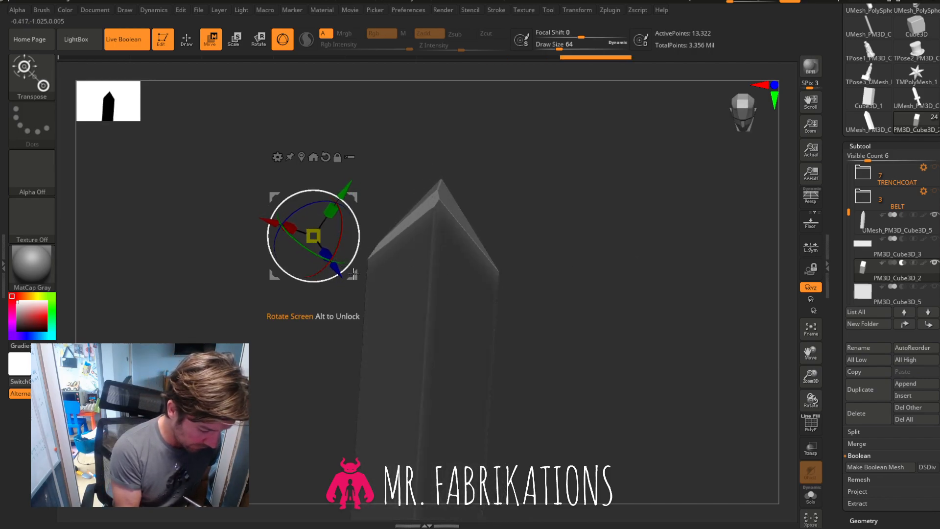
drag(272, 223, 275, 224)
drag(563, 229, 571, 254)
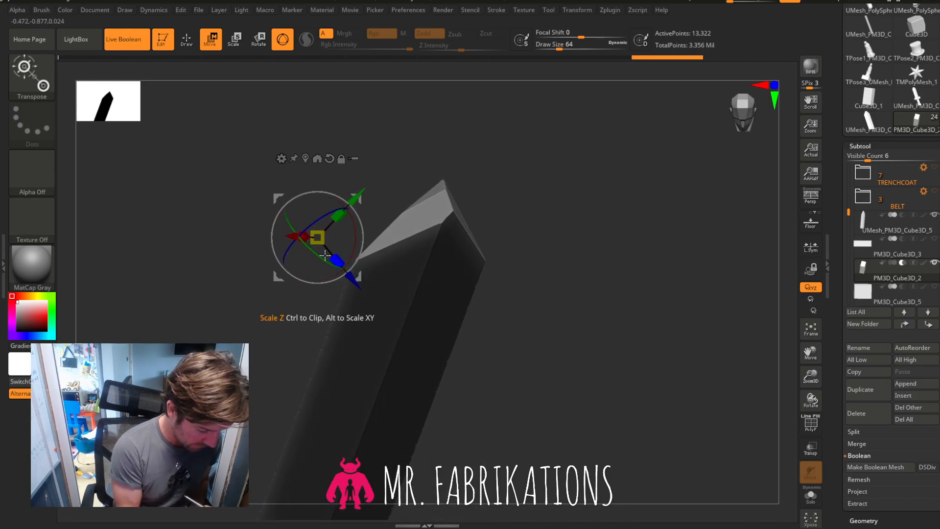
drag(318, 218, 304, 228)
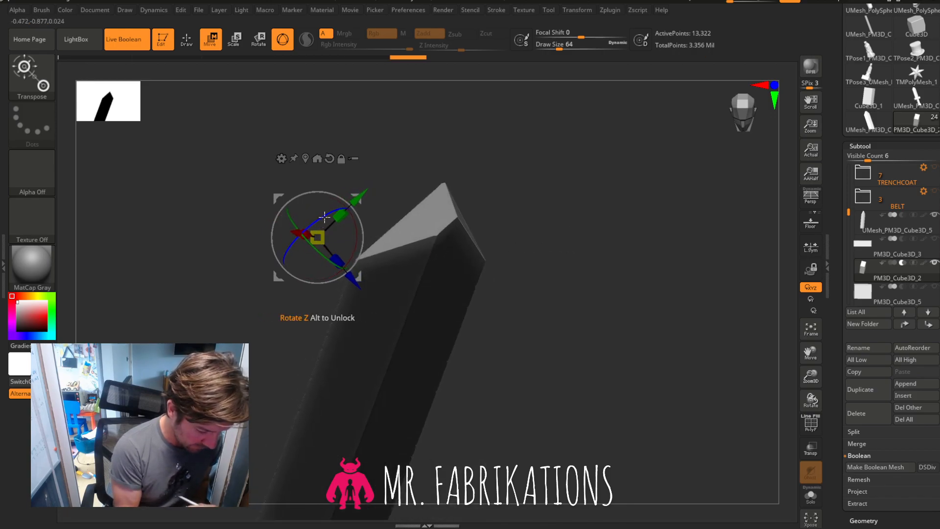
mouse_move(582, 238)
mouse_down()
mouse_move(596, 227)
mouse_move(615, 267)
mouse_move(620, 324)
mouse_move(592, 264)
mouse_move(596, 230)
mouse_up()
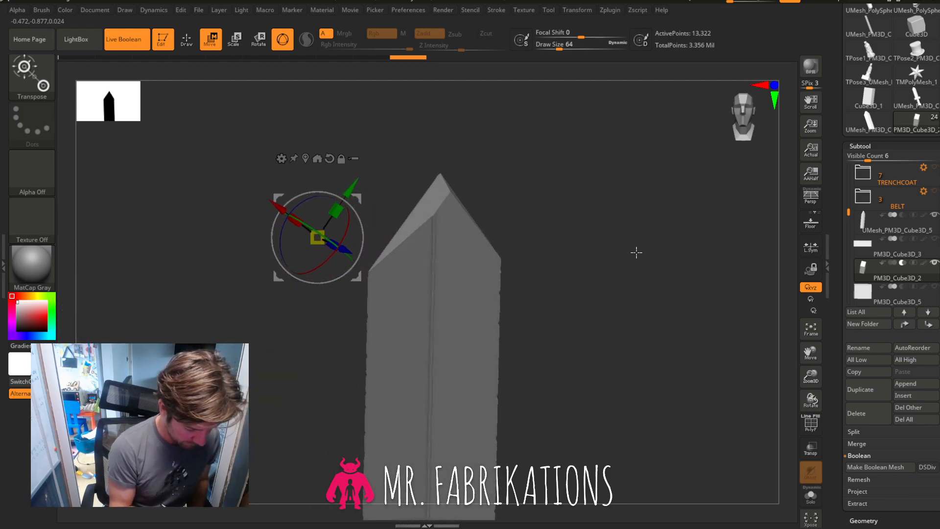
Return to Draw mode and switch cutter block PM3D_Cube3D_2 from subtraction back to addition.
click(753, 131)
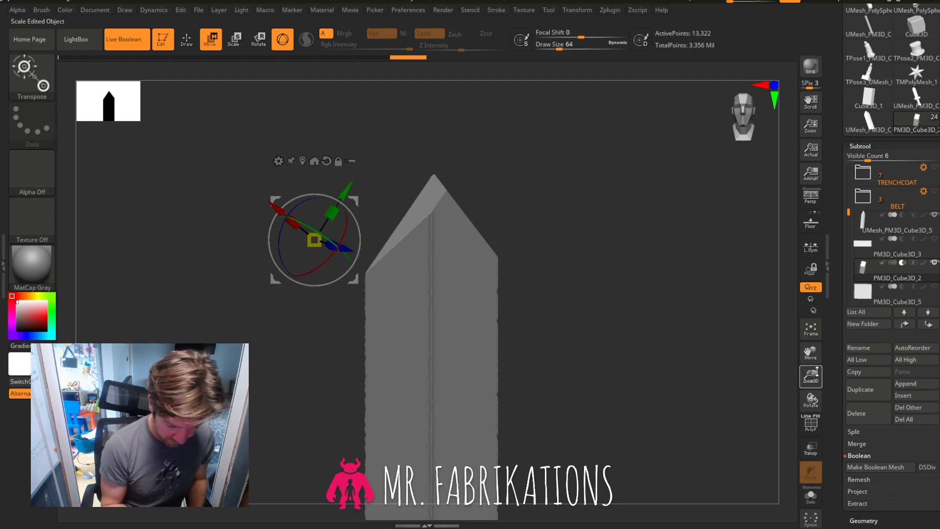
click(190, 43)
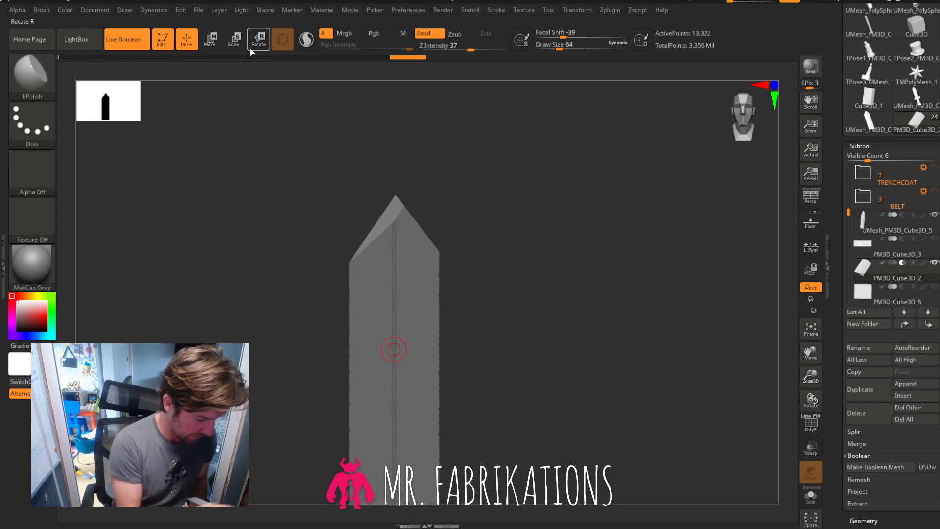
click(894, 265)
mouse_move(680, 321)
mouse_down()
mouse_move(630, 328)
mouse_move(701, 320)
mouse_up()
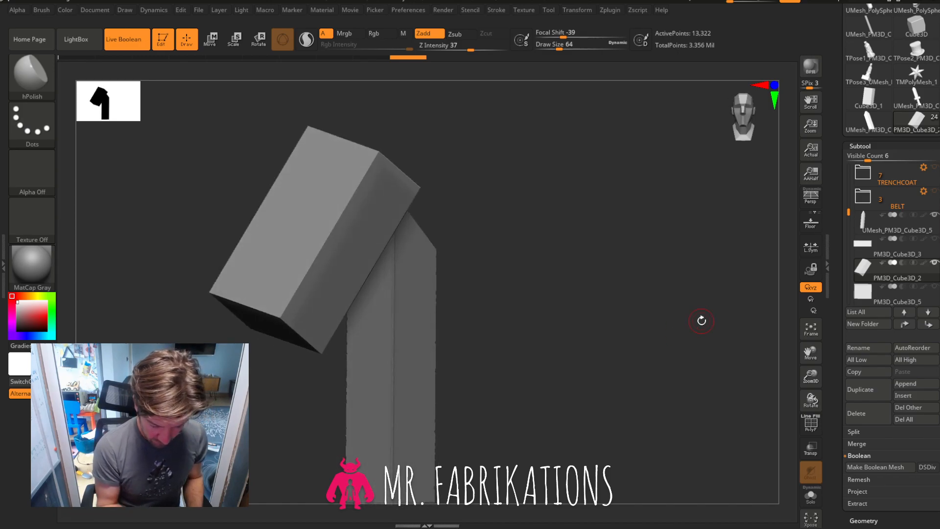
Duplicate the tilted cutter block and mirror the copy along the X axis to the other side of the blade's tip.
scroll(886, 318, down, 3)
click(886, 303)
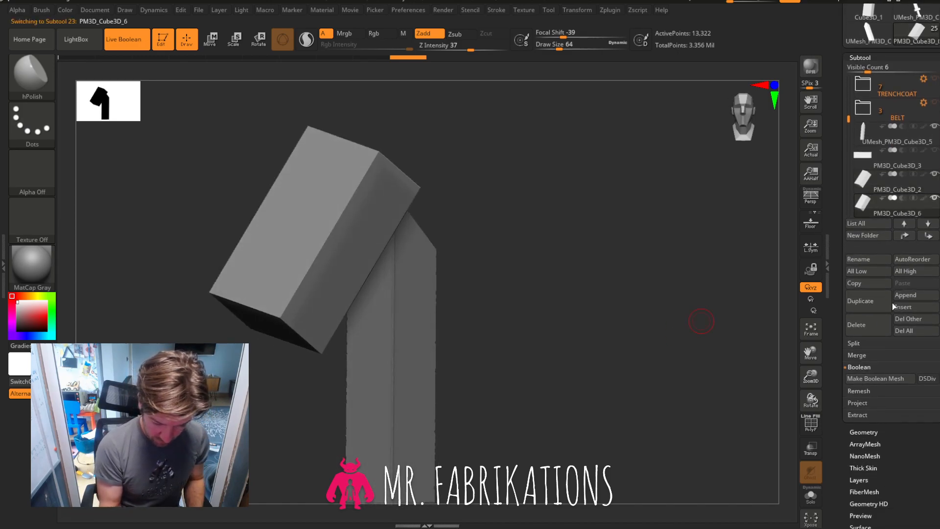
scroll(886, 294, down, 10)
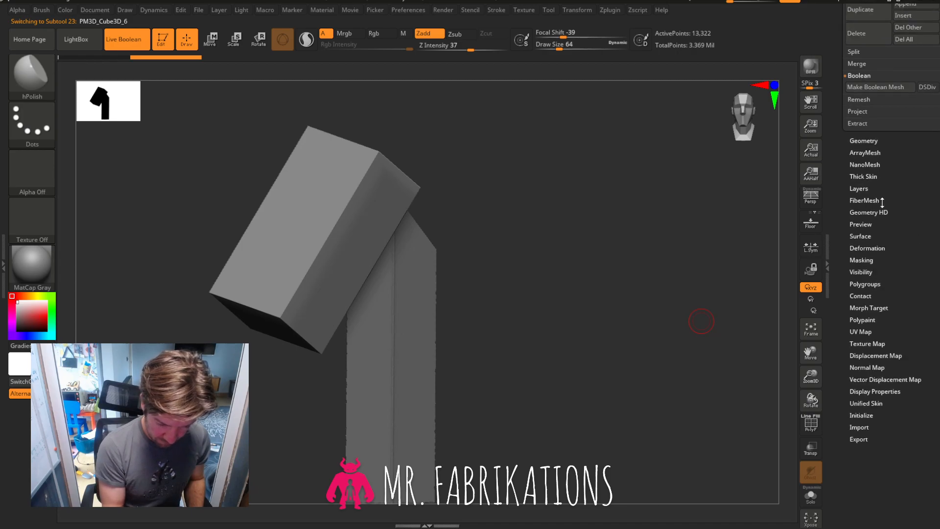
click(868, 248)
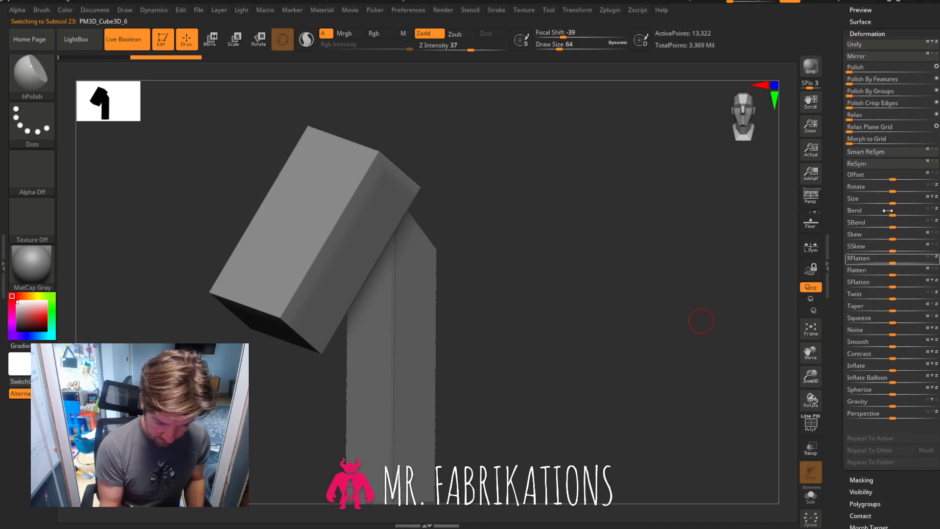
click(876, 57)
drag(672, 241, 750, 239)
drag(936, 164, 931, 190)
click(864, 131)
click(864, 122)
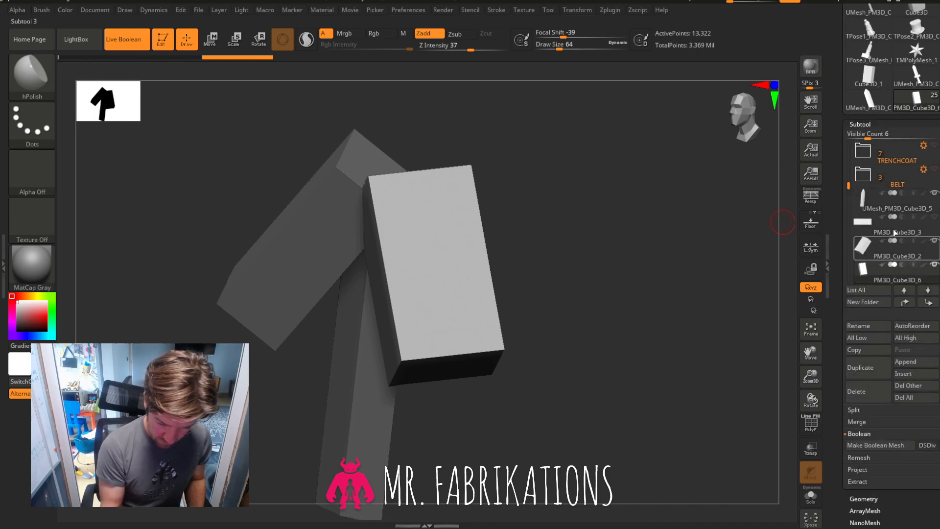
drag(851, 186, 851, 205)
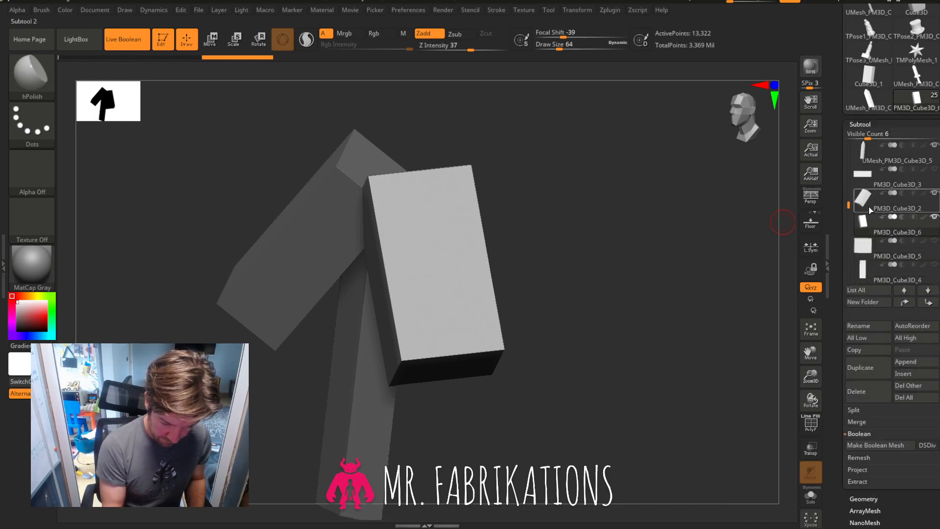
mouse_move(876, 227)
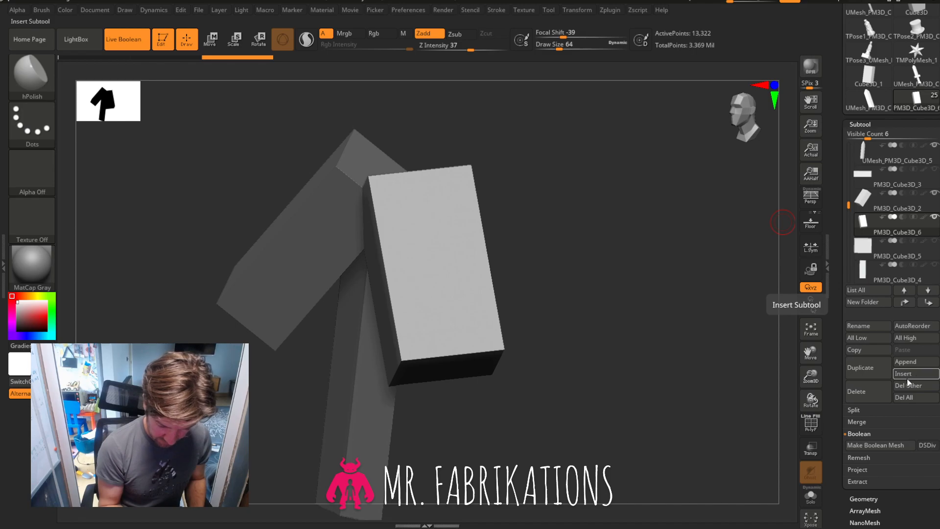
click(858, 422)
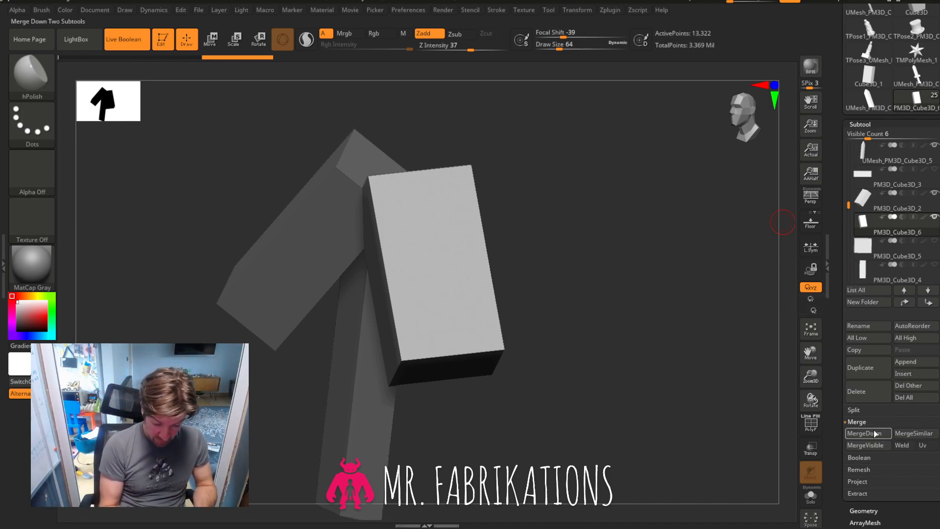
click(874, 433)
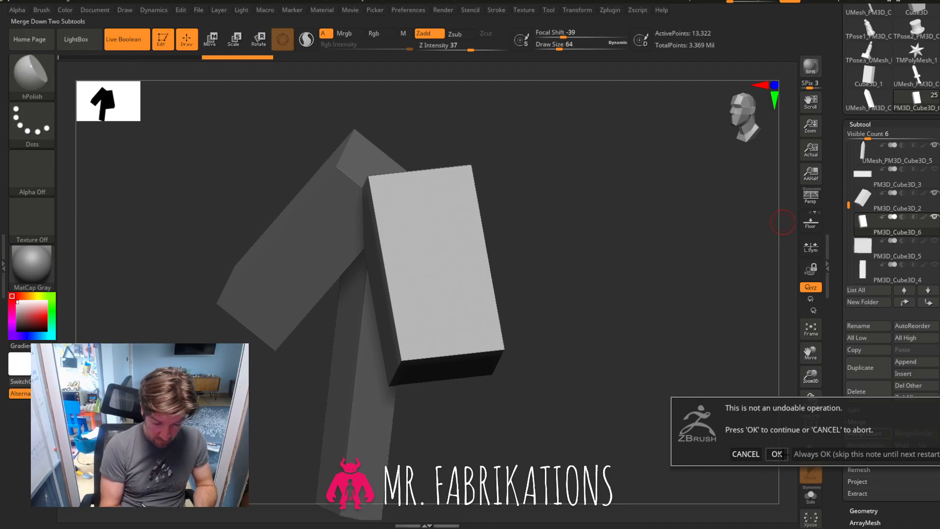
click(777, 454)
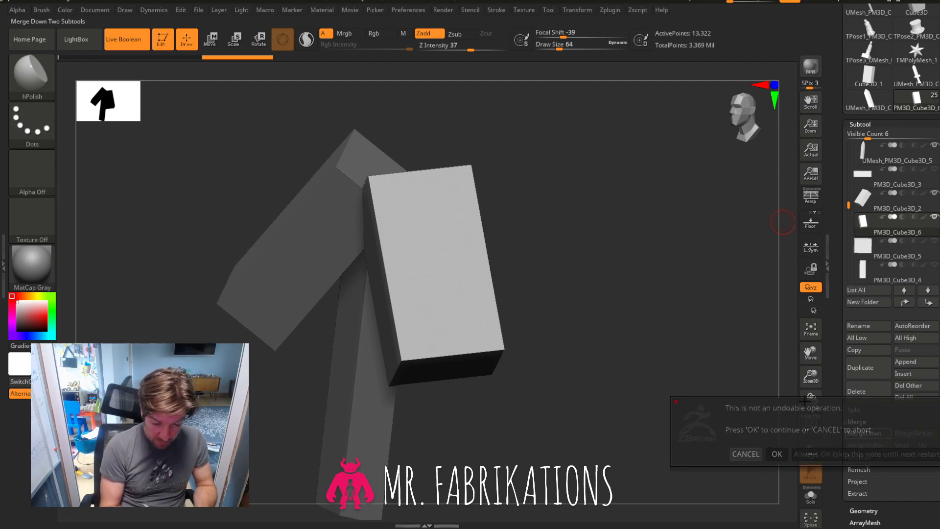
Merge cutter block PM3D_Cube3D_2 down with its mirrored copy PM3D_Cube3D_6 and confirm the operation.
mouse_move(890, 204)
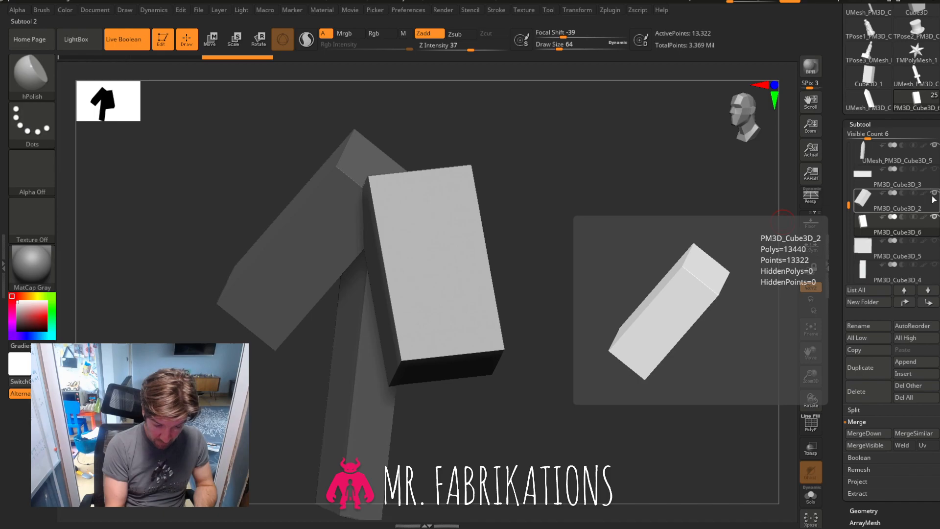
click(878, 203)
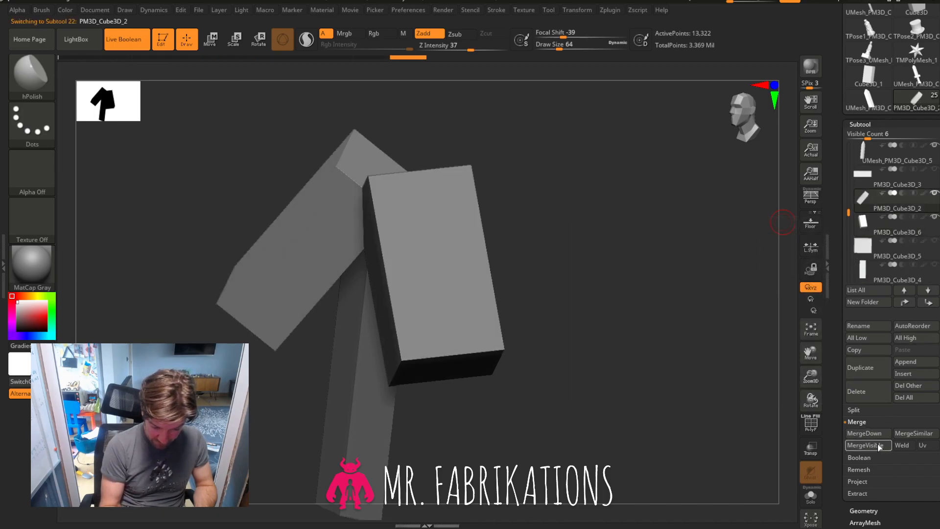
click(868, 433)
click(774, 453)
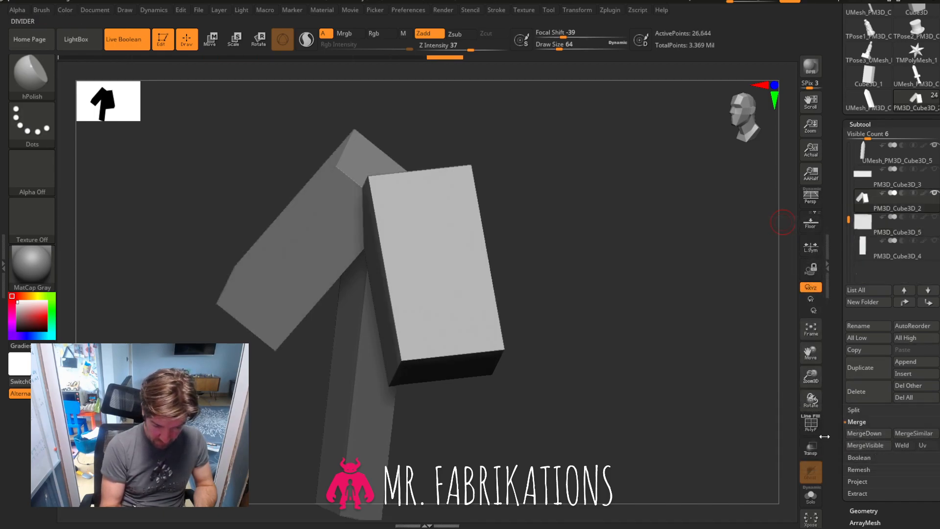
Duplicate the merged pair of cutter blocks and open the copy's deformation options.
drag(705, 351, 683, 342)
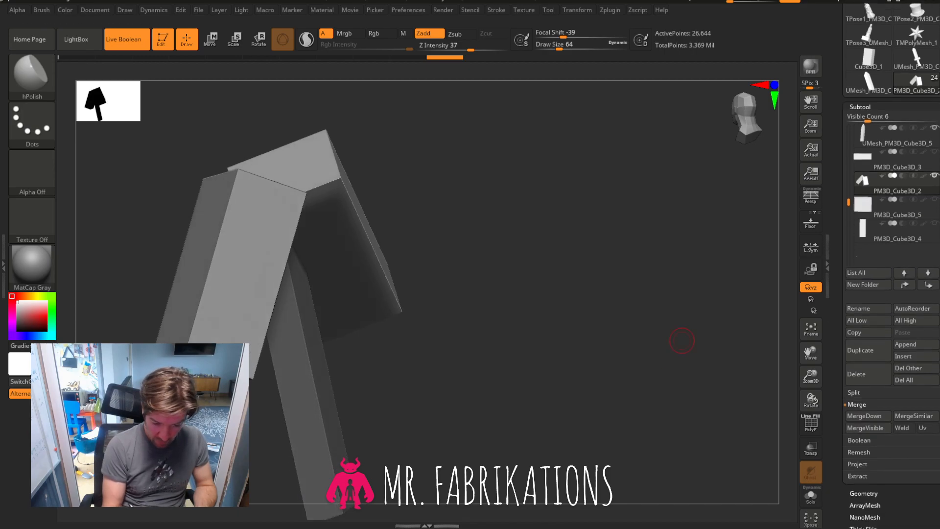
drag(867, 187, 868, 289)
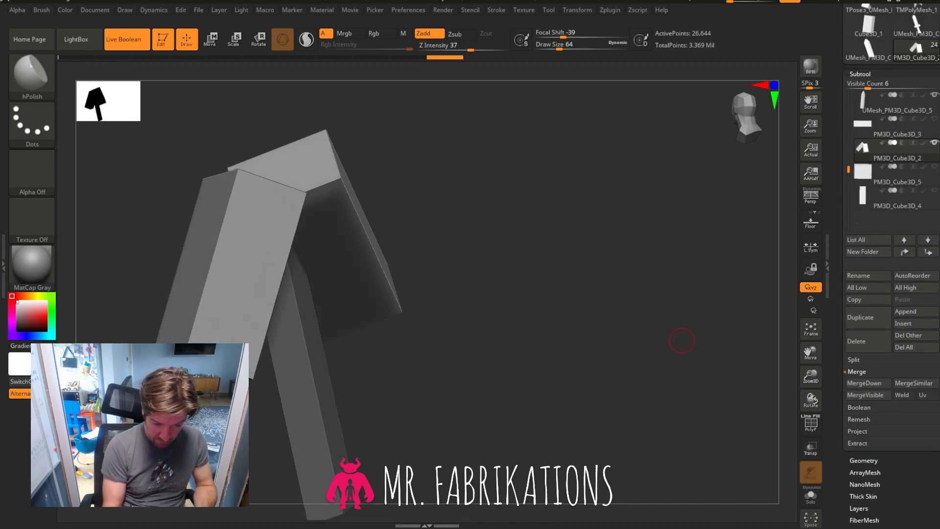
click(871, 324)
drag(872, 462, 872, 389)
drag(911, 477, 901, 348)
click(889, 355)
Try mirroring the duplicated cutter pair along Y, undo it, and mirror the pair along Z to the blade's opposite face.
drag(913, 456, 913, 528)
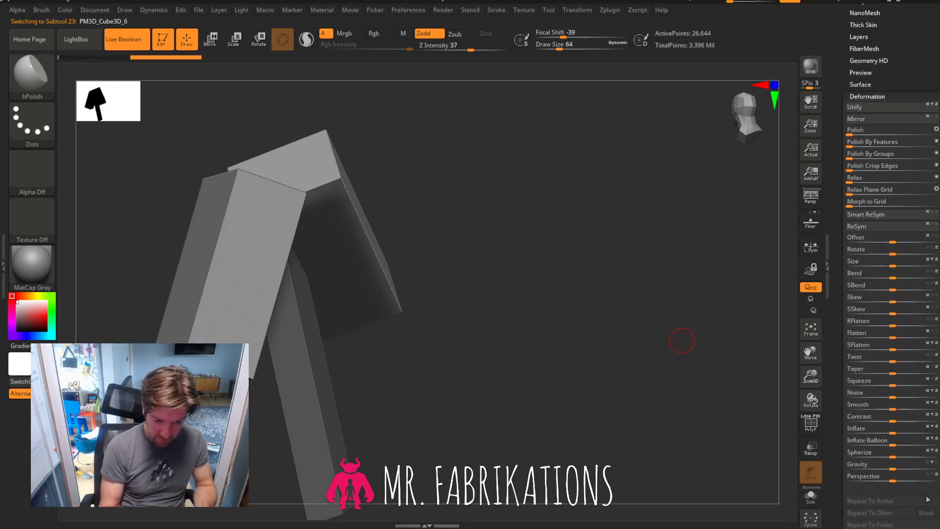
drag(918, 102, 919, 178)
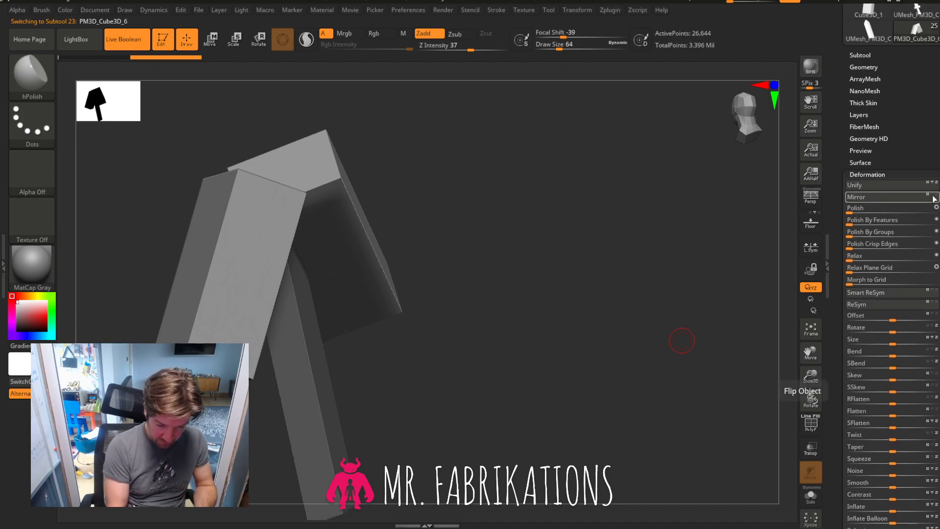
click(906, 201)
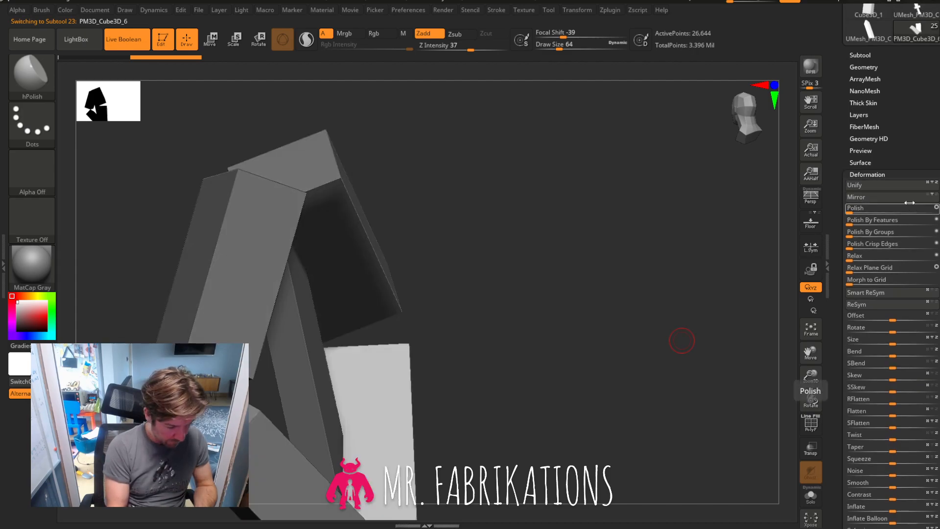
key(ctrl+z)
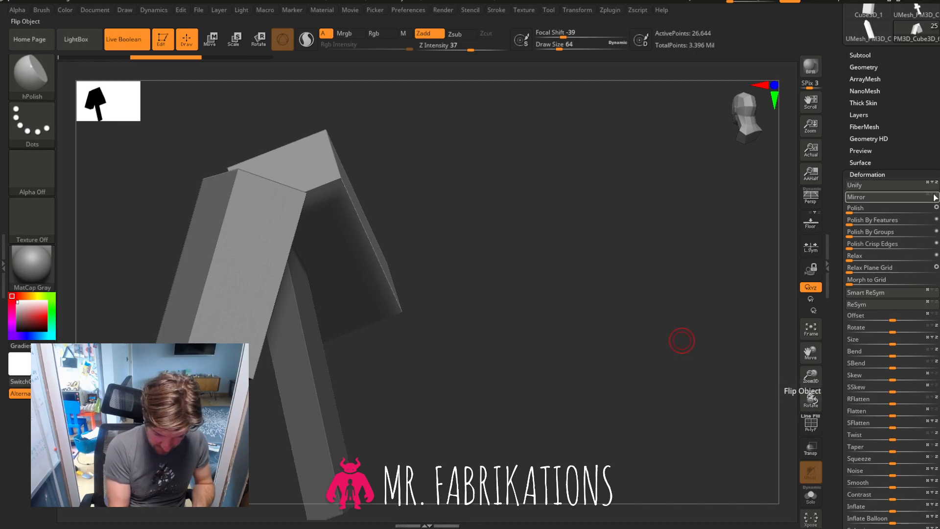
click(856, 200)
drag(603, 280, 731, 232)
Merge cutter pair PM3D_Cube3D_2 down with its mirrored copy PM3D_Cube3D_6 and confirm the operation.
scroll(932, 199, up, 5)
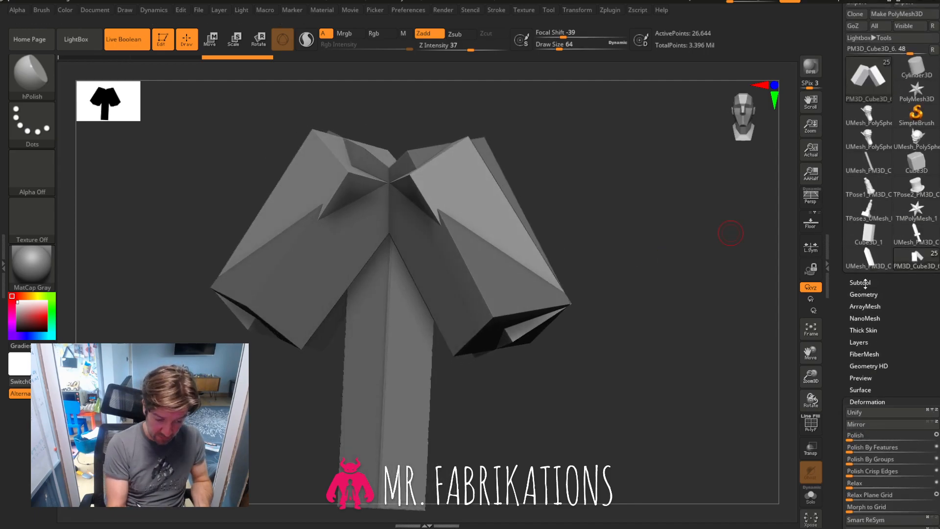
click(861, 283)
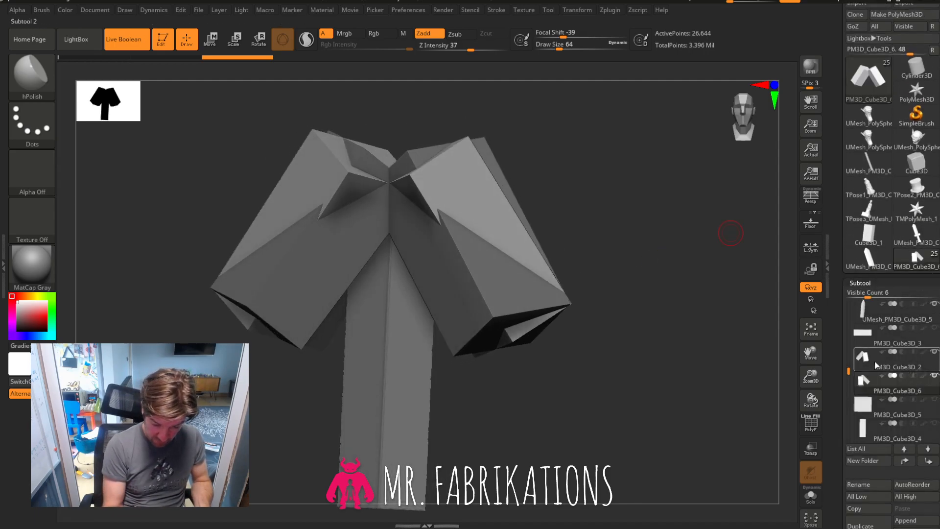
click(876, 365)
scroll(898, 409, down, 1)
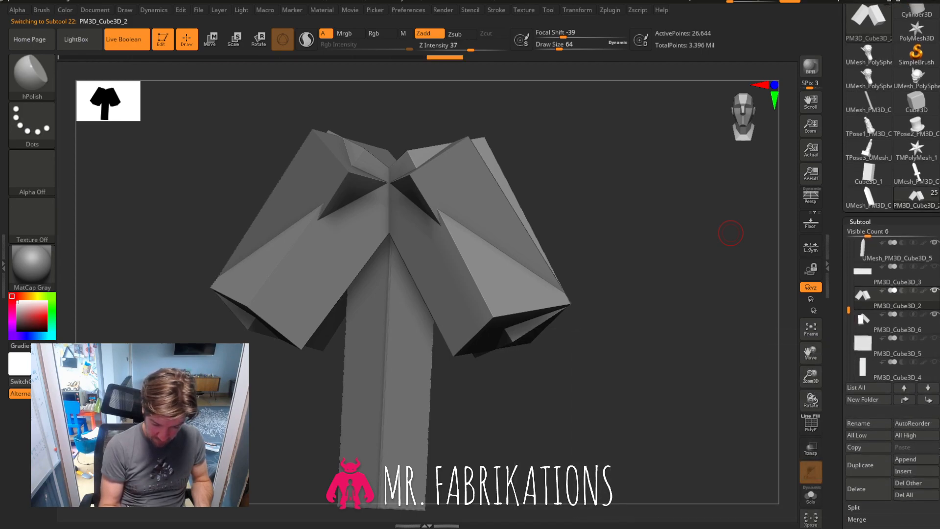
scroll(856, 298, down, 2)
click(864, 426)
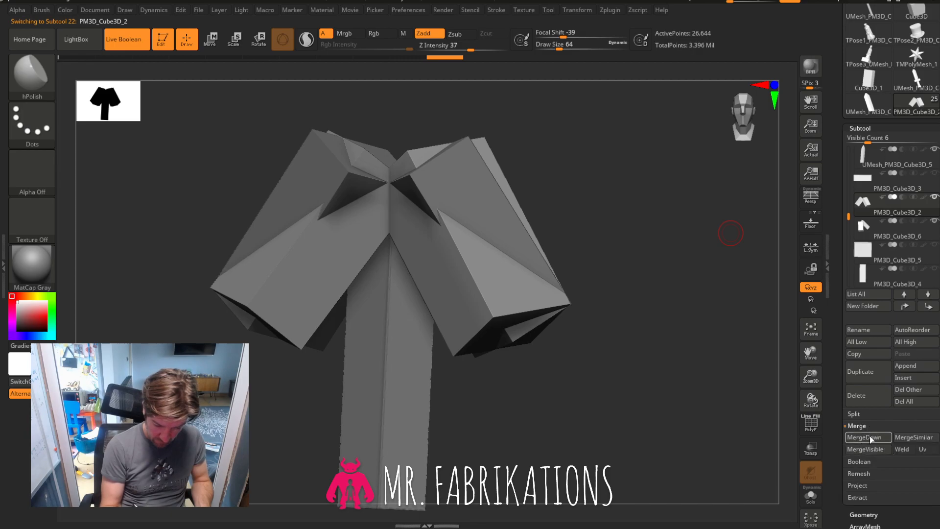
click(868, 437)
click(778, 459)
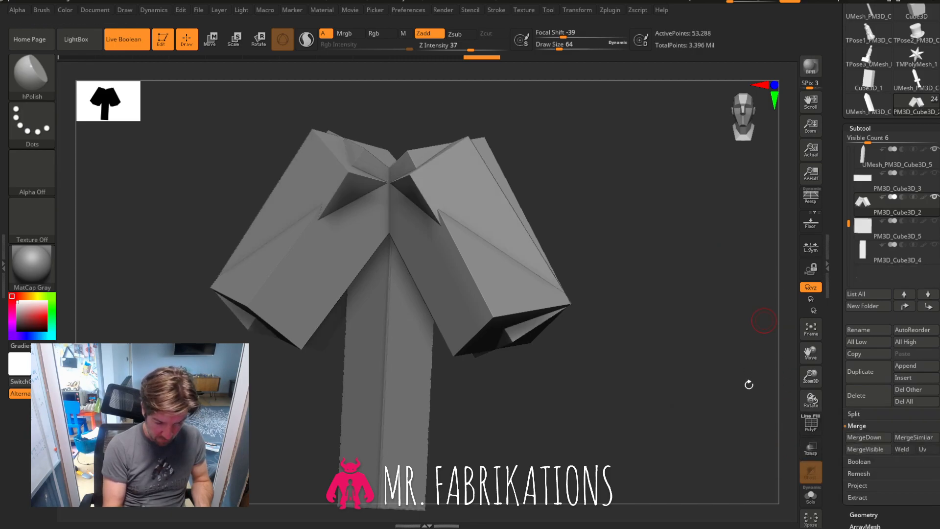
DynaMesh the merged cutter blocks at resolution 128.
click(860, 128)
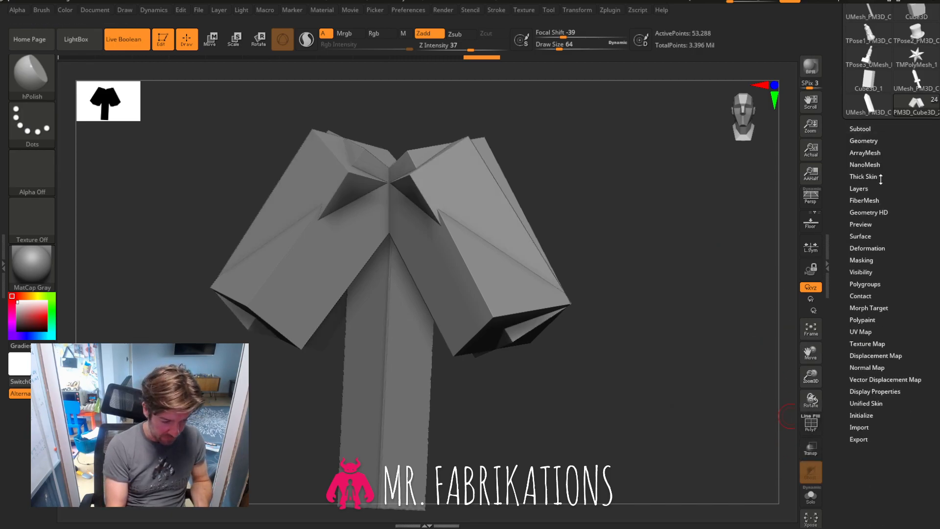
click(868, 141)
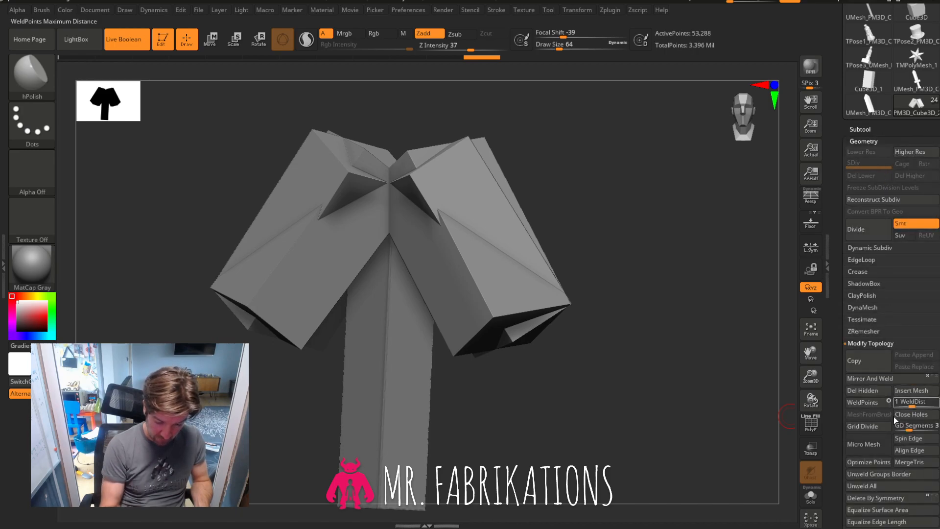
scroll(890, 333, down, 5)
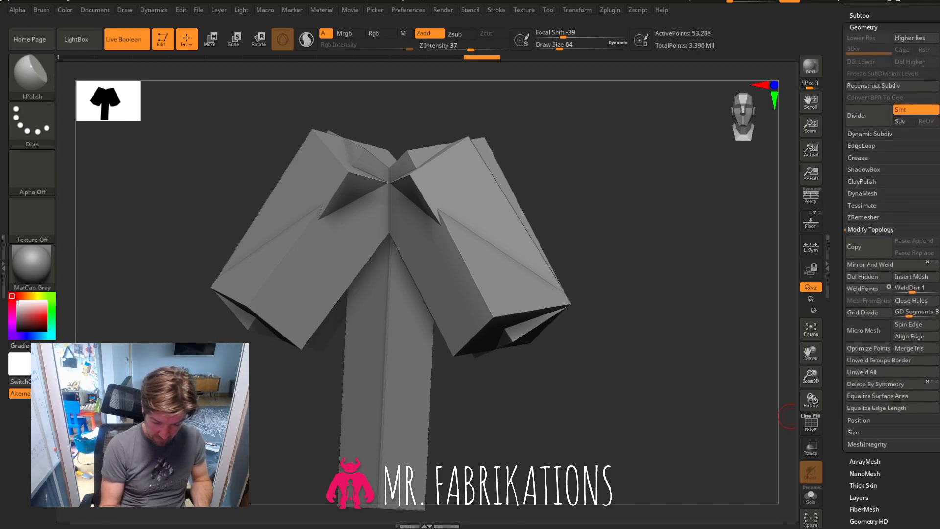
click(868, 194)
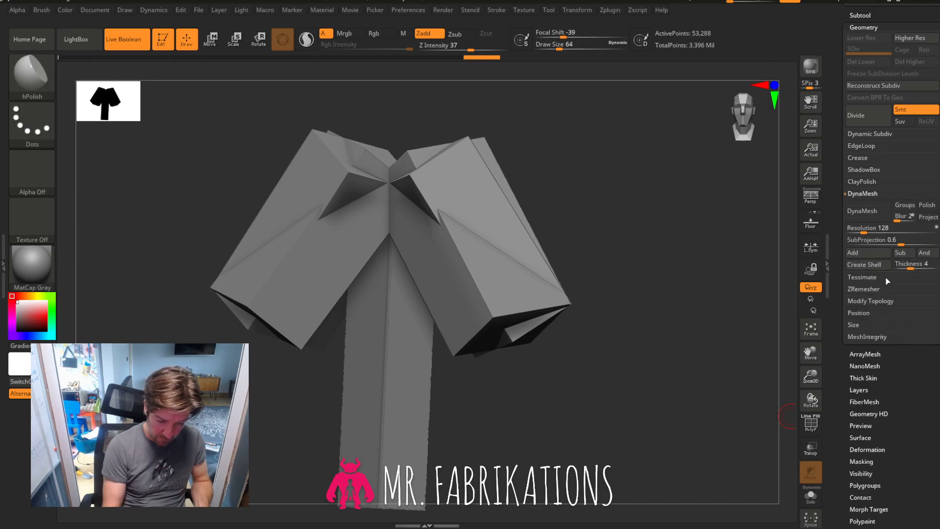
click(862, 211)
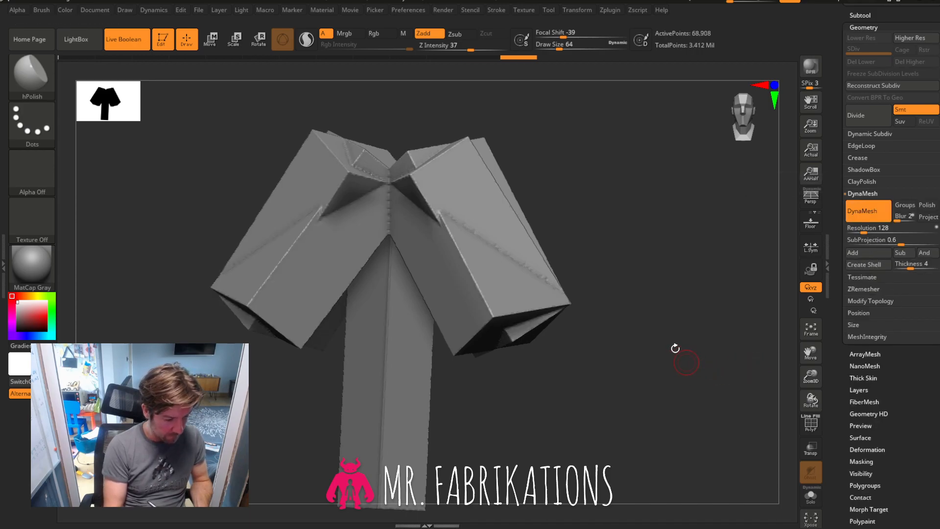
drag(678, 352, 663, 327)
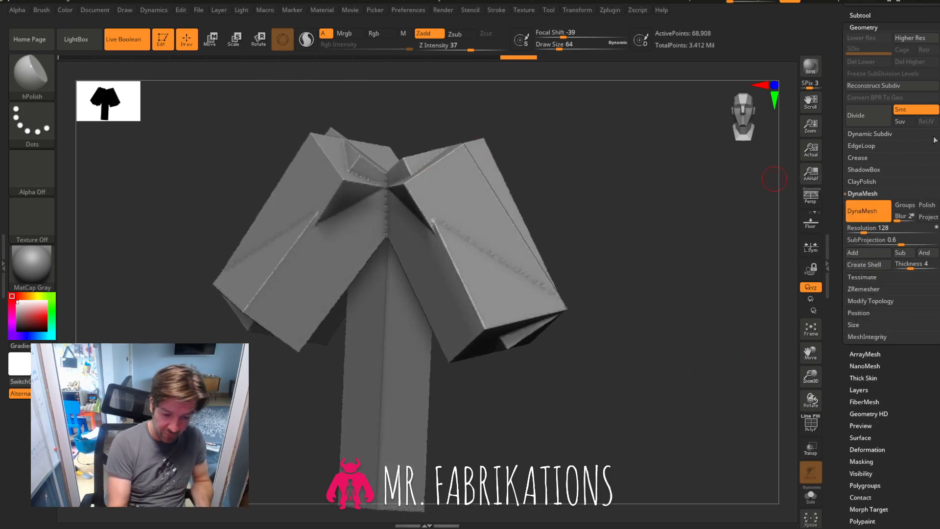
Set cutter subtool PM3D_Cube3D_2 to Boolean subtraction and inspect the cut blade tip from several angles.
scroll(930, 147, up, 7)
click(862, 187)
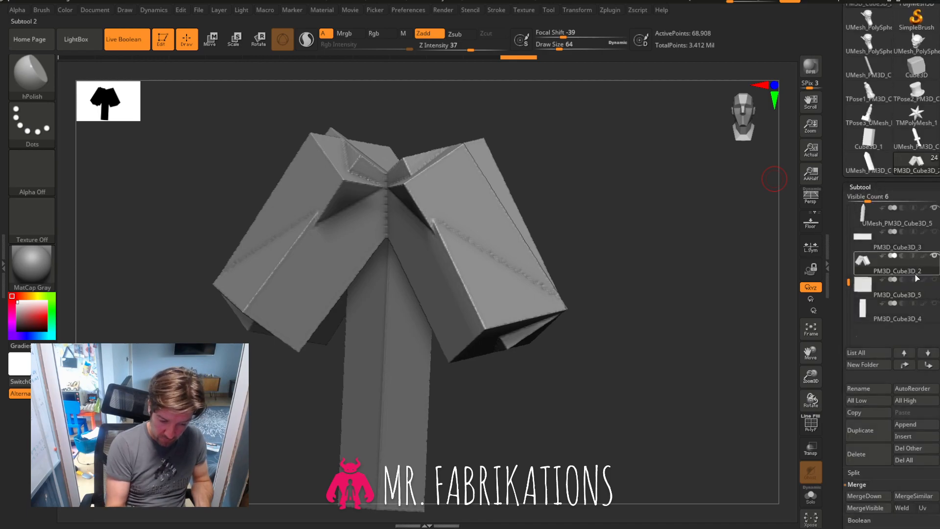
click(903, 254)
drag(617, 325, 712, 286)
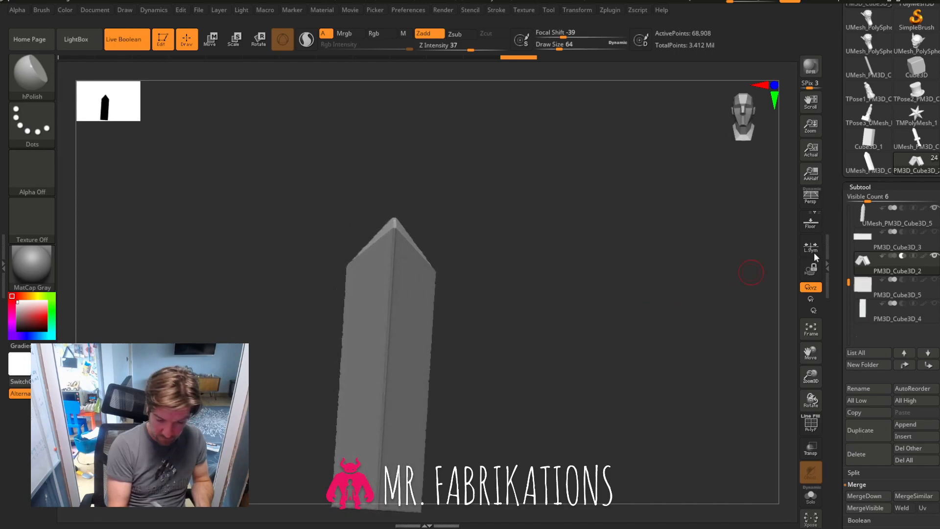
mouse_move(629, 325)
mouse_down()
mouse_move(662, 331)
mouse_move(611, 326)
mouse_up()
drag(810, 369, 810, 379)
drag(809, 359, 809, 309)
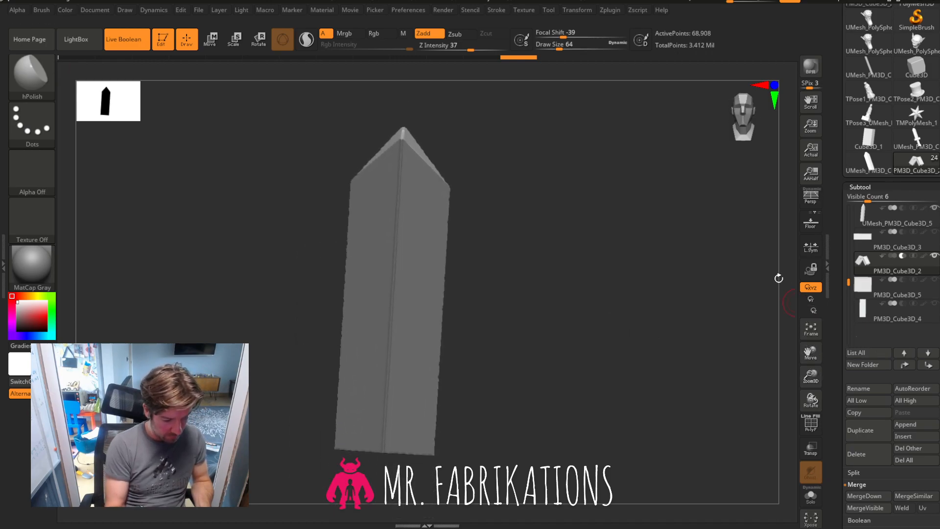
shift+drag(770, 146, 775, 155)
drag(650, 354, 677, 350)
drag(591, 331, 544, 318)
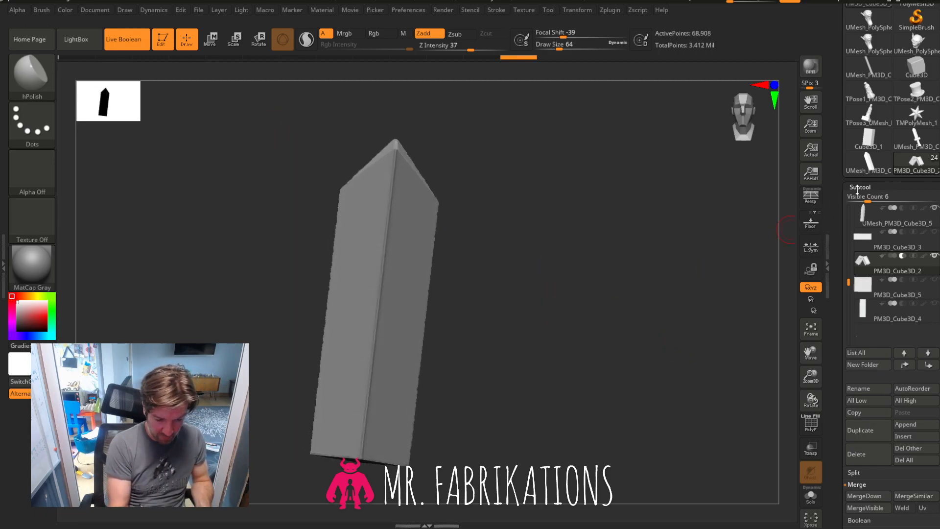
Make a Boolean mesh from the blade and cutter, and insert the resulting blade below the cutter subtool.
click(912, 273)
click(921, 218)
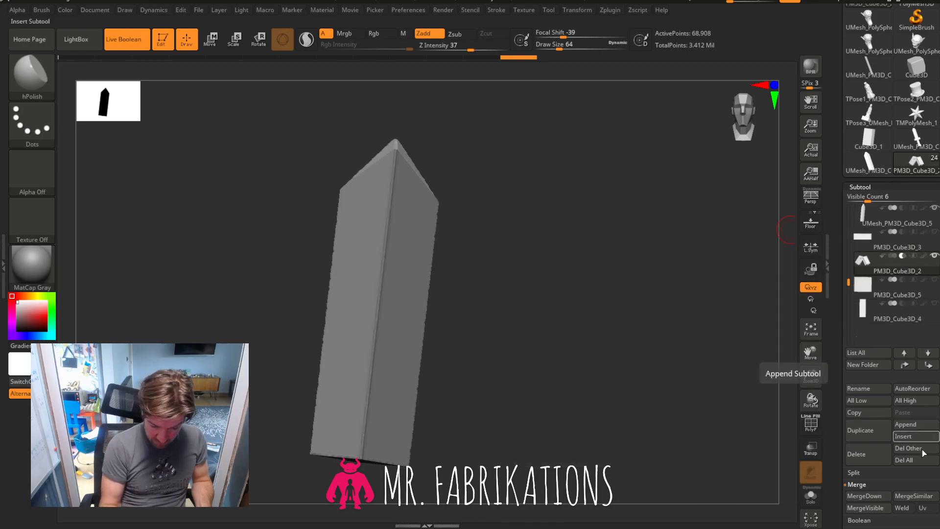
scroll(876, 465, down, 3)
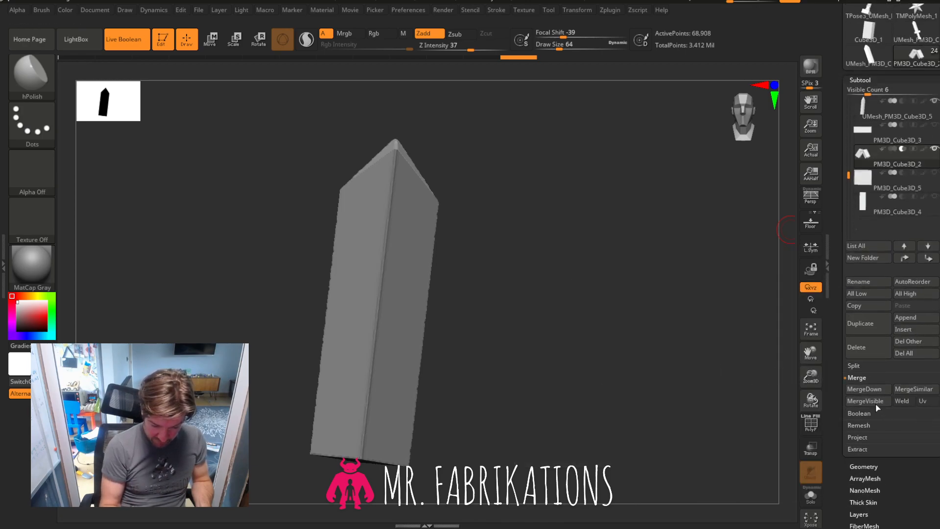
click(873, 413)
click(874, 400)
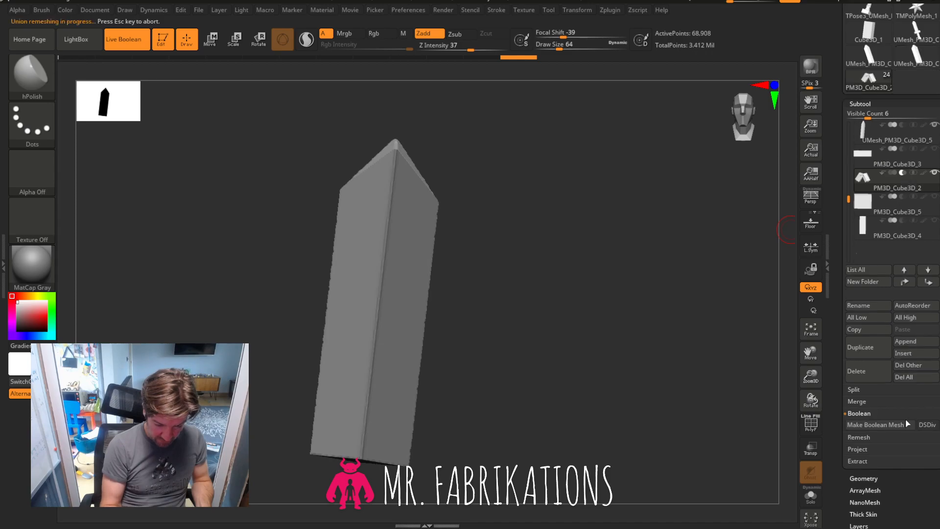
scroll(893, 198, up, 2)
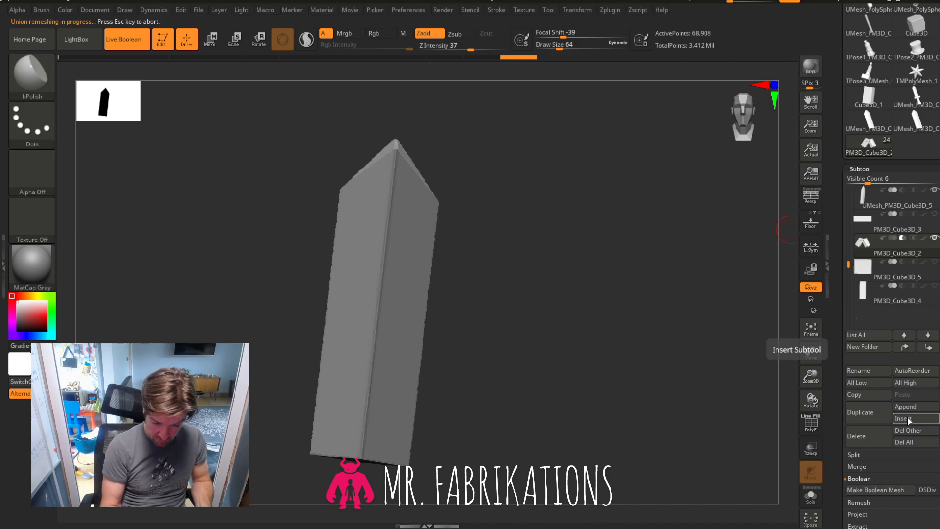
click(909, 420)
click(670, 416)
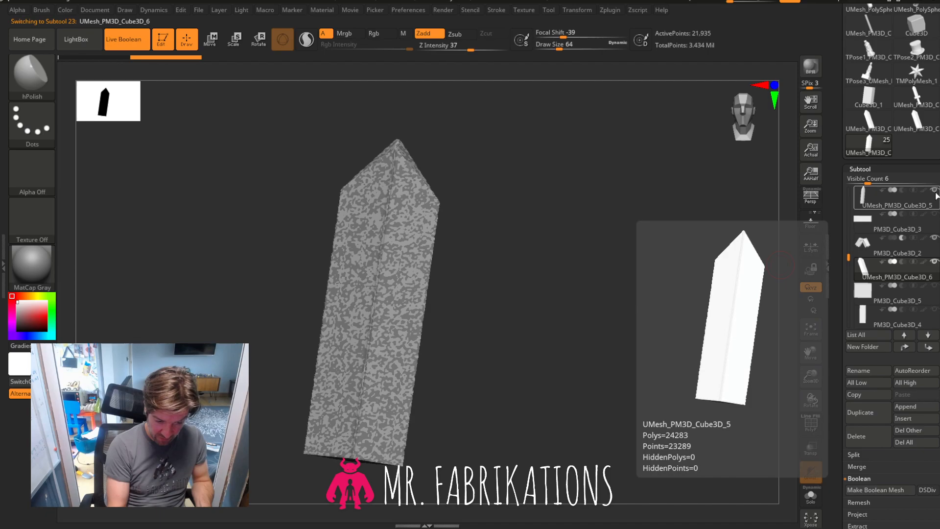
Hide the old blade UMesh_PM3D_Cube3D_5 and delete the cutter subtool PM3D_Cube3D_2.
click(934, 190)
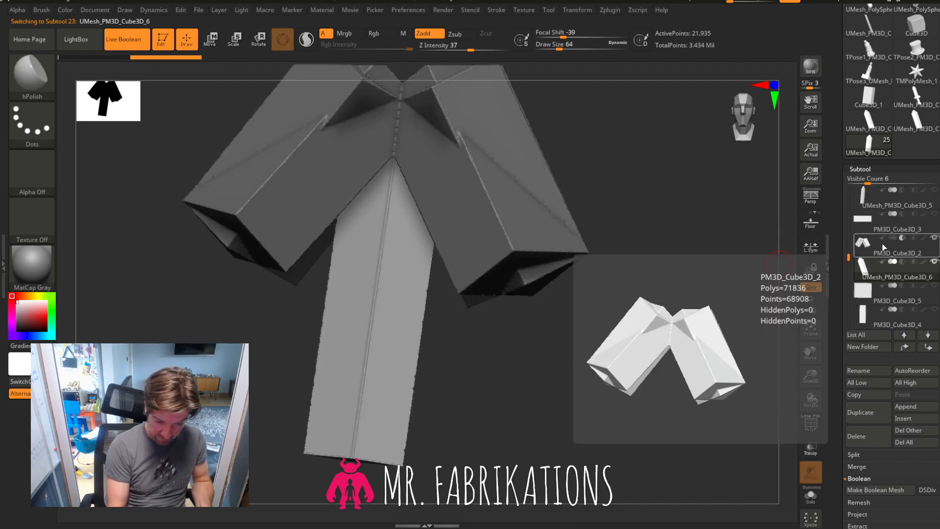
click(889, 247)
click(863, 434)
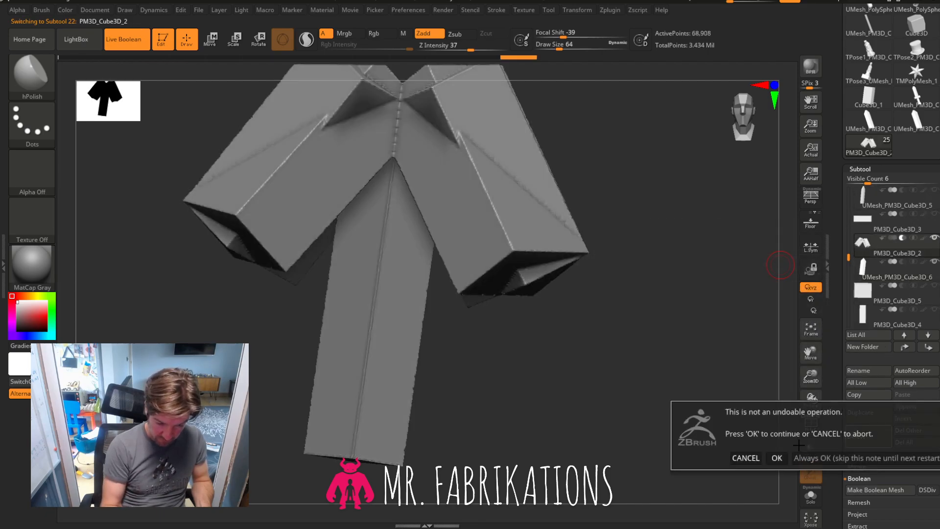
click(777, 459)
Delete the old blade subtool UMesh_PM3D_Cube3D_5 and confirm the deletion.
drag(700, 344, 671, 319)
mouse_move(903, 199)
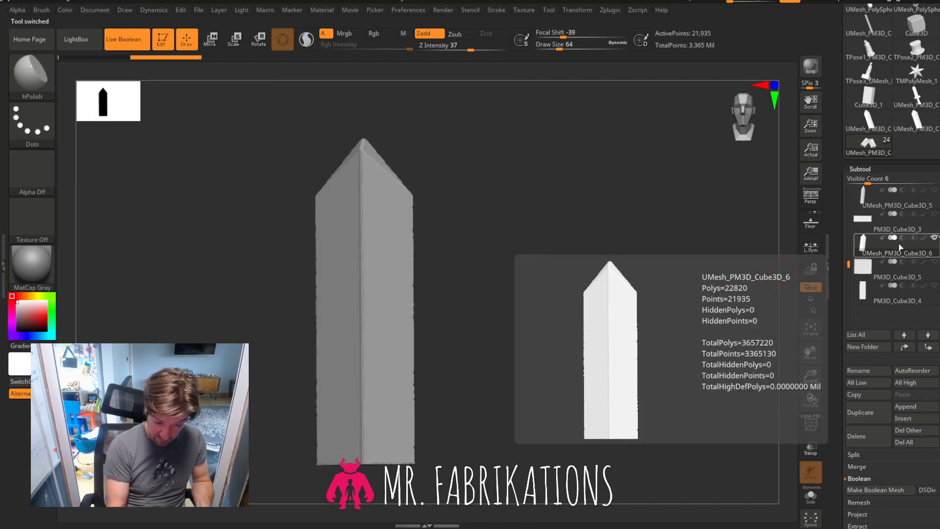
click(900, 200)
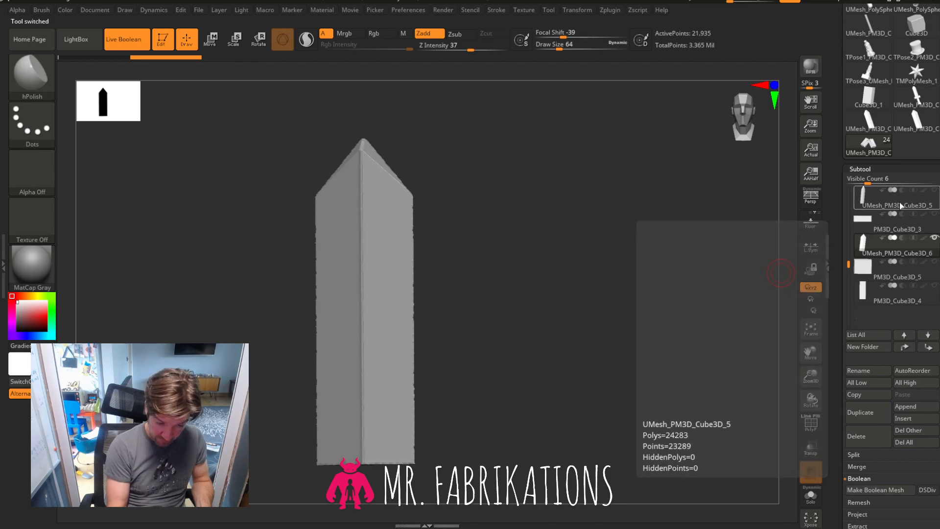
click(869, 437)
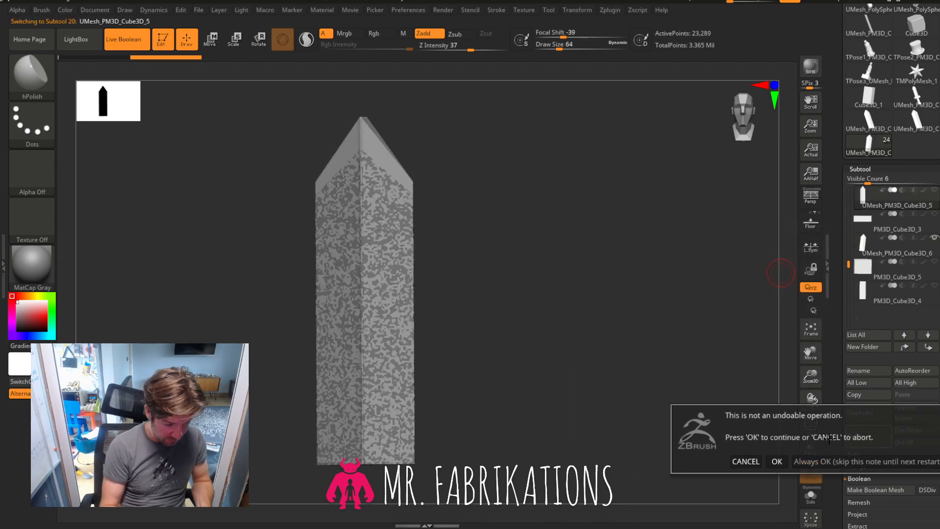
click(777, 462)
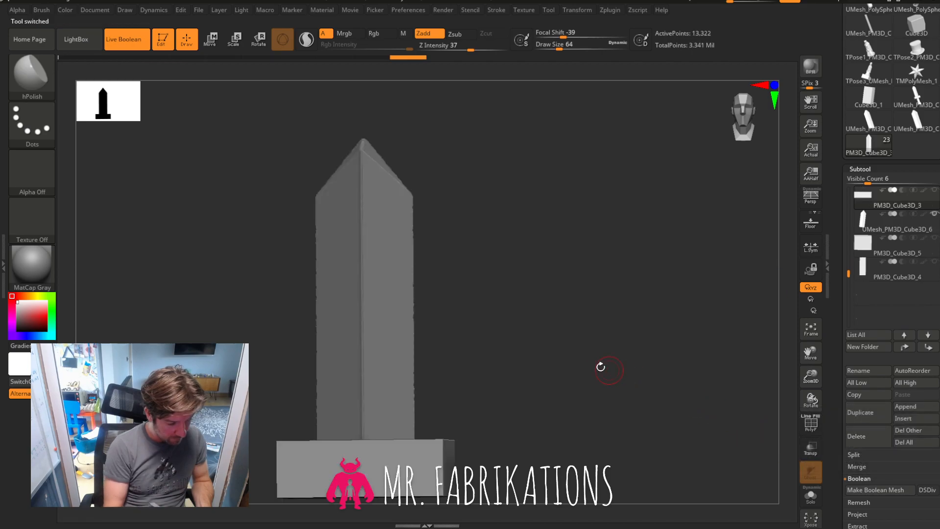
Show the hidden grip and pommel blocks and view the whole sword straight from the front.
drag(813, 380, 825, 310)
shift+drag(713, 403, 722, 395)
click(935, 262)
drag(651, 356, 700, 340)
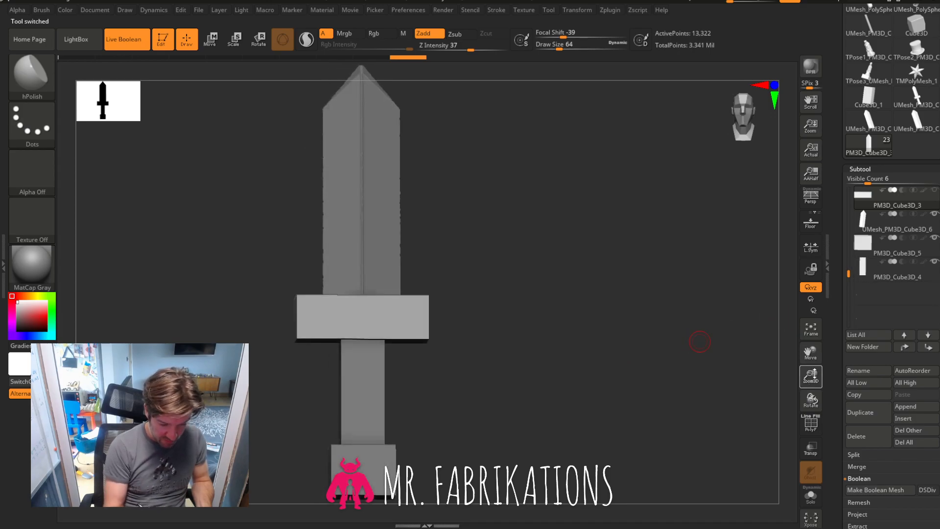
Make the sword's blade the active subtool and choose the TrimDynamic brush.
drag(813, 373, 814, 385)
drag(811, 352, 824, 374)
drag(672, 354, 742, 256)
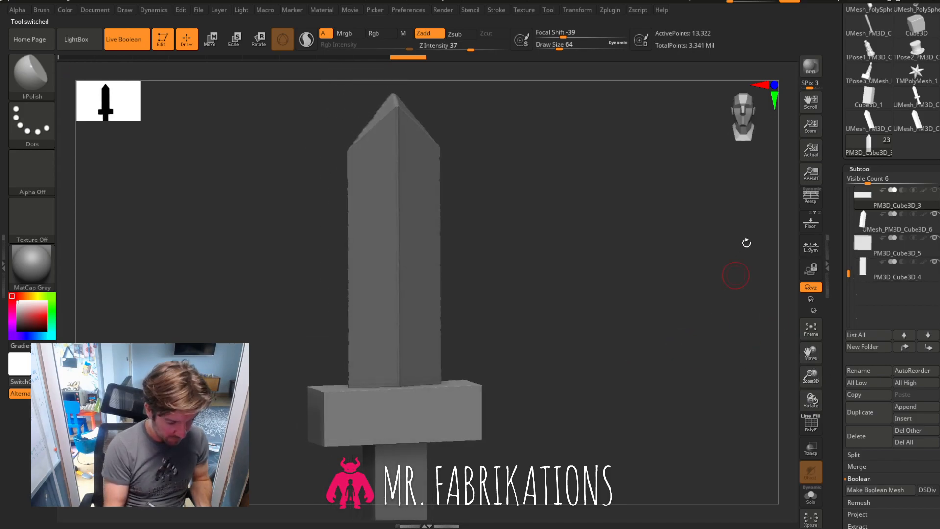
alt+click(419, 254)
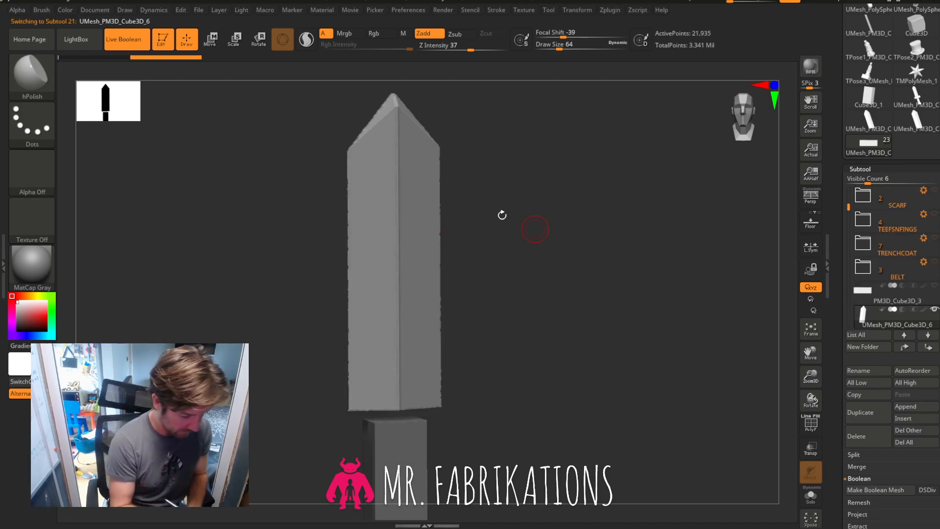
key(b)
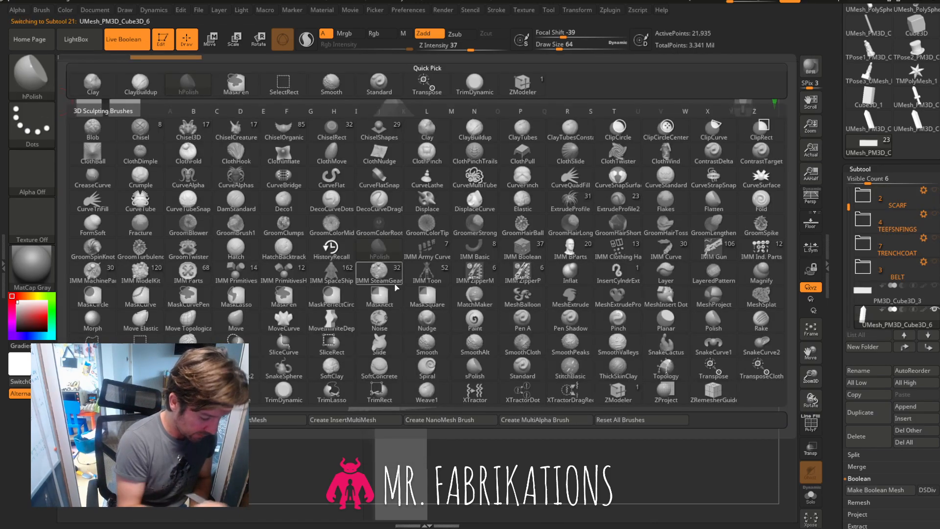
click(301, 391)
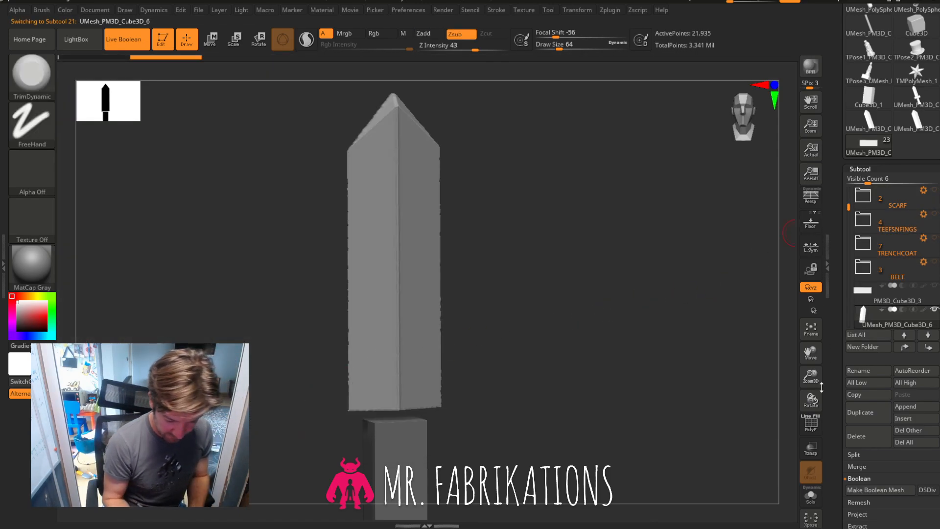
Undo the last trim strokes on the blade's tip.
drag(811, 356, 856, 360)
drag(811, 396, 843, 391)
click(812, 424)
click(814, 427)
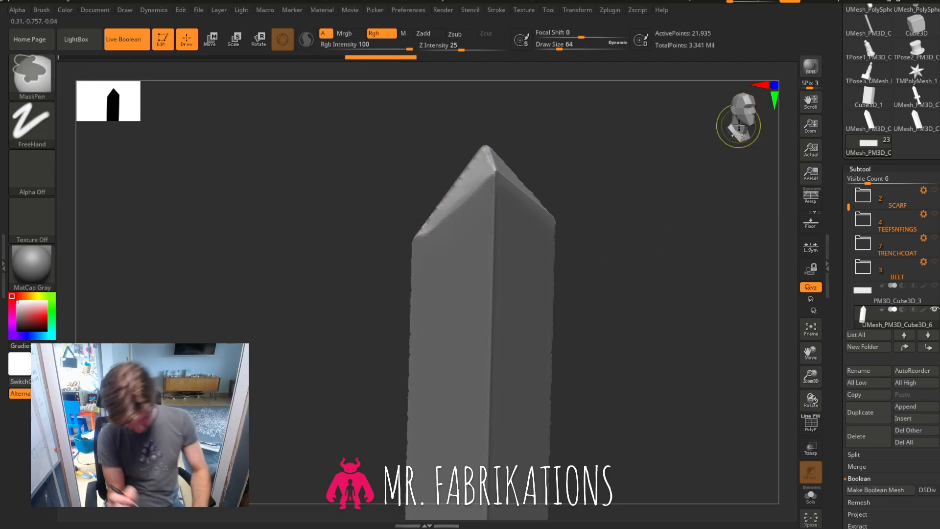
key(ctrl+z)
key(ctrl+z)
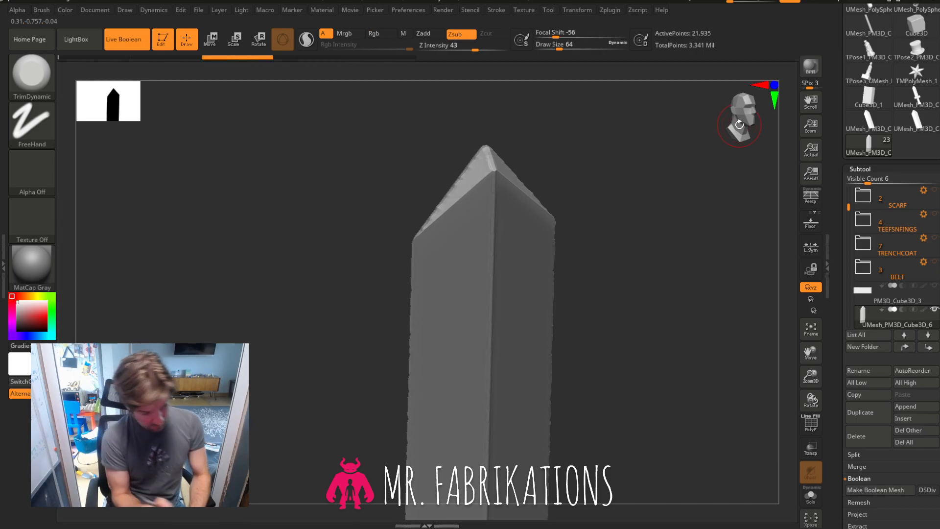
Try flattening the faces around the blade's tip with TrimDynamic strokes.
drag(582, 196, 600, 239)
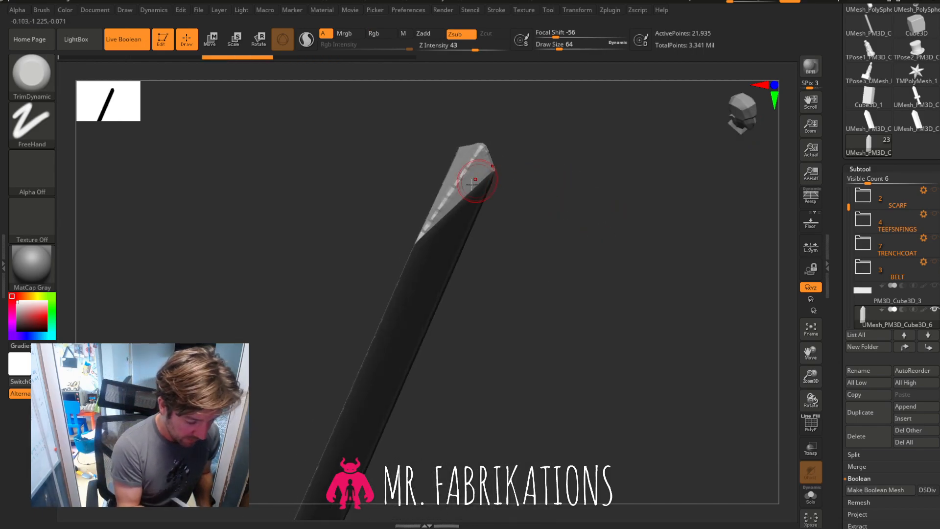
drag(565, 218, 553, 220)
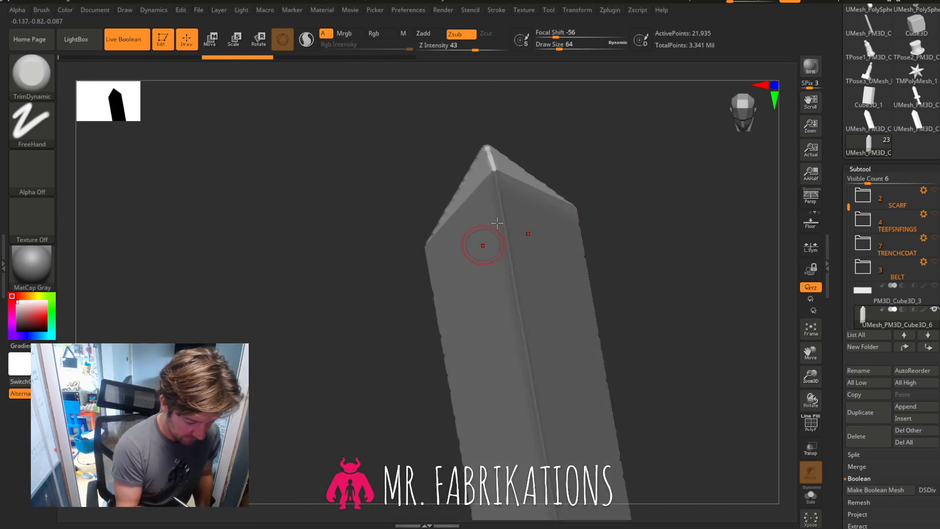
drag(479, 202, 481, 199)
mouse_move(608, 214)
mouse_down()
mouse_move(709, 230)
mouse_move(550, 313)
mouse_move(648, 265)
mouse_move(463, 278)
mouse_up()
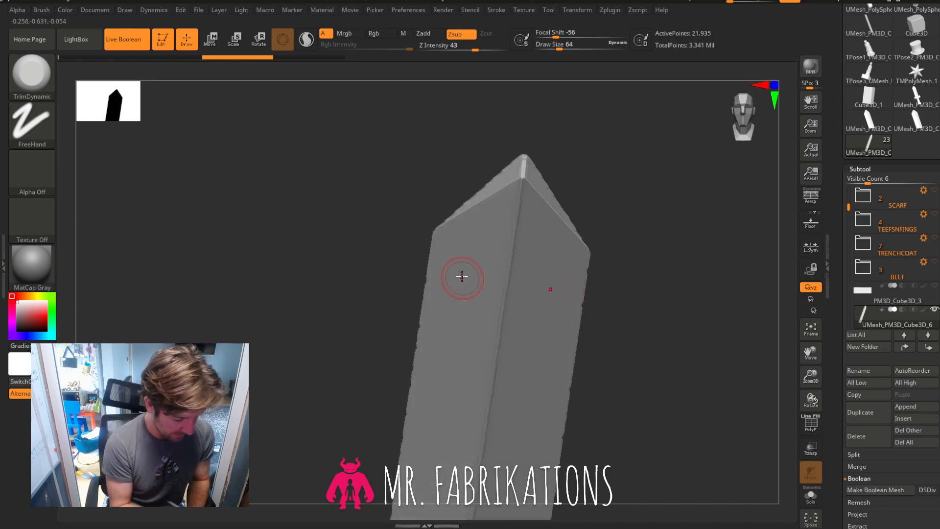
click(752, 120)
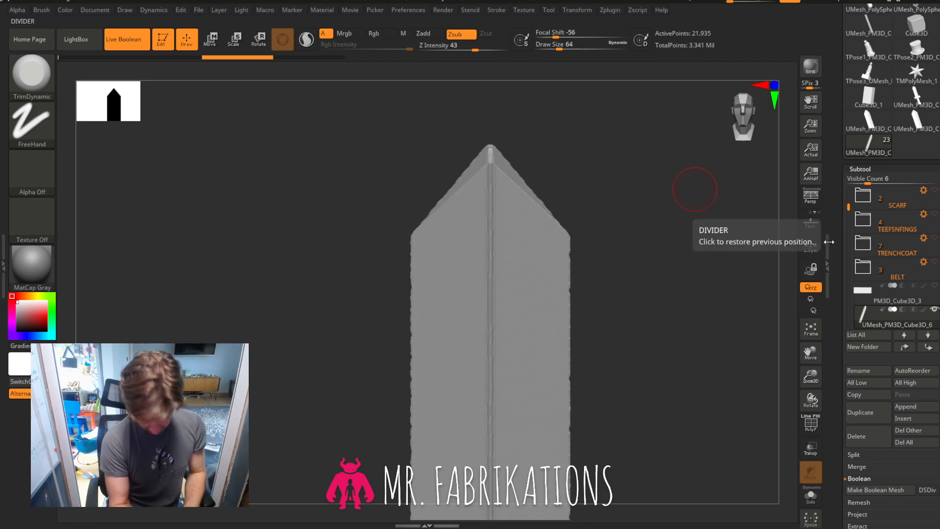
Turn on Z-axis symmetry alongside X for the blade and try a trim stroke on its tip.
scroll(882, 250, up, 5)
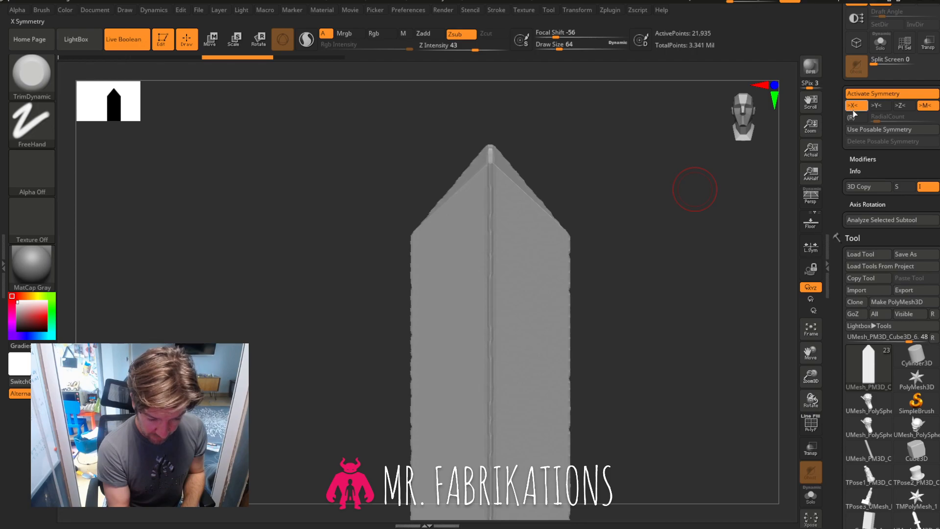
mouse_move(738, 219)
mouse_down()
mouse_move(646, 298)
mouse_move(583, 296)
mouse_move(598, 276)
mouse_move(475, 247)
mouse_up()
drag(618, 228, 588, 221)
drag(728, 148, 648, 195)
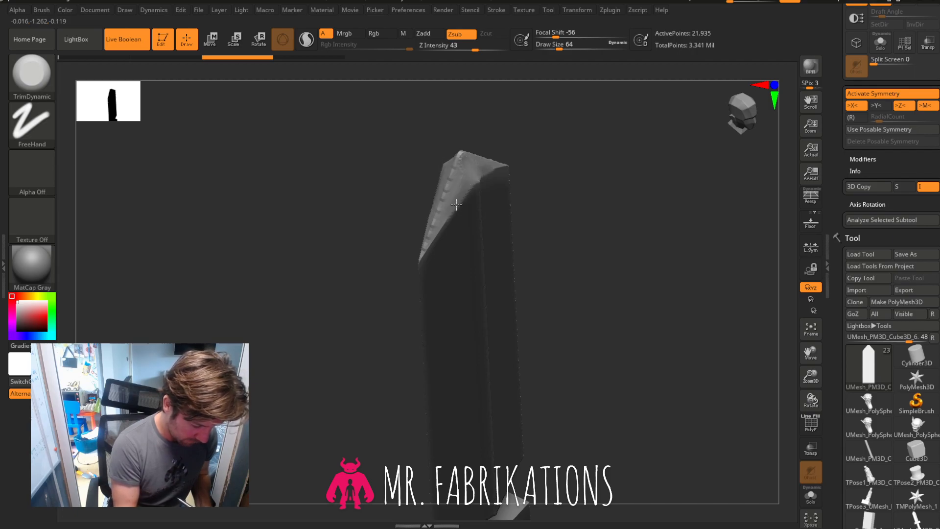
drag(459, 197, 452, 216)
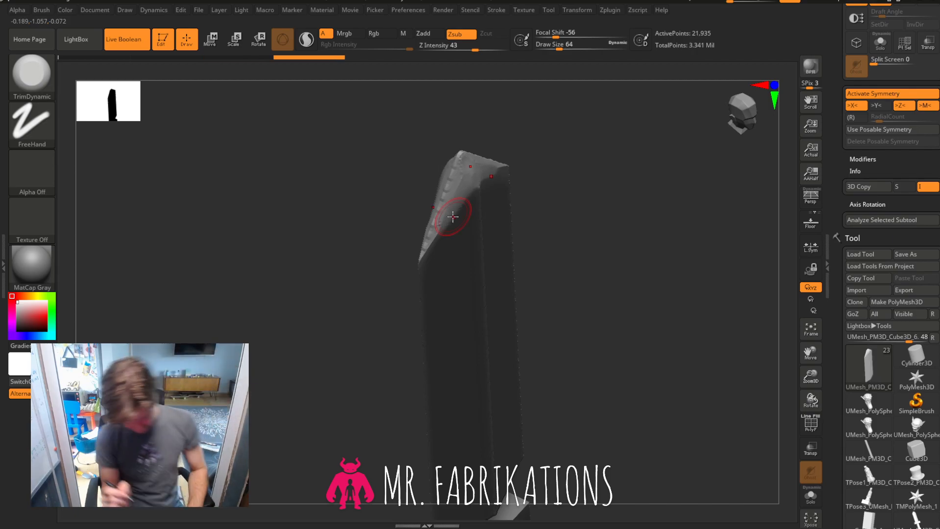
key(ctrl+z)
Pull the blade's tip inward into a thinner taper with the Move brush, reducing the draw size to about 223.
click(31, 74)
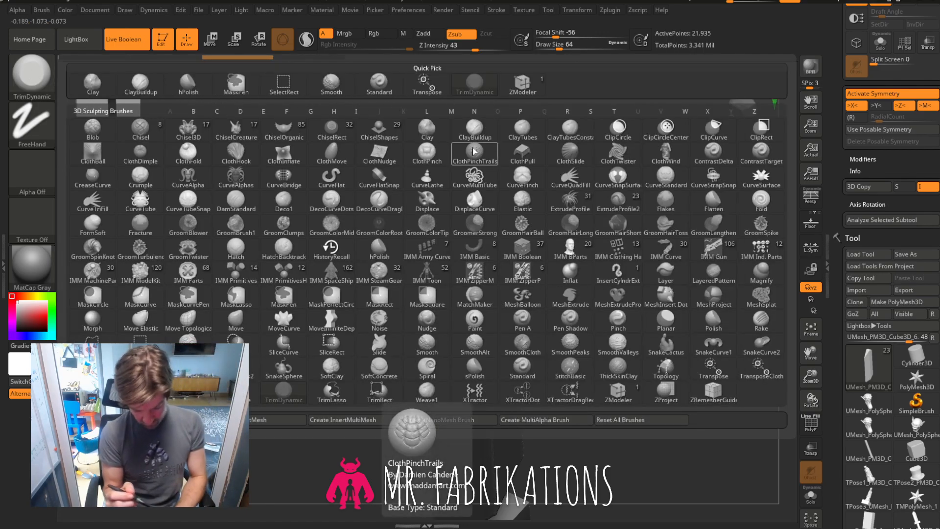
key(m)
click(252, 322)
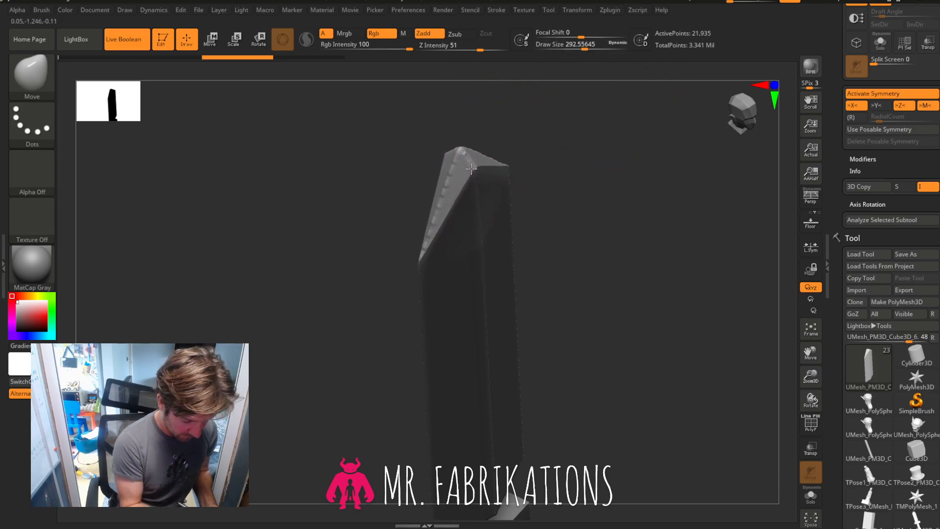
mouse_move(526, 153)
mouse_down()
mouse_move(625, 161)
mouse_move(474, 166)
mouse_up()
drag(587, 45, 578, 45)
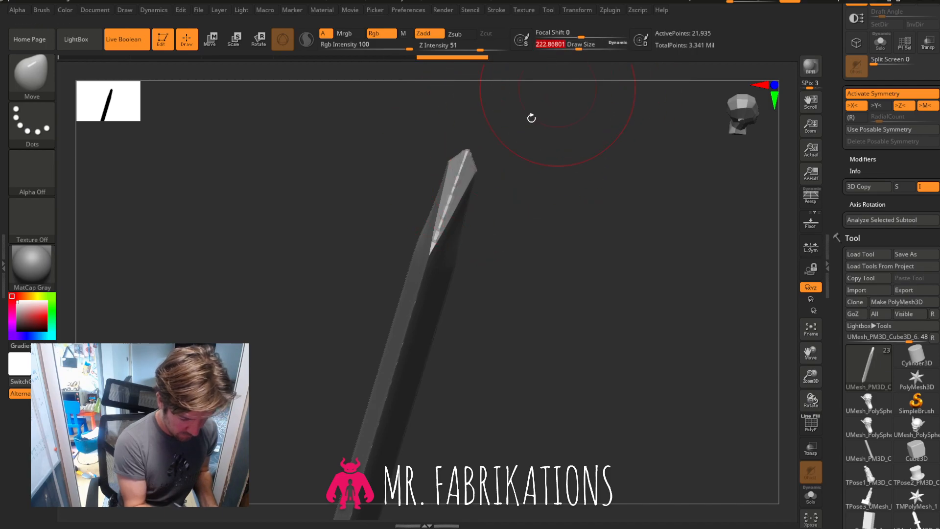
mouse_move(531, 178)
mouse_down()
mouse_move(574, 208)
mouse_move(590, 177)
mouse_up()
mouse_move(612, 216)
mouse_down()
mouse_move(634, 195)
mouse_move(526, 224)
mouse_move(598, 193)
mouse_move(563, 244)
mouse_move(495, 176)
mouse_up()
Trim the bevel faces near the blade's tip using TrimDynamic at Z intensity 39 and draw size about 158.
key(b)
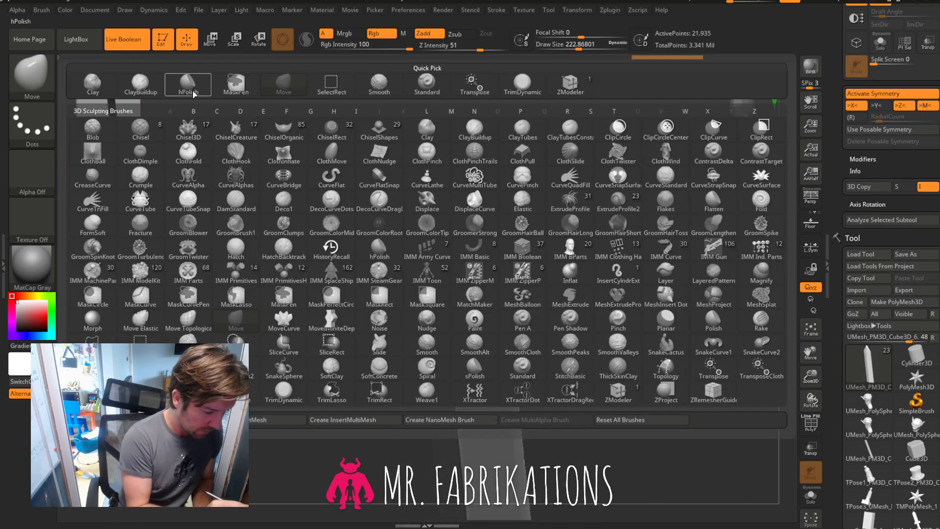
click(521, 83)
drag(482, 49, 471, 50)
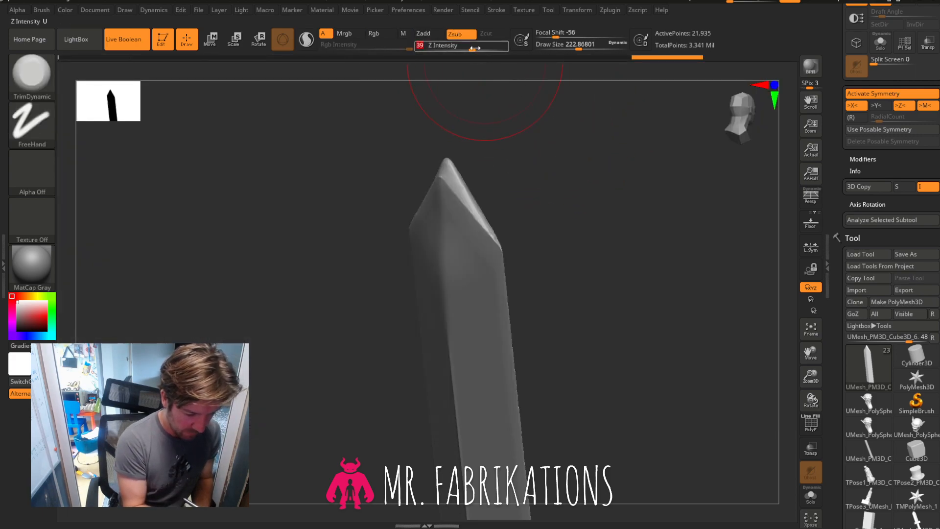
drag(579, 48, 572, 47)
drag(609, 172, 466, 181)
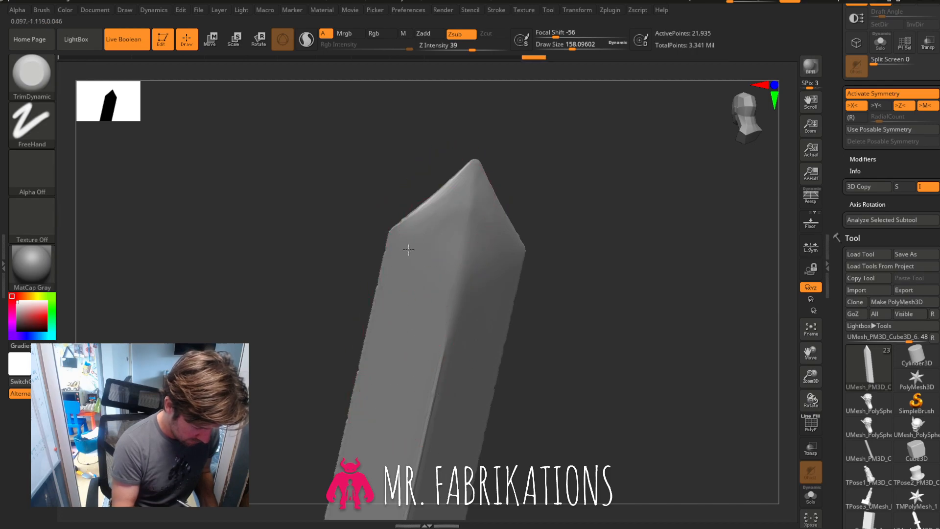
Smooth the narrow side of the blade from just below the tip downward.
mouse_move(527, 196)
mouse_down()
mouse_move(651, 214)
mouse_move(619, 200)
mouse_move(627, 205)
mouse_up()
key(shift)
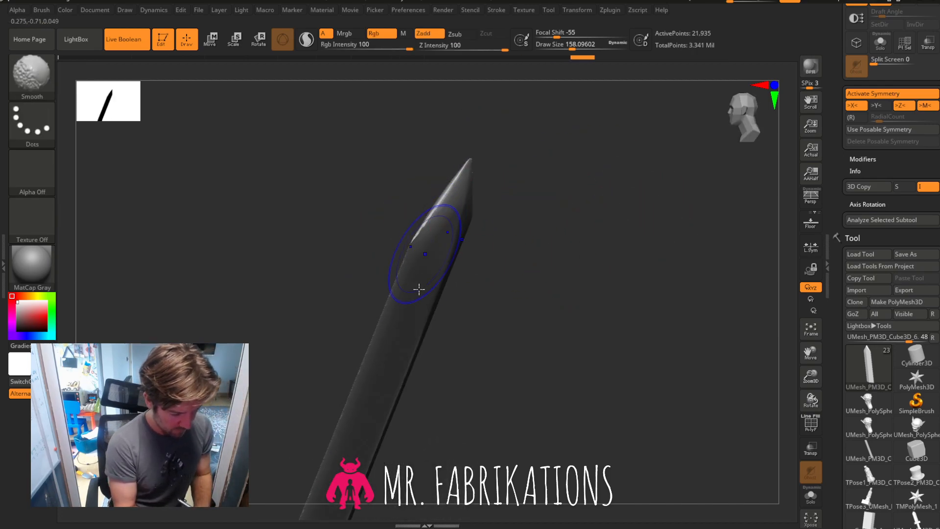
shift+drag(420, 301, 402, 362)
mouse_move(595, 220)
mouse_down()
mouse_move(569, 212)
mouse_move(601, 224)
mouse_up()
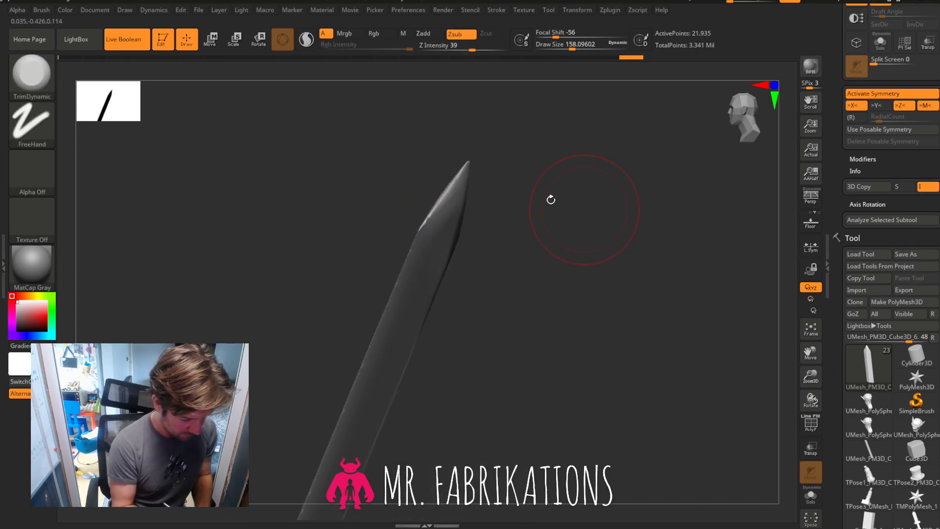
Polish the blade's faces and the bevels at its tip with the hPolish brush.
click(53, 91)
click(188, 83)
drag(195, 86, 443, 210)
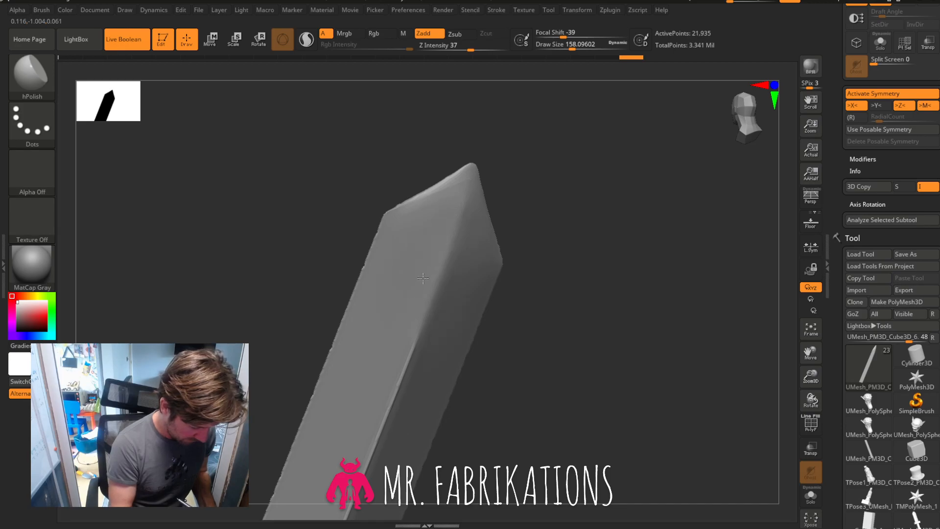
drag(597, 273, 578, 237)
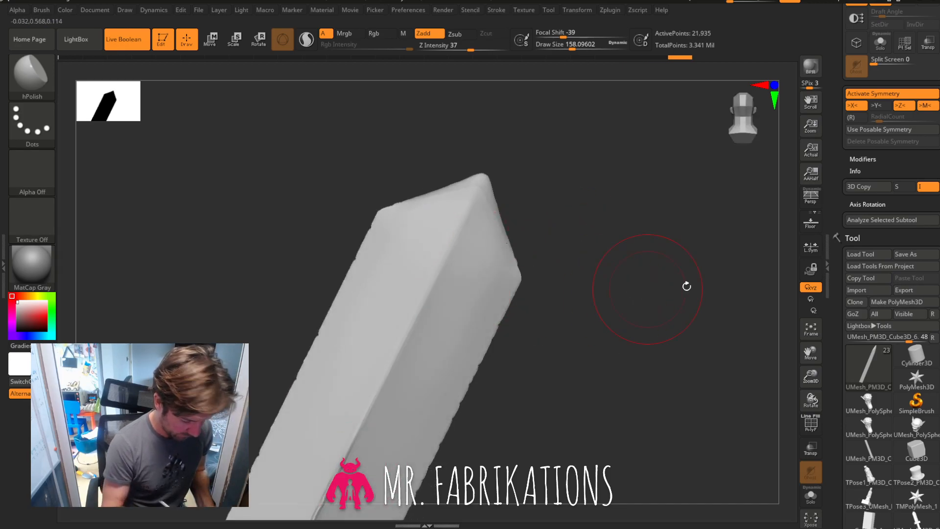
drag(811, 352, 870, 203)
drag(425, 290, 421, 304)
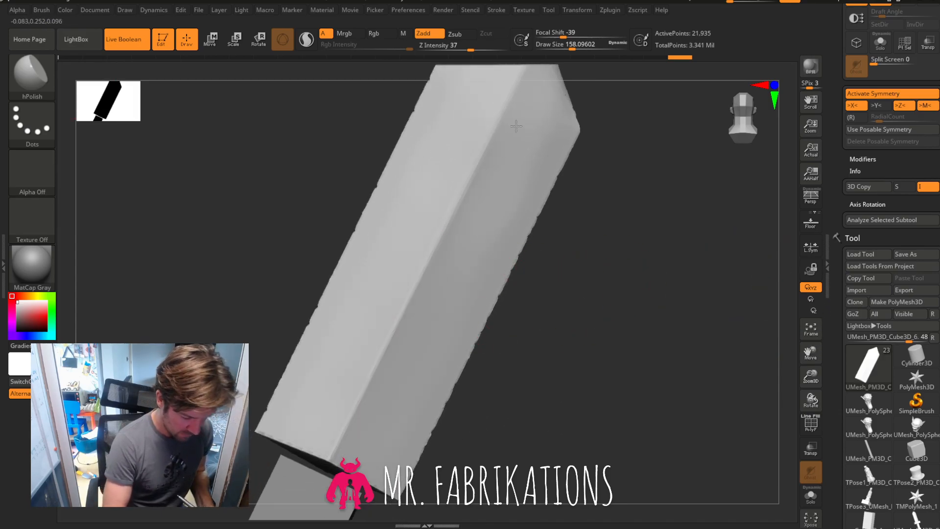
drag(597, 205, 686, 301)
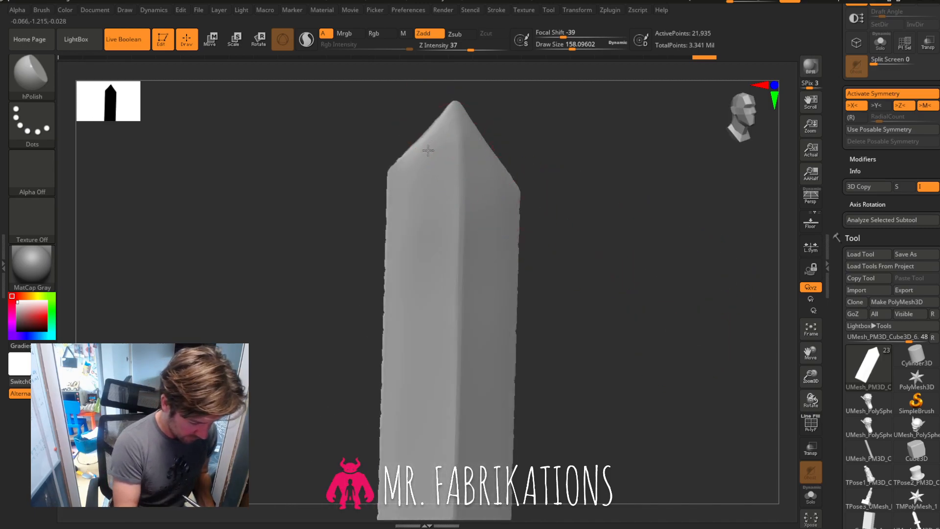
mouse_move(587, 274)
mouse_down()
mouse_move(660, 248)
mouse_move(645, 255)
mouse_move(707, 264)
mouse_move(691, 238)
mouse_move(539, 183)
mouse_up()
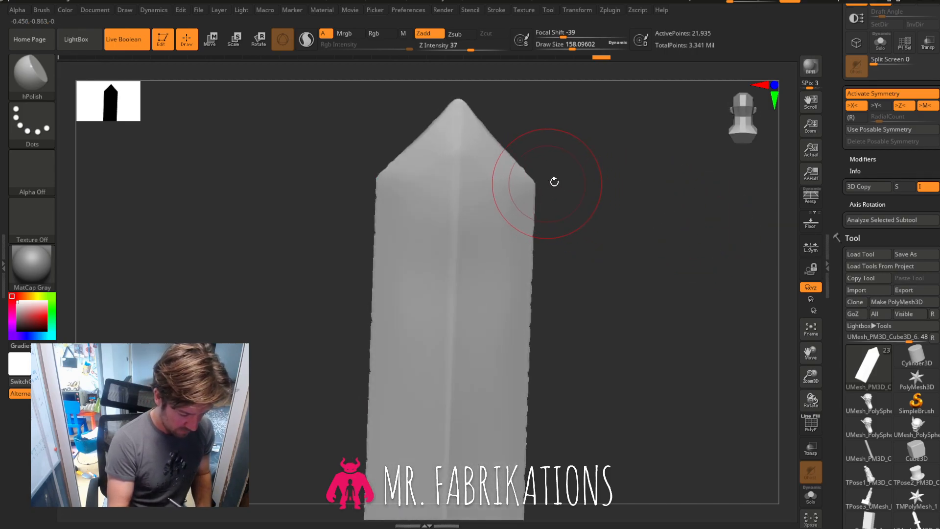
Undo the last strokes made on the blade.
drag(812, 370, 808, 339)
mouse_move(654, 263)
mouse_down()
mouse_move(630, 266)
mouse_move(560, 216)
mouse_move(567, 237)
mouse_move(626, 233)
mouse_move(686, 281)
mouse_move(663, 210)
mouse_up()
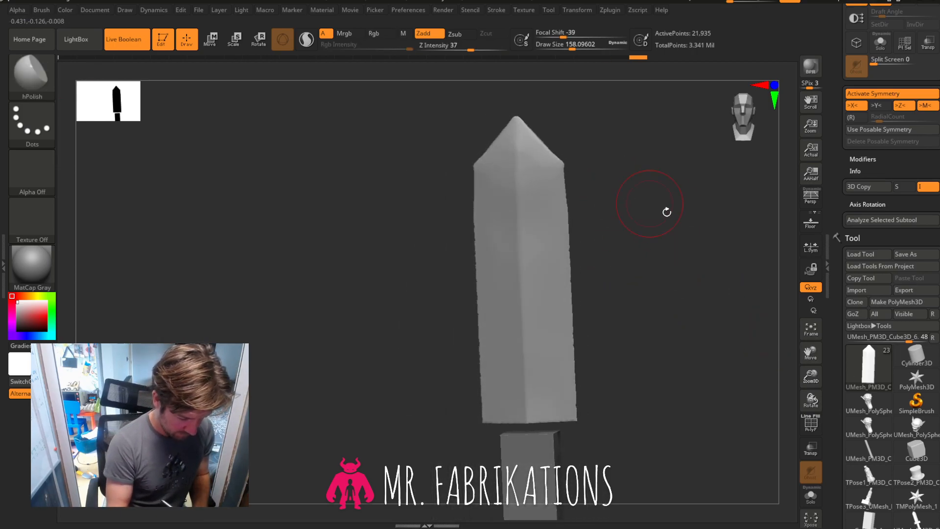
key(ctrl)
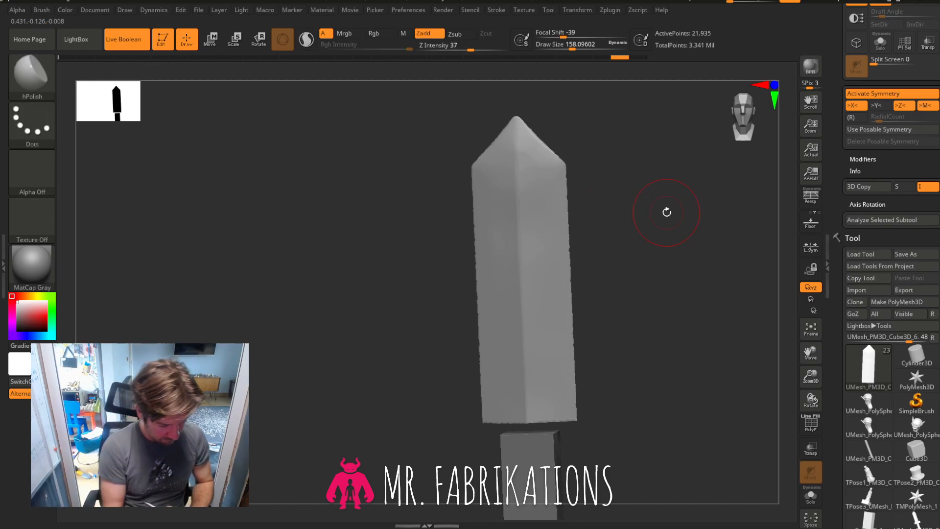
mouse_move(573, 147)
mouse_down()
mouse_move(644, 153)
mouse_move(574, 128)
mouse_up()
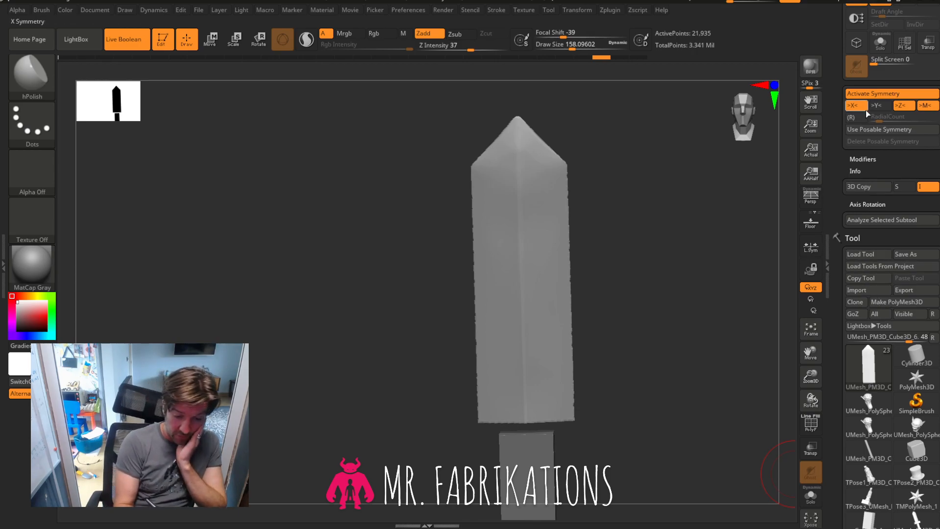
Make the crossguard subtool PM3D_Cube3D_3 visible again and frame the whole sword from the front.
drag(890, 226, 859, 207)
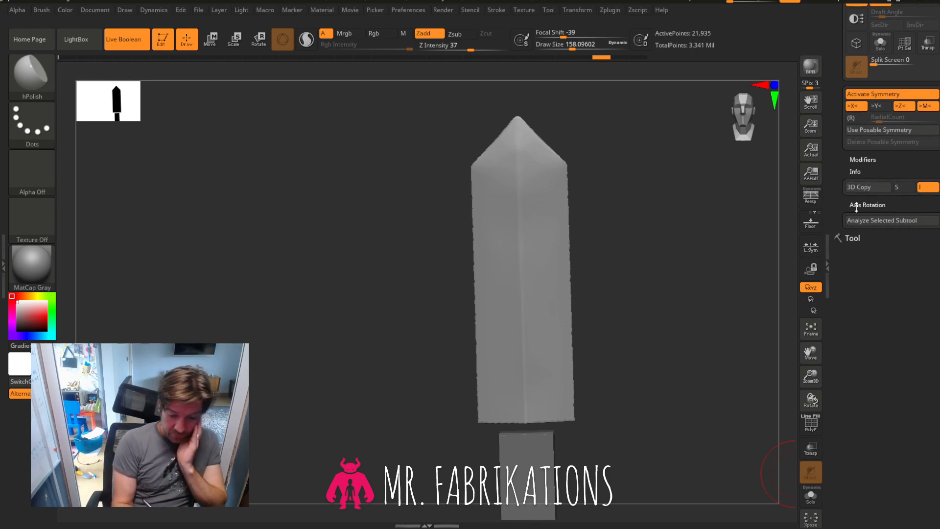
click(854, 239)
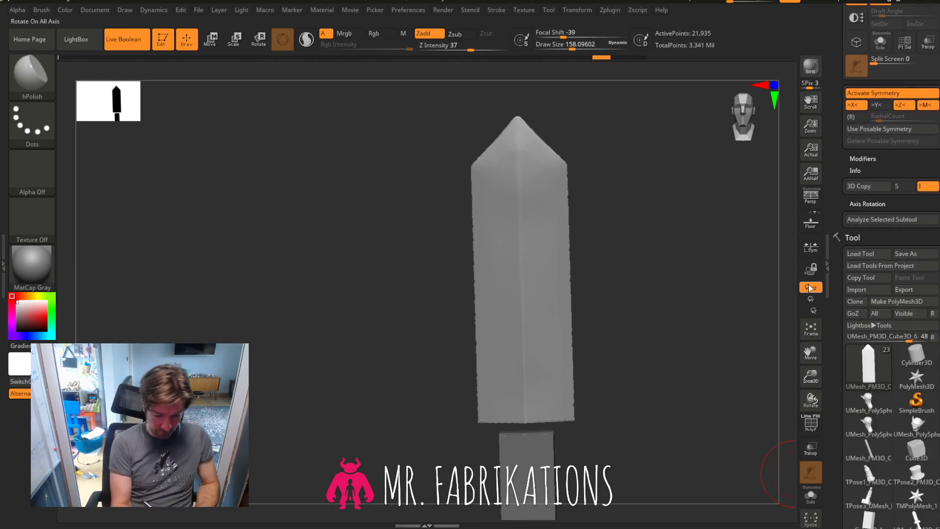
drag(937, 485, 938, 297)
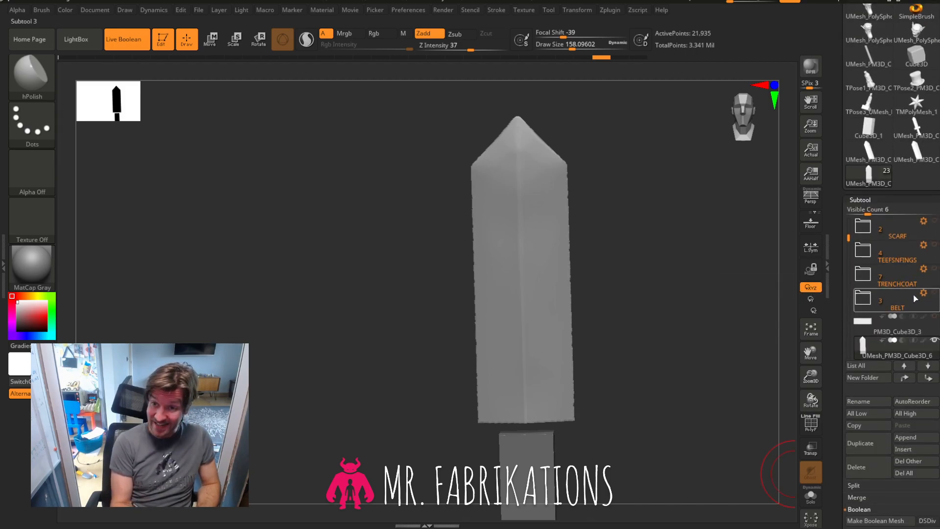
click(884, 318)
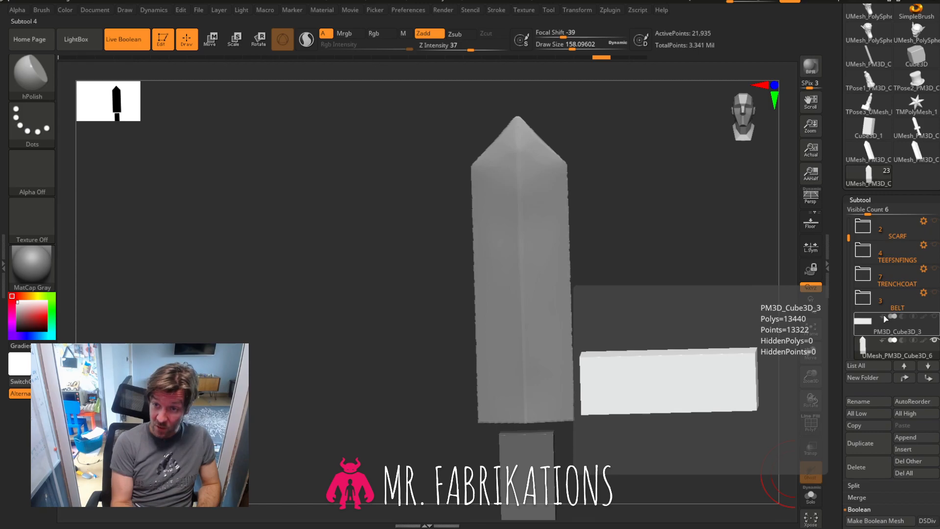
click(934, 317)
drag(671, 361, 825, 346)
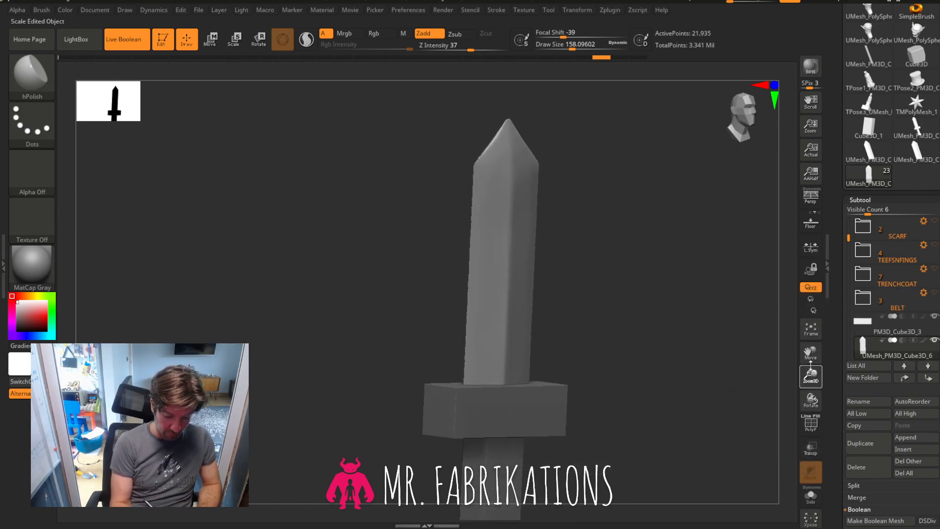
key(f)
shift+drag(719, 362, 686, 352)
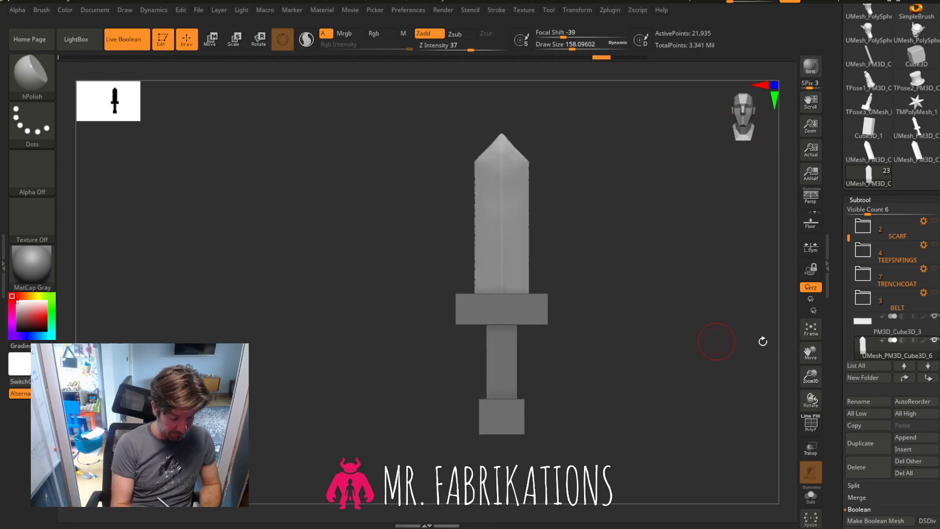
Switch to the Move brush and select the crossguard subtool PM3D_Cube3D_3.
drag(811, 350, 809, 351)
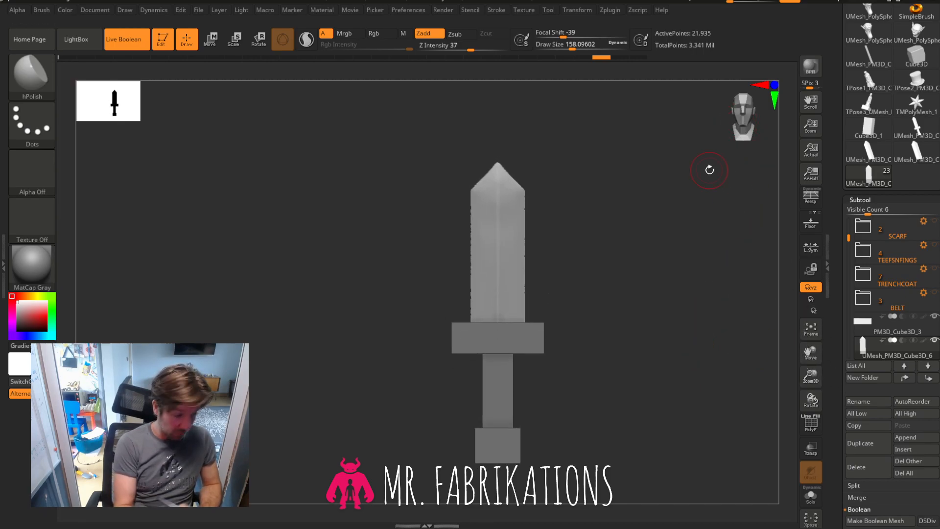
key(b)
key(m)
key(v)
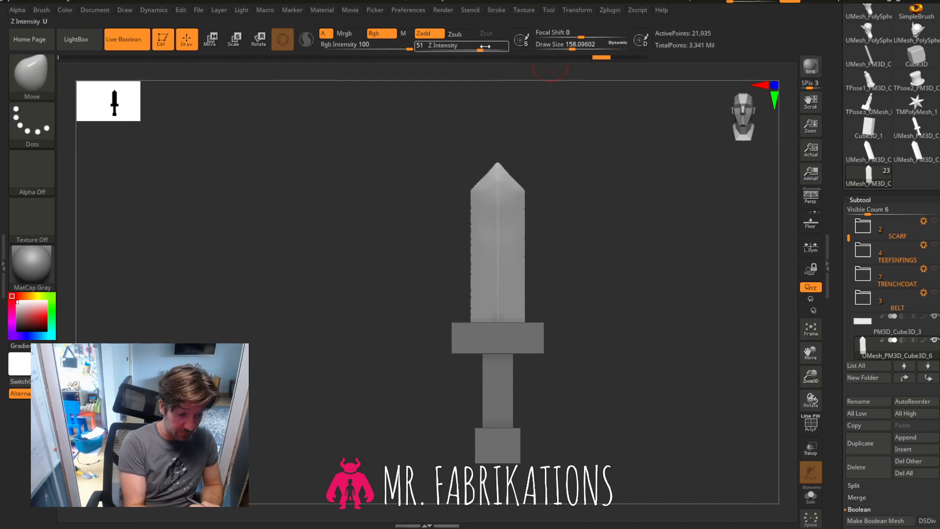
drag(572, 49, 602, 54)
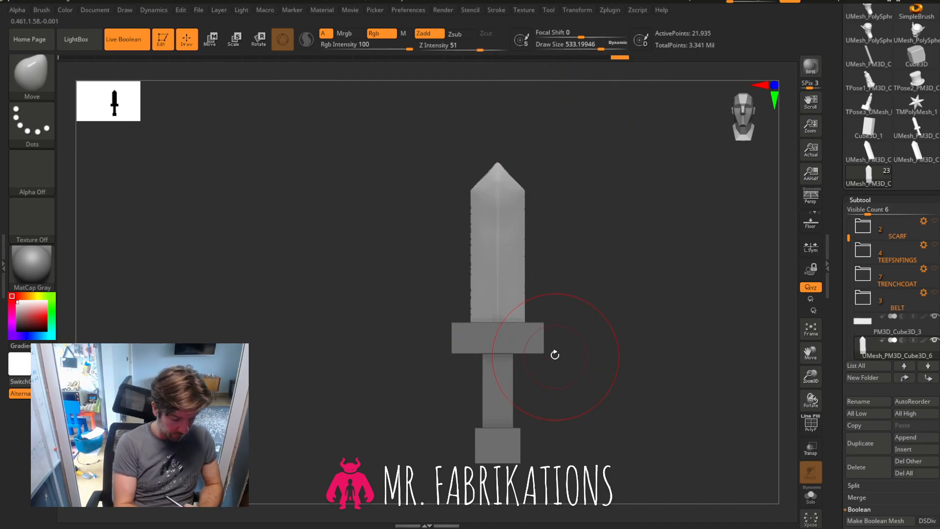
drag(623, 58, 572, 59)
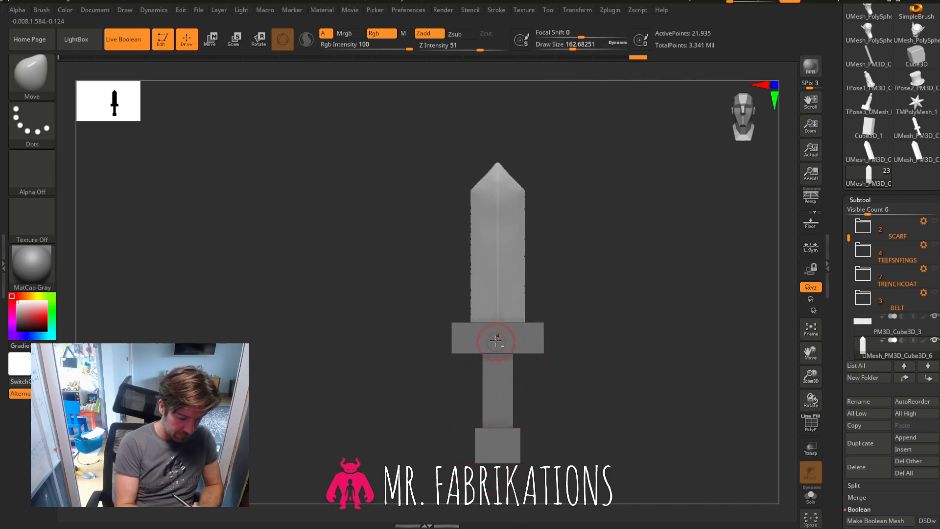
drag(811, 376, 876, 339)
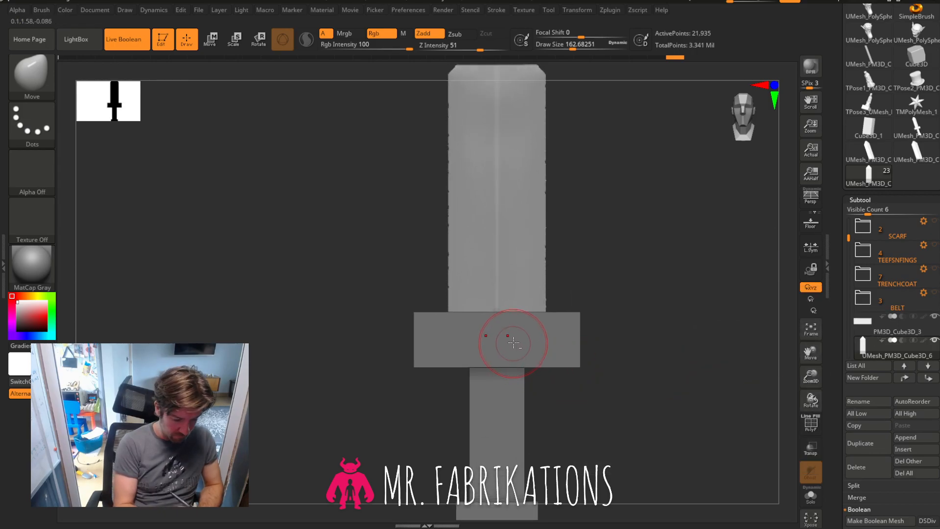
drag(562, 46, 555, 45)
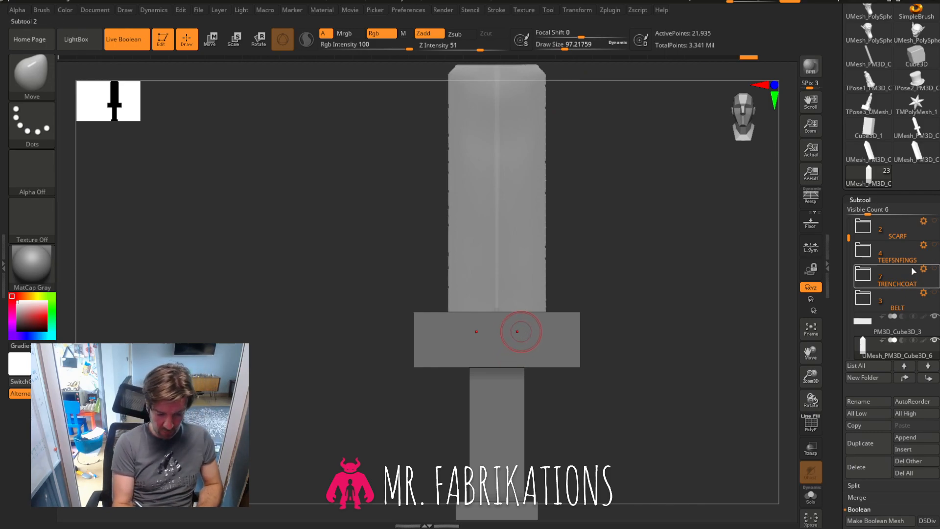
scroll(883, 288, down, 2)
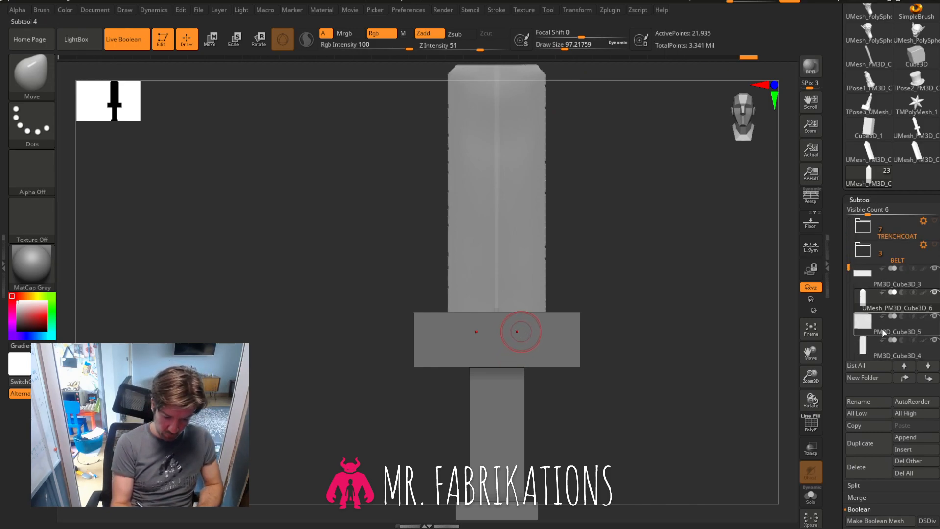
drag(849, 269, 849, 283)
alt+click(517, 332)
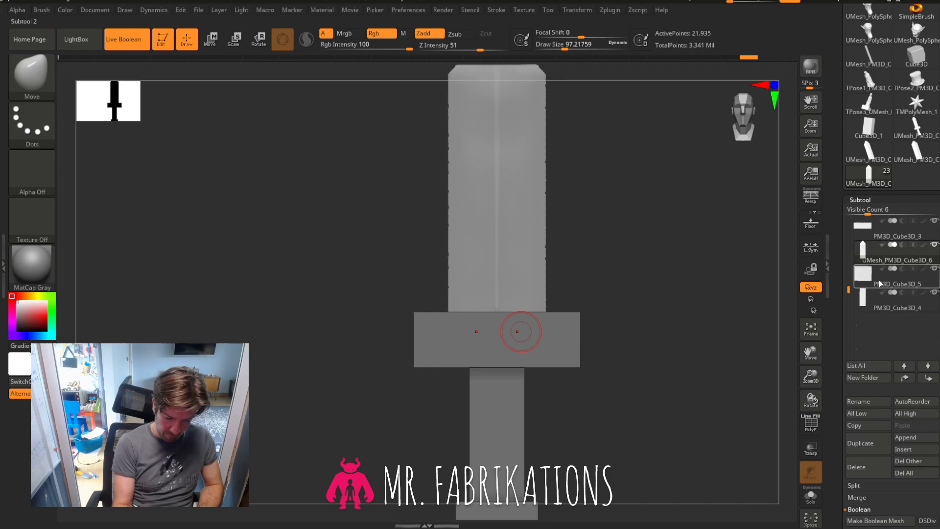
Set the Draw Size to about 351 and activate symmetry on X and Z for the crossguard.
shift+drag(360, 123, 309, 110)
drag(566, 49, 583, 52)
mouse_move(580, 363)
mouse_down()
mouse_move(623, 343)
mouse_move(565, 371)
mouse_up()
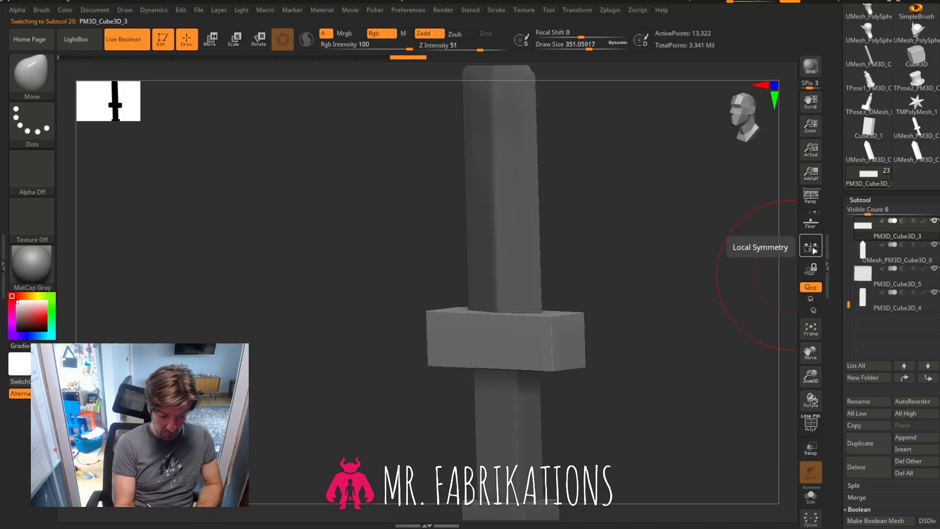
scroll(902, 217, up, 8)
click(874, 124)
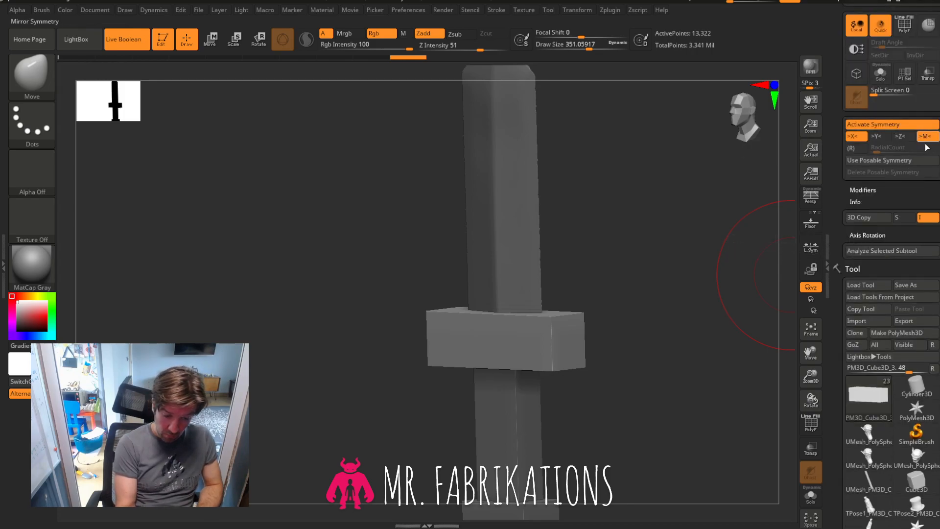
click(903, 138)
Flare the crossguard's ends upward and outward with the Move brush, and smooth its faces into a rounded, curved block.
drag(673, 315, 691, 313)
drag(575, 363, 556, 356)
shift+drag(577, 325, 555, 365)
mouse_move(615, 354)
mouse_down()
mouse_move(598, 370)
mouse_move(631, 363)
mouse_up()
drag(373, 434, 612, 362)
drag(560, 330, 566, 314)
mouse_move(678, 313)
mouse_down()
mouse_move(609, 300)
mouse_move(578, 308)
mouse_move(590, 320)
mouse_up()
mouse_move(629, 287)
mouse_down()
mouse_move(661, 257)
mouse_move(678, 281)
mouse_move(701, 267)
mouse_up()
Select the grip subtool below the crossguard and set the Draw Size to about 163.
drag(811, 352, 784, 331)
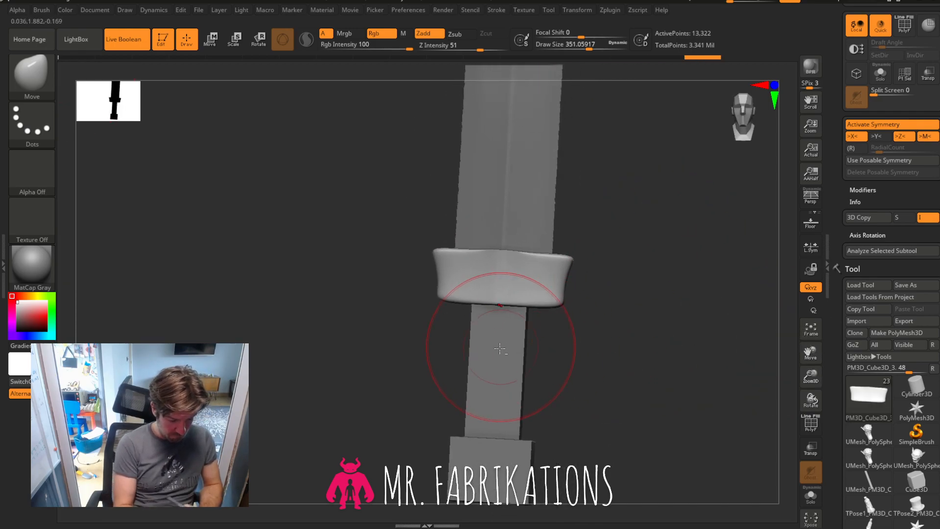
drag(589, 50, 573, 50)
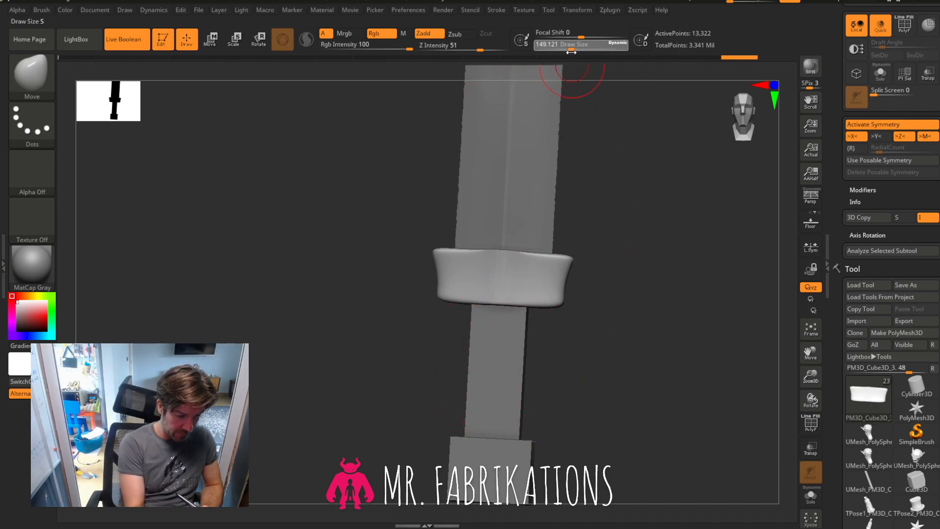
alt+click(494, 374)
drag(494, 375, 525, 360)
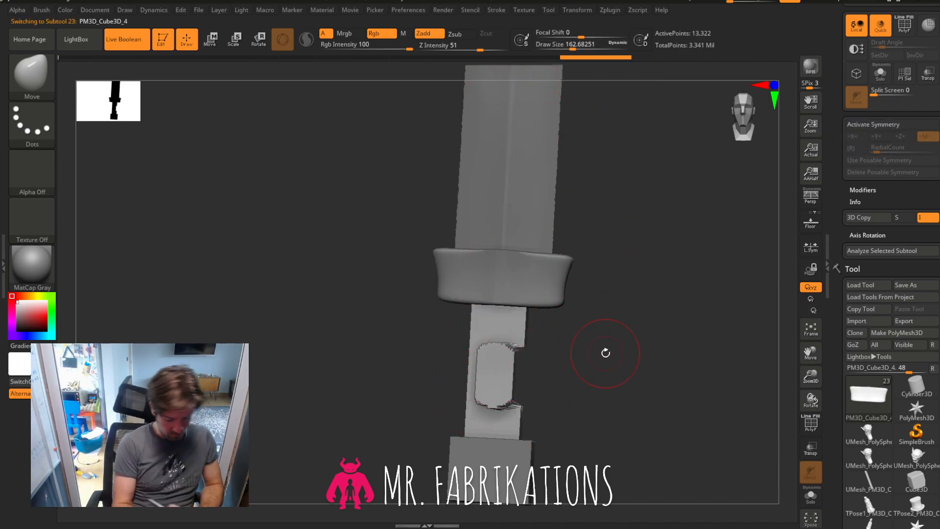
key(ctrl+z)
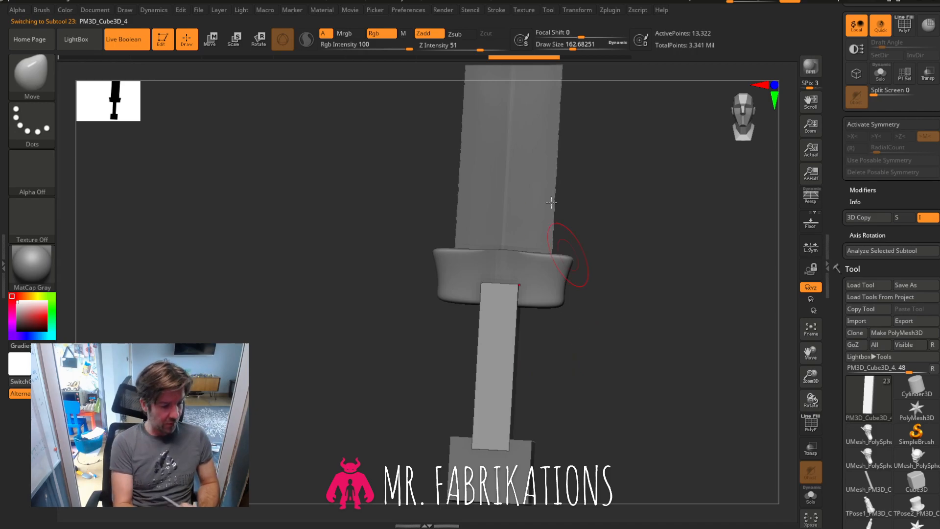
click(571, 57)
mouse_move(619, 199)
mouse_down()
mouse_move(639, 298)
mouse_move(676, 294)
mouse_up()
key(ctrl+z)
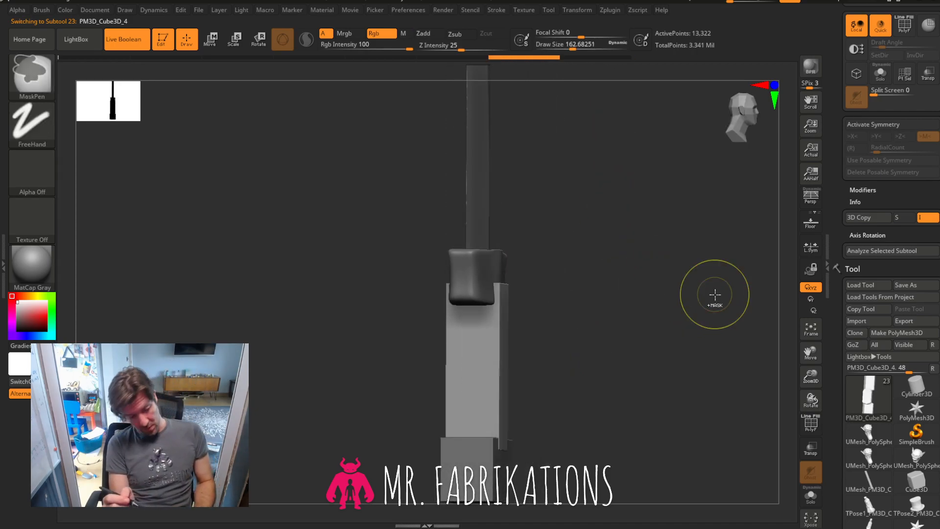
key(ctrl+z)
drag(580, 377, 245, 59)
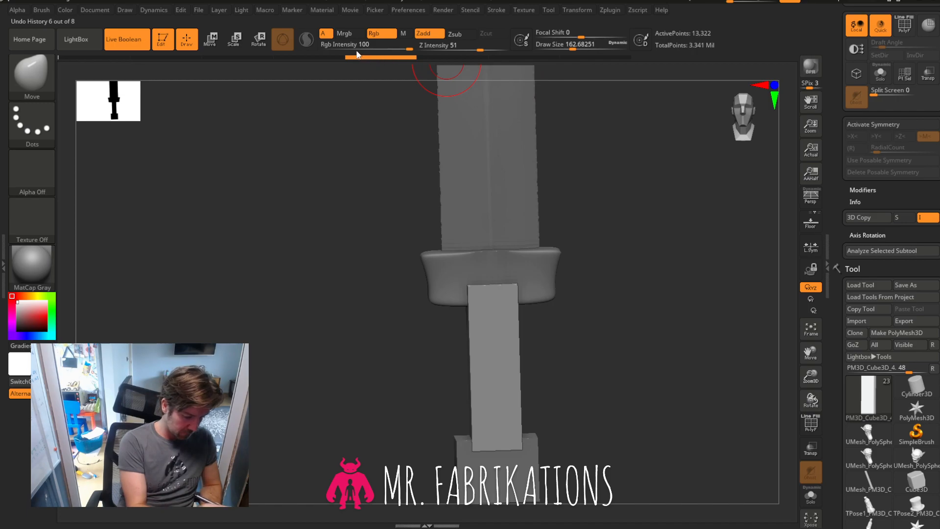
key(w)
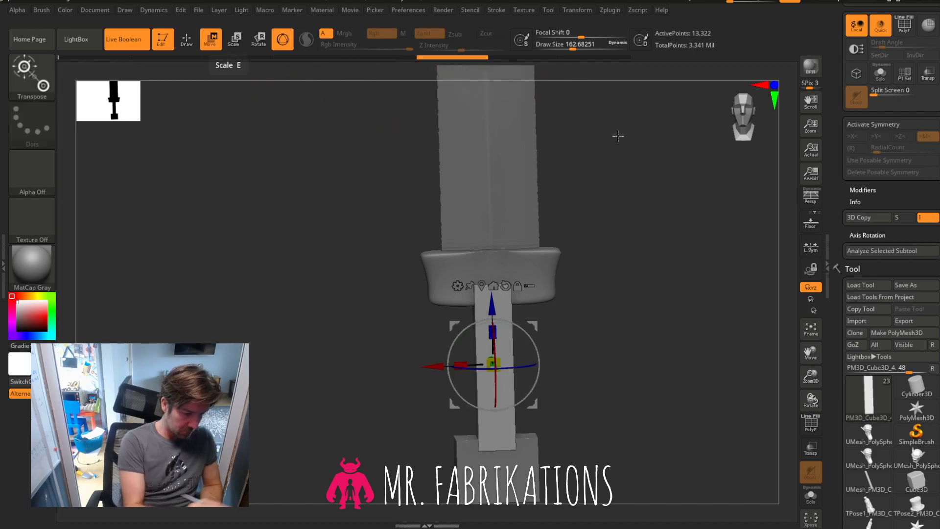
drag(505, 361, 580, 376)
drag(624, 315, 639, 321)
key(q)
shift+drag(585, 270, 611, 321)
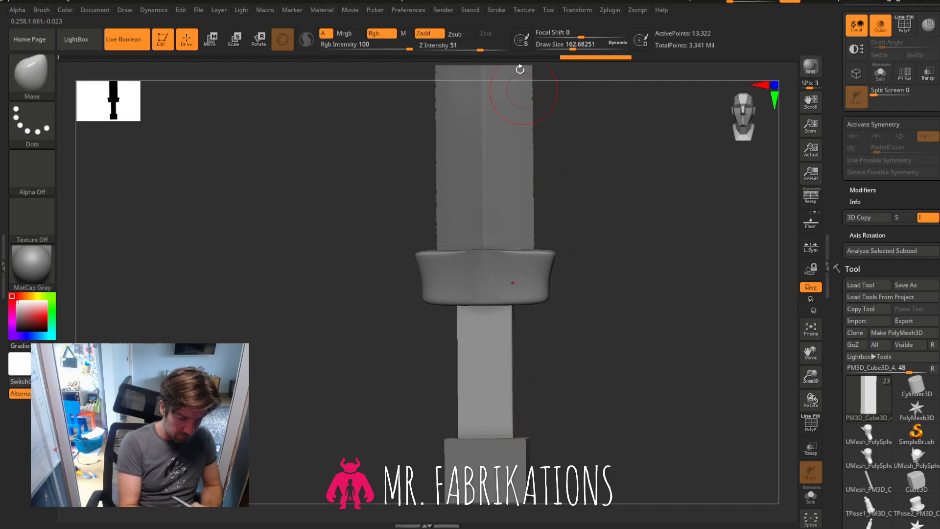
Set the Move brush's Z Intensity to 60 and activate symmetry on X and Z for the grip.
drag(479, 48, 485, 49)
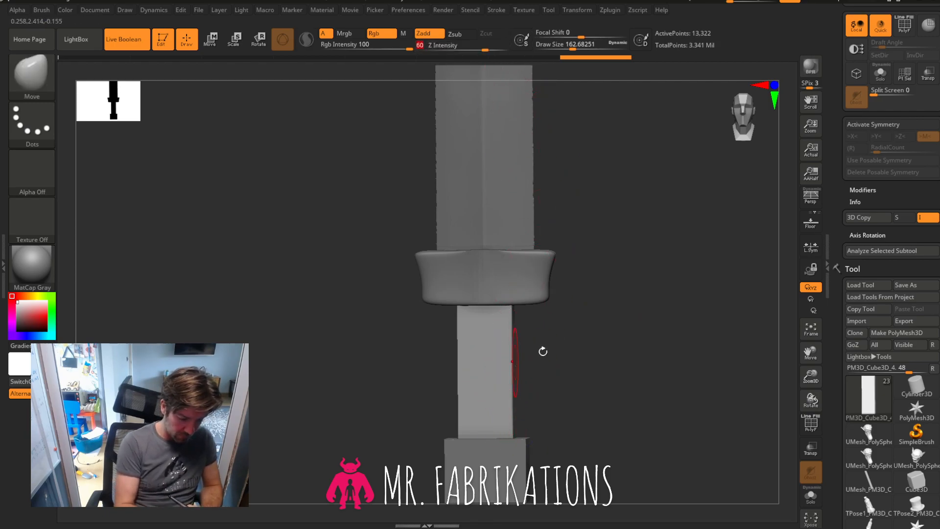
drag(529, 356, 569, 360)
click(873, 124)
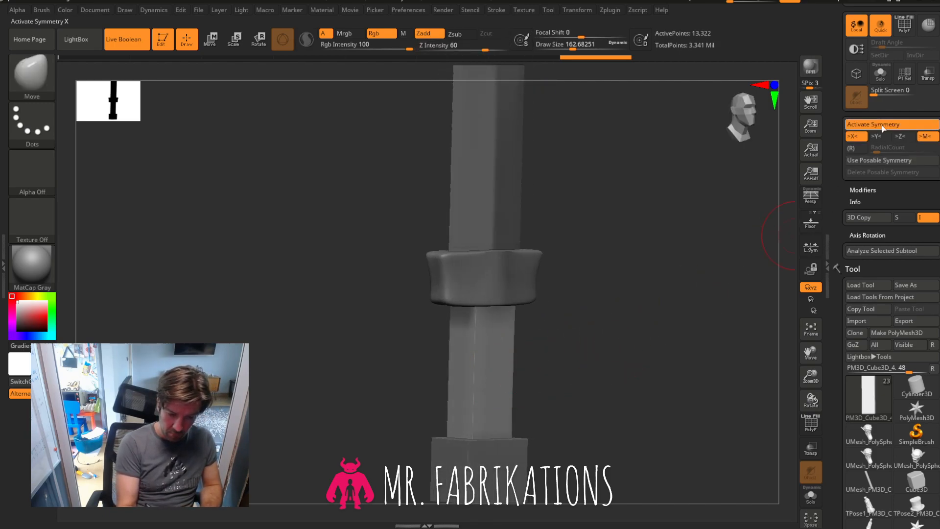
shift+drag(749, 274, 554, 332)
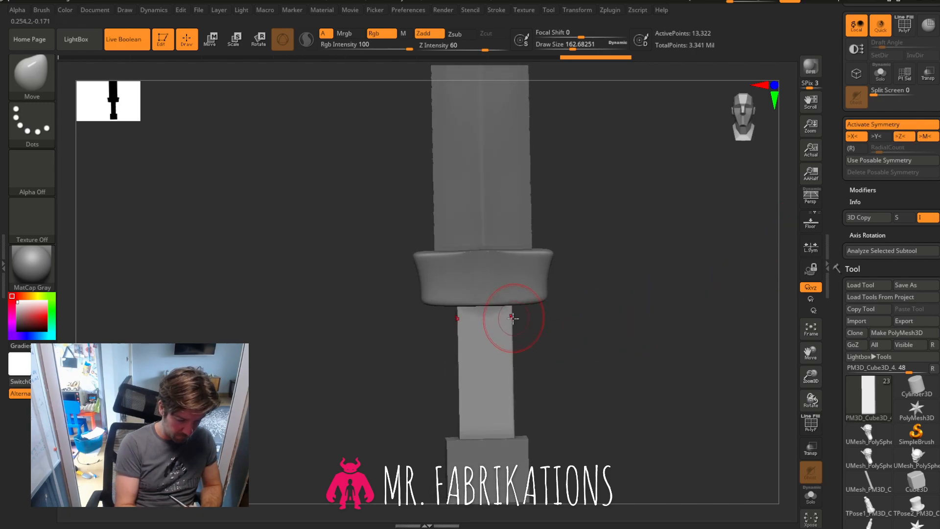
Narrow the grip's middle with the Move brush at a Draw Size of about 331 and smooth its surface.
drag(573, 48, 588, 48)
drag(512, 336, 512, 374)
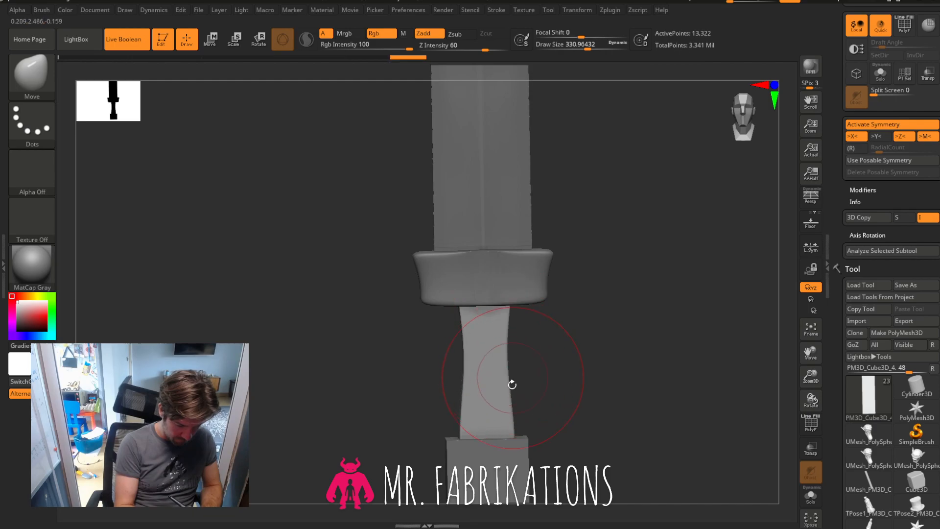
drag(510, 410, 507, 411)
drag(569, 351, 610, 352)
shift+drag(480, 323, 474, 422)
mouse_move(576, 343)
mouse_down()
mouse_move(615, 332)
mouse_move(618, 342)
mouse_move(632, 309)
mouse_up()
Bevel the grip's lengthwise corner edges with the TrimDynamic brush at a Draw Size of about 202.
key(b)
key(t)
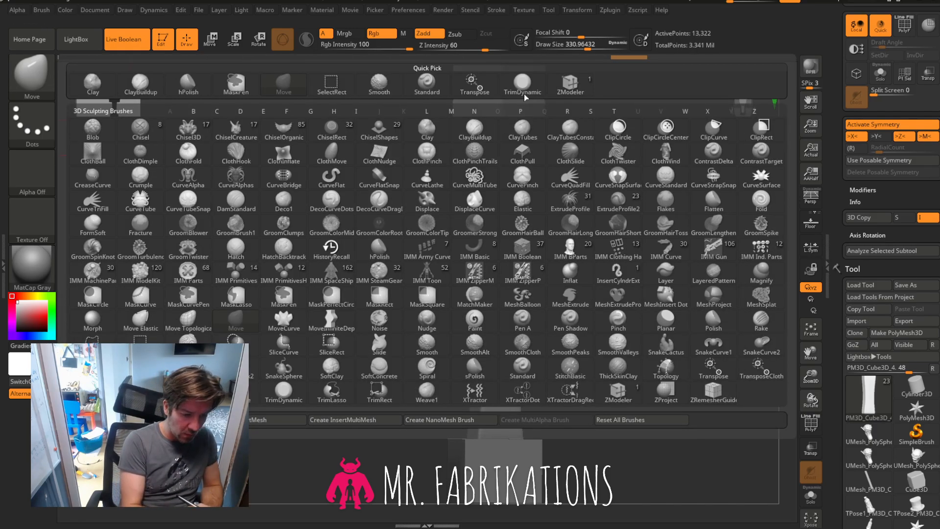
key(d)
mouse_move(646, 272)
mouse_down()
mouse_move(492, 334)
mouse_move(483, 426)
mouse_up()
key(ctrl+z)
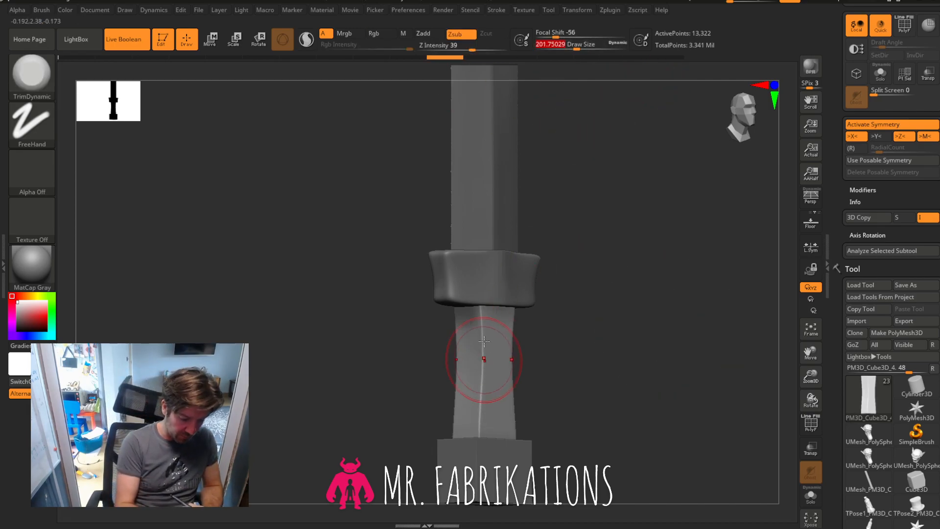
drag(481, 320, 483, 438)
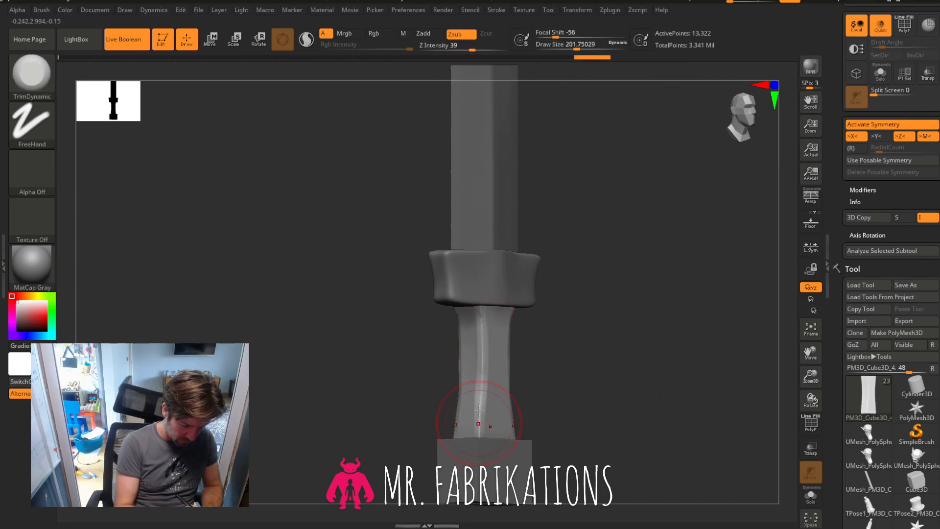
drag(482, 333, 472, 442)
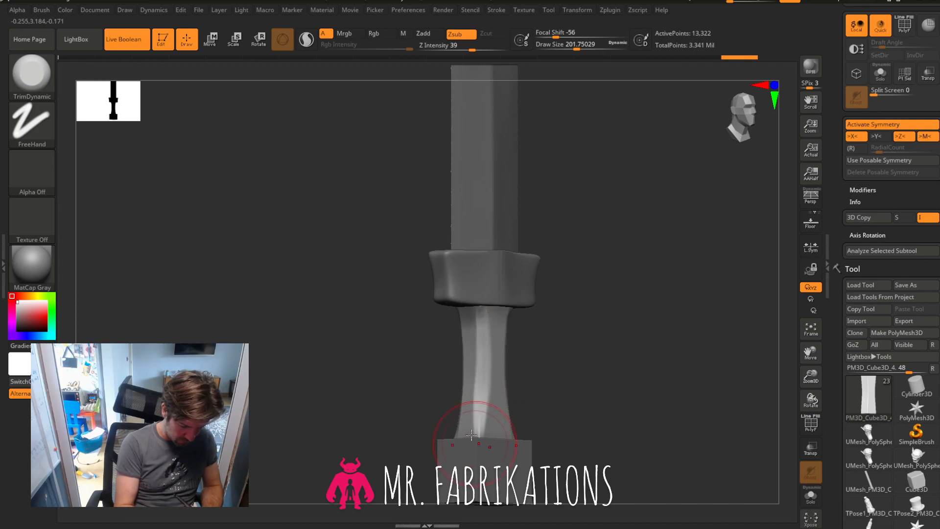
Smooth the grip's trimmed edges and undo the last stroke.
drag(638, 313, 613, 325)
shift+drag(519, 327, 513, 366)
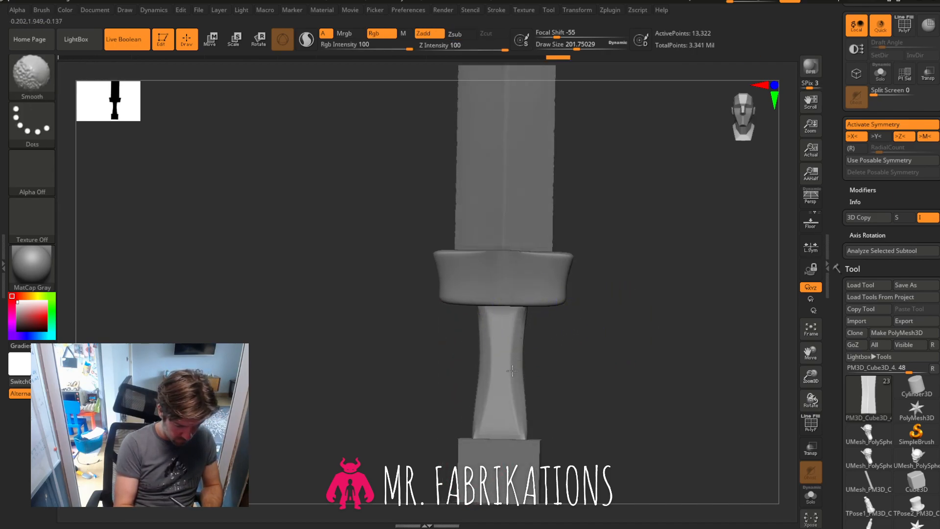
mouse_move(619, 367)
mouse_down()
mouse_move(532, 418)
mouse_move(529, 390)
mouse_up()
key(ctrl+z)
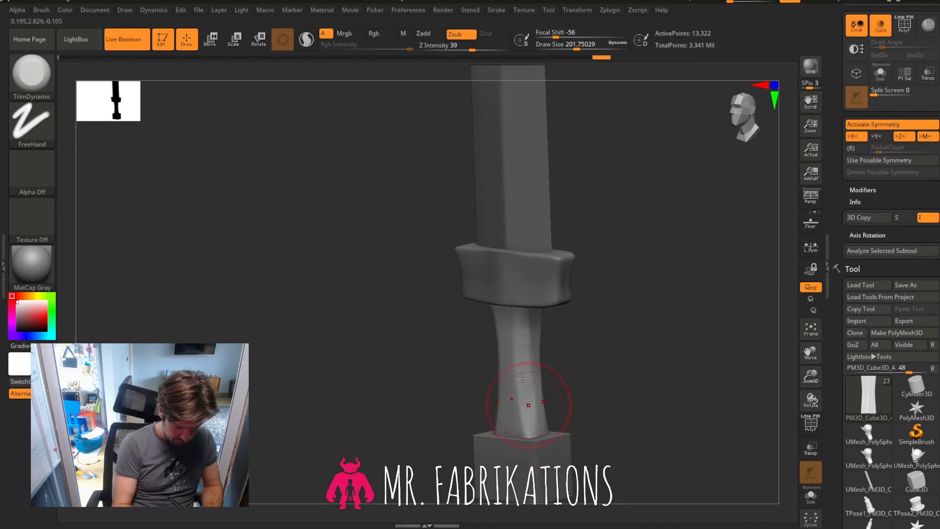
Polish the grip's front bevels and narrow side with the hPolish brush.
key(b)
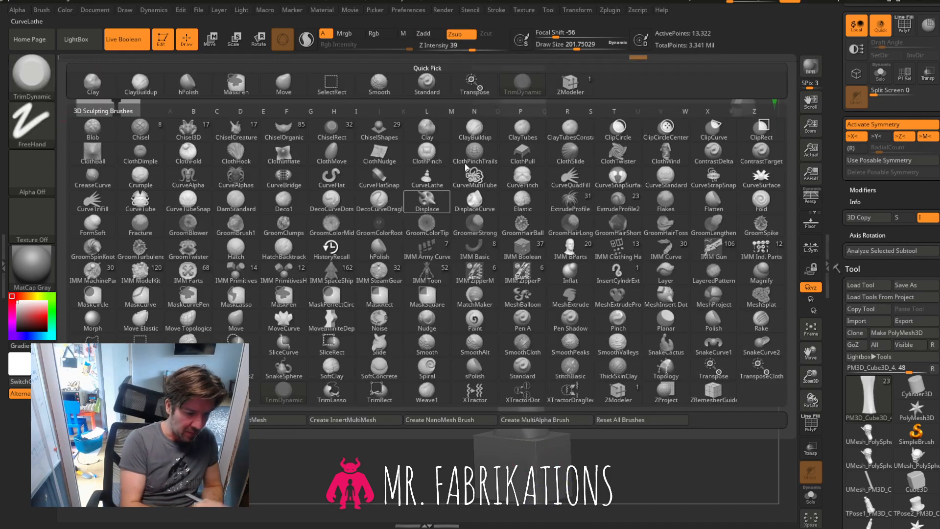
key(h)
key(p)
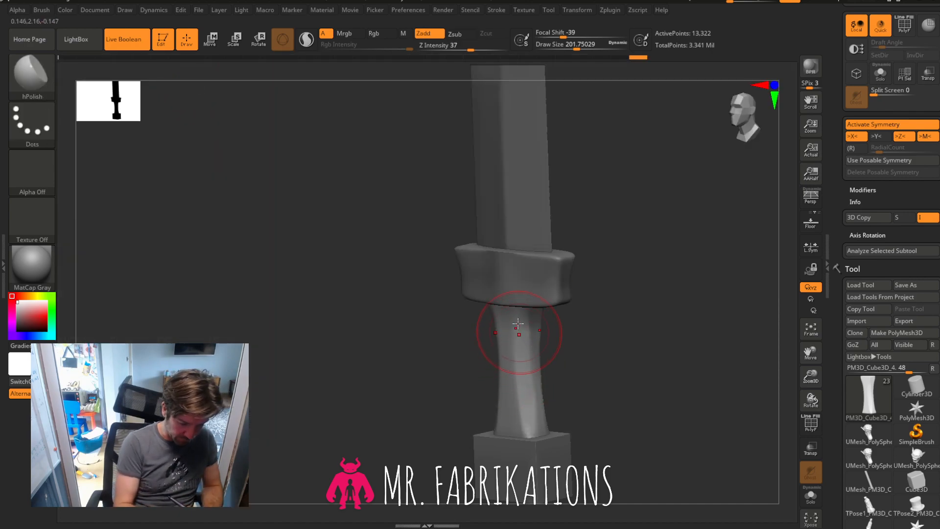
right_drag(534, 444, 551, 316)
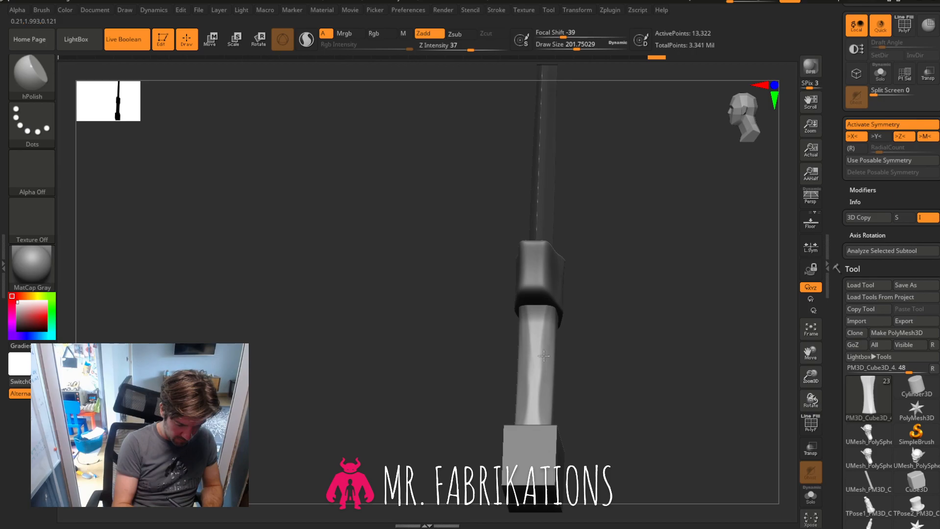
right_drag(654, 394, 604, 332)
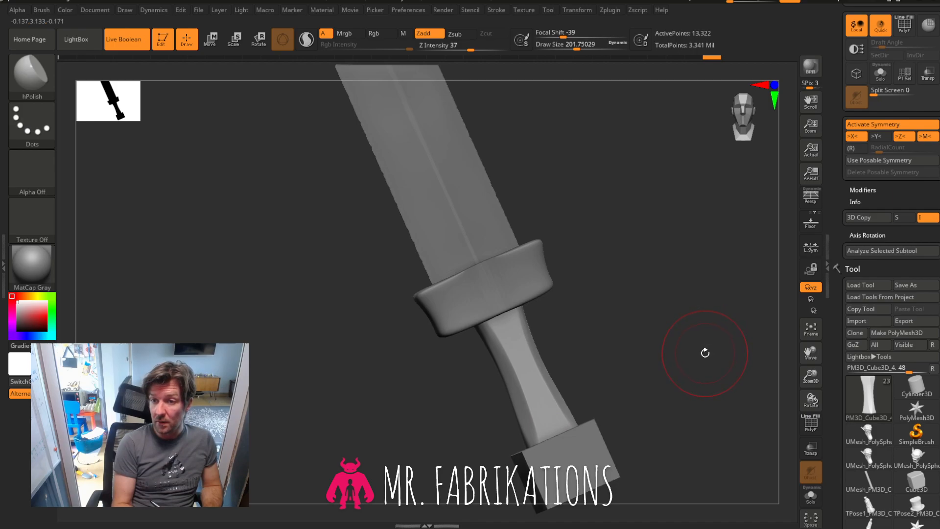
Polish the grip's back bevels and its opposite narrow side with the same brush.
mouse_move(707, 314)
mouse_down()
mouse_move(678, 298)
mouse_move(690, 315)
mouse_up()
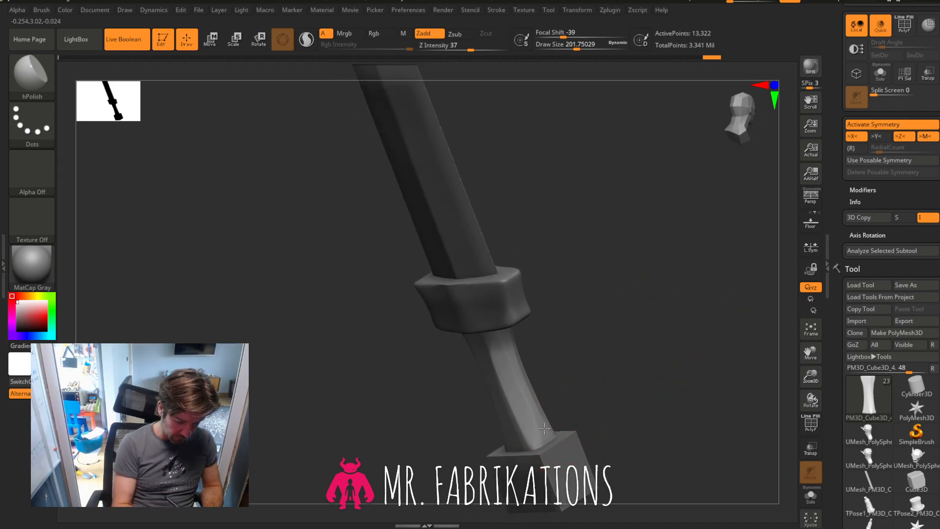
mouse_move(638, 328)
mouse_down()
mouse_move(634, 272)
mouse_move(518, 344)
mouse_move(538, 395)
mouse_up()
drag(566, 340, 621, 312)
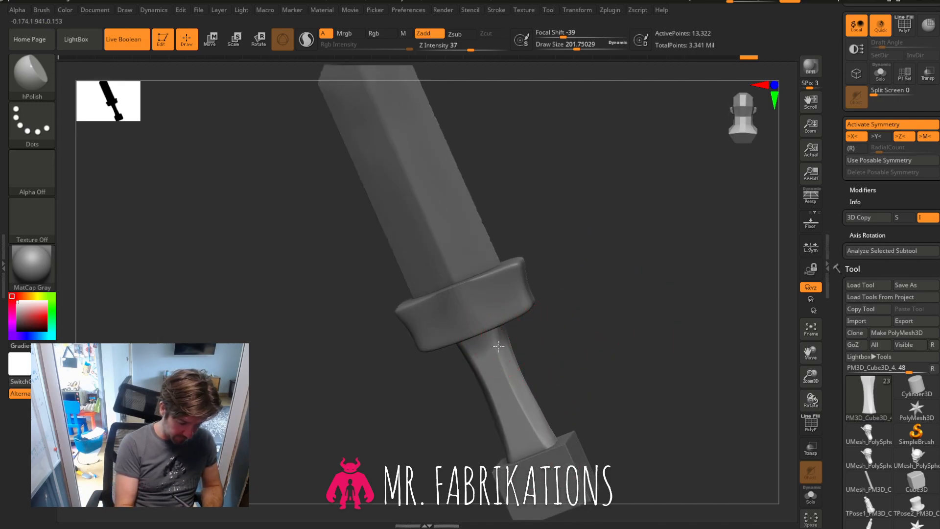
drag(528, 415, 532, 422)
mouse_move(590, 371)
mouse_down()
mouse_move(608, 346)
mouse_move(611, 313)
mouse_move(624, 365)
mouse_move(609, 384)
mouse_move(554, 402)
mouse_up()
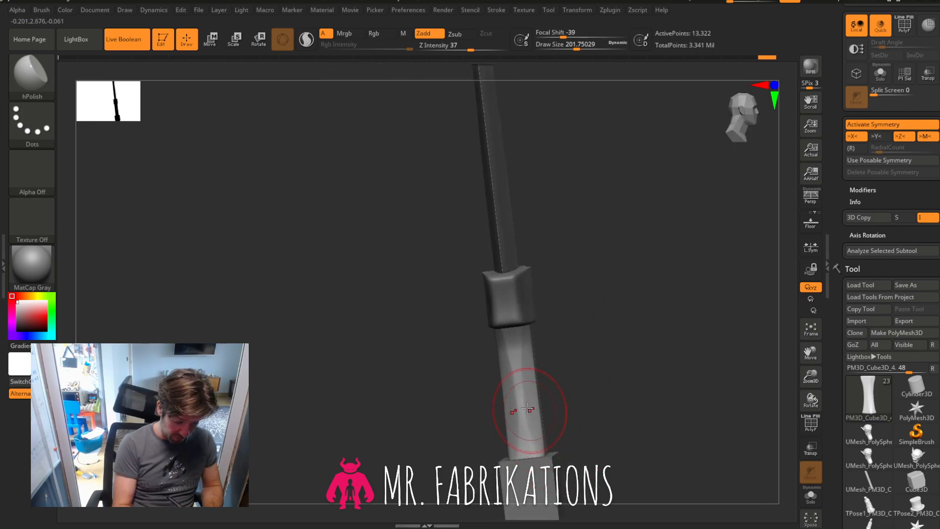
Polish the grip's narrow side and the lower end of its front with the hPolish brush.
mouse_move(538, 457)
mouse_down()
mouse_move(522, 424)
mouse_move(528, 441)
mouse_up()
mouse_move(590, 340)
mouse_down()
mouse_move(660, 318)
mouse_move(643, 329)
mouse_up()
click(748, 140)
drag(811, 354, 813, 323)
drag(490, 424, 492, 452)
Select the pommel block and ready the Move brush at a Draw Size of about 286 in front view.
click(570, 47)
alt+click(492, 430)
drag(607, 431, 598, 384)
click(44, 69)
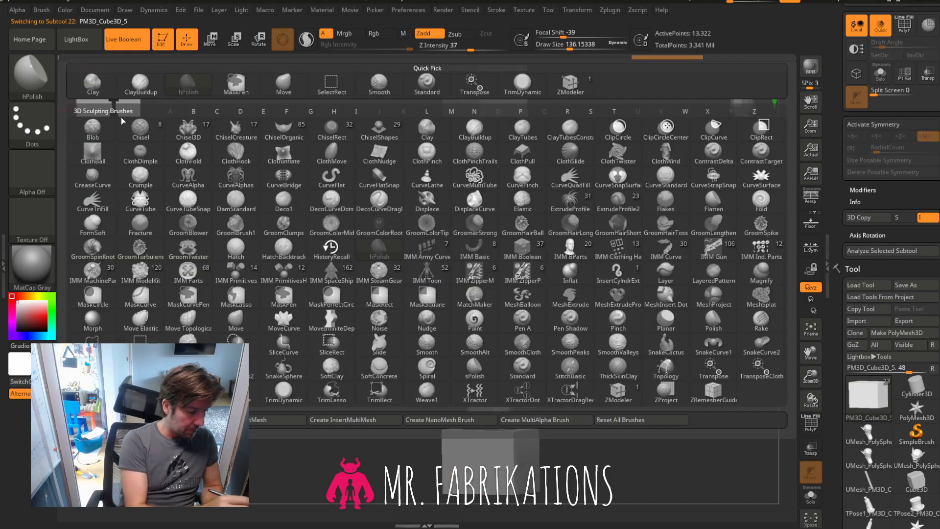
click(307, 90)
click(583, 47)
click(741, 118)
click(749, 116)
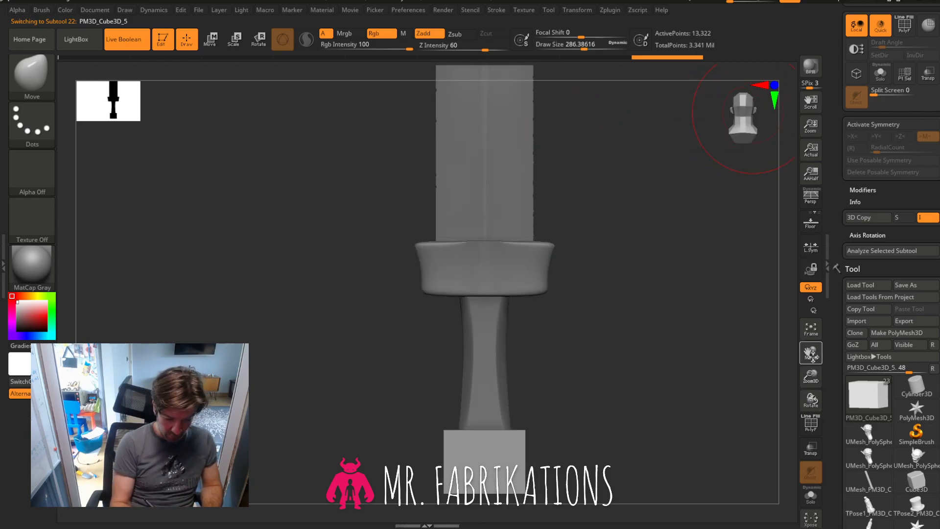
drag(811, 353, 811, 322)
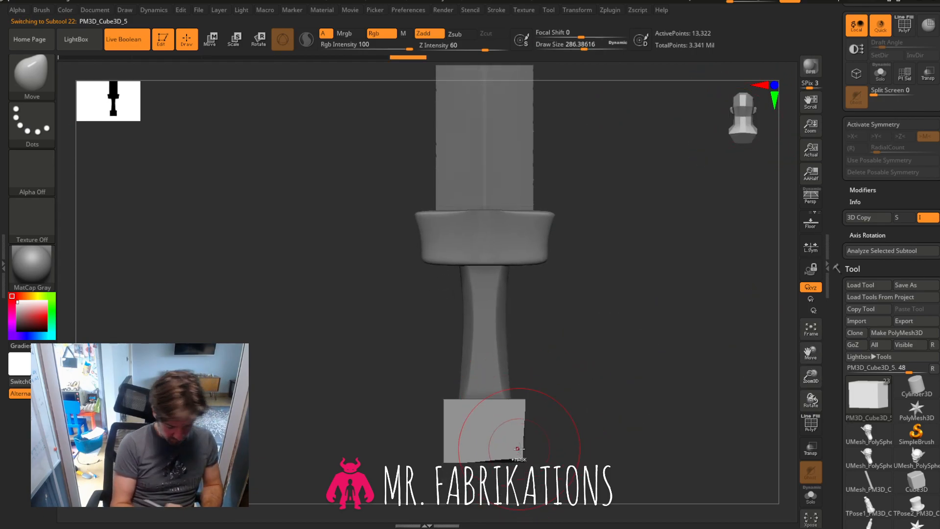
Activate X and Z symmetry and taper the pommel block inward toward its lower end with the Move brush.
click(877, 126)
click(902, 137)
drag(522, 459, 516, 454)
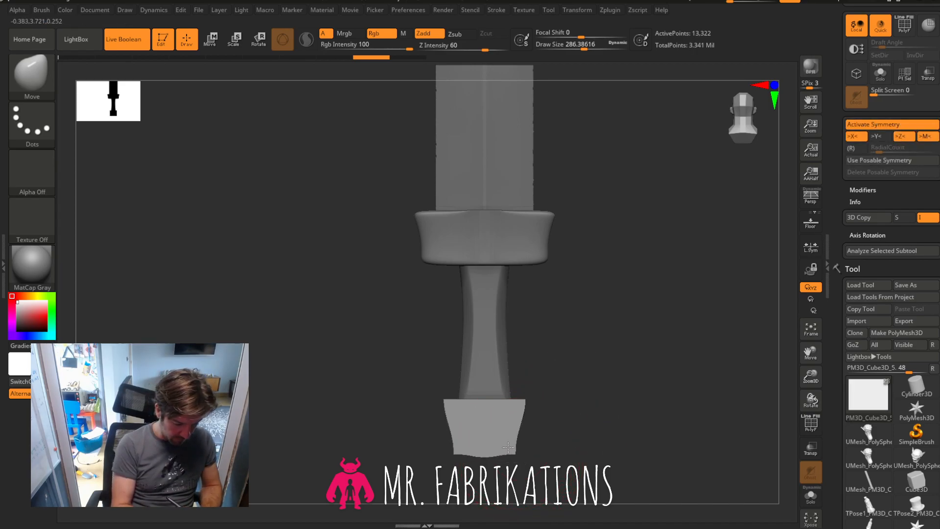
drag(519, 407, 518, 406)
Round off the pommel's sides and lower corners with the Smooth brush.
drag(642, 388, 621, 393)
mouse_move(515, 424)
shift+mouse_down()
mouse_move(513, 449)
mouse_move(521, 436)
shift+mouse_up()
drag(623, 410, 641, 362)
shift+drag(507, 448, 494, 460)
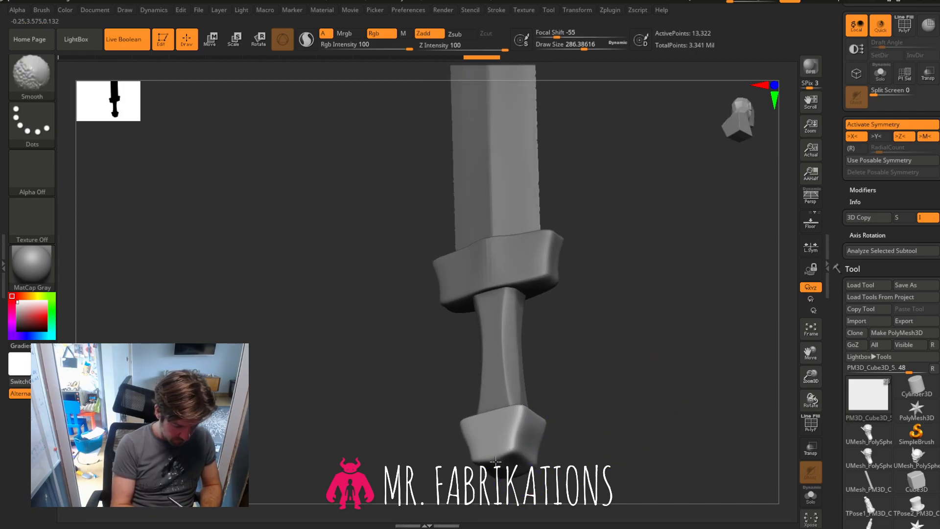
Try narrowing the grip's lower end in side view with the Move brush, and undo the last move.
click(738, 108)
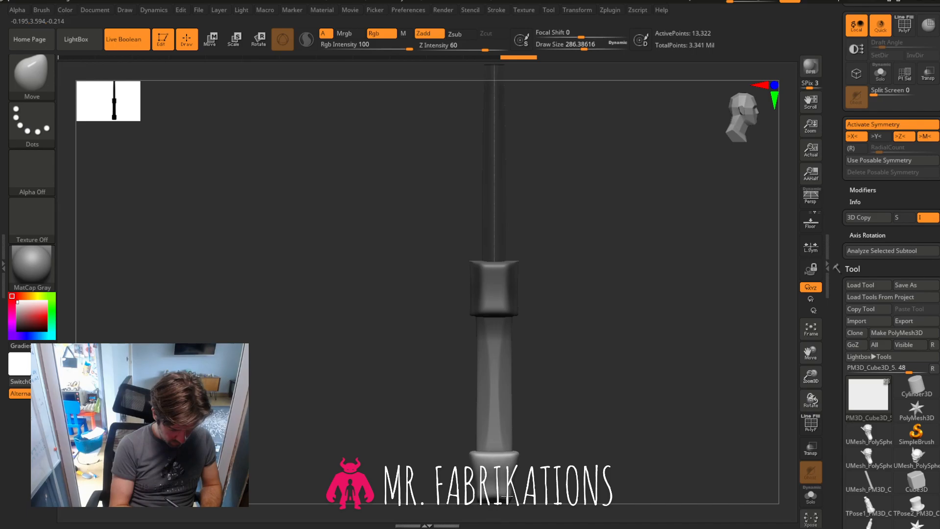
alt+click(511, 451)
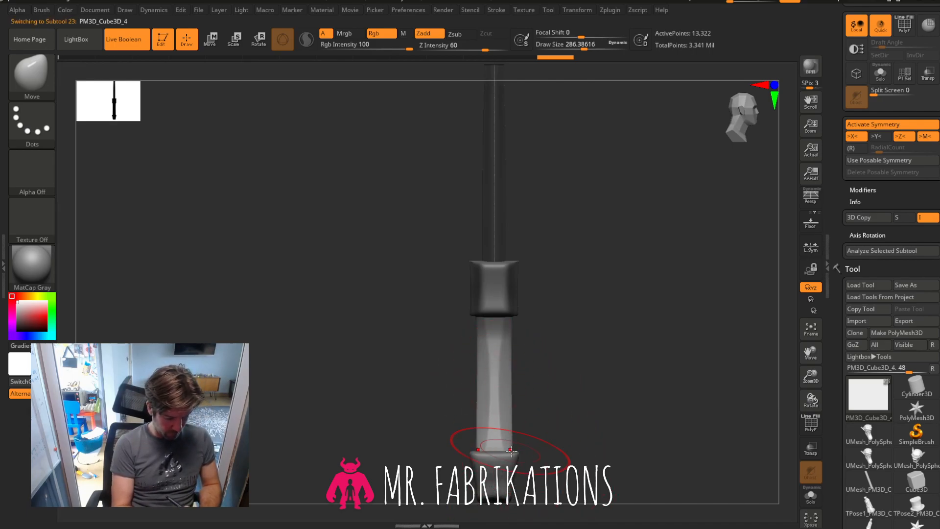
drag(504, 399, 511, 390)
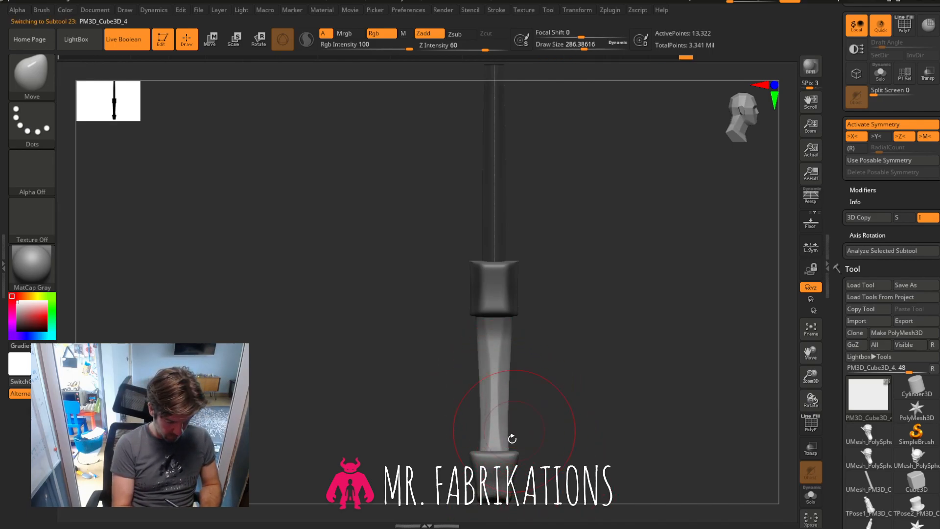
mouse_move(509, 350)
mouse_down()
mouse_move(506, 428)
mouse_move(607, 399)
mouse_move(579, 401)
mouse_move(598, 419)
mouse_move(581, 420)
mouse_move(598, 443)
mouse_move(621, 424)
mouse_move(632, 369)
mouse_move(698, 385)
mouse_up()
key(ctrl+z)
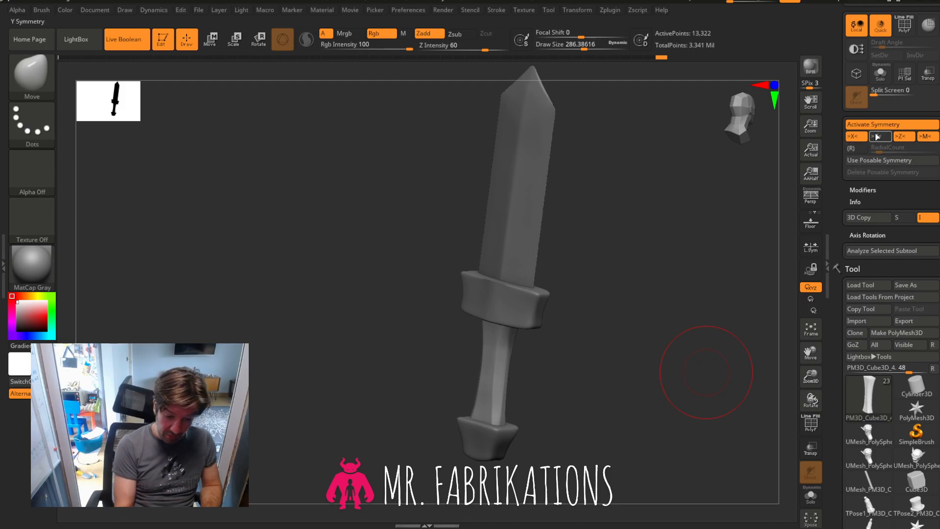
Set the grip to radial symmetry around the Y axis only, with a RadialCount of 5.
click(851, 148)
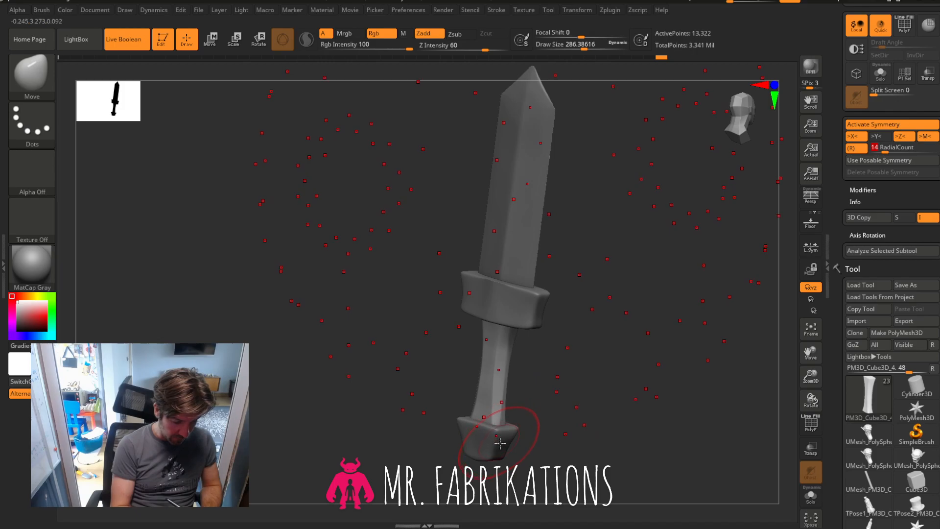
click(910, 138)
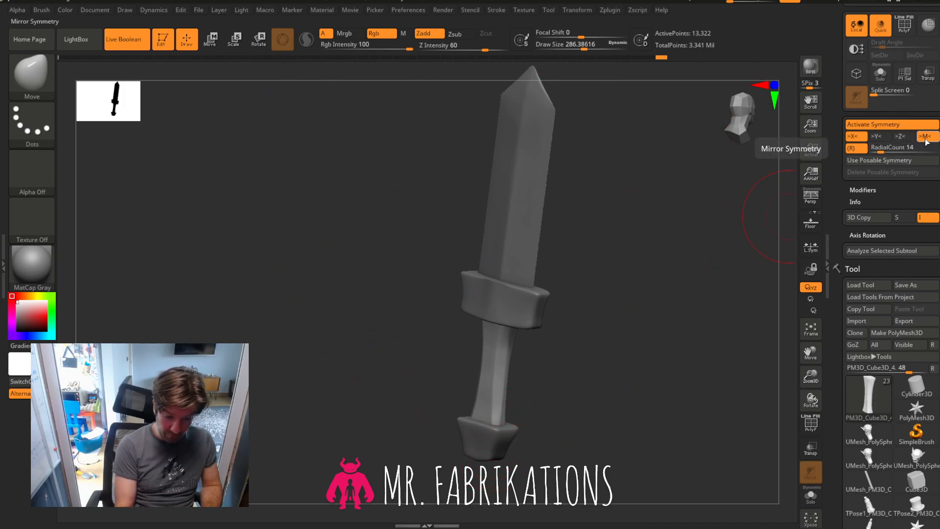
click(853, 136)
click(878, 136)
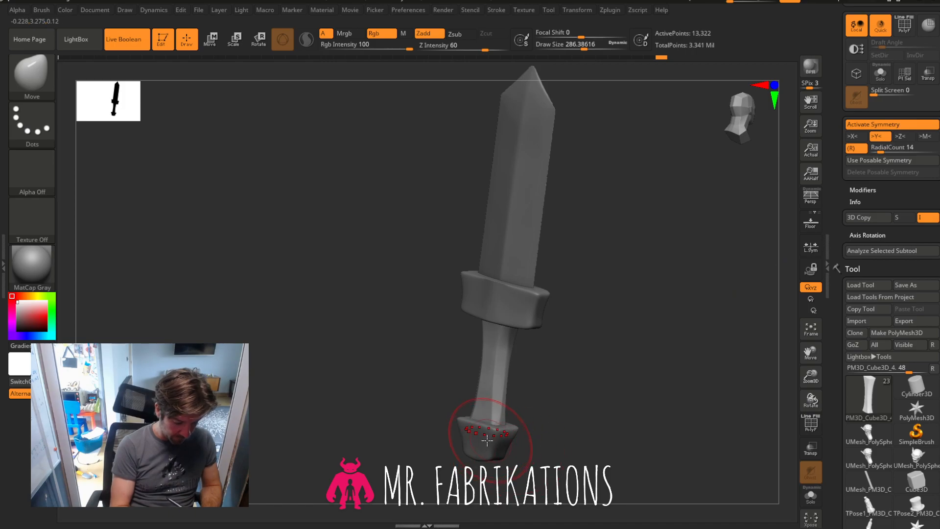
click(890, 150)
text(5)
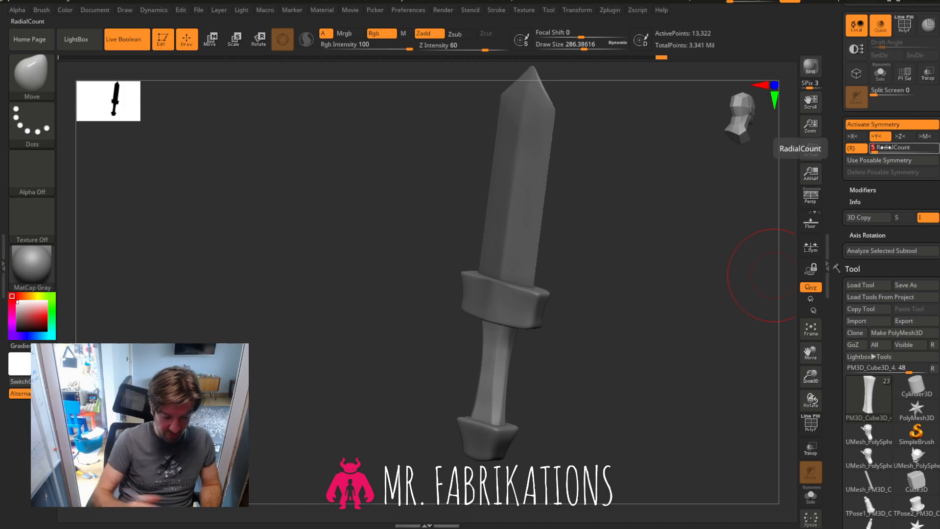
key(Return)
drag(587, 361, 593, 365)
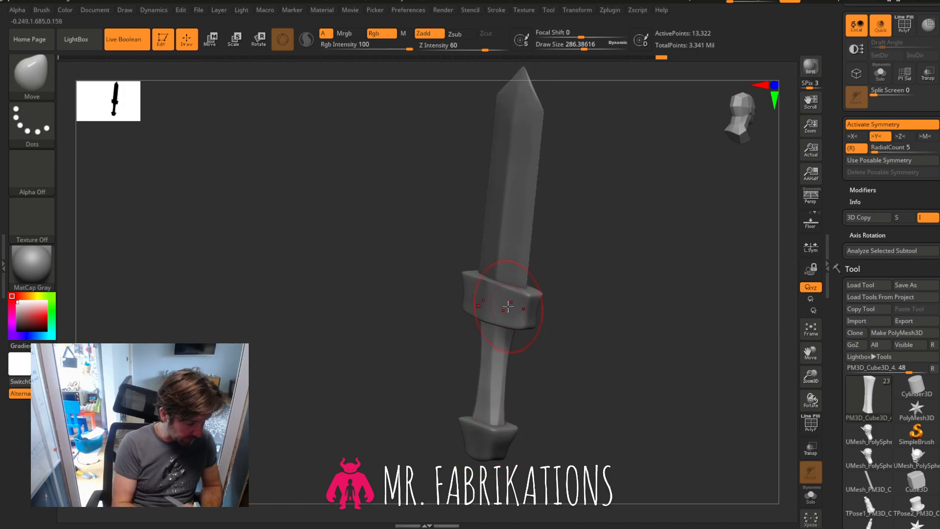
Bevel the pommel's corner edges with the TrimDynamic brush at a Draw Size of about 51.
key(b)
key(h)
key(p)
drag(812, 381, 820, 444)
drag(810, 353, 798, 274)
click(33, 74)
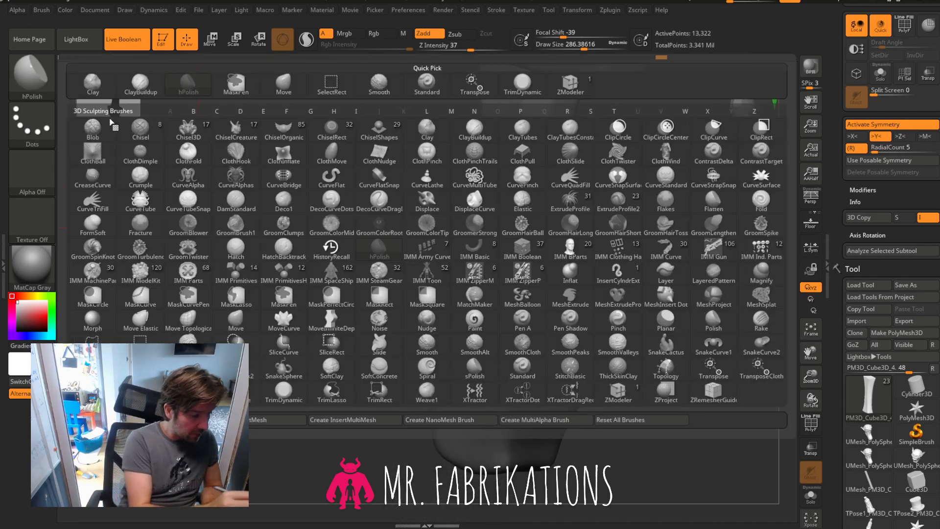
click(531, 95)
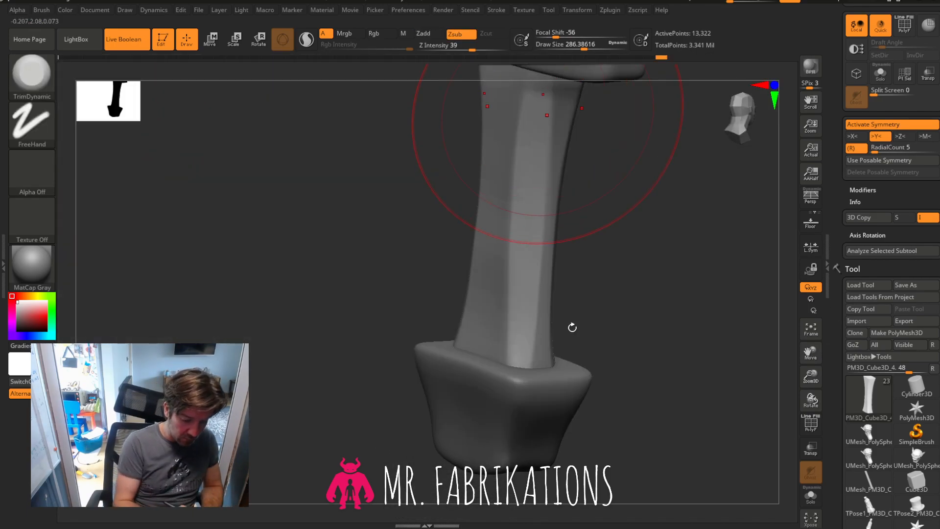
drag(583, 49, 550, 58)
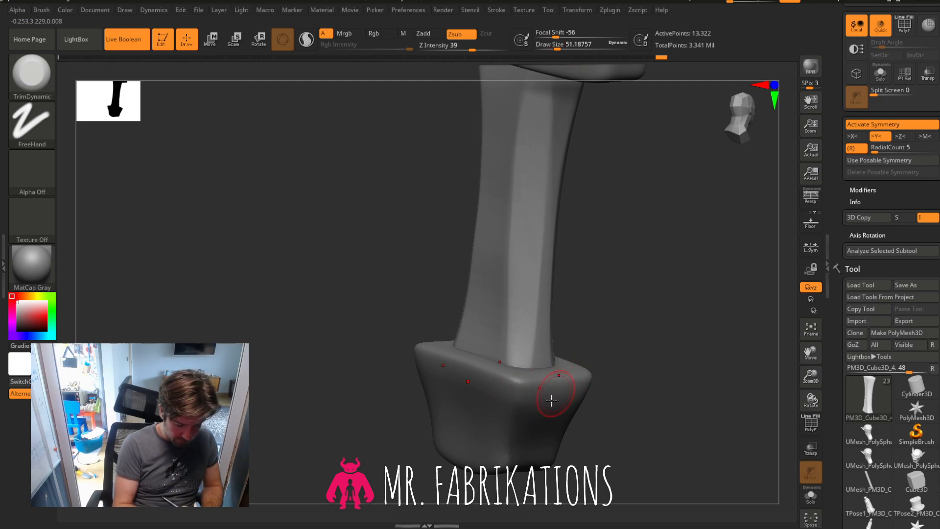
alt+click(516, 422)
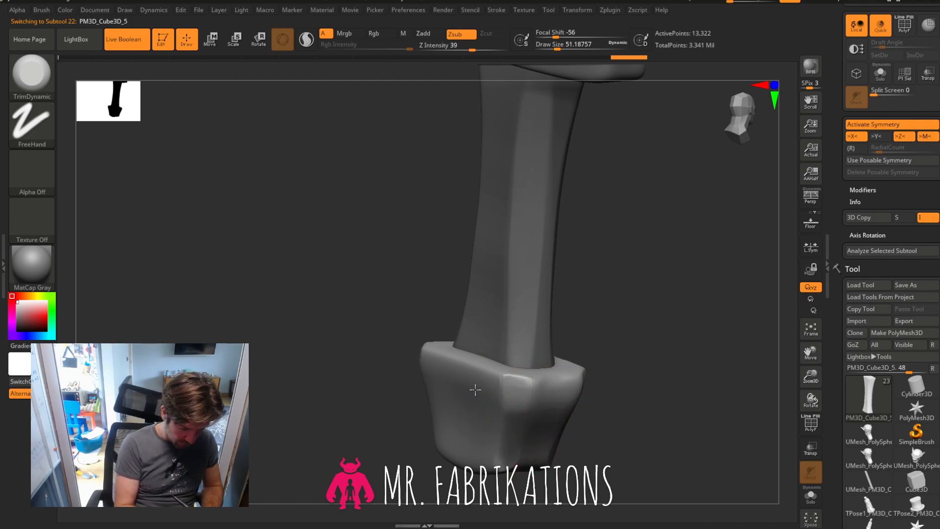
mouse_move(466, 455)
mouse_down()
mouse_move(644, 409)
mouse_move(646, 387)
mouse_up()
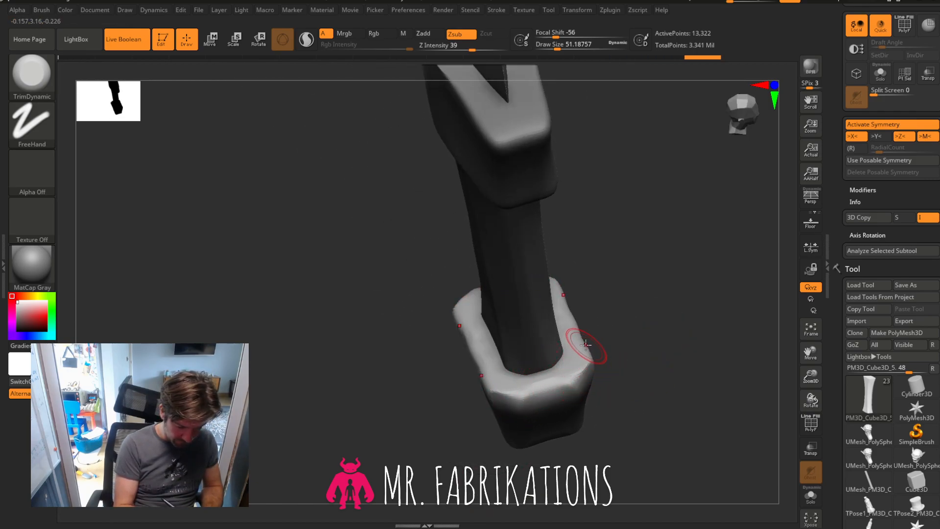
Select the grip and trim lengthwise around it with the TrimDynamic brush at a Draw Size of about 65.
alt+click(528, 304)
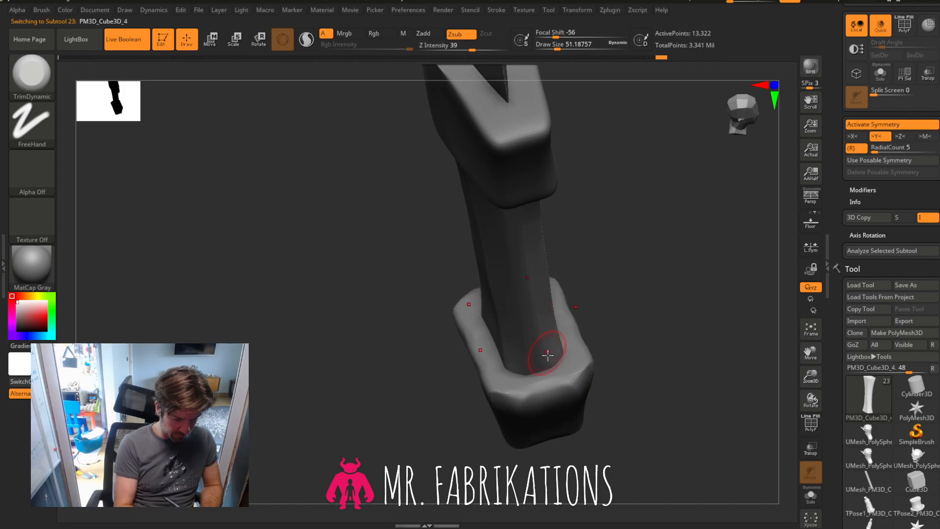
drag(621, 236, 644, 185)
key(bracketright)
key(bracketright)
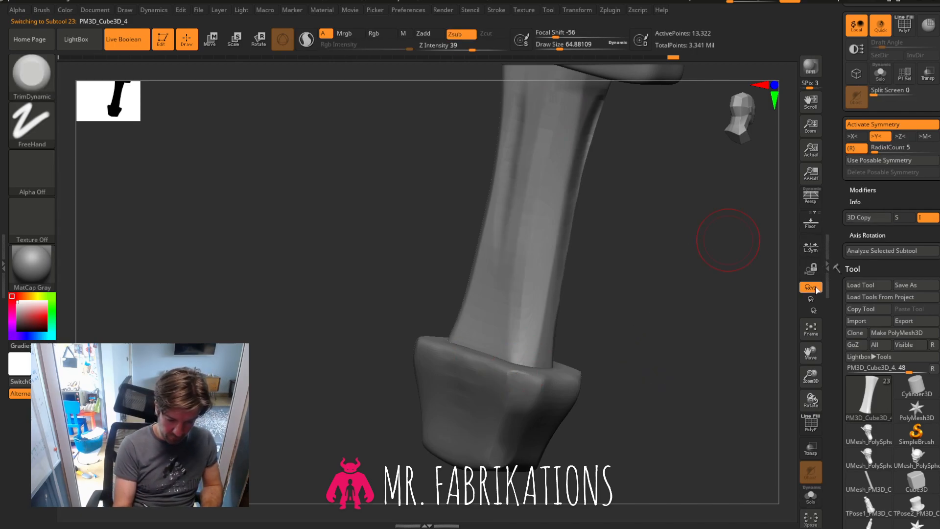
Try remeshing the trimmed grip with DynaMesh at Resolution 128 and smoothing its front, and undo back to before the trims.
scroll(906, 251, down, 5)
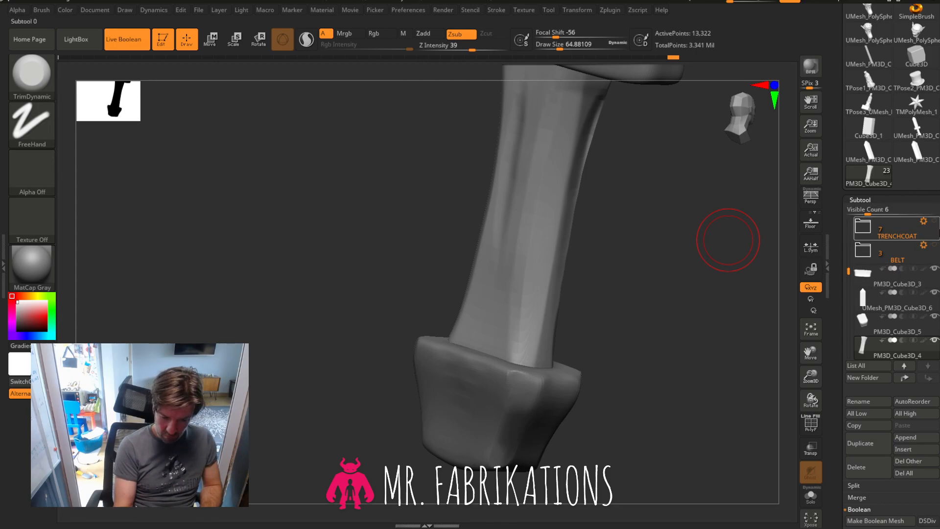
scroll(905, 312, down, 10)
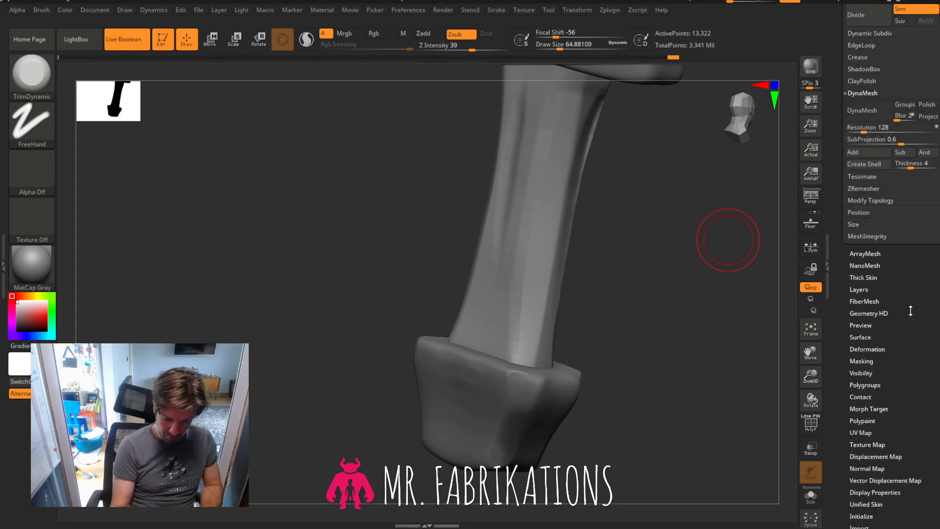
click(871, 112)
drag(669, 260, 686, 300)
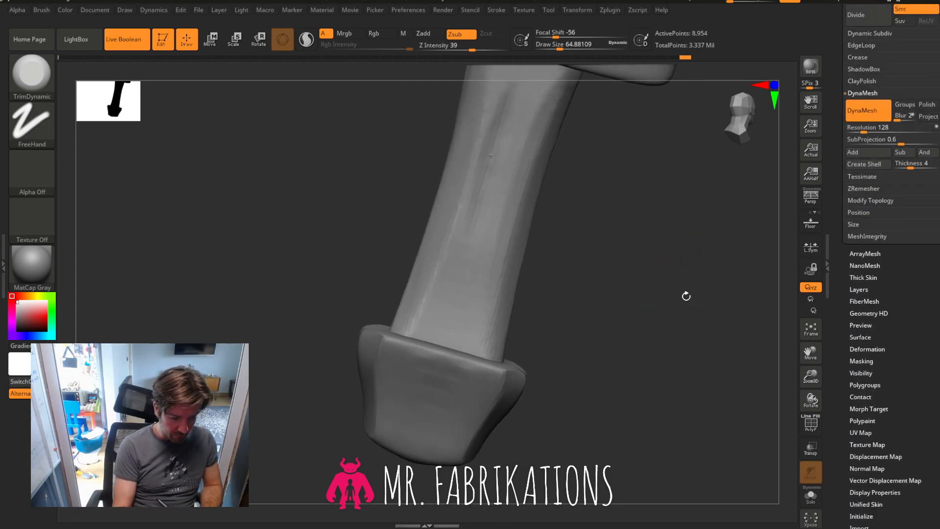
click(740, 126)
drag(811, 353, 651, 306)
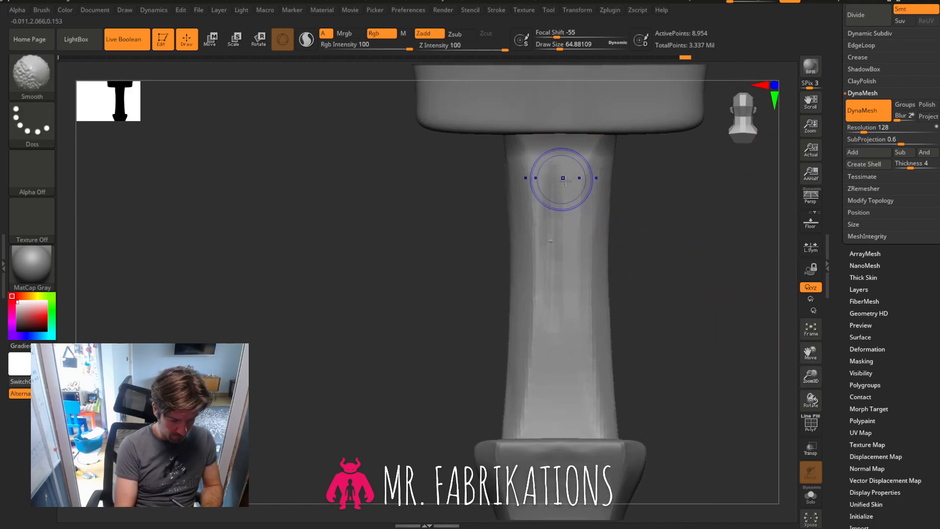
key(ctrl+z)
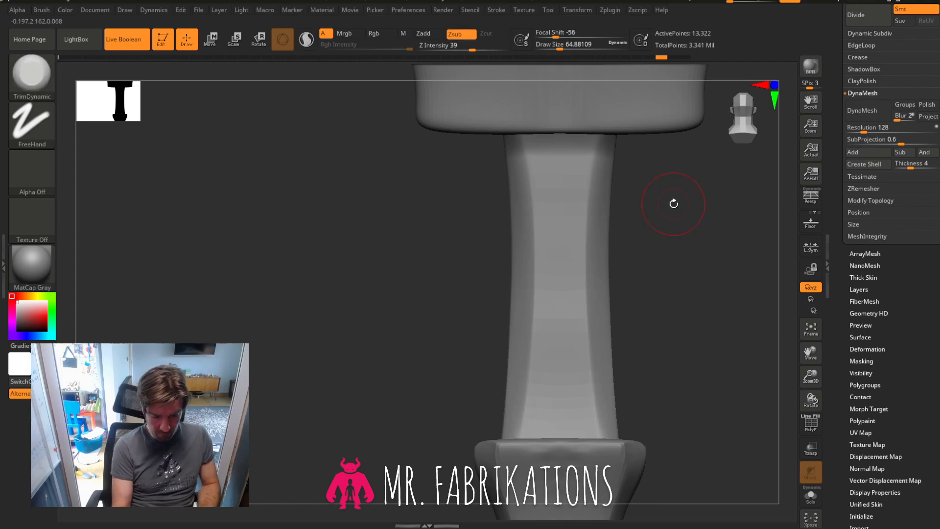
Remesh the untrimmed grip with DynaMesh at Resolution 128.
click(871, 117)
drag(739, 260, 678, 280)
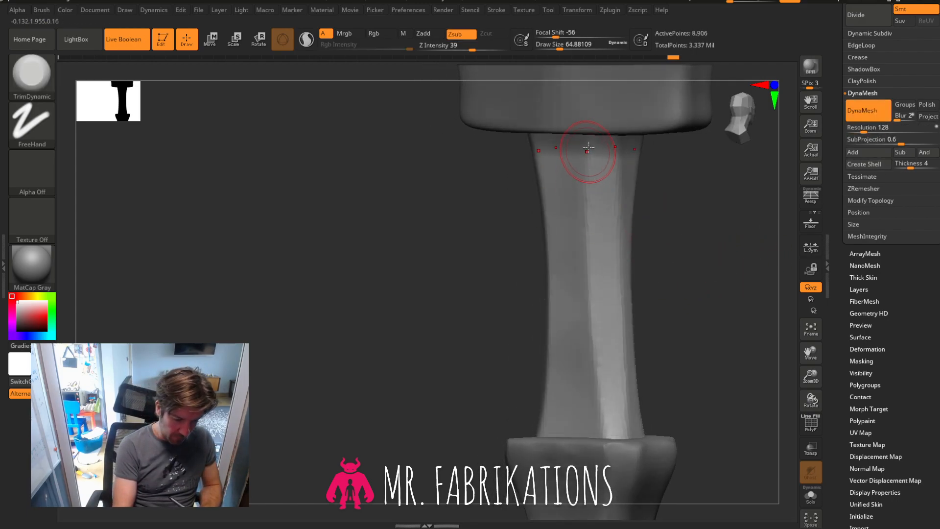
Try trimming the remeshed grip's front and bevel edges lengthwise with TrimDynamic, and undo the strokes.
drag(585, 189, 586, 285)
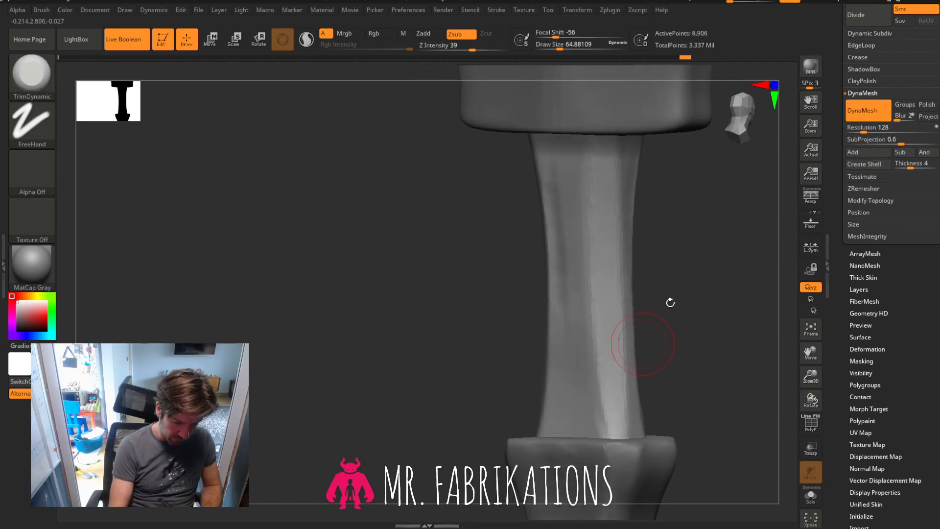
drag(663, 306, 662, 246)
drag(582, 228, 582, 334)
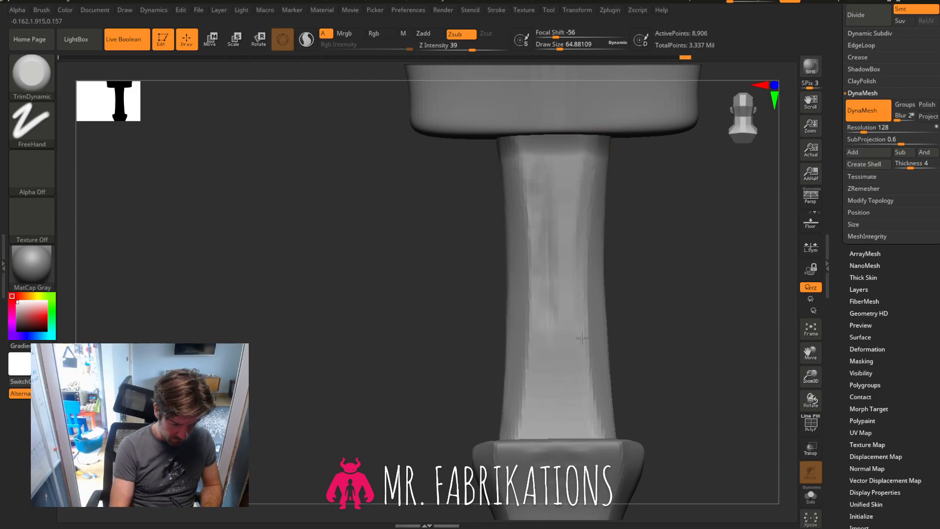
drag(595, 432, 596, 437)
mouse_move(511, 148)
mouse_down()
mouse_move(534, 249)
mouse_move(531, 387)
mouse_move(548, 147)
mouse_move(566, 140)
mouse_up()
key(ctrl+z)
key(ctrl+z)
key(ctrl+z)
key(ctrl+z)
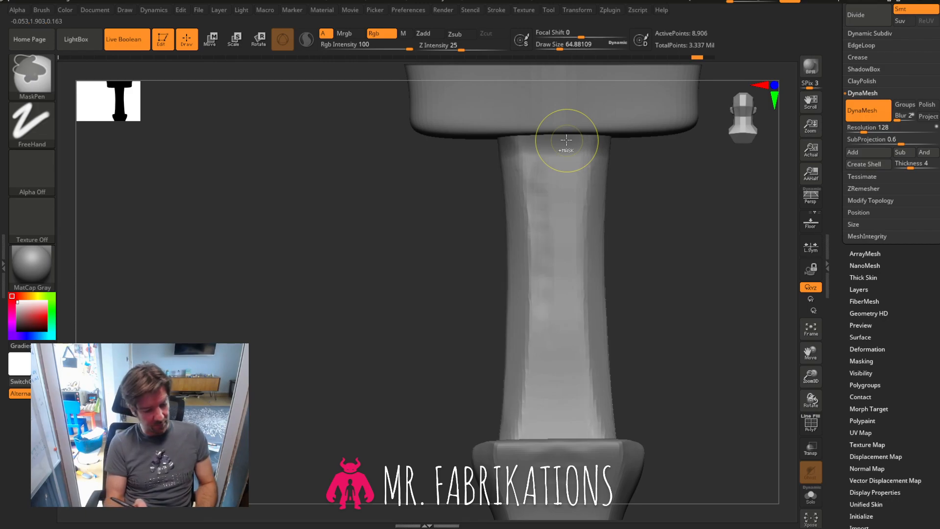
key(ctrl+z)
key(ctrl+z)
drag(840, 182, 842, 288)
mouse_move(840, 197)
mouse_down()
mouse_move(840, 292)
mouse_move(821, 287)
mouse_up()
mouse_move(916, 290)
mouse_down()
mouse_move(916, 199)
mouse_move(938, 275)
mouse_up()
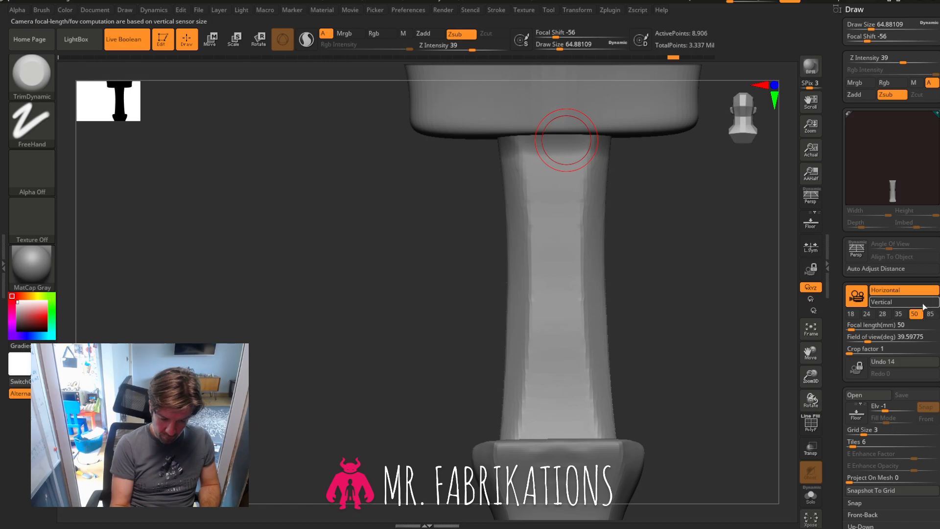
drag(836, 161, 832, 235)
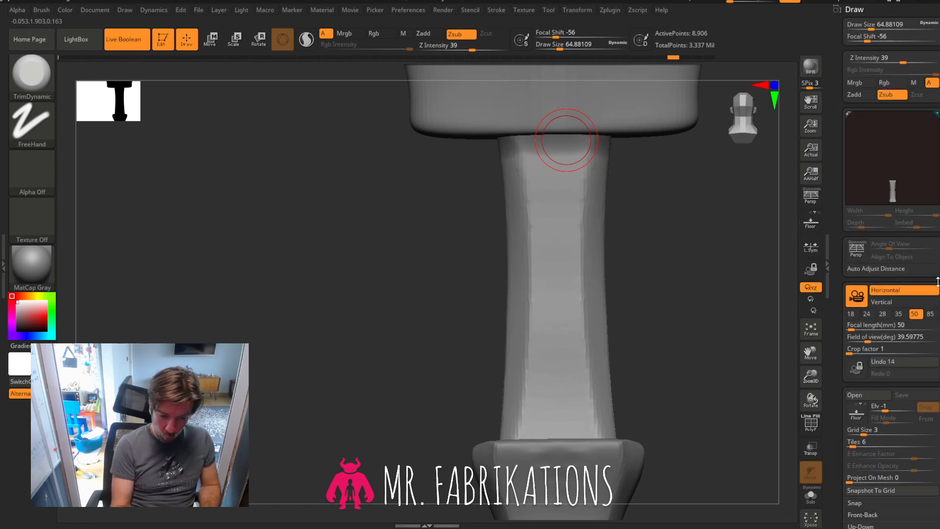
scroll(936, 203, down, 5)
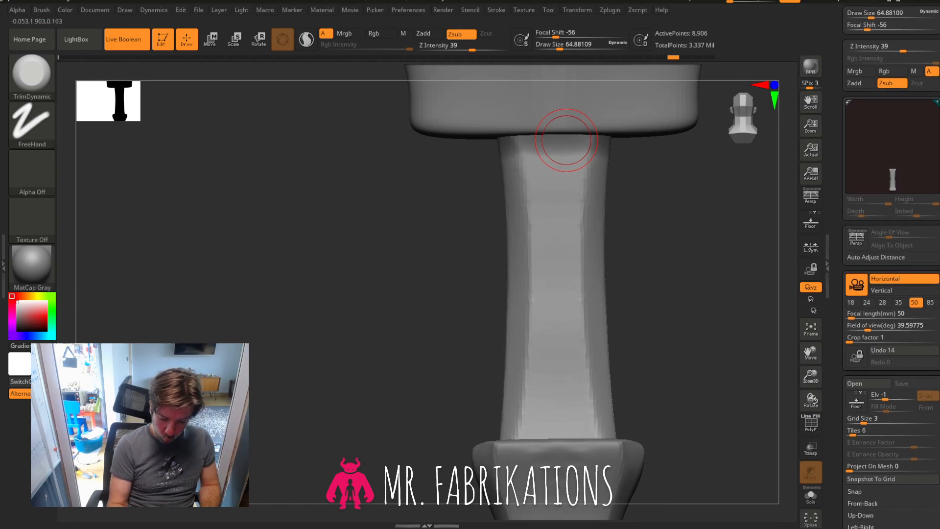
scroll(888, 263, down, 10)
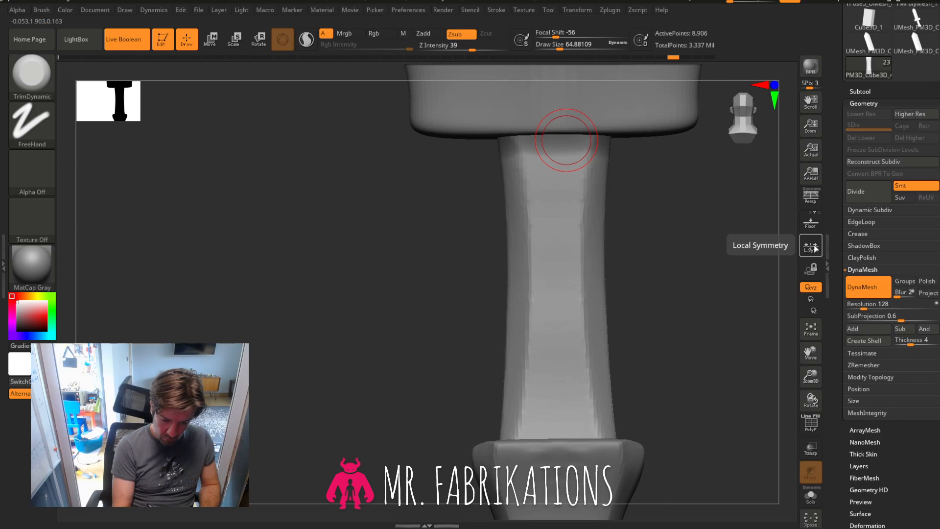
scroll(815, 247, up, 8)
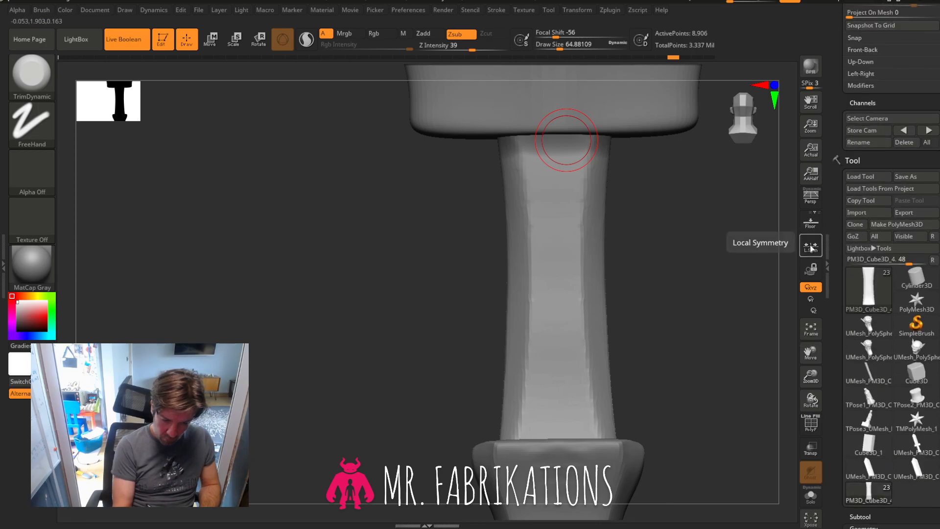
Enable Local Symmetry, turn off radial and Y symmetry, and activate symmetry on the X and Z axes.
scroll(826, 240, down, 8)
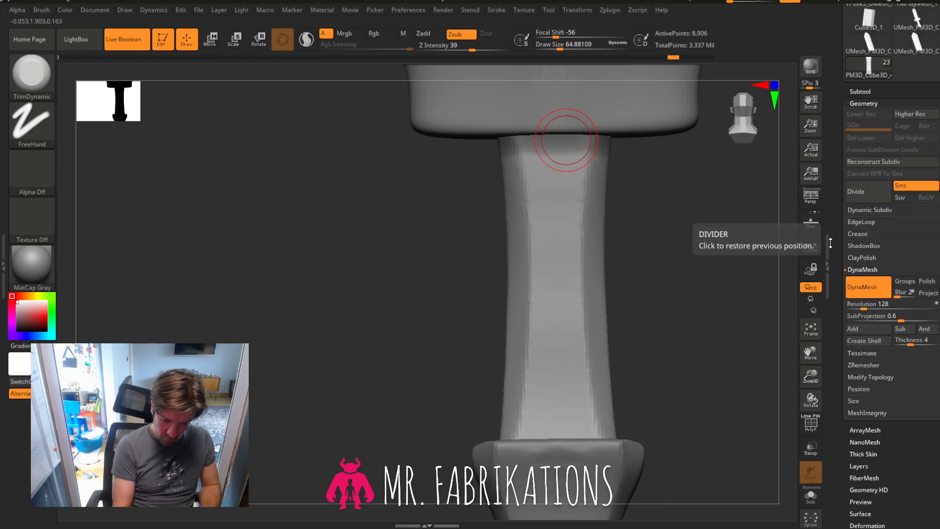
click(834, 241)
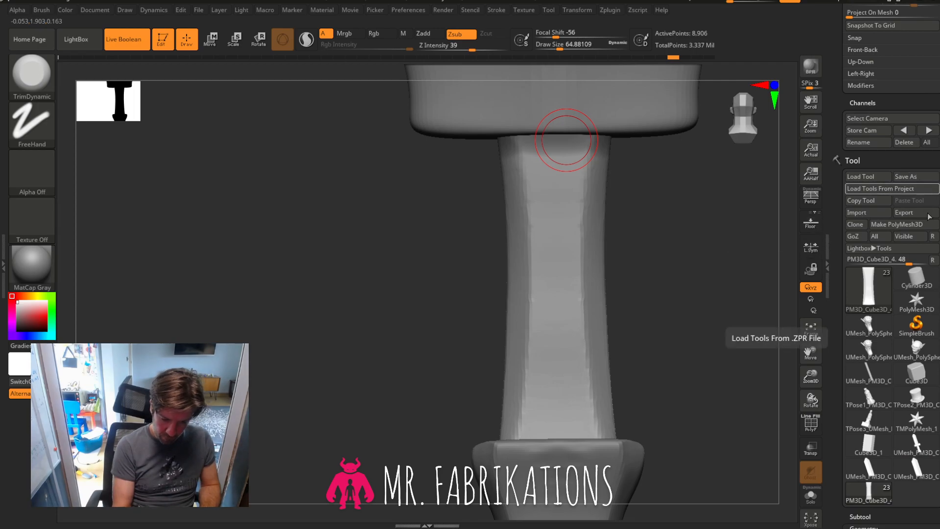
mouse_move(913, 304)
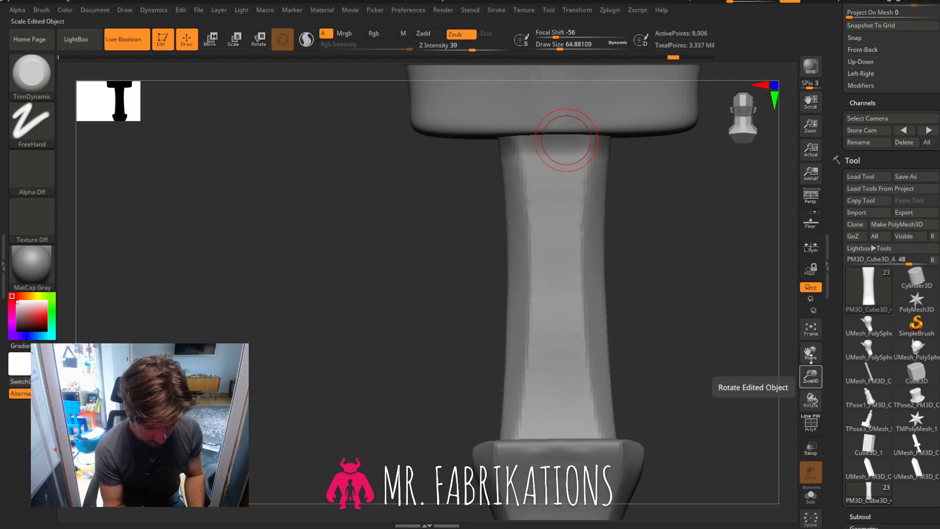
scroll(816, 290, down, 8)
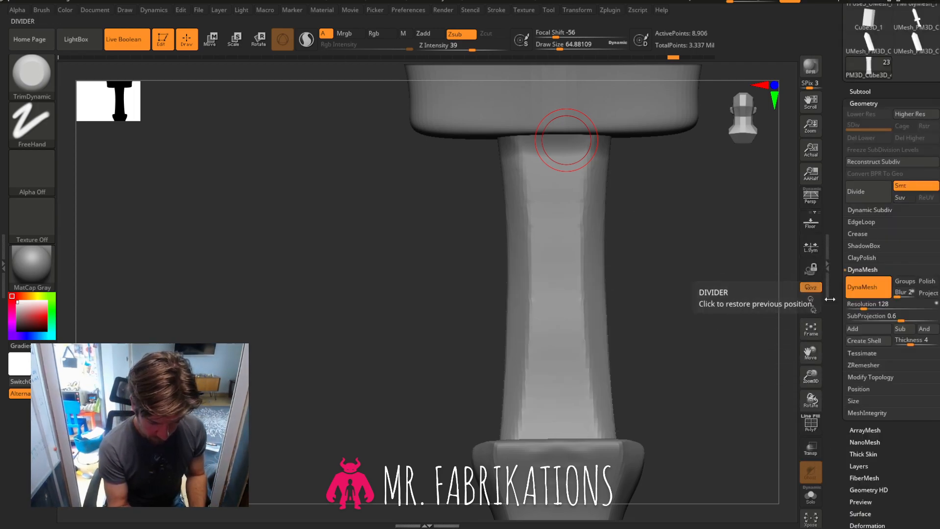
click(814, 249)
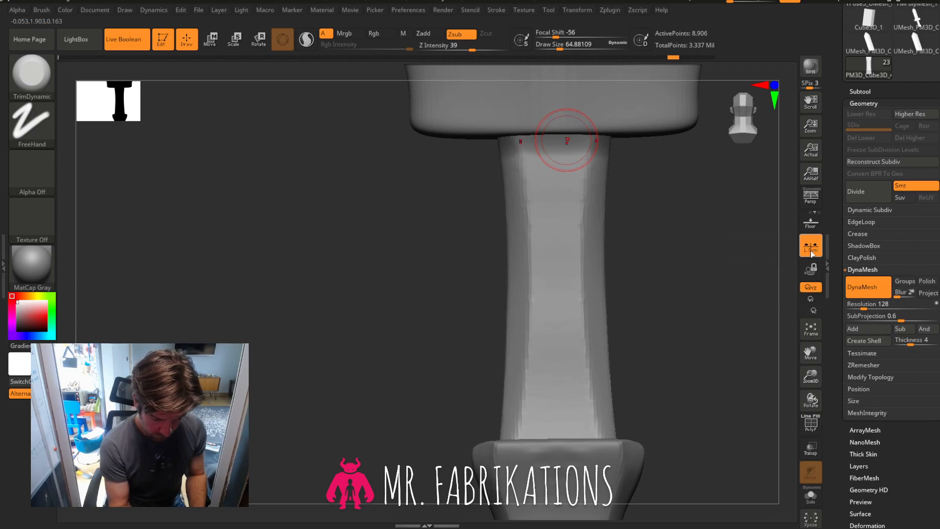
scroll(891, 294, up, 8)
drag(937, 300, 938, 499)
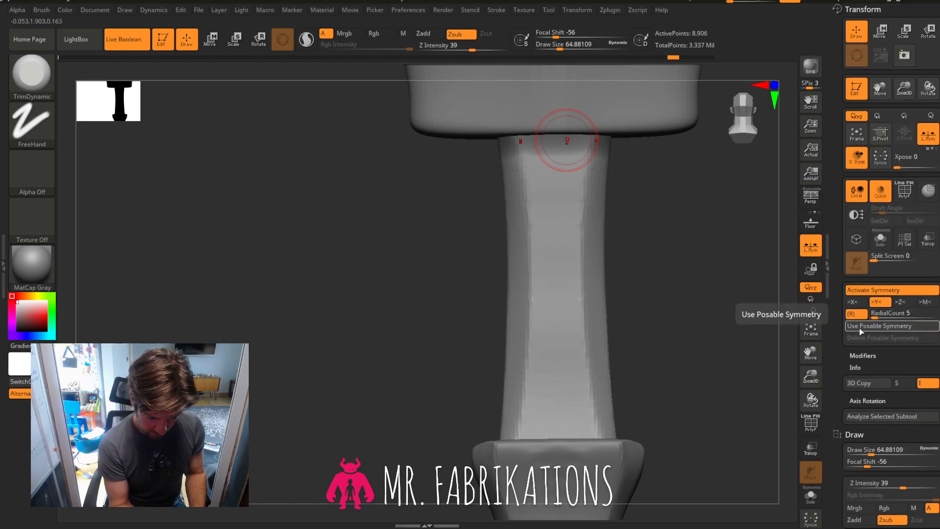
click(855, 314)
click(852, 303)
click(903, 305)
Select the pommel and flatten its vertical corner edges into bevels with the TrimDynamic brush.
drag(632, 333, 695, 419)
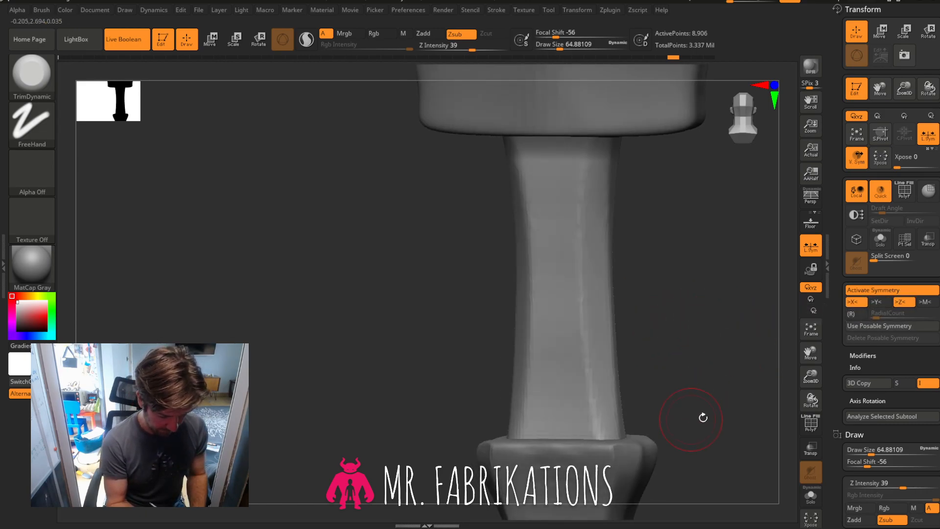
drag(812, 357, 807, 269)
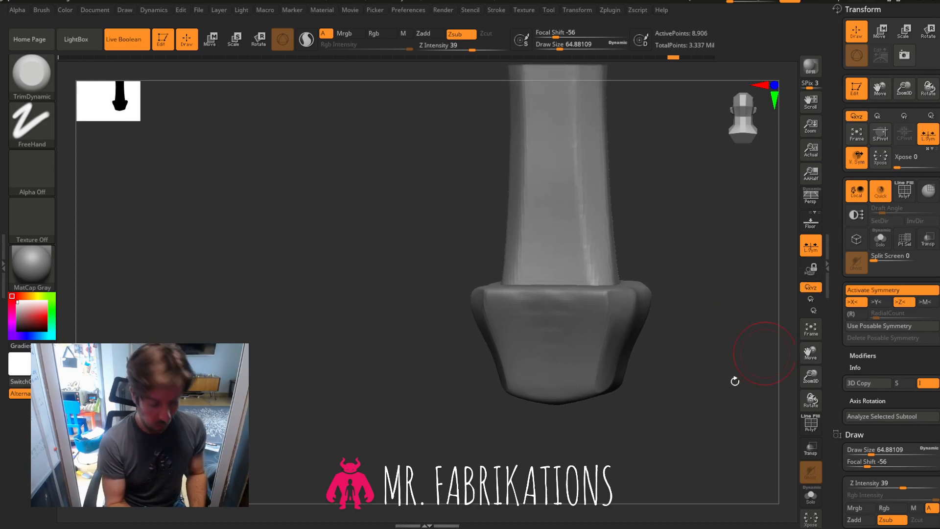
alt+click(582, 338)
mouse_move(535, 391)
mouse_down()
mouse_move(688, 343)
mouse_move(605, 327)
mouse_up()
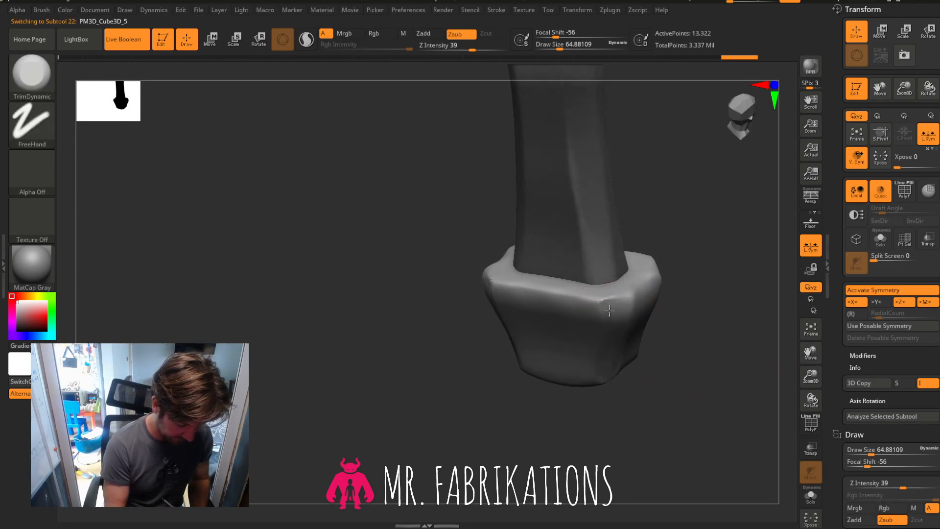
drag(614, 305, 614, 367)
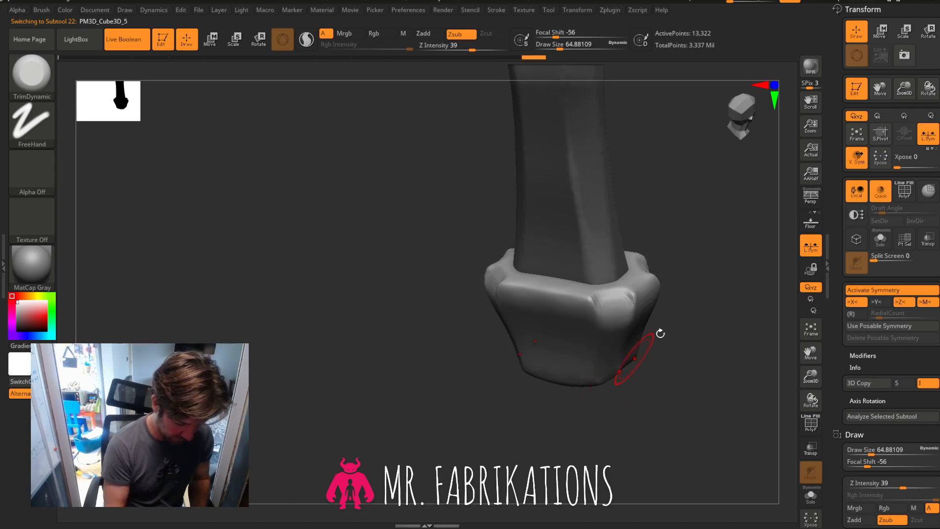
drag(654, 338, 694, 294)
mouse_move(624, 301)
shift+mouse_down()
mouse_move(622, 311)
mouse_move(587, 305)
shift+mouse_up()
mouse_move(661, 321)
mouse_down()
mouse_move(682, 352)
mouse_move(686, 323)
mouse_up()
drag(627, 313, 629, 362)
Trim the edges around the pommel's lower end into angled facets with TrimDynamic.
mouse_move(708, 411)
mouse_down()
mouse_move(694, 349)
mouse_move(605, 369)
mouse_move(604, 418)
mouse_up()
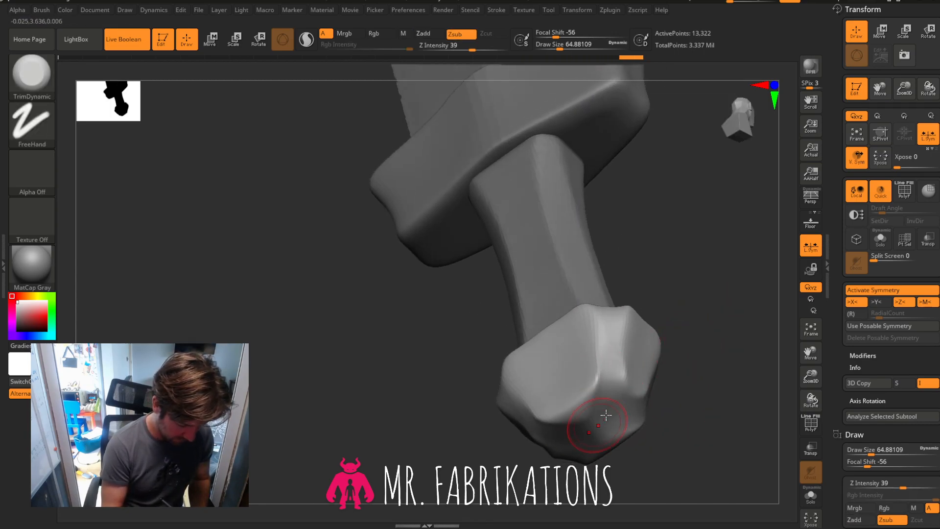
drag(718, 315, 598, 388)
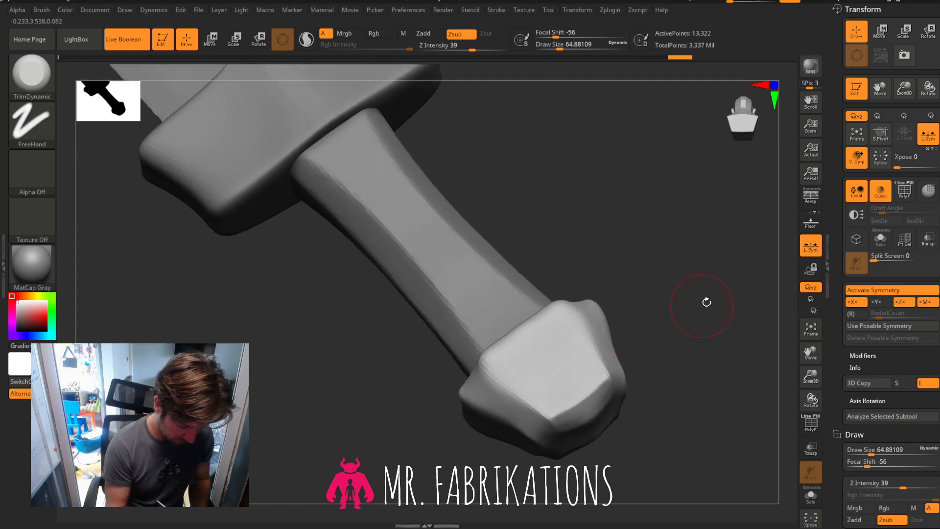
drag(706, 300, 648, 369)
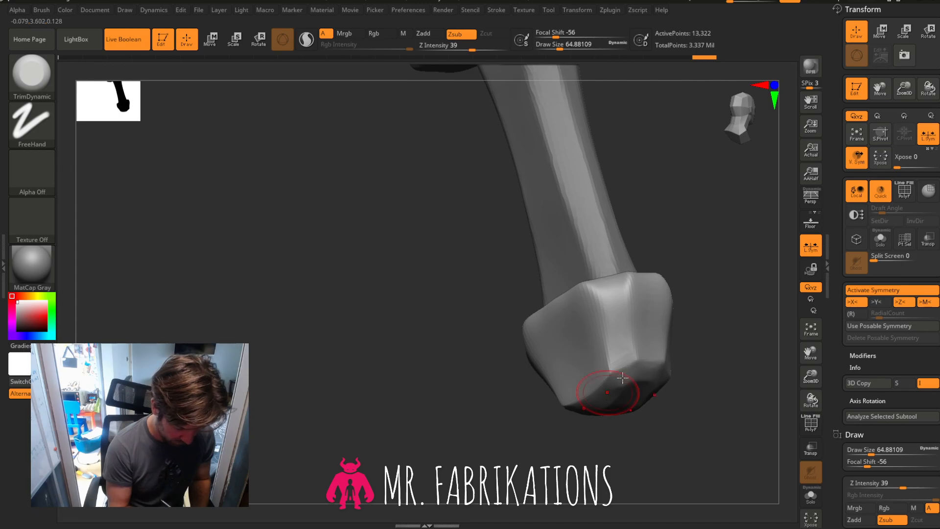
drag(706, 304, 705, 360)
mouse_move(811, 354)
mouse_down()
mouse_move(709, 306)
mouse_move(691, 352)
mouse_move(699, 296)
mouse_move(672, 240)
mouse_up()
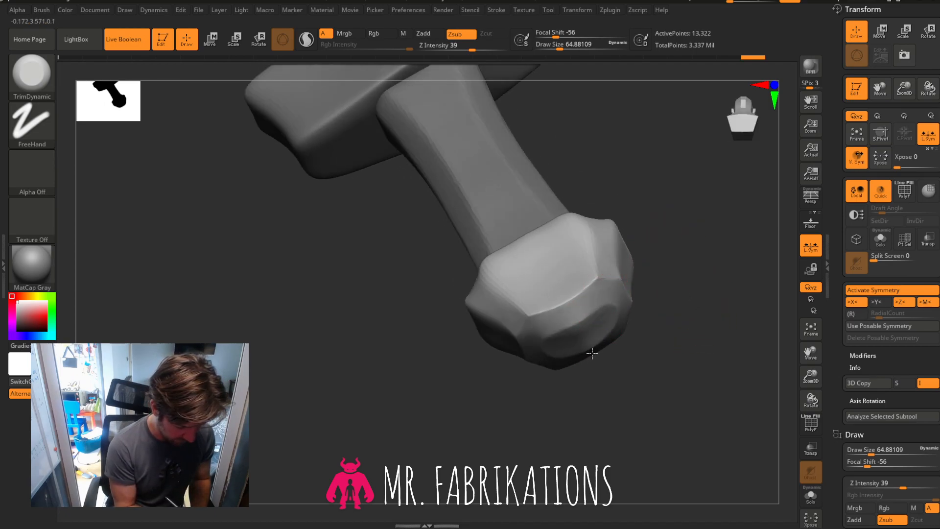
drag(518, 380, 691, 237)
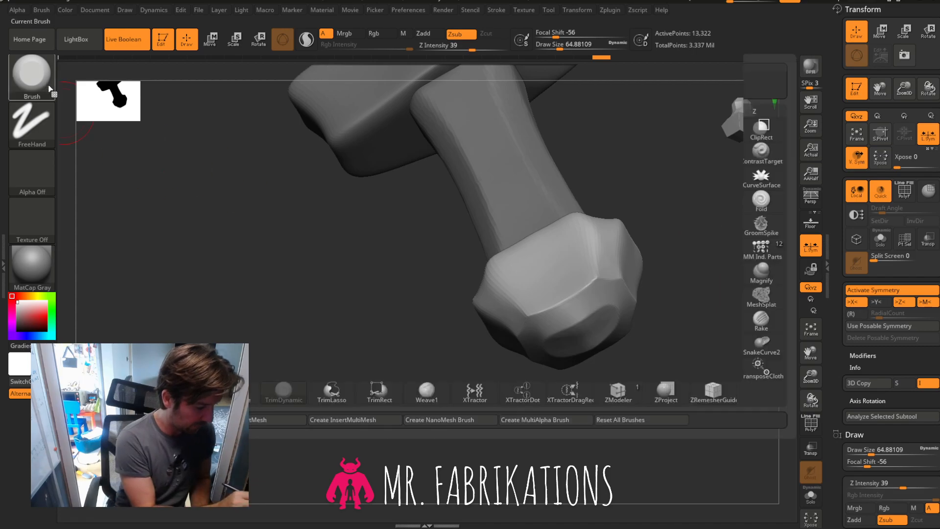
Flatten the pommel's bottom face and polish its corner bevels with the hPolish brush.
key(b)
click(189, 84)
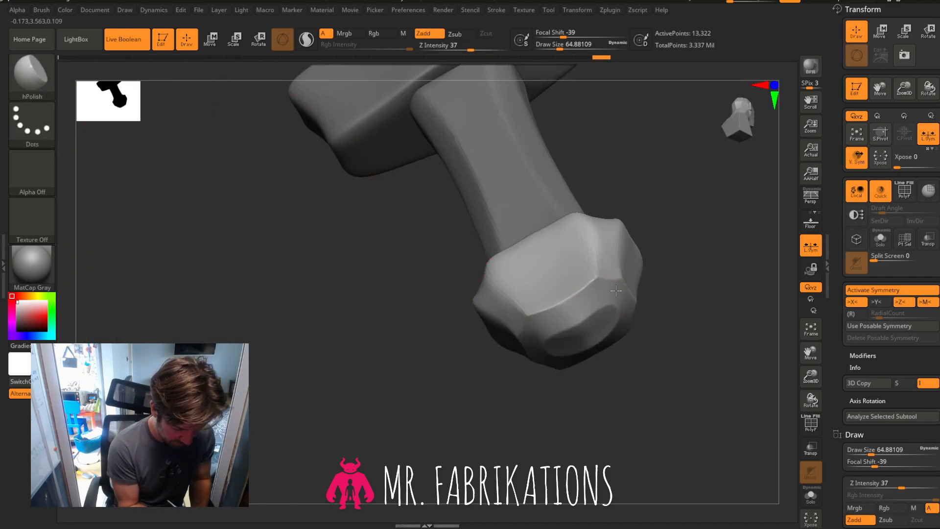
drag(683, 365, 692, 272)
mouse_move(603, 314)
mouse_down()
mouse_move(566, 337)
mouse_move(563, 325)
mouse_up()
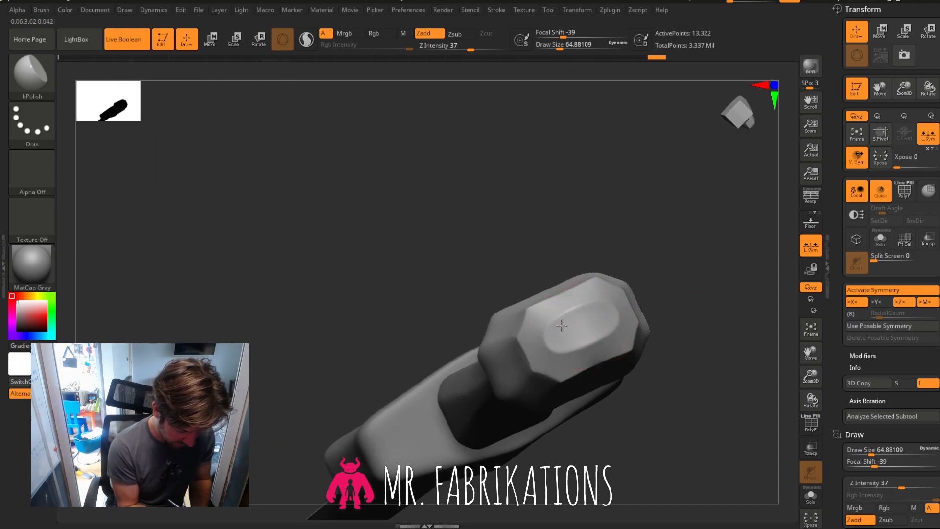
mouse_move(687, 248)
mouse_down()
mouse_move(707, 252)
mouse_move(682, 327)
mouse_up()
drag(624, 290, 634, 238)
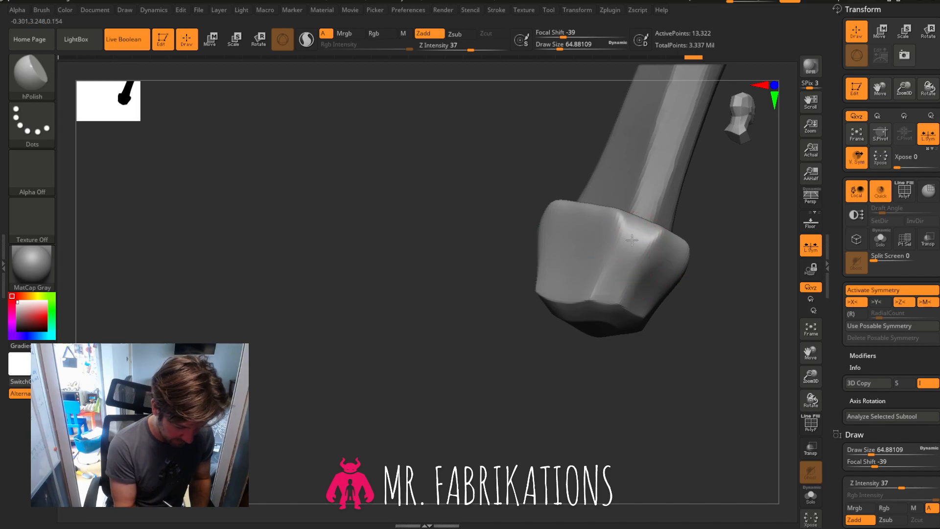
drag(601, 297, 638, 229)
drag(715, 217, 719, 280)
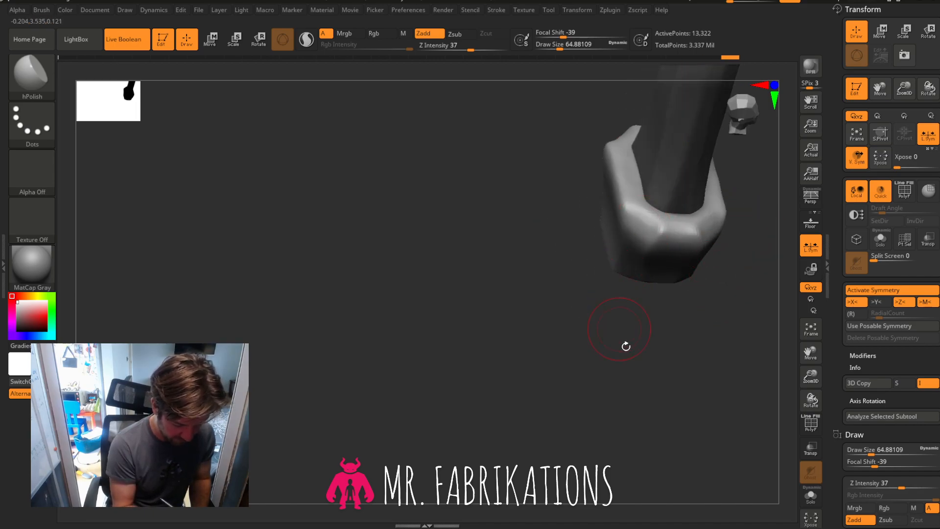
Bevel the pommel's upper rim around the grip with the TrimDynamic brush.
drag(624, 344, 414, 256)
key(b)
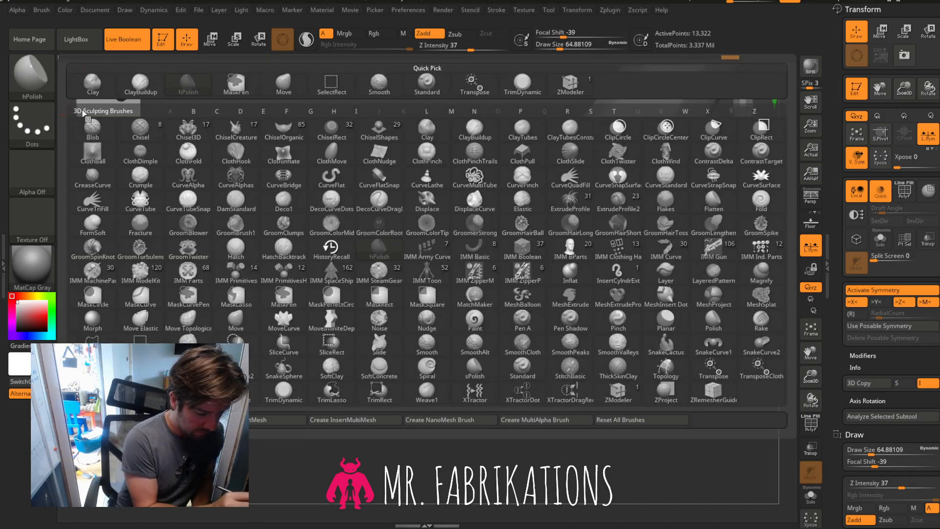
click(523, 86)
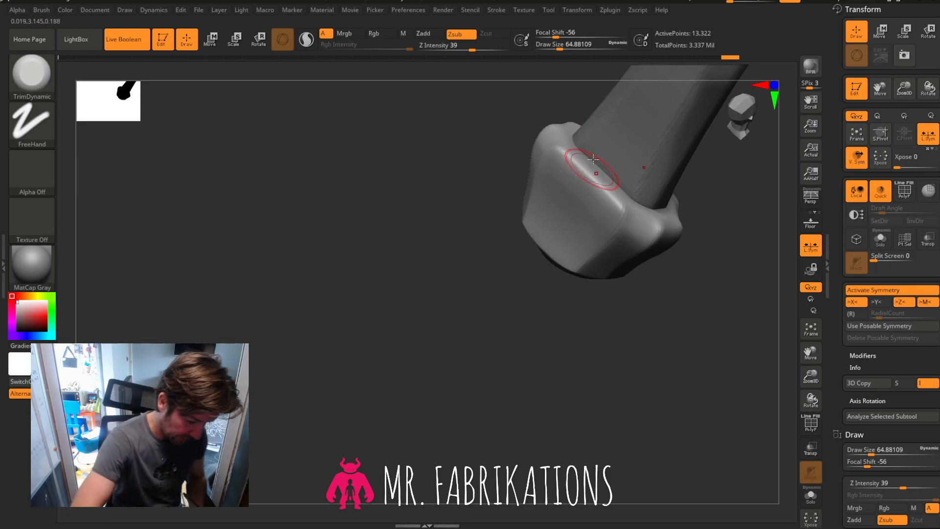
mouse_move(573, 160)
mouse_down()
mouse_move(591, 179)
mouse_move(580, 170)
mouse_up()
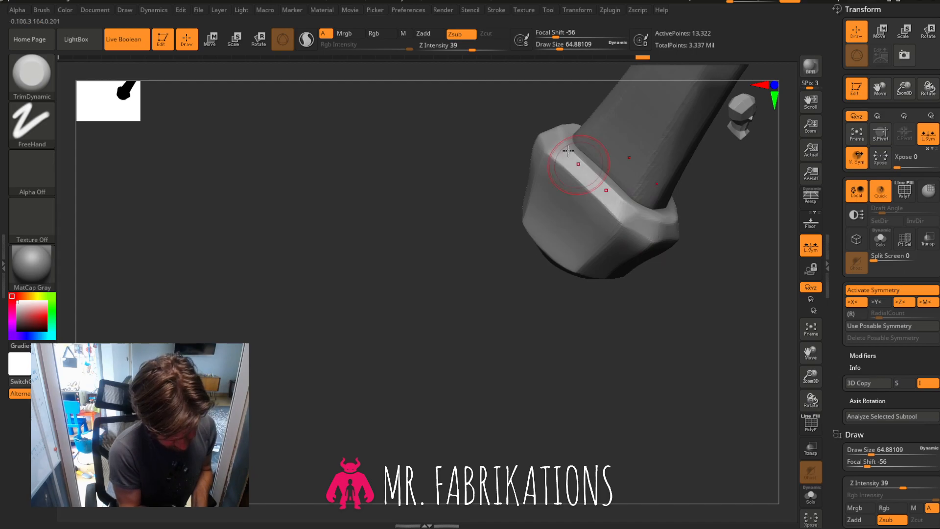
mouse_move(656, 313)
mouse_down()
mouse_move(676, 333)
mouse_move(689, 313)
mouse_up()
click(735, 115)
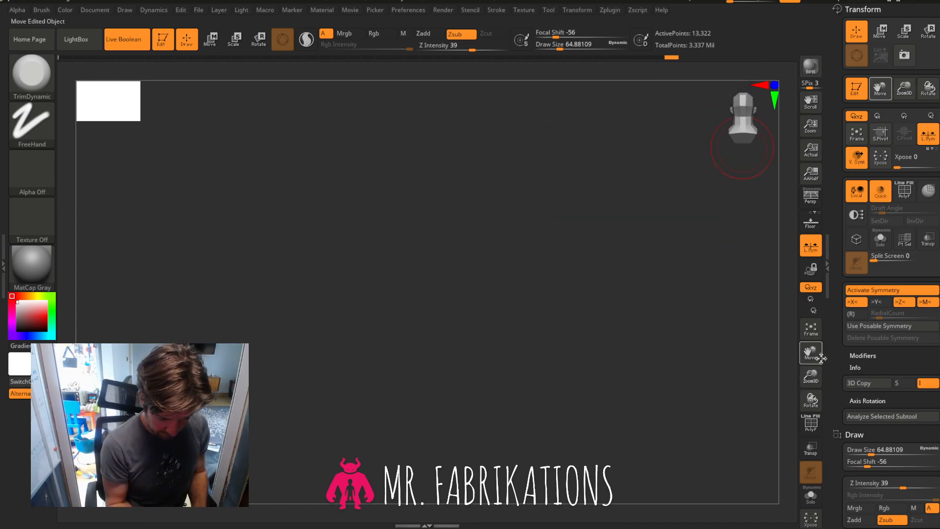
mouse_move(758, 368)
alt+mouse_down()
mouse_move(531, 382)
mouse_move(489, 274)
mouse_move(492, 255)
alt+mouse_up()
alt+drag(811, 358, 813, 408)
drag(750, 372, 594, 391)
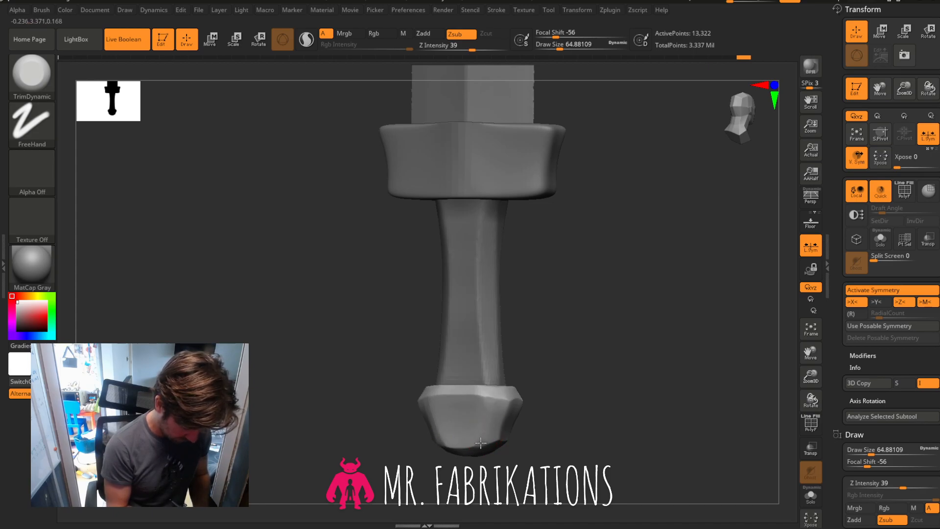
key(shift)
Select the crossguard and trim its lower front edge with TrimDynamic at a Draw Size of about 124.
mouse_move(705, 372)
mouse_down()
mouse_move(718, 361)
mouse_move(664, 367)
mouse_move(718, 330)
mouse_move(703, 313)
mouse_up()
drag(811, 400, 813, 369)
drag(705, 343, 652, 340)
alt+click(497, 273)
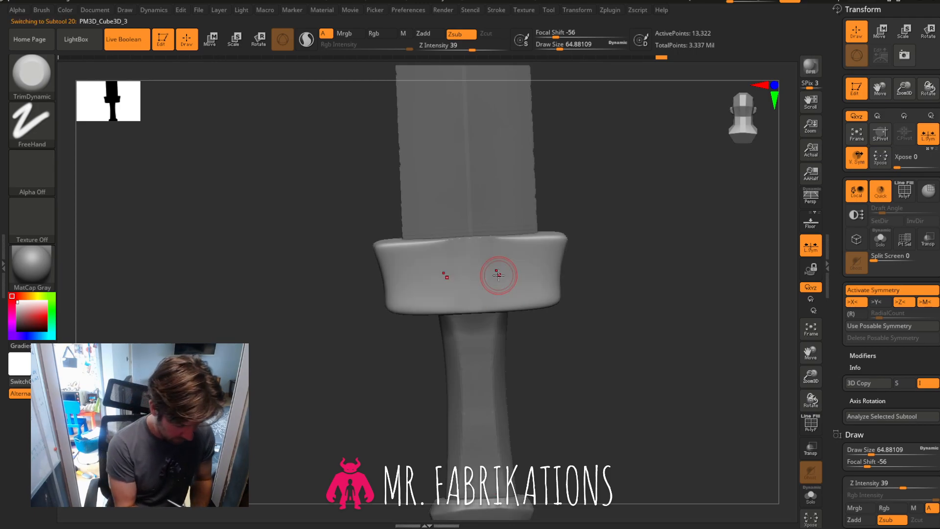
drag(587, 284, 642, 294)
click(32, 74)
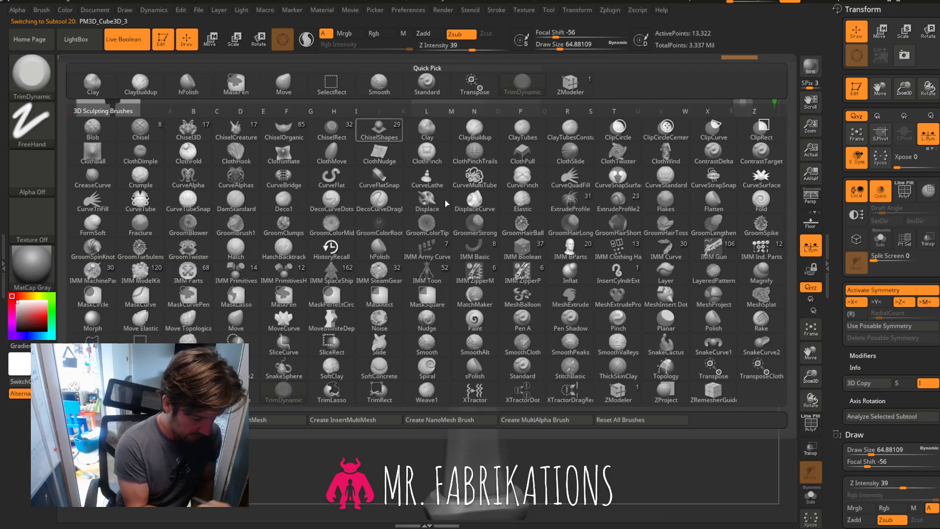
click(612, 93)
drag(561, 49, 596, 78)
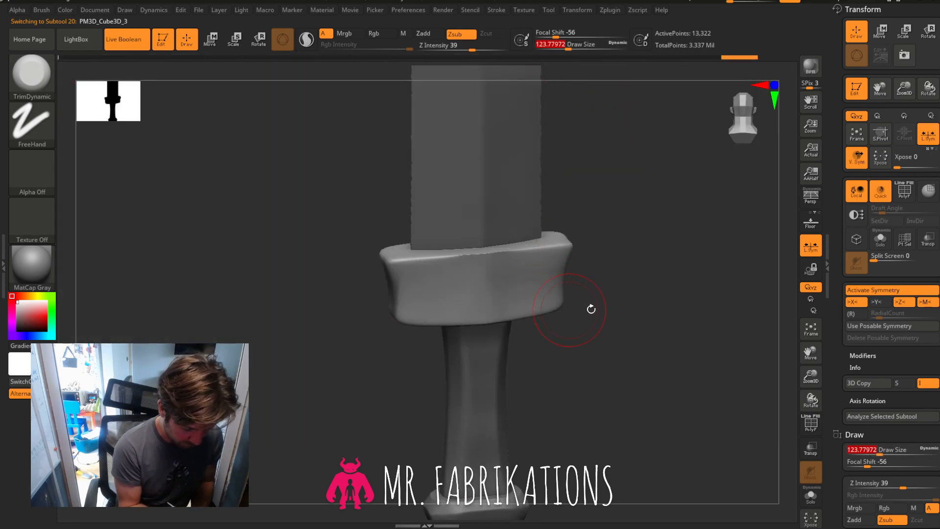
drag(584, 311, 633, 271)
mouse_move(541, 291)
mouse_down()
mouse_move(461, 306)
mouse_move(540, 306)
mouse_up()
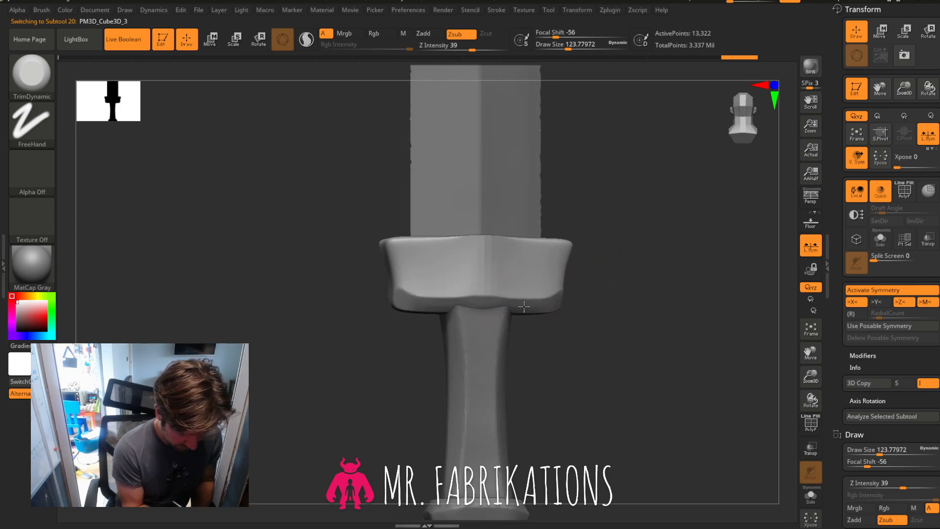
Trim the crossguard's narrow ends and their side edges with TrimDynamic.
drag(636, 275, 551, 315)
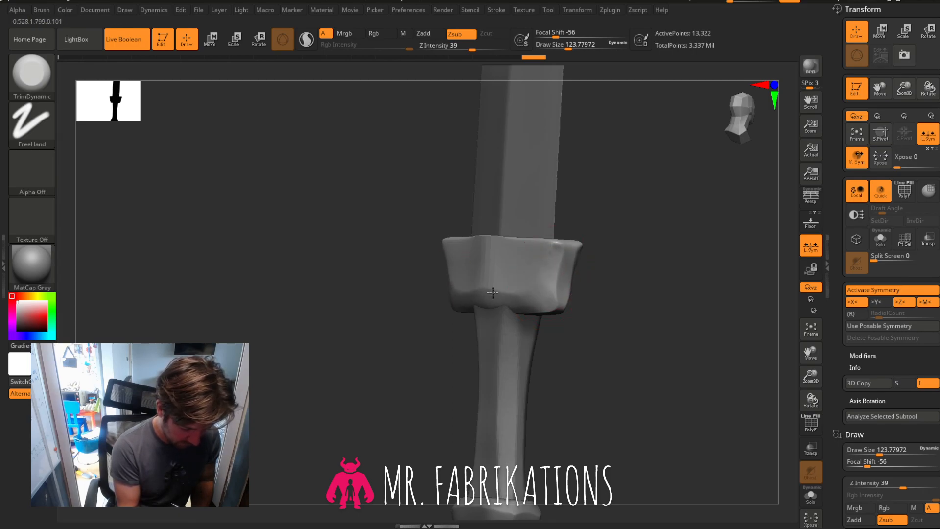
drag(602, 294, 640, 263)
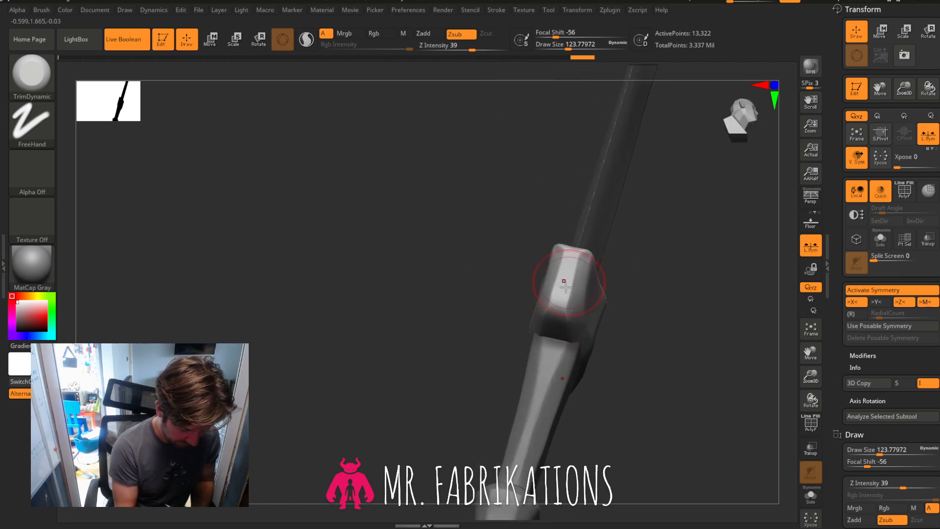
mouse_move(566, 278)
mouse_down()
mouse_move(586, 260)
mouse_move(575, 273)
mouse_up()
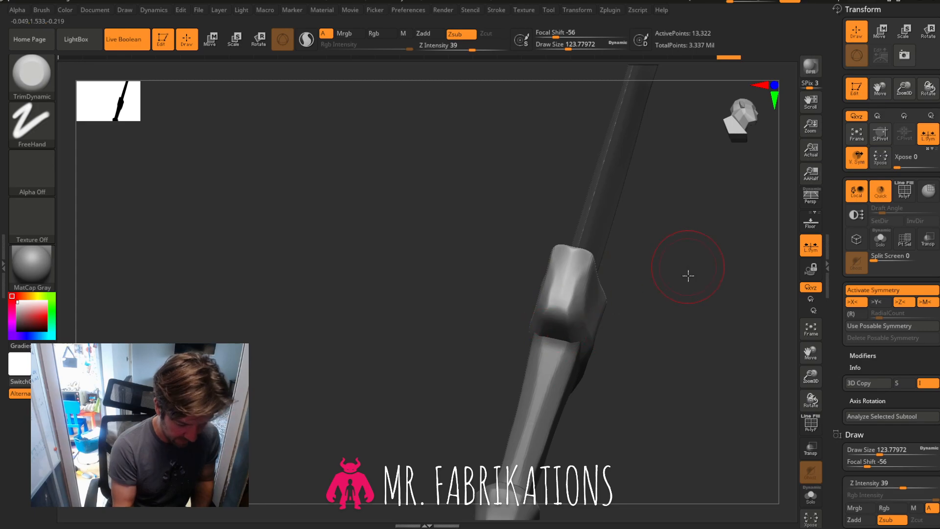
drag(689, 273, 593, 269)
drag(589, 329, 563, 283)
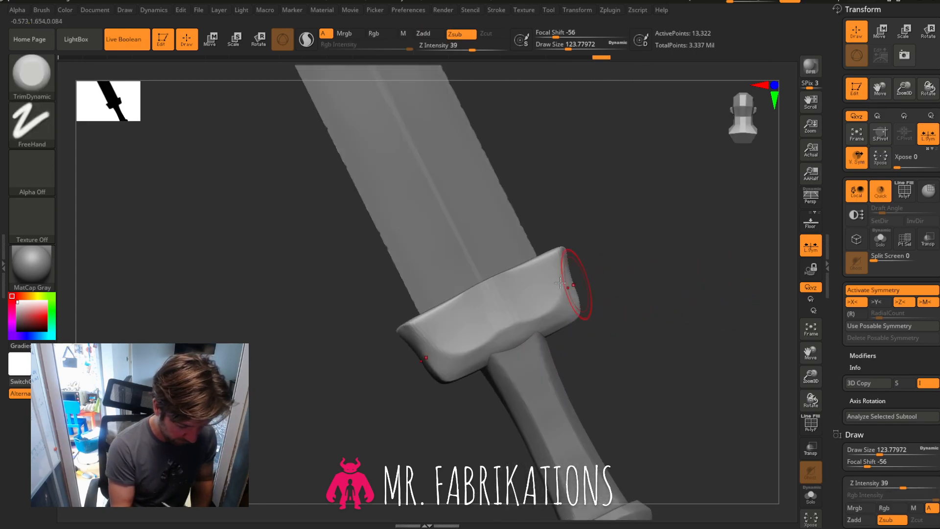
Pull the crossguard's tips into an upward flare with the Move brush at a Draw Size of about 305.
drag(594, 325, 508, 249)
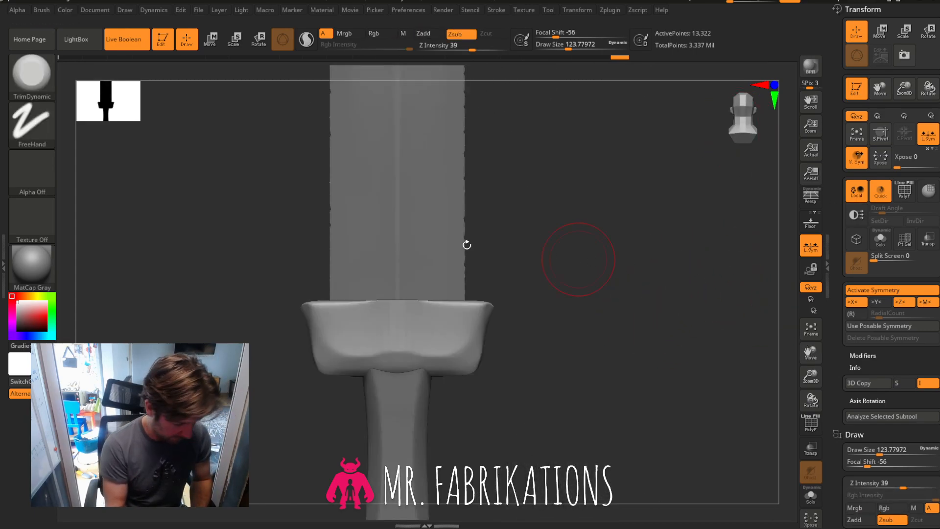
key(b)
key(m)
key(v)
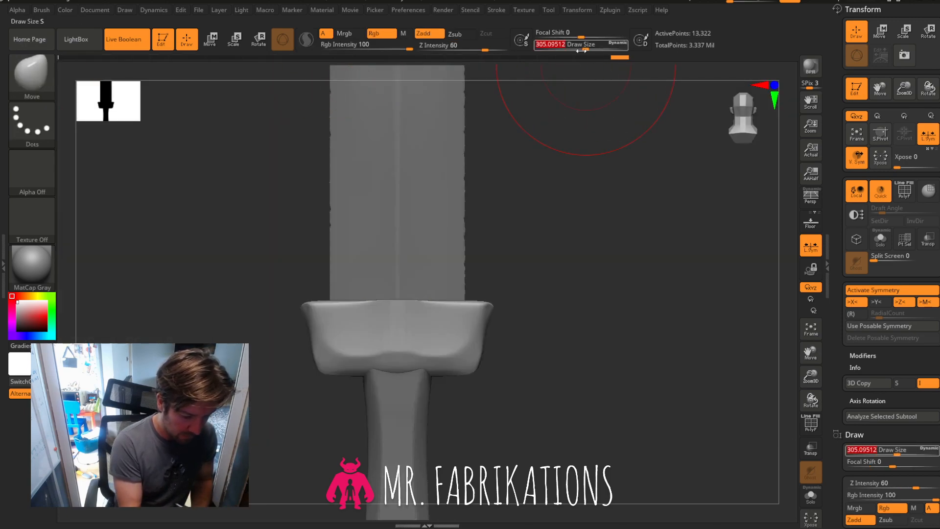
mouse_move(434, 301)
mouse_down()
mouse_move(432, 329)
mouse_move(482, 324)
mouse_up()
drag(811, 375, 809, 325)
drag(693, 326, 623, 303)
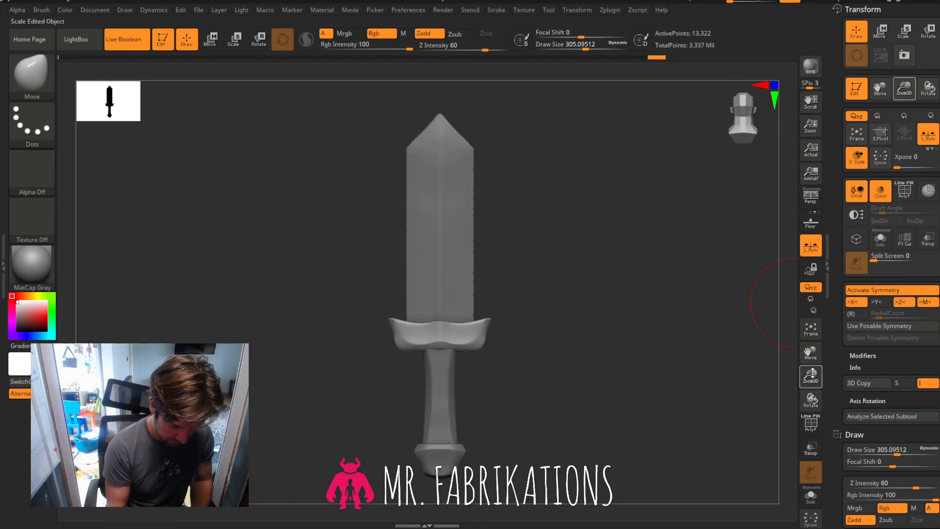
Switch to the TrimDynamic brush with a Draw Size of about 116 for work on the crossguard.
drag(811, 375, 811, 391)
drag(654, 323, 620, 312)
key(b)
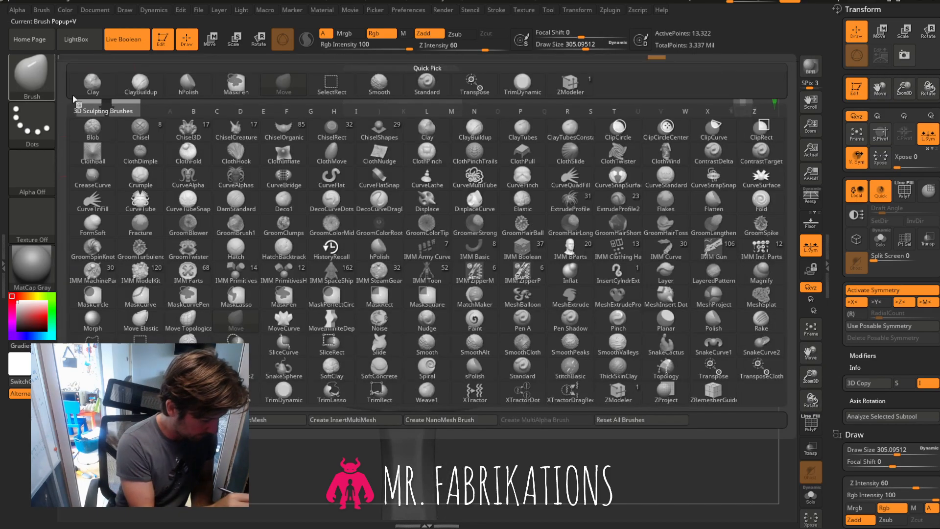
click(188, 83)
key(b)
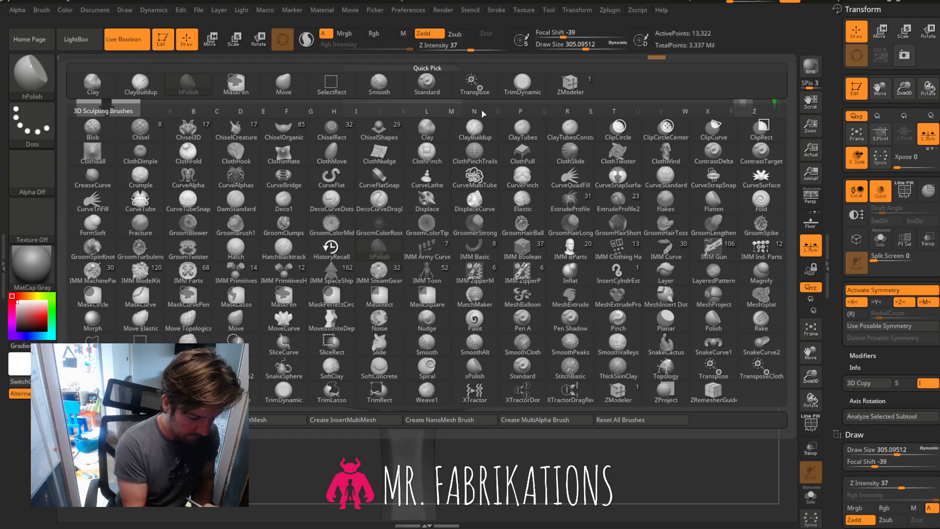
click(522, 82)
drag(586, 49, 579, 49)
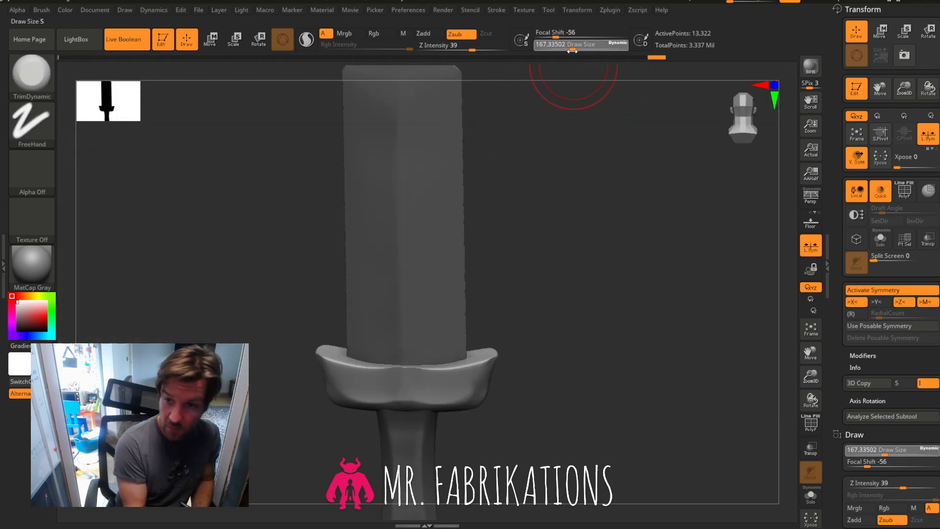
drag(810, 355, 874, 282)
mouse_move(676, 292)
mouse_down()
mouse_move(686, 306)
mouse_move(733, 297)
mouse_up()
drag(810, 377, 783, 373)
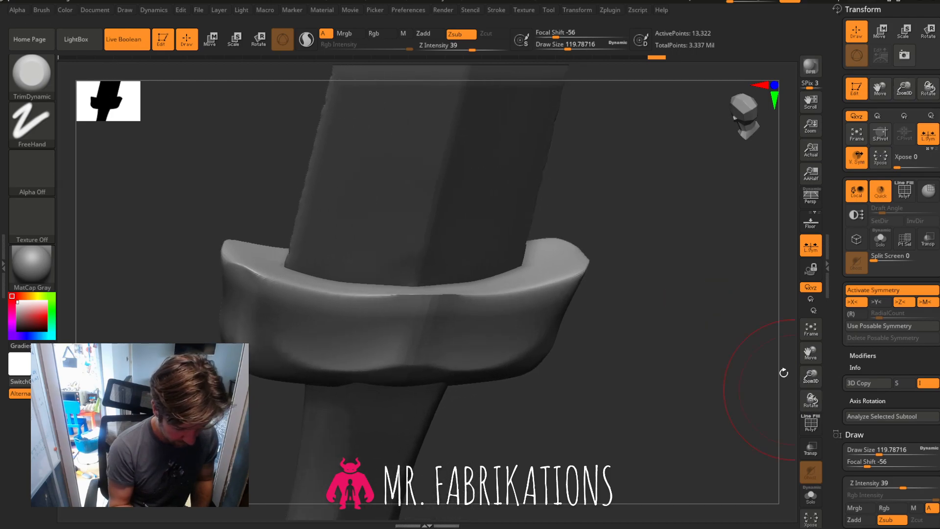
click(562, 46)
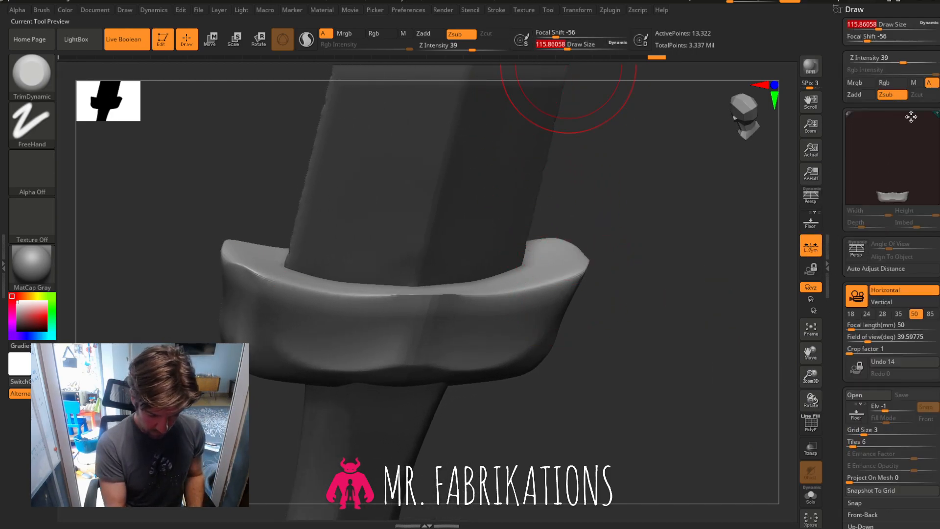
Remesh the crossguard with DynaMesh at a resolution of 128.
drag(936, 440, 934, 151)
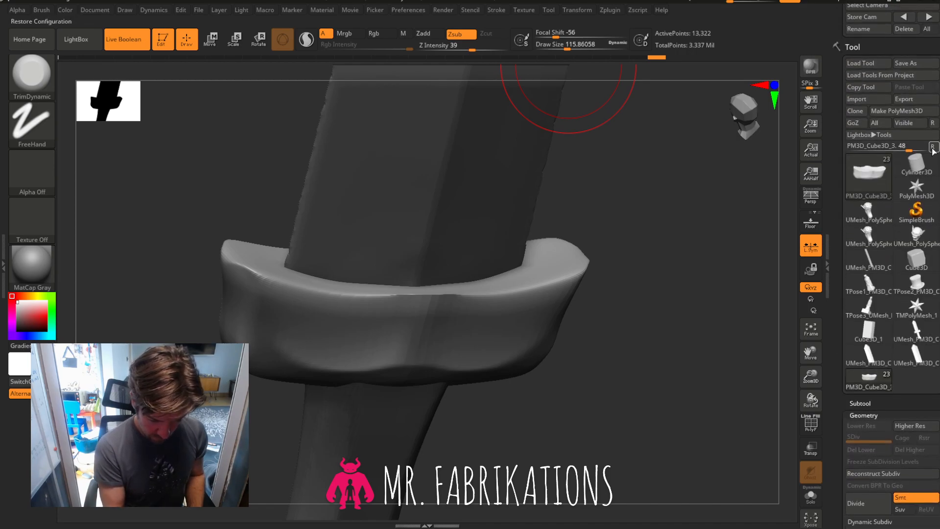
drag(939, 309, 939, 168)
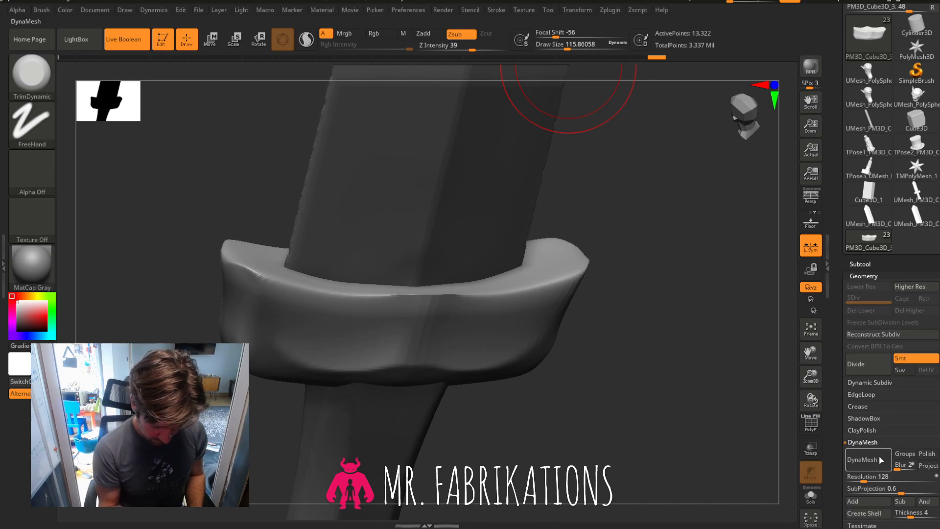
click(863, 459)
drag(682, 256, 658, 231)
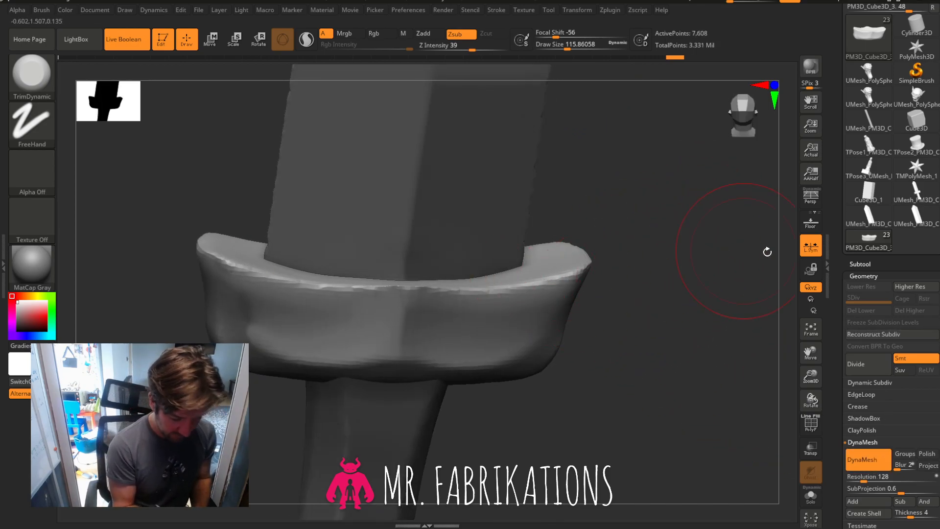
Trim the crossguard's upper face and raised tips flat with TrimDynamic.
drag(811, 378, 874, 347)
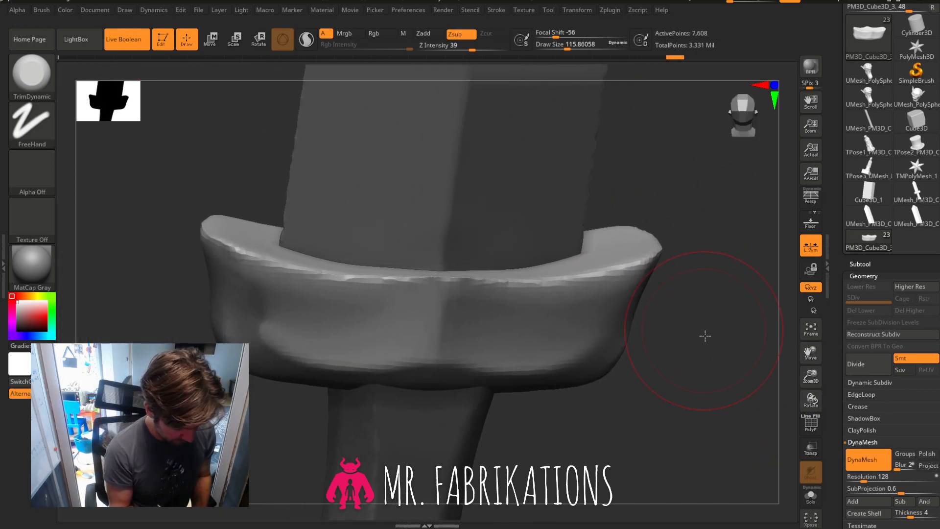
drag(705, 334, 619, 312)
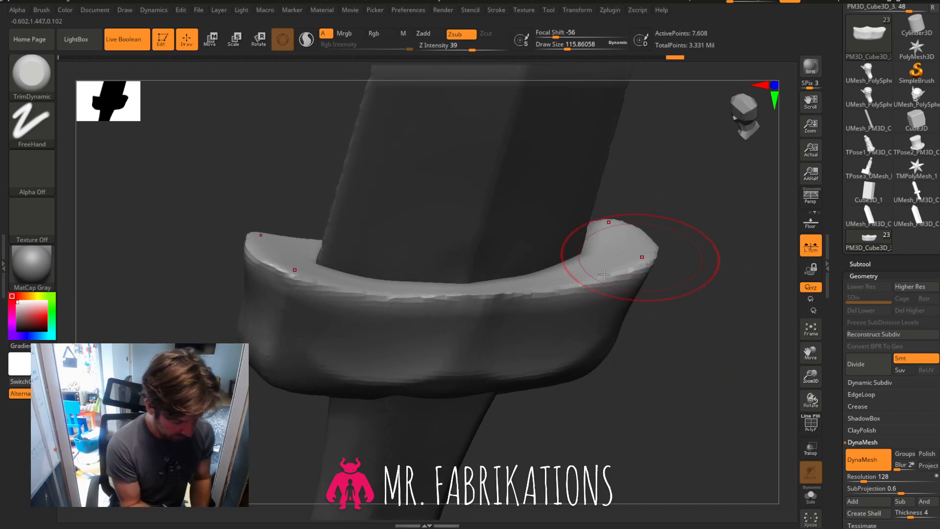
mouse_move(635, 270)
mouse_down()
mouse_move(573, 287)
mouse_move(391, 300)
mouse_move(443, 305)
mouse_move(589, 283)
mouse_move(568, 289)
mouse_move(621, 277)
mouse_move(651, 252)
mouse_move(642, 264)
mouse_move(699, 318)
mouse_move(663, 274)
mouse_move(658, 253)
mouse_up()
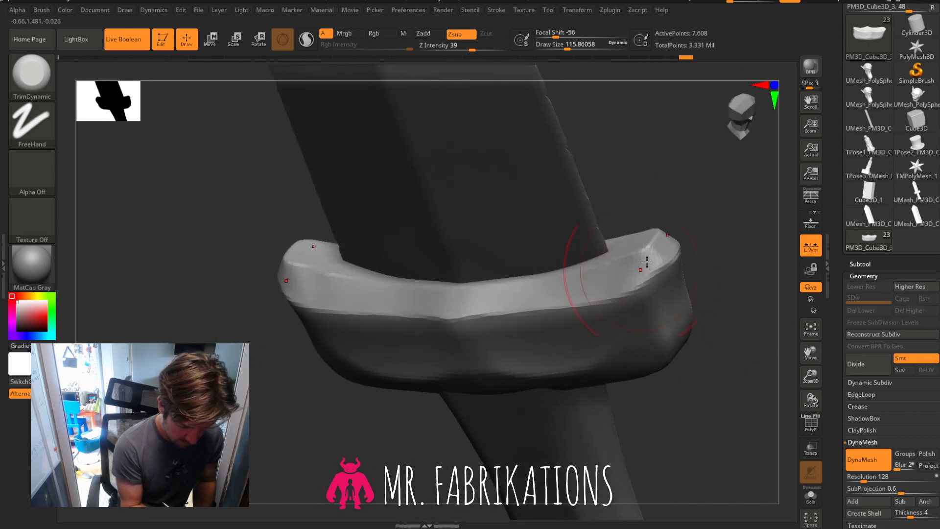
mouse_move(699, 403)
mouse_down()
mouse_move(720, 354)
mouse_move(707, 336)
mouse_up()
mouse_move(649, 287)
shift+mouse_down()
mouse_move(568, 307)
mouse_move(595, 294)
shift+mouse_up()
Polish the crossguard's upper edges and tips with the hPolish brush at a Draw Size of about 90.
key(b)
key(h)
key(p)
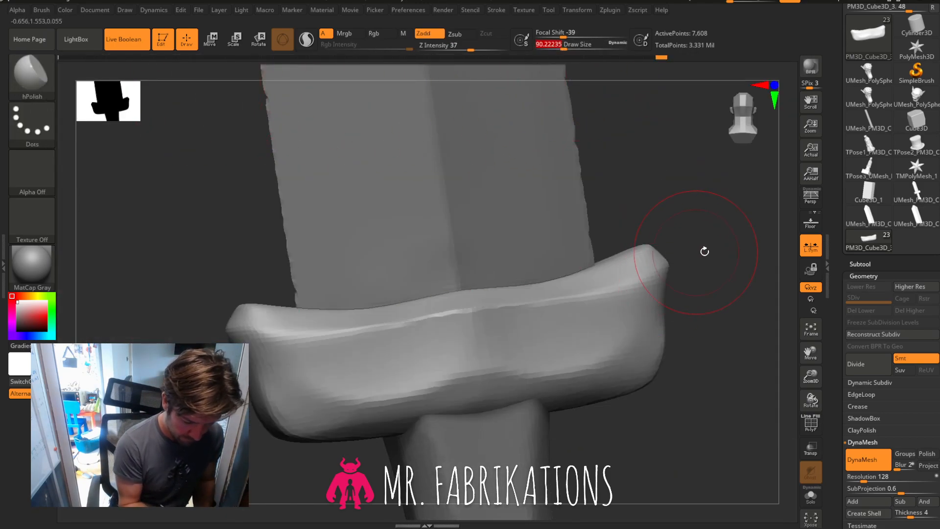
drag(702, 250, 644, 252)
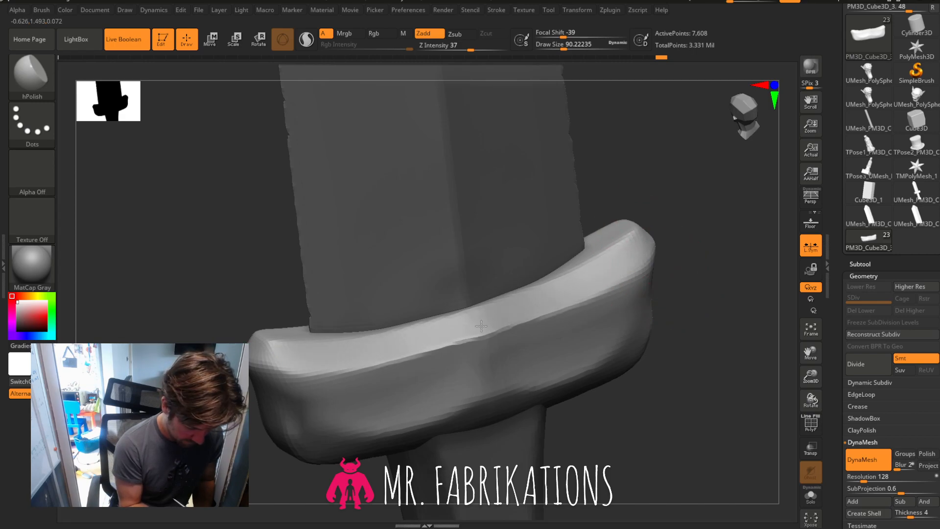
drag(672, 273, 729, 277)
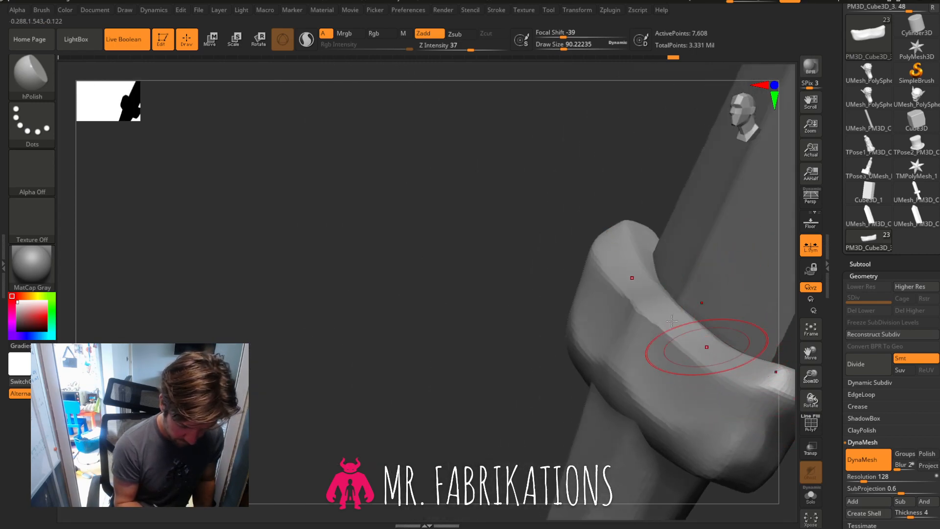
drag(614, 276, 753, 108)
drag(814, 361, 788, 279)
drag(730, 317, 700, 345)
mouse_move(811, 352)
mouse_down()
mouse_move(811, 362)
mouse_move(810, 351)
mouse_up()
drag(628, 336, 735, 324)
shift+drag(721, 118, 732, 121)
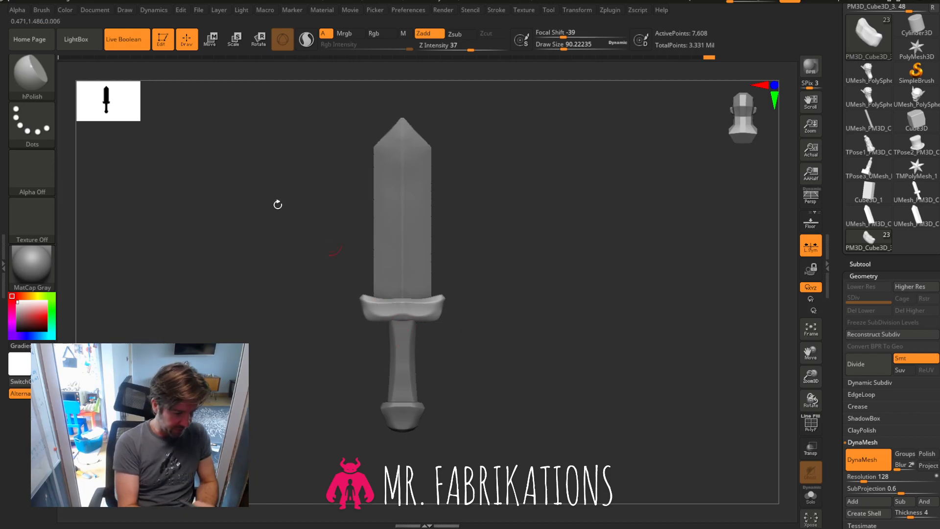
Reshape the crossguard's ends and underside with the Move brush at a Draw Size of about 154, smoothing its front face.
key(b)
click(285, 93)
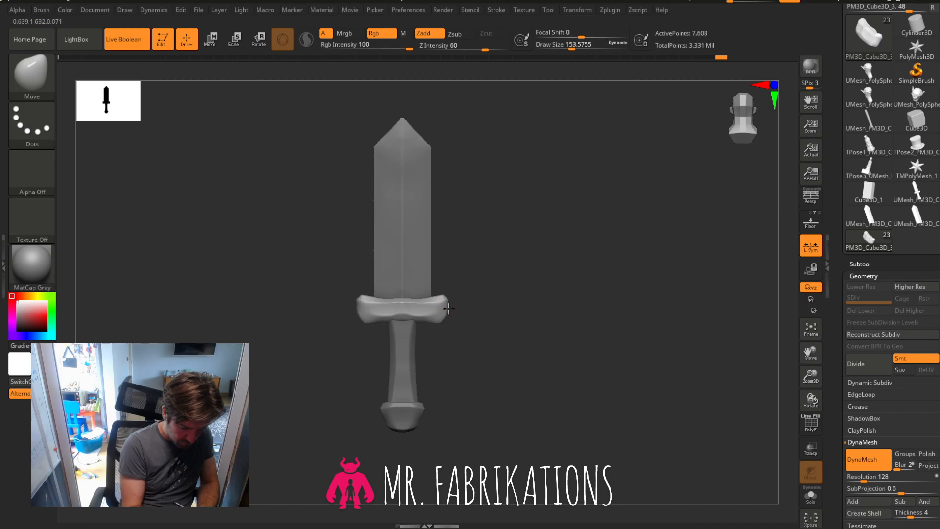
key(shift)
shift+drag(412, 322, 430, 314)
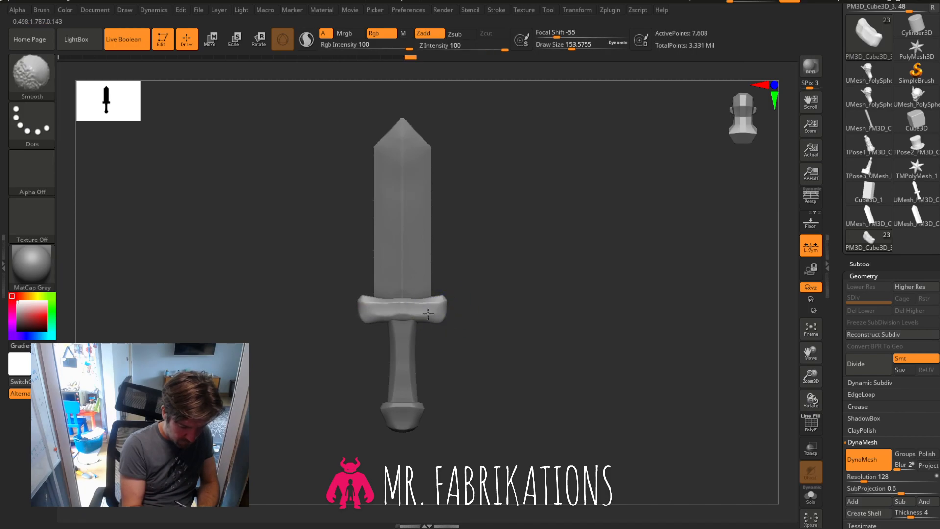
mouse_move(581, 294)
mouse_down()
mouse_move(634, 296)
mouse_move(619, 299)
mouse_up()
drag(508, 312, 470, 310)
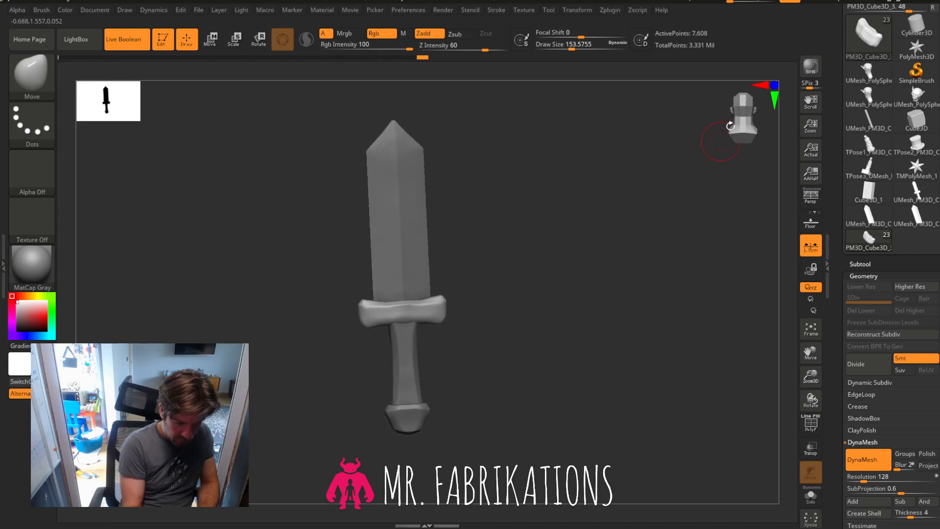
click(731, 128)
drag(602, 292, 539, 314)
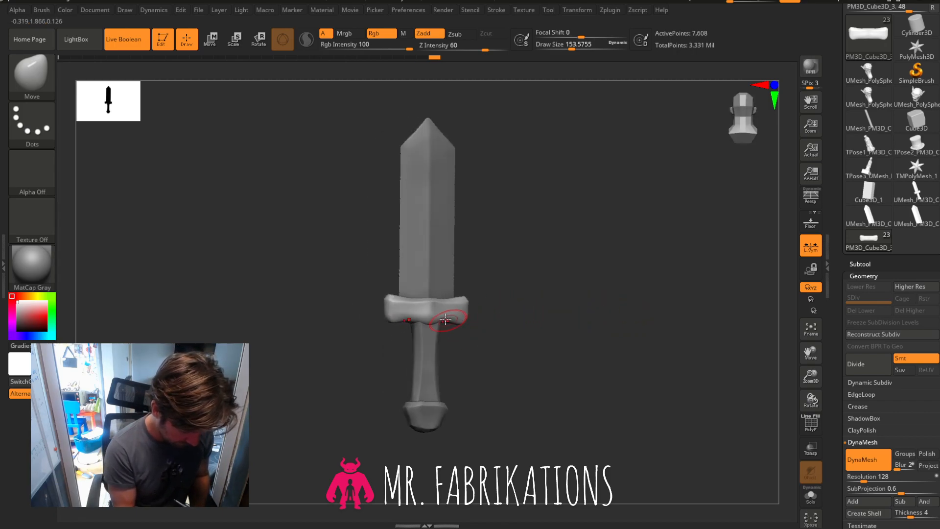
Flatten the crossguard's lower edge and narrow ends with hPolish at a Draw Size of about 154.
key(b)
key(h)
key(p)
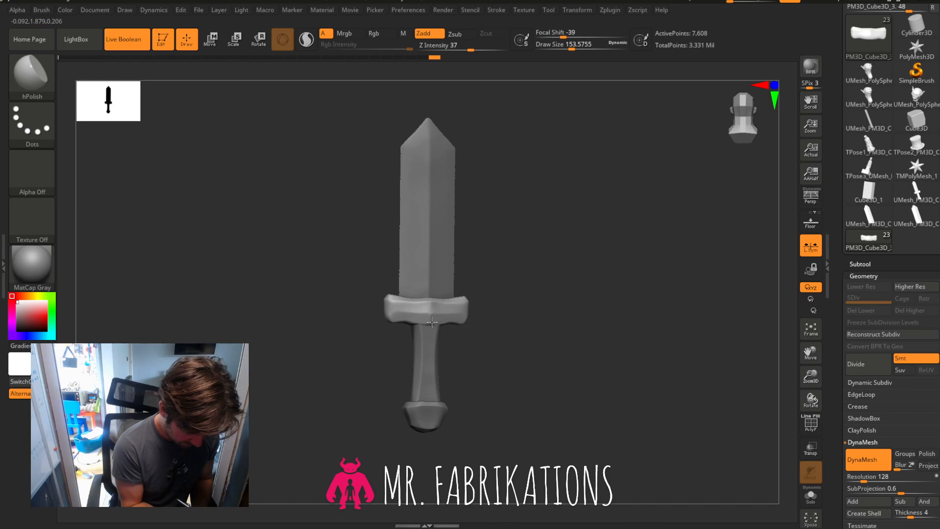
drag(558, 296, 458, 306)
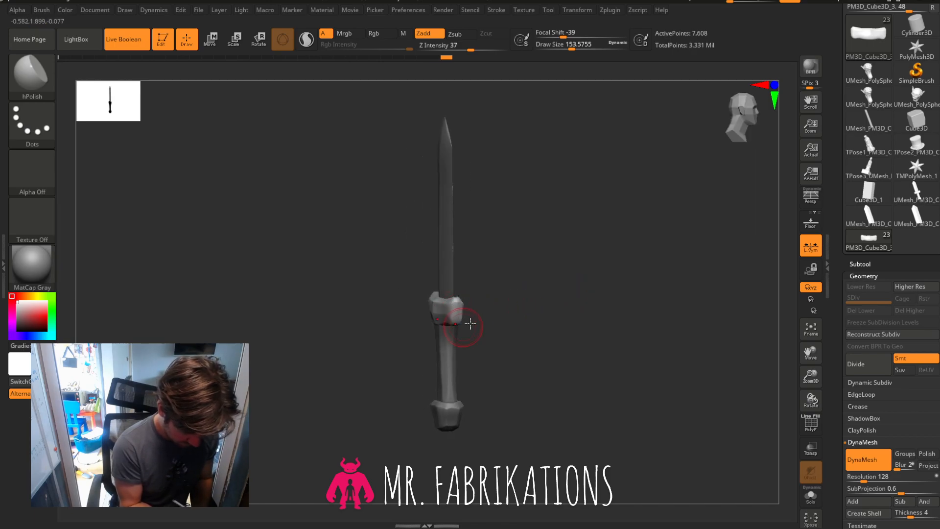
drag(810, 377, 808, 460)
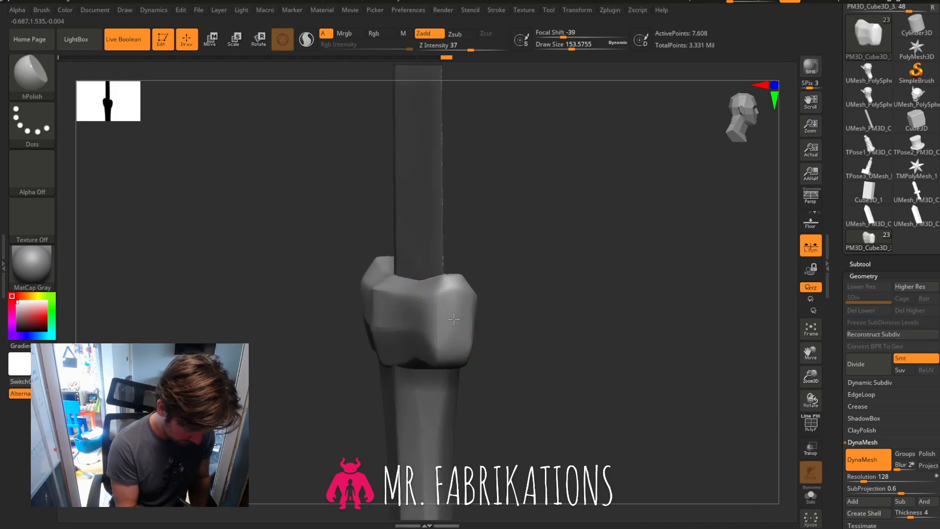
drag(459, 251, 543, 301)
mouse_move(436, 372)
mouse_down()
mouse_move(405, 406)
mouse_move(406, 381)
mouse_up()
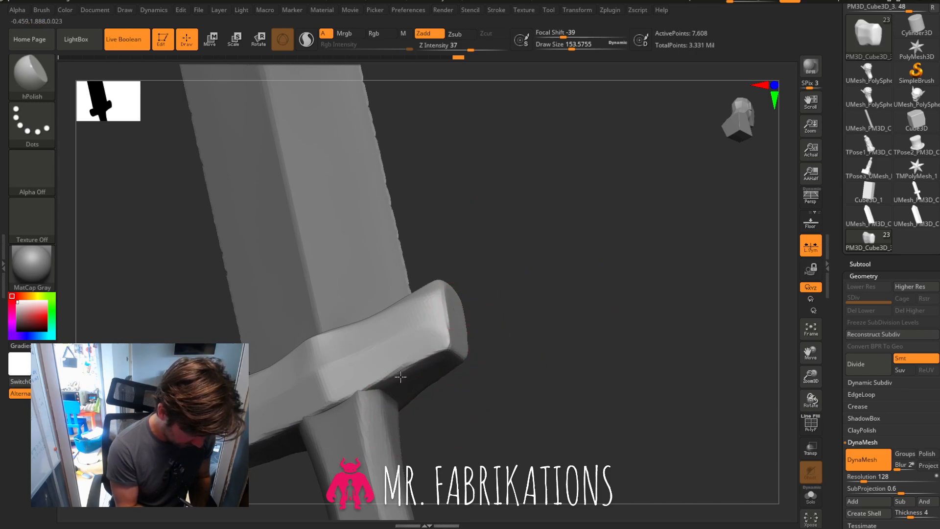
drag(590, 295, 398, 325)
Examine the crossguard and grip proportions from the front and the side of the sword.
click(747, 131)
drag(810, 354, 923, 340)
drag(811, 380, 815, 333)
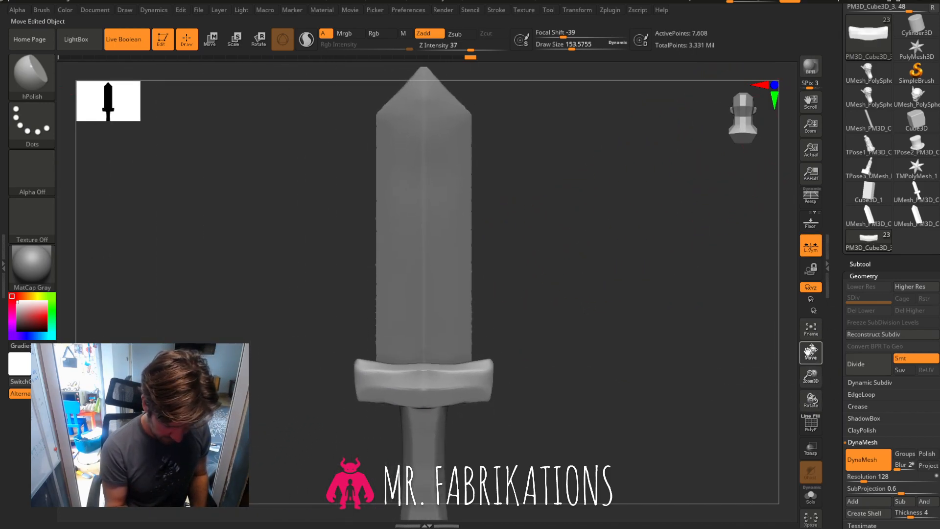
click(812, 331)
drag(813, 375, 814, 351)
drag(623, 391, 674, 388)
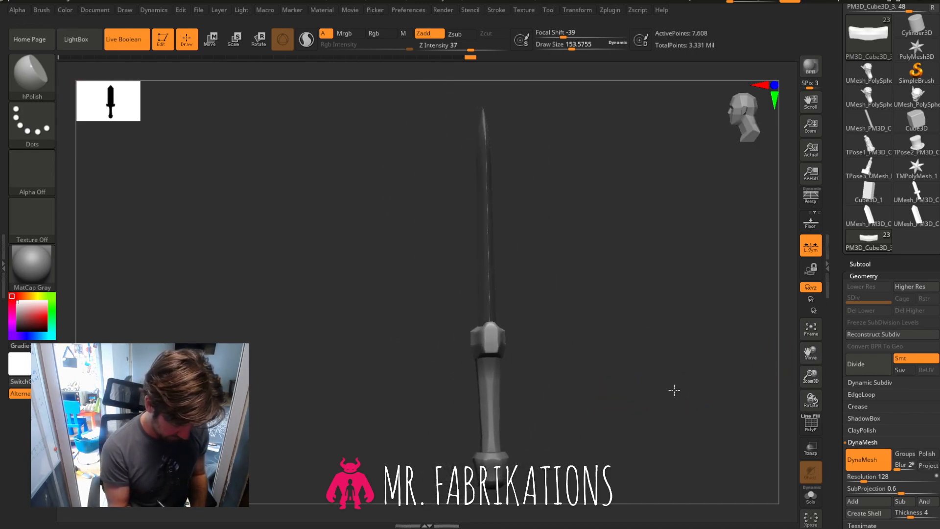
click(218, 43)
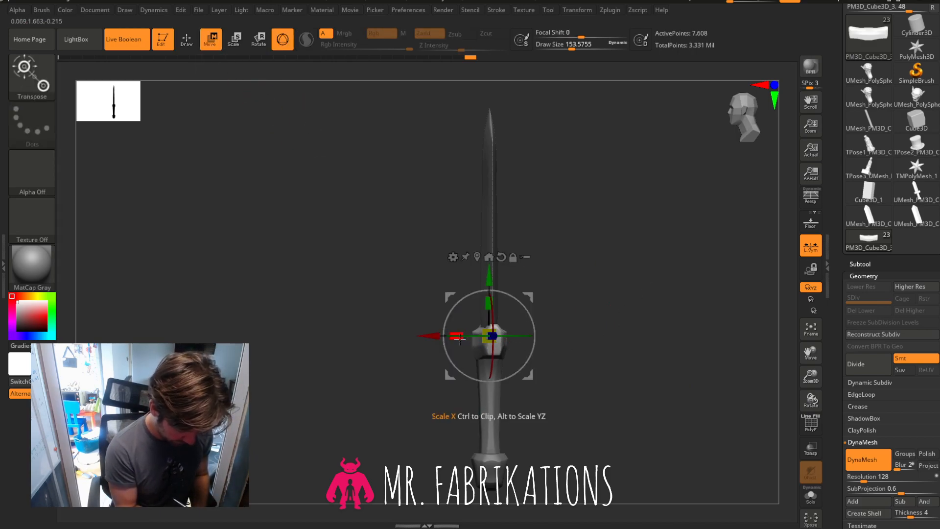
drag(630, 336, 503, 423)
alt+click(490, 413)
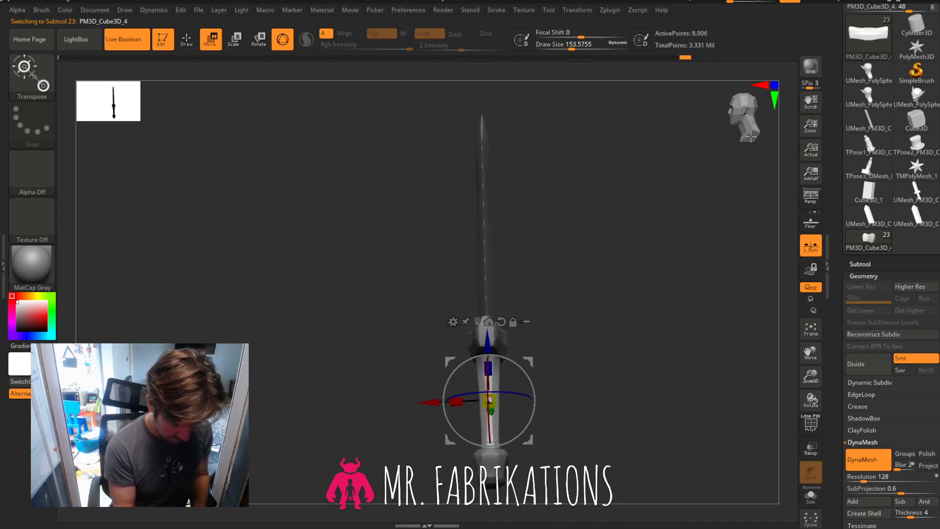
click(196, 43)
drag(563, 274, 640, 315)
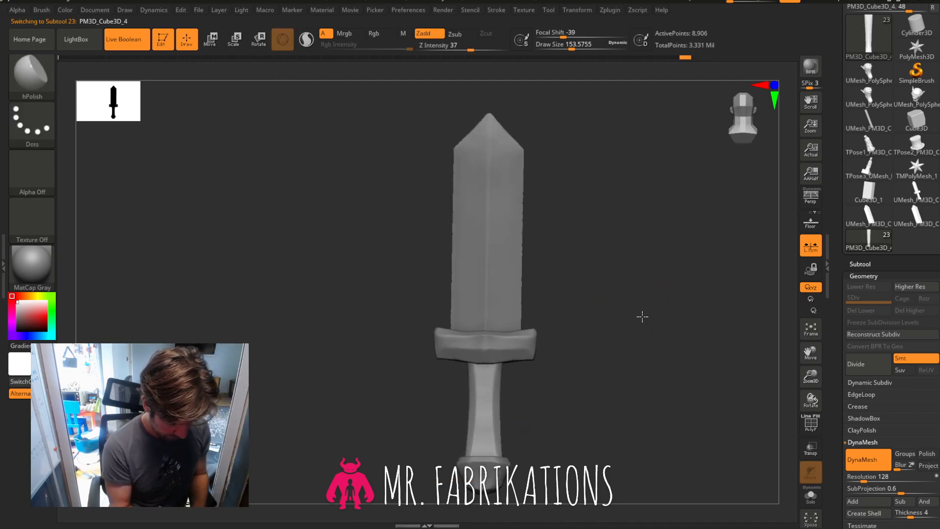
Select the blade and set up the Clay brush with a jagged vertical-line alpha and the DragRect stroke.
alt+click(514, 245)
mouse_move(664, 285)
mouse_down()
mouse_move(669, 302)
mouse_move(669, 287)
mouse_up()
click(52, 80)
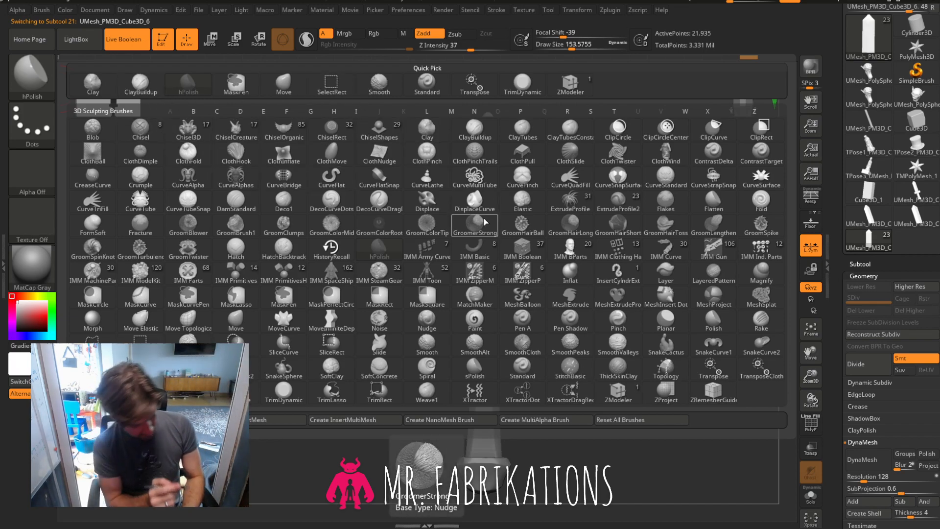
key(d)
click(233, 201)
click(32, 89)
click(92, 83)
click(41, 170)
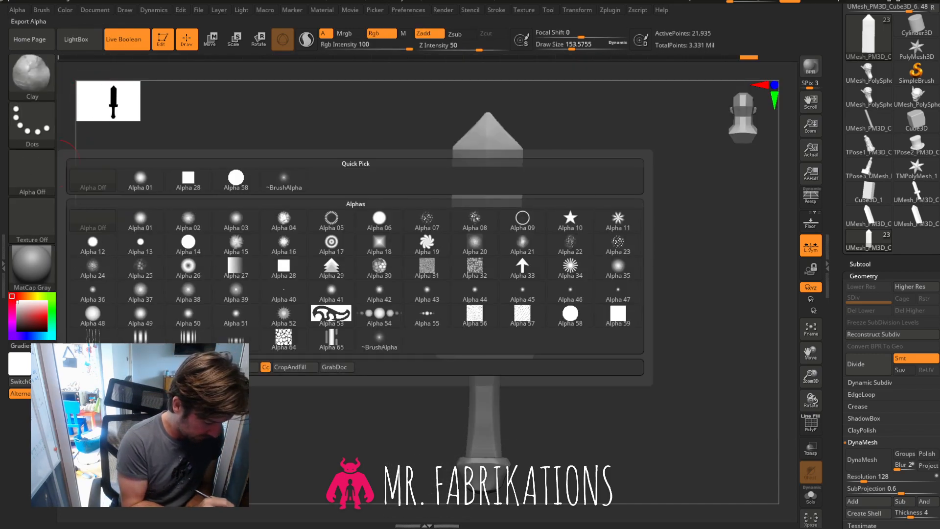
click(92, 337)
click(53, 145)
click(140, 130)
click(32, 125)
click(140, 131)
Try stamping the jagged-line alpha across the blade.
drag(457, 261, 518, 239)
key(ctrl+z)
Select the grip and try stamping the jagged-line alpha across its upper part.
alt+click(516, 403)
mouse_move(494, 380)
mouse_down()
mouse_move(554, 383)
mouse_move(545, 394)
mouse_up()
key(ctrl+z)
drag(640, 363, 647, 355)
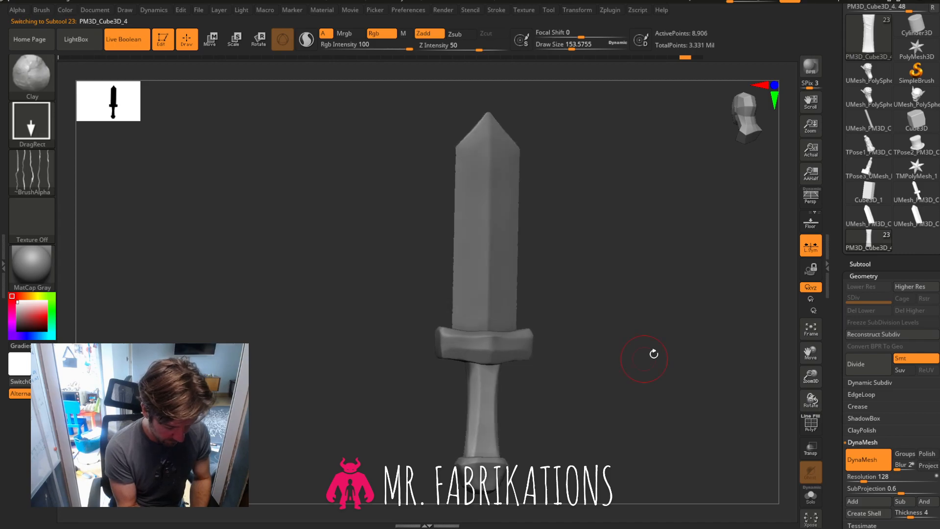
drag(811, 376, 813, 342)
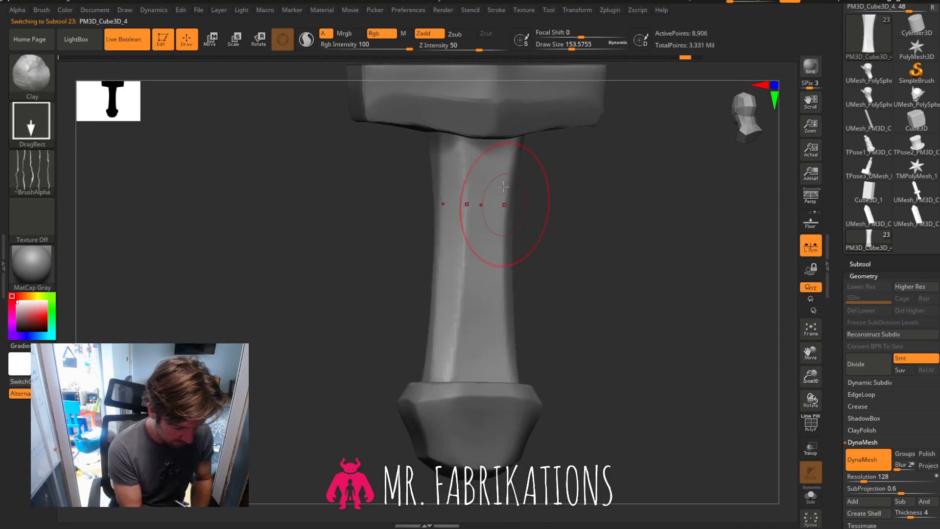
key(ctrl+shift+z)
mouse_move(645, 248)
mouse_down()
mouse_move(587, 247)
mouse_move(630, 245)
mouse_up()
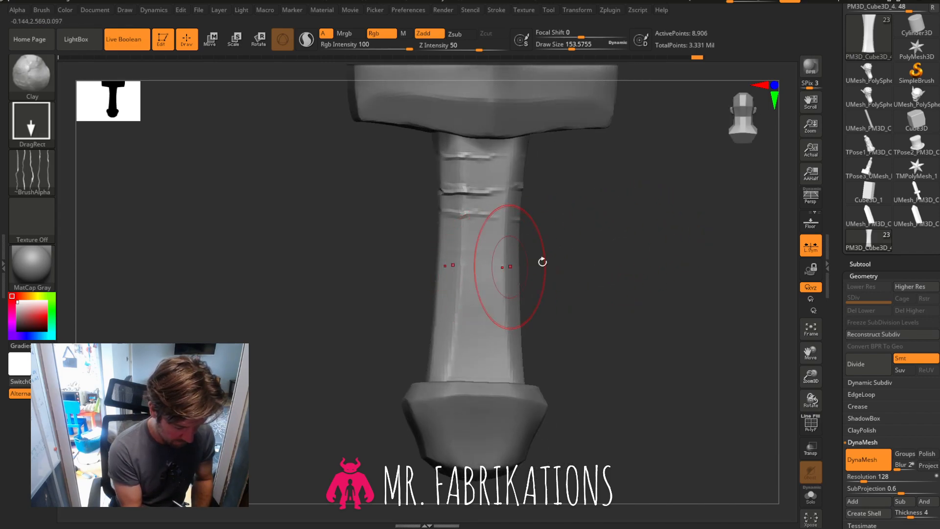
drag(532, 264, 602, 264)
key(f)
key(ctrl+z)
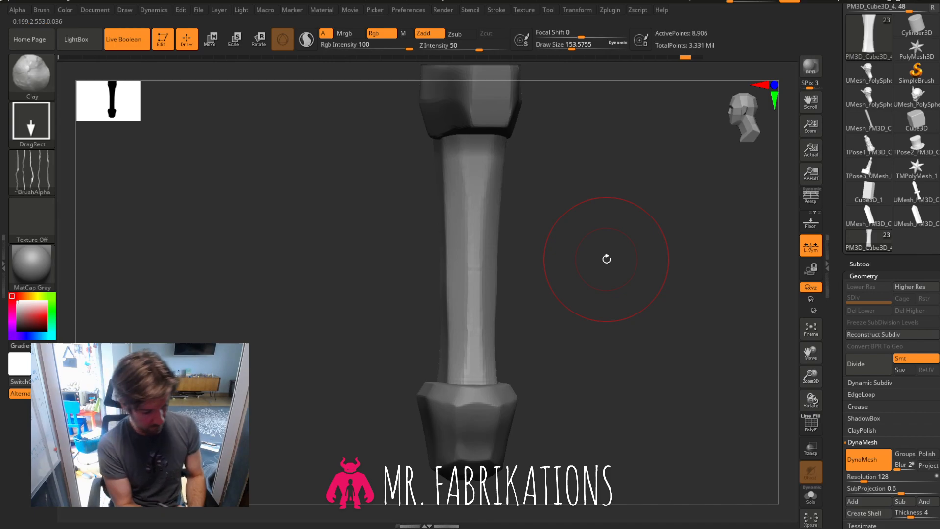
drag(510, 243, 677, 248)
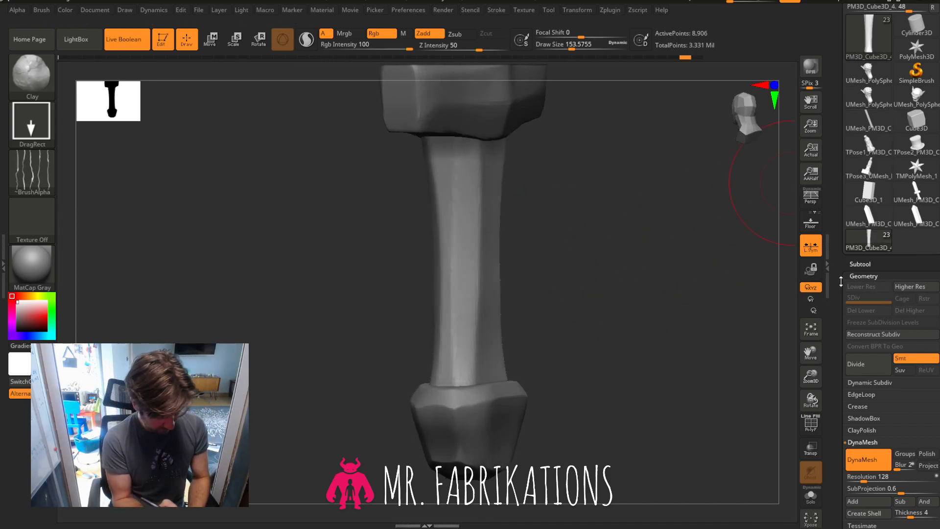
Try stamping the jagged-line alpha across the front face of the grip, and undo it.
drag(584, 237, 560, 224)
mouse_move(484, 189)
mouse_down()
mouse_move(544, 183)
mouse_move(602, 197)
mouse_up()
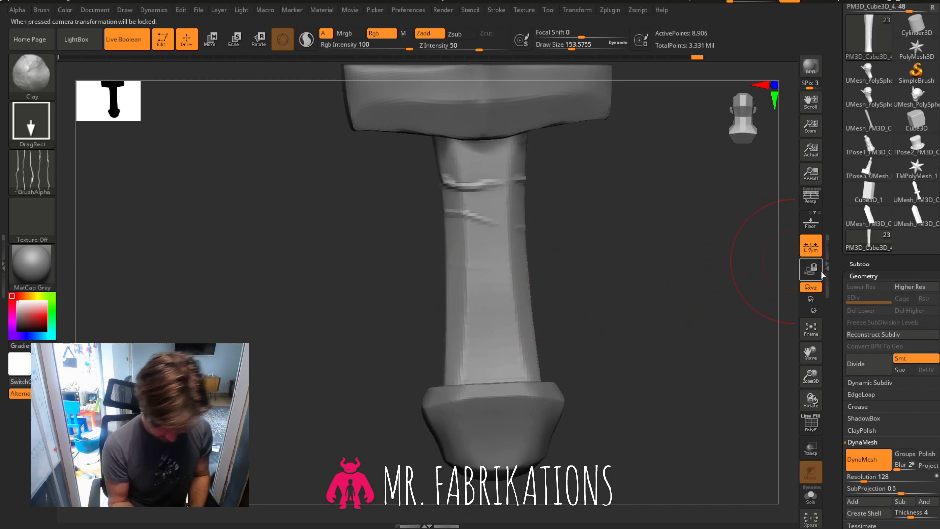
key(ctrl)
key(ctrl+z)
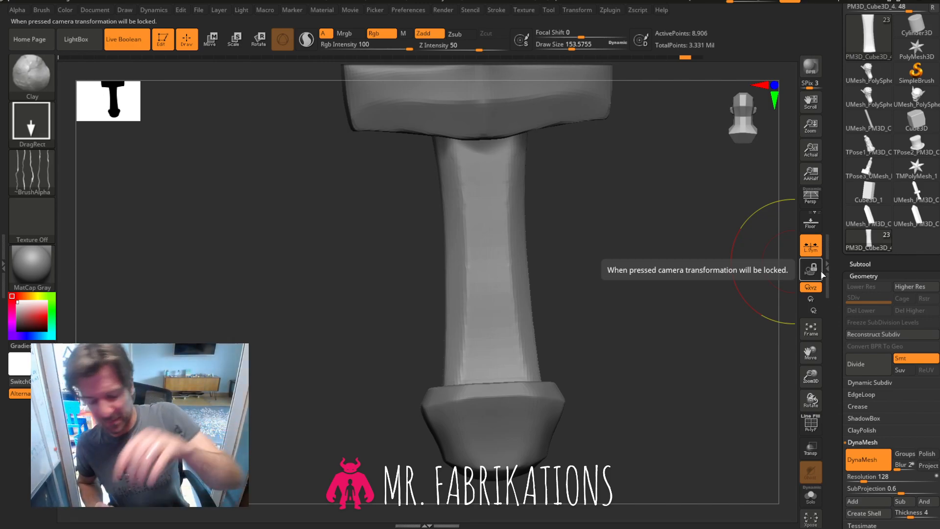
Remesh the grip with DynaMesh at resolution 224 for finer stamped detail.
click(864, 264)
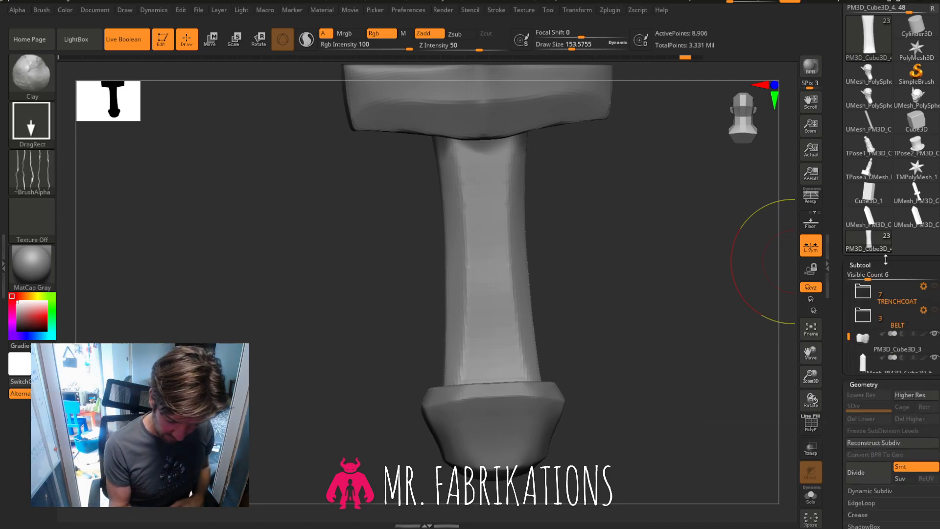
scroll(929, 345, down, 5)
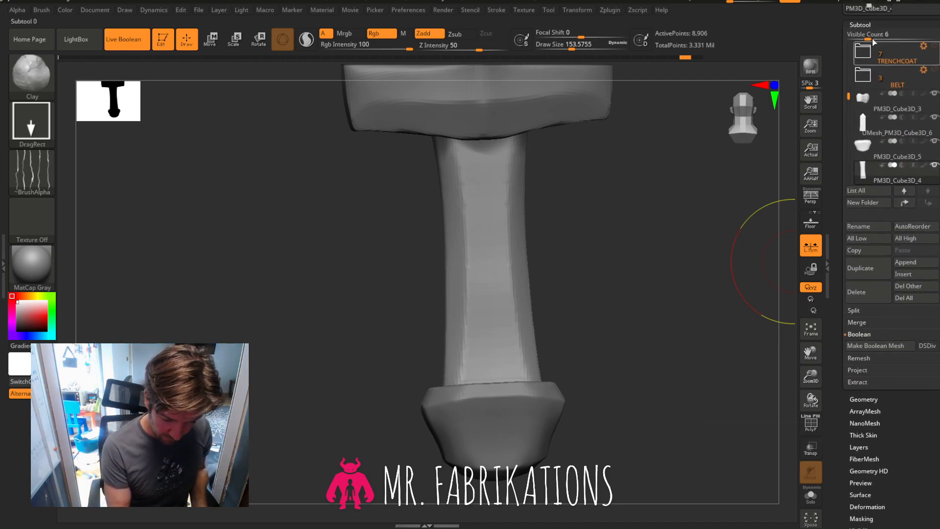
click(860, 25)
click(864, 37)
click(862, 237)
drag(864, 238, 867, 241)
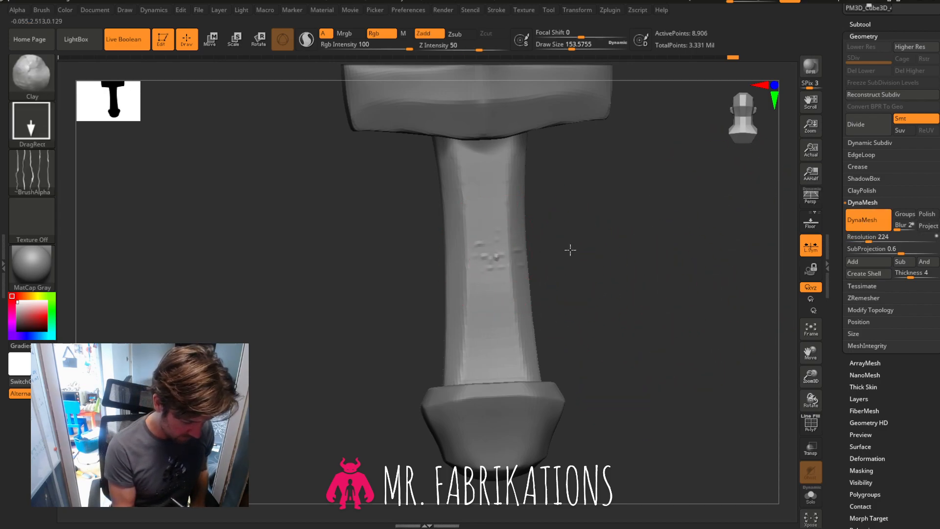
ctrl+drag(570, 249, 598, 247)
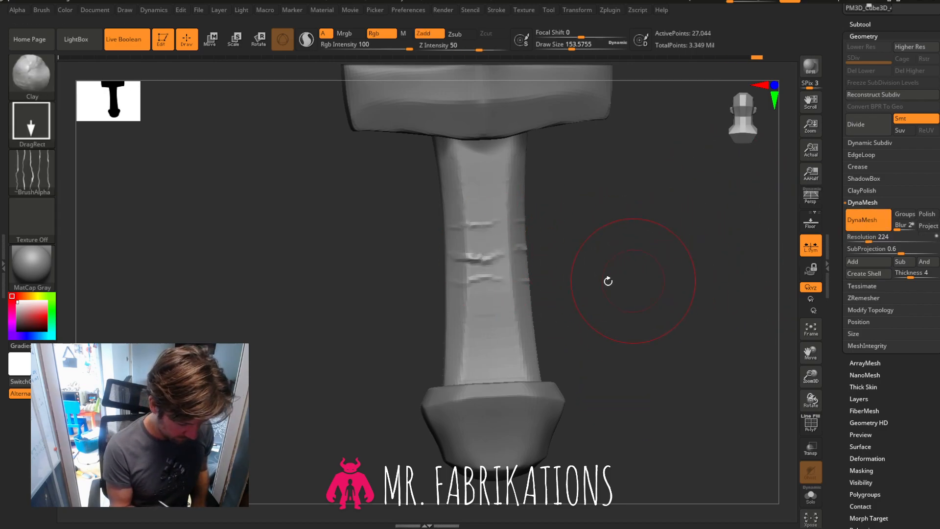
Try stamping jagged horizontal lines down the remeshed grip, inspect it from the side, and undo them.
drag(481, 178, 549, 182)
mouse_move(487, 253)
mouse_down()
mouse_move(564, 234)
mouse_move(580, 315)
mouse_move(636, 304)
mouse_move(606, 307)
mouse_up()
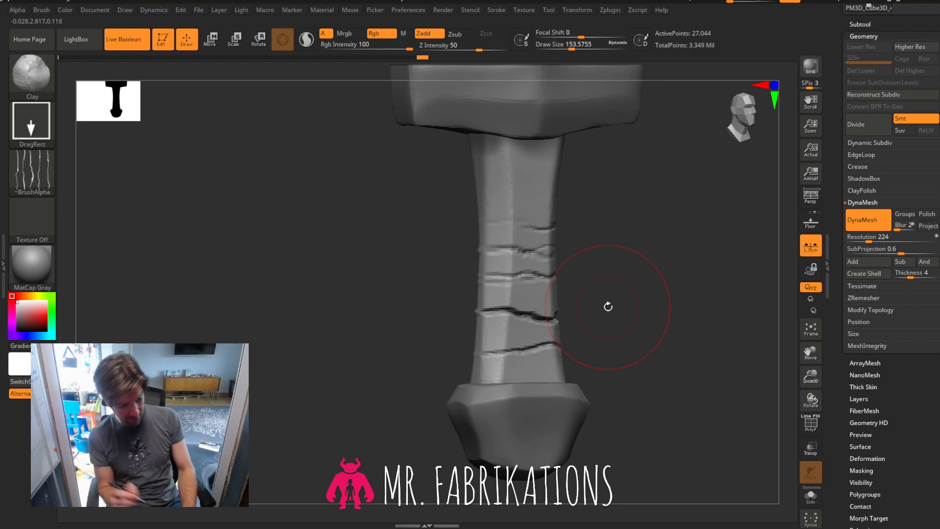
drag(665, 275, 686, 287)
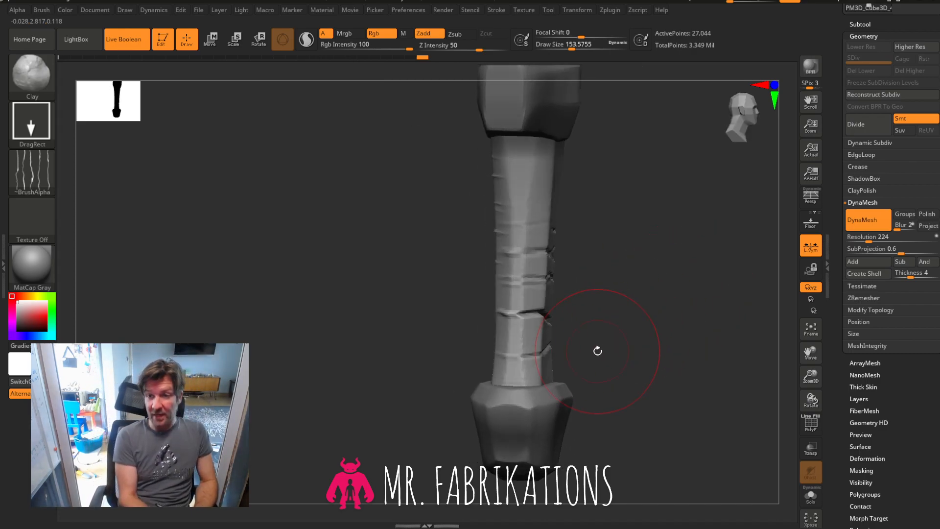
drag(614, 295, 592, 320)
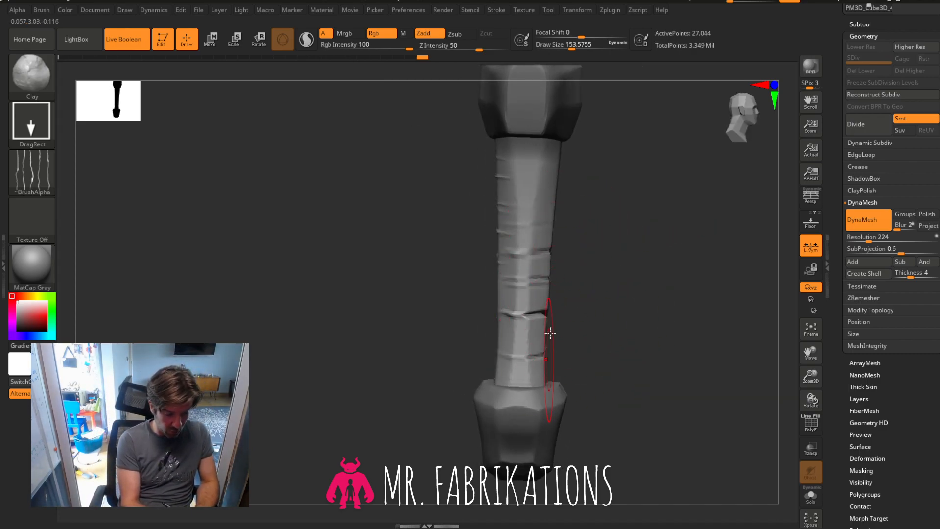
ctrl+drag(552, 354, 553, 354)
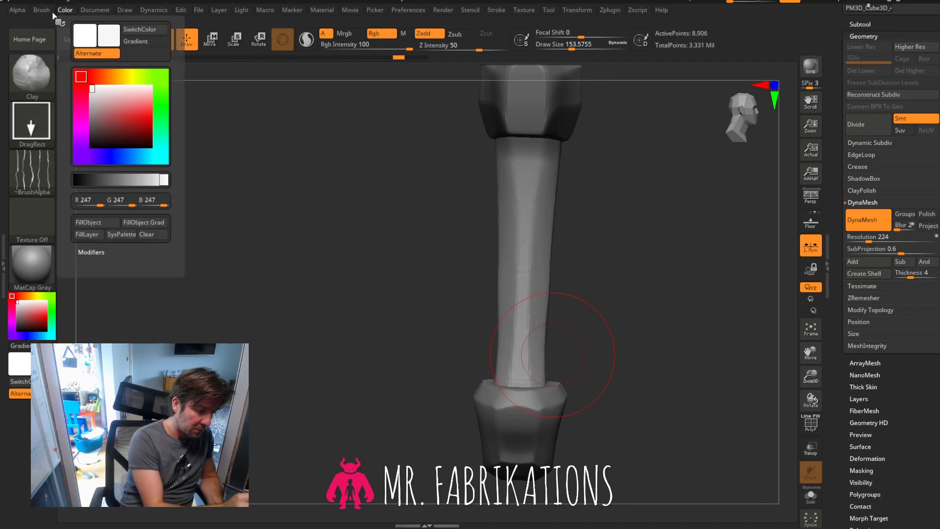
mouse_move(45, 15)
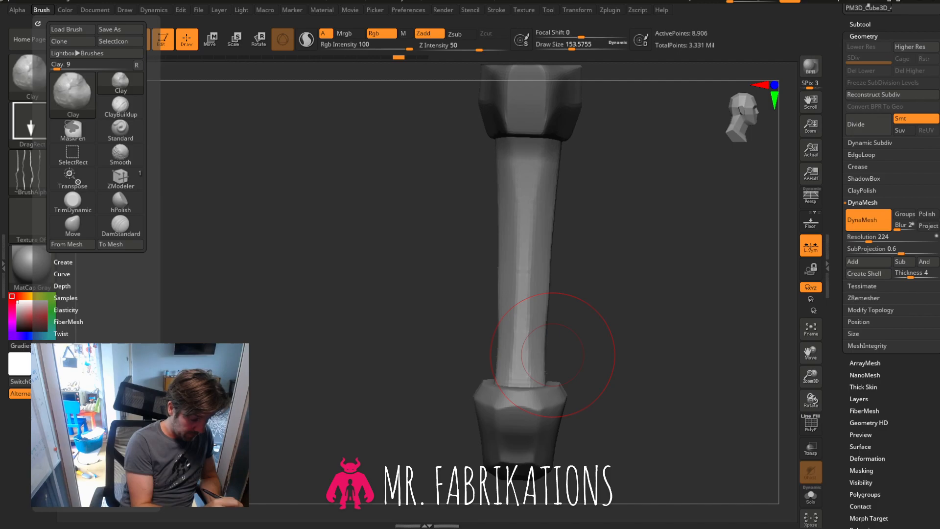
drag(110, 322, 110, 239)
Stamp the jagged-line alpha along the full length of the grip on its front, sides and back.
drag(650, 308, 640, 256)
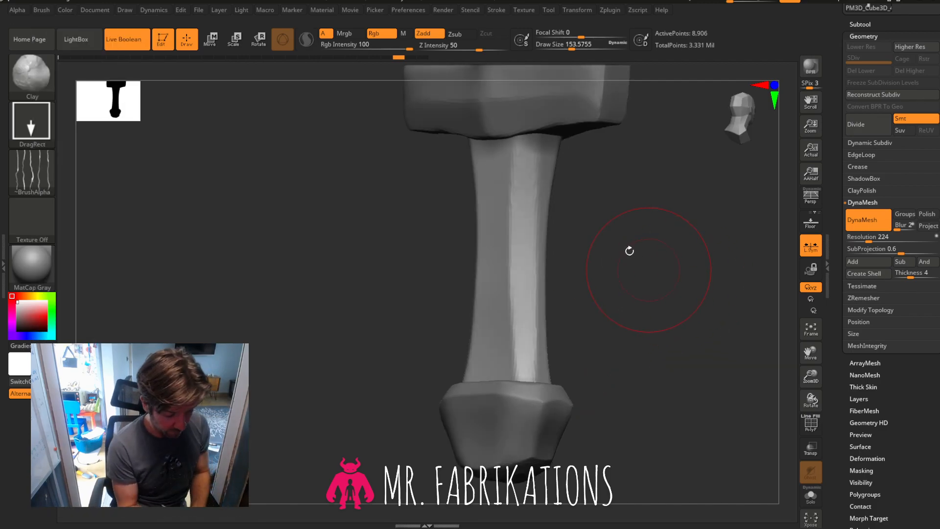
drag(571, 187, 613, 187)
drag(505, 257, 586, 267)
drag(658, 285, 696, 280)
mouse_move(492, 316)
mouse_down()
mouse_move(594, 329)
mouse_move(571, 159)
mouse_move(595, 164)
mouse_up()
drag(631, 201, 578, 213)
drag(578, 340, 649, 348)
drag(582, 242, 647, 230)
drag(581, 177, 632, 156)
drag(661, 233, 727, 253)
drag(608, 334, 638, 329)
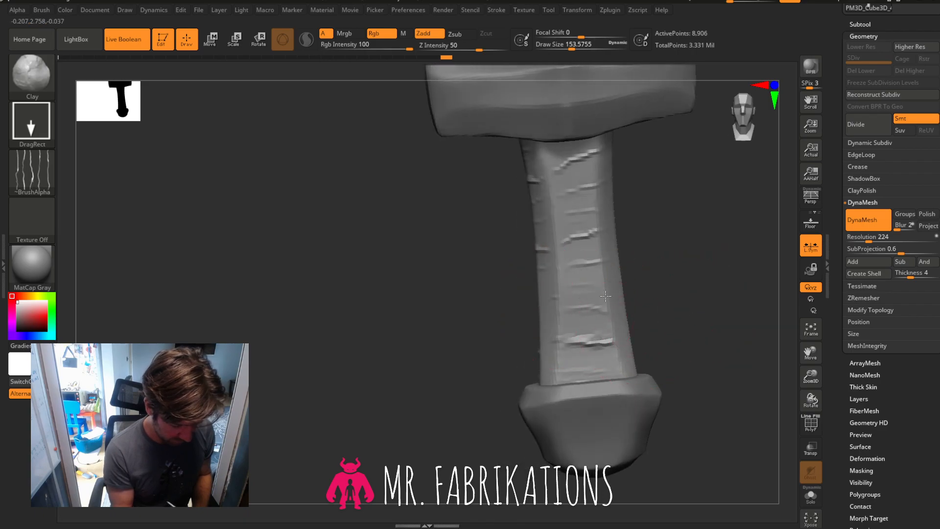
mouse_move(652, 290)
mouse_down()
mouse_move(657, 308)
mouse_move(570, 350)
mouse_up()
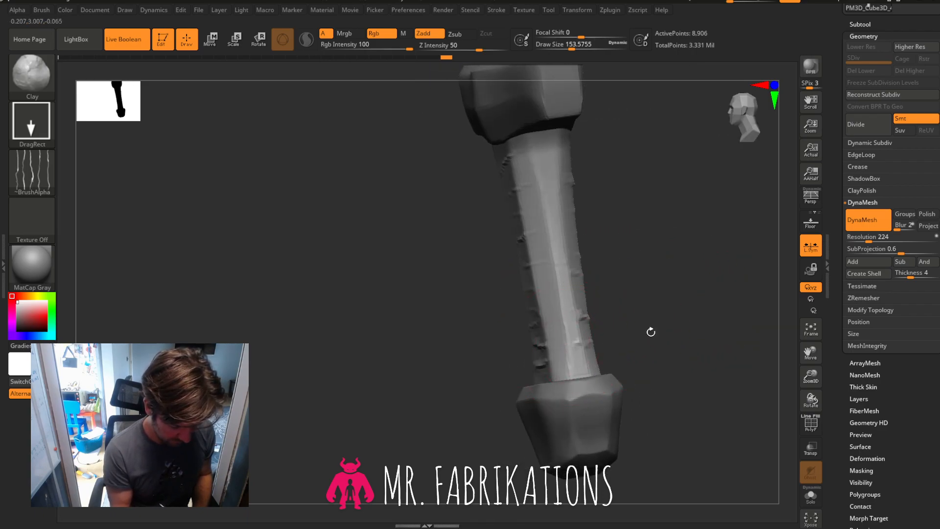
drag(637, 176, 793, 248)
drag(817, 362, 800, 326)
Switch the alpha to Alpha 56 and stamp its crack pattern over the faces of the grip.
click(32, 173)
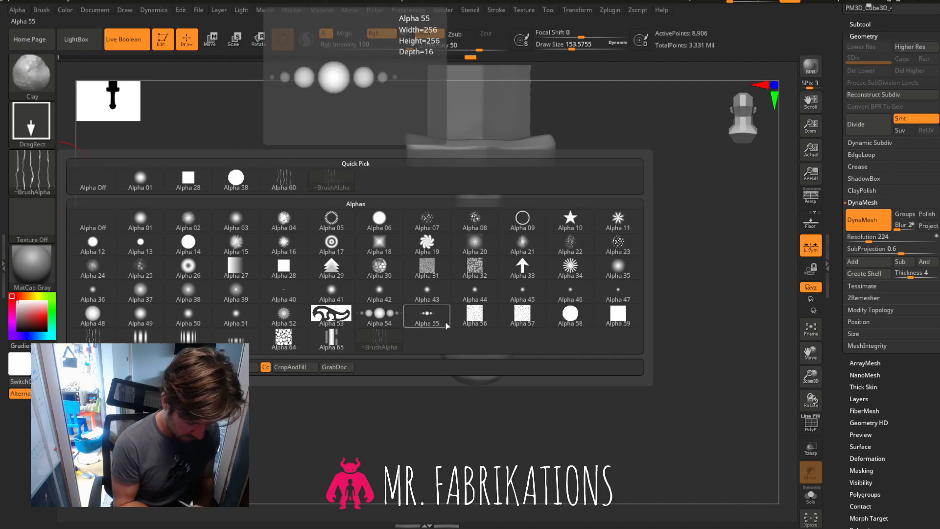
click(476, 312)
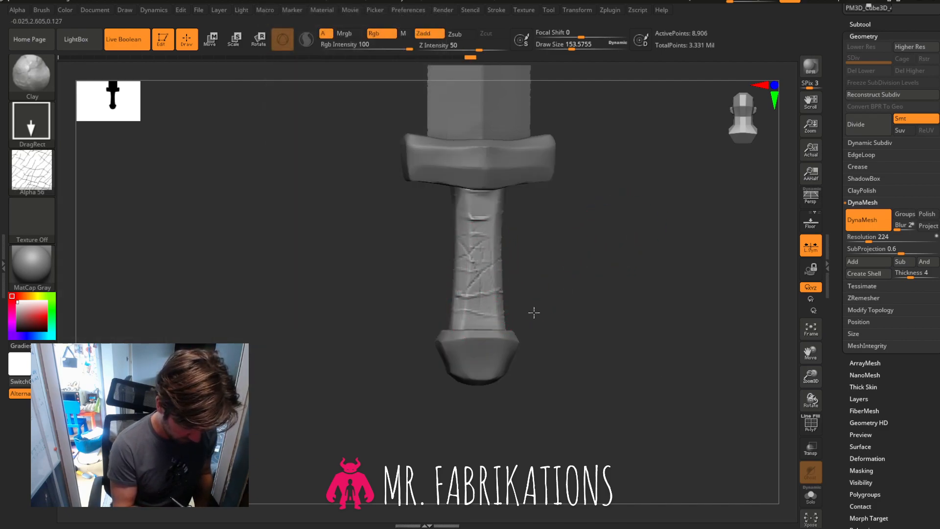
drag(565, 356, 560, 329)
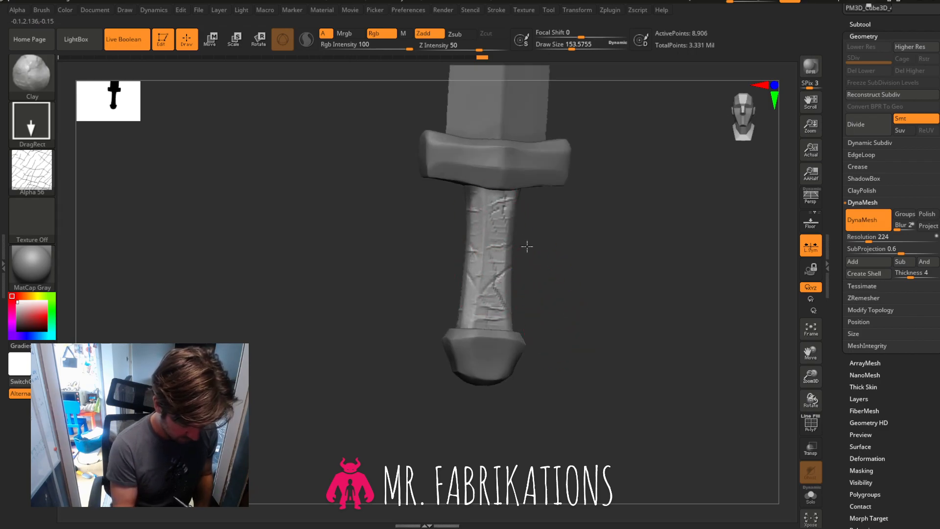
drag(594, 251, 607, 258)
drag(558, 273, 599, 281)
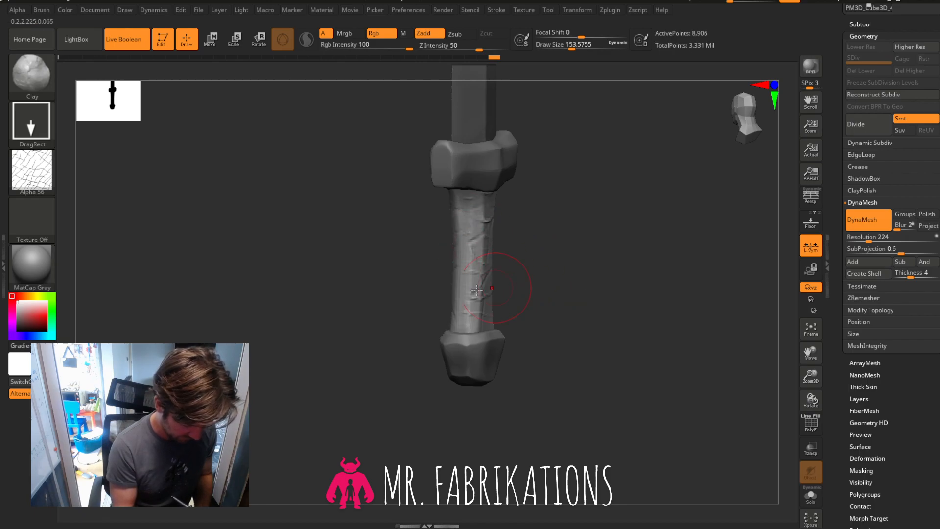
drag(616, 321, 663, 302)
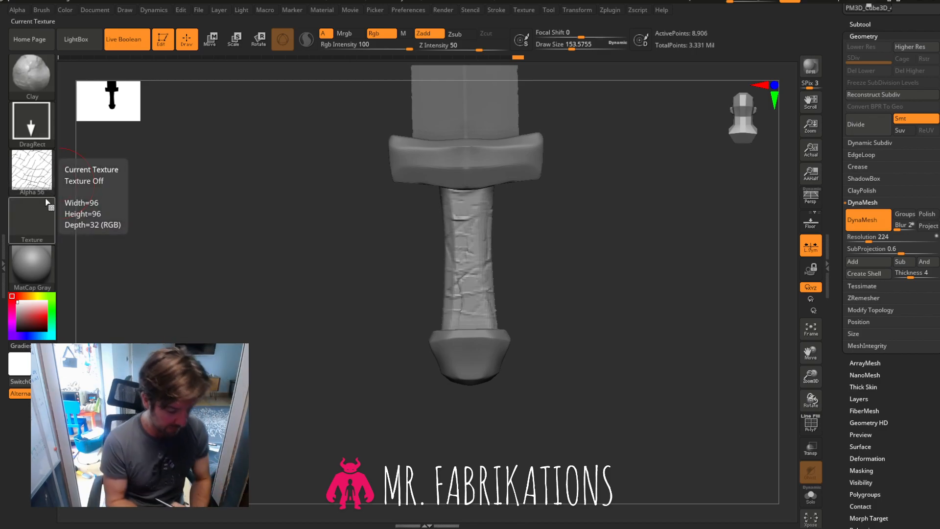
Select the pommel and try stamping the Alpha 56 crack pattern on it.
alt+click(492, 362)
drag(526, 396, 518, 378)
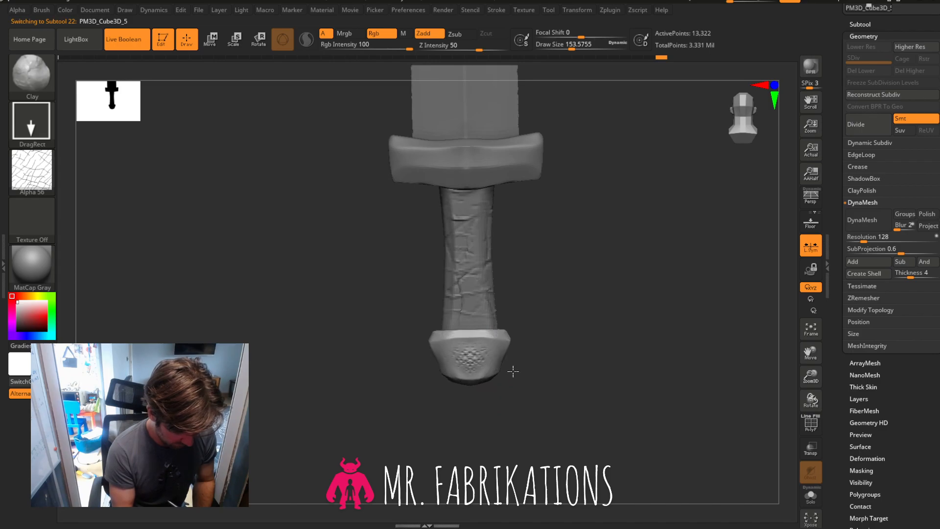
drag(523, 345, 505, 315)
mouse_move(603, 366)
mouse_down()
mouse_move(712, 359)
mouse_move(699, 361)
mouse_up()
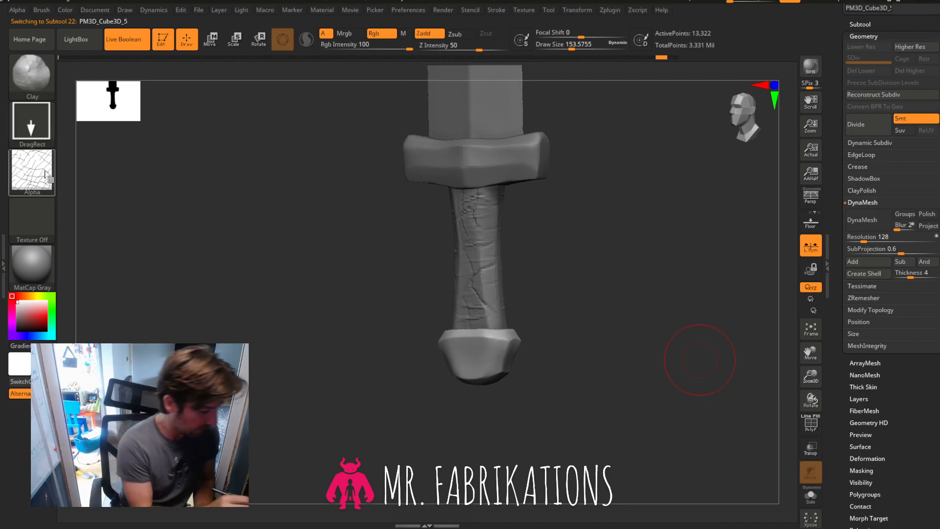
click(32, 172)
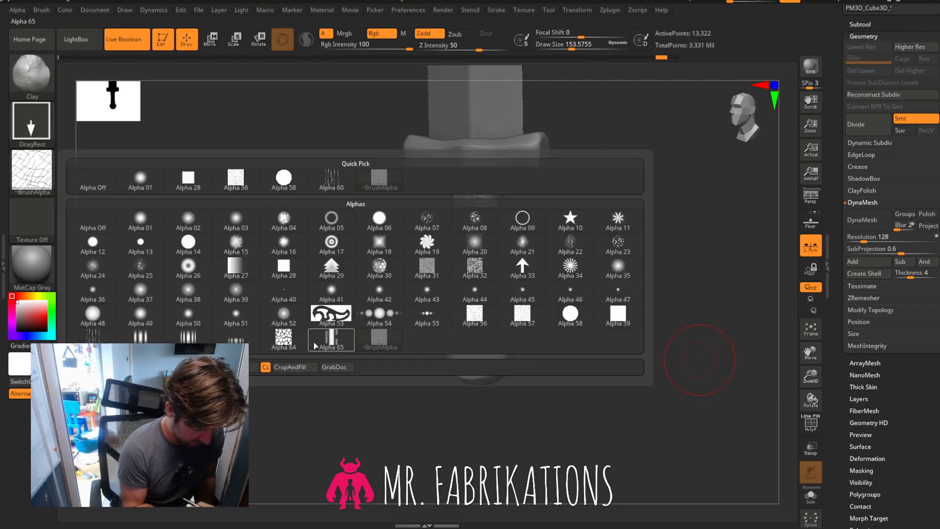
drag(705, 318, 749, 299)
Select the crossguard and create a new subtool folder named knife for it.
shift+drag(748, 150, 760, 126)
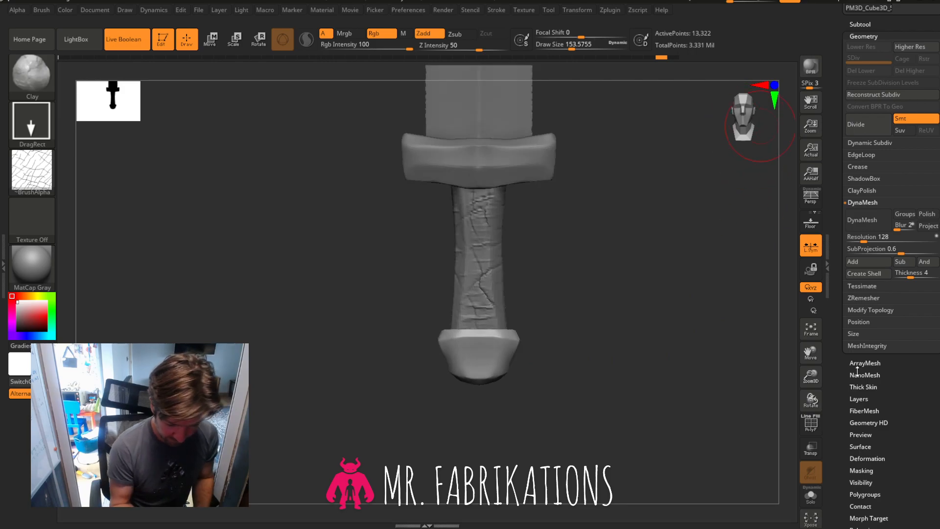
drag(811, 376, 810, 362)
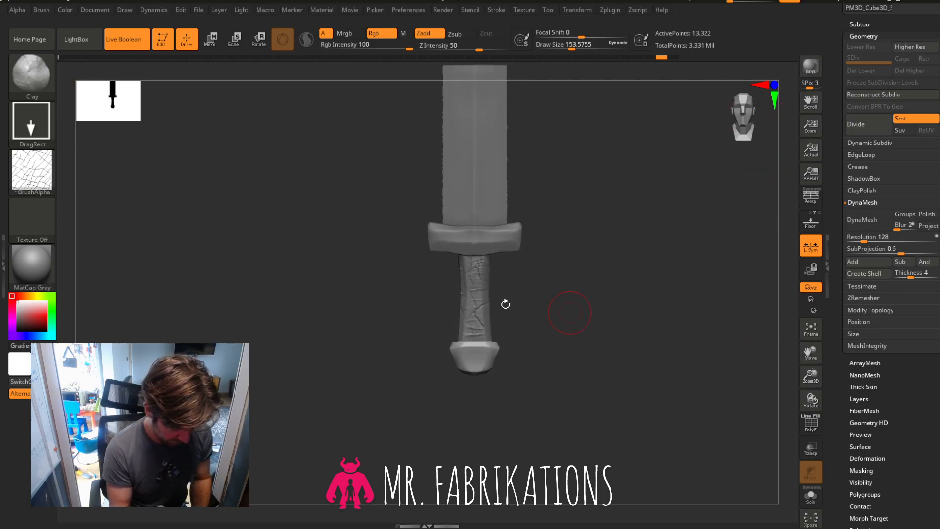
alt+click(489, 238)
click(860, 24)
scroll(894, 71, down, 2)
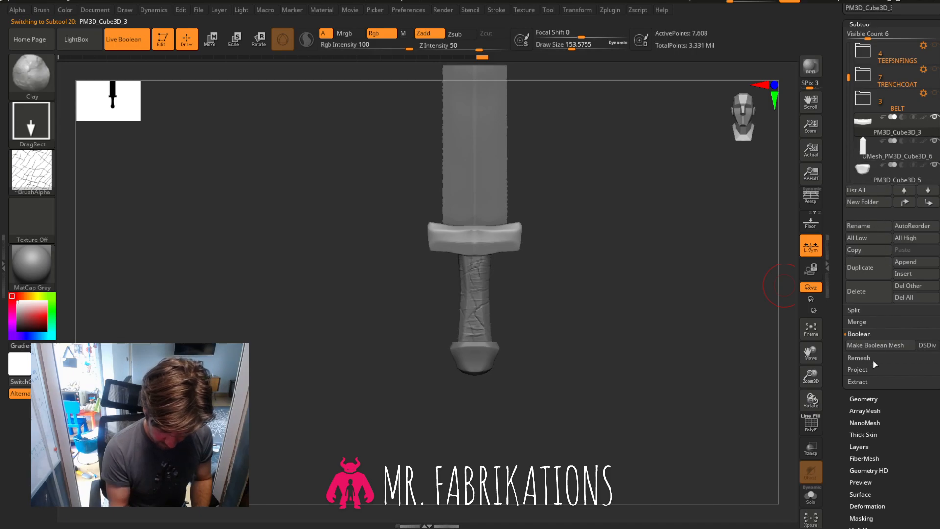
click(876, 202)
text(knife)
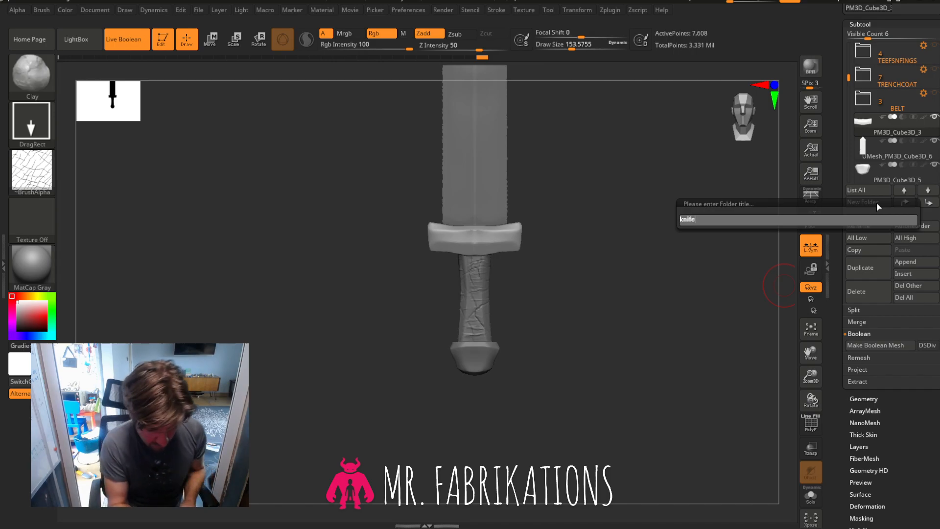
key(Return)
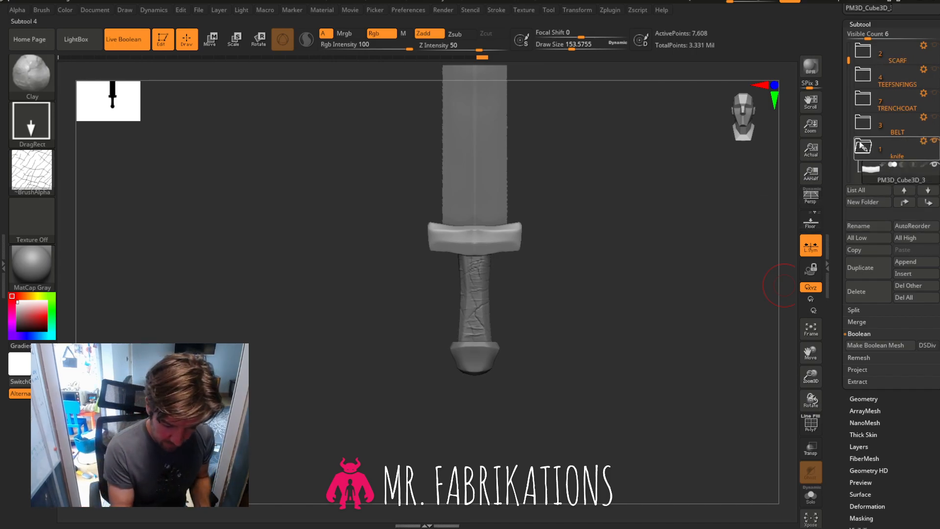
Move the blade, pommel and grip subtools into the knife folder.
scroll(876, 117, down, 2)
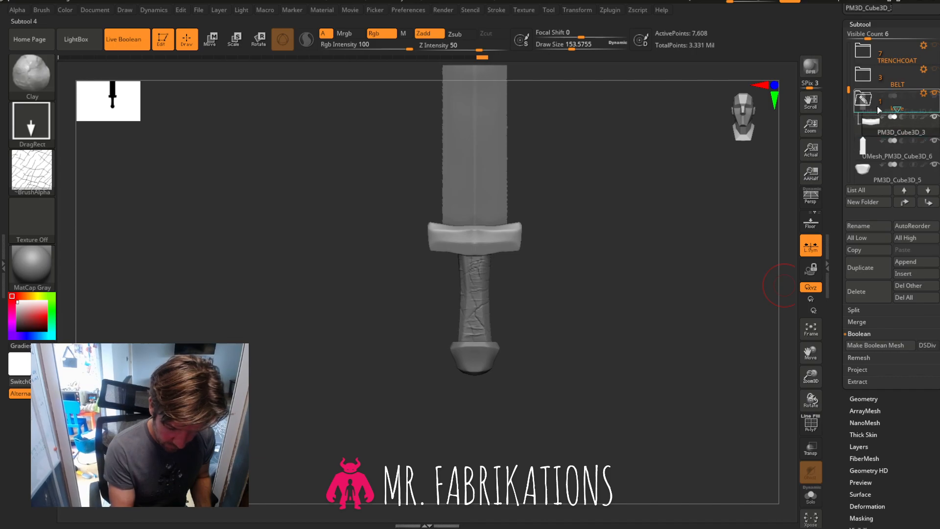
drag(877, 107, 876, 106)
drag(869, 171, 851, 114)
drag(872, 147, 874, 102)
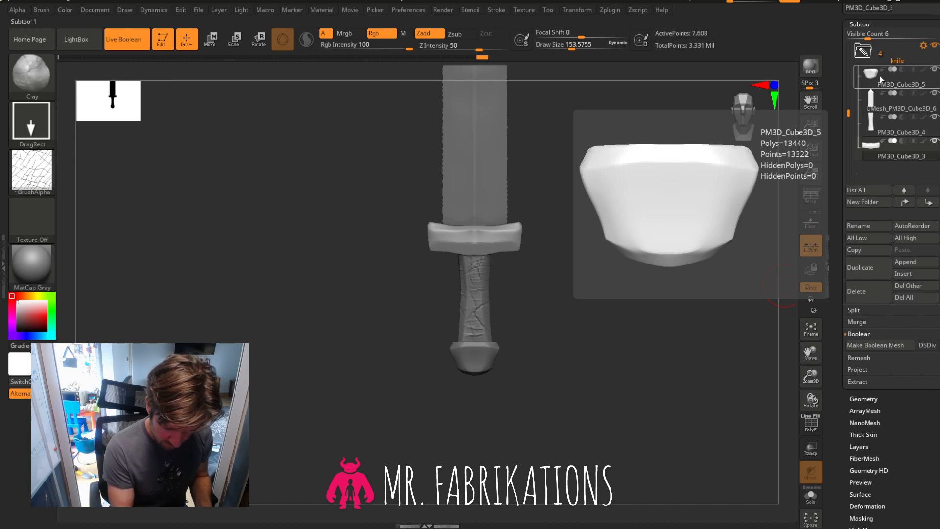
Reorder the crossguard directly above the pommel in the knife folder and merge the two subtools with MergeDown.
drag(877, 150, 889, 77)
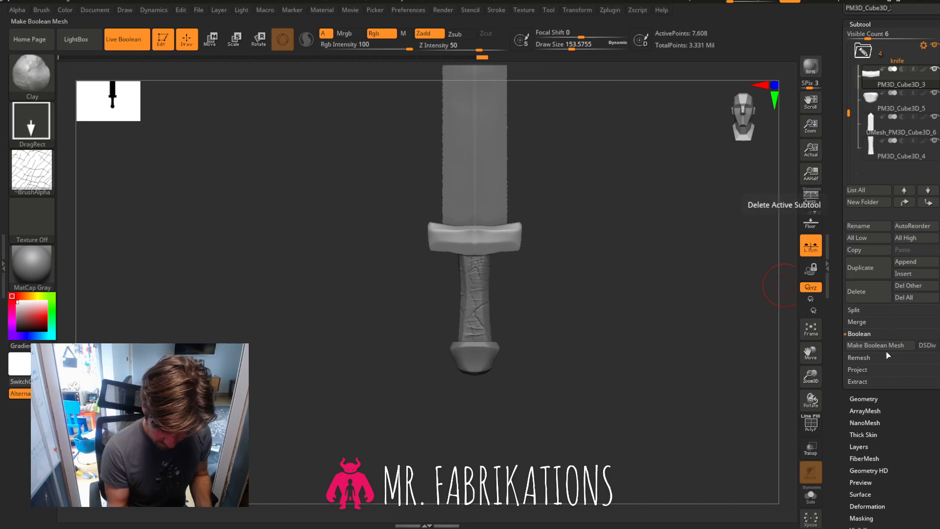
click(865, 322)
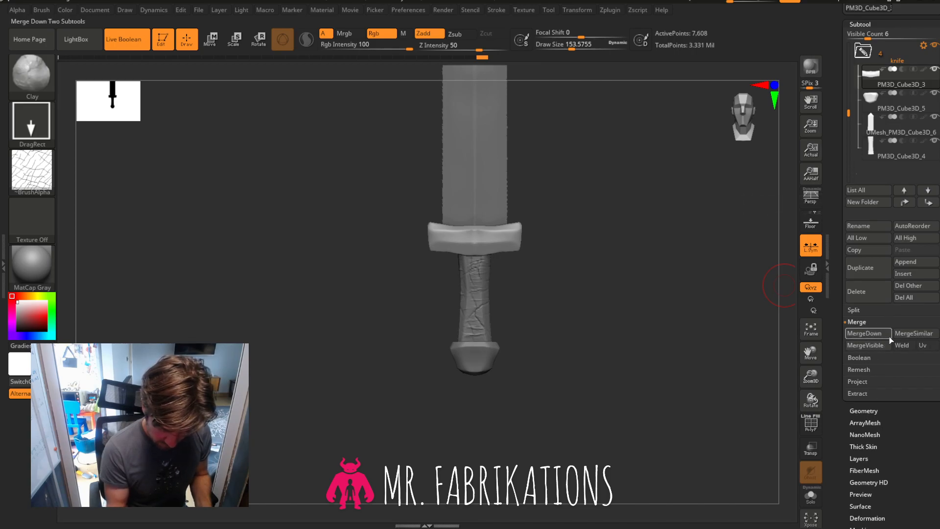
click(876, 333)
click(777, 355)
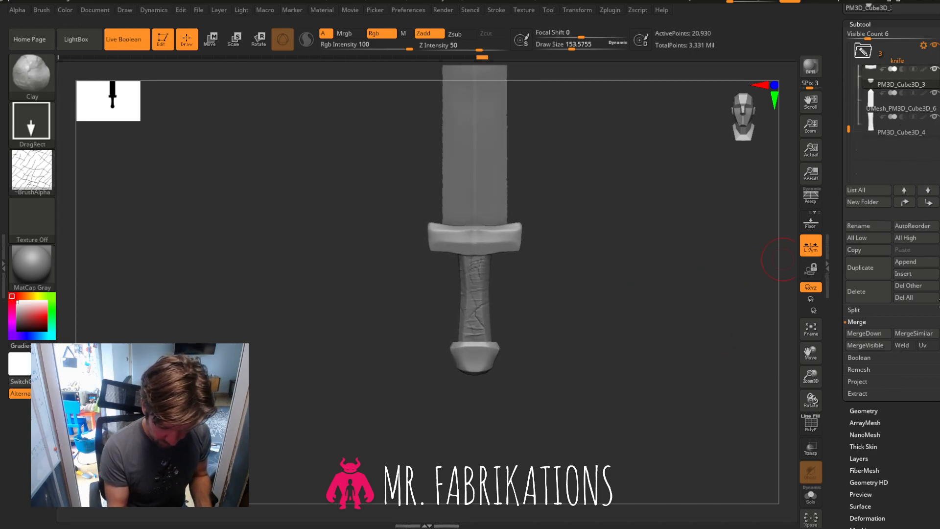
Remesh the merged crossguard and pommel with DynaMesh at resolution 256 and return to the subtool list.
drag(934, 439, 918, 386)
click(863, 258)
drag(912, 249, 913, 293)
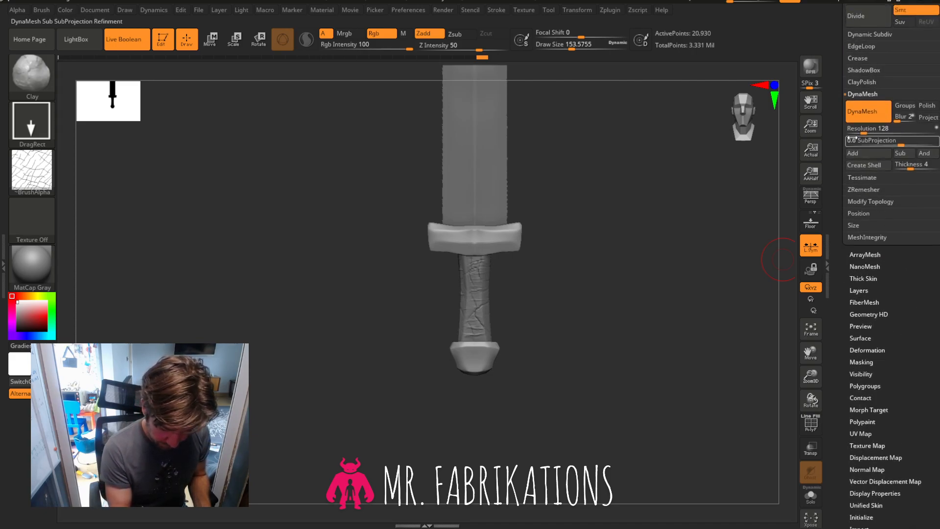
click(858, 129)
text(256)
key(Return)
mouse_move(600, 370)
ctrl+mouse_down()
mouse_move(698, 237)
mouse_move(758, 187)
ctrl+mouse_up()
click(815, 430)
click(816, 430)
scroll(925, 388, up, 5)
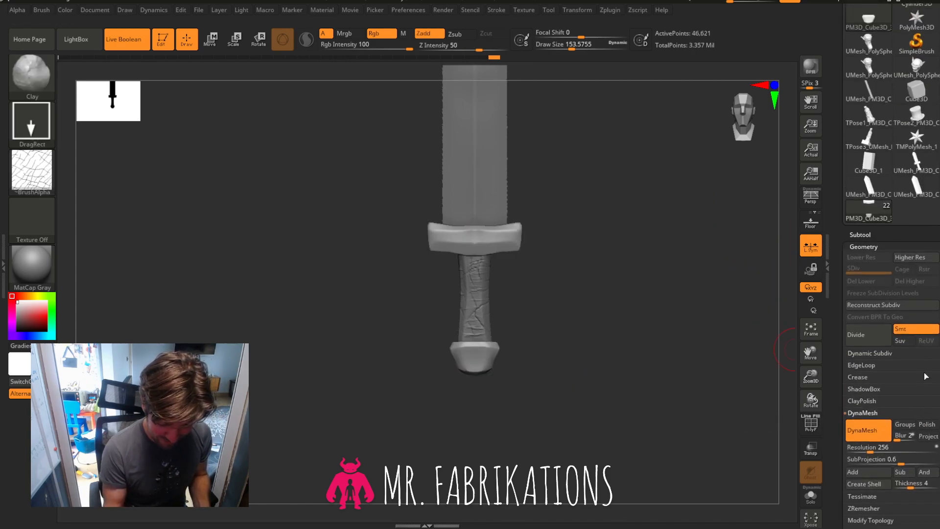
click(862, 236)
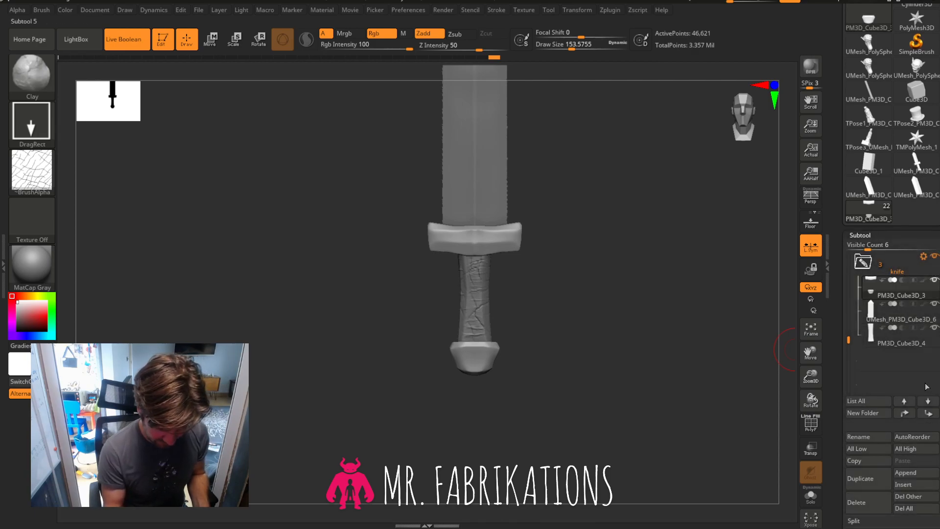
Add surface noise to the merged crossguard and pommel with noise scale about 179 and strength about -0.00021.
scroll(933, 314, down, 4)
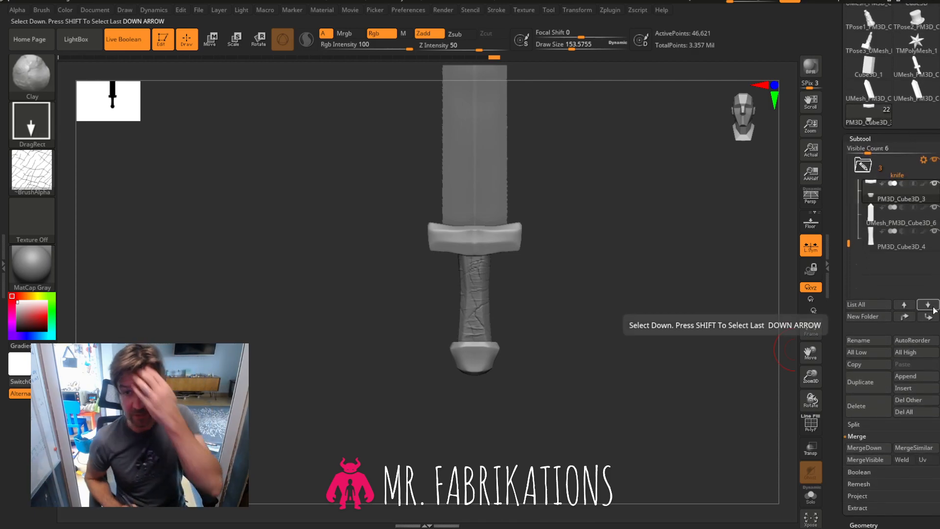
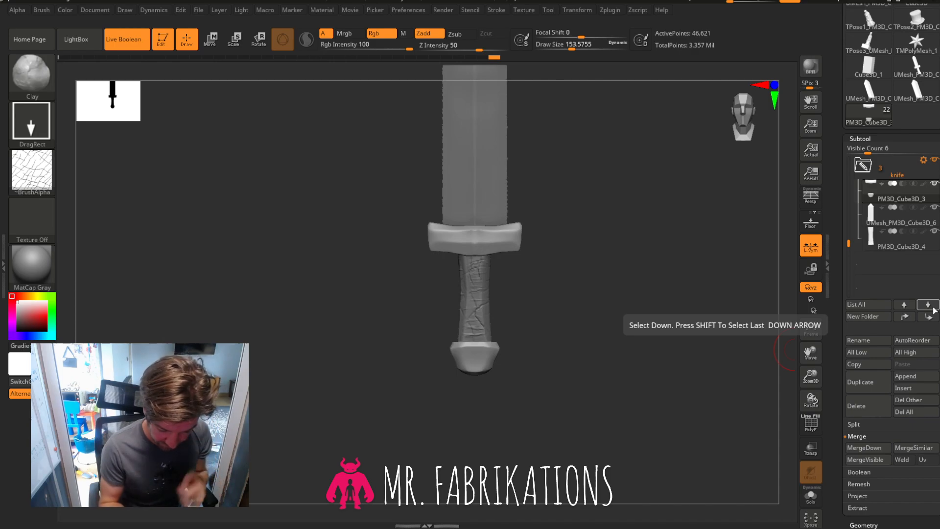
scroll(934, 314, down, 8)
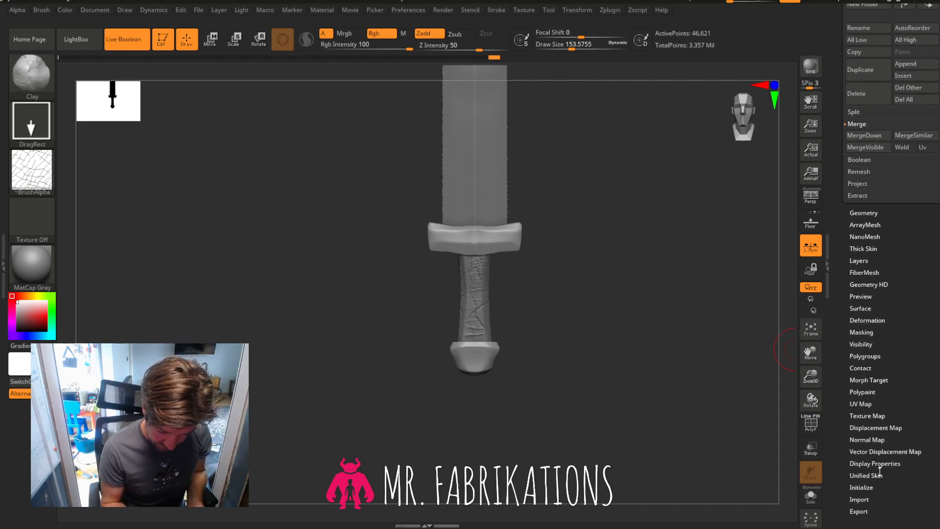
click(864, 308)
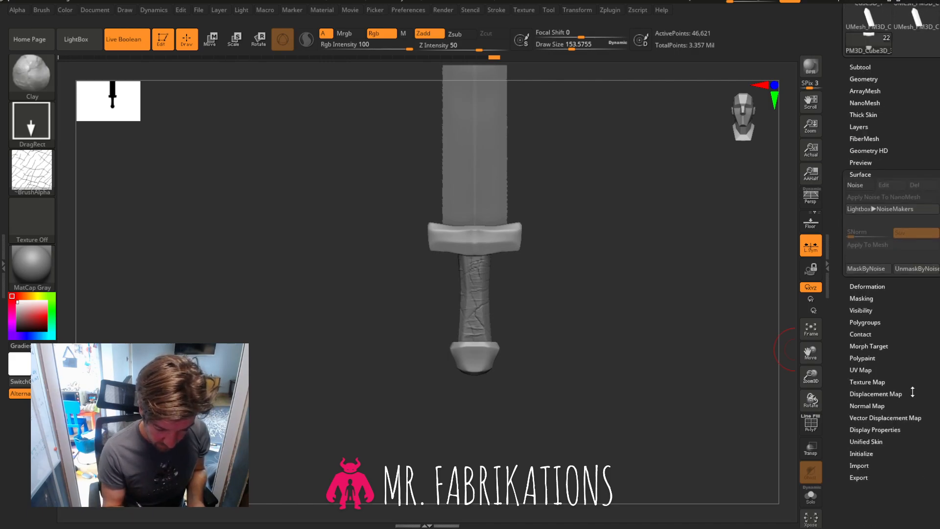
click(855, 182)
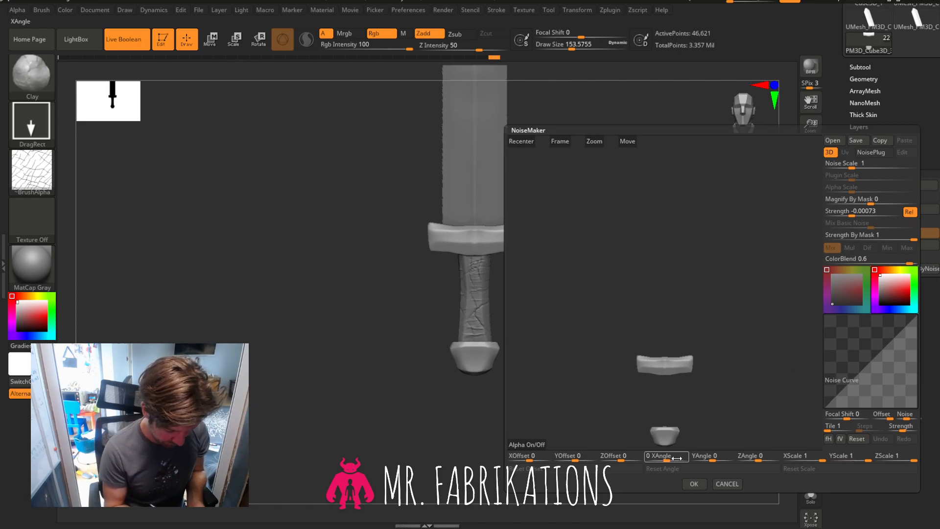
drag(739, 371, 700, 375)
alt+drag(630, 172, 647, 50)
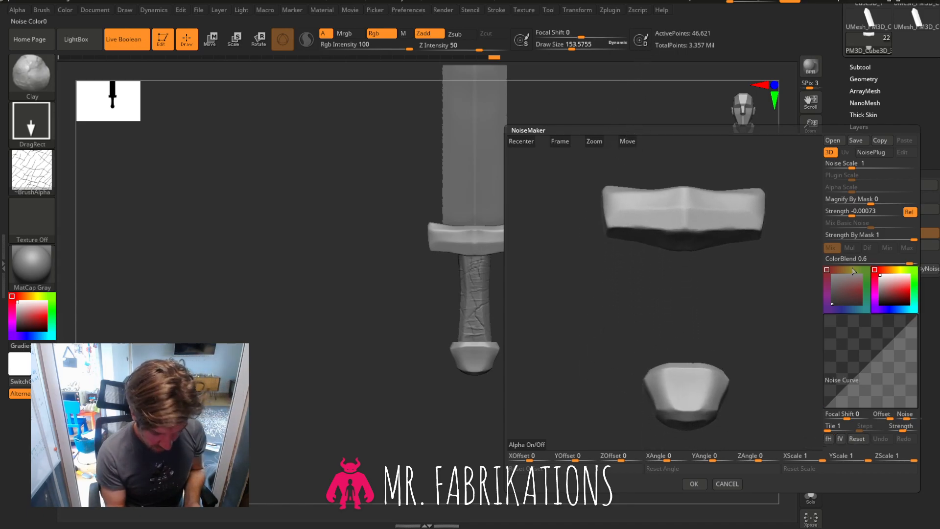
click(864, 212)
text(0)
drag(860, 167, 896, 166)
drag(858, 212, 852, 215)
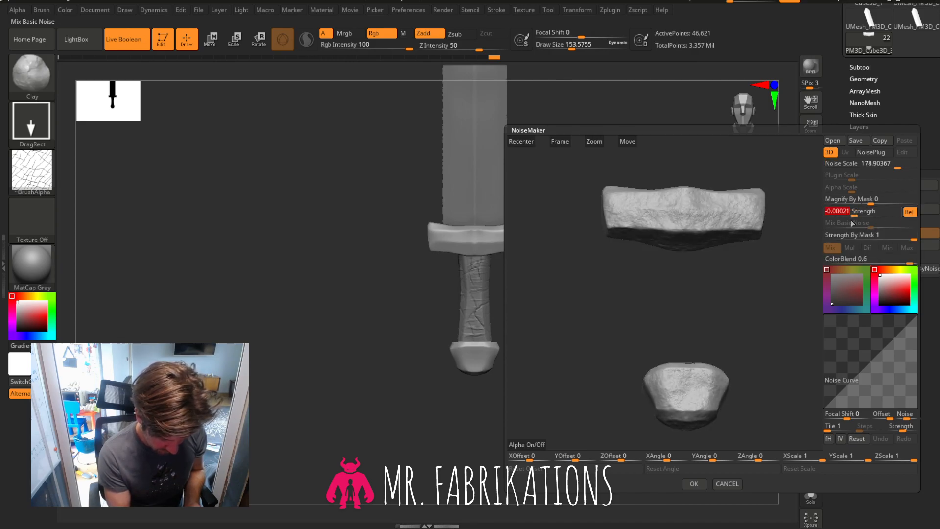
Accept the noise settings and apply the surface noise to the crossguard and pommel mesh.
click(694, 484)
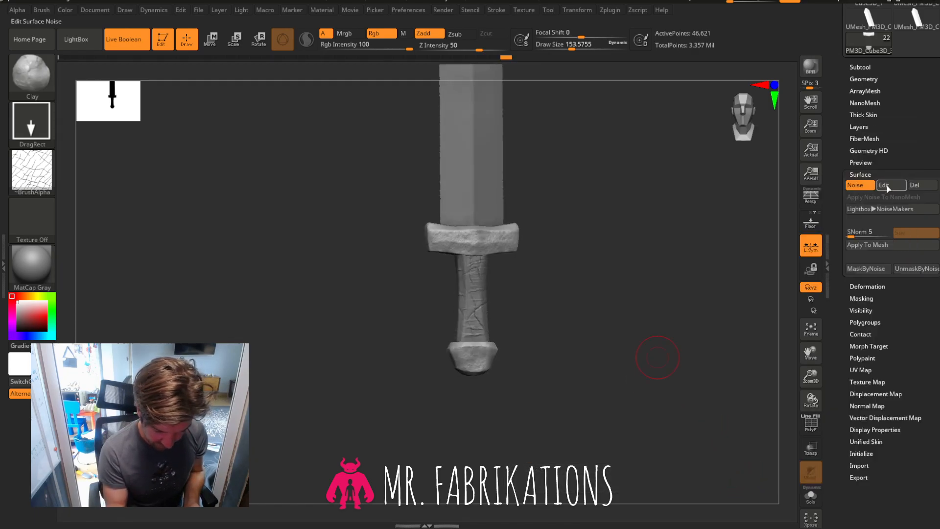
click(881, 248)
drag(759, 296, 726, 375)
mouse_move(628, 285)
mouse_down()
mouse_move(640, 286)
mouse_move(630, 275)
mouse_up()
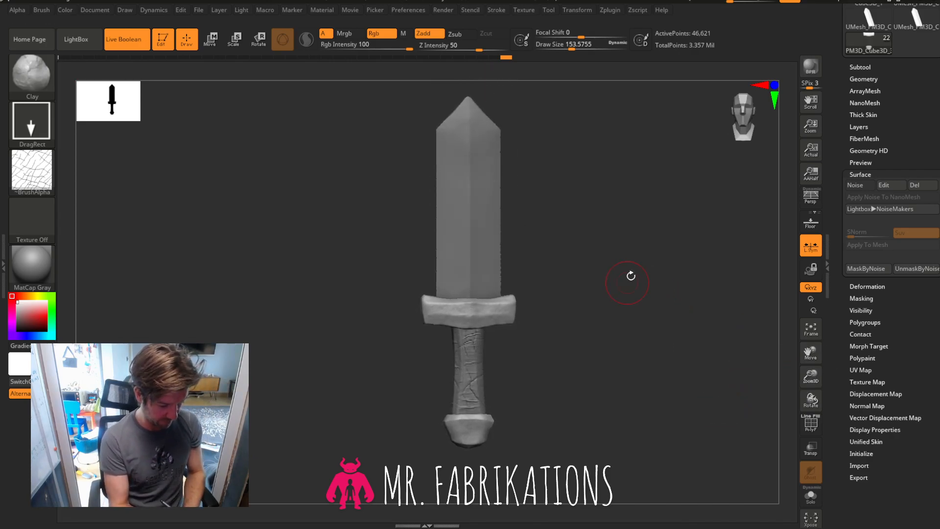
Select the blade subtool and switch to the DamStandard brush.
alt+click(479, 227)
key(b)
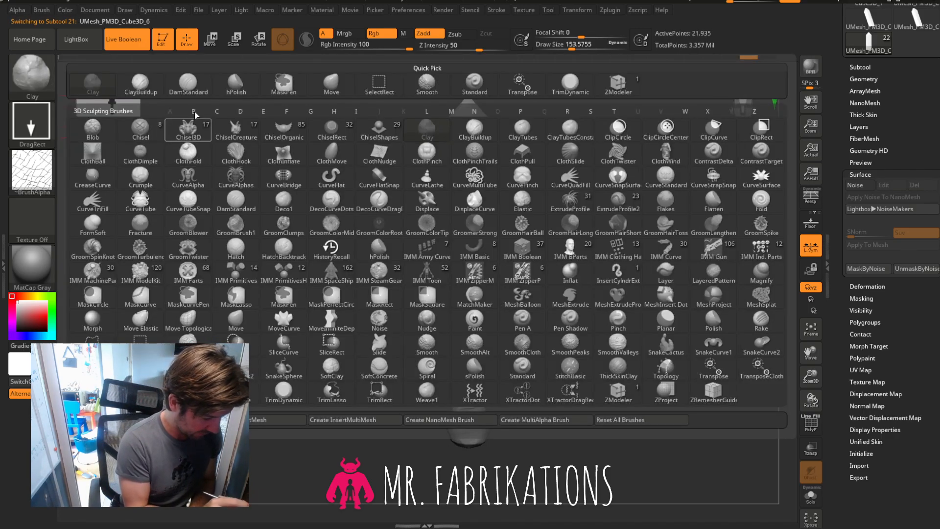
click(193, 88)
drag(624, 261, 620, 254)
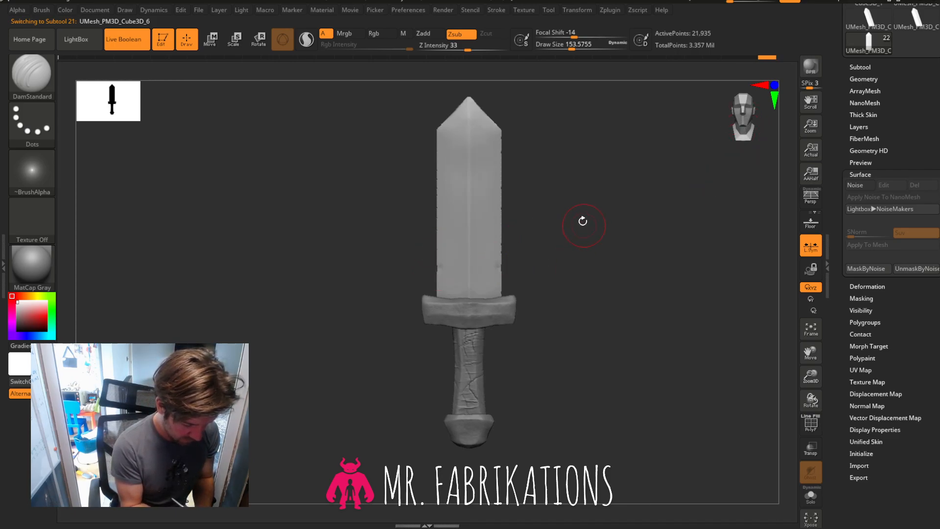
mouse_move(485, 218)
mouse_down()
mouse_move(455, 212)
mouse_move(463, 199)
mouse_up()
key(ctrl+z)
key(ctrl+z)
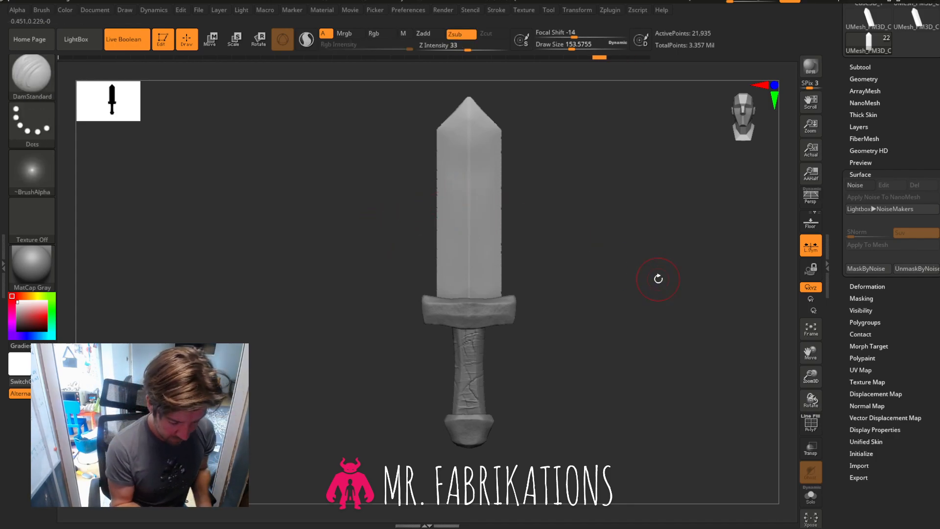
Open the Lazy Mouse settings and carve a V-shaped groove below the blade's tip and a straight groove down its centre.
mouse_move(811, 351)
mouse_down()
mouse_move(826, 382)
mouse_move(810, 387)
mouse_move(802, 413)
mouse_up()
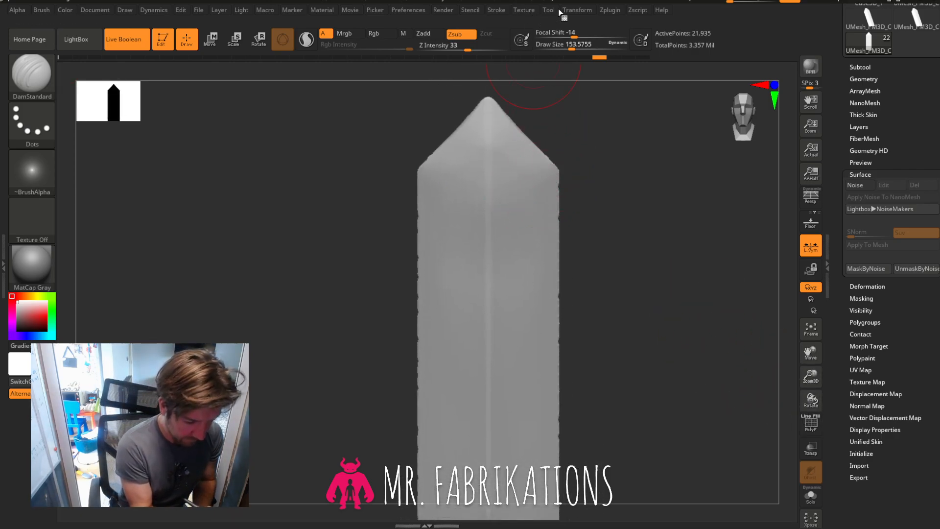
click(496, 10)
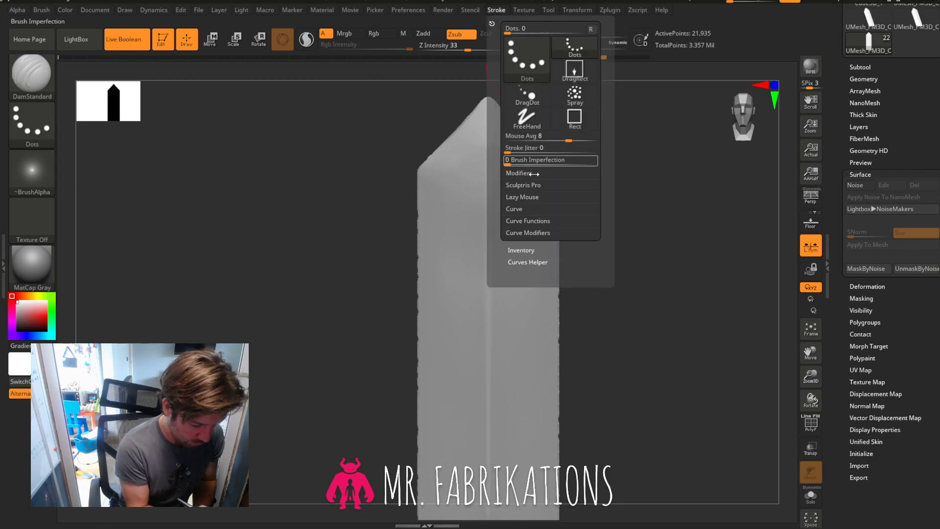
click(522, 197)
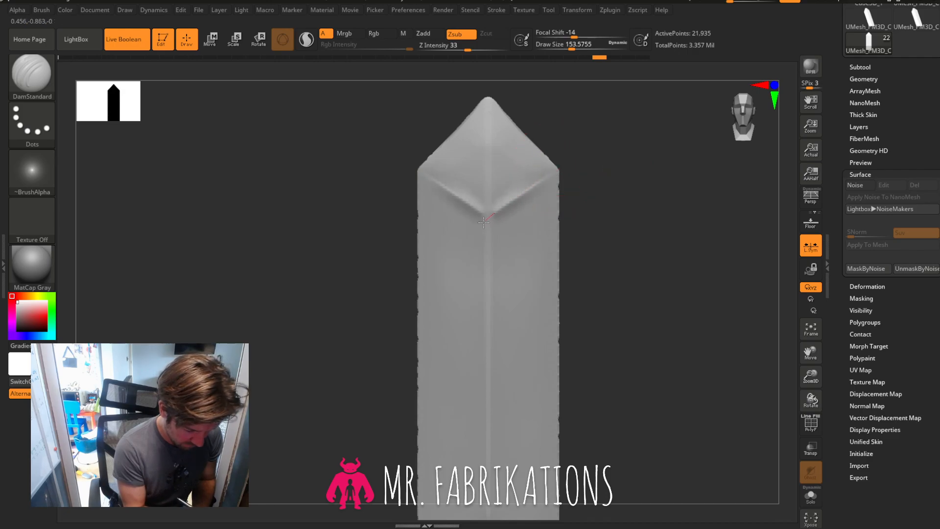
drag(811, 351, 803, 258)
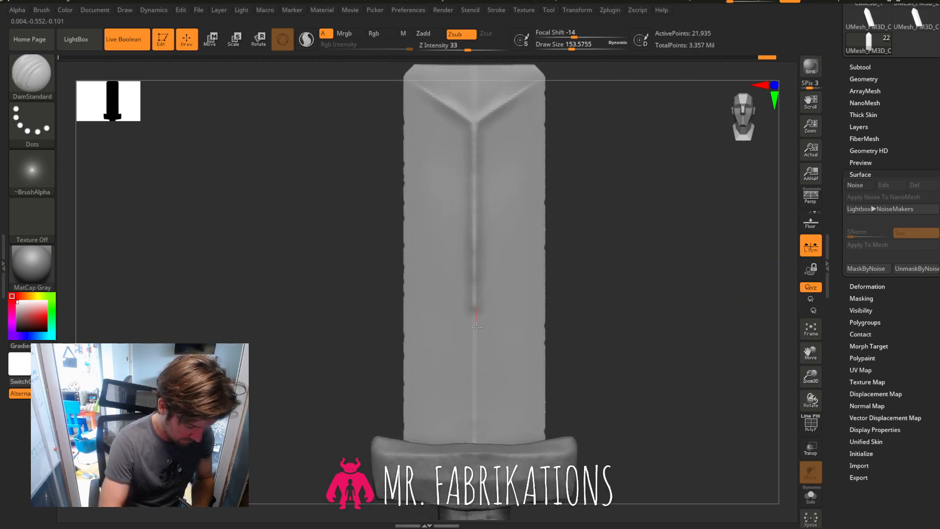
mouse_move(647, 314)
mouse_down()
mouse_move(569, 310)
mouse_move(659, 301)
mouse_up()
Polish the blade's faces along the centre line and around the tip bevels with the hPolish brush.
click(49, 95)
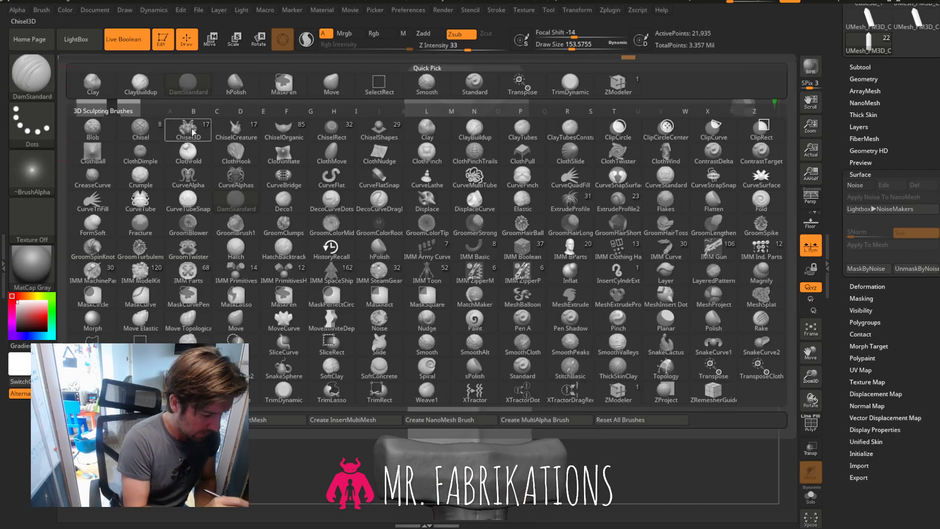
click(236, 84)
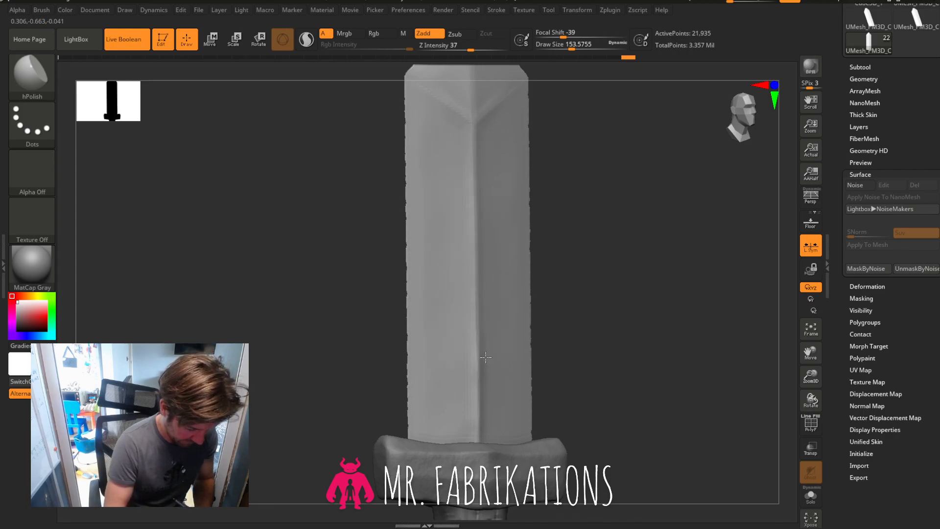
drag(563, 137, 737, 151)
drag(814, 353, 808, 469)
drag(498, 124, 661, 226)
drag(616, 165, 689, 210)
Try cutting nicks into the blade's edges below the tip with DamStandard at draw size about 408.
click(32, 74)
click(196, 96)
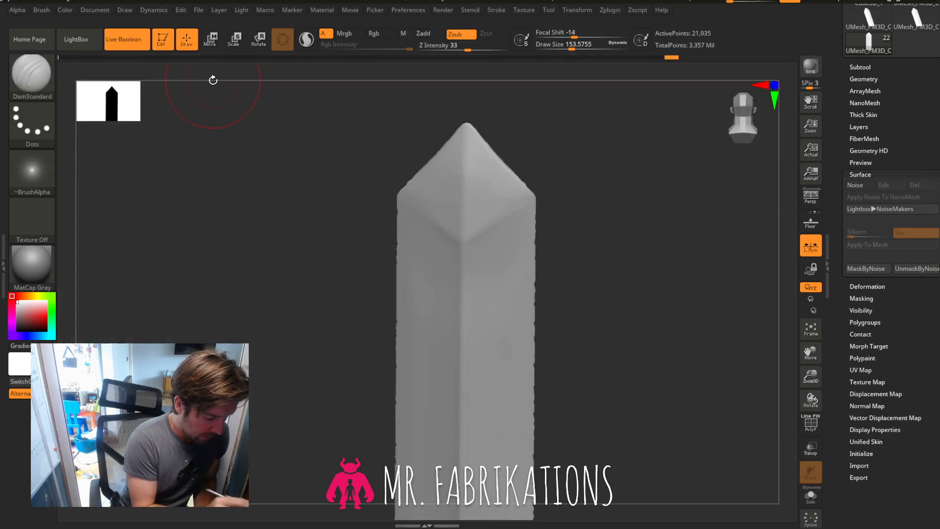
mouse_move(575, 45)
mouse_down()
mouse_move(557, 47)
mouse_move(593, 49)
mouse_up()
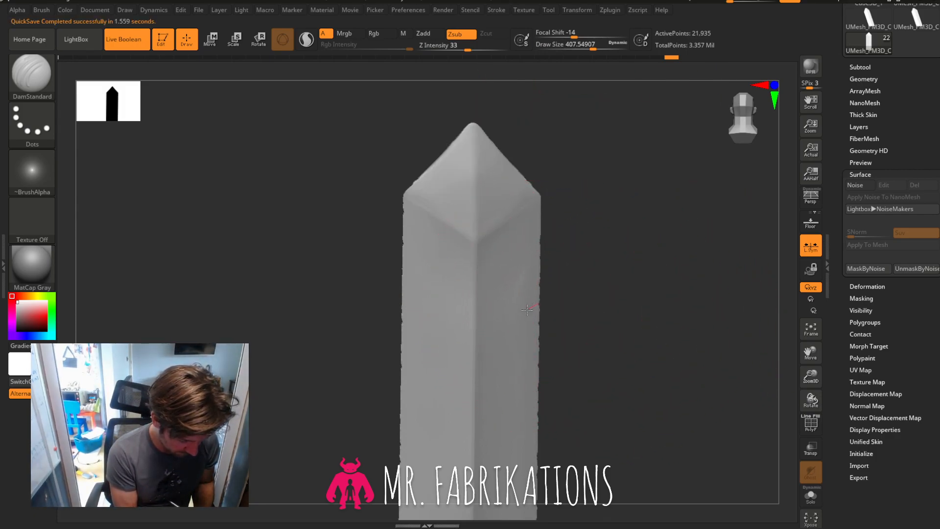
drag(518, 314, 519, 318)
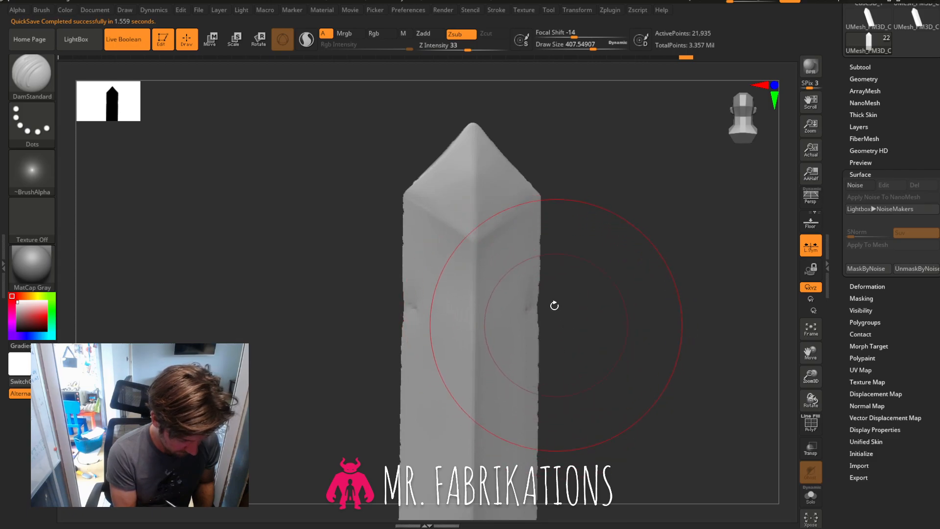
drag(550, 233, 546, 237)
click(730, 112)
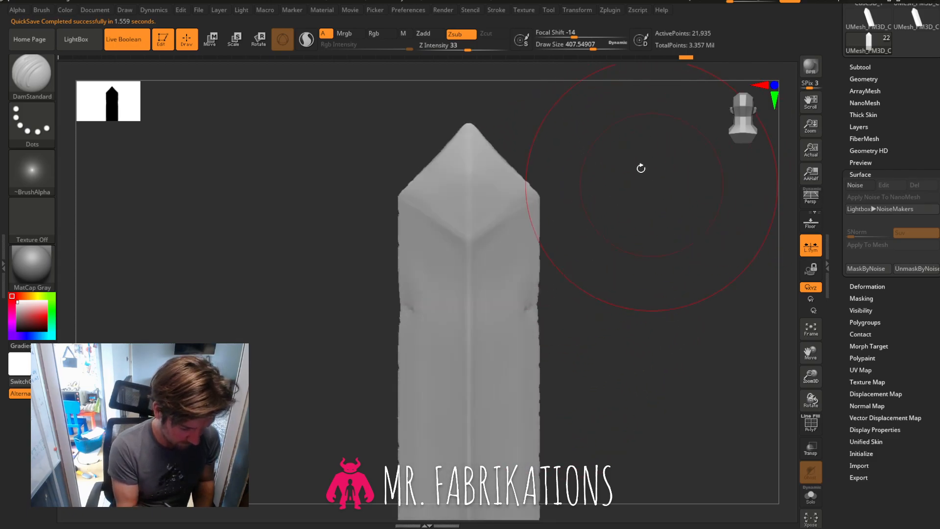
Try cutting and smoothing smaller nicks along the upper blade edges at draw size about 101, and undo all the nicks.
drag(593, 49, 565, 49)
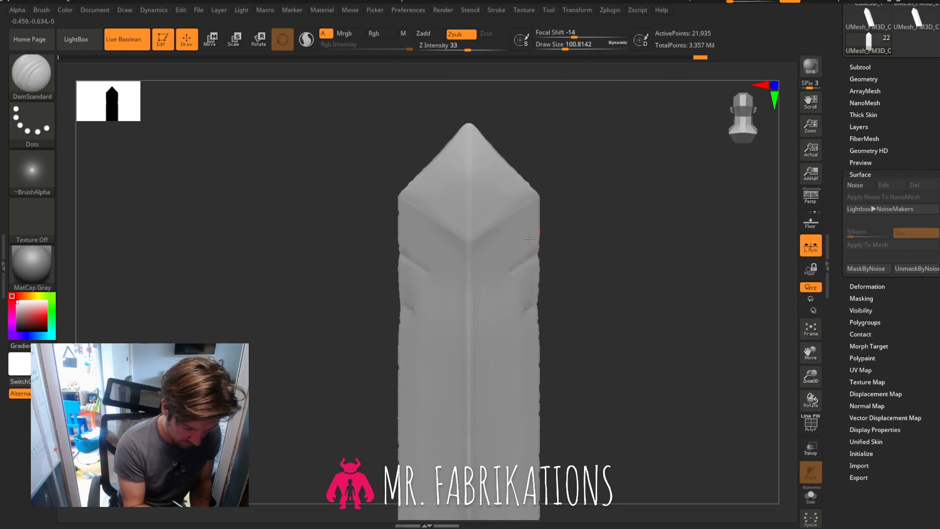
mouse_move(527, 244)
shift+mouse_down()
mouse_move(536, 274)
mouse_move(558, 226)
shift+mouse_up()
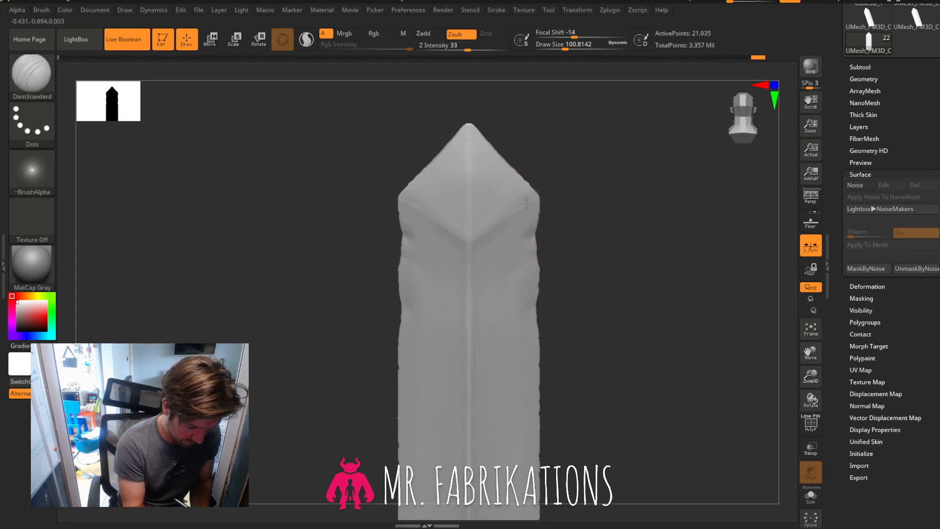
key(shift)
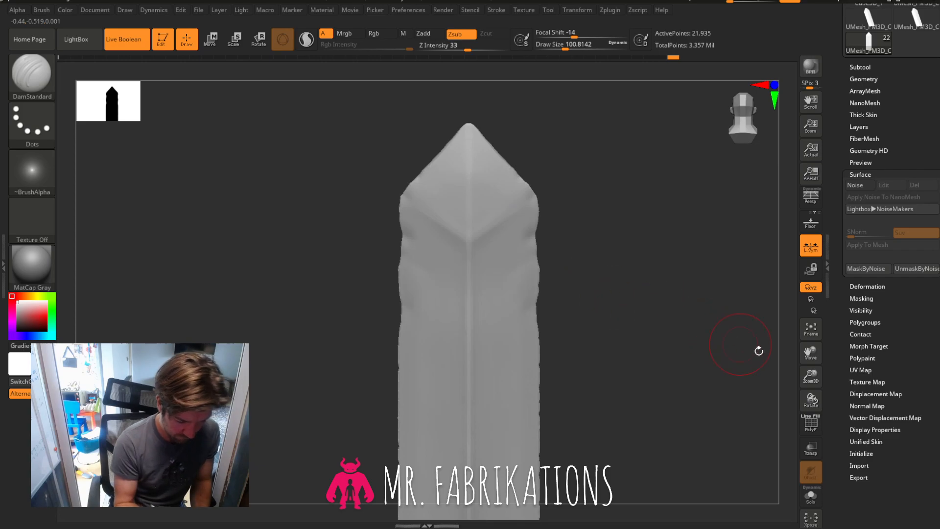
drag(813, 376, 797, 274)
drag(692, 320, 696, 317)
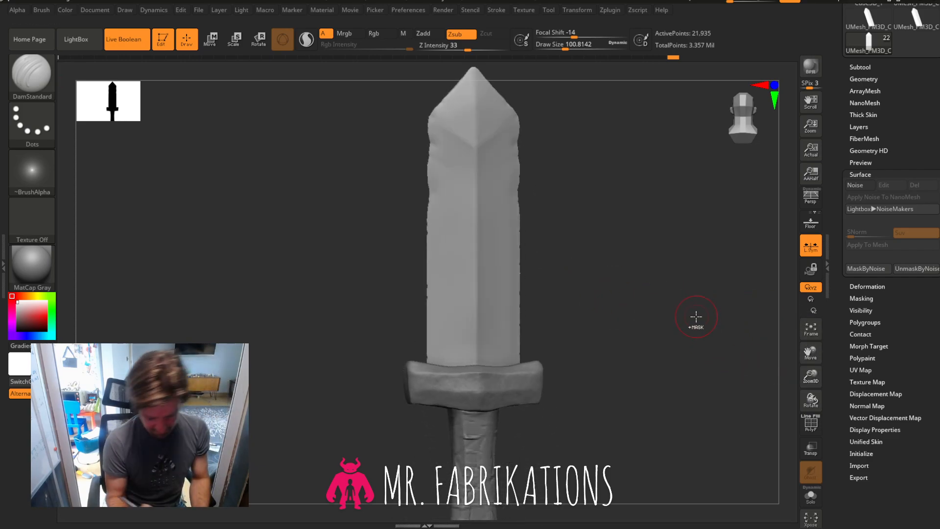
key(ctrl)
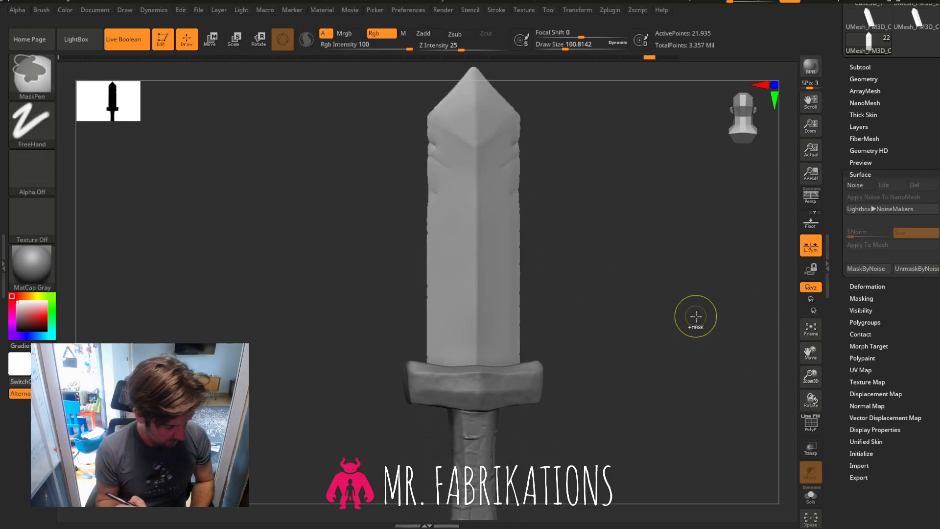
Switch to the Clay brush with Alpha 60 and stamp a trial crack pattern across the lower blade.
click(31, 74)
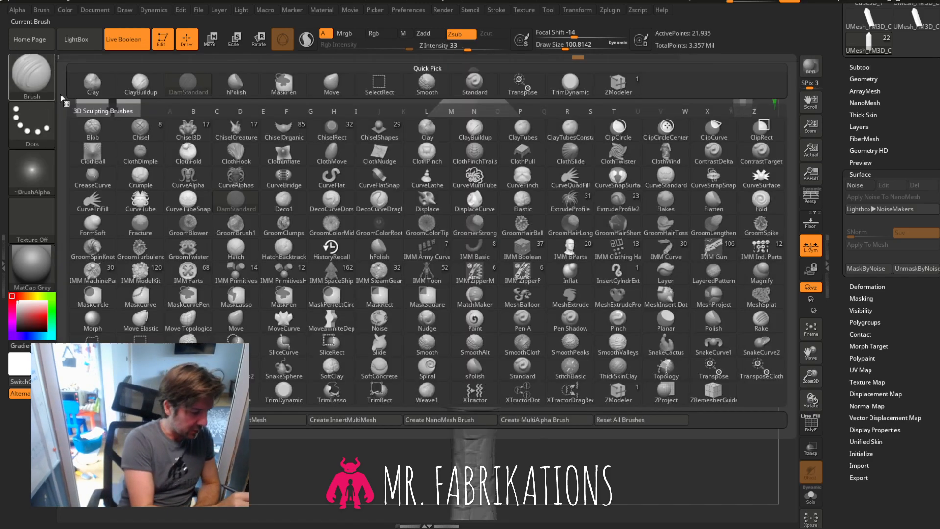
click(100, 88)
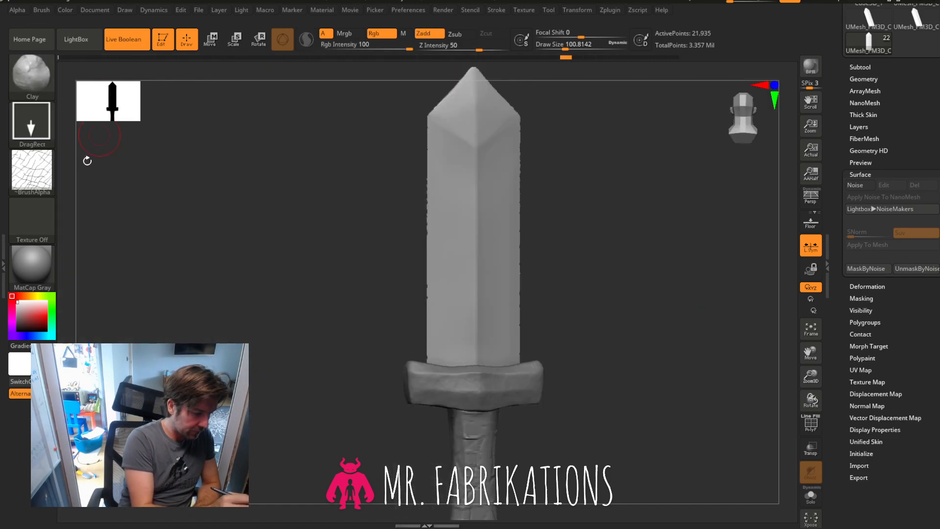
click(32, 171)
click(92, 337)
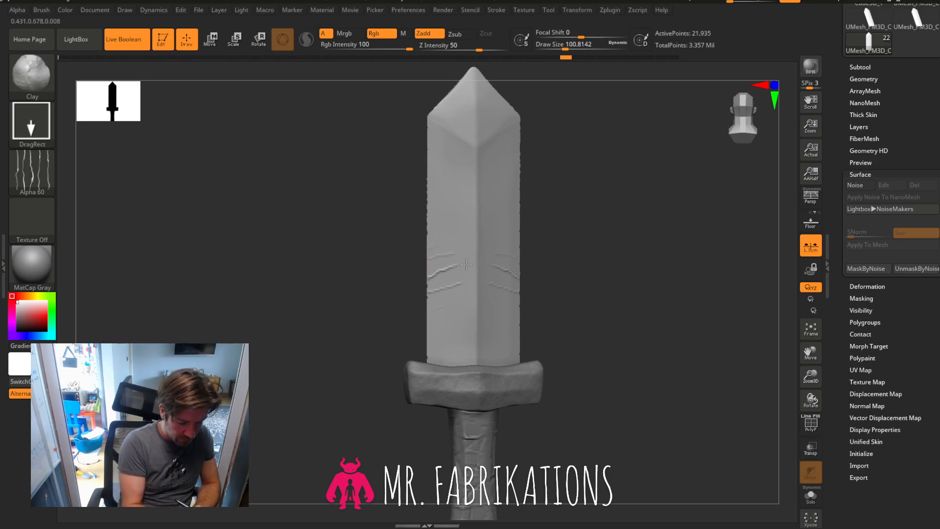
Undo the raised stamp, stamp recessed cracks along the blade's edges with Zsub at up to 61 Z Intensity, and reopen the subtool list.
mouse_move(568, 291)
mouse_down()
mouse_move(636, 302)
mouse_move(642, 294)
mouse_up()
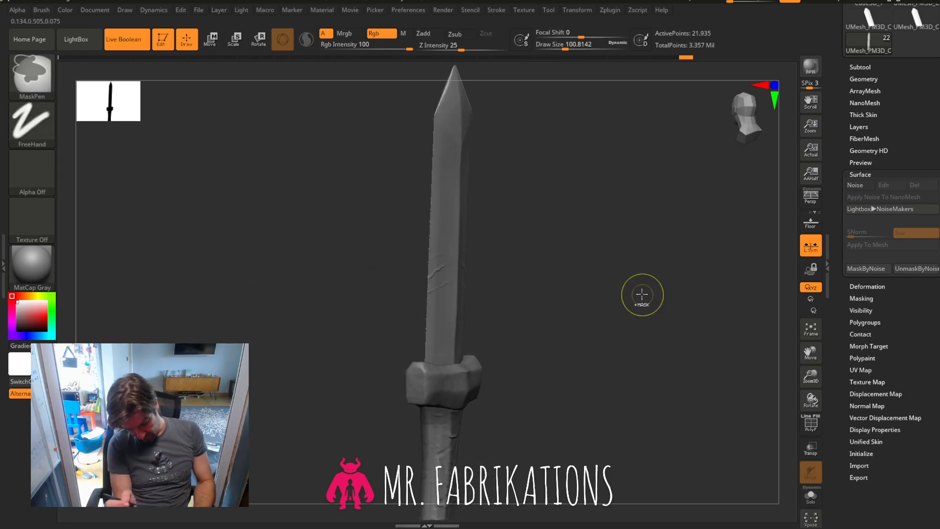
key(ctrl+z)
click(460, 35)
drag(600, 203, 544, 202)
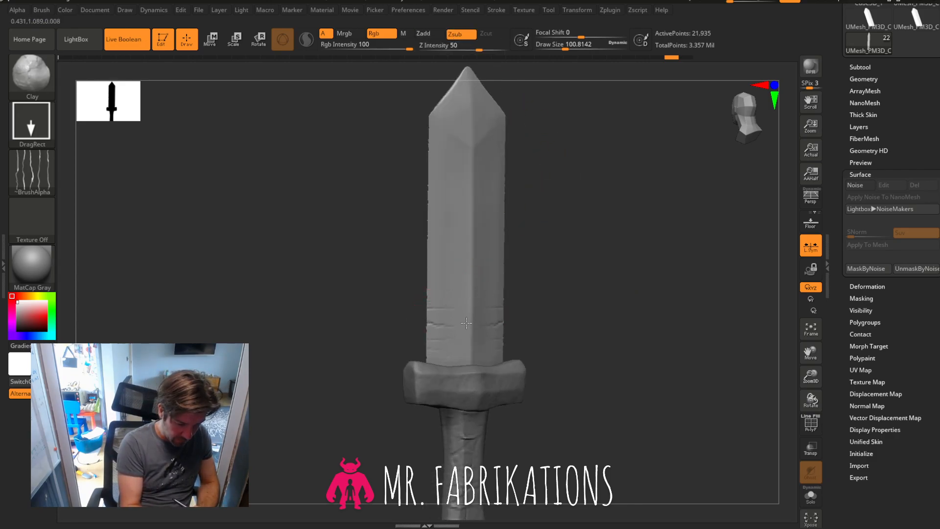
drag(454, 260, 455, 257)
mouse_move(578, 184)
mouse_down()
mouse_move(629, 181)
mouse_move(585, 171)
mouse_up()
click(733, 122)
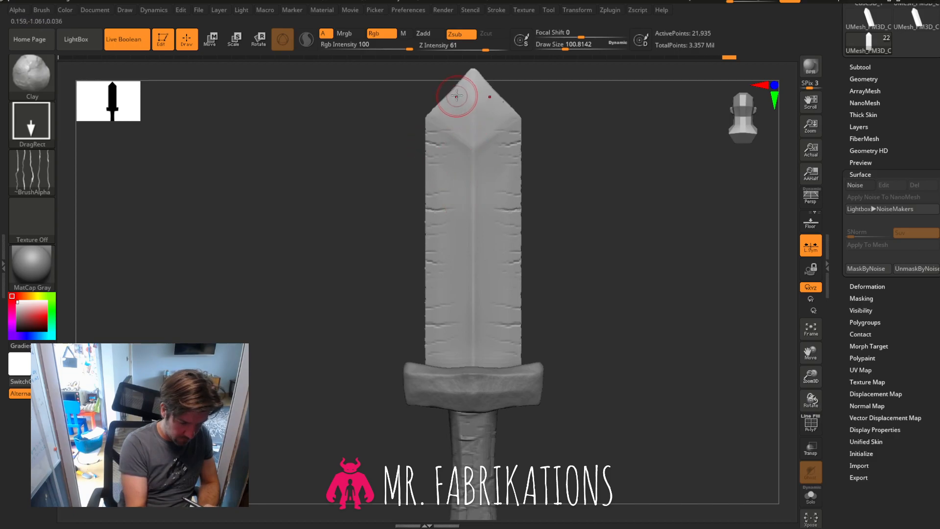
drag(524, 99, 715, 332)
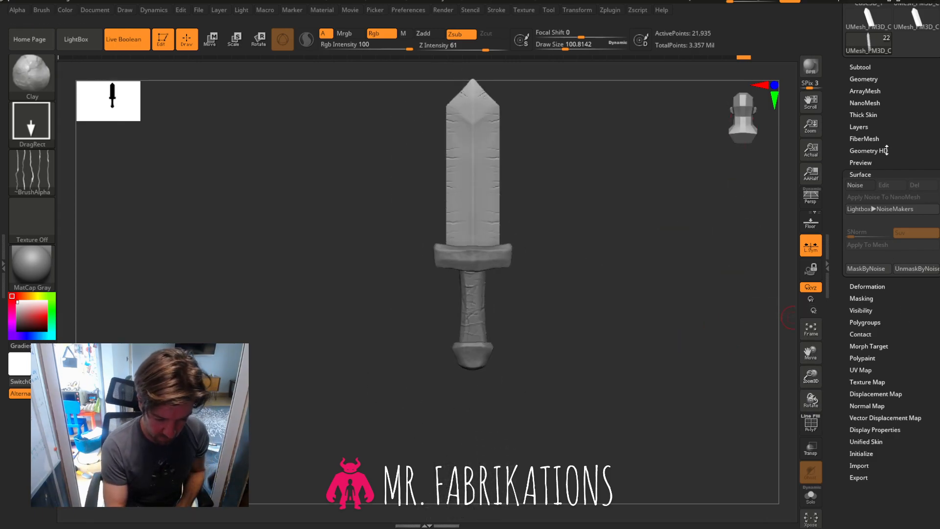
click(868, 67)
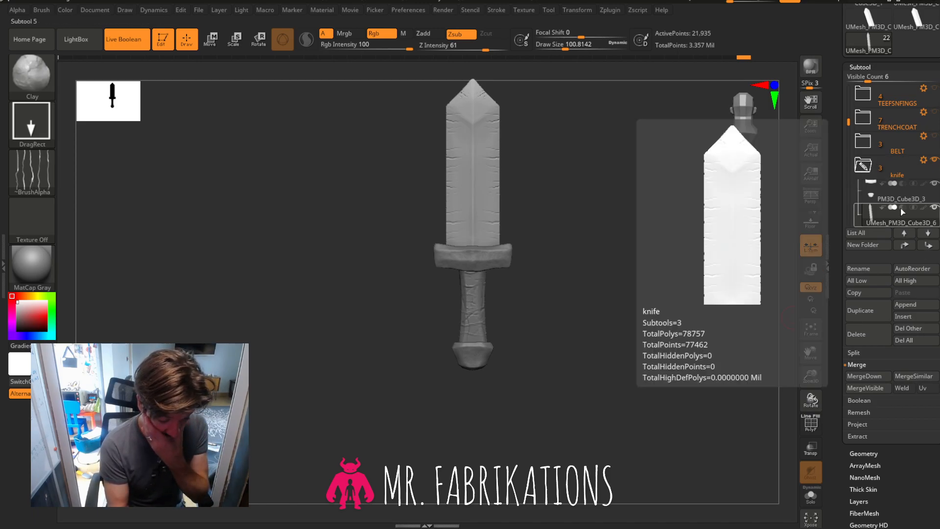
Make a Boolean mesh from the visible blade, grip, and guard-and-pommel subtools of the knife folder.
drag(808, 357, 812, 378)
drag(640, 350, 737, 350)
click(749, 128)
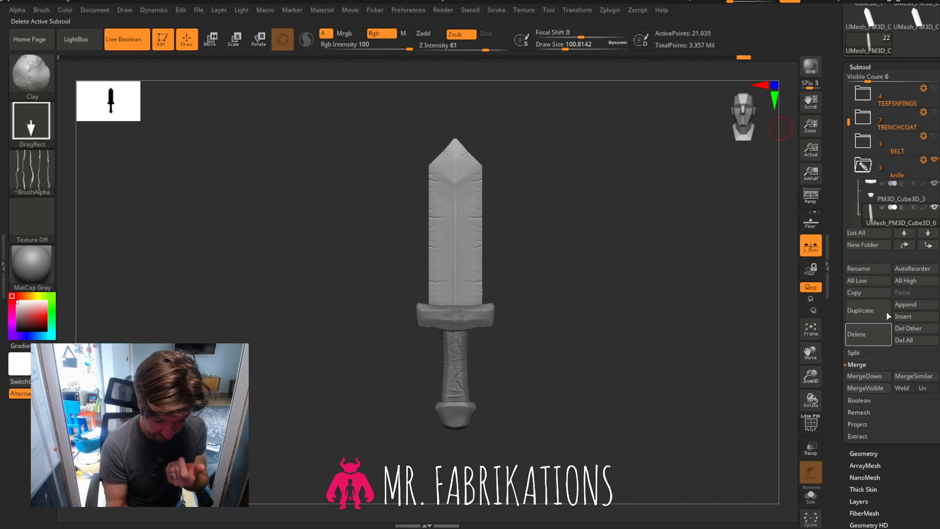
drag(850, 123, 852, 129)
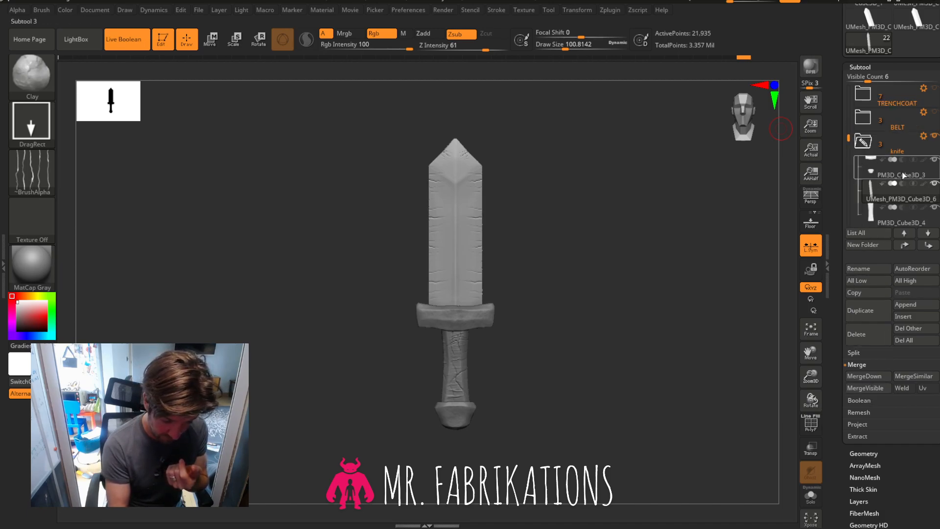
click(865, 402)
click(877, 388)
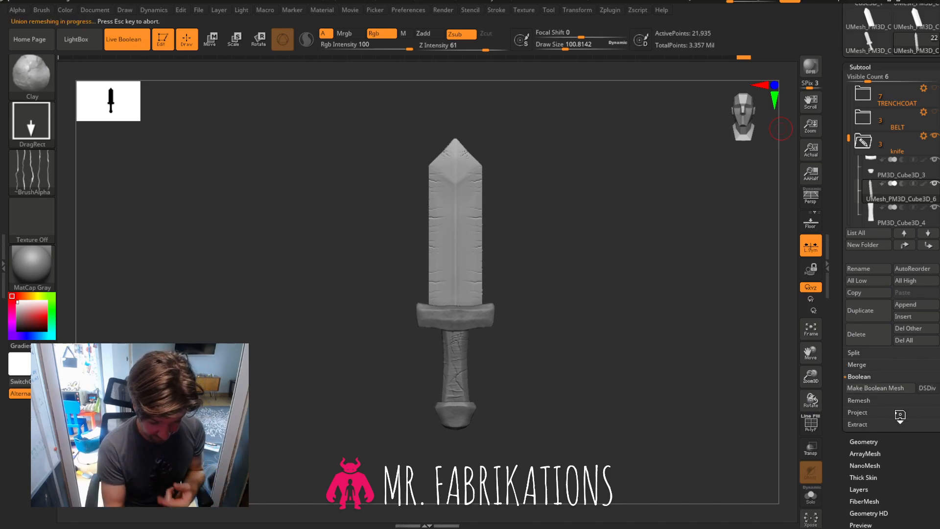
Hide the original sword parts and insert the merged sword mesh as a subtool in the knife folder.
click(934, 160)
click(934, 207)
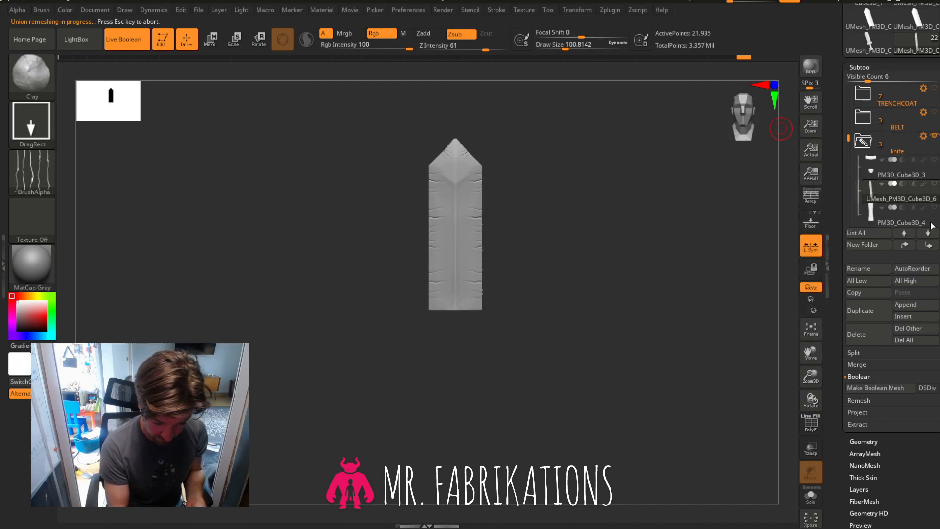
drag(849, 141, 849, 149)
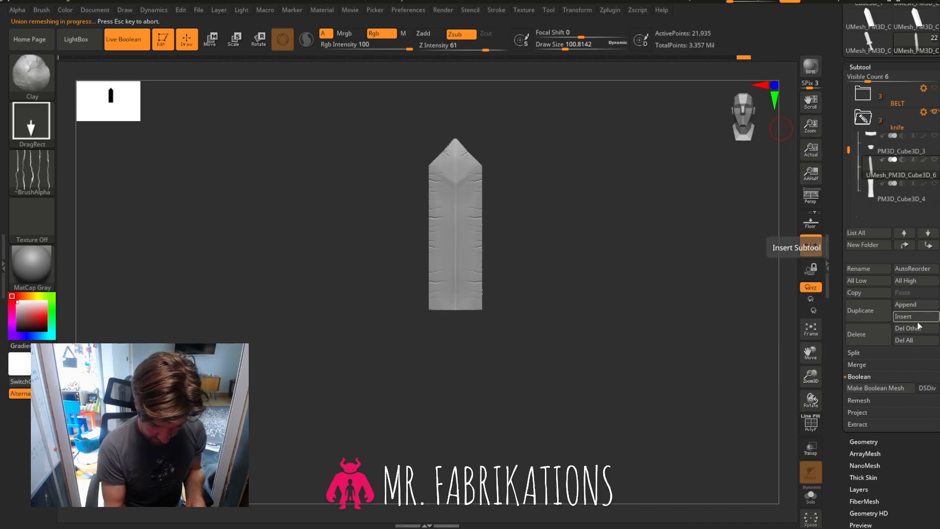
click(917, 320)
click(916, 321)
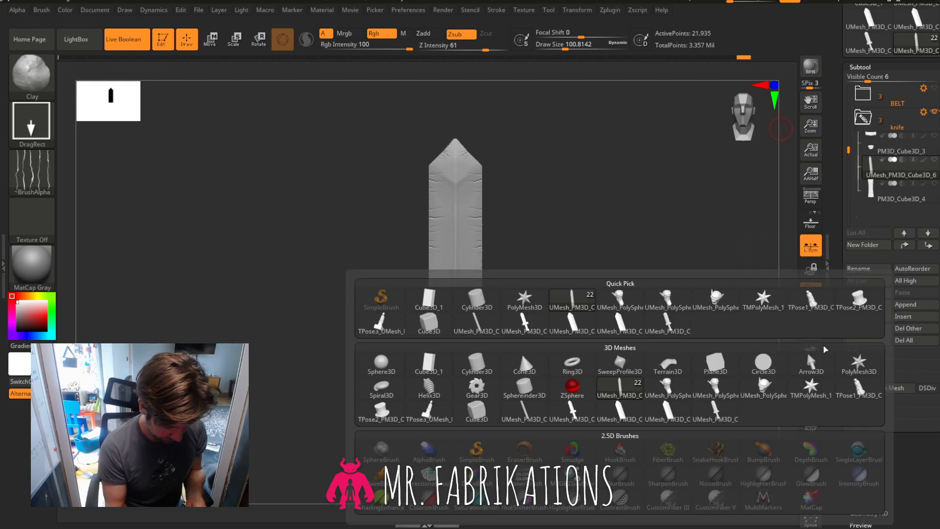
click(671, 330)
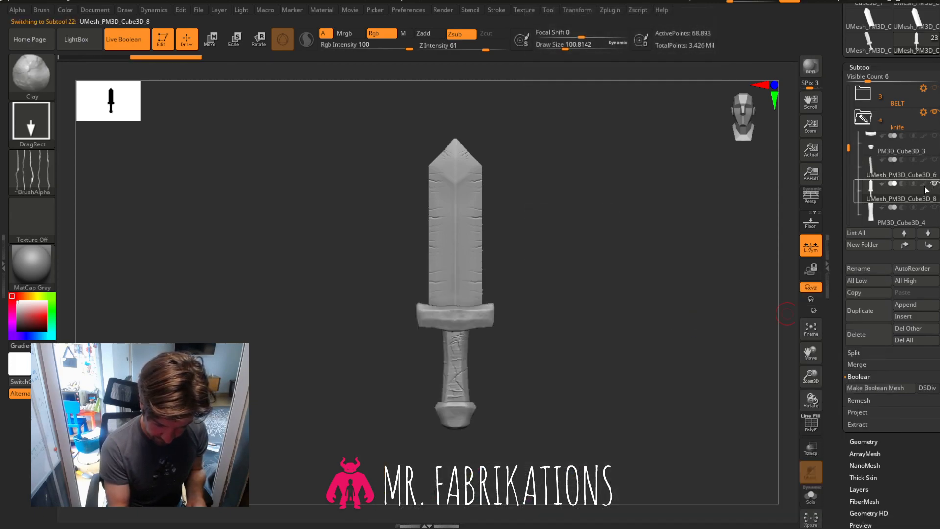
drag(661, 325, 727, 271)
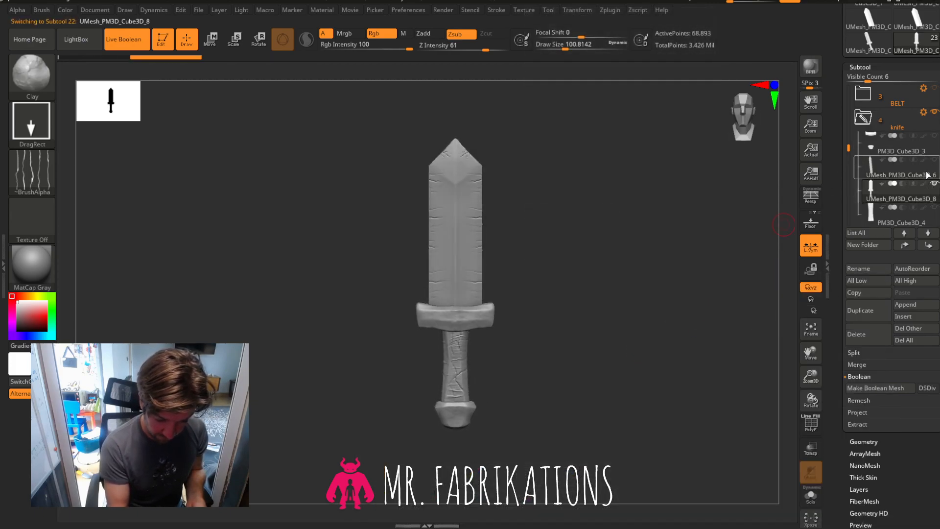
Collapse the knife folder and turn on the visibility of all the character's subtool folders.
click(914, 121)
drag(848, 189, 852, 87)
shift+click(935, 136)
click(933, 90)
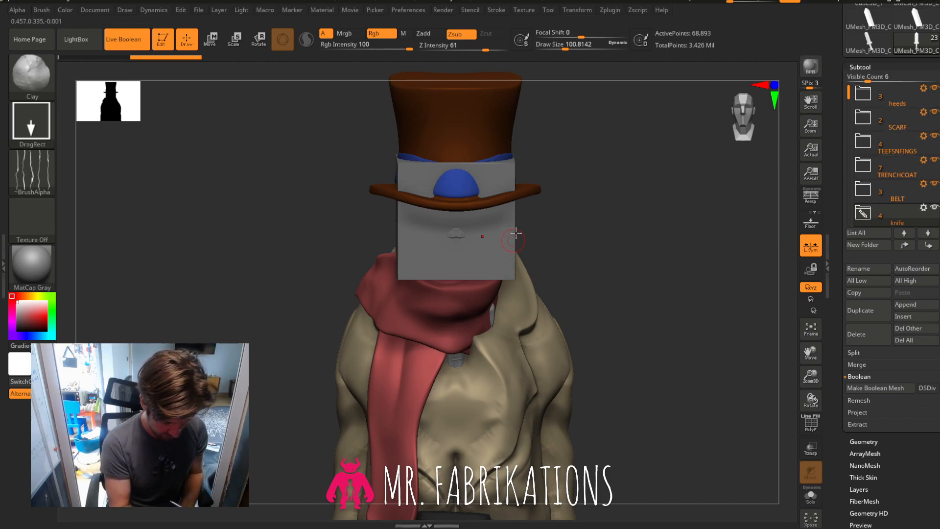
Select the stray cube covering the character's face in the TRENCHCOAT folder and delete it.
alt+click(482, 256)
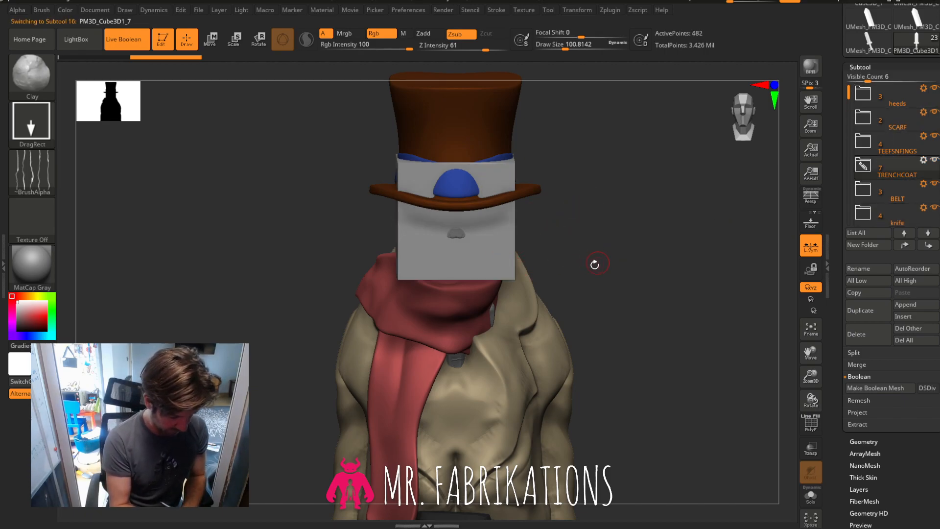
key(w)
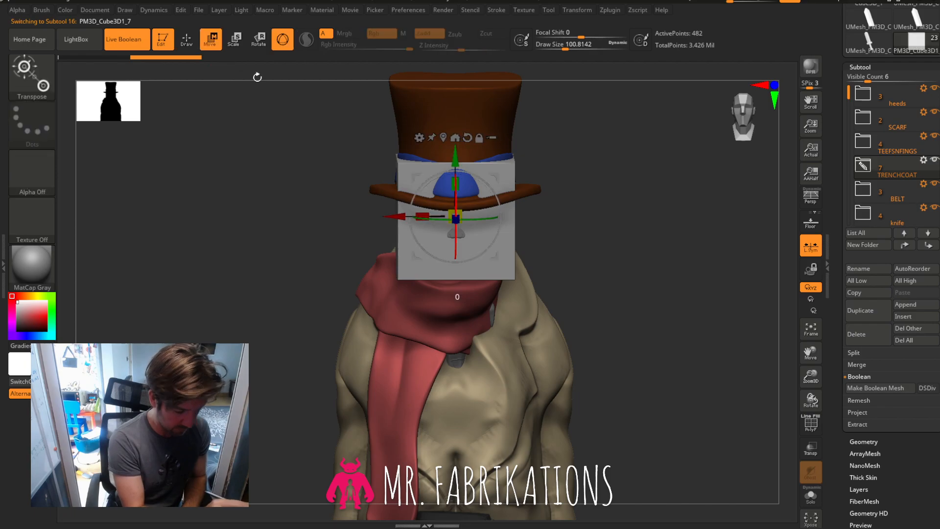
click(876, 175)
drag(849, 89, 849, 149)
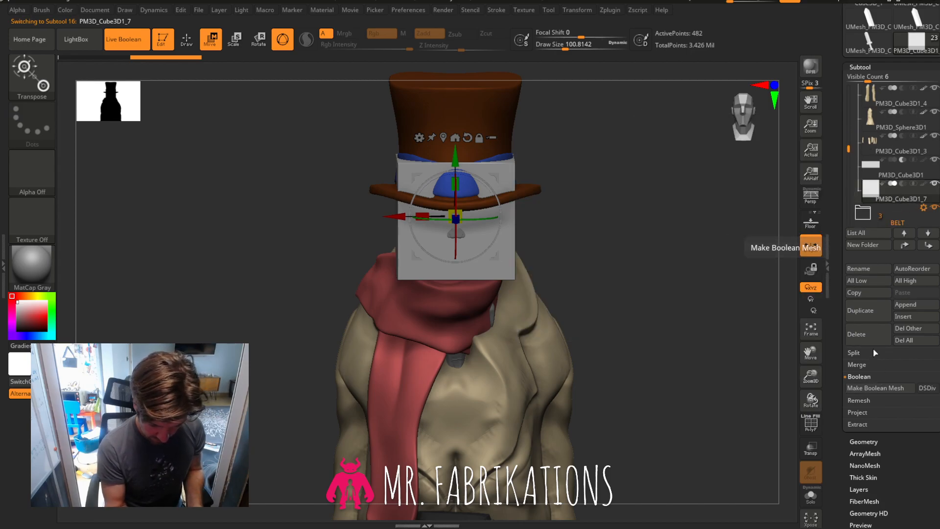
click(873, 335)
click(776, 357)
drag(692, 317, 745, 268)
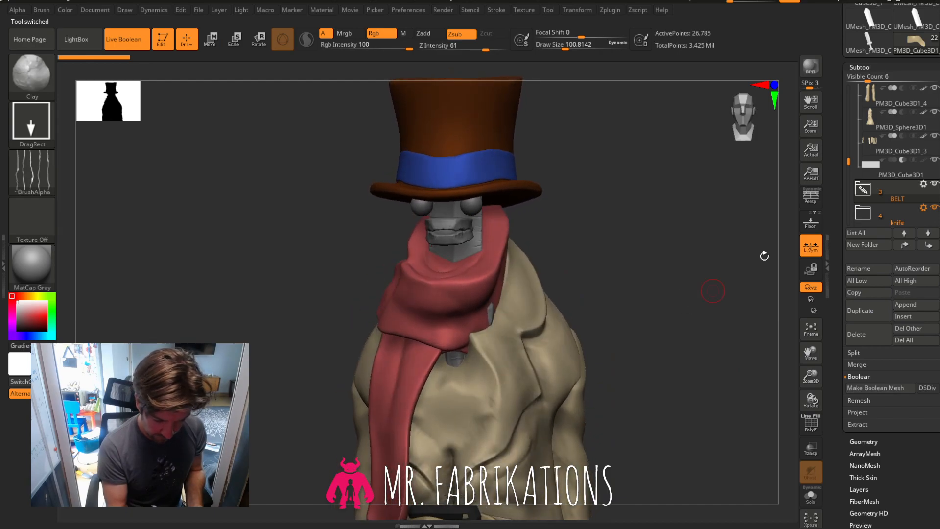
Show the hidden goblin heads in the heeds folder and collapse the folder.
drag(848, 142, 850, 55)
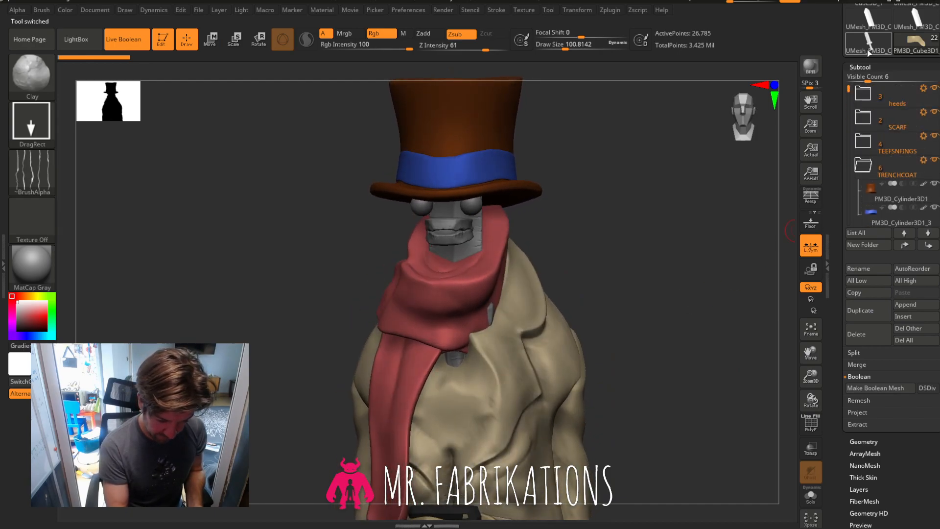
click(865, 95)
click(936, 136)
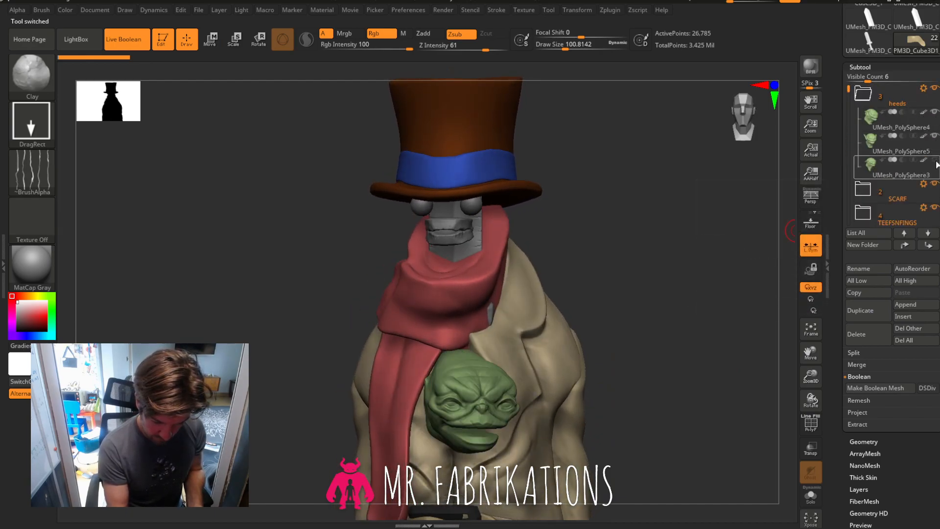
click(935, 160)
click(863, 94)
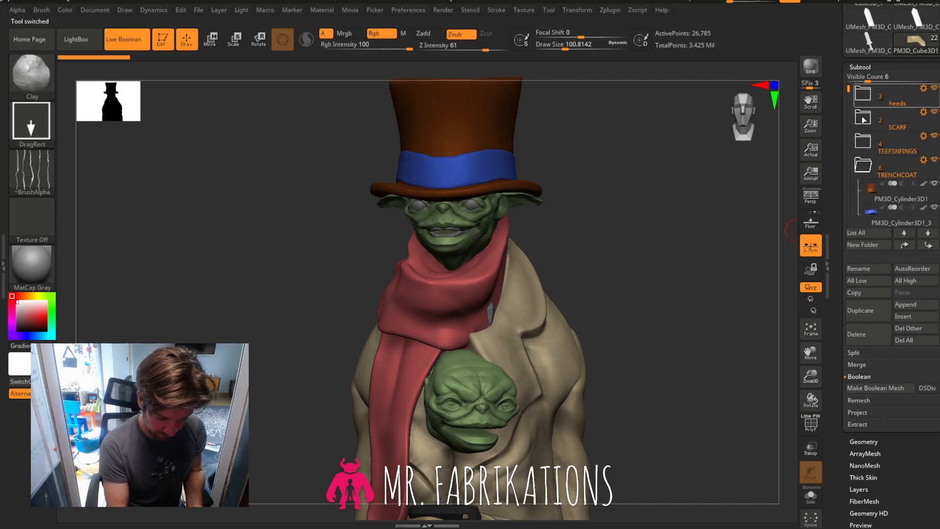
drag(672, 304, 699, 264)
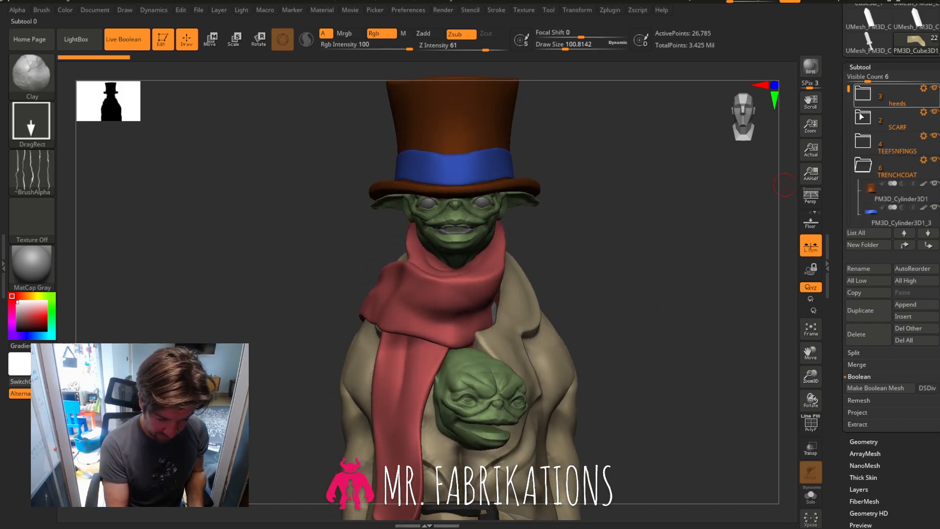
Collapse the TRENCHCOAT folder and select the merged sword subtool in the knife folder.
click(865, 167)
click(905, 234)
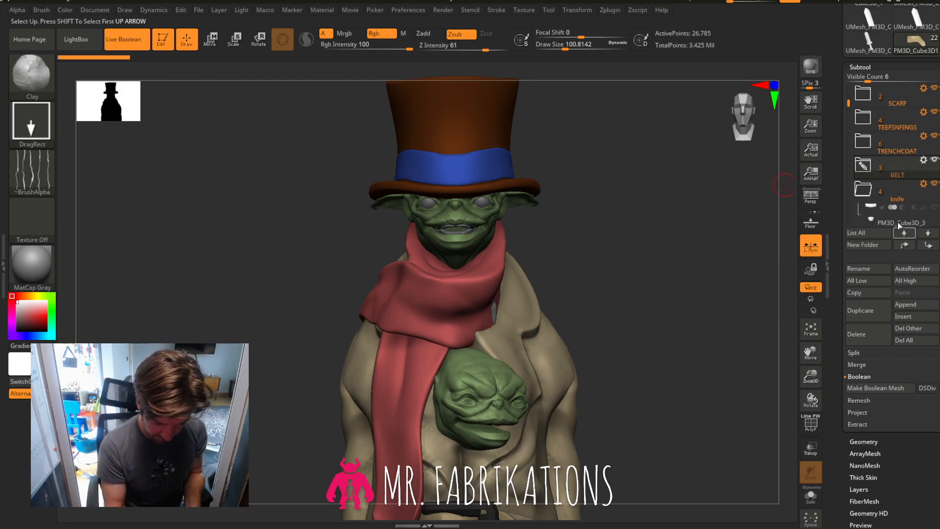
scroll(889, 217, down, 3)
click(888, 174)
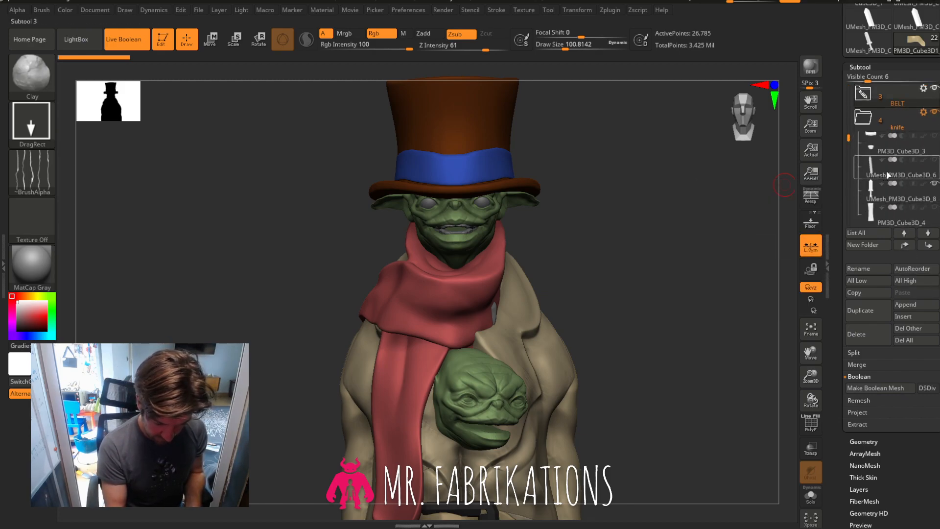
click(908, 189)
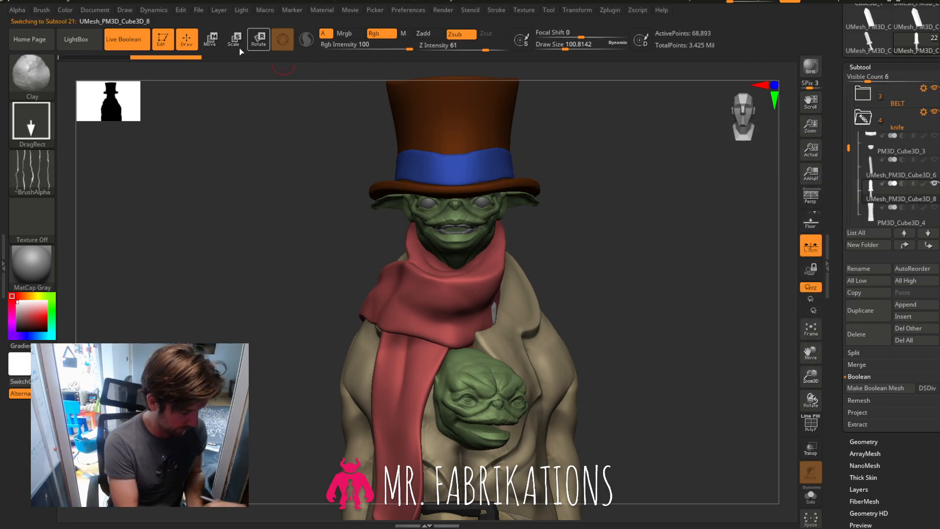
Move the merged sword out of the character's body and down beside the belt with the transform gizmo.
key(w)
drag(810, 353, 810, 289)
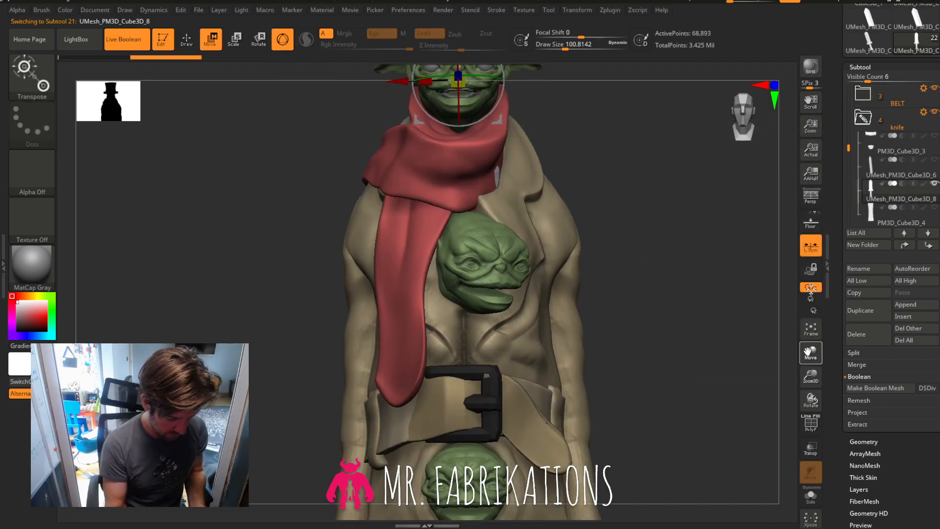
drag(743, 119, 736, 120)
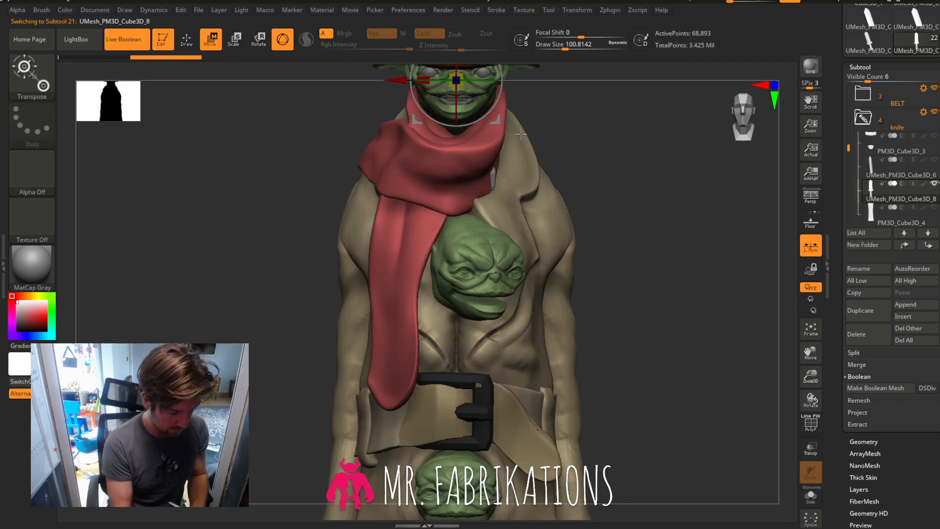
key(q)
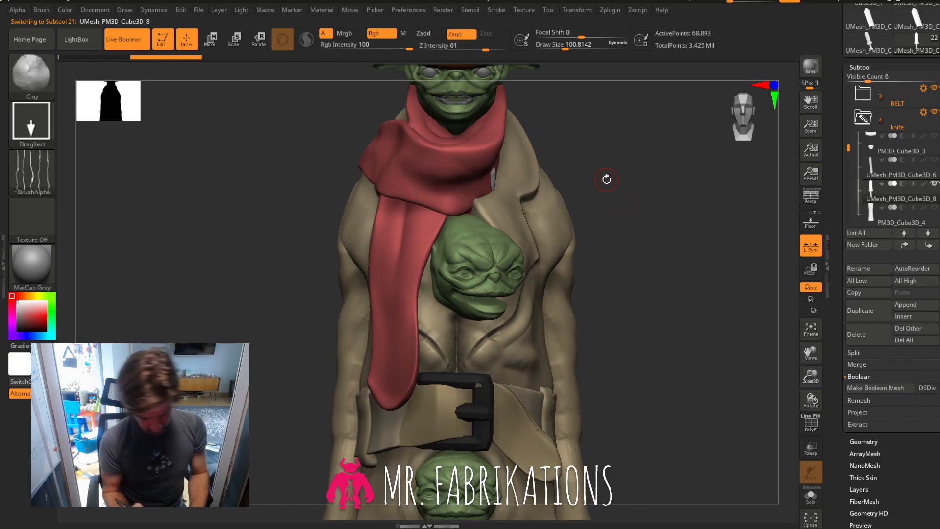
key(w)
drag(496, 119, 668, 205)
drag(813, 349, 789, 271)
drag(663, 138, 728, 329)
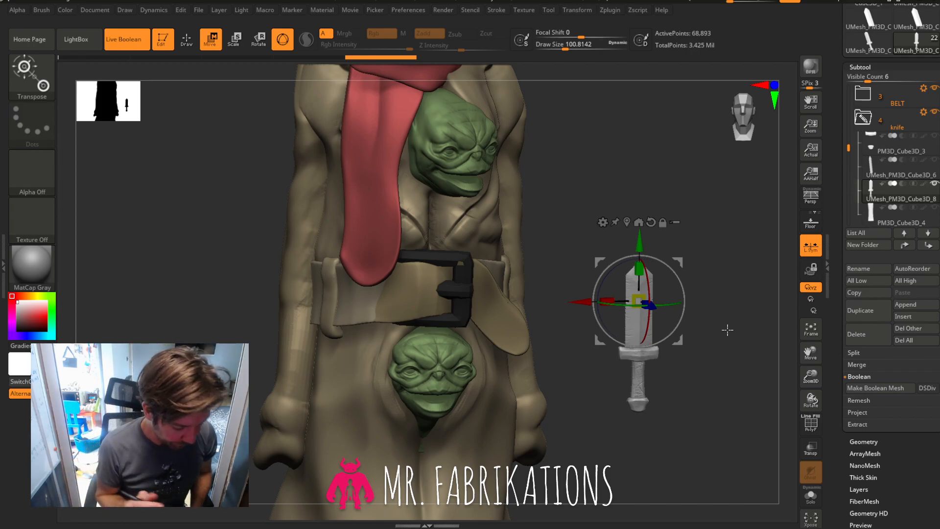
Rotate the sword edge-on and tip it so that the blade points forward from the character.
click(752, 120)
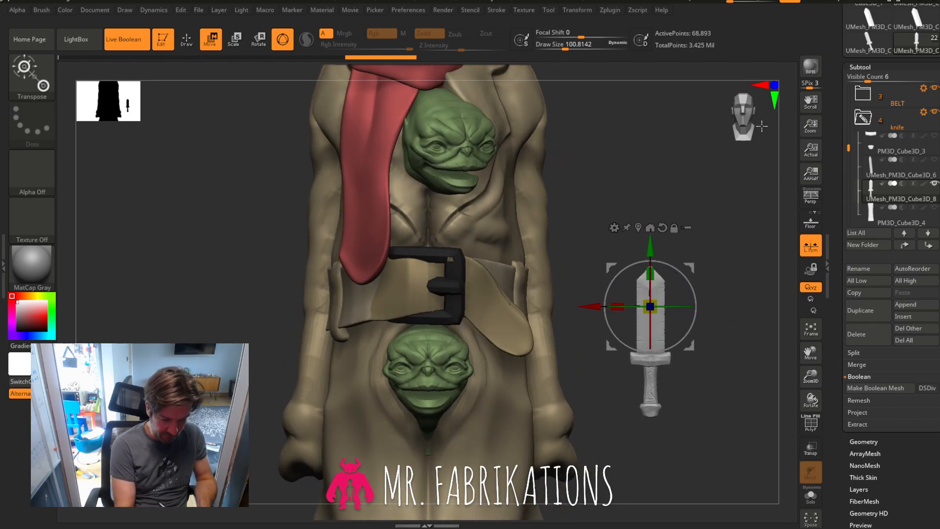
drag(677, 307, 706, 303)
drag(813, 354, 775, 338)
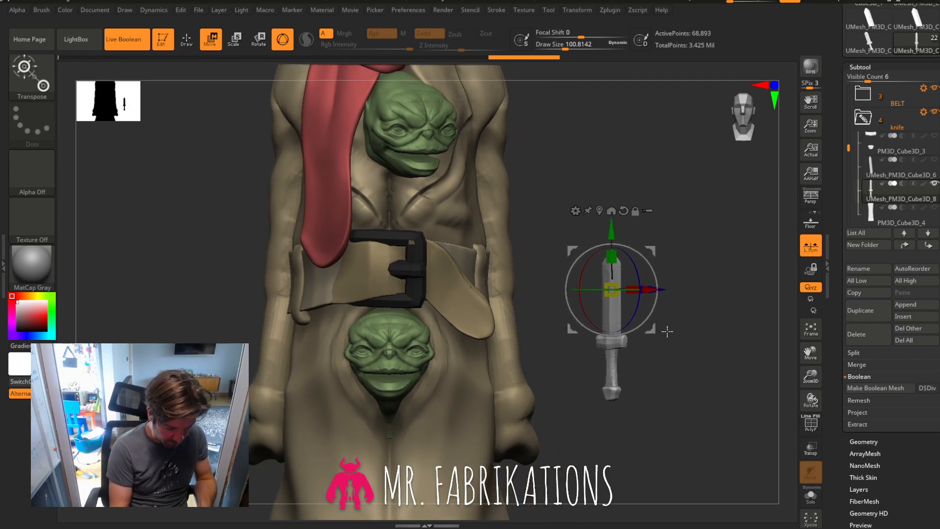
drag(653, 330, 641, 380)
drag(582, 306, 553, 310)
drag(637, 345, 669, 357)
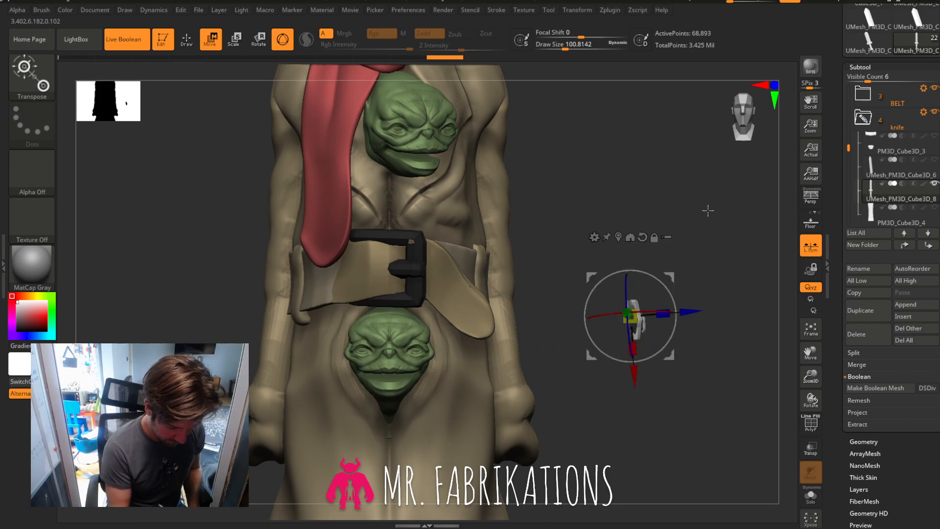
Move the forward-pointing sword down to hand height and sideways toward the character's hand.
drag(705, 210, 774, 214)
drag(701, 311, 833, 298)
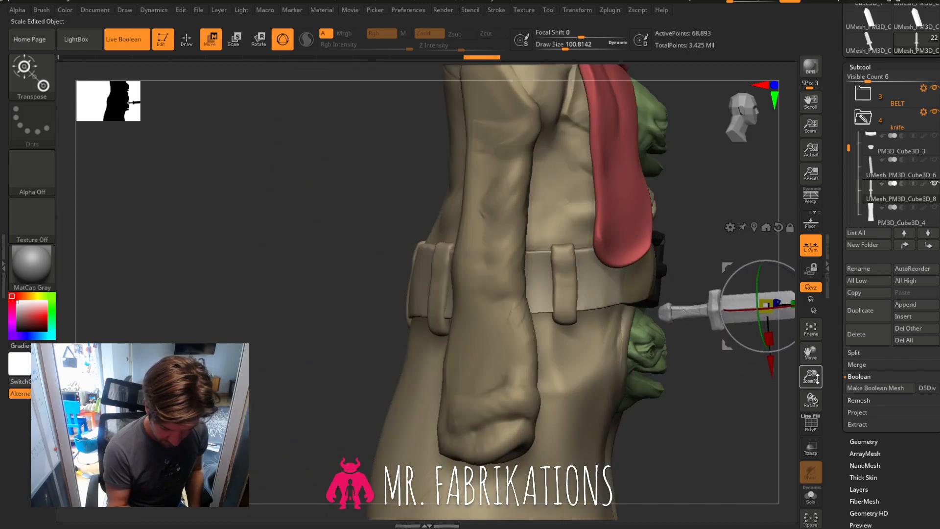
drag(766, 171, 785, 170)
drag(811, 353, 681, 335)
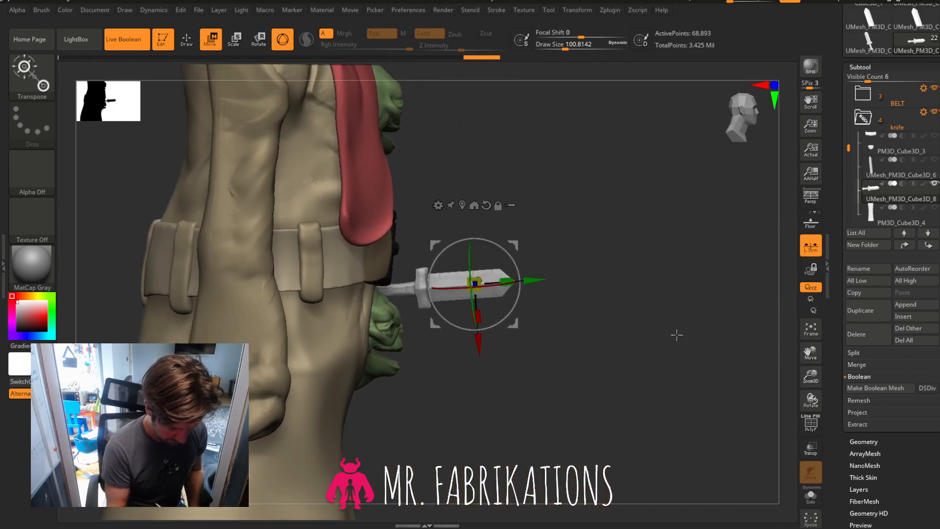
drag(515, 326, 503, 454)
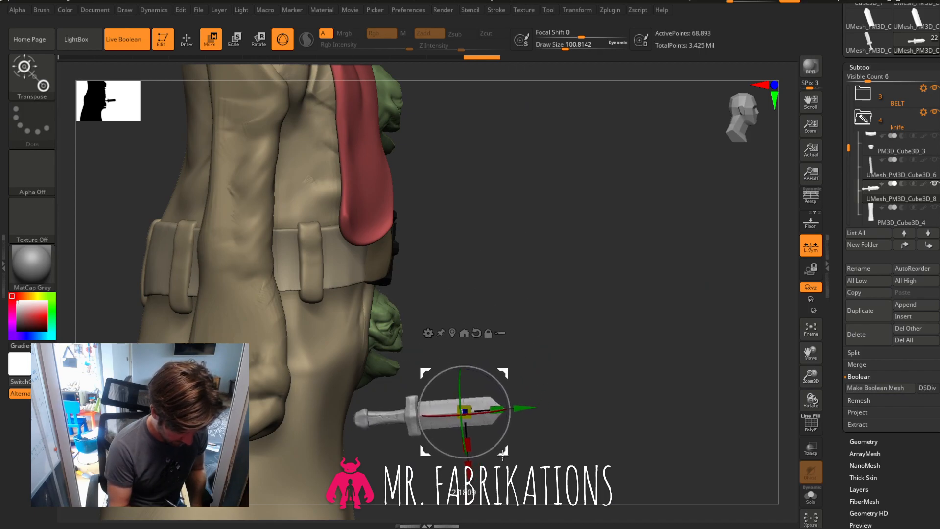
drag(544, 343, 571, 337)
drag(481, 458, 225, 463)
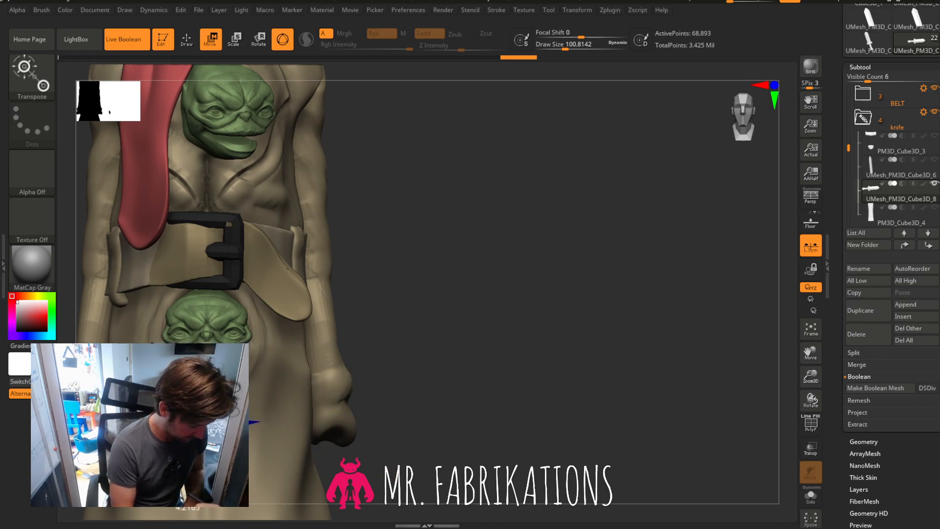
Return to Draw mode and inspect the sword's placement against the whole character from the side.
drag(607, 333, 543, 334)
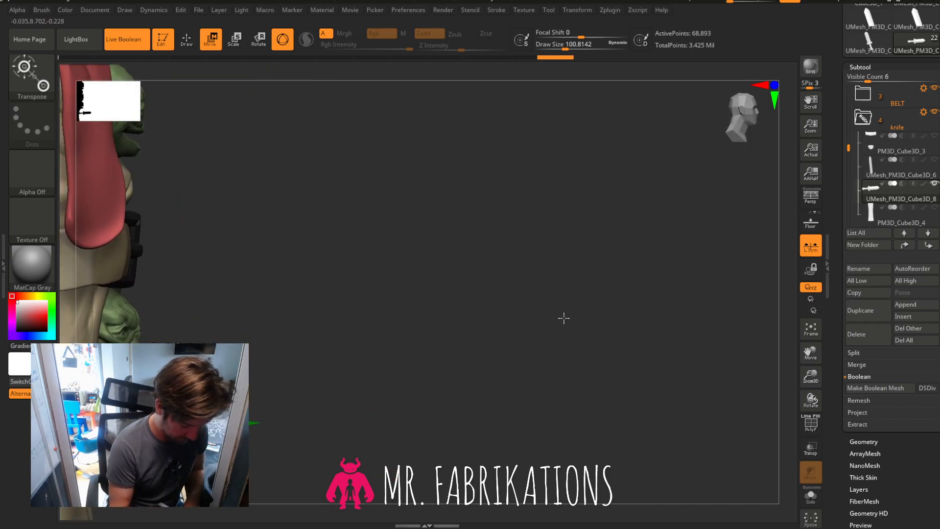
drag(810, 351, 930, 310)
drag(811, 376, 764, 360)
drag(676, 353, 694, 339)
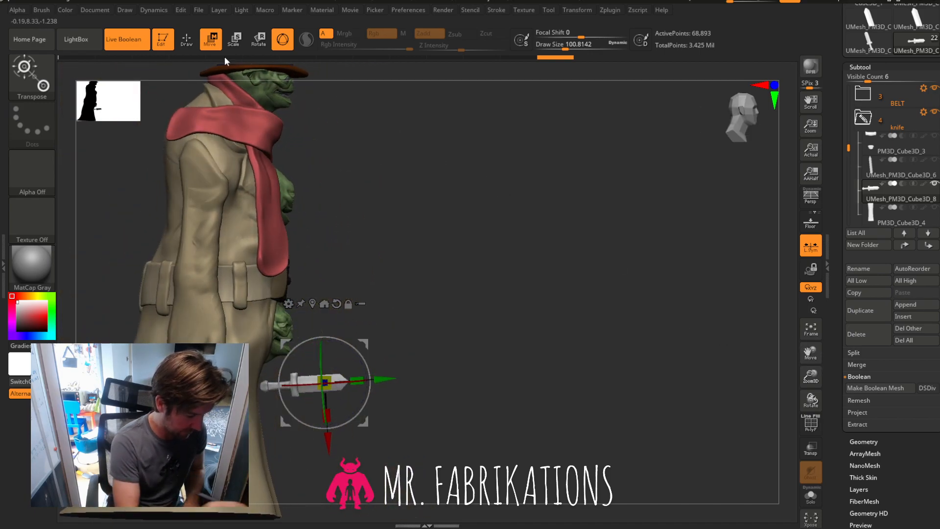
click(186, 39)
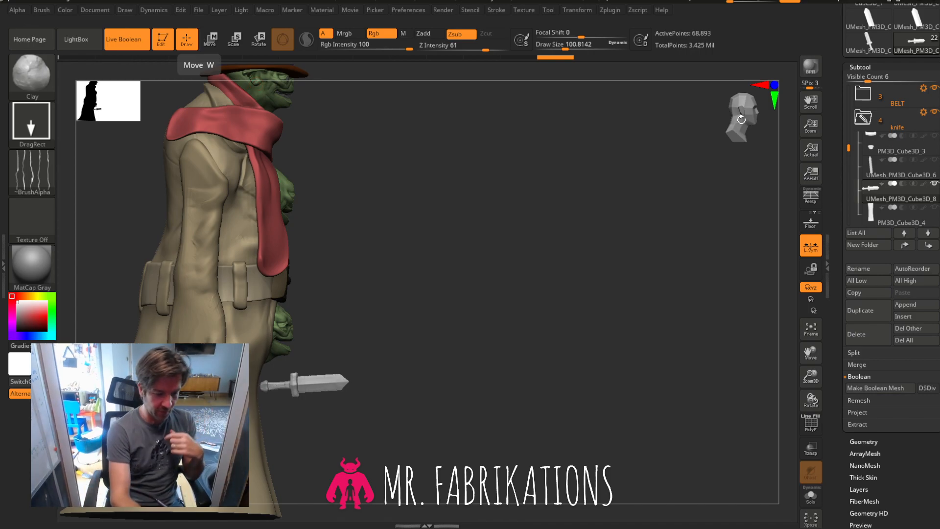
drag(742, 118, 746, 122)
drag(811, 376, 872, 363)
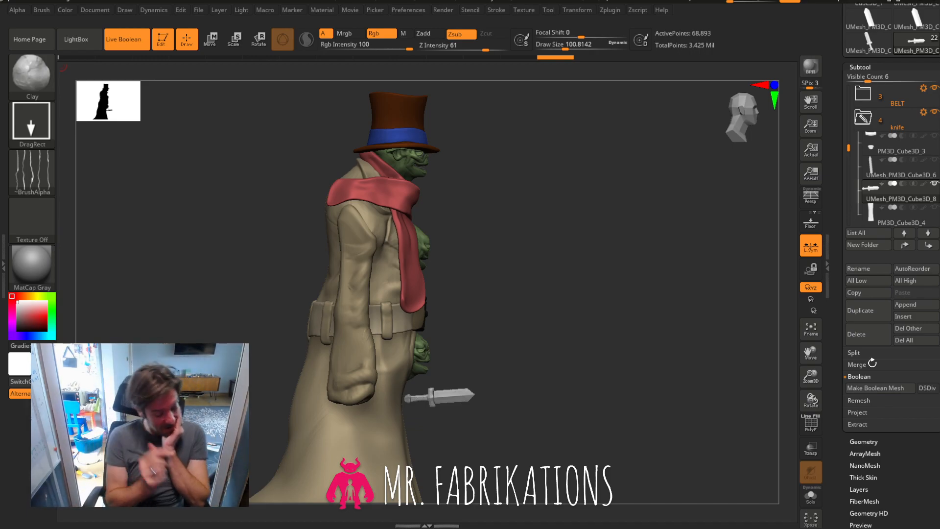
Tip the sword so its blade points diagonally upward and move it in toward the coat below the lowest goblin head.
drag(598, 306, 680, 176)
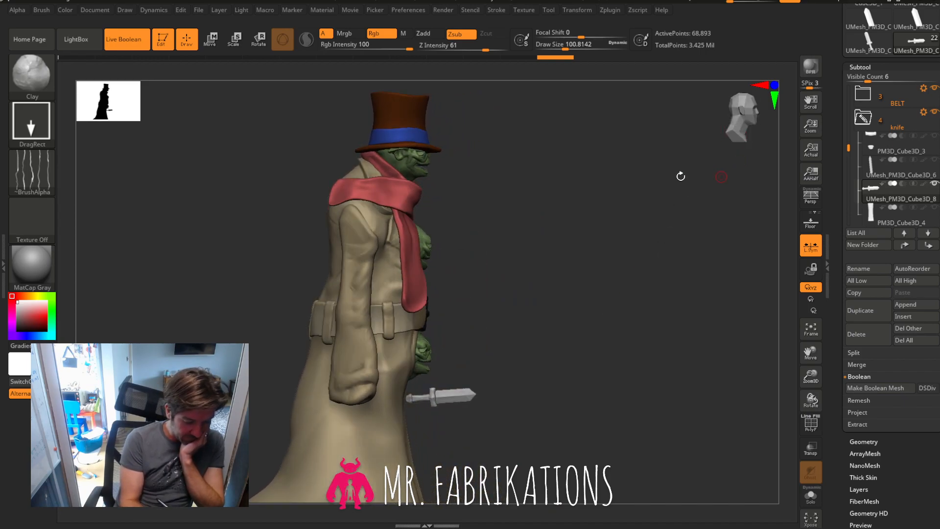
click(211, 40)
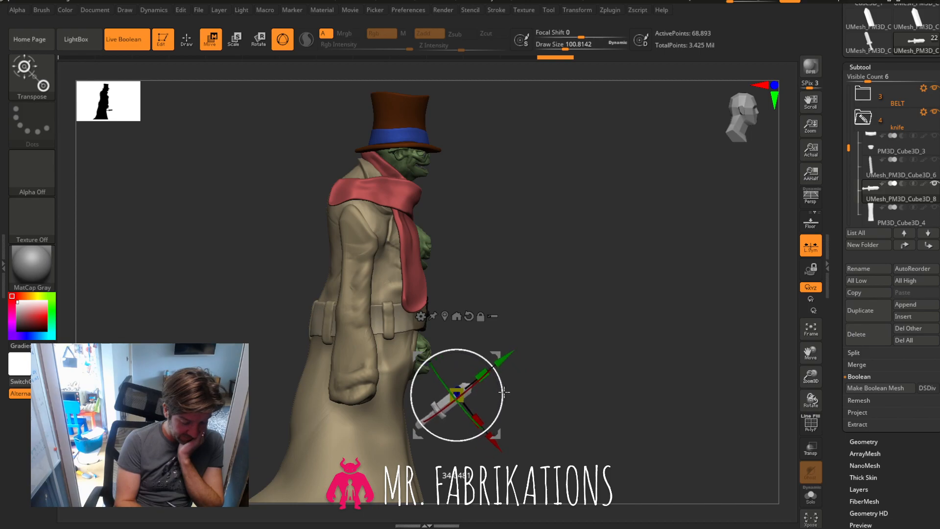
drag(592, 360, 748, 123)
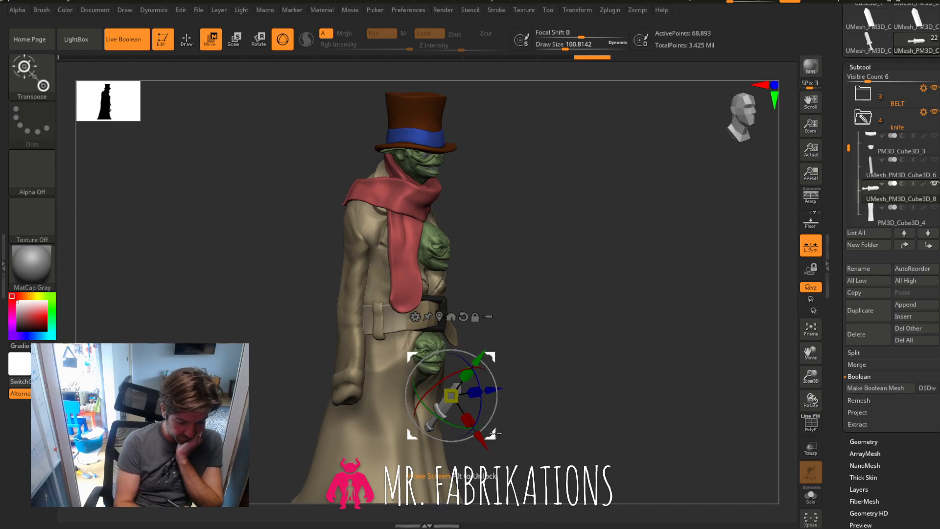
drag(482, 440, 471, 426)
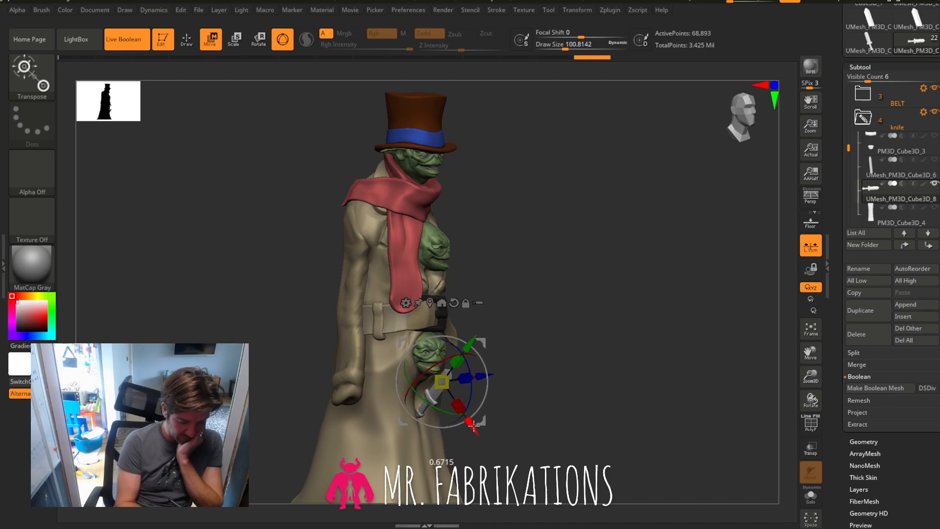
Shift and turn the sword from a front view so its hilt sits just beneath the lowest goblin's face.
shift+drag(588, 366, 567, 371)
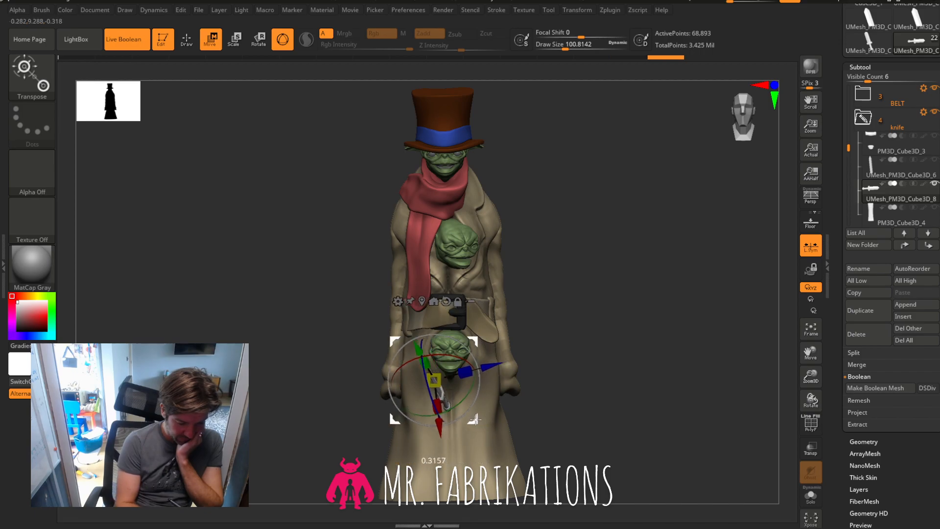
drag(472, 417, 481, 405)
drag(578, 367, 609, 329)
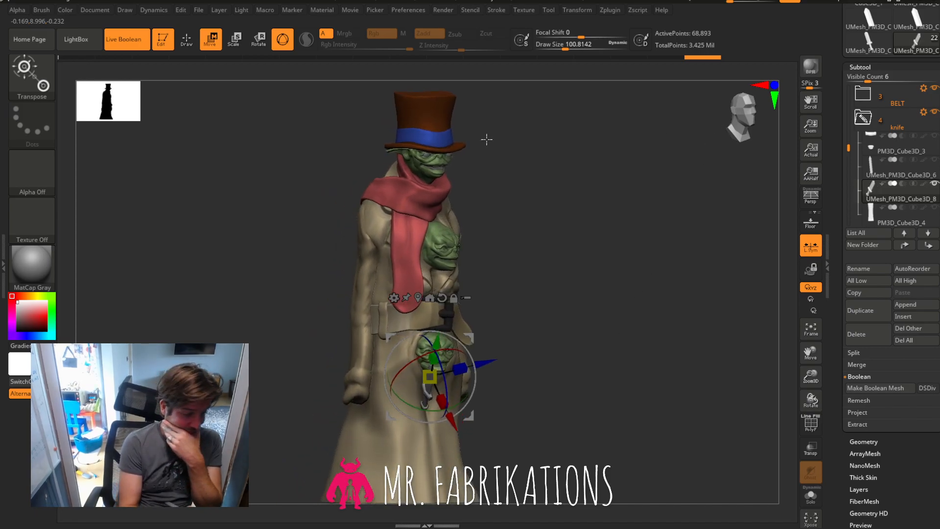
click(192, 45)
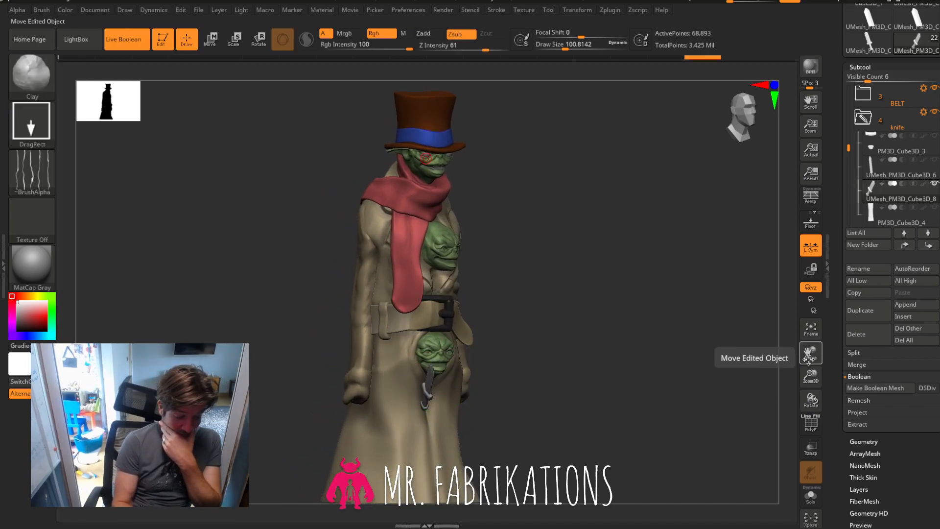
Fine-tune the sword's placement against the coat opening and check it from close up.
drag(811, 377, 671, 367)
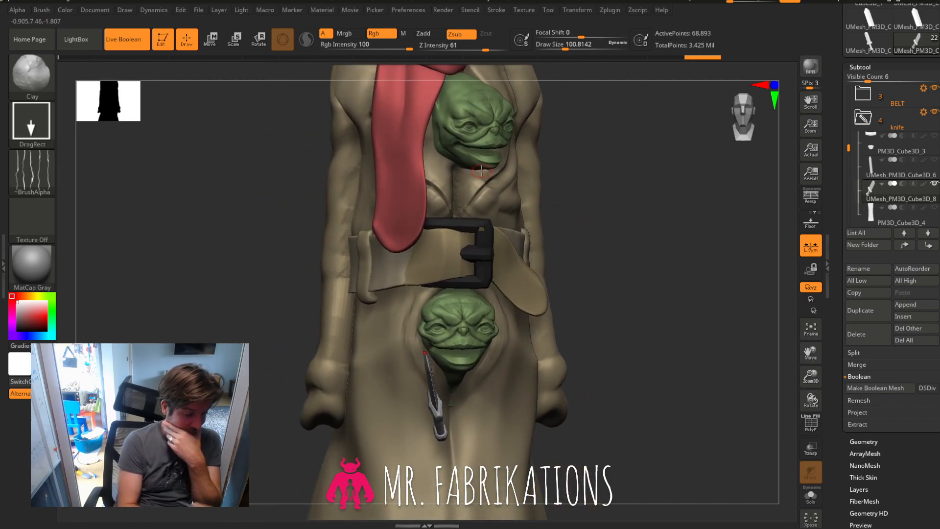
click(219, 43)
drag(463, 367, 471, 365)
click(187, 40)
mouse_move(607, 308)
mouse_down()
mouse_move(677, 311)
mouse_move(619, 313)
mouse_move(674, 311)
mouse_move(670, 290)
mouse_up()
drag(725, 357, 694, 342)
Collapse the knife folder, insert a Cube3D subtool into it and ready the cube for moving in a zoomed-out front view.
click(883, 122)
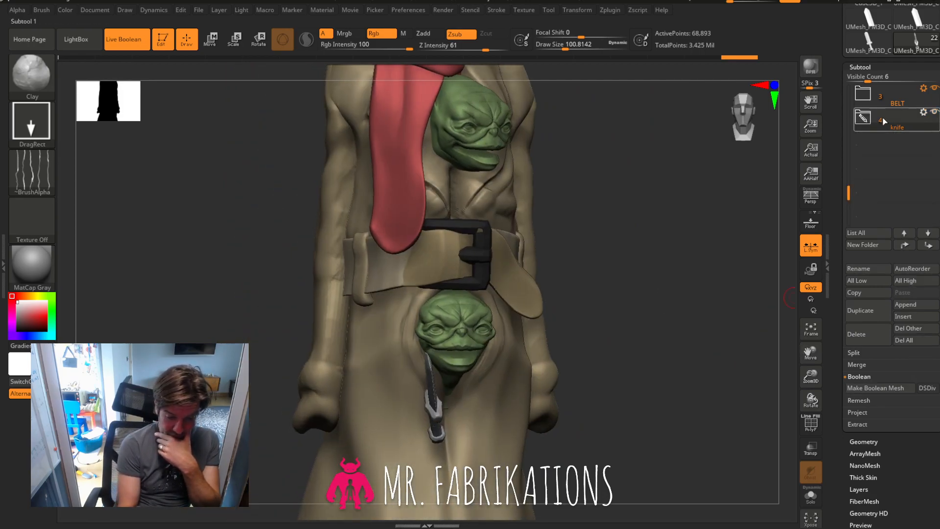
mouse_move(849, 190)
mouse_down()
mouse_move(850, 79)
mouse_move(855, 176)
mouse_up()
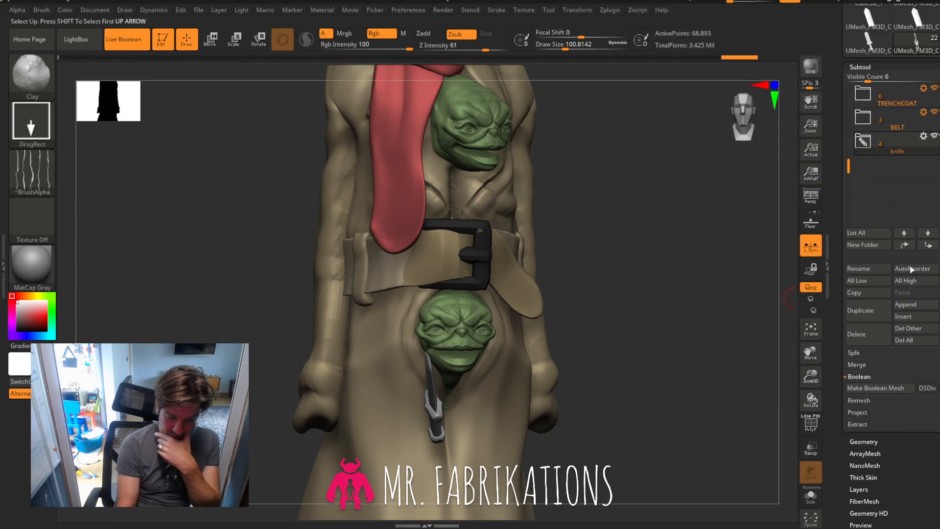
click(913, 317)
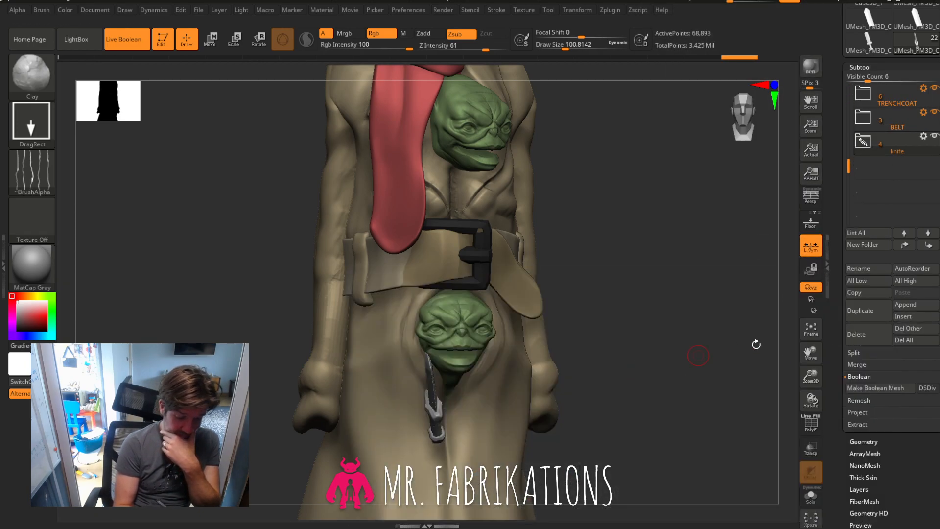
click(910, 318)
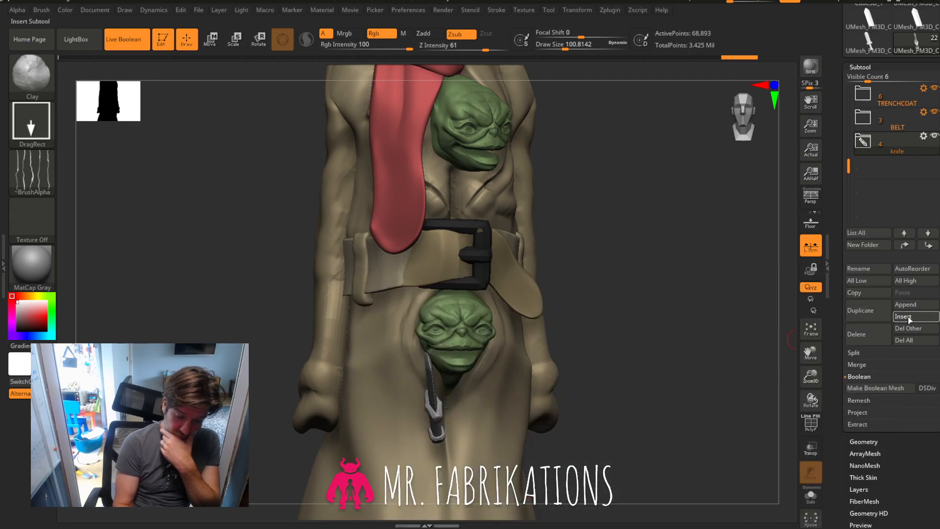
click(910, 317)
click(435, 322)
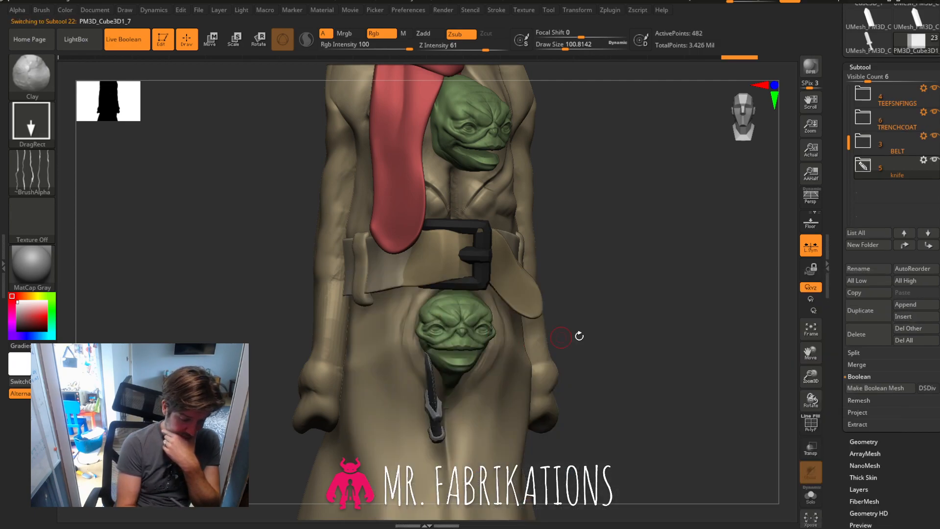
click(211, 41)
click(744, 121)
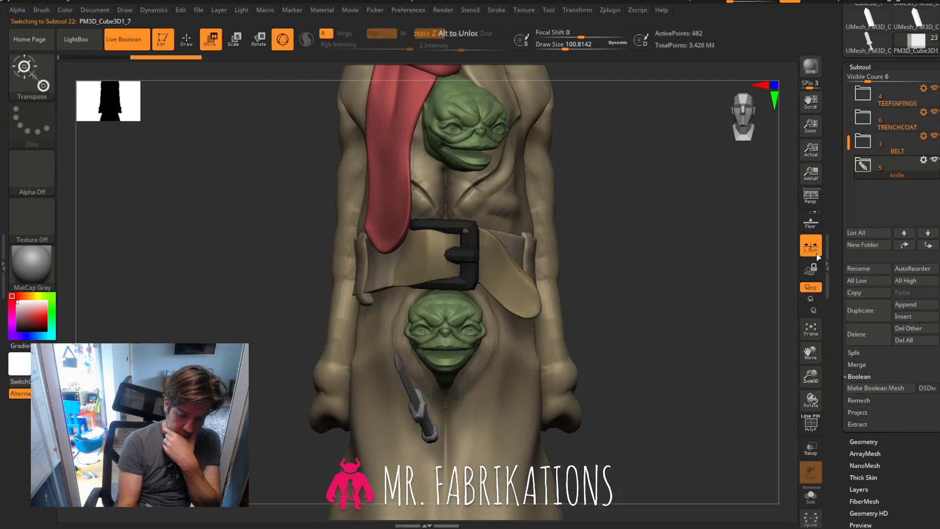
drag(814, 361, 798, 419)
mouse_move(410, 116)
mouse_down()
mouse_move(570, 325)
mouse_move(558, 346)
mouse_up()
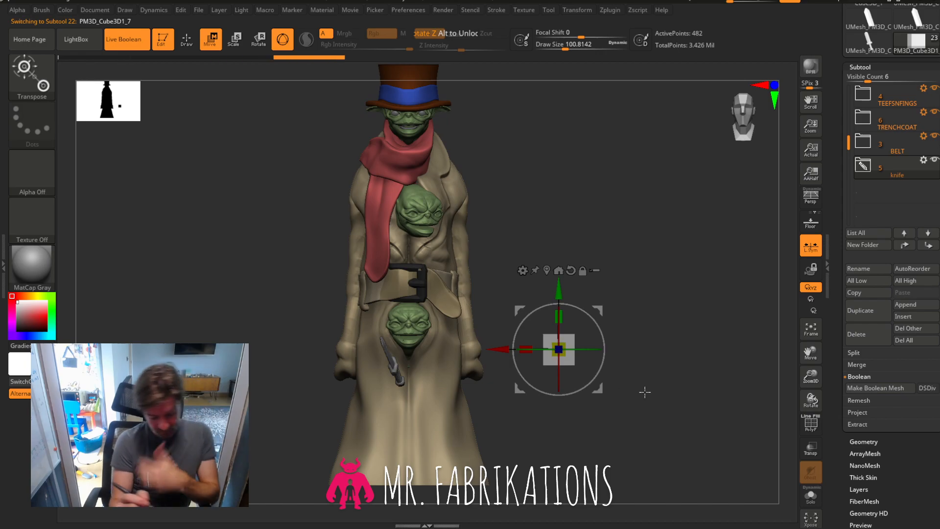
key(ctrl)
key(ctrl+z)
key(ctrl+z)
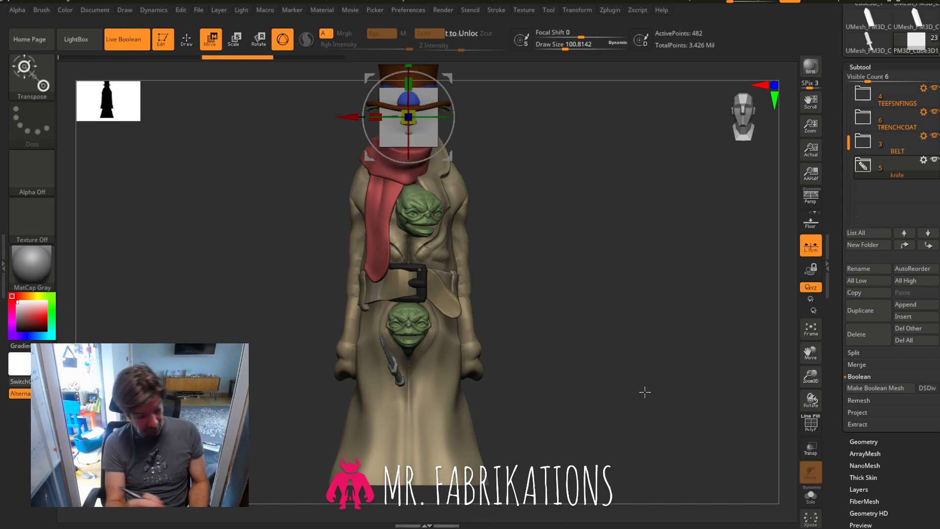
Lower the cube from the hat to the height of the sword's hilt.
drag(450, 156, 445, 409)
drag(543, 337, 563, 331)
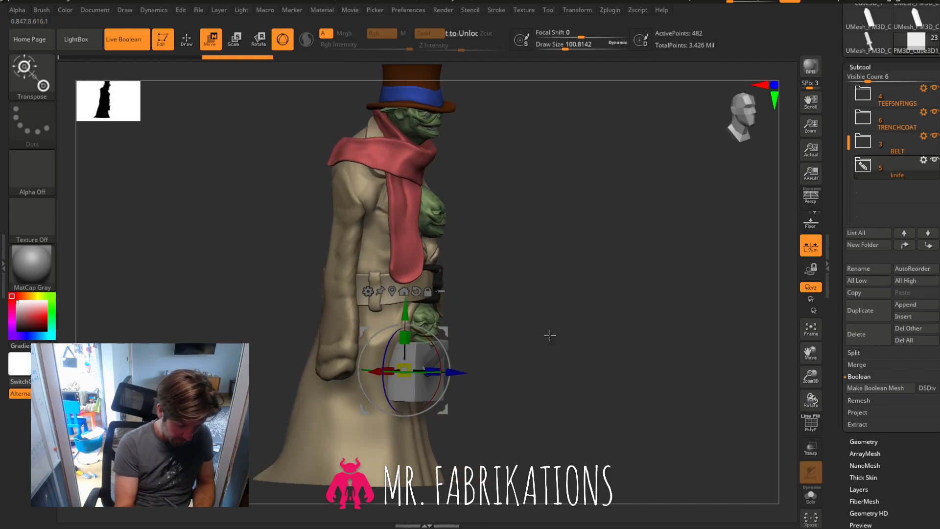
drag(429, 366, 528, 371)
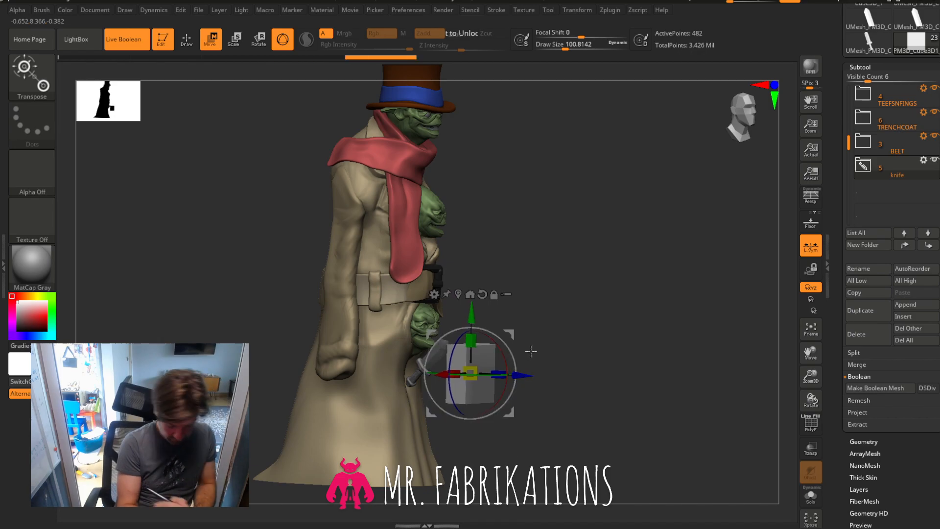
key(ctrl)
key(ctrl+z)
key(ctrl+z)
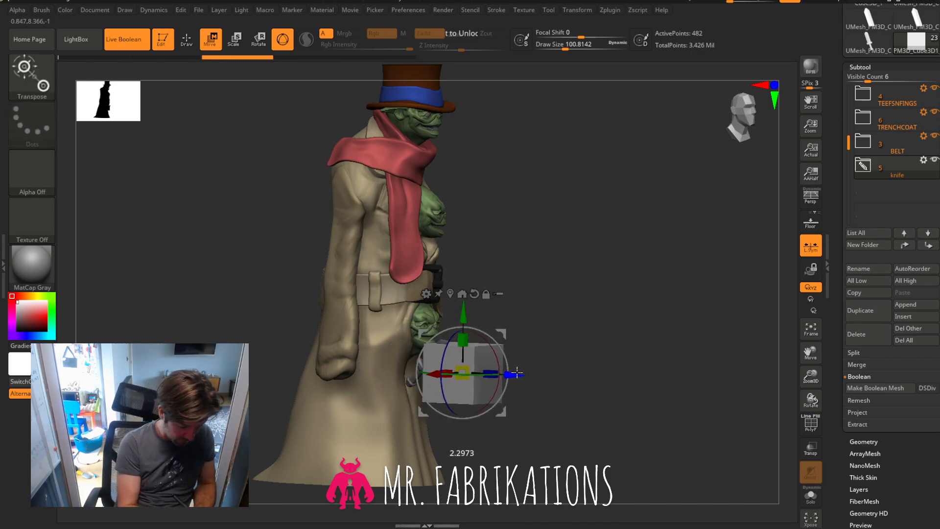
Move the cube out of the coat and onto the sword's grip, shrinking it to about the grip's size.
drag(471, 367, 450, 374)
drag(638, 346, 572, 355)
drag(810, 376, 678, 361)
drag(743, 125, 633, 293)
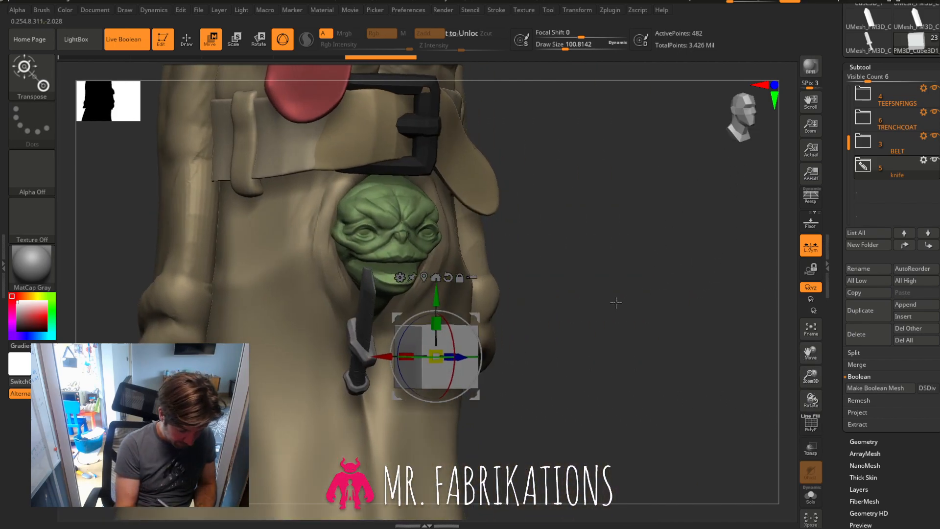
drag(462, 359, 390, 358)
drag(551, 307, 585, 305)
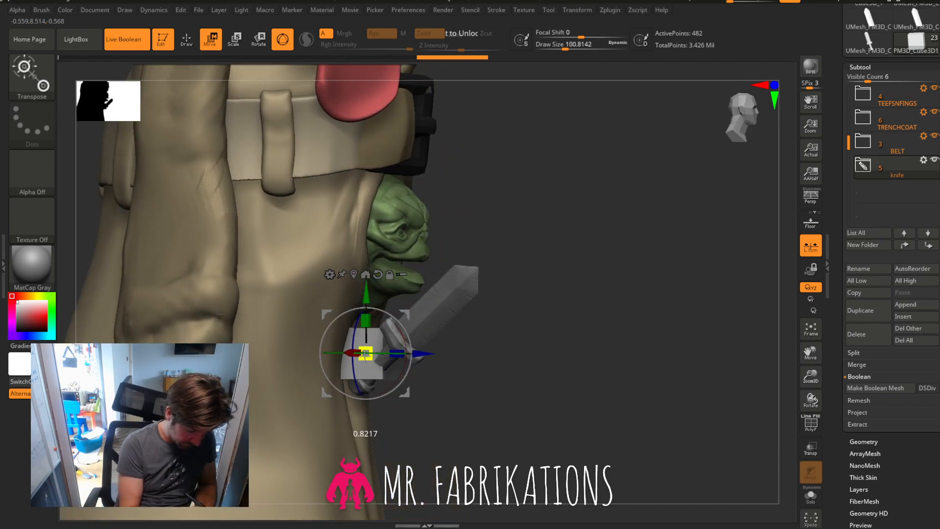
drag(362, 360, 368, 358)
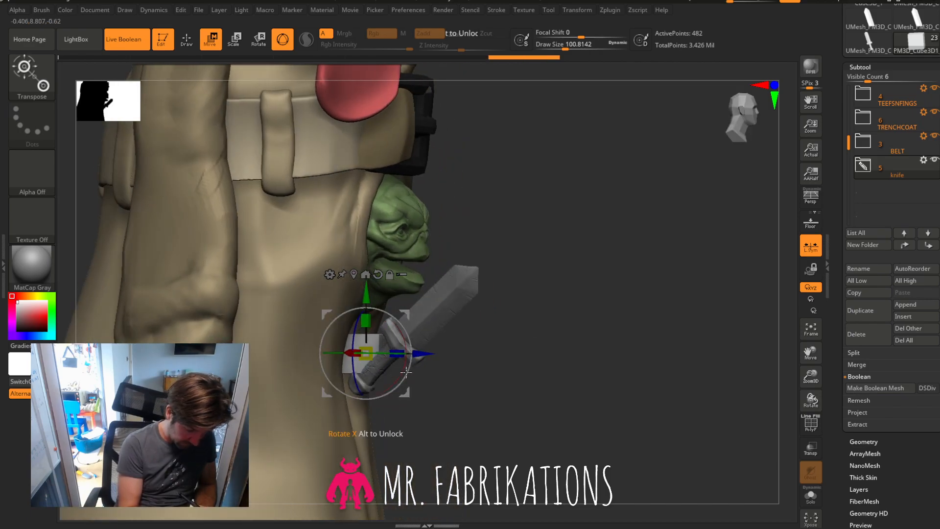
Rotate the cube to match the sword's tilt and center it around the grip, checking from several angles.
drag(516, 326, 489, 332)
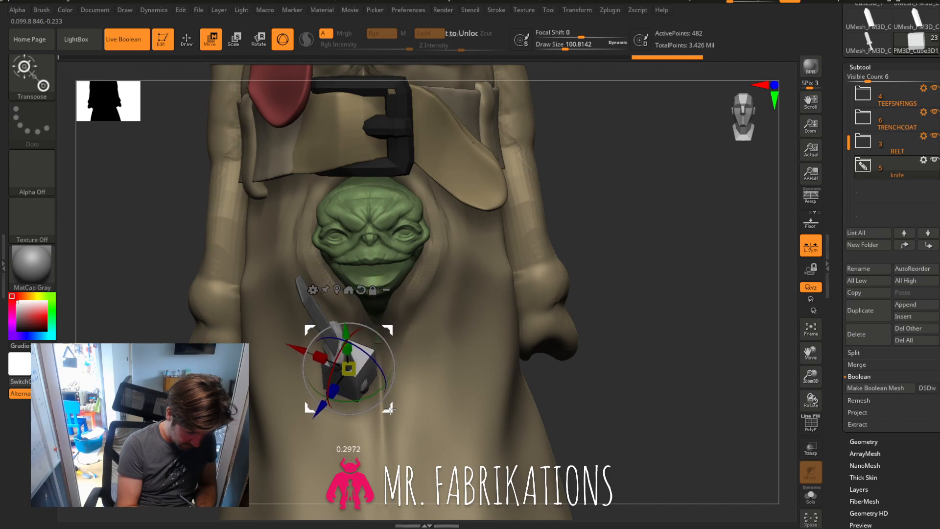
drag(390, 409, 390, 408)
drag(609, 311, 602, 307)
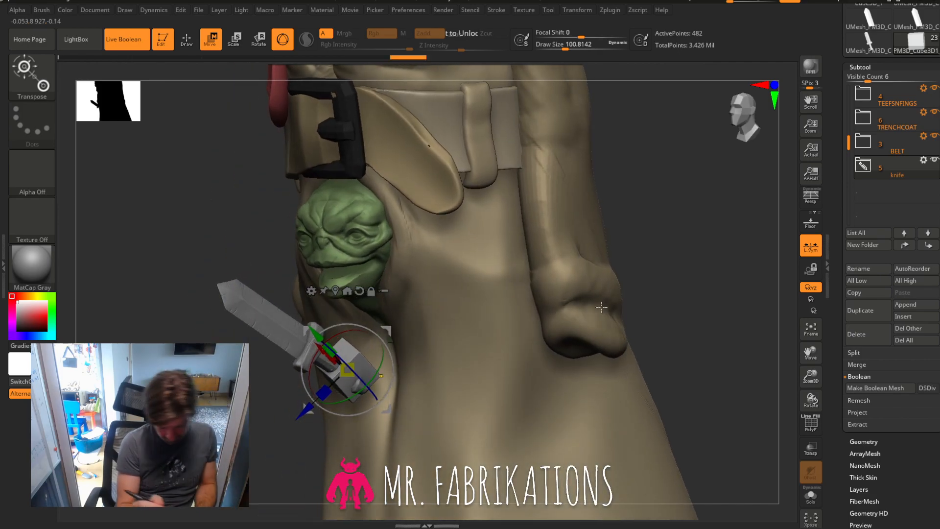
drag(306, 409, 304, 410)
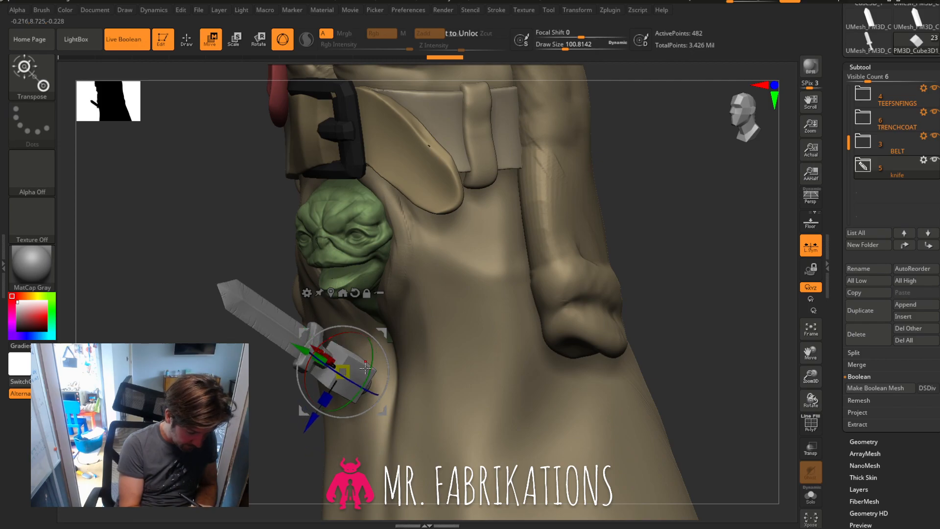
drag(642, 243, 651, 251)
drag(281, 353, 281, 353)
drag(382, 338, 553, 311)
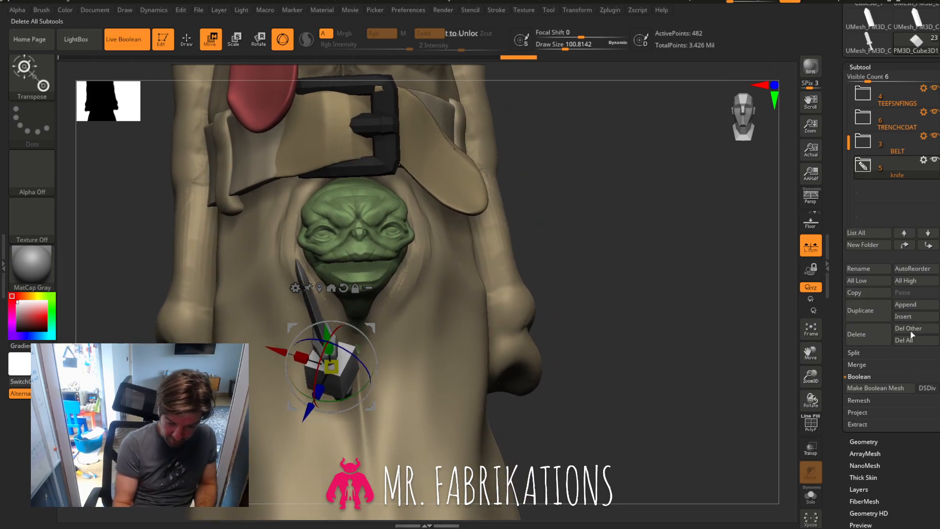
Insert a Sphere3D subtool and move it from the character's head down beside the hand.
click(909, 317)
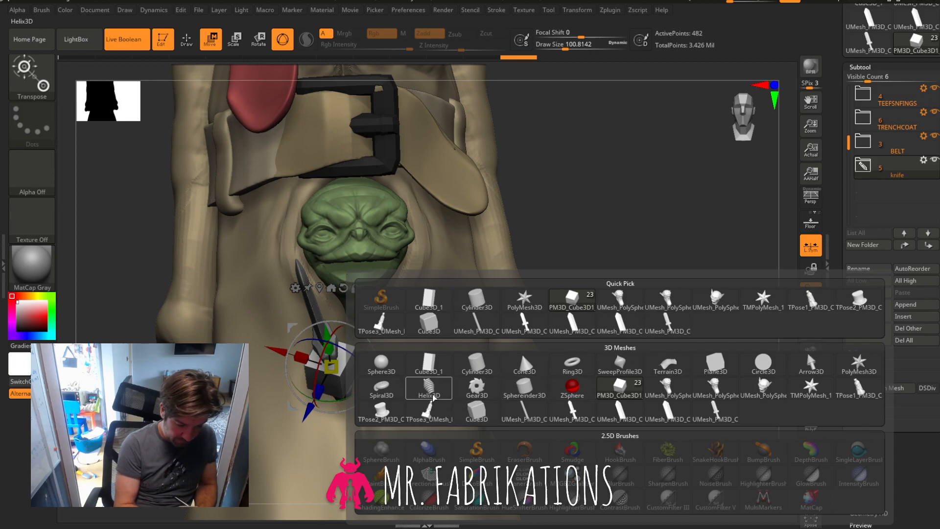
click(381, 363)
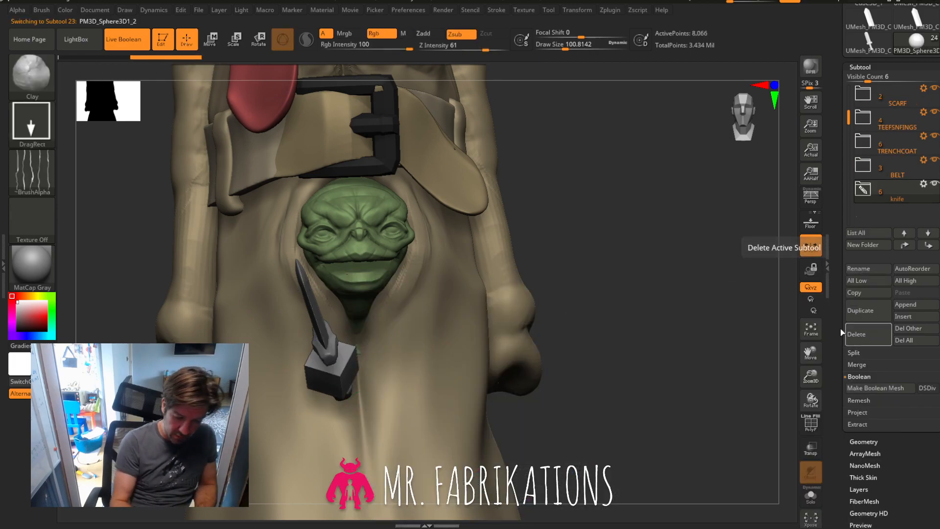
key(w)
click(808, 323)
drag(810, 351, 810, 448)
drag(809, 349, 811, 448)
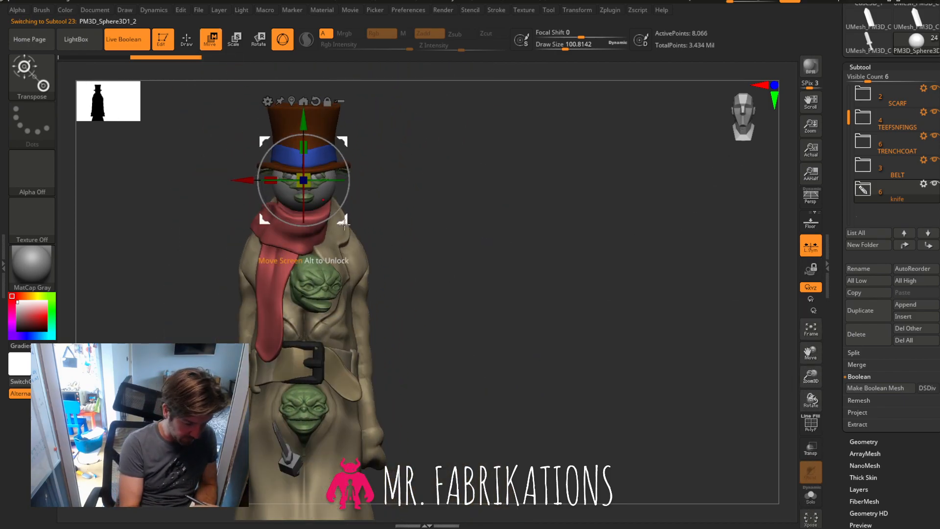
drag(303, 169, 409, 432)
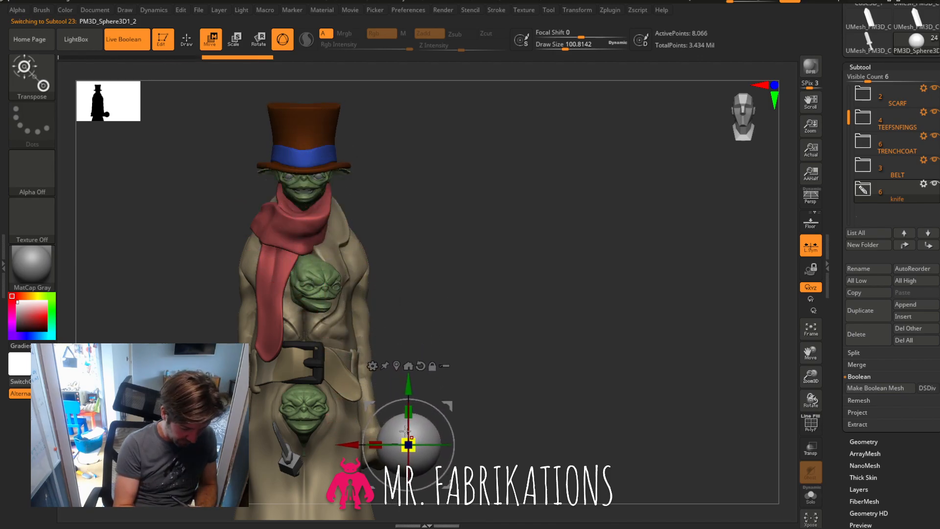
Shrink the sphere and shape it into a narrow, elongated ellipsoid pointing forward.
drag(546, 368, 401, 439)
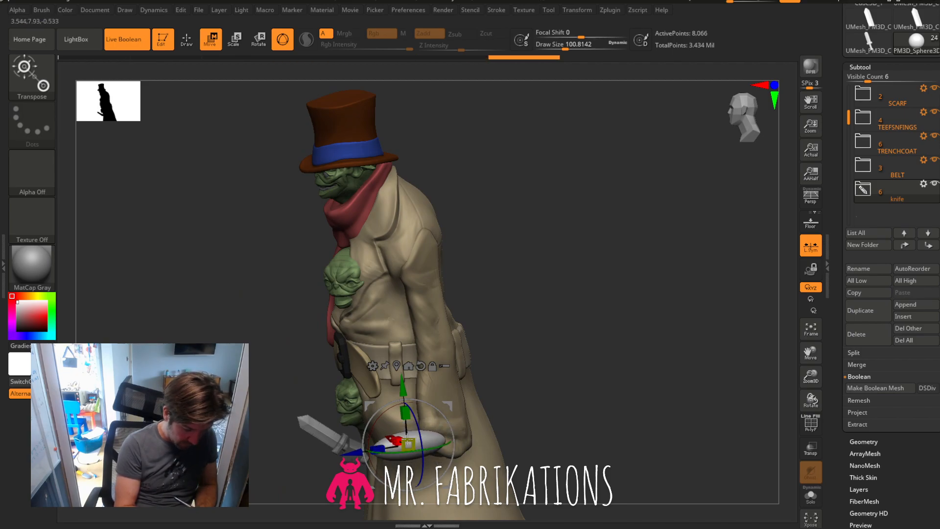
drag(522, 390, 541, 415)
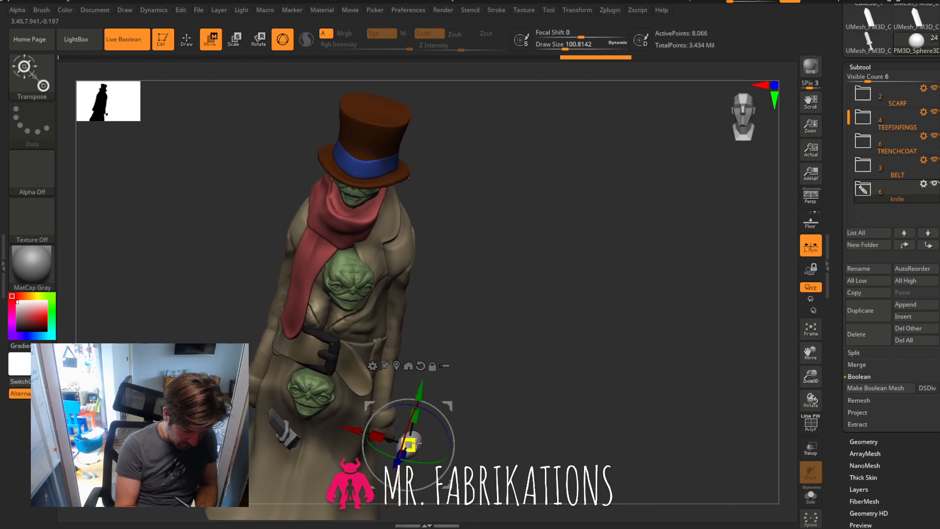
drag(425, 430, 469, 410)
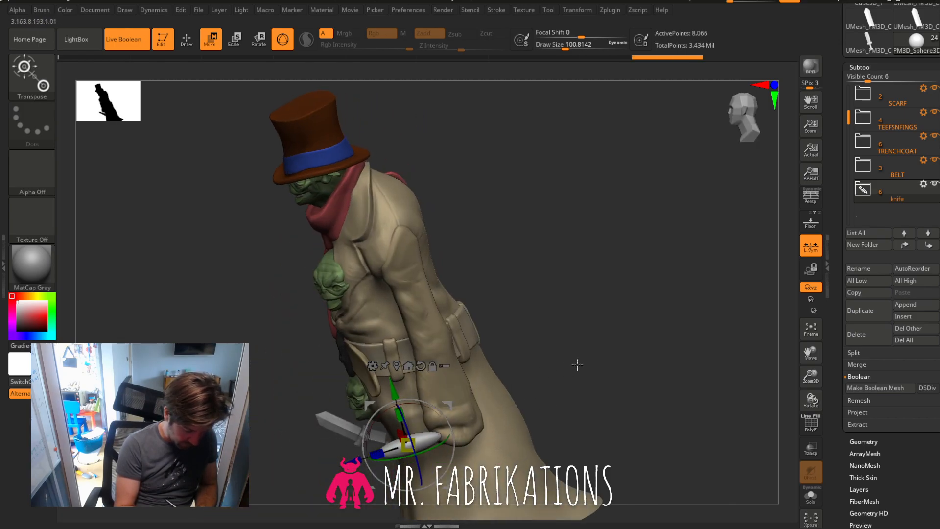
Position the elongated ellipsoid behind the cube on the sword's grip, checking its placement from the front and both sides.
drag(577, 366, 610, 361)
click(186, 40)
click(749, 122)
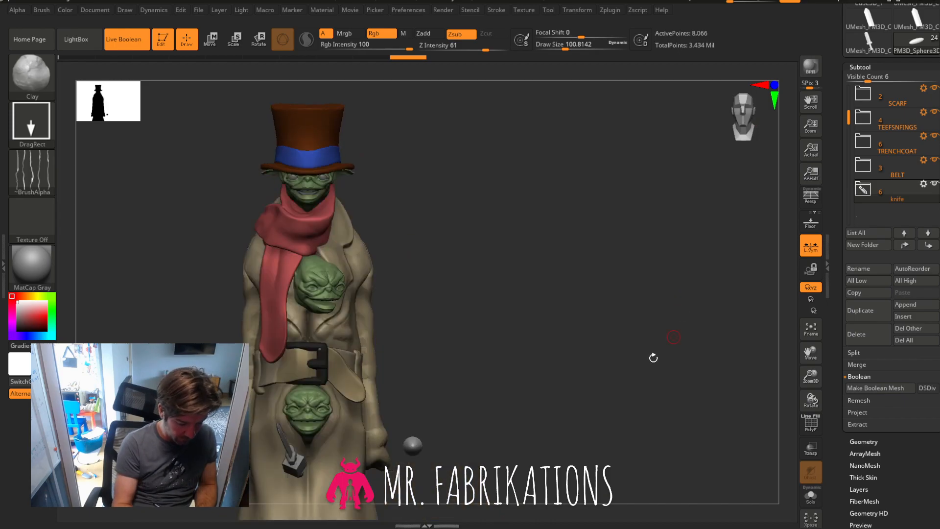
key(w)
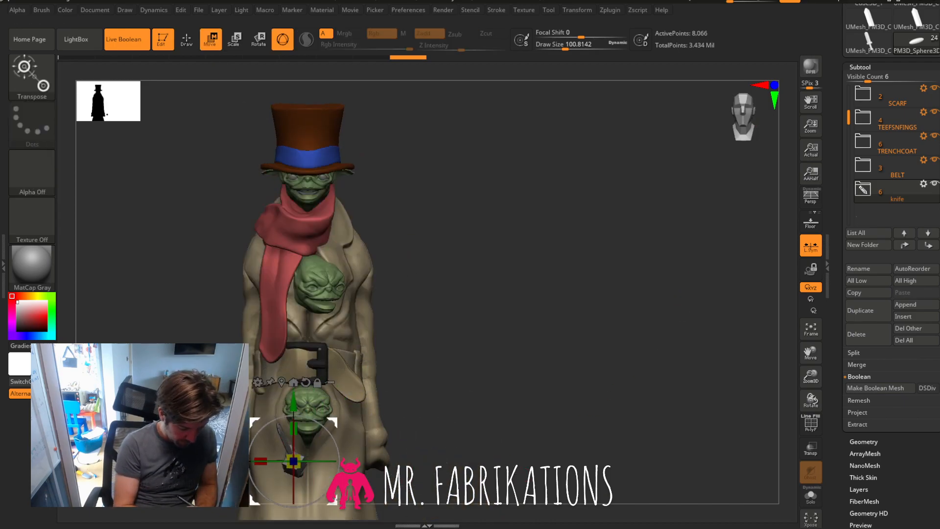
drag(552, 391, 594, 379)
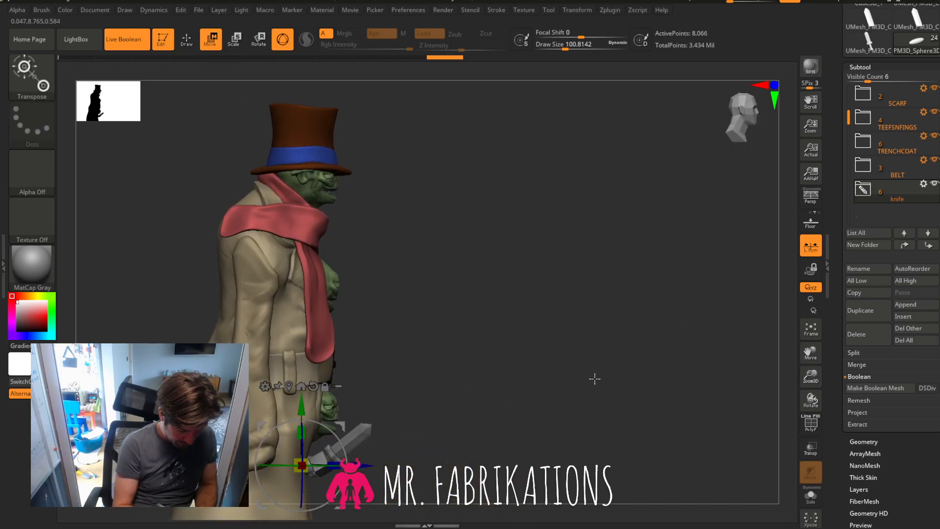
drag(816, 377, 816, 445)
drag(638, 422, 498, 407)
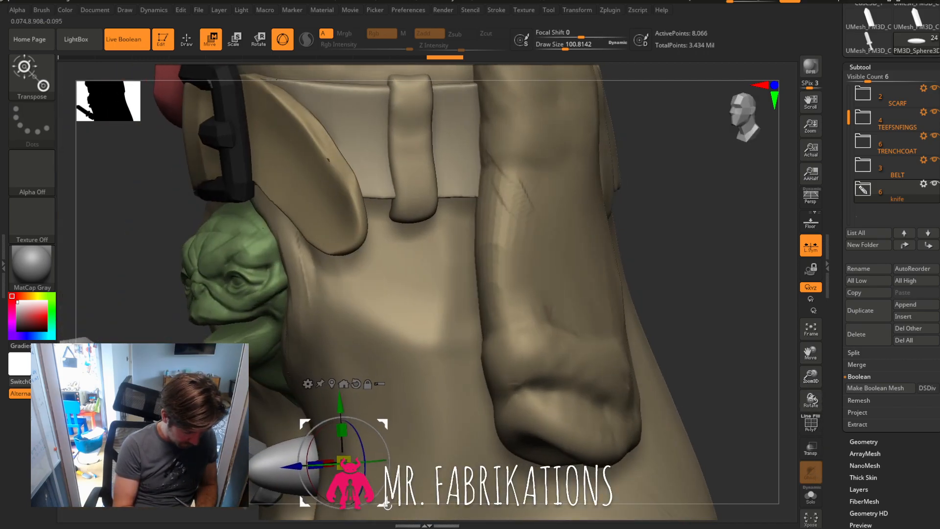
drag(654, 241, 709, 301)
drag(310, 443, 294, 414)
mouse_move(670, 292)
mouse_down()
mouse_move(724, 258)
mouse_move(696, 319)
mouse_move(656, 310)
mouse_move(686, 333)
mouse_move(671, 330)
mouse_move(677, 321)
mouse_move(658, 327)
mouse_up()
key(q)
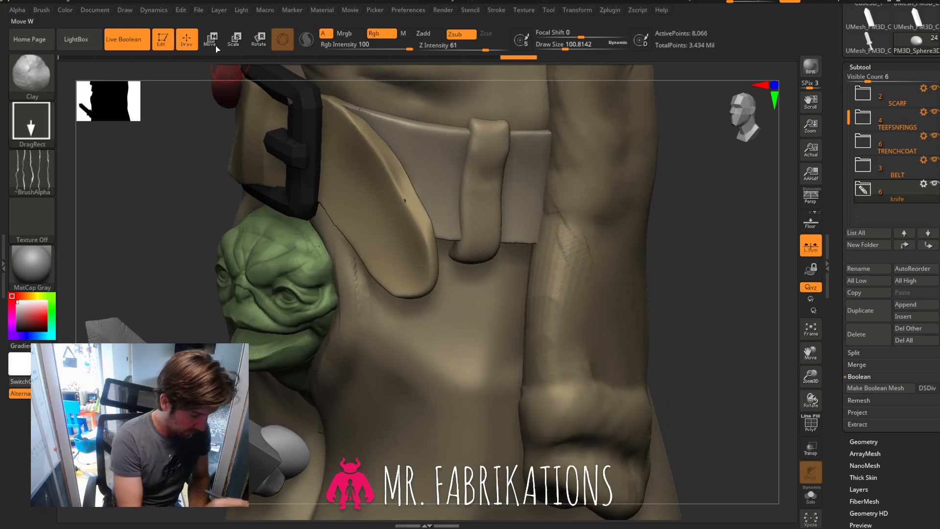
Select the cube around the grip, choose the ClayBuildup brush for it and convert it to a DynaMesh at resolution 128.
alt+click(286, 440)
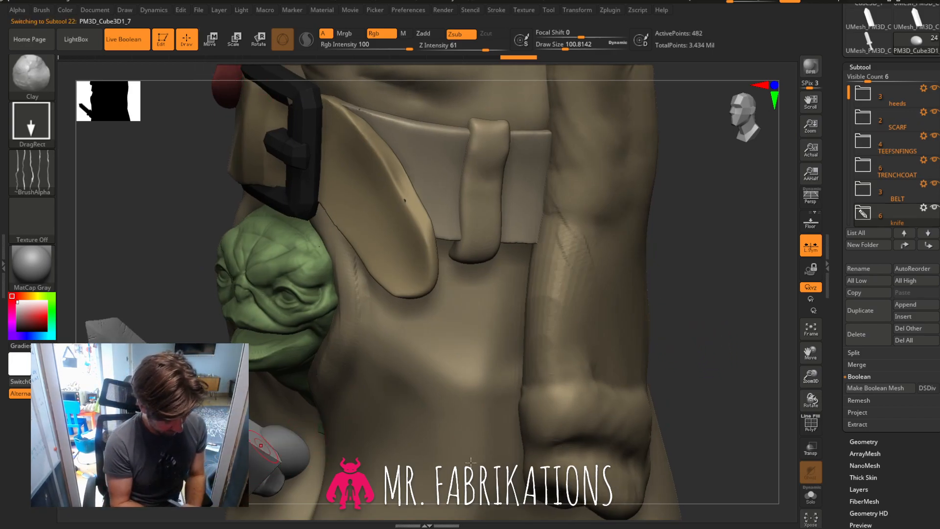
drag(815, 356, 893, 259)
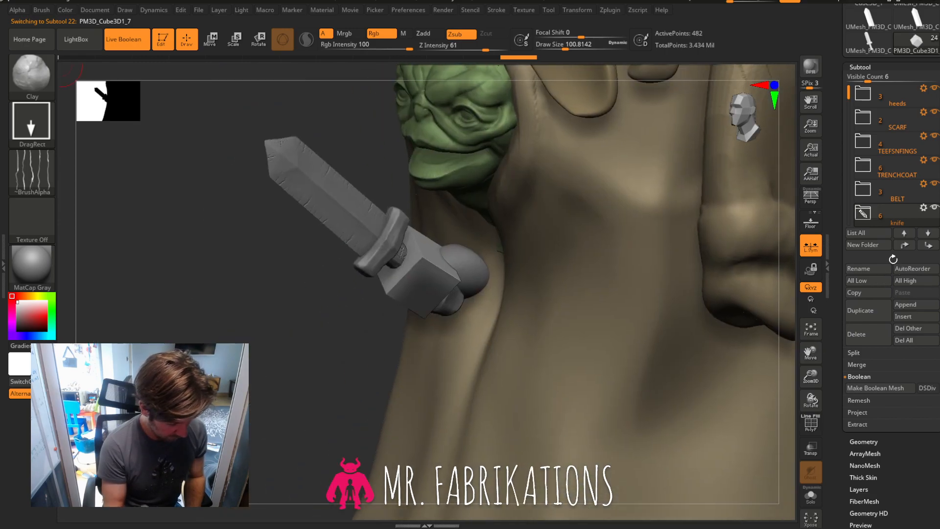
mouse_move(373, 336)
mouse_down()
mouse_move(331, 325)
mouse_move(375, 343)
mouse_move(363, 334)
mouse_up()
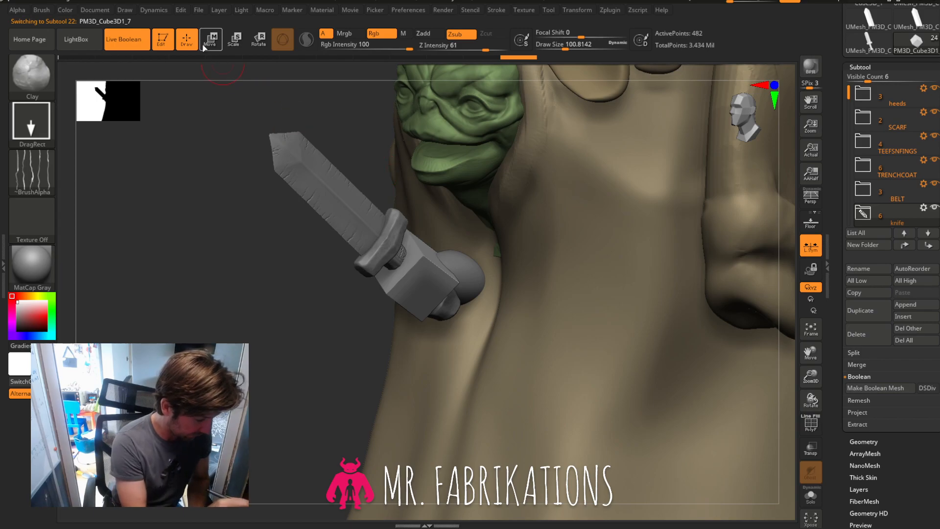
click(44, 77)
click(154, 86)
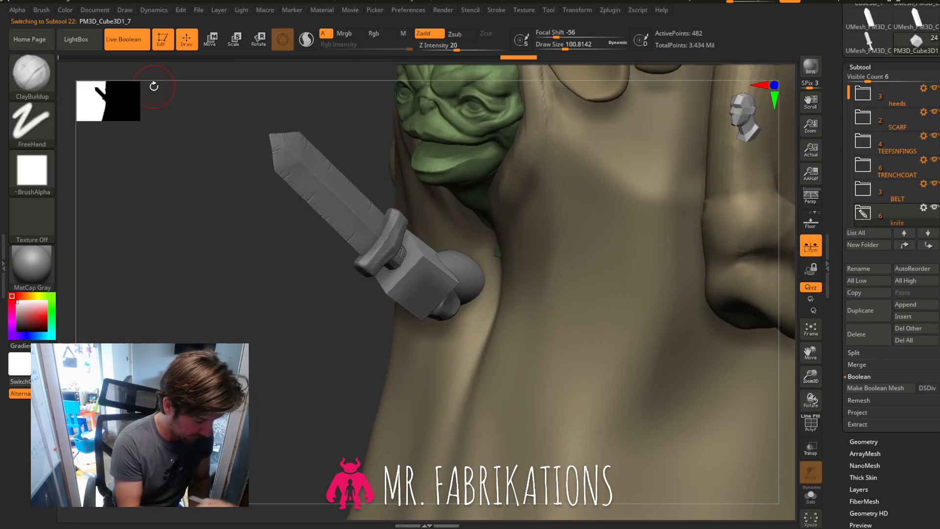
click(211, 39)
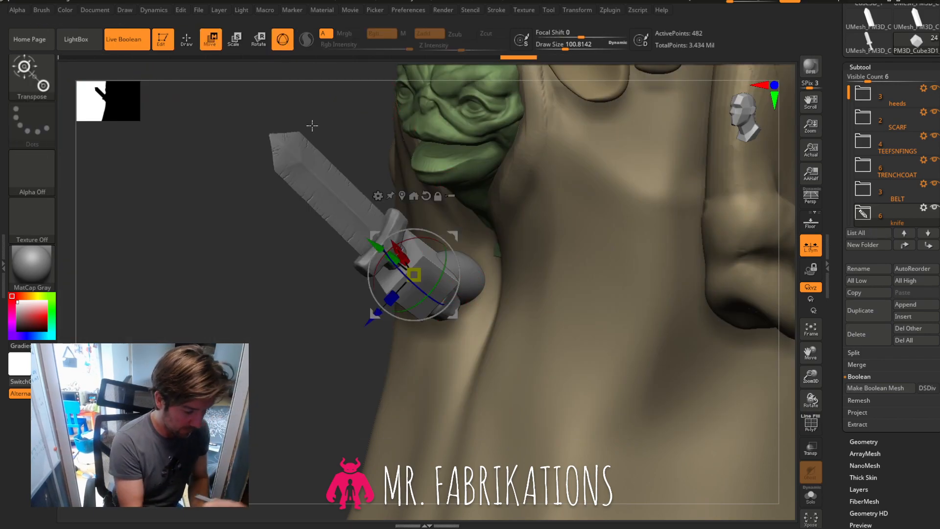
click(861, 66)
click(863, 79)
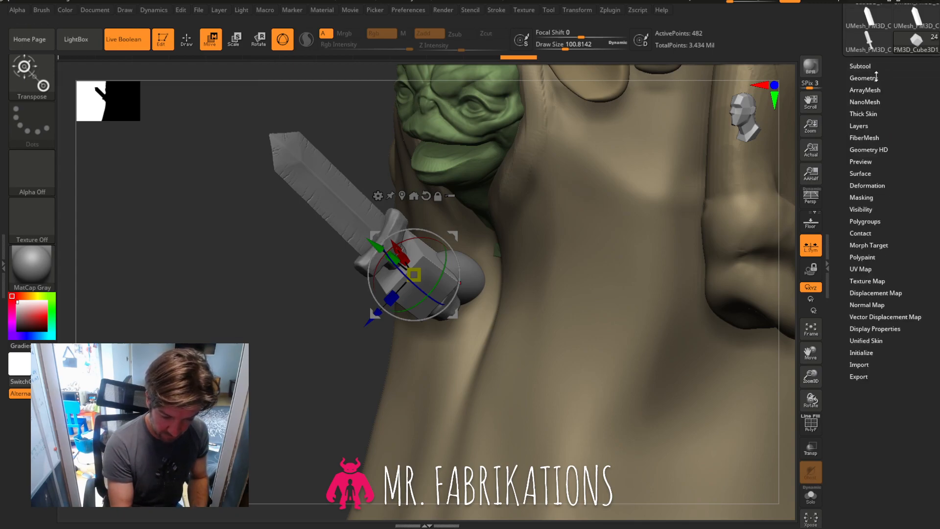
click(864, 263)
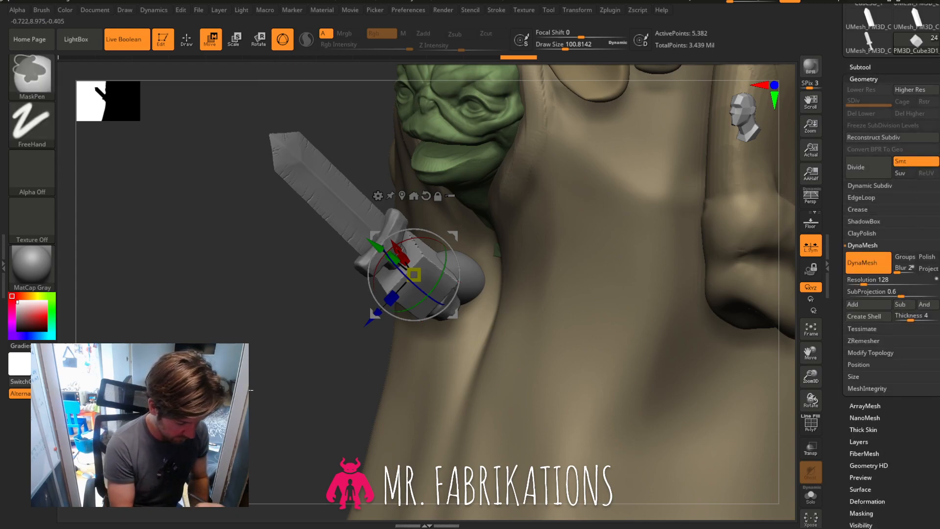
Smooth the jagged edges and corners of the cube from several sides with a draw size of about 87.
drag(812, 375, 820, 424)
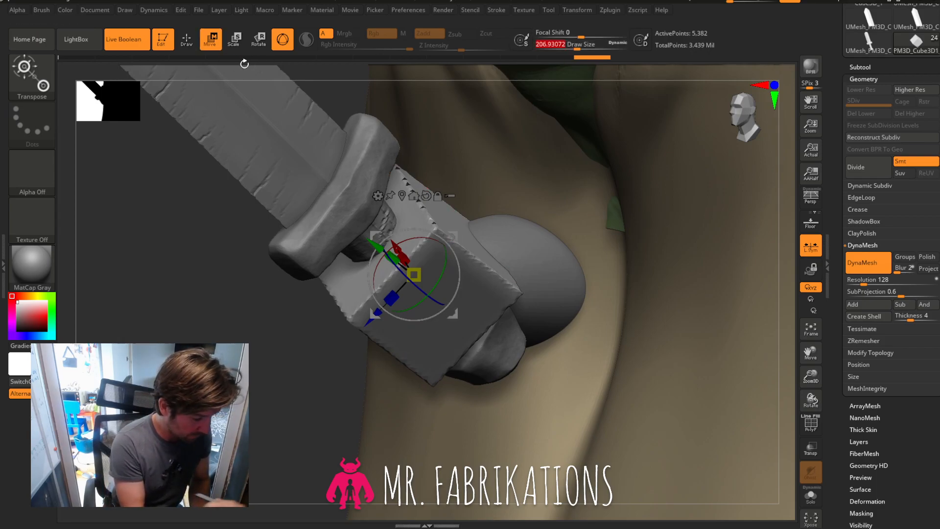
key(q)
click(563, 46)
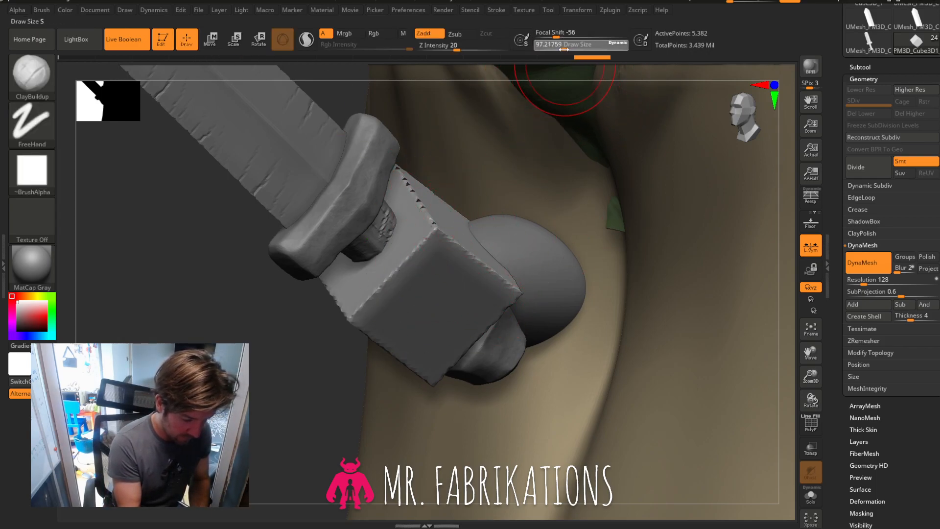
shift+drag(443, 248, 485, 274)
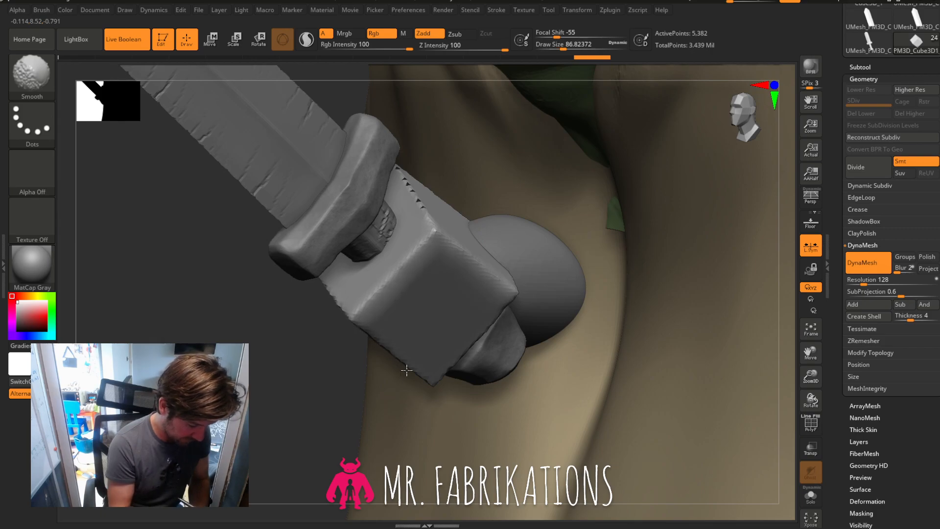
mouse_move(327, 347)
mouse_down()
mouse_move(436, 222)
mouse_move(482, 220)
mouse_up()
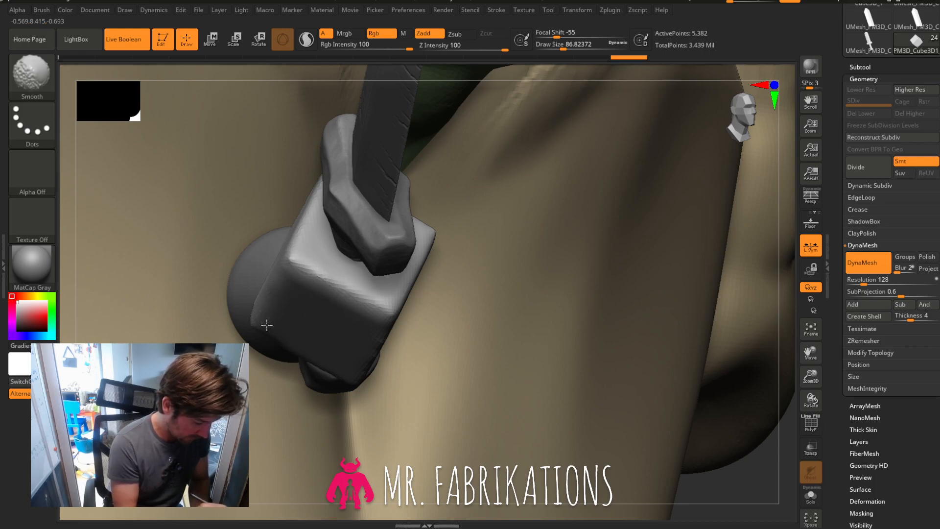
shift+drag(266, 324, 261, 340)
drag(753, 474, 549, 431)
shift+drag(337, 245, 422, 297)
shift+drag(363, 262, 339, 247)
shift+drag(425, 214, 338, 178)
drag(327, 437, 360, 431)
Plane down the cube's edge facing the viewer with the TrimDynamic brush.
key(b)
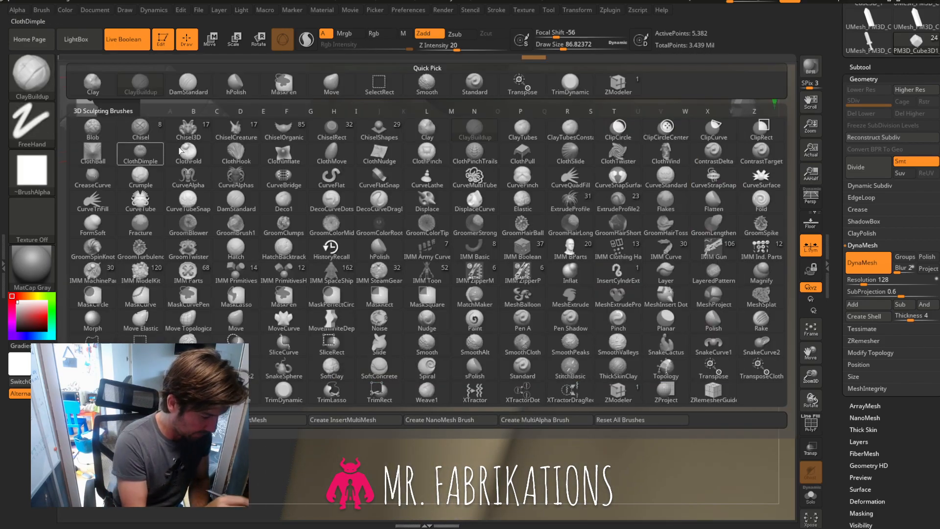
click(569, 84)
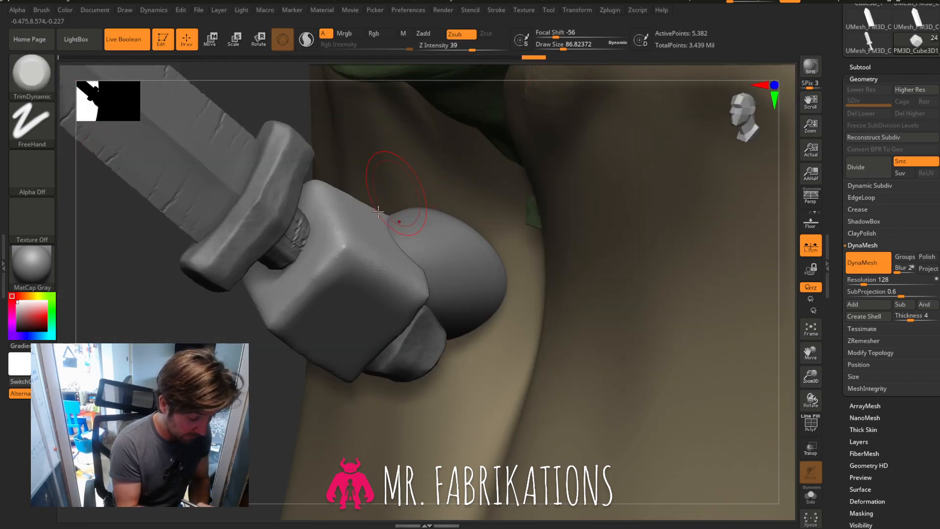
mouse_move(347, 238)
mouse_down()
mouse_move(338, 254)
mouse_move(317, 259)
mouse_move(367, 287)
mouse_up()
Build up the first raised finger forms across the cube just below the crossguard with the ClayBuildup brush.
key(b)
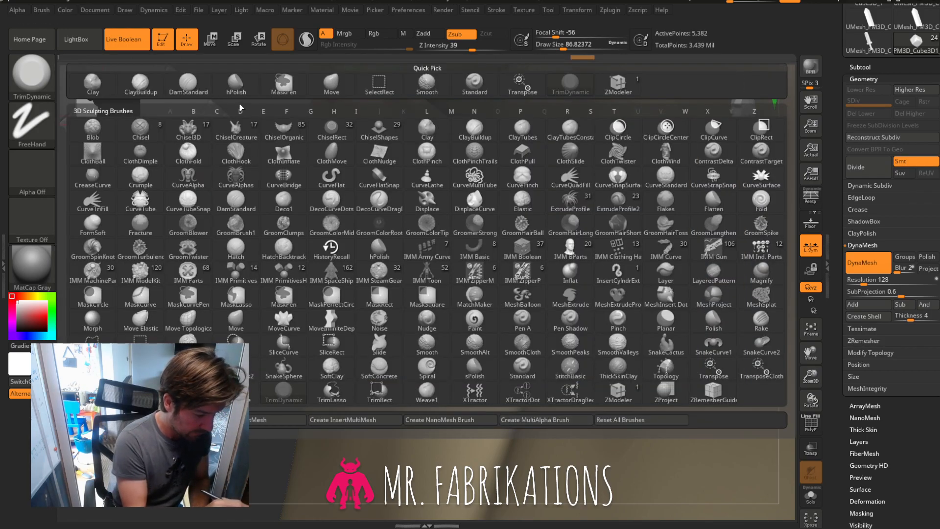
key(c)
key(b)
mouse_move(358, 237)
mouse_down()
mouse_move(345, 231)
mouse_move(350, 242)
mouse_move(370, 240)
mouse_up()
mouse_move(319, 308)
mouse_down()
mouse_move(300, 309)
mouse_move(323, 289)
mouse_move(258, 287)
mouse_up()
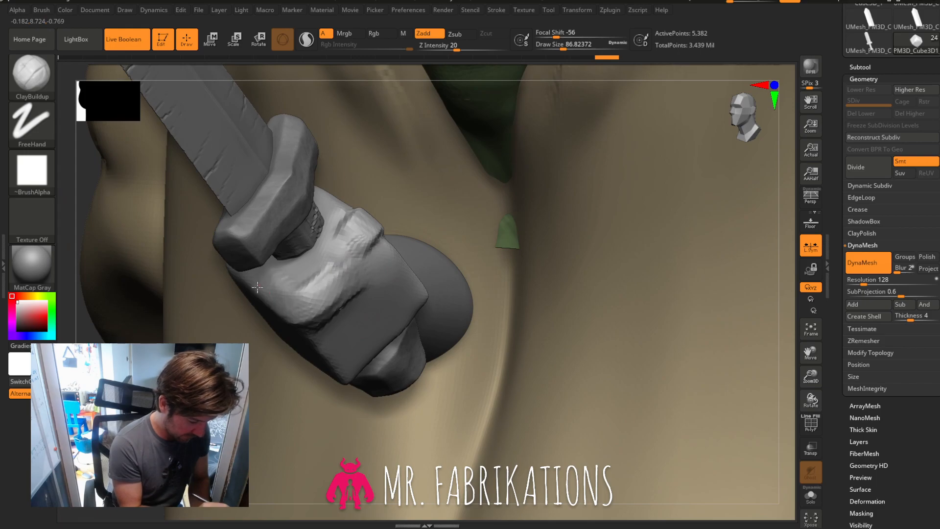
mouse_move(335, 336)
mouse_down()
mouse_move(343, 321)
mouse_move(333, 318)
mouse_move(362, 343)
mouse_move(348, 343)
mouse_up()
Add more clay volume to the fingers and smooth the lower part of the fist.
drag(120, 363, 83, 360)
mouse_move(340, 247)
mouse_down()
mouse_move(319, 269)
mouse_move(350, 303)
mouse_move(357, 223)
mouse_move(333, 267)
mouse_move(351, 240)
mouse_up()
drag(387, 416, 333, 416)
mouse_move(367, 250)
mouse_down()
mouse_move(421, 287)
mouse_move(431, 277)
mouse_move(429, 246)
mouse_move(367, 223)
mouse_move(431, 274)
mouse_move(351, 315)
mouse_up()
drag(280, 422, 355, 420)
shift+drag(329, 357, 325, 386)
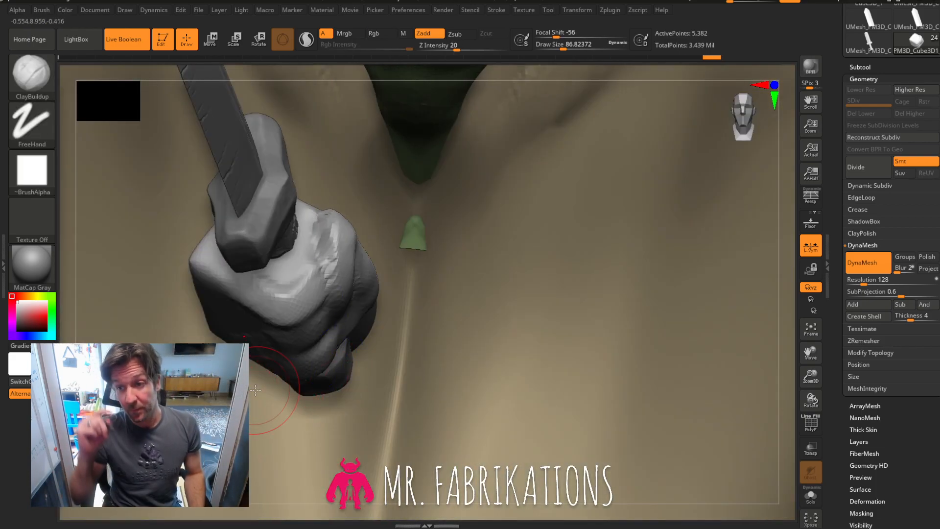
Build up the curled fingers and the top edge of the fist along the knuckles with ClayBuildup.
drag(811, 353, 859, 317)
drag(811, 400, 779, 317)
mouse_move(336, 277)
mouse_down()
mouse_move(313, 260)
mouse_move(349, 273)
mouse_move(304, 289)
mouse_move(305, 300)
mouse_move(338, 302)
mouse_up()
mouse_move(327, 329)
mouse_down()
mouse_move(302, 321)
mouse_move(332, 352)
mouse_up()
drag(296, 221, 267, 217)
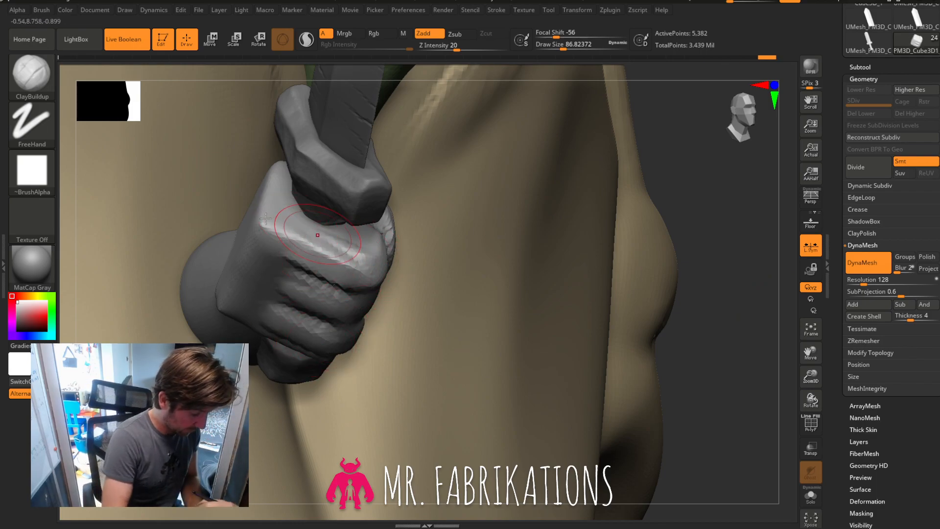
Flatten the back of the hand and the first knuckles using TrimDynamic with a draw size of about 154.
key(b)
key(h)
key(p)
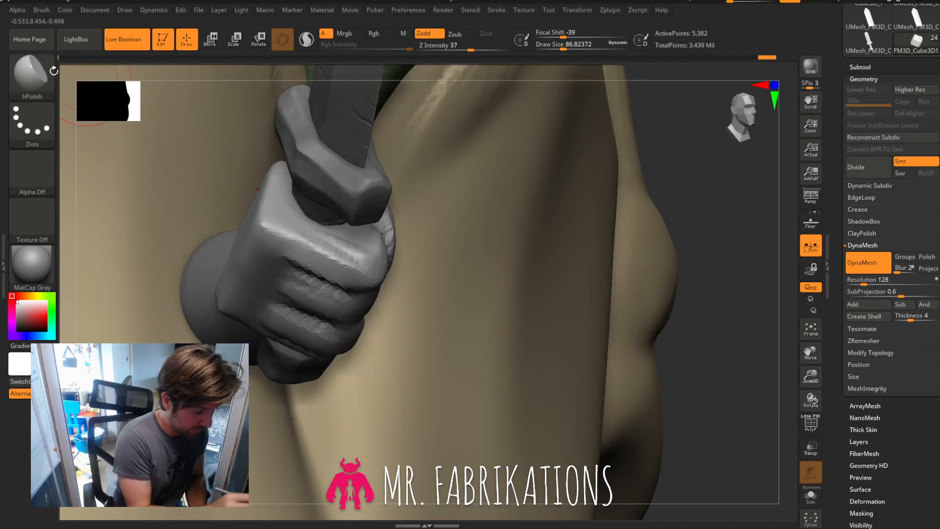
key(b)
click(571, 83)
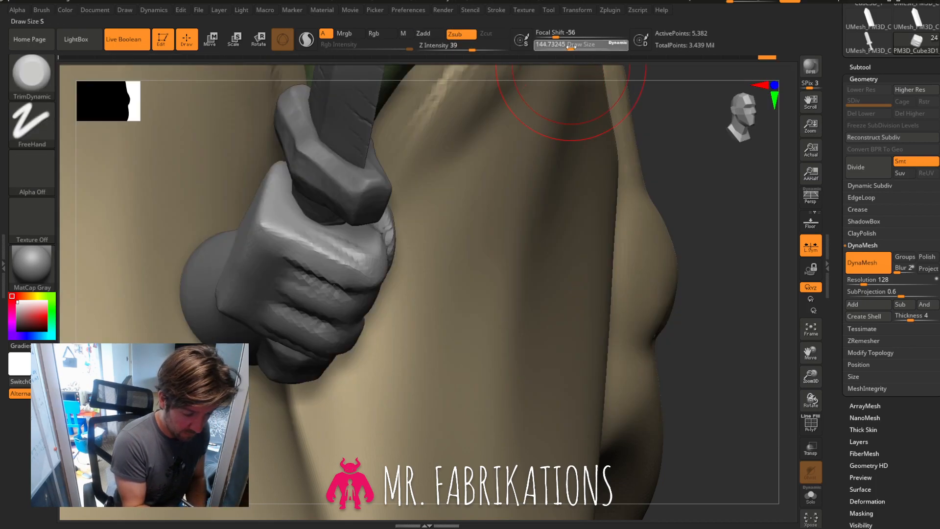
drag(263, 226, 232, 284)
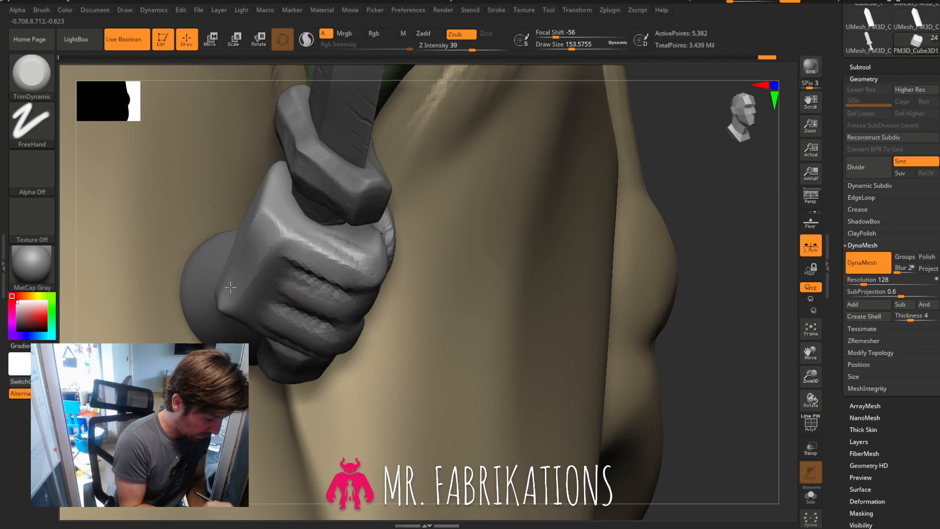
drag(273, 227, 370, 278)
Trim the lower knuckles and smooth the grooves between the fingers.
drag(720, 242, 741, 195)
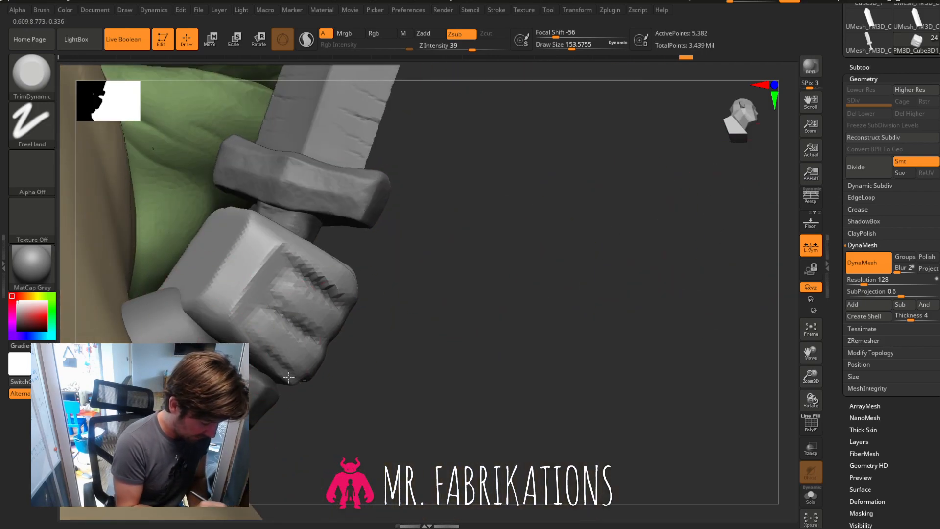
drag(303, 386, 306, 389)
mouse_move(274, 257)
shift+mouse_down()
mouse_move(336, 284)
mouse_move(333, 291)
shift+mouse_up()
mouse_move(521, 241)
mouse_down()
mouse_move(485, 262)
mouse_move(315, 284)
mouse_up()
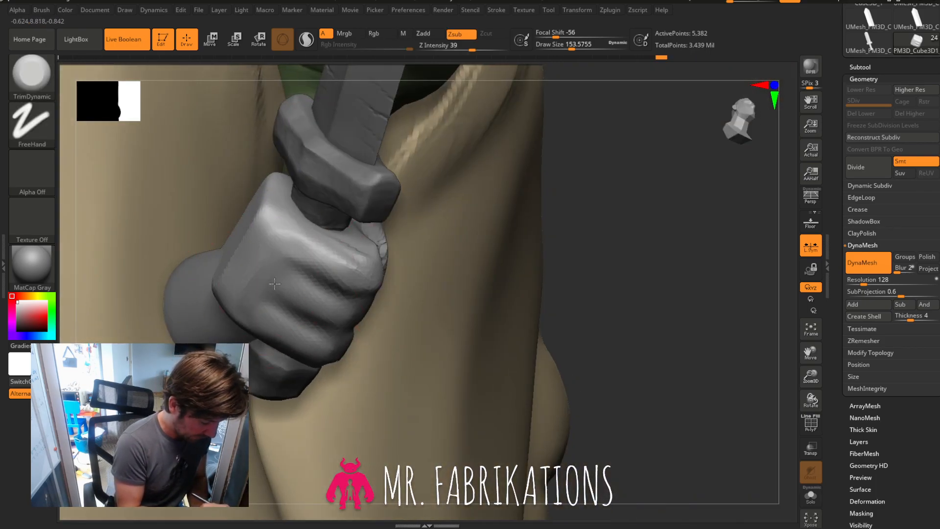
Plane the back of the hand toward the wrist and the upper side of the fist with TrimDynamic.
drag(637, 235, 588, 235)
drag(255, 202, 211, 260)
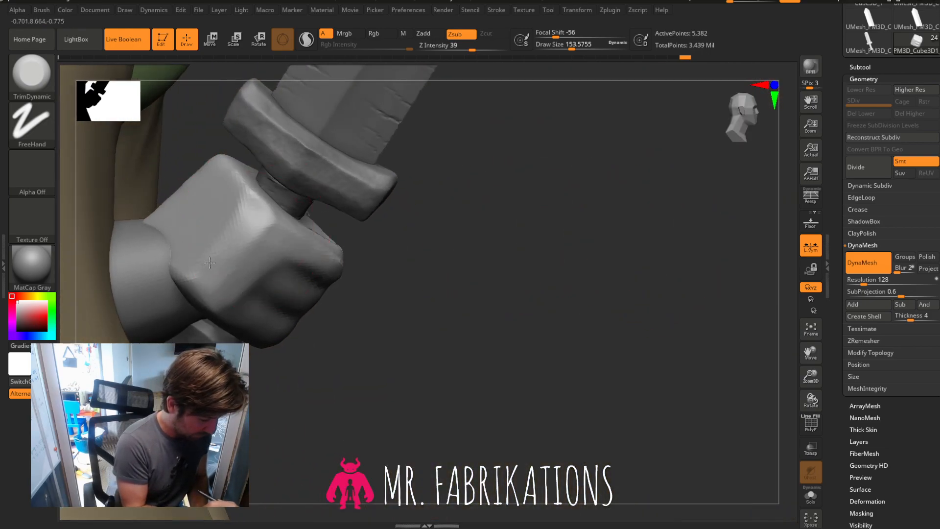
drag(570, 217, 349, 197)
mouse_move(216, 165)
mouse_down()
mouse_move(249, 191)
mouse_move(203, 119)
mouse_up()
mouse_move(528, 230)
mouse_down()
mouse_move(500, 276)
mouse_move(460, 249)
mouse_move(590, 264)
mouse_up()
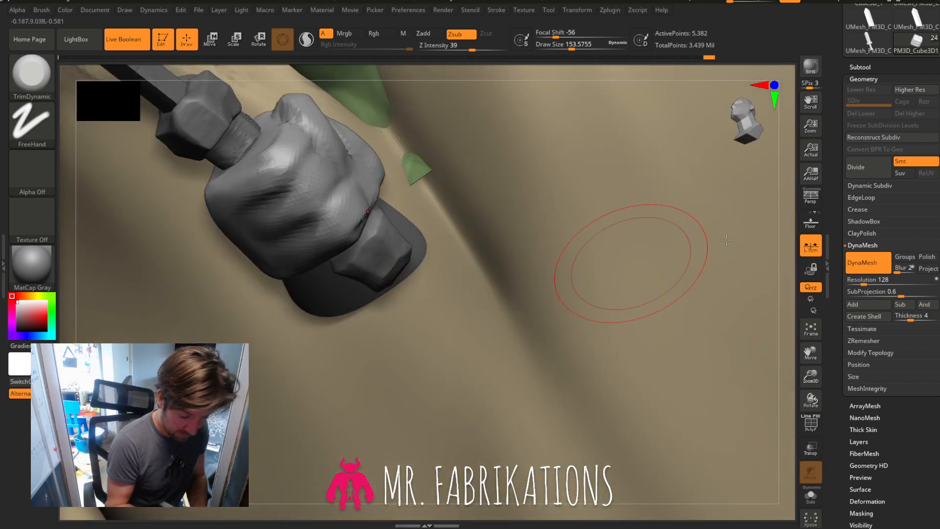
Hide every subtool folder except the knife folder and frame the sword, fist and ellipsoid in the view.
drag(814, 355, 812, 245)
drag(811, 376, 801, 289)
drag(693, 191, 726, 235)
drag(828, 384, 915, 410)
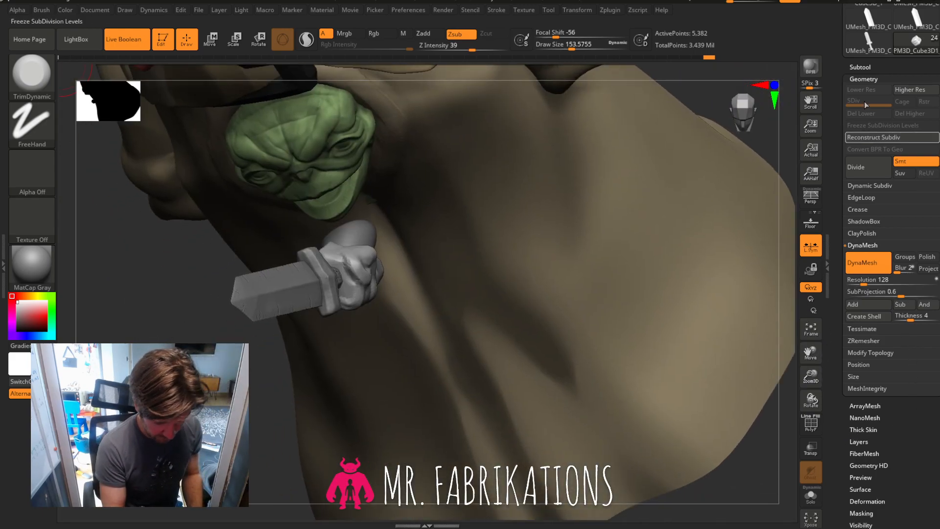
click(901, 67)
drag(934, 182, 936, 89)
drag(647, 254, 621, 220)
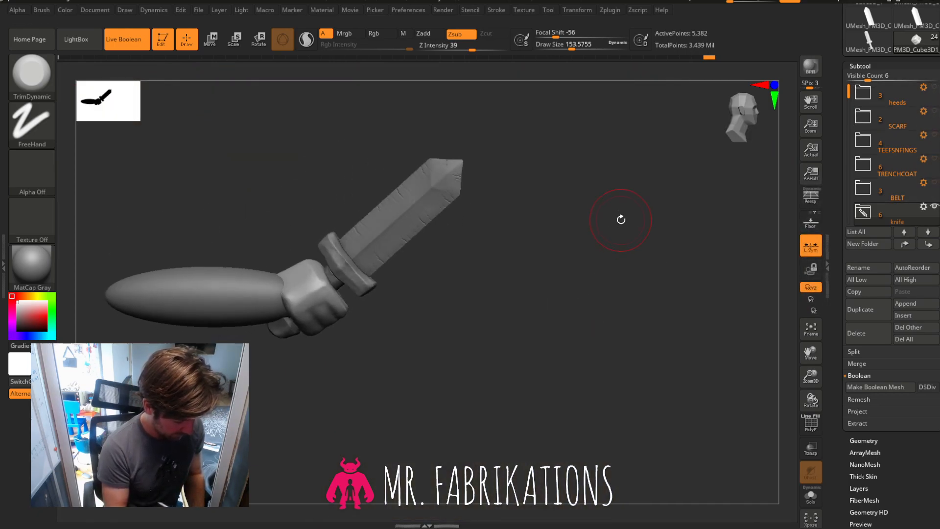
click(810, 329)
Refine the planes on the back of the fist with TrimDynamic and smooth the area near the wrist.
drag(659, 363, 635, 384)
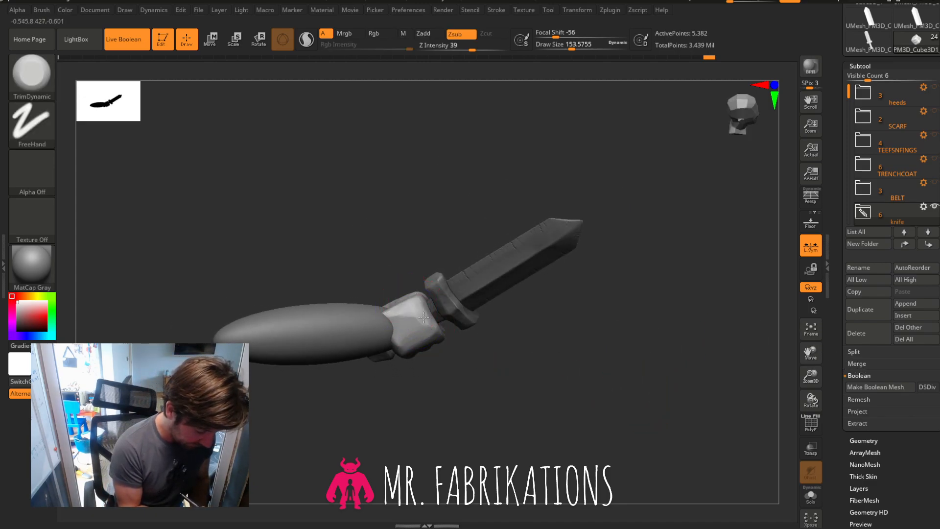
drag(585, 320, 506, 330)
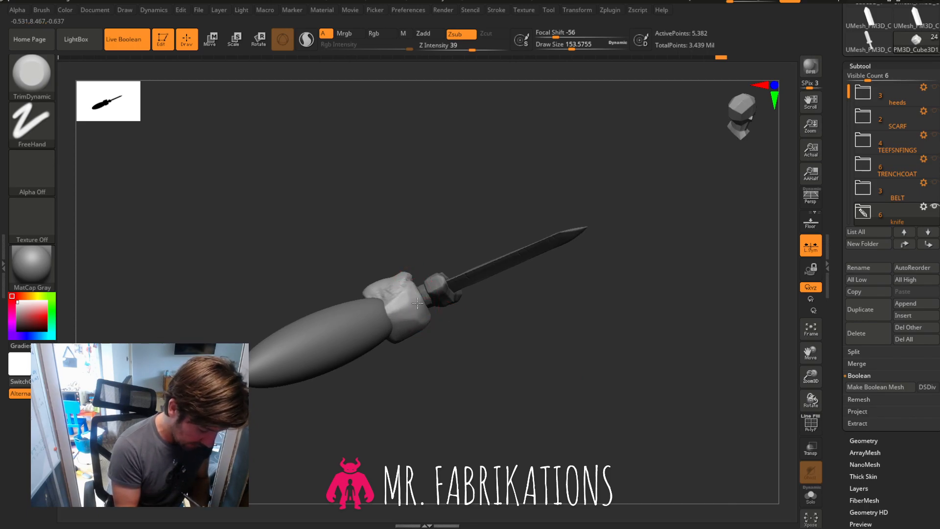
mouse_move(408, 336)
mouse_down()
mouse_move(563, 310)
mouse_move(563, 222)
mouse_up()
shift+drag(406, 311, 414, 317)
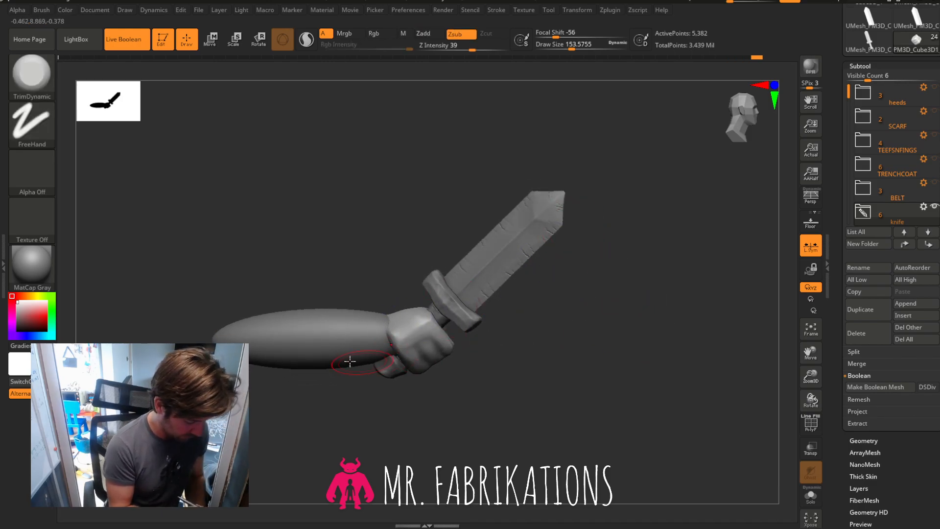
Raise the forearm ellipsoid and shift it back so its tip meets the wrist, and set the Move brush size to about 239.
alt+click(301, 329)
key(w)
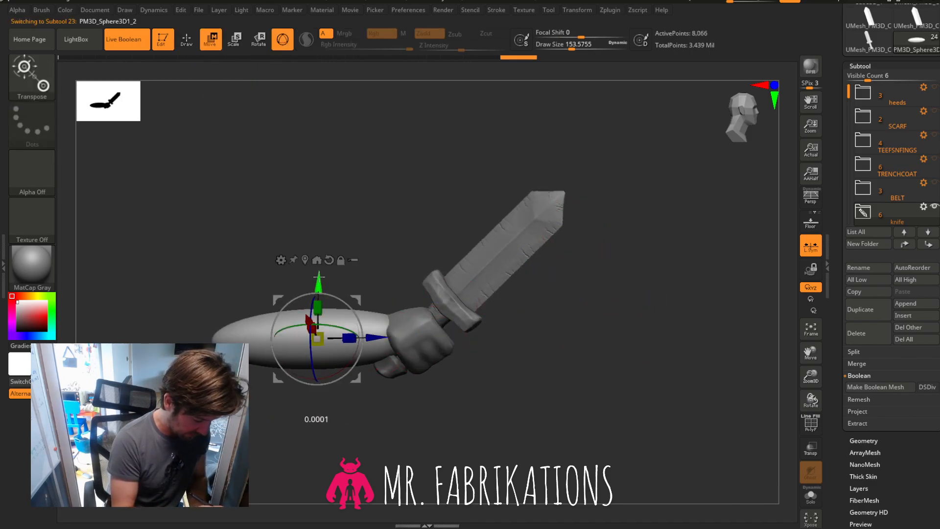
drag(319, 280, 328, 248)
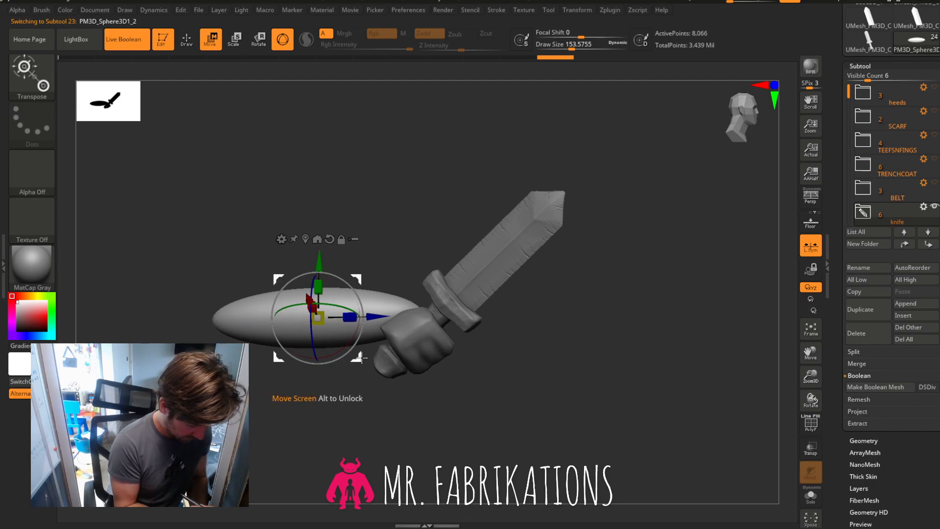
click(25, 66)
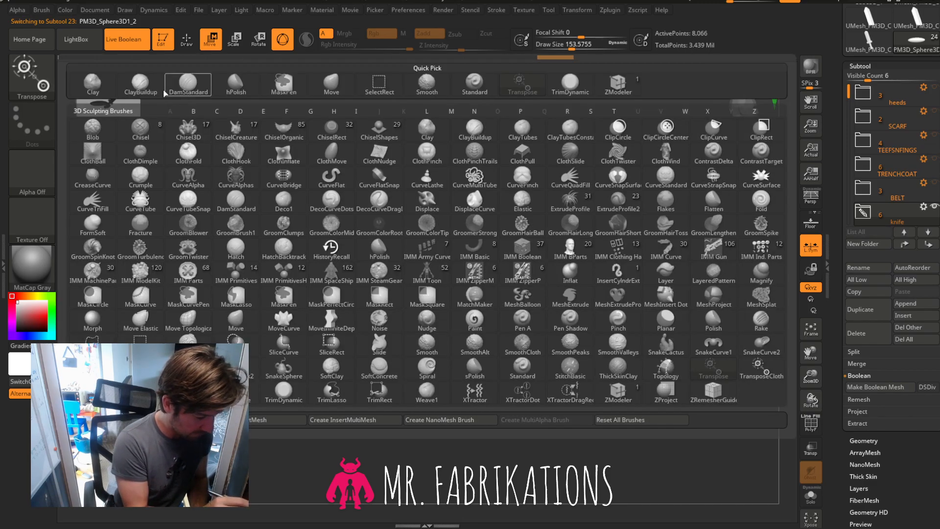
click(335, 92)
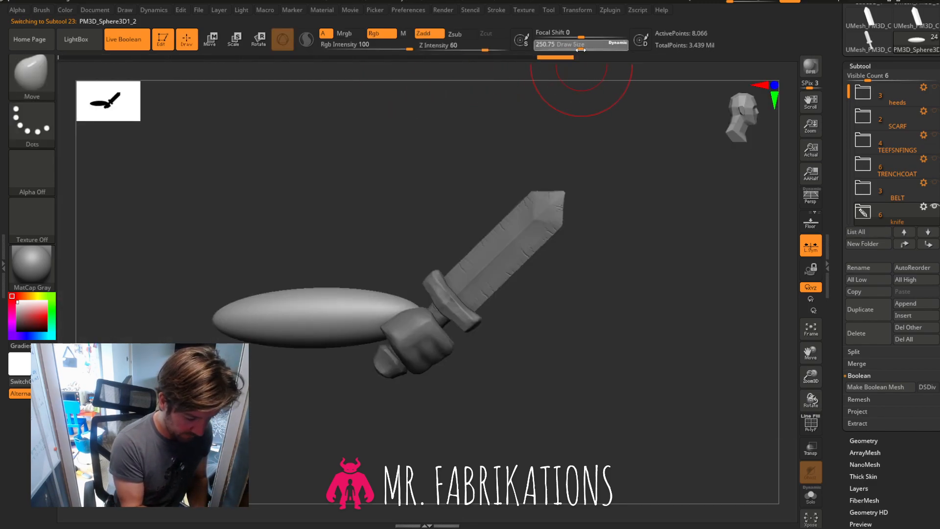
drag(581, 50, 566, 50)
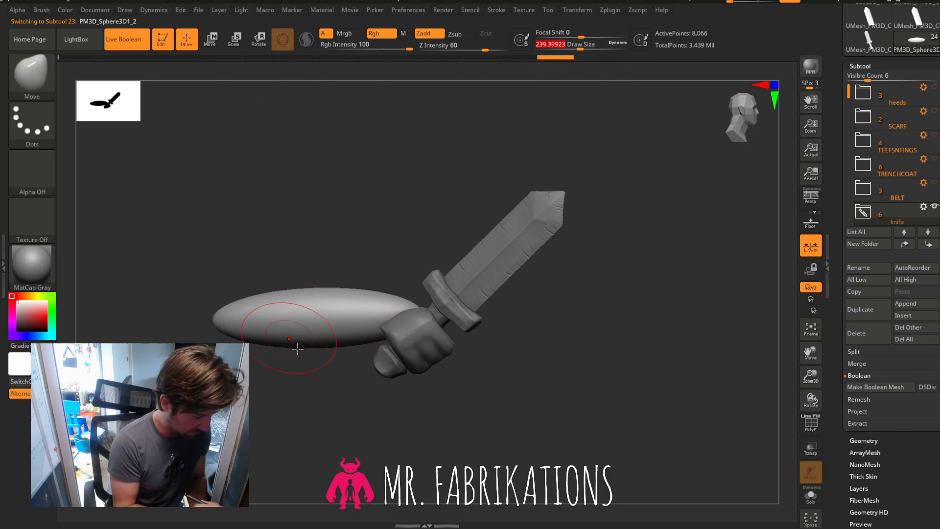
click(218, 47)
mouse_move(348, 367)
mouse_down()
mouse_move(346, 384)
mouse_move(349, 370)
mouse_up()
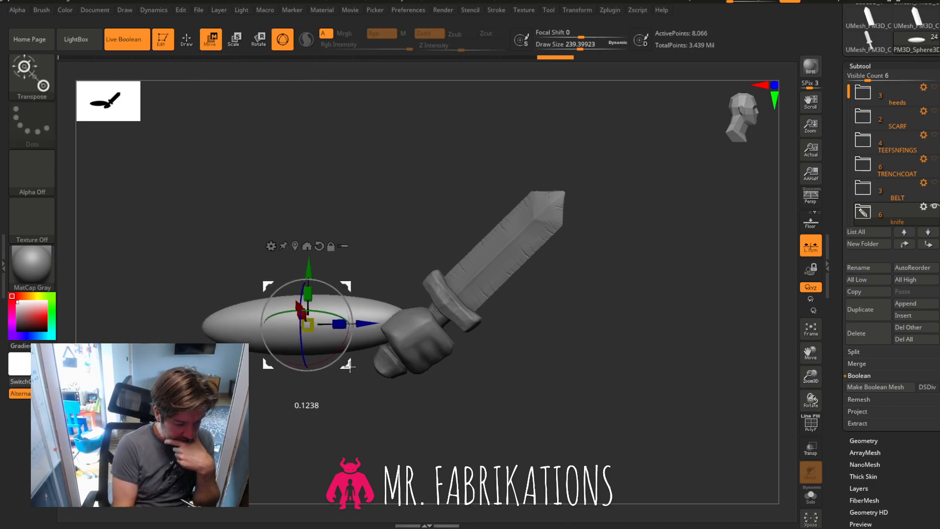
Cut flat planes lengthwise along the upper and outer sides of the forearm ellipsoid with TrimDynamic.
mouse_move(575, 353)
mouse_down()
mouse_move(583, 405)
mouse_move(575, 428)
mouse_move(571, 397)
mouse_move(539, 405)
mouse_move(542, 443)
mouse_move(563, 439)
mouse_move(556, 321)
mouse_move(548, 361)
mouse_move(562, 342)
mouse_up()
click(30, 73)
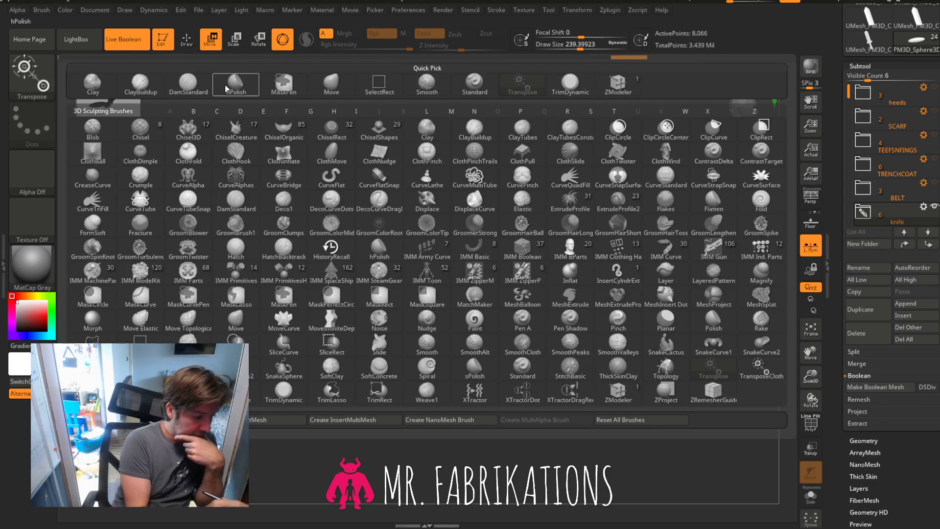
click(569, 86)
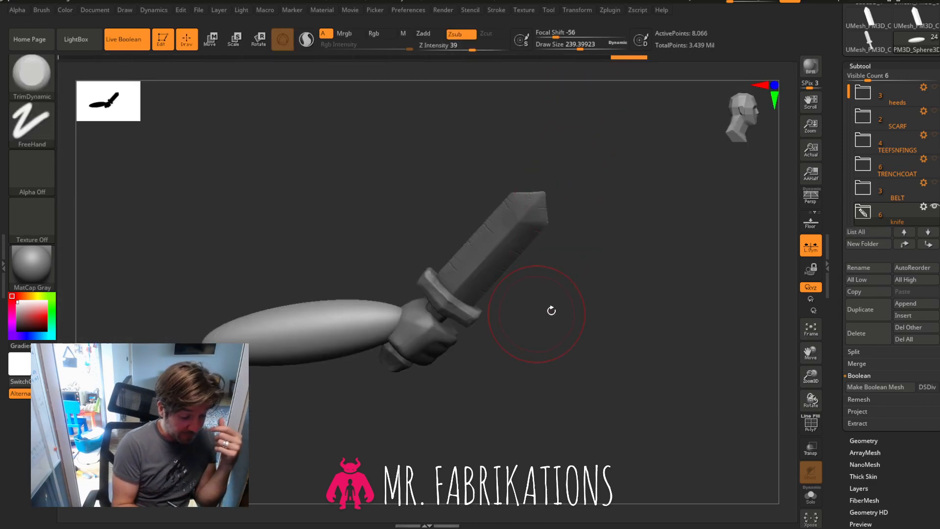
drag(731, 206, 676, 325)
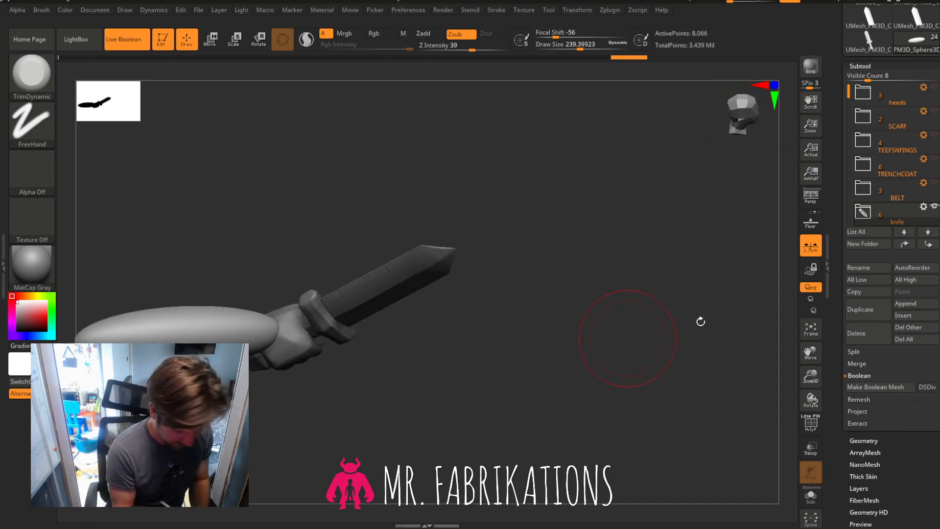
drag(810, 353, 888, 333)
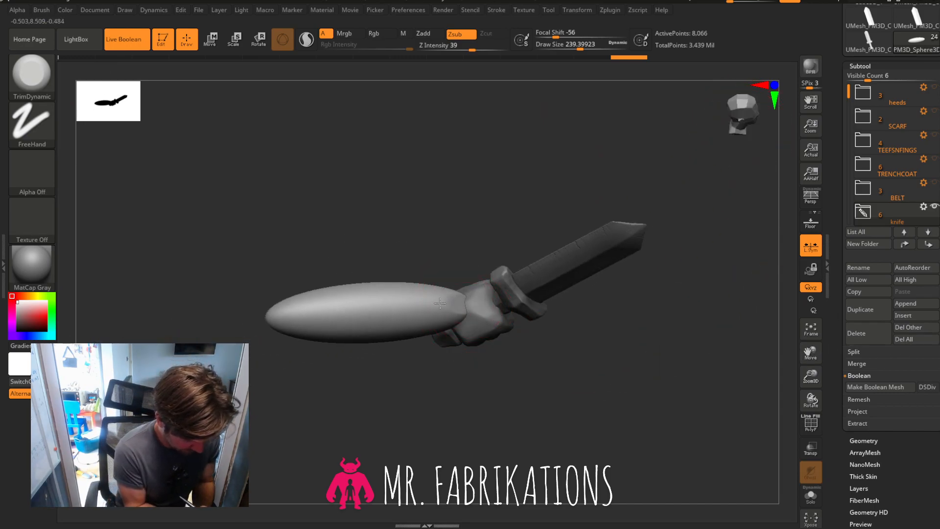
mouse_move(280, 315)
mouse_down()
mouse_move(600, 348)
mouse_move(446, 318)
mouse_up()
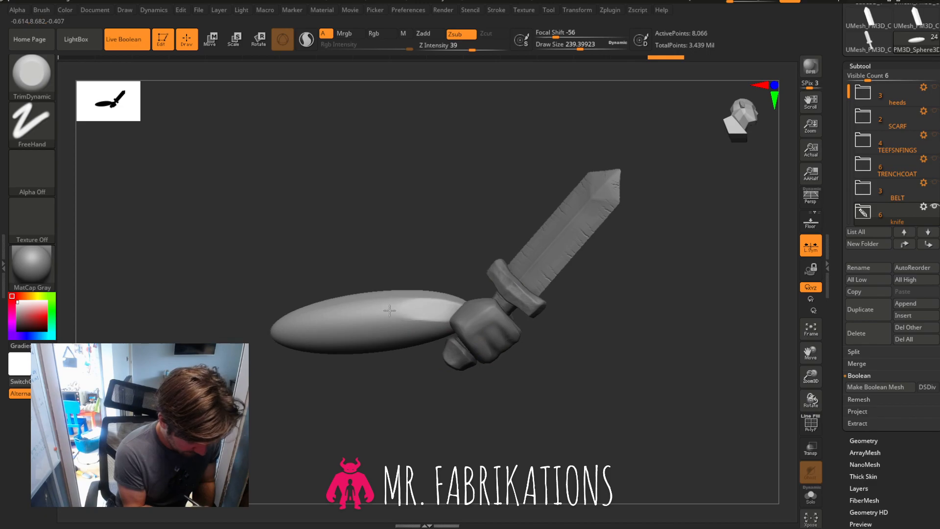
mouse_move(428, 373)
mouse_down()
mouse_move(554, 340)
mouse_move(443, 336)
mouse_up()
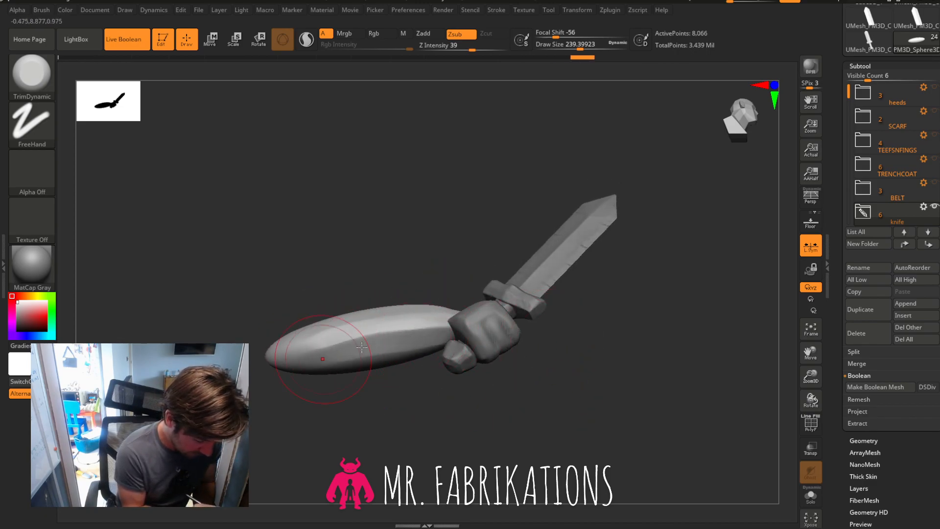
Trim flat planes into the outer side of the forearm with the TrimDynamic brush and smooth them toward the wrist.
drag(596, 325, 524, 340)
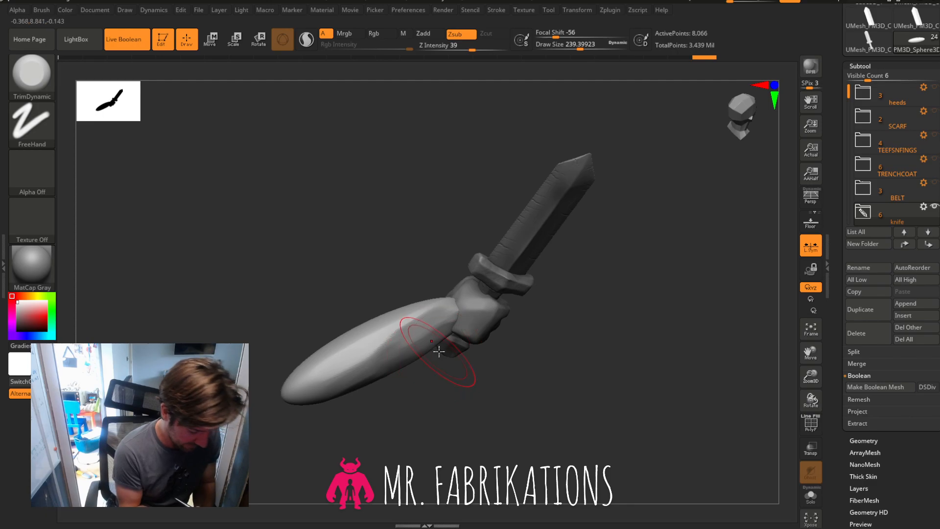
key(shift)
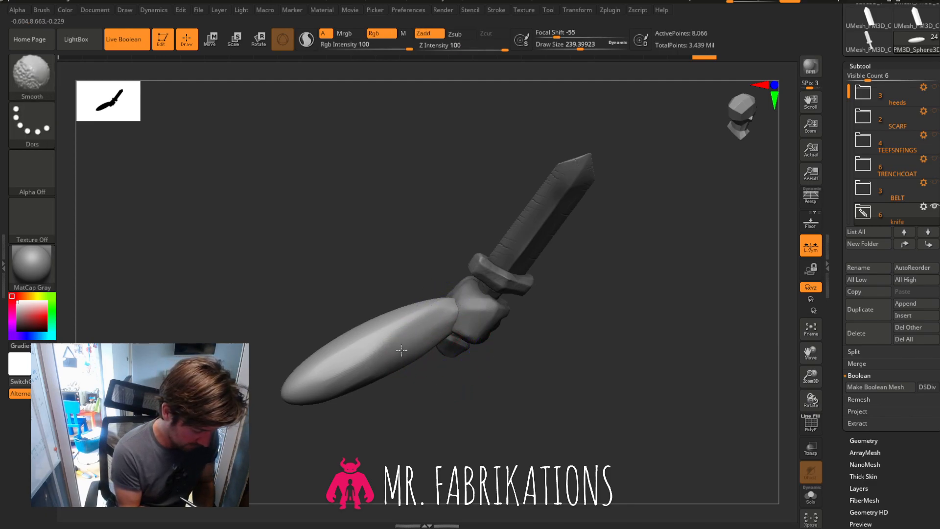
shift+drag(390, 356, 447, 327)
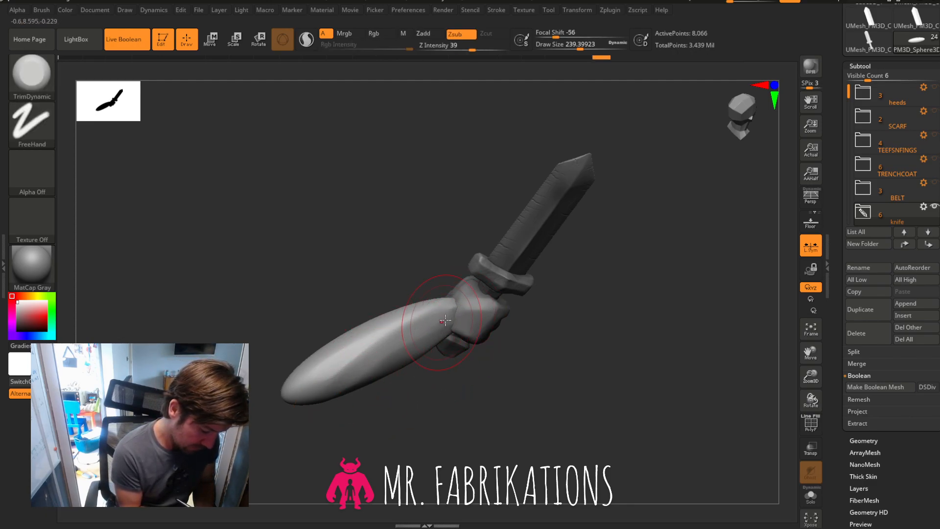
mouse_move(626, 319)
mouse_down()
mouse_move(623, 269)
mouse_move(558, 336)
mouse_move(449, 346)
mouse_up()
drag(367, 393, 400, 358)
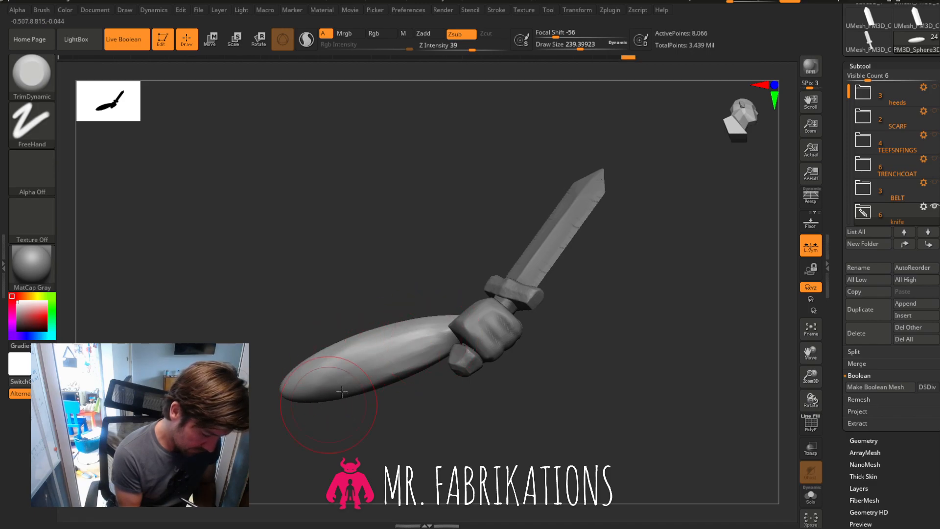
drag(623, 297, 654, 328)
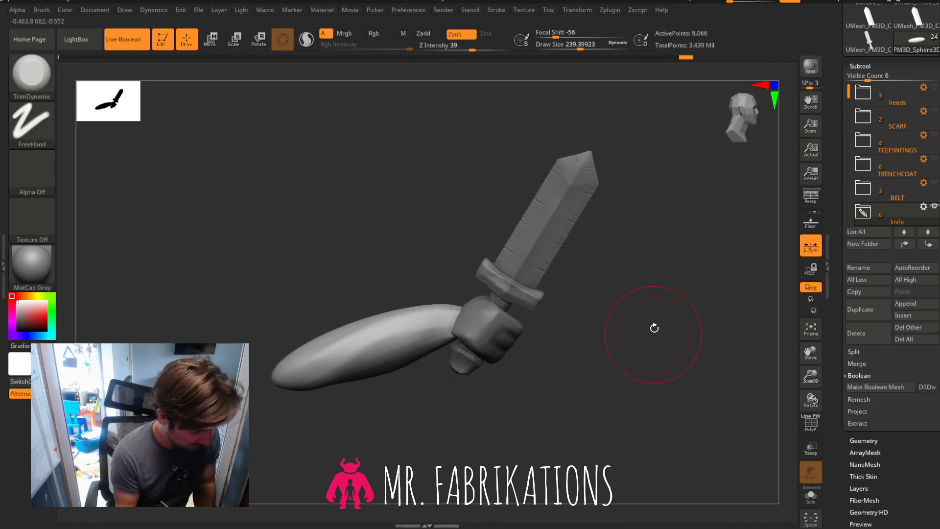
Flatten the lower part of the forearm's inner side with TrimDynamic and soften the plane toward the wrist.
drag(662, 292, 550, 327)
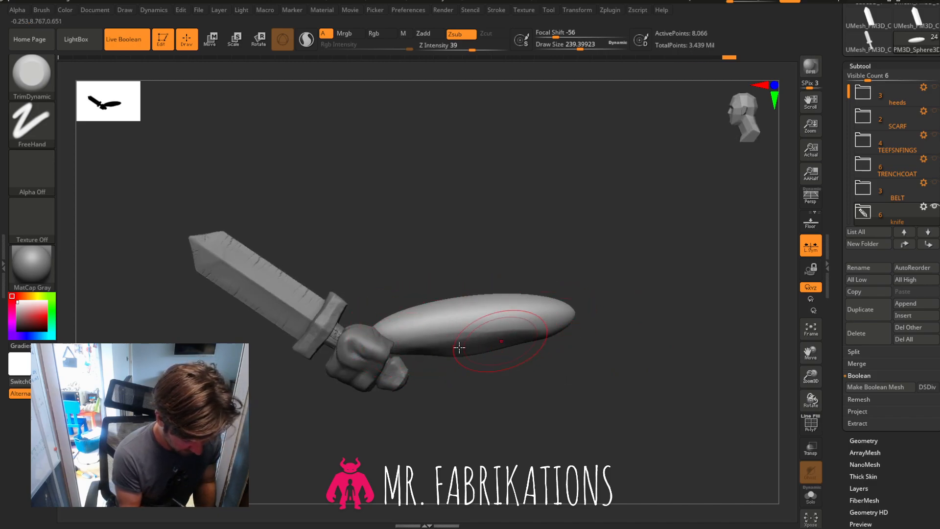
drag(544, 382, 463, 351)
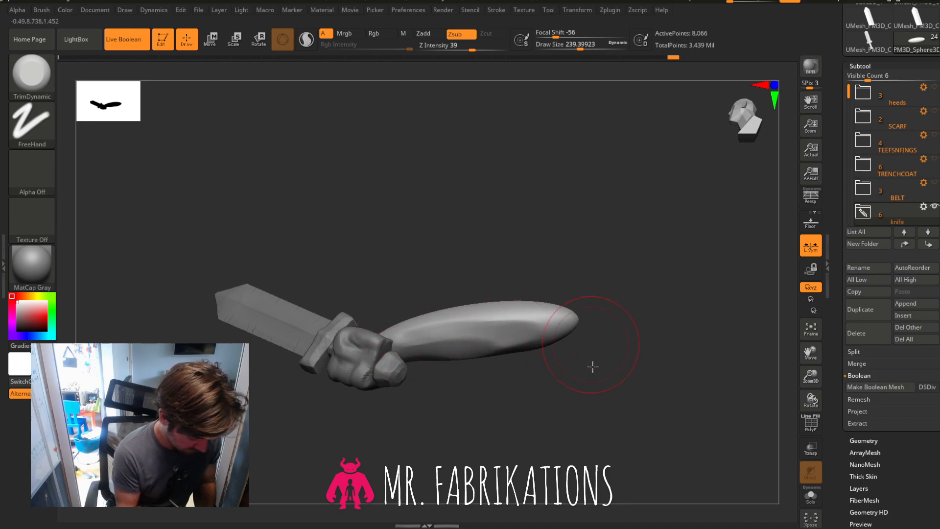
drag(593, 361, 395, 335)
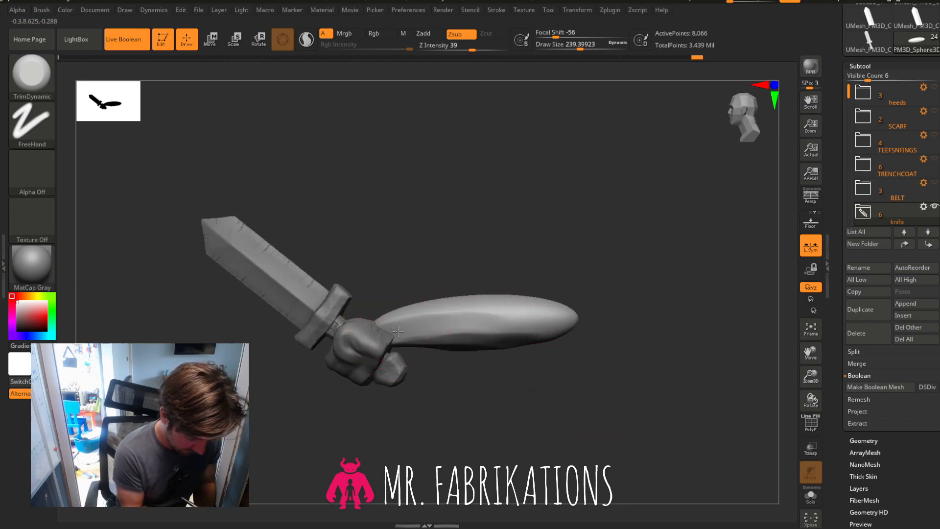
mouse_move(583, 372)
shift+mouse_down()
mouse_move(550, 357)
mouse_move(441, 343)
shift+mouse_up()
Refine the forearm's planes from the outer side near the wrist and smooth the surface.
mouse_move(615, 254)
mouse_down()
mouse_move(640, 371)
mouse_move(508, 297)
mouse_up()
drag(683, 289, 499, 309)
mouse_move(607, 403)
mouse_down()
mouse_move(552, 409)
mouse_move(516, 382)
mouse_move(634, 336)
mouse_move(594, 378)
mouse_move(573, 372)
mouse_up()
mouse_move(510, 376)
mouse_down()
mouse_move(664, 348)
mouse_move(440, 337)
mouse_up()
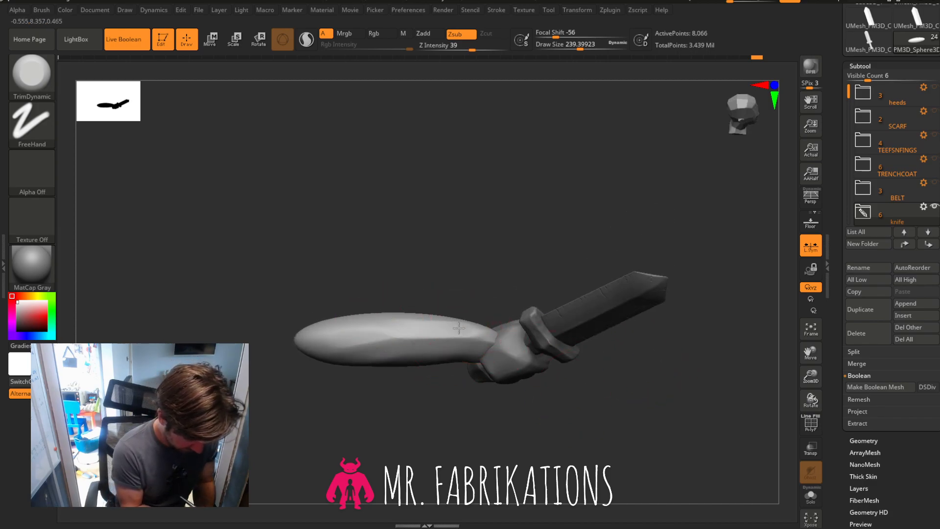
key(shift)
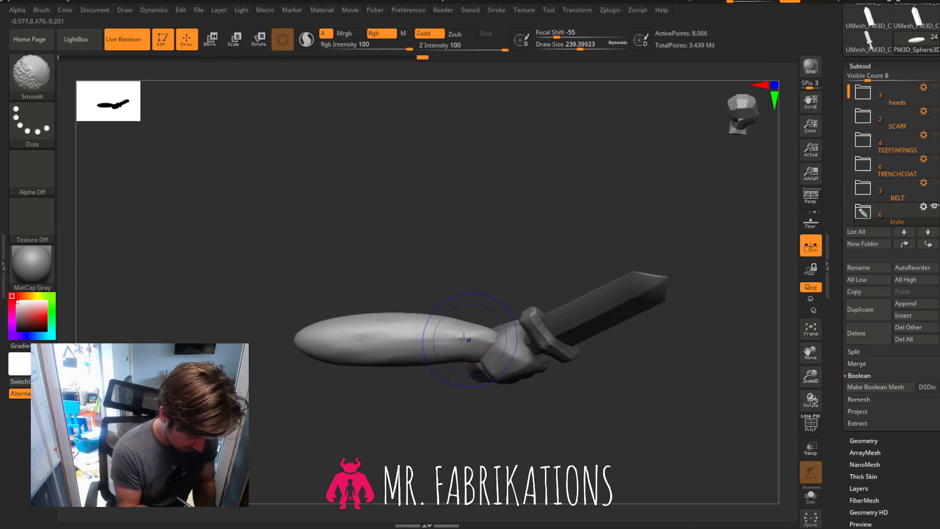
mouse_move(283, 410)
mouse_down()
mouse_move(619, 357)
mouse_move(625, 336)
mouse_move(658, 362)
mouse_move(611, 363)
mouse_move(598, 343)
mouse_up()
Build up the inner wrist and the underside of the forearm using the ClayBuildup brush at a draw size of about 108.
key(b)
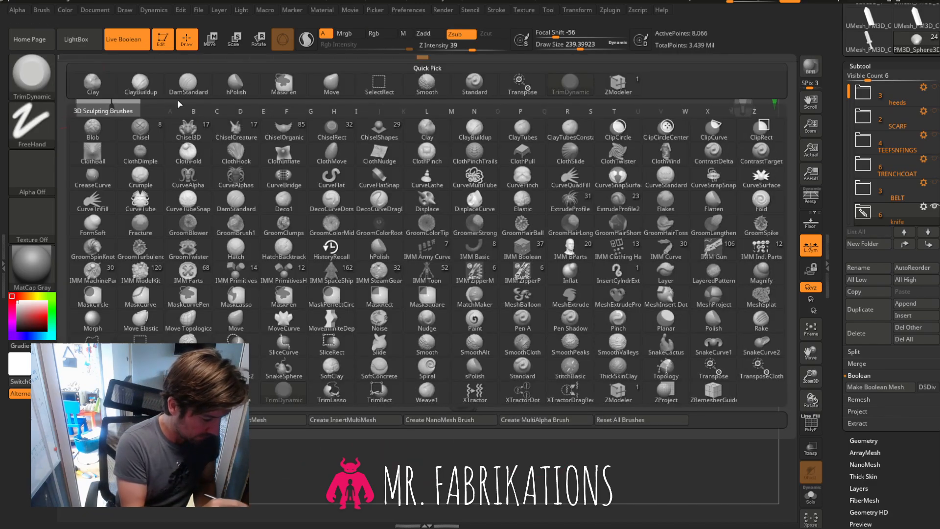
click(161, 81)
drag(812, 380, 824, 423)
drag(811, 353, 805, 274)
drag(725, 337, 658, 343)
drag(580, 48, 552, 44)
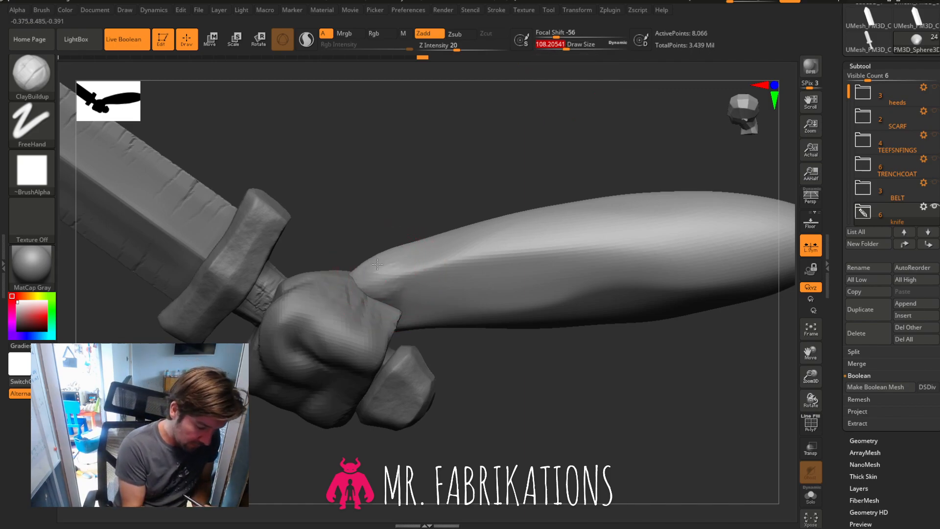
right_drag(446, 304, 514, 336)
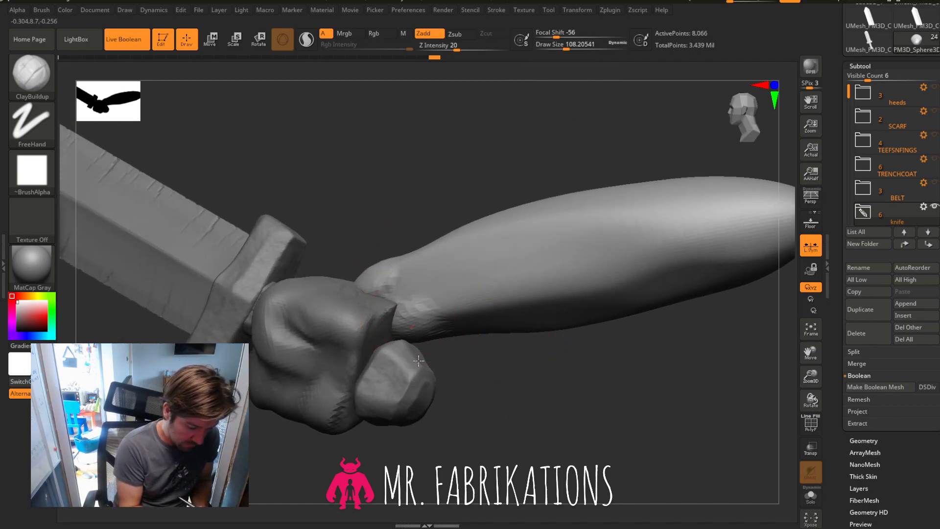
mouse_move(430, 325)
mouse_down()
mouse_move(684, 274)
mouse_move(636, 274)
mouse_move(509, 310)
mouse_move(455, 314)
mouse_up()
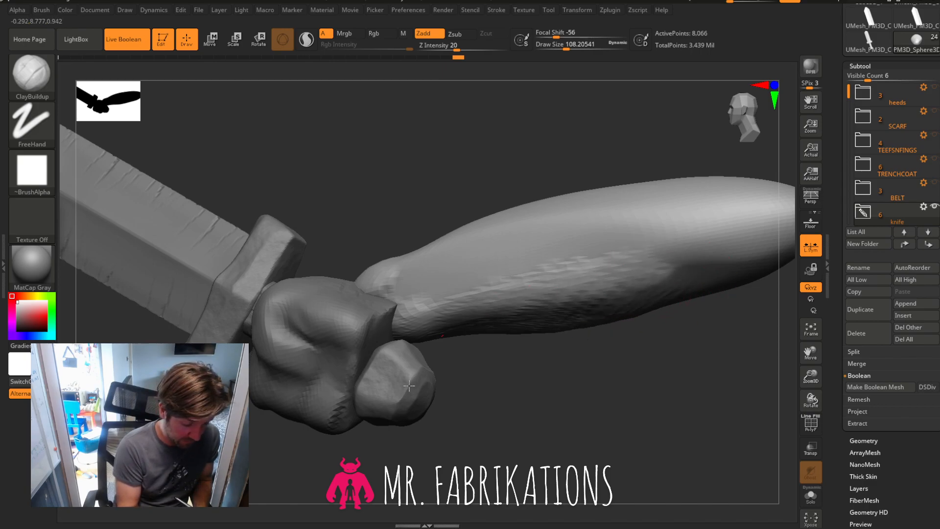
Remesh the forearm with DynaMesh at resolution 128 and smooth its surface.
click(861, 66)
click(868, 78)
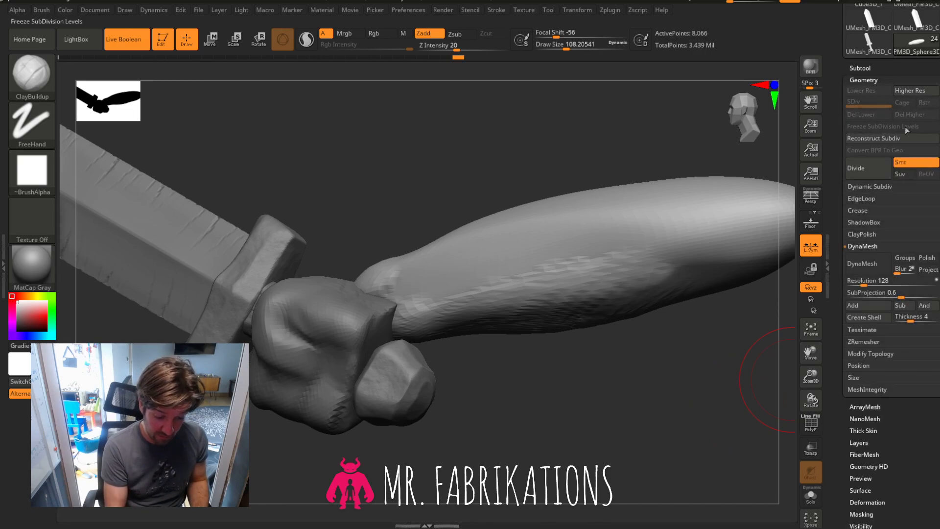
mouse_move(630, 386)
mouse_down()
mouse_move(647, 398)
mouse_move(632, 352)
mouse_up()
mouse_move(448, 281)
mouse_down()
mouse_move(648, 199)
mouse_move(694, 252)
mouse_move(631, 250)
mouse_move(732, 249)
mouse_move(692, 242)
mouse_move(695, 228)
mouse_move(636, 240)
mouse_move(658, 213)
mouse_move(722, 248)
mouse_up()
mouse_move(529, 387)
mouse_down()
mouse_move(631, 373)
mouse_move(698, 345)
mouse_up()
drag(812, 345, 621, 357)
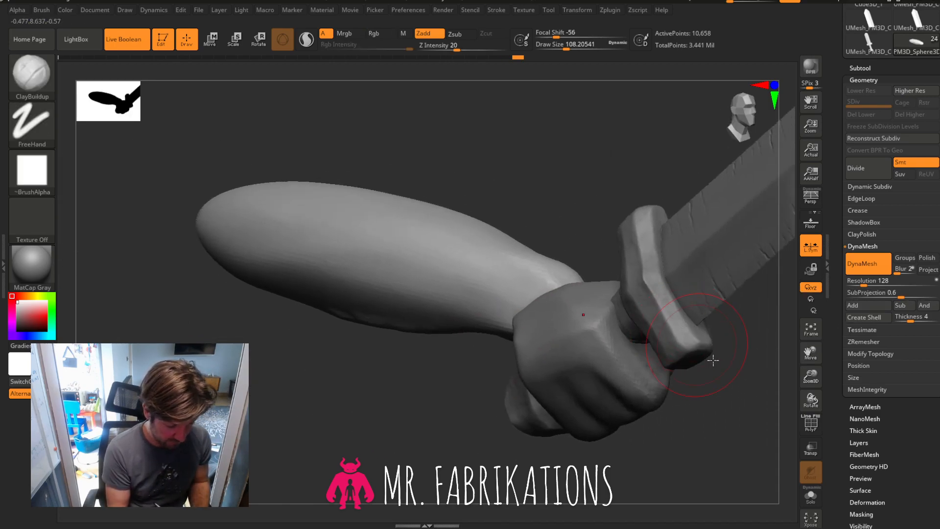
Sculpt a raised wrist bone at the forearm's outer end beside the hand with the ClayBuildup brush.
drag(708, 356, 736, 358)
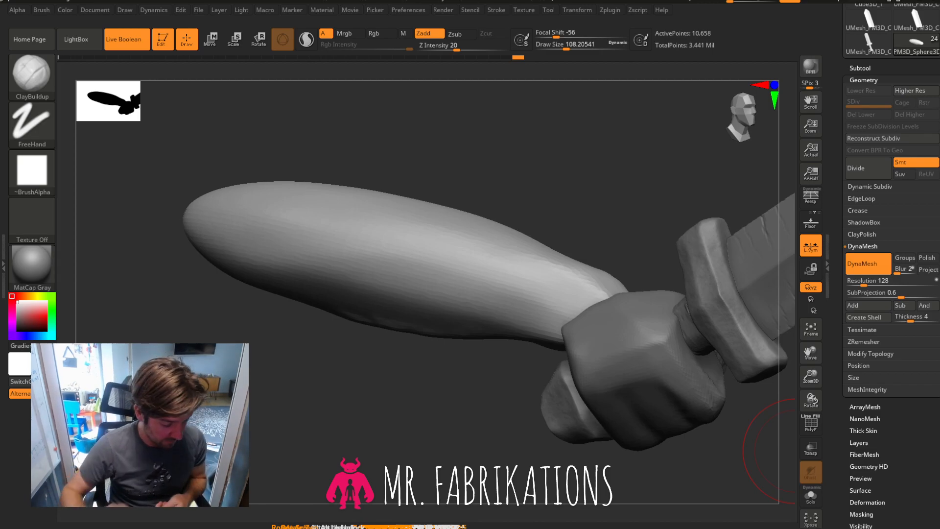
drag(600, 190, 627, 172)
shift+drag(522, 316, 451, 317)
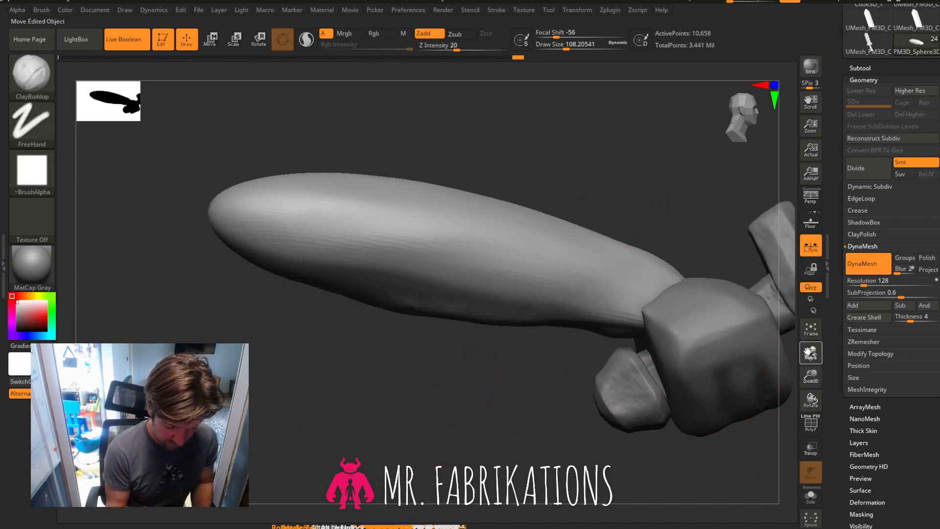
drag(812, 352, 739, 398)
mouse_move(668, 248)
mouse_down()
mouse_move(644, 263)
mouse_move(656, 256)
mouse_up()
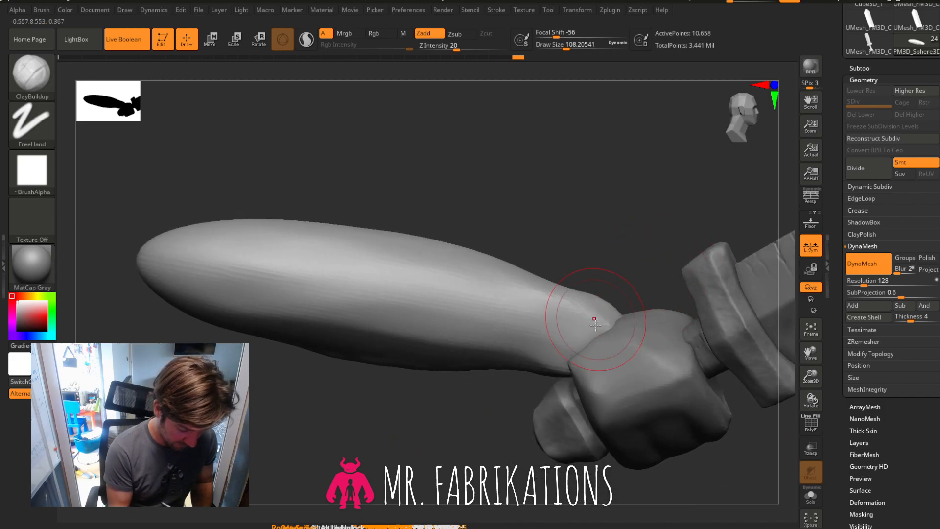
drag(611, 322, 608, 309)
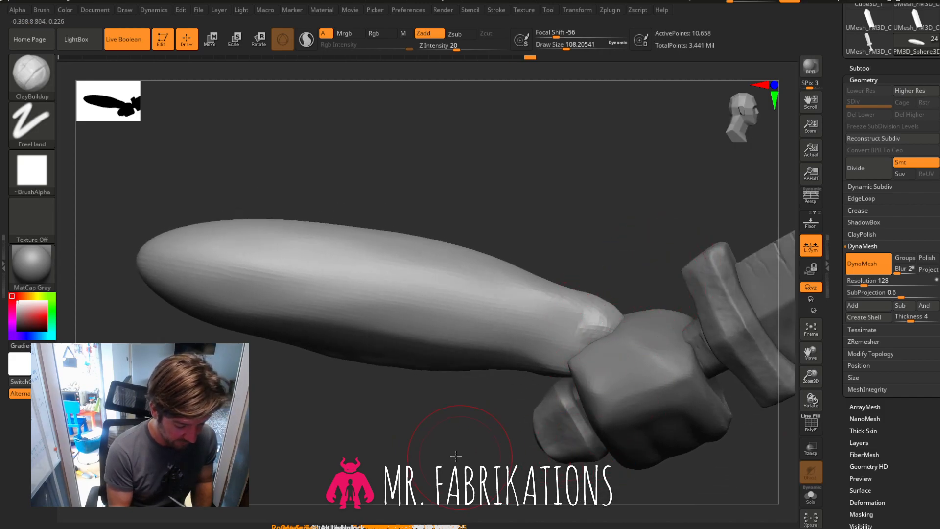
drag(457, 457, 613, 313)
mouse_move(653, 275)
mouse_down()
mouse_move(628, 307)
mouse_move(596, 323)
mouse_move(600, 331)
mouse_up()
mouse_move(554, 417)
mouse_down()
mouse_move(573, 422)
mouse_move(572, 365)
mouse_move(527, 337)
mouse_move(518, 361)
mouse_up()
Add muscle volume along the forearm between the wrist bone and the underside with ClayBuildup and smooth it.
drag(464, 408, 467, 453)
drag(680, 210, 682, 226)
drag(592, 316, 576, 288)
drag(494, 275, 571, 313)
drag(448, 406, 497, 408)
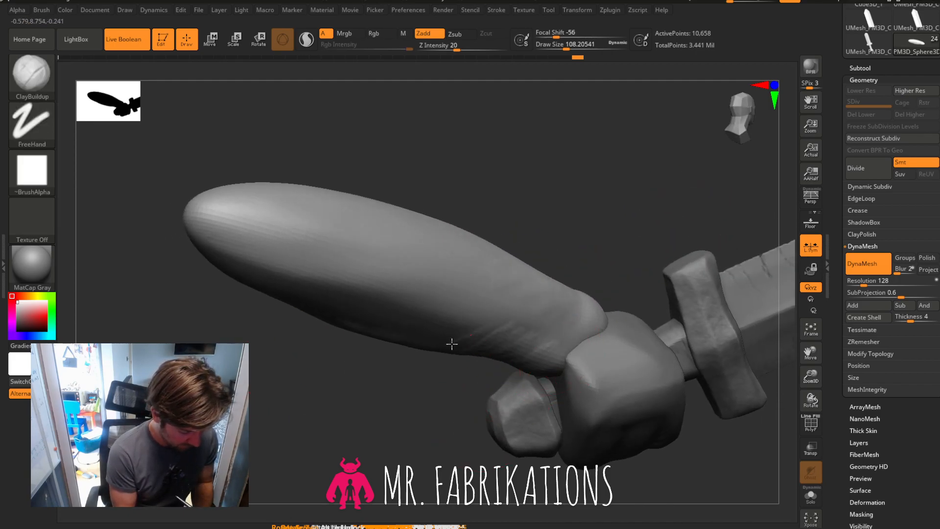
mouse_move(448, 329)
mouse_down()
mouse_move(361, 330)
mouse_move(314, 287)
mouse_move(411, 278)
mouse_up()
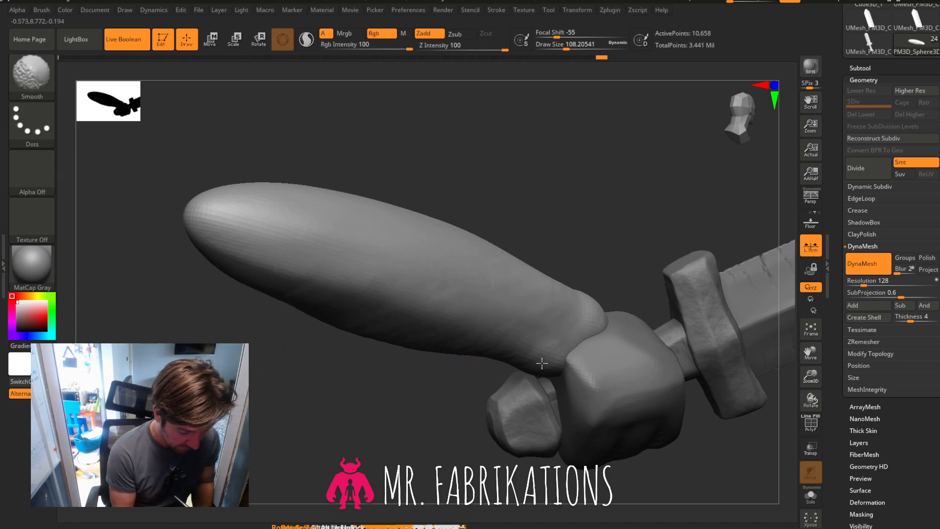
Smooth and fill out the muscle forms on the inner side of the forearm up to its rounded end.
drag(668, 204, 561, 201)
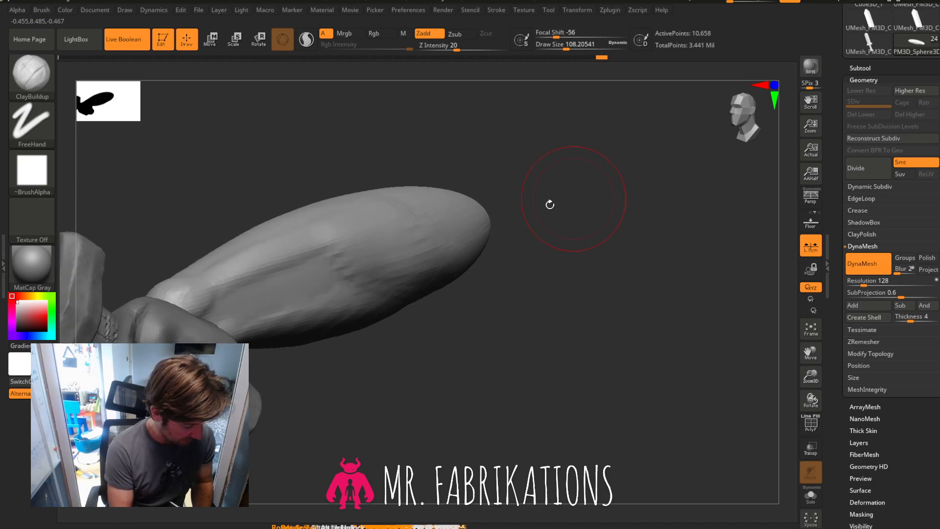
key(shift)
drag(528, 289, 632, 235)
drag(751, 137, 772, 205)
drag(810, 353, 927, 311)
mouse_move(600, 309)
mouse_down()
mouse_move(663, 298)
mouse_move(588, 316)
mouse_up()
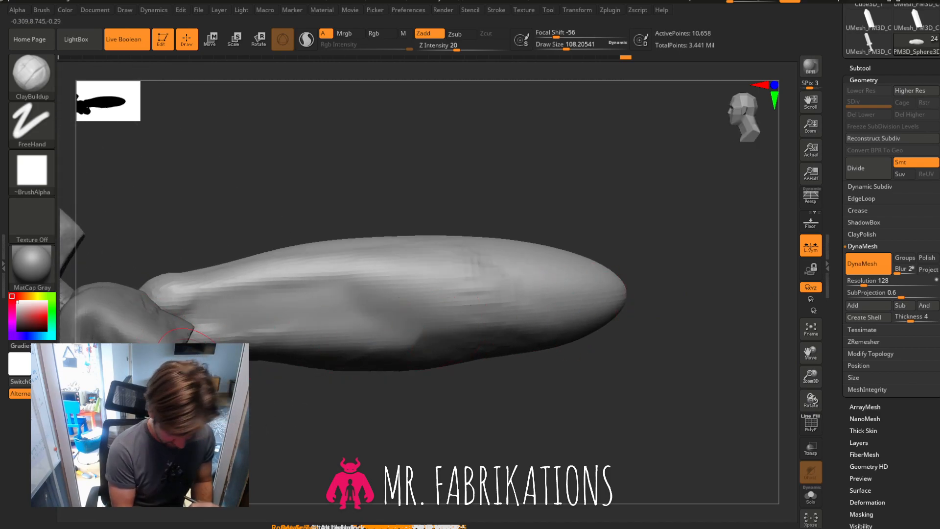
Select the hand subtool and pull the base of the thumb over the wrist using the Move brush at draw size 245.
alt+click(156, 329)
drag(819, 358, 914, 319)
drag(612, 400, 580, 394)
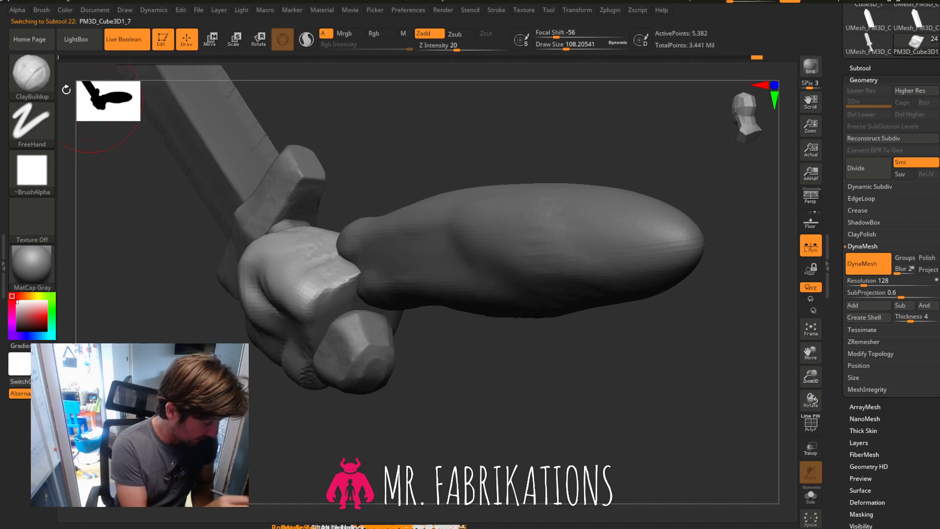
click(32, 76)
click(369, 90)
drag(576, 51, 568, 54)
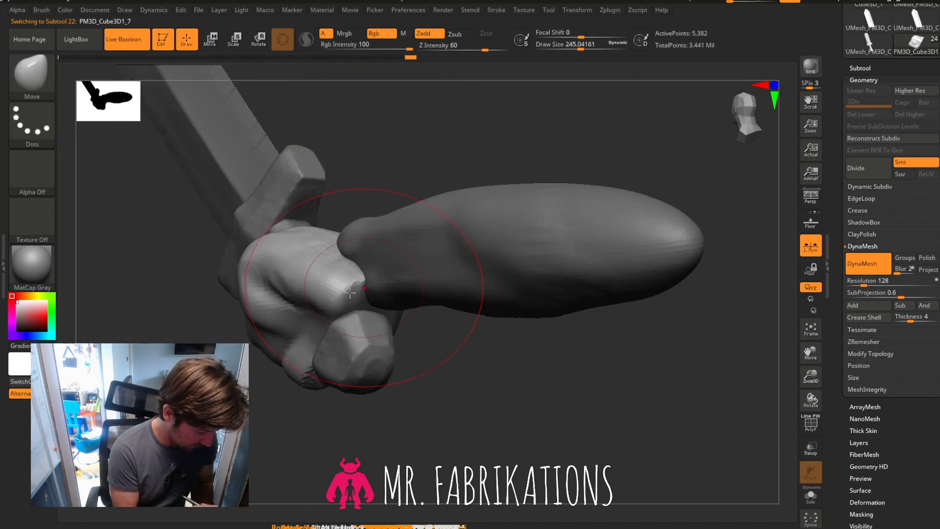
drag(440, 331, 518, 348)
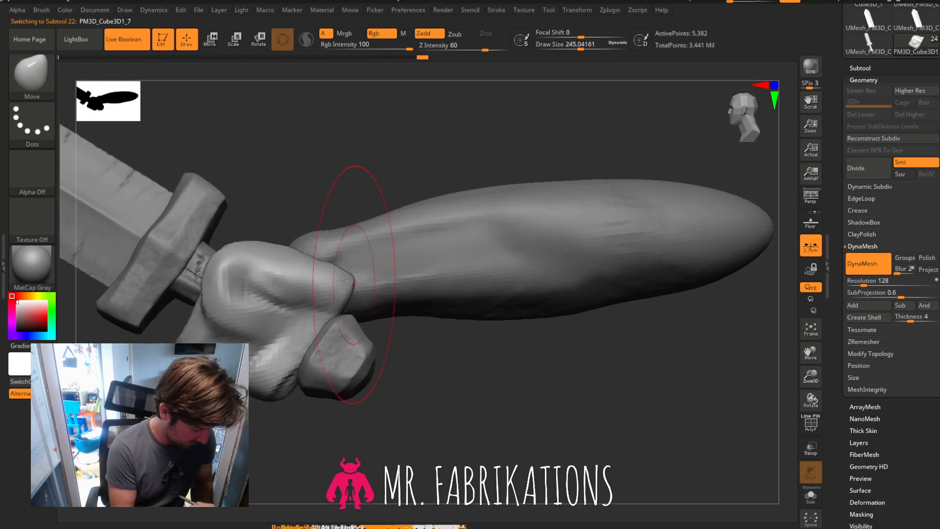
drag(333, 270, 346, 304)
Reshape the palm, back and heel of the fist around the wrist with the Move brush, working from several sides.
drag(440, 384, 504, 412)
mouse_move(401, 298)
mouse_down()
mouse_move(527, 361)
mouse_move(498, 344)
mouse_move(512, 365)
mouse_up()
drag(345, 254, 296, 221)
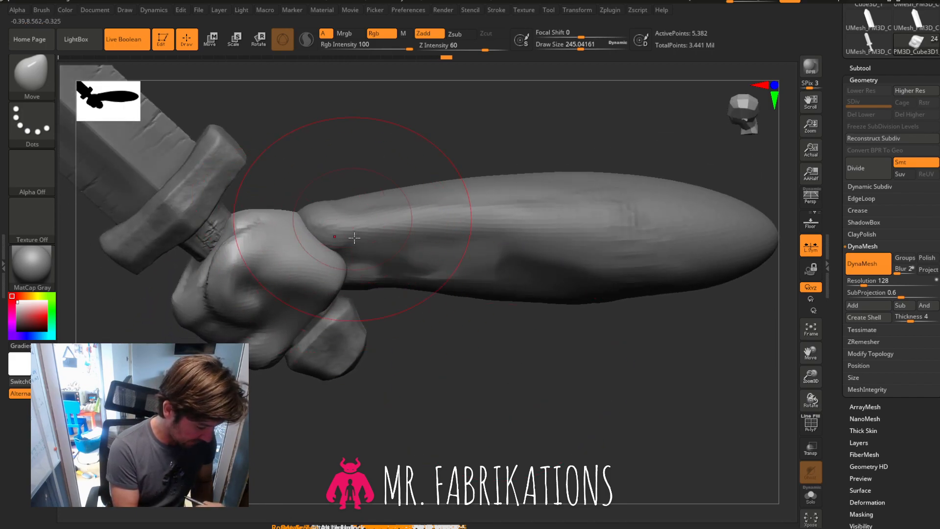
drag(373, 283, 350, 285)
drag(551, 294, 456, 304)
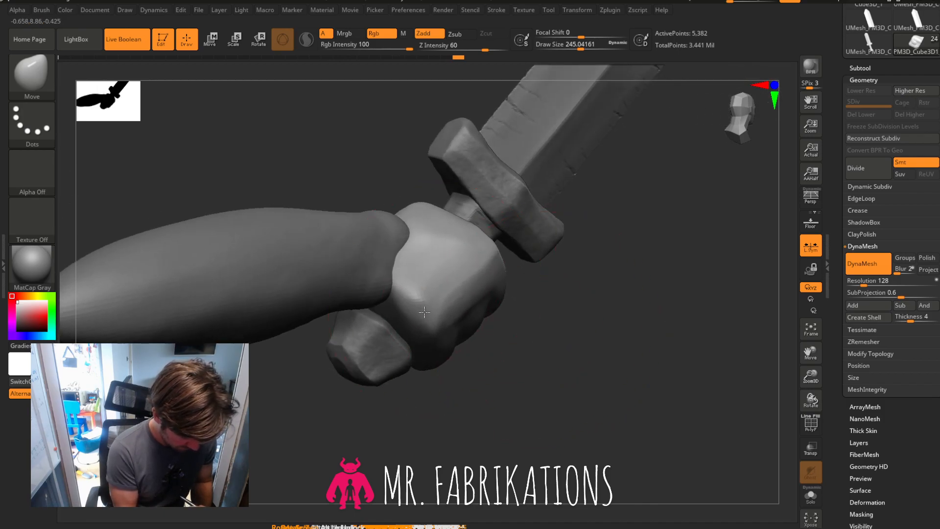
drag(437, 333, 557, 291)
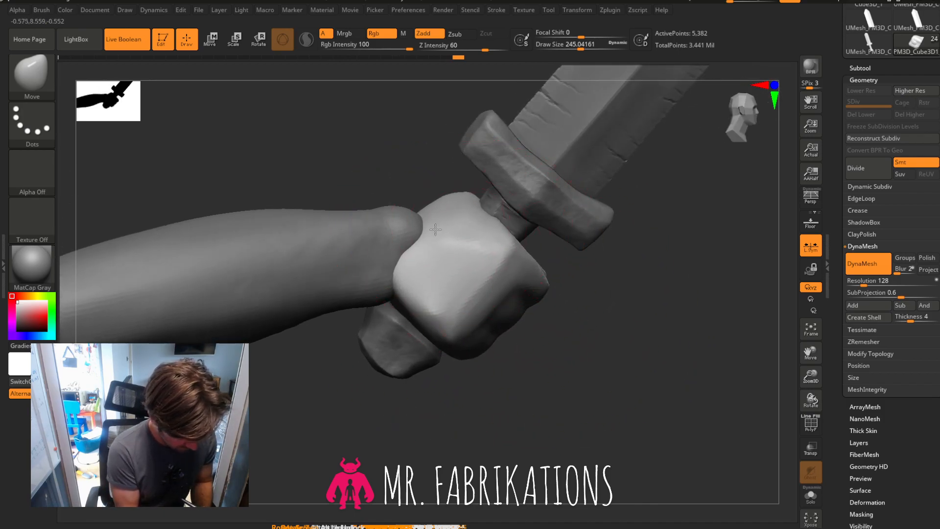
drag(616, 304, 418, 310)
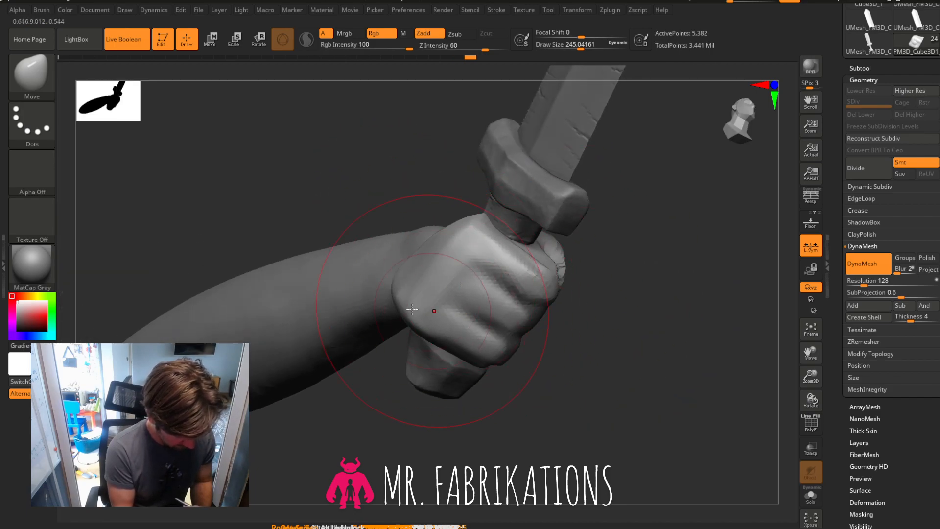
drag(667, 266, 570, 275)
drag(627, 271, 592, 342)
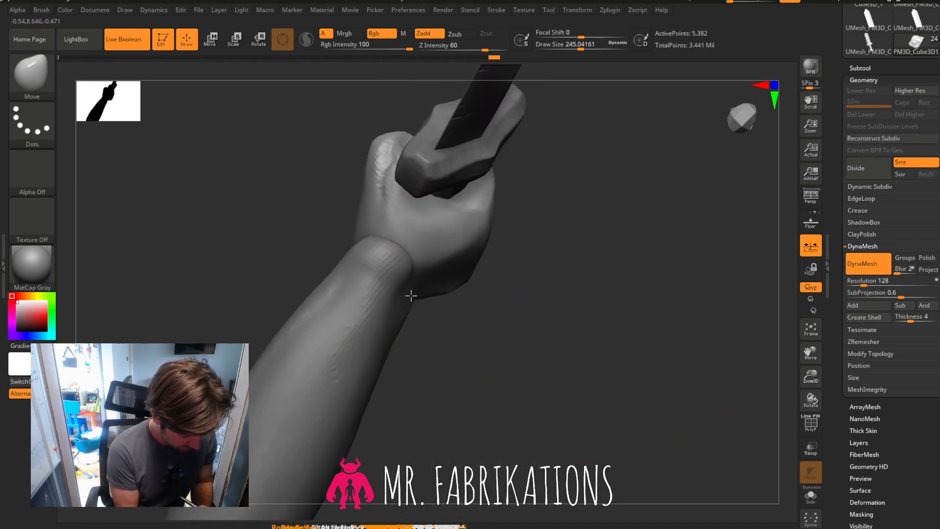
mouse_move(413, 296)
mouse_down()
mouse_move(602, 254)
mouse_move(674, 300)
mouse_move(705, 295)
mouse_move(629, 270)
mouse_move(676, 275)
mouse_move(663, 275)
mouse_up()
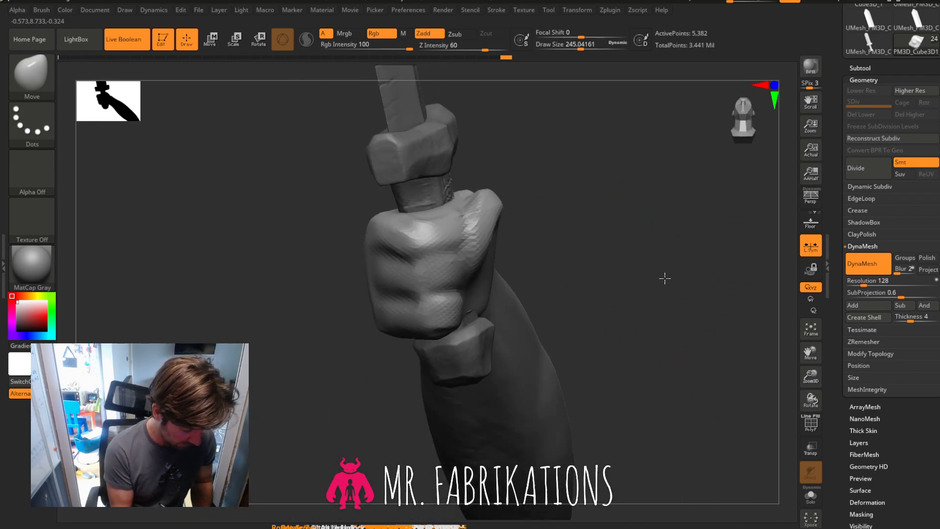
Build up the thumb and fingers using ClayBuildup at a draw size of about 101, and set the hand's DynaMesh resolution to 272.
key(b)
click(152, 86)
drag(580, 49, 555, 49)
drag(602, 240, 546, 254)
drag(555, 49, 564, 49)
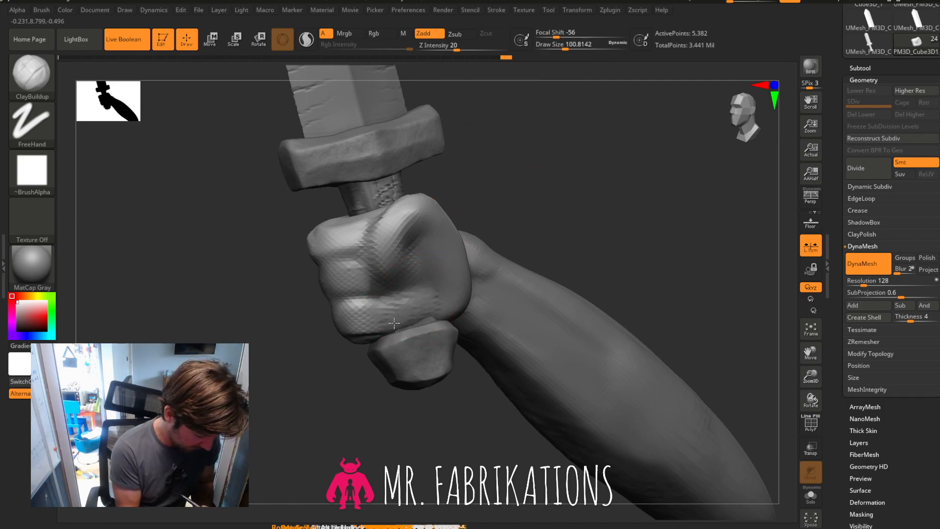
drag(669, 263, 693, 169)
drag(863, 281, 872, 281)
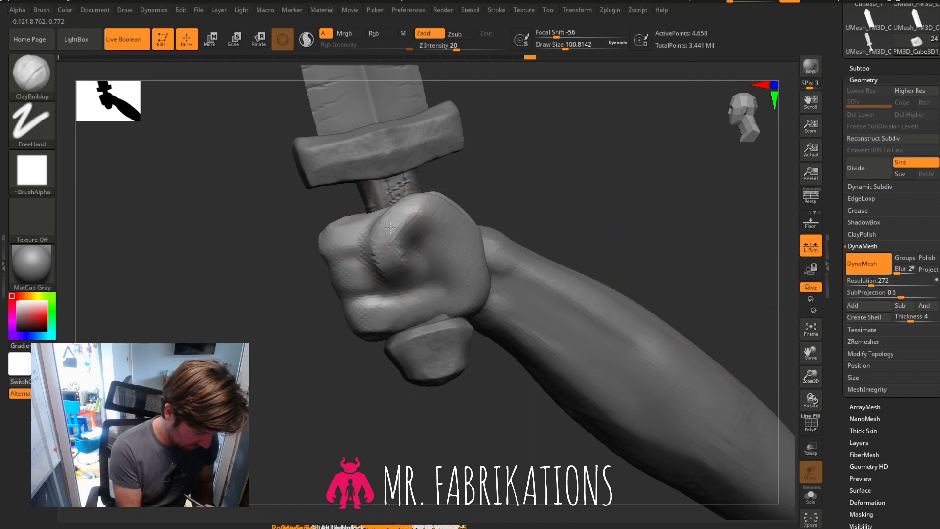
Build up the thumb and the heel of the palm with ClayBuildup, working from the thumb side of the fist.
mouse_move(383, 237)
mouse_down()
mouse_move(450, 231)
mouse_move(438, 257)
mouse_move(497, 249)
mouse_up()
mouse_move(640, 210)
mouse_down()
mouse_move(606, 226)
mouse_move(636, 235)
mouse_move(556, 235)
mouse_up()
key(shift)
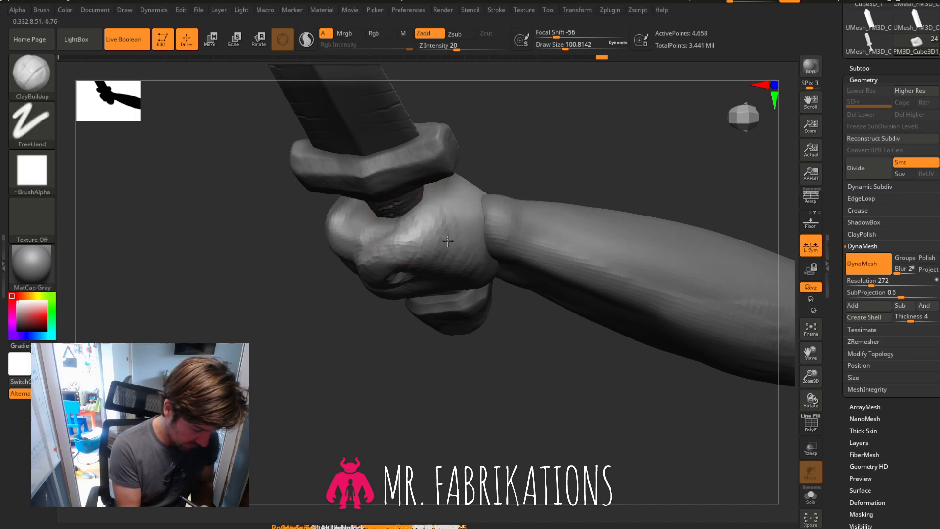
mouse_move(513, 218)
right_down()
mouse_move(591, 124)
mouse_move(621, 191)
mouse_move(442, 236)
right_up()
mouse_move(399, 289)
right_down()
mouse_move(612, 185)
mouse_move(533, 240)
right_up()
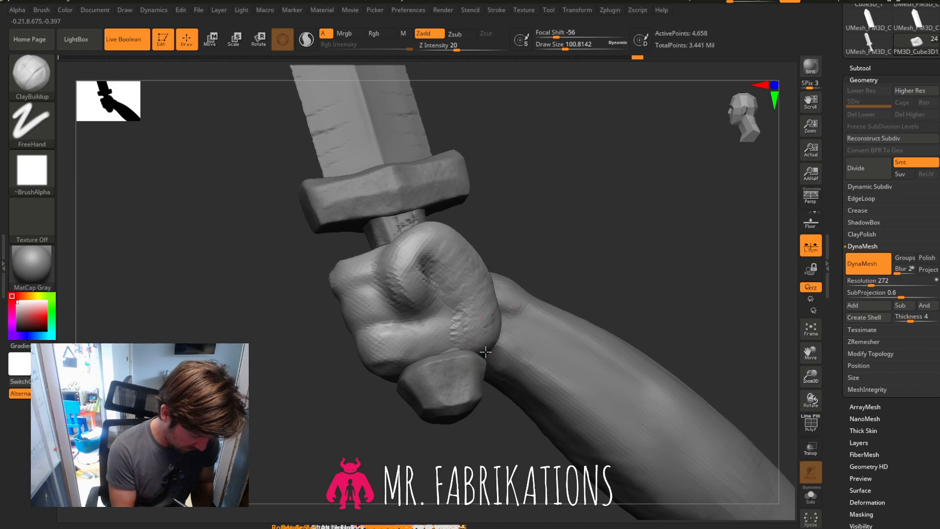
right_drag(614, 240, 431, 335)
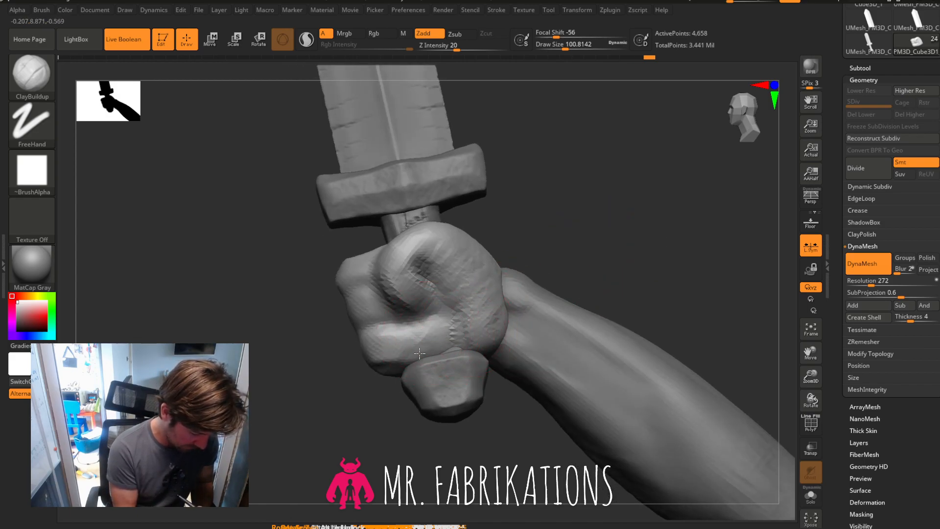
Remesh the hand with a DynaMesh resolution of 432 and smooth the crease where the curled fingers meet the palm.
click(869, 280)
text(432)
ctrl+drag(661, 275, 684, 237)
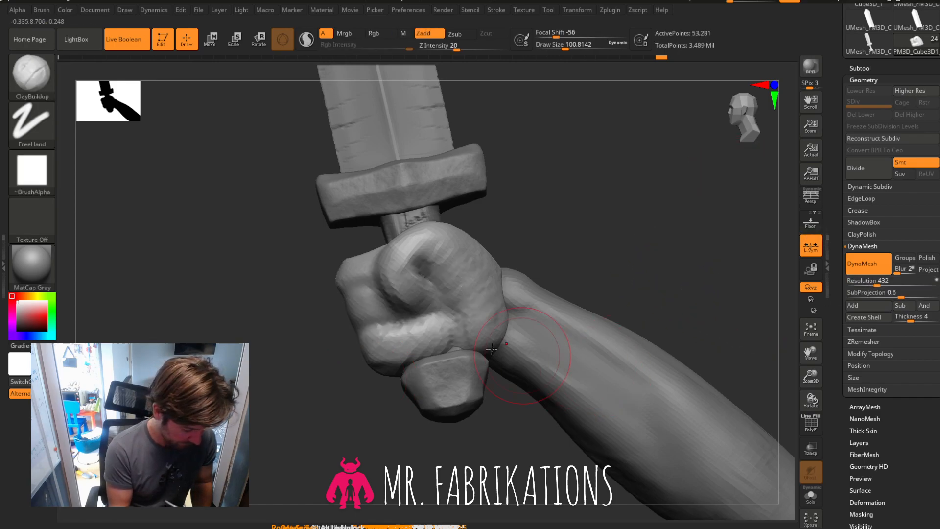
shift+drag(453, 312, 460, 336)
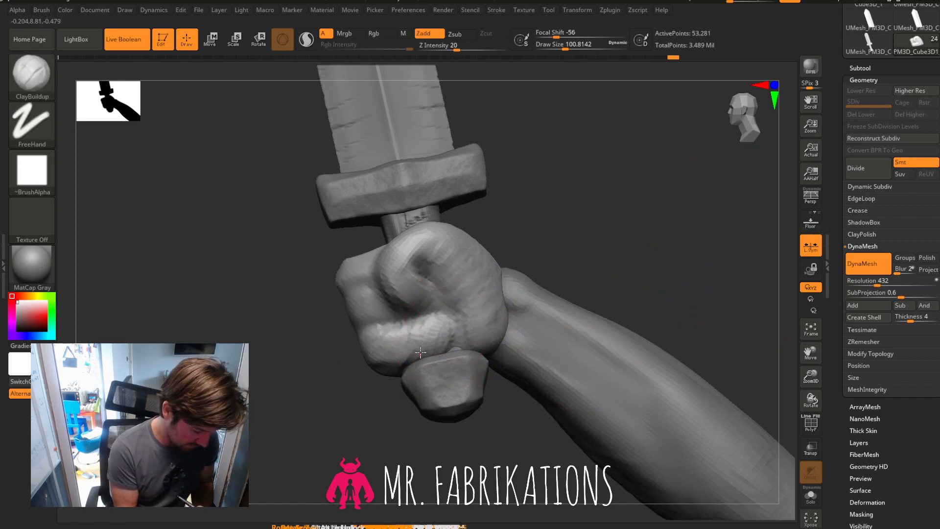
Build up and smooth the curled fingers and knuckles across the front of the fist using ClayBuildup.
right_drag(394, 363, 431, 251)
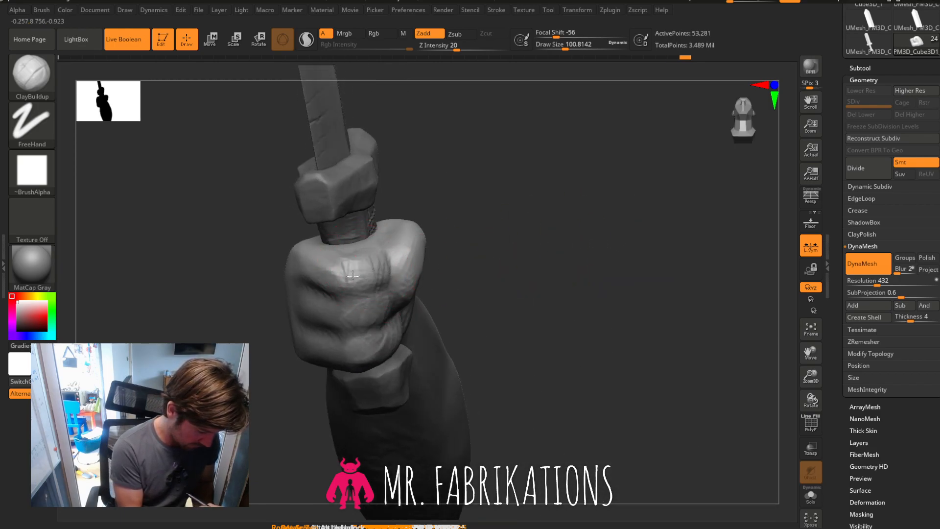
right_drag(328, 288, 465, 248)
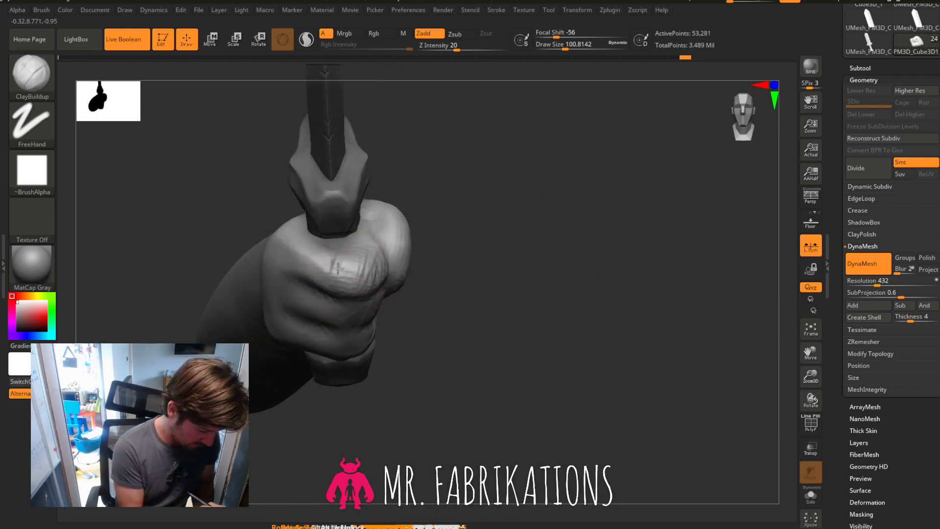
right_drag(320, 254, 375, 237)
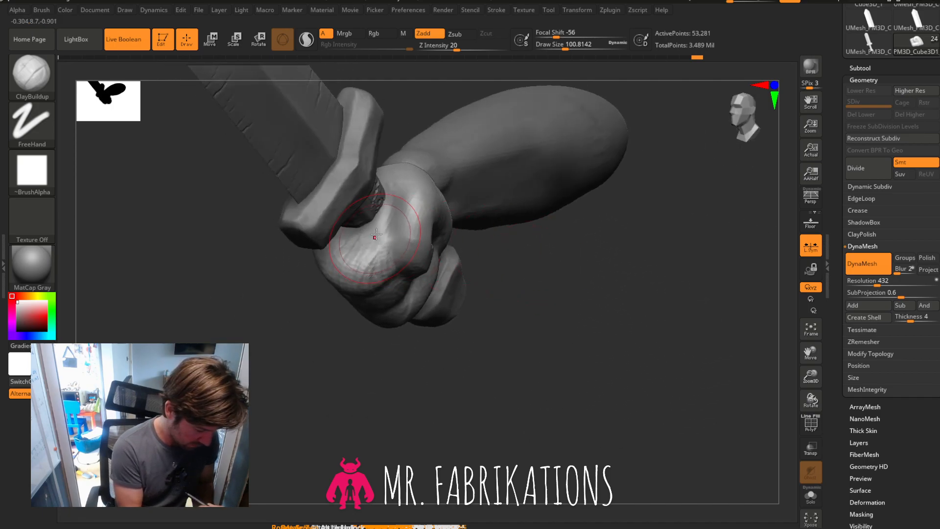
right_drag(304, 298, 421, 299)
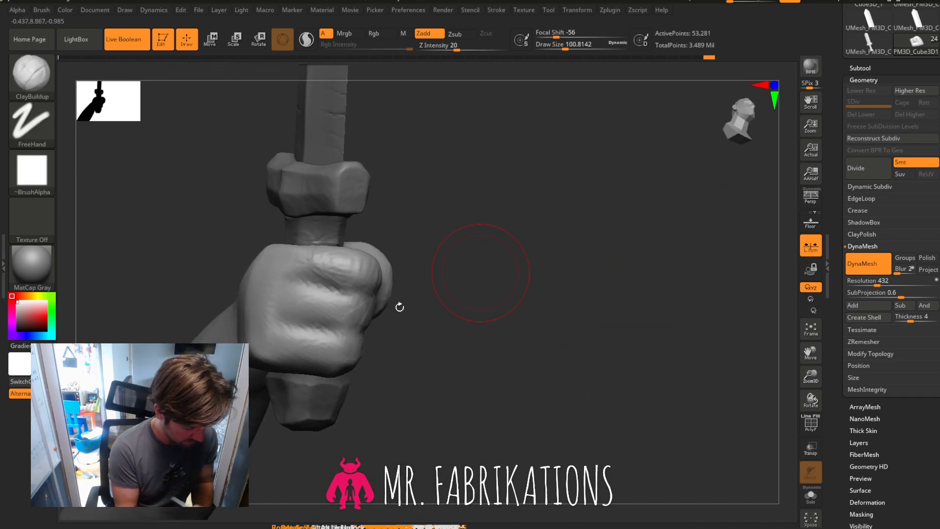
mouse_move(345, 311)
right_down()
mouse_move(505, 300)
mouse_move(301, 340)
mouse_move(539, 330)
mouse_move(577, 351)
mouse_move(563, 352)
mouse_move(564, 374)
mouse_move(581, 351)
mouse_move(315, 304)
right_up()
key(shift)
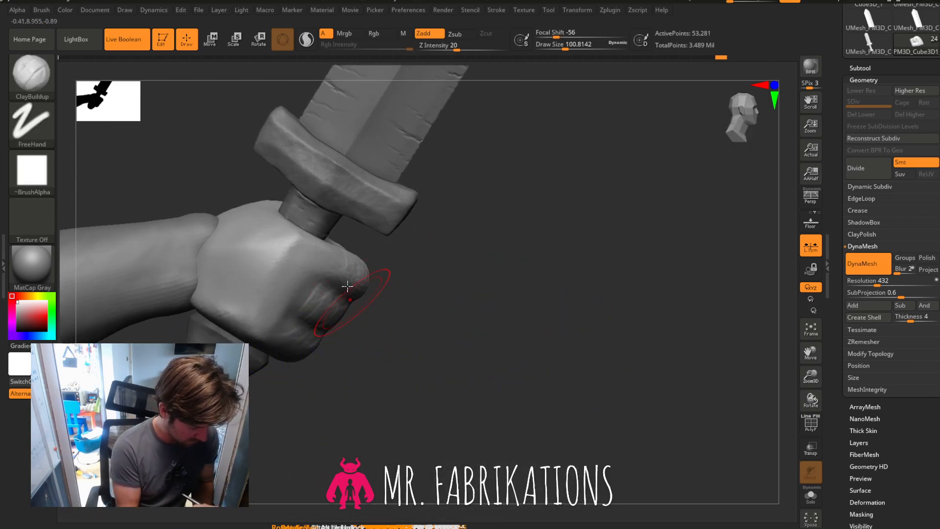
shift+drag(297, 347, 325, 314)
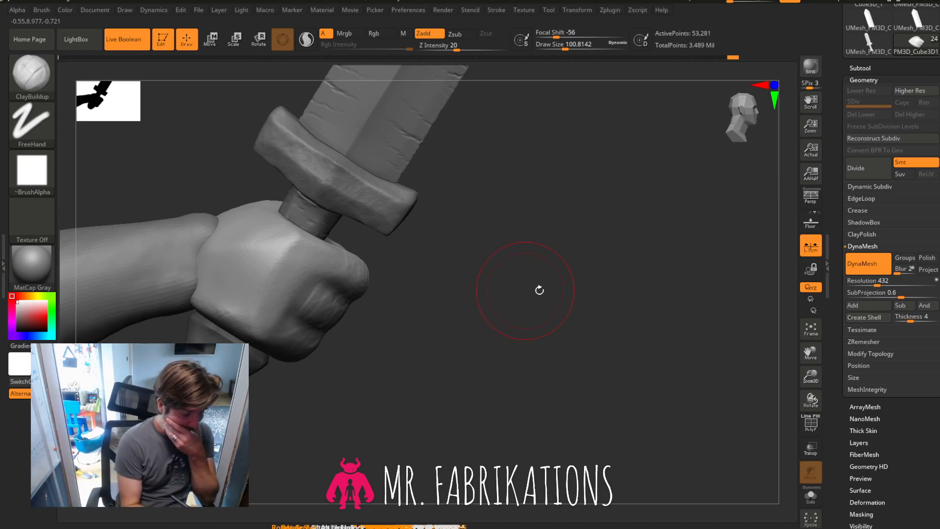
Carve the creases between the fingers on the knuckle side with the DamStandard brush and smooth the surface around them.
drag(538, 290, 506, 288)
drag(810, 357, 867, 351)
drag(673, 321, 691, 374)
drag(813, 375, 819, 345)
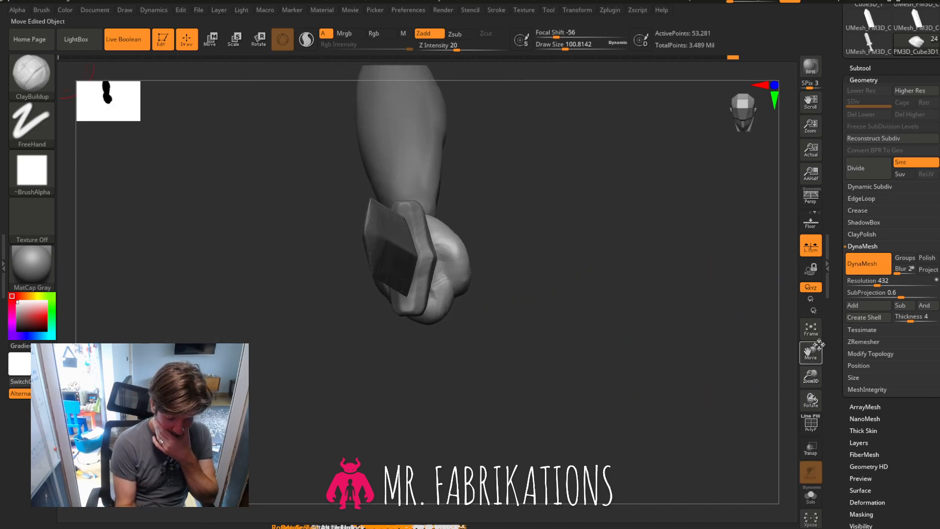
drag(694, 319, 669, 338)
drag(724, 249, 759, 192)
mouse_move(810, 345)
mouse_down()
mouse_move(667, 432)
mouse_move(673, 346)
mouse_move(703, 338)
mouse_move(689, 359)
mouse_move(668, 330)
mouse_move(636, 313)
mouse_up()
click(32, 76)
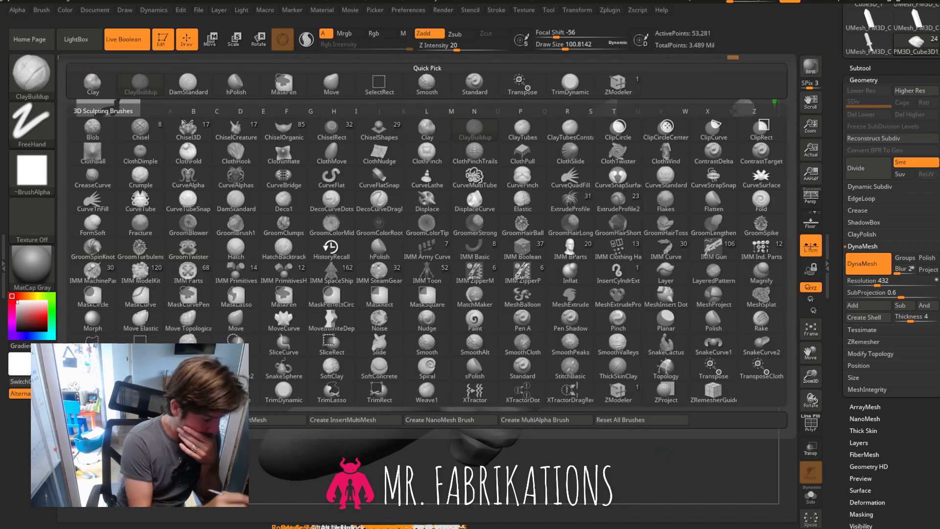
click(191, 90)
drag(680, 277, 504, 385)
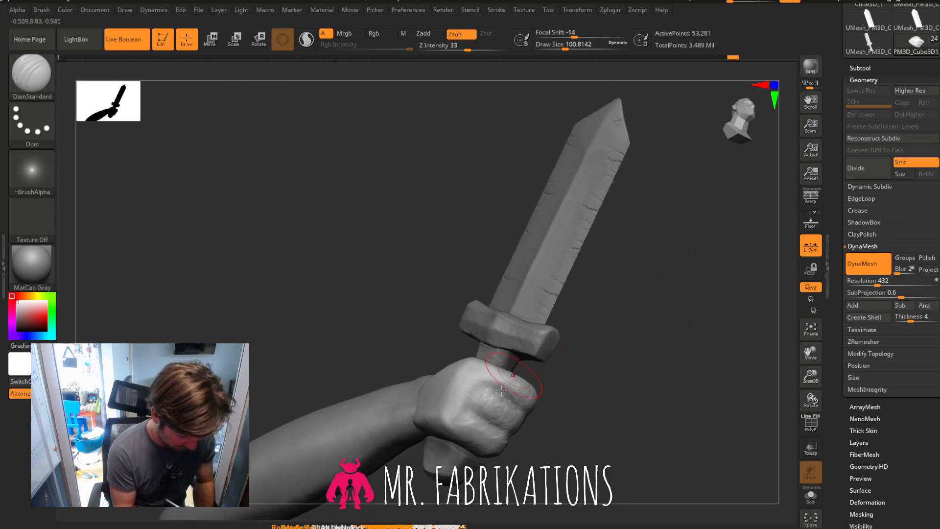
key(shift)
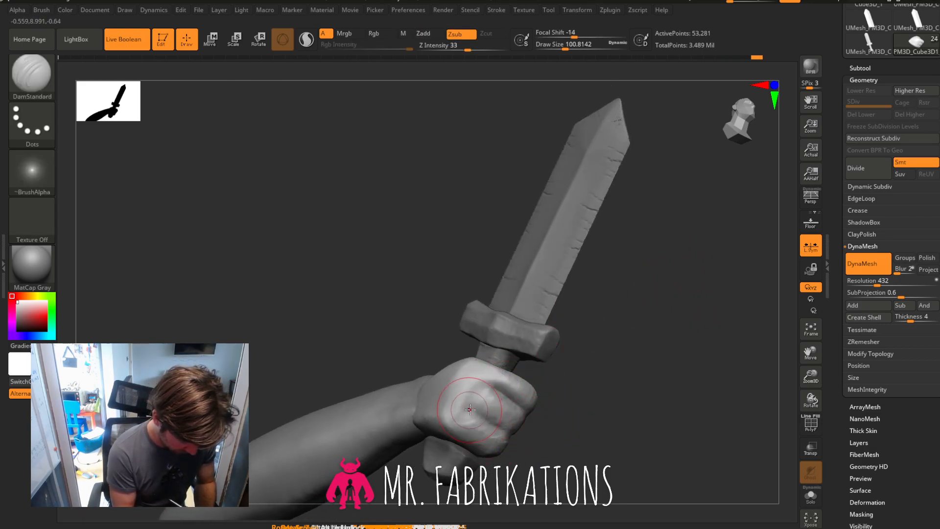
Deepen the grooves between the fingers across the front and underside of the fist, and smooth the finger forms.
drag(621, 428, 544, 420)
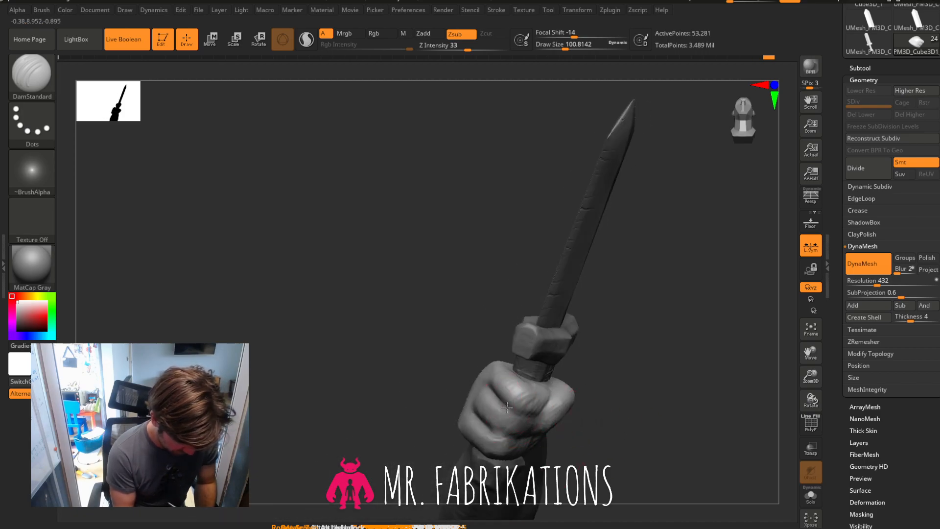
drag(529, 438, 539, 436)
drag(651, 414, 621, 380)
drag(674, 404, 657, 359)
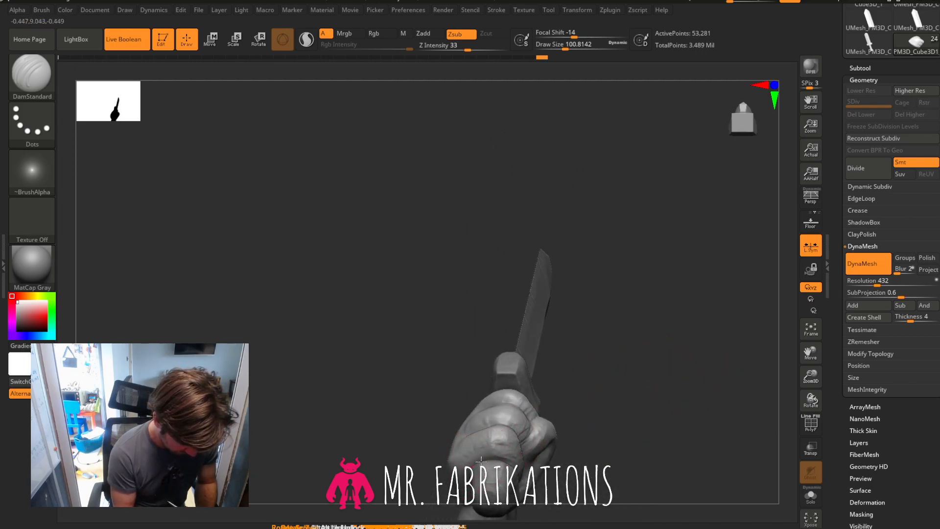
mouse_move(648, 436)
mouse_down()
mouse_move(618, 426)
mouse_move(607, 433)
mouse_up()
shift+drag(517, 445, 507, 435)
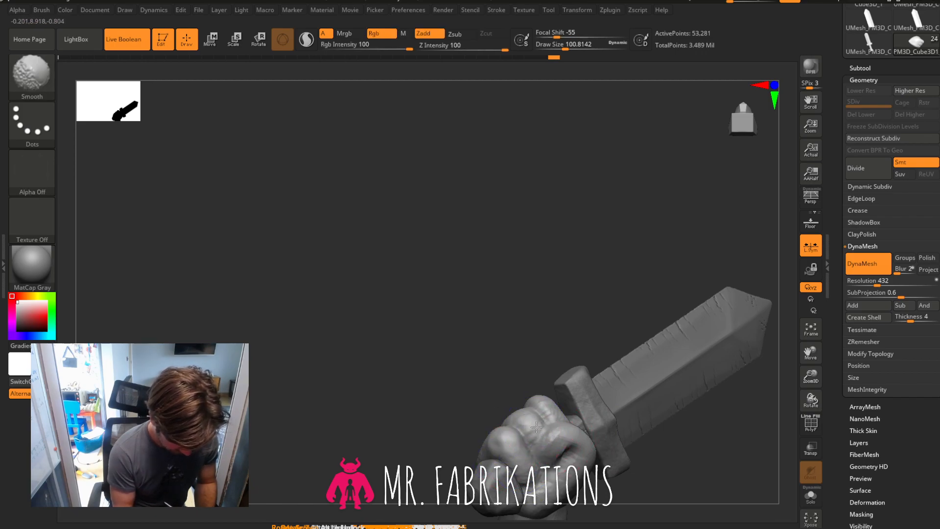
Define the creases around the thumb, fingertips and palm with DamStandard.
mouse_move(710, 388)
mouse_down()
mouse_move(620, 293)
mouse_move(630, 380)
mouse_move(547, 424)
mouse_up()
drag(598, 448, 534, 438)
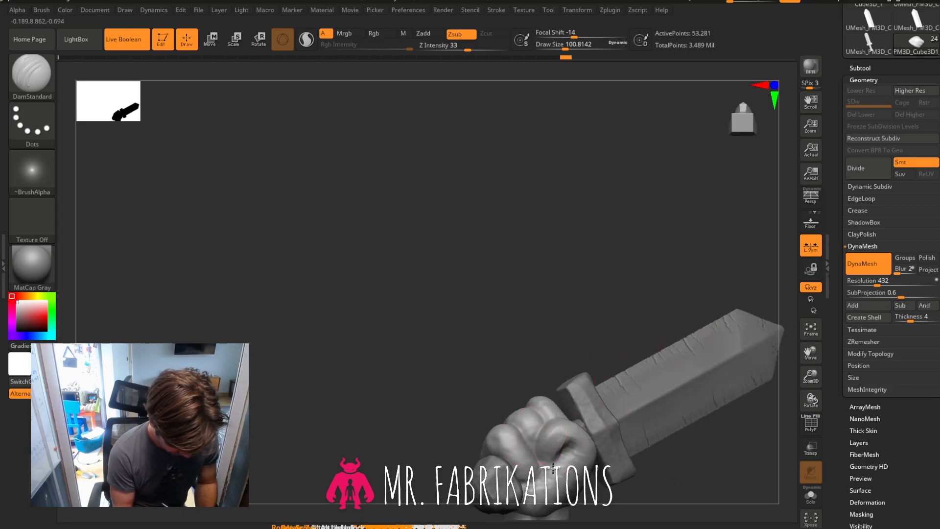
drag(812, 354, 783, 312)
drag(712, 367, 653, 390)
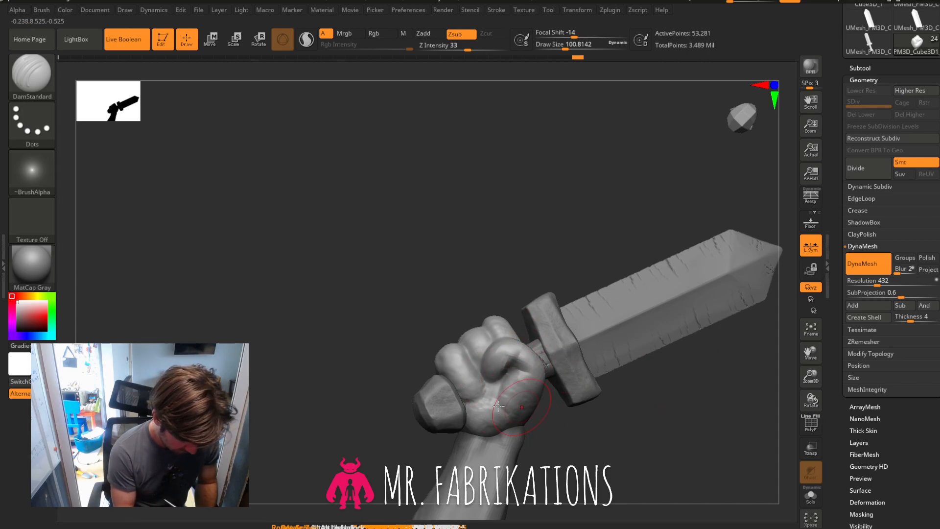
mouse_move(615, 418)
mouse_down()
mouse_move(648, 340)
mouse_move(609, 270)
mouse_move(675, 277)
mouse_move(660, 278)
mouse_up()
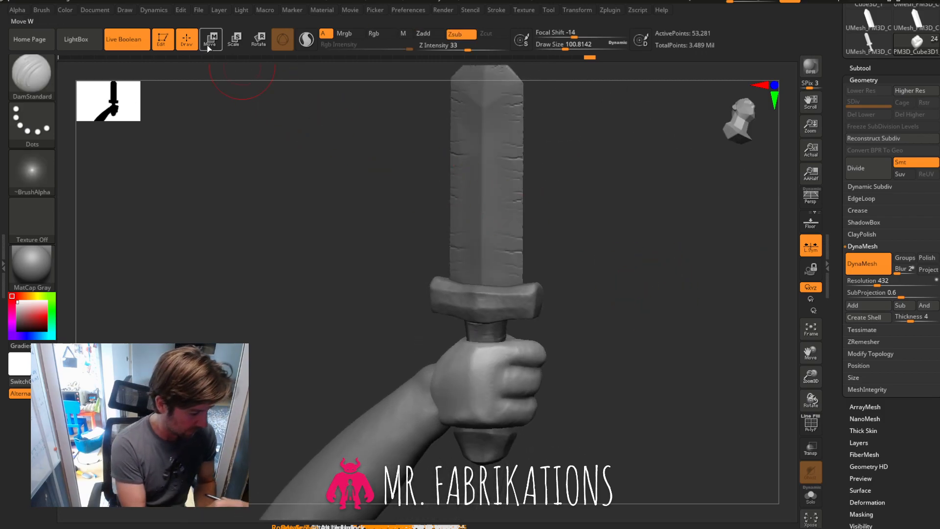
click(37, 79)
click(331, 82)
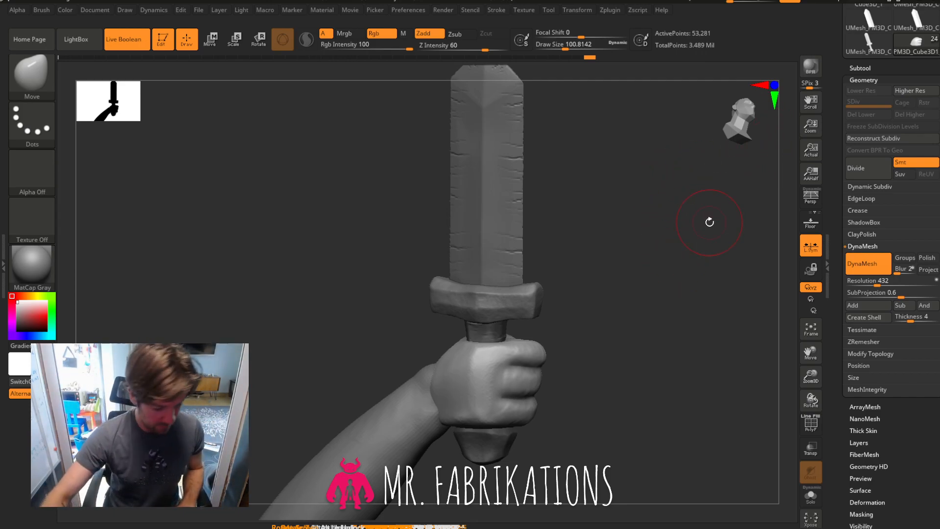
drag(709, 222, 646, 351)
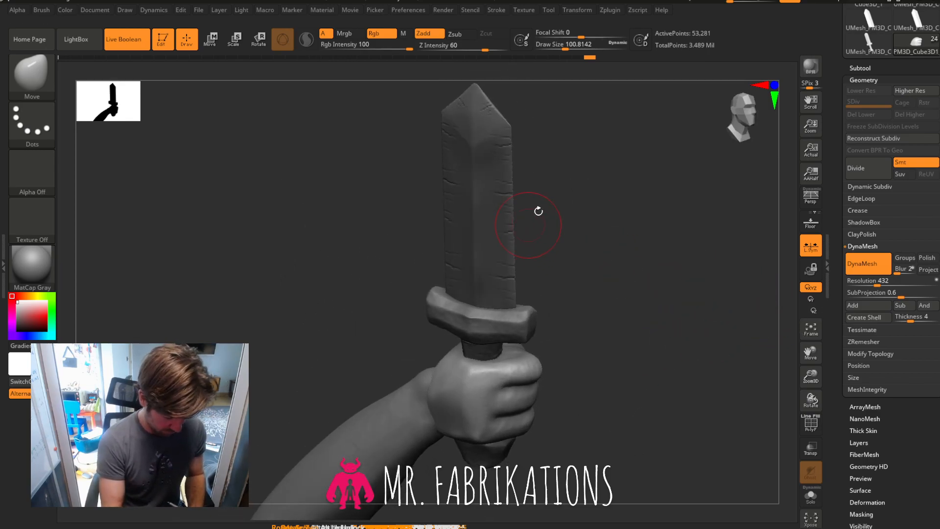
alt+click(492, 216)
key(w)
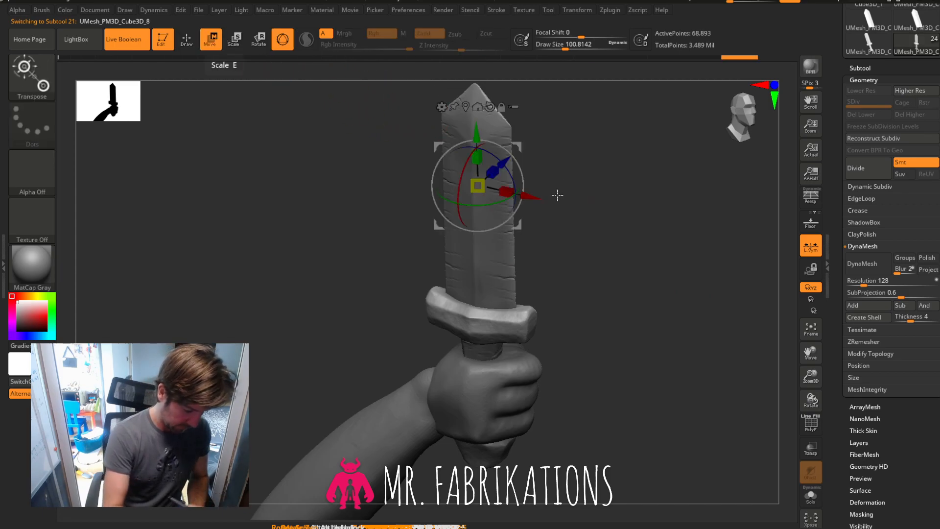
mouse_move(651, 210)
mouse_down()
mouse_move(626, 323)
mouse_move(625, 304)
mouse_move(690, 332)
mouse_move(663, 340)
mouse_move(747, 336)
mouse_move(753, 317)
mouse_move(674, 342)
mouse_move(647, 205)
mouse_up()
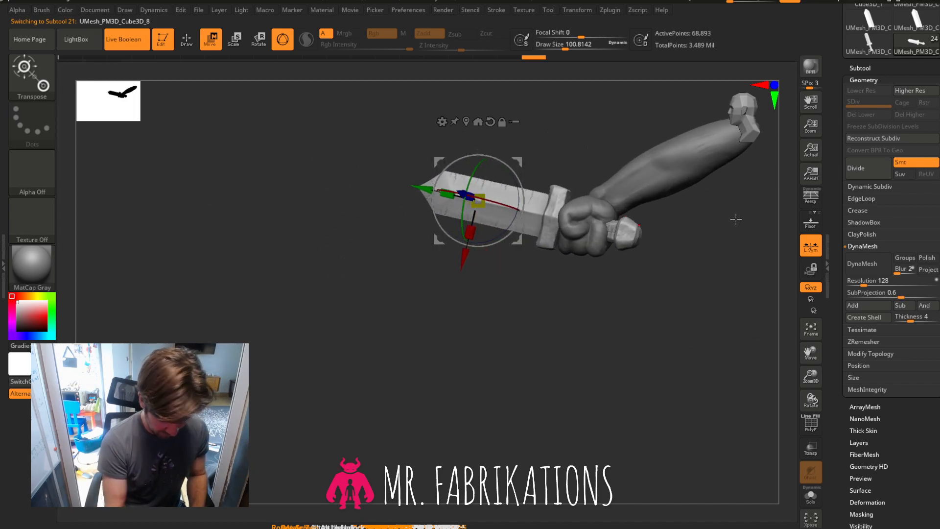
Select the hand subtool in the knife folder and merge it down with the forearm subtool, accepting the confirmation.
click(869, 71)
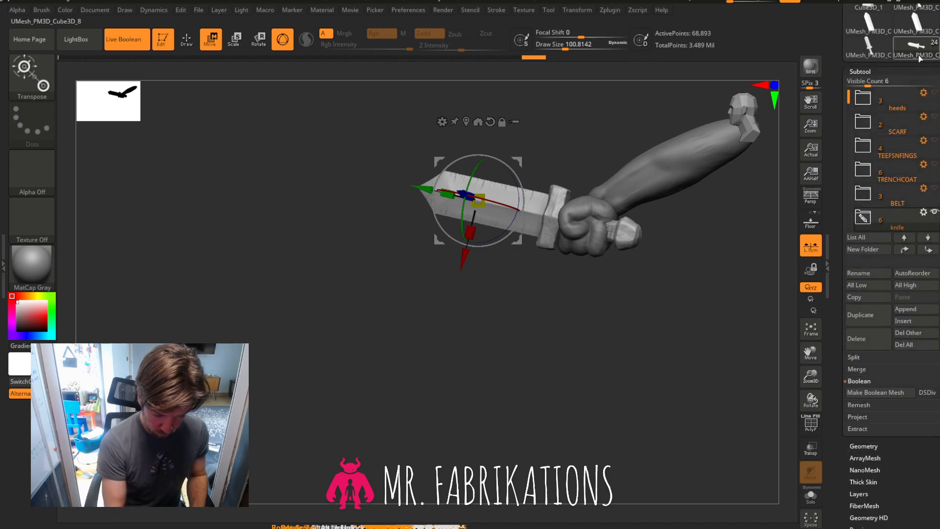
drag(848, 96, 848, 160)
click(864, 201)
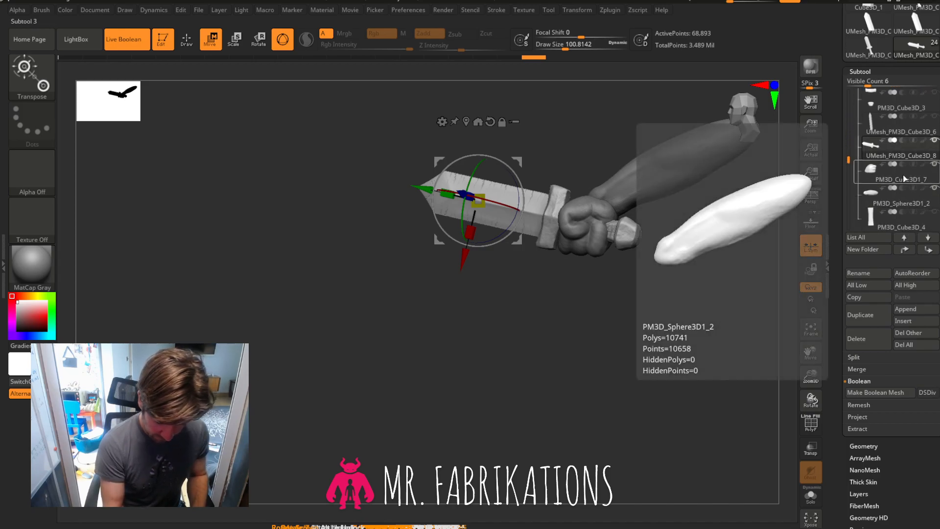
click(883, 177)
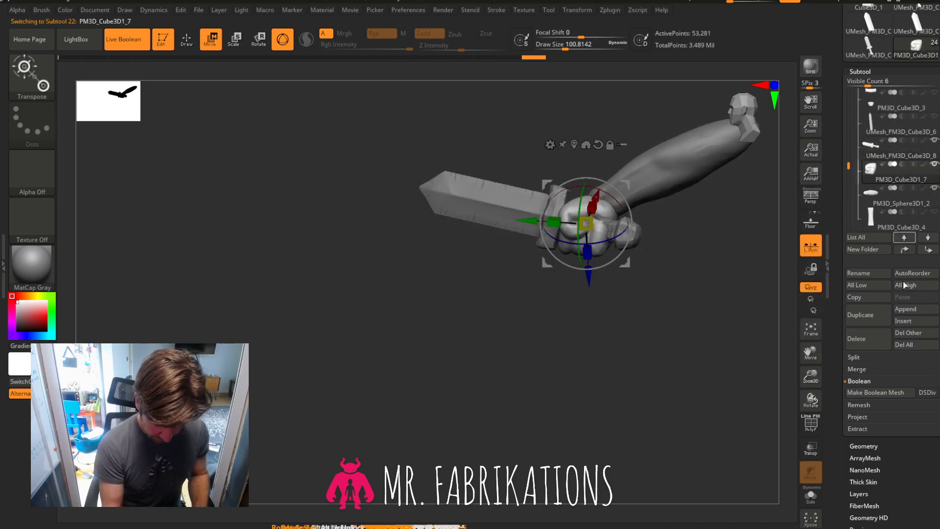
click(872, 369)
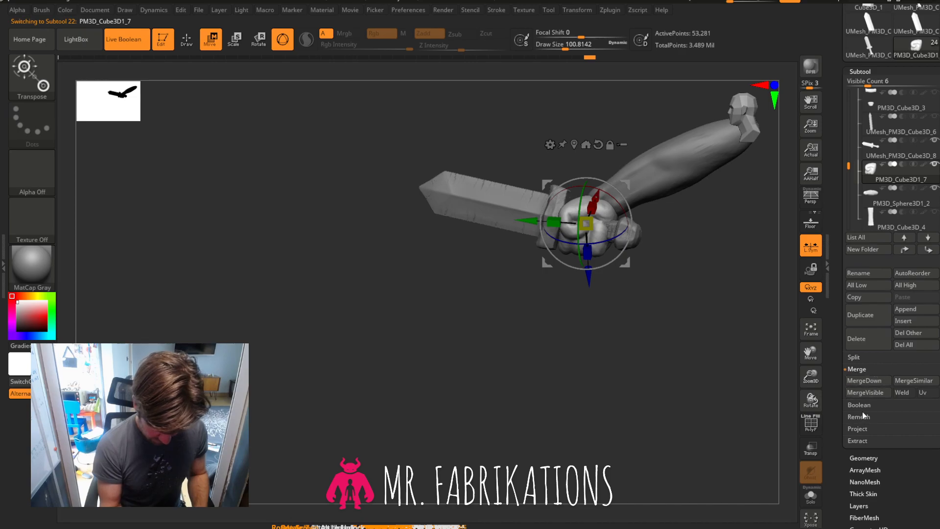
click(865, 381)
click(779, 402)
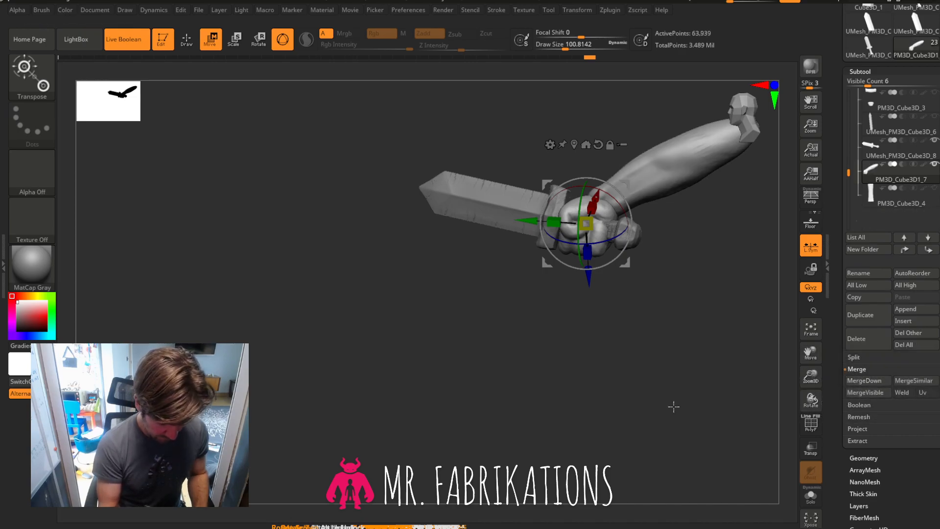
Remesh the merged arm with DynaMesh and set its resolution to 784.
click(860, 71)
click(863, 85)
drag(891, 285, 905, 286)
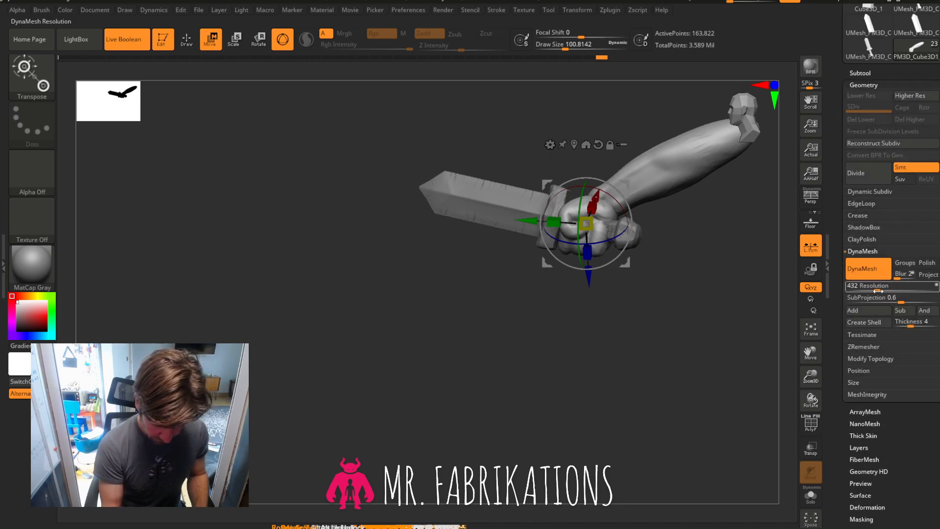
Flatten the back of the hand into clear planes between the wrist and knuckles with the hPolish brush.
mouse_move(797, 279)
mouse_down()
mouse_move(672, 308)
mouse_move(638, 336)
mouse_move(709, 329)
mouse_move(630, 357)
mouse_move(669, 345)
mouse_up()
key(q)
click(40, 76)
click(259, 86)
drag(811, 376, 812, 355)
mouse_move(340, 245)
mouse_down()
mouse_move(357, 256)
mouse_move(315, 309)
mouse_up()
drag(367, 247, 314, 297)
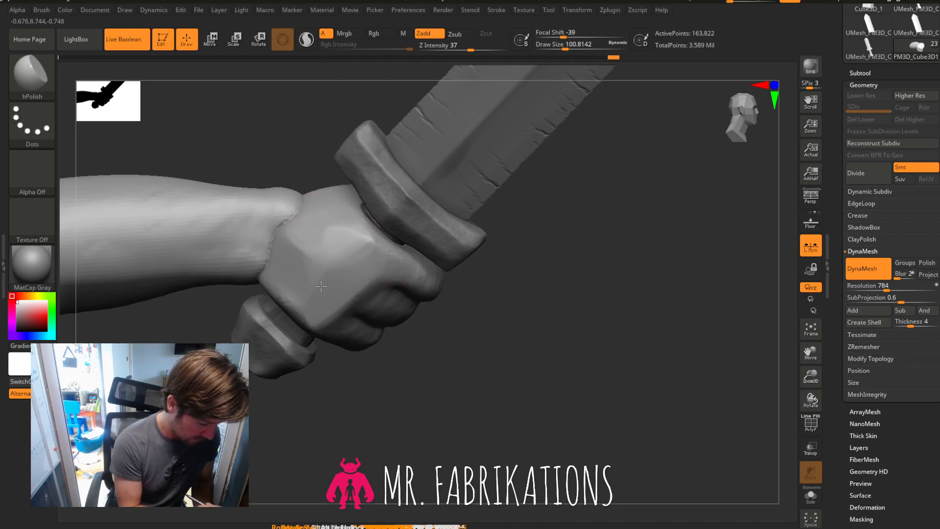
drag(311, 234, 274, 220)
mouse_move(328, 201)
mouse_down()
mouse_move(293, 274)
mouse_move(303, 275)
mouse_up()
Trim the back of the hand and knuckle ridge with TrimDynamic, and smooth the seam where the wrist meets the forearm.
click(34, 76)
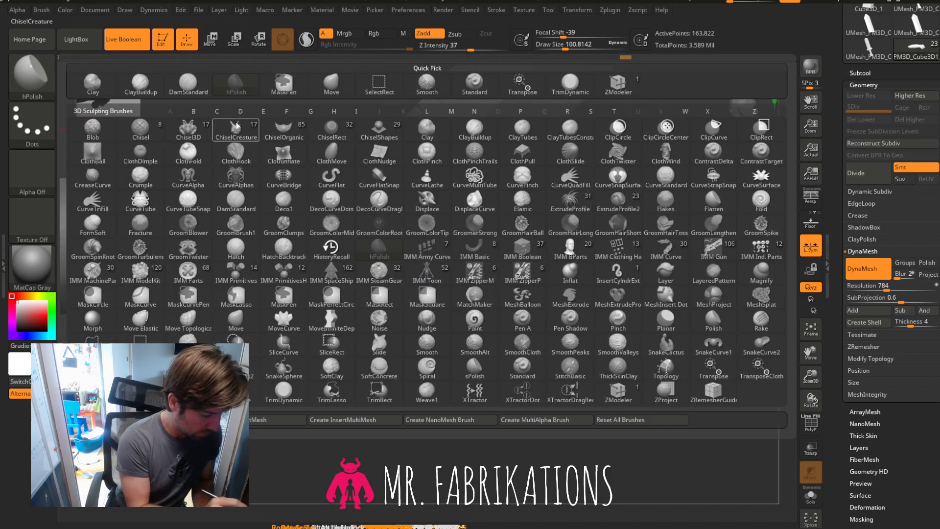
click(570, 83)
drag(302, 227, 341, 232)
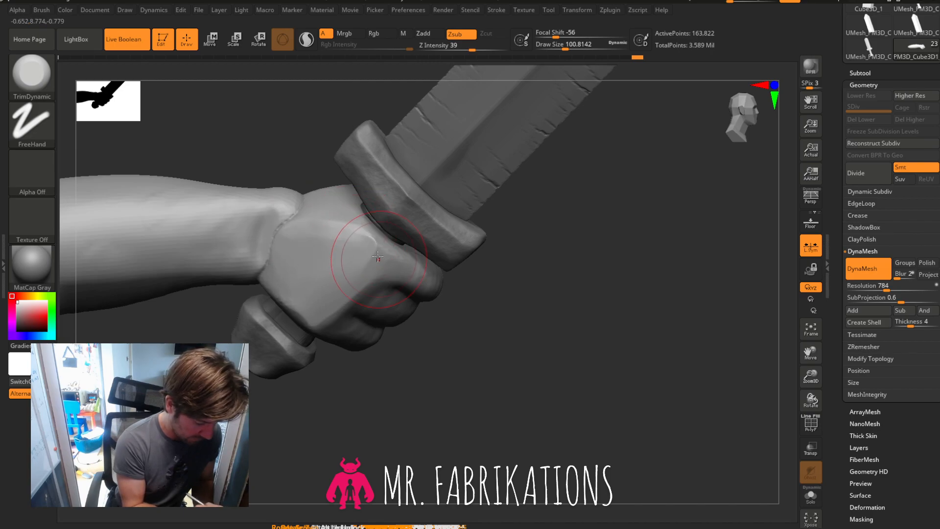
shift+drag(376, 269, 230, 295)
mouse_move(605, 310)
mouse_down()
mouse_move(579, 279)
mouse_move(334, 294)
mouse_up()
shift+drag(290, 216, 286, 248)
Trim flat planes on the wrist side of the hand and along the curled fingers with TrimDynamic.
mouse_move(494, 220)
mouse_down()
mouse_move(558, 199)
mouse_move(567, 169)
mouse_up()
mouse_move(305, 276)
mouse_down()
mouse_move(342, 281)
mouse_move(291, 267)
mouse_up()
drag(519, 304, 529, 194)
drag(449, 285, 404, 267)
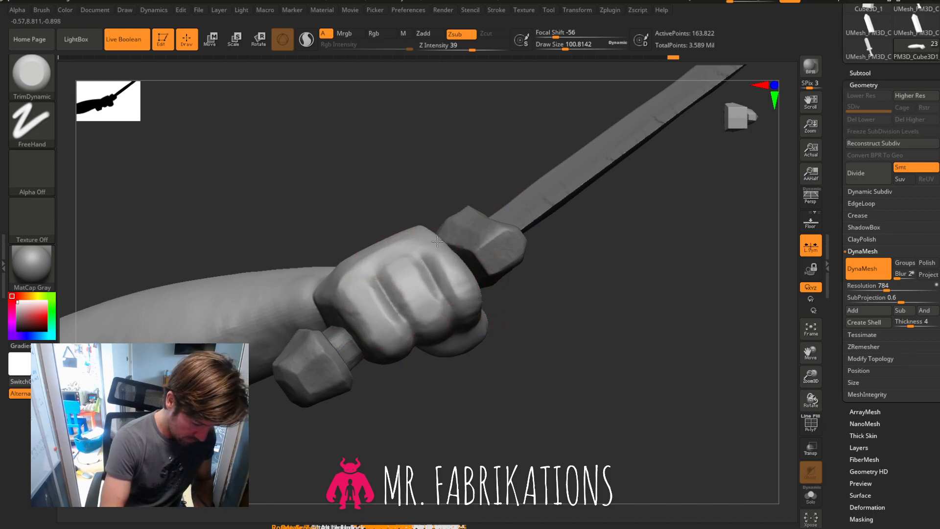
mouse_move(637, 309)
mouse_down()
mouse_move(663, 348)
mouse_move(622, 276)
mouse_move(542, 247)
mouse_up()
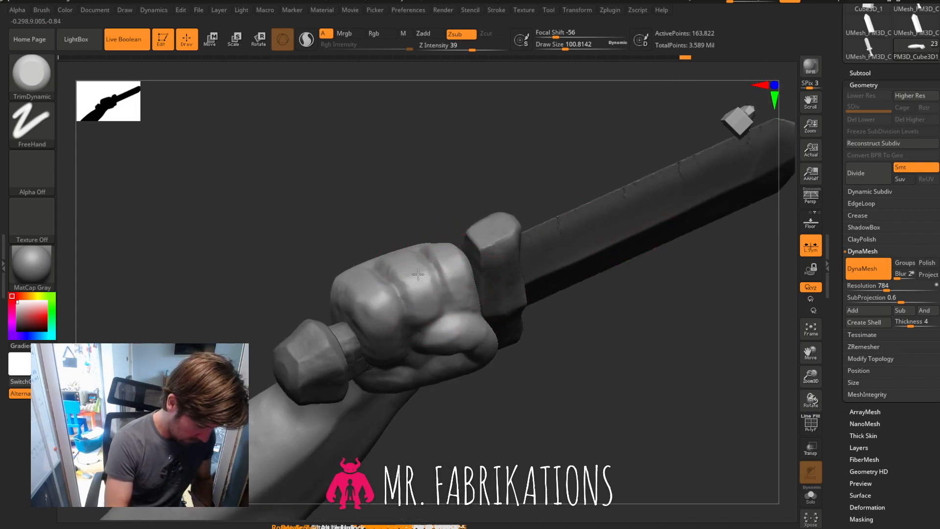
right_drag(391, 303, 381, 309)
mouse_move(690, 378)
mouse_down()
mouse_move(708, 392)
mouse_move(650, 380)
mouse_up()
Reshape the fingers and knuckles of the fist with the Move brush at a draw size of about 140.
click(32, 76)
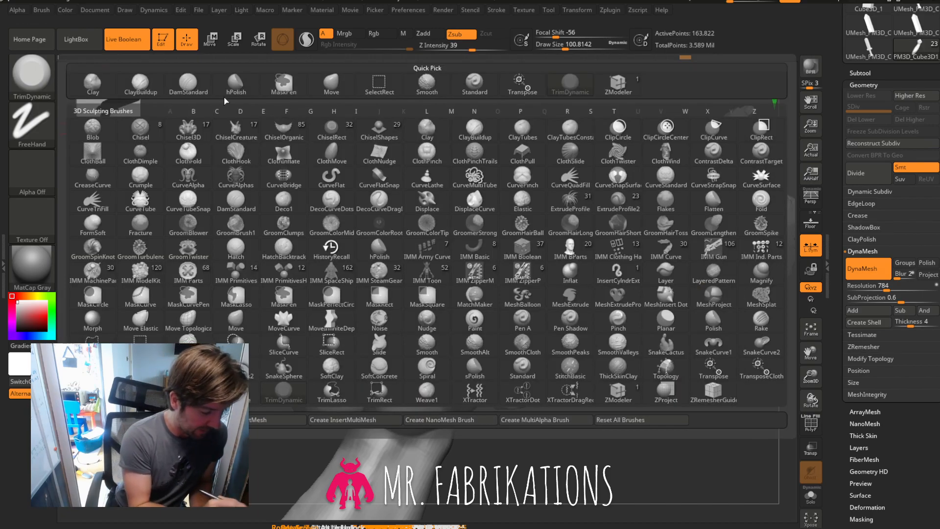
click(325, 85)
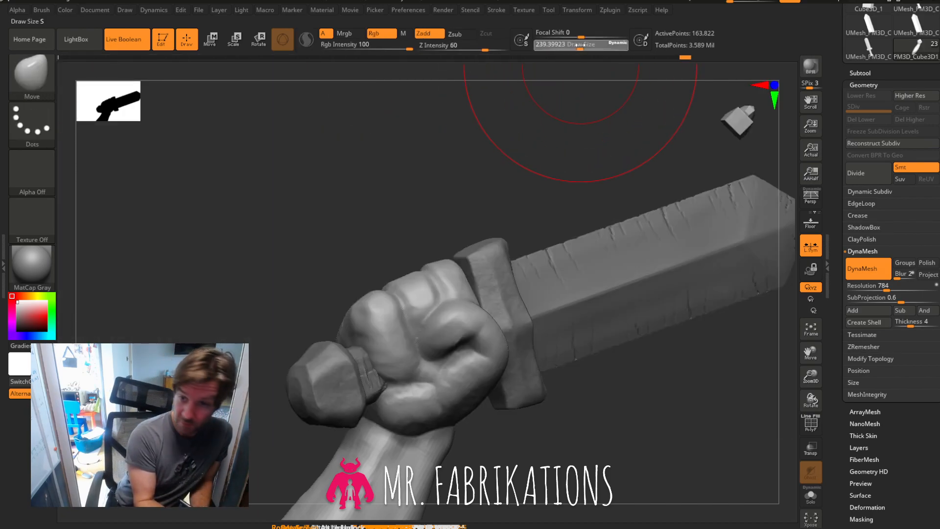
drag(581, 45, 576, 44)
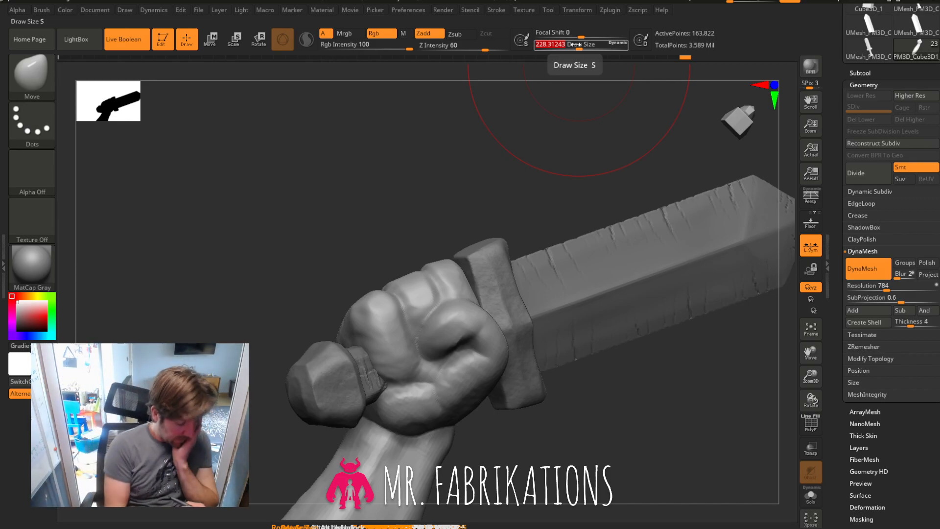
drag(582, 44, 570, 48)
drag(416, 344, 416, 353)
mouse_move(573, 424)
mouse_down()
mouse_move(597, 436)
mouse_move(618, 404)
mouse_move(617, 426)
mouse_up()
drag(402, 376, 405, 371)
mouse_move(436, 339)
mouse_down()
mouse_move(414, 338)
mouse_move(392, 305)
mouse_up()
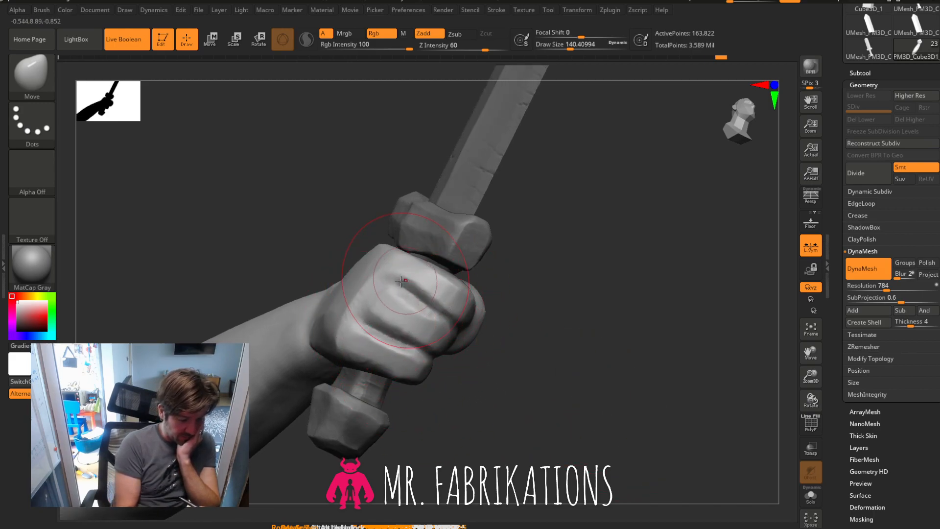
Refine the fist's silhouette from several angles with the Move brush, adjusting the little finger, fingertips and index knuckle.
drag(560, 325, 456, 309)
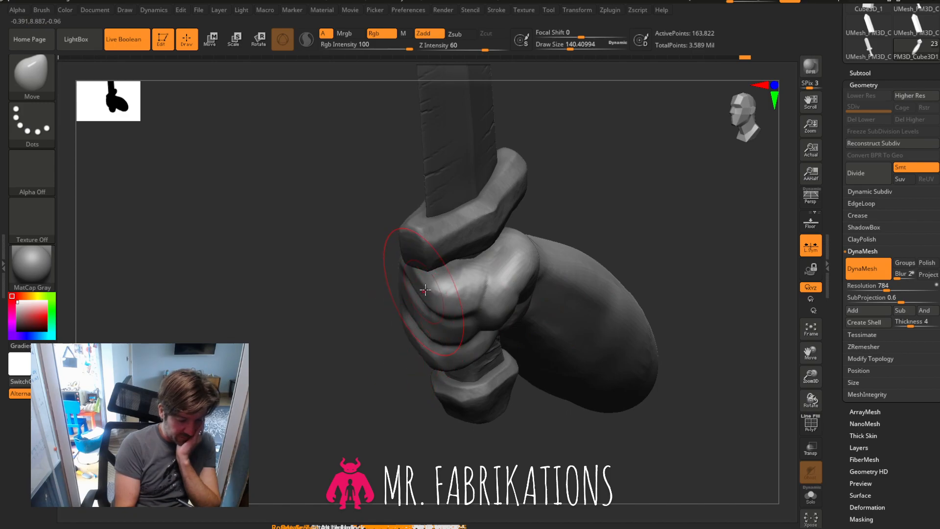
drag(644, 223, 570, 299)
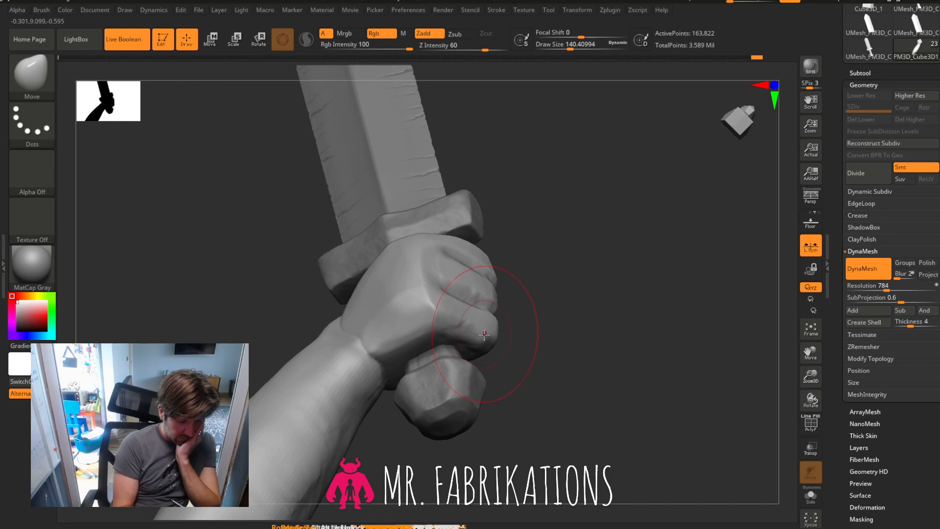
mouse_move(639, 293)
mouse_down()
mouse_move(697, 409)
mouse_move(676, 338)
mouse_up()
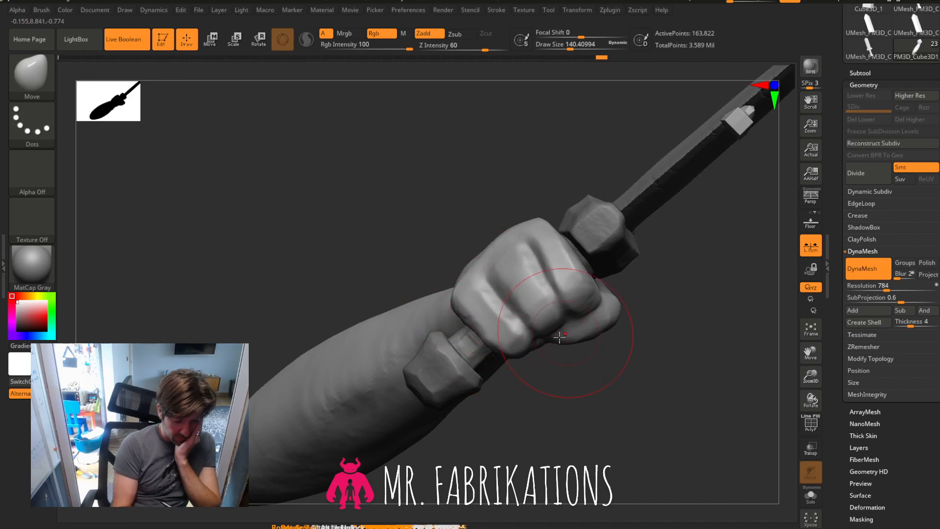
drag(657, 403, 505, 338)
drag(665, 308, 488, 344)
drag(511, 265, 512, 258)
drag(634, 266, 431, 225)
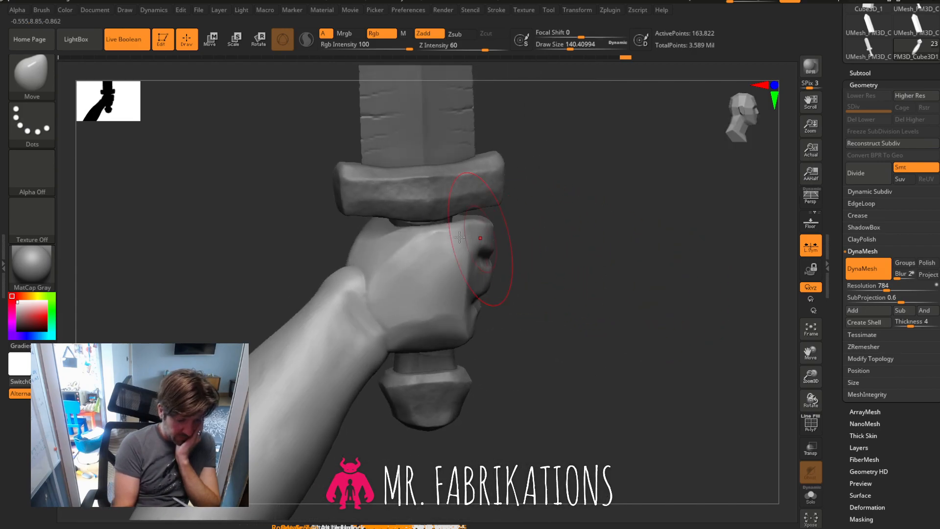
drag(548, 274, 641, 270)
Build up the thumb and the heel of the palm with ClayBuildup at draw size about 62, smoothing the added volume.
key(b)
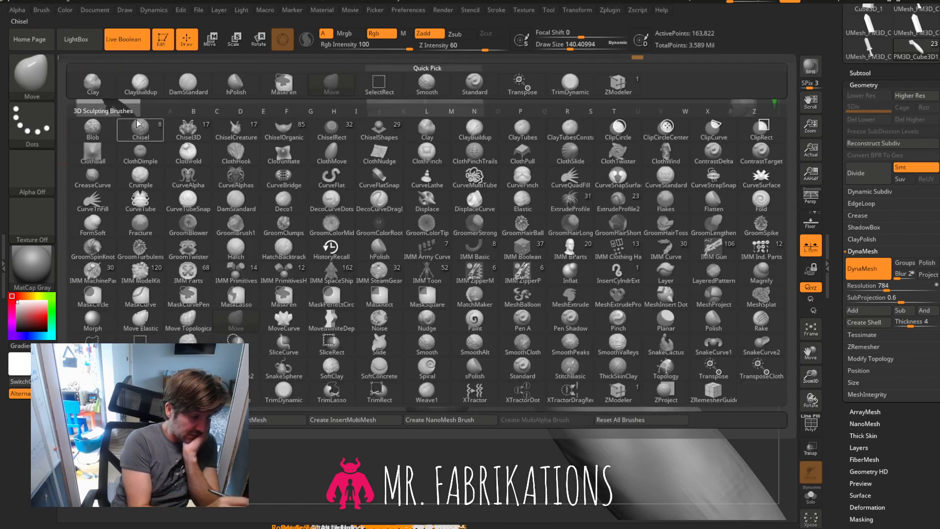
key(c)
key(b)
key(s)
drag(569, 44, 559, 45)
drag(593, 201, 604, 231)
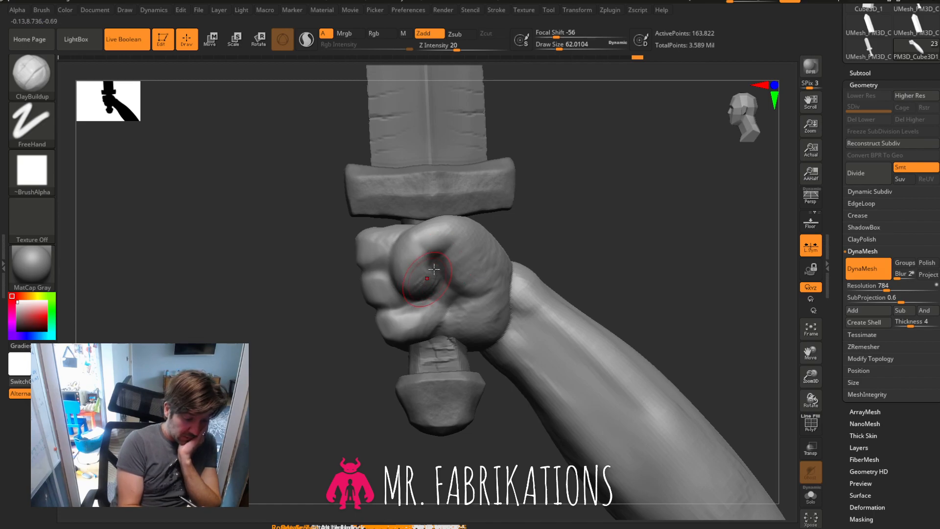
mouse_move(416, 248)
mouse_down()
mouse_move(414, 238)
mouse_move(435, 258)
mouse_move(428, 249)
mouse_move(440, 239)
mouse_move(466, 249)
mouse_move(414, 265)
mouse_up()
mouse_move(463, 233)
shift+mouse_down()
mouse_move(459, 257)
mouse_move(494, 293)
shift+mouse_up()
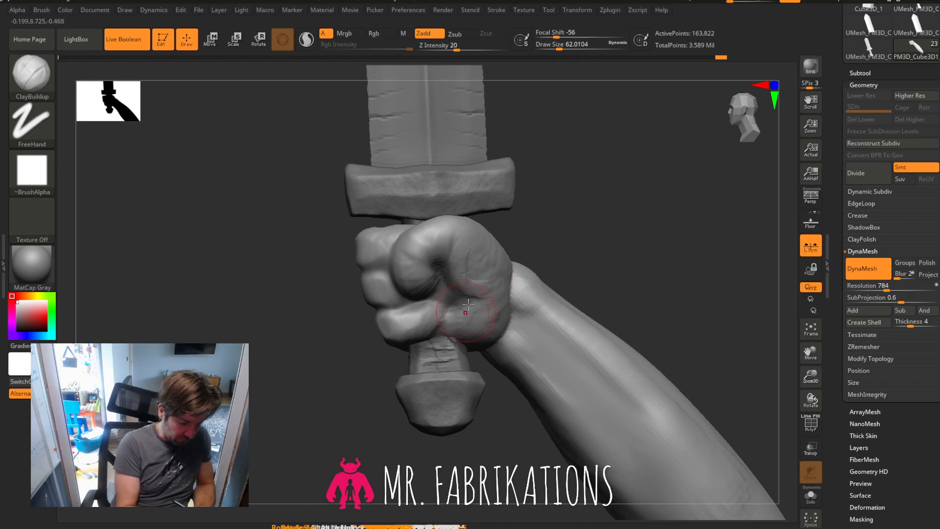
mouse_move(635, 251)
mouse_down()
mouse_move(647, 260)
mouse_move(641, 199)
mouse_up()
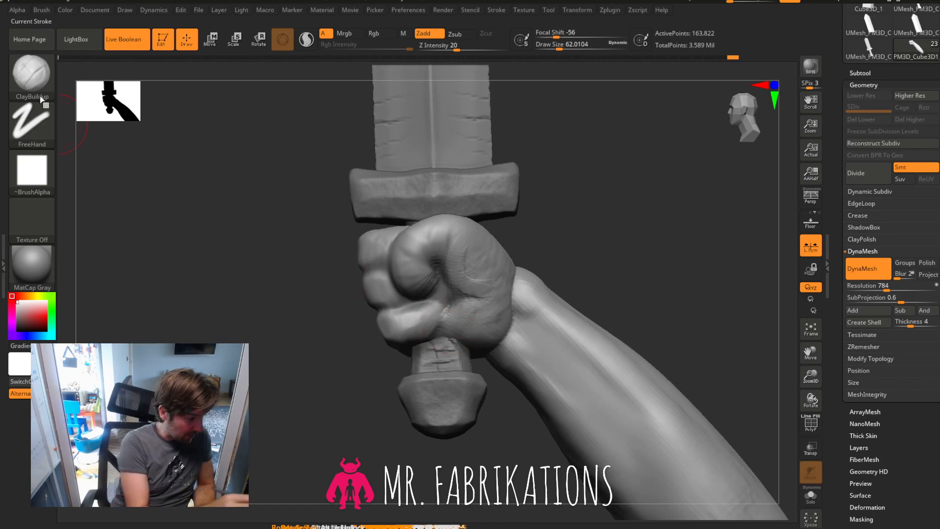
Carve the creases between thumb, palm and fingers with the DamStandard brush and smooth the base of the palm.
key(b)
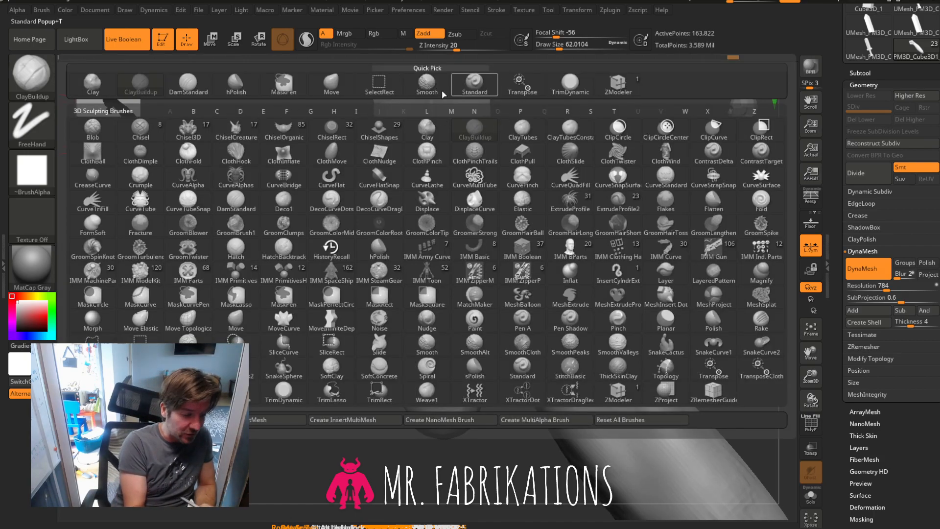
click(201, 86)
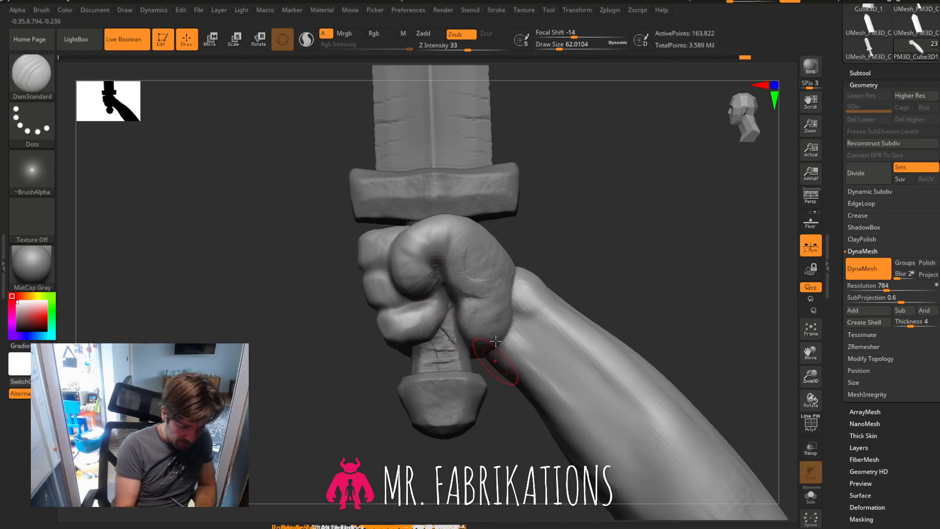
shift+drag(471, 336, 490, 327)
mouse_move(600, 242)
mouse_down()
mouse_move(610, 264)
mouse_move(601, 274)
mouse_up()
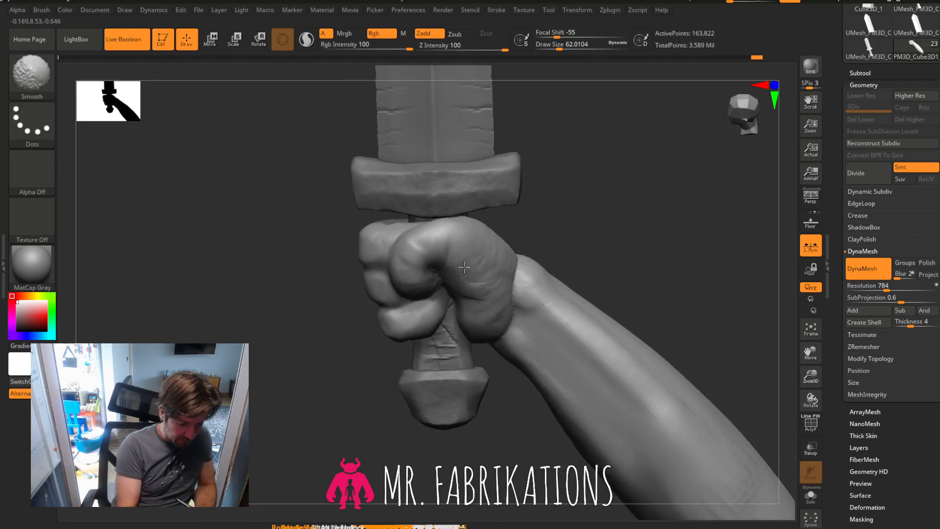
mouse_move(442, 267)
mouse_down()
mouse_move(448, 244)
mouse_move(434, 270)
mouse_move(410, 267)
mouse_up()
mouse_move(606, 221)
mouse_down()
mouse_move(625, 201)
mouse_move(623, 251)
mouse_move(460, 250)
mouse_up()
drag(521, 279, 580, 252)
mouse_move(526, 278)
mouse_down()
mouse_move(591, 279)
mouse_move(508, 336)
mouse_move(646, 310)
mouse_move(687, 327)
mouse_move(724, 224)
mouse_move(759, 228)
mouse_up()
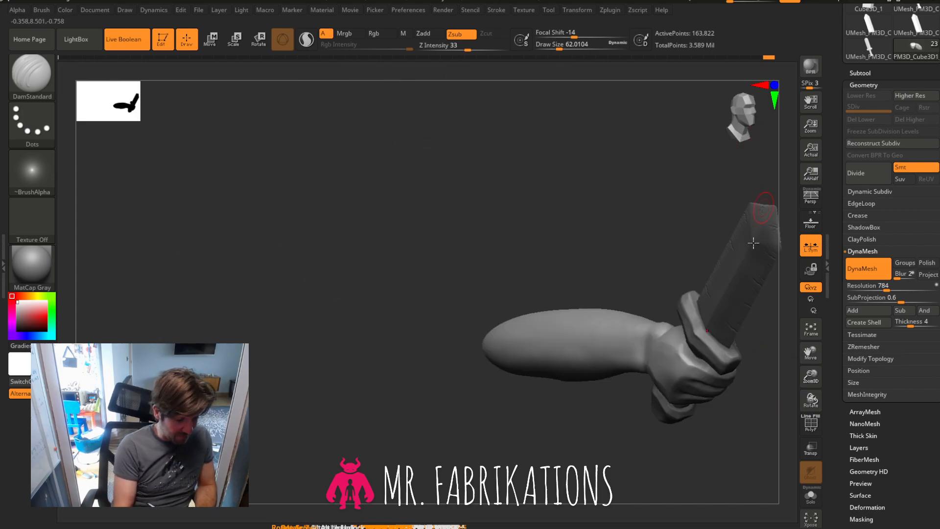
Collapse the knife folder and make the BELT, TRENCHCOAT, TEEFSNFINGS, SCARF and heeds folders visible again.
click(860, 73)
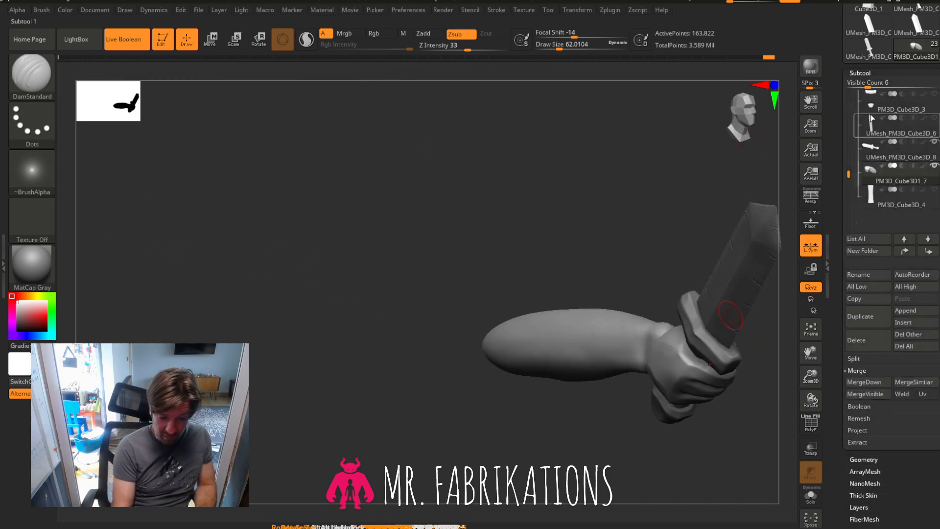
drag(851, 171, 850, 132)
click(863, 149)
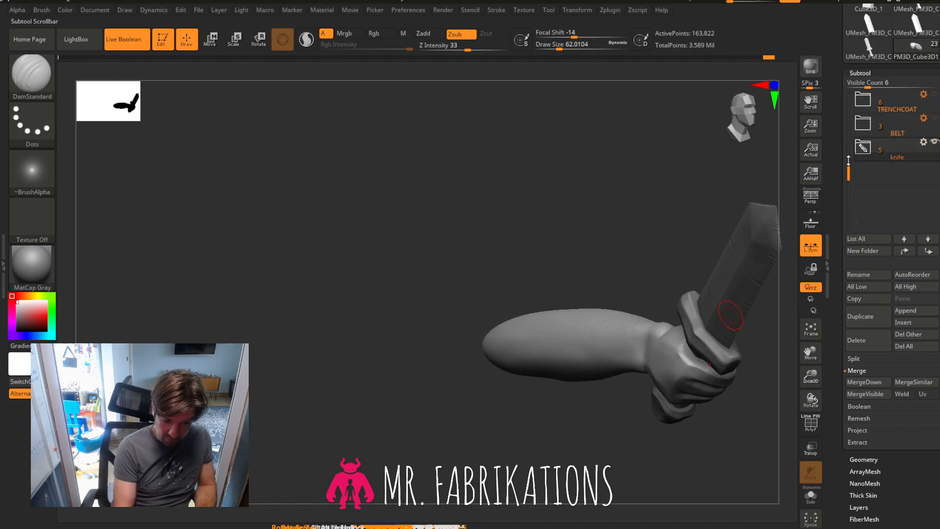
drag(811, 346, 701, 349)
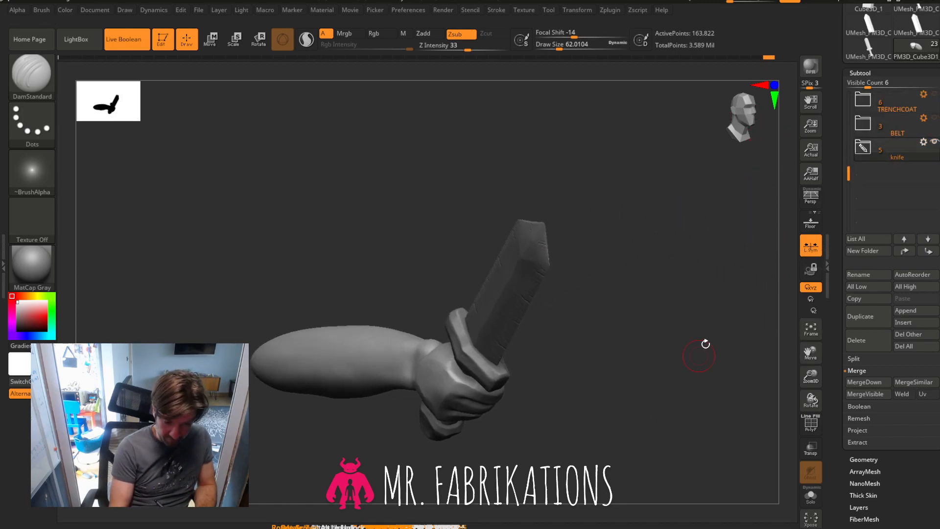
click(934, 118)
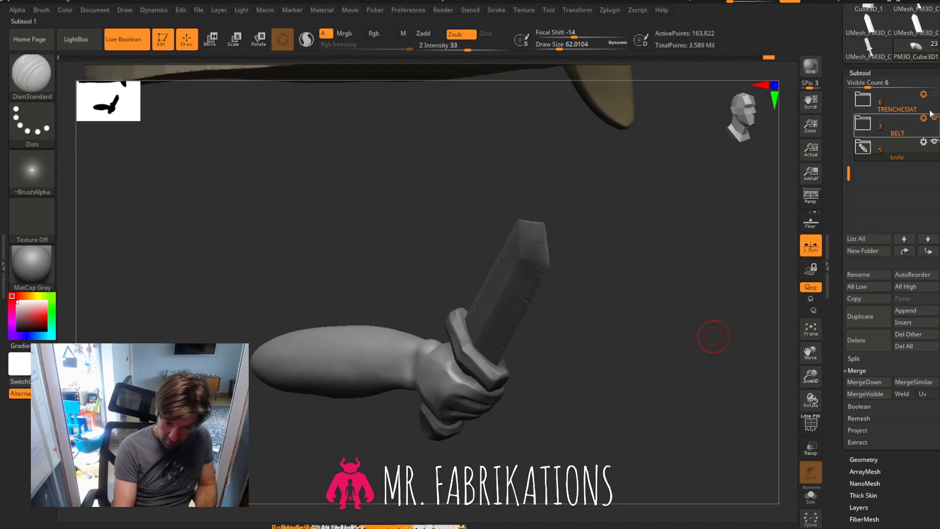
click(934, 94)
drag(847, 169, 848, 98)
click(933, 119)
click(934, 95)
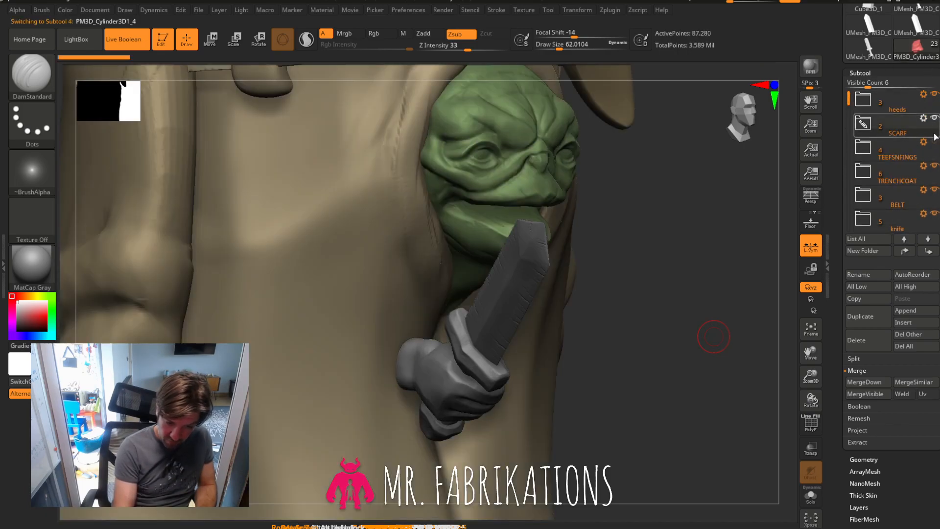
Select the trenchcoat body subtool on the full figure and choose the Move brush.
drag(719, 287, 796, 260)
drag(811, 376, 789, 268)
drag(661, 305, 640, 299)
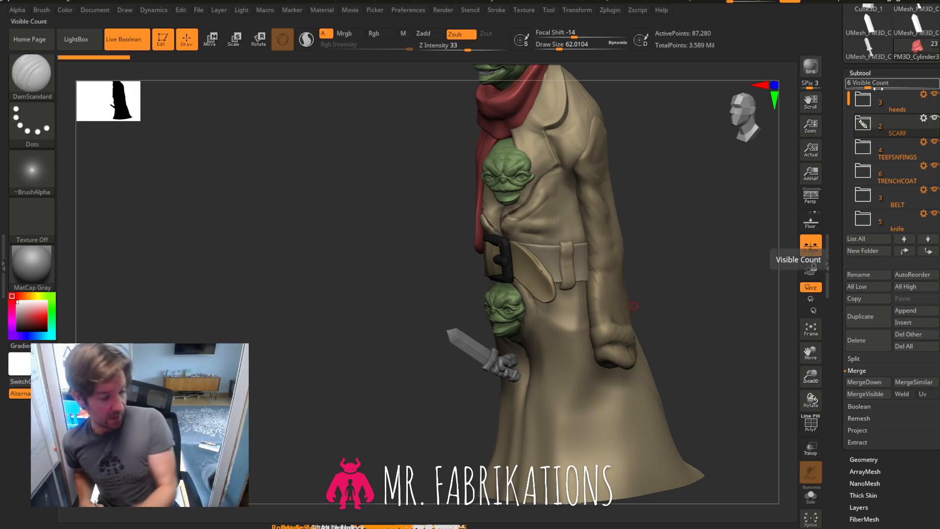
drag(681, 202, 735, 344)
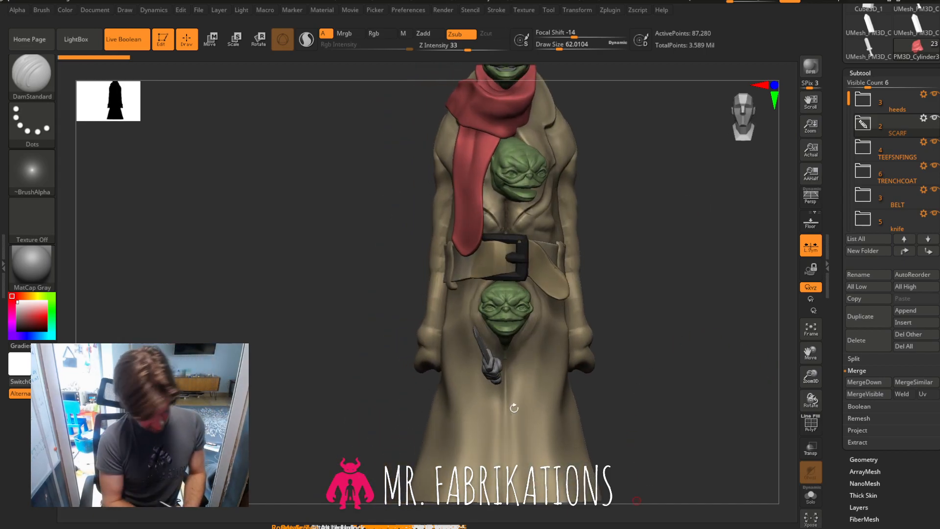
alt+click(549, 402)
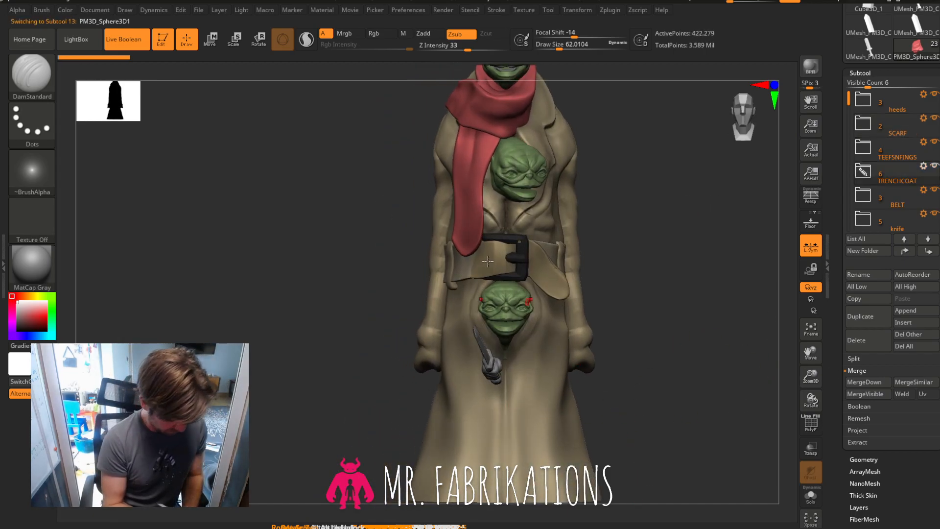
click(218, 43)
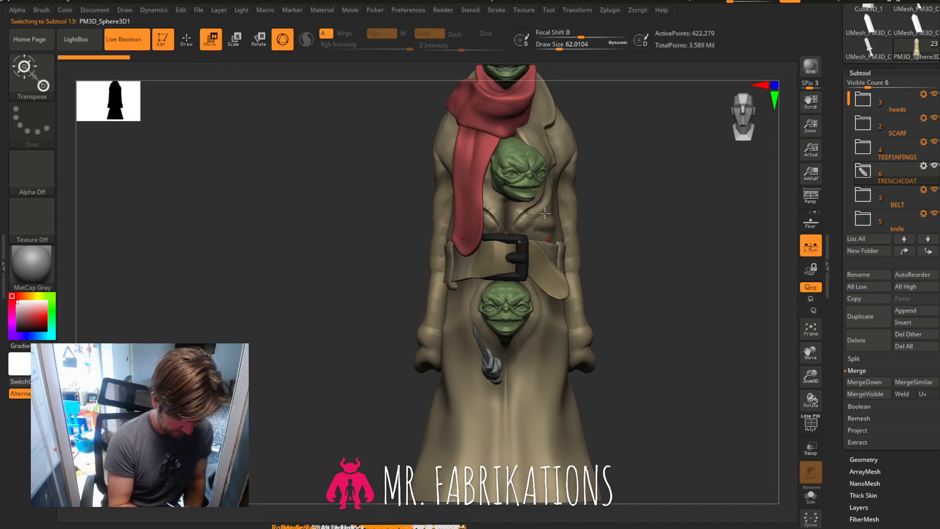
mouse_move(681, 233)
mouse_down()
mouse_move(662, 233)
mouse_move(755, 237)
mouse_move(675, 240)
mouse_up()
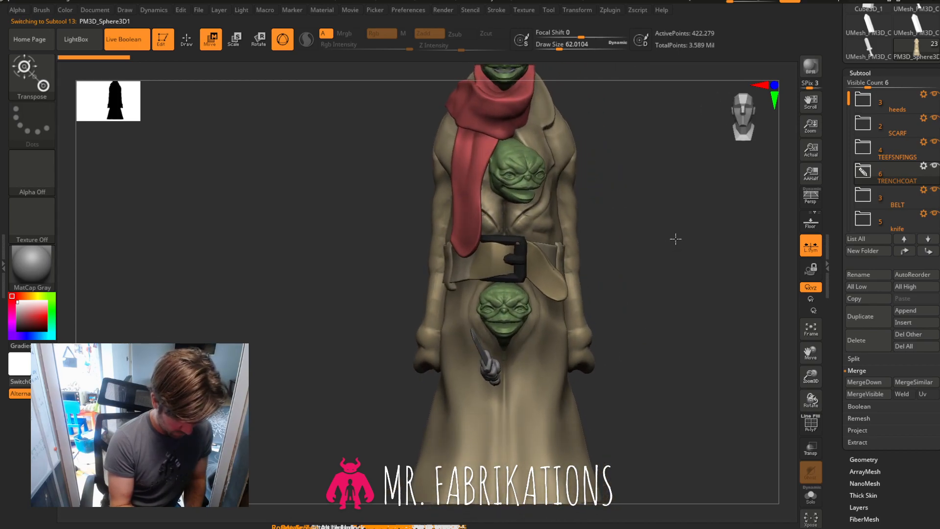
click(45, 87)
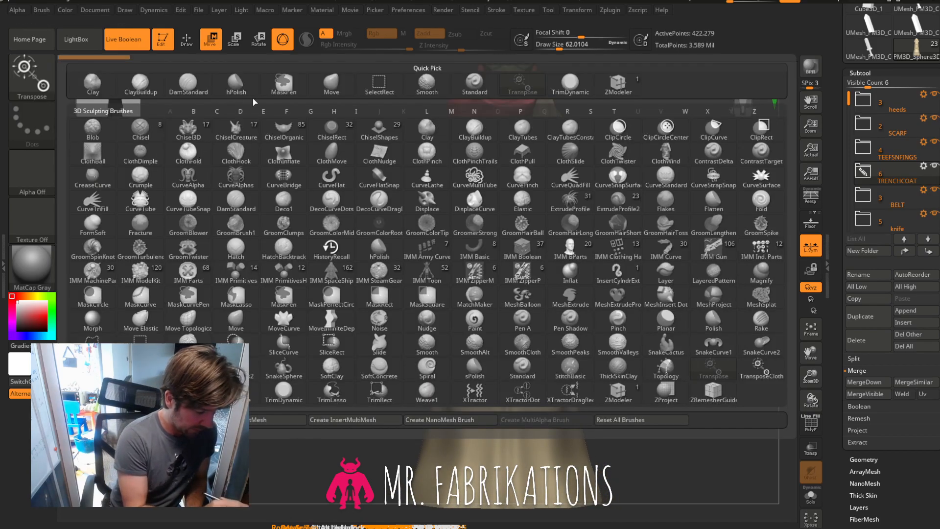
click(331, 84)
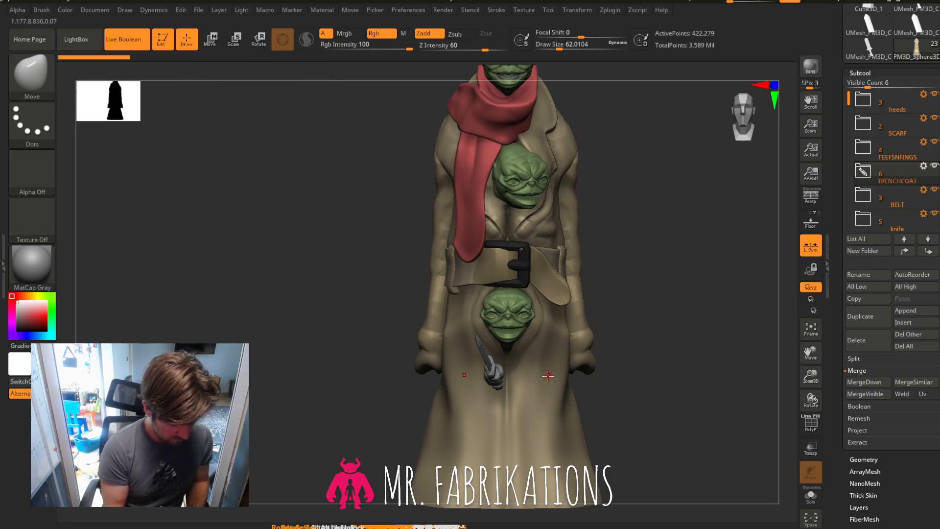
Examine the proportions and overall silhouette of the whole figure from the front and the side.
drag(665, 308, 696, 275)
drag(811, 376, 749, 333)
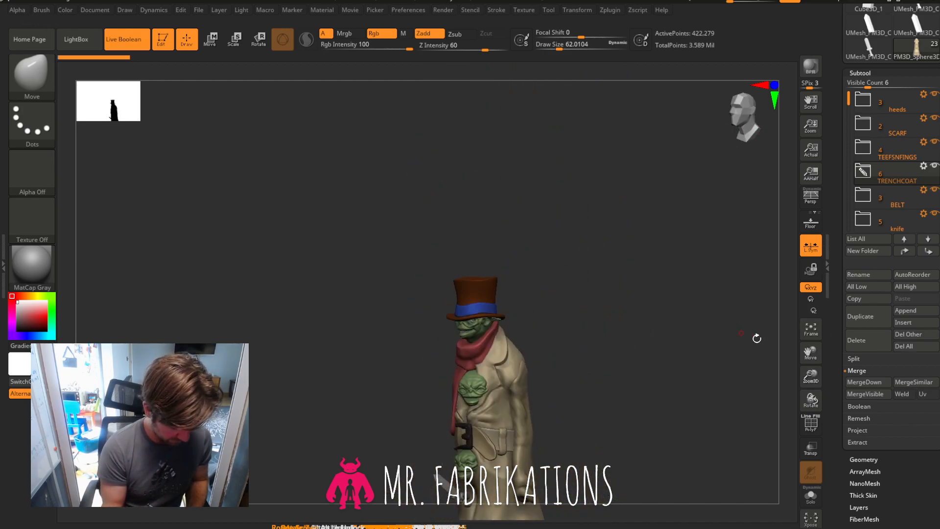
mouse_move(811, 376)
mouse_down()
mouse_move(786, 323)
mouse_move(813, 387)
mouse_up()
drag(810, 355, 798, 328)
click(799, 327)
drag(642, 319, 673, 319)
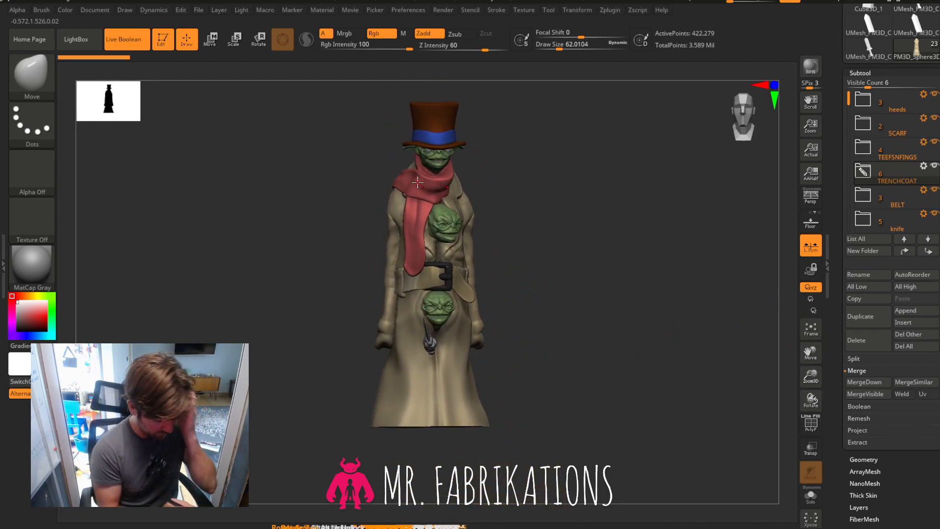
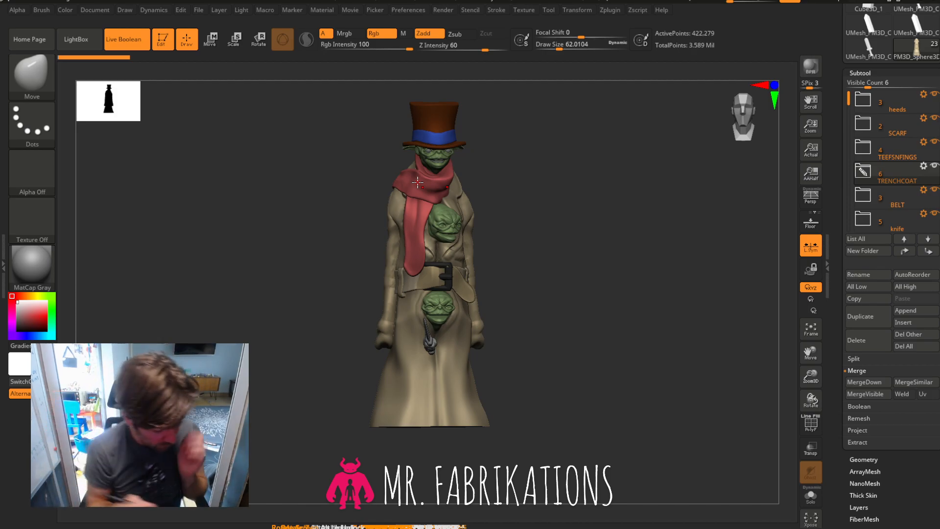
drag(594, 317, 663, 328)
drag(592, 329, 624, 325)
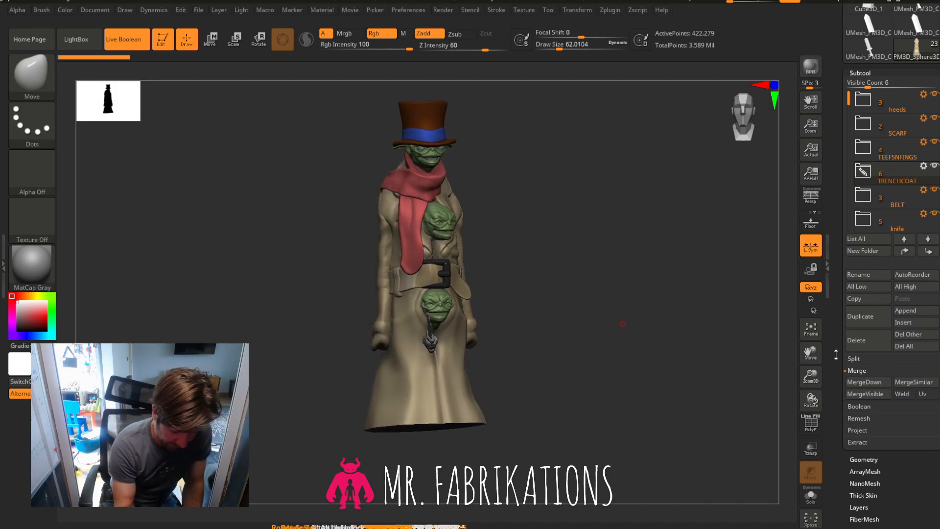
mouse_move(809, 379)
mouse_down()
mouse_move(813, 368)
mouse_move(814, 388)
mouse_up()
click(745, 132)
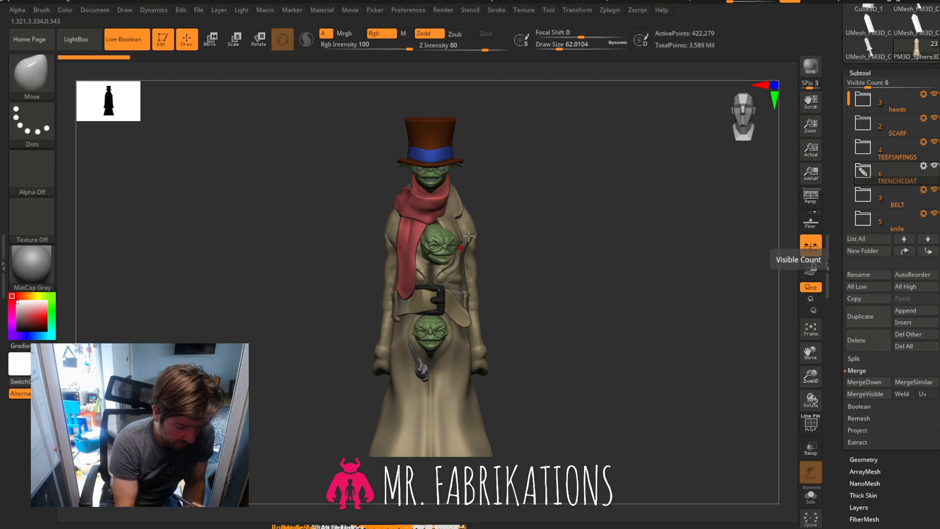
Select the goblin head at the lower opening of the coat and expand the heeds folder.
alt+click(442, 244)
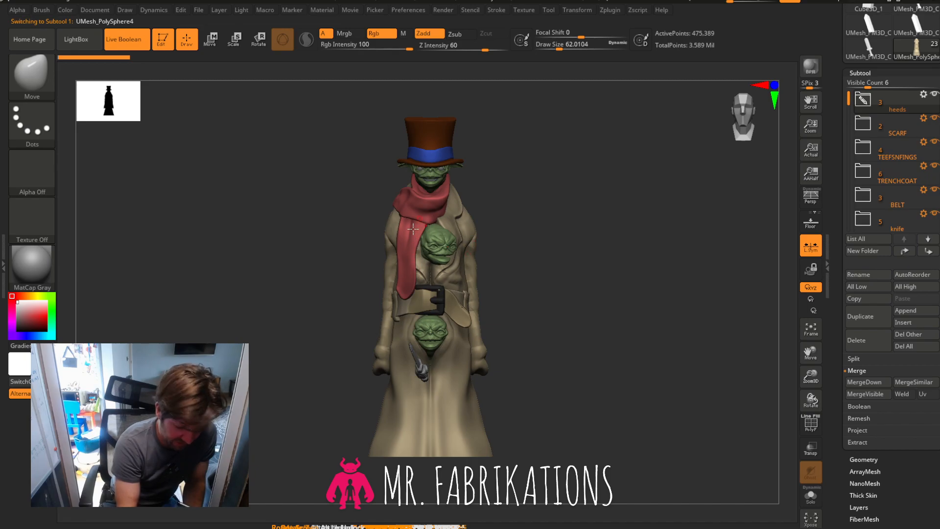
alt+click(434, 328)
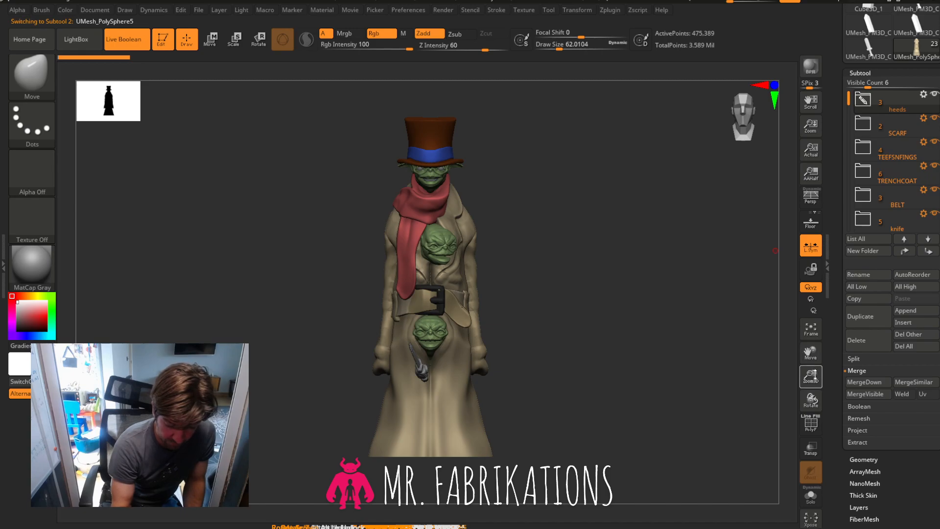
drag(811, 376, 812, 404)
click(863, 100)
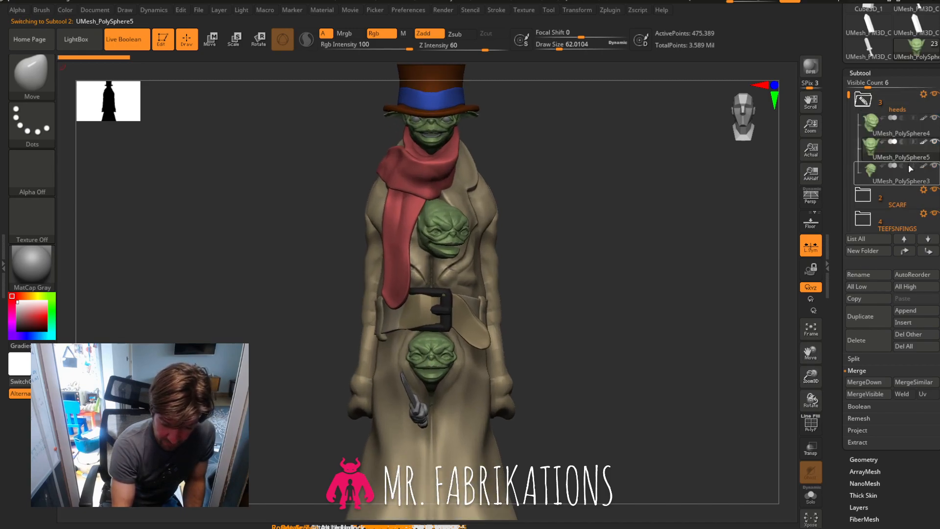
Toggle the visibility of the three subtools in the heeds folder to identify which goblin head each one is.
mouse_move(917, 180)
click(934, 167)
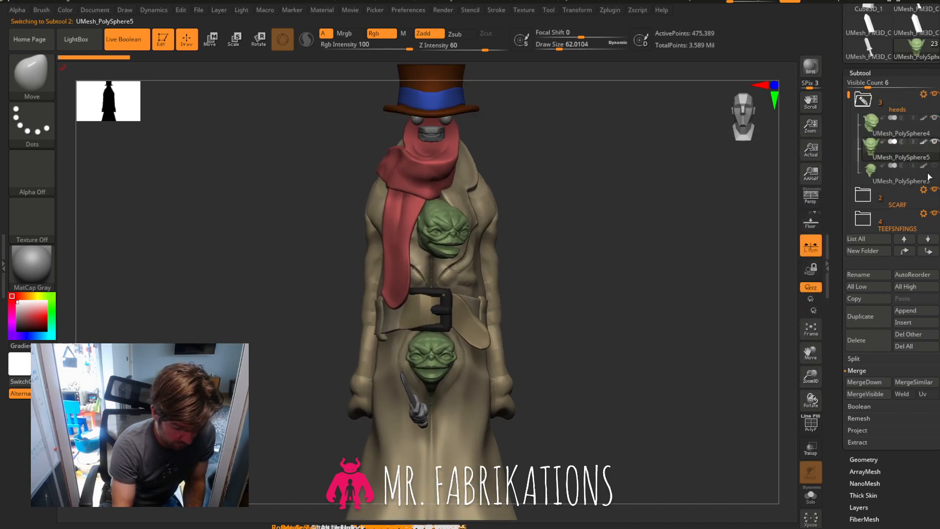
click(935, 166)
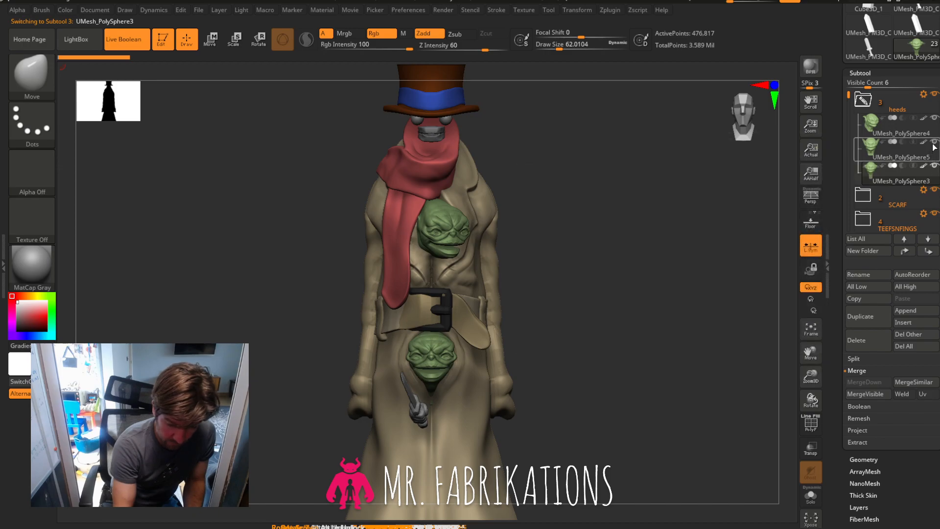
click(935, 143)
click(934, 143)
click(935, 118)
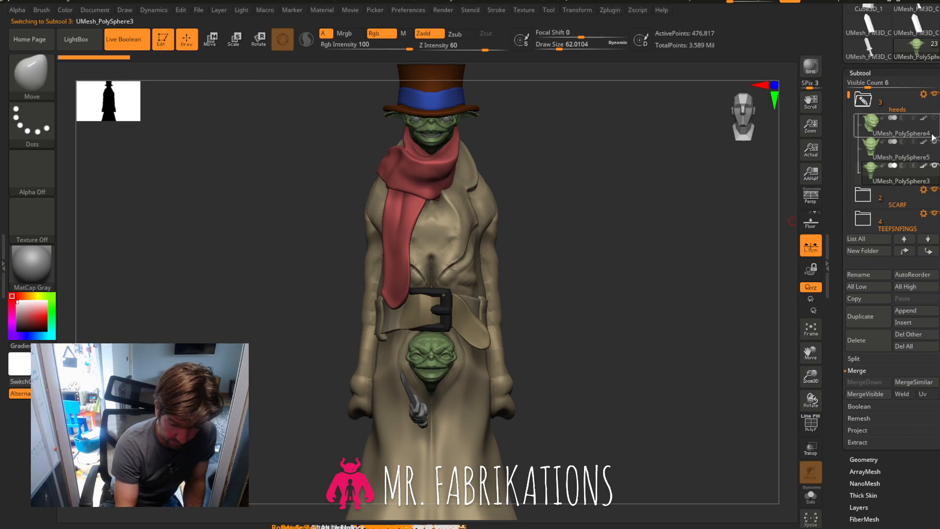
click(935, 118)
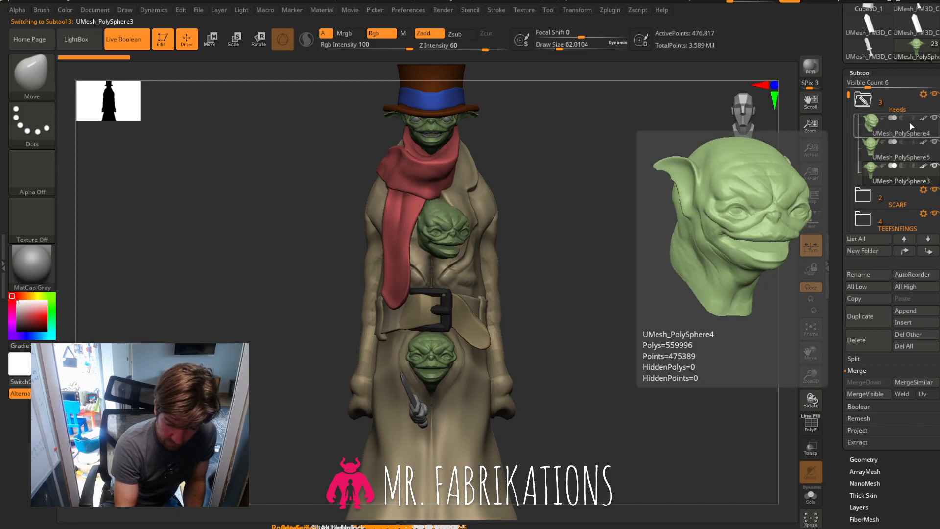
drag(596, 306, 604, 310)
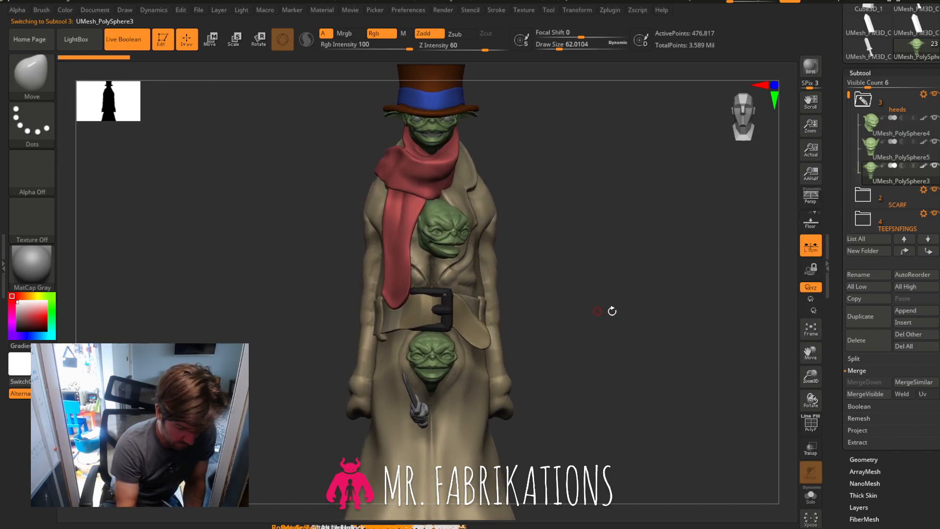
Select the UMesh_PolySphere5 head subtool below the belt and bring it into close-up.
click(878, 153)
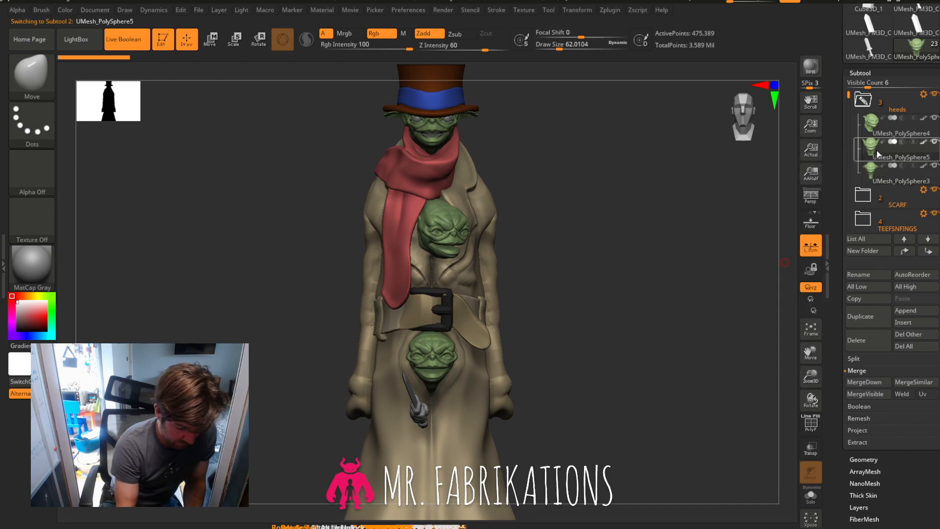
drag(811, 376, 825, 412)
drag(811, 353, 784, 238)
drag(690, 293, 698, 275)
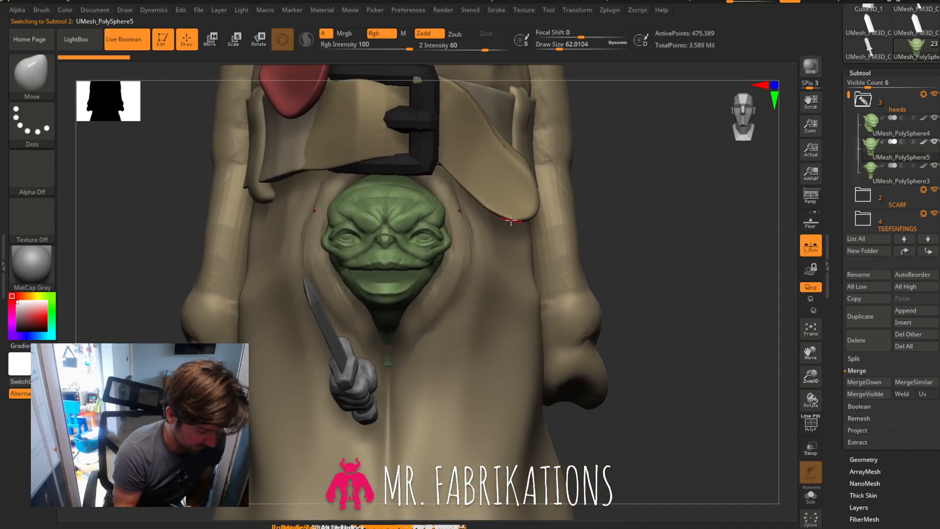
Collapse the heeds folder and duplicate the PM3D_Cube3D1_2 teeth and PM3D_Sphere3D1_1 eyes in the TEEFSNFINGS folder.
mouse_move(880, 129)
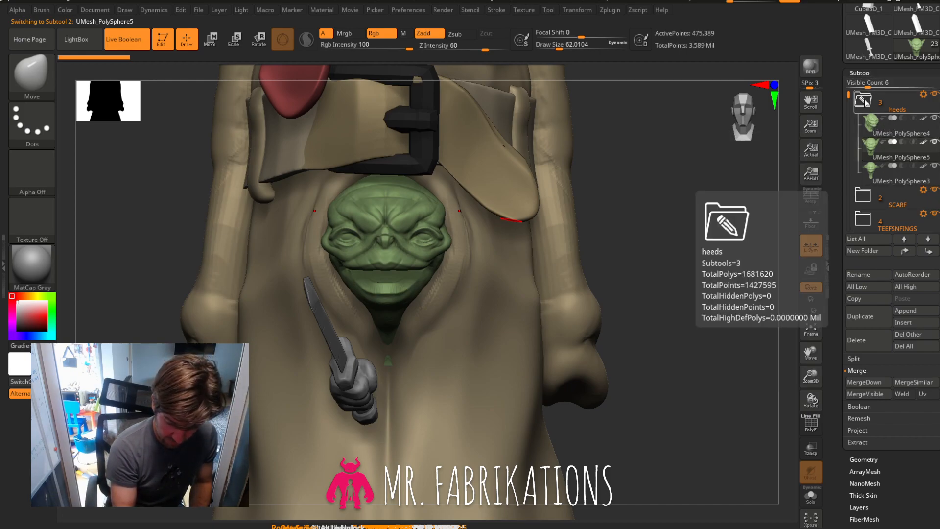
click(892, 108)
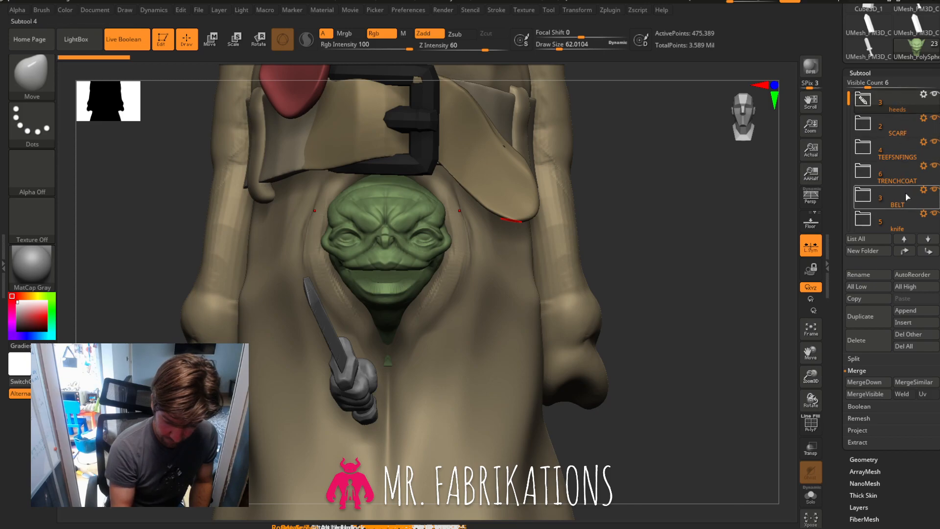
click(896, 158)
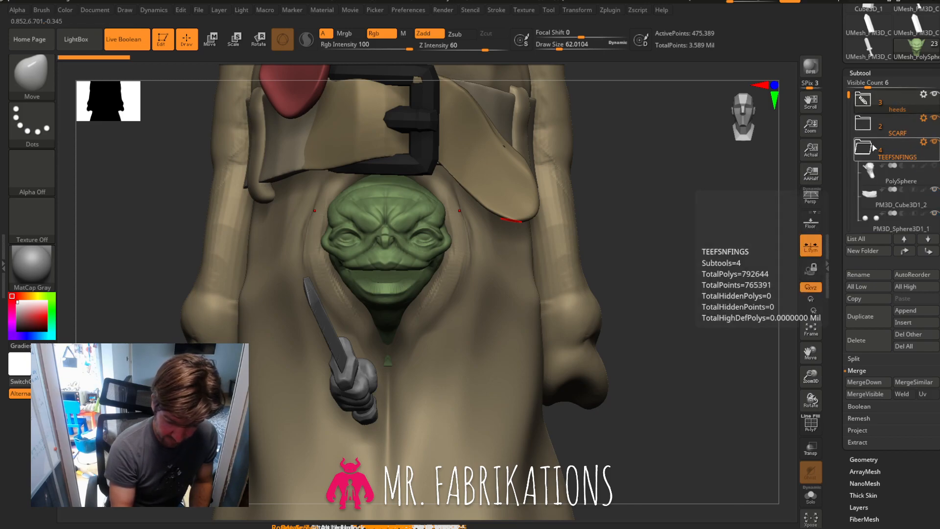
drag(848, 95, 848, 113)
mouse_move(881, 188)
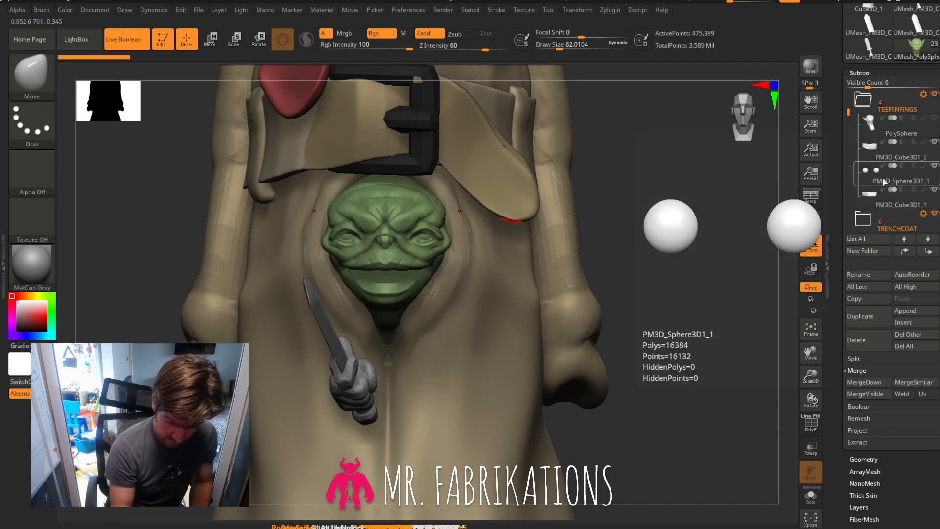
mouse_move(881, 153)
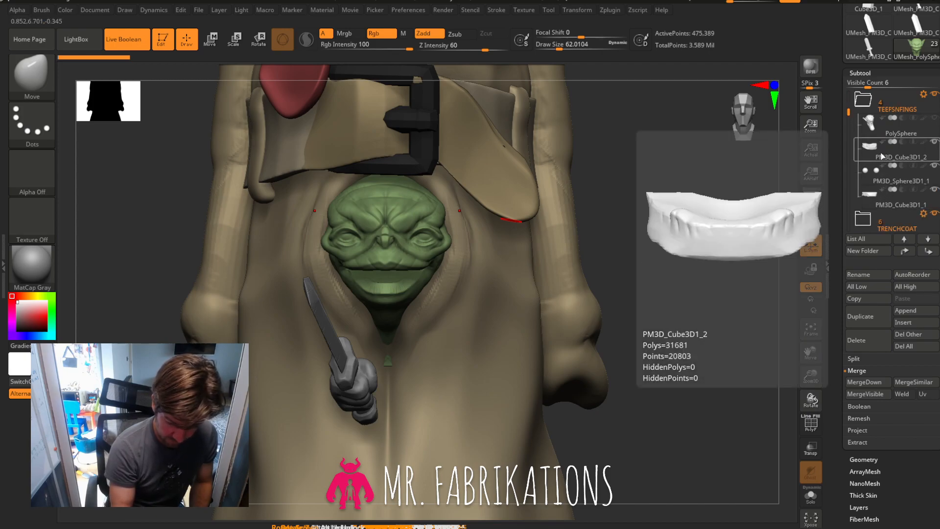
click(878, 153)
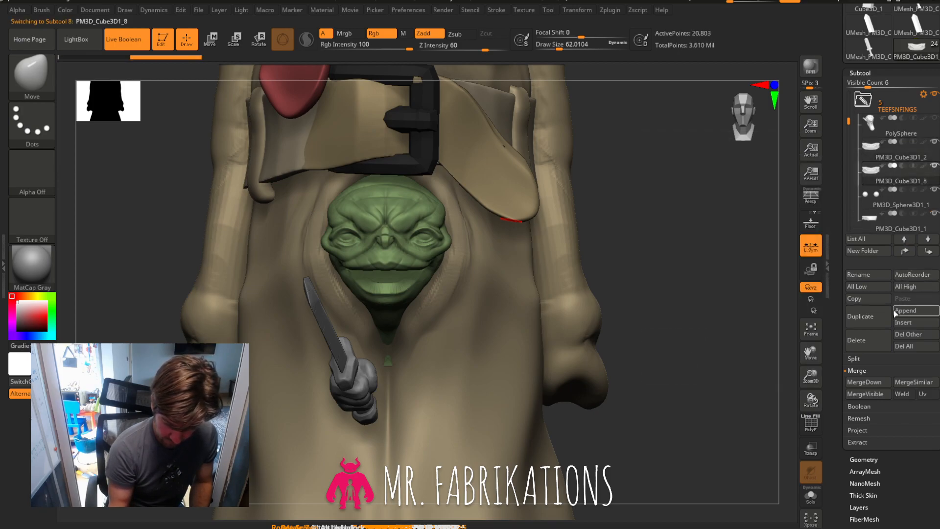
click(881, 199)
click(862, 316)
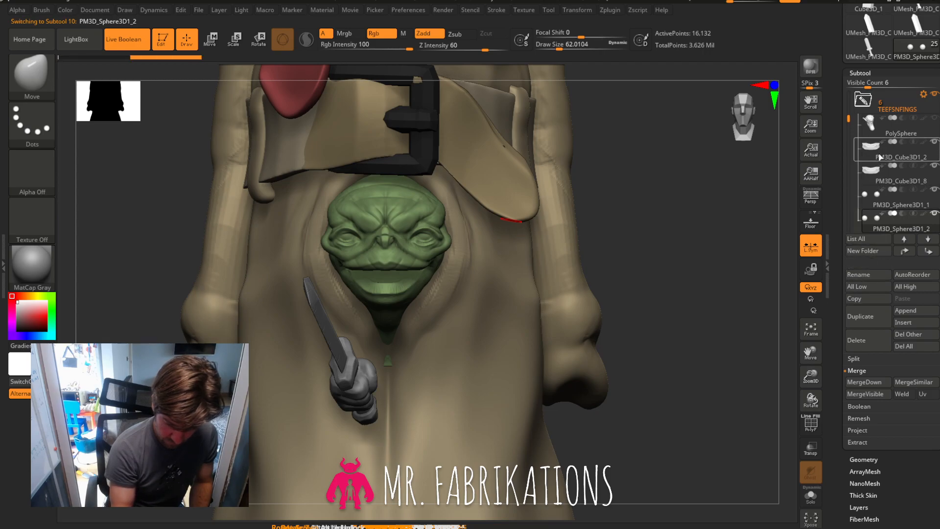
drag(849, 119, 850, 129)
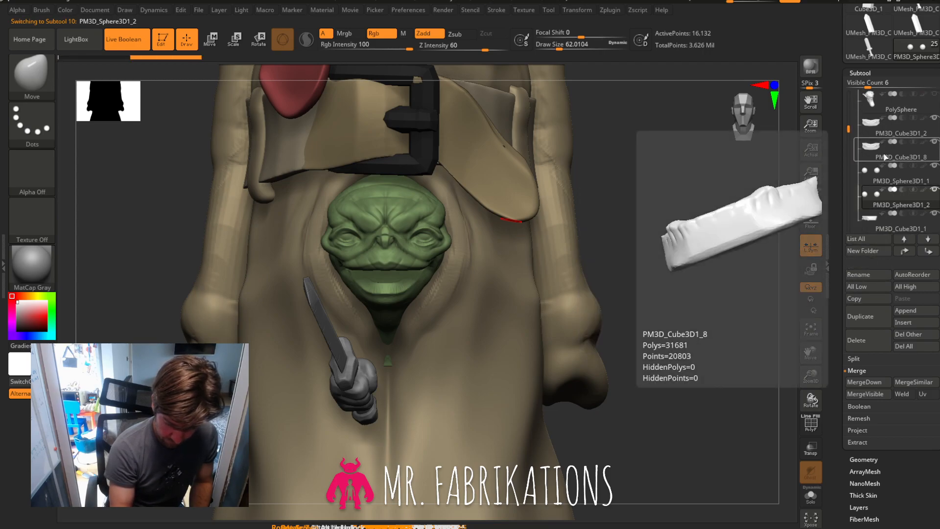
Delete the duplicated eyes and duplicated teeth from the TEEFSNFINGS folder.
key(ctrl)
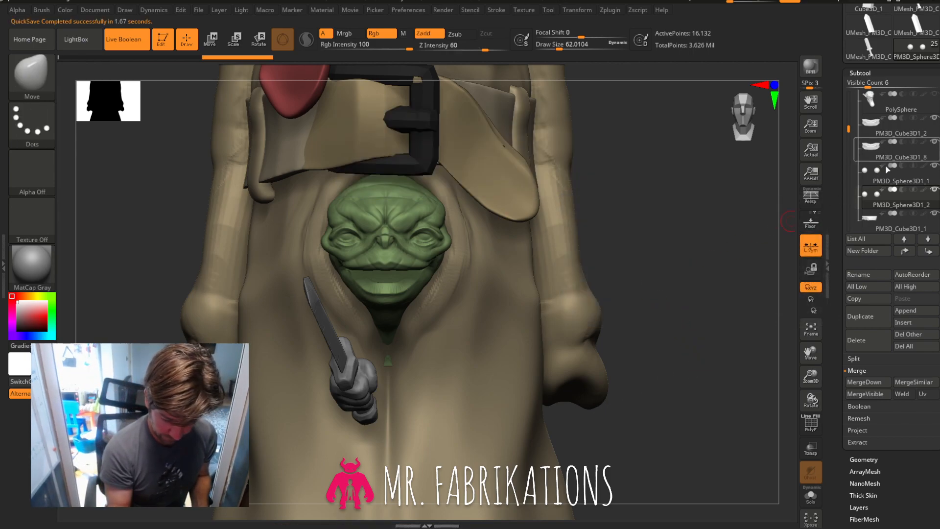
click(869, 338)
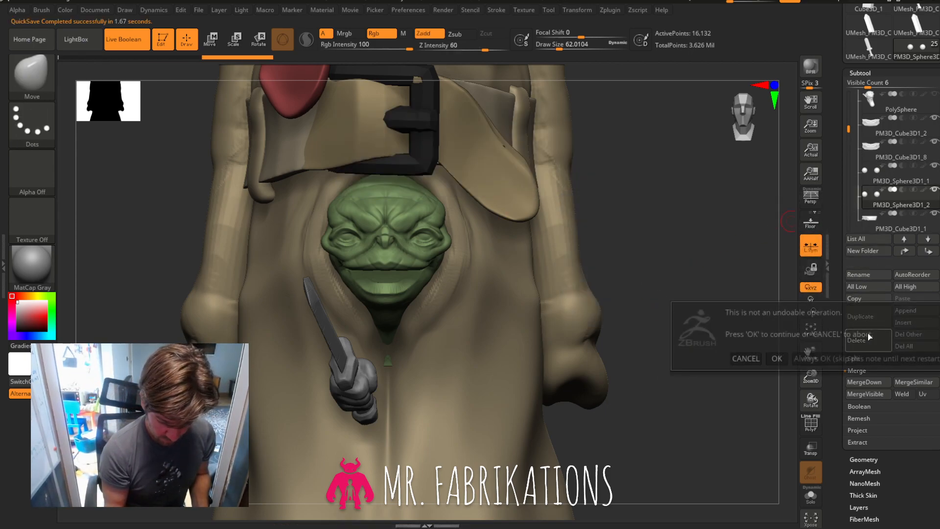
click(777, 359)
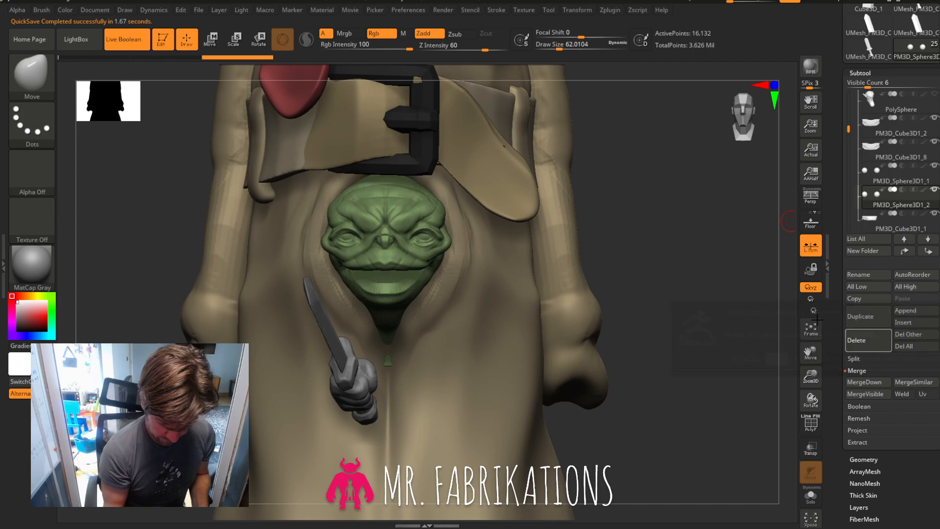
click(866, 339)
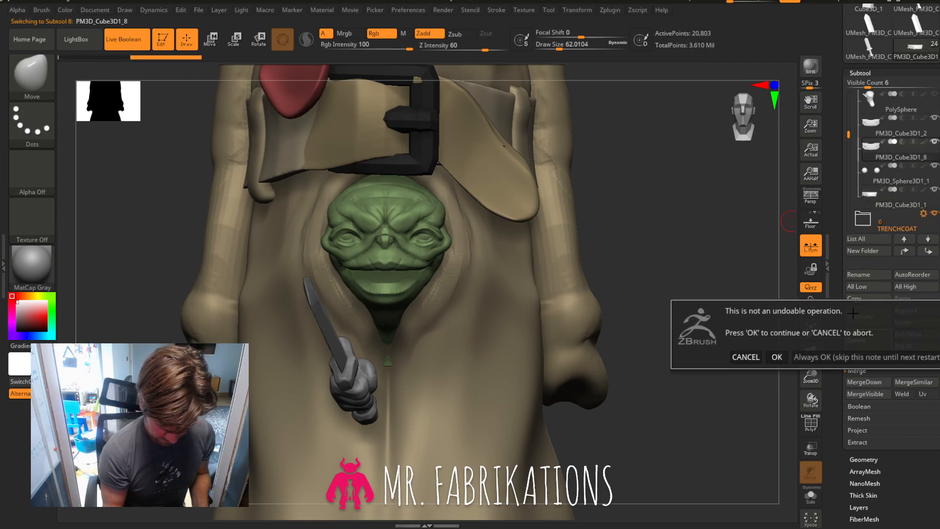
click(777, 356)
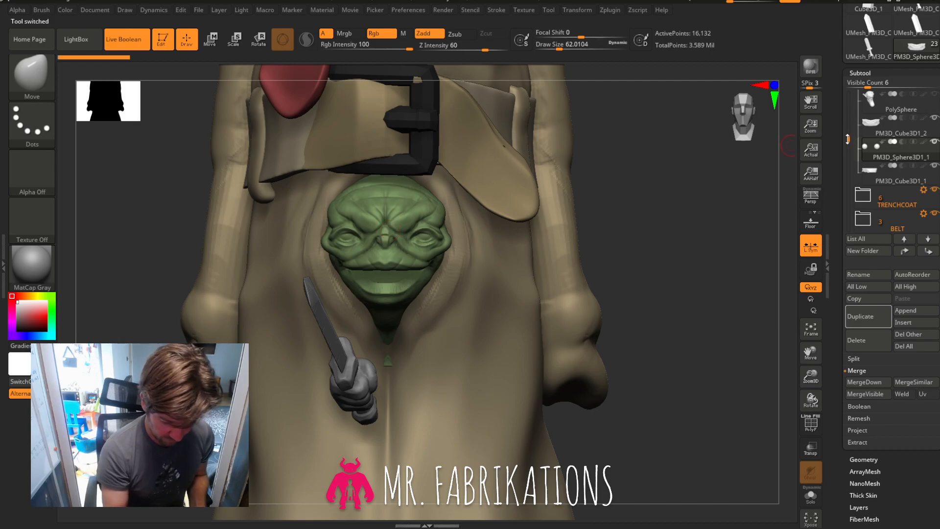
Collapse the TEEFSNFINGS folder and hide the TRENCHCOAT, BELT, knife and SCARF folders to isolate the lower goblin head.
scroll(896, 156, up, 1)
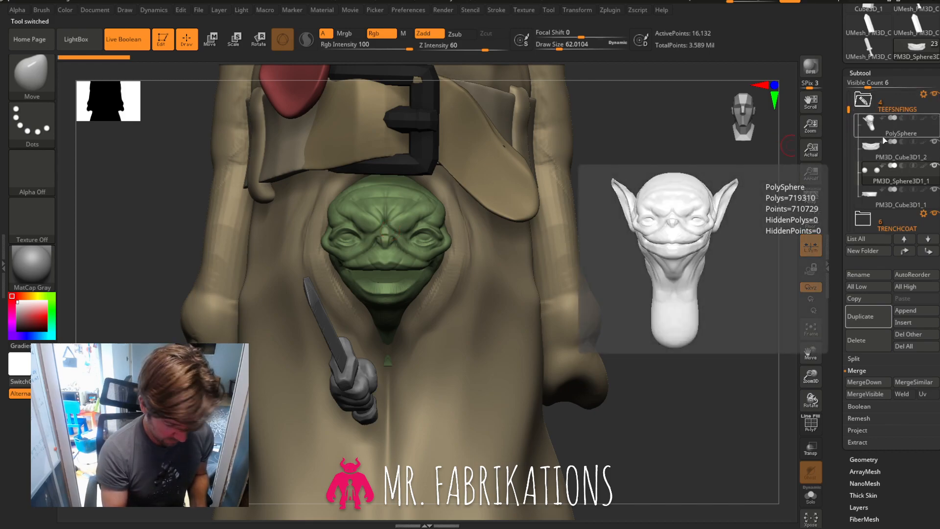
mouse_move(901, 104)
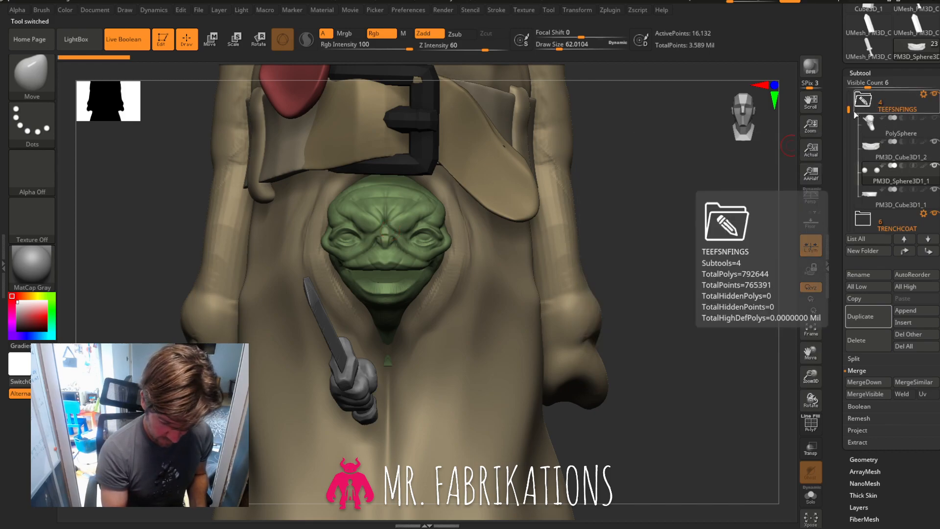
click(930, 109)
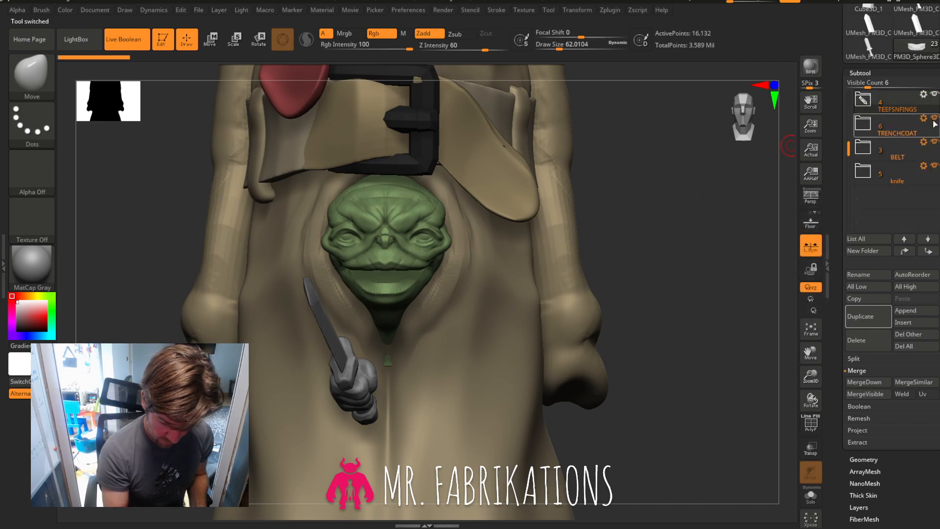
click(934, 118)
click(934, 141)
click(935, 165)
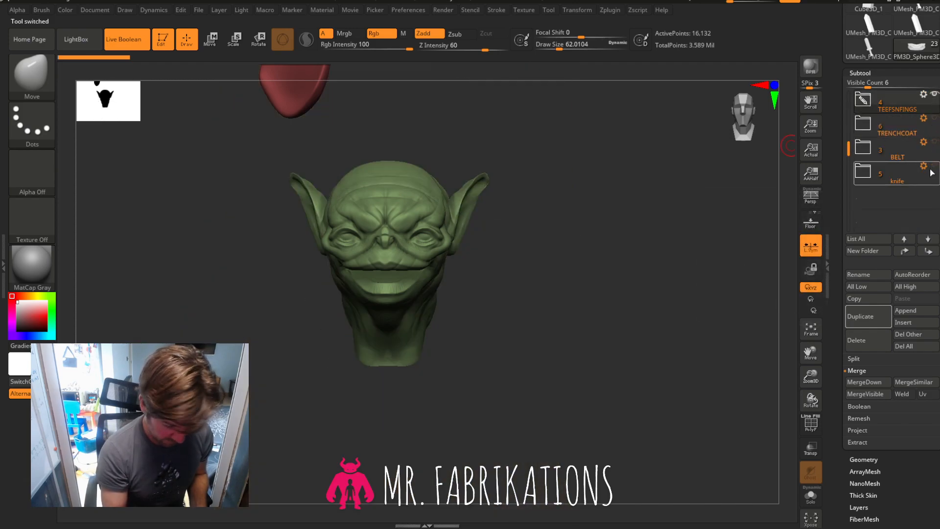
drag(649, 287, 669, 270)
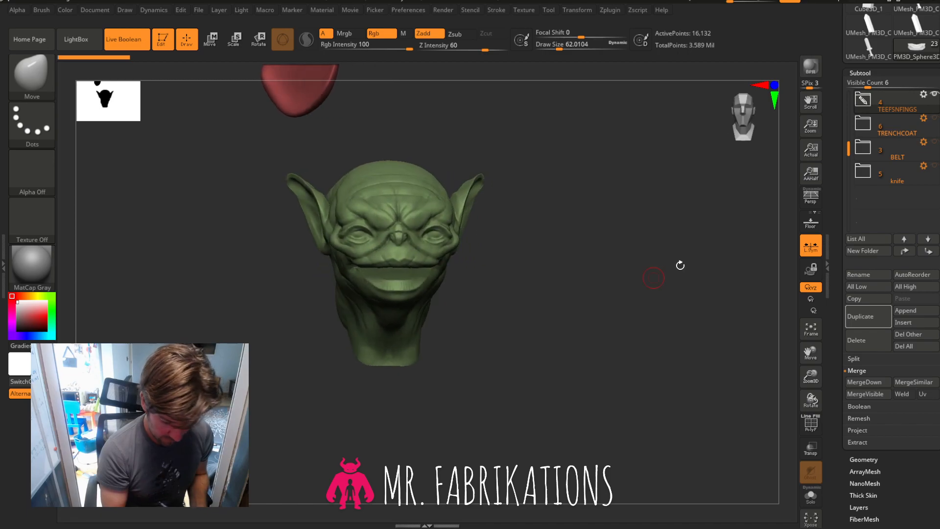
scroll(848, 125, up, 2)
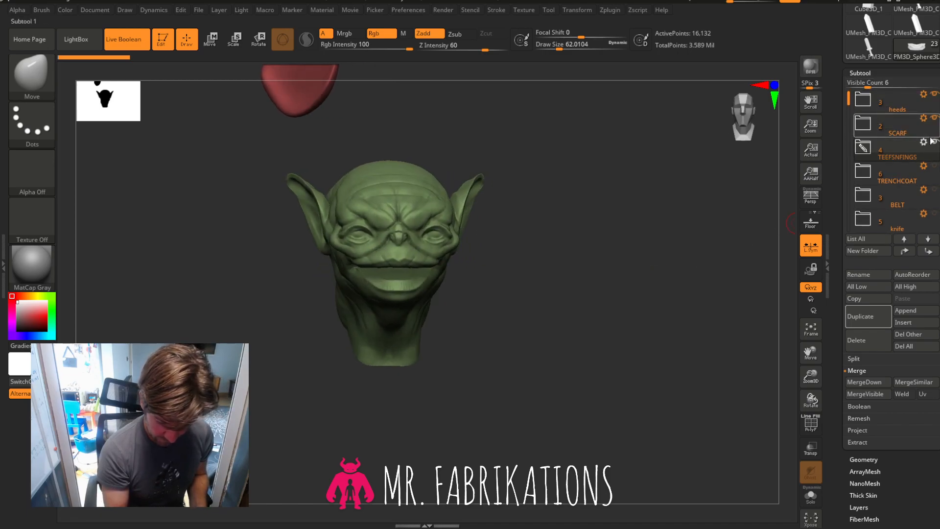
click(934, 119)
drag(627, 298, 746, 223)
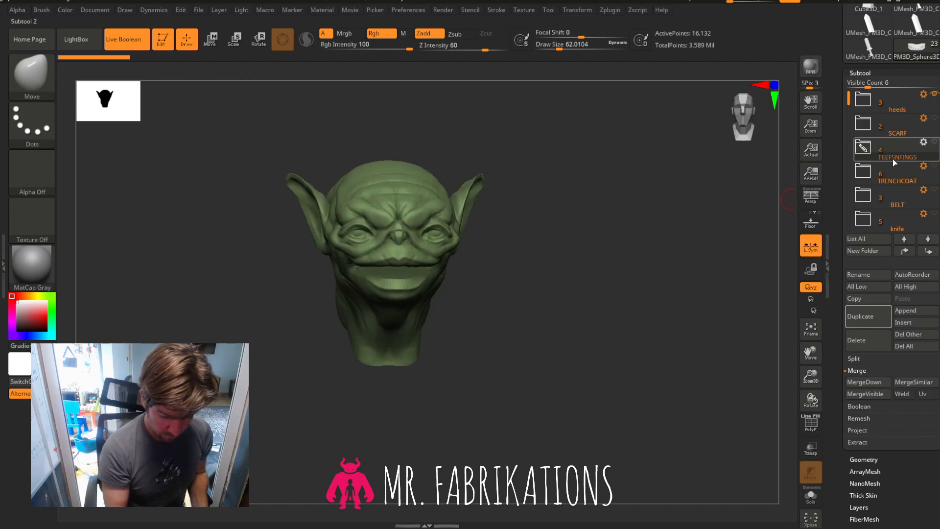
Expand the TEEFSNFINGS folder, turn its visibility back on and frame the isolated goblin head from the front.
click(864, 150)
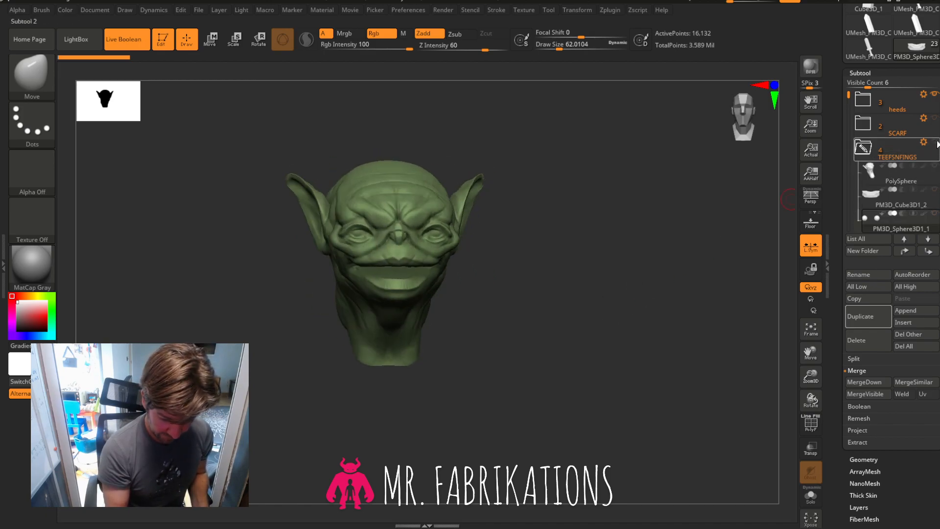
mouse_move(669, 261)
mouse_down()
mouse_move(656, 260)
mouse_move(791, 196)
mouse_up()
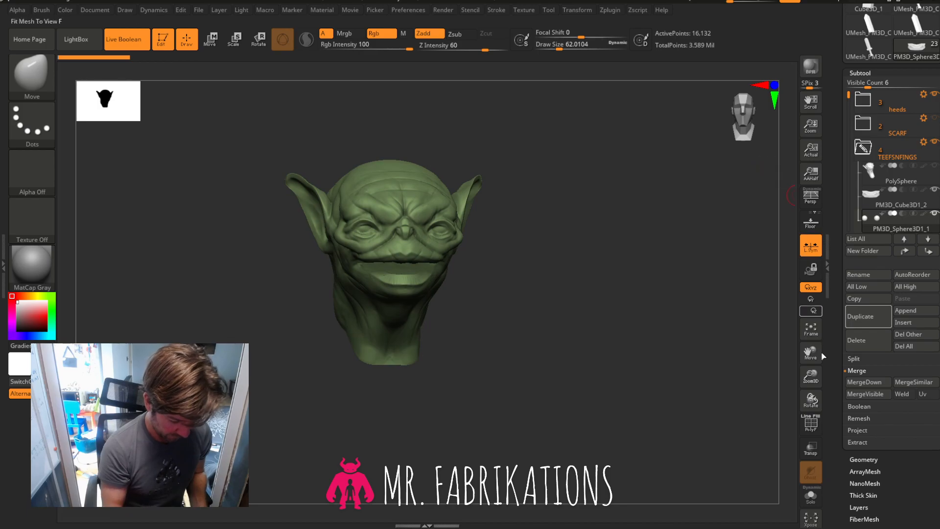
drag(756, 154, 789, 230)
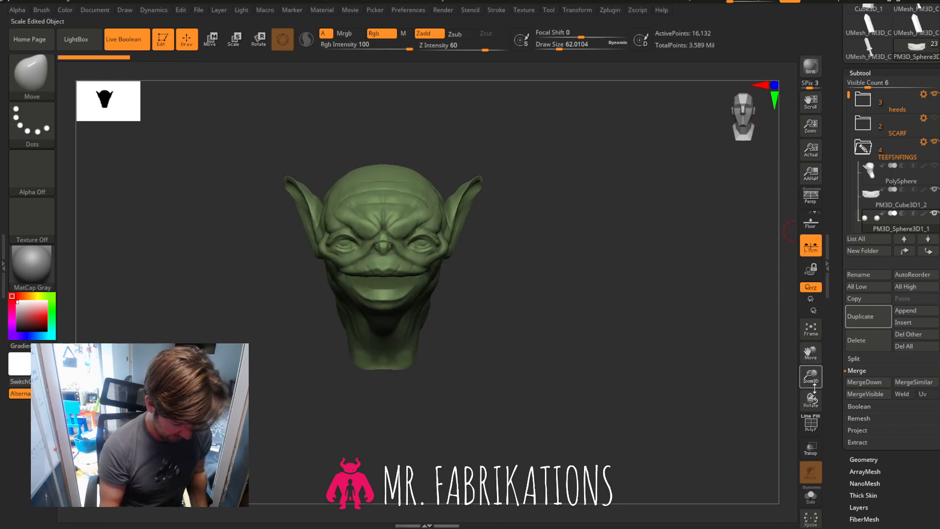
drag(812, 345, 838, 331)
drag(811, 378, 813, 413)
drag(808, 352, 813, 277)
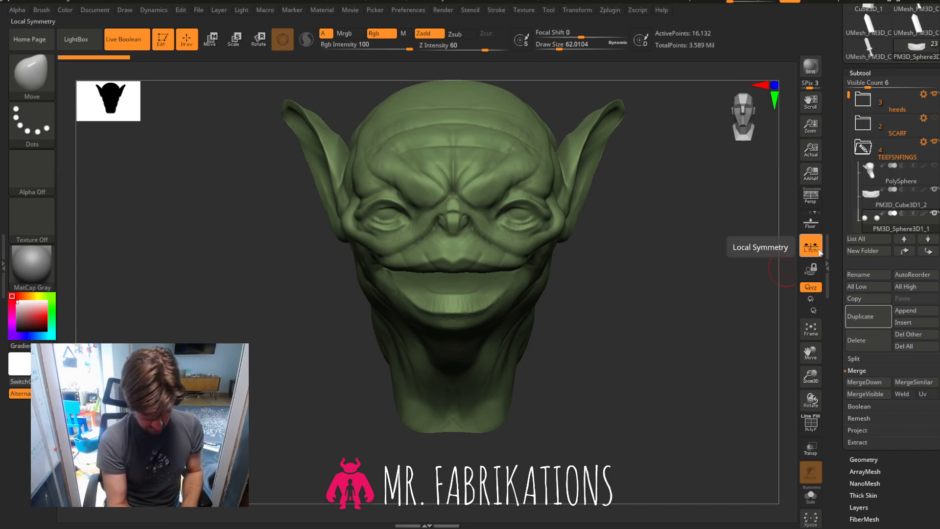
scroll(891, 196, up, 10)
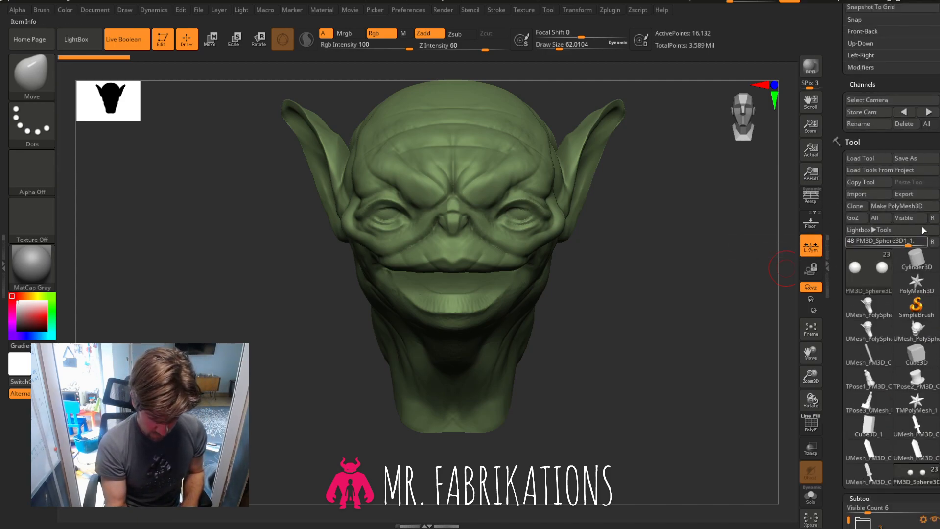
scroll(891, 245, down, 3)
scroll(891, 265, down, 4)
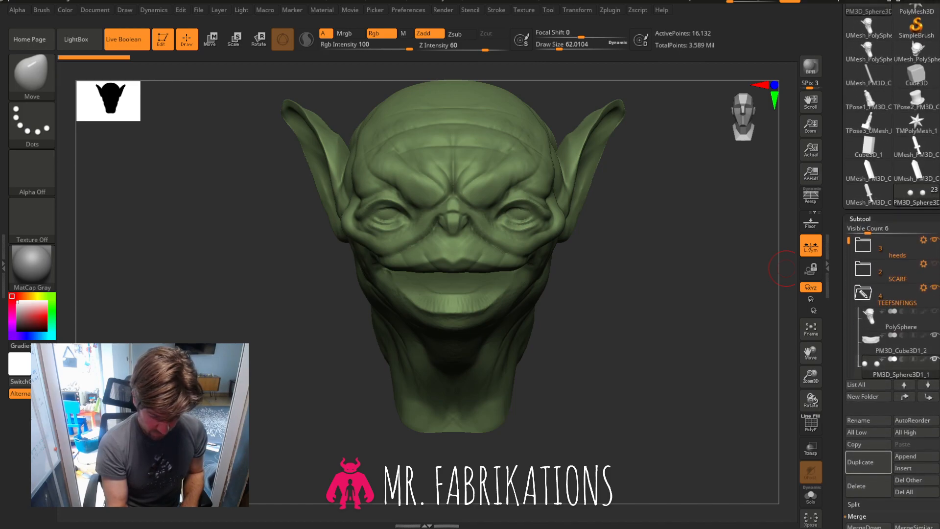
scroll(891, 265, up, 8)
scroll(891, 265, up, 9)
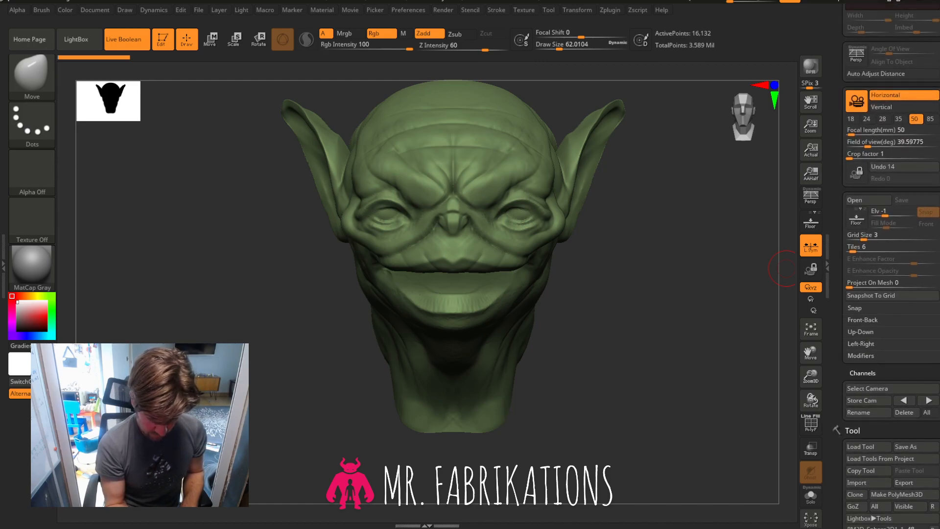
scroll(891, 264, up, 5)
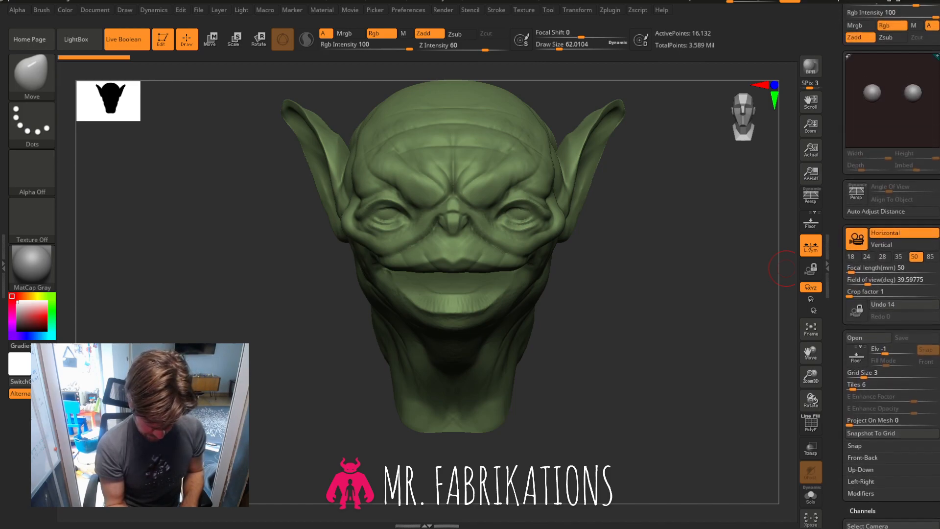
scroll(891, 264, up, 5)
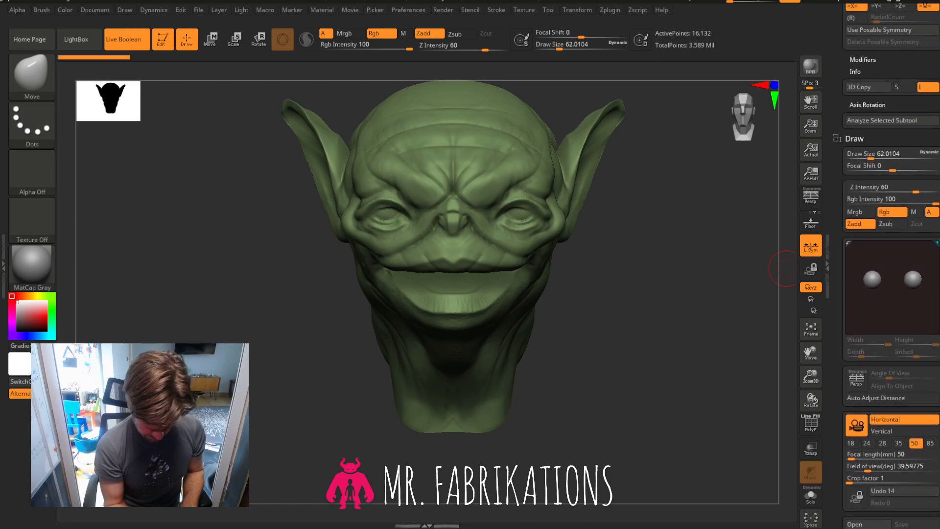
scroll(878, 213, up, 1)
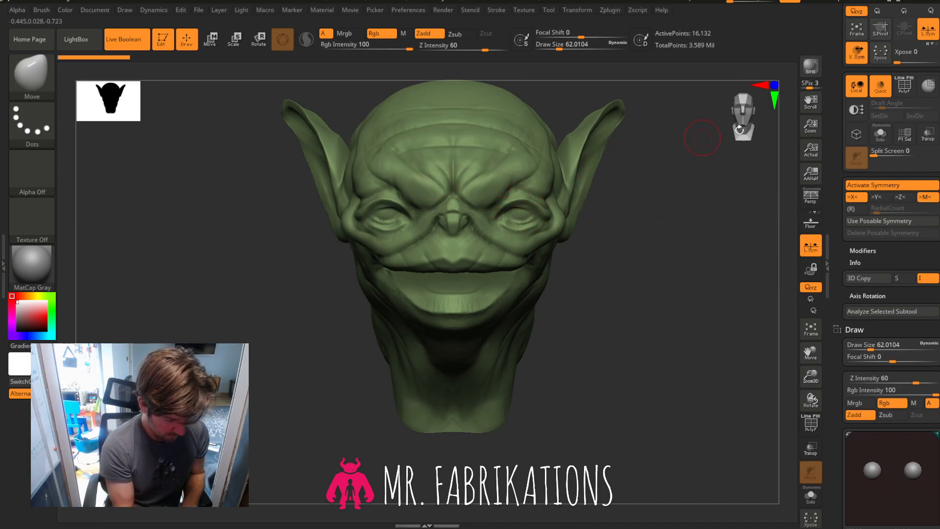
Raise the Draw Size to about 217 and switch symmetry off and back on for the eyes.
drag(813, 375, 811, 367)
drag(810, 353, 812, 407)
key(w)
drag(559, 49, 580, 48)
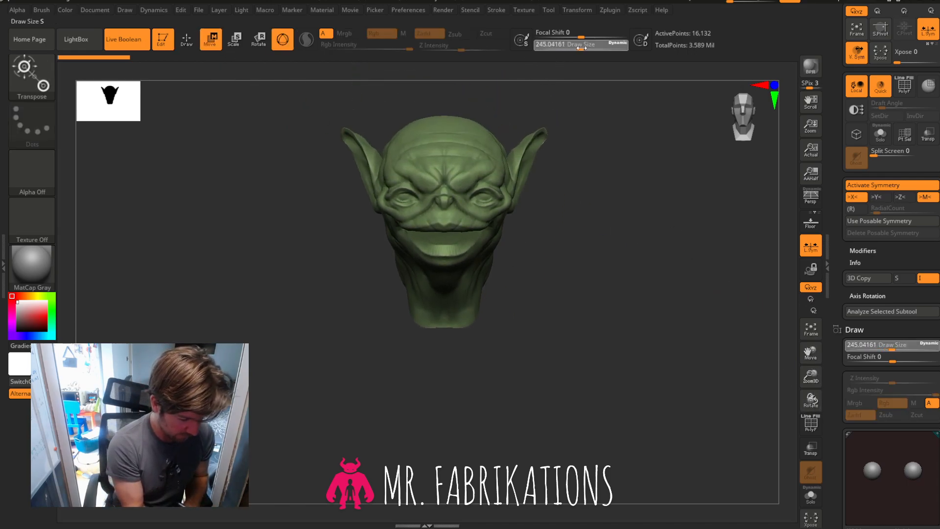
key(q)
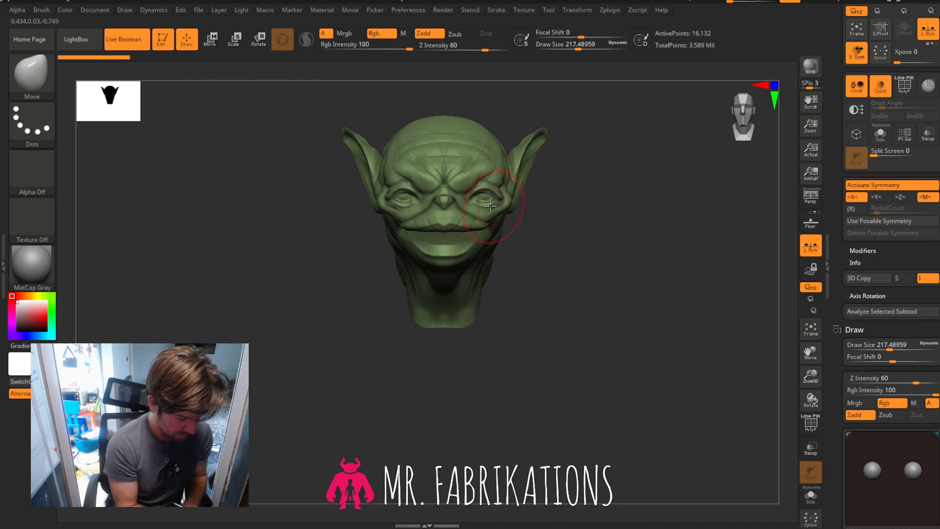
key(x)
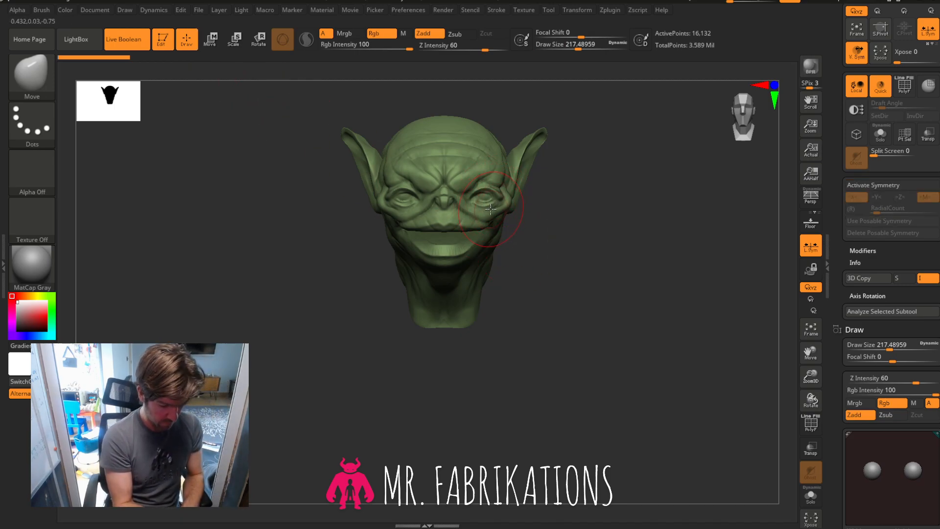
key(x)
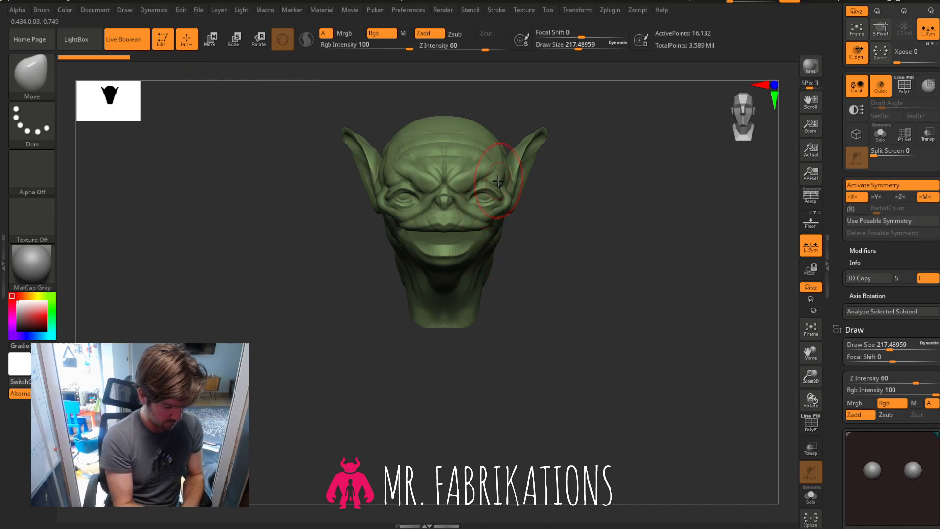
Make the isolated goblin head the active subtool and set the Draw Size to about 136.
alt+click(459, 200)
drag(811, 375, 811, 403)
drag(812, 354, 827, 209)
drag(579, 48, 569, 48)
drag(806, 356, 805, 340)
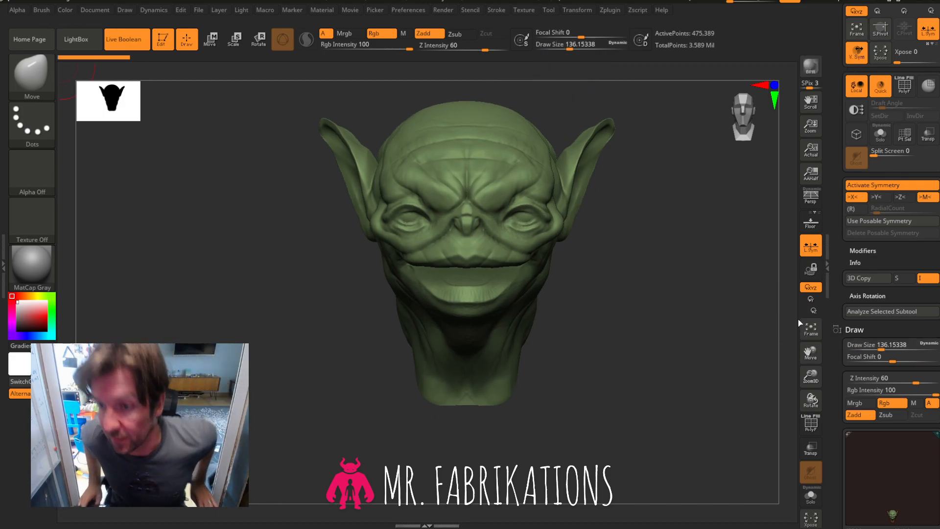
mouse_move(605, 291)
mouse_down()
mouse_move(648, 283)
mouse_move(595, 288)
mouse_move(618, 282)
mouse_up()
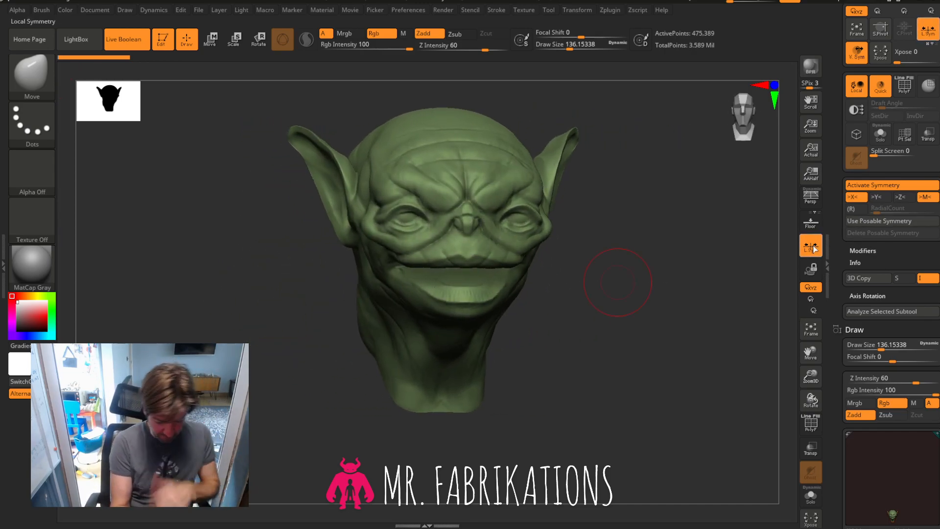
Duplicate the PM3D_Cube3D1_2 teeth twice in the TEEFSNFINGS folder.
scroll(833, 244, down, 8)
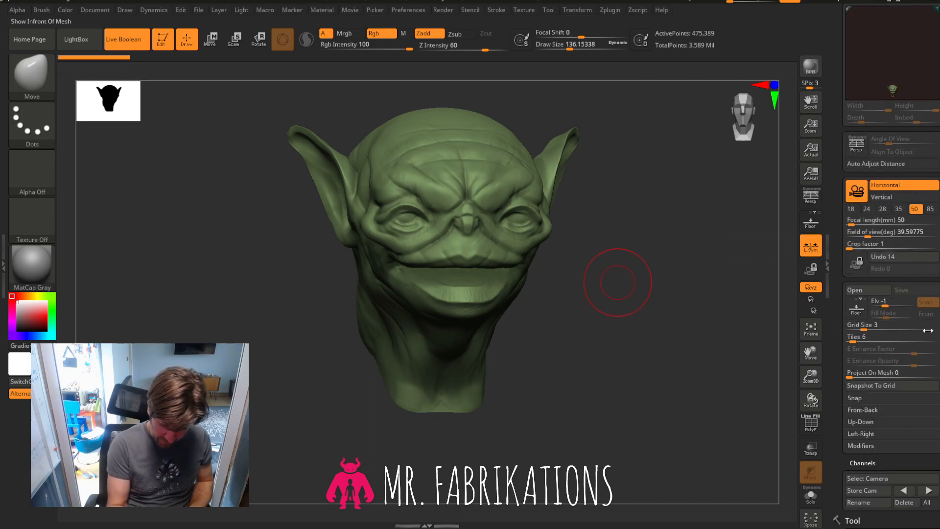
scroll(891, 293, down, 15)
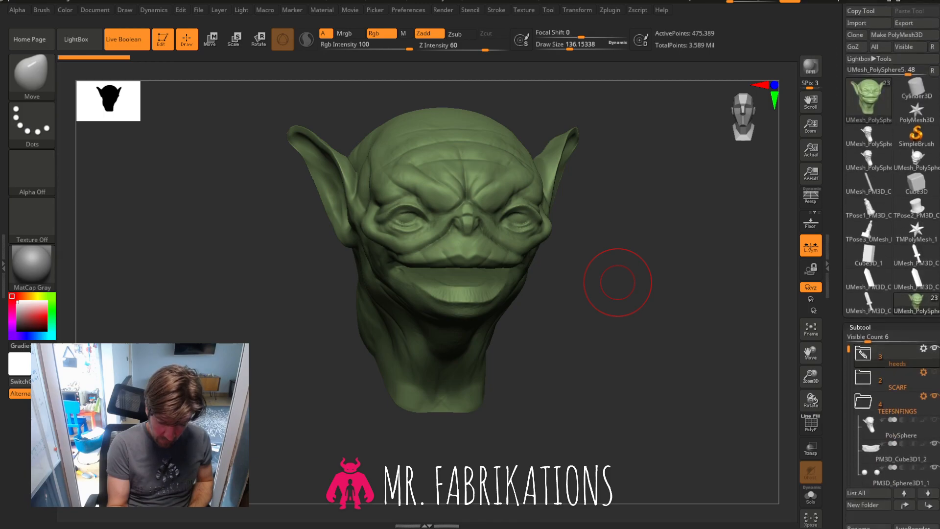
scroll(904, 234, down, 2)
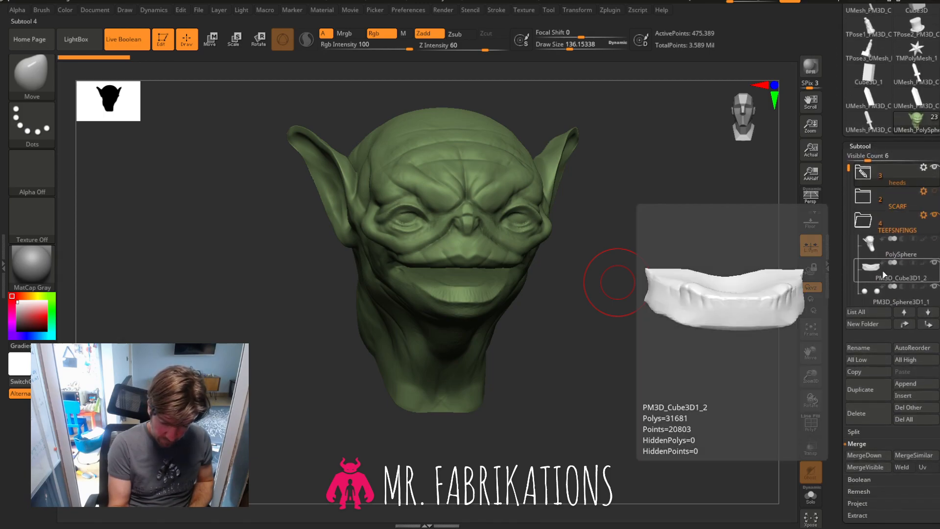
click(884, 274)
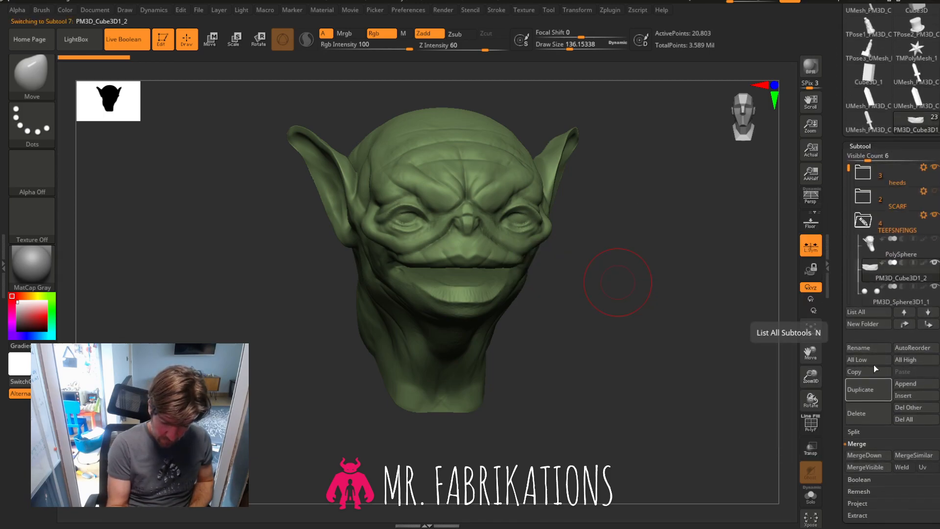
click(867, 392)
scroll(893, 209, down, 2)
click(874, 402)
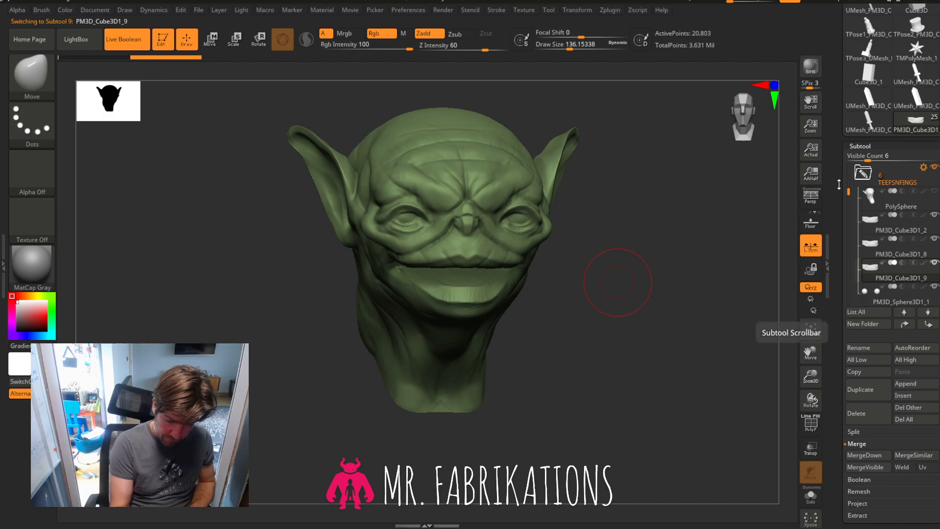
Reset the gizmo orientation and move the duplicated PM3D_Cube3D1_9 teeth straight down from the top goblin head to the bottom one.
key(w)
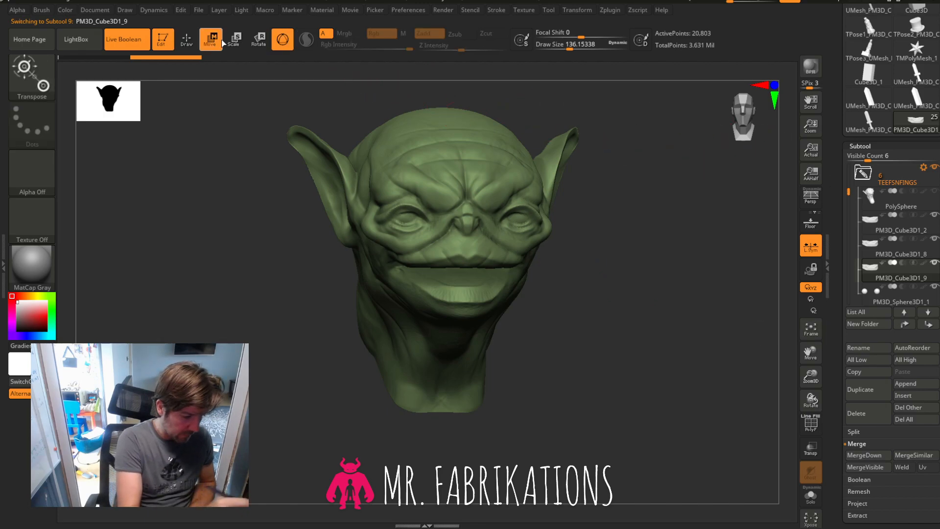
click(811, 332)
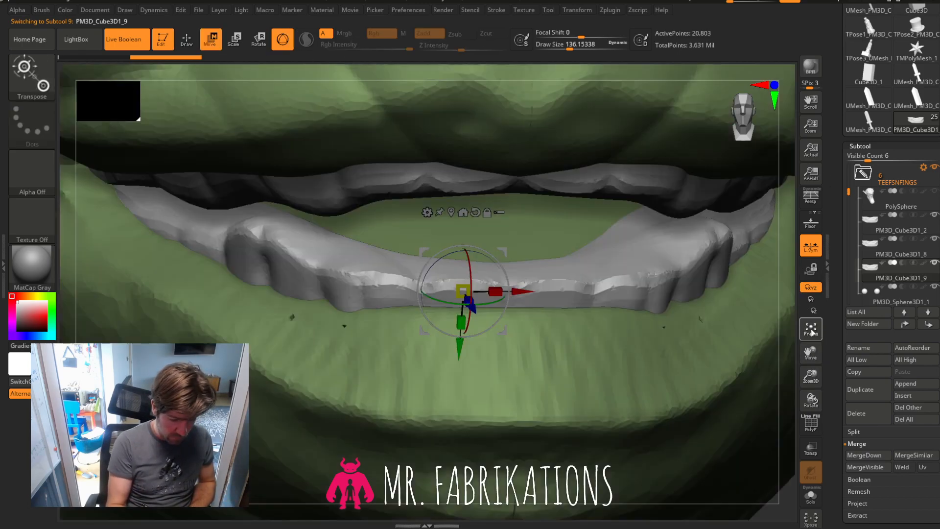
click(811, 332)
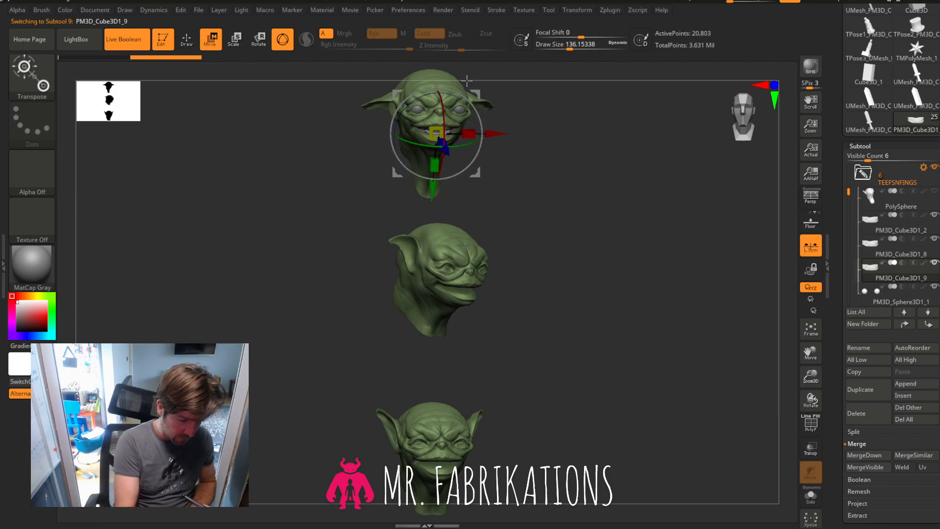
drag(812, 351, 814, 422)
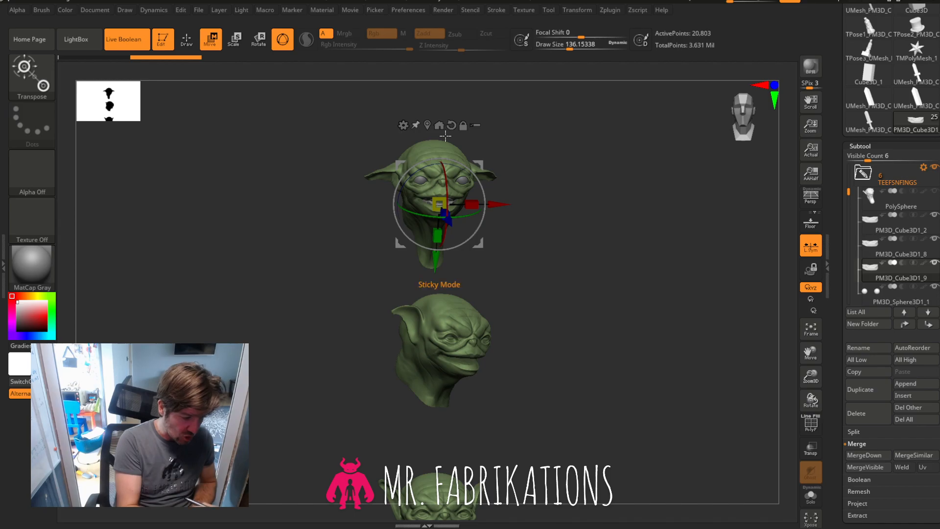
click(460, 123)
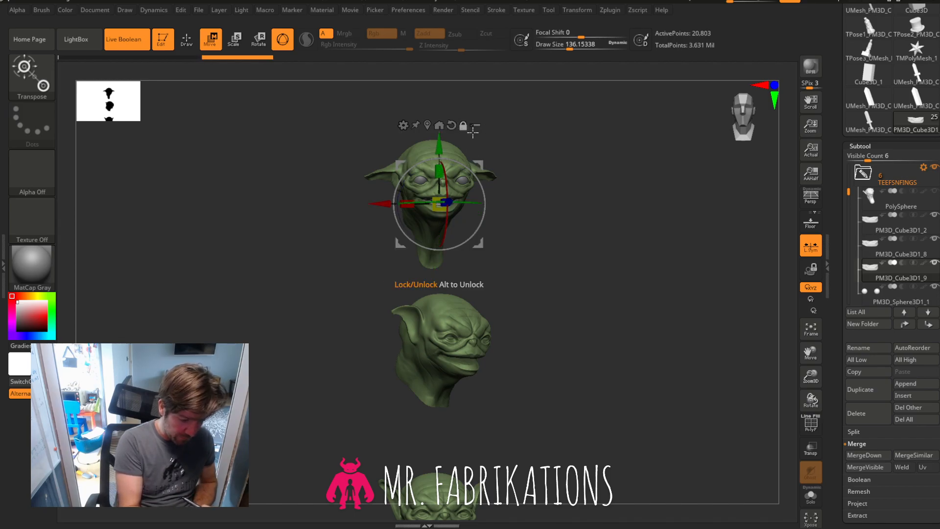
drag(440, 150, 459, 481)
click(926, 266)
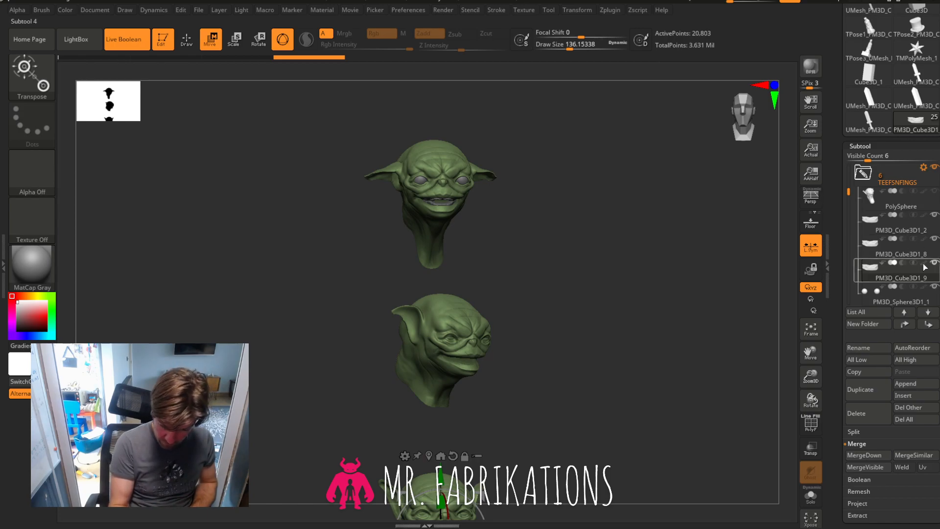
Delete the surplus PM3D_Cube3D1_8 teeth duplicate from the TEEFSNFINGS folder.
mouse_move(895, 243)
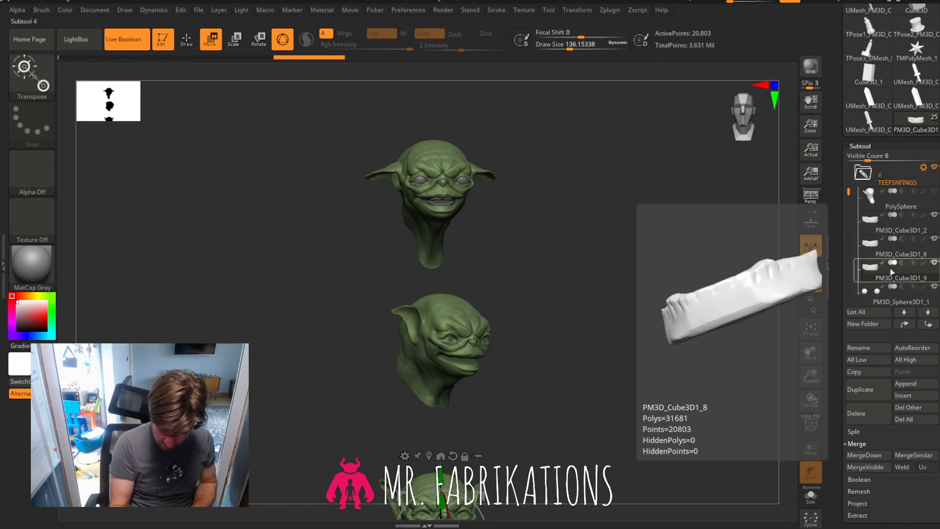
mouse_move(848, 191)
mouse_down()
mouse_move(848, 211)
mouse_move(848, 201)
mouse_up()
click(888, 226)
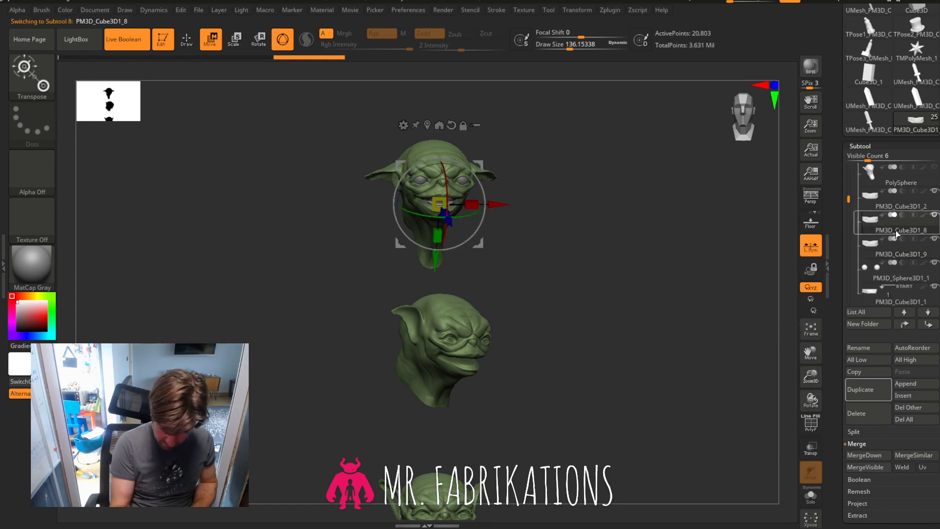
click(855, 411)
click(777, 431)
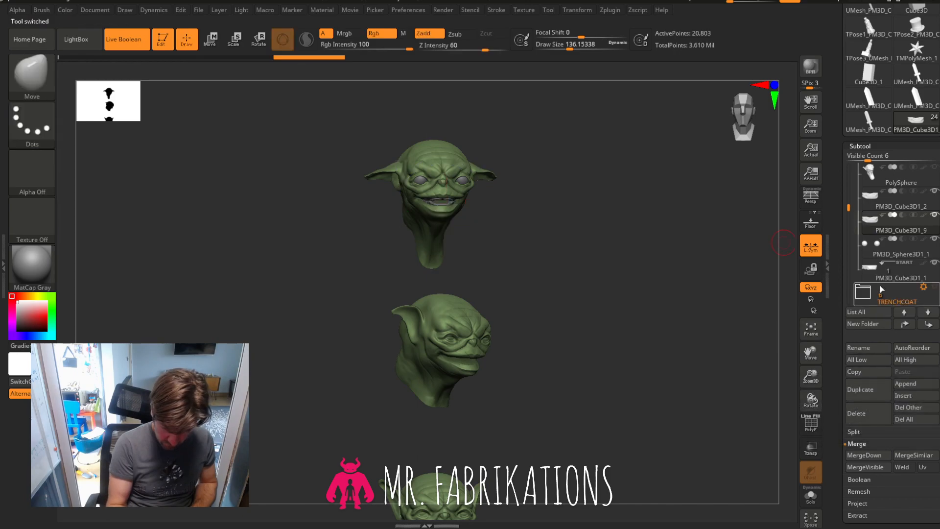
Duplicate the PM3D_Cube3D1_1 teeth and move the copy down into the bottom head's mouth, just under the upper lip.
click(904, 275)
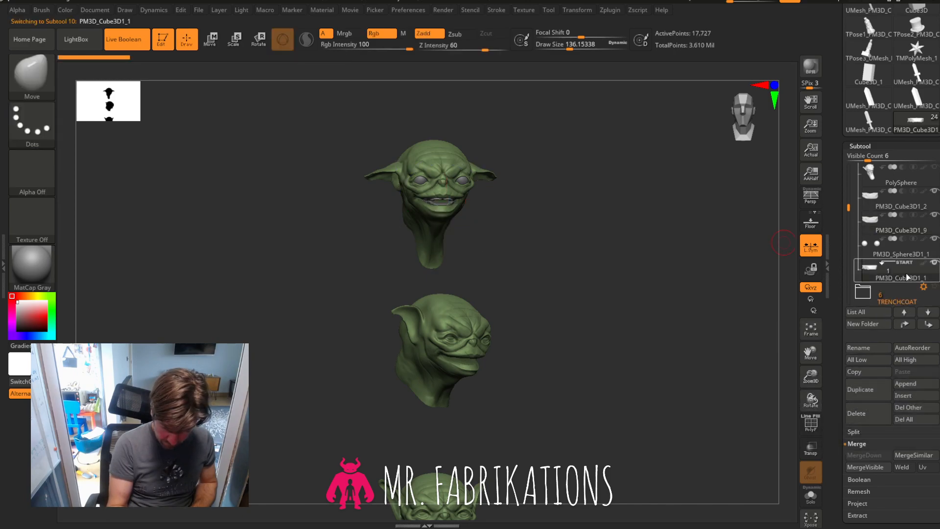
click(866, 387)
key(w)
drag(440, 147, 440, 491)
drag(810, 354, 810, 222)
drag(810, 376, 849, 481)
drag(414, 224, 416, 140)
drag(630, 348, 616, 321)
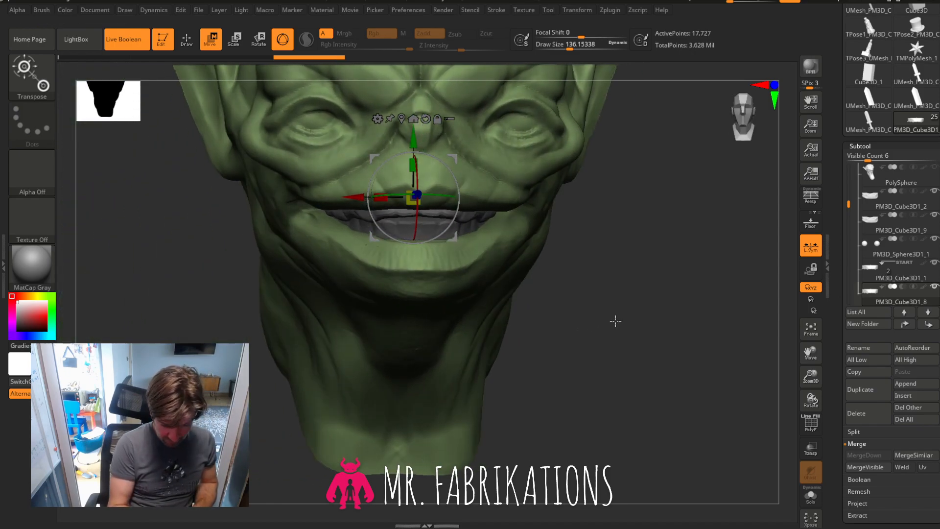
Nudge the bottom head's upper teeth slightly up and its PM3D_Cube3D1_9 lower teeth slightly down to separate the two rows.
click(897, 294)
drag(413, 141, 414, 139)
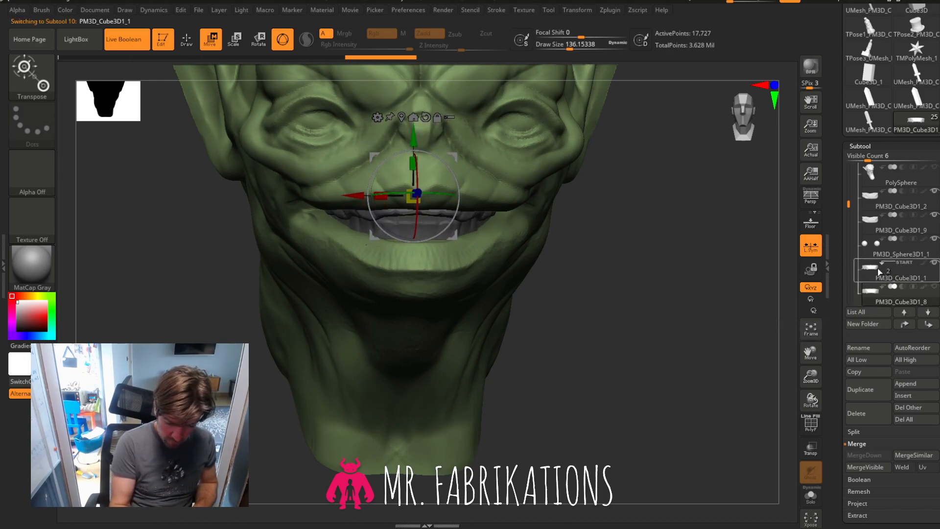
click(880, 273)
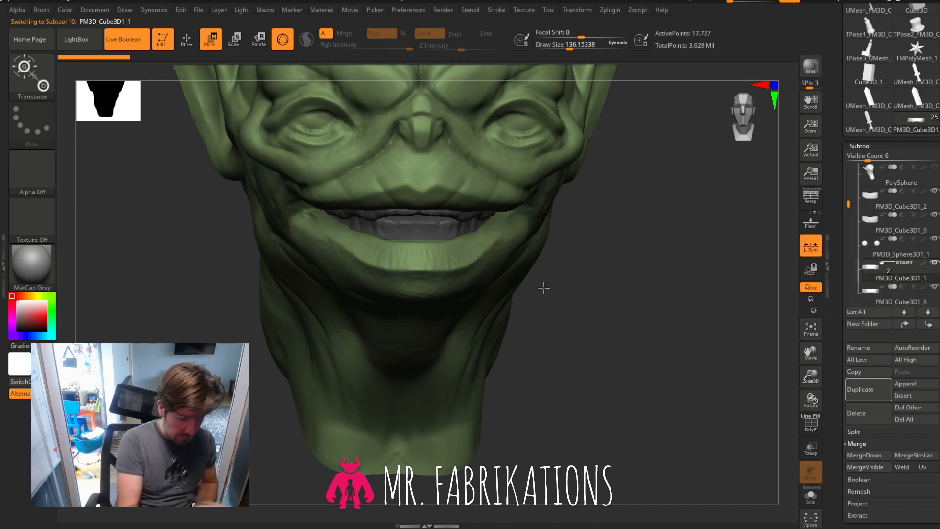
click(878, 225)
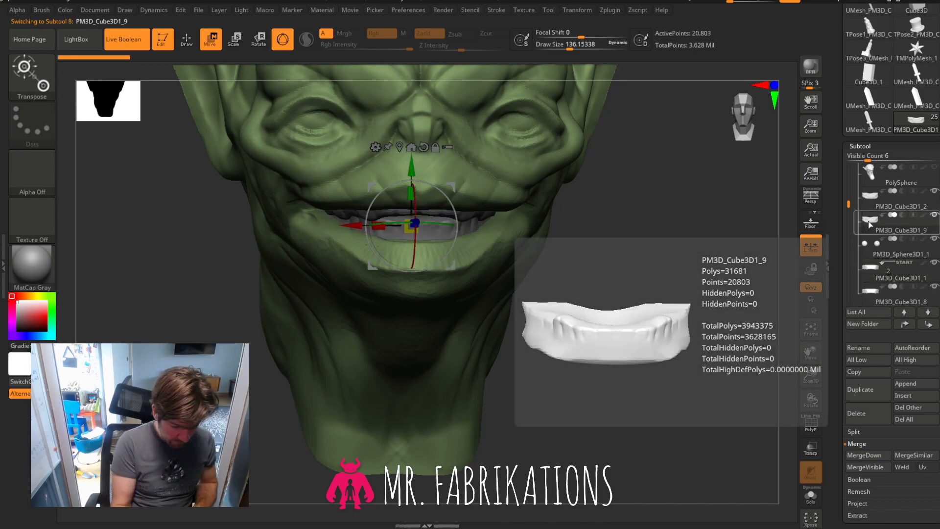
drag(413, 172, 412, 181)
Reorder the teeth subtools, placing PM3D_Cube3D1_9 directly above PM3D_Cube3D1_8 and PM3D_Cube3D1_1 directly below PM3D_Cube3D1_2.
drag(880, 226, 884, 277)
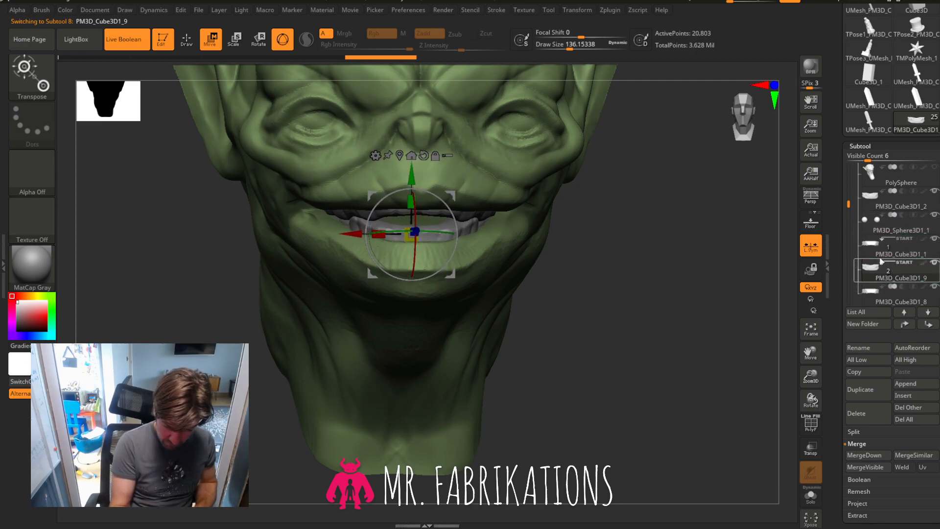
drag(875, 240, 883, 216)
drag(590, 328, 559, 318)
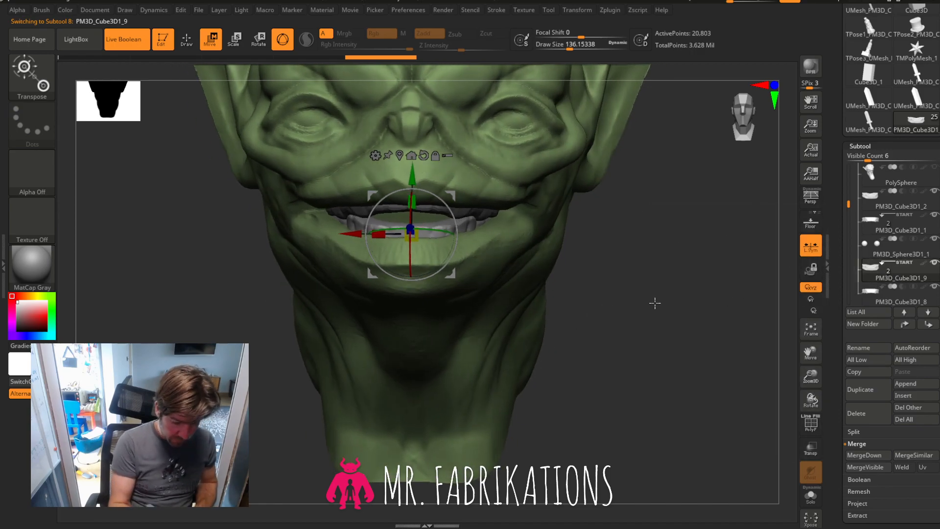
drag(662, 303, 668, 279)
Frame the whole bottom head from the front, choose the Move brush and set the Draw Size to about 379.
click(746, 121)
mouse_move(811, 379)
mouse_down()
mouse_move(811, 350)
mouse_move(813, 402)
mouse_up()
click(34, 77)
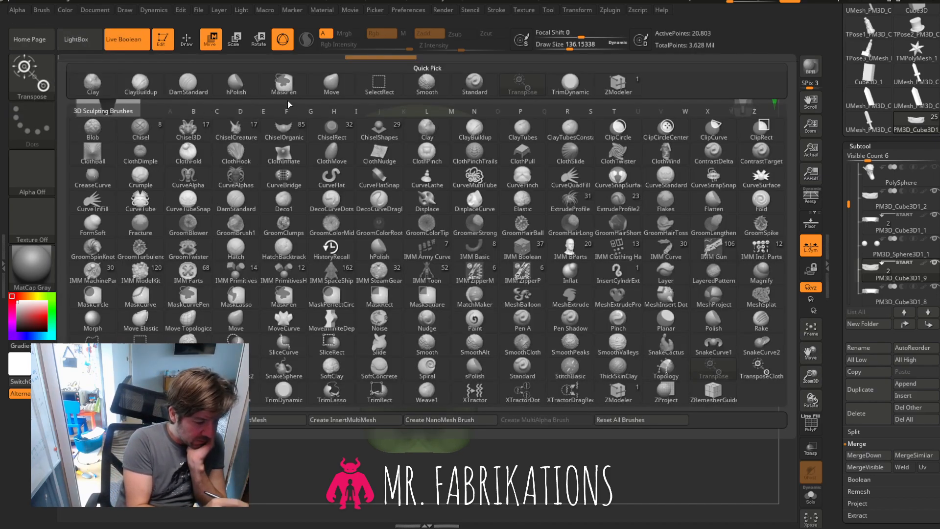
click(331, 83)
click(581, 49)
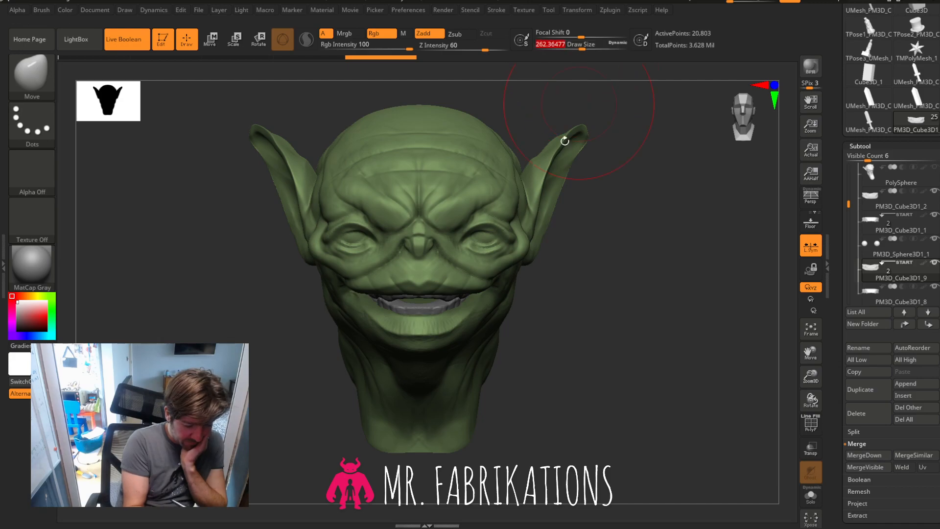
click(591, 49)
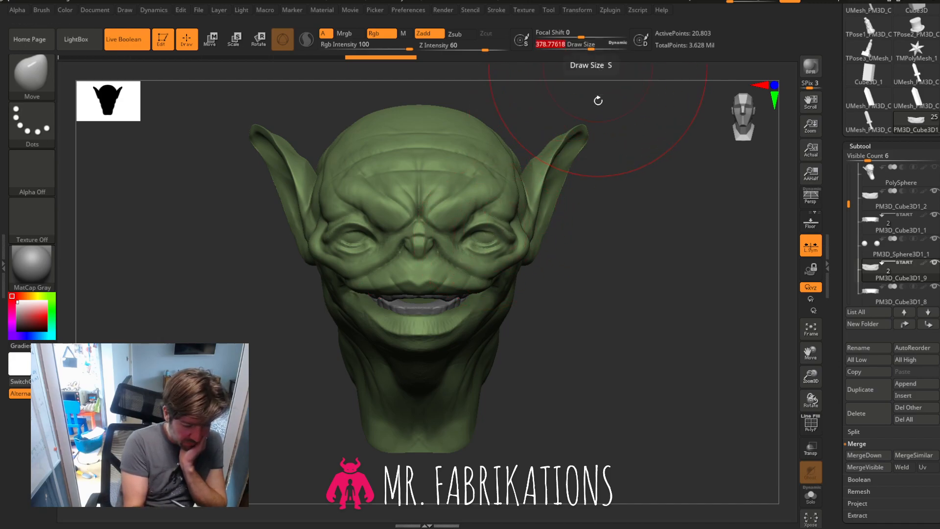
Select the bottom head UMesh_PolySphere5 and nudge its eye area upward symmetrically with the Move brush.
alt+click(545, 201)
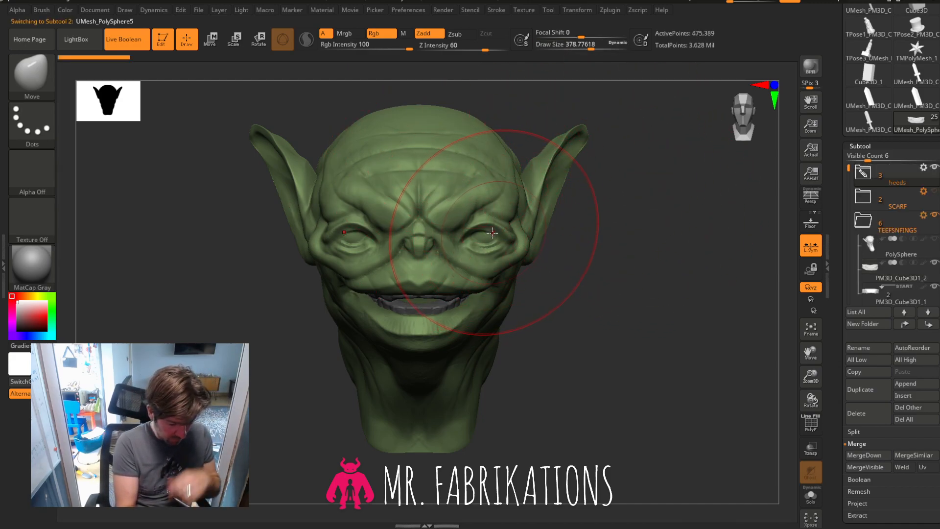
mouse_move(492, 232)
mouse_down()
mouse_move(503, 235)
mouse_move(491, 205)
mouse_up()
drag(613, 230, 615, 147)
Try to reshape the bottom head's nose using the Move brush at a Draw Size of about 207.
drag(587, 51, 577, 50)
drag(477, 247, 482, 248)
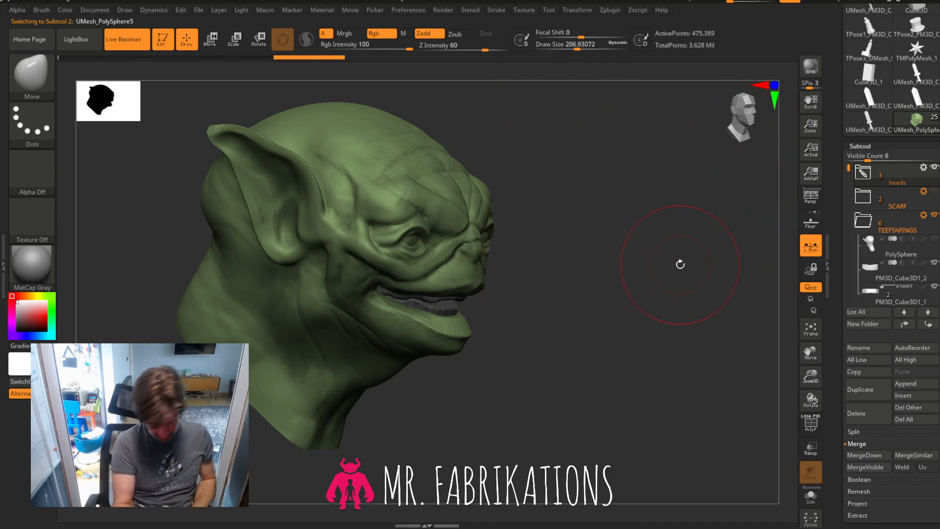
drag(680, 264, 607, 267)
key(ctrl+z)
Mask the bottom head's nose at Draw Size about 108, then invert and soften the mask to leave only the nose editable.
drag(576, 49, 566, 48)
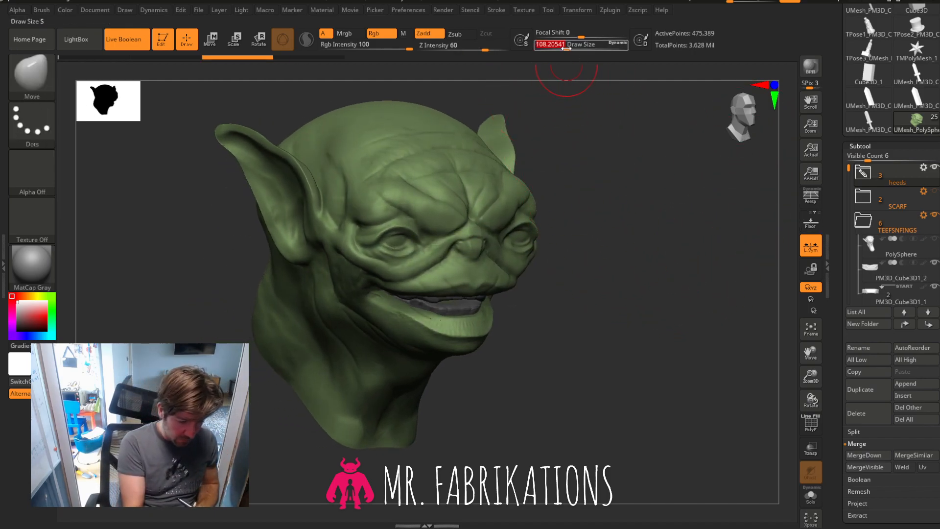
key(ctrl)
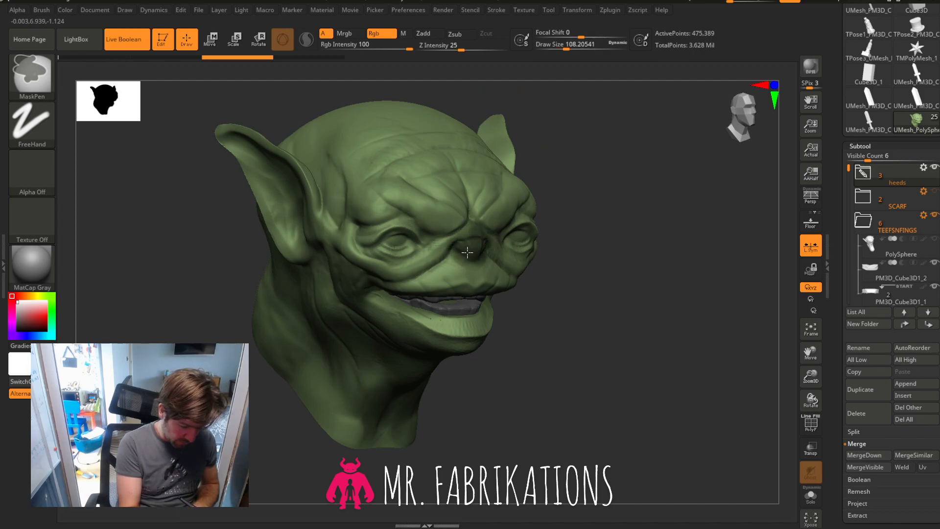
ctrl+drag(470, 240, 478, 247)
ctrl+click(621, 304)
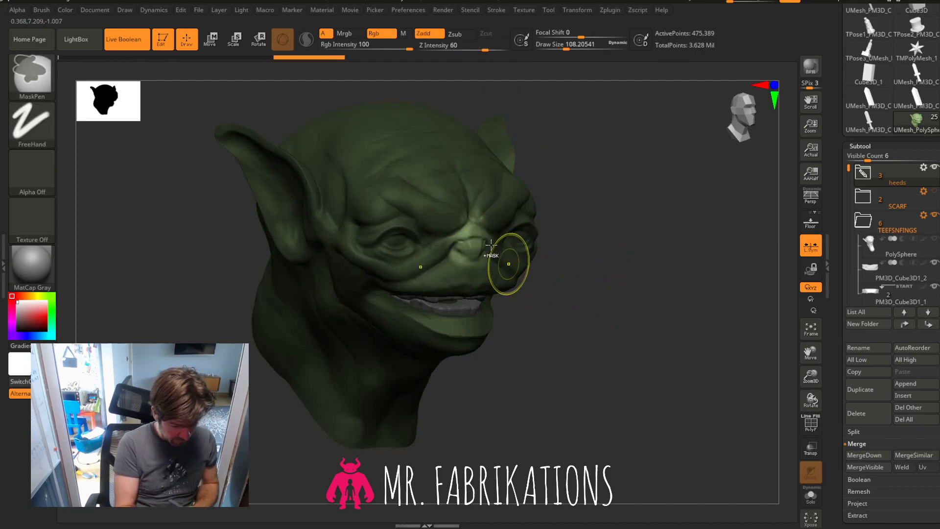
ctrl+click(482, 257)
Pull the unmasked nose forward in profile with the Move brush at Draw Size about 299, then clear the mask.
drag(567, 49, 585, 50)
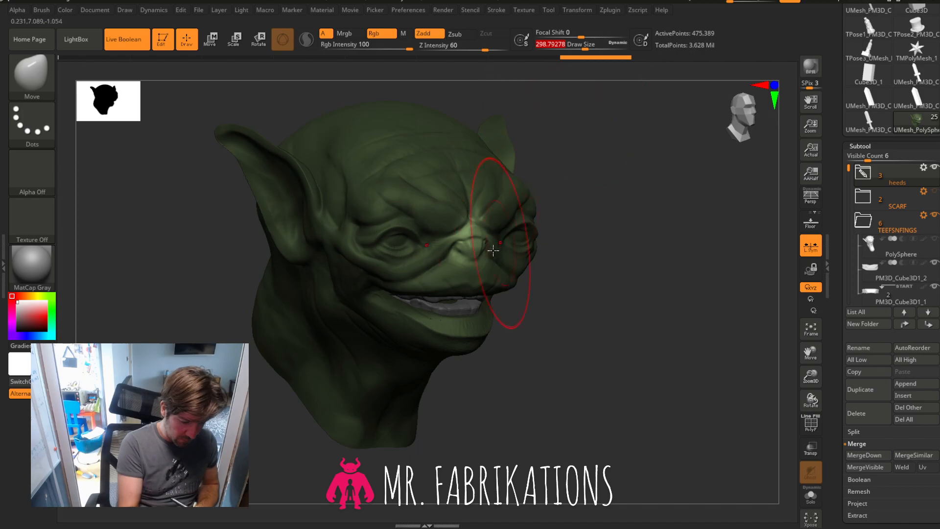
drag(605, 260, 571, 262)
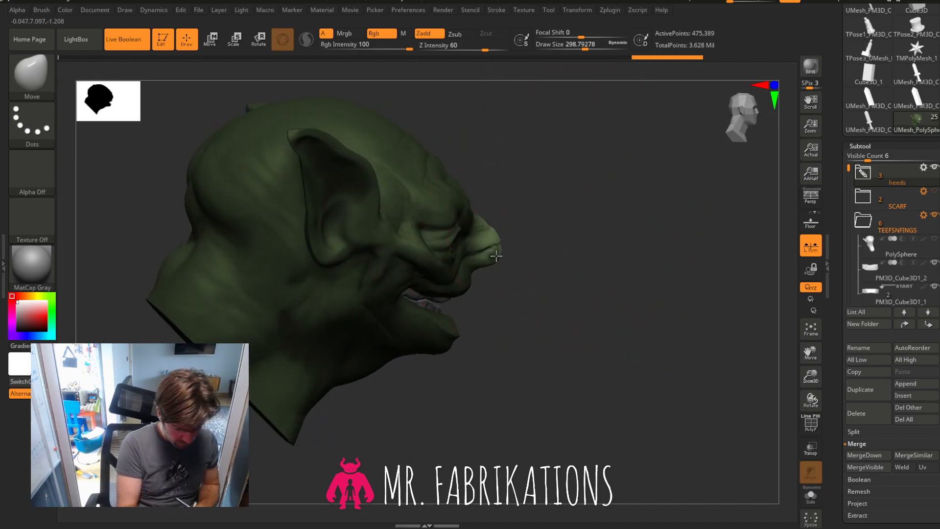
mouse_move(492, 260)
mouse_down()
mouse_move(570, 289)
mouse_move(504, 255)
mouse_up()
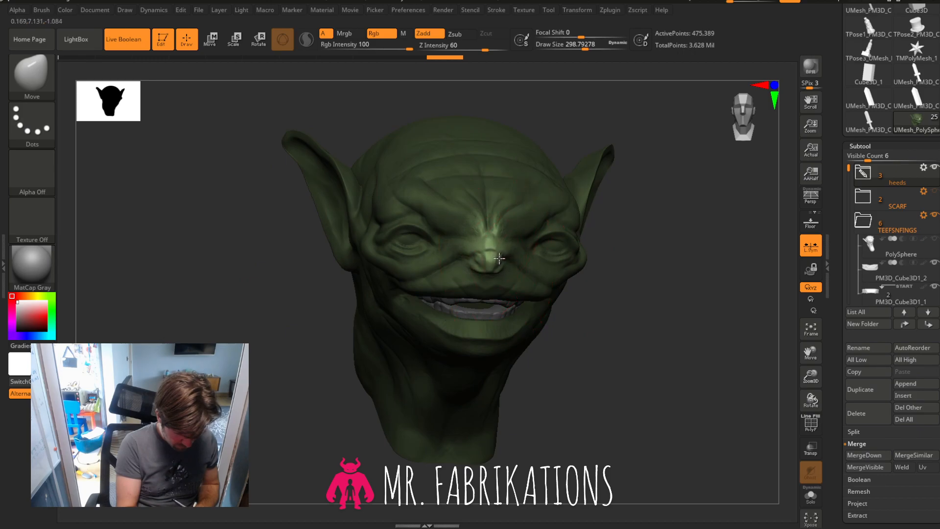
mouse_move(647, 284)
mouse_down()
mouse_move(613, 272)
mouse_move(670, 323)
mouse_move(617, 319)
mouse_move(676, 328)
mouse_move(646, 318)
mouse_up()
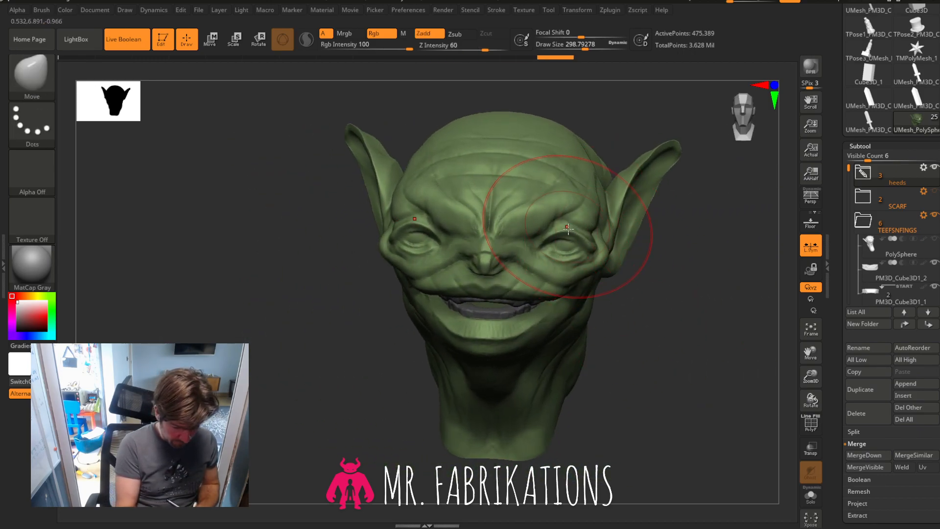
Adjust the bottom head's brows and eye area with the Move brush at Draw Size about 207.
drag(586, 49, 577, 49)
mouse_move(557, 225)
mouse_down()
mouse_move(559, 215)
mouse_move(565, 227)
mouse_up()
mouse_move(570, 260)
mouse_down()
mouse_move(606, 238)
mouse_move(711, 226)
mouse_up()
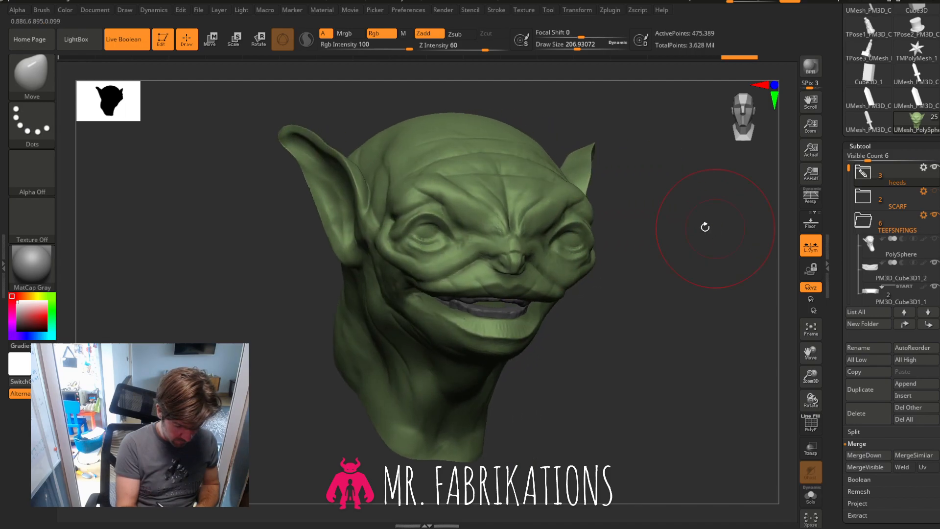
drag(552, 239, 542, 240)
mouse_move(675, 254)
mouse_down()
mouse_move(690, 258)
mouse_move(661, 256)
mouse_move(602, 295)
mouse_move(632, 280)
mouse_up()
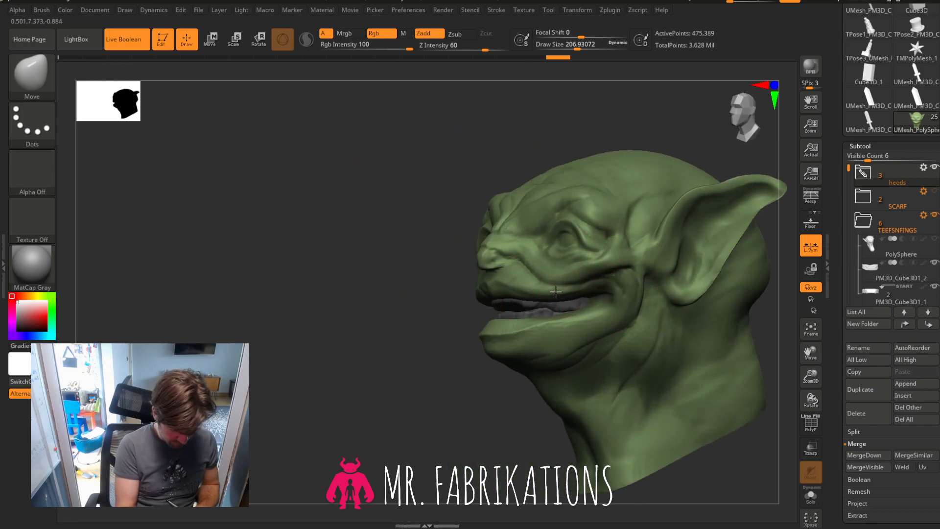
Lift the bottom head's upper lip slightly near the mouth corners with the Move brush.
drag(555, 292, 554, 286)
right_drag(511, 310, 483, 354)
drag(540, 288, 534, 283)
right_drag(706, 301, 674, 305)
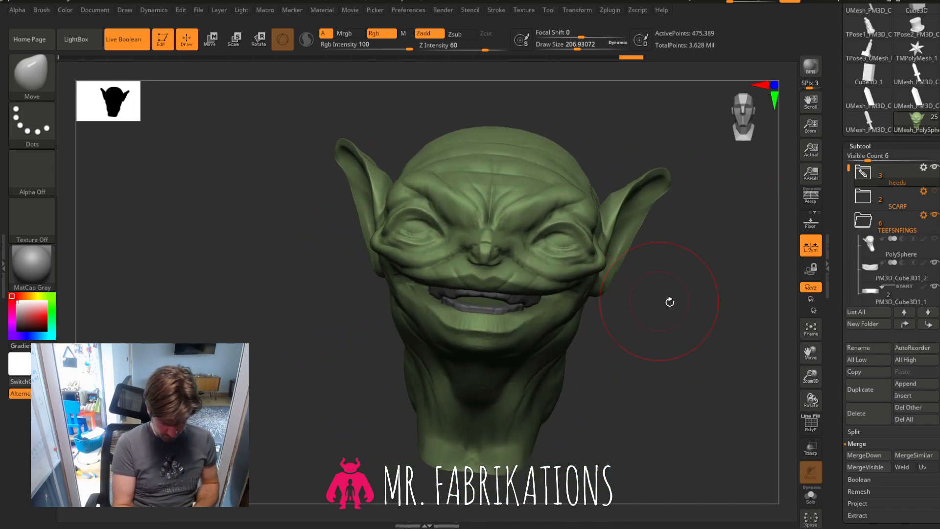
Select the PM3D_Cube3D1_9 lower teeth and widen the row with the Move brush at Draw Size about 158.
drag(811, 376, 809, 425)
click(557, 47)
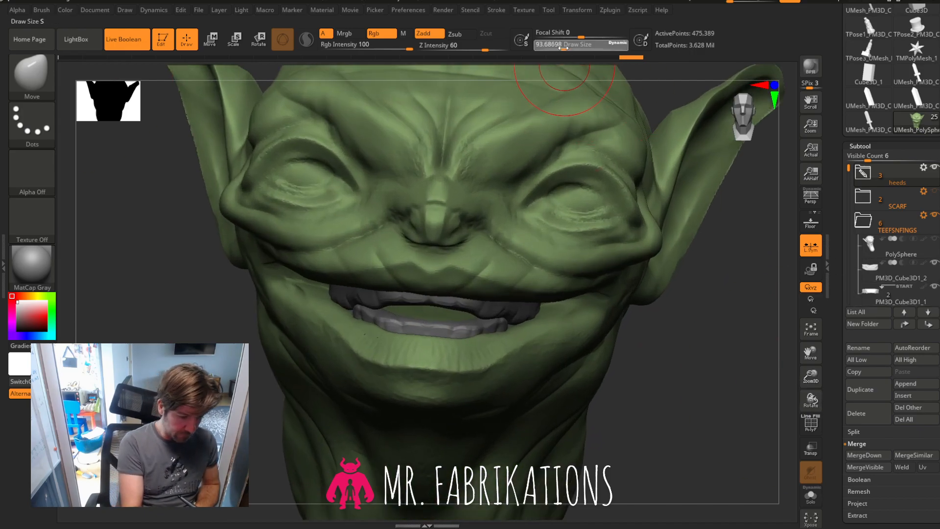
alt+click(496, 325)
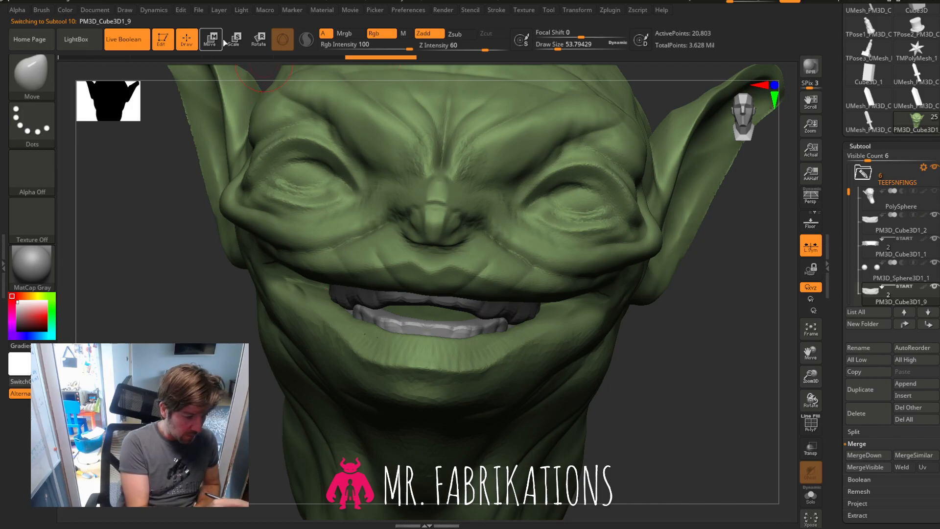
drag(557, 46, 572, 47)
drag(509, 315, 523, 320)
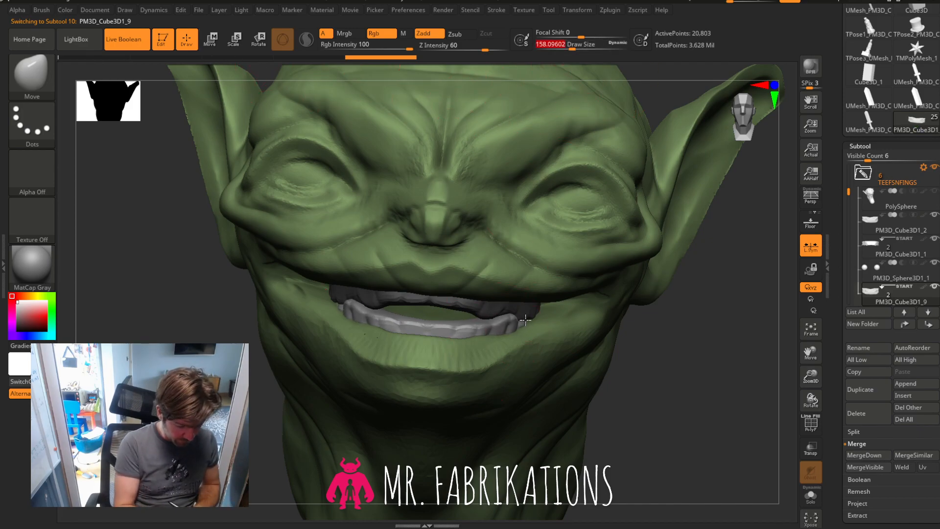
Extend the ends of the lower teeth row toward the mouth corners, reworking the strokes from the front.
right_drag(536, 305, 629, 315)
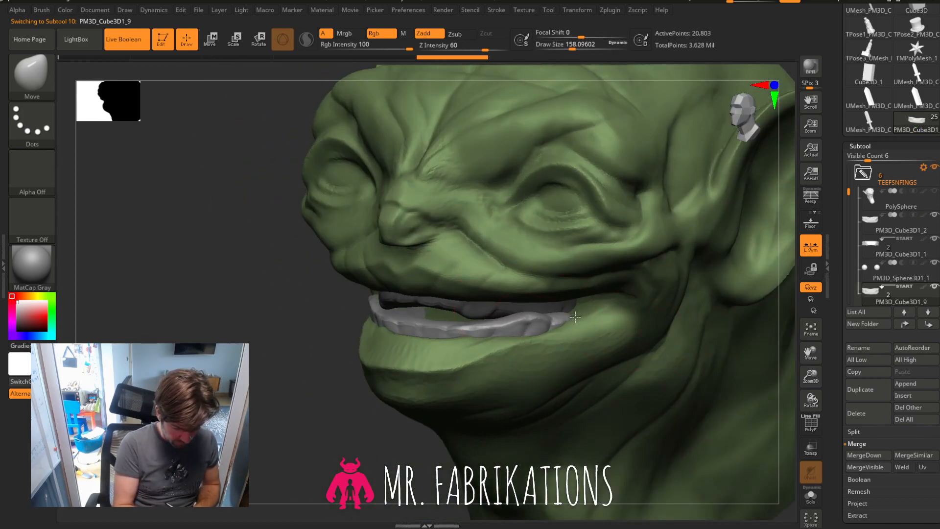
drag(585, 316, 591, 312)
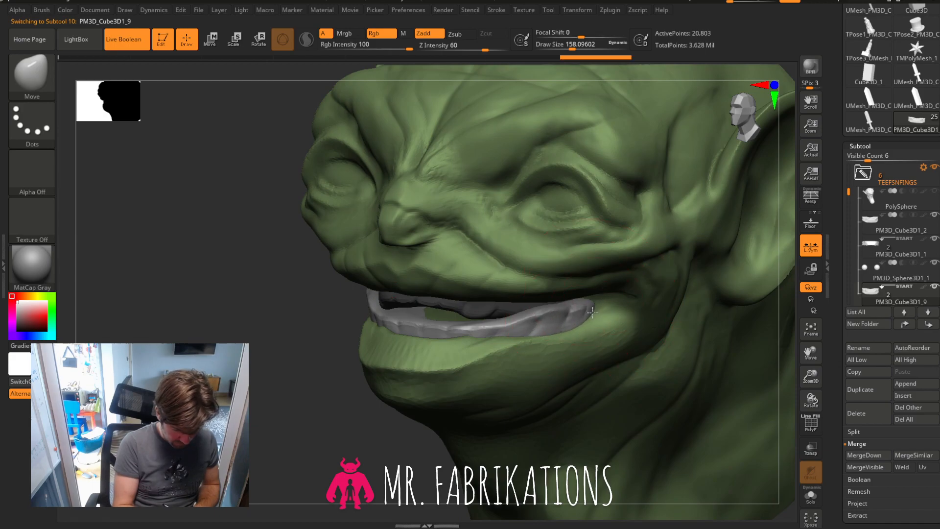
right_drag(673, 370, 575, 316)
key(ctrl+z)
key(ctrl+z)
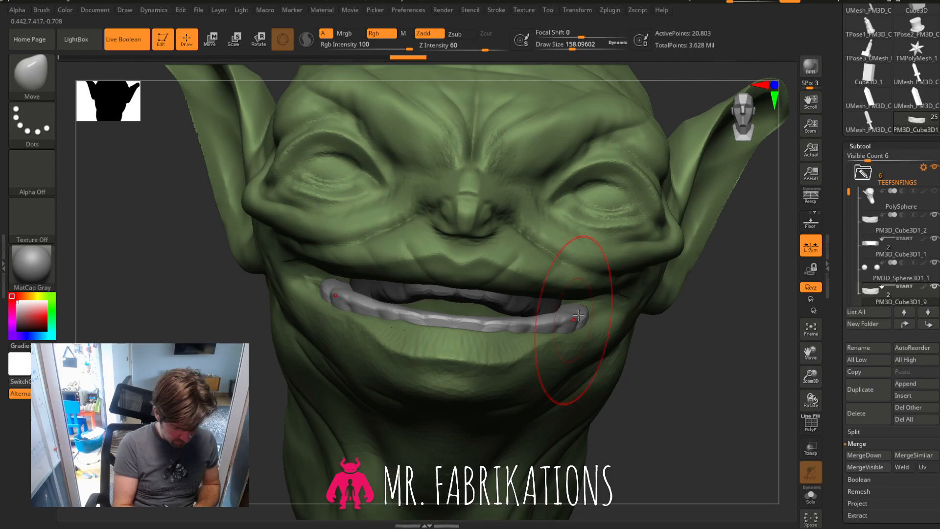
drag(586, 317, 587, 314)
mouse_move(704, 358)
mouse_down()
mouse_move(693, 352)
mouse_move(700, 343)
mouse_up()
Select the PM3D_Cube3D1_8 upper teeth and spread the row's ends toward the mouth corners to follow the upper lip.
drag(848, 204, 852, 200)
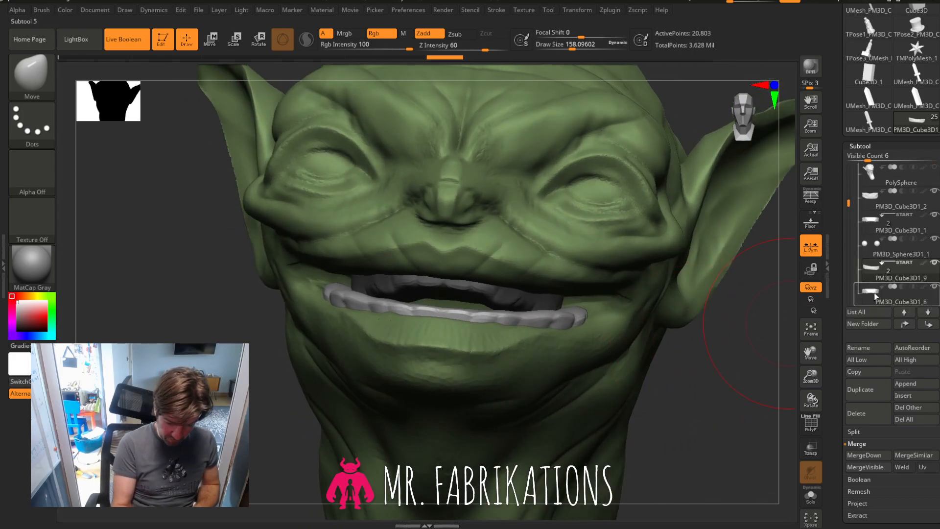
click(875, 297)
drag(600, 282, 618, 278)
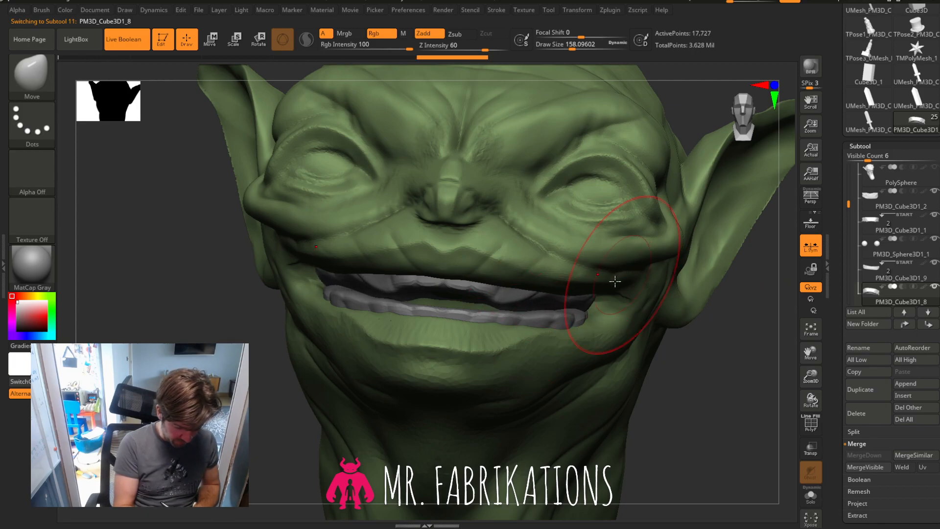
mouse_move(709, 342)
mouse_down()
mouse_move(695, 324)
mouse_move(688, 348)
mouse_move(715, 338)
mouse_move(672, 275)
mouse_move(709, 315)
mouse_move(635, 299)
mouse_move(661, 292)
mouse_up()
mouse_move(739, 295)
mouse_down()
mouse_move(689, 302)
mouse_move(686, 317)
mouse_up()
drag(813, 381, 700, 338)
mouse_move(728, 306)
mouse_down()
mouse_move(744, 190)
mouse_move(732, 307)
mouse_move(686, 317)
mouse_up()
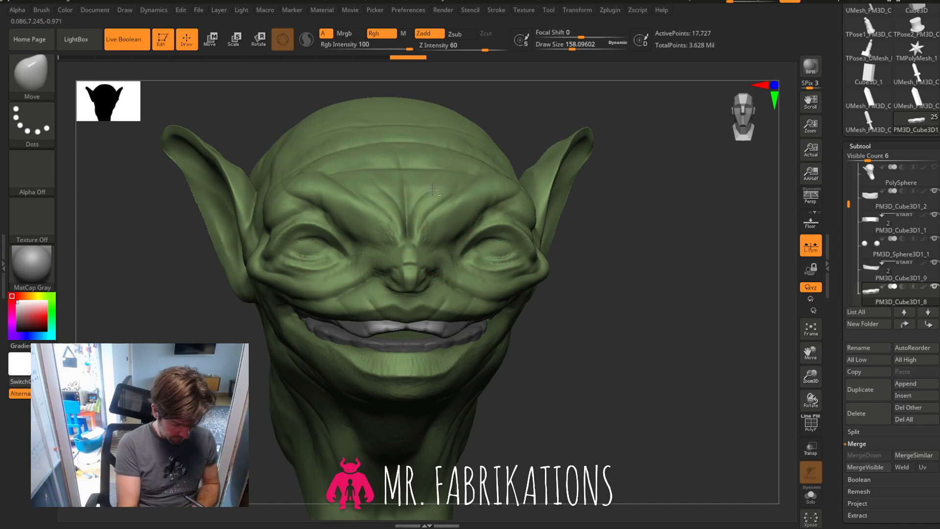
Select the PM3D_Cube3D1_9 lower teeth and reposition them with the gizmo, raising them toward the upper row.
alt+click(443, 274)
mouse_move(625, 309)
mouse_down()
mouse_move(642, 302)
mouse_move(578, 315)
mouse_up()
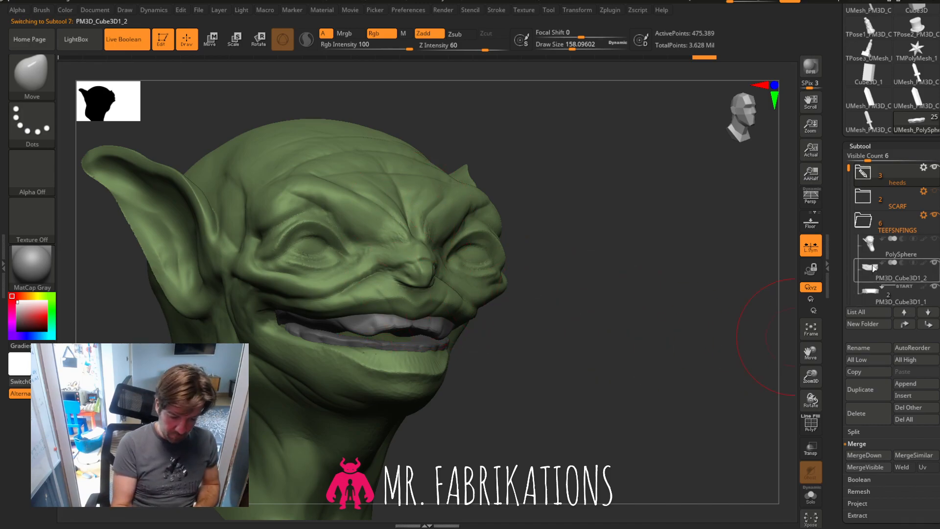
key(w)
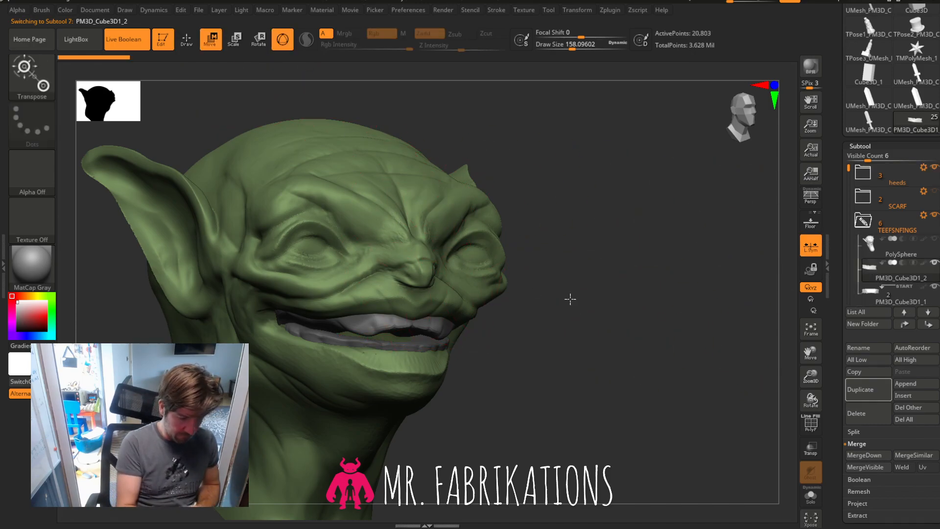
drag(850, 169, 852, 185)
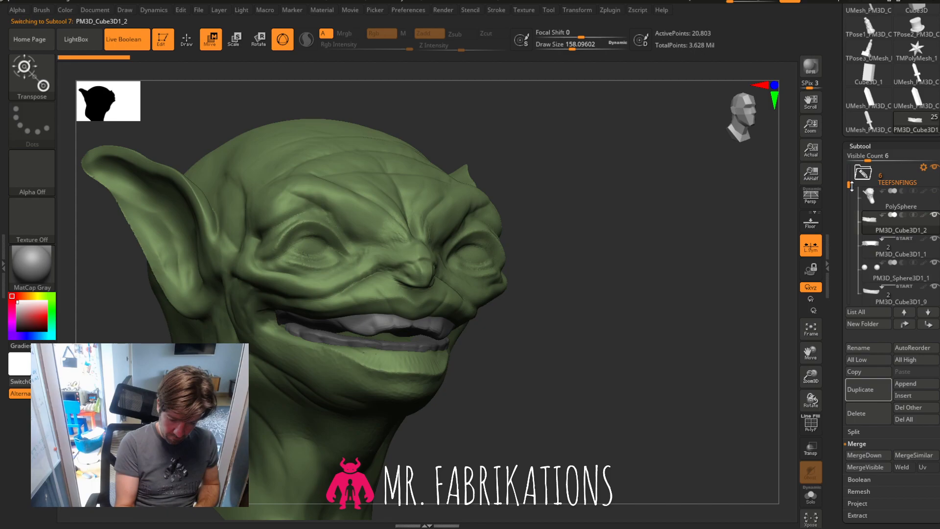
click(877, 299)
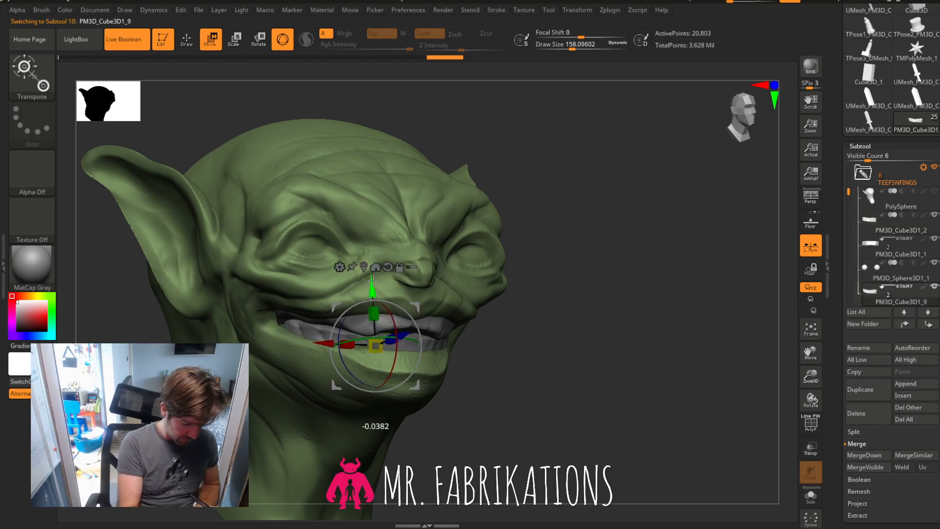
drag(394, 353, 394, 354)
drag(371, 291, 371, 290)
drag(600, 295, 632, 301)
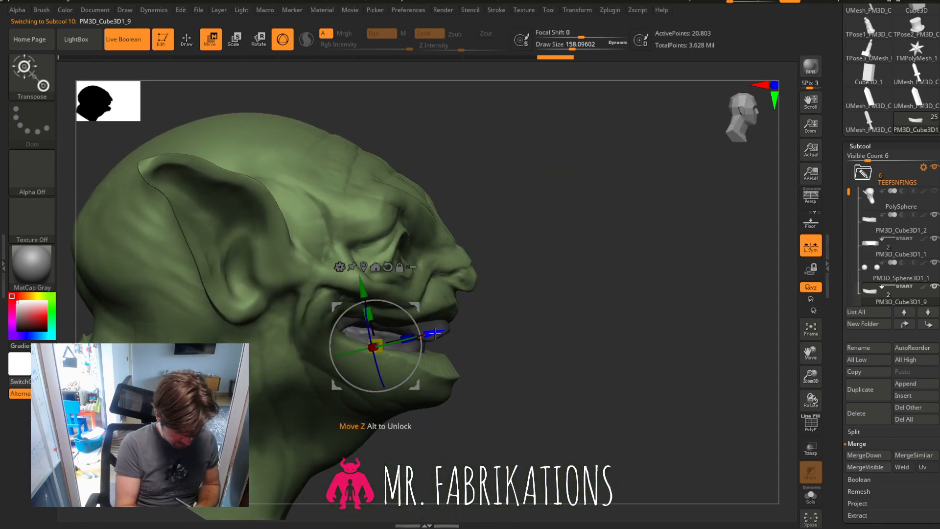
click(739, 118)
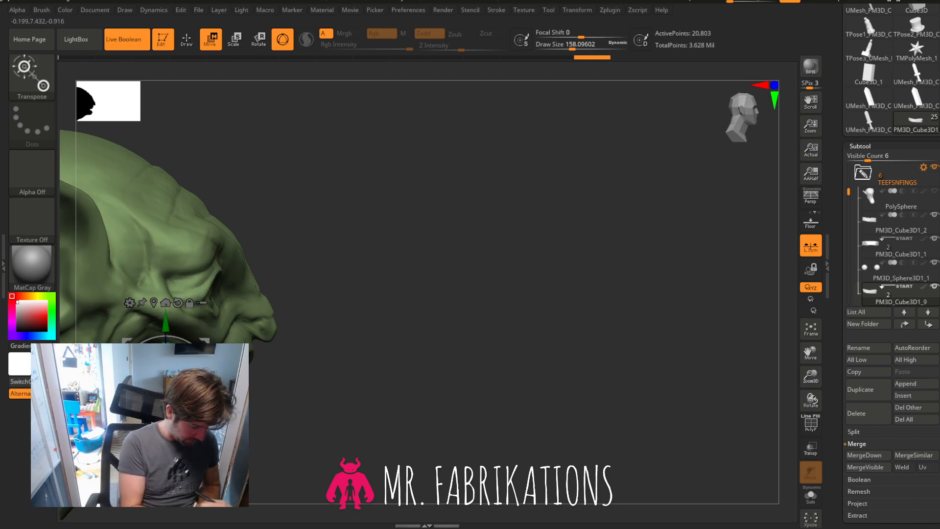
drag(299, 366, 237, 369)
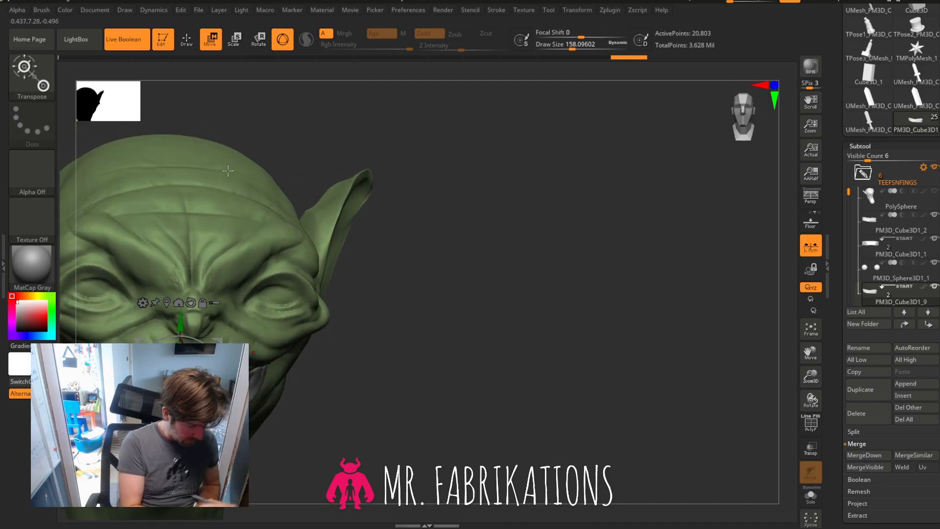
Return to the Move brush in front view and pull the lower teeth's ends outward toward the mouth corners.
click(188, 39)
click(744, 121)
drag(811, 354, 876, 295)
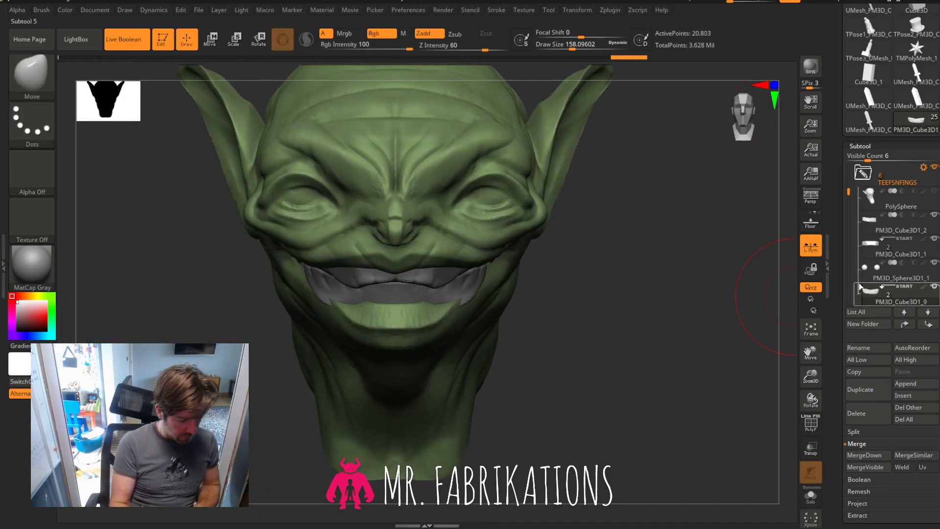
mouse_move(474, 293)
mouse_down()
mouse_move(461, 291)
mouse_move(663, 277)
mouse_move(615, 281)
mouse_move(590, 299)
mouse_move(653, 294)
mouse_move(628, 294)
mouse_up()
Select the bottom head and insert a Sphere3D subtool beneath it for the eyeball.
alt+click(418, 131)
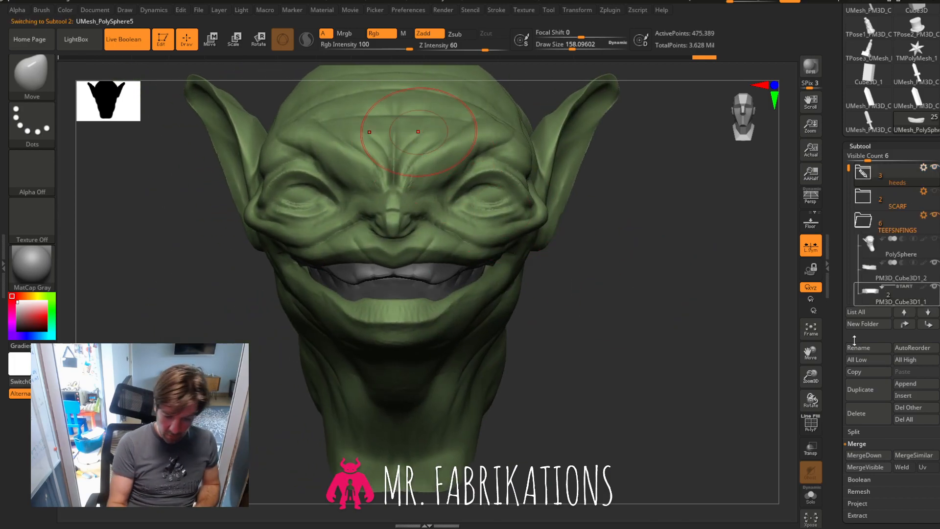
click(921, 399)
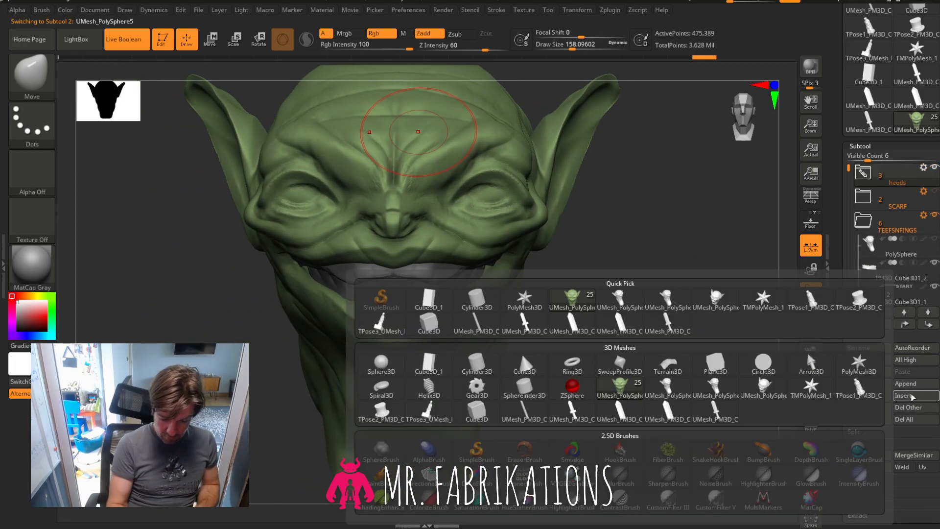
click(383, 364)
Frame all the heads and move the new sphere with the gizmo from the top head down to the bottom head.
click(212, 39)
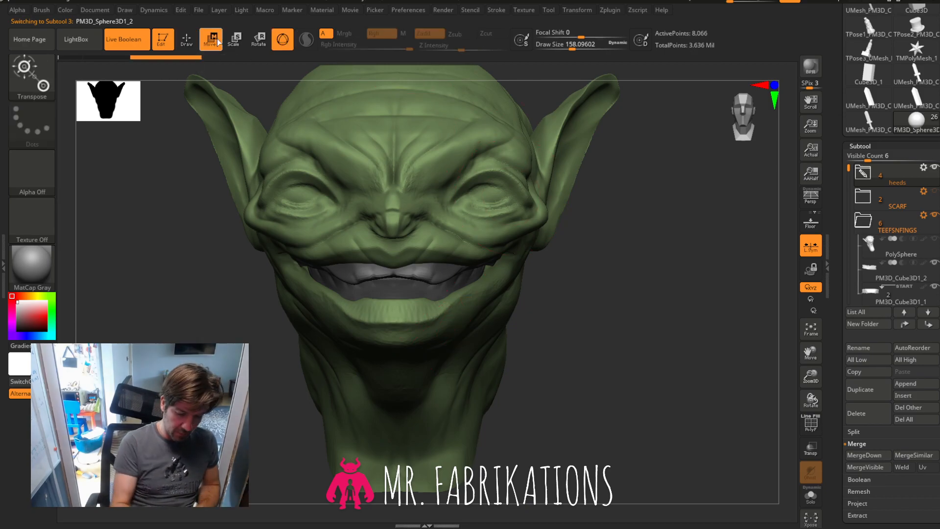
click(814, 329)
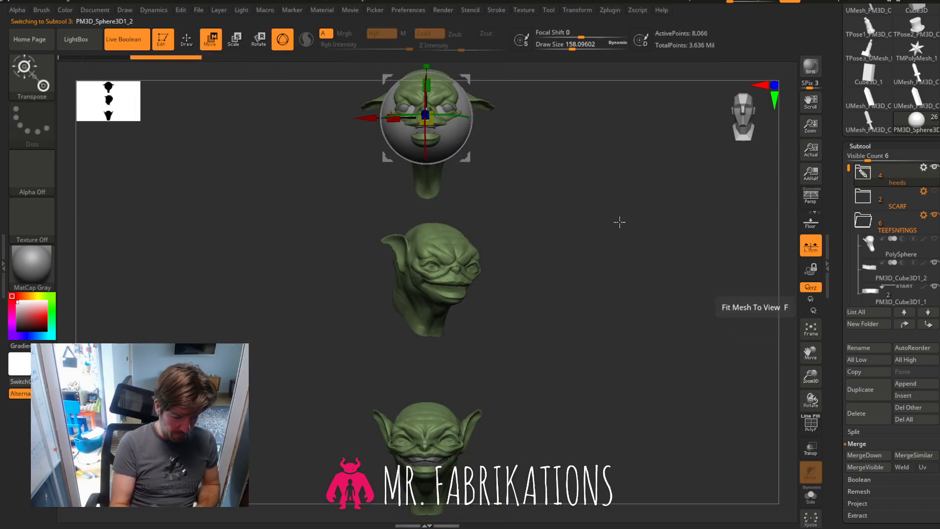
drag(472, 156, 551, 459)
drag(813, 374, 828, 446)
drag(806, 349, 856, 265)
drag(622, 273, 554, 188)
Shift the sphere forward and sideways over one eye of the bottom head and scale it down uniformly.
drag(660, 312, 445, 308)
drag(531, 312, 642, 309)
drag(465, 274, 636, 289)
drag(693, 353, 601, 328)
click(748, 131)
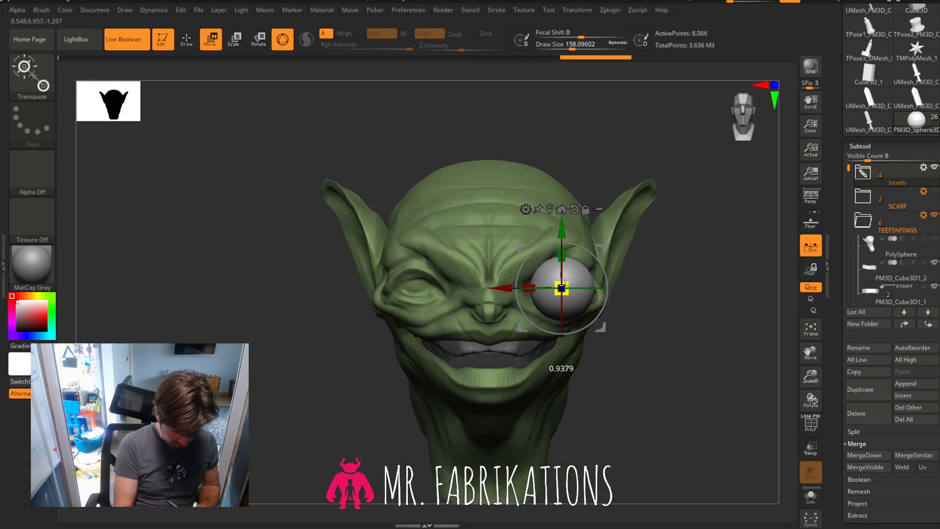
drag(566, 284, 559, 280)
Fine-tune the eyeball sphere's size and depth in the bottom head's eye socket, then return to Draw mode.
drag(717, 318, 658, 314)
drag(517, 293, 533, 291)
drag(453, 422, 509, 423)
drag(684, 315, 679, 314)
mouse_move(671, 282)
mouse_down()
mouse_move(632, 284)
mouse_move(673, 284)
mouse_up()
click(186, 39)
mouse_move(686, 377)
mouse_down()
mouse_move(667, 378)
mouse_move(695, 361)
mouse_up()
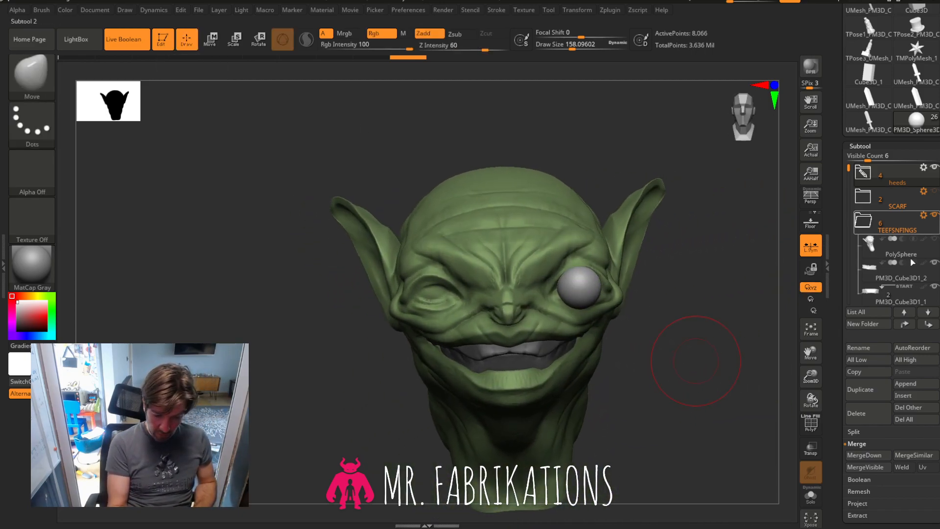
Look through the eyeball sphere's ZRemesher and Modify Topology options for a way to mirror it to the other eye.
drag(849, 168, 850, 208)
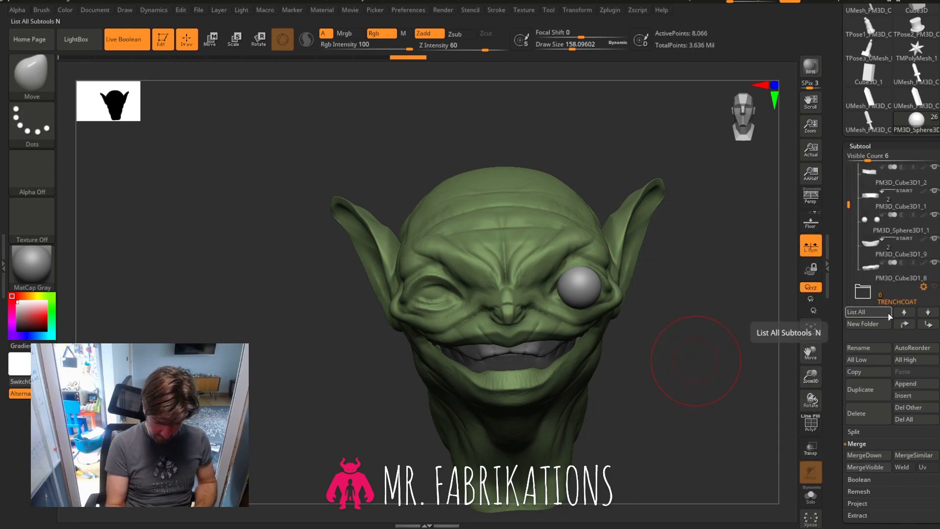
scroll(934, 374, down, 10)
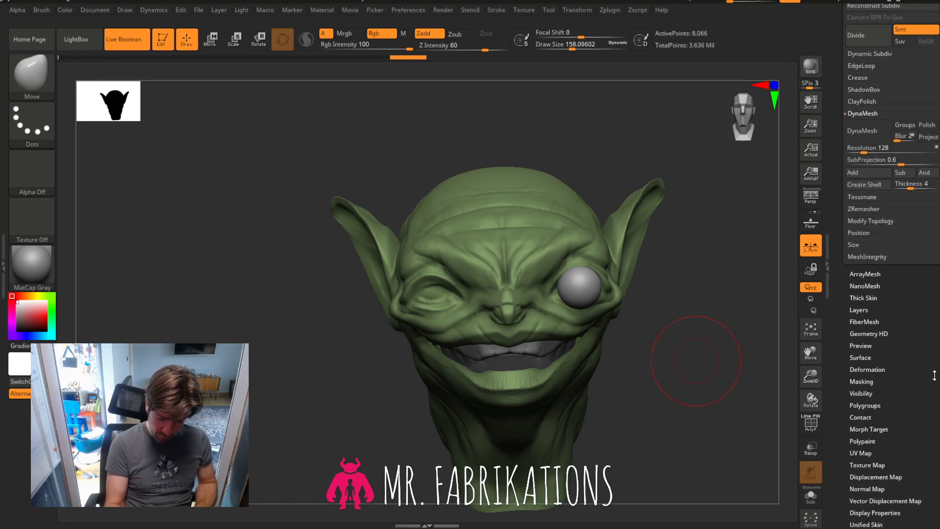
scroll(923, 313, up, 3)
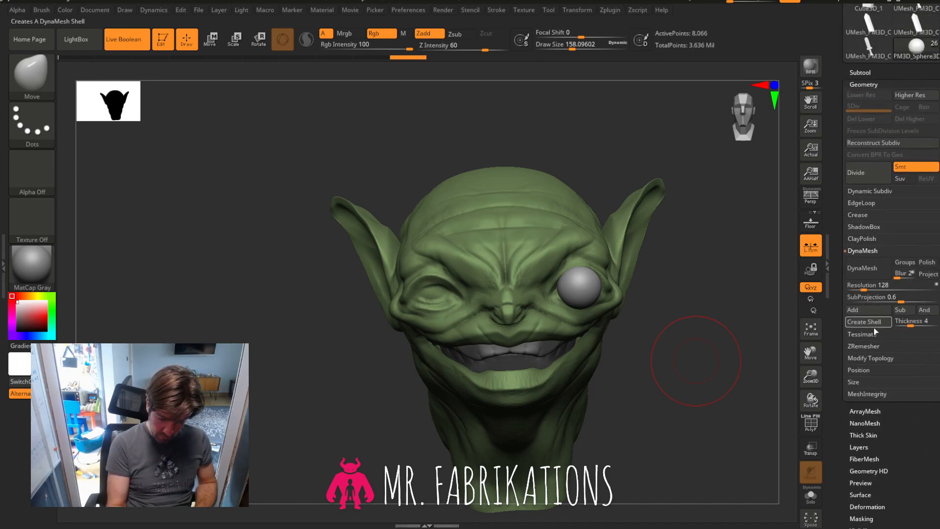
click(870, 344)
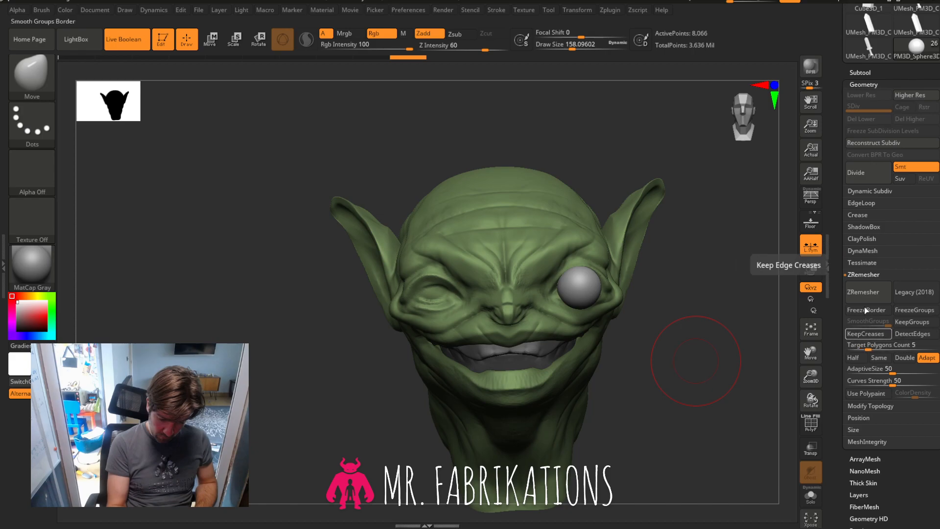
click(870, 275)
click(868, 288)
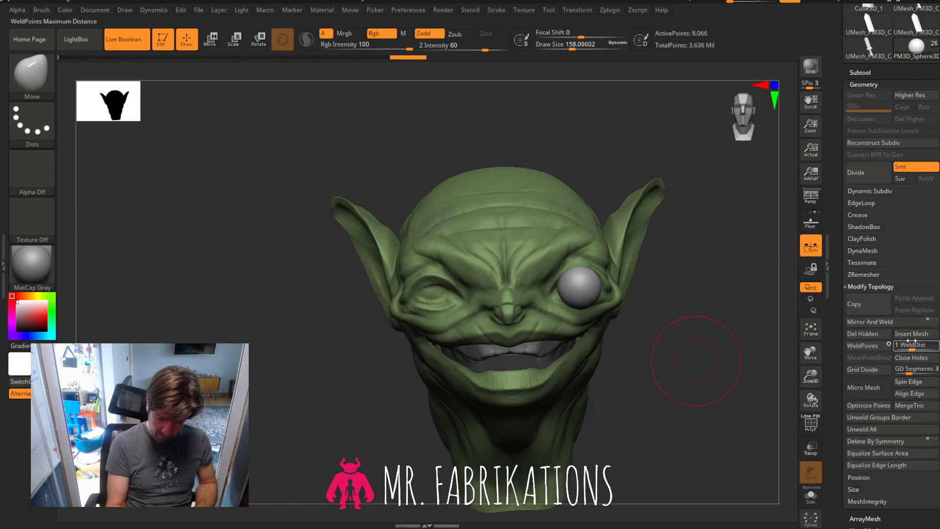
mouse_move(754, 361)
mouse_down()
mouse_move(690, 386)
mouse_move(758, 372)
mouse_up()
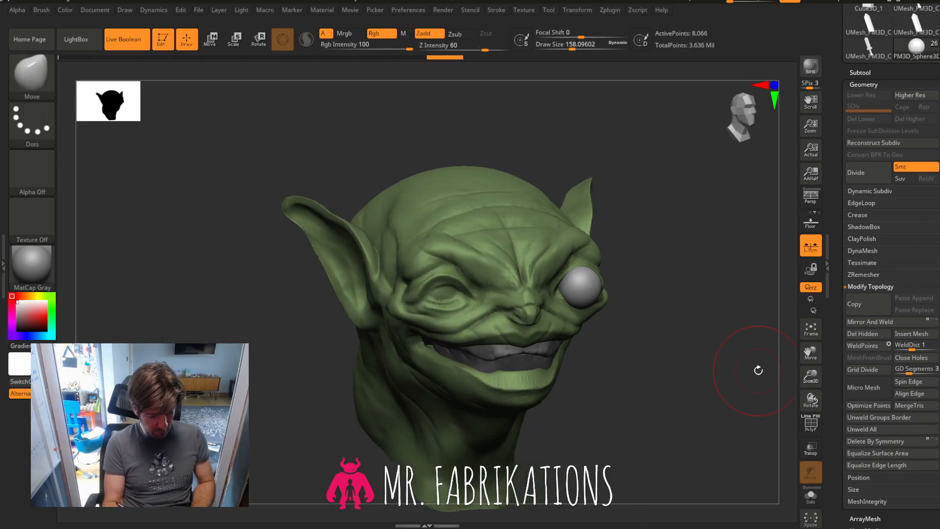
shift+drag(659, 420, 696, 416)
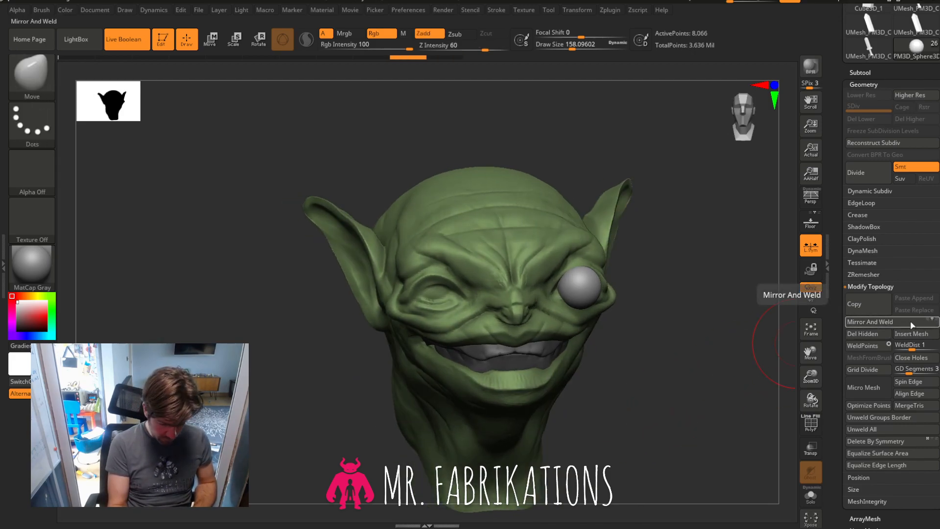
drag(682, 413, 632, 416)
drag(811, 377, 766, 185)
drag(725, 298, 702, 307)
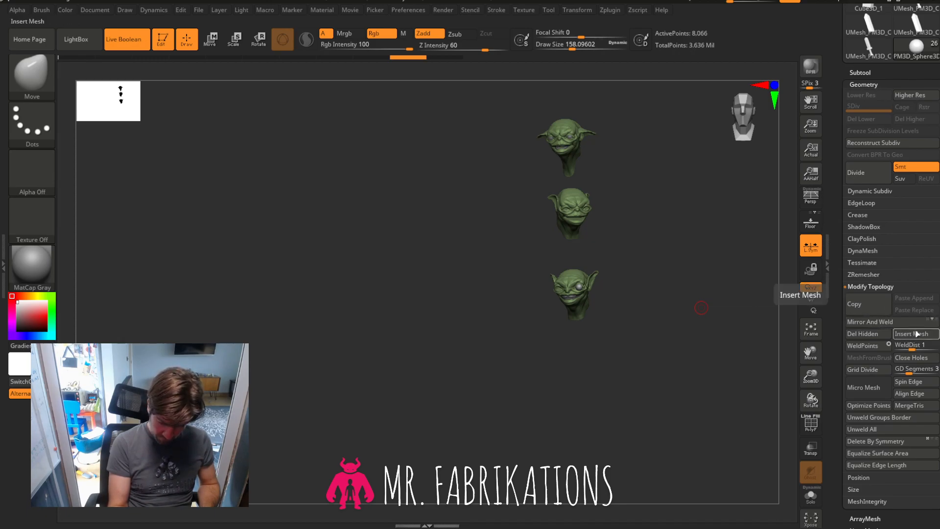
scroll(898, 323, up, 2)
scroll(928, 212, down, 3)
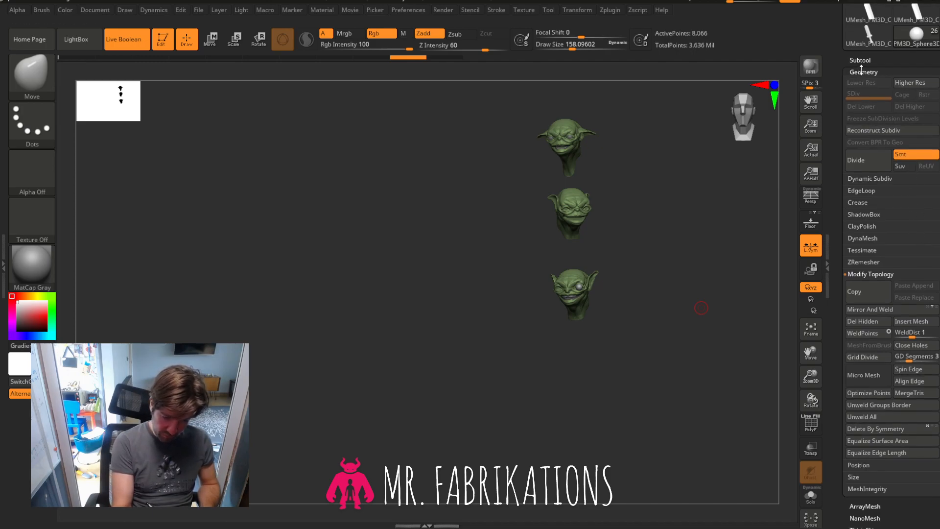
Select the bottom head's eyeball sphere in the subtool list and duplicate it.
click(864, 73)
click(861, 60)
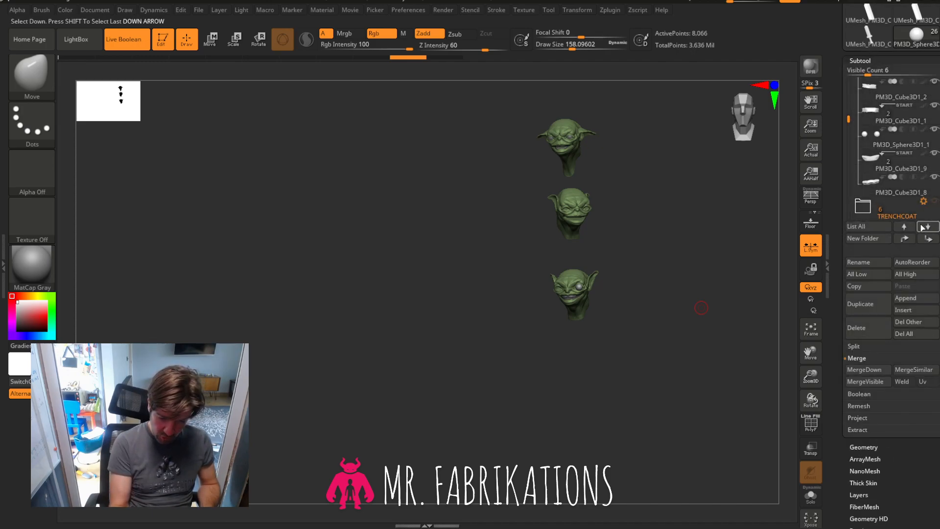
drag(848, 117, 854, 65)
click(901, 88)
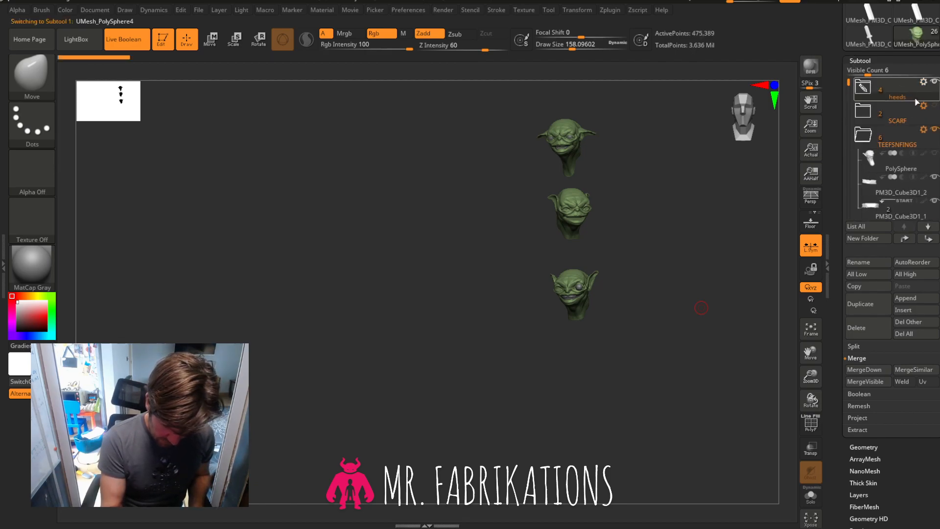
click(865, 89)
scroll(879, 160, down, 5)
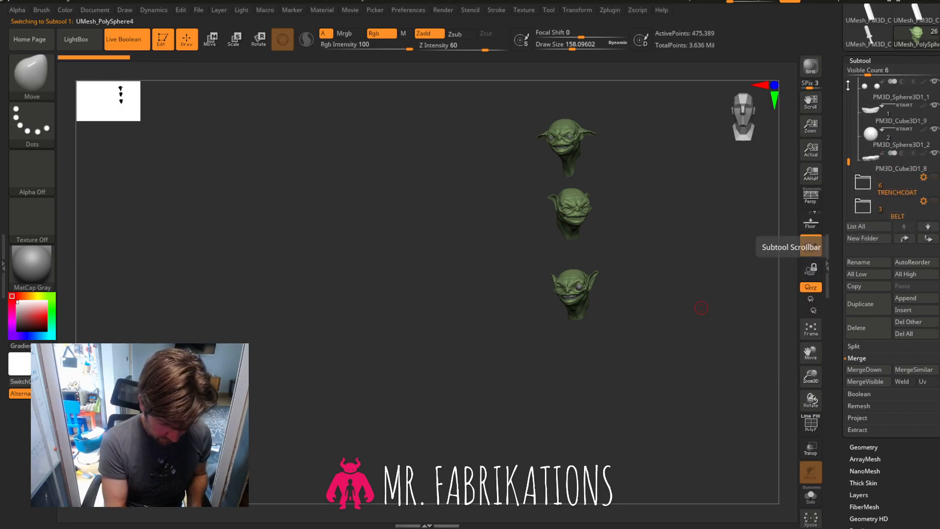
drag(849, 160, 849, 136)
click(875, 186)
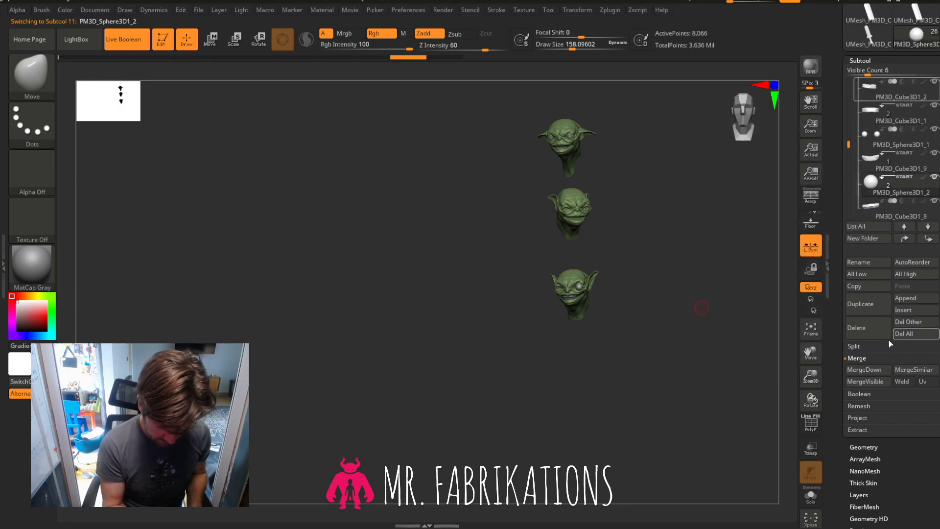
click(875, 304)
Mirror the duplicated sphere to the opposite eye socket with the Mirror deformation, and frame the bottom head.
drag(849, 147, 849, 109)
drag(925, 346, 928, 119)
drag(890, 62, 931, 101)
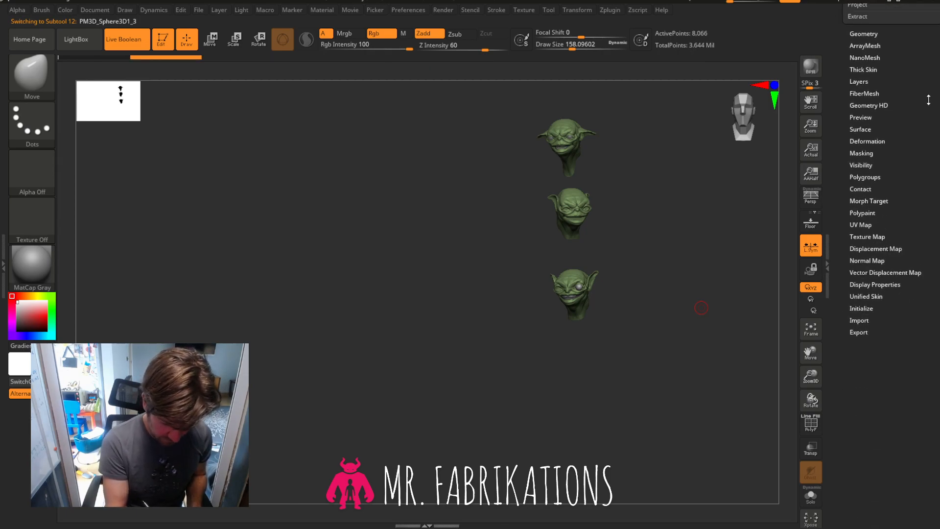
click(874, 141)
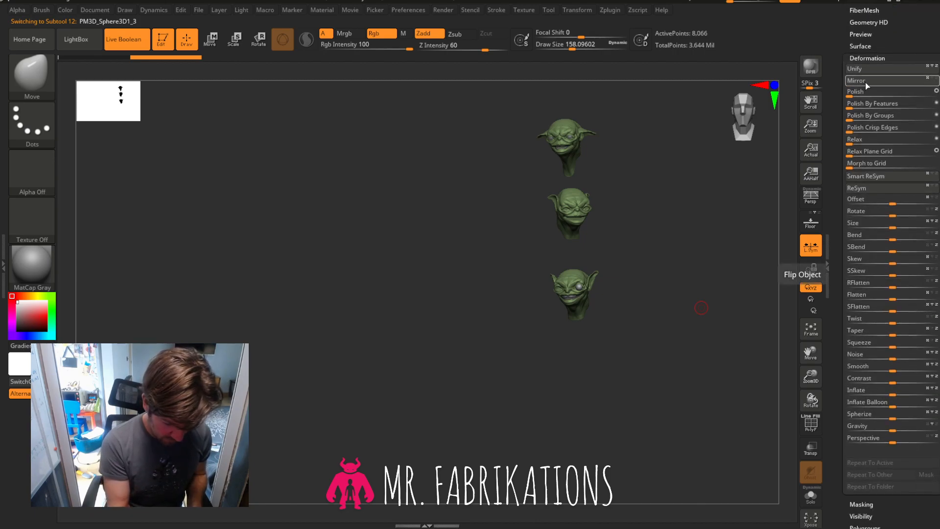
click(864, 81)
drag(815, 371, 828, 517)
drag(732, 375, 816, 456)
drag(751, 287, 780, 260)
drag(811, 355, 779, 274)
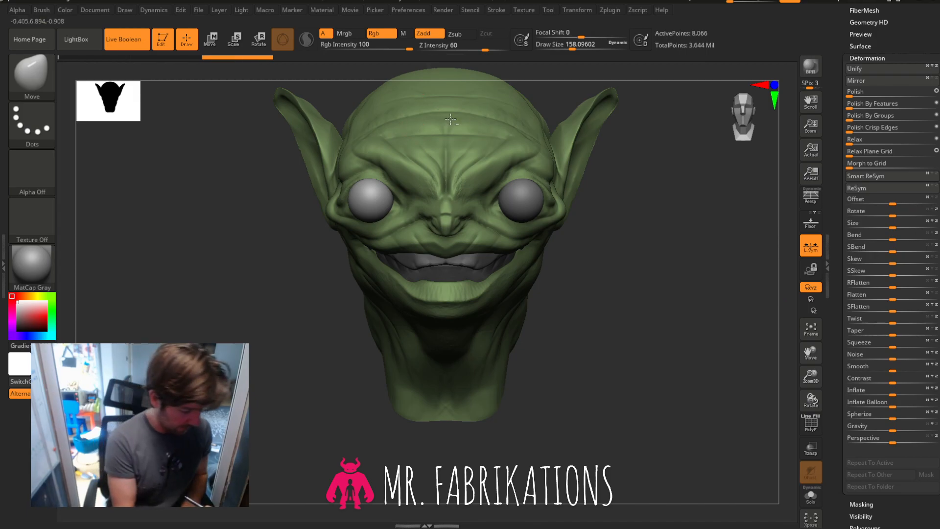
Select the bottom head for sculpting with the ClayBuildup brush at a draw size of about 80.
alt+click(404, 139)
click(44, 83)
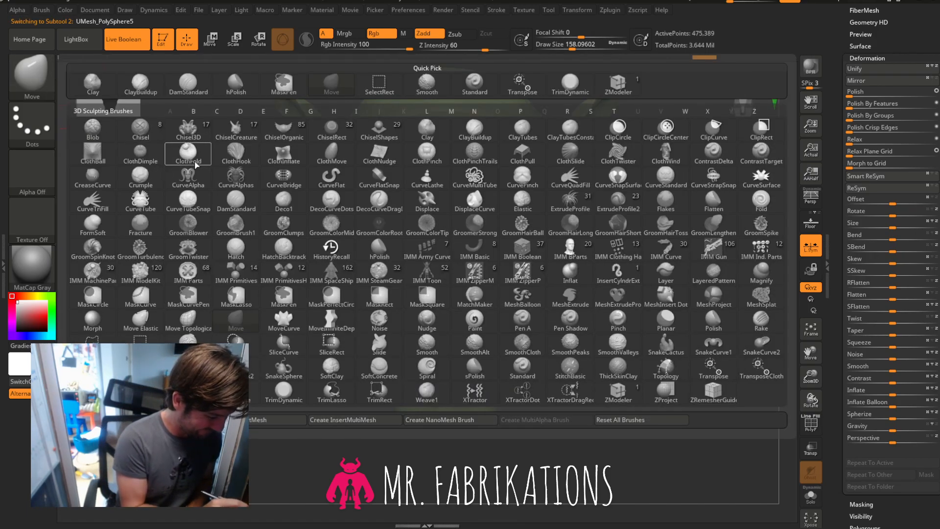
click(142, 84)
drag(811, 378, 843, 321)
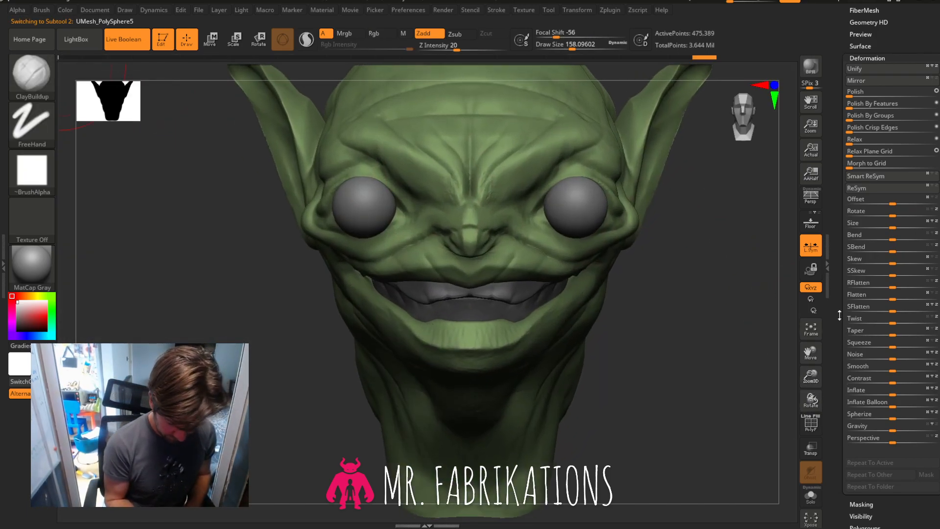
drag(572, 48, 562, 48)
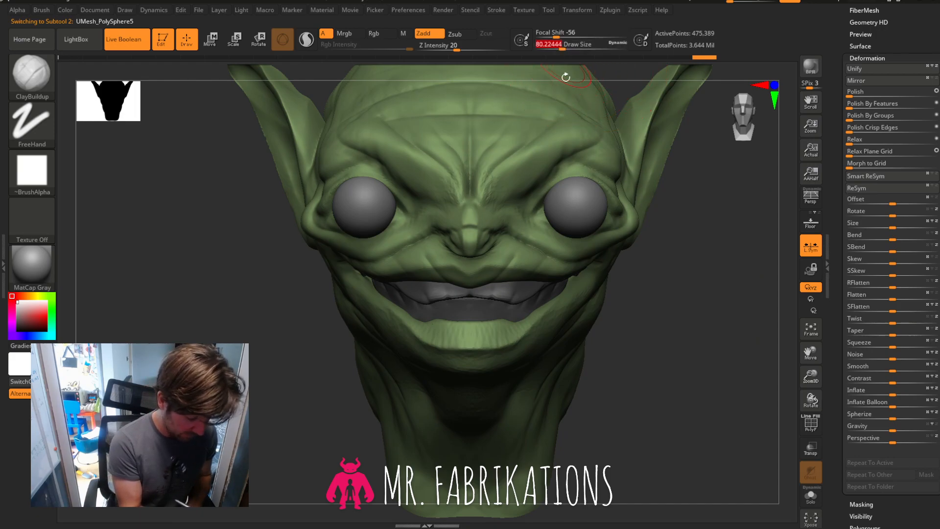
drag(694, 297, 686, 277)
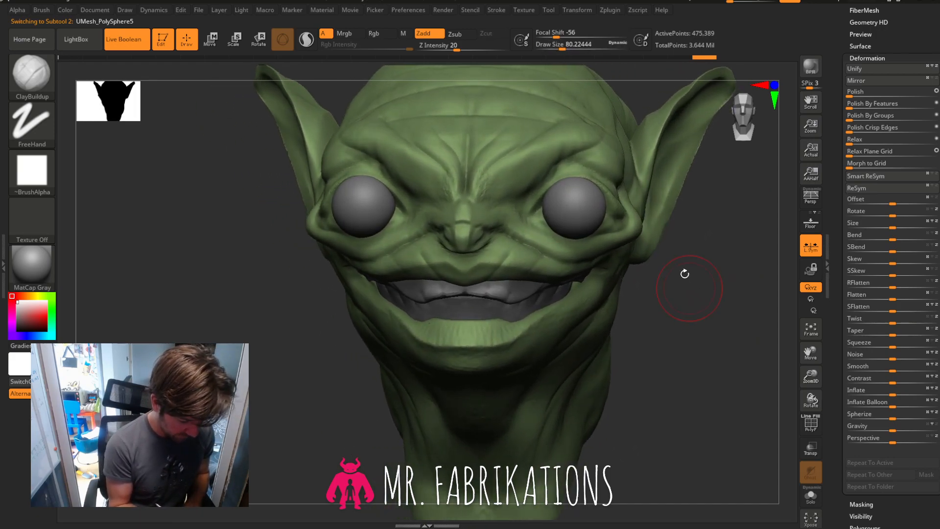
Try a ClayBuildup stroke along the lower eyelids and undo the latest strokes.
mouse_move(549, 232)
mouse_down()
mouse_move(609, 218)
mouse_move(573, 237)
mouse_move(589, 232)
mouse_up()
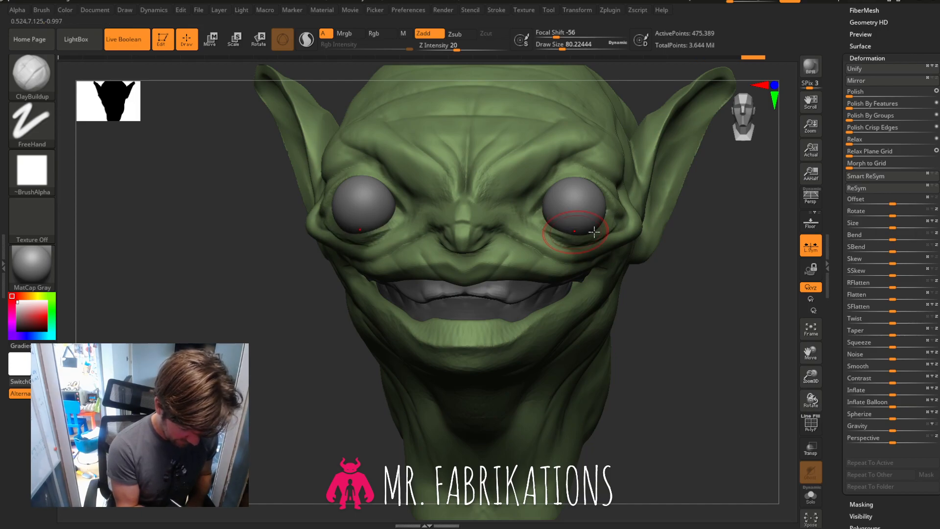
key(ctrl+z)
key(ctrl+z)
key(ctrl+z)
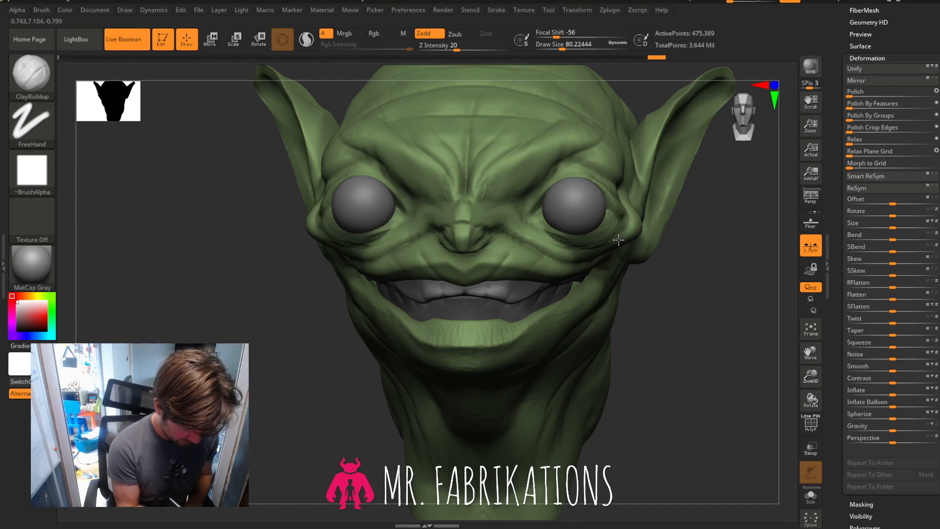
Build up and smooth the skin around the eyeballs and their outer corners with ClayBuildup.
mouse_move(735, 277)
mouse_down()
mouse_move(719, 287)
mouse_move(571, 182)
mouse_move(538, 209)
mouse_up()
mouse_move(593, 180)
mouse_down()
mouse_move(545, 193)
mouse_move(535, 214)
mouse_move(514, 222)
mouse_up()
drag(737, 309, 749, 319)
shift+drag(521, 216, 523, 214)
drag(678, 272, 622, 274)
key(shift)
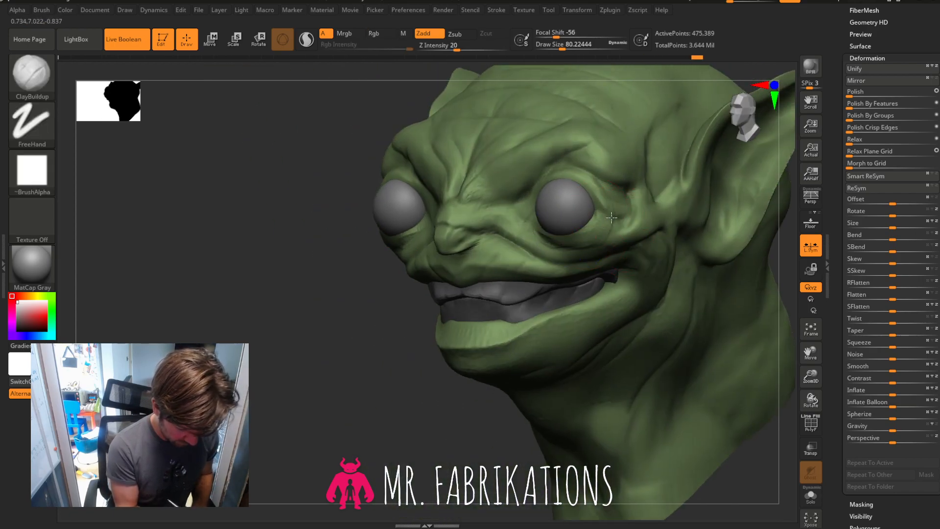
drag(631, 219, 661, 235)
drag(355, 383, 416, 390)
Add clay along the nose bridge and the areas beside it, then smooth the nose into the face.
mouse_move(661, 285)
mouse_down()
mouse_move(652, 265)
mouse_move(699, 269)
mouse_move(666, 262)
mouse_up()
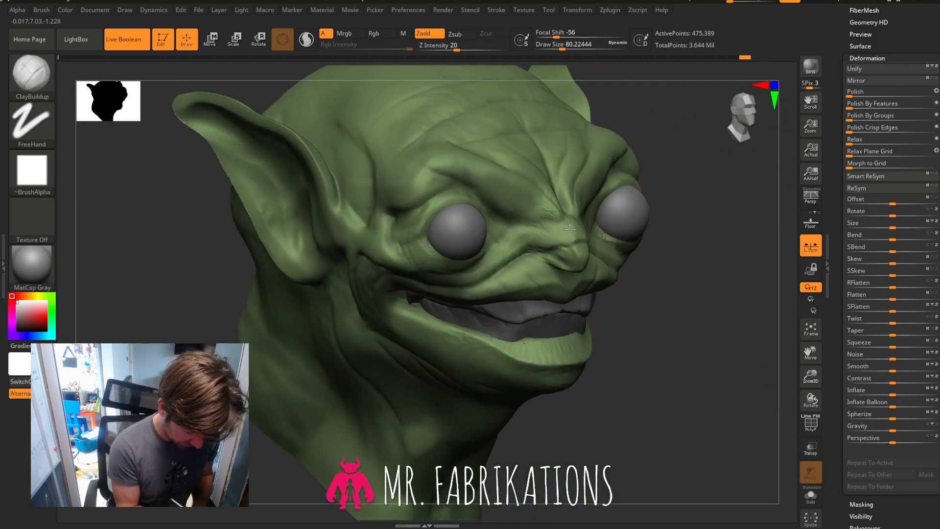
drag(568, 214, 581, 251)
drag(638, 267, 670, 252)
mouse_move(539, 227)
mouse_down()
mouse_move(547, 237)
mouse_move(530, 234)
mouse_up()
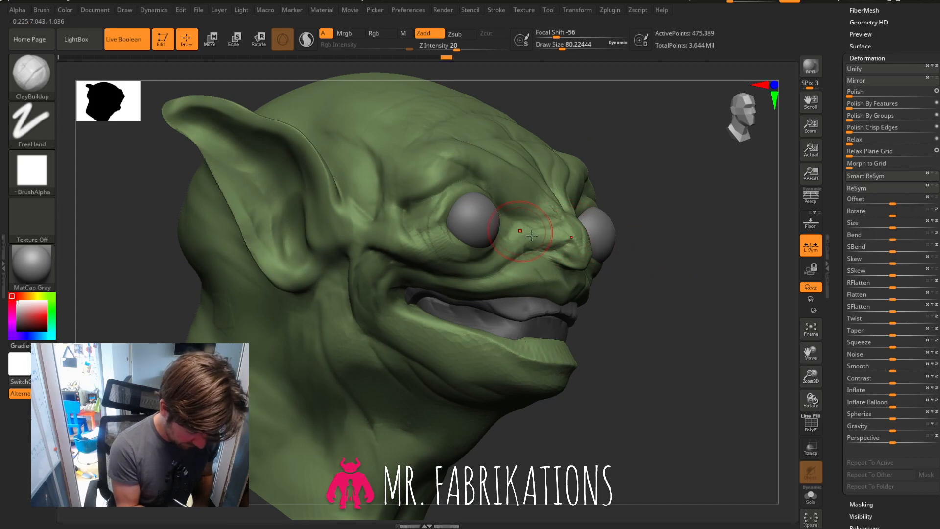
mouse_move(668, 256)
mouse_down()
mouse_move(666, 275)
mouse_move(616, 272)
mouse_up()
shift+drag(571, 224, 593, 239)
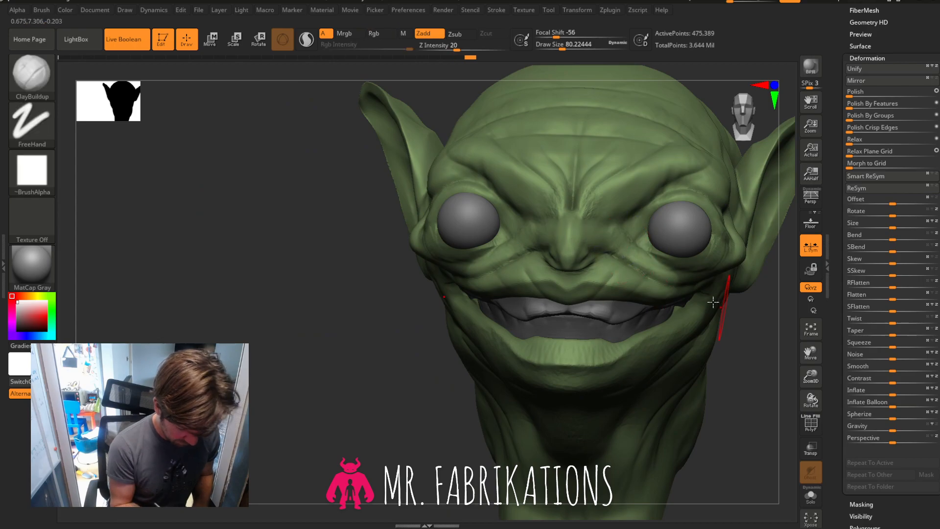
Reduce the draw size to about 41 and sculpt small ClayBuildup strokes around the nostril wings.
drag(813, 378, 813, 403)
click(555, 45)
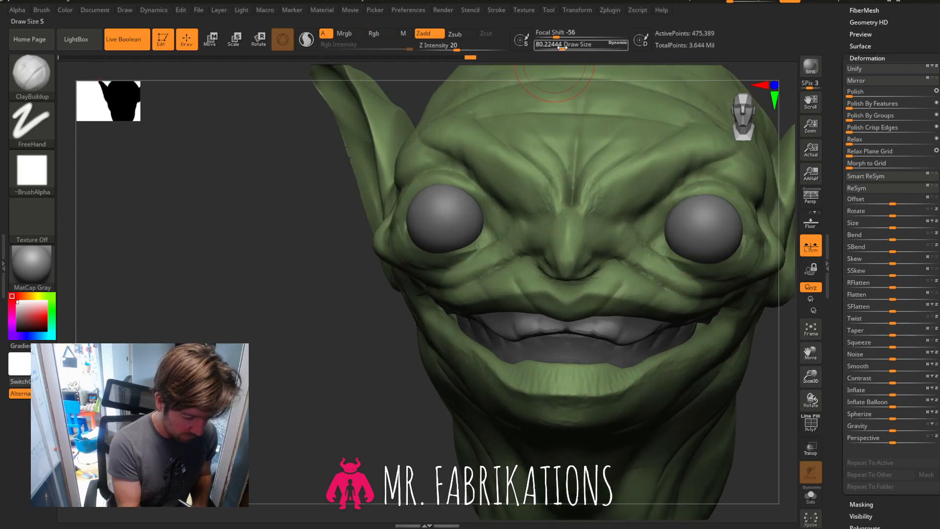
drag(807, 349, 673, 294)
drag(713, 330, 618, 319)
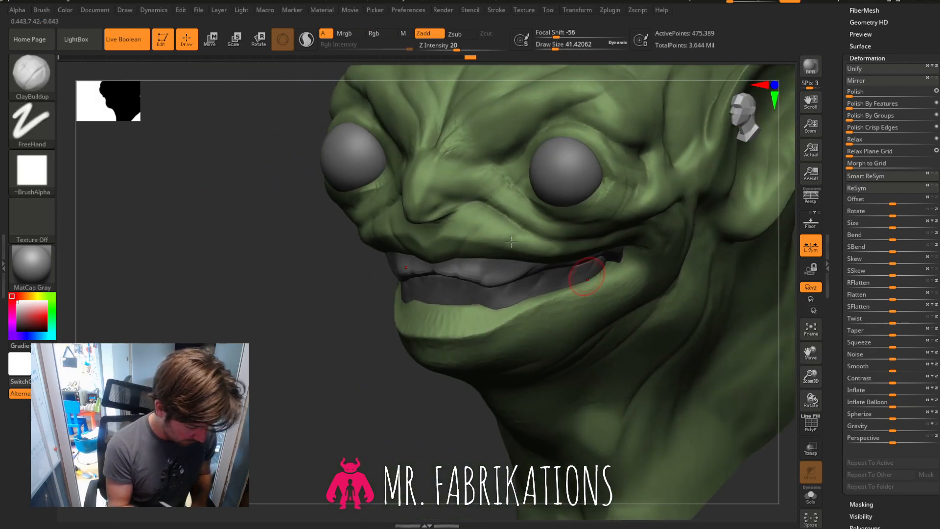
drag(423, 212, 426, 209)
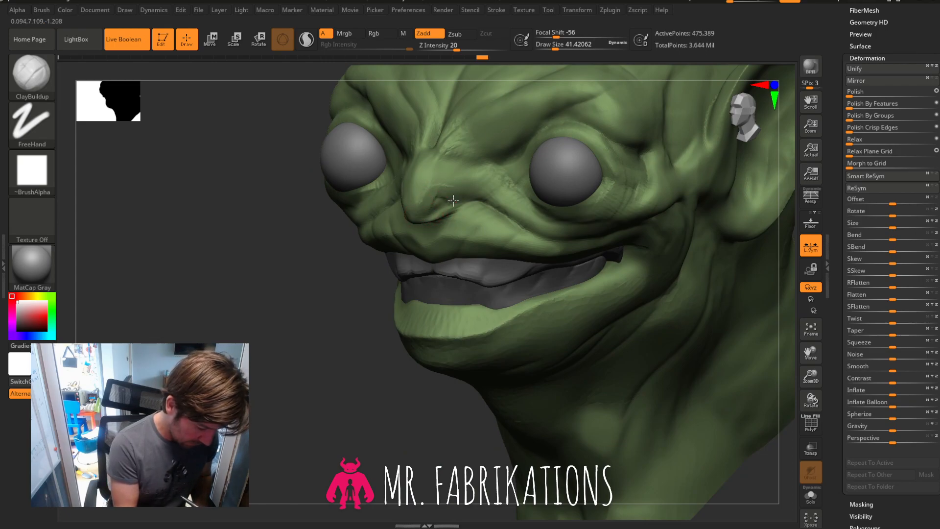
drag(433, 212, 432, 217)
mouse_move(284, 350)
mouse_down()
mouse_move(359, 376)
mouse_move(348, 386)
mouse_move(351, 377)
mouse_up()
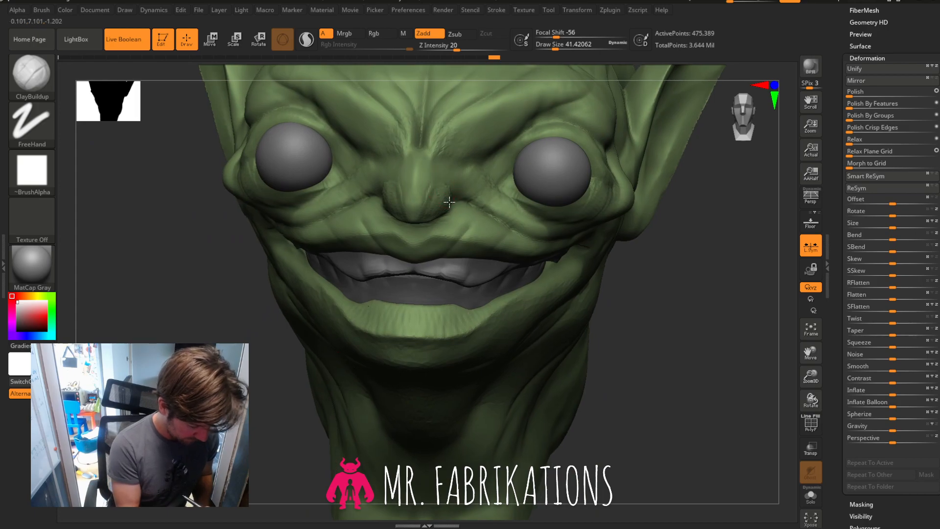
Build up the nose tip and nostrils from several angles and smooth the strokes beside the nose.
mouse_move(658, 248)
mouse_down()
mouse_move(699, 258)
mouse_move(435, 216)
mouse_up()
drag(641, 205, 540, 220)
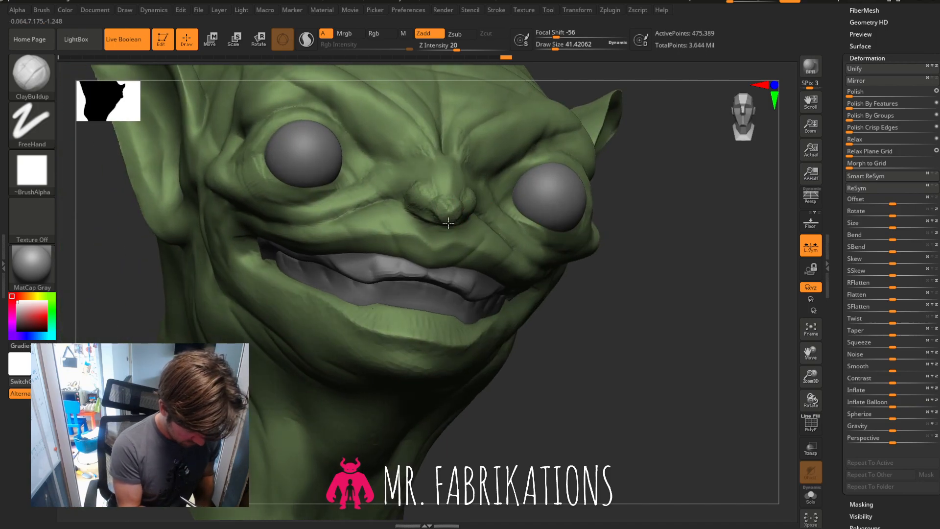
drag(466, 191, 450, 186)
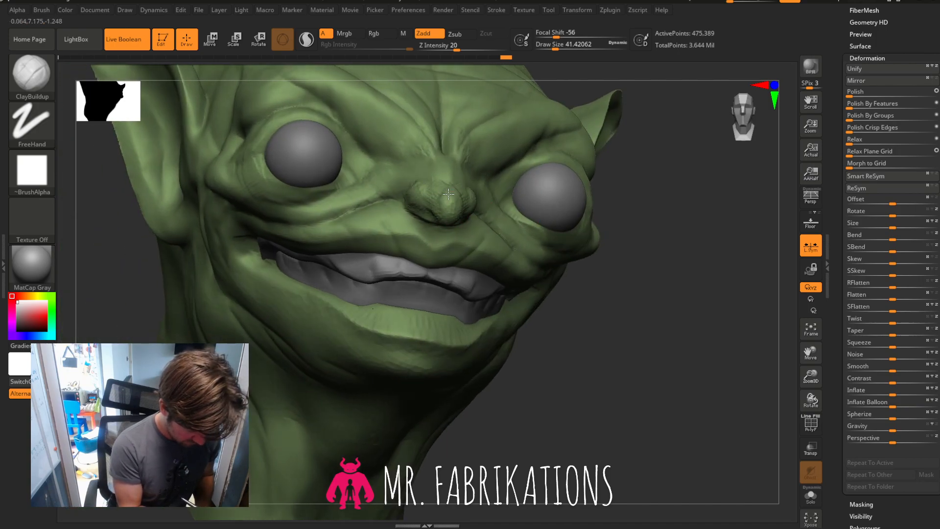
mouse_move(650, 240)
mouse_down()
mouse_move(598, 241)
mouse_move(626, 240)
mouse_up()
shift+drag(453, 202, 456, 210)
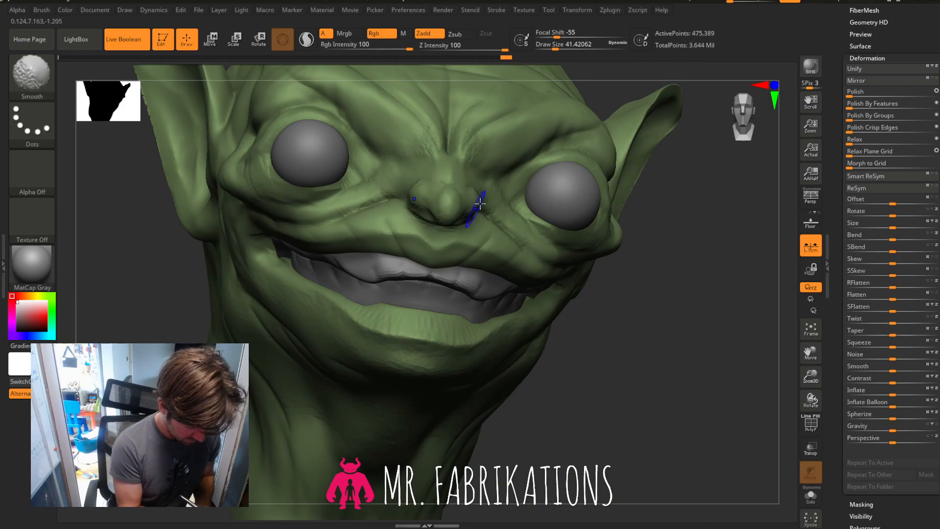
drag(717, 273, 698, 280)
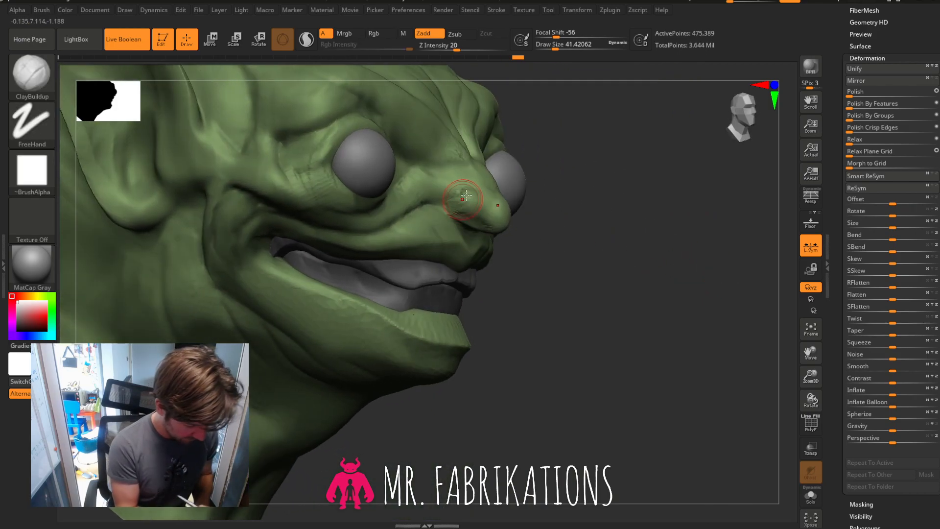
Remesh the goblin head with DynaMesh at resolution 376.
click(864, 58)
scroll(862, 189, up, 5)
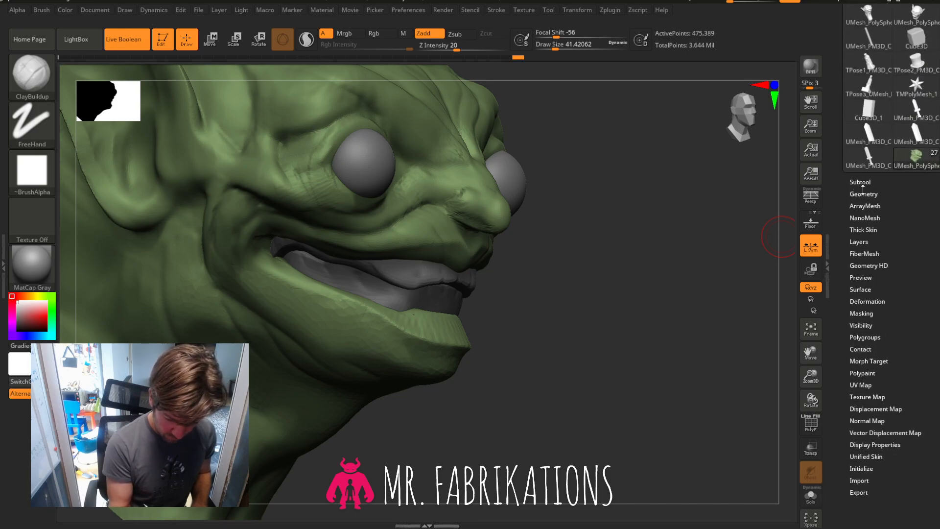
click(864, 195)
scroll(866, 211, down, 5)
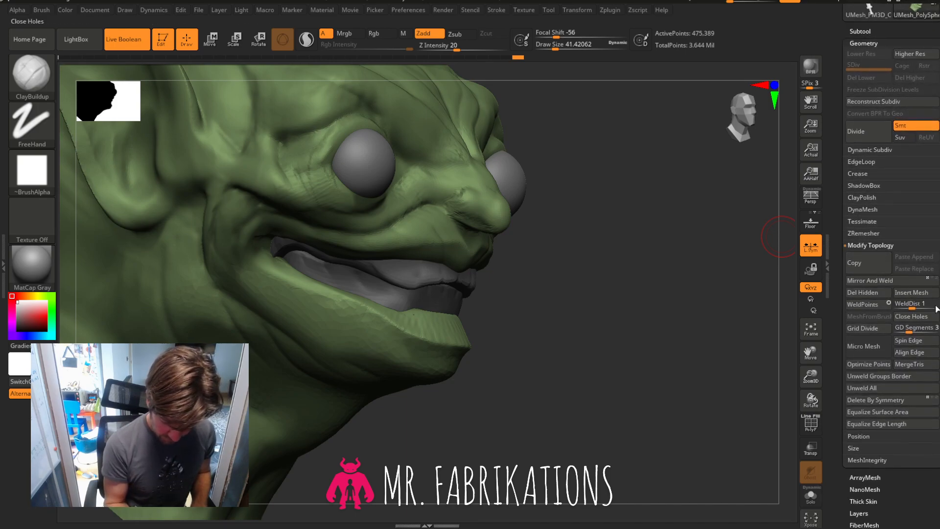
click(862, 209)
drag(863, 244, 874, 244)
click(862, 226)
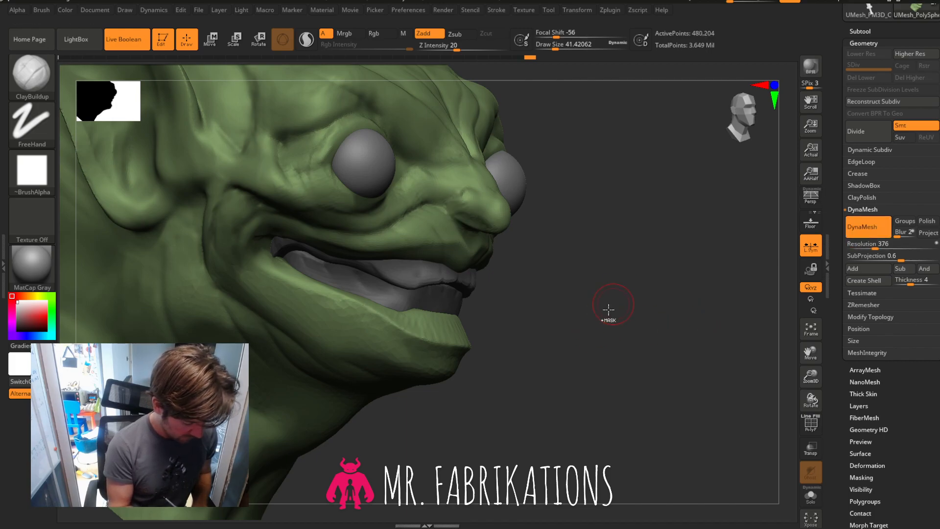
Build up the nostril wings and the sides of the nose with ClayBuildup, then smooth the nose tip.
drag(636, 273, 587, 274)
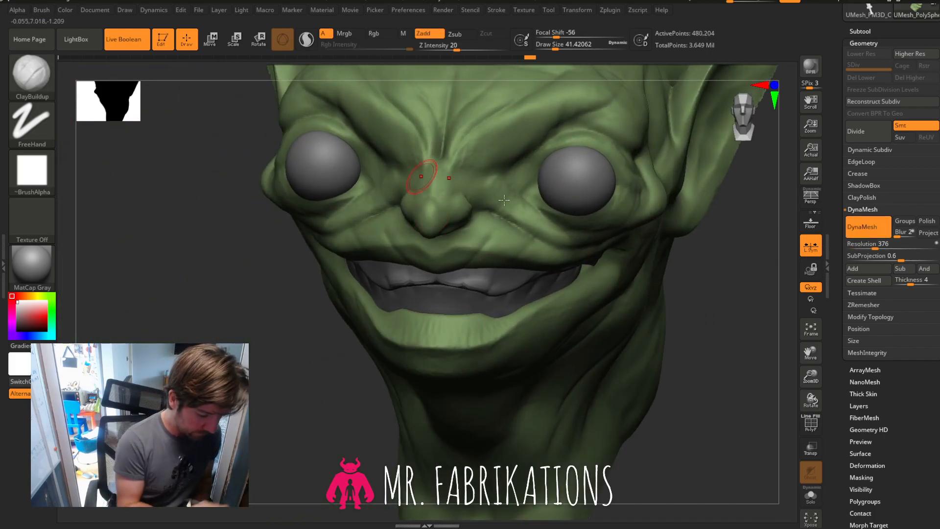
drag(729, 311, 703, 294)
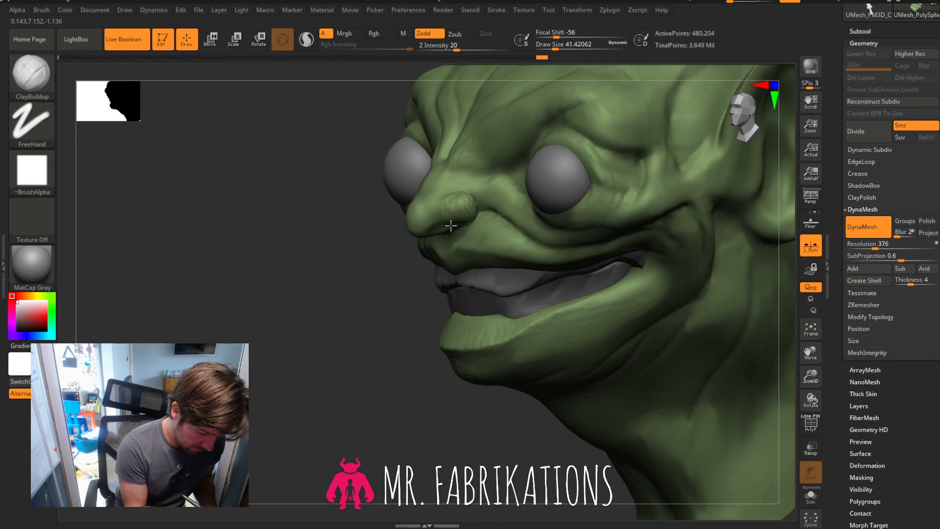
drag(443, 222, 433, 230)
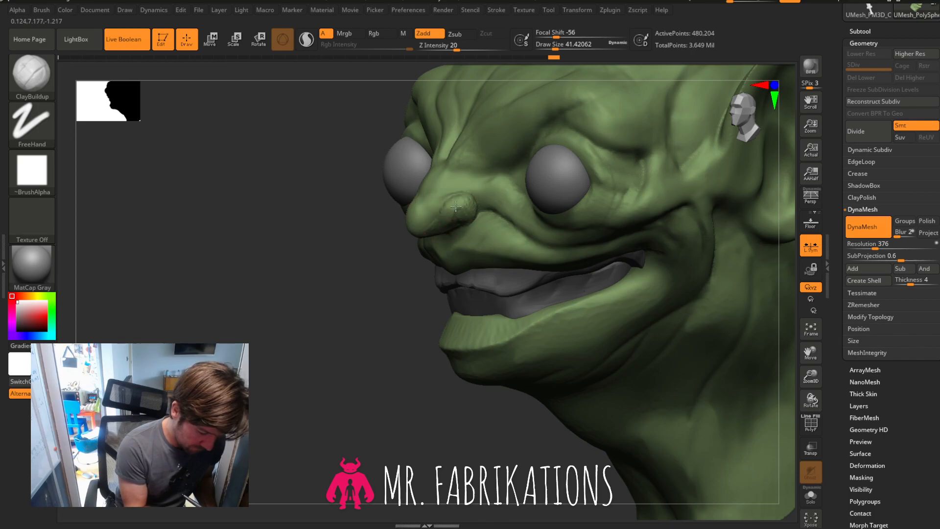
drag(468, 202, 467, 221)
drag(342, 351, 367, 362)
drag(658, 262, 666, 263)
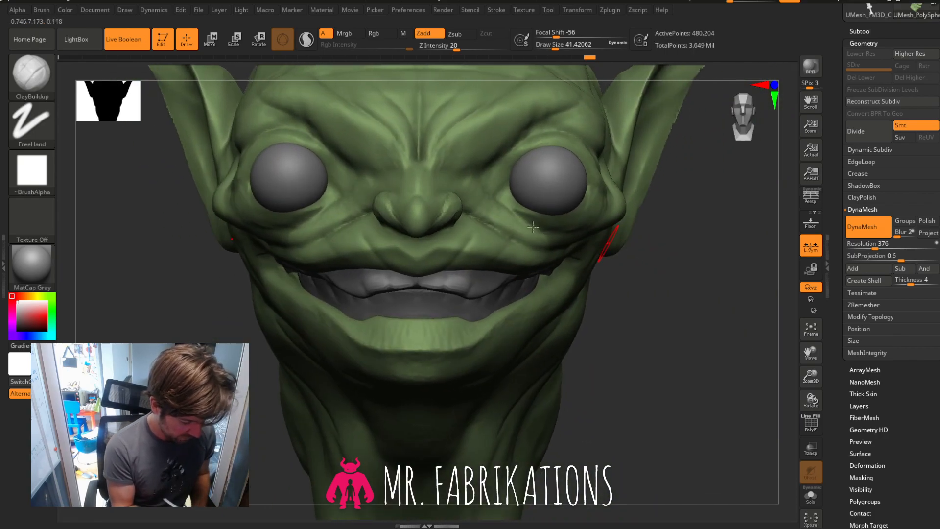
drag(452, 197, 440, 216)
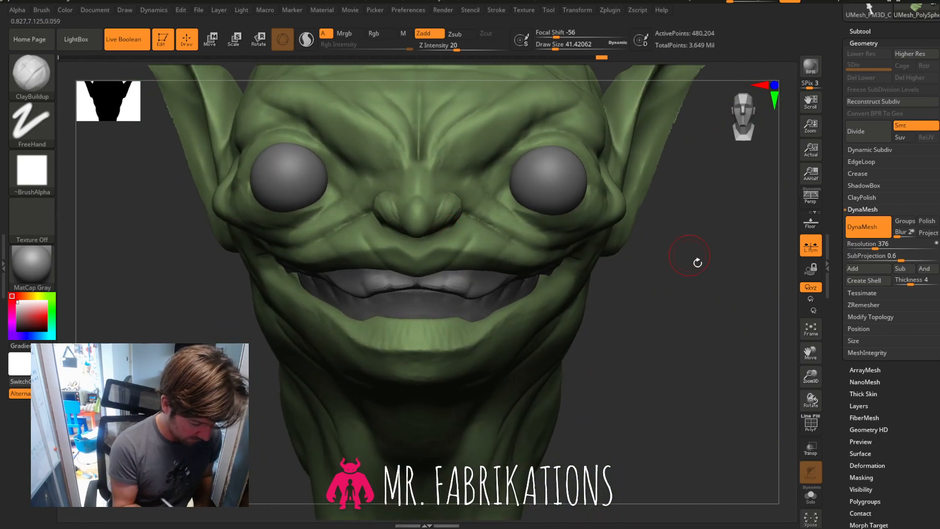
drag(694, 260, 749, 269)
shift+drag(434, 216, 423, 248)
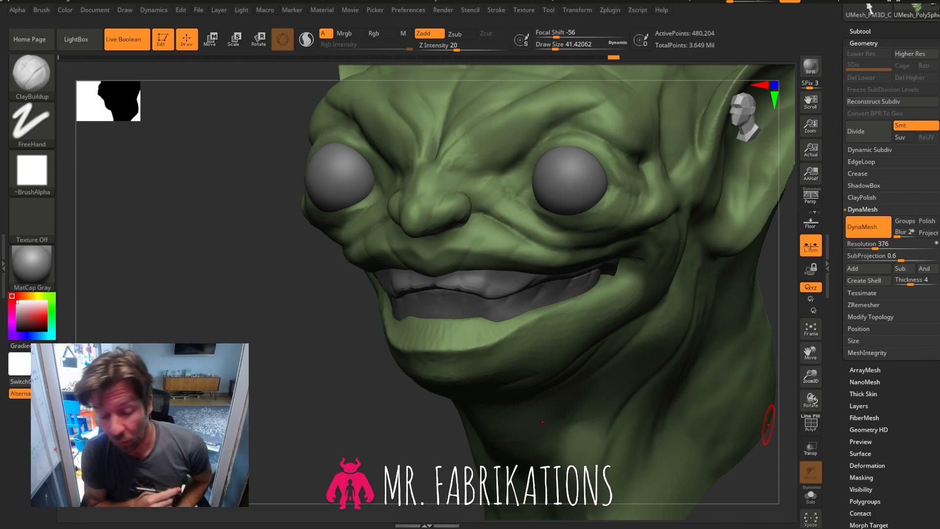
Flatten the planes of the nose tip, nostril wings and nose underside with the TrimDynamic brush.
drag(768, 424, 735, 308)
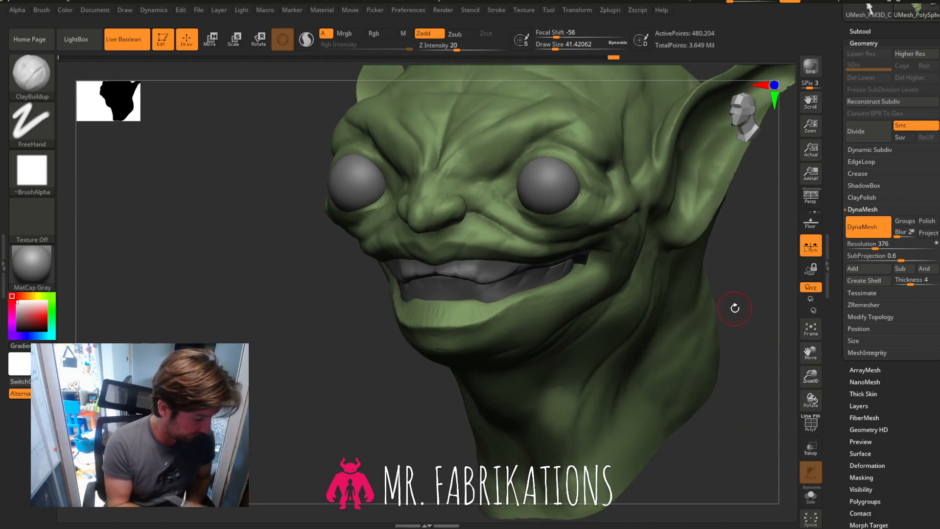
click(32, 76)
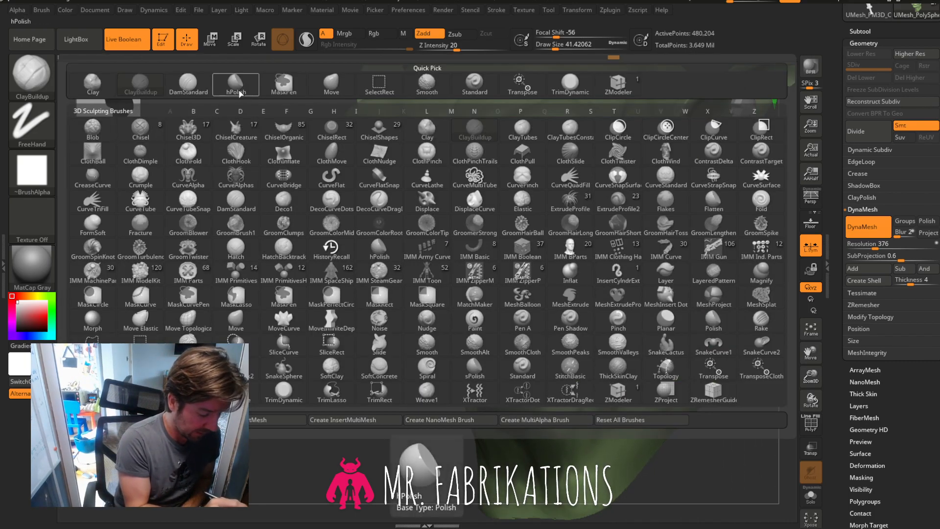
click(562, 89)
drag(811, 376, 786, 373)
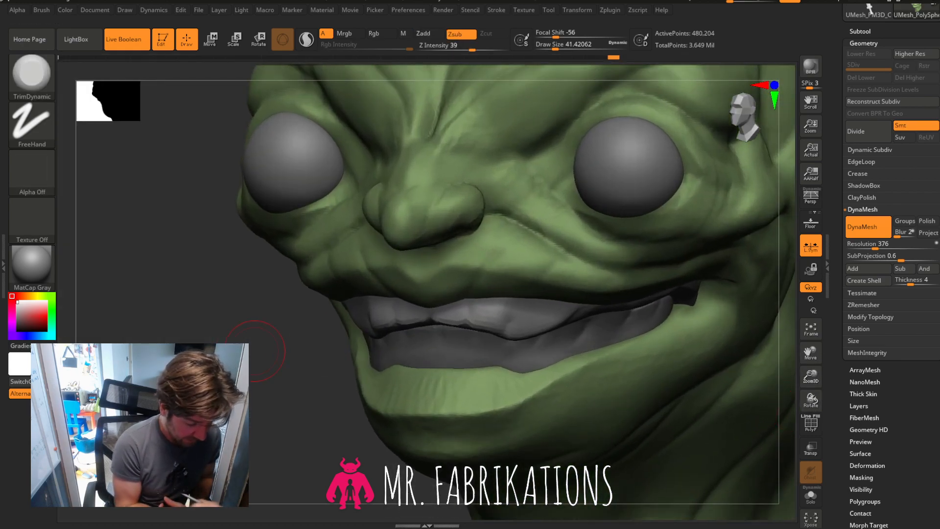
drag(267, 351, 352, 313)
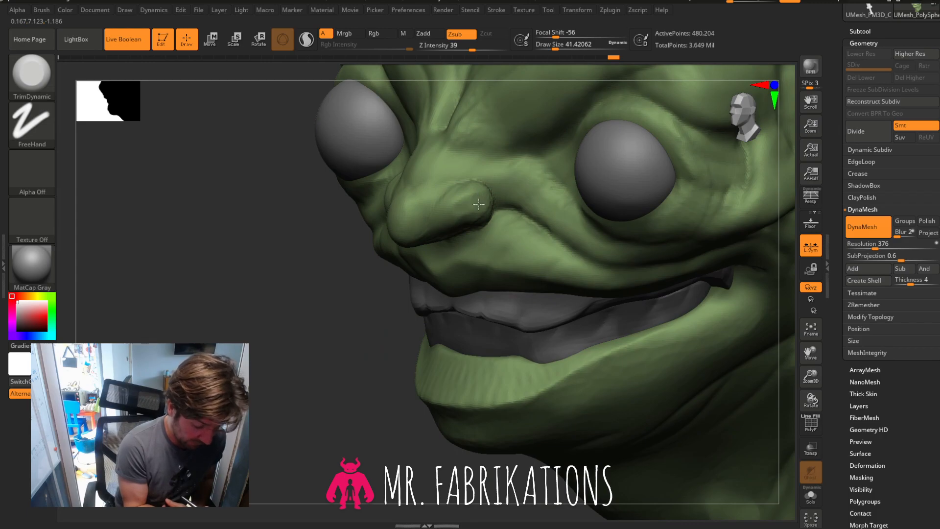
mouse_move(426, 238)
mouse_down()
mouse_move(441, 215)
mouse_move(298, 330)
mouse_move(420, 228)
mouse_up()
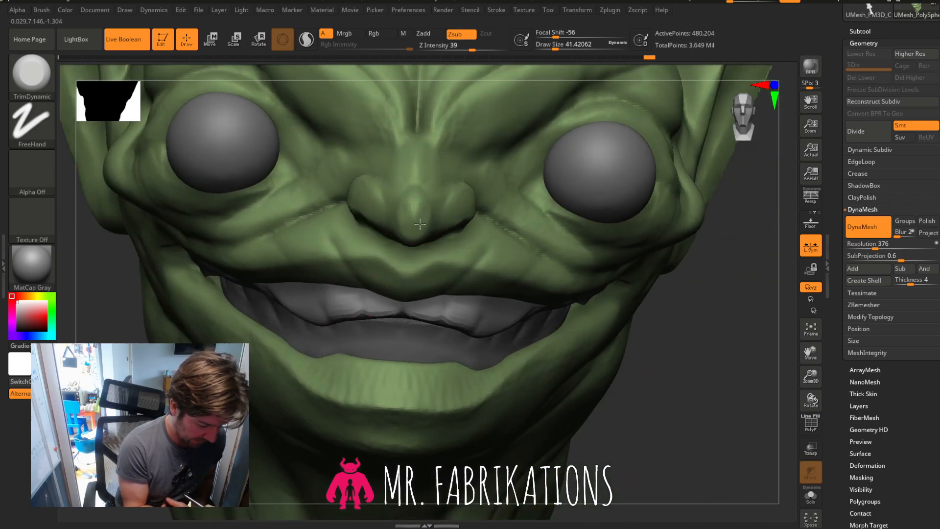
mouse_move(719, 228)
mouse_down()
mouse_move(739, 230)
mouse_move(720, 245)
mouse_move(679, 202)
mouse_up()
drag(423, 231, 408, 244)
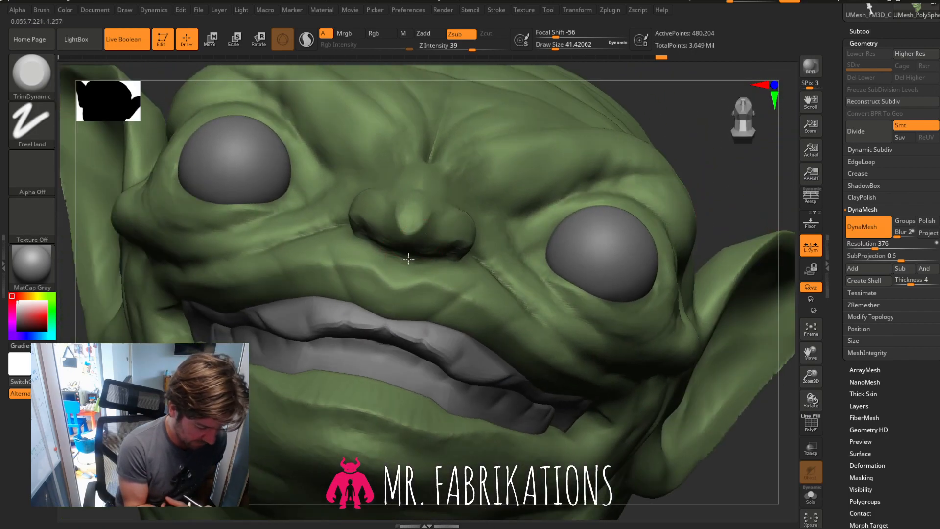
Carve the nostril openings into the underside of the nose with the DamStandard brush.
drag(731, 185, 737, 157)
click(38, 80)
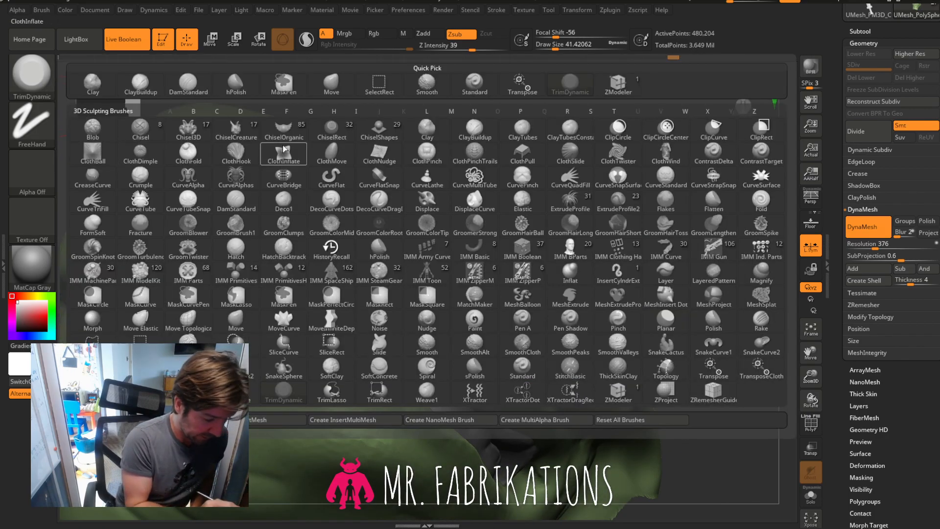
click(192, 92)
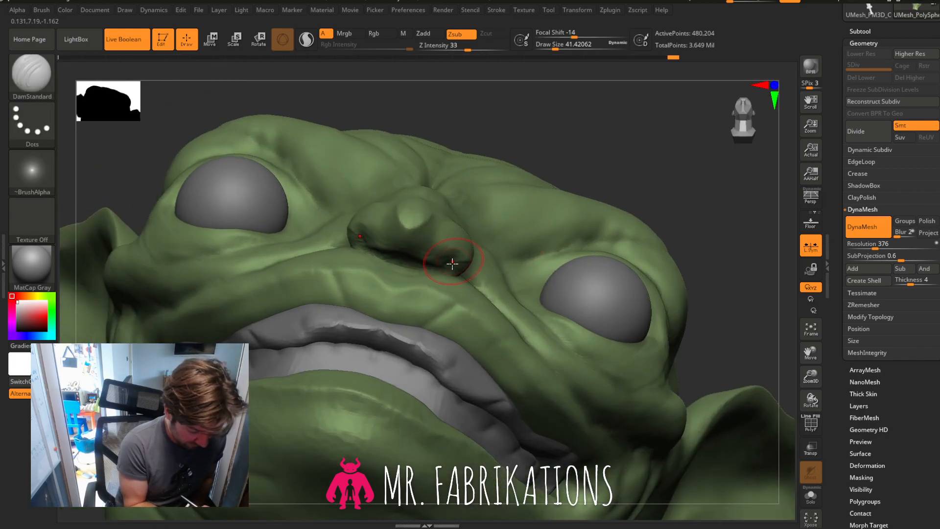
mouse_move(430, 251)
mouse_down()
mouse_move(401, 255)
mouse_move(433, 264)
mouse_up()
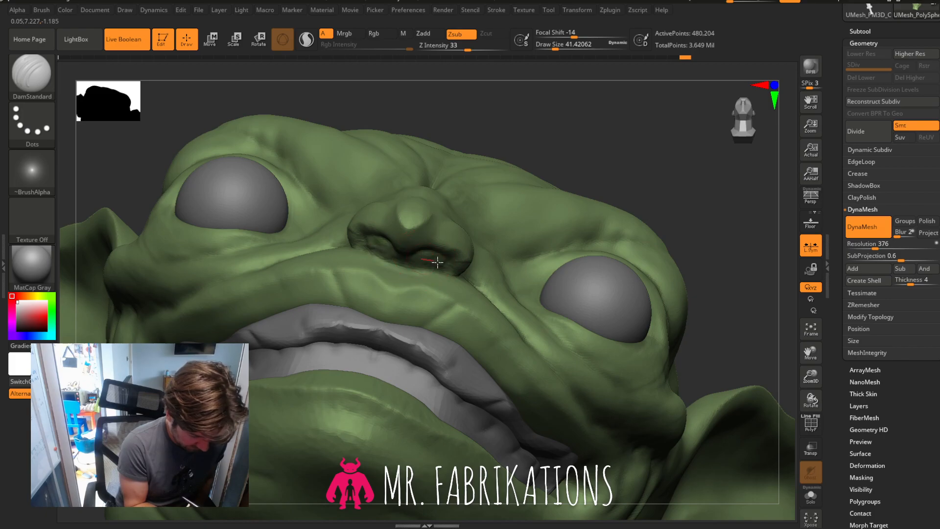
mouse_move(669, 182)
mouse_down()
mouse_move(695, 212)
mouse_move(686, 240)
mouse_move(668, 210)
mouse_move(675, 172)
mouse_up()
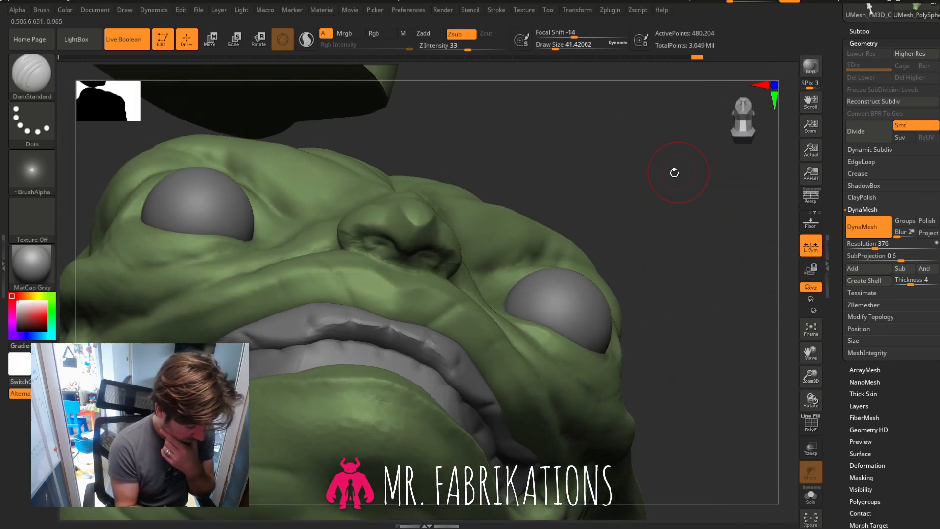
Deepen and shape the nostril hollows using ClayBuildup with a draw size of about 44.
key(b)
key(c)
key(b)
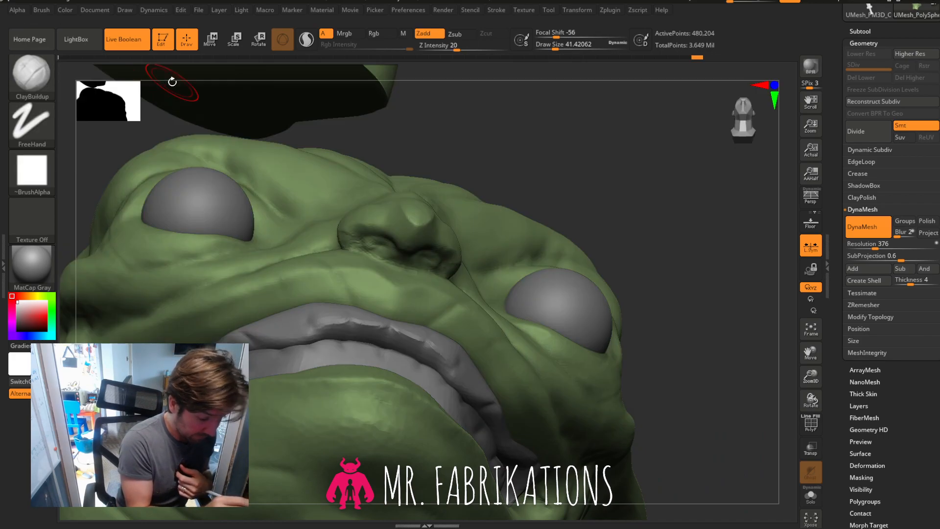
click(557, 49)
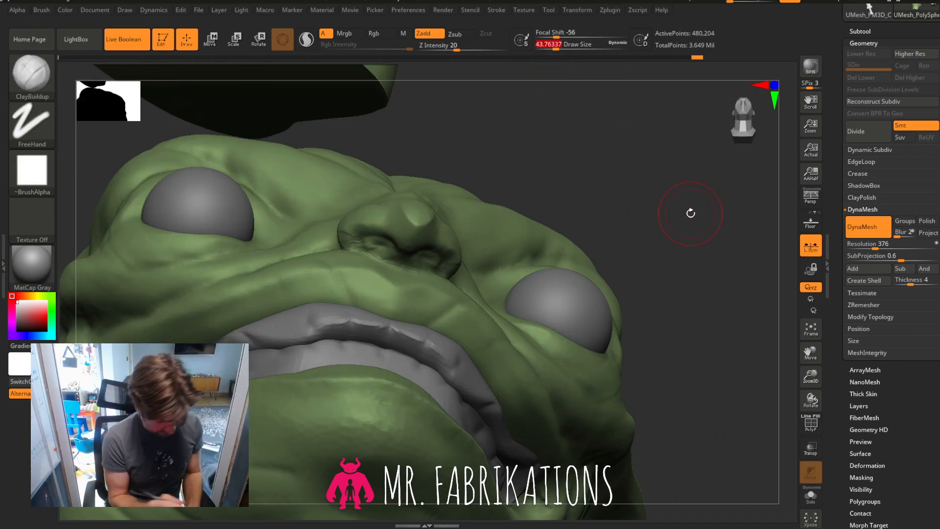
mouse_move(365, 270)
mouse_down()
mouse_move(386, 255)
mouse_move(370, 243)
mouse_move(377, 246)
mouse_up()
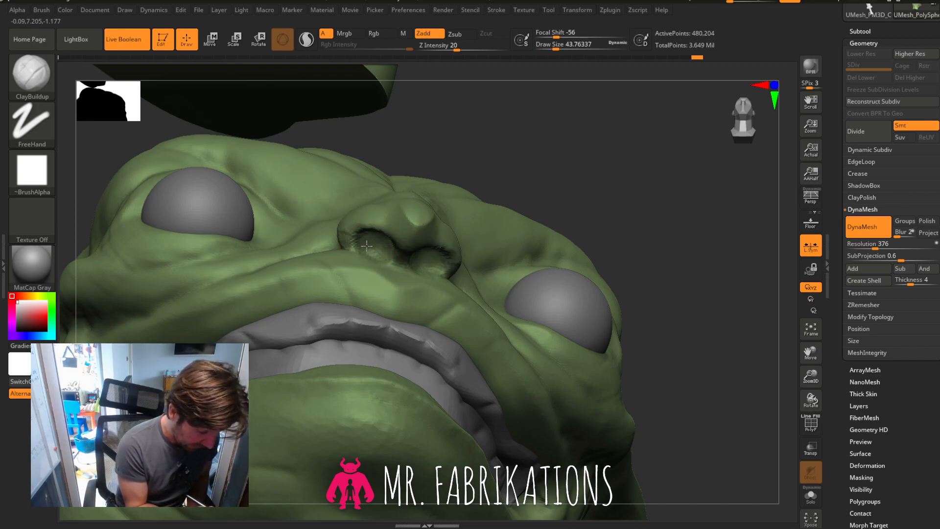
mouse_move(636, 206)
mouse_down()
mouse_move(636, 230)
mouse_move(637, 206)
mouse_move(607, 217)
mouse_up()
Reduce the draw size to about 27 and sculpt the septum, nose tip and nostril wings with ClayBuildup.
drag(555, 48, 551, 49)
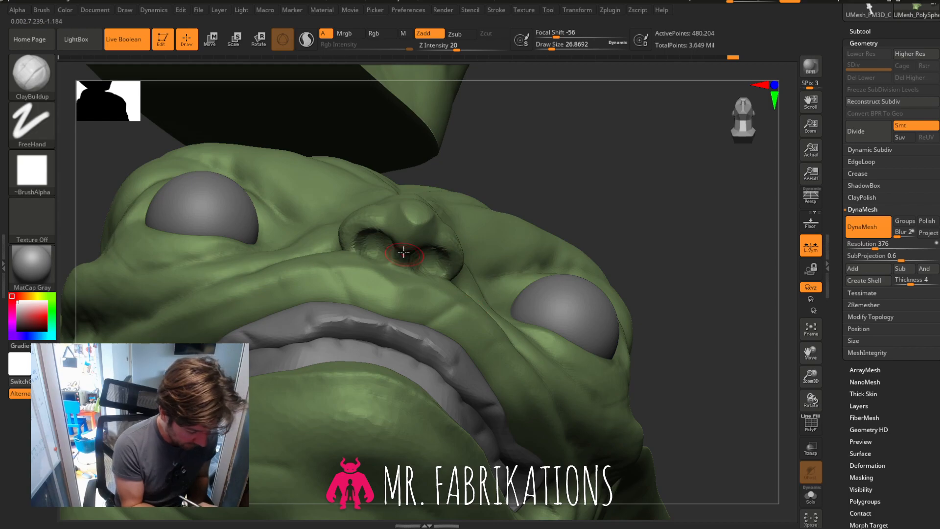
drag(405, 254, 416, 250)
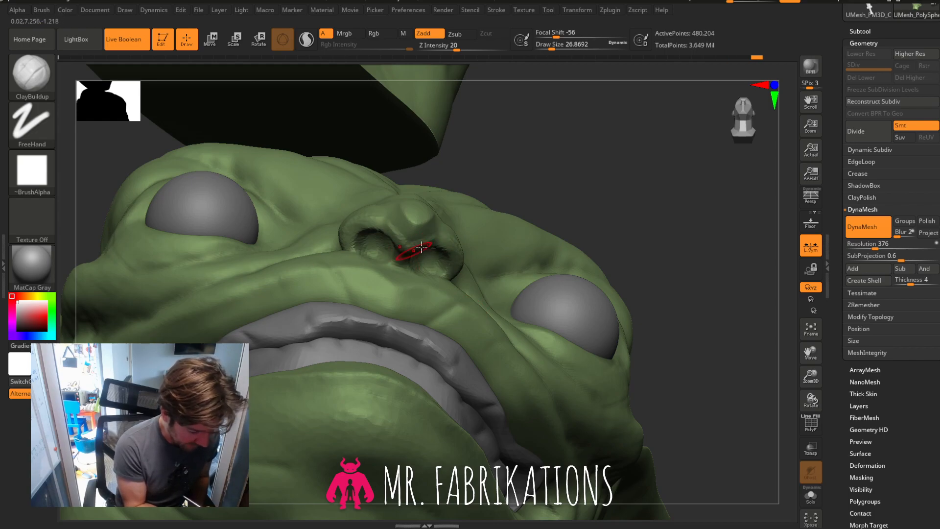
key(ctrl+z)
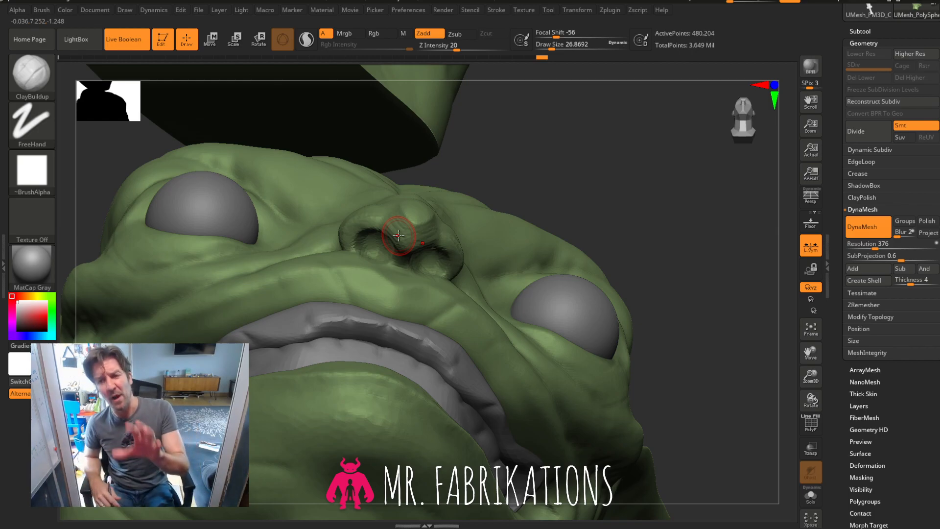
mouse_move(580, 159)
mouse_down()
mouse_move(703, 288)
mouse_move(387, 195)
mouse_move(392, 218)
mouse_move(364, 207)
mouse_move(418, 223)
mouse_up()
drag(580, 267, 514, 255)
drag(442, 236, 456, 218)
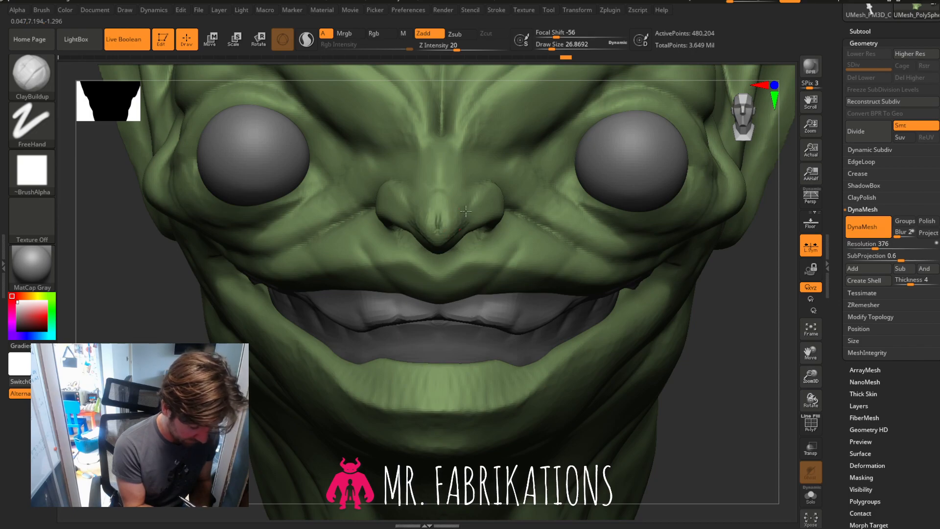
Refine the underside of the nose tip, the nostril rims and the septum base with small ClayBuildup strokes.
mouse_move(739, 340)
mouse_down()
mouse_move(704, 341)
mouse_move(468, 228)
mouse_move(436, 251)
mouse_up()
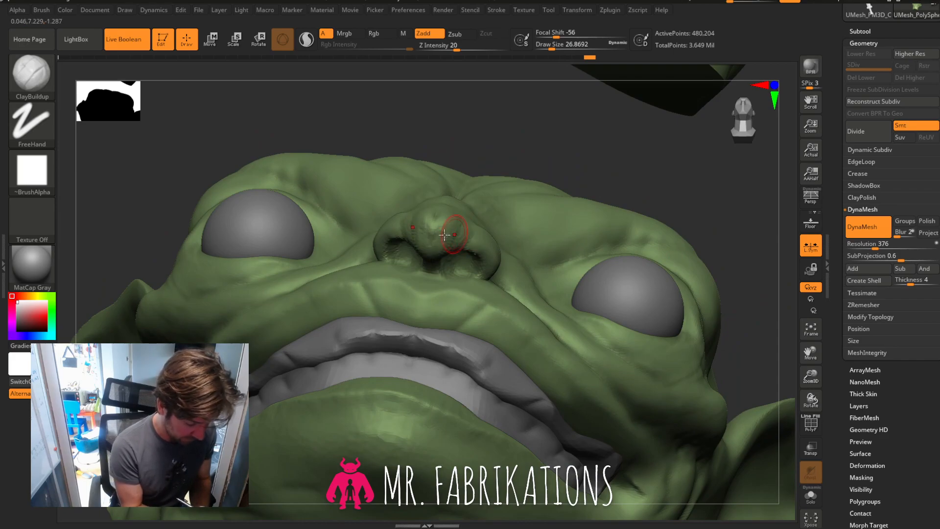
mouse_move(698, 175)
mouse_down()
mouse_move(713, 231)
mouse_move(695, 193)
mouse_move(707, 199)
mouse_up()
drag(483, 237, 474, 246)
drag(705, 175, 430, 255)
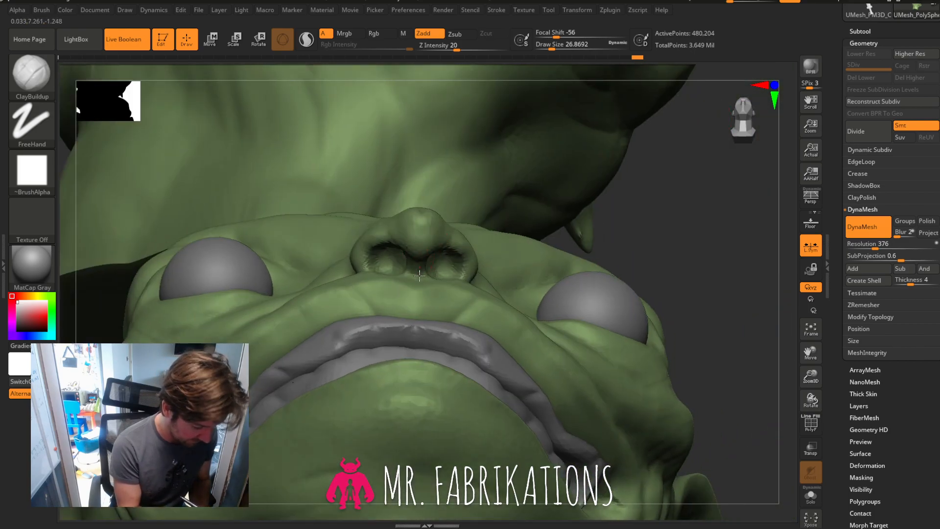
Sculpt the philtrum ridges between the nose and the upper lip, and check the whole head.
drag(670, 222, 666, 338)
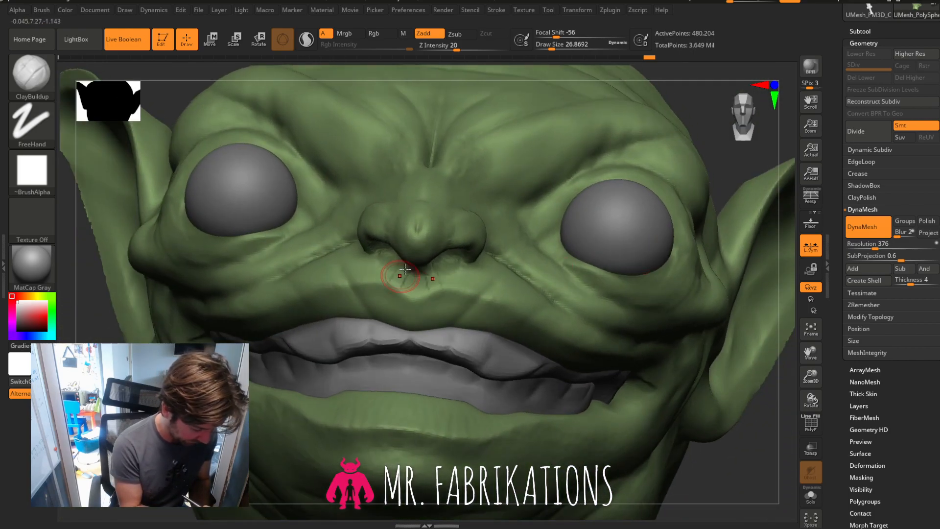
mouse_move(392, 275)
mouse_down()
mouse_move(399, 268)
mouse_move(367, 272)
mouse_move(380, 264)
mouse_move(415, 284)
mouse_up()
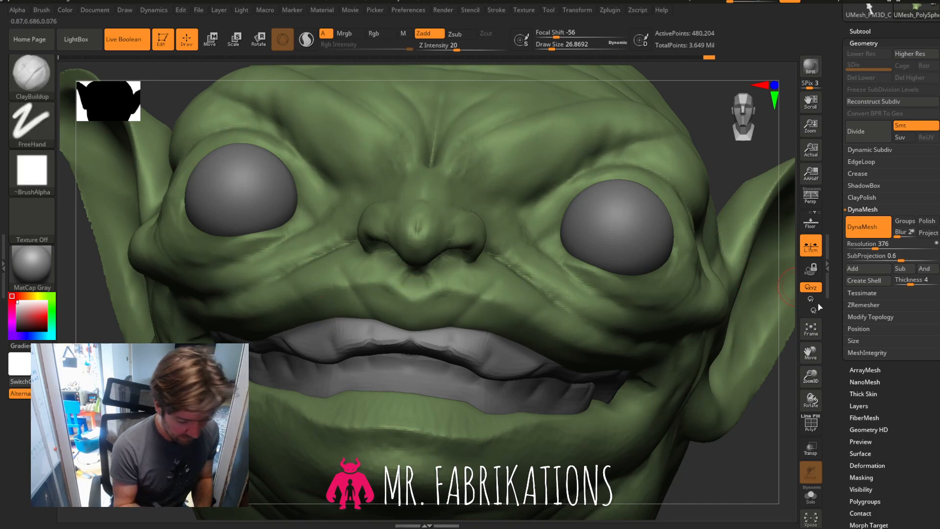
drag(811, 384, 811, 330)
drag(673, 300, 676, 330)
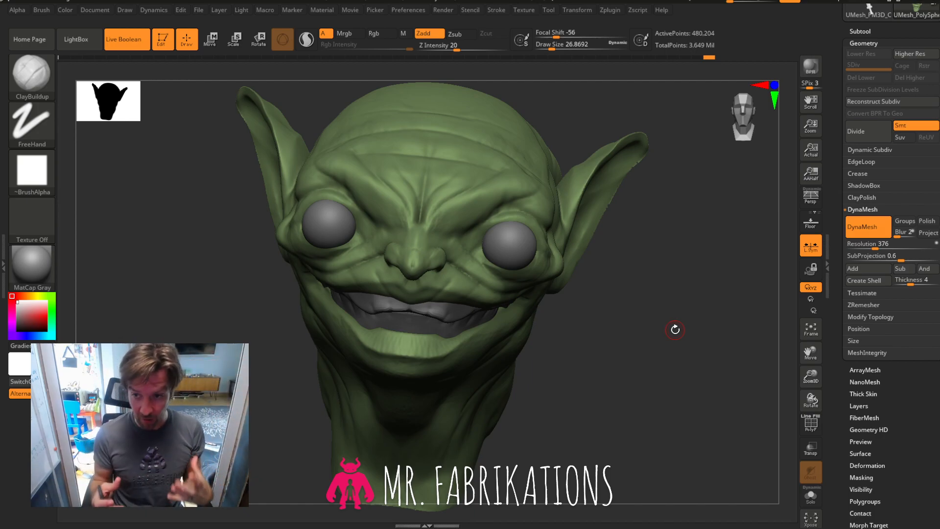
Increase the draw size to about 62, build up the skin under the eyeballs and smooth the strokes.
alt+drag(674, 330, 637, 338)
drag(813, 353, 508, 252)
key(bracketright)
key(bracketright)
key(bracketright)
key(bracketright)
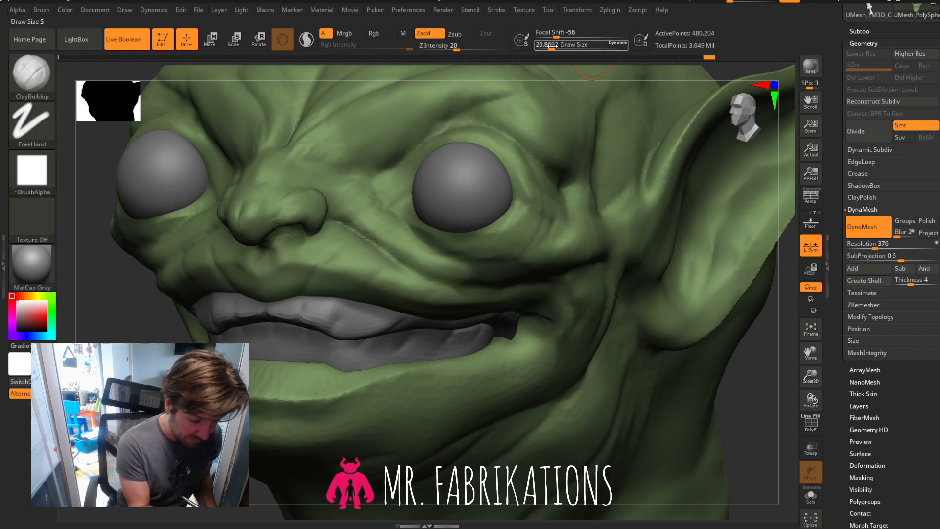
mouse_move(449, 233)
mouse_down()
mouse_move(504, 212)
mouse_move(494, 221)
mouse_move(537, 240)
mouse_up()
right_drag(328, 427, 428, 428)
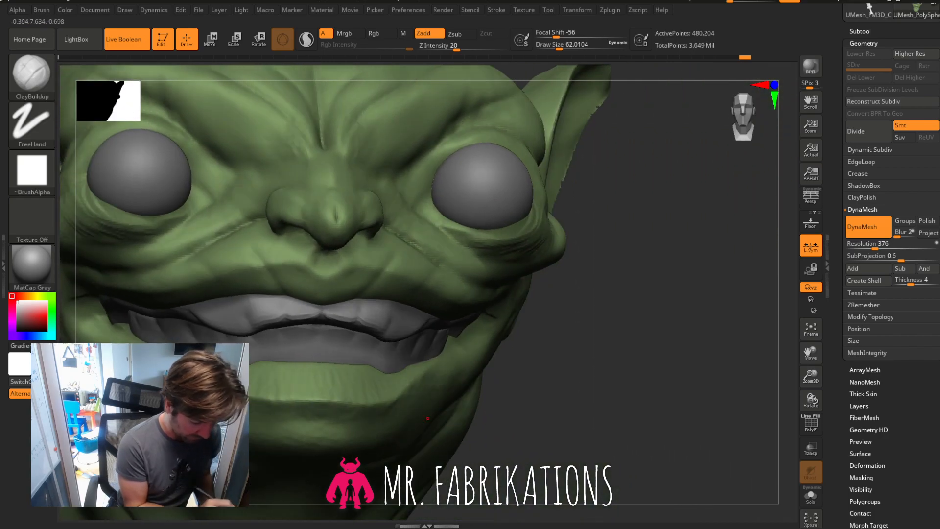
shift+drag(536, 228, 509, 240)
Reduce the draw size to about 44, build up the lower eyelid and smooth the skin between the nose and eye.
mouse_move(705, 243)
mouse_down()
mouse_move(674, 246)
mouse_move(685, 230)
mouse_up()
drag(559, 48, 556, 48)
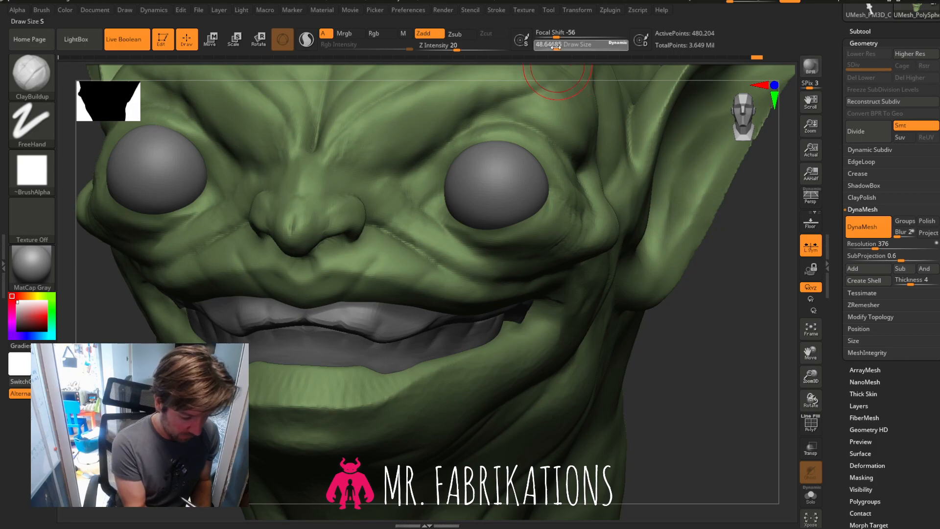
mouse_move(433, 214)
mouse_down()
mouse_move(526, 235)
mouse_move(467, 231)
mouse_up()
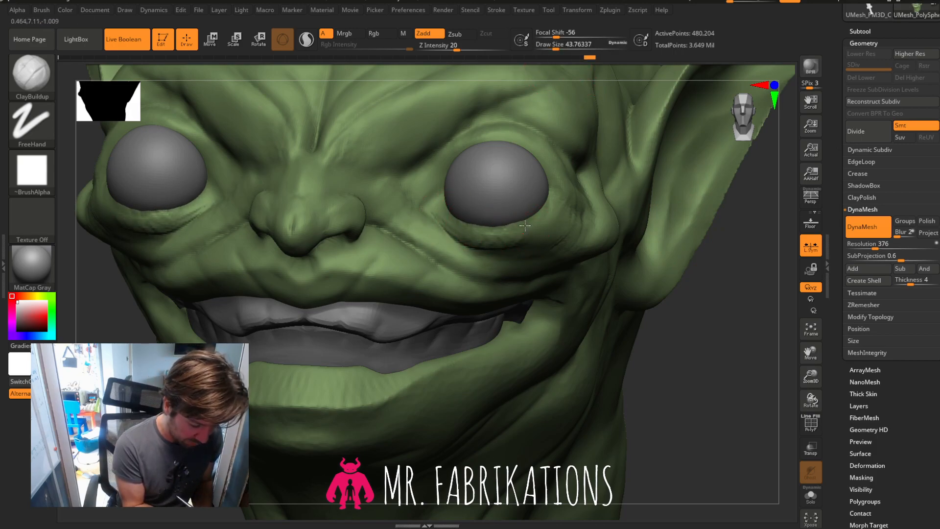
shift+drag(739, 278, 598, 251)
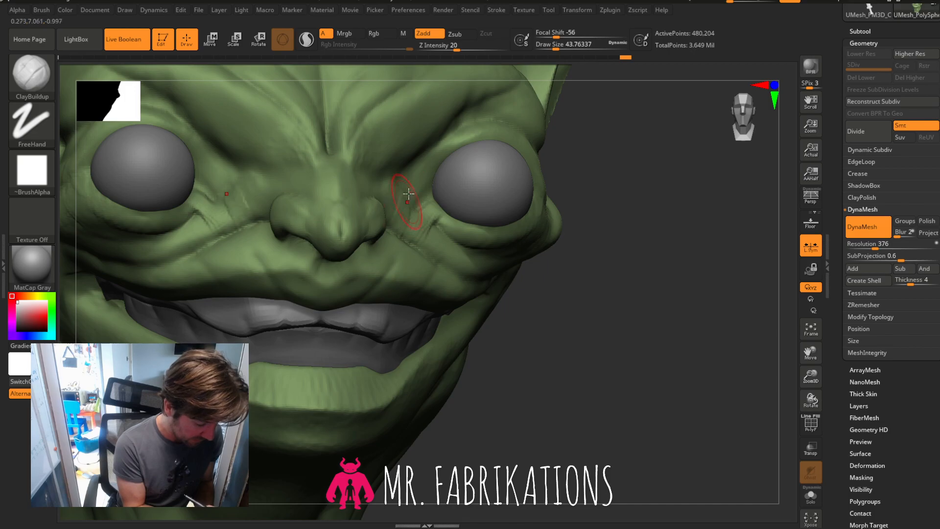
shift+drag(382, 201, 400, 182)
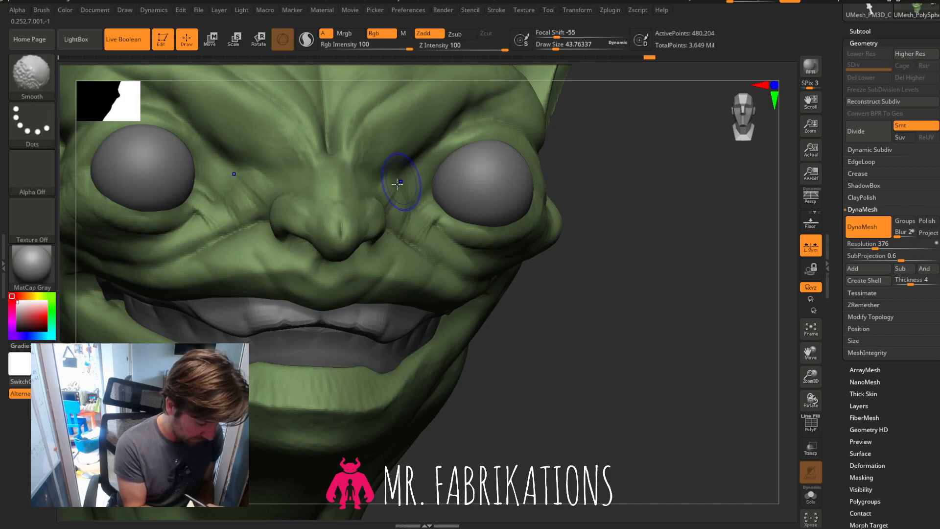
shift+drag(423, 236, 435, 221)
Build up the upper eyelid around the eyeball to its outer corner with ClayBuildup and smooth the strokes.
drag(569, 205, 686, 245)
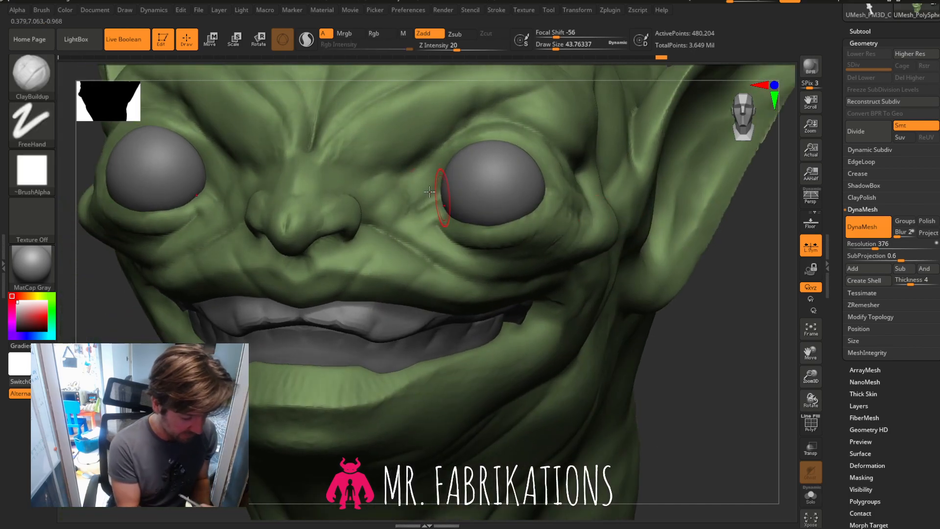
mouse_move(480, 146)
mouse_down()
mouse_move(525, 152)
mouse_move(563, 190)
mouse_up()
key(shift)
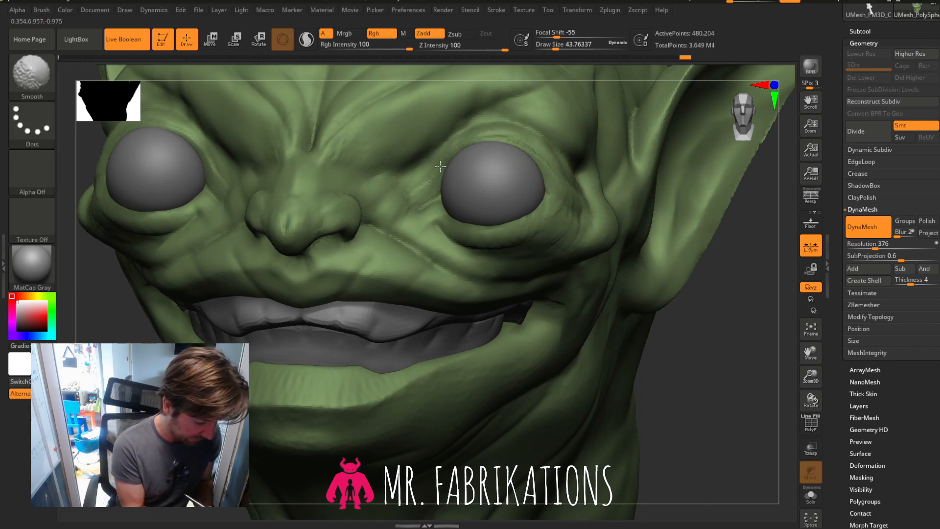
shift+drag(520, 141, 576, 197)
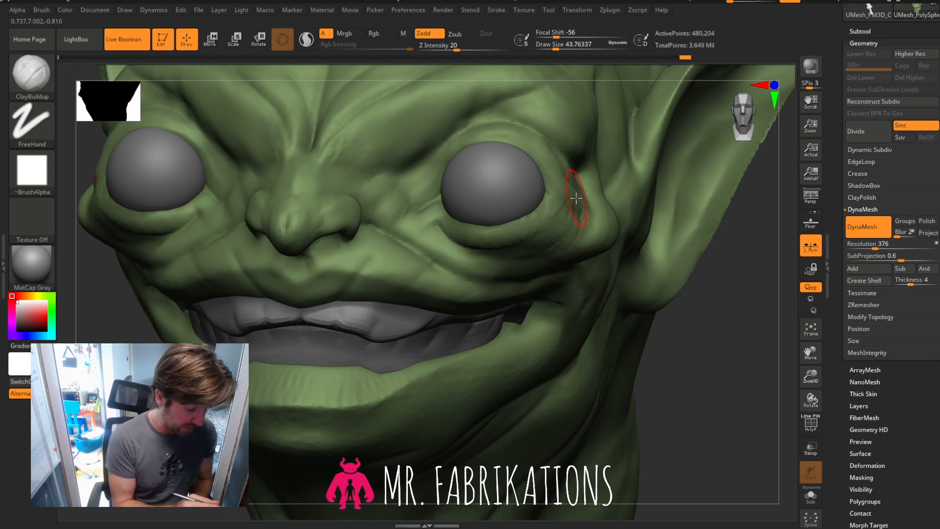
Sculpt wrinkles across the nose bridge and down onto the inner cheeks, and smooth them into the brow.
mouse_move(295, 159)
mouse_down()
mouse_move(316, 167)
mouse_move(315, 158)
mouse_move(326, 179)
mouse_move(336, 171)
mouse_up()
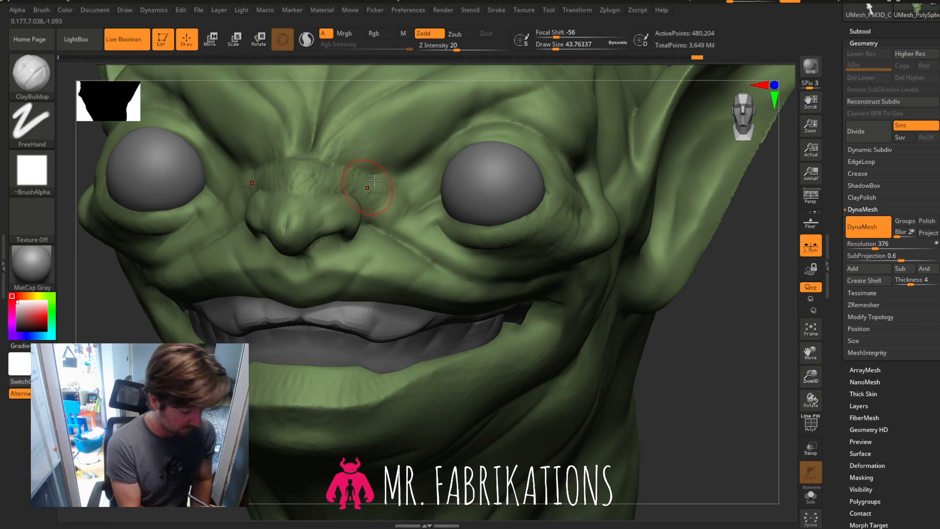
mouse_move(383, 185)
mouse_down()
mouse_move(396, 222)
mouse_move(433, 249)
mouse_up()
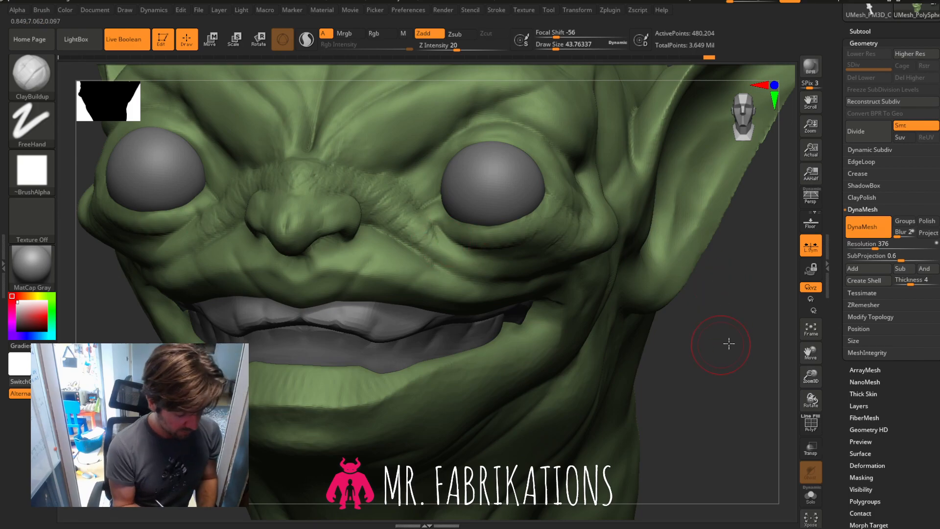
drag(728, 343, 666, 337)
mouse_move(386, 202)
shift+mouse_down()
mouse_move(298, 184)
mouse_move(229, 237)
shift+mouse_up()
drag(657, 235, 690, 232)
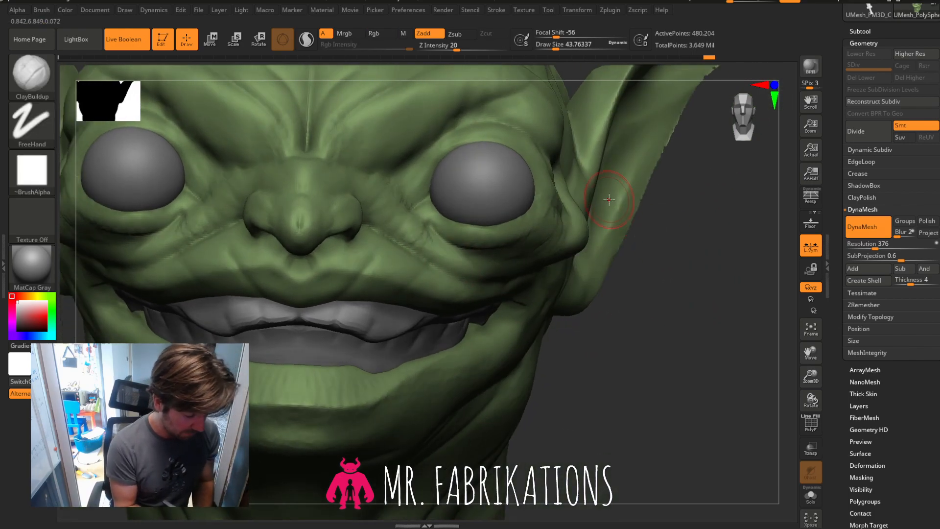
mouse_move(311, 134)
shift+mouse_down()
mouse_move(326, 147)
mouse_move(364, 116)
mouse_move(337, 141)
mouse_move(330, 135)
shift+mouse_up()
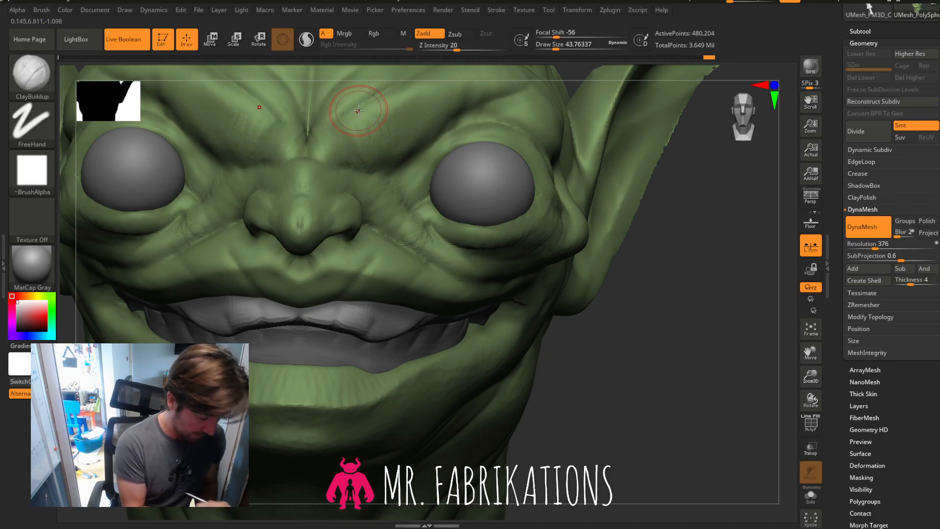
Increase the draw size to about 71, build up the brow and the skin around the eye, and smooth the strokes.
drag(666, 343, 675, 277)
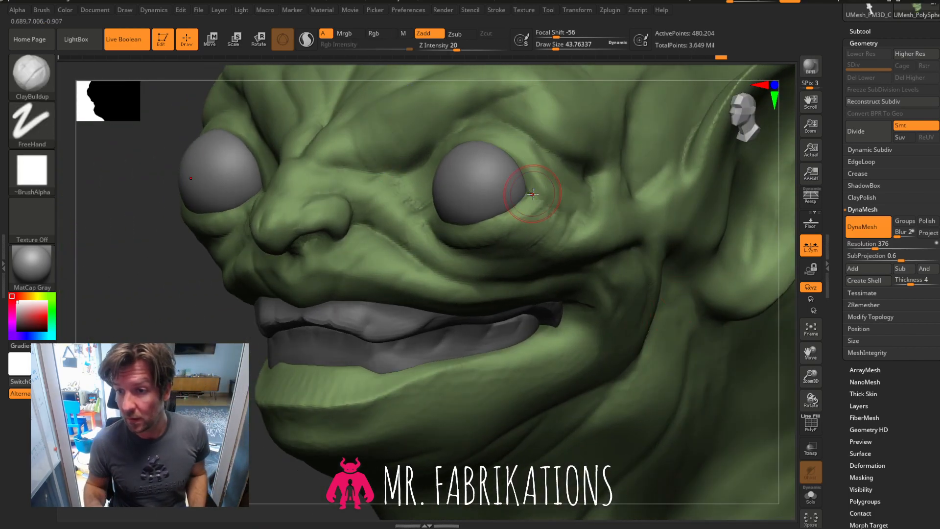
ctrl+right_drag(533, 195, 536, 123)
drag(661, 282, 682, 281)
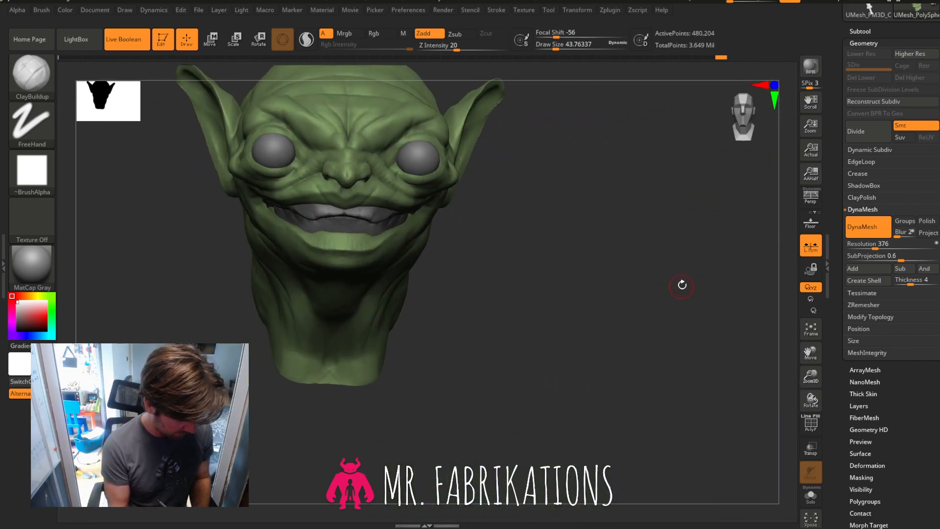
drag(811, 374, 813, 404)
drag(811, 353, 833, 421)
mouse_move(727, 352)
mouse_down()
mouse_move(695, 353)
mouse_move(763, 332)
mouse_up()
click(557, 44)
mouse_move(342, 240)
mouse_down()
mouse_move(361, 226)
mouse_move(336, 248)
mouse_move(341, 221)
mouse_move(310, 250)
mouse_up()
mouse_move(328, 214)
mouse_down()
mouse_move(319, 255)
mouse_move(329, 207)
mouse_move(291, 230)
mouse_move(299, 201)
mouse_move(262, 220)
mouse_up()
mouse_move(277, 179)
mouse_down()
mouse_move(239, 159)
mouse_move(188, 170)
mouse_up()
mouse_move(244, 180)
shift+mouse_down()
mouse_move(317, 230)
mouse_move(289, 233)
shift+mouse_up()
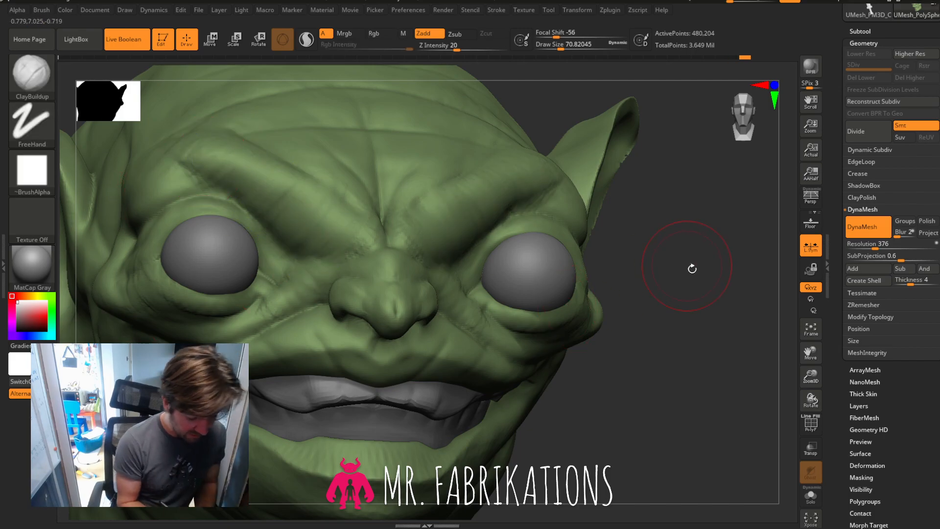
Build up the frown folds between the eyebrows above the nose bridge with ClayBuildup.
drag(691, 267, 632, 245)
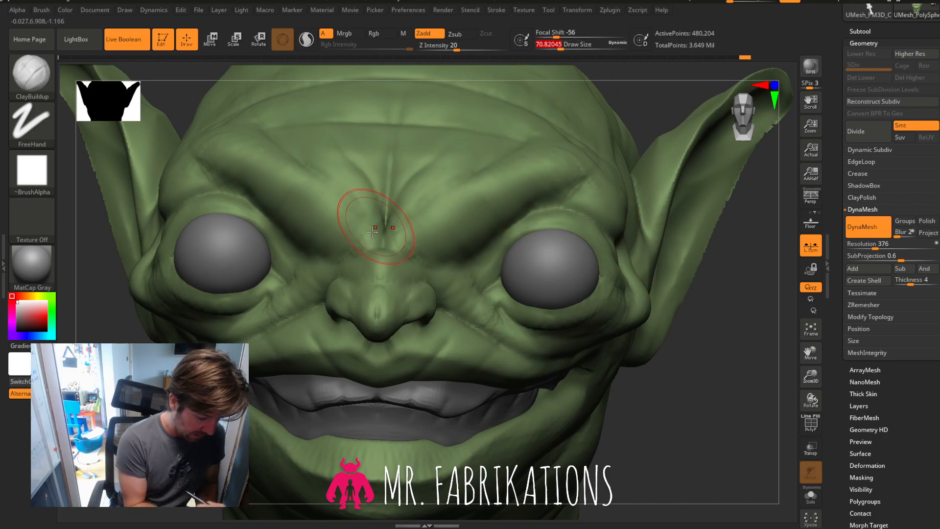
drag(384, 196, 375, 194)
drag(351, 241, 358, 184)
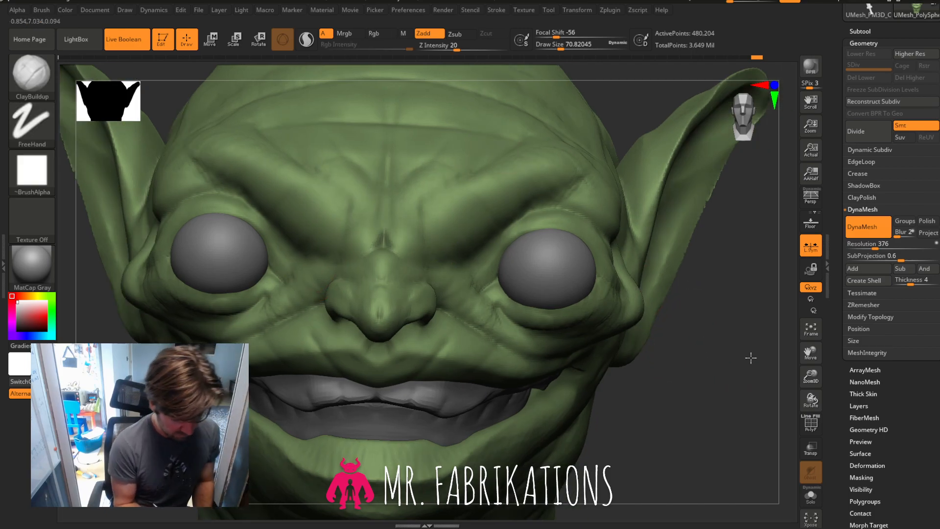
Reduce the draw size to about 51 and touch up the cheek fold below the eye.
drag(750, 357, 696, 362)
key(bracketleft)
key(bracketleft)
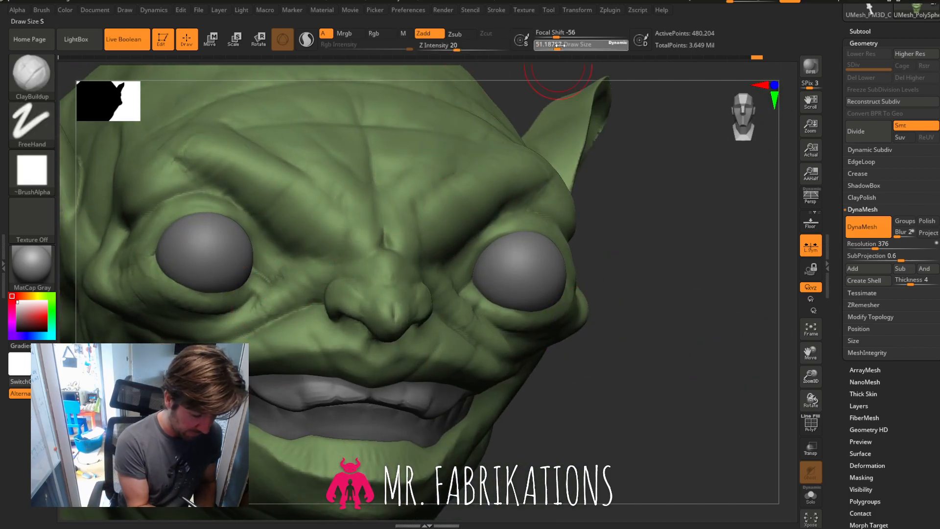
click(222, 338)
Build up the upper lip and the skin beside the nostrils with ClayBuildup, and smooth the strokes.
mouse_move(793, 277)
mouse_down()
mouse_move(733, 359)
mouse_move(709, 357)
mouse_move(793, 333)
mouse_up()
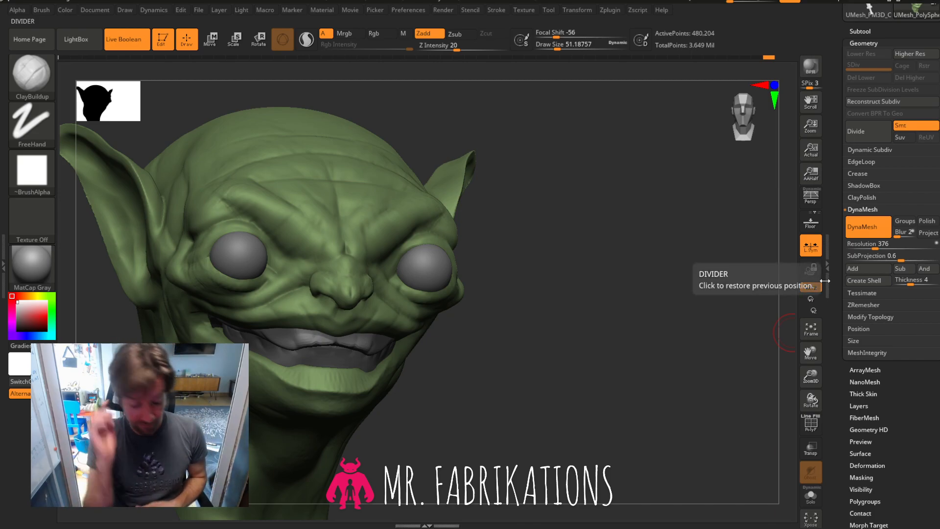
drag(685, 338, 633, 336)
drag(811, 376, 812, 414)
drag(810, 377, 813, 407)
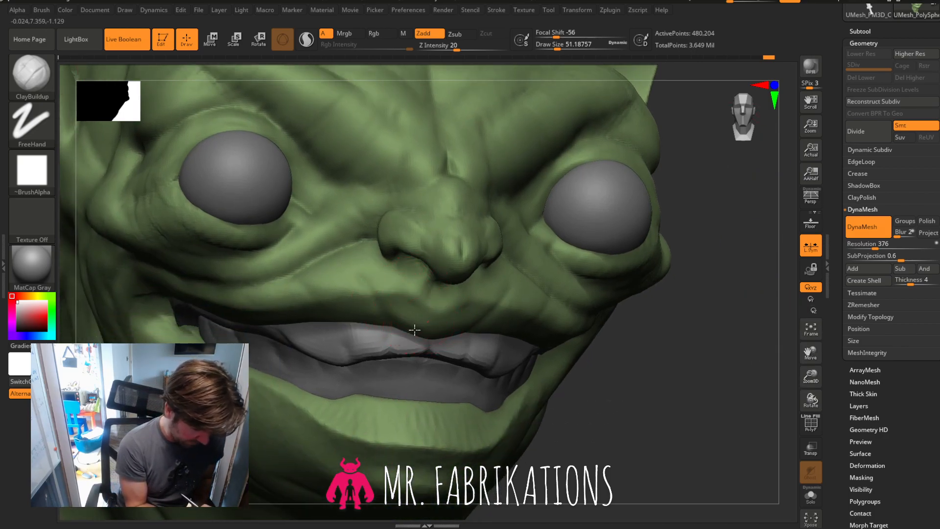
drag(374, 280, 372, 255)
drag(374, 309, 365, 299)
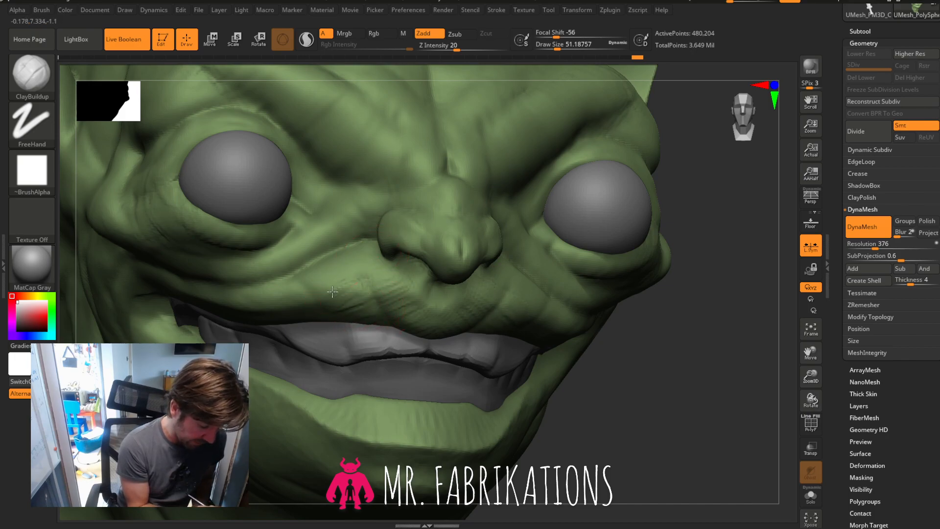
mouse_move(506, 310)
shift+mouse_down()
mouse_move(485, 274)
mouse_move(493, 296)
mouse_move(509, 304)
shift+mouse_up()
mouse_move(693, 336)
mouse_down()
mouse_move(712, 339)
mouse_move(700, 338)
mouse_up()
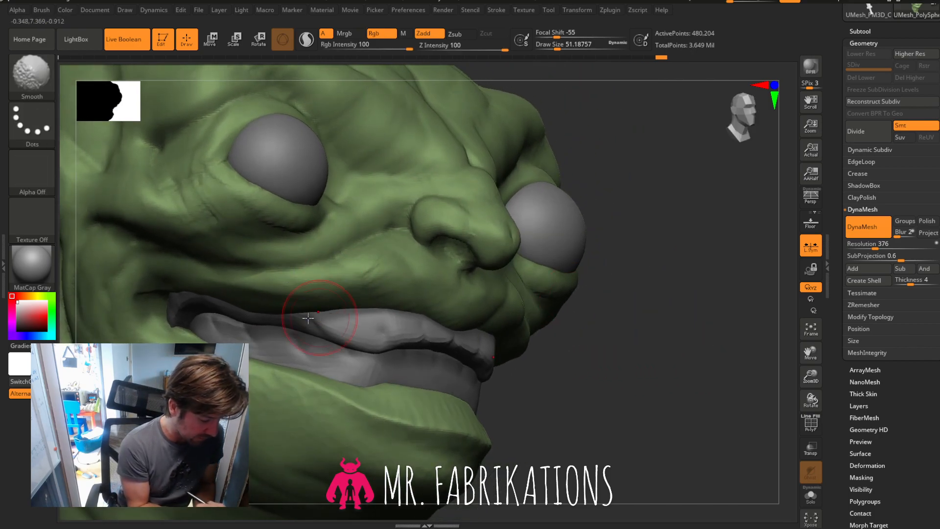
Check the bottom head as a whole and compare it with the two other goblin heads.
mouse_move(699, 306)
mouse_down()
mouse_move(662, 321)
mouse_move(703, 300)
mouse_up()
drag(803, 353, 713, 323)
drag(811, 377, 724, 308)
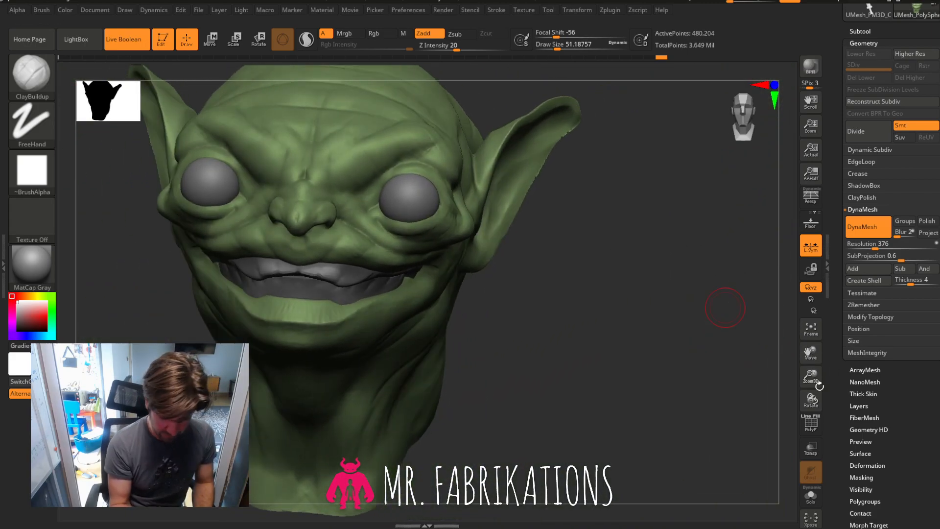
key(f)
drag(762, 168, 781, 150)
drag(808, 362, 797, 221)
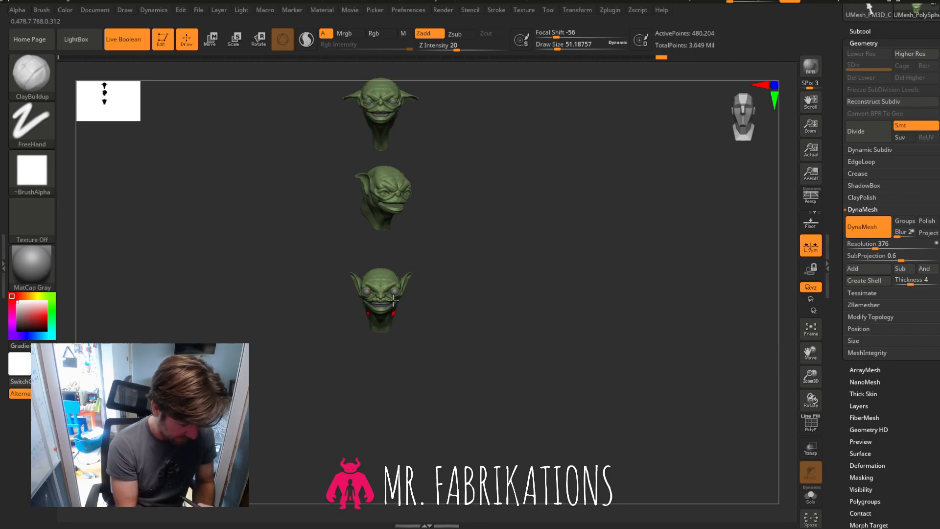
drag(812, 370, 813, 419)
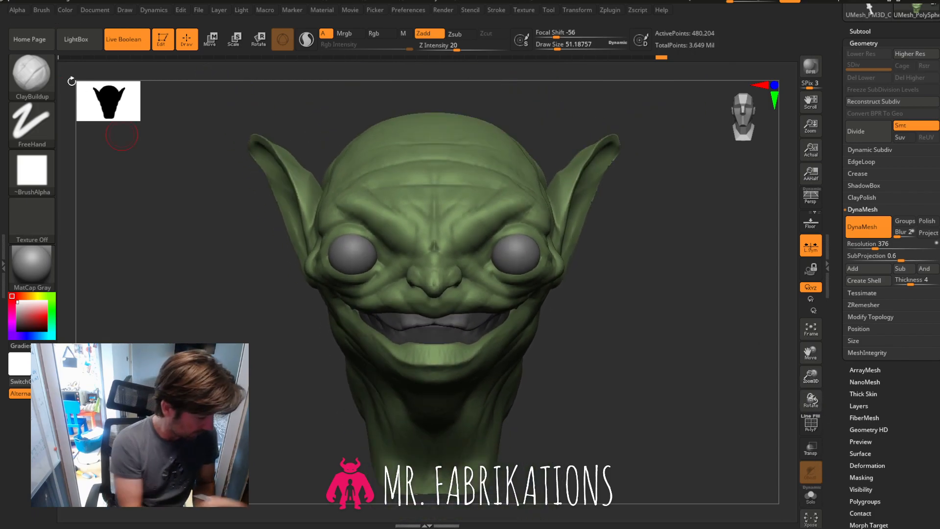
Switch to the Move brush, set the draw size to about 257 and adjust the brow and forehead shape.
click(32, 76)
click(331, 91)
drag(551, 48, 582, 48)
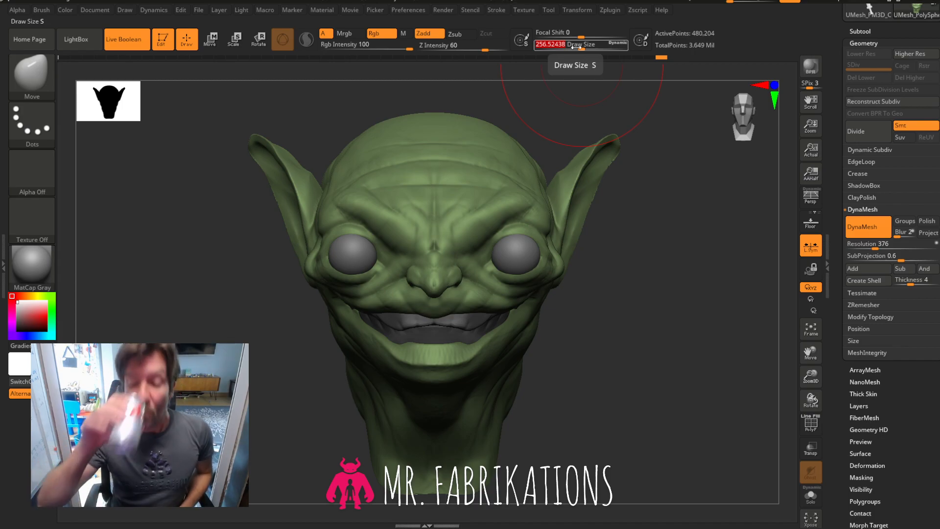
mouse_move(648, 268)
mouse_down()
mouse_move(678, 264)
mouse_move(677, 212)
mouse_up()
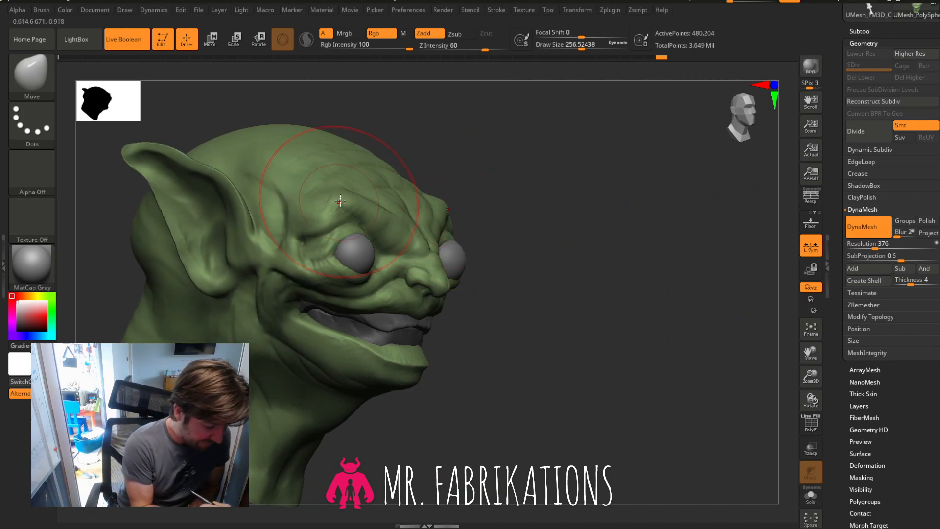
mouse_move(539, 226)
mouse_down()
mouse_move(472, 222)
mouse_move(565, 228)
mouse_move(550, 226)
mouse_move(589, 185)
mouse_up()
Refine the outer brow ridges with the Move brush at draw sizes of about 172, 90 and 149.
drag(577, 46, 570, 47)
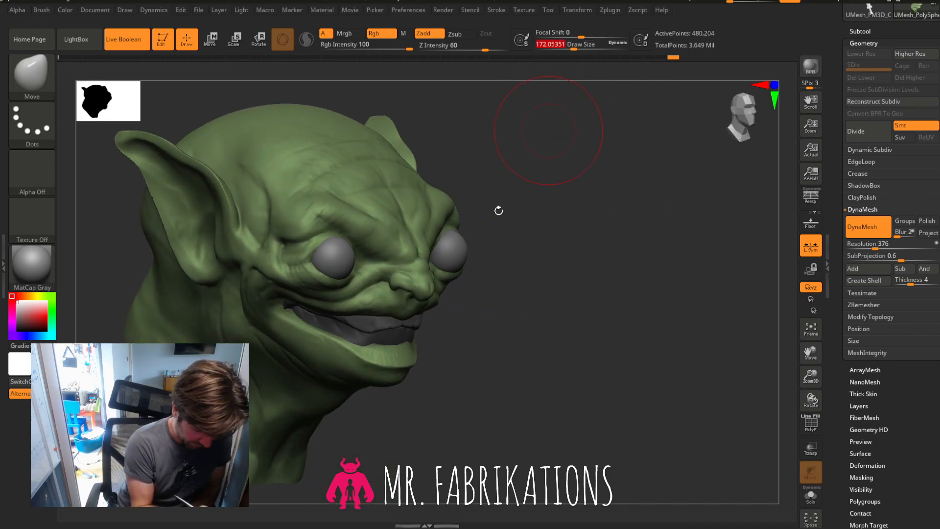
mouse_move(538, 223)
mouse_down()
mouse_move(592, 243)
mouse_move(575, 229)
mouse_up()
drag(574, 47, 563, 48)
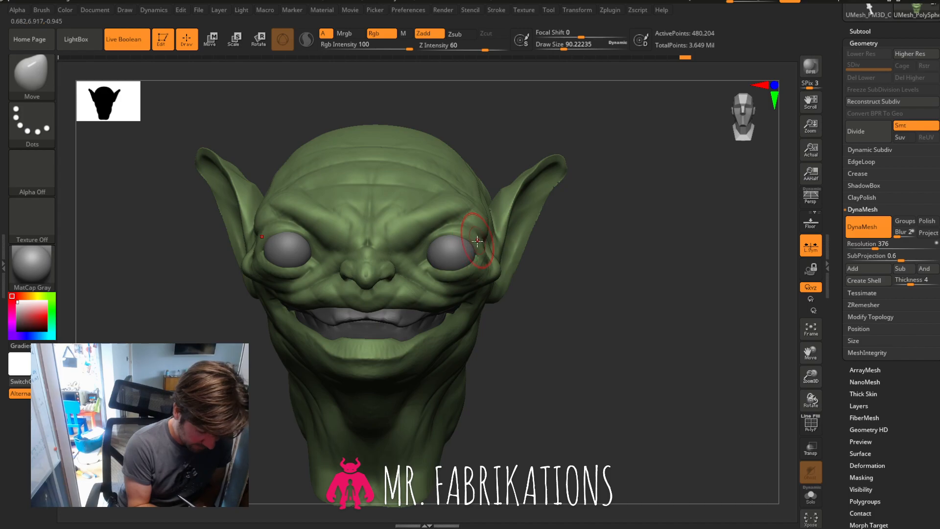
mouse_move(642, 258)
mouse_down()
mouse_move(720, 264)
mouse_move(646, 265)
mouse_move(675, 262)
mouse_up()
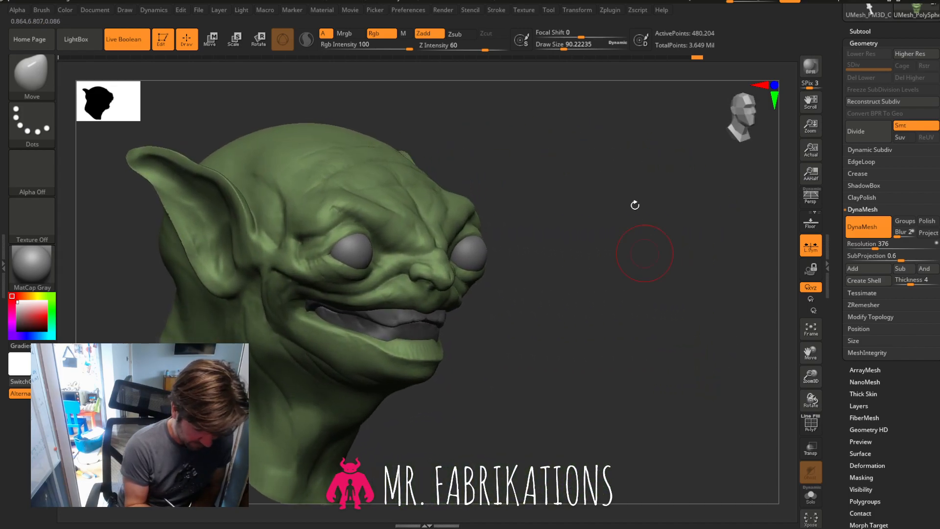
drag(563, 48, 571, 48)
mouse_move(595, 206)
mouse_down()
mouse_move(596, 235)
mouse_move(533, 230)
mouse_up()
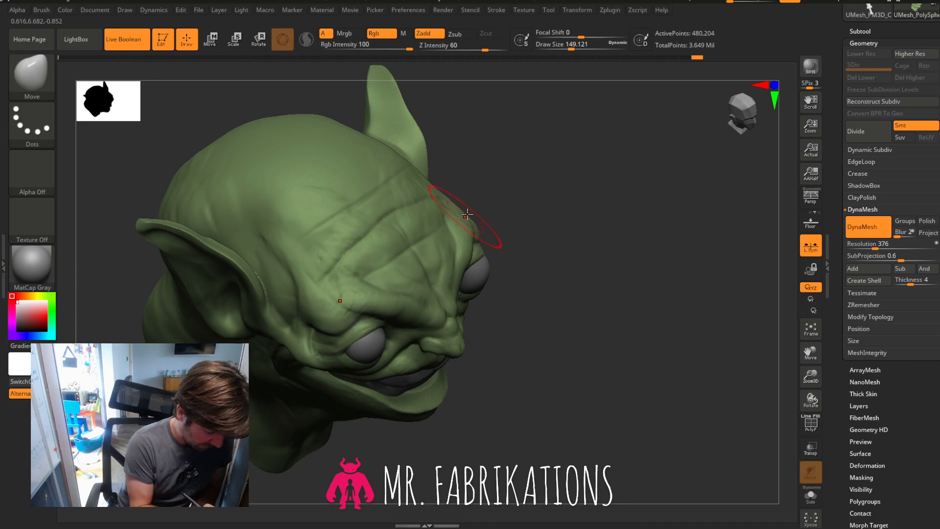
mouse_move(529, 202)
mouse_down()
mouse_move(566, 191)
mouse_move(646, 222)
mouse_move(676, 248)
mouse_move(634, 266)
mouse_move(755, 153)
mouse_move(744, 135)
mouse_up()
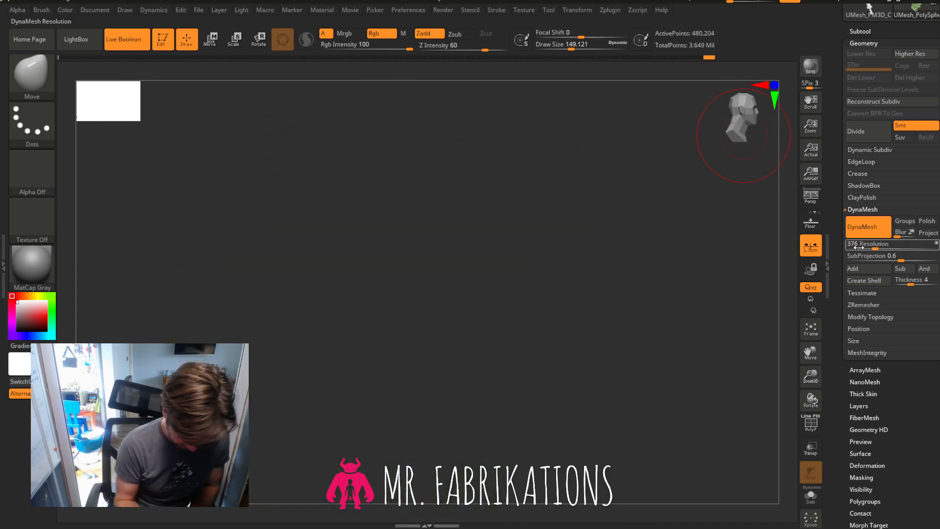
Switch to ClayBuildup, set the draw size to about 80, and build up and smooth the fold around the mouth corner and lower cheek.
click(811, 328)
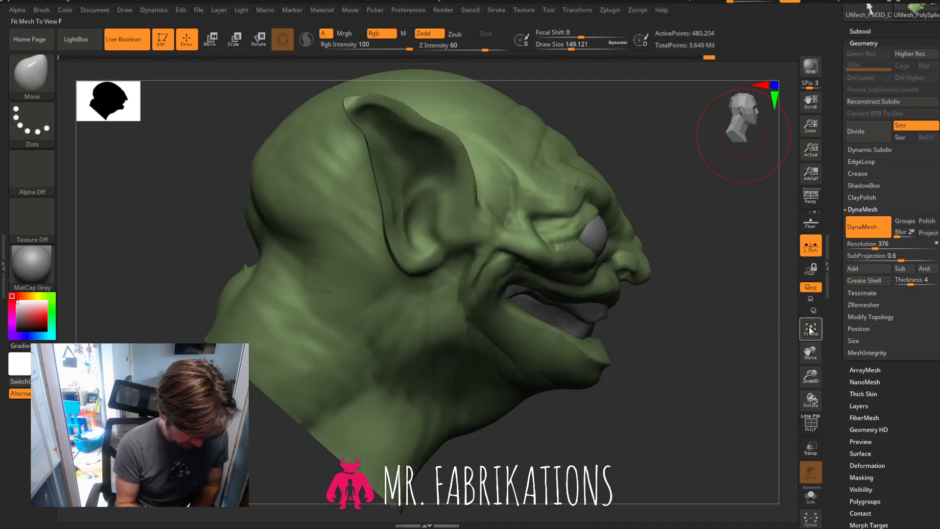
drag(818, 373, 814, 381)
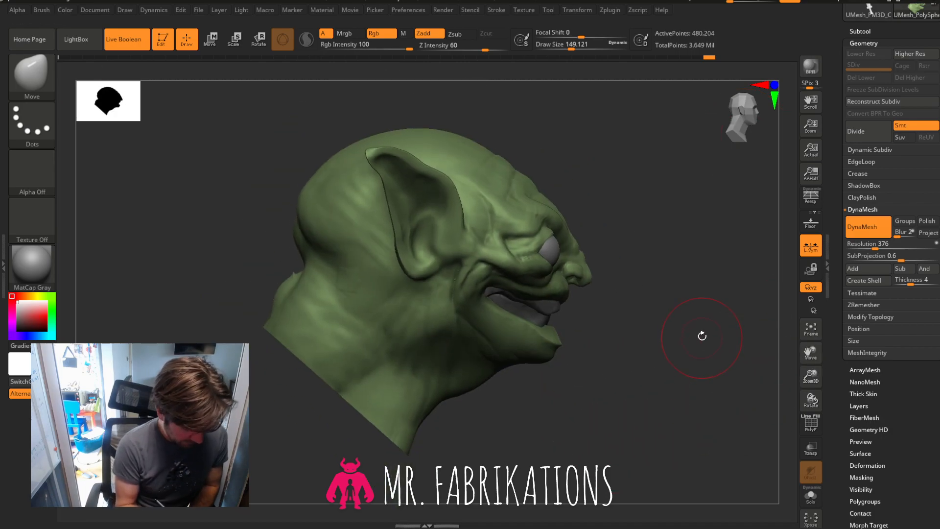
drag(784, 209, 740, 331)
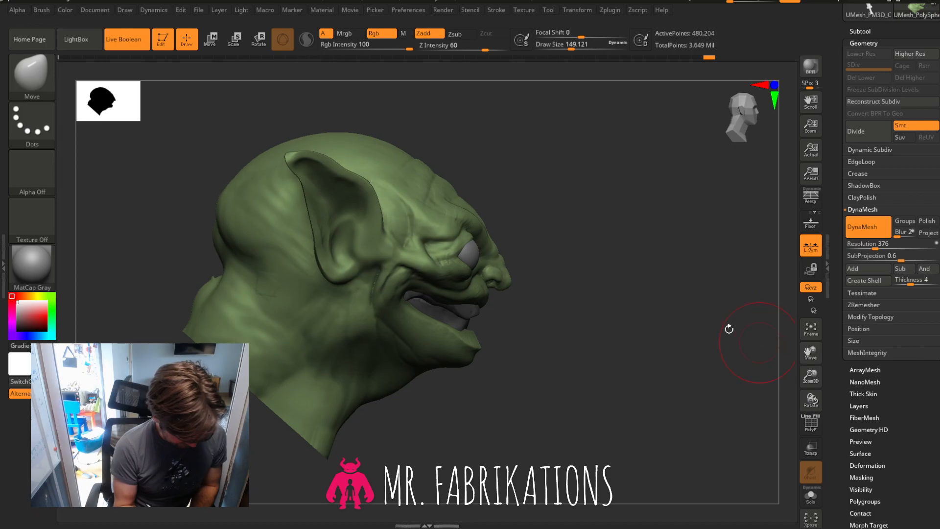
key(b)
click(140, 82)
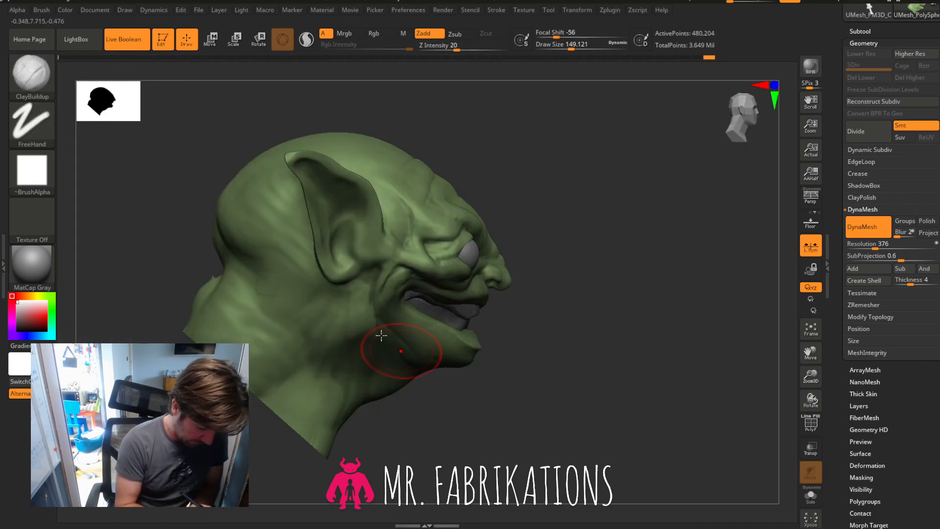
click(562, 46)
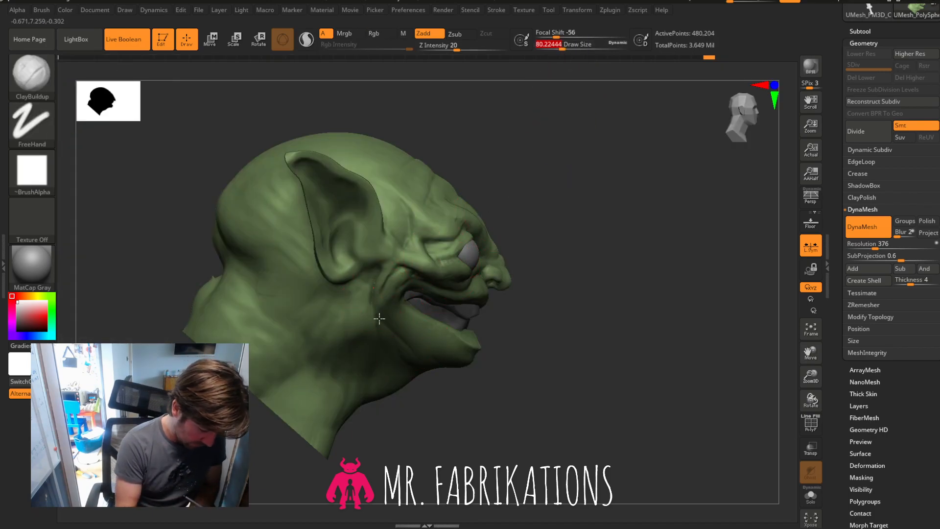
drag(371, 299, 377, 313)
drag(664, 342, 641, 339)
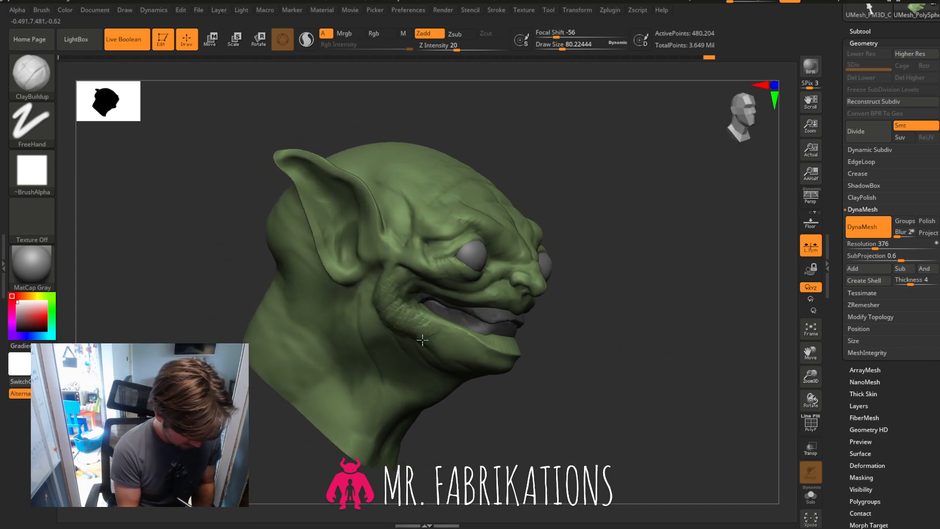
key(shift)
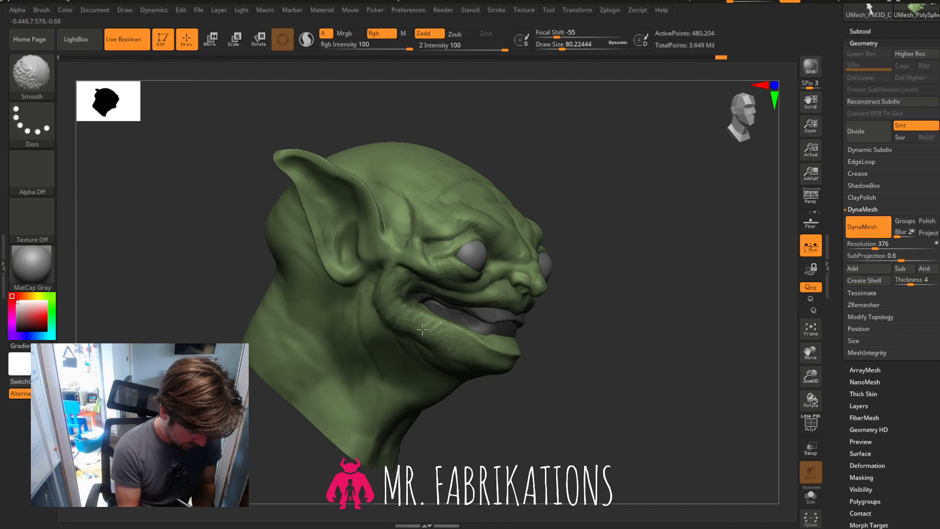
Build up the chin and the skin below the lower lip with ClayBuildup, and smooth the strokes.
mouse_move(626, 333)
shift+mouse_down()
mouse_move(640, 330)
mouse_move(564, 336)
mouse_move(660, 338)
mouse_move(675, 288)
shift+mouse_up()
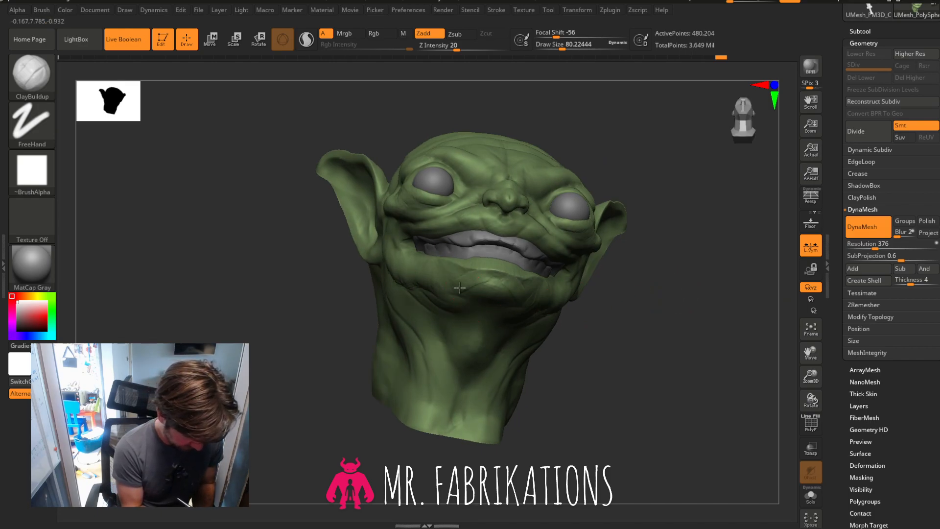
drag(460, 294, 491, 289)
drag(651, 301, 685, 318)
mouse_move(539, 300)
mouse_down()
mouse_move(592, 300)
mouse_move(654, 284)
mouse_move(598, 291)
mouse_up()
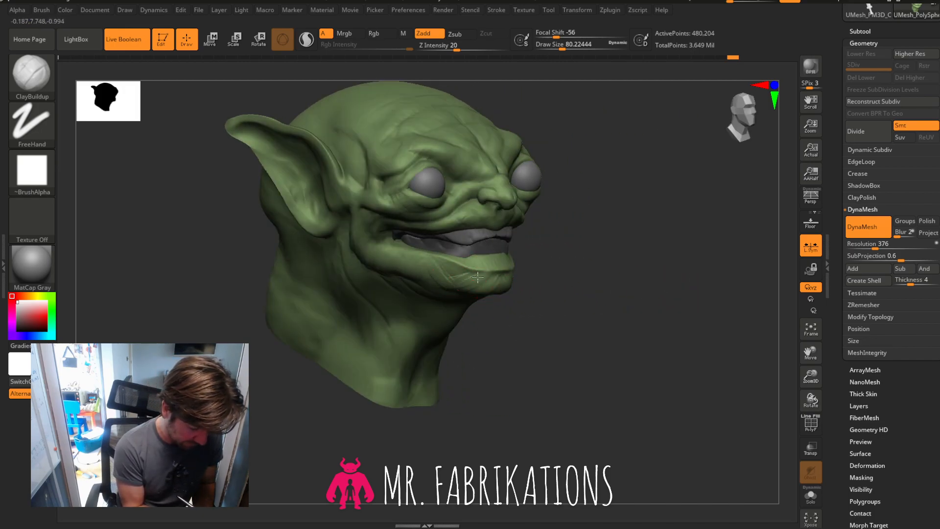
shift+drag(539, 289, 579, 266)
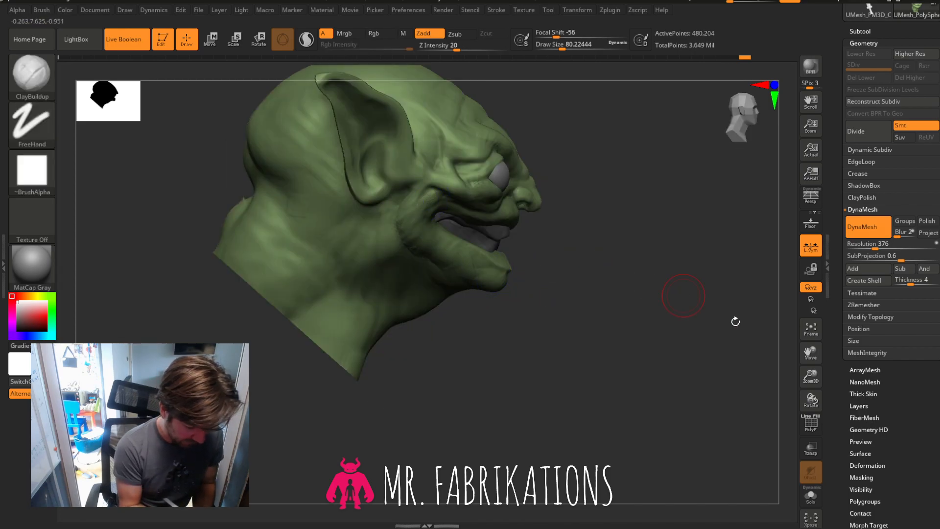
Add ClayBuildup strokes along the jaw and on the cheek skin between the mouth corner and the ear.
drag(810, 377, 811, 387)
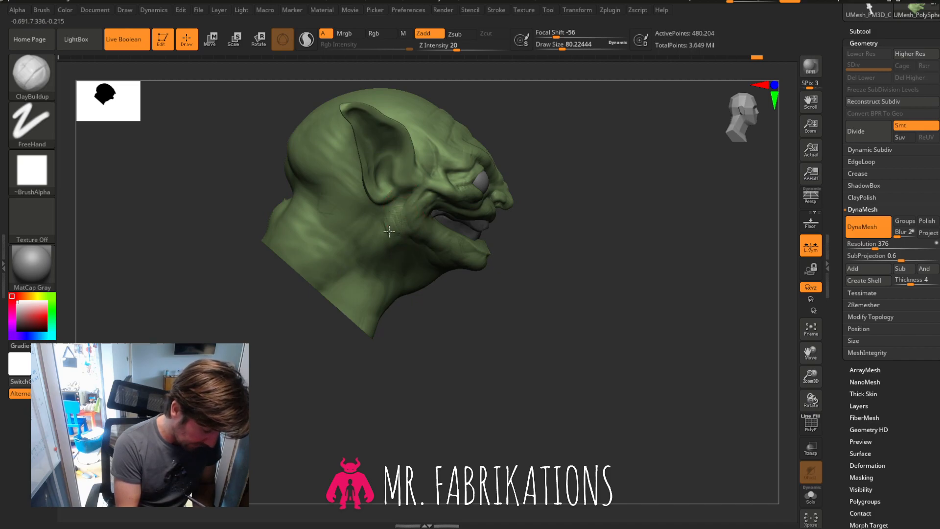
key(shift)
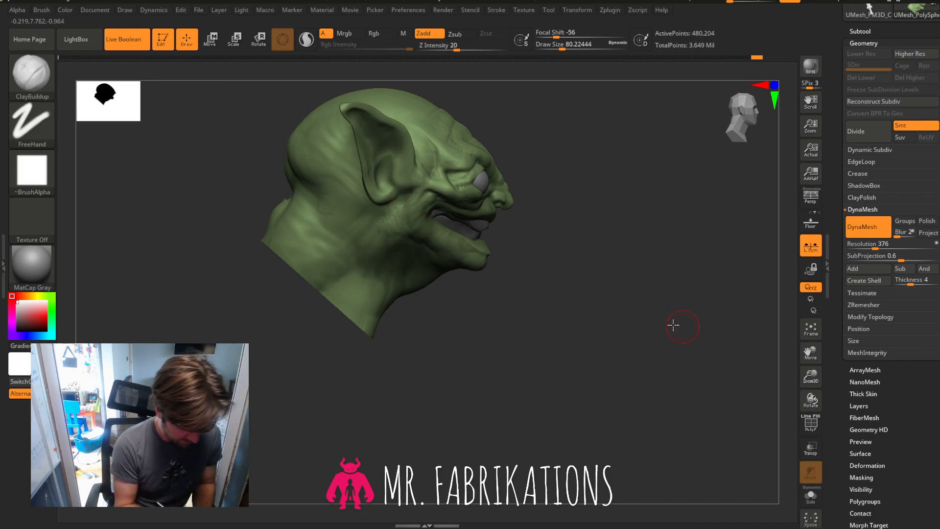
drag(678, 325, 784, 343)
drag(811, 377, 784, 368)
mouse_move(680, 364)
mouse_down()
mouse_move(665, 324)
mouse_move(659, 331)
mouse_up()
key(shift)
mouse_move(490, 243)
mouse_down()
mouse_move(498, 262)
mouse_move(534, 255)
mouse_move(503, 272)
mouse_move(522, 293)
mouse_move(542, 288)
mouse_up()
mouse_move(682, 330)
mouse_down()
mouse_move(645, 340)
mouse_move(674, 330)
mouse_move(674, 292)
mouse_move(670, 329)
mouse_up()
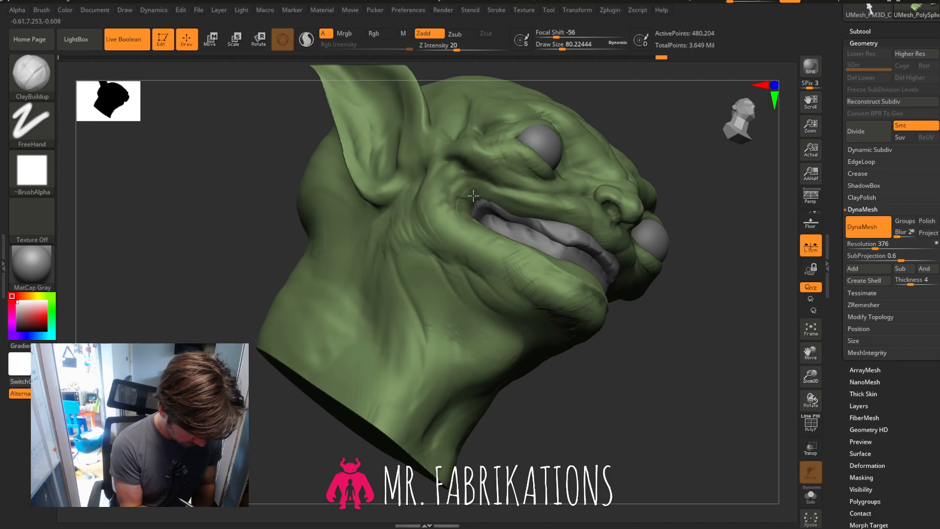
Fill out the skin at the corner of the mouth with ClayBuildup strokes and smoothing.
key(shift)
shift+drag(473, 224, 470, 208)
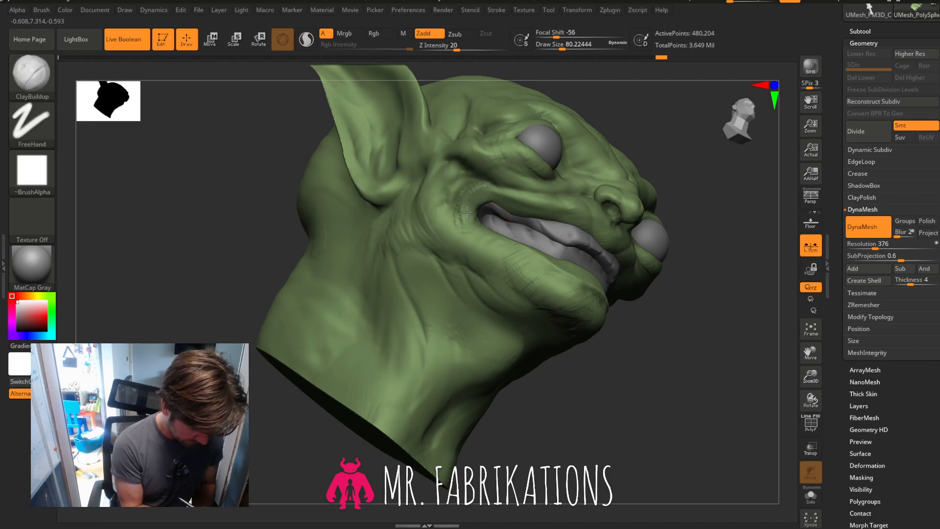
drag(696, 299, 722, 313)
drag(811, 346, 813, 319)
shift+drag(656, 275, 652, 270)
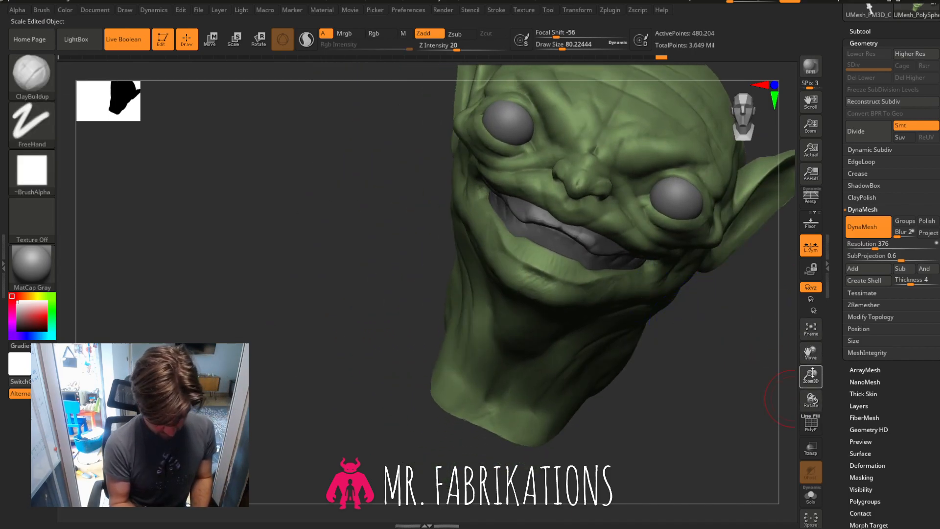
Sculpt the frown folds between the eyebrows from the front with ClayBuildup, and smooth them.
drag(810, 379, 810, 359)
click(743, 119)
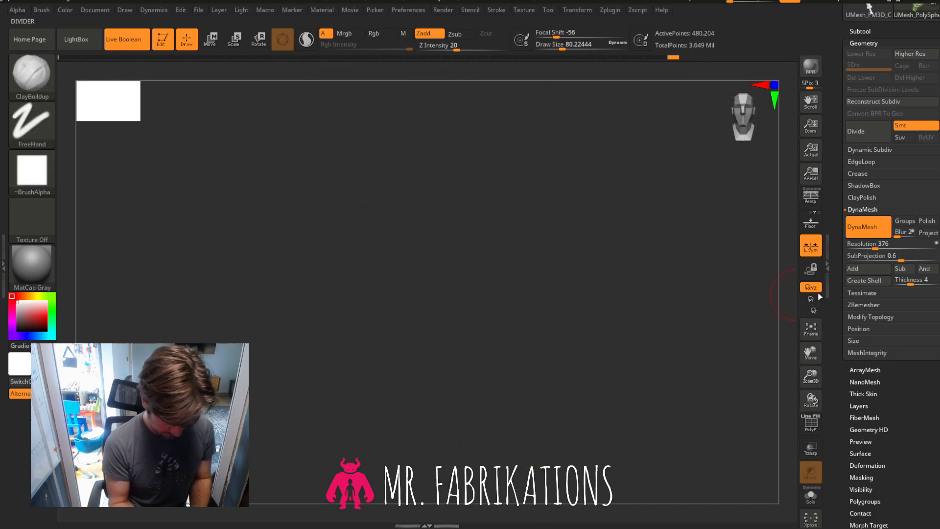
click(818, 333)
drag(666, 282, 640, 245)
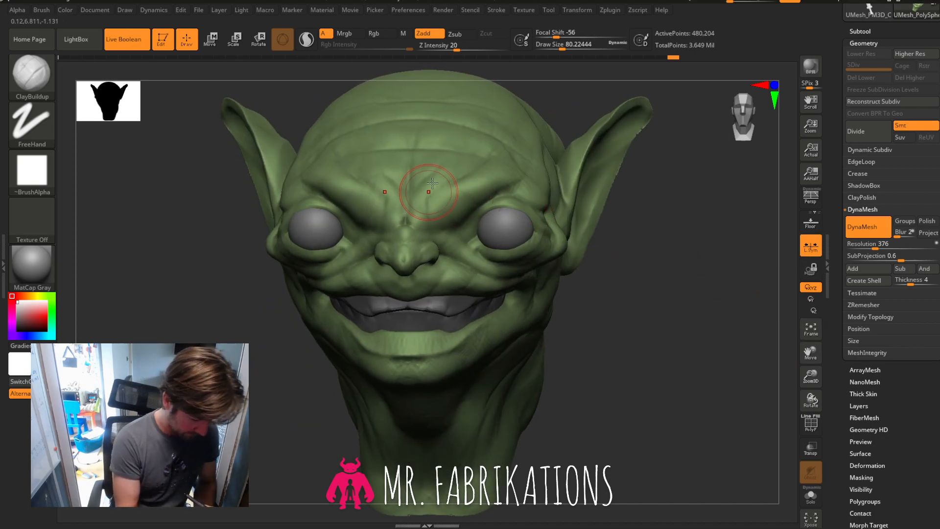
drag(432, 187, 428, 175)
mouse_move(430, 209)
mouse_down()
mouse_move(461, 182)
mouse_move(470, 188)
mouse_move(439, 195)
mouse_up()
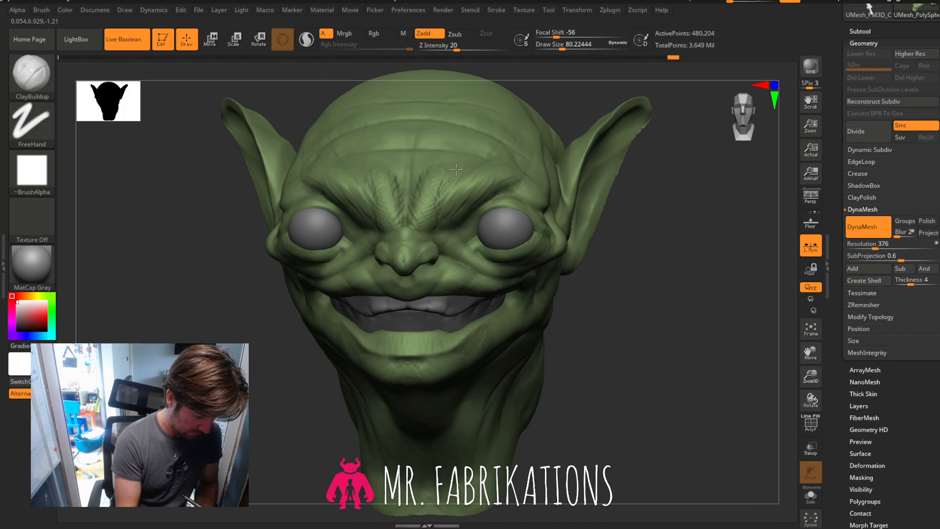
key(shift)
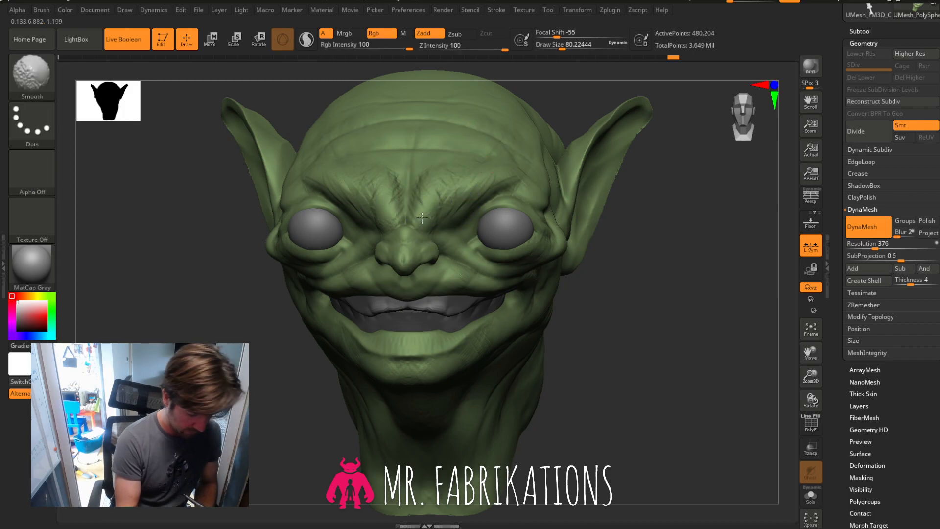
shift+drag(414, 172, 460, 180)
Build up the nose bridge and the folds beside the inner eye corners with ClayBuildup, and smooth them.
mouse_move(406, 221)
mouse_down()
mouse_move(407, 194)
mouse_move(437, 228)
mouse_up()
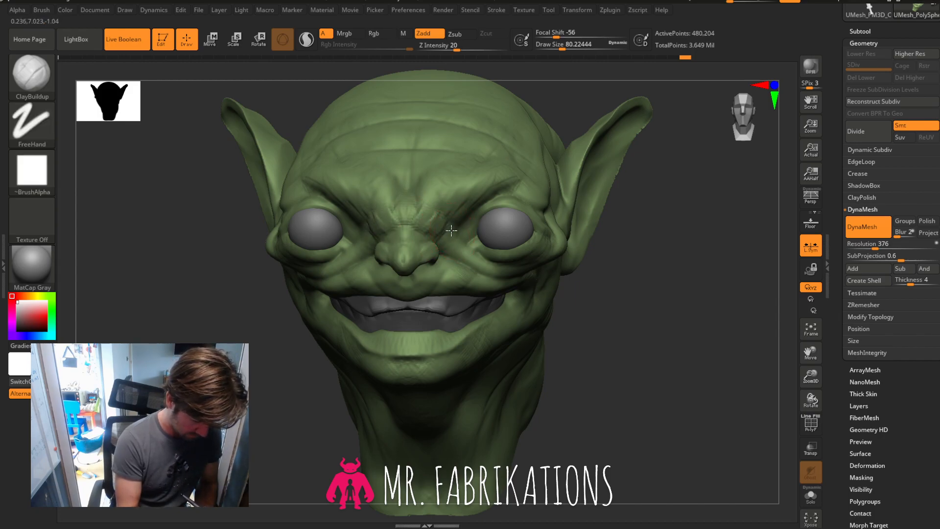
drag(471, 256, 478, 260)
shift+drag(462, 245, 414, 213)
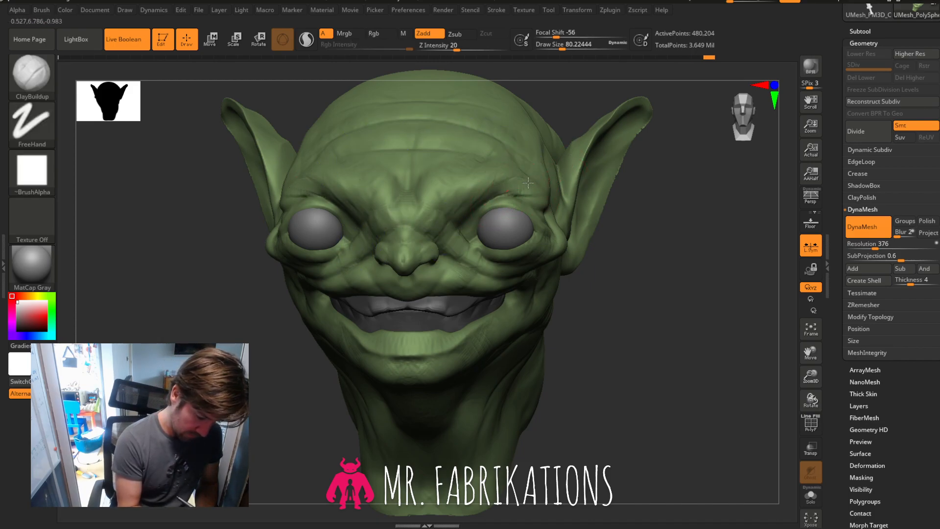
Build up the brow and forehead above the eye with ClayBuildup, and smooth the strokes.
right_drag(554, 203, 477, 198)
mouse_move(556, 178)
mouse_down()
mouse_move(539, 177)
mouse_move(540, 161)
mouse_move(525, 145)
mouse_up()
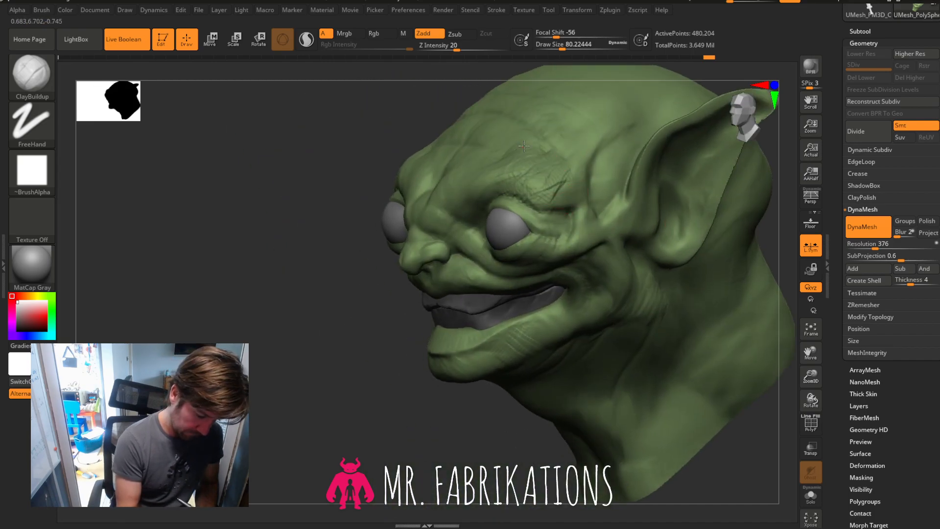
shift+drag(446, 167, 533, 177)
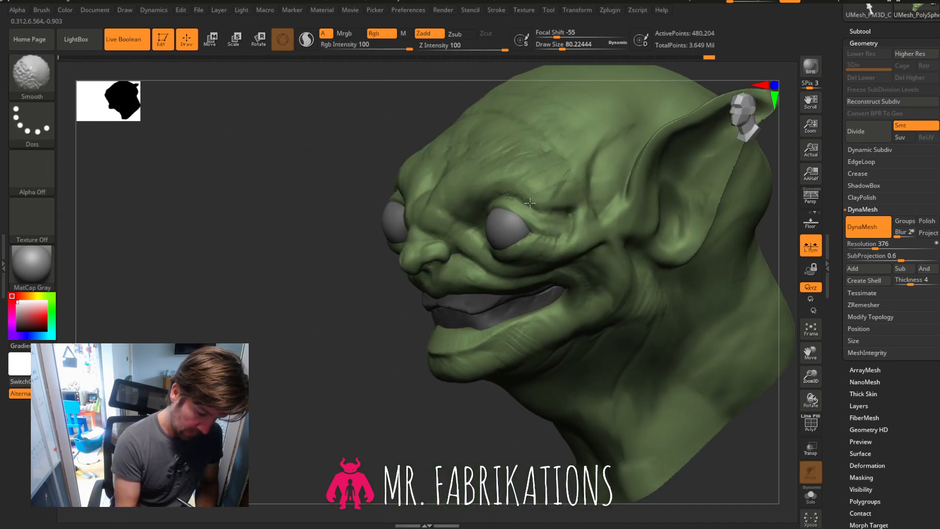
drag(363, 393, 443, 389)
Sculpt wrinkles on the cheek and temple behind the outer eye corner with ClayBuildup, and smooth them.
drag(654, 259, 512, 245)
drag(699, 291, 667, 327)
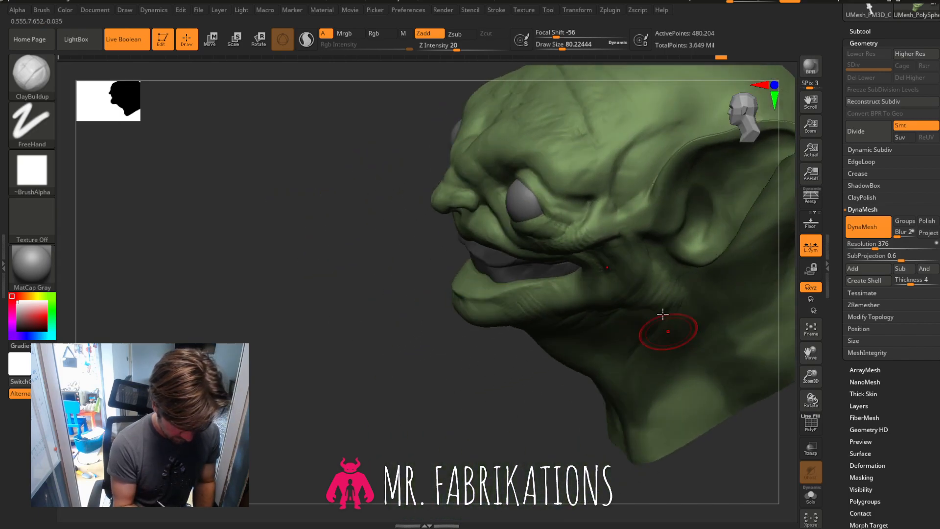
mouse_move(592, 232)
mouse_down()
mouse_move(599, 202)
mouse_move(589, 195)
mouse_up()
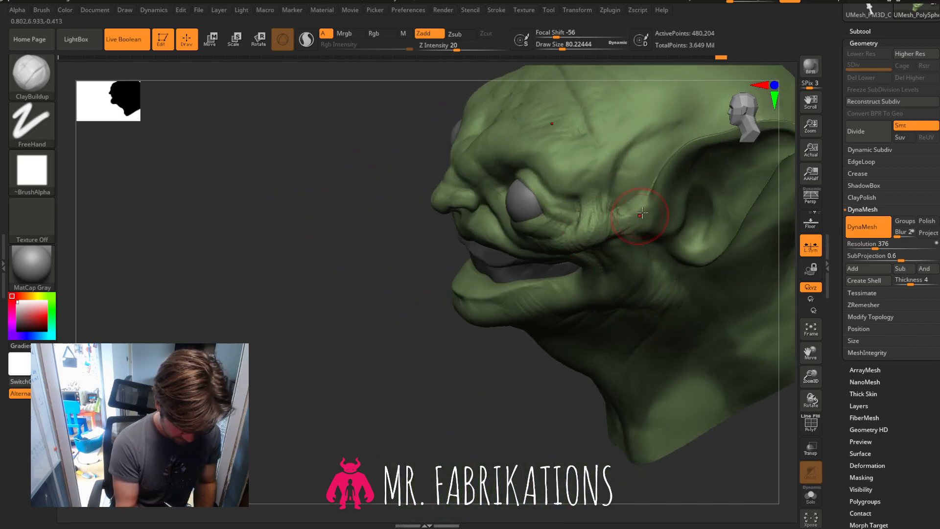
key(shift)
Switch to the Move brush, pull in the cheekbones beside the eyes at a draw size of about 128, and smooth the forehead.
mouse_move(419, 380)
mouse_down()
mouse_move(703, 311)
mouse_move(676, 336)
mouse_move(678, 298)
mouse_up()
mouse_move(651, 270)
mouse_down()
mouse_move(690, 292)
mouse_move(678, 286)
mouse_up()
click(47, 92)
click(331, 84)
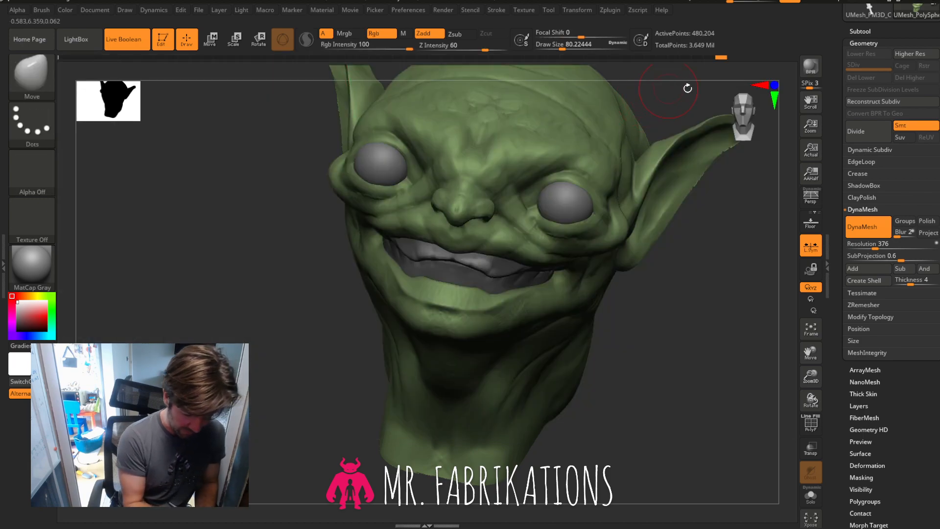
click(750, 115)
click(811, 328)
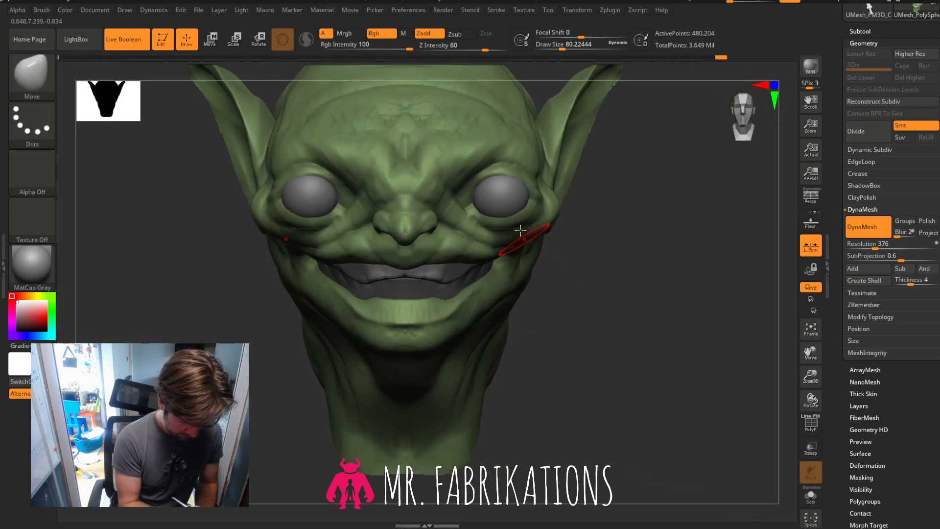
drag(563, 47, 581, 49)
mouse_move(555, 226)
mouse_down()
mouse_move(542, 227)
mouse_move(561, 204)
mouse_up()
drag(581, 48, 569, 48)
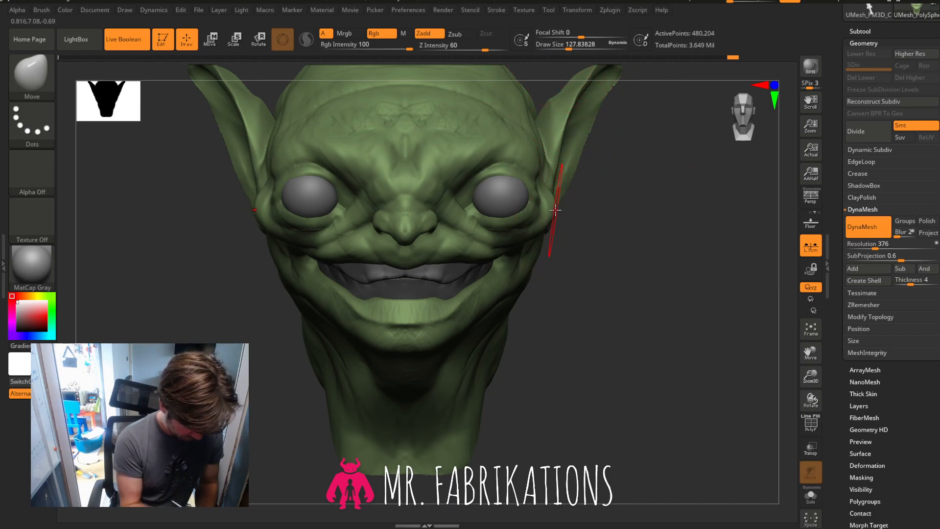
drag(551, 211, 543, 213)
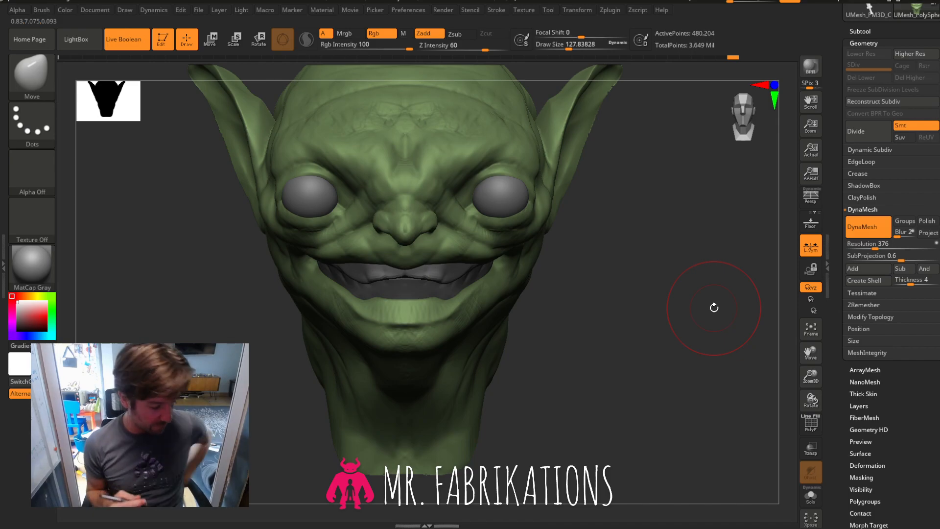
key(shift)
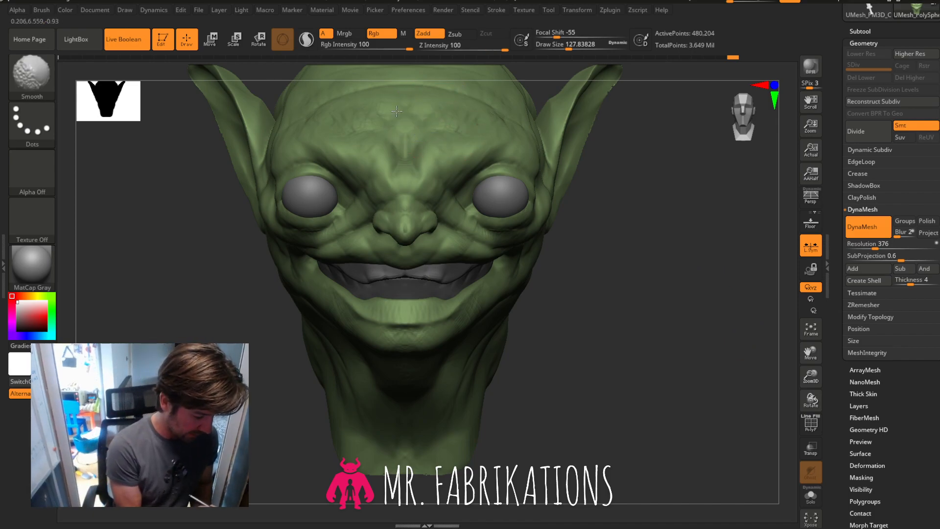
Switch to ClayBuildup at a draw size of about 101, and build up and smooth the cheek folds between the eye, mouth corner and ear.
mouse_move(685, 207)
mouse_down()
mouse_move(627, 211)
mouse_move(689, 188)
mouse_move(206, 147)
mouse_move(131, 131)
mouse_up()
key(b)
key(c)
key(b)
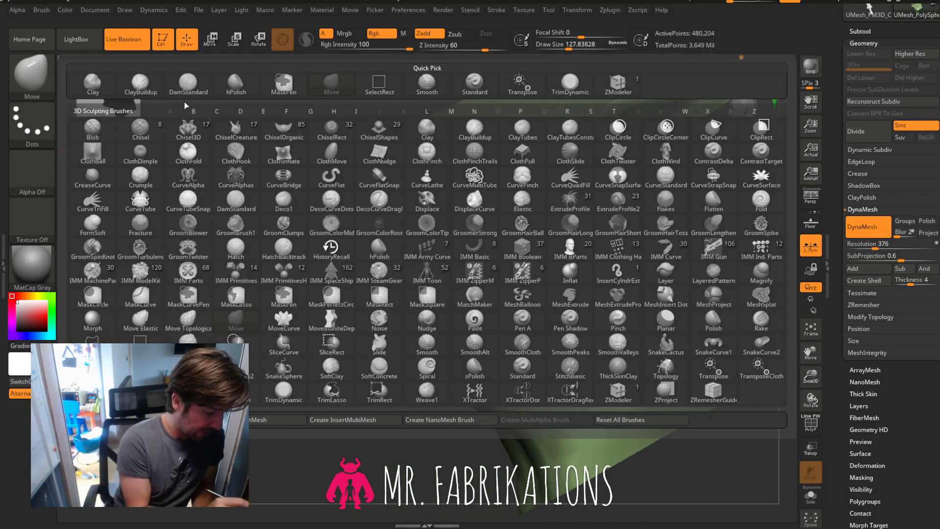
drag(569, 49, 565, 49)
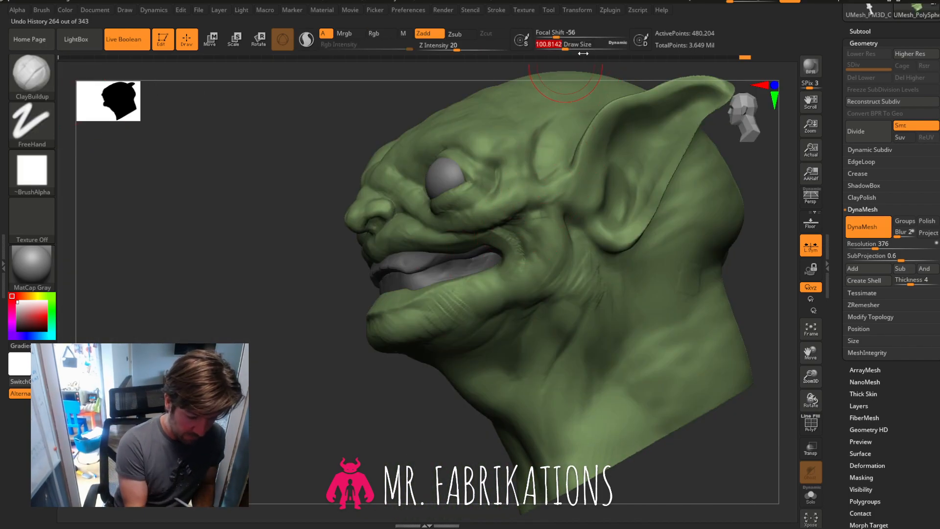
mouse_move(798, 375)
mouse_down()
mouse_move(797, 325)
mouse_move(767, 282)
mouse_up()
mouse_move(493, 186)
mouse_down()
mouse_move(521, 164)
mouse_move(504, 142)
mouse_move(538, 186)
mouse_move(516, 154)
mouse_move(529, 179)
mouse_move(563, 128)
mouse_move(496, 118)
mouse_up()
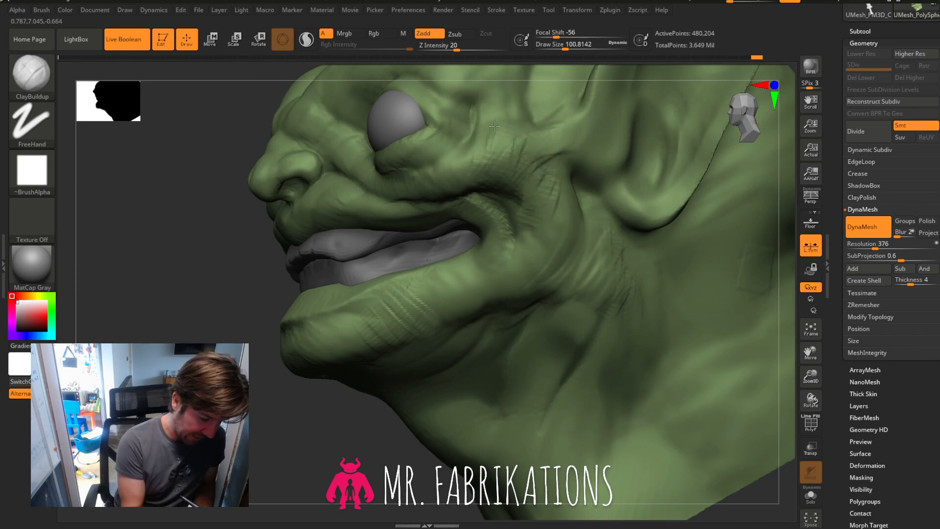
shift+drag(383, 193, 481, 145)
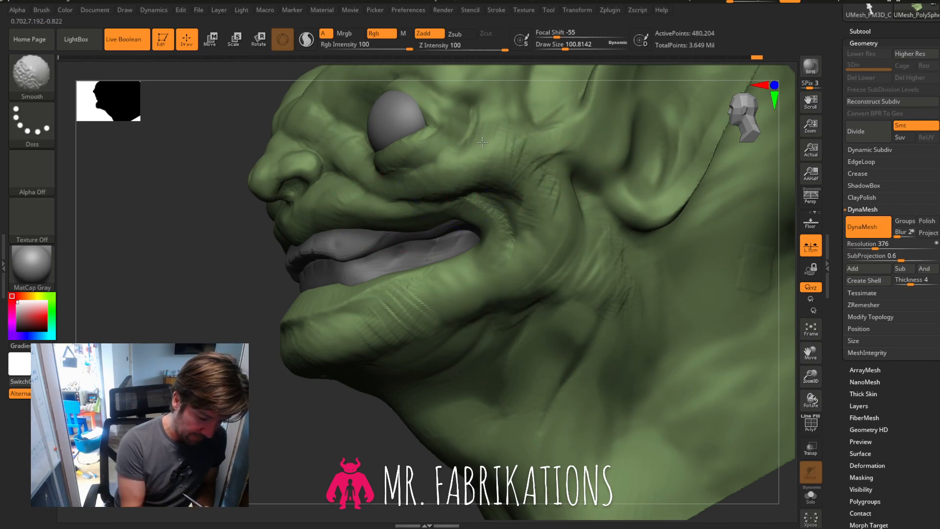
shift+drag(555, 178, 507, 213)
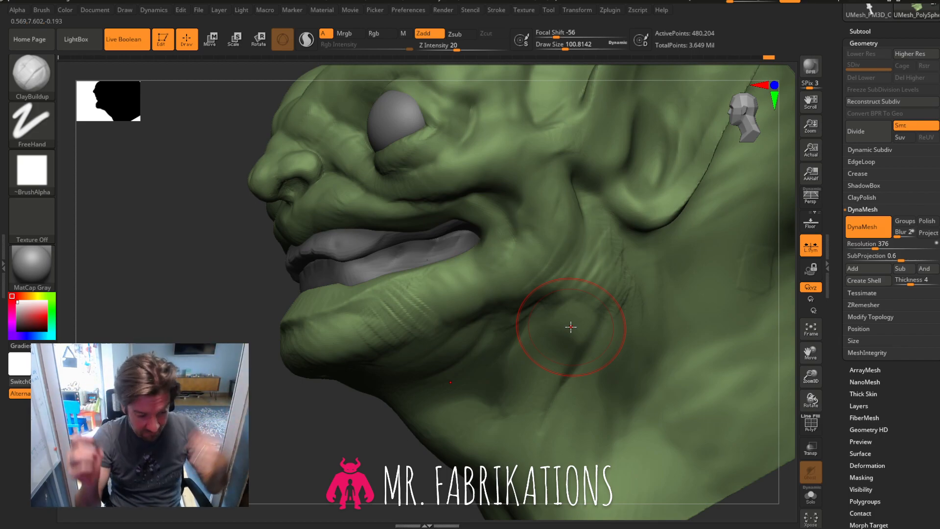
Smooth the clay strokes along the lower jaw below the mouth corner, and check the head in profile and from the front.
shift+drag(378, 304, 363, 349)
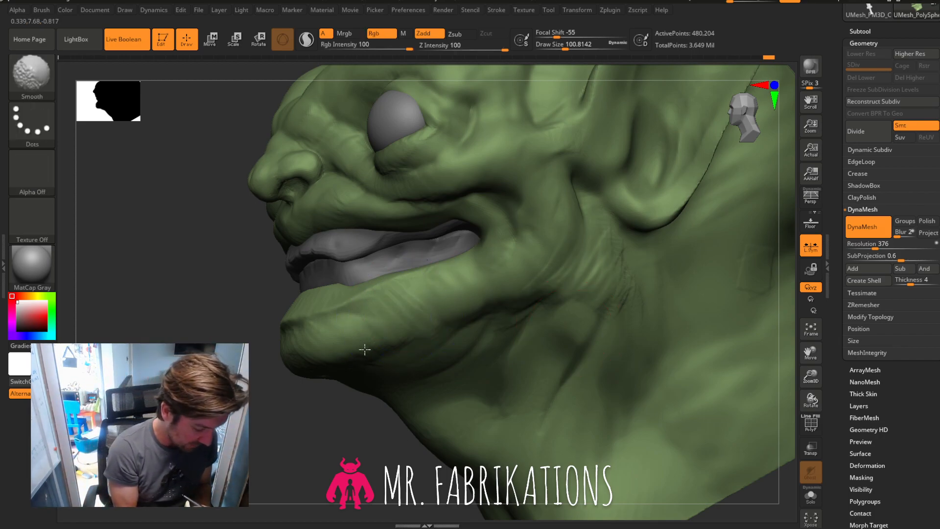
mouse_move(372, 392)
mouse_down()
mouse_move(257, 426)
mouse_move(243, 421)
mouse_up()
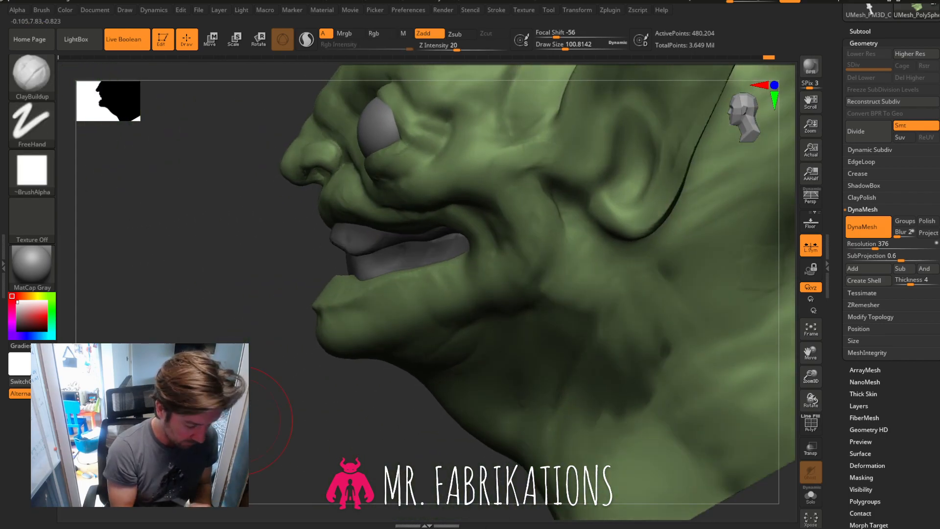
mouse_move(303, 387)
mouse_down()
mouse_move(315, 405)
mouse_move(607, 301)
mouse_up()
mouse_move(722, 287)
mouse_down()
mouse_move(728, 279)
mouse_move(720, 318)
mouse_move(730, 313)
mouse_up()
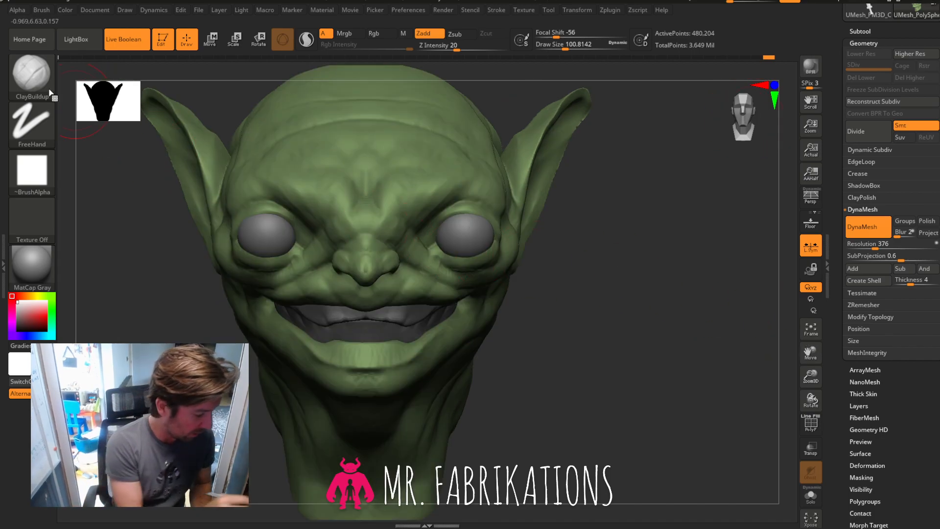
Switch to the Move brush at a draw size of about 172, reshape the ear tips outward, and smooth the ears.
key(b)
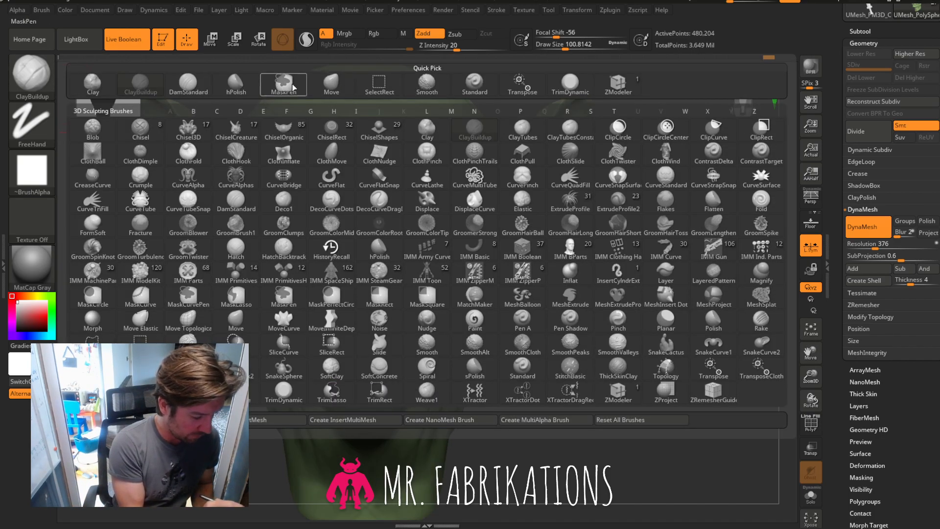
click(331, 82)
drag(569, 50, 573, 50)
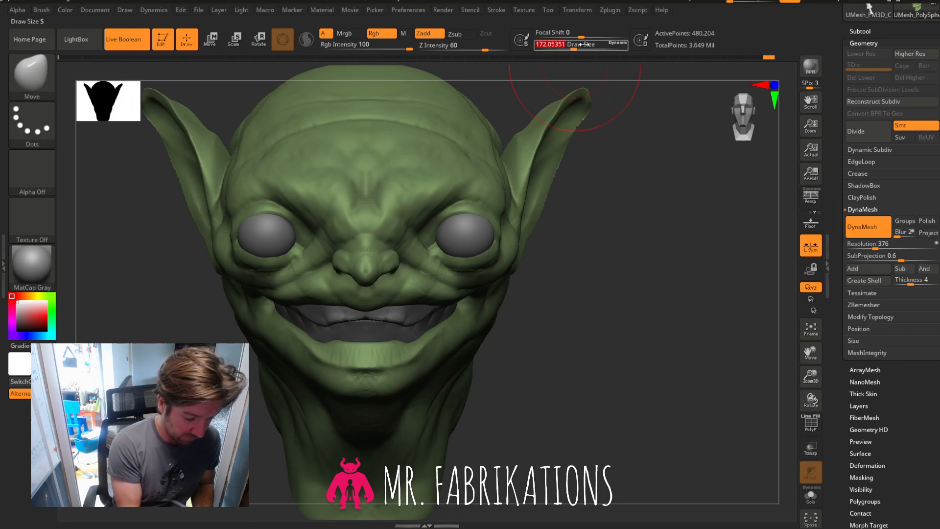
mouse_move(813, 378)
mouse_down()
mouse_move(813, 333)
mouse_move(827, 312)
mouse_up()
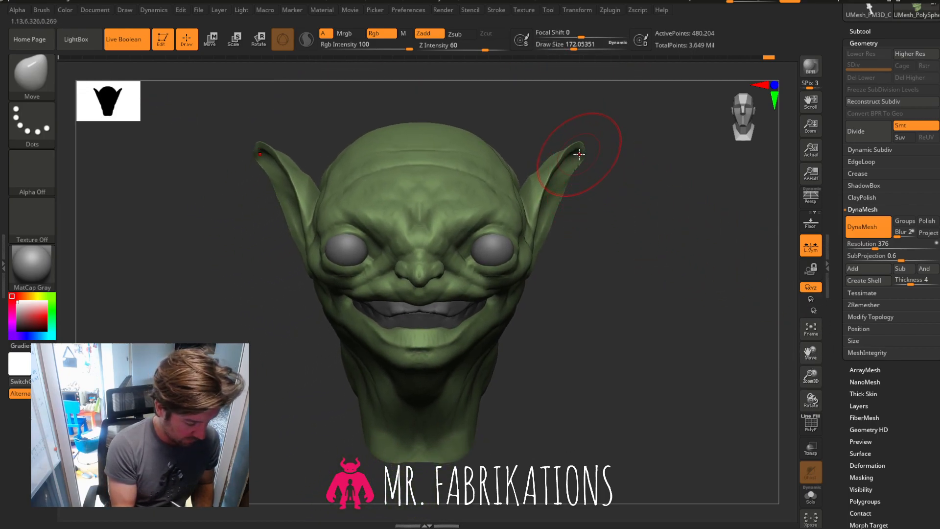
drag(572, 175, 587, 147)
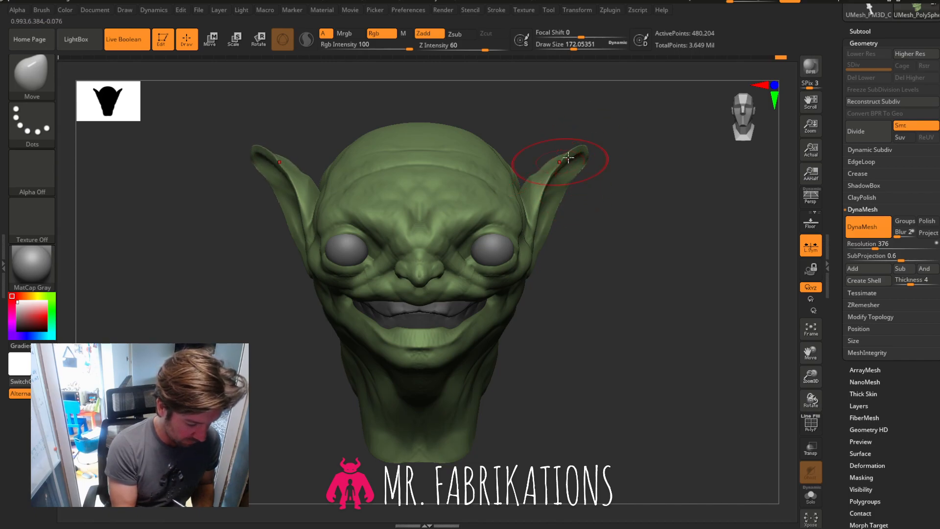
key(shift)
mouse_move(553, 210)
shift+mouse_down()
mouse_move(564, 170)
mouse_move(538, 163)
mouse_move(524, 187)
shift+mouse_up()
Pull the ear's tip and rear edge outward with the Move brush in three-quarter view to widen the ear.
drag(589, 186, 626, 160)
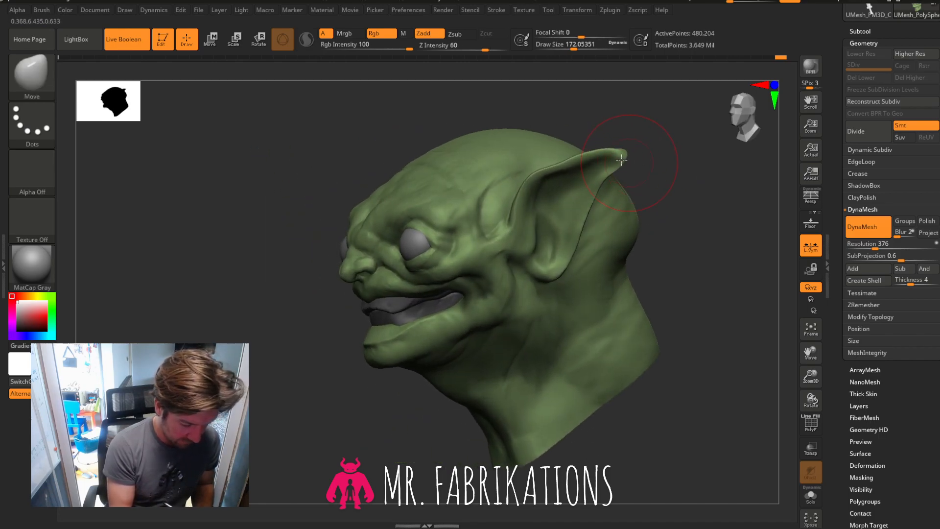
drag(590, 218, 598, 230)
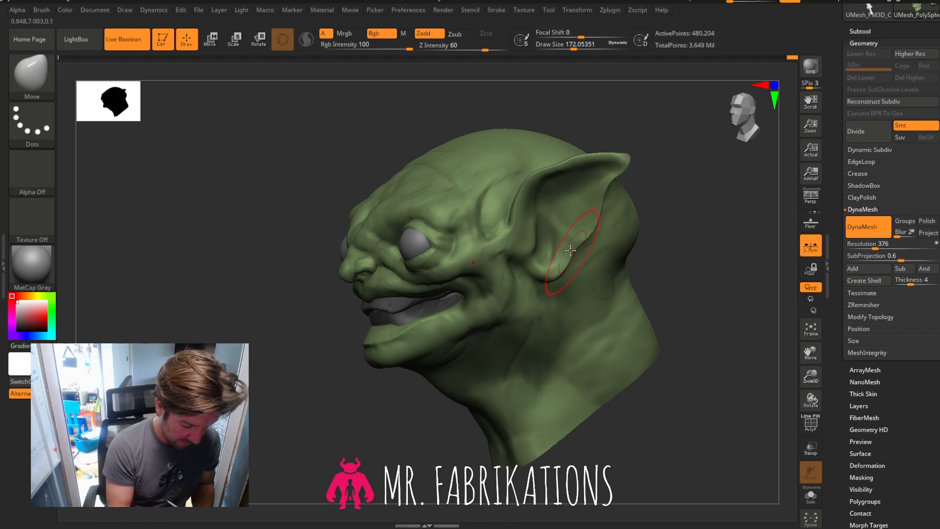
drag(661, 225, 685, 205)
drag(562, 177, 573, 172)
mouse_move(686, 238)
mouse_down()
mouse_move(700, 216)
mouse_move(630, 222)
mouse_up()
Switch to ClayBuildup at a draw size of about 120, and build up the front base of the ear where it meets the cheek.
click(51, 88)
click(189, 99)
drag(574, 45, 567, 48)
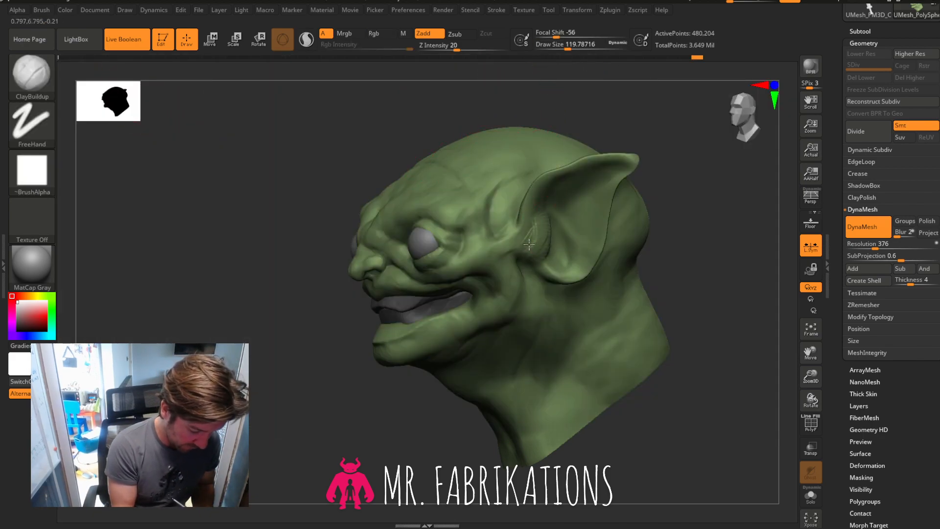
drag(703, 250, 550, 208)
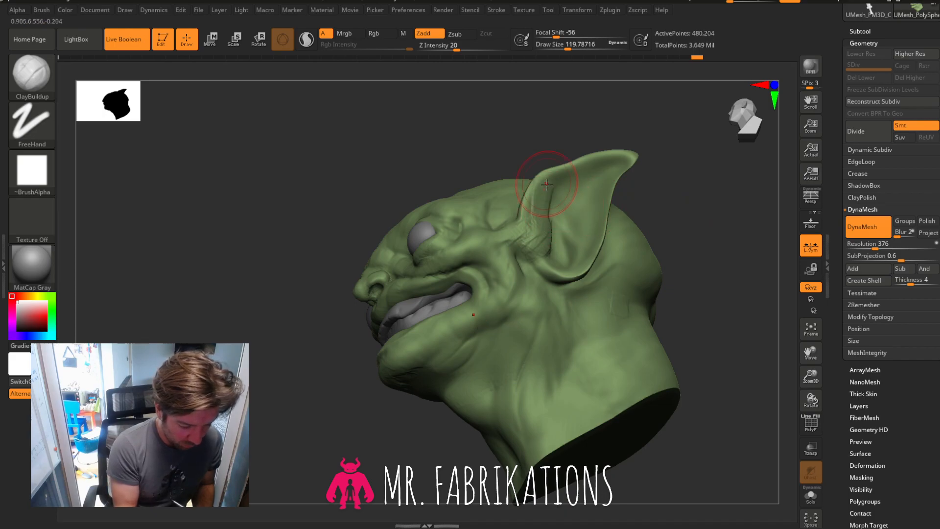
Build up the ear's front rim and lobe with ClayBuildup at a draw size of about 94, and smooth the strokes.
click(564, 47)
drag(533, 211, 535, 216)
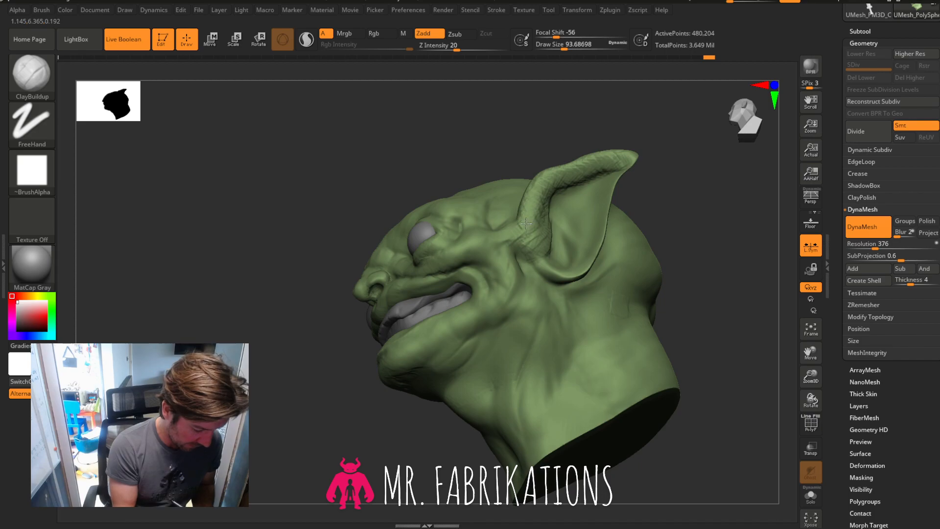
key(shift)
mouse_move(707, 212)
mouse_down()
mouse_move(697, 254)
mouse_move(556, 263)
mouse_up()
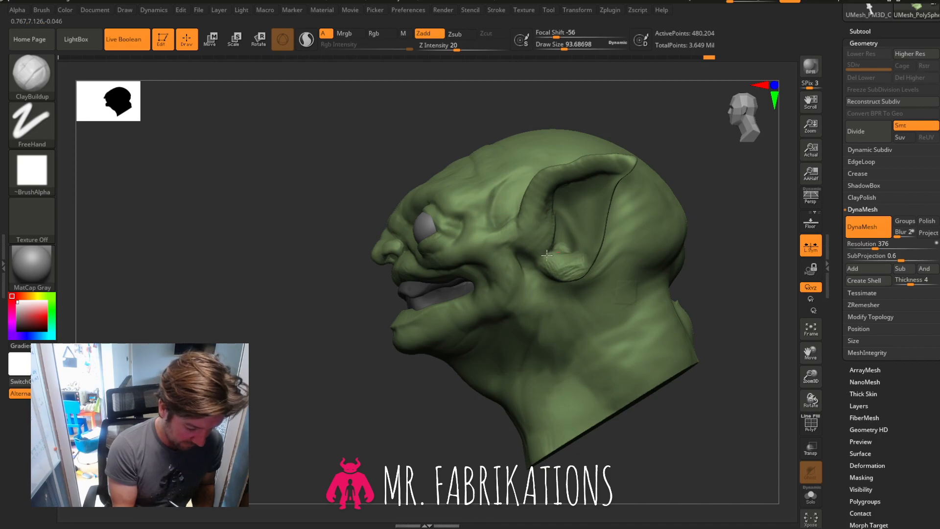
drag(673, 220, 584, 234)
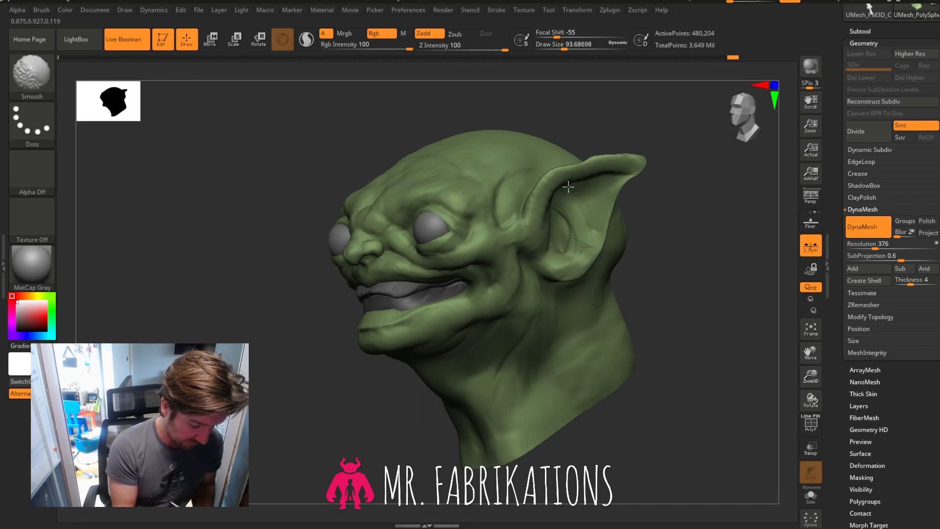
Sculpt the folds inside the ear with ClayBuildup at a draw size of about 62.
key(b)
click(559, 46)
mouse_move(579, 211)
mouse_down()
mouse_move(601, 190)
mouse_move(587, 252)
mouse_move(568, 223)
mouse_up()
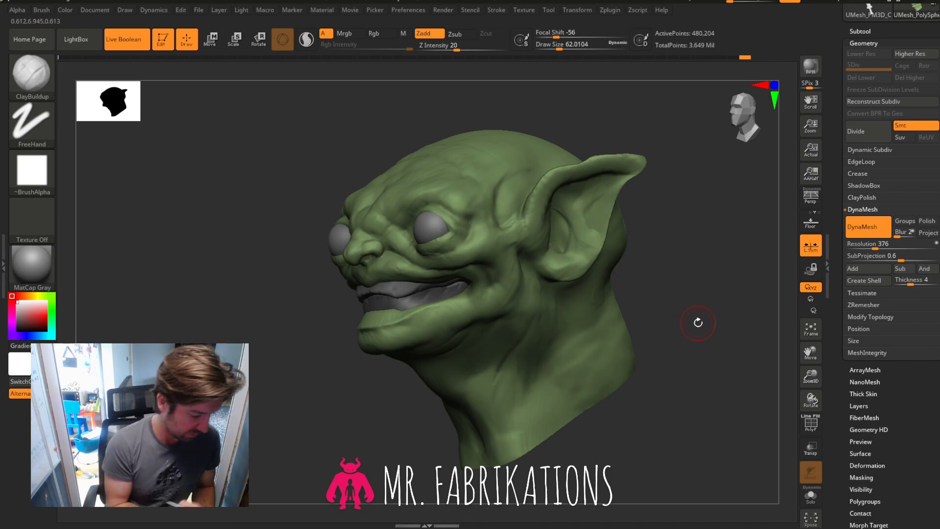
click(40, 77)
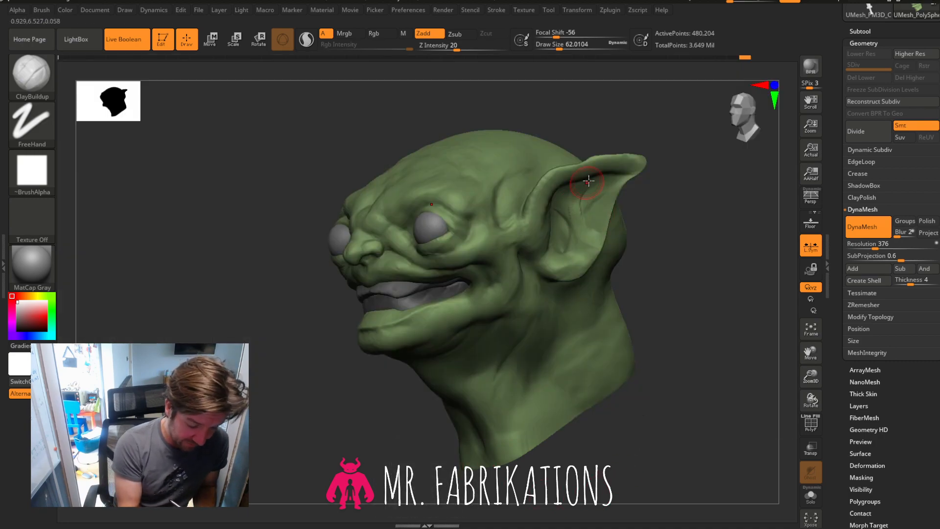
drag(580, 224, 574, 256)
drag(562, 208, 567, 220)
mouse_move(678, 251)
mouse_down()
mouse_move(667, 252)
mouse_move(720, 273)
mouse_move(763, 262)
mouse_up()
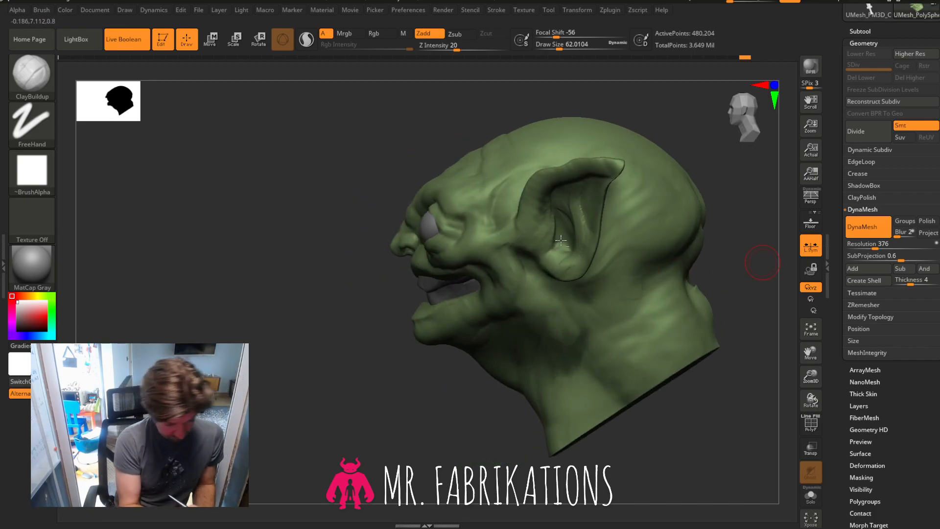
Step back through the undo history to remove the latest strokes inside the ear, and open the brush's Auto Masking settings.
key(shift)
mouse_move(732, 268)
mouse_down()
mouse_move(729, 304)
mouse_move(707, 353)
mouse_up()
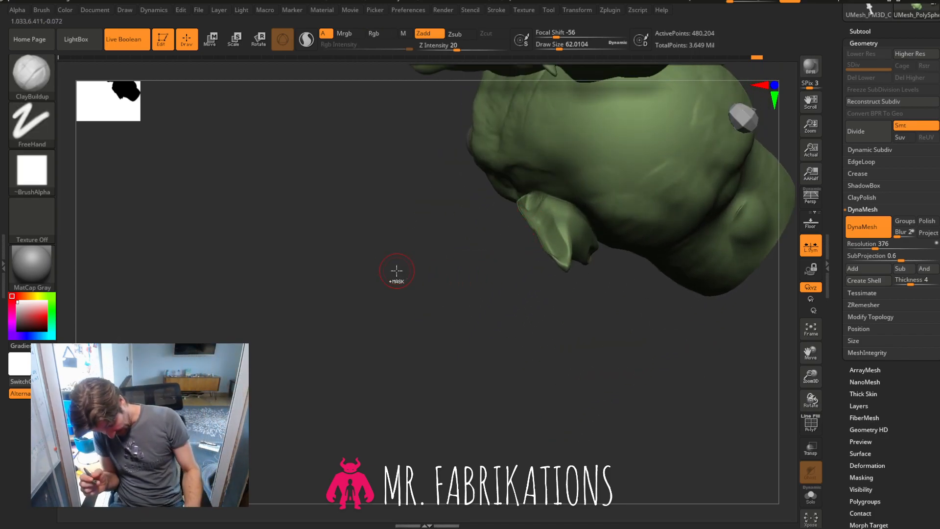
key(ctrl)
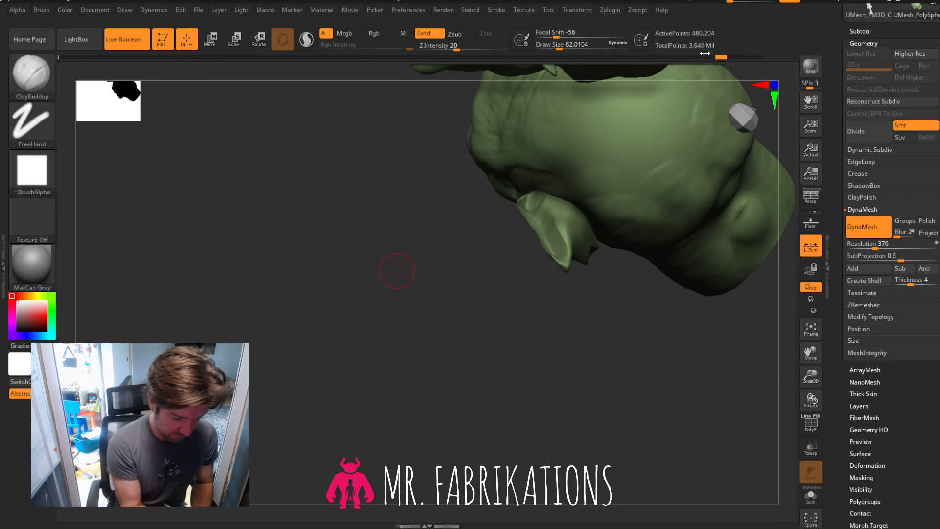
mouse_move(716, 58)
mouse_down()
mouse_move(676, 61)
mouse_move(698, 60)
mouse_up()
drag(573, 368, 578, 290)
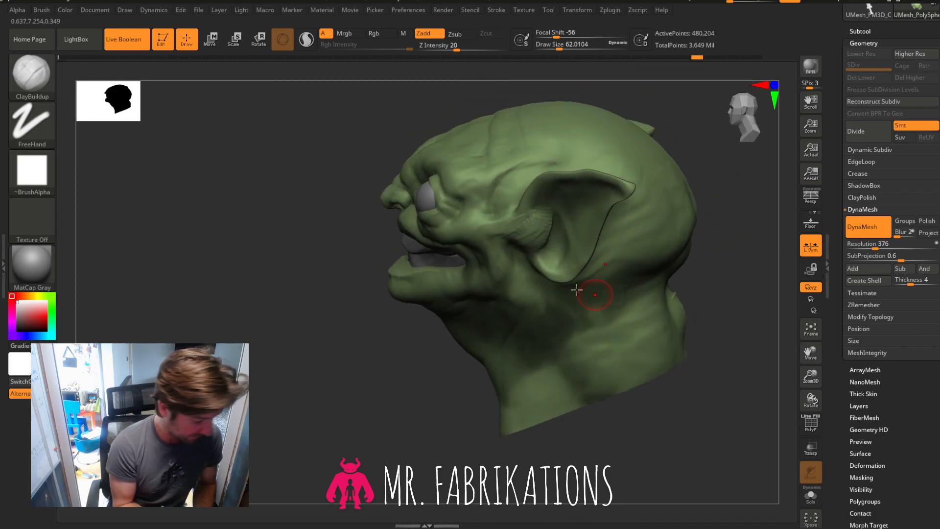
click(41, 11)
scroll(98, 196, down, 5)
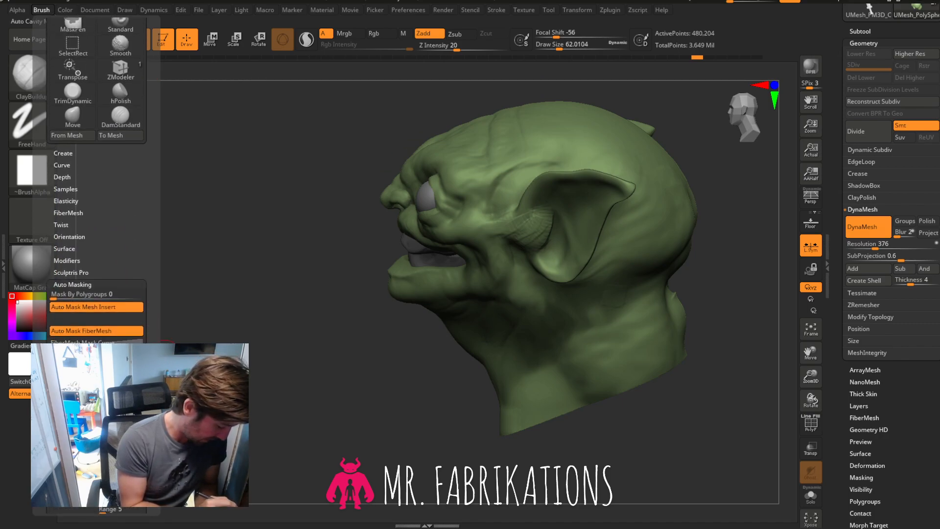
mouse_move(744, 190)
mouse_down()
mouse_move(738, 207)
mouse_move(743, 200)
mouse_up()
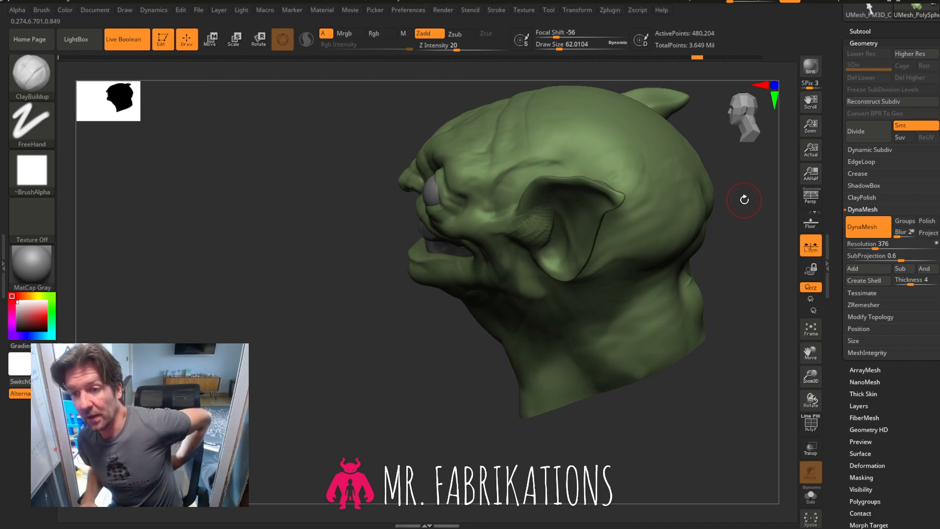
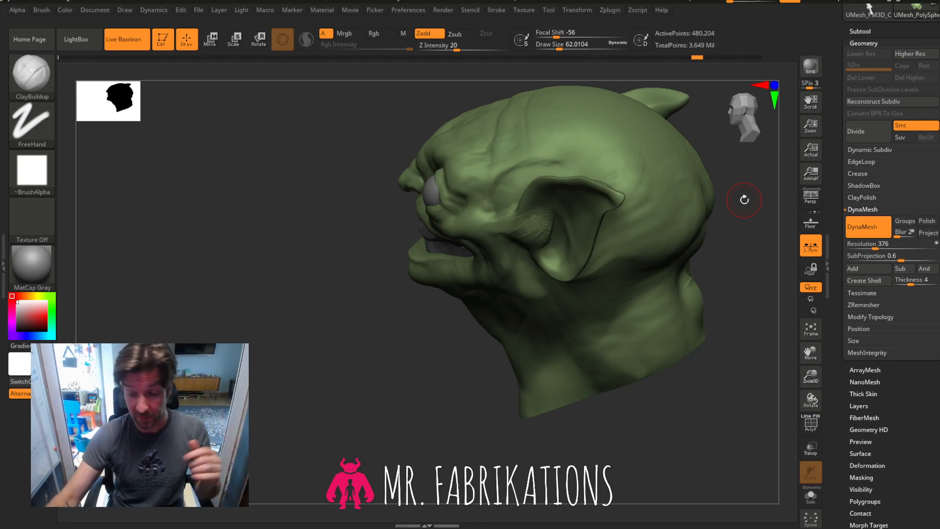
Add ClayBuildup dabs to the inner front edge of the ear, above and on the tragus.
drag(744, 199, 774, 221)
drag(813, 359, 630, 322)
drag(695, 309, 631, 275)
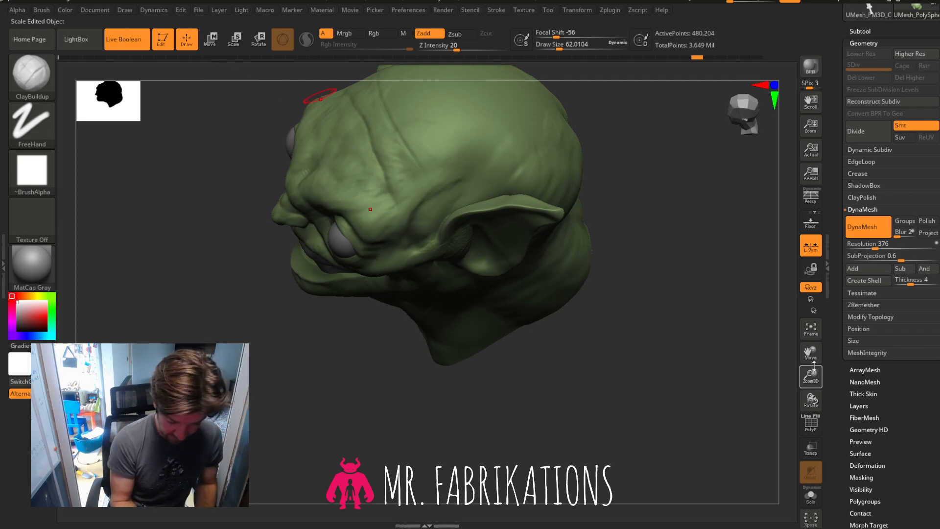
drag(814, 375, 811, 403)
click(745, 107)
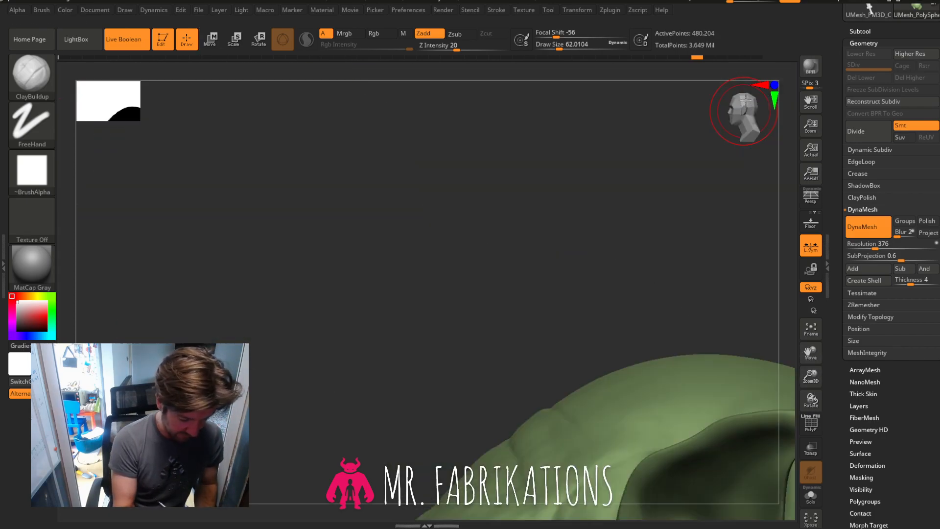
drag(811, 351, 650, 185)
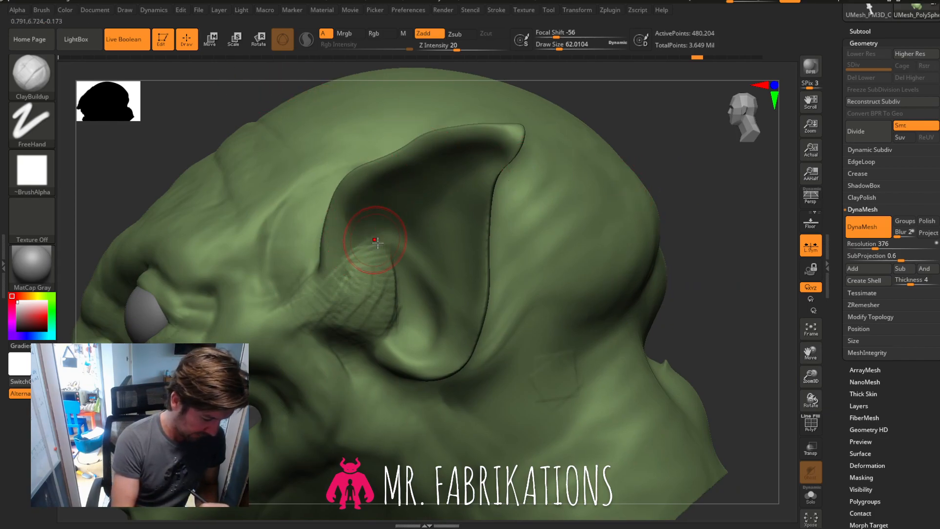
click(360, 218)
click(363, 300)
Build up the ear's front and upper rim as a thick fold running to the pointed tip, and smooth it.
mouse_move(363, 237)
mouse_down()
mouse_move(352, 228)
mouse_move(363, 182)
mouse_move(437, 144)
mouse_up()
drag(384, 171, 495, 140)
drag(425, 153, 504, 128)
mouse_move(379, 171)
mouse_down()
mouse_move(350, 214)
mouse_move(333, 293)
mouse_up()
mouse_move(669, 214)
mouse_down()
mouse_move(699, 218)
mouse_move(686, 211)
mouse_move(388, 242)
mouse_up()
mouse_move(321, 255)
mouse_down()
mouse_move(346, 201)
mouse_move(372, 177)
mouse_move(420, 158)
mouse_move(510, 146)
mouse_up()
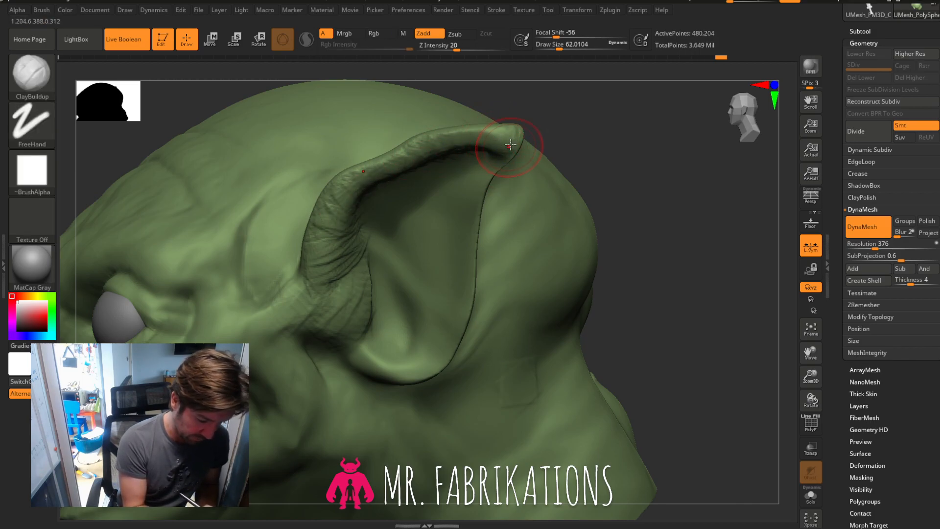
key(shift)
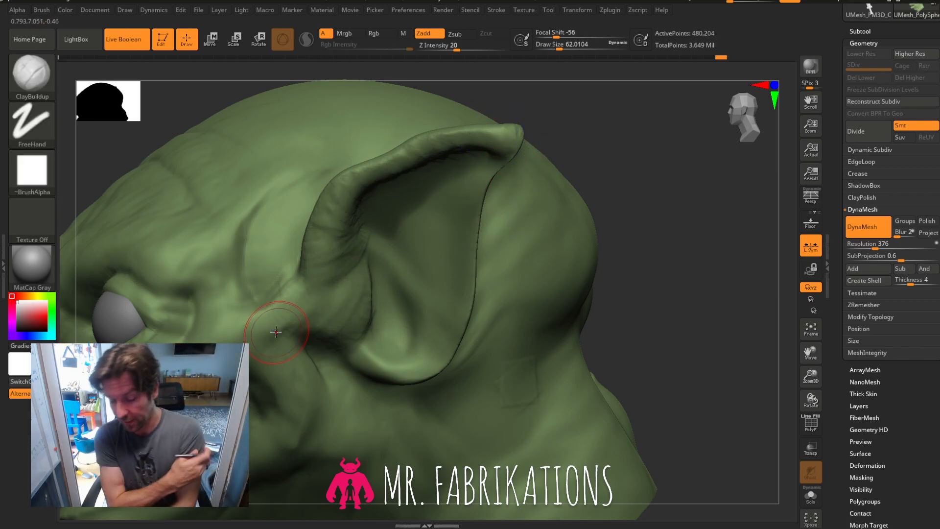
Add clay volume to the tragus at the front of the ear opening and smooth it into the cheek.
drag(342, 268, 356, 329)
mouse_move(365, 283)
mouse_down()
mouse_move(351, 319)
mouse_move(321, 304)
mouse_move(316, 289)
mouse_up()
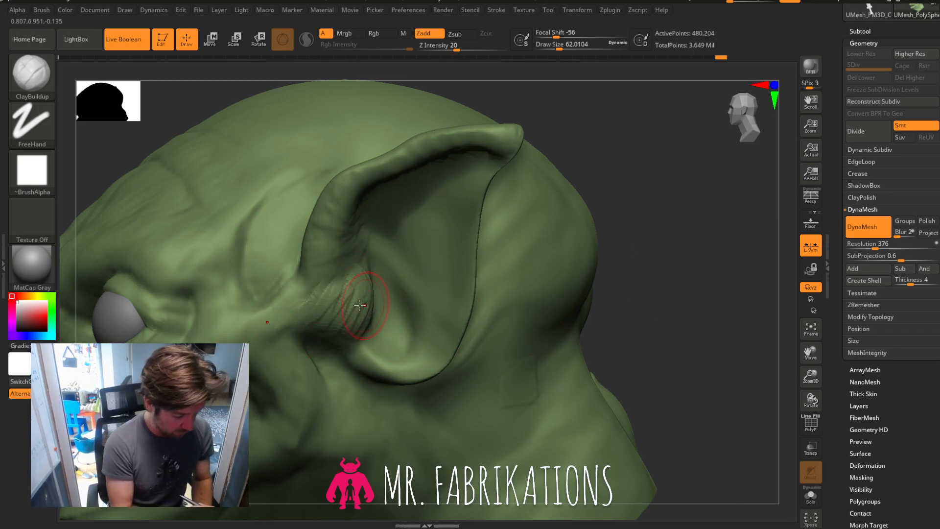
shift+drag(372, 282, 327, 310)
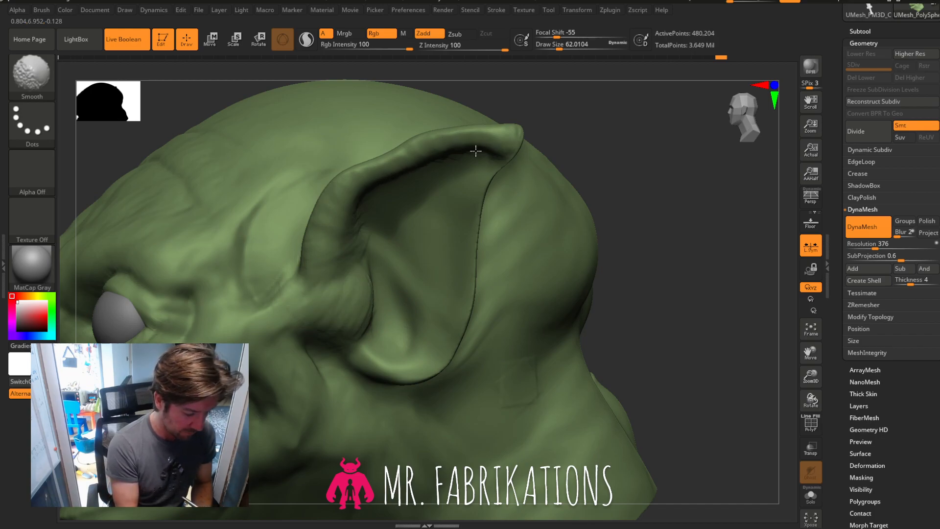
Sculpt an inner fold running up from the earlobe inside the ear, and smooth its surface.
mouse_move(690, 243)
mouse_down()
mouse_move(705, 237)
mouse_move(676, 248)
mouse_up()
mouse_move(362, 360)
mouse_down()
mouse_move(437, 351)
mouse_move(421, 363)
mouse_move(391, 331)
mouse_move(386, 337)
mouse_move(432, 359)
mouse_move(416, 360)
mouse_move(421, 342)
mouse_move(465, 299)
mouse_move(457, 271)
mouse_move(394, 193)
mouse_up()
shift+drag(463, 264, 429, 219)
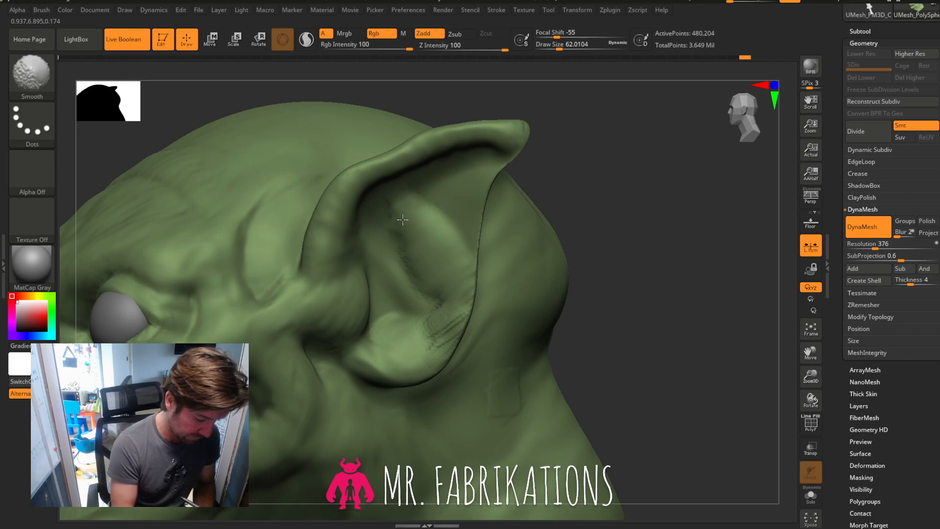
Build up the ear's rear rim from the tip down to the lobe, and smooth the rim and tragus area.
mouse_move(569, 199)
mouse_down()
mouse_move(654, 217)
mouse_move(512, 134)
mouse_up()
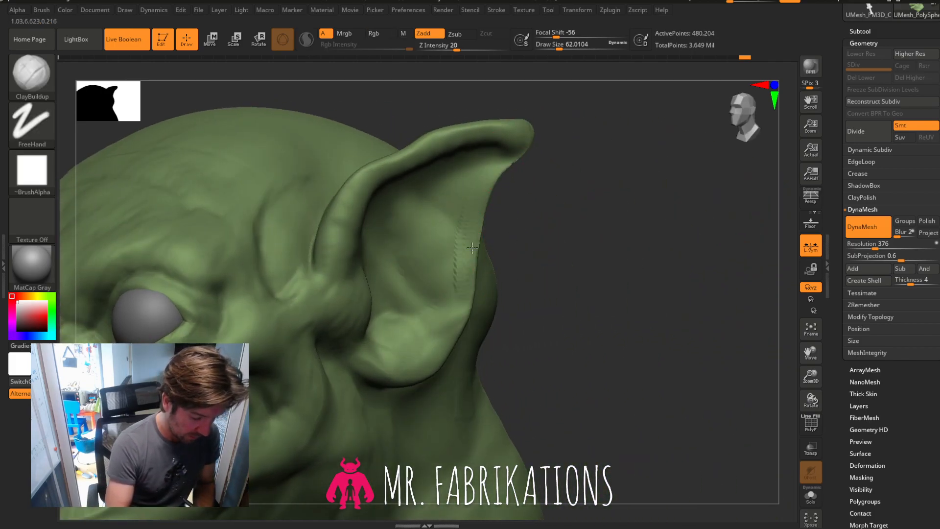
drag(495, 177, 474, 236)
mouse_move(468, 308)
mouse_down()
mouse_move(433, 338)
mouse_move(423, 324)
mouse_move(377, 352)
mouse_up()
drag(581, 258, 509, 292)
key(shift)
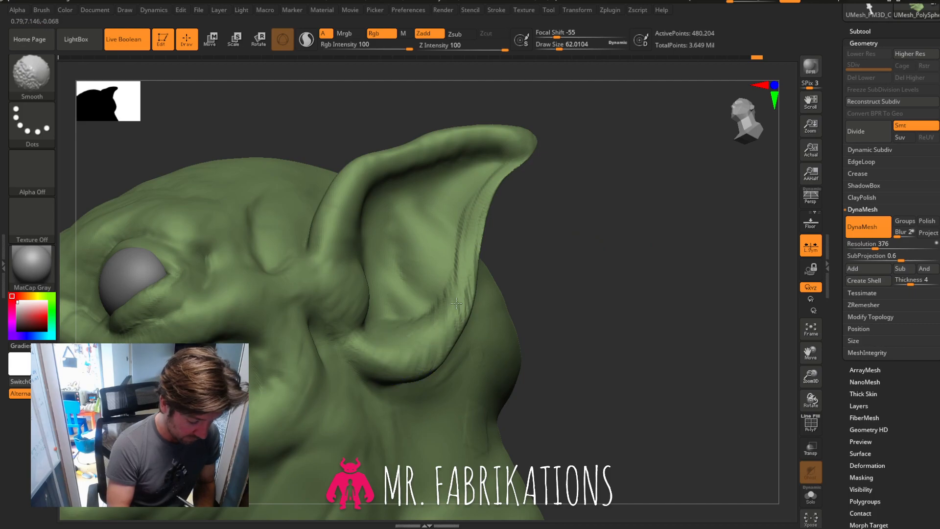
drag(600, 227, 520, 221)
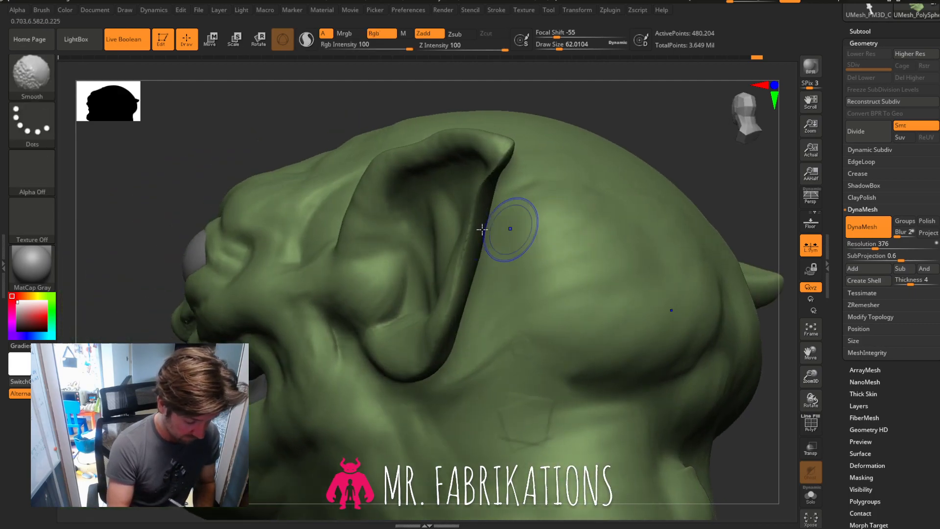
drag(691, 177, 756, 169)
shift+drag(382, 303, 329, 328)
Add clay strokes below and in front of the earlobe to connect it to the jaw and neck, and smooth them.
drag(649, 229, 622, 203)
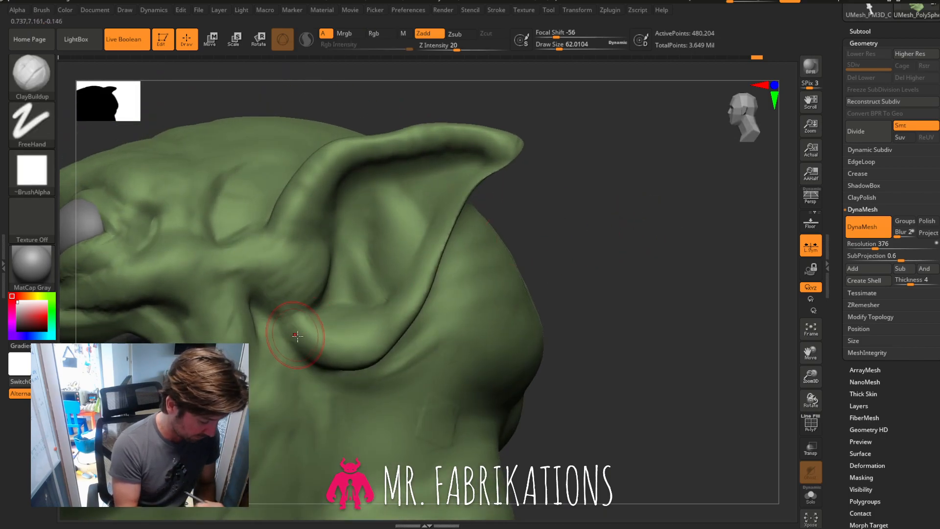
drag(273, 327, 266, 384)
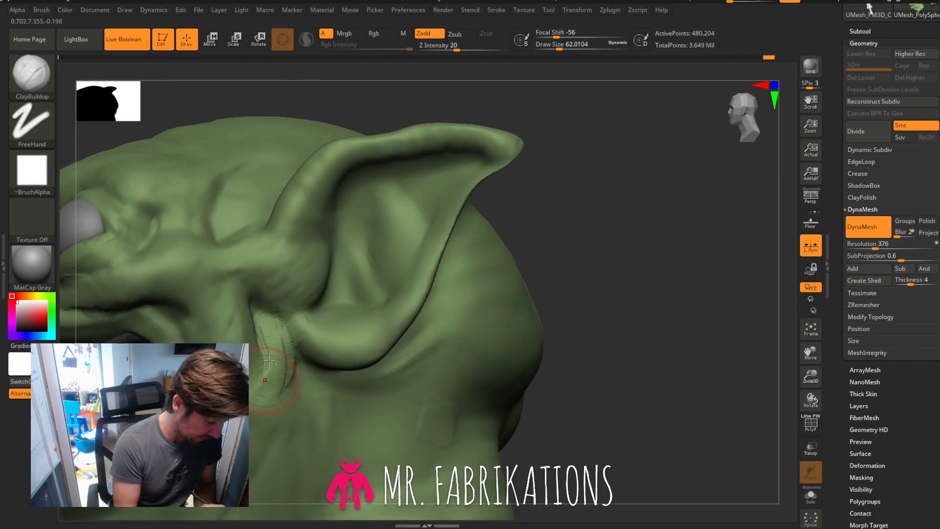
drag(272, 347, 296, 432)
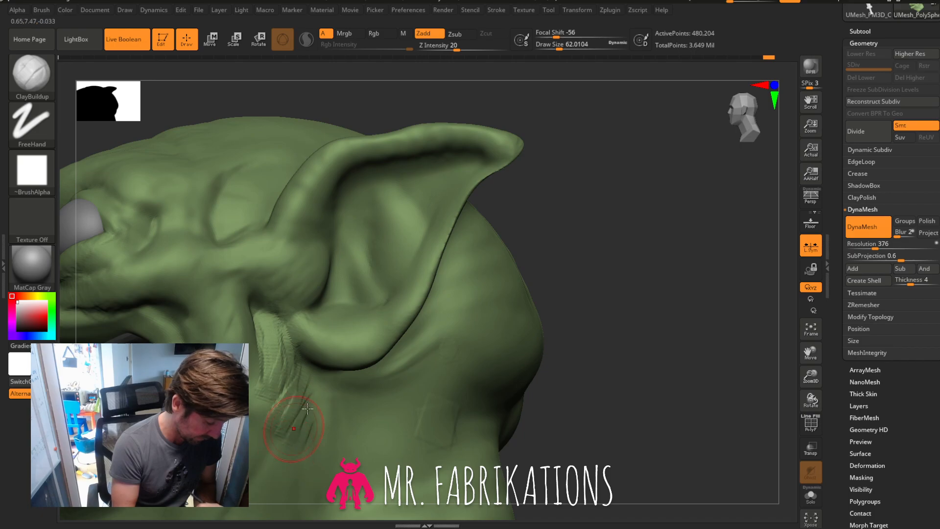
shift+drag(279, 387, 268, 331)
mouse_move(255, 295)
mouse_down()
mouse_move(268, 327)
mouse_move(287, 333)
mouse_up()
shift+drag(271, 393, 259, 337)
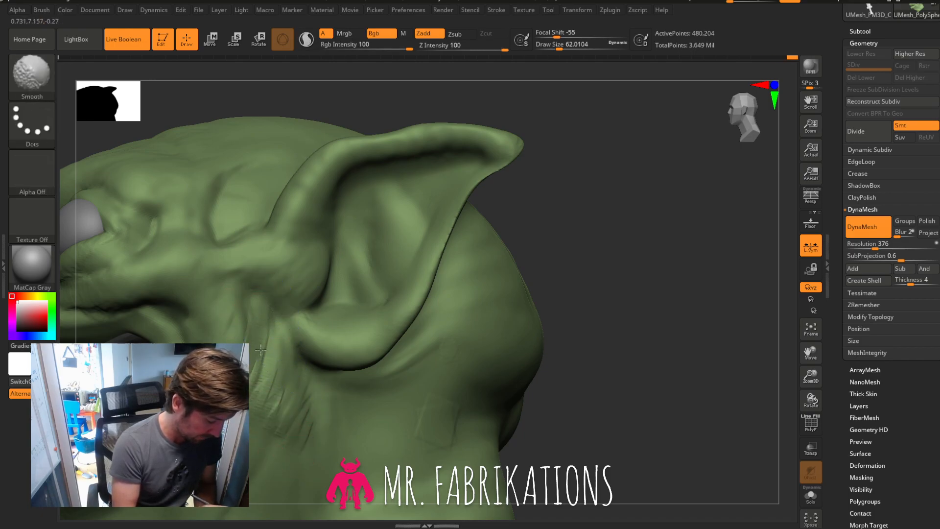
Refine the hollow inside the ear just above the lobe with a short ClayBuildup stroke.
mouse_move(587, 275)
mouse_down()
mouse_move(640, 269)
mouse_move(516, 260)
mouse_up()
mouse_move(348, 307)
mouse_down()
mouse_move(359, 296)
mouse_move(348, 268)
mouse_move(375, 286)
mouse_move(354, 294)
mouse_up()
drag(577, 230, 642, 240)
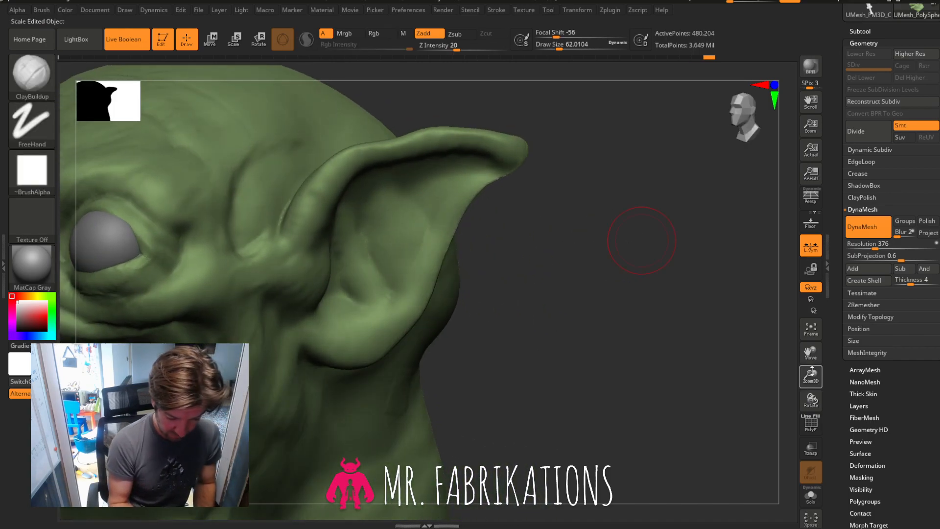
Build up the frown folds between the brows with symmetrical ClayBuildup strokes, and smooth them into the forehead.
drag(811, 376, 806, 301)
drag(641, 316, 678, 329)
click(744, 112)
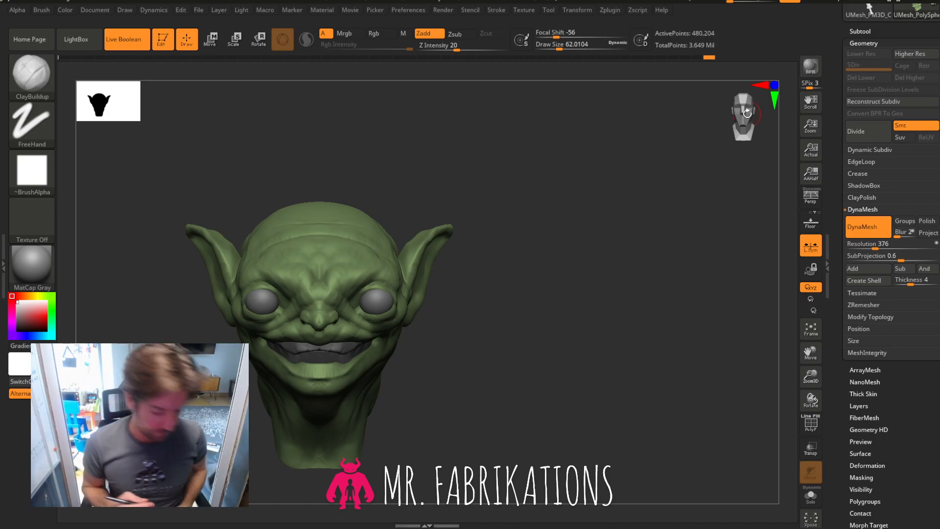
drag(811, 377, 815, 436)
drag(807, 353, 836, 335)
drag(811, 399, 879, 290)
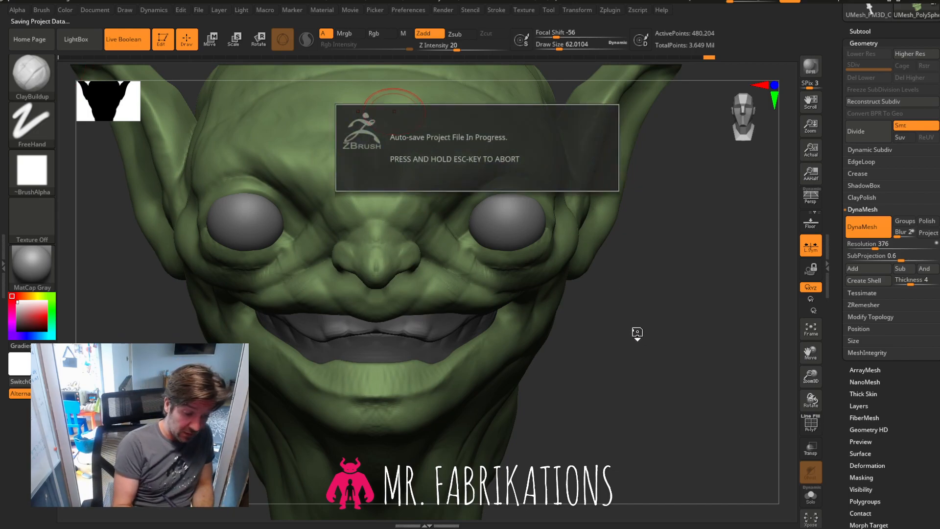
drag(385, 174, 391, 211)
mouse_move(385, 156)
mouse_down()
mouse_move(403, 209)
mouse_move(394, 221)
mouse_move(411, 210)
mouse_up()
mouse_move(421, 157)
mouse_down()
mouse_move(426, 206)
mouse_move(436, 198)
mouse_up()
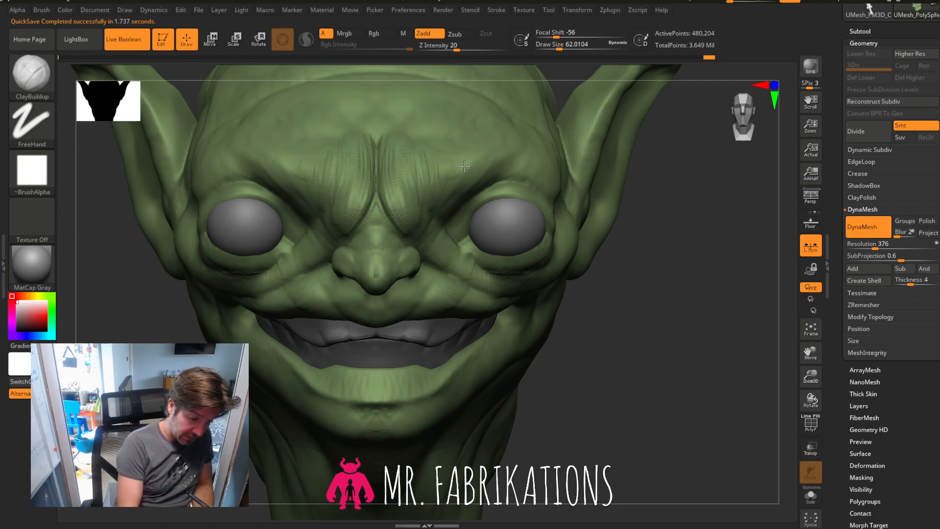
key(shift)
shift+drag(409, 182, 445, 162)
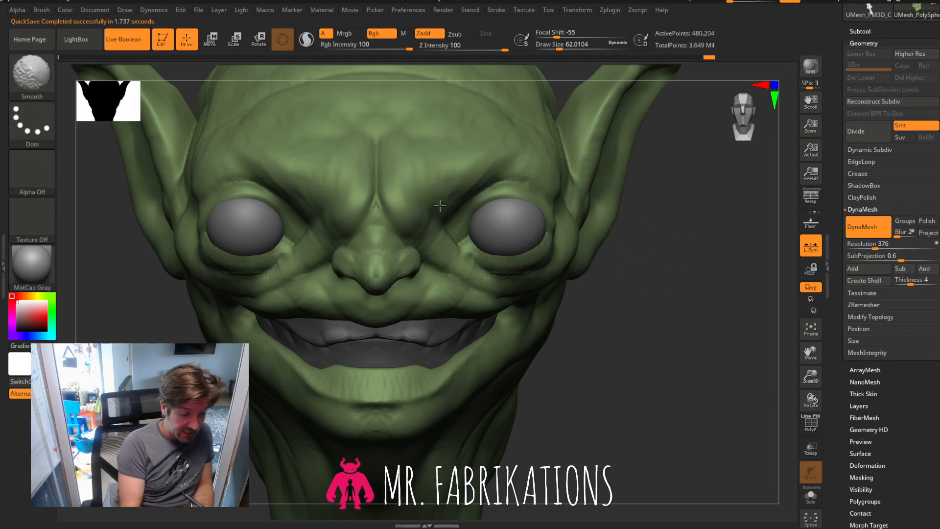
Select the Move brush with a draw size of about 140 and push the brow profile inward above the nose.
mouse_move(658, 278)
mouse_down()
mouse_move(675, 265)
mouse_move(625, 266)
mouse_move(629, 275)
mouse_move(409, 210)
mouse_up()
click(37, 76)
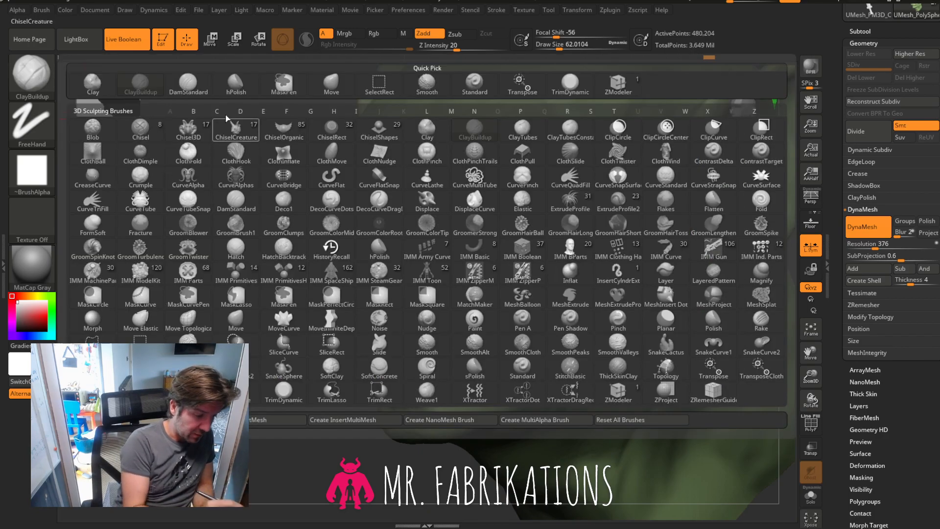
key(m)
key(v)
drag(555, 47, 571, 46)
mouse_move(268, 382)
mouse_down()
mouse_move(470, 377)
mouse_move(453, 376)
mouse_up()
drag(410, 208, 403, 211)
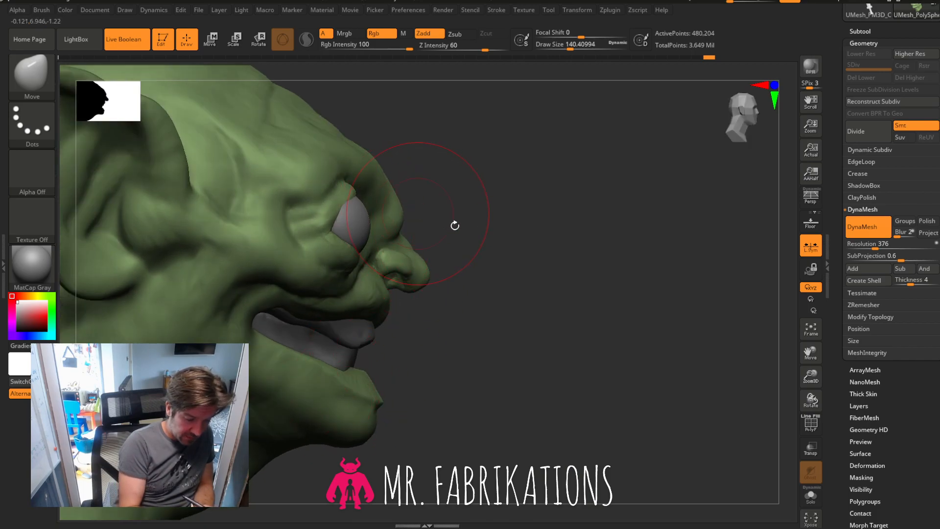
Undo the last sculpting changes and nudge the nose profile slightly with the Move brush.
key(ctrl+z)
key(ctrl+z)
key(ctrl+z)
drag(421, 273, 417, 275)
drag(409, 202, 443, 195)
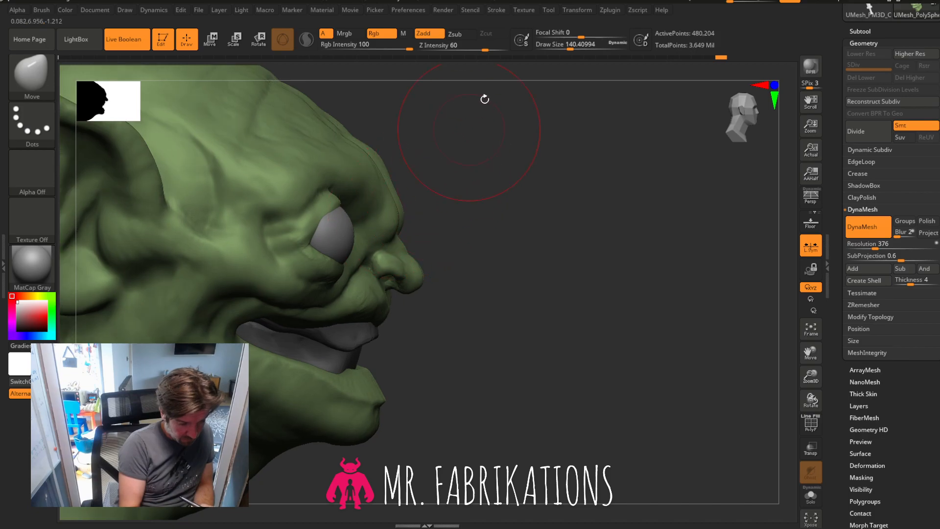
Reduce the Move brush's draw size to about 97 and switch back to the ClayBuildup brush with the face in front view.
click(564, 47)
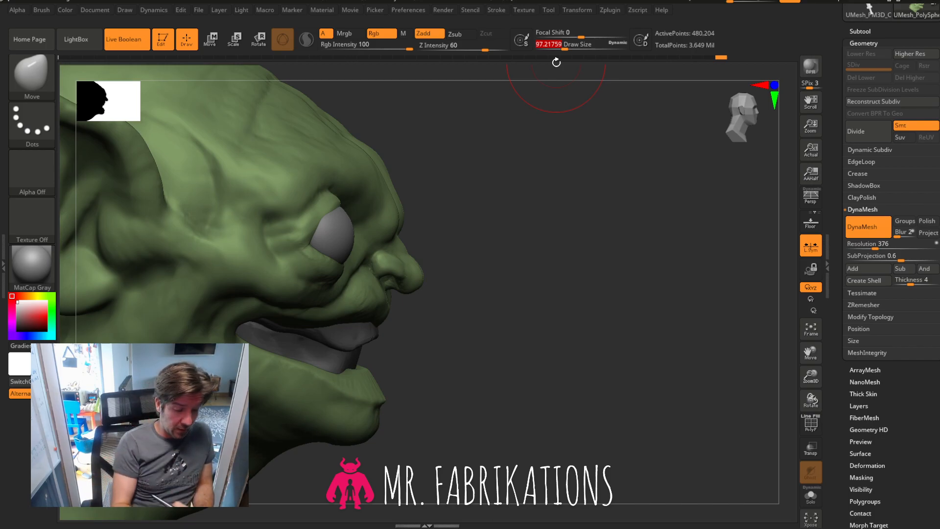
shift+drag(556, 62, 664, 221)
drag(811, 351, 837, 311)
drag(661, 342, 607, 319)
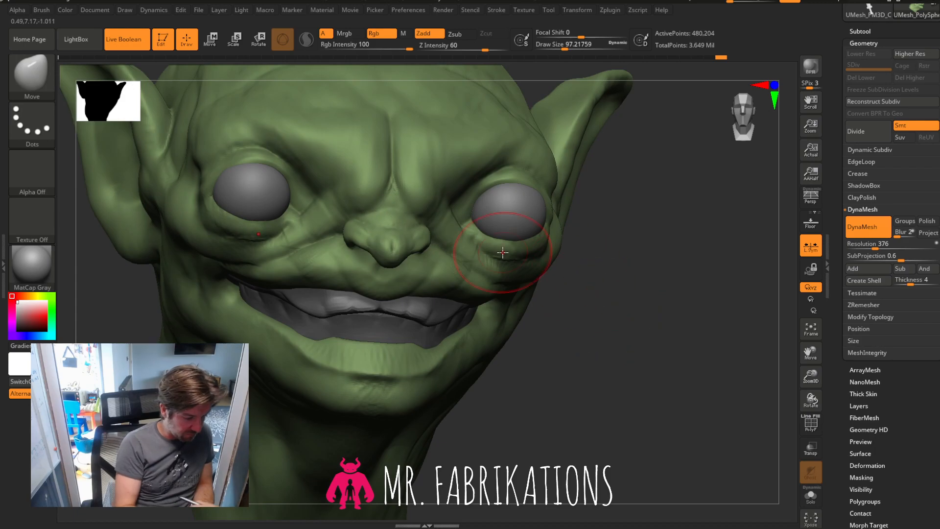
click(32, 73)
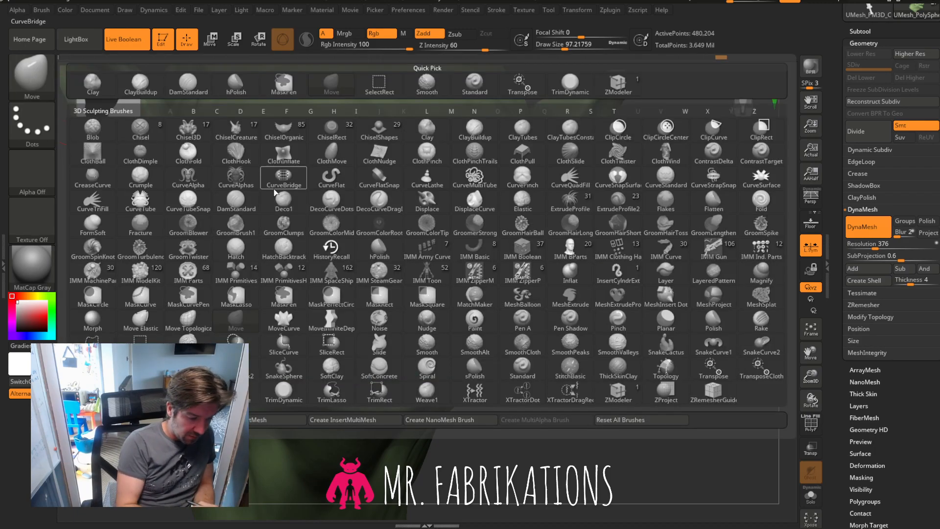
click(139, 90)
mouse_move(687, 288)
mouse_down()
mouse_move(652, 274)
mouse_move(681, 277)
mouse_up()
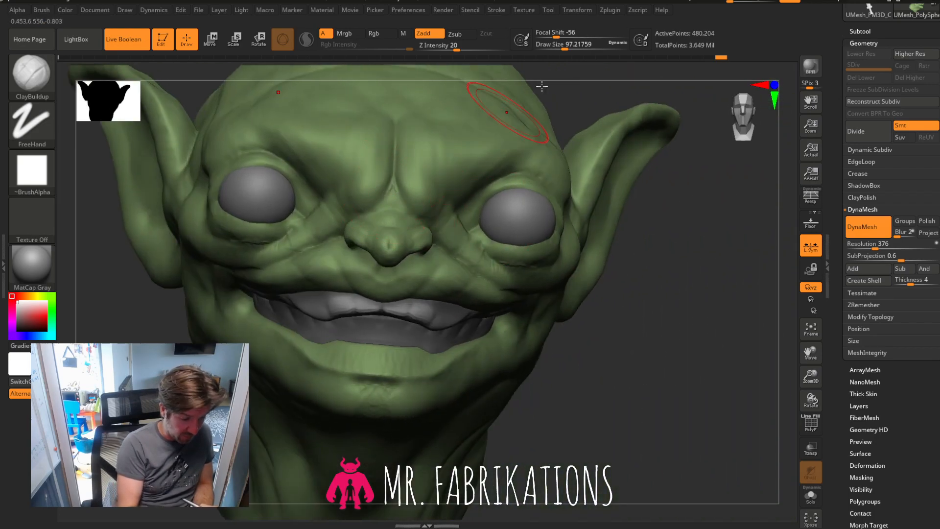
Mask the inner brow folds on both sides of the nose bridge and invert the mask.
key(ctrl)
mouse_move(361, 200)
ctrl+mouse_down()
mouse_move(351, 189)
mouse_move(360, 183)
mouse_move(357, 159)
ctrl+mouse_up()
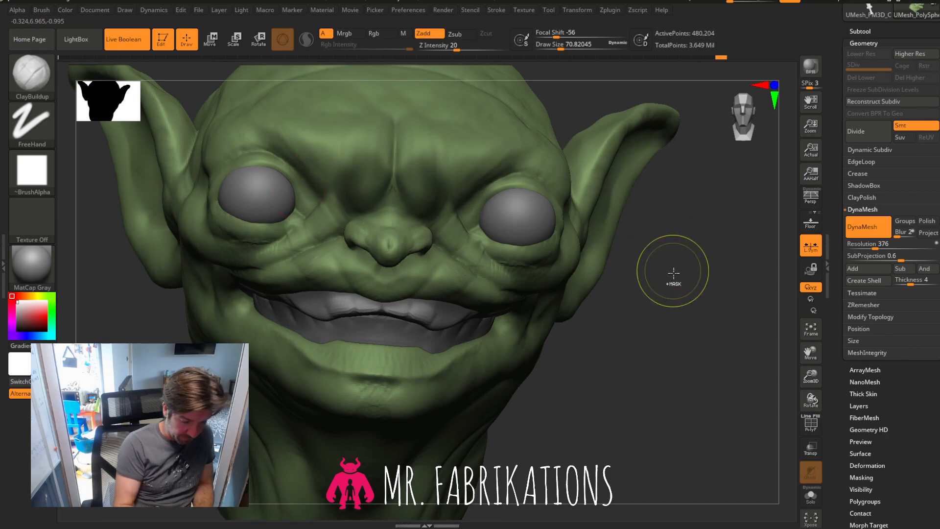
ctrl+click(672, 270)
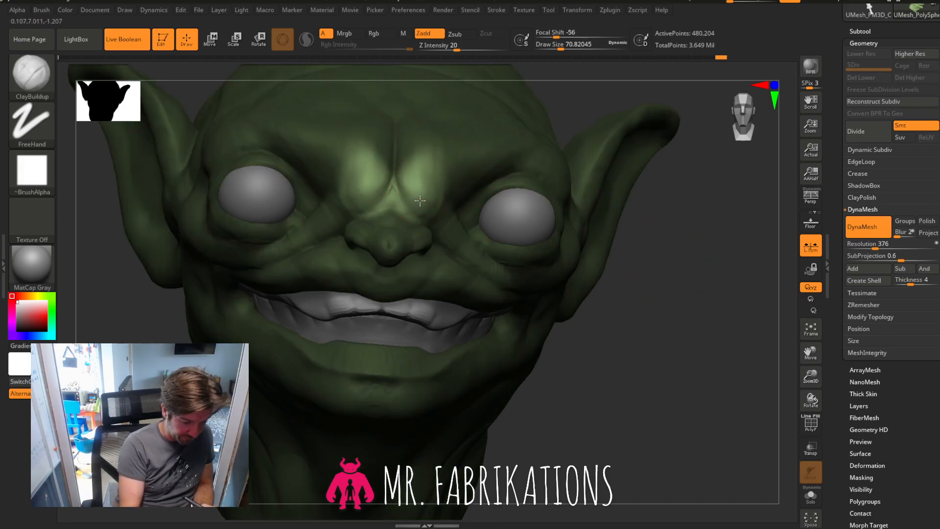
Build up the unmasked inner brow folds with ClayBuildup and reshape them using the Move brush at a draw size of about 145.
drag(425, 183, 404, 172)
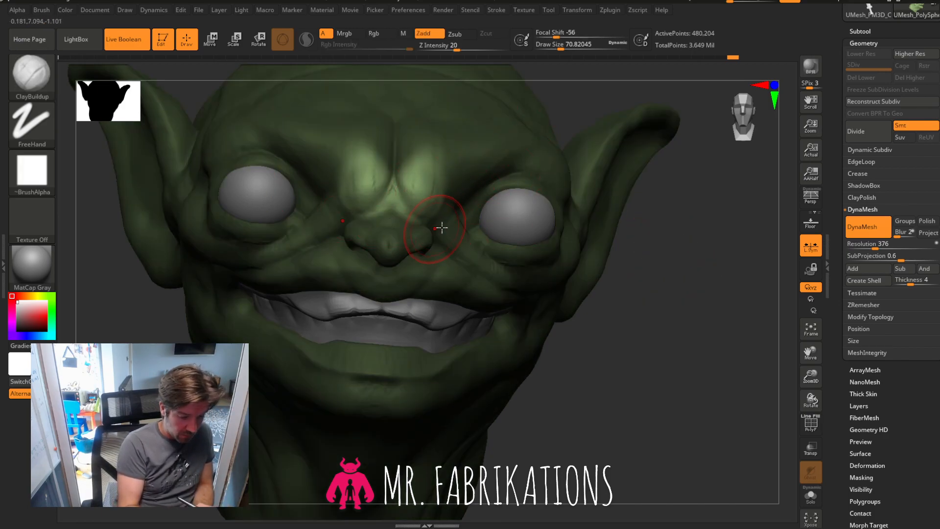
key(b)
click(337, 93)
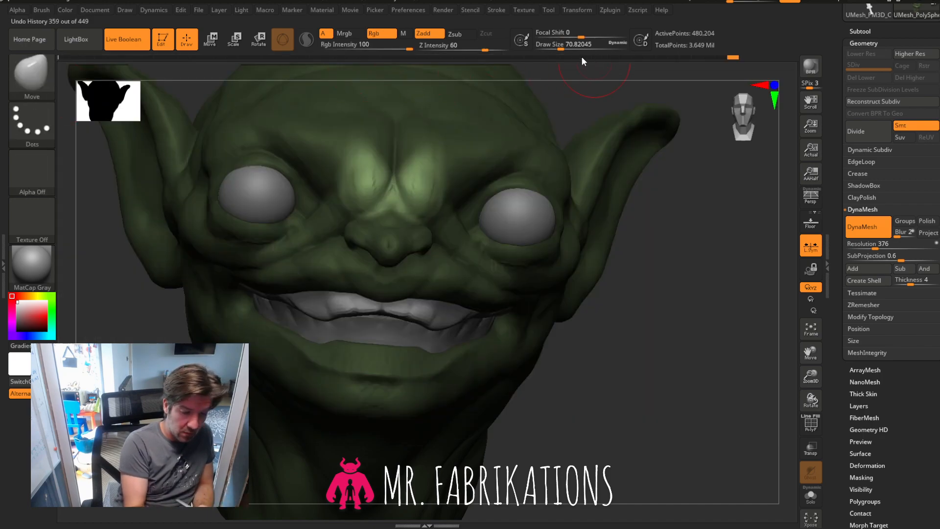
mouse_move(428, 177)
mouse_down()
mouse_move(433, 170)
mouse_move(425, 172)
mouse_up()
drag(606, 281, 678, 274)
drag(431, 175, 413, 166)
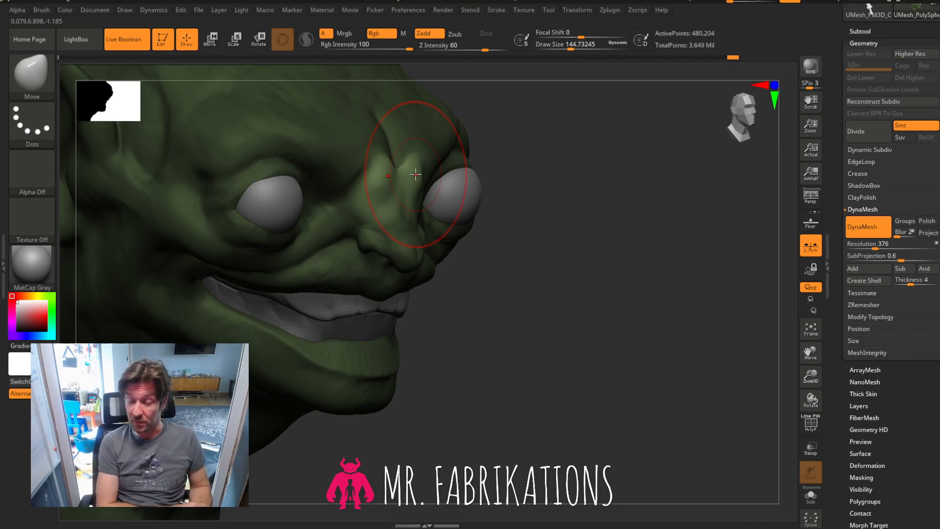
drag(591, 308, 626, 278)
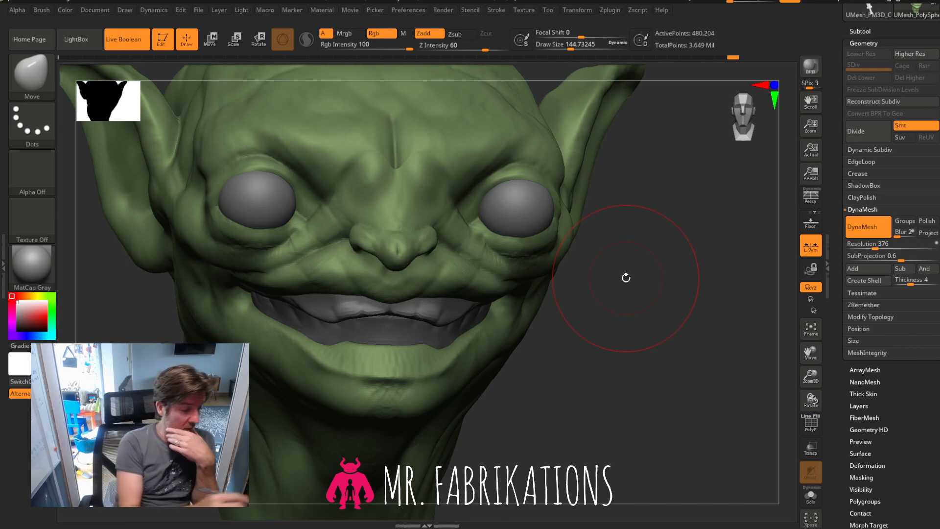
Fill in the vertical groove between the brows with ClayBuildup at a draw size of about 65 and smooth it.
key(b)
key(c)
key(b)
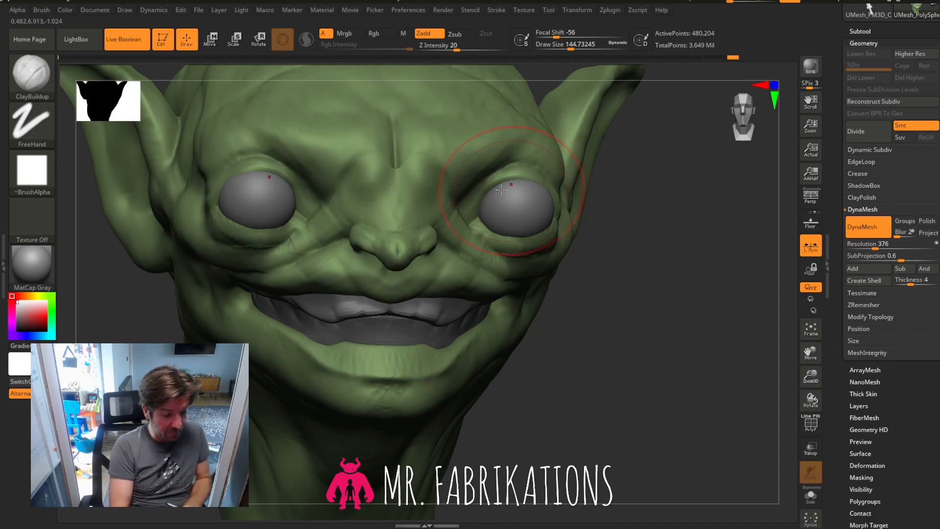
drag(602, 46, 559, 47)
mouse_move(413, 130)
mouse_down()
mouse_move(417, 178)
mouse_move(406, 194)
mouse_move(413, 175)
mouse_up()
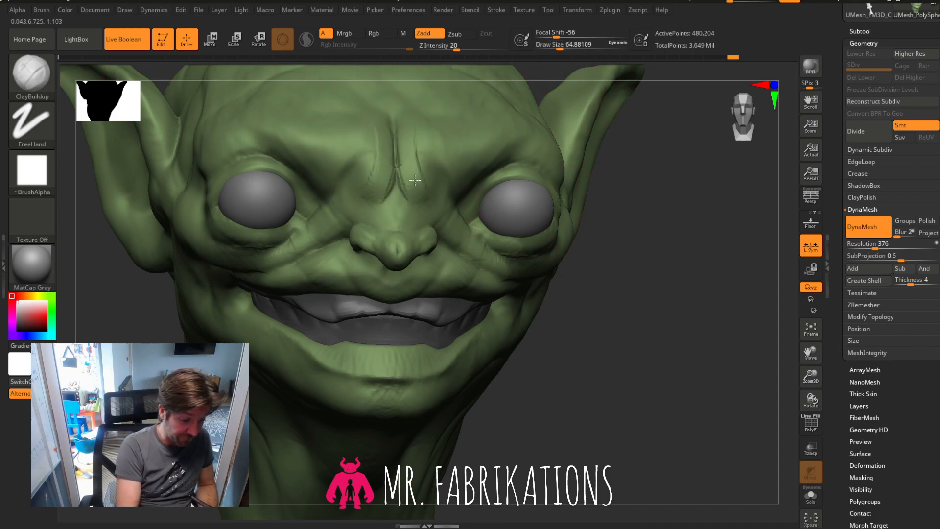
key(shift)
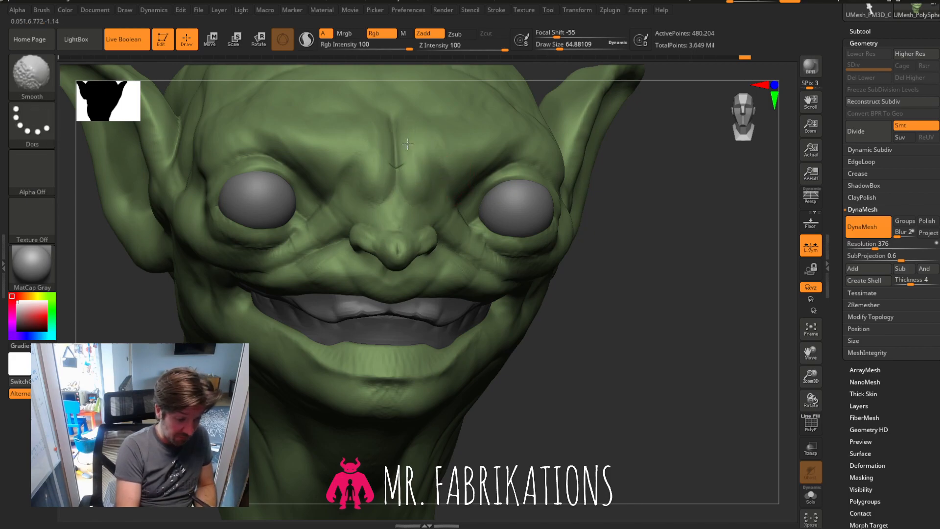
mouse_move(395, 163)
shift+mouse_down()
mouse_move(406, 154)
mouse_move(420, 189)
mouse_move(404, 161)
shift+mouse_up()
mouse_move(642, 248)
mouse_down()
mouse_move(668, 245)
mouse_move(642, 244)
mouse_up()
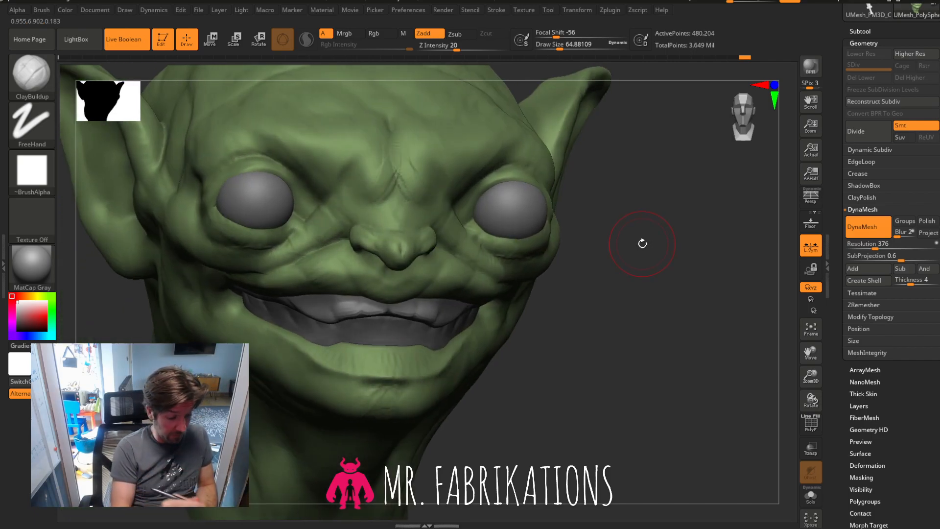
shift+drag(409, 165, 408, 129)
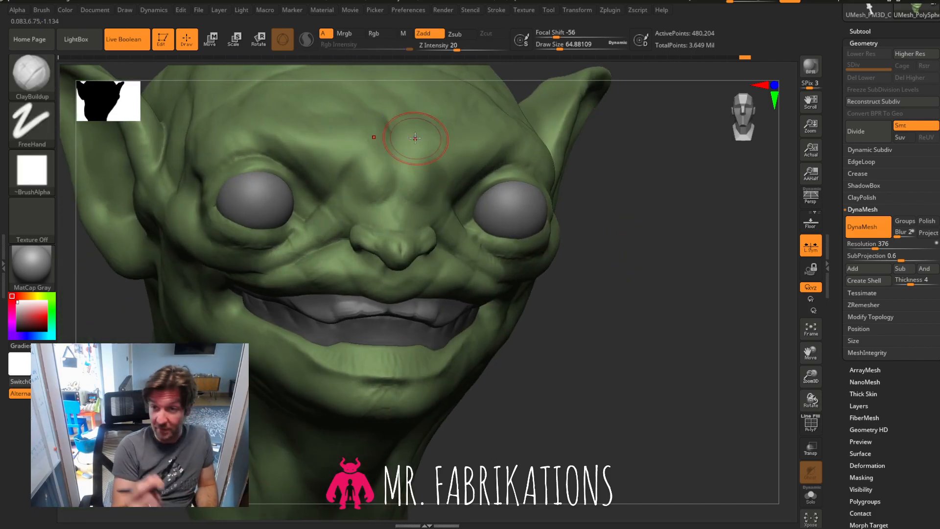
Build up the nose bridge and the folds along its sides with ClayBuildup, reducing the draw size to about 51, and smooth beside them.
drag(636, 237, 524, 220)
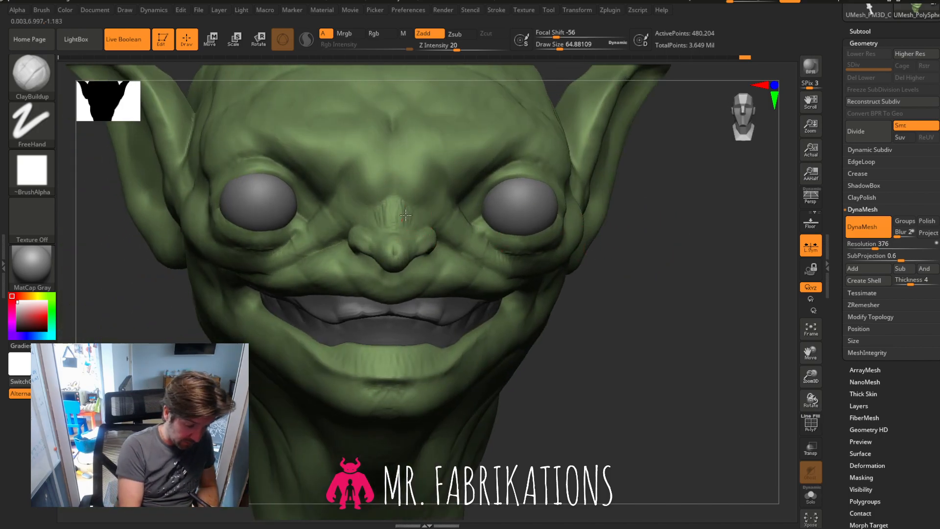
drag(636, 275, 509, 214)
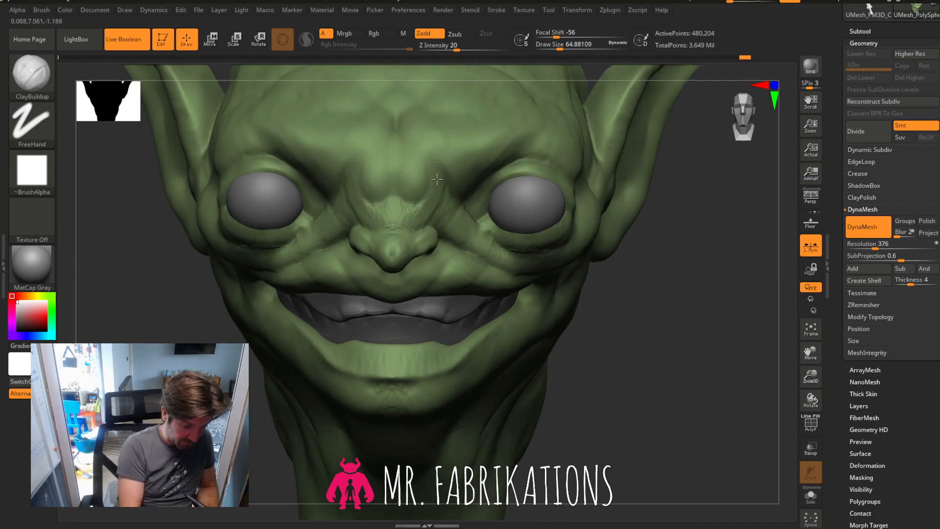
drag(392, 213, 391, 177)
mouse_move(682, 259)
mouse_down()
mouse_move(711, 252)
mouse_move(661, 235)
mouse_move(588, 122)
mouse_up()
drag(563, 47, 556, 47)
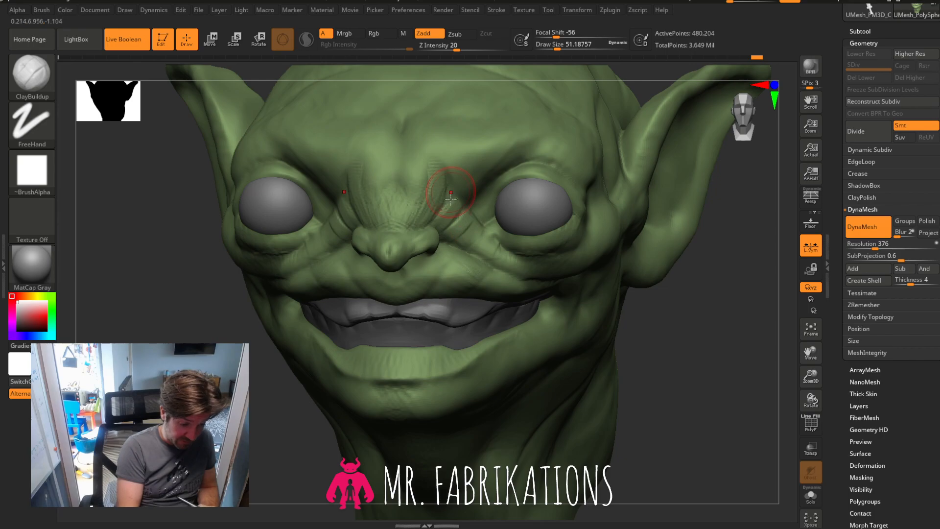
key(shift)
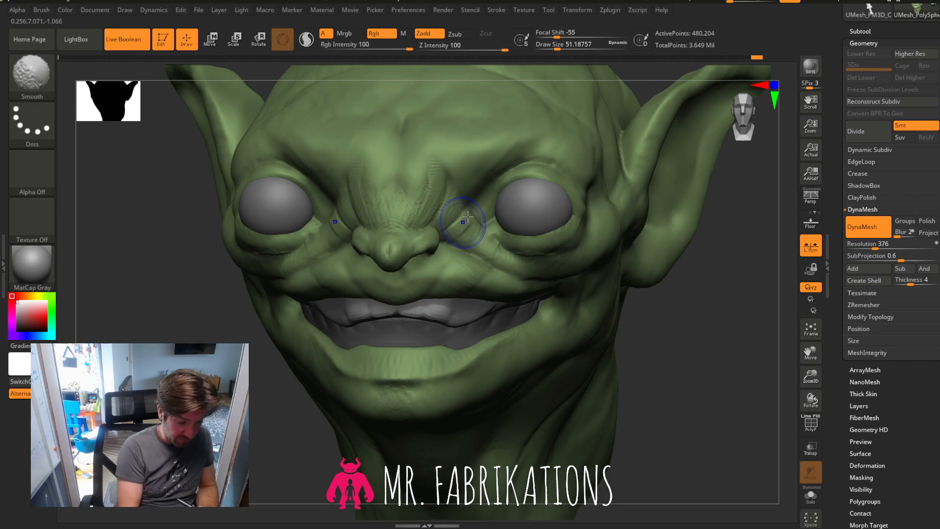
mouse_move(695, 299)
mouse_down()
mouse_move(702, 315)
mouse_move(684, 287)
mouse_up()
Build up the frowning brow folds from the nose bridge out above the eyes and smooth the clay strokes.
mouse_move(395, 168)
mouse_down()
mouse_move(387, 196)
mouse_move(392, 181)
mouse_move(411, 176)
mouse_up()
mouse_move(351, 201)
mouse_down()
mouse_move(374, 169)
mouse_move(356, 136)
mouse_move(321, 168)
mouse_move(383, 180)
mouse_move(377, 166)
mouse_move(388, 155)
mouse_move(365, 153)
mouse_move(329, 174)
mouse_up()
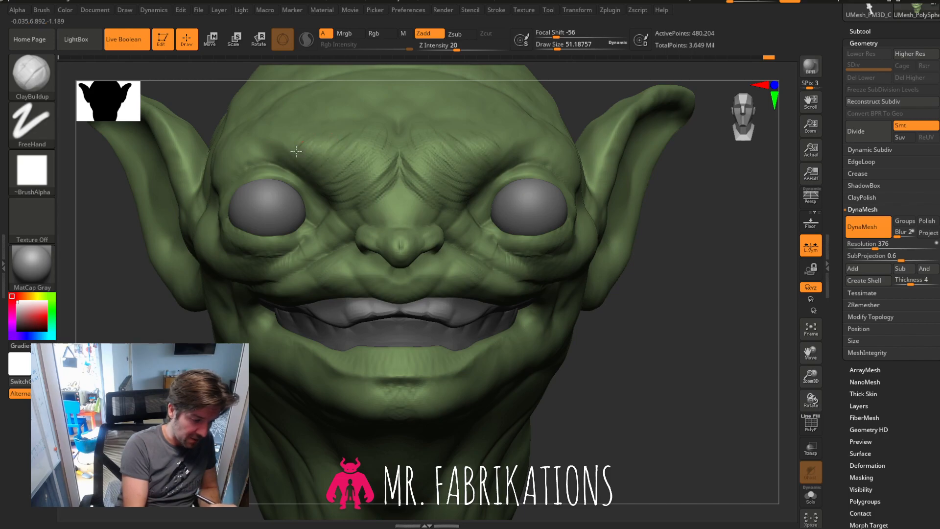
key(shift)
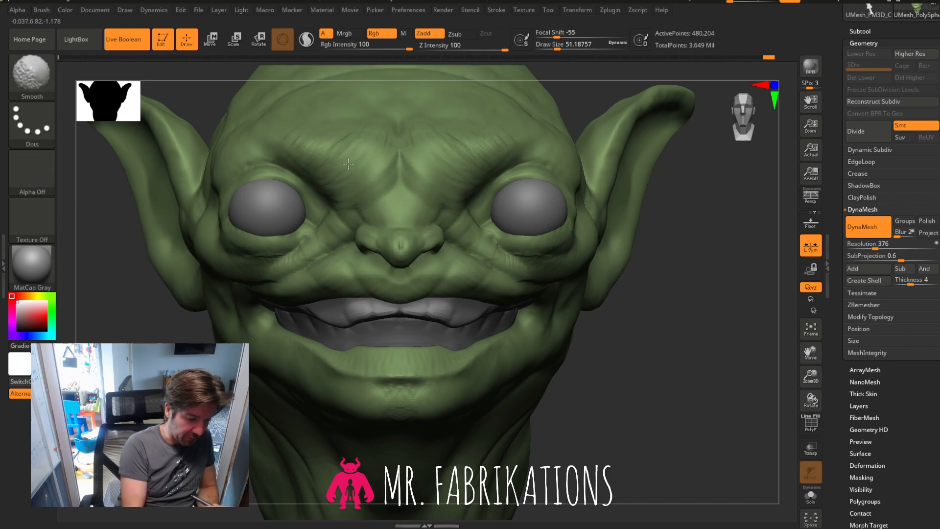
shift+drag(381, 145, 355, 194)
Carve a sharp vertical crease between the brows down to the nose bridge with the DamStandard brush.
mouse_move(679, 276)
mouse_down()
mouse_move(729, 280)
mouse_move(641, 287)
mouse_up()
key(b)
key(d)
key(s)
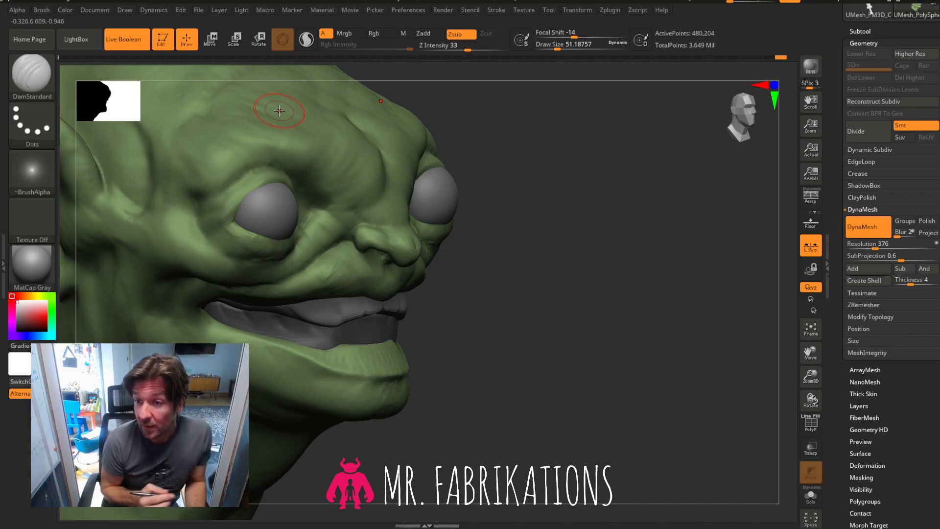
drag(563, 219, 550, 118)
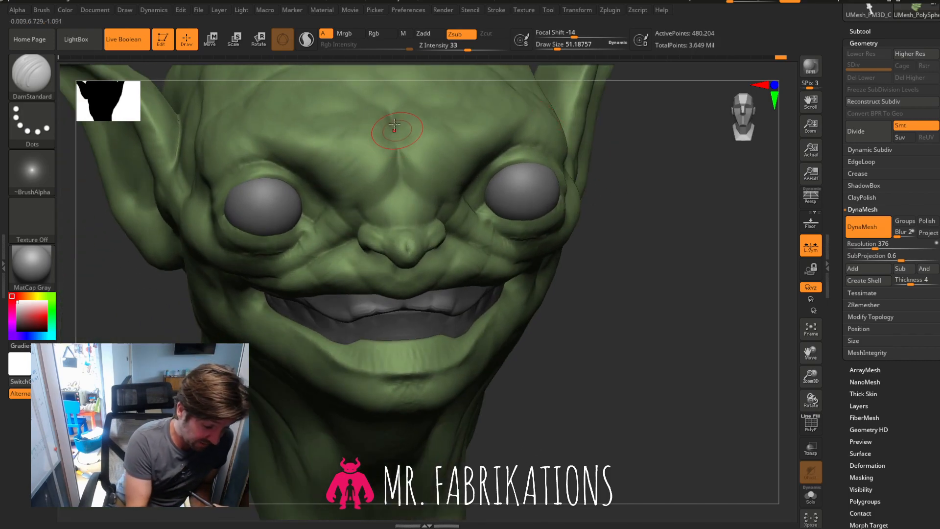
drag(400, 166, 398, 180)
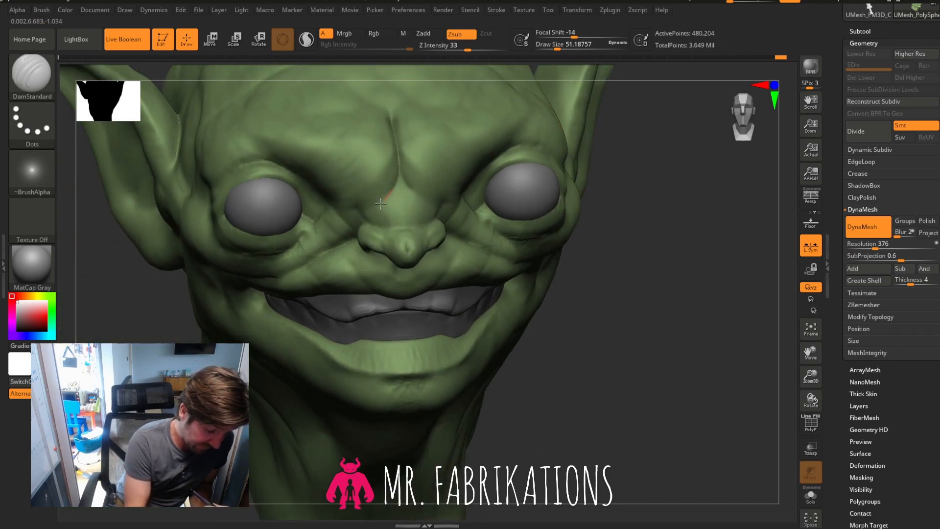
Carve creases beneath the brow fold and beside the nostril with DamStandard, working from the side.
drag(657, 251, 562, 249)
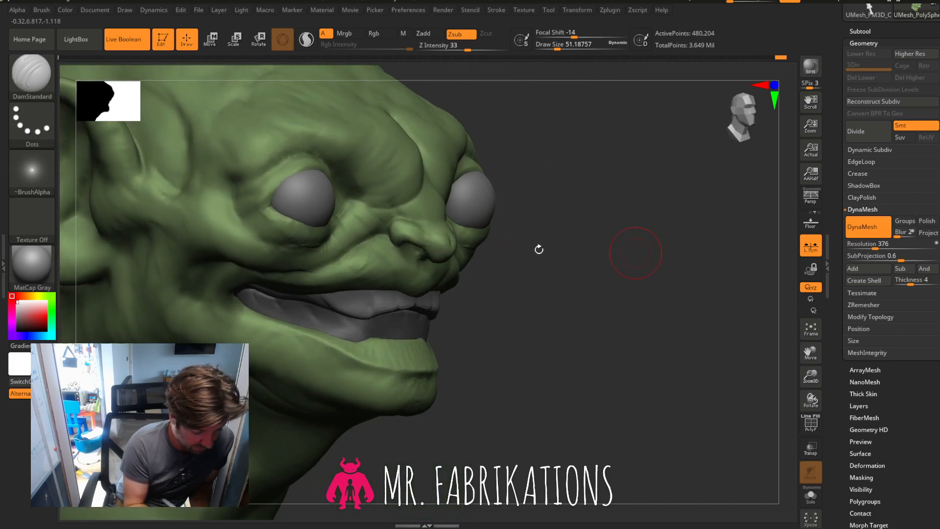
mouse_move(347, 188)
mouse_down()
mouse_move(366, 207)
mouse_move(435, 147)
mouse_up()
mouse_move(606, 267)
mouse_down()
mouse_move(659, 268)
mouse_move(586, 265)
mouse_up()
mouse_move(390, 238)
mouse_down()
mouse_move(396, 219)
mouse_move(411, 220)
mouse_up()
drag(640, 249, 659, 246)
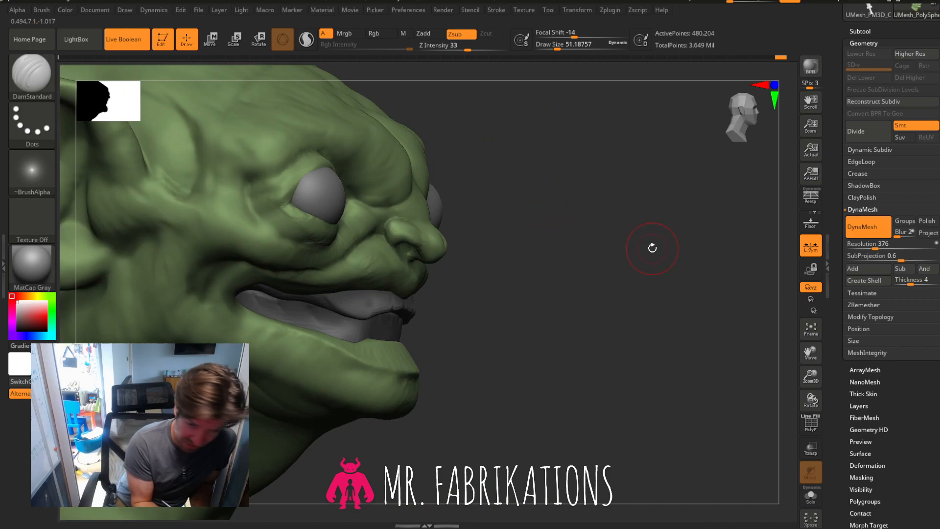
drag(594, 235, 589, 230)
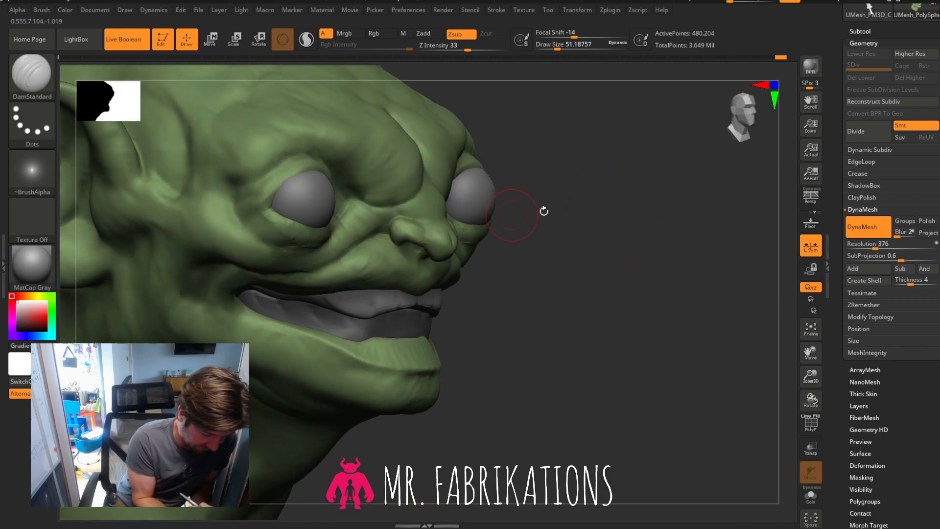
drag(609, 234, 606, 237)
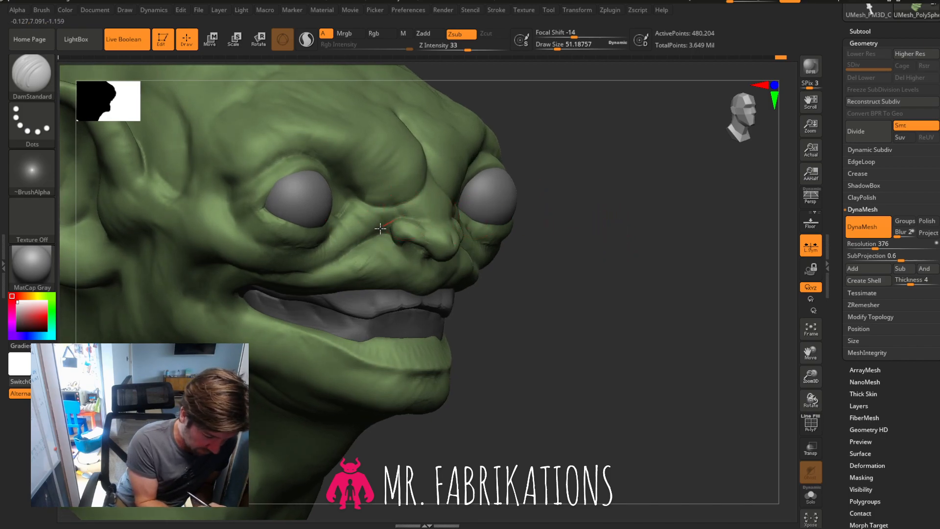
Cut wrinkles across the cheeks between the inner eyes, nose and upper lip, and smooth around the nose.
drag(273, 268, 606, 281)
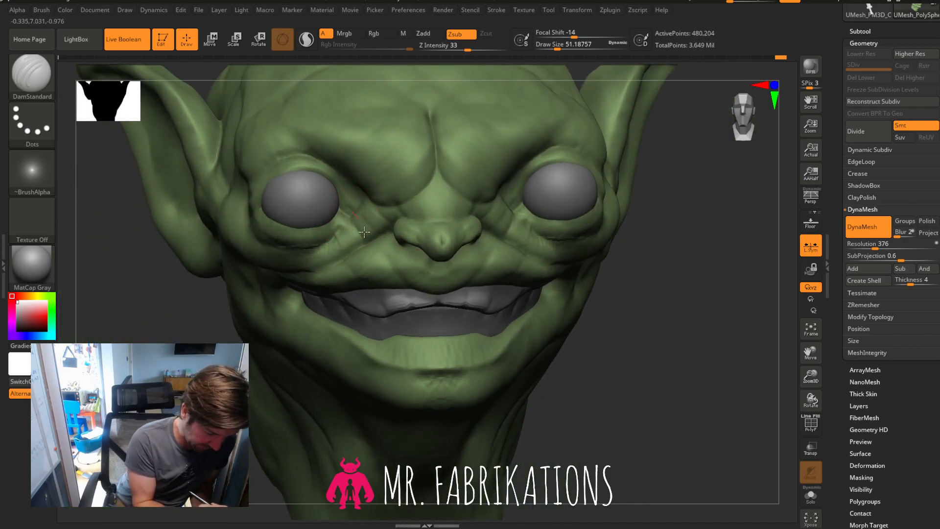
drag(697, 301, 707, 298)
drag(390, 233, 368, 253)
drag(692, 310, 673, 311)
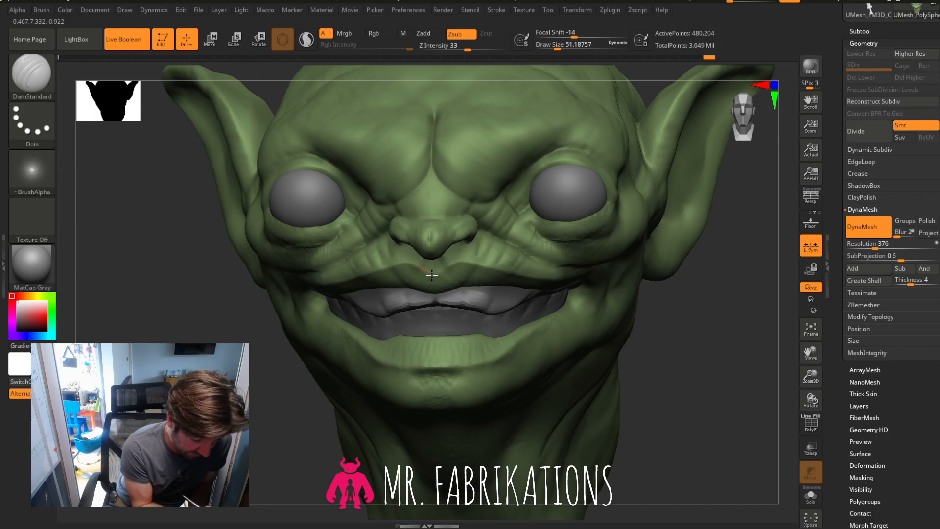
mouse_move(714, 319)
mouse_down()
mouse_move(745, 311)
mouse_move(711, 318)
mouse_move(696, 291)
mouse_move(704, 297)
mouse_up()
shift+drag(448, 239, 463, 224)
Check the whole head from several angles and crease the upper eyelid and outer eye corner with DamStandard.
mouse_move(683, 292)
mouse_down()
mouse_move(680, 248)
mouse_move(654, 246)
mouse_up()
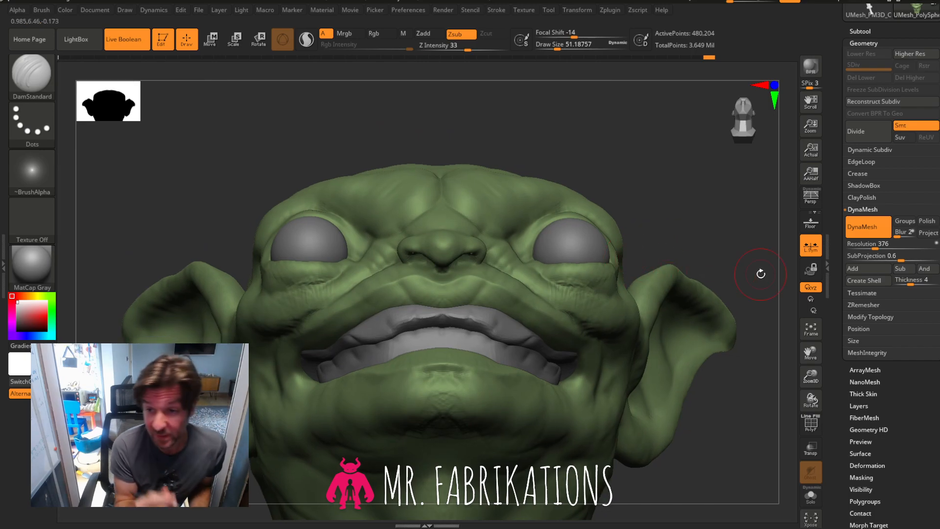
drag(760, 274, 684, 264)
drag(674, 263, 692, 263)
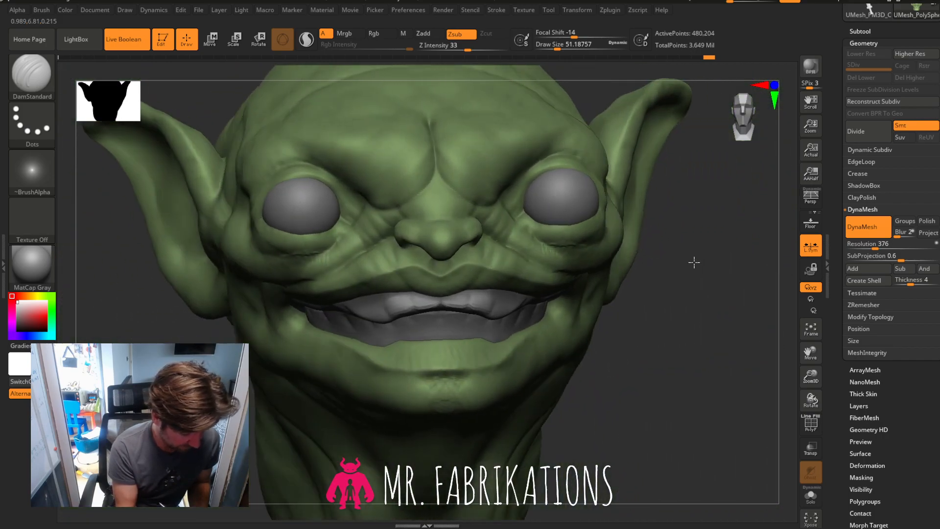
drag(674, 297, 763, 131)
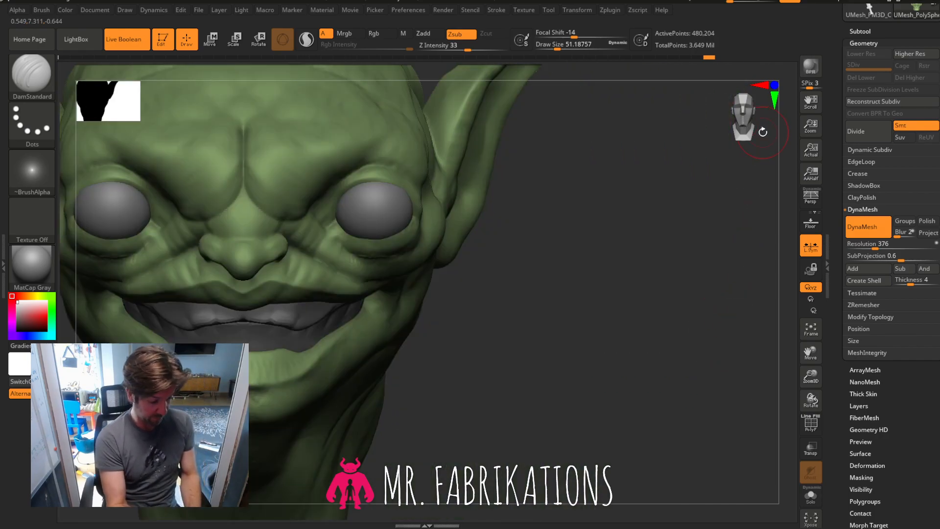
alt+drag(760, 360, 867, 344)
drag(813, 381, 789, 305)
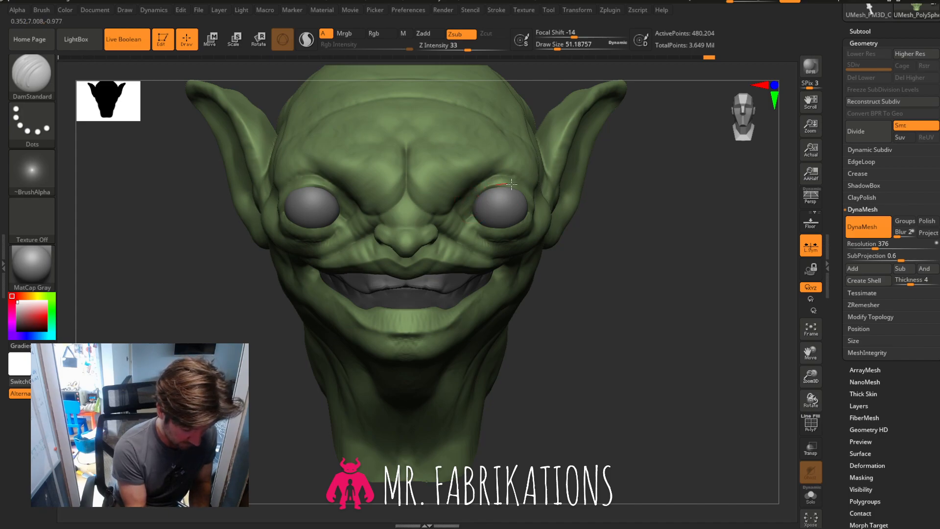
drag(535, 217, 540, 232)
mouse_move(678, 267)
mouse_down()
mouse_move(608, 272)
mouse_move(610, 283)
mouse_up()
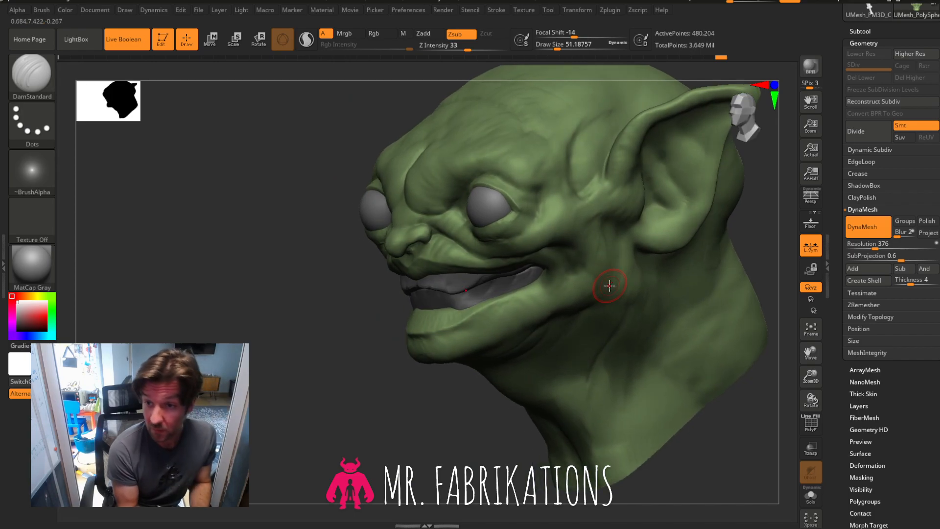
key(shift)
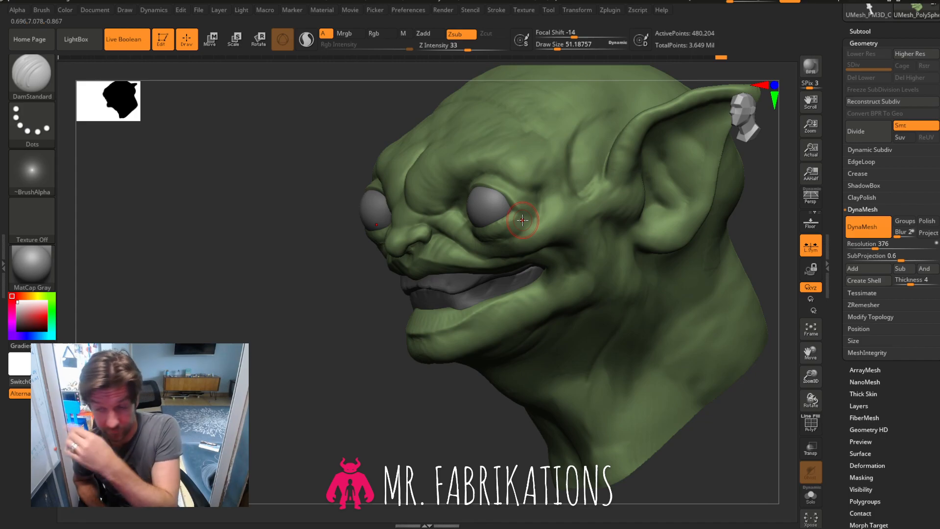
Sharpen the upper eyelid rim and carve the inner eye corner with DamStandard in a close view of the eyes.
drag(811, 376, 815, 407)
drag(781, 365, 683, 287)
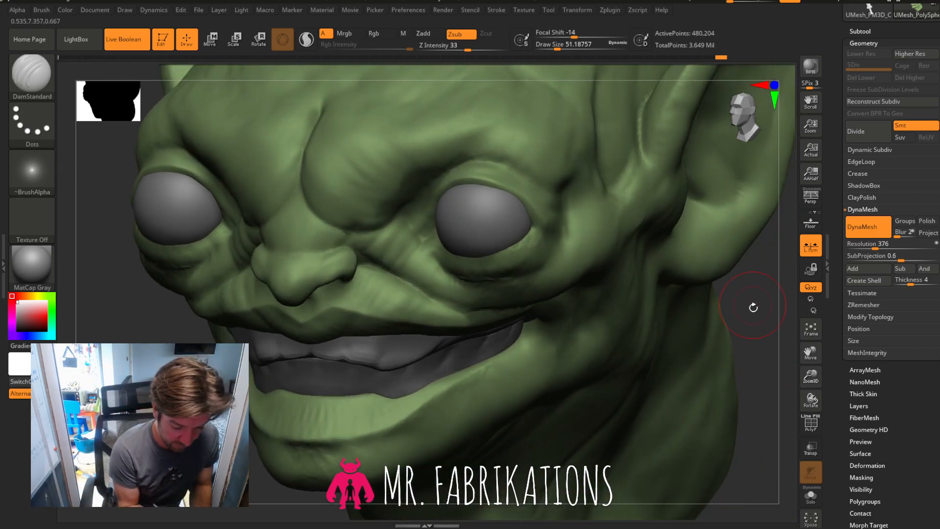
drag(753, 307, 715, 273)
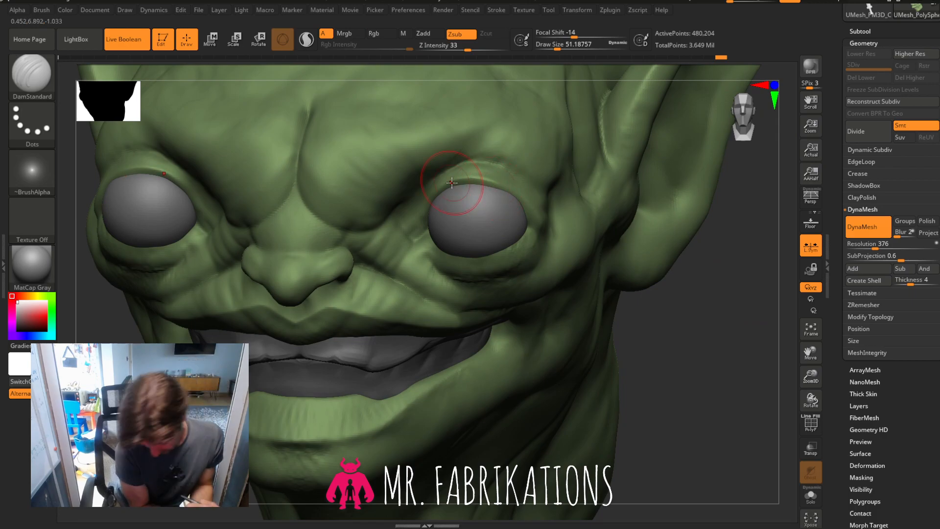
drag(489, 182, 514, 192)
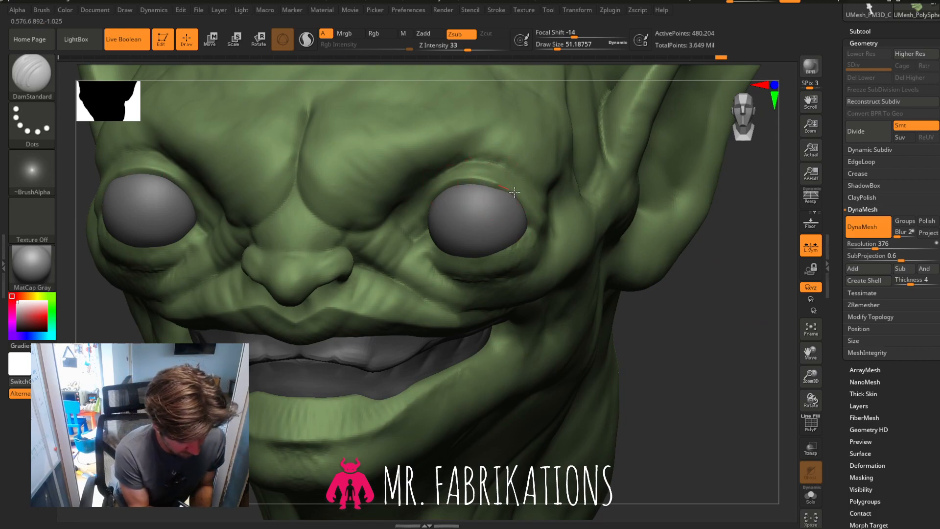
mouse_move(722, 248)
mouse_down()
mouse_move(732, 250)
mouse_move(730, 227)
mouse_up()
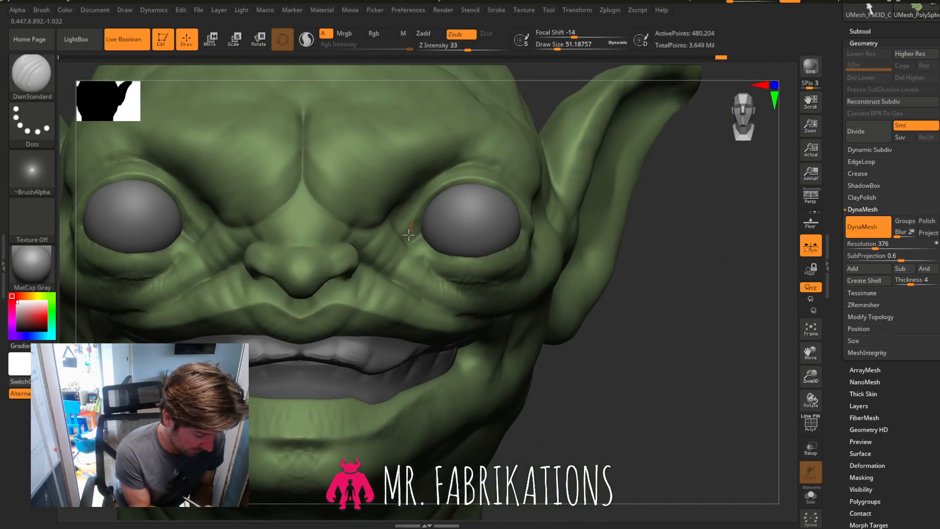
drag(701, 287, 661, 289)
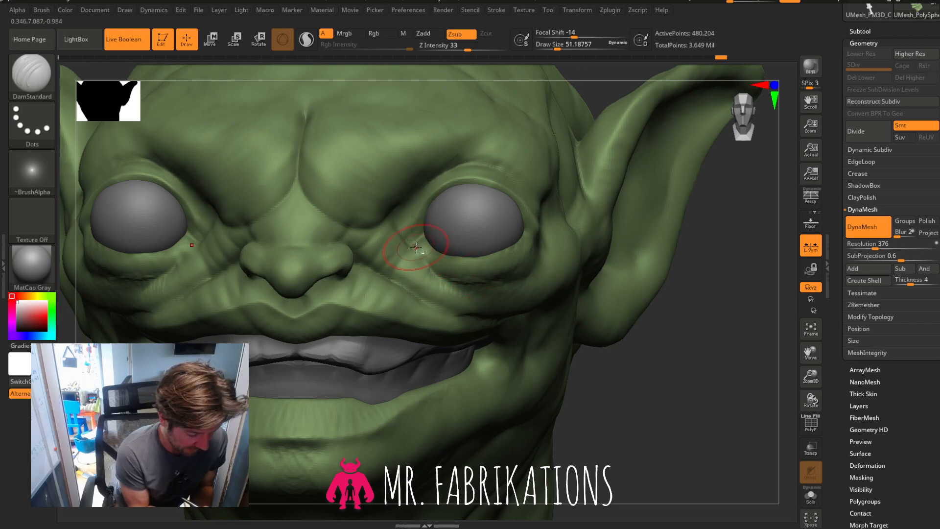
Deepen the creases beneath the lower eyelid and toward the outer eye corner with DamStandard, and smooth around the eye.
mouse_move(430, 248)
mouse_down()
mouse_move(485, 265)
mouse_move(532, 235)
mouse_up()
drag(724, 248, 592, 252)
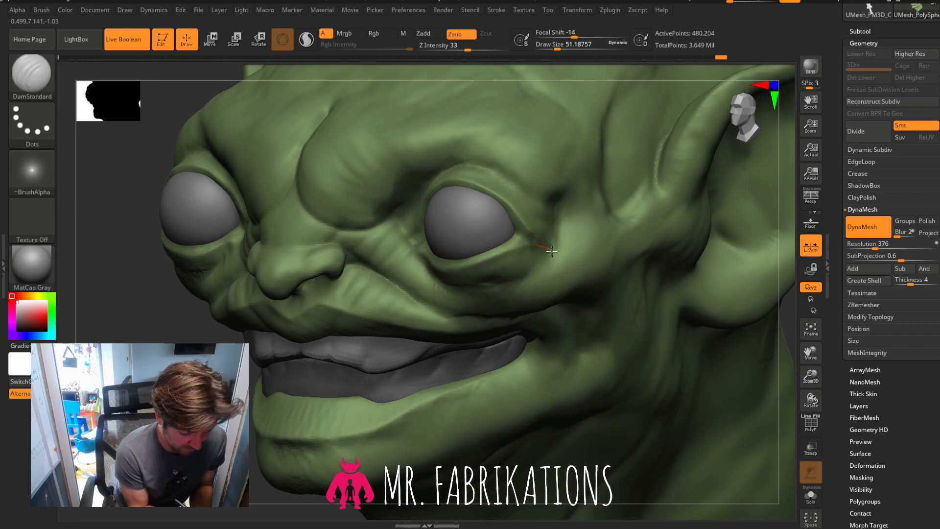
drag(102, 289, 205, 286)
drag(754, 277, 632, 280)
shift+drag(534, 246, 467, 181)
drag(159, 338, 559, 294)
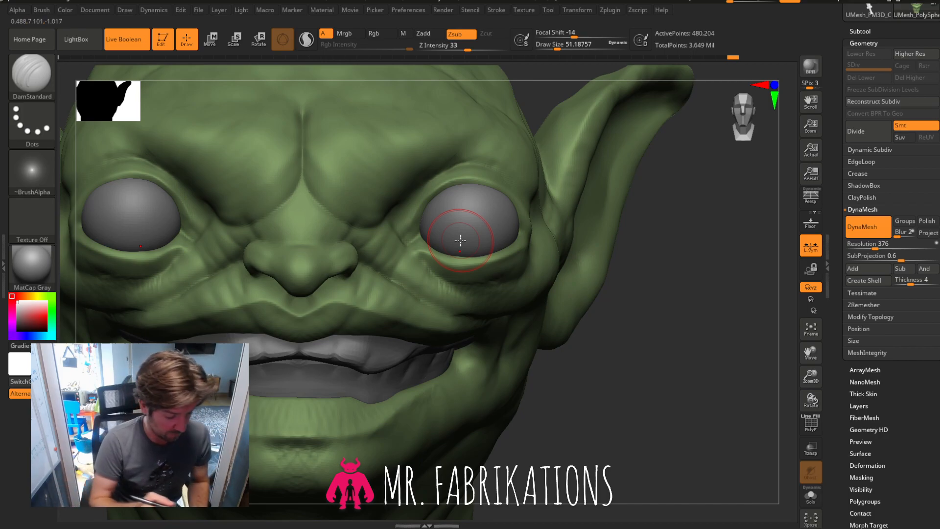
Carve skin folds running around the upper eyelid and outward from the outer eye corner toward the temple with DamStandard.
drag(680, 279, 671, 318)
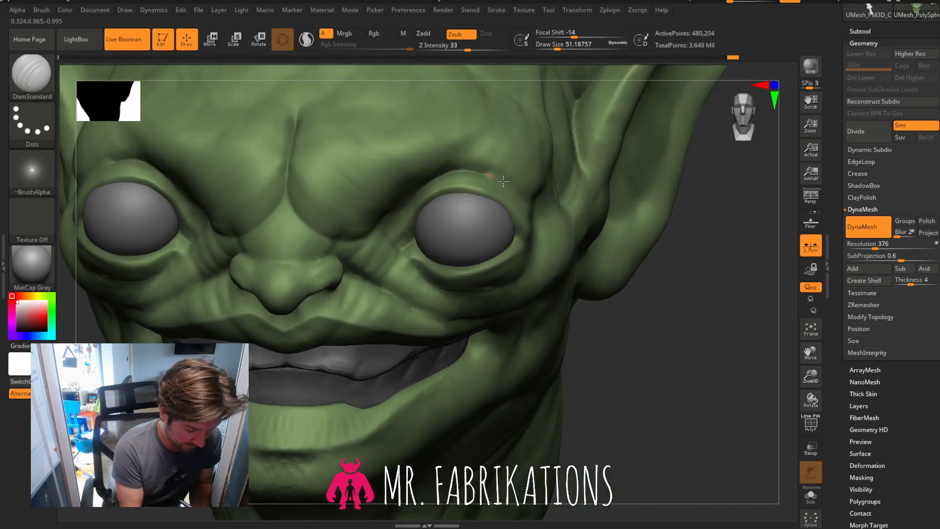
drag(700, 271, 568, 235)
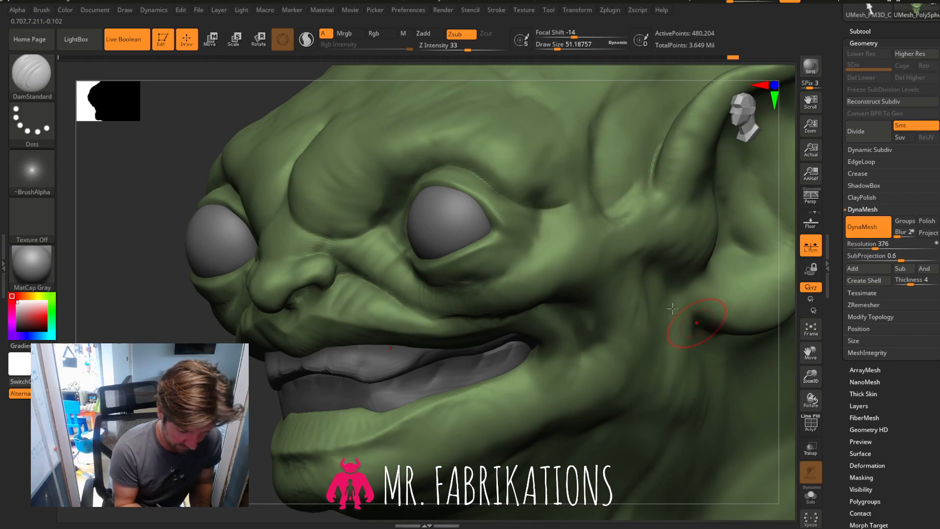
drag(132, 230, 244, 236)
drag(692, 321, 582, 267)
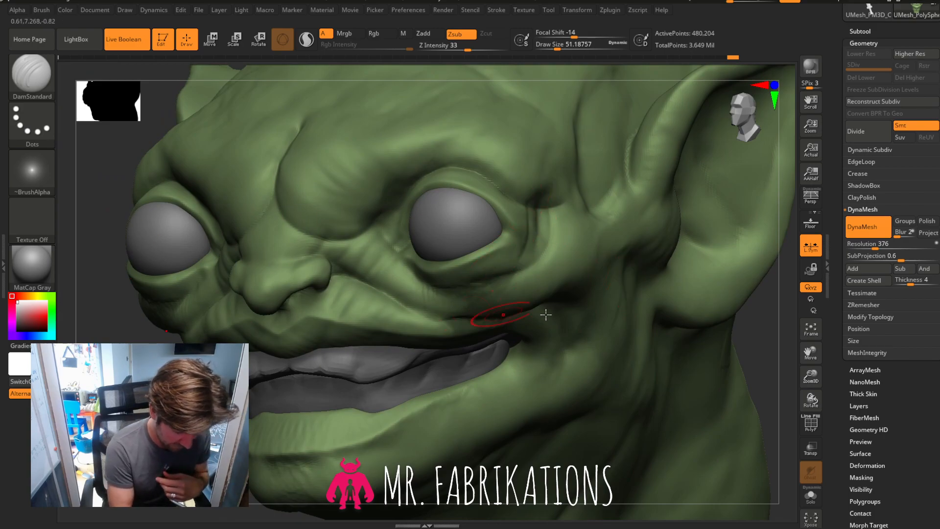
right_drag(530, 352, 484, 342)
mouse_move(501, 225)
mouse_down()
mouse_move(522, 242)
mouse_move(568, 238)
mouse_up()
drag(553, 205, 574, 202)
right_drag(276, 323, 511, 258)
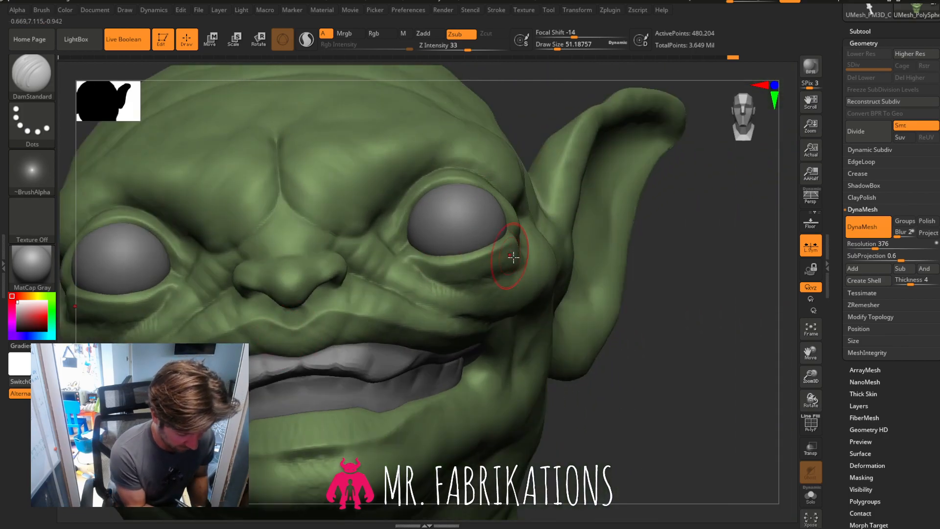
Crease the eye bags below the lower eyelids, and remesh the head with DynaMesh at resolution 376.
mouse_move(482, 276)
mouse_down()
mouse_move(449, 283)
mouse_move(422, 275)
mouse_move(438, 285)
mouse_up()
mouse_move(704, 267)
mouse_down()
mouse_move(703, 240)
mouse_move(697, 245)
mouse_up()
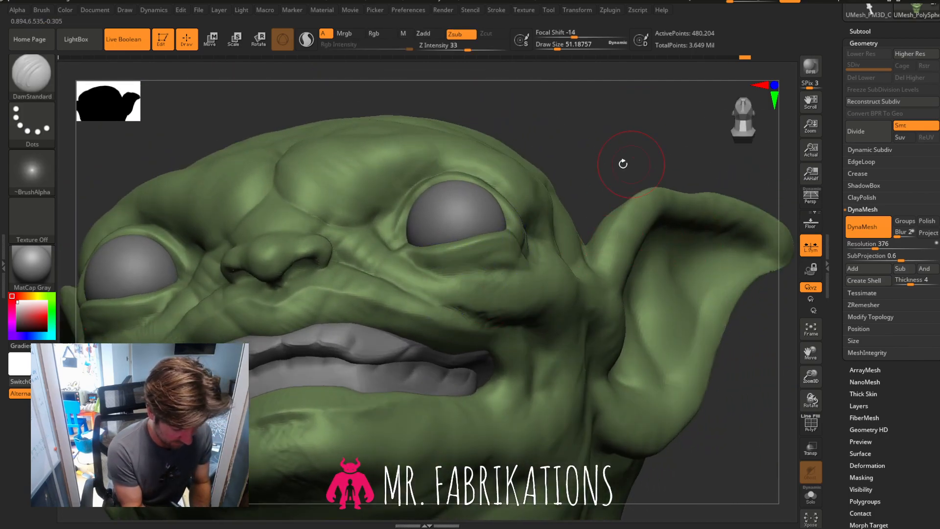
drag(623, 159, 565, 225)
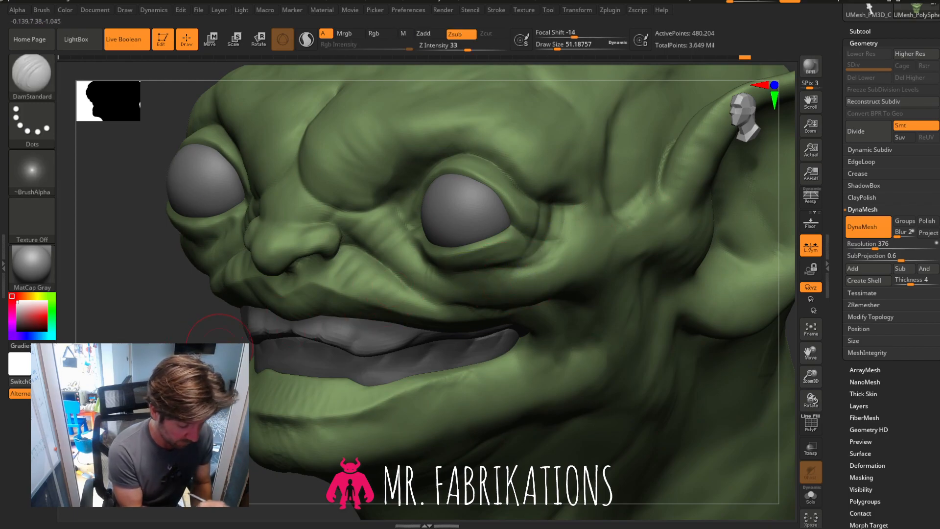
right_drag(544, 255, 471, 274)
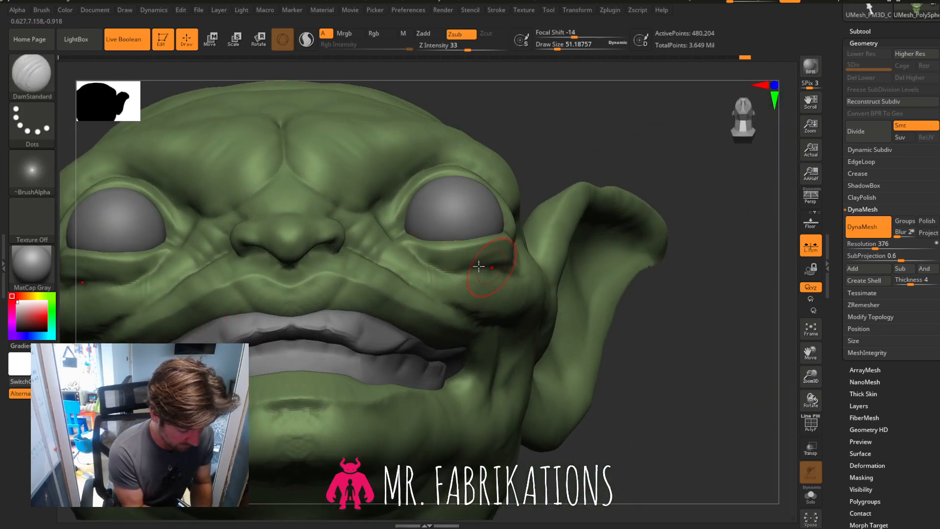
drag(442, 258, 439, 255)
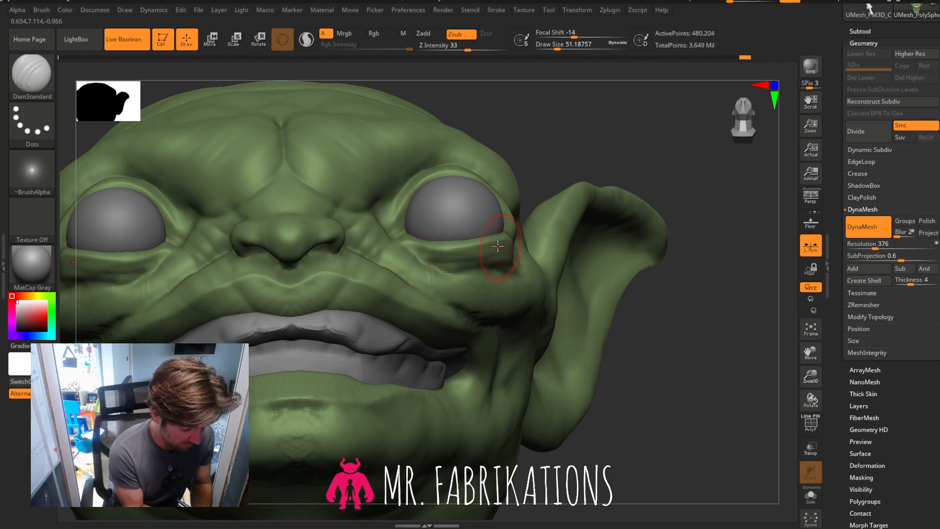
ctrl+drag(705, 325, 753, 249)
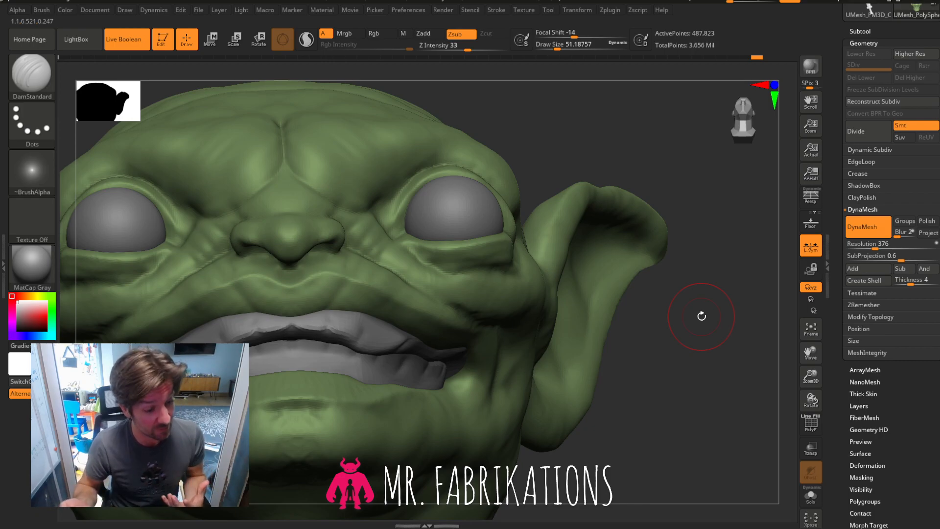
Carve wrinkles across the forehead above the brow folds and out toward the temples with DamStandard.
drag(724, 298, 701, 340)
drag(814, 357, 875, 402)
drag(424, 189, 421, 185)
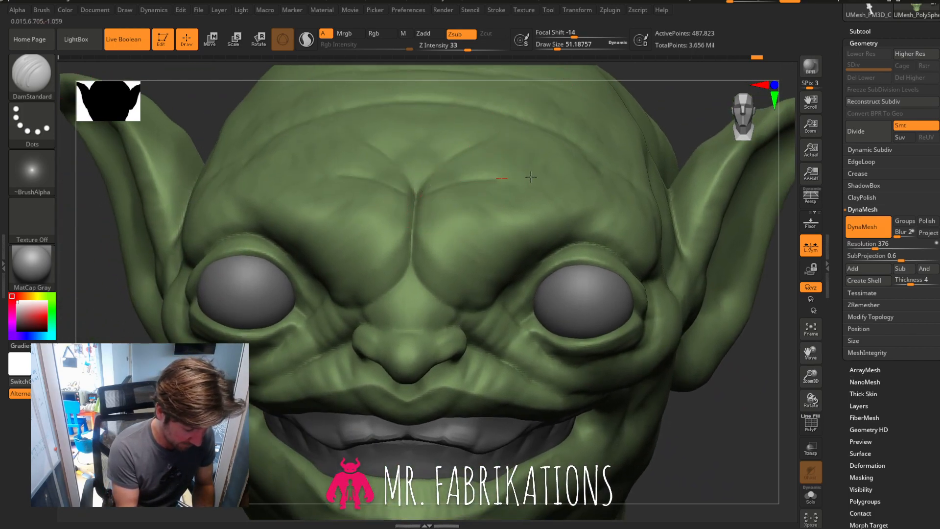
drag(737, 401, 688, 336)
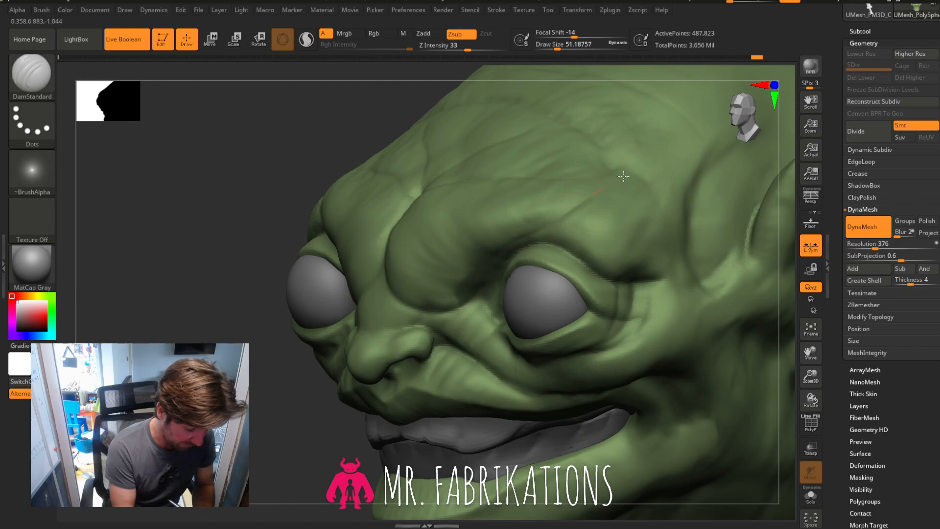
drag(294, 363, 310, 383)
drag(588, 364, 705, 362)
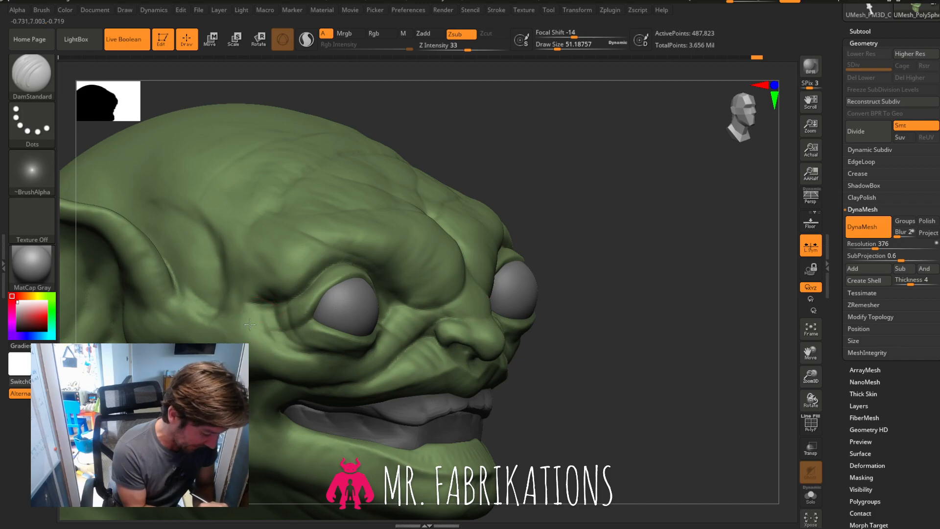
Select the middle goblin head and rotate it about its vertical axis to face straight forward, and return to Draw mode.
drag(811, 376, 789, 355)
drag(724, 353, 698, 349)
alt+drag(787, 220, 761, 123)
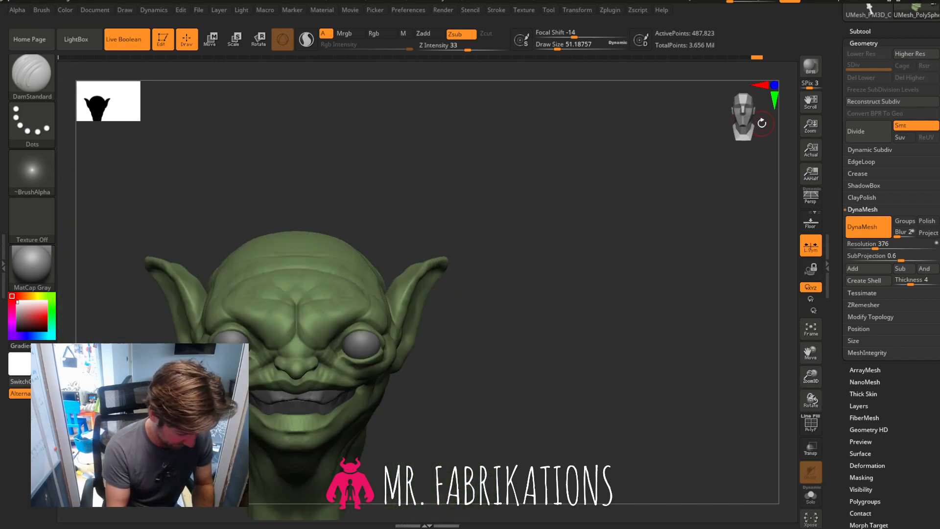
drag(809, 354, 854, 308)
drag(811, 377, 814, 273)
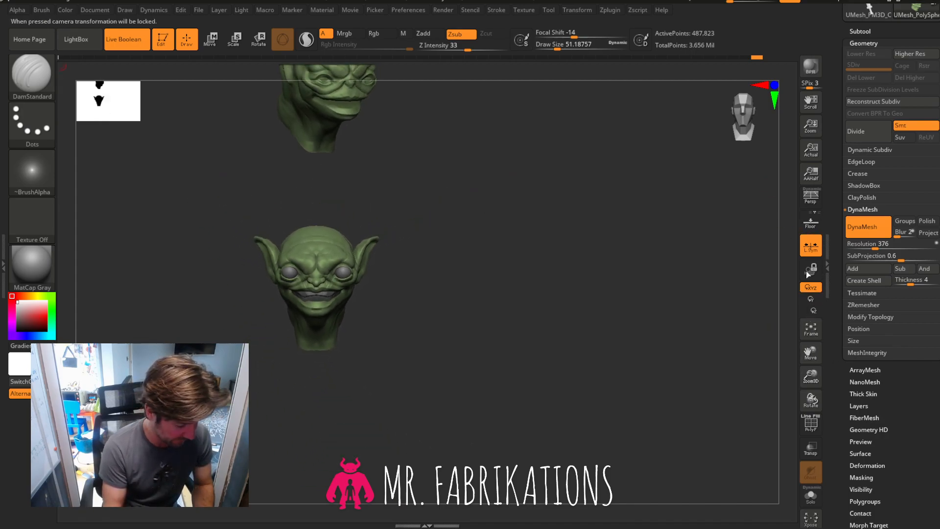
drag(811, 352, 885, 440)
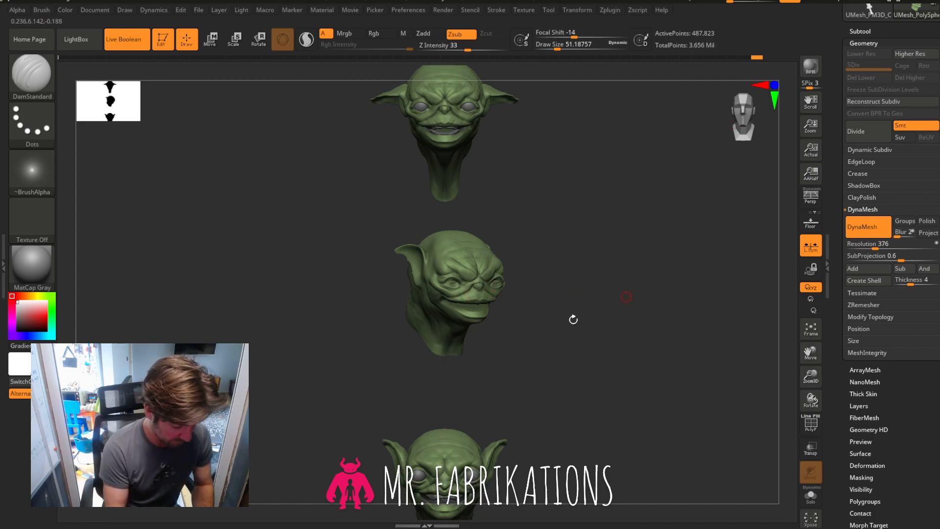
alt+click(460, 284)
click(219, 43)
drag(483, 284, 424, 285)
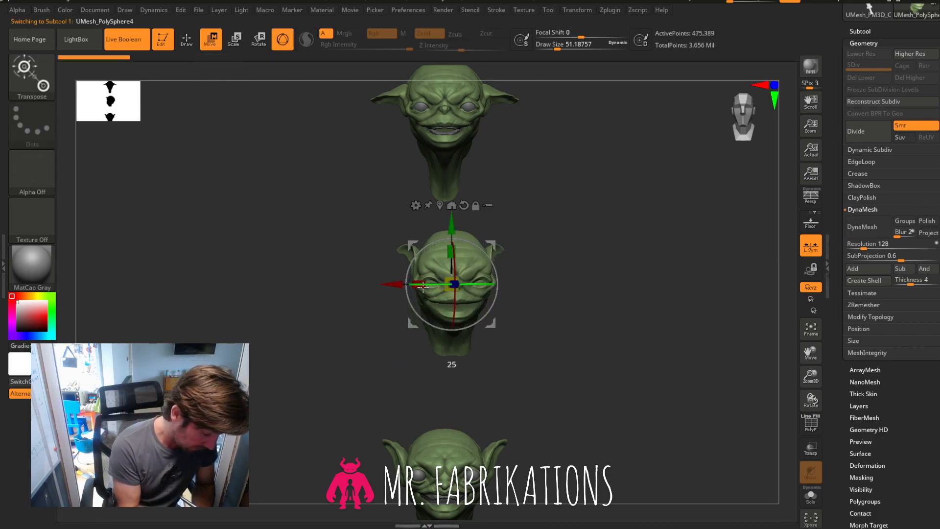
drag(488, 283, 479, 283)
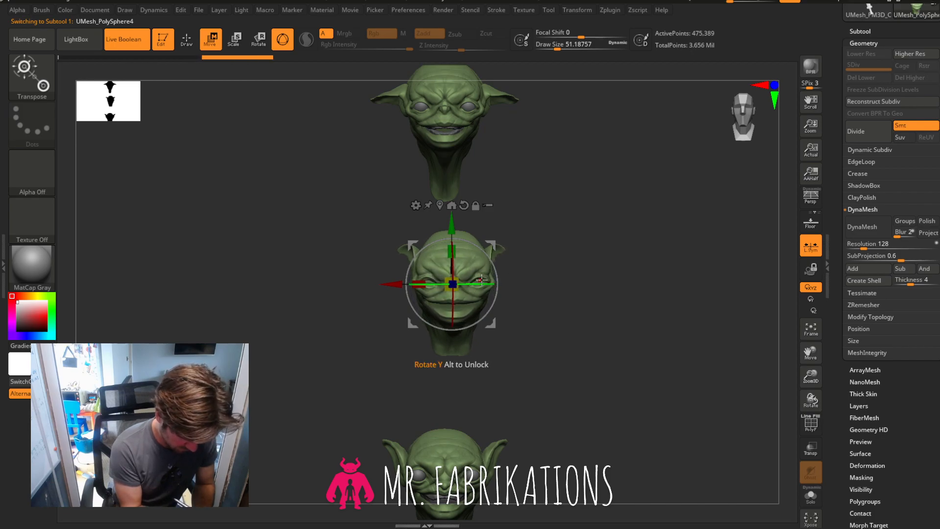
click(191, 43)
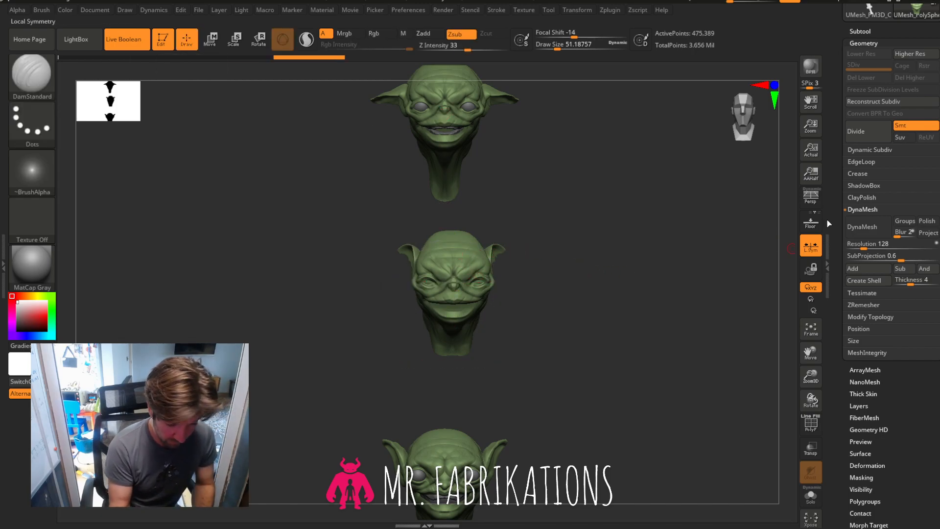
Mirror and weld the middle head's mesh to make its two halves symmetrical.
click(860, 32)
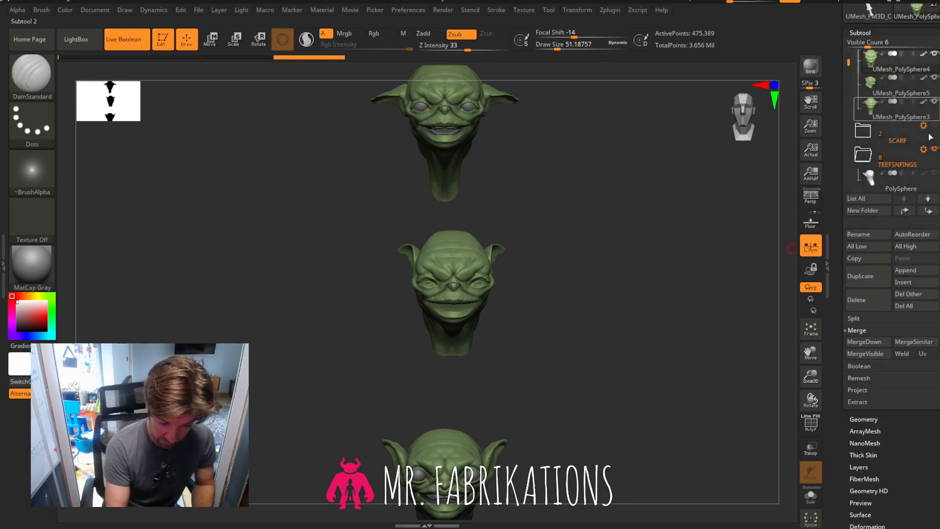
click(861, 33)
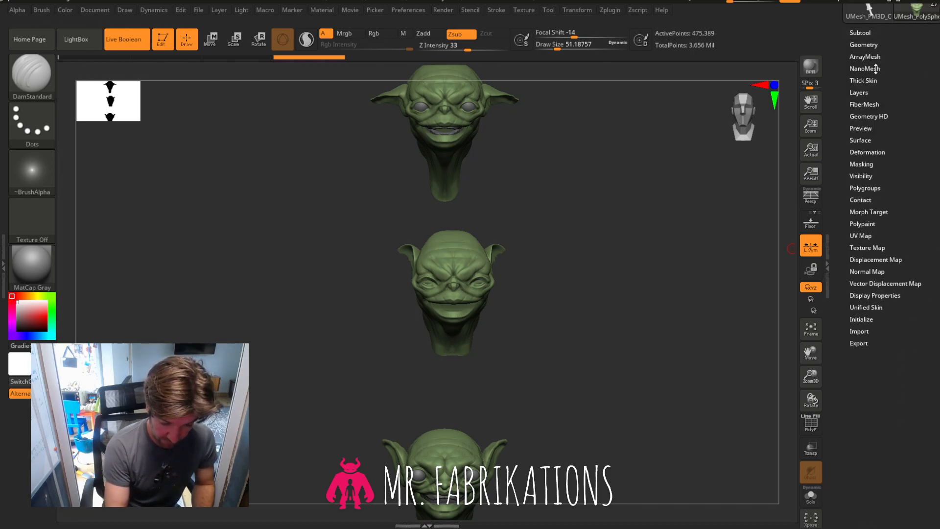
click(863, 45)
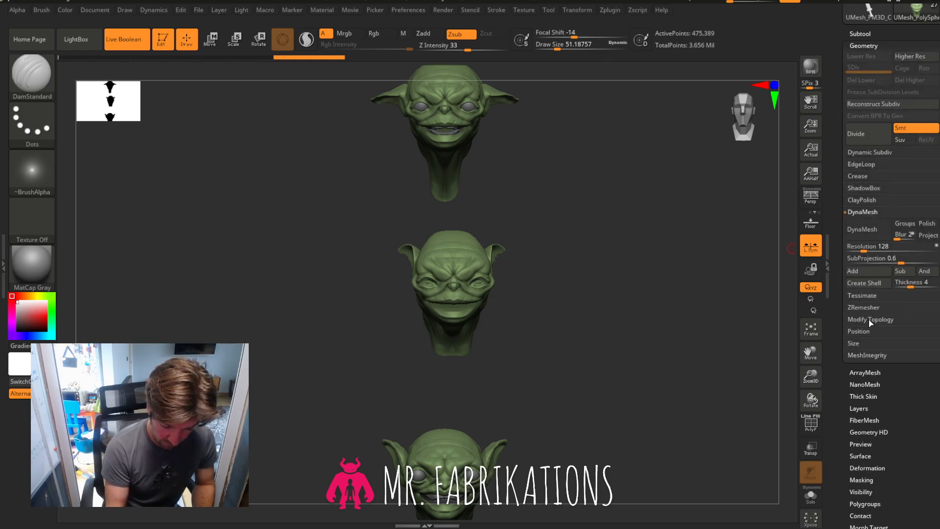
click(868, 319)
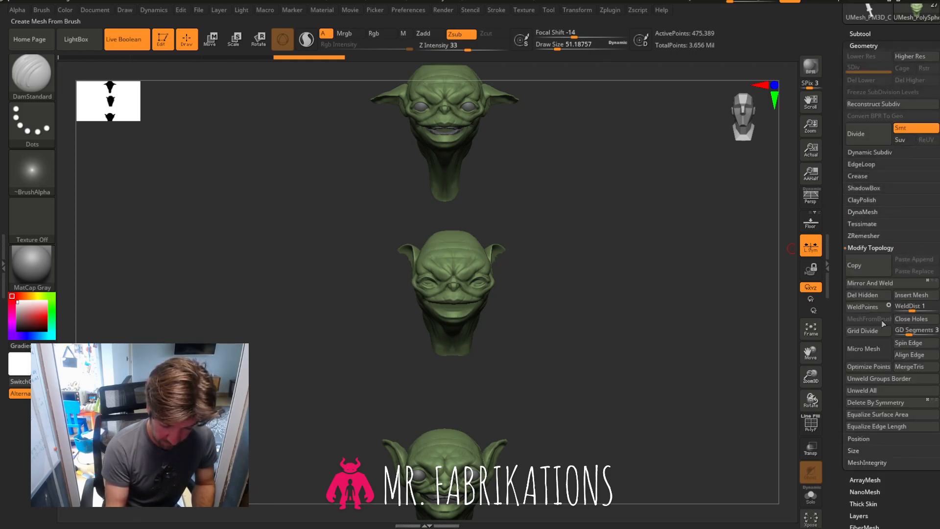
click(872, 283)
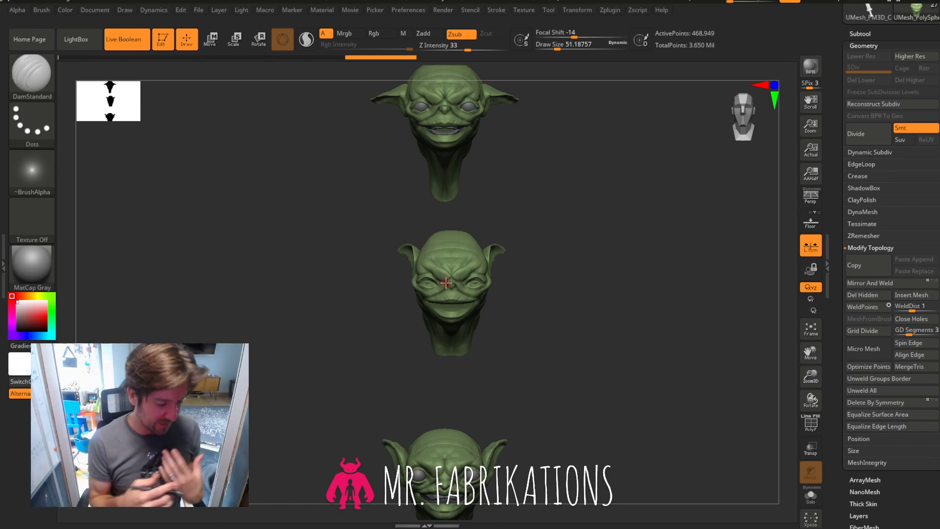
Collapse the heeds and TEEFSNFINGS subtool folders and show the SCARF, TRENCHCOAT, BELT and knife folders.
mouse_move(812, 354)
mouse_down()
mouse_move(810, 363)
mouse_move(808, 346)
mouse_up()
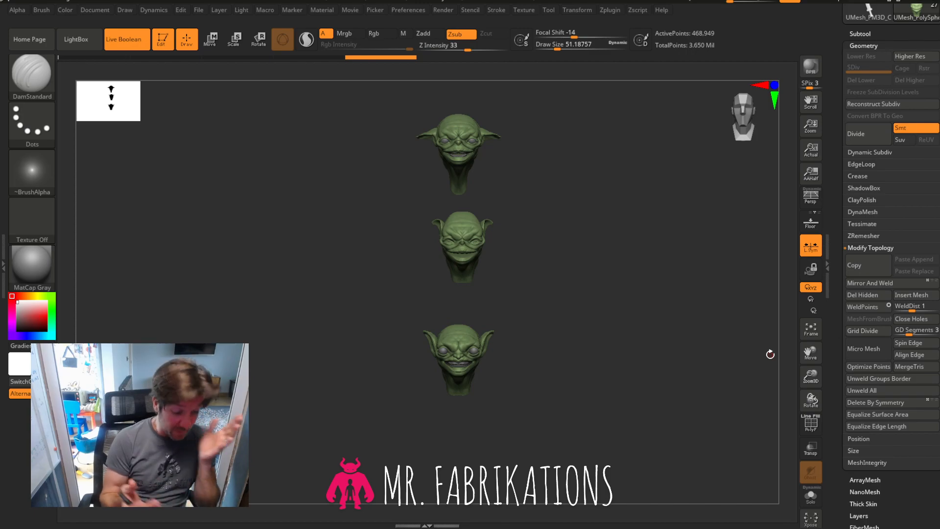
drag(809, 354, 796, 367)
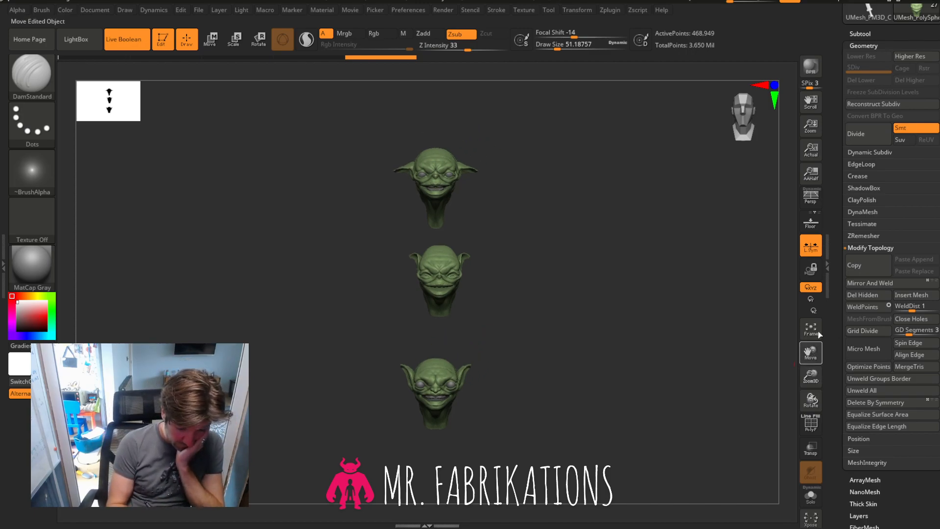
click(860, 33)
mouse_move(875, 66)
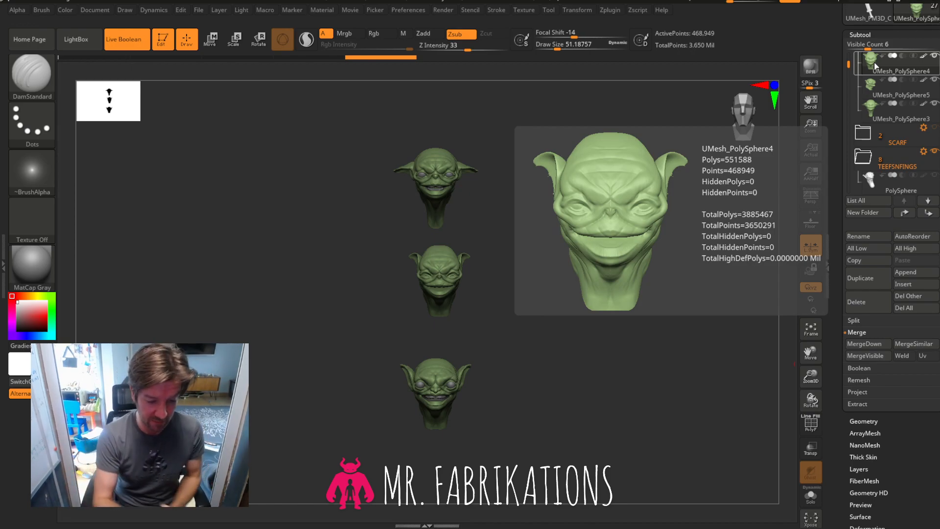
click(863, 157)
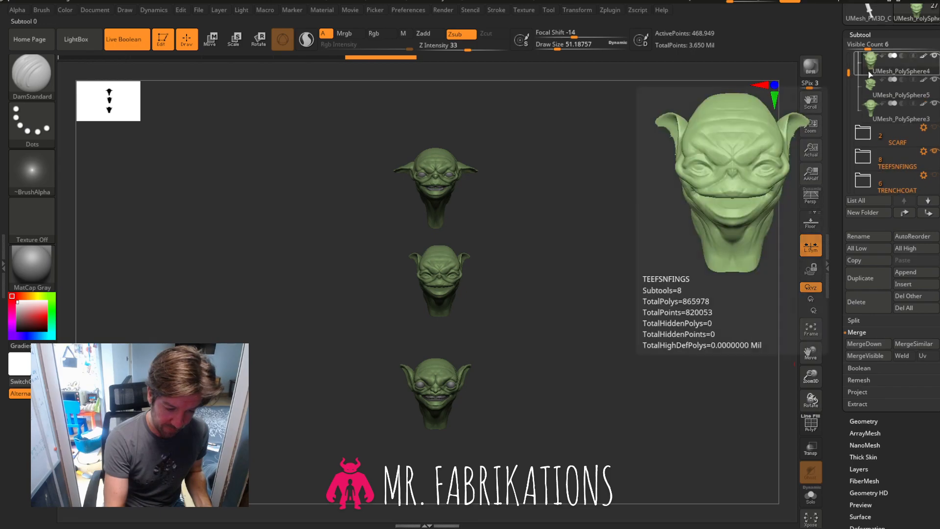
drag(848, 72, 848, 59)
click(866, 61)
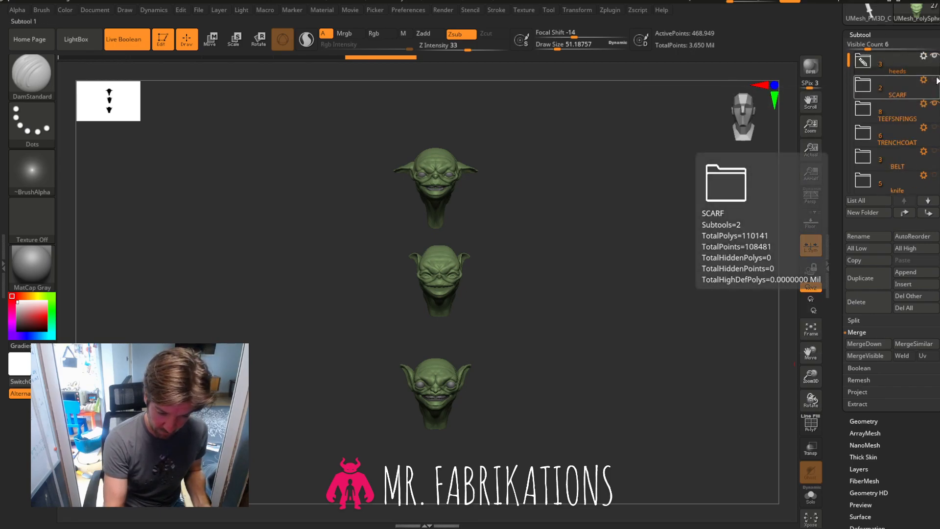
click(934, 79)
click(935, 127)
click(934, 151)
drag(849, 59, 849, 79)
click(934, 150)
Examine how the three goblin heads sit within the full trenchcoat figure from the front and both sides.
drag(656, 332, 724, 323)
drag(810, 350, 813, 414)
drag(809, 352, 828, 246)
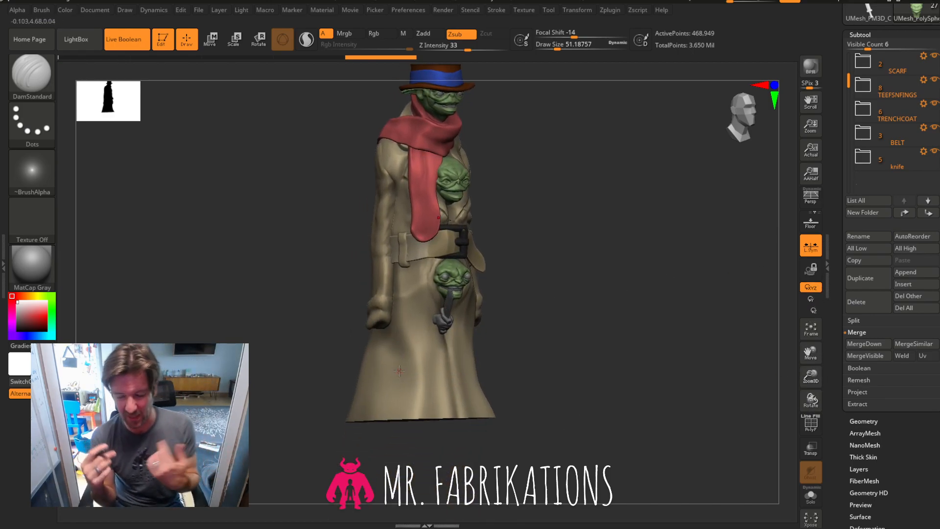
drag(618, 260, 752, 121)
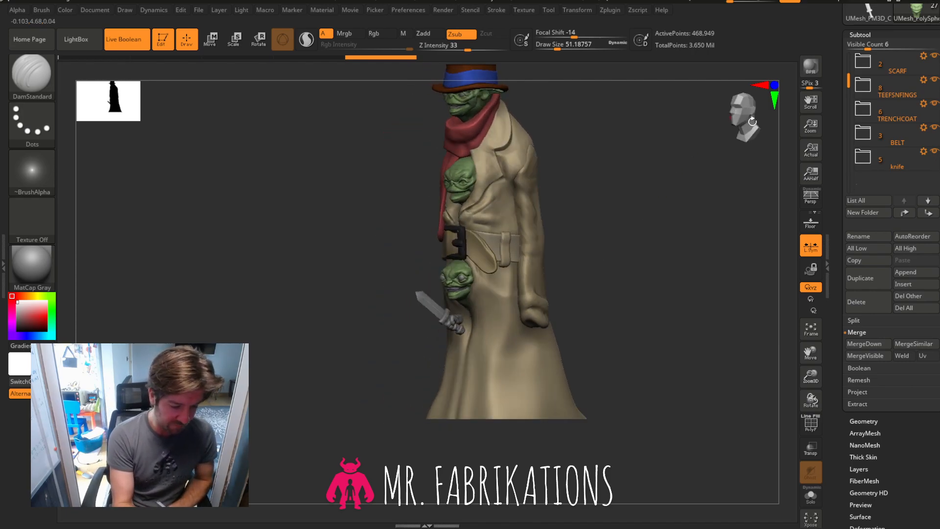
drag(801, 352, 671, 350)
drag(557, 334, 600, 332)
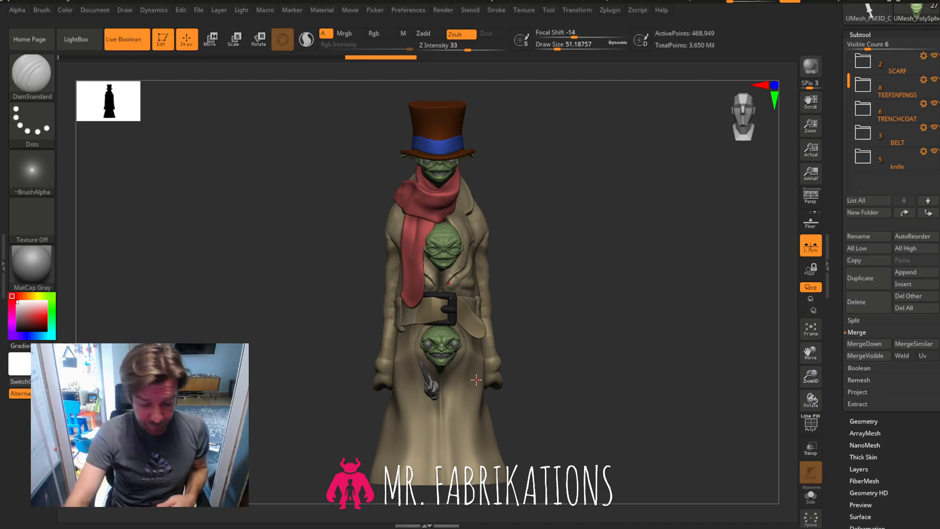
drag(811, 374, 811, 394)
drag(811, 361, 807, 318)
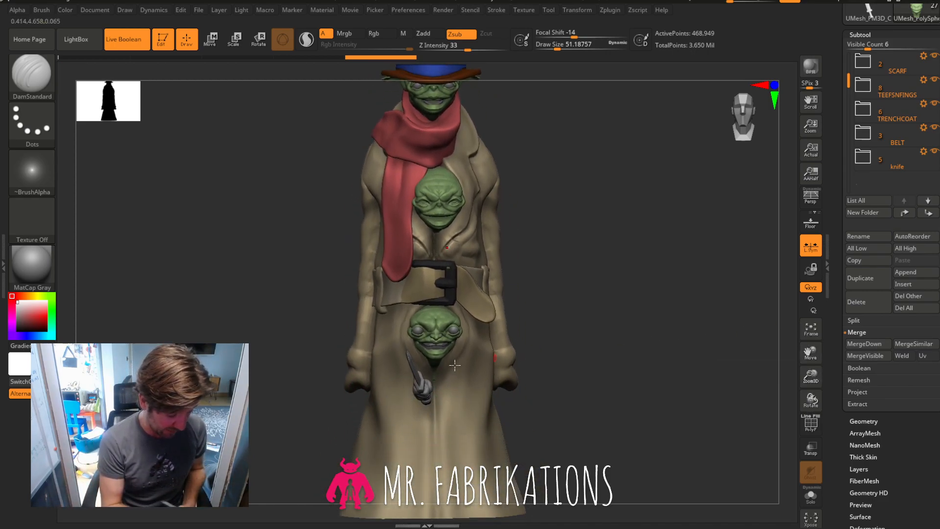
drag(558, 263, 617, 264)
drag(510, 327, 724, 348)
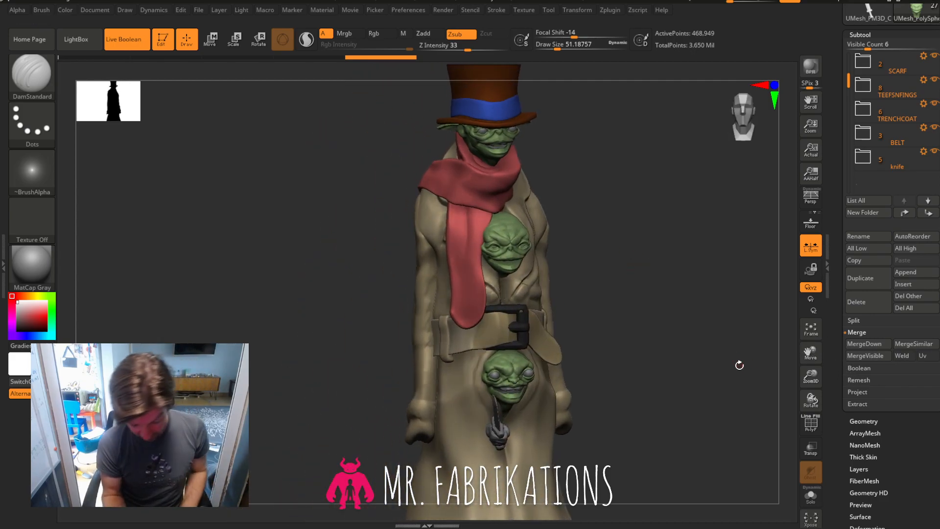
Try a surface noise on the scarf with noise scale 16 and strength -0.0012.
alt+click(468, 289)
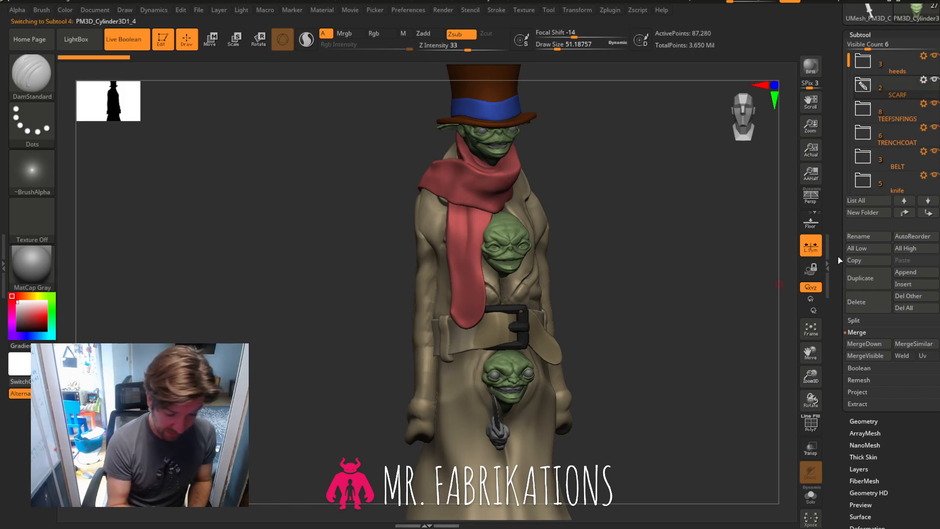
click(860, 35)
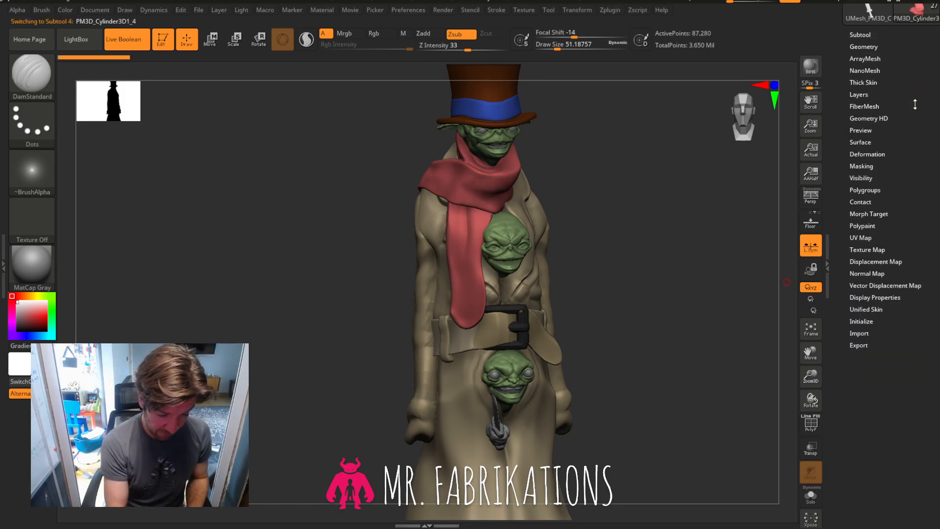
click(863, 142)
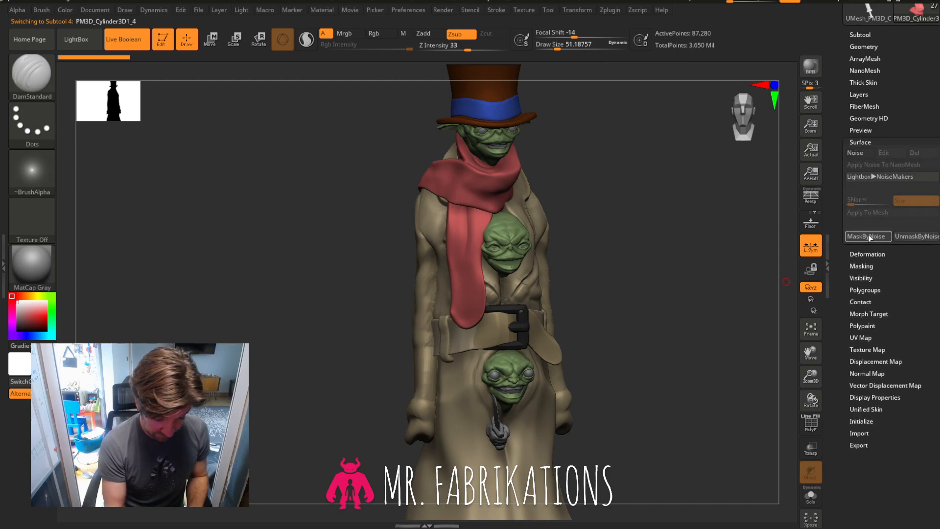
click(856, 153)
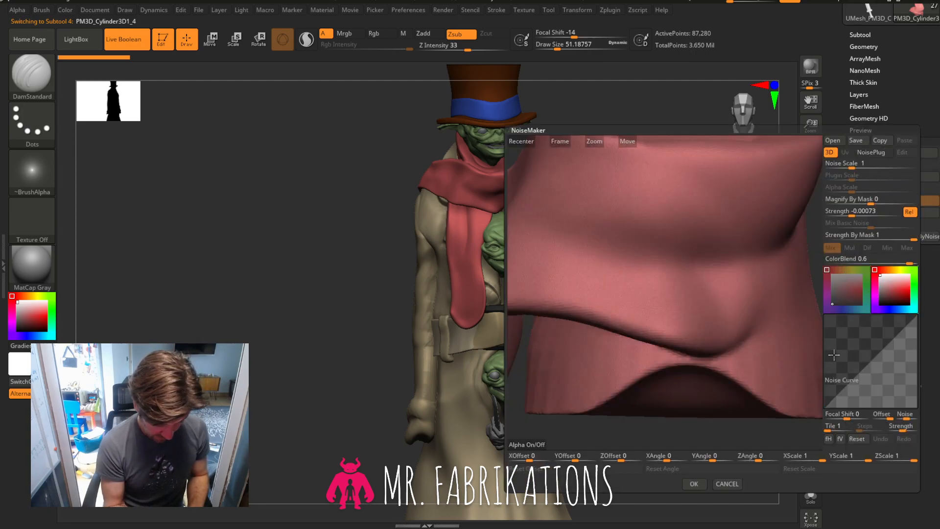
drag(855, 167, 870, 166)
drag(871, 204, 851, 217)
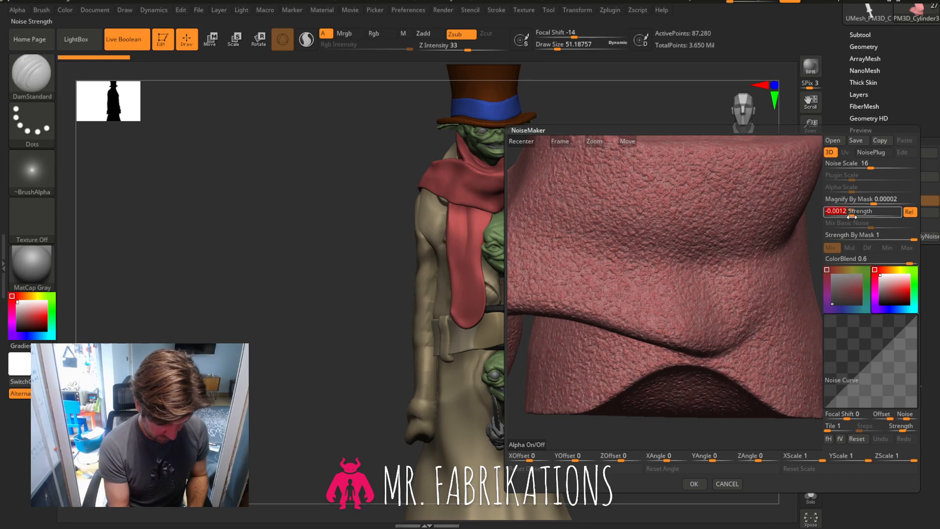
click(695, 484)
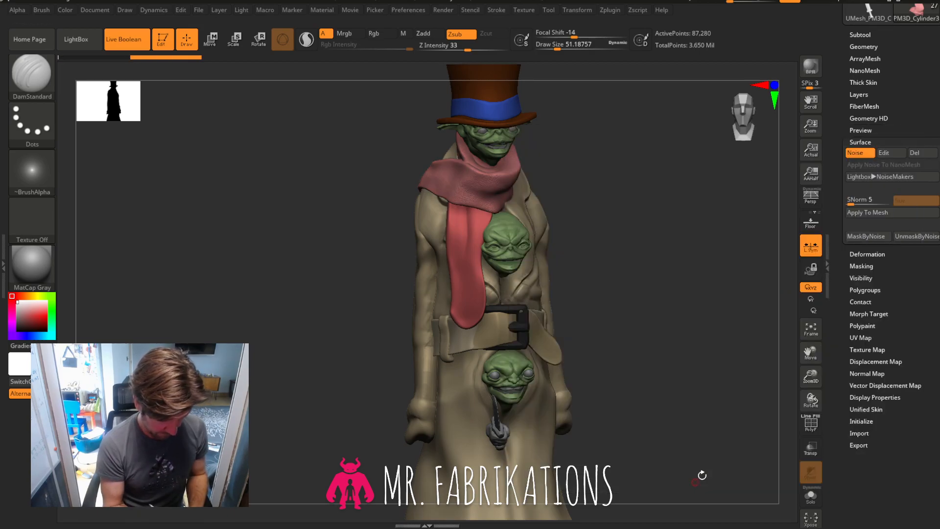
Inspect the noise texture on the scarf up close and turn the surface noise off.
drag(684, 323, 701, 324)
drag(810, 376, 828, 436)
mouse_move(685, 365)
mouse_down()
mouse_move(701, 363)
mouse_move(691, 363)
mouse_up()
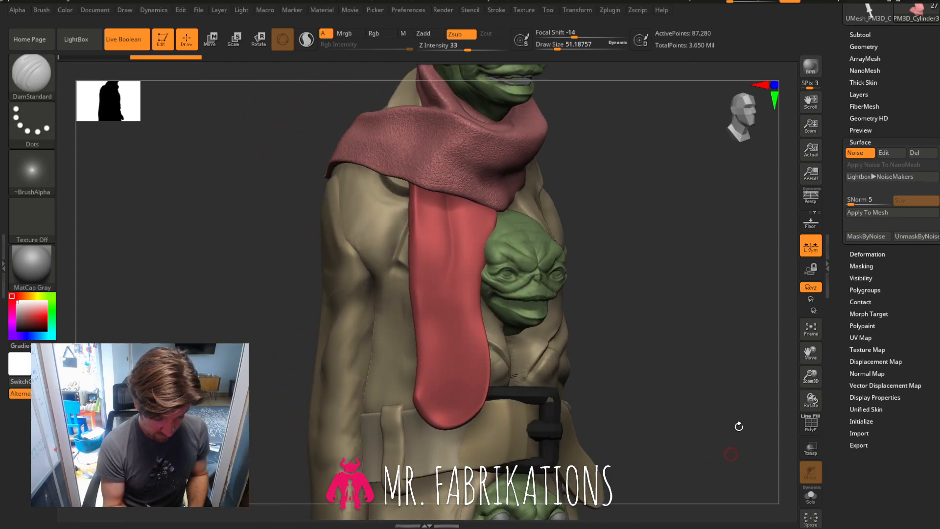
click(855, 152)
mouse_move(688, 295)
mouse_down()
mouse_move(661, 292)
mouse_move(674, 263)
mouse_move(676, 315)
mouse_move(663, 321)
mouse_move(682, 299)
mouse_up()
key(ctrl)
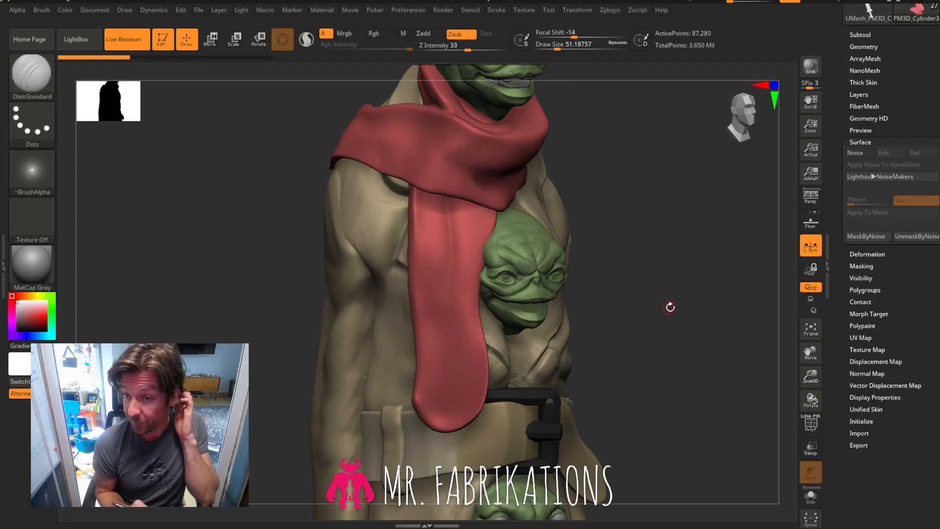
Hide the SCARF, TRENCHCOAT, BELT and knife folders, leaving the goblin heads and their teeth and eyes shown.
click(742, 120)
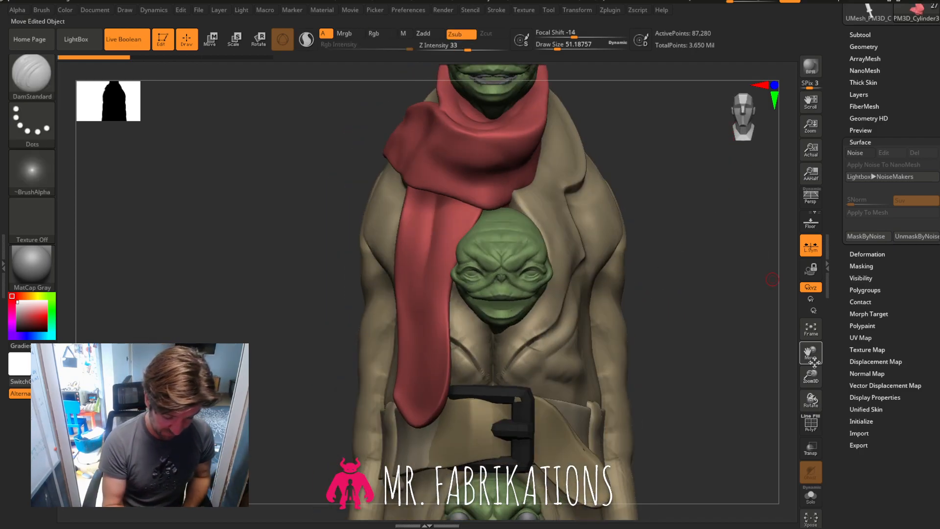
mouse_move(813, 362)
mouse_down()
mouse_move(813, 387)
mouse_move(821, 371)
mouse_up()
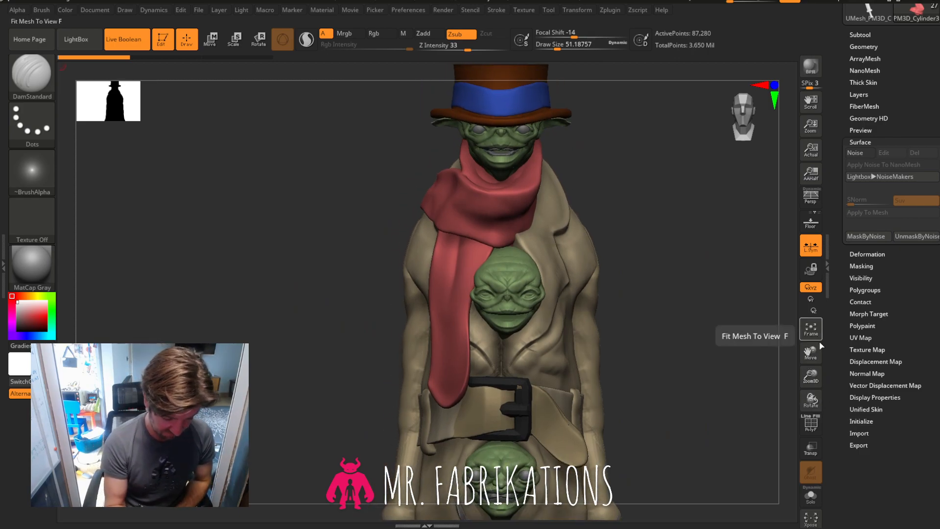
drag(709, 343, 809, 352)
drag(705, 340, 685, 333)
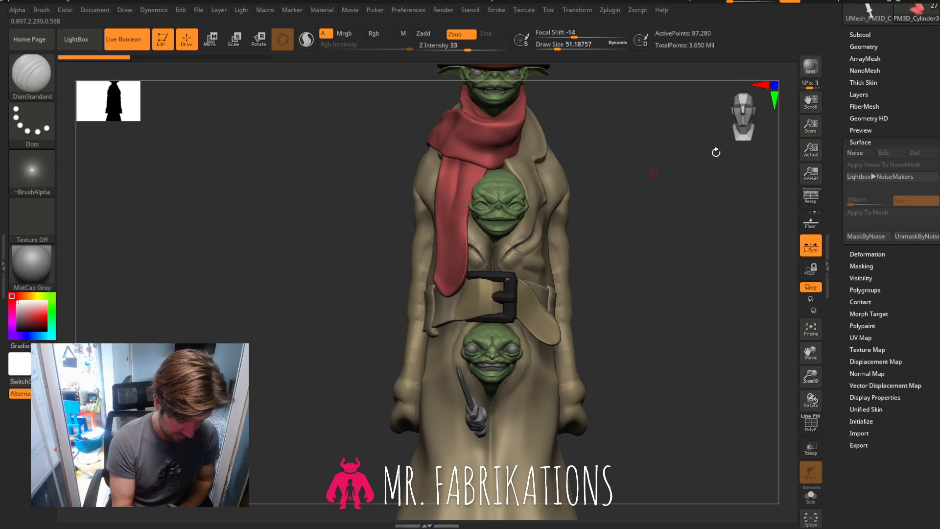
drag(699, 158, 670, 200)
click(860, 34)
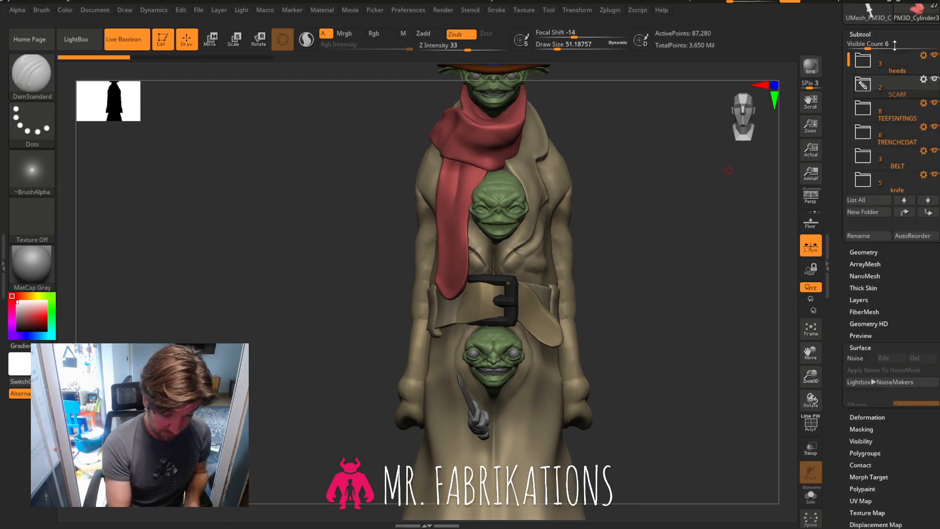
click(935, 80)
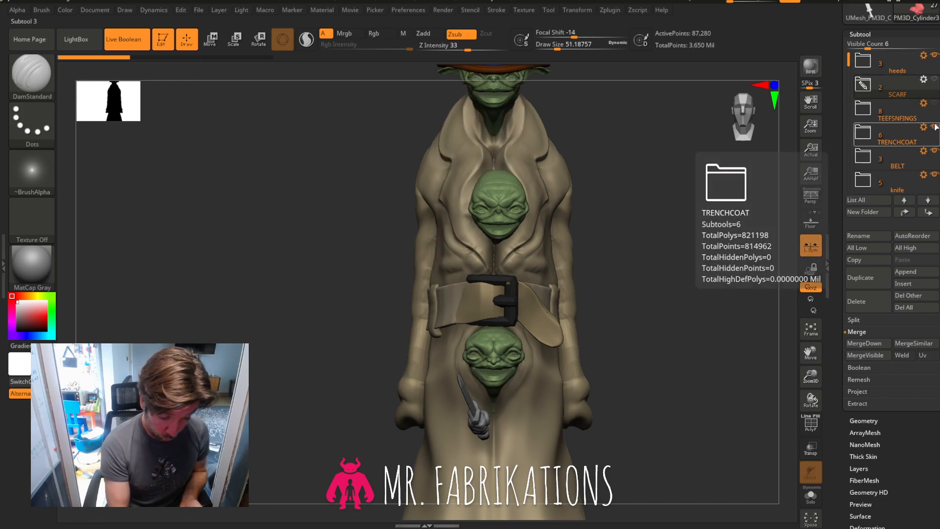
click(934, 127)
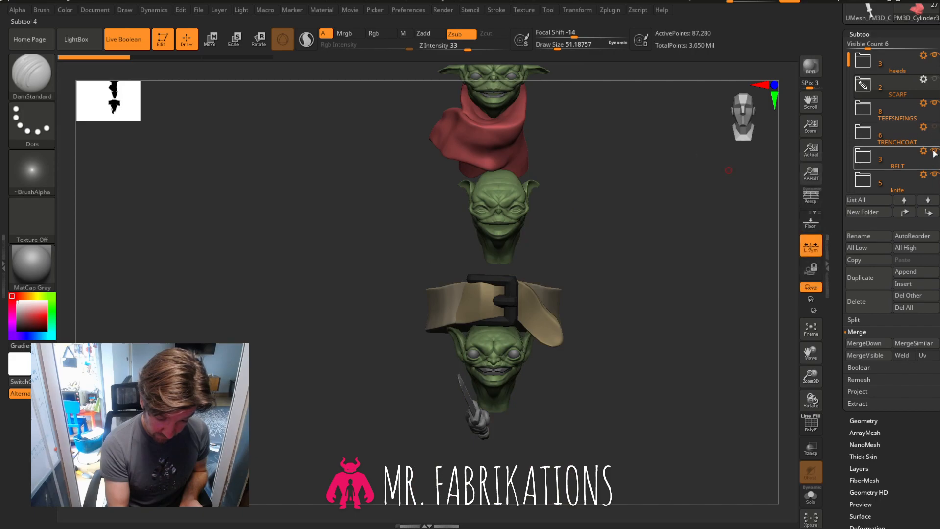
click(935, 150)
click(935, 178)
mouse_move(677, 283)
mouse_down()
mouse_move(687, 302)
mouse_move(644, 306)
mouse_move(669, 302)
mouse_move(677, 285)
mouse_up()
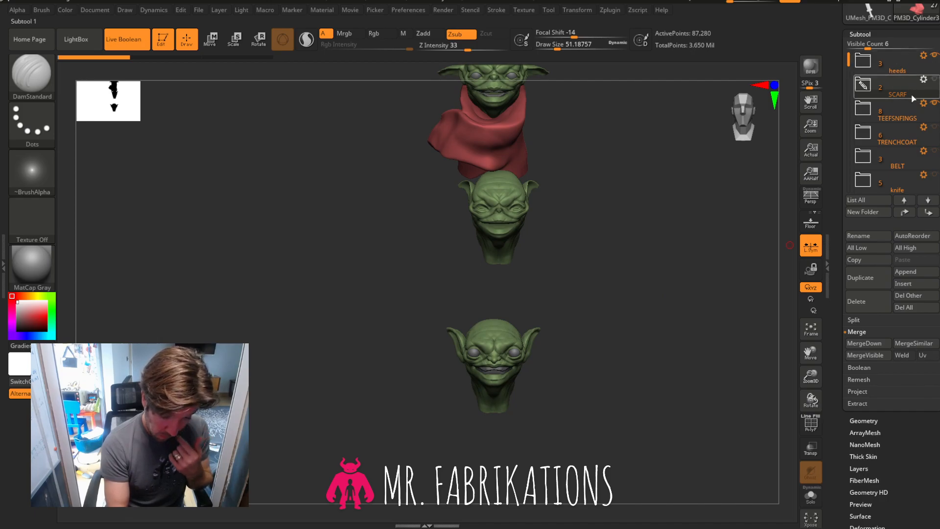
Expand the TEEFSNFINGS folder and duplicate the top head's lower teeth, PM3D_Cube3D1_2.
click(903, 117)
click(867, 111)
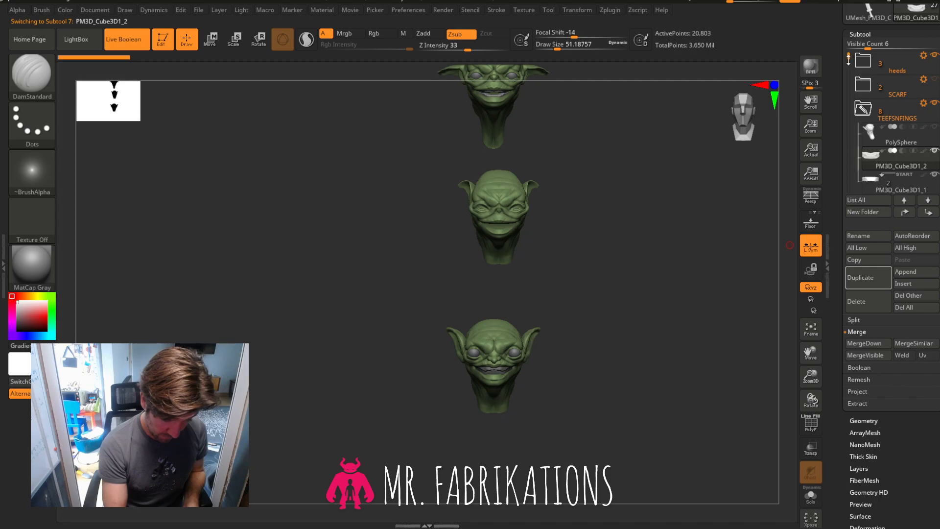
scroll(882, 116, down, 2)
mouse_move(882, 116)
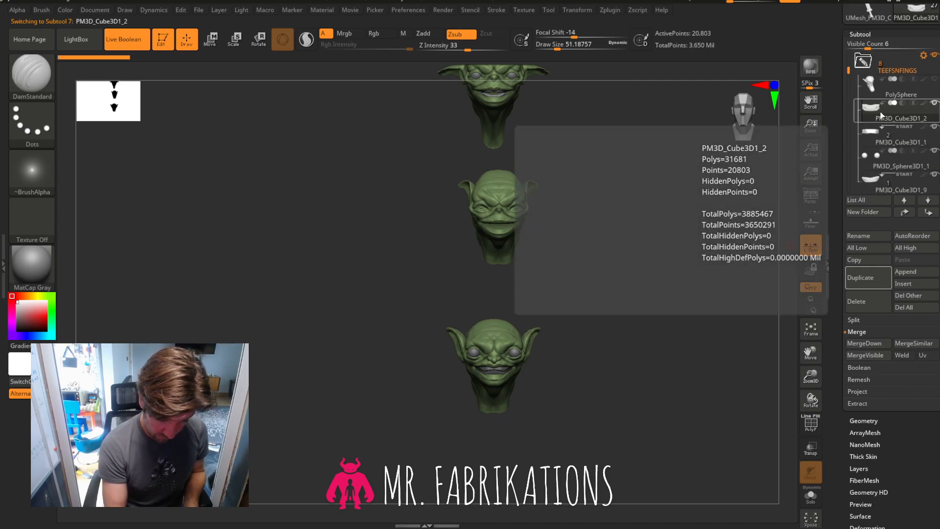
click(867, 282)
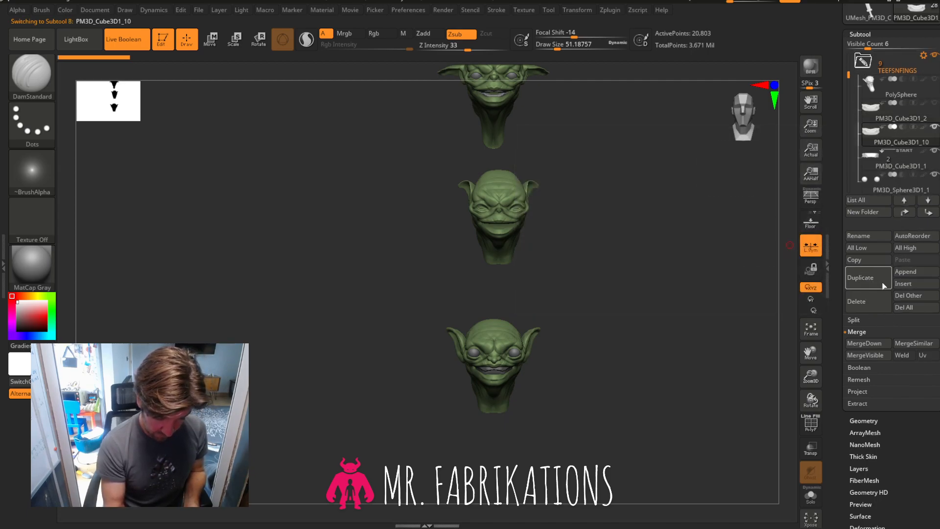
Move the duplicated teeth down to the middle head and forward to its mouth, checking from the side and front.
key(w)
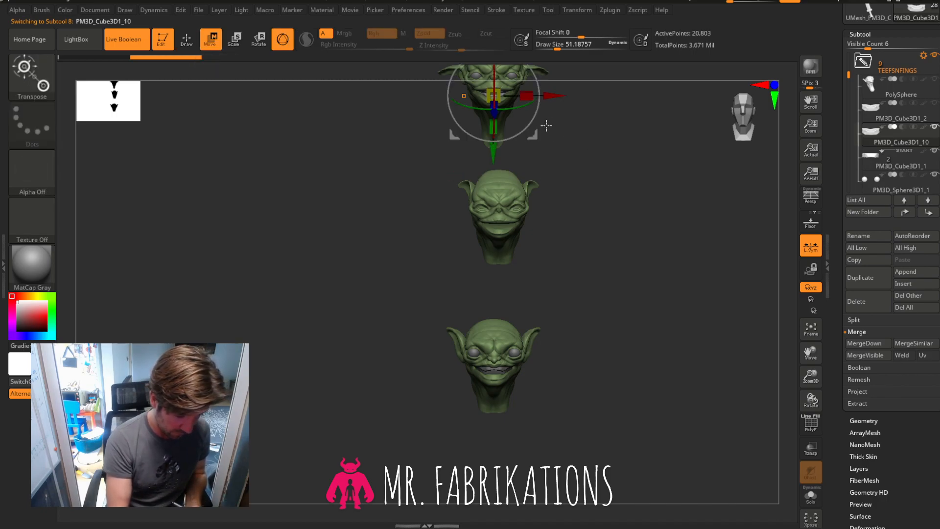
drag(493, 157, 494, 268)
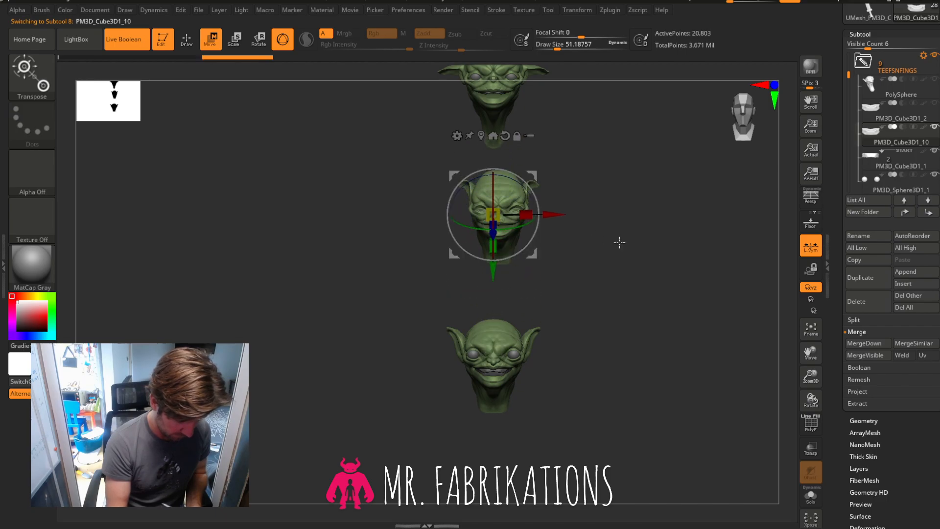
drag(619, 242, 627, 237)
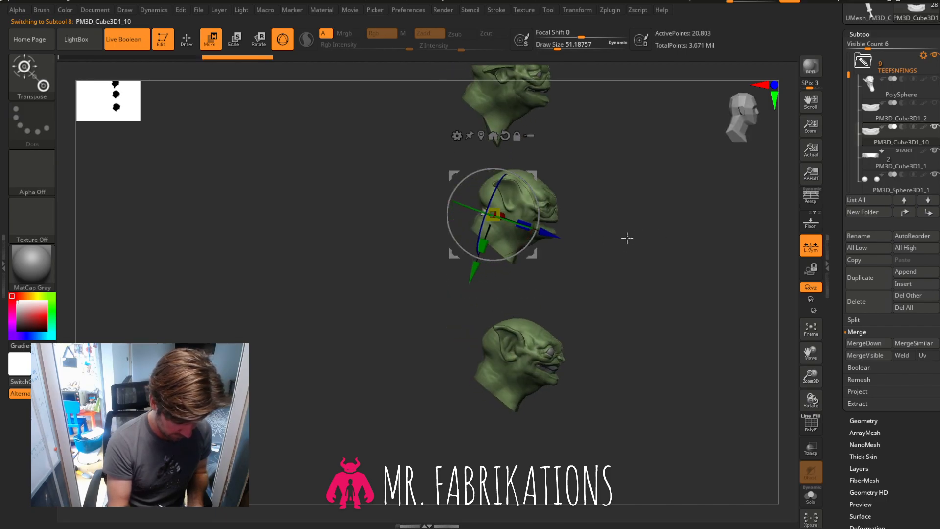
alt+click(506, 135)
drag(561, 212, 634, 211)
click(740, 118)
drag(603, 252, 584, 260)
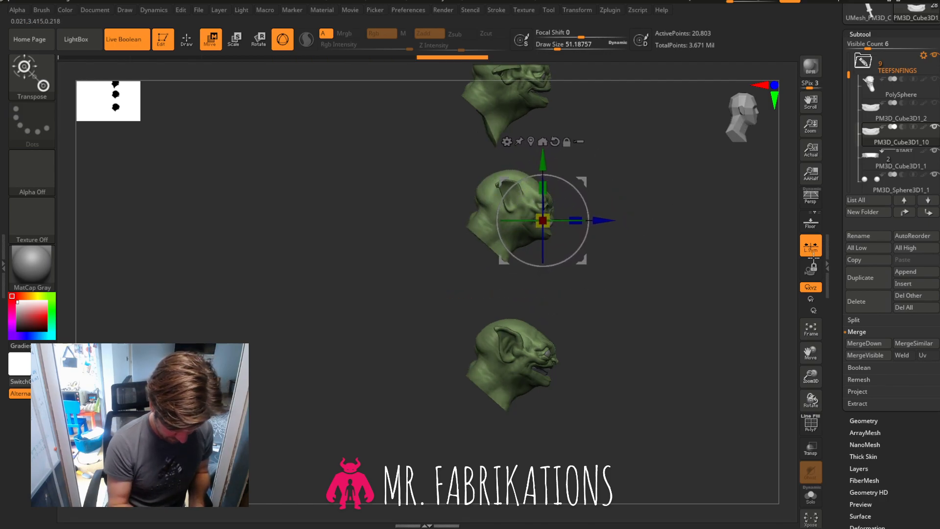
drag(815, 380, 816, 487)
drag(581, 260, 571, 296)
drag(667, 289, 633, 286)
click(750, 132)
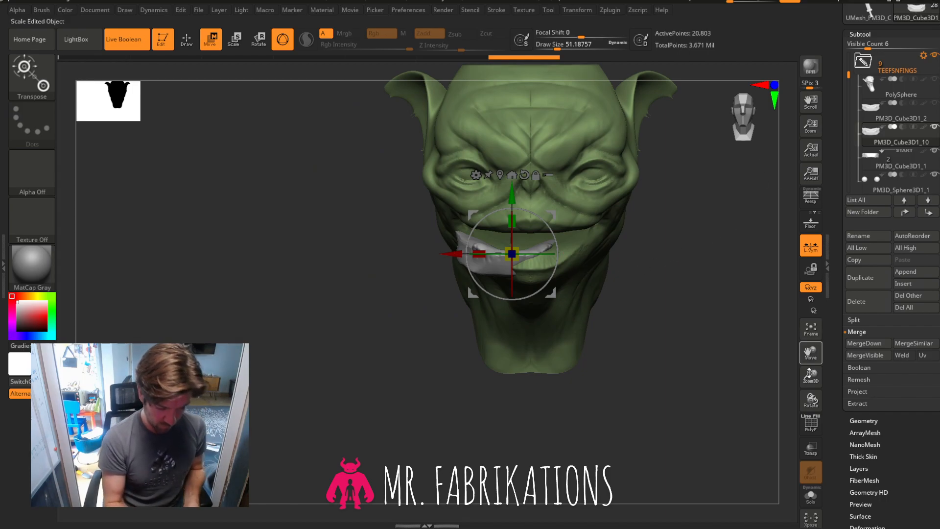
drag(811, 376, 805, 273)
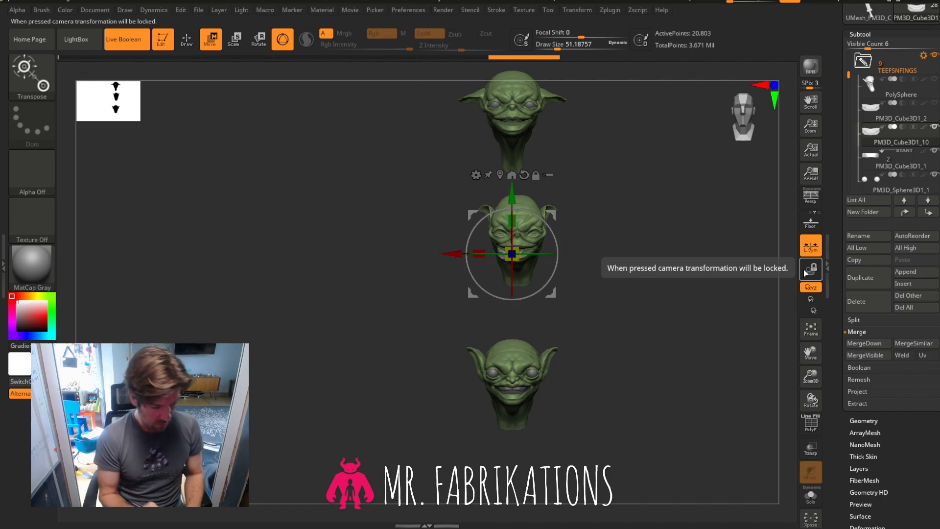
Select the middle goblin head, align it sideways with the other two heads, and return to Draw mode.
click(186, 39)
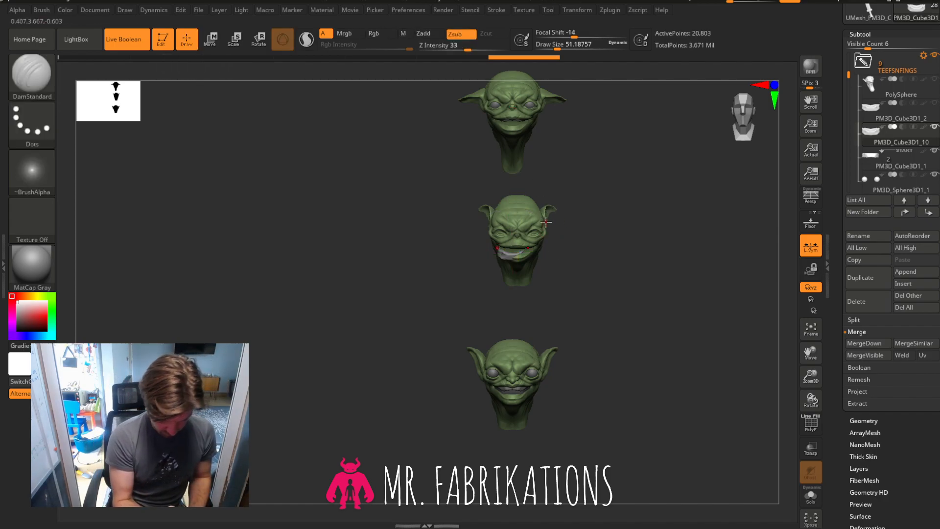
alt+click(527, 216)
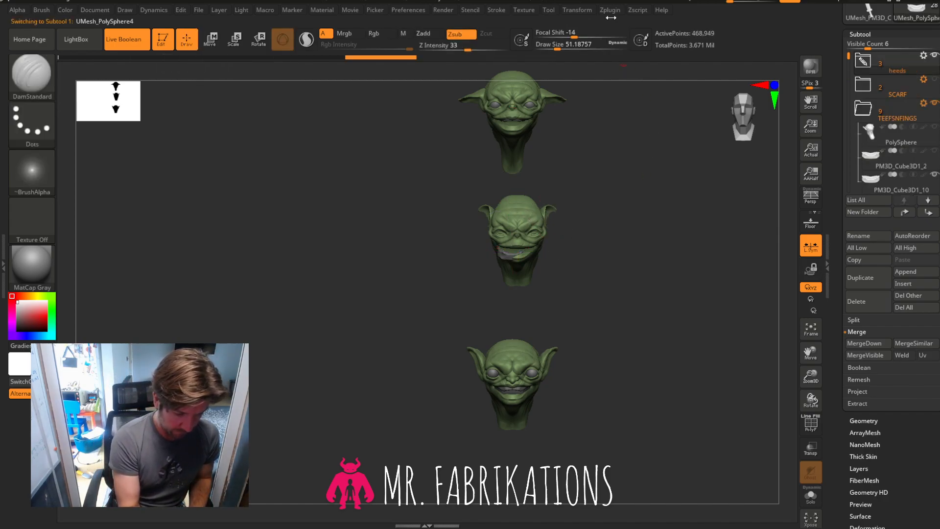
click(578, 11)
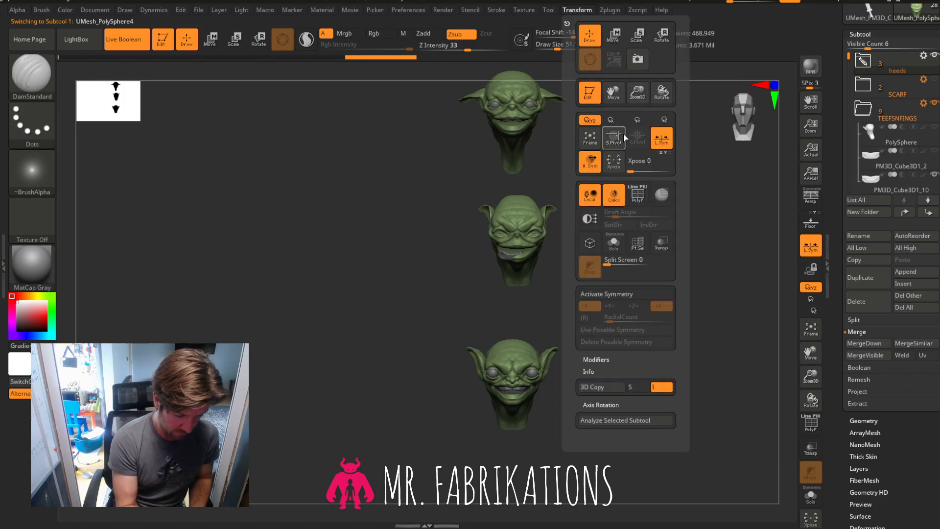
click(215, 41)
ctrl+drag(525, 299, 526, 408)
key(q)
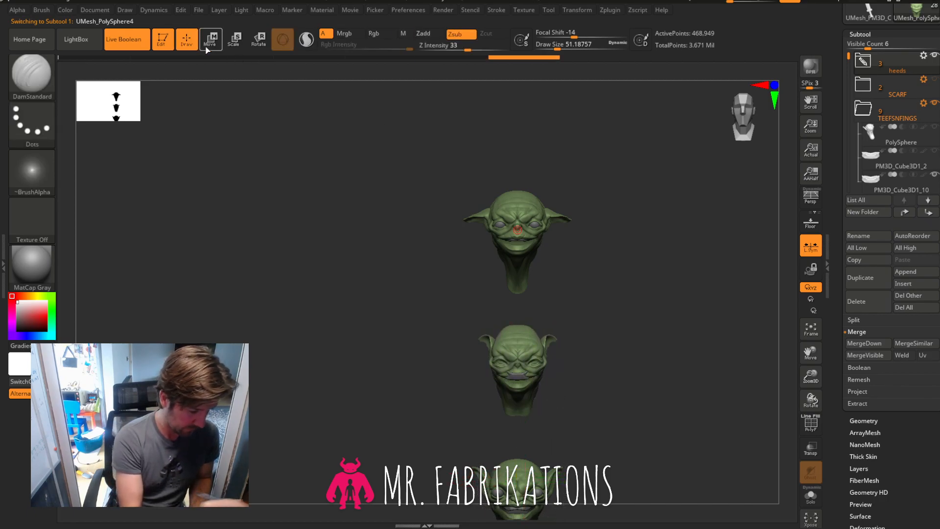
Select the duplicated teeth and move them slightly down and forward to fit the middle head's mouth.
drag(810, 378, 803, 250)
click(584, 13)
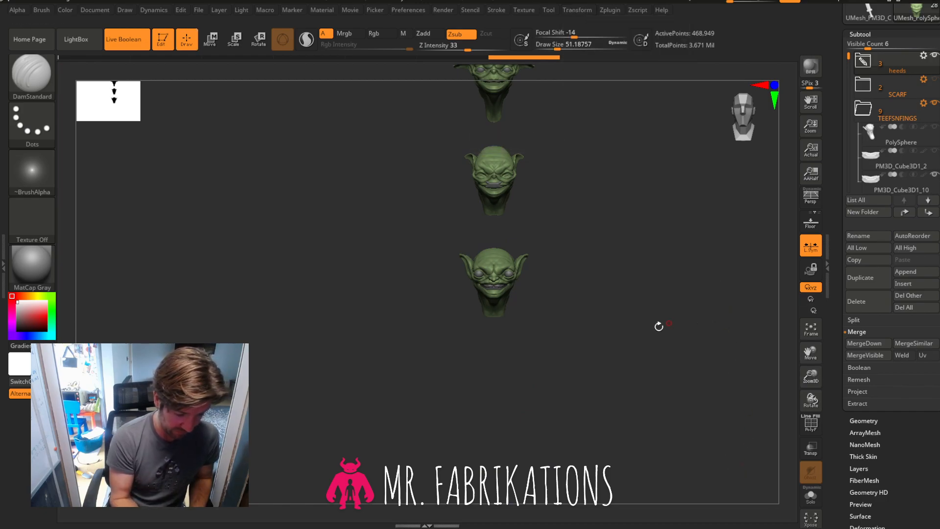
drag(811, 376, 824, 413)
drag(811, 355, 820, 476)
click(211, 40)
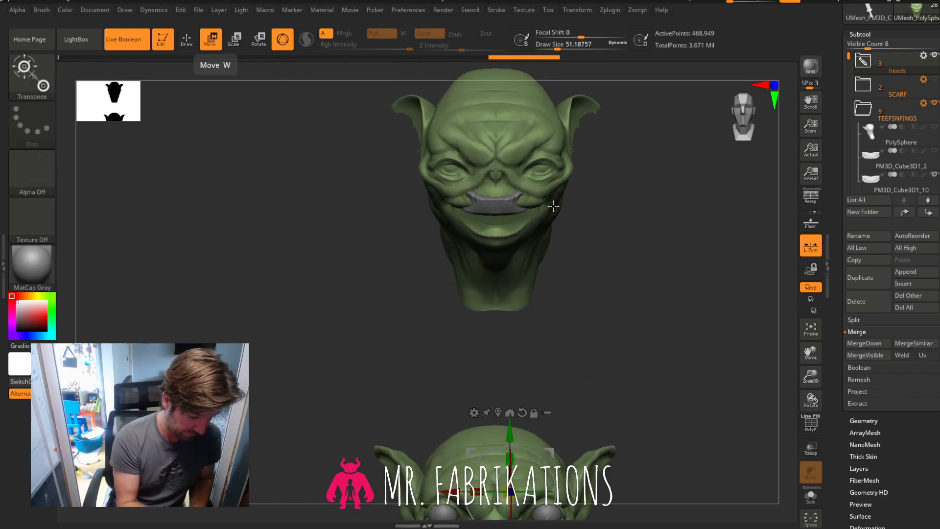
alt+click(504, 196)
drag(495, 139, 494, 157)
drag(623, 251, 639, 240)
drag(533, 232, 548, 239)
Fine-tune the teeth's placement behind the middle head's lips, checking them from several angles.
shift+drag(733, 127, 733, 133)
drag(525, 261, 528, 235)
mouse_move(596, 237)
mouse_down()
mouse_move(573, 242)
mouse_move(587, 234)
mouse_up()
drag(501, 248, 581, 271)
drag(486, 232, 493, 243)
mouse_move(670, 219)
mouse_down()
mouse_move(640, 209)
mouse_move(667, 218)
mouse_move(659, 215)
mouse_up()
drag(685, 114, 744, 125)
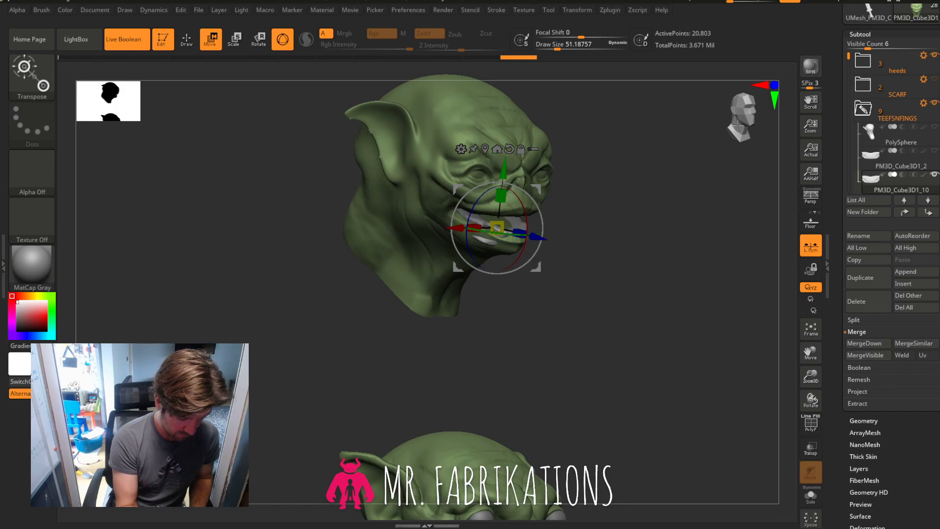
Show the top head's lower teeth, PM3D_Cube3D1_2, and locate the upper teeth, PM3D_Cube3D1_1, in the TEEFSNFINGS folder.
click(739, 125)
drag(810, 353, 810, 497)
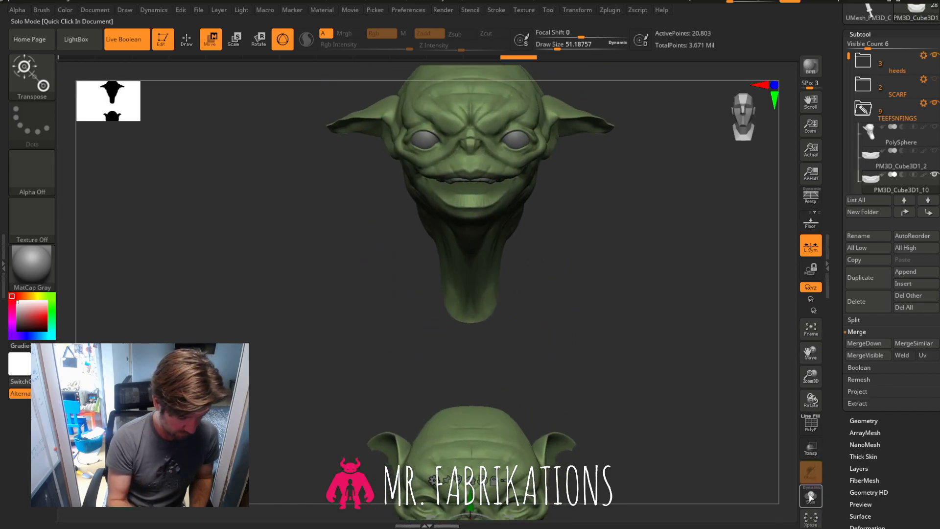
mouse_move(935, 156)
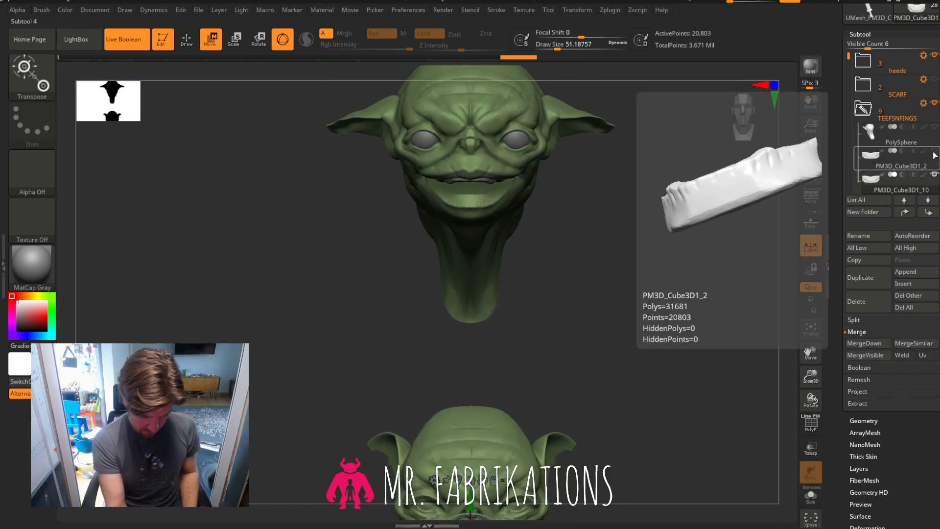
click(860, 120)
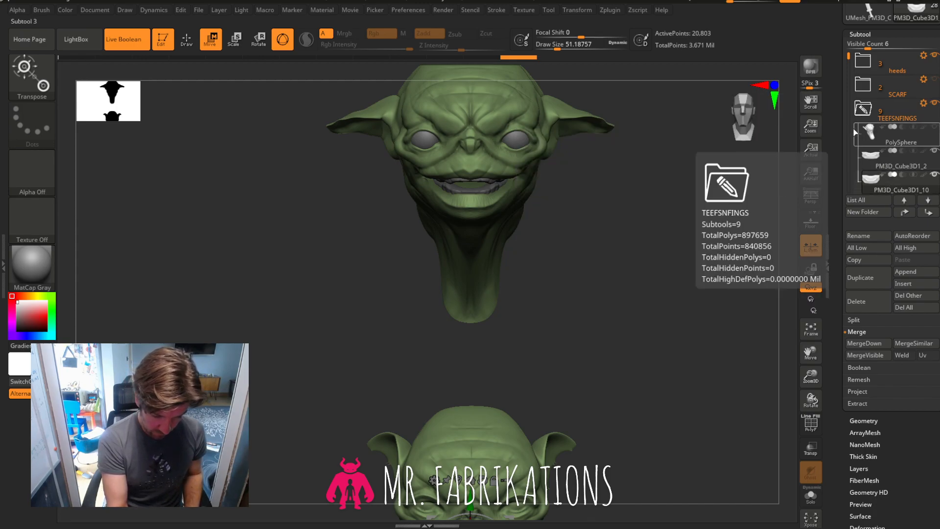
drag(850, 57, 852, 79)
mouse_move(885, 140)
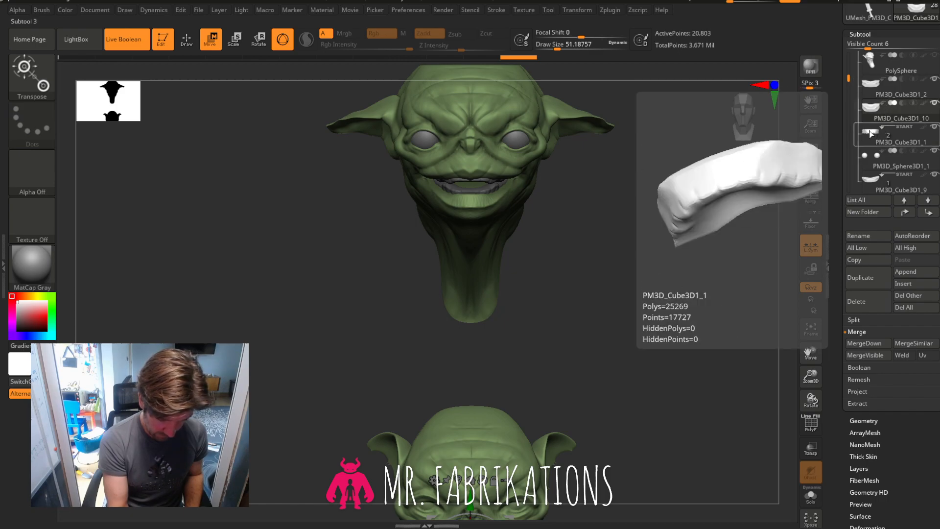
Duplicate the upper teeth, PM3D_Cube3D1_1, and move the copy down into the middle head's mouth.
click(881, 144)
click(861, 277)
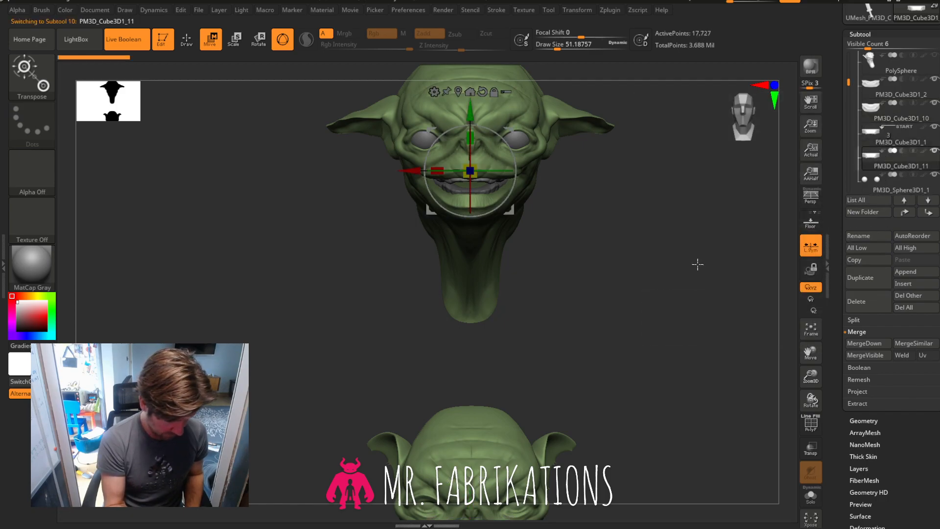
drag(472, 115, 476, 496)
drag(811, 353, 808, 252)
drag(483, 283, 482, 270)
drag(634, 288, 654, 292)
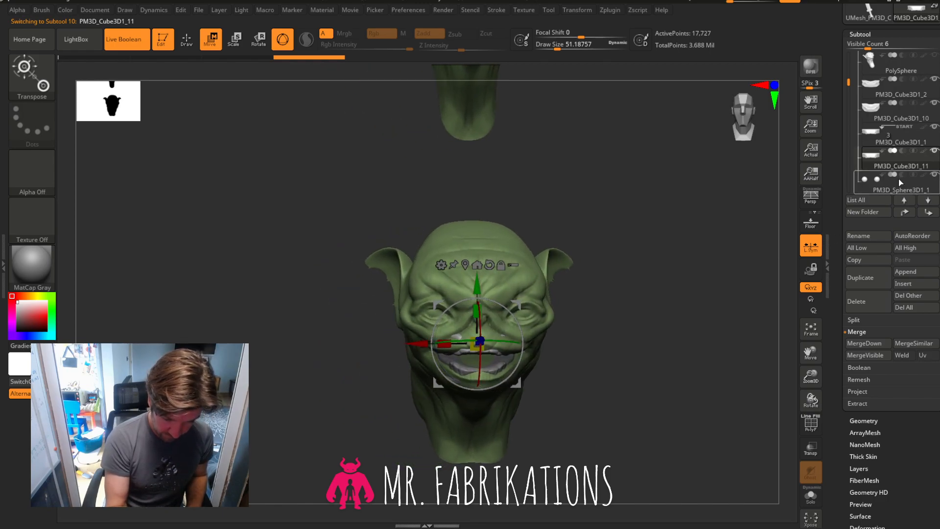
Duplicate the eyeballs, PM3D_Sphere3D1_1, and move the copy down to the middle head's eye sockets.
click(884, 184)
click(874, 277)
click(810, 327)
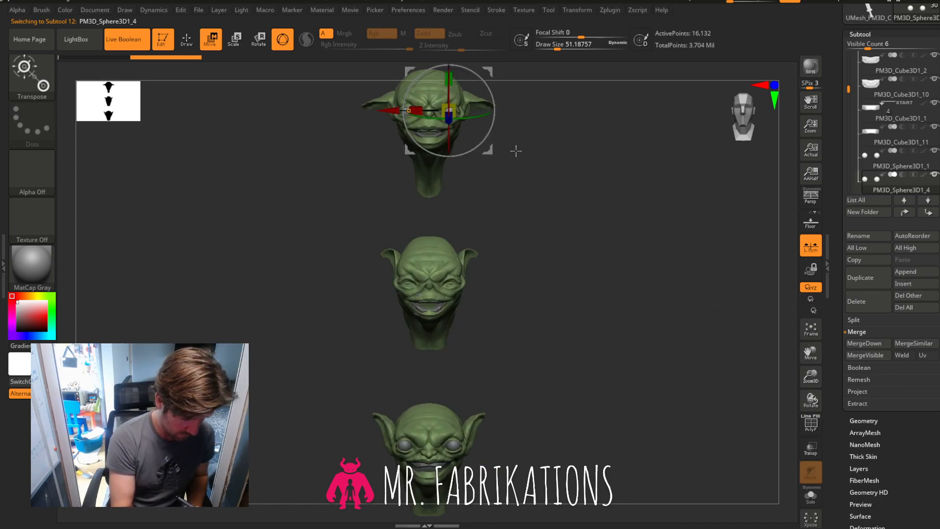
drag(492, 158, 496, 322)
drag(573, 328, 612, 331)
drag(813, 382, 819, 472)
drag(703, 263, 727, 257)
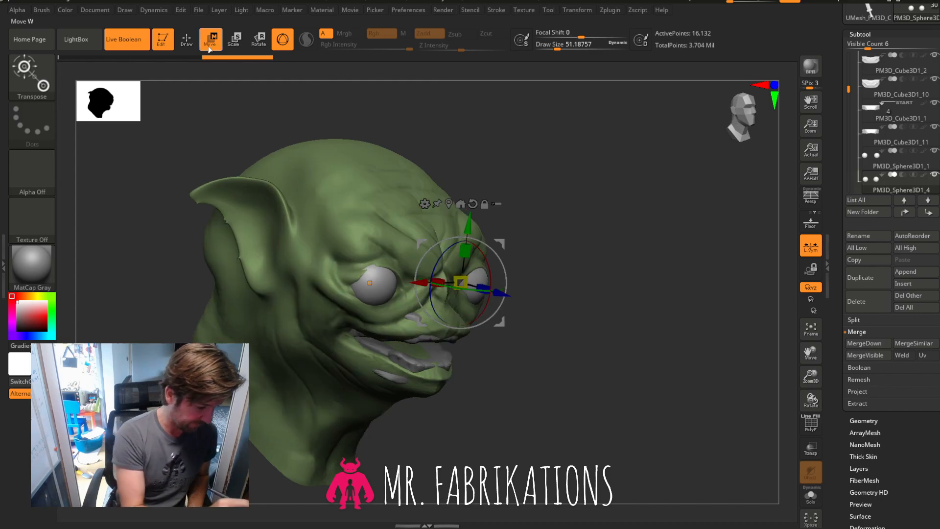
Shift the duplicated eyeballs and scale them down to fit the middle head's eye sockets from the front.
click(731, 127)
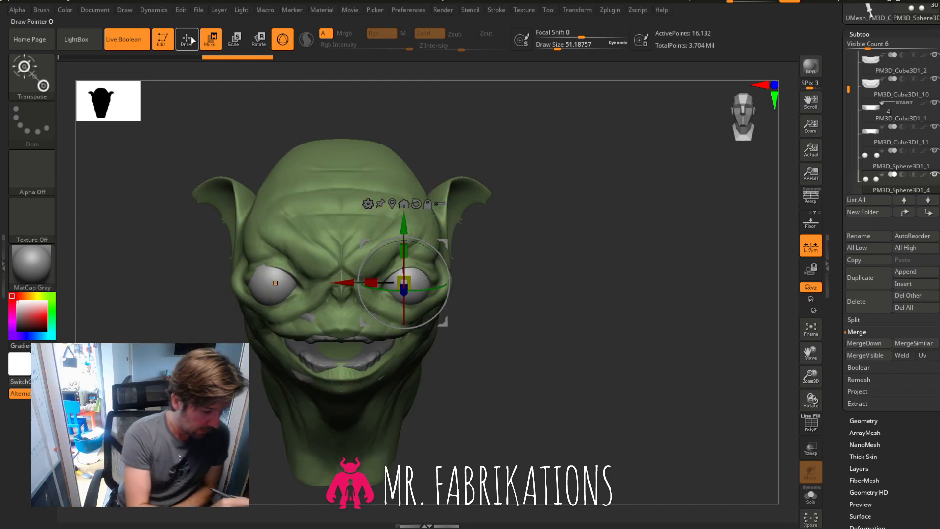
drag(811, 377, 867, 328)
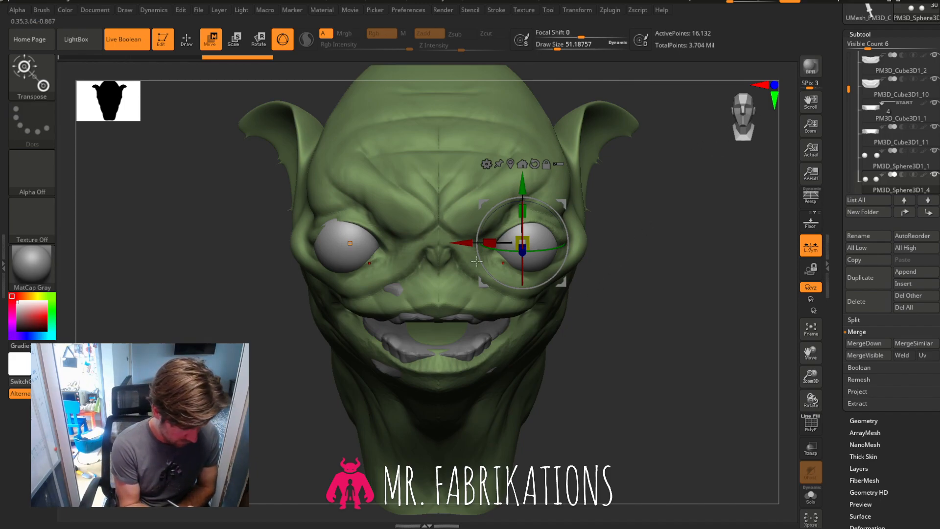
click(348, 260)
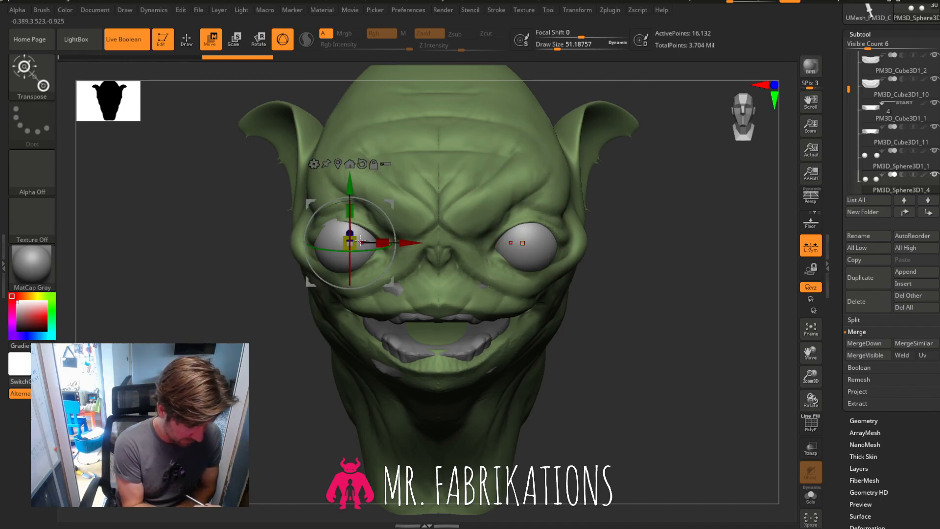
drag(350, 243, 346, 249)
drag(391, 286, 406, 285)
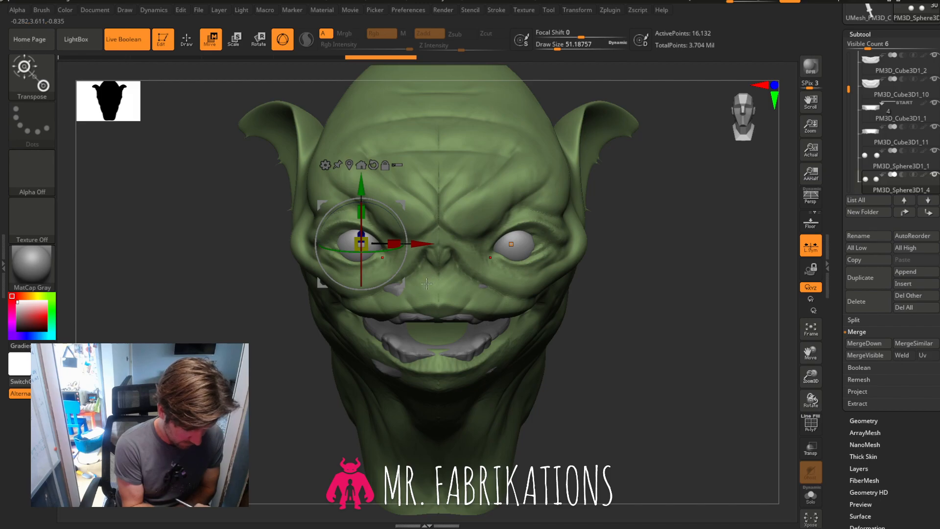
Set a pivot point for the duplicated eyeballs and frame all three heads.
click(579, 10)
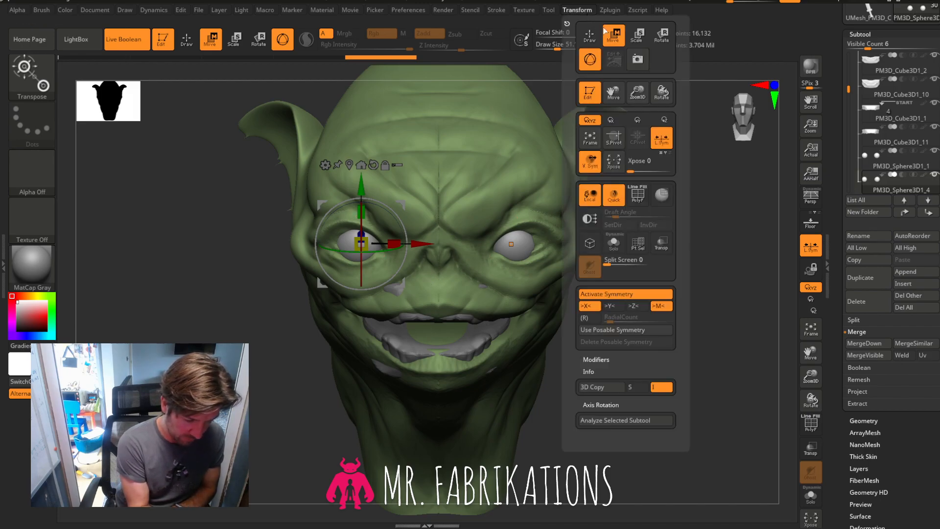
click(615, 140)
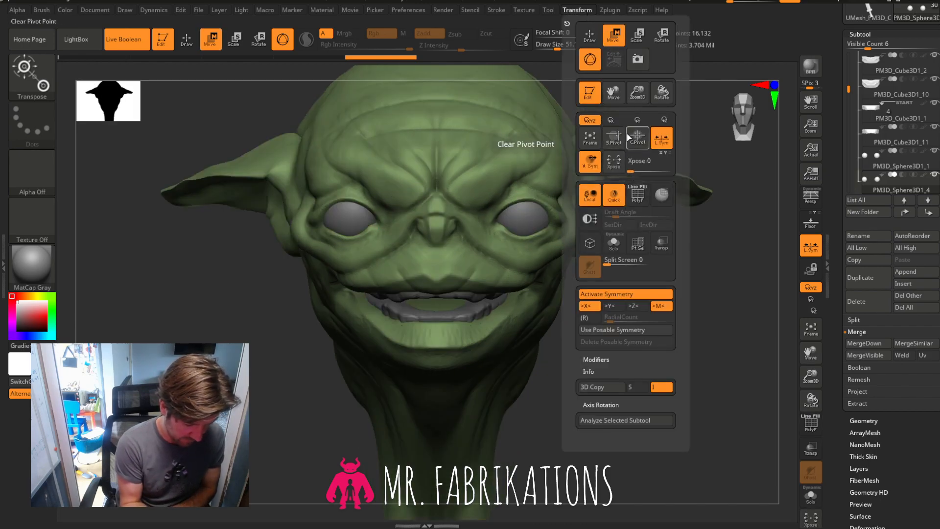
drag(813, 370, 812, 327)
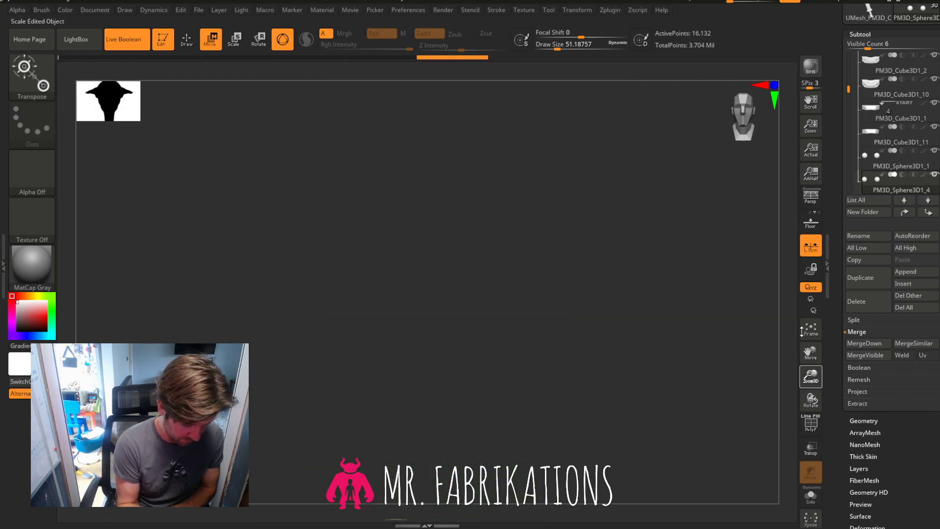
click(811, 328)
click(812, 329)
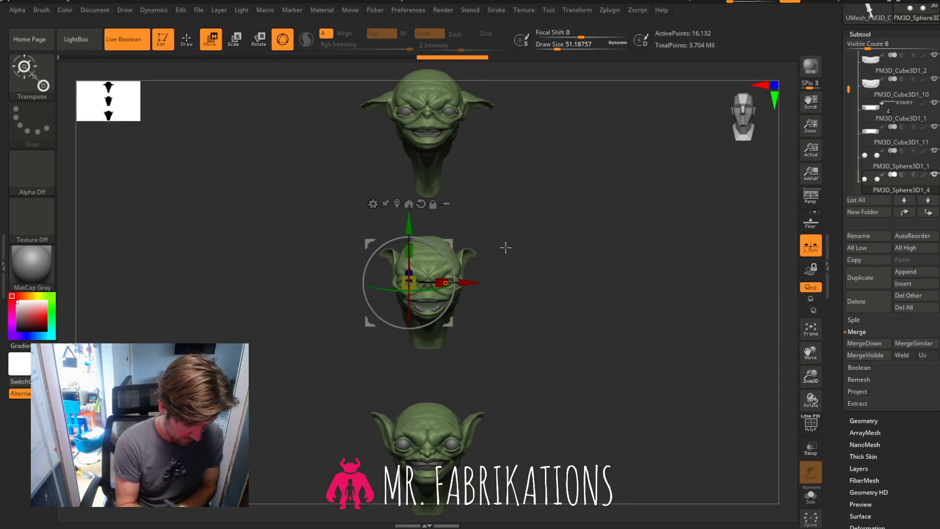
Try to relocate the duplicated eyeballs' transform gizmo toward the bottom head.
drag(409, 226, 523, 391)
click(421, 362)
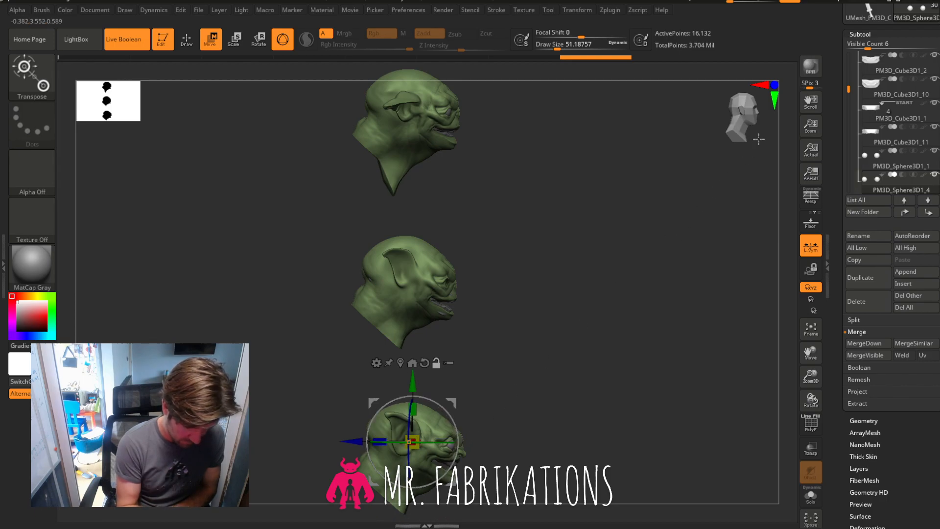
alt+drag(357, 455, 592, 421)
click(813, 327)
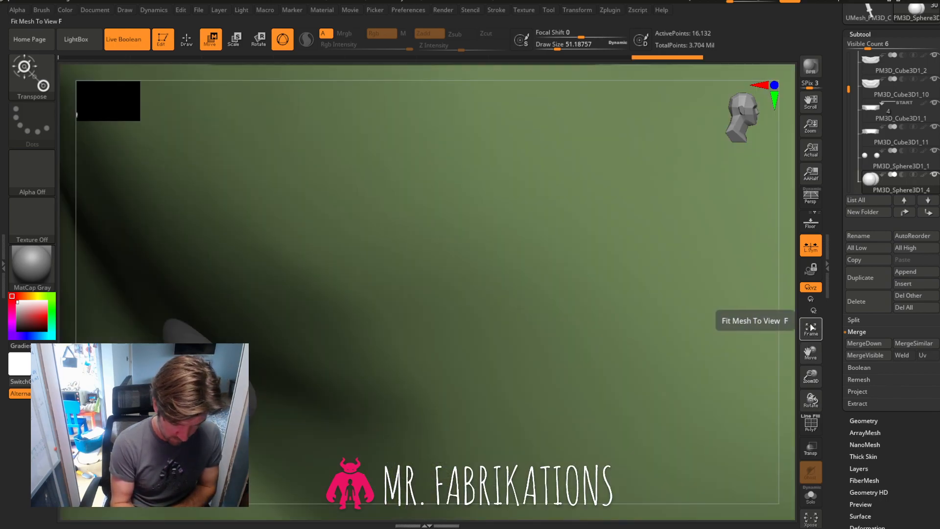
click(811, 327)
alt+drag(712, 404, 621, 329)
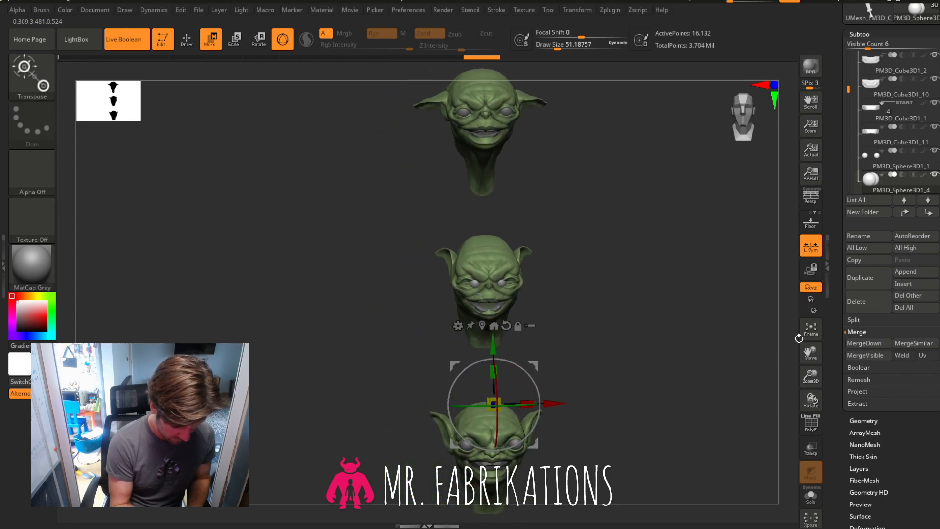
drag(810, 376, 767, 119)
mouse_move(811, 376)
mouse_down()
mouse_move(808, 137)
mouse_move(806, 405)
mouse_move(803, 303)
mouse_move(795, 377)
mouse_up()
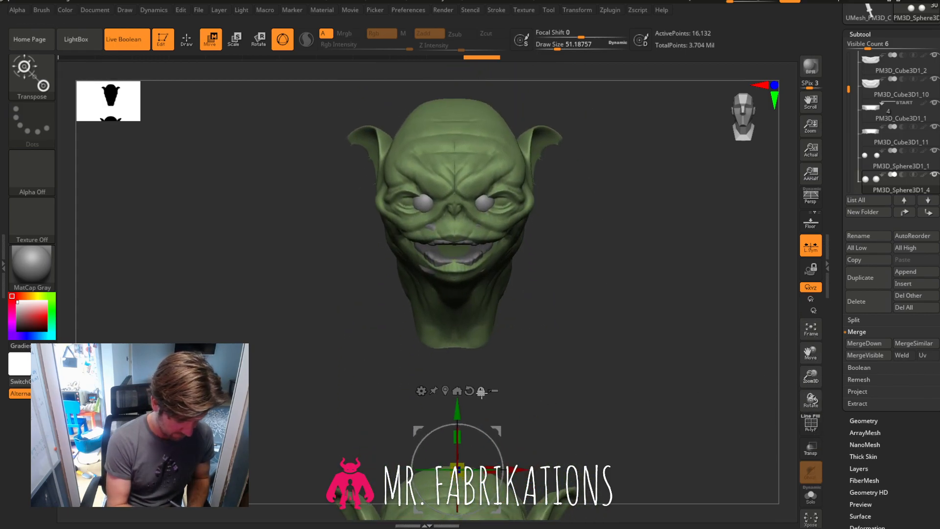
Place the gizmo on the middle head's eye, enlarge the eyeballs and adjust their depth in the sockets from the side.
mouse_move(506, 417)
alt+mouse_down()
mouse_move(519, 392)
mouse_move(521, 154)
mouse_move(526, 166)
alt+mouse_up()
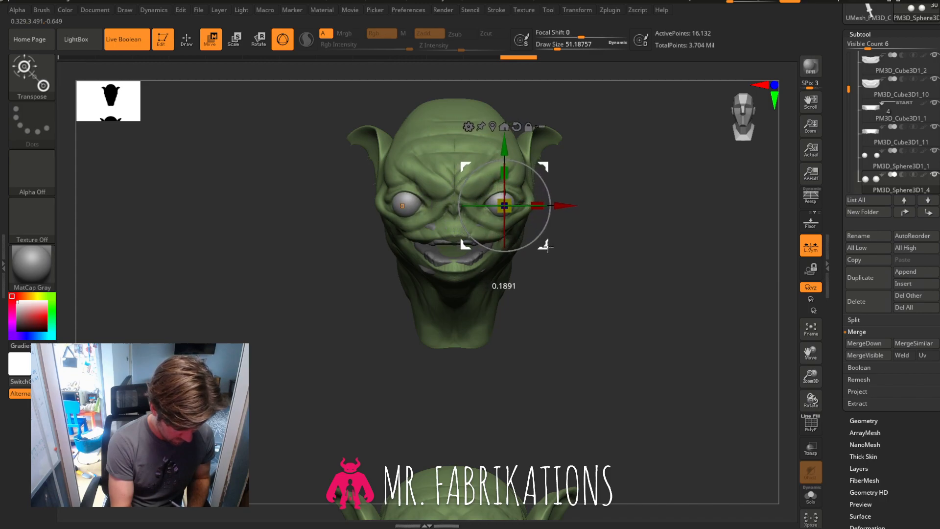
drag(601, 252, 640, 260)
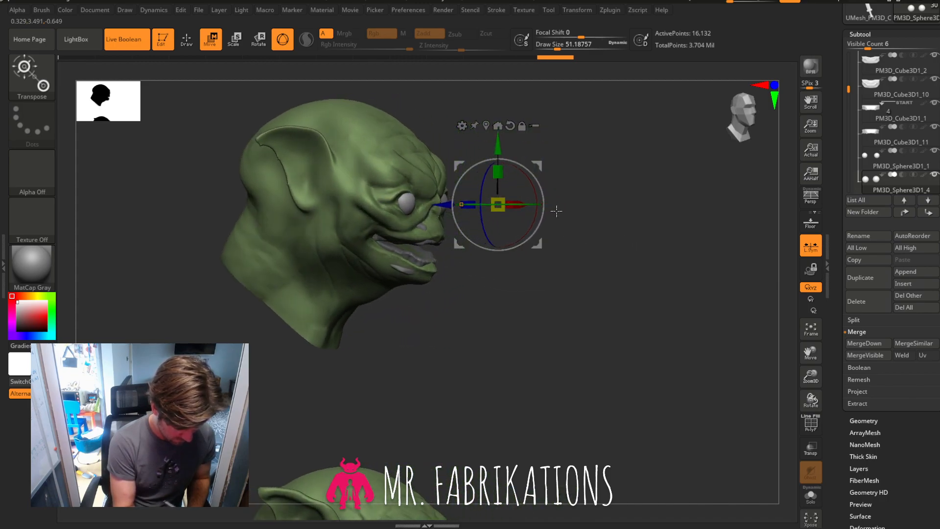
drag(491, 293, 494, 311)
drag(445, 202, 441, 202)
drag(635, 260, 596, 248)
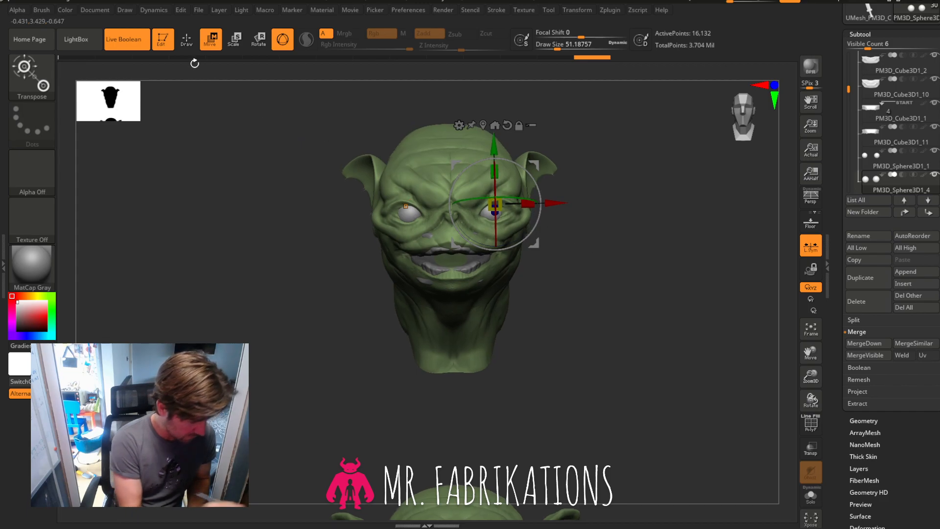
Return to Draw mode, select the middle head and choose the Move brush with a draw size of 250.75.
key(q)
drag(749, 127, 666, 276)
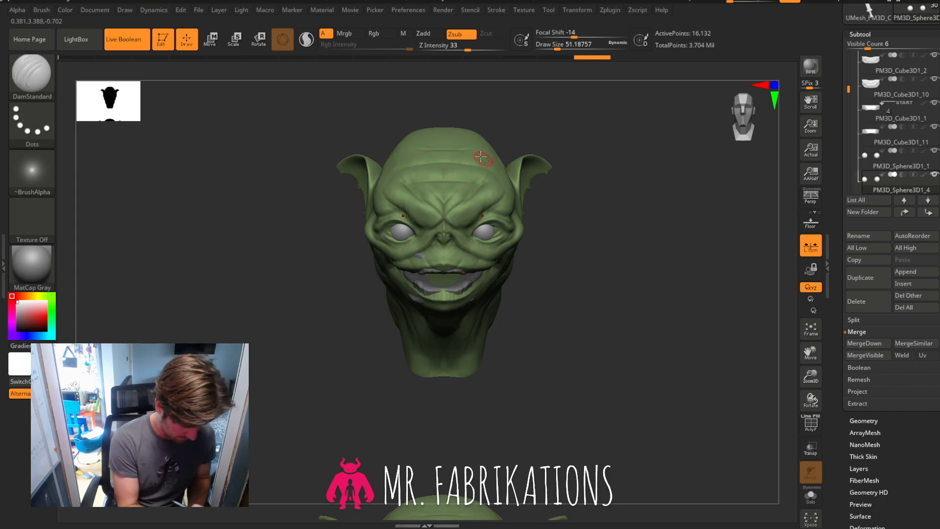
alt+click(449, 161)
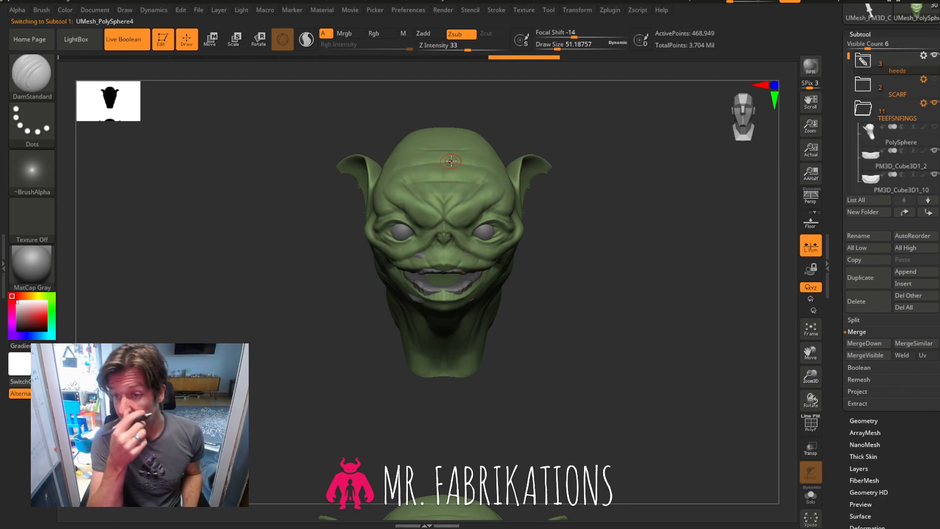
click(31, 74)
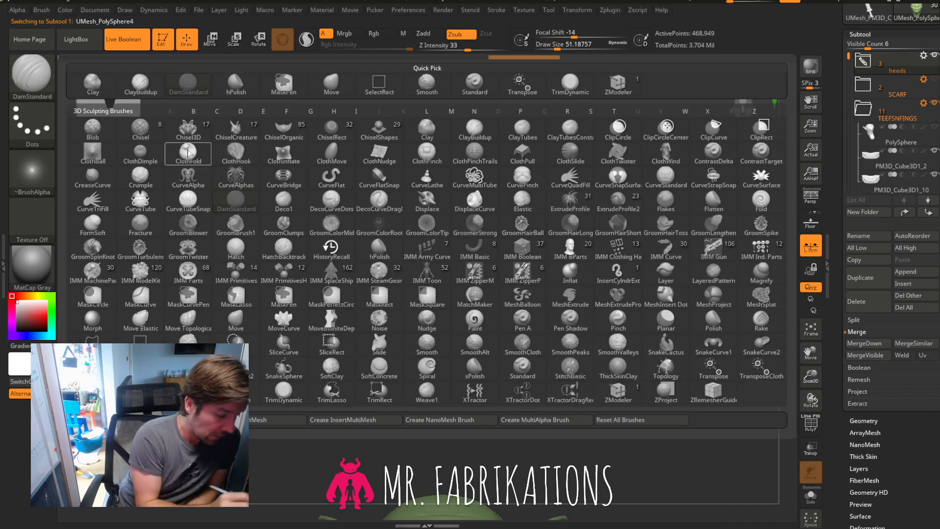
click(331, 84)
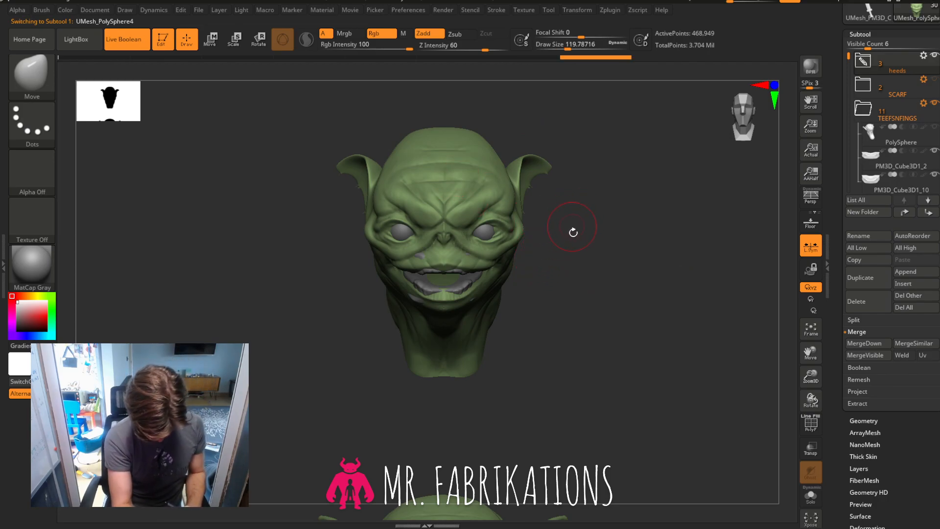
drag(569, 50, 580, 51)
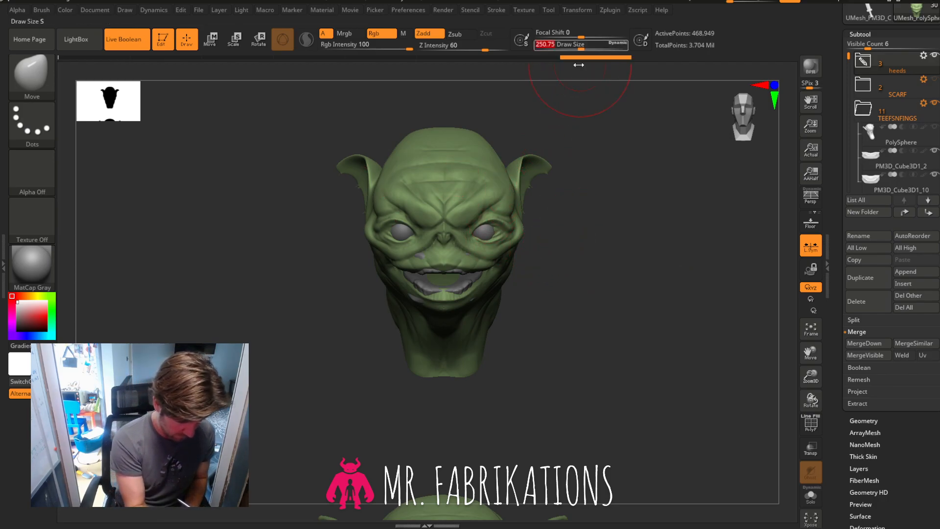
Shape the middle head's eyelids, cheeks and mouth area around the new eyes and teeth with the Move brush.
mouse_move(479, 232)
mouse_down()
mouse_move(506, 236)
mouse_move(497, 241)
mouse_up()
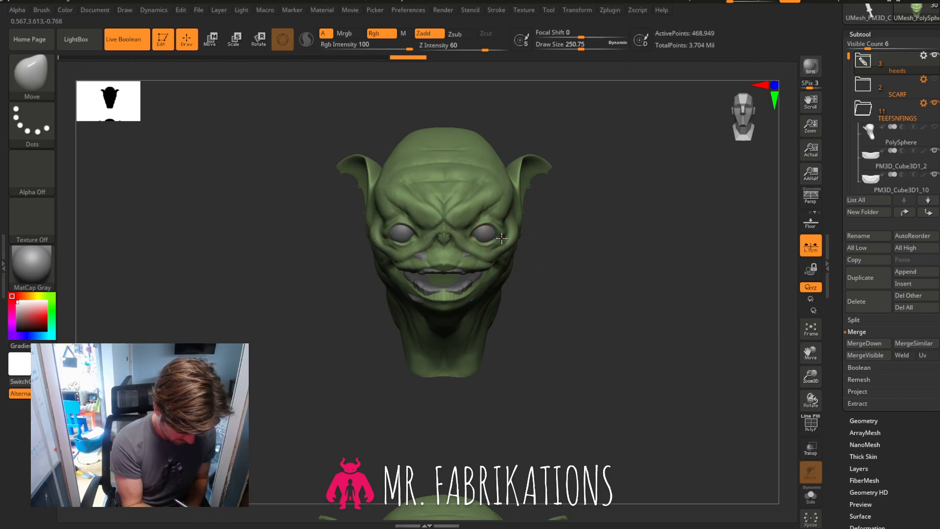
mouse_move(617, 269)
mouse_down()
mouse_move(603, 258)
mouse_move(633, 251)
mouse_move(640, 259)
mouse_up()
mouse_move(528, 253)
mouse_down()
mouse_move(586, 256)
mouse_move(541, 252)
mouse_up()
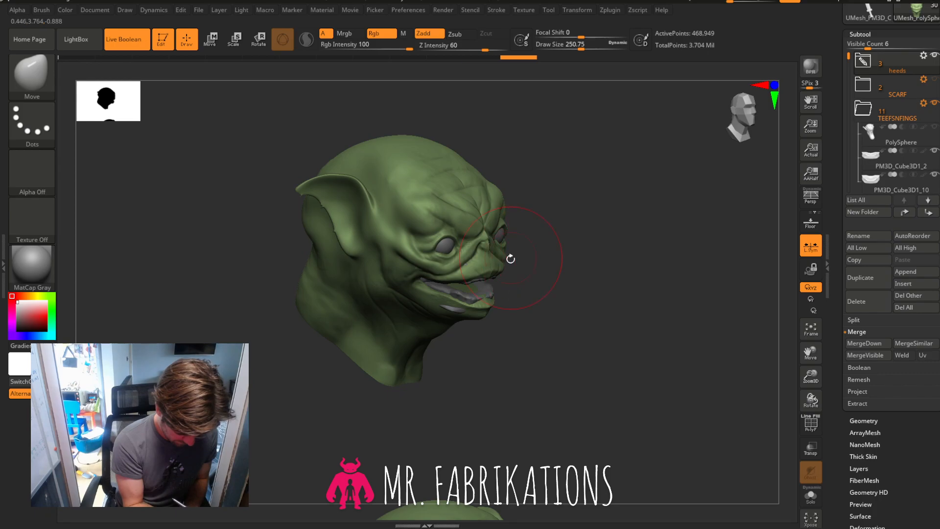
drag(560, 258, 568, 255)
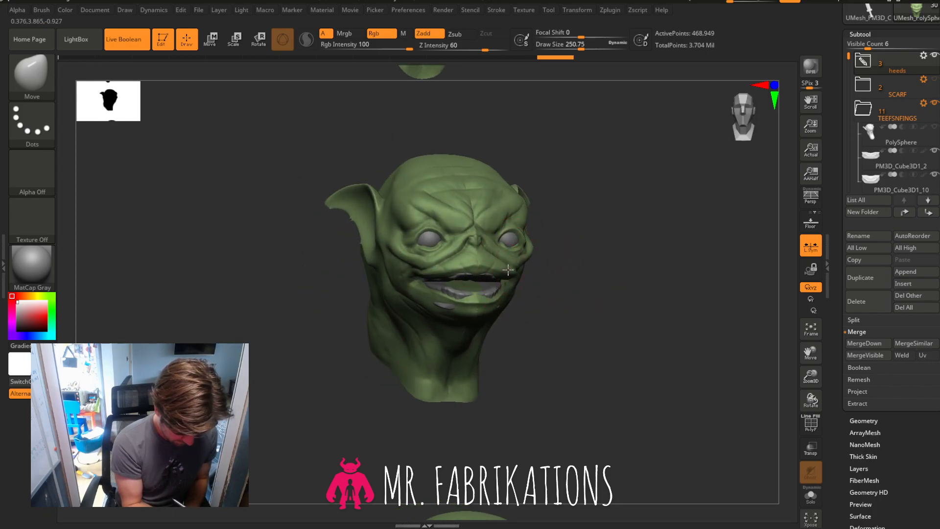
mouse_move(501, 262)
mouse_down()
mouse_move(627, 277)
mouse_move(597, 276)
mouse_move(551, 295)
mouse_up()
click(743, 117)
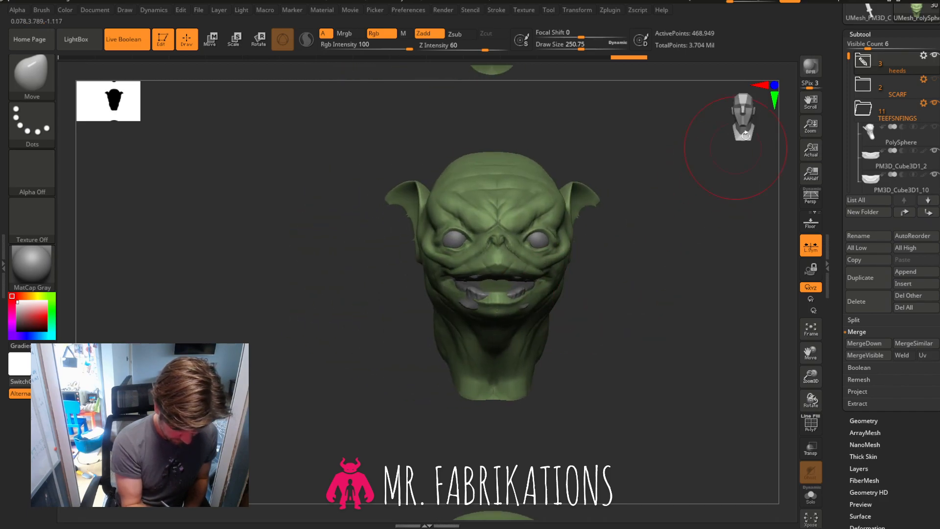
drag(787, 148, 784, 171)
drag(519, 325, 526, 325)
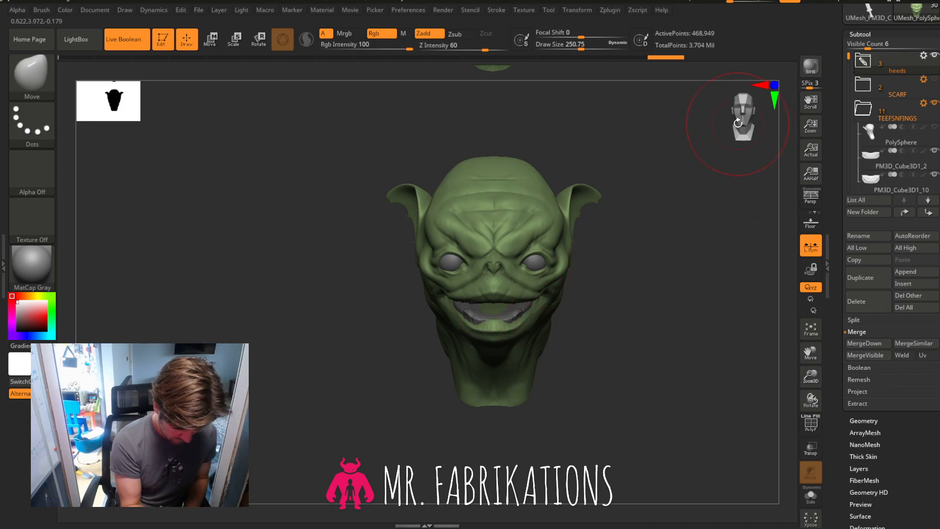
drag(650, 294, 652, 300)
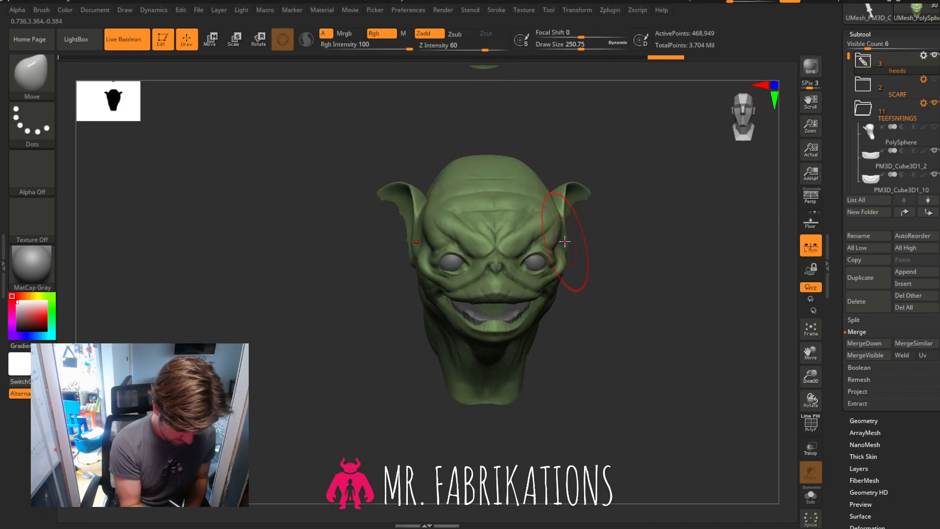
Try adjusting the sides of the middle head beside the eyes, comparing versions with undo and redo.
drag(559, 241, 562, 242)
key(ctrl+z)
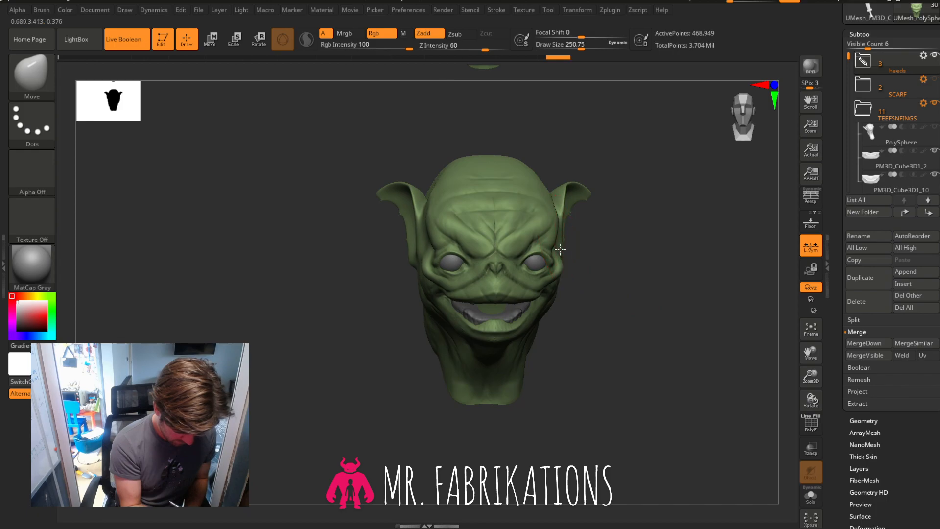
key(ctrl+shift+z)
key(ctrl+shift+z)
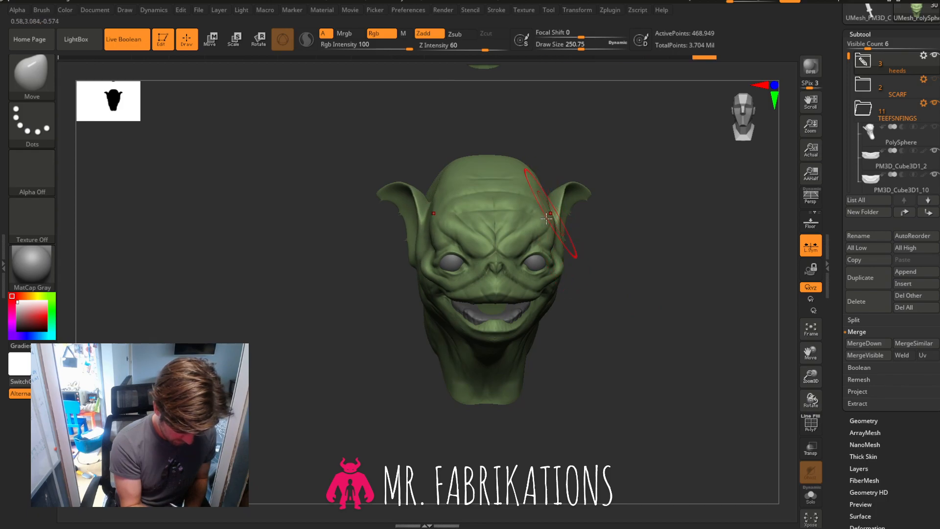
key(ctrl+z)
Refine the side of the middle head around the cheek and temple with the Move brush from several angles.
drag(554, 159, 613, 278)
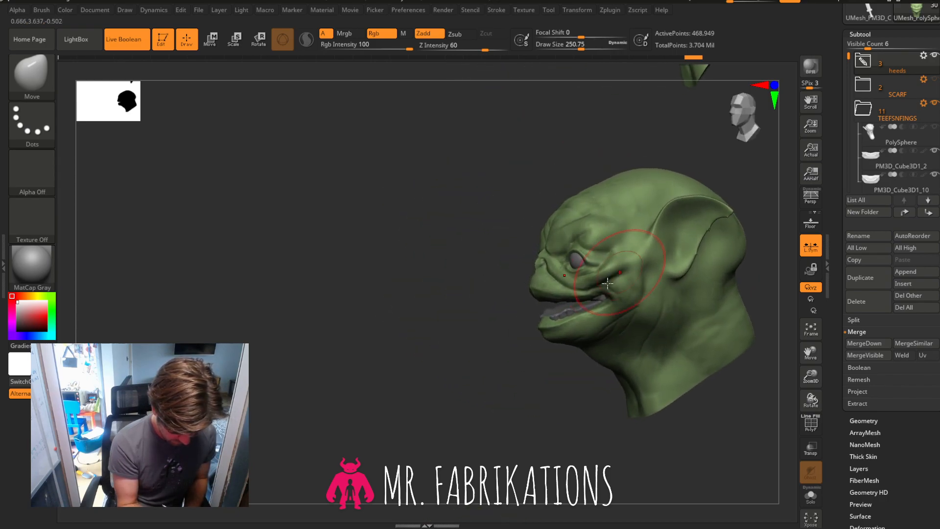
drag(528, 372, 619, 238)
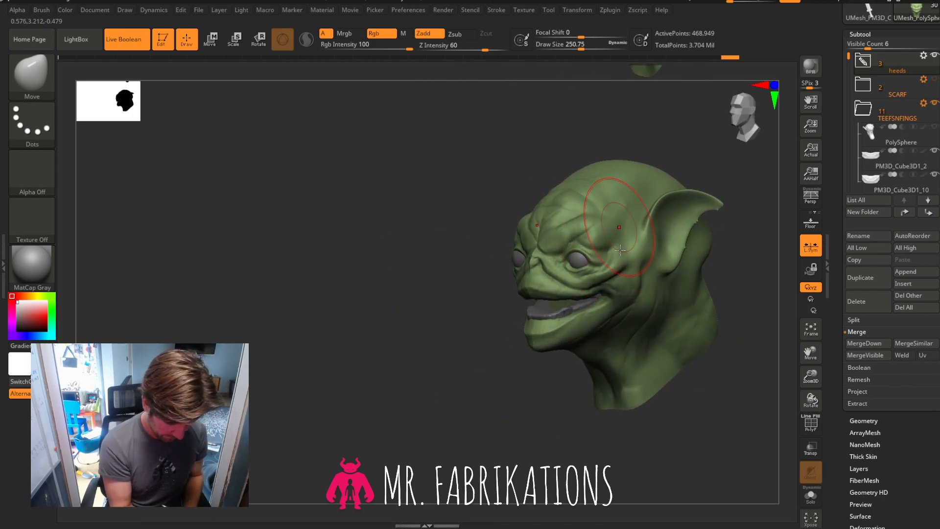
drag(426, 387, 594, 237)
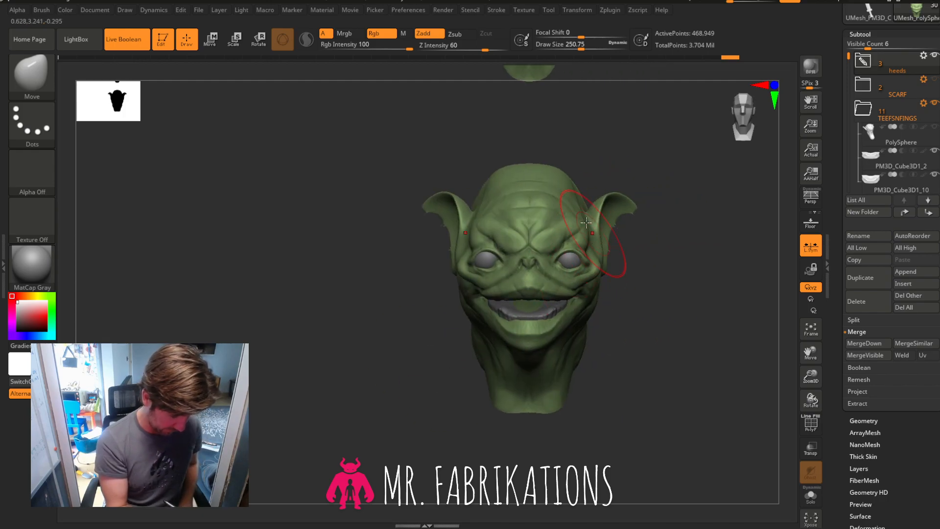
Switch to the ClayBuildup brush and get close to the middle head's face.
click(30, 74)
key(b)
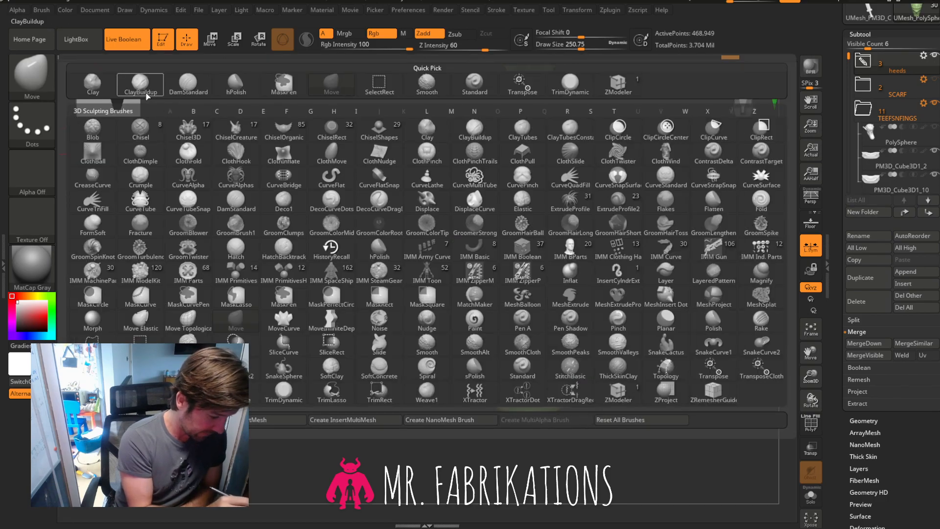
key(c)
key(b)
drag(811, 376, 750, 124)
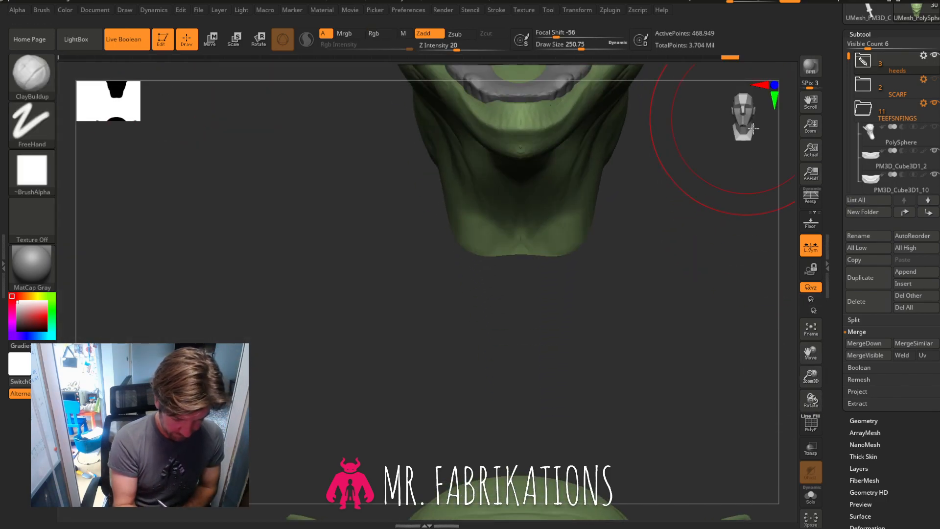
drag(811, 352, 804, 519)
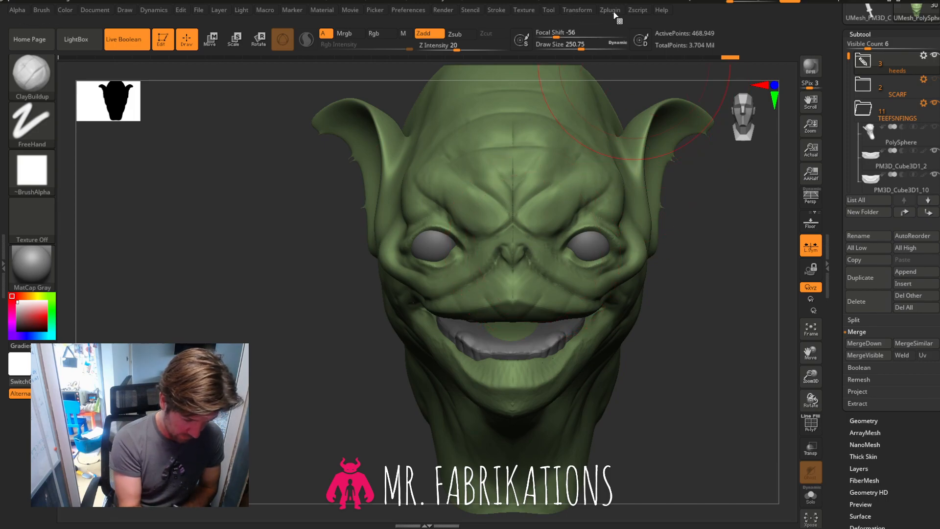
Set the middle head's pivot point and move the head down so it lines up with its eyes and teeth.
click(580, 10)
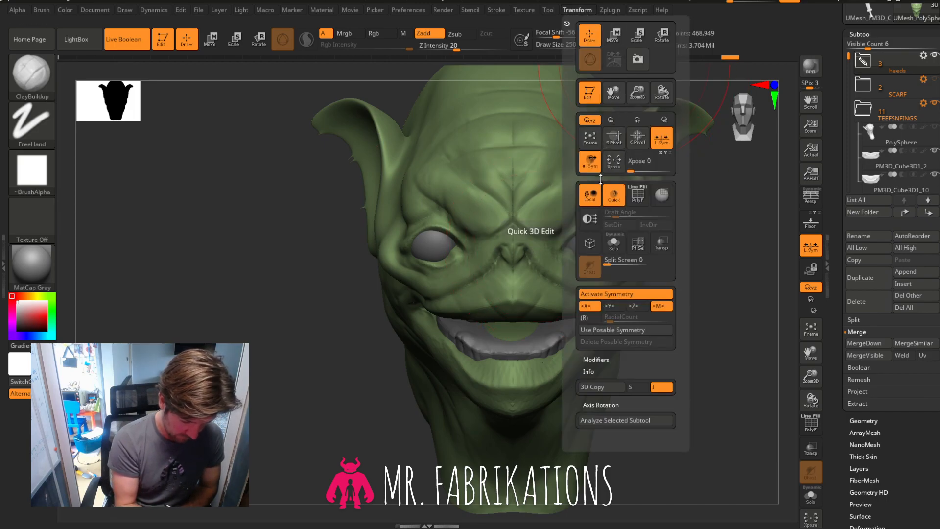
click(610, 141)
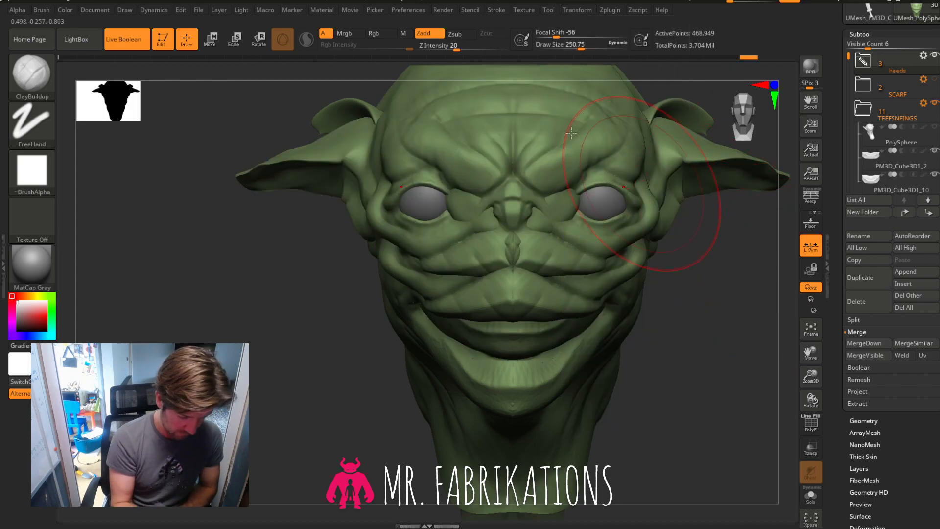
click(215, 41)
drag(814, 374, 829, 321)
click(812, 329)
click(812, 329)
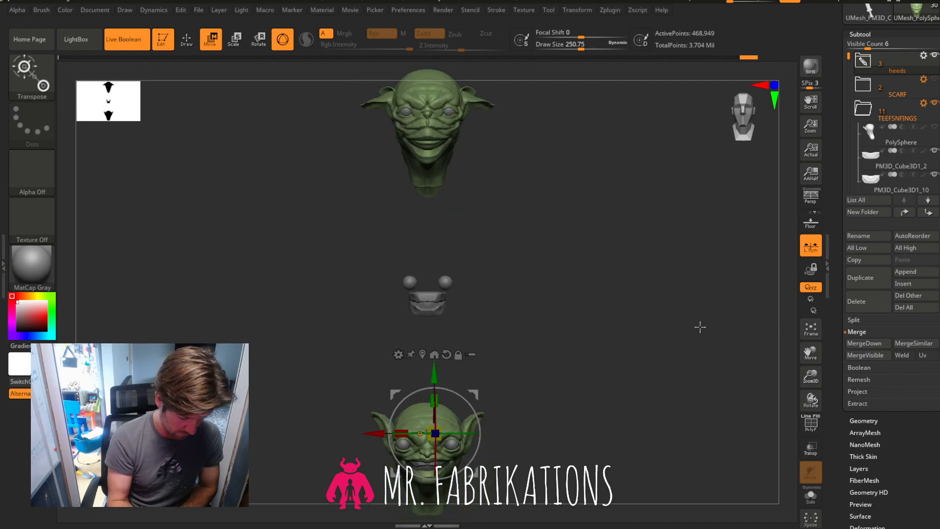
drag(440, 363, 433, 526)
drag(810, 376, 825, 434)
drag(811, 353, 829, 453)
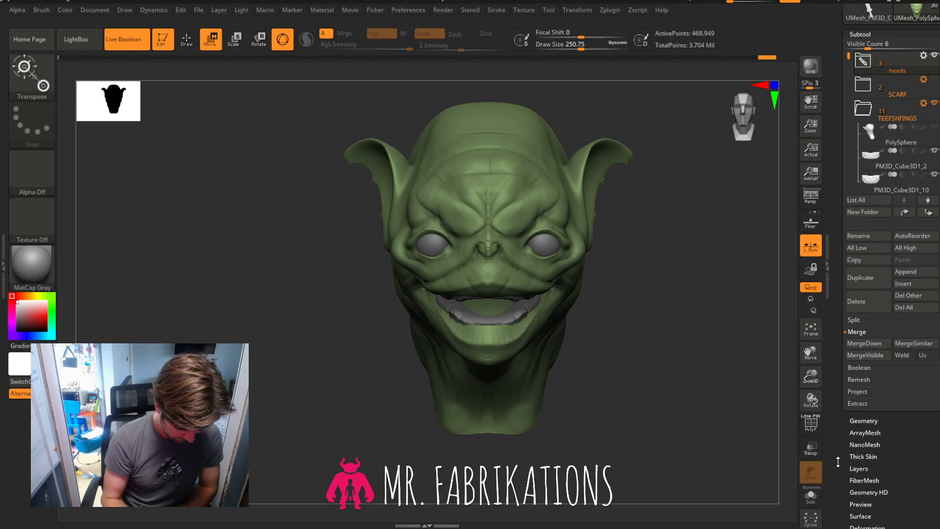
Return to Draw mode, set the ClayBuildup draw size to 77.02378 and start building up and smoothing the inside of the middle head's ear.
drag(812, 377, 817, 416)
drag(814, 355, 825, 527)
drag(812, 356, 809, 470)
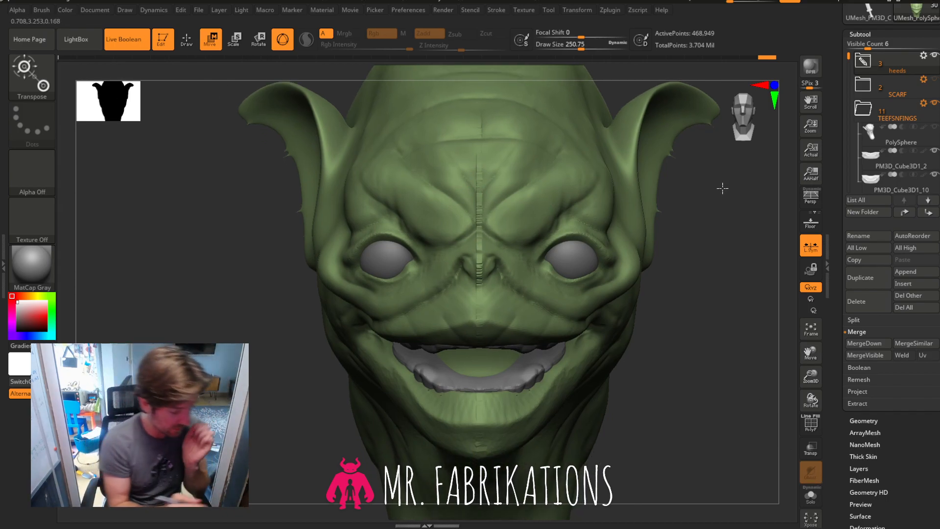
click(187, 39)
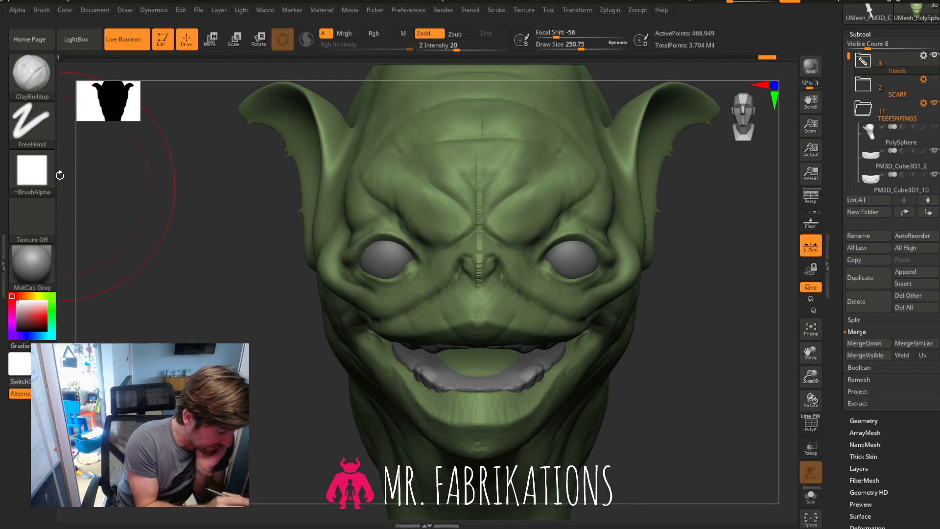
drag(582, 45, 562, 45)
mouse_move(680, 277)
mouse_down()
mouse_move(676, 292)
mouse_move(752, 274)
mouse_move(774, 314)
mouse_up()
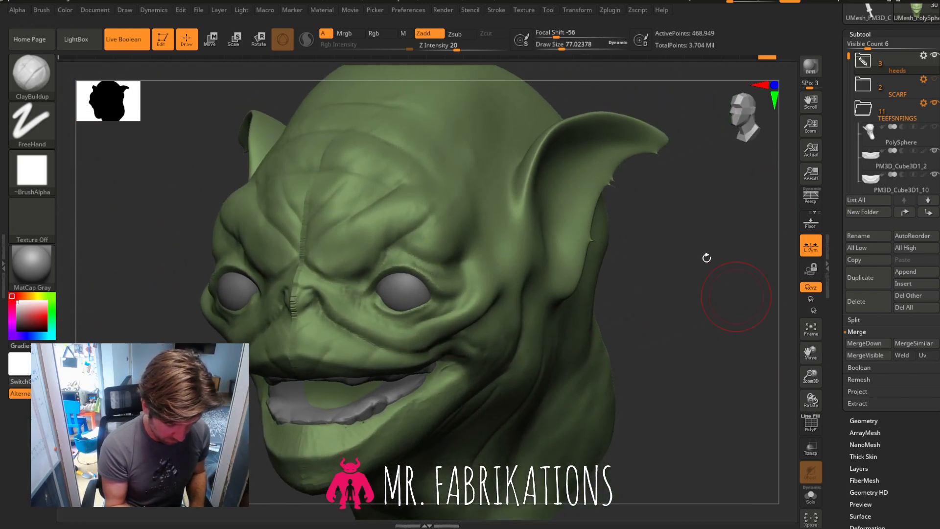
key(shift)
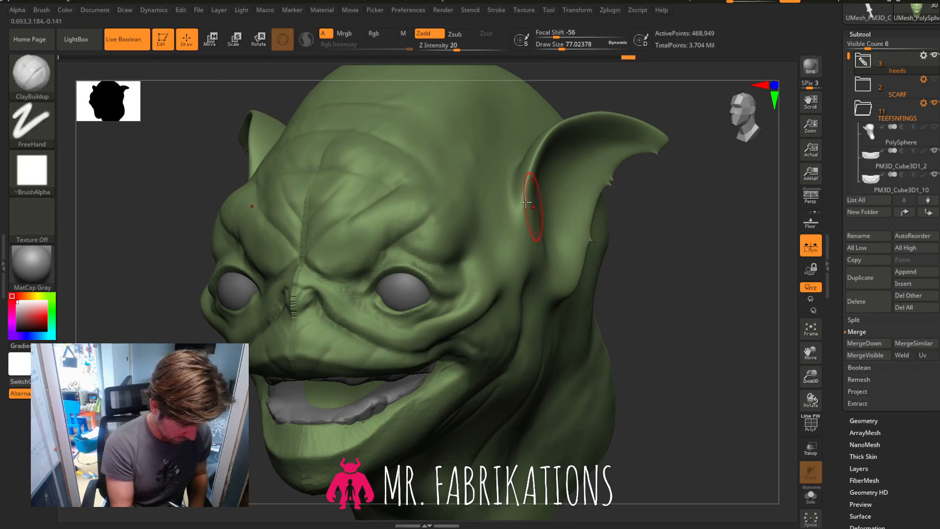
key(shift)
shift+drag(604, 186, 591, 215)
drag(720, 243, 683, 250)
ctrl+drag(695, 289, 728, 210)
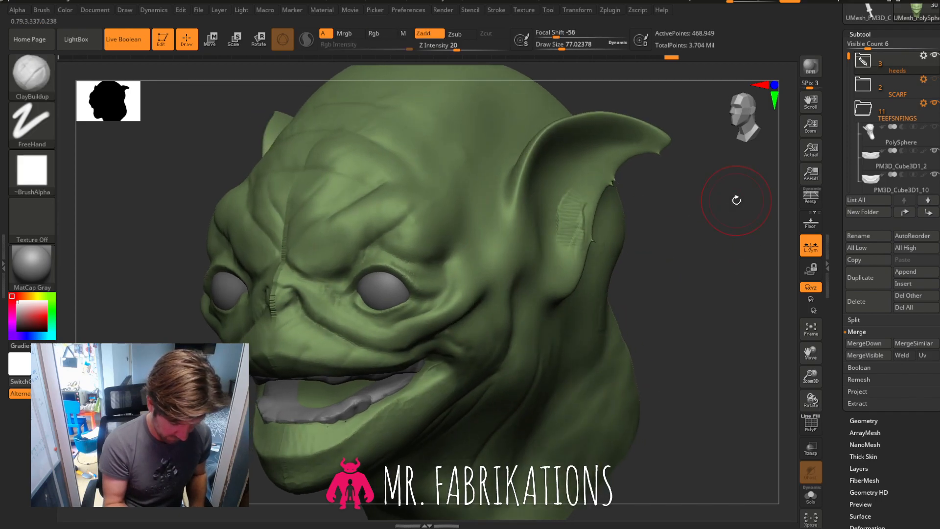
Remesh the middle head with DynaMesh at a resolution of 360.
click(862, 33)
click(866, 46)
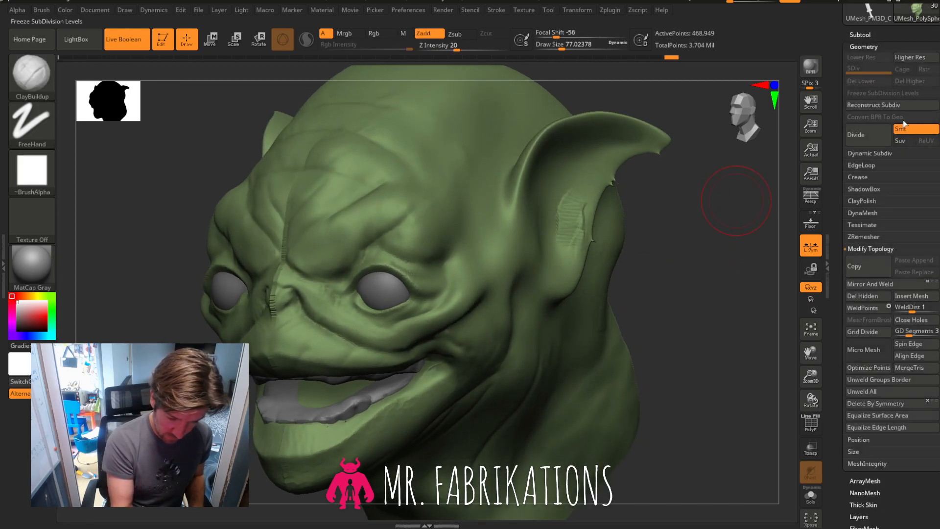
click(866, 213)
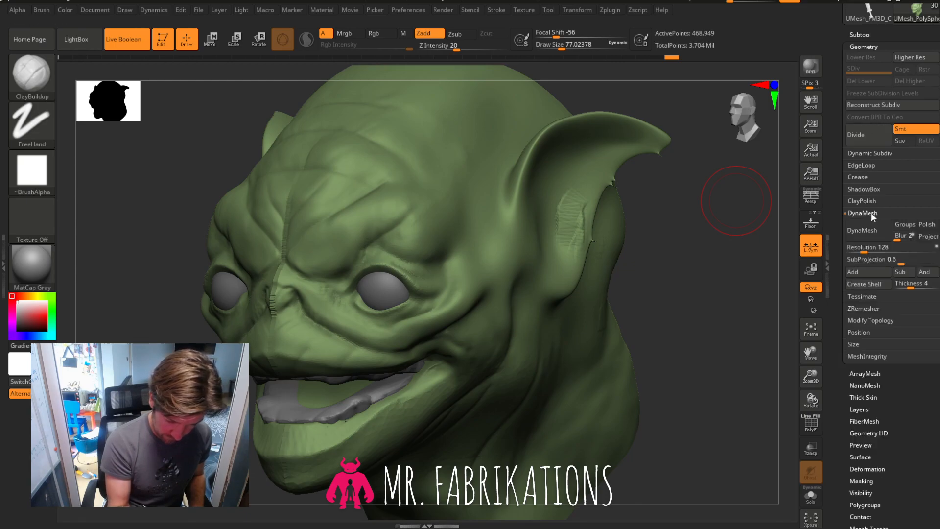
click(868, 231)
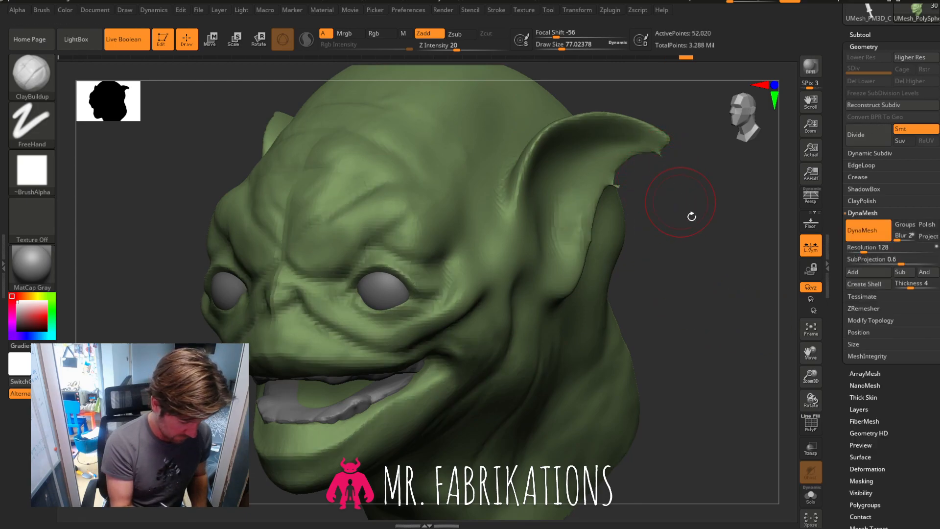
key(ctrl+z)
click(874, 250)
click(874, 228)
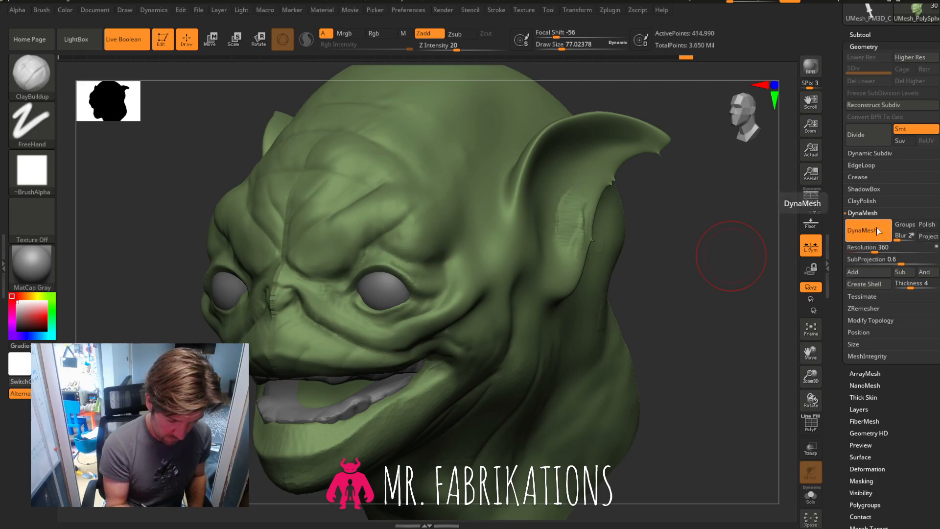
Build up the ragged rear rim of the middle head's ear with ClayBuildup and smooth it into a clean edge.
key(shift)
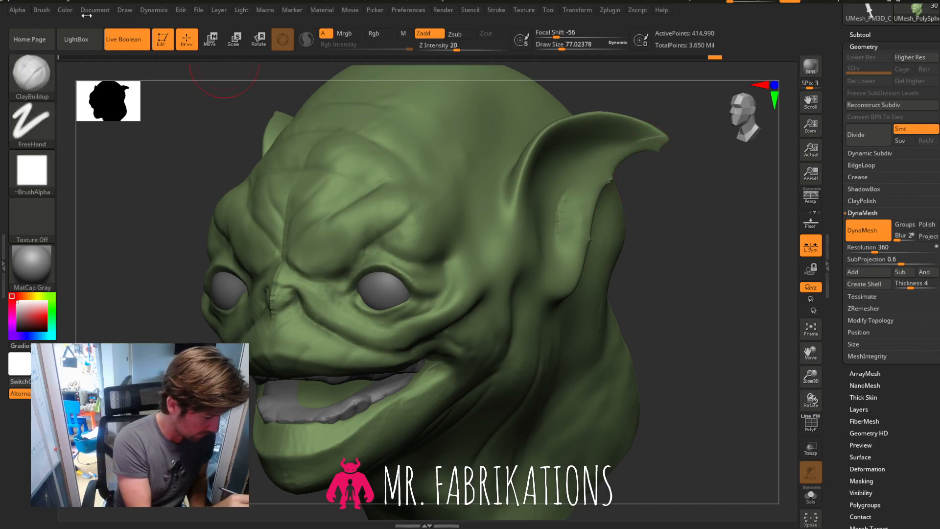
click(42, 10)
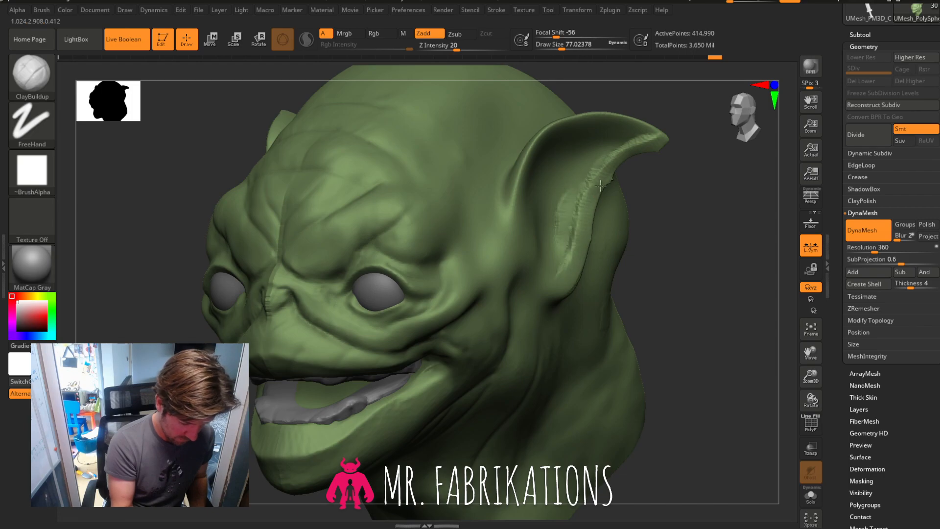
key(shift)
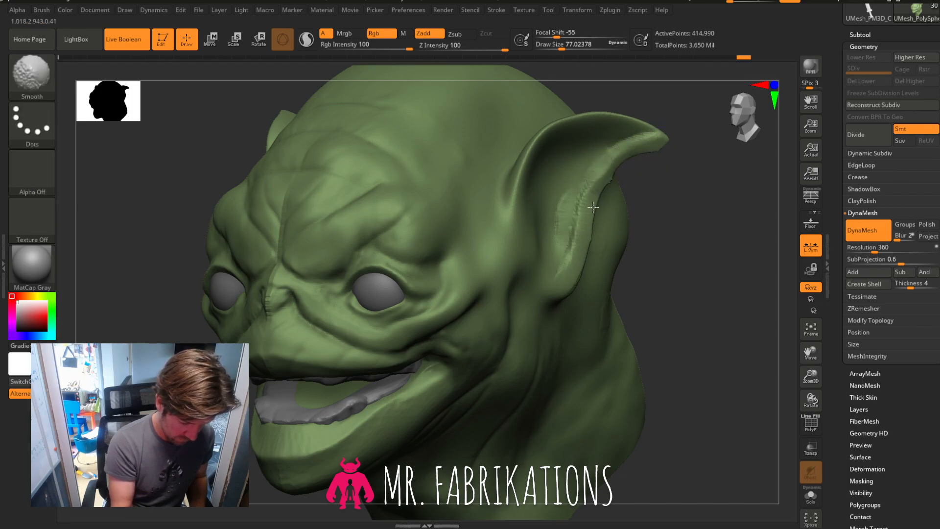
shift+drag(698, 230, 671, 147)
key(ctrl)
key(shift)
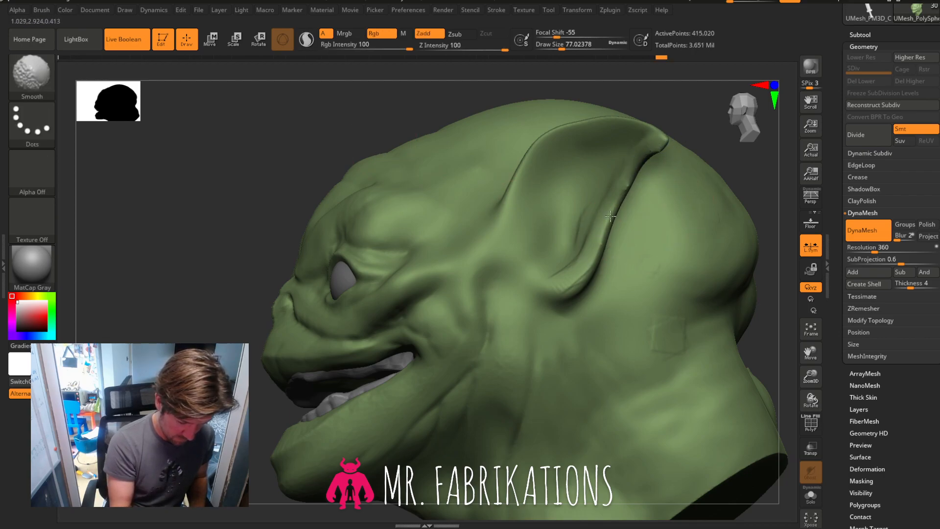
drag(656, 148, 584, 277)
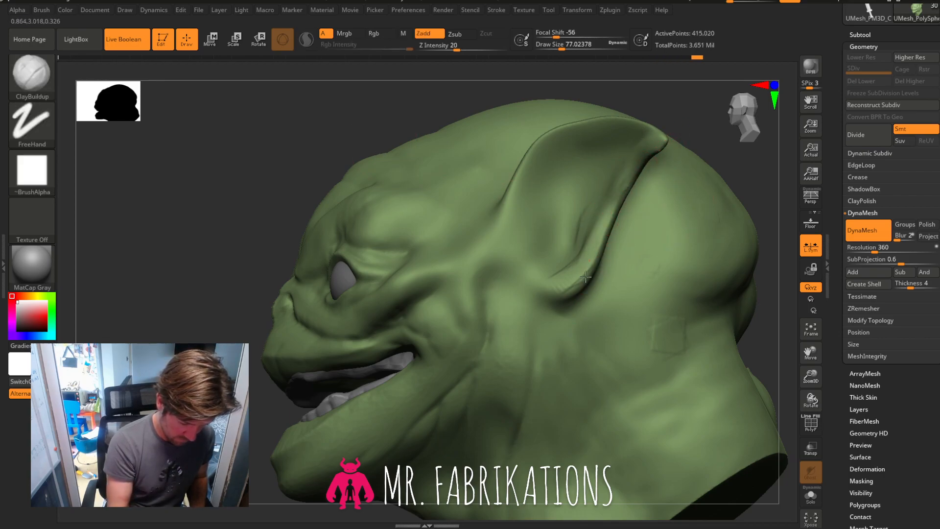
key(shift)
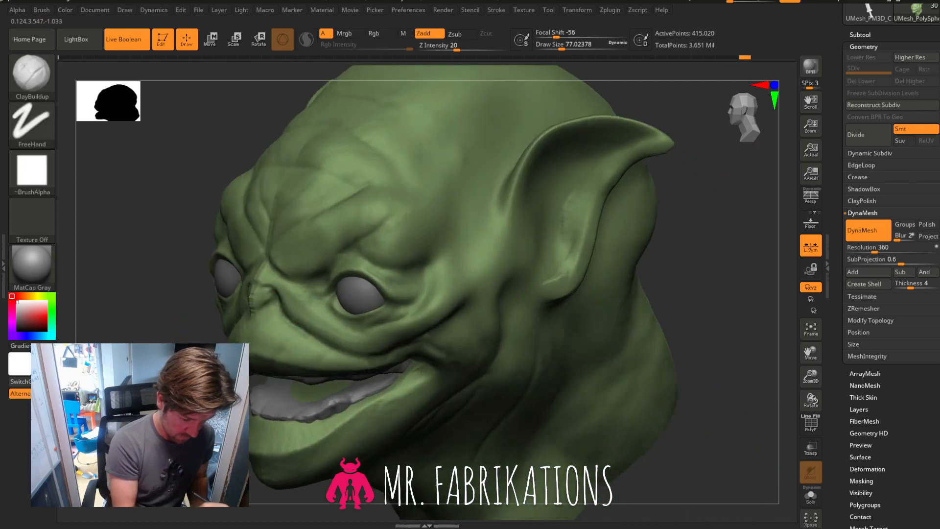
Add clay to the earlobe and the ear's front edge, and smooth them into the side of the middle head.
drag(489, 270, 571, 268)
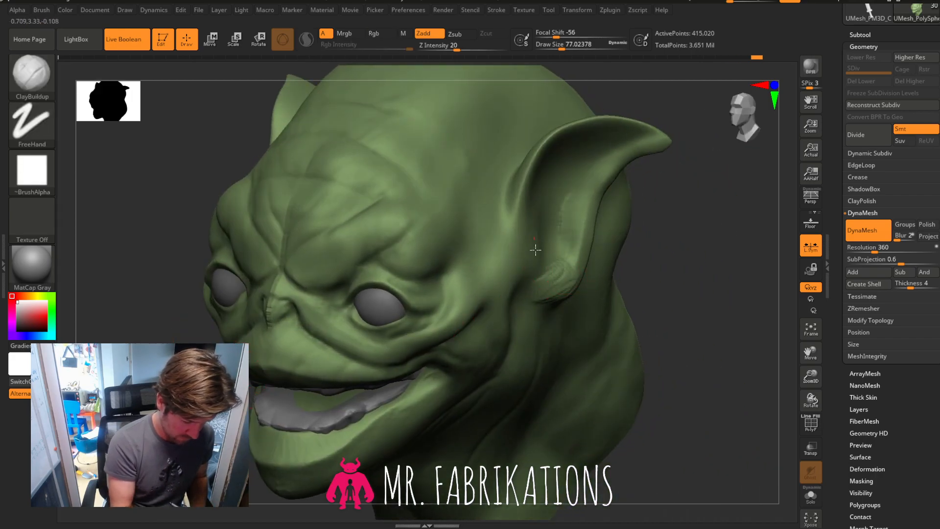
right_drag(530, 243, 447, 244)
mouse_move(535, 236)
mouse_down()
mouse_move(521, 207)
mouse_move(530, 177)
mouse_up()
key(shift)
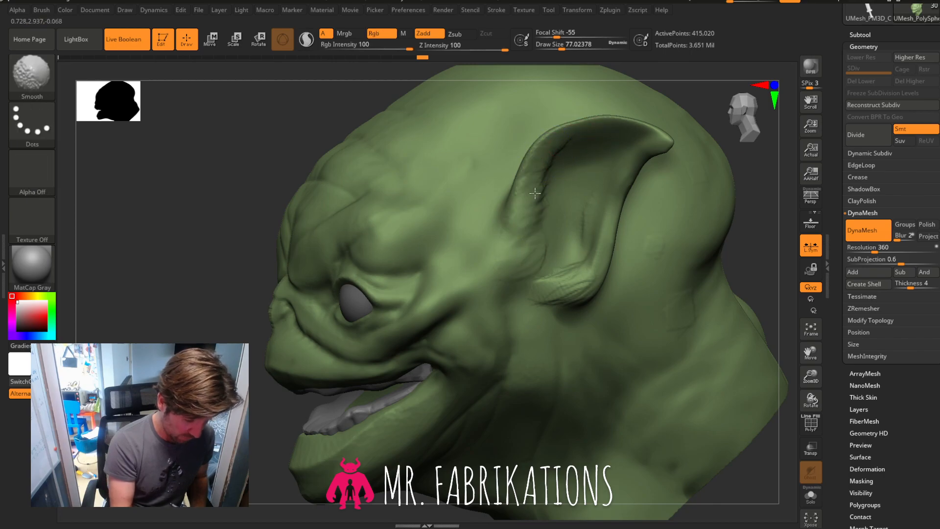
right_drag(556, 186, 228, 362)
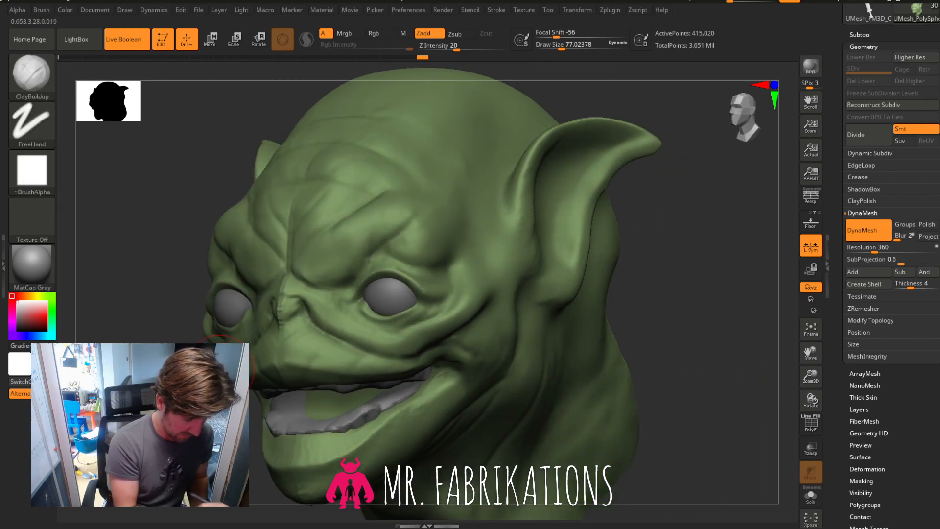
Build up a rounded nose on the middle head with ClayBuildup at a draw size of 59.2057.
drag(757, 119, 769, 118)
click(758, 129)
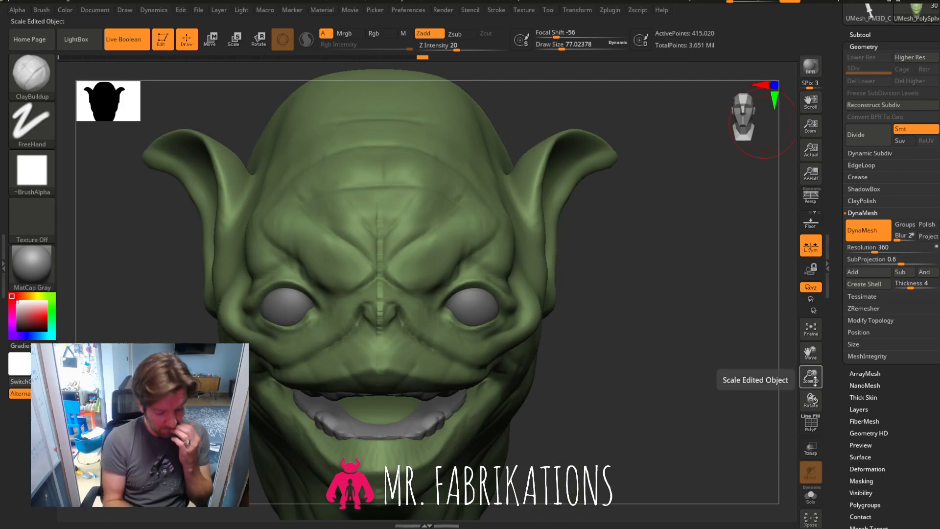
drag(810, 352, 815, 311)
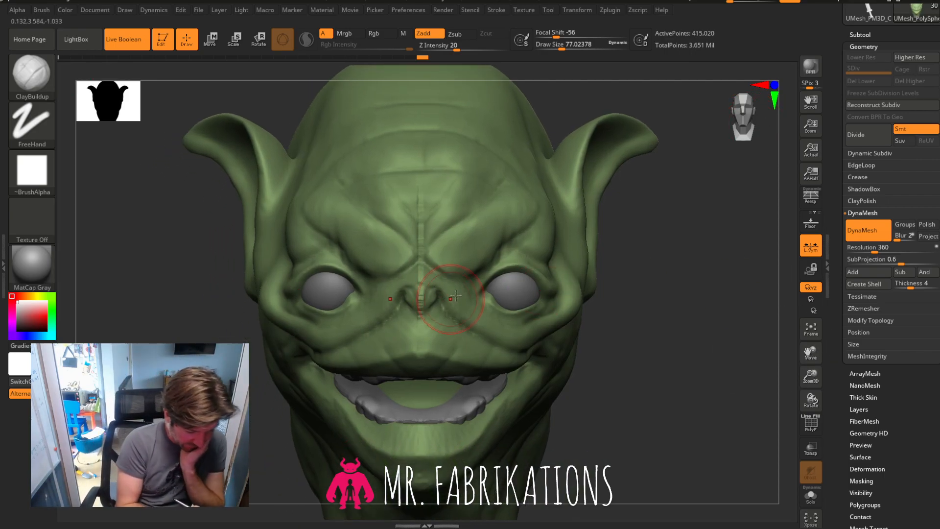
drag(564, 49, 558, 48)
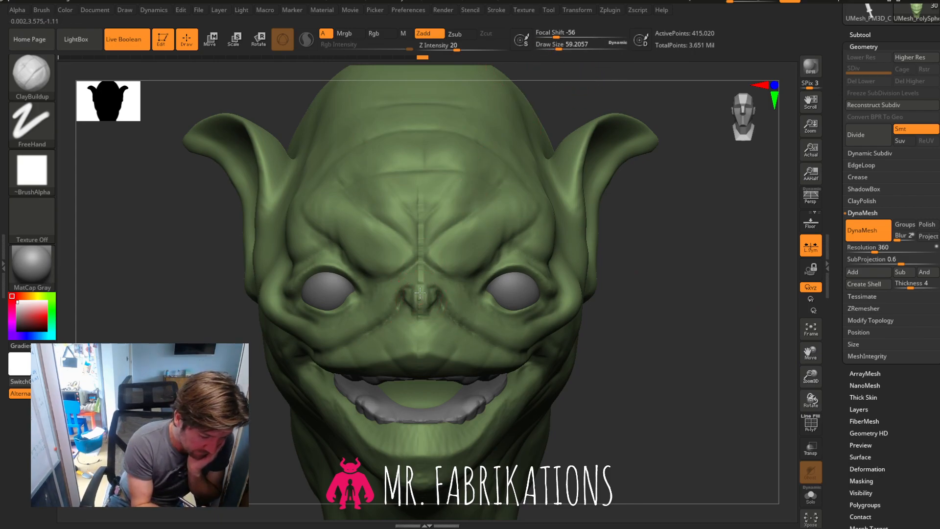
mouse_move(406, 285)
mouse_down()
mouse_move(402, 306)
mouse_move(419, 321)
mouse_up()
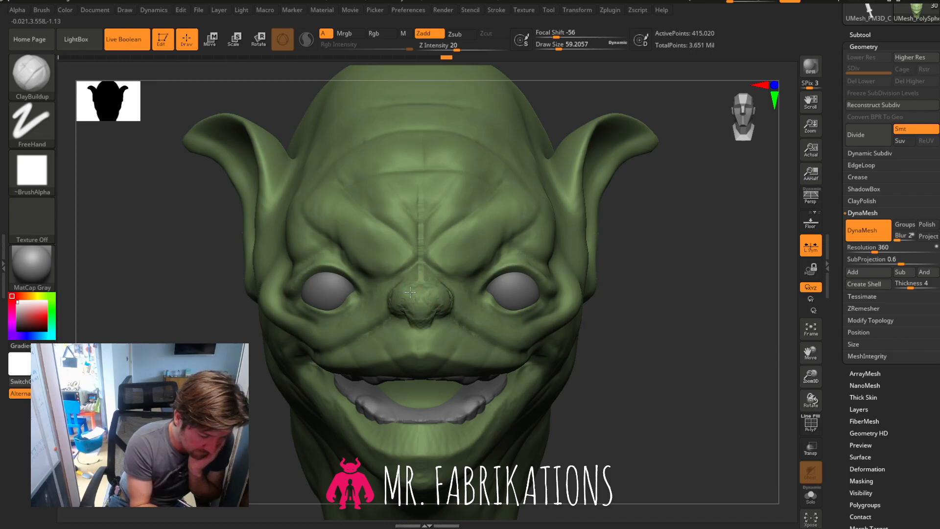
Switch to the Move brush with a draw size of 158.09602 and reshape the middle head's brows above the eyes.
key(b)
key(m)
key(v)
drag(558, 47, 571, 48)
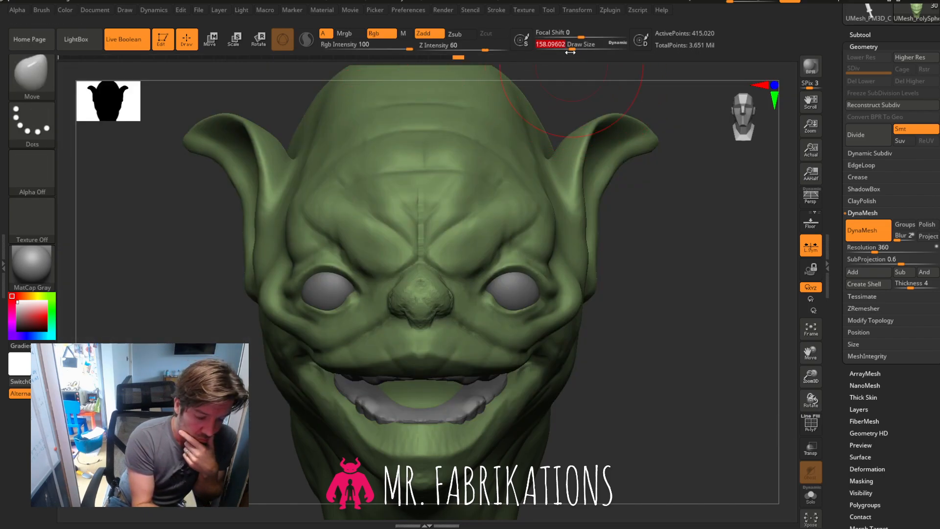
drag(540, 209, 549, 216)
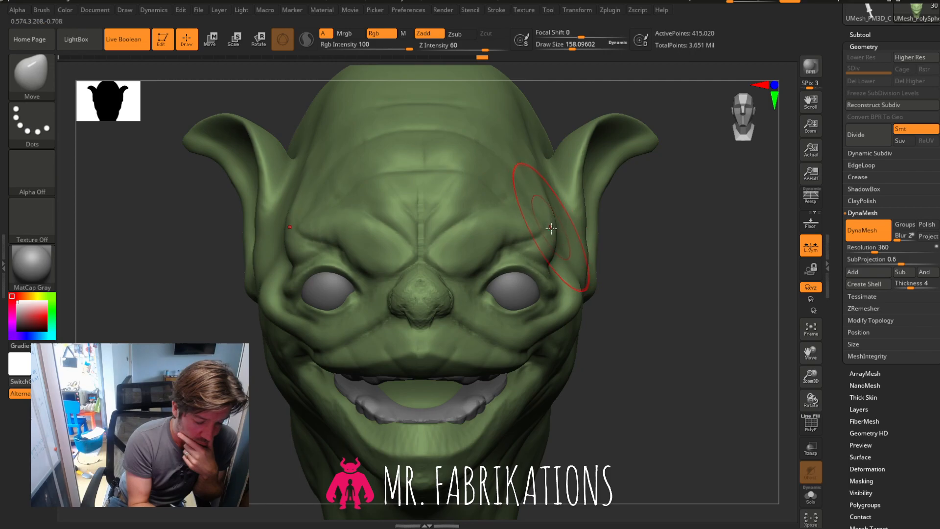
drag(498, 242, 494, 258)
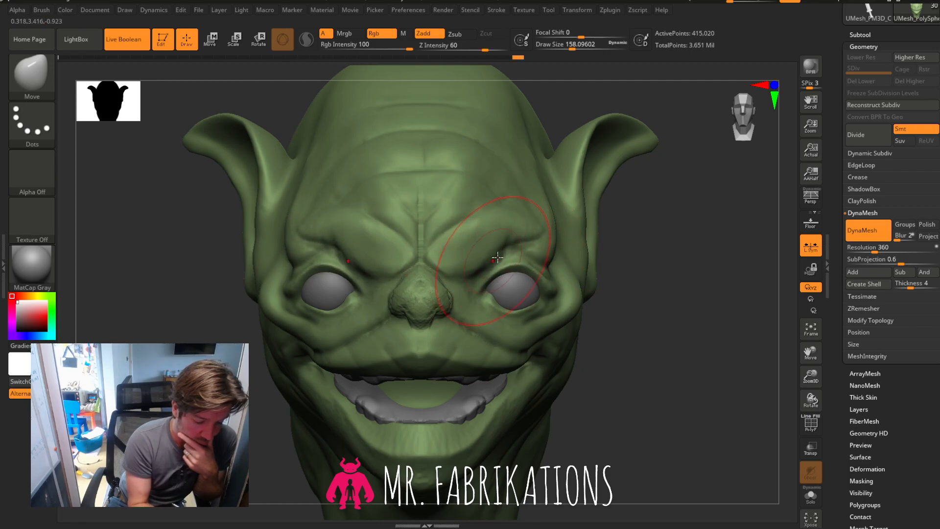
Pull the brow ridge and the skin around the middle head's eyes into shape with the Move brush.
drag(494, 301, 491, 305)
mouse_move(514, 238)
mouse_down()
mouse_move(516, 248)
mouse_move(539, 250)
mouse_up()
mouse_move(668, 230)
mouse_down()
mouse_move(695, 221)
mouse_move(670, 226)
mouse_move(671, 210)
mouse_up()
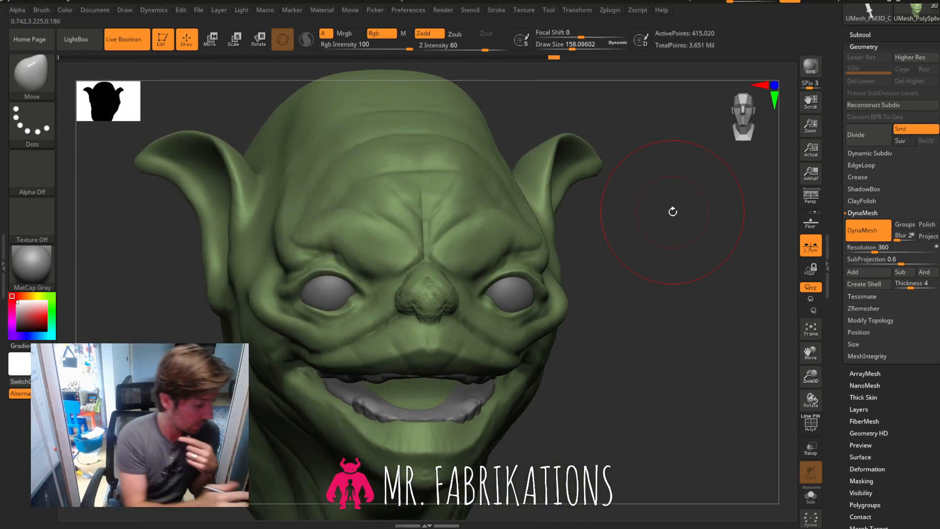
Smooth the middle head's nose and add clay beside it with ClayBuildup at a draw size of 77.02378.
click(39, 74)
click(156, 90)
click(571, 48)
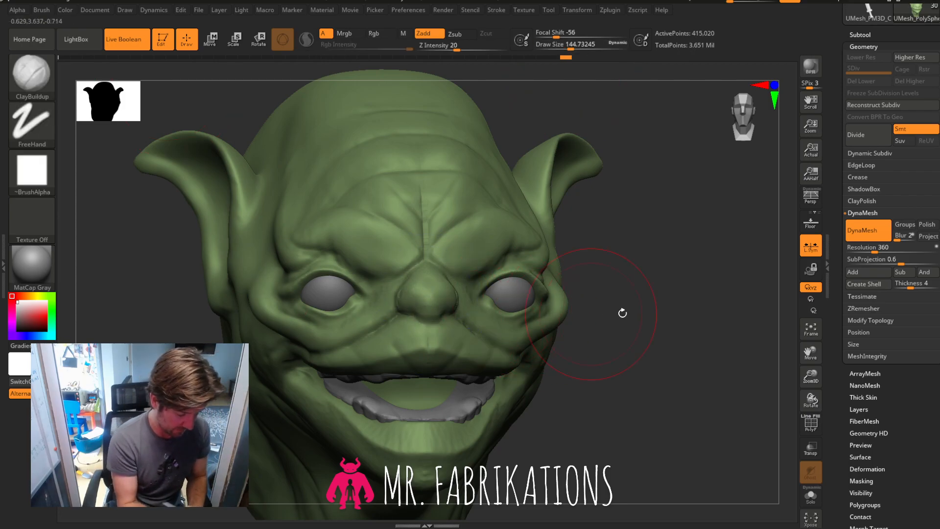
mouse_move(667, 344)
mouse_down()
mouse_move(648, 312)
mouse_move(689, 315)
mouse_move(675, 319)
mouse_move(598, 222)
mouse_up()
drag(567, 47, 564, 50)
mouse_move(392, 296)
mouse_down()
mouse_move(380, 322)
mouse_move(354, 337)
mouse_move(401, 338)
mouse_up()
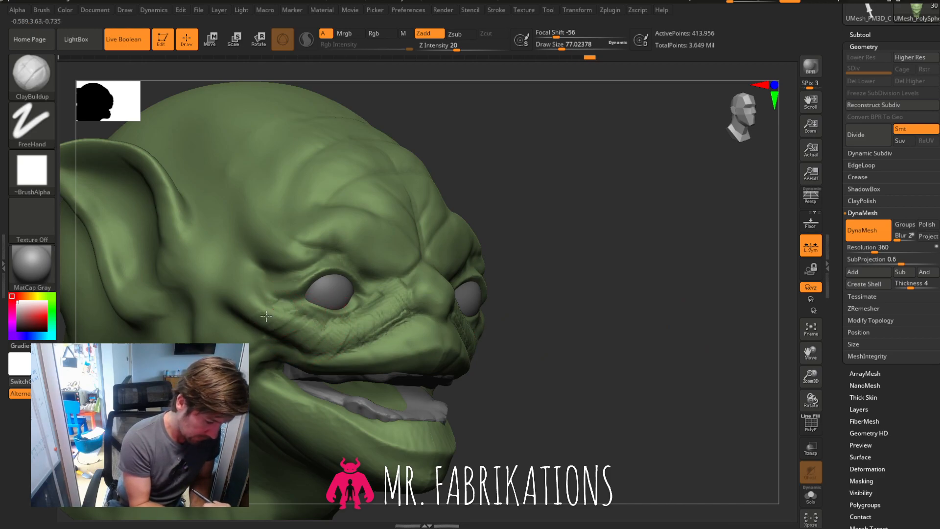
Build up the cheekbone below and behind the middle head's eye with ClayBuildup strokes.
mouse_move(231, 269)
mouse_down()
mouse_move(222, 262)
mouse_move(254, 282)
mouse_up()
drag(273, 327, 280, 285)
drag(305, 319, 313, 330)
mouse_move(630, 289)
mouse_down()
mouse_move(604, 292)
mouse_move(617, 289)
mouse_up()
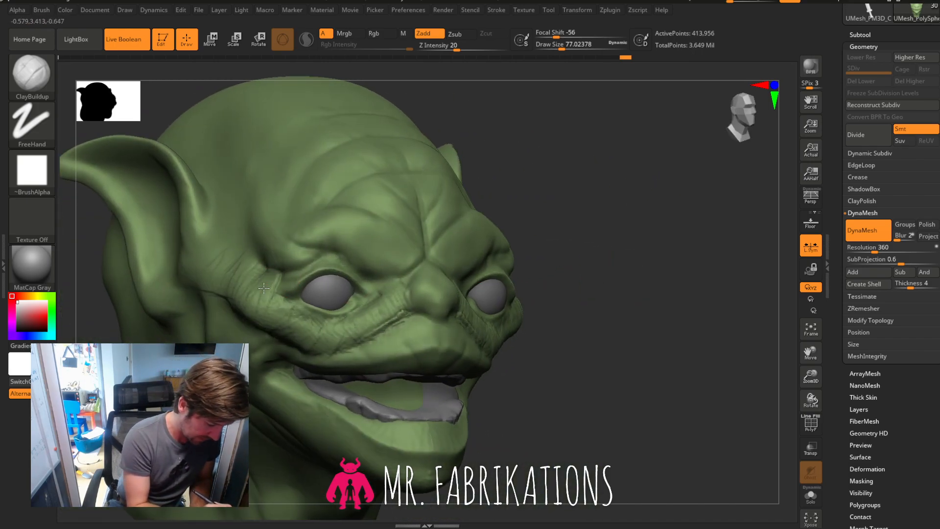
mouse_move(631, 262)
mouse_down()
mouse_move(606, 265)
mouse_move(602, 252)
mouse_move(623, 230)
mouse_up()
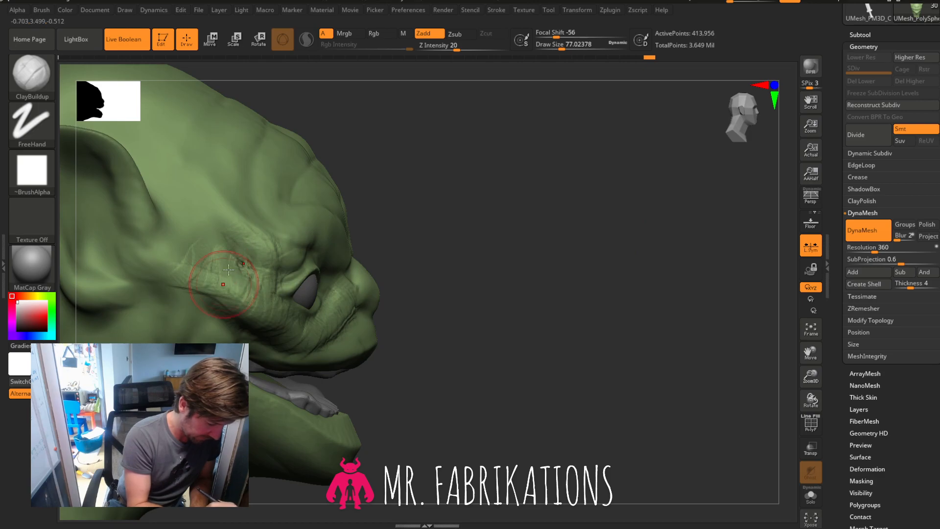
Smooth the new clay between the eye and the ear and remesh the middle head with DynaMesh.
shift+drag(240, 267, 255, 255)
ctrl+drag(530, 273, 597, 164)
mouse_move(230, 229)
shift+mouse_down()
mouse_move(246, 257)
mouse_move(225, 267)
mouse_move(205, 240)
shift+mouse_up()
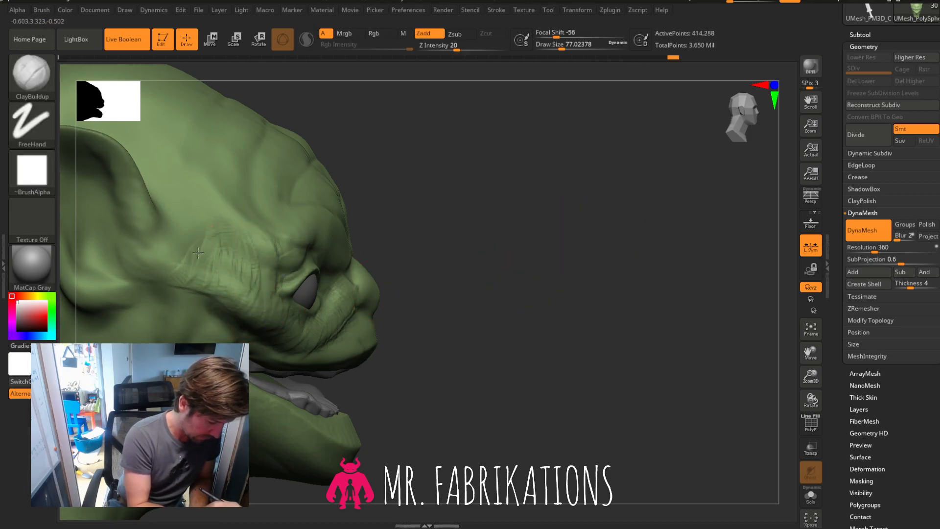
shift+drag(167, 294, 202, 269)
Build up a vertical cheek muscle behind the corner of the middle head's mouth with ClayBuildup.
drag(607, 284, 515, 288)
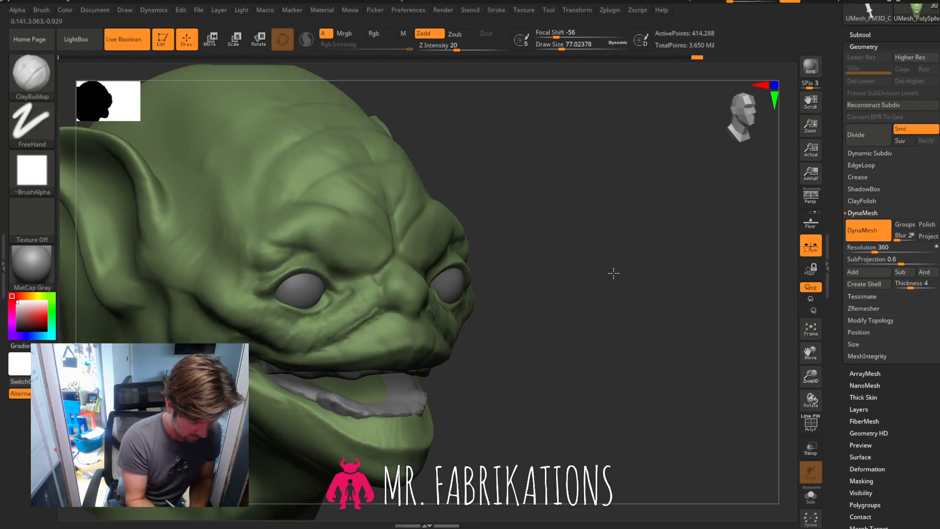
shift+drag(619, 273, 533, 275)
mouse_move(658, 274)
mouse_down()
mouse_move(684, 284)
mouse_move(642, 297)
mouse_move(630, 313)
mouse_move(623, 296)
mouse_up()
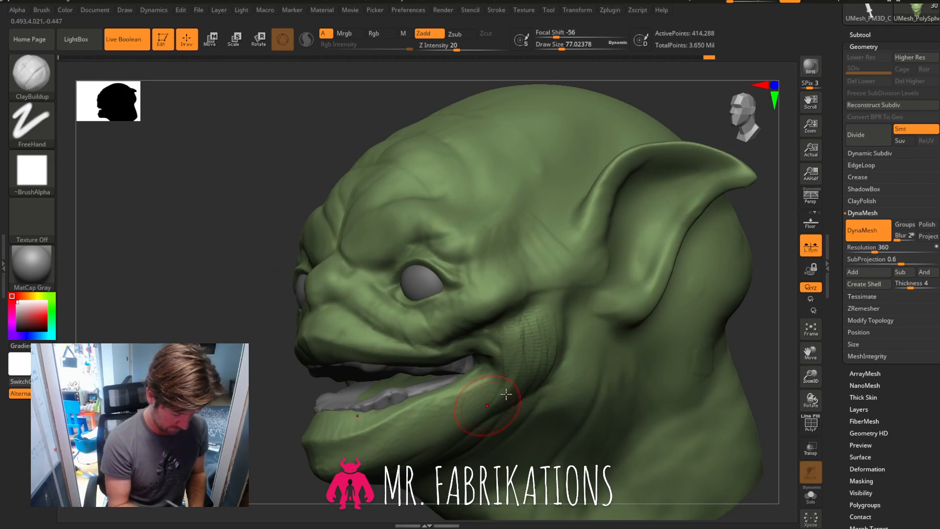
drag(275, 270, 605, 330)
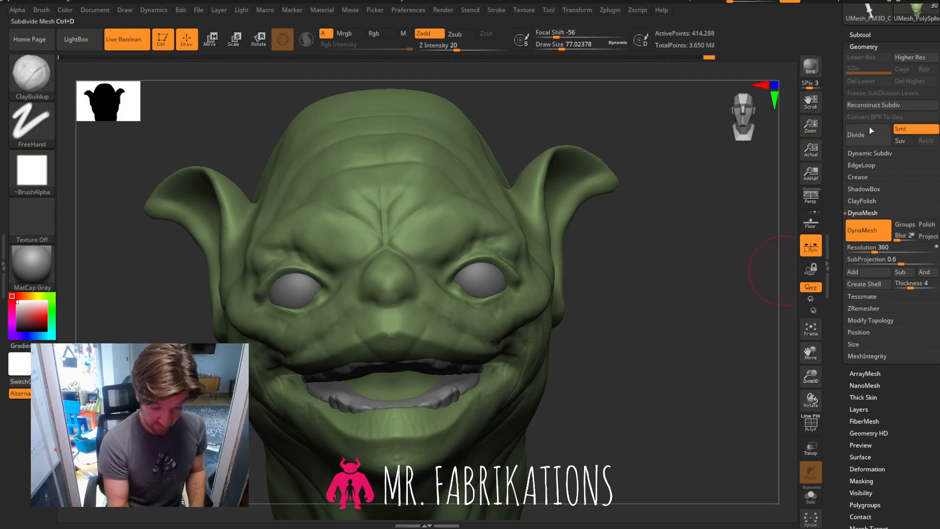
Delete the middle head's lower and upper gum subtools, PM3D_Cube3D1_10 and PM3D_Cube3D1_11.
click(860, 34)
mouse_move(853, 98)
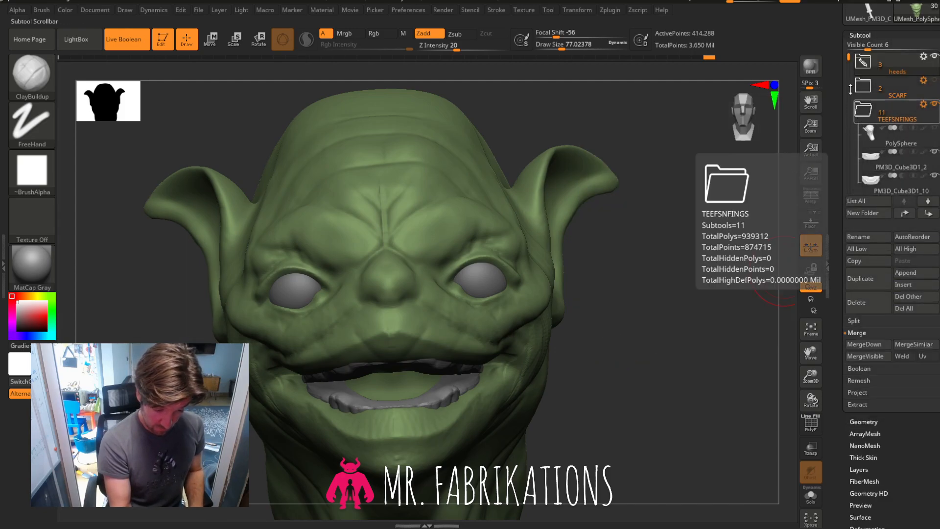
drag(848, 59, 848, 78)
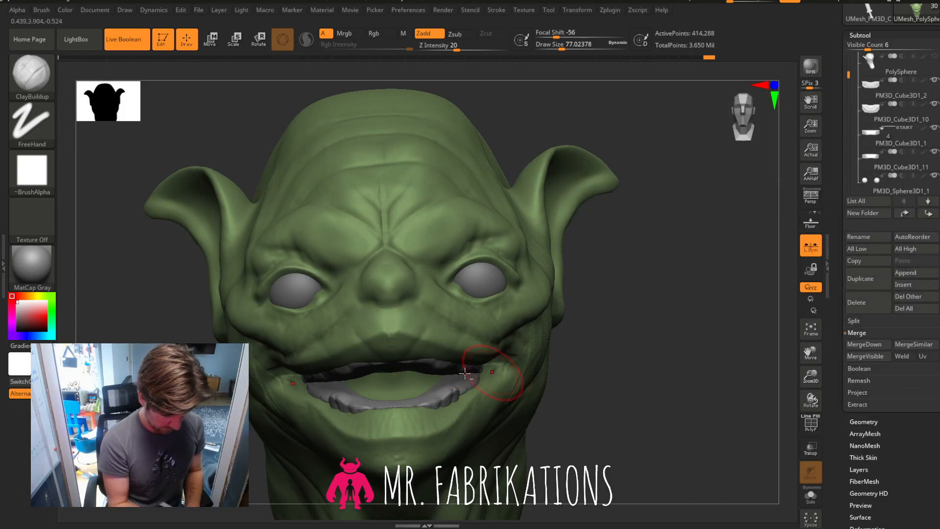
alt+click(446, 389)
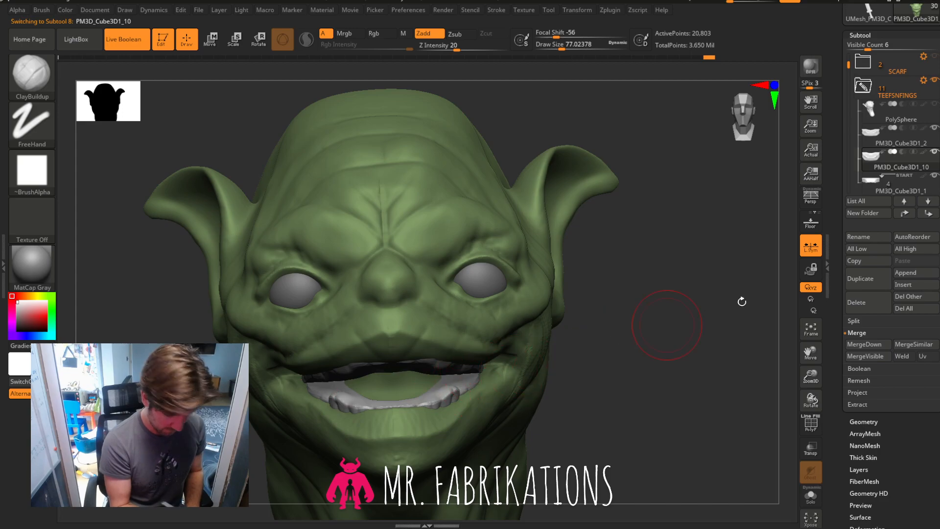
click(866, 304)
click(777, 325)
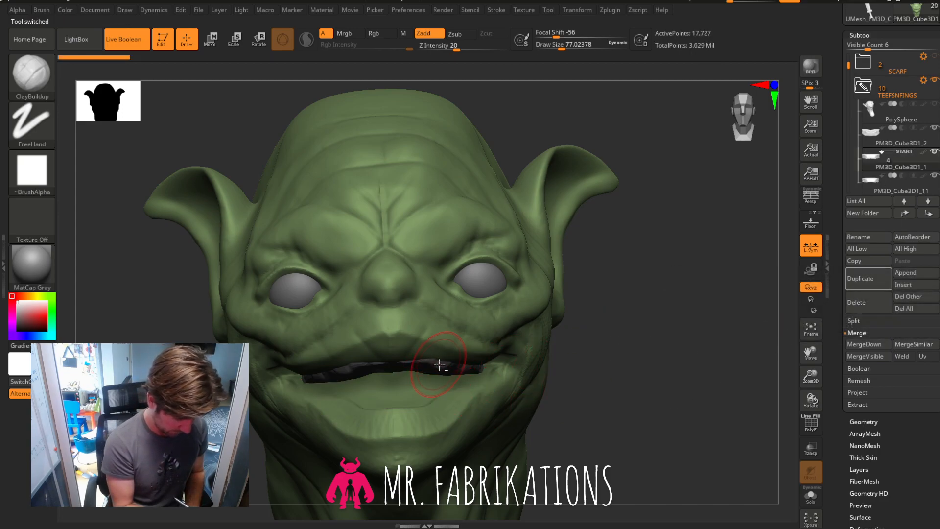
alt+click(439, 364)
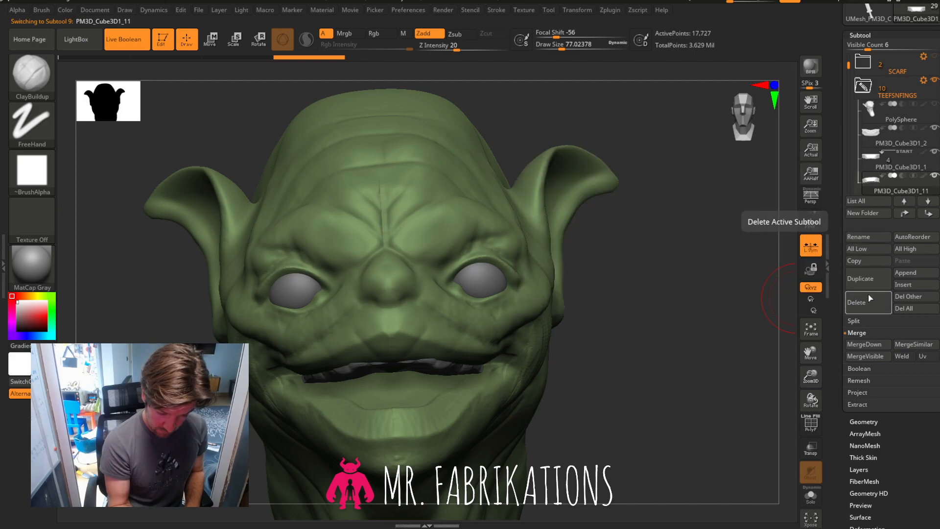
click(866, 301)
click(777, 325)
View the middle head in profile and set the MaskPen brush's stroke to Lasso.
drag(630, 352, 789, 195)
drag(812, 353, 848, 284)
ctrl+drag(600, 325, 468, 337)
click(38, 97)
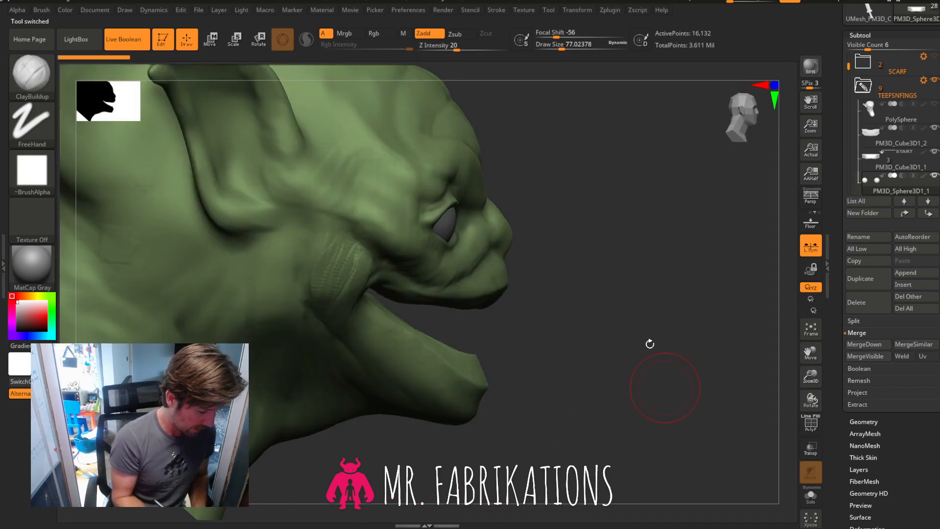
ctrl+click(46, 133)
ctrl+click(42, 132)
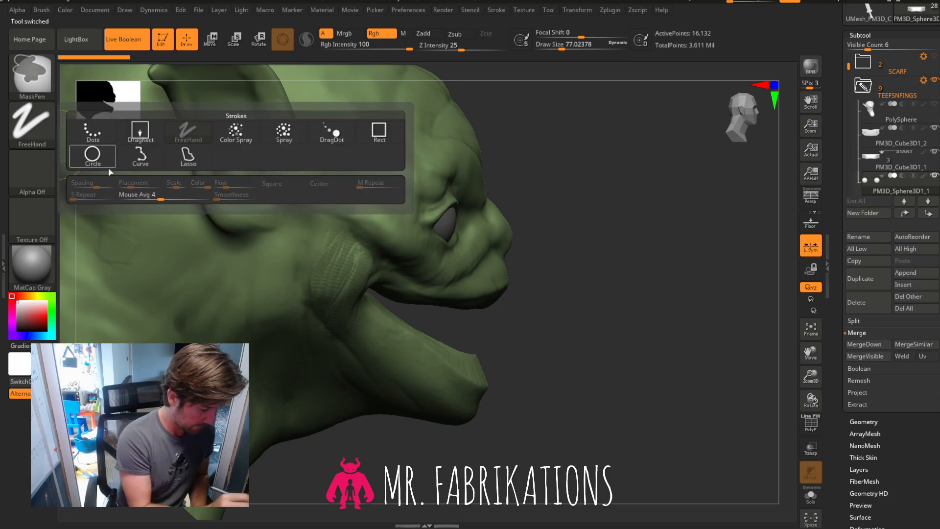
ctrl+click(191, 157)
Select the middle head's subtool, lasso-mask its lower jaw, soften the mask edge and invert the mask.
mouse_move(630, 327)
ctrl+mouse_down()
mouse_move(440, 321)
mouse_move(375, 293)
mouse_move(338, 234)
mouse_move(304, 325)
mouse_move(365, 426)
mouse_move(601, 410)
ctrl+mouse_up()
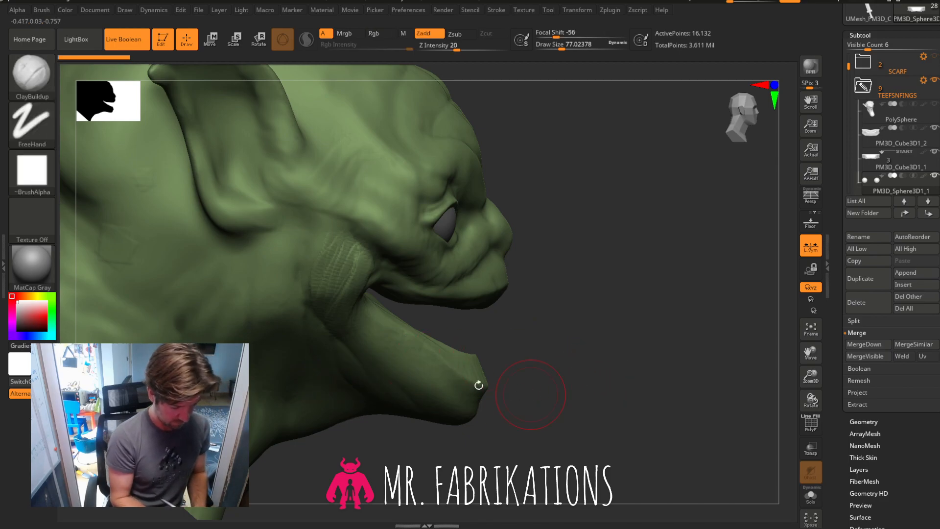
alt+click(370, 172)
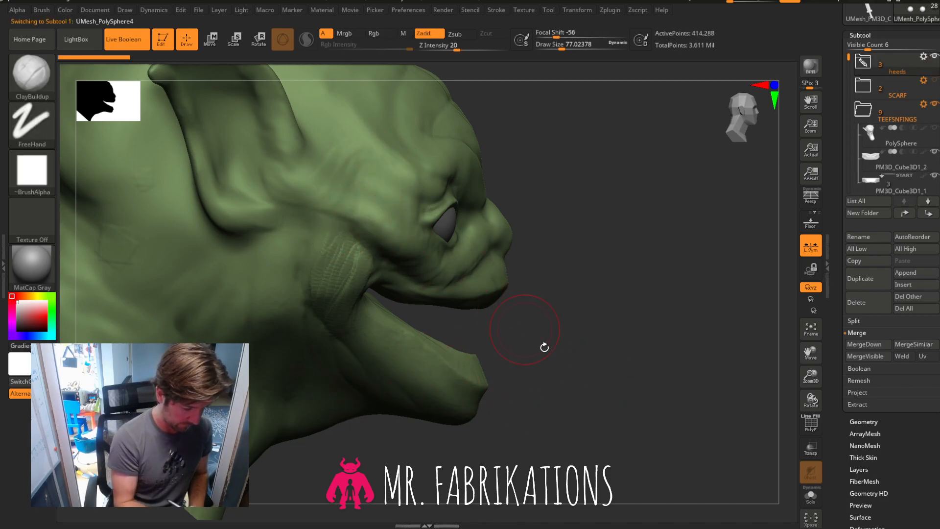
mouse_move(606, 333)
ctrl+mouse_down()
mouse_move(490, 338)
mouse_move(377, 283)
mouse_move(283, 292)
mouse_move(598, 416)
mouse_move(577, 395)
ctrl+mouse_up()
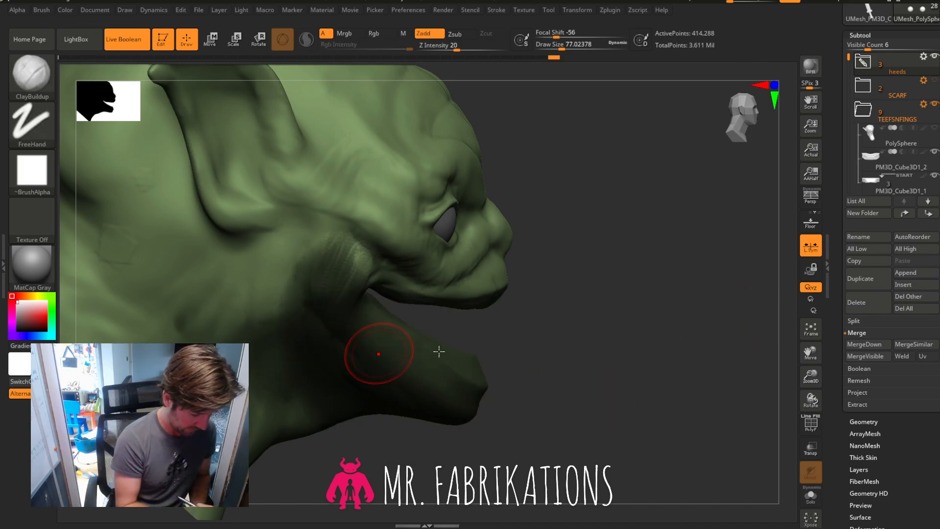
ctrl+click(644, 337)
Place the transform gizmo at the jaw hinge and rotate the unmasked lower jaw up to close the mouth.
click(219, 44)
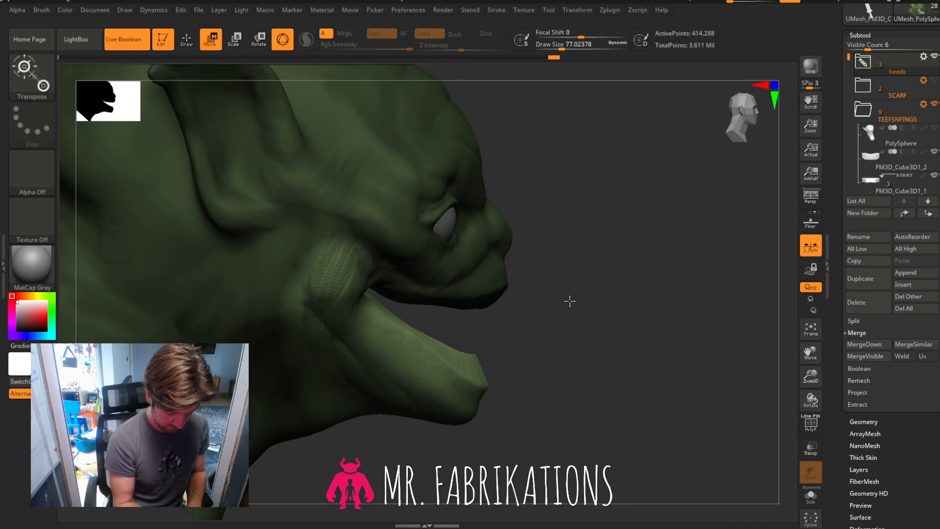
click(317, 280)
click(339, 206)
drag(332, 327, 344, 313)
drag(604, 309, 577, 305)
drag(283, 285, 285, 286)
key(ctrl+z)
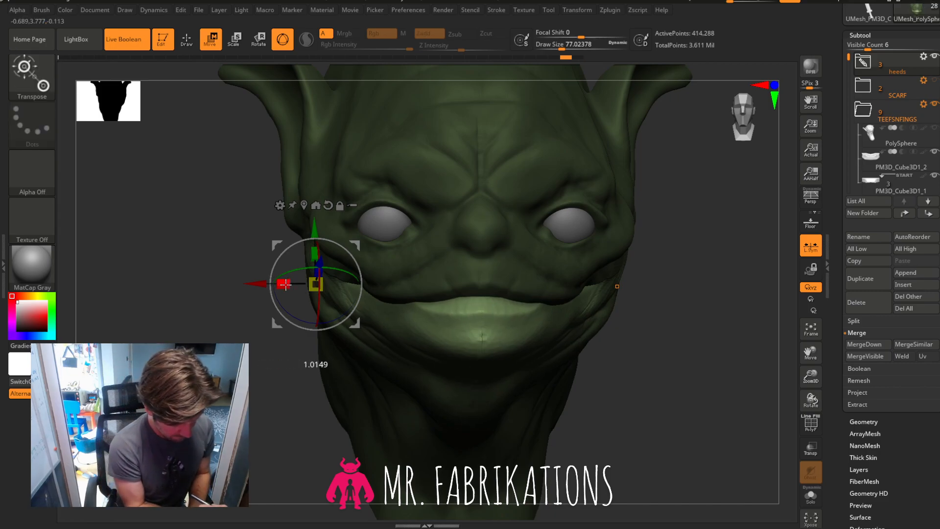
drag(285, 285, 290, 285)
key(ctrl+z)
Return to Draw mode, clear the mask and remesh the closed-mouth head with DynaMesh.
mouse_move(691, 327)
mouse_down()
mouse_move(666, 337)
mouse_move(707, 332)
mouse_move(562, 284)
mouse_up()
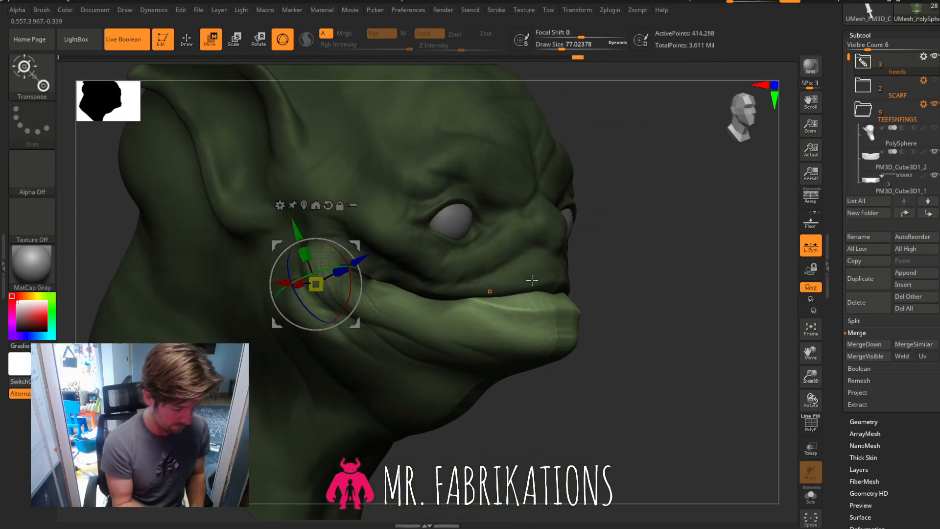
click(185, 39)
mouse_move(678, 374)
mouse_down()
mouse_move(684, 310)
mouse_move(661, 314)
mouse_up()
drag(388, 268, 721, 323)
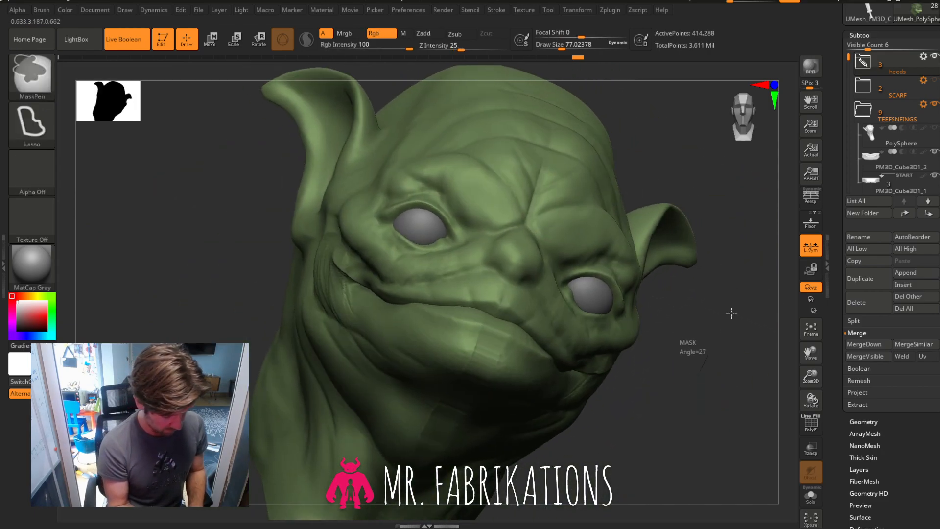
drag(679, 387, 629, 367)
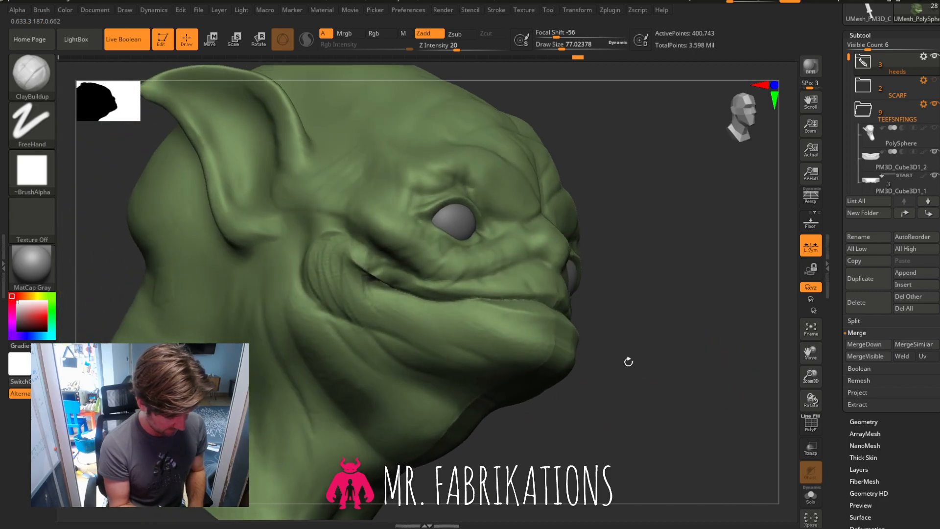
Close the gap at the corner of the mouth with ClayBuildup and smoothing, remeshing the head between strokes.
alt+drag(705, 289, 710, 337)
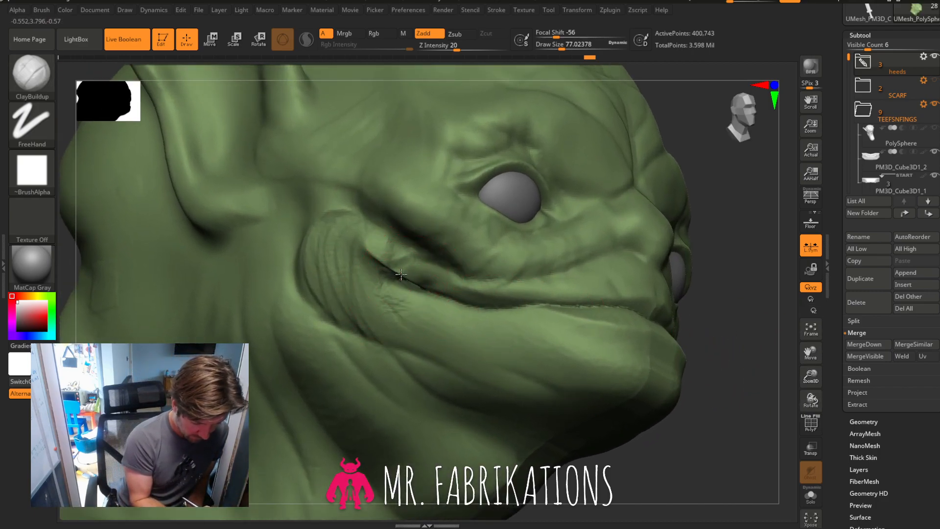
mouse_move(391, 294)
shift+mouse_down()
mouse_move(399, 273)
mouse_move(387, 239)
shift+mouse_up()
drag(399, 277, 411, 291)
ctrl+drag(705, 391, 730, 416)
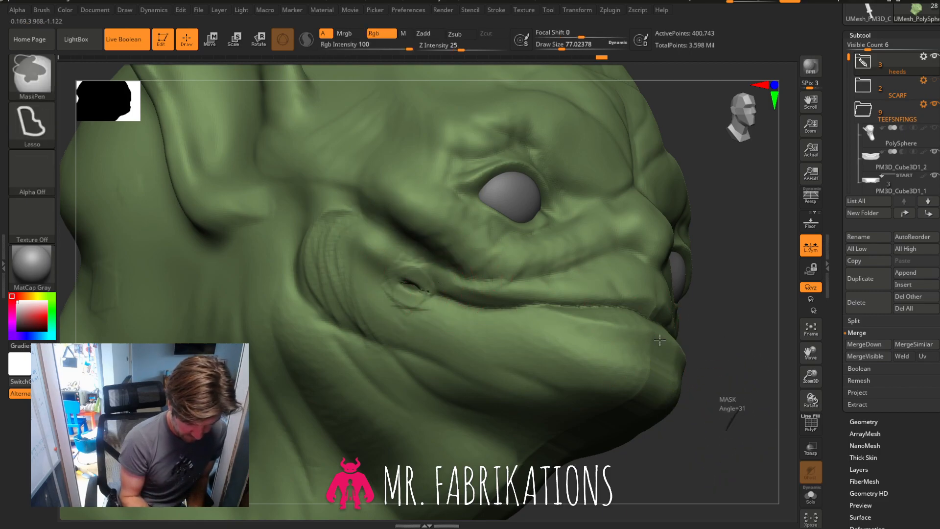
shift+drag(414, 289, 416, 281)
ctrl+drag(705, 416, 738, 386)
drag(419, 288, 416, 294)
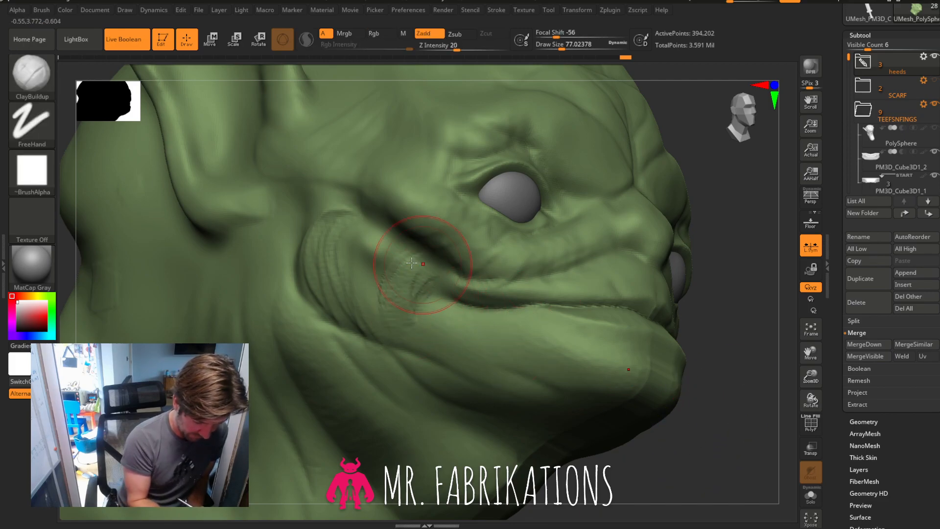
Build up bands of cheek muscle and a fold wrapping around the mouth corner with ClayBuildup.
mouse_move(690, 314)
mouse_down()
mouse_move(726, 327)
mouse_move(769, 321)
mouse_up()
mouse_move(422, 264)
mouse_down()
mouse_move(409, 295)
mouse_move(425, 337)
mouse_up()
mouse_move(394, 274)
mouse_down()
mouse_move(382, 323)
mouse_move(376, 265)
mouse_up()
mouse_move(306, 225)
mouse_down()
mouse_move(288, 230)
mouse_move(288, 249)
mouse_move(392, 328)
mouse_up()
drag(309, 287, 401, 351)
mouse_move(726, 402)
mouse_down()
mouse_move(770, 406)
mouse_move(697, 402)
mouse_up()
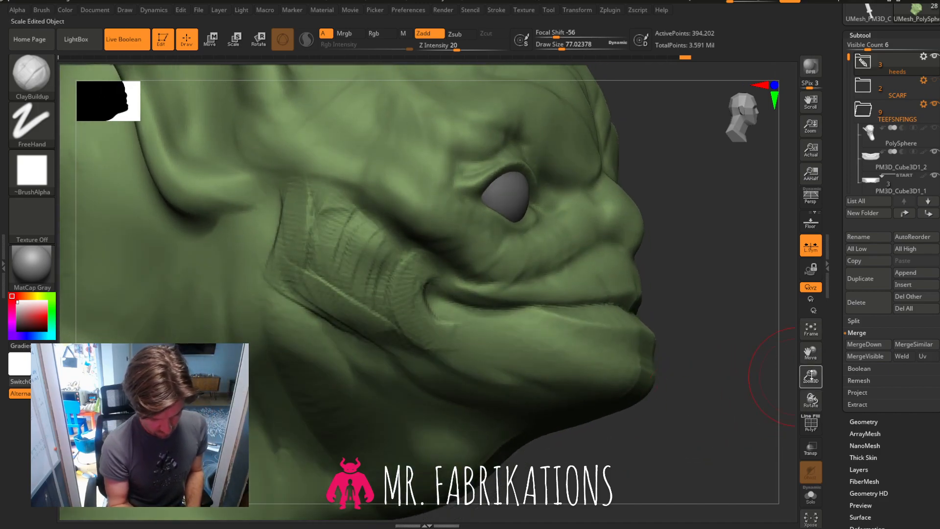
Switch to the Move brush with a draw size of 108.20541 and push the muzzle and lips into shape in profile.
drag(810, 377, 778, 341)
mouse_move(710, 332)
mouse_down()
mouse_move(661, 334)
mouse_move(690, 333)
mouse_up()
click(32, 74)
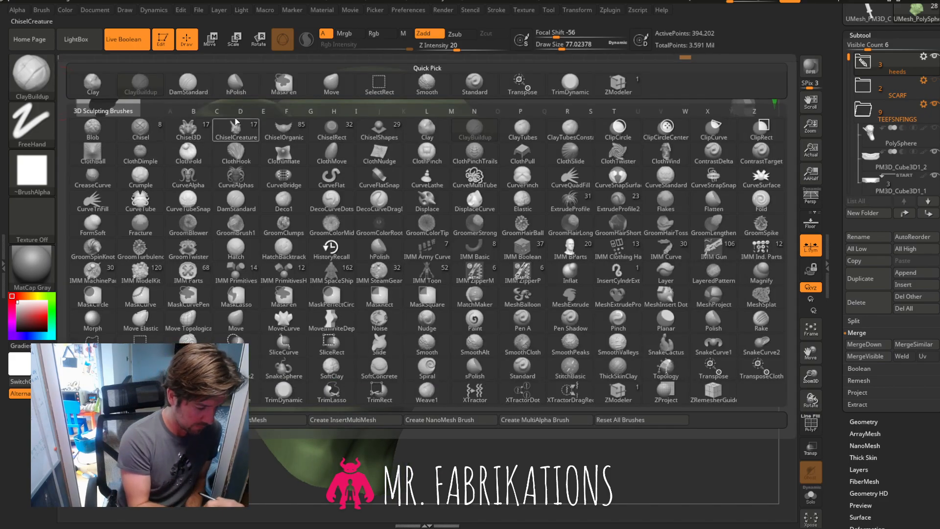
click(331, 84)
key(ctrl+z)
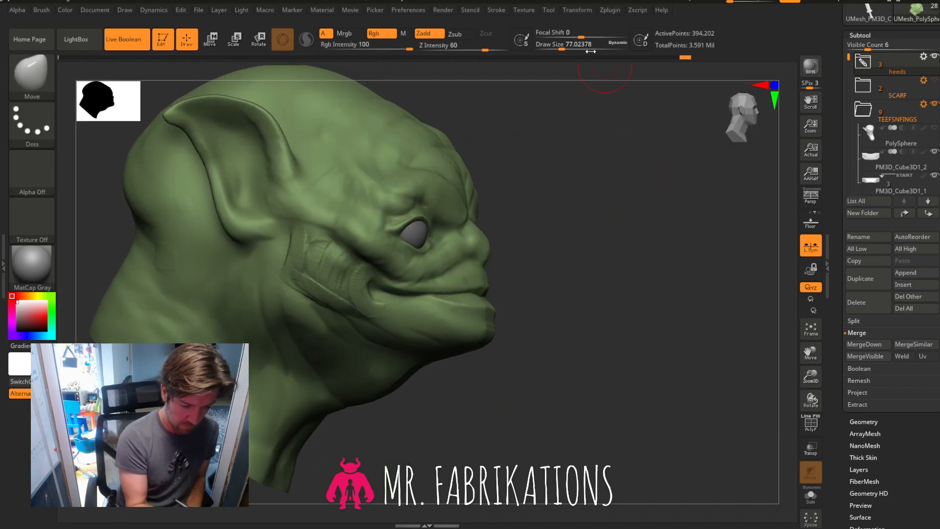
key(ctrl+z)
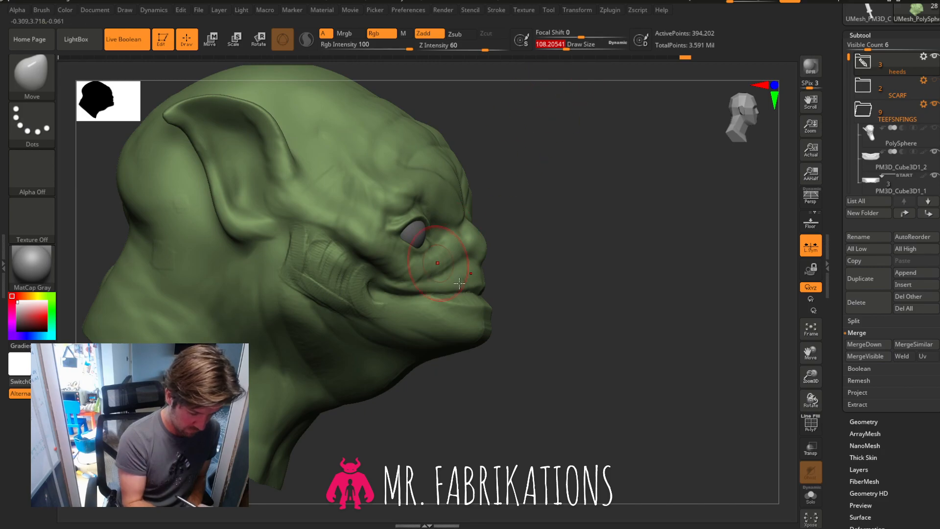
drag(724, 135, 729, 132)
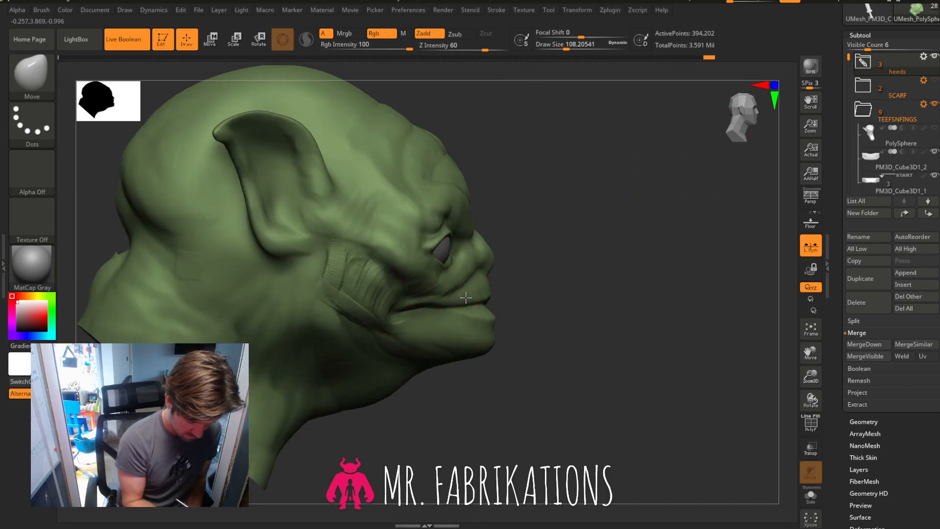
Reshape the closed mouth line and its corners with the Move brush, working from the front and three-quarter views.
mouse_move(581, 285)
mouse_down()
mouse_move(589, 273)
mouse_move(684, 258)
mouse_up()
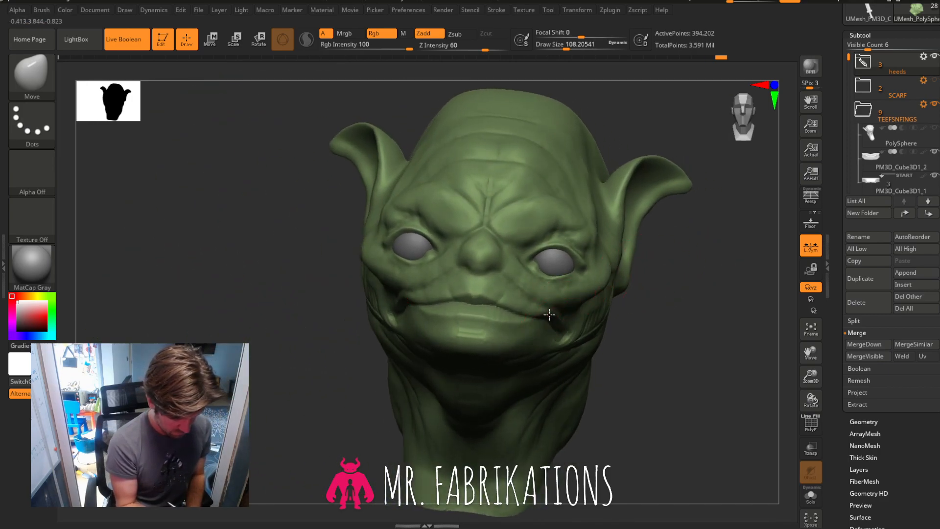
mouse_move(707, 308)
mouse_down()
mouse_move(563, 324)
mouse_move(470, 289)
mouse_move(524, 296)
mouse_up()
mouse_move(679, 311)
mouse_down()
mouse_move(657, 310)
mouse_move(664, 324)
mouse_move(705, 316)
mouse_up()
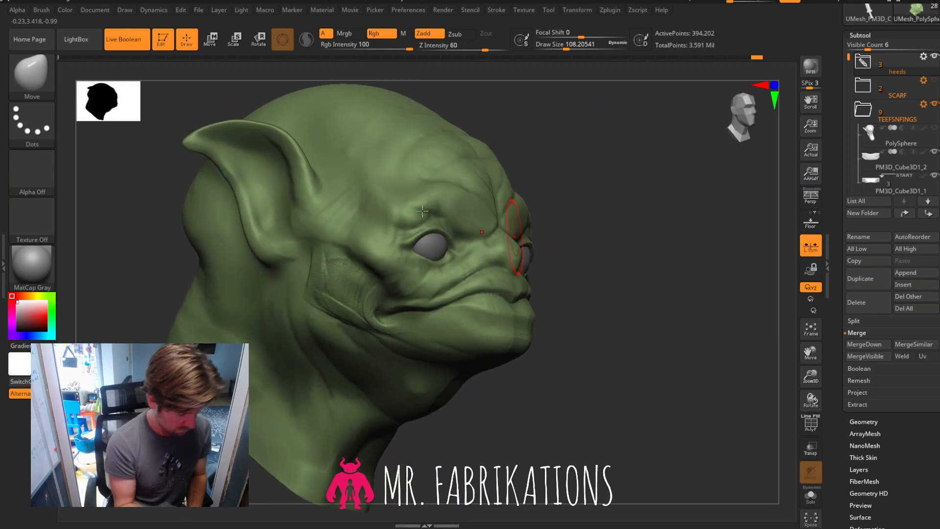
Switch to the ClayBuildup brush and fill the hollow behind the corner of the mouth, smoothing the strokes.
key(b)
key(c)
key(b)
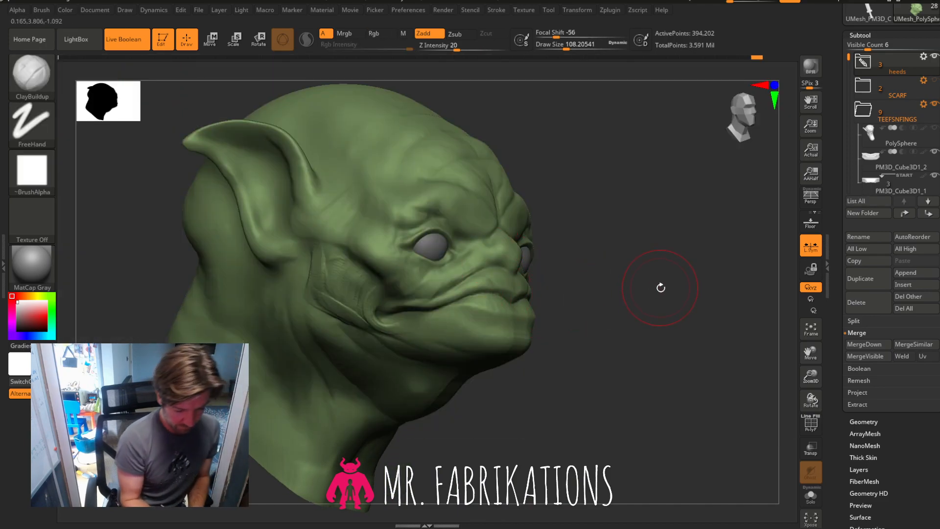
drag(624, 290, 667, 289)
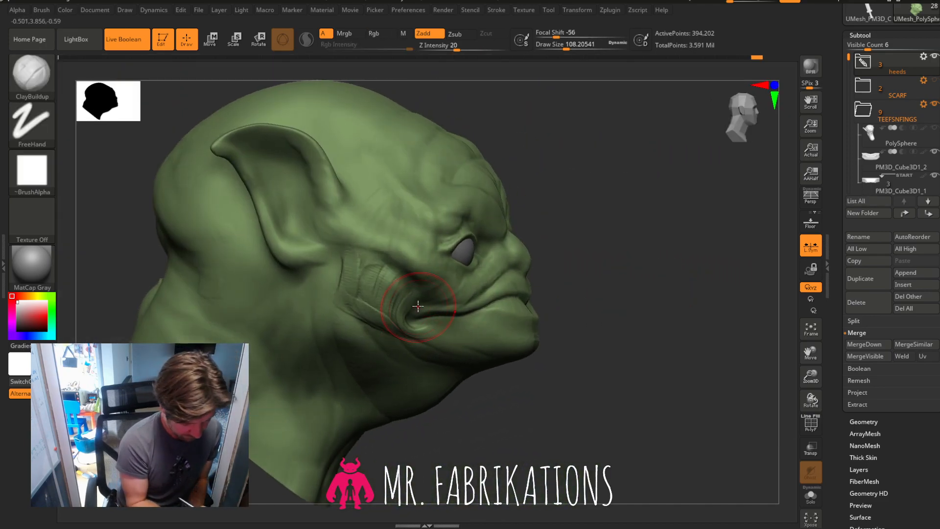
key(shift)
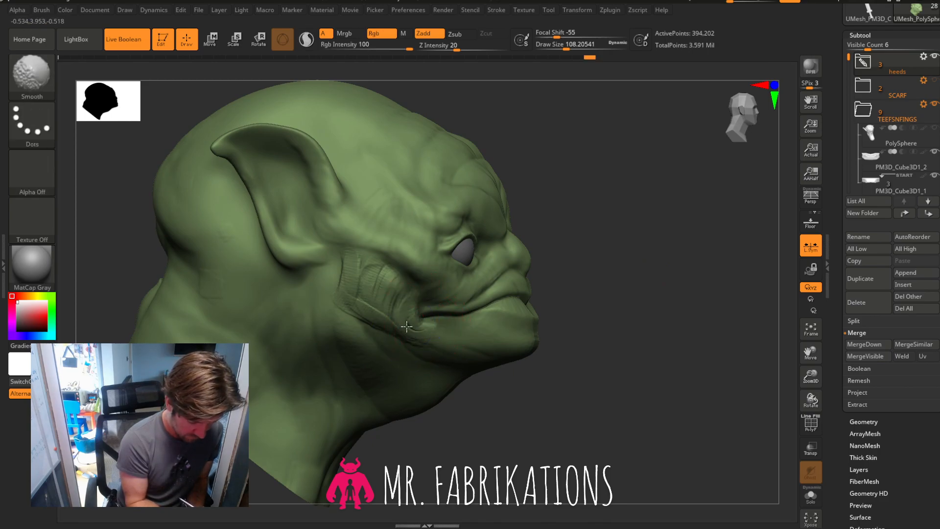
shift+drag(430, 335, 420, 319)
key(shift)
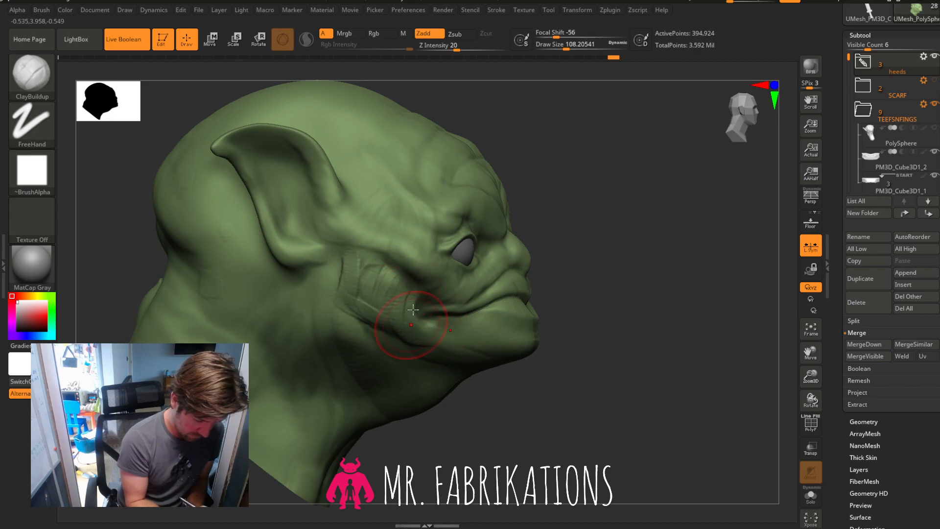
Build up the cheek and jaw muscle between the mouth corner and the ear with ClayBuildup and smooth it.
key(shift)
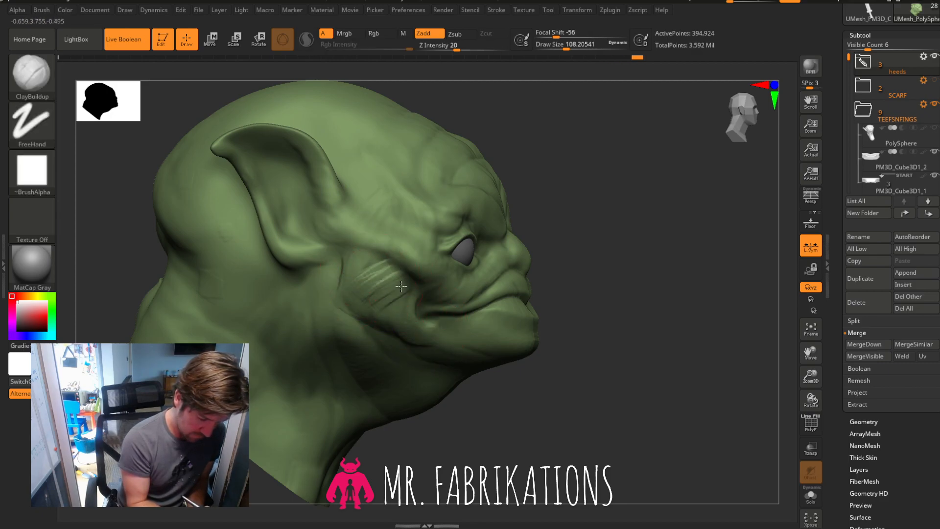
key(shift)
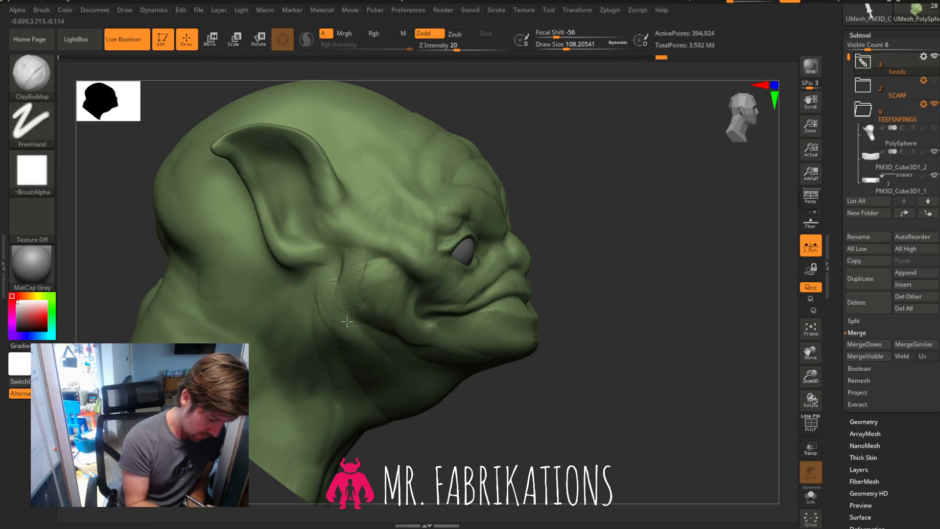
key(shift)
shift+drag(360, 296, 413, 308)
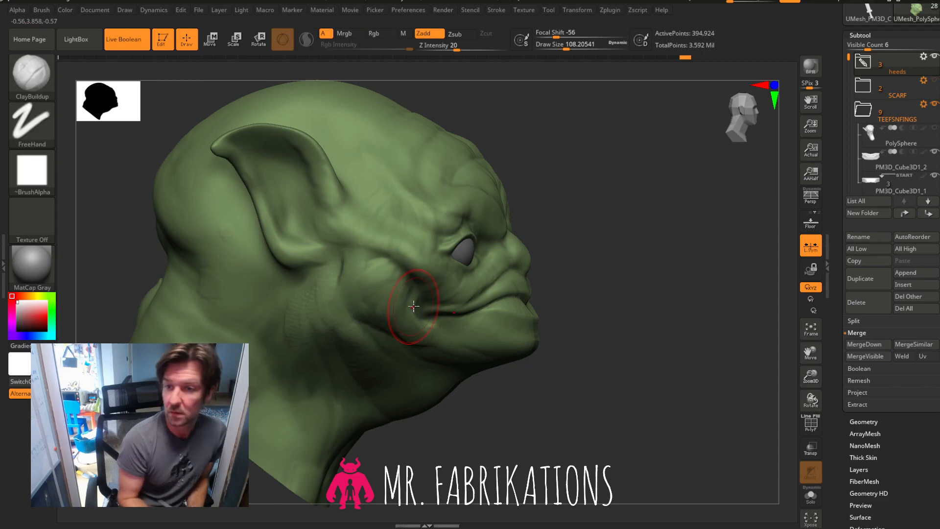
Add clay across the chin and upper lip from the front and three-quarter views, smoothing between strokes.
mouse_move(714, 304)
mouse_down()
mouse_move(613, 300)
mouse_move(606, 317)
mouse_move(613, 294)
mouse_up()
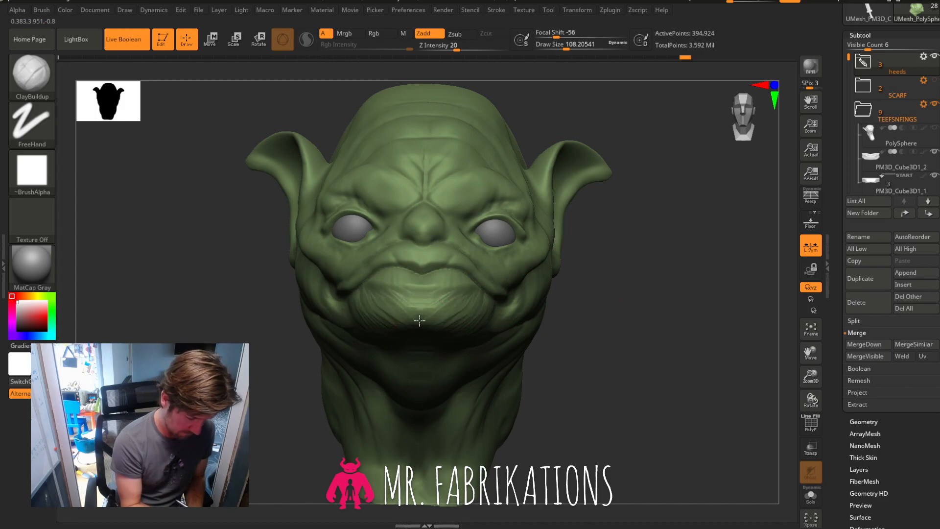
key(shift)
drag(630, 283, 629, 289)
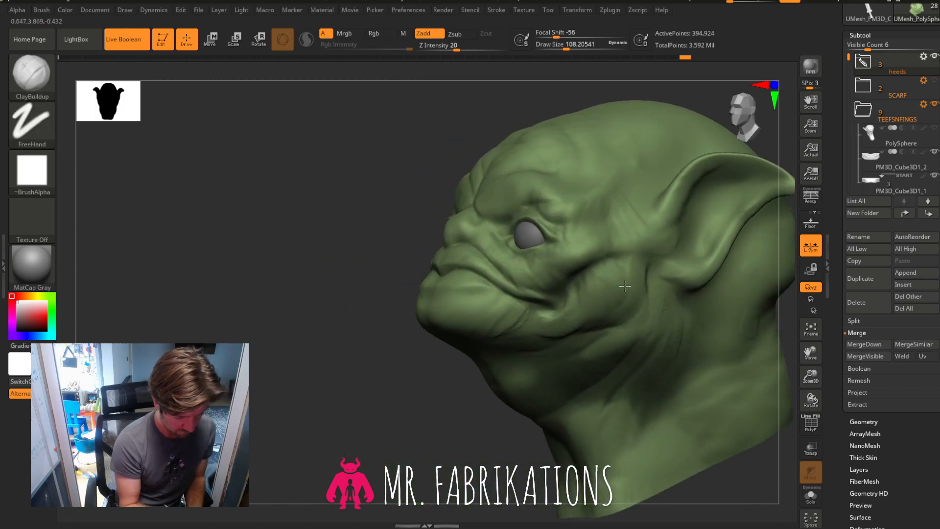
drag(656, 331, 711, 331)
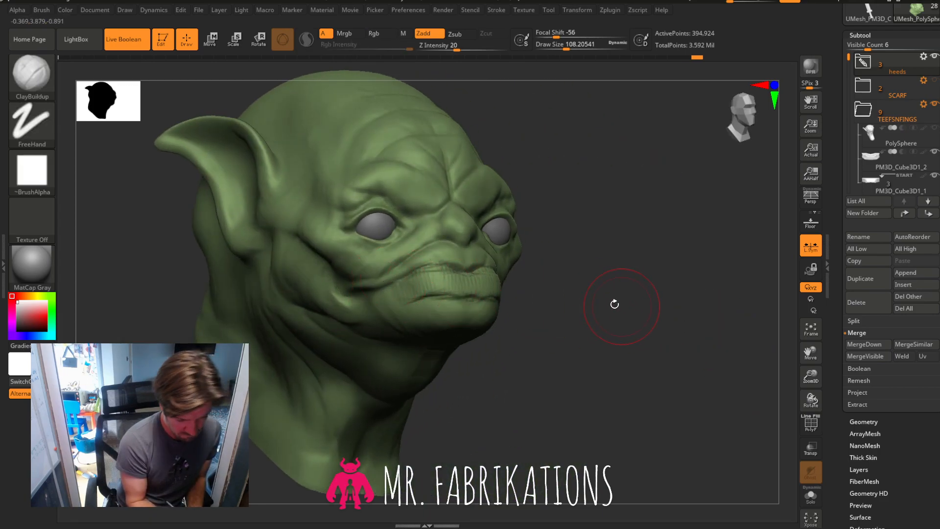
key(shift)
Build up the brow ridges and the area between them with crossing ClayBuildup strokes, and smooth the brow.
mouse_move(641, 300)
mouse_down()
mouse_move(625, 309)
mouse_move(664, 302)
mouse_move(592, 310)
mouse_move(657, 319)
mouse_move(655, 329)
mouse_move(691, 321)
mouse_up()
drag(811, 376, 783, 402)
mouse_move(817, 348)
mouse_down()
mouse_move(741, 392)
mouse_move(620, 396)
mouse_up()
drag(689, 346, 708, 343)
mouse_move(355, 103)
mouse_down()
mouse_move(313, 141)
mouse_move(314, 182)
mouse_up()
drag(383, 140, 311, 203)
mouse_move(339, 156)
mouse_down()
mouse_move(345, 211)
mouse_move(360, 218)
mouse_up()
mouse_move(350, 174)
mouse_down()
mouse_move(383, 195)
mouse_move(411, 179)
mouse_up()
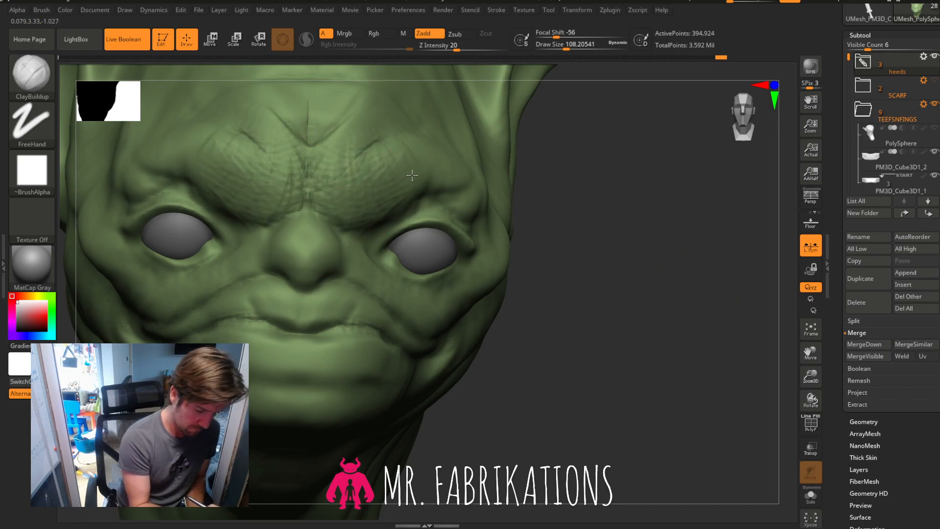
shift+drag(314, 169, 314, 128)
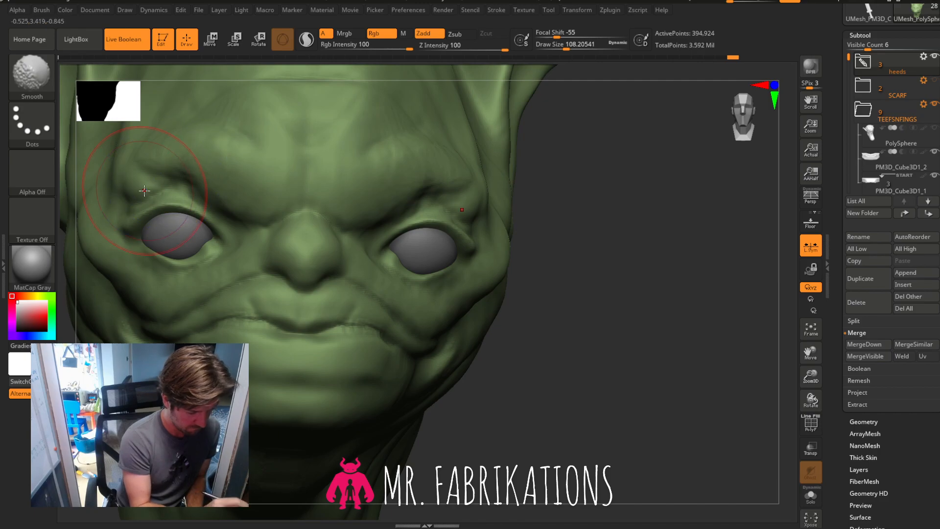
Build up the temple and the side of the forehead above the eye with ClayBuildup and smooth the strokes.
drag(812, 376, 808, 350)
mouse_move(744, 331)
mouse_down()
mouse_move(703, 296)
mouse_move(709, 288)
mouse_move(705, 294)
mouse_move(598, 204)
mouse_move(565, 210)
mouse_up()
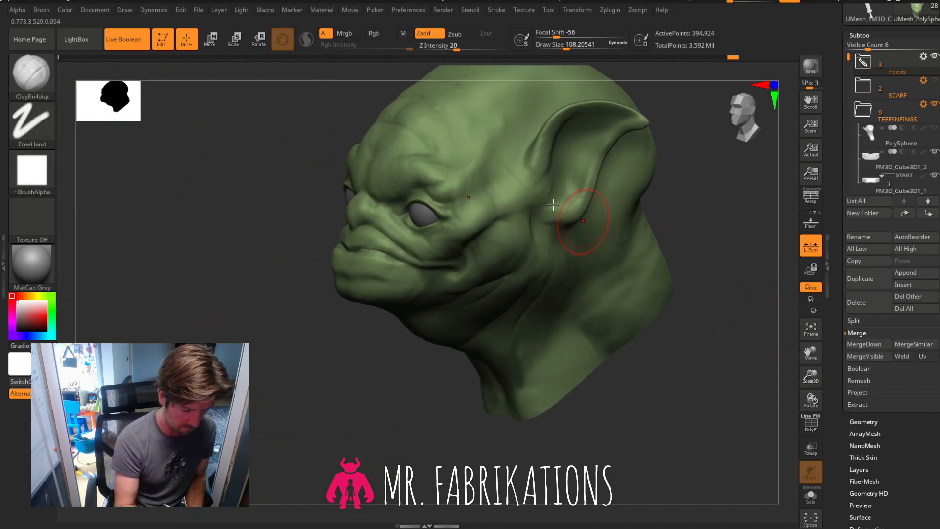
mouse_move(472, 187)
mouse_down()
mouse_move(494, 118)
mouse_move(474, 154)
mouse_up()
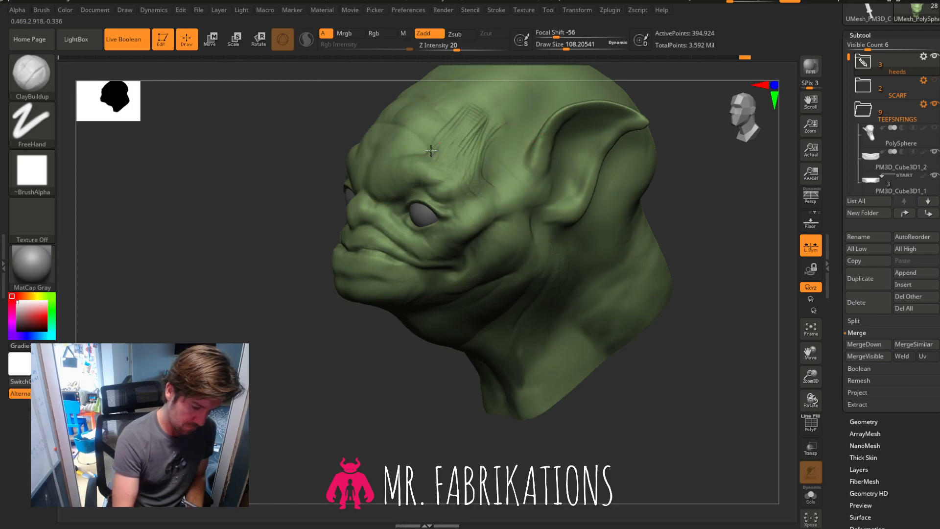
shift+drag(447, 119, 482, 107)
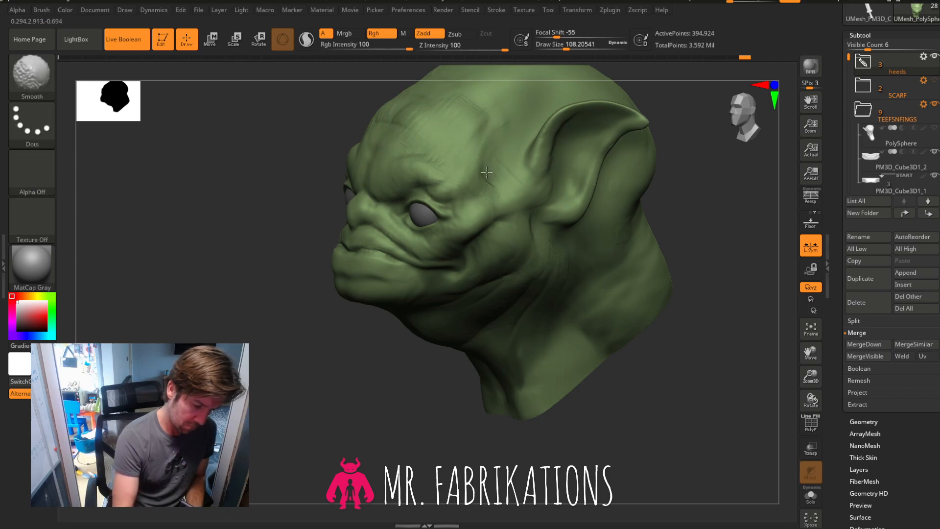
mouse_move(421, 121)
shift+mouse_down()
mouse_move(435, 129)
mouse_move(420, 121)
shift+mouse_up()
Compare the middle head with the heads above and below it from the front.
mouse_move(313, 365)
mouse_down()
mouse_move(401, 357)
mouse_move(661, 301)
mouse_up()
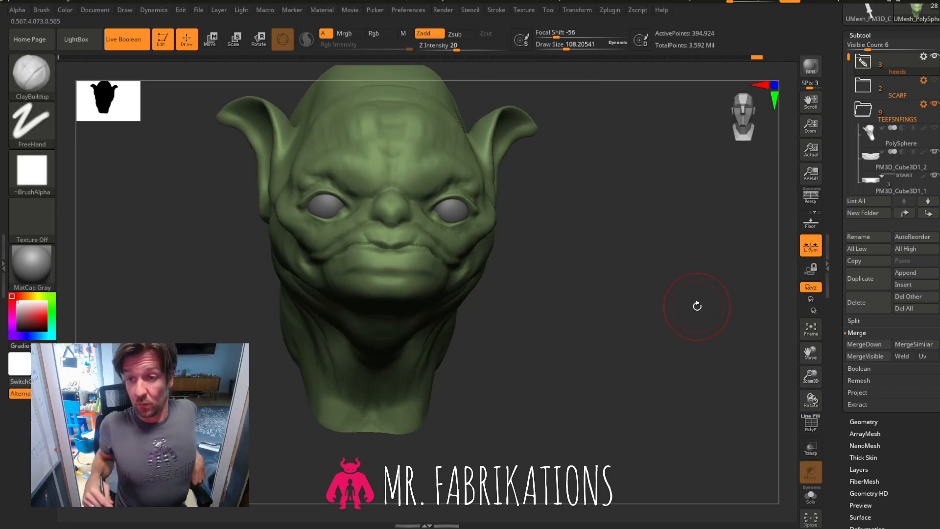
key(f)
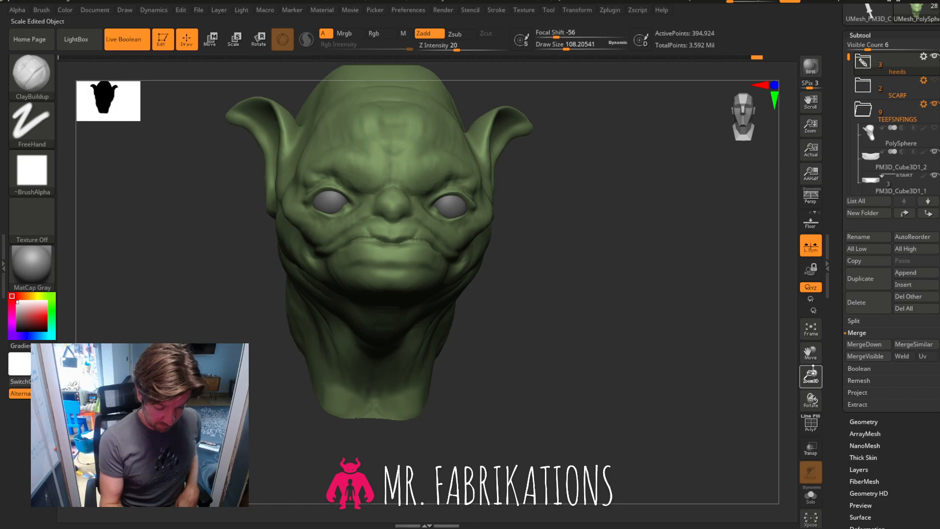
drag(811, 350, 824, 357)
drag(751, 122, 769, 128)
drag(825, 381, 835, 293)
mouse_move(815, 350)
mouse_down()
mouse_move(821, 396)
mouse_move(820, 347)
mouse_move(827, 352)
mouse_up()
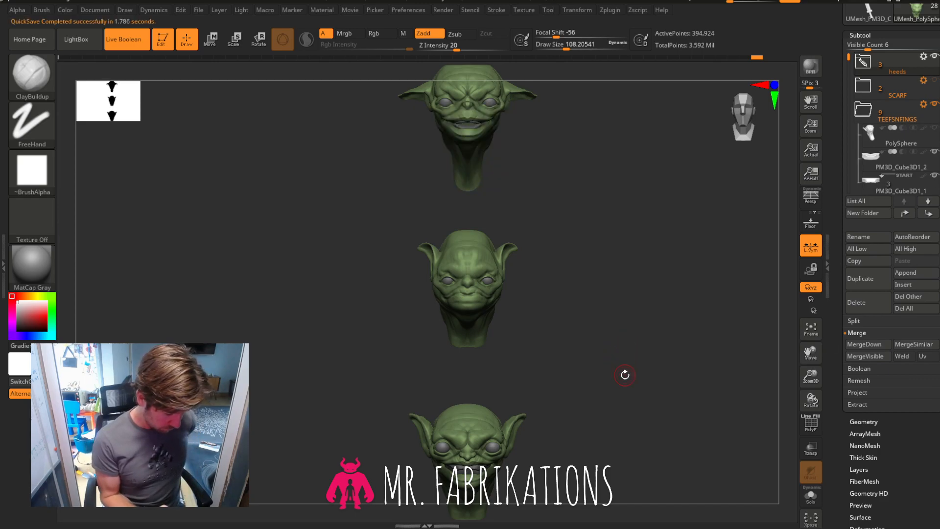
drag(811, 376, 658, 265)
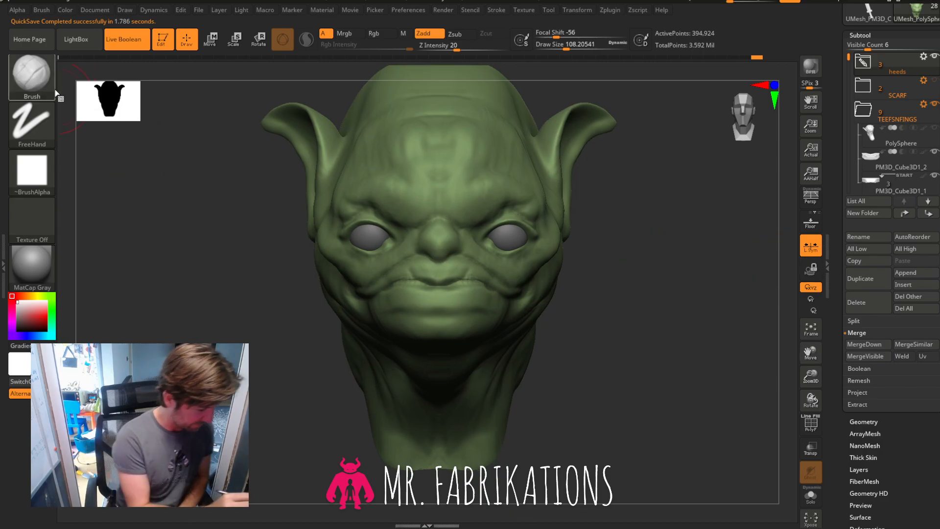
Switch to the Move brush with a draw size of 196.63583 and pull the cheeks and mouth corners up and outward.
click(31, 75)
click(333, 94)
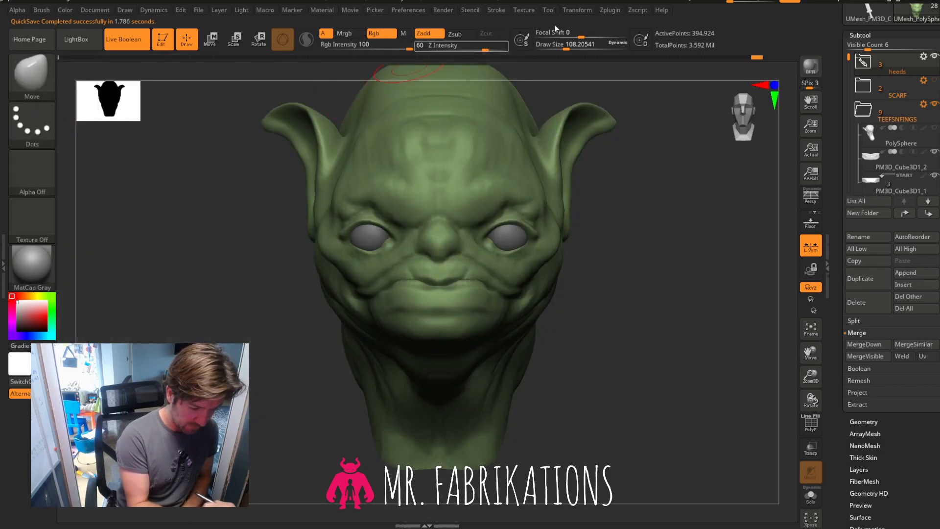
drag(522, 289, 553, 271)
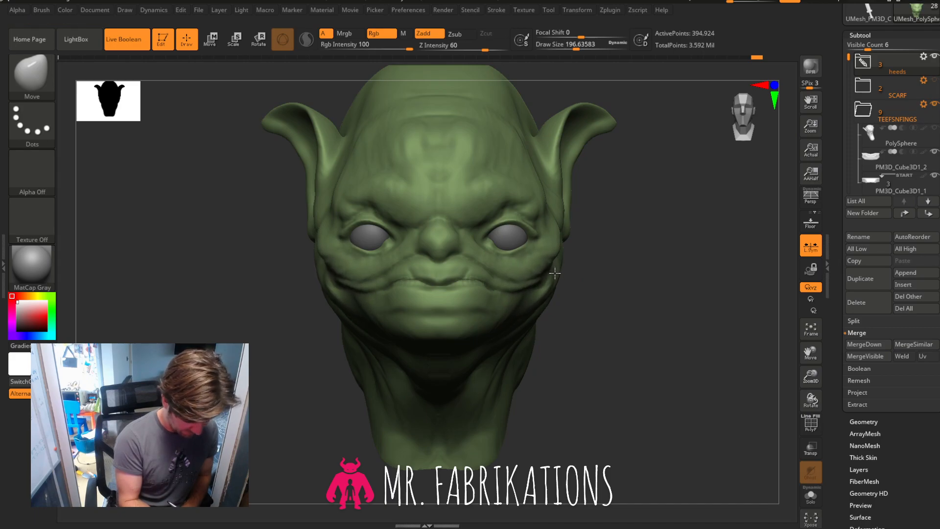
mouse_move(692, 295)
mouse_down()
mouse_move(659, 293)
mouse_move(667, 293)
mouse_move(553, 257)
mouse_up()
mouse_move(678, 255)
mouse_down()
mouse_move(647, 269)
mouse_move(576, 263)
mouse_up()
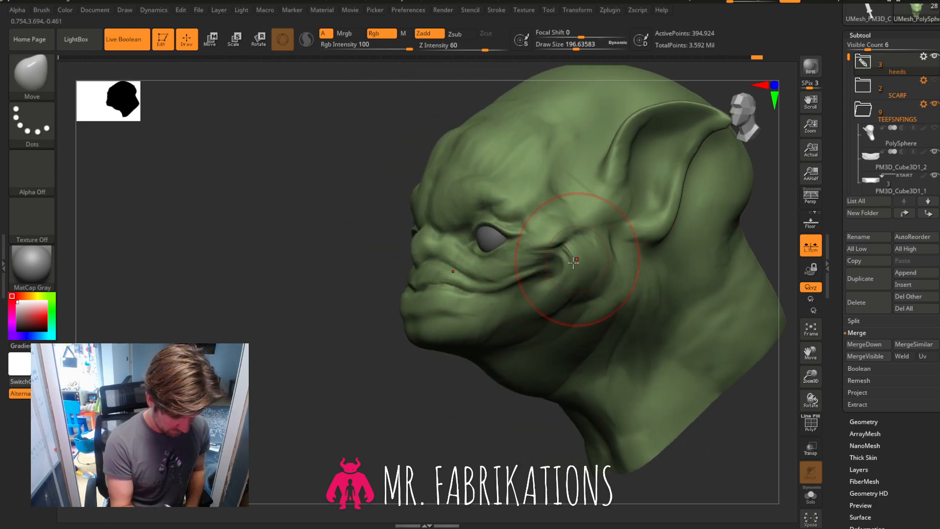
drag(455, 425, 502, 440)
mouse_move(647, 342)
mouse_down()
mouse_move(681, 336)
mouse_move(597, 351)
mouse_move(644, 344)
mouse_move(595, 270)
mouse_up()
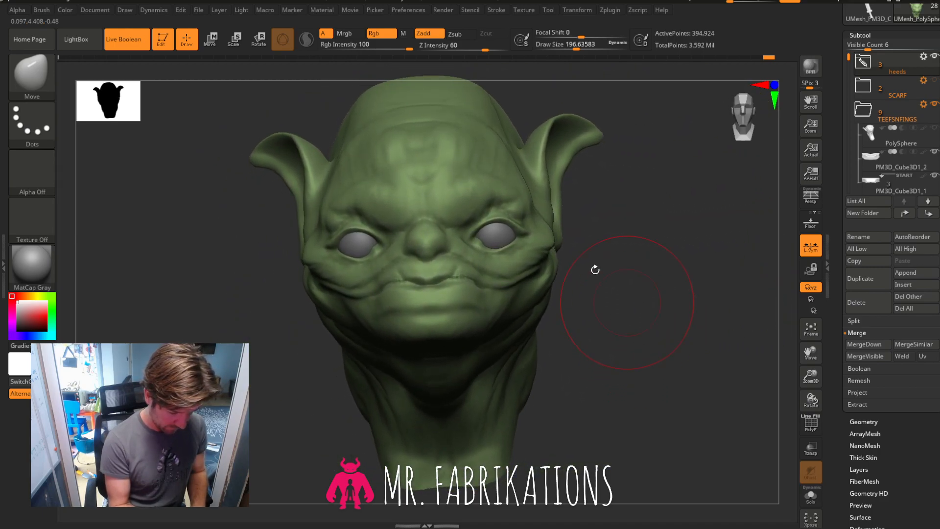
Switch to ClayBuildup with a draw size of 73.88911 and build up and smooth the outer brow above the eyes.
click(45, 87)
click(140, 87)
drag(576, 49, 570, 49)
drag(605, 216, 691, 221)
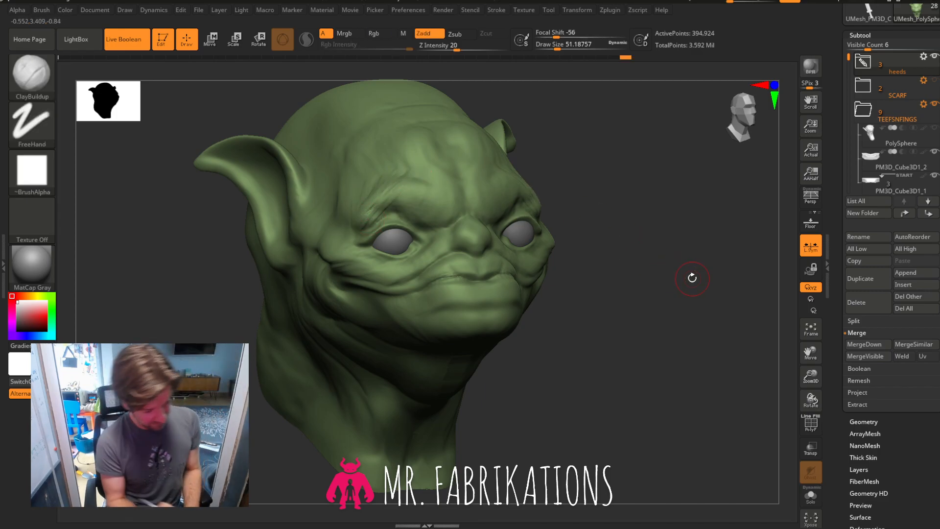
click(561, 46)
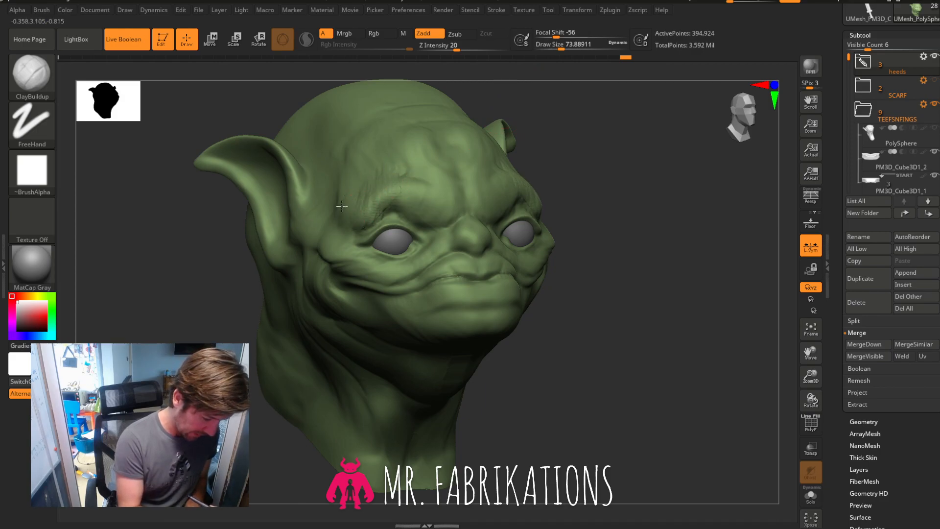
key(shift)
Shape heavy, drooping brow folds over both eyes with ClayBuildup, smoothing between strokes.
drag(657, 245, 593, 234)
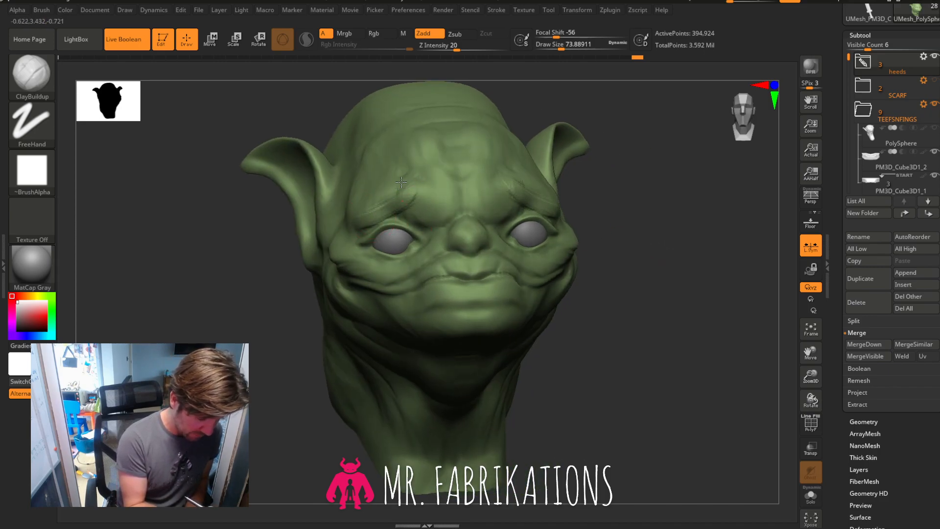
key(shift)
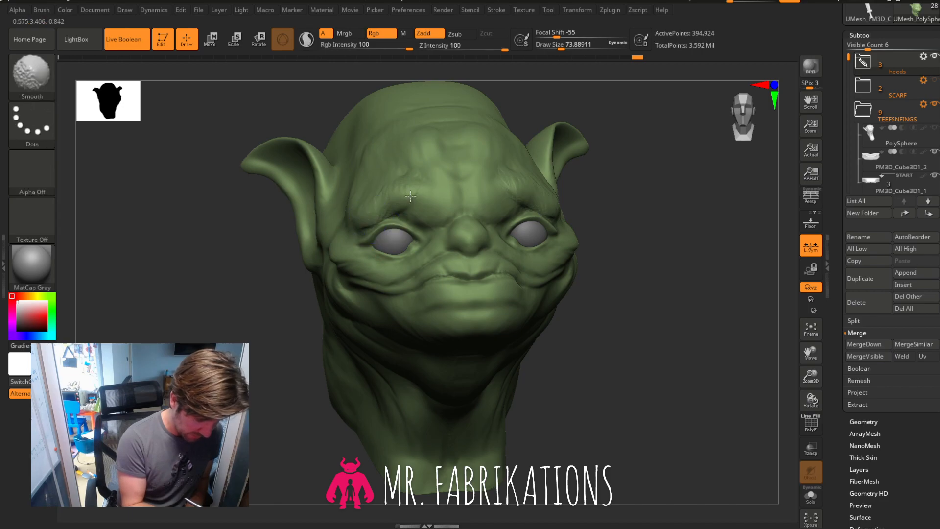
mouse_move(692, 265)
mouse_down()
mouse_move(673, 269)
mouse_move(659, 247)
mouse_up()
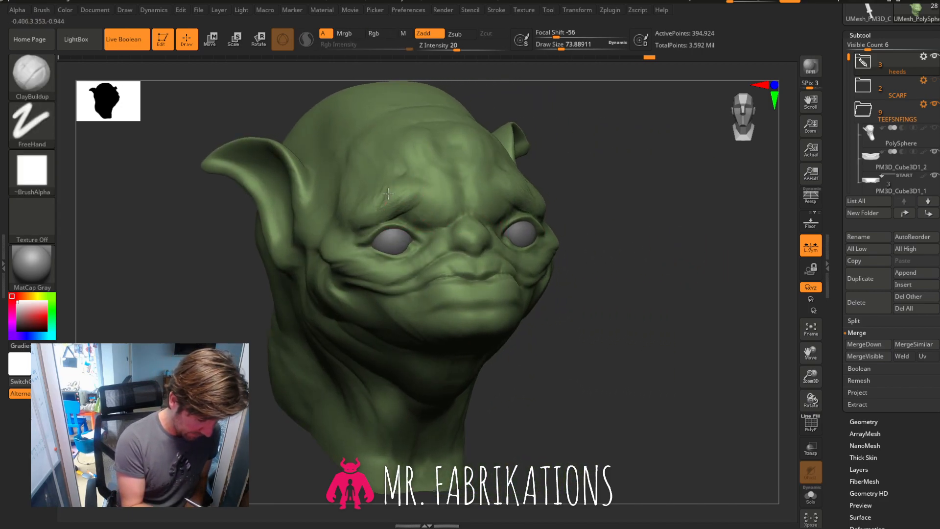
key(shift)
mouse_move(619, 255)
mouse_down()
mouse_move(651, 248)
mouse_move(646, 256)
mouse_move(619, 252)
mouse_up()
Add clay around the outer eye corner and upper cheek in three-quarter view and smooth it into the face.
drag(718, 271, 519, 226)
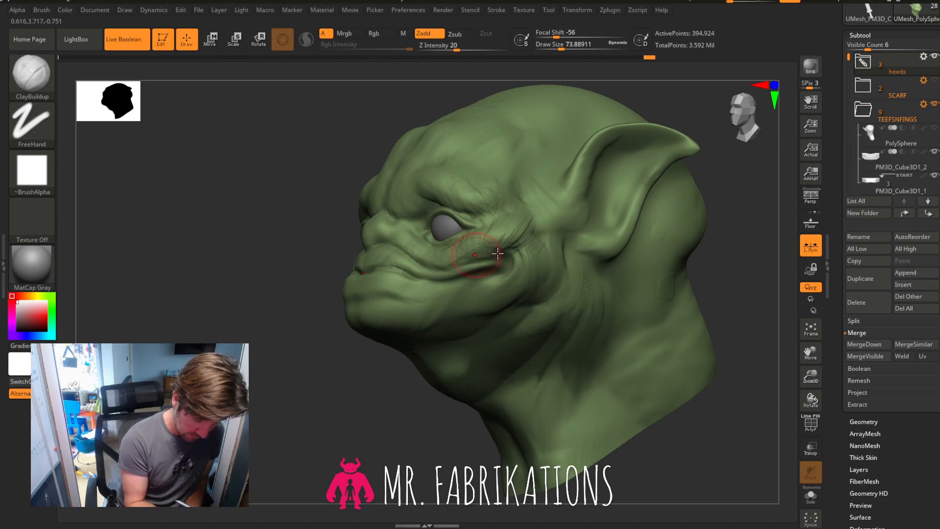
key(shift)
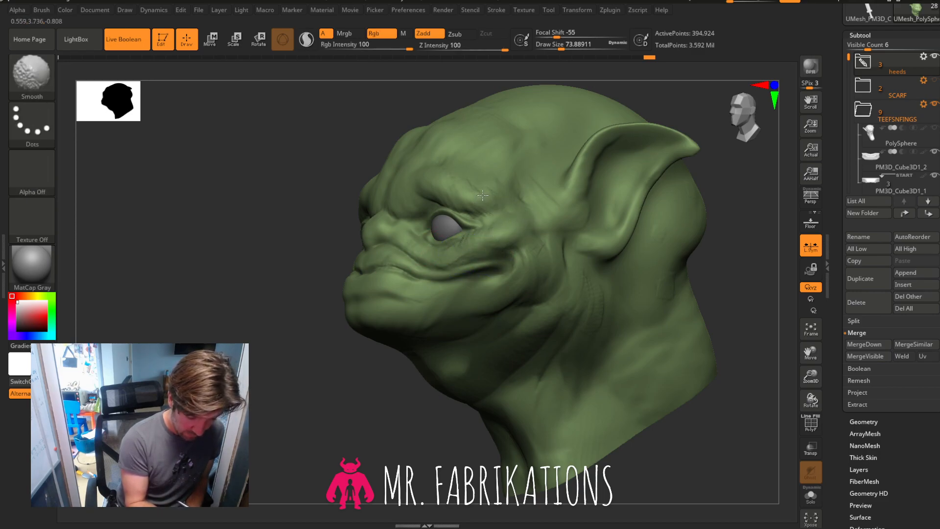
mouse_move(336, 384)
mouse_down()
mouse_move(594, 300)
mouse_move(602, 288)
mouse_up()
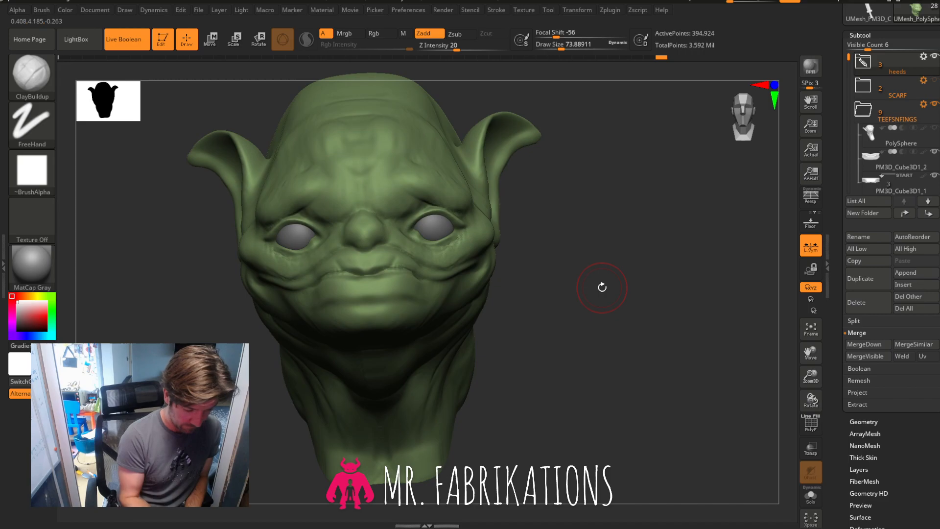
Build angled frown folds between the brows and up the central forehead with ClayBuildup, softening the strokes with Smooth.
mouse_move(629, 333)
mouse_down()
mouse_move(612, 336)
mouse_move(663, 331)
mouse_move(631, 335)
mouse_up()
click(42, 84)
click(284, 275)
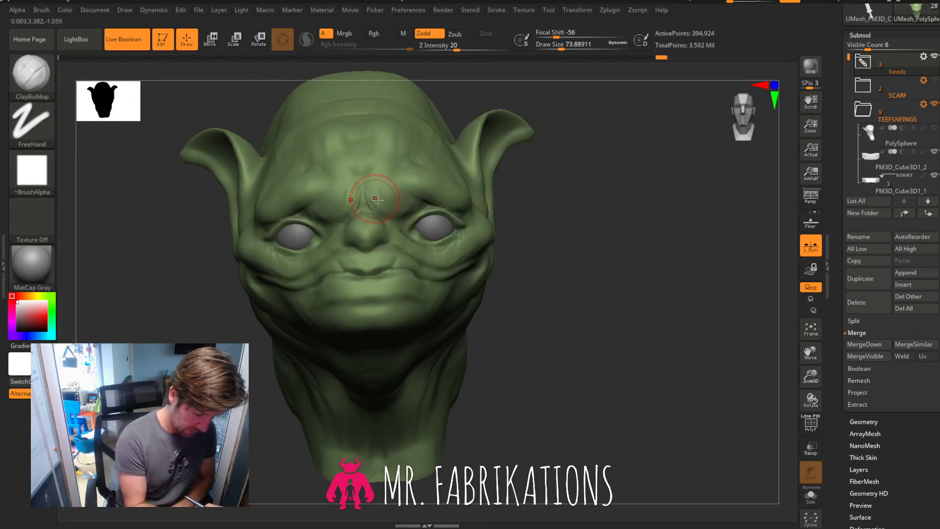
mouse_move(384, 206)
mouse_down()
mouse_move(398, 209)
mouse_move(413, 190)
mouse_up()
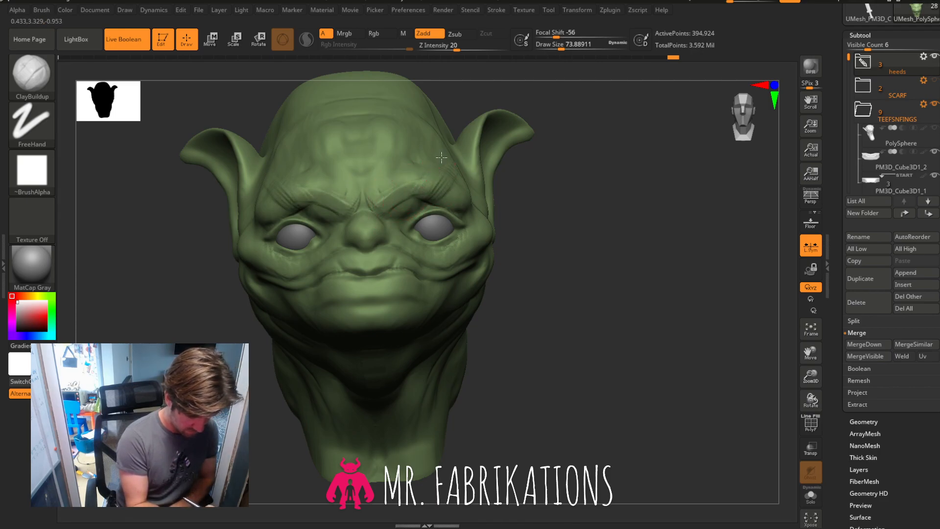
mouse_move(420, 169)
mouse_down()
mouse_move(407, 198)
mouse_move(377, 174)
mouse_up()
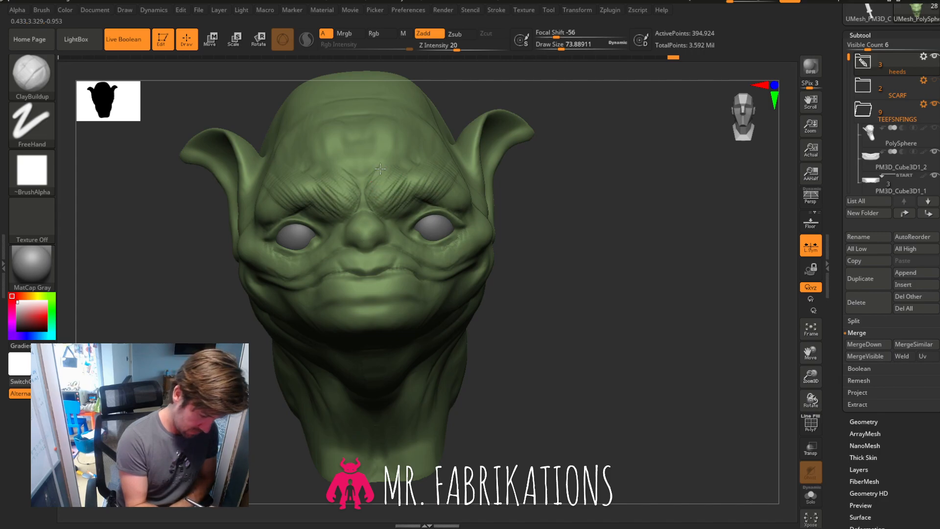
mouse_move(587, 204)
mouse_down()
mouse_move(594, 240)
mouse_move(615, 244)
mouse_move(388, 209)
mouse_up()
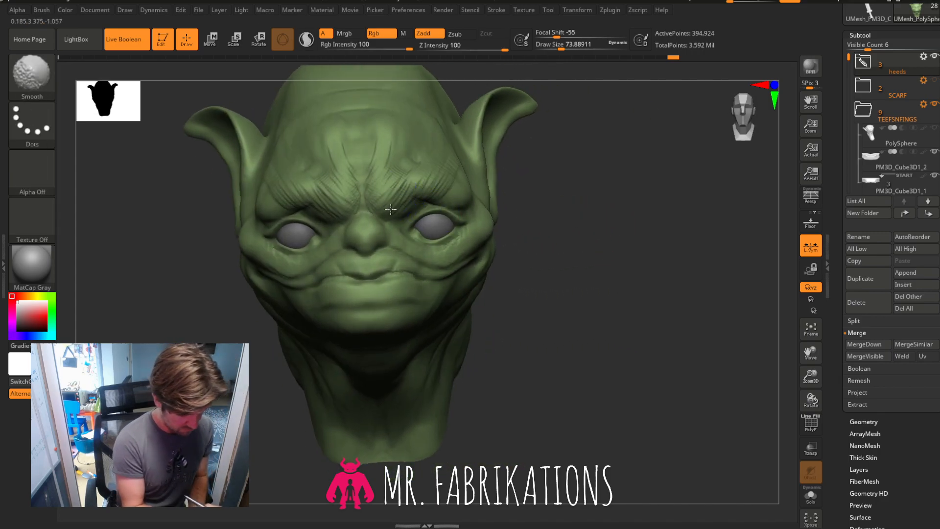
Add clay to the forehead and temple planes and smooth them into the brow in front and three-quarter views.
mouse_move(414, 159)
mouse_down()
mouse_move(425, 154)
mouse_move(397, 156)
mouse_up()
drag(417, 119, 415, 143)
drag(580, 157, 482, 160)
mouse_move(482, 124)
mouse_down()
mouse_move(466, 138)
mouse_move(420, 138)
mouse_up()
key(shift)
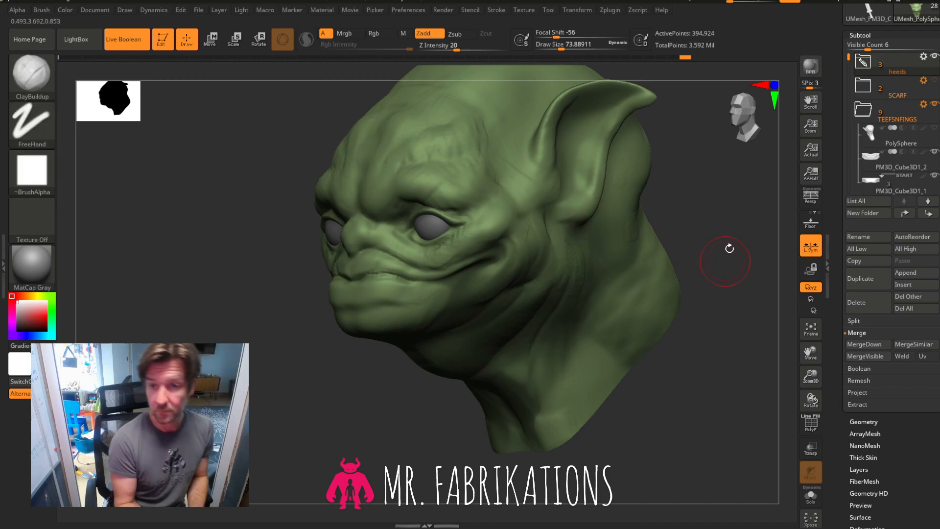
key(shift)
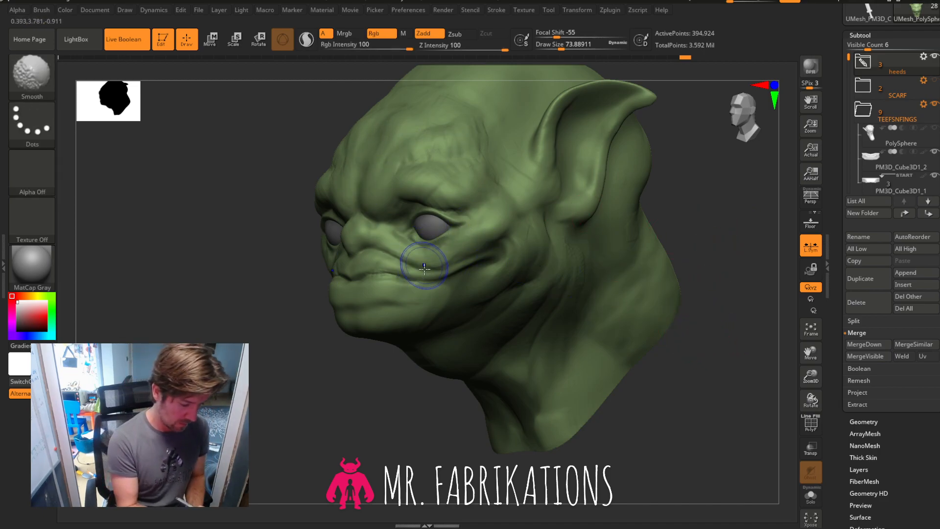
Switch to DamStandard with a draw size of 48.64685 and carve creases around the nostrils and the groove above the upper lip.
key(b)
click(195, 94)
drag(653, 189, 736, 204)
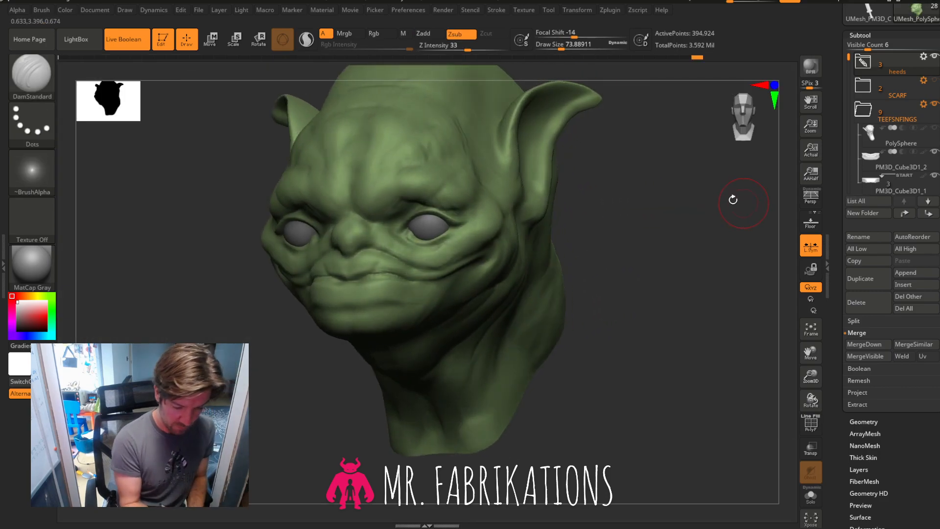
mouse_move(656, 231)
mouse_down()
mouse_move(674, 219)
mouse_move(590, 249)
mouse_up()
mouse_move(811, 376)
mouse_down()
mouse_move(829, 389)
mouse_move(747, 133)
mouse_up()
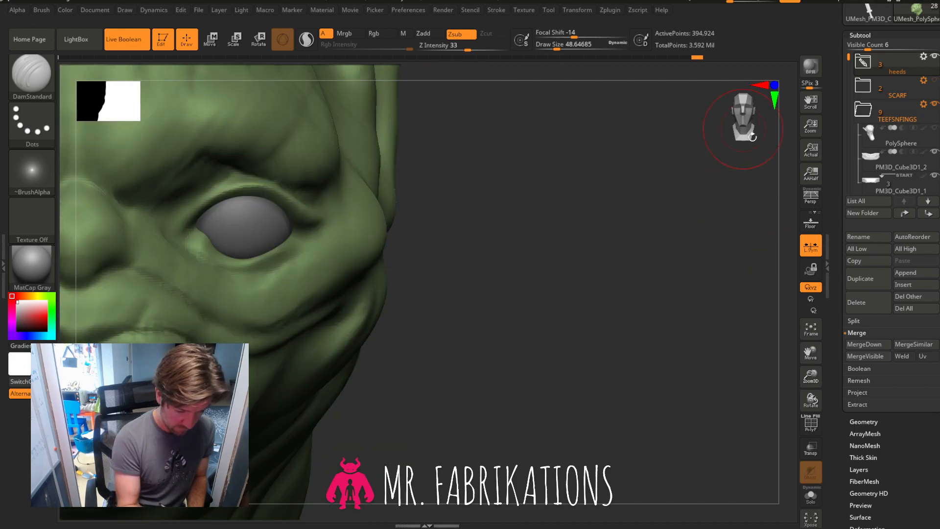
drag(811, 351, 852, 318)
mouse_move(668, 336)
mouse_down()
mouse_move(686, 315)
mouse_move(399, 147)
mouse_up()
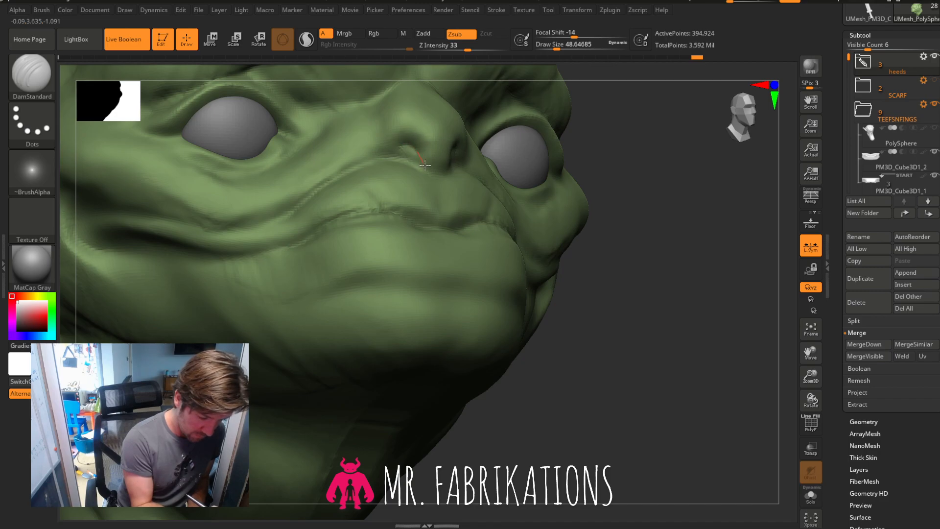
mouse_move(632, 181)
mouse_down()
mouse_move(657, 196)
mouse_move(521, 168)
mouse_up()
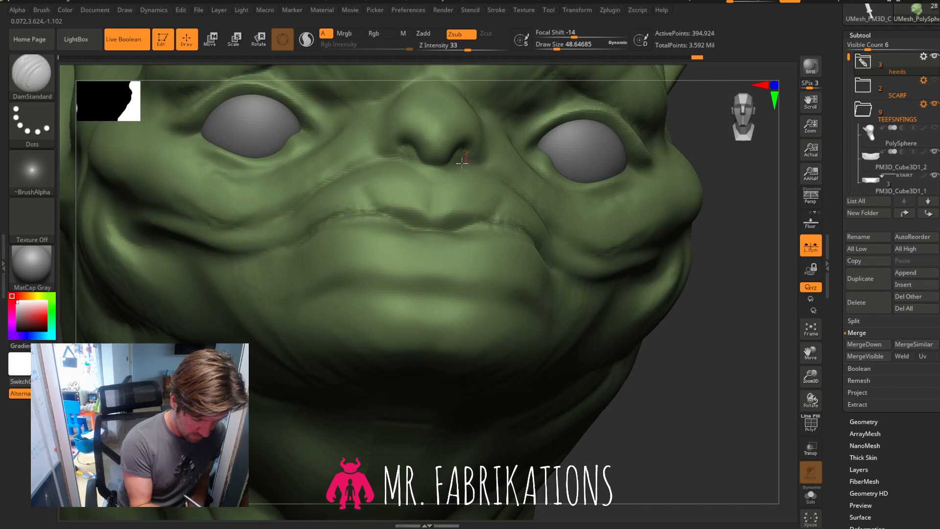
drag(741, 300, 500, 147)
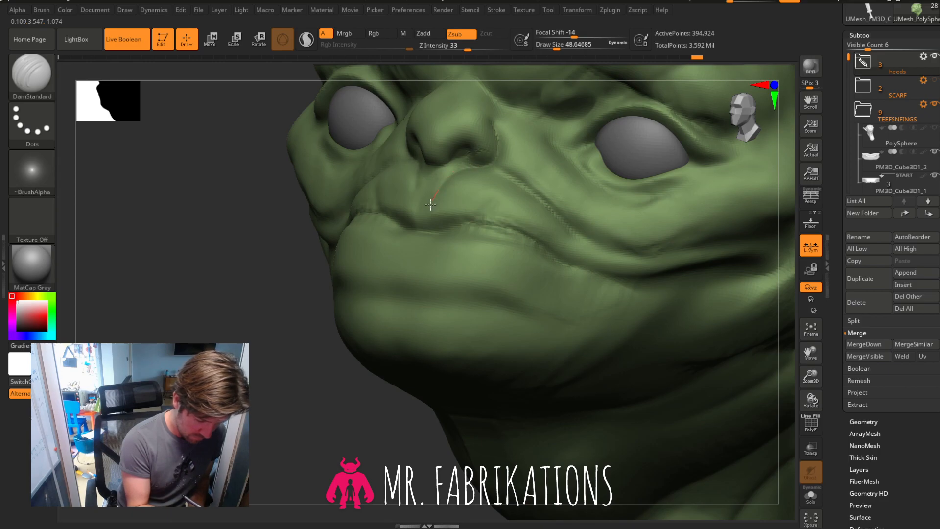
Carve the fold running from beside the nose down across the cheek with DamStandard.
mouse_move(240, 421)
mouse_down()
mouse_move(293, 439)
mouse_move(364, 434)
mouse_up()
mouse_move(402, 110)
mouse_down()
mouse_move(376, 161)
mouse_move(288, 198)
mouse_move(171, 196)
mouse_up()
mouse_move(722, 310)
mouse_down()
mouse_move(713, 317)
mouse_move(724, 315)
mouse_move(714, 316)
mouse_move(710, 282)
mouse_up()
drag(669, 257, 566, 220)
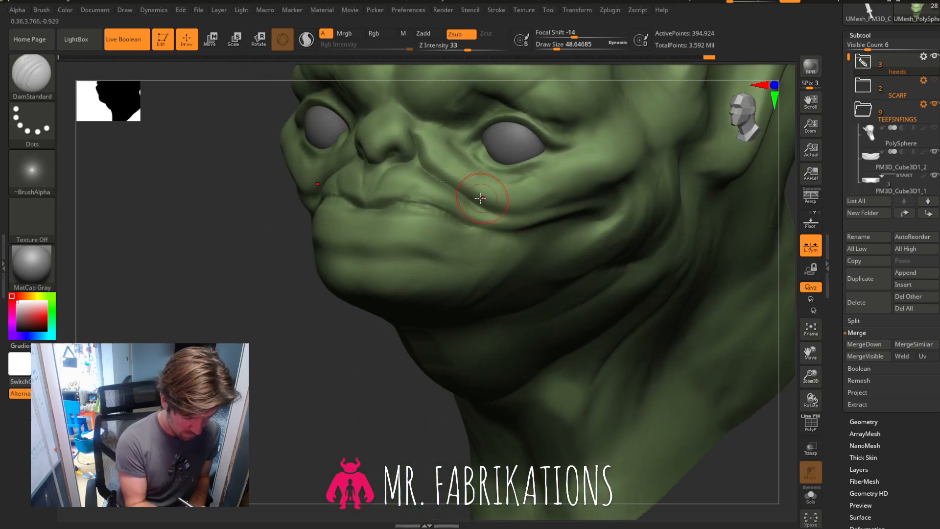
Build up the cheek folds from beside the nose to below the outer eye with ClayBuildup and smooth them.
click(48, 87)
click(145, 88)
mouse_move(495, 220)
mouse_down()
mouse_move(482, 179)
mouse_move(473, 199)
mouse_move(527, 206)
mouse_move(468, 200)
mouse_move(524, 193)
mouse_move(472, 199)
mouse_move(433, 186)
mouse_move(496, 215)
mouse_move(556, 205)
mouse_move(473, 179)
mouse_up()
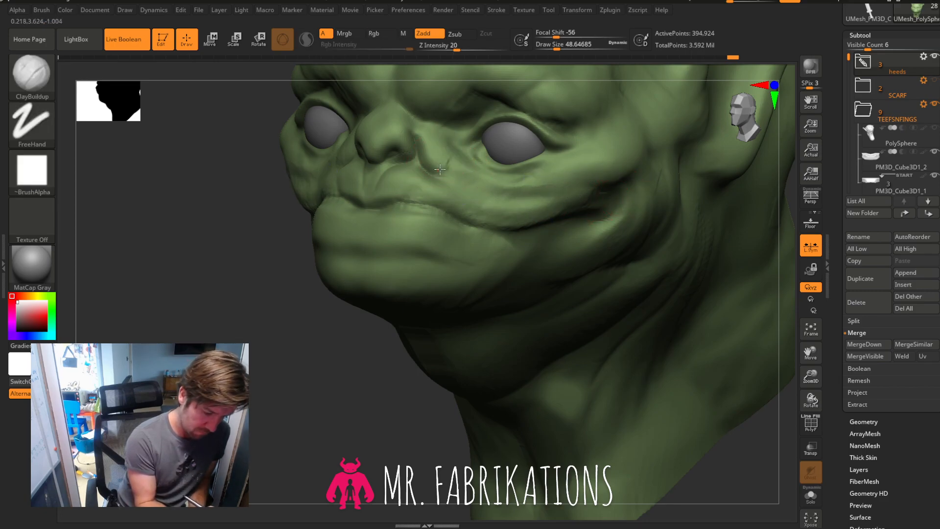
drag(470, 178, 510, 187)
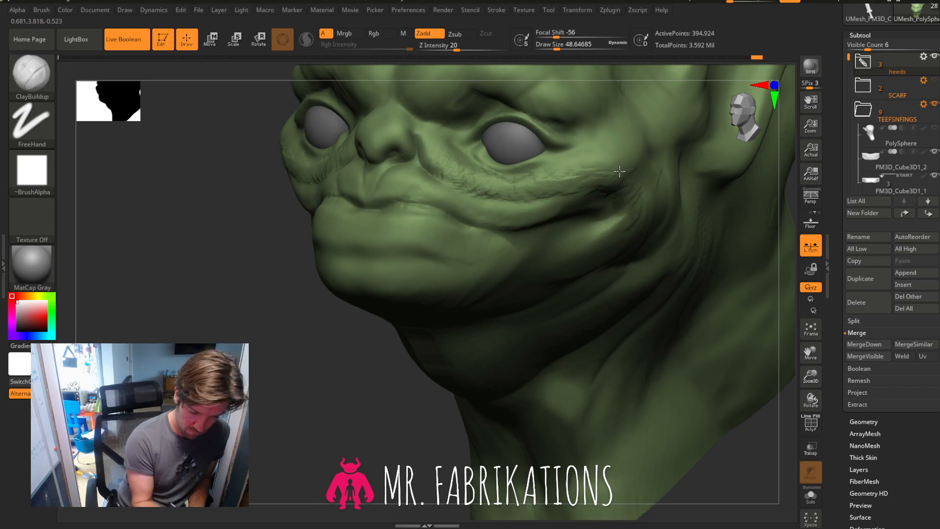
key(shift)
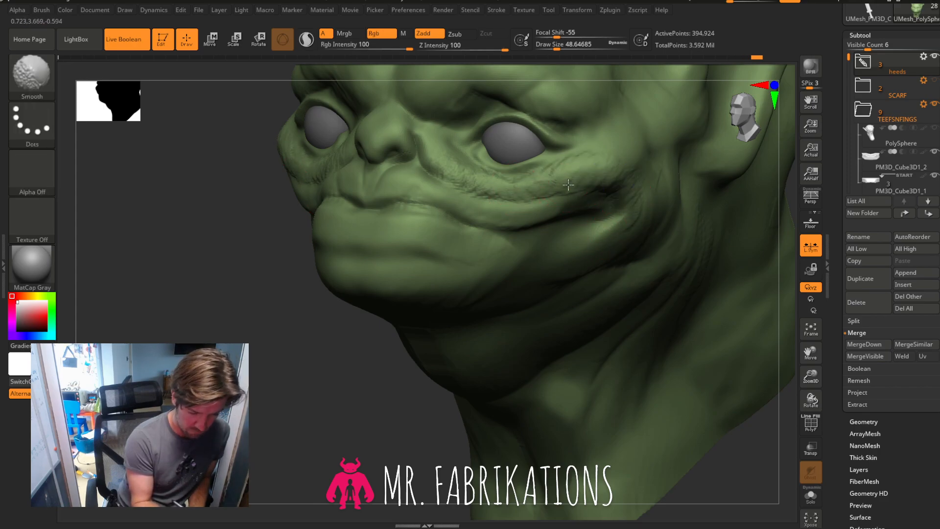
mouse_move(215, 323)
mouse_down()
mouse_move(260, 353)
mouse_move(261, 338)
mouse_up()
Switch back to DamStandard and recut the cheek folds and the crease near the inner eye corner.
click(50, 88)
key(d)
key(s)
drag(616, 274, 599, 250)
mouse_move(464, 251)
mouse_down()
mouse_move(428, 218)
mouse_move(433, 235)
mouse_up()
drag(356, 245, 269, 216)
drag(683, 315, 632, 265)
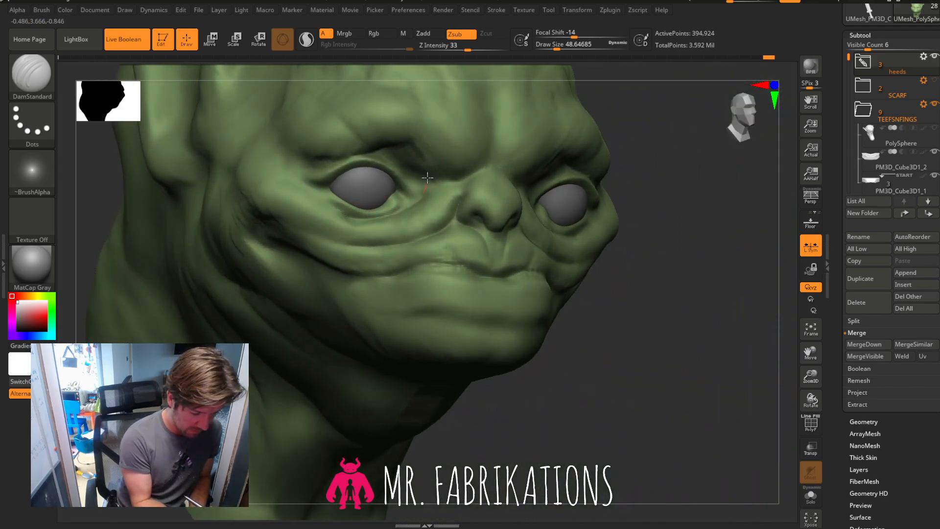
Carve fine creases at the outer eye corner with DamStandard and smooth the side of the jaw and neck.
drag(632, 254, 646, 191)
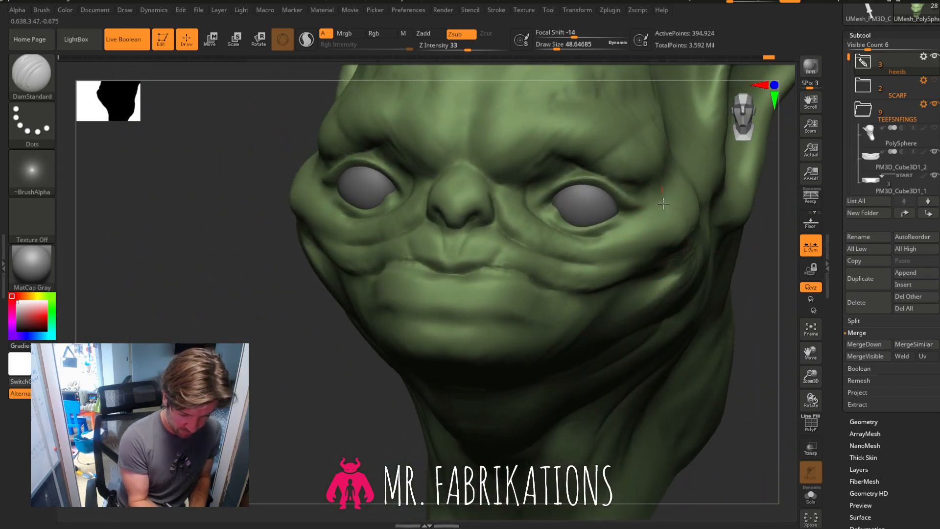
drag(285, 394, 299, 379)
drag(230, 293, 333, 294)
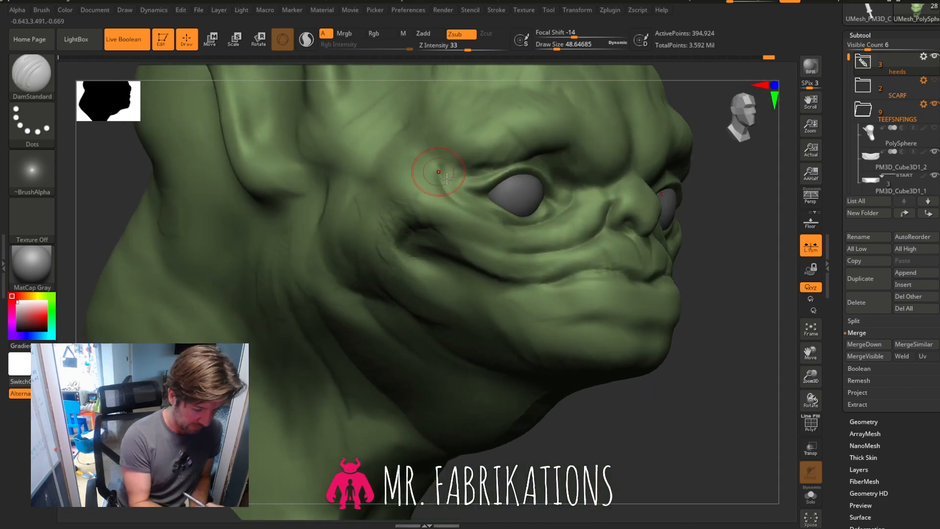
key(shift)
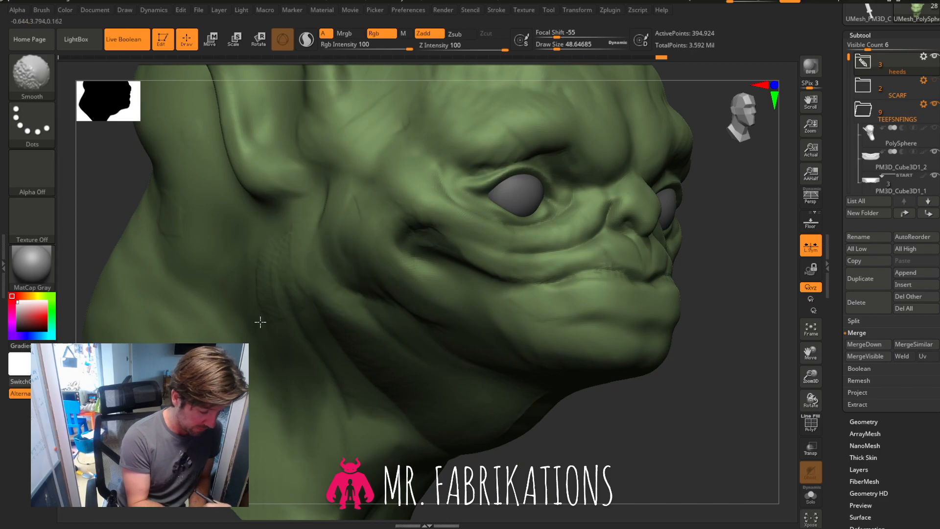
Deepen the mouth line with DamStandard from its outer corner along the lower edge of the upper lip.
mouse_move(734, 325)
mouse_down()
mouse_move(728, 294)
mouse_move(577, 245)
mouse_up()
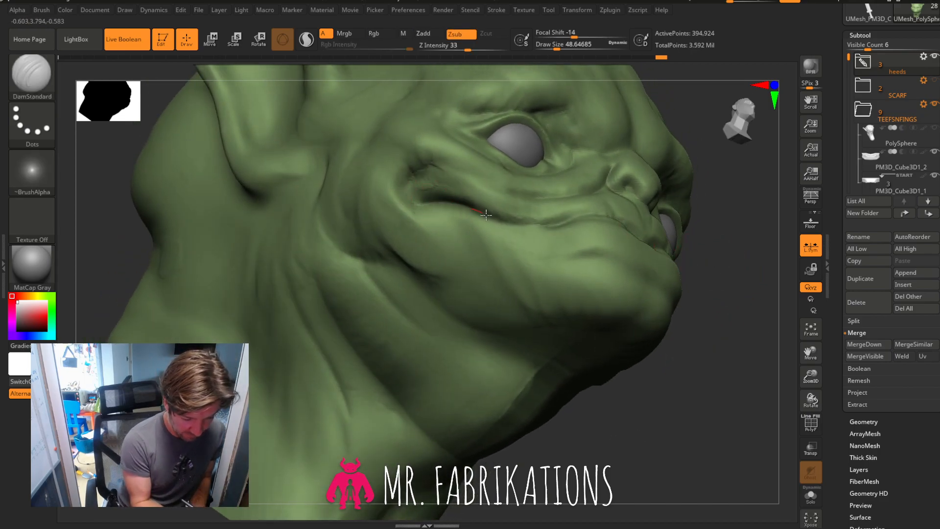
drag(515, 225, 608, 204)
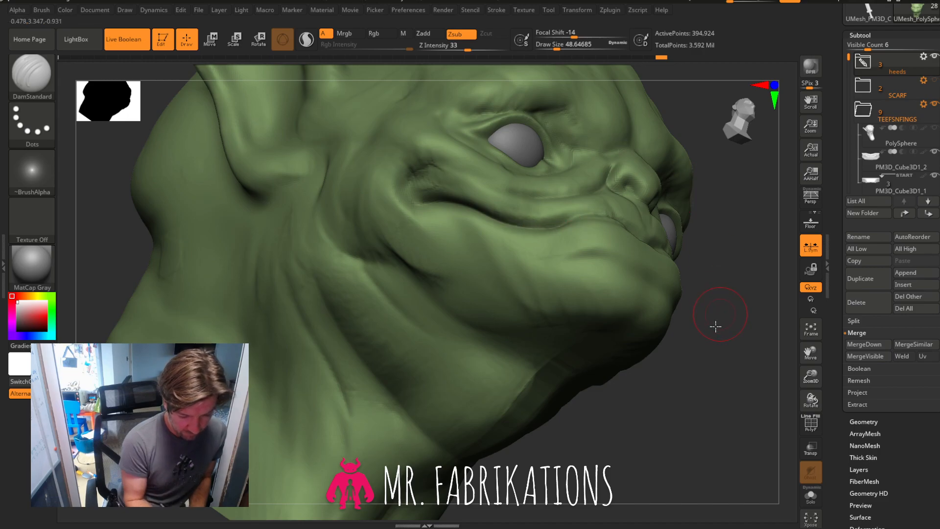
drag(716, 322, 606, 269)
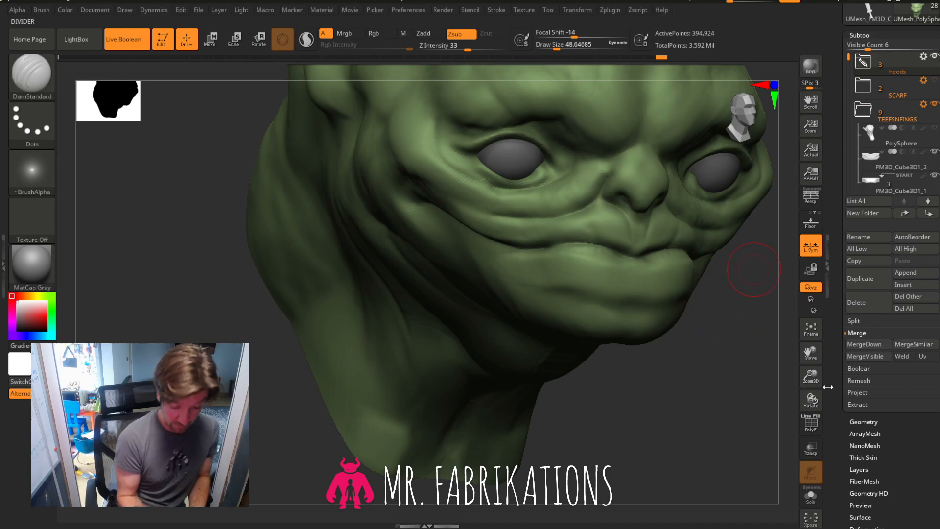
mouse_move(749, 368)
mouse_down()
mouse_move(720, 357)
mouse_move(744, 362)
mouse_up()
drag(811, 375, 813, 409)
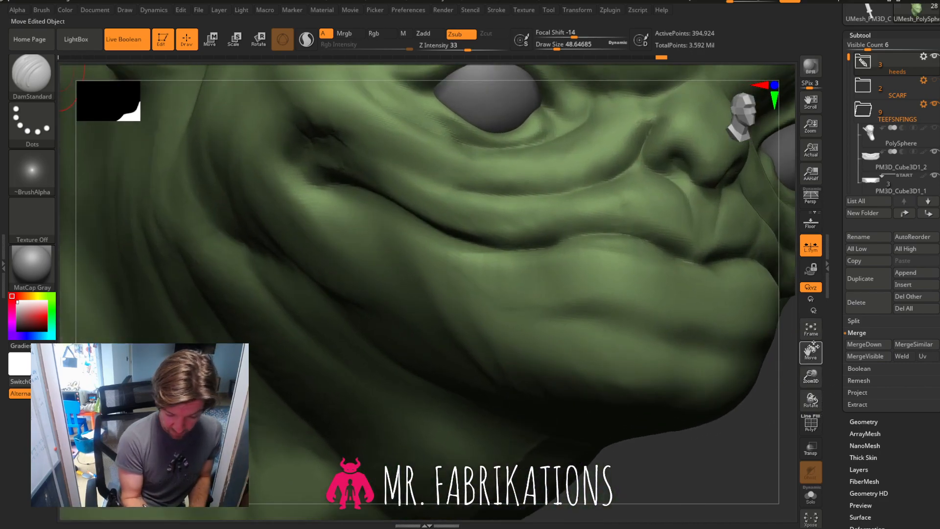
drag(812, 345, 785, 375)
mouse_move(517, 273)
mouse_down()
mouse_move(553, 266)
mouse_move(642, 275)
mouse_move(573, 266)
mouse_up()
drag(819, 378, 802, 343)
drag(716, 359, 726, 313)
drag(809, 376, 801, 356)
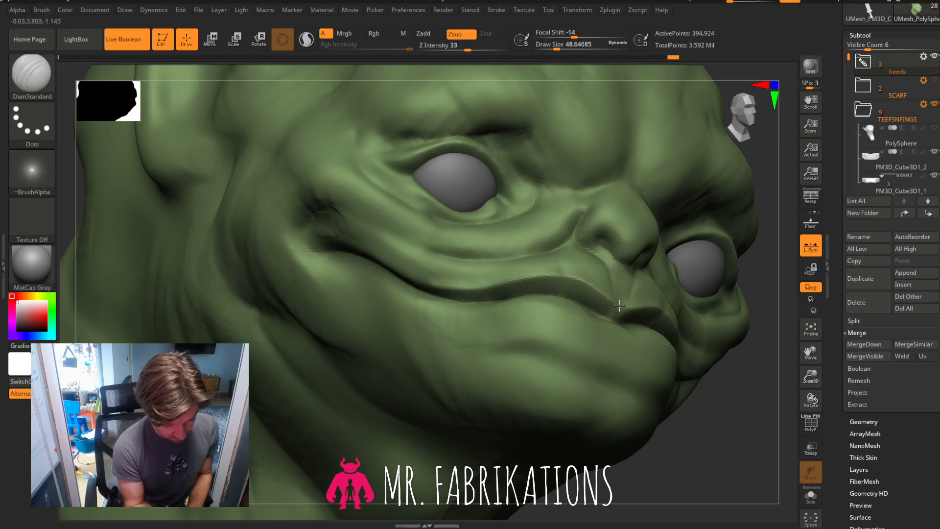
Carve the lower edge of the bottom lip toward the mouth corner with DamStandard and smooth the area beneath it.
mouse_move(761, 405)
mouse_down()
mouse_move(747, 419)
mouse_move(744, 409)
mouse_up()
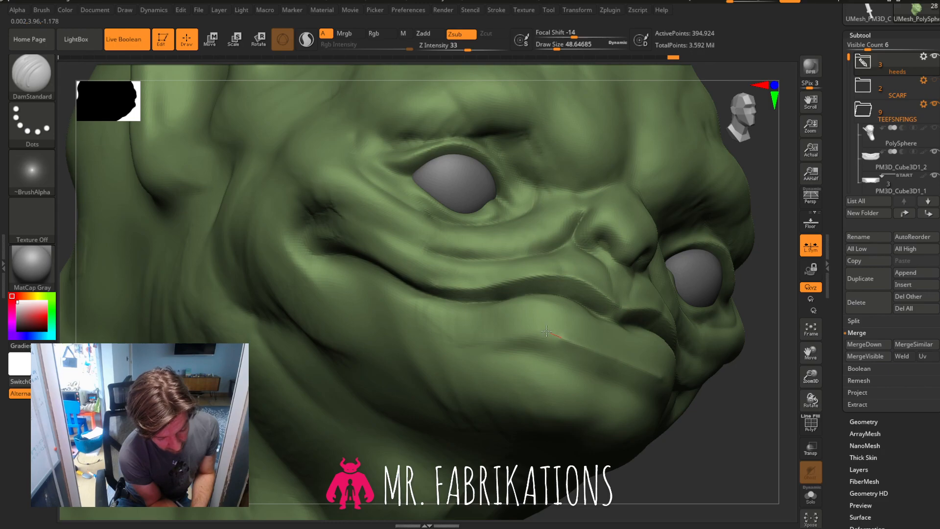
drag(477, 319, 405, 303)
mouse_move(728, 427)
mouse_down()
mouse_move(718, 453)
mouse_move(705, 450)
mouse_move(730, 427)
mouse_up()
mouse_move(604, 369)
shift+mouse_down()
mouse_move(496, 340)
mouse_move(583, 352)
shift+mouse_up()
mouse_move(744, 369)
mouse_down()
mouse_move(691, 406)
mouse_move(754, 385)
mouse_up()
drag(811, 376, 803, 328)
mouse_move(754, 355)
mouse_down()
mouse_move(715, 343)
mouse_move(717, 330)
mouse_move(734, 336)
mouse_move(725, 324)
mouse_up()
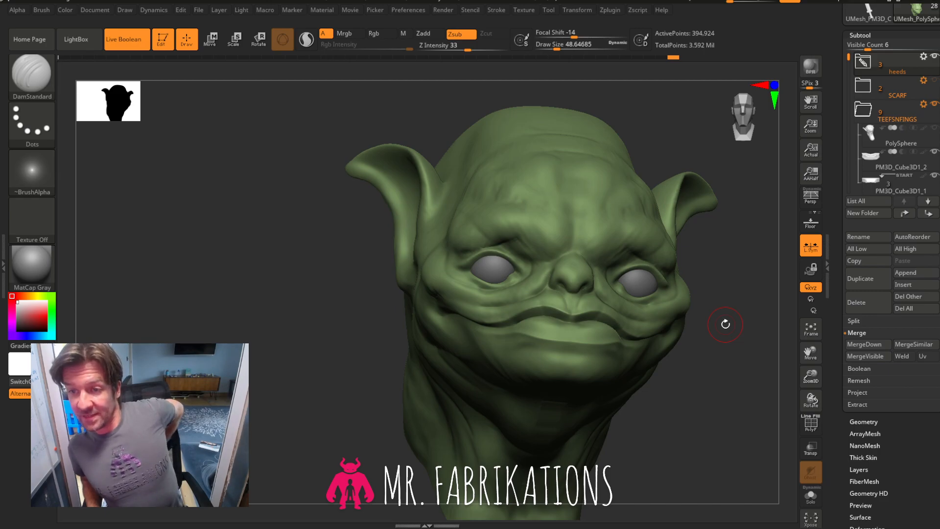
Carve wrinkles around the eyelids and crow's feet at the outer eye corners, softening them toward the temple.
drag(725, 324, 736, 342)
drag(811, 375, 814, 418)
right_drag(380, 268, 284, 294)
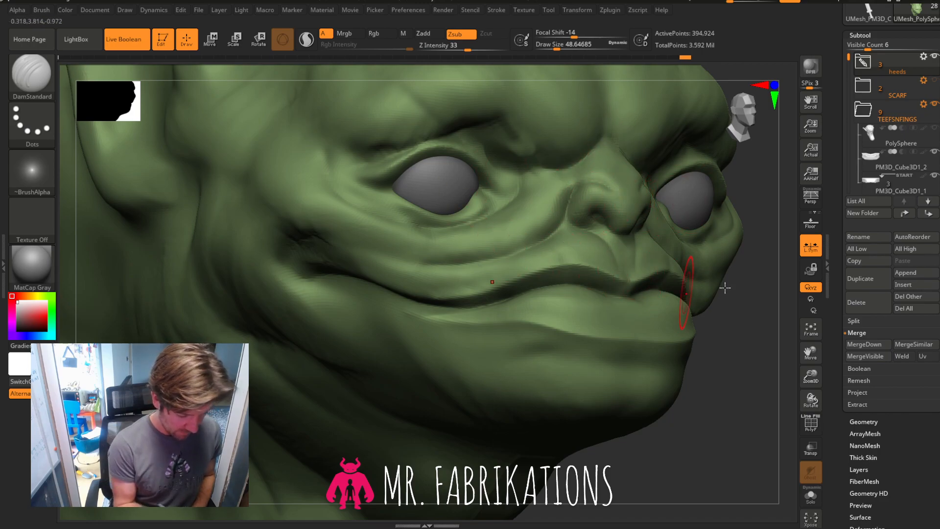
mouse_move(765, 308)
mouse_down()
mouse_move(703, 299)
mouse_move(744, 297)
mouse_up()
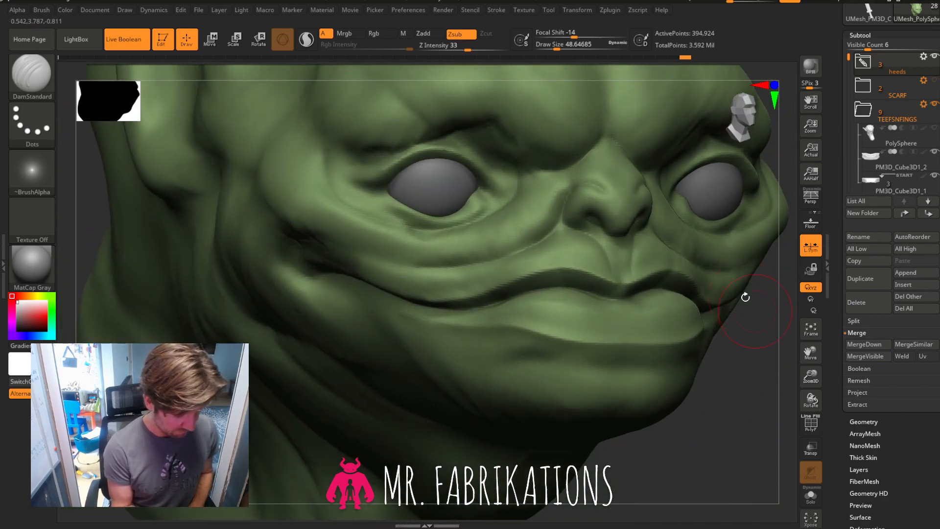
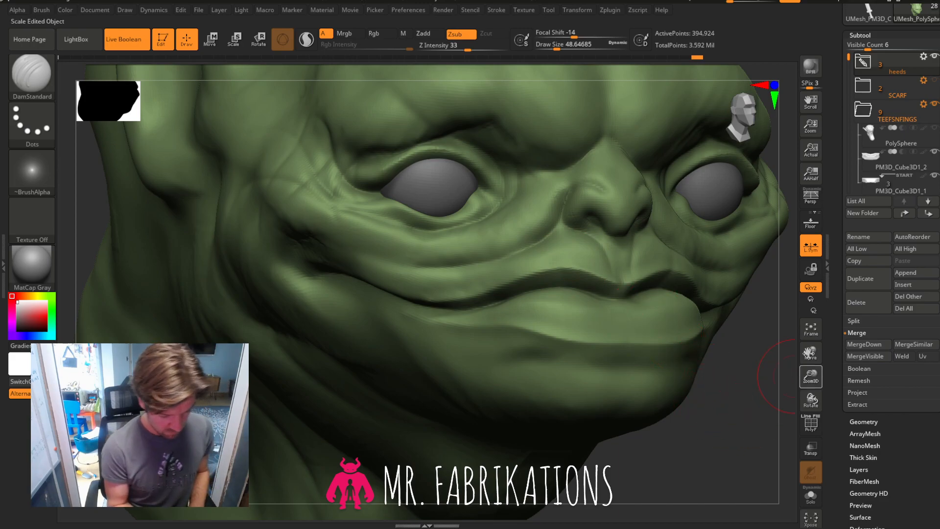
drag(812, 376, 804, 354)
mouse_move(741, 350)
mouse_down()
mouse_move(724, 336)
mouse_move(741, 330)
mouse_up()
shift+drag(331, 159, 321, 113)
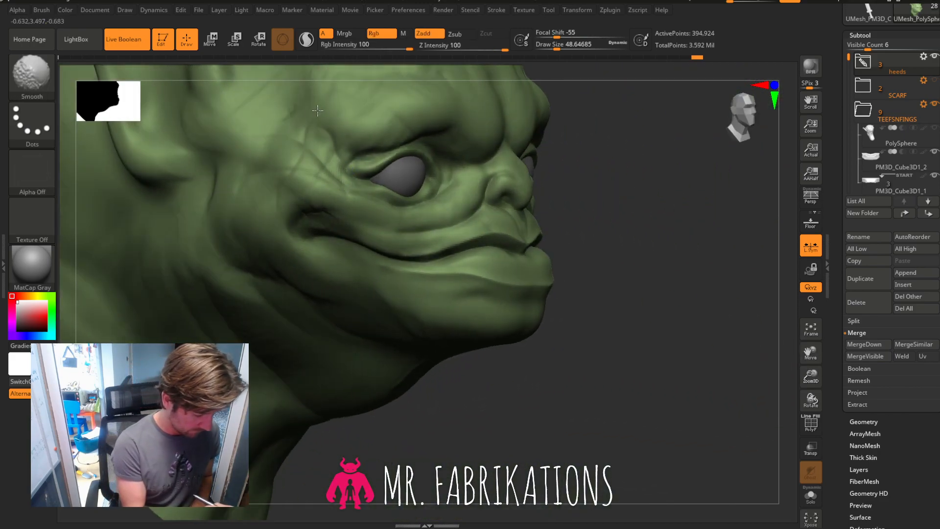
Switch to ClayBuildup and build curved folds of skin around the outer mouth corner in side view.
mouse_move(655, 252)
mouse_down()
mouse_move(642, 273)
mouse_move(631, 263)
mouse_move(661, 258)
mouse_move(354, 233)
mouse_up()
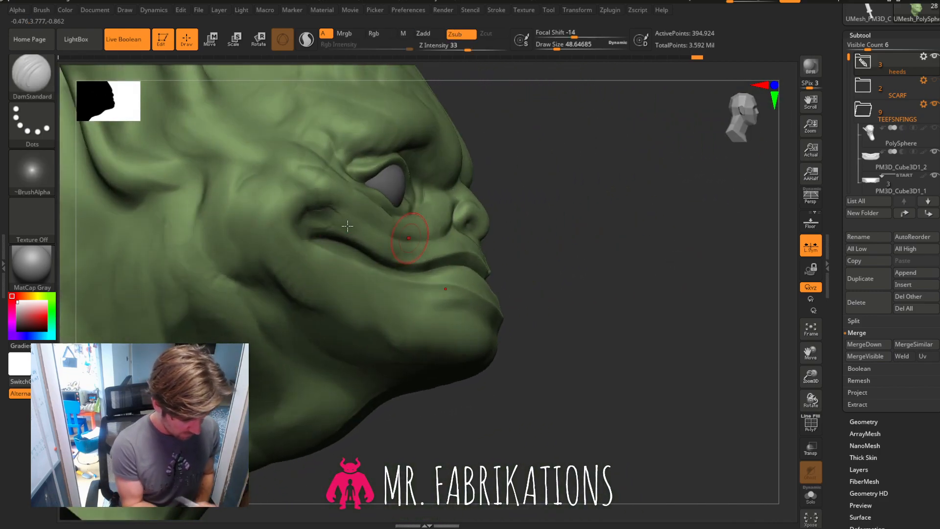
key(b)
key(c)
key(b)
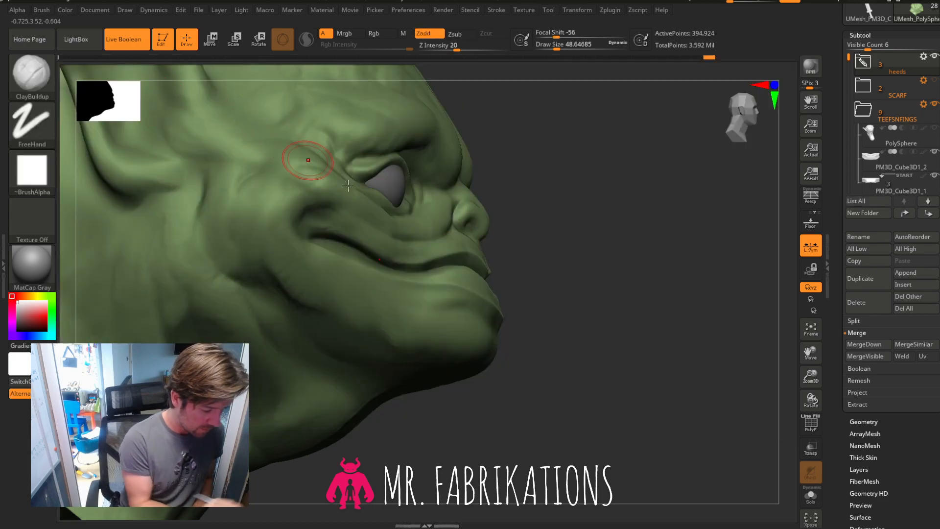
drag(810, 376, 812, 433)
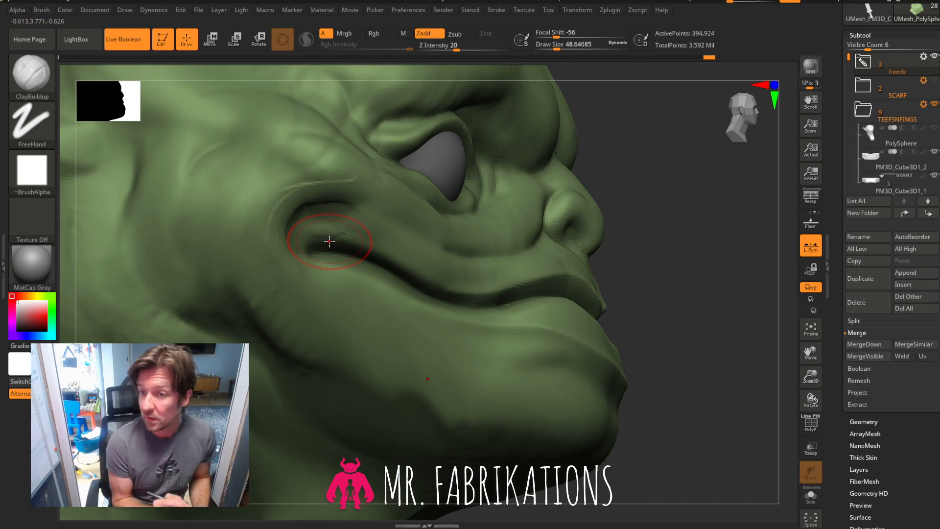
mouse_move(365, 193)
mouse_down()
mouse_move(300, 195)
mouse_move(271, 217)
mouse_up()
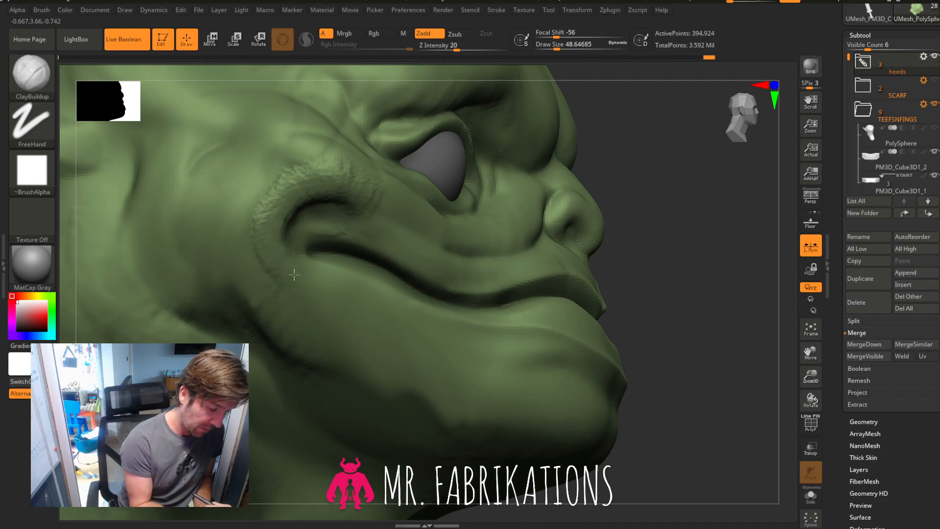
mouse_move(341, 211)
mouse_down()
mouse_move(308, 243)
mouse_move(313, 264)
mouse_up()
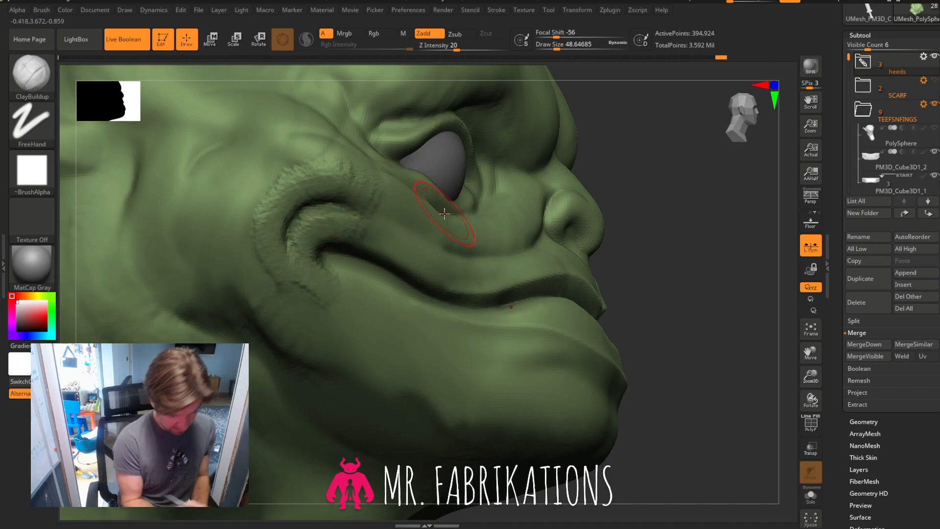
Smooth the folds around the outer mouth corner and build up the cheek ridge above the mouth line with ClayBuildup.
shift+drag(367, 183, 332, 169)
shift+drag(355, 212, 340, 311)
drag(715, 265, 649, 255)
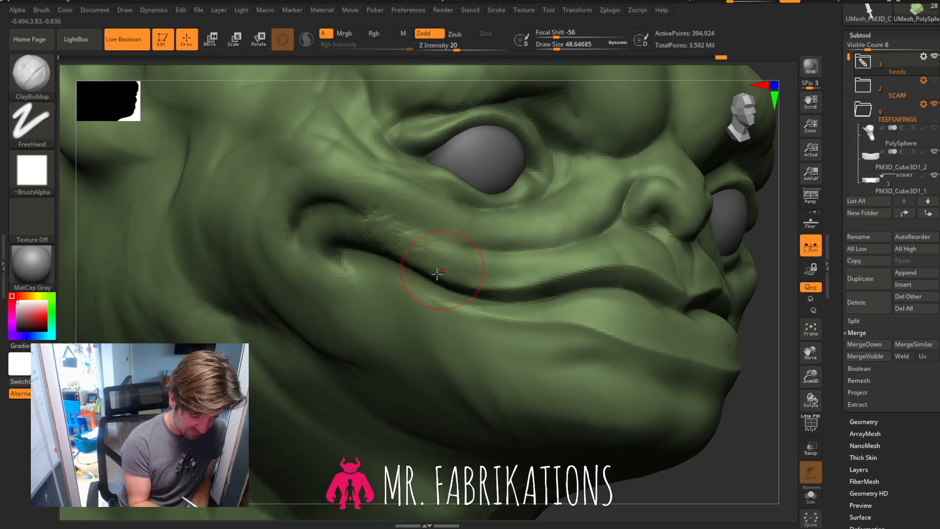
mouse_move(409, 233)
mouse_down()
mouse_move(444, 262)
mouse_move(360, 215)
mouse_move(438, 231)
mouse_up()
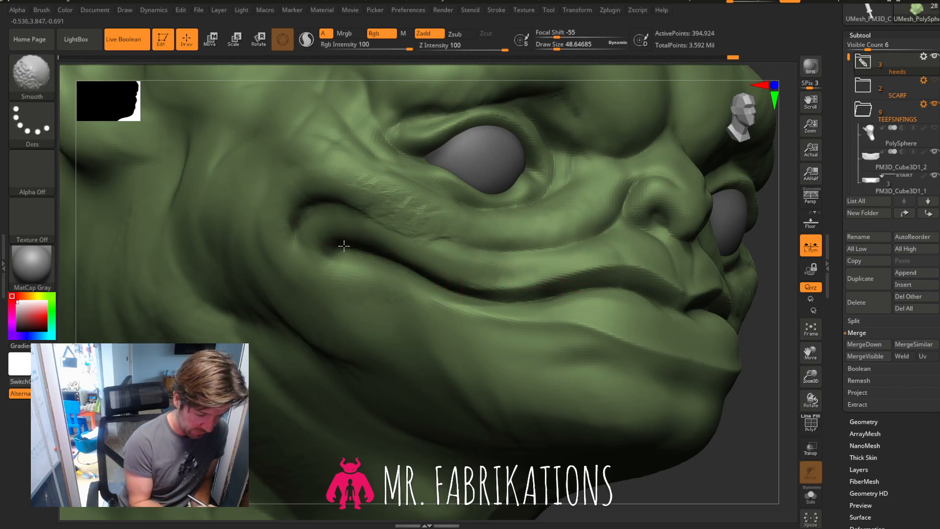
Switch to the Move brush at a draw size of about 197 and reshape the skin between the ear base and cheek.
mouse_move(797, 373)
mouse_down()
mouse_move(711, 342)
mouse_move(729, 333)
mouse_up()
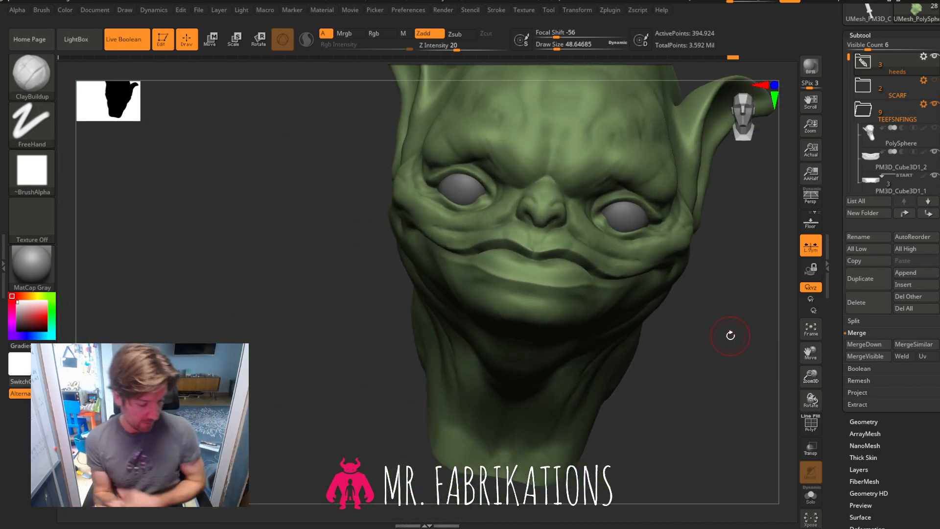
mouse_move(730, 335)
mouse_down()
mouse_move(597, 289)
mouse_move(653, 335)
mouse_move(430, 232)
mouse_up()
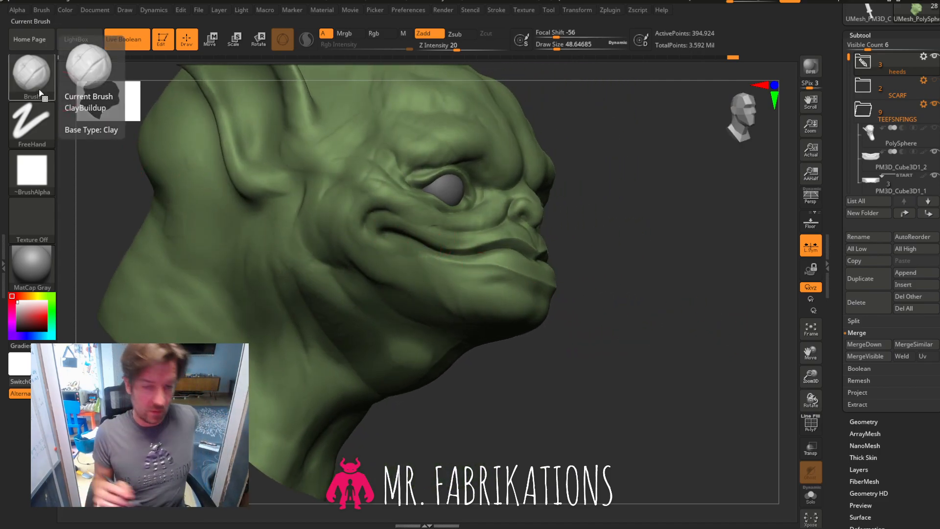
mouse_move(637, 318)
mouse_down()
mouse_move(661, 279)
mouse_move(730, 214)
mouse_move(743, 182)
mouse_up()
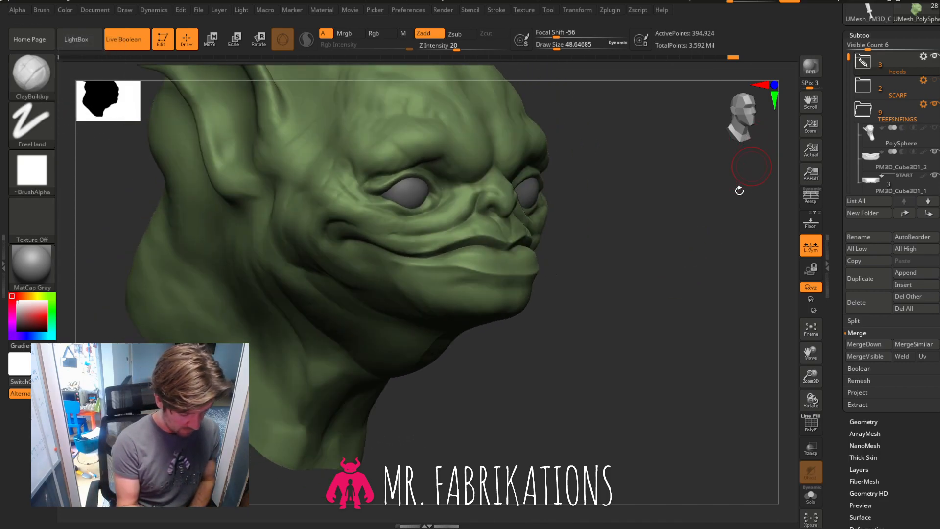
drag(810, 360, 676, 283)
click(32, 74)
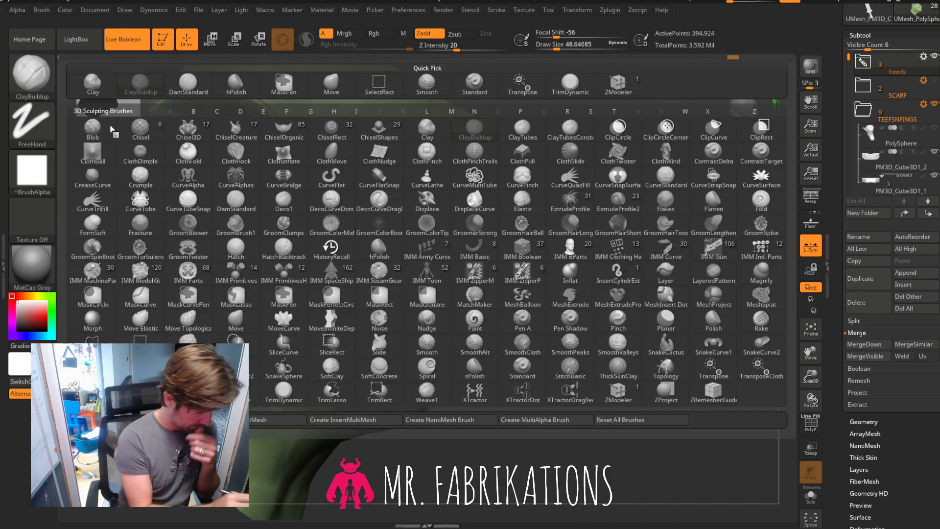
click(246, 93)
key(b)
click(345, 88)
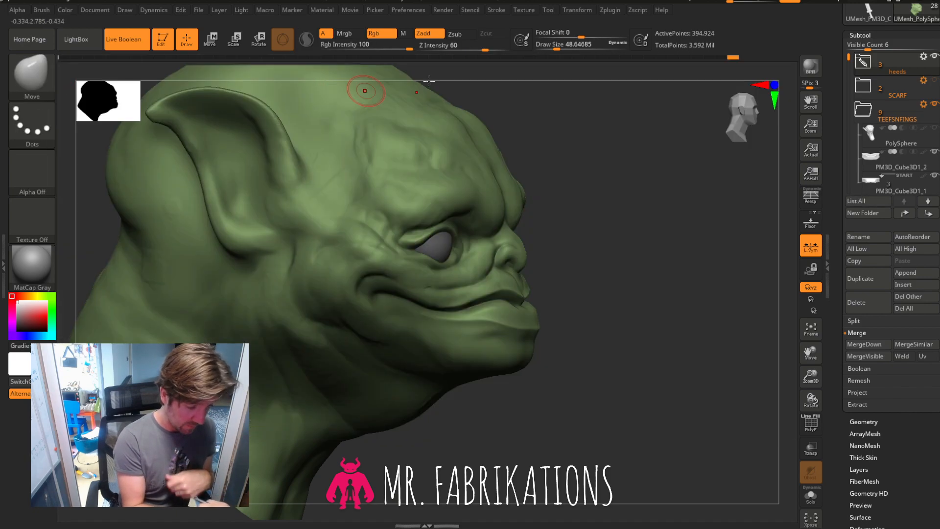
drag(556, 49, 576, 49)
mouse_move(258, 284)
mouse_down()
mouse_move(273, 289)
mouse_move(267, 277)
mouse_up()
drag(323, 276, 300, 265)
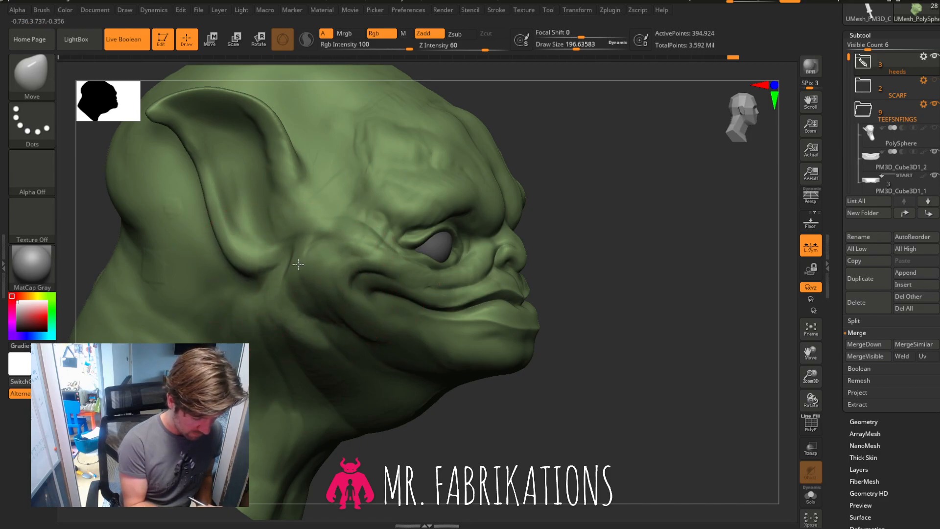
Show the SCARF, TRENCHCOAT, BELT and knife folders so the full figure surrounds the three heads.
drag(616, 460, 692, 304)
drag(811, 376, 640, 328)
drag(813, 376, 783, 332)
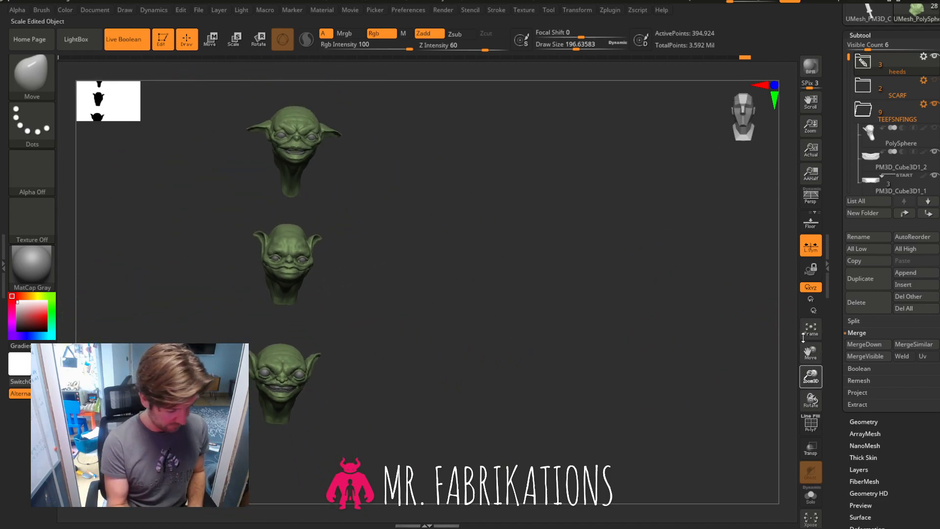
mouse_move(717, 334)
mouse_down()
mouse_move(700, 333)
mouse_move(719, 331)
mouse_up()
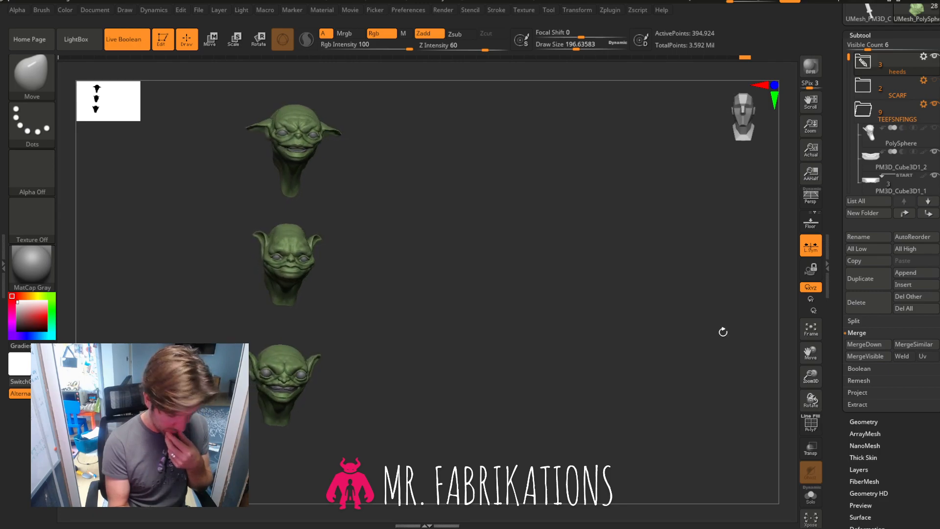
click(934, 83)
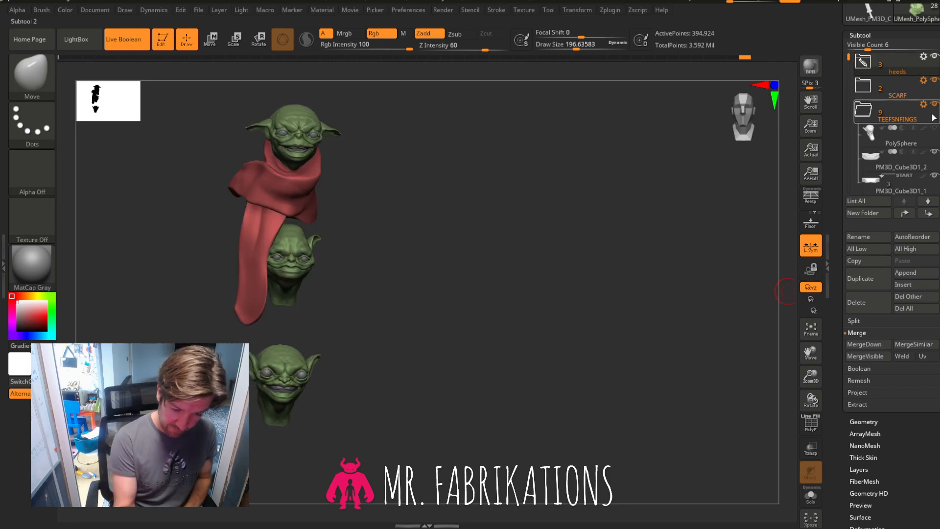
mouse_move(936, 136)
scroll(936, 136, down, 3)
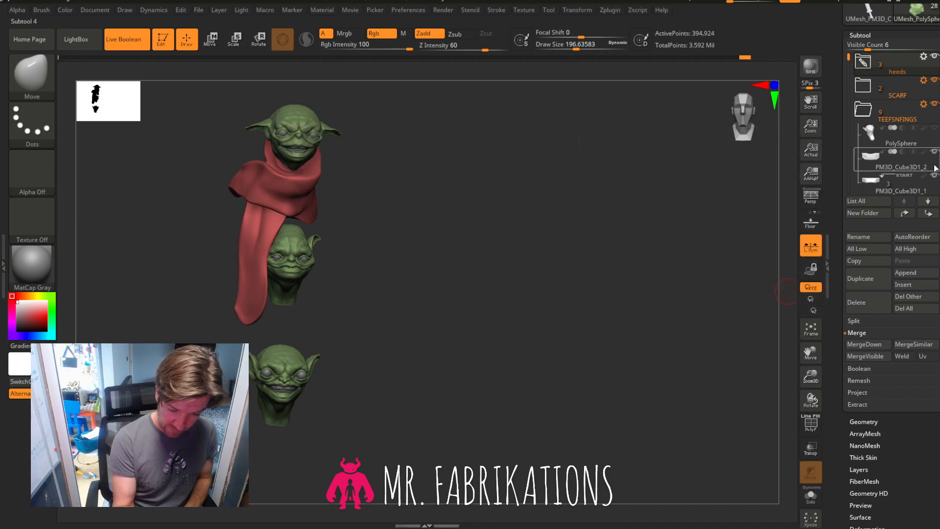
click(934, 129)
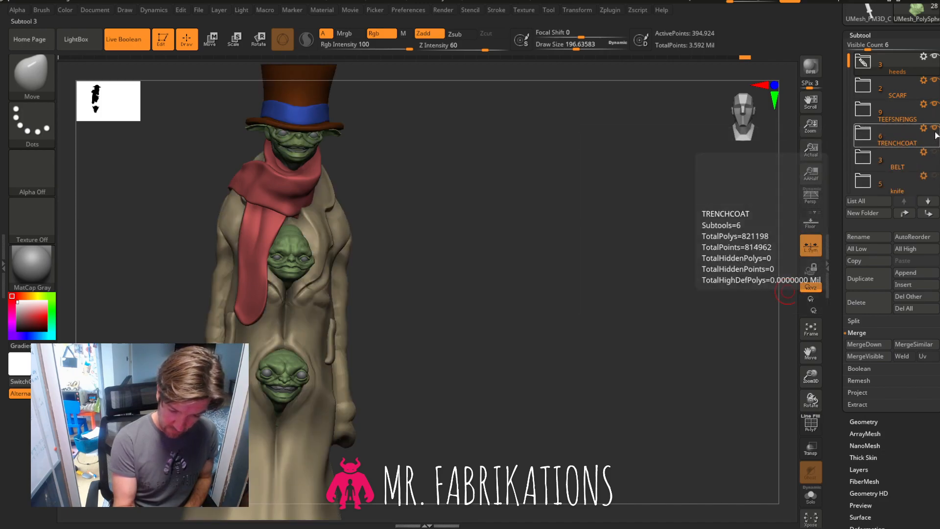
click(935, 153)
click(935, 176)
mouse_move(677, 307)
mouse_down()
mouse_move(666, 304)
mouse_move(675, 313)
mouse_up()
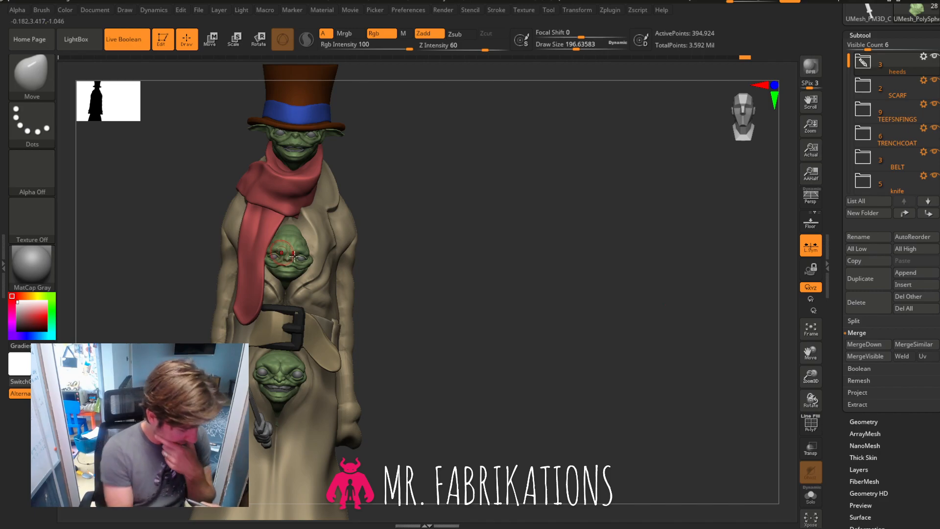
Reposition the transform gizmo on the middle head in side view and reset its orientation, undoing the stray changes.
click(219, 41)
drag(491, 254, 514, 265)
click(276, 187)
drag(315, 272, 319, 273)
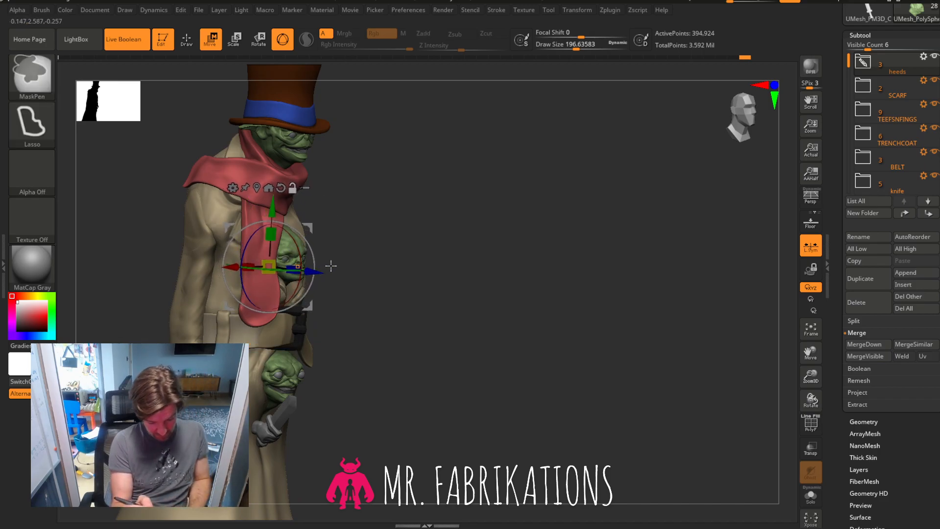
key(ctrl+z)
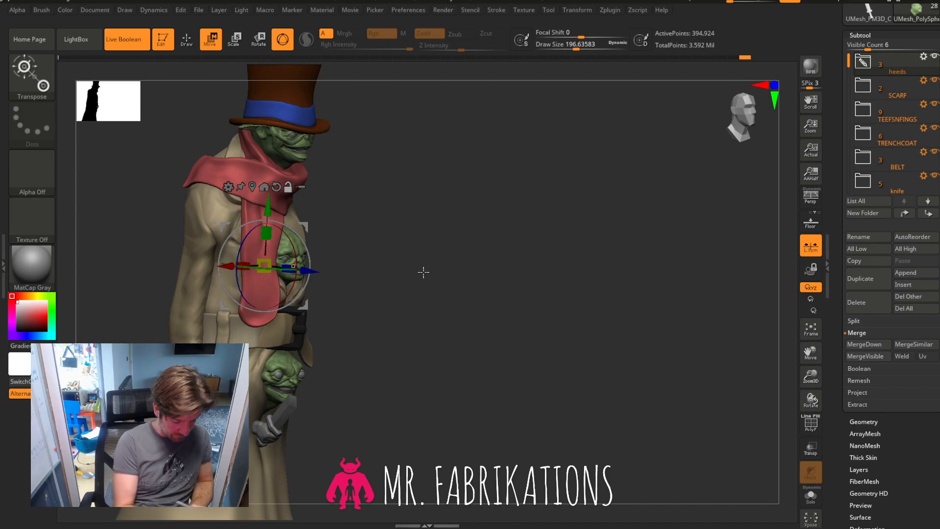
alt+drag(264, 266, 289, 247)
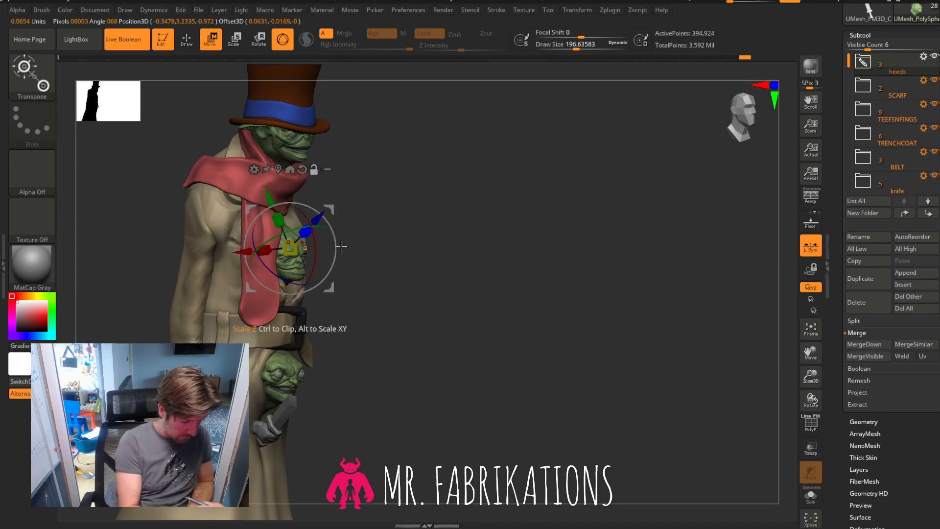
click(303, 169)
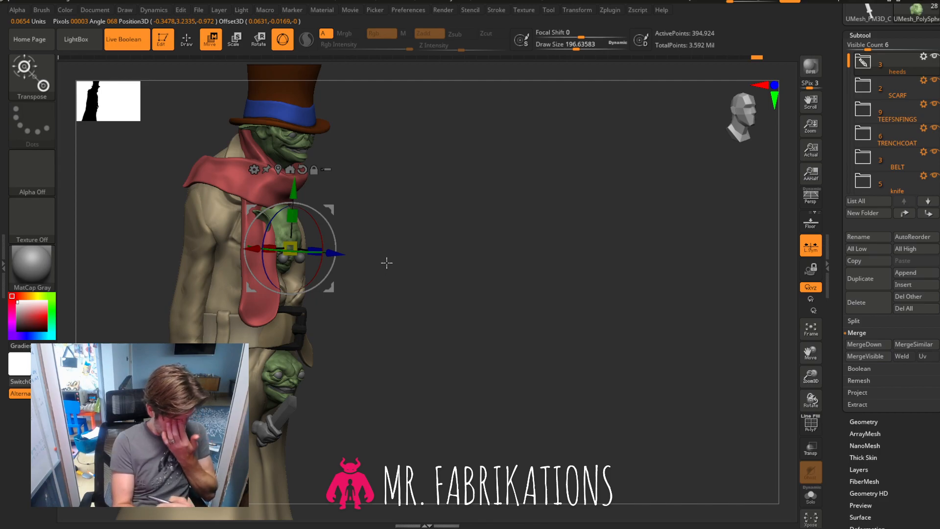
key(ctrl+z)
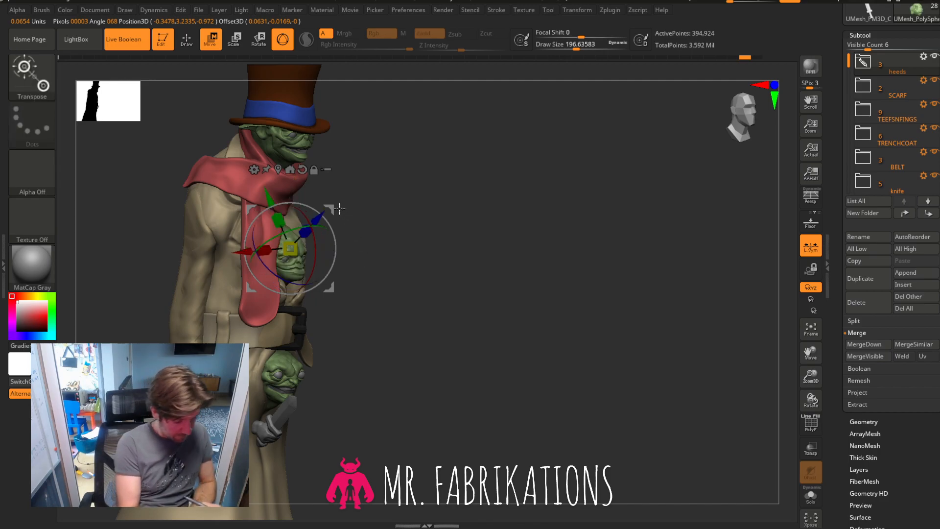
click(302, 169)
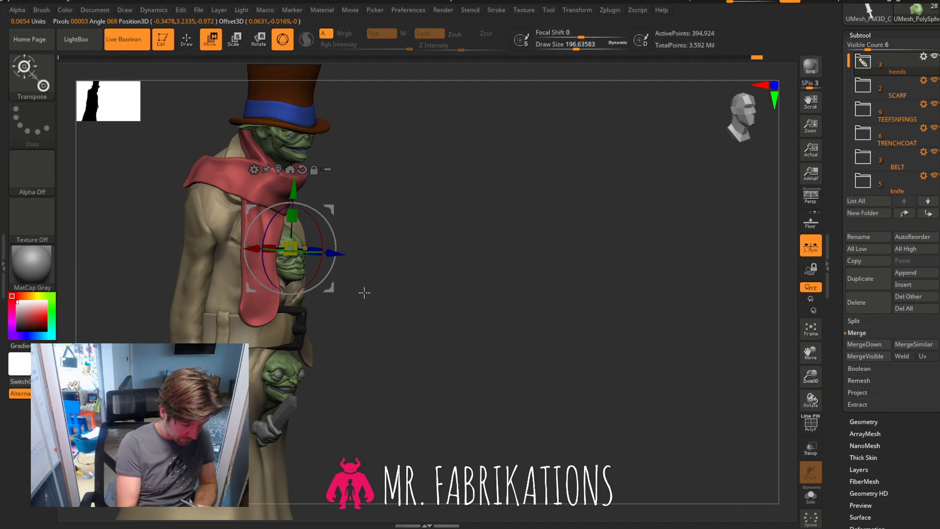
Move the middle head forward out of the coat, tilt it about 15 degrees forward and lower it slightly.
drag(337, 253, 315, 240)
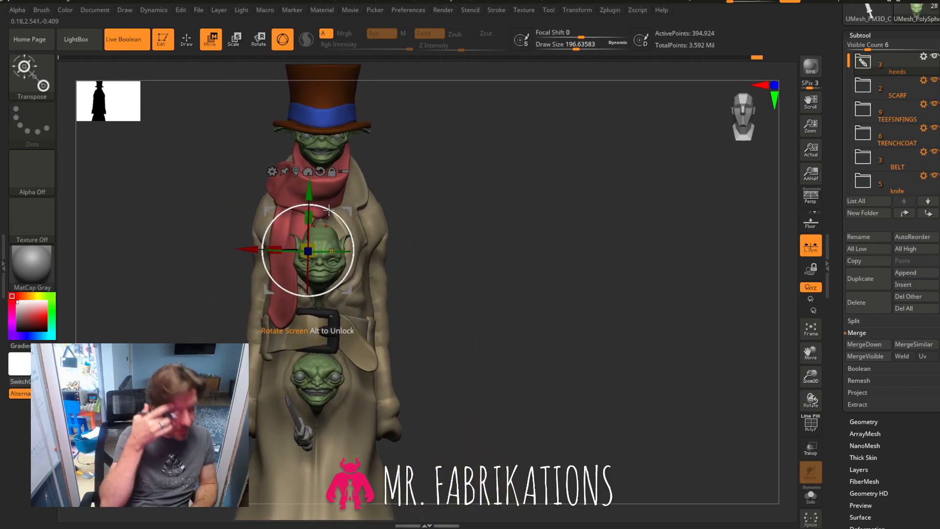
drag(329, 210, 346, 224)
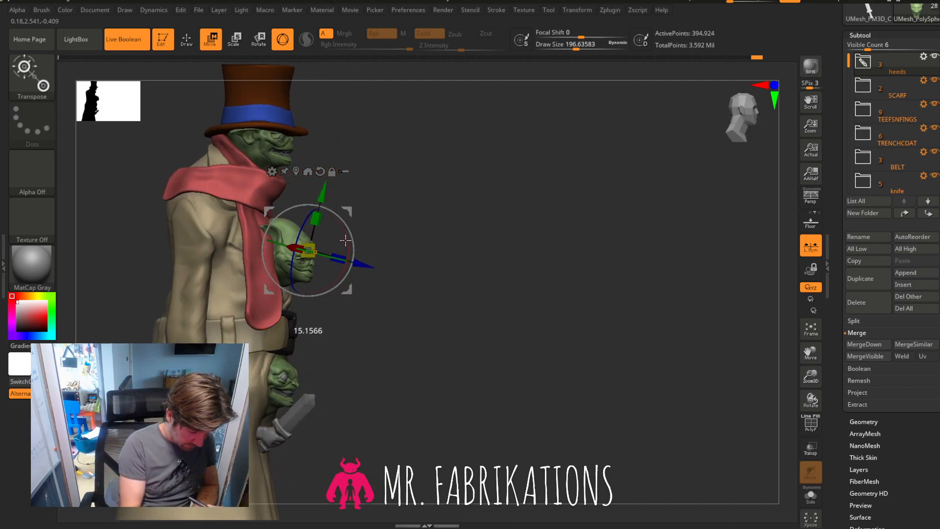
drag(361, 290, 363, 266)
drag(322, 187, 321, 197)
drag(495, 277, 469, 235)
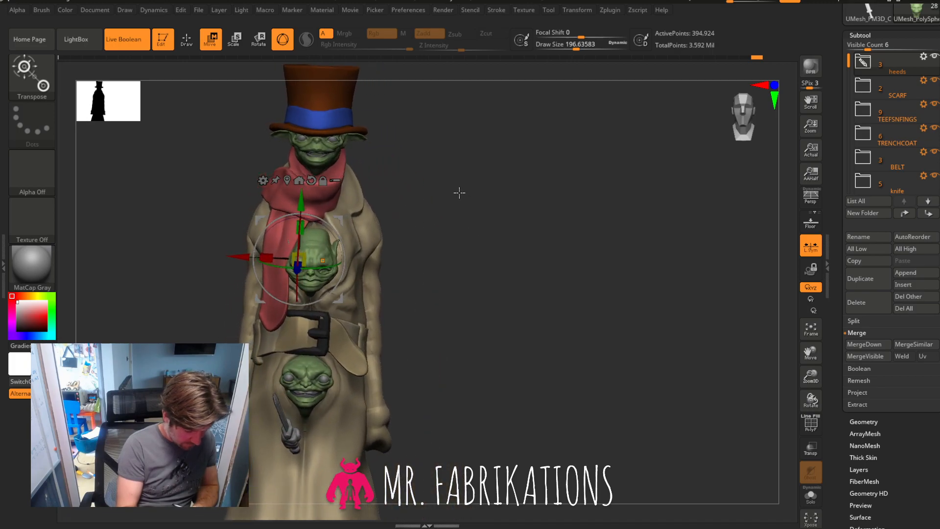
click(188, 44)
mouse_move(501, 266)
mouse_down()
mouse_move(465, 259)
mouse_move(486, 245)
mouse_up()
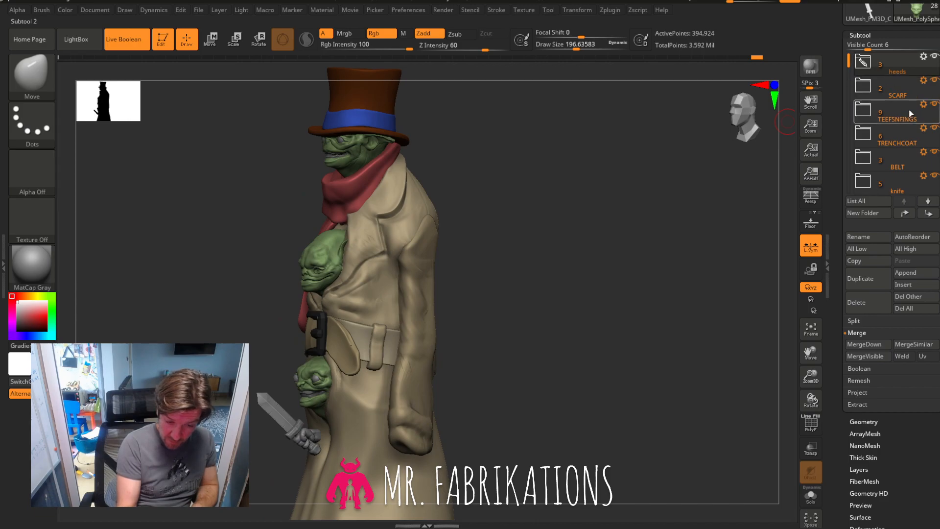
Expand the TEEFSNFINGS folder and select the PM3D_Sphere3D1_4 eyeballs for moving with the gizmo.
click(868, 114)
drag(850, 60, 851, 83)
click(865, 153)
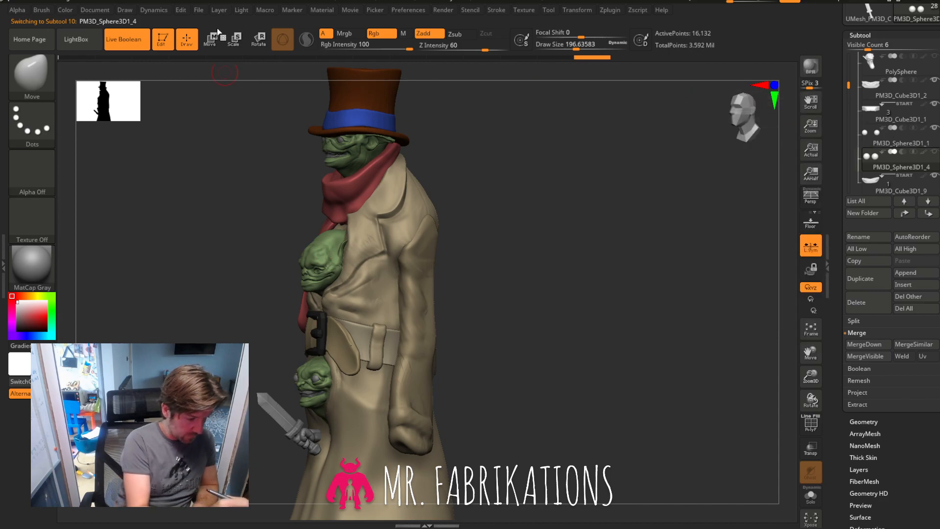
key(w)
drag(741, 119, 734, 123)
drag(342, 318, 659, 252)
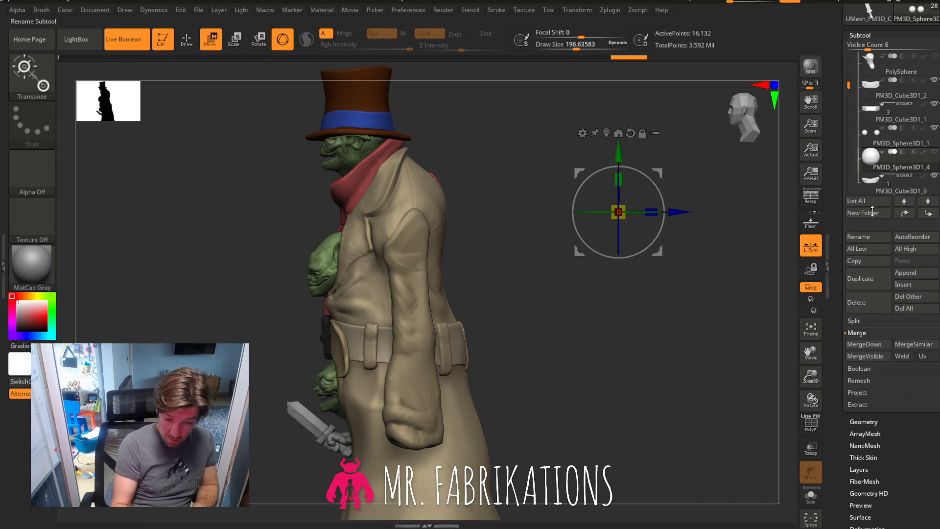
drag(710, 286, 732, 294)
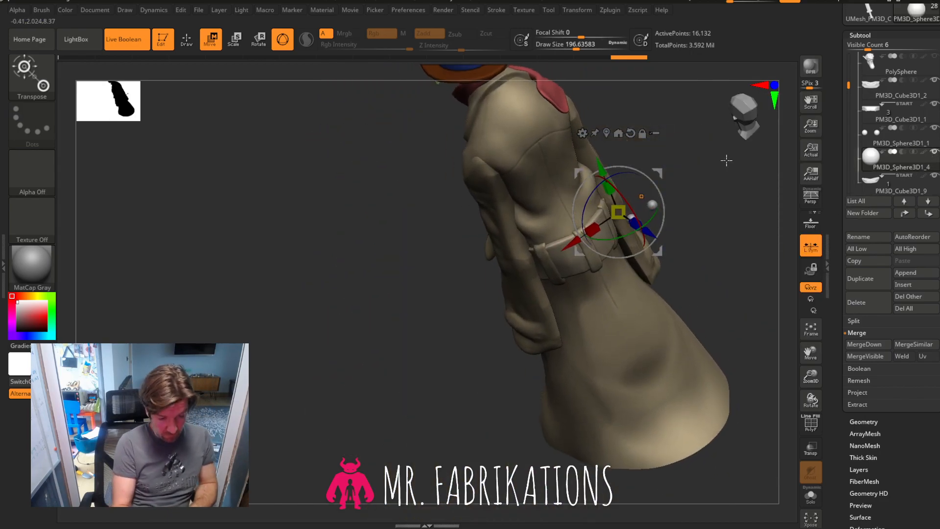
Move the PM3D_Sphere3D1_4 eyeballs from behind the figure to the middle head's face.
click(747, 117)
click(754, 114)
click(752, 112)
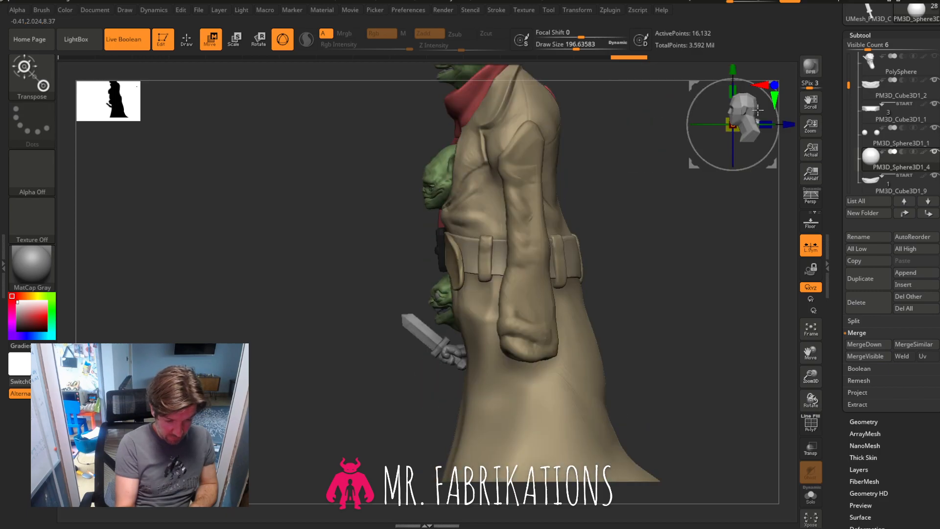
drag(773, 157, 465, 228)
drag(607, 228, 594, 246)
drag(393, 171, 401, 177)
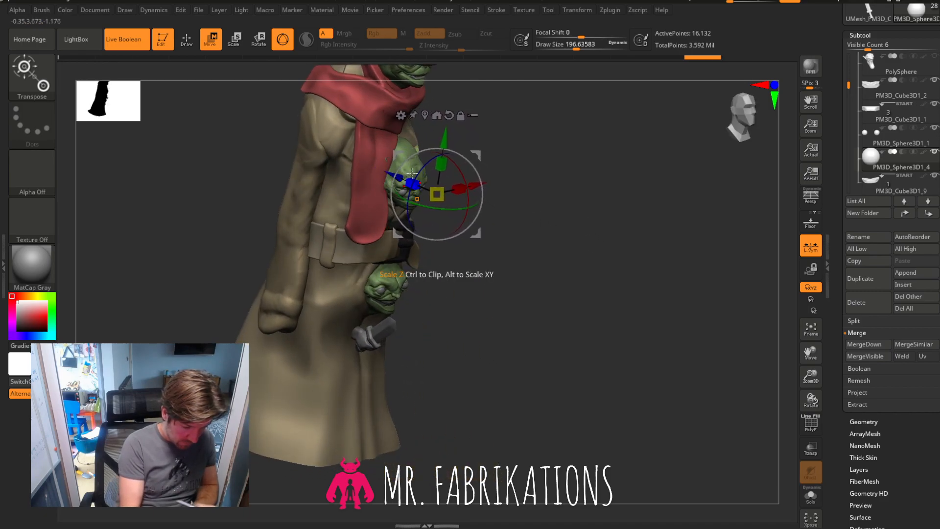
Lower the eyeballs to line up with the middle head's eye sockets in front view.
drag(811, 376, 802, 496)
shift+drag(640, 325, 635, 310)
drag(510, 122, 498, 177)
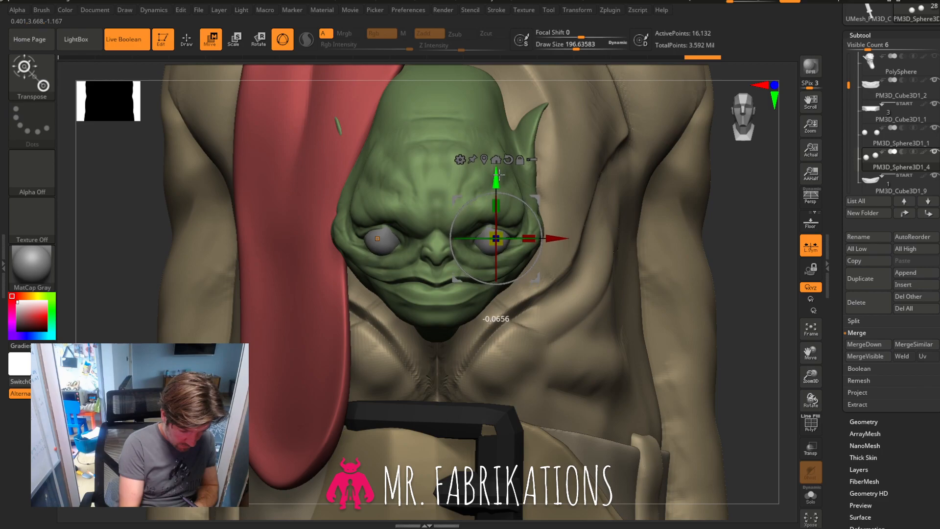
Fine-tune the eyeballs' depth and height inside the middle head's eyelids, checking them from both sides.
drag(747, 269, 538, 264)
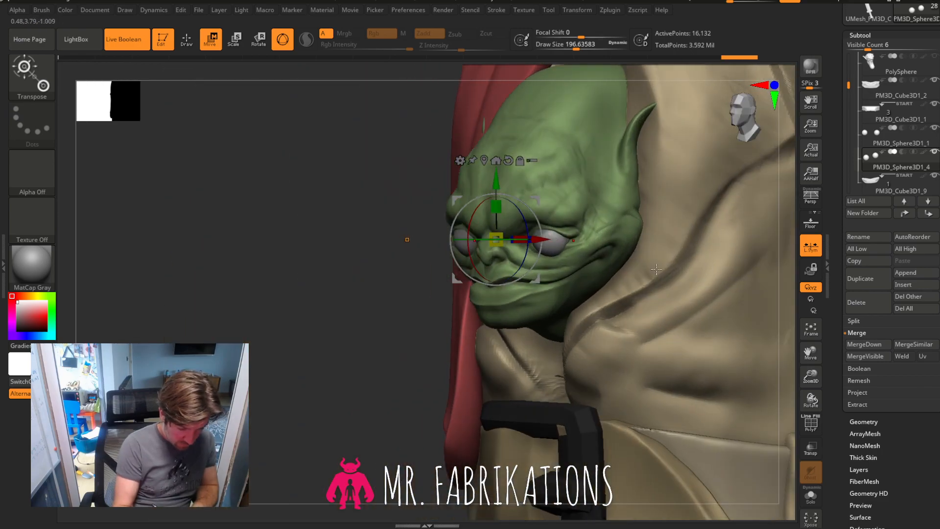
drag(392, 375, 311, 404)
drag(551, 230, 555, 229)
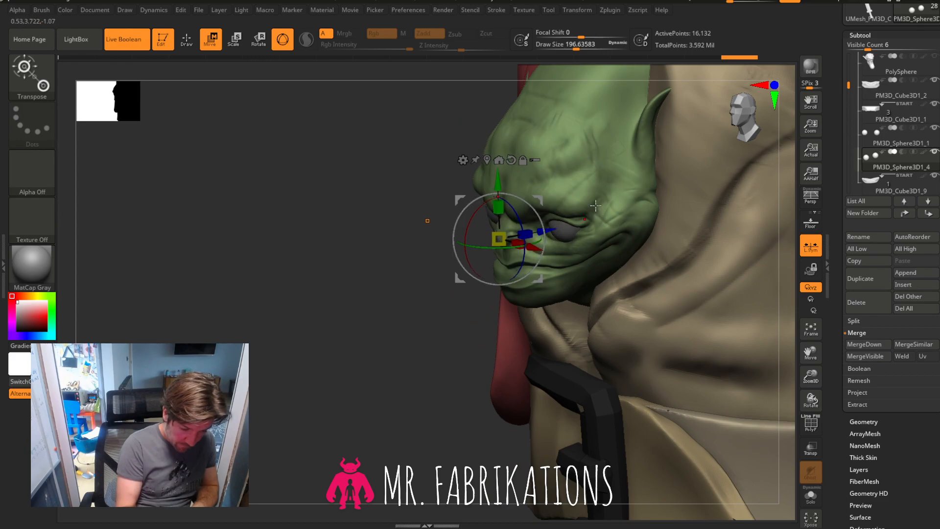
drag(497, 180, 497, 177)
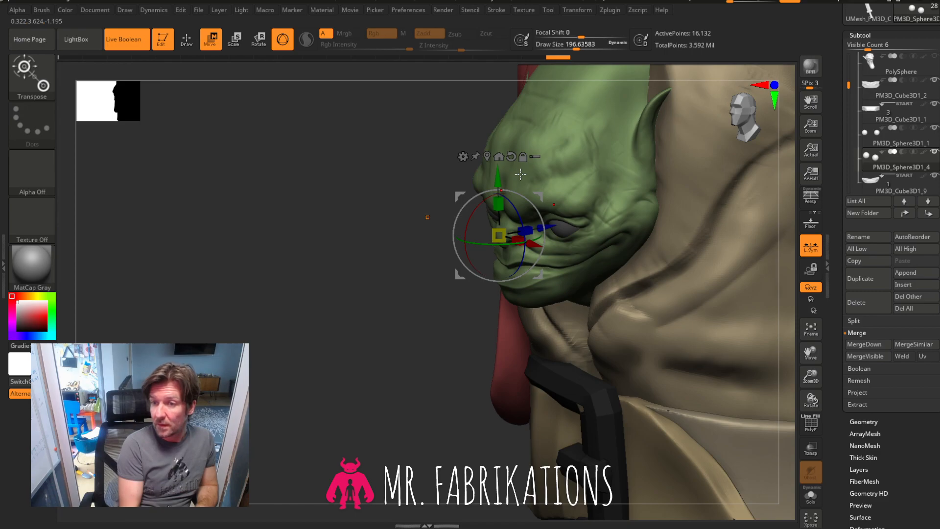
drag(497, 177, 497, 173)
shift+drag(275, 360, 496, 295)
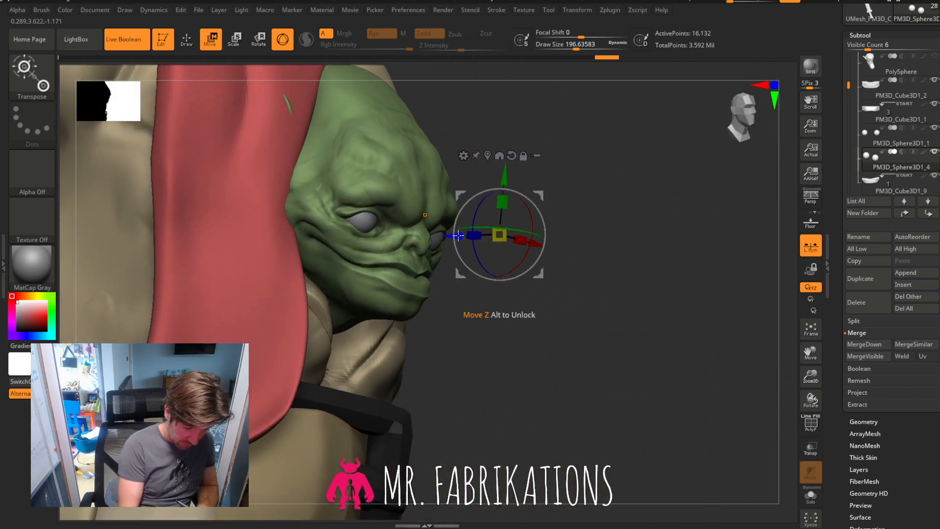
drag(632, 318, 634, 281)
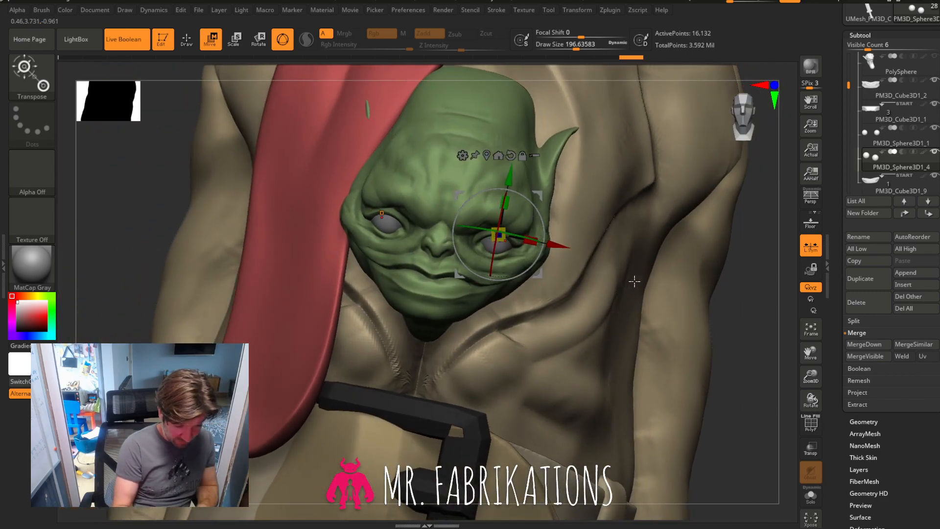
Check the middle head's eyeballs from the side and front, leave gizmo mode, and examine the whole figure from the front.
shift+drag(733, 307, 760, 308)
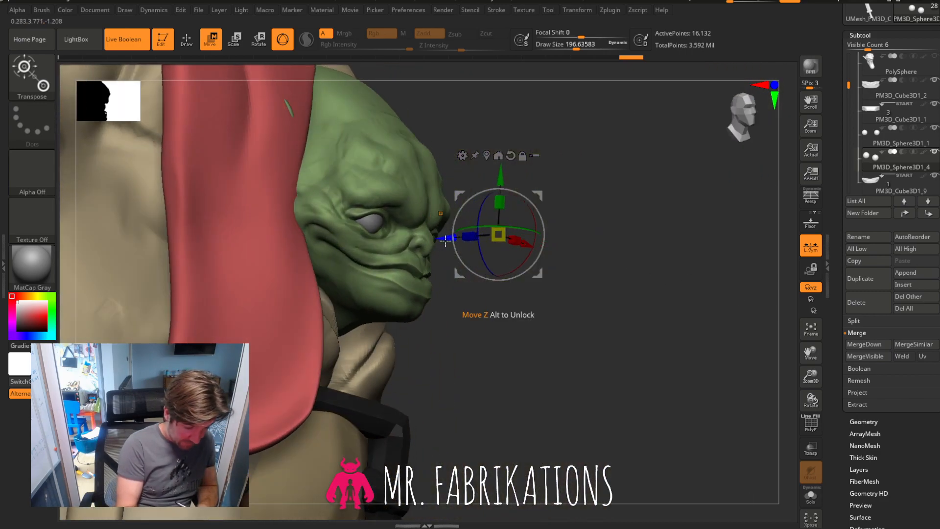
drag(666, 275, 637, 282)
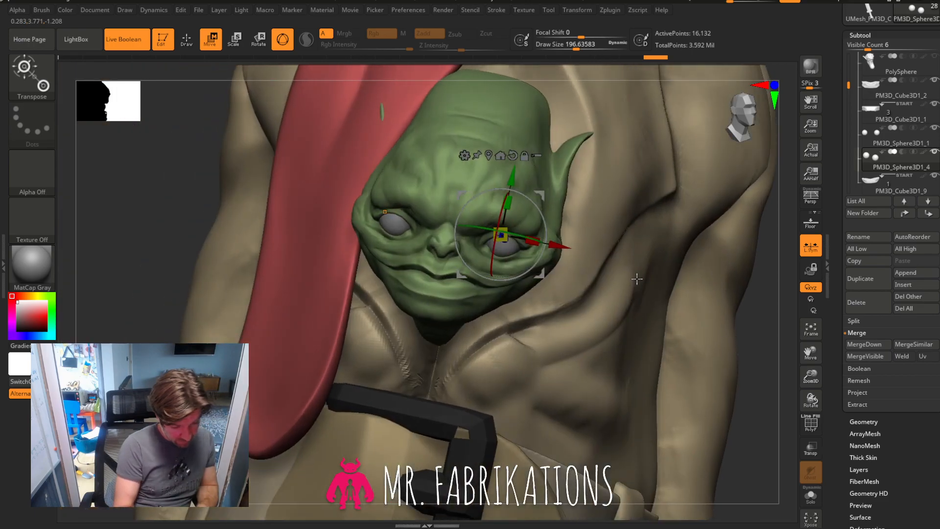
drag(809, 353, 789, 257)
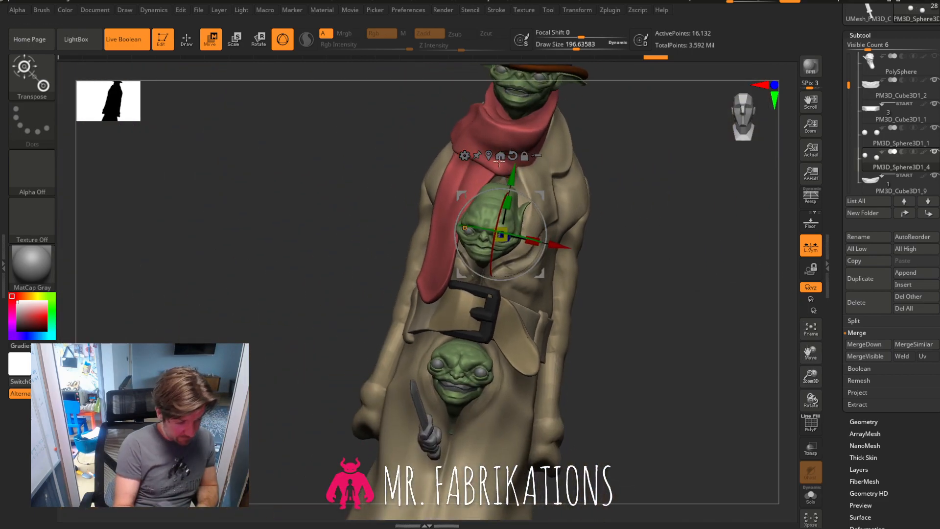
key(w)
mouse_move(670, 238)
mouse_down()
mouse_move(682, 238)
mouse_move(665, 225)
mouse_move(705, 237)
mouse_move(710, 226)
mouse_up()
click(744, 114)
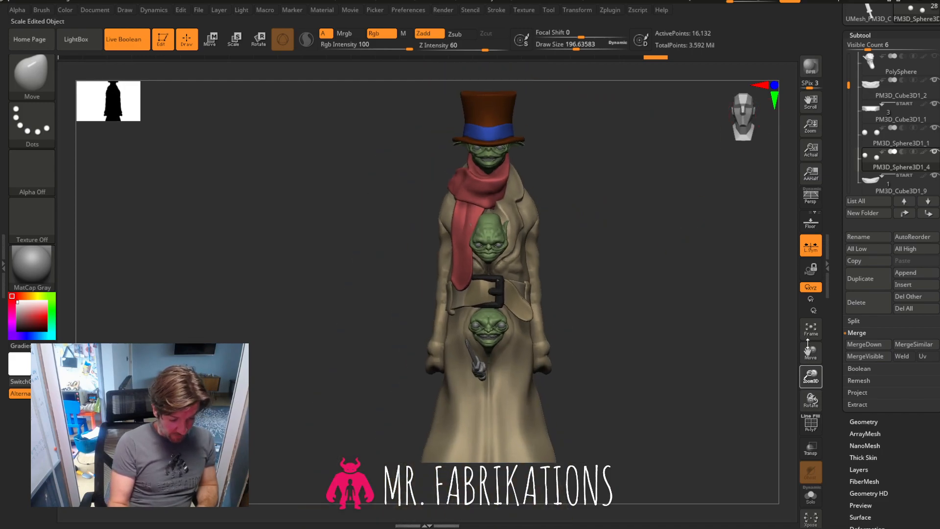
drag(805, 352, 771, 381)
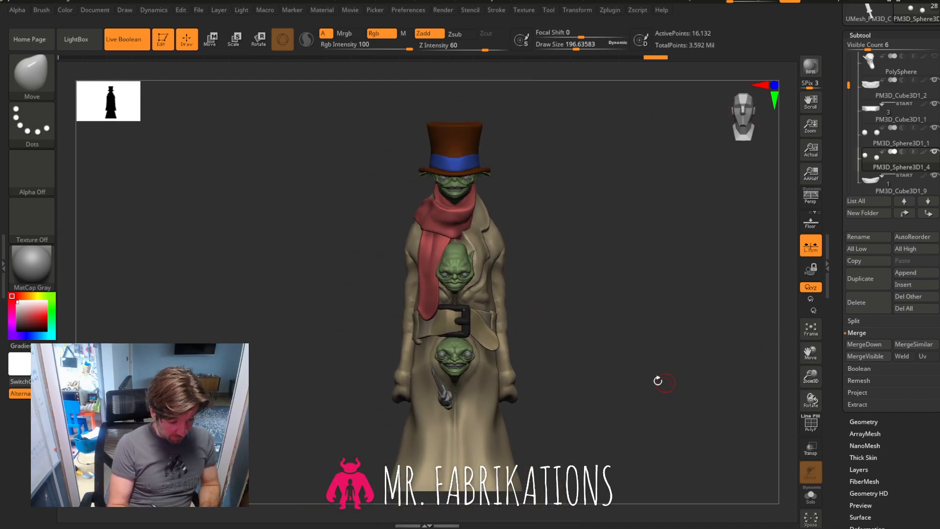
mouse_move(613, 292)
mouse_down()
mouse_move(657, 293)
mouse_move(573, 295)
mouse_move(624, 296)
mouse_move(615, 294)
mouse_up()
drag(602, 357, 699, 329)
click(754, 114)
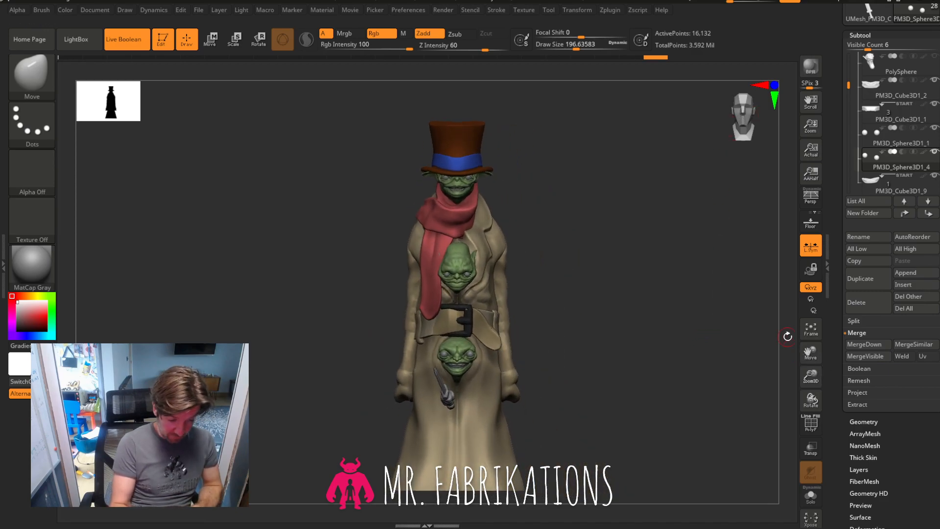
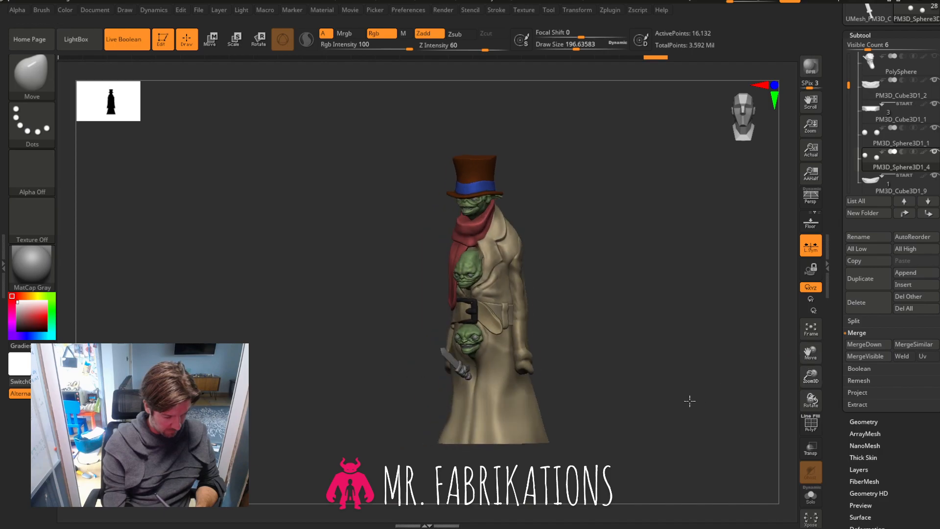
Examine the middle head's placement between scarf and belt up close and against the full trenchcoat figure.
drag(689, 399, 716, 392)
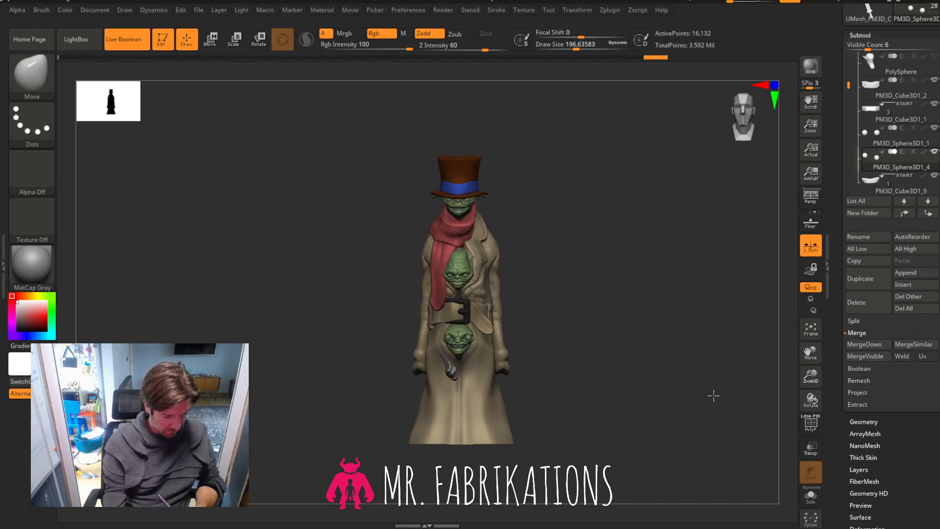
drag(811, 376, 808, 477)
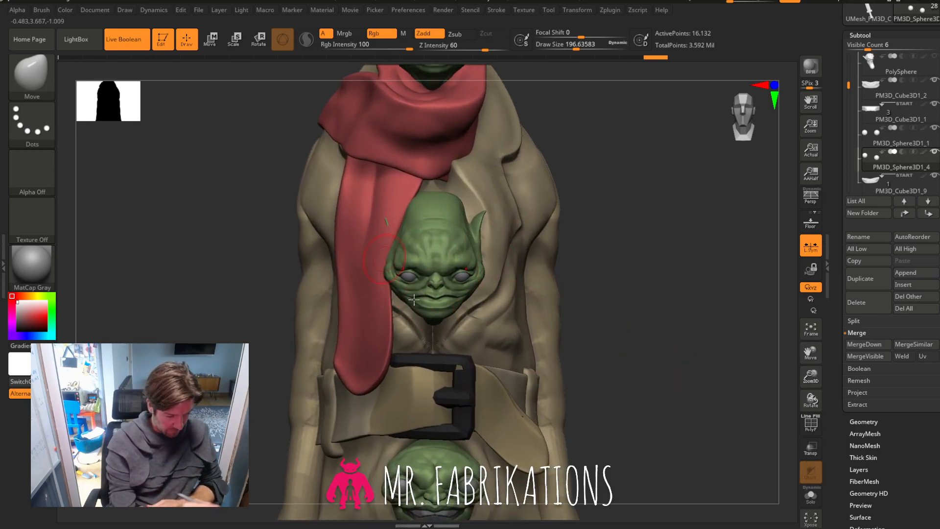
mouse_move(726, 370)
mouse_down()
mouse_move(711, 326)
mouse_move(685, 371)
mouse_move(713, 369)
mouse_up()
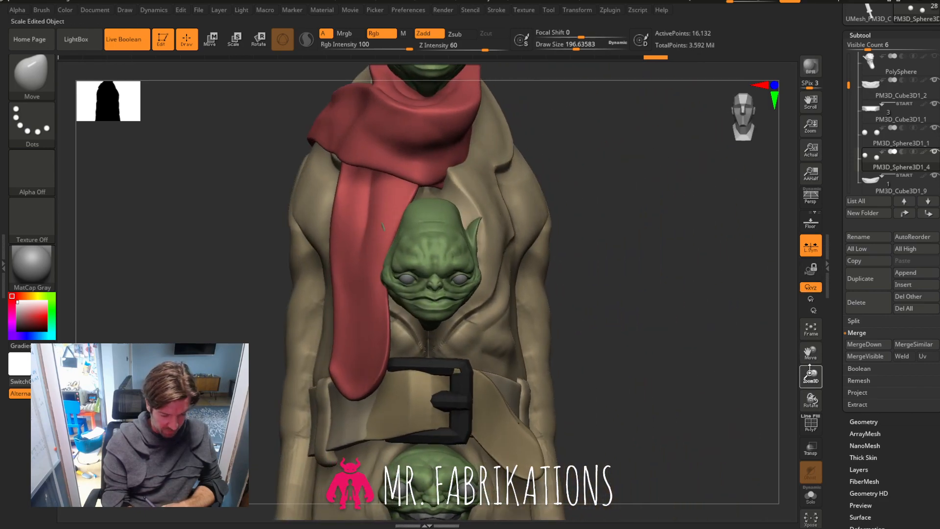
drag(810, 372, 809, 269)
mouse_move(719, 354)
mouse_down()
mouse_move(696, 360)
mouse_move(726, 357)
mouse_move(715, 361)
mouse_up()
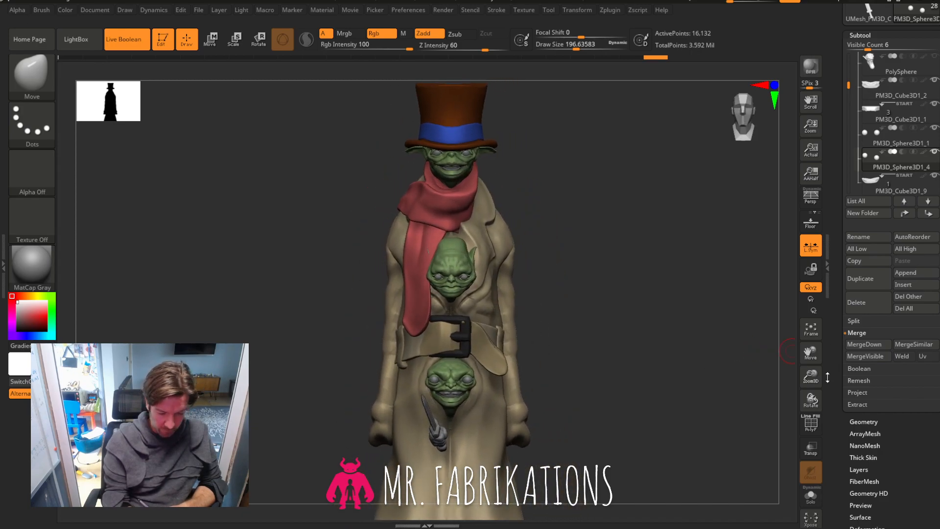
drag(827, 377, 826, 395)
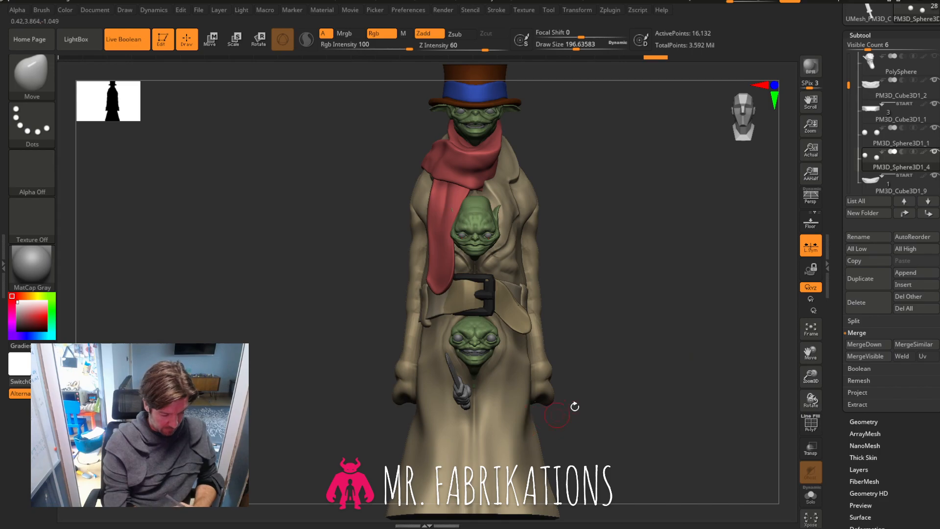
Select the trenchcoat body PM3D_Sphere3D1 and enlarge the Move brush to a draw size of about 576.
alt+click(509, 430)
click(42, 82)
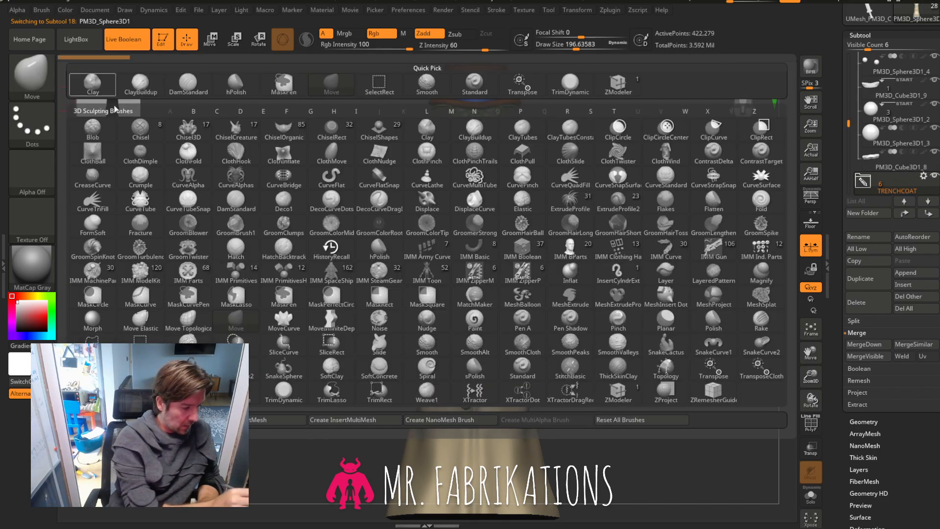
click(87, 83)
drag(572, 49, 591, 52)
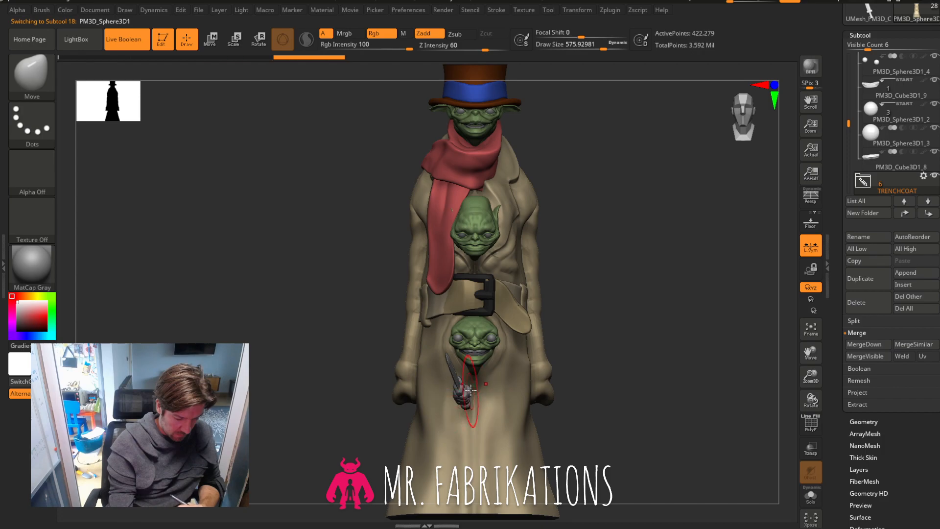
mouse_move(638, 336)
mouse_down()
mouse_move(605, 342)
mouse_move(632, 337)
mouse_up()
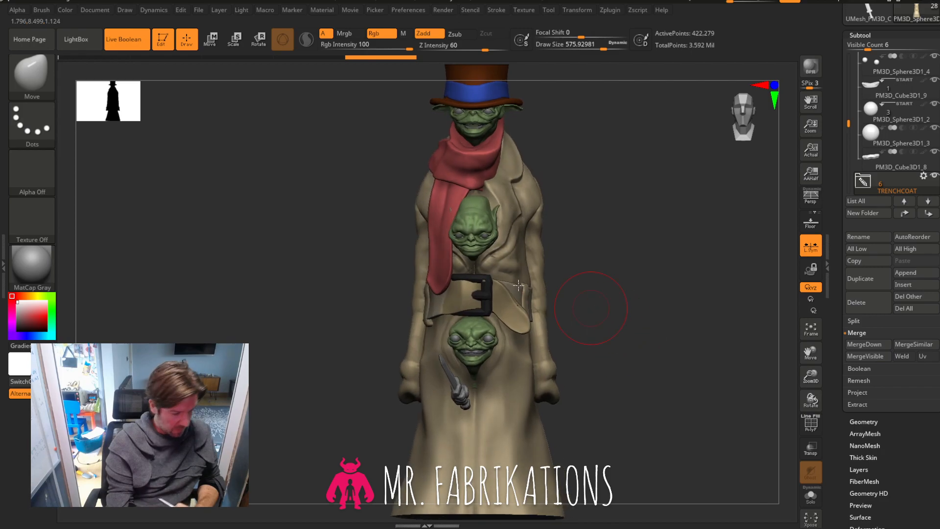
Switch to the ClayBuildup brush with a draw size of about 351 for sculpting the coat around the knife-holding hand.
click(32, 73)
click(143, 85)
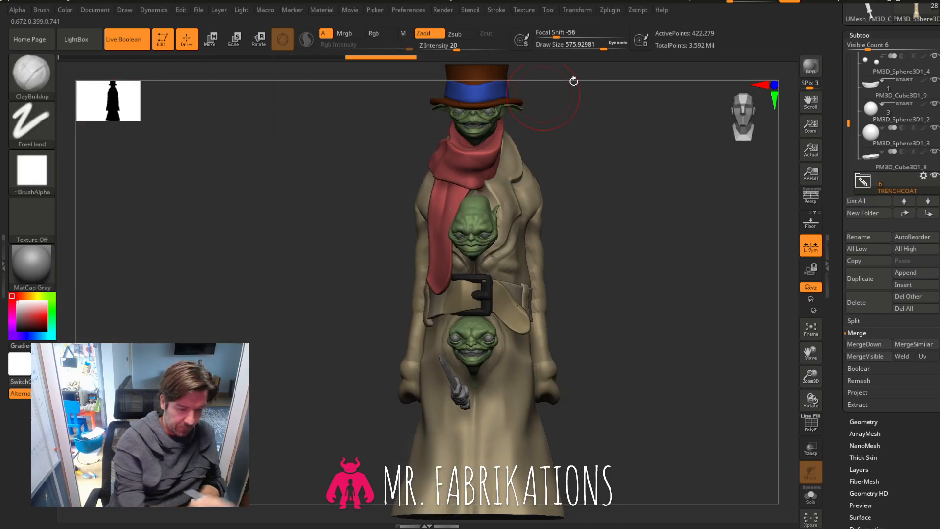
drag(591, 49, 588, 48)
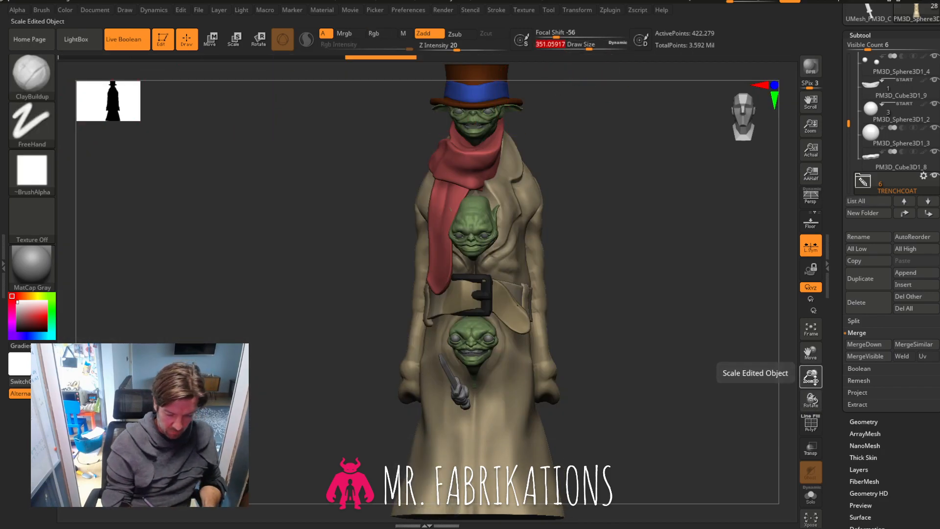
drag(810, 375, 811, 409)
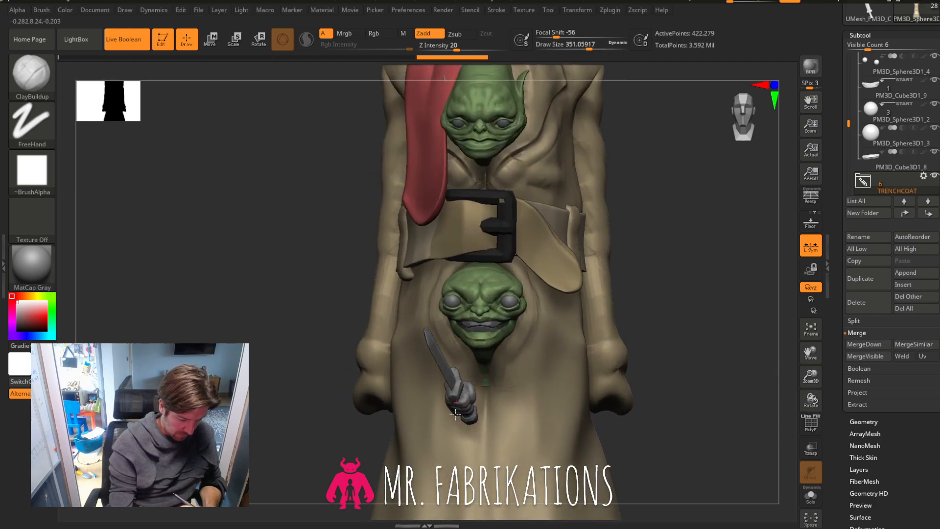
Build up long cloth folds on the front of the trench coat below the lower goblin head with the ClayBuildup brush.
mouse_move(507, 383)
mouse_down()
mouse_move(510, 425)
mouse_move(499, 439)
mouse_up()
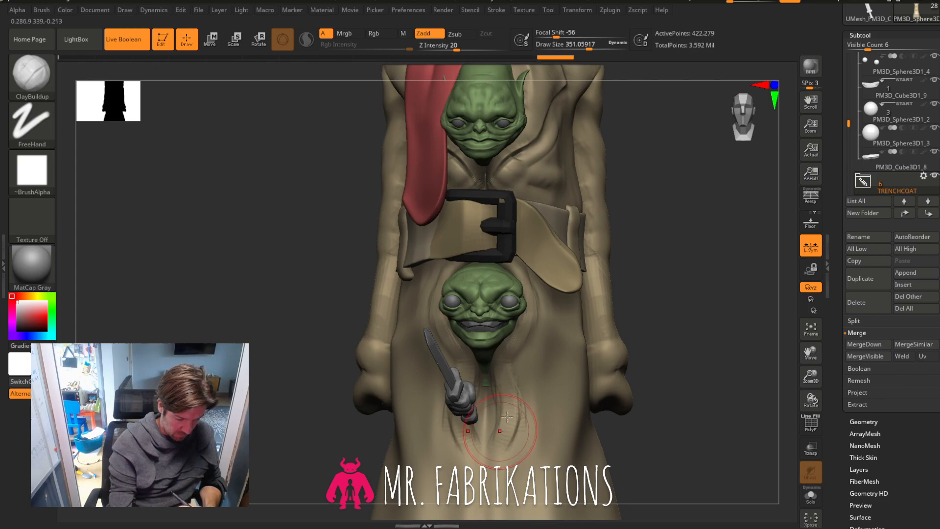
mouse_move(683, 311)
mouse_down()
mouse_move(715, 315)
mouse_move(674, 318)
mouse_move(697, 310)
mouse_up()
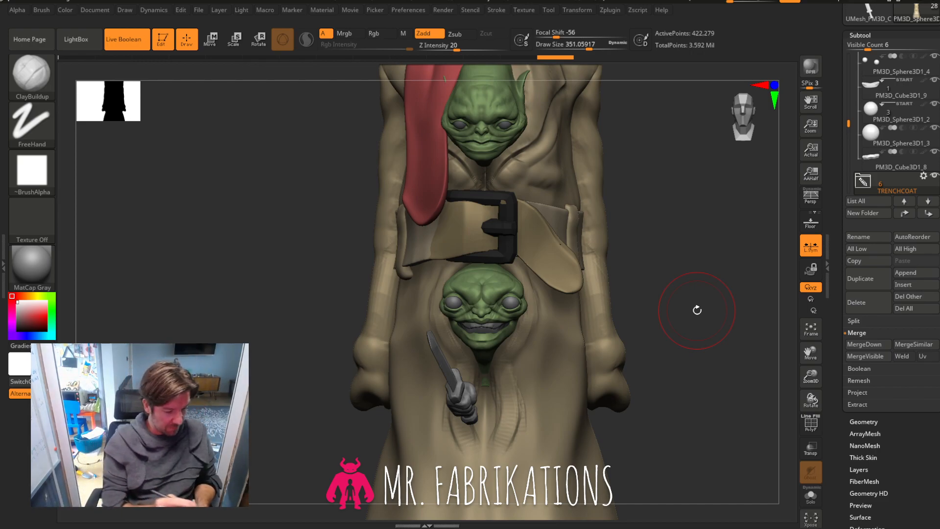
mouse_move(681, 310)
mouse_down()
mouse_move(713, 304)
mouse_move(684, 298)
mouse_up()
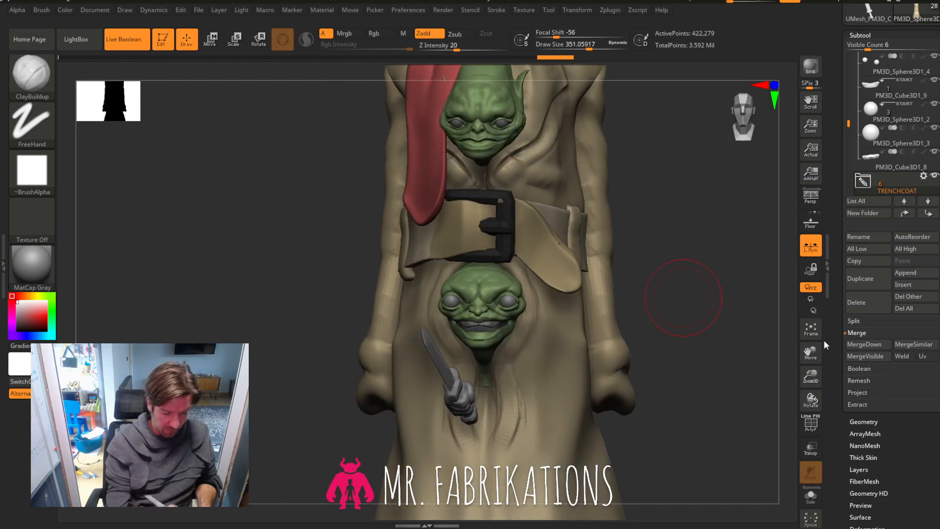
drag(811, 375, 810, 316)
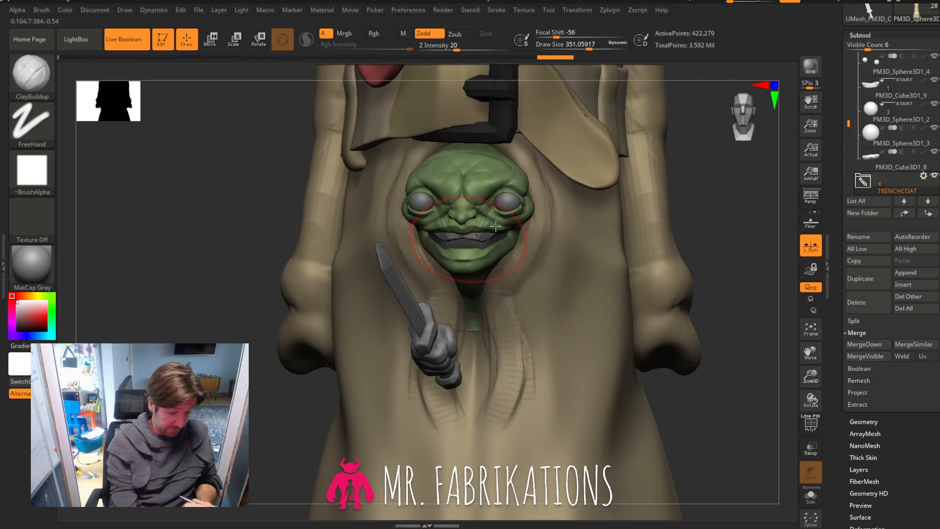
mouse_move(701, 410)
mouse_down()
mouse_move(725, 411)
mouse_move(696, 410)
mouse_move(723, 410)
mouse_move(707, 403)
mouse_up()
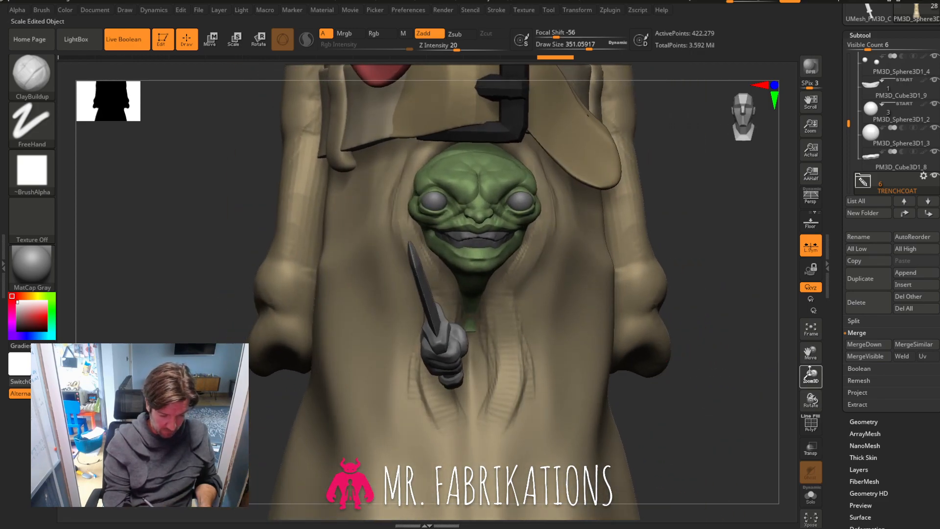
mouse_move(809, 371)
mouse_down()
mouse_move(801, 287)
mouse_move(806, 370)
mouse_up()
drag(725, 357, 640, 365)
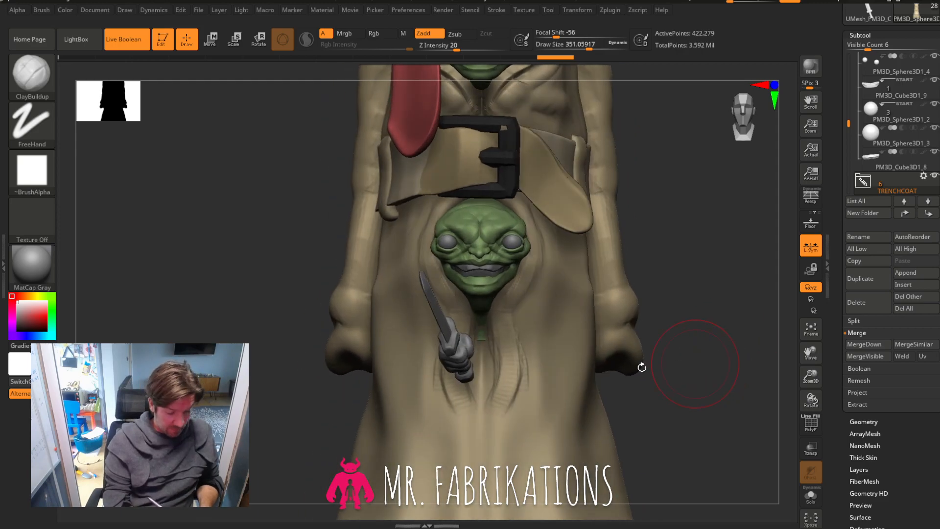
Select the lower goblin's hand, reset the gizmo orientation, and move and turn the hand to the coat's centre below the head.
alt+click(456, 359)
drag(678, 315, 657, 318)
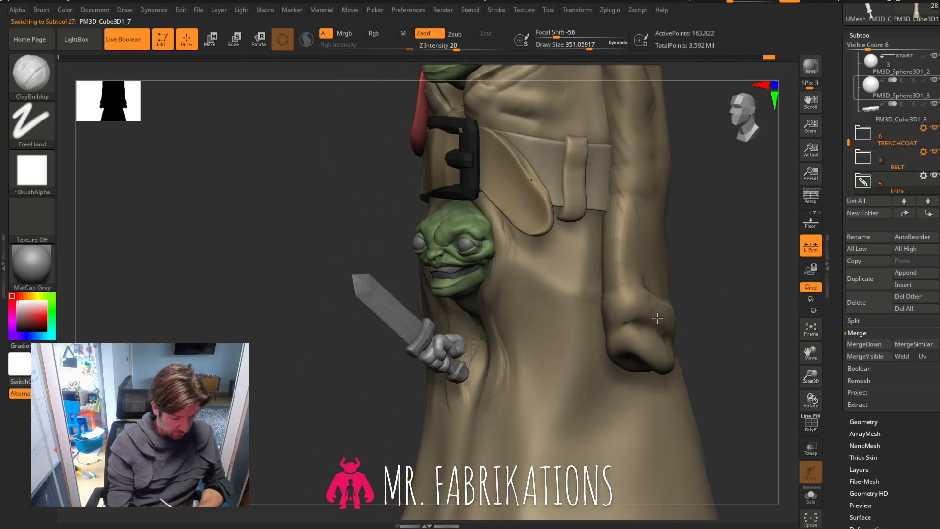
key(w)
mouse_move(733, 251)
mouse_down()
mouse_move(753, 248)
mouse_move(742, 248)
mouse_up()
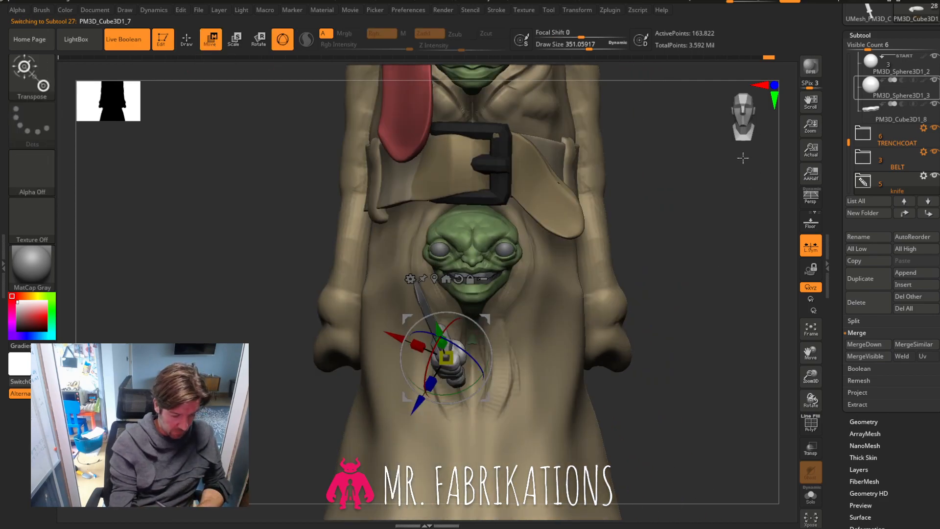
click(459, 279)
drag(390, 357, 397, 357)
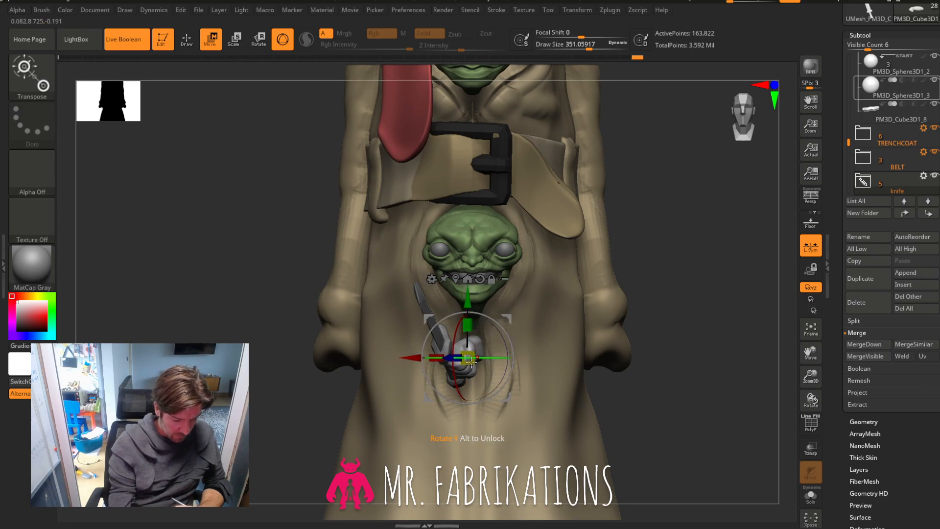
drag(419, 359, 416, 359)
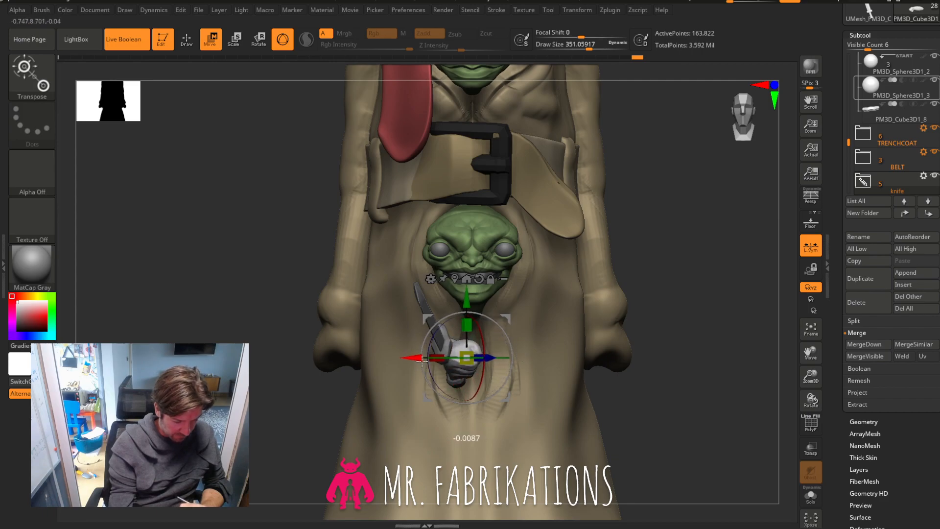
drag(421, 358, 449, 359)
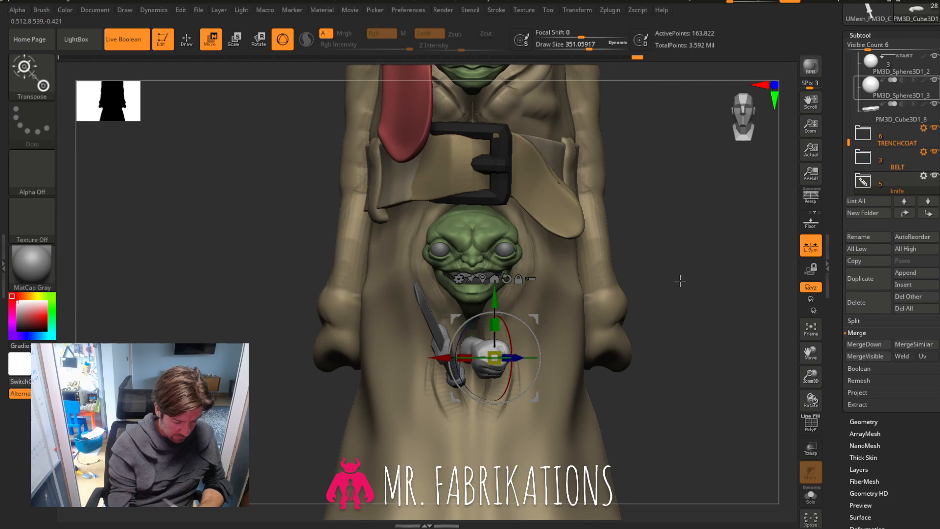
drag(680, 280, 627, 315)
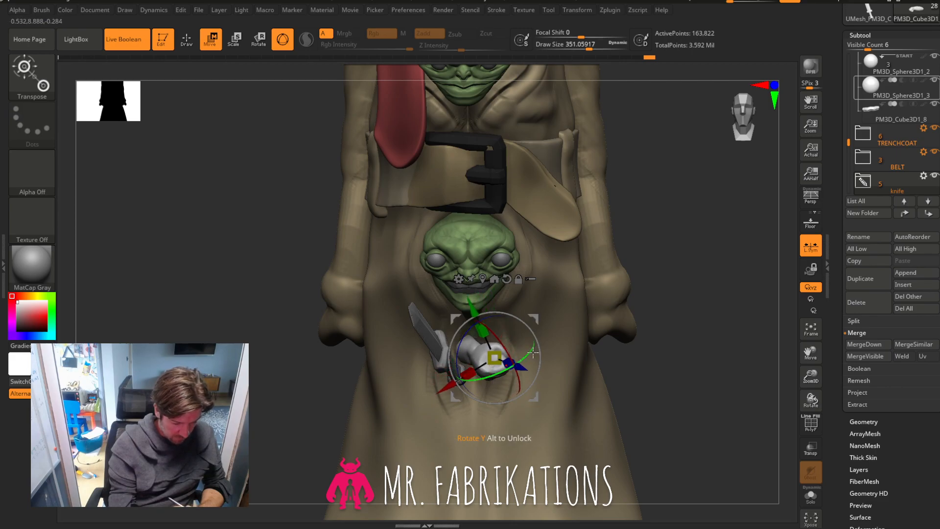
drag(603, 316, 657, 281)
Select the knife and move and rotate it so it sits in the relocated hand, angled up toward the goblin's chin.
click(431, 323)
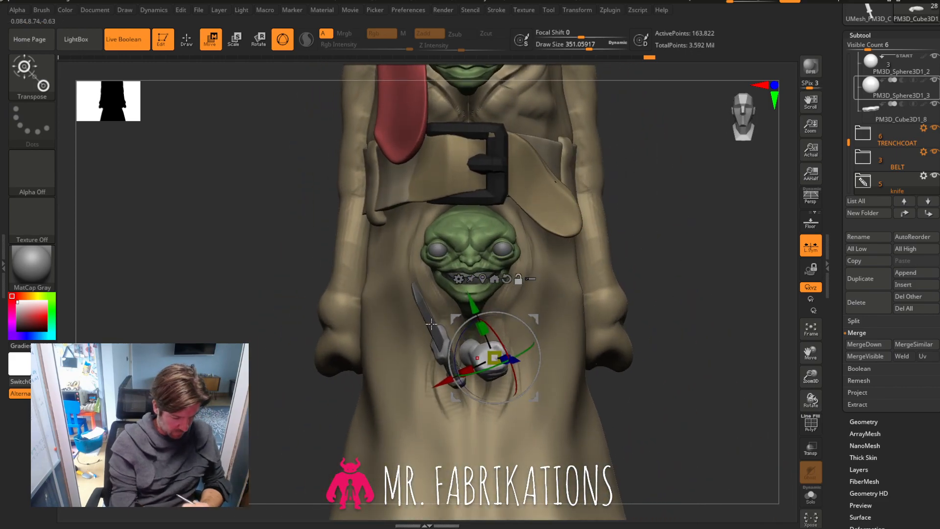
drag(485, 296, 515, 289)
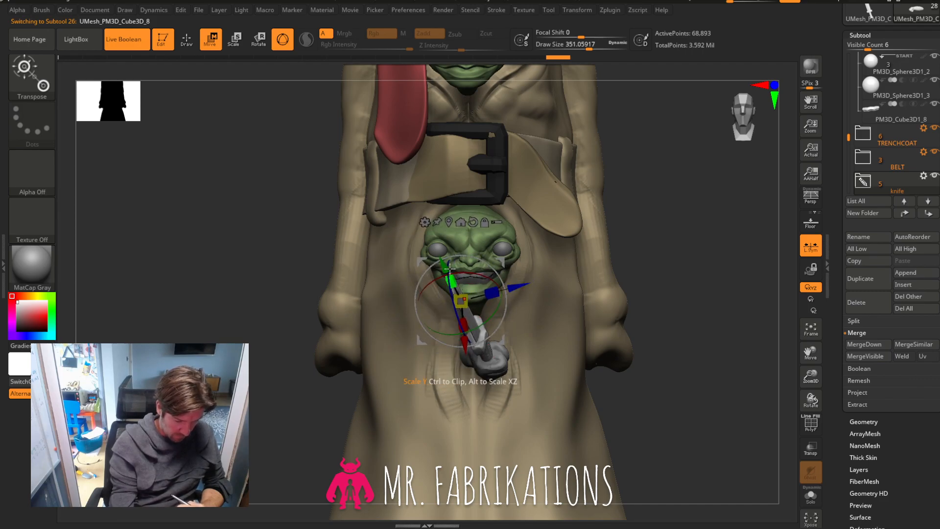
drag(450, 268, 446, 273)
drag(612, 259, 645, 266)
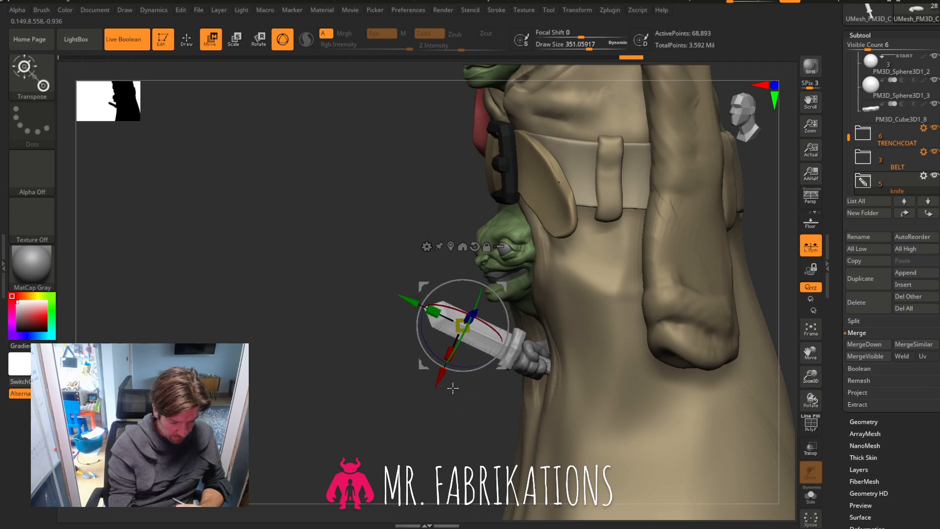
drag(453, 389, 520, 308)
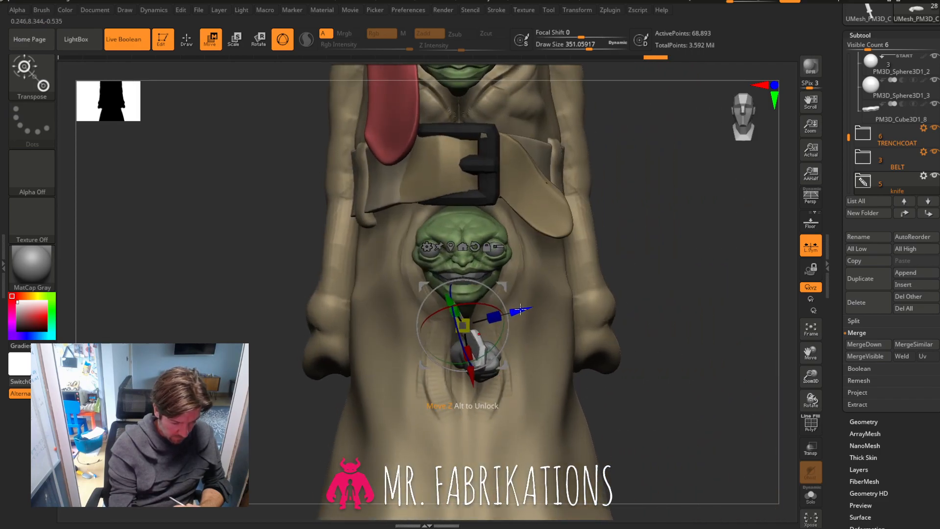
drag(596, 287, 675, 281)
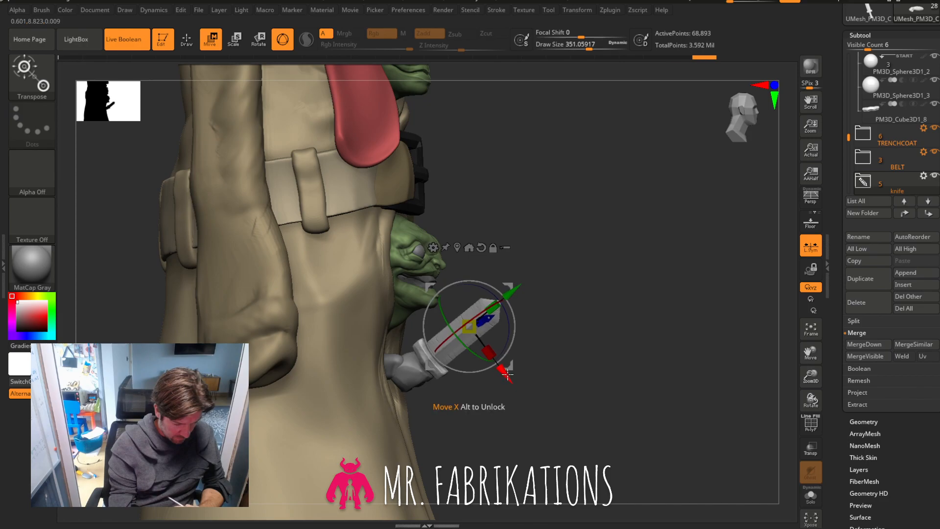
drag(519, 363, 529, 395)
drag(649, 317, 732, 328)
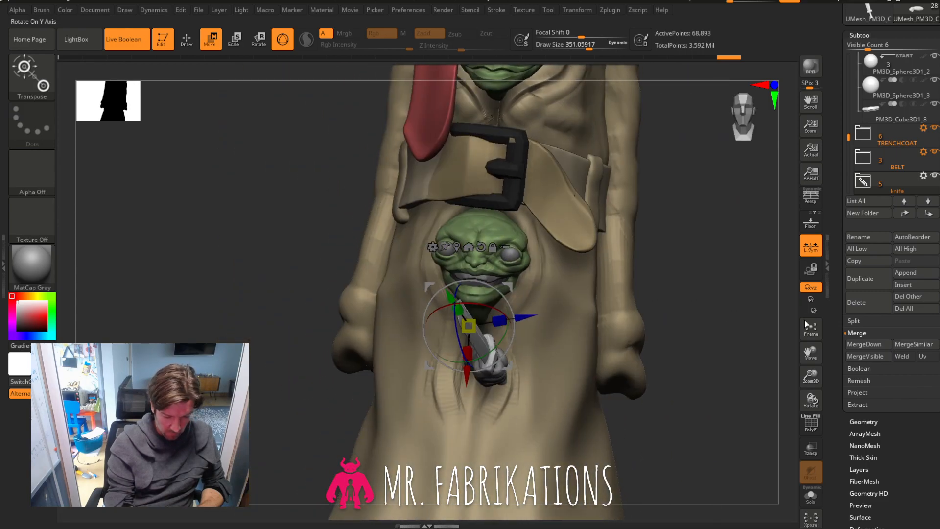
Return to Draw mode, select the trench coat, and build up and smooth folds around and below the knife hand.
drag(811, 376, 784, 274)
drag(671, 335, 729, 333)
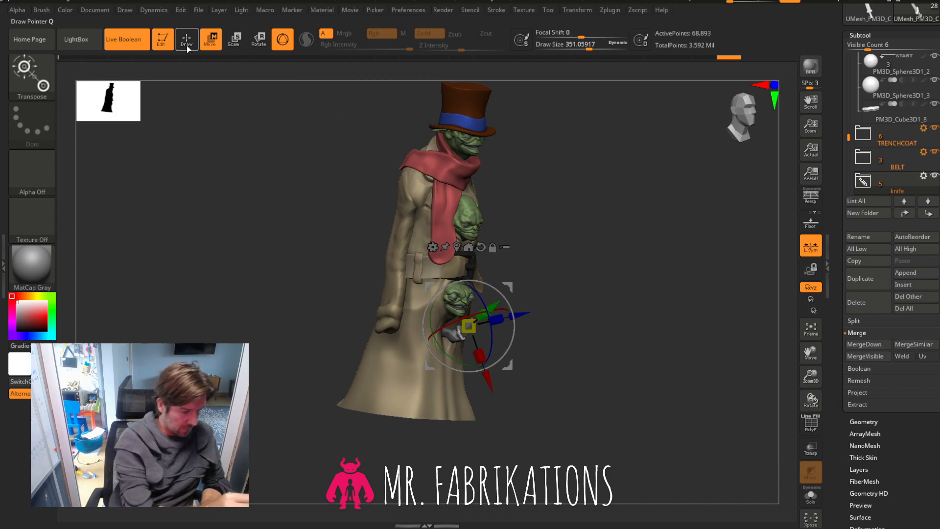
key(q)
mouse_move(656, 344)
mouse_down()
mouse_move(618, 344)
mouse_move(639, 323)
mouse_move(585, 321)
mouse_move(644, 325)
mouse_move(589, 325)
mouse_move(602, 324)
mouse_up()
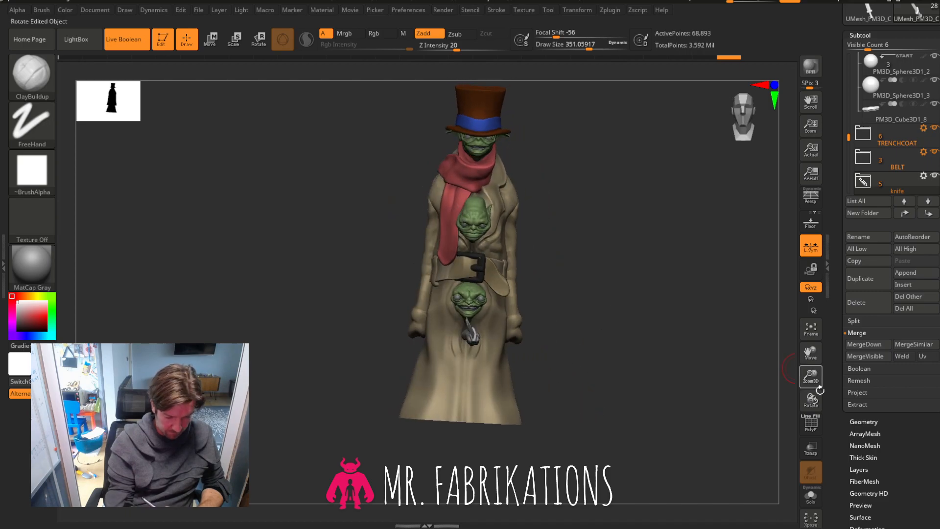
drag(811, 377, 808, 453)
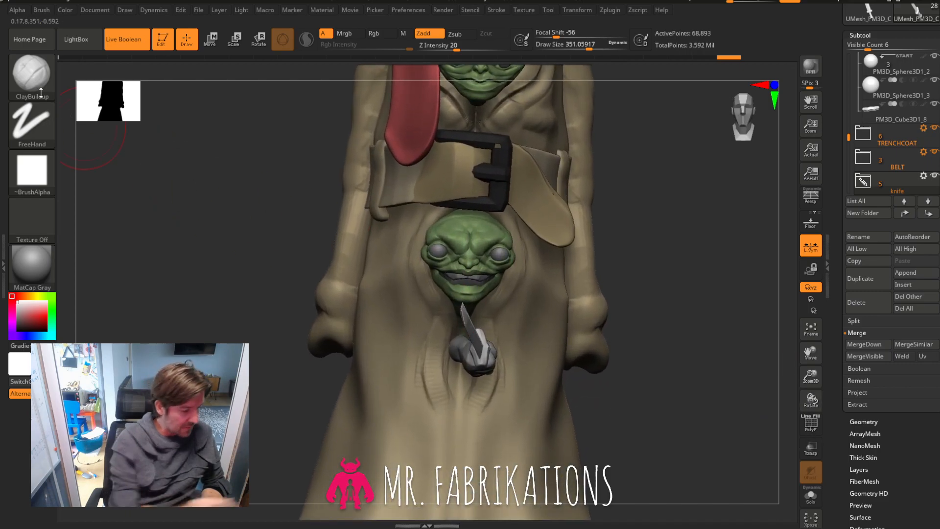
alt+click(522, 423)
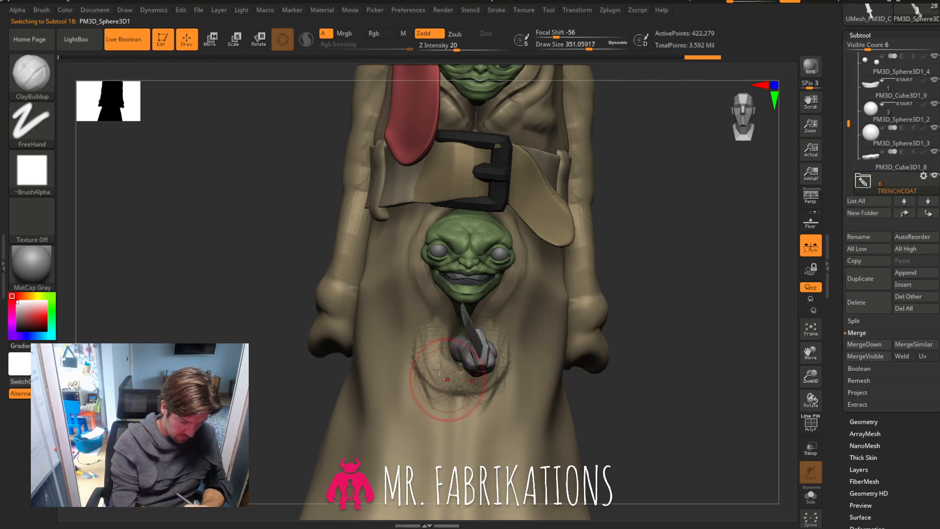
drag(439, 370, 440, 446)
drag(450, 396, 455, 465)
key(shift)
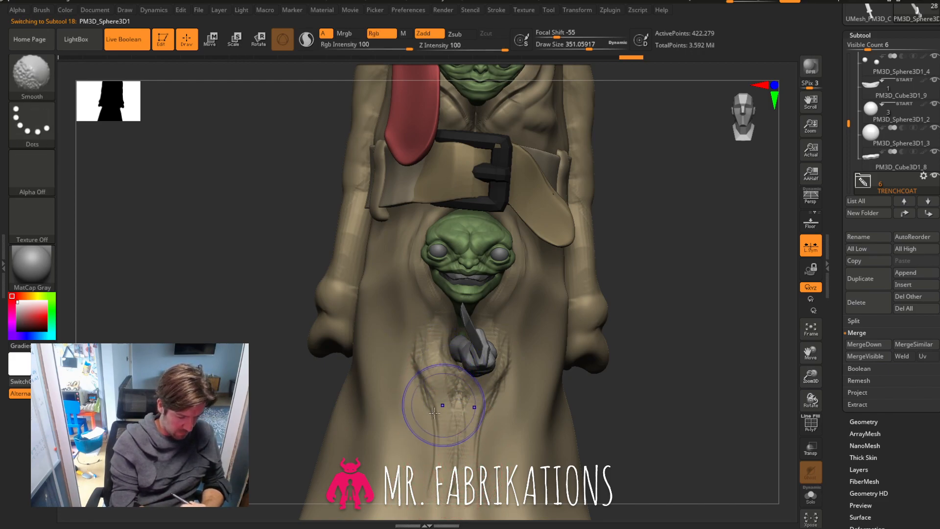
Add clay to the coat fold beside the hand, reduce the draw size to 201.75, and smooth the fold.
drag(686, 352, 661, 336)
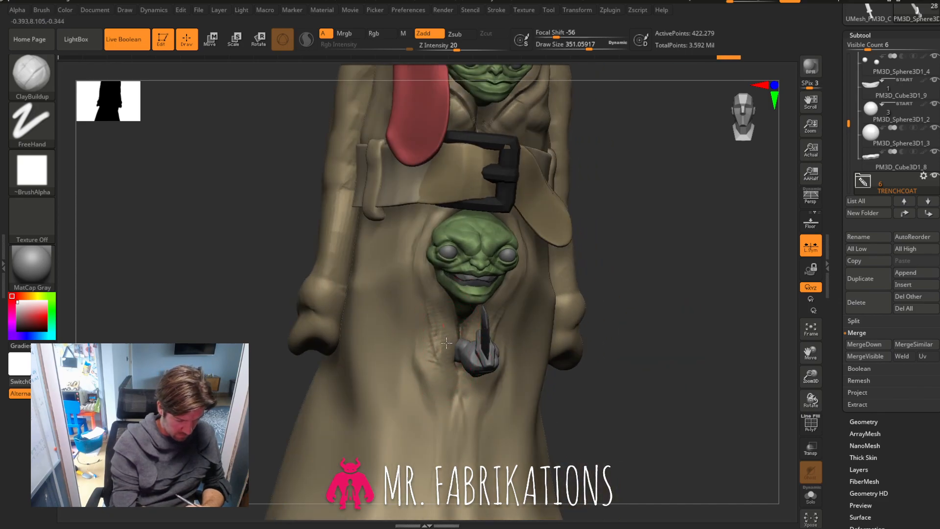
drag(445, 328, 437, 411)
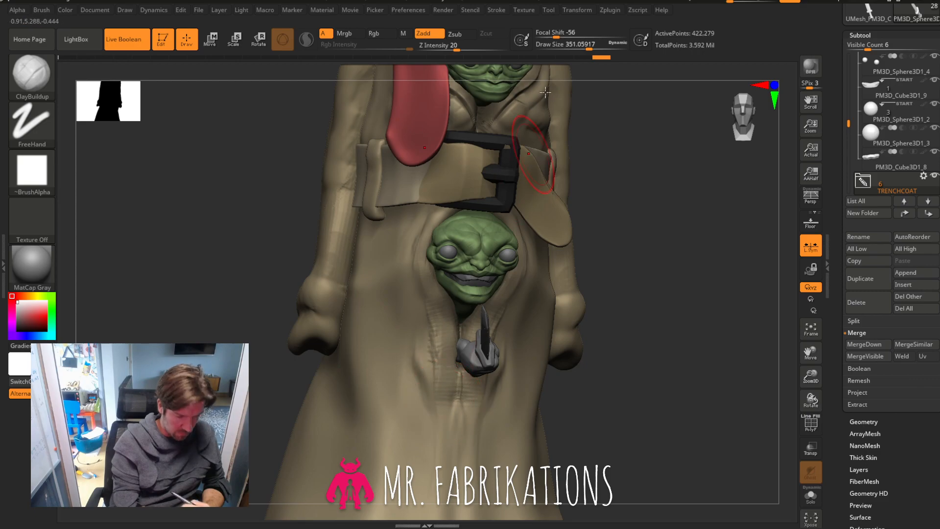
click(576, 45)
key(shift)
shift+drag(435, 358, 456, 392)
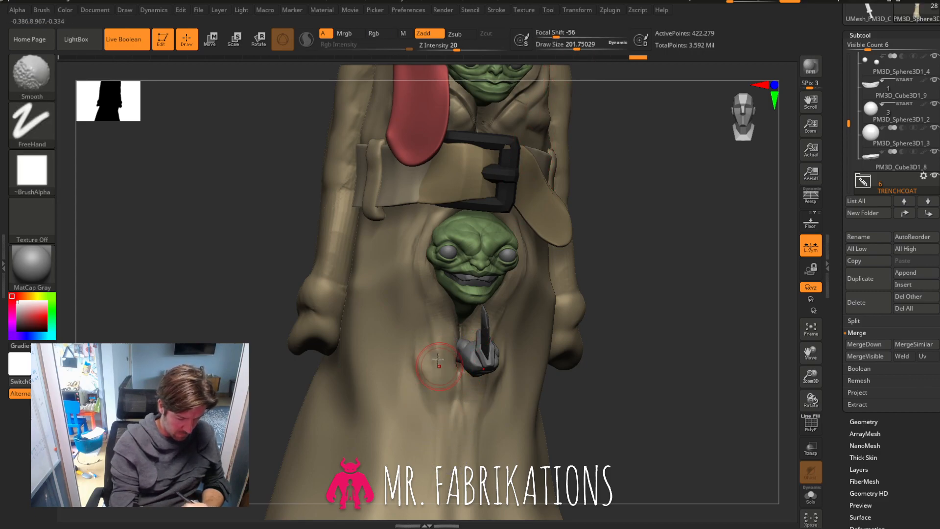
Sculpt finer vertical folds with ClayBuildup from beside the knife hand down the front of the coat skirt.
drag(441, 321, 452, 381)
drag(591, 339, 554, 349)
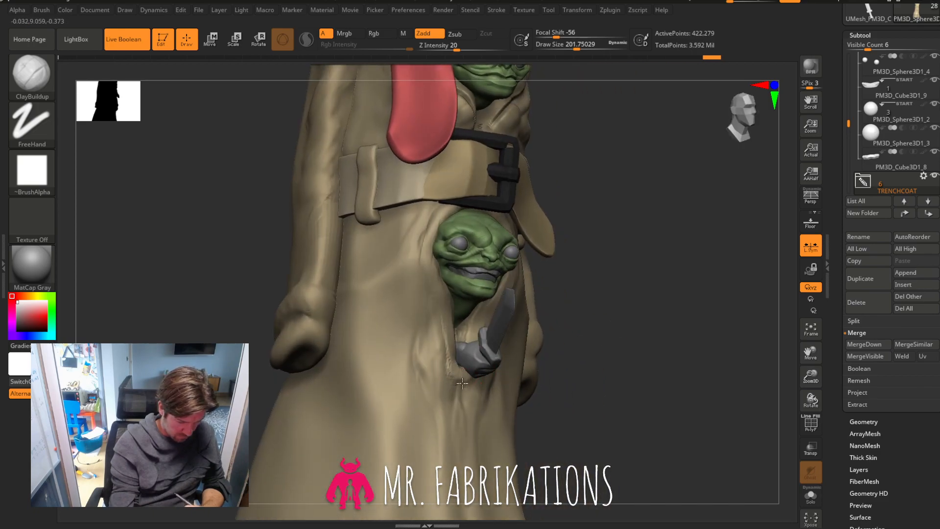
shift+drag(623, 327, 430, 377)
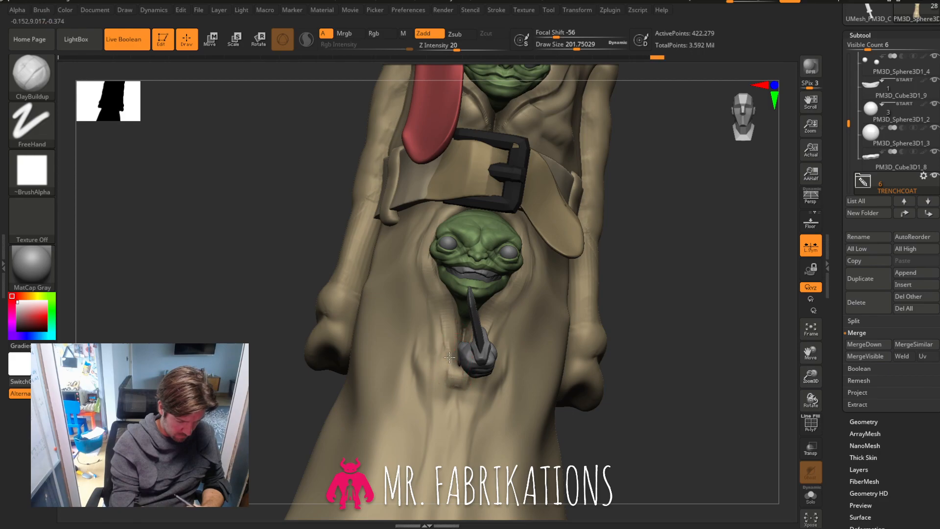
drag(449, 366, 437, 447)
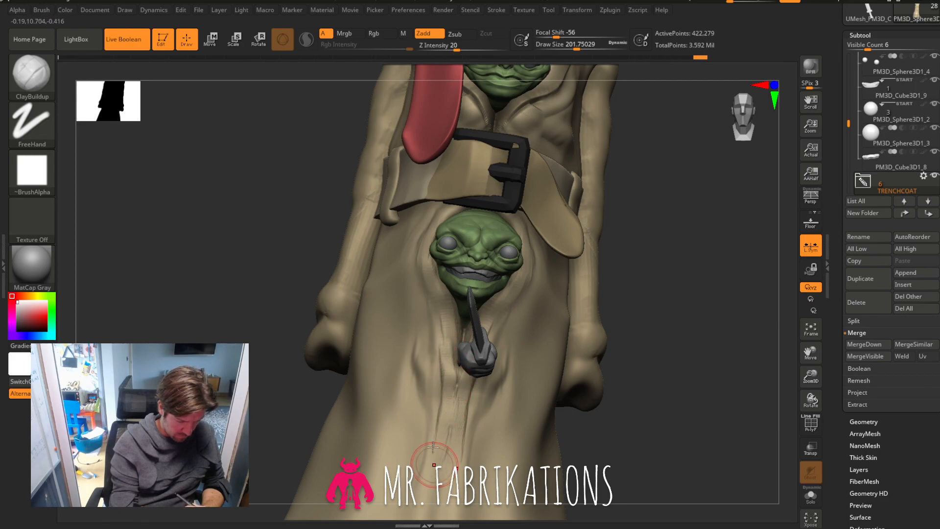
mouse_move(444, 384)
mouse_down()
mouse_move(434, 453)
mouse_move(433, 440)
mouse_up()
drag(440, 323, 425, 483)
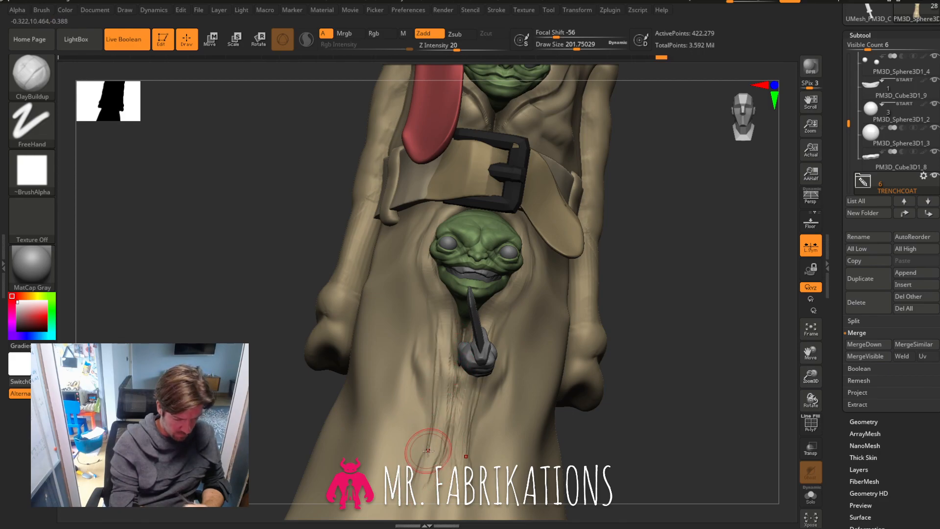
Build up and smooth curved cloth folds on the coat around the sides of the lower goblin head.
mouse_move(665, 327)
mouse_down()
mouse_move(644, 329)
mouse_move(666, 329)
mouse_move(651, 304)
mouse_move(667, 309)
mouse_up()
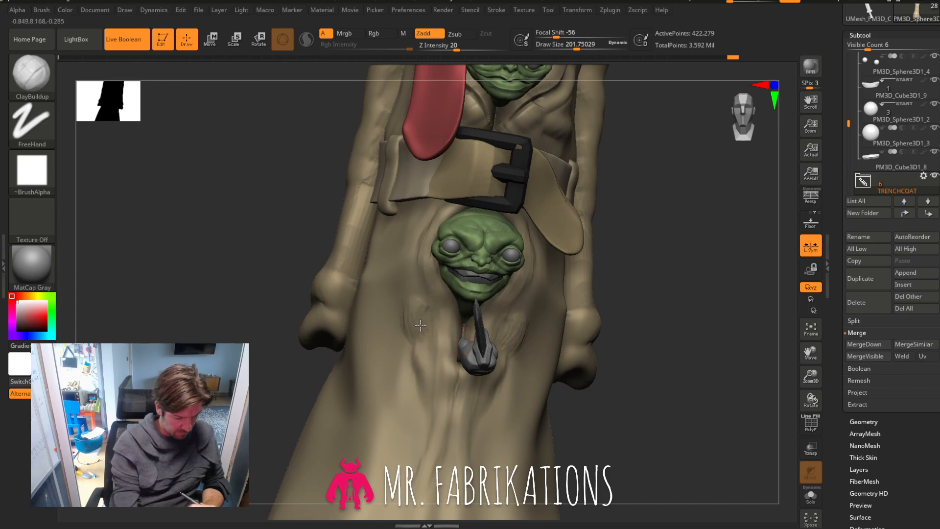
key(shift)
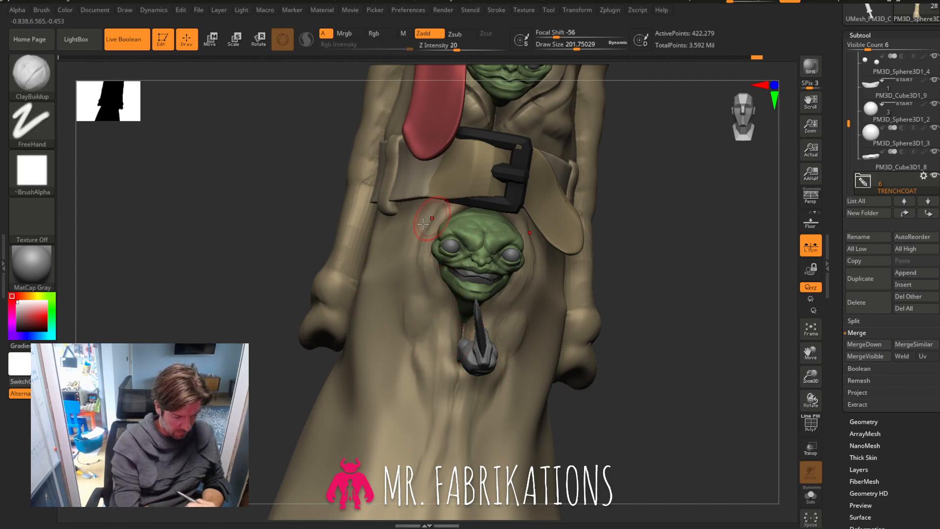
mouse_move(403, 287)
mouse_down()
mouse_move(412, 215)
mouse_move(418, 277)
mouse_up()
key(shift)
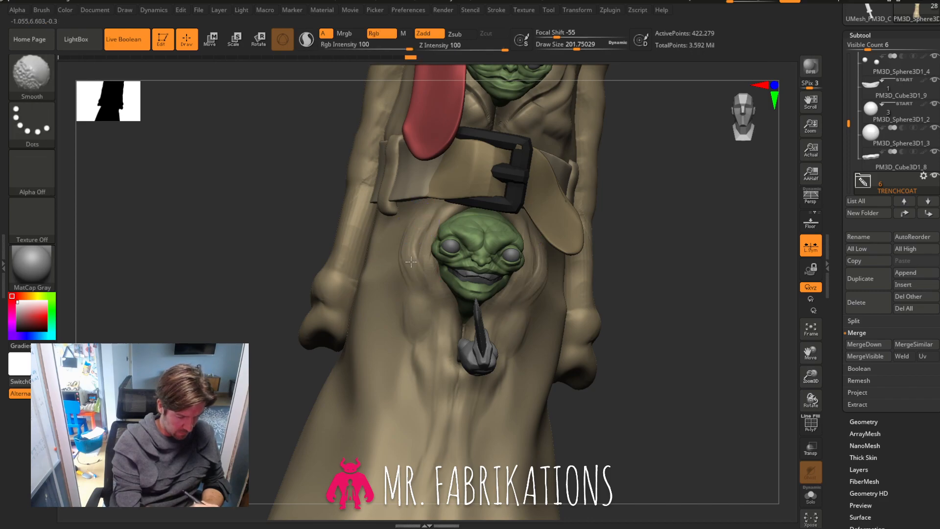
Switch the sculpting brush to DamStandard for the trench coat.
mouse_move(665, 295)
mouse_down()
mouse_move(682, 290)
mouse_move(678, 279)
mouse_up()
click(39, 66)
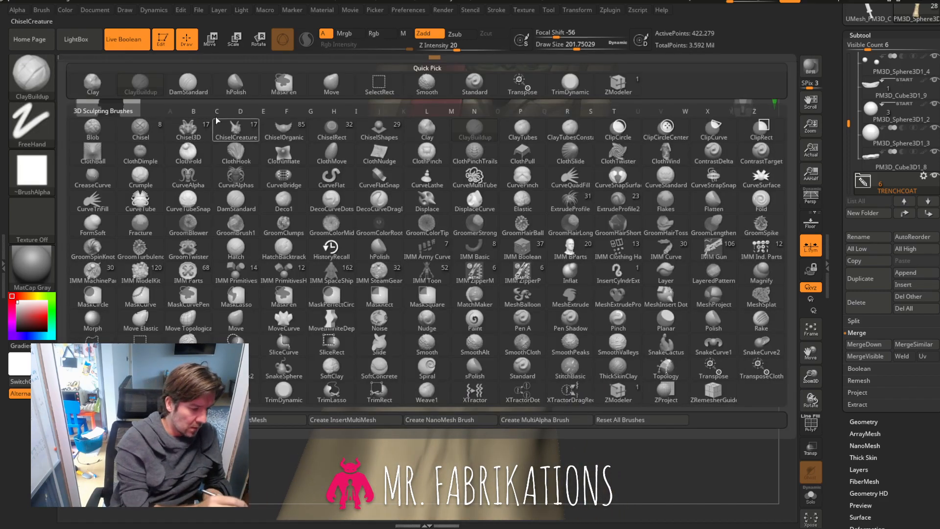
click(194, 89)
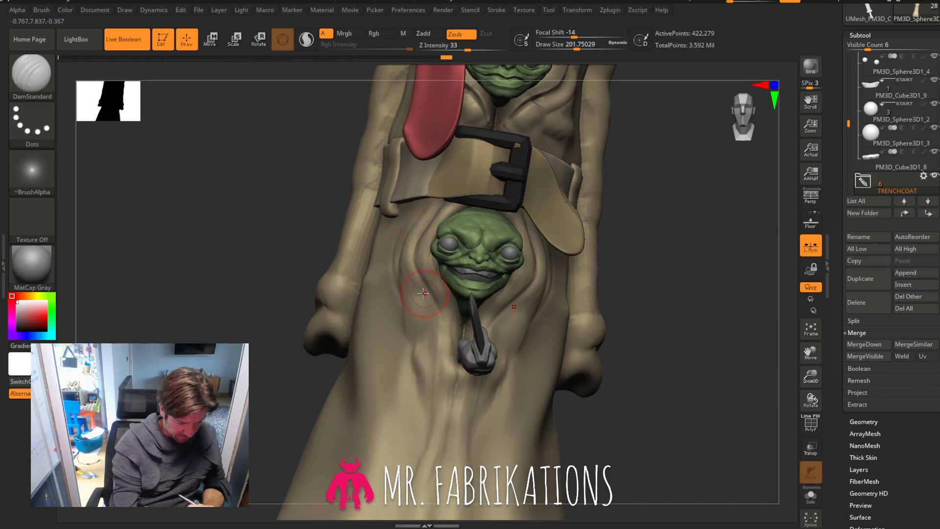
Carve creases into the coat folds around the lower goblin's head and beneath the knife hand with DamStandard.
mouse_move(652, 347)
mouse_down()
mouse_move(678, 326)
mouse_move(501, 372)
mouse_up()
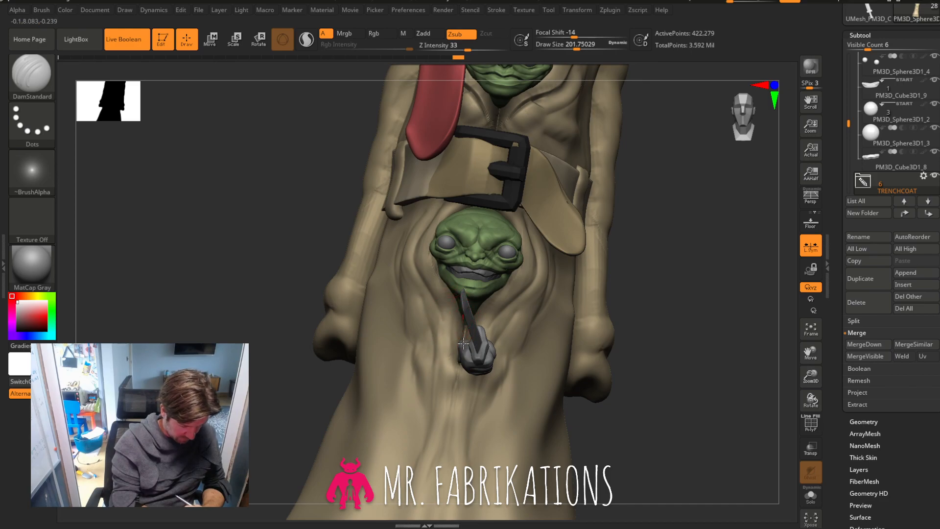
mouse_move(453, 403)
mouse_down()
mouse_move(436, 470)
mouse_move(461, 374)
mouse_up()
drag(644, 318, 663, 329)
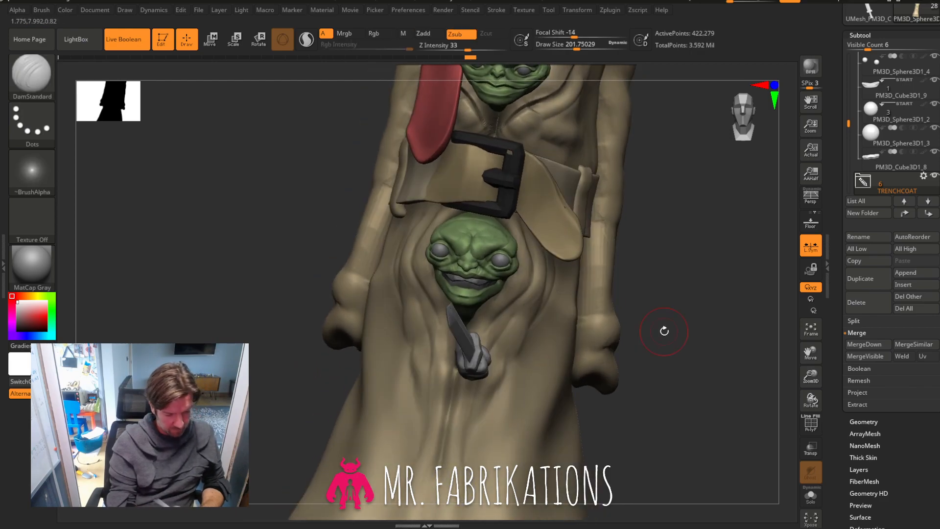
drag(811, 374, 810, 306)
drag(703, 357, 678, 284)
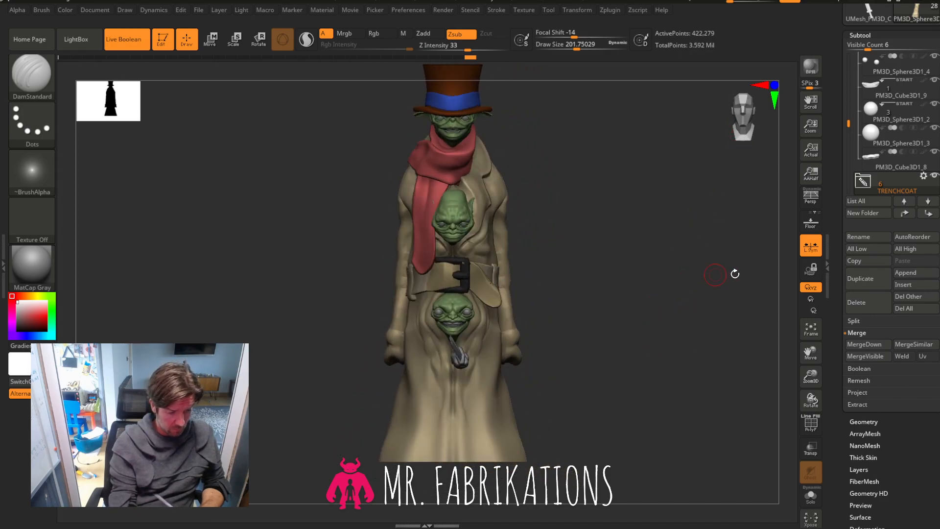
drag(811, 351, 812, 367)
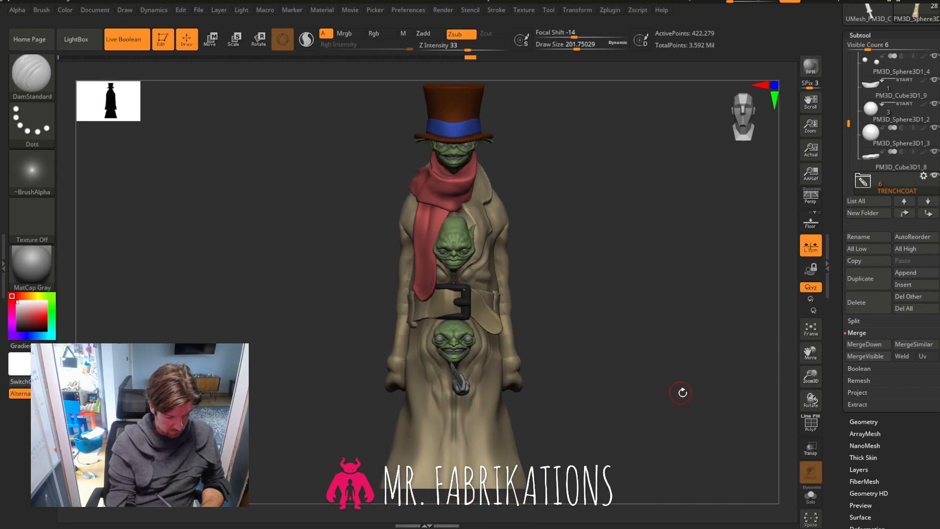
mouse_move(682, 390)
mouse_down()
mouse_move(710, 391)
mouse_move(661, 390)
mouse_move(704, 397)
mouse_move(700, 386)
mouse_up()
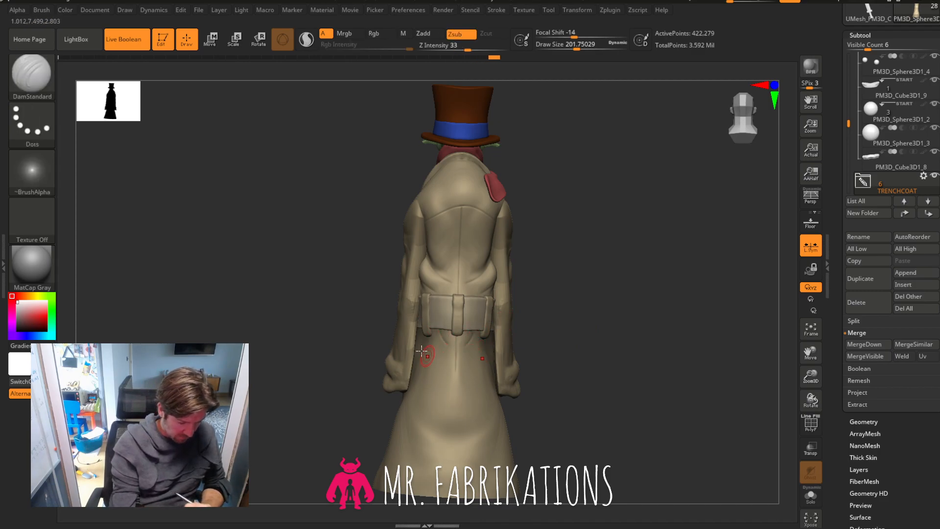
mouse_move(600, 319)
mouse_down()
mouse_move(665, 324)
mouse_move(604, 340)
mouse_move(630, 348)
mouse_move(544, 339)
mouse_move(615, 328)
mouse_move(449, 371)
mouse_up()
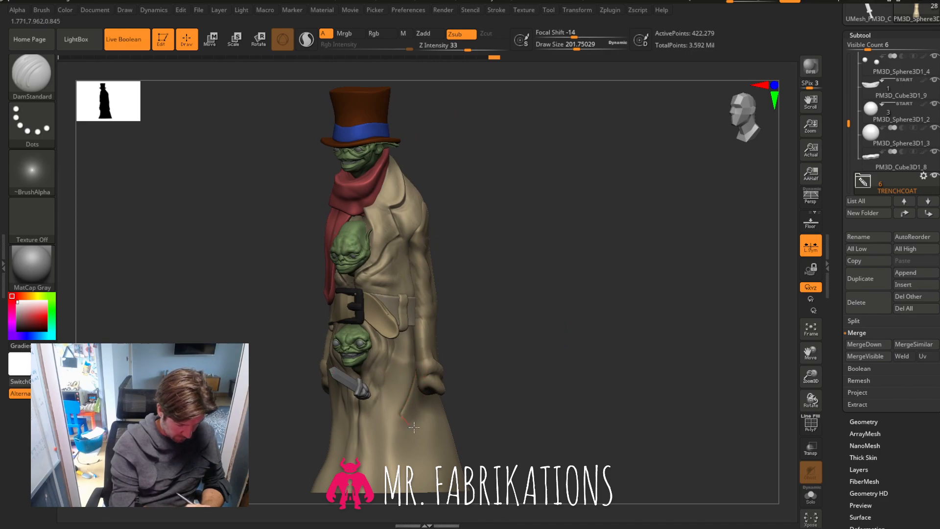
drag(550, 373, 566, 347)
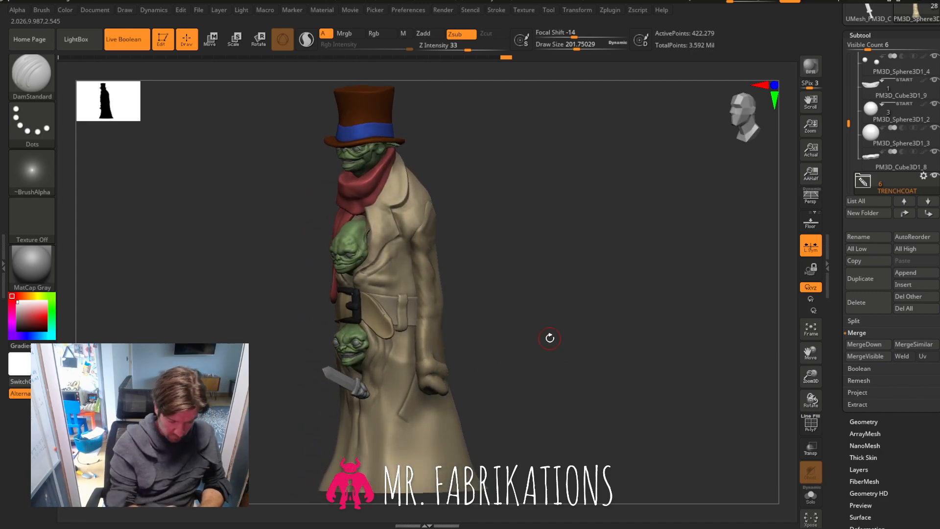
drag(811, 377, 811, 431)
drag(810, 352, 820, 225)
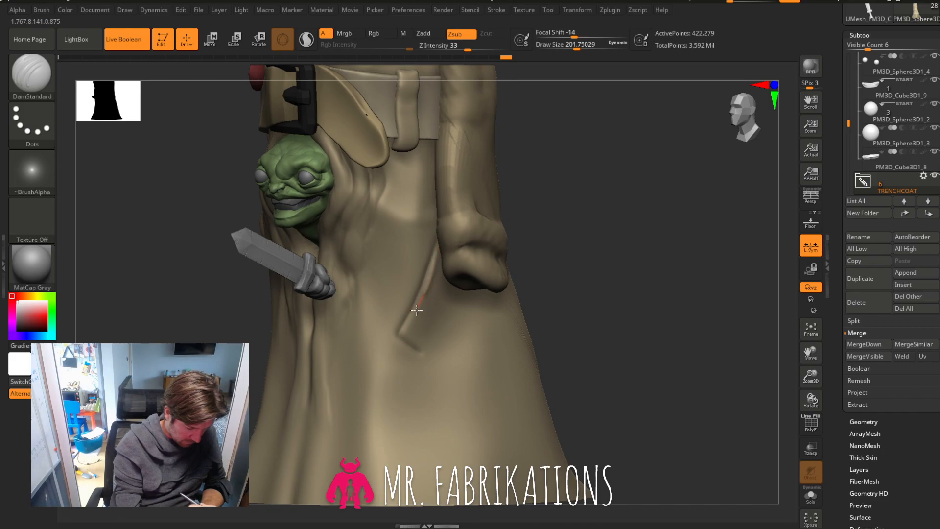
alt+drag(402, 334, 427, 355)
mouse_move(619, 289)
alt+mouse_down()
mouse_move(626, 285)
mouse_move(591, 287)
alt+mouse_up()
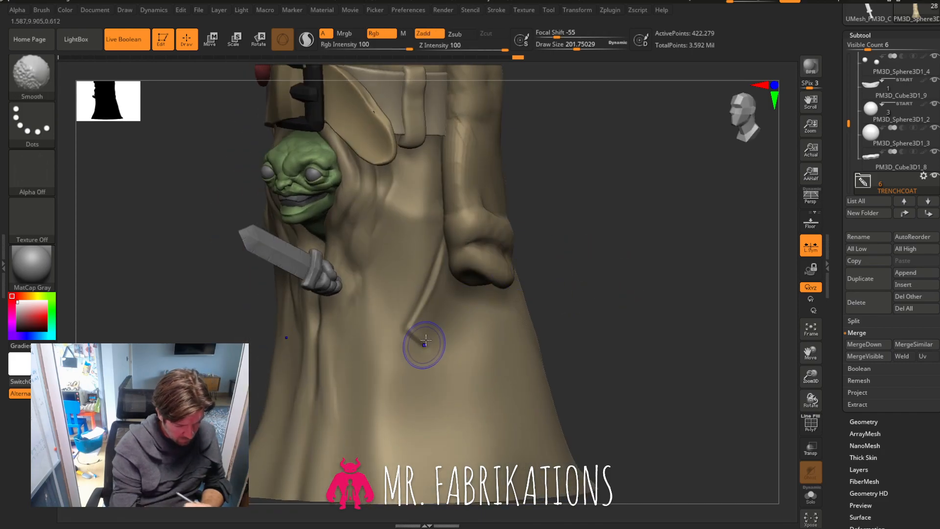
shift+drag(424, 342, 423, 345)
mouse_move(626, 275)
mouse_down()
mouse_move(636, 265)
mouse_move(597, 277)
mouse_move(663, 273)
mouse_move(592, 281)
mouse_up()
key(ctrl)
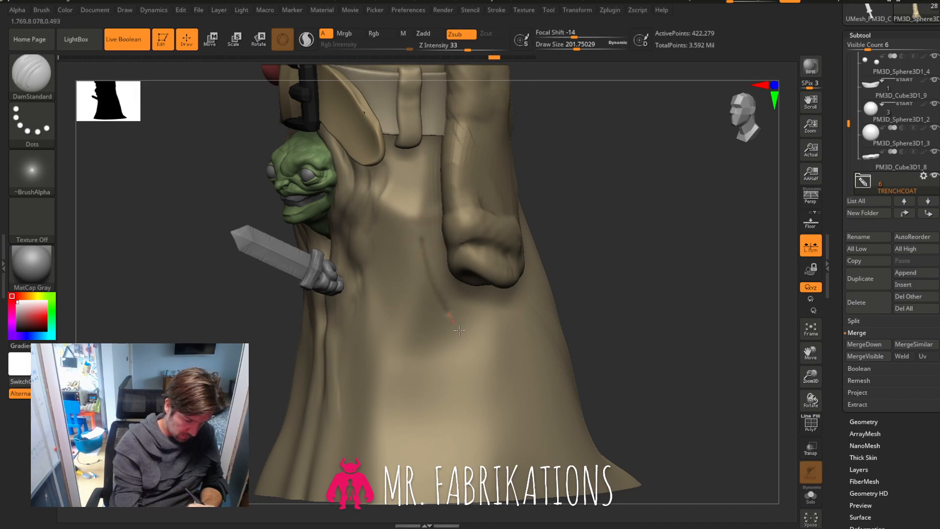
Carve a slanted pocket opening into the coat beside the sleeve cuff, with short creases at its upper and lower ends.
drag(459, 331, 462, 319)
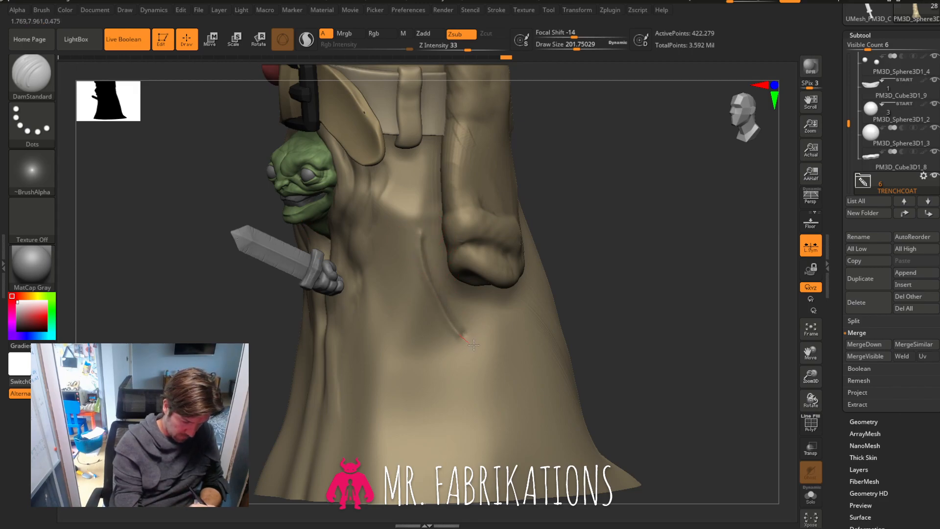
key(shift)
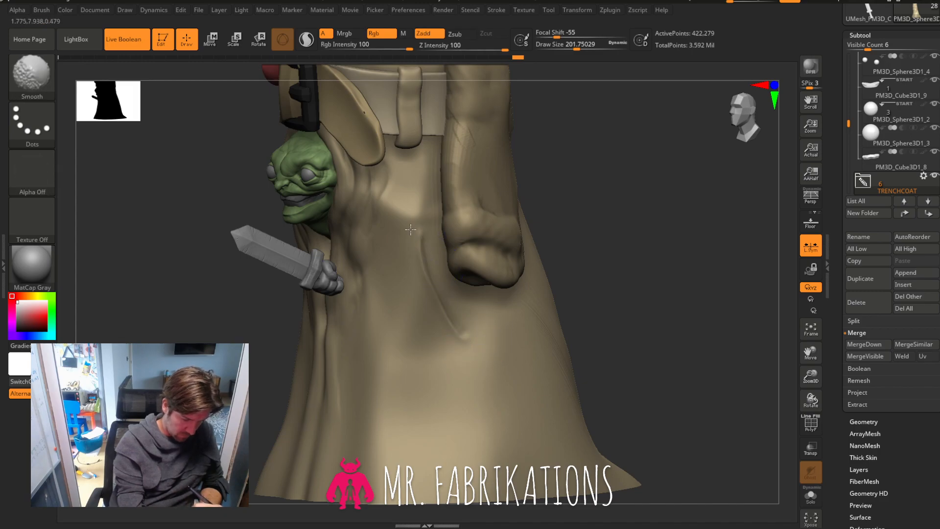
mouse_move(622, 257)
mouse_down()
mouse_move(676, 248)
mouse_move(659, 263)
mouse_move(667, 252)
mouse_move(683, 256)
mouse_move(645, 262)
mouse_move(426, 245)
mouse_up()
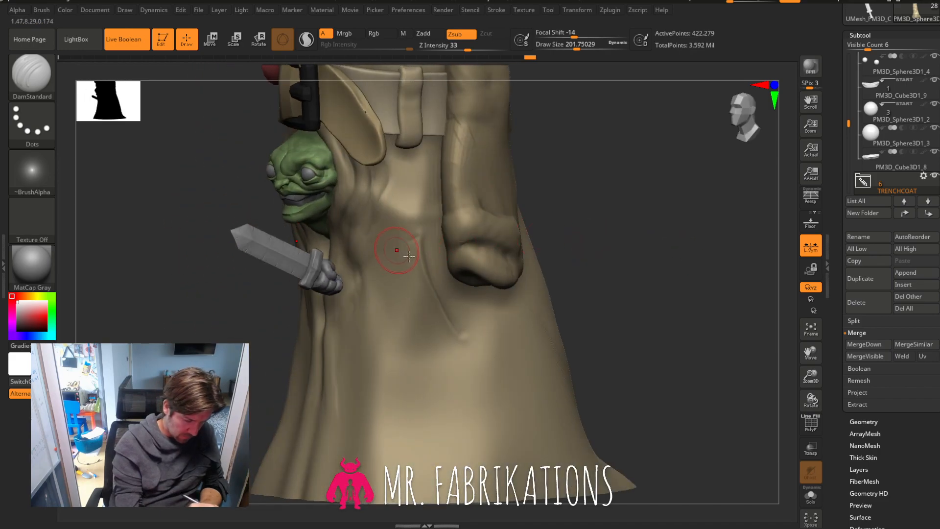
drag(473, 336, 446, 350)
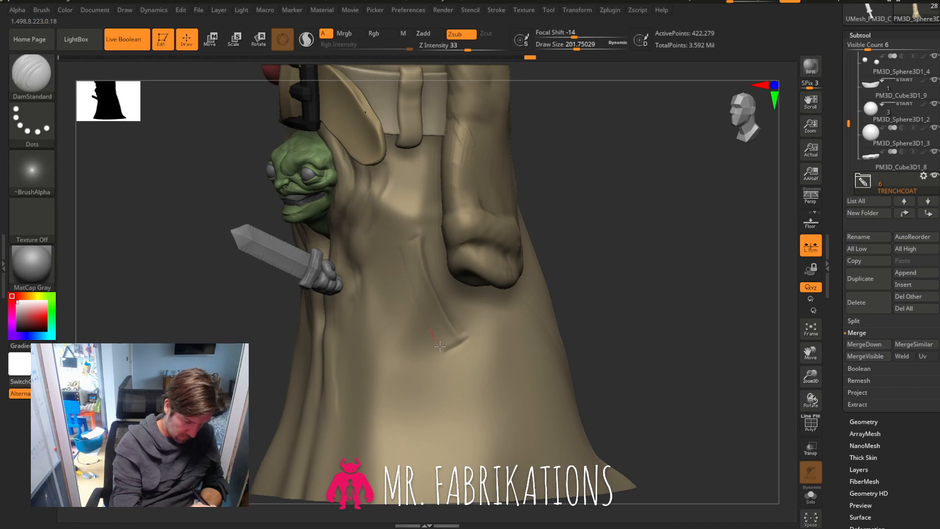
drag(453, 361, 455, 363)
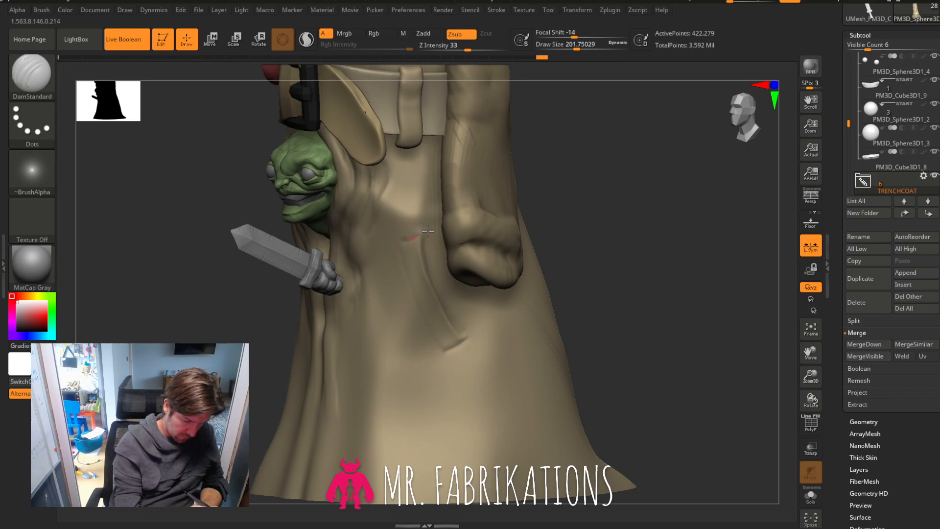
mouse_move(617, 244)
mouse_down()
mouse_move(659, 223)
mouse_move(630, 241)
mouse_move(609, 220)
mouse_up()
Build up clay on the coat skirt in front of the pocket crease with ClayBuildup and smooth the strokes.
key(b)
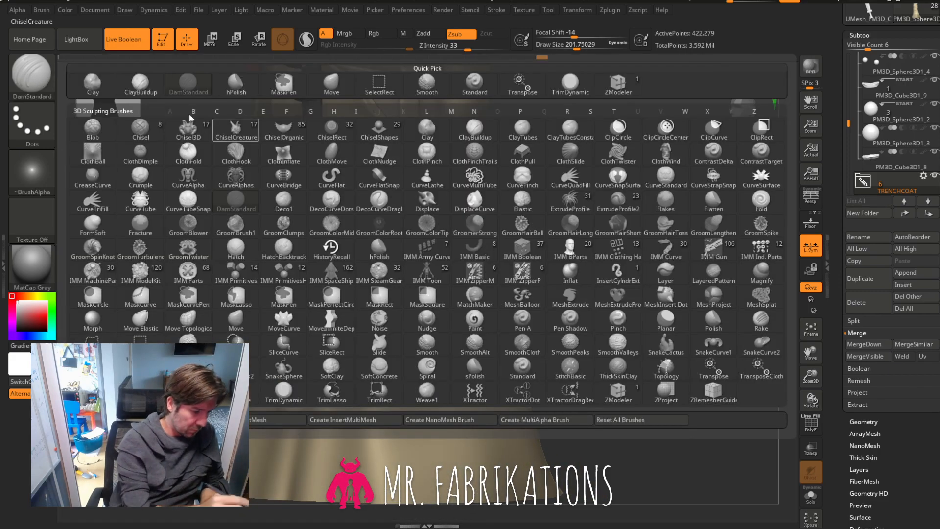
key(c)
key(b)
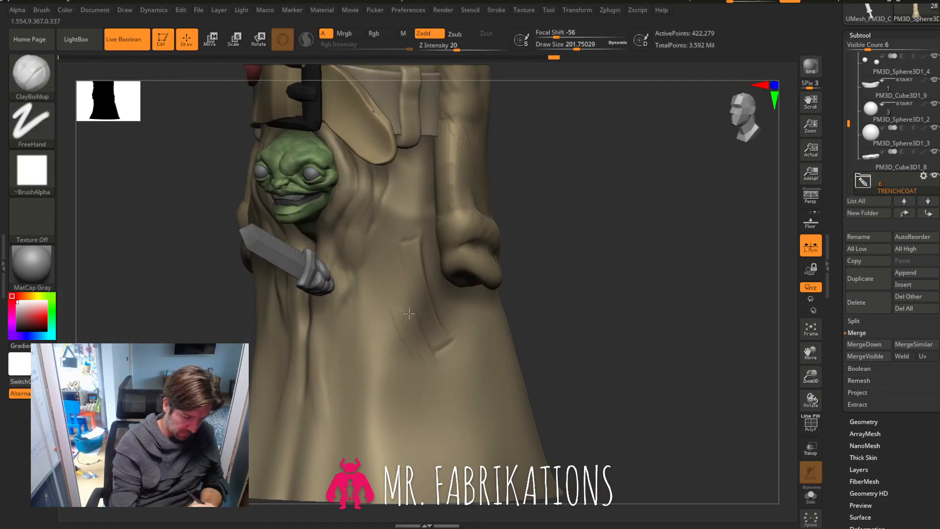
drag(410, 399, 428, 372)
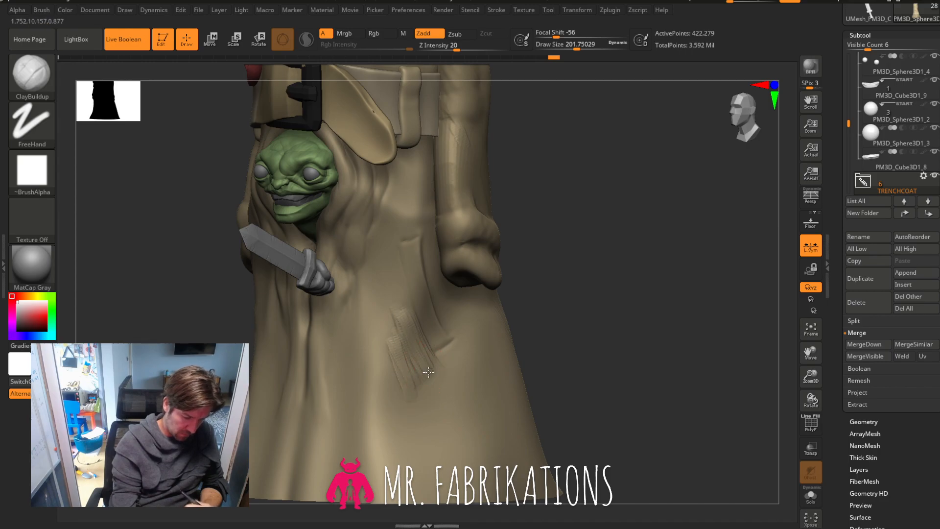
mouse_move(399, 316)
shift+mouse_down()
mouse_move(409, 333)
mouse_move(407, 371)
shift+mouse_up()
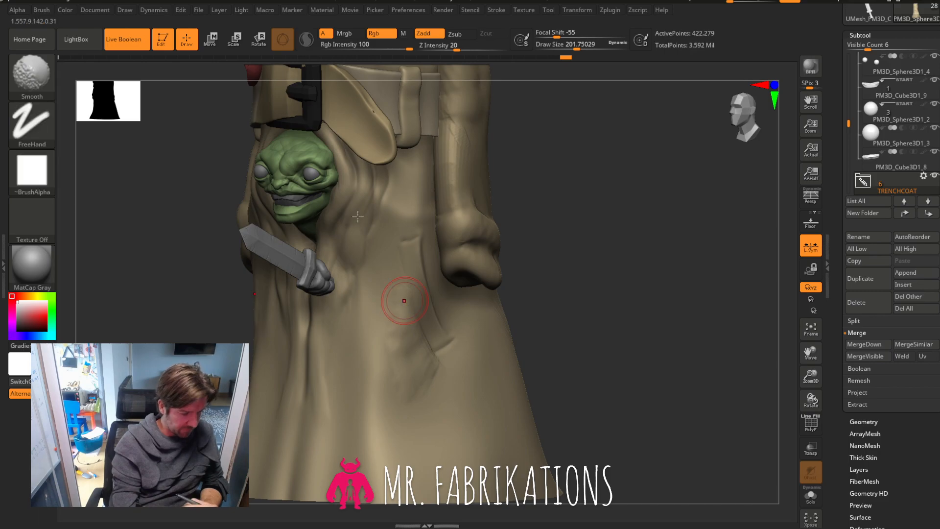
Load the Smooth Stronger brush as the smoothing brush and soften the built-up clay beside the pocket.
click(91, 44)
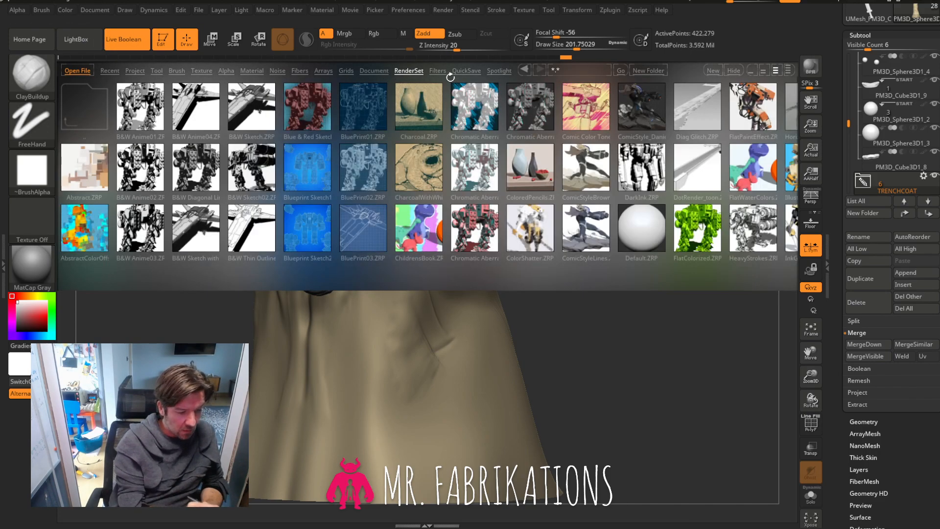
click(176, 71)
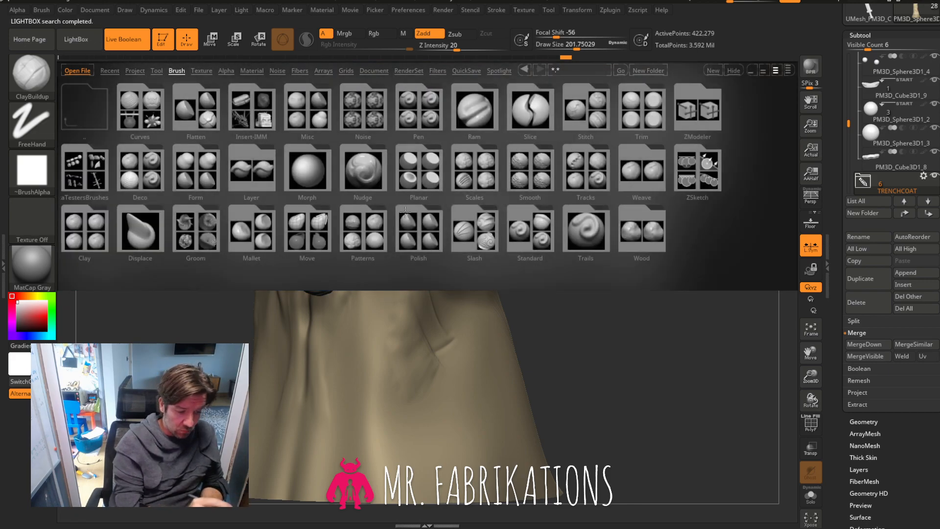
double_click(537, 181)
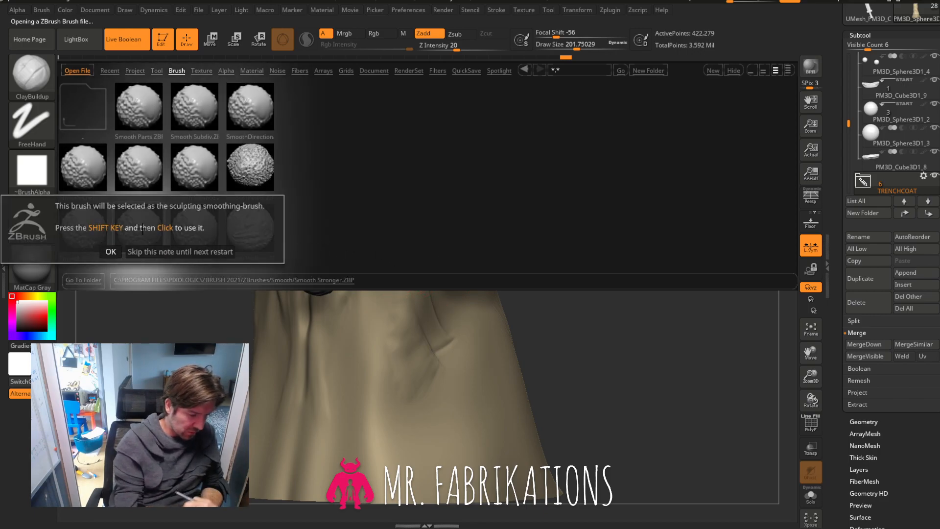
click(111, 251)
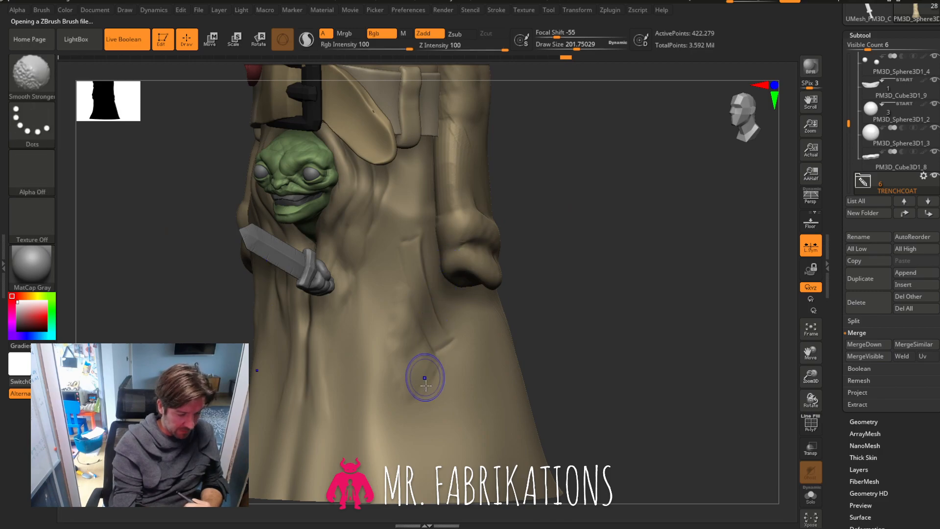
shift+drag(436, 365, 410, 353)
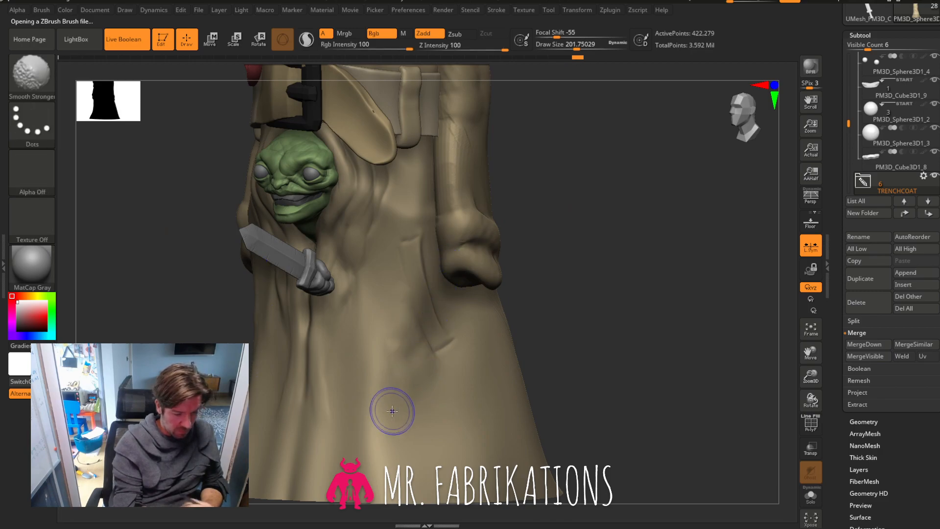
Build up a raised strip along the pocket opening with ClayBuildup and smooth it down to its lower end.
drag(811, 375, 816, 382)
drag(811, 346, 855, 367)
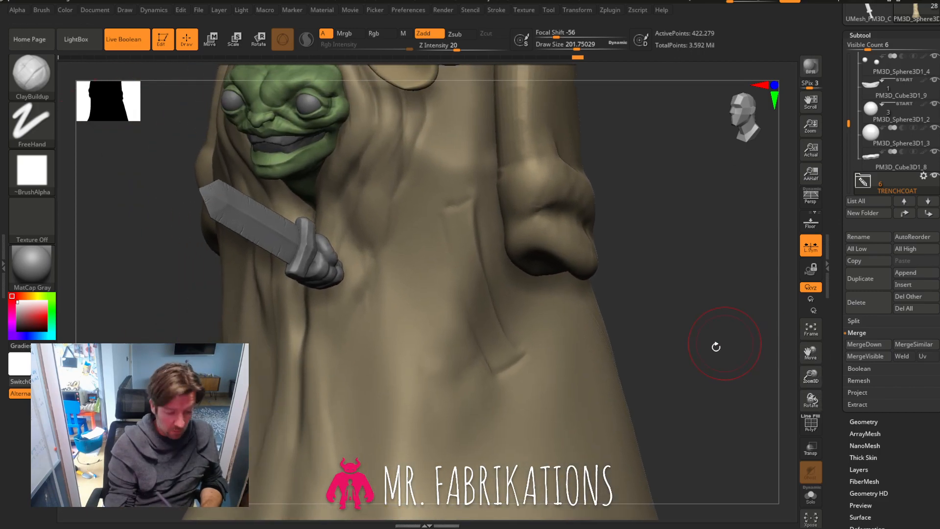
drag(716, 346, 707, 343)
mouse_move(458, 222)
mouse_down()
mouse_move(463, 248)
mouse_move(454, 212)
mouse_move(466, 243)
mouse_up()
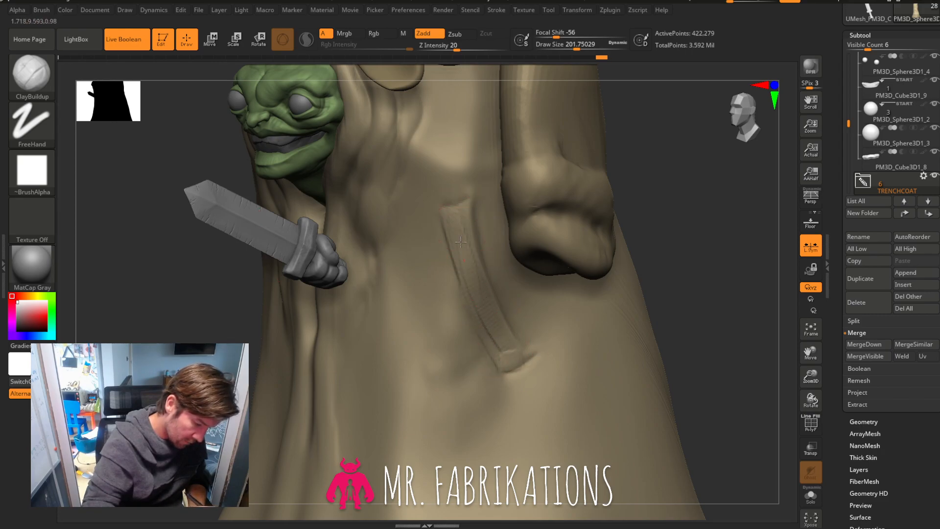
key(shift)
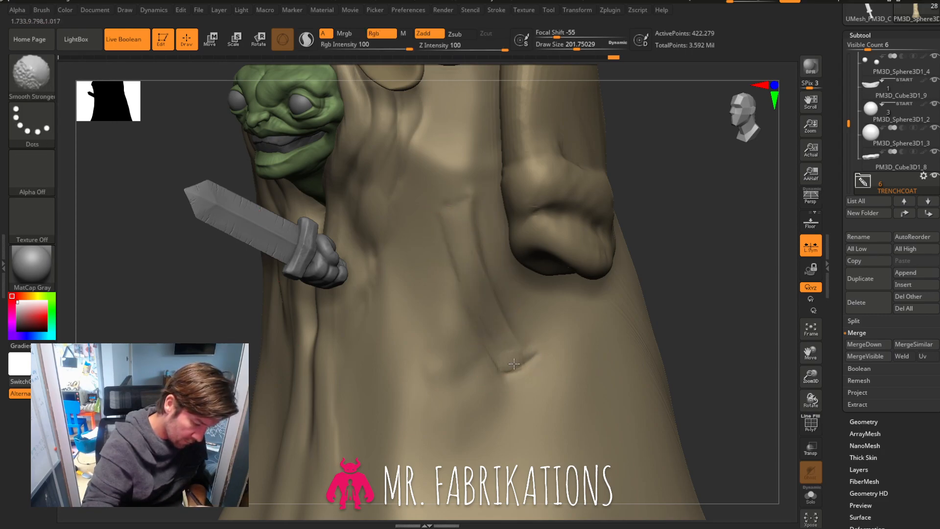
shift+drag(514, 364, 527, 356)
Sculpt the coat surface between the pocket strip and the sleeve cuff with ClayBuildup, and smooth the strokes.
drag(721, 256, 706, 263)
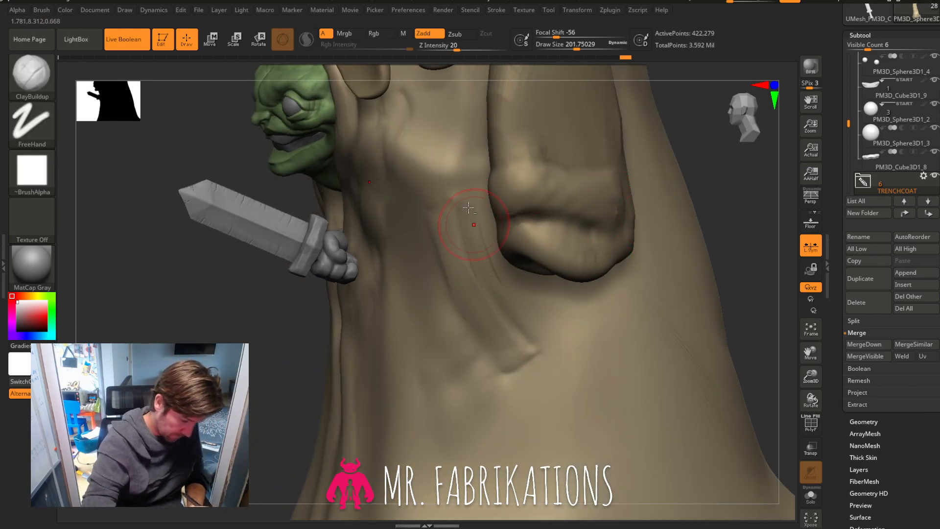
drag(469, 208, 486, 256)
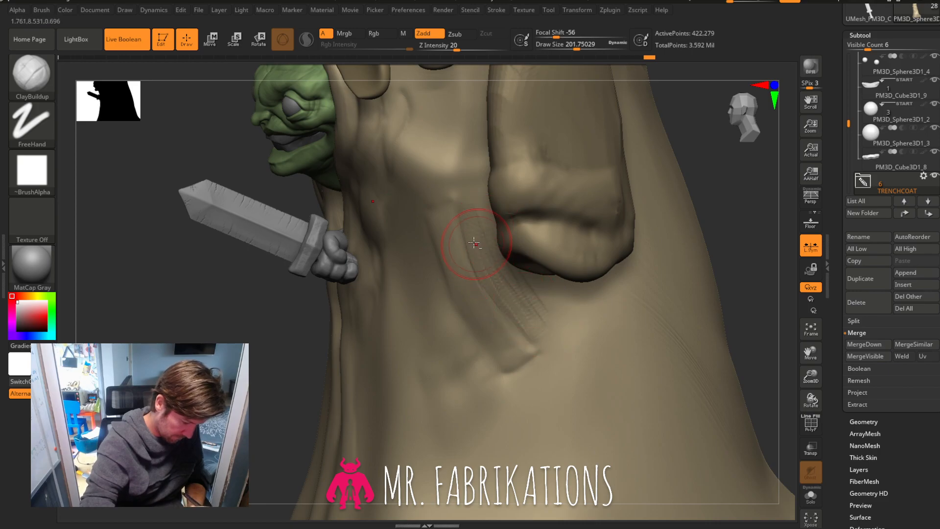
drag(523, 327, 518, 319)
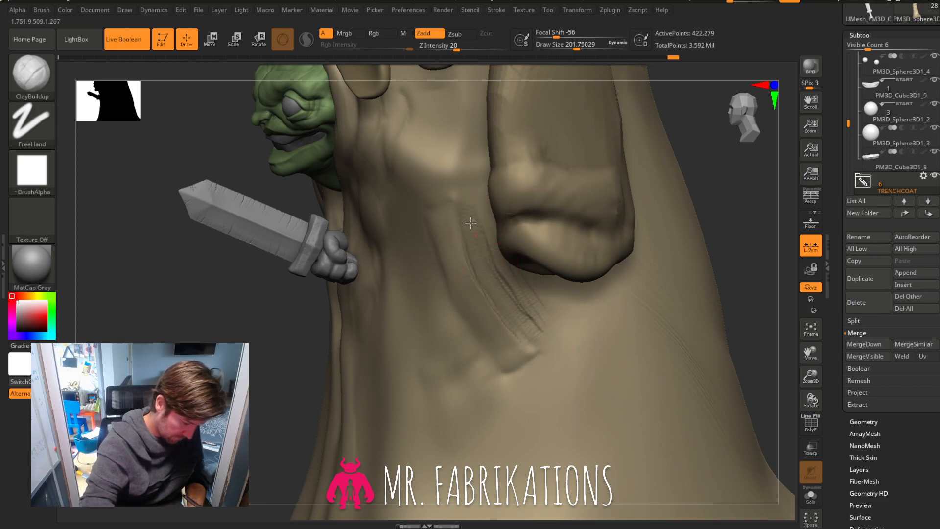
key(shift)
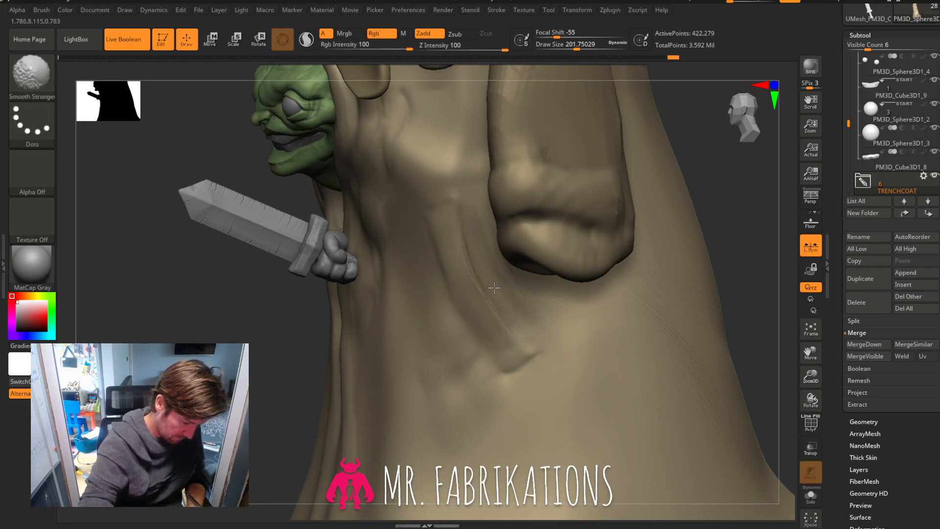
Sharpen the pocket strip's edge beside the cuff using DamStandard at draw size 108.20541, and smooth the surrounding cloth.
key(b)
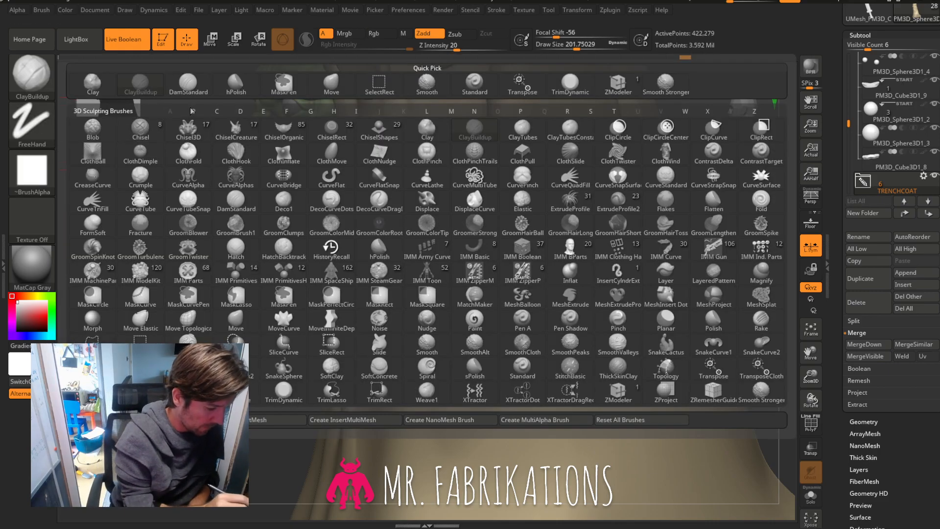
key(d)
key(s)
click(566, 46)
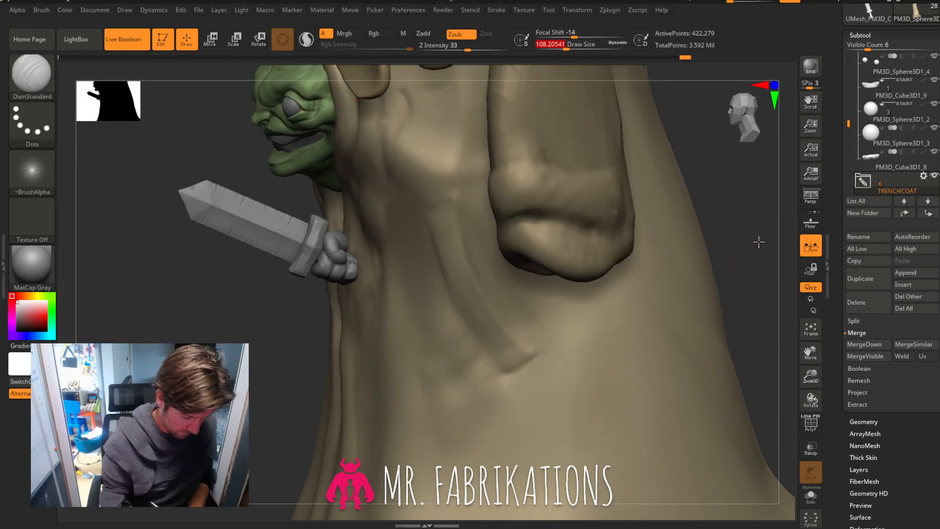
drag(760, 241, 718, 235)
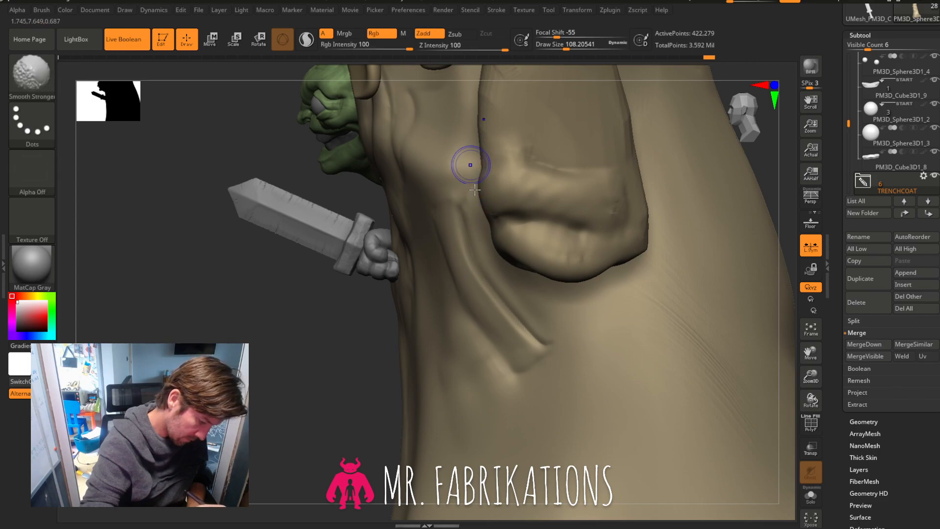
key(shift)
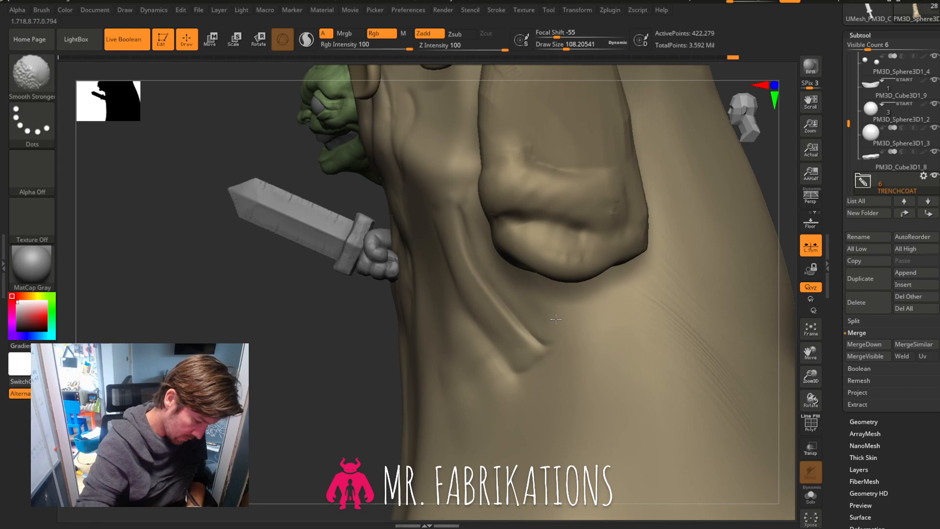
Define the pocket strip's edge facing the sleeve cuff with alternating DamStandard and smoothing strokes down to its lower end.
drag(494, 293, 546, 345)
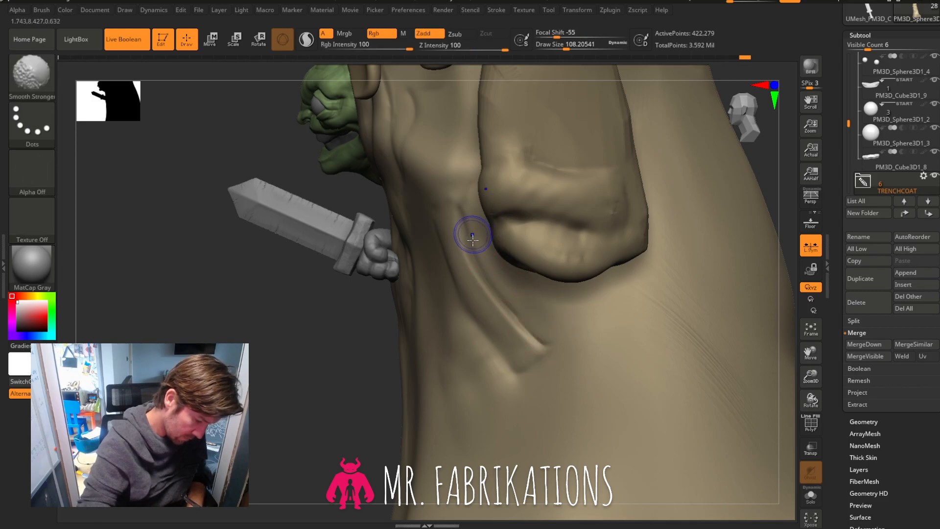
shift+drag(476, 238, 559, 347)
drag(479, 258, 548, 352)
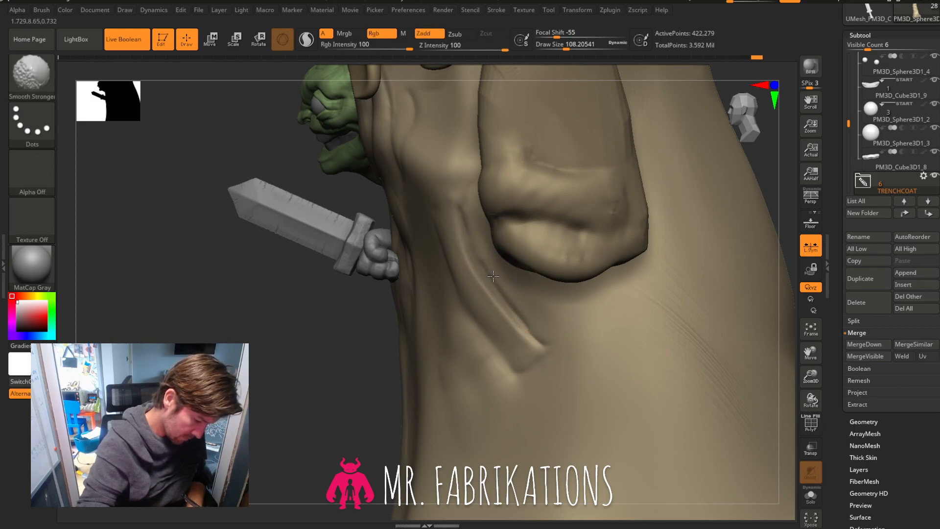
shift+drag(482, 264, 550, 348)
Increase the DamStandard draw size to 196.63583 and soften the coat cloth beside the lower end of the pocket.
drag(259, 416, 720, 262)
drag(808, 370, 803, 318)
mouse_move(692, 300)
mouse_down()
mouse_move(724, 306)
mouse_move(672, 306)
mouse_up()
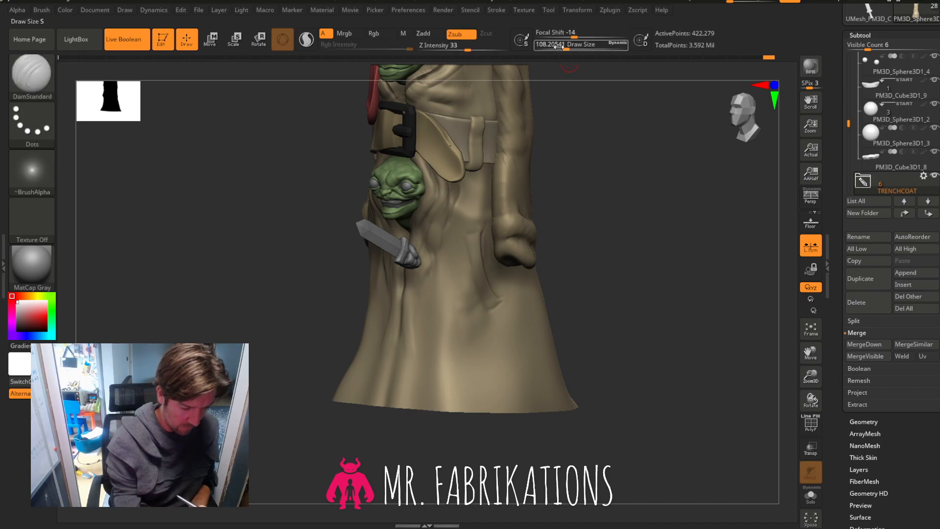
drag(567, 46, 576, 46)
shift+drag(482, 289, 468, 307)
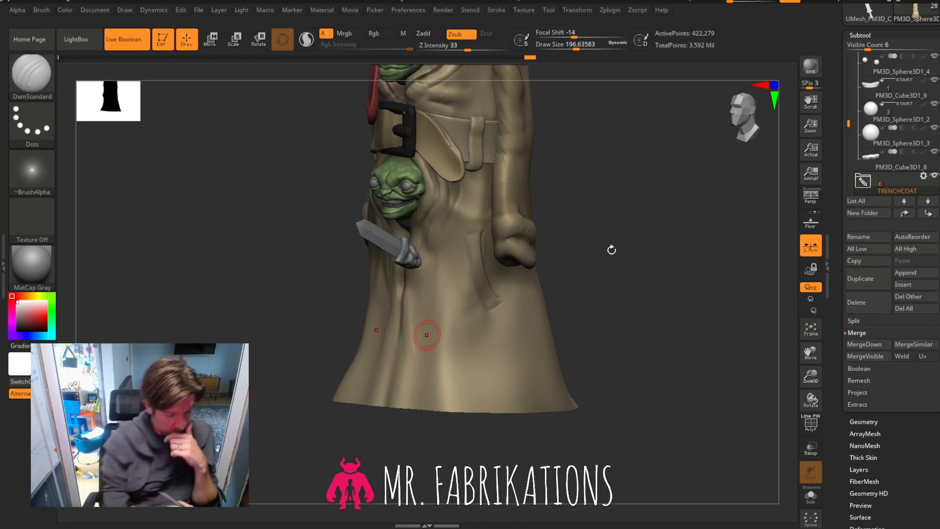
Examine the coat's side, the full figure and the upper body from several angles.
drag(611, 250, 639, 257)
drag(600, 261, 646, 251)
drag(802, 386, 769, 177)
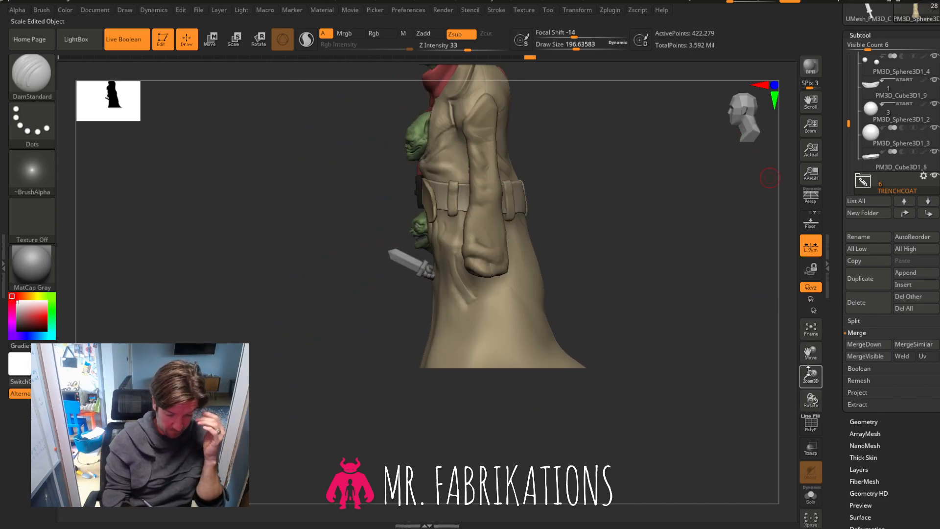
drag(809, 373, 740, 351)
mouse_move(811, 375)
mouse_down()
mouse_move(742, 329)
mouse_move(711, 334)
mouse_move(766, 329)
mouse_move(813, 385)
mouse_up()
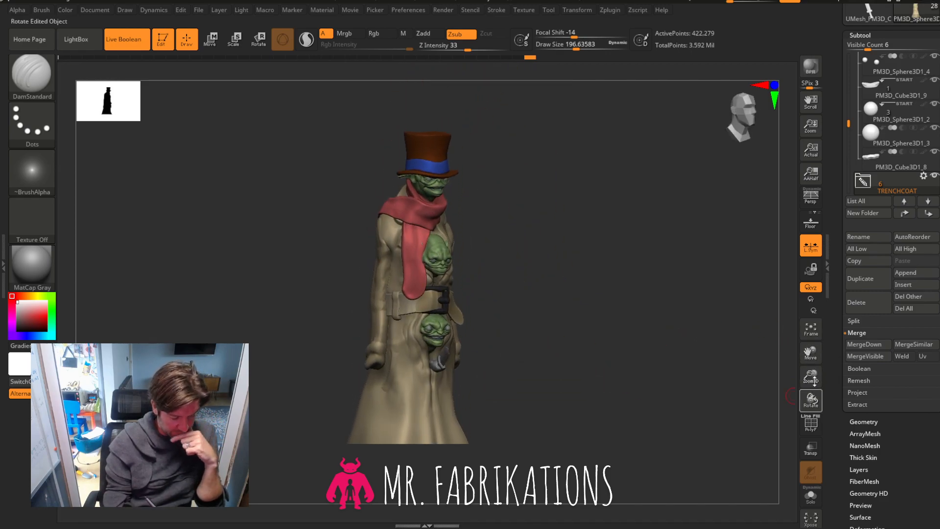
drag(741, 140, 749, 144)
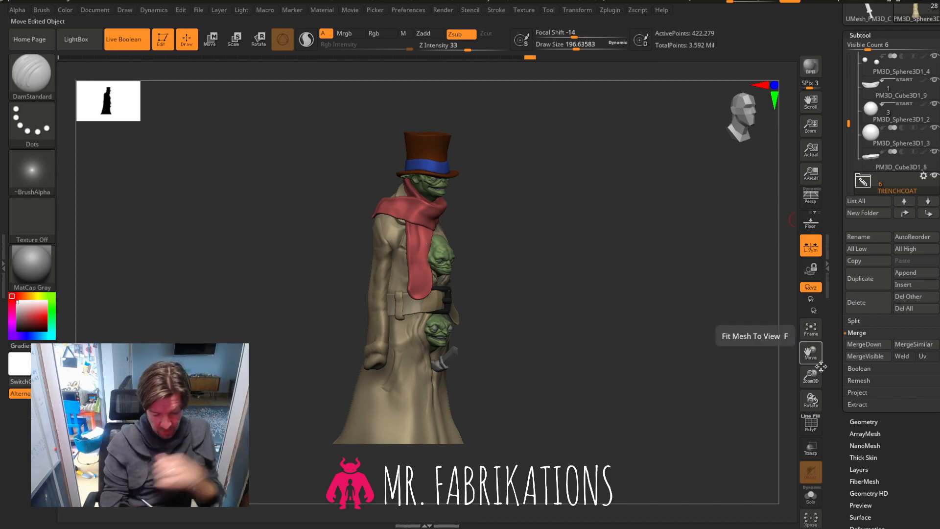
drag(811, 377, 810, 467)
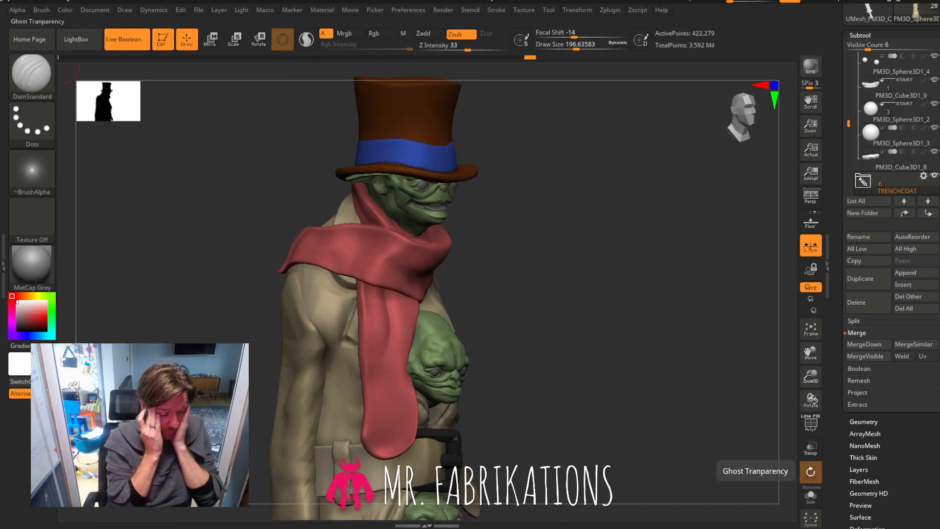
Select the scarf and carve fold creases across its wrapped section with DamStandard at draw size 196.63583.
drag(627, 313, 594, 245)
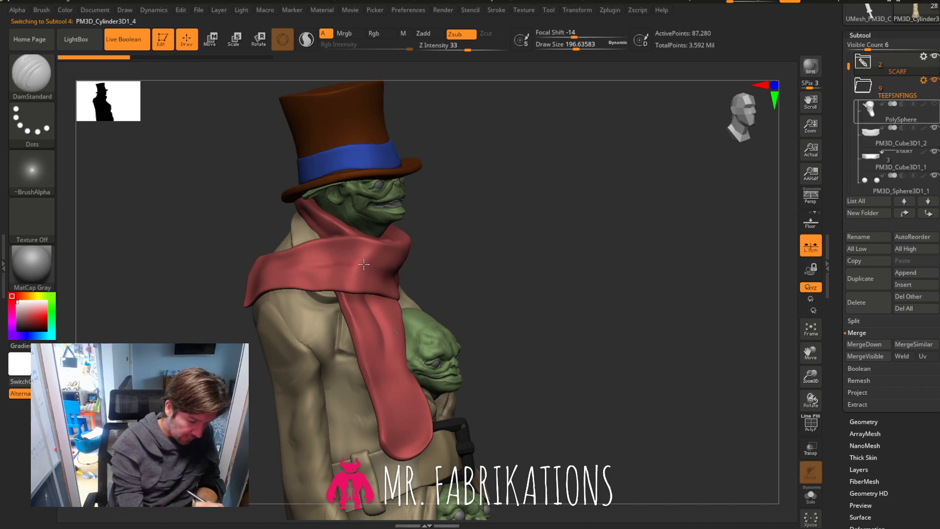
drag(550, 251, 395, 279)
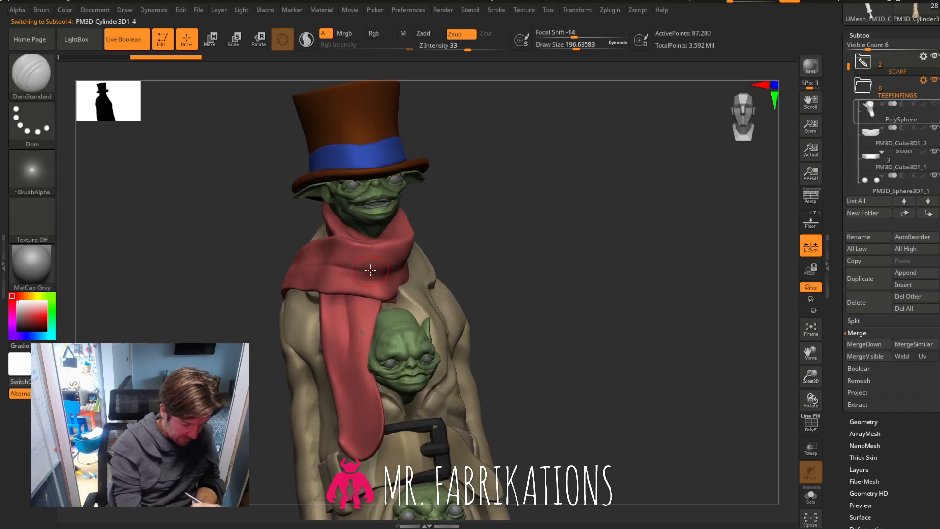
drag(527, 250, 404, 265)
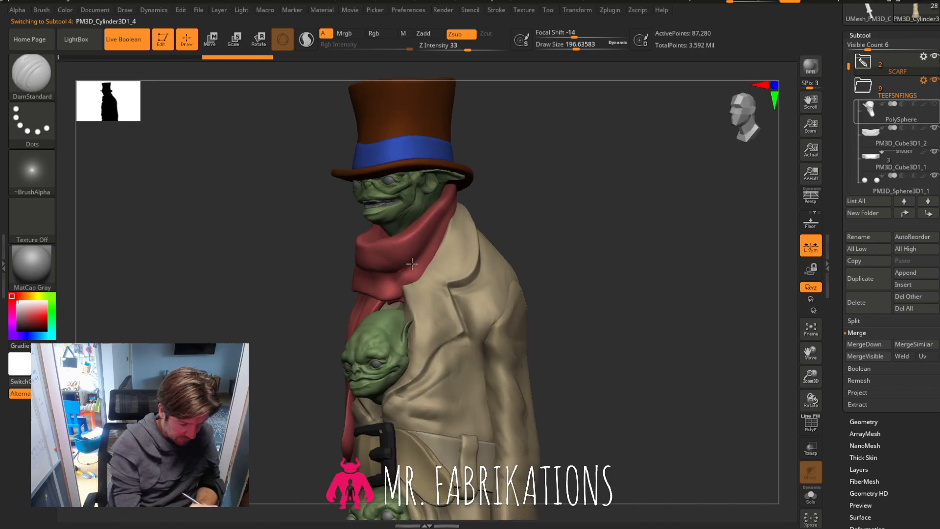
drag(601, 228, 475, 250)
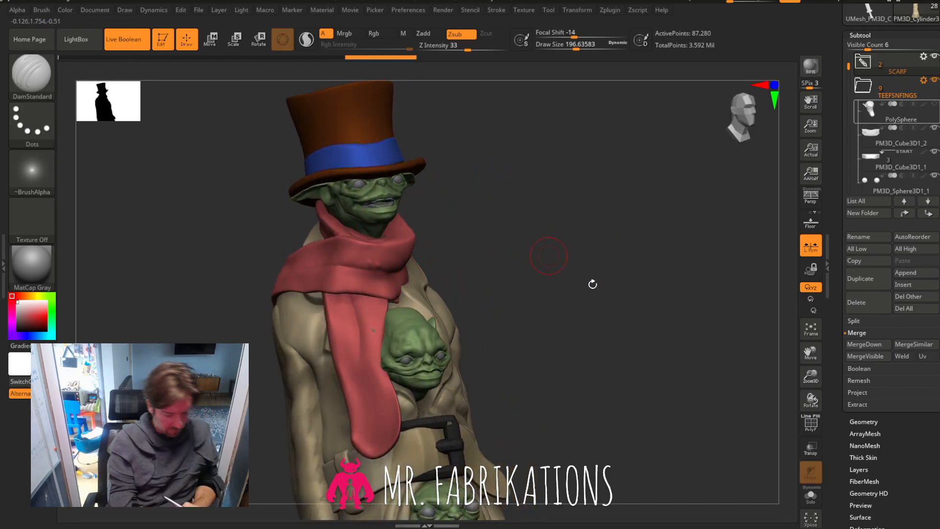
Undo the latest scarf crease strokes and restore them to compare the shapes.
key(ctrl+z)
key(ctrl+z)
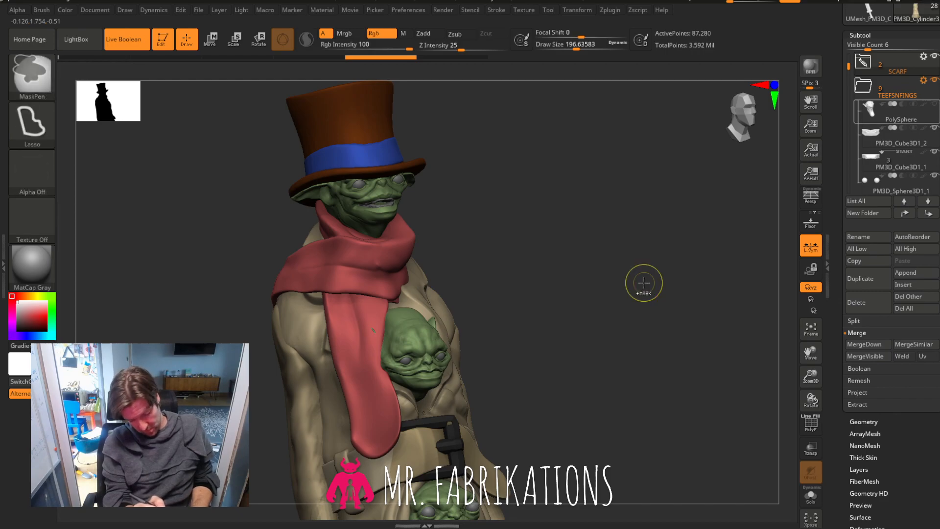
key(ctrl+z)
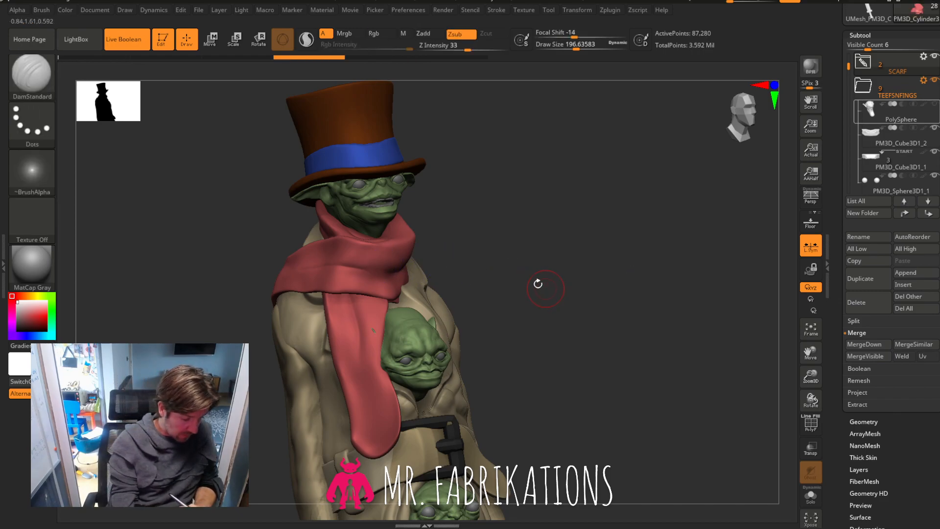
key(ctrl+shift+z)
key(ctrl+shift+z)
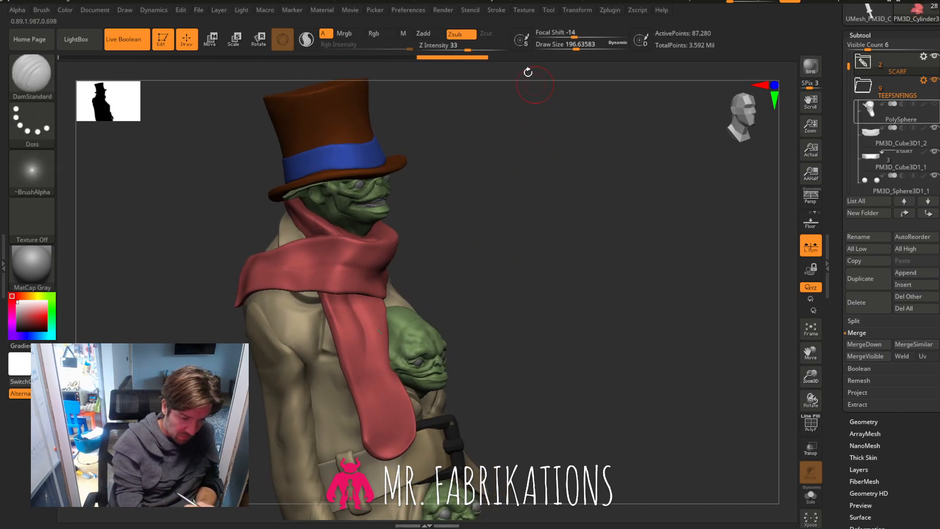
Add another fold crease across the front of the scarf's wrap and smooth the cloth around it.
shift+click(482, 50)
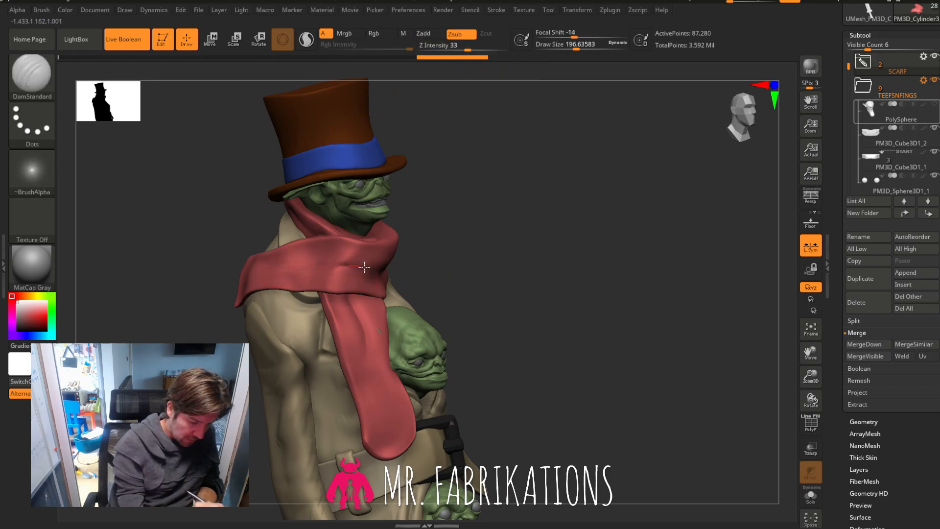
drag(398, 272, 398, 272)
mouse_move(540, 229)
mouse_down()
mouse_move(518, 225)
mouse_move(532, 238)
mouse_up()
shift+drag(317, 265, 358, 279)
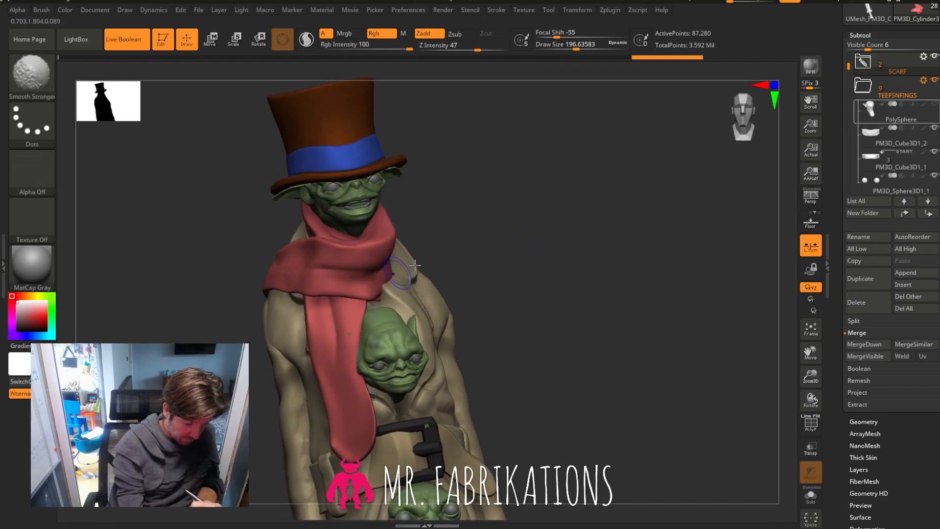
Carve curved fold creases into the scarf's neck loop beneath the top goblin's chin with DamStandard.
mouse_move(512, 249)
mouse_down()
mouse_move(529, 260)
mouse_move(508, 280)
mouse_up()
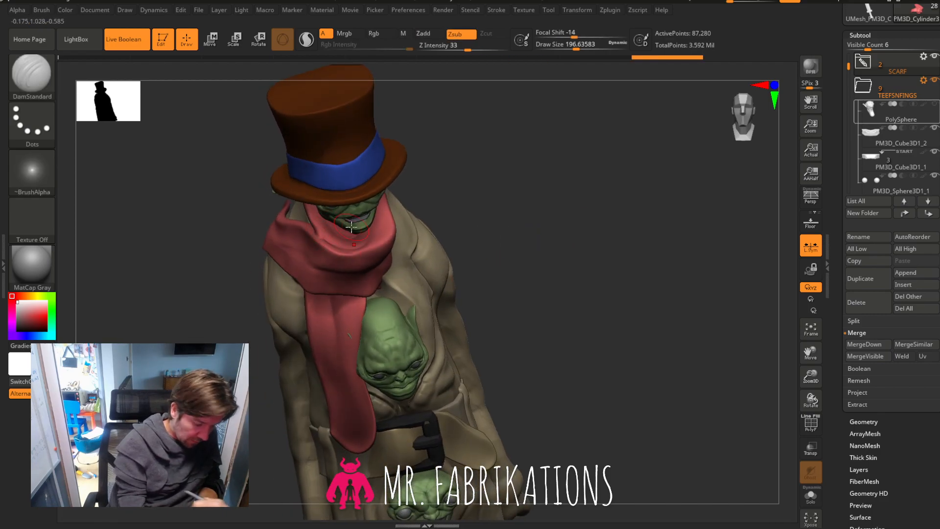
drag(820, 376, 818, 349)
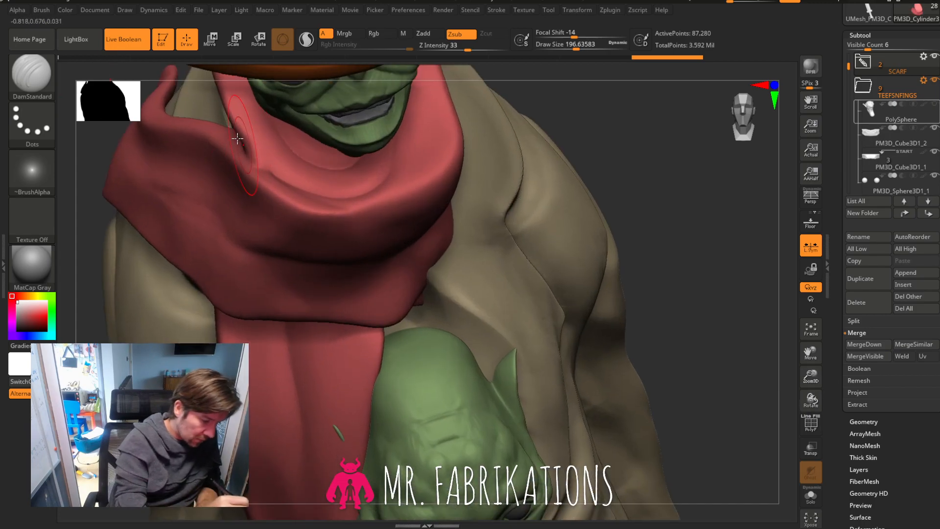
drag(277, 178, 288, 184)
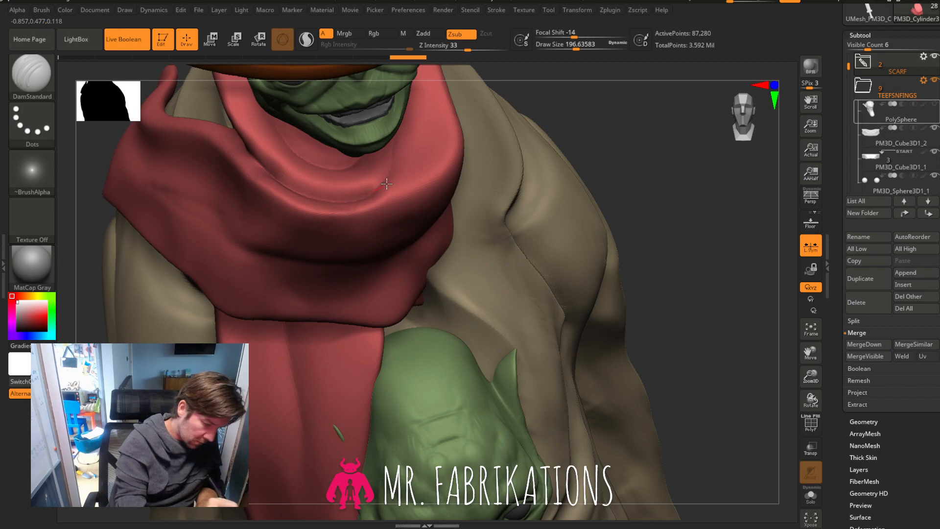
drag(395, 140, 399, 124)
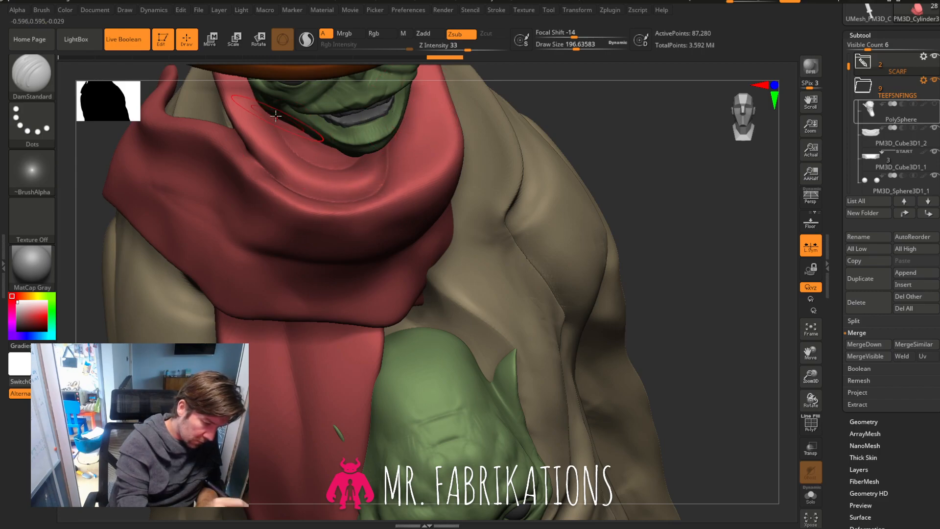
drag(291, 147, 323, 173)
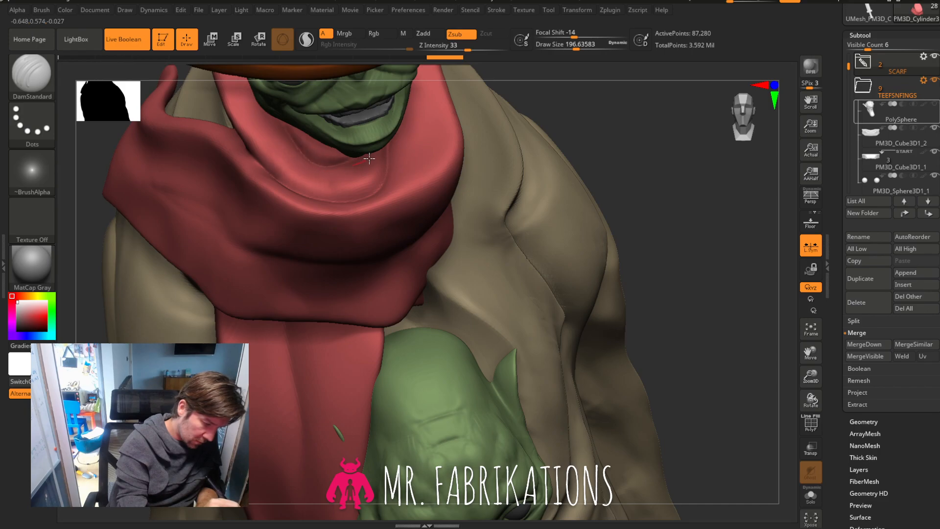
Reduce the draw size to 149.121 and refine the creases around the scarf's neck loop.
mouse_move(734, 230)
mouse_down()
mouse_move(682, 184)
mouse_move(681, 209)
mouse_move(659, 204)
mouse_up()
key(bracketleft)
key(bracketleft)
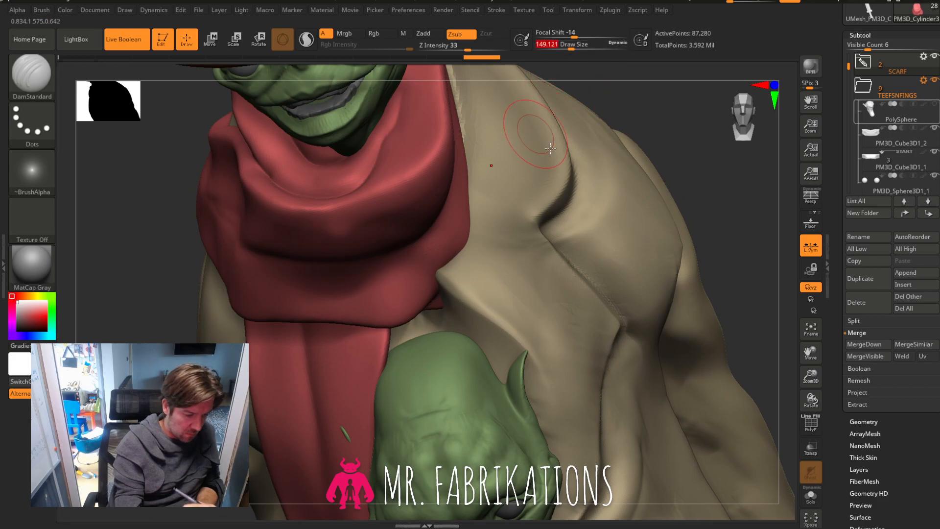
drag(708, 113, 682, 155)
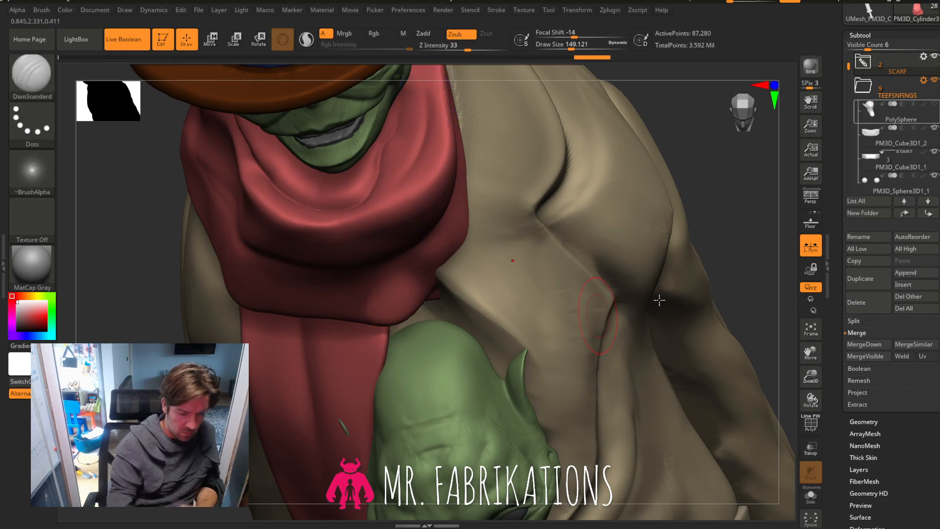
drag(730, 257, 741, 186)
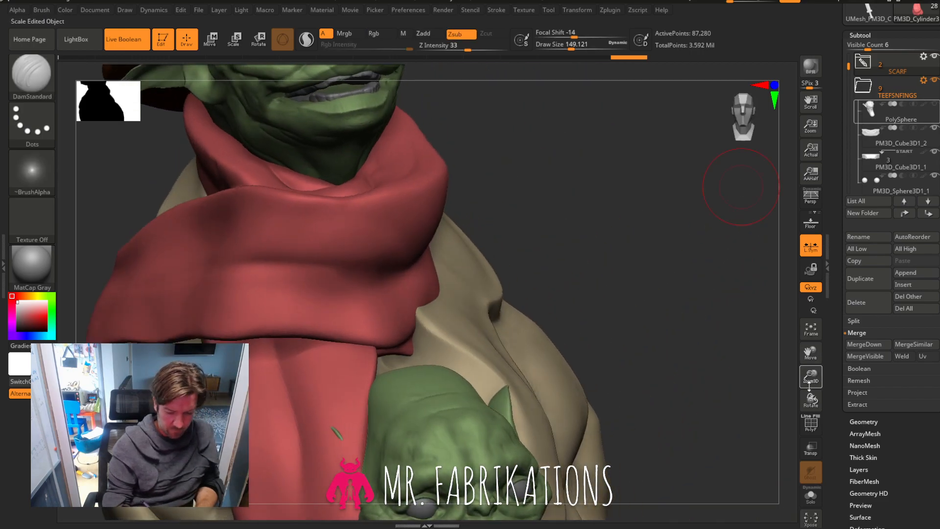
Review the full figure from the front to check the scarf folds against the coat, belt and heads.
drag(809, 386, 808, 328)
drag(720, 334, 726, 292)
click(745, 120)
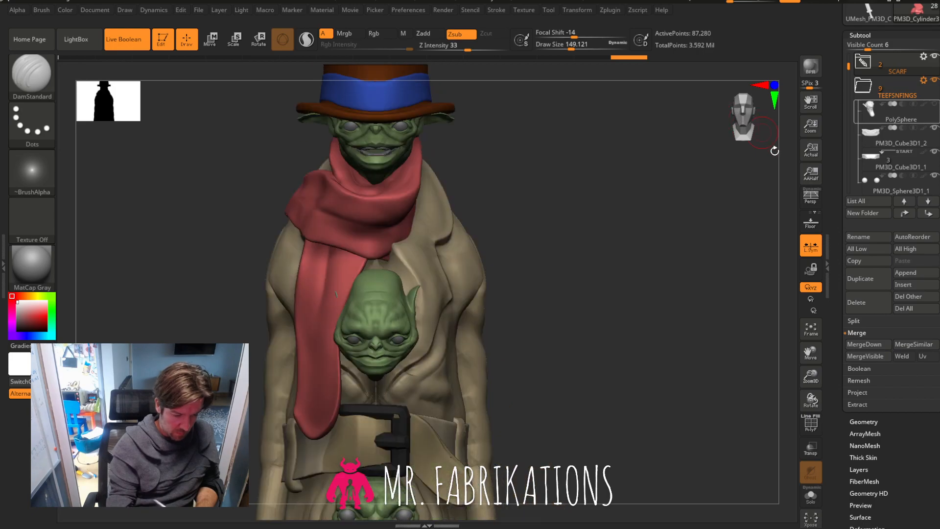
drag(818, 346, 833, 325)
drag(811, 377, 809, 326)
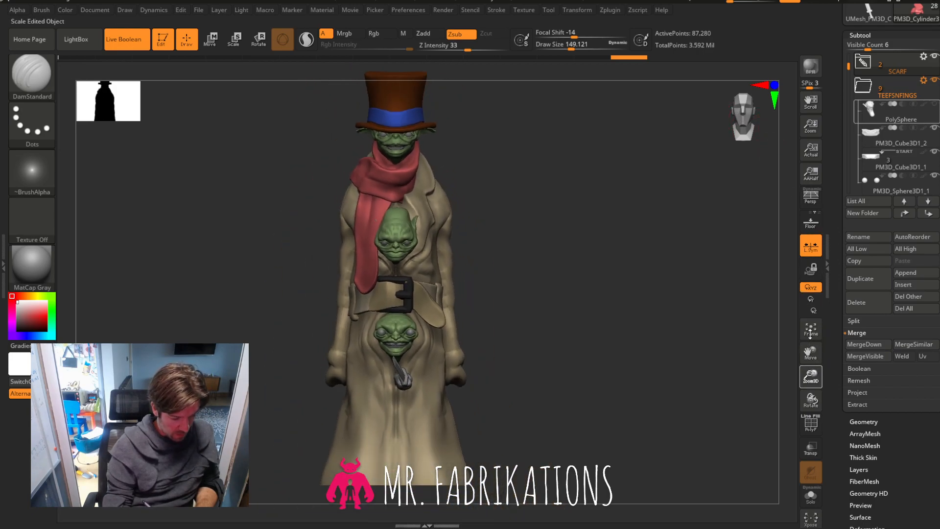
drag(650, 356, 675, 371)
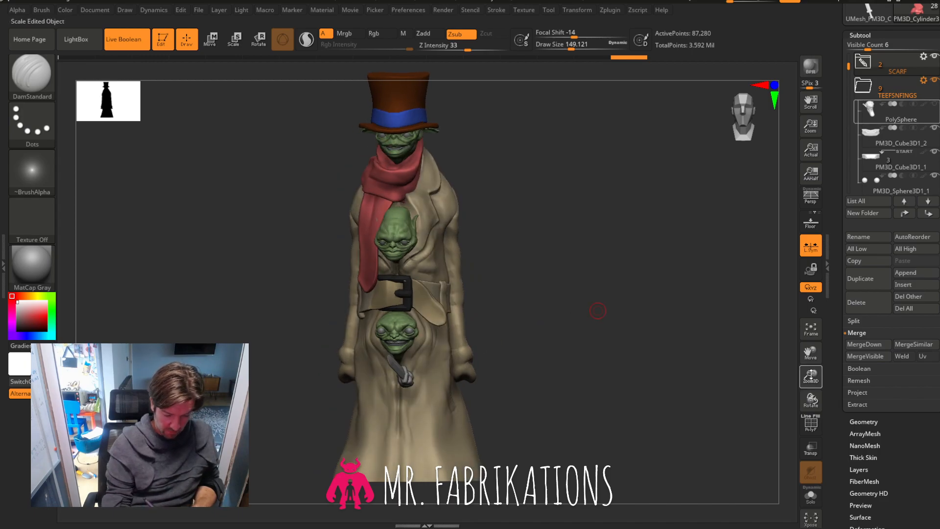
mouse_move(816, 376)
mouse_down()
mouse_move(818, 395)
mouse_move(818, 373)
mouse_up()
mouse_move(596, 262)
mouse_down()
mouse_move(615, 265)
mouse_move(587, 266)
mouse_move(606, 256)
mouse_up()
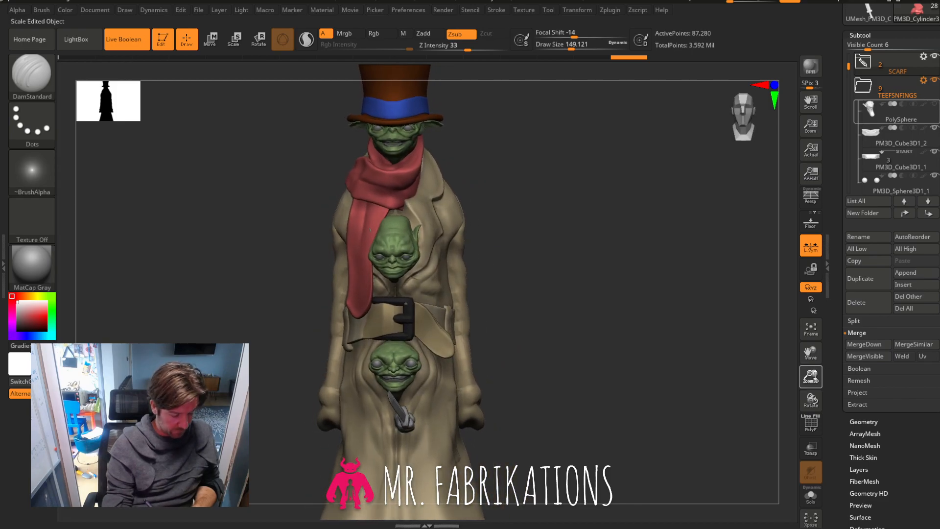
Select the top goblin's head and hide the SCARF folder, keeping TEEFSNFINGS visible.
drag(810, 375, 782, 195)
drag(811, 354, 862, 431)
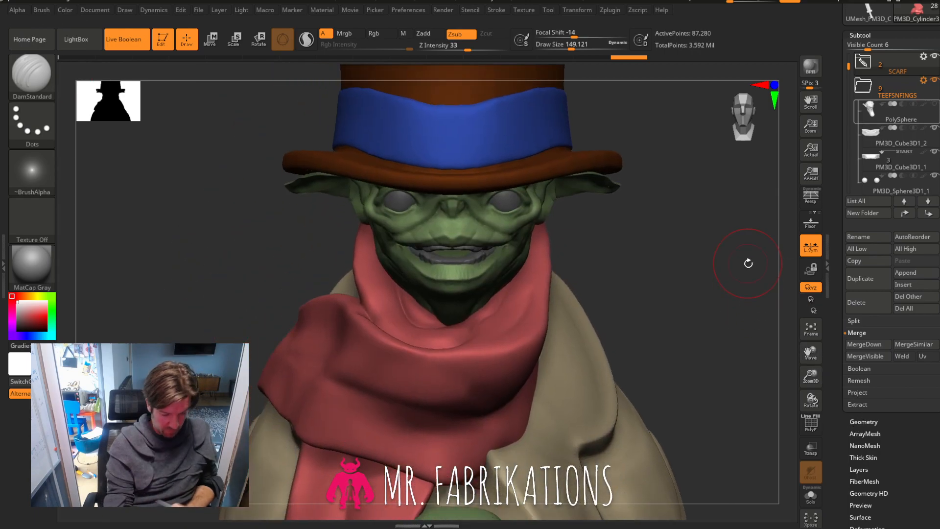
alt+click(505, 227)
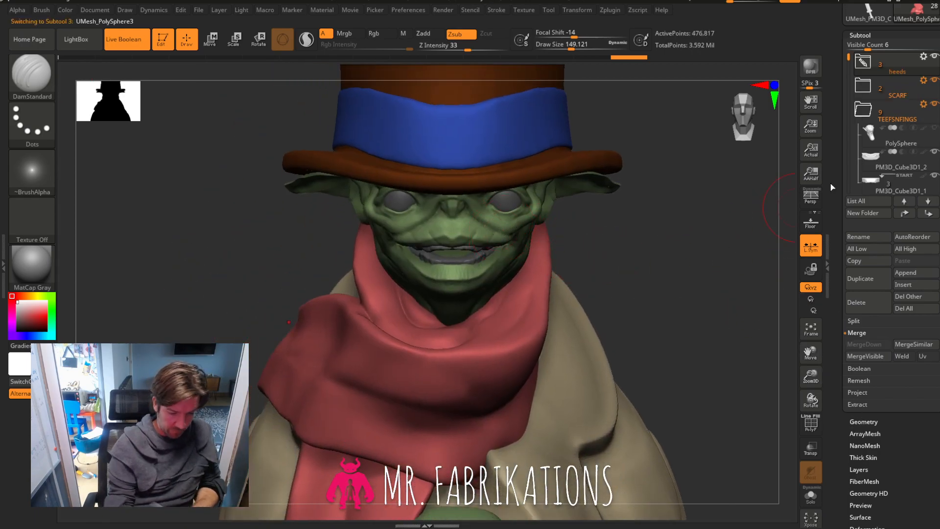
click(934, 81)
click(934, 104)
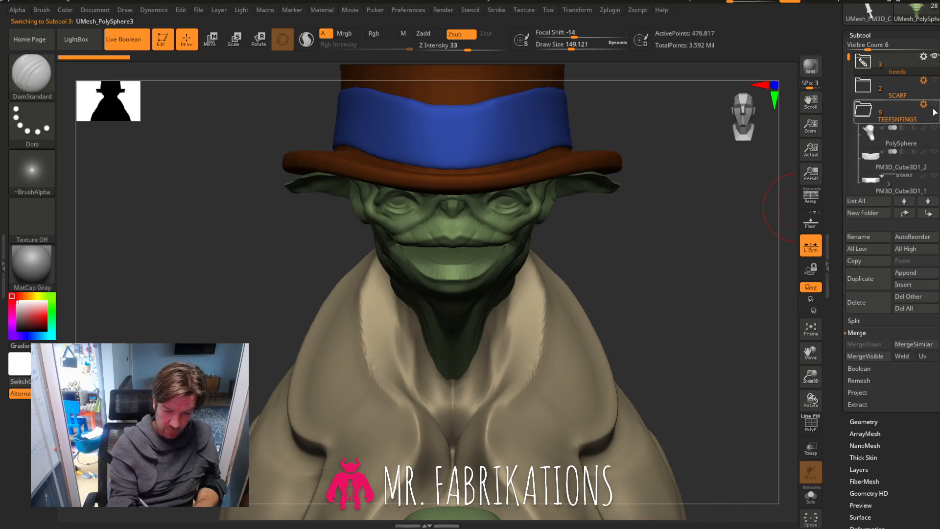
click(934, 104)
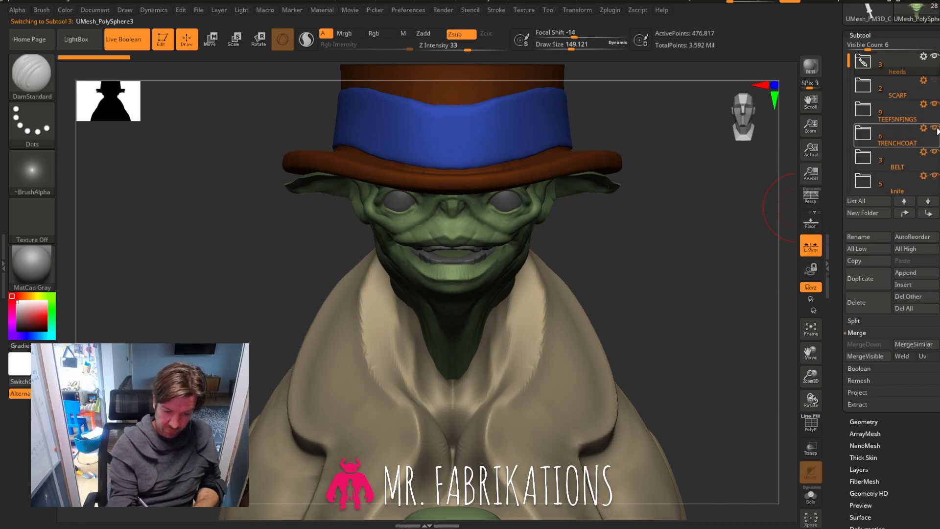
Hide the TRENCHCOAT and BELT folders to isolate the goblin heads.
click(935, 129)
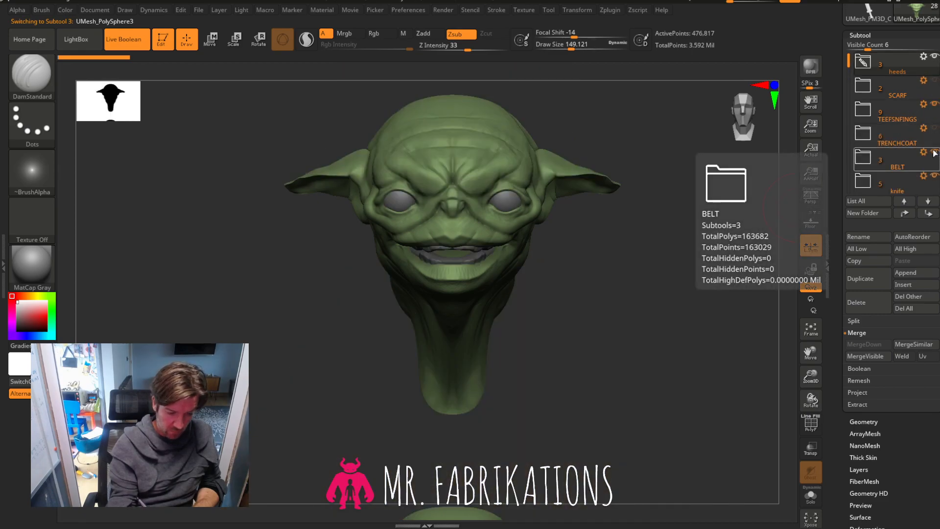
drag(615, 357, 651, 353)
drag(810, 354, 810, 254)
click(935, 152)
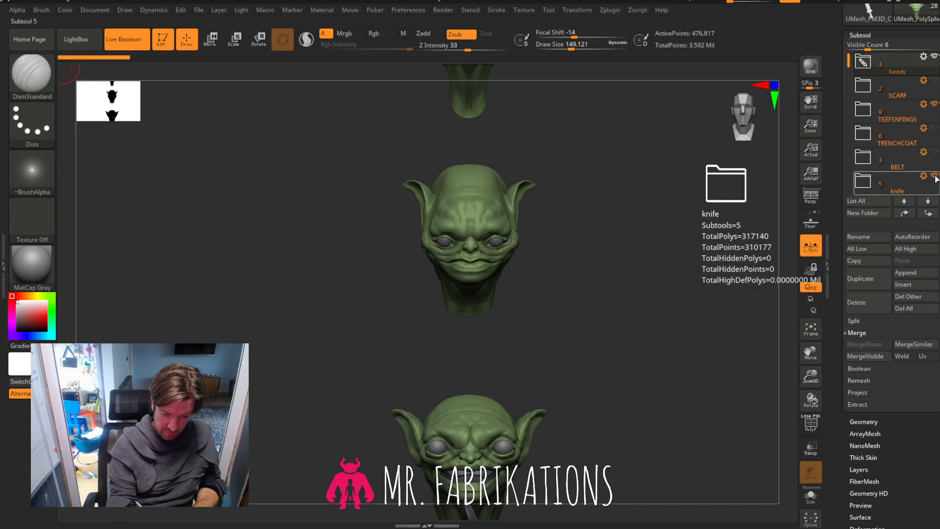
Hide the knife folder, select the top goblin's head and frame it close up from the front.
click(933, 179)
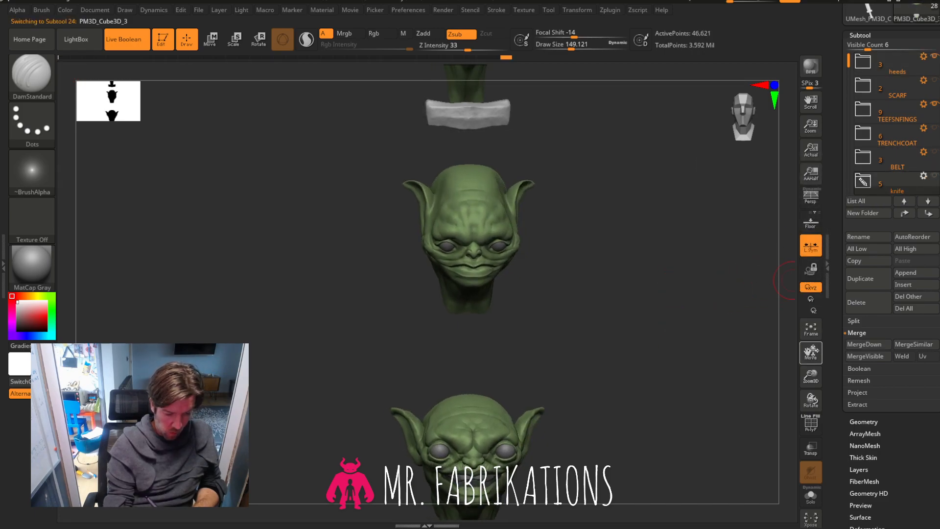
drag(813, 350, 796, 455)
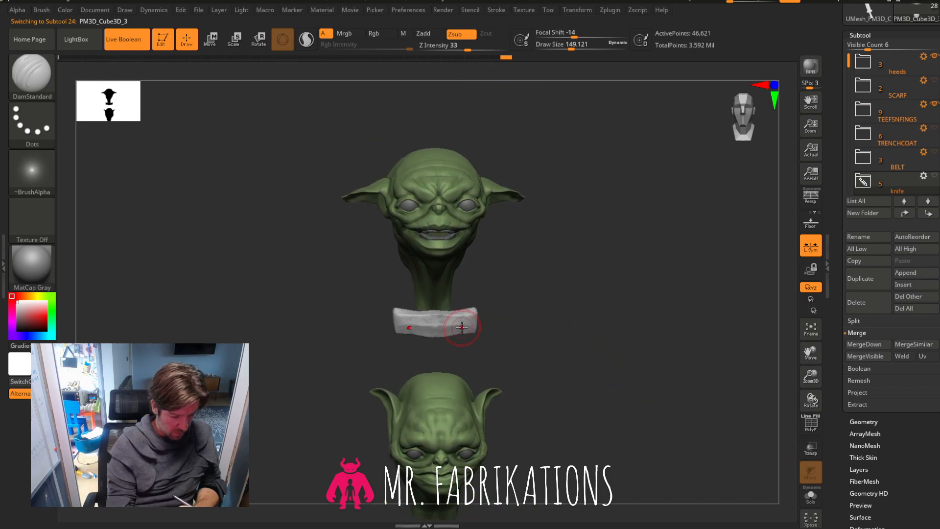
drag(524, 340, 763, 193)
drag(850, 56, 851, 97)
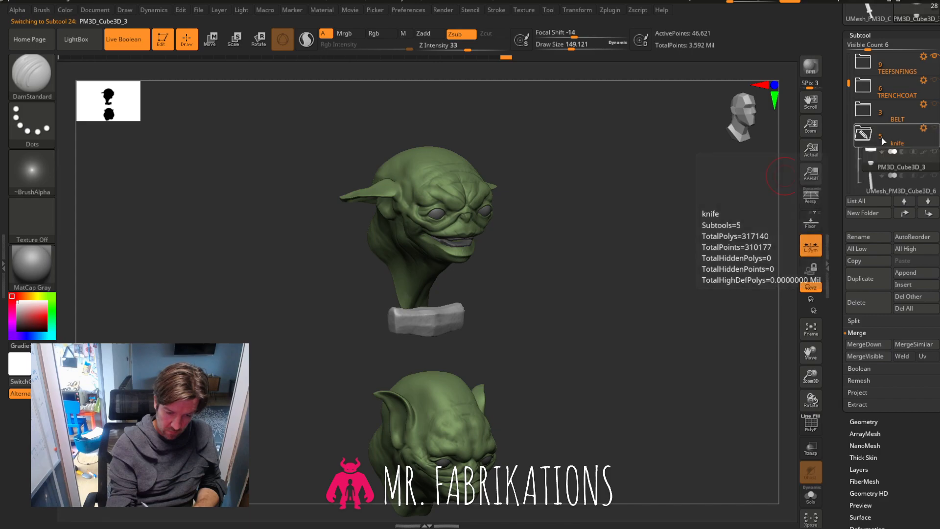
click(926, 133)
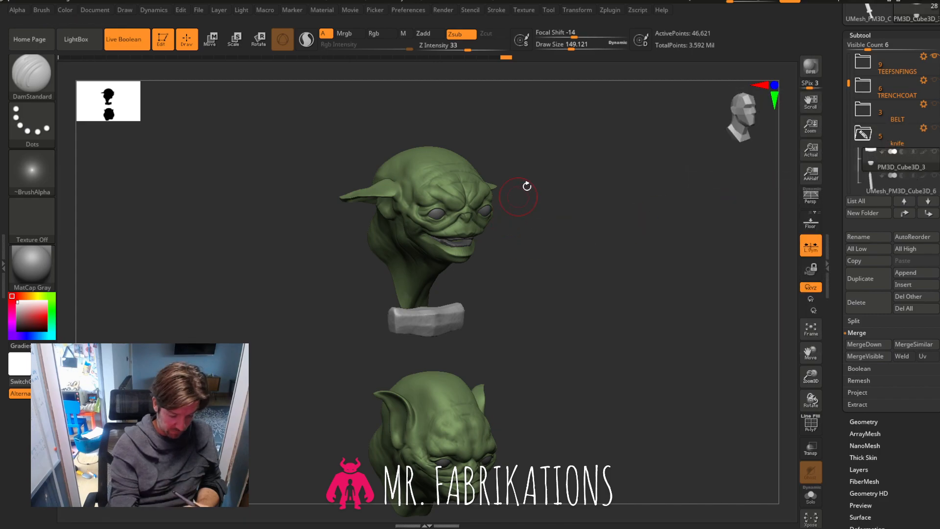
alt+click(457, 179)
click(745, 123)
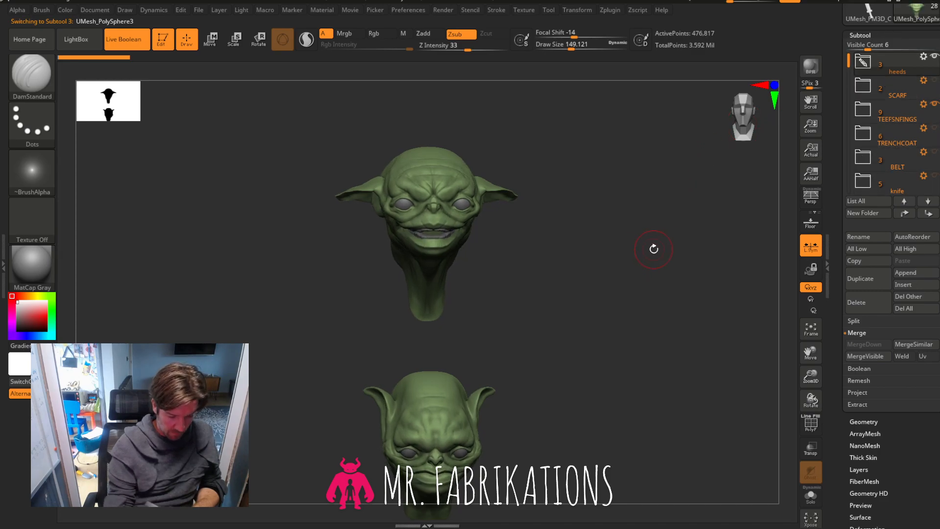
drag(811, 376, 816, 462)
mouse_move(813, 351)
mouse_down()
mouse_move(813, 478)
mouse_move(810, 470)
mouse_up()
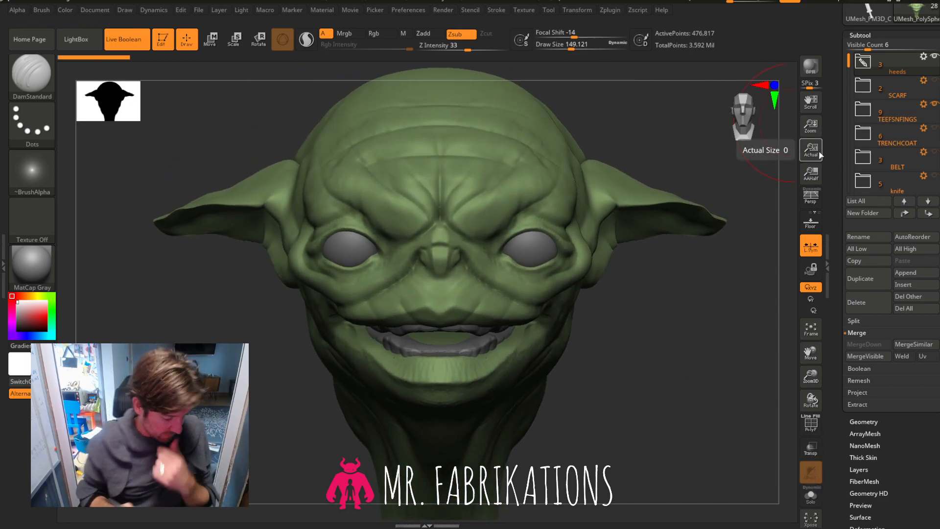
Run ZRemesher on the top goblin's head with Same polygon count, KeepCreases and DetectEdges enabled.
click(861, 36)
click(866, 47)
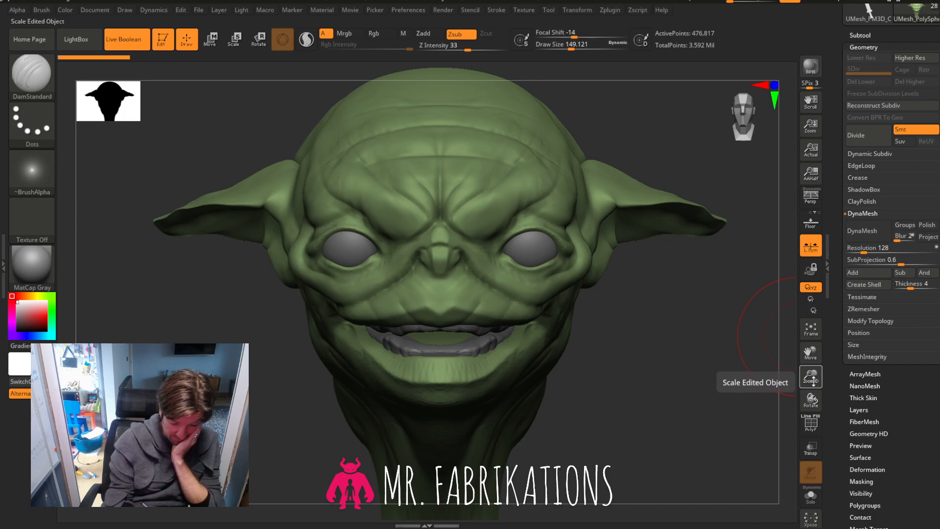
click(811, 423)
click(811, 423)
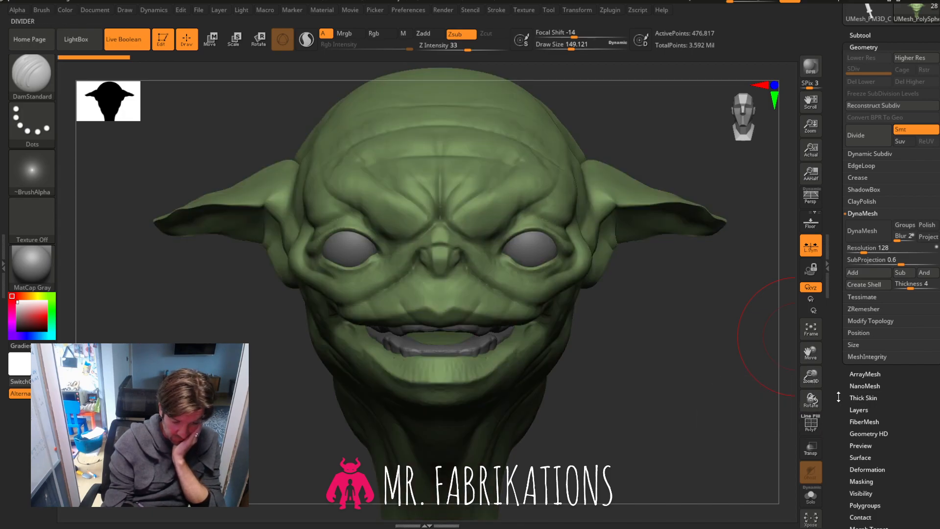
click(865, 213)
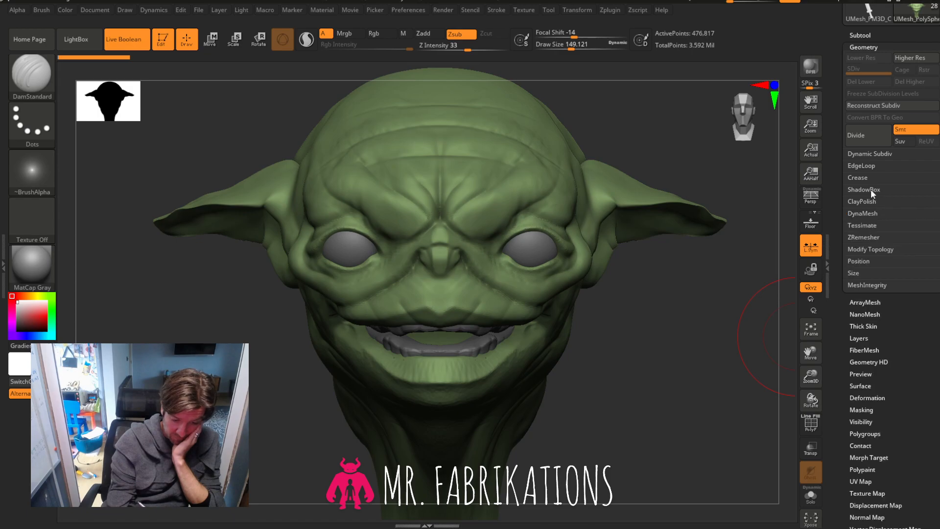
click(871, 236)
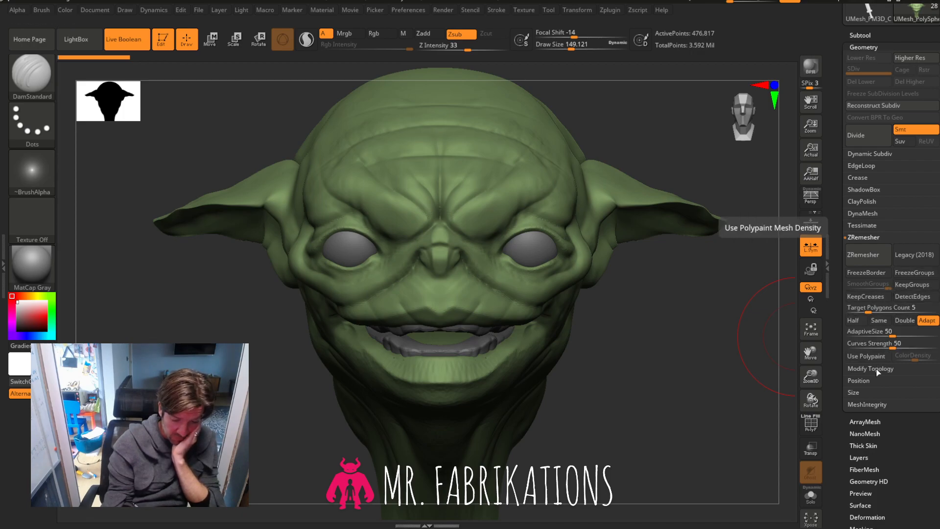
click(879, 320)
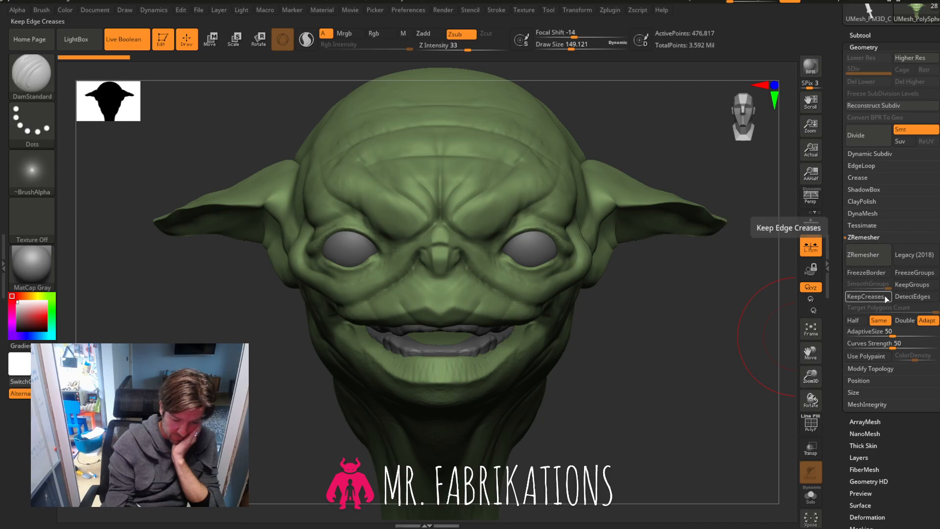
click(871, 298)
click(912, 297)
click(872, 254)
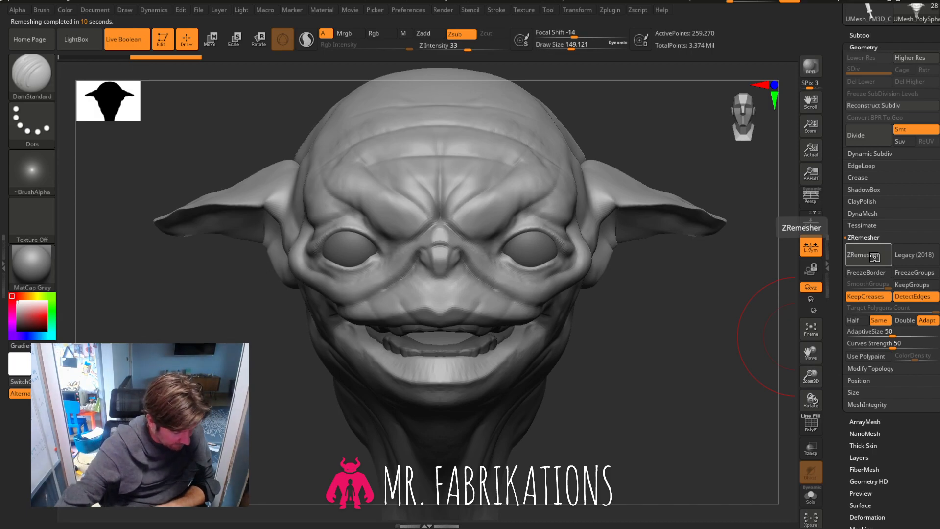
Show the head's wireframe and divide its mesh twice, up to subdivision level 3.
drag(696, 392, 659, 364)
click(815, 421)
drag(702, 392, 675, 381)
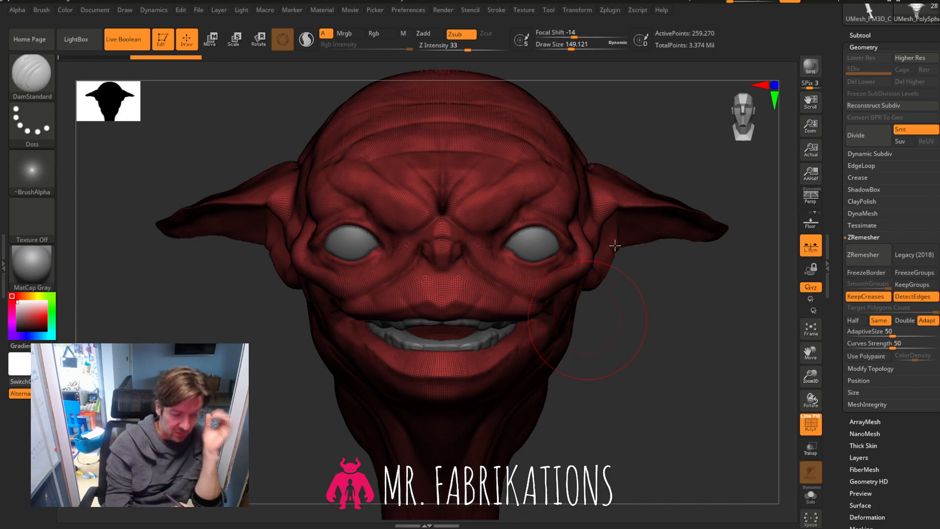
click(870, 136)
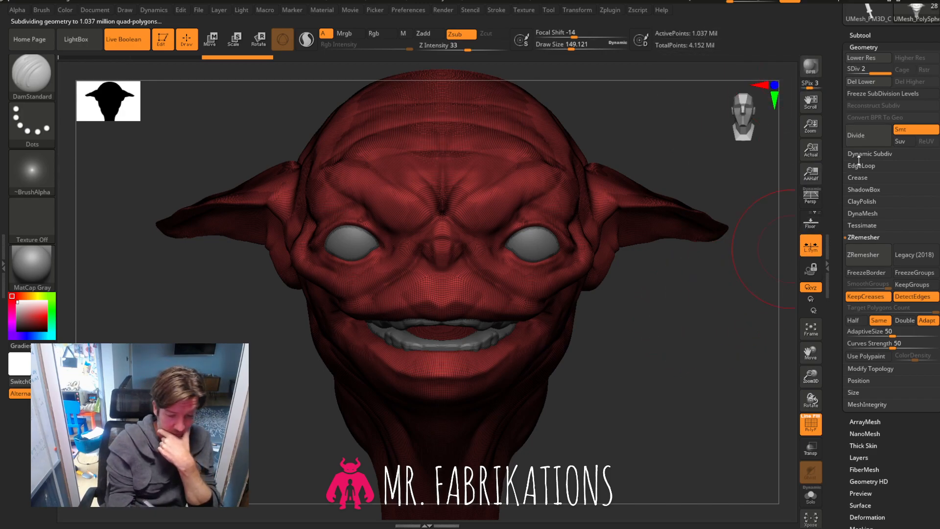
click(862, 135)
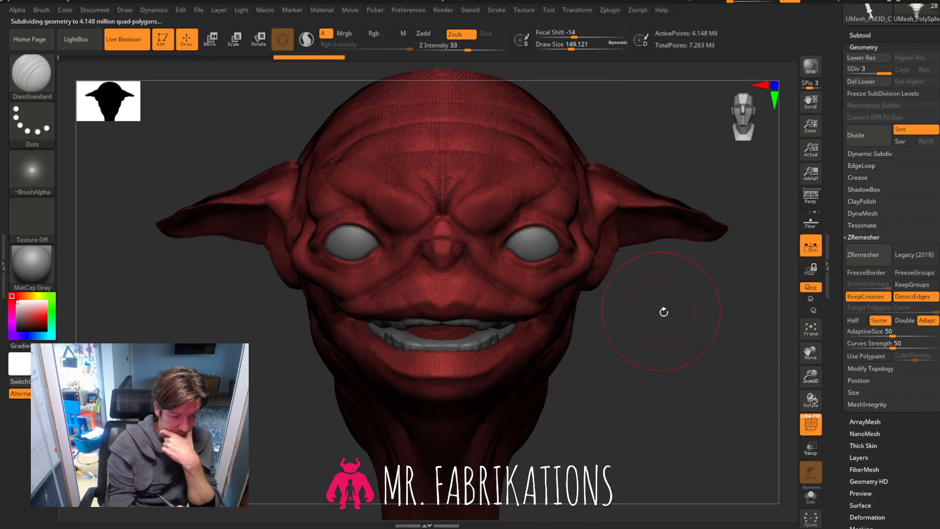
mouse_move(663, 310)
mouse_down()
mouse_move(684, 310)
mouse_move(657, 316)
mouse_move(680, 317)
mouse_up()
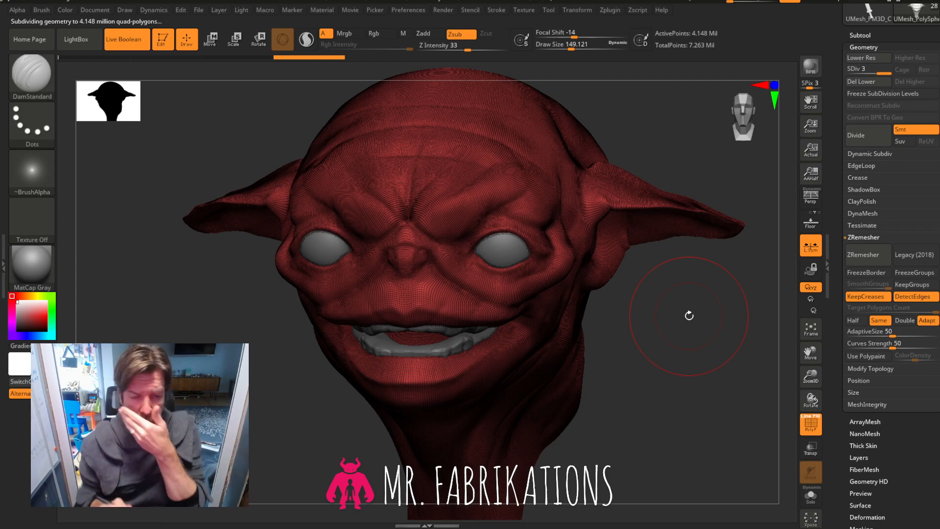
Look for an alpha image to import on the RMC WORK (D:) drive, in zbrush PROJECTS and on the Desktop.
click(32, 76)
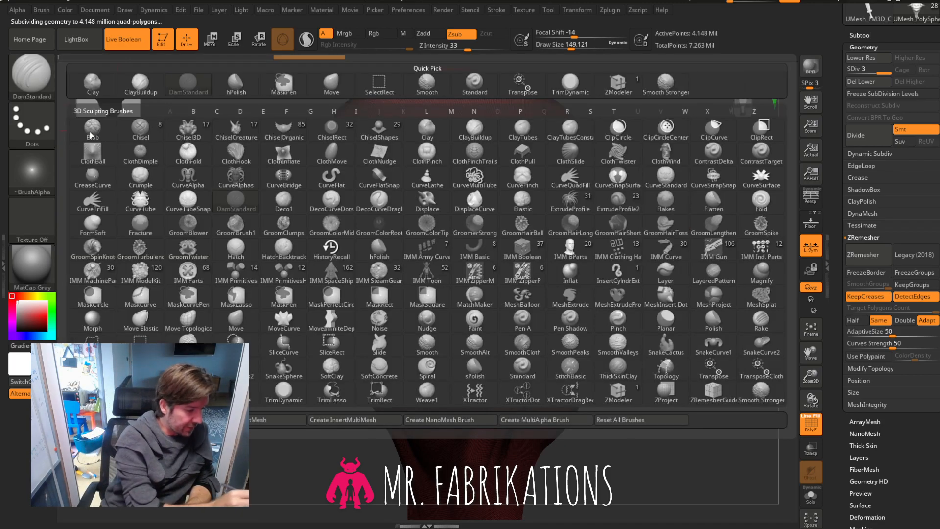
click(32, 171)
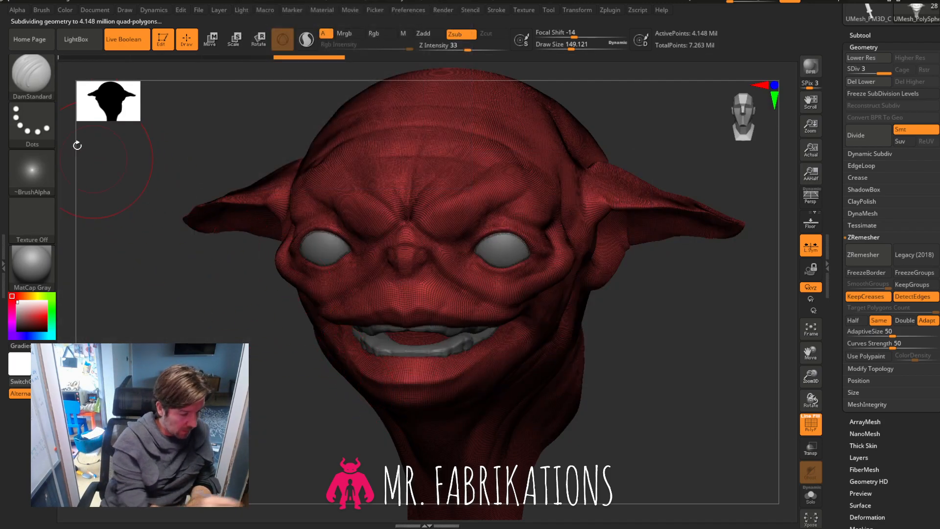
click(31, 123)
click(38, 184)
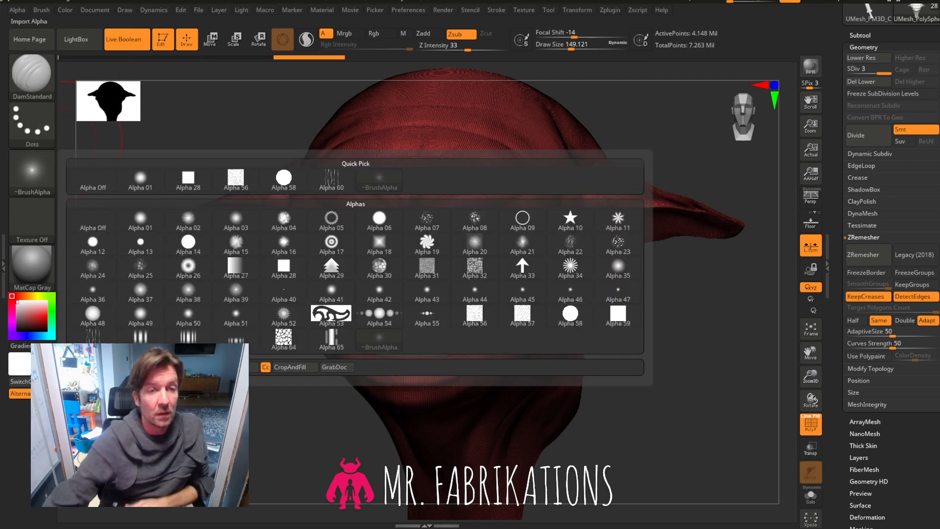
drag(939, 362, 692, 144)
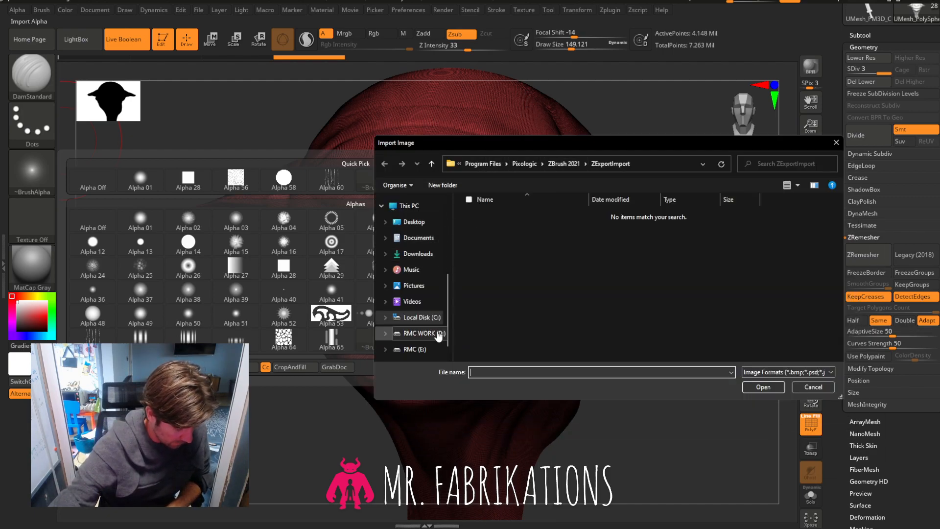
click(418, 333)
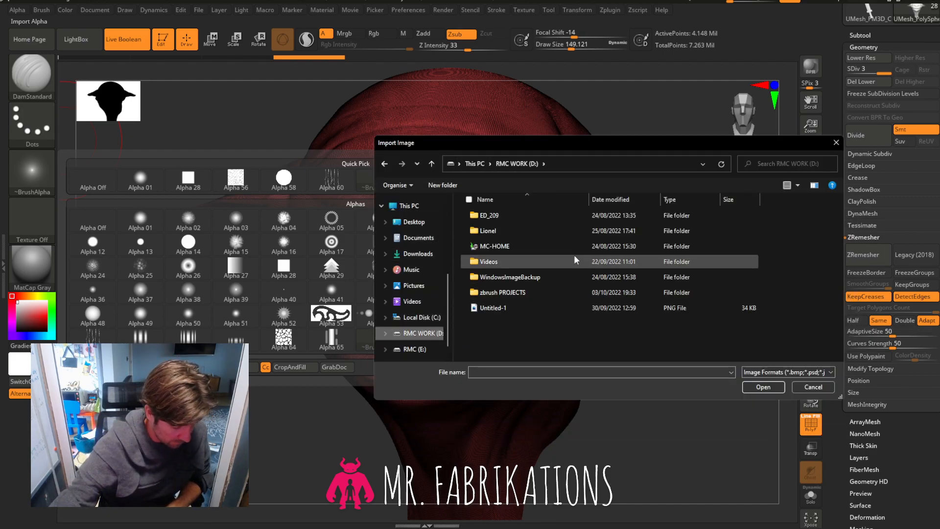
double_click(518, 292)
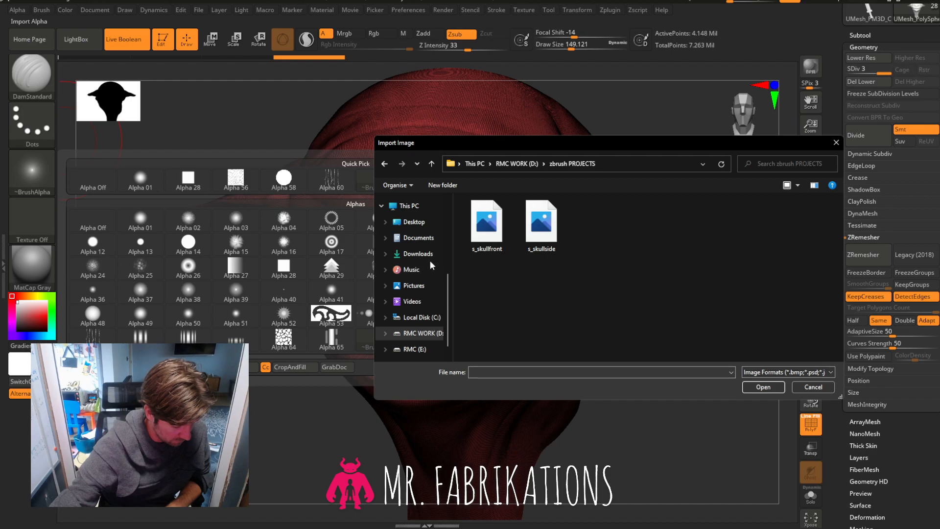
click(424, 333)
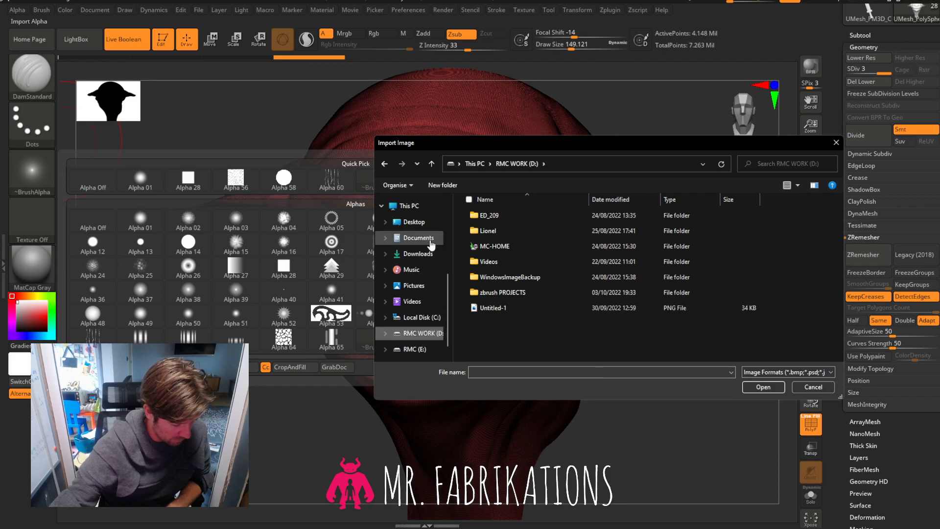
click(424, 228)
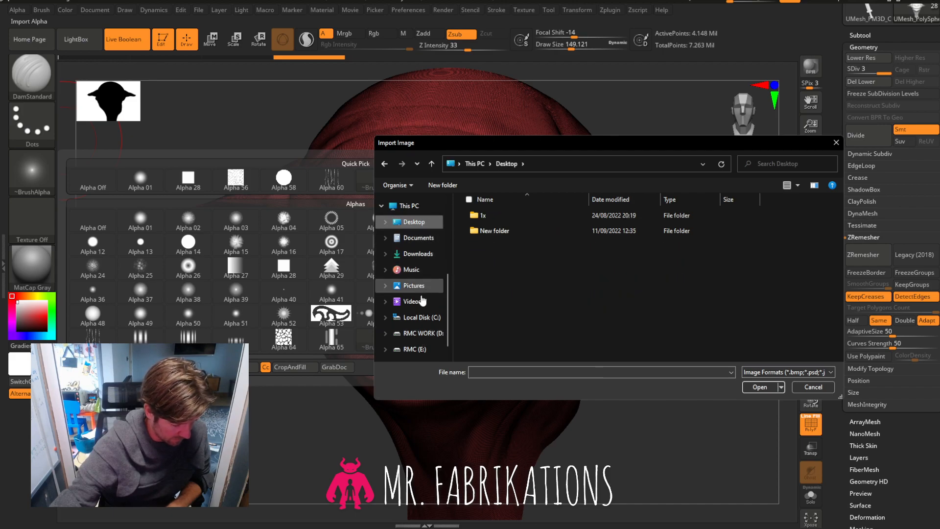
click(423, 333)
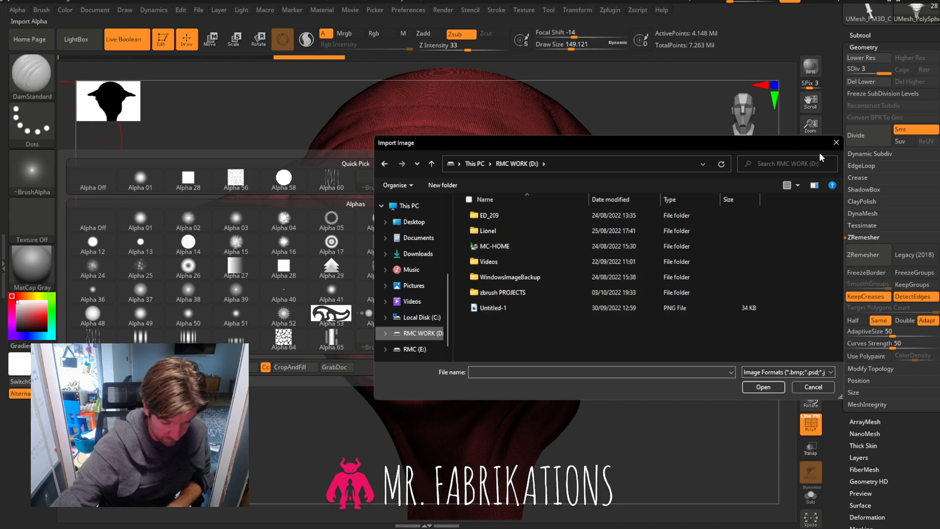
click(837, 144)
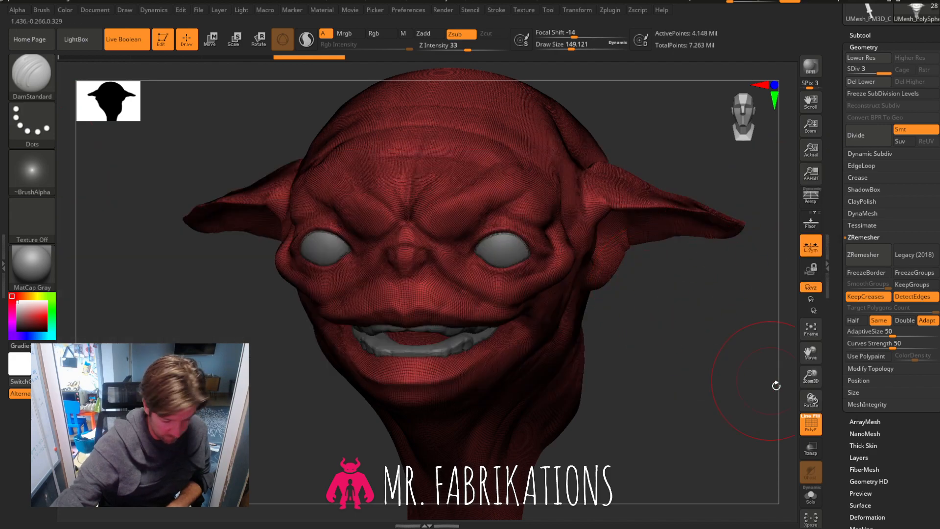
Turn off the wireframe display on the goblin head.
click(811, 425)
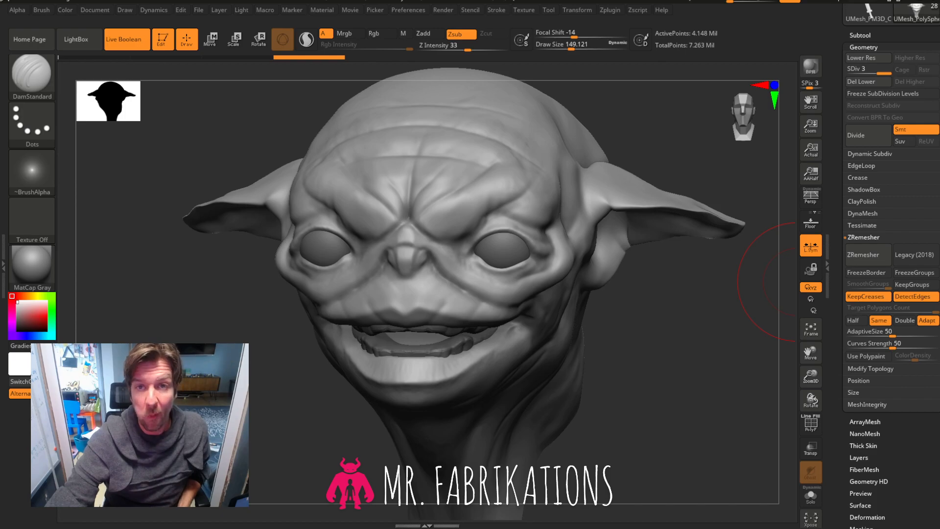
Switch to Chrome, change the ArtStation currency to GBP and sign in with the personal Google account.
drag(939, 152, 750, 154)
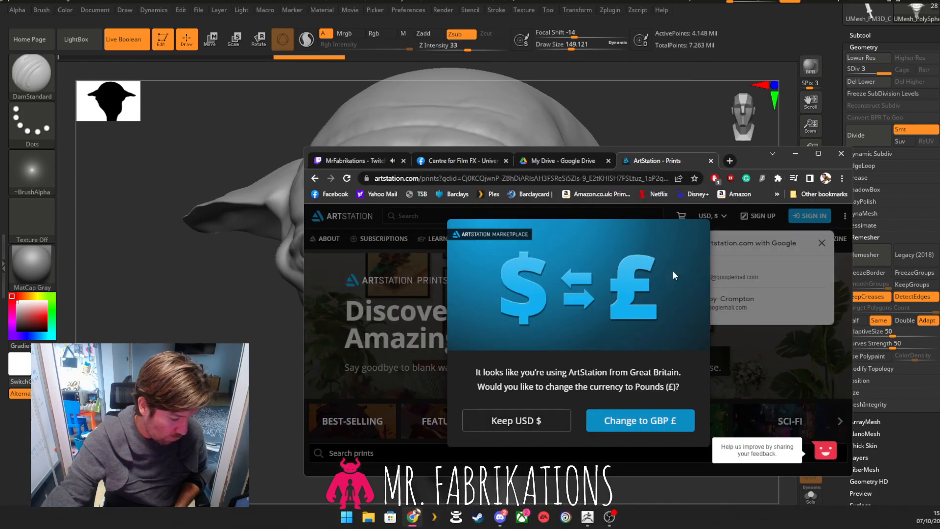
click(640, 420)
drag(747, 156, 610, 142)
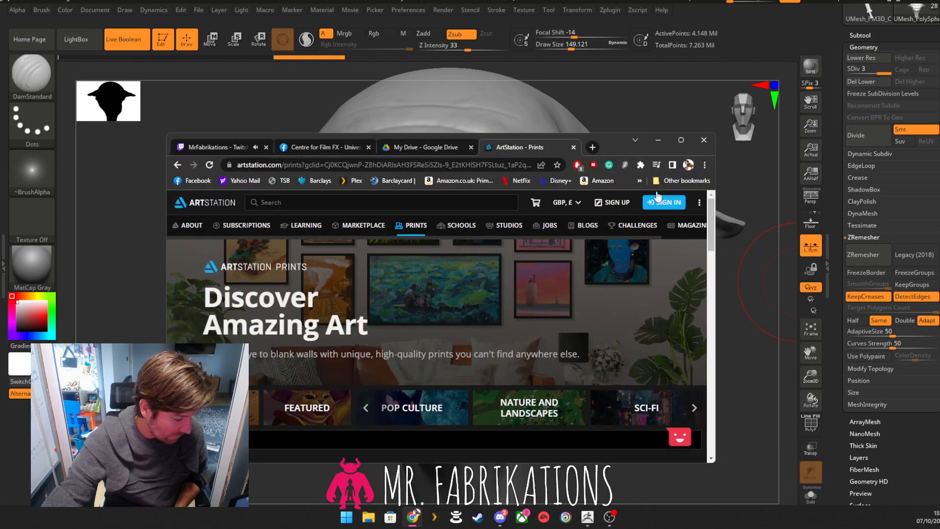
click(660, 201)
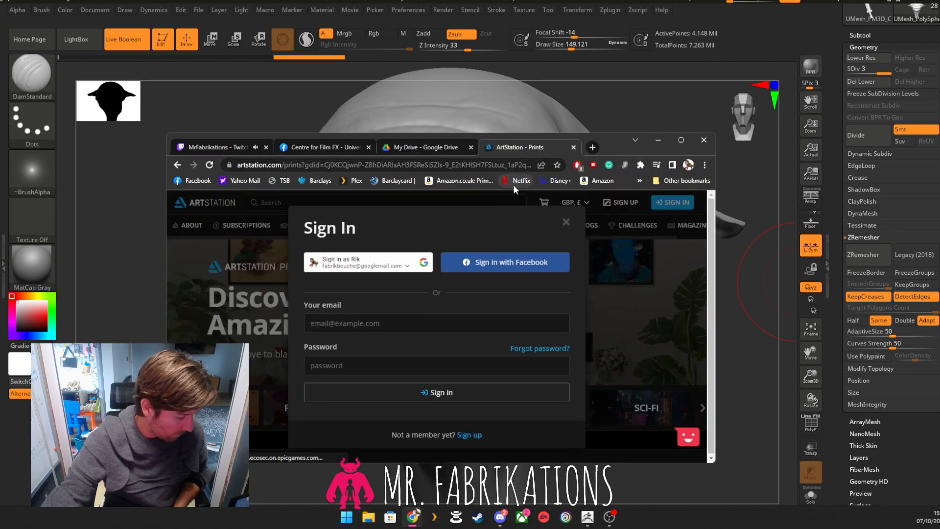
click(371, 263)
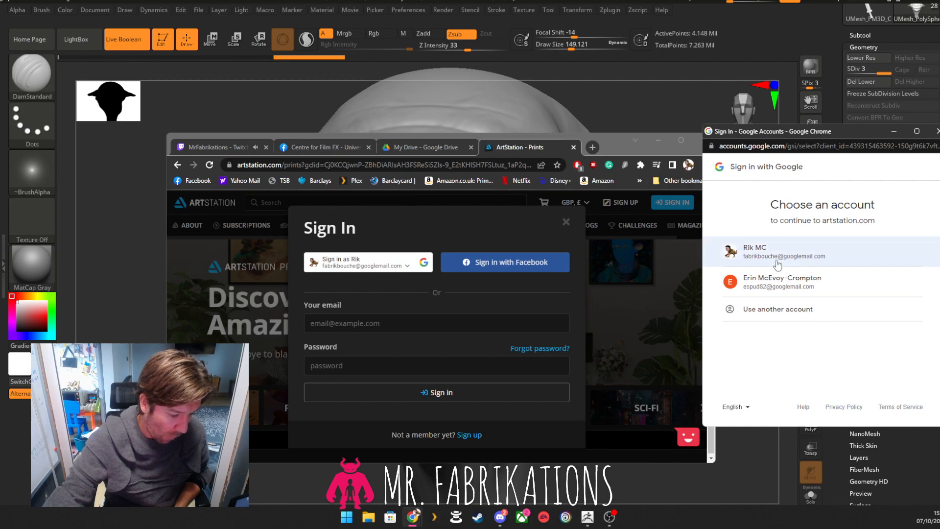
click(778, 264)
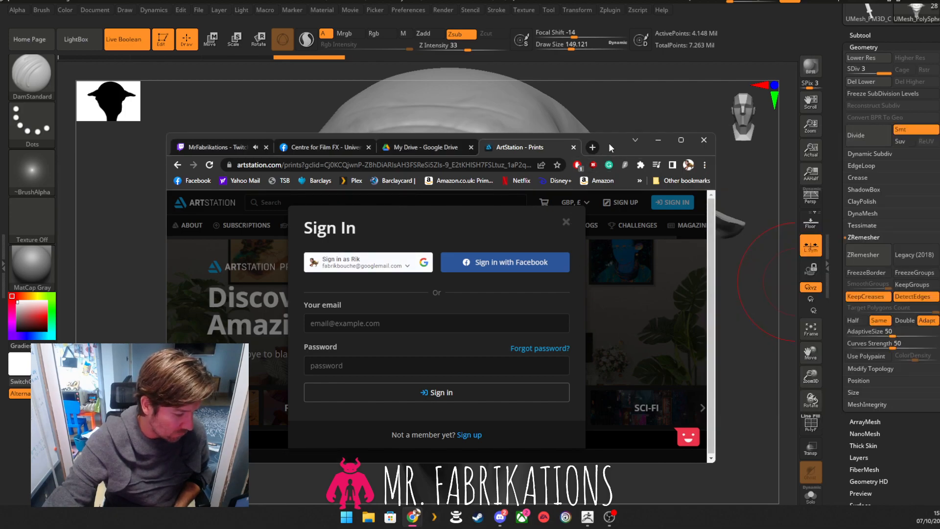
click(658, 140)
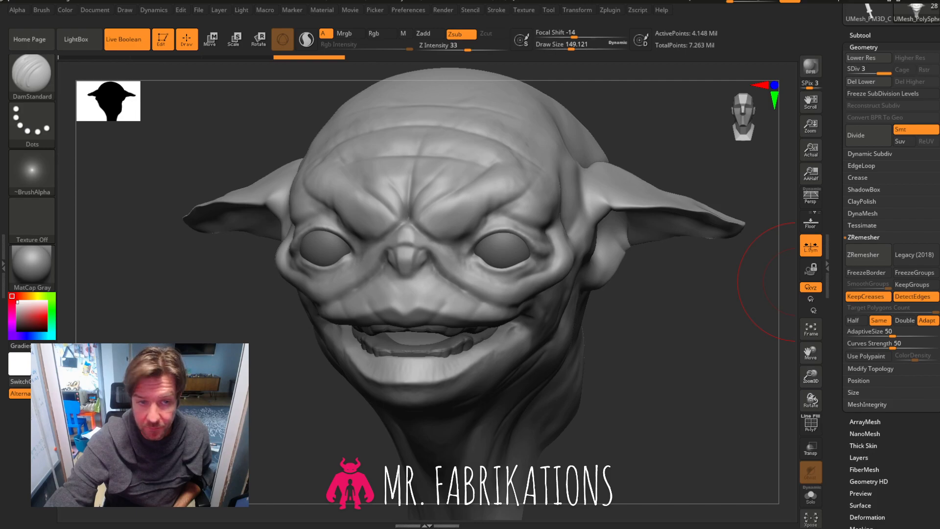
Return to ArtStation in Chrome and open the account's My Library of marketplace products.
key(alt+Tab)
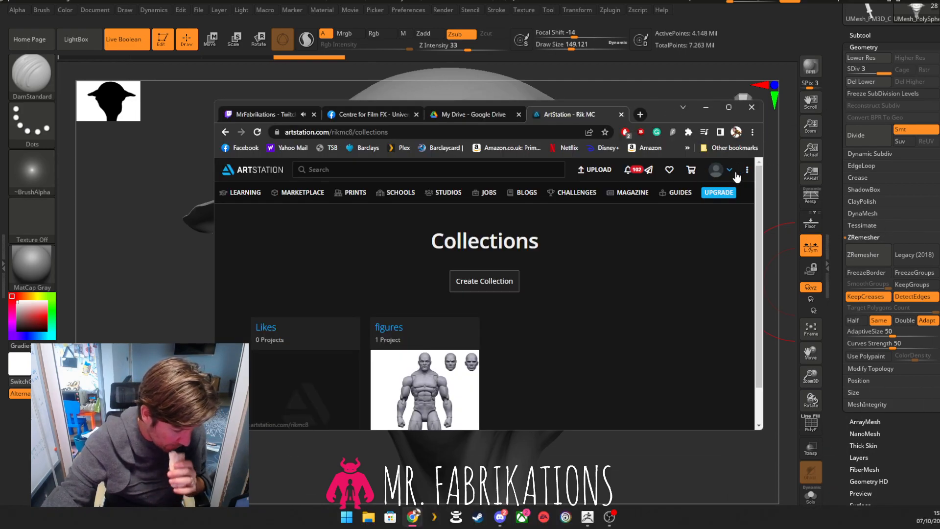
click(730, 172)
click(650, 330)
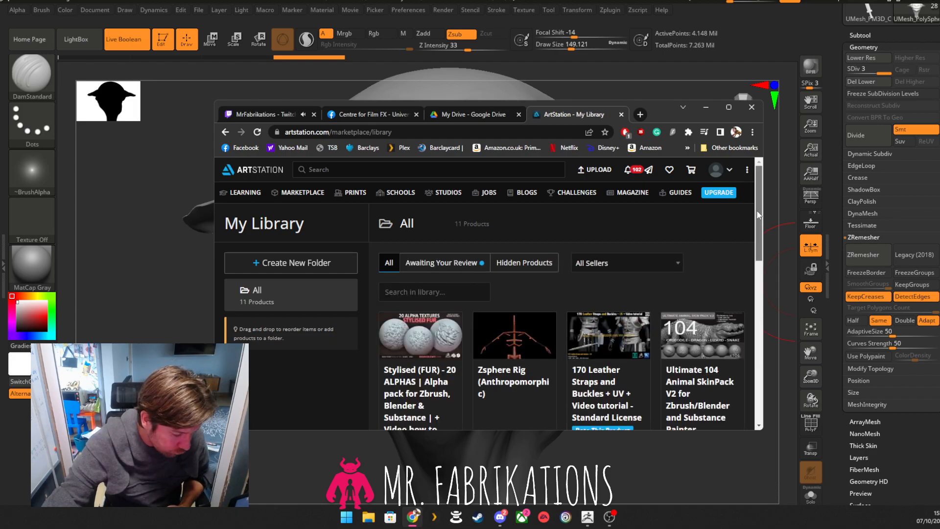
Look through the purchased products in the ArtStation My Library page and switch back to ZBrush.
drag(756, 214, 726, 249)
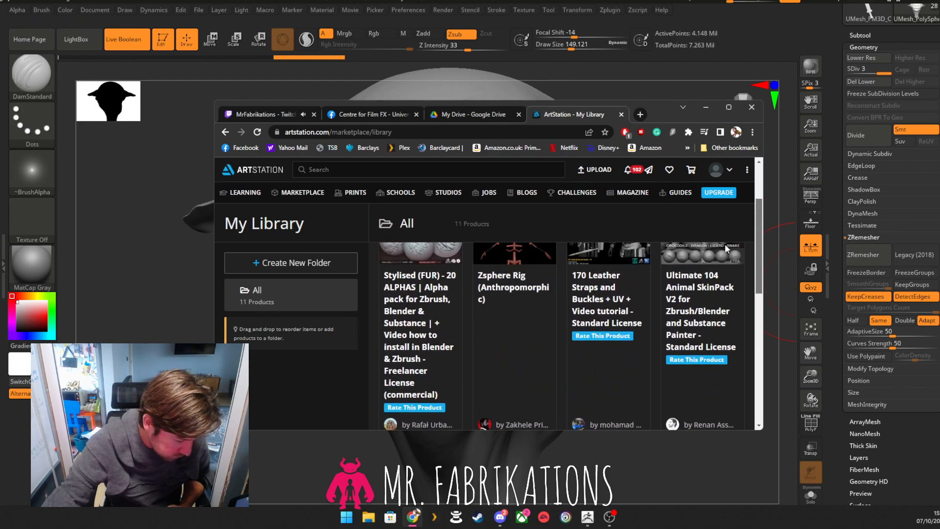
scroll(727, 244, up, 2)
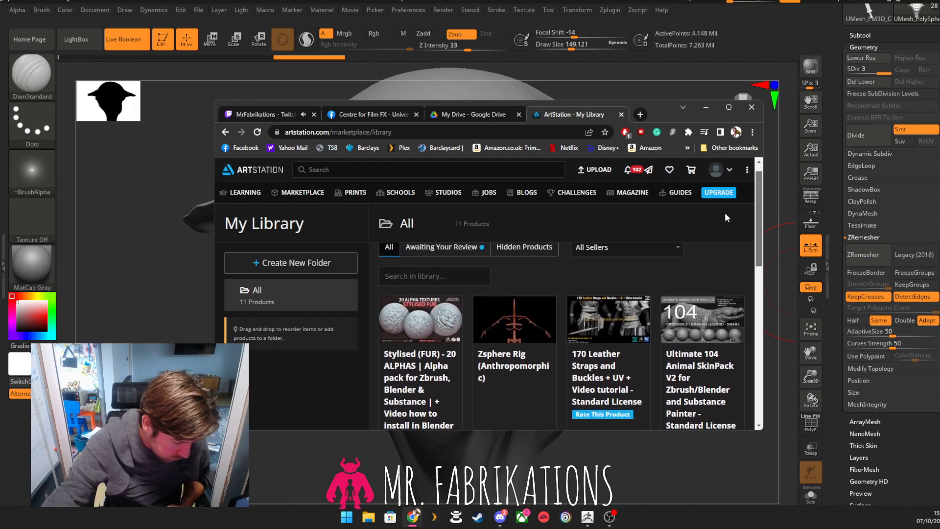
click(706, 107)
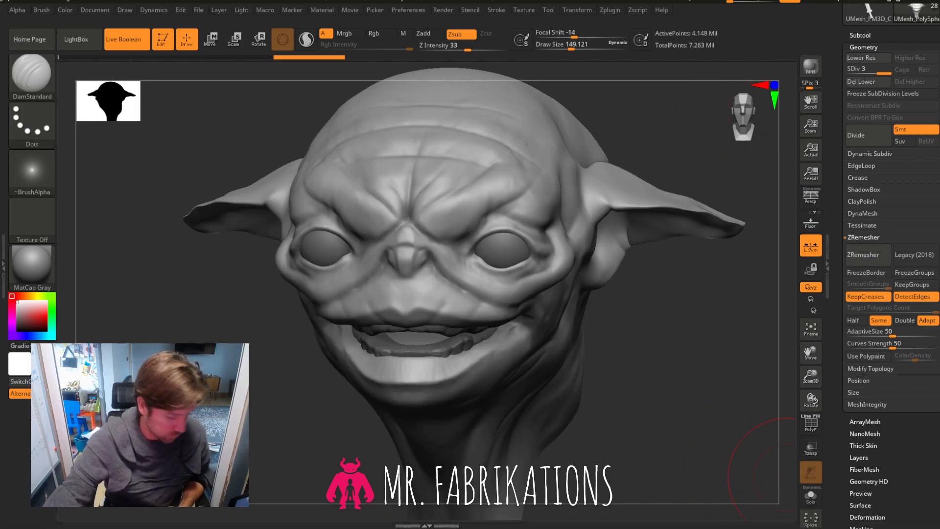
key(alt+Tab)
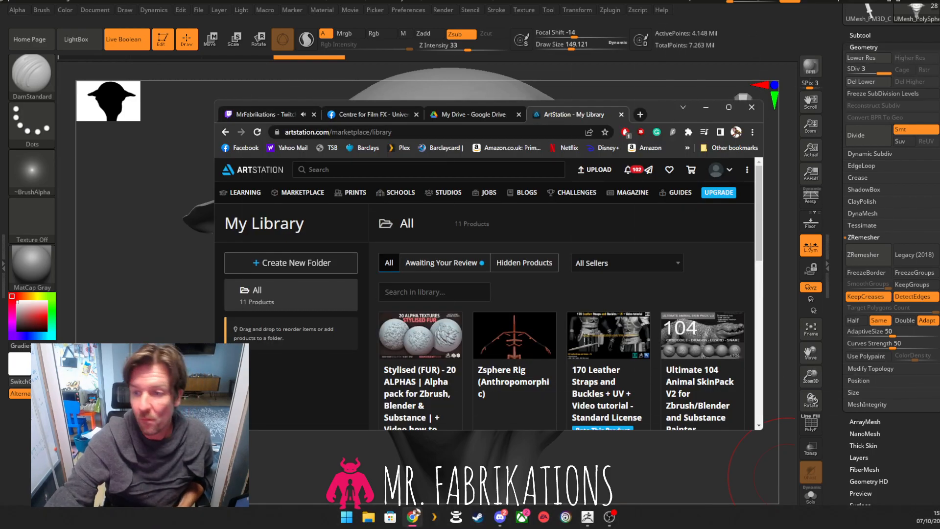
key(alt+Tab)
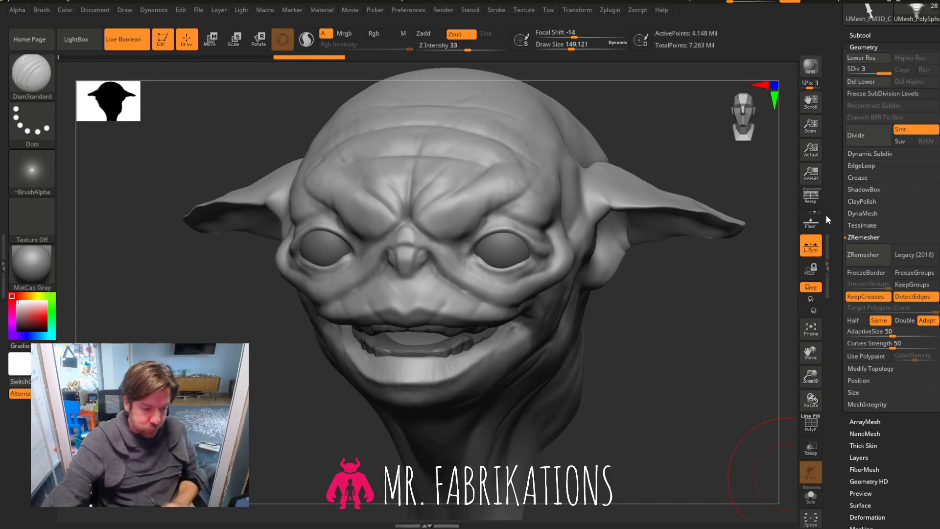
Frame the goblin head and open the Alphas folder of 100SKIN_PACK001 in zbrush PROJECTS for an alpha import.
drag(813, 356, 814, 344)
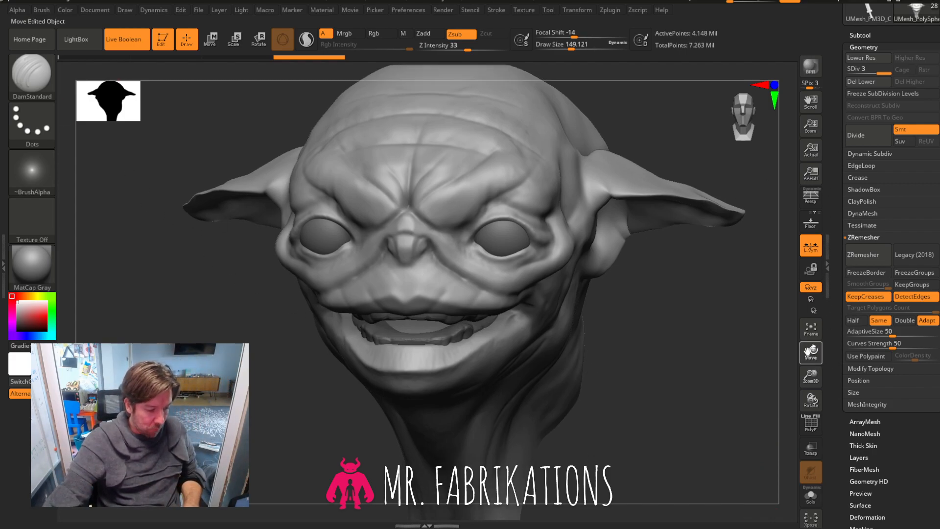
click(813, 334)
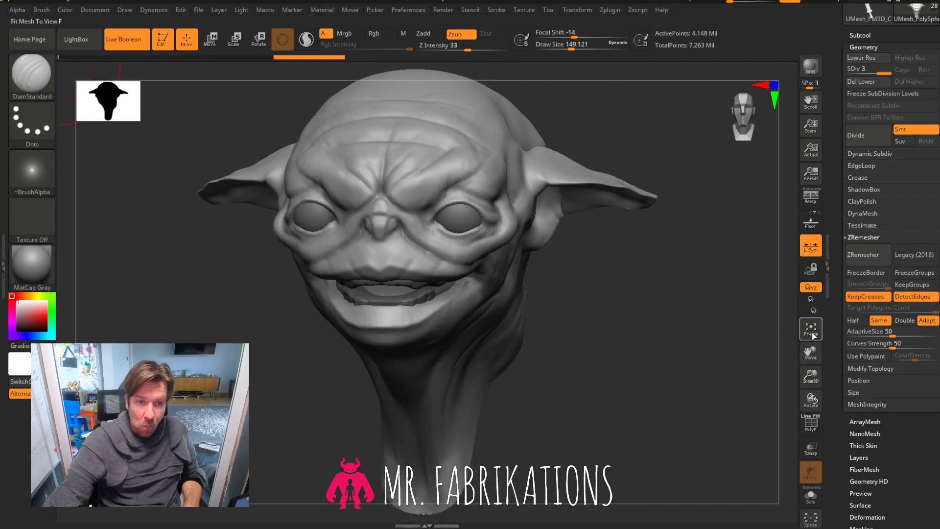
click(813, 333)
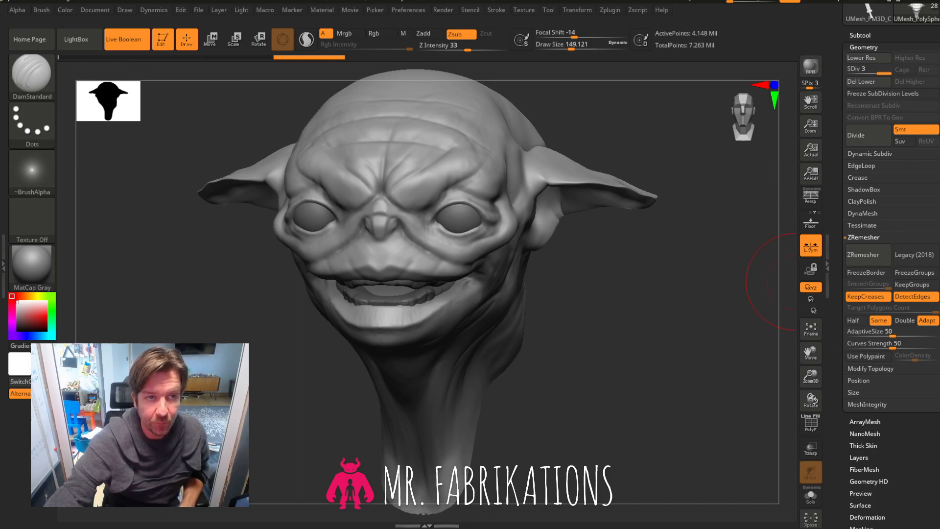
click(32, 172)
click(93, 367)
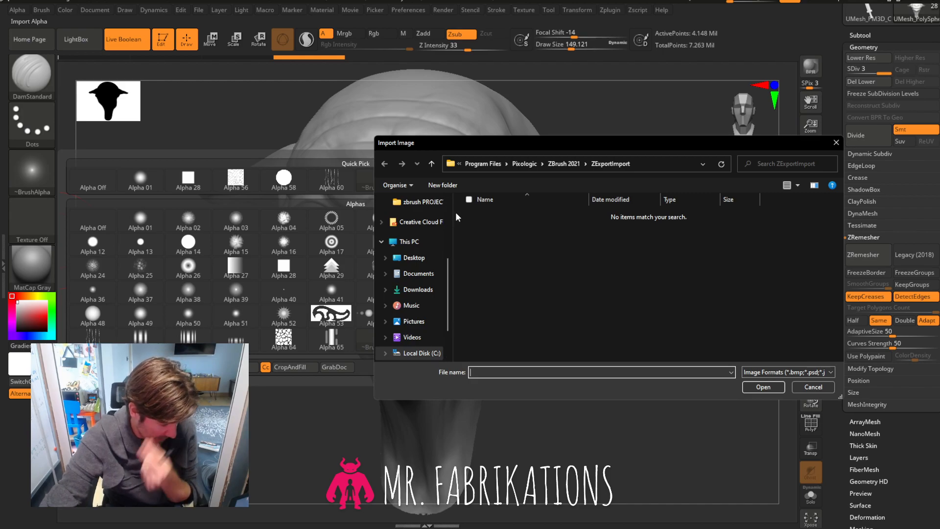
drag(447, 267, 447, 222)
click(428, 299)
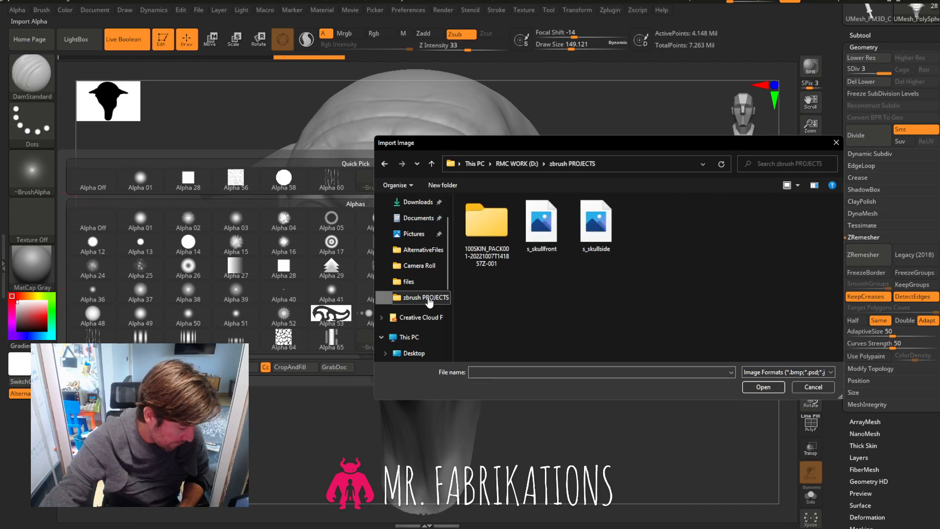
double_click(486, 223)
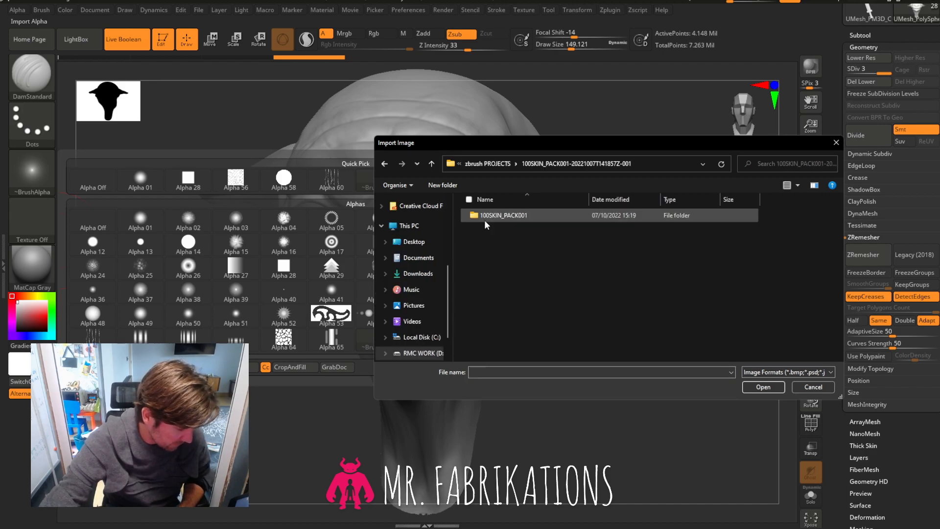
double_click(505, 216)
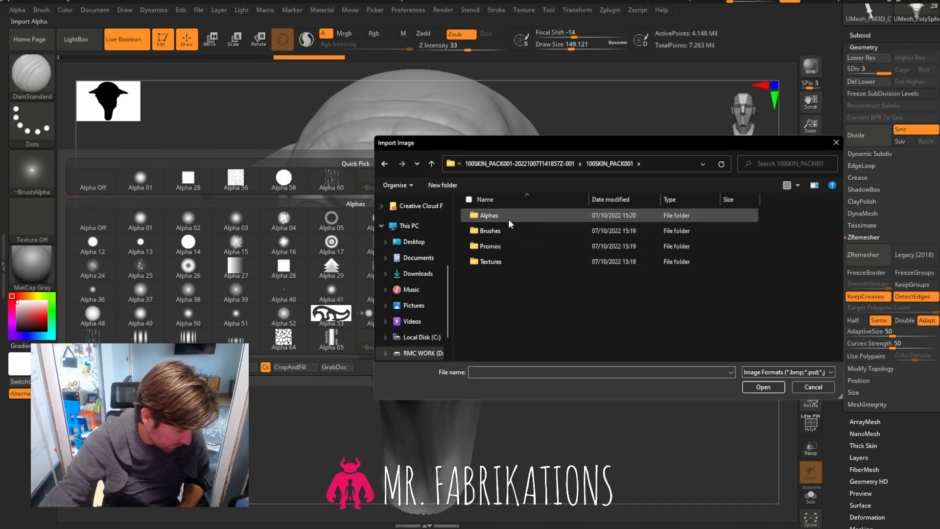
double_click(507, 217)
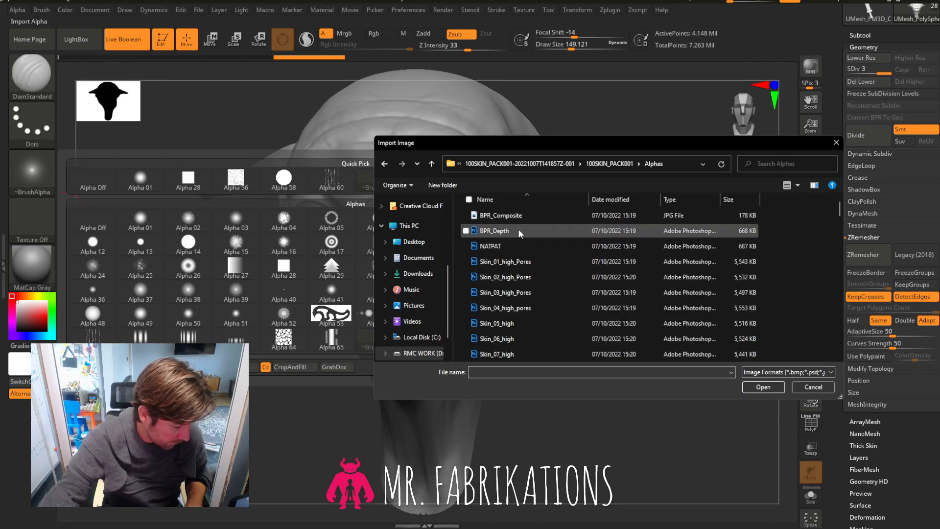
Import all alpha images from NATPAT through Skin_100_high_Wrinkles.
click(521, 244)
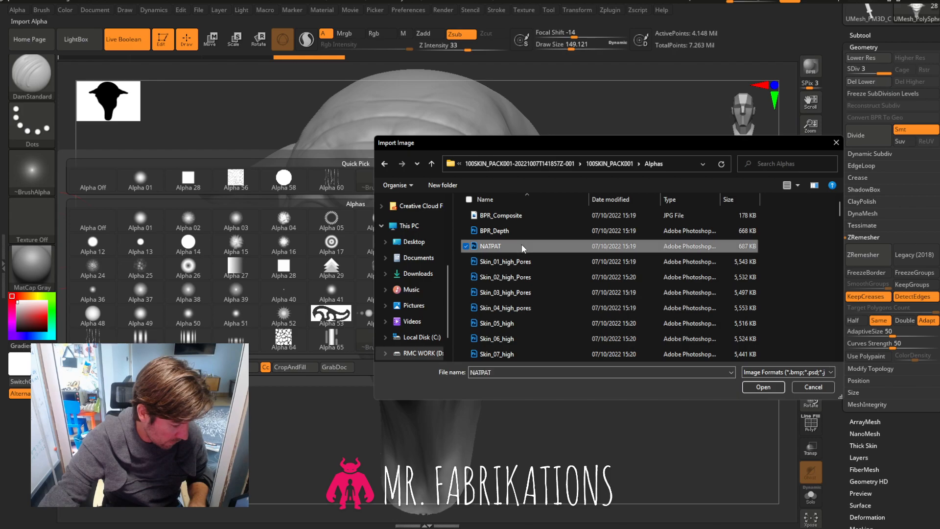
scroll(606, 282, down, 15)
scroll(601, 286, down, 15)
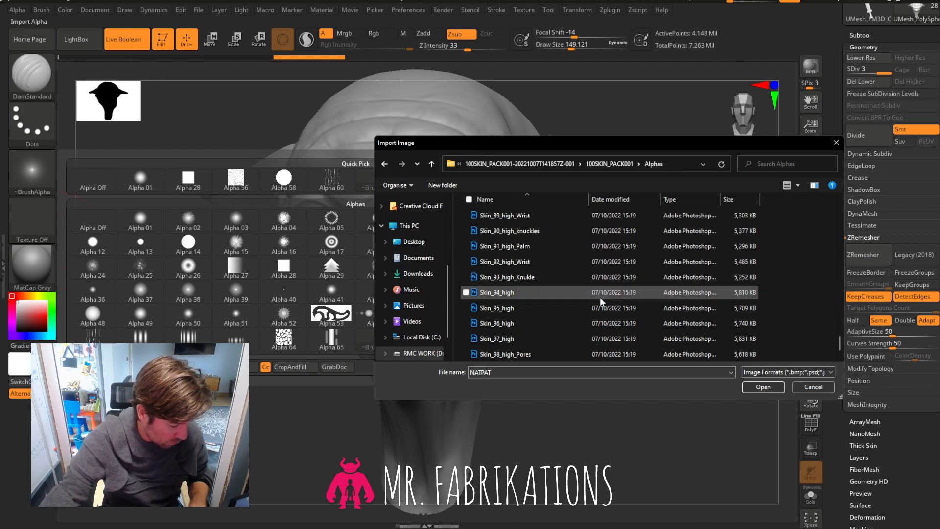
shift+click(551, 354)
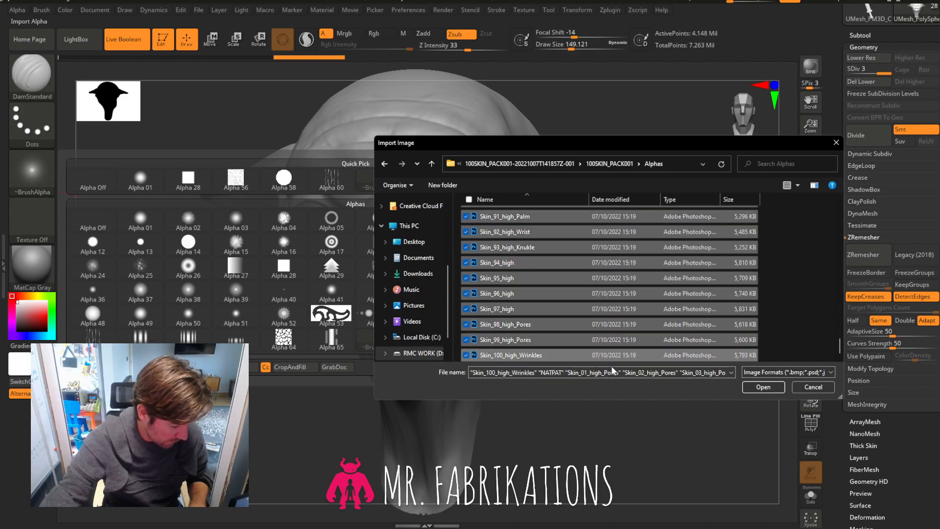
click(753, 386)
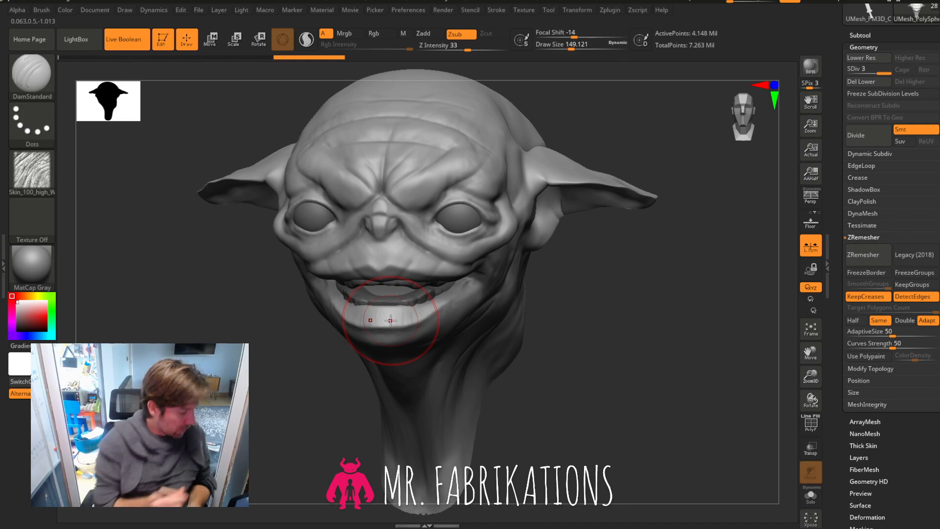
Assign Alpha 01 to the DamStandard brush.
click(35, 64)
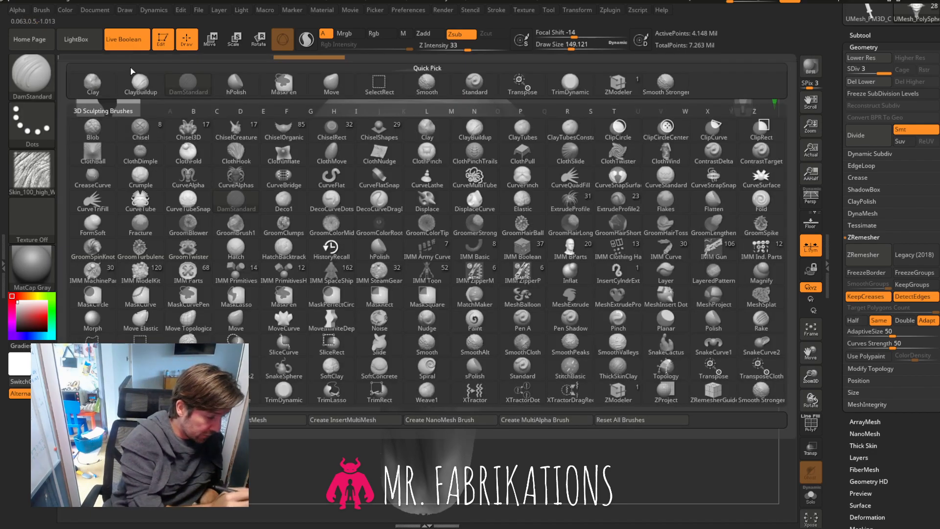
click(31, 175)
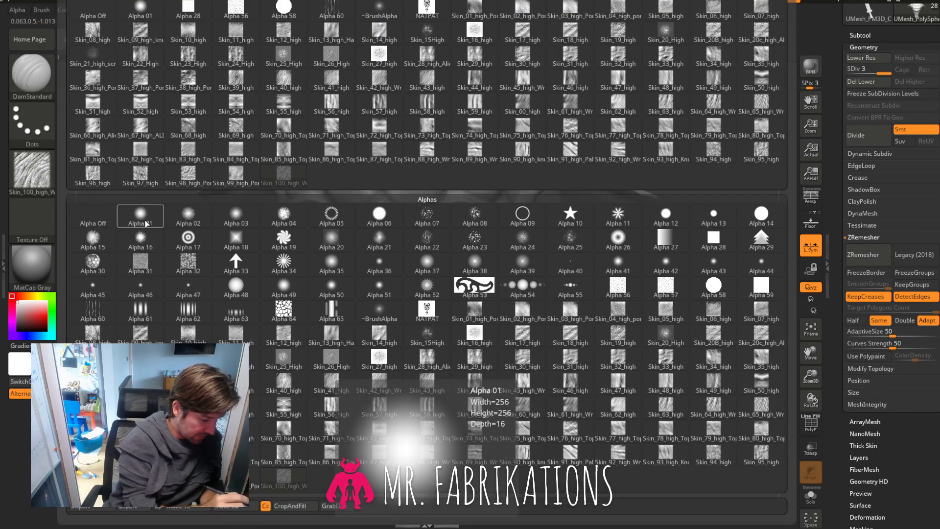
click(141, 217)
Switch to the Clay brush and give it the Skin_100_high_Wrinkles alpha.
click(35, 74)
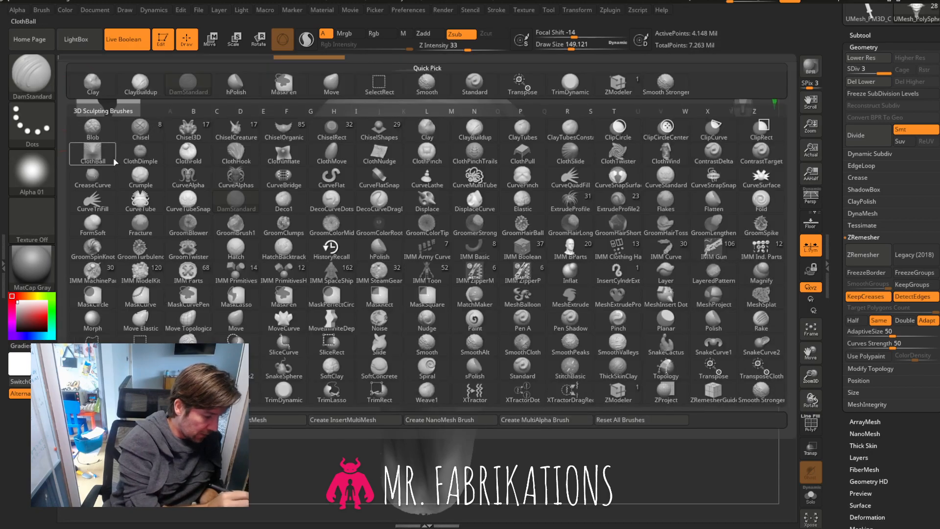
click(88, 86)
click(34, 170)
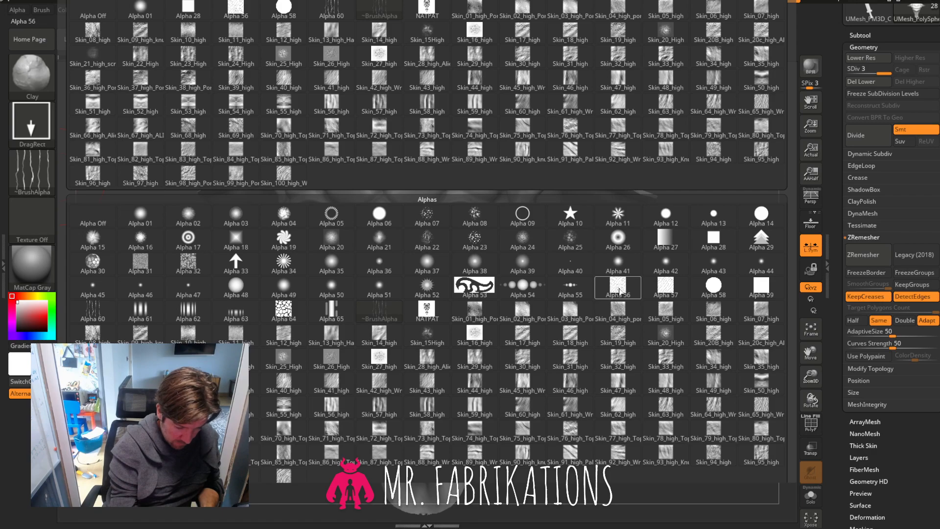
mouse_move(477, 315)
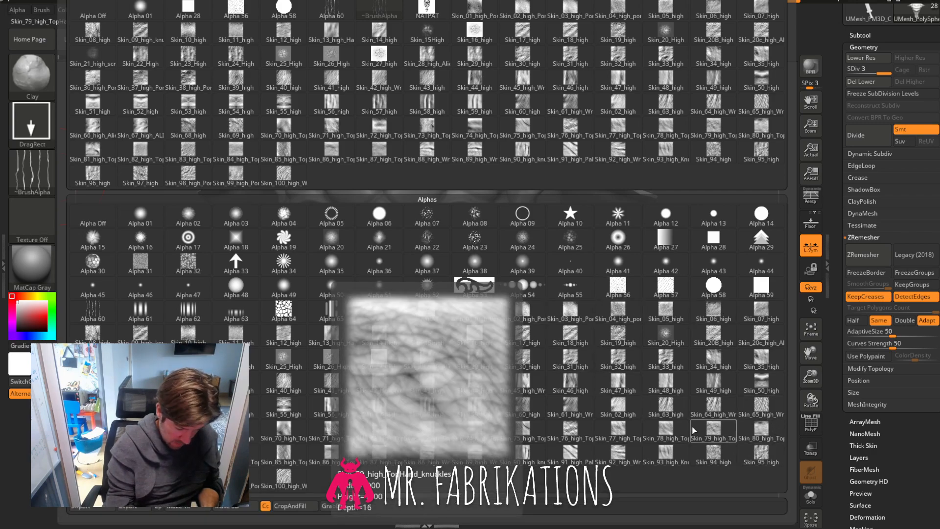
click(288, 478)
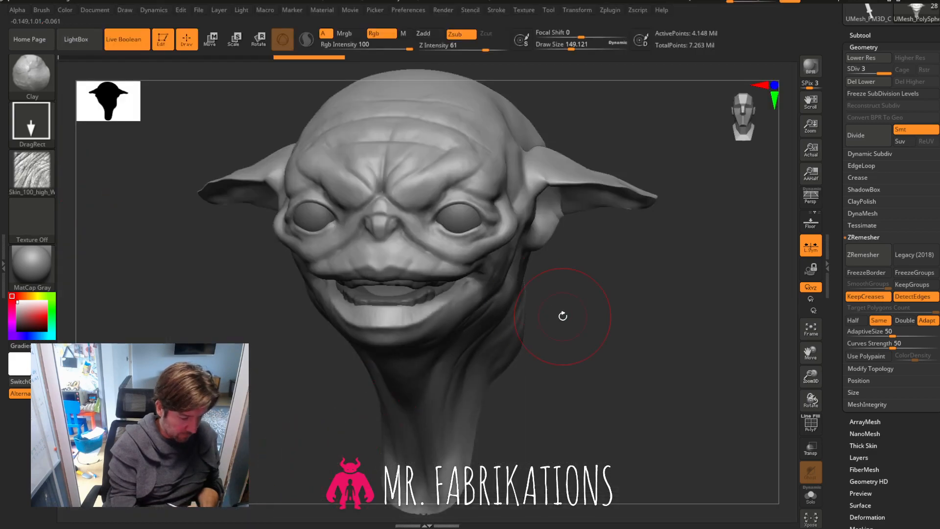
Try a subtractive stamp of the wrinkle alpha on the skin below the goblin's eyes, and undo it.
mouse_move(811, 377)
mouse_down()
mouse_move(815, 408)
mouse_move(814, 399)
mouse_up()
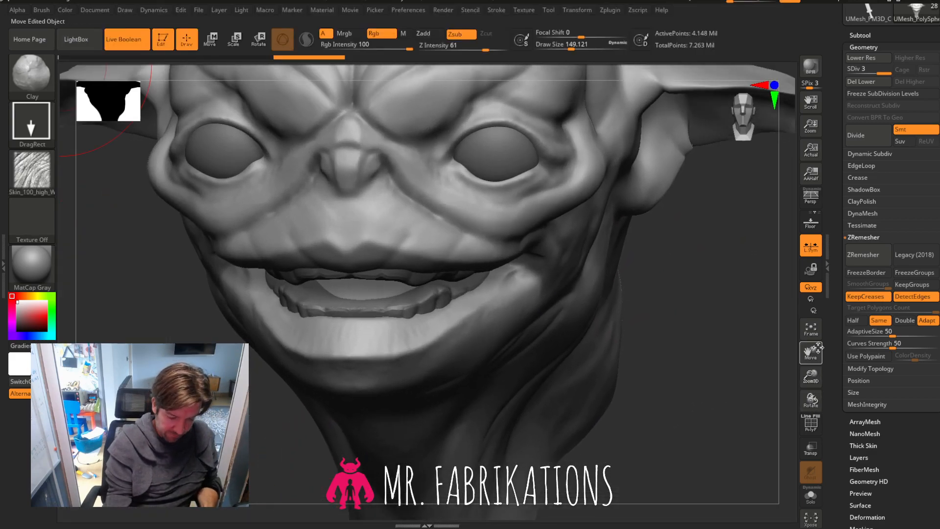
mouse_move(812, 351)
mouse_down()
mouse_move(810, 409)
mouse_move(788, 482)
mouse_up()
drag(419, 301, 440, 392)
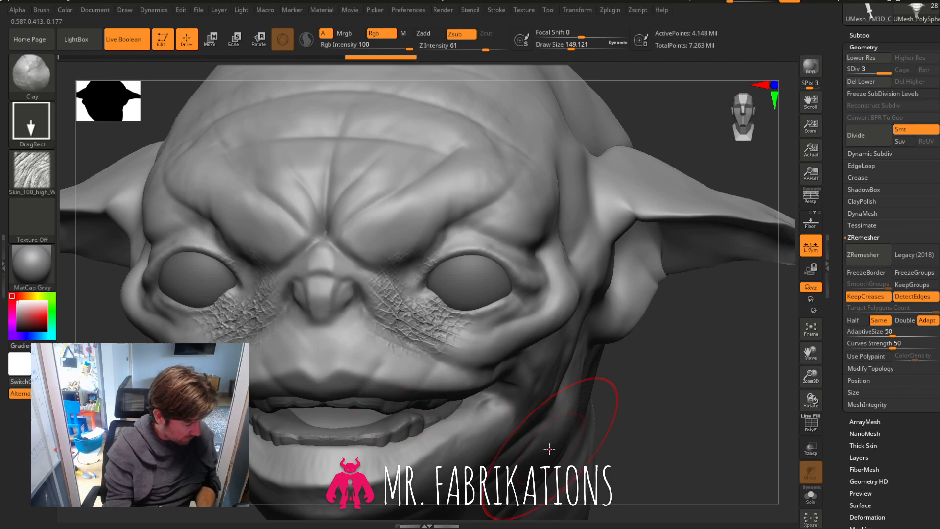
key(ctrl)
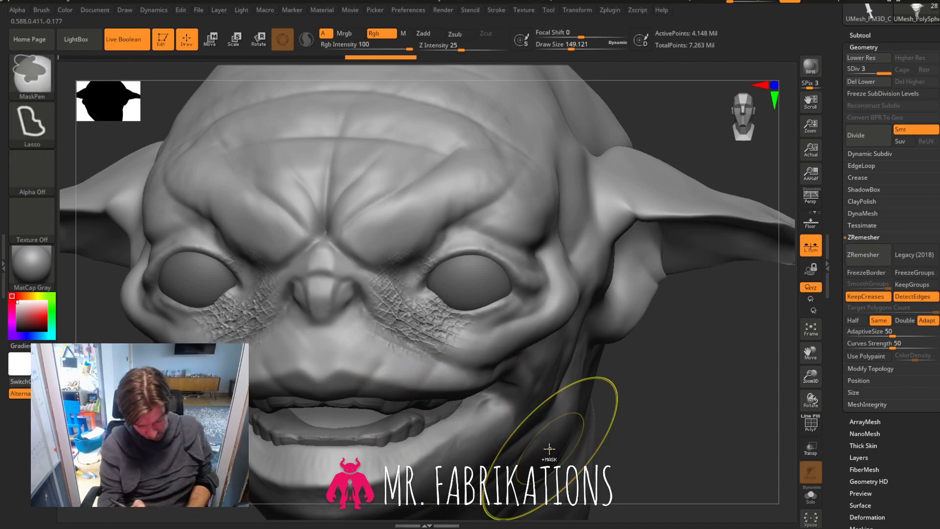
key(ctrl+z)
Set the Clay brush to Zadd, try raised wrinkle stamps under the eyes and undo them.
click(432, 36)
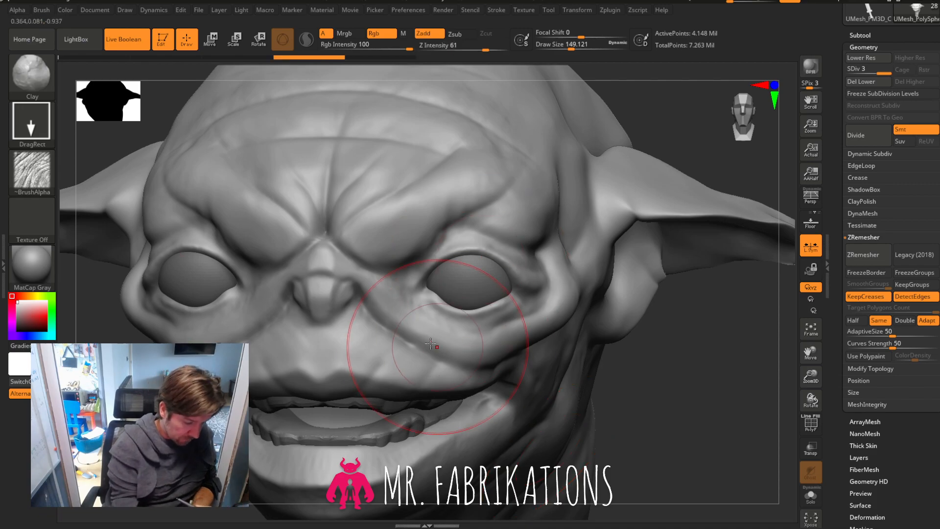
drag(445, 321, 485, 345)
drag(429, 343, 470, 351)
drag(691, 365, 676, 357)
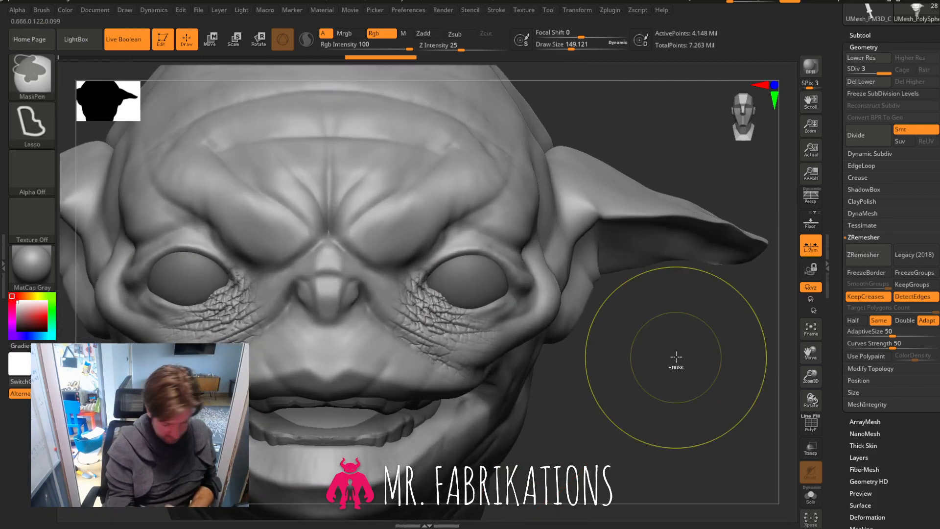
key(ctrl+z)
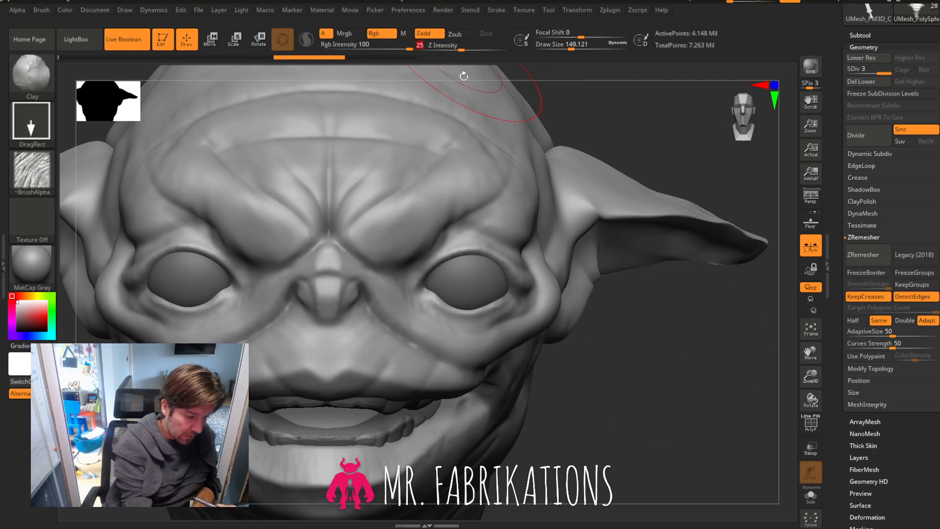
Try a weaker wrinkle stamp between the eye and nose, undo it, and set the Z Intensity to 15.
drag(423, 307, 342, 330)
key(ctrl+z)
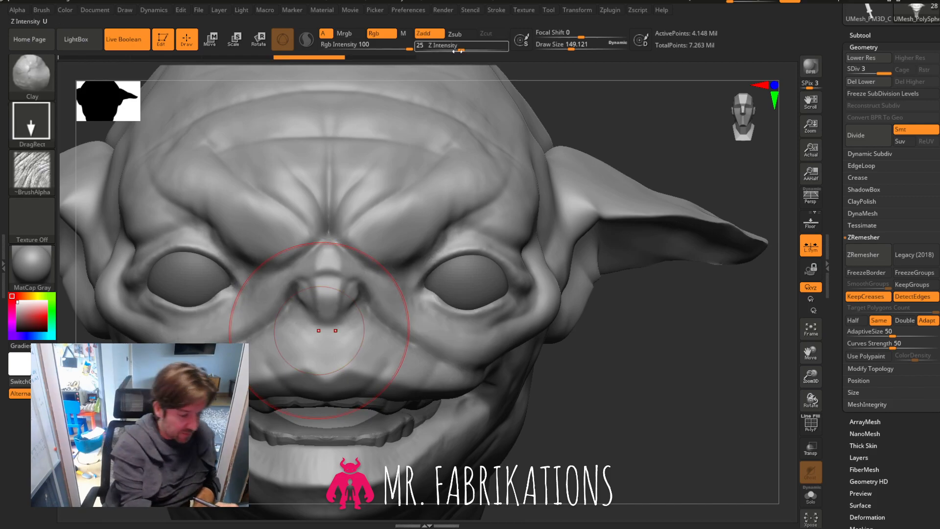
drag(461, 48, 446, 49)
drag(700, 360, 617, 353)
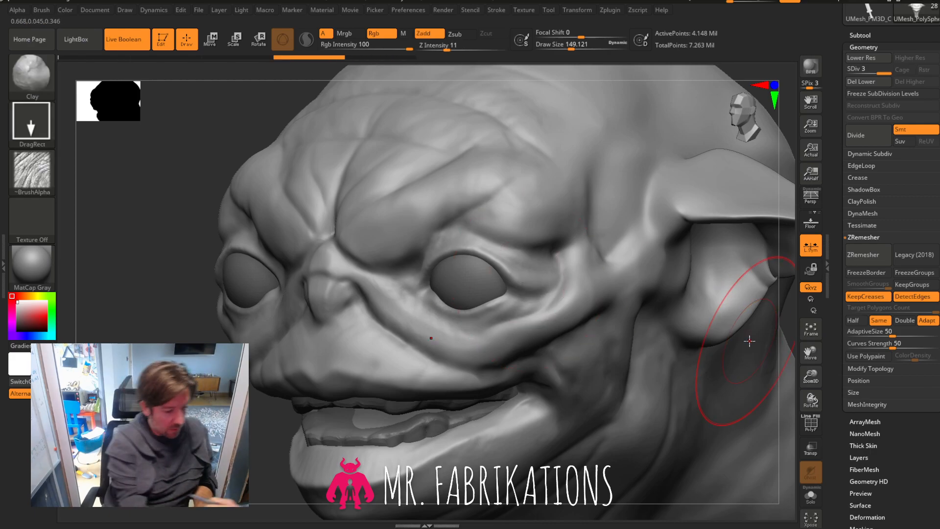
drag(449, 48, 452, 49)
Stamp the wrinkle alpha onto the skin at the outer eye corners and the outer brow.
drag(162, 195, 273, 315)
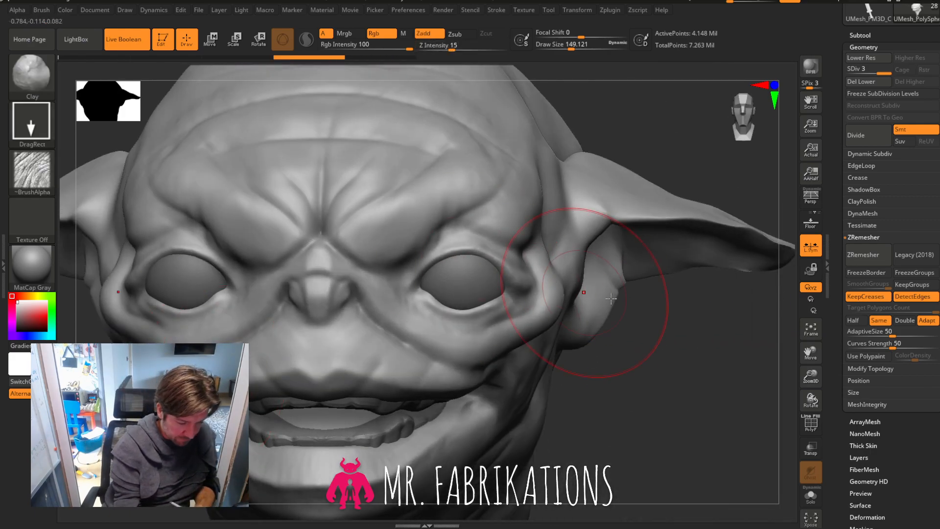
drag(609, 294, 591, 300)
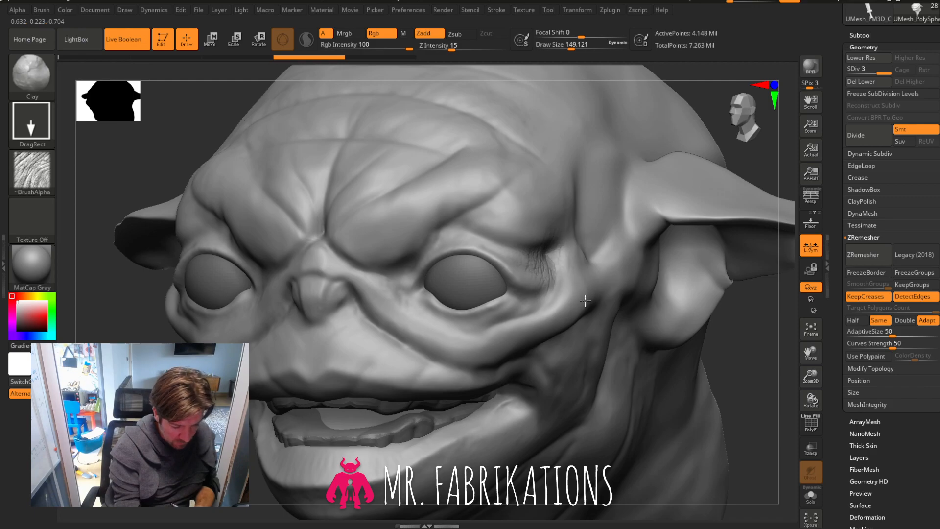
drag(724, 378, 546, 294)
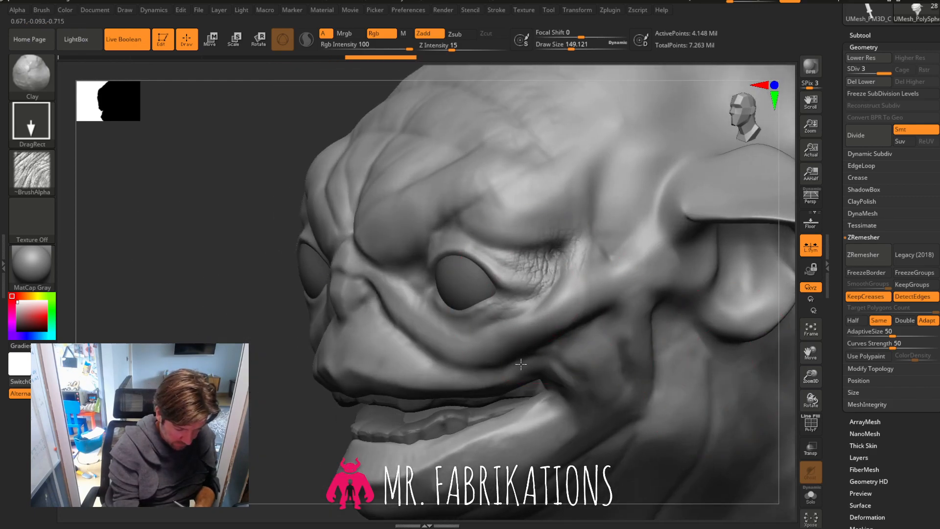
drag(272, 346, 272, 336)
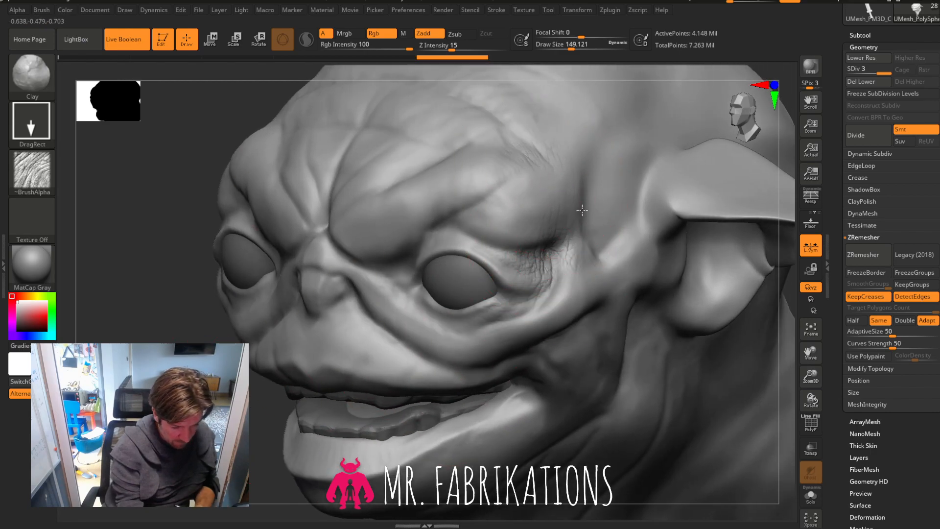
Set the Draw Size to about 71 and stamp the wrinkle alpha on the outer cheek beside the eye.
drag(571, 45, 560, 45)
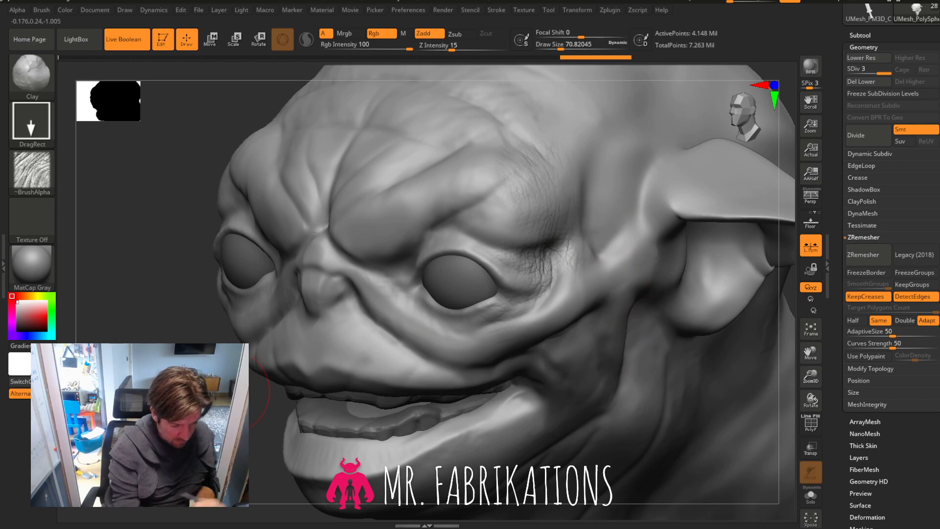
mouse_move(230, 382)
mouse_down()
mouse_move(343, 372)
mouse_move(439, 339)
mouse_up()
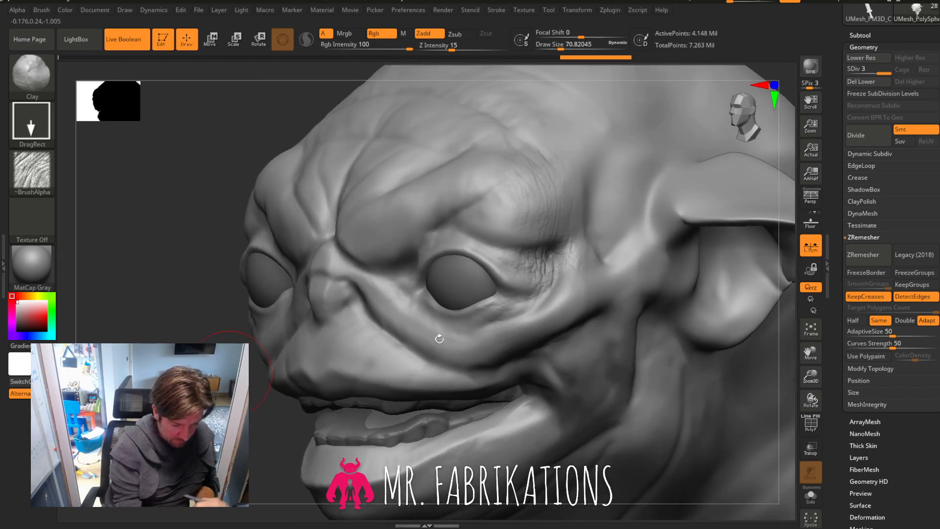
mouse_move(618, 313)
mouse_down()
mouse_move(597, 305)
mouse_move(589, 318)
mouse_up()
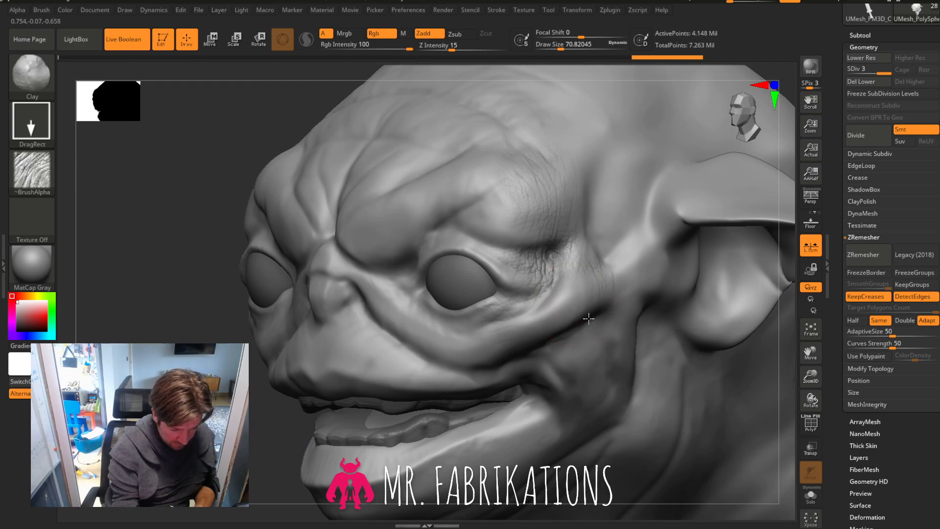
Set the Draw Size to about 49 and stamp wrinkles on the eye bag and the skin below the outer eye corner.
key(s)
drag(615, 105, 556, 78)
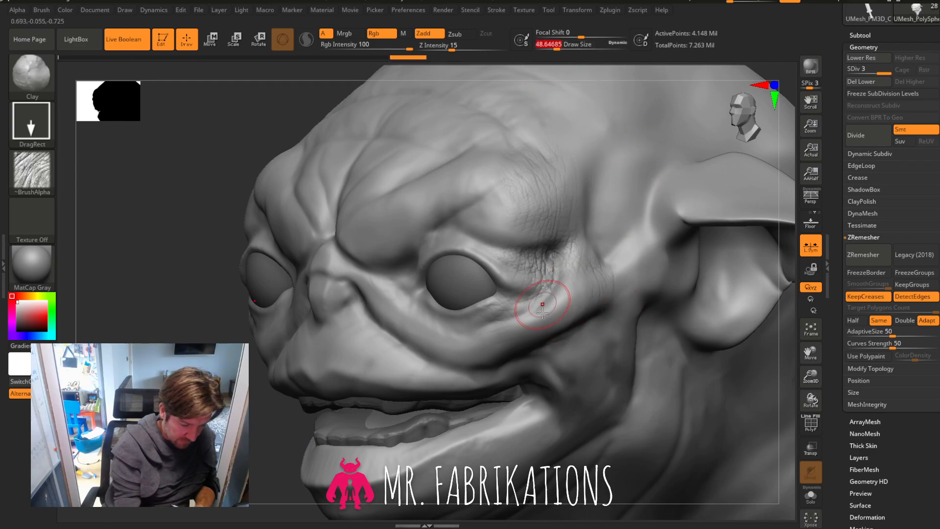
mouse_move(393, 350)
right_down()
mouse_move(553, 345)
mouse_move(426, 347)
right_up()
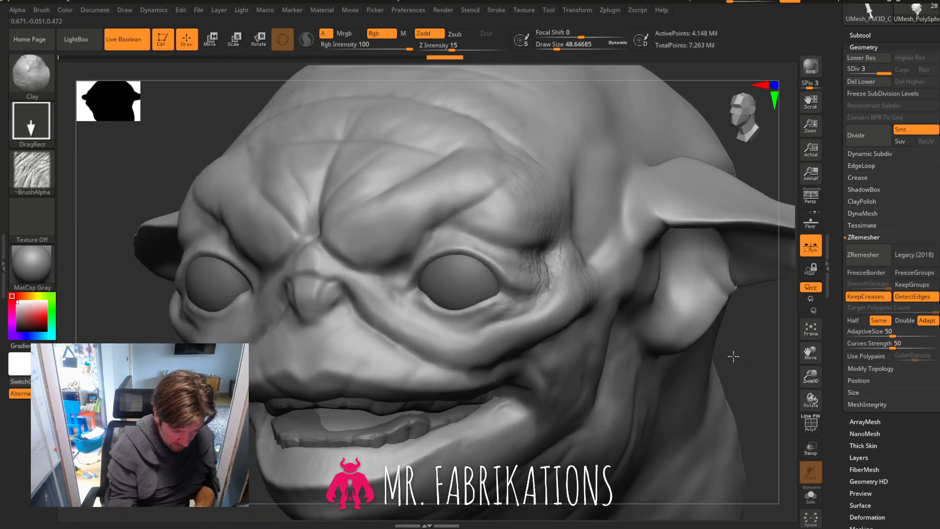
right_drag(732, 357, 533, 325)
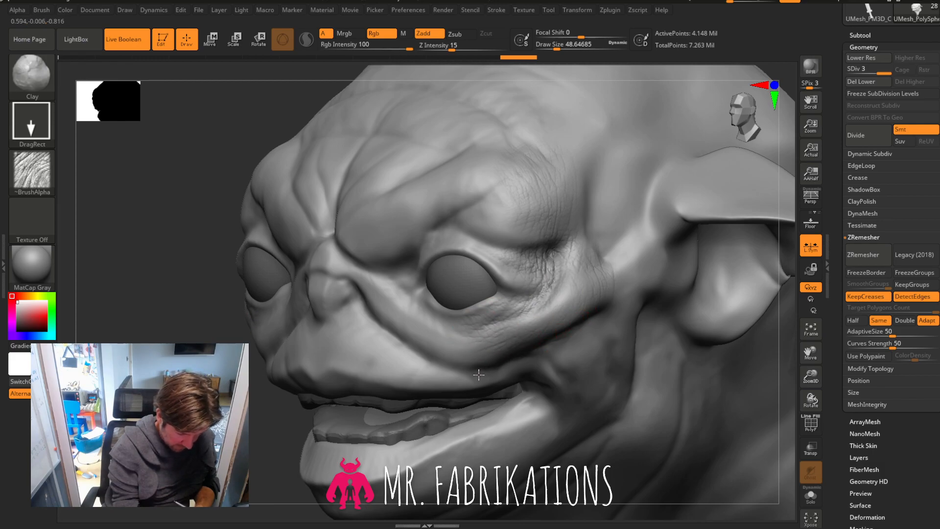
right_drag(476, 376, 541, 88)
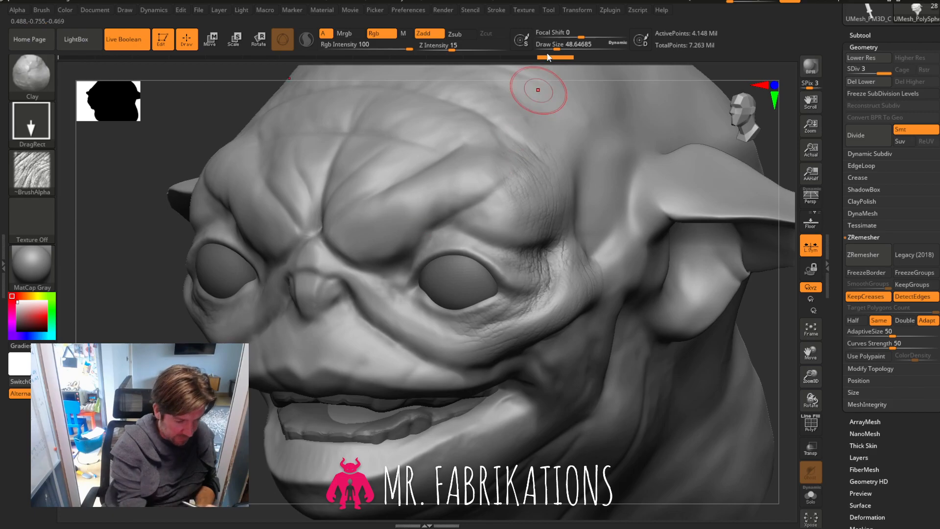
Set the Z Intensity to 17, stamp wrinkles between the inner eye corner and the nose, and soften them with Smooth Stronger.
drag(445, 45, 447, 45)
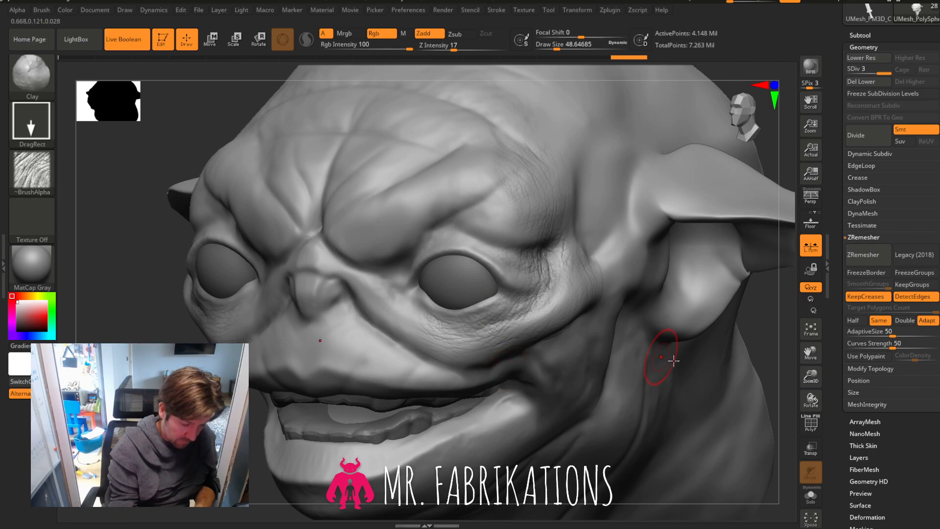
drag(778, 367, 834, 367)
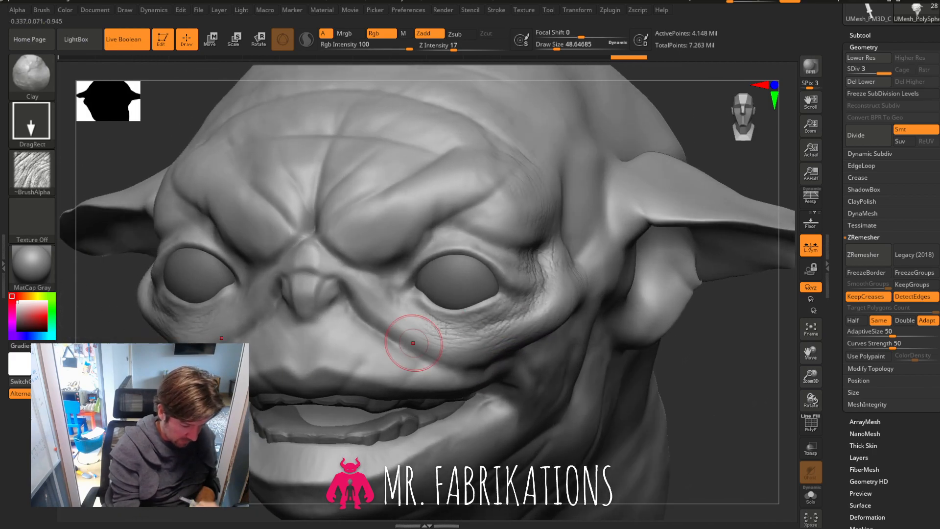
drag(399, 287, 428, 317)
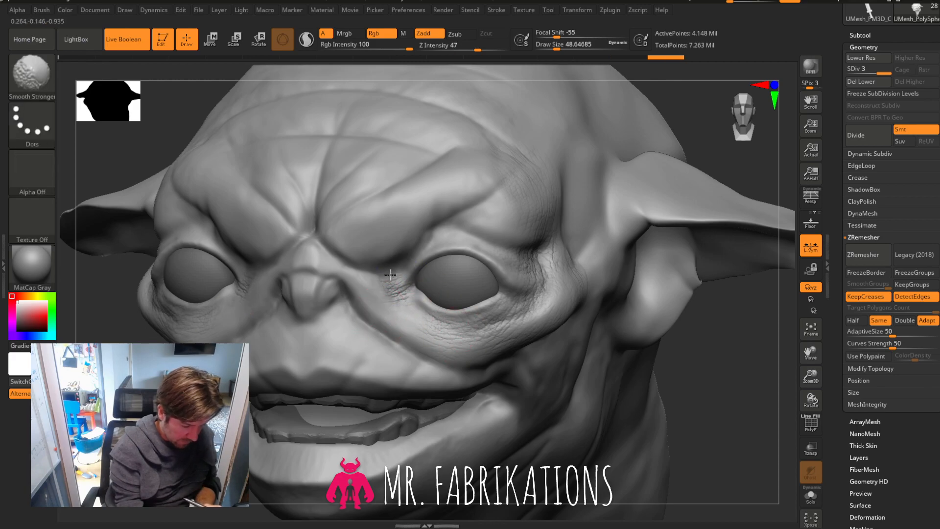
key(shift)
shift+drag(462, 365, 451, 358)
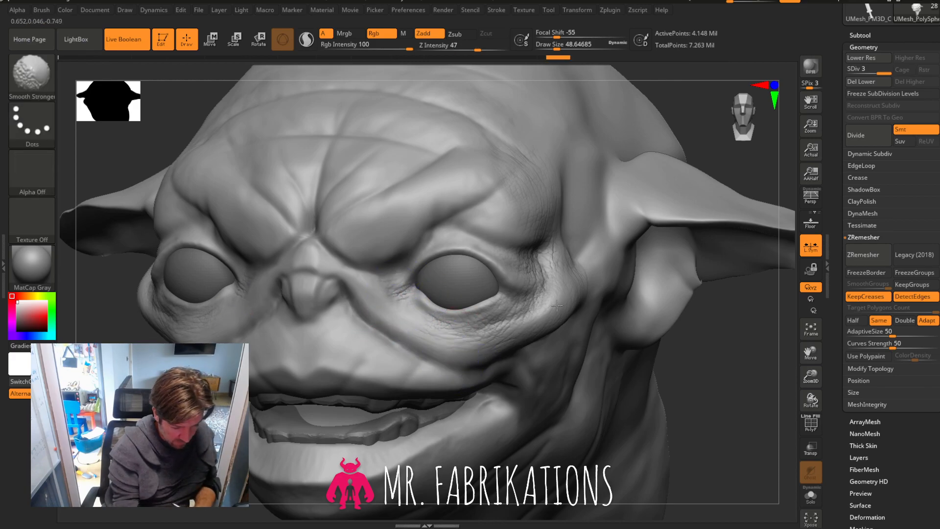
Stamp the wrinkle alpha onto the fold between the eye and the brow.
drag(715, 329, 623, 336)
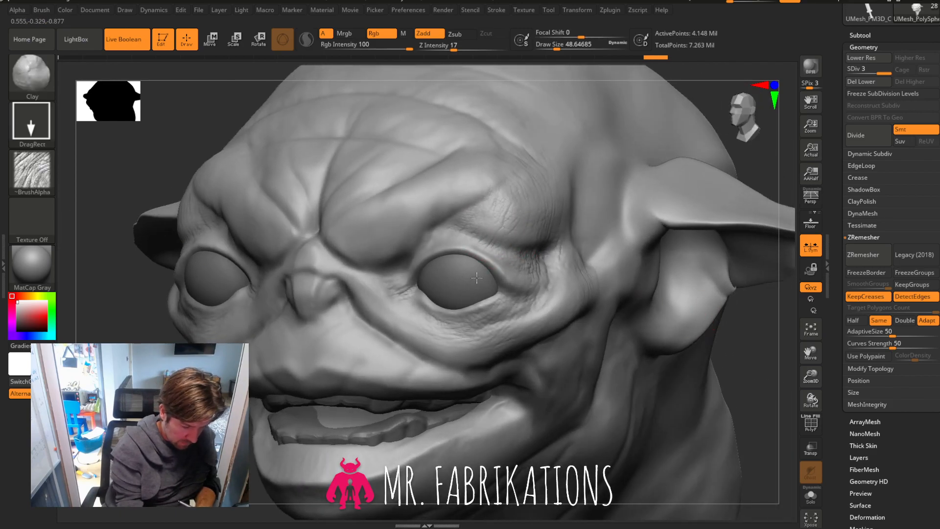
drag(434, 234, 433, 235)
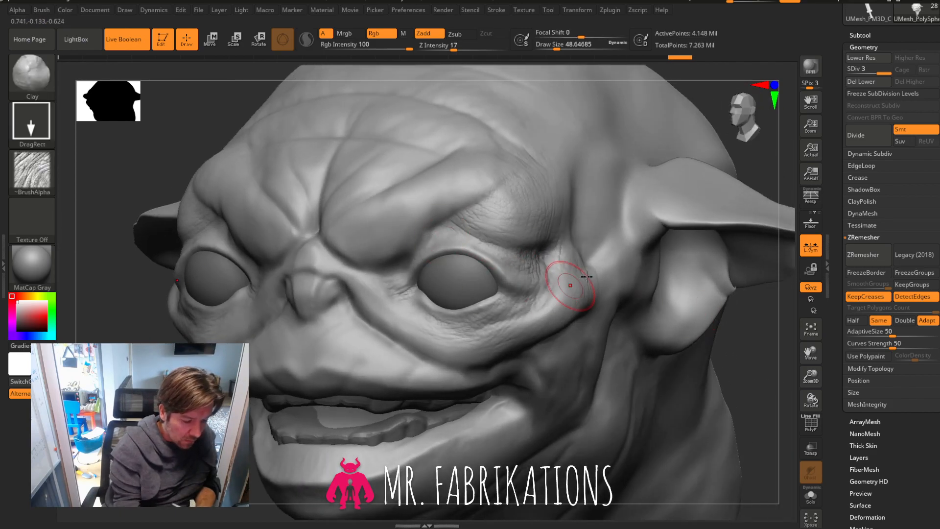
drag(166, 416, 250, 411)
Load the Skin_91_high alpha for the Clay brush and soften the wrinkles on the outer brow with Smooth Stronger.
click(30, 169)
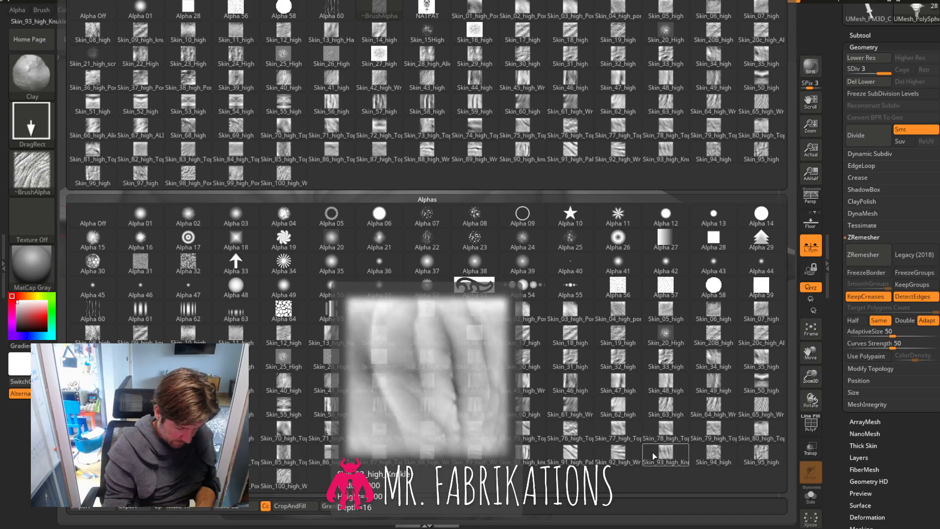
click(579, 458)
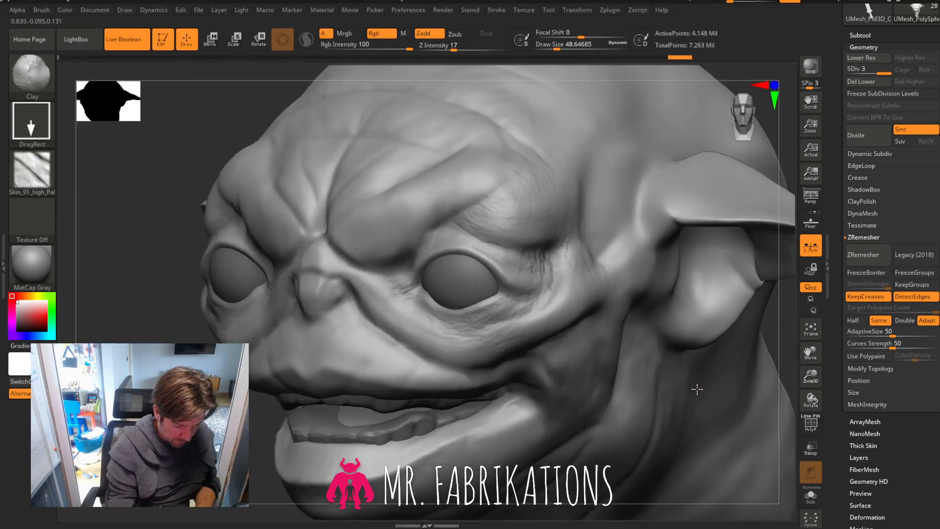
right_drag(697, 390, 530, 250)
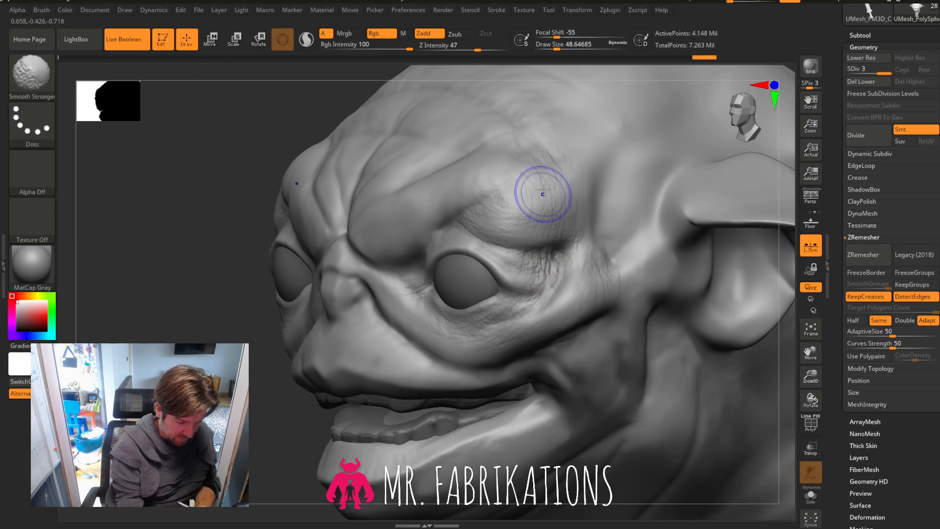
key(shift)
mouse_move(547, 323)
shift+mouse_down()
mouse_move(484, 330)
mouse_move(585, 267)
mouse_move(480, 260)
shift+mouse_up()
Raise the Z Intensity to 29 and finally 52, and stamp the new skin alpha on the cheek around the outer eye.
click(464, 48)
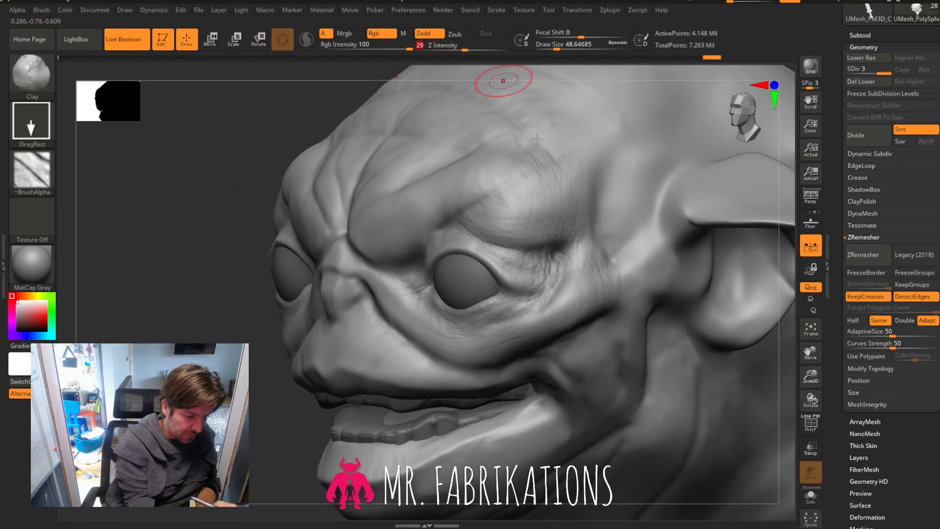
drag(528, 328, 529, 327)
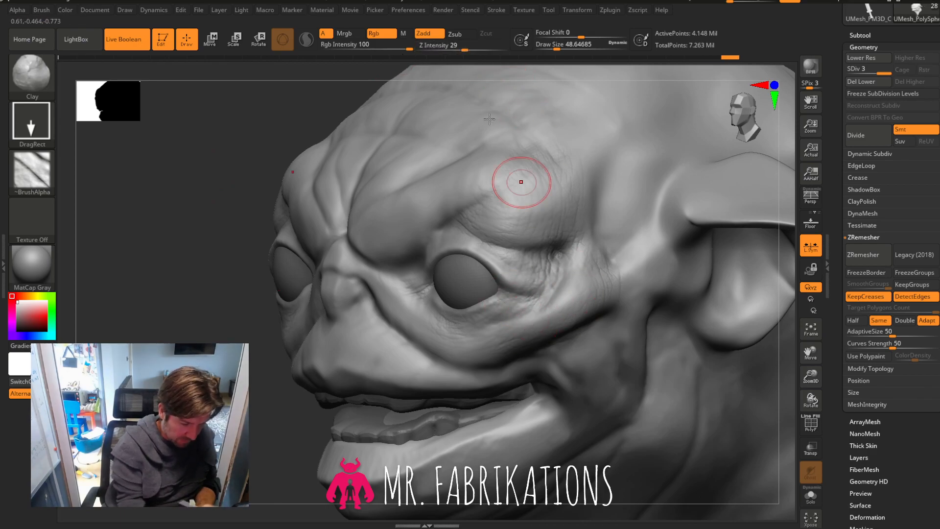
click(481, 48)
mouse_move(510, 297)
mouse_down()
mouse_move(524, 306)
mouse_move(520, 331)
mouse_move(535, 325)
mouse_up()
mouse_move(416, 370)
right_down()
mouse_move(543, 369)
mouse_move(432, 374)
right_up()
mouse_move(552, 290)
mouse_down()
mouse_move(545, 294)
mouse_move(552, 316)
mouse_move(543, 286)
mouse_move(573, 291)
mouse_up()
Try a stamp of the skin alpha in the crease between the brows, and undo it.
mouse_move(303, 377)
right_down()
mouse_move(240, 375)
mouse_move(362, 397)
mouse_move(440, 372)
mouse_move(426, 367)
right_up()
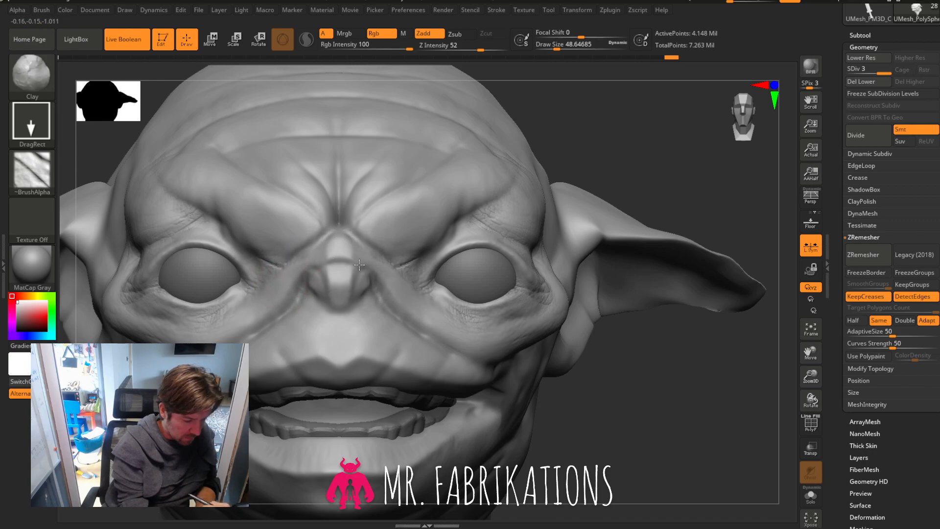
right_drag(644, 359, 482, 274)
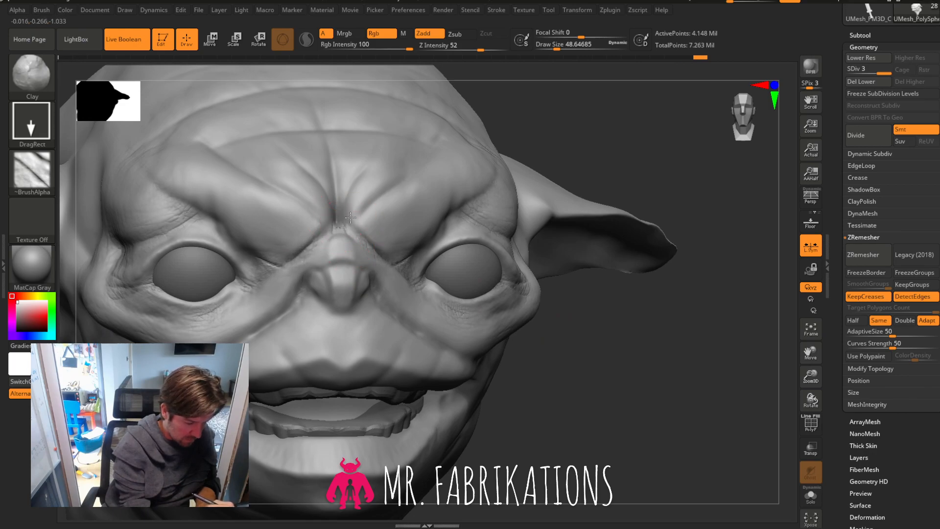
drag(343, 225, 338, 187)
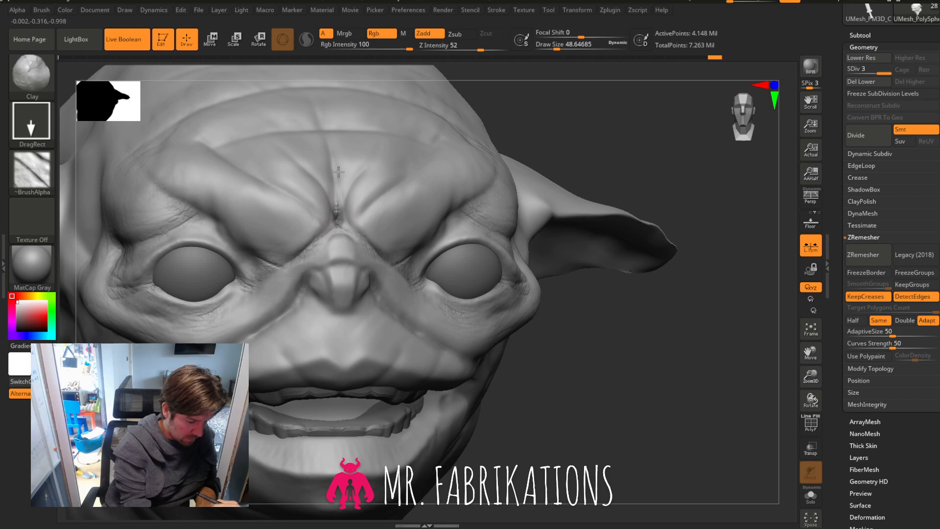
drag(625, 372, 631, 362)
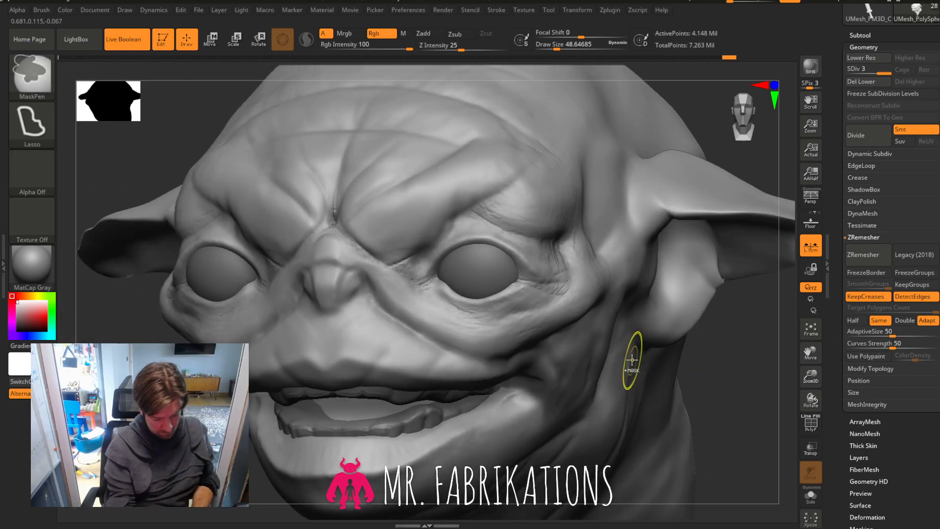
key(ctrl+z)
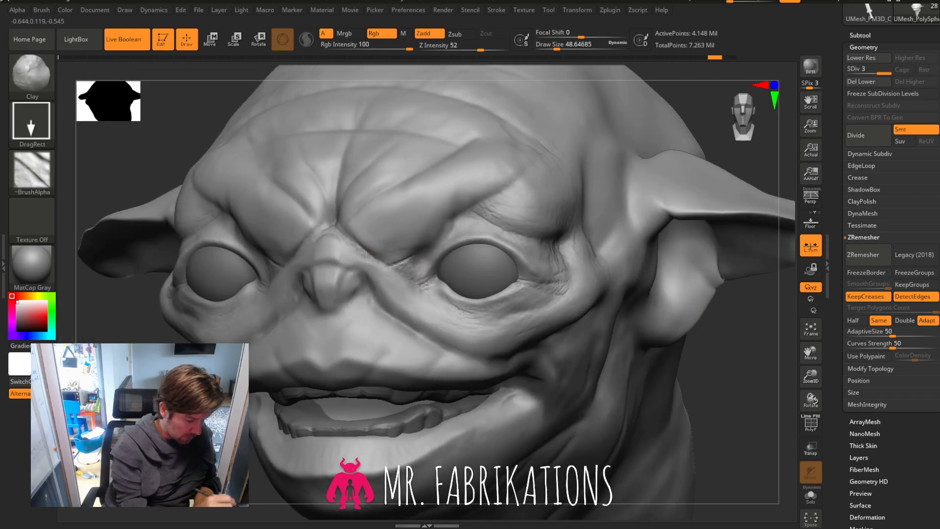
Stamp the skin alpha beside the nostril, undo it, and stamp the same area again.
drag(132, 152, 260, 154)
drag(266, 329, 303, 312)
key(ctrl+z)
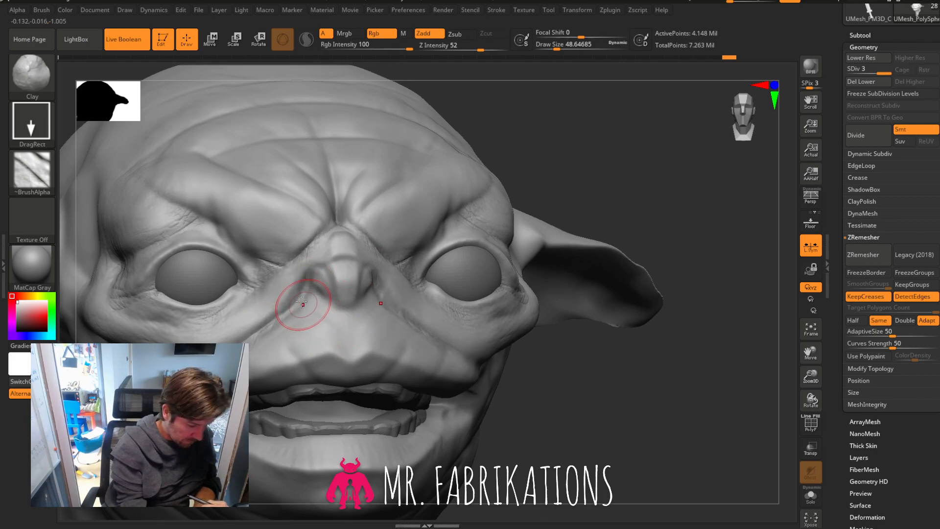
drag(303, 307, 316, 304)
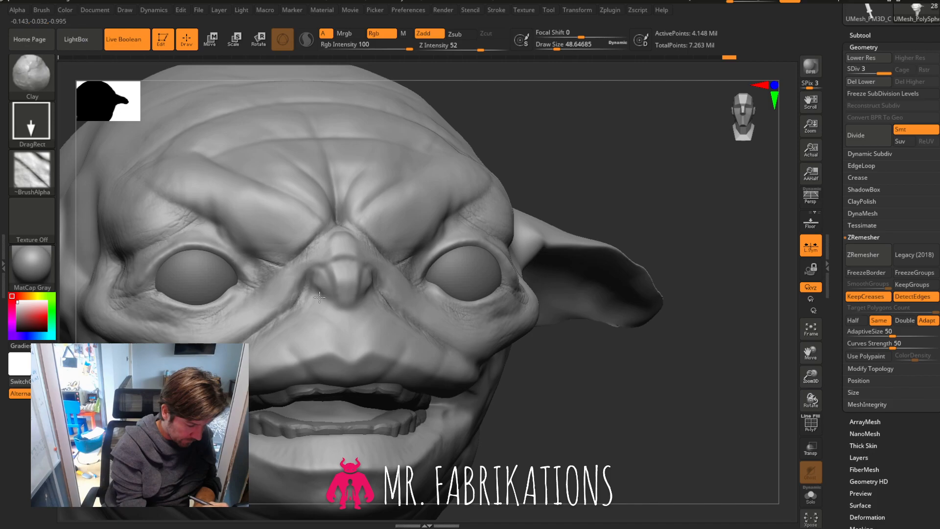
Stamp the skin alpha along the fold running from the nose down to the upper lip.
mouse_move(624, 365)
mouse_down()
mouse_move(617, 382)
mouse_move(636, 361)
mouse_up()
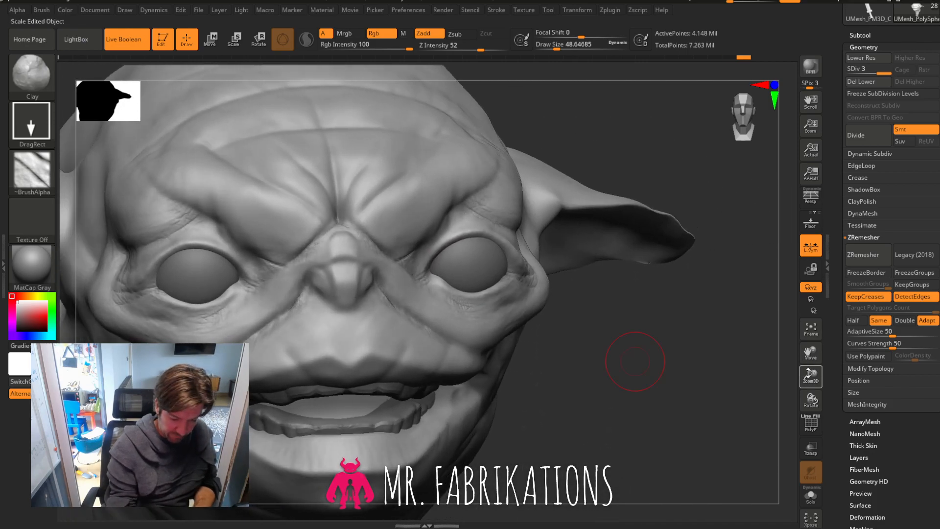
drag(810, 353, 868, 269)
drag(631, 343, 744, 343)
drag(340, 288, 375, 280)
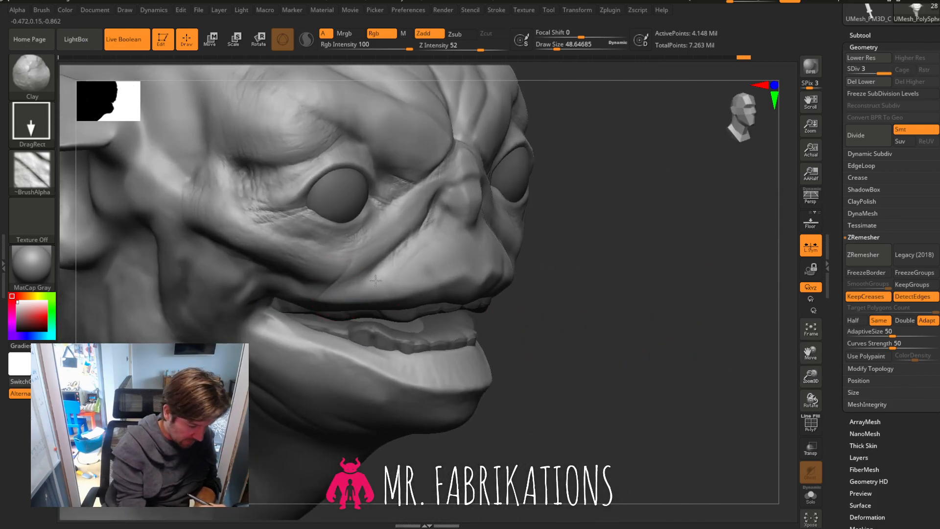
Stamp skin creases on the cheek and above the mouth corner, and soften them with Smooth Stronger.
drag(608, 326, 686, 275)
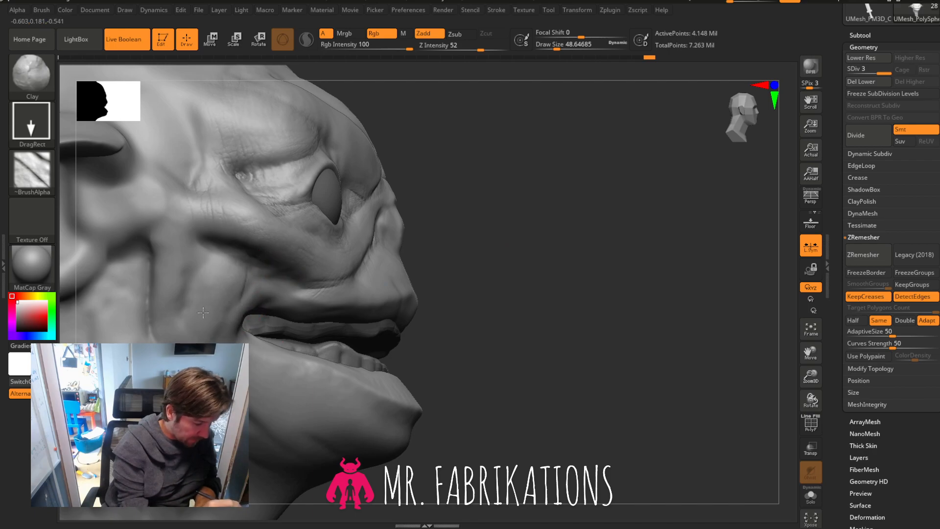
drag(274, 345, 313, 309)
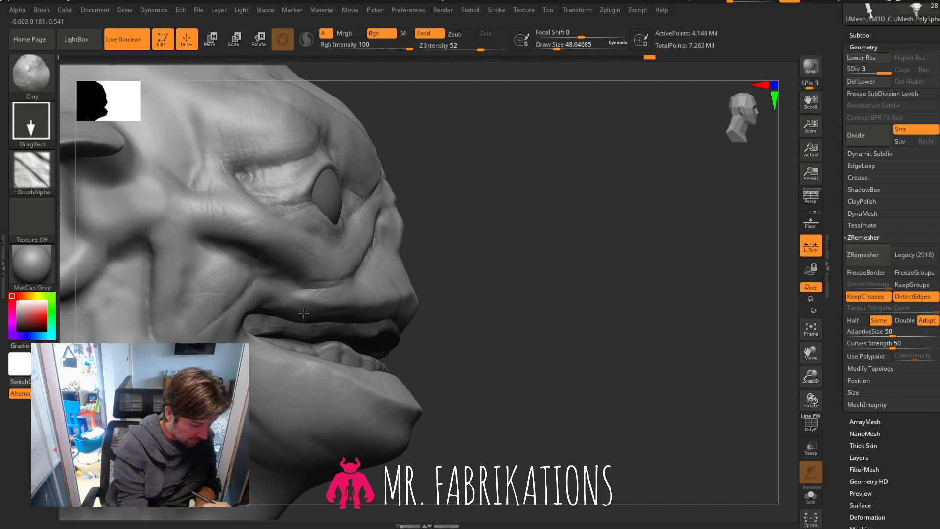
drag(615, 338, 541, 336)
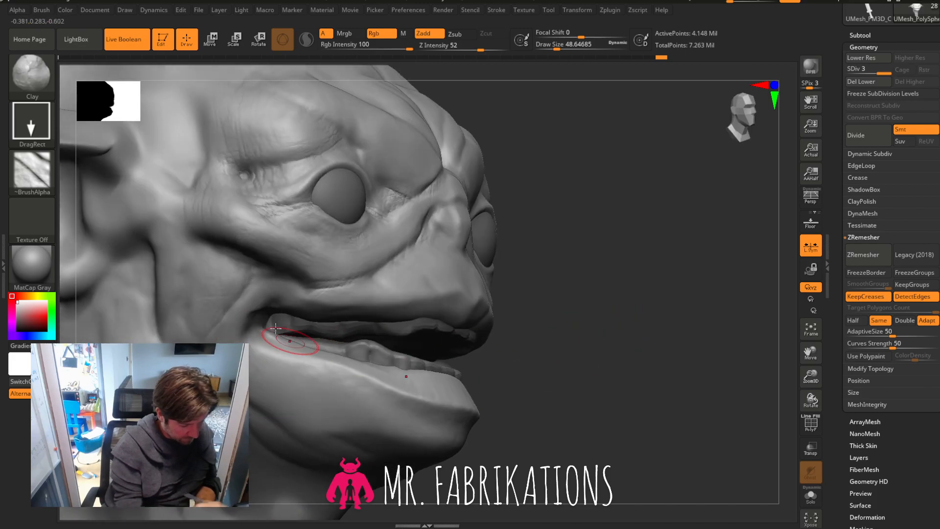
key(shift)
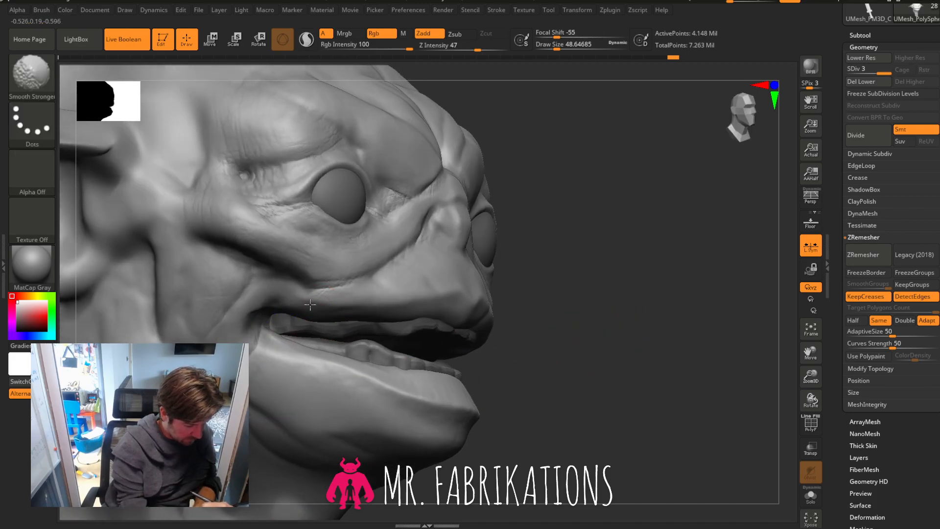
mouse_move(680, 340)
mouse_down()
mouse_move(602, 344)
mouse_move(623, 353)
mouse_move(686, 342)
mouse_up()
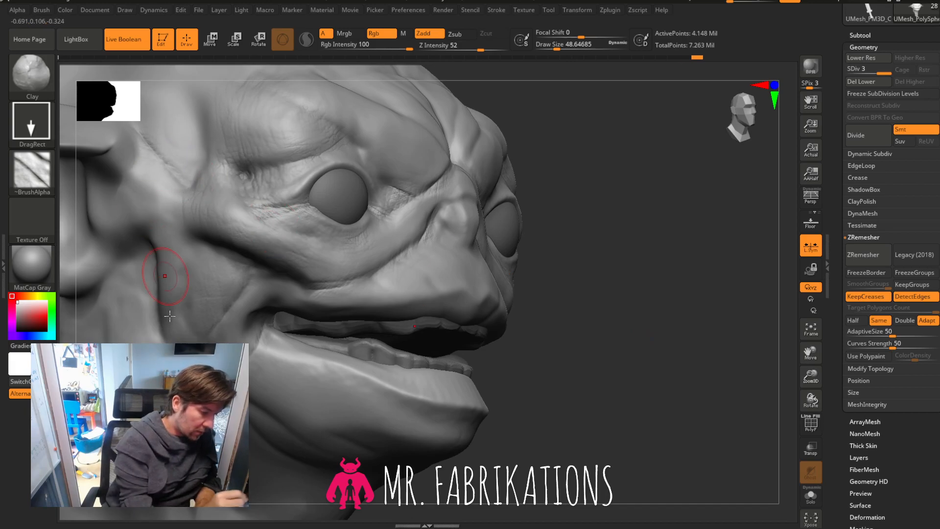
Stamp the skin alpha across the lower forehead and the area above the brows.
drag(811, 375, 810, 350)
drag(811, 352, 850, 439)
drag(725, 364, 634, 351)
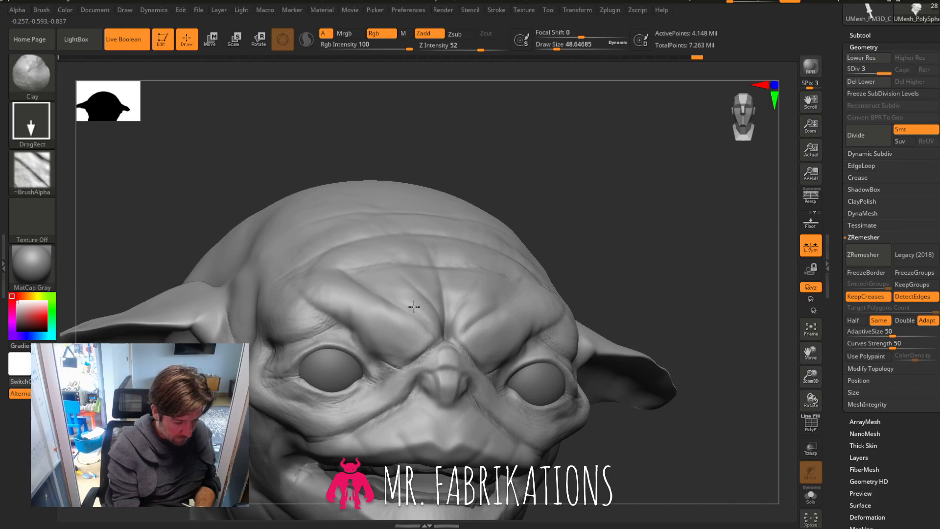
drag(414, 307, 415, 307)
drag(354, 263, 419, 242)
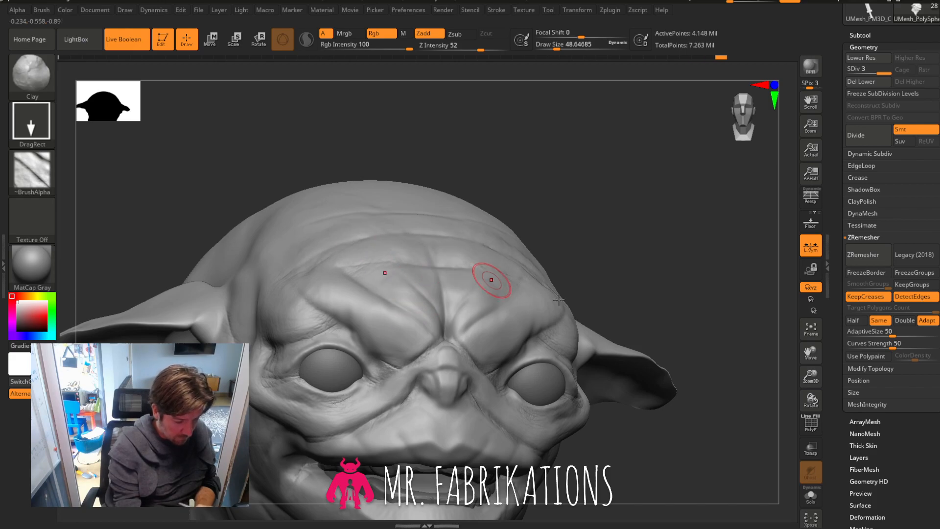
mouse_move(463, 308)
mouse_down()
mouse_move(459, 342)
mouse_move(448, 325)
mouse_up()
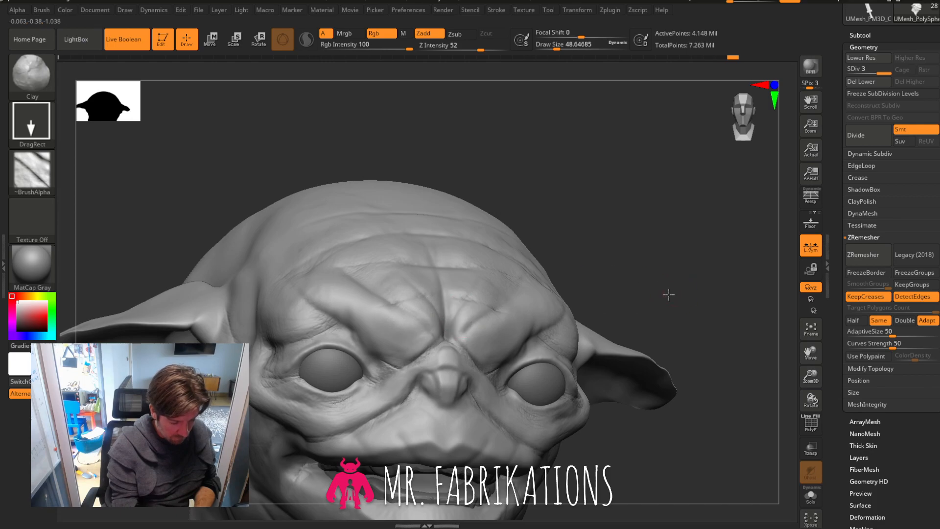
Choose the Skin_39_high alpha for the Clay brush and frame the goblin's eyes and nose.
drag(705, 294, 659, 296)
drag(714, 219, 705, 216)
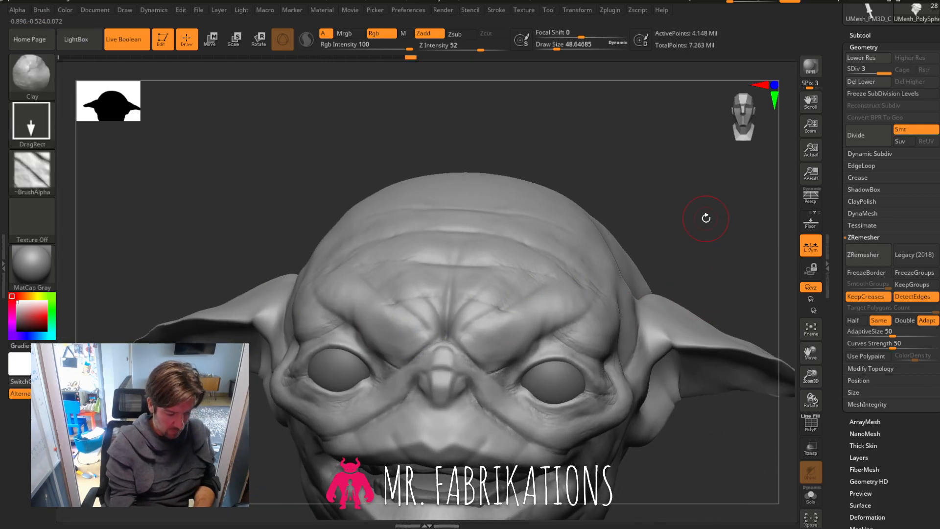
drag(810, 378, 811, 360)
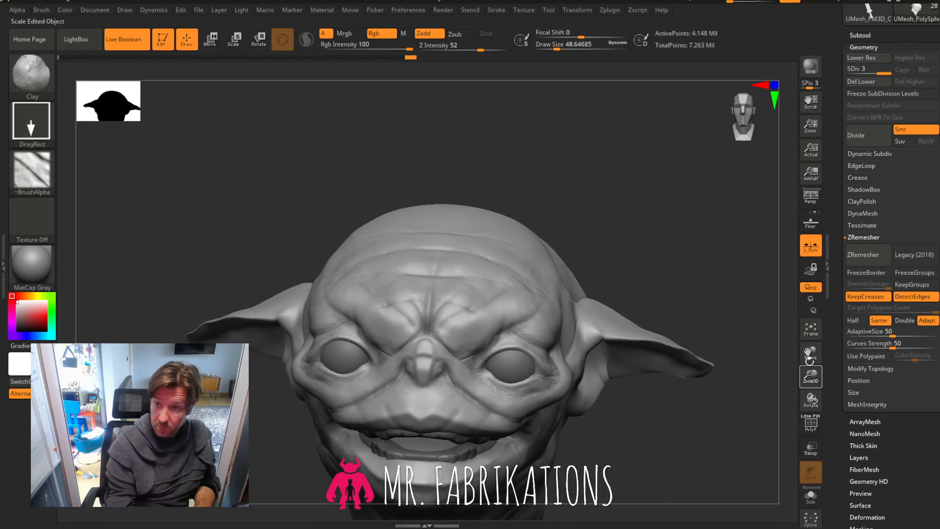
drag(644, 427, 657, 410)
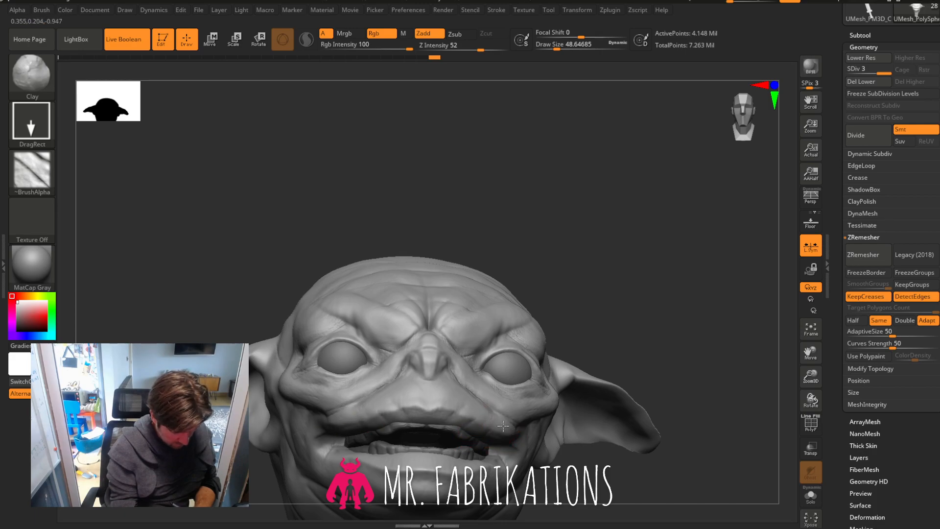
drag(680, 346, 604, 368)
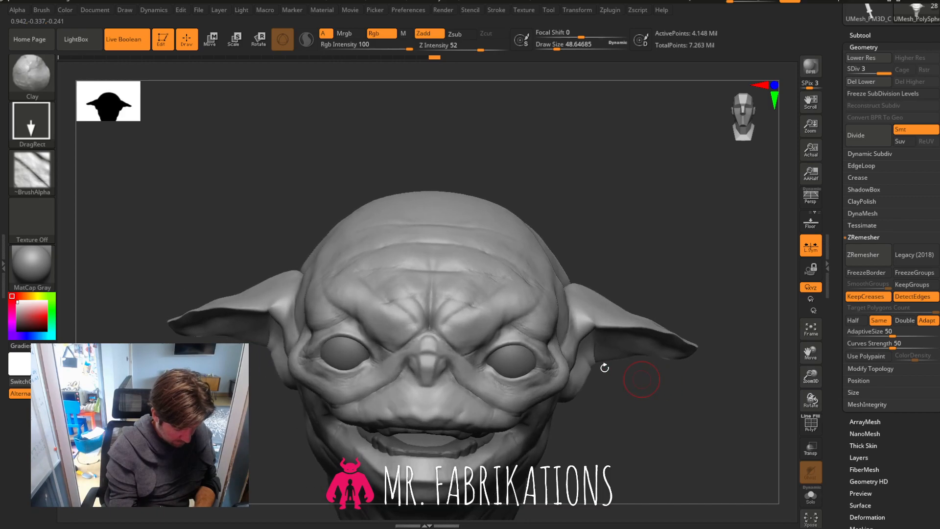
click(32, 171)
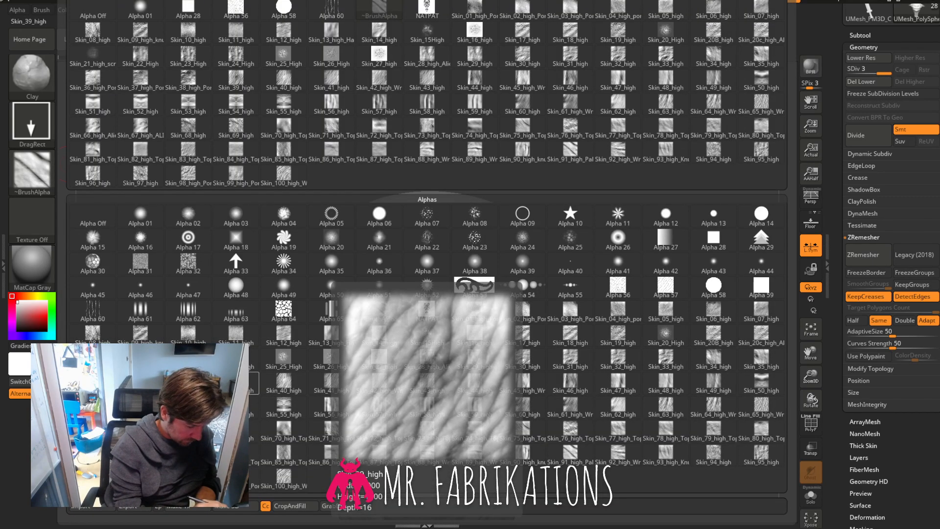
click(236, 381)
drag(811, 379, 772, 339)
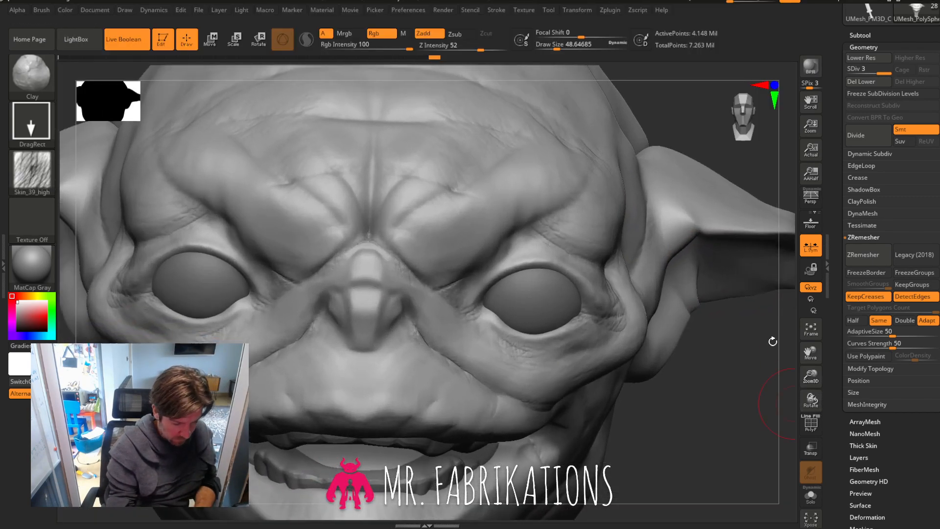
Try stamping the skin alpha between the nose and the eye at a Z Intensity of 85, and undo it.
drag(481, 47, 499, 48)
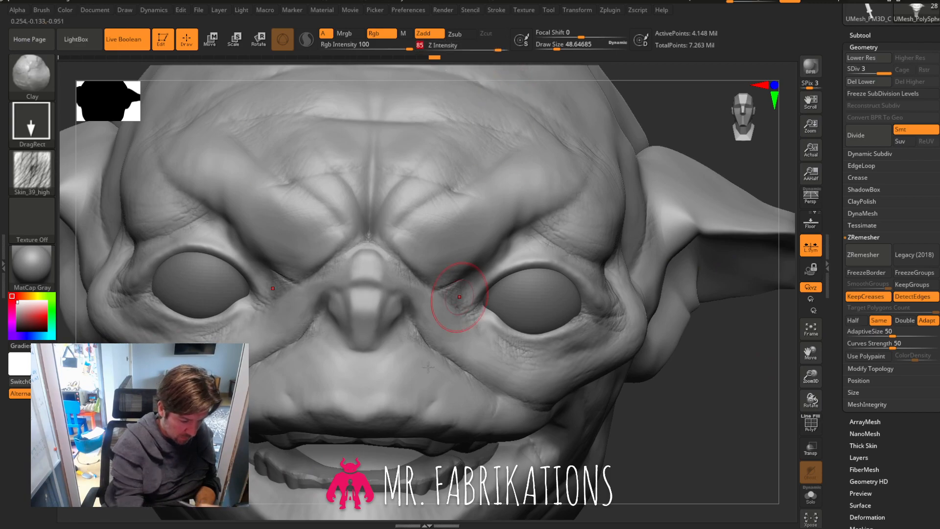
drag(459, 309, 480, 339)
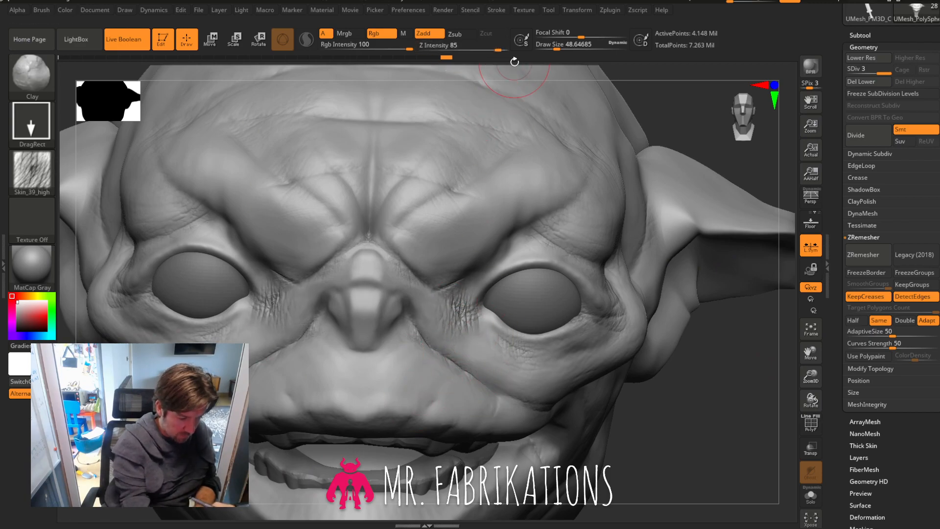
key(ctrl+z)
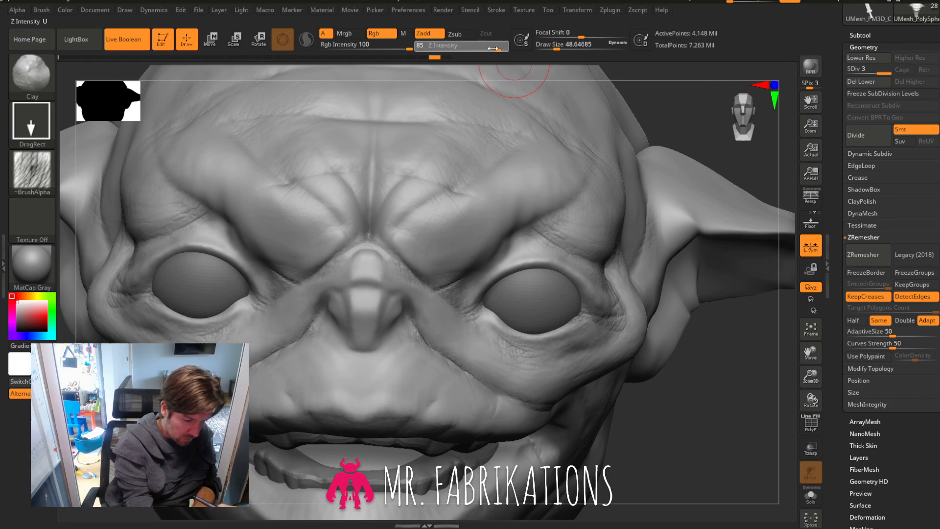
Set the Z Intensity to 60 and stamp the skin alpha between the nose and the inner eye corner and onto the upper cheek.
drag(472, 46, 458, 46)
drag(492, 357, 504, 351)
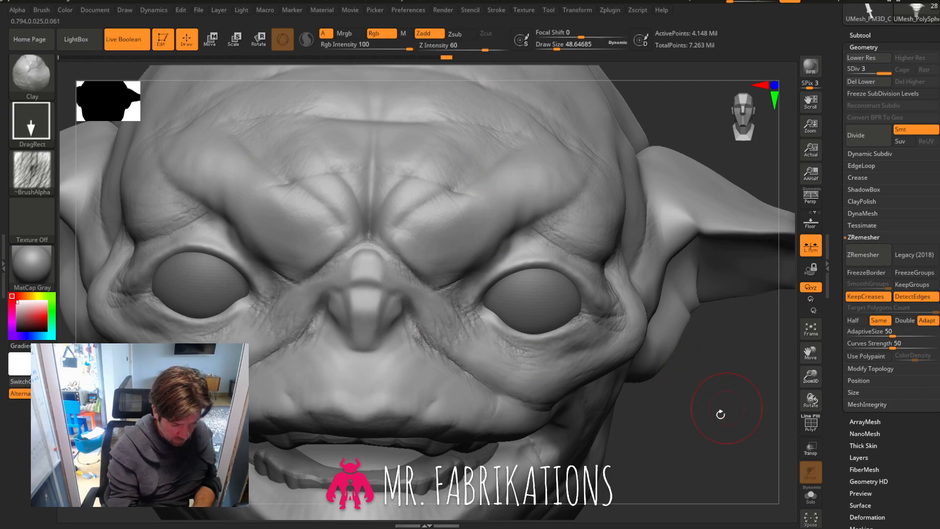
drag(720, 415, 673, 368)
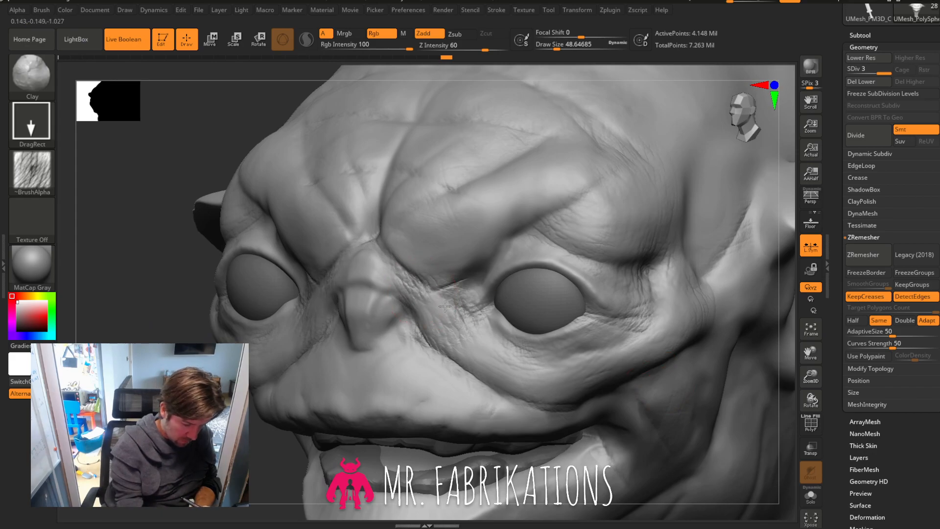
drag(445, 306, 456, 316)
Try stamping the skin alpha on the upper lip, retry it at a Z Intensity of 45, and undo both stamps.
drag(727, 395, 761, 395)
mouse_move(811, 370)
mouse_down()
mouse_move(806, 311)
mouse_move(739, 337)
mouse_up()
drag(455, 343, 464, 389)
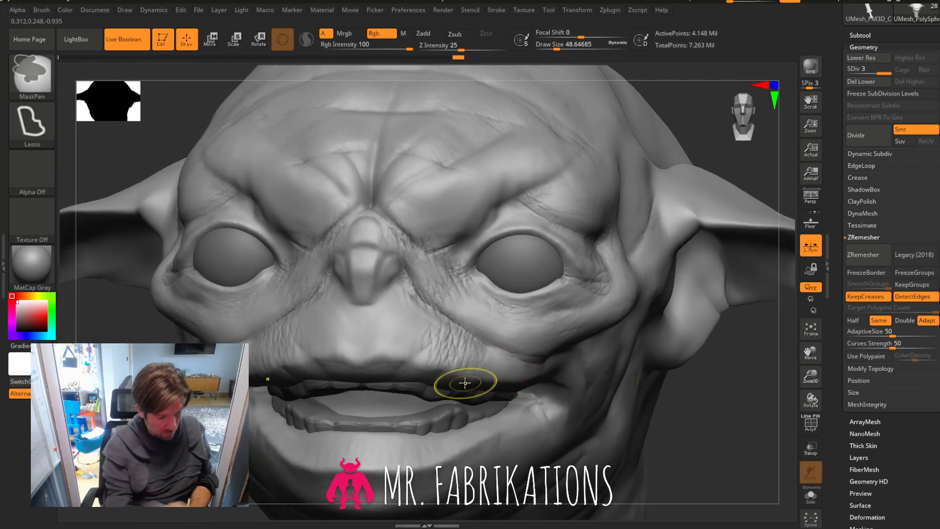
key(u)
drag(492, 49, 482, 50)
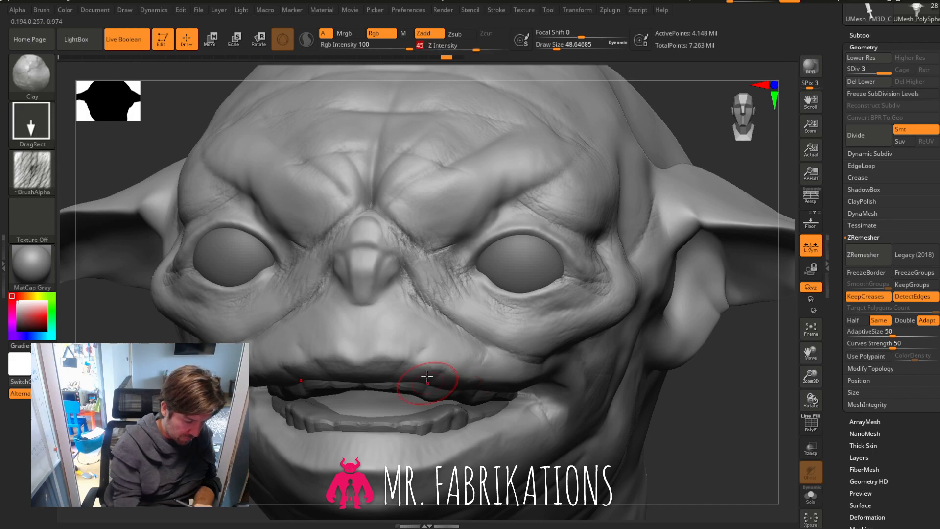
drag(436, 329, 440, 377)
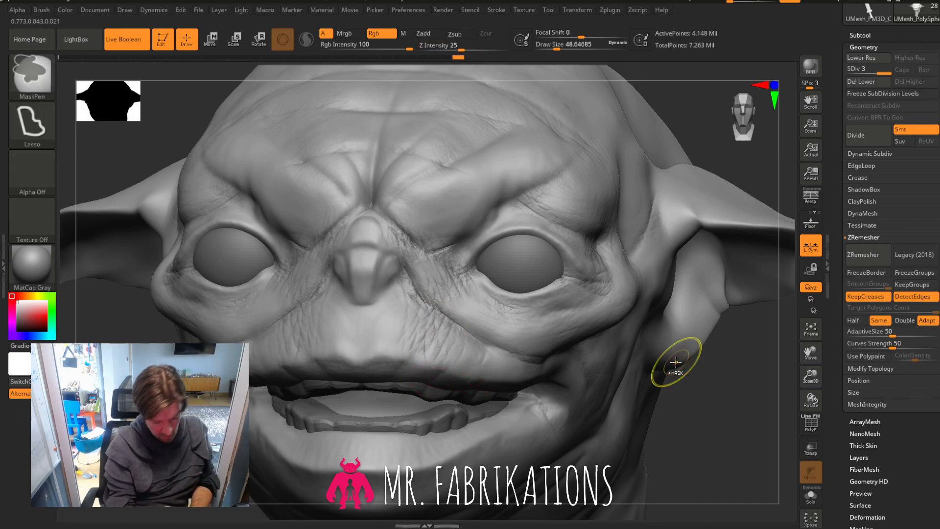
key(ctrl+z)
Set the Z Intensity to 30 and stamp the skin alpha across the upper lip below the nose.
drag(475, 49, 464, 48)
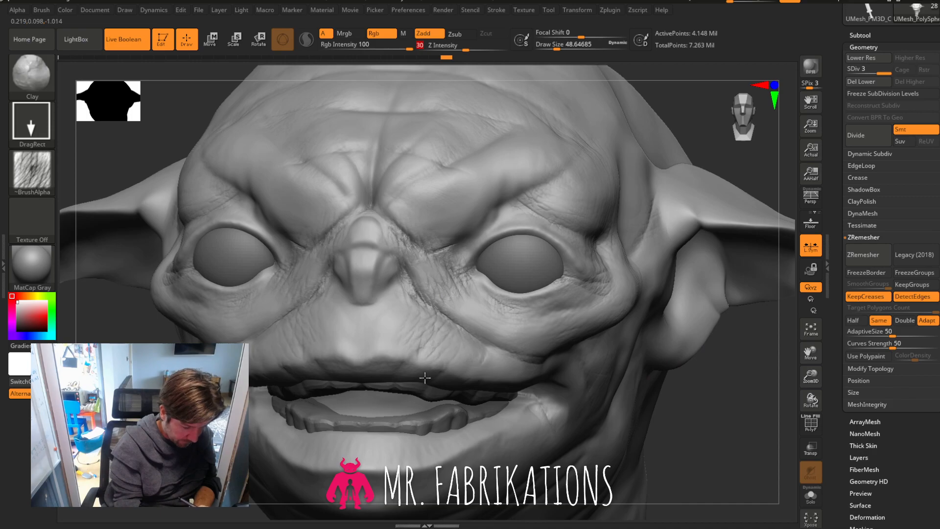
drag(393, 312, 404, 348)
mouse_move(644, 367)
mouse_down()
mouse_move(702, 371)
mouse_move(555, 371)
mouse_up()
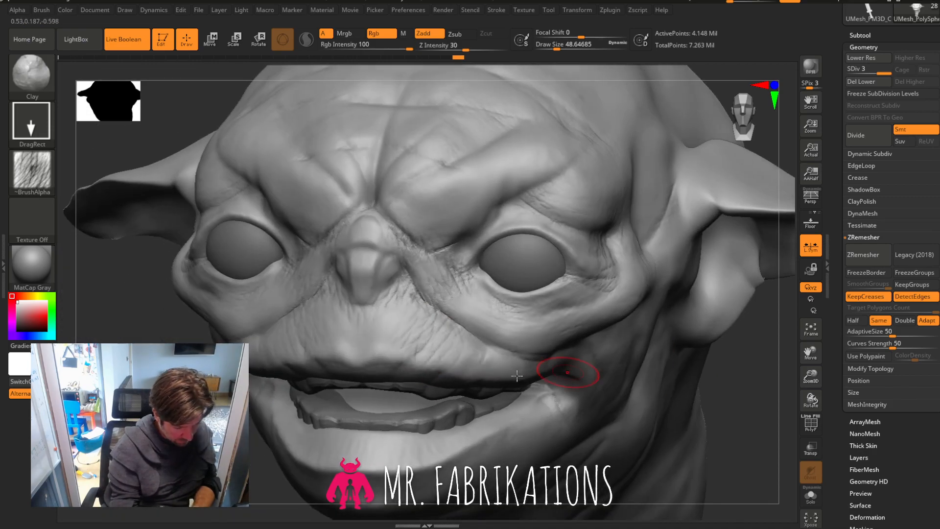
mouse_move(718, 417)
mouse_down()
mouse_move(773, 388)
mouse_move(507, 314)
mouse_up()
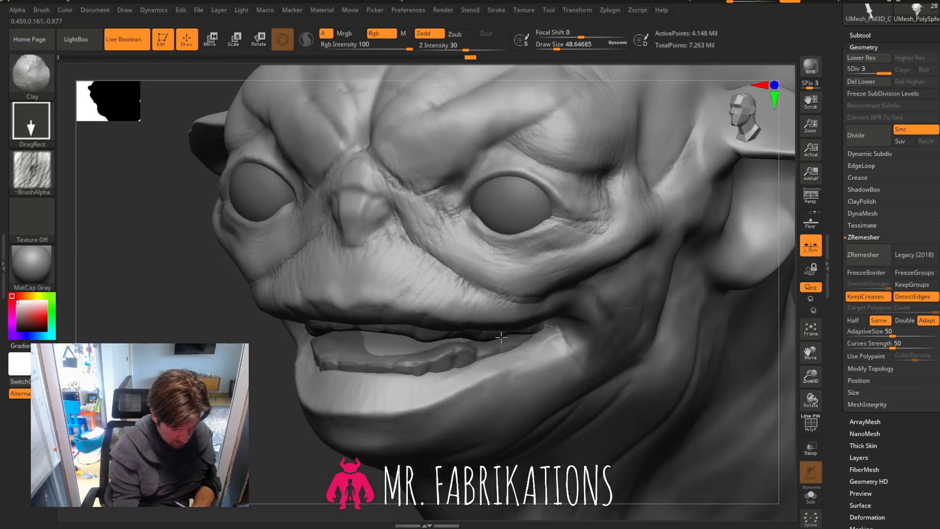
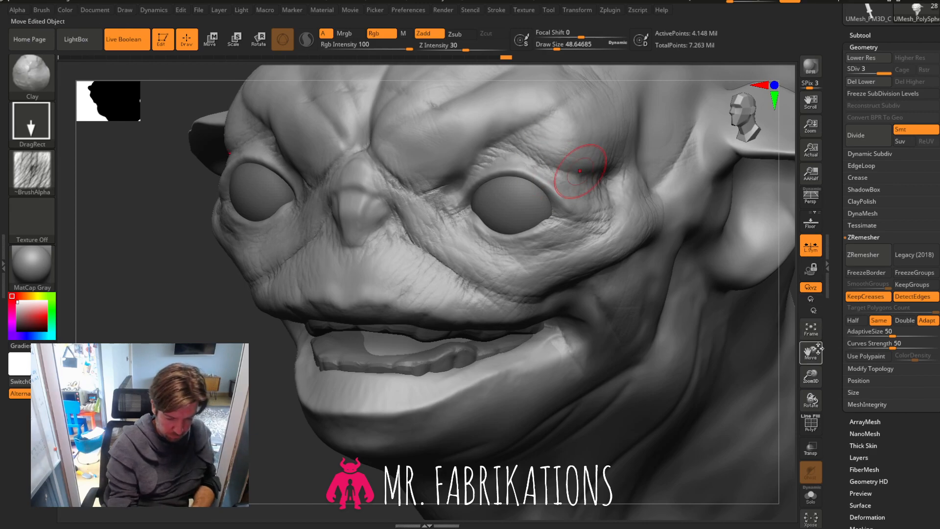
Stamp the skin alpha over the brow ridge and the outer brow above the eye.
mouse_move(588, 164)
right_down()
mouse_move(598, 198)
mouse_move(403, 275)
right_up()
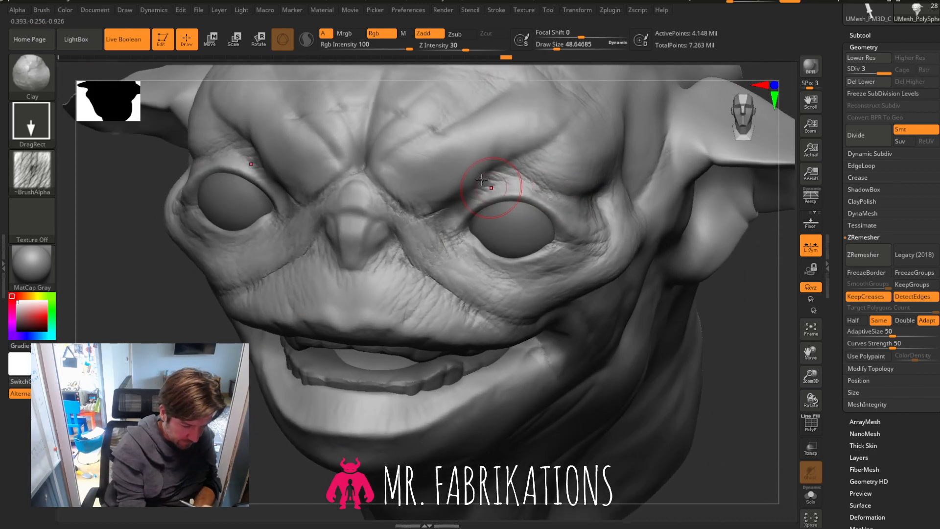
mouse_move(444, 121)
mouse_down()
mouse_move(460, 156)
mouse_move(497, 109)
mouse_up()
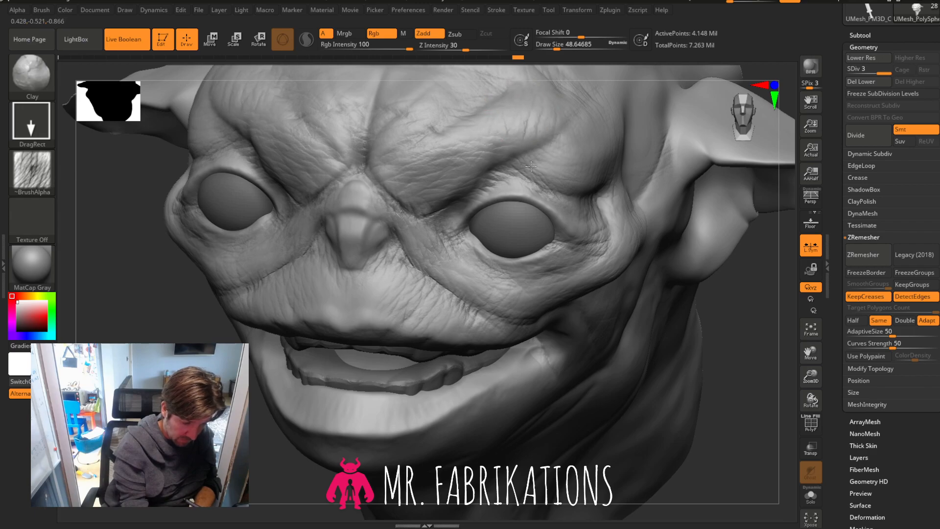
drag(561, 160, 587, 142)
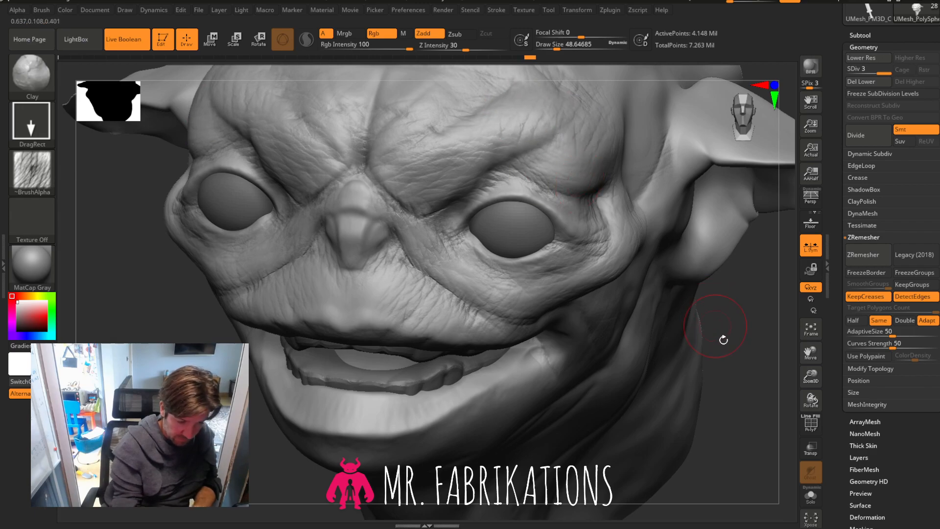
Stamp the skin alpha on the temple, above the ear base and on the skin in front of the ear.
mouse_move(725, 335)
mouse_down()
mouse_move(730, 321)
mouse_move(633, 112)
mouse_up()
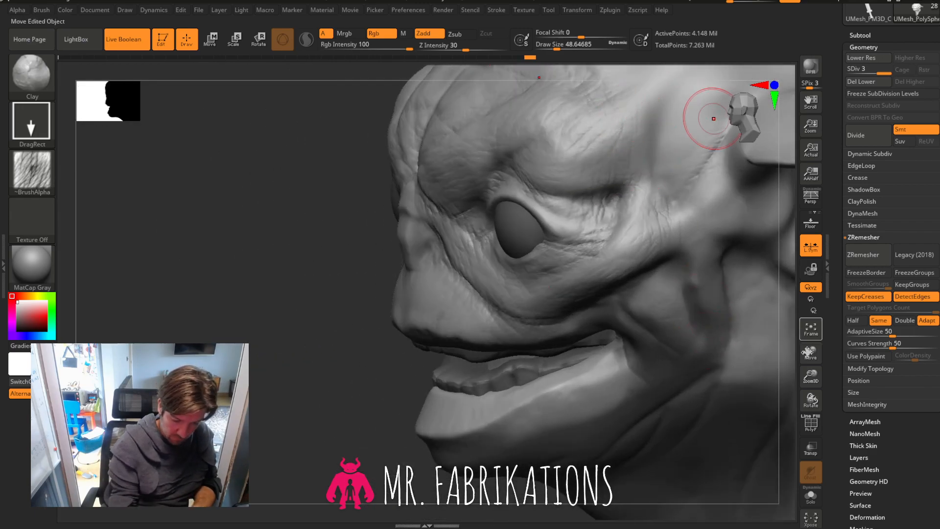
drag(810, 353, 754, 433)
mouse_move(527, 210)
mouse_down()
mouse_move(596, 266)
mouse_move(582, 359)
mouse_move(588, 336)
mouse_up()
drag(811, 356, 654, 315)
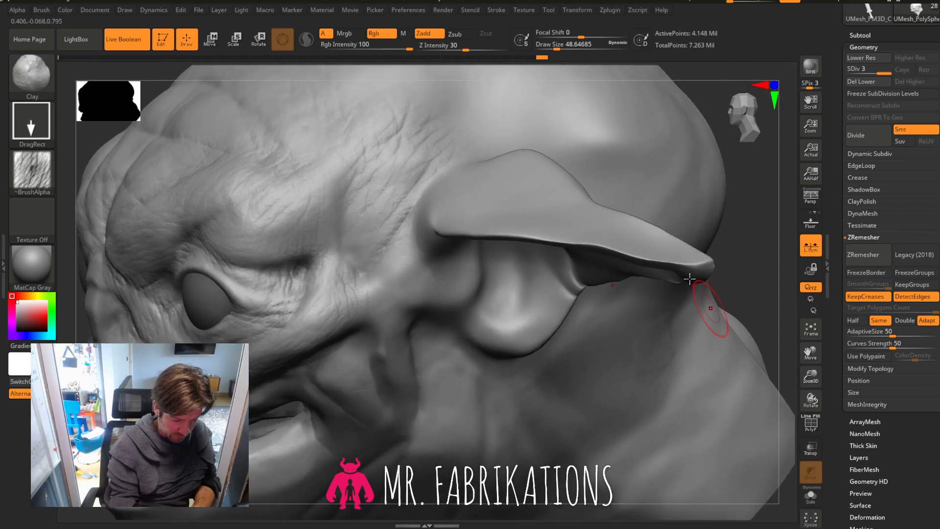
drag(525, 142, 531, 132)
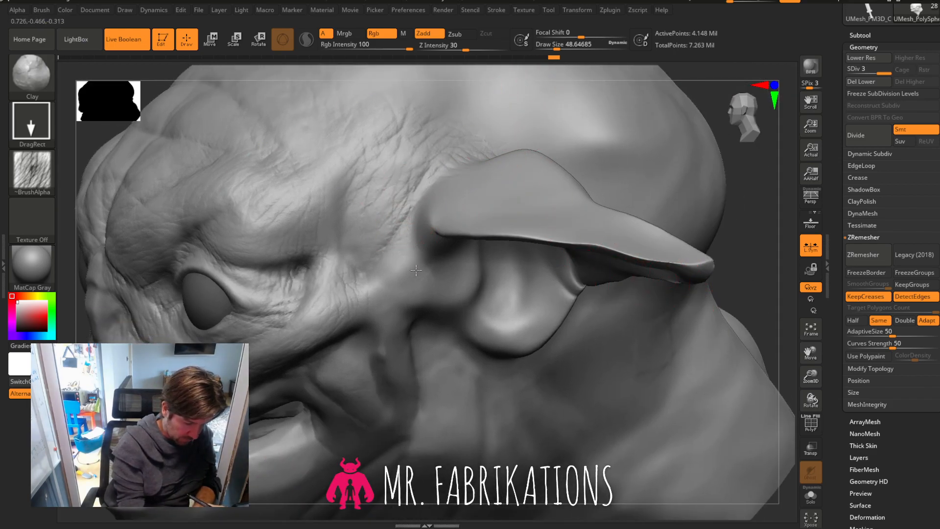
drag(431, 246, 414, 254)
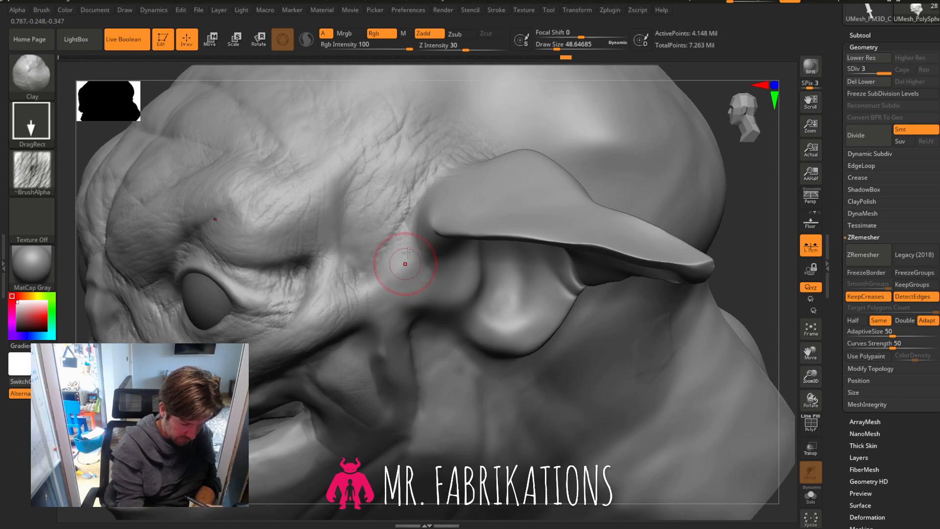
Stamp the skin alpha over the cheek behind the mouth corner and along the side of the lower jaw.
right_drag(450, 289, 399, 203)
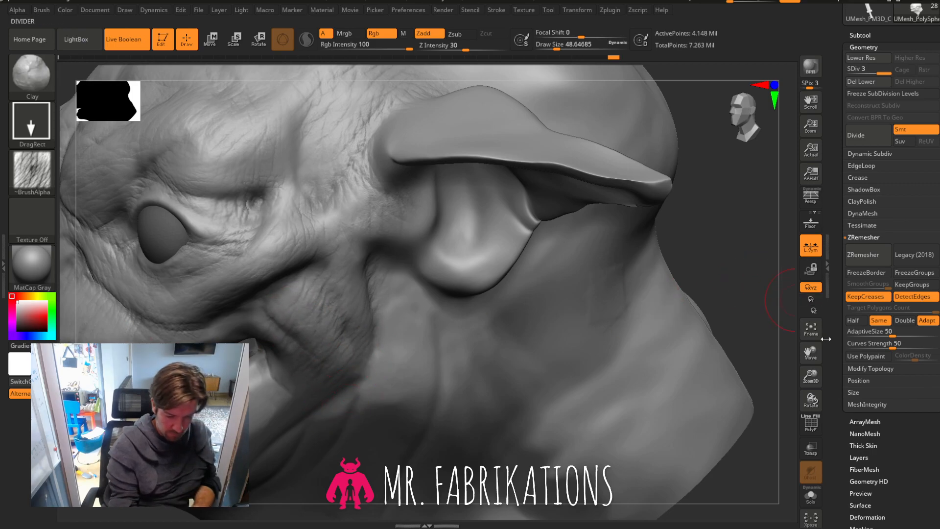
right_drag(348, 398, 353, 383)
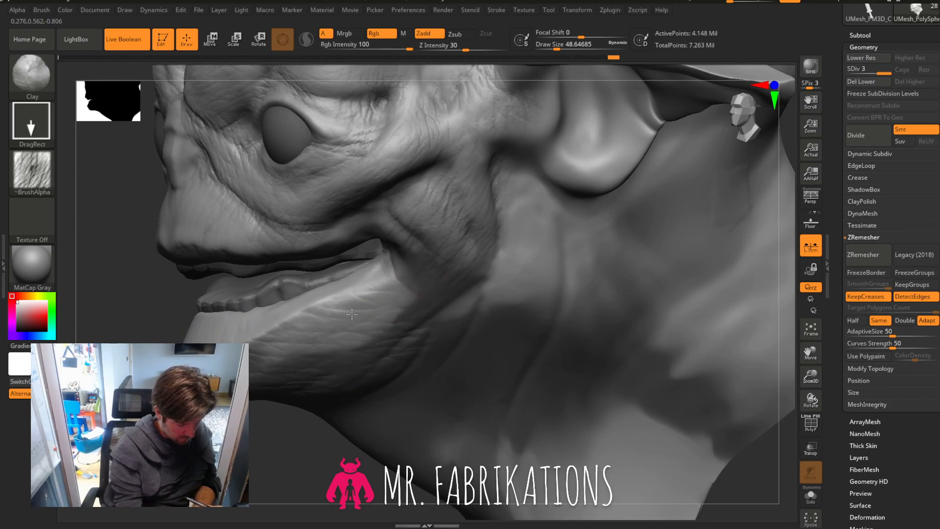
drag(352, 313, 353, 311)
mouse_move(813, 350)
mouse_down()
mouse_move(824, 338)
mouse_move(828, 296)
mouse_up()
mouse_move(264, 441)
mouse_down()
mouse_move(294, 412)
mouse_move(255, 323)
mouse_up()
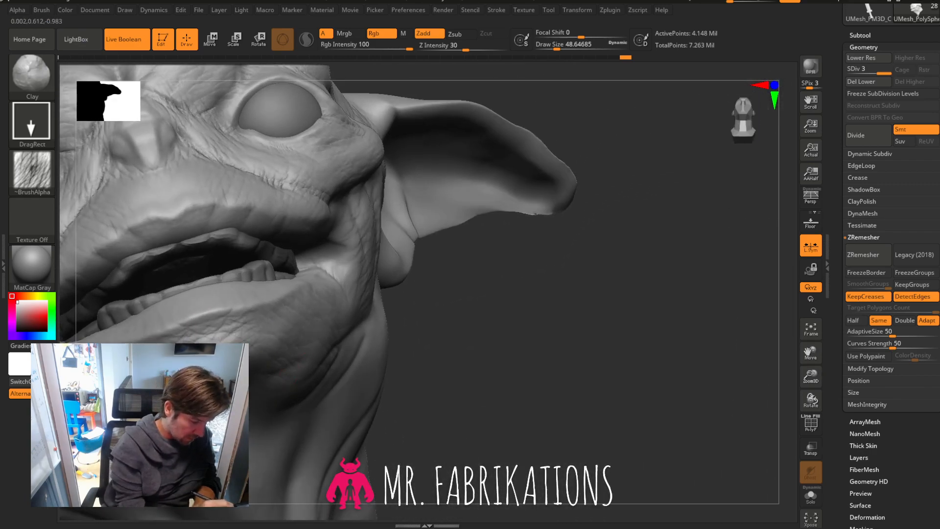
Stamp the skin alpha below the lower lip and on the side of the chin.
drag(215, 326, 248, 328)
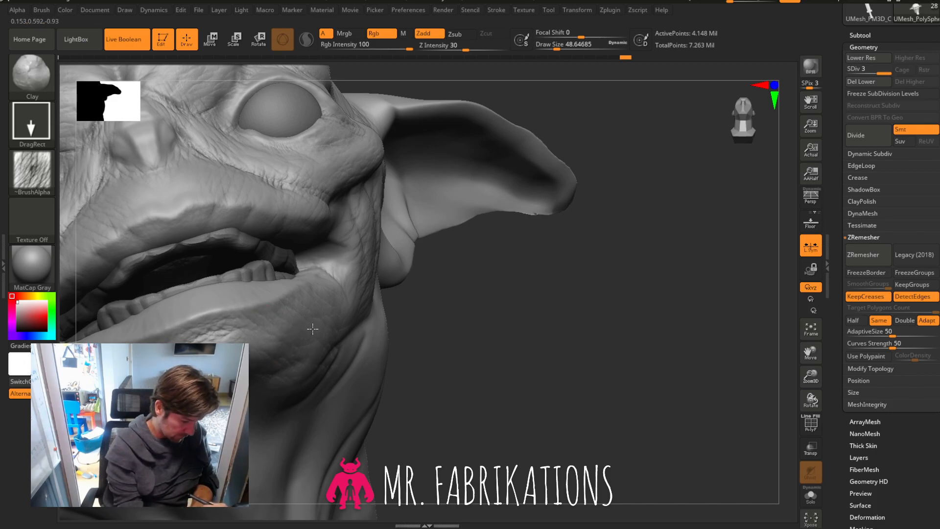
drag(313, 328, 314, 327)
drag(600, 331, 555, 322)
drag(292, 415, 316, 399)
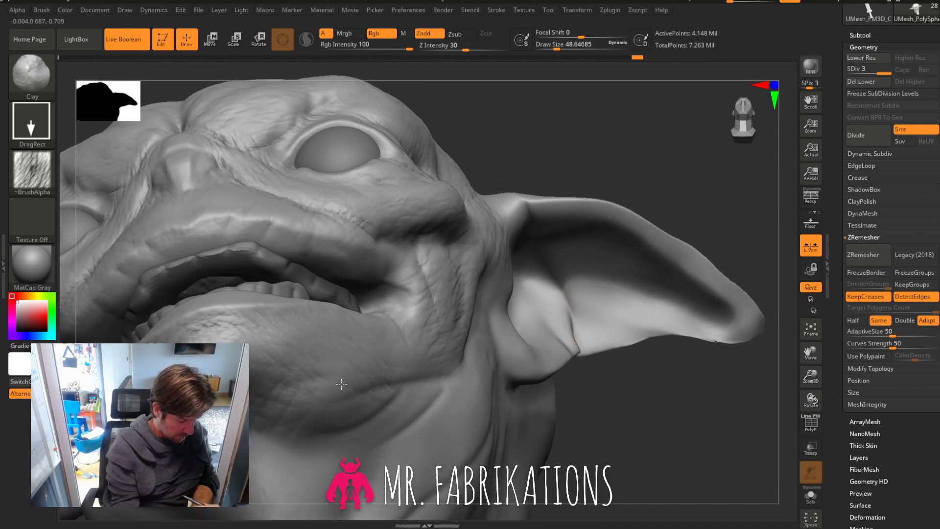
Set the Z Intensity to 58 and stamp the skin alpha along the side of the neck and below the ear.
drag(812, 375, 764, 333)
mouse_move(642, 336)
mouse_down()
mouse_move(447, 396)
mouse_move(563, 375)
mouse_move(333, 399)
mouse_up()
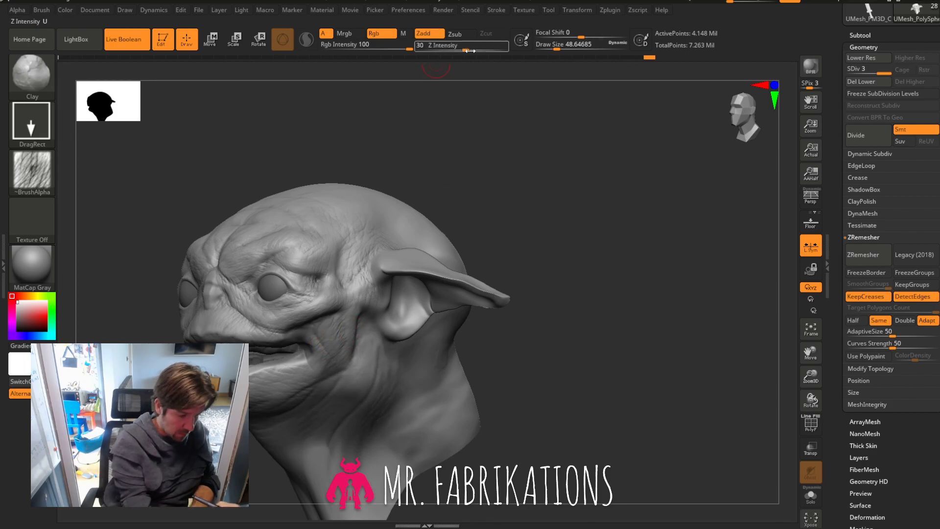
drag(465, 49, 478, 49)
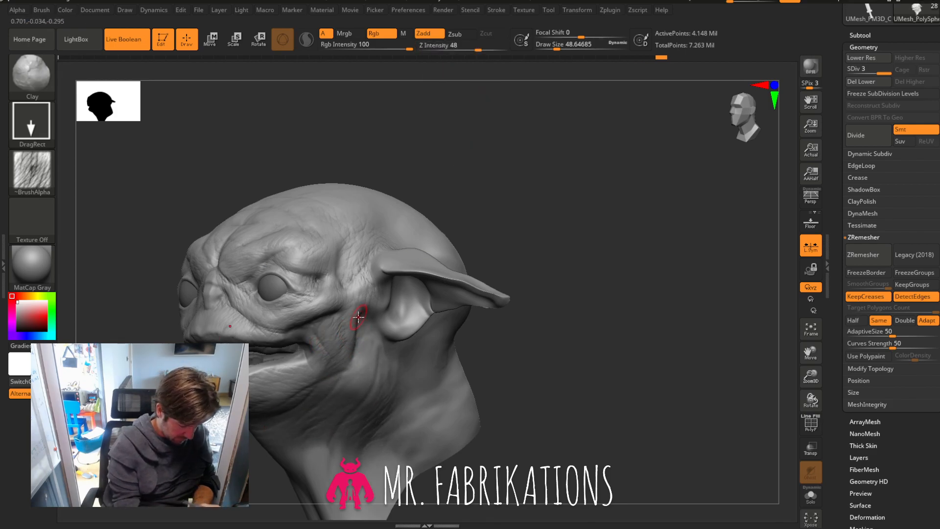
click(485, 48)
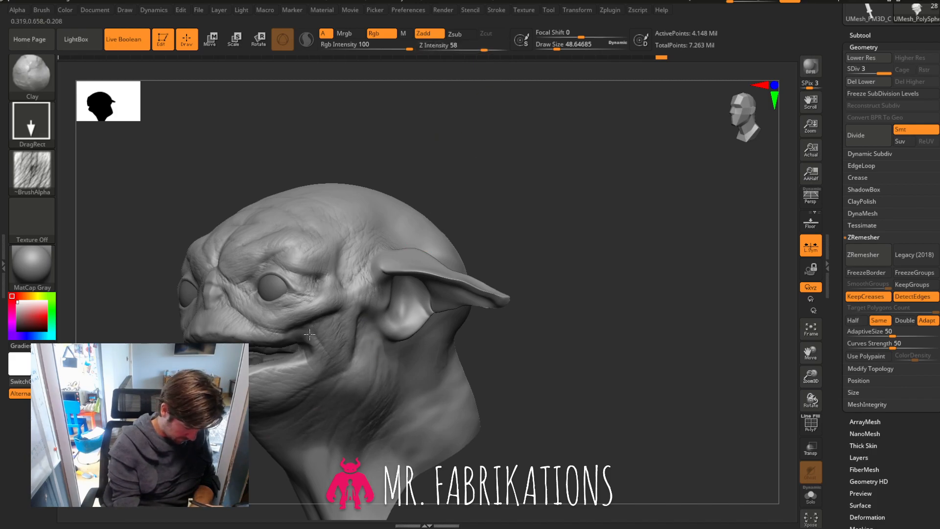
drag(627, 332, 531, 331)
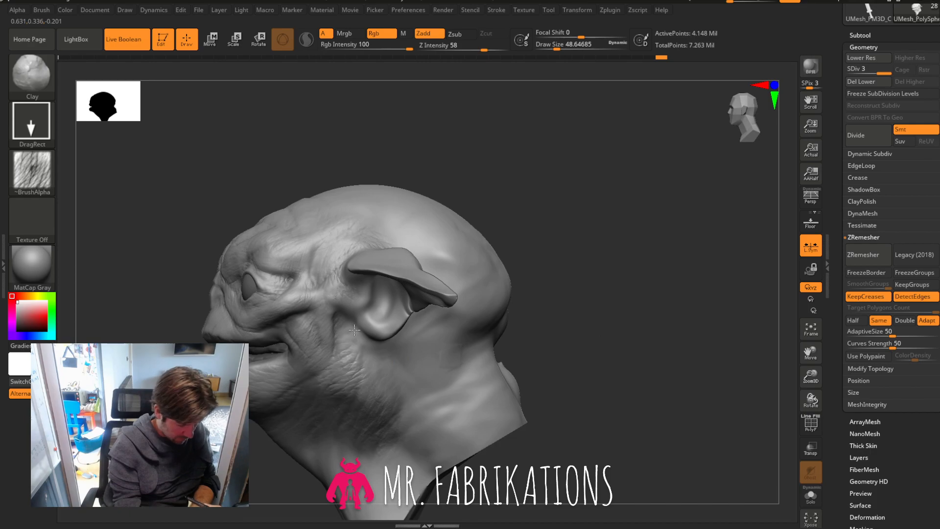
drag(348, 322, 350, 310)
mouse_move(424, 411)
mouse_down()
mouse_move(441, 329)
mouse_move(448, 333)
mouse_up()
drag(580, 342, 762, 312)
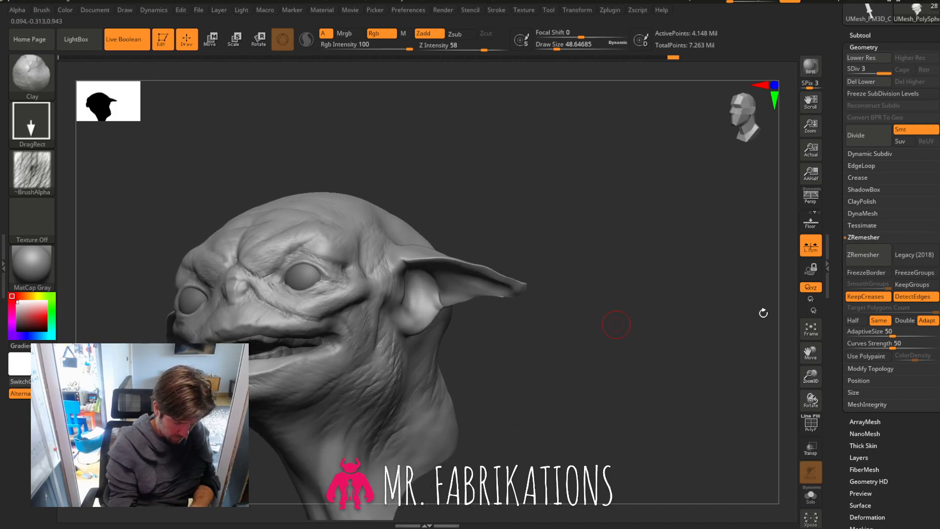
Stamp the skin alpha over the front and side of the neck, down to the neck's base.
drag(813, 344, 824, 225)
mouse_move(384, 395)
mouse_down()
mouse_move(374, 337)
mouse_move(338, 359)
mouse_up()
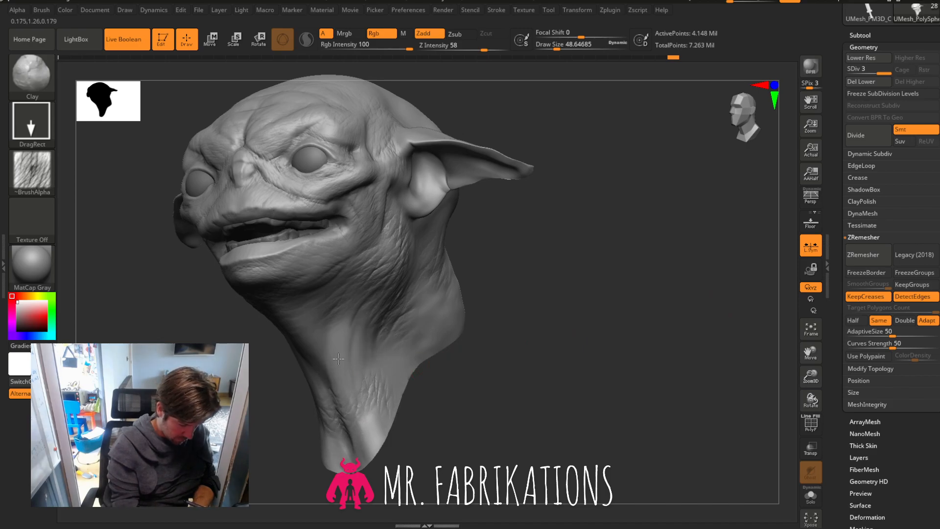
drag(378, 425, 371, 405)
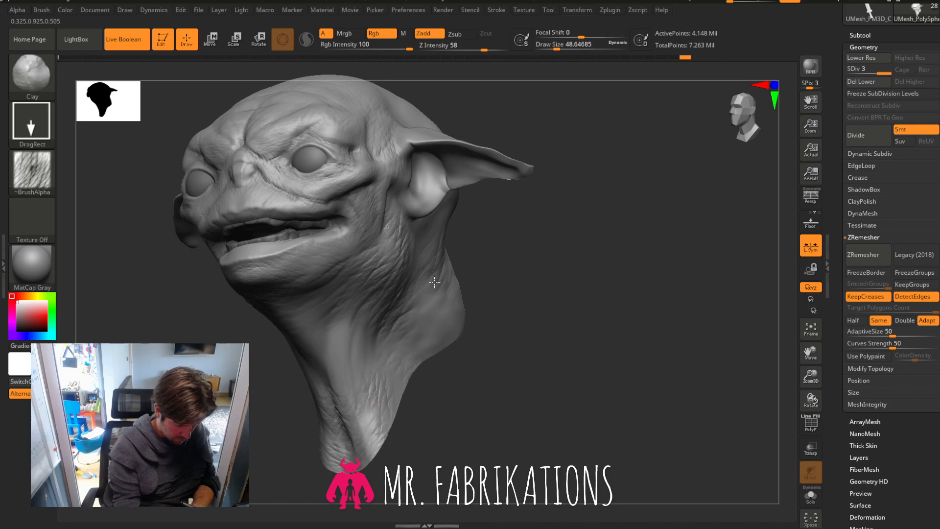
drag(379, 323, 362, 333)
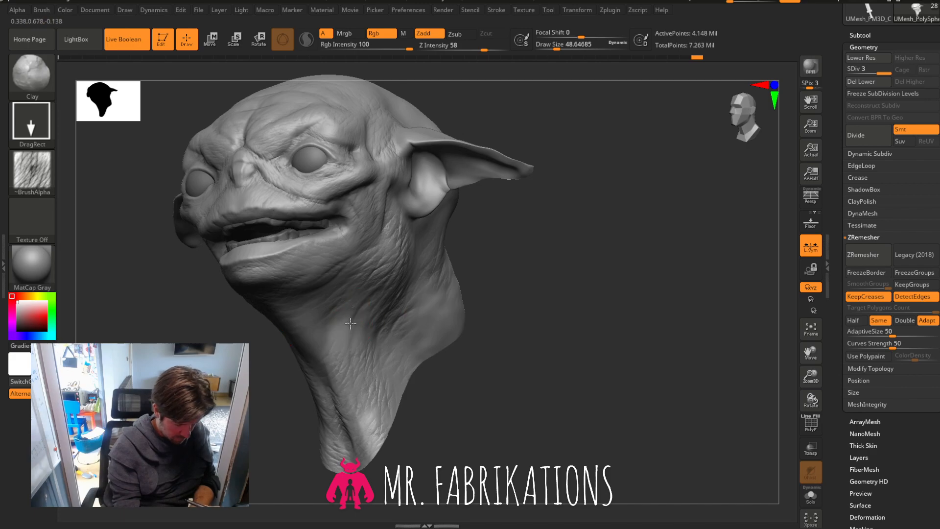
drag(354, 370, 375, 388)
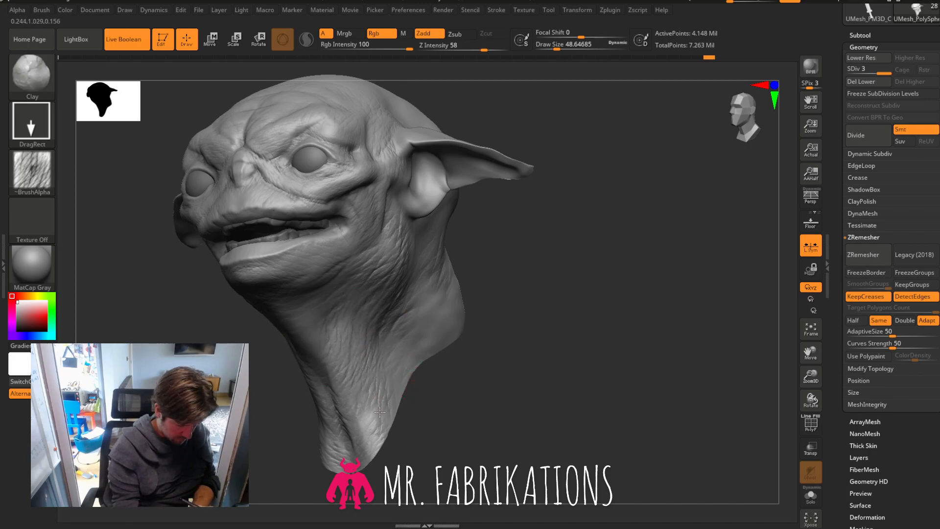
Stamp the skin alpha under the jaw and on the back part of the neck below the ear.
drag(518, 286, 559, 255)
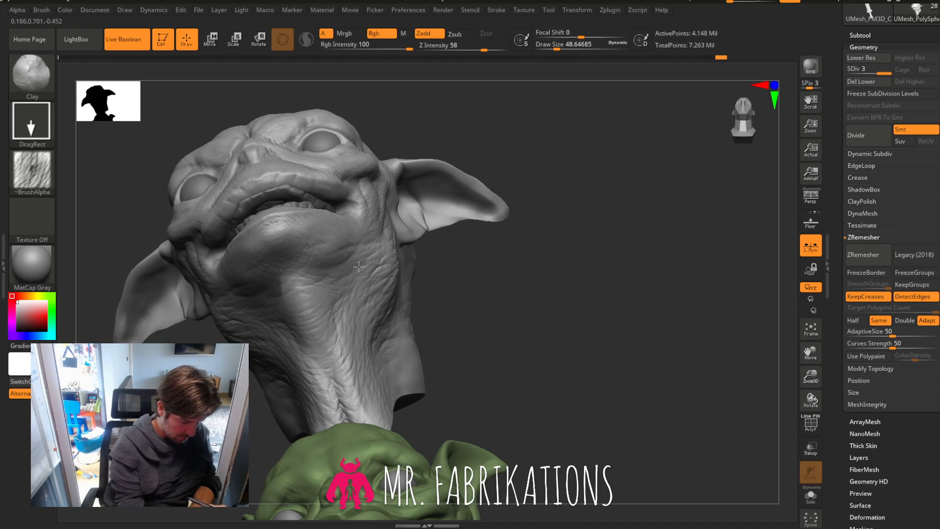
mouse_move(483, 237)
mouse_down()
mouse_move(562, 292)
mouse_move(434, 334)
mouse_up()
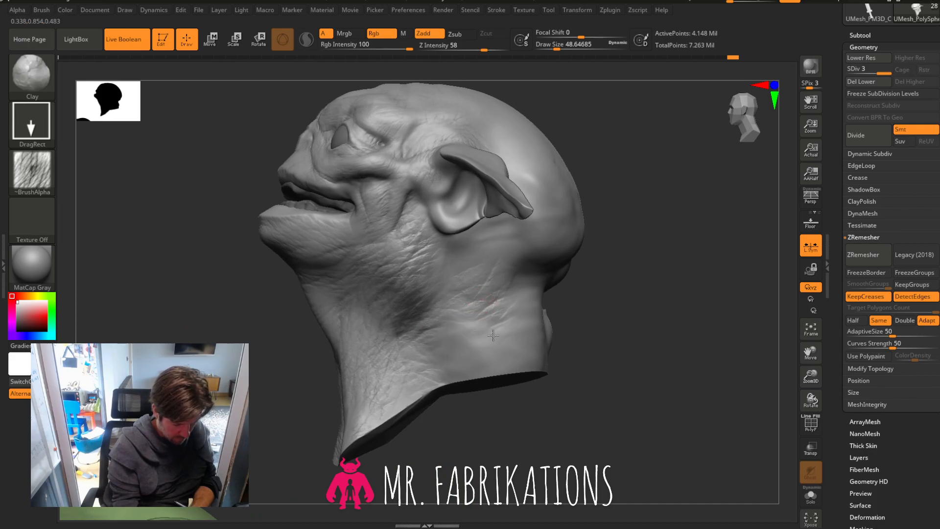
mouse_move(635, 324)
mouse_down()
mouse_move(594, 376)
mouse_move(539, 380)
mouse_move(350, 265)
mouse_up()
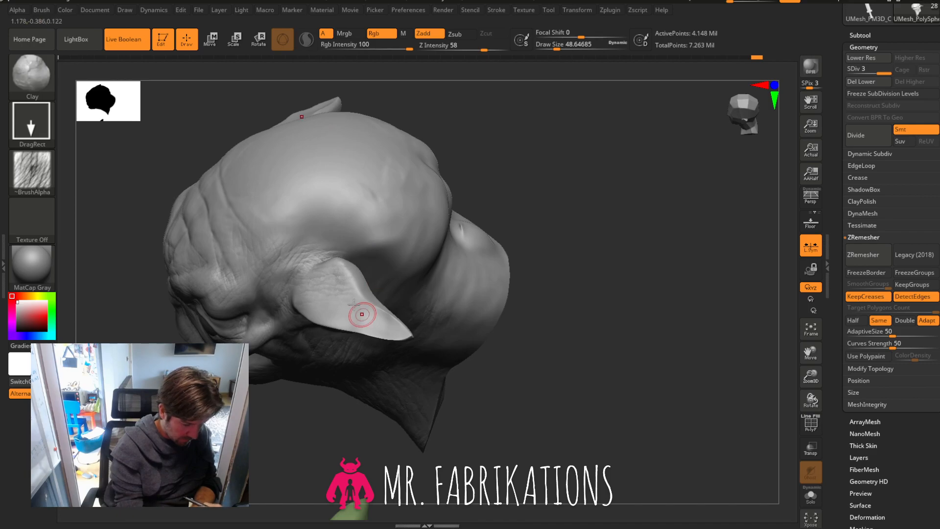
Examine the detailed head from the side, at an angle and from straight ahead.
drag(558, 363, 441, 309)
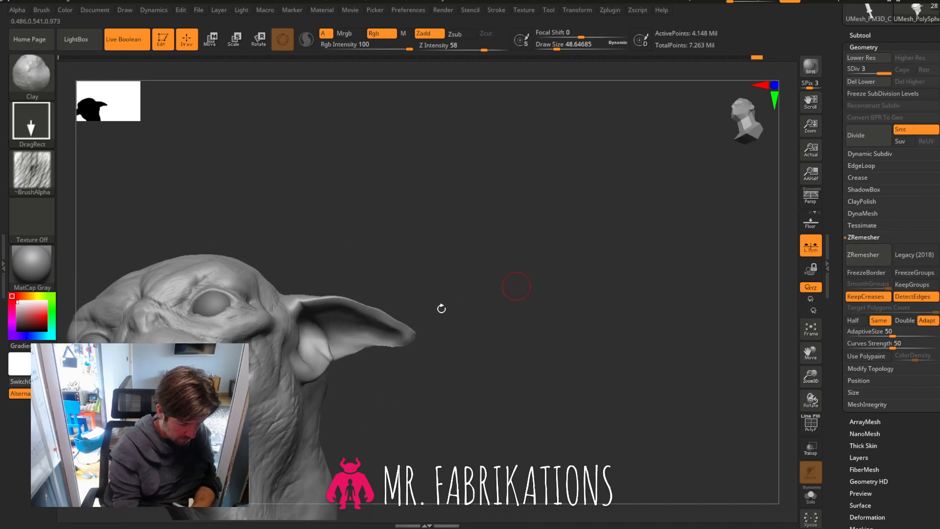
drag(523, 312, 330, 352)
mouse_move(545, 319)
mouse_down()
mouse_move(588, 289)
mouse_move(548, 330)
mouse_move(558, 314)
mouse_up()
key(ctrl)
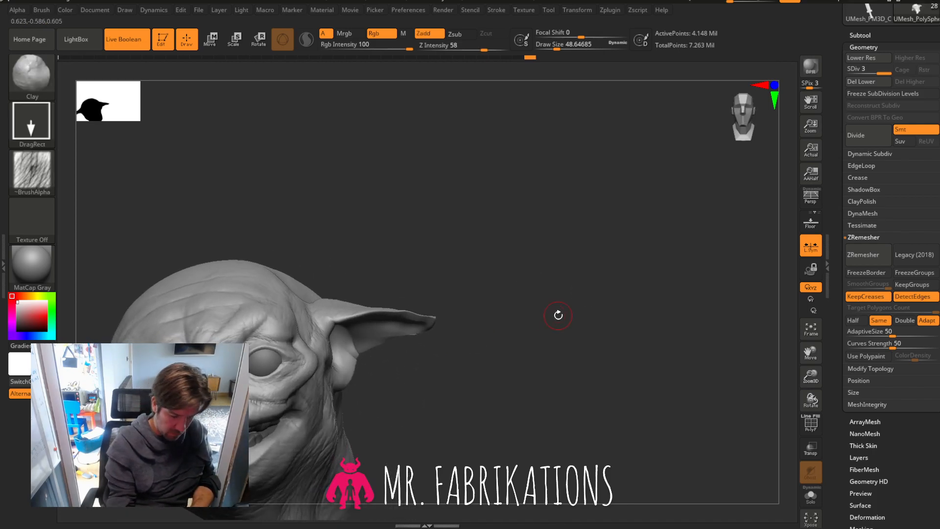
drag(869, 329, 890, 294)
drag(721, 260, 724, 221)
shift+drag(739, 147, 713, 177)
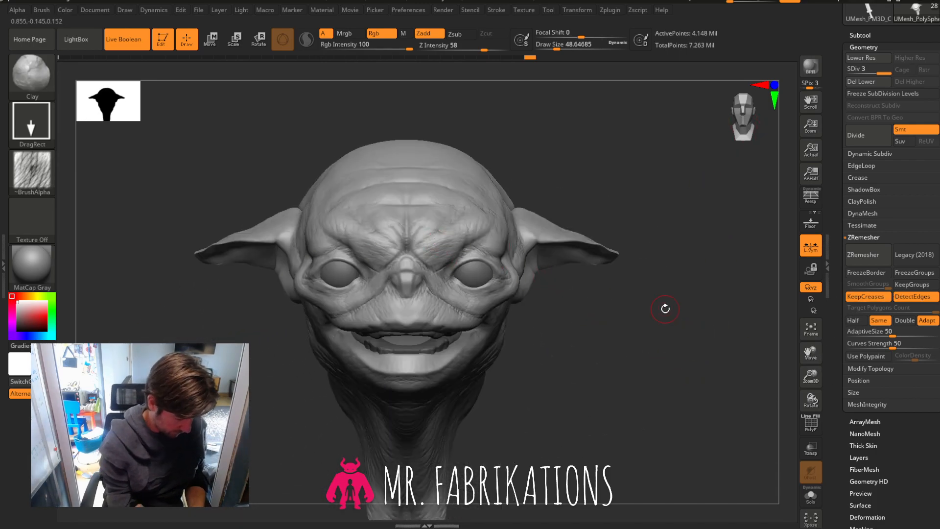
Try stamping the Skin_10_high alpha on the centre of the lower lip.
click(32, 172)
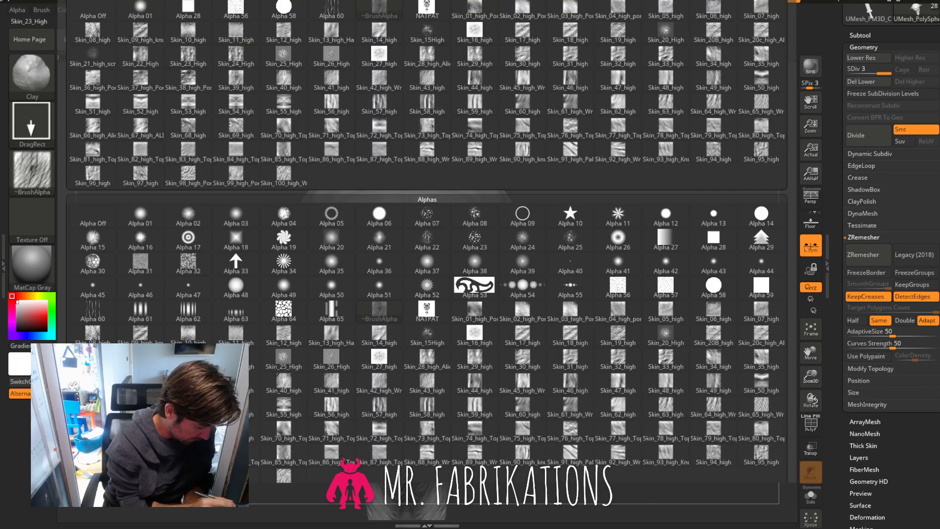
click(188, 333)
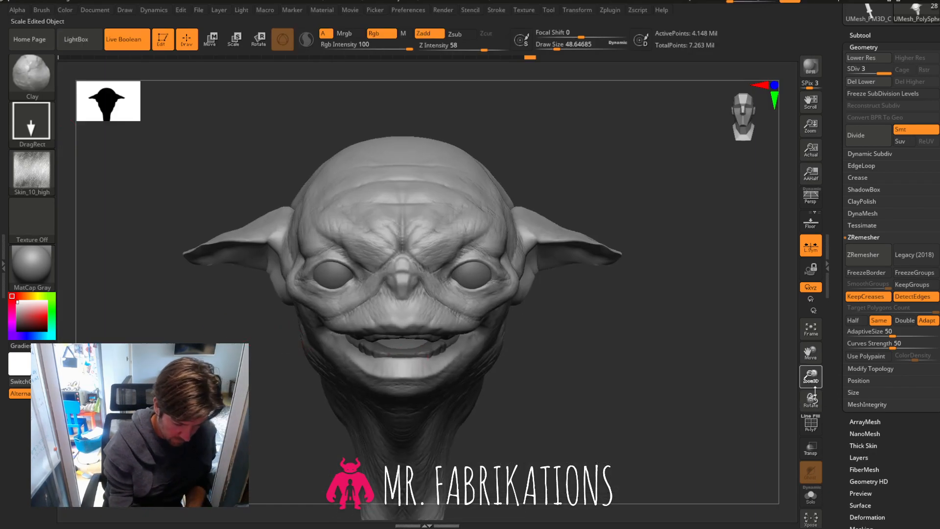
drag(815, 391, 825, 394)
drag(810, 352, 842, 187)
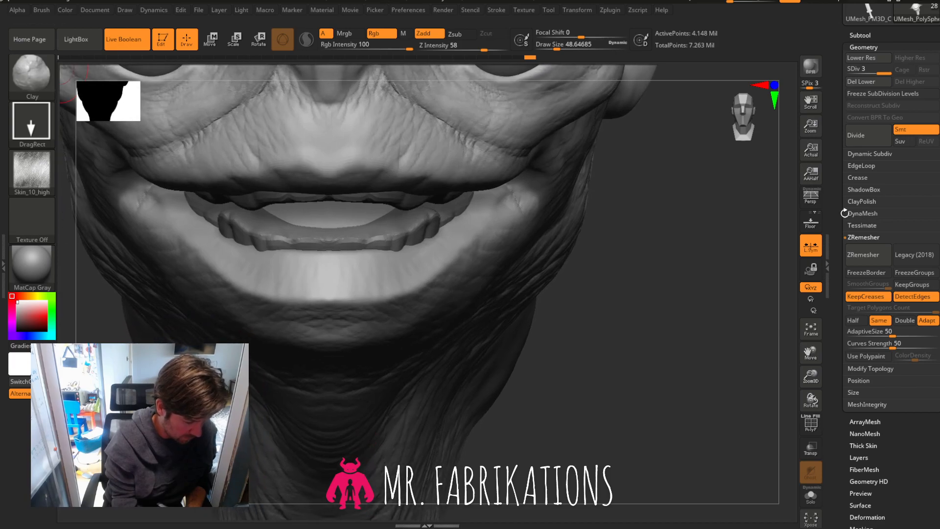
drag(372, 312, 384, 318)
mouse_move(622, 330)
mouse_down()
mouse_move(645, 296)
mouse_move(607, 318)
mouse_up()
Undo the lower-lip stamp and stamp the Skin_44_high alpha along the lower lip out to the mouth corner.
click(41, 180)
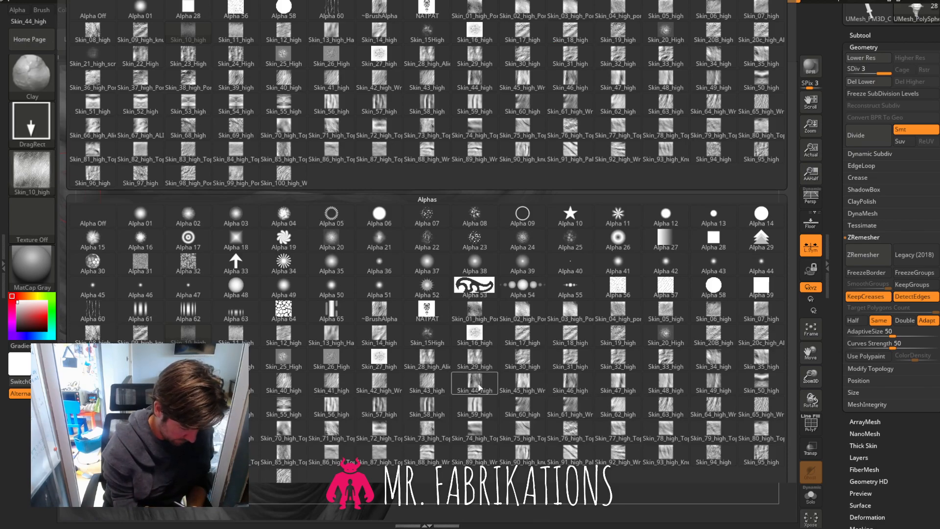
click(477, 385)
key(ctrl)
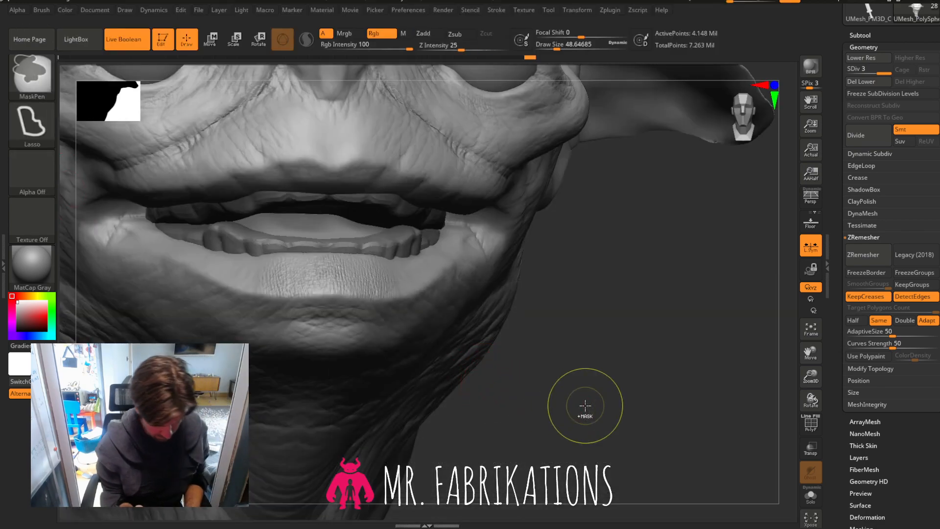
key(ctrl+z)
mouse_move(363, 275)
mouse_down()
mouse_move(389, 304)
mouse_move(381, 315)
mouse_up()
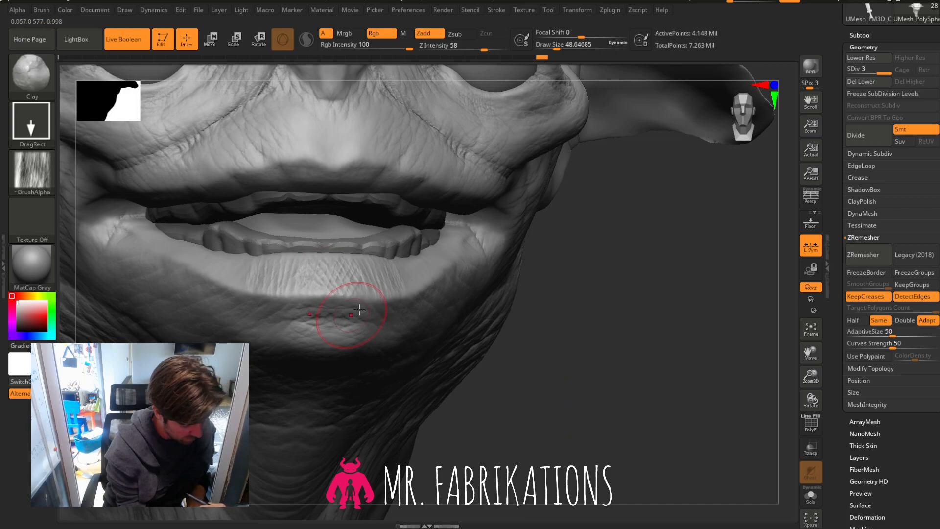
key(ctrl)
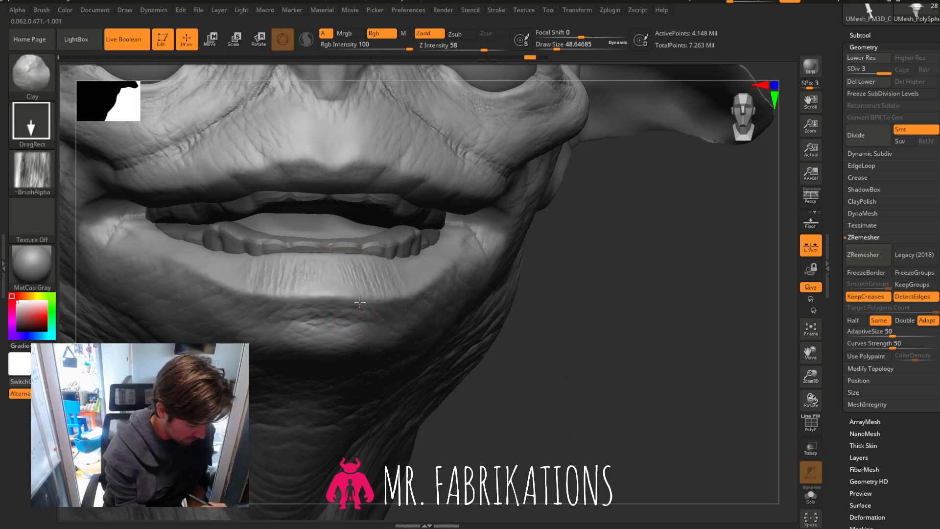
drag(351, 310, 352, 310)
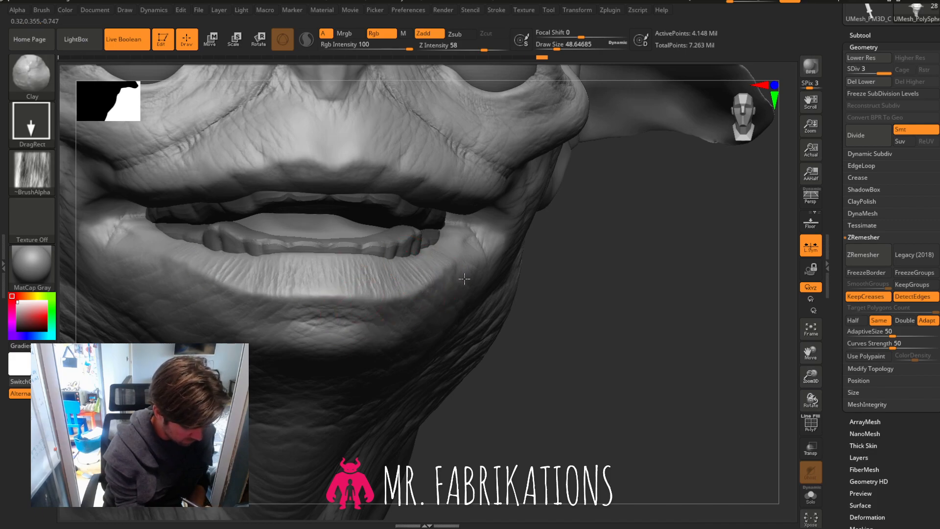
drag(480, 259, 478, 252)
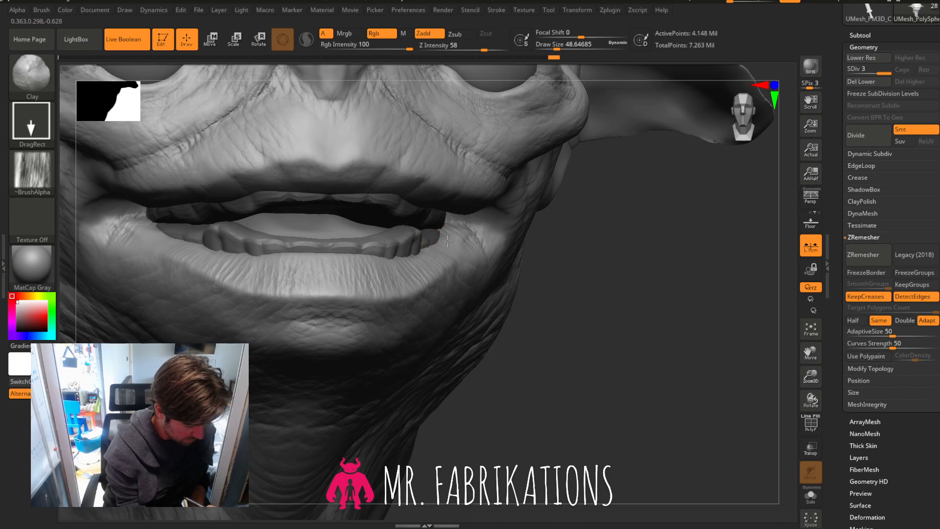
Stamp the vertical wrinkle alpha along the edge of the upper lip near the mouth corner.
drag(578, 295, 478, 190)
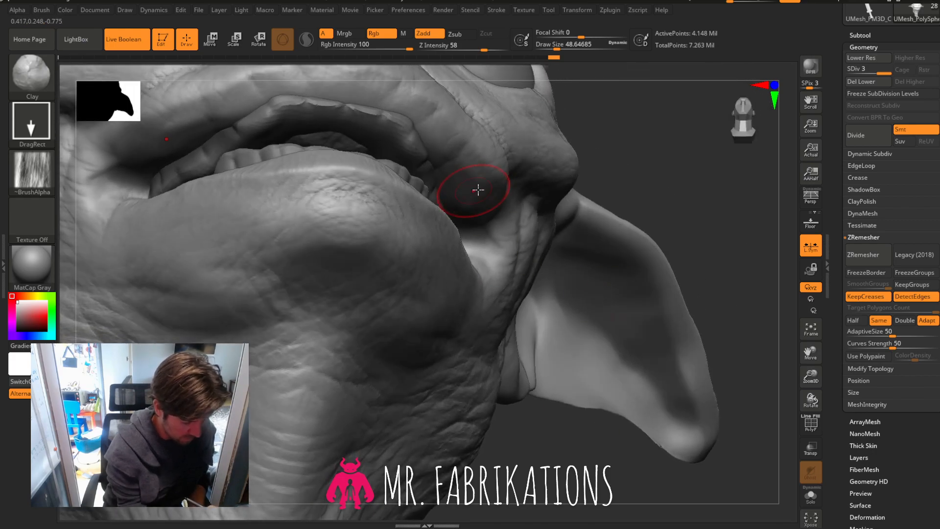
drag(487, 126, 495, 114)
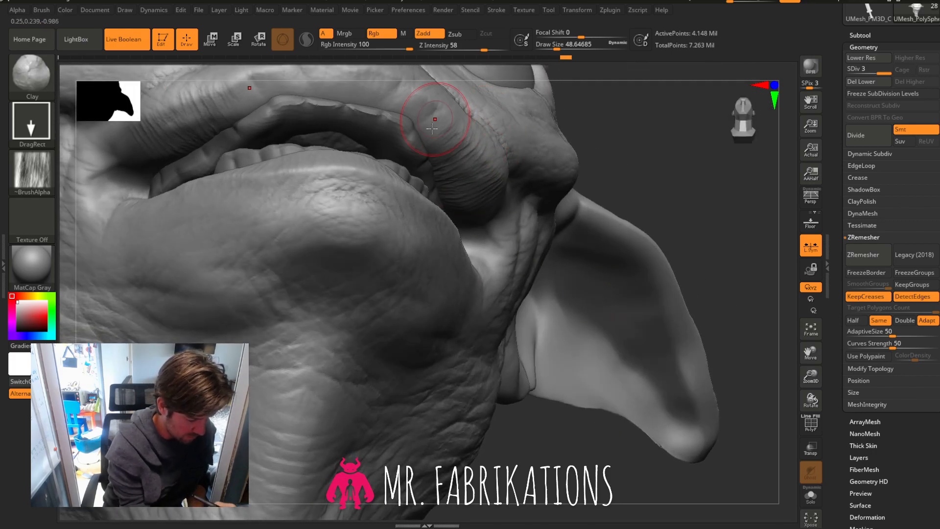
drag(433, 119, 451, 101)
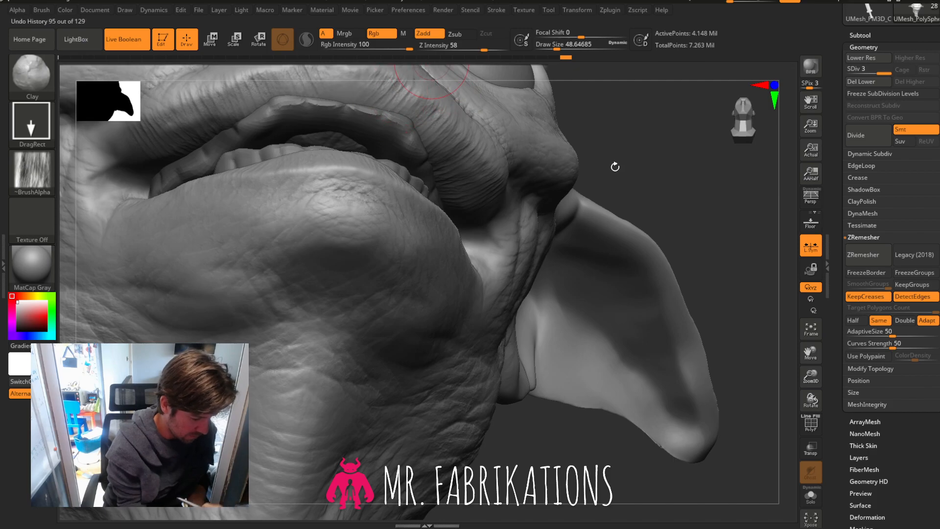
Set the Z Intensity to 34 and stamp the wrinkle alpha between nose and upper lip and out toward the mouth corner.
drag(615, 166, 665, 228)
drag(813, 357, 824, 514)
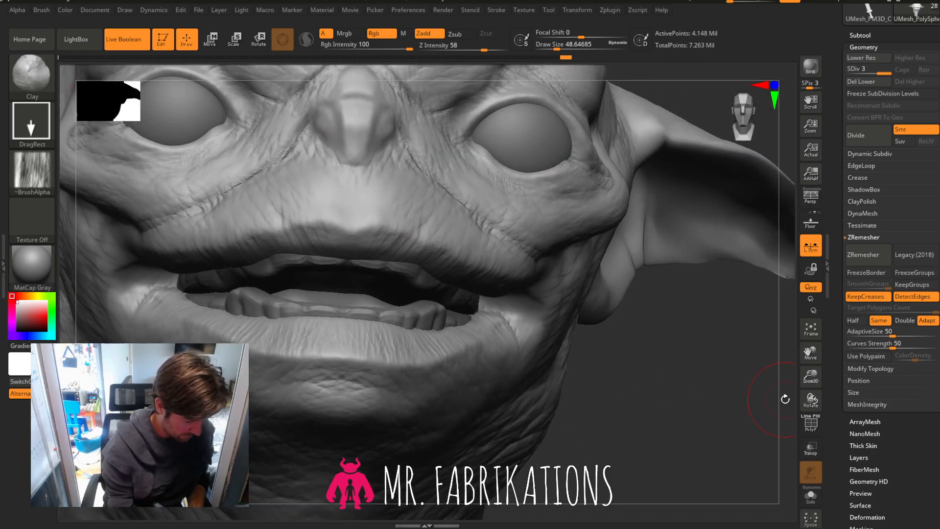
mouse_move(359, 240)
mouse_down()
mouse_move(379, 209)
mouse_move(366, 216)
mouse_move(392, 209)
mouse_move(381, 215)
mouse_up()
key(ctrl+z)
mouse_move(400, 160)
mouse_down()
mouse_move(394, 200)
mouse_move(390, 192)
mouse_up()
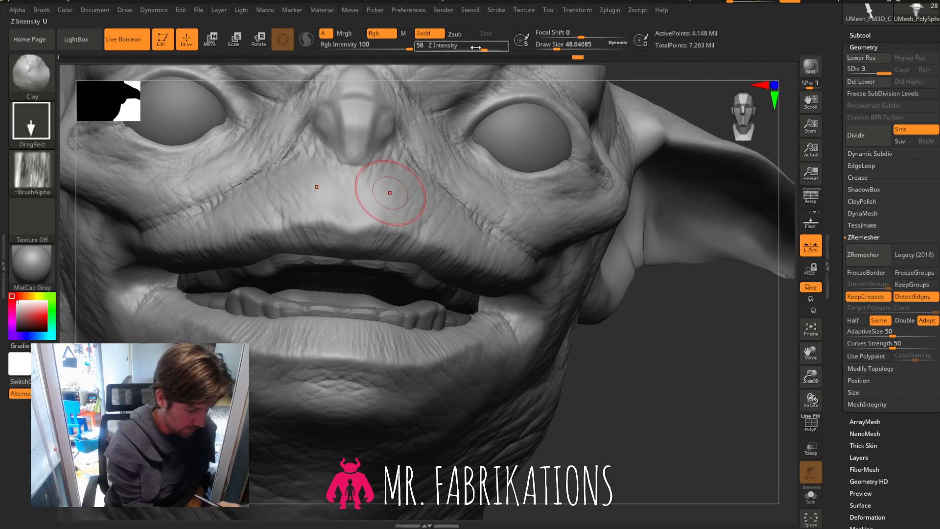
drag(481, 49, 468, 63)
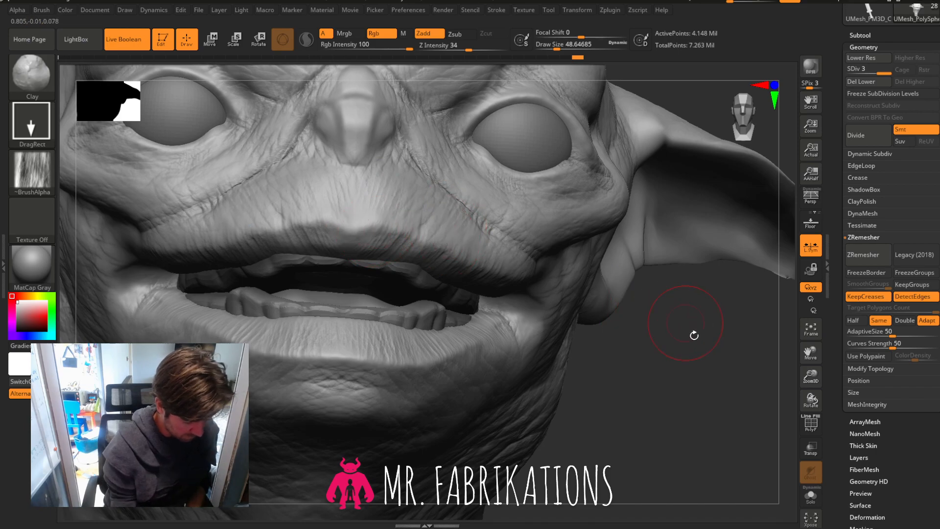
drag(694, 334, 618, 312)
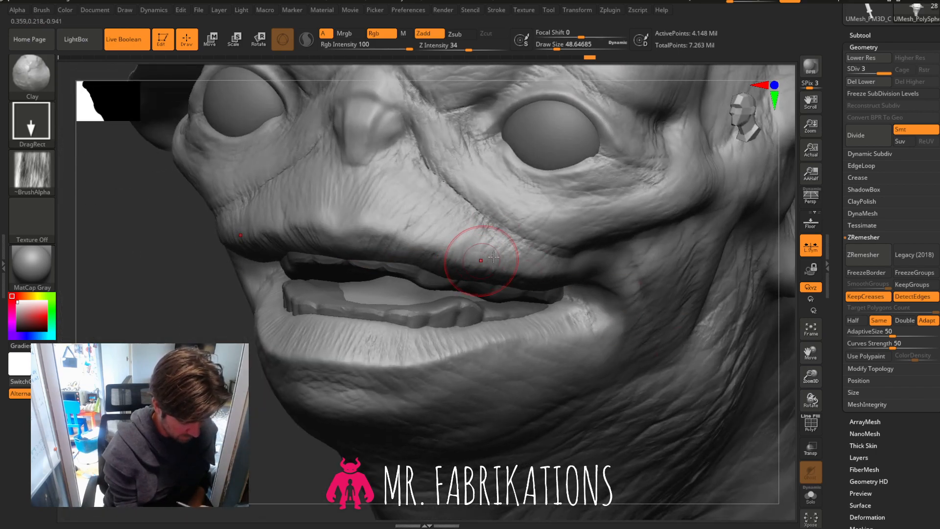
shift+drag(450, 169, 527, 240)
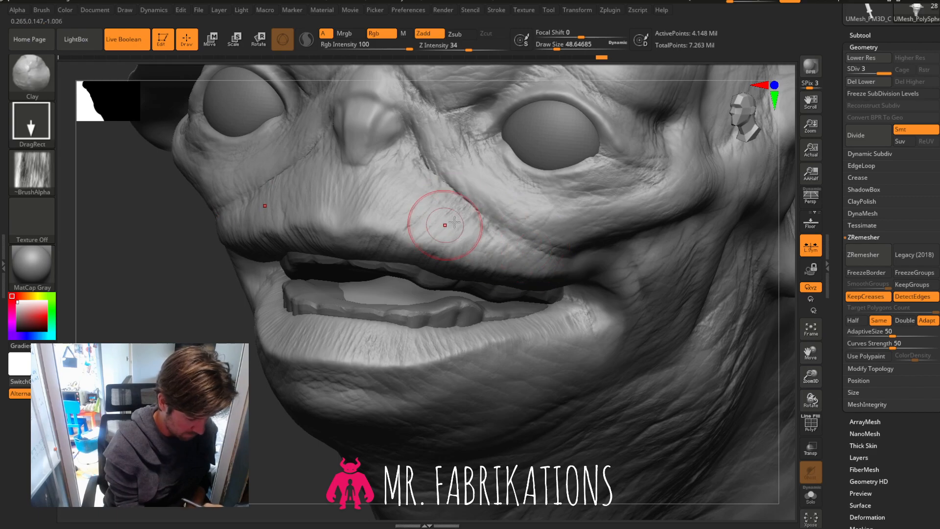
Stamp the Skin_37_high_Pores alpha on the nose and the skin beside it.
drag(814, 377, 810, 328)
drag(707, 325, 739, 329)
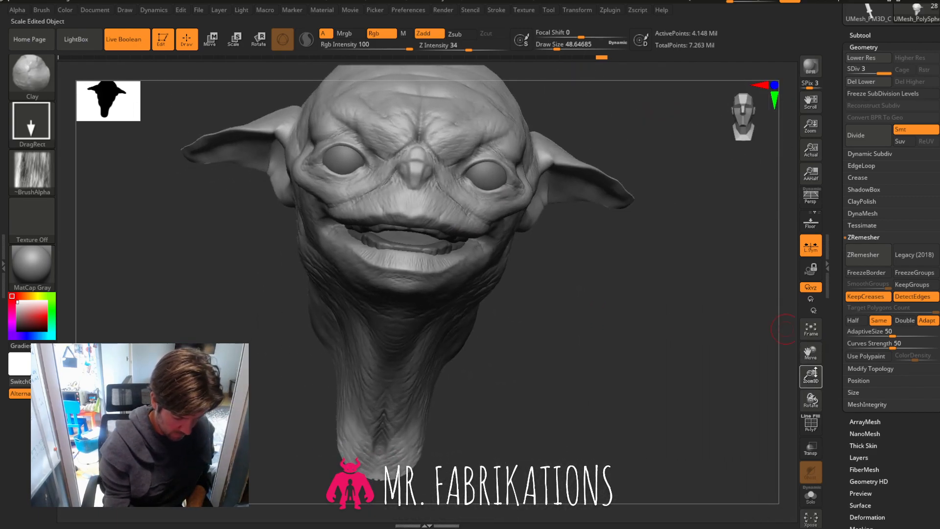
drag(815, 372, 812, 392)
shift+drag(772, 195, 801, 220)
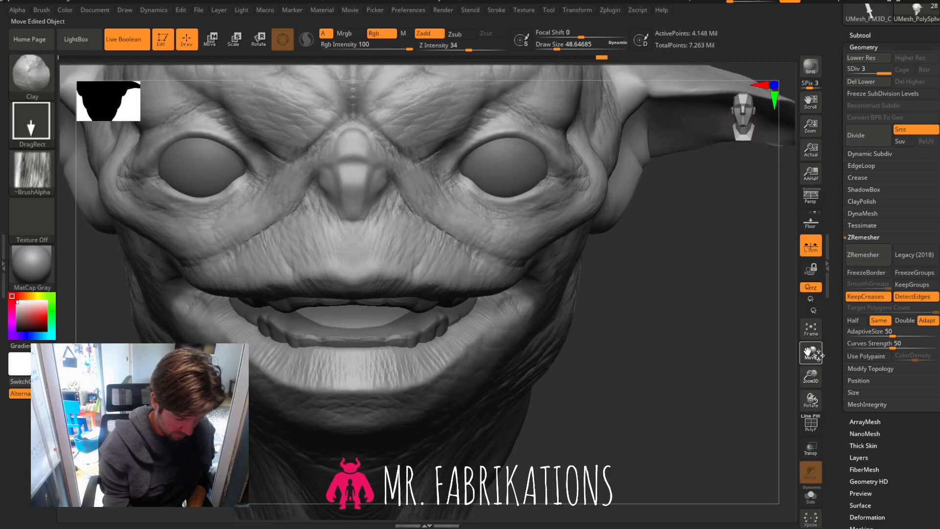
drag(819, 355, 879, 373)
click(38, 171)
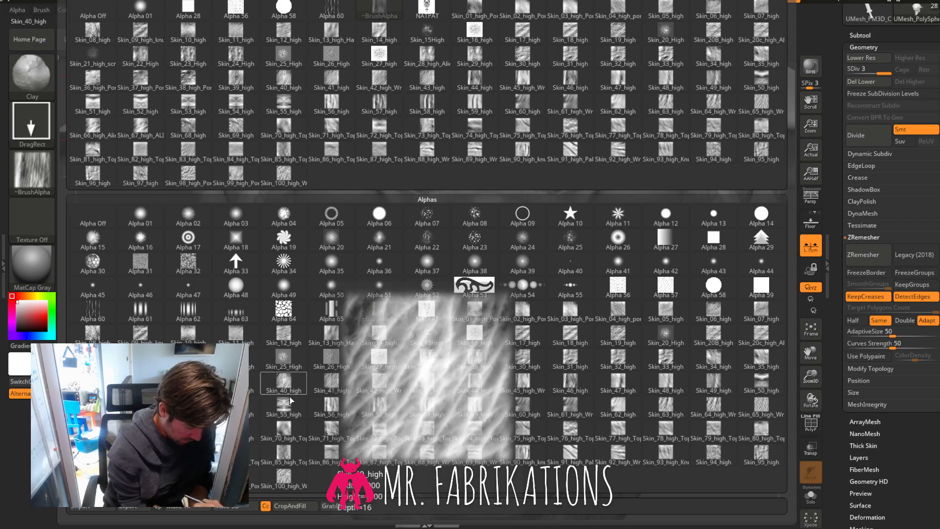
mouse_move(287, 358)
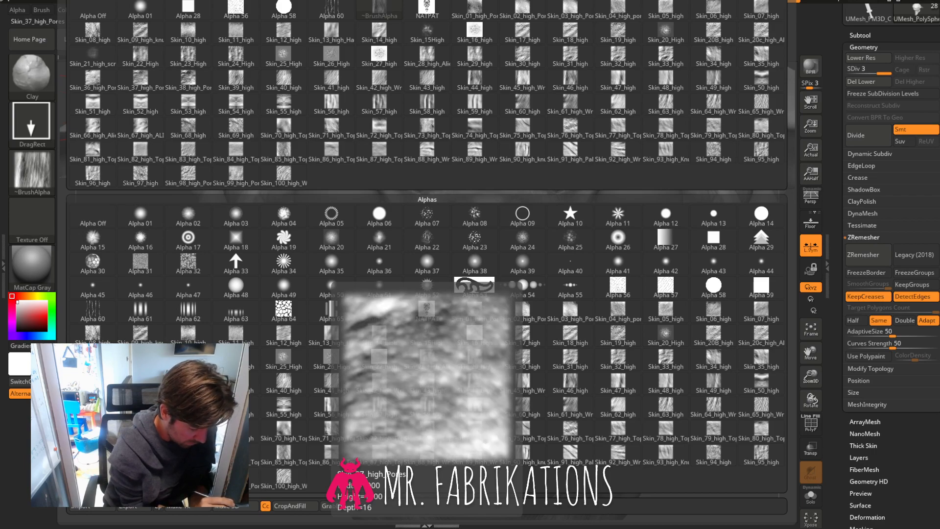
click(140, 385)
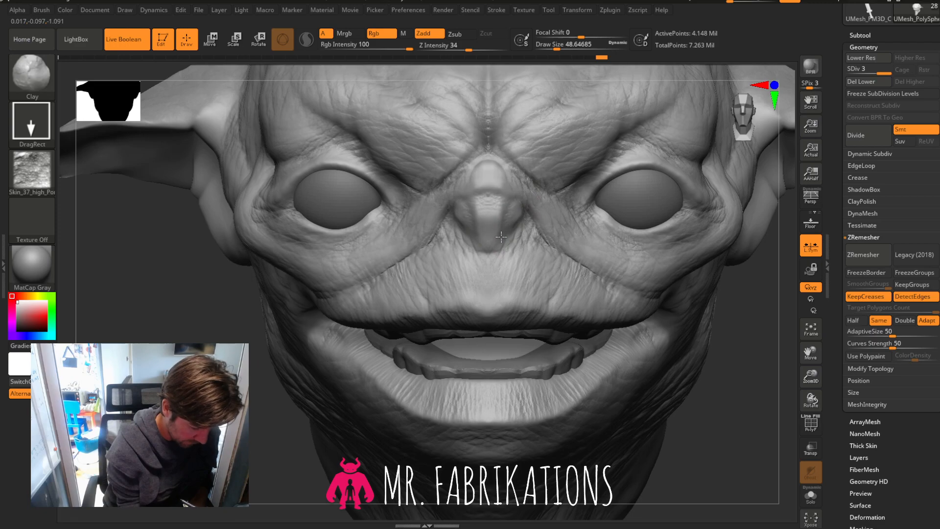
mouse_move(489, 170)
mouse_down()
mouse_move(505, 190)
mouse_move(550, 200)
mouse_up()
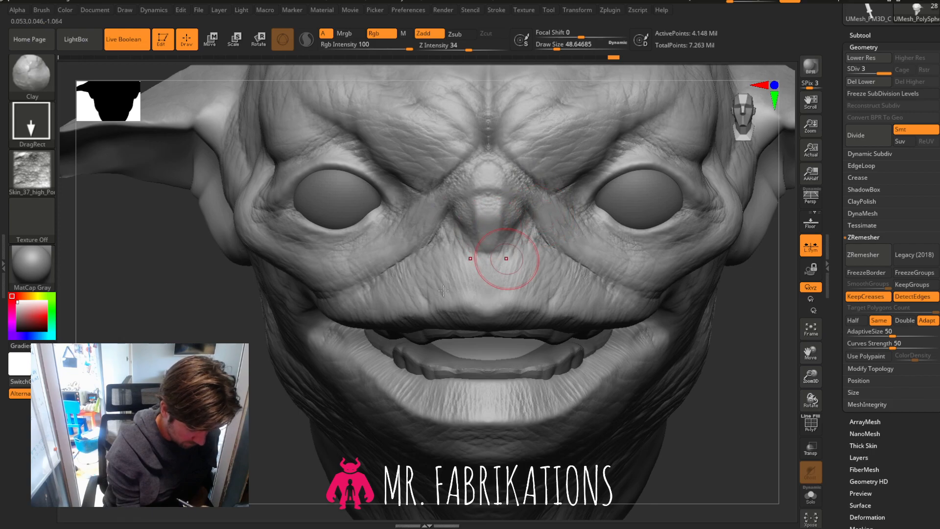
mouse_move(504, 260)
right_down()
mouse_move(578, 259)
mouse_move(533, 255)
right_up()
mouse_move(425, 222)
mouse_down()
mouse_move(410, 239)
mouse_move(415, 257)
mouse_up()
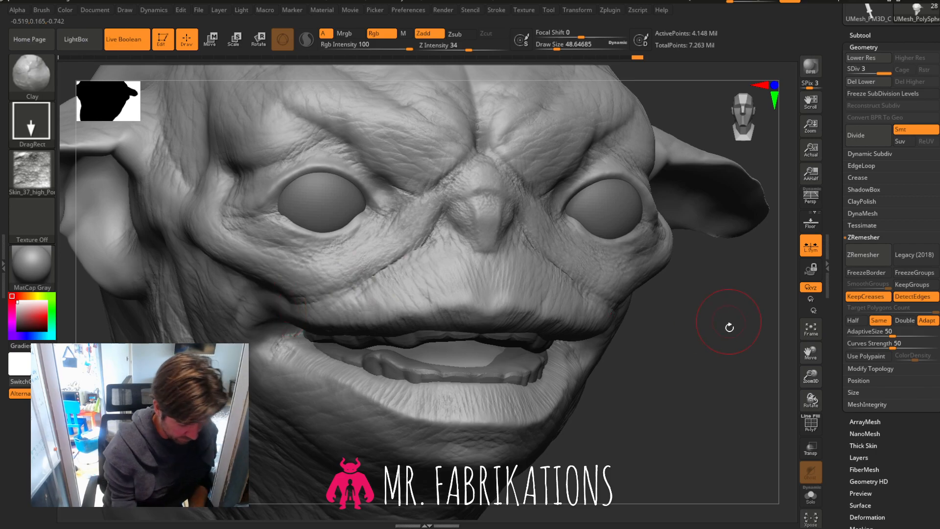
Set the Z Intensity to 50 and stamp the Skin_37_high_Pores alpha around the eye and on the brow above it.
drag(728, 325, 667, 279)
drag(485, 49, 479, 49)
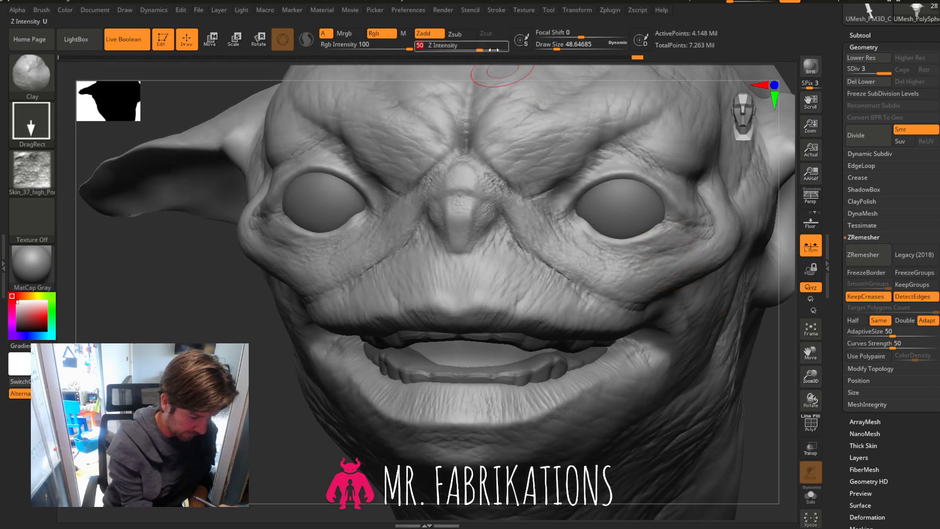
drag(788, 372, 604, 265)
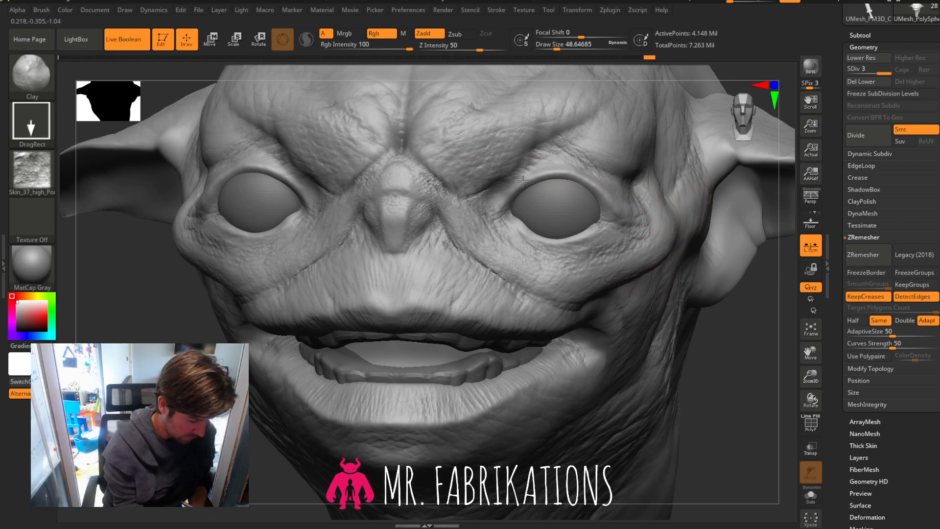
drag(595, 139, 596, 137)
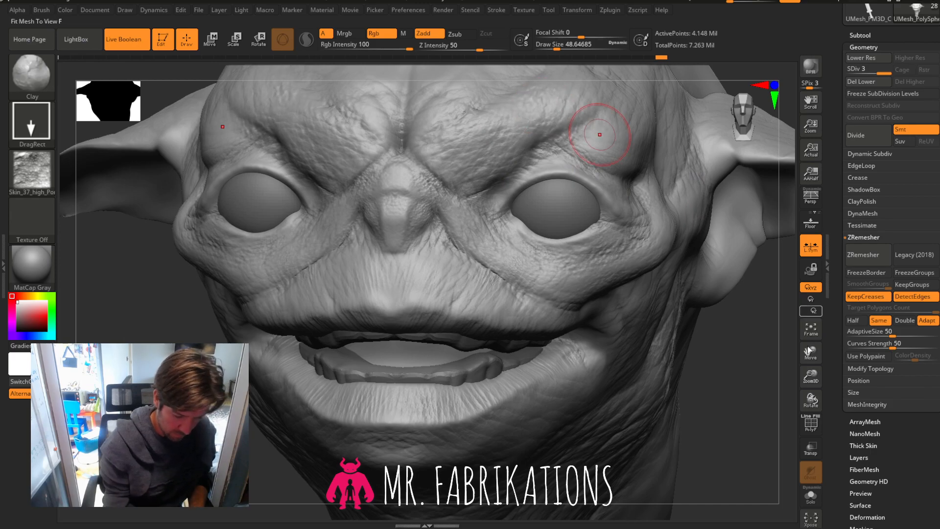
mouse_move(811, 378)
mouse_down()
mouse_move(813, 345)
mouse_move(814, 363)
mouse_move(781, 367)
mouse_up()
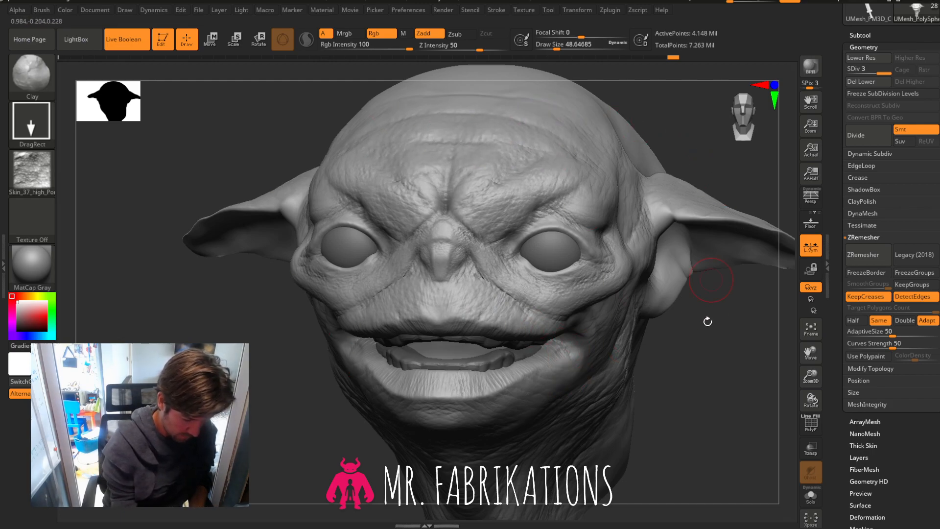
Stamp the pore alpha along the goblin's jaw and the upper neck beneath it.
mouse_move(707, 321)
right_down()
mouse_move(715, 335)
mouse_move(585, 200)
right_up()
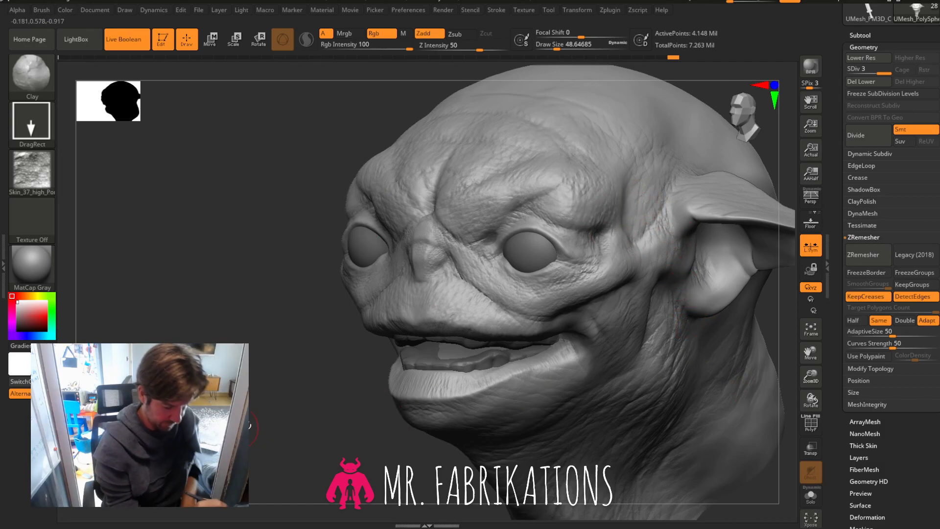
right_drag(656, 235, 280, 410)
drag(806, 351, 713, 321)
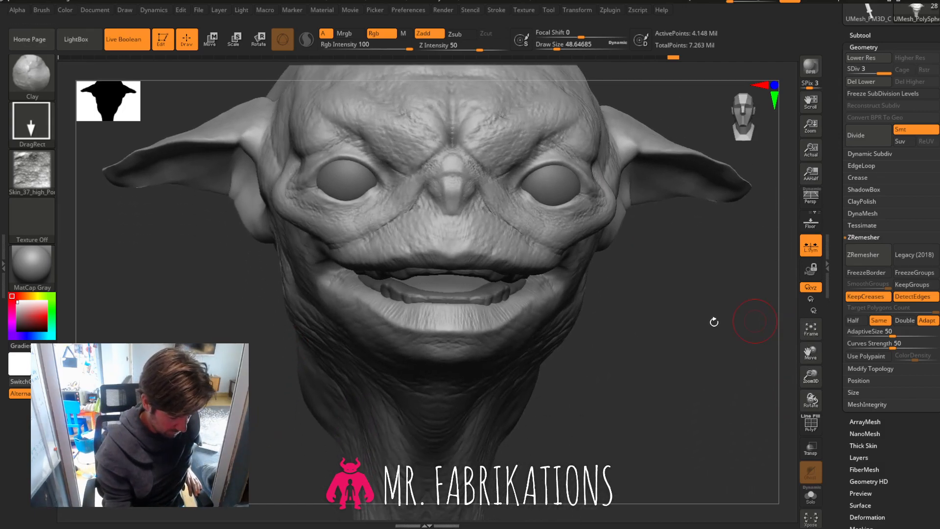
right_drag(713, 322, 693, 252)
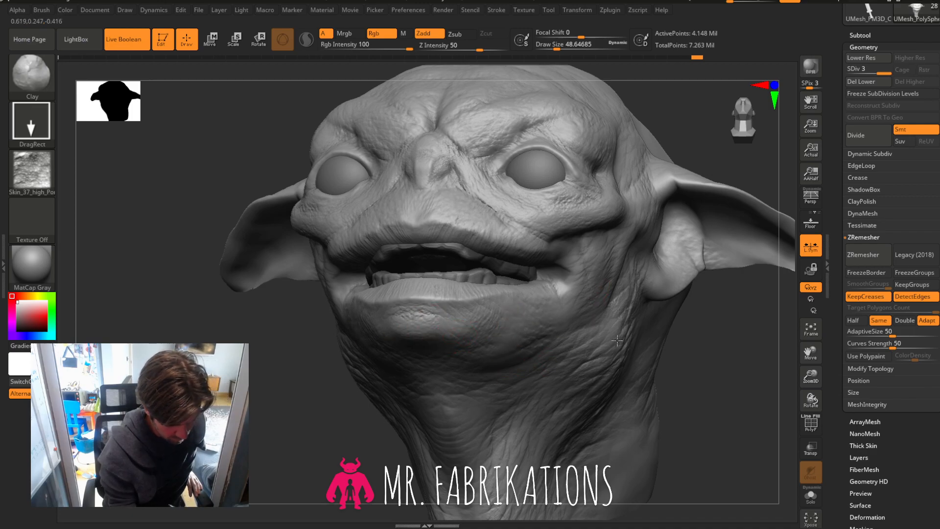
drag(811, 351, 575, 229)
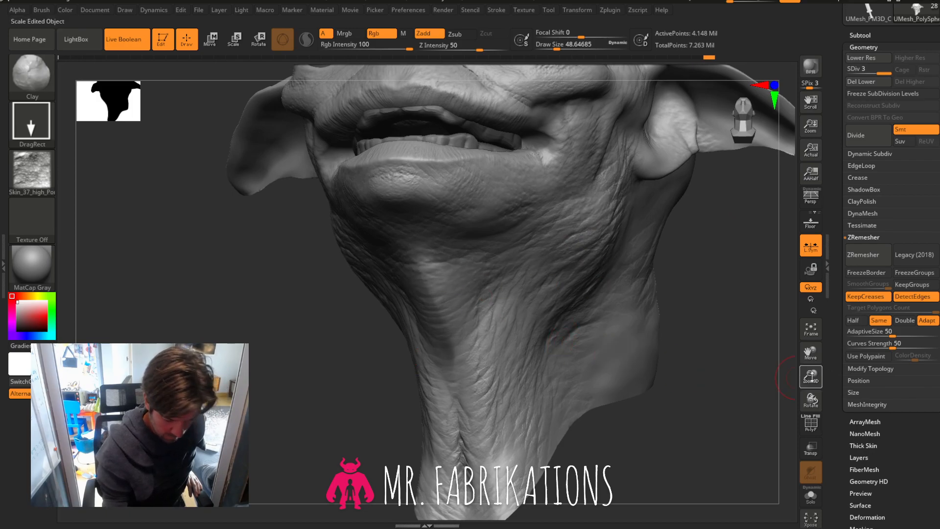
mouse_move(685, 372)
mouse_down()
mouse_move(703, 367)
mouse_move(709, 392)
mouse_move(748, 111)
mouse_up()
drag(811, 352, 786, 471)
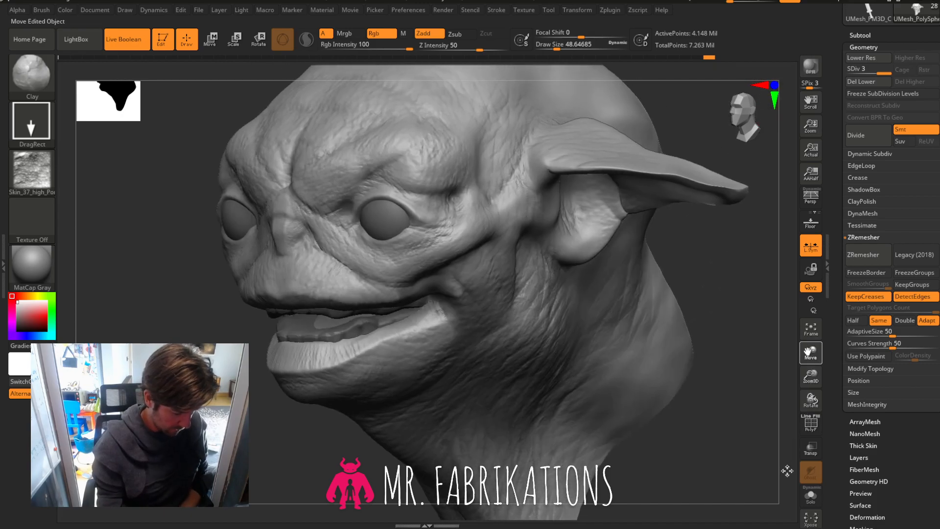
Stamp the pore alpha inside the ear and on the skin of the neck below it.
drag(724, 374, 523, 194)
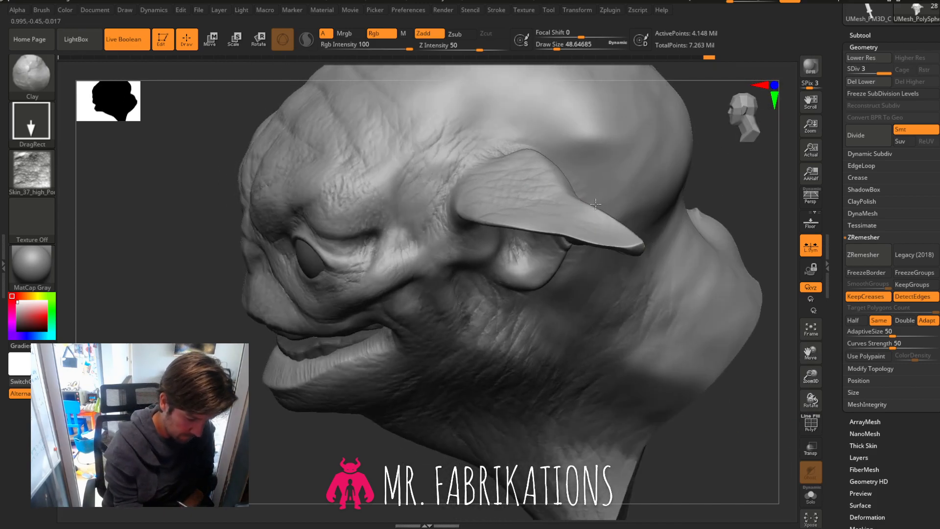
drag(389, 451, 414, 365)
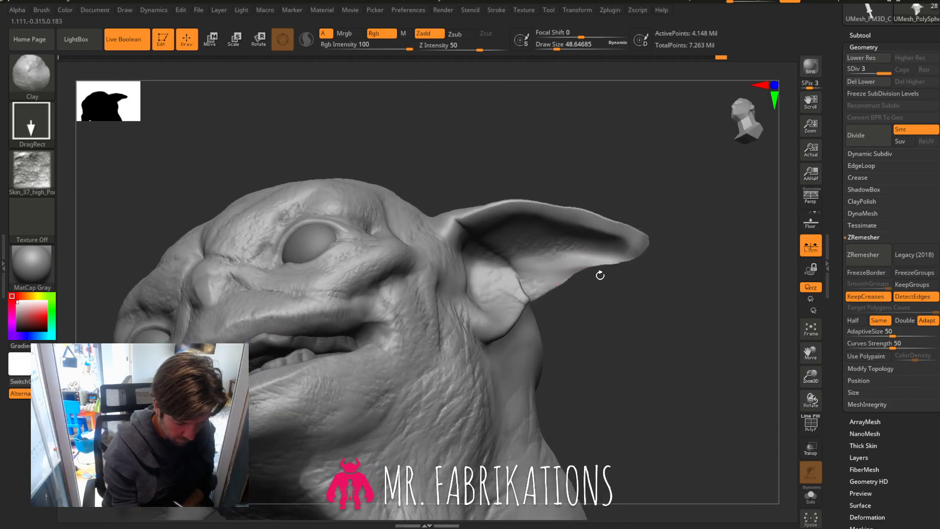
drag(546, 273, 562, 289)
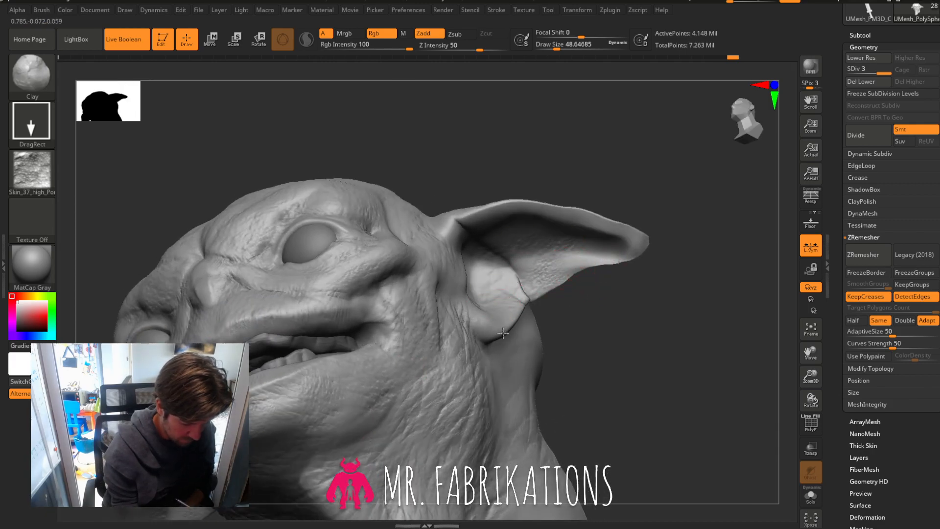
mouse_move(635, 308)
mouse_down()
mouse_move(621, 336)
mouse_move(508, 364)
mouse_up()
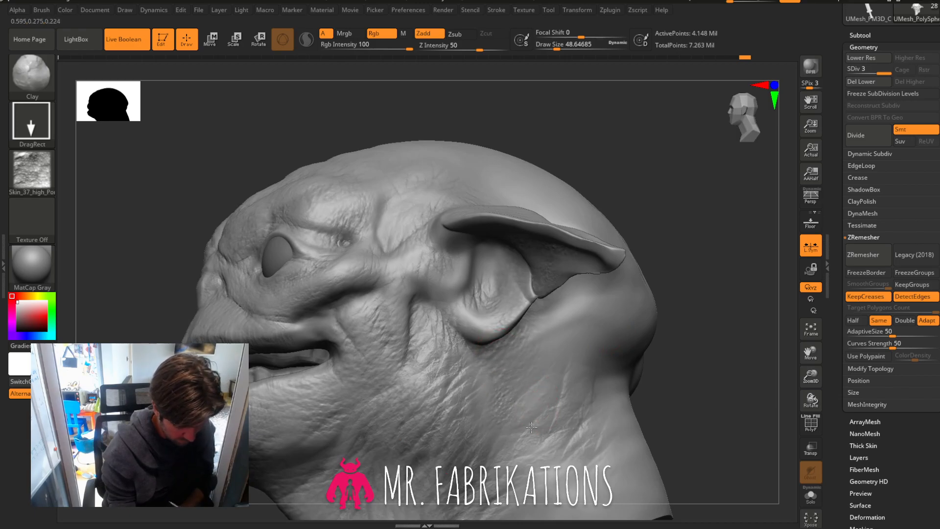
Switch to the DamStandard brush and give it Alpha 47.
mouse_move(610, 359)
mouse_down()
mouse_move(713, 304)
mouse_move(456, 209)
mouse_up()
drag(662, 248, 759, 269)
drag(812, 376, 822, 306)
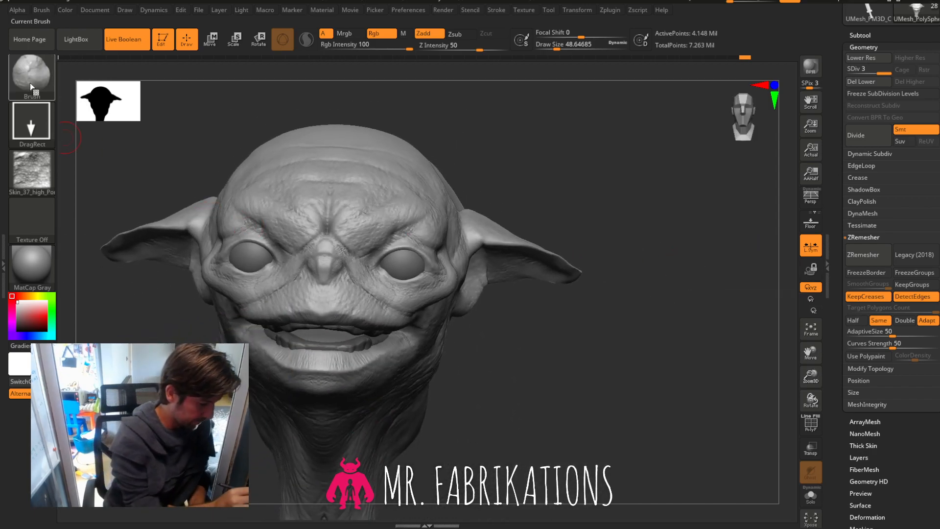
click(42, 72)
click(139, 86)
click(42, 75)
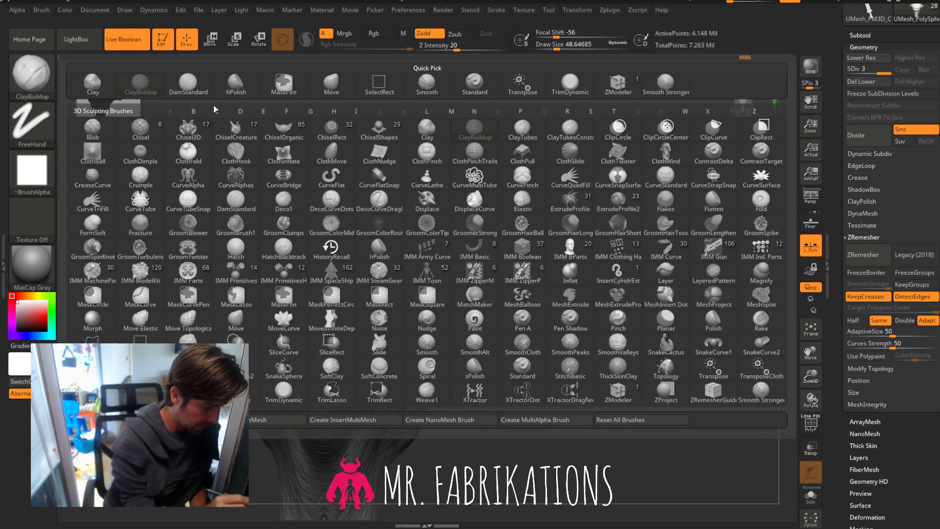
click(190, 84)
click(42, 175)
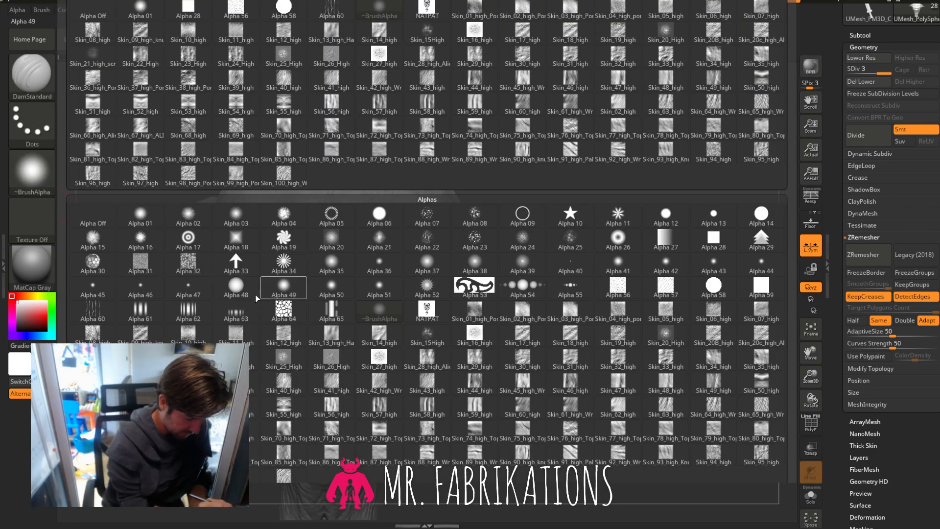
click(191, 293)
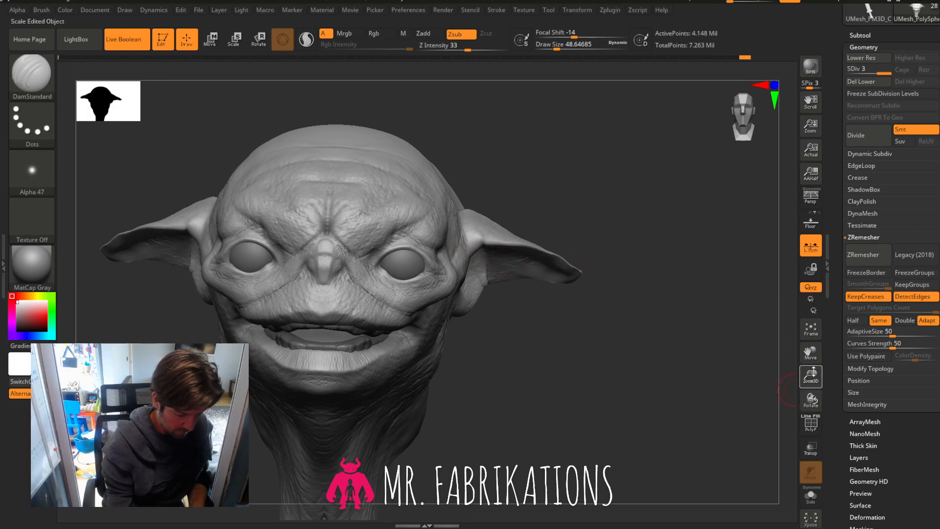
Try to carve the crease beside the nostril with the DamStandard brush and Alpha 47.
drag(813, 372, 819, 386)
drag(812, 349, 911, 295)
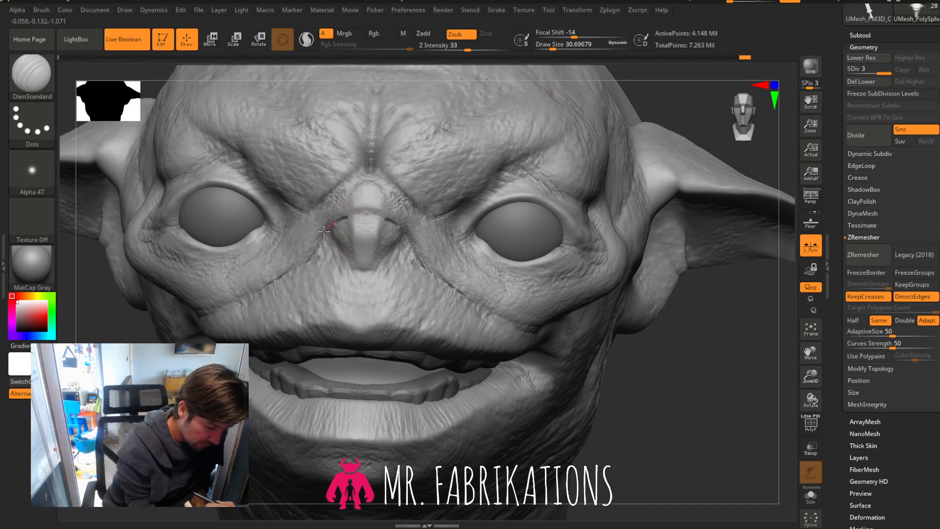
drag(320, 245, 327, 232)
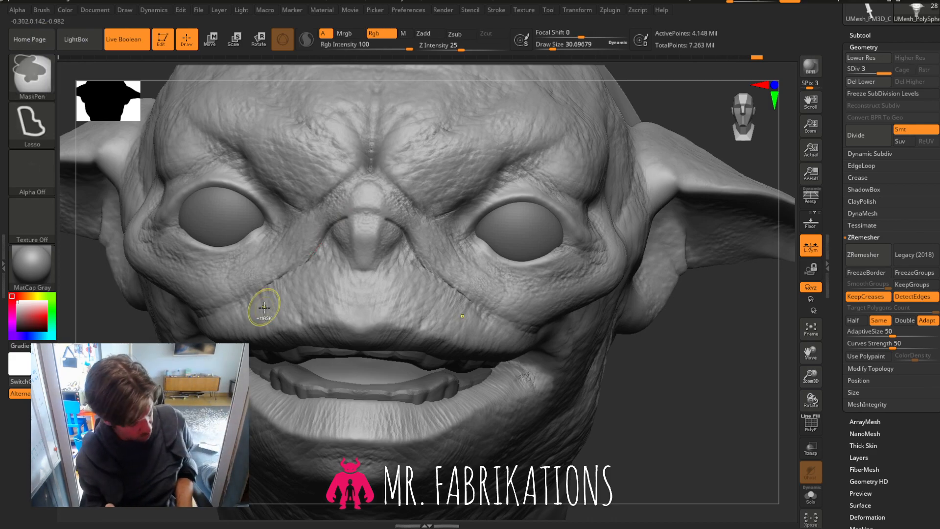
key(ctrl+z)
Set the Z Intensity to 27 and carve the crease around the nostril wing and along the fold beside the nose.
click(462, 49)
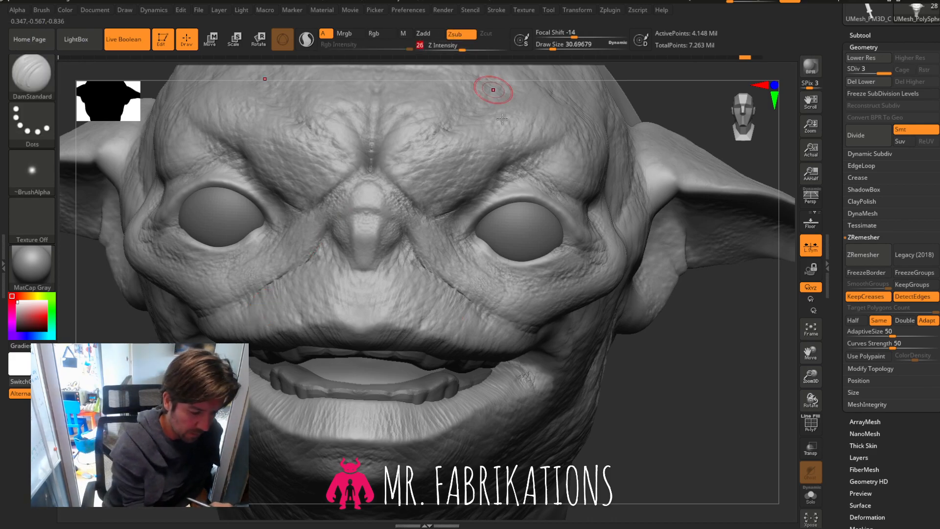
click(464, 48)
drag(820, 386, 820, 343)
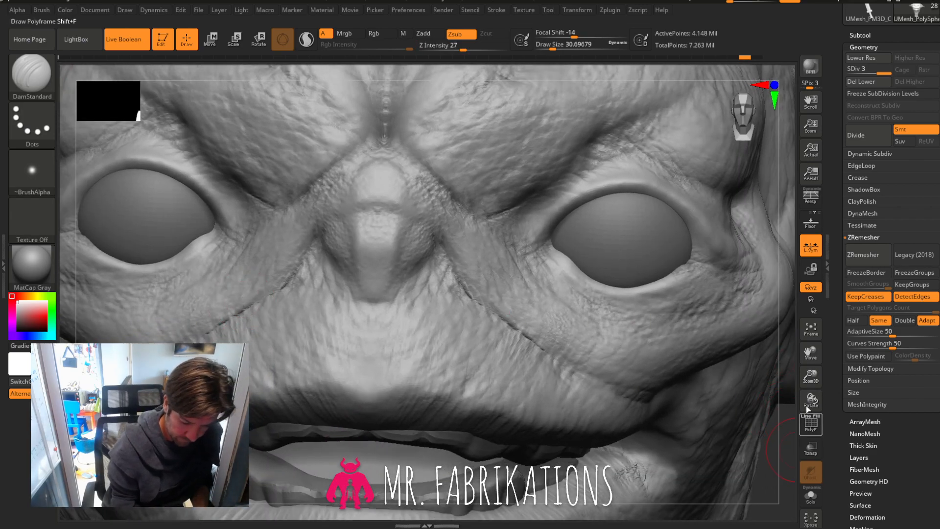
drag(810, 400, 783, 398)
drag(811, 352, 840, 339)
mouse_move(395, 204)
mouse_down()
mouse_move(370, 202)
mouse_move(350, 228)
mouse_up()
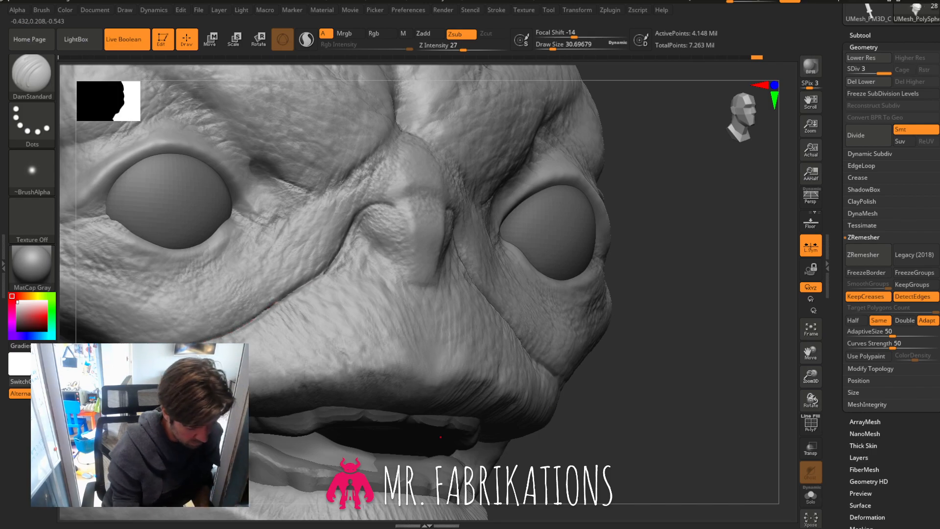
drag(373, 207, 356, 221)
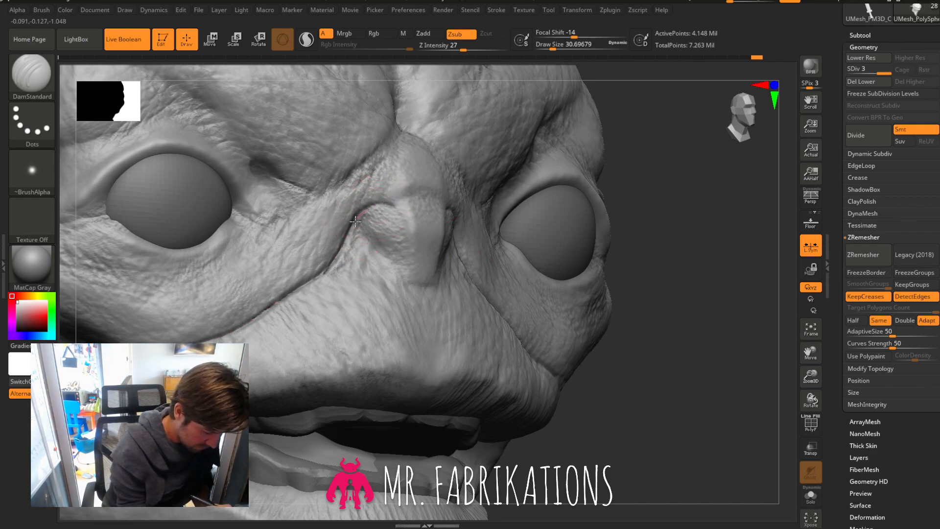
Carve the nostril slit and sharpen the crease under the nose tip with the DamStandard brush.
drag(374, 252, 373, 233)
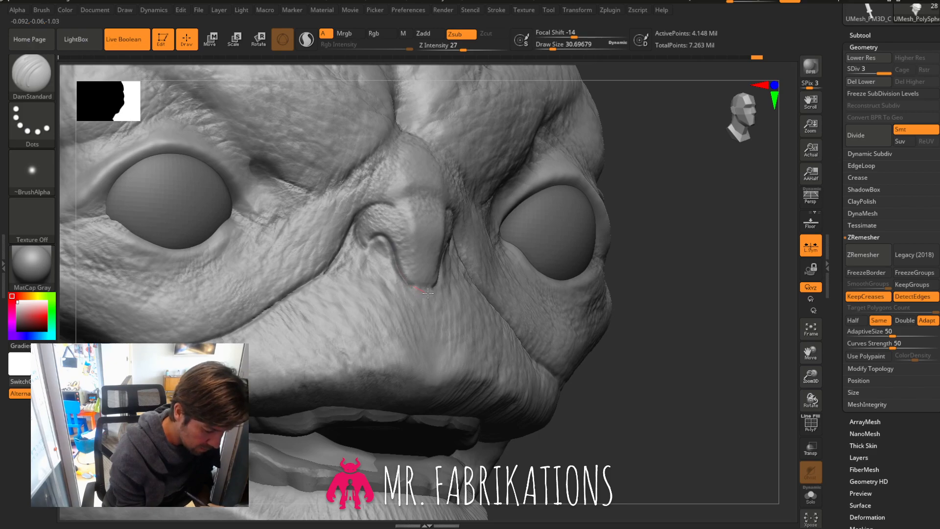
drag(428, 293, 429, 295)
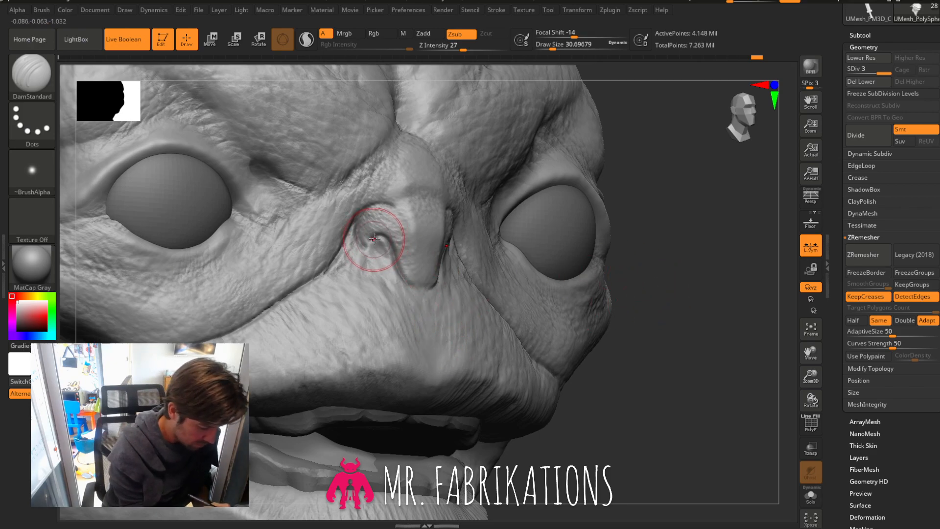
drag(374, 238, 403, 275)
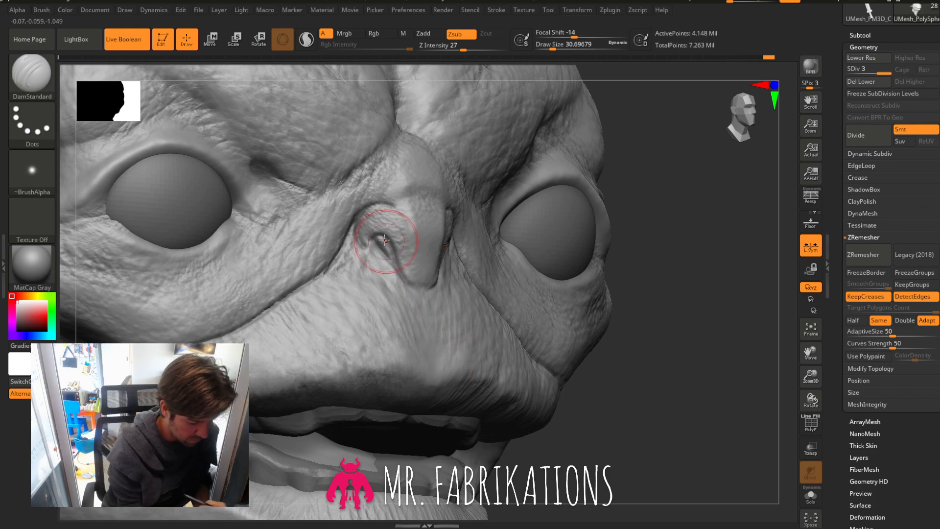
drag(360, 230, 395, 290)
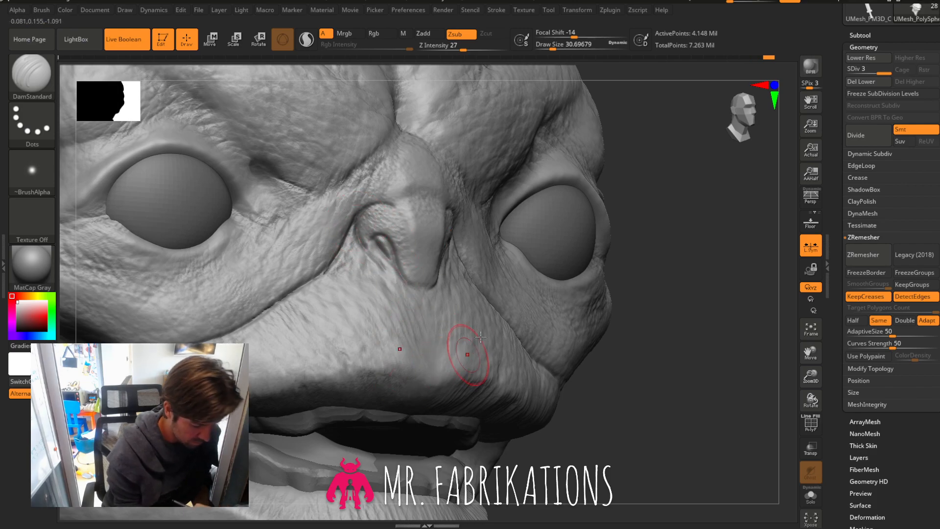
Switch to the ClayBuildup brush at a draw size of about 8.4 and hollow out the nostril openings.
mouse_move(735, 289)
mouse_down()
mouse_move(683, 296)
mouse_move(697, 293)
mouse_up()
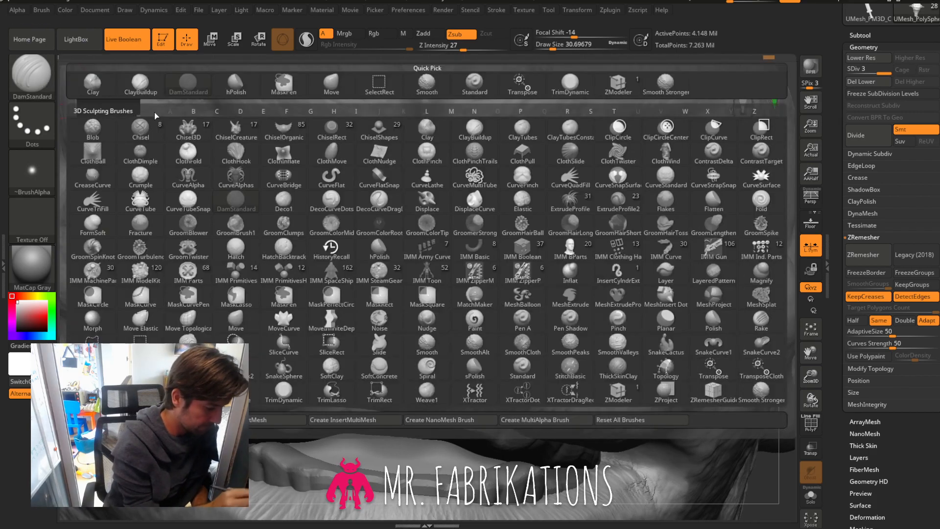
click(32, 75)
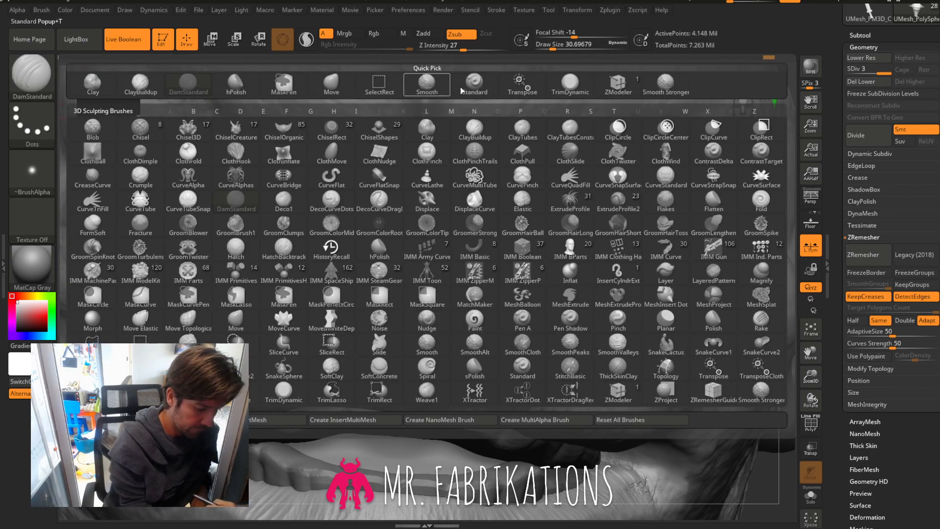
click(140, 83)
drag(554, 47, 548, 47)
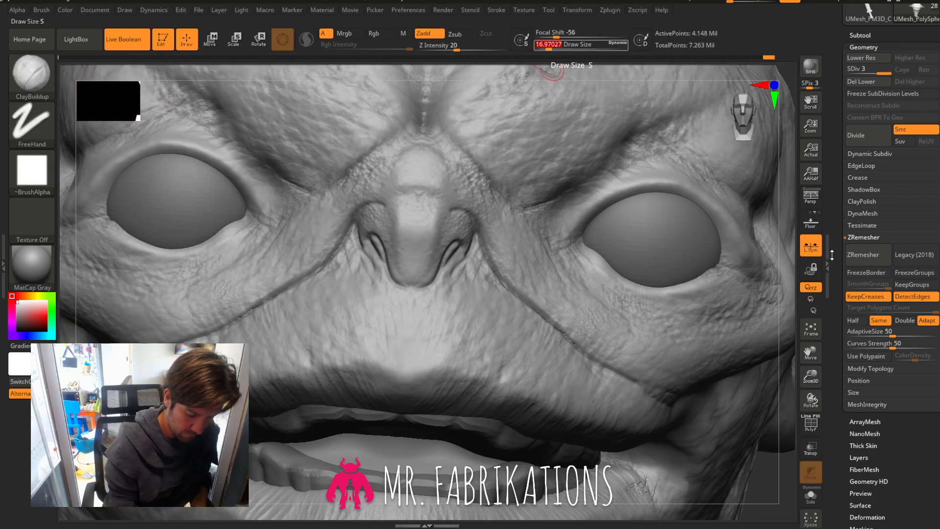
drag(812, 378, 765, 370)
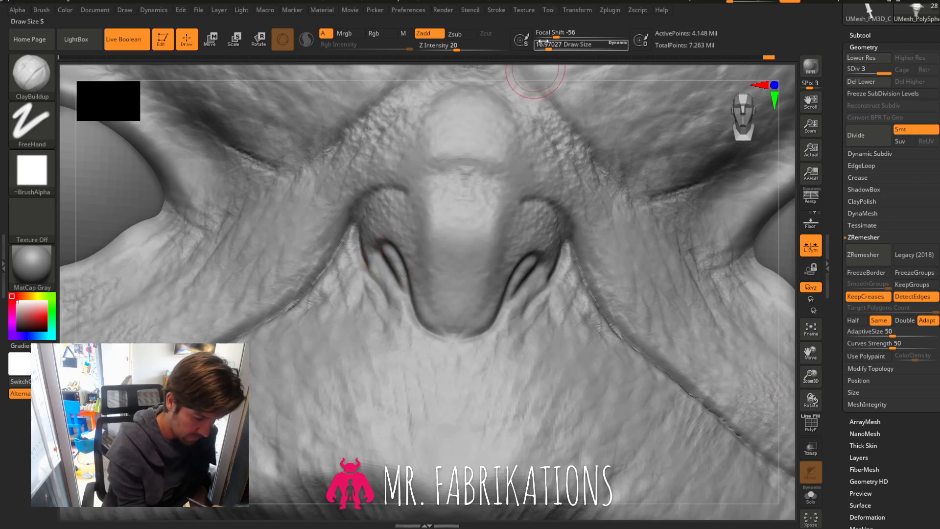
drag(548, 48, 545, 47)
alt+drag(389, 252, 386, 250)
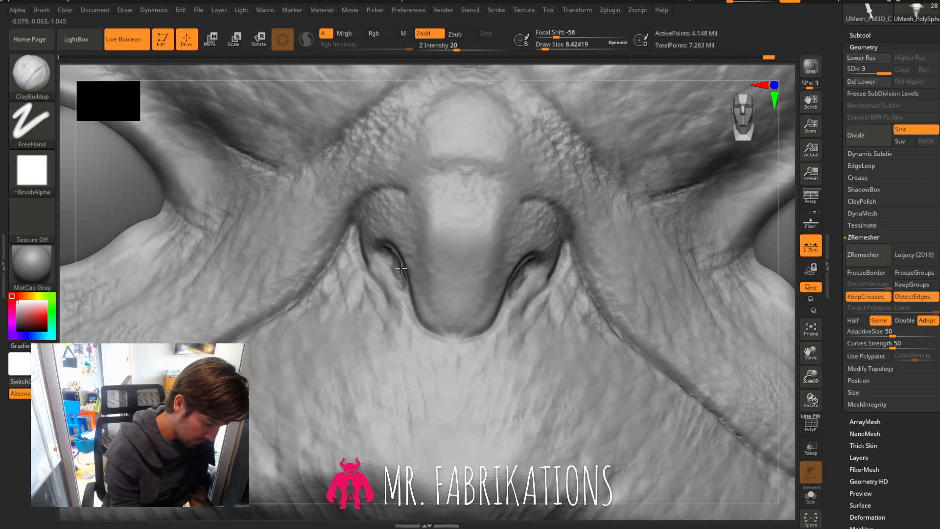
mouse_move(401, 269)
mouse_down()
mouse_move(398, 261)
mouse_move(404, 287)
mouse_move(389, 260)
mouse_move(399, 288)
mouse_move(390, 265)
mouse_up()
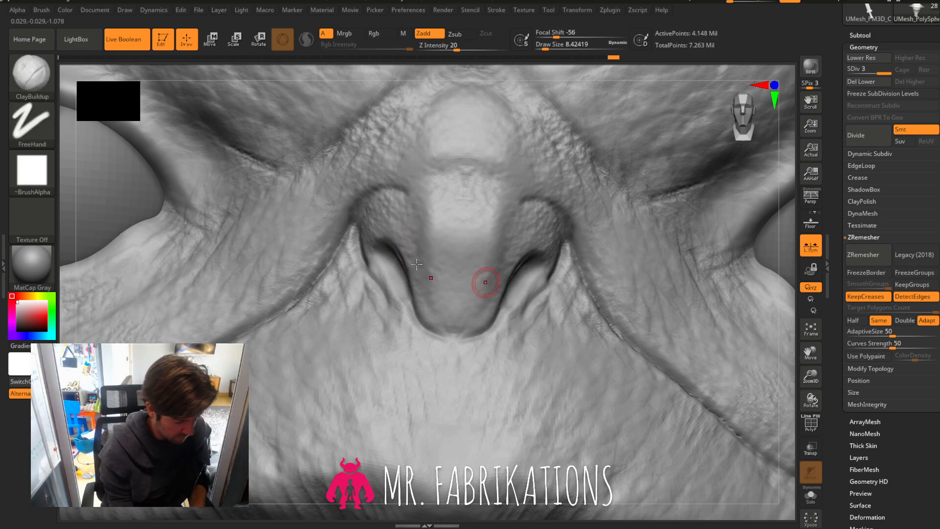
click(42, 71)
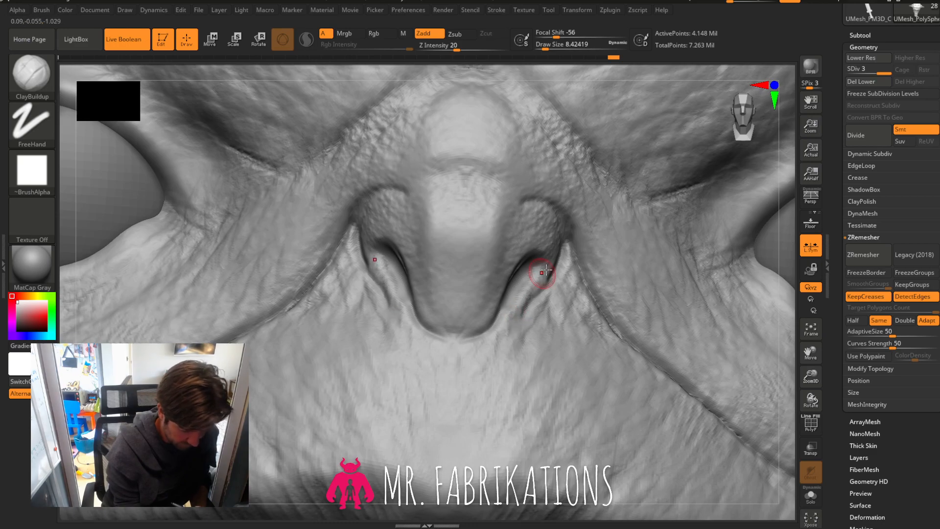
drag(810, 352, 793, 354)
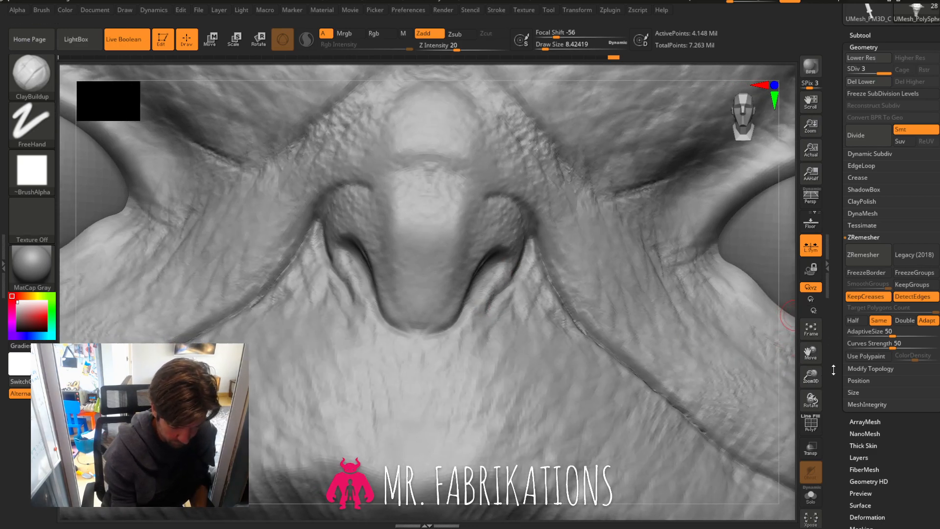
Smooth the surface around the nostril opening at the side of the nose.
drag(811, 400, 724, 384)
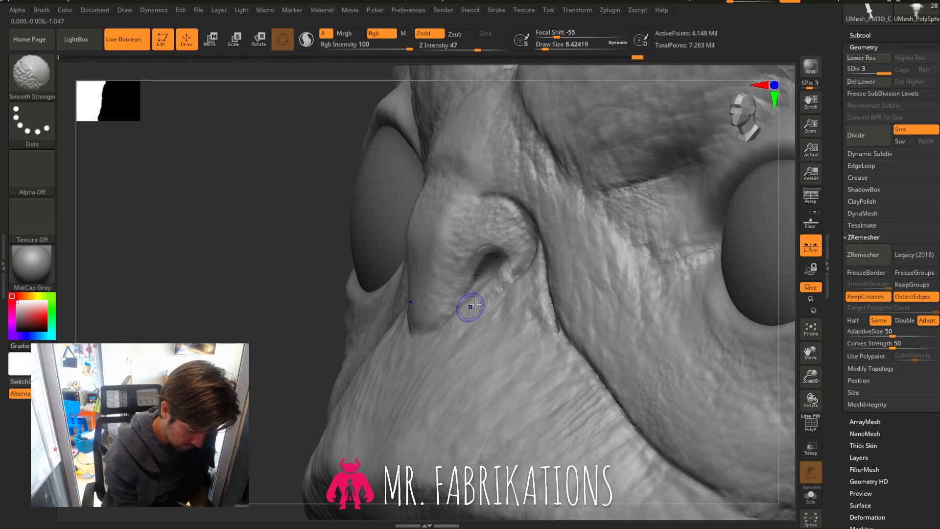
shift+drag(470, 306, 509, 262)
drag(181, 350, 275, 362)
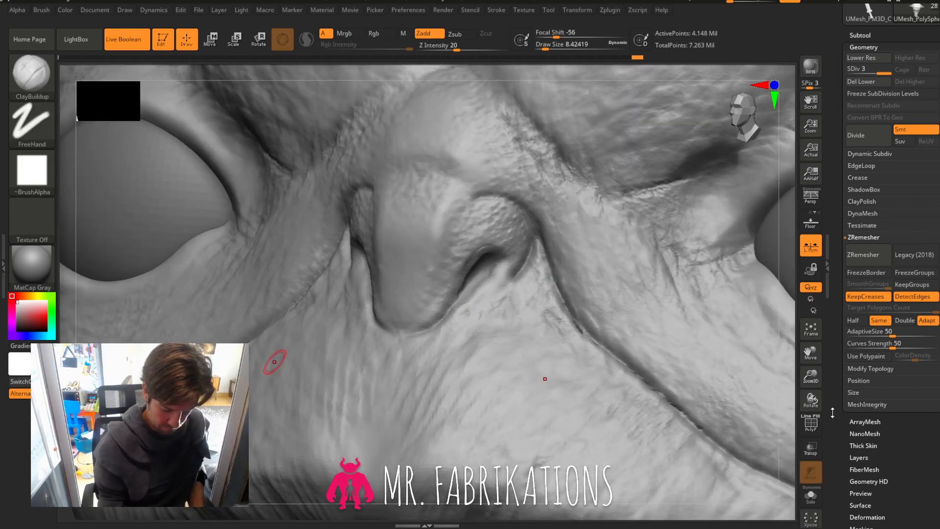
ctrl+right_drag(274, 362, 333, 289)
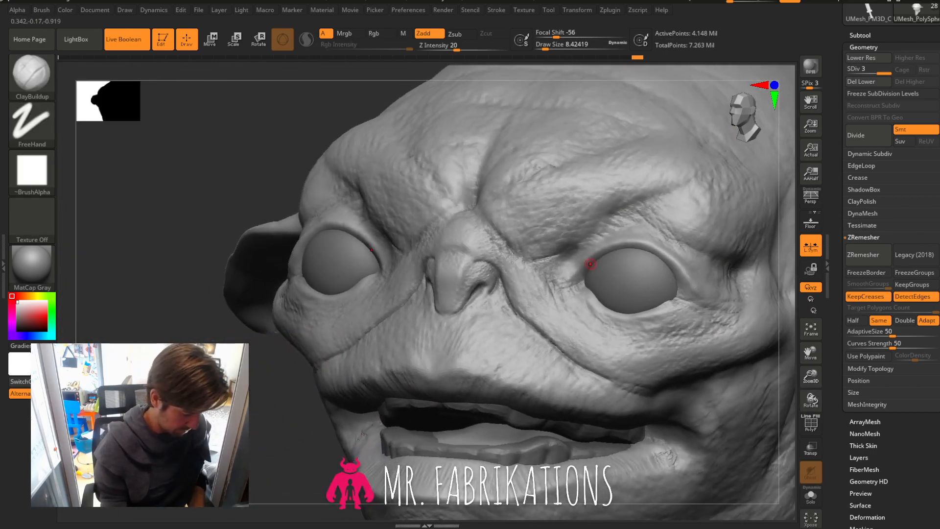
Switch to the DamStandard brush at a draw size of about 26.9 and try carving the cheek fold running down from the nose.
click(36, 79)
click(185, 92)
right_drag(542, 373, 622, 426)
drag(541, 55, 548, 54)
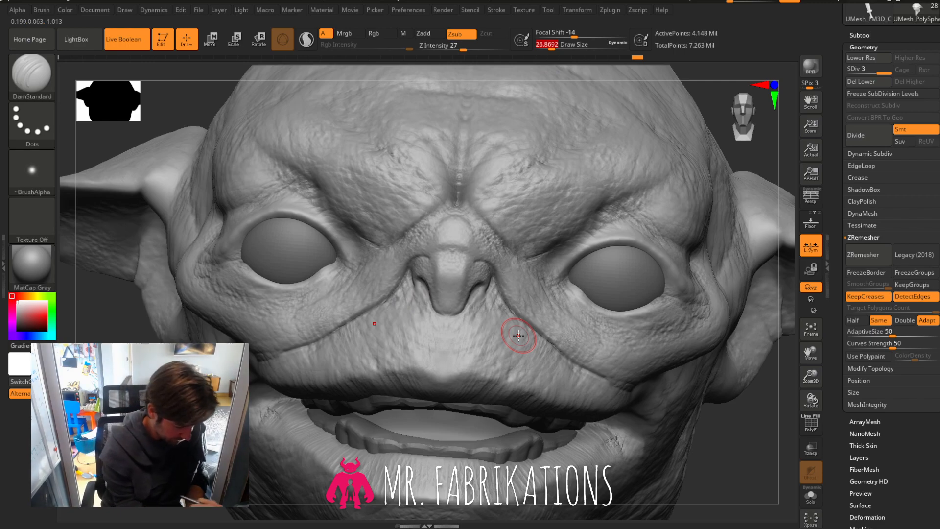
drag(419, 251, 376, 316)
key(ctrl+z)
mouse_move(405, 268)
mouse_down()
mouse_move(391, 301)
mouse_move(370, 314)
mouse_up()
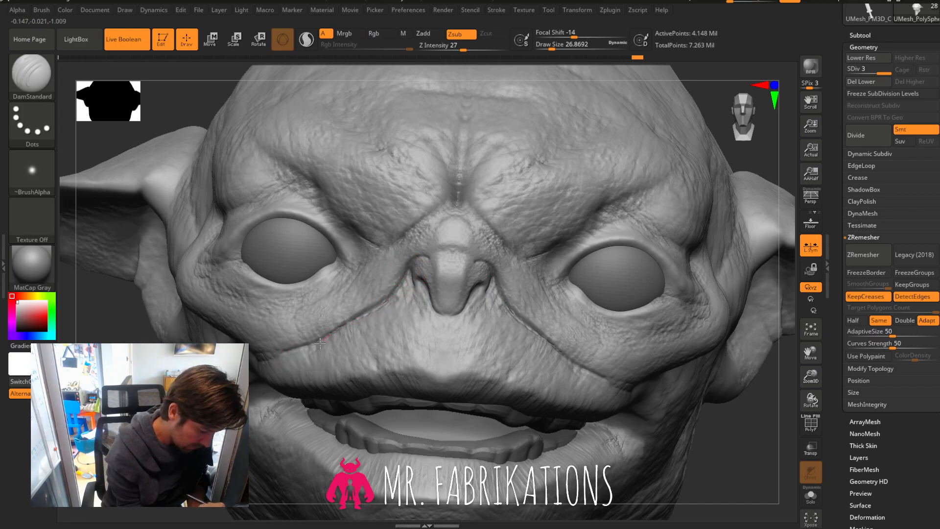
drag(176, 444, 250, 443)
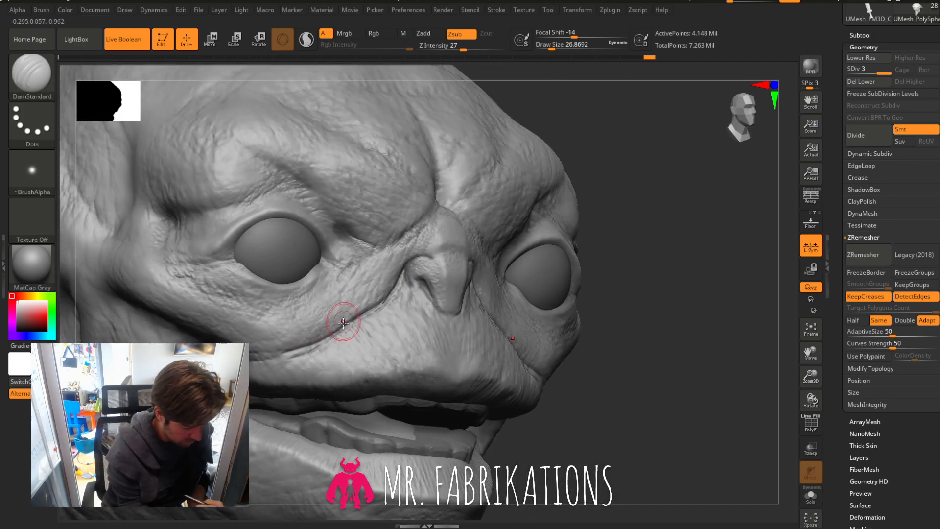
drag(368, 311, 300, 349)
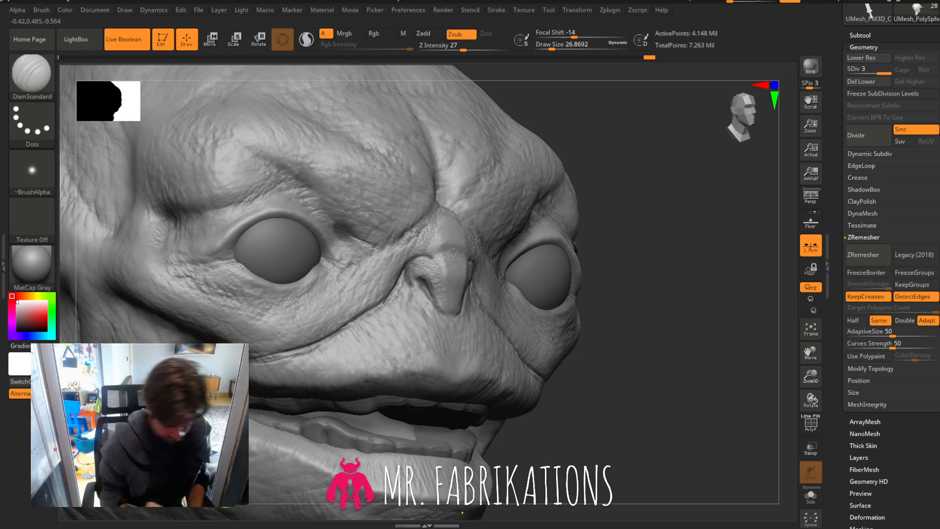
key(ctrl)
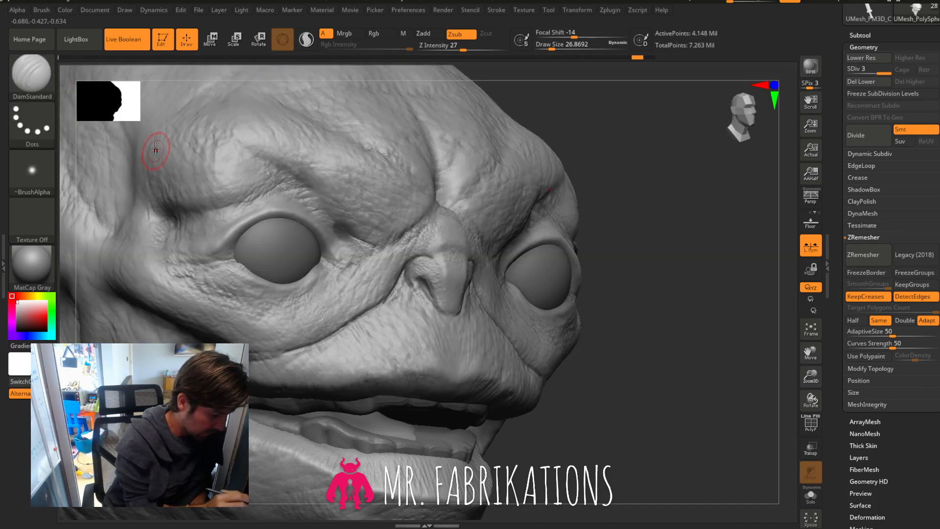
Assign Alpha 16 to the DamStandard brush and carve the fold from the nose across the cheek.
click(35, 171)
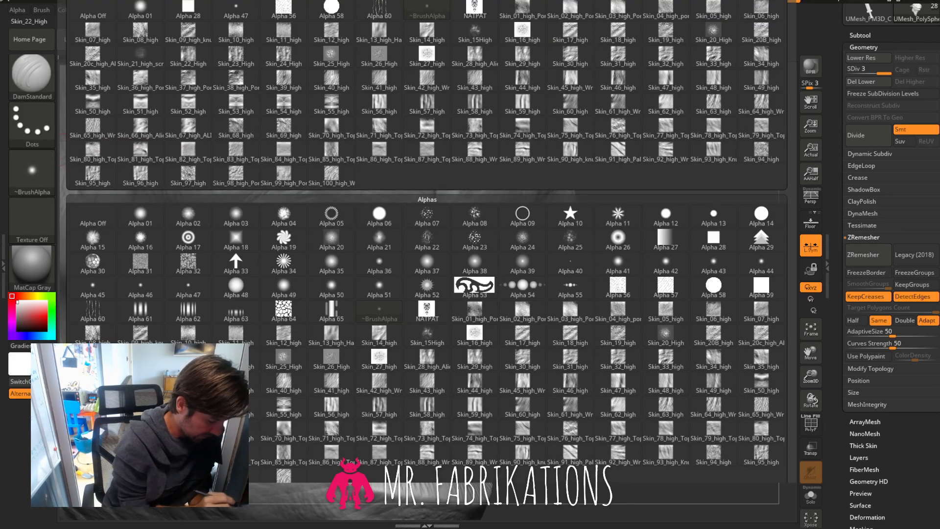
click(145, 241)
mouse_move(373, 312)
mouse_down()
mouse_move(336, 332)
mouse_move(293, 336)
mouse_move(253, 361)
mouse_up()
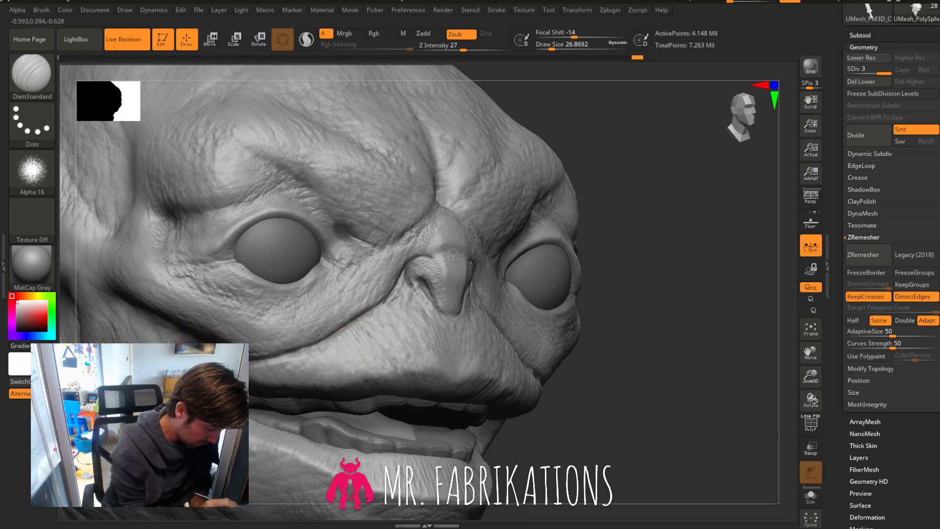
Carve the creases from the nose bridge to the inner eye corners and the frown wrinkles between the brows.
drag(656, 373, 645, 374)
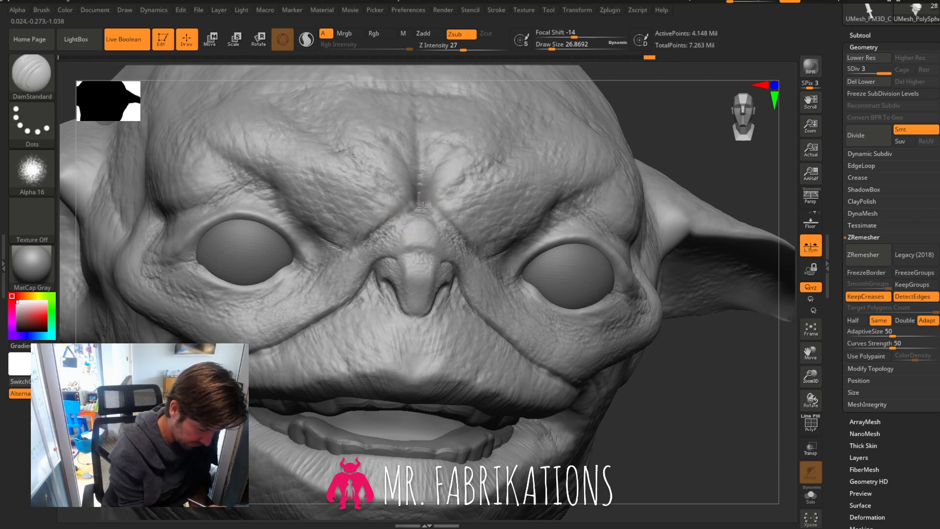
drag(360, 247, 316, 267)
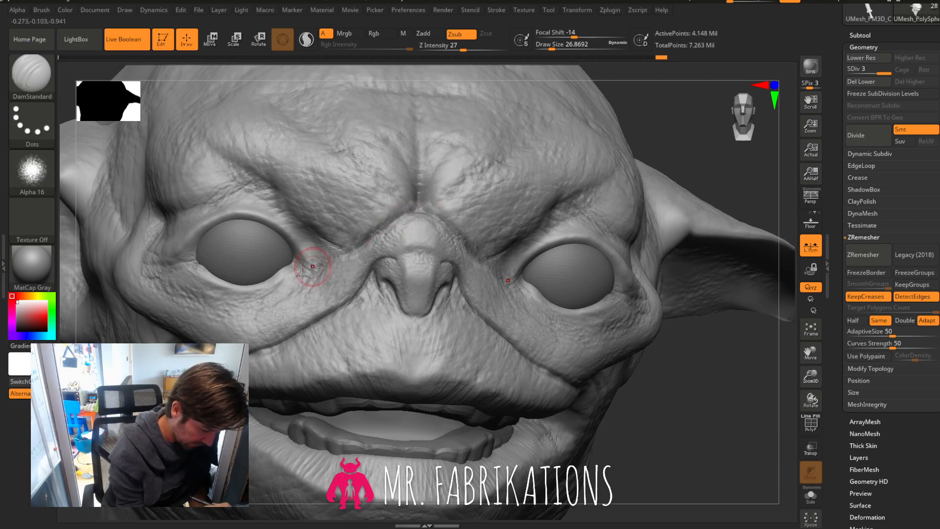
drag(410, 221, 361, 255)
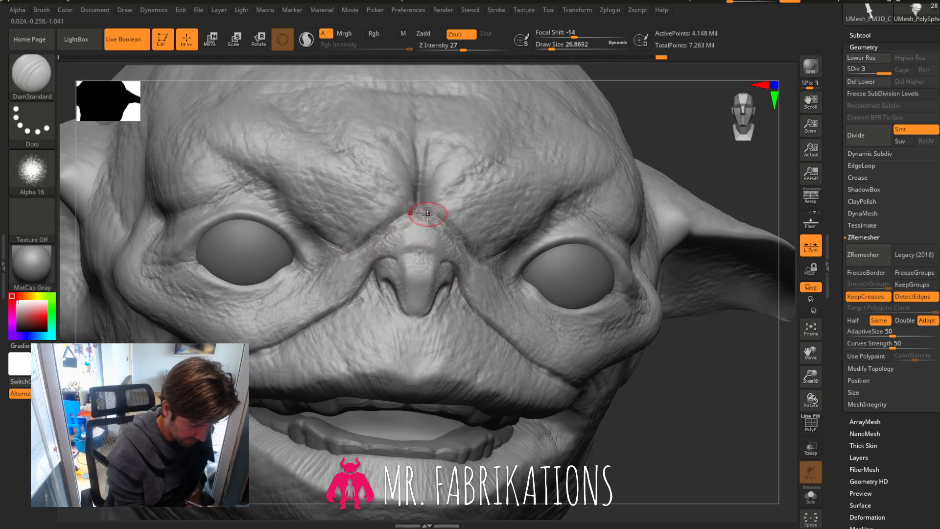
drag(497, 186, 538, 196)
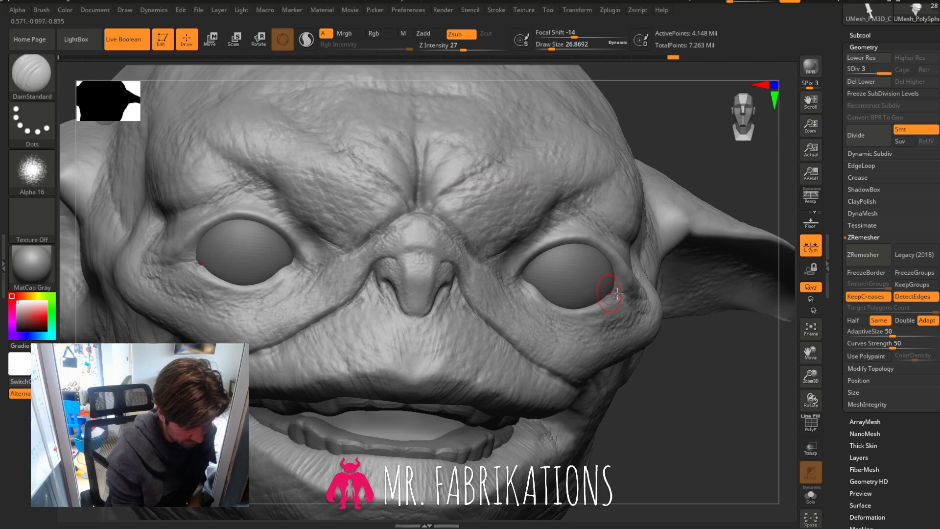
Set the draw size to about 15.6 and carve fine wrinkles across the upper lip and along the cheek fold.
drag(557, 46, 549, 46)
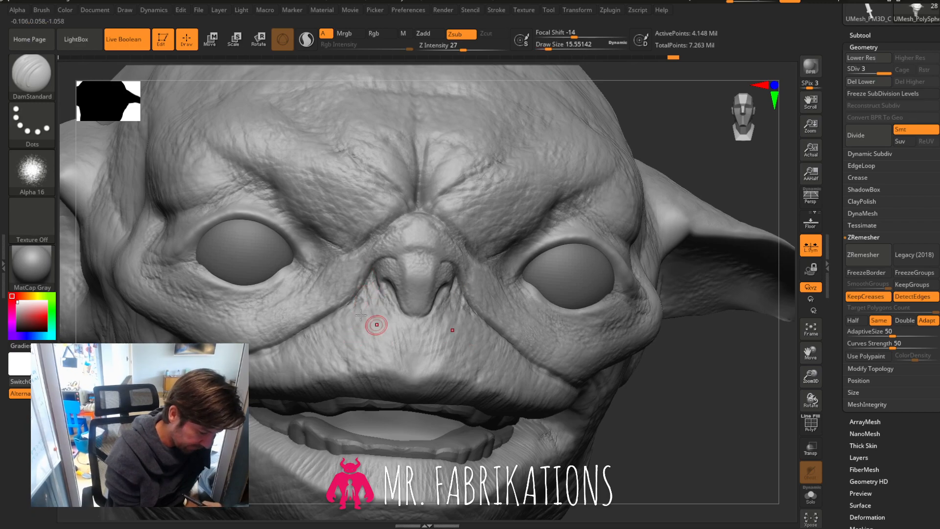
drag(361, 315, 345, 317)
drag(371, 375, 340, 297)
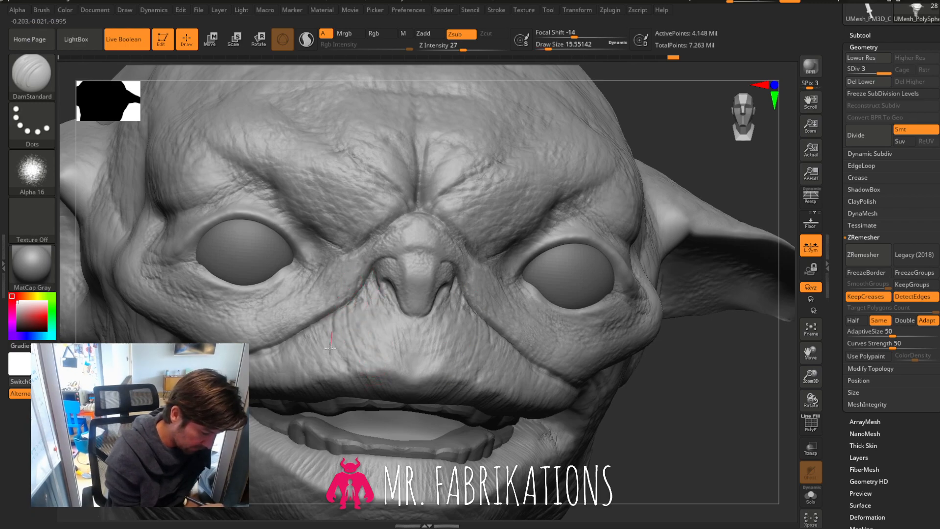
mouse_move(331, 348)
mouse_down()
mouse_move(326, 316)
mouse_move(331, 365)
mouse_move(310, 343)
mouse_move(302, 370)
mouse_up()
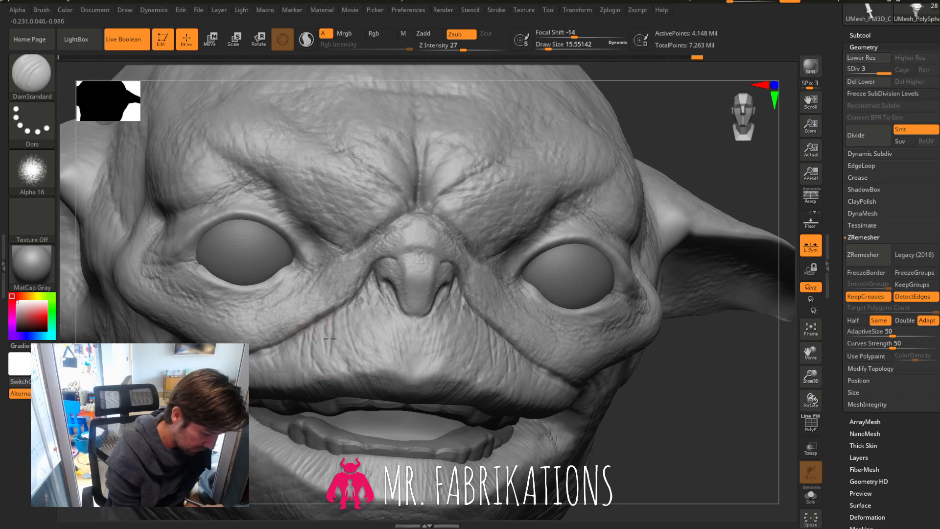
drag(382, 369, 390, 371)
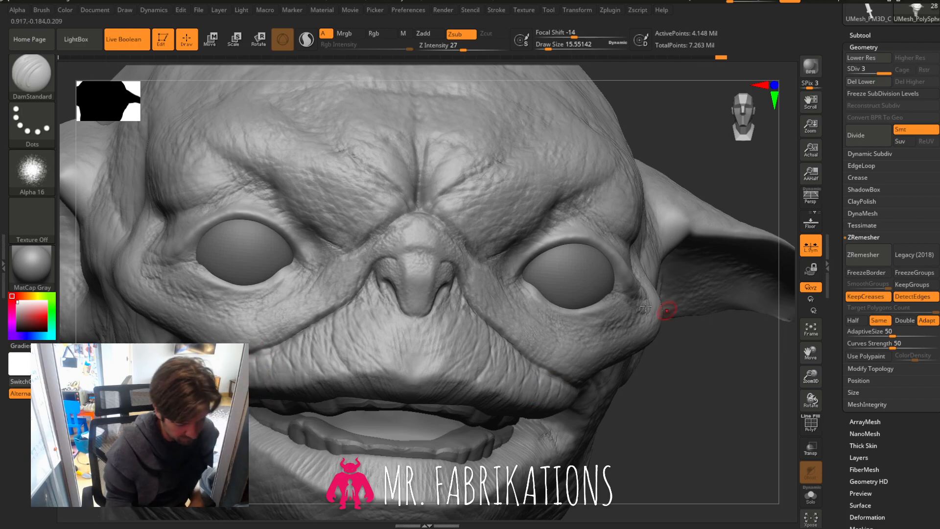
mouse_move(337, 309)
mouse_down()
mouse_move(345, 297)
mouse_move(318, 316)
mouse_up()
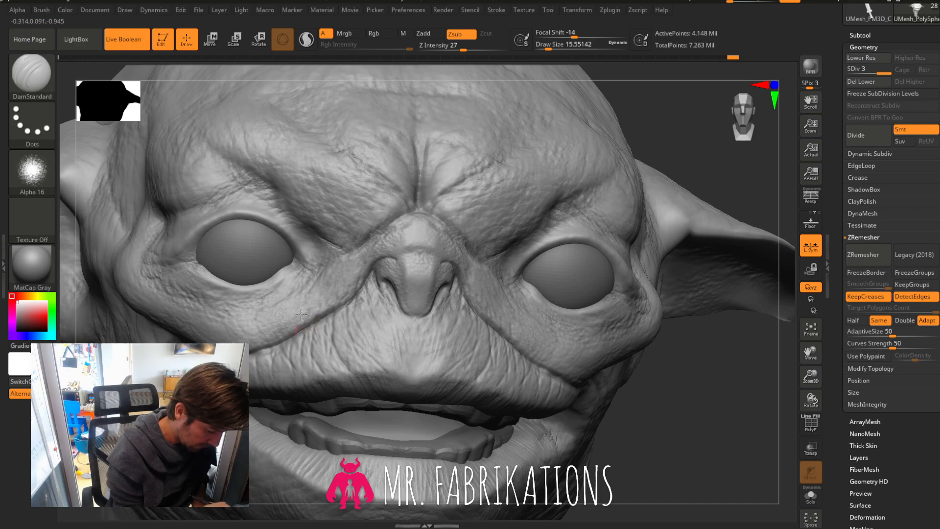
drag(341, 285, 351, 273)
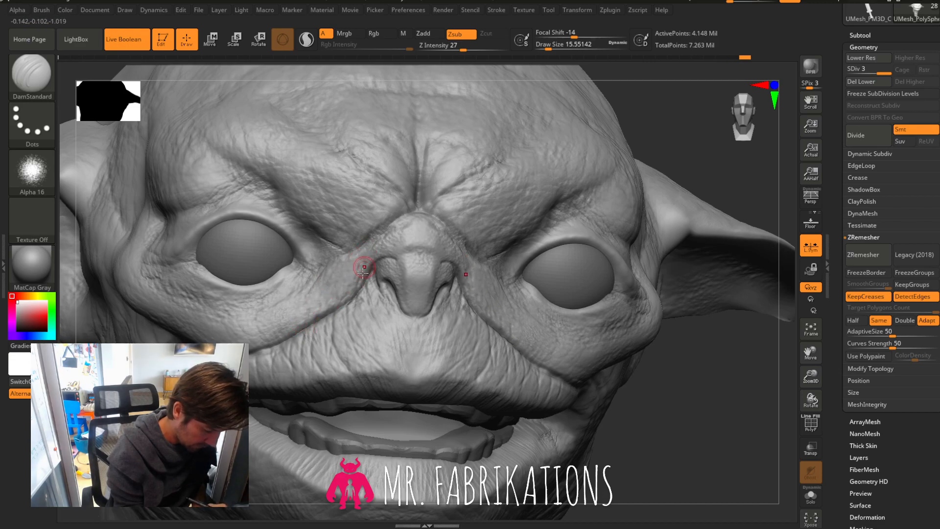
Set the draw size to about 67.8 and the Z Intensity to 18, and carve along the upper lip's edge.
drag(810, 376, 804, 400)
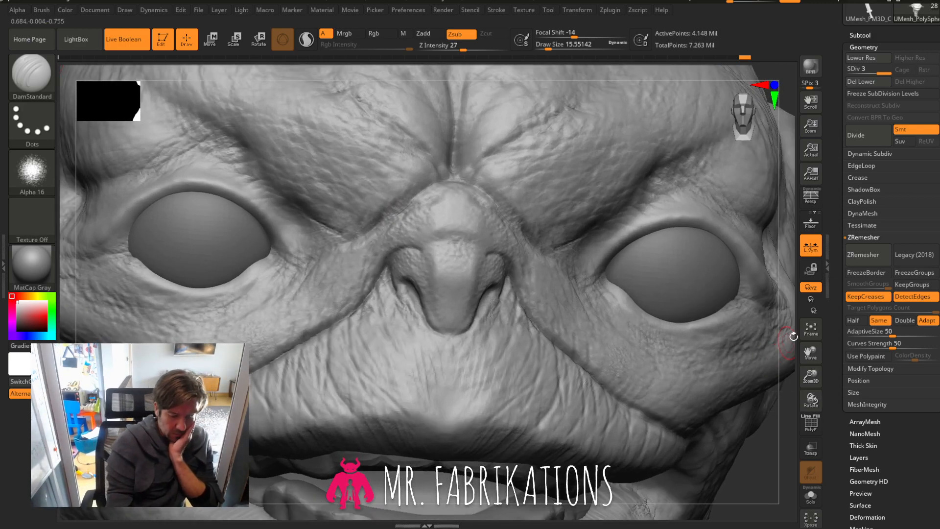
drag(811, 351, 817, 280)
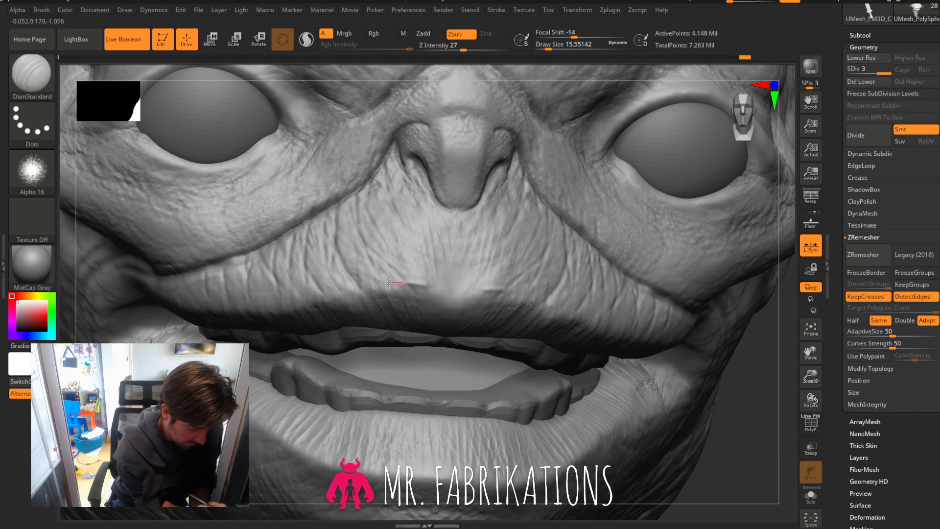
drag(361, 291, 358, 291)
key(ctrl+z)
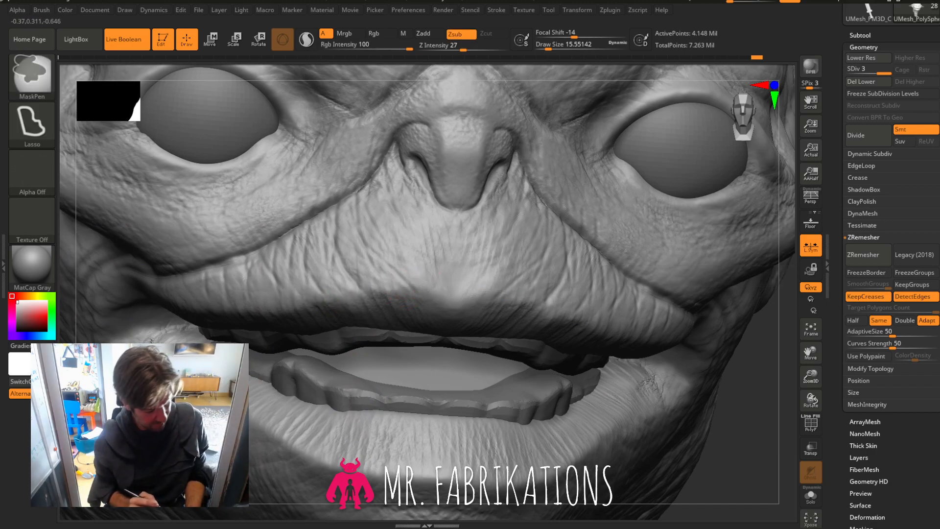
drag(548, 45, 560, 45)
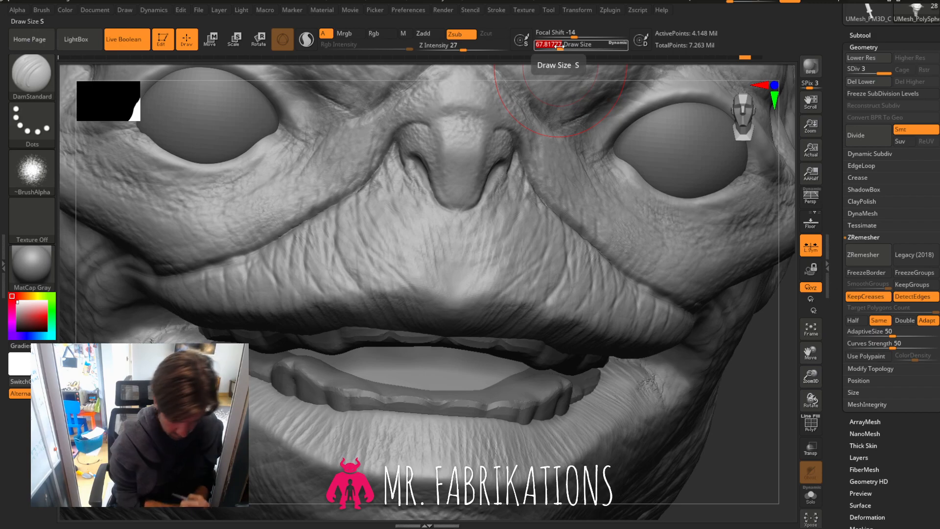
drag(463, 47, 455, 47)
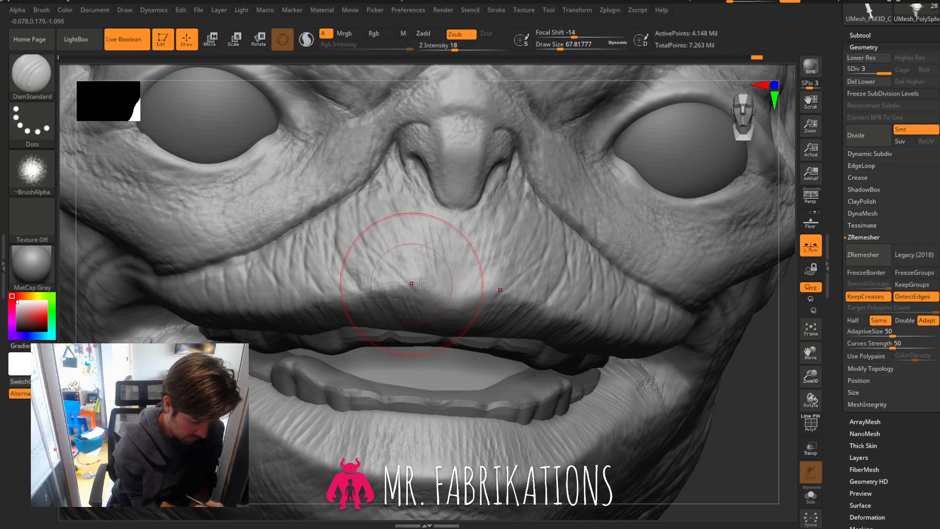
mouse_move(422, 283)
mouse_down()
mouse_move(287, 314)
mouse_move(132, 313)
mouse_up()
Reduce the draw size to about 39.1 and sharpen the middle of the upper lip's edge.
key(s)
drag(559, 44, 555, 44)
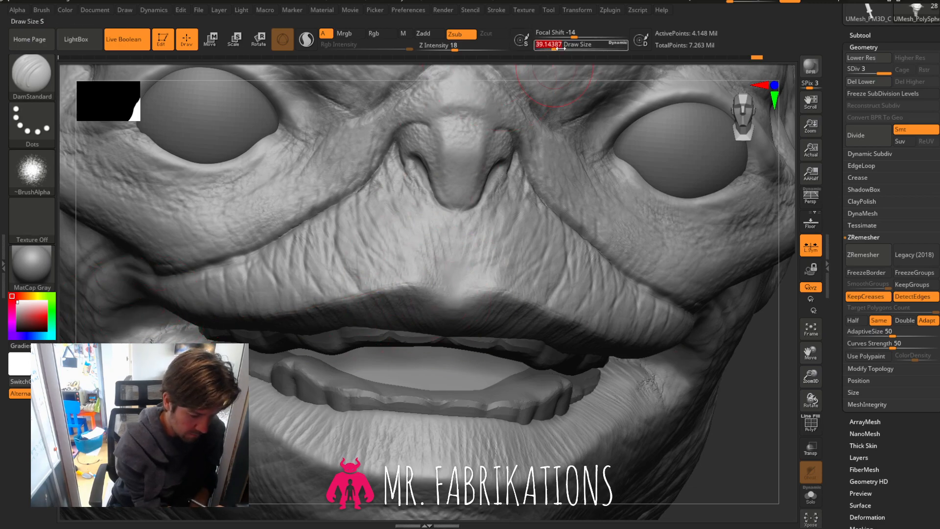
mouse_move(431, 295)
mouse_down()
mouse_move(443, 304)
mouse_move(399, 282)
mouse_move(383, 292)
mouse_up()
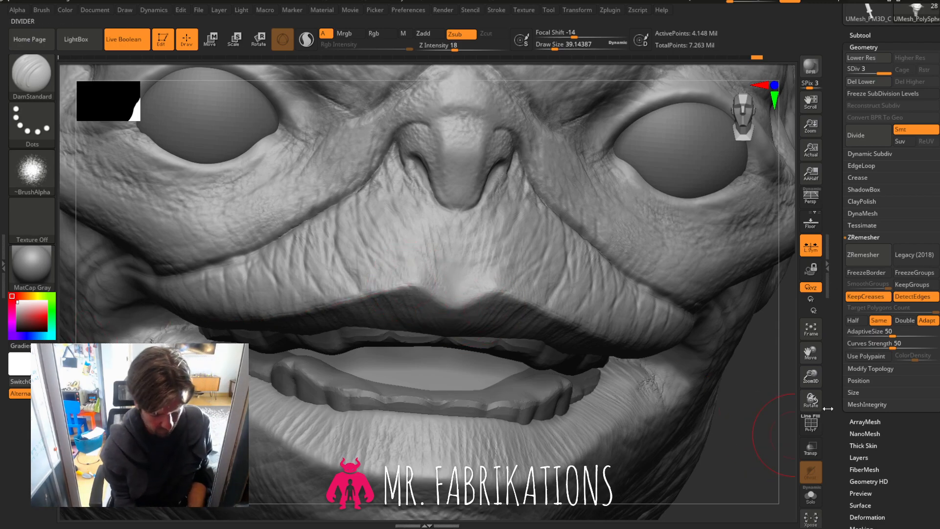
Carve along the mouth corner and the crease beneath the lower lip with the DamStandard brush.
drag(813, 381, 783, 343)
mouse_move(643, 349)
mouse_down()
mouse_move(674, 353)
mouse_move(637, 350)
mouse_up()
drag(297, 323, 310, 328)
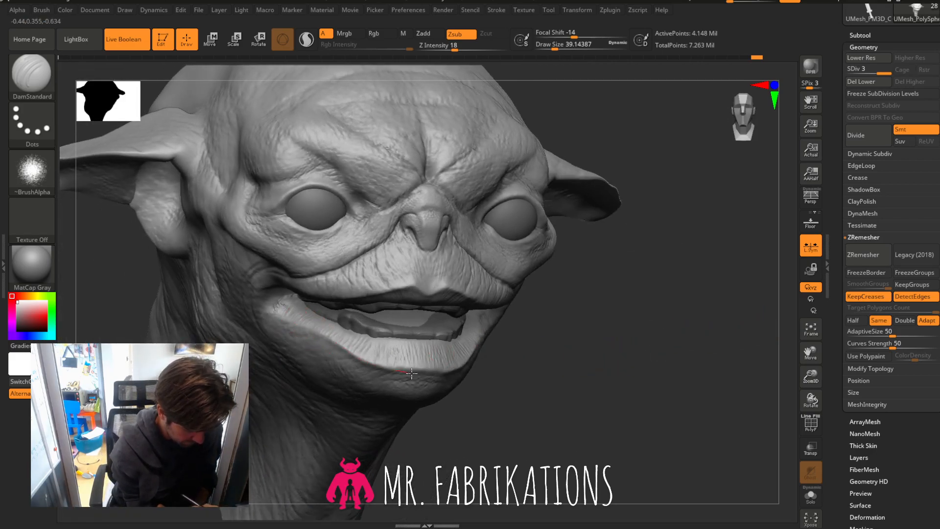
drag(411, 373, 414, 373)
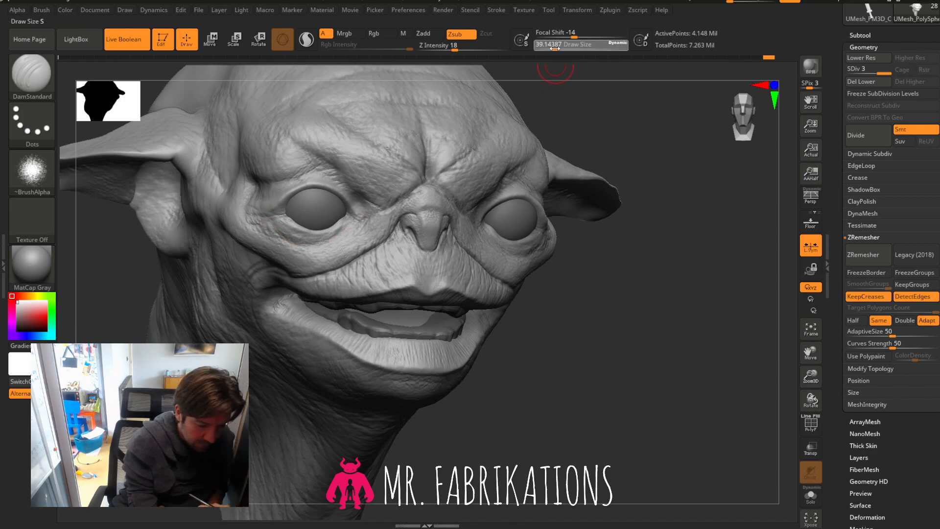
Set the draw size to about 43.8 and the Z Intensity to 24, and carve the bag creases under the eye.
drag(559, 49, 558, 49)
click(461, 49)
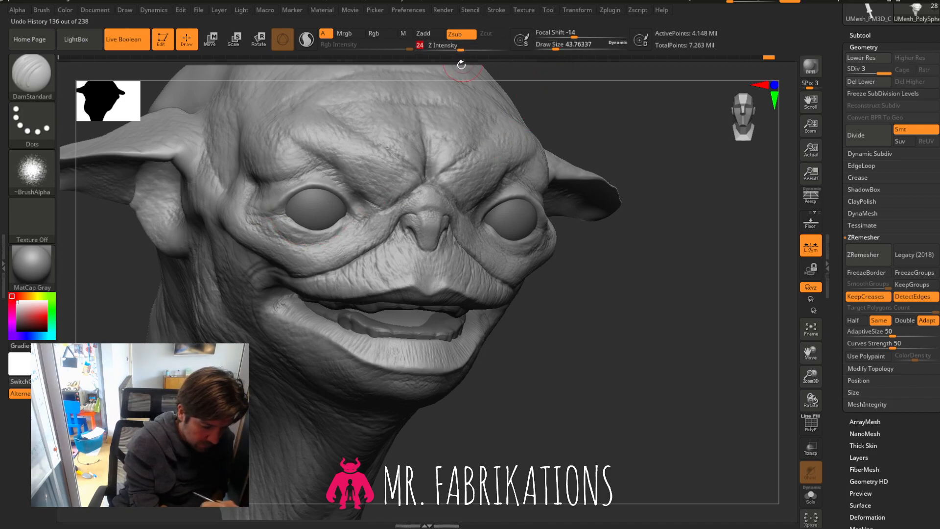
drag(292, 243, 335, 241)
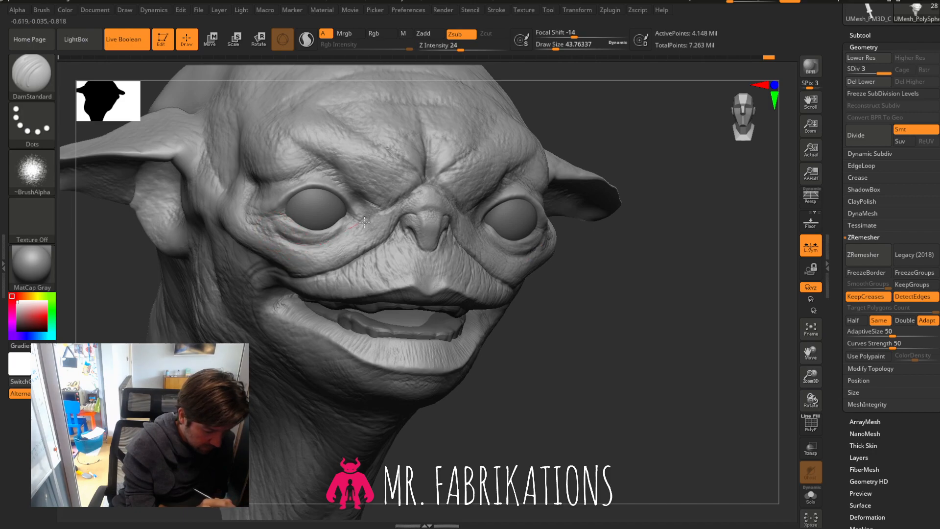
drag(269, 220, 308, 256)
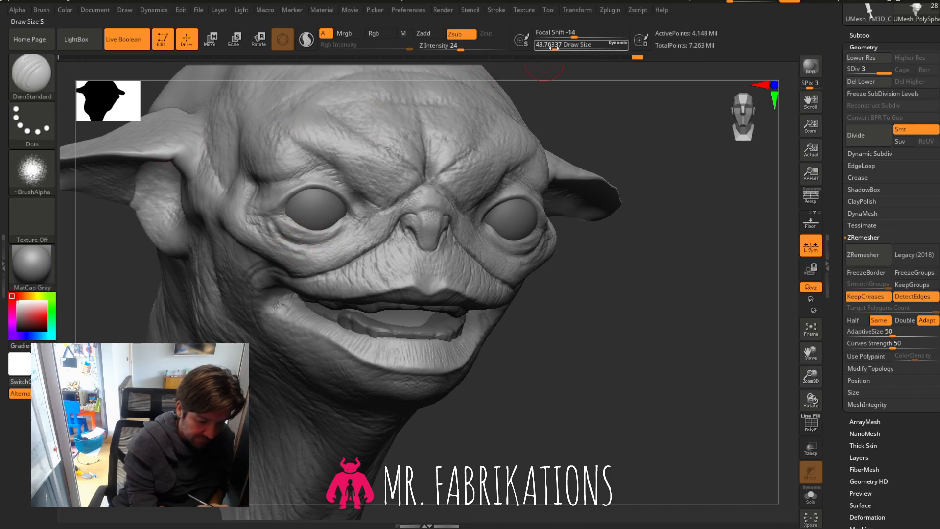
Set the Focal Shift to 31 and the draw size to about 51.2, and deepen the folds around the eye socket.
click(565, 37)
drag(554, 48, 594, 35)
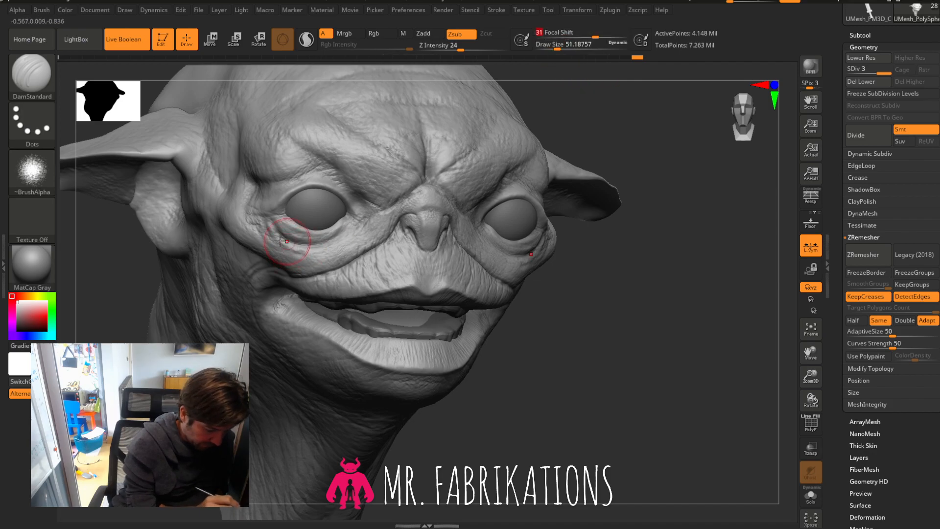
mouse_move(257, 216)
mouse_down()
mouse_move(316, 254)
mouse_move(343, 240)
mouse_move(298, 252)
mouse_move(356, 240)
mouse_move(377, 196)
mouse_up()
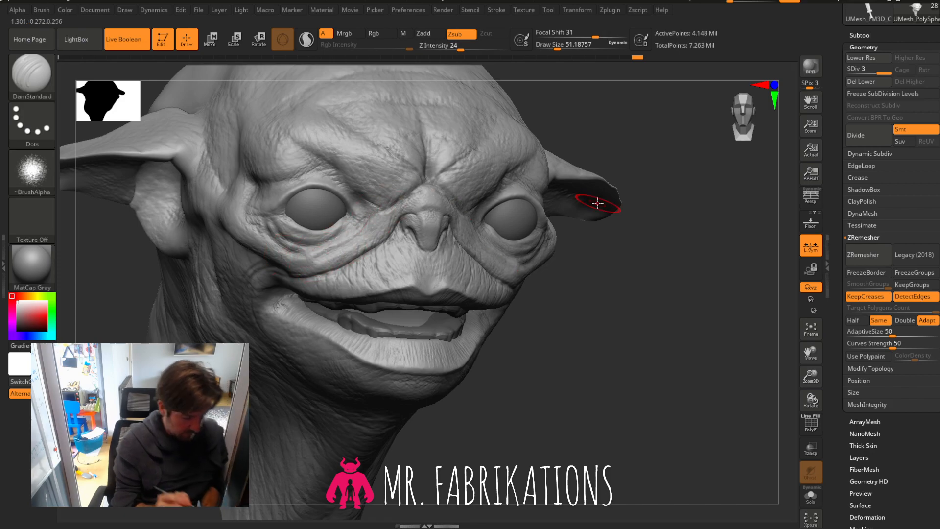
key(ctrl)
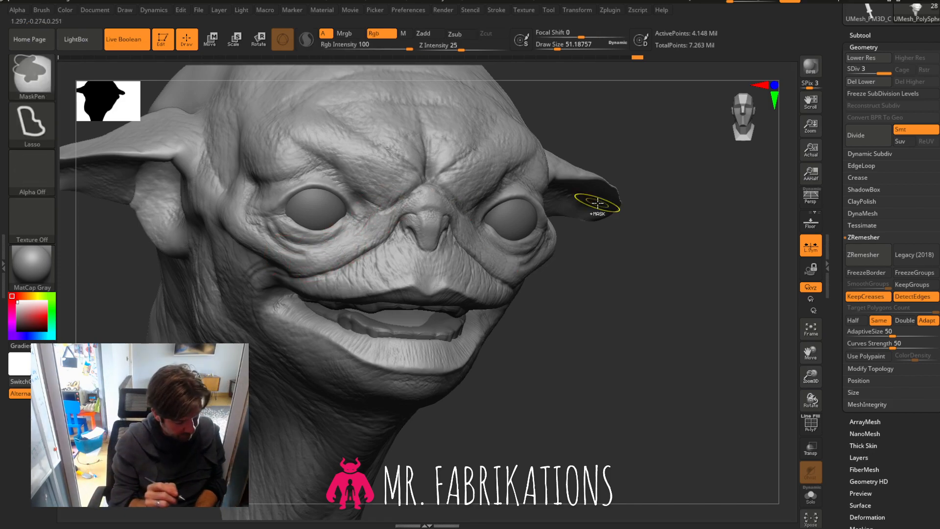
Reduce the draw size to about 30.7, and carve and soften the vertical creases on the upper lip beneath the nose with DamStandard.
click(556, 45)
mouse_move(556, 47)
mouse_down()
mouse_move(586, 38)
mouse_move(564, 42)
mouse_up()
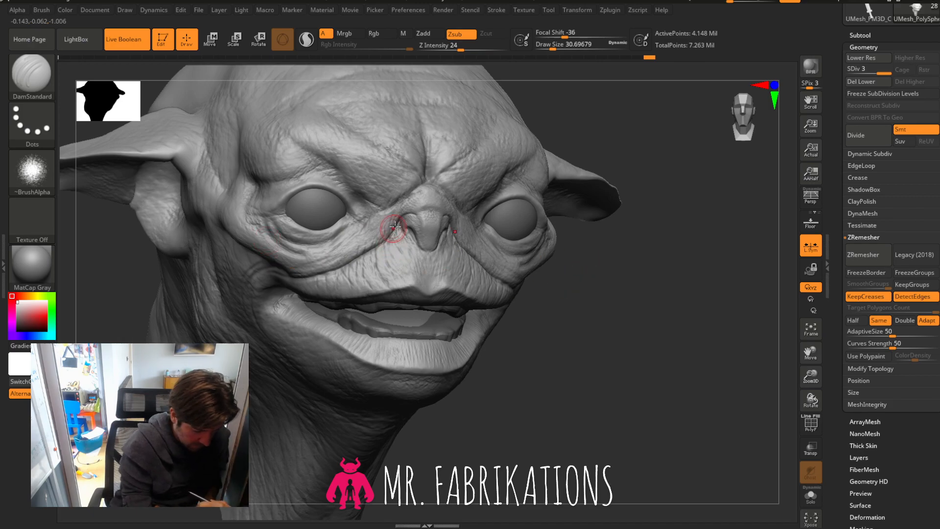
mouse_move(393, 258)
mouse_down()
mouse_move(408, 277)
mouse_move(393, 284)
mouse_up()
drag(412, 269, 418, 283)
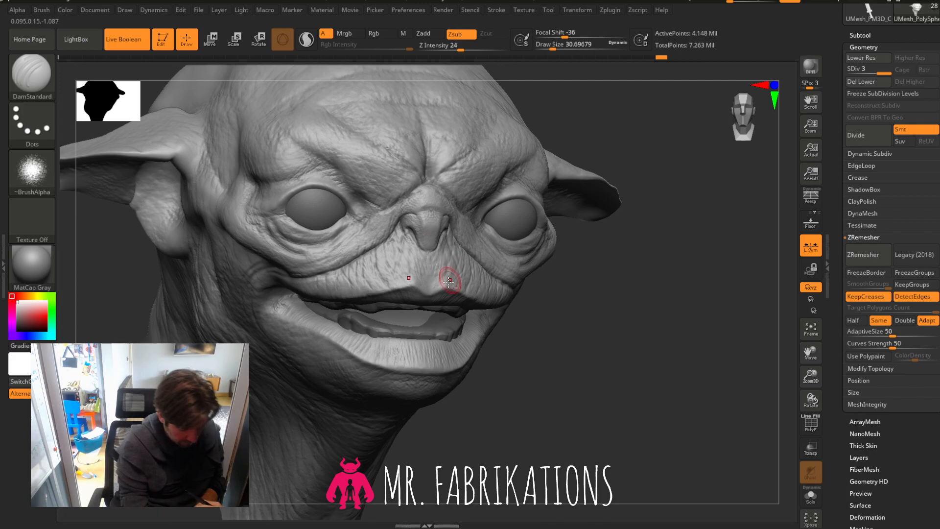
drag(450, 239, 450, 238)
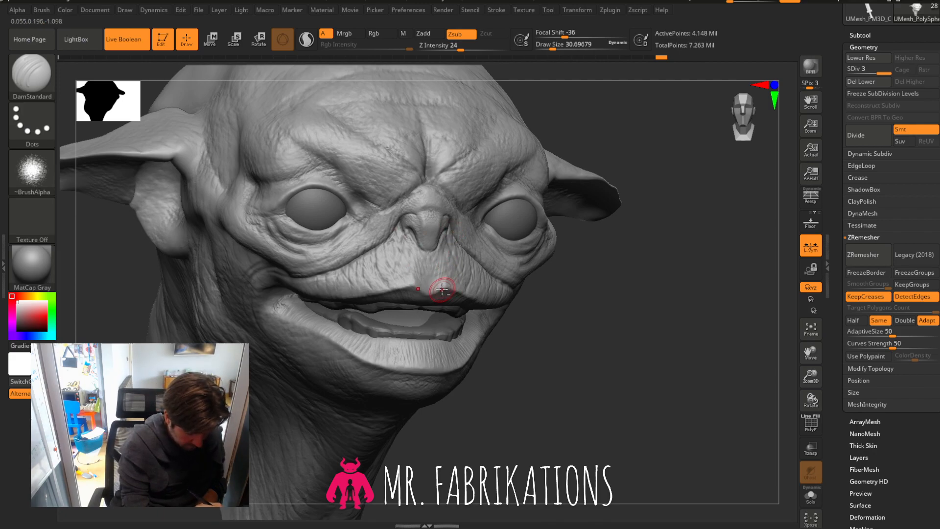
drag(442, 288, 442, 258)
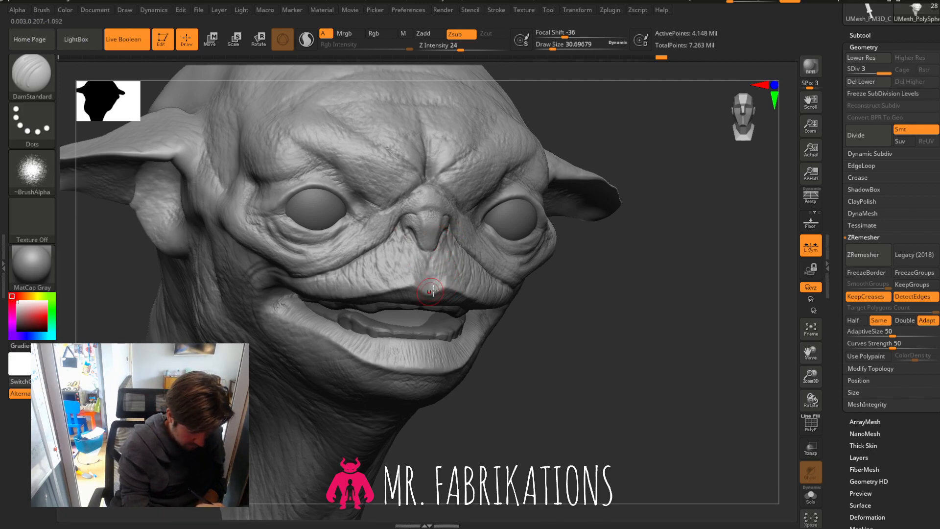
shift+drag(430, 267, 431, 282)
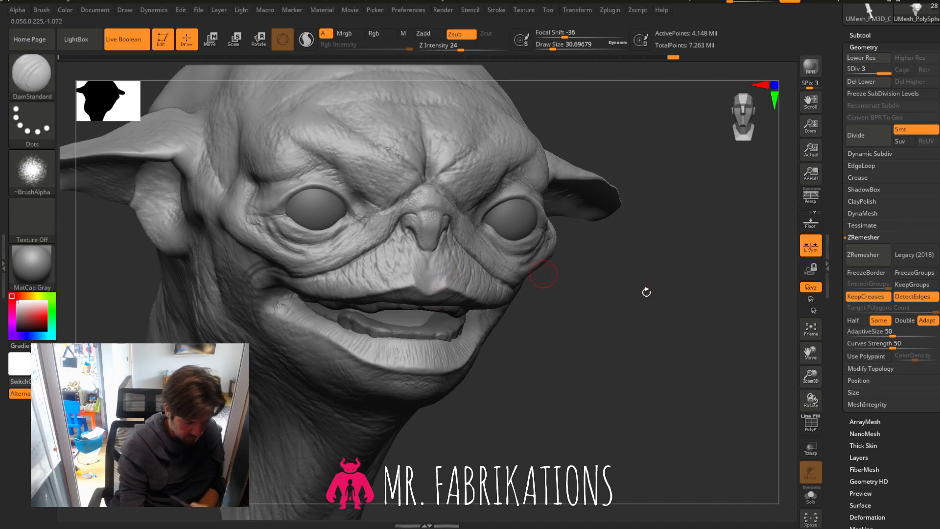
Carve fine creases from the bridge of the nose to beneath the eye and along the outer edge of the temple.
mouse_move(646, 292)
mouse_down()
mouse_move(630, 300)
mouse_move(641, 299)
mouse_up()
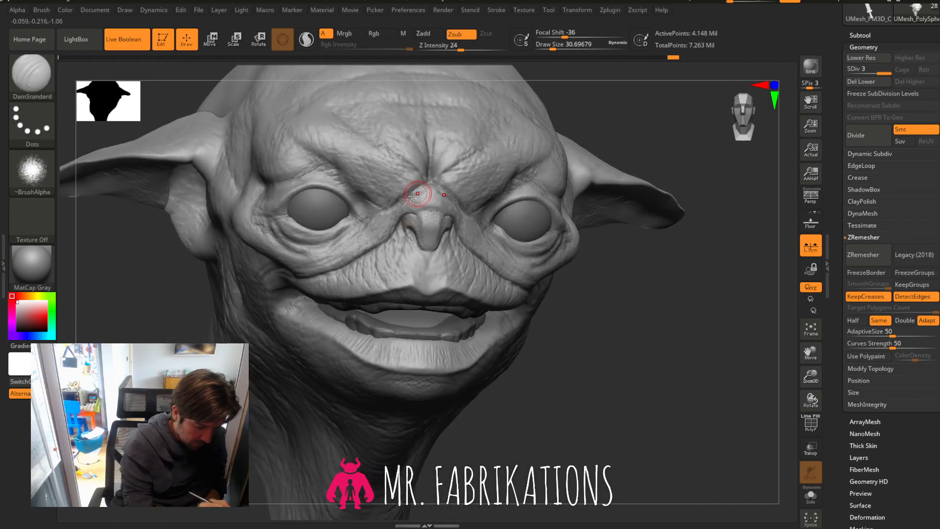
mouse_move(418, 194)
mouse_down()
mouse_move(417, 167)
mouse_move(345, 248)
mouse_up()
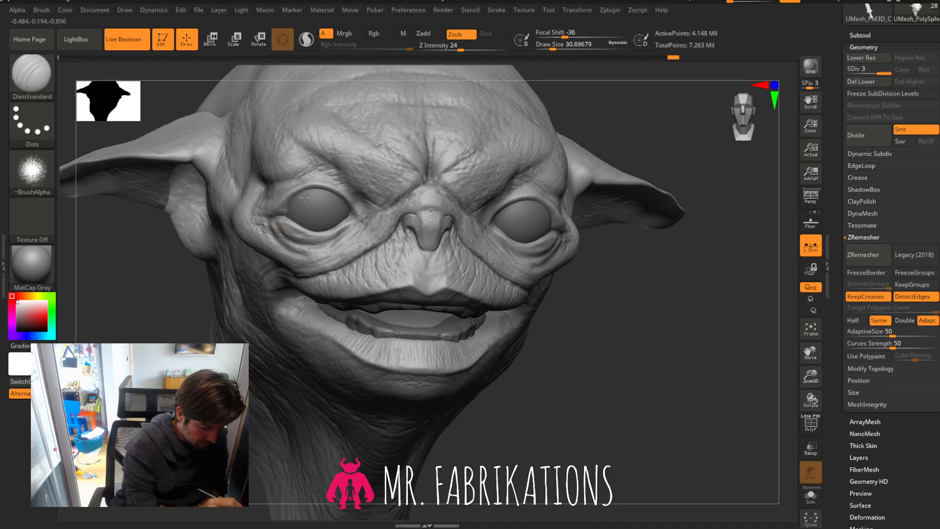
drag(250, 217, 241, 198)
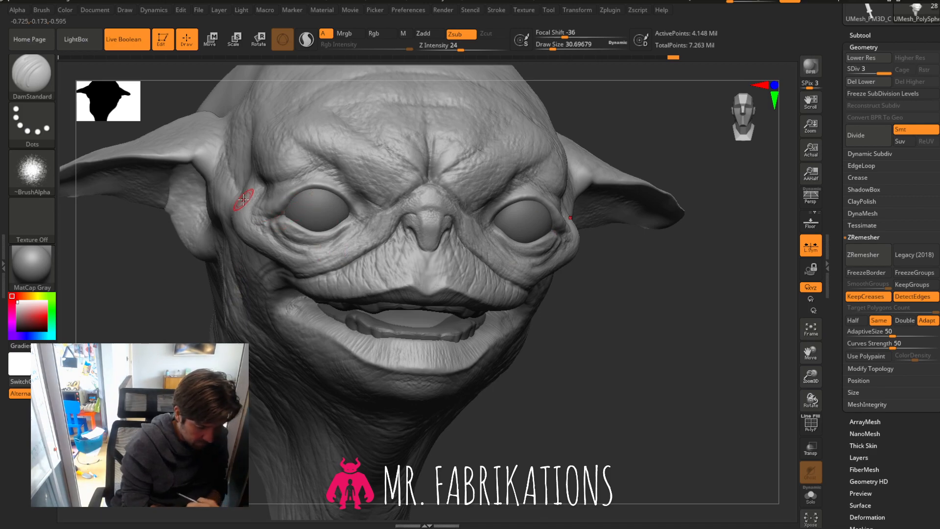
Carve wrinkles from the side at the outer corner of the eye and across the bag beneath it.
drag(622, 316, 735, 322)
mouse_move(280, 219)
mouse_down()
mouse_move(245, 215)
mouse_move(278, 221)
mouse_move(311, 205)
mouse_up()
mouse_move(245, 208)
mouse_down()
mouse_move(284, 211)
mouse_move(286, 239)
mouse_up()
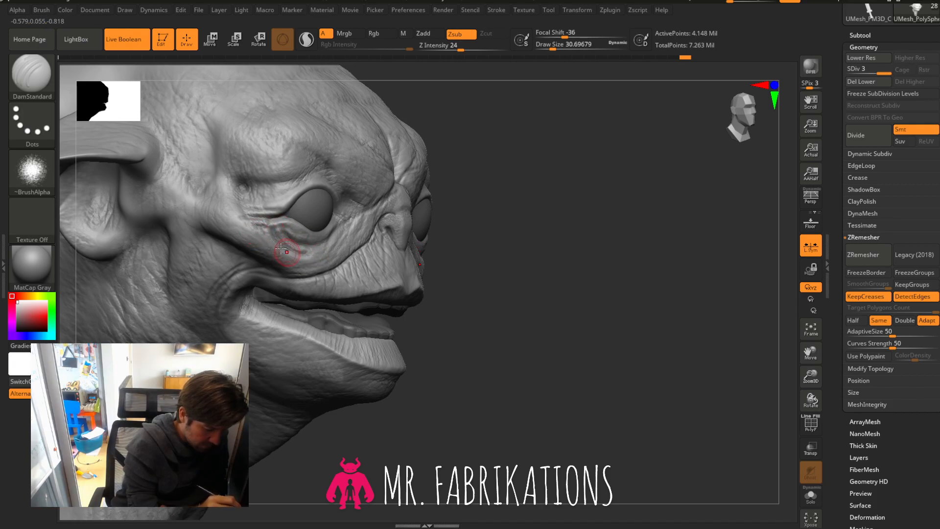
drag(281, 250, 276, 257)
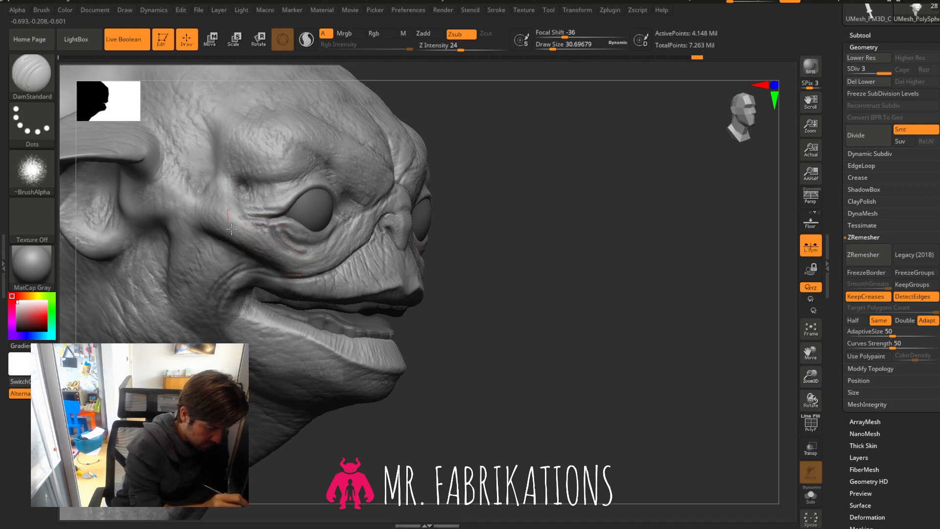
Carve skin wrinkles with the DamStandard brush around the outer corner of the eye and beneath the brow.
drag(218, 163, 202, 218)
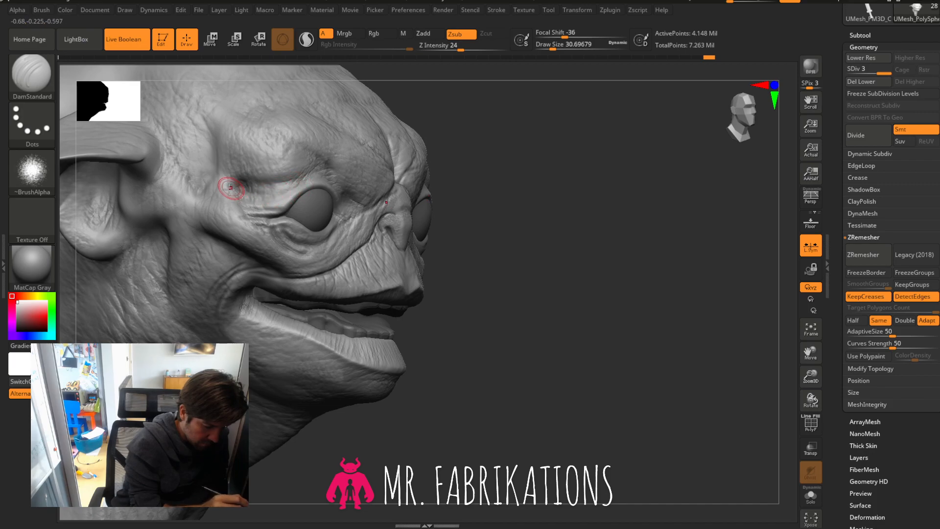
drag(312, 175, 332, 162)
drag(260, 187, 277, 185)
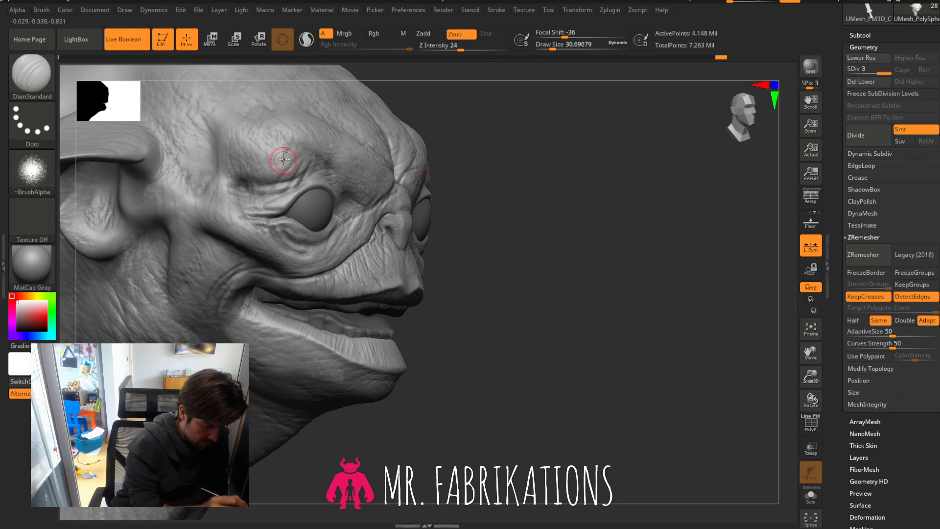
drag(241, 191, 218, 200)
Carve creases along the brow and across the upper eyelid toward the inner eye corner, viewing the face from the front.
mouse_move(586, 214)
mouse_down()
mouse_move(564, 213)
mouse_move(548, 181)
mouse_up()
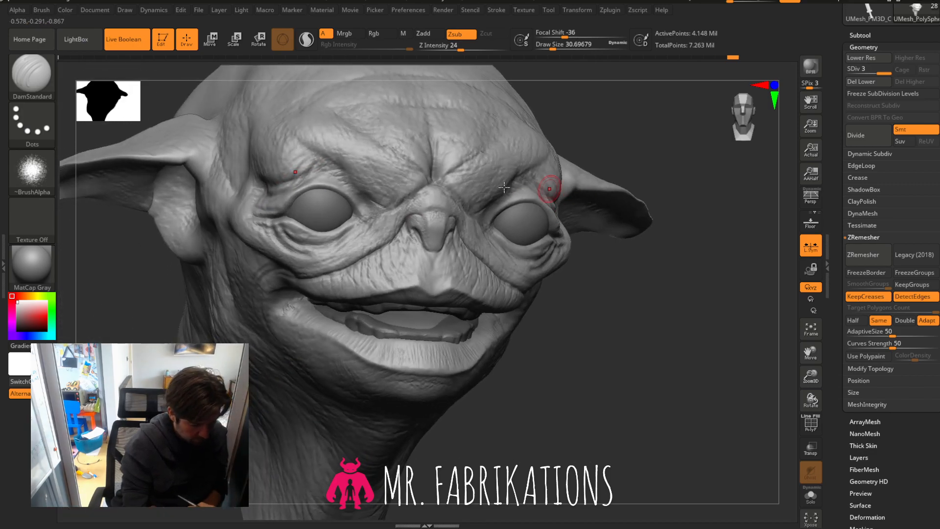
drag(307, 145, 344, 177)
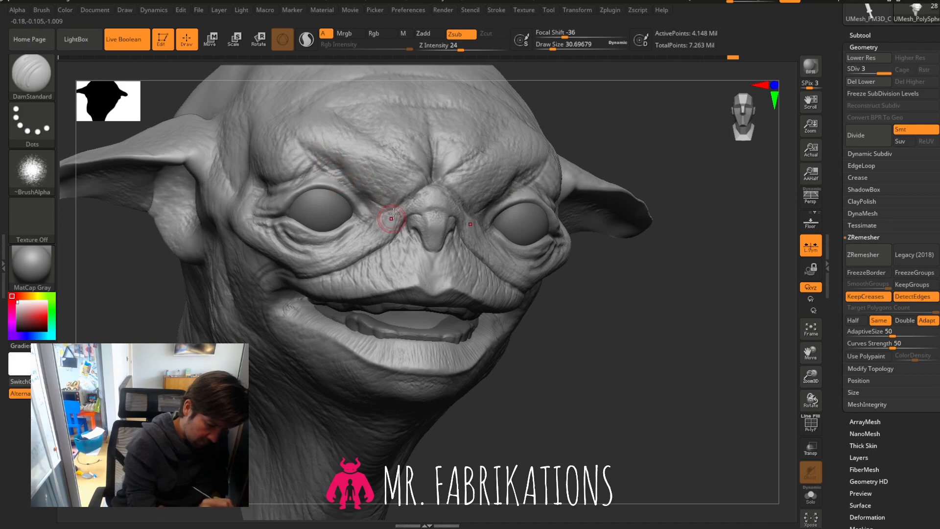
drag(293, 205, 354, 208)
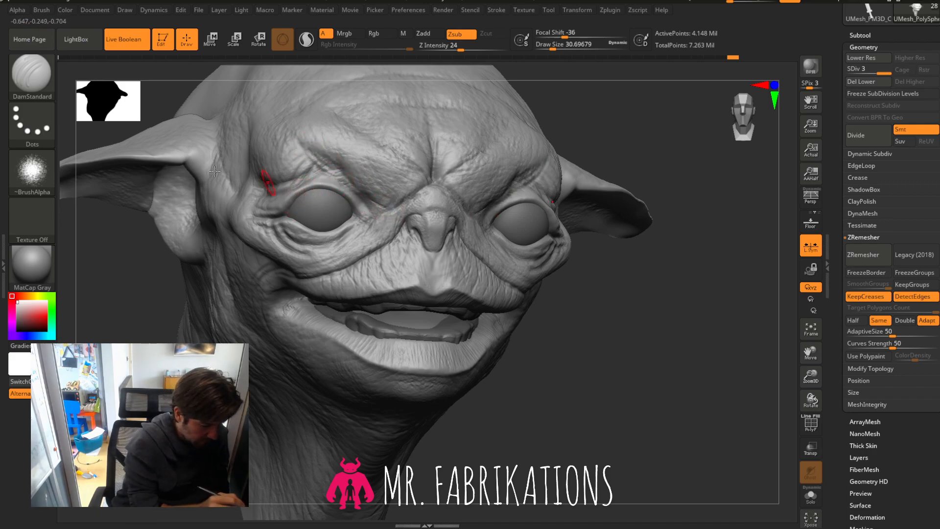
Switch the brush alpha to Alpha 50 and carve a crease running outward from the outer eye corner.
click(32, 171)
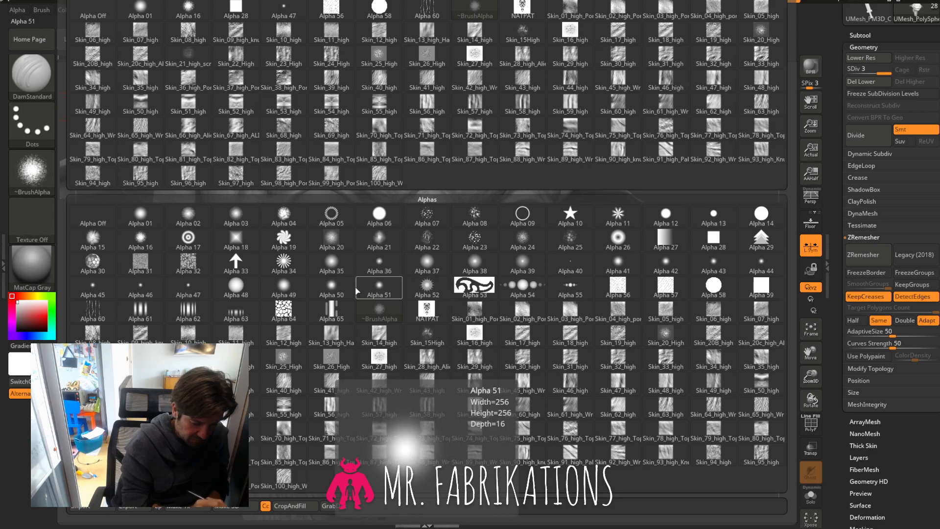
click(341, 289)
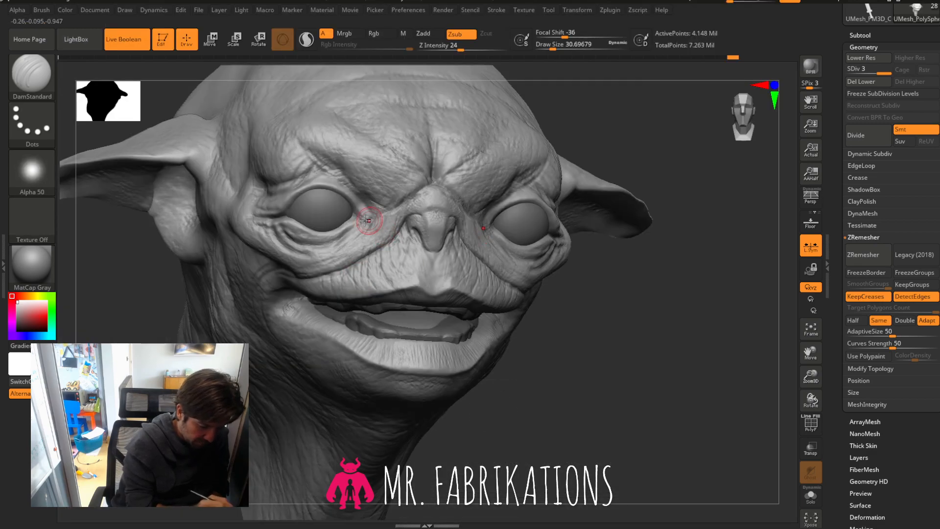
alt+drag(721, 185, 609, 298)
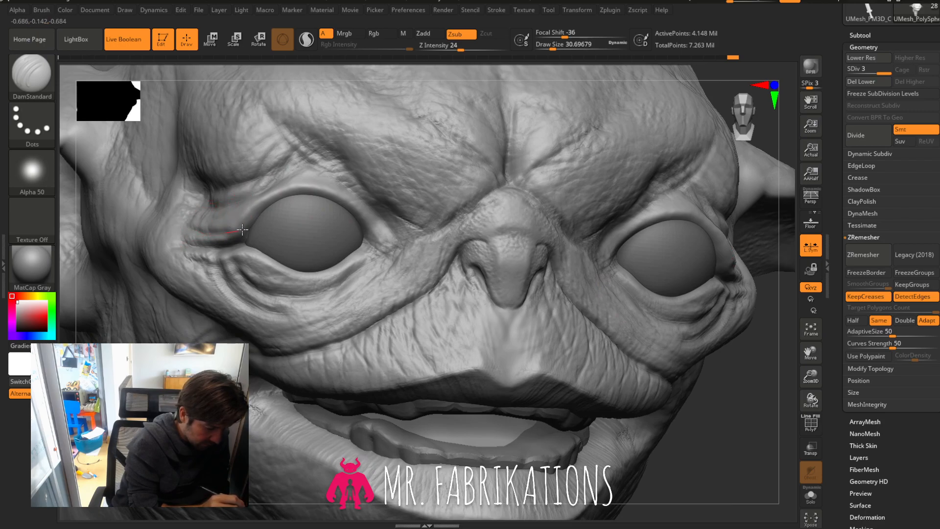
mouse_move(242, 229)
mouse_down()
mouse_move(229, 220)
mouse_move(195, 228)
mouse_up()
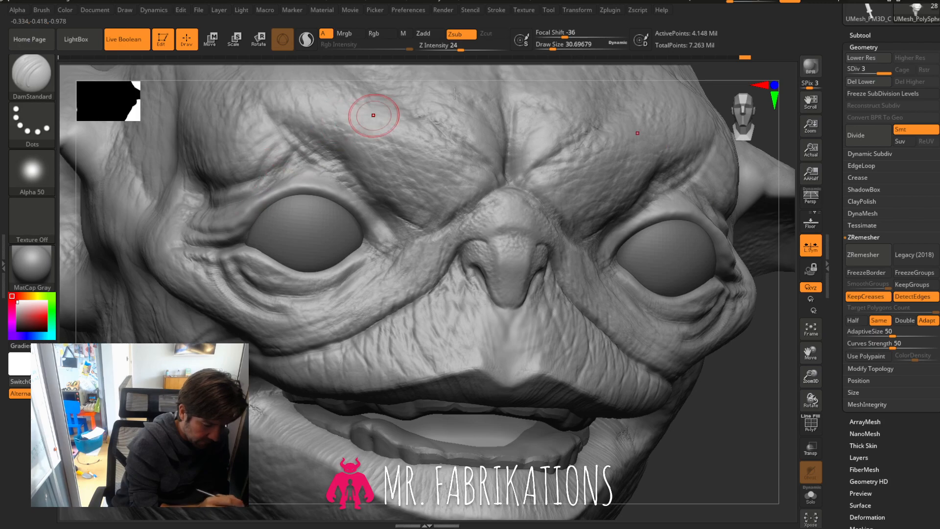
Reduce the draw size to 26.8692 and carve curved wrinkles down the outer side of the eye and under it.
key(bracketleft)
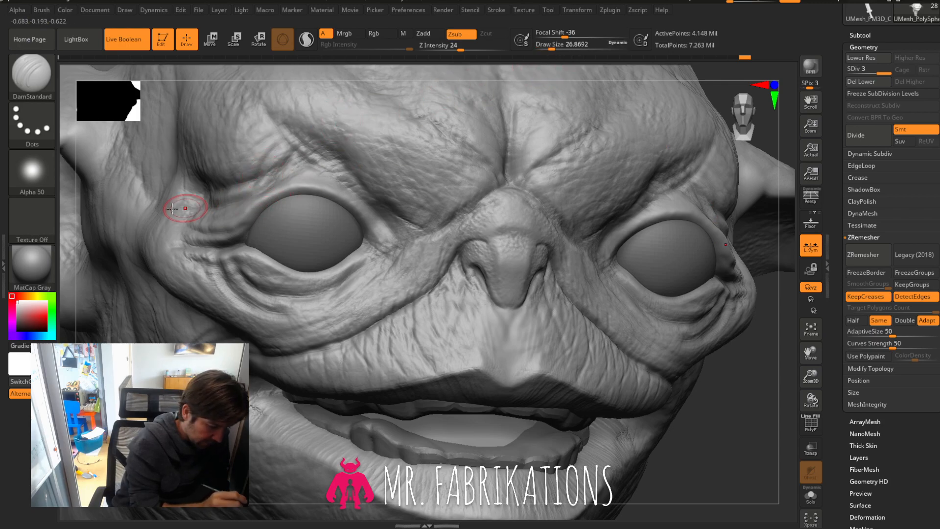
mouse_move(197, 177)
mouse_down()
mouse_move(202, 241)
mouse_move(177, 265)
mouse_move(192, 290)
mouse_up()
drag(191, 237, 198, 274)
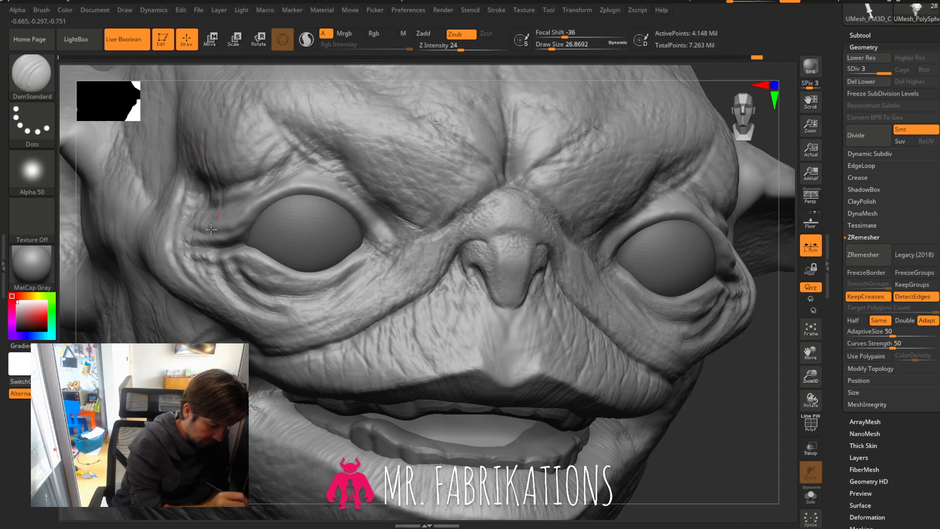
drag(249, 278, 206, 235)
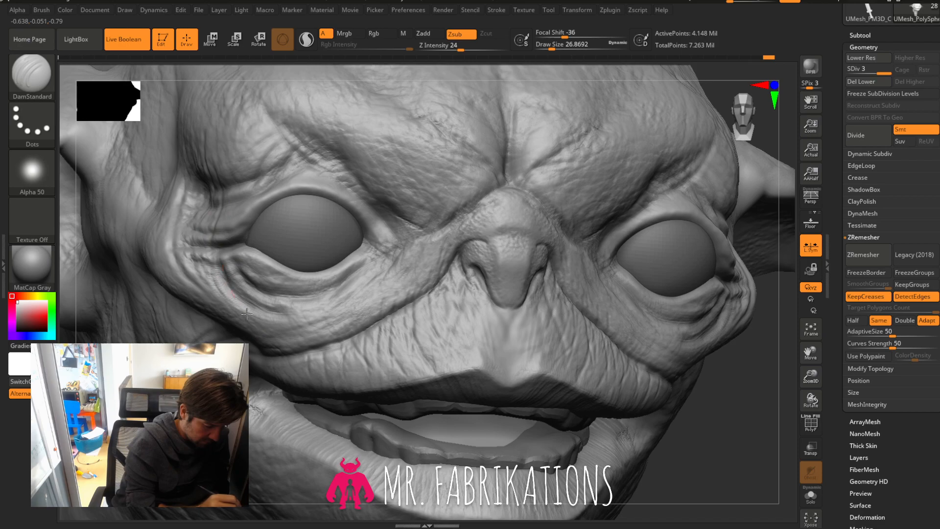
key(ctrl+z)
key(ctrl+z)
key(ctrl+z)
key(ctrl+z)
key(ctrl+z)
key(ctrl+z)
key(ctrl+z)
key(ctrl+z)
key(ctrl+z)
key(ctrl+z)
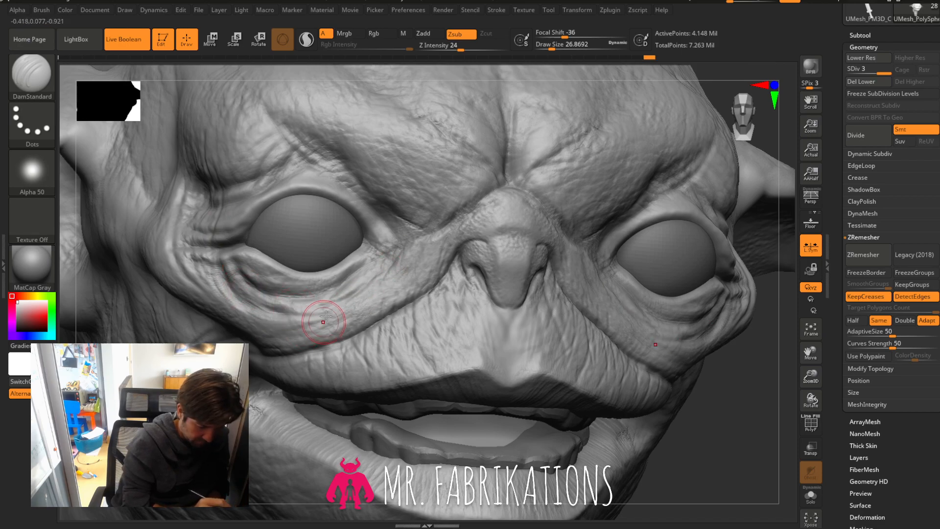
key(ctrl+shift+z)
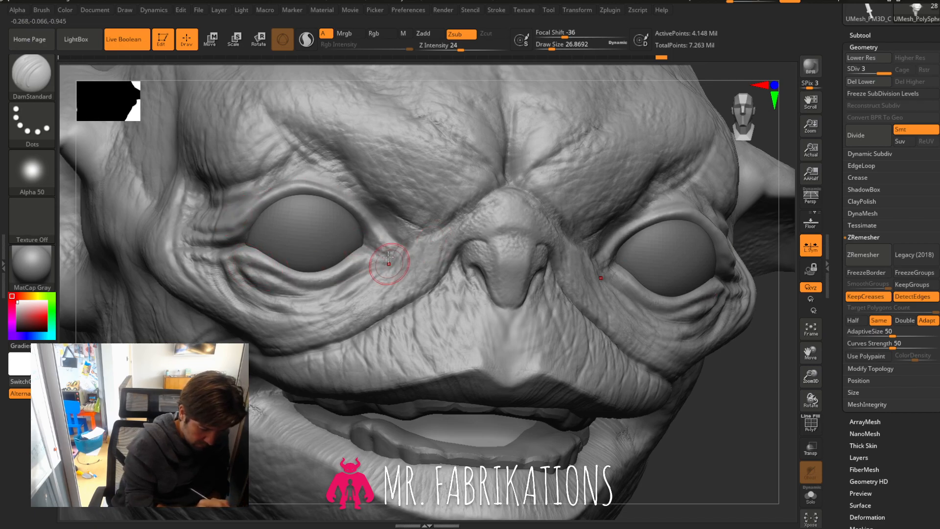
Deepen the creases at the inner eye corner and along the rims of the lower and upper eyelids.
drag(405, 241, 388, 252)
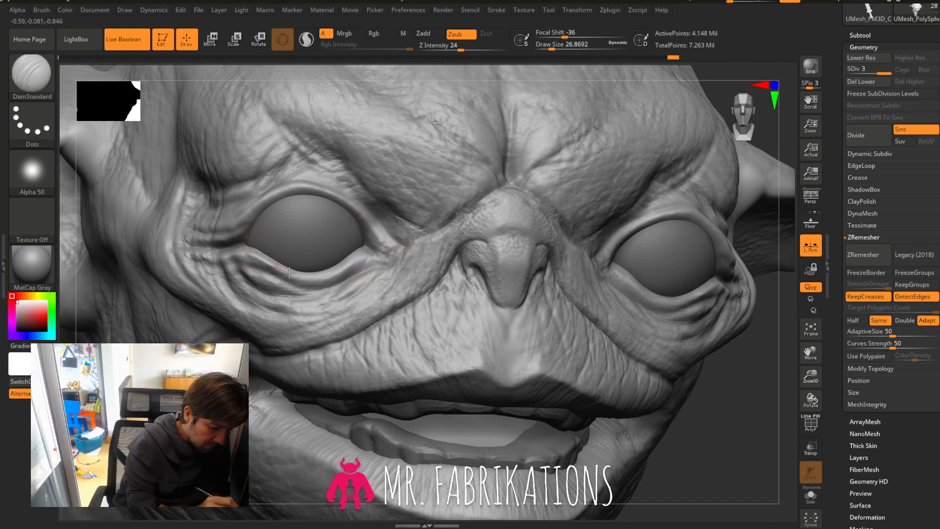
drag(327, 277, 350, 264)
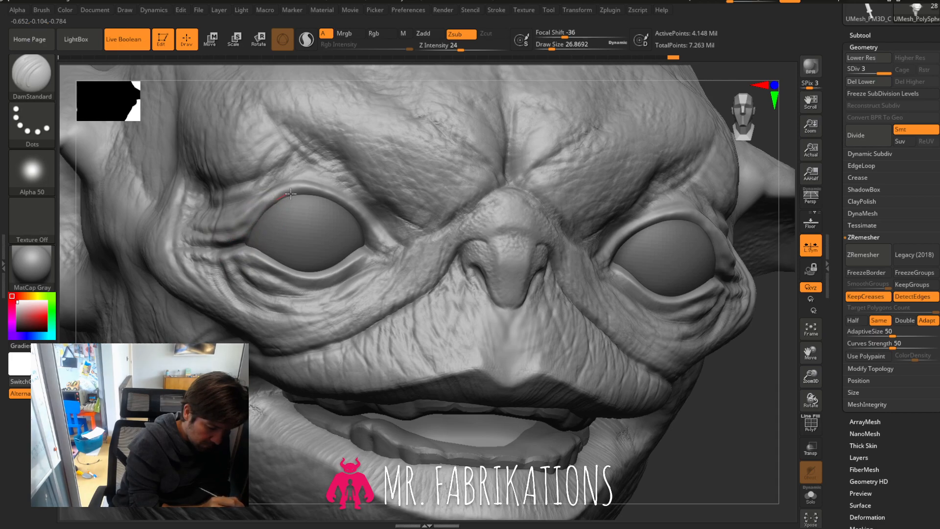
drag(337, 198, 391, 260)
drag(252, 211, 272, 190)
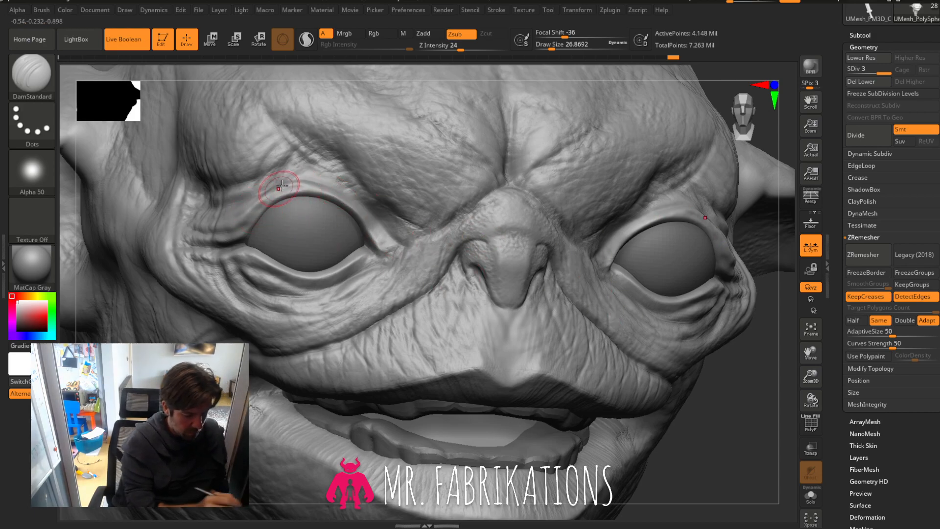
Reduce the draw size to 16.97027 and carve fine creases between the brow and the nose bridge.
drag(552, 48, 549, 48)
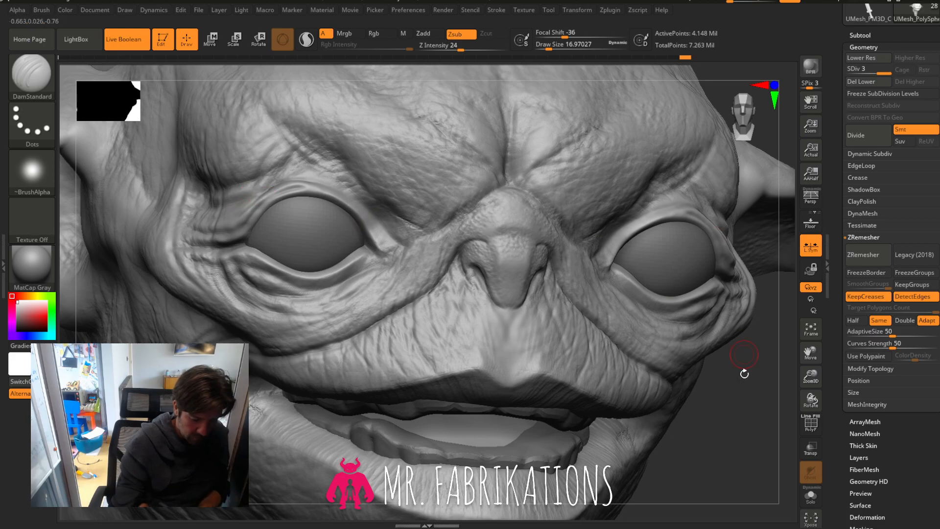
mouse_move(739, 376)
mouse_down()
mouse_move(718, 415)
mouse_move(692, 434)
mouse_move(692, 416)
mouse_up()
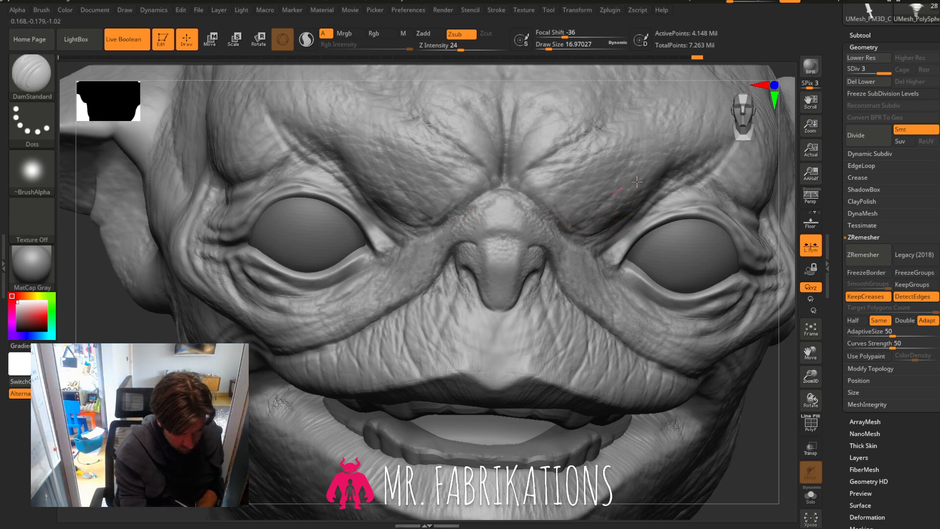
drag(551, 205, 535, 209)
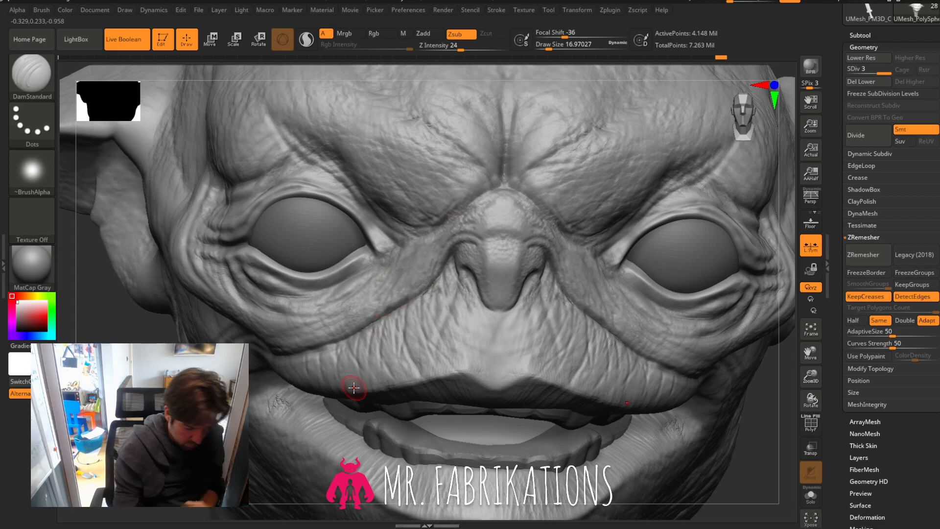
Refine the wrinkles beside the outer corner of the opposite eye and carve fine creases down onto the cheek.
drag(810, 376, 787, 269)
mouse_move(695, 297)
mouse_down()
mouse_move(678, 304)
mouse_move(680, 319)
mouse_move(693, 313)
mouse_move(671, 311)
mouse_move(697, 305)
mouse_up()
drag(808, 373, 811, 431)
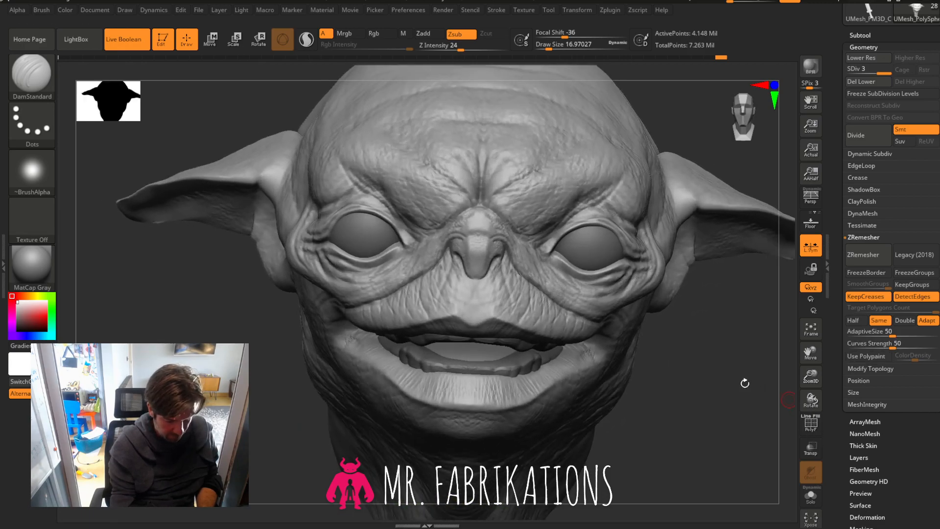
drag(709, 367, 713, 325)
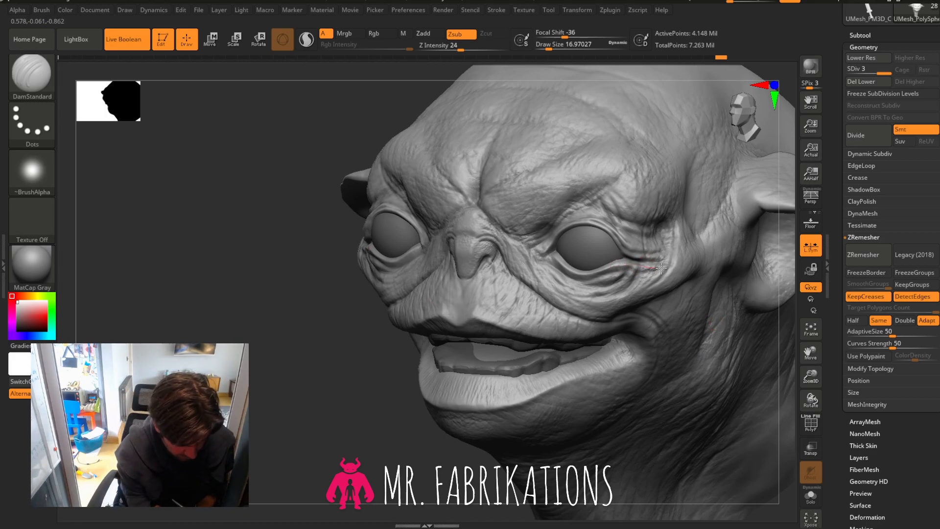
shift+drag(638, 272, 612, 271)
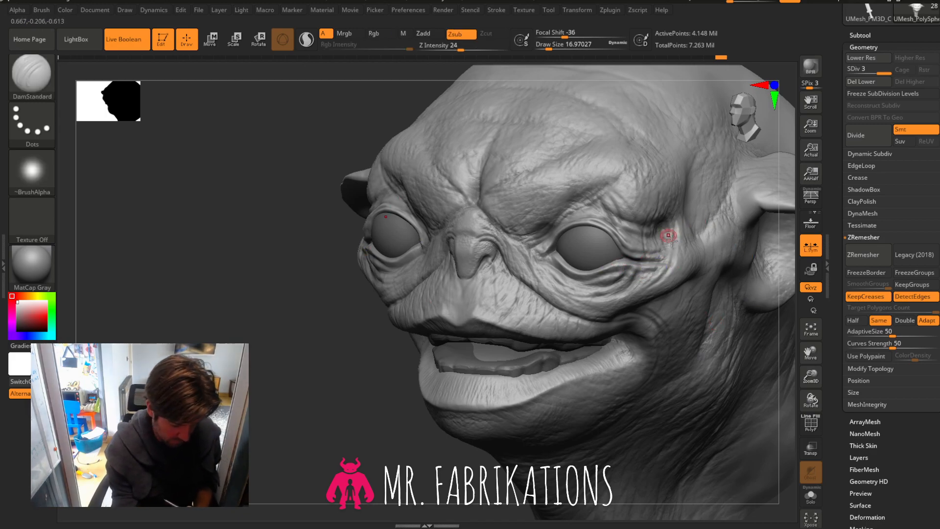
drag(678, 276, 677, 312)
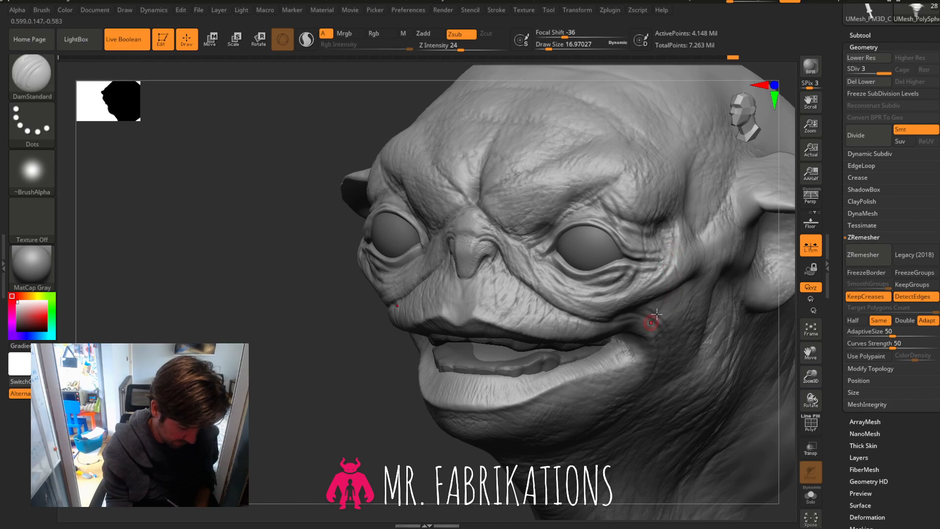
Carve fine skin creases on the jaw and neck beneath the earlobe, retrying the stroke behind the lobe.
drag(339, 395, 315, 395)
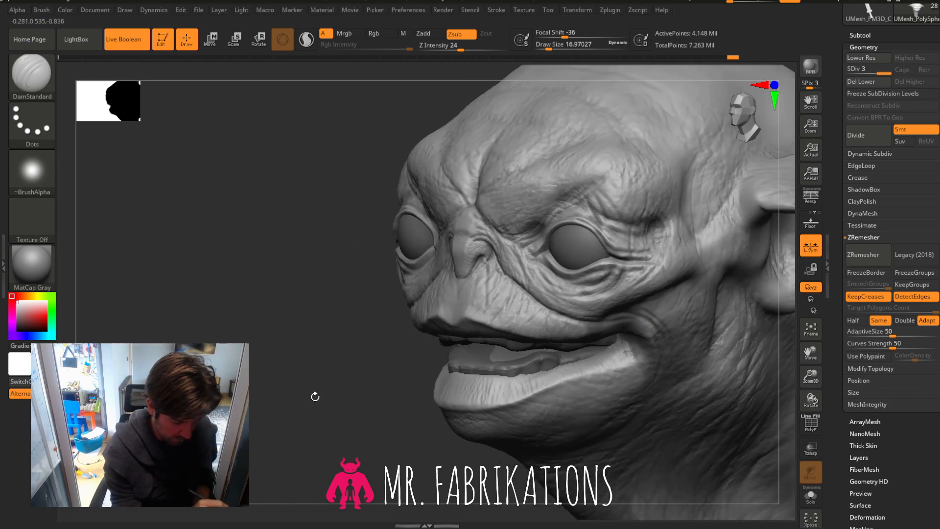
drag(812, 354, 719, 335)
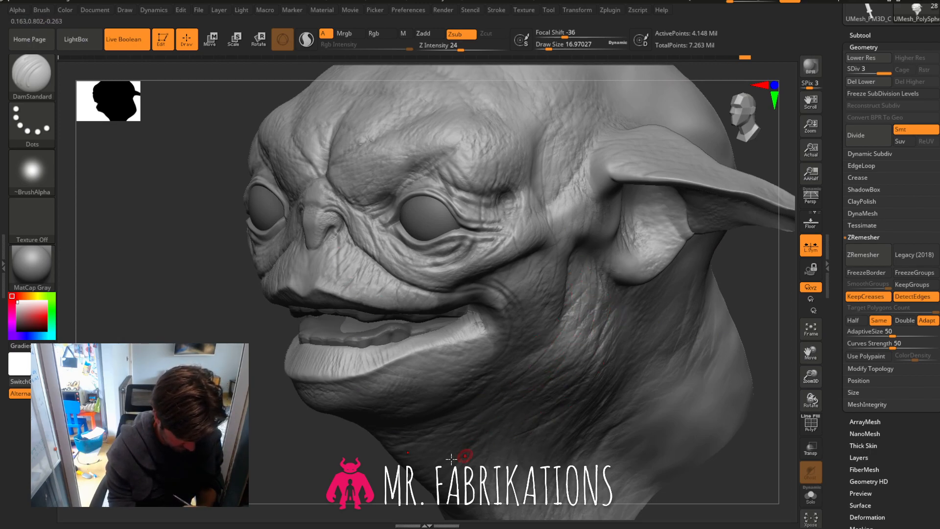
drag(808, 351, 626, 313)
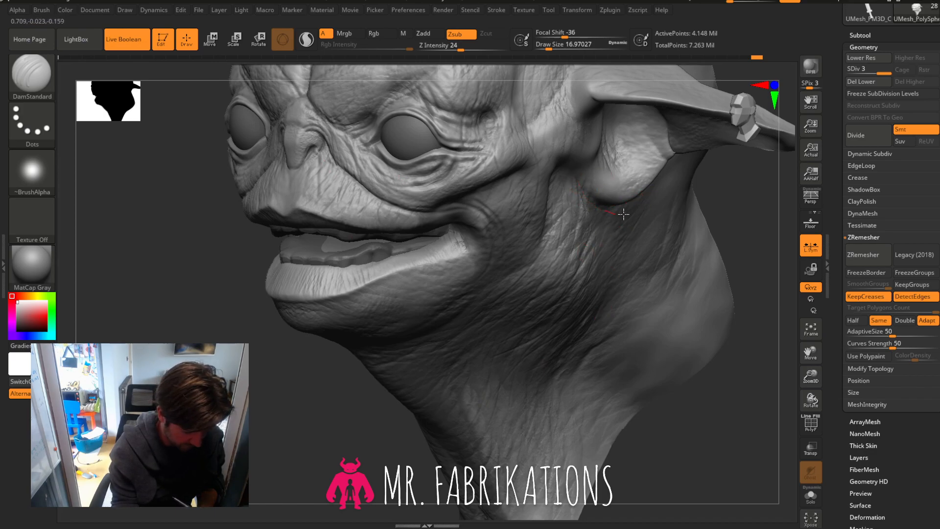
drag(649, 193, 658, 184)
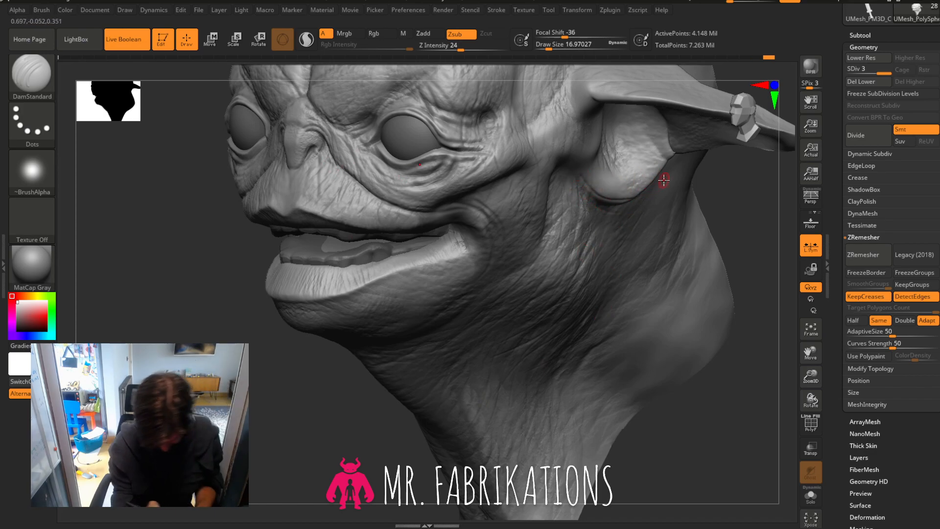
key(ctrl+z)
key(ctrl+z)
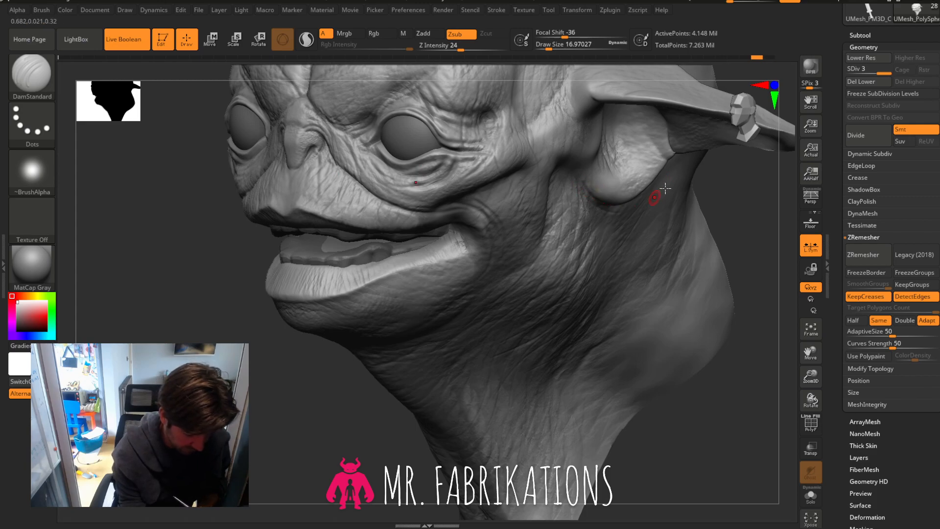
key(ctrl+shift+z)
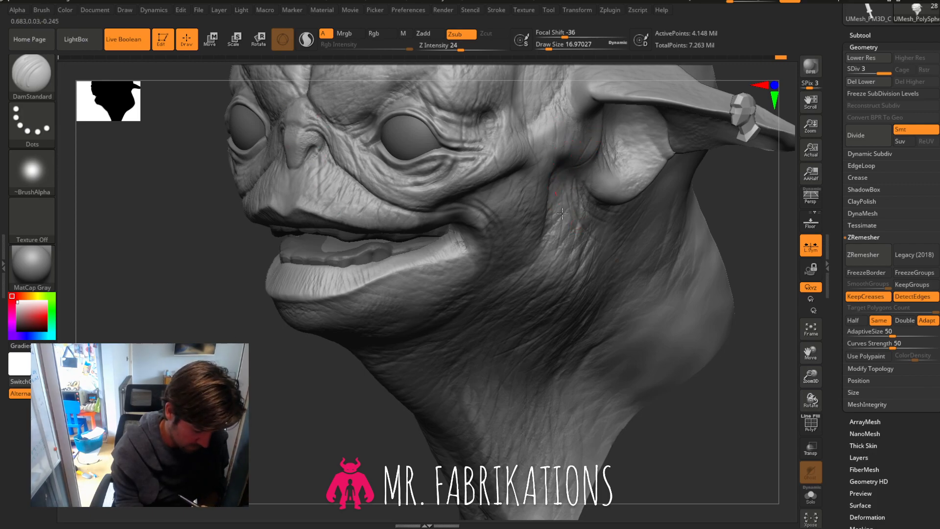
Carve fine wrinkles along the side and front of the neck and up to the underside of the chin.
drag(809, 348, 802, 216)
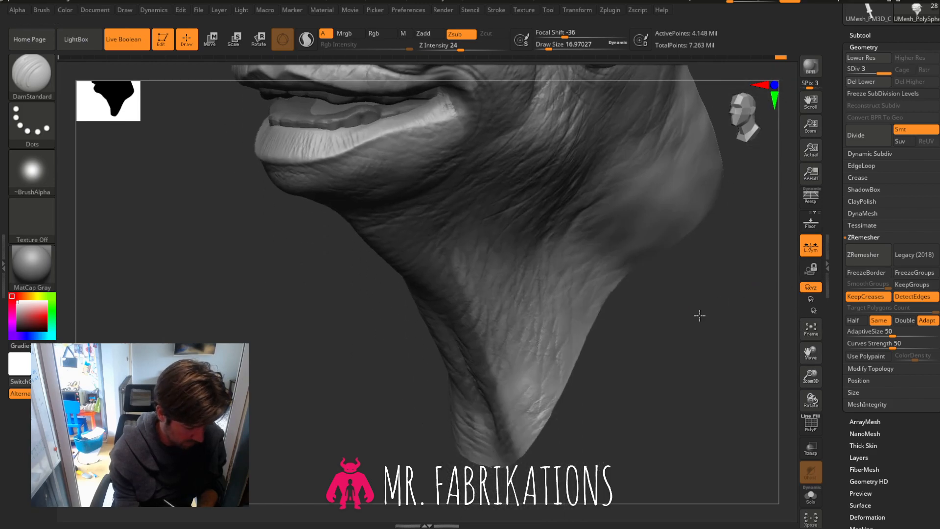
drag(699, 317, 684, 261)
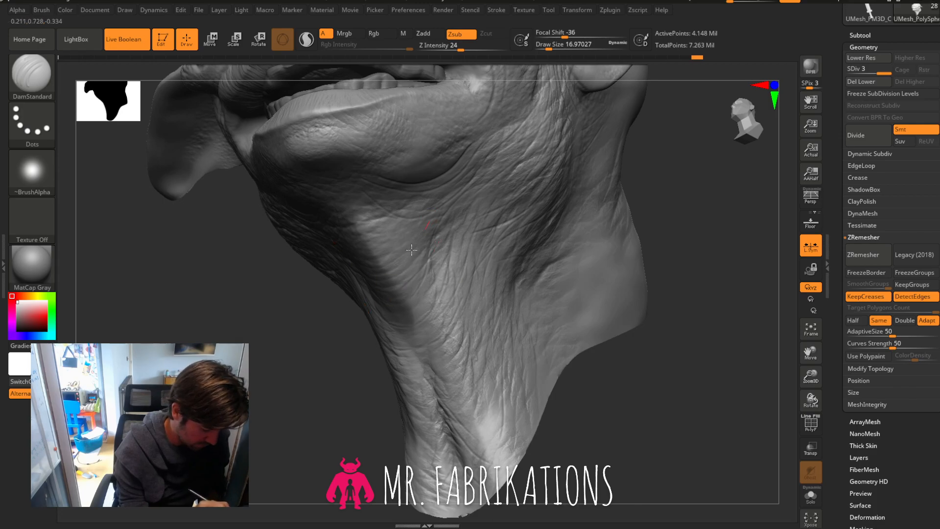
drag(649, 212, 741, 167)
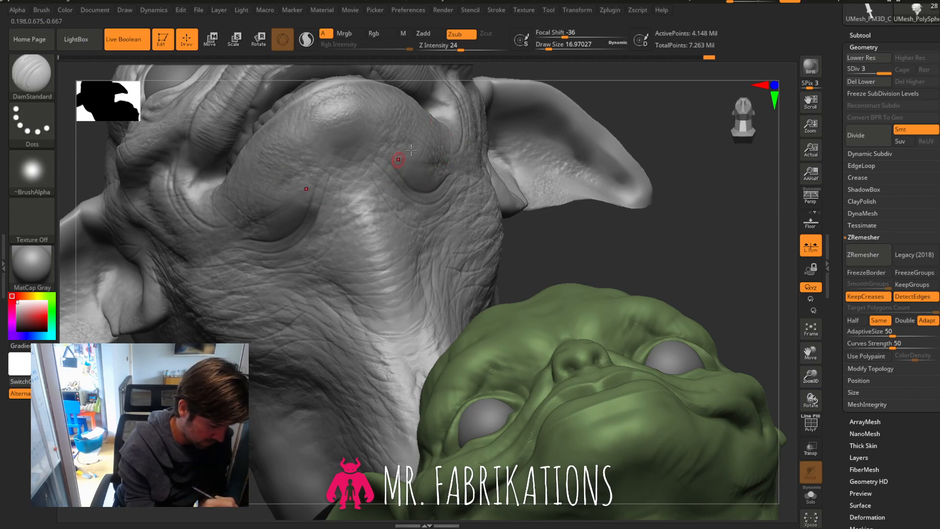
Increase the draw size to 51.18757 and deepen the skin folds under the chin.
drag(607, 184, 631, 196)
click(552, 47)
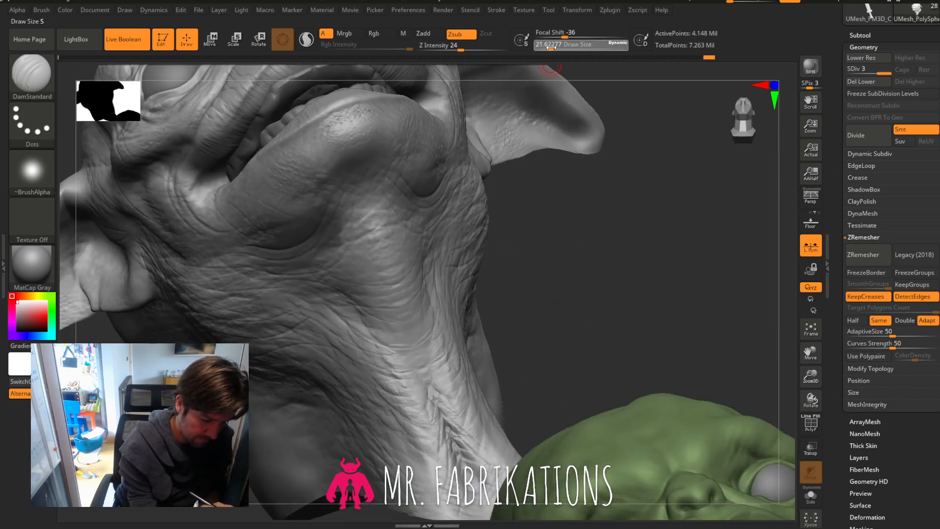
drag(552, 47, 558, 47)
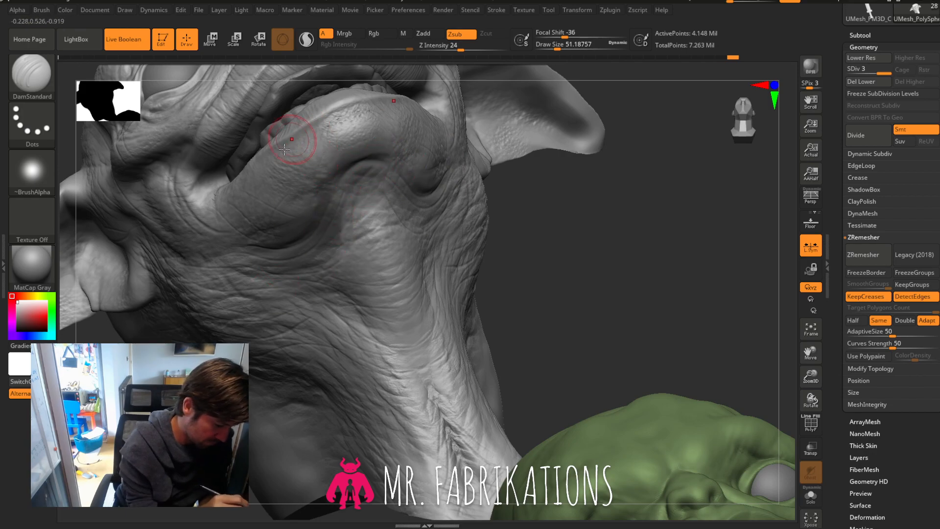
Carve fine skin creases across the chin and along the jaw below the corner of the mouth.
drag(614, 203, 515, 193)
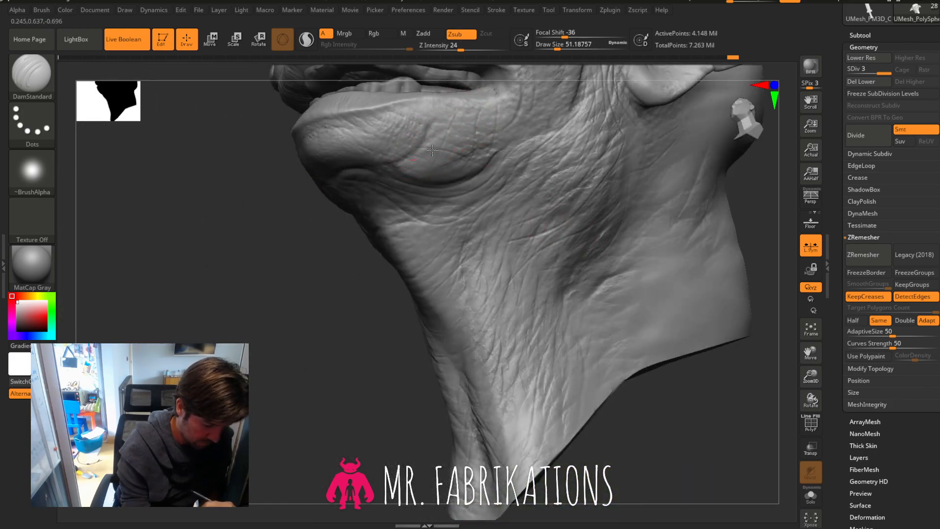
mouse_move(331, 328)
mouse_down()
mouse_move(357, 298)
mouse_move(380, 317)
mouse_move(293, 199)
mouse_up()
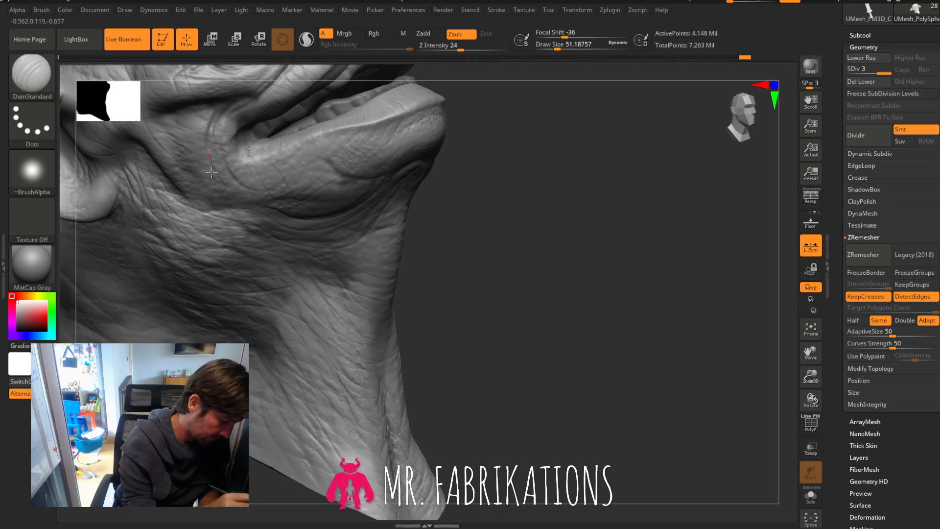
mouse_move(568, 229)
mouse_down()
mouse_move(590, 212)
mouse_move(580, 206)
mouse_move(557, 216)
mouse_up()
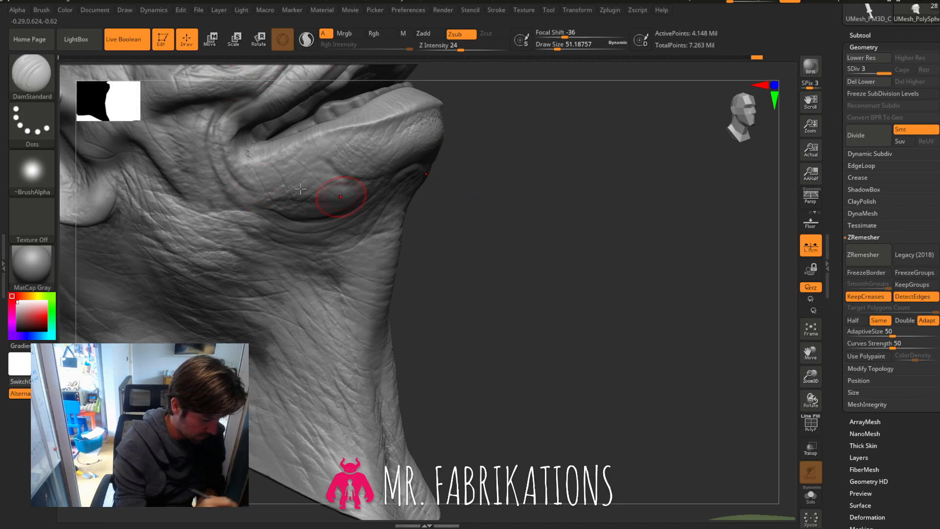
drag(495, 208, 451, 185)
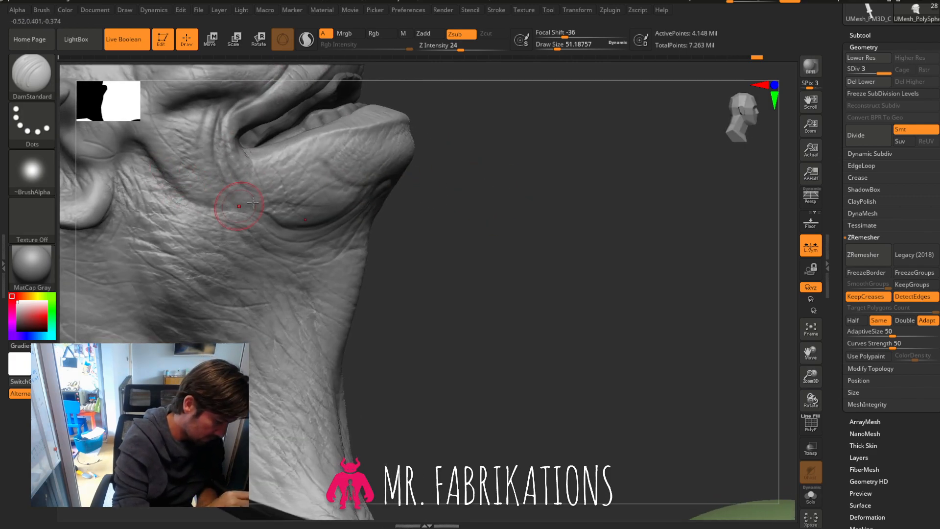
mouse_move(481, 222)
mouse_down()
mouse_move(526, 265)
mouse_move(573, 269)
mouse_up()
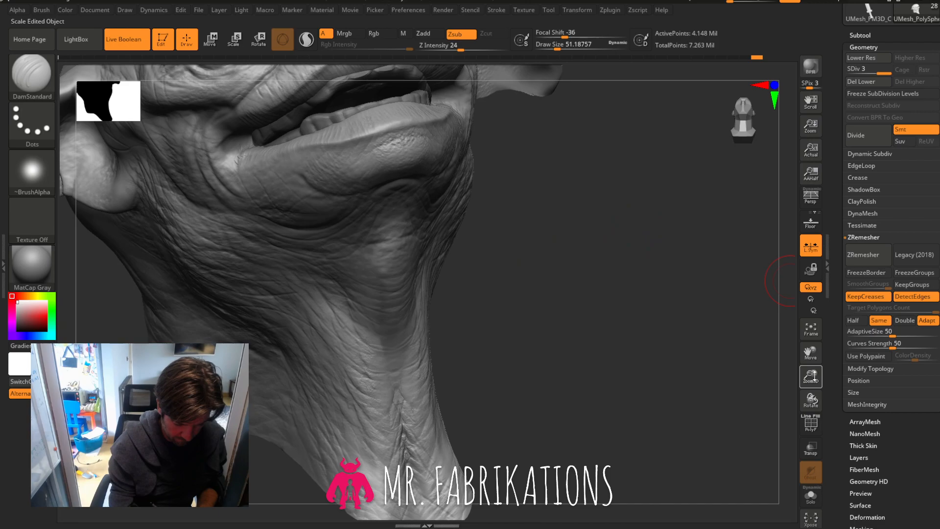
Reduce the draw size to 14.19857 and carve fine wrinkles on the cheek below the eye and on the brow above it.
mouse_move(811, 376)
mouse_down()
mouse_move(703, 294)
mouse_move(668, 296)
mouse_up()
click(740, 120)
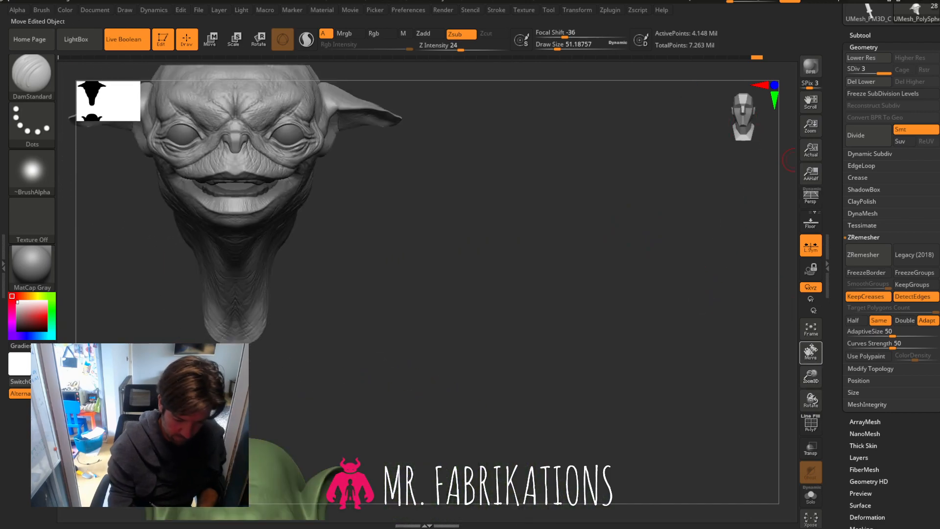
mouse_move(812, 356)
mouse_down()
mouse_move(904, 382)
mouse_move(906, 370)
mouse_up()
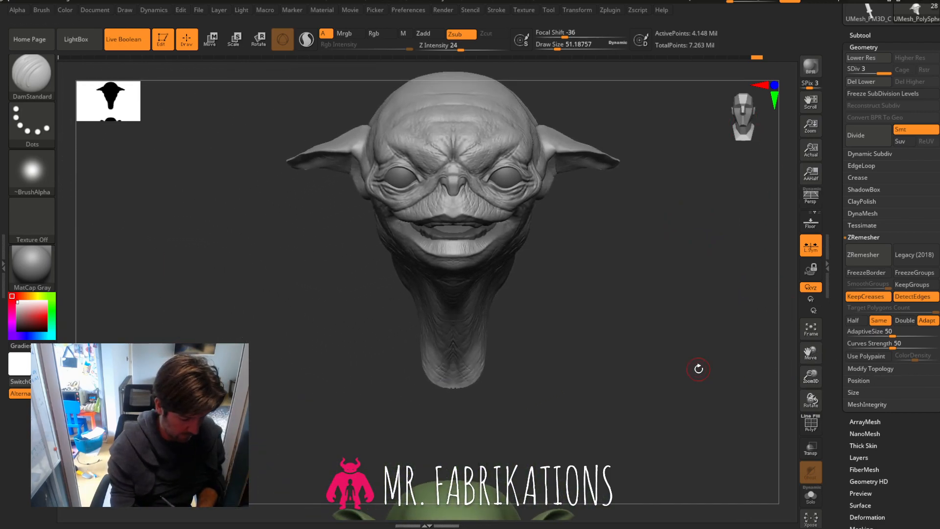
mouse_move(699, 369)
mouse_down()
mouse_move(665, 369)
mouse_move(776, 356)
mouse_move(817, 409)
mouse_move(815, 433)
mouse_up()
mouse_move(813, 348)
mouse_down()
mouse_move(799, 366)
mouse_move(640, 406)
mouse_up()
click(547, 46)
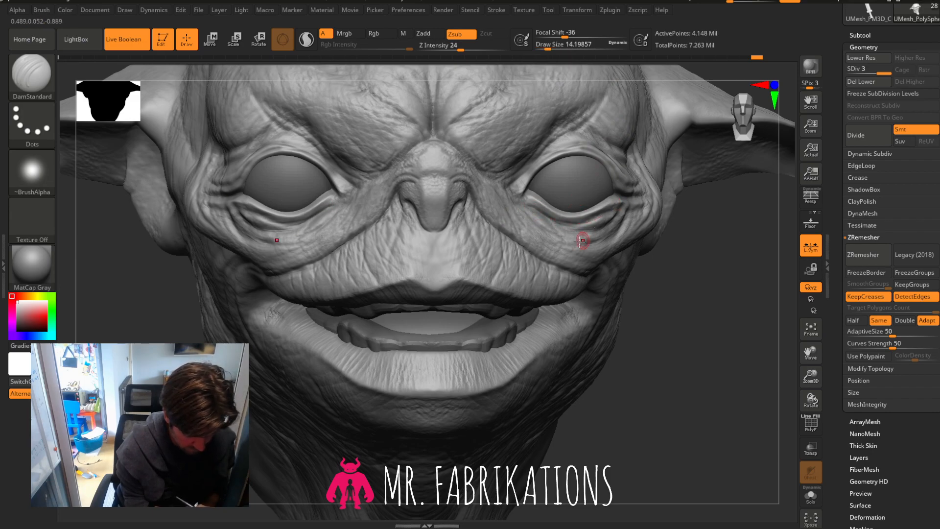
drag(726, 265, 678, 265)
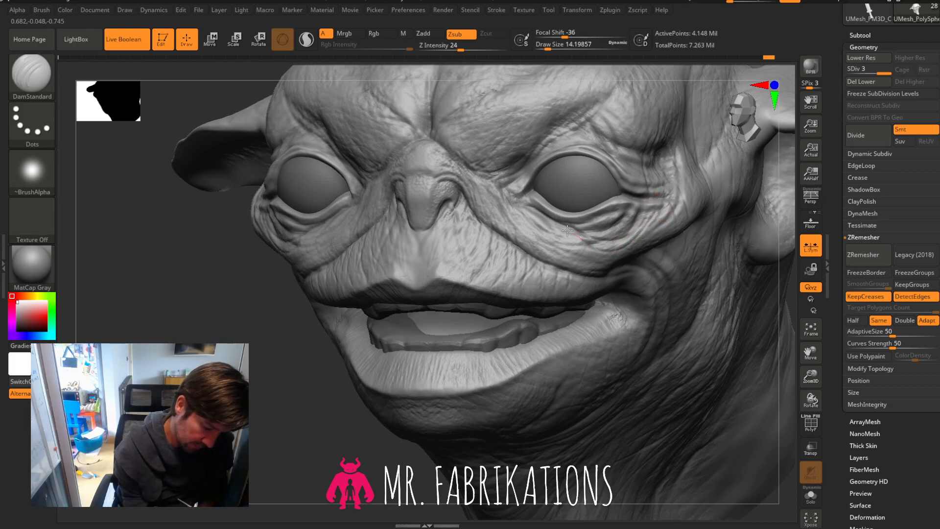
drag(317, 338, 275, 341)
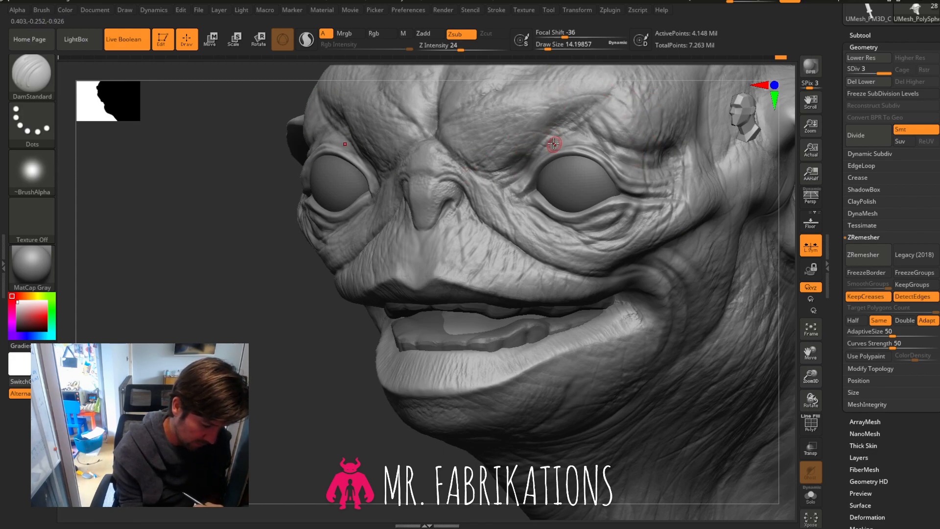
drag(554, 144, 493, 165)
drag(531, 132, 531, 153)
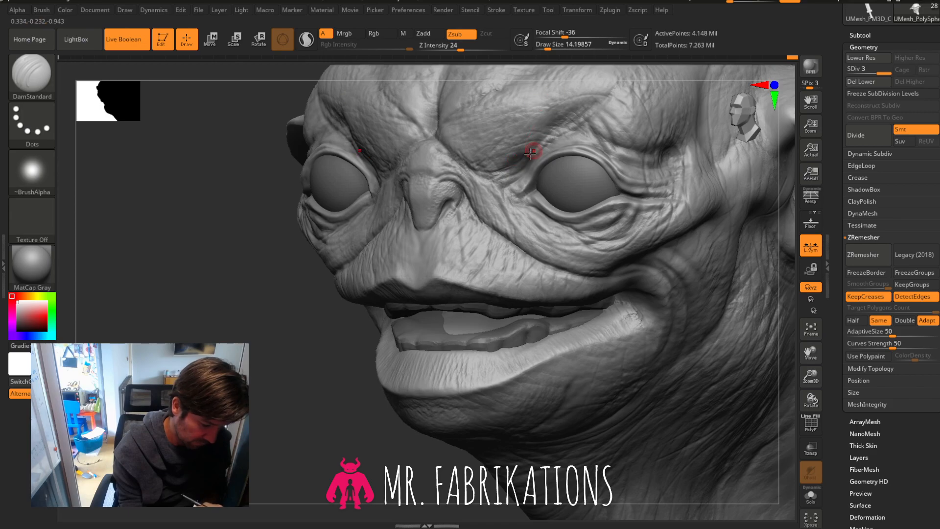
Increase the draw size to 90.22235 and carve a vertical centre crease and broad folds across the forehead and brow.
drag(811, 376, 793, 321)
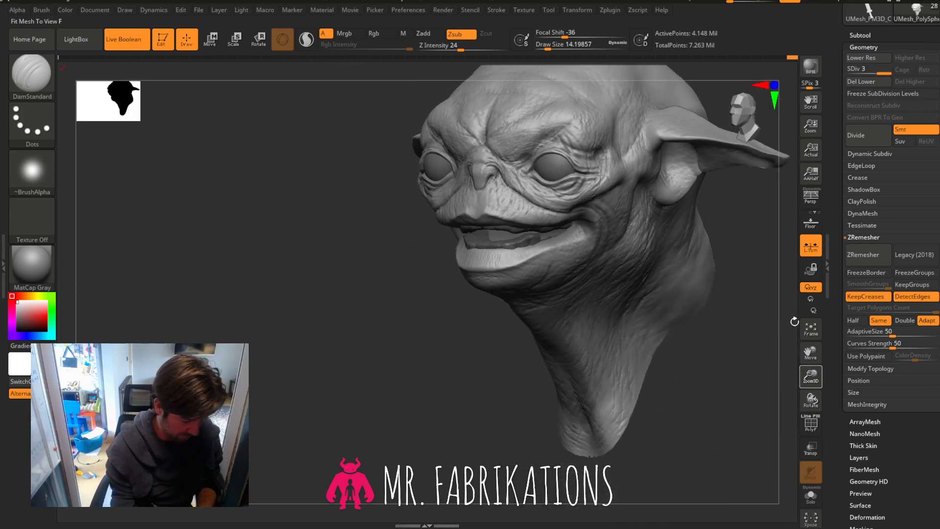
drag(749, 341, 739, 304)
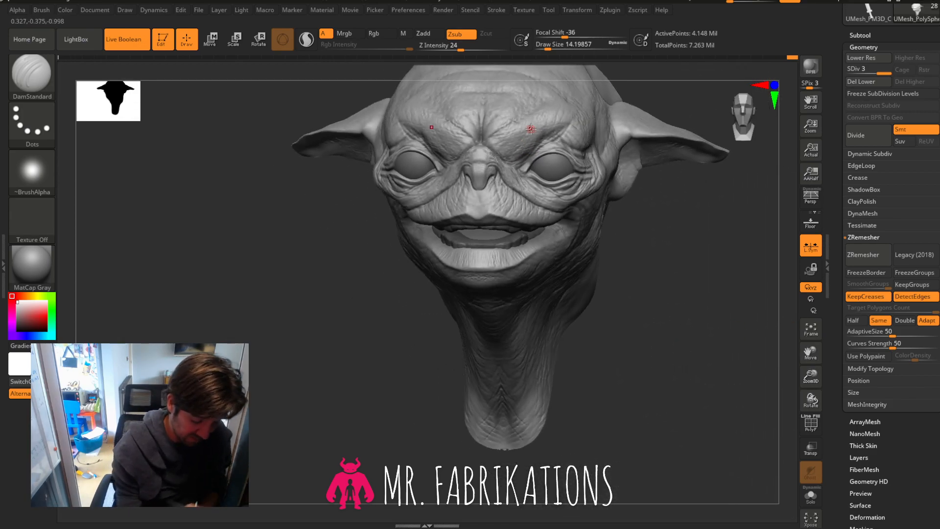
drag(810, 355, 822, 409)
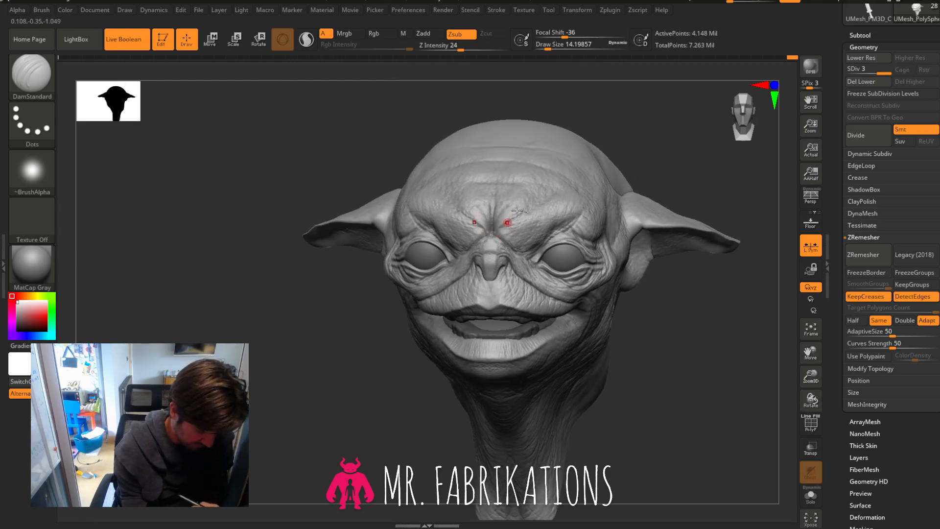
click(564, 45)
mouse_move(433, 191)
mouse_down()
mouse_move(503, 181)
mouse_move(510, 168)
mouse_move(488, 223)
mouse_move(495, 179)
mouse_up()
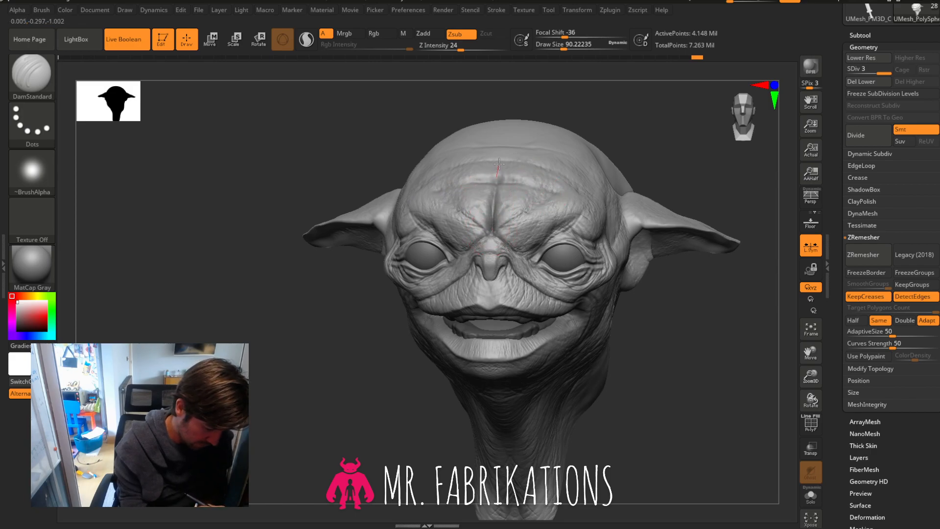
drag(504, 137, 506, 131)
mouse_move(512, 219)
mouse_down()
mouse_move(539, 205)
mouse_move(580, 218)
mouse_up()
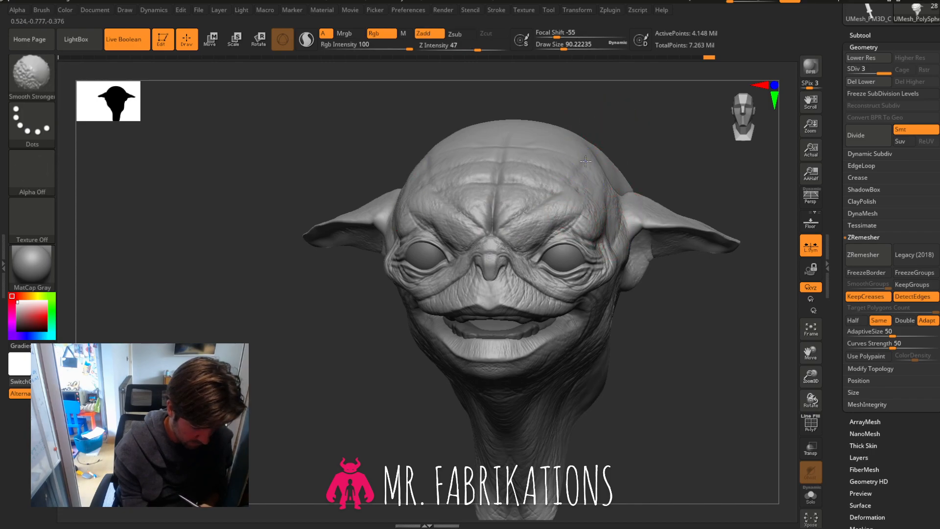
Set the draw size to 46.17211 and Z Intensity to 30, refining the furrows between the brows.
mouse_move(656, 308)
mouse_down()
mouse_move(705, 315)
mouse_move(482, 81)
mouse_up()
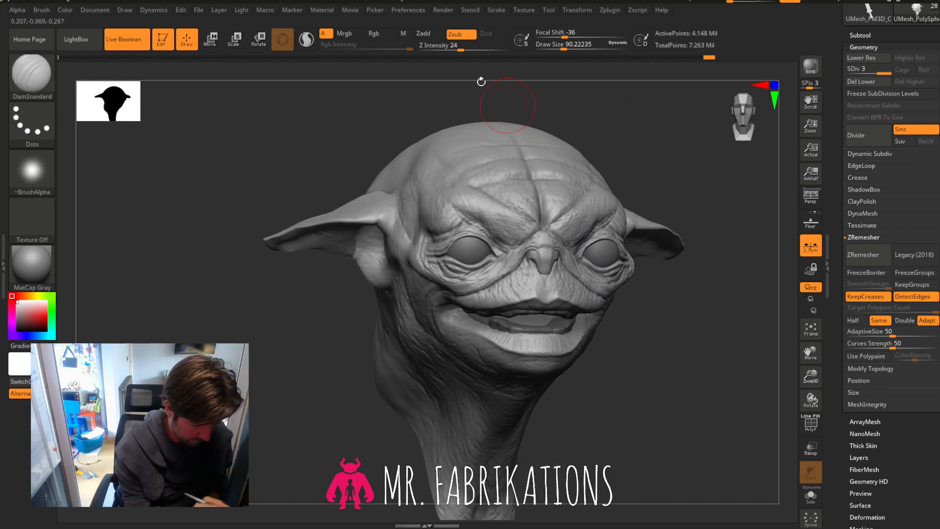
click(458, 49)
click(472, 50)
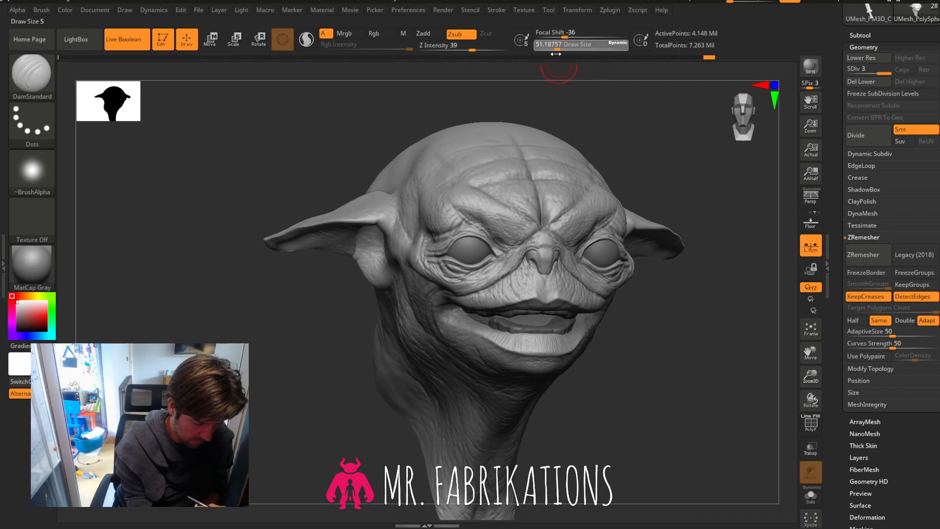
drag(564, 49, 556, 49)
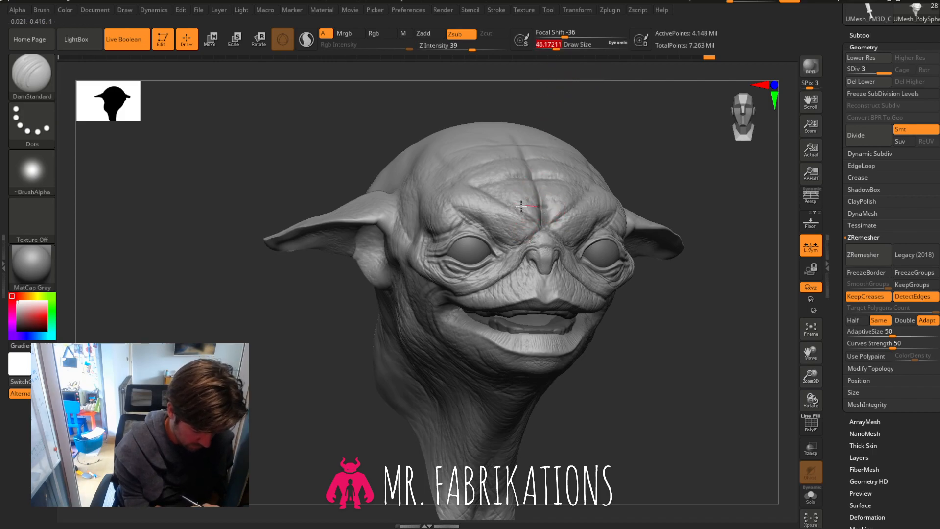
key(ctrl)
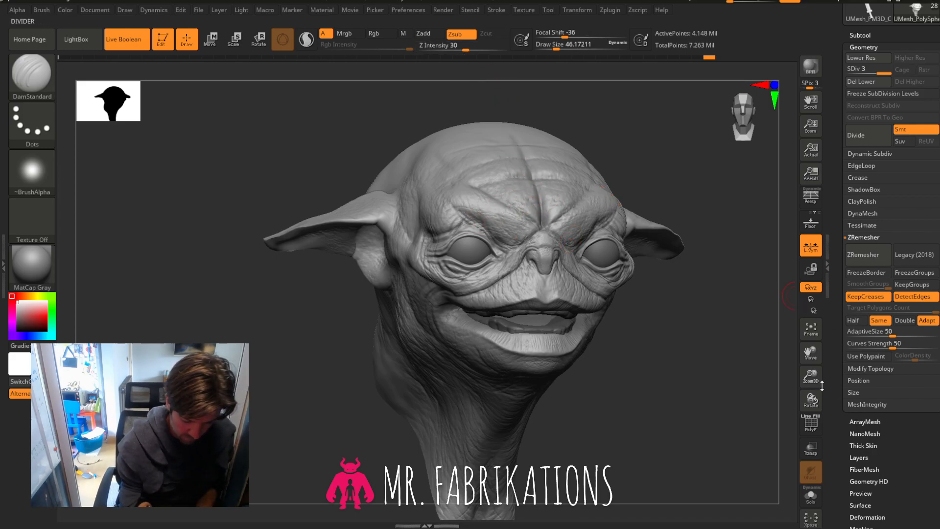
Reduce the draw size to 11.69084 and carve fine wrinkles from beside the nose down across the cheek beneath the eye.
drag(819, 384, 815, 447)
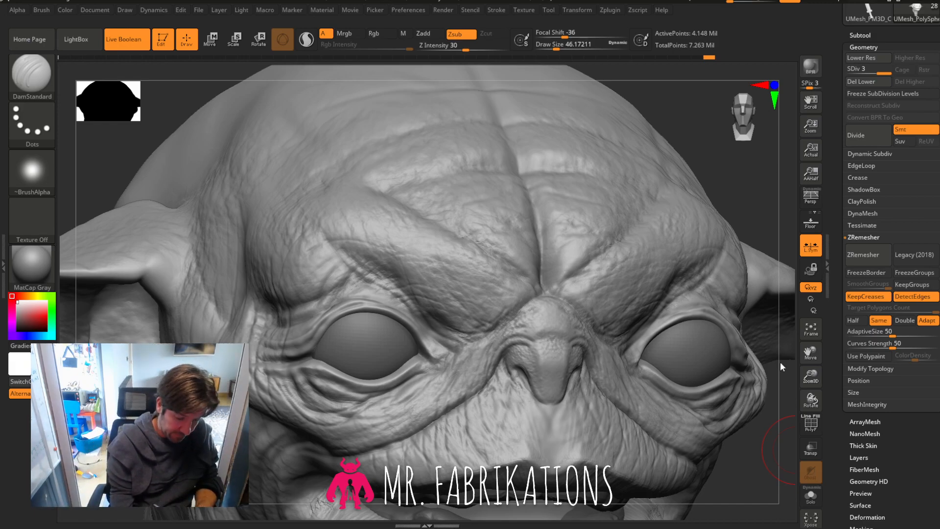
key(f)
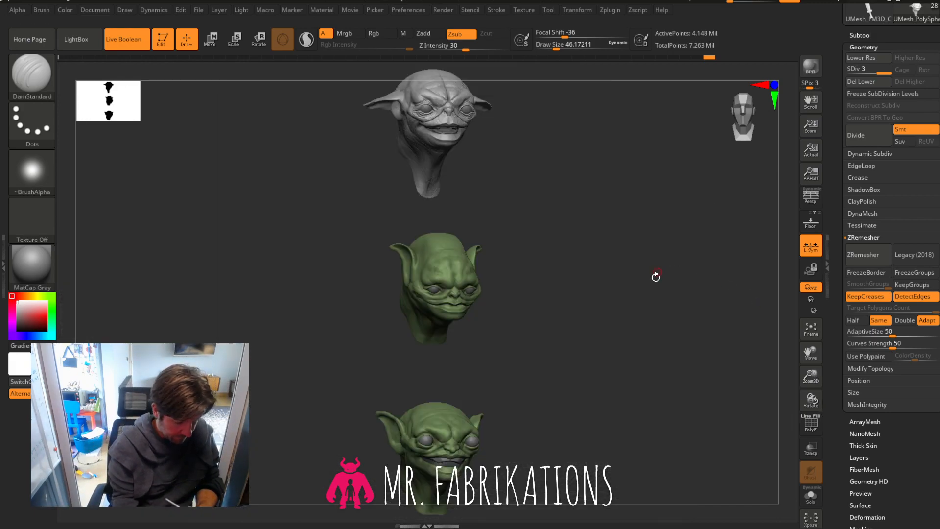
click(744, 123)
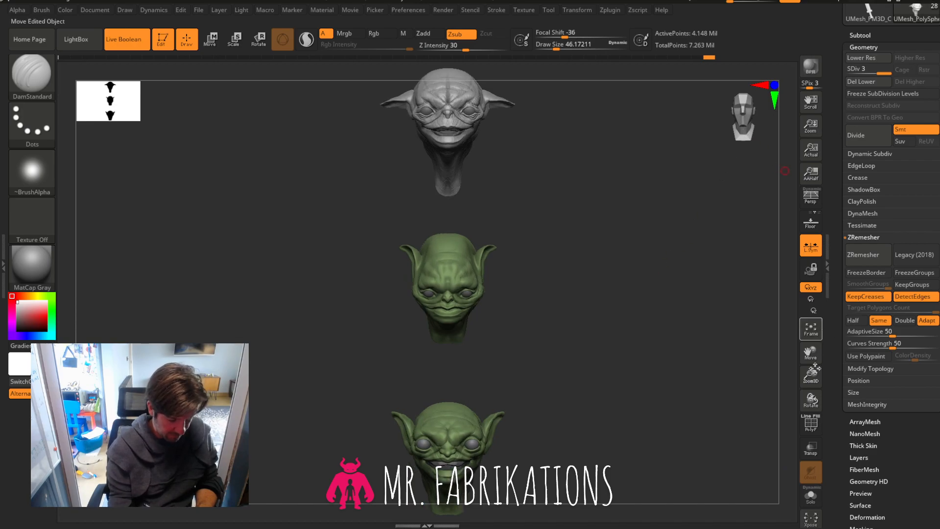
drag(811, 376, 810, 438)
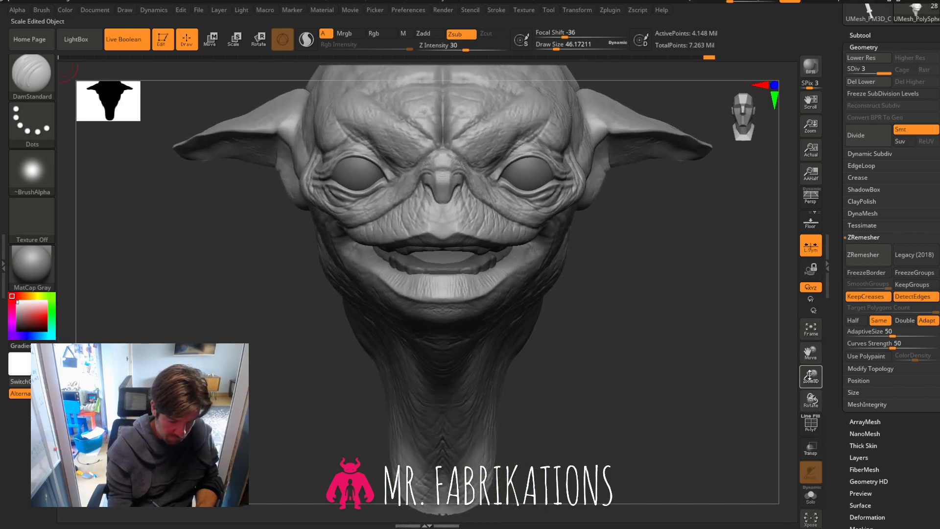
drag(811, 376, 809, 400)
mouse_move(719, 405)
mouse_down()
mouse_move(749, 390)
mouse_move(678, 210)
mouse_up()
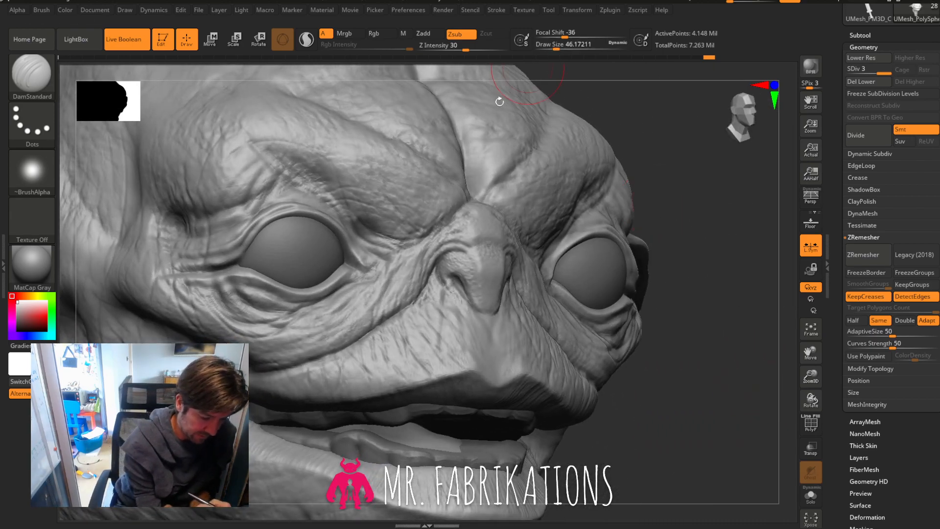
drag(561, 45, 548, 45)
drag(448, 223, 406, 269)
drag(421, 243, 399, 293)
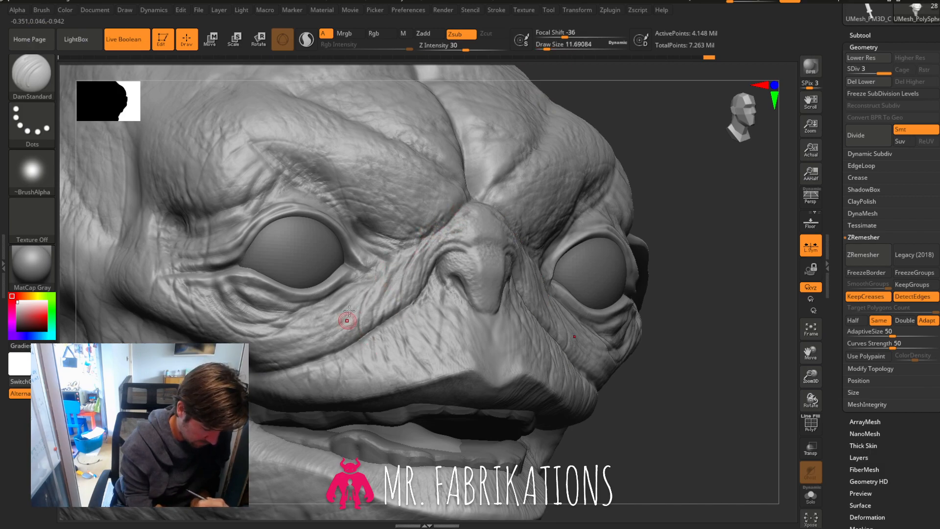
drag(347, 350, 360, 372)
drag(357, 292, 345, 310)
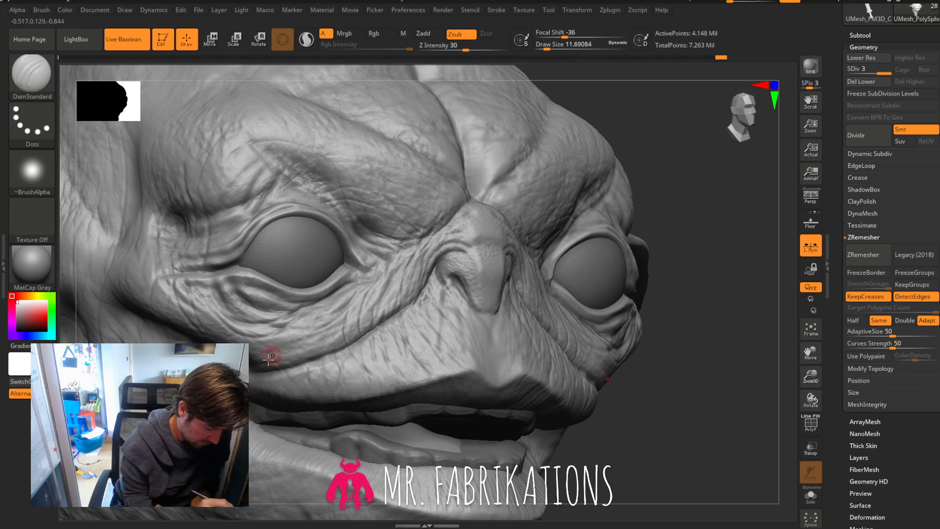
drag(375, 280, 347, 323)
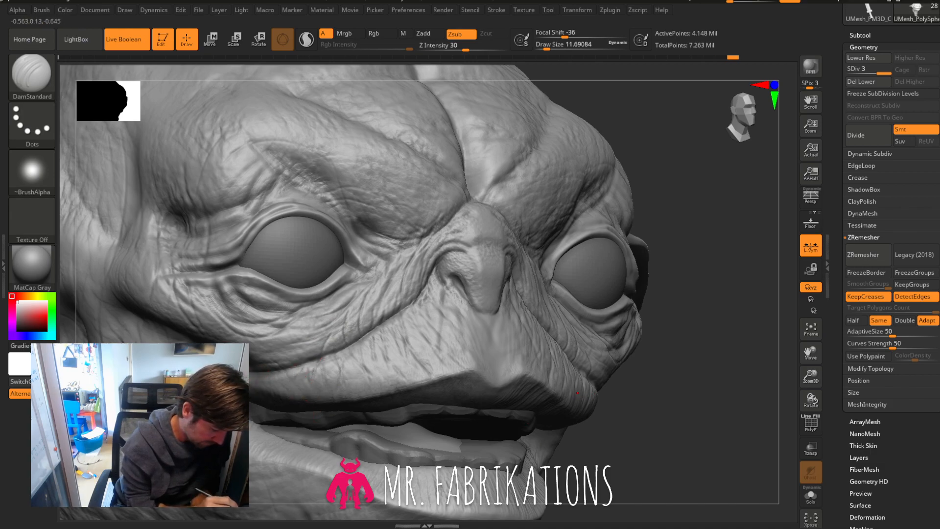
Set the draw size to 64.88109 and touch up the skin around the corner of the mouth with Smooth Stronger.
drag(641, 380, 720, 323)
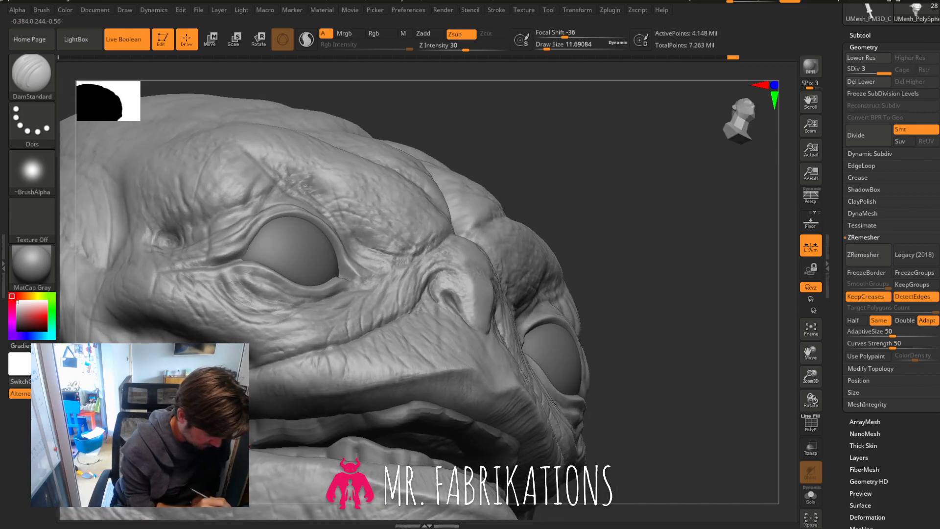
mouse_move(677, 300)
mouse_down()
mouse_move(675, 336)
mouse_move(665, 330)
mouse_move(686, 319)
mouse_move(540, 81)
mouse_up()
mouse_move(548, 47)
mouse_down()
mouse_move(579, 47)
mouse_move(560, 47)
mouse_up()
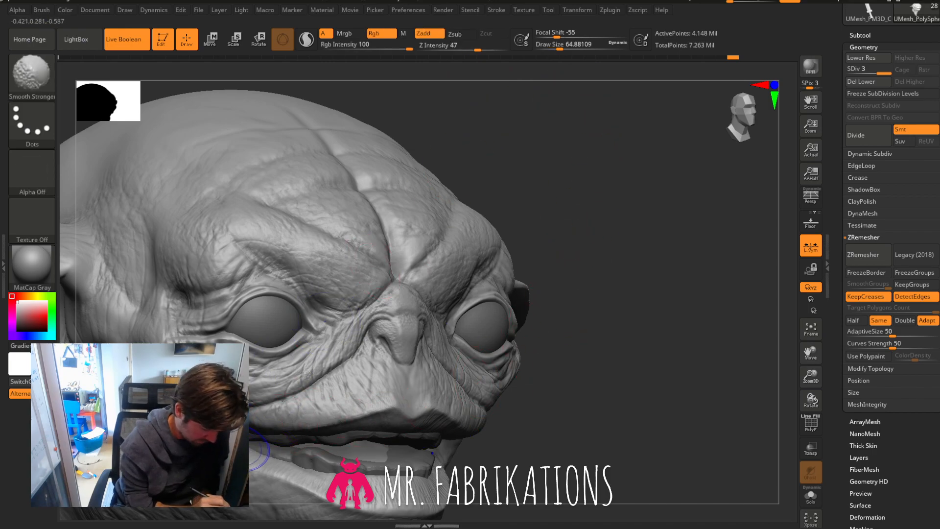
Set the draw size to 26.8692, drop to subdivision level 1 and build up the corner of the mouth with ClayBuildup.
drag(549, 49, 552, 49)
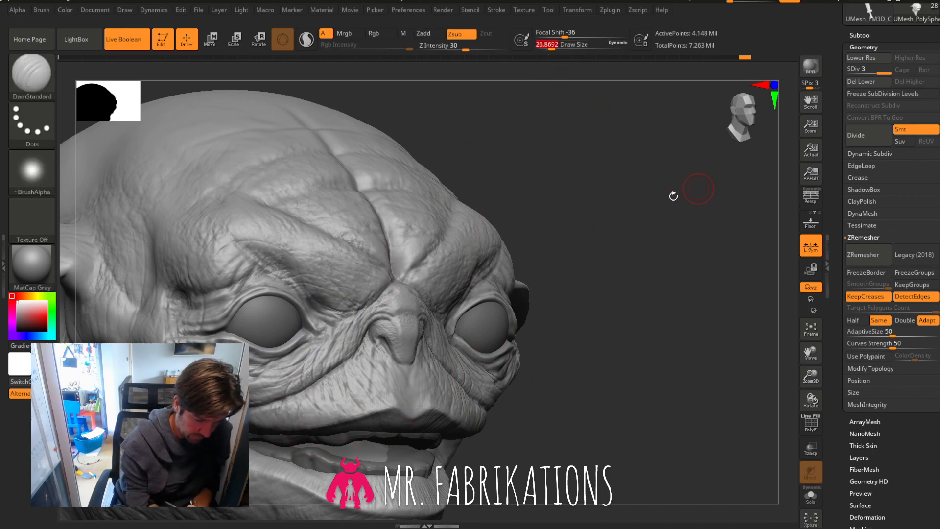
mouse_move(810, 353)
mouse_down()
mouse_move(846, 319)
mouse_move(912, 282)
mouse_up()
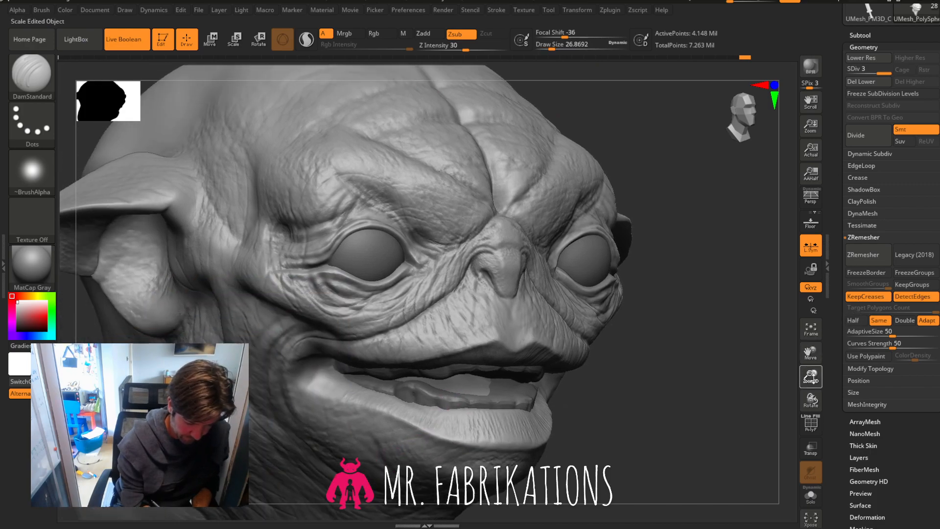
mouse_move(811, 376)
mouse_down()
mouse_move(797, 413)
mouse_move(819, 396)
mouse_up()
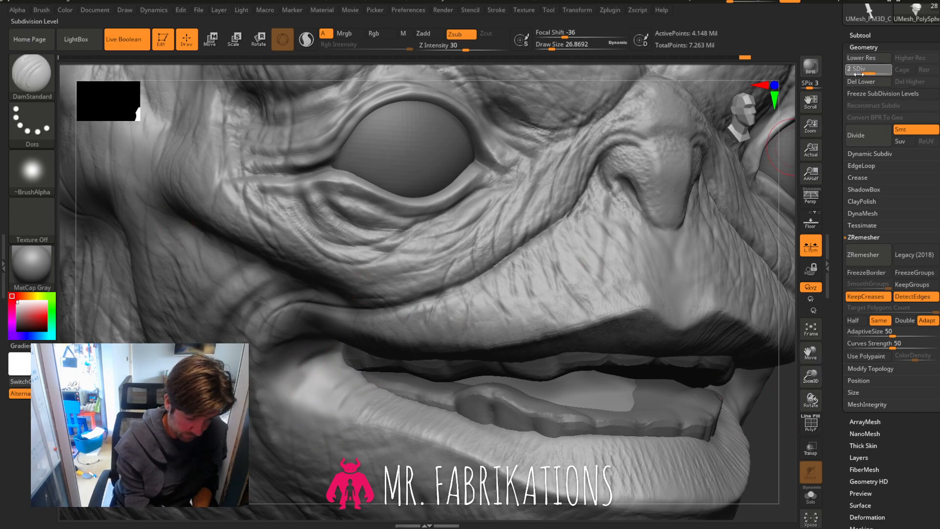
drag(856, 73, 848, 72)
key(b)
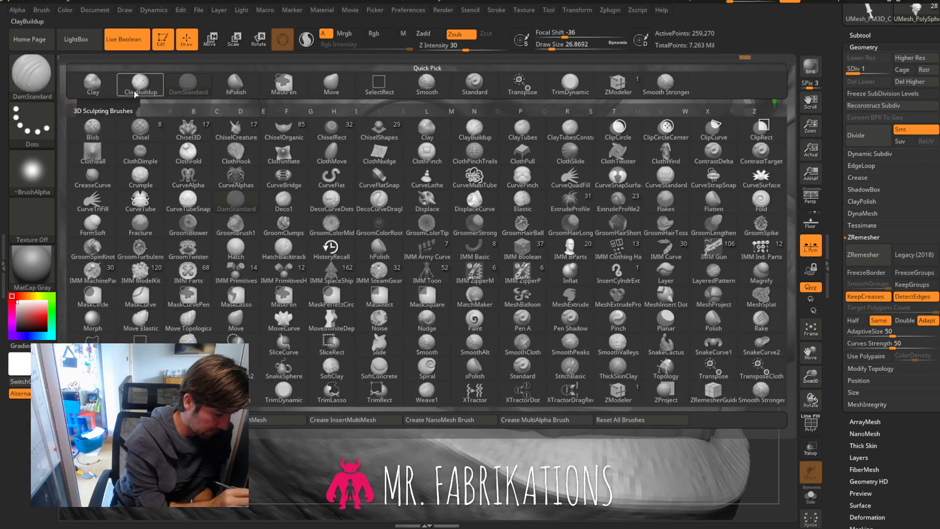
click(136, 92)
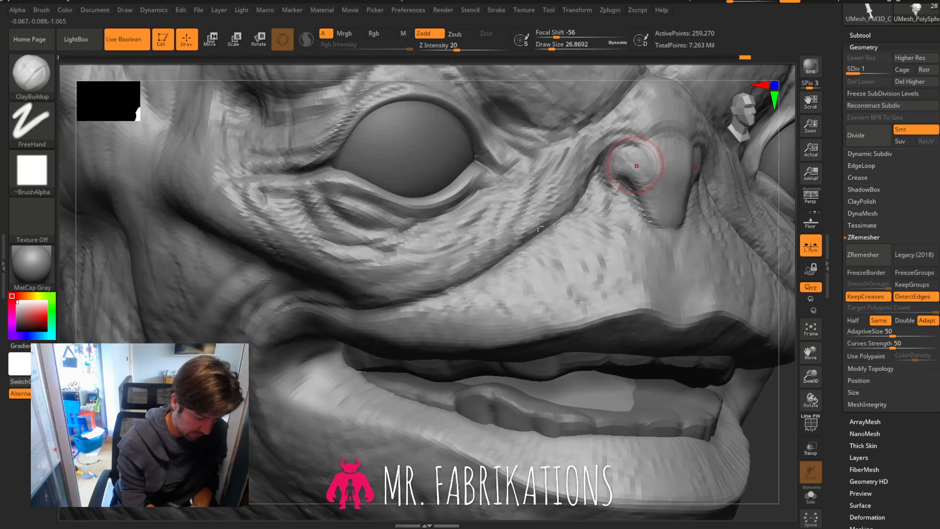
mouse_move(327, 370)
mouse_down()
mouse_move(312, 398)
mouse_move(319, 401)
mouse_up()
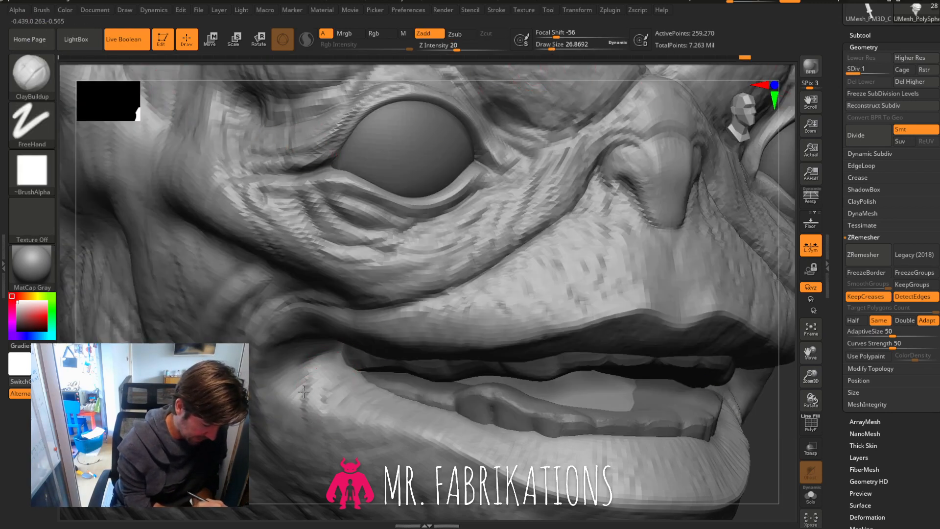
mouse_move(318, 352)
mouse_down()
mouse_move(298, 416)
mouse_move(312, 351)
mouse_move(296, 378)
mouse_move(332, 392)
mouse_up()
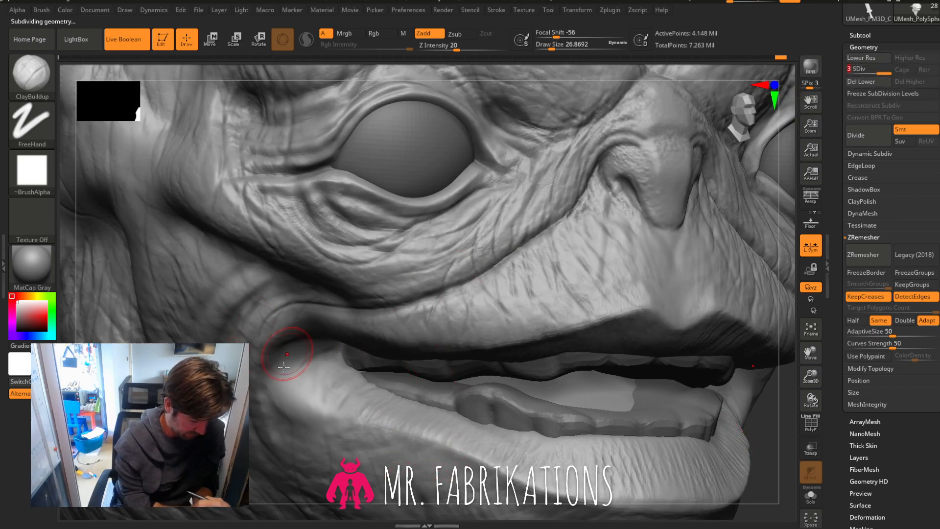
Rework the folds beneath the eye and around the nose with ClayBuildup at subdivision level 1, ending on level 3.
drag(868, 73, 846, 73)
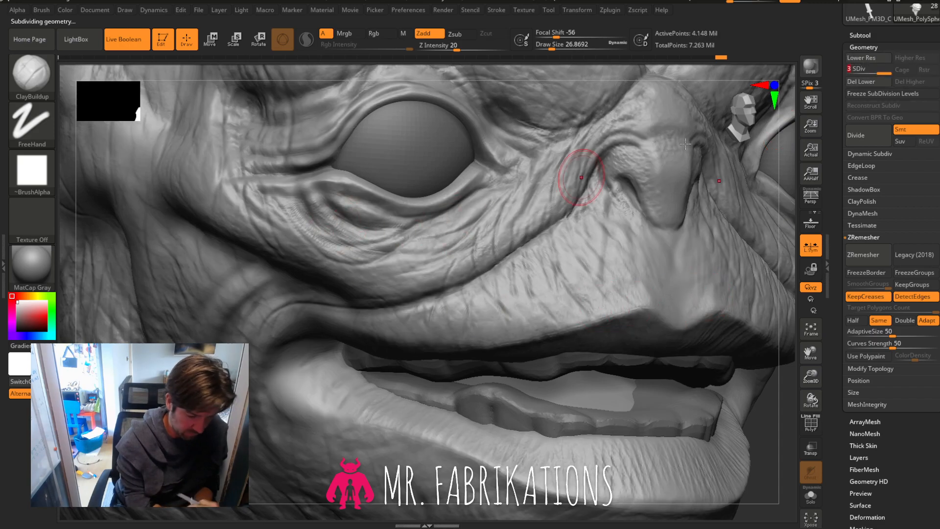
drag(883, 72, 834, 74)
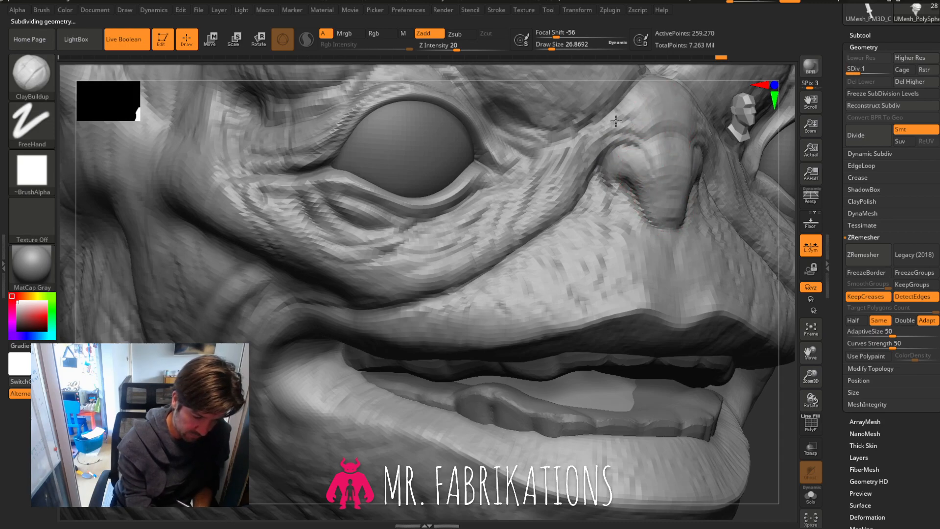
click(875, 71)
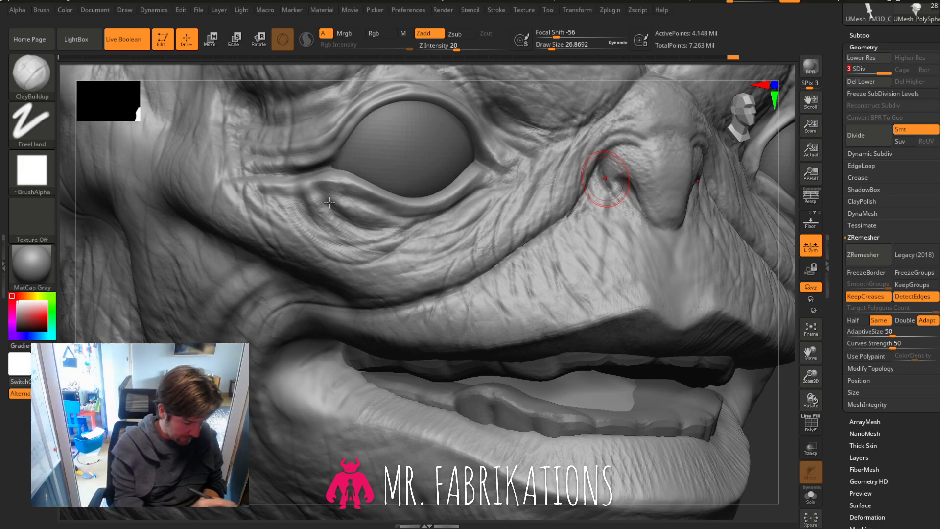
drag(811, 376, 796, 255)
drag(738, 120, 762, 132)
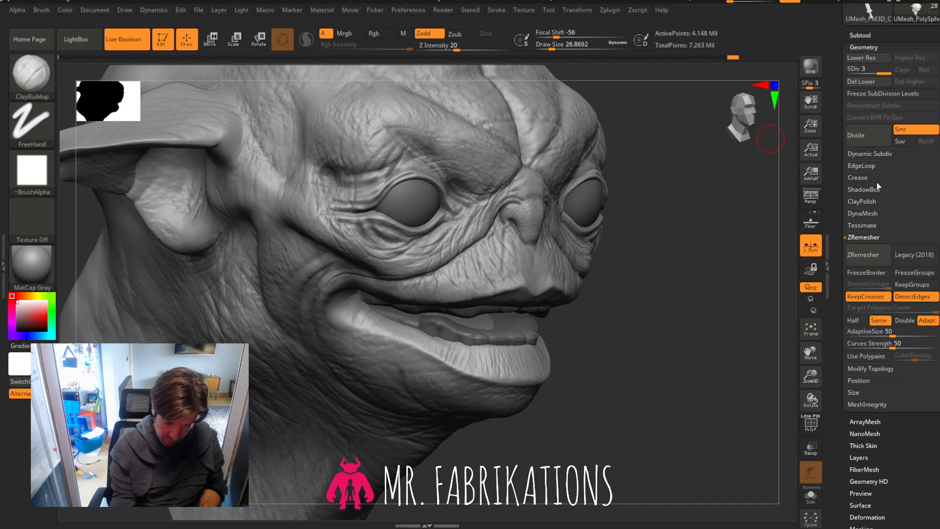
Add surface noise to the head with a Noise Scale of 3.18585.
click(864, 46)
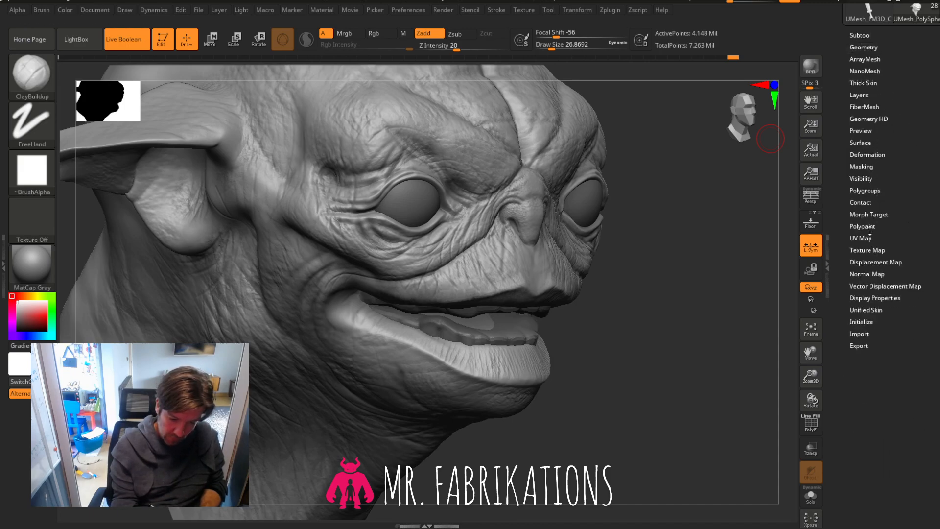
click(861, 143)
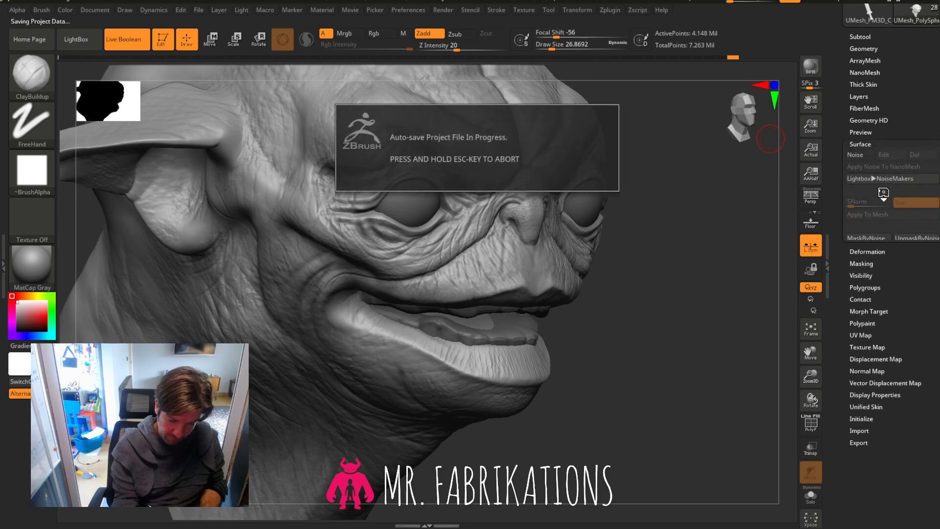
click(860, 155)
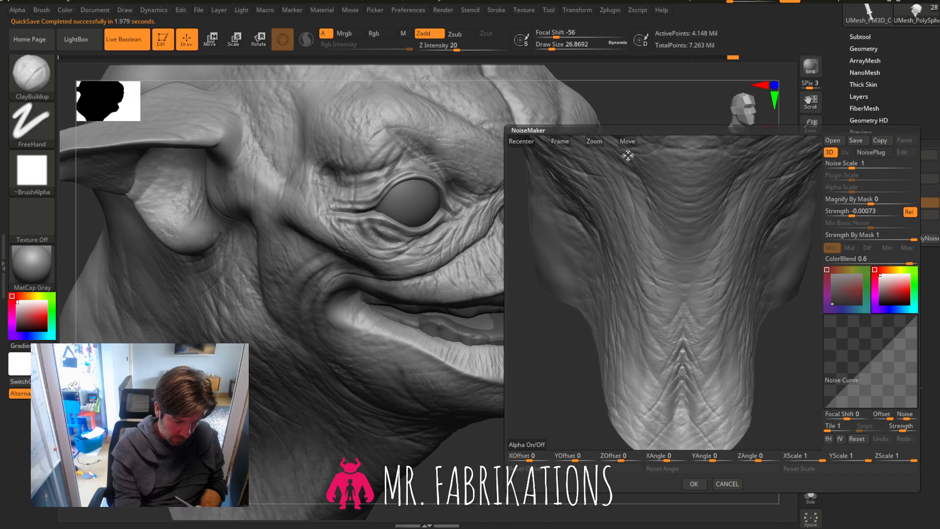
drag(627, 153, 797, 281)
drag(853, 167, 858, 169)
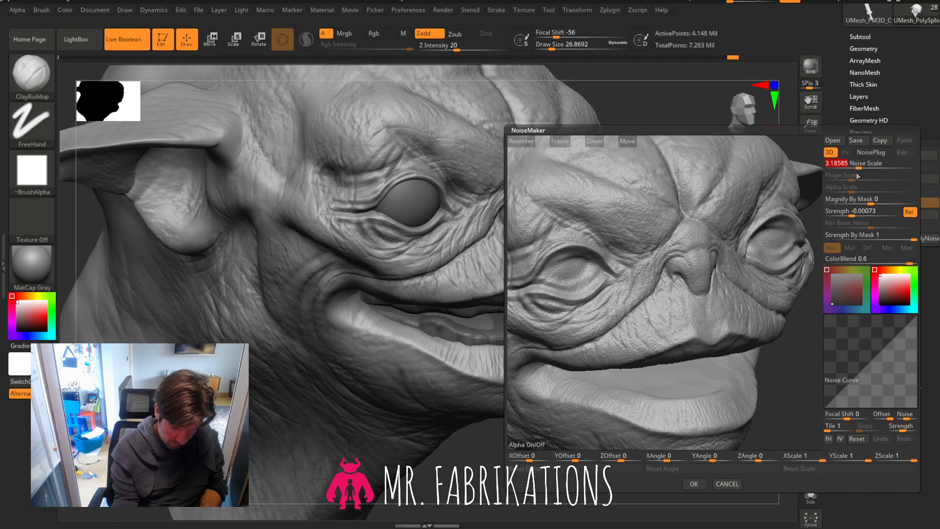
click(694, 483)
Render a BPR preview of the whole head to examine the noise texture under shaded lighting.
mouse_move(692, 444)
mouse_down()
mouse_move(693, 392)
mouse_move(681, 390)
mouse_move(698, 388)
mouse_up()
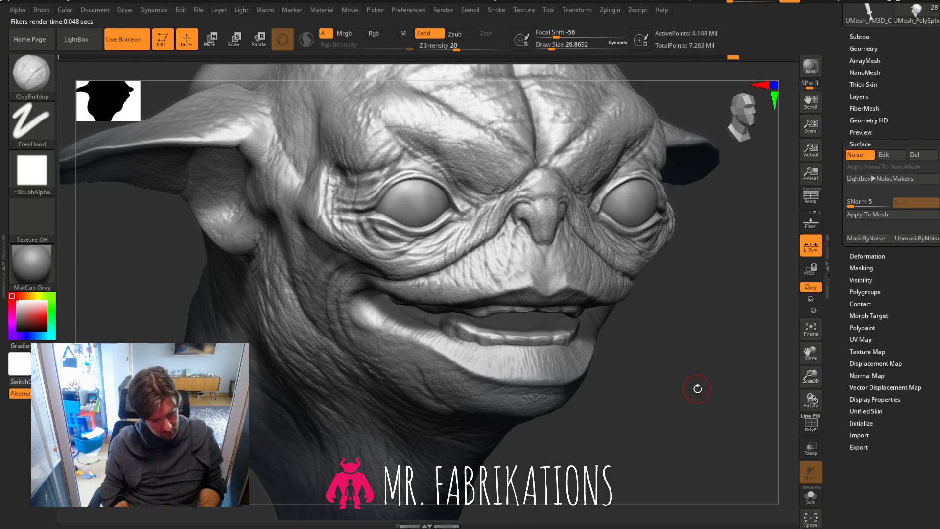
drag(702, 368, 717, 363)
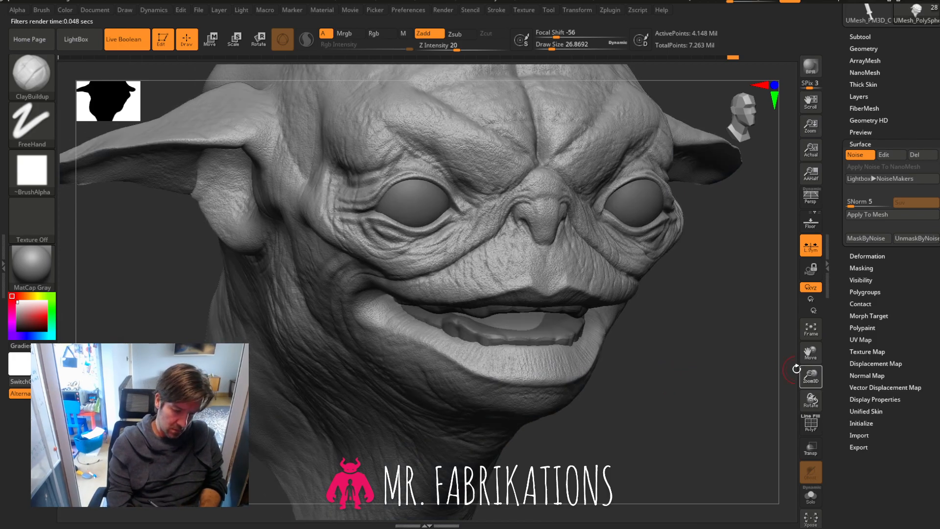
drag(783, 196, 783, 265)
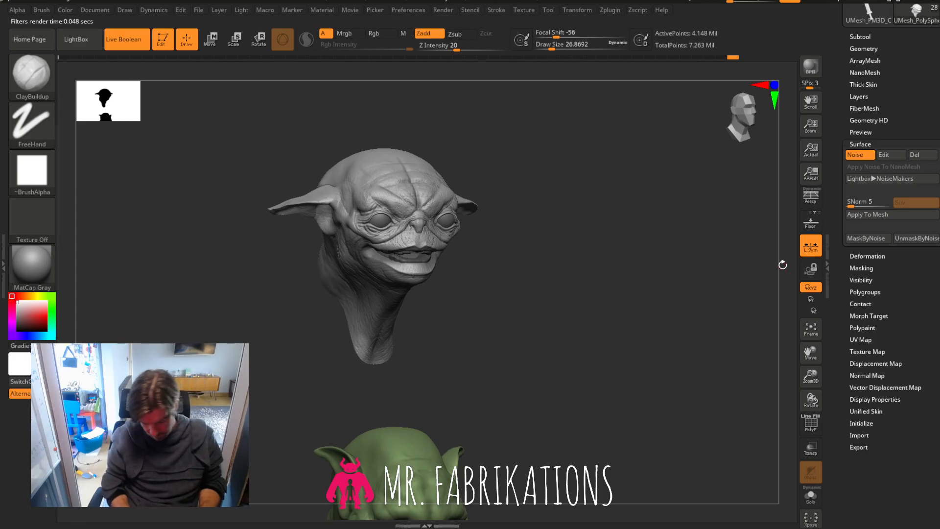
key(shift)
key(shift+r)
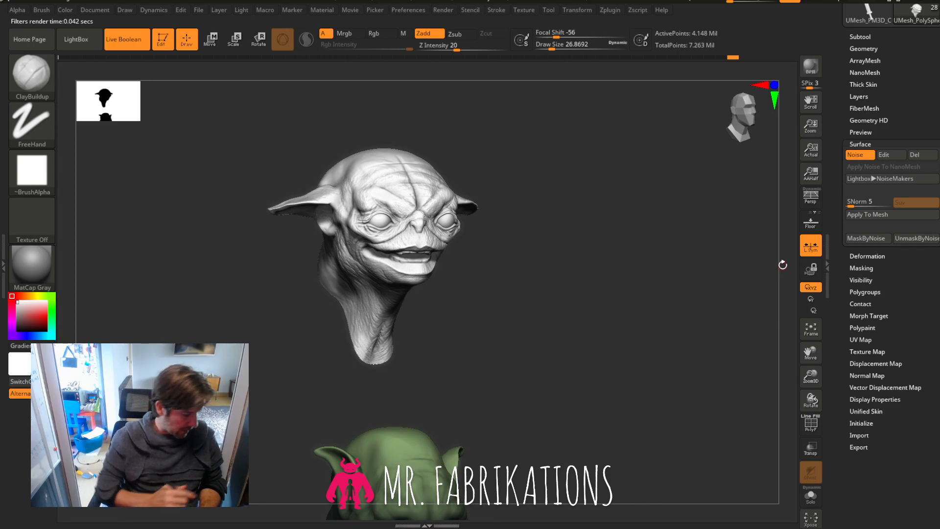
mouse_move(782, 265)
mouse_down()
mouse_move(592, 316)
mouse_move(695, 319)
mouse_up()
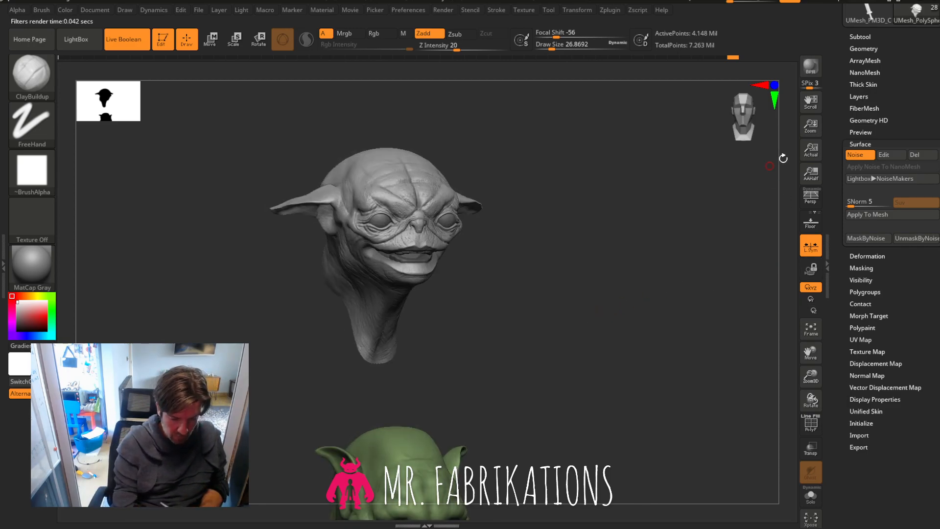
Show the SCARF and TRENCHCOAT subtool folders and frame the face from the front.
click(864, 48)
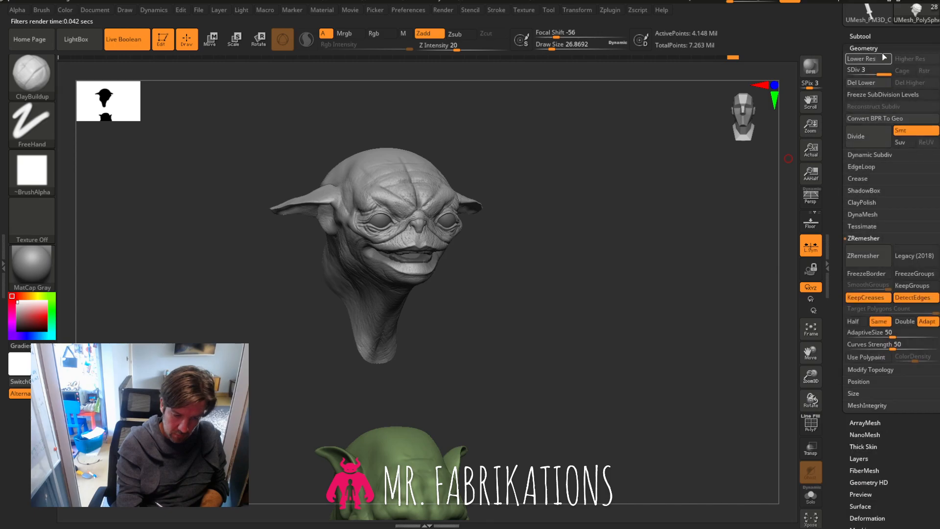
click(860, 37)
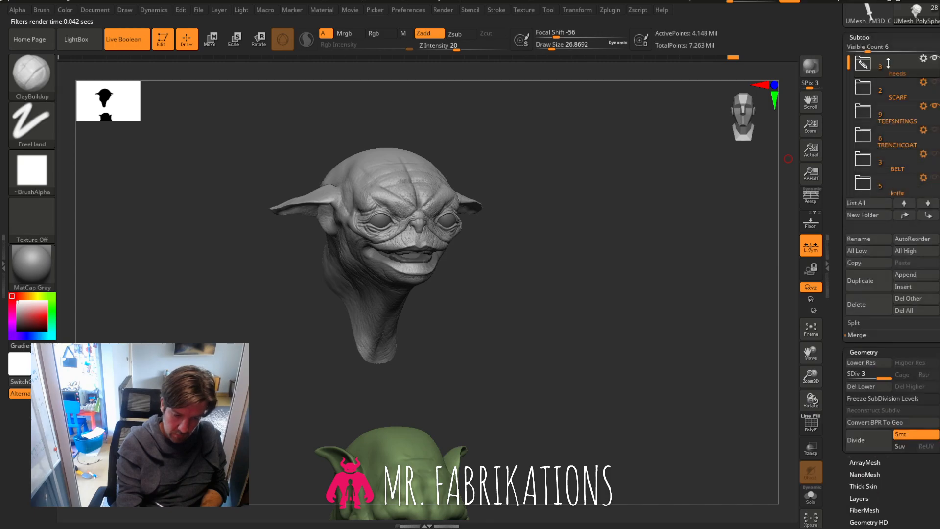
click(935, 83)
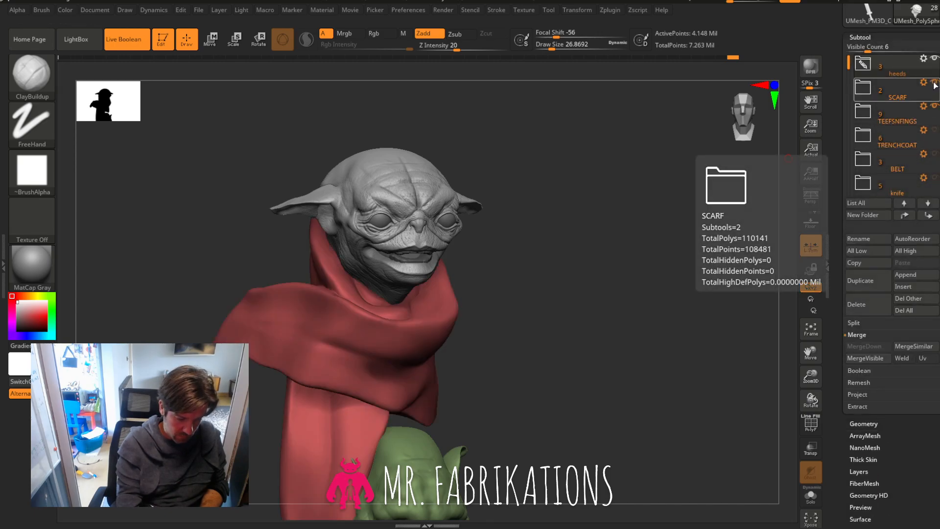
click(935, 84)
click(935, 84)
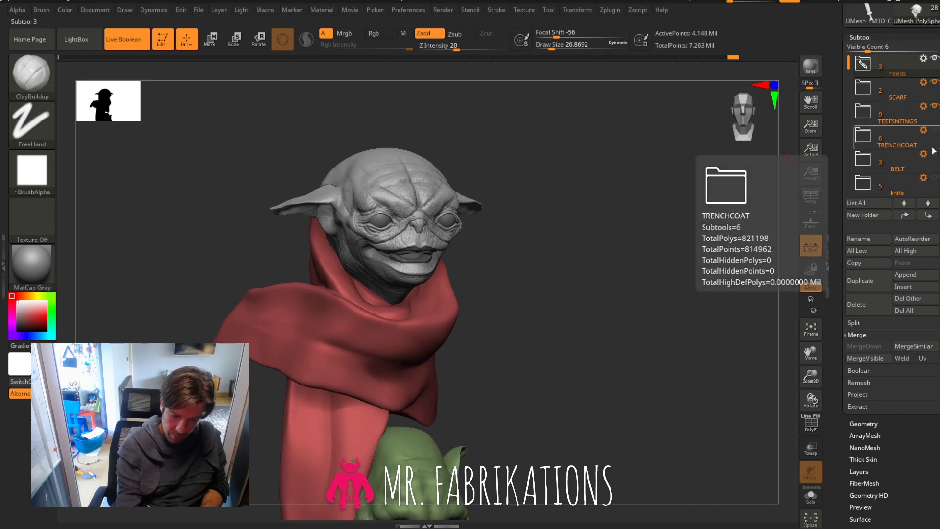
click(934, 132)
drag(661, 296, 452, 206)
drag(627, 225, 785, 208)
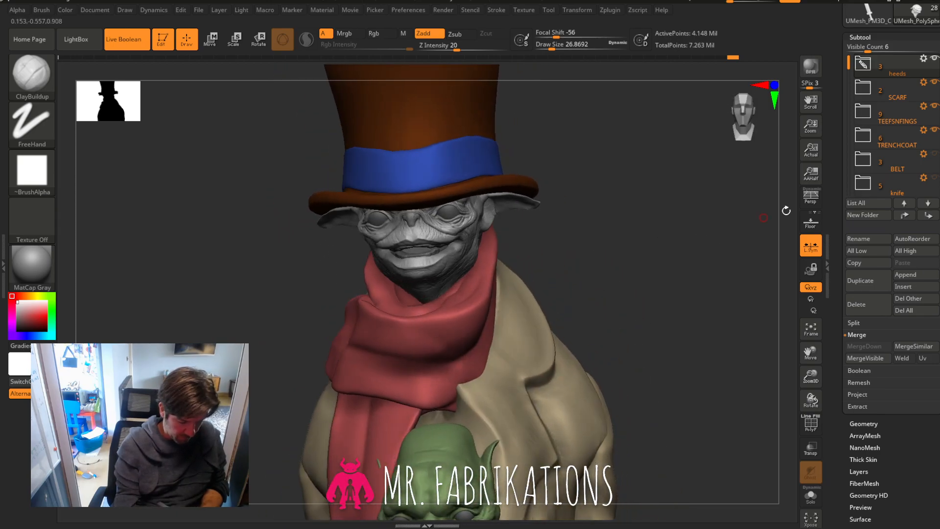
drag(810, 381, 811, 360)
drag(864, 35, 863, 37)
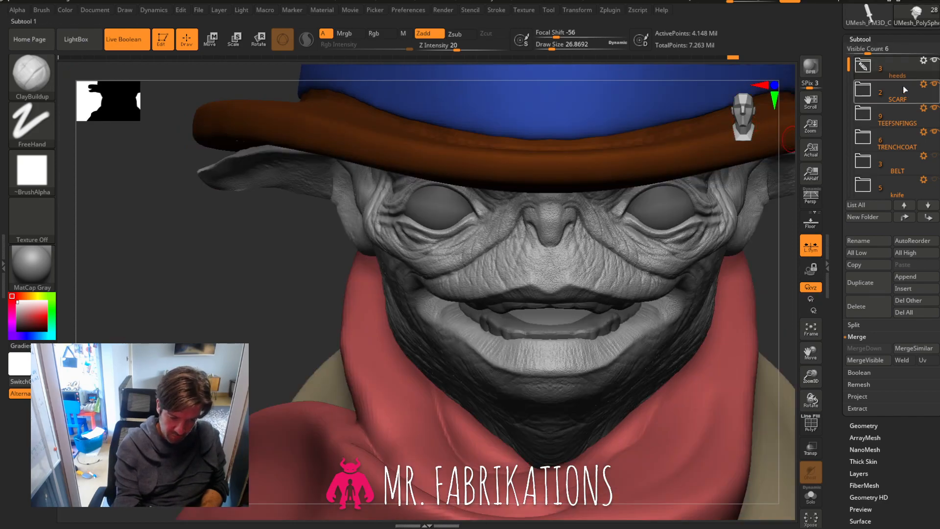
Reopen the head's surface noise settings and set the Noise Scale to 2.10699.
click(860, 39)
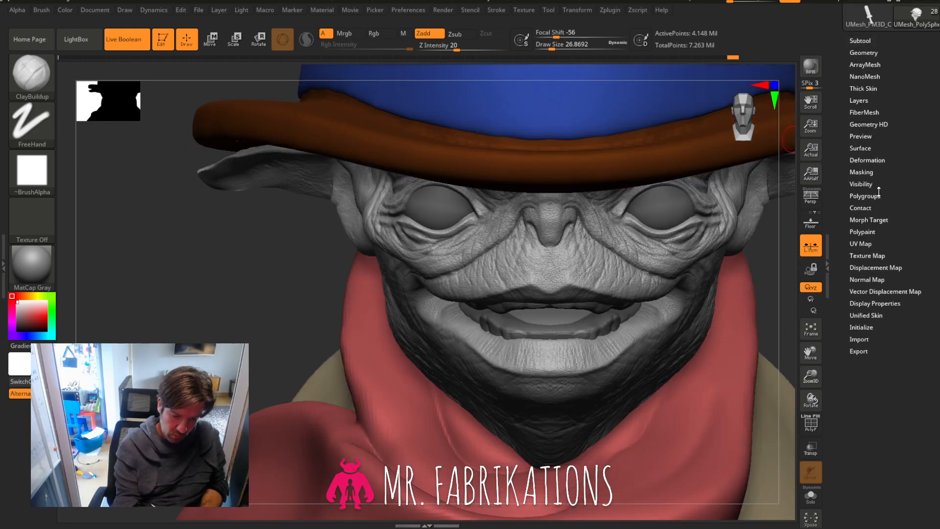
click(866, 149)
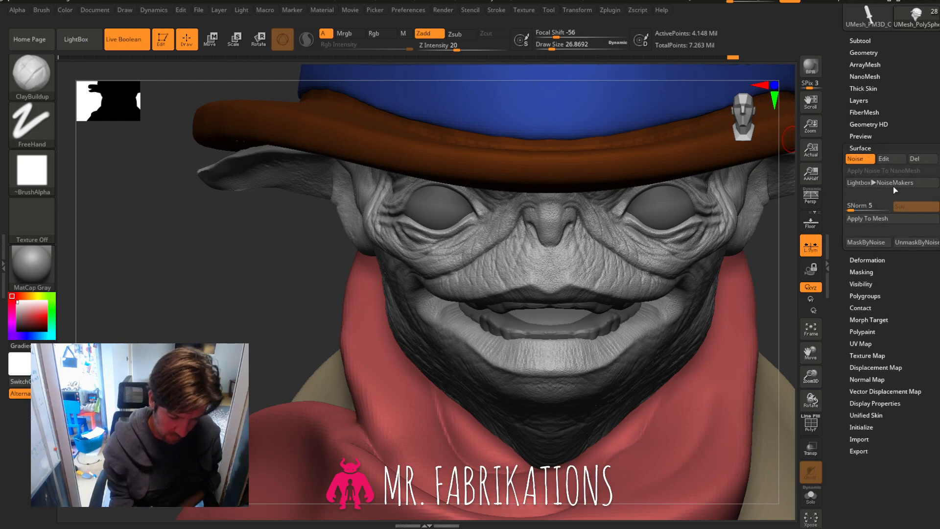
click(884, 158)
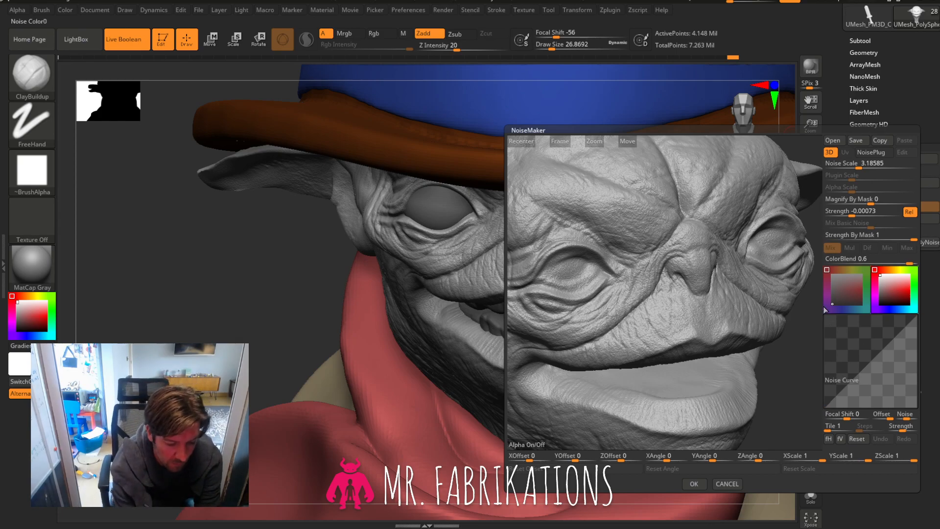
click(864, 209)
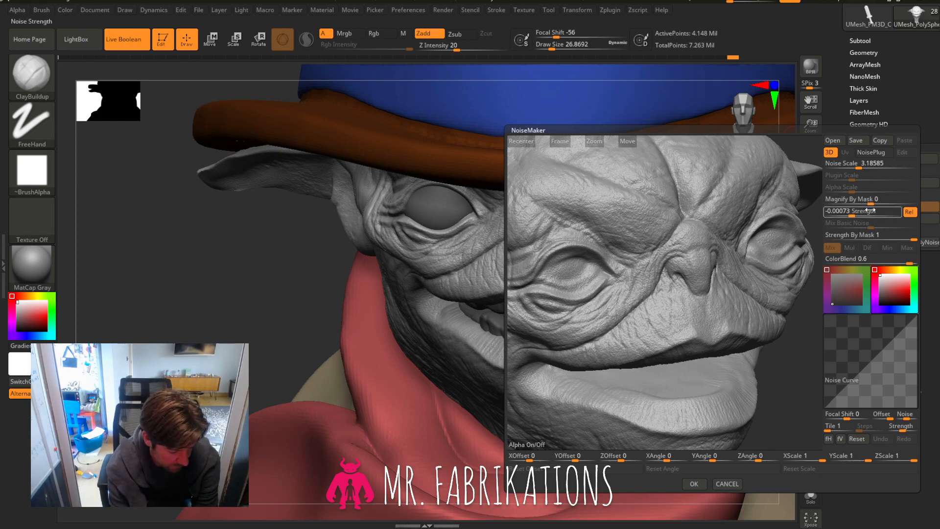
click(872, 201)
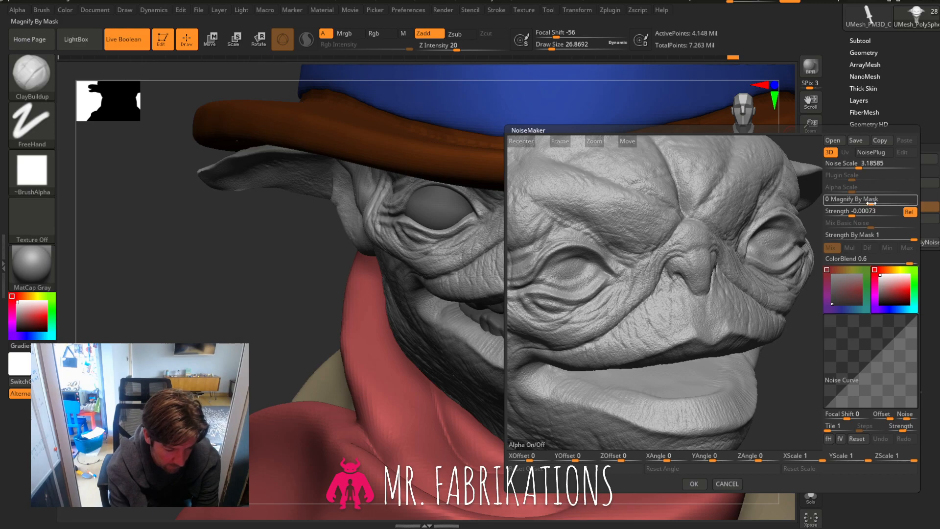
drag(857, 165, 855, 170)
click(525, 453)
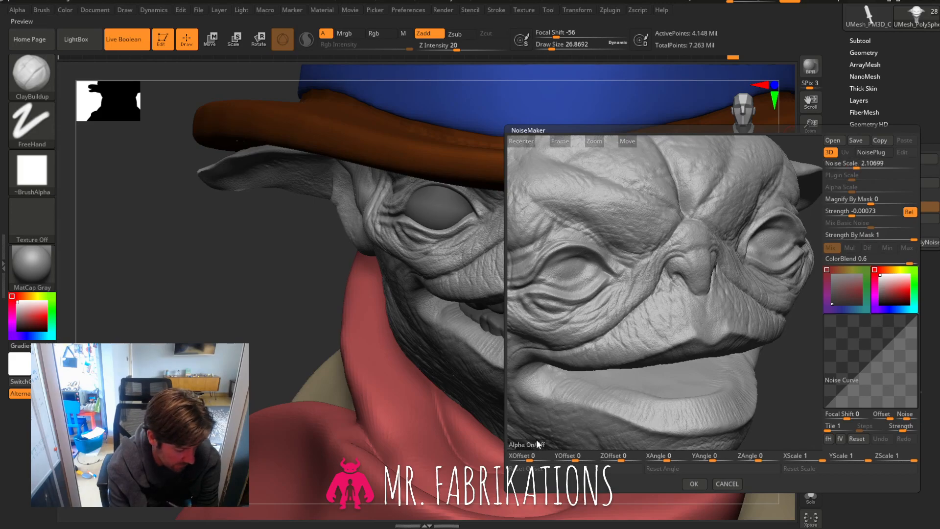
click(538, 444)
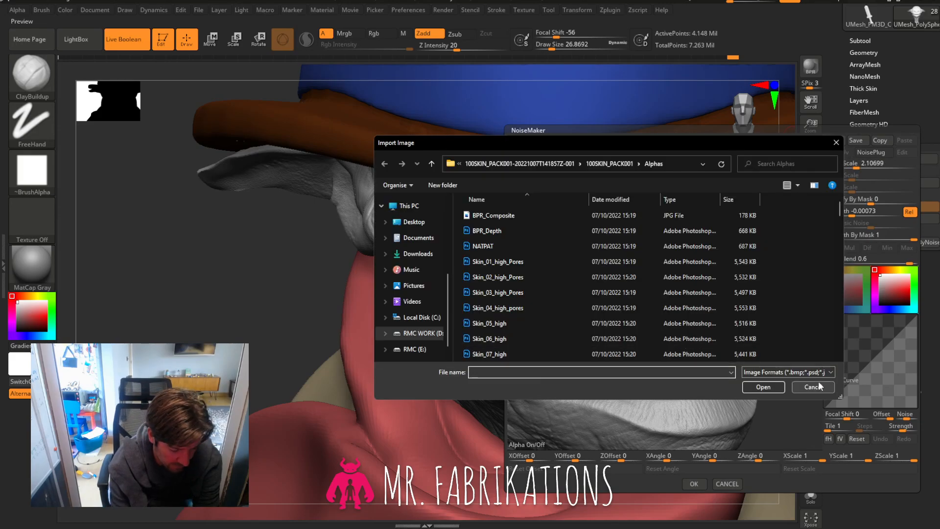
click(814, 387)
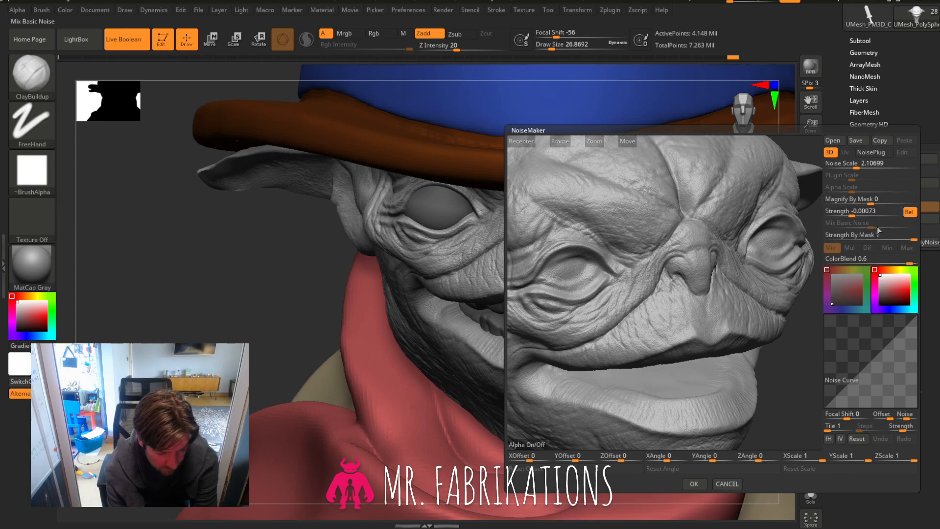
Try reducing the noise Strength to zero.
click(856, 213)
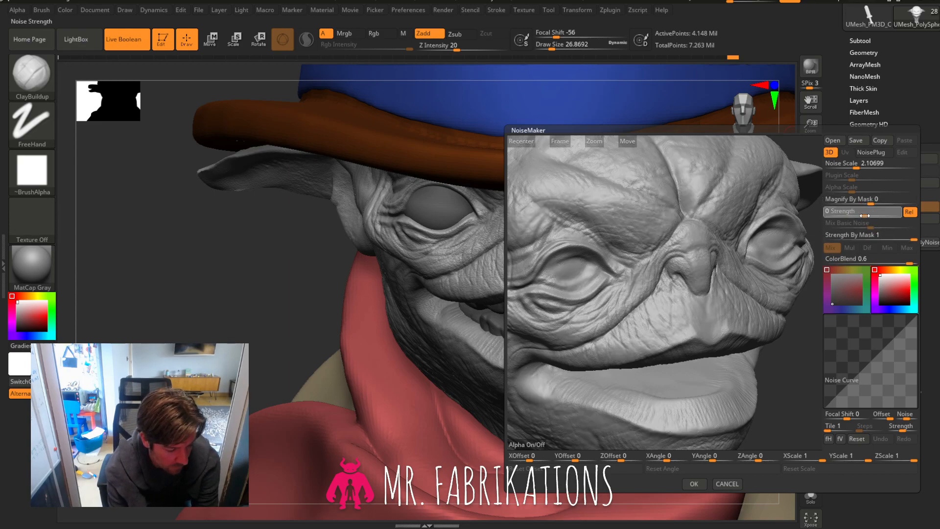
drag(852, 215, 857, 216)
click(857, 212)
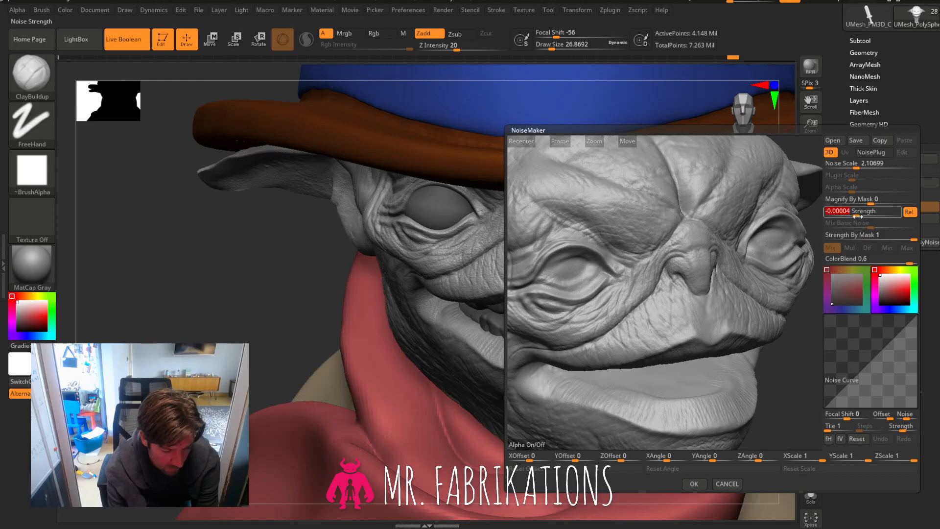
text(-0)
key(Return)
click(871, 201)
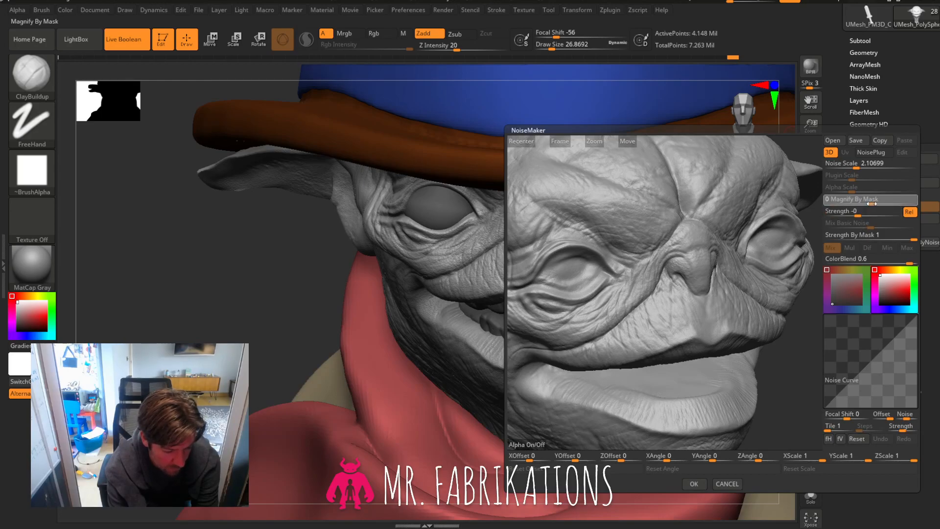
drag(877, 204, 874, 201)
Set the Noise Scale to 4.33408 and the noise Strength to -0.00021, and accept the surface noise settings.
drag(857, 165, 864, 168)
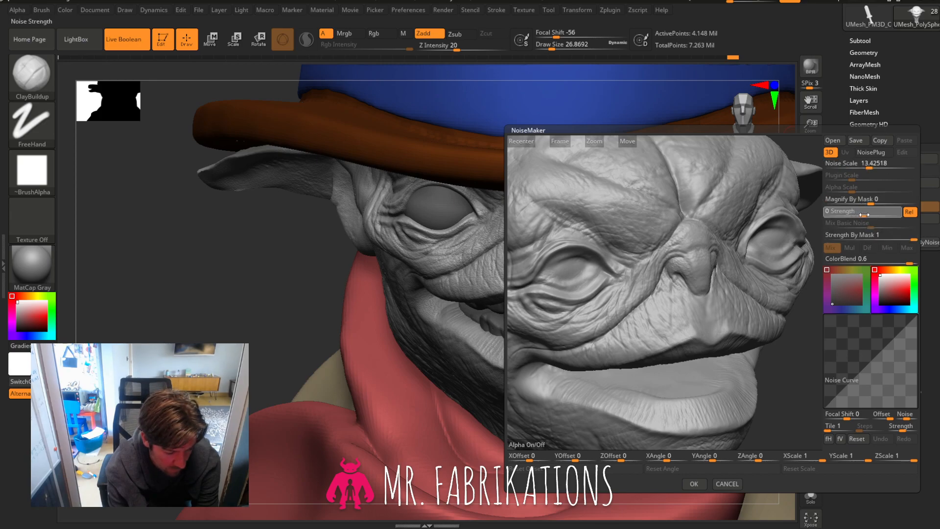
drag(857, 214, 854, 214)
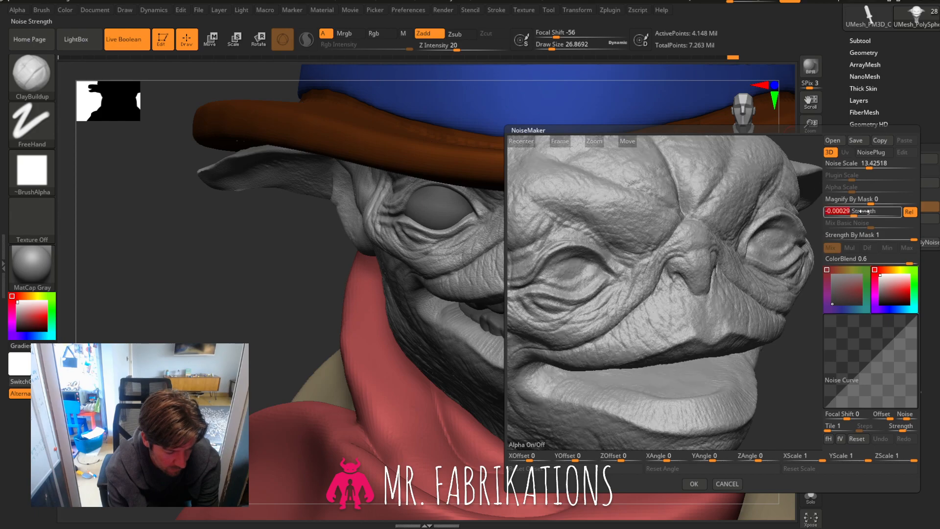
drag(869, 169, 864, 168)
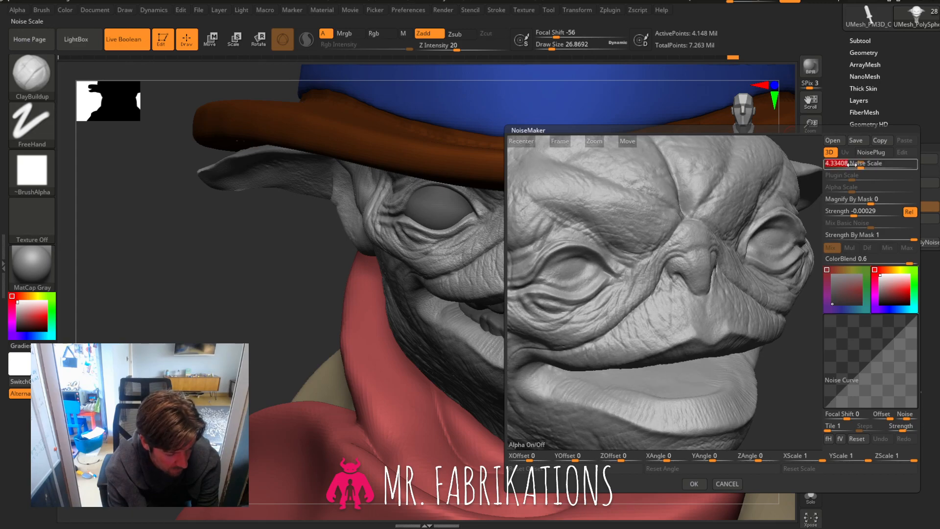
drag(856, 212, 852, 214)
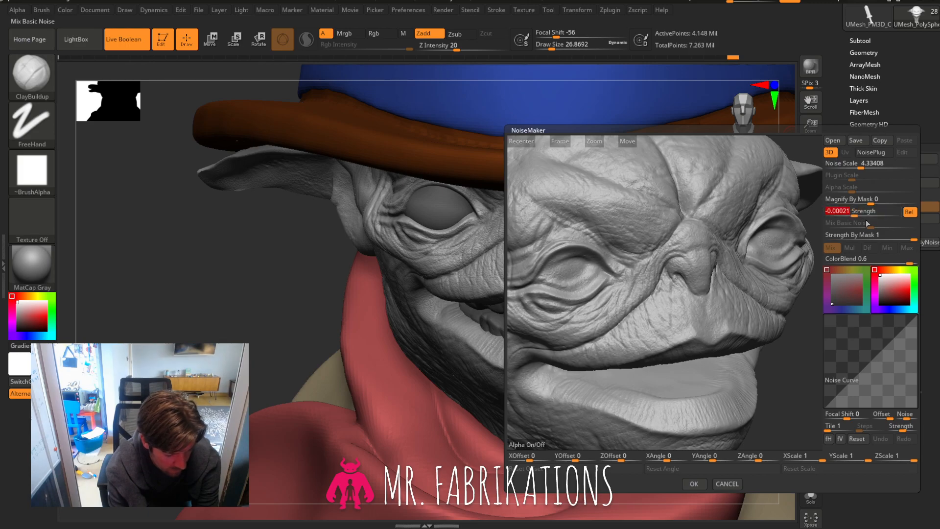
click(695, 484)
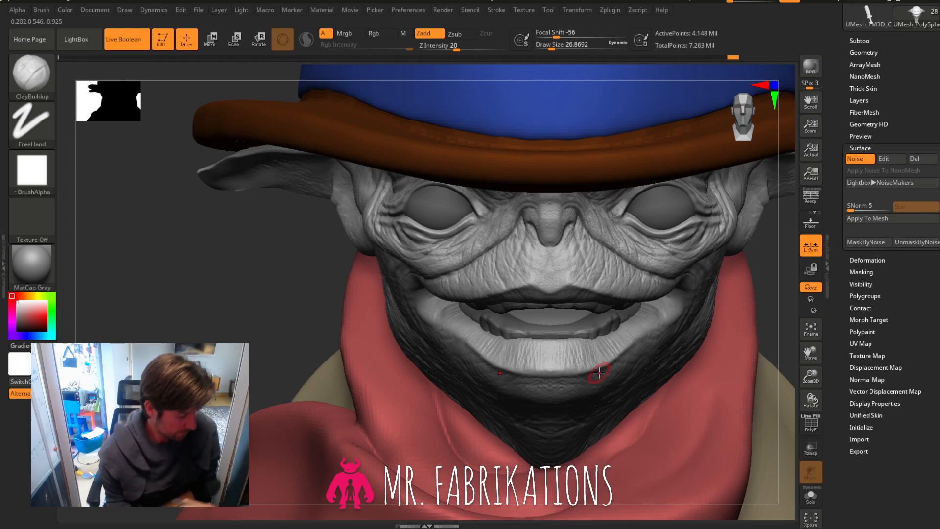
Switch the material to BasicMaterial and inspect the skin texture from the front and side of the face.
key(m)
click(92, 406)
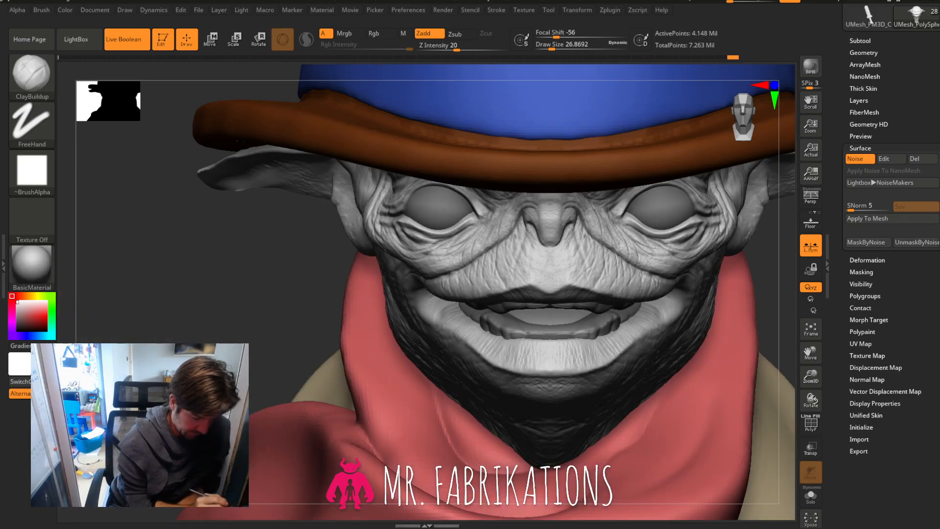
drag(235, 336, 266, 327)
drag(668, 319, 653, 319)
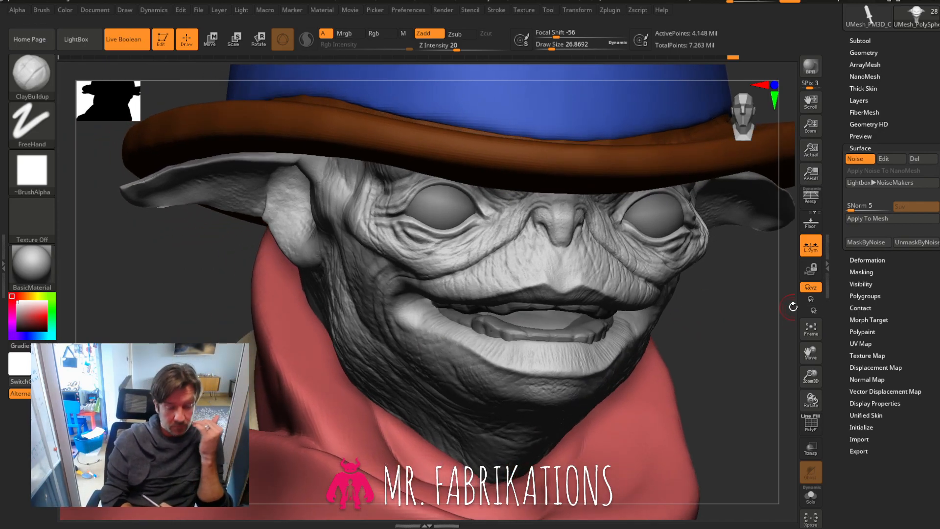
mouse_move(798, 378)
mouse_down()
mouse_move(705, 324)
mouse_move(734, 318)
mouse_move(734, 269)
mouse_move(720, 256)
mouse_move(730, 350)
mouse_move(730, 325)
mouse_up()
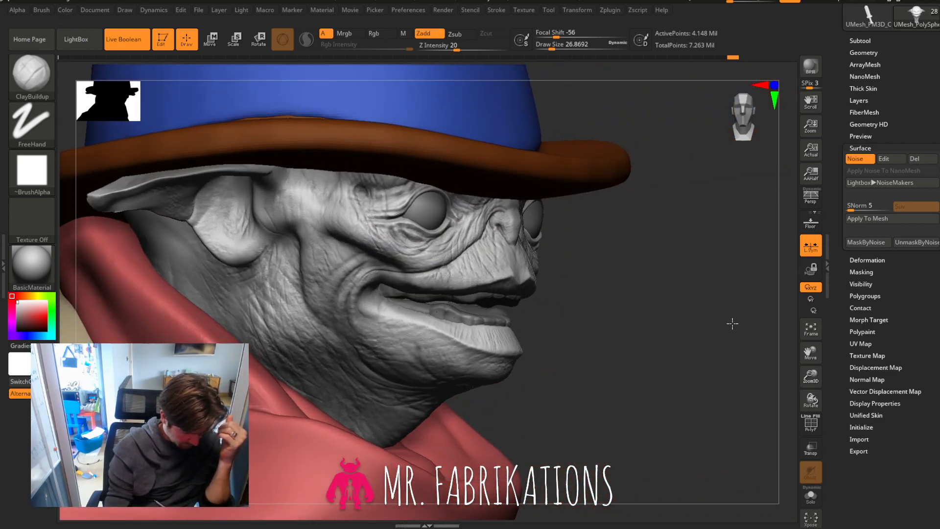
Choose the DamStandard brush for detailing the face and set its Draw Size to 12.91171.
click(37, 78)
click(186, 100)
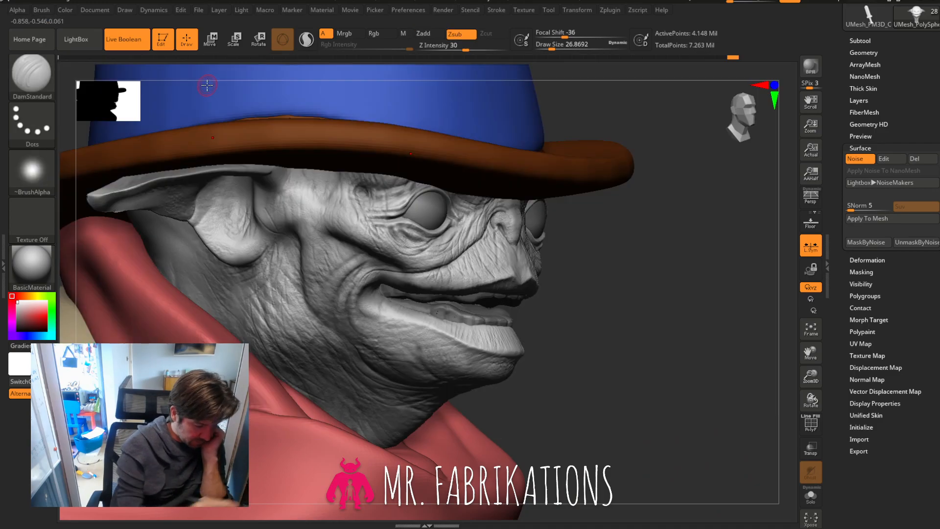
drag(817, 376, 826, 437)
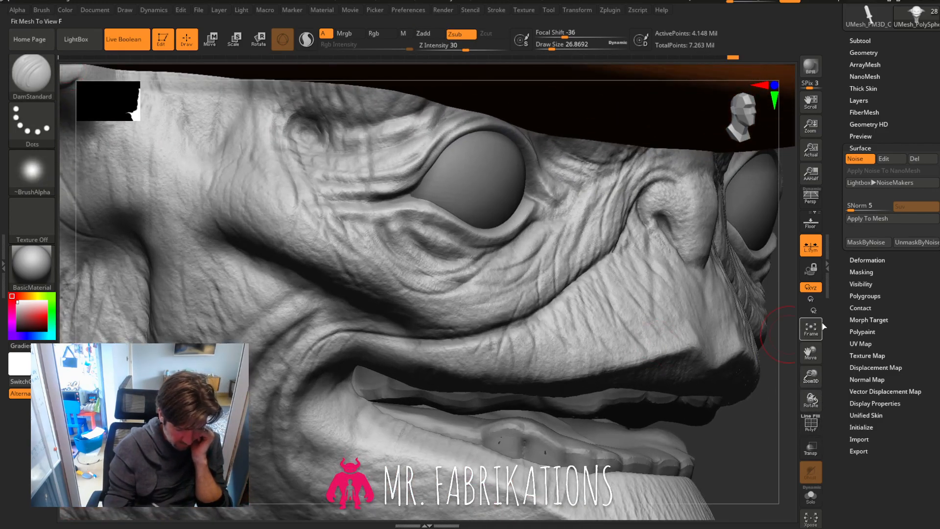
drag(817, 347, 735, 306)
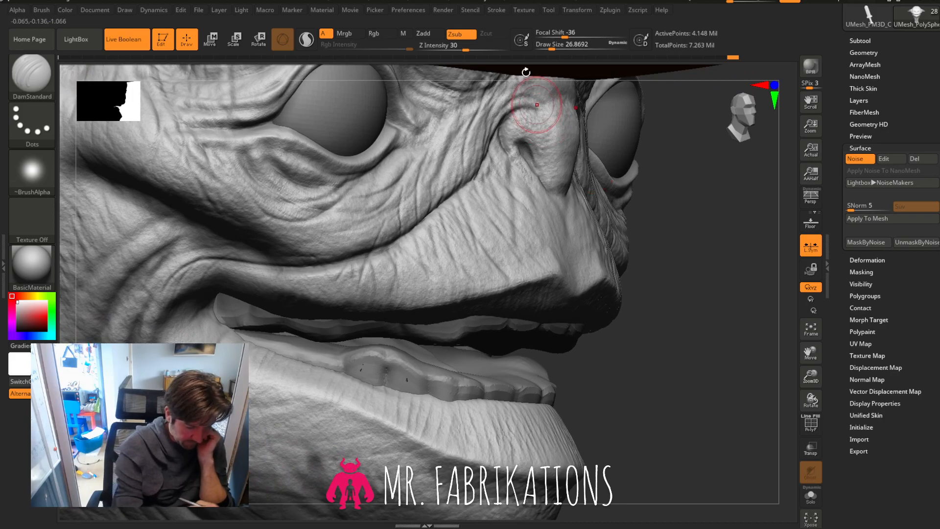
drag(549, 48, 544, 47)
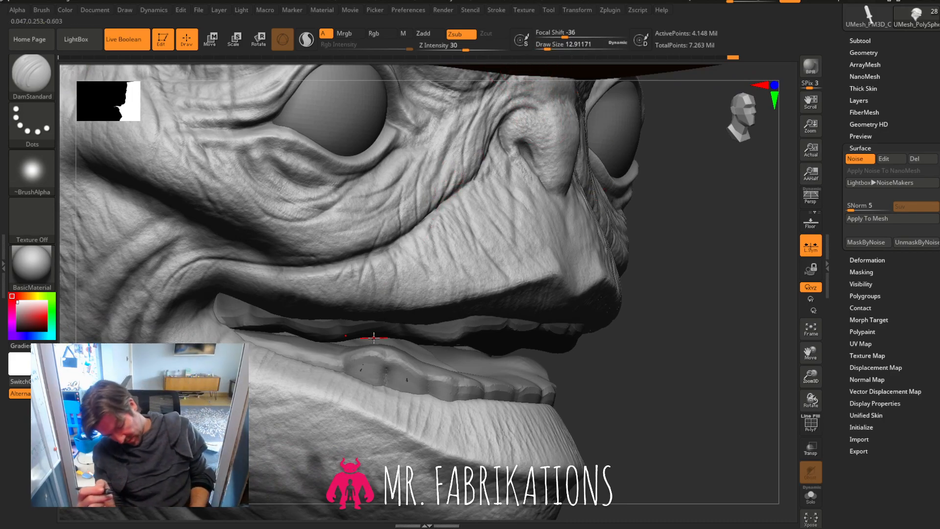
Carve fine creases along the fold between cheek and upper lip and between the inner eye corner and nose.
key(ctrl)
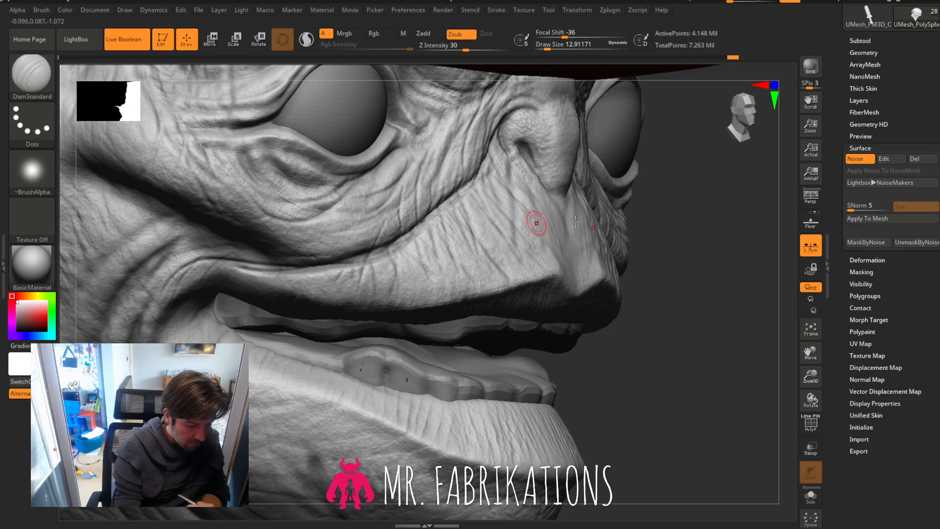
drag(700, 211, 529, 223)
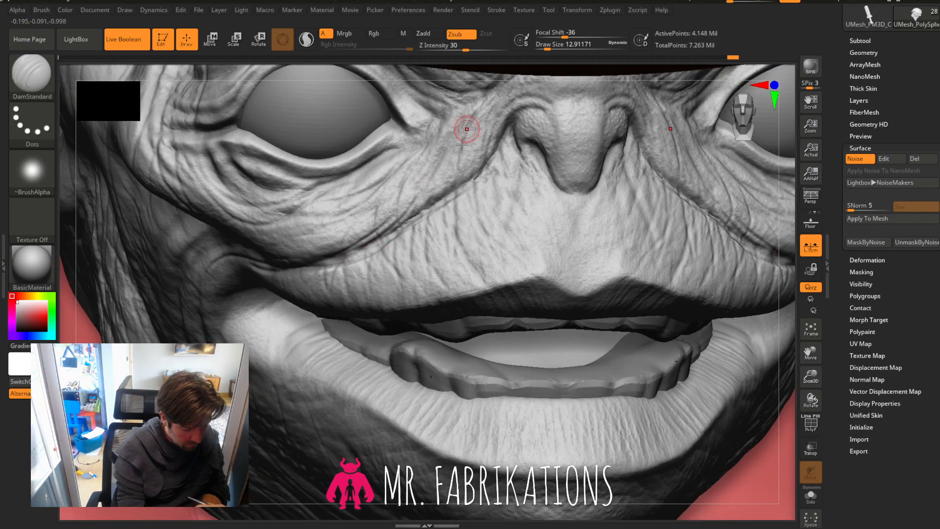
drag(469, 141, 463, 199)
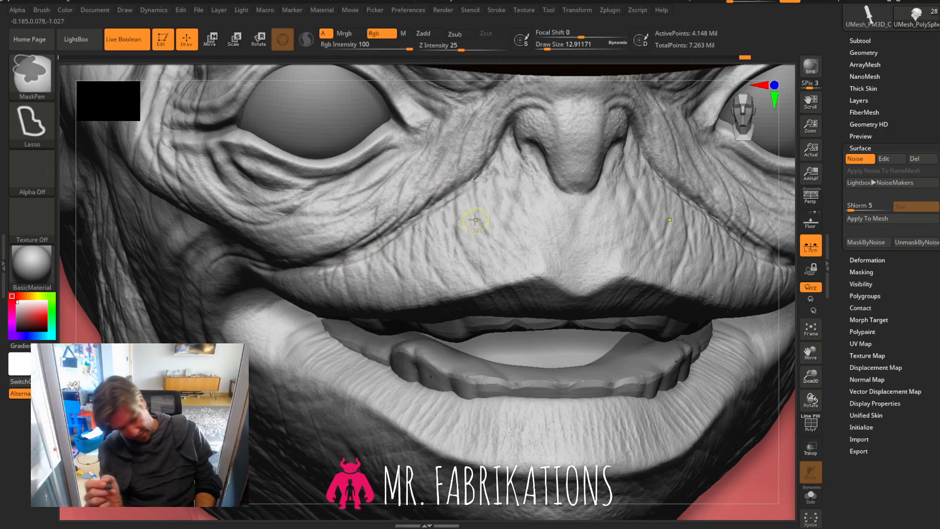
key(ctrl+z)
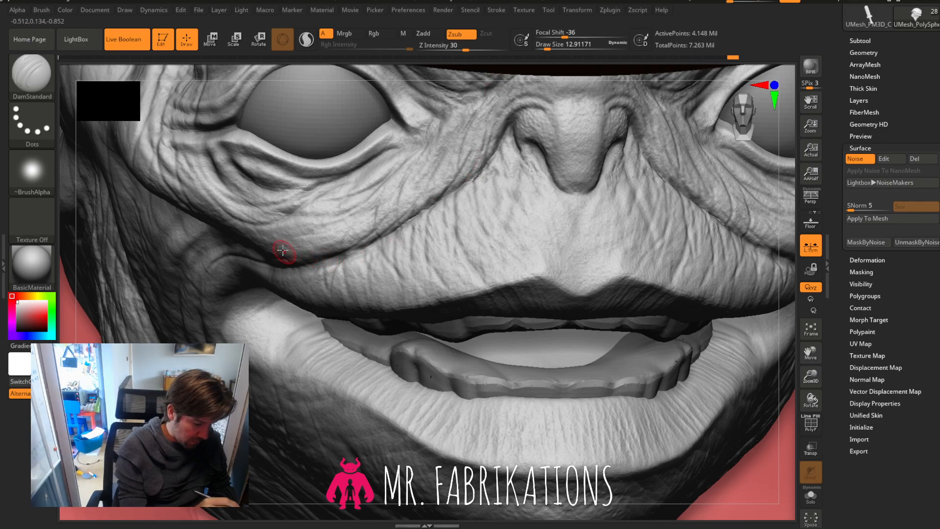
drag(370, 250, 338, 244)
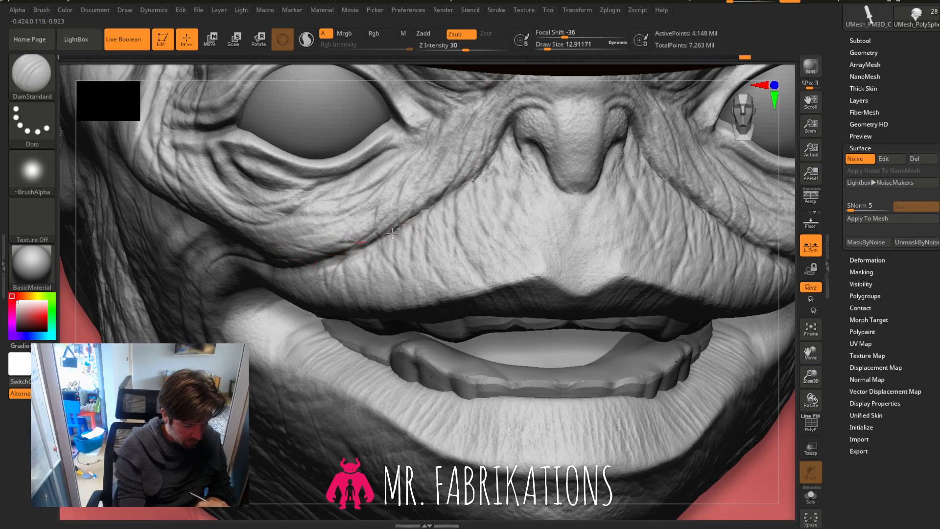
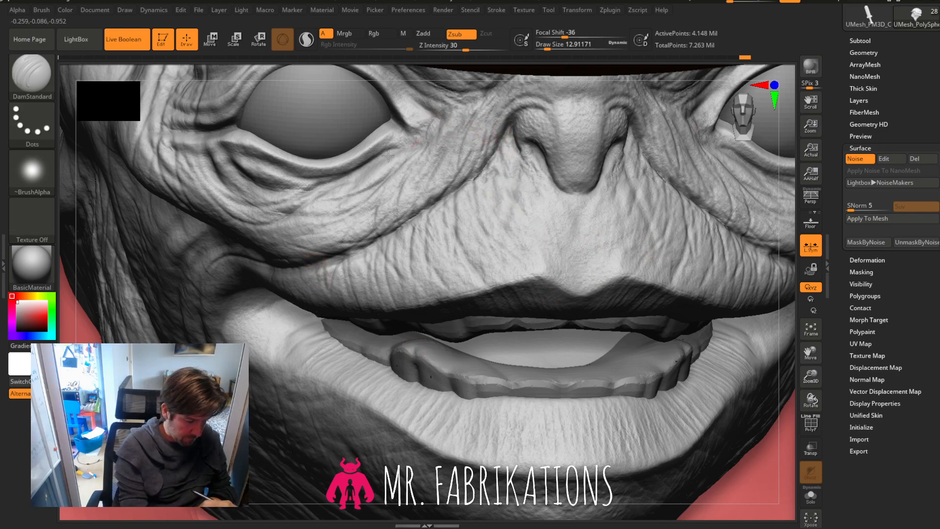
drag(388, 155, 444, 129)
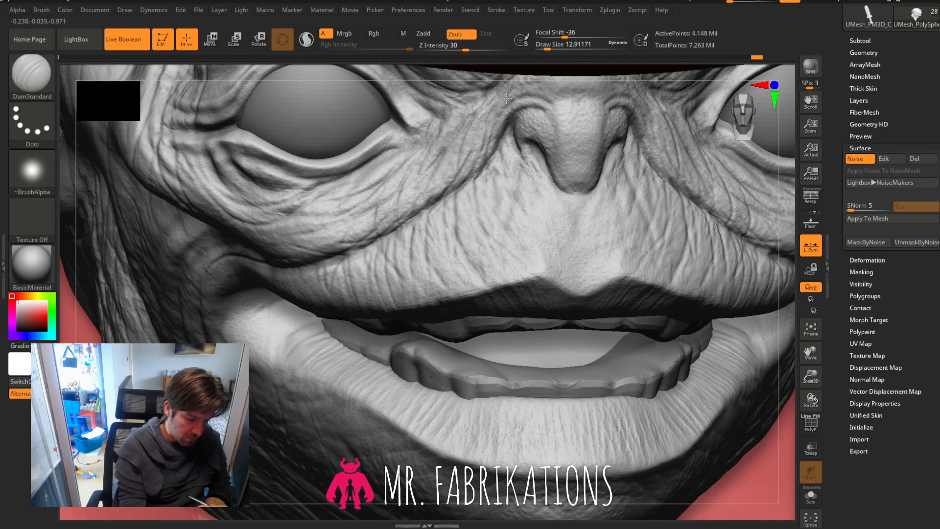
Check the whole head from the front and make the lower teeth the active subtool.
drag(810, 376, 792, 325)
mouse_move(733, 295)
mouse_down()
mouse_move(707, 283)
mouse_move(738, 292)
mouse_up()
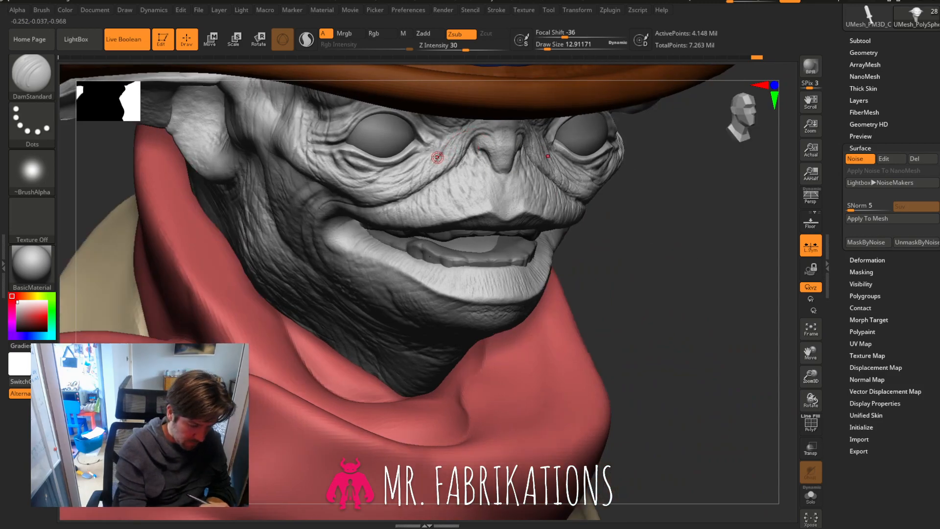
key(ctrl)
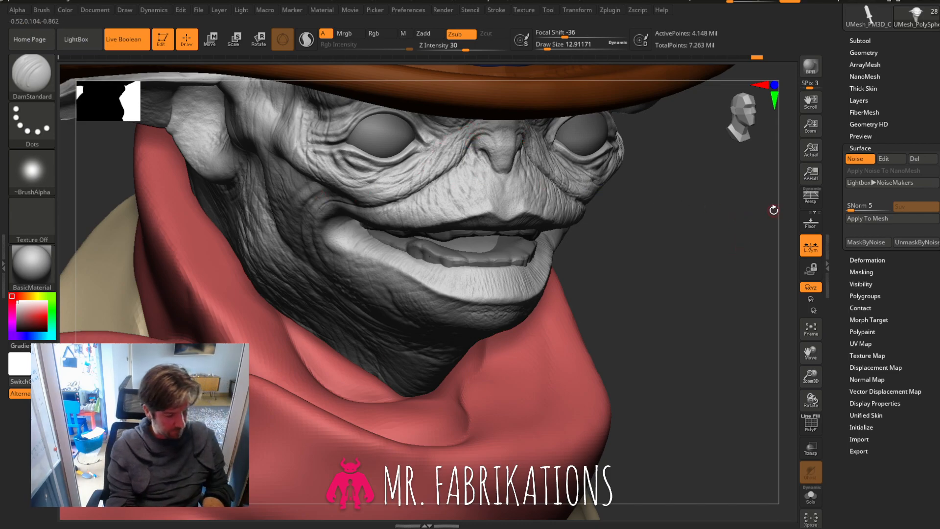
drag(811, 371, 729, 302)
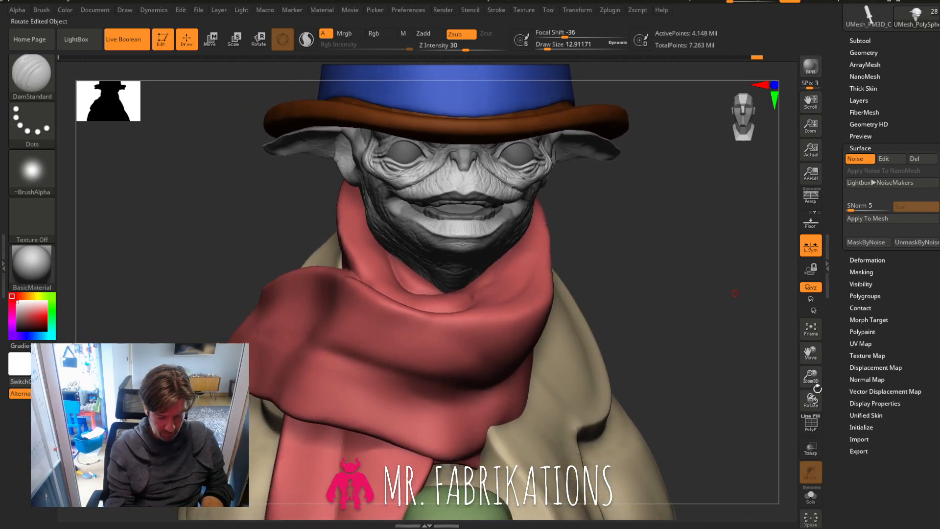
drag(813, 379, 792, 408)
drag(811, 353, 799, 325)
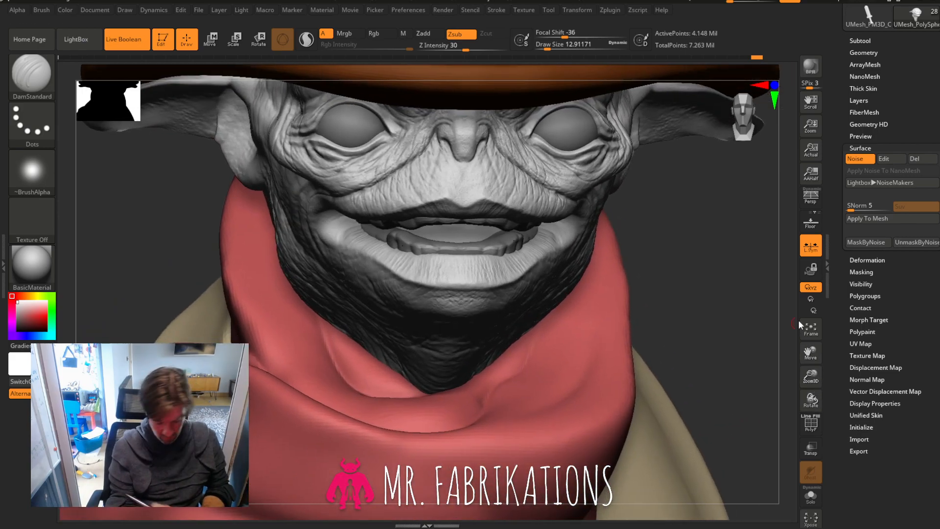
alt+click(507, 240)
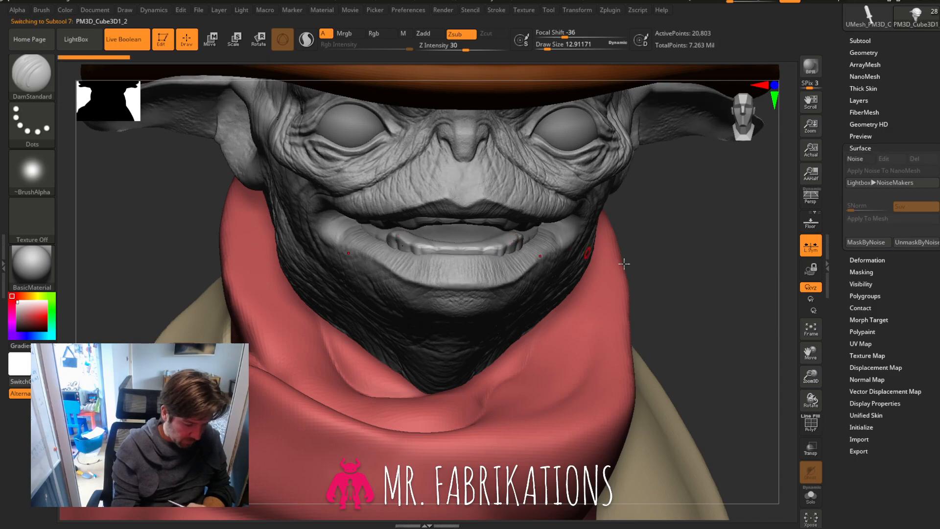
Carve grooves between the lower front teeth with the DamStandard brush.
drag(666, 273, 715, 265)
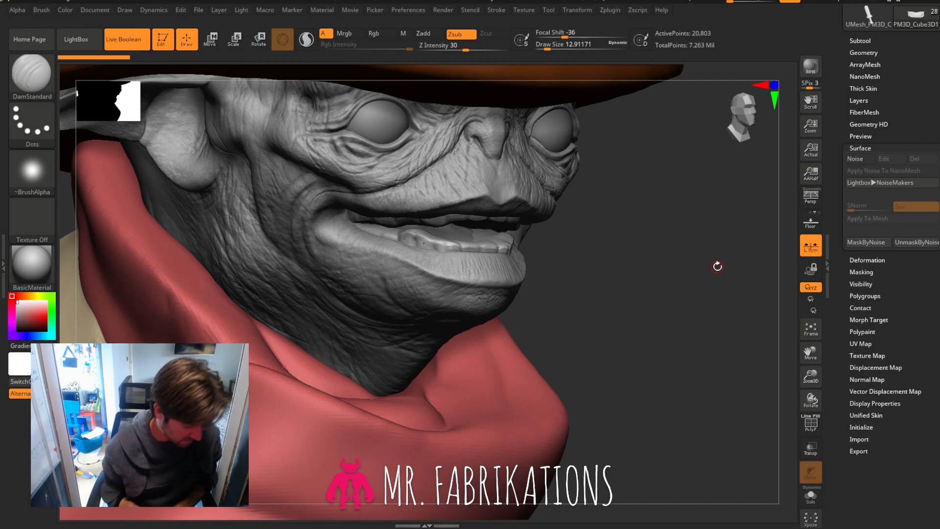
drag(702, 289, 699, 339)
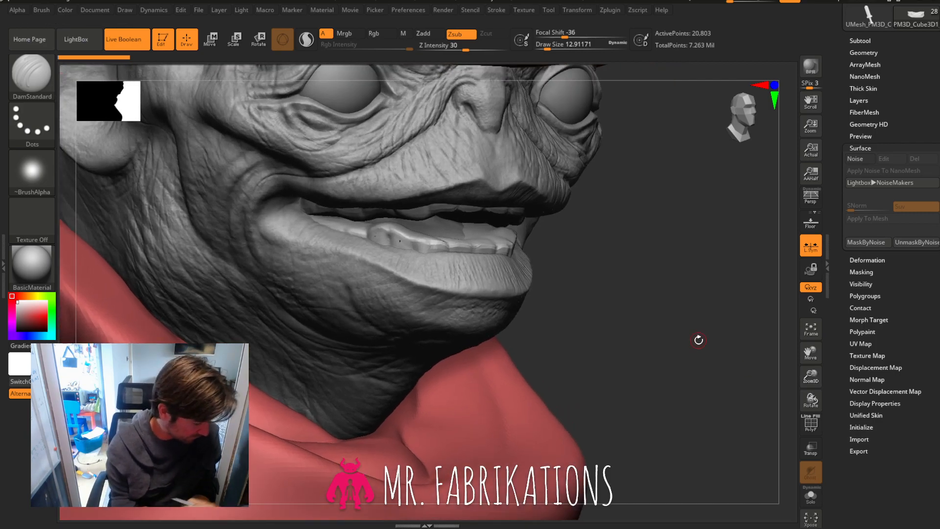
mouse_move(627, 262)
mouse_down()
mouse_move(472, 243)
mouse_move(456, 274)
mouse_up()
mouse_move(681, 251)
mouse_down()
mouse_move(607, 254)
mouse_move(599, 287)
mouse_up()
drag(471, 273, 470, 287)
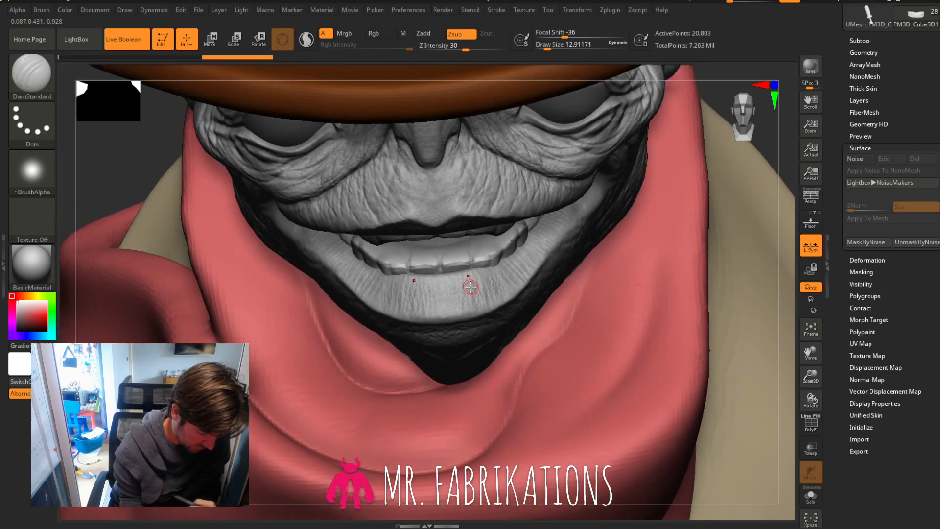
Hide the SCARF and TRENCHCOAT subtool folders and frame the mouth closely from the front.
click(770, 138)
click(769, 141)
click(770, 141)
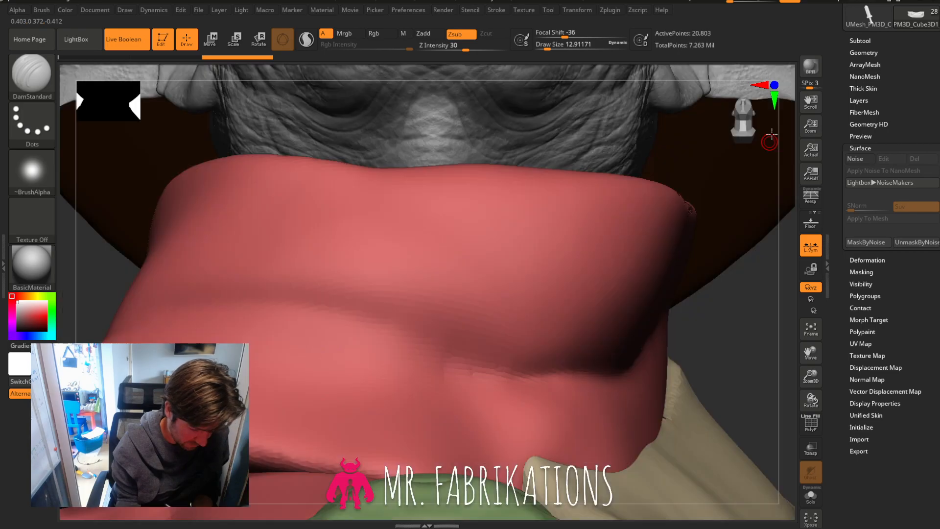
click(771, 140)
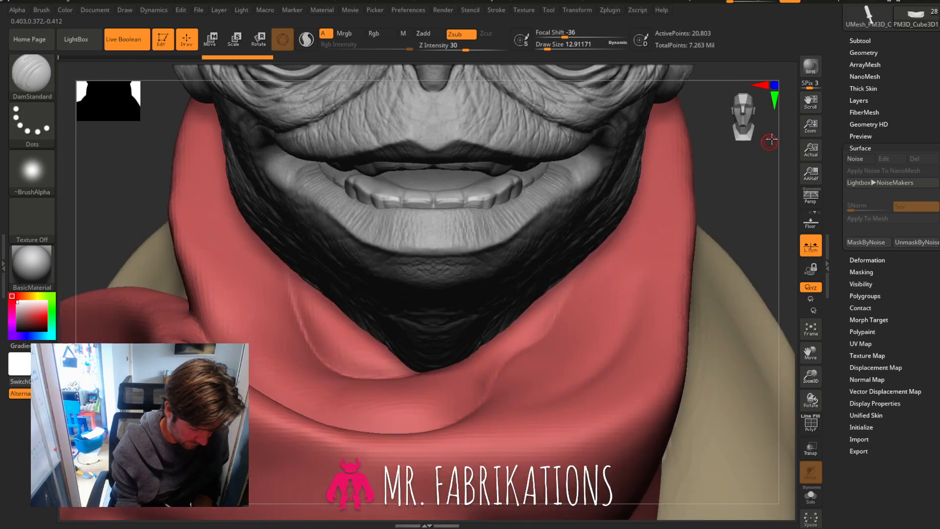
click(876, 40)
click(934, 109)
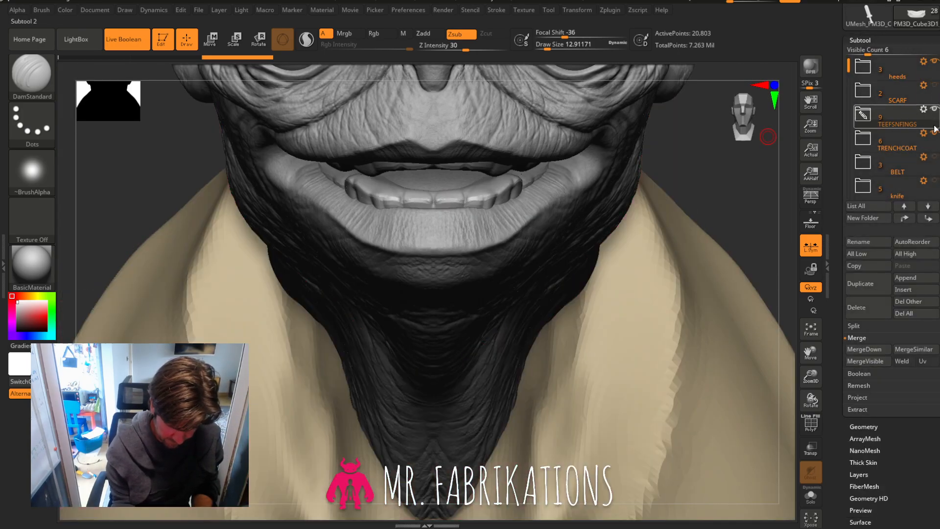
click(934, 133)
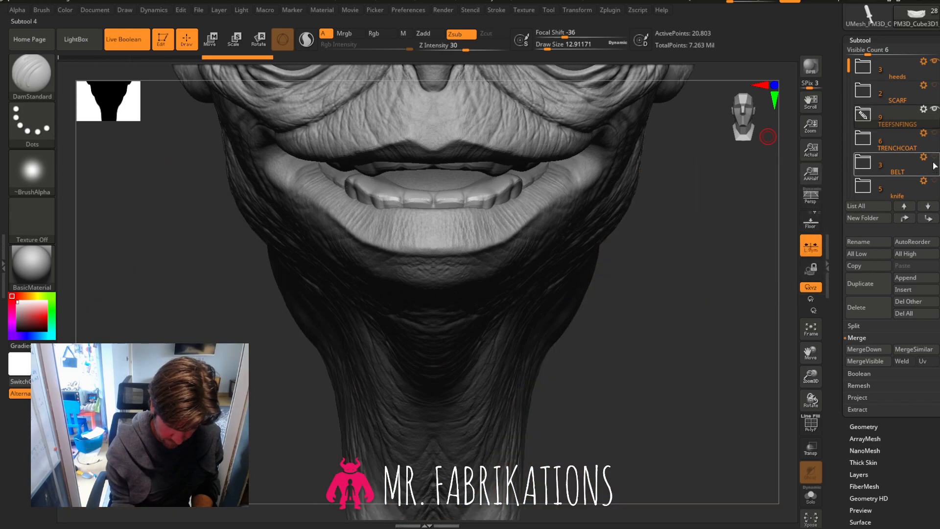
drag(807, 354, 815, 416)
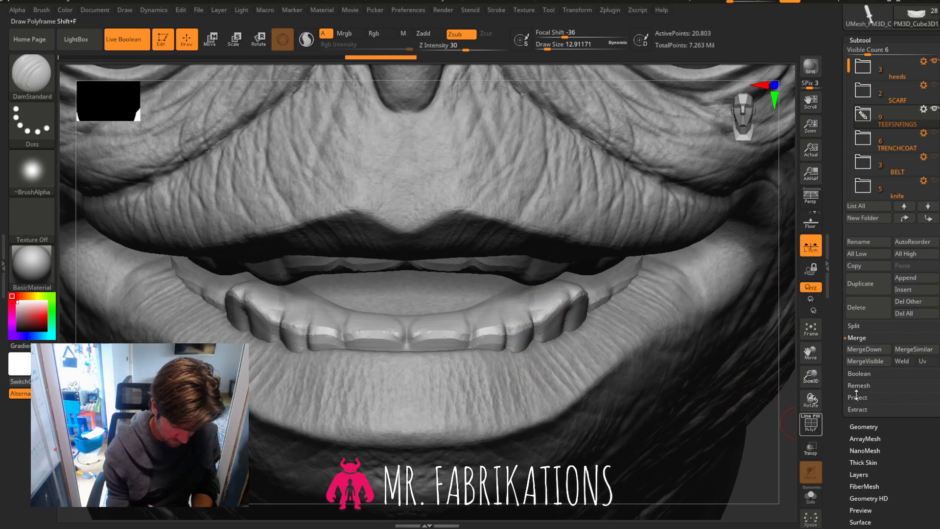
Remesh the lower teeth with DynaMesh at a resolution of 544.
click(880, 54)
click(881, 52)
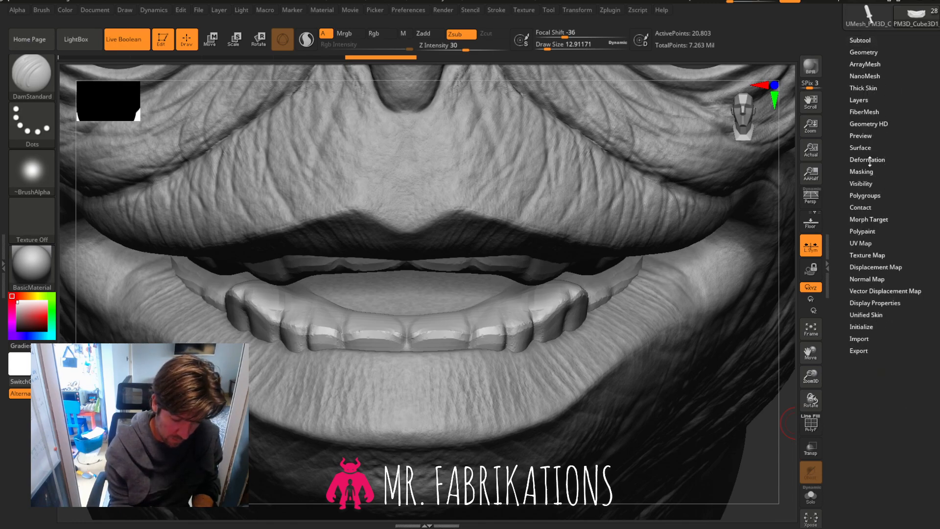
click(866, 52)
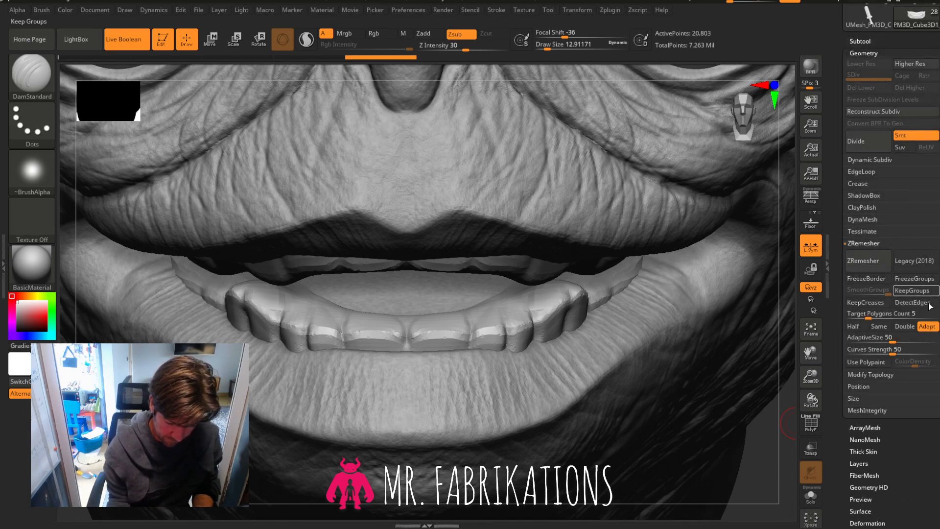
drag(932, 422, 921, 390)
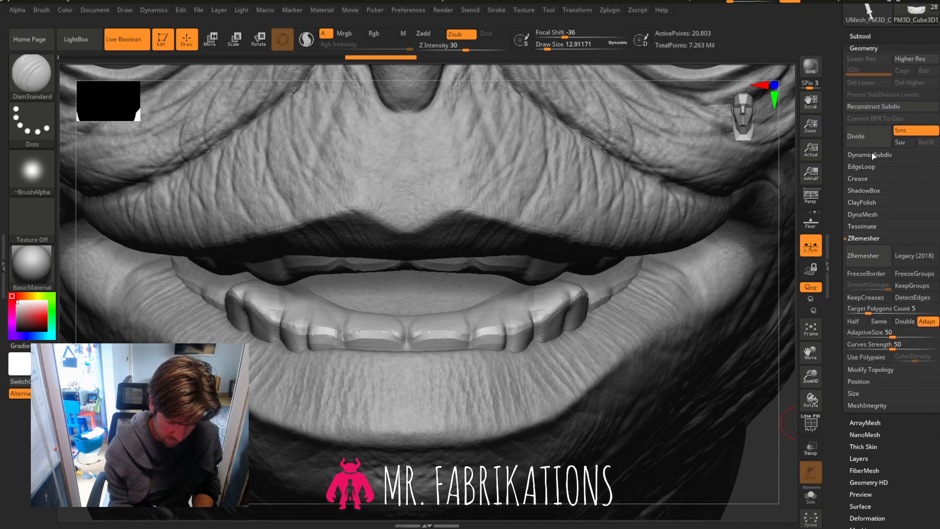
click(864, 214)
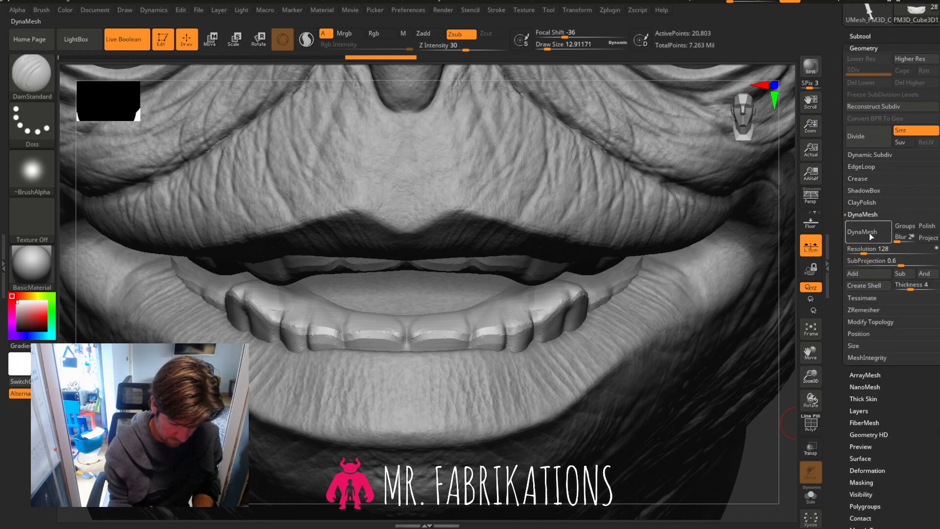
click(868, 234)
key(ctrl)
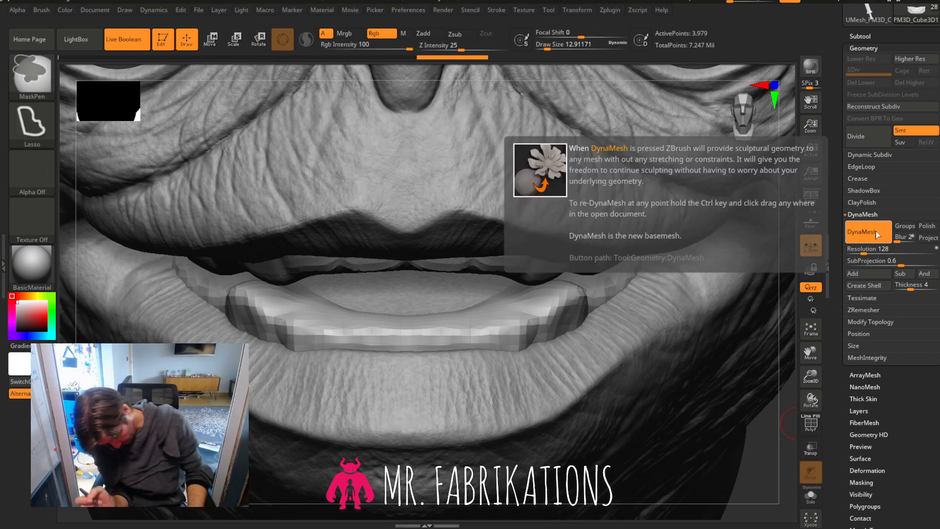
key(ctrl+z)
drag(864, 253, 881, 254)
click(875, 233)
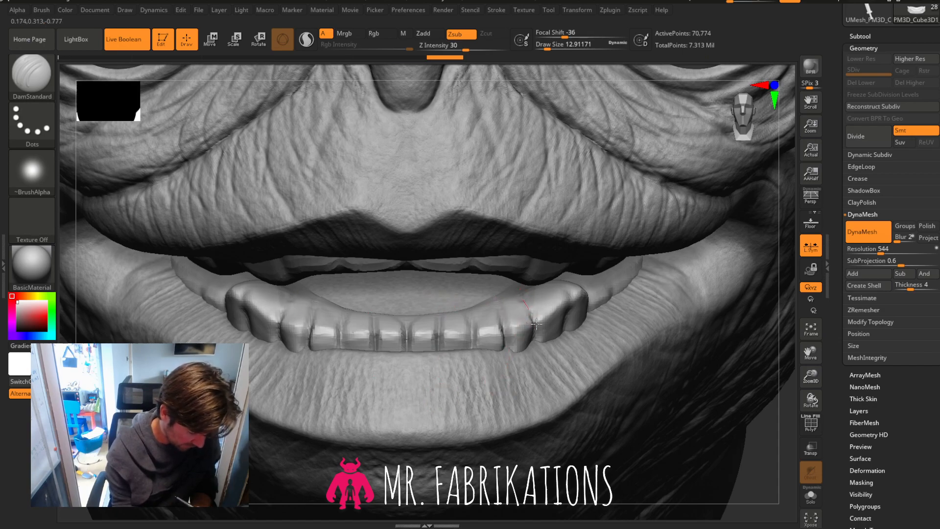
Carve grooves between the lower back teeth with the DamStandard brush and make the upper teeth the active subtool.
drag(811, 399, 764, 392)
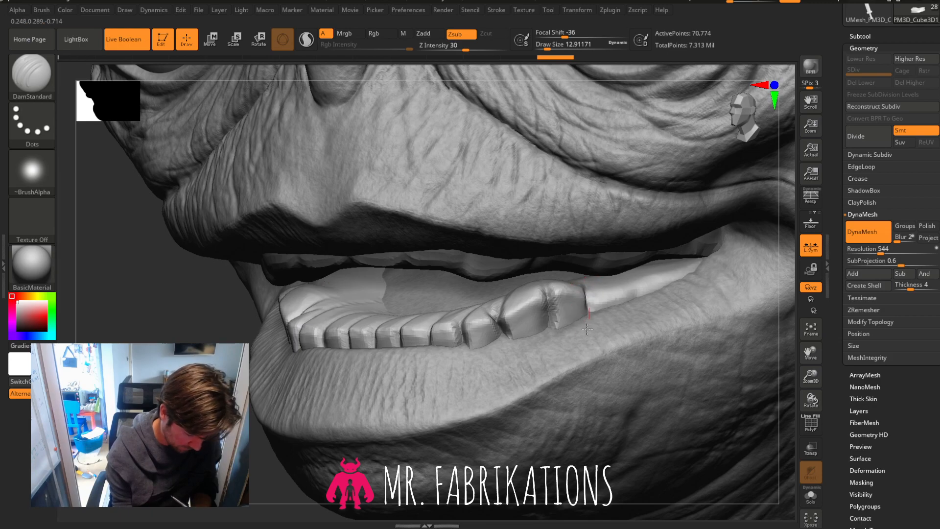
drag(618, 280, 623, 302)
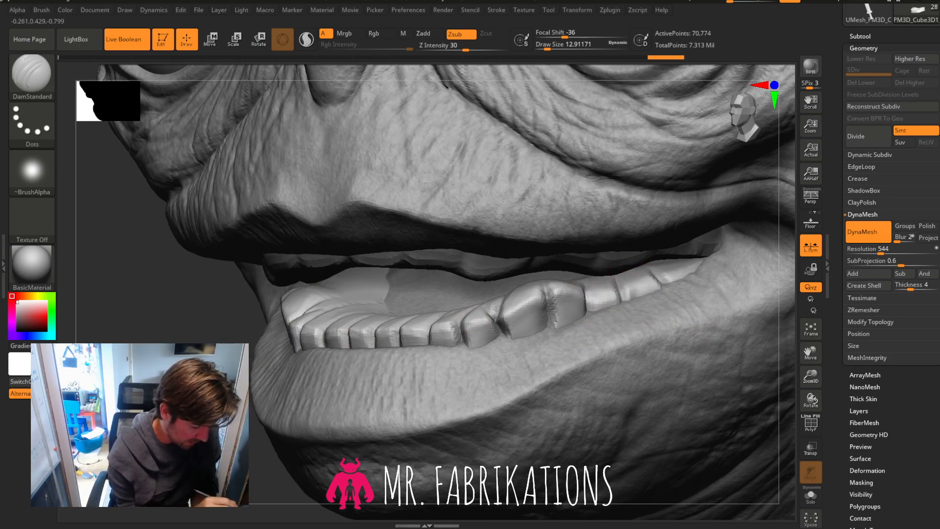
right_drag(524, 298, 346, 356)
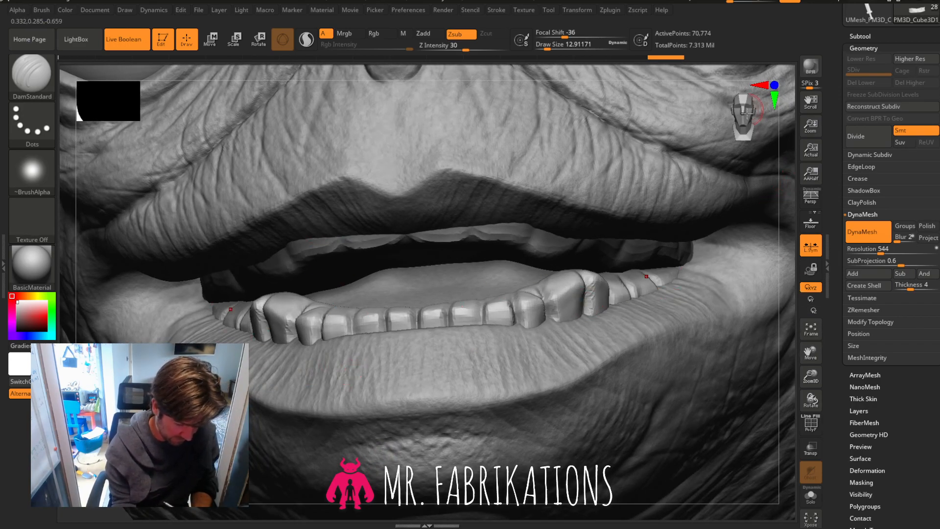
click(747, 113)
drag(811, 353, 830, 289)
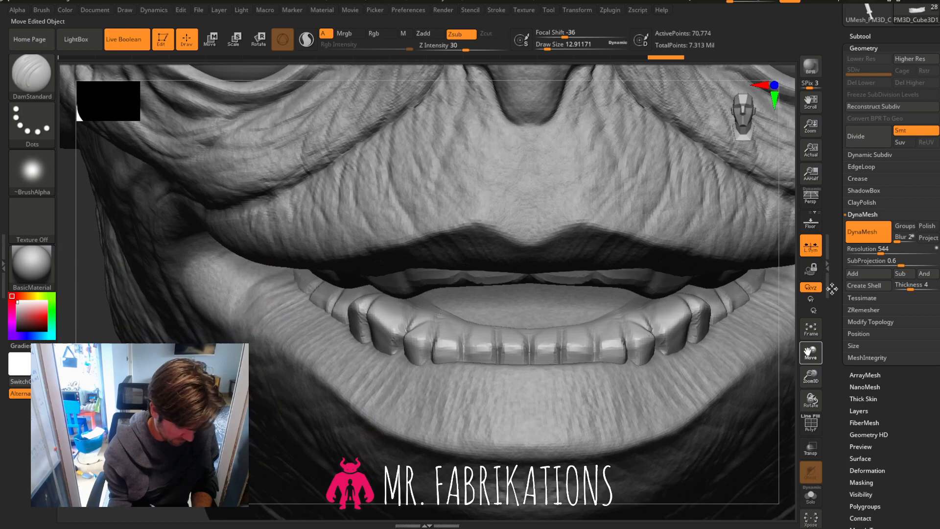
alt+click(639, 277)
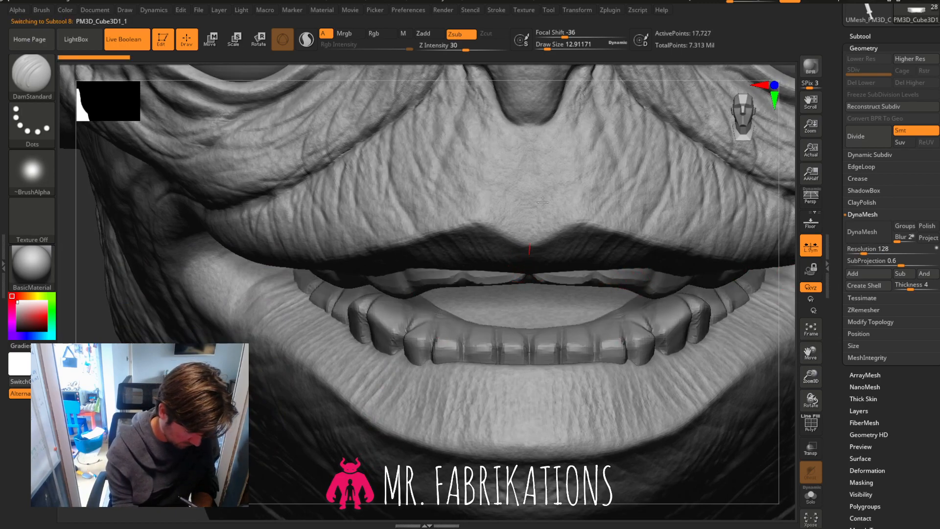
click(862, 249)
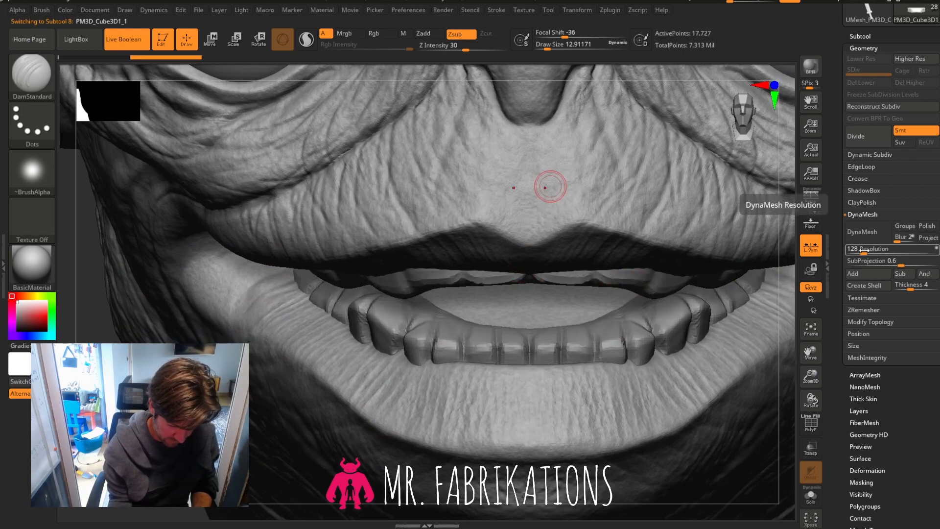
text(248)
key(Return)
click(862, 232)
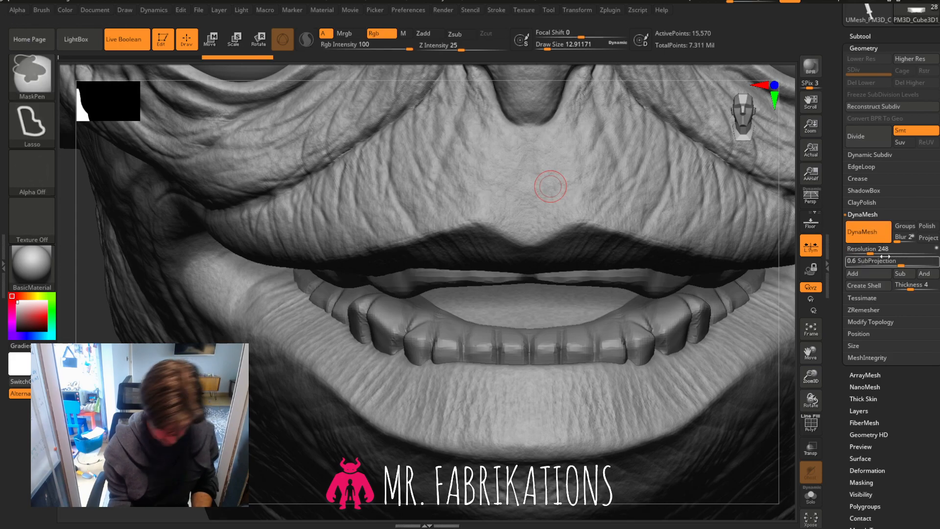
key(ctrl+z)
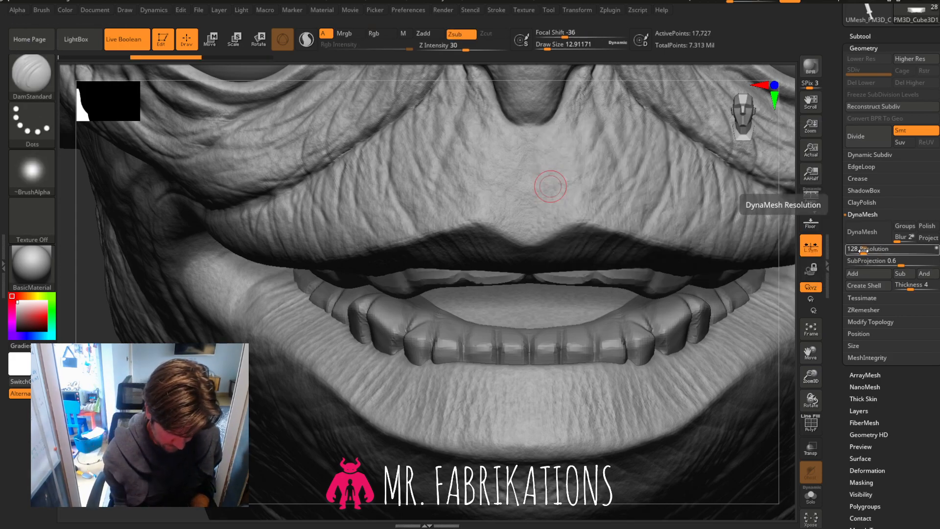
text(272)
key(Return)
click(868, 240)
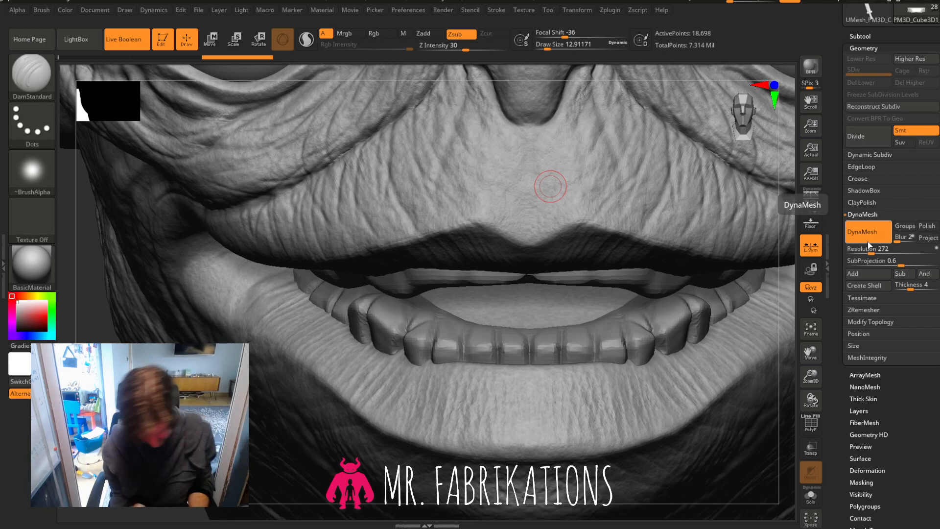
key(ctrl+z)
Remesh the upper teeth with DynaMesh at a resolution of 384 and carve grooves between them along the biting edge.
click(867, 248)
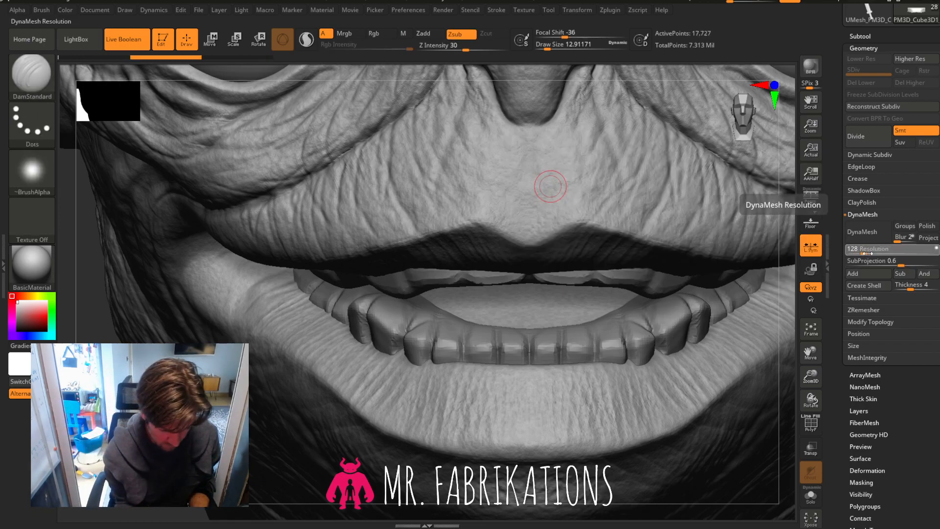
text(384)
key(Return)
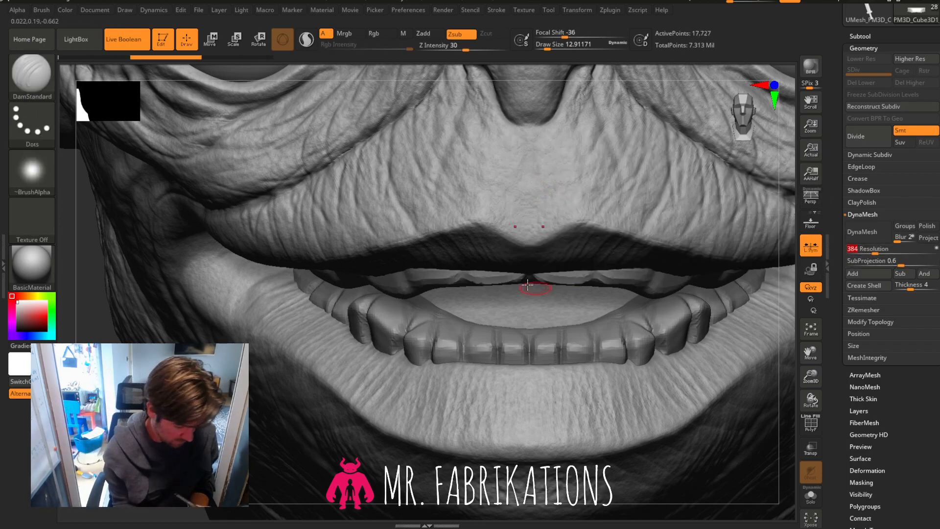
click(874, 235)
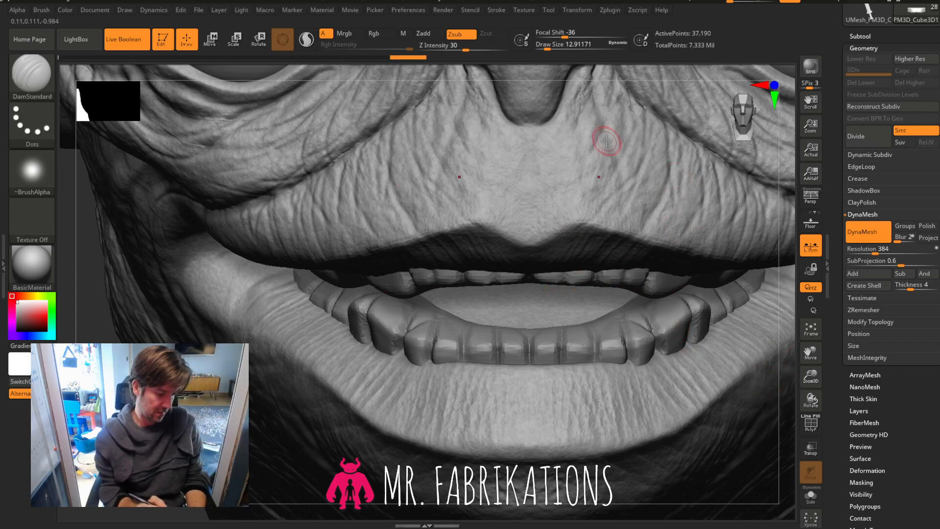
mouse_move(810, 365)
mouse_down()
mouse_move(812, 399)
mouse_move(545, 233)
mouse_up()
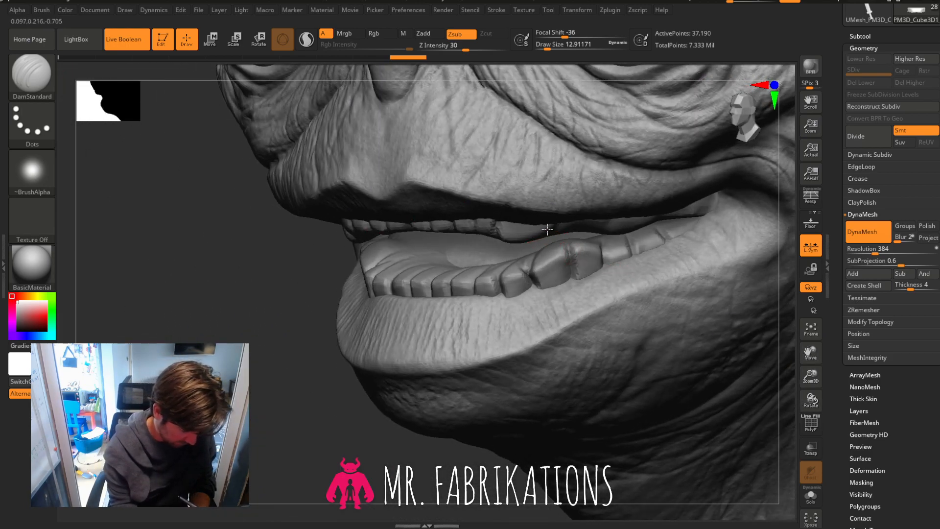
drag(813, 377, 805, 354)
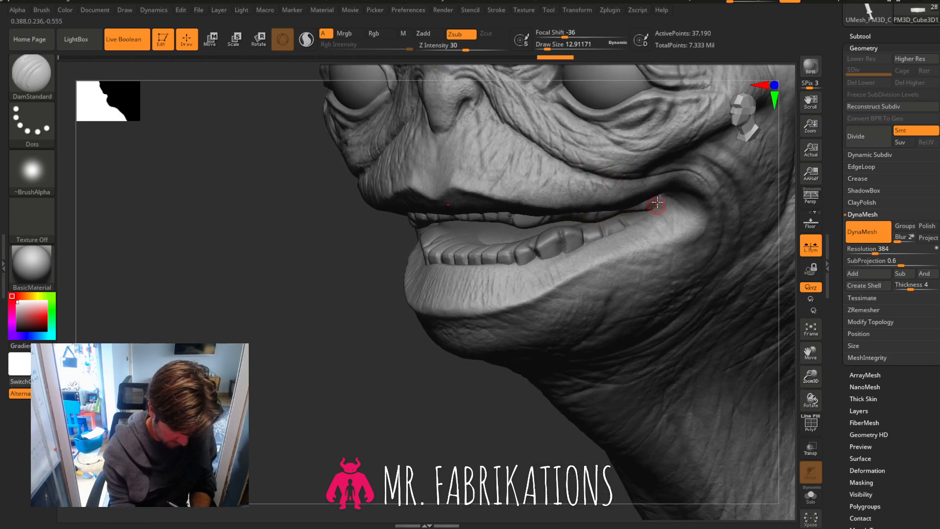
Hide the heeds folder and extend the grooves between the upper front teeth upward towards the gum.
click(866, 36)
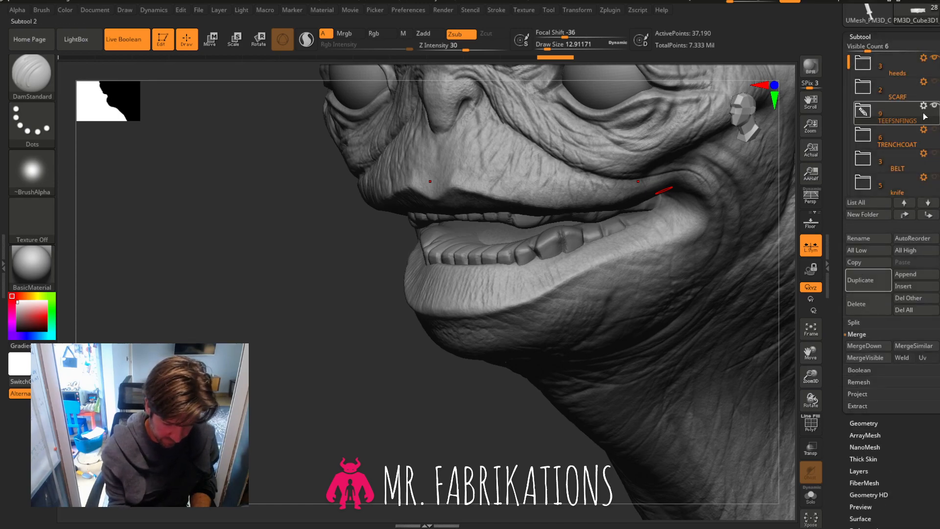
click(934, 58)
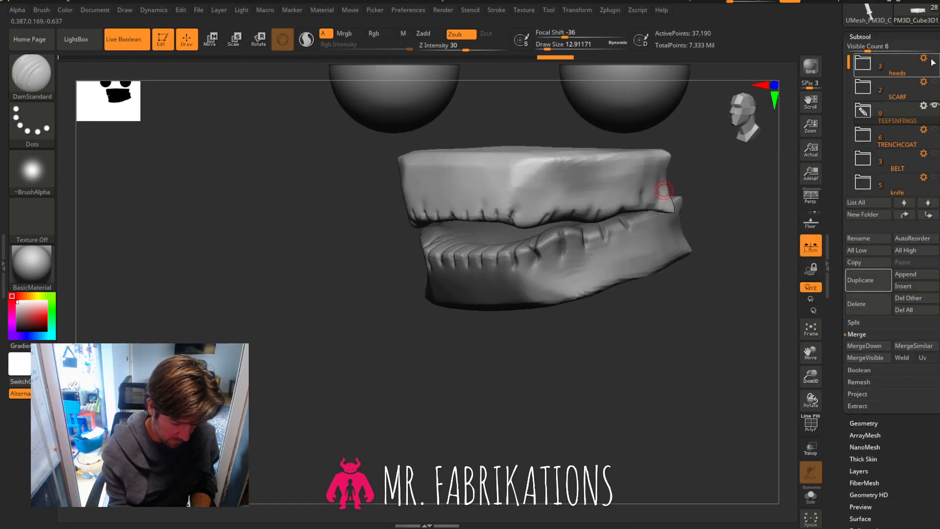
mouse_move(772, 248)
shift+mouse_down()
mouse_move(703, 340)
mouse_move(716, 335)
mouse_move(707, 326)
shift+mouse_up()
drag(376, 190, 375, 115)
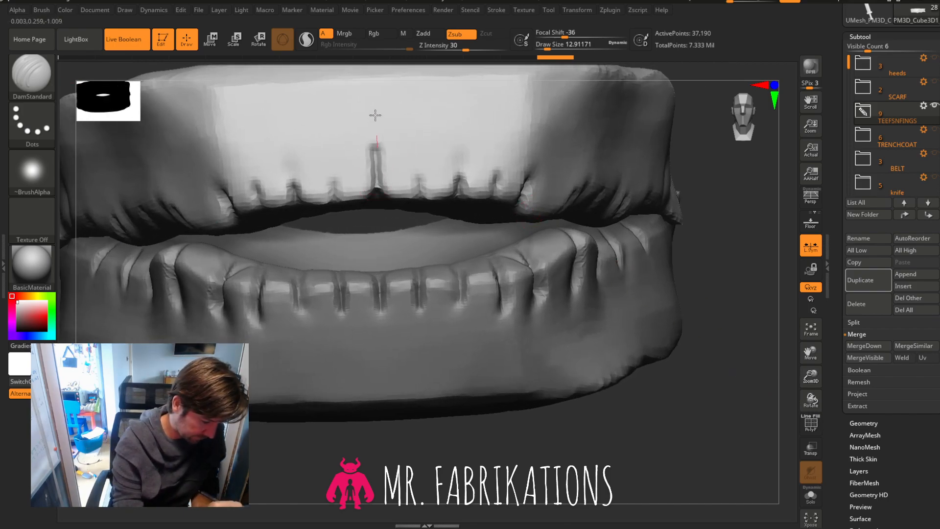
drag(420, 191, 418, 143)
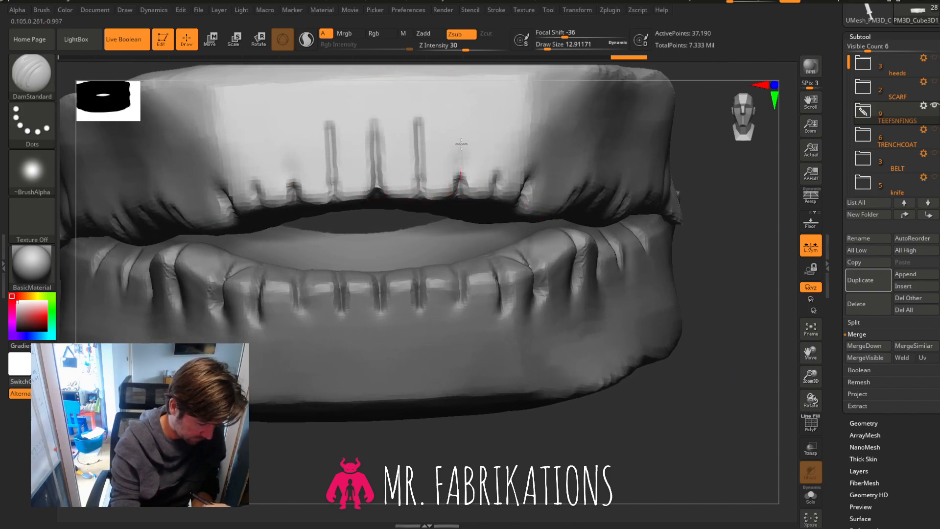
drag(461, 189, 462, 111)
drag(497, 190, 498, 125)
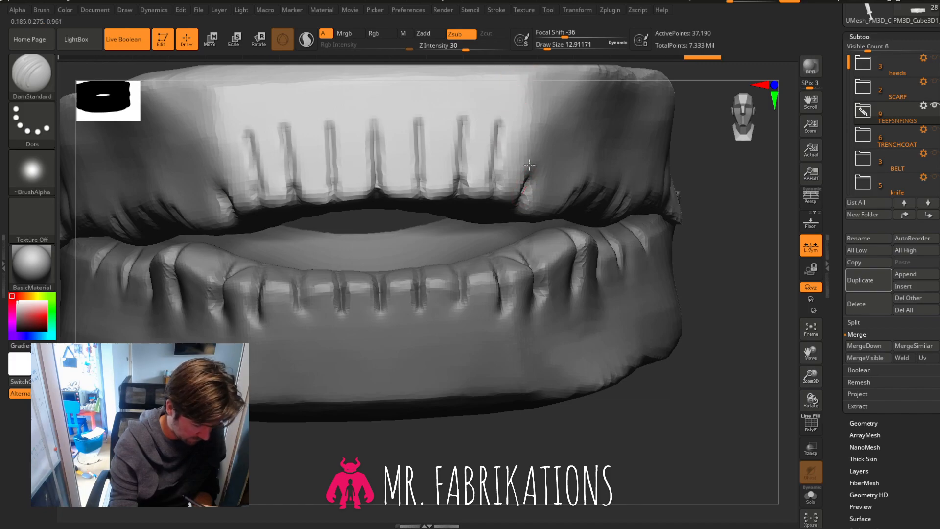
Extend the grooves between the upper side and back teeth upward towards the gum.
drag(703, 193, 588, 205)
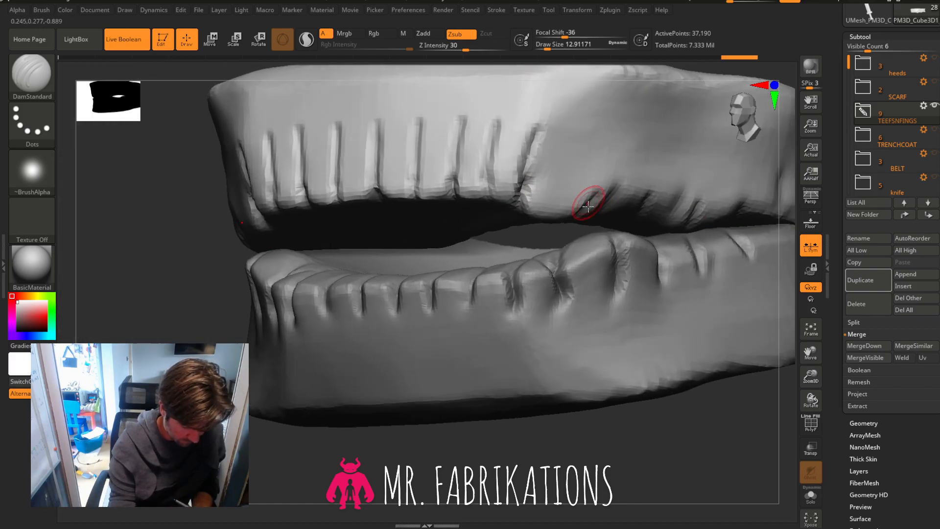
drag(657, 417, 645, 401)
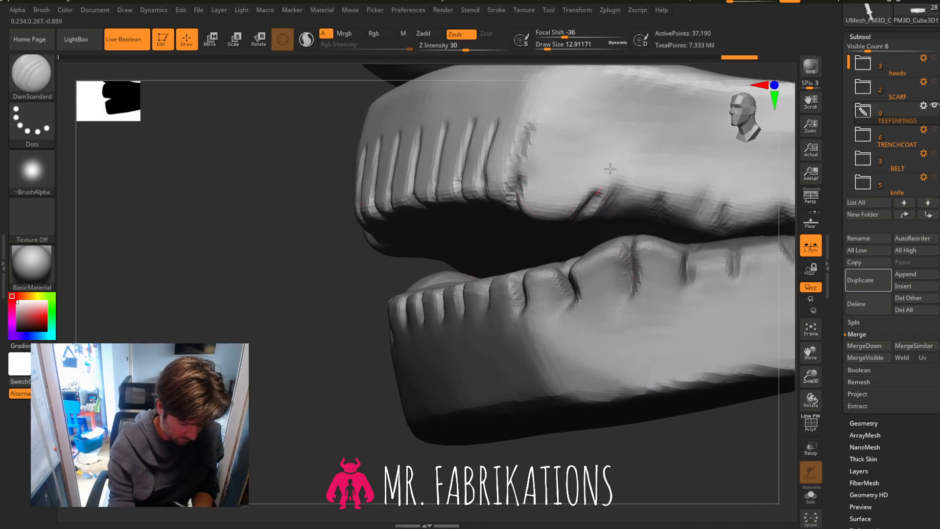
drag(596, 201, 624, 126)
drag(656, 216, 682, 141)
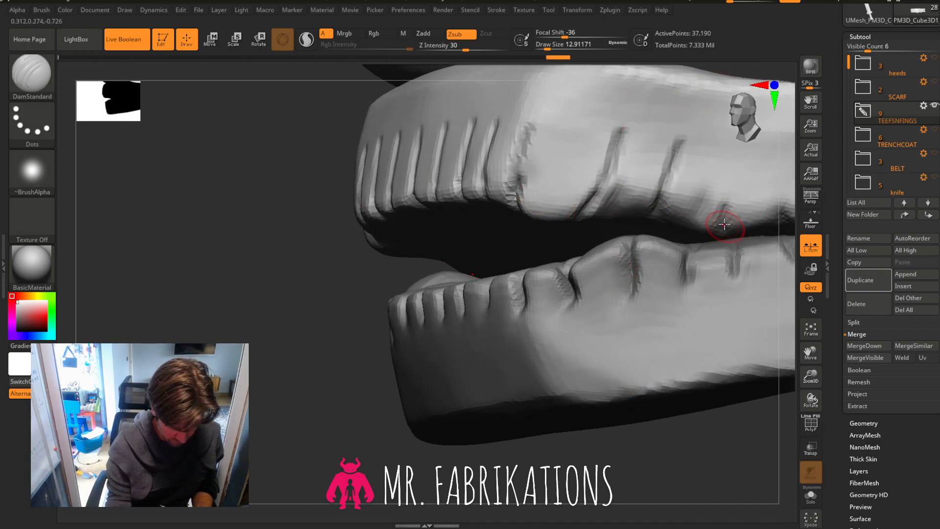
right_drag(748, 142, 672, 230)
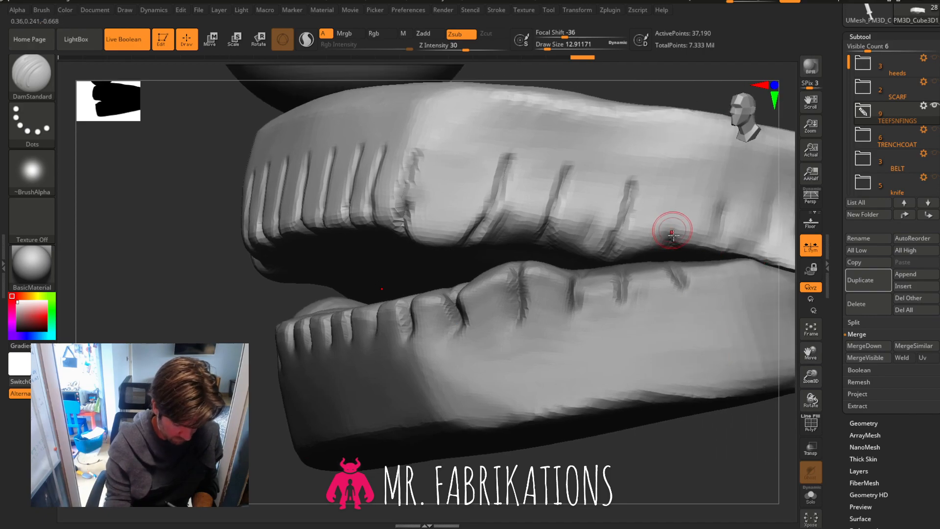
drag(672, 230, 684, 170)
drag(722, 247, 735, 177)
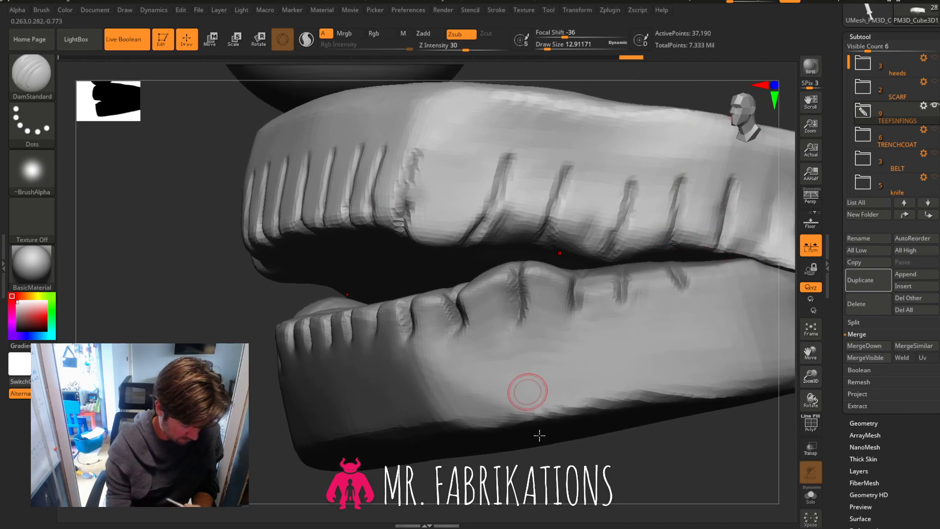
right_drag(524, 391, 703, 426)
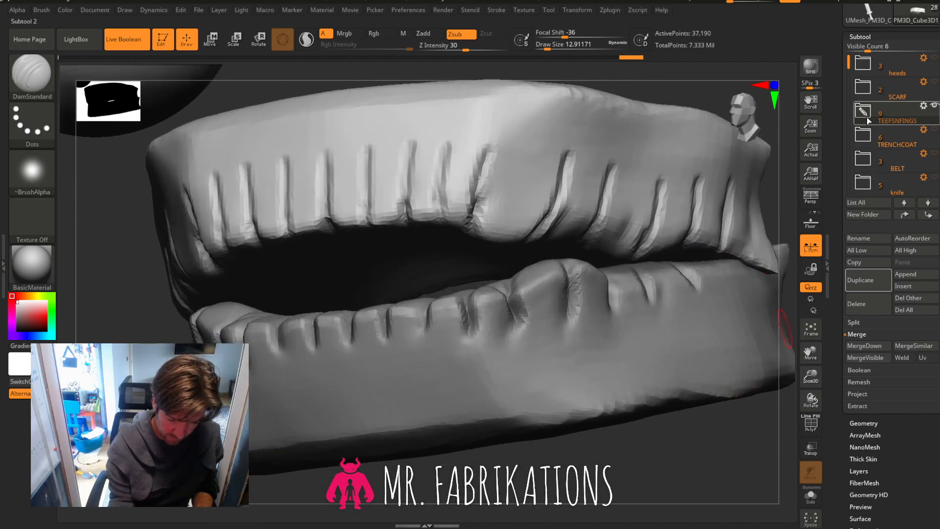
Hide the lower teeth subtool in the TEEFSNFINGS folder and carve the grooves across the underside of the upper back teeth.
click(863, 111)
click(923, 169)
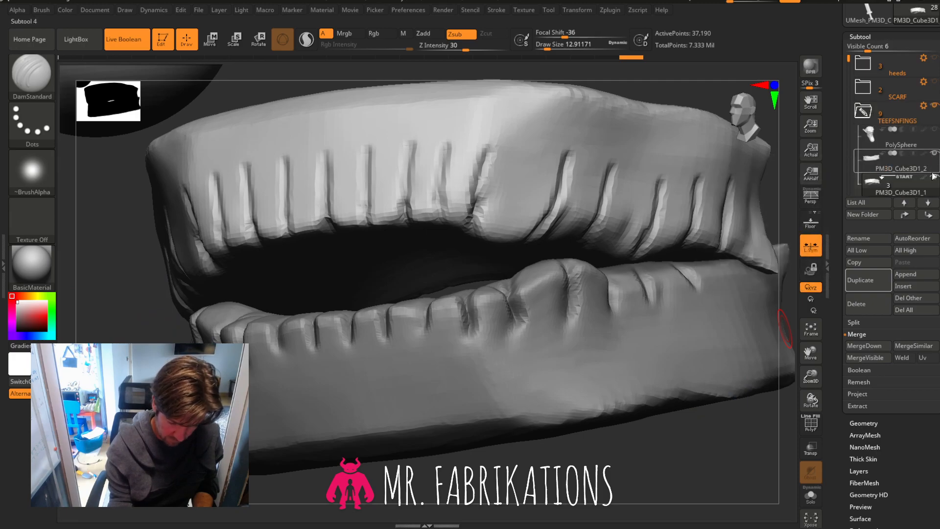
click(933, 155)
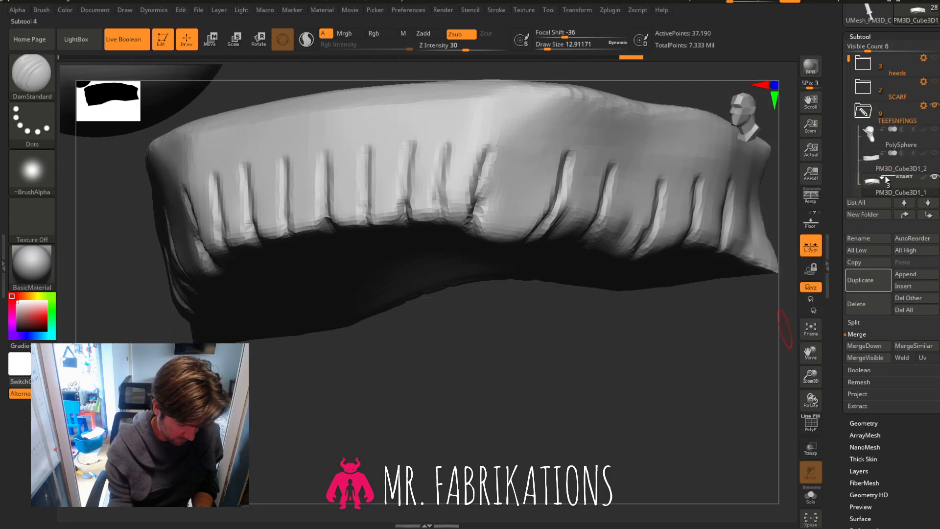
mouse_move(568, 357)
right_down()
mouse_move(564, 148)
mouse_move(497, 196)
mouse_move(623, 142)
mouse_move(546, 223)
right_up()
right_drag(650, 209, 662, 258)
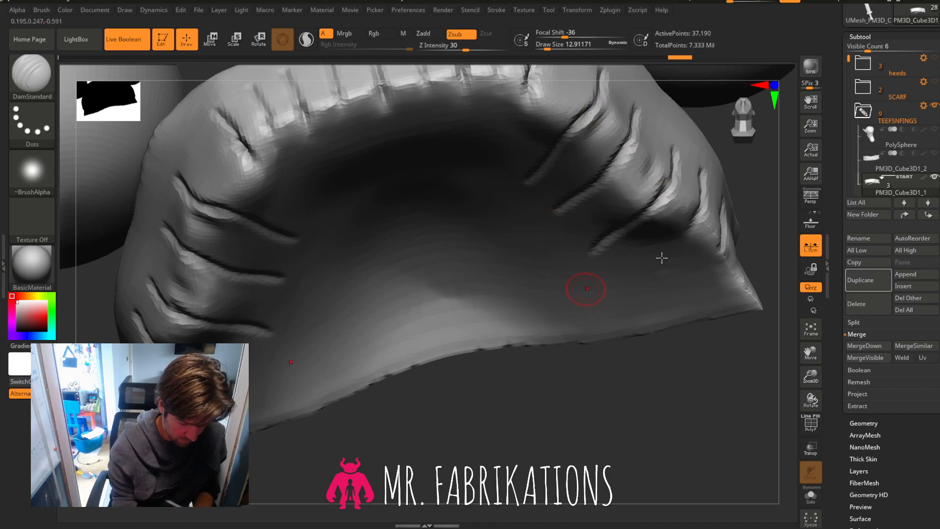
right_drag(657, 300, 705, 346)
drag(810, 375, 800, 373)
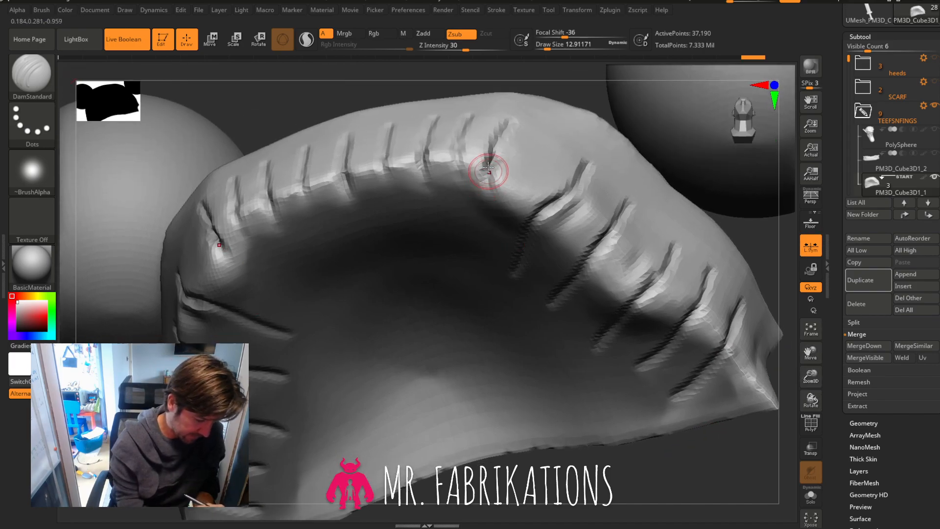
Carve the grooves between the upper front teeth across their underside towards the palate.
drag(489, 168, 475, 316)
drag(459, 159, 473, 301)
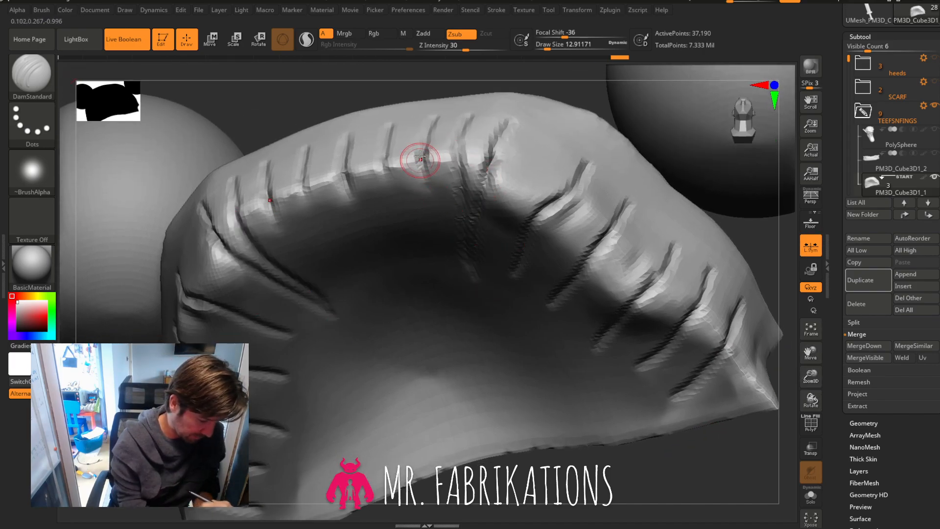
drag(423, 155, 465, 274)
drag(345, 166, 386, 272)
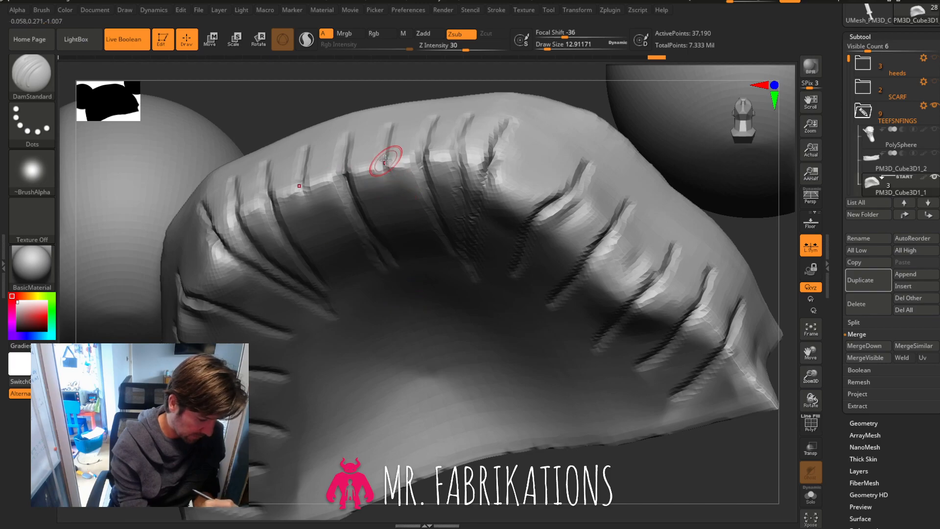
drag(386, 161, 424, 266)
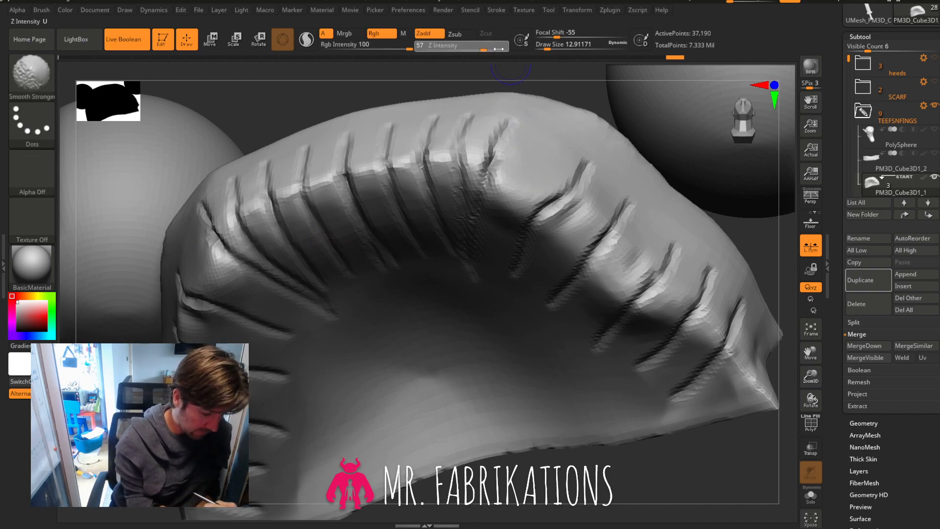
Smooth away the groove ends on the palate behind the upper teeth, using intensity 100 and a draw size of about 41.
key(shift)
drag(556, 49, 564, 49)
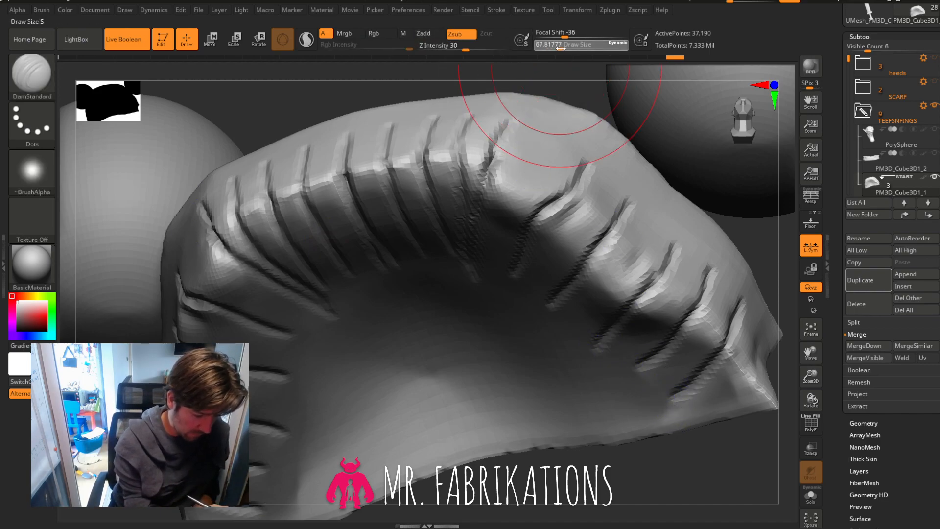
click(556, 49)
key(shift)
mouse_move(657, 390)
shift+mouse_down()
mouse_move(602, 357)
mouse_move(571, 357)
shift+mouse_up()
shift+drag(510, 272, 419, 259)
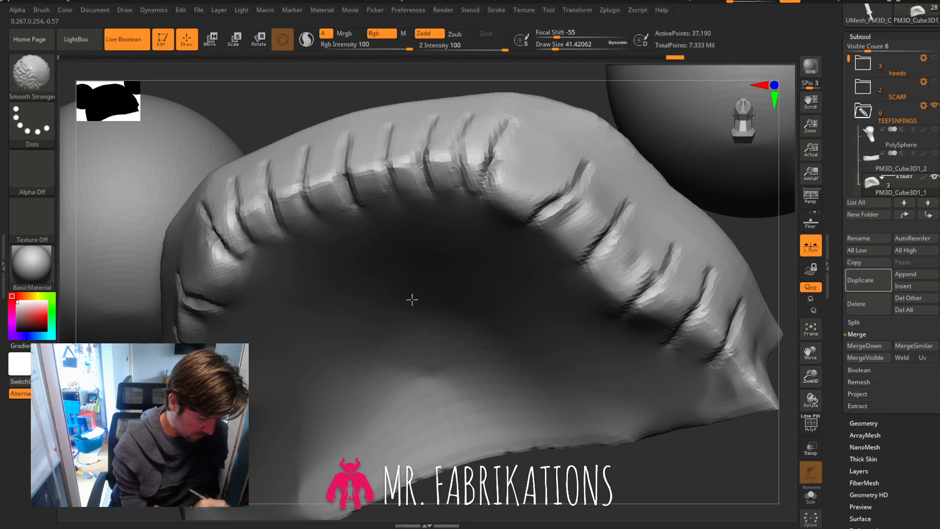
shift+drag(611, 383, 649, 431)
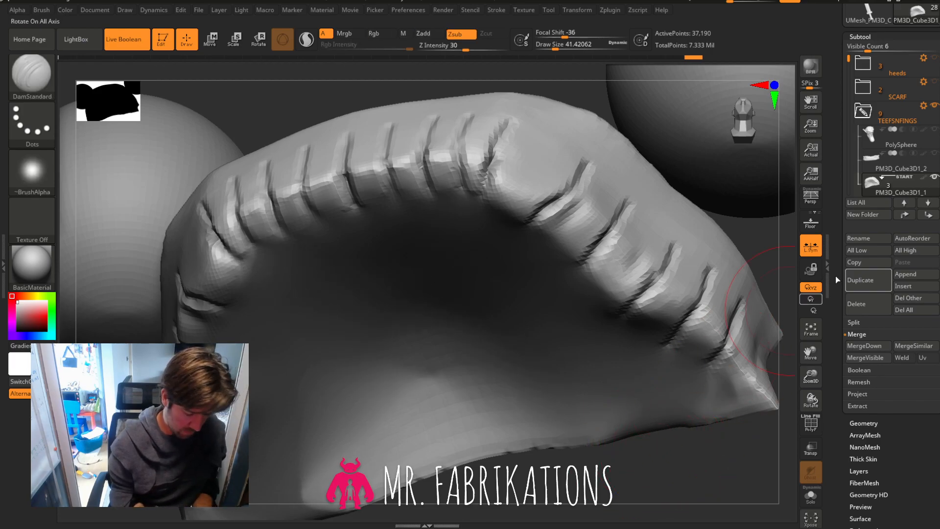
Smooth the upper ends of the grooves on the front face of the upper teeth into the gum.
click(745, 128)
drag(817, 353, 737, 93)
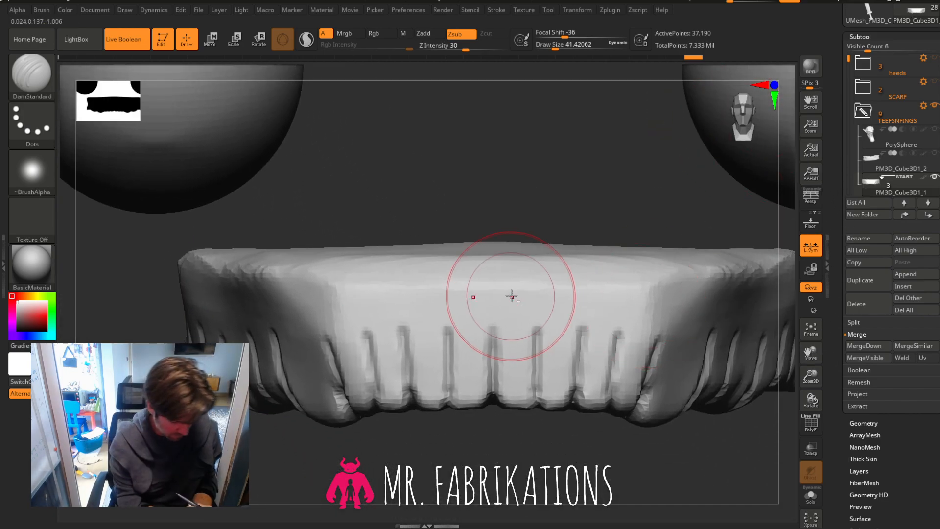
mouse_move(617, 336)
shift+mouse_down()
mouse_move(503, 308)
mouse_move(410, 328)
mouse_move(671, 338)
shift+mouse_up()
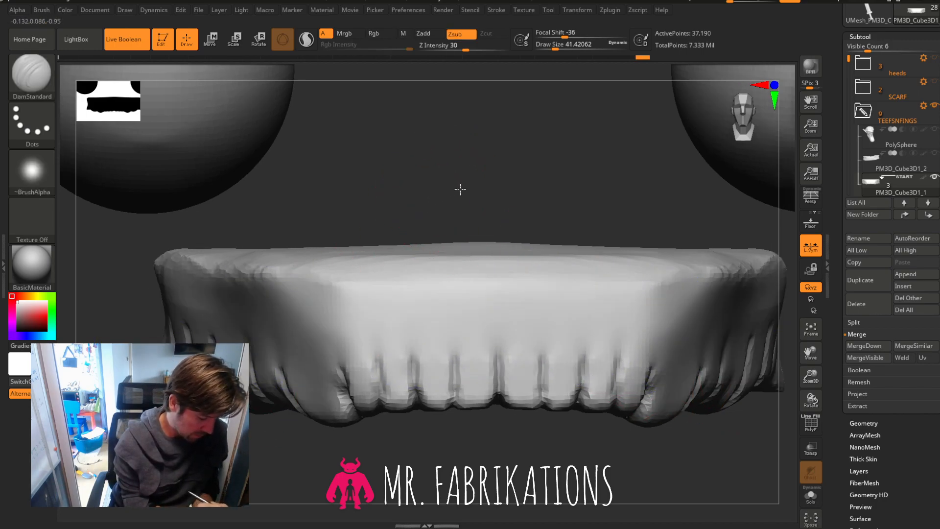
Carve rounded gum lines over the upper front teeth and canine with DamStandard at a draw size of about 10.5.
drag(460, 191, 196, 313)
drag(663, 312, 636, 314)
key(b)
drag(556, 49, 545, 50)
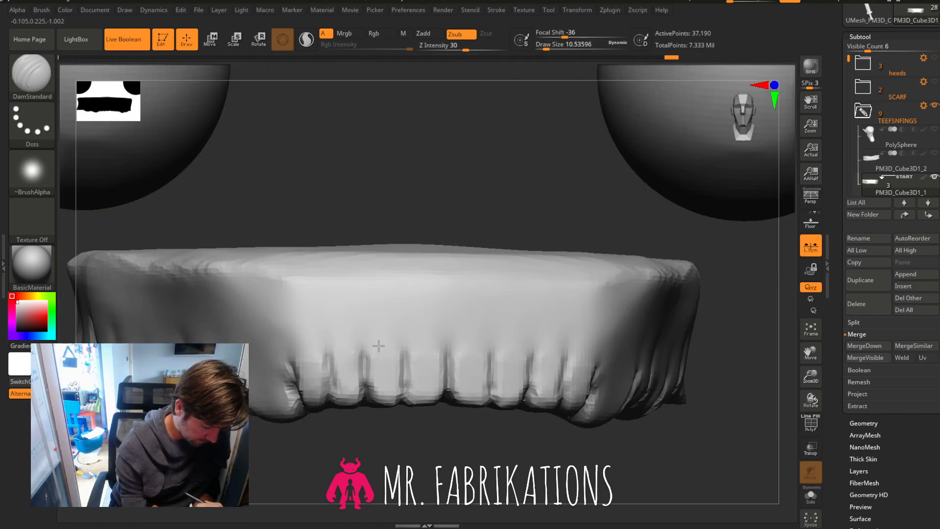
drag(483, 361, 414, 359)
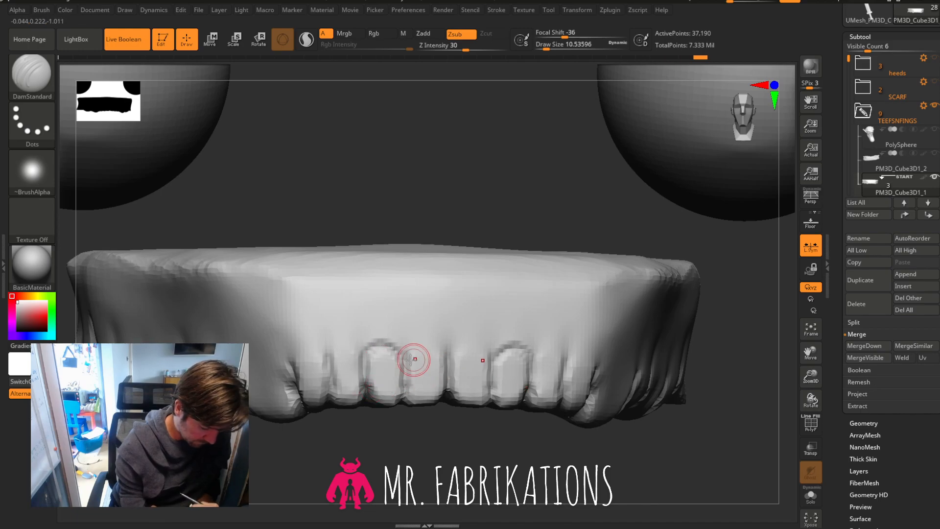
drag(535, 360, 568, 368)
drag(761, 356, 686, 359)
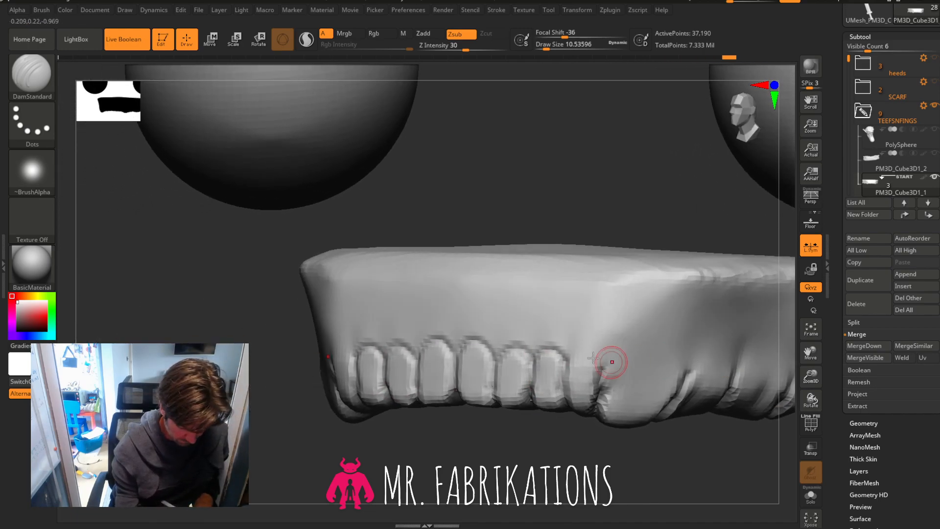
drag(566, 363, 575, 351)
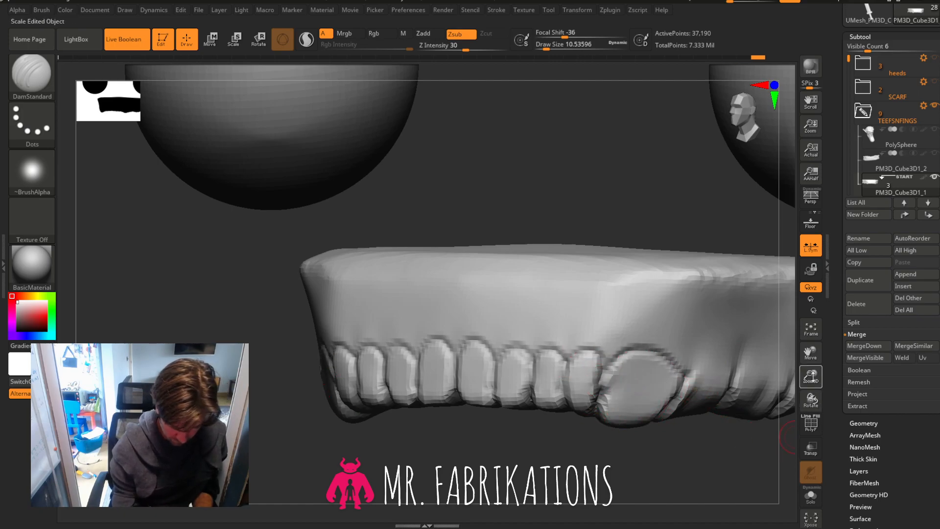
Carve the curved gum lines above the upper side and back teeth to the end of the row.
drag(811, 363, 656, 315)
drag(653, 410, 589, 374)
drag(537, 329, 604, 337)
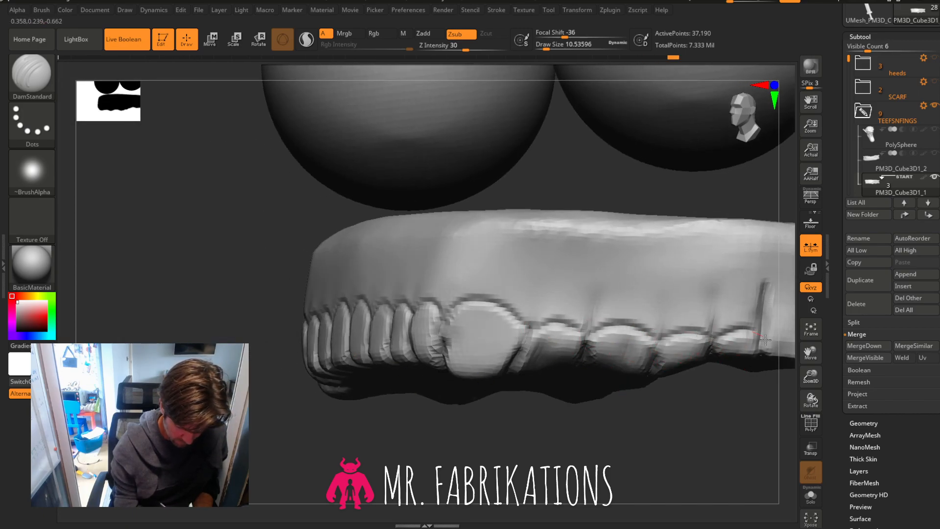
drag(765, 340, 773, 342)
mouse_move(816, 378)
mouse_down()
mouse_move(787, 382)
mouse_move(674, 344)
mouse_up()
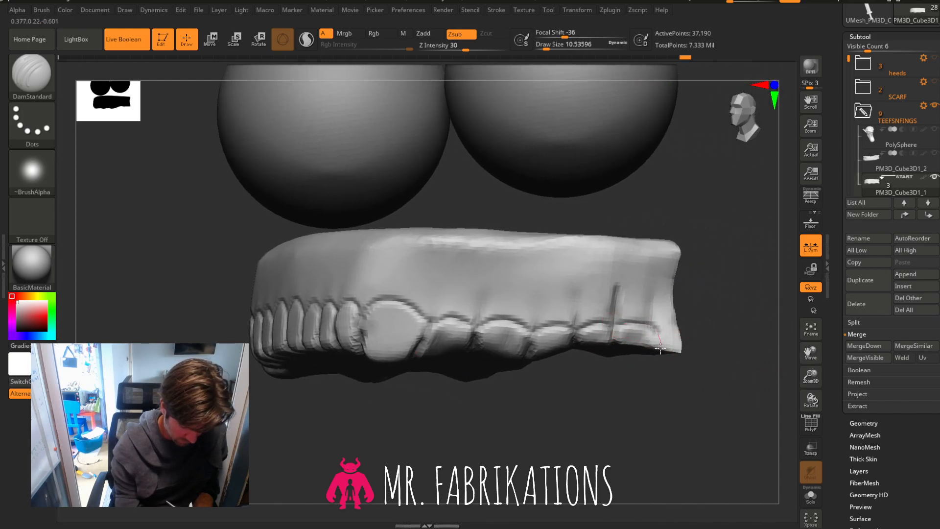
click(48, 78)
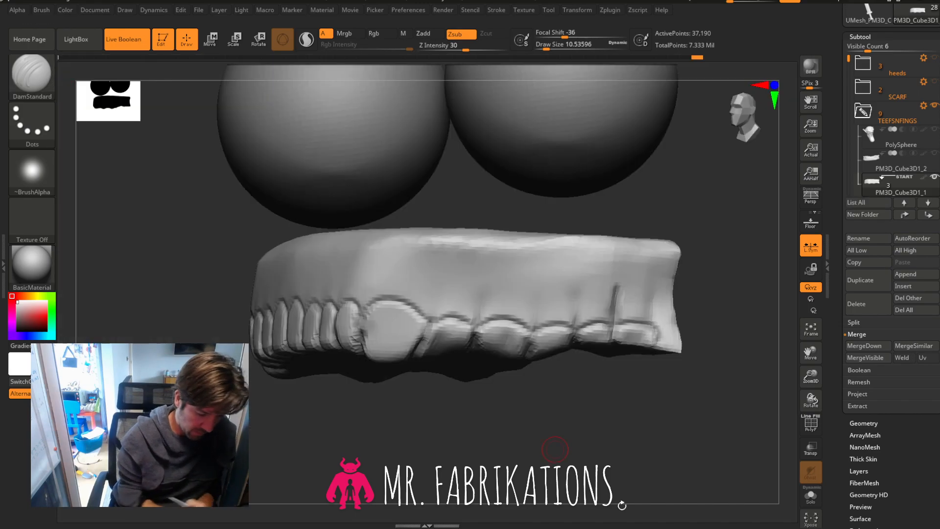
Carve the inner gum line along the palate side of the upper teeth.
drag(606, 415, 625, 326)
drag(809, 357, 854, 299)
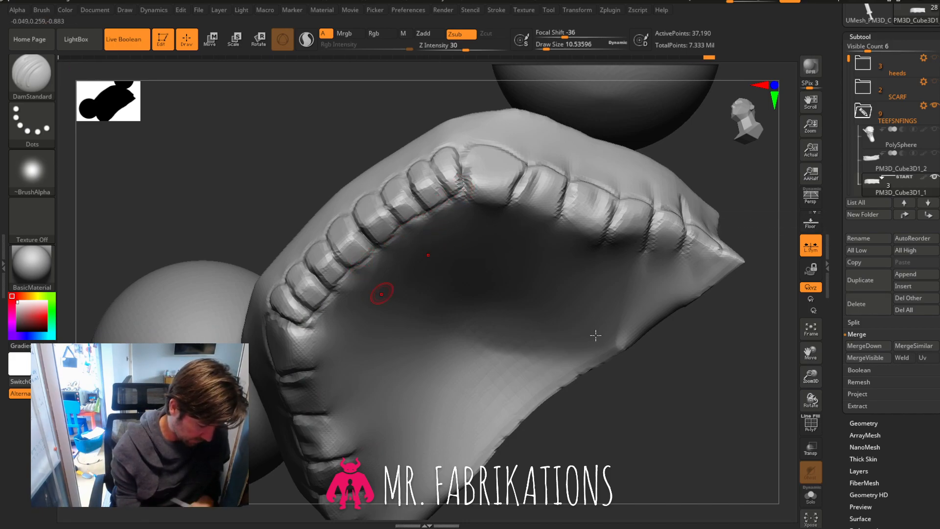
drag(789, 324, 731, 315)
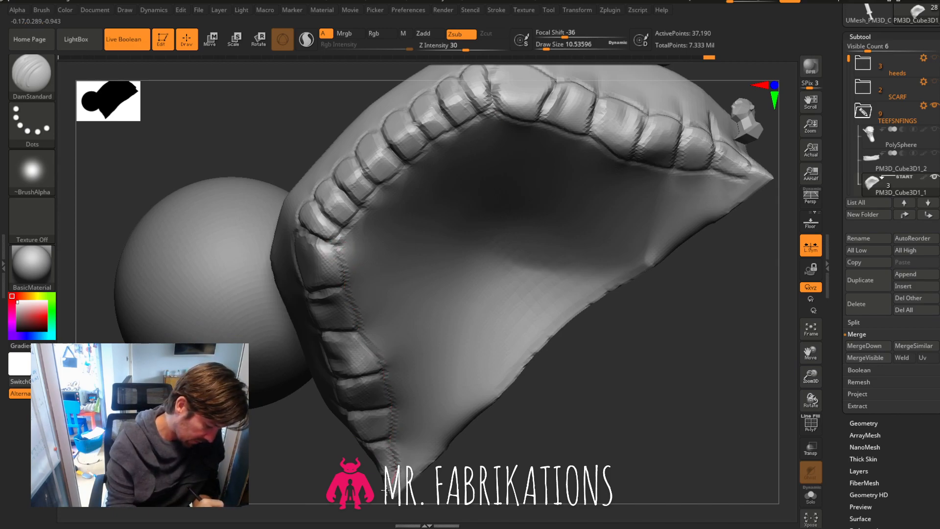
Remesh the upper teeth with DynaMesh at the existing resolution of 384.
drag(764, 329, 729, 389)
click(863, 40)
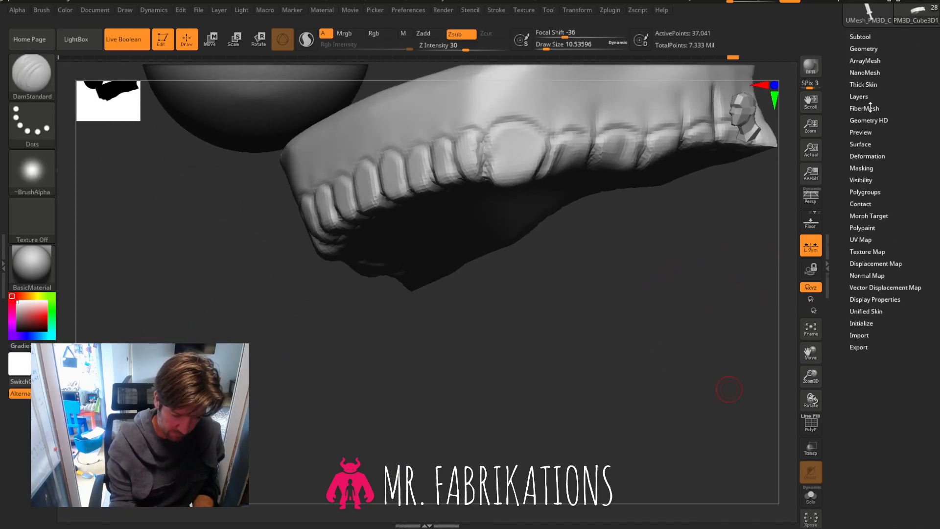
click(869, 48)
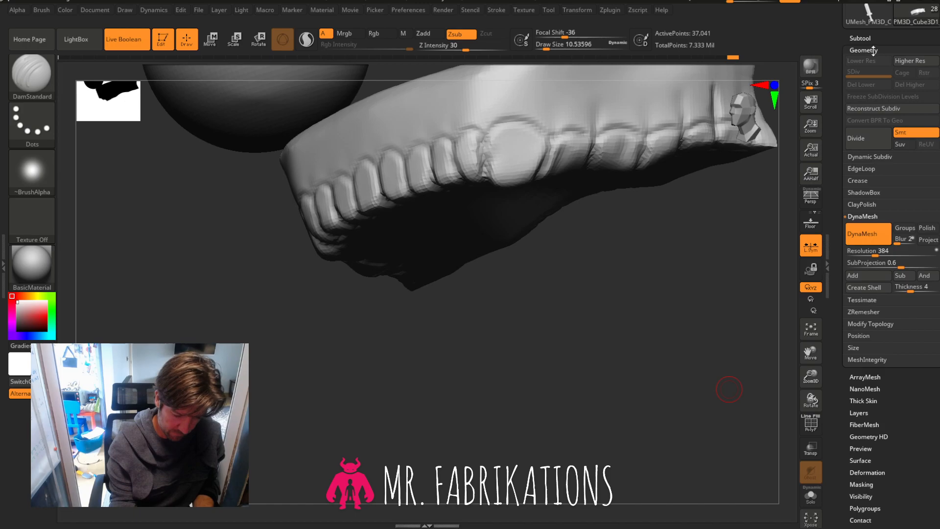
click(872, 51)
click(860, 39)
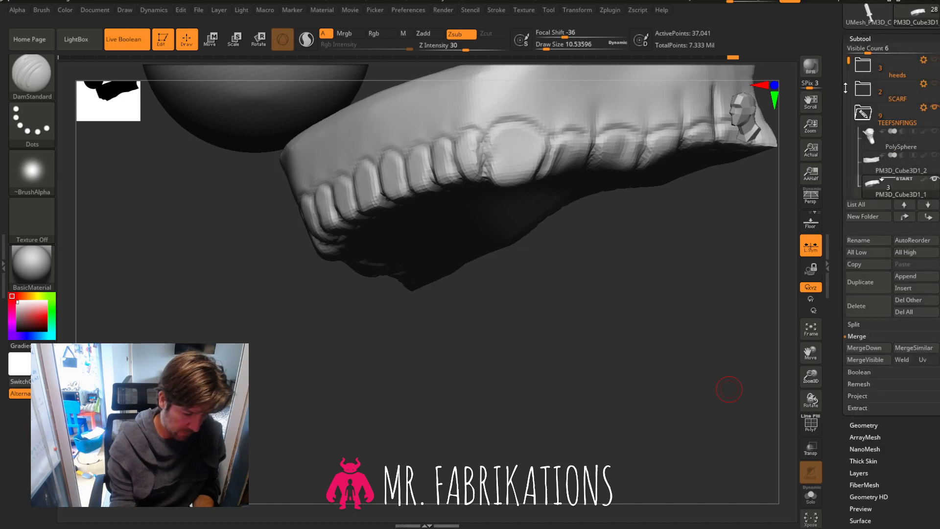
Build up rounded volume on the upper canine and front teeth with ClayBuildup at a draw size of about 21.6.
mouse_move(660, 310)
mouse_down()
mouse_move(677, 298)
mouse_move(151, 151)
mouse_up()
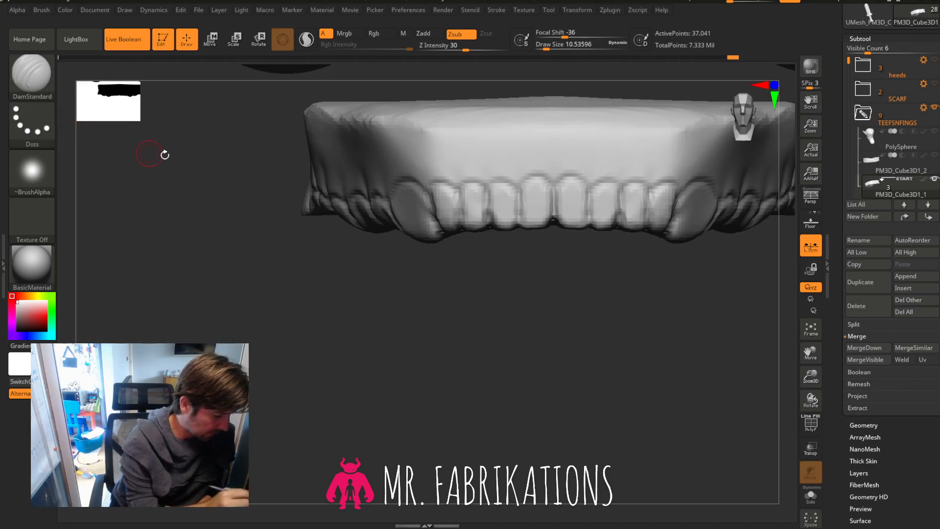
click(37, 74)
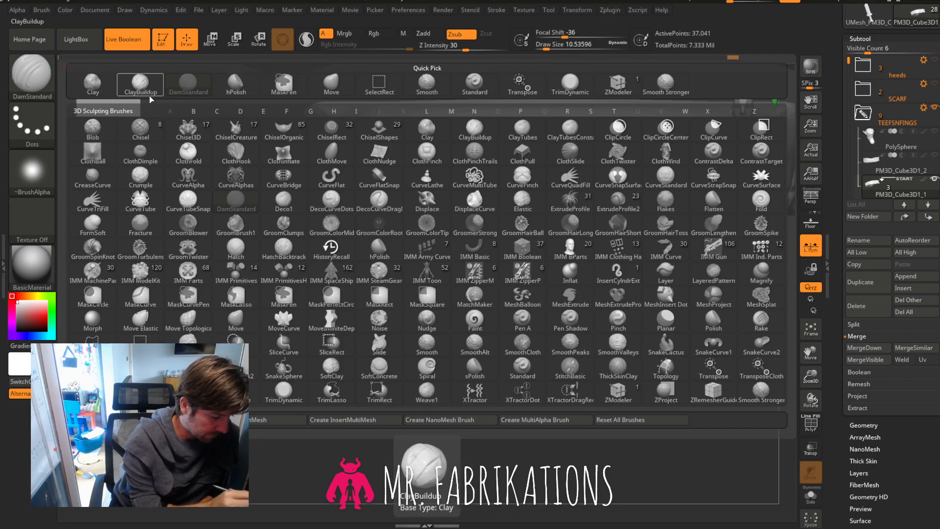
click(140, 82)
mouse_move(811, 352)
mouse_down()
mouse_move(794, 383)
mouse_move(802, 384)
mouse_up()
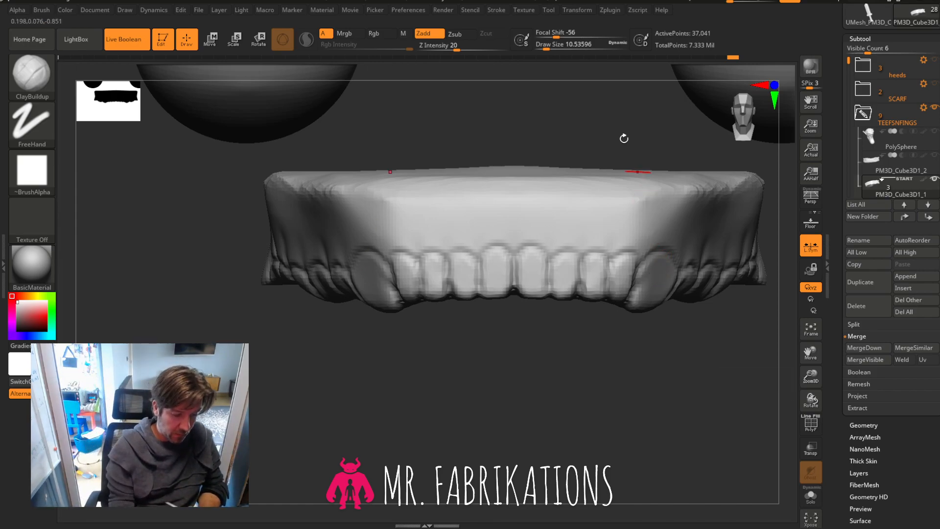
drag(546, 49, 550, 49)
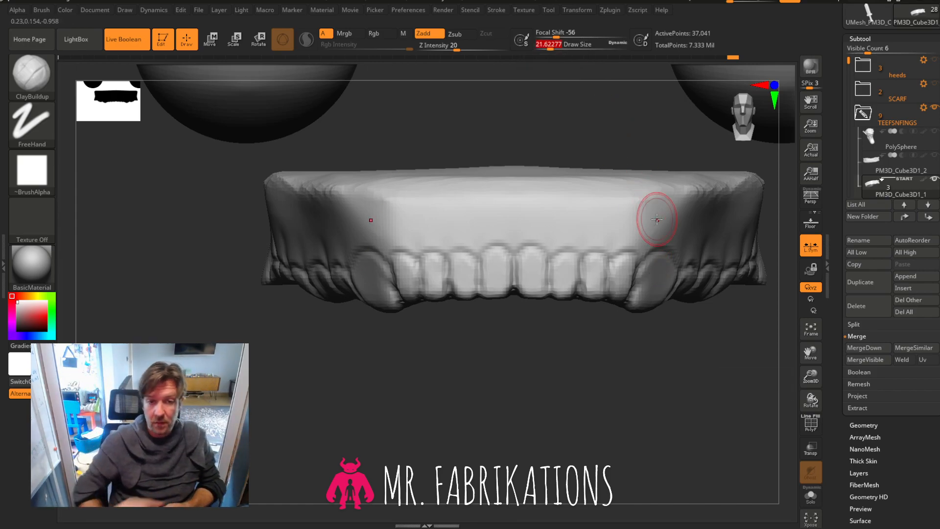
mouse_move(871, 138)
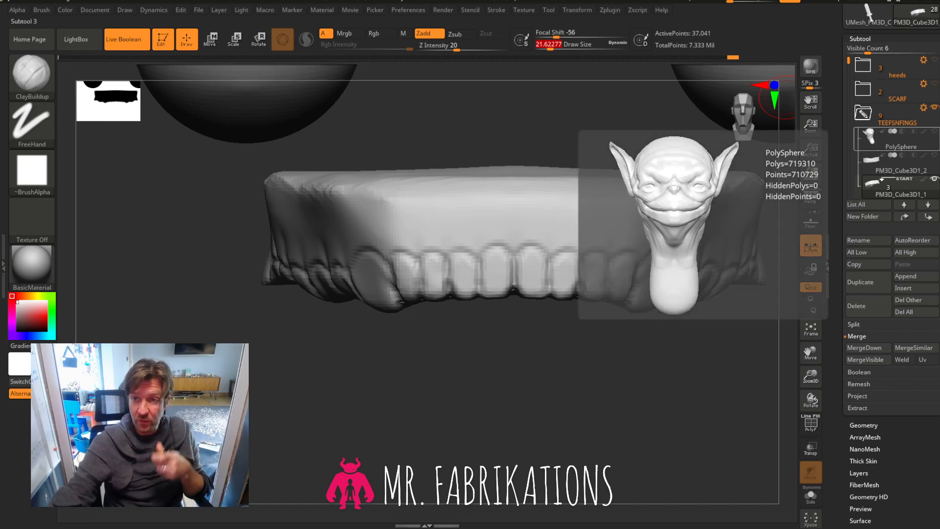
mouse_move(533, 362)
mouse_down()
mouse_move(511, 363)
mouse_move(377, 247)
mouse_move(377, 274)
mouse_move(392, 294)
mouse_up()
mouse_move(612, 338)
mouse_down()
mouse_move(631, 356)
mouse_move(647, 325)
mouse_move(646, 204)
mouse_move(608, 216)
mouse_up()
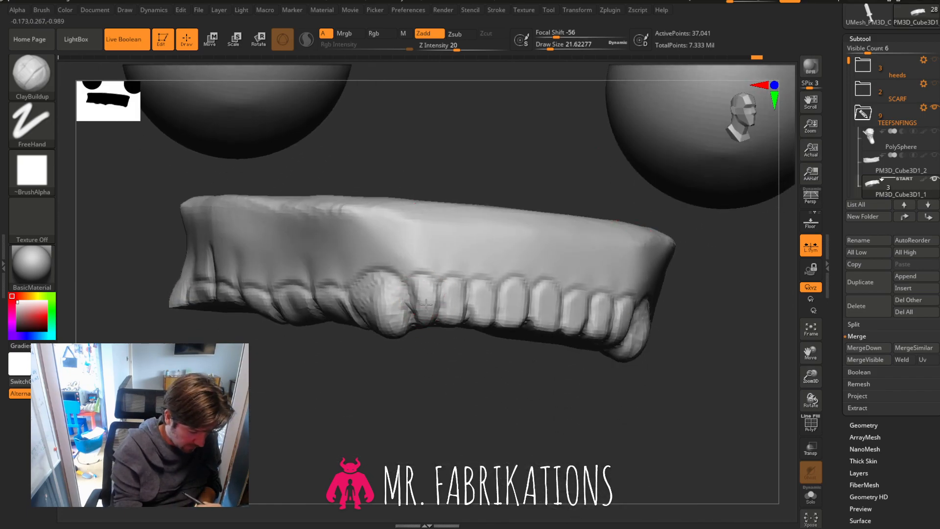
mouse_move(426, 304)
mouse_down()
mouse_move(426, 318)
mouse_move(455, 307)
mouse_move(489, 323)
mouse_up()
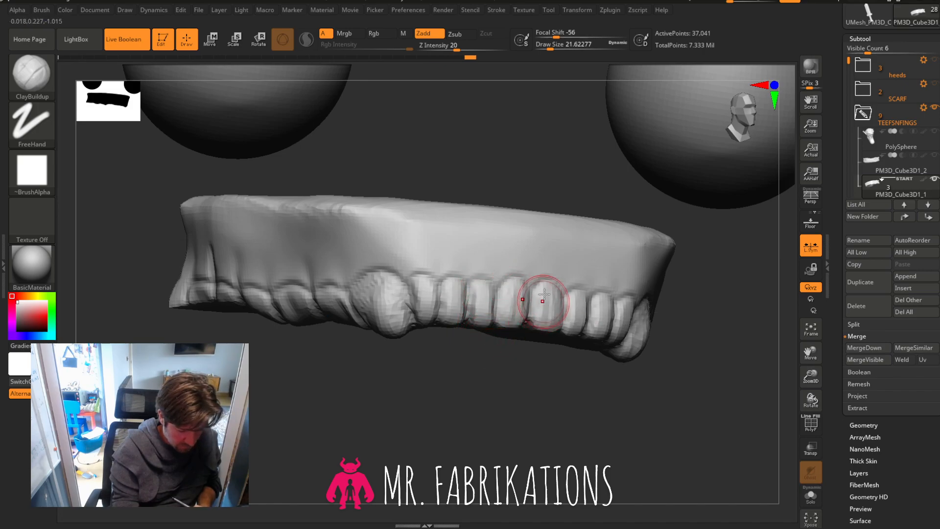
Build up rounded volume on the upper side and back teeth.
mouse_move(575, 377)
mouse_down()
mouse_move(561, 399)
mouse_move(596, 427)
mouse_up()
drag(450, 315, 392, 327)
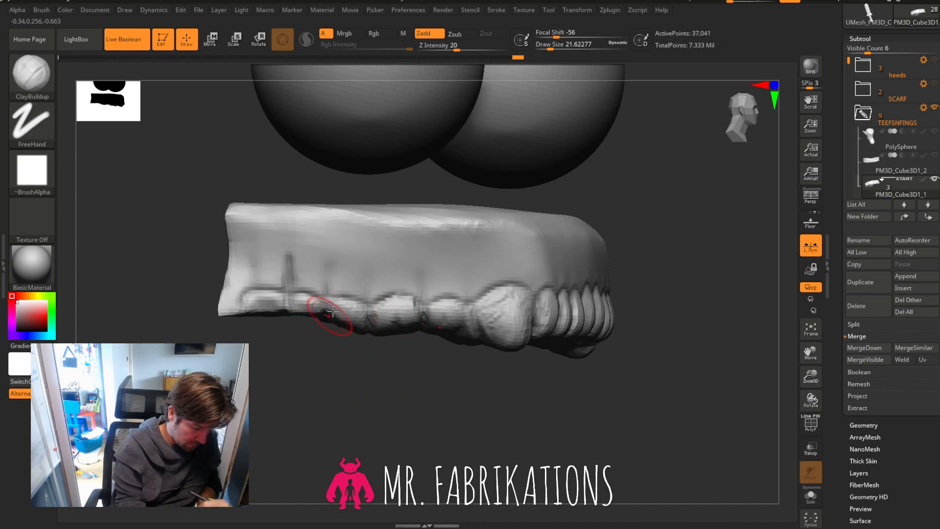
drag(311, 303, 291, 303)
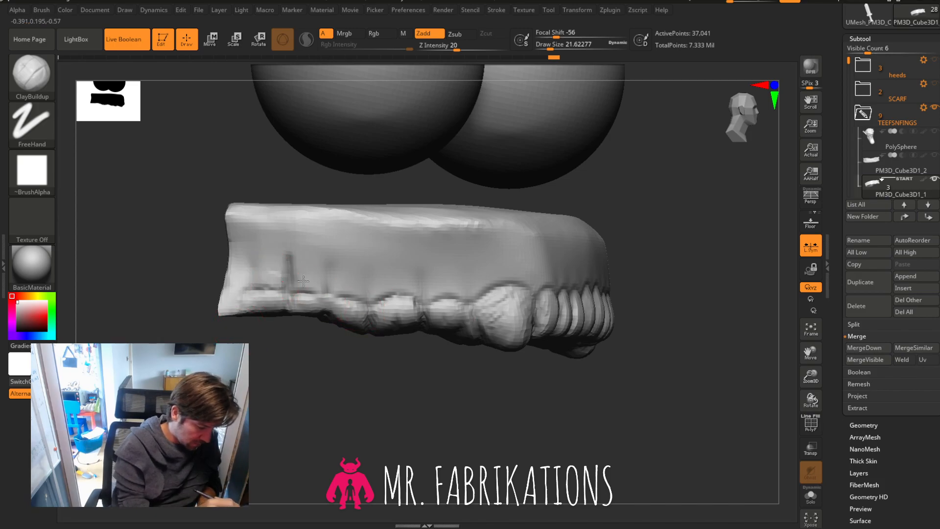
Build up the gum edge above the upper teeth and add vertical root ridges over the front teeth.
mouse_move(274, 277)
mouse_down()
mouse_move(357, 273)
mouse_move(388, 283)
mouse_move(494, 273)
mouse_up()
mouse_move(641, 262)
mouse_down()
mouse_move(482, 279)
mouse_move(697, 275)
mouse_up()
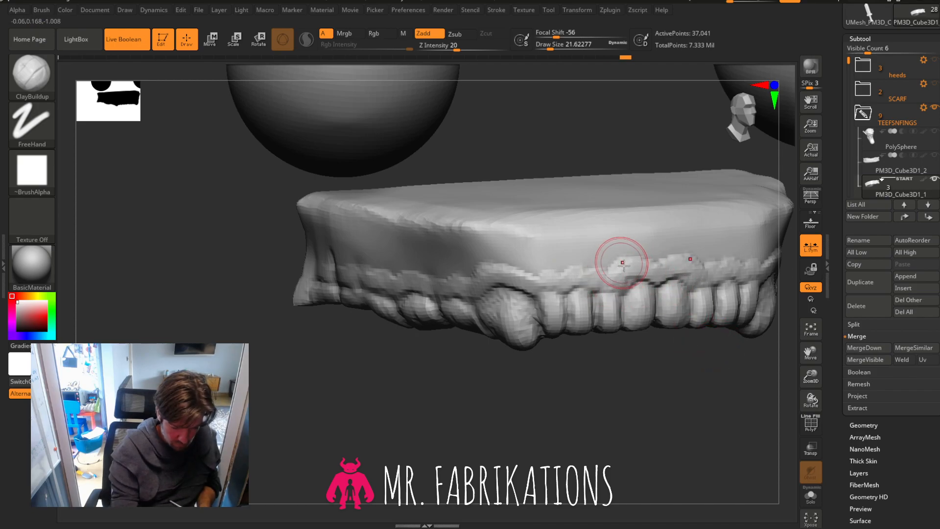
drag(600, 272, 600, 267)
drag(607, 230, 610, 226)
drag(620, 268, 633, 231)
drag(560, 277, 563, 237)
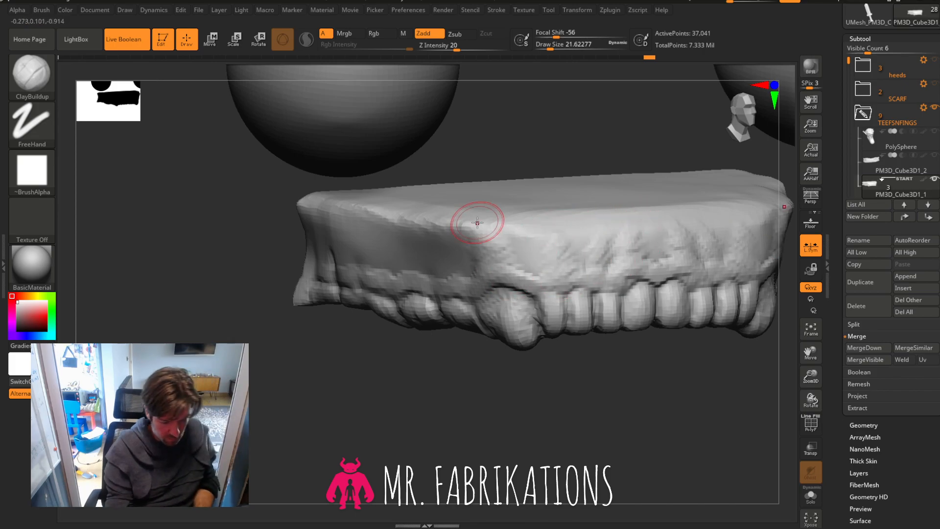
Smooth the built-up gum above the upper front and side teeth at intensity 18.
key(shift)
mouse_move(640, 237)
shift+mouse_down()
mouse_move(642, 253)
mouse_move(629, 262)
mouse_move(497, 242)
mouse_move(485, 255)
shift+mouse_up()
drag(620, 388, 686, 390)
key(shift)
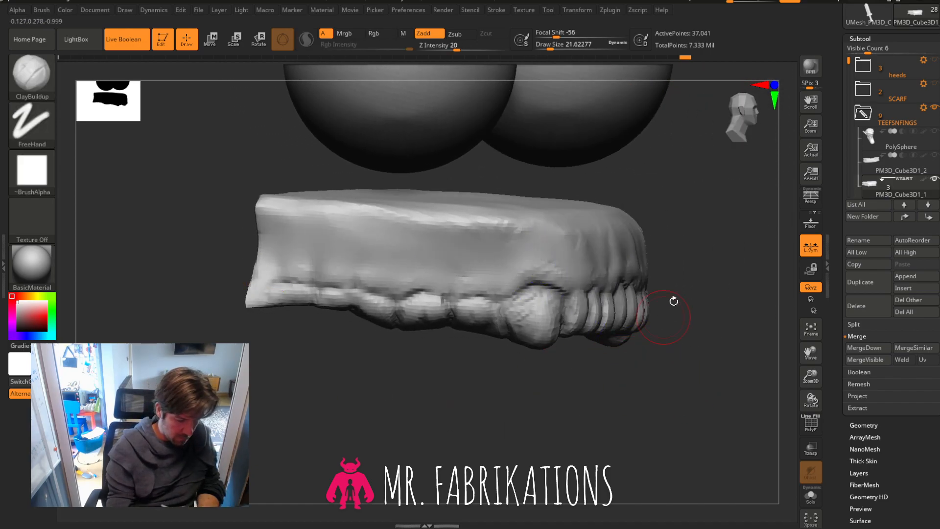
key(shift)
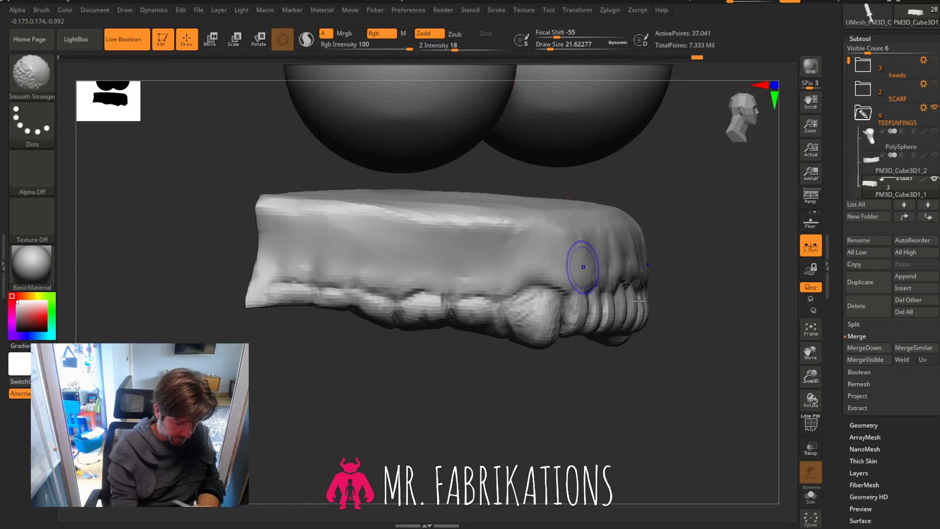
Smooth the faces of the upper front teeth.
drag(717, 359, 647, 366)
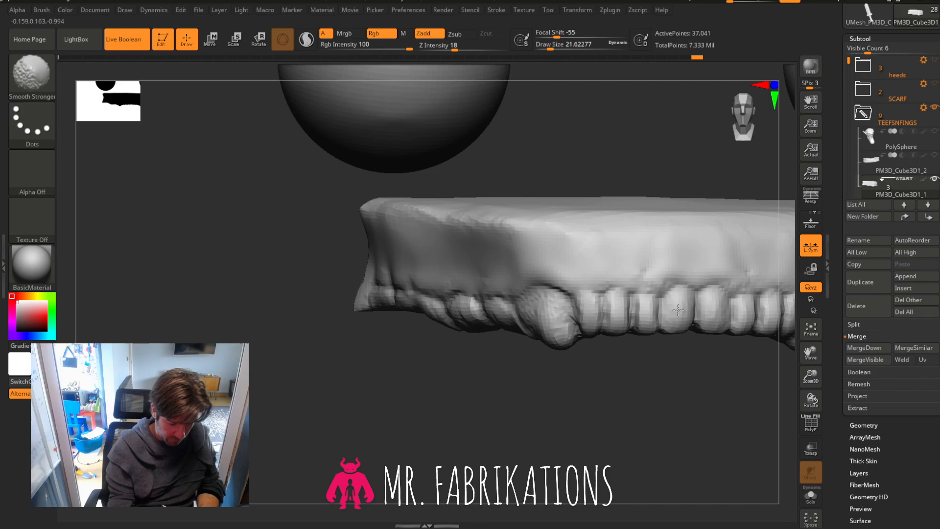
mouse_move(679, 309)
shift+mouse_down()
mouse_move(682, 290)
mouse_move(619, 303)
shift+mouse_up()
shift+drag(555, 301, 551, 304)
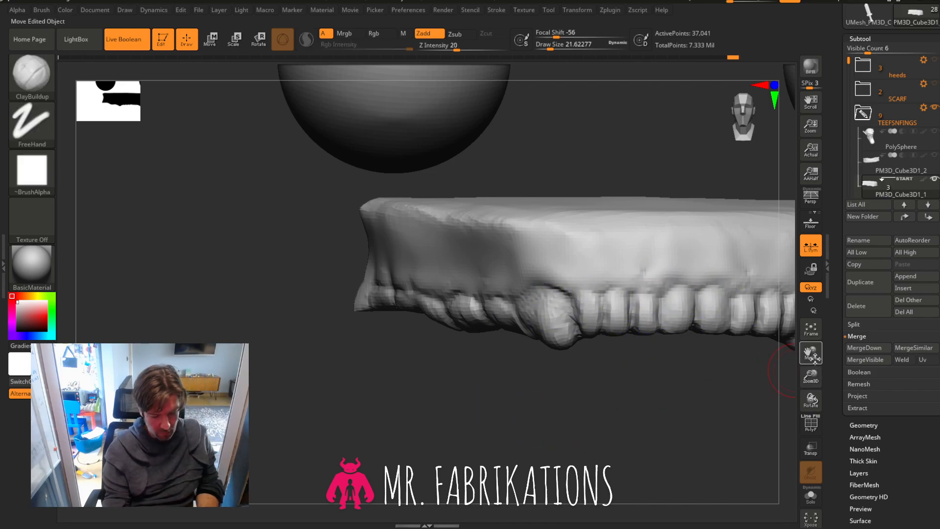
Remesh the upper teeth and gum mesh with DynaMesh at resolution 632.
mouse_move(816, 376)
mouse_down()
mouse_move(850, 370)
mouse_move(641, 355)
mouse_up()
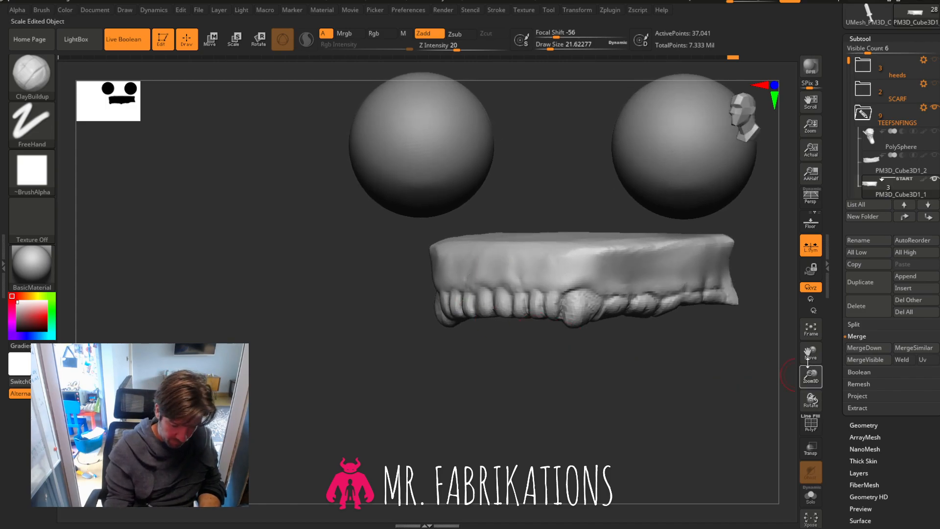
drag(811, 350, 775, 353)
drag(812, 380, 812, 397)
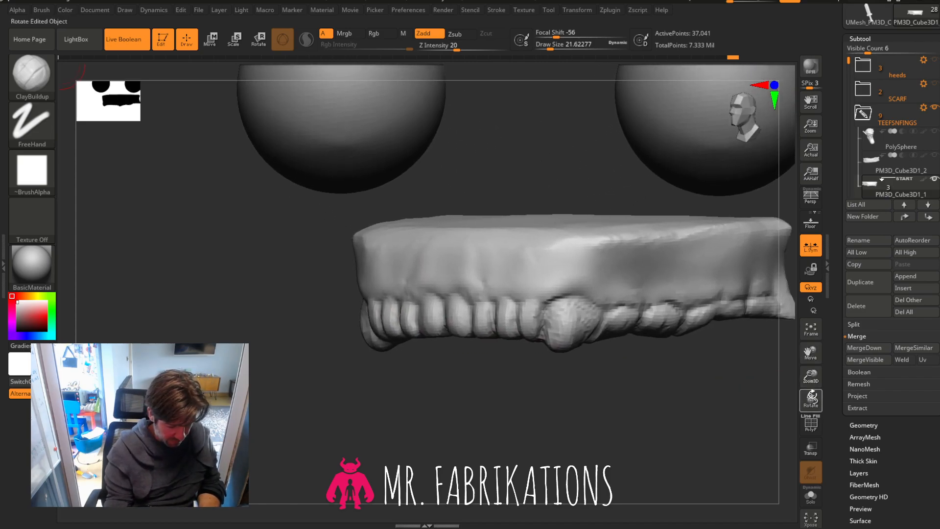
drag(810, 353, 762, 351)
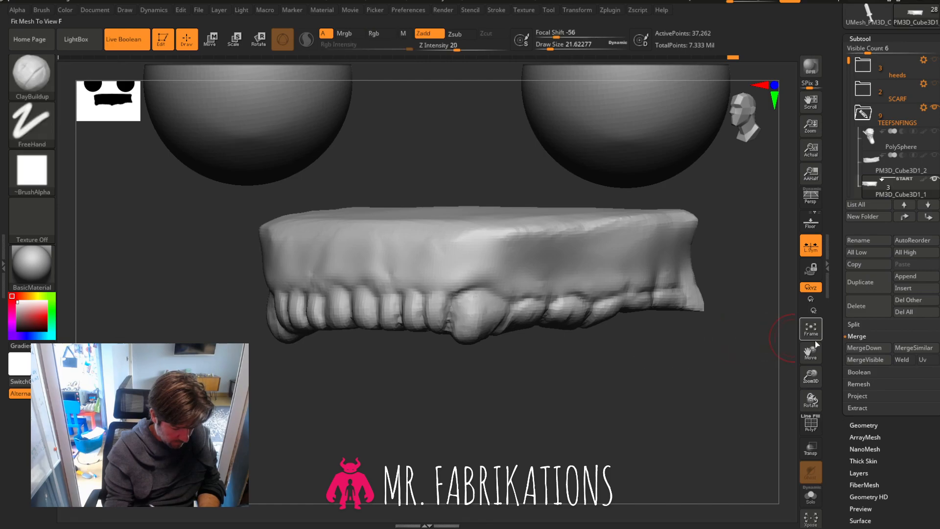
drag(814, 365, 813, 390)
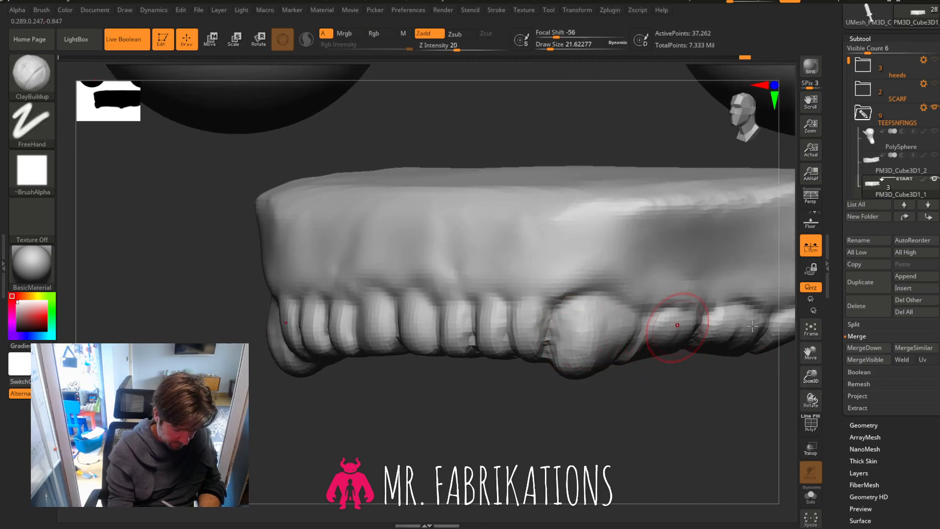
click(867, 425)
drag(882, 254, 884, 254)
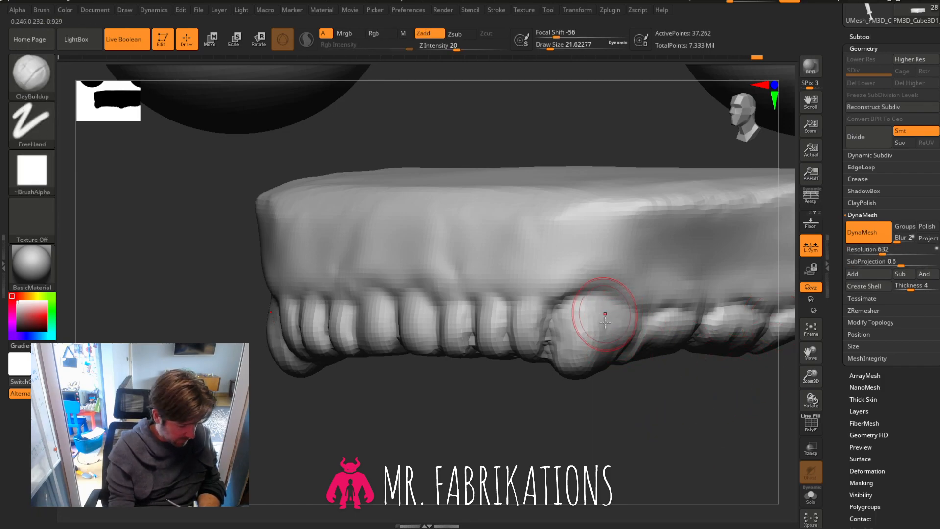
ctrl+drag(594, 443, 692, 352)
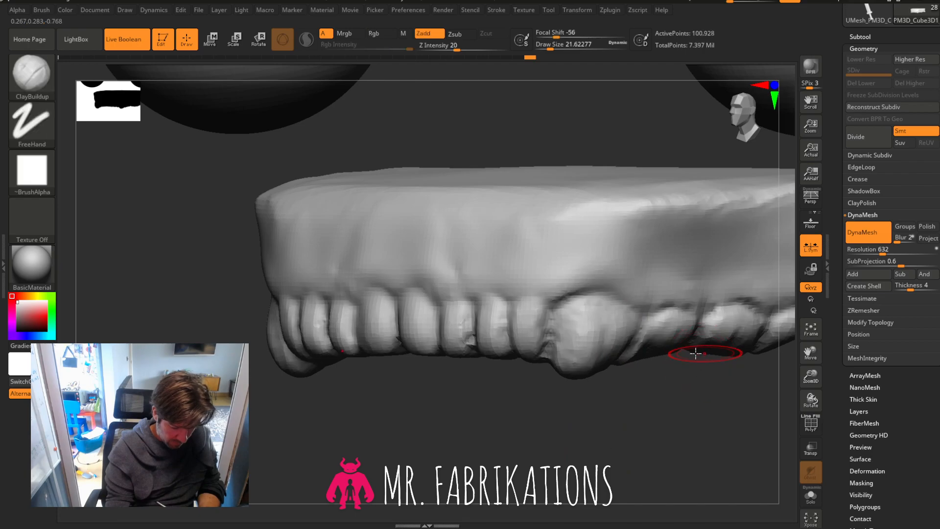
Build up the outer face of the large upper canines with ClayBuildup and smooth their surface.
mouse_move(579, 364)
shift+mouse_down()
mouse_move(563, 318)
mouse_move(563, 352)
shift+mouse_up()
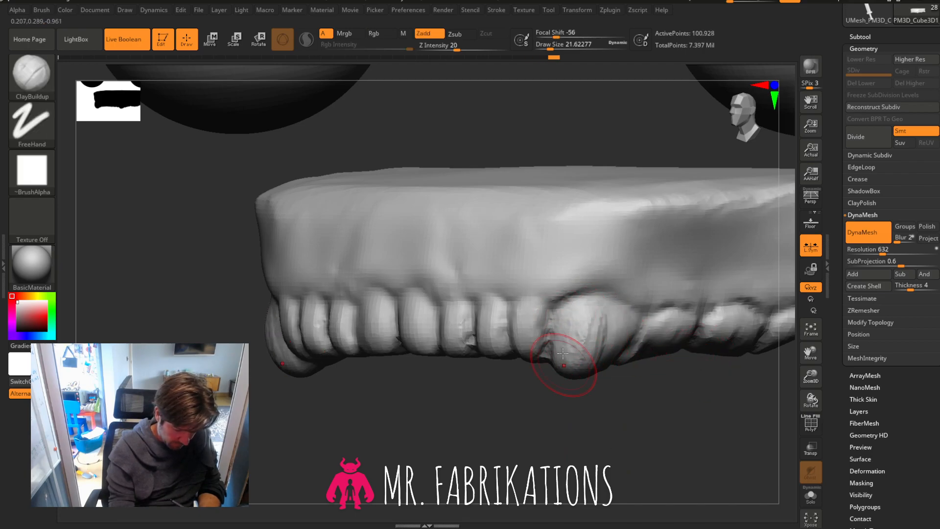
drag(604, 303, 588, 340)
drag(621, 435, 698, 435)
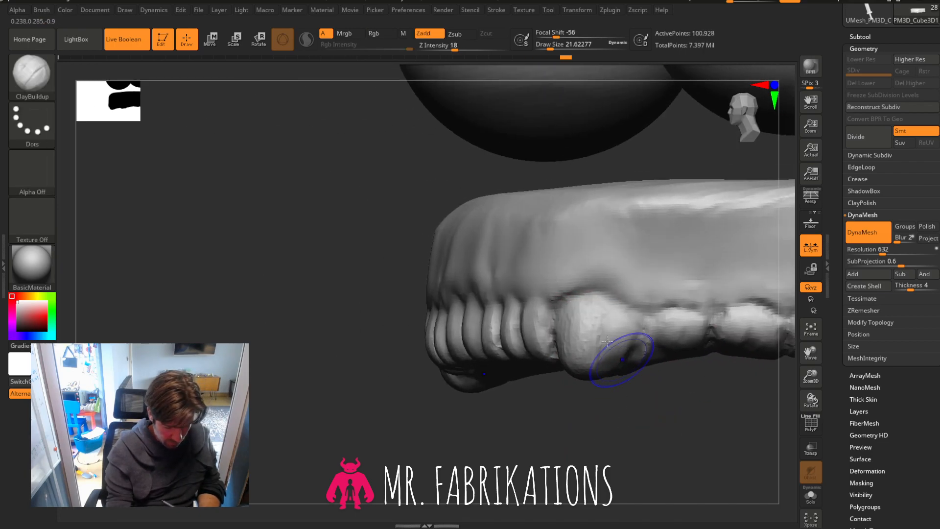
mouse_move(630, 346)
shift+mouse_down()
mouse_move(595, 338)
mouse_move(615, 354)
mouse_move(598, 357)
mouse_move(599, 306)
shift+mouse_up()
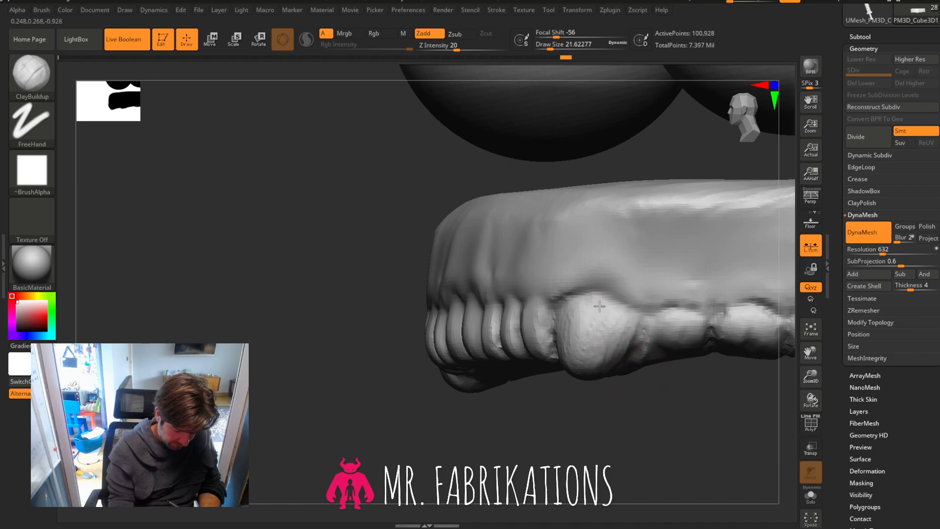
mouse_move(700, 377)
mouse_down()
mouse_move(680, 387)
mouse_move(690, 390)
mouse_up()
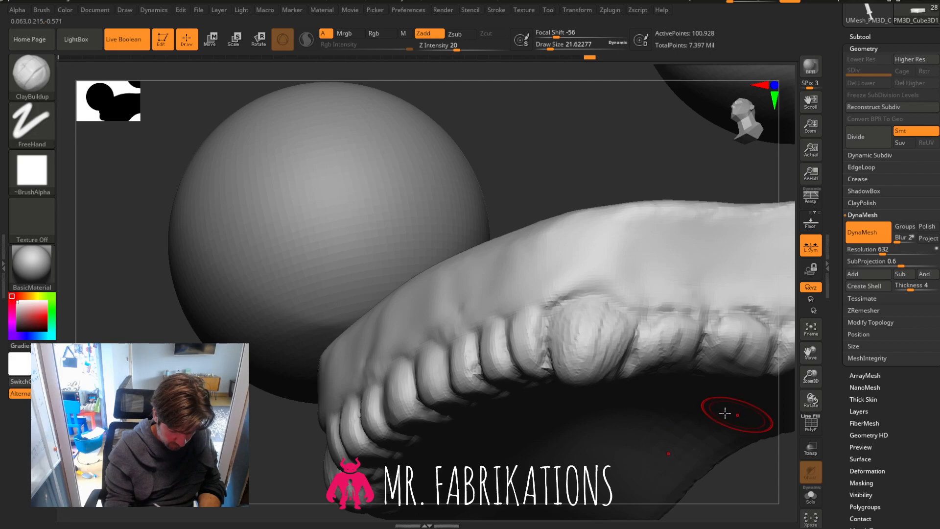
Shape the undersides of the upper canines and neighbouring side teeth with ClayBuildup, smoothing the inner edges.
drag(310, 435, 640, 343)
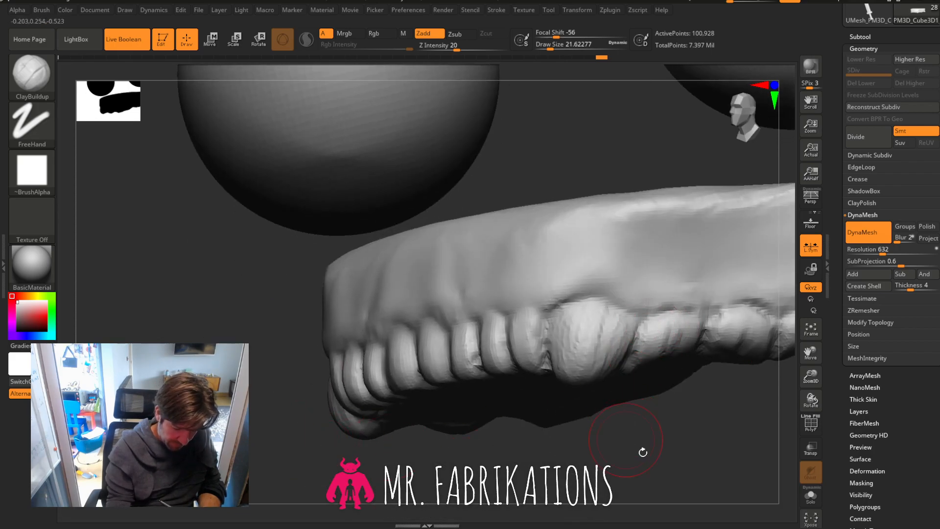
mouse_move(641, 449)
mouse_down()
mouse_move(733, 422)
mouse_move(732, 390)
mouse_move(682, 346)
mouse_up()
drag(632, 378, 695, 367)
shift+drag(643, 402, 709, 394)
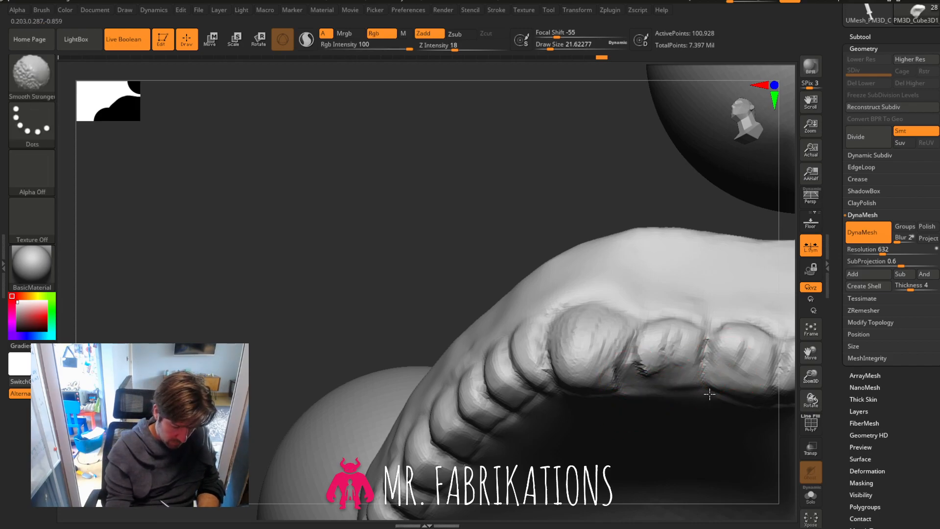
mouse_move(615, 385)
shift+mouse_down()
mouse_move(625, 394)
mouse_move(593, 402)
shift+mouse_up()
drag(410, 375, 346, 279)
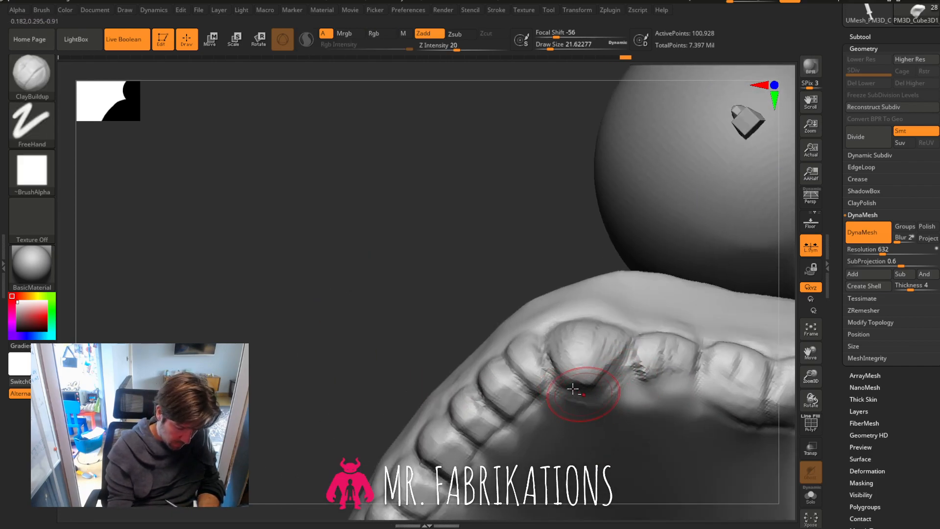
shift+drag(595, 391, 563, 414)
mouse_move(483, 196)
mouse_down()
mouse_move(502, 233)
mouse_move(504, 270)
mouse_up()
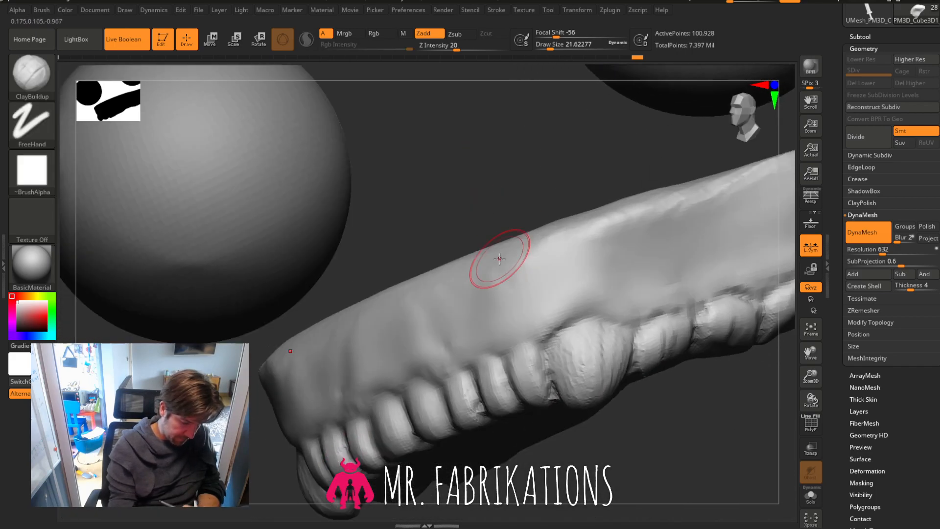
Pull the tips of the upper canines down into long pointed fangs with the Move brush.
click(34, 76)
click(236, 89)
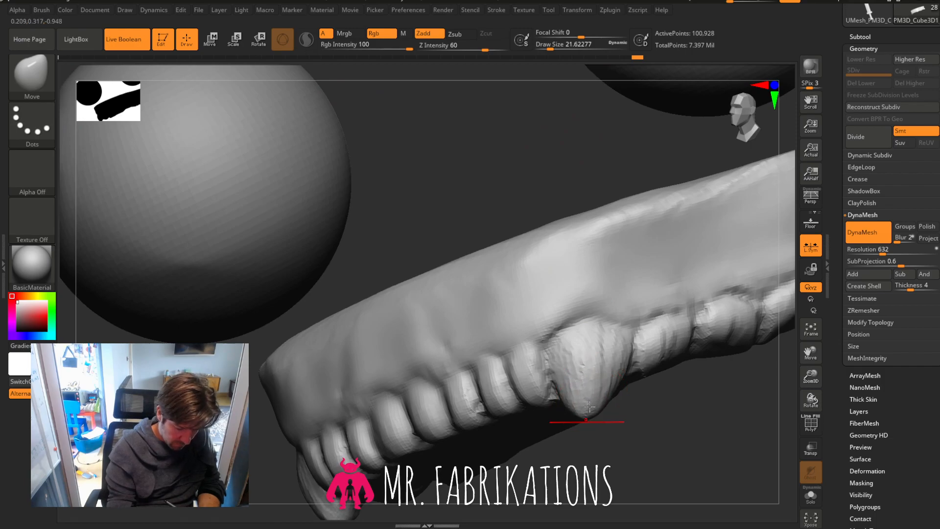
drag(684, 399, 786, 303)
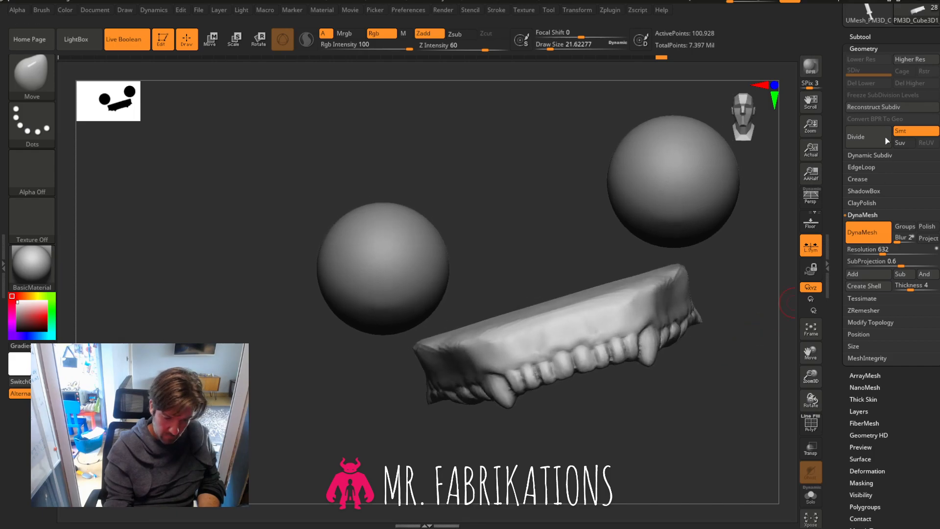
Show the heeds folder to check the fangs inside the creature's mouth, and hide it again.
click(860, 37)
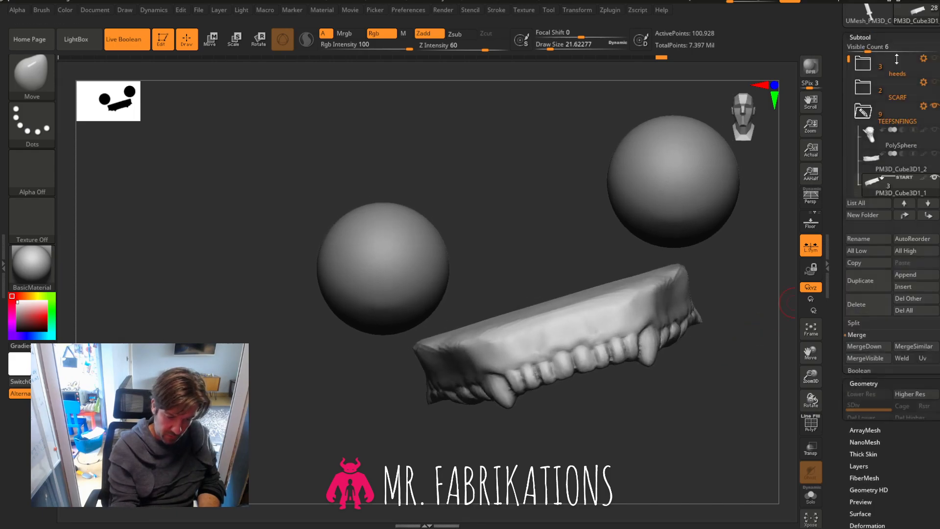
click(877, 112)
mouse_move(892, 72)
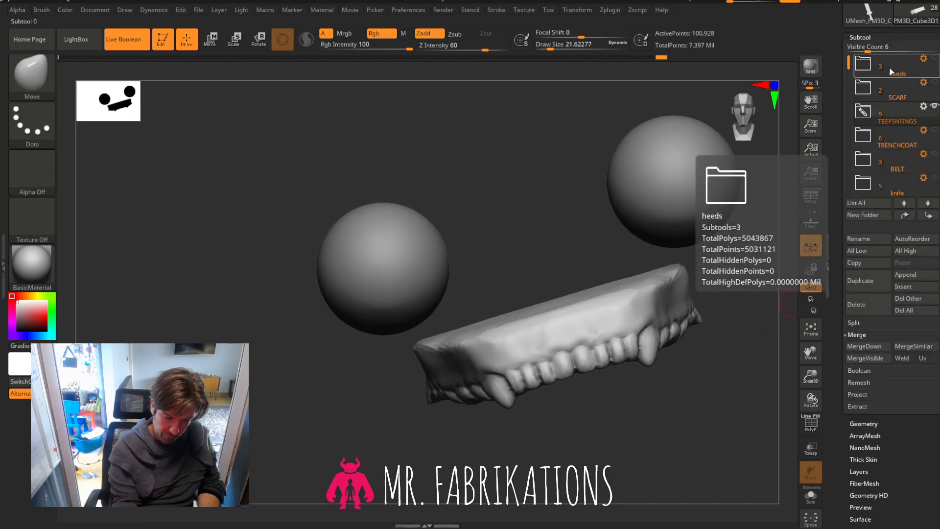
click(932, 58)
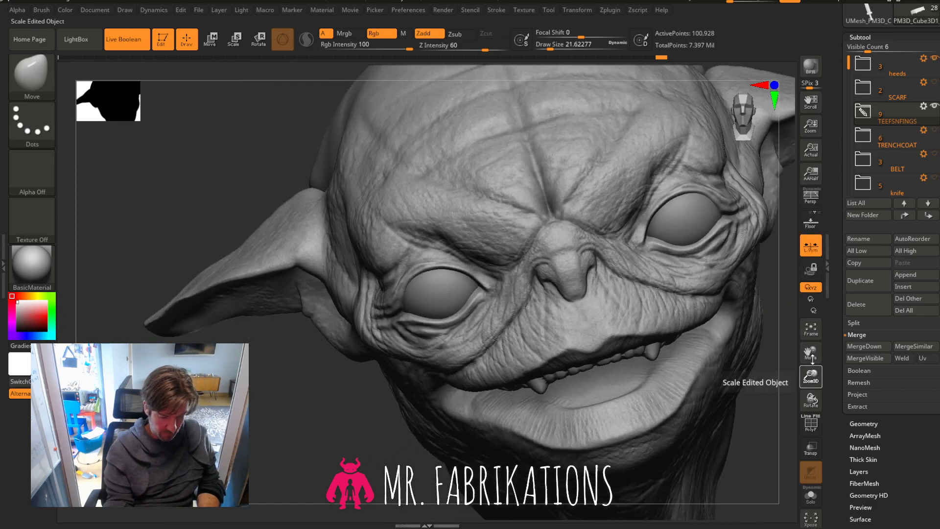
drag(812, 359, 812, 344)
mouse_move(751, 357)
mouse_down()
mouse_move(774, 346)
mouse_move(706, 372)
mouse_move(764, 358)
mouse_up()
click(933, 58)
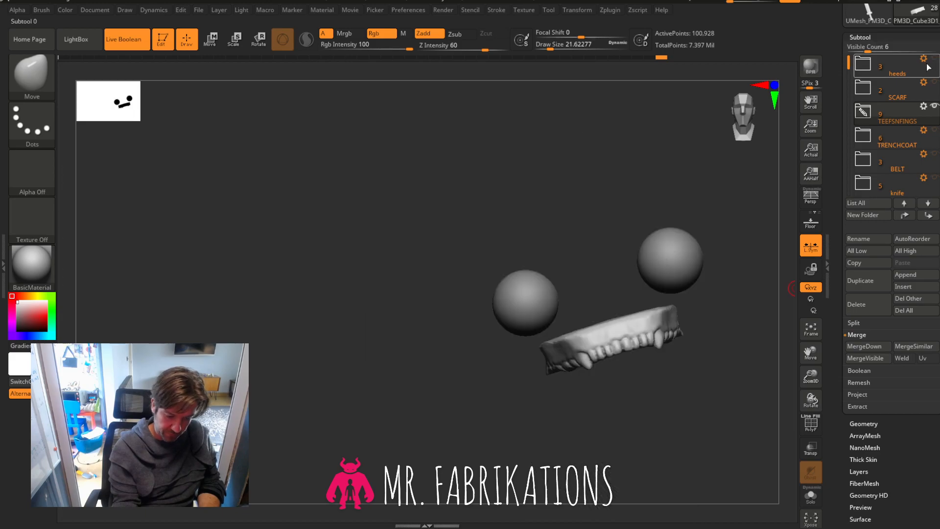
drag(808, 381, 803, 370)
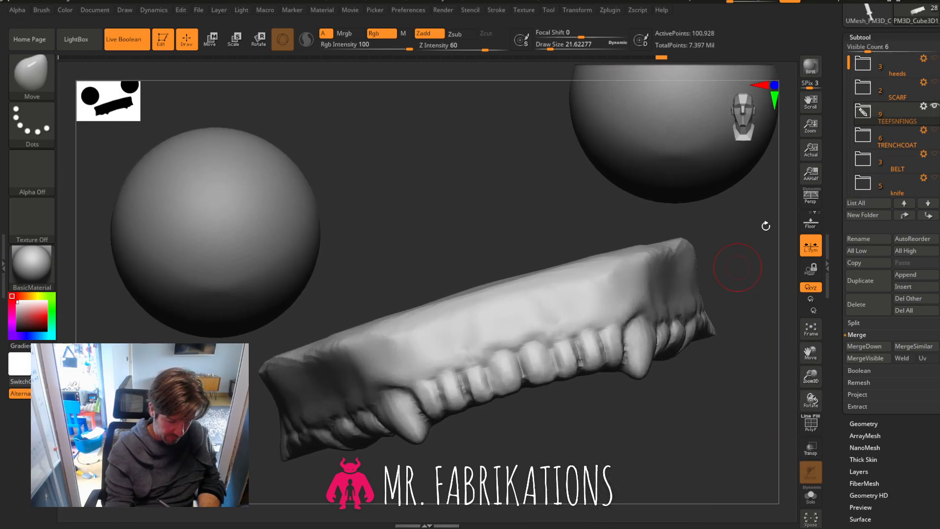
Flatten the surfaces of the upper fangs and the adjacent side teeth with the TrimDynamic brush.
shift+drag(766, 225, 770, 144)
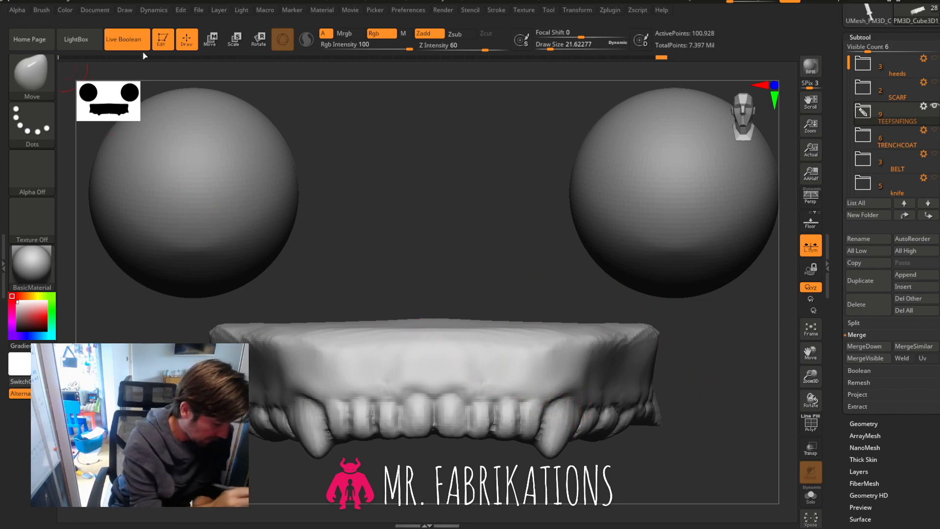
mouse_move(699, 393)
mouse_down()
mouse_move(666, 376)
mouse_move(636, 384)
mouse_move(661, 391)
mouse_up()
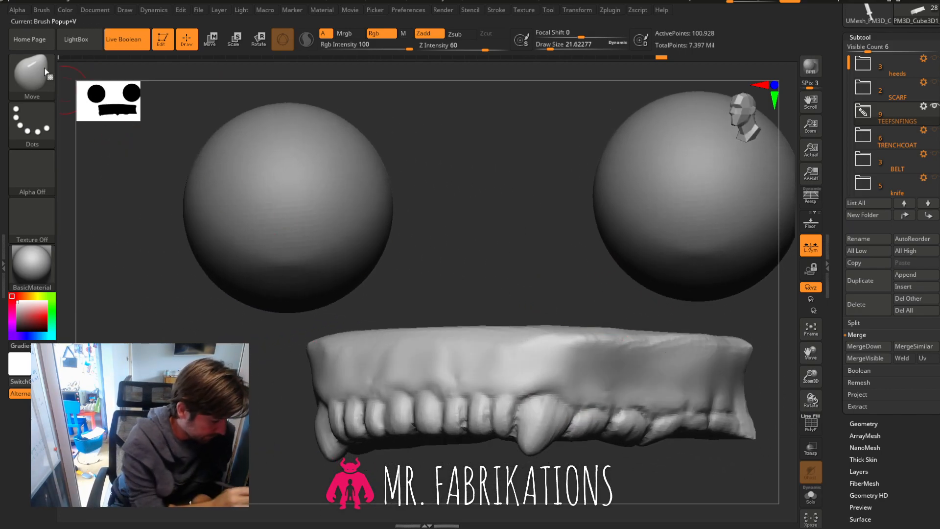
click(32, 76)
click(236, 82)
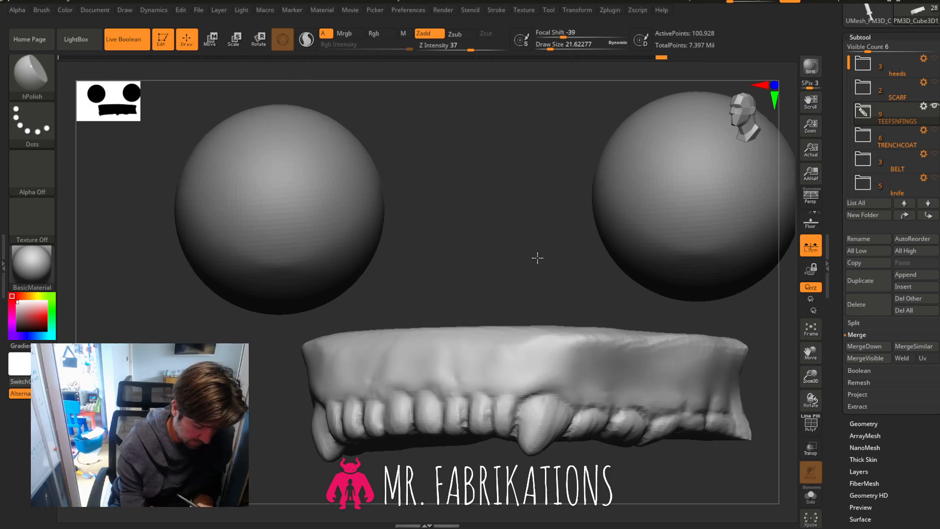
shift+drag(539, 258, 548, 397)
click(32, 76)
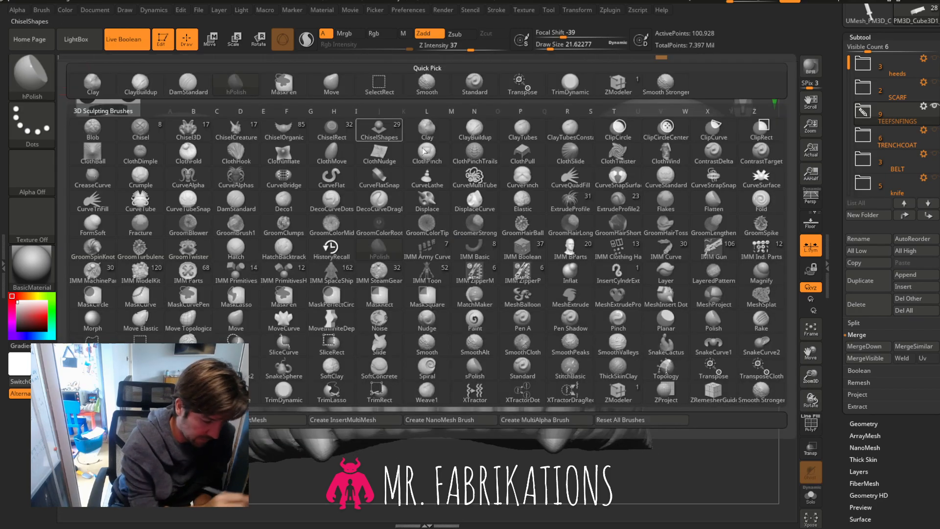
click(570, 84)
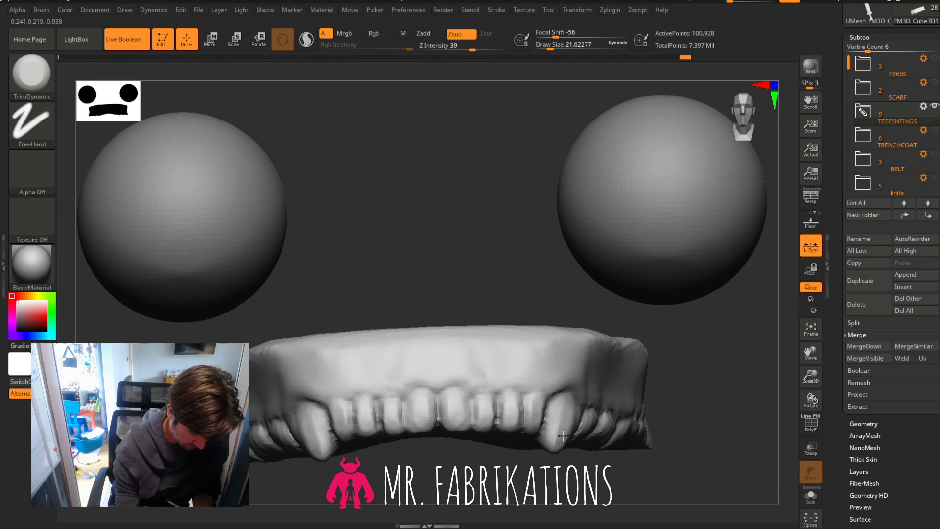
mouse_move(670, 457)
mouse_down()
mouse_move(566, 430)
mouse_move(547, 412)
mouse_up()
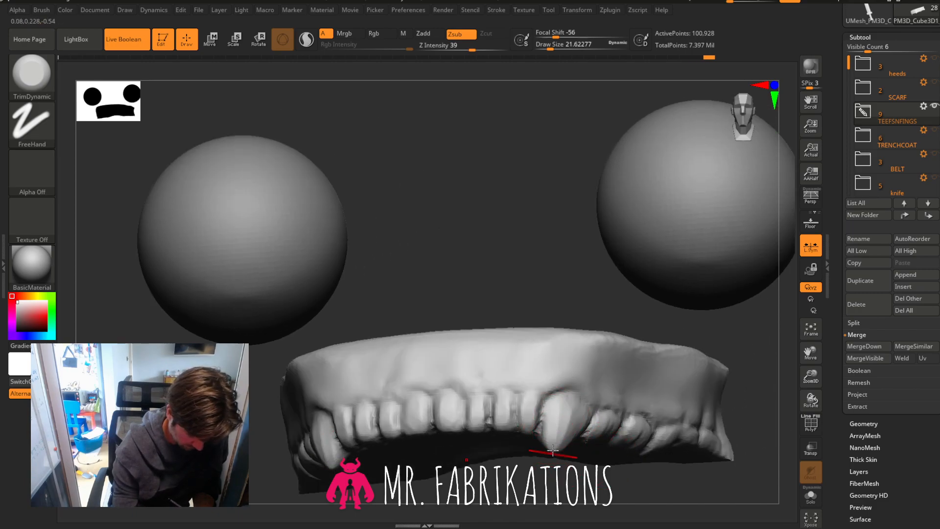
drag(675, 463, 648, 450)
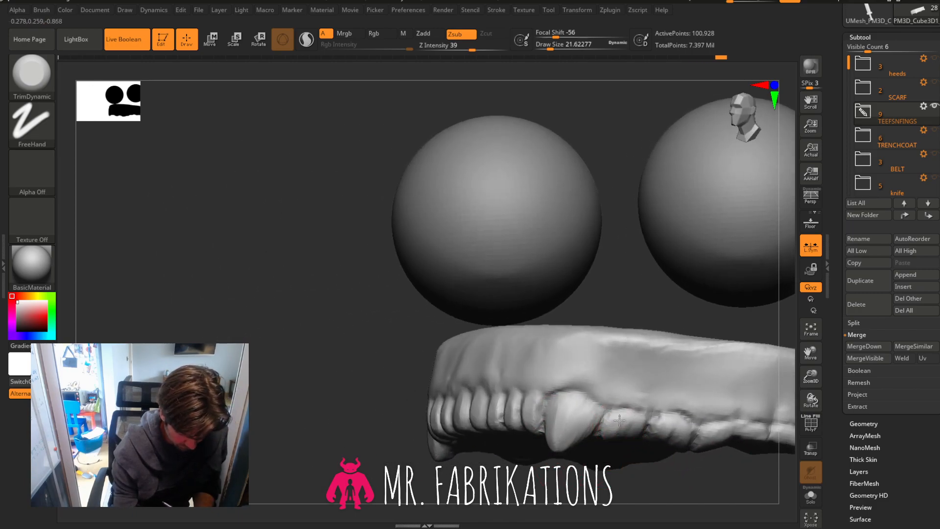
mouse_move(717, 462)
mouse_down()
mouse_move(686, 483)
mouse_move(661, 437)
mouse_up()
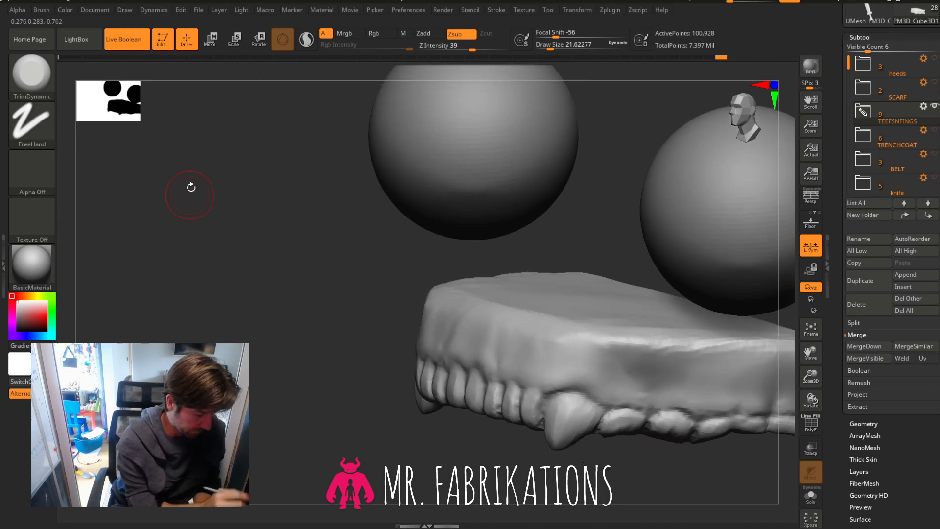
Reshape the lower edges of the fangs and the side teeth behind them with the Move brush.
key(b)
click(331, 84)
mouse_move(577, 204)
mouse_down()
mouse_move(600, 216)
mouse_move(618, 269)
mouse_up()
drag(622, 441, 636, 443)
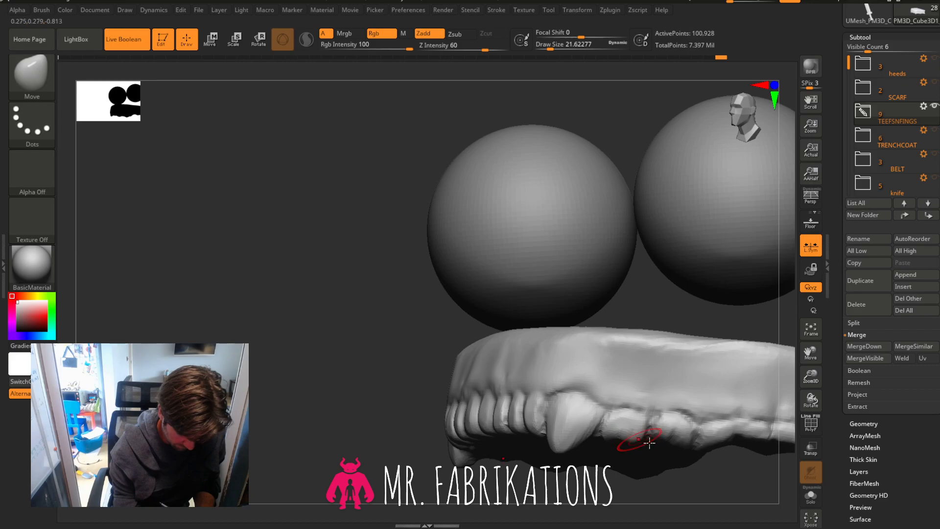
mouse_move(328, 382)
mouse_down()
mouse_move(294, 369)
mouse_move(397, 333)
mouse_up()
drag(585, 465, 655, 460)
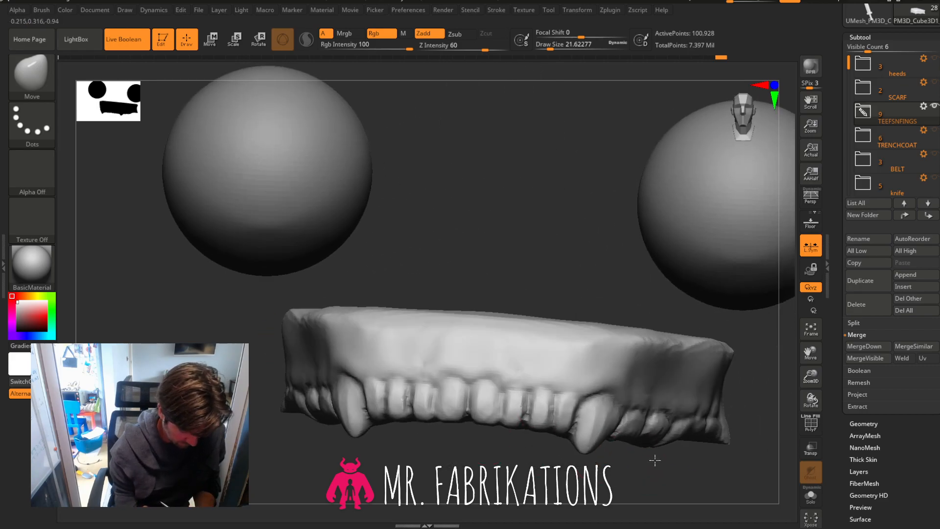
Carve creases around the bases of the upper fangs, along the neighbouring teeth and gums, with the DamStandard brush.
click(45, 74)
click(195, 84)
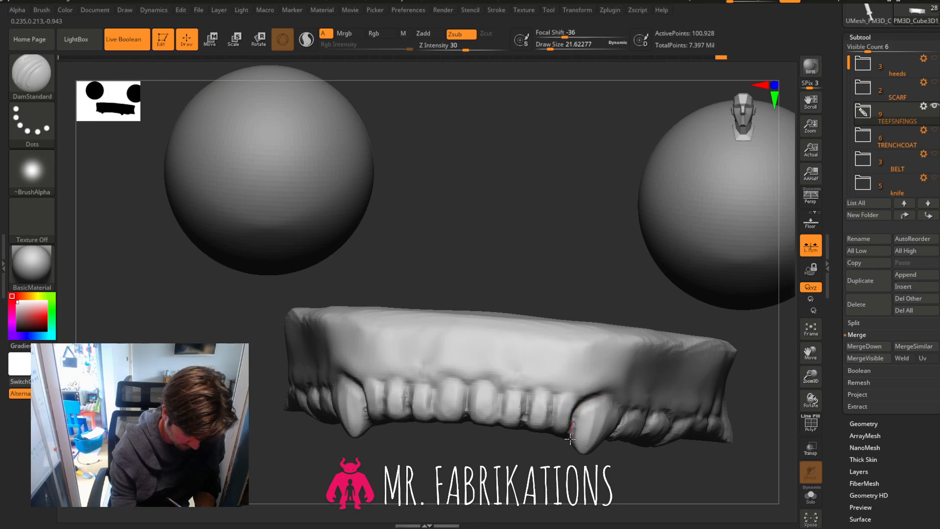
drag(555, 456, 579, 411)
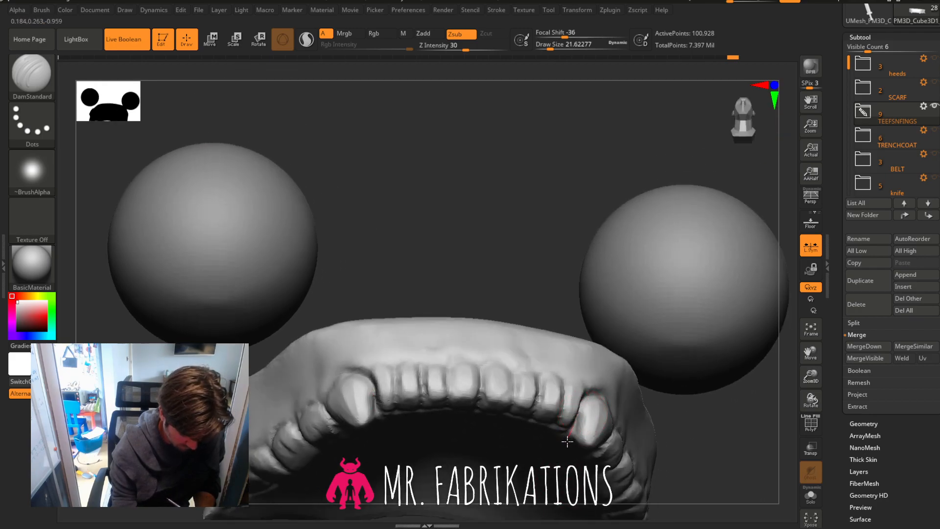
drag(667, 463, 574, 431)
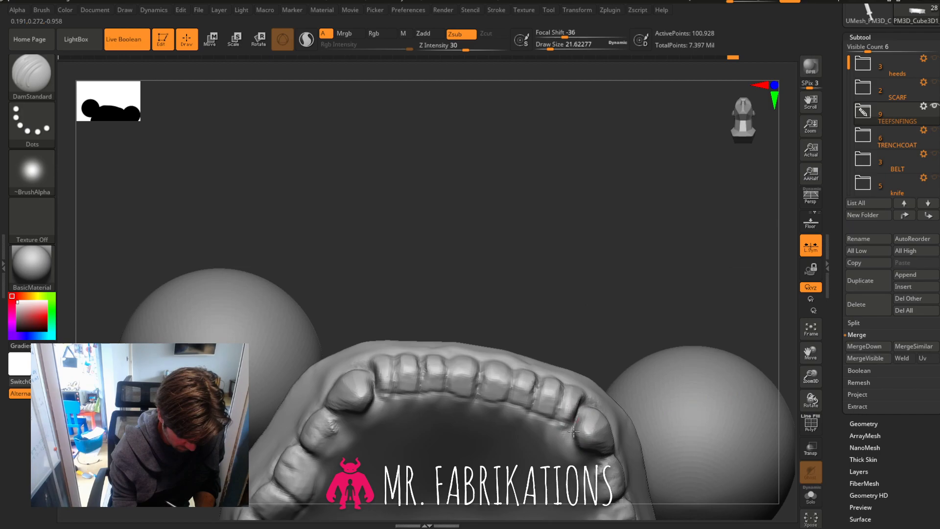
drag(708, 314, 663, 395)
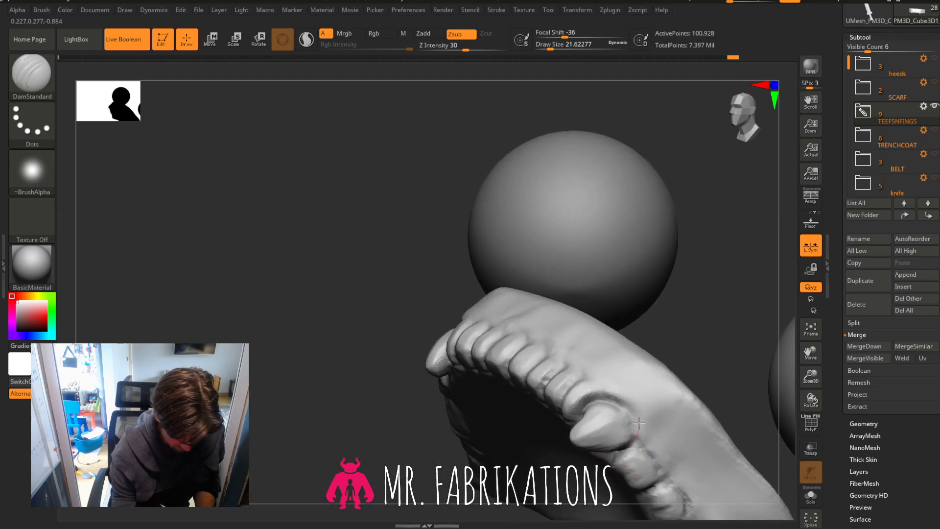
drag(685, 333, 698, 363)
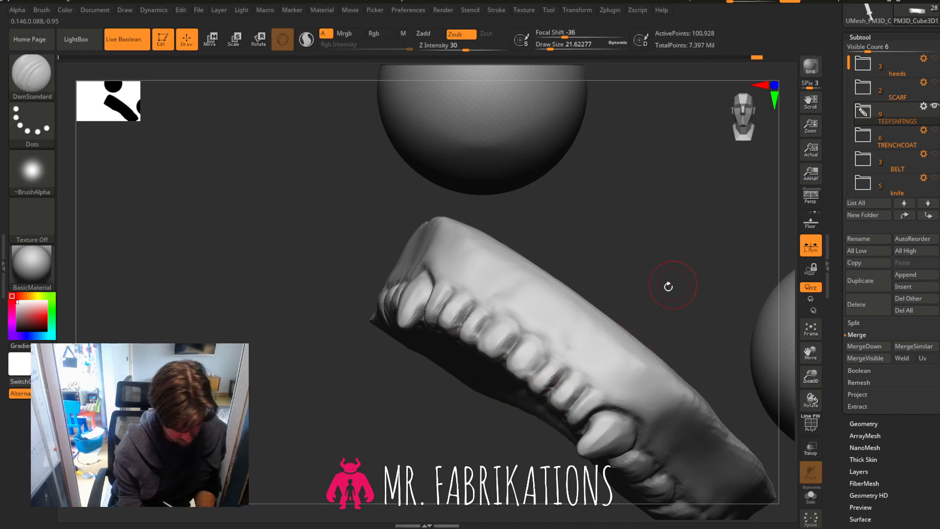
Smooth the edges of the upper front teeth and carve a sharp gum line around each one with the DamStandard brush.
drag(667, 279, 624, 351)
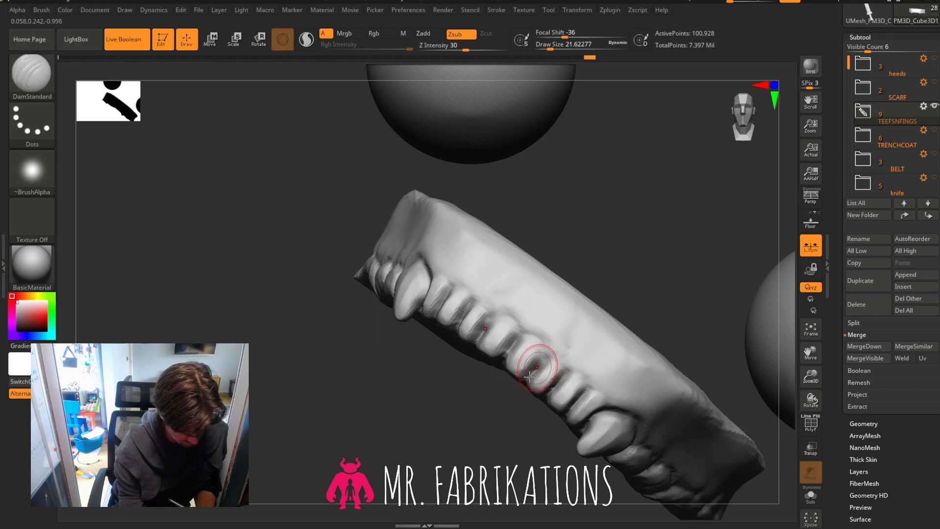
drag(637, 319, 676, 233)
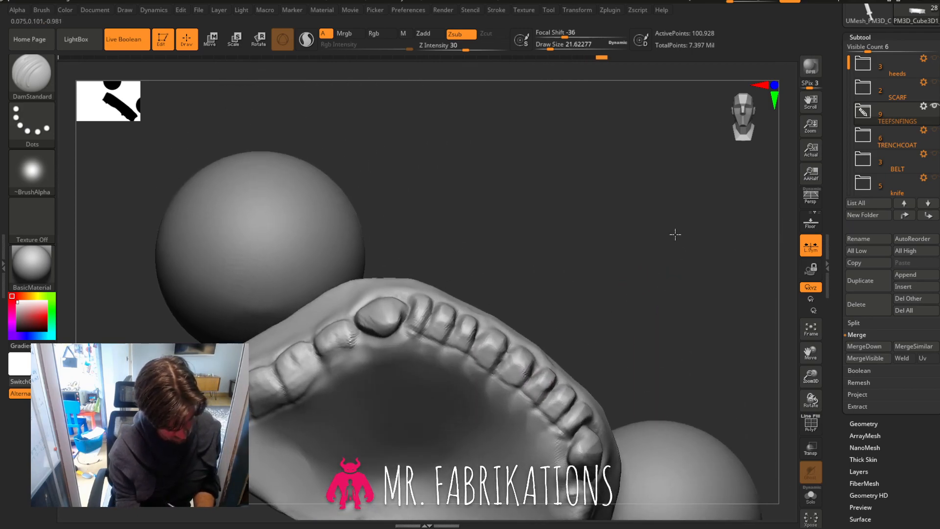
shift+drag(512, 362, 471, 331)
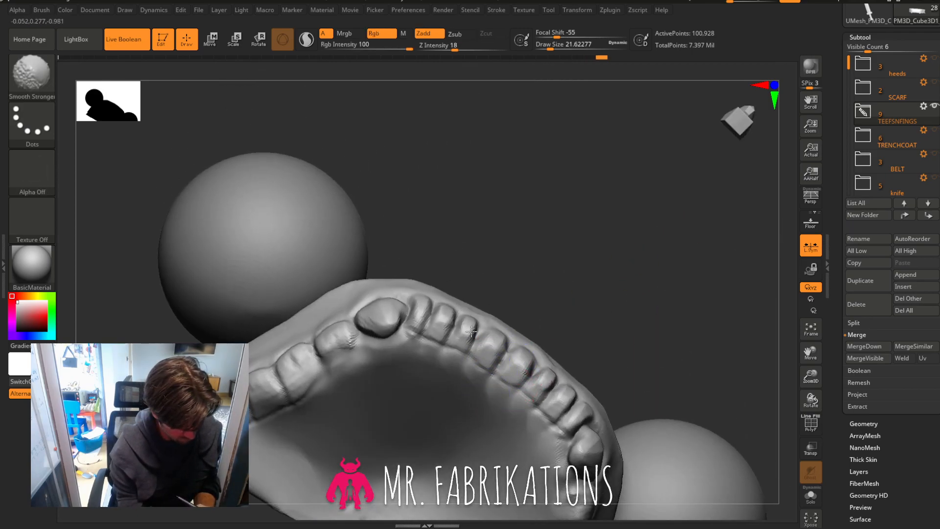
shift+drag(621, 274, 607, 353)
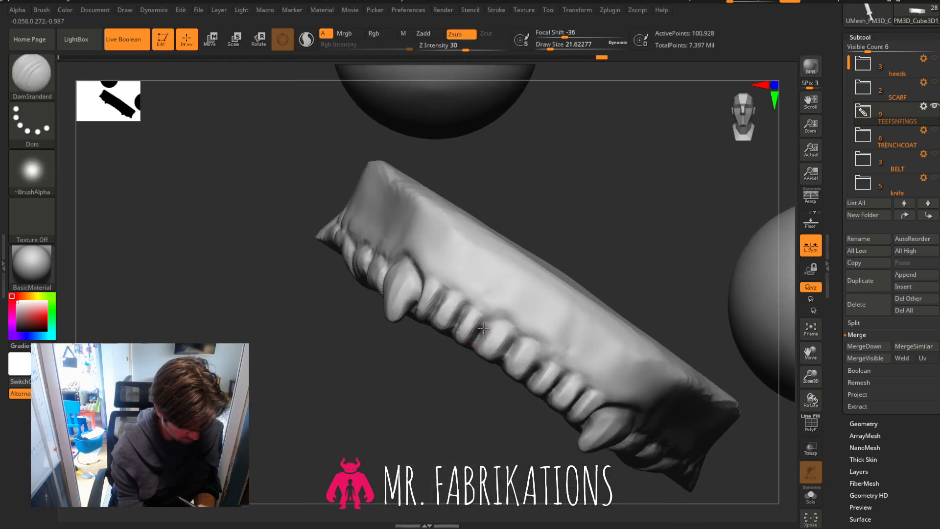
mouse_move(519, 344)
mouse_down()
mouse_move(472, 306)
mouse_move(487, 303)
mouse_move(451, 304)
mouse_move(469, 300)
mouse_up()
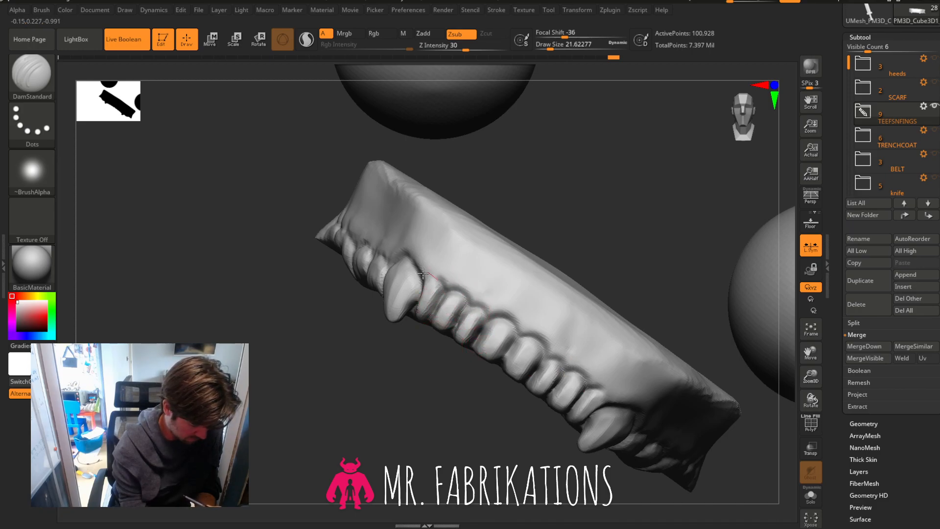
drag(411, 286, 414, 286)
Carve the gum line and the gaps of the upper side teeth behind the fang, and smooth the gum's rear end.
drag(646, 277, 692, 273)
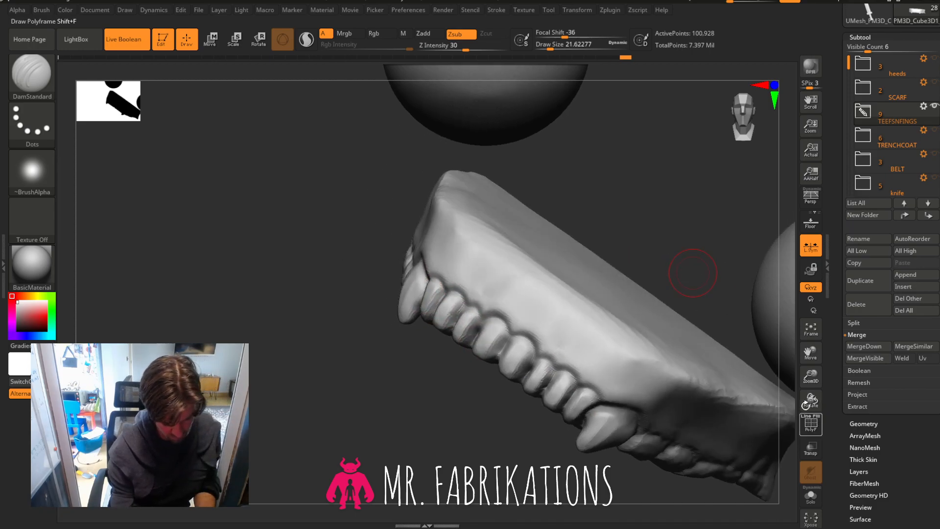
drag(810, 353, 624, 311)
drag(718, 347, 680, 342)
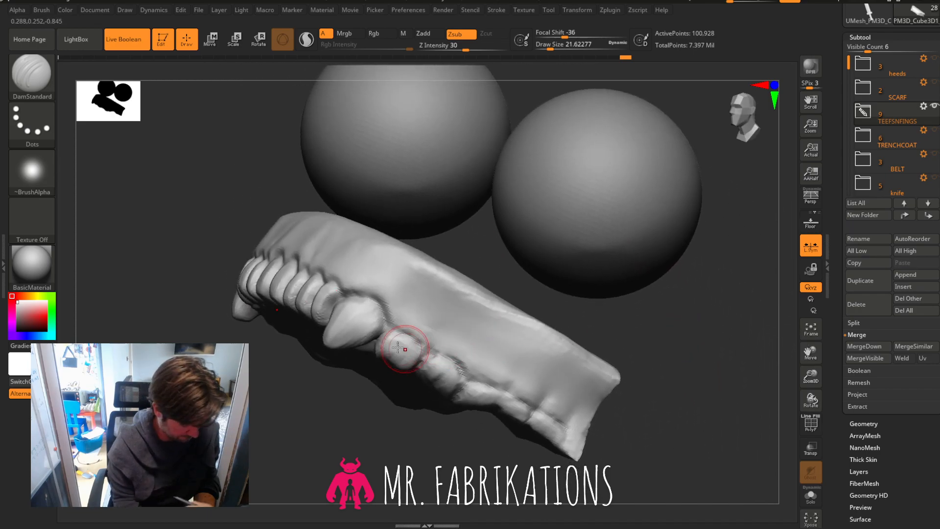
mouse_move(379, 313)
mouse_down()
mouse_move(447, 374)
mouse_move(415, 382)
mouse_move(431, 356)
mouse_up()
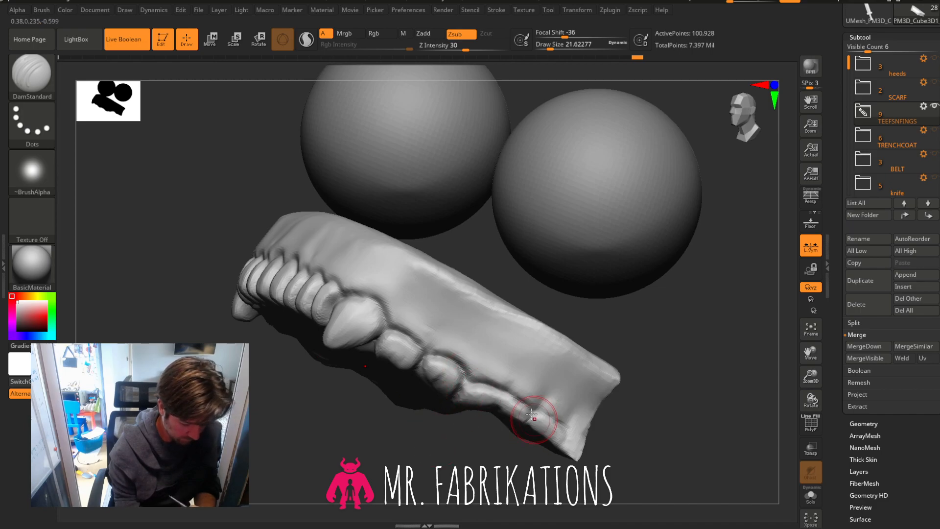
drag(563, 420, 542, 393)
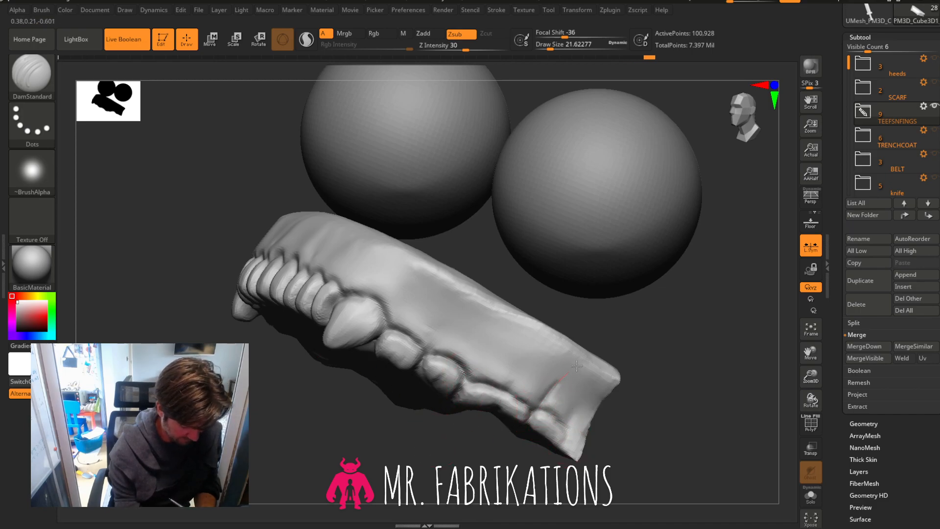
key(shift)
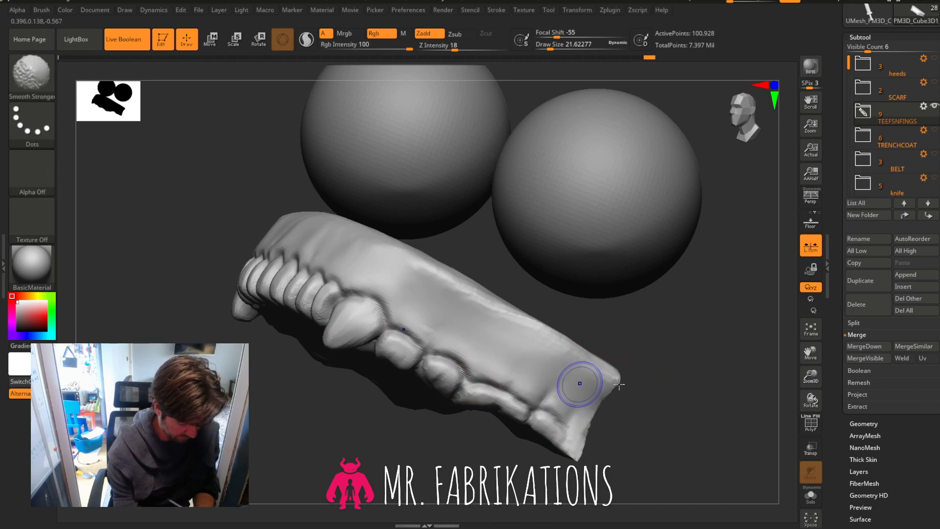
mouse_move(619, 384)
mouse_down()
mouse_move(710, 394)
mouse_move(690, 379)
mouse_up()
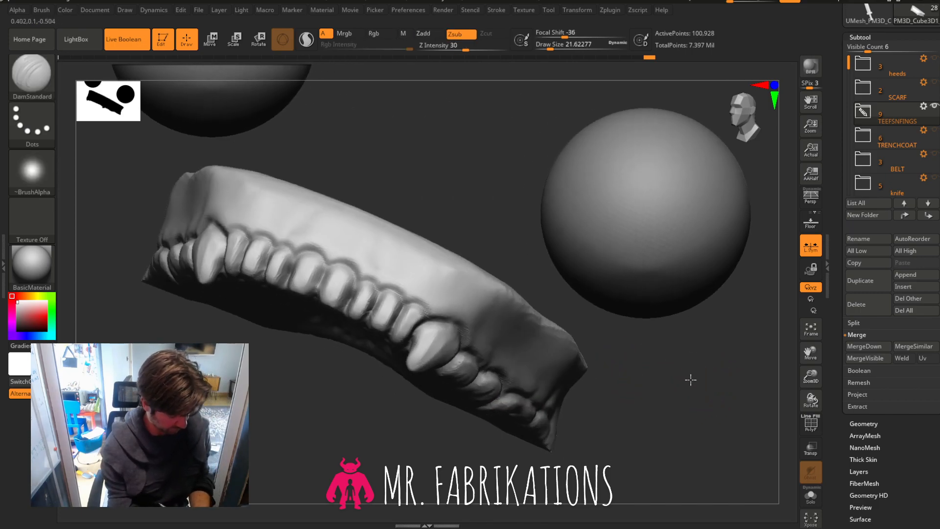
Reshape and lengthen the lower edges of the upper front teeth between the fangs with the Move brush.
click(744, 118)
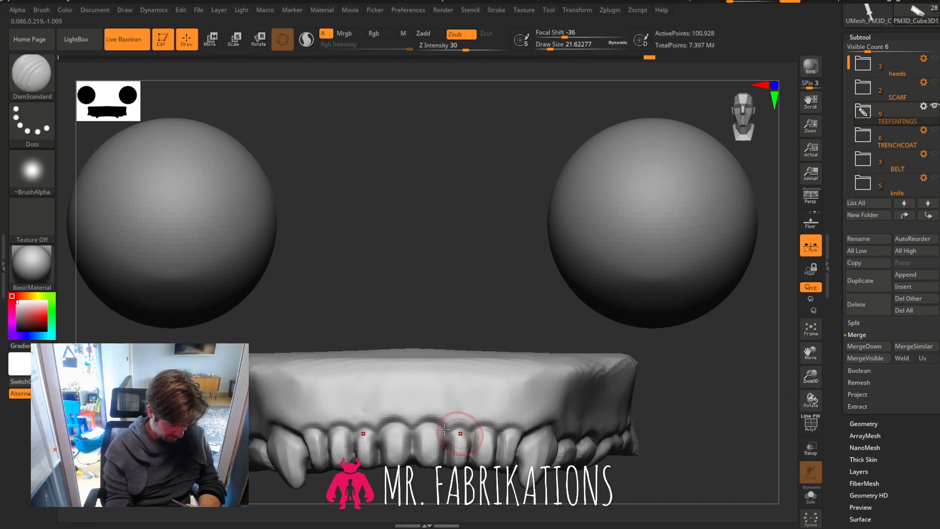
key(b)
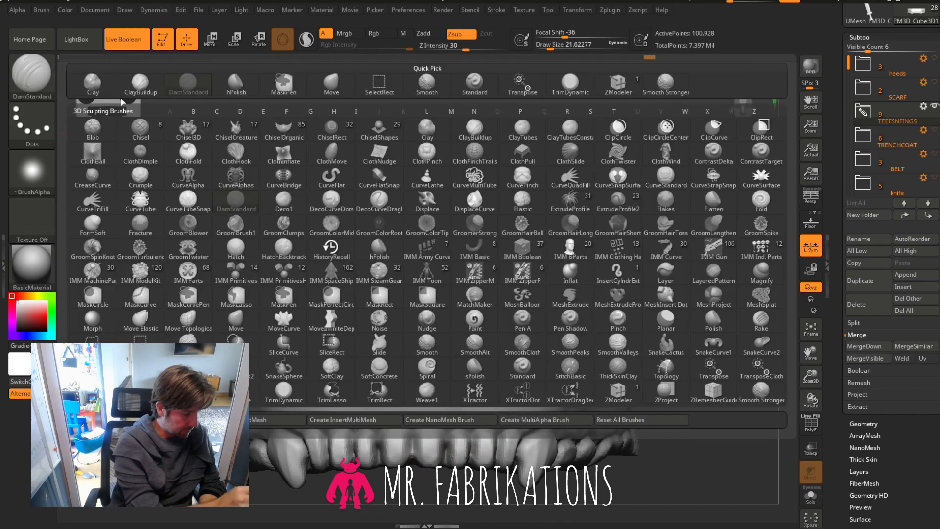
key(m)
key(v)
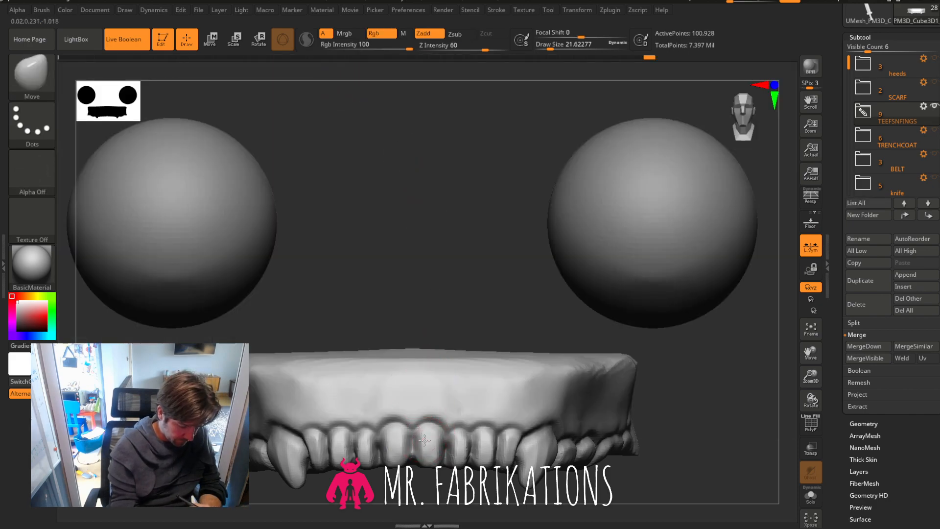
drag(429, 447, 429, 457)
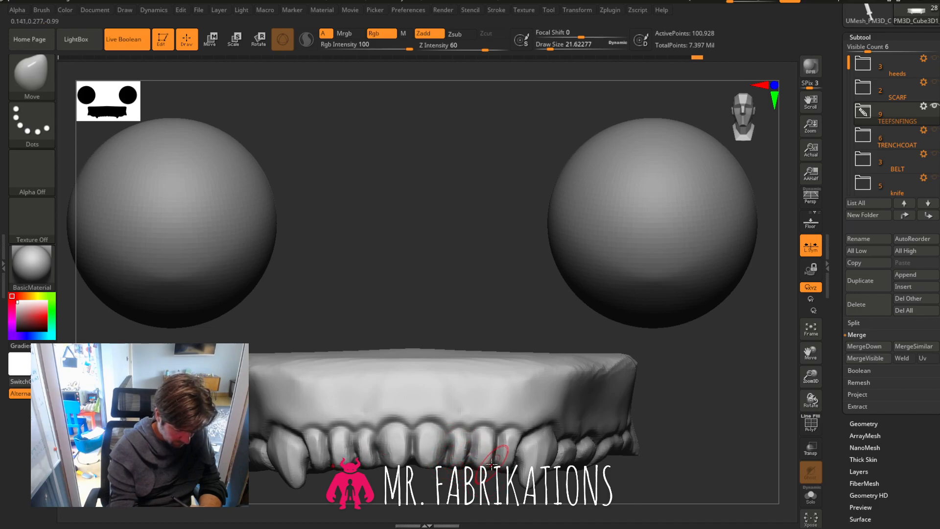
right_drag(499, 458, 512, 456)
Reshape the upper front teeth in profile with the Move brush at draw size about 25, and smooth their surfaces.
drag(741, 119, 757, 122)
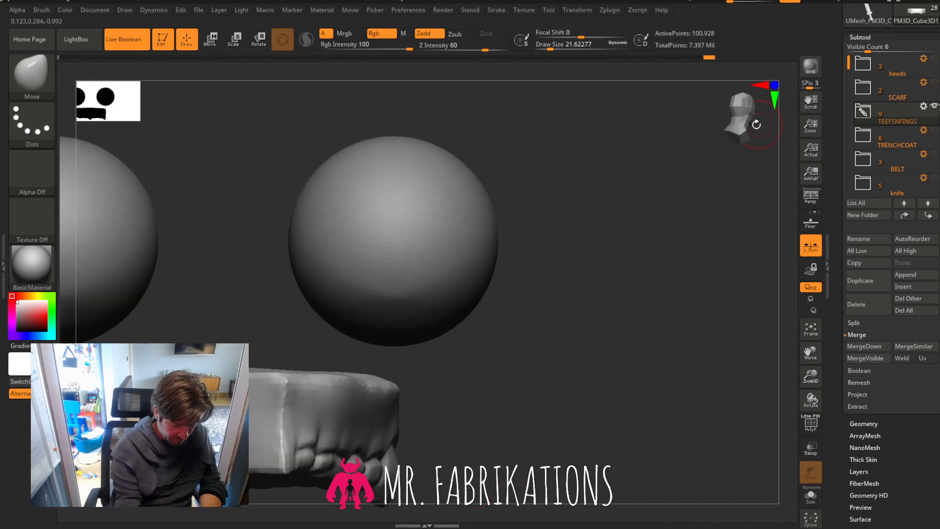
click(743, 127)
drag(811, 356, 813, 316)
drag(551, 45, 558, 48)
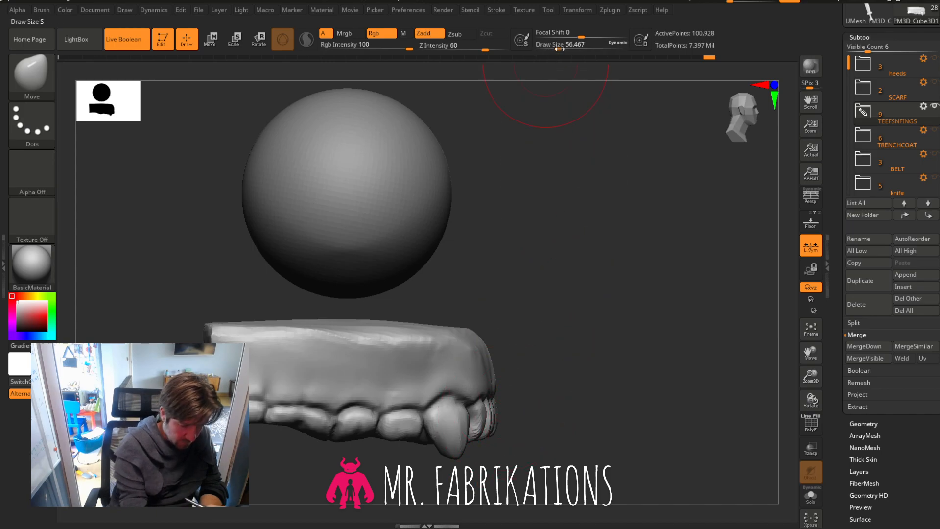
drag(559, 45, 551, 45)
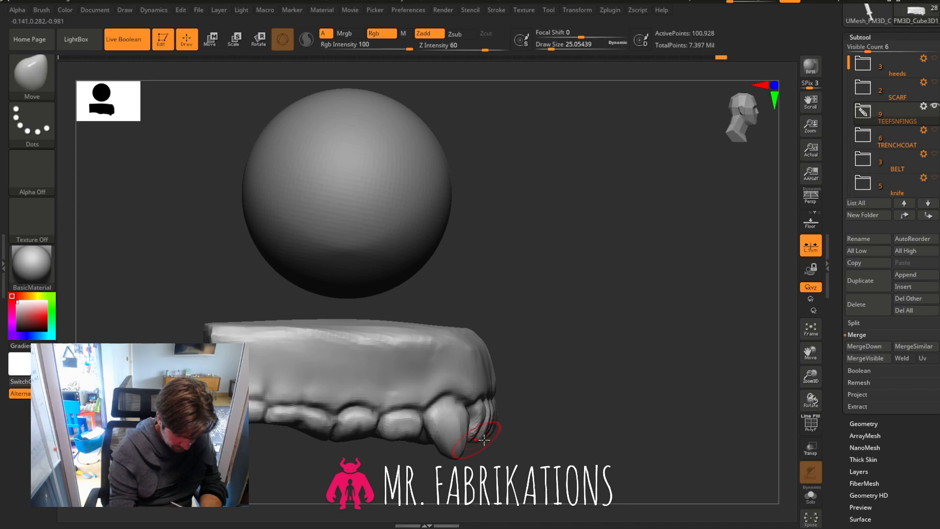
mouse_move(593, 383)
mouse_down()
mouse_move(625, 359)
mouse_move(578, 392)
mouse_up()
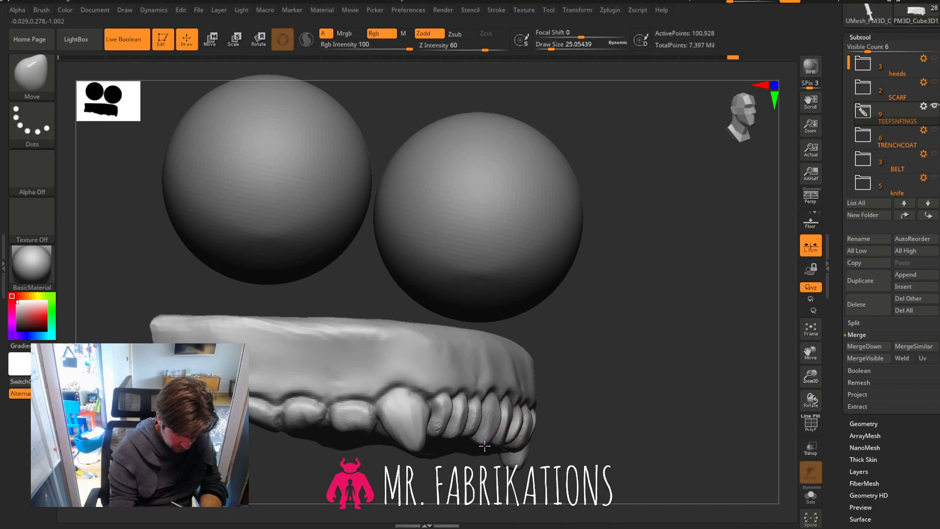
key(shift)
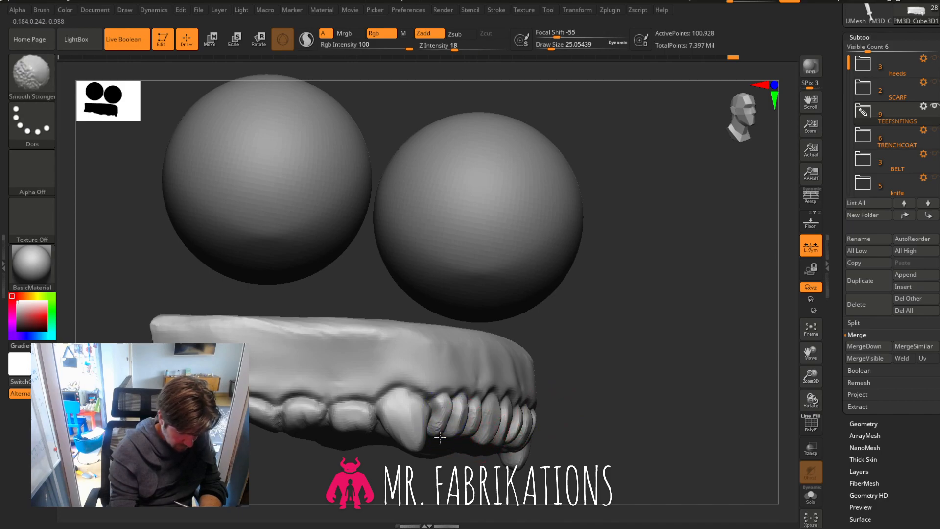
mouse_move(644, 370)
ctrl+mouse_down()
mouse_move(645, 339)
mouse_move(602, 380)
mouse_move(583, 378)
ctrl+mouse_up()
Show the heeds folder to examine how the reshaped upper teeth sit in the creature's mouth, and hide it again.
drag(811, 395, 867, 263)
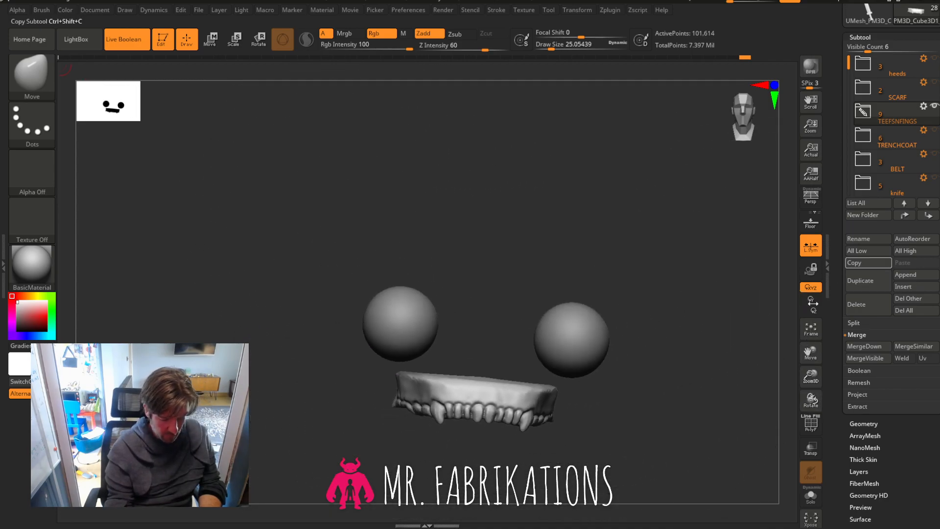
drag(758, 311, 765, 311)
click(934, 60)
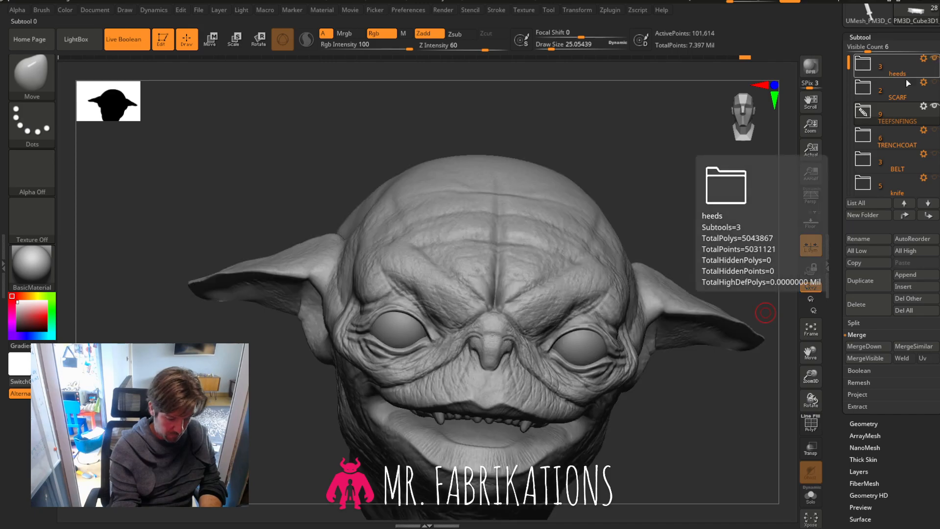
mouse_move(703, 413)
mouse_down()
mouse_move(726, 413)
mouse_move(612, 407)
mouse_move(704, 407)
mouse_up()
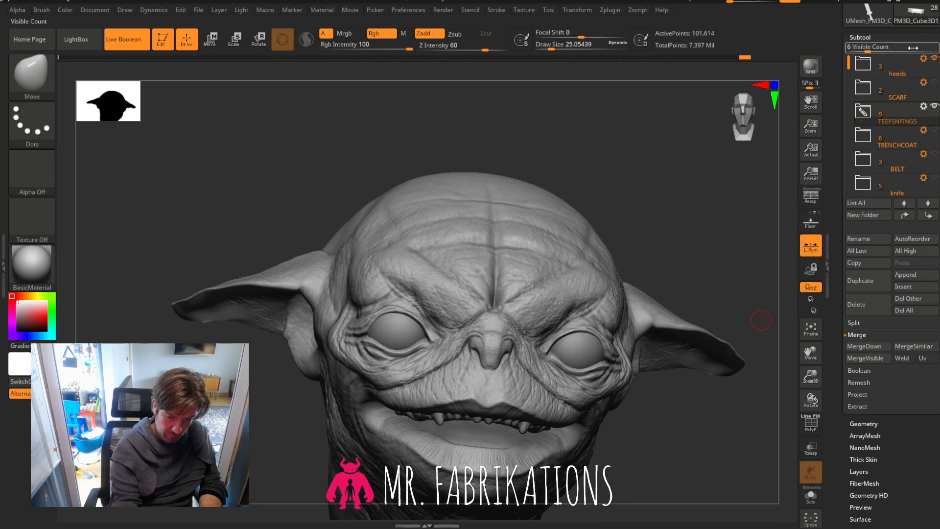
click(934, 58)
Open the TEEFSNFINGS folder, select the lower teeth subtool PM3D_Cube3D1_2, and display it alone.
click(863, 112)
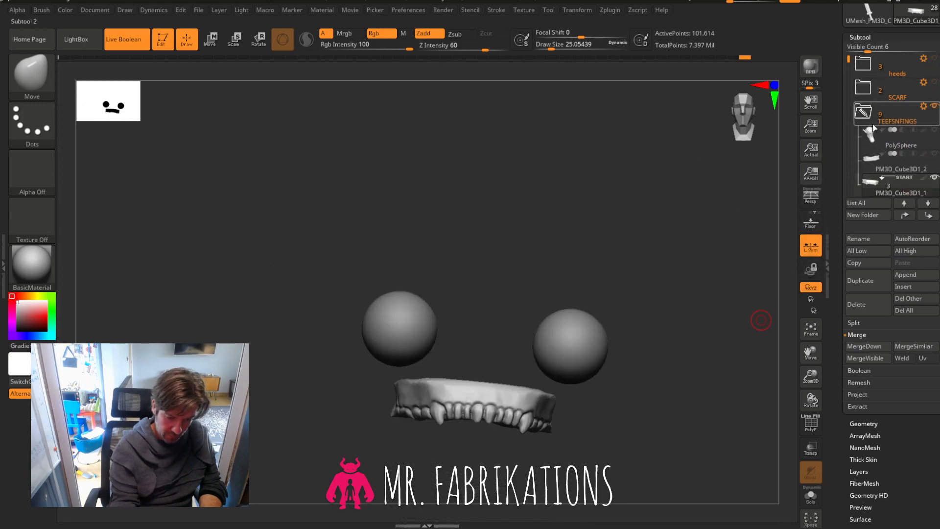
click(880, 164)
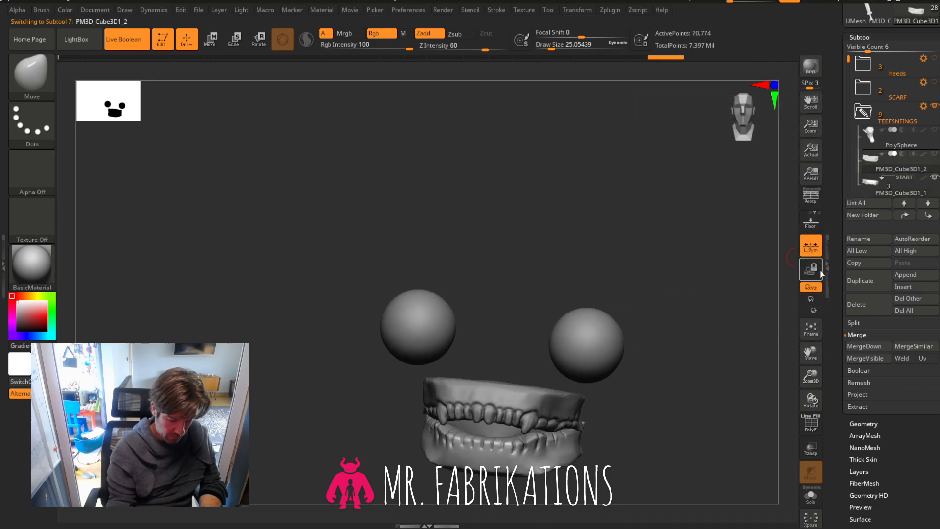
click(934, 153)
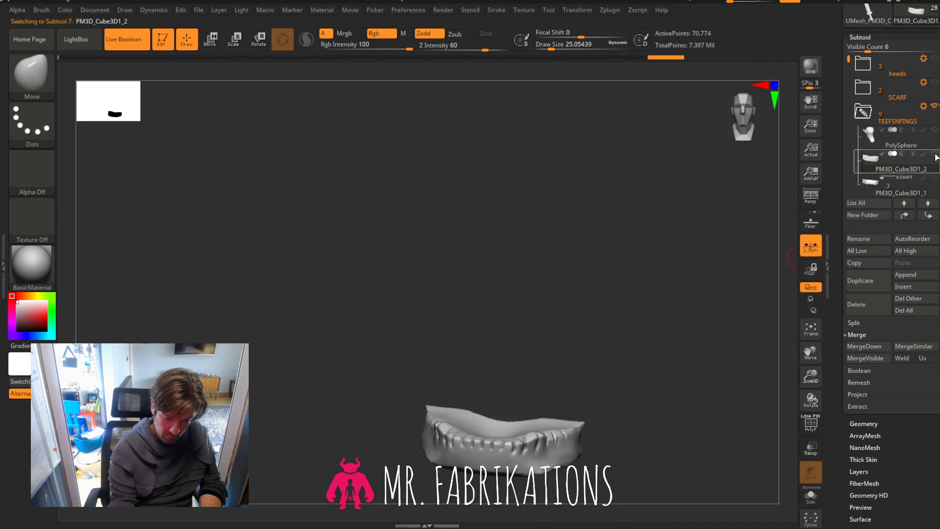
Build up the individual lower teeth along the front of the jaw with the ClayBuildup brush, and show the upper teeth again.
drag(813, 372, 812, 399)
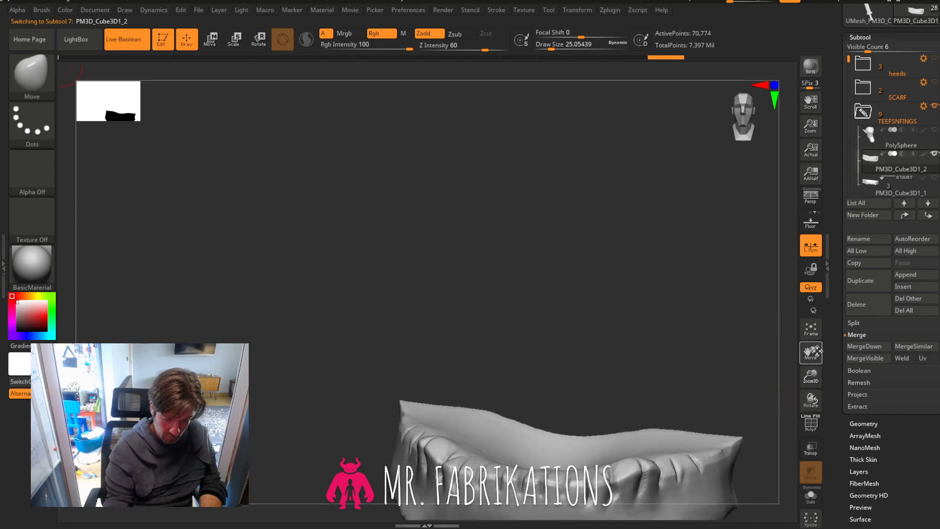
drag(812, 353, 776, 269)
drag(766, 363, 701, 314)
key(b)
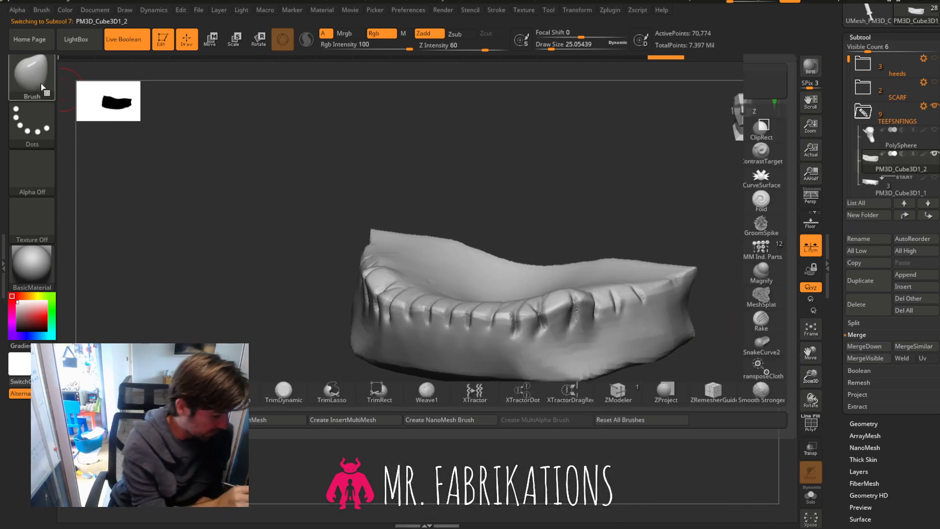
click(142, 84)
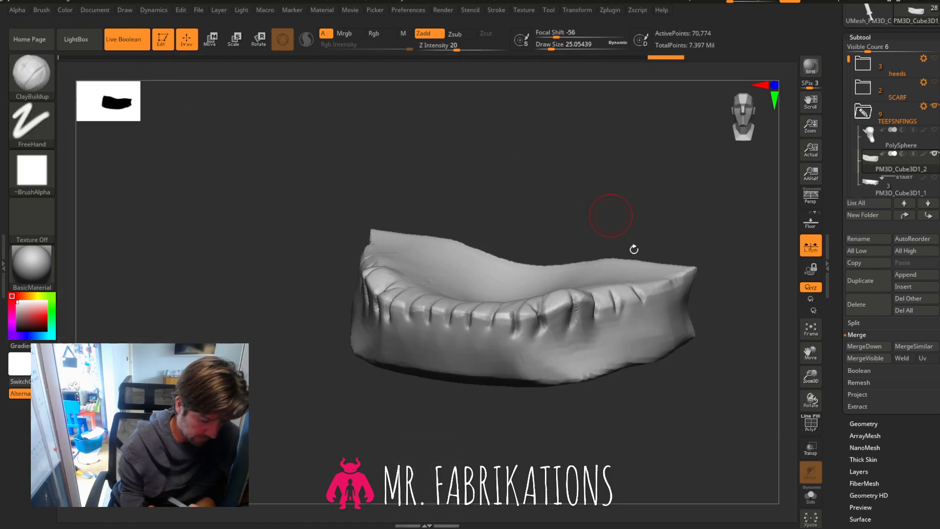
mouse_move(809, 351)
mouse_down()
mouse_move(829, 353)
mouse_move(813, 368)
mouse_move(817, 352)
mouse_up()
mouse_move(575, 315)
mouse_down()
mouse_move(576, 327)
mouse_move(518, 323)
mouse_up()
mouse_move(500, 308)
mouse_down()
mouse_move(495, 324)
mouse_move(489, 319)
mouse_up()
click(933, 153)
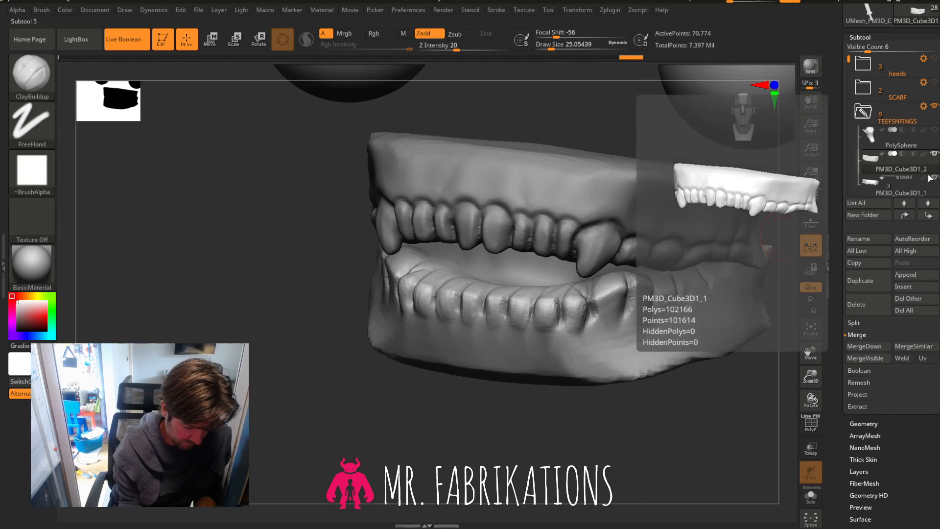
Pull the lower canines up into pointed fangs with the Move brush at draw size about 25.
drag(522, 438, 545, 422)
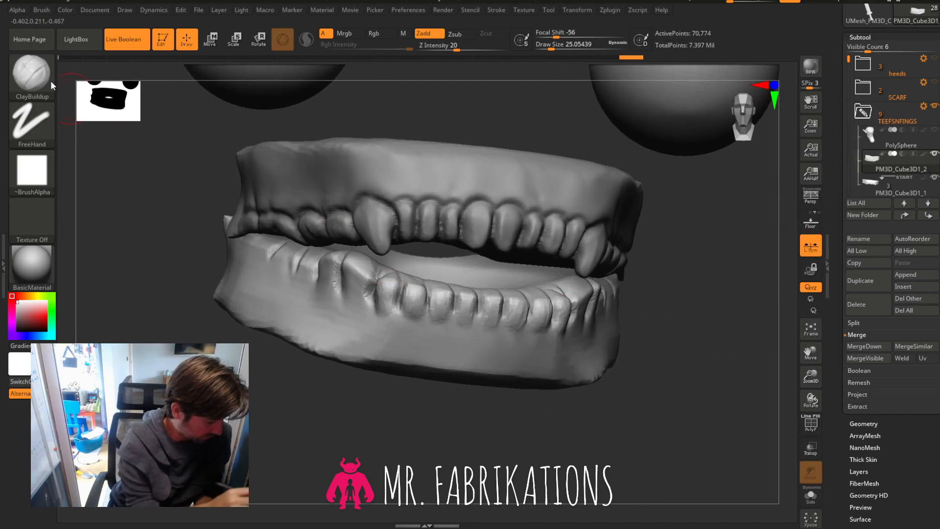
key(b)
click(328, 94)
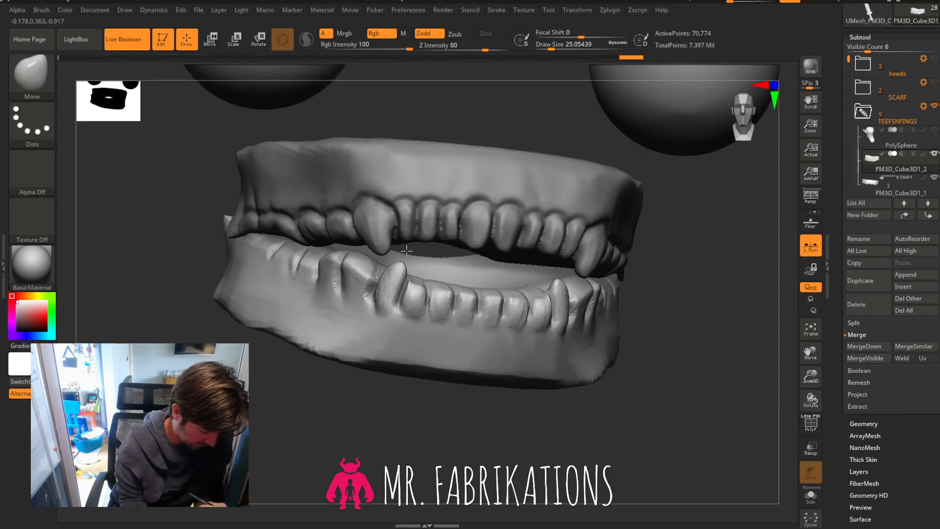
mouse_move(383, 274)
mouse_down()
mouse_move(383, 315)
mouse_move(406, 309)
mouse_up()
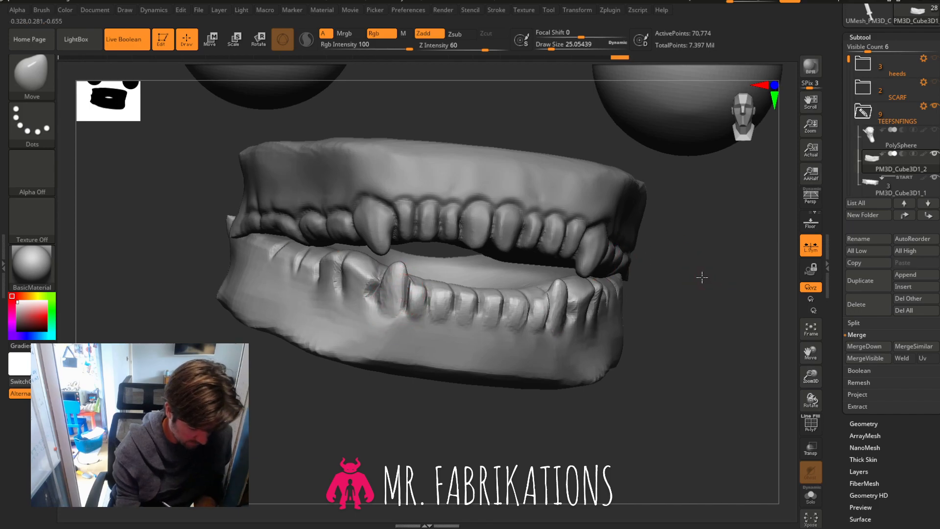
drag(703, 273, 648, 270)
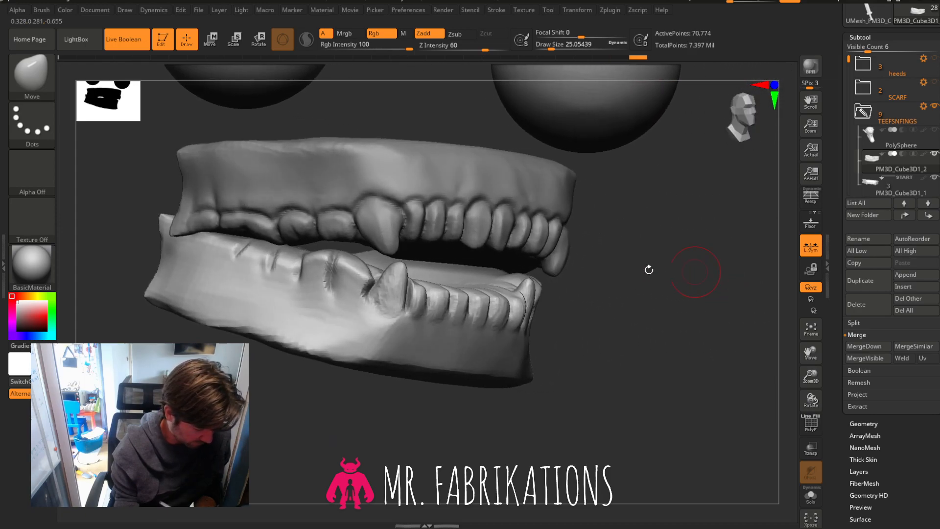
drag(366, 281, 376, 283)
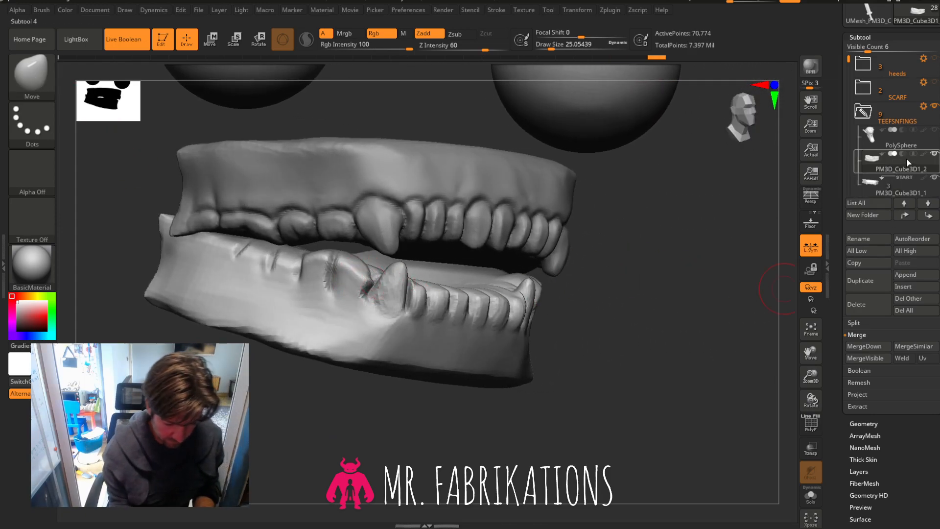
Hide the upper teeth and build up individual lower side teeth behind the fang with the ClayBuildup brush.
mouse_move(933, 160)
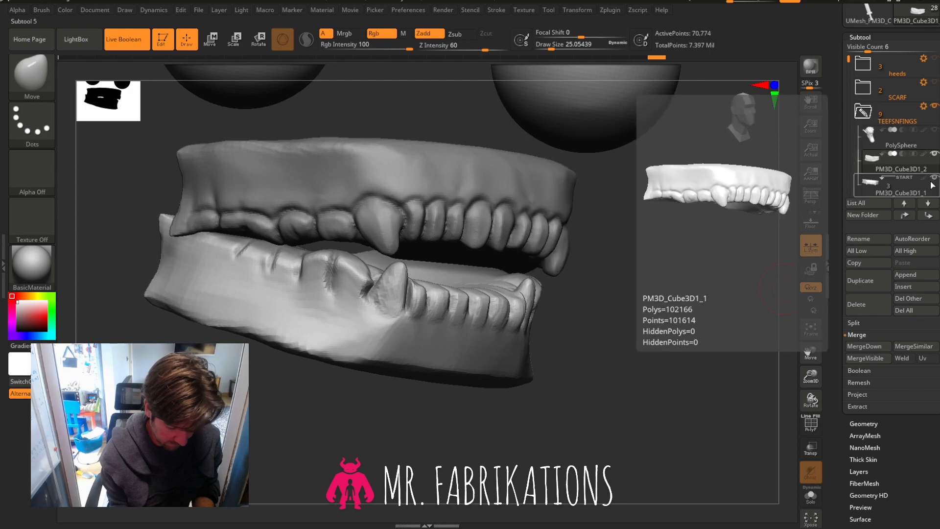
click(933, 181)
drag(610, 303, 594, 294)
key(b)
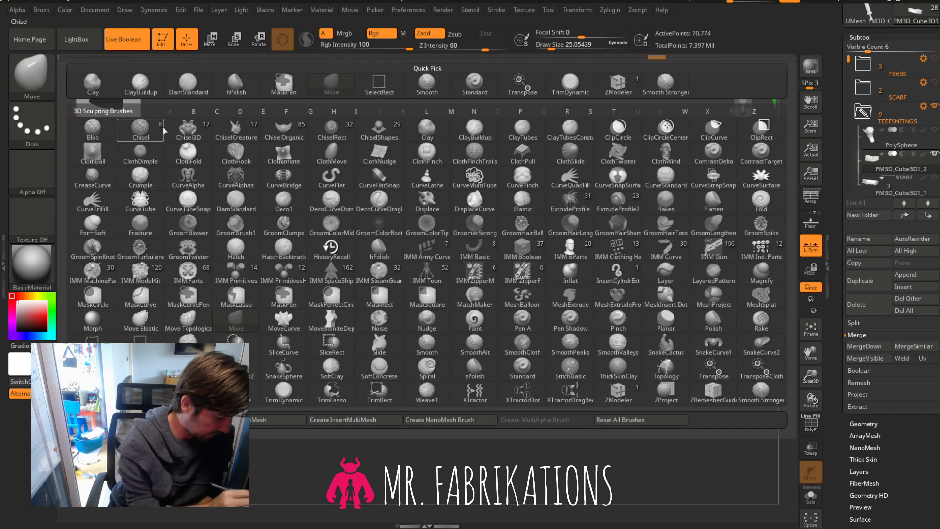
click(154, 92)
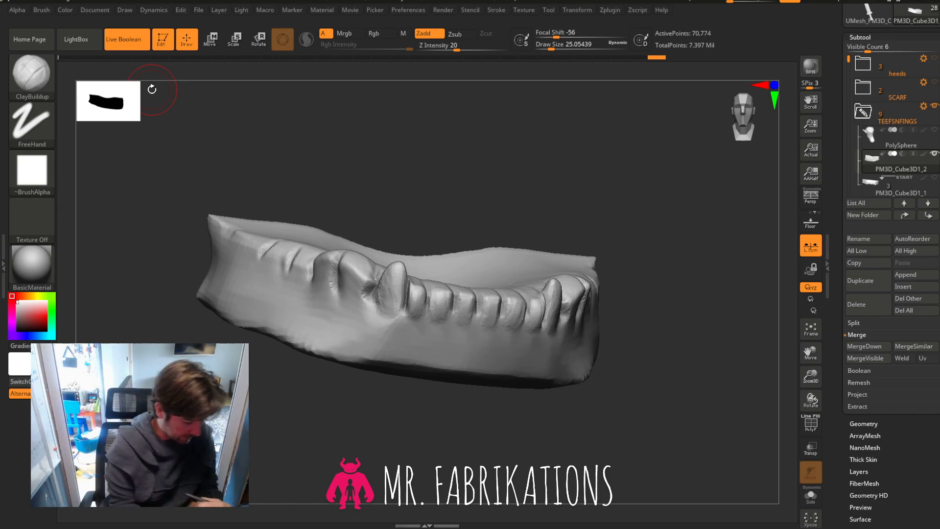
mouse_move(373, 284)
mouse_down()
mouse_move(362, 299)
mouse_move(351, 290)
mouse_up()
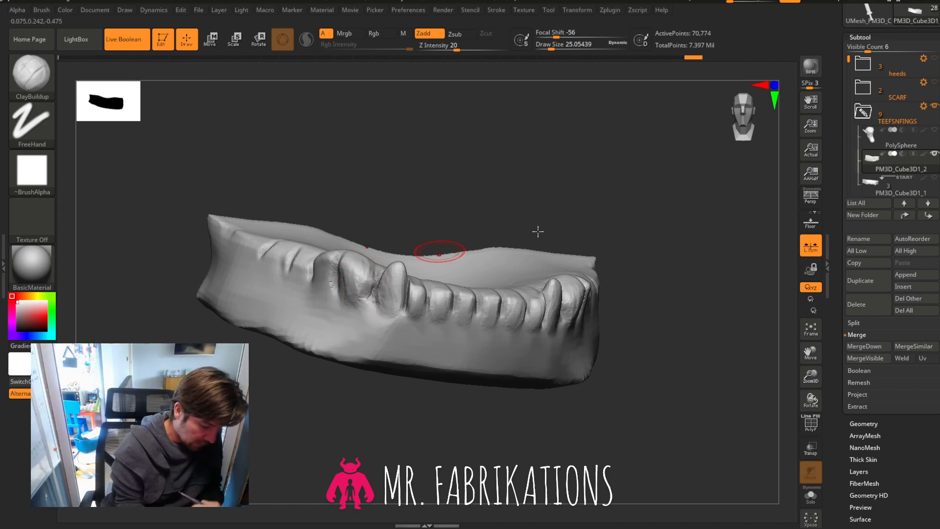
drag(539, 230, 547, 239)
drag(310, 282, 309, 286)
mouse_move(304, 260)
mouse_down()
mouse_move(302, 278)
mouse_move(236, 242)
mouse_up()
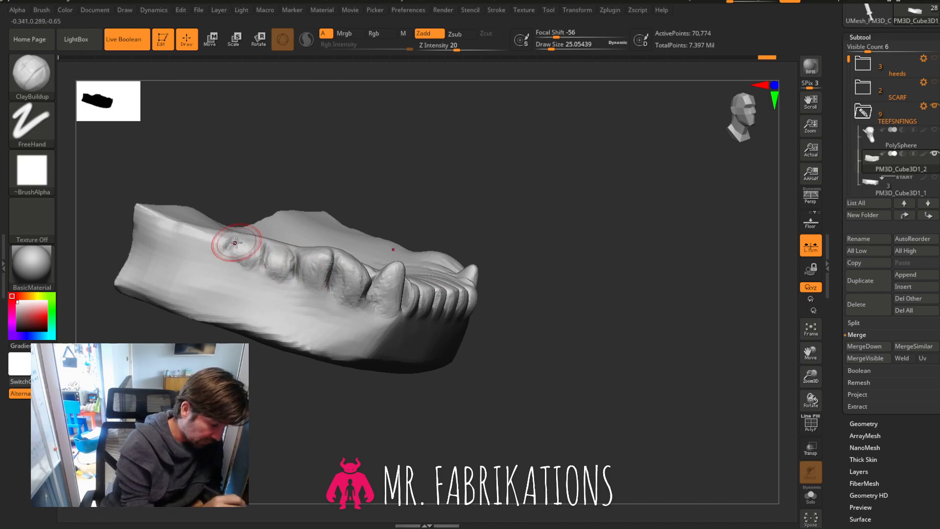
Build up the bases of the lower teeth along the front of the jaw with ClayBuildup strokes.
mouse_move(682, 285)
mouse_down()
mouse_move(641, 310)
mouse_move(688, 336)
mouse_up()
mouse_move(349, 324)
mouse_down()
mouse_move(349, 339)
mouse_move(366, 347)
mouse_up()
drag(660, 344, 662, 279)
drag(420, 360, 419, 356)
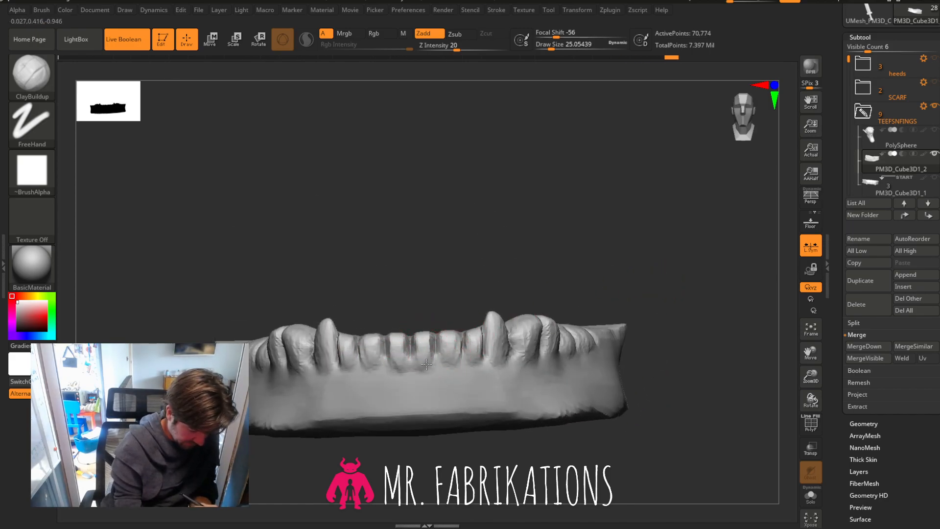
drag(477, 338, 474, 361)
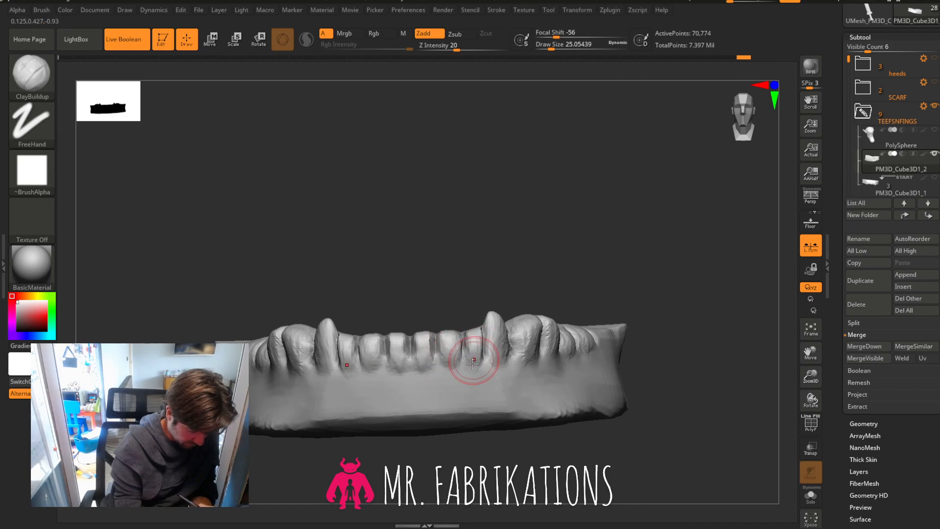
Shape the lower molars as separate rounded teeth toward the back of the jaw with the ClayBuildup brush.
drag(730, 337, 651, 335)
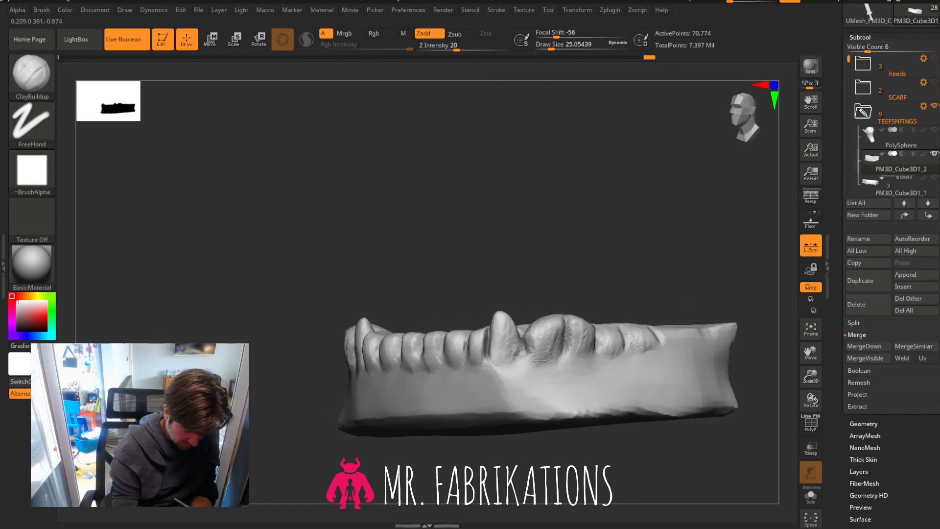
drag(565, 322, 571, 346)
drag(680, 269, 618, 270)
mouse_move(585, 331)
mouse_down()
mouse_move(579, 360)
mouse_move(717, 337)
mouse_up()
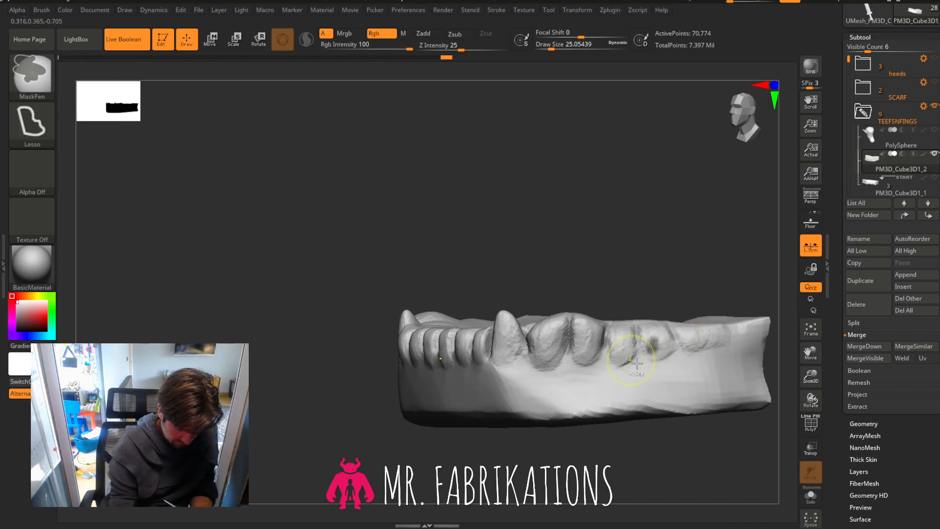
drag(670, 254, 709, 174)
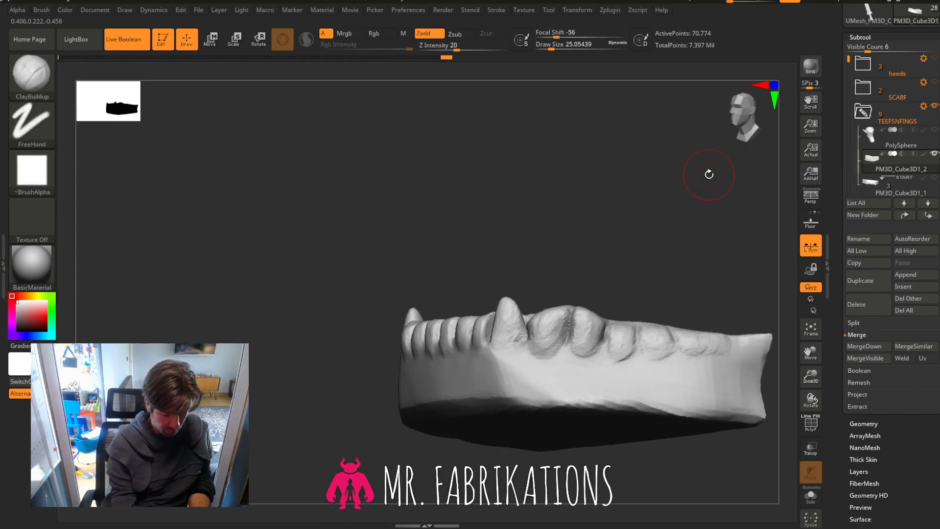
Smooth the surfaces of the lower molars and front teeth.
mouse_move(698, 346)
shift+mouse_down()
mouse_move(690, 351)
mouse_move(722, 356)
shift+mouse_up()
mouse_move(659, 350)
shift+mouse_down()
mouse_move(551, 331)
mouse_move(570, 325)
mouse_move(543, 363)
shift+mouse_up()
mouse_move(582, 238)
mouse_down()
mouse_move(678, 251)
mouse_move(624, 286)
mouse_move(631, 268)
mouse_up()
shift+drag(484, 336, 485, 332)
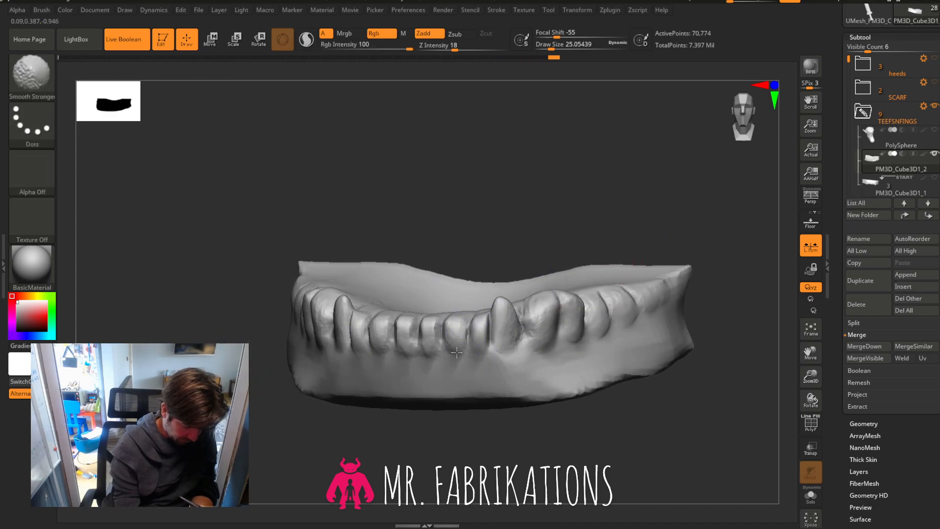
Carve the separations and gum line along the inner side of the lower teeth with the DamStandard brush.
mouse_move(656, 411)
mouse_down()
mouse_move(665, 410)
mouse_move(651, 440)
mouse_move(662, 425)
mouse_move(661, 380)
mouse_move(640, 395)
mouse_up()
click(52, 78)
click(202, 82)
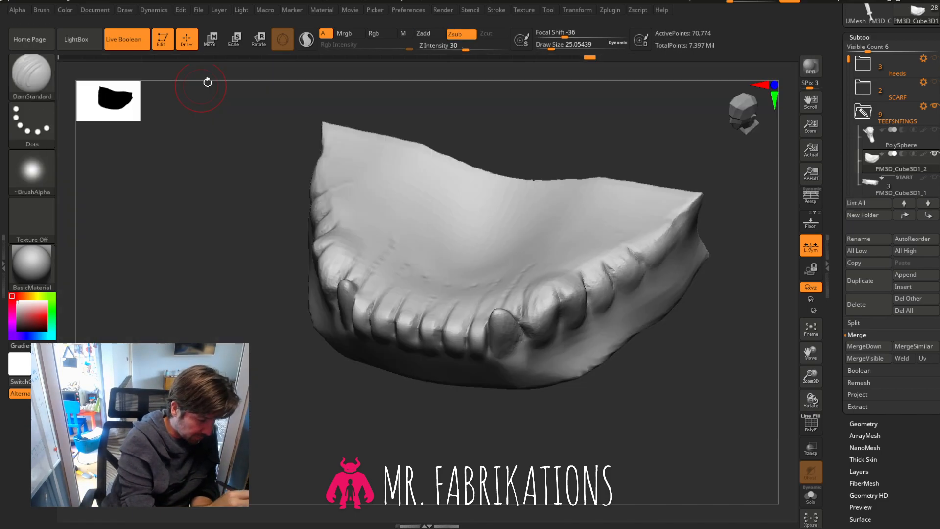
drag(360, 297, 359, 296)
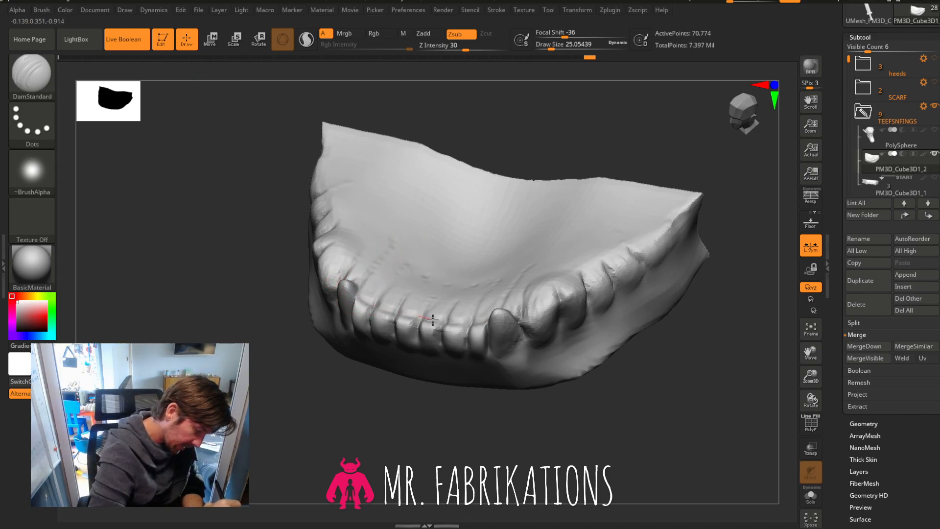
drag(433, 319, 447, 300)
drag(676, 351, 630, 338)
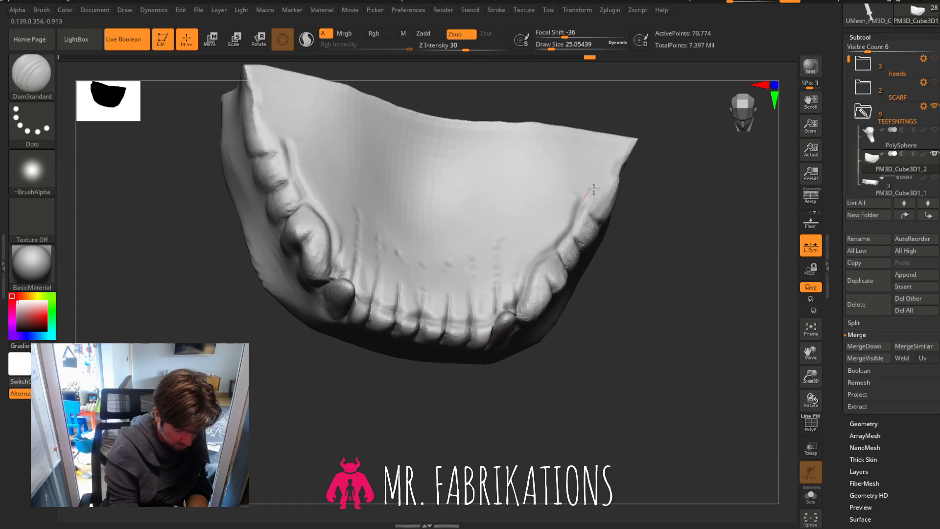
Smooth the inner gum area of the lower jaw and deepen the crease behind the side teeth with DamStandard.
mouse_move(681, 287)
mouse_down()
mouse_move(680, 319)
mouse_move(672, 300)
mouse_up()
shift+drag(503, 249, 502, 244)
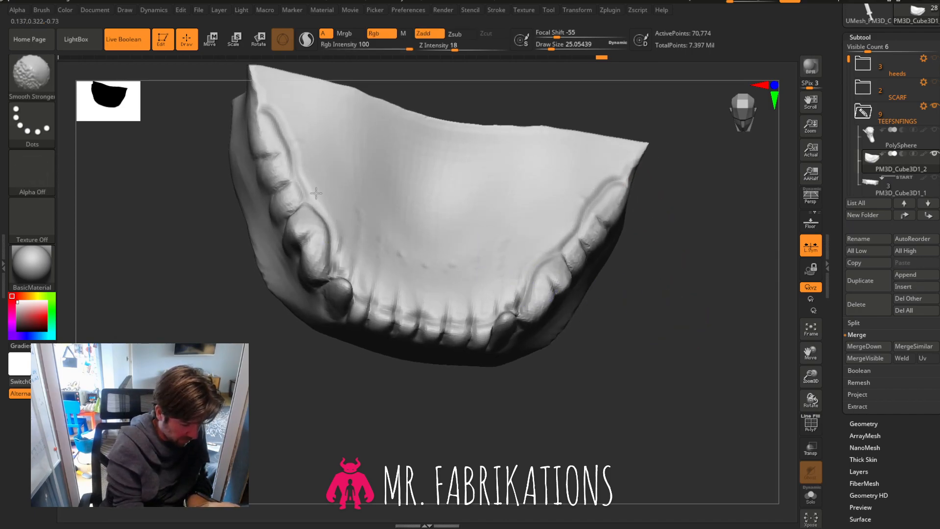
mouse_move(709, 306)
mouse_down()
mouse_move(702, 267)
mouse_move(640, 315)
mouse_up()
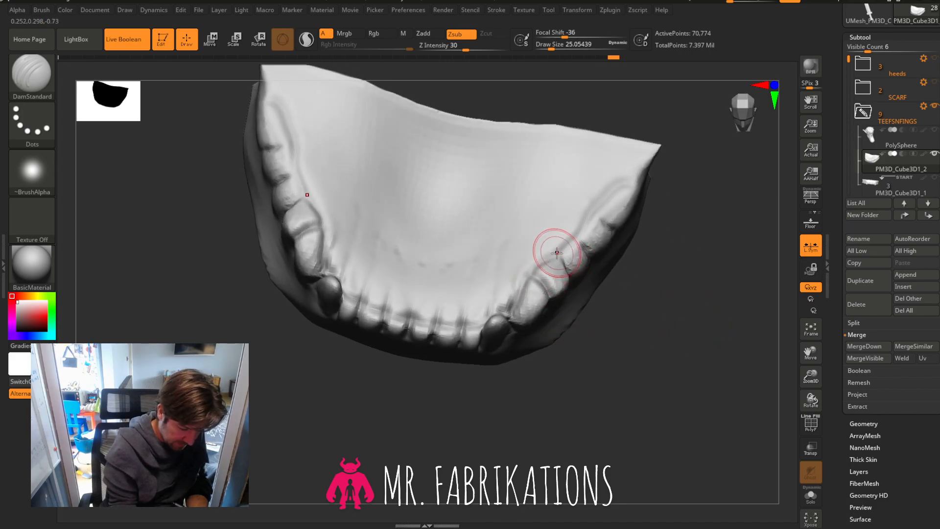
mouse_move(577, 236)
mouse_down()
mouse_move(600, 278)
mouse_move(688, 290)
mouse_move(713, 279)
mouse_move(712, 299)
mouse_move(690, 297)
mouse_move(703, 279)
mouse_move(699, 304)
mouse_move(694, 279)
mouse_move(690, 325)
mouse_move(752, 125)
mouse_up()
Show the heeds folder to examine how the lower teeth sit in the creature's mouth, and hide it again.
drag(811, 376, 807, 327)
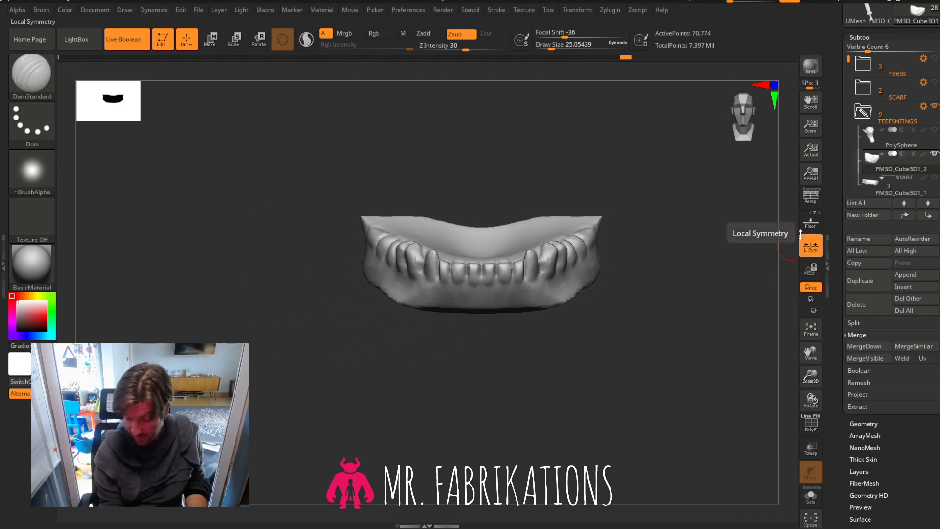
mouse_move(876, 130)
mouse_move(887, 65)
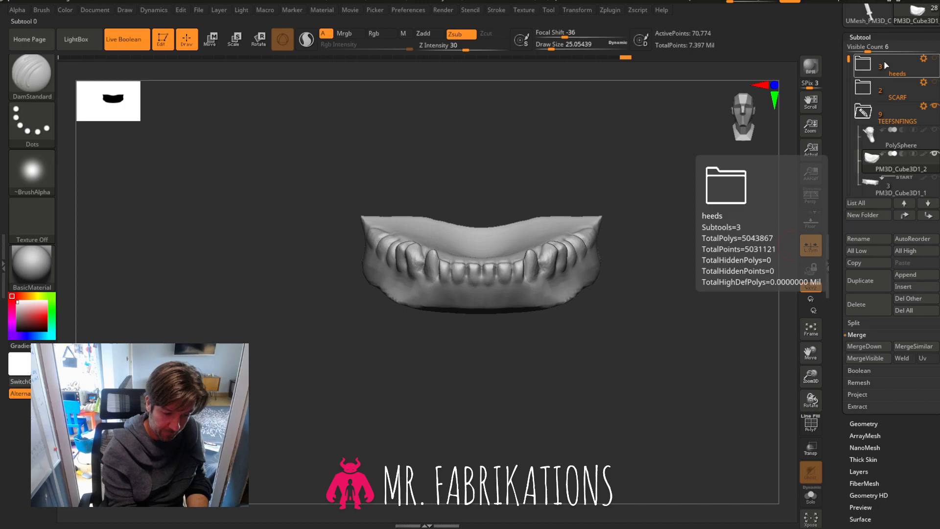
click(934, 59)
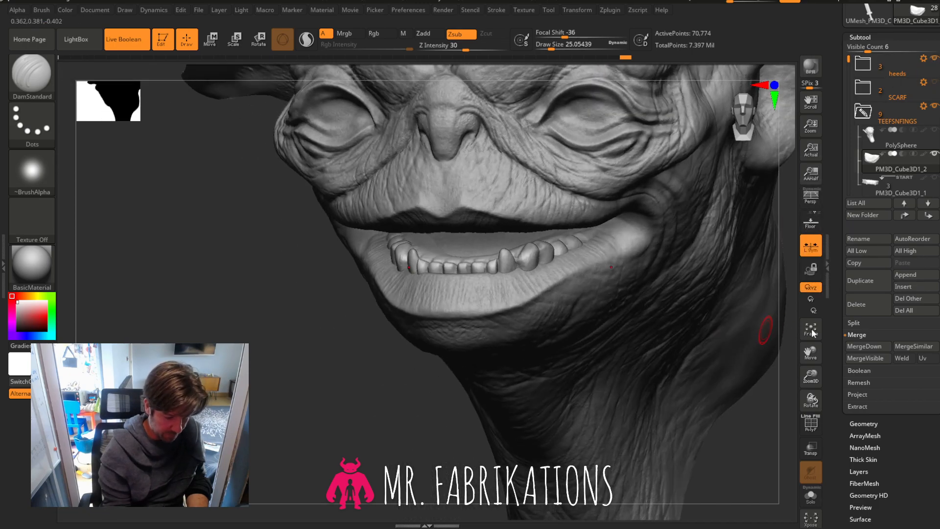
drag(811, 350, 811, 412)
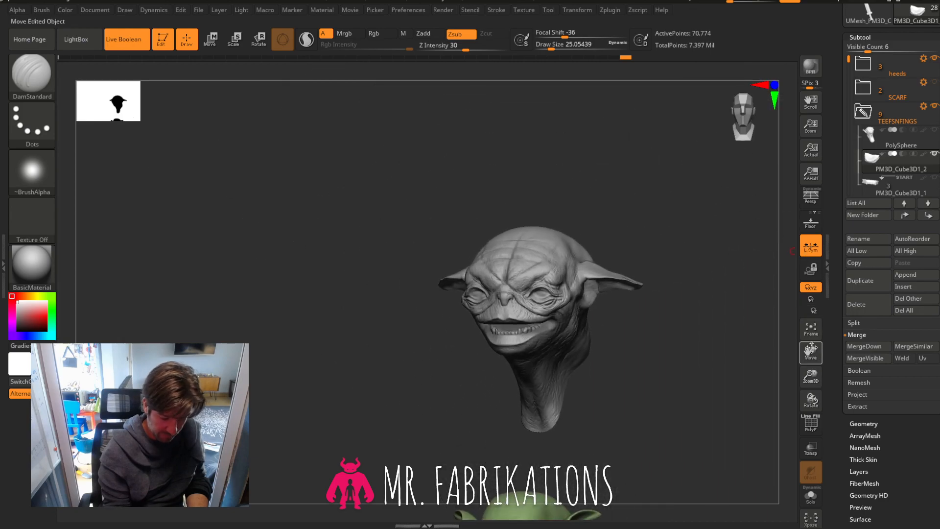
mouse_move(811, 352)
mouse_down()
mouse_move(798, 276)
mouse_move(799, 122)
mouse_move(781, 322)
mouse_move(819, 351)
mouse_up()
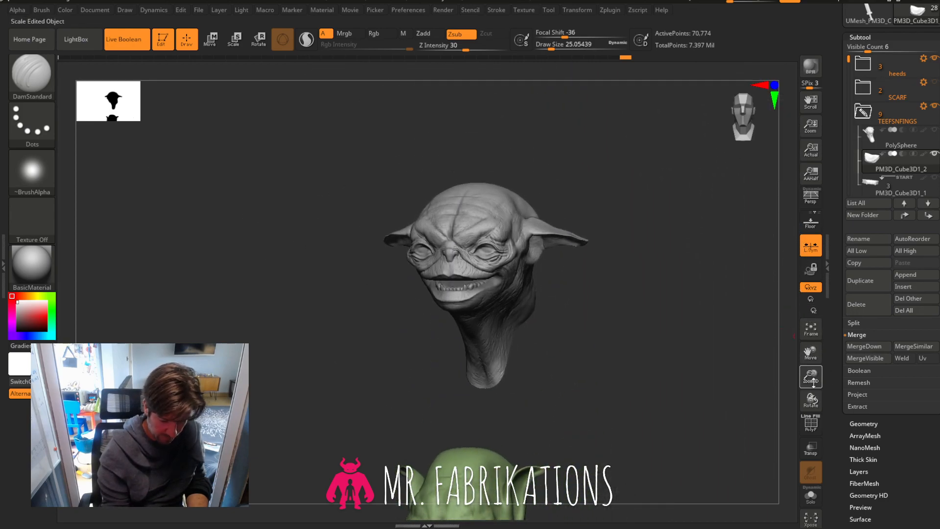
mouse_move(813, 385)
mouse_down()
mouse_move(823, 377)
mouse_move(709, 363)
mouse_up()
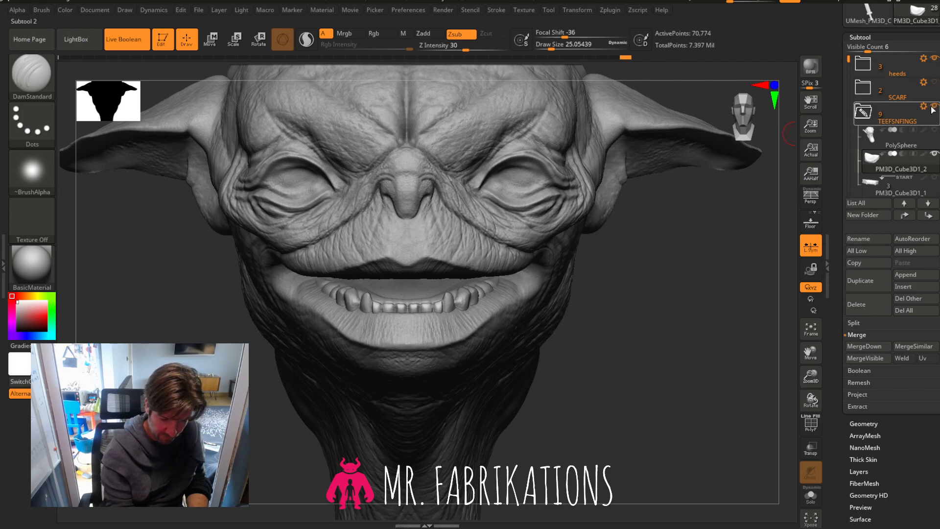
click(934, 59)
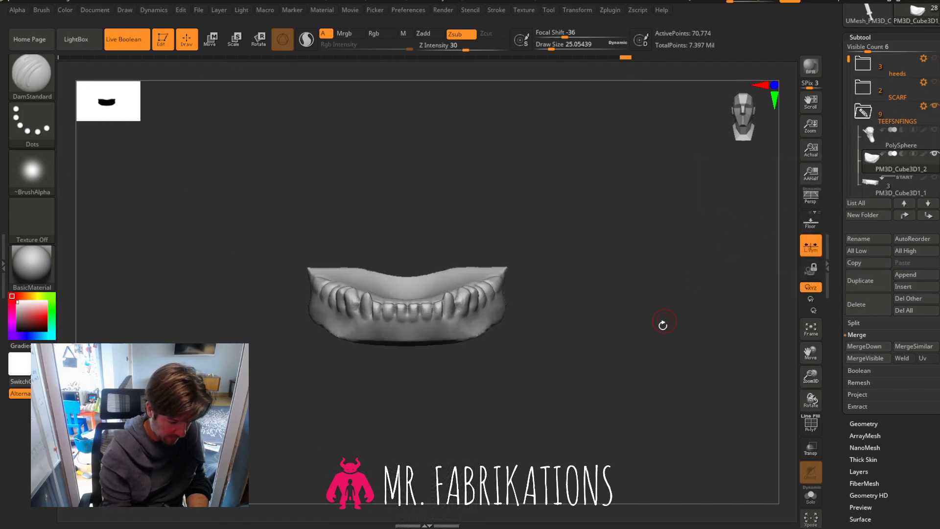
Carve the outer gum line around the bases of the lower side and front teeth with the DamStandard brush.
drag(663, 324, 685, 318)
drag(811, 376, 814, 418)
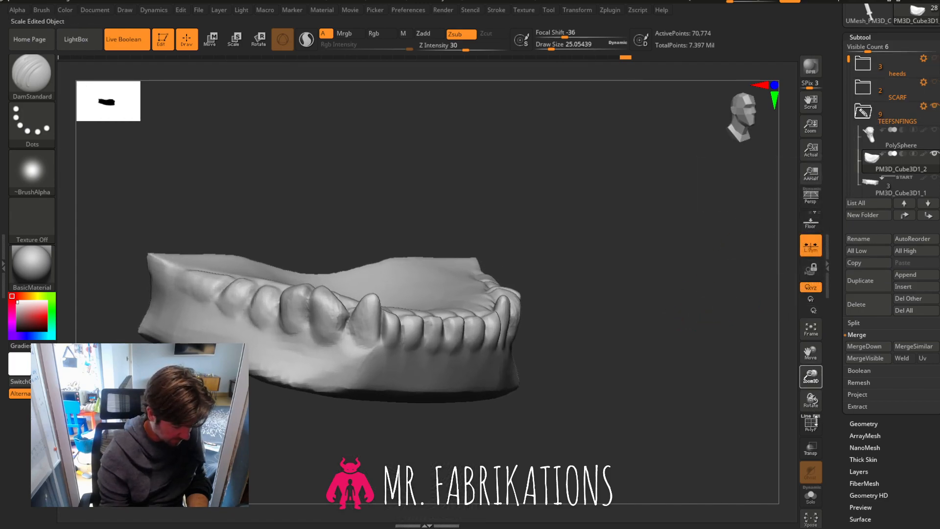
drag(651, 357, 420, 315)
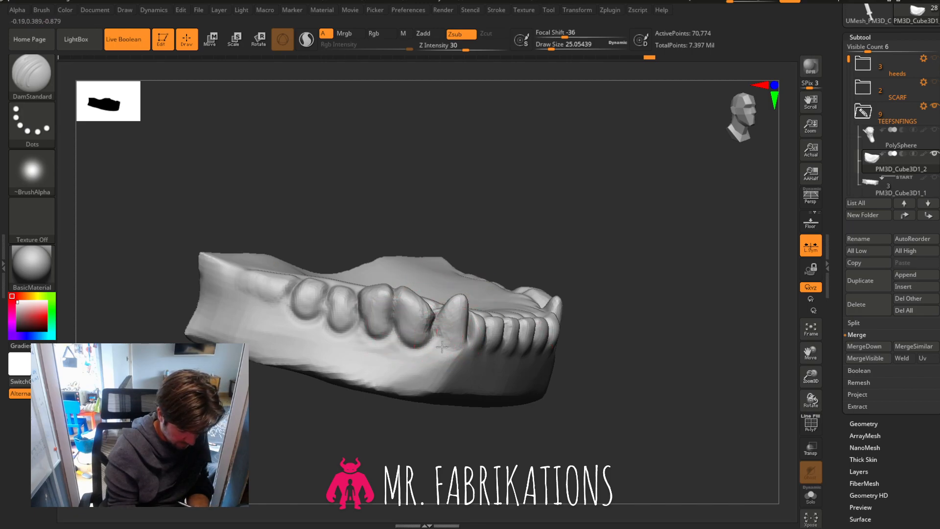
mouse_move(734, 341)
mouse_down()
mouse_move(684, 339)
mouse_move(678, 327)
mouse_up()
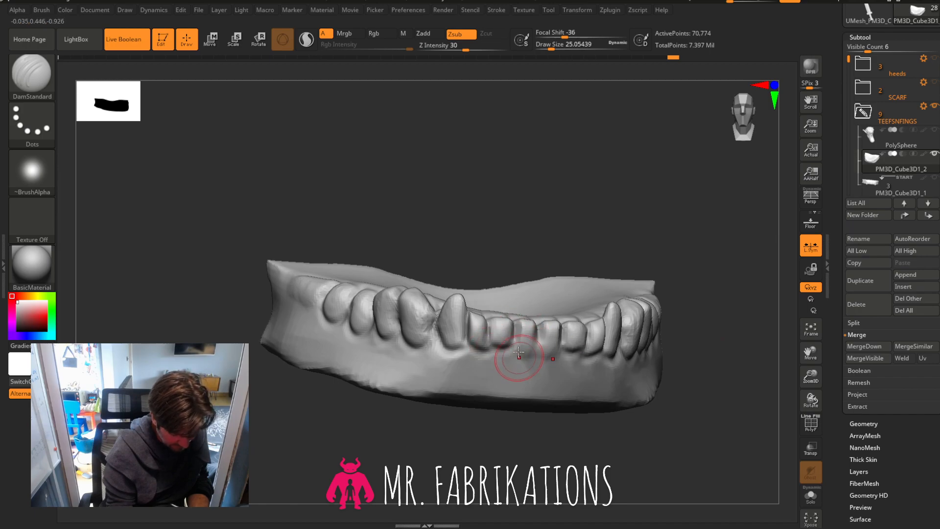
drag(710, 368, 705, 382)
Sharpen the gaps between the lower front teeth with the DamStandard brush at draw size about 13.
key(b)
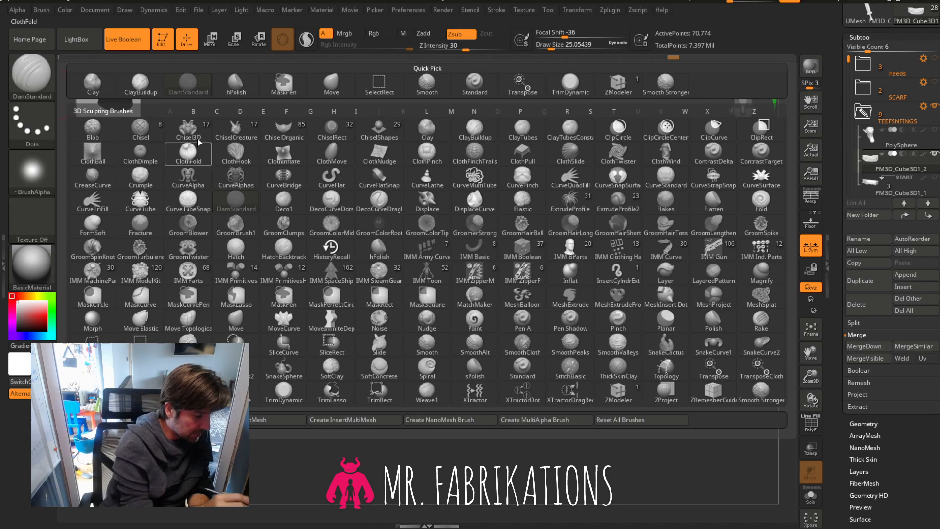
click(140, 84)
drag(708, 393, 710, 377)
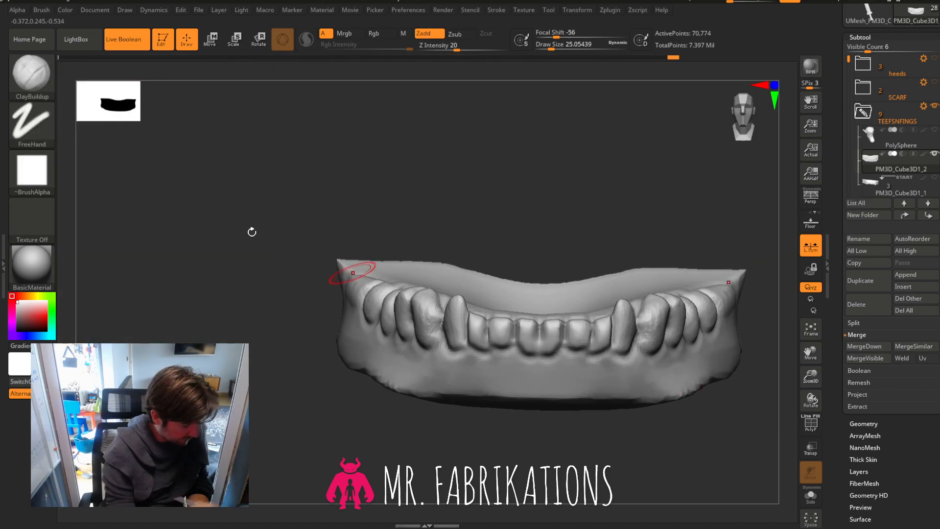
key(b)
click(174, 93)
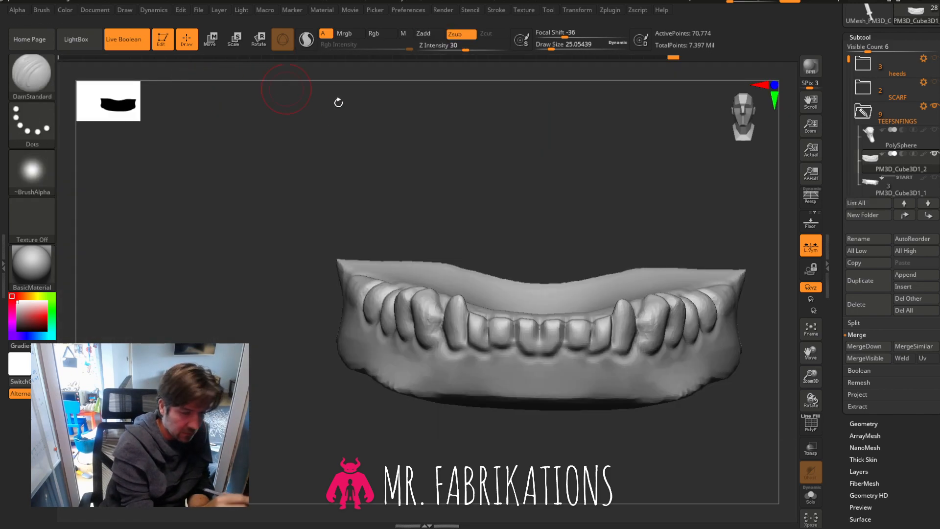
drag(553, 45, 547, 46)
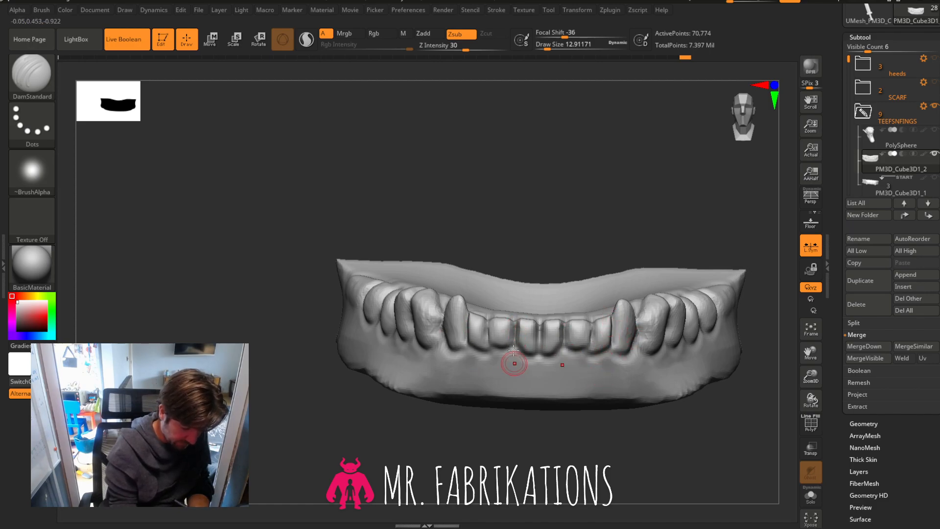
Build up the gums beneath the lower front and side teeth with the ClayBuildup brush at draw size about 18.
drag(638, 441, 636, 428)
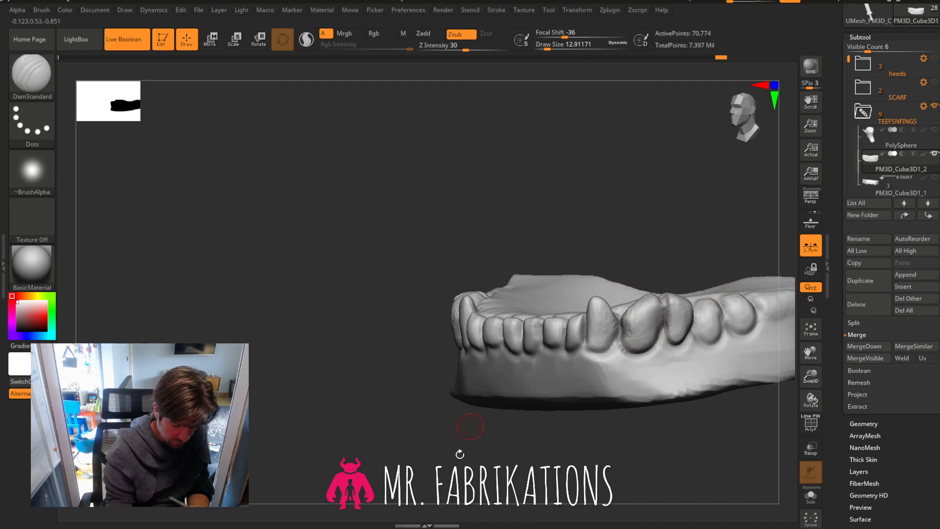
drag(460, 454, 467, 442)
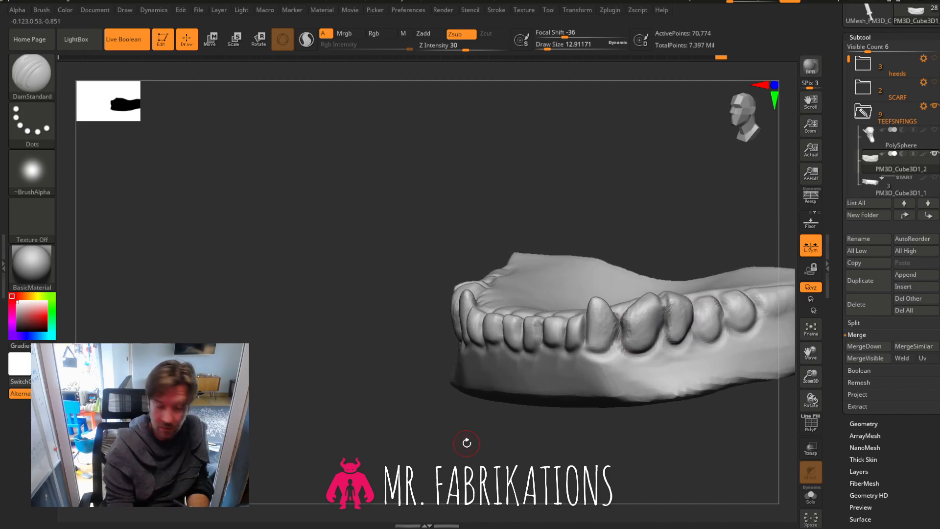
drag(384, 392, 355, 367)
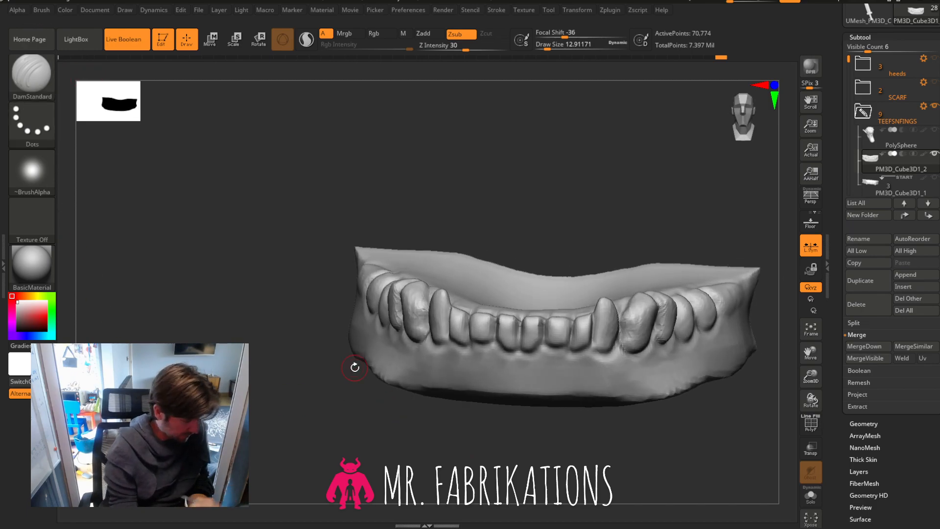
key(b)
click(218, 92)
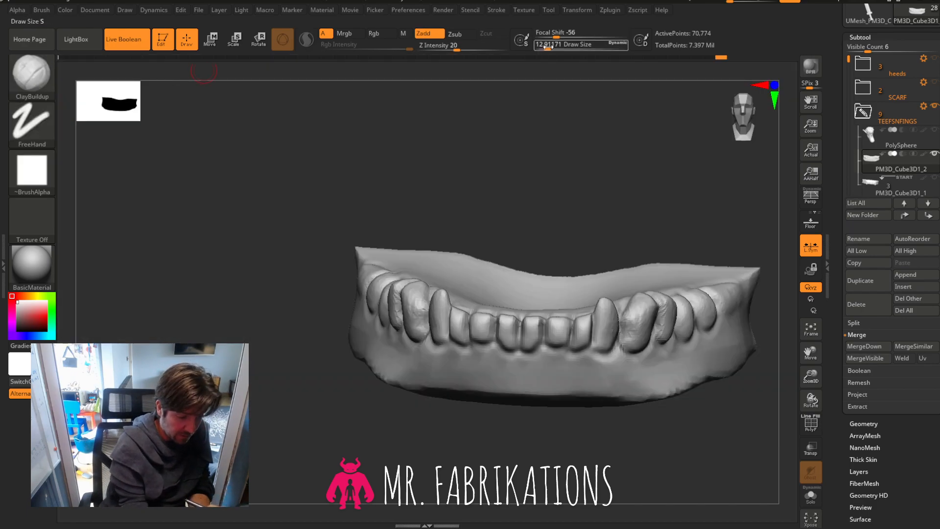
mouse_move(491, 321)
mouse_down()
mouse_move(487, 353)
mouse_move(494, 349)
mouse_up()
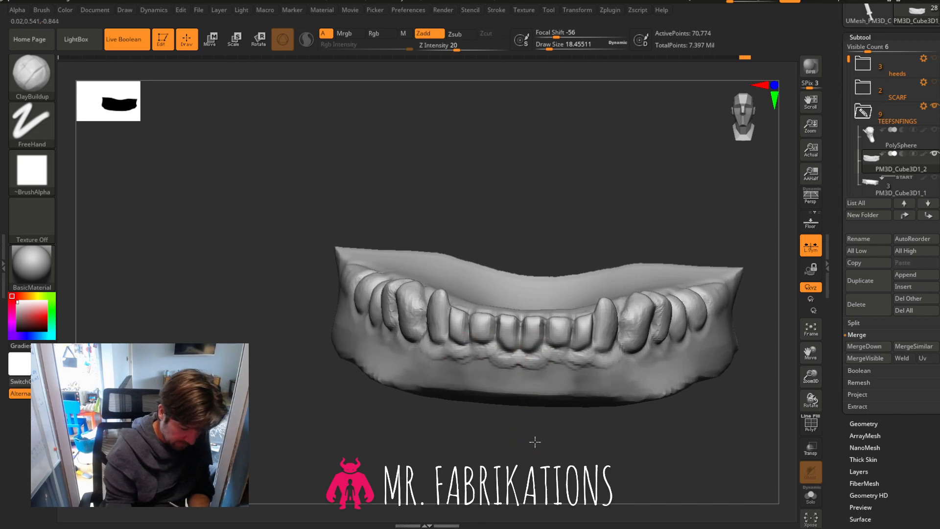
drag(533, 440, 415, 341)
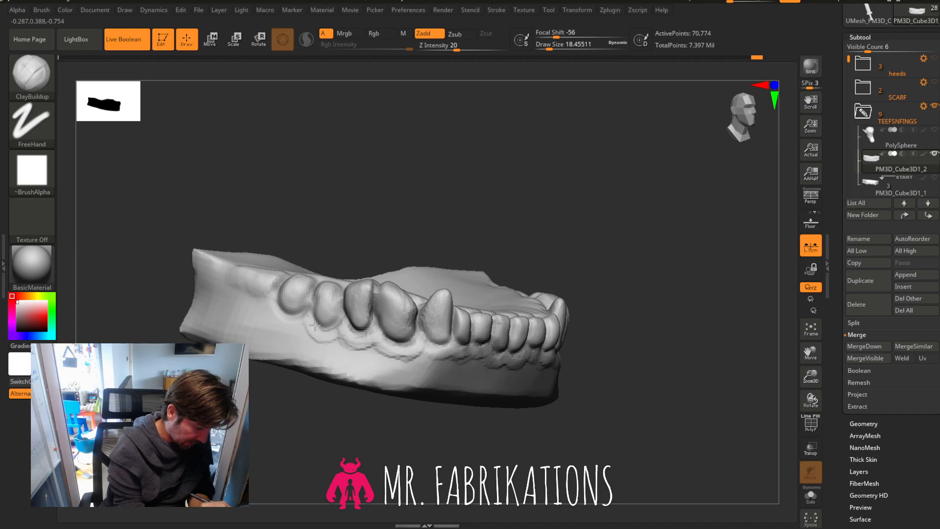
drag(274, 294, 350, 344)
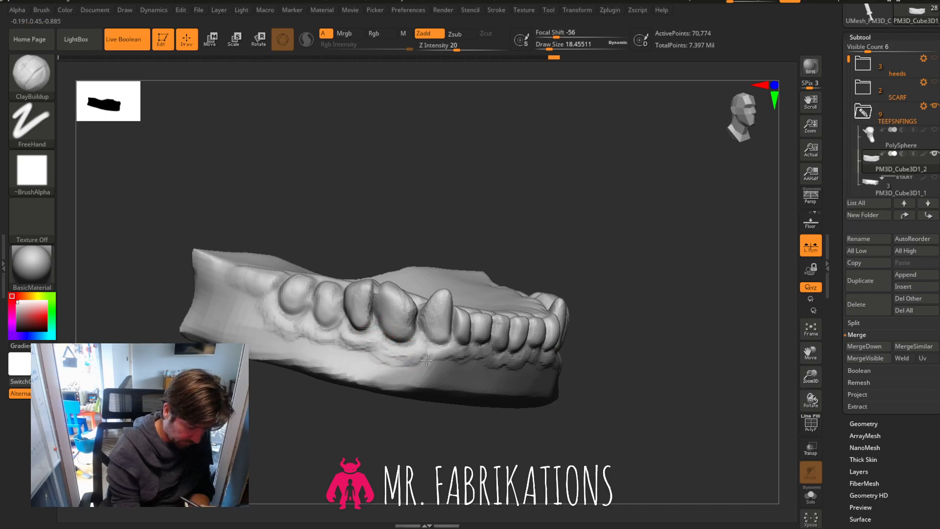
Blend the built-up gum surface below the lower front and side teeth with further strokes and smoothing.
drag(687, 357, 445, 358)
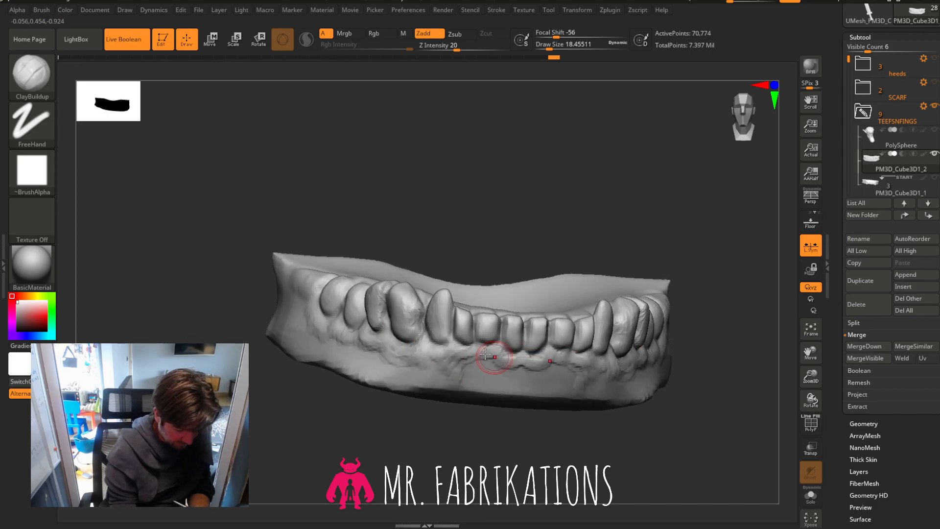
key(shift)
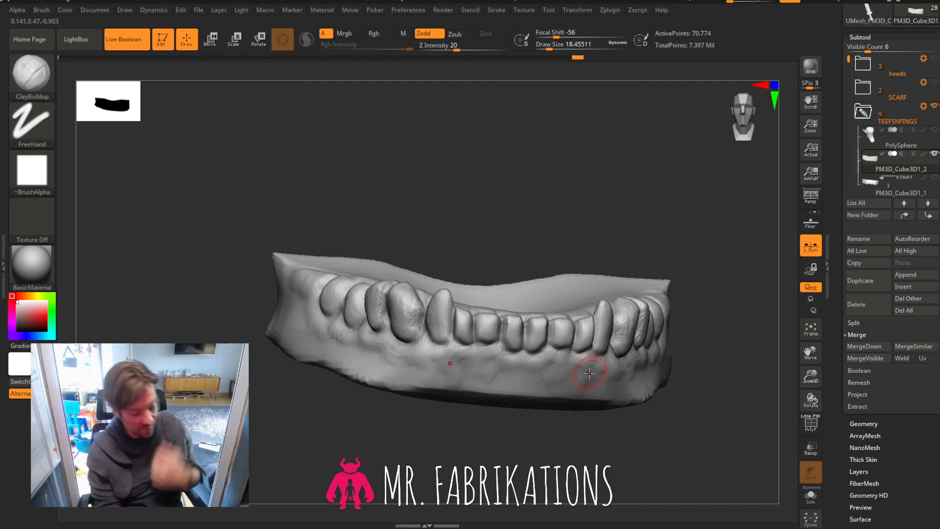
mouse_move(726, 362)
mouse_down()
mouse_move(685, 360)
mouse_move(706, 360)
mouse_up()
key(shift)
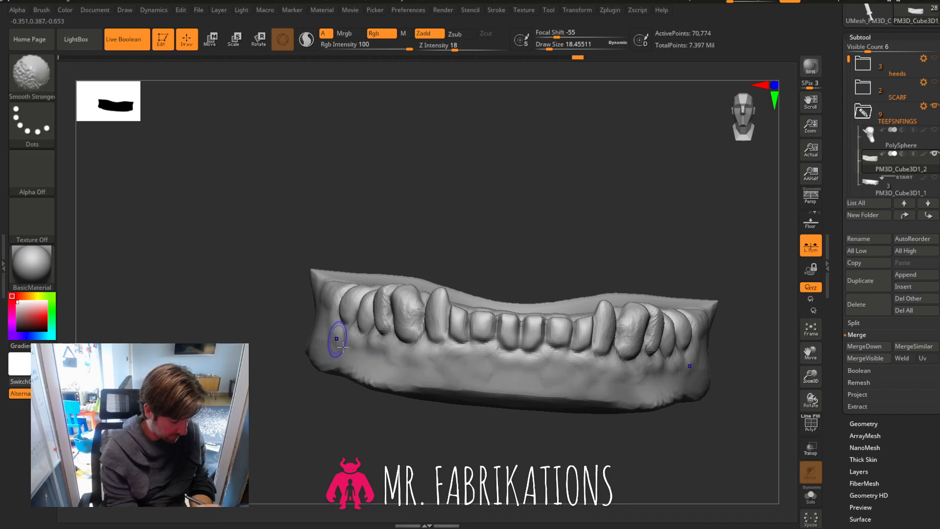
drag(342, 346, 531, 375)
Form root-like ridges on the outer gum below the lower side teeth with ClayBuildup and soften them.
key(shift)
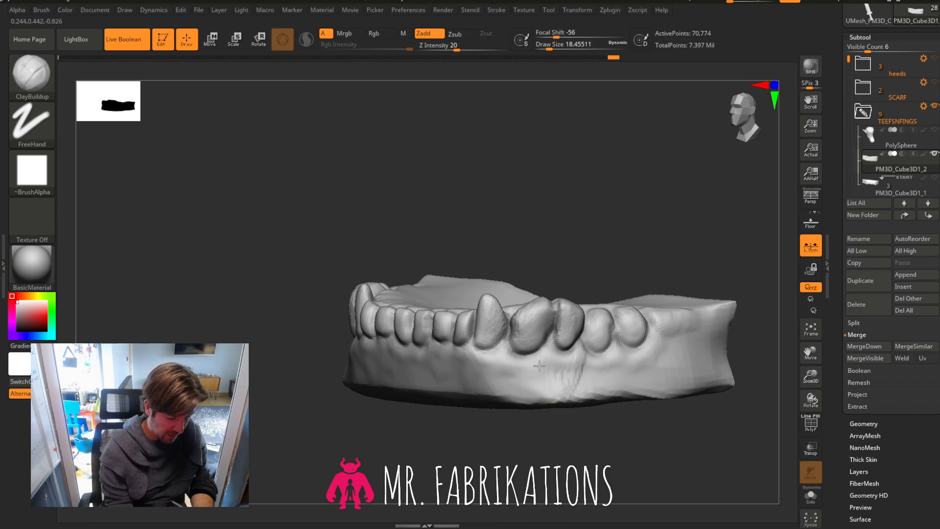
key(shift)
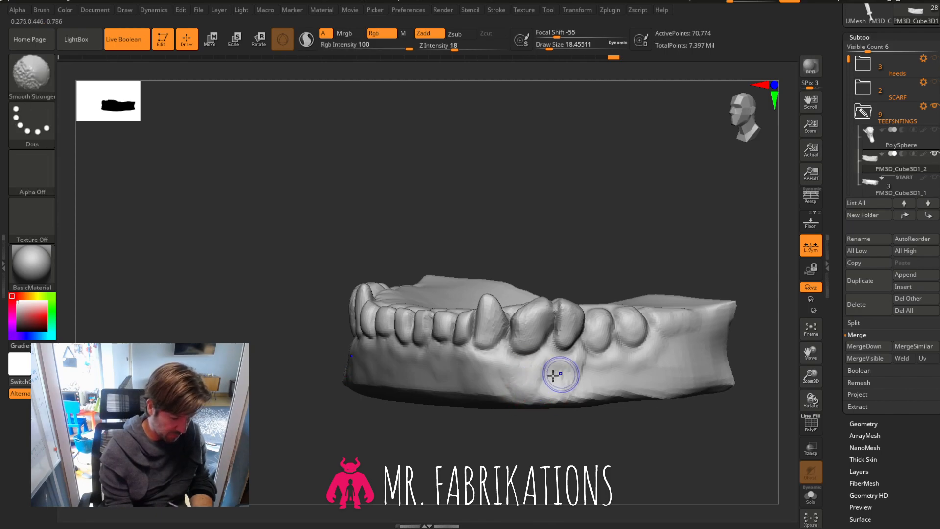
key(shift)
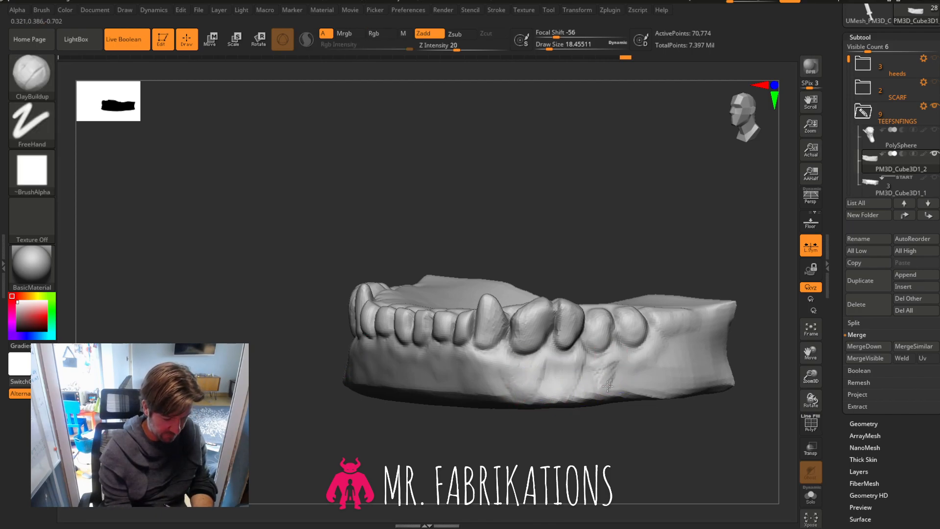
key(shift)
mouse_move(700, 438)
mouse_down()
mouse_move(713, 435)
mouse_move(708, 425)
mouse_up()
key(shift)
Refine the surfaces of the lower side teeth and fang with ClayBuildup and smoothing, and remesh the lower jaw with DynaMesh.
key(shift)
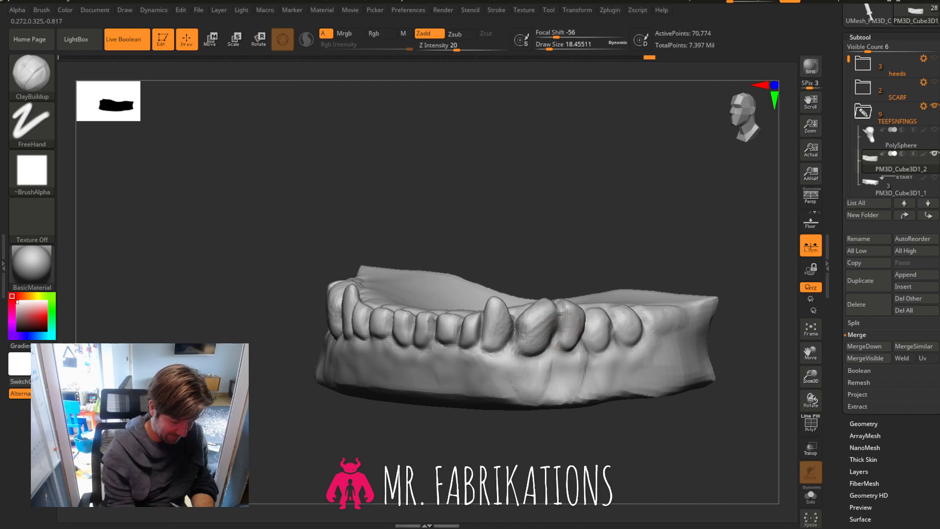
key(shift)
key(shift)
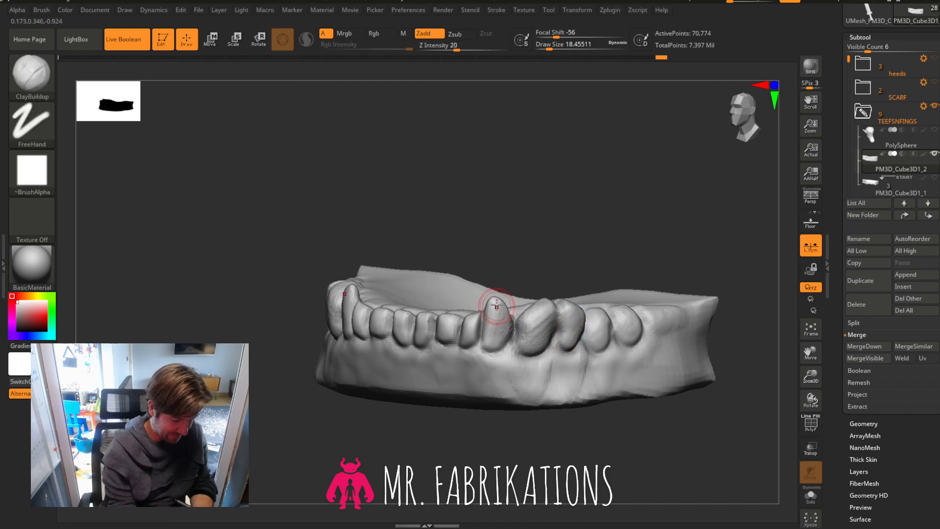
key(shift)
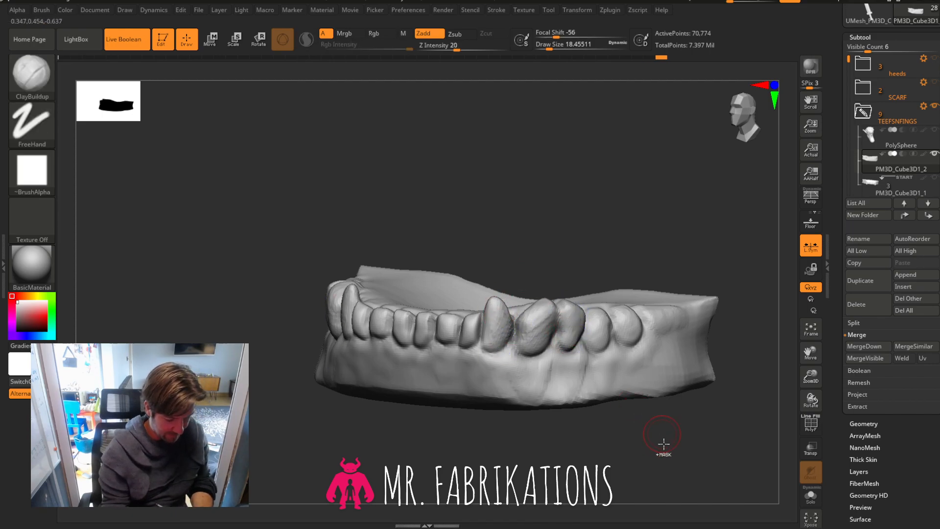
key(shift)
mouse_move(760, 373)
mouse_down()
mouse_move(623, 220)
mouse_move(740, 147)
mouse_up()
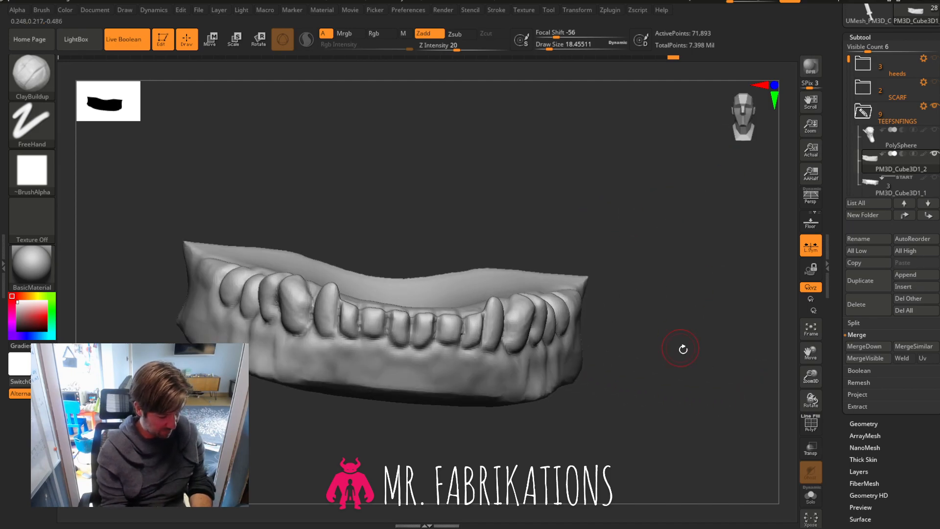
Carve the gaps along the upper edges of the lower front teeth with the DamStandard brush.
mouse_move(683, 349)
mouse_down()
mouse_move(678, 330)
mouse_move(677, 345)
mouse_up()
click(39, 83)
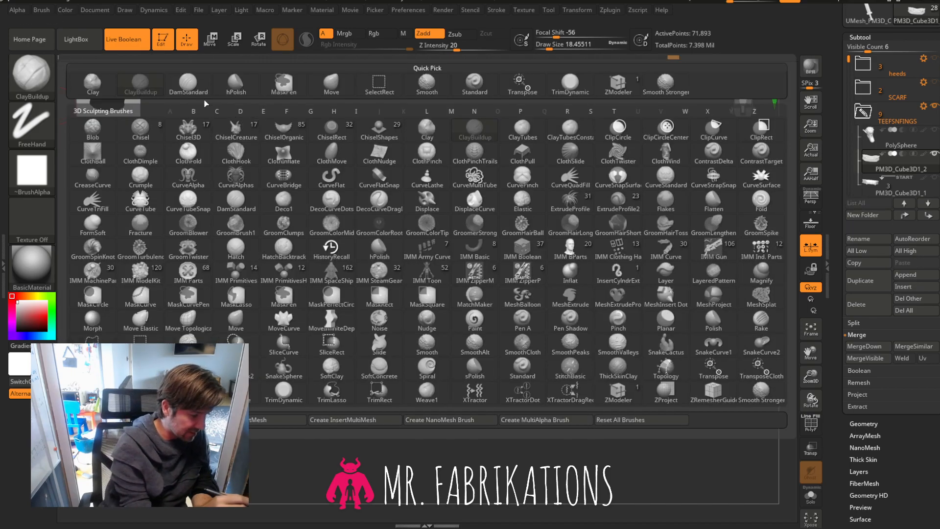
click(200, 86)
drag(322, 429, 321, 490)
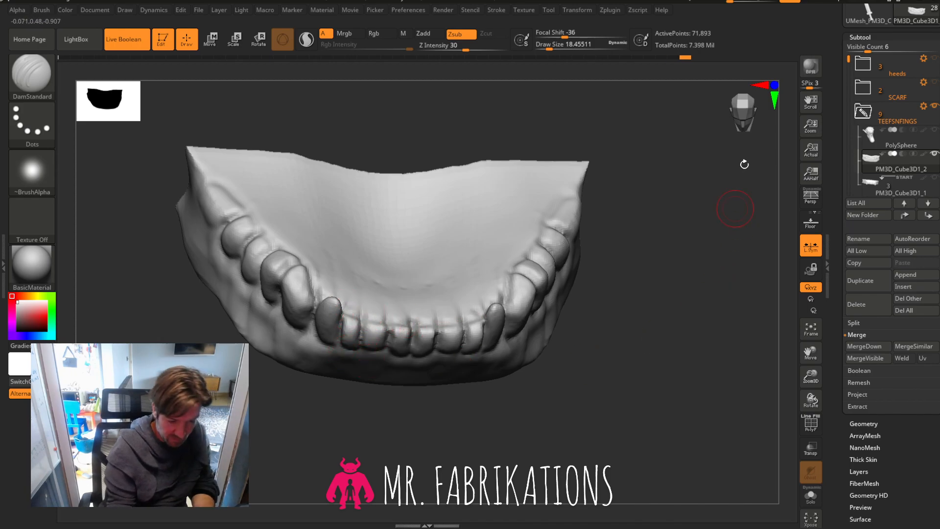
drag(744, 164, 754, 98)
Show the upper teeth subtool PM3D_Cube3D1_1 and the heeds folder alongside the lower jaw.
drag(806, 370, 806, 392)
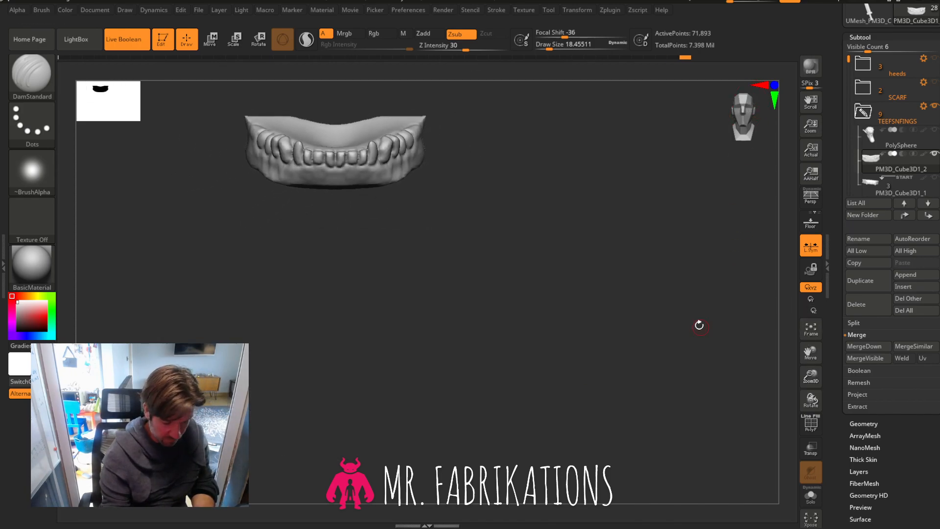
click(935, 178)
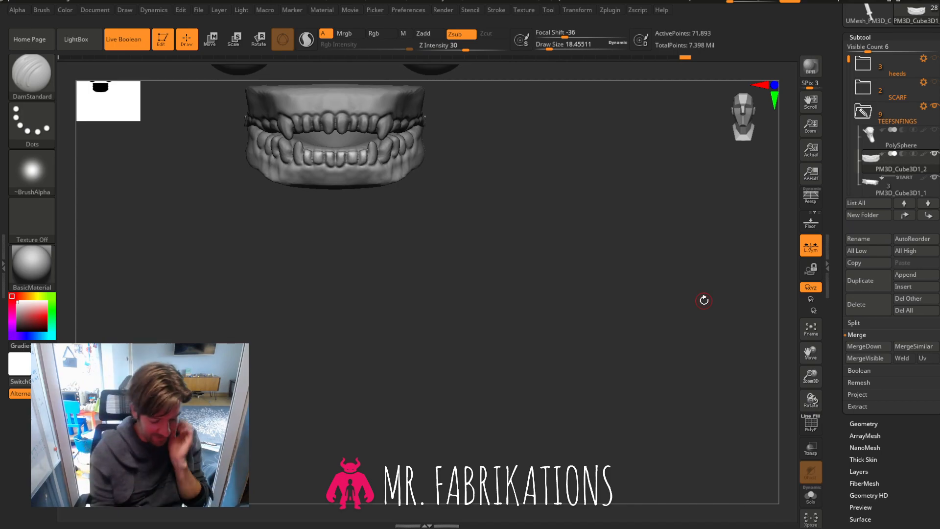
drag(811, 375, 835, 419)
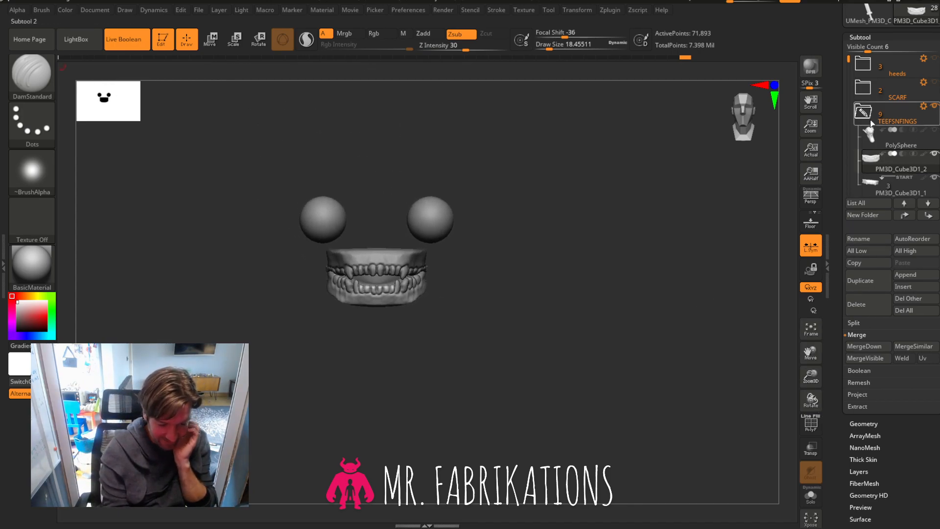
click(935, 59)
mouse_move(666, 289)
mouse_down()
mouse_move(646, 291)
mouse_move(695, 290)
mouse_move(634, 285)
mouse_move(774, 284)
mouse_up()
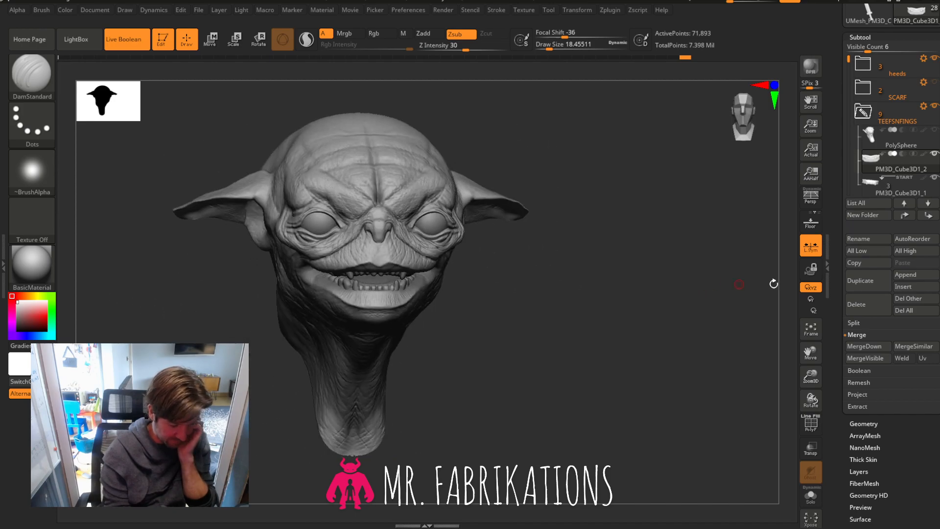
drag(807, 375, 776, 183)
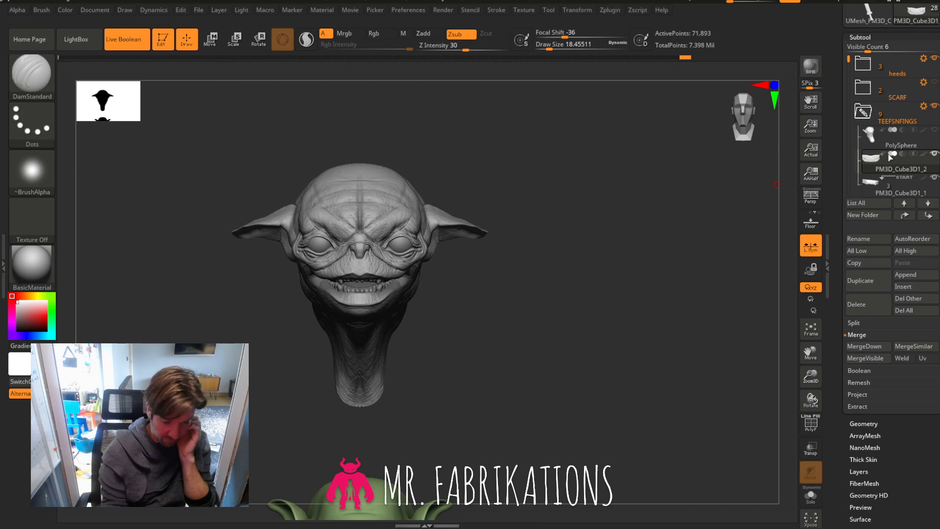
Collapse the TEEFSNFINGS folder and show the SCARF, TRENCHCOAT, BELT and knife folders.
click(862, 114)
click(925, 82)
click(934, 83)
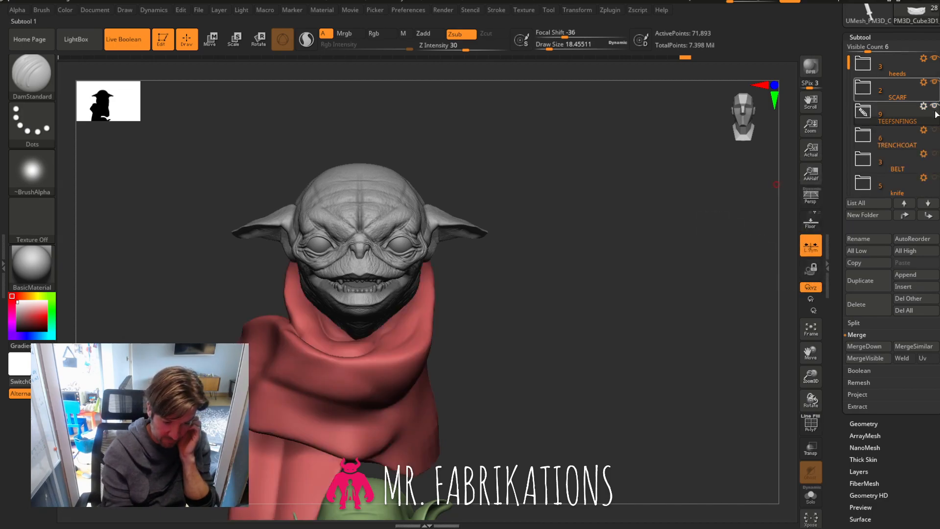
click(934, 131)
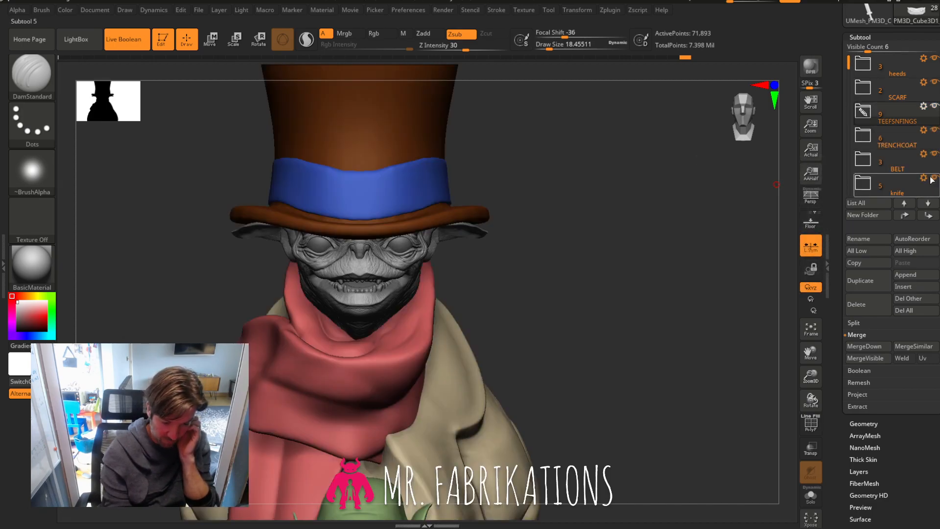
scroll(850, 82, down, 1)
scroll(848, 81, up, 1)
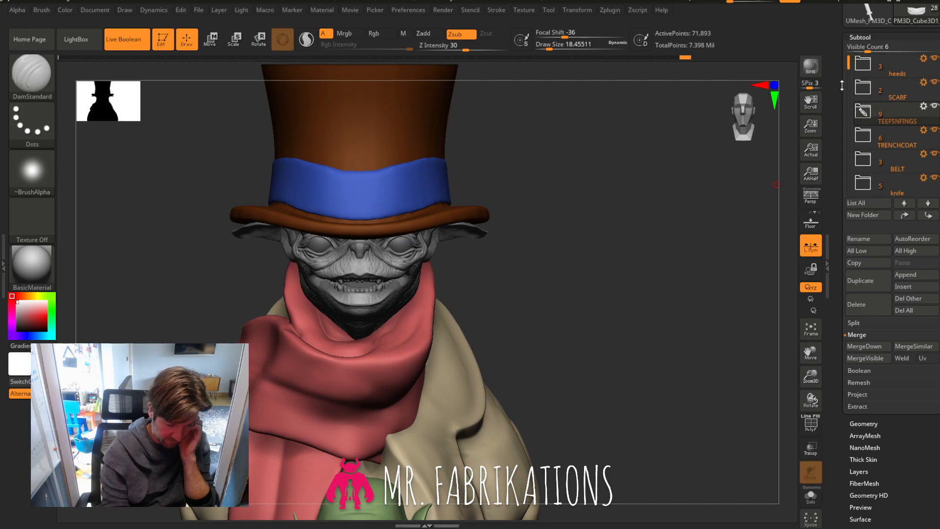
Examine the whole figure from the front, including the hat, the stacked heads, scarf, belt, trench coat and knife.
drag(822, 376, 821, 401)
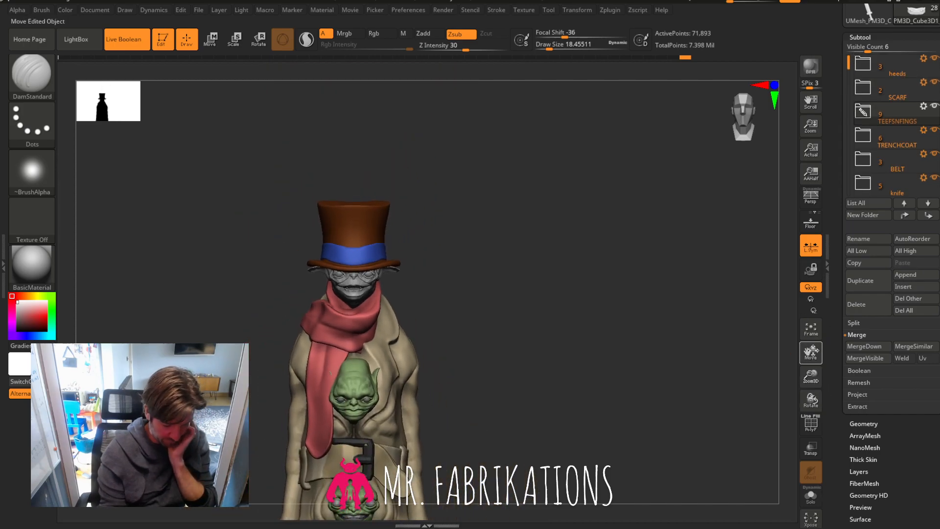
drag(811, 351, 850, 278)
mouse_move(809, 385)
mouse_down()
mouse_move(811, 355)
mouse_move(804, 388)
mouse_up()
mouse_move(597, 352)
mouse_down()
mouse_move(644, 357)
mouse_move(591, 360)
mouse_up()
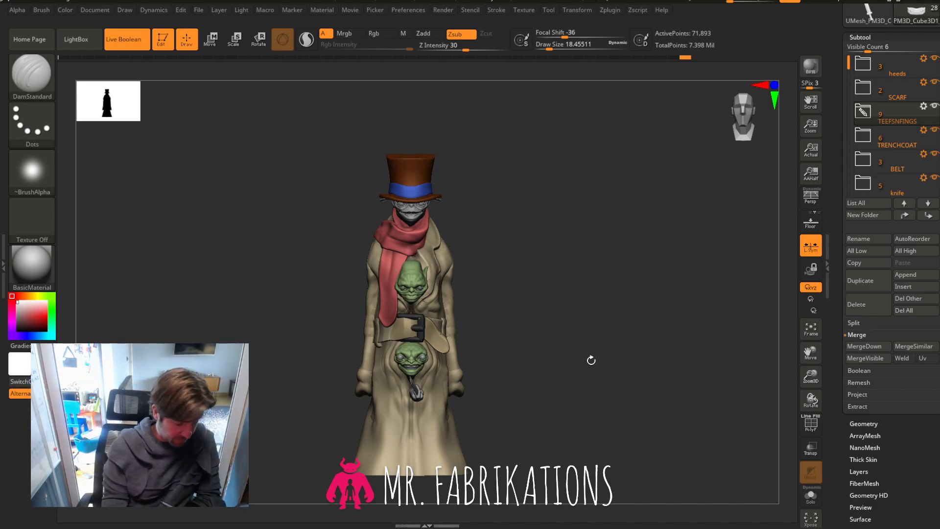
drag(811, 380, 811, 335)
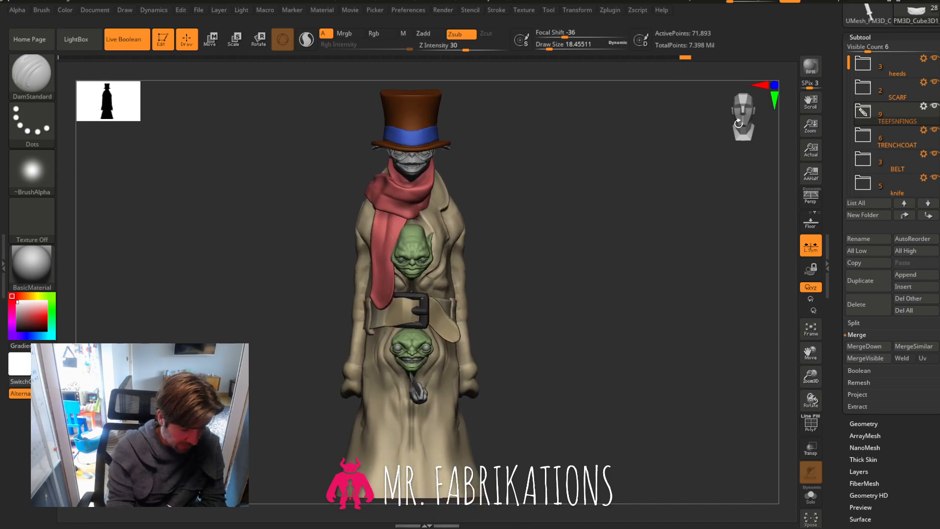
drag(738, 122, 737, 119)
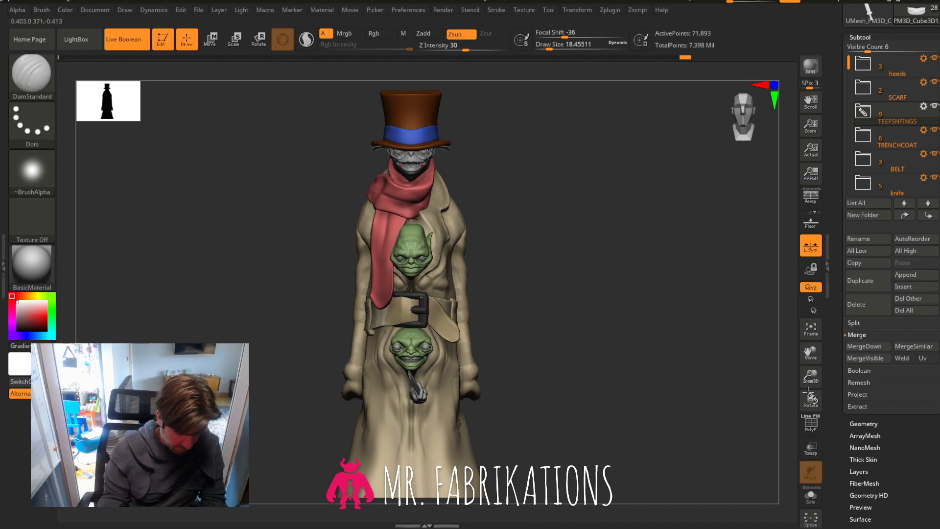
drag(820, 373, 825, 392)
drag(812, 355, 794, 219)
mouse_move(611, 277)
mouse_down()
mouse_move(633, 273)
mouse_move(590, 273)
mouse_move(651, 269)
mouse_move(597, 269)
mouse_up()
drag(811, 352, 815, 366)
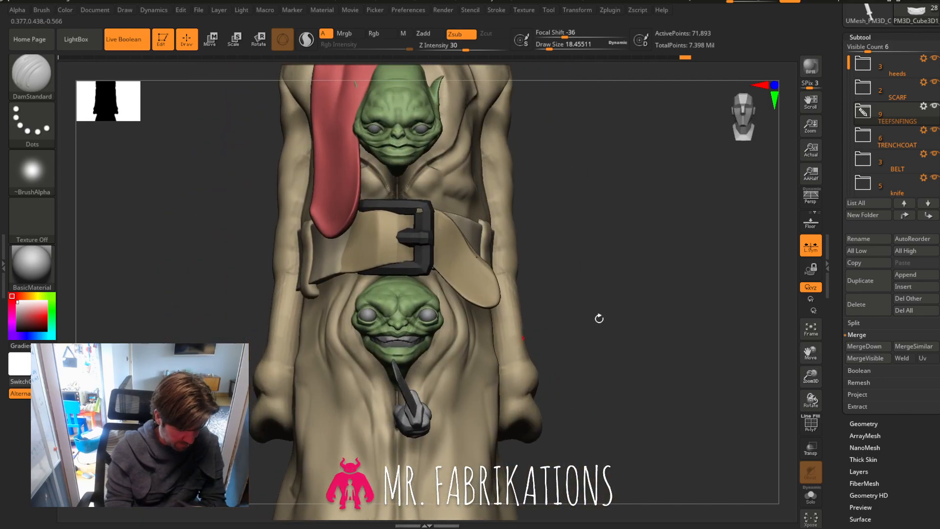
drag(600, 318, 676, 319)
drag(618, 340, 558, 341)
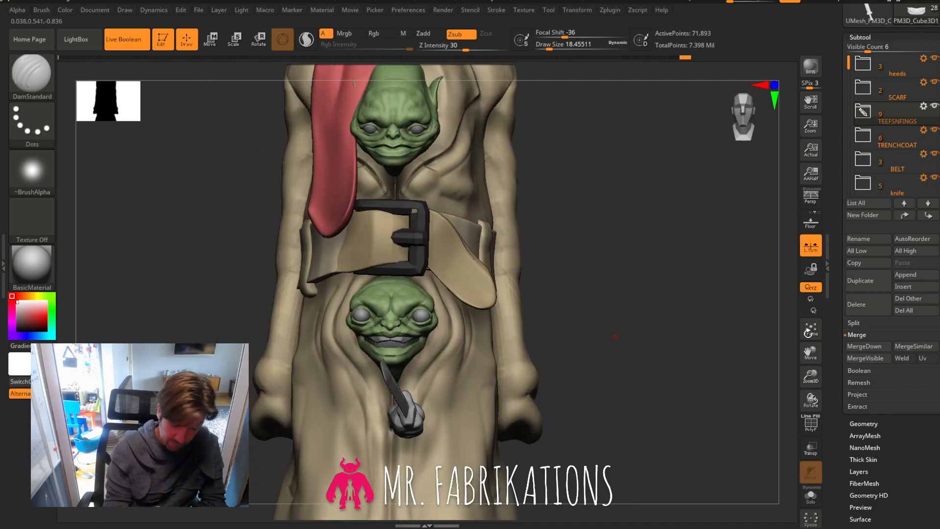
drag(811, 353, 807, 485)
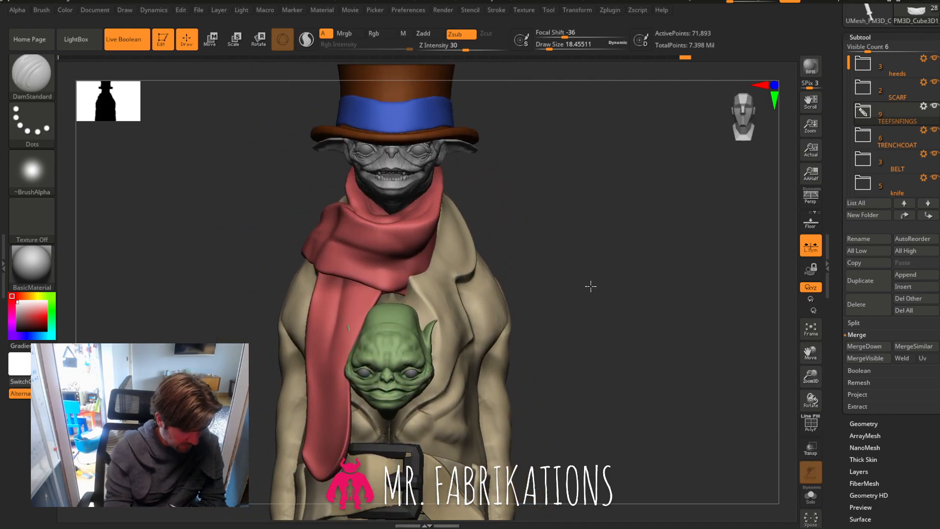
drag(588, 245, 670, 308)
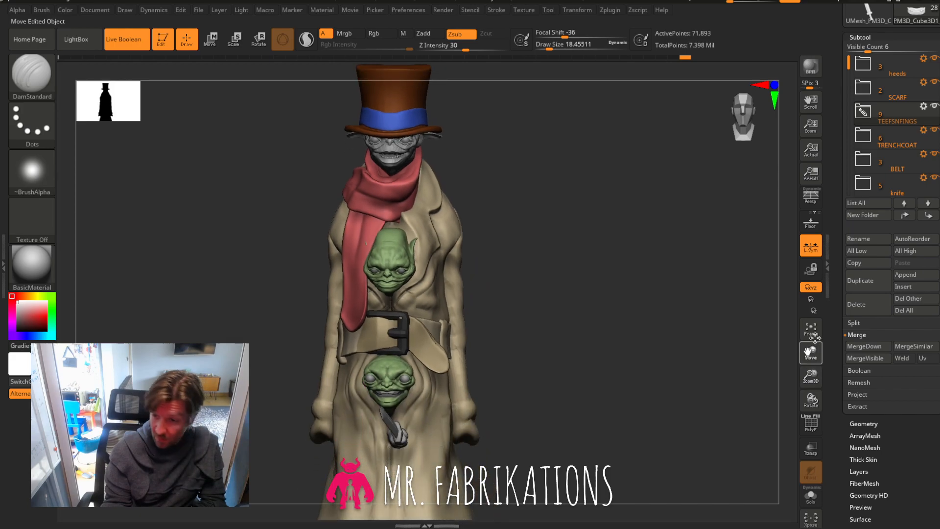
Examine the figure's belt, two green heads and knife hand up close from the front and at three-quarter angles.
drag(824, 332, 697, 329)
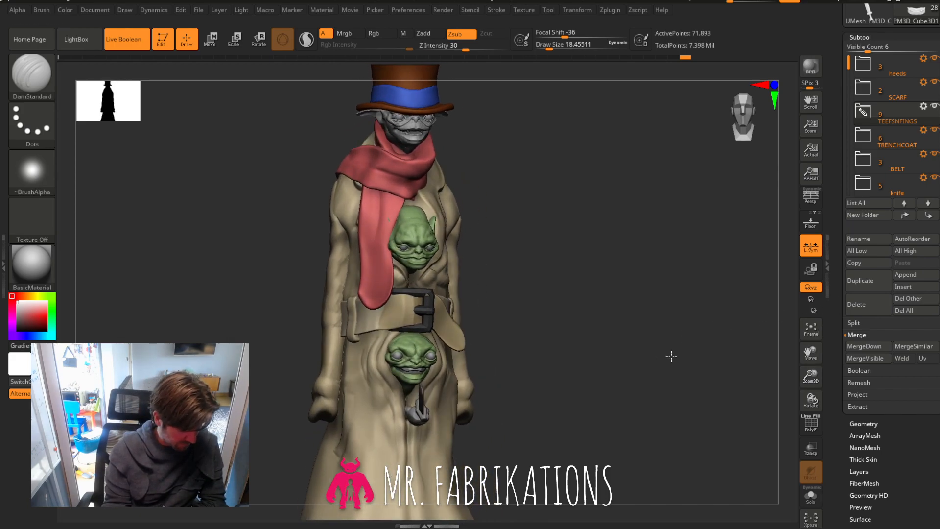
drag(657, 355, 688, 346)
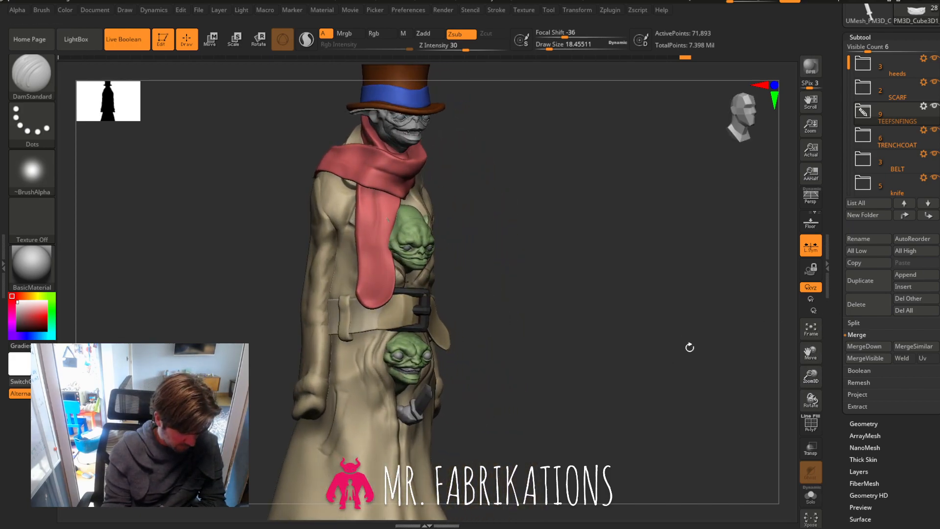
drag(810, 380, 831, 181)
mouse_move(677, 336)
mouse_down()
mouse_move(663, 331)
mouse_move(679, 323)
mouse_move(676, 352)
mouse_move(669, 350)
mouse_up()
drag(742, 199, 751, 125)
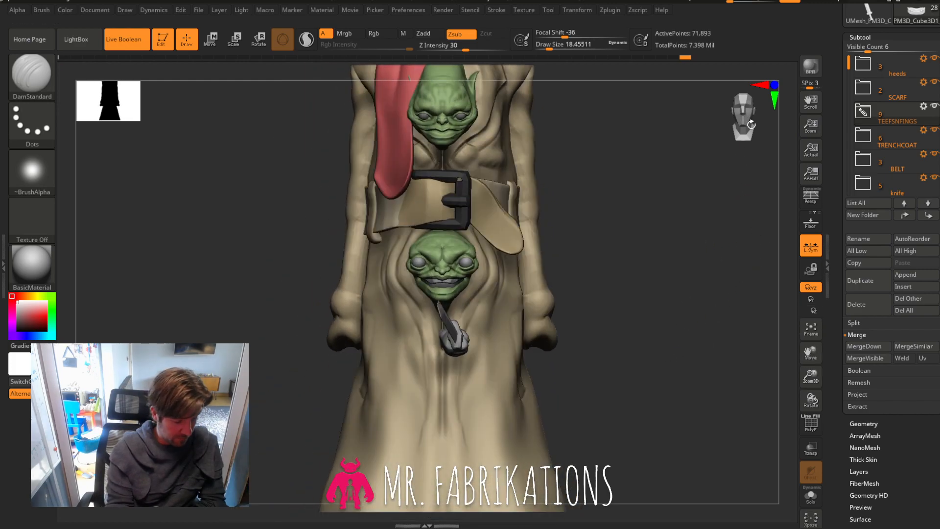
drag(813, 355, 814, 362)
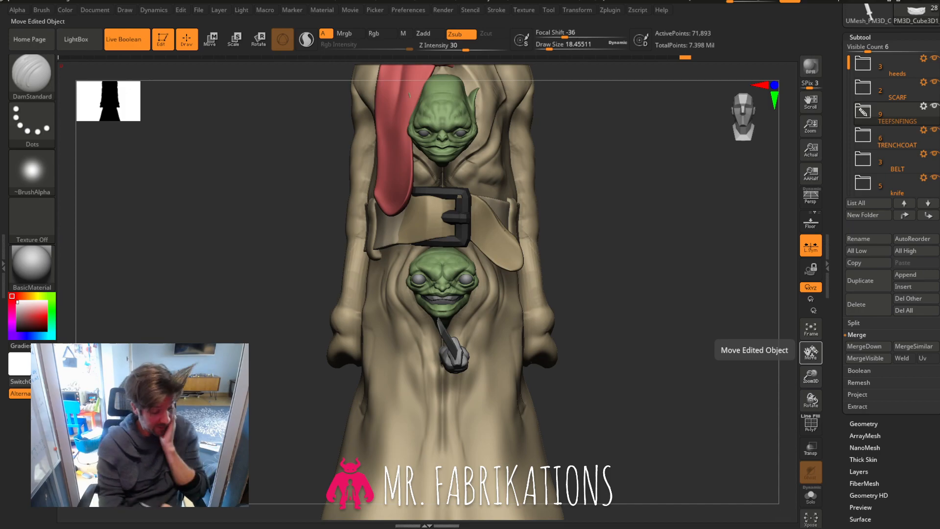
drag(646, 325, 695, 355)
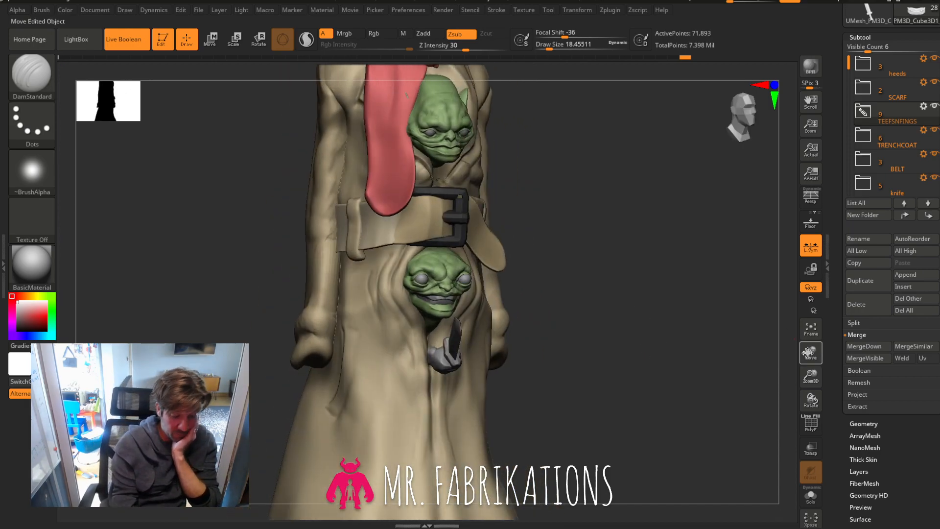
mouse_move(816, 376)
mouse_down()
mouse_move(812, 344)
mouse_move(809, 431)
mouse_move(811, 354)
mouse_move(812, 371)
mouse_up()
drag(725, 380, 626, 369)
click(735, 132)
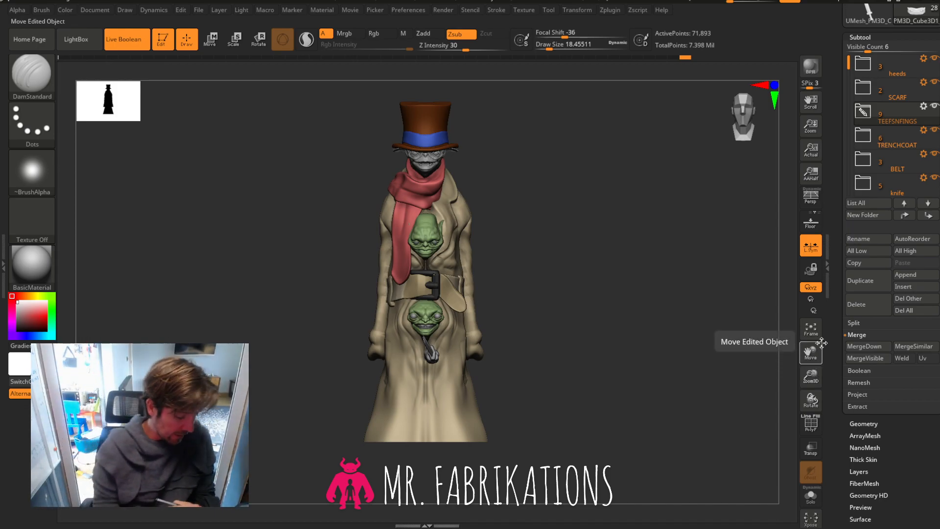
Inspect the trench-coat figure from both sides, checking the sleeves, belt loops, coat folds and protruding knife.
drag(810, 375, 808, 381)
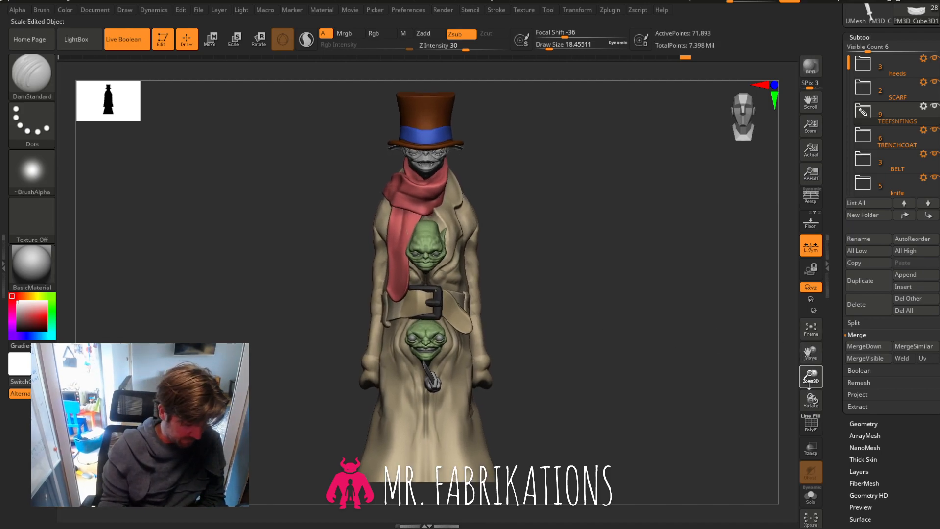
drag(660, 290, 698, 281)
drag(810, 351, 821, 273)
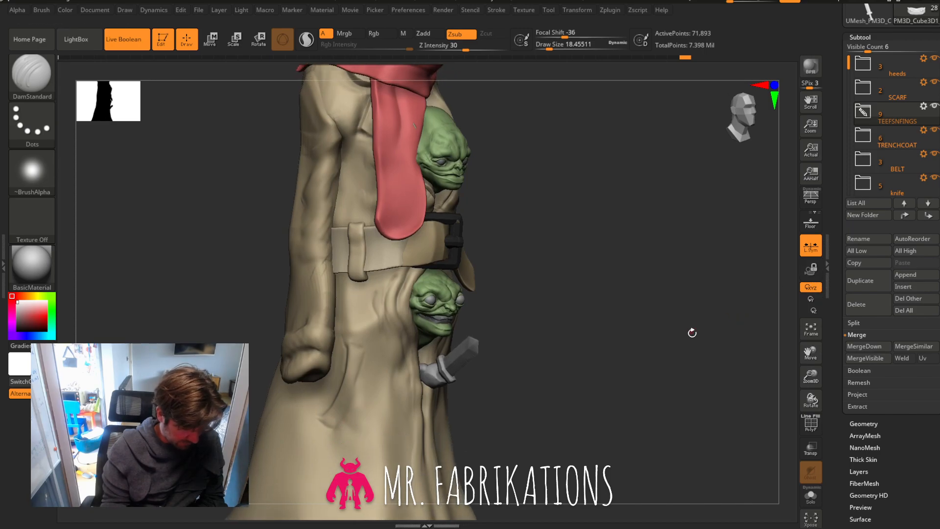
drag(692, 333, 759, 324)
drag(811, 351, 809, 335)
drag(810, 376, 811, 399)
drag(761, 172, 721, 253)
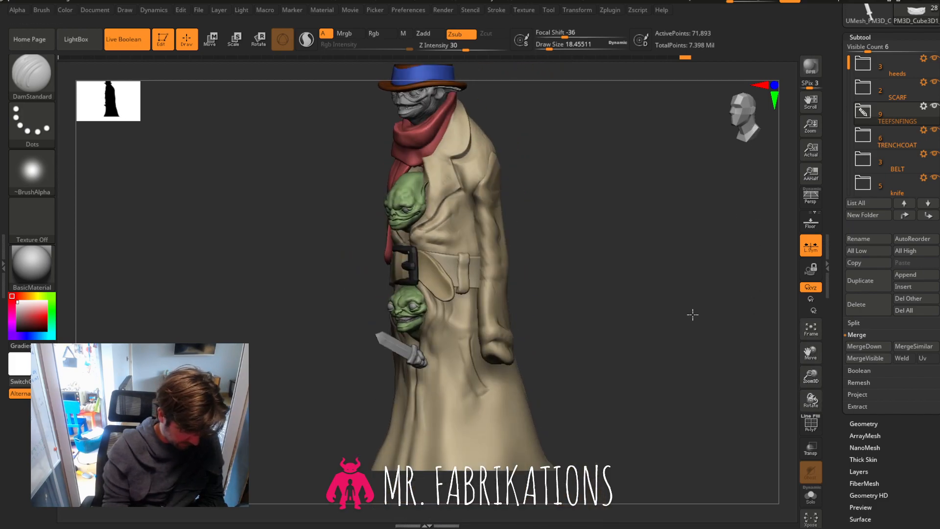
mouse_move(692, 314)
mouse_down()
mouse_move(720, 315)
mouse_move(677, 322)
mouse_move(683, 314)
mouse_up()
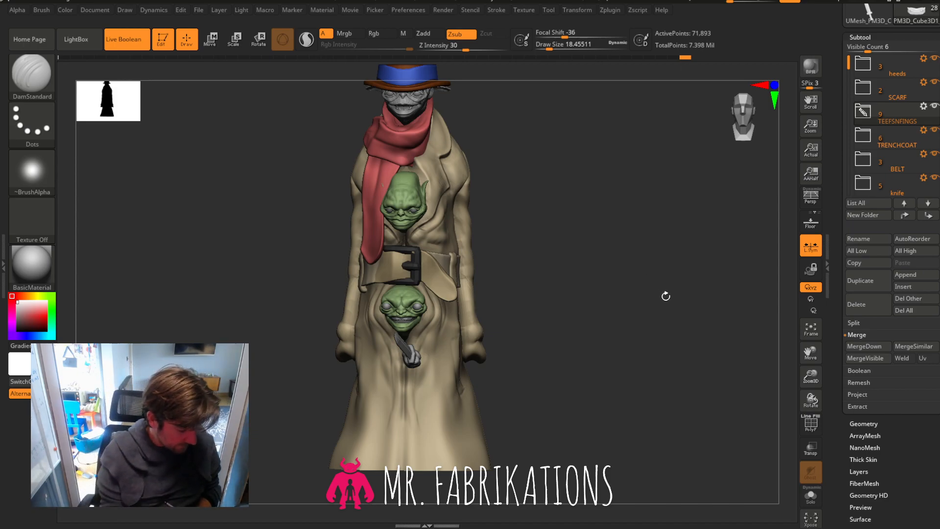
mouse_move(666, 296)
mouse_down()
mouse_move(682, 292)
mouse_move(665, 292)
mouse_up()
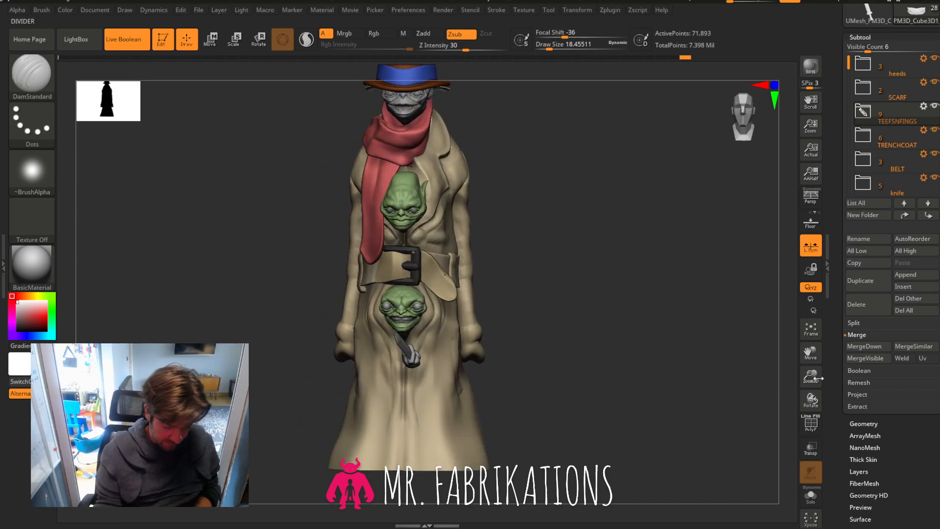
Review the hat, top head and scarf up close, the coat down to its hem, and the whole figure.
drag(811, 376, 805, 370)
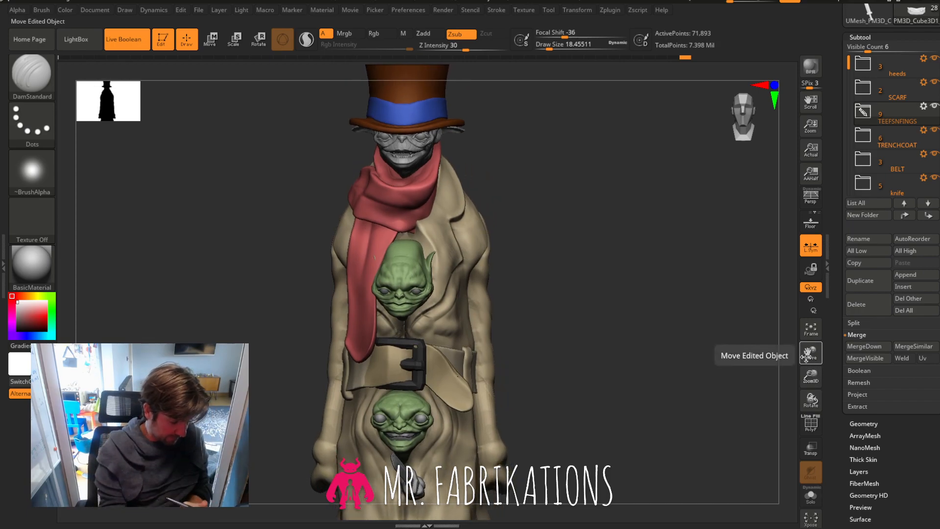
drag(583, 285, 512, 188)
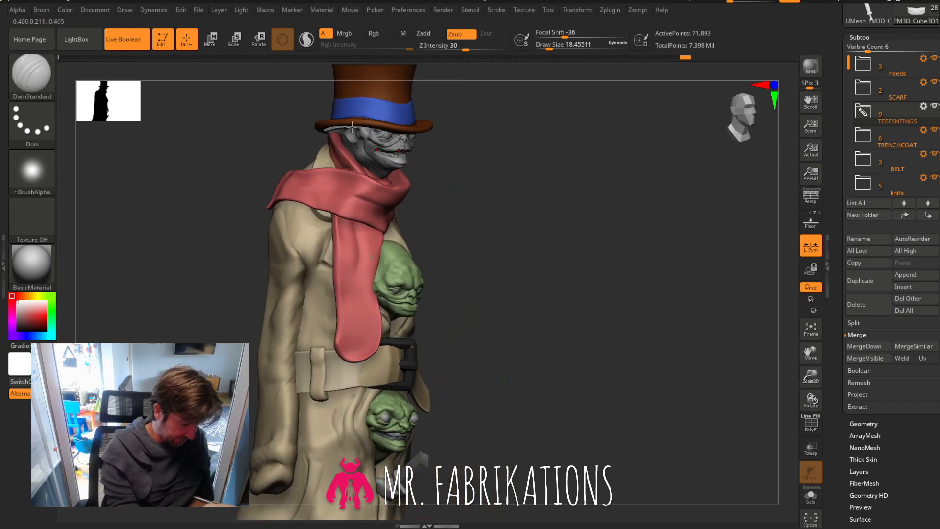
drag(609, 281, 432, 395)
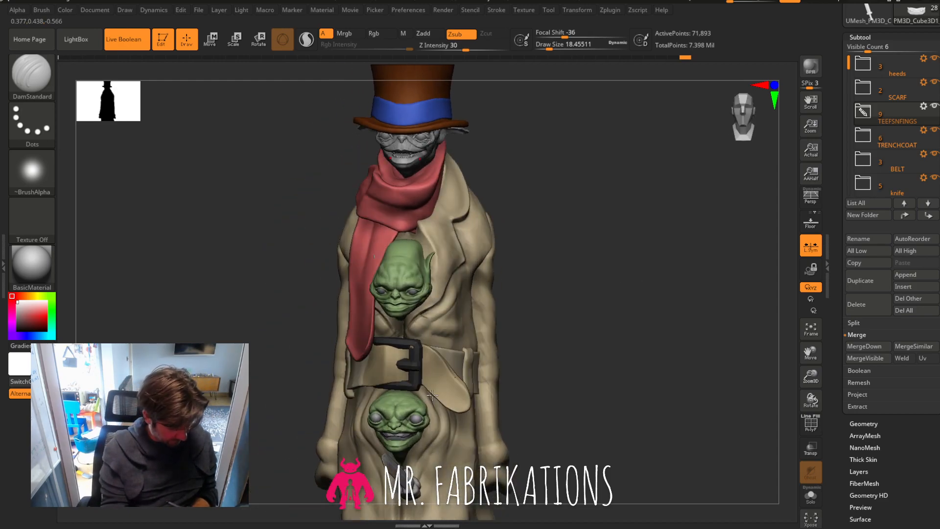
drag(810, 352, 827, 244)
drag(709, 318, 643, 296)
drag(662, 300, 607, 304)
mouse_move(811, 376)
mouse_down()
mouse_move(810, 354)
mouse_move(811, 369)
mouse_up()
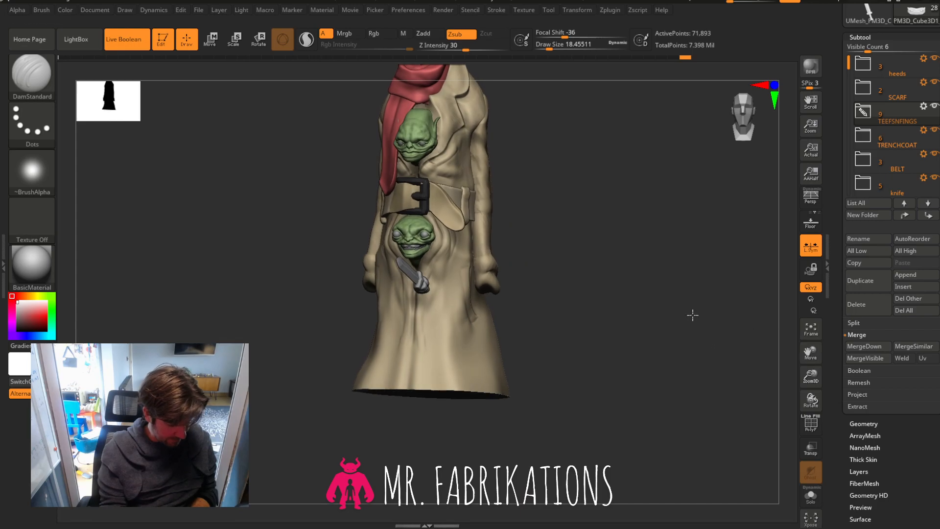
drag(692, 314, 735, 319)
drag(811, 353, 811, 445)
drag(811, 399, 795, 394)
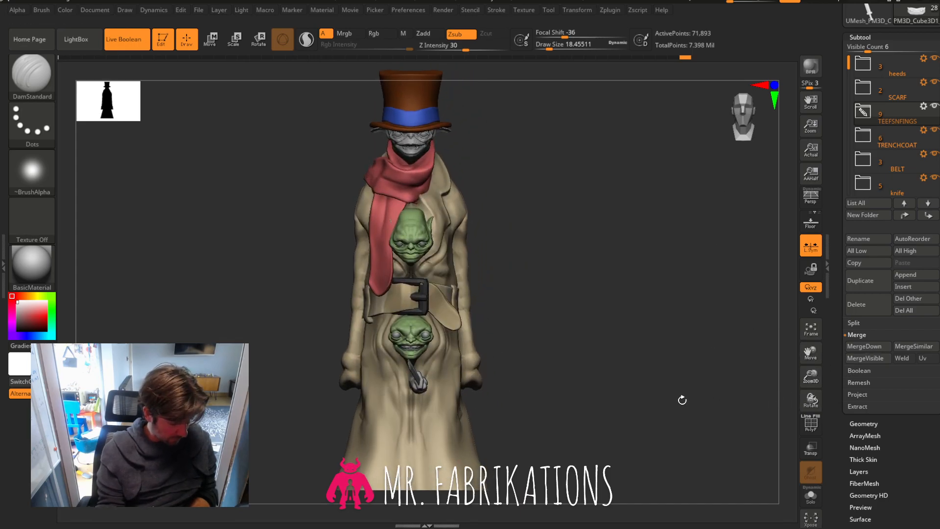
drag(682, 400, 615, 312)
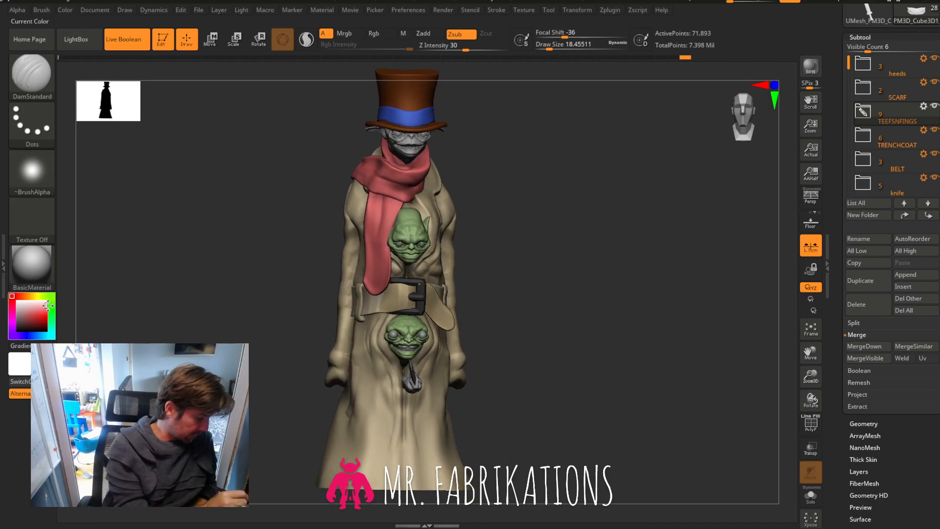
Change the current colour to a mid green so the unpainted top head and knife hand match the other heads.
click(36, 314)
click(51, 296)
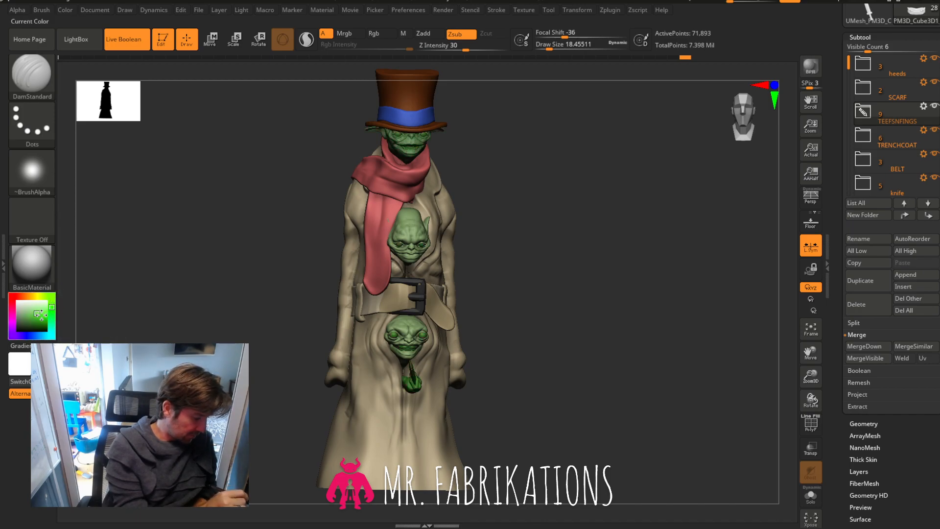
click(42, 308)
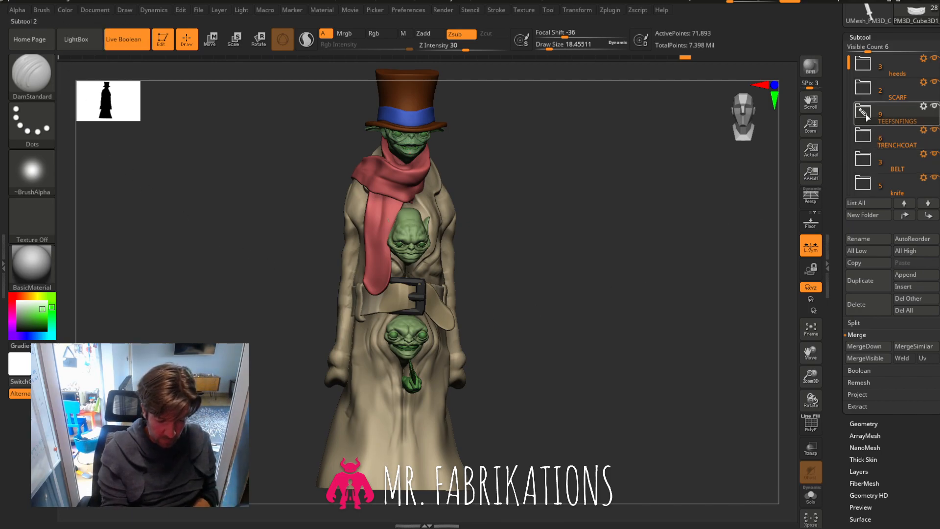
Fill the top goblin's head (UMesh_PolySphere3 in the heeds folder) with light green, RGB 144, 243, 121.
drag(816, 378, 816, 452)
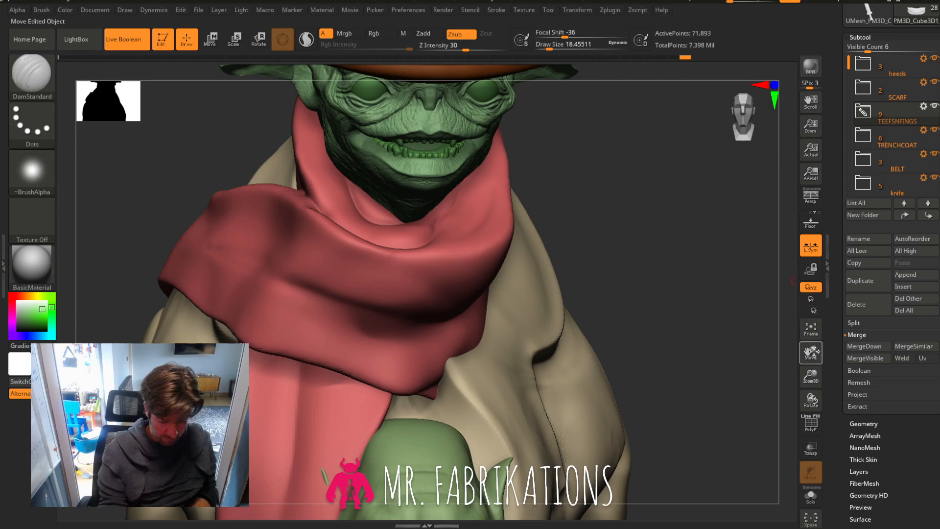
drag(815, 351, 786, 469)
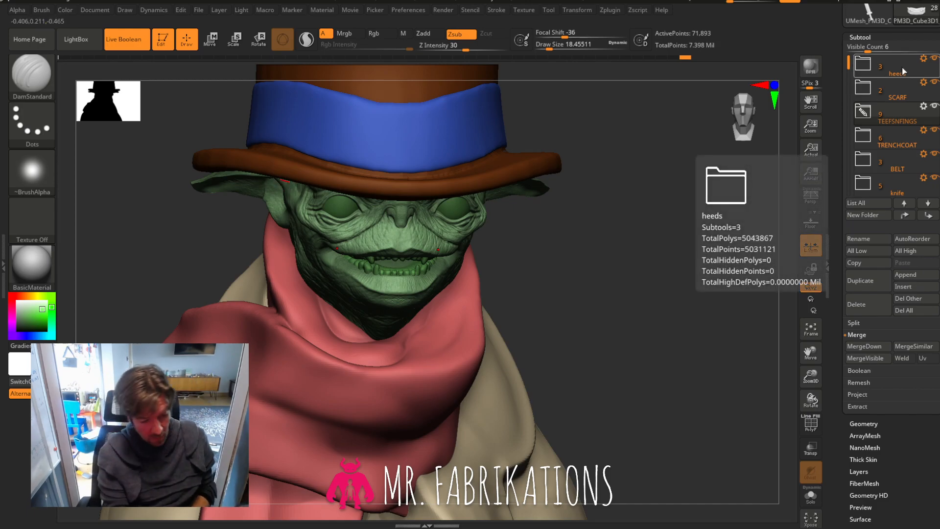
click(878, 60)
mouse_move(918, 114)
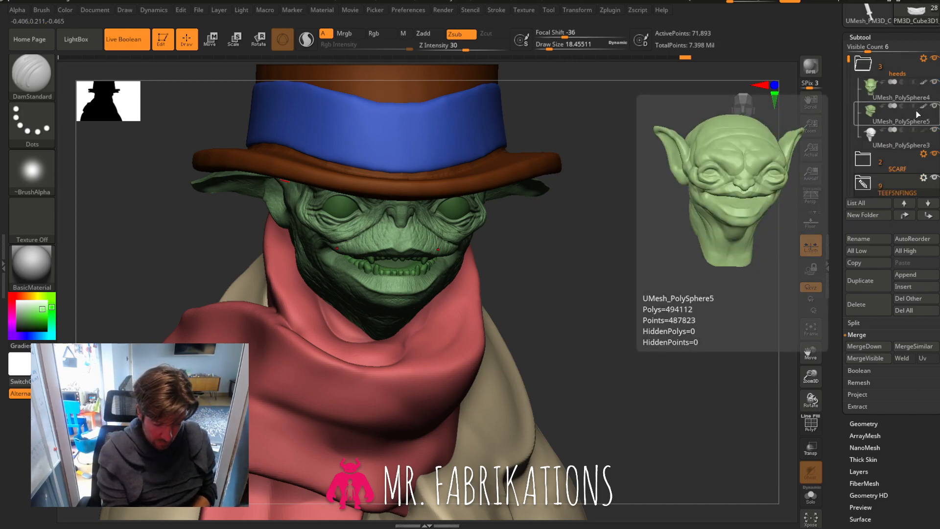
click(898, 141)
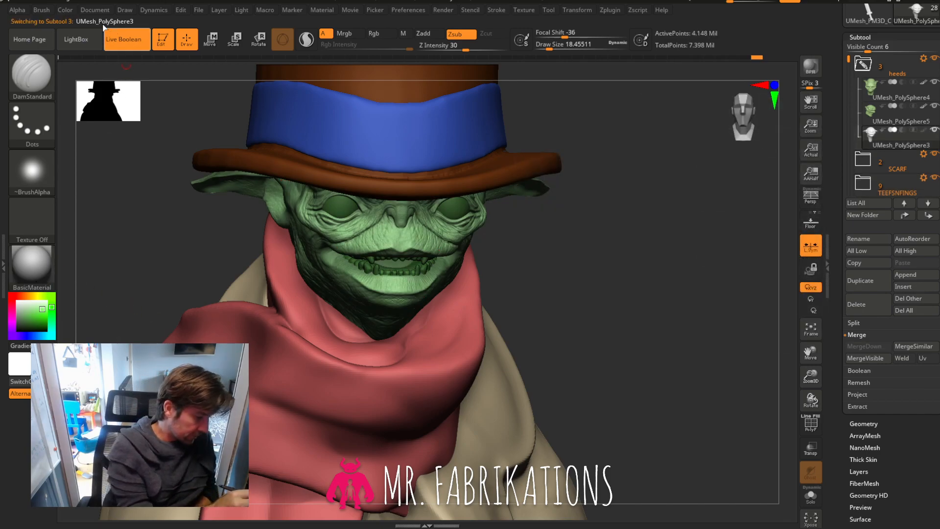
click(66, 12)
click(93, 222)
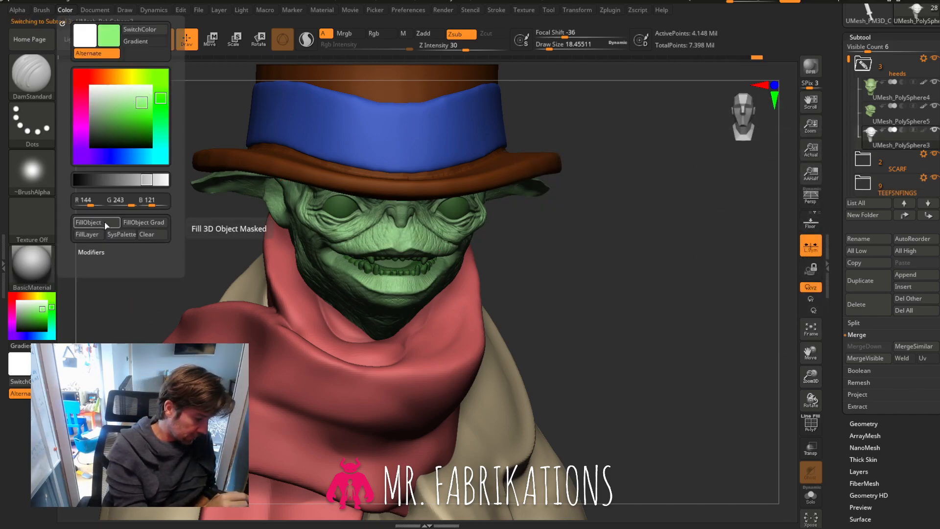
Set the active colour to white and check the top head's face, eyes and teeth from several angles.
drag(566, 293, 321, 343)
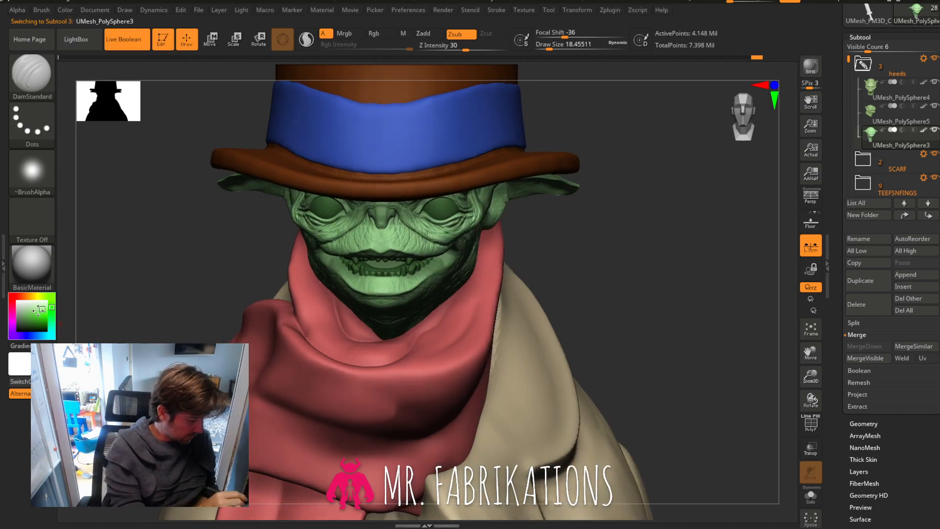
drag(568, 273, 735, 219)
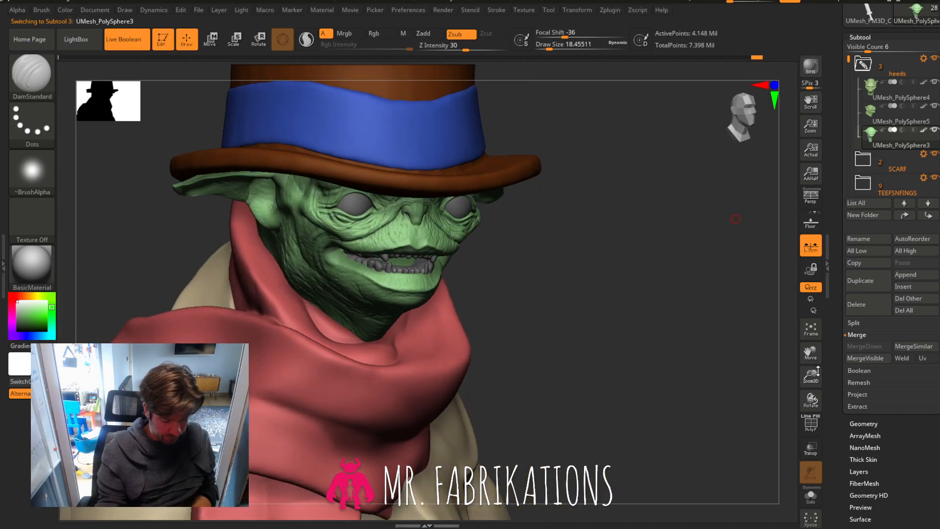
drag(818, 370, 815, 314)
mouse_move(734, 329)
mouse_down()
mouse_move(691, 333)
mouse_move(717, 330)
mouse_up()
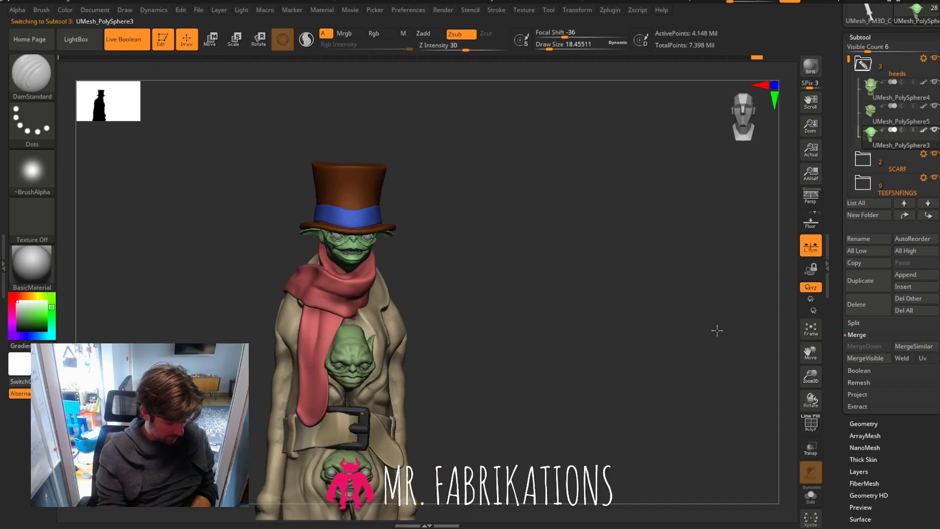
drag(810, 376, 804, 424)
drag(817, 350, 879, 359)
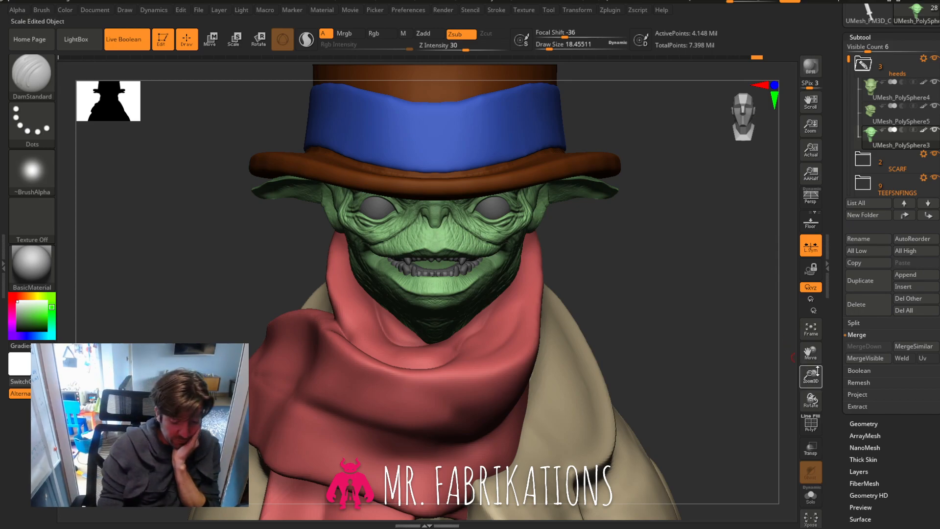
drag(813, 375, 801, 393)
drag(677, 338, 676, 300)
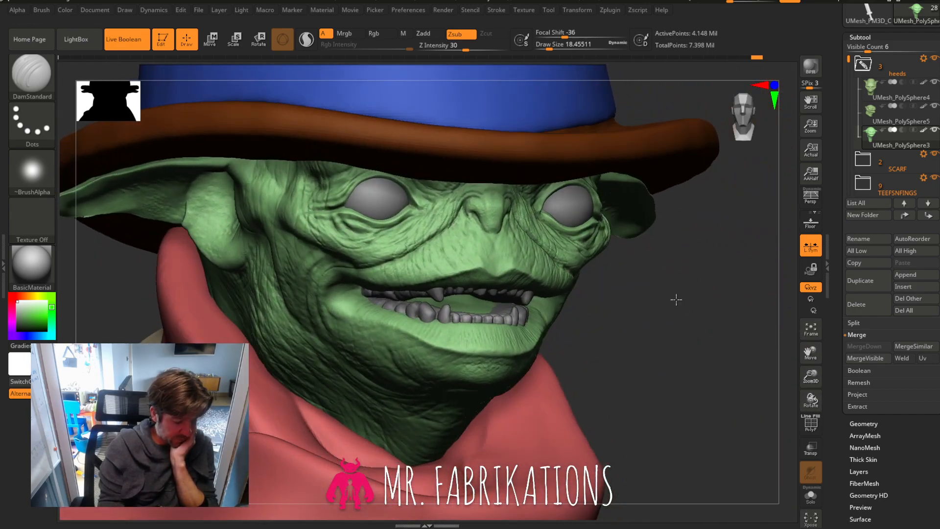
Sharpen the crease around the corner of the top head's mouth with the DamStandard brush and adjust its lazy radius.
click(32, 73)
drag(705, 456, 720, 468)
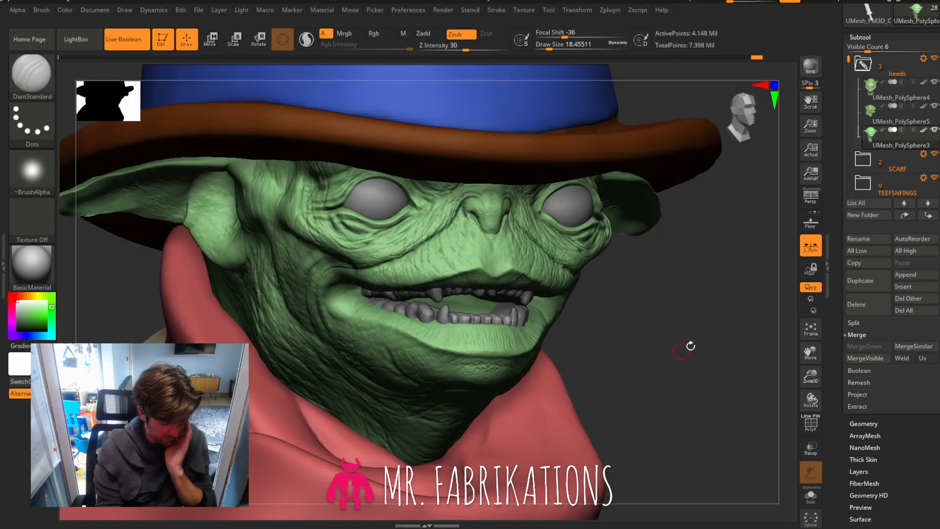
shift+drag(690, 346, 509, 332)
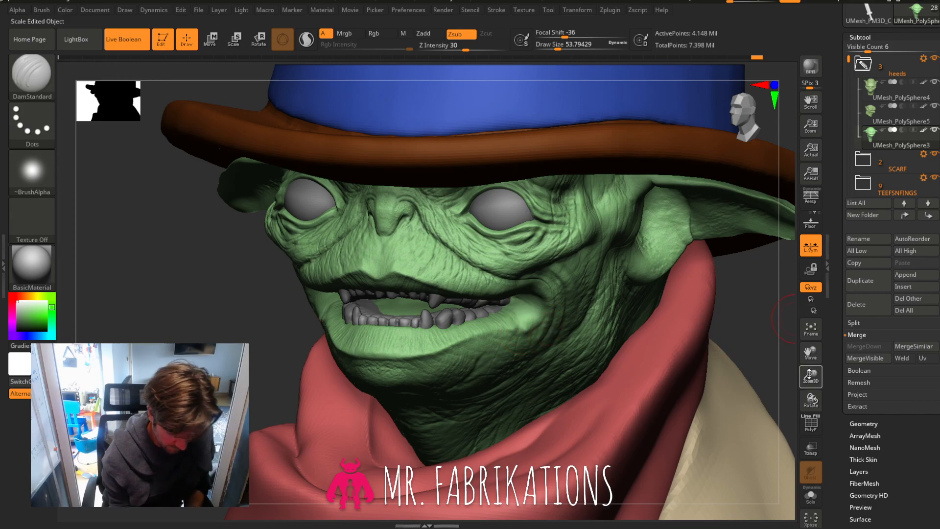
drag(811, 377, 798, 417)
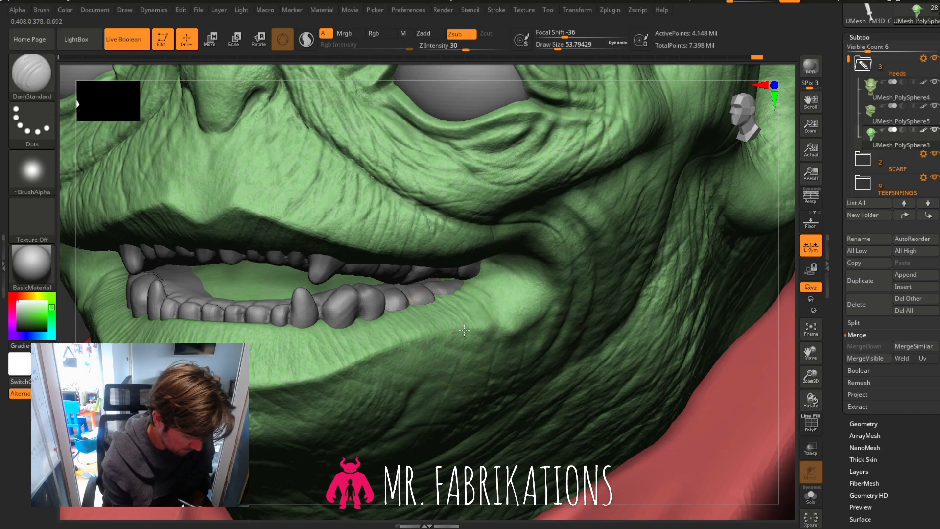
drag(542, 311, 549, 277)
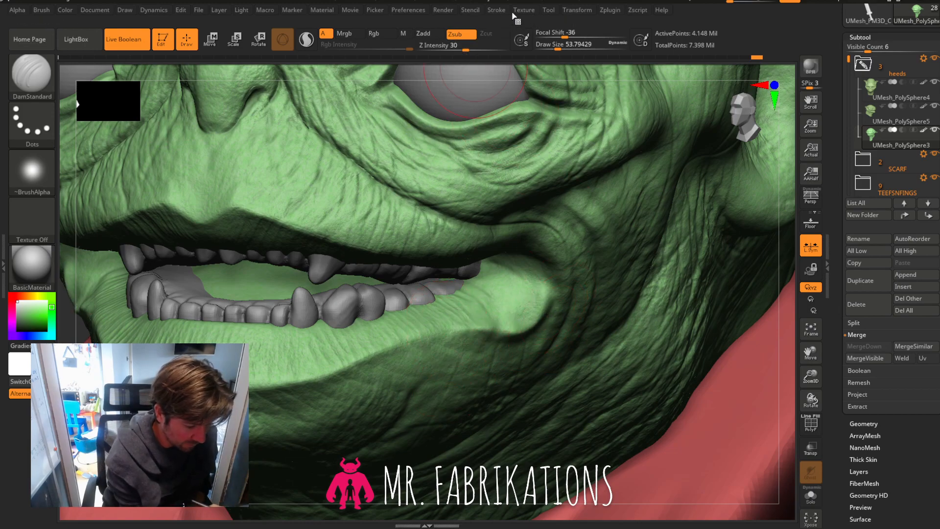
click(498, 10)
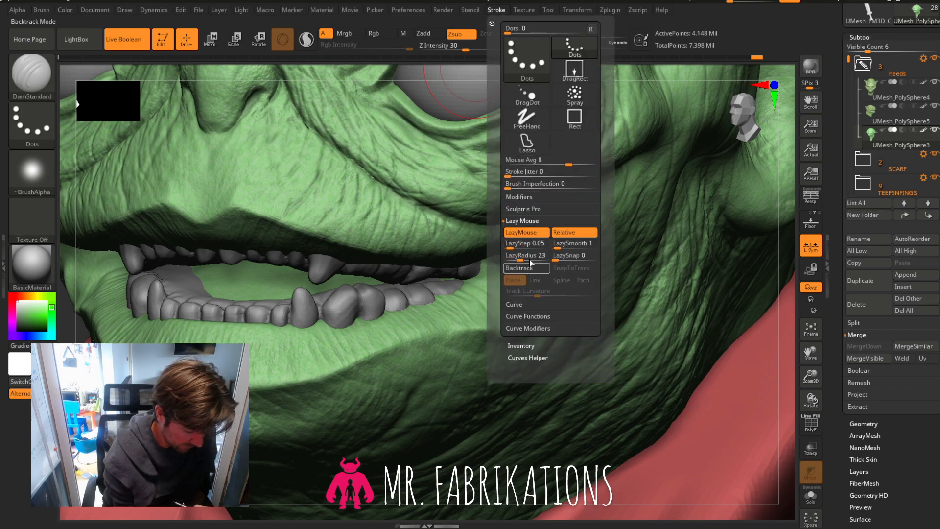
drag(519, 260, 520, 260)
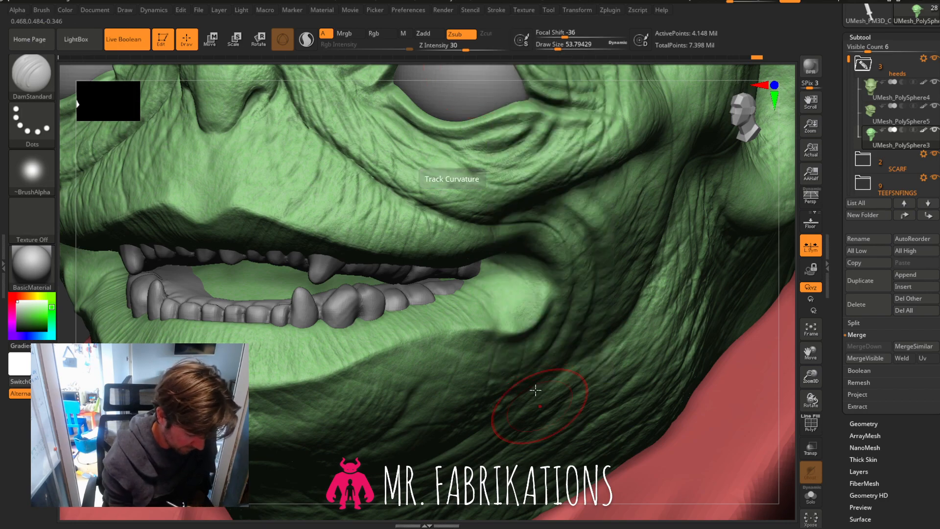
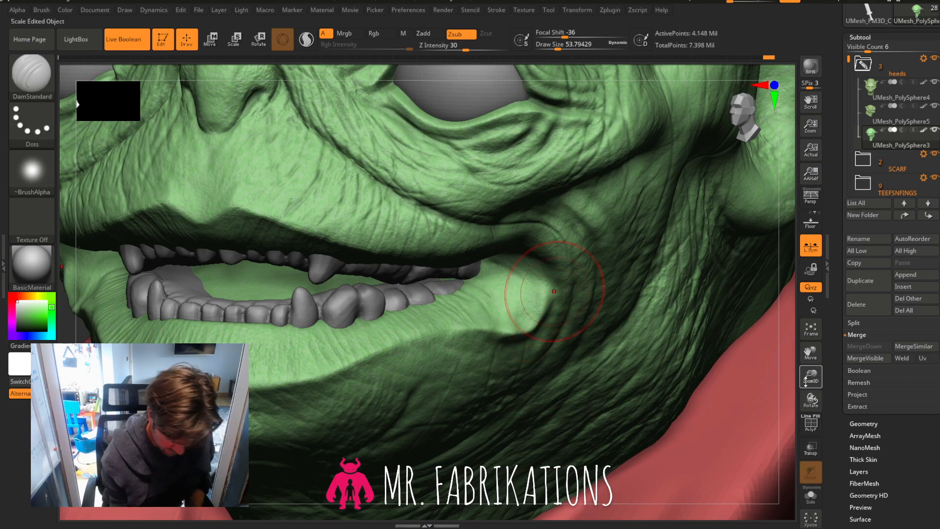
Reduce the draw size to about 18 and lower the top head to subdivision level 1.
drag(811, 376, 813, 390)
drag(558, 48, 549, 47)
click(861, 37)
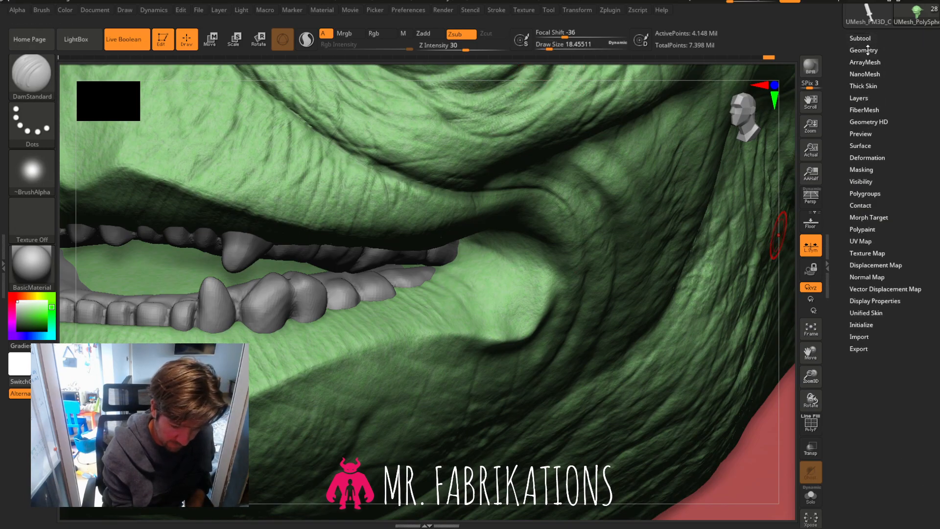
click(863, 52)
drag(881, 74, 837, 82)
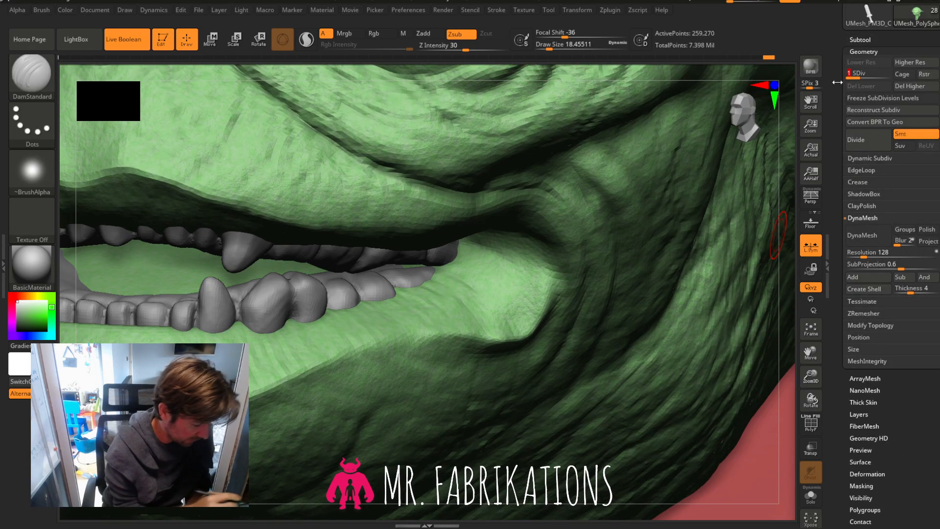
Build up the flesh at the corner of the mouth with the ClayBuildup brush and return to subdivision level 3.
key(b)
key(c)
key(b)
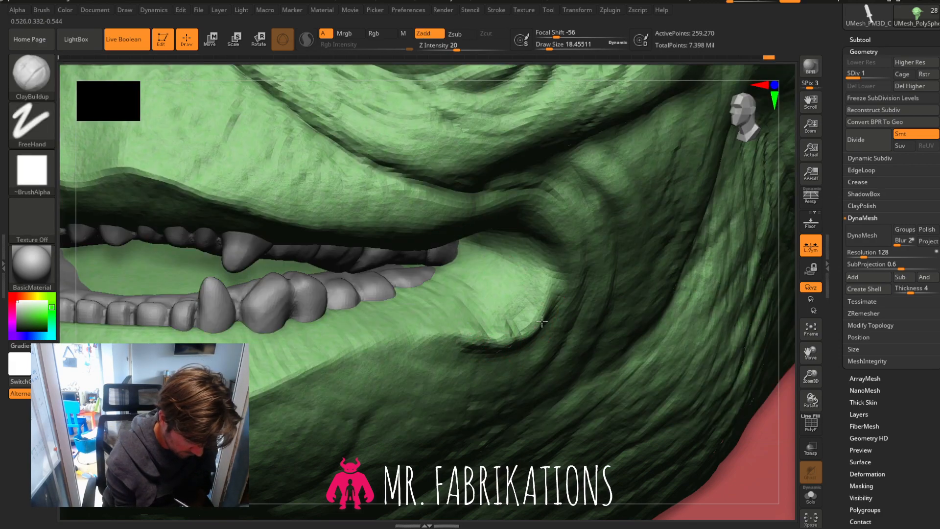
drag(555, 291, 554, 282)
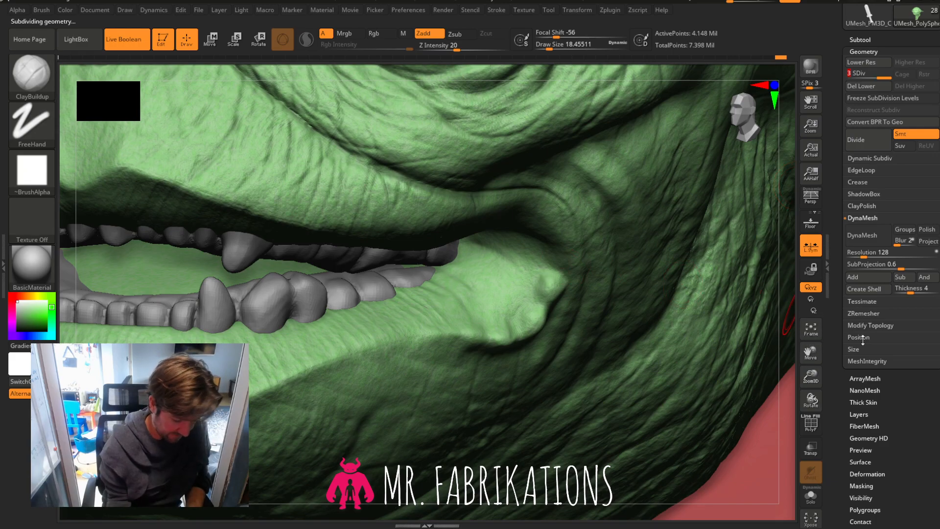
Compare the top head at subdivision levels 1 and 3 from several angles.
key(f)
mouse_move(717, 293)
mouse_down()
mouse_move(733, 297)
mouse_move(708, 297)
mouse_up()
key(shift+d)
key(shift+d)
key(ctrl)
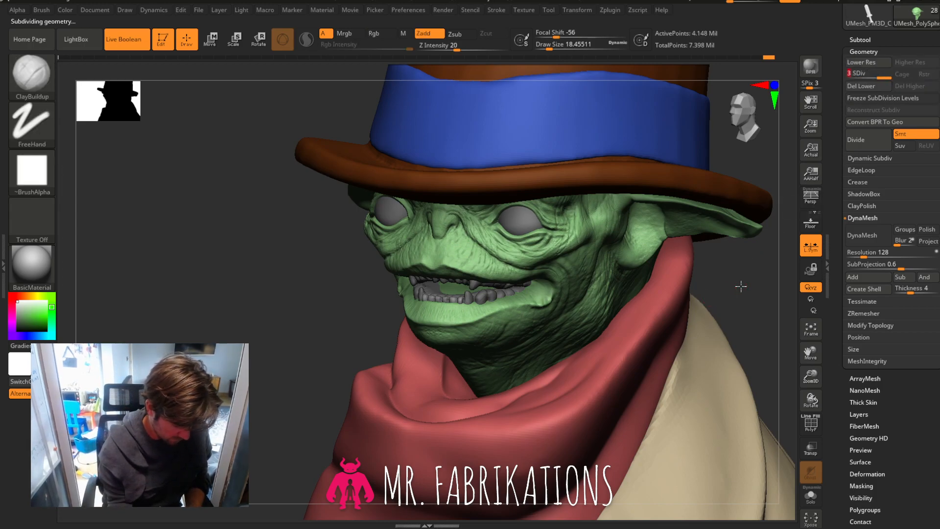
mouse_move(739, 273)
mouse_down()
mouse_move(746, 283)
mouse_move(735, 284)
mouse_up()
key(ctrl)
key(shift+d)
key(shift+d)
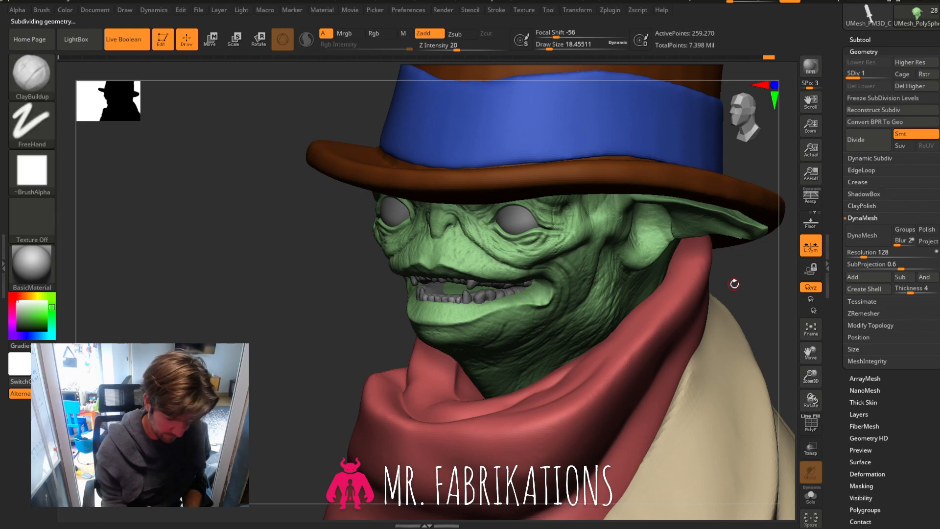
key(d)
key(d)
drag(257, 327, 682, 342)
key(ctrl)
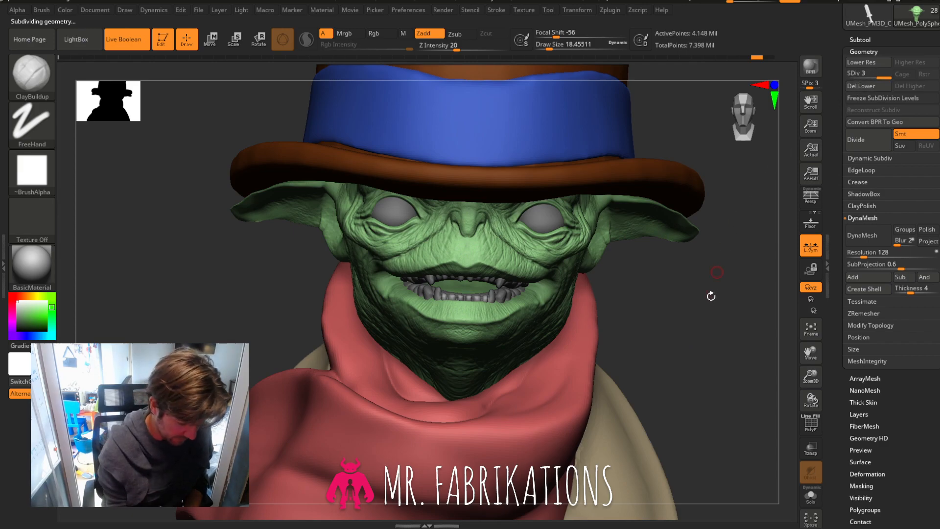
Make the middle goblin's head, UMesh_PolySphere4, the active subtool.
drag(711, 296, 605, 300)
drag(813, 376, 757, 262)
drag(707, 336, 722, 336)
alt+click(503, 289)
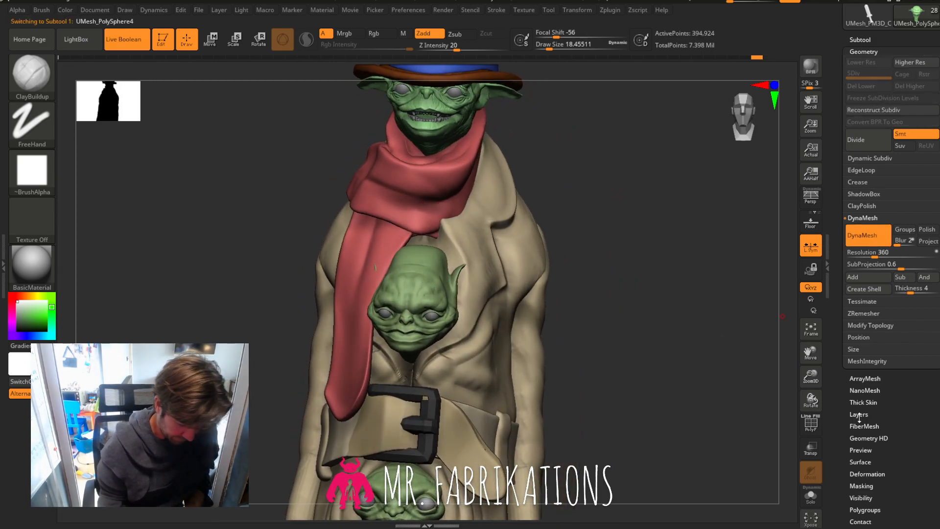
alt+drag(782, 316, 856, 202)
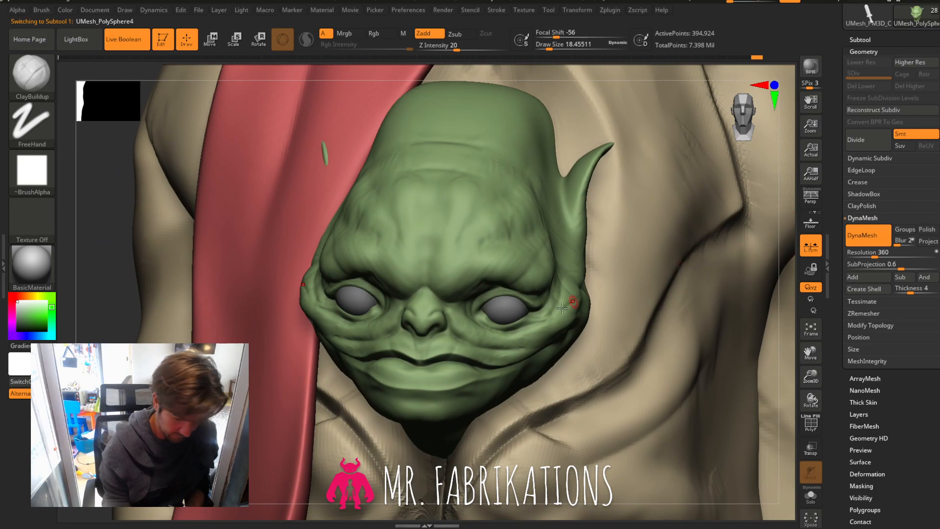
Hide the SCARF, TRENCHCOAT, BELT and knife folders, keeping the heads and the TEEFSNFINGS folder visible.
click(859, 39)
click(934, 134)
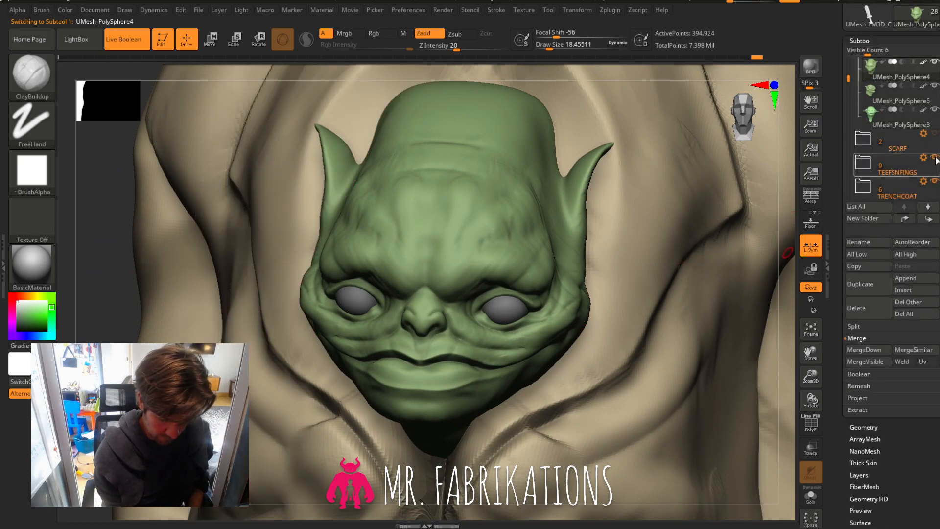
click(934, 158)
click(934, 181)
scroll(904, 145, down, 4)
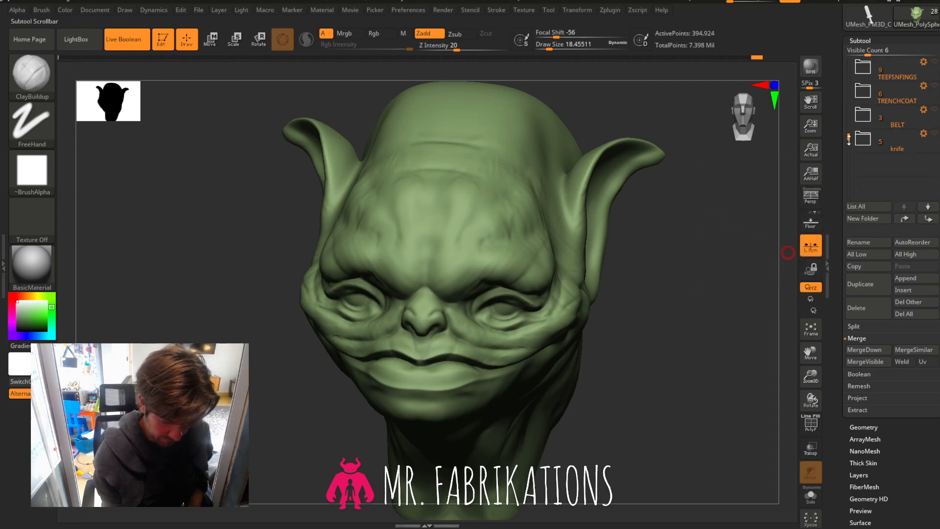
drag(848, 139, 842, 69)
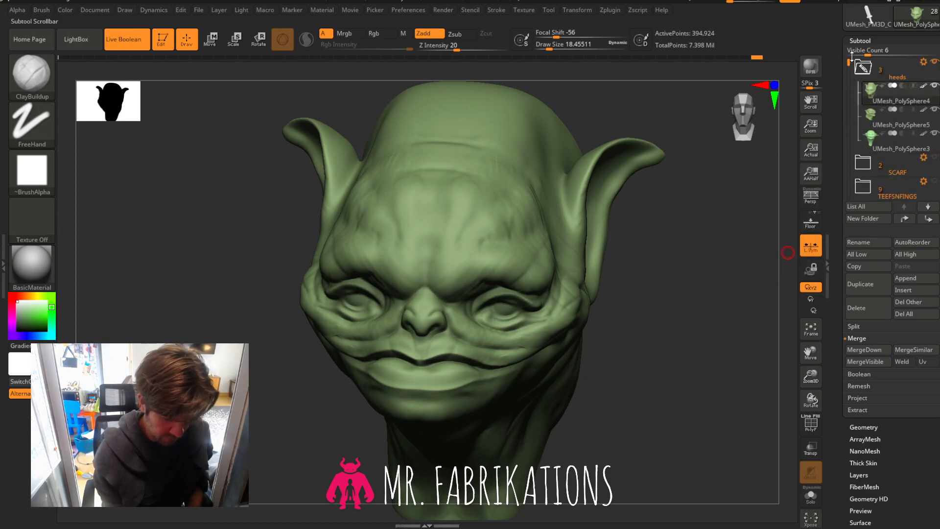
scroll(869, 93, down, 4)
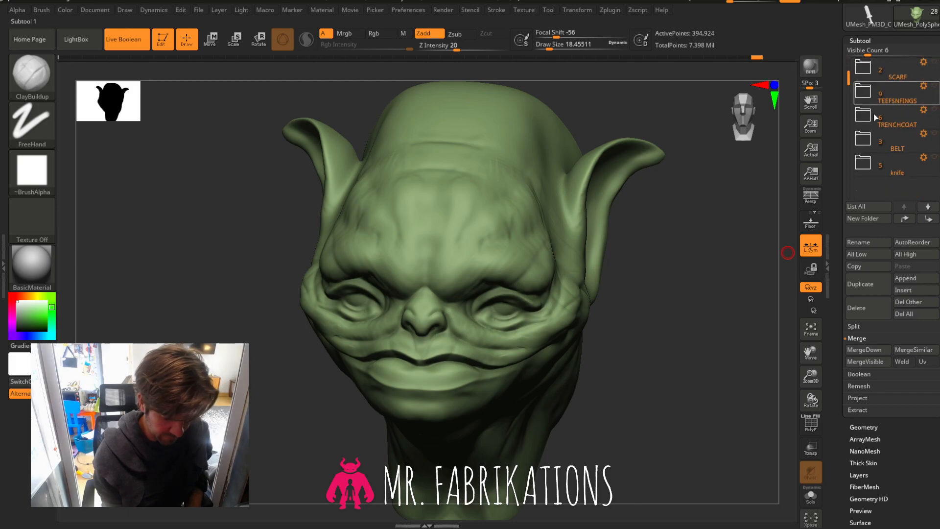
click(934, 87)
Switch to the Move brush with a draw size of about 492 and face the middle head in profile.
mouse_move(632, 332)
mouse_down()
mouse_move(669, 321)
mouse_move(662, 315)
mouse_move(632, 333)
mouse_up()
drag(813, 380, 689, 346)
click(745, 122)
drag(750, 283, 708, 260)
click(746, 125)
drag(813, 354, 930, 370)
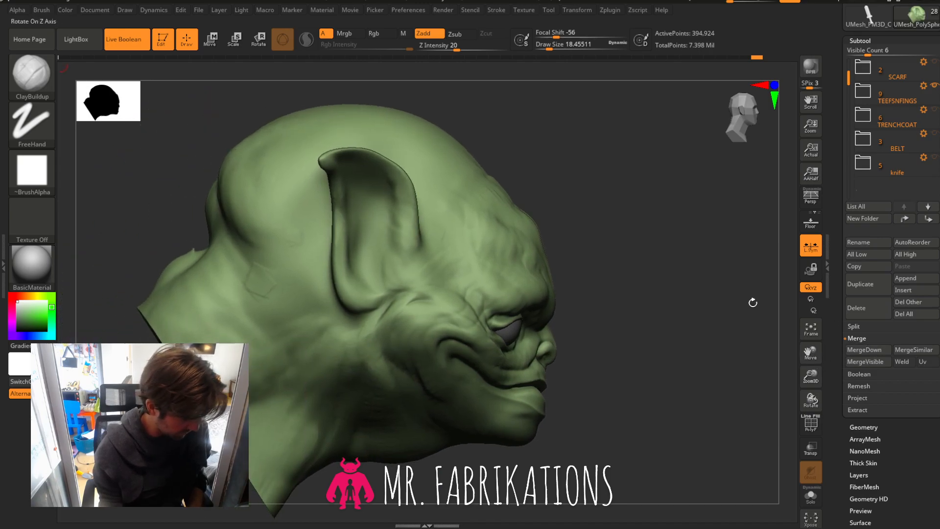
click(42, 89)
click(352, 88)
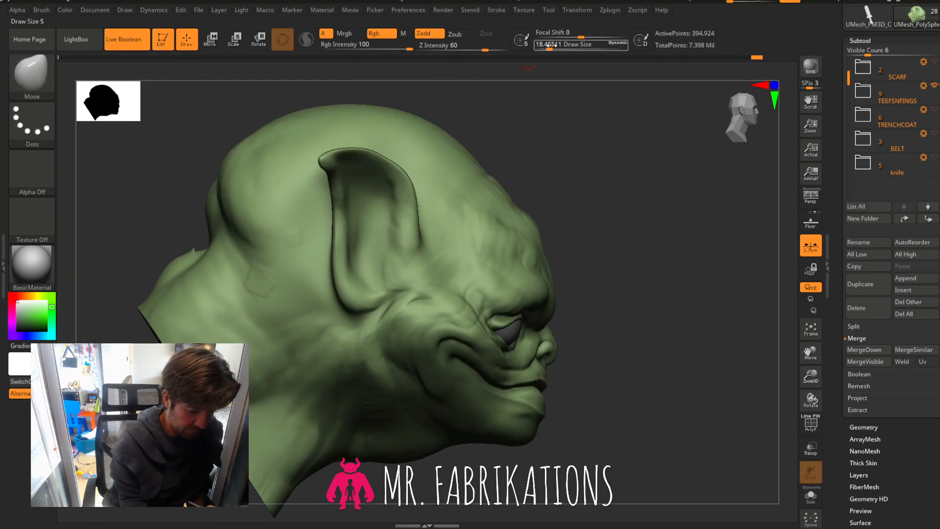
drag(551, 47, 598, 48)
Reshape the middle head's skull with the Move brush, lowering the crown and pulling the forehead forward.
drag(440, 132, 431, 144)
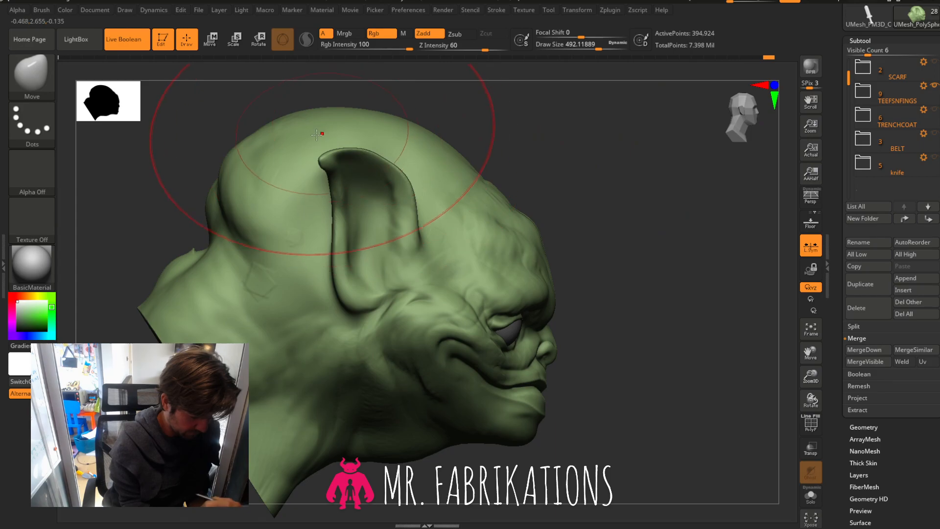
drag(321, 132, 325, 139)
drag(530, 229, 551, 227)
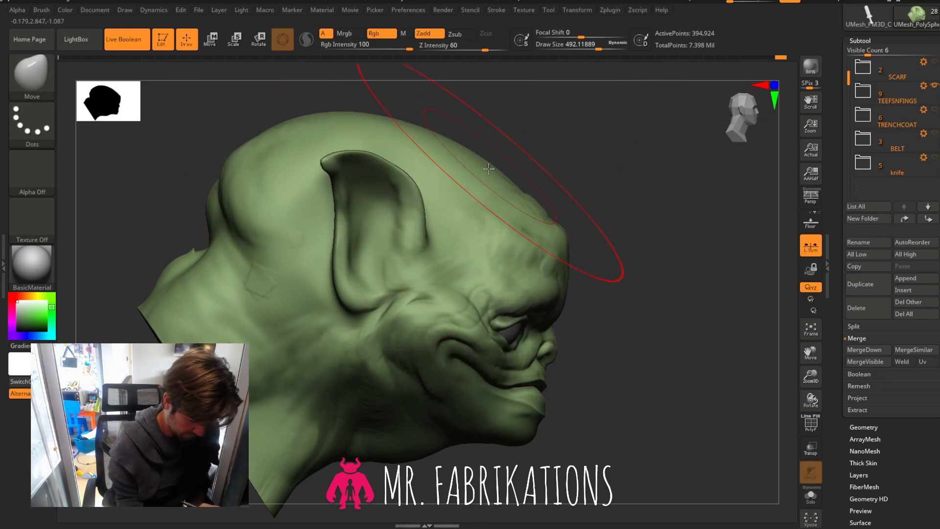
mouse_move(294, 142)
mouse_down()
mouse_move(252, 180)
mouse_move(243, 218)
mouse_up()
drag(682, 268, 621, 268)
drag(403, 231, 395, 227)
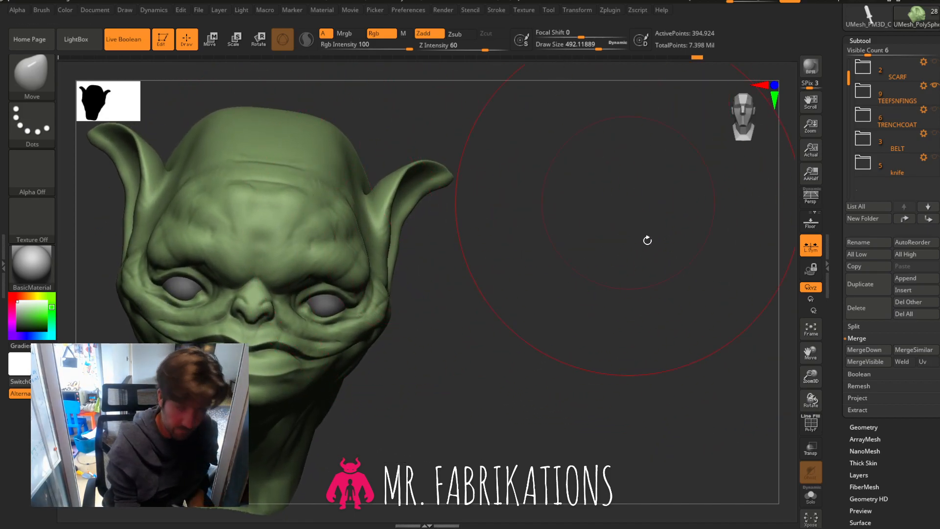
Reduce the Move brush's draw size to about 116 and rebuild the middle head's mesh with DynaMesh.
drag(647, 240, 619, 109)
drag(594, 48, 566, 48)
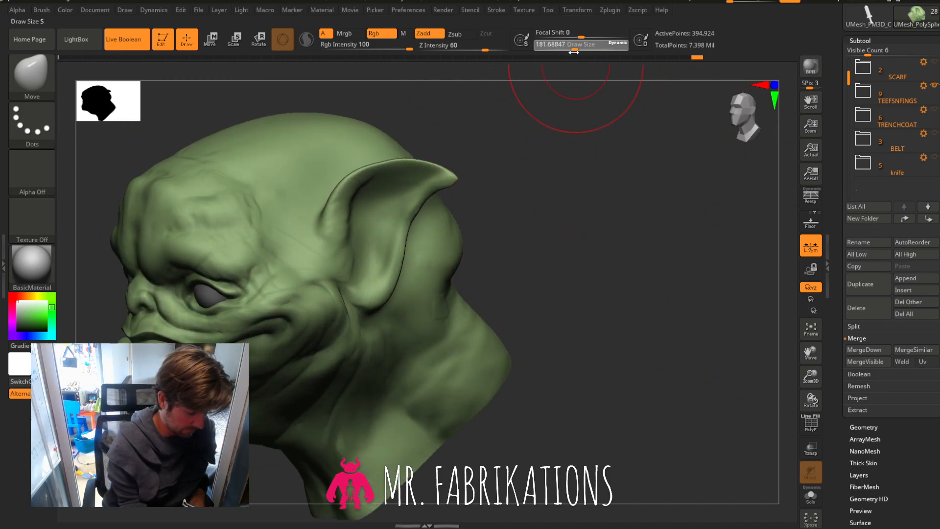
key(ctrl)
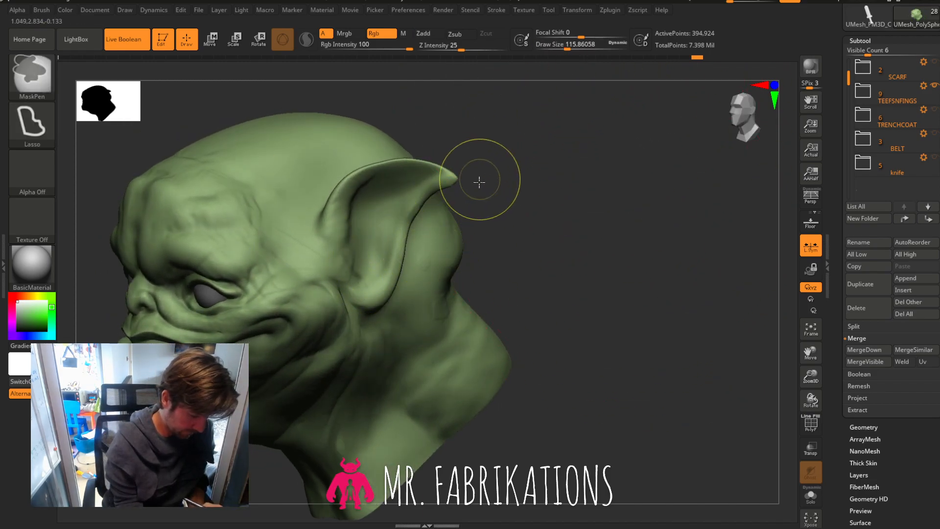
drag(631, 127, 598, 179)
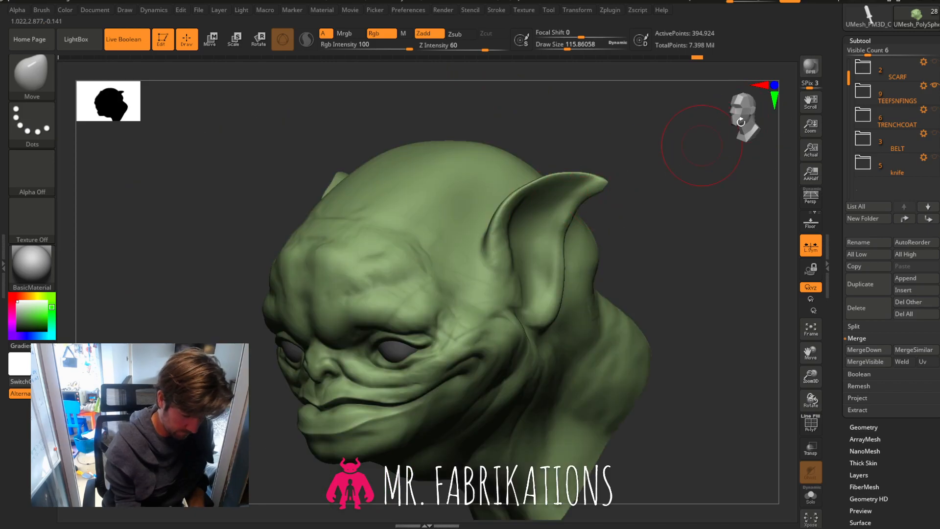
drag(741, 122, 733, 125)
ctrl+drag(650, 194, 671, 203)
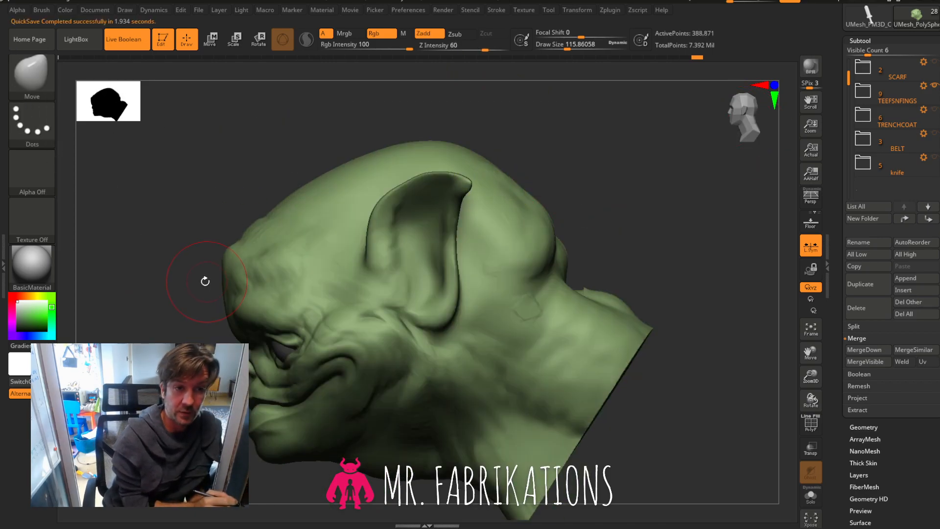
Set the mask brush's stroke to Dots, mask the middle goblin's ears, and invert the mask so only the ears can be edited.
ctrl+click(53, 135)
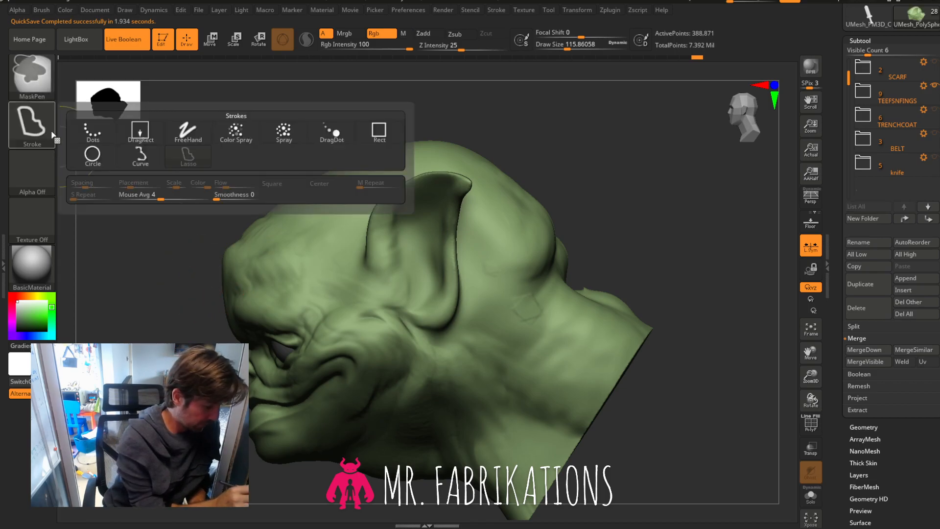
ctrl+click(92, 133)
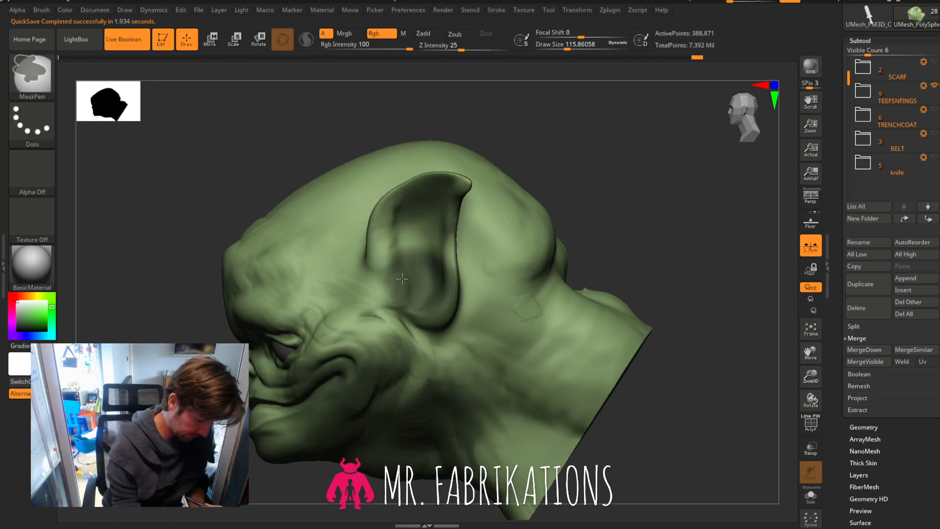
mouse_move(401, 279)
ctrl+mouse_down()
mouse_move(392, 226)
mouse_move(413, 201)
ctrl+mouse_up()
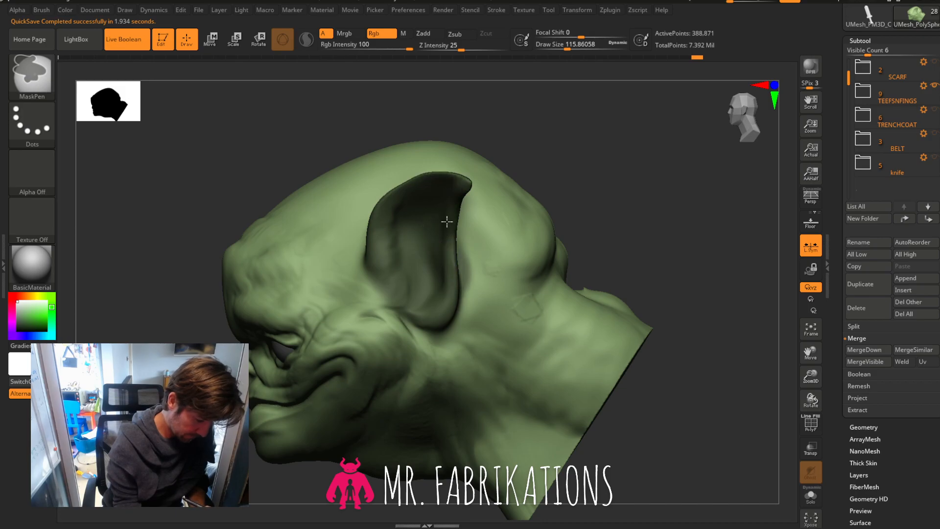
mouse_move(639, 185)
mouse_down()
mouse_move(679, 244)
mouse_move(682, 195)
mouse_move(745, 126)
mouse_move(824, 254)
mouse_up()
key(ctrl)
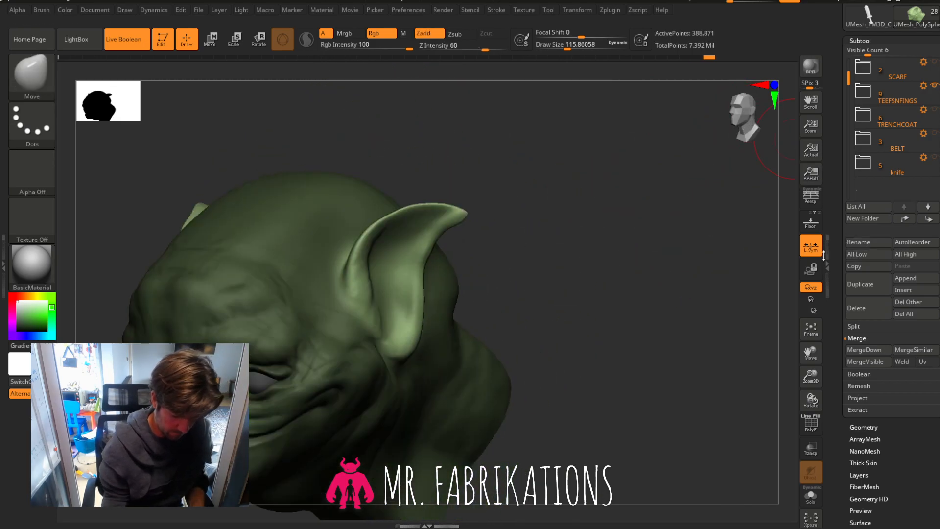
Show the TRENCHCOAT folder to judge the ears against the coat around the middle head.
click(757, 125)
click(744, 118)
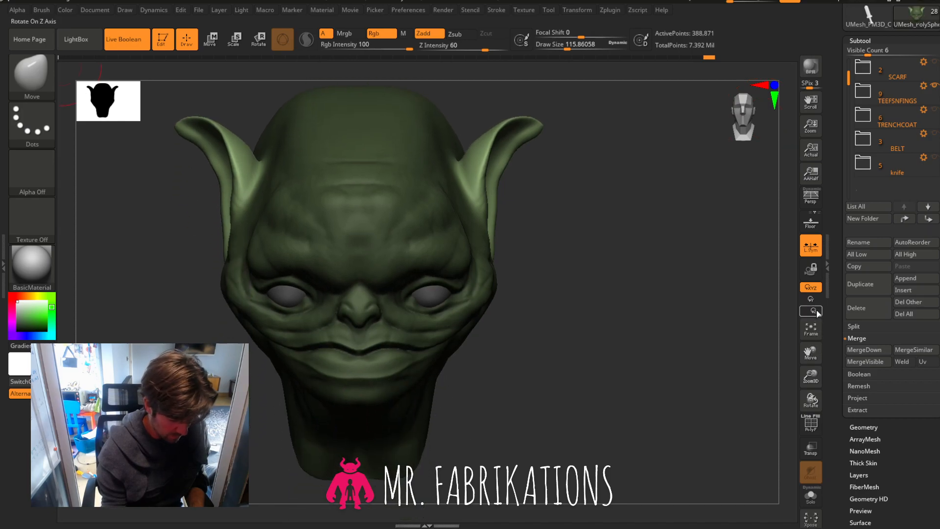
click(923, 102)
click(934, 110)
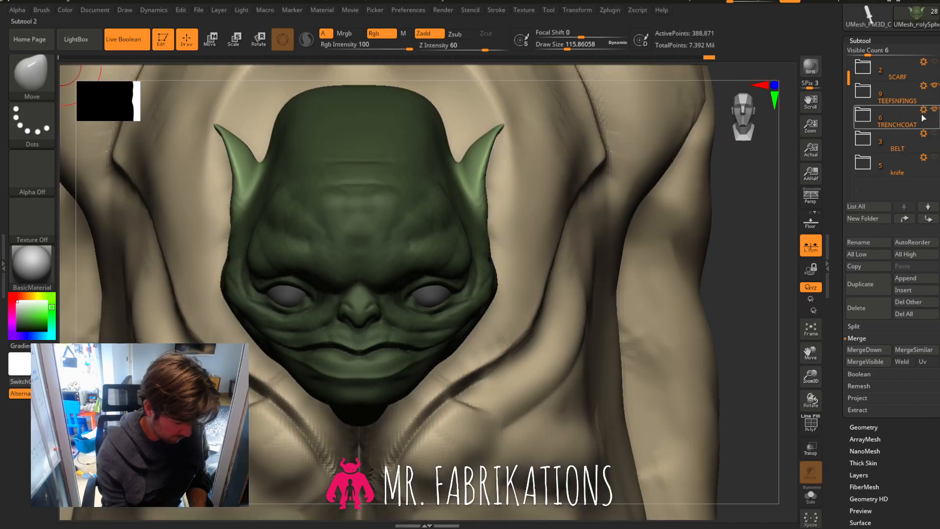
drag(813, 354, 798, 303)
drag(674, 307, 696, 296)
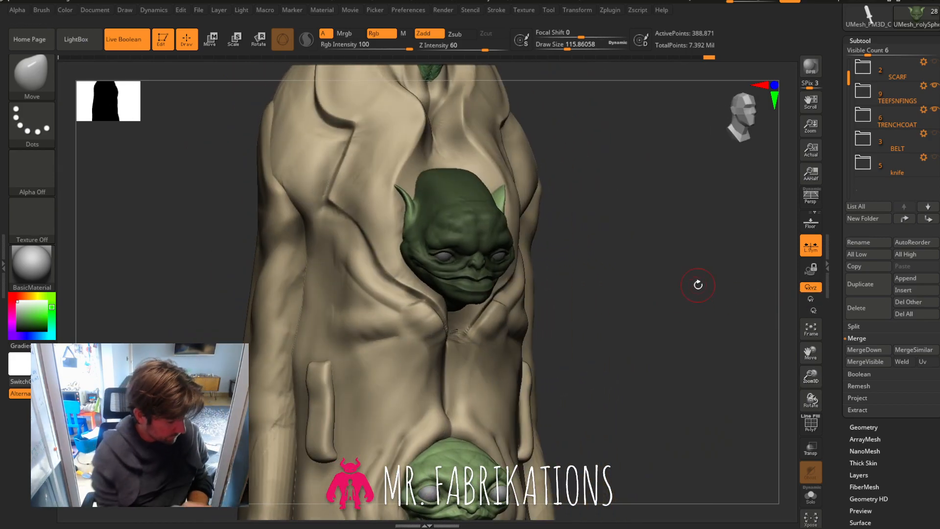
Place the transform gizmo at the base of the ear and rotate the unmasked ears outward from the head.
key(w)
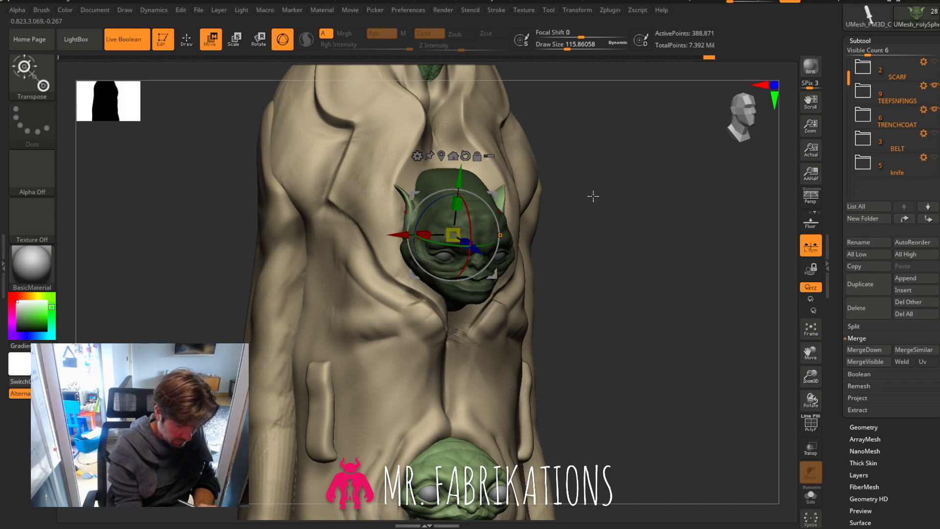
click(751, 121)
click(741, 123)
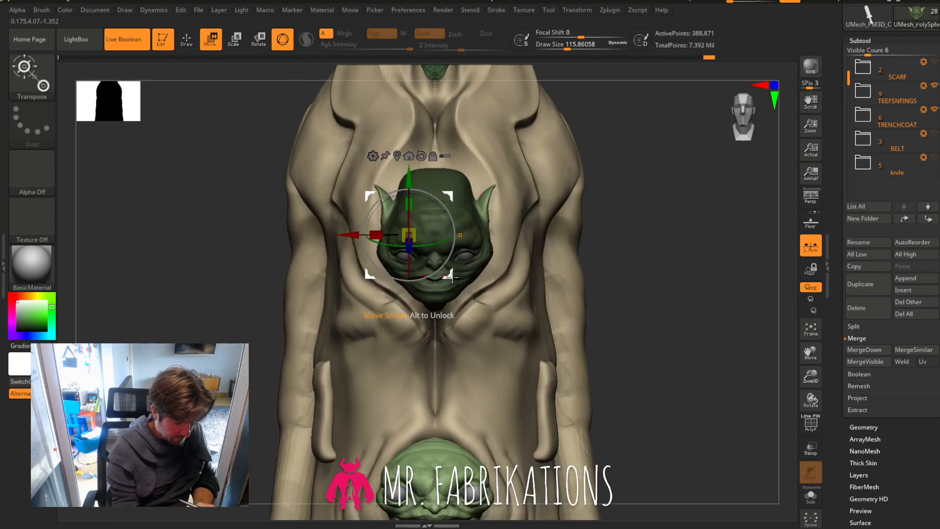
alt+drag(449, 277, 526, 236)
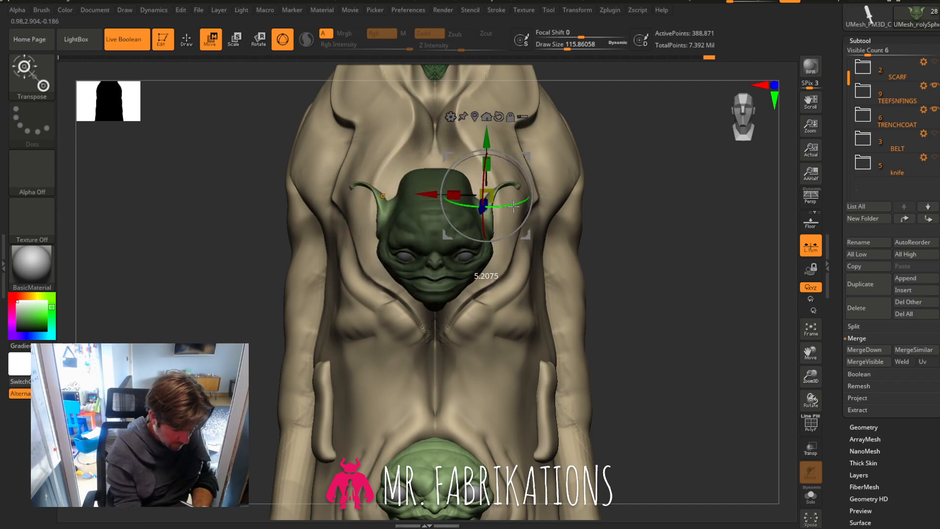
alt+drag(535, 221, 527, 221)
drag(599, 215, 638, 218)
drag(533, 216, 542, 208)
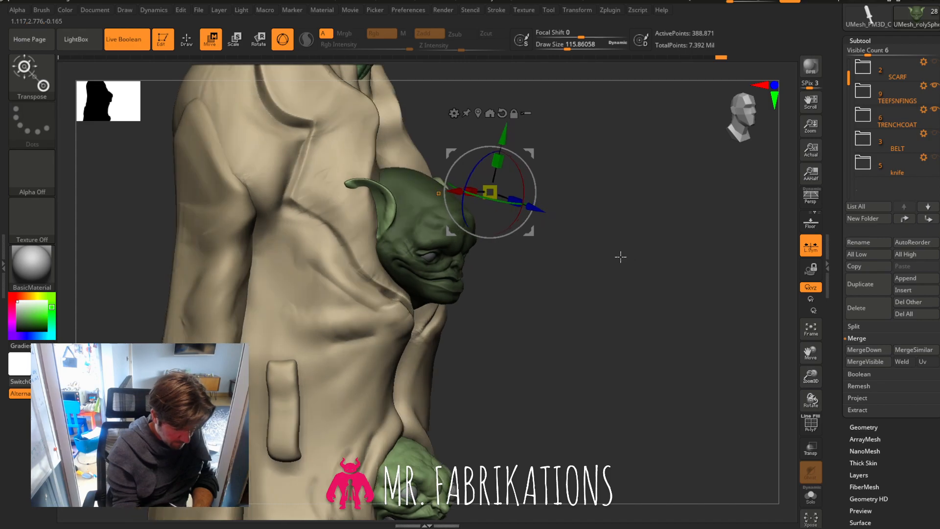
Adjust the unmasked ears with the gizmo, turning their hollows forward and spreading them wide within the coat opening.
drag(619, 256, 601, 251)
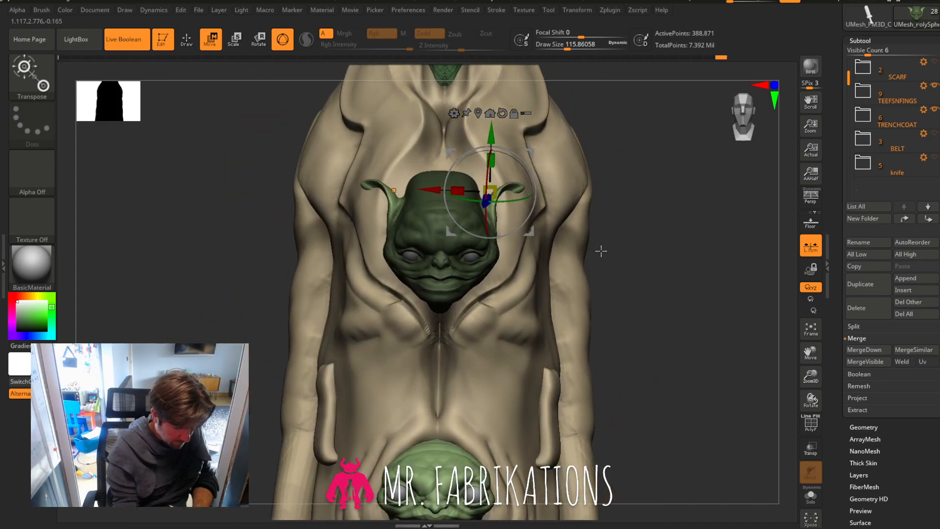
drag(587, 174, 710, 134)
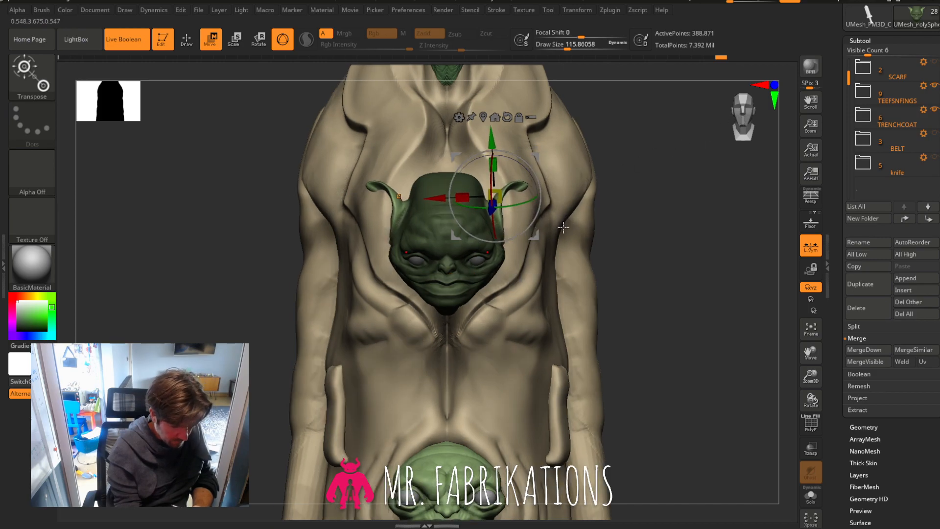
mouse_move(667, 252)
mouse_down()
mouse_move(695, 225)
mouse_move(671, 245)
mouse_move(646, 250)
mouse_move(681, 250)
mouse_move(642, 251)
mouse_move(667, 252)
mouse_move(663, 235)
mouse_move(684, 244)
mouse_move(665, 252)
mouse_move(686, 243)
mouse_move(677, 245)
mouse_up()
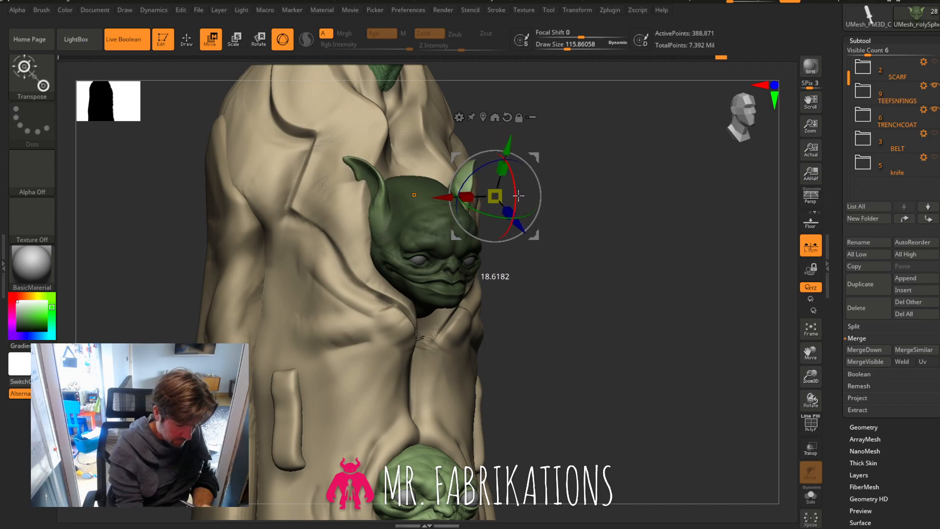
drag(567, 190, 728, 133)
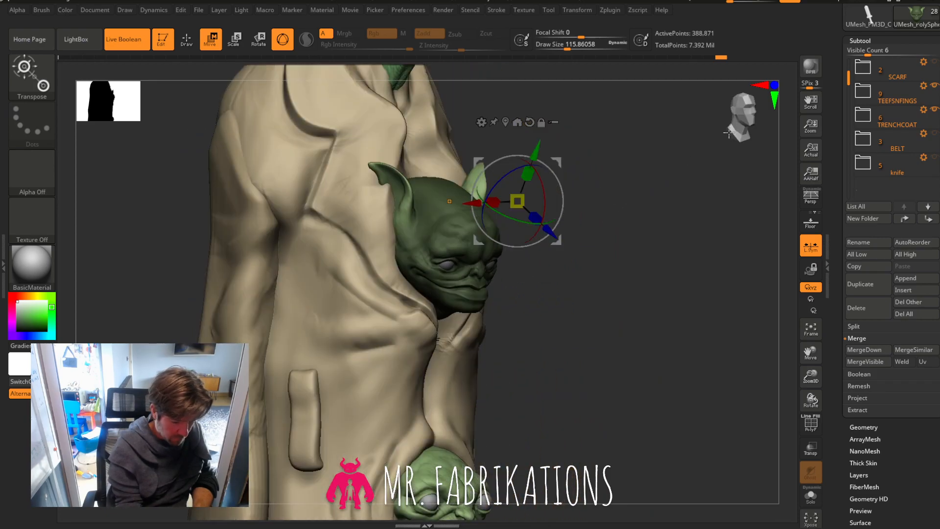
click(727, 132)
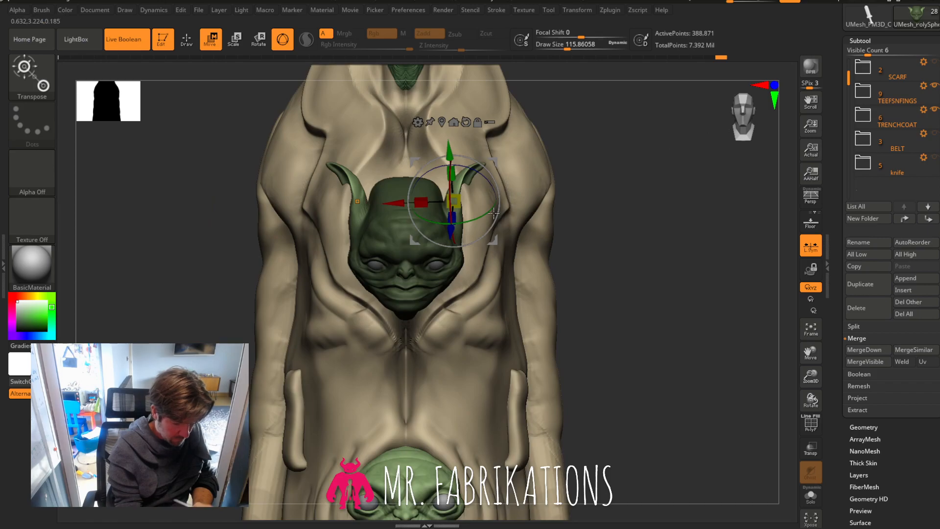
drag(474, 219, 466, 253)
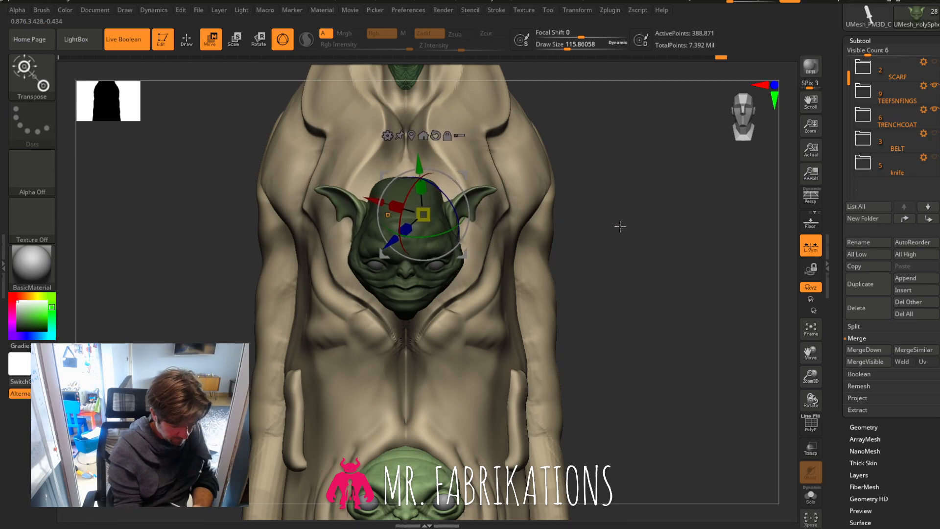
Clear the ear mask, return to the Move brush, and hide the TRENCHCOAT folder.
mouse_move(619, 224)
mouse_down()
mouse_move(653, 221)
mouse_move(619, 231)
mouse_move(629, 223)
mouse_move(669, 283)
mouse_move(652, 292)
mouse_move(630, 237)
mouse_up()
key(q)
drag(811, 373, 812, 385)
drag(811, 352, 713, 234)
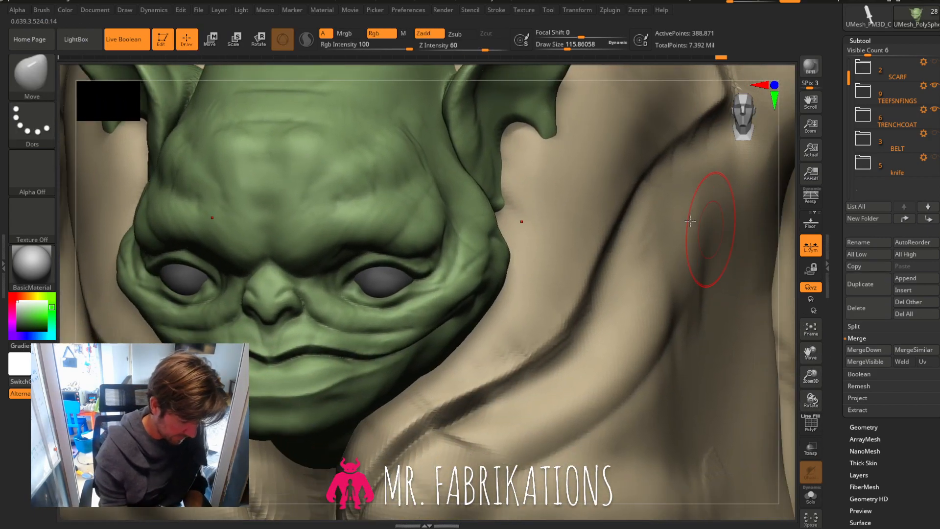
click(935, 110)
Smooth the stretched skin around the bases of the ears with the Smooth Stronger brush.
drag(682, 208, 585, 259)
mouse_move(811, 353)
mouse_down()
mouse_move(810, 434)
mouse_move(794, 451)
mouse_up()
shift+drag(495, 237, 517, 274)
drag(705, 237, 518, 146)
mouse_move(705, 294)
mouse_down()
mouse_move(652, 319)
mouse_move(549, 328)
mouse_up()
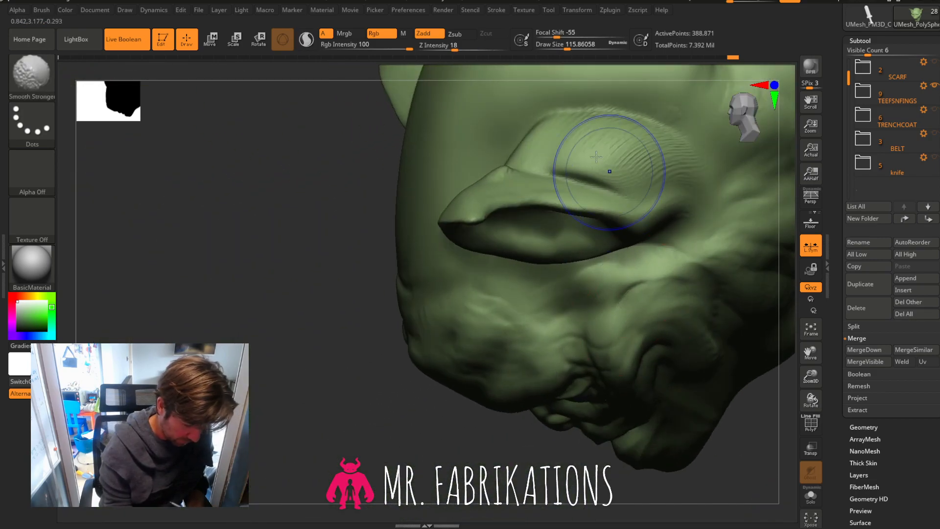
shift+drag(610, 170, 686, 225)
drag(293, 360, 255, 375)
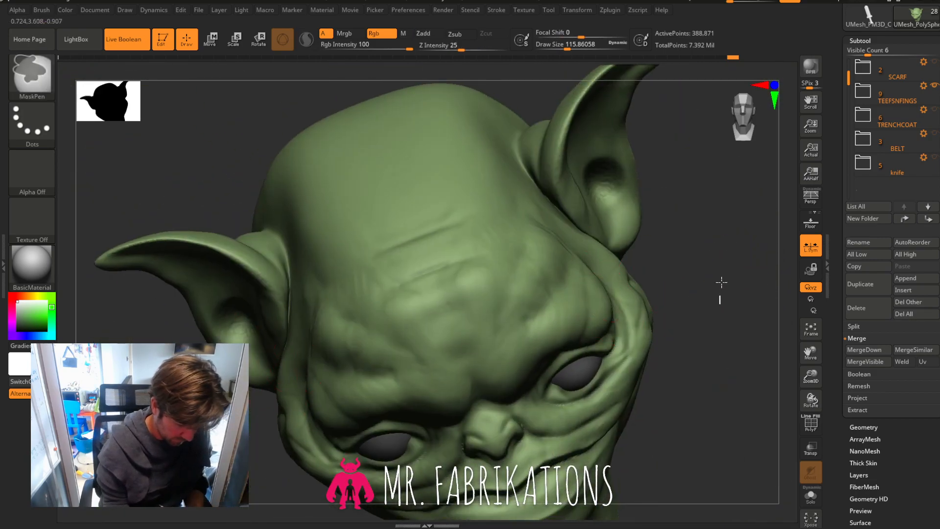
Rebuild the head with DynaMesh and clean up the transitions where the ears meet the skull.
drag(714, 333, 625, 253)
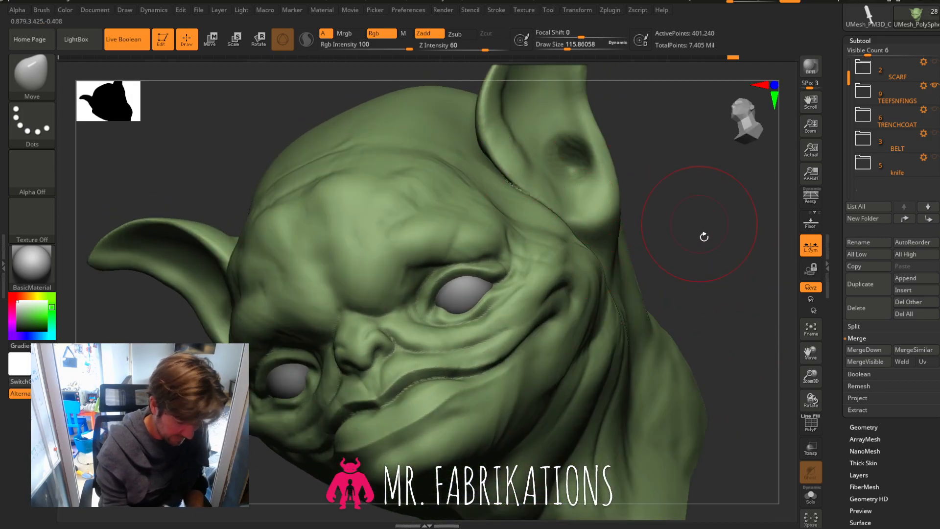
mouse_move(709, 278)
mouse_down()
mouse_move(692, 212)
mouse_move(492, 172)
mouse_up()
drag(639, 223, 719, 237)
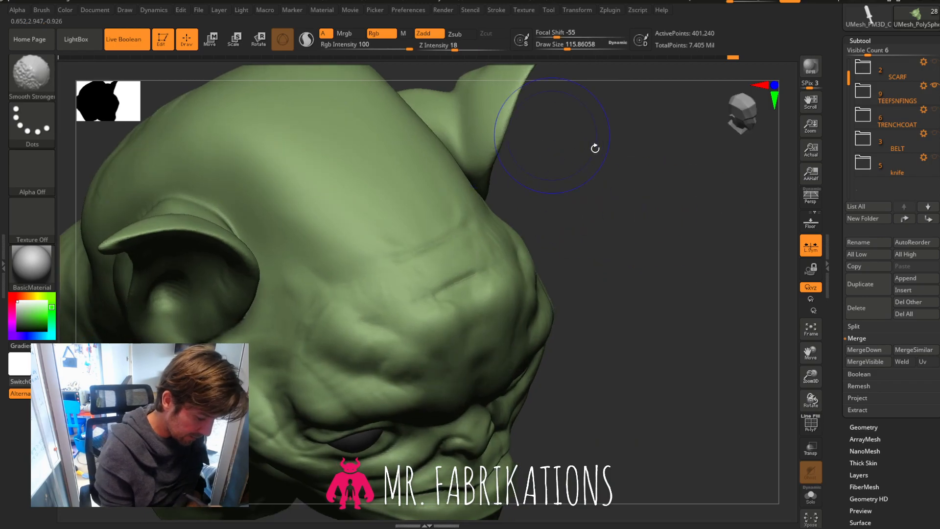
mouse_move(594, 147)
mouse_down()
mouse_move(583, 183)
mouse_move(625, 205)
mouse_move(760, 137)
mouse_move(828, 210)
mouse_up()
drag(729, 147, 656, 260)
Switch to the ClayBuildup brush with a draw size of about 44 and build up the ear's front rim.
key(b)
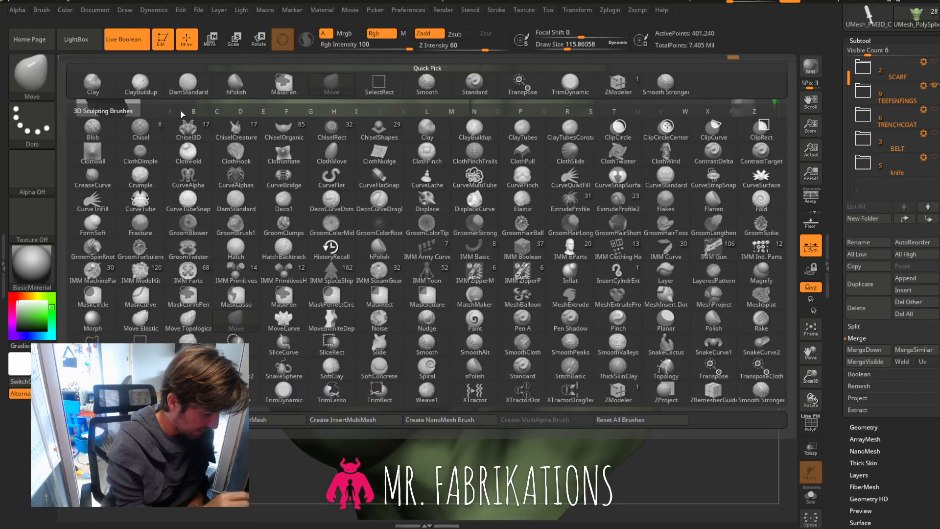
key(c)
key(b)
mouse_move(811, 377)
mouse_down()
mouse_move(809, 354)
mouse_move(811, 392)
mouse_up()
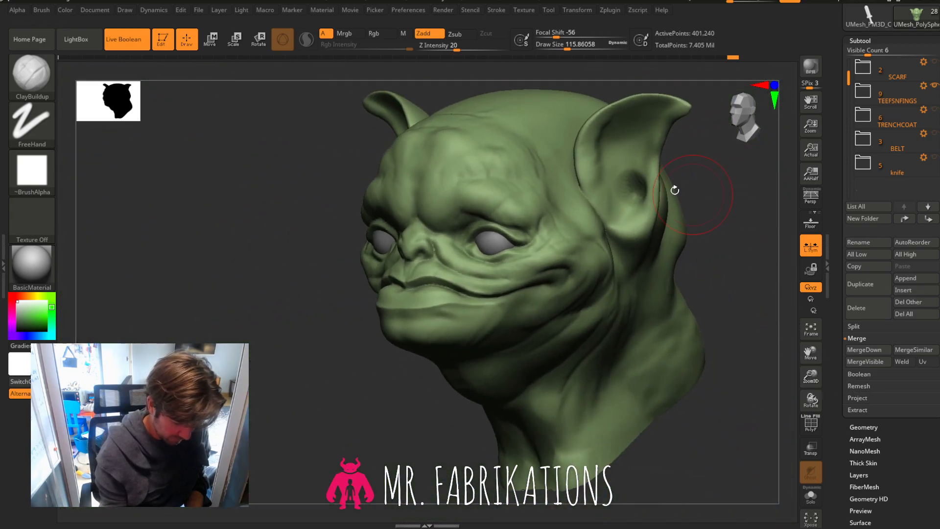
click(555, 48)
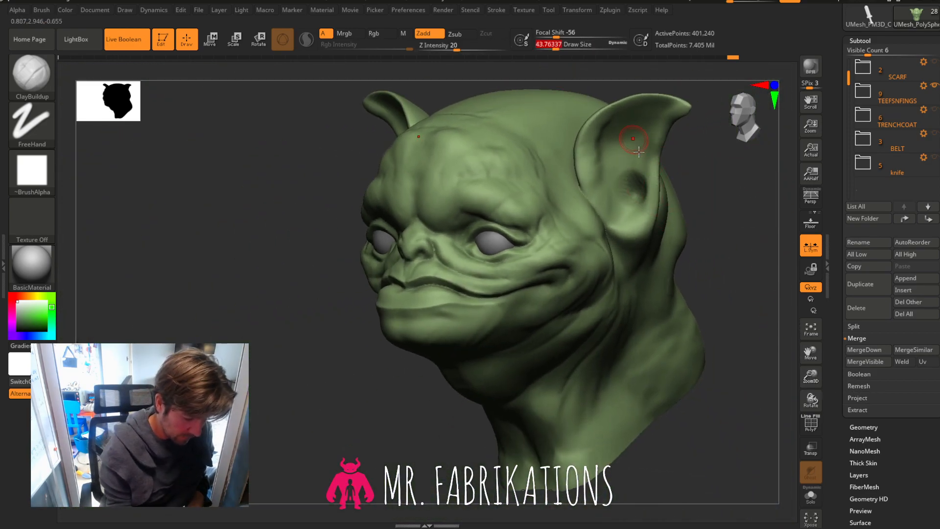
Sculpt the ear's inner hollow with ClayBuildup at a draw size of about 101 and smooth its edges.
click(564, 48)
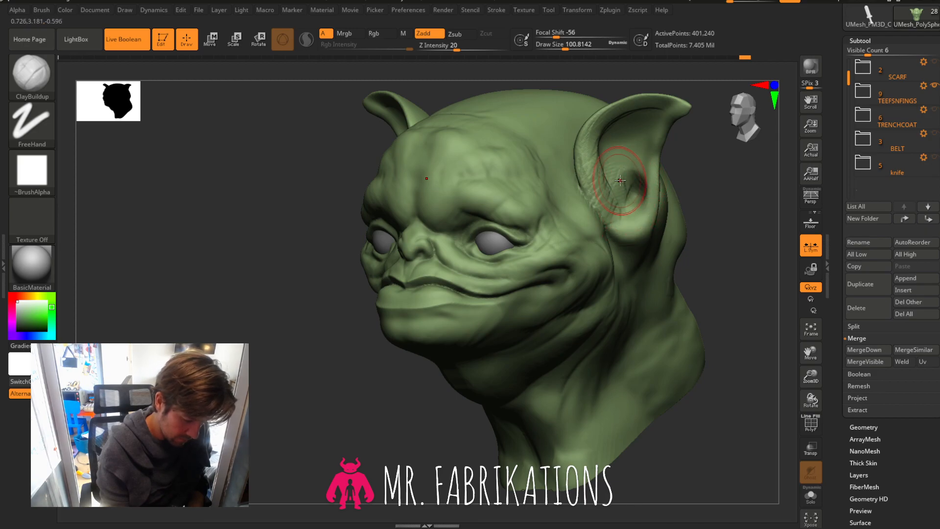
mouse_move(620, 181)
mouse_down()
mouse_move(622, 216)
mouse_move(614, 171)
mouse_move(619, 195)
mouse_move(636, 181)
mouse_move(626, 218)
mouse_up()
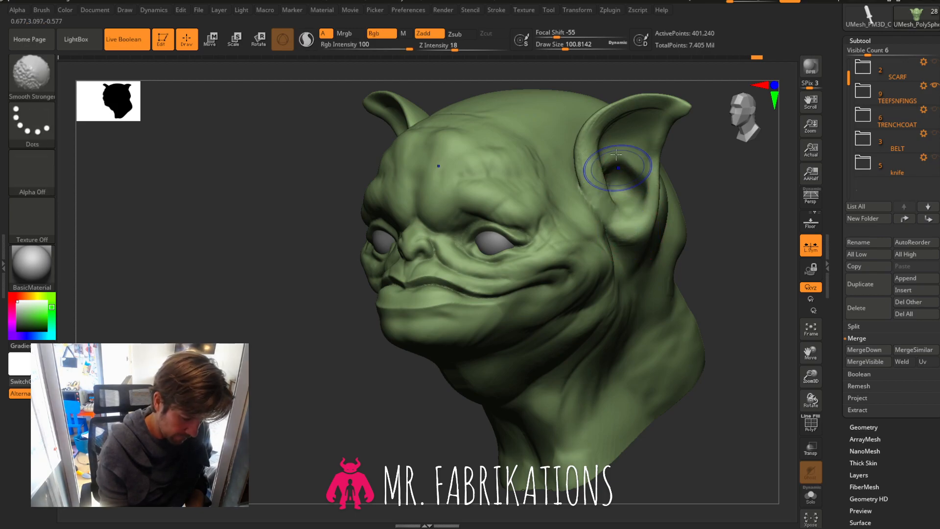
drag(616, 154, 644, 125)
Add cartilage folds in the upper inner ear with ClayBuildup at a draw size of about 71, and smooth them.
key(bracketleft)
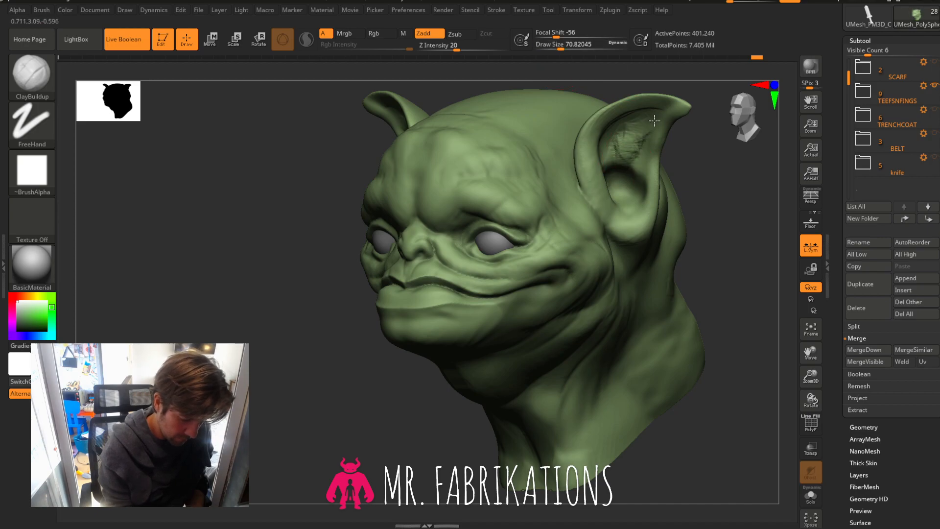
key(shift)
shift+drag(641, 146, 639, 162)
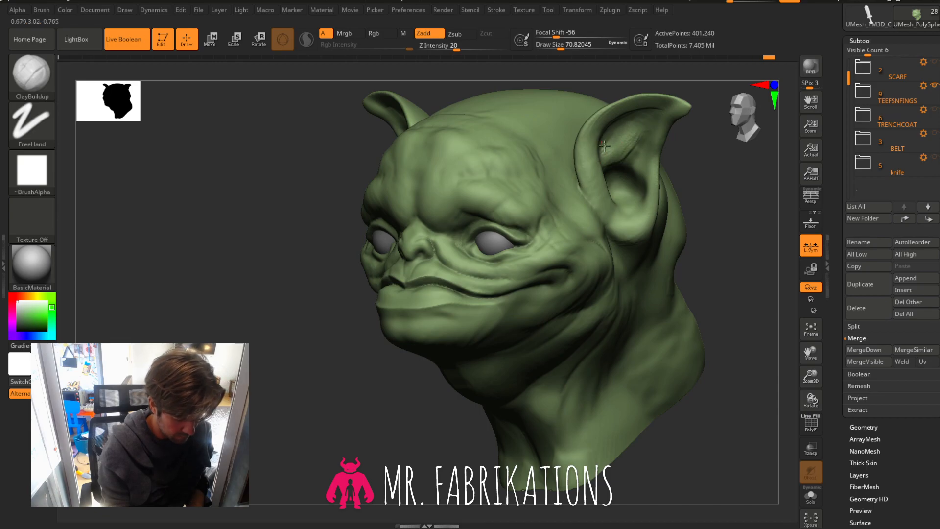
key(shift)
mouse_move(709, 191)
mouse_down()
mouse_move(759, 185)
mouse_move(726, 210)
mouse_move(746, 201)
mouse_up()
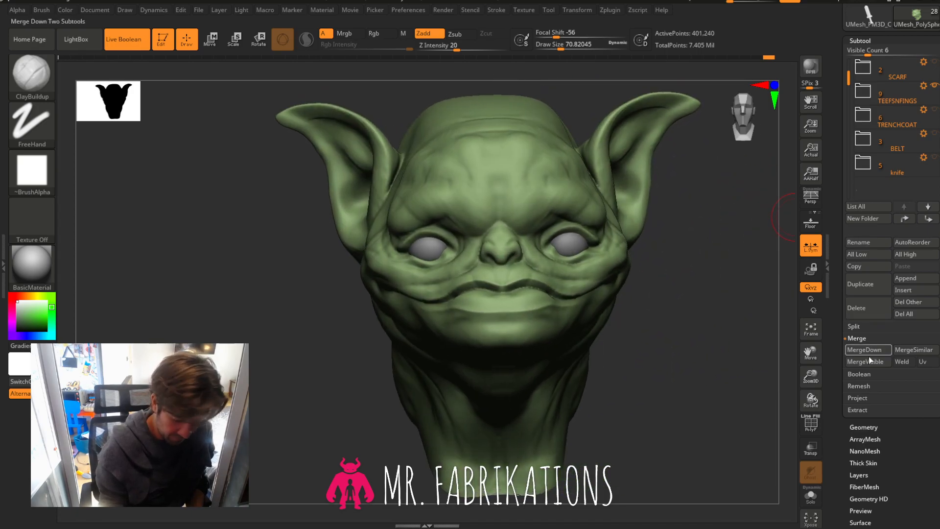
drag(811, 376, 810, 352)
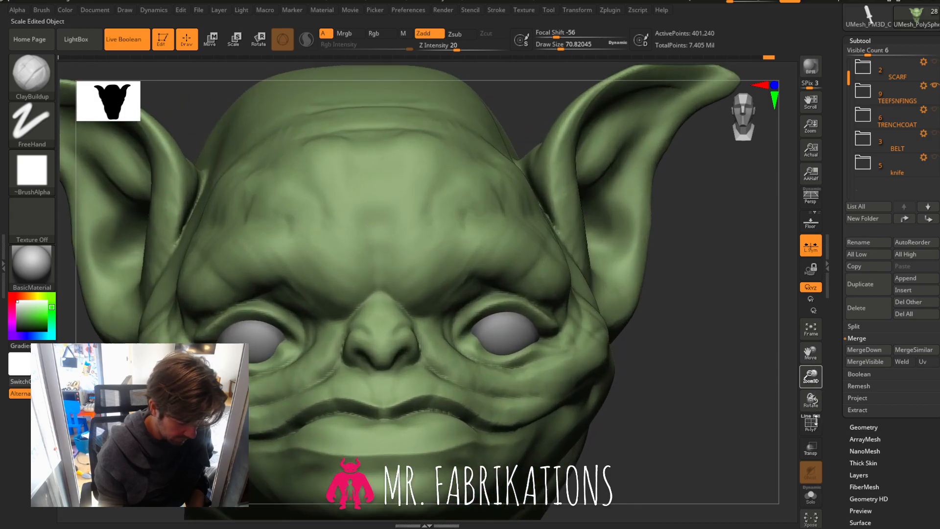
Examine the goblin's face, mouth, chin and neck from the front and from below.
drag(816, 420, 814, 404)
drag(789, 188, 798, 216)
drag(814, 356, 888, 142)
drag(709, 328, 757, 294)
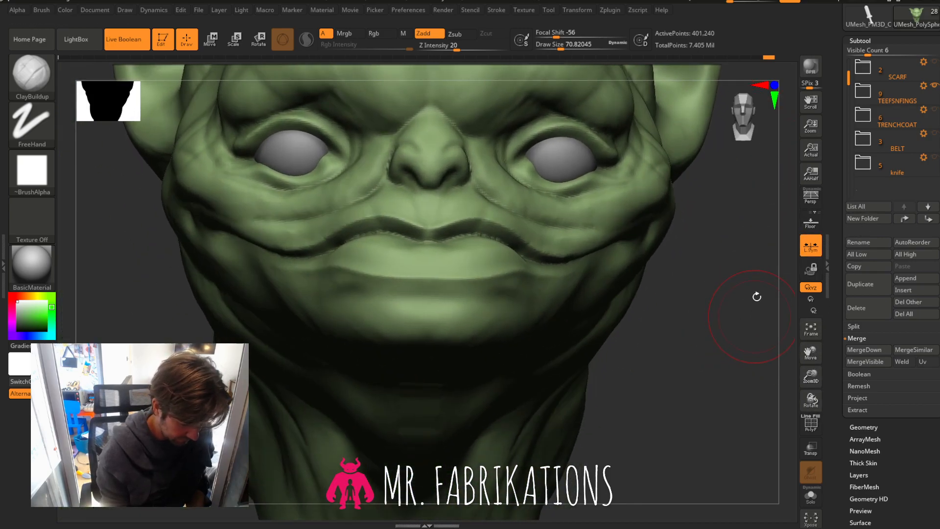
click(745, 121)
click(746, 118)
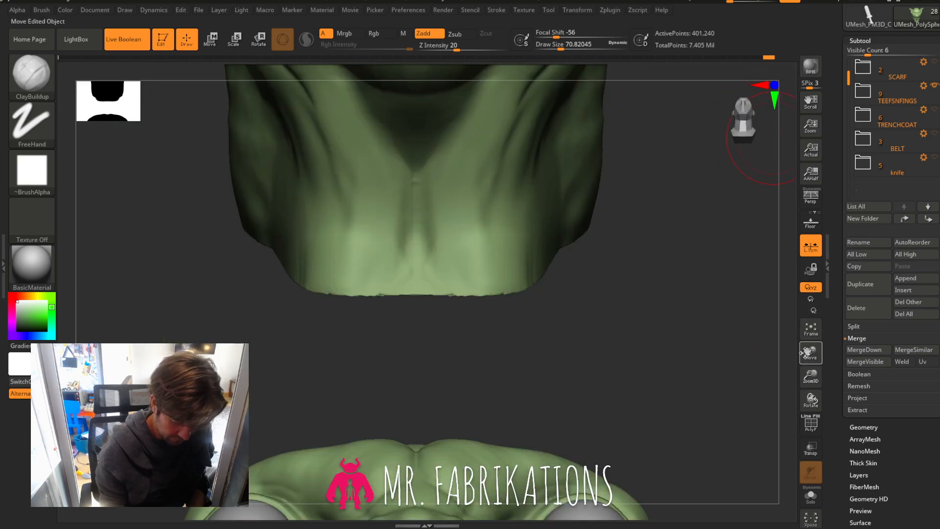
drag(805, 352, 813, 368)
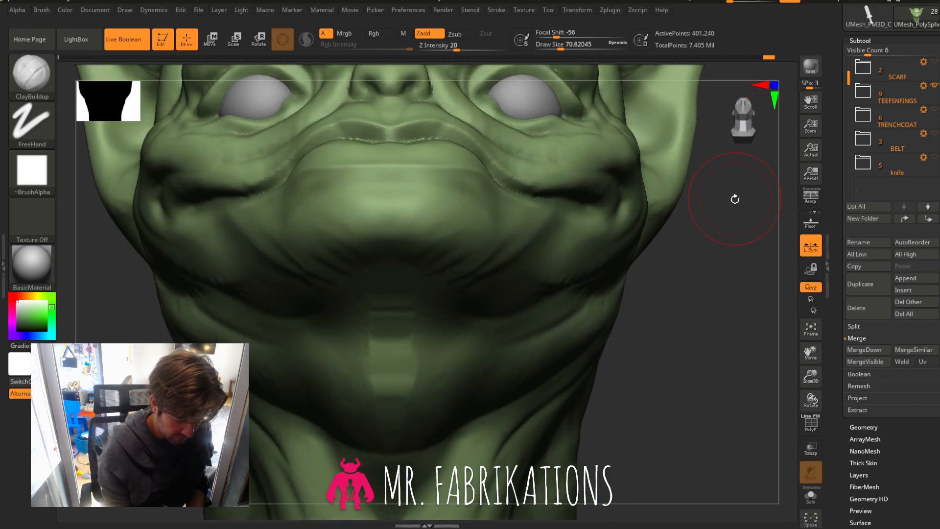
drag(735, 199, 732, 240)
drag(813, 377, 810, 406)
drag(718, 359, 720, 360)
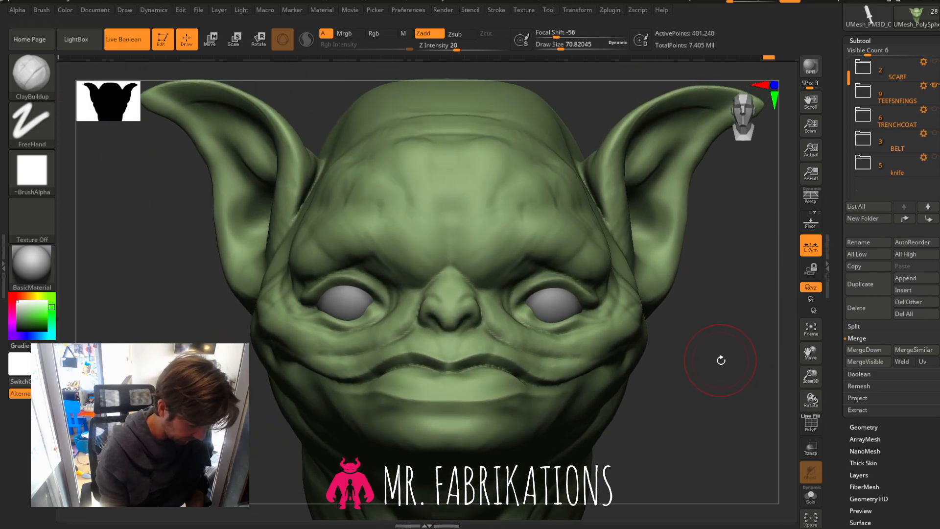
Switch to the Clay brush with a DragRect stroke and load the Skin_57_high alpha.
click(53, 79)
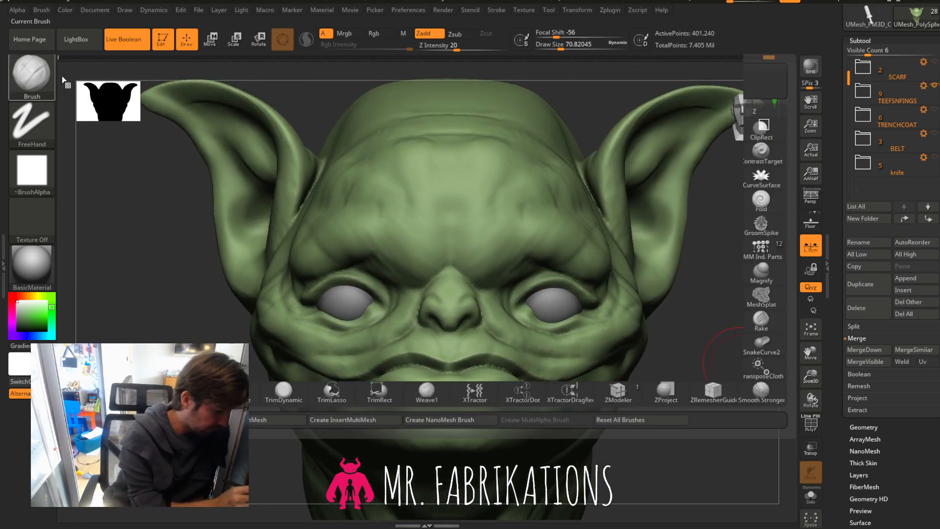
click(106, 86)
click(51, 184)
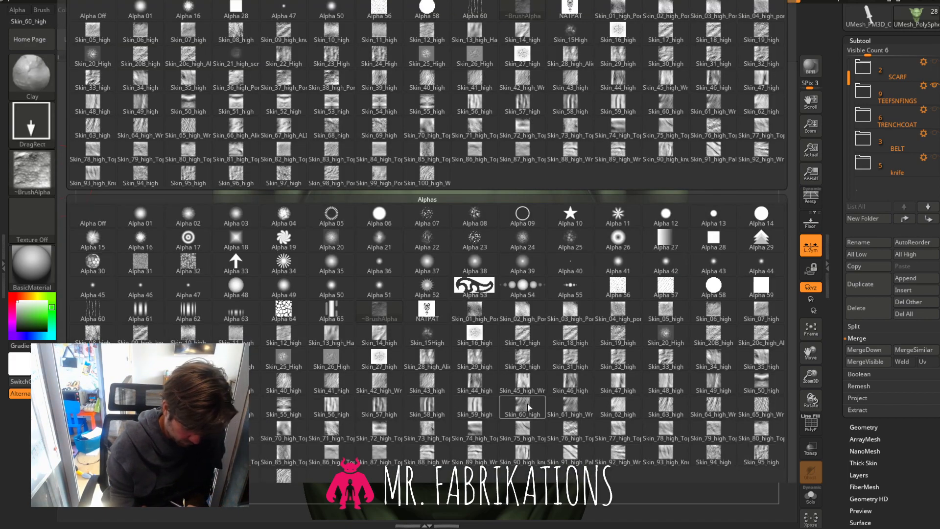
click(426, 406)
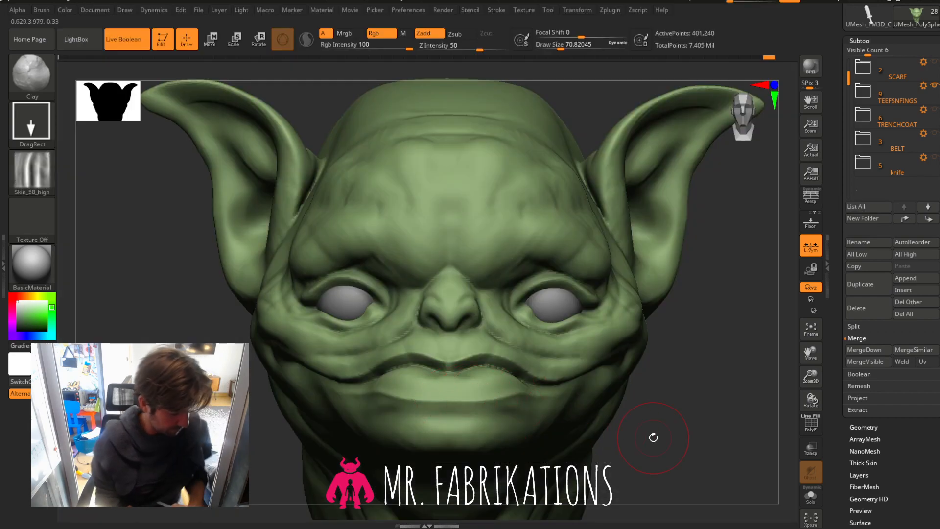
click(33, 157)
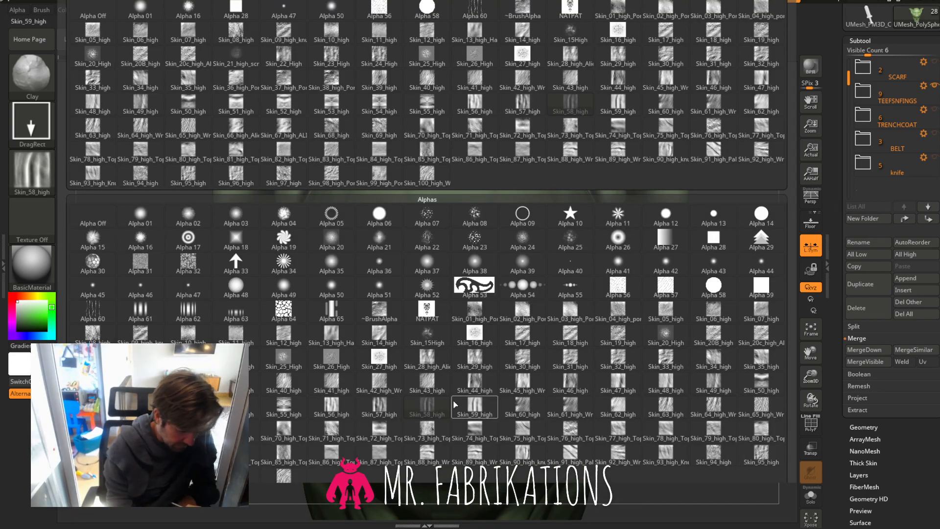
click(383, 406)
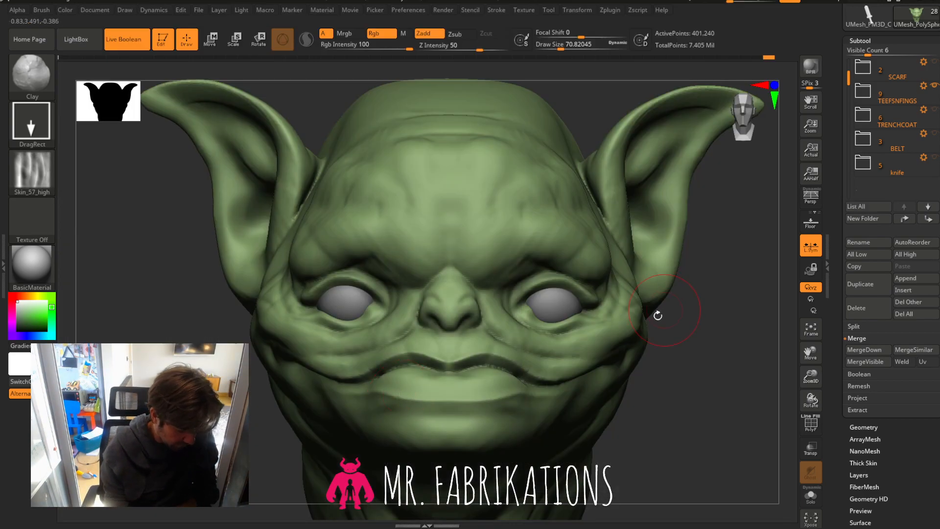
Set ZRemesher to keep creases and detect edges for the head.
drag(811, 398, 822, 357)
click(860, 41)
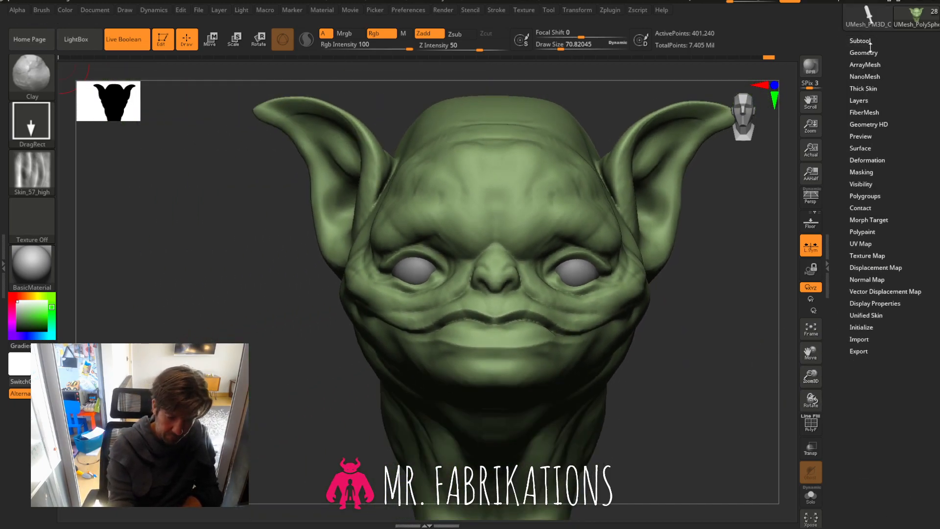
click(864, 51)
click(863, 219)
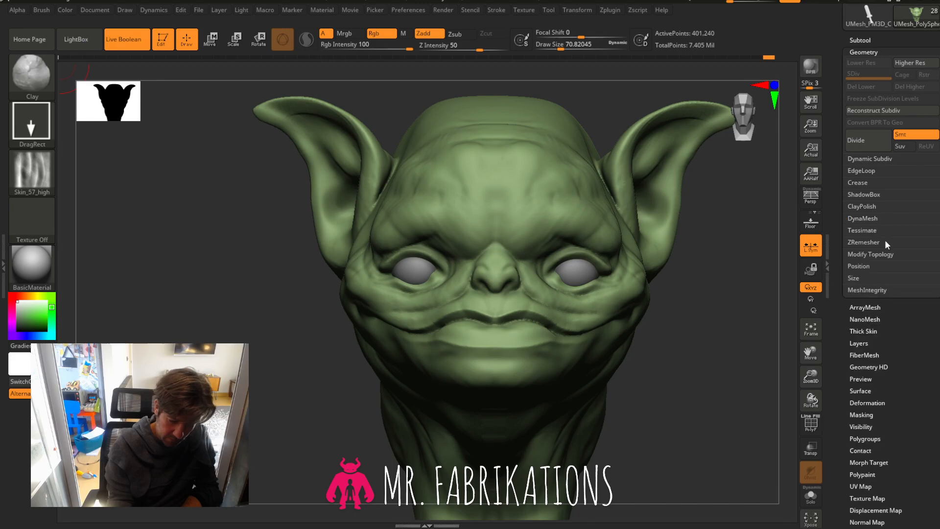
click(862, 241)
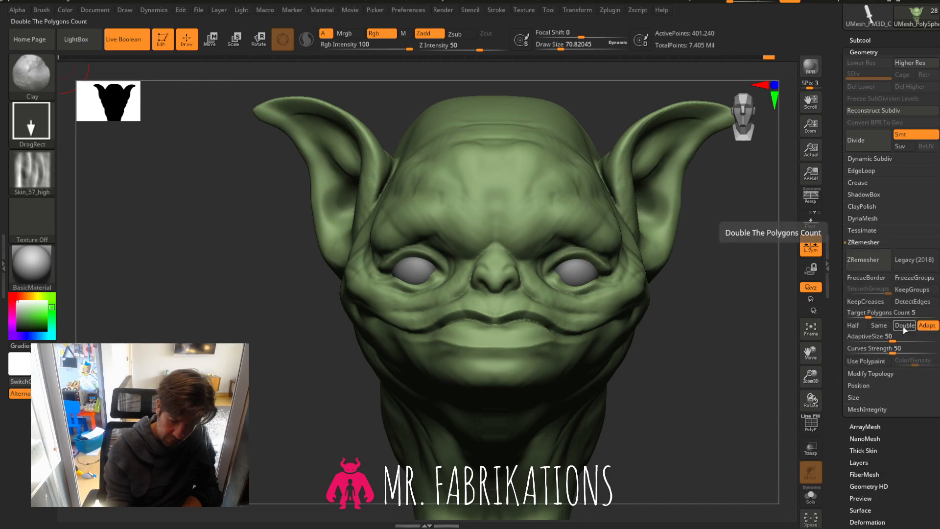
click(899, 302)
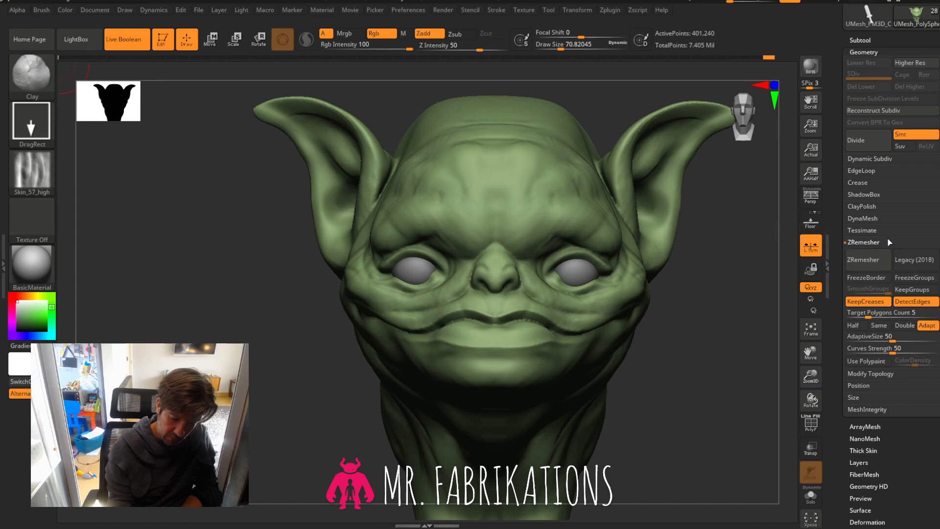
Try remeshing the head with ZRemesher and dividing it up to subdivision level 3.
click(878, 260)
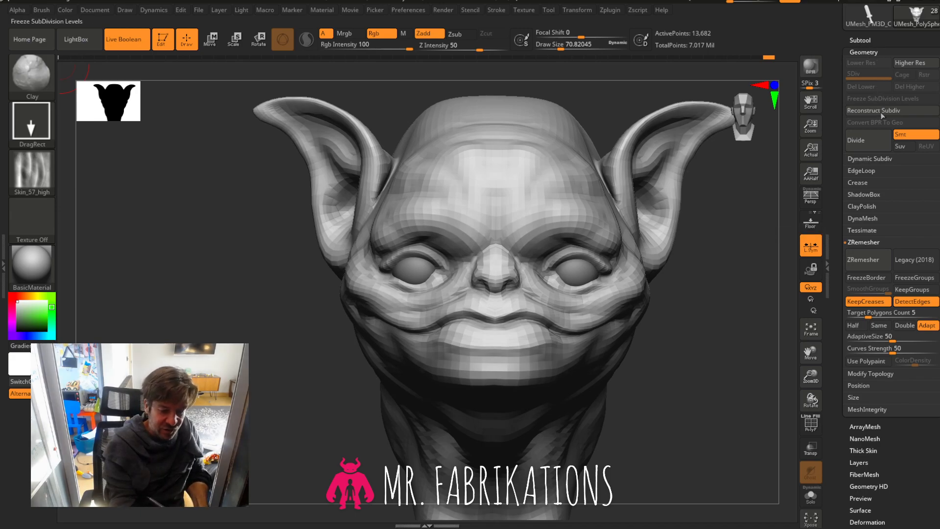
double_click(866, 139)
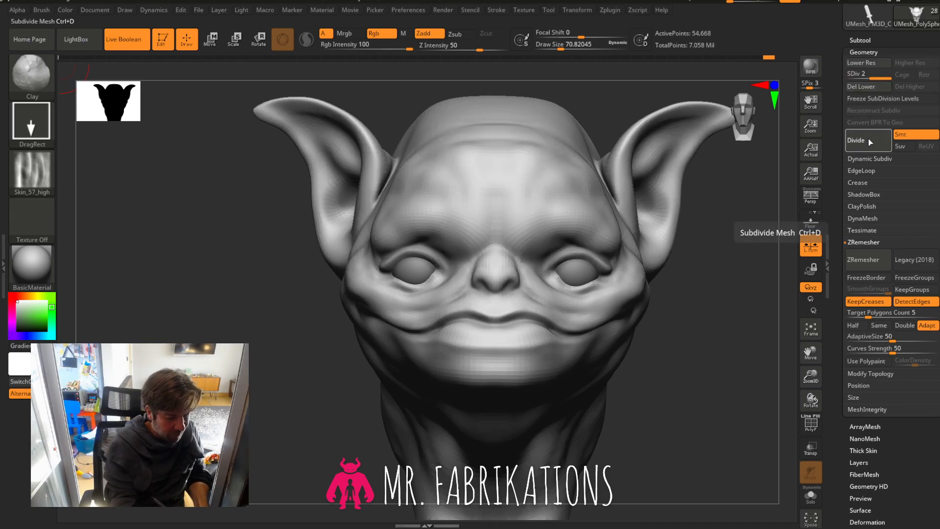
mouse_move(665, 339)
mouse_down()
mouse_move(646, 357)
mouse_move(657, 363)
mouse_move(626, 372)
mouse_move(669, 357)
mouse_move(694, 361)
mouse_move(738, 235)
mouse_move(750, 283)
mouse_up()
drag(770, 346, 734, 332)
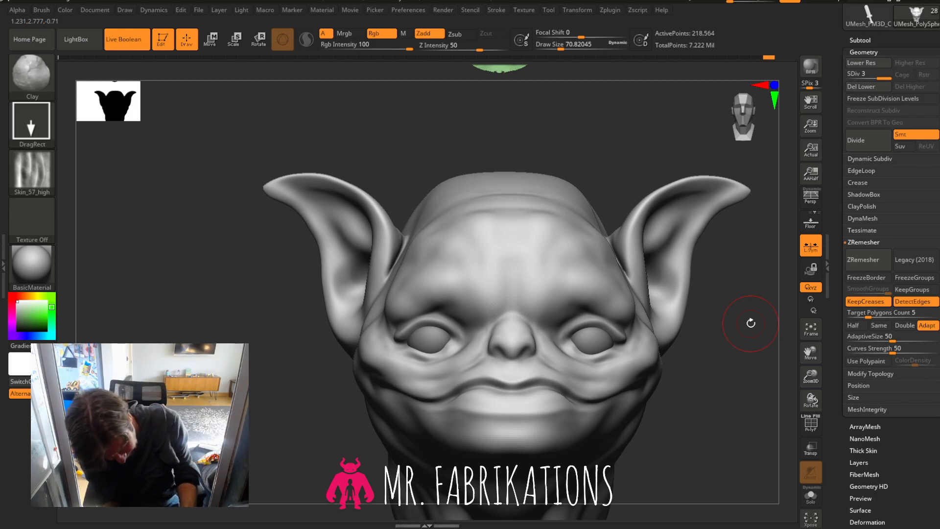
Undo the subdivisions and the remesh to return to the original green head mesh.
key(ctrl)
key(shift+d)
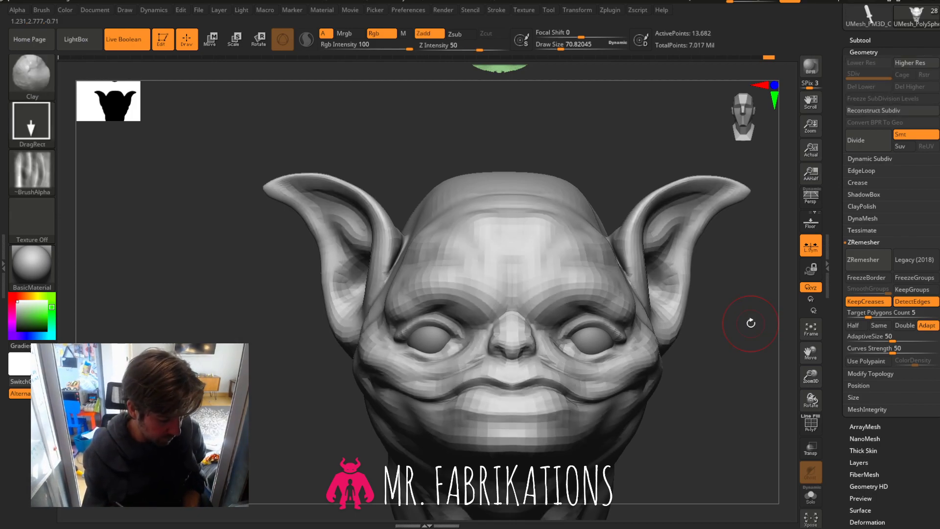
key(d)
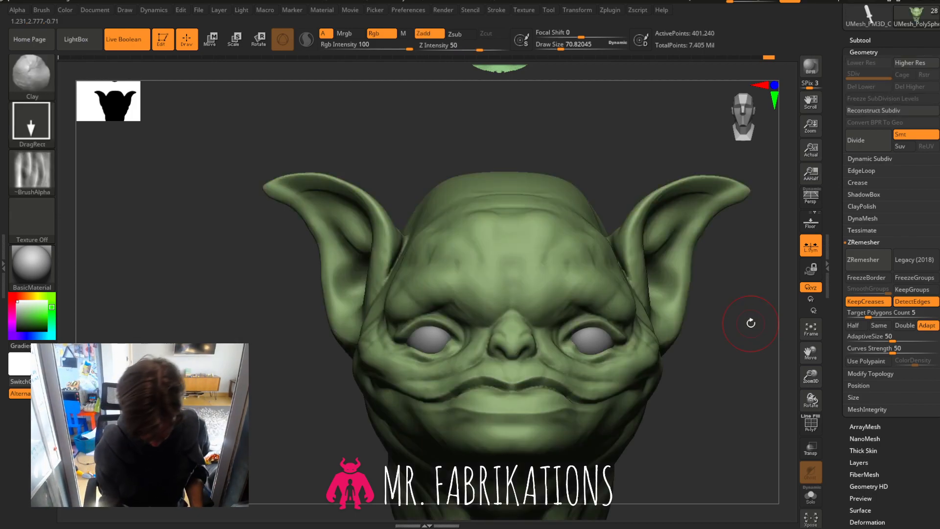
key(ctrl)
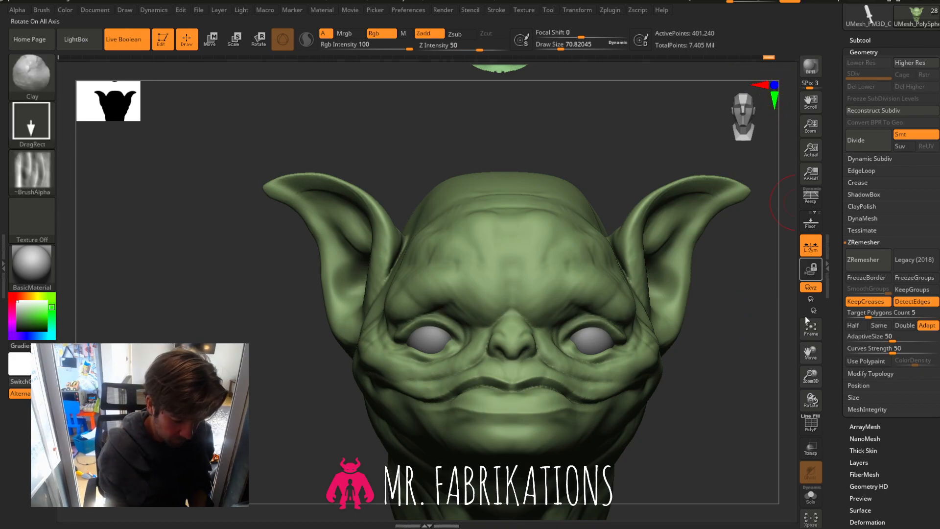
Remesh the head with ZRemesher at a target polygon count of 5 and project its history onto it without polypaint.
click(868, 260)
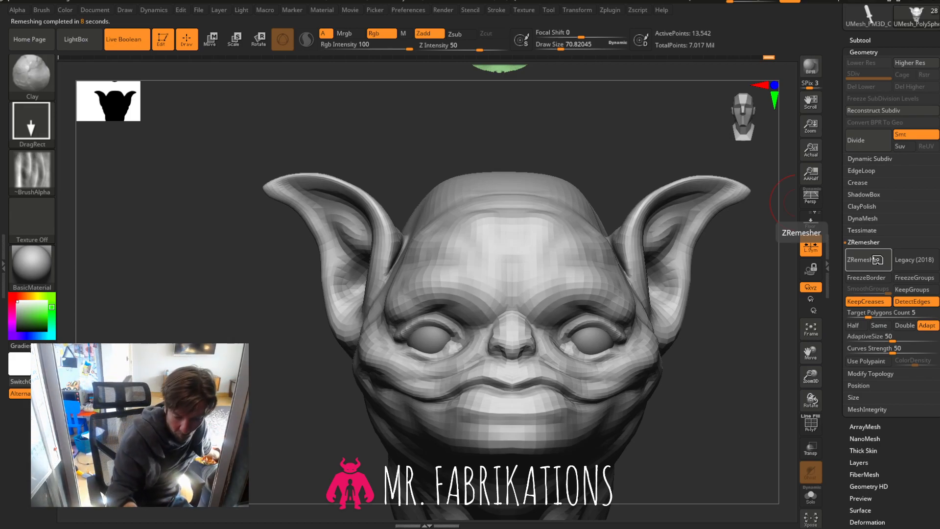
scroll(916, 428, down, 2)
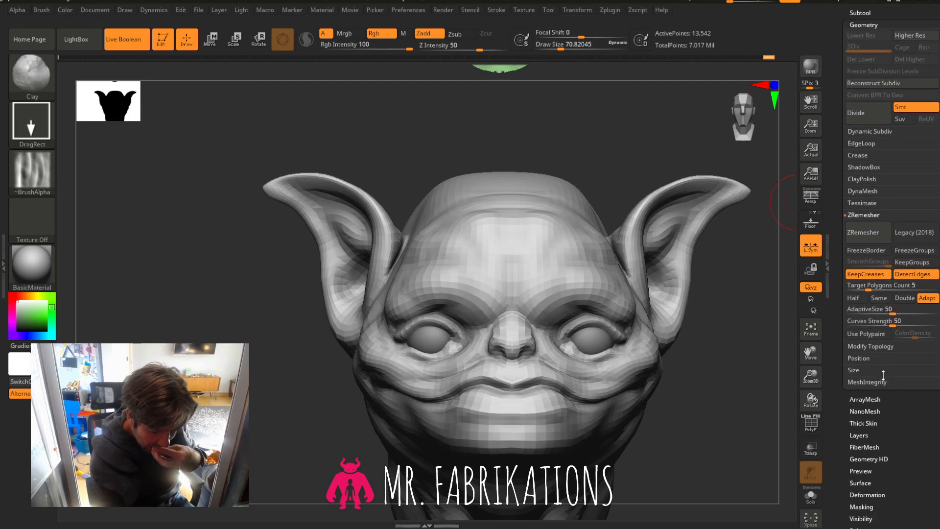
click(874, 16)
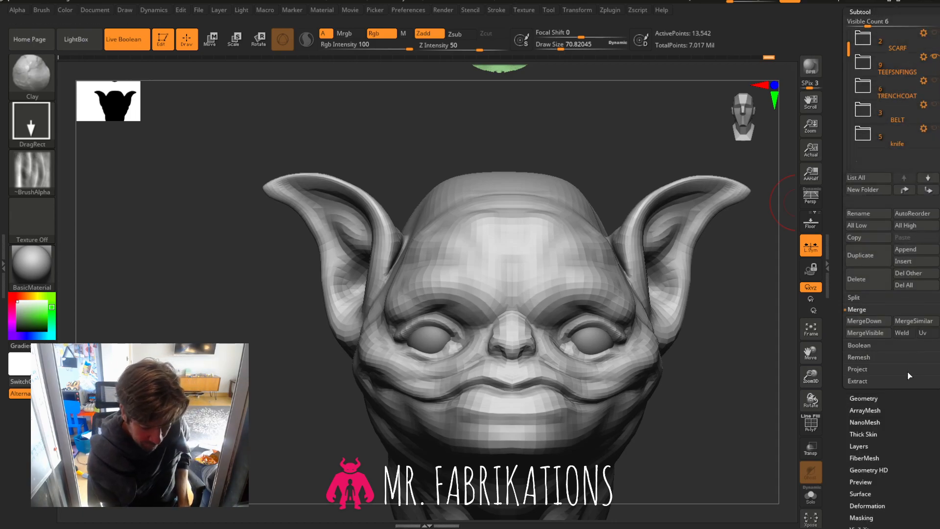
click(858, 370)
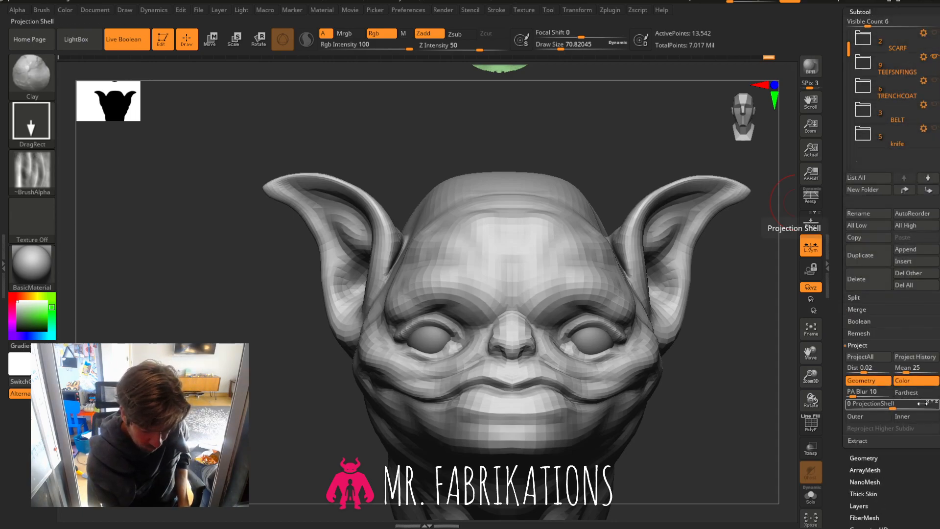
click(916, 362)
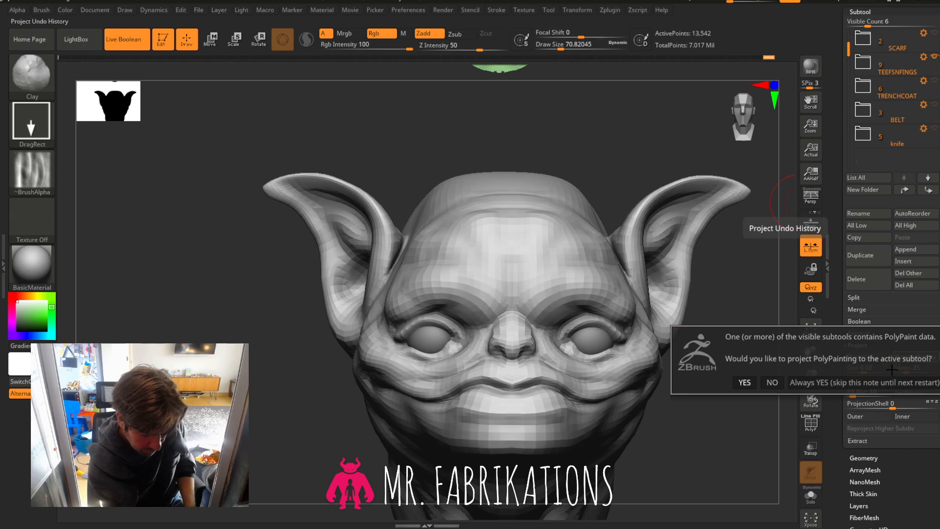
click(773, 383)
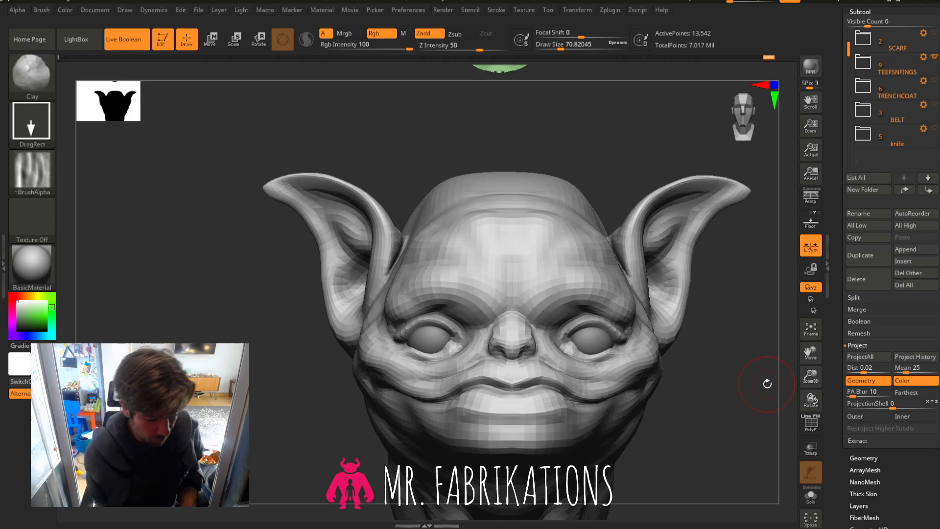
Divide the remeshed head up to subdivision level 3.
click(869, 13)
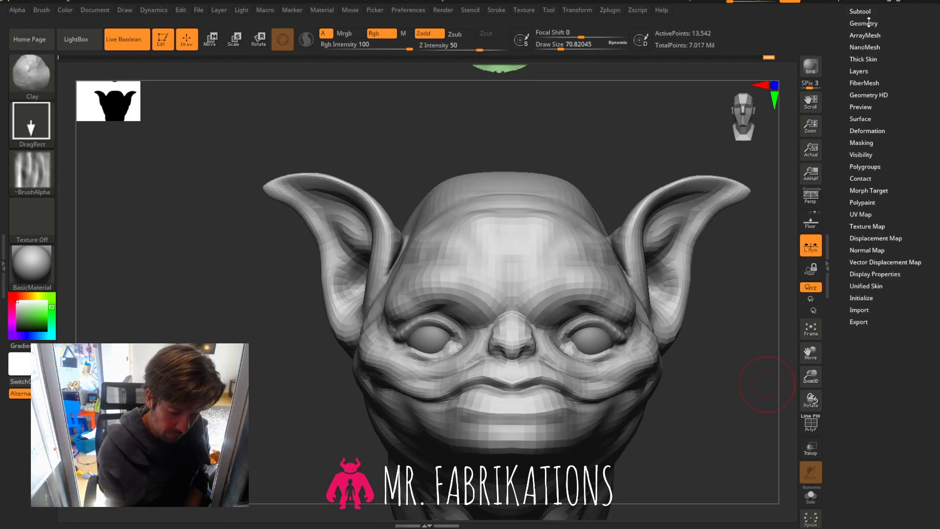
click(865, 23)
scroll(890, 155, up, 3)
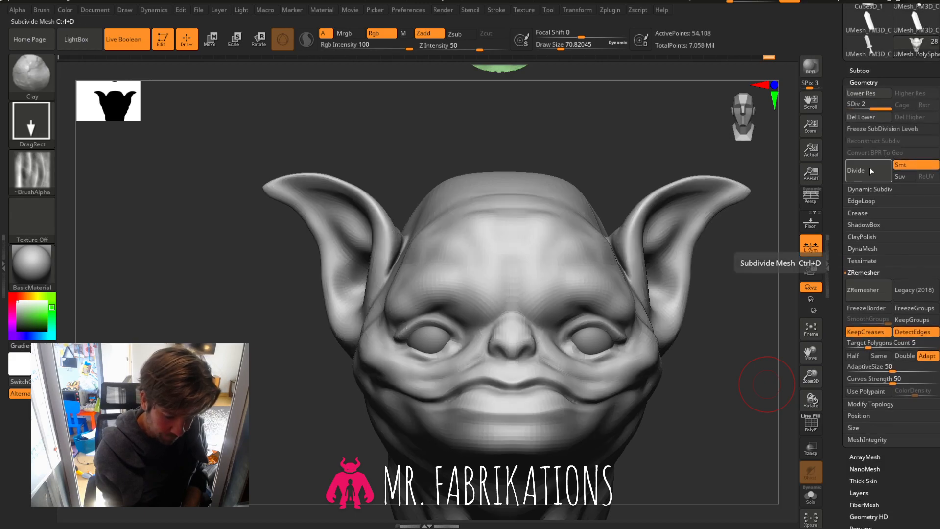
click(869, 168)
click(871, 168)
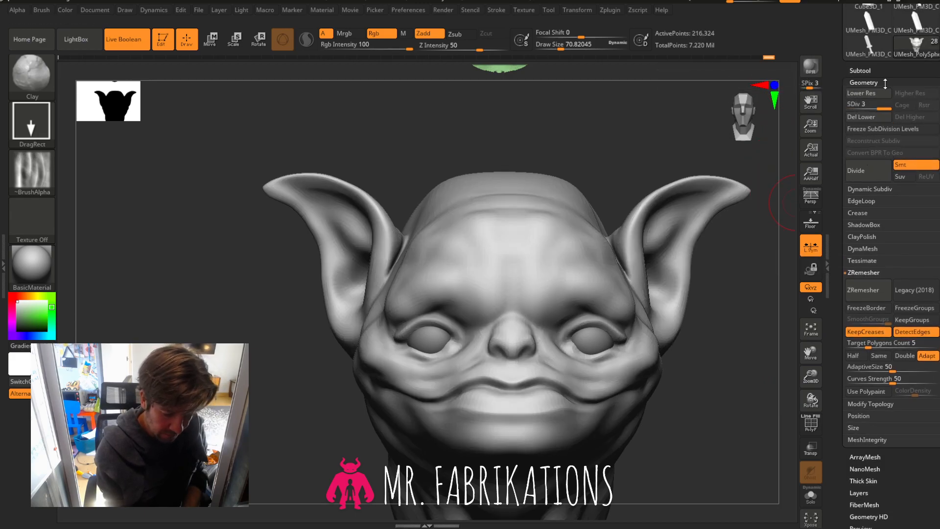
Project the original sculpted detail from the undo history onto the subdivided head without polypaint, and inspect the result.
click(860, 71)
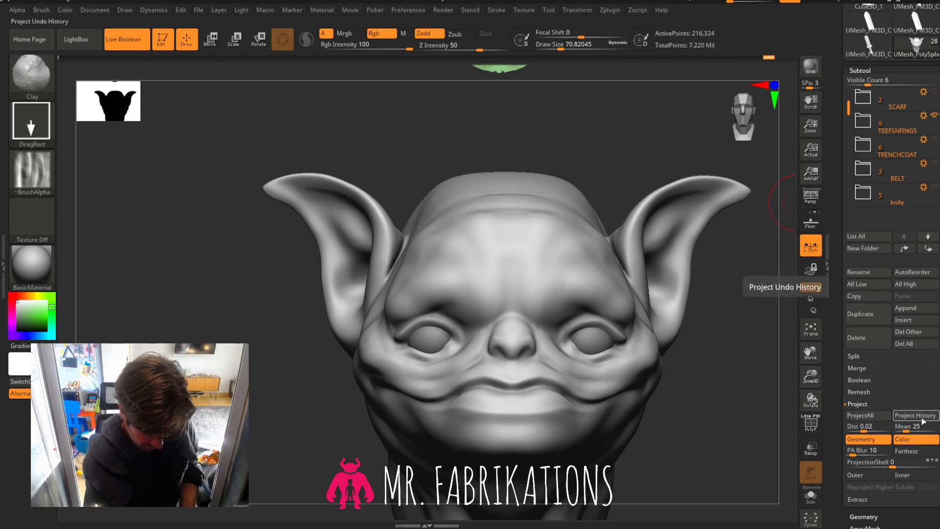
click(920, 417)
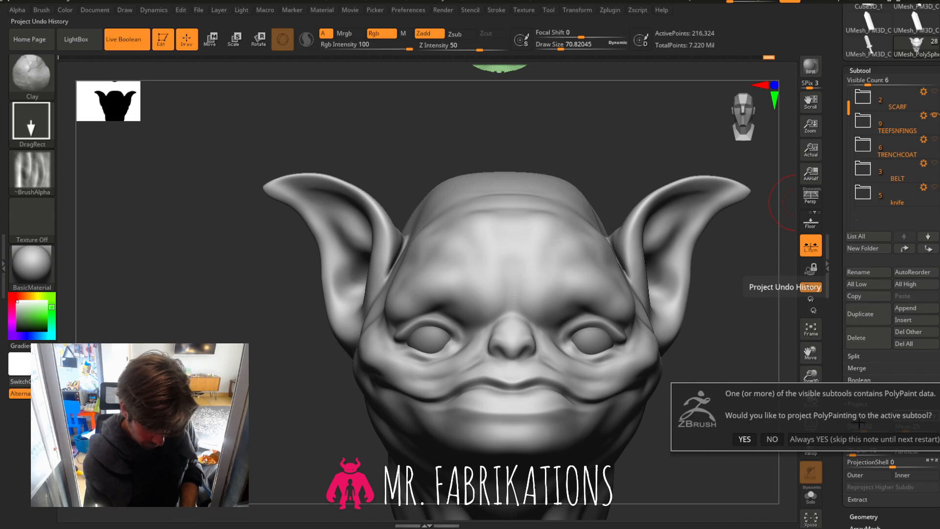
click(772, 439)
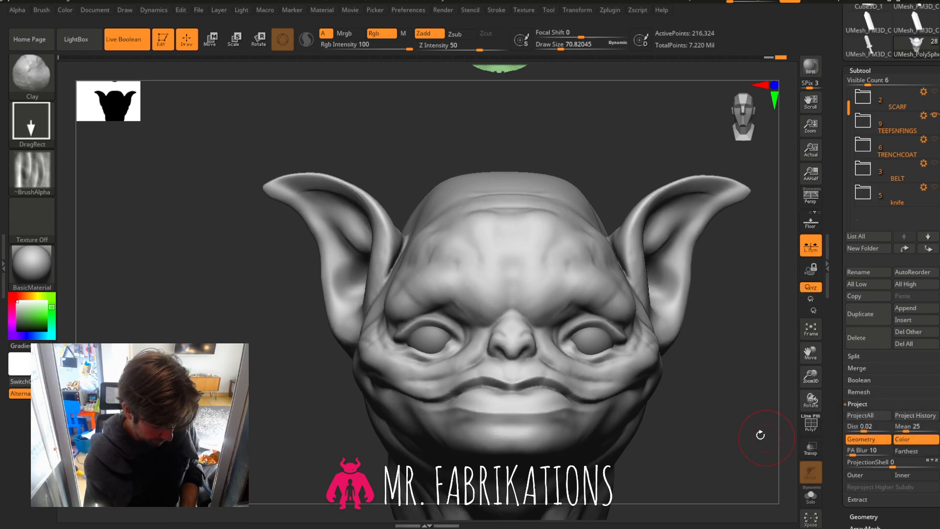
mouse_move(736, 419)
mouse_down()
mouse_move(743, 413)
mouse_move(733, 416)
mouse_move(762, 444)
mouse_move(780, 387)
mouse_up()
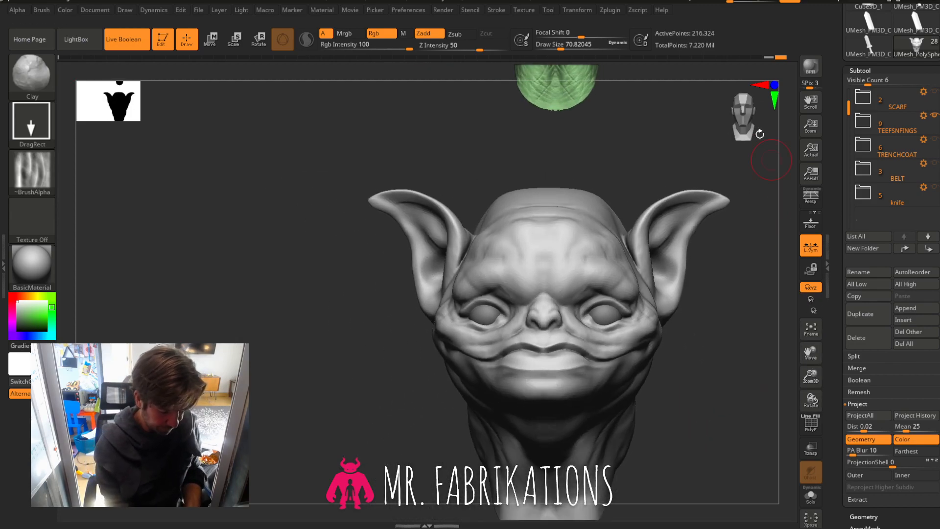
drag(759, 134, 758, 121)
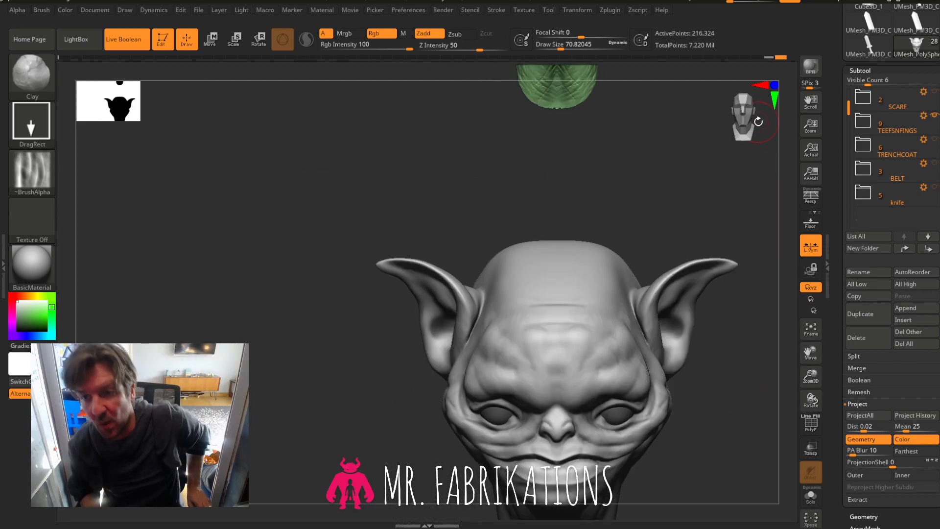
drag(610, 188, 610, 155)
drag(810, 365, 653, 318)
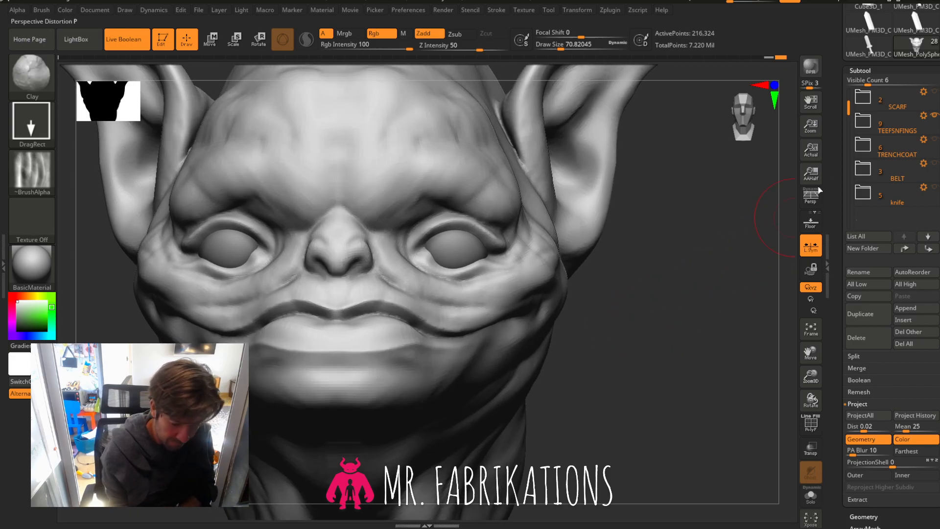
drag(863, 68, 863, 71)
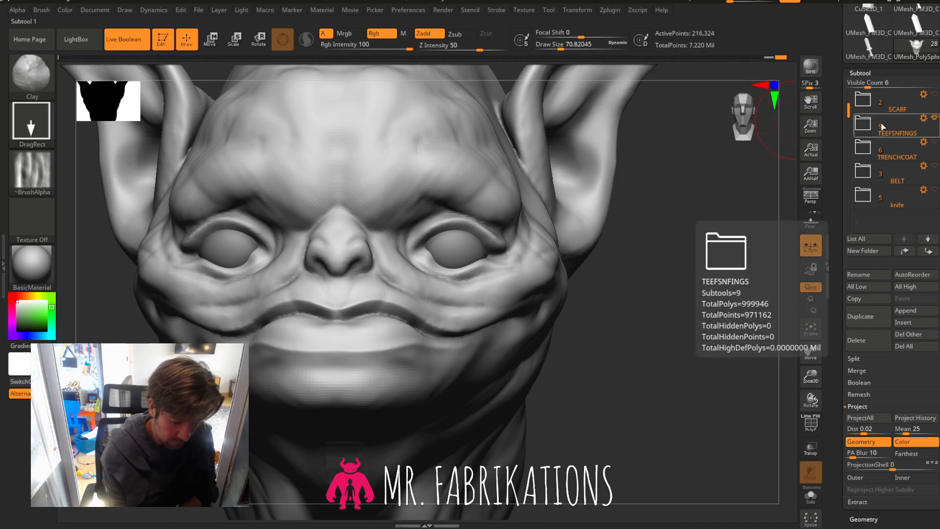
Undo the projection, the subdivisions and the remesh to return to the original green head mesh.
click(869, 73)
click(866, 84)
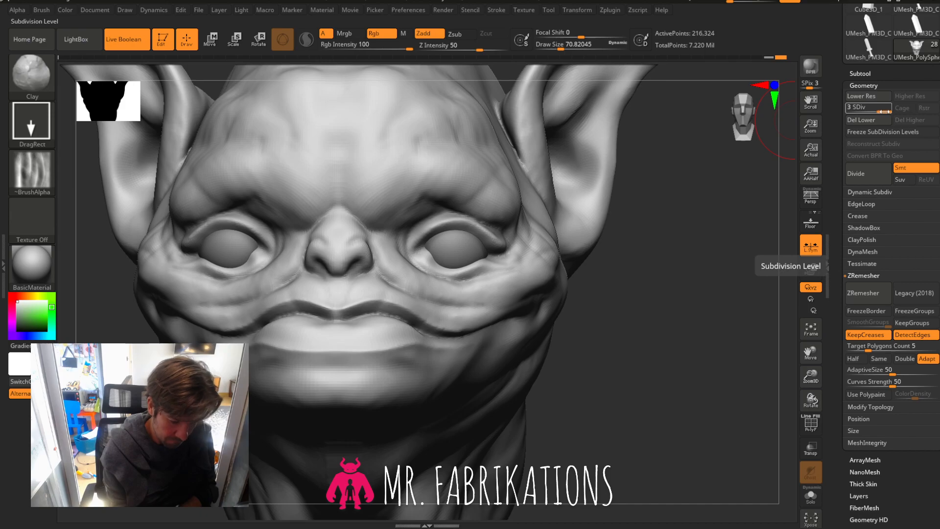
mouse_move(881, 111)
mouse_down()
mouse_move(851, 111)
mouse_move(889, 109)
mouse_up()
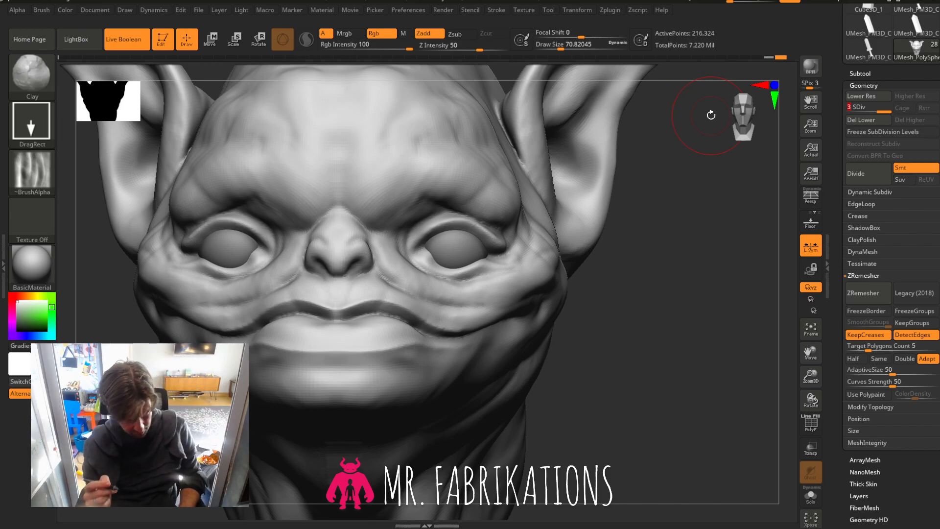
key(ctrl)
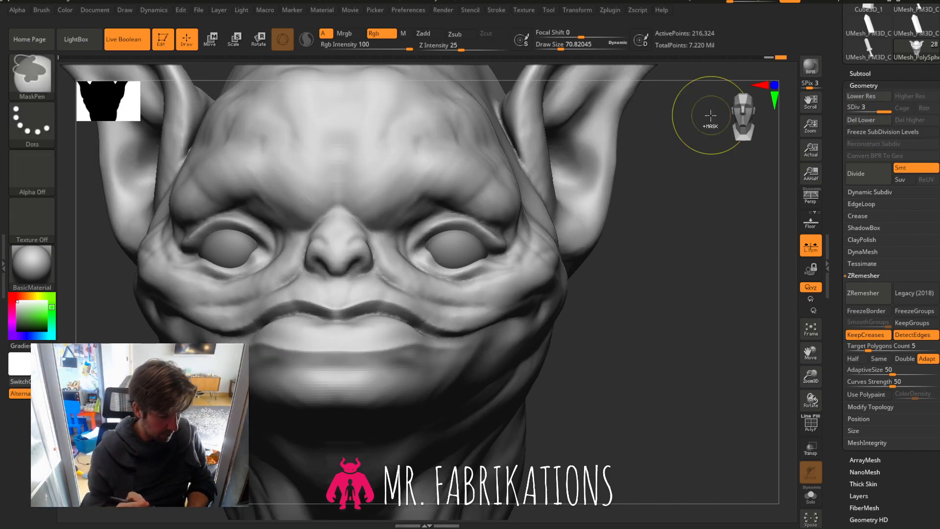
key(ctrl+z)
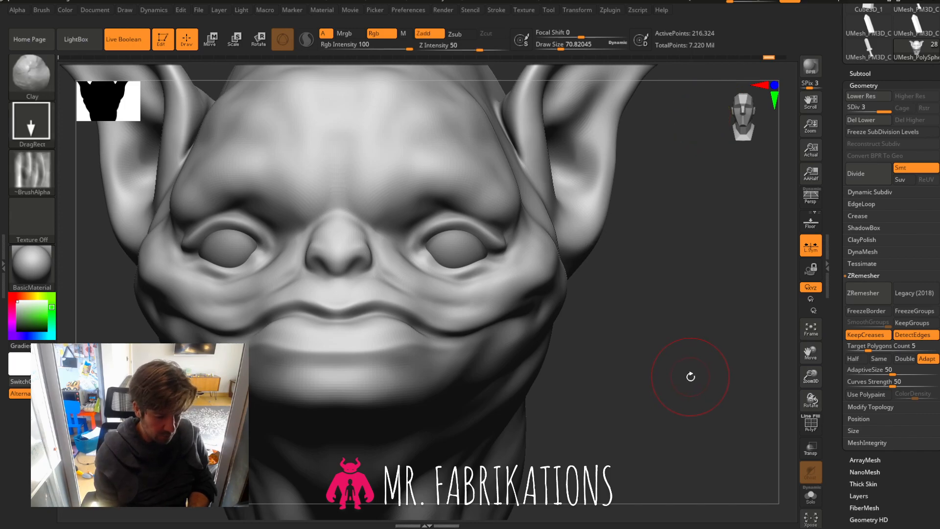
drag(882, 109, 851, 108)
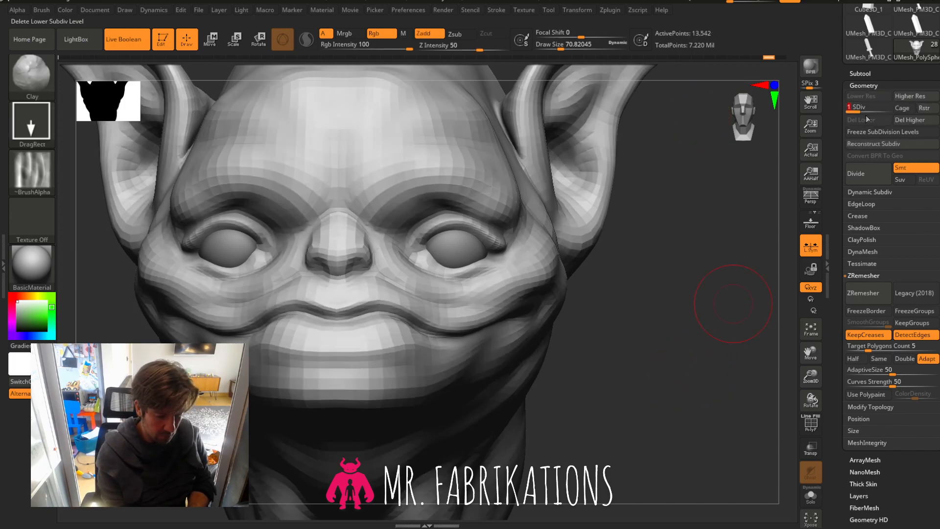
click(925, 108)
key(ctrl)
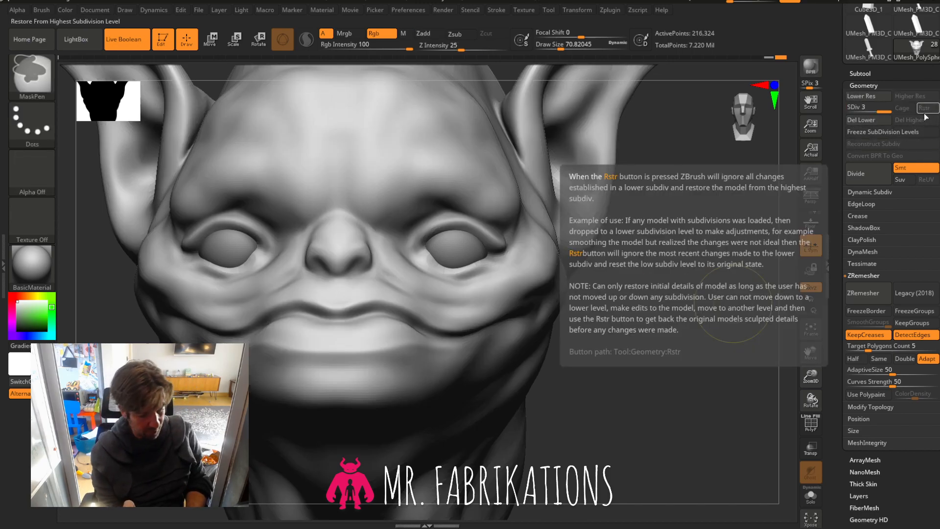
key(ctrl+z)
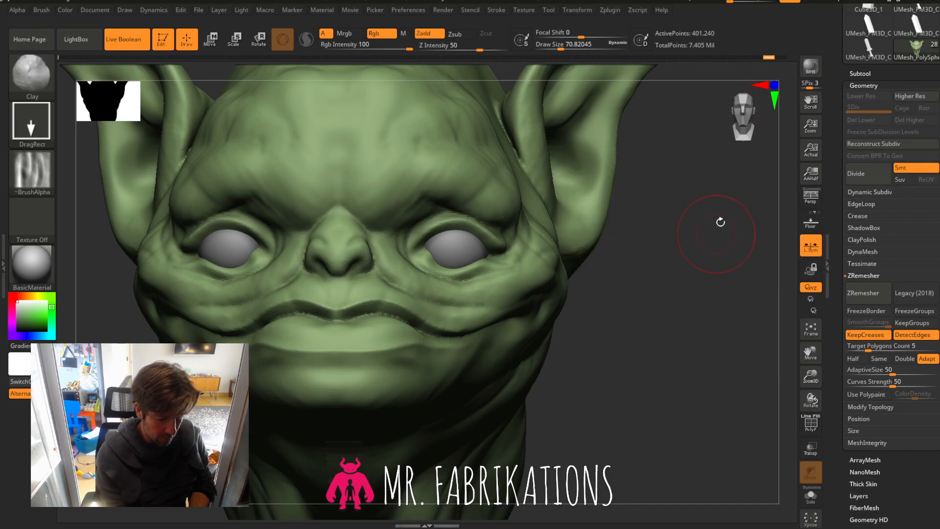
Remesh the head with ZRemesher using the Double polygon count option.
drag(749, 117, 753, 155)
drag(705, 271, 703, 241)
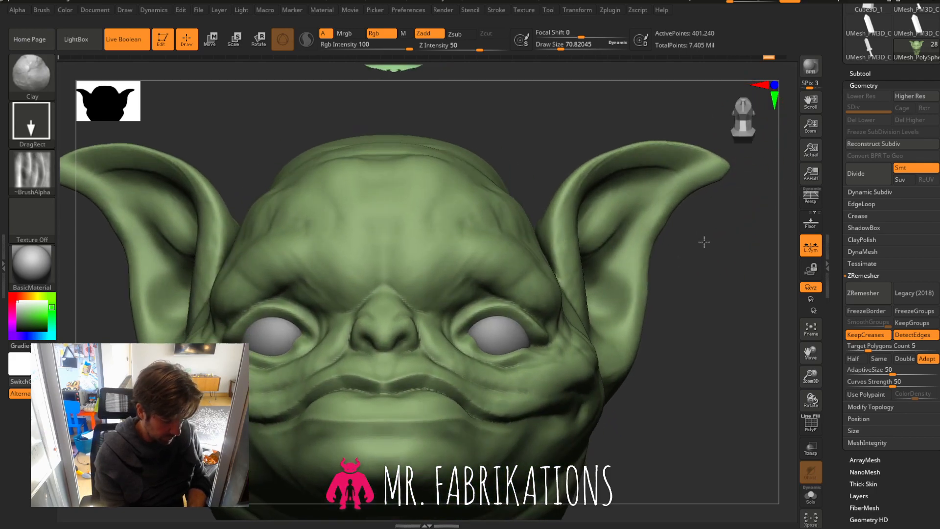
click(812, 328)
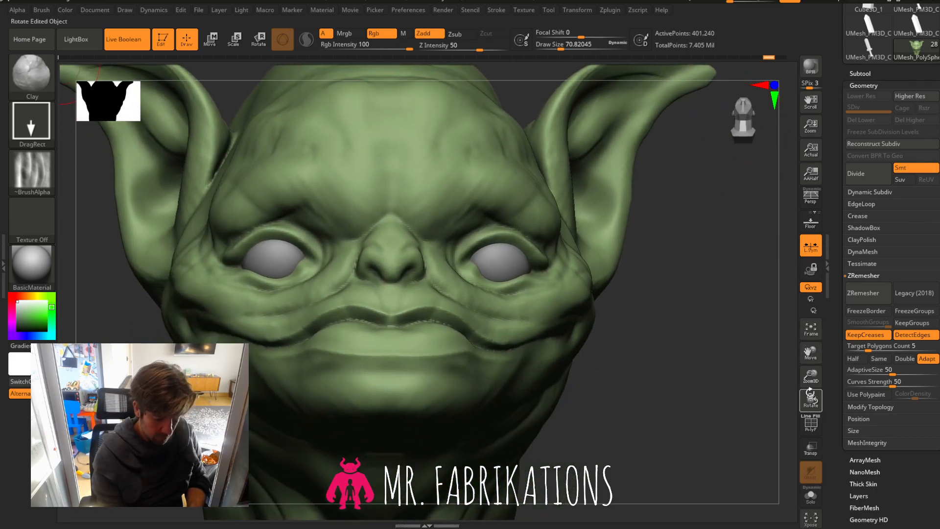
mouse_move(811, 399)
mouse_down()
mouse_move(811, 412)
mouse_move(811, 400)
mouse_up()
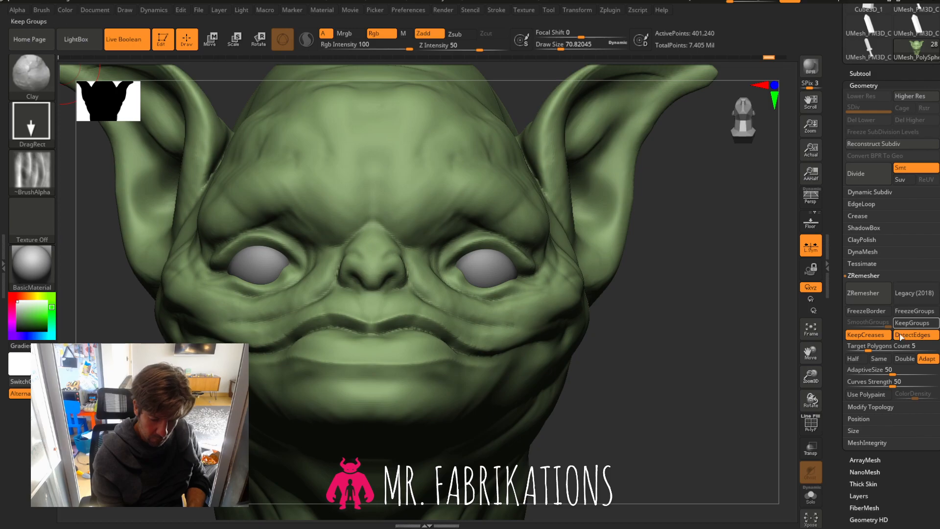
click(896, 360)
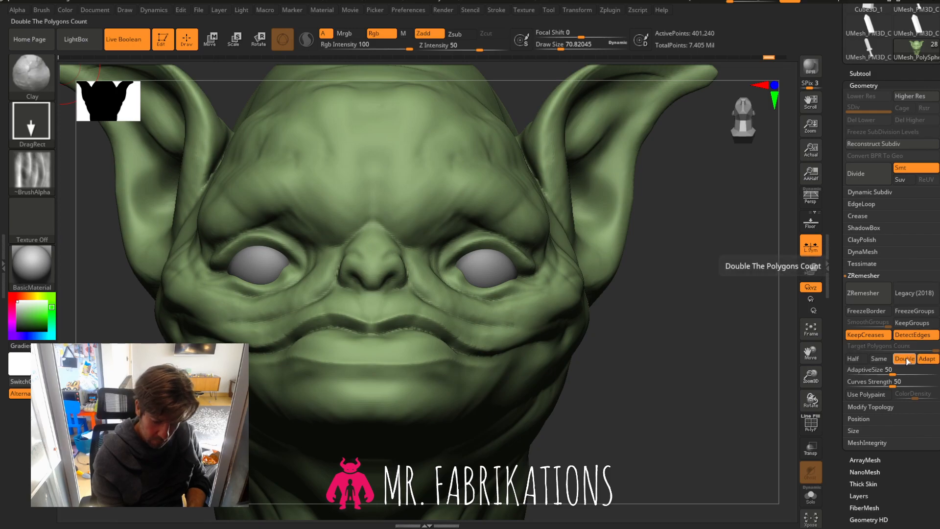
click(874, 293)
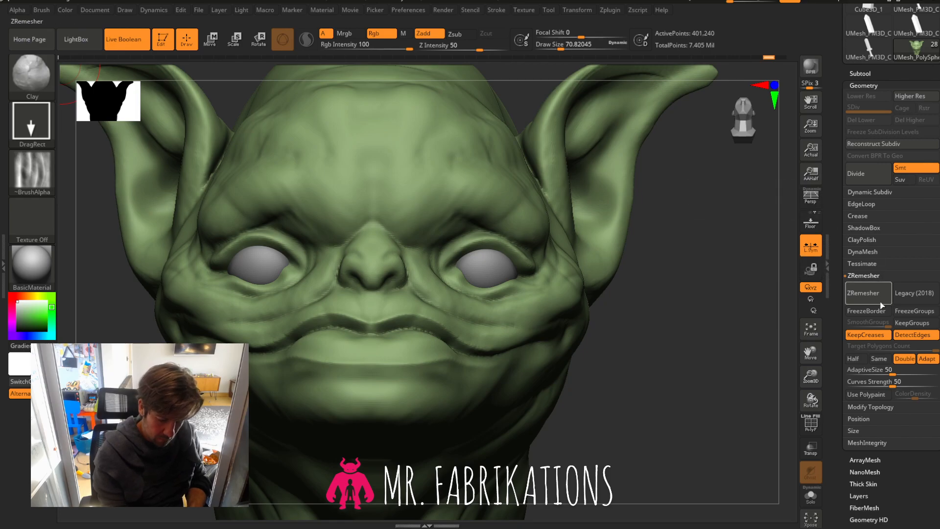
click(879, 296)
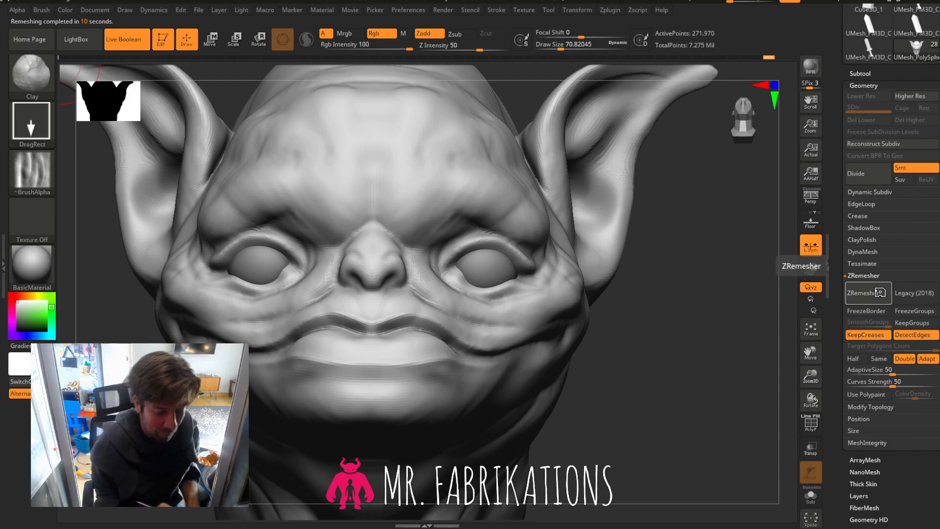
Divide the remeshed head up to subdivision level 3 and project the history detail onto it without polypaint.
click(872, 173)
click(872, 173)
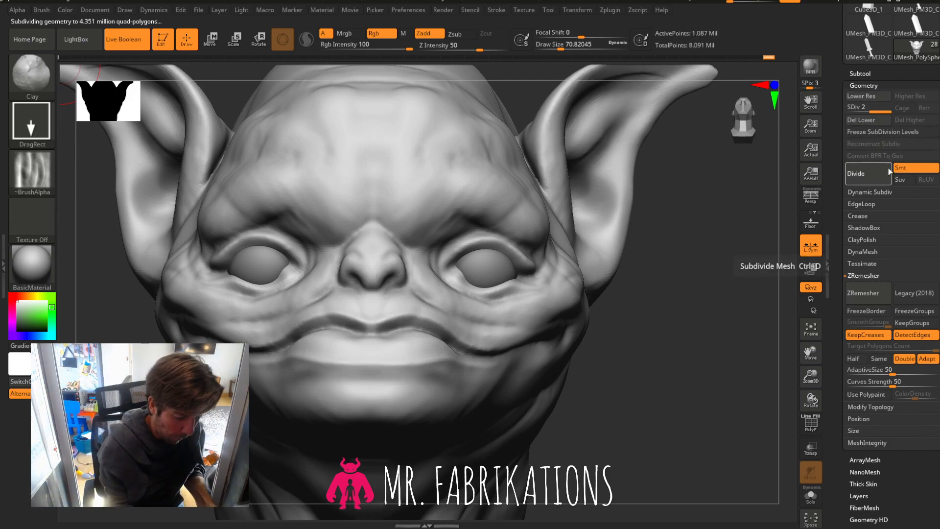
click(866, 73)
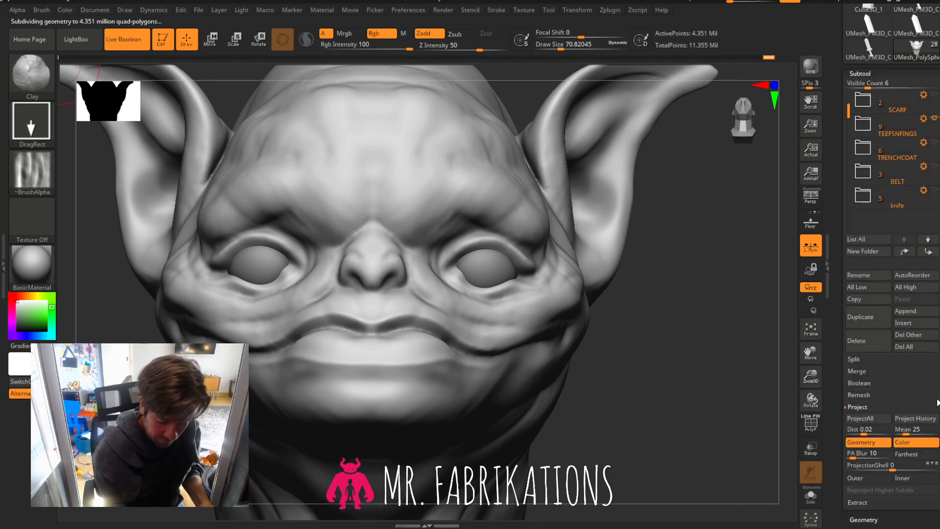
click(860, 418)
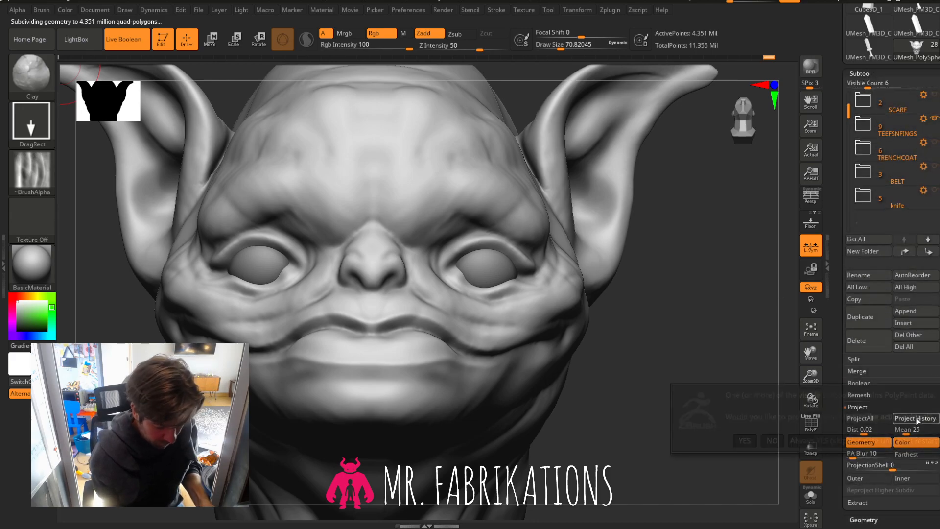
click(772, 441)
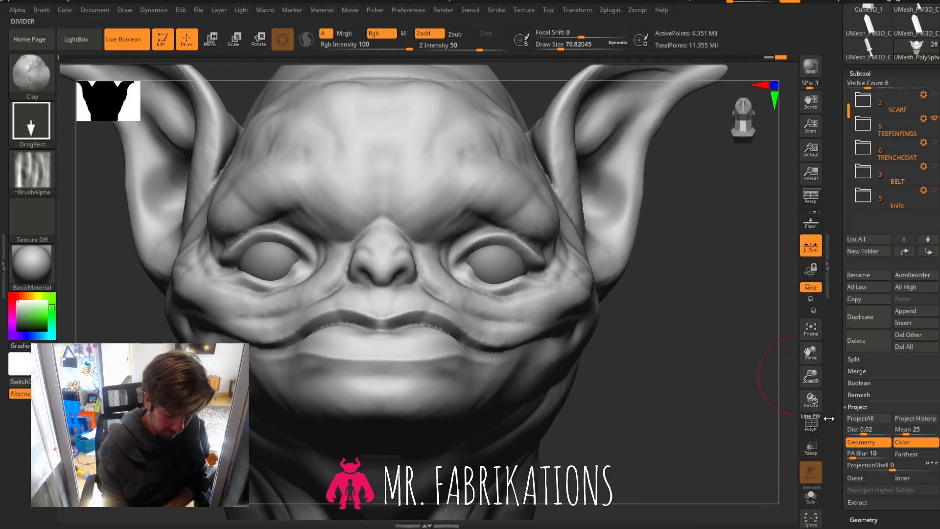
click(811, 422)
click(810, 421)
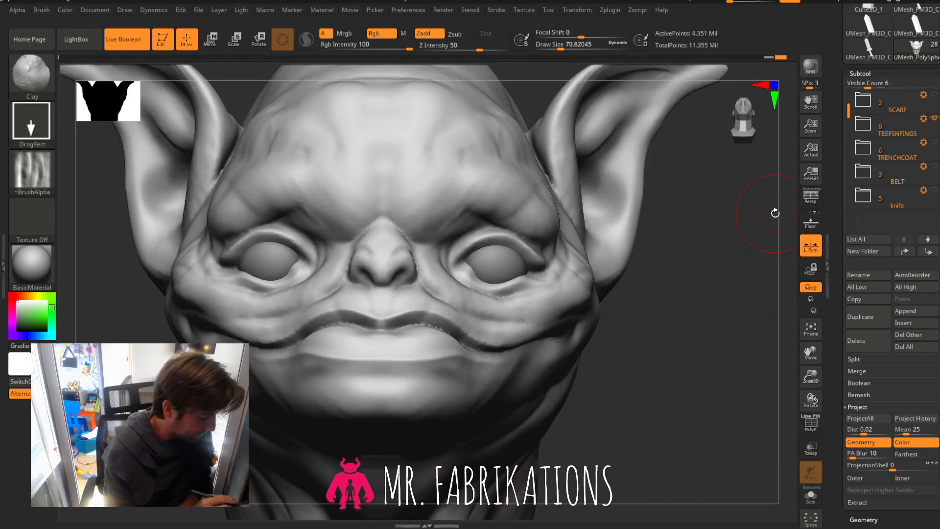
Stamp wrinkle alpha detail around the outer corner of the eye with the Clay brush, changing from Zadd to Zsub.
drag(811, 376, 783, 364)
drag(702, 352, 673, 360)
drag(463, 289, 491, 265)
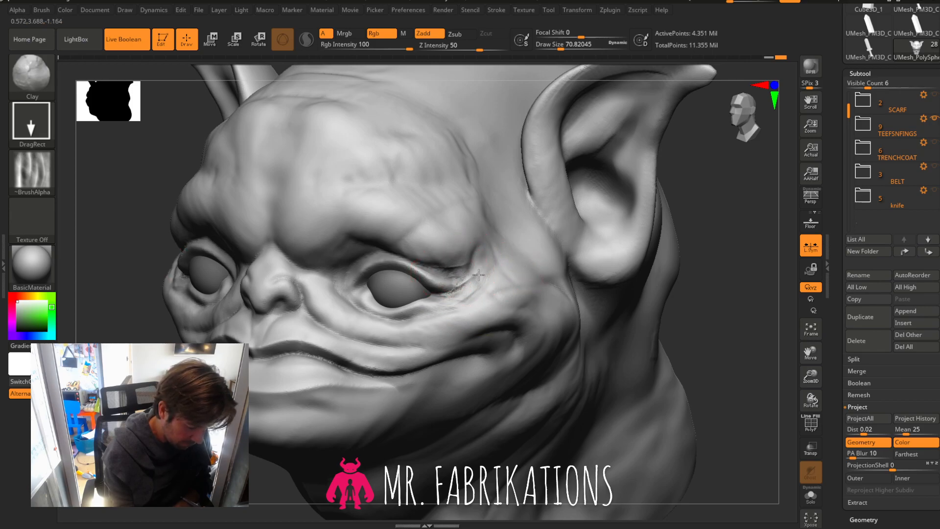
mouse_move(705, 271)
mouse_down()
mouse_move(717, 260)
mouse_move(705, 265)
mouse_up()
key(ctrl)
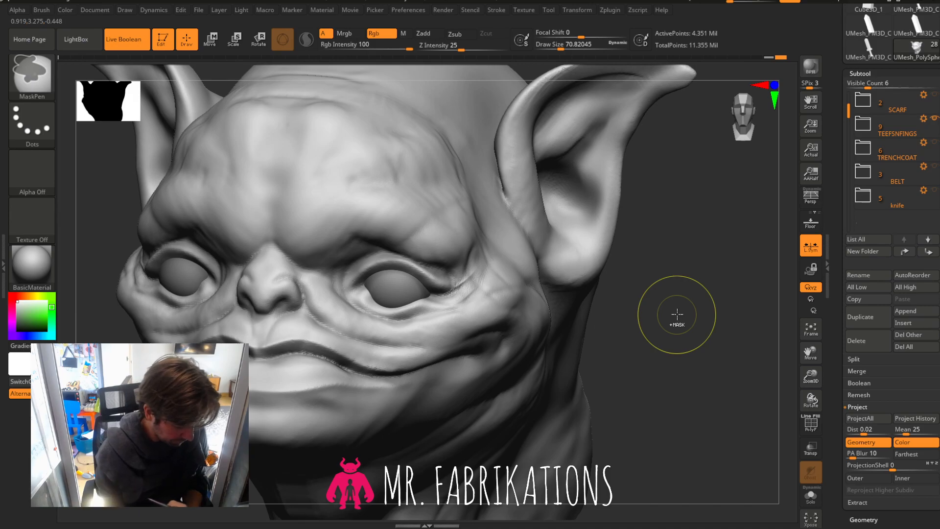
key(alt)
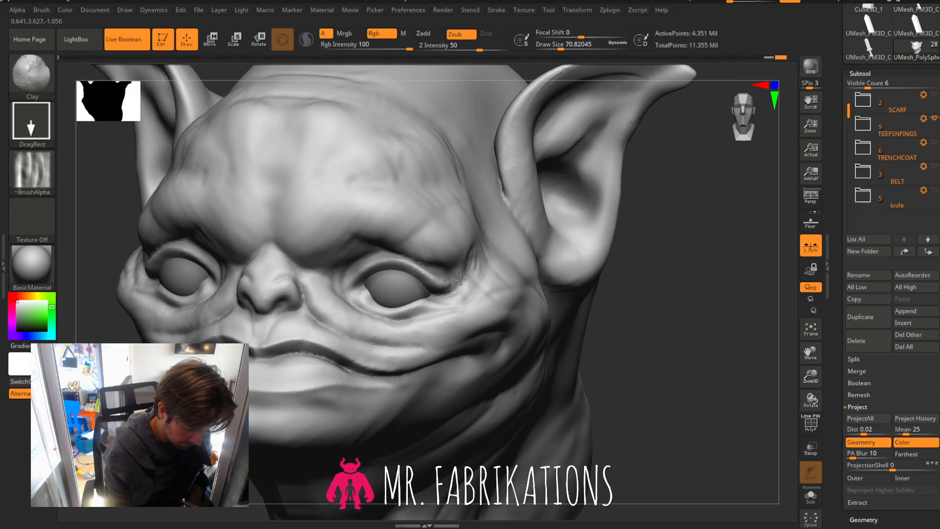
drag(674, 293, 697, 294)
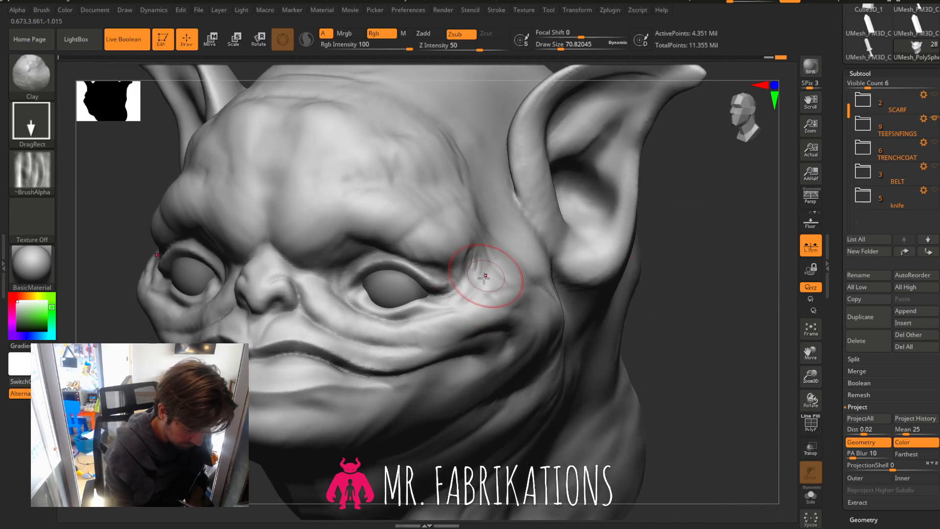
mouse_move(484, 278)
mouse_down()
mouse_move(455, 317)
mouse_move(435, 321)
mouse_up()
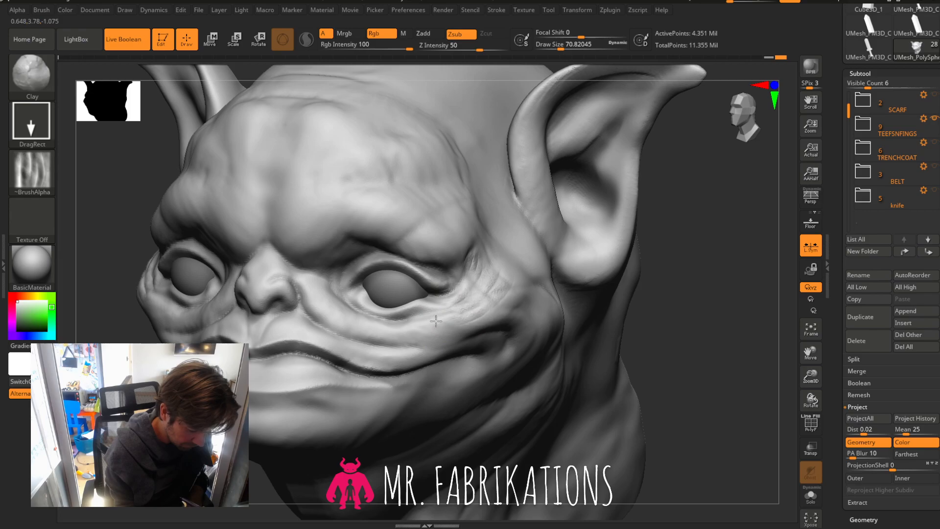
Stamp Zsub wrinkles beneath the eye, on the cheek beside the nose and above the lip, undoing the stamp on the nose.
mouse_move(699, 293)
mouse_down()
mouse_move(709, 292)
mouse_move(694, 285)
mouse_move(684, 304)
mouse_move(699, 293)
mouse_up()
drag(455, 304, 434, 295)
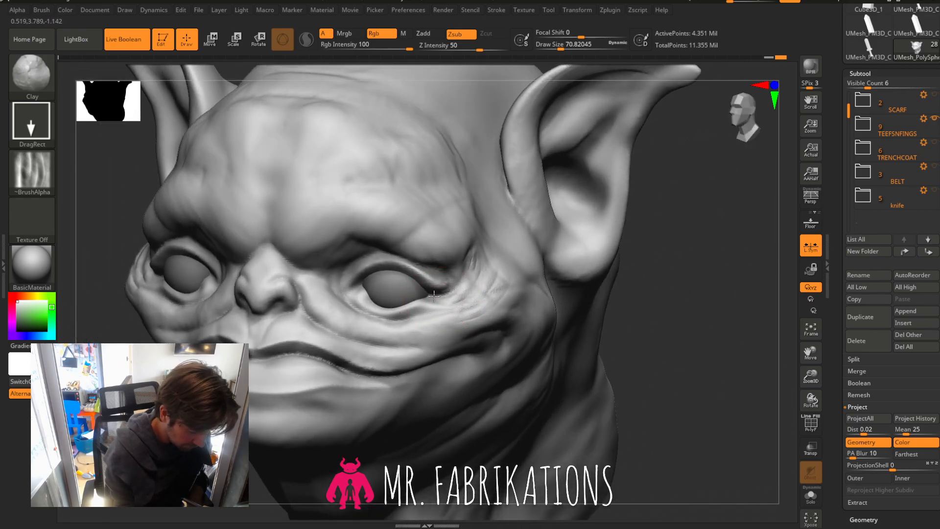
drag(410, 333, 431, 328)
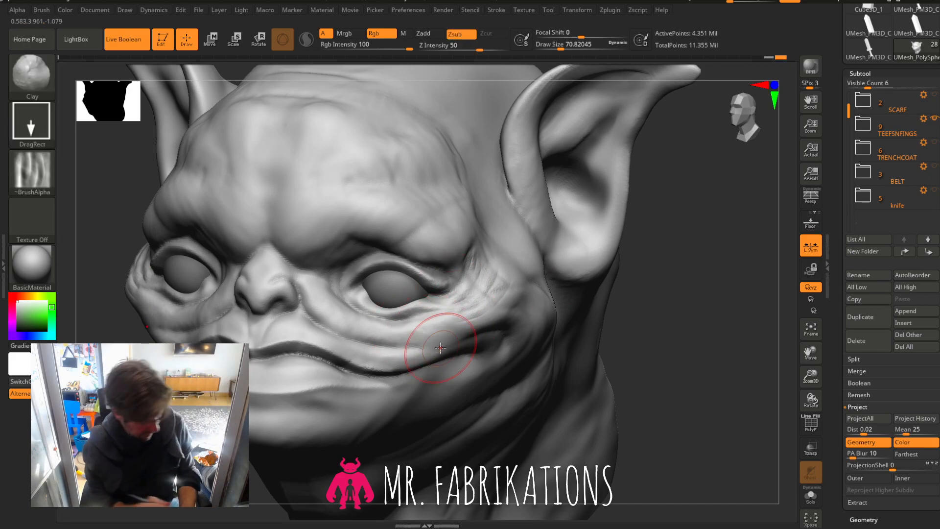
drag(304, 326, 357, 344)
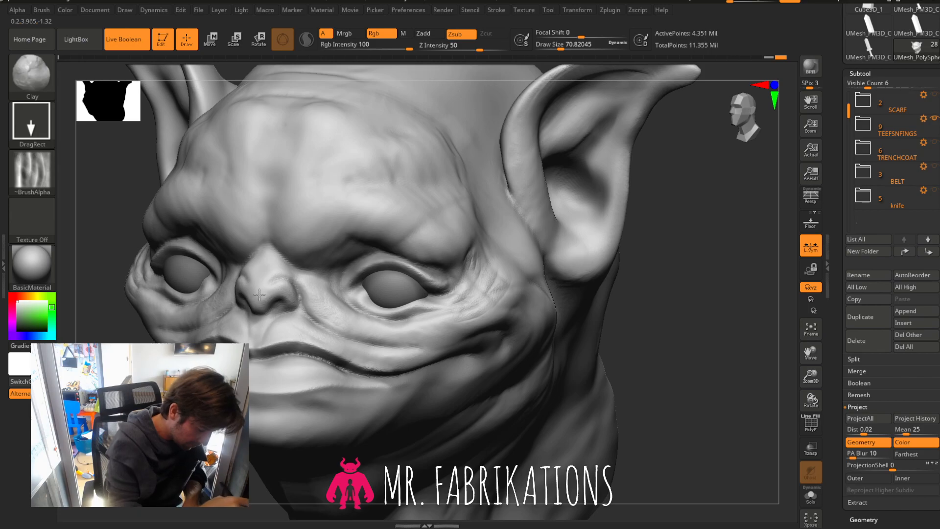
drag(247, 256, 295, 314)
key(ctrl+z)
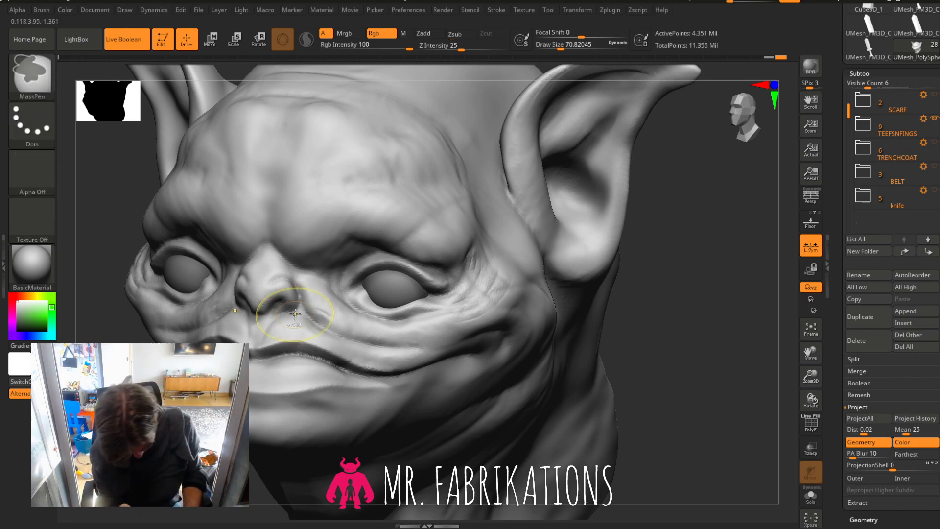
mouse_move(372, 349)
mouse_down()
mouse_move(300, 330)
mouse_move(332, 332)
mouse_move(313, 337)
mouse_move(305, 326)
mouse_up()
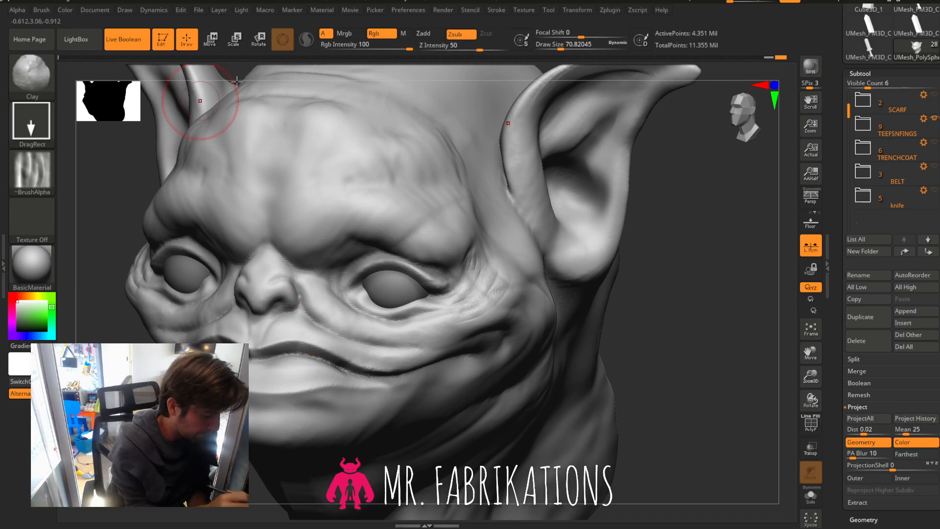
Set the Clay brush to Zadd with the Skin_59_high alpha and stamp wrinkles on the cheek above the mouth.
click(424, 33)
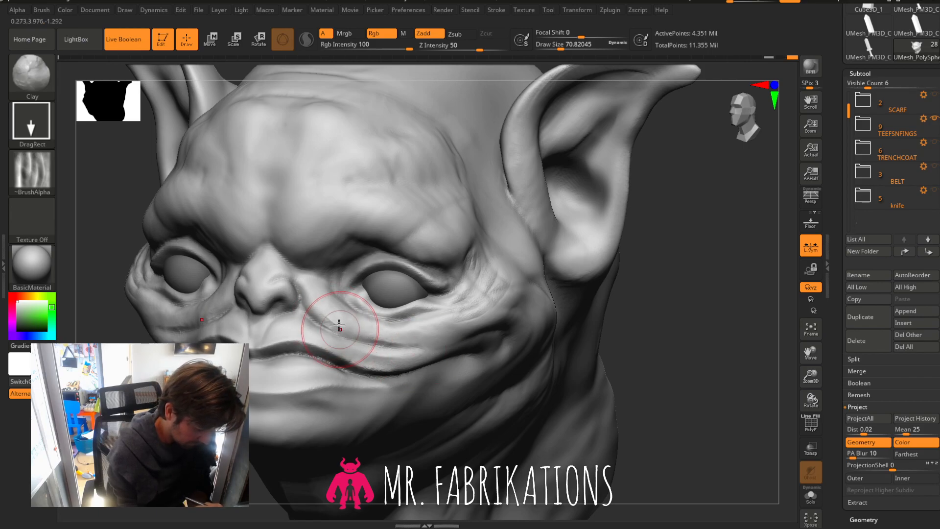
click(31, 178)
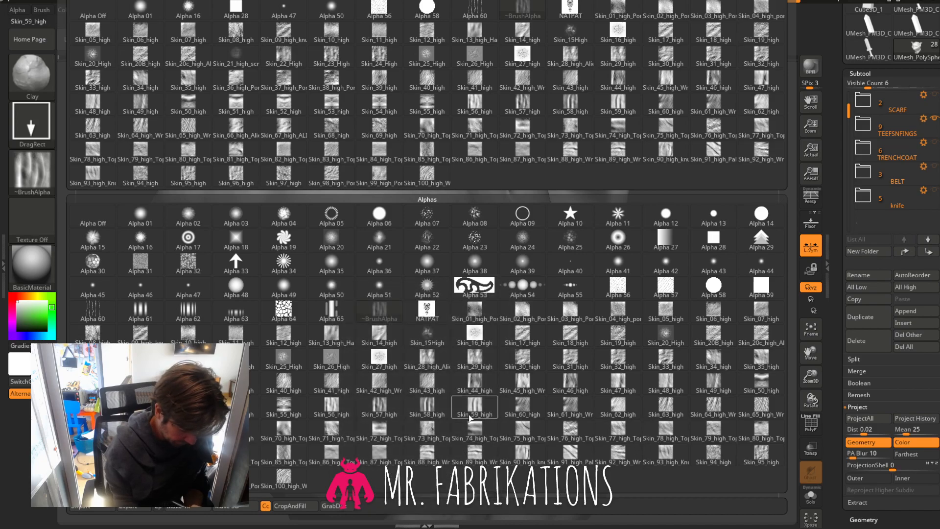
click(475, 411)
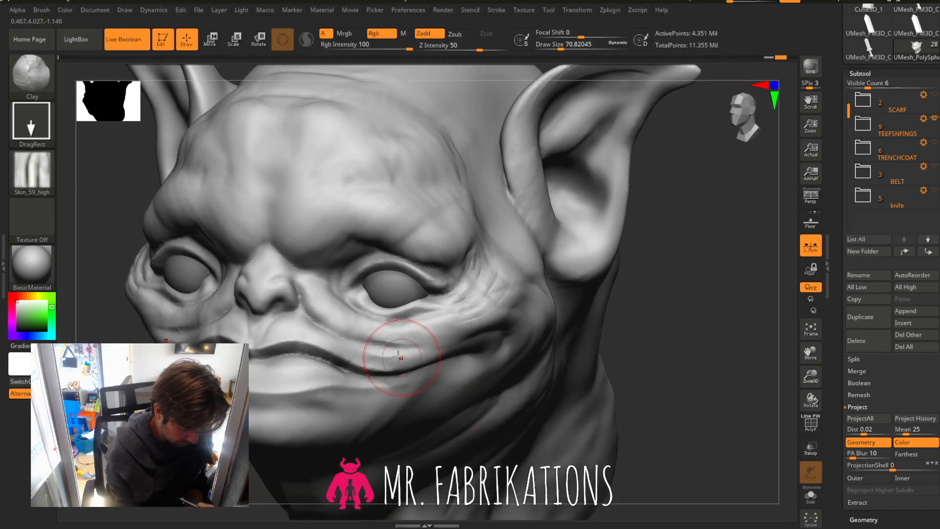
drag(370, 337, 309, 351)
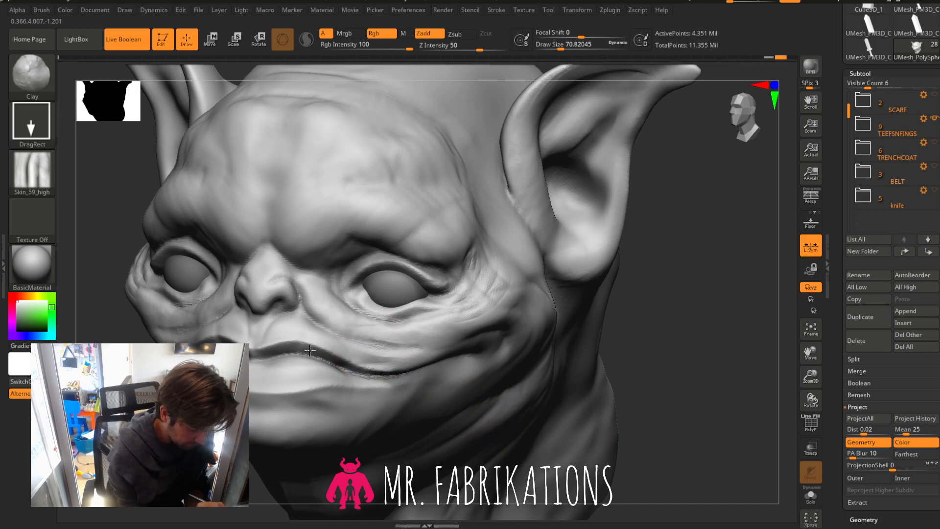
key(ctrl)
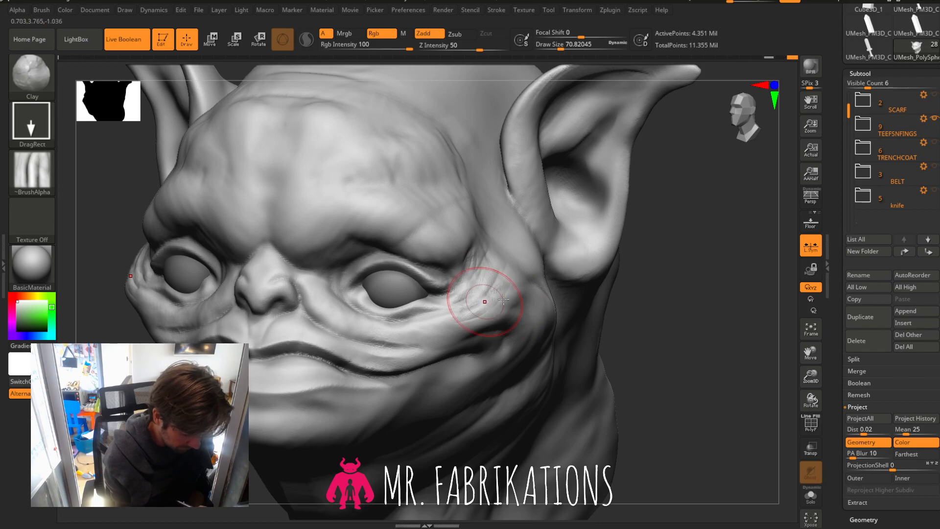
Stamp raised wrinkles beside the outer eye corner, on the brow and between the eye and the nose bridge.
drag(503, 299, 466, 312)
mouse_move(697, 318)
mouse_down()
mouse_move(661, 321)
mouse_move(703, 318)
mouse_up()
drag(414, 249, 361, 241)
drag(651, 304, 637, 301)
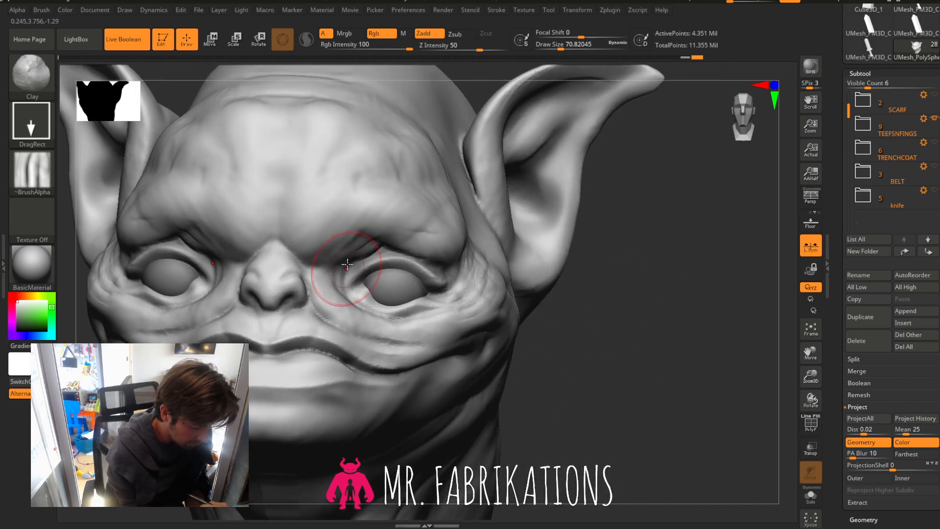
mouse_move(337, 258)
mouse_down()
mouse_move(314, 273)
mouse_move(301, 270)
mouse_up()
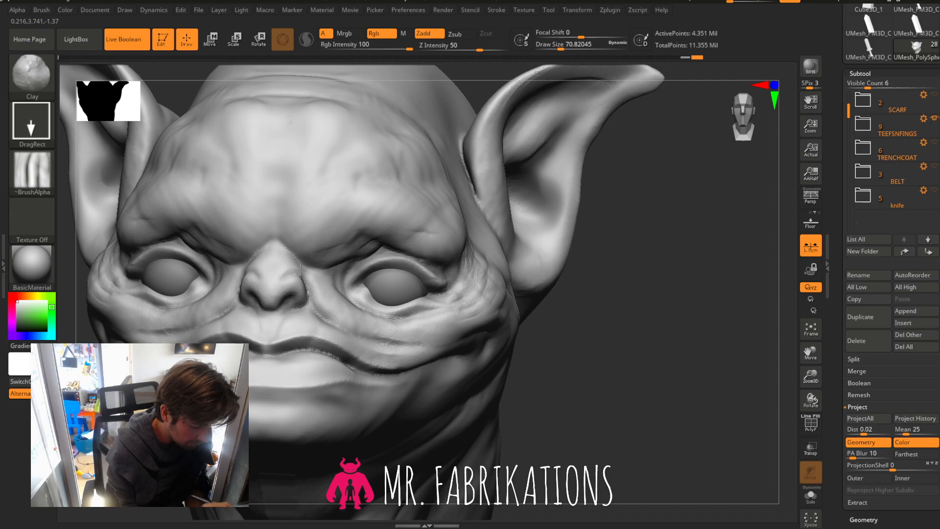
Stamp a raised wrinkle on the cheek below the eye with the Clay brush.
drag(630, 280, 630, 292)
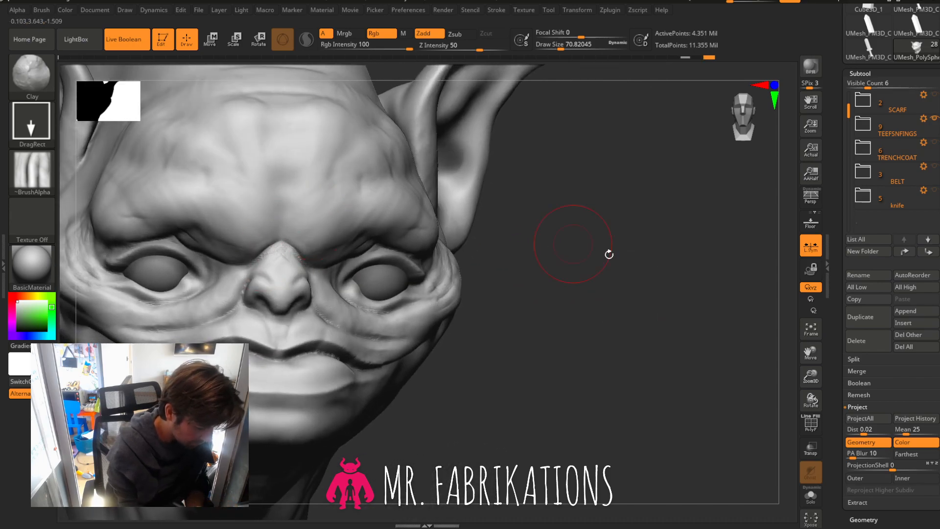
drag(608, 254, 631, 230)
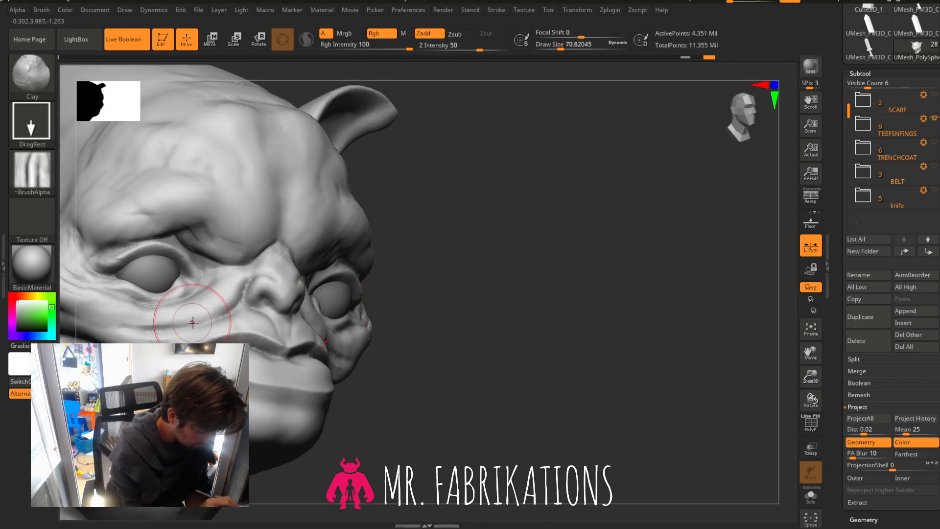
drag(192, 319, 213, 317)
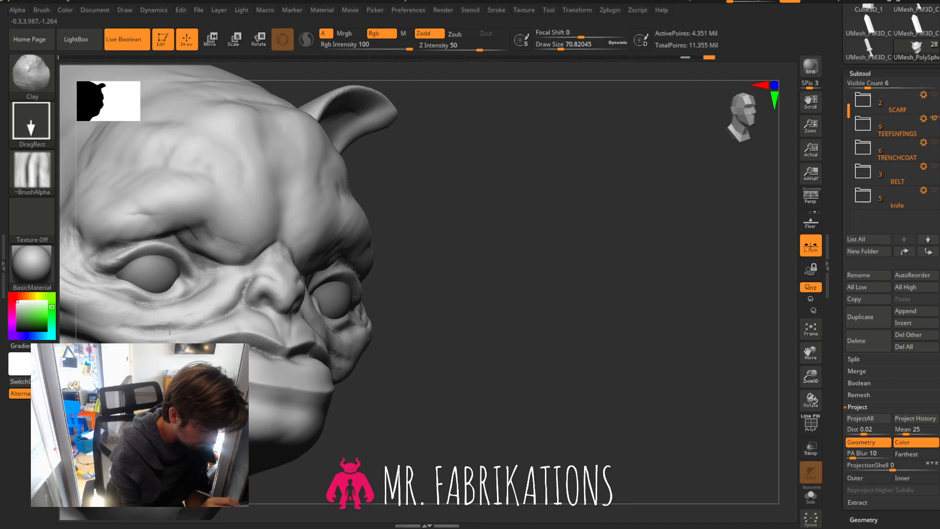
Stamp raised wrinkles on the upper side of the neck, behind the jaw and below the ear.
drag(561, 314, 504, 335)
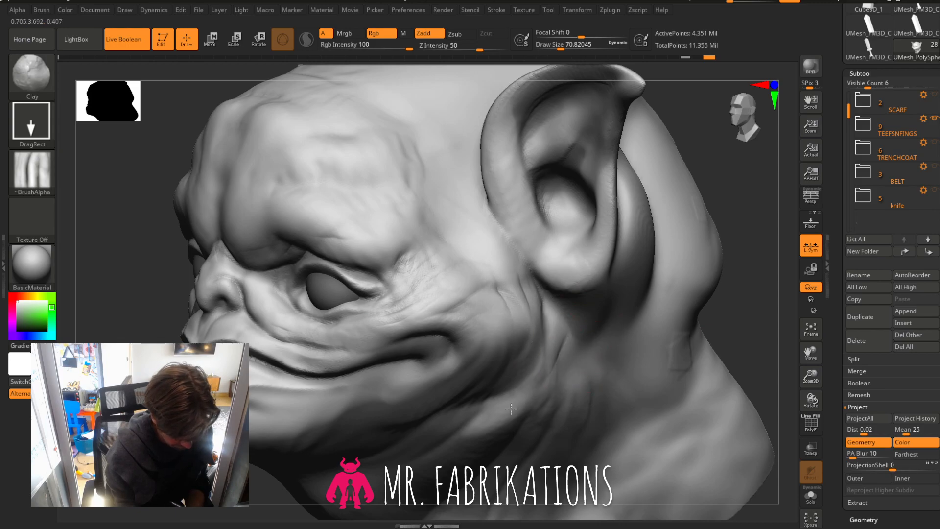
drag(810, 352, 819, 273)
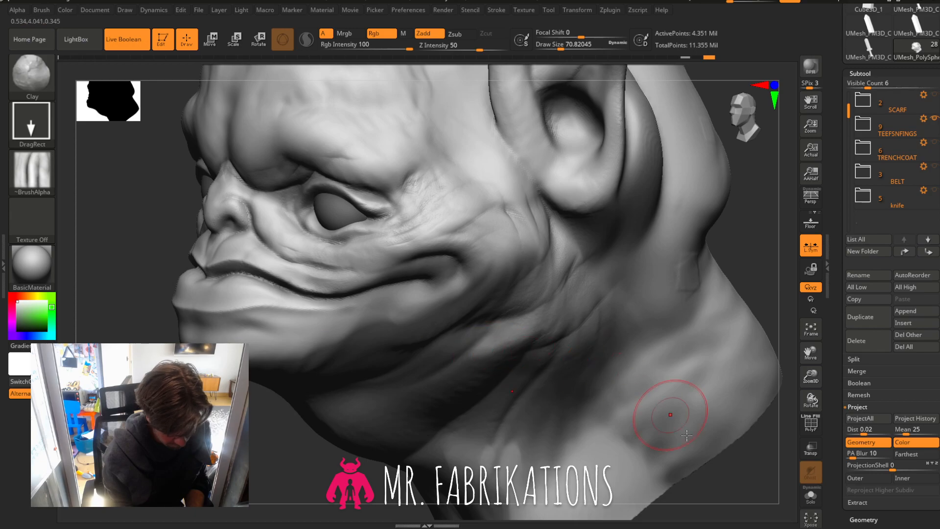
drag(811, 399, 487, 327)
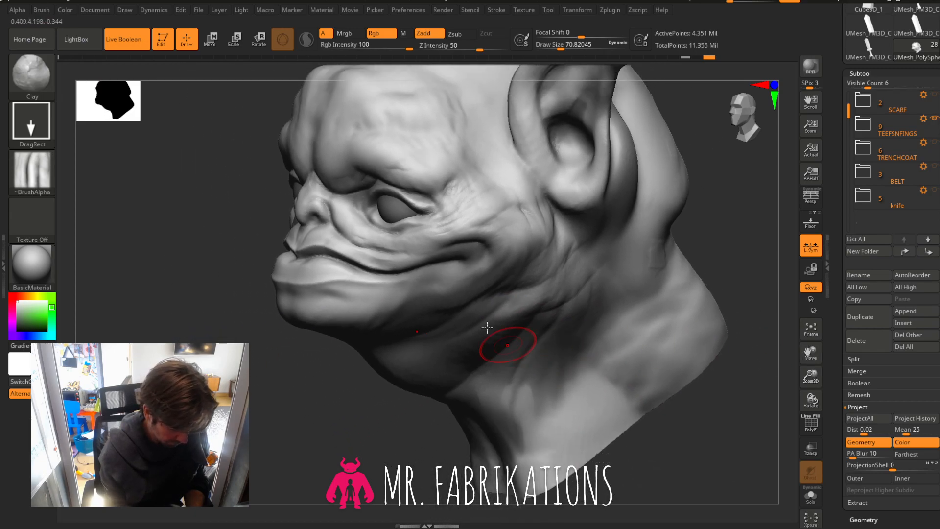
mouse_move(548, 329)
mouse_down()
mouse_move(582, 314)
mouse_move(578, 323)
mouse_move(607, 343)
mouse_move(583, 273)
mouse_up()
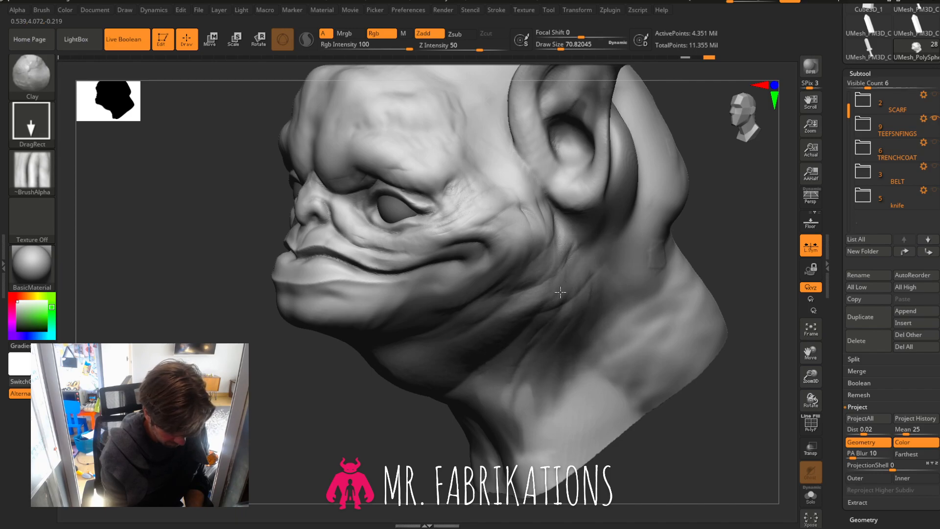
mouse_move(536, 374)
mouse_down()
mouse_move(509, 406)
mouse_move(543, 343)
mouse_up()
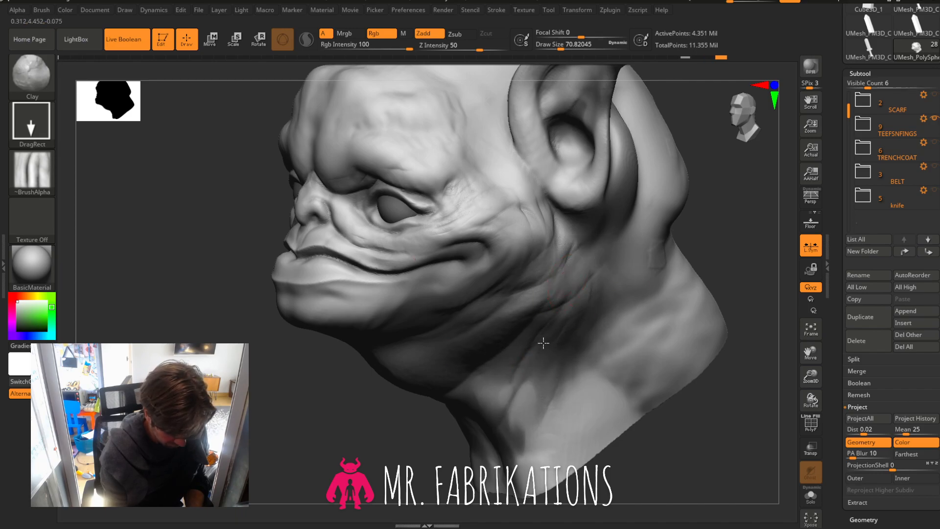
Stamp raised wrinkles beneath the jaw and along the throat and side of the neck.
mouse_move(779, 390)
mouse_down()
mouse_move(724, 330)
mouse_move(470, 269)
mouse_move(416, 230)
mouse_up()
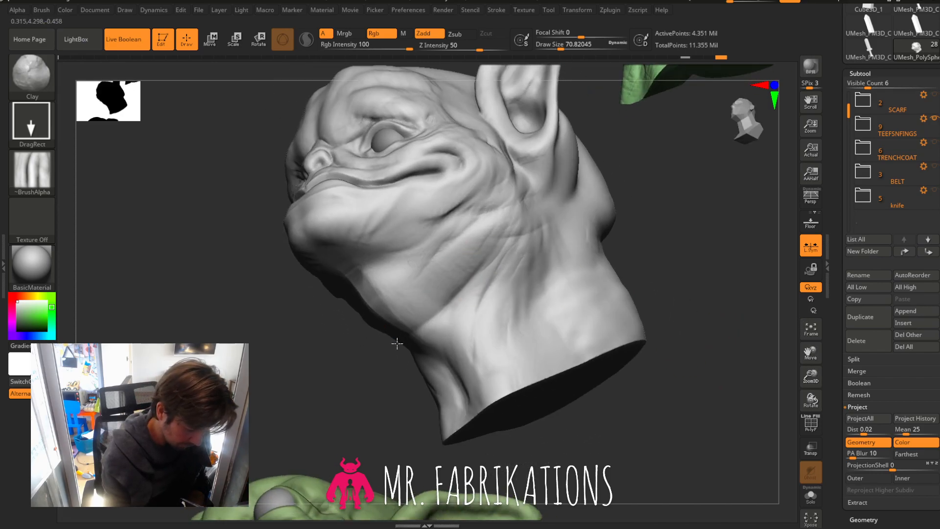
drag(458, 274, 423, 232)
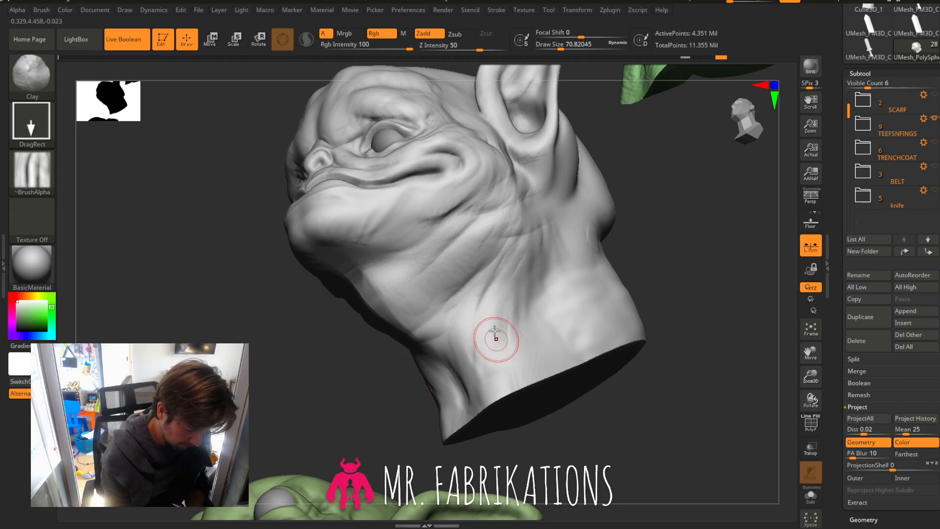
drag(487, 326, 438, 316)
drag(466, 354, 426, 318)
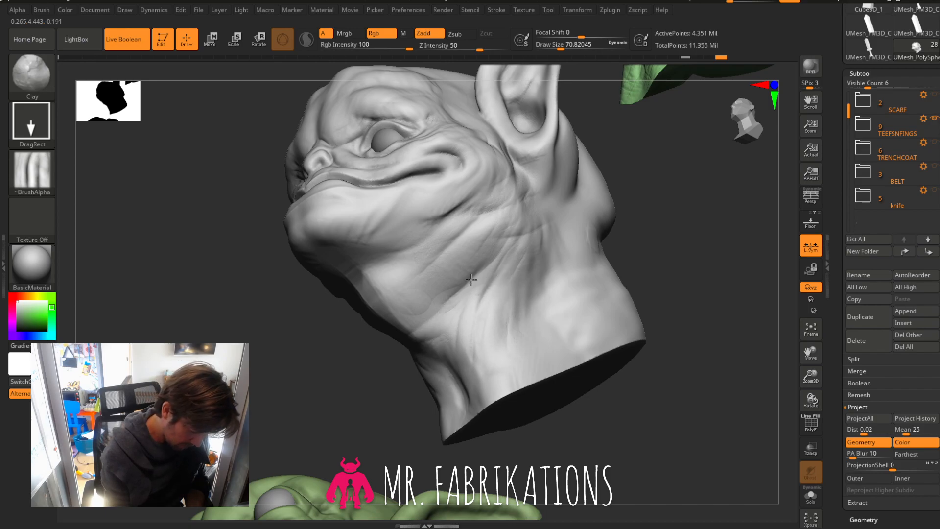
drag(493, 362, 490, 293)
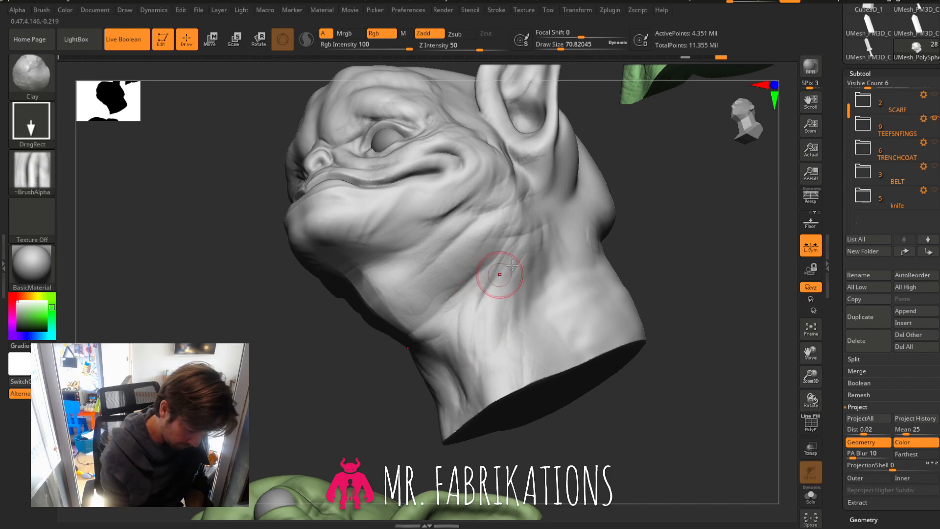
drag(488, 326, 495, 275)
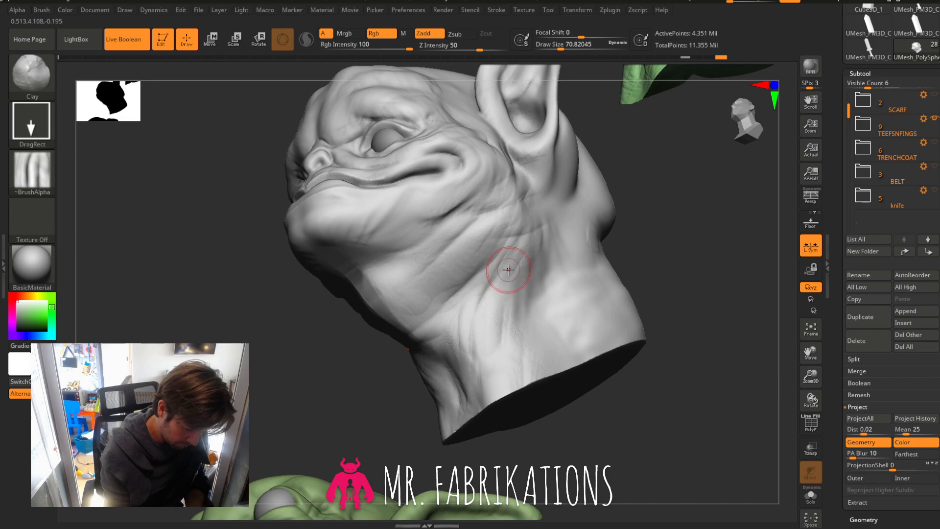
drag(522, 348, 531, 251)
Set the Clay brush's Z Intensity to 76 and stamp stronger folds across the lower side of the neck.
drag(690, 256, 663, 277)
drag(545, 237, 551, 181)
drag(479, 50, 494, 50)
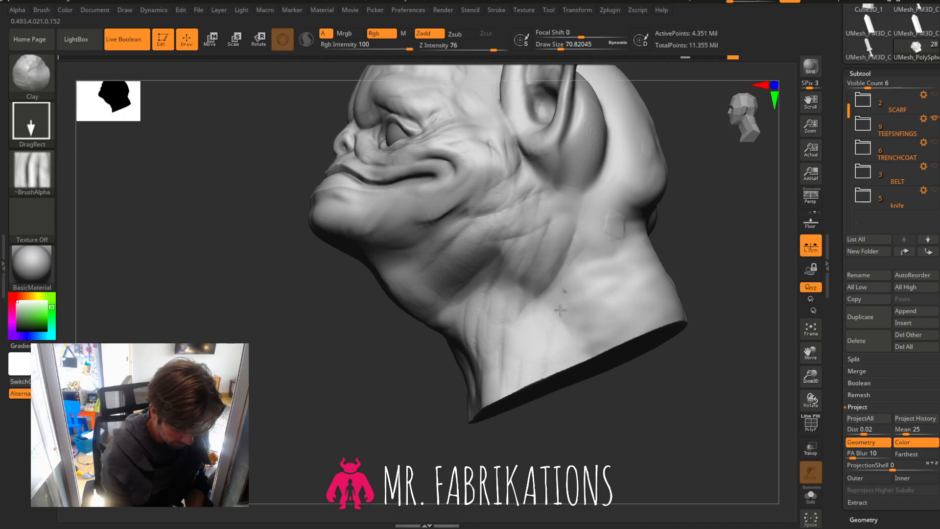
drag(580, 268, 529, 355)
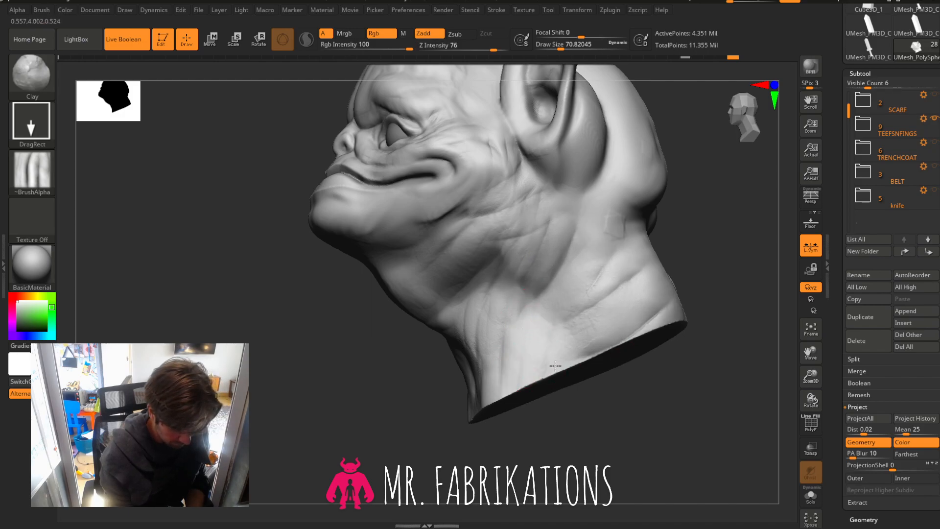
drag(597, 361, 652, 248)
Stamp a raised wrinkle on the skin directly behind the ear.
mouse_move(595, 164)
mouse_down()
mouse_move(561, 221)
mouse_move(577, 181)
mouse_up()
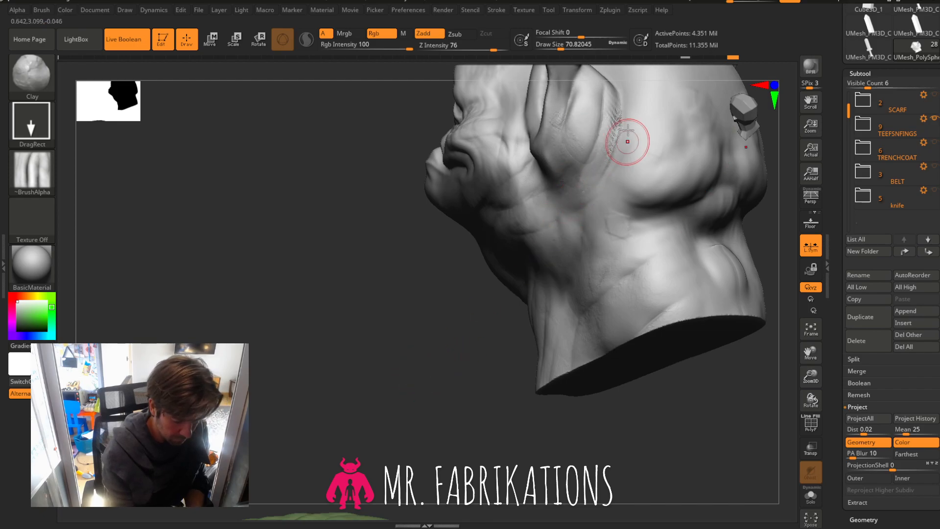
drag(627, 141, 624, 137)
key(shift)
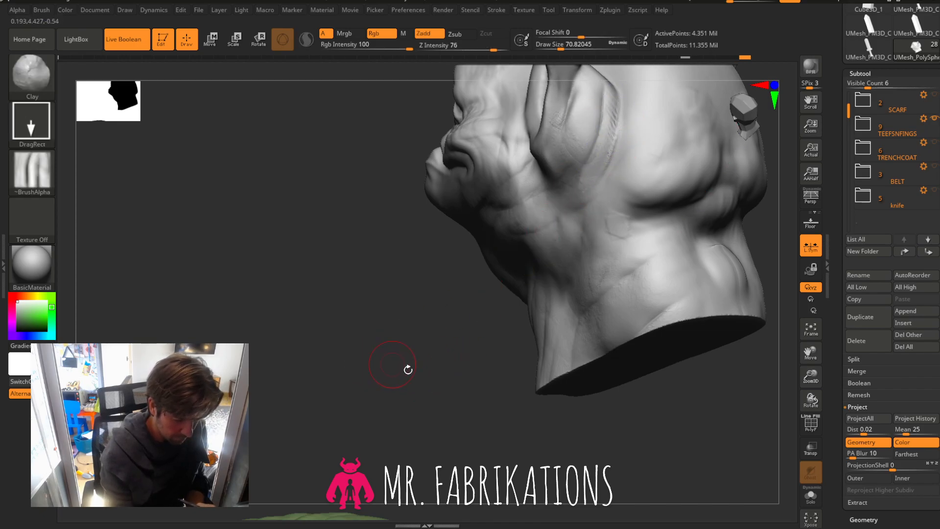
Stamp raised wrinkles in front of the ear and on the temple.
drag(409, 371, 468, 404)
drag(805, 351, 807, 421)
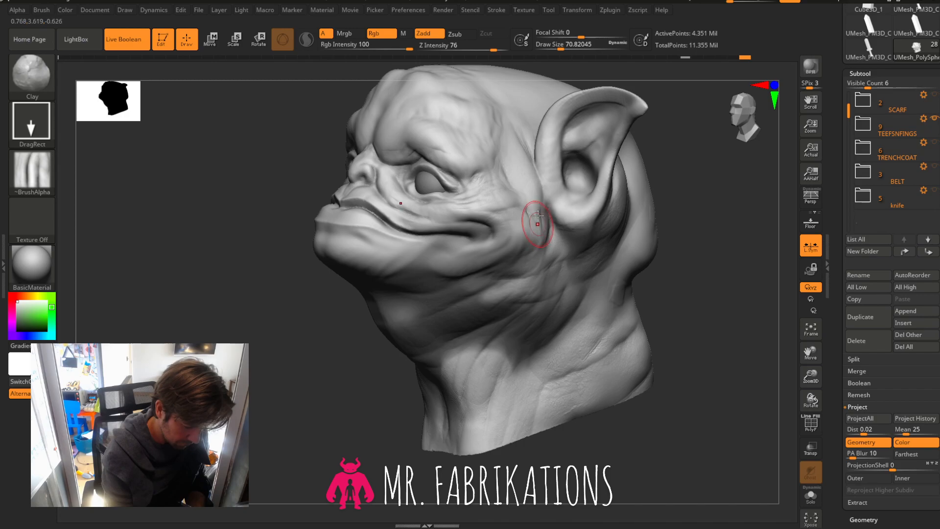
drag(538, 216, 538, 215)
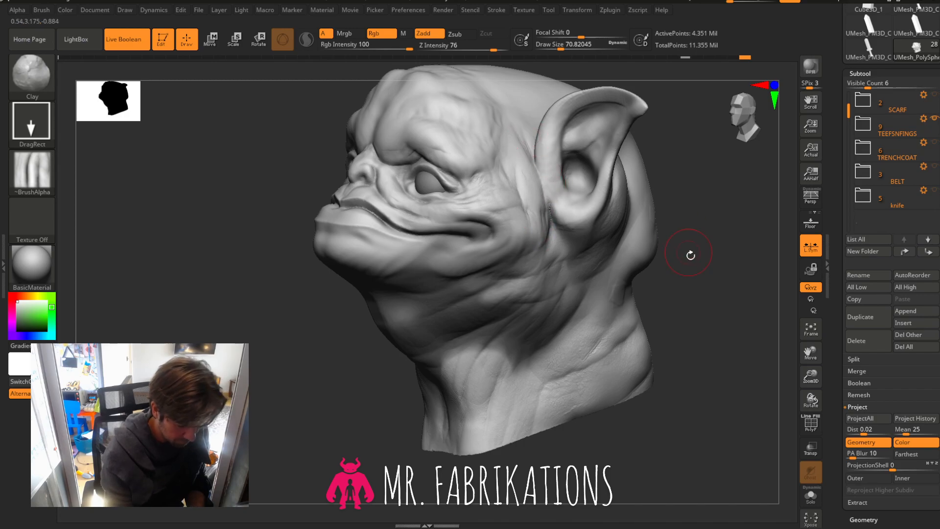
mouse_move(688, 256)
mouse_down()
mouse_move(524, 126)
mouse_move(559, 92)
mouse_up()
drag(514, 122, 508, 116)
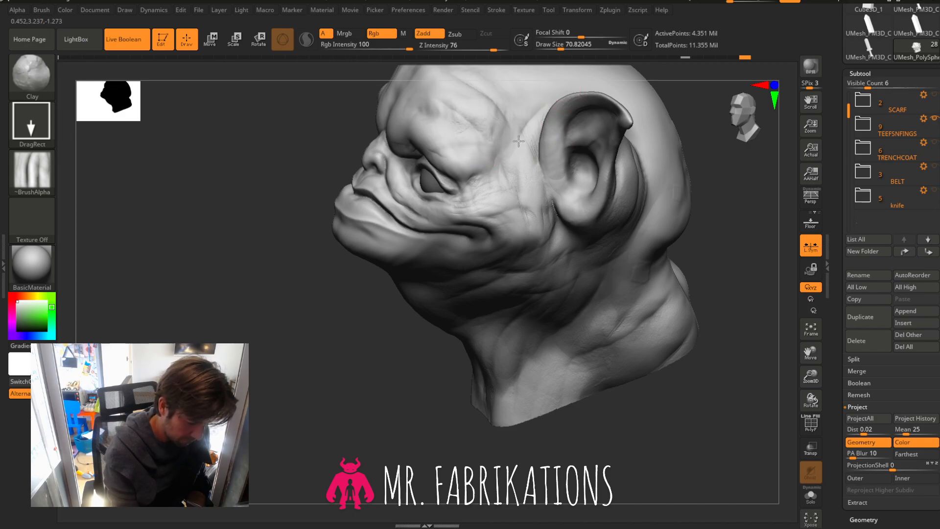
Stamp raised wrinkle detail across the forehead and above the outer brow.
mouse_move(724, 245)
mouse_down()
mouse_move(751, 242)
mouse_move(783, 303)
mouse_up()
mouse_move(789, 343)
mouse_down()
mouse_move(704, 333)
mouse_move(587, 274)
mouse_up()
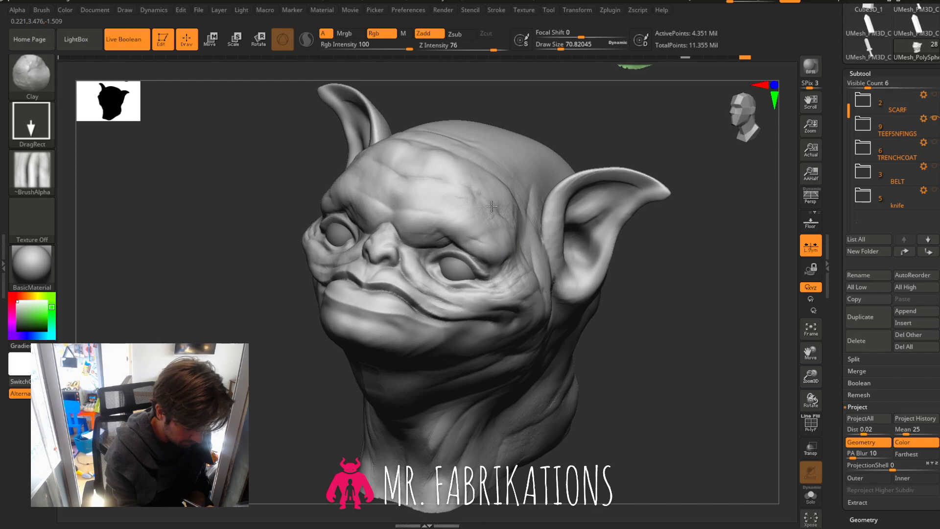
drag(491, 217, 472, 210)
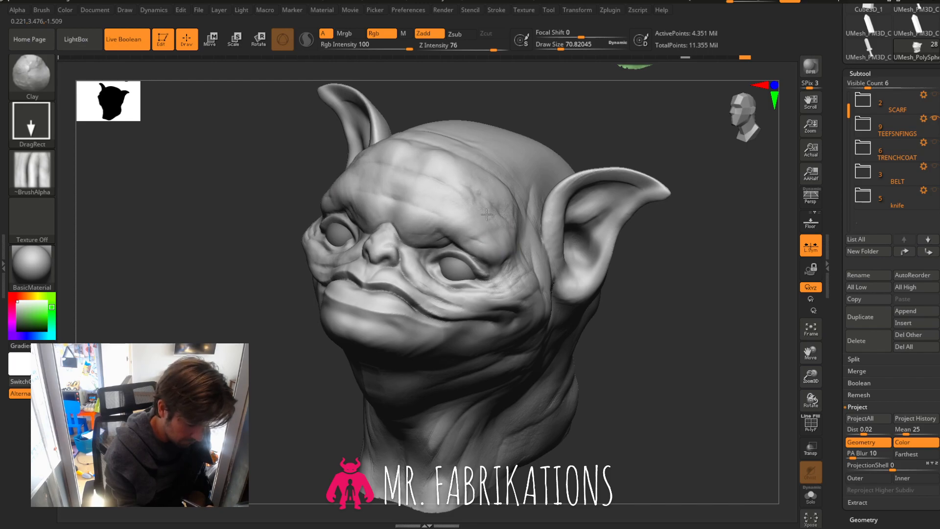
drag(690, 298, 640, 329)
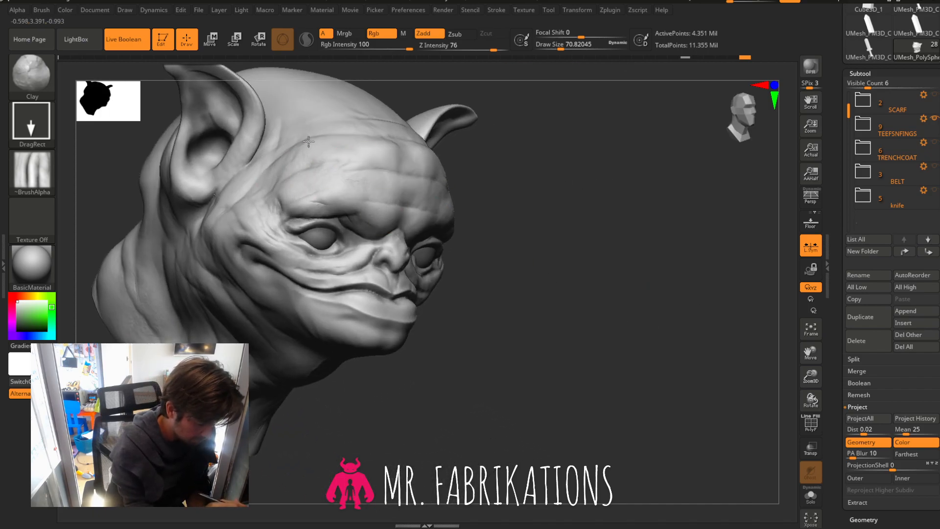
drag(525, 189, 520, 212)
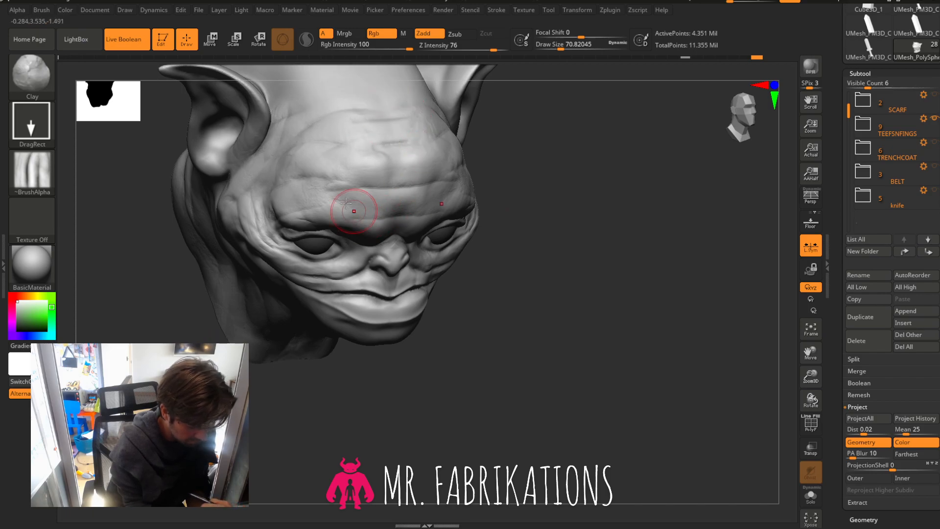
Set the Clay brush's Z Intensity to 52.
mouse_move(609, 294)
mouse_down()
mouse_move(619, 245)
mouse_move(636, 260)
mouse_move(534, 303)
mouse_move(387, 269)
mouse_up()
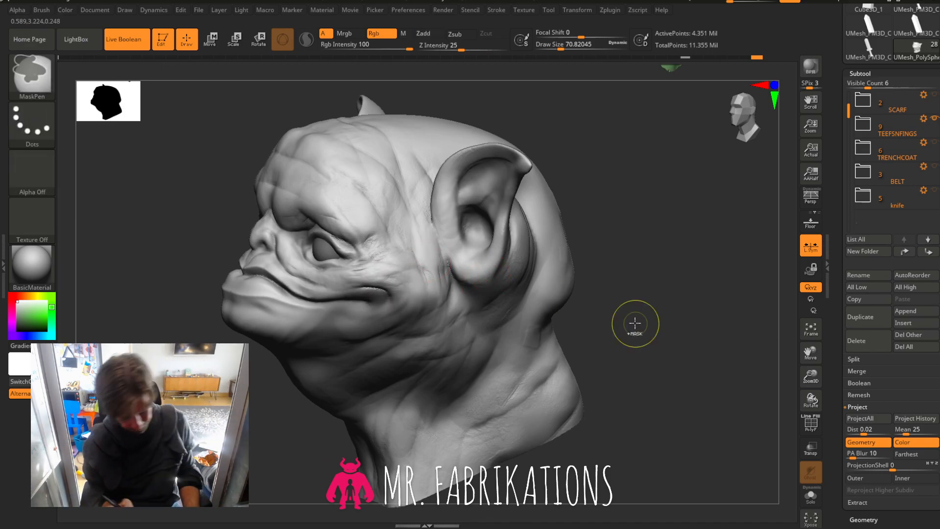
mouse_move(637, 323)
mouse_down()
mouse_move(682, 309)
mouse_move(270, 335)
mouse_up()
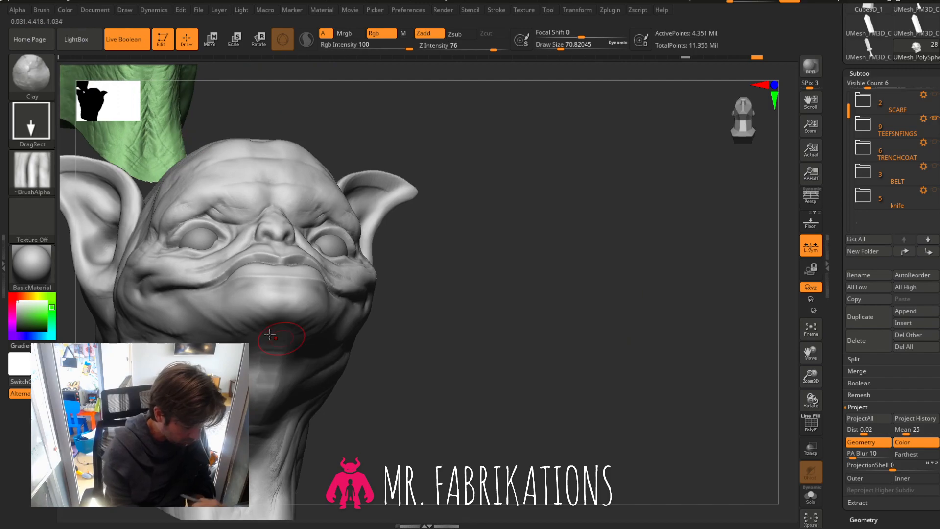
mouse_move(481, 311)
mouse_down()
mouse_move(494, 298)
mouse_move(493, 314)
mouse_move(274, 325)
mouse_move(297, 348)
mouse_move(309, 343)
mouse_up()
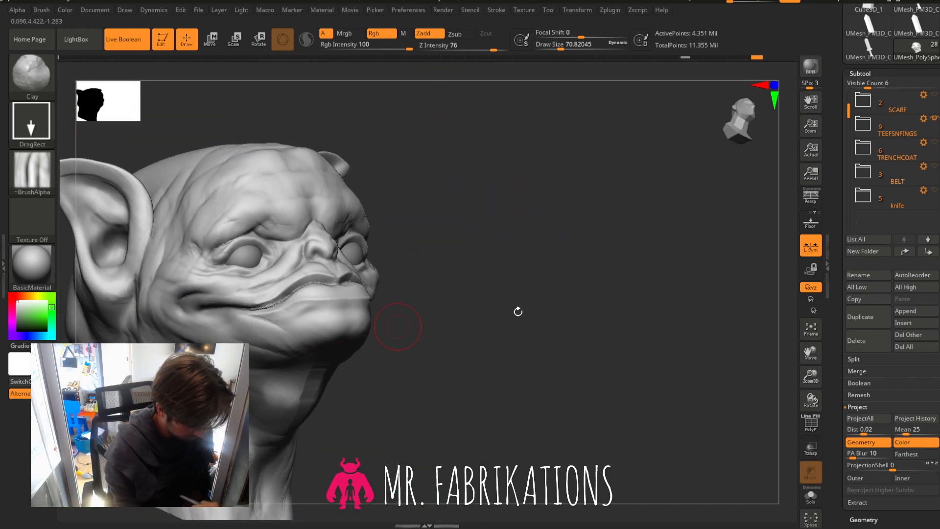
drag(518, 311, 578, 269)
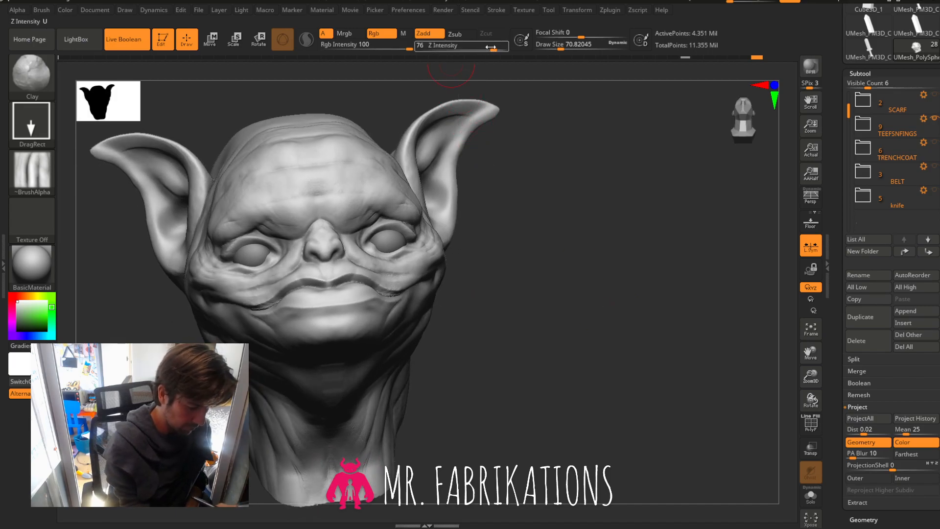
drag(490, 47, 480, 49)
Try stamping wrinkles on the chin beneath the corner of the mouth.
drag(571, 235, 453, 276)
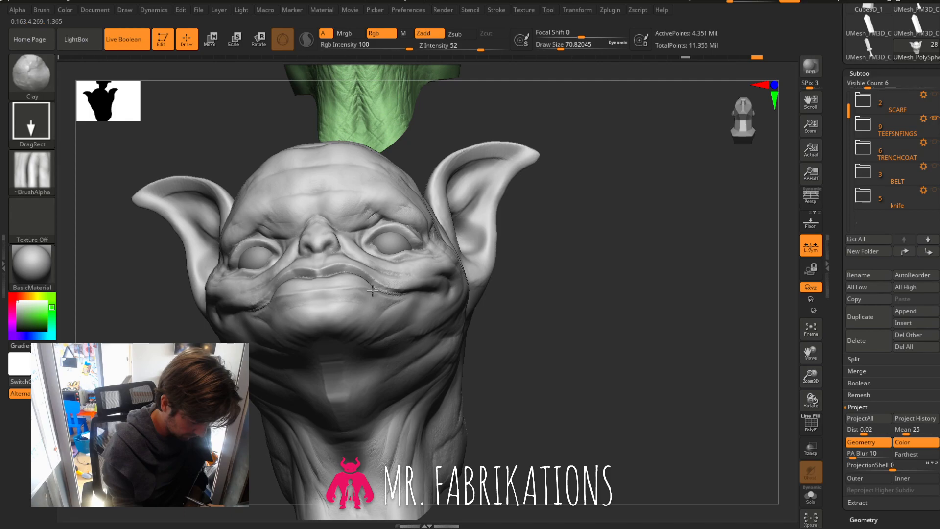
mouse_move(545, 273)
mouse_down()
mouse_move(577, 313)
mouse_move(573, 304)
mouse_up()
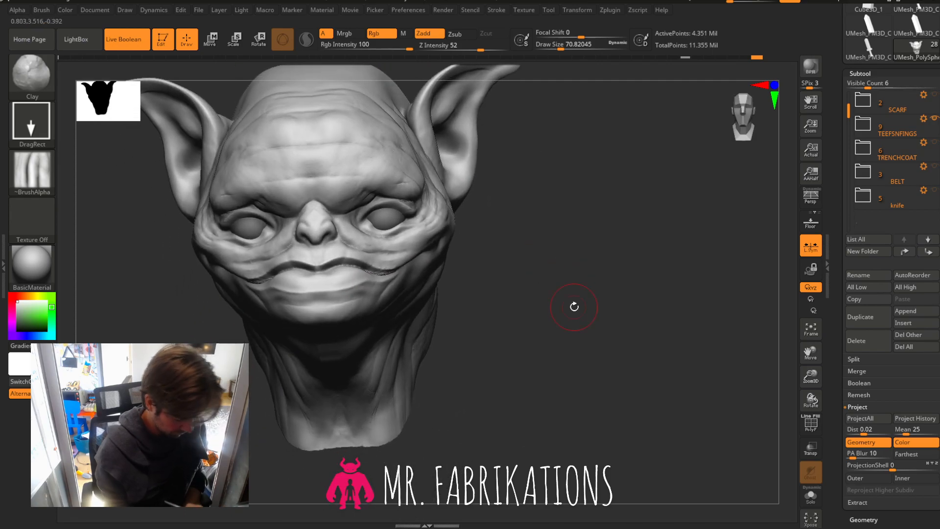
key(ctrl)
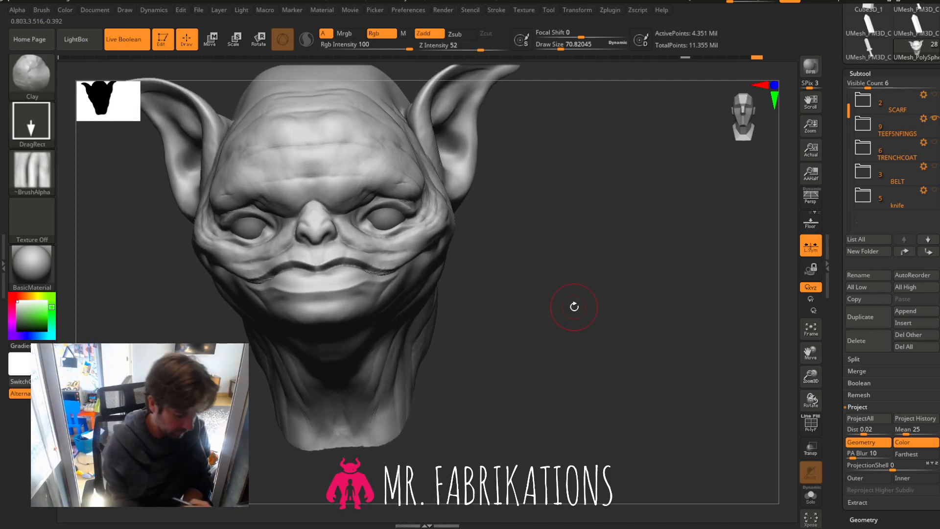
drag(362, 293, 414, 312)
mouse_move(501, 295)
mouse_down()
mouse_move(619, 303)
mouse_move(640, 294)
mouse_move(500, 275)
mouse_move(462, 298)
mouse_up()
key(ctrl)
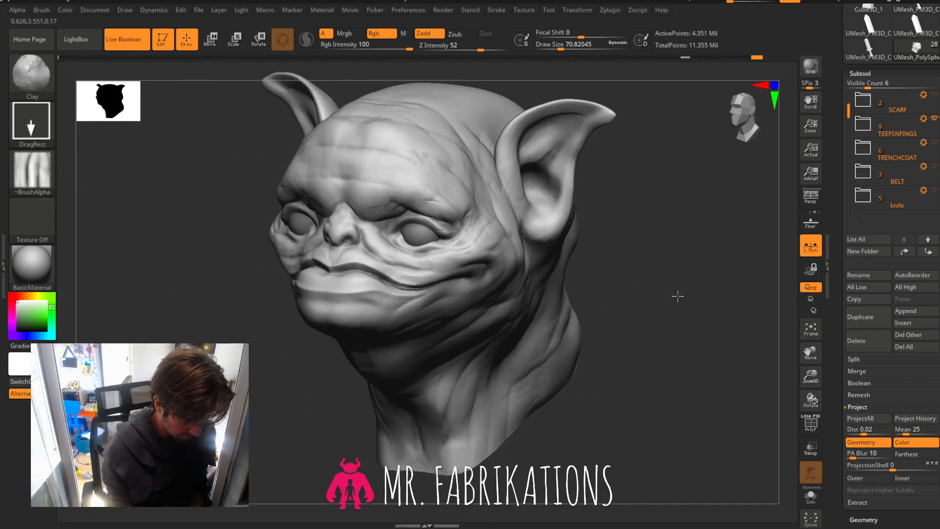
Load the Skin_61_high wrinkle alpha into the Clay brush for stamping the side of the face.
drag(677, 295, 629, 273)
click(32, 169)
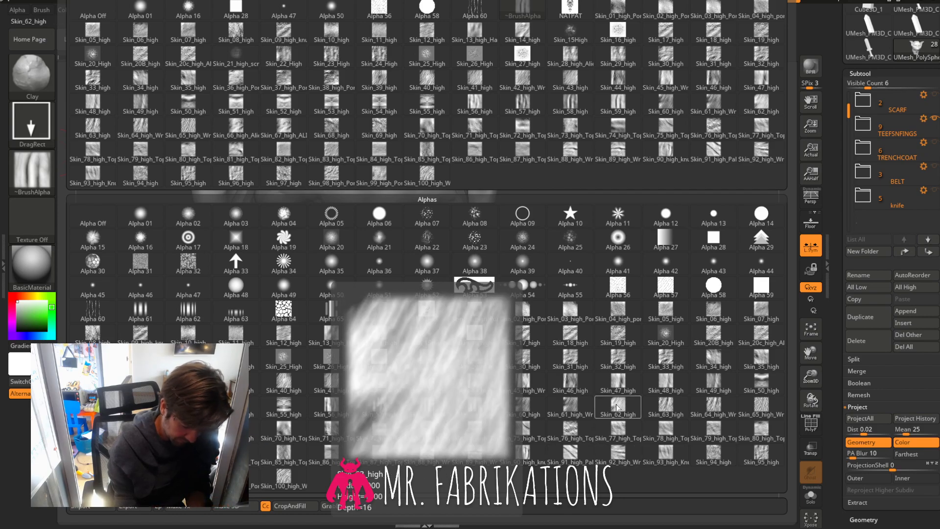
click(570, 407)
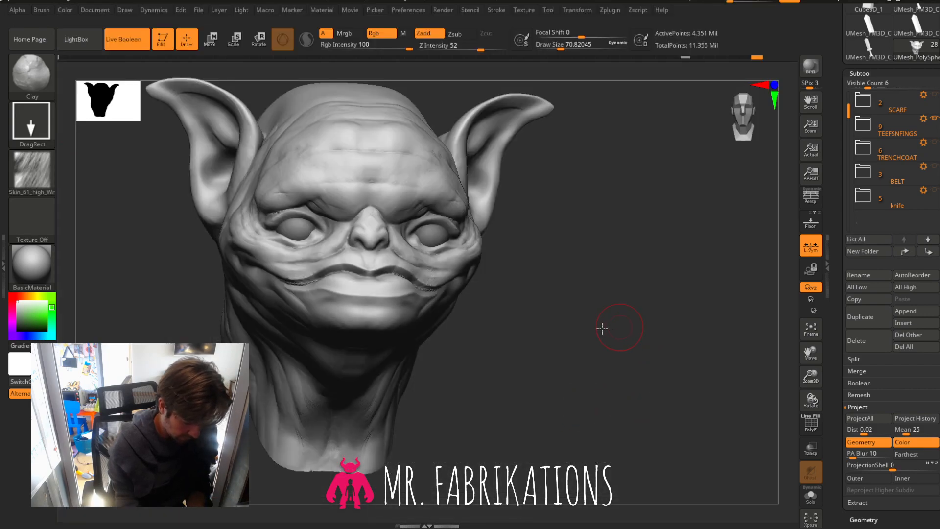
drag(603, 328, 551, 303)
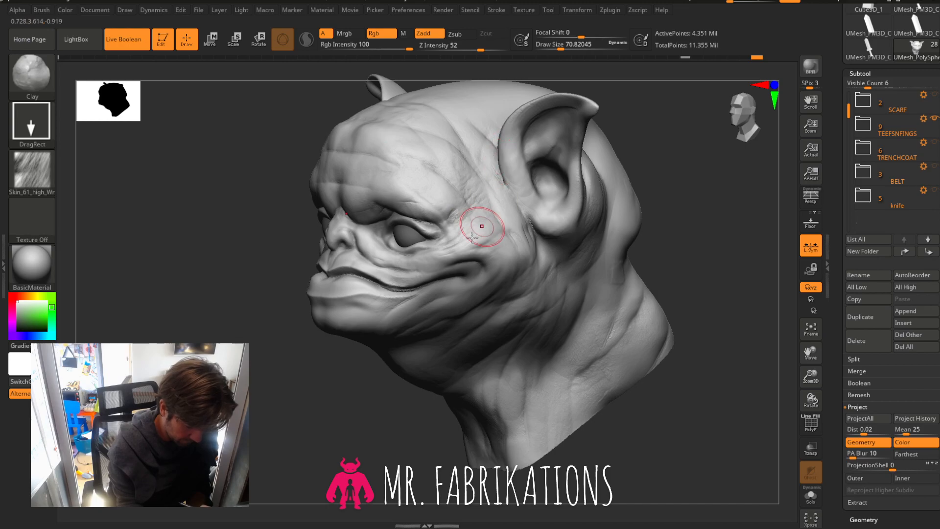
Stamp Skin_61_high wrinkle detail across the cheek beneath the eye and along the side of the mouth.
mouse_move(721, 267)
mouse_down()
mouse_move(792, 293)
mouse_move(793, 367)
mouse_up()
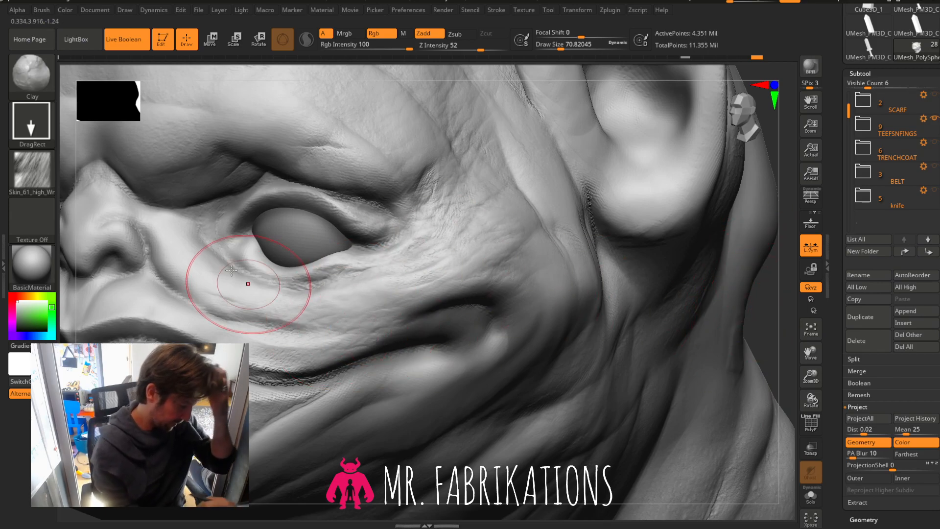
mouse_move(165, 277)
mouse_down()
mouse_move(152, 272)
mouse_move(231, 293)
mouse_move(296, 340)
mouse_move(342, 347)
mouse_up()
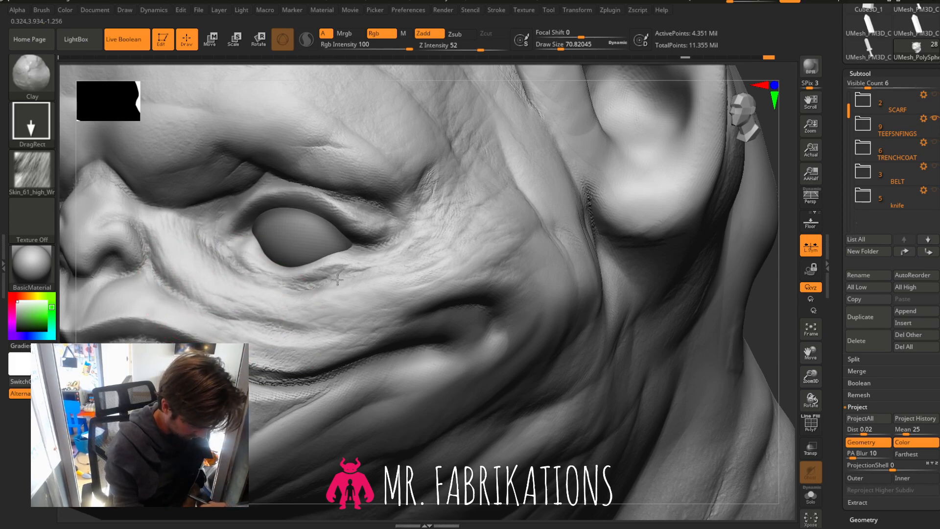
mouse_move(285, 354)
mouse_down()
mouse_move(338, 368)
mouse_move(277, 379)
mouse_move(294, 380)
mouse_up()
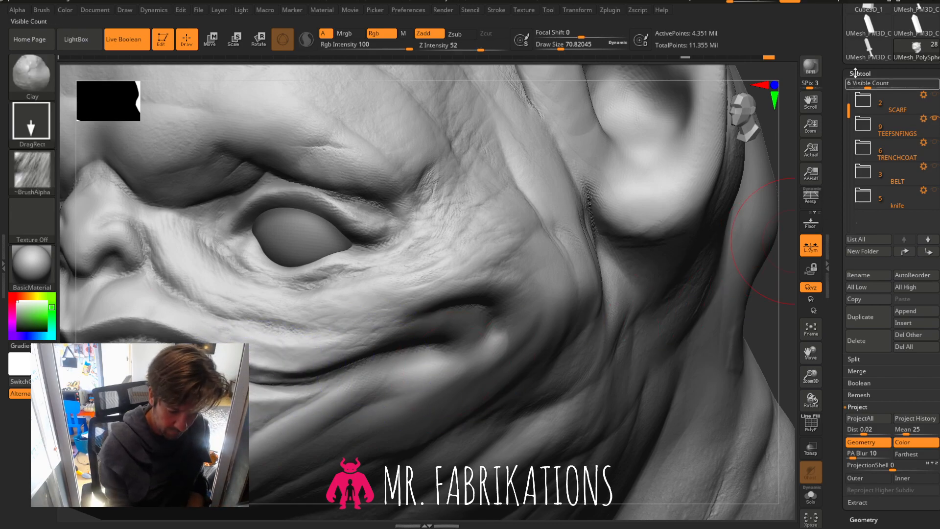
Drop the goblin head mesh to subdivision level 1 in its geometry settings.
click(901, 74)
click(869, 73)
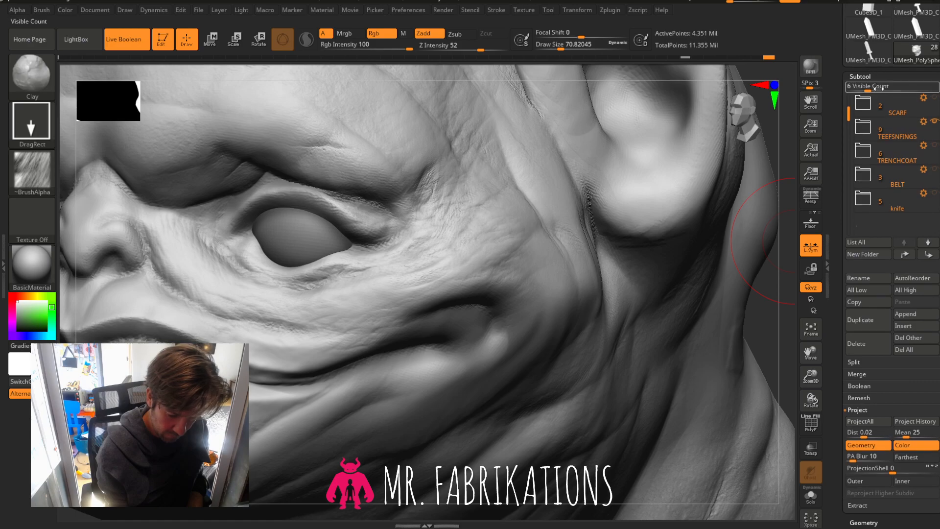
click(871, 77)
click(874, 89)
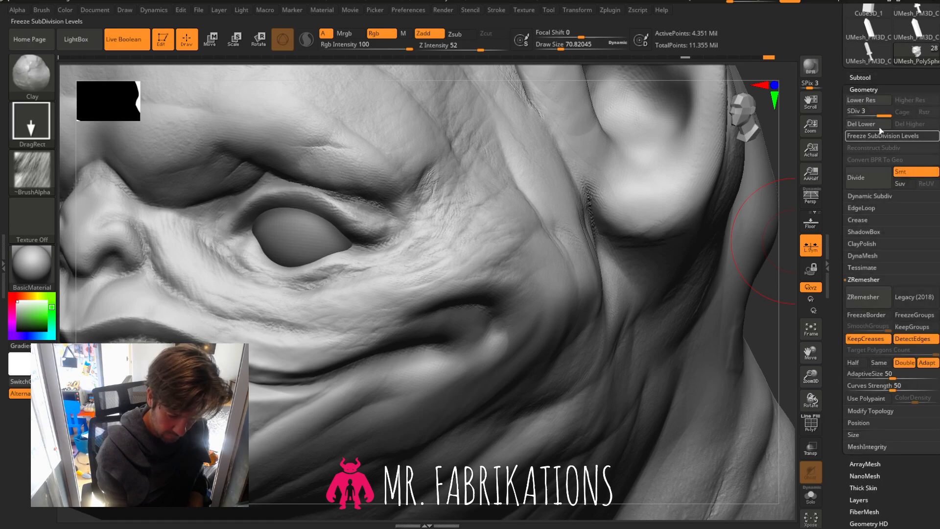
click(854, 113)
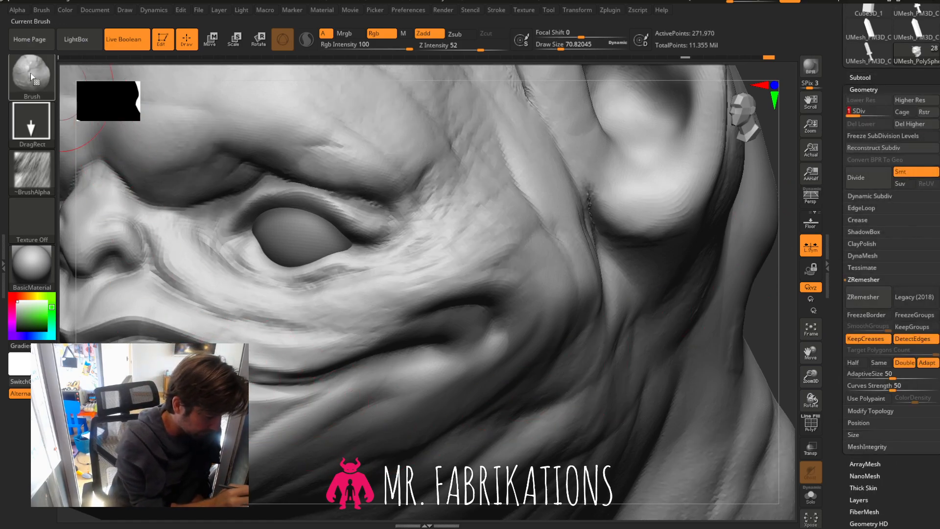
Switch to the DamStandard brush at a draw size of about 37 and carve the mouth line deeper between the lips.
key(b)
key(d)
key(s)
click(554, 48)
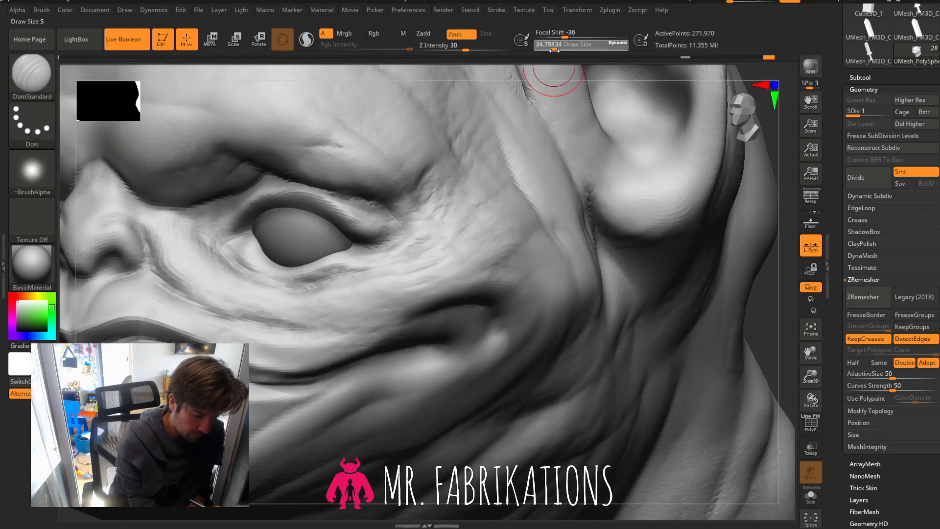
drag(818, 378, 842, 304)
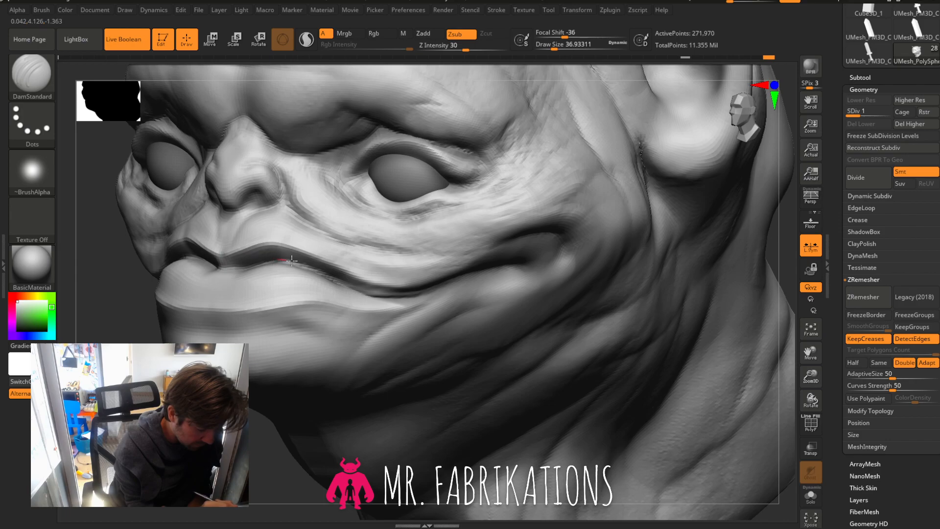
drag(291, 261, 312, 269)
drag(369, 292, 408, 293)
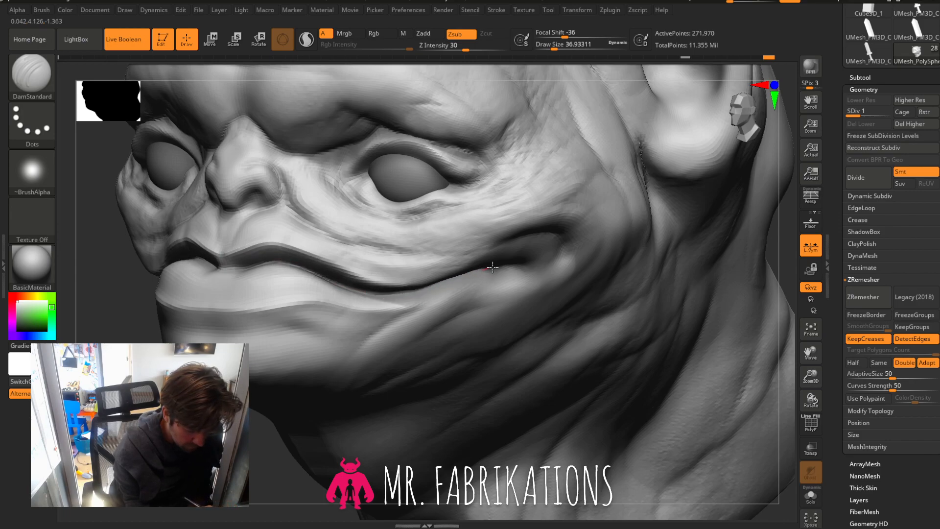
Set the stroke's LazyRadius to 37 and carve the creases around the corner of the mouth.
click(496, 10)
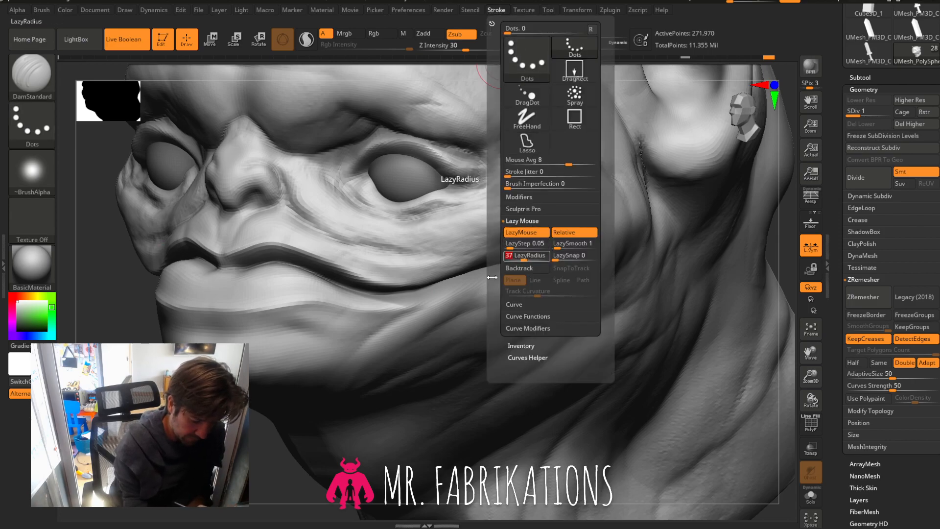
mouse_move(526, 259)
shift+mouse_down()
mouse_move(407, 284)
mouse_move(329, 278)
shift+mouse_up()
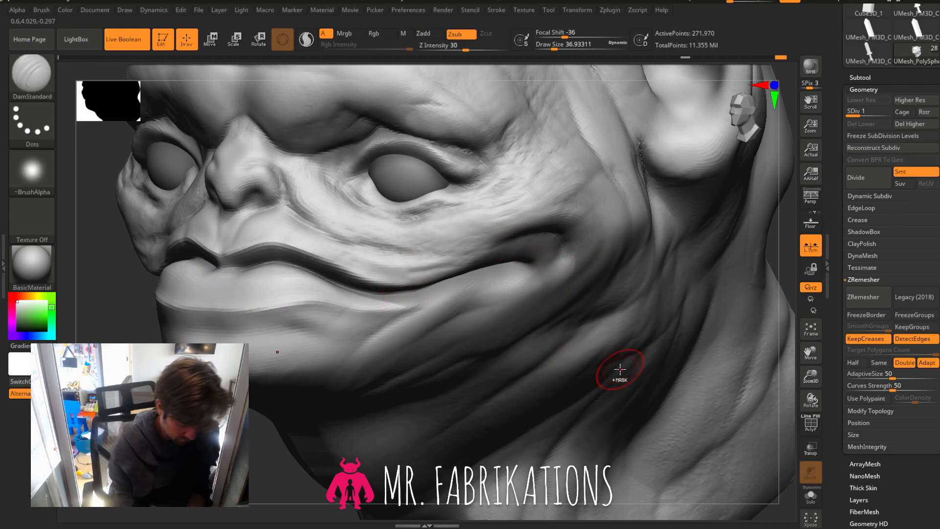
drag(522, 238, 560, 228)
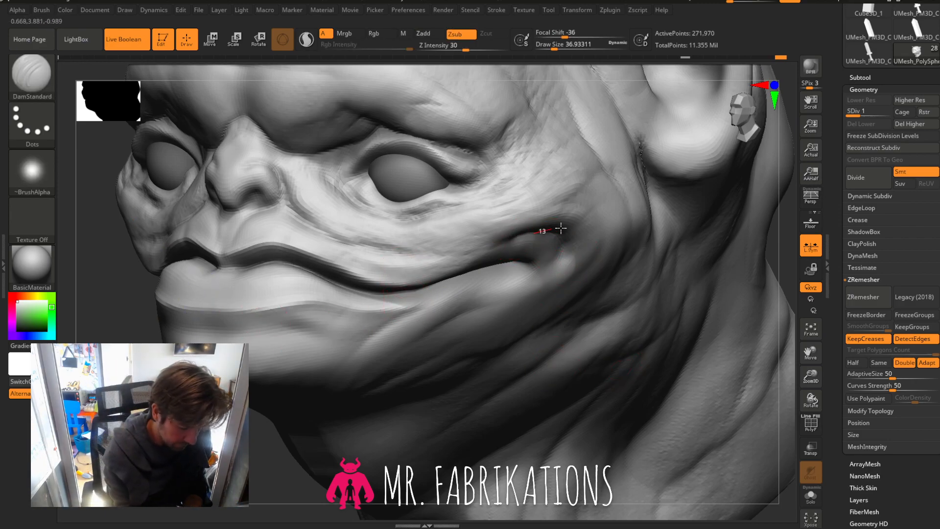
drag(561, 260, 527, 287)
Carve the cheek fold behind the mouth corner and the folds running below it toward the chin.
drag(811, 376, 811, 348)
drag(306, 403, 253, 402)
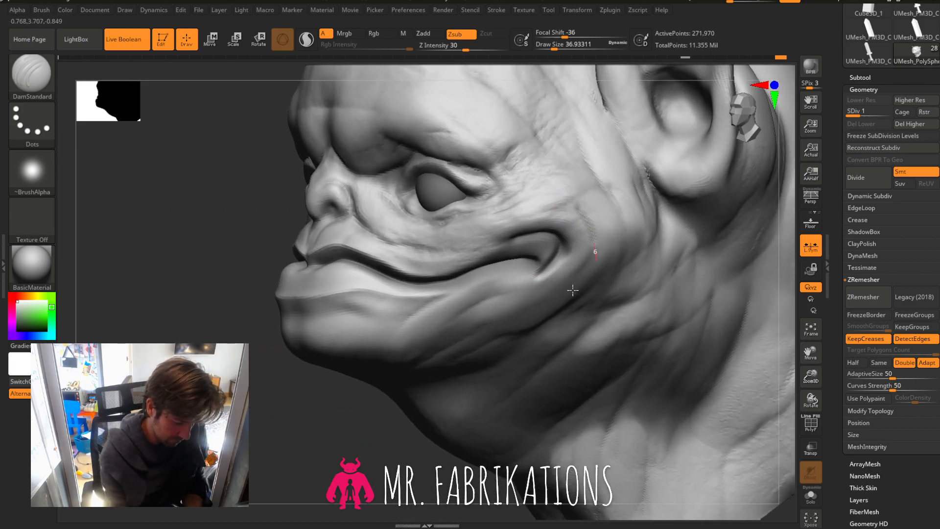
drag(517, 289, 417, 337)
drag(431, 301, 414, 315)
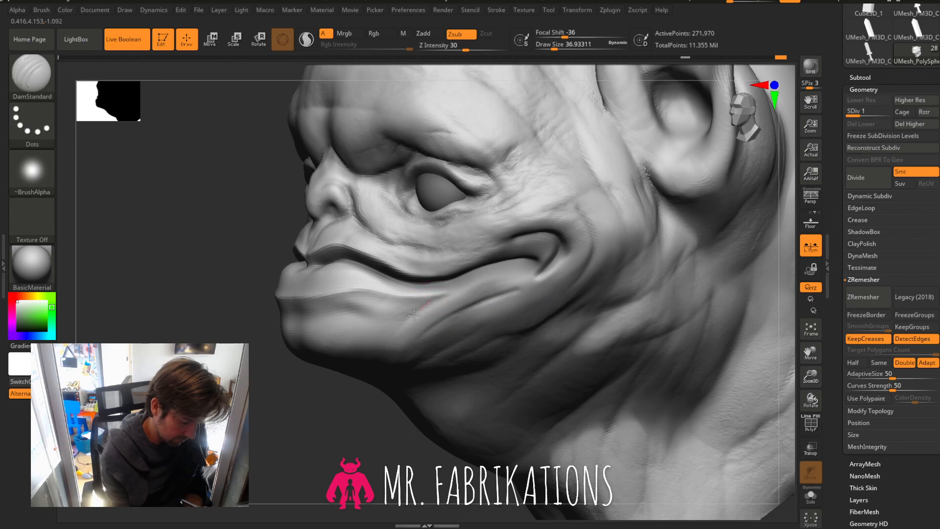
Carve creases under the brow and around the inner corner of the eye beside the nose.
drag(260, 404, 299, 412)
drag(607, 325, 430, 224)
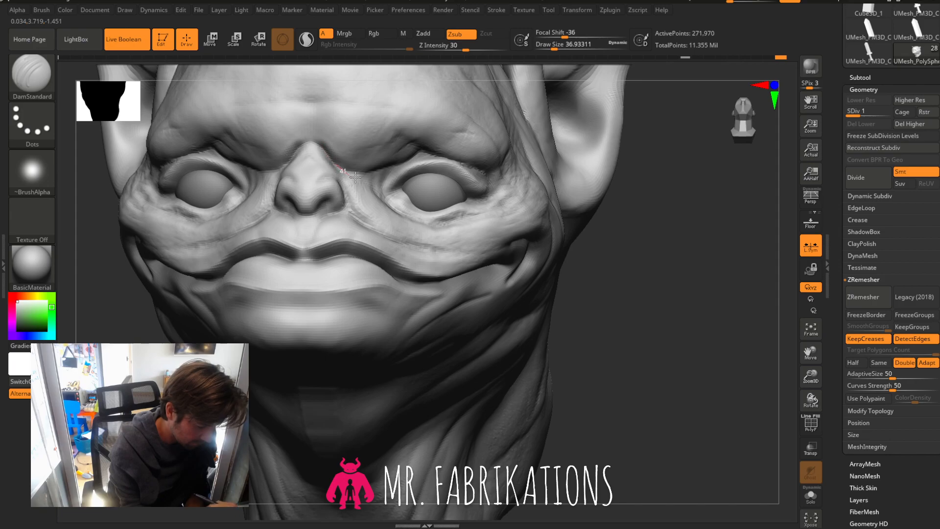
drag(401, 159, 419, 145)
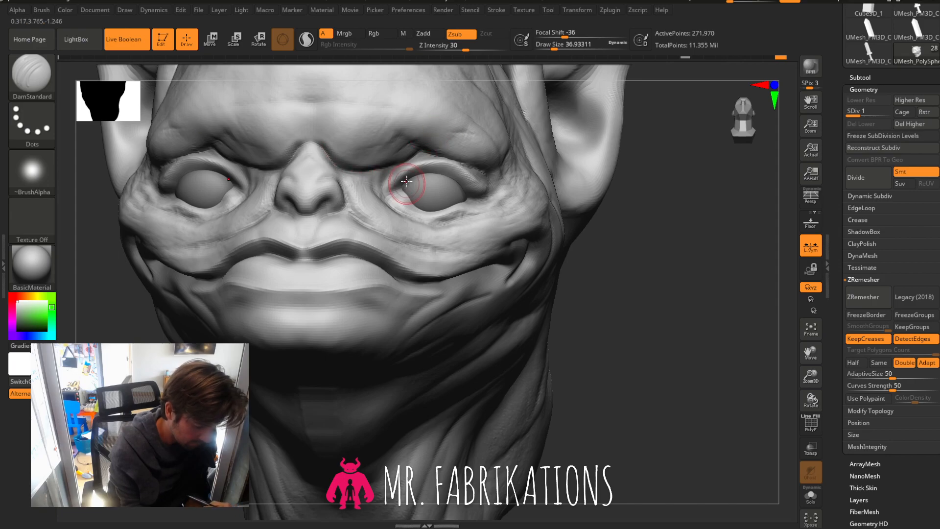
drag(681, 241, 708, 241)
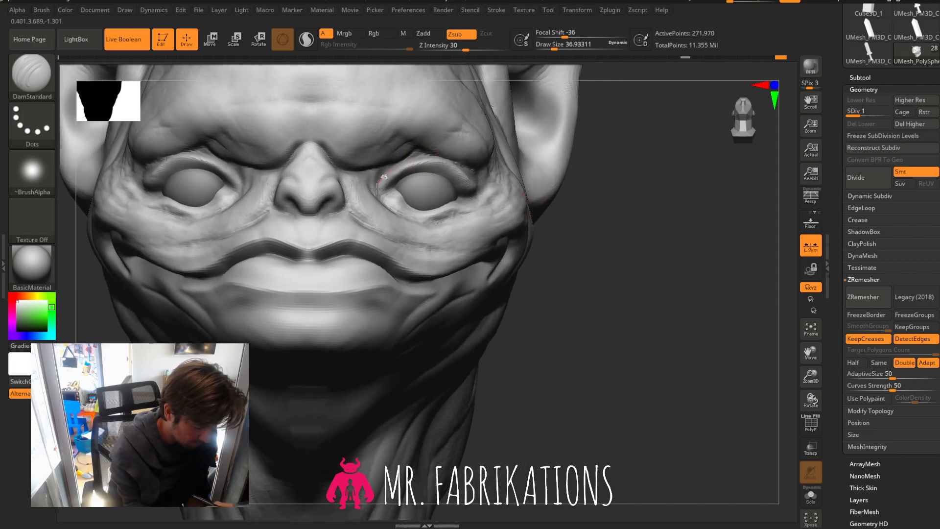
drag(376, 189, 379, 196)
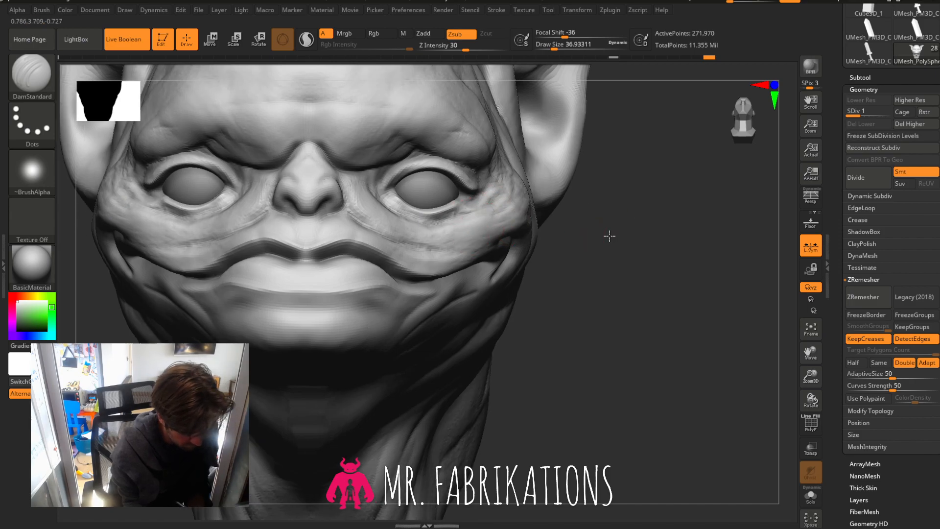
Carve wrinkle lines beneath the lower eyelid, sweeping out past the outer corner of the eye.
drag(609, 235, 558, 230)
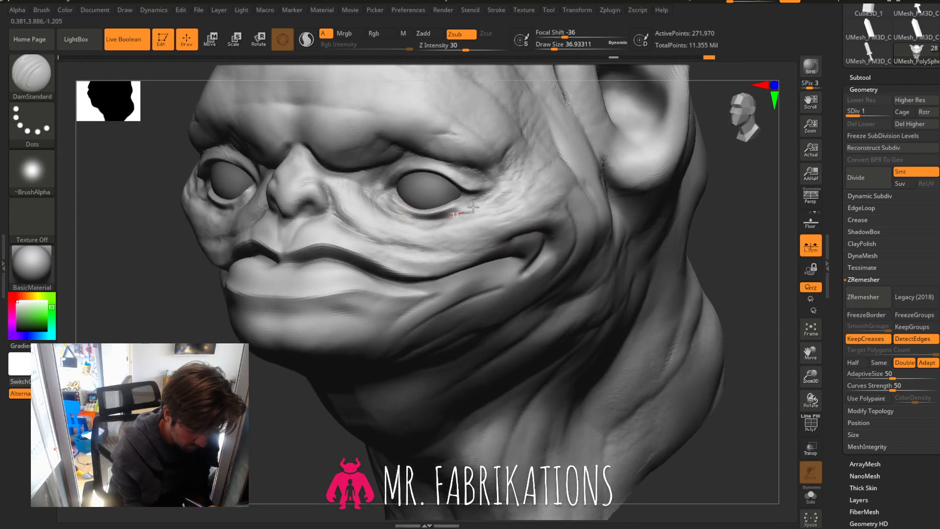
mouse_move(429, 225)
mouse_down()
mouse_move(476, 215)
mouse_move(495, 185)
mouse_up()
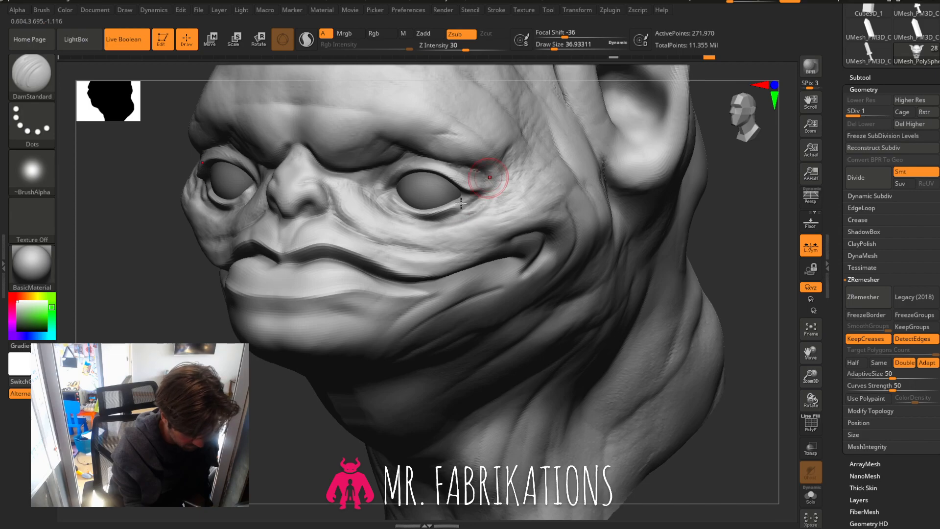
drag(425, 228, 508, 206)
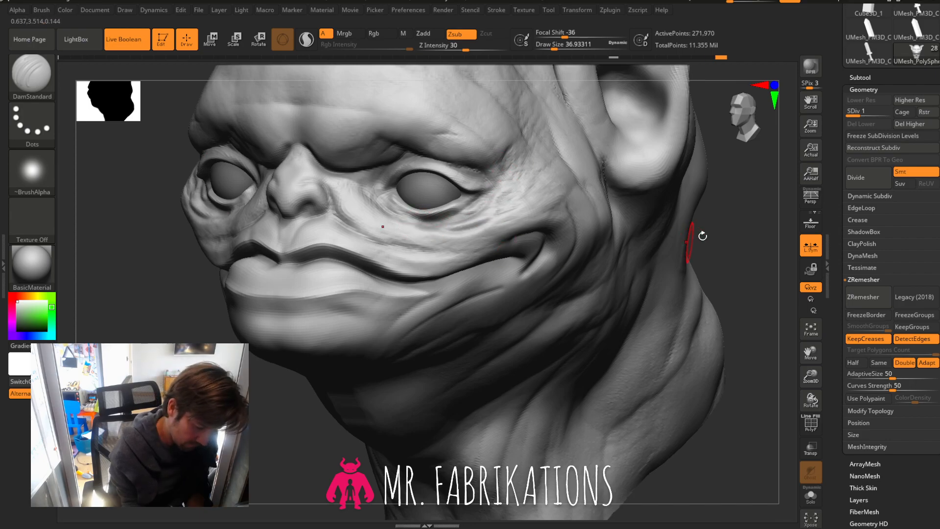
Undo the last two strokes and smooth the skin beside the nostril.
mouse_move(704, 235)
mouse_down()
mouse_move(741, 222)
mouse_move(716, 232)
mouse_move(376, 238)
mouse_move(430, 223)
mouse_up()
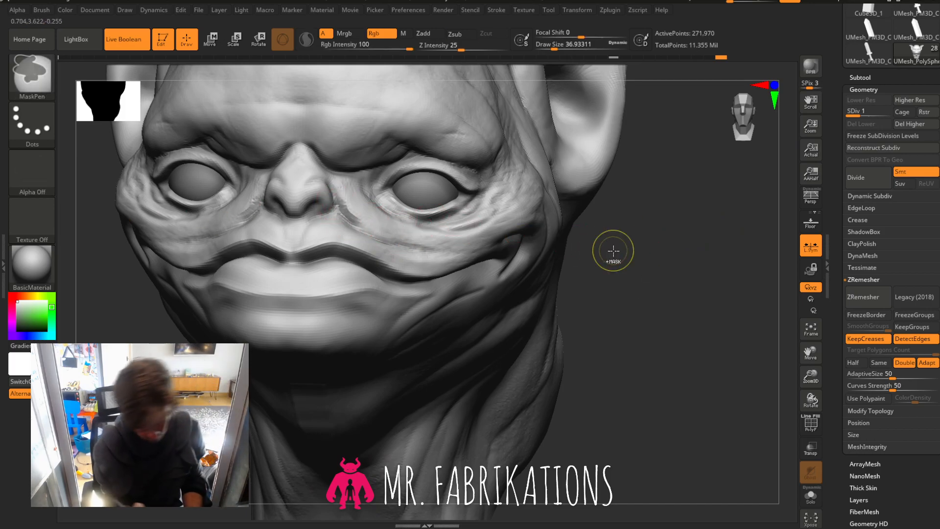
key(ctrl+z)
key(ctrl+z)
shift+drag(333, 198, 332, 188)
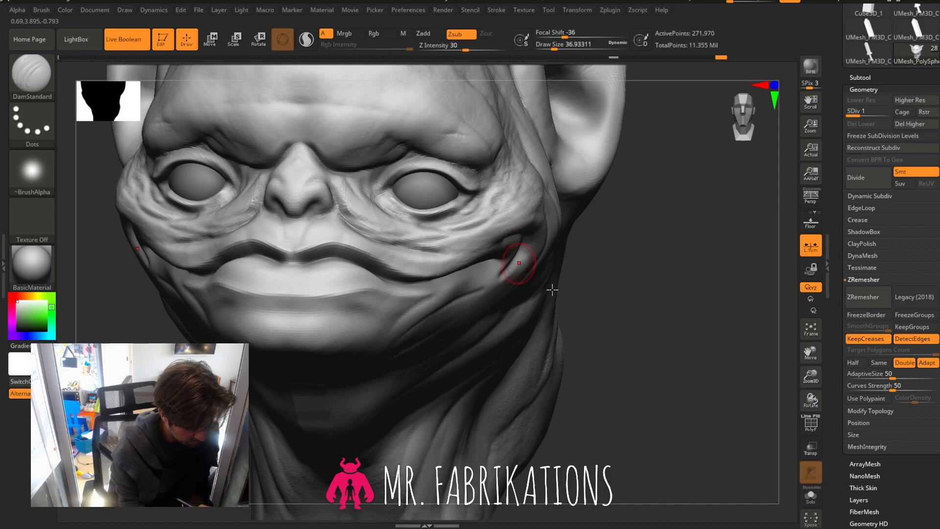
Review the whole head at subdivision level 3, then return the mesh to level 1.
mouse_move(578, 291)
mouse_down()
mouse_move(659, 292)
mouse_move(640, 291)
mouse_move(668, 277)
mouse_move(657, 304)
mouse_move(677, 311)
mouse_up()
key(shift)
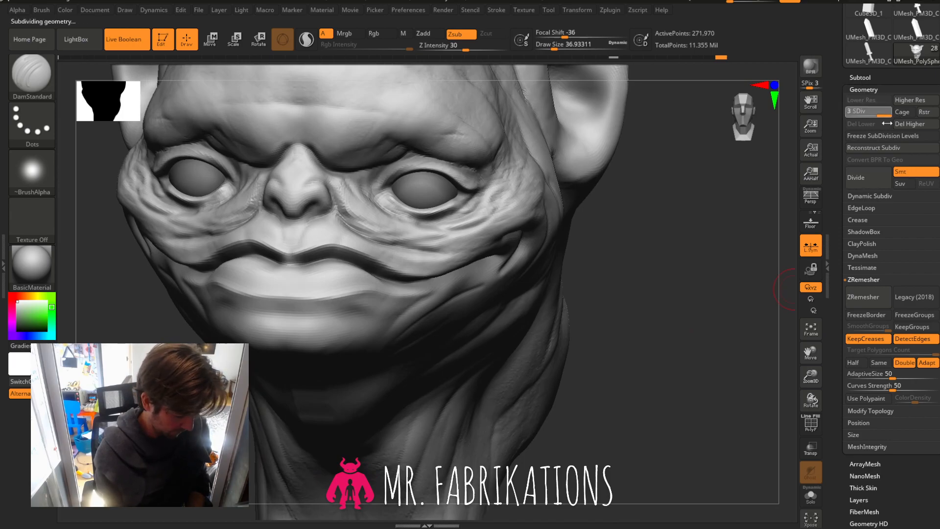
mouse_move(669, 269)
mouse_down()
mouse_move(682, 265)
mouse_move(647, 265)
mouse_move(686, 267)
mouse_up()
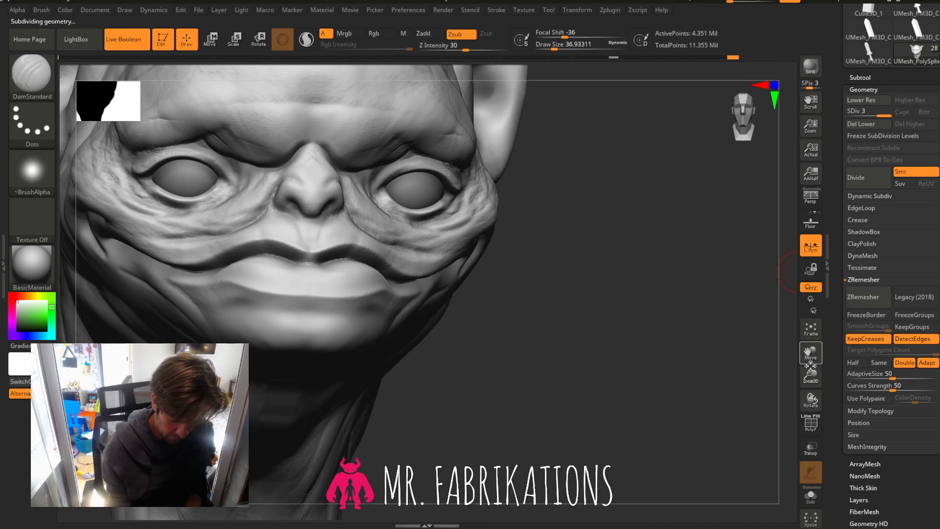
drag(810, 376, 789, 323)
mouse_move(692, 343)
mouse_down()
mouse_move(630, 348)
mouse_move(676, 352)
mouse_move(667, 351)
mouse_move(703, 293)
mouse_up()
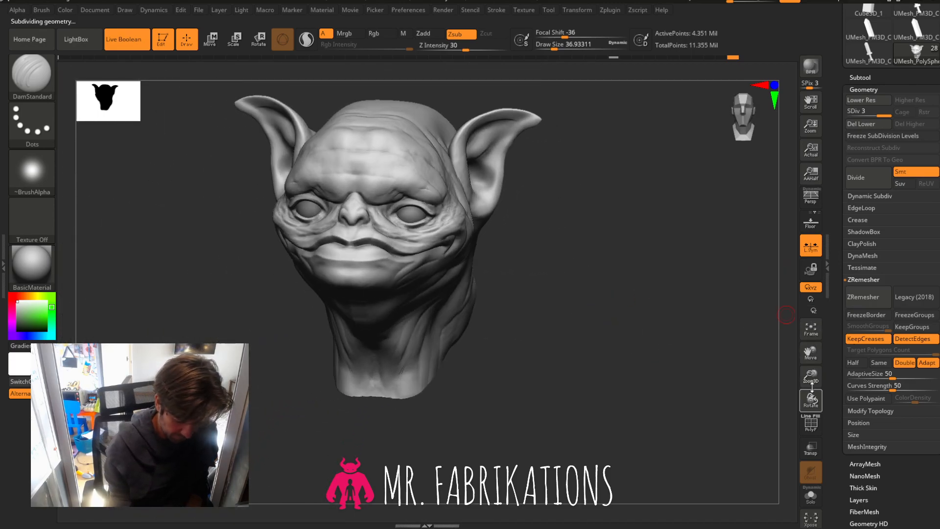
drag(813, 376, 818, 414)
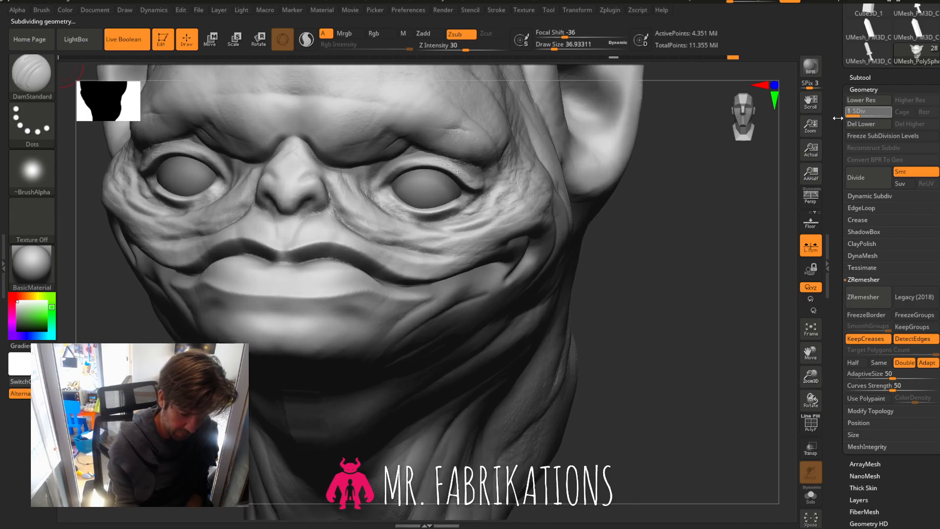
drag(811, 353, 843, 403)
mouse_move(407, 208)
mouse_down()
mouse_move(462, 215)
mouse_move(526, 244)
mouse_up()
key(ctrl)
key(ctrl+z)
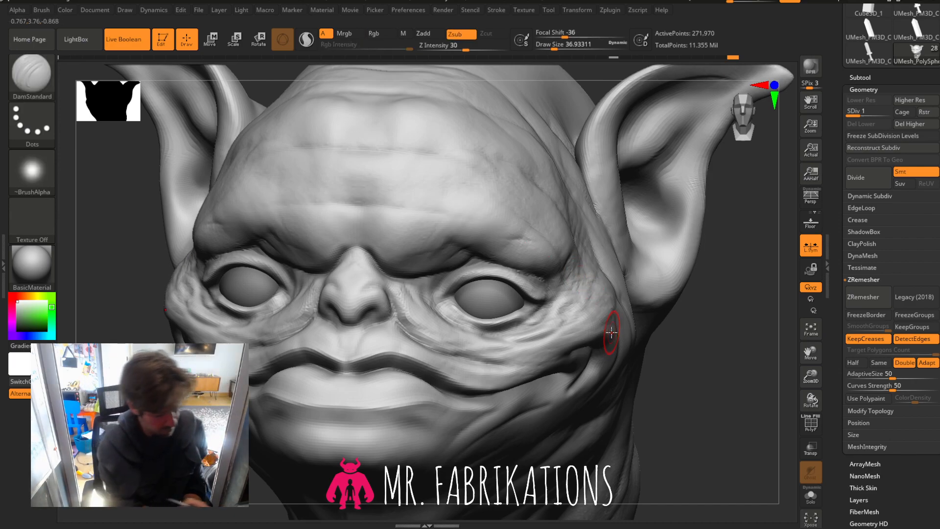
Enlarge the DamStandard draw size to about 116 and carve broad creases across the forehead.
key(bracketright)
key(bracketright)
key(bracketright)
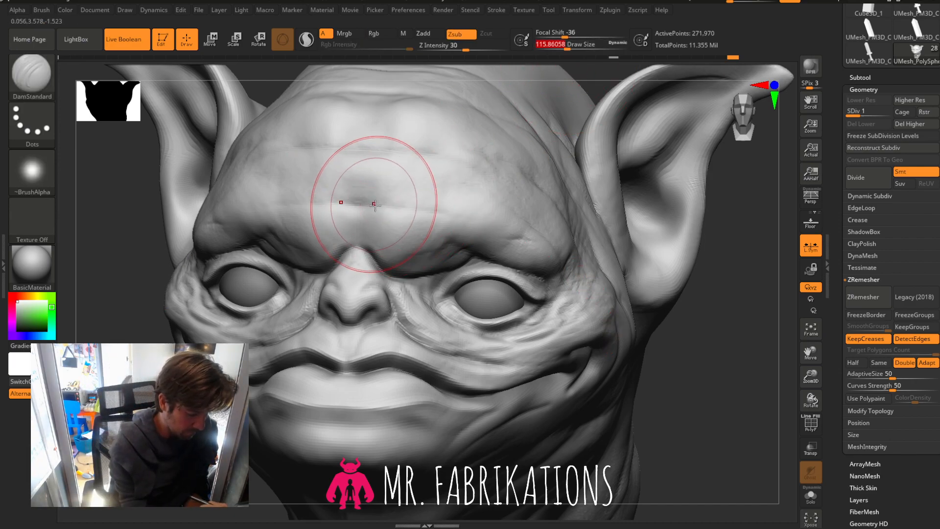
mouse_move(352, 193)
mouse_down()
mouse_move(504, 232)
mouse_move(588, 279)
mouse_up()
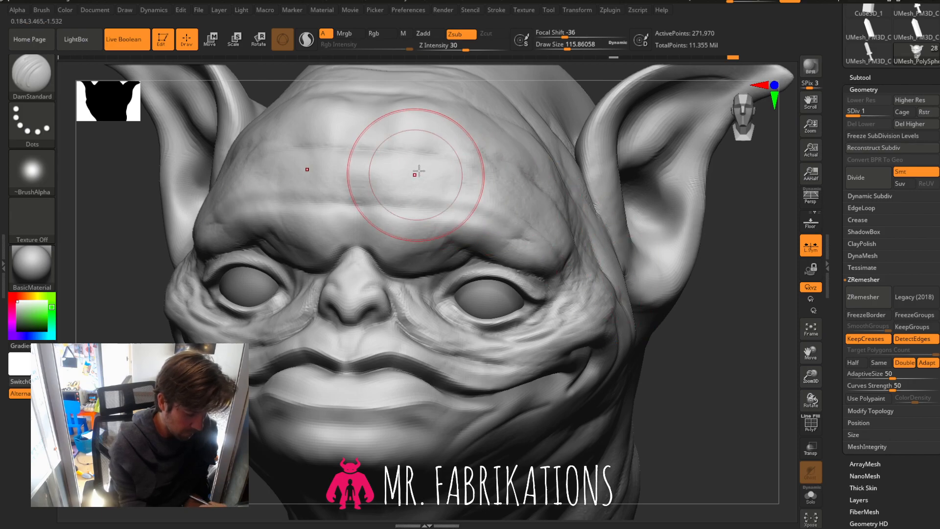
Reduce the draw size to about 23, carve a crease from the brow up toward the temple, and soften the forehead lines.
key(bracketleft)
key(bracketleft)
key(bracketleft)
key(bracketleft)
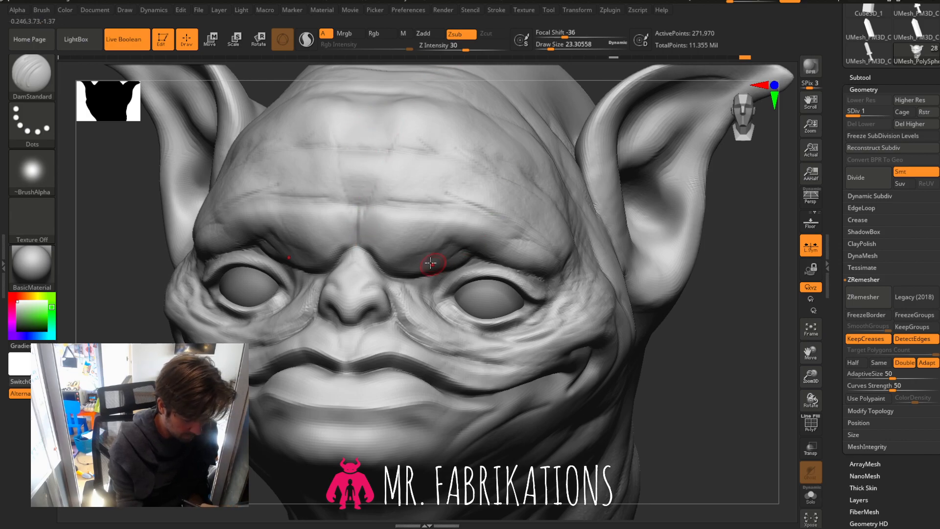
drag(488, 233, 521, 178)
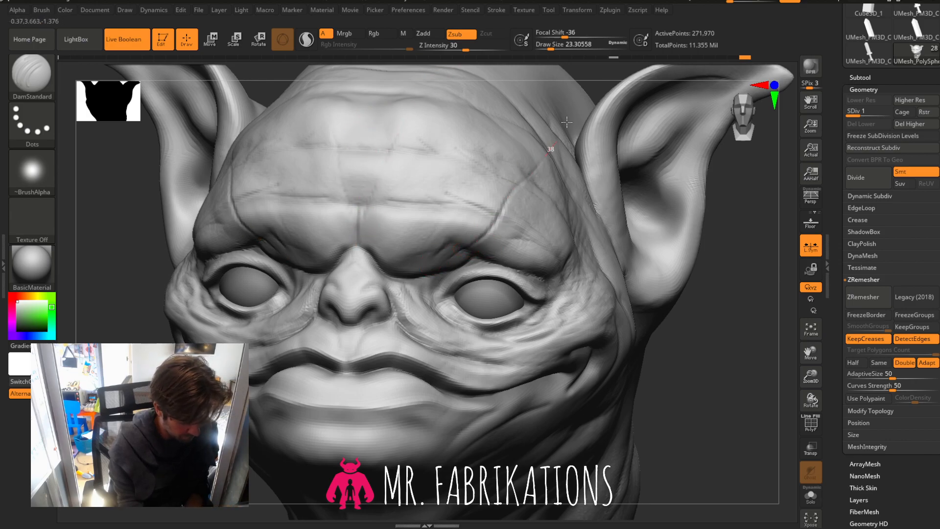
key(shift)
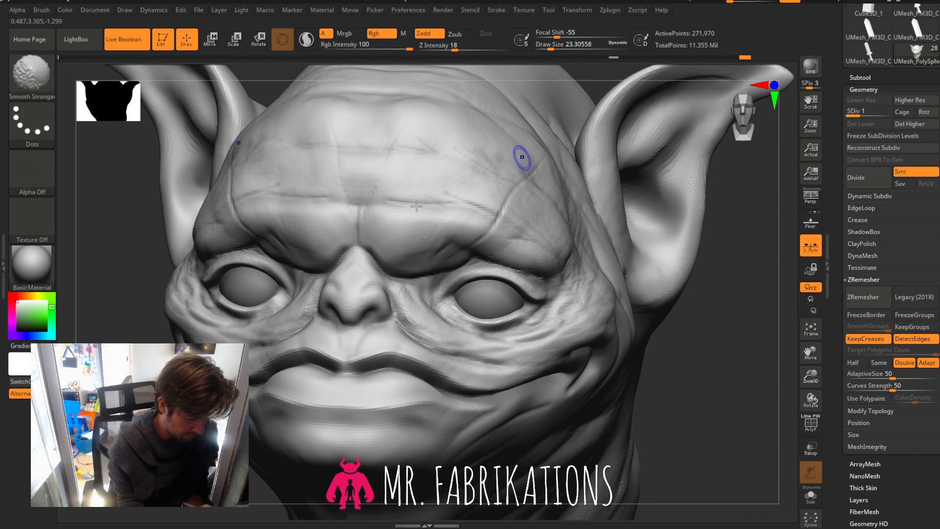
key(shift)
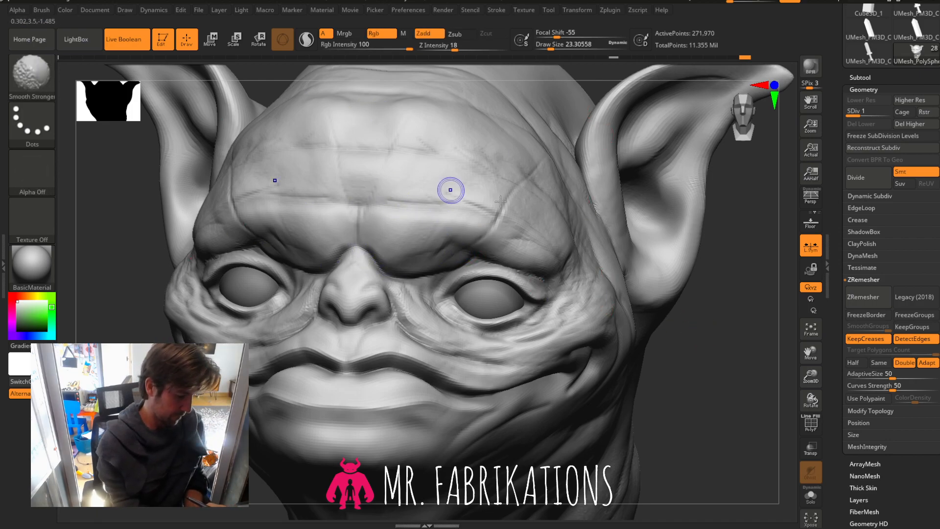
drag(713, 268, 735, 313)
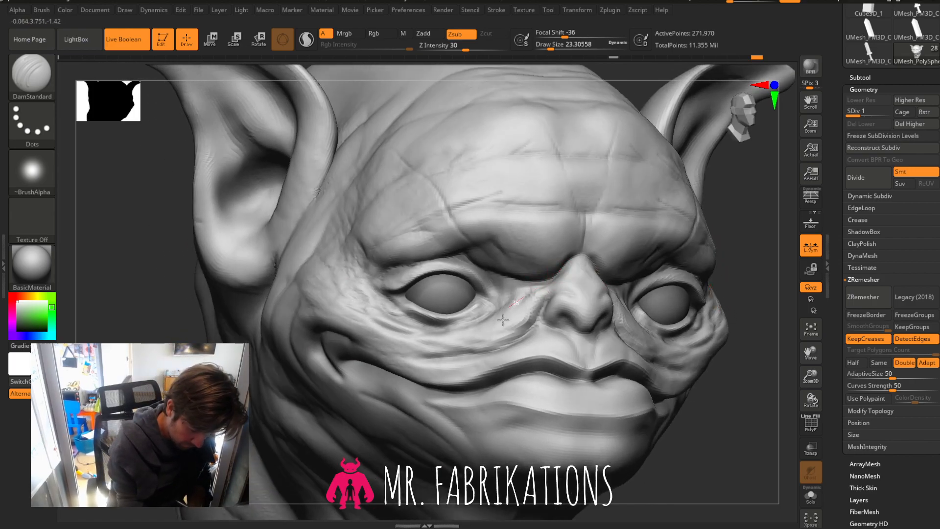
Carve fine creases beside the nose and along the mouth line with DamStandard, smoothing the skin around the nose.
mouse_move(503, 320)
mouse_down()
mouse_move(509, 333)
mouse_move(524, 314)
mouse_up()
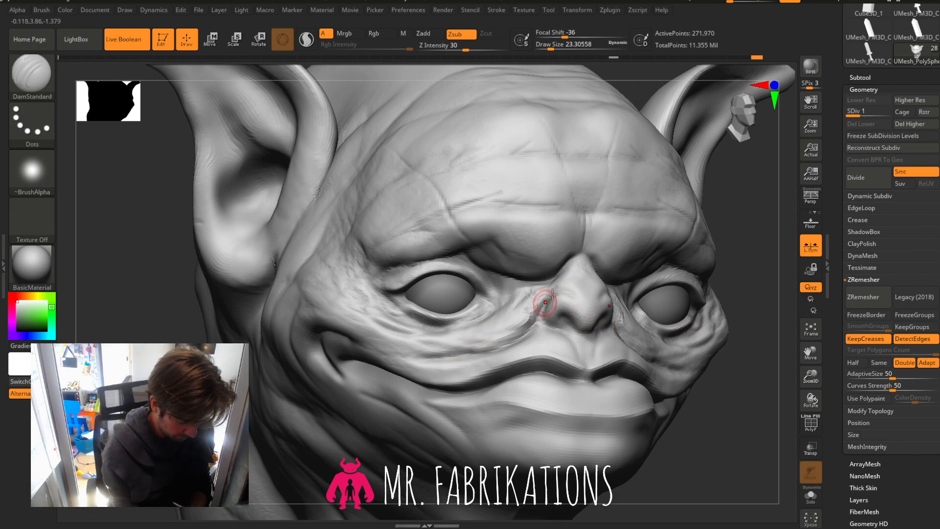
drag(558, 282, 559, 283)
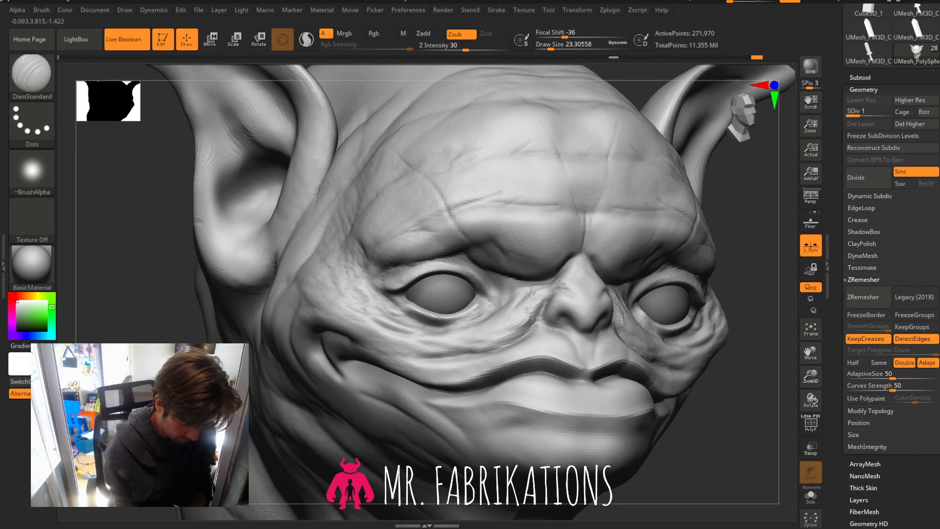
drag(584, 315, 566, 285)
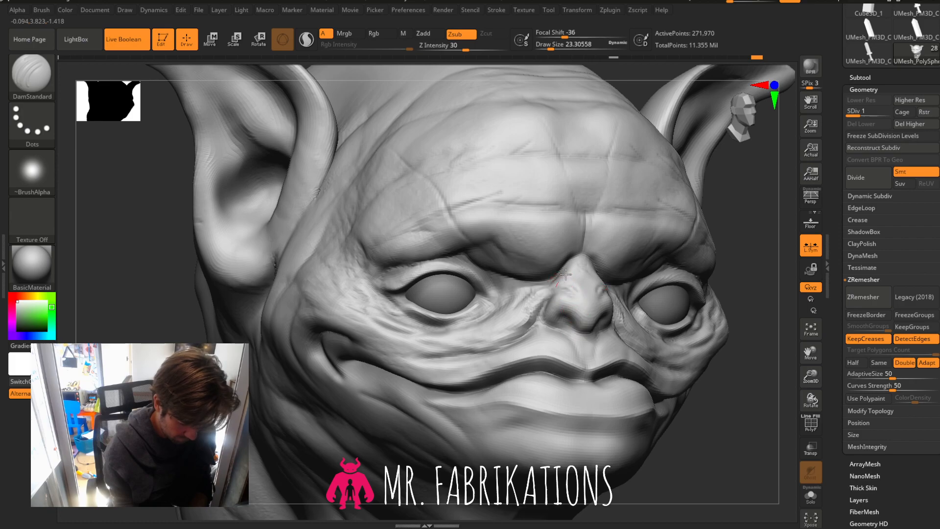
key(shift)
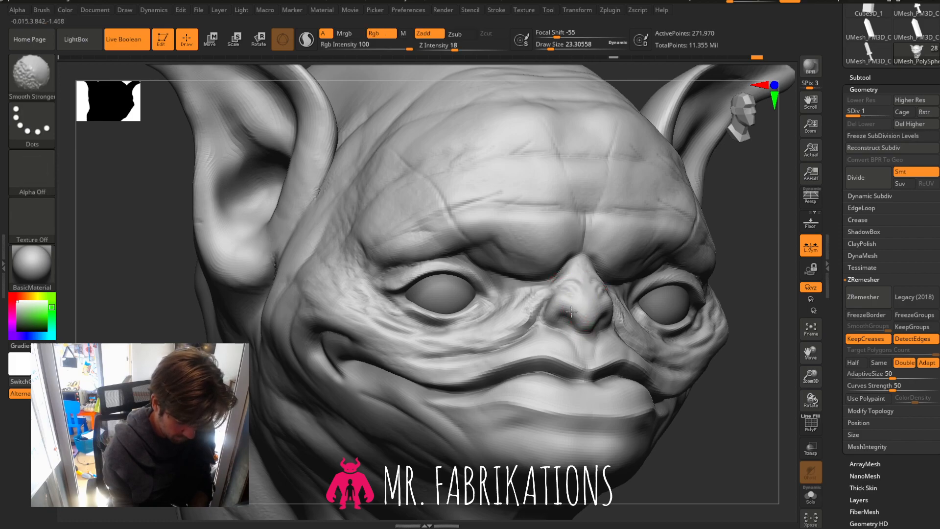
drag(499, 313, 491, 307)
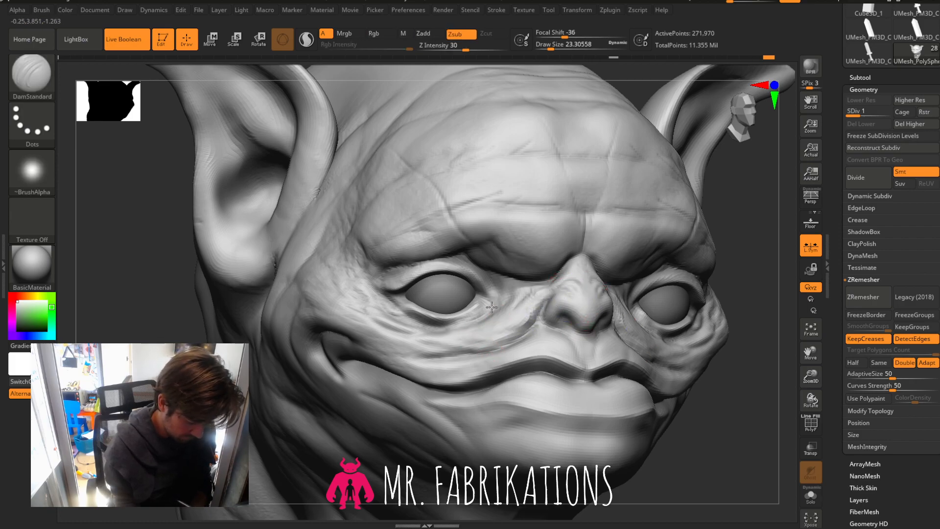
drag(716, 339, 709, 402)
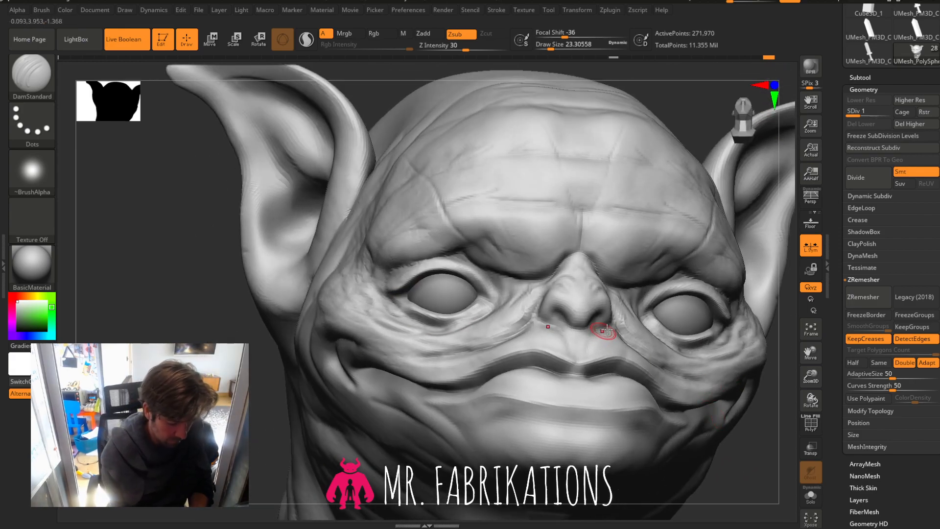
drag(563, 373, 592, 376)
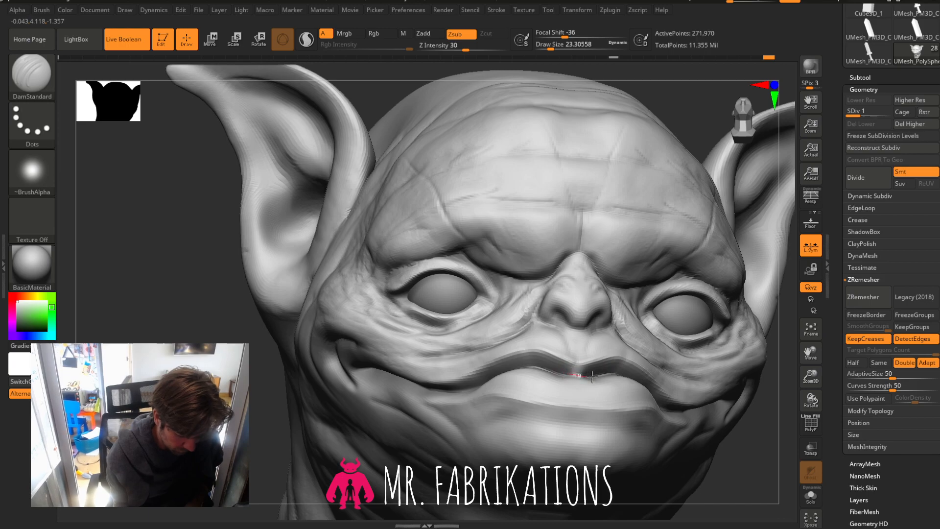
Carve the fold under the lower lip and fine creases across the chin.
drag(811, 380, 642, 387)
drag(811, 354, 543, 272)
drag(692, 319, 620, 336)
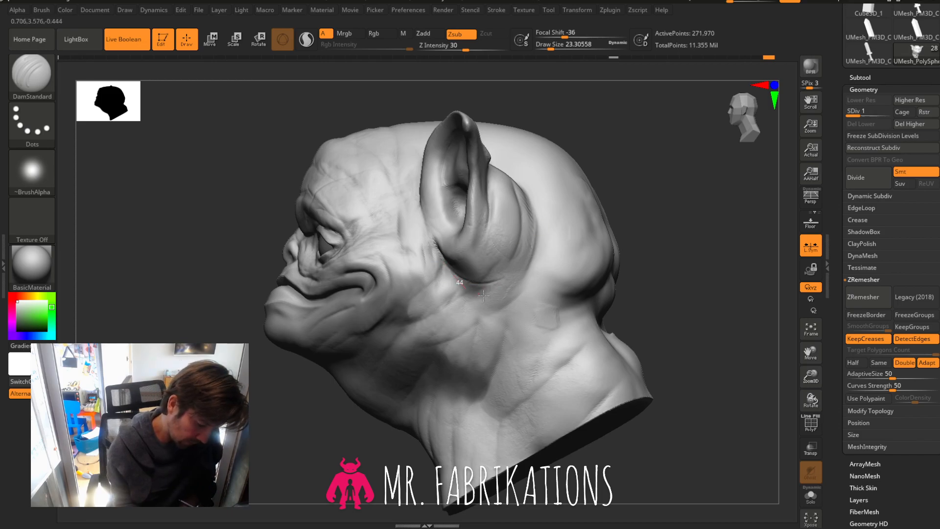
drag(625, 237, 658, 202)
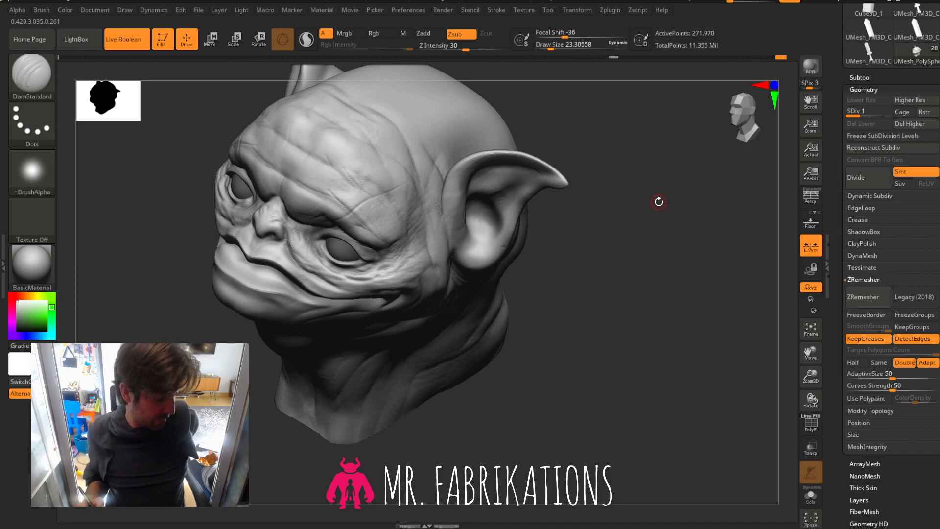
drag(657, 329, 672, 305)
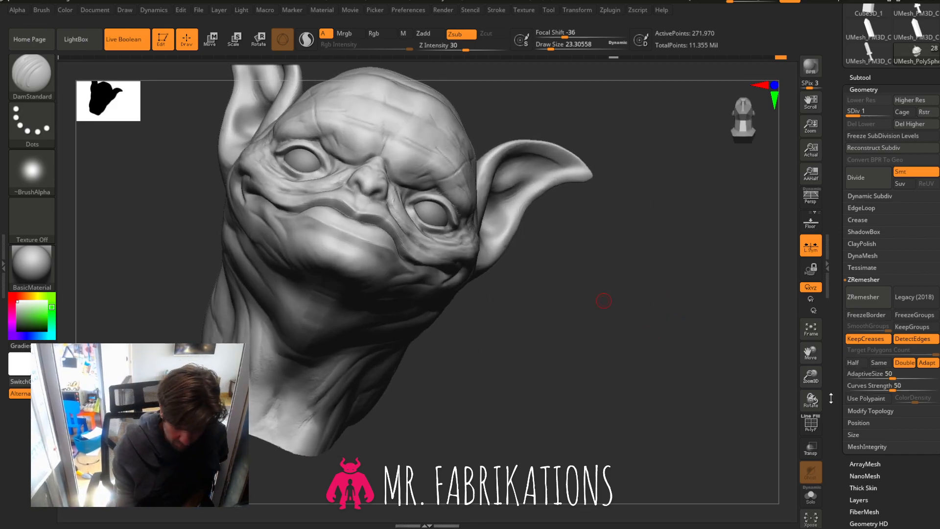
drag(814, 378, 813, 401)
drag(811, 354, 857, 374)
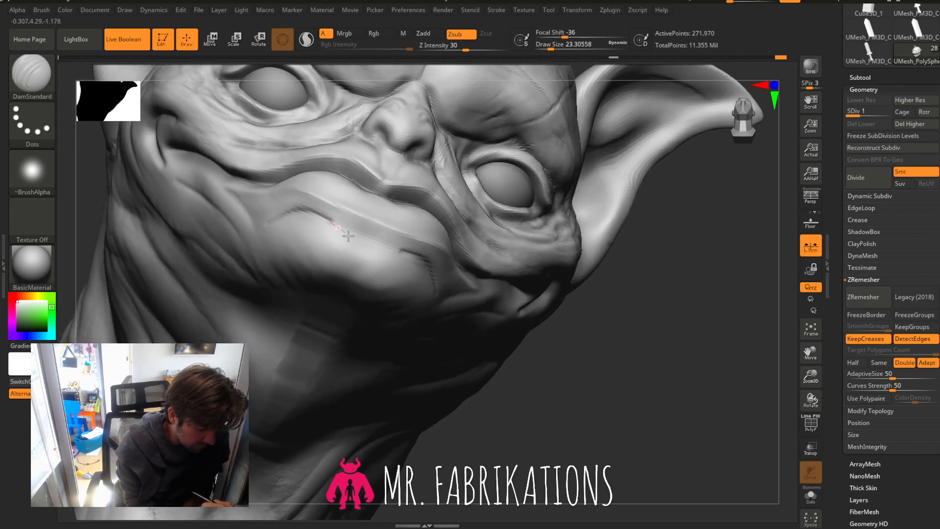
drag(348, 236, 356, 240)
mouse_move(376, 251)
mouse_down()
mouse_move(397, 253)
mouse_move(375, 246)
mouse_up()
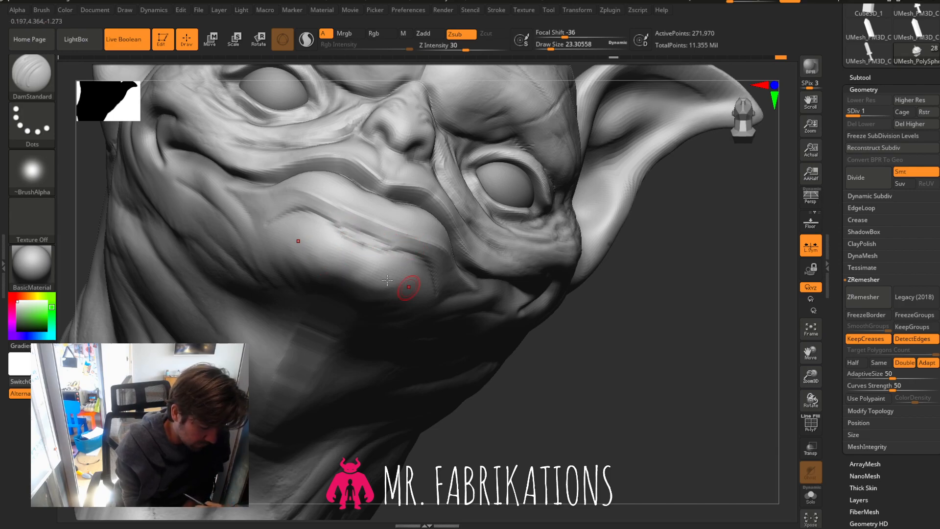
drag(293, 239, 330, 287)
Review the lower face at subdivision level 3, returning the mesh to level 1.
drag(618, 337, 705, 316)
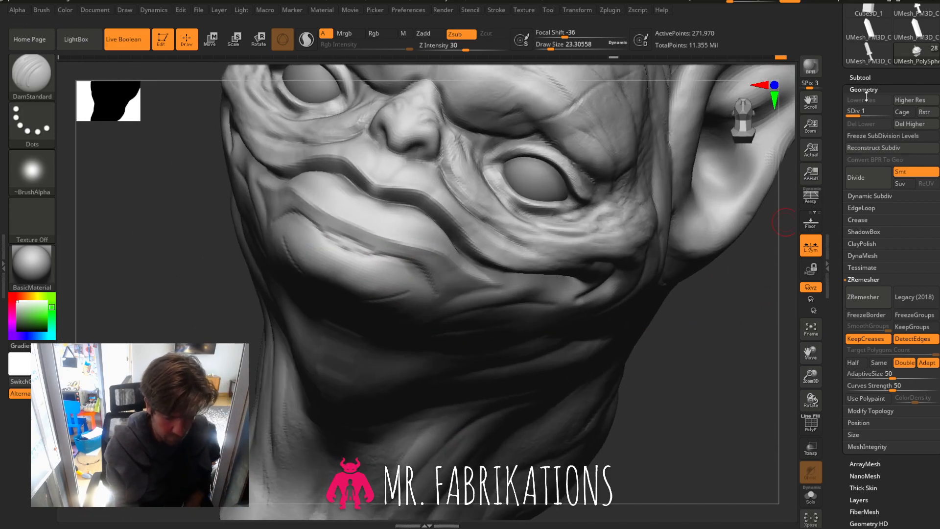
drag(864, 113, 903, 120)
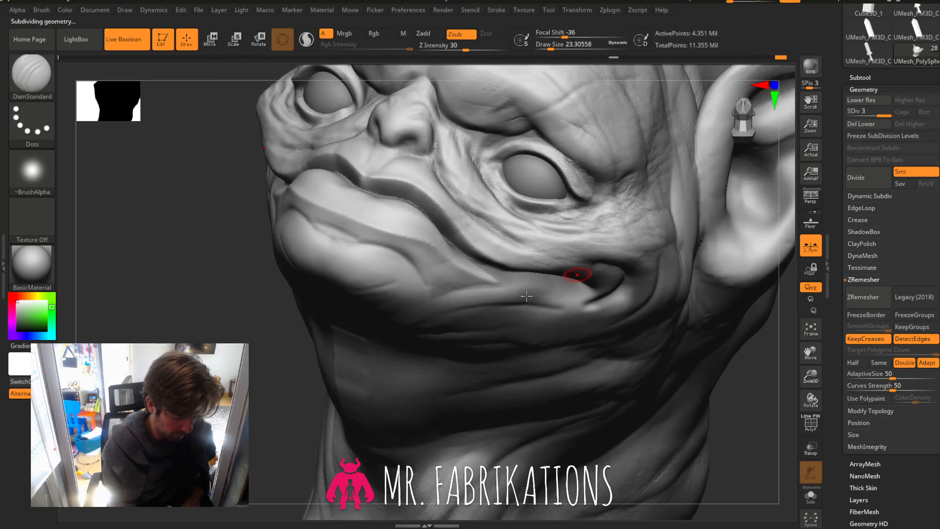
key(shift+d)
key(shift+d)
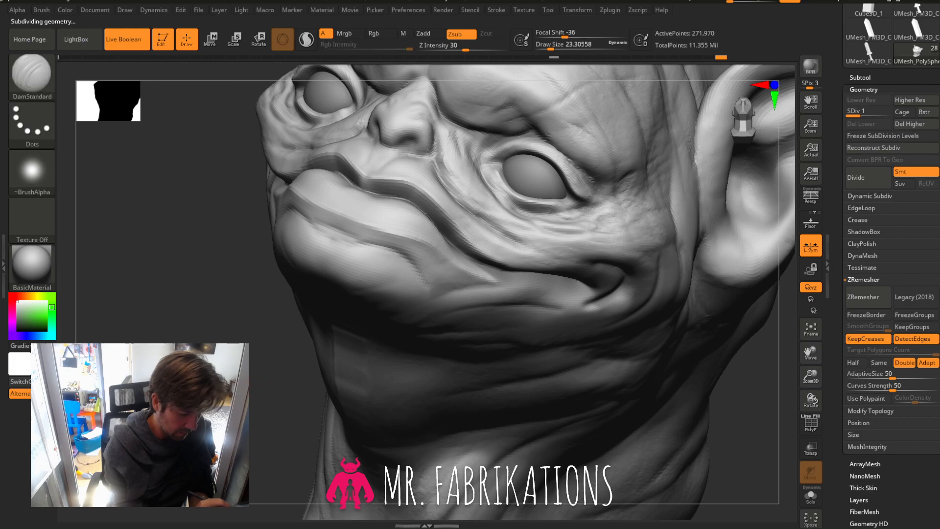
drag(287, 357, 346, 315)
drag(856, 116, 887, 116)
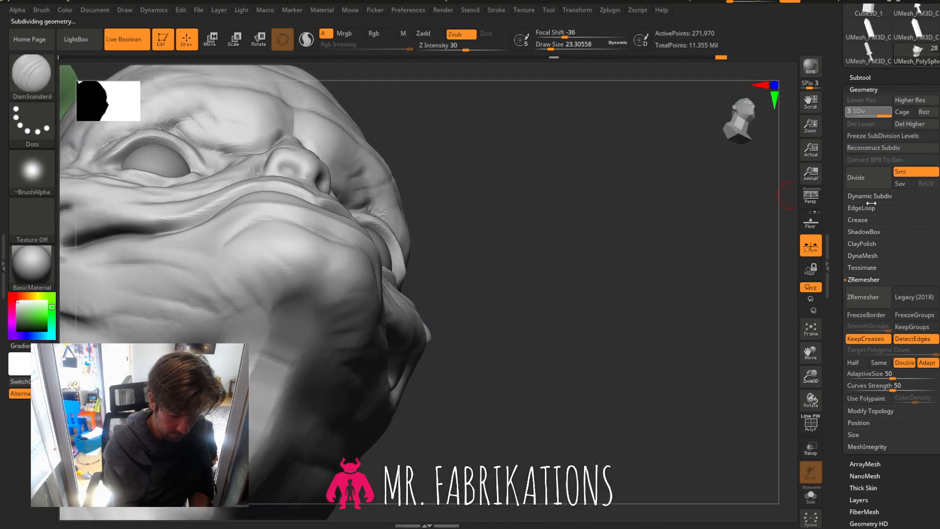
Carve creases along the jaw and chin below the mouth and soften them with the Smooth brush.
drag(811, 377, 712, 296)
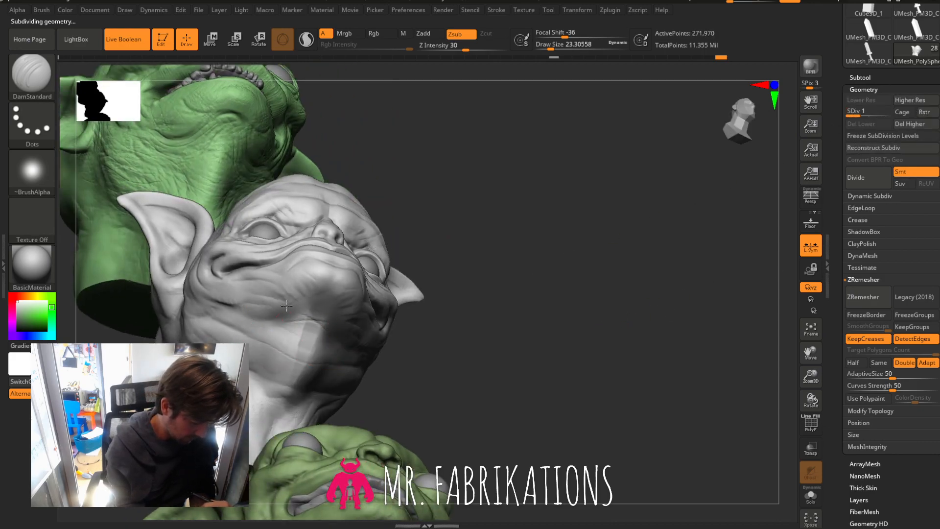
key(shift)
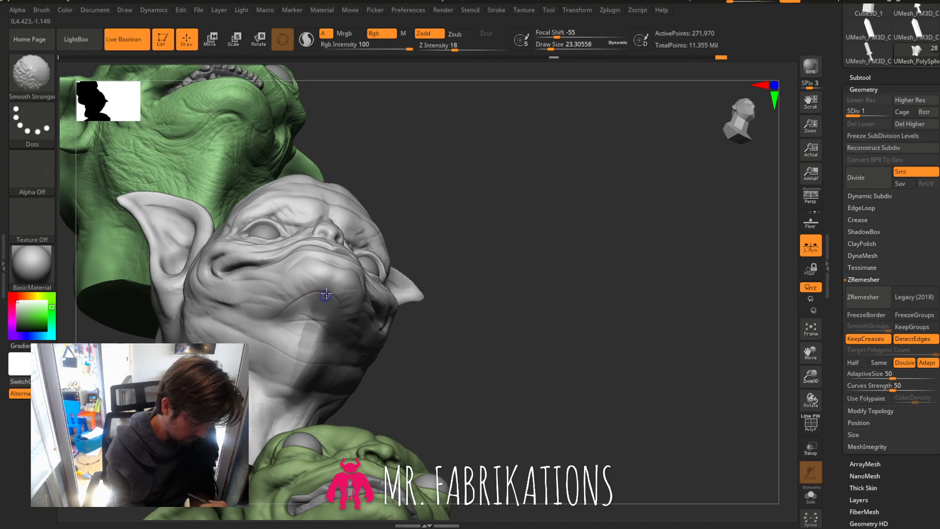
shift+drag(270, 325, 274, 324)
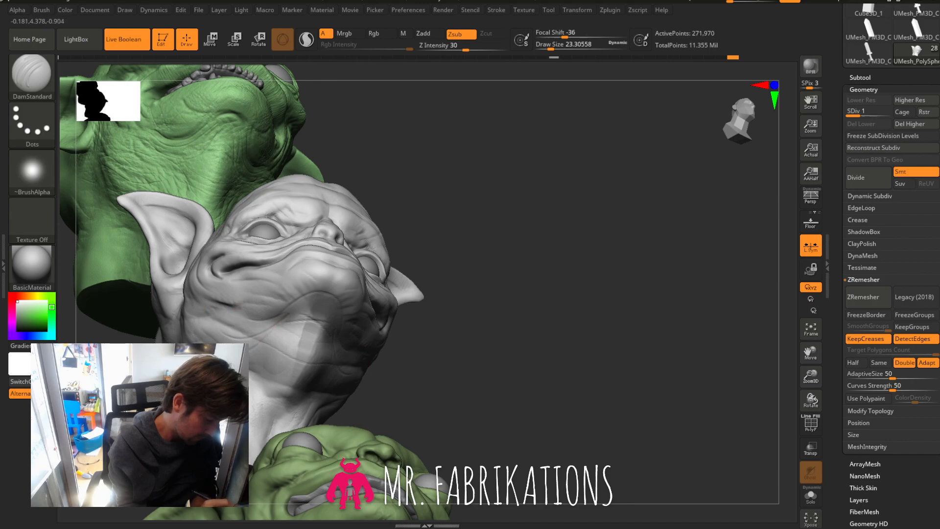
key(shift)
shift+drag(284, 331, 304, 337)
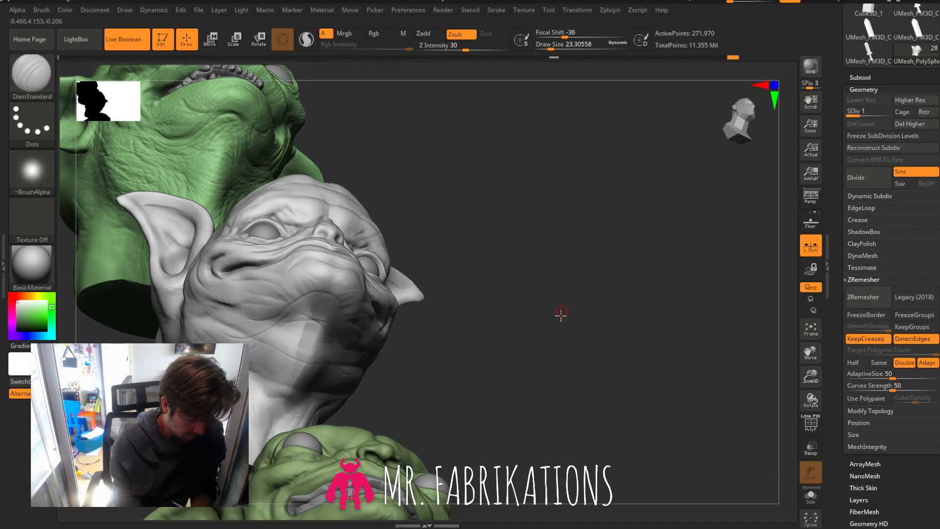
Switch to the Clay brush with the DragRect stroke and the streaky wrinkle alpha.
drag(561, 313, 537, 310)
key(space)
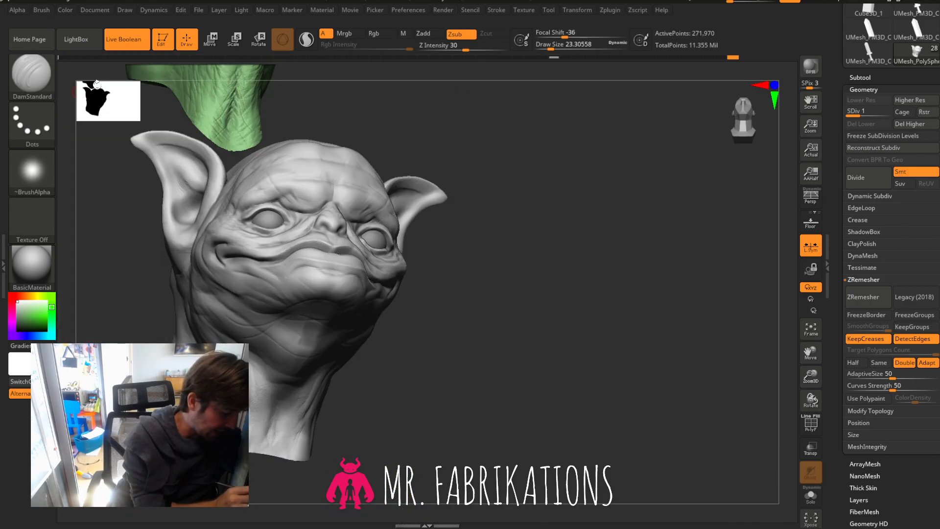
drag(97, 85, 93, 85)
click(43, 87)
click(93, 86)
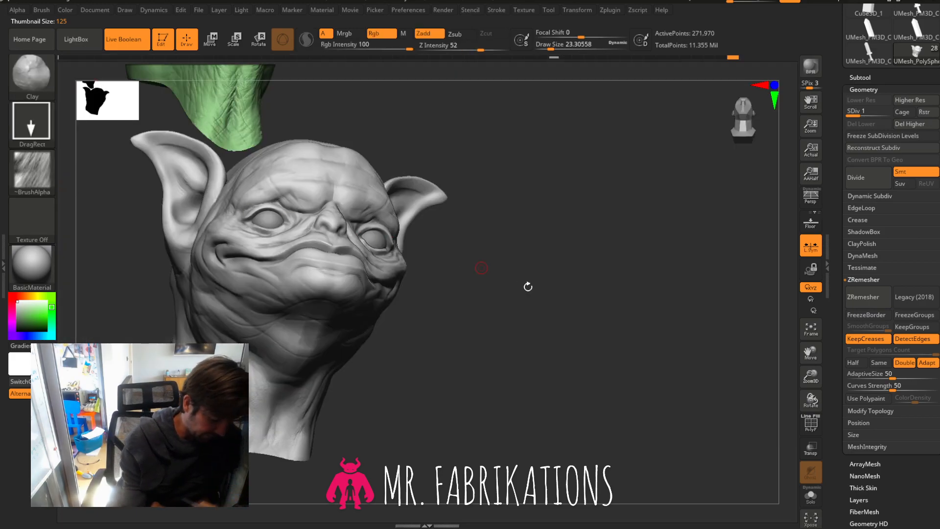
Check the head and neck from below at subdivision level 3, then return the mesh to level 1.
drag(528, 286, 461, 304)
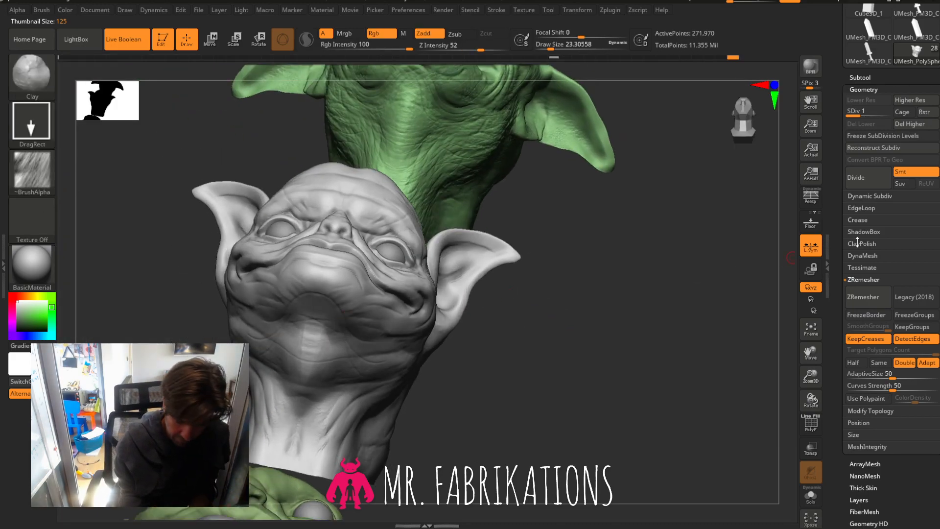
drag(853, 118, 890, 113)
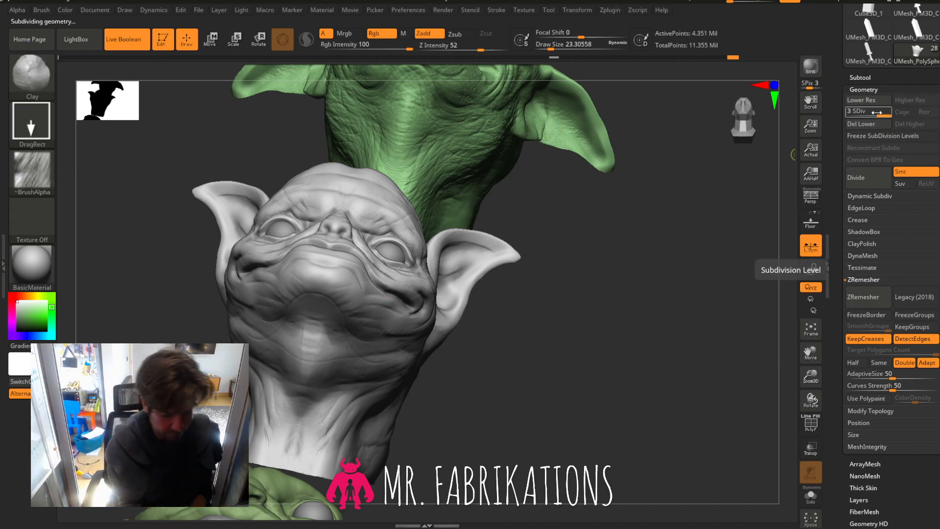
drag(887, 115, 852, 116)
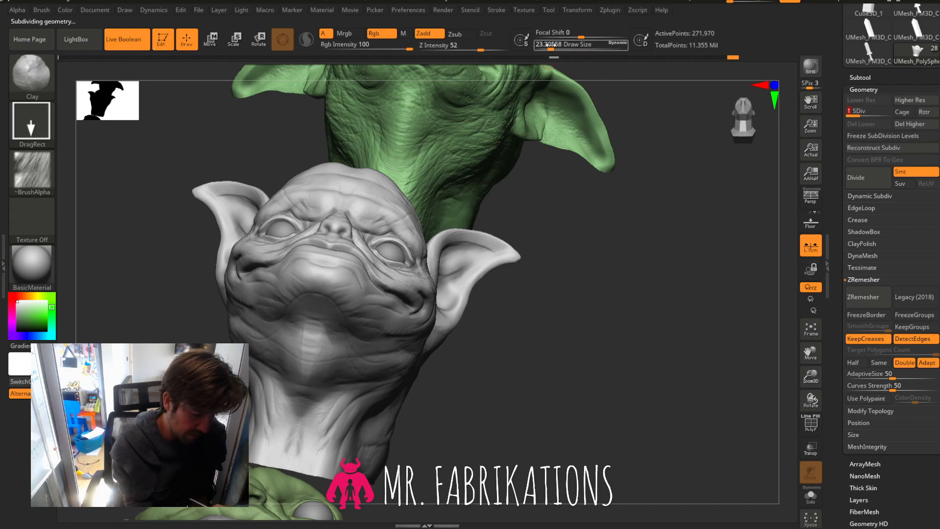
Set the Clay brush's Z Intensity to 92 and stamp wrinkle texture over the neck and the side of the jaw.
drag(484, 48, 501, 48)
drag(810, 354, 815, 292)
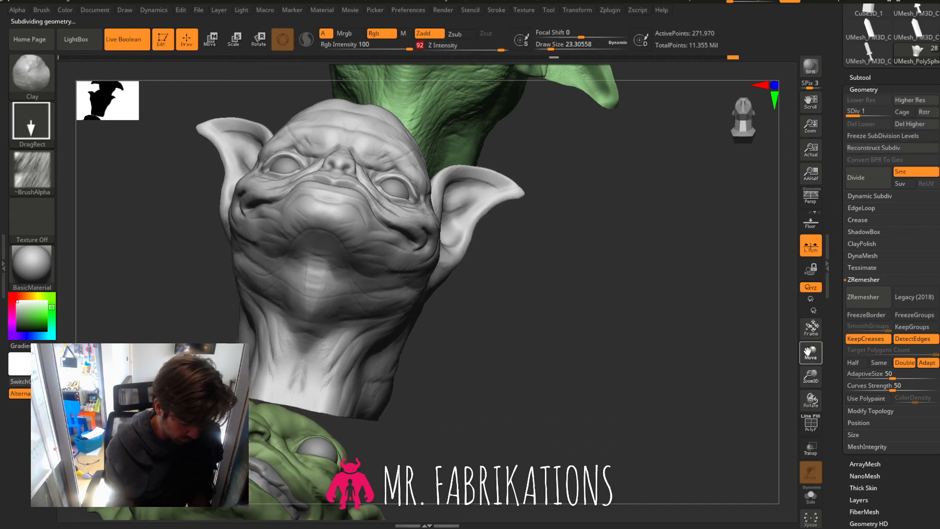
drag(698, 342, 577, 332)
drag(371, 362, 385, 330)
drag(369, 293, 449, 268)
drag(634, 315, 420, 315)
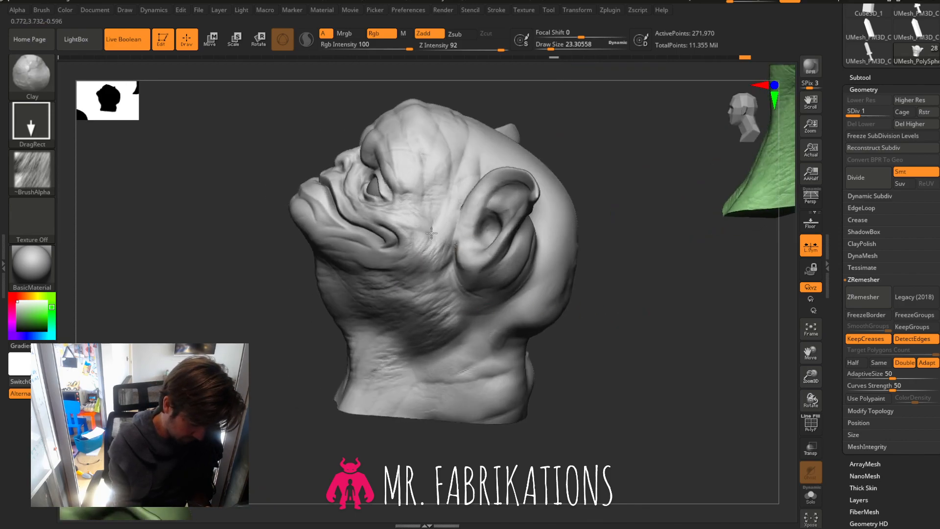
Reduce the Z Intensity to 56 and stamp wrinkle texture on the side of the neck, the chin and below the lower lip.
drag(500, 49, 482, 51)
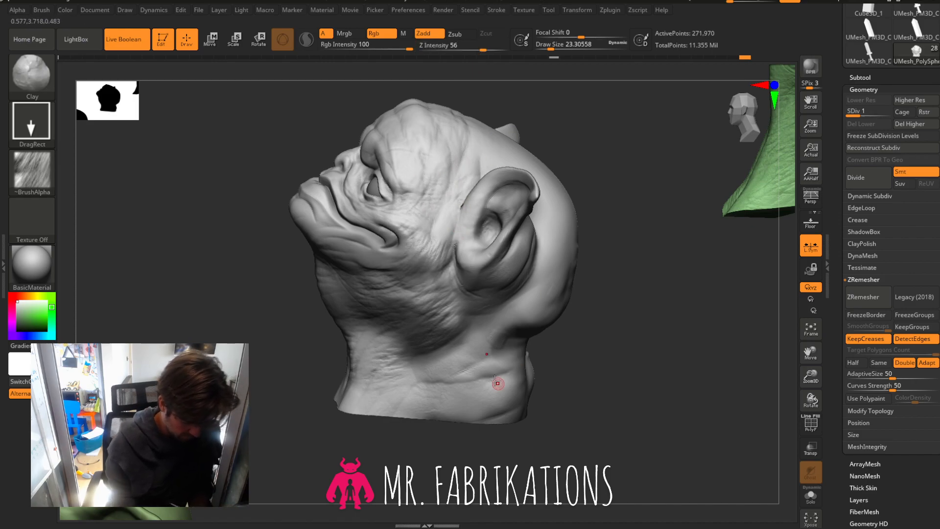
mouse_move(466, 369)
mouse_down()
mouse_move(484, 387)
mouse_move(485, 375)
mouse_up()
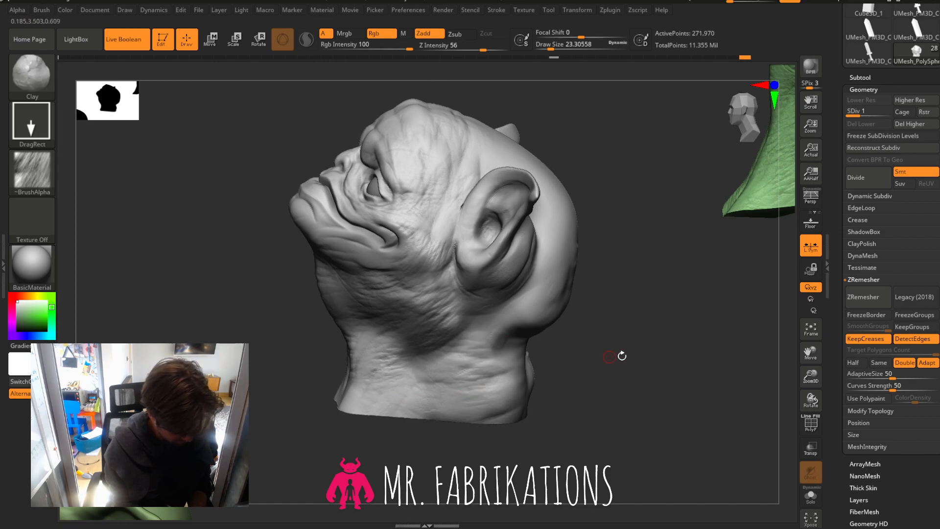
drag(609, 357, 676, 368)
drag(814, 402, 857, 415)
drag(812, 376, 818, 399)
drag(806, 350, 833, 470)
mouse_move(679, 368)
mouse_down()
mouse_move(697, 376)
mouse_move(672, 368)
mouse_up()
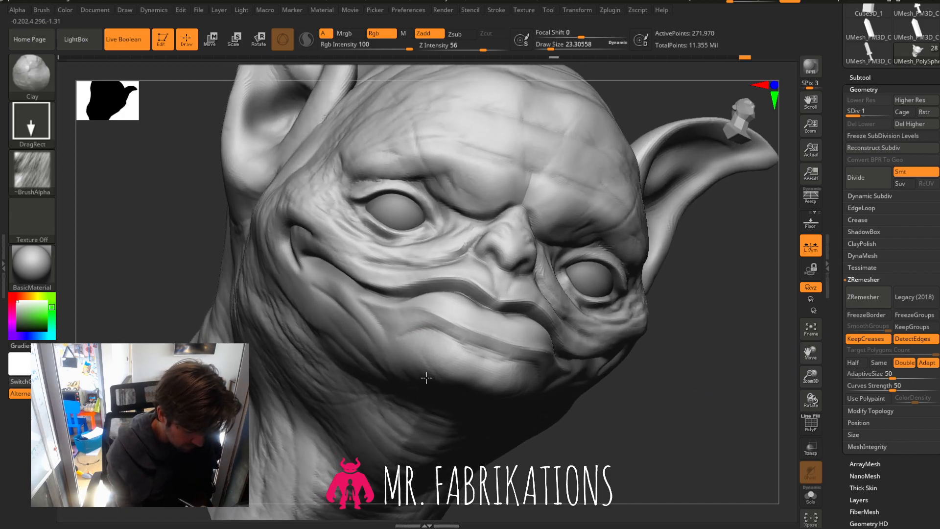
drag(392, 384, 391, 352)
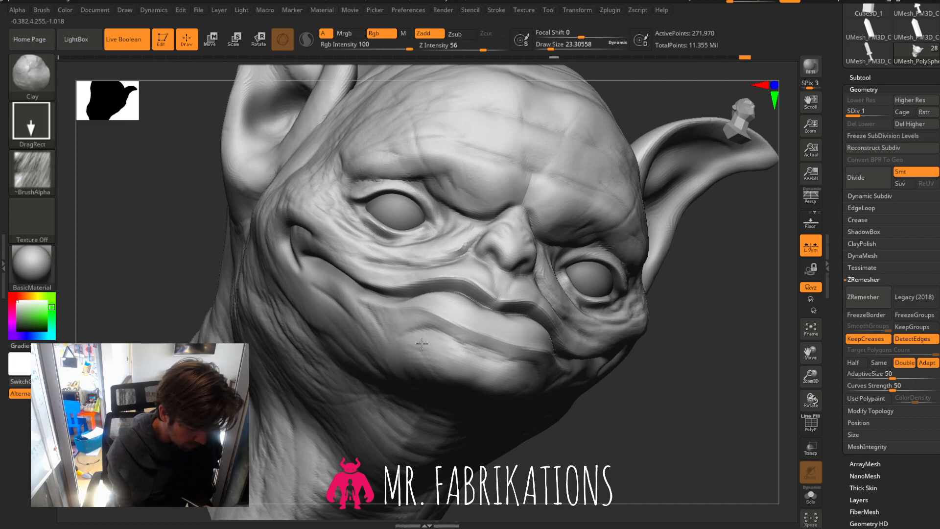
drag(424, 336, 427, 333)
Stamp wrinkle texture over the jaw and cheek beneath the mouth corner, and raise the mesh to subdivision level 3.
drag(683, 360, 699, 361)
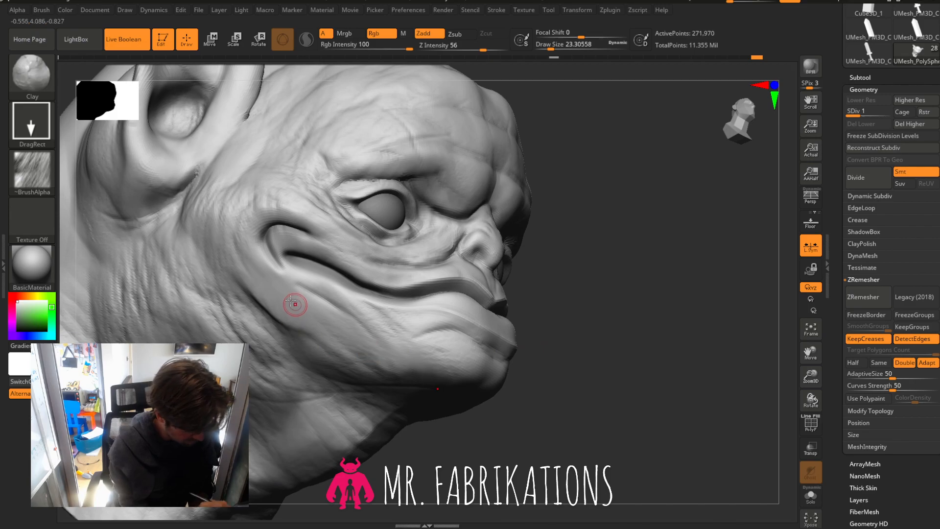
drag(287, 328, 349, 338)
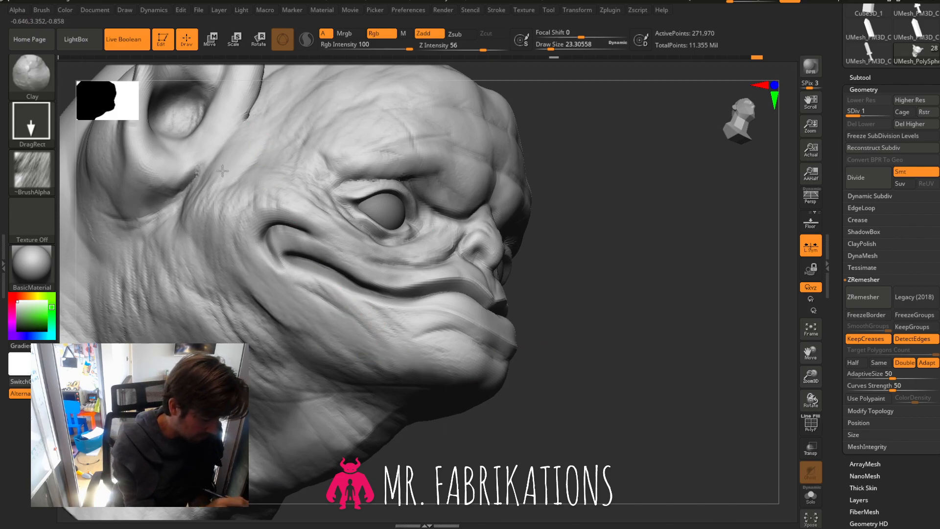
mouse_move(631, 251)
mouse_down()
mouse_move(640, 254)
mouse_move(622, 262)
mouse_up()
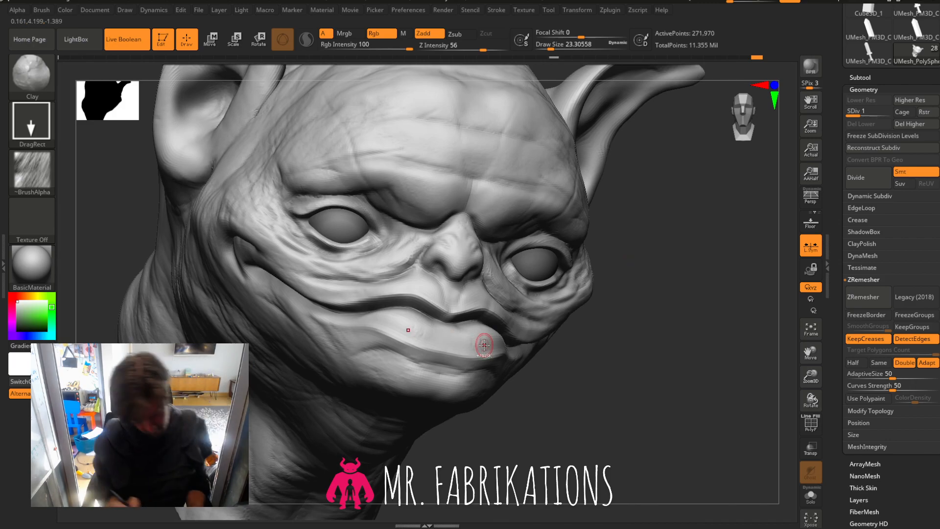
drag(857, 114, 901, 117)
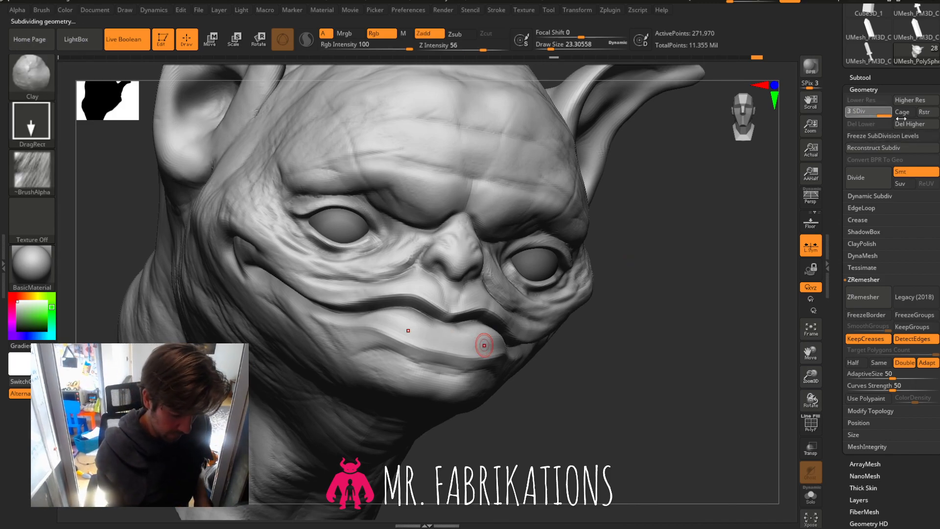
Raise the Clay brush's Z Intensity to 90 and stamp wrinkle texture over the forehead and brow ridges.
drag(707, 333, 697, 310)
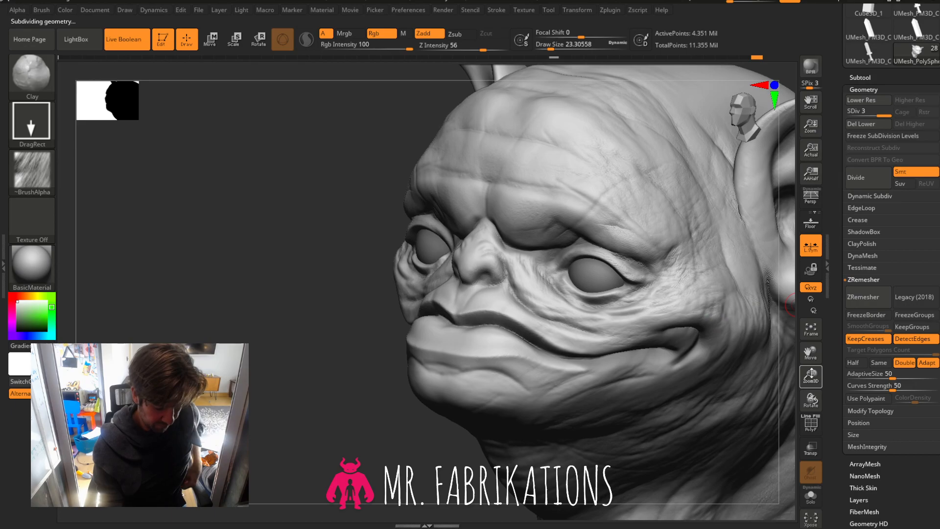
drag(811, 377, 810, 345)
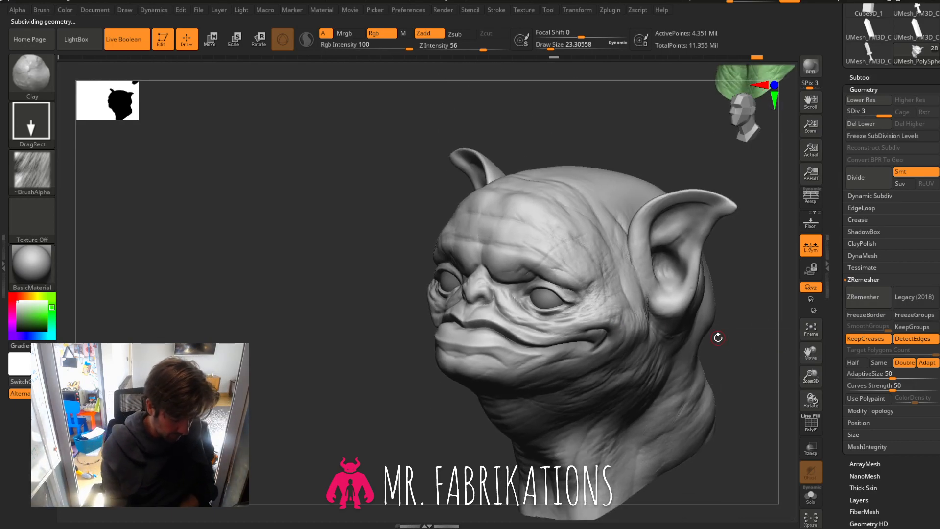
drag(811, 377, 811, 399)
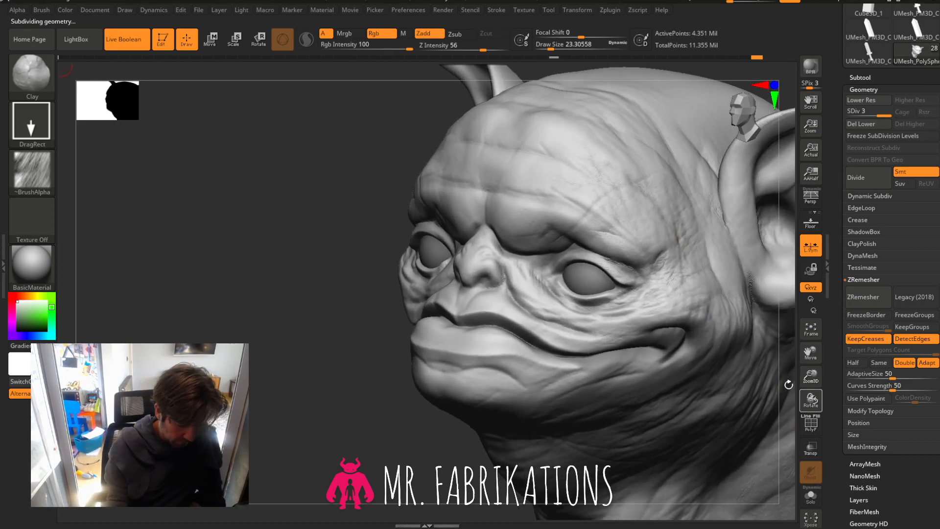
drag(805, 351, 678, 390)
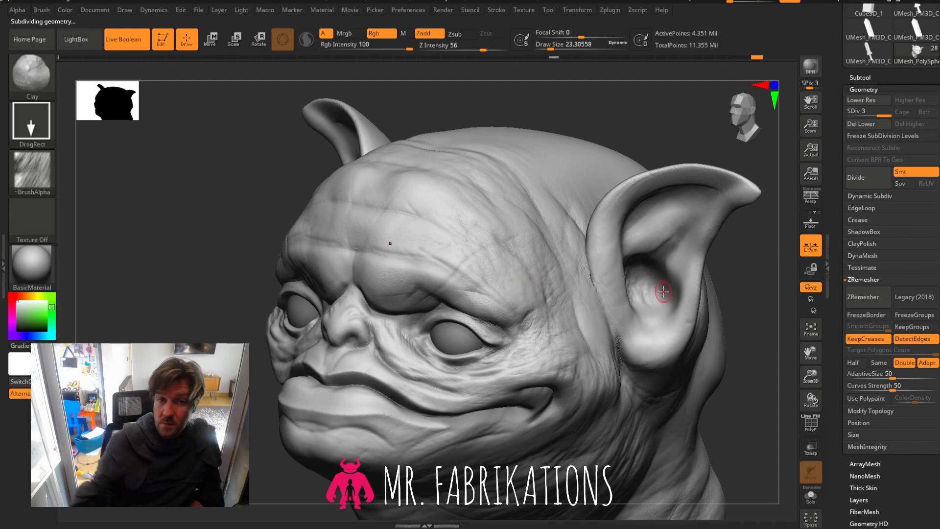
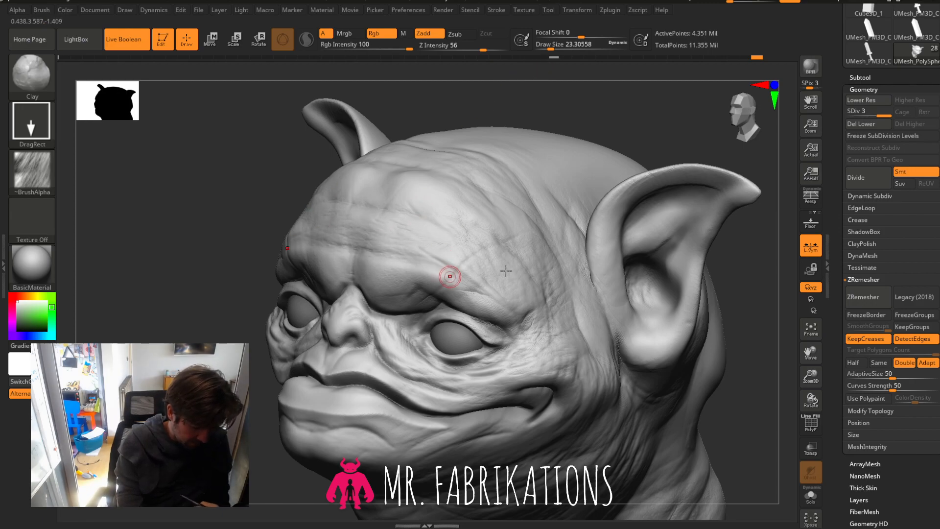
drag(682, 307, 441, 240)
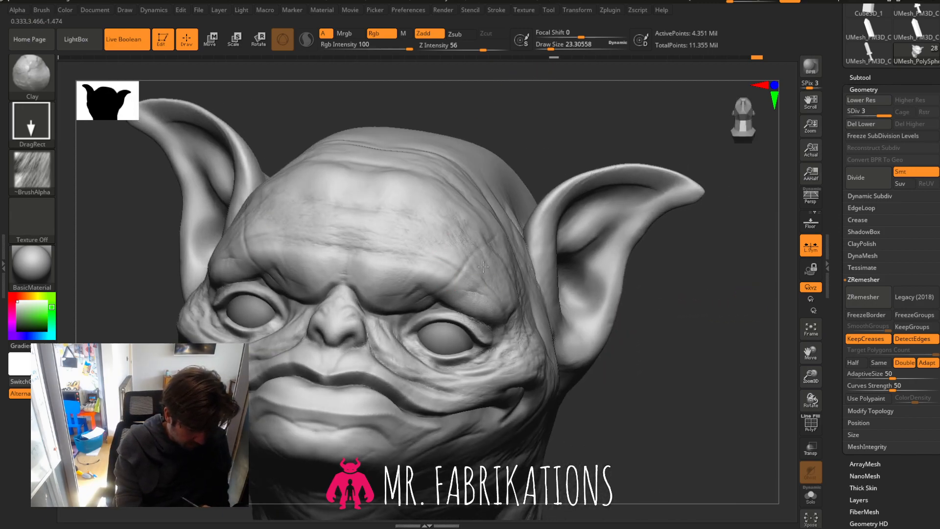
drag(482, 50, 501, 50)
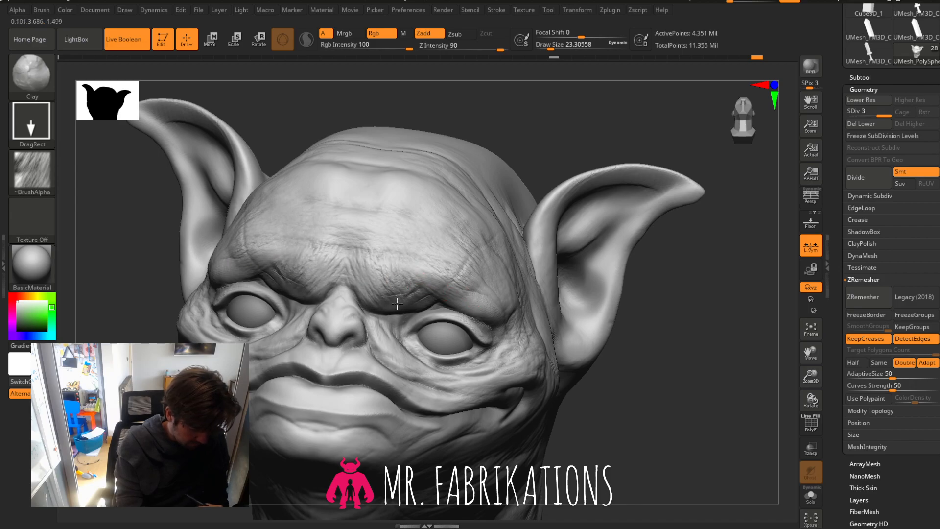
Stamp wrinkle texture on the skin between the nose and upper lip and on the chin.
drag(607, 309, 680, 311)
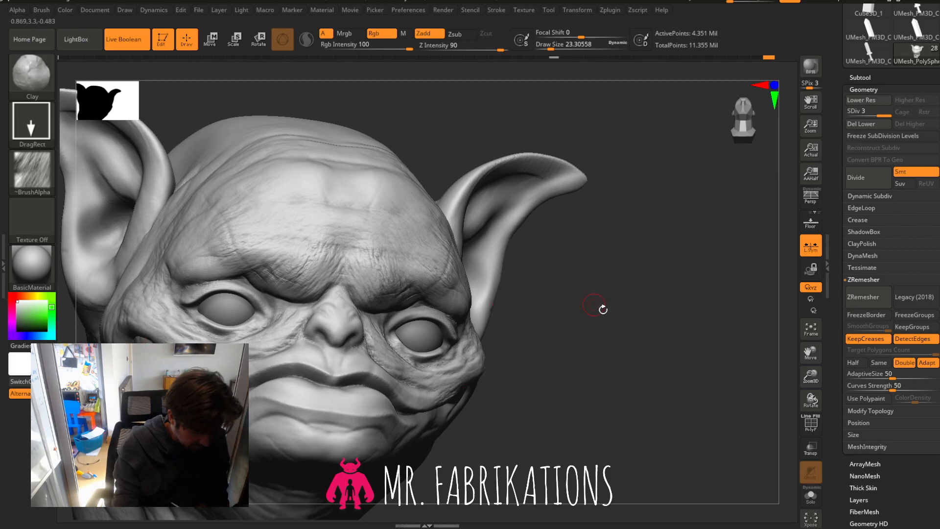
drag(602, 309, 599, 329)
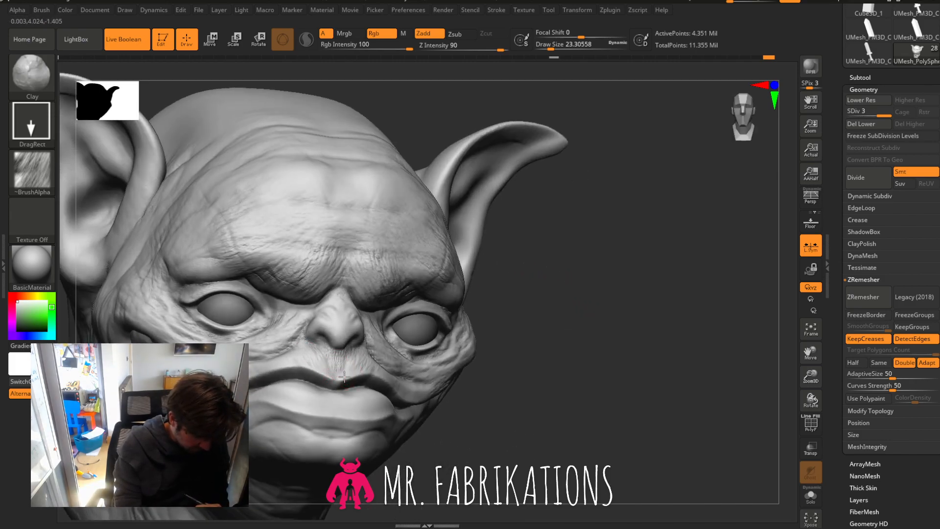
drag(385, 377, 277, 365)
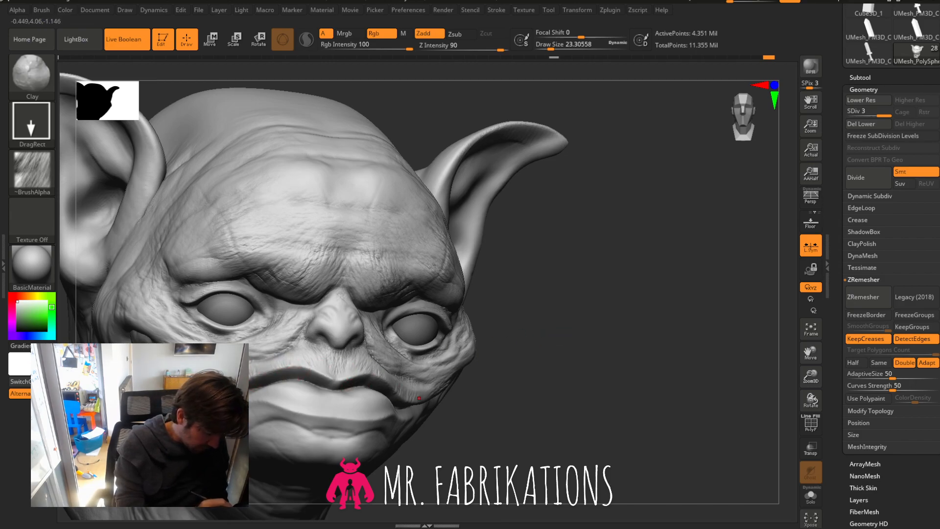
drag(592, 380, 368, 412)
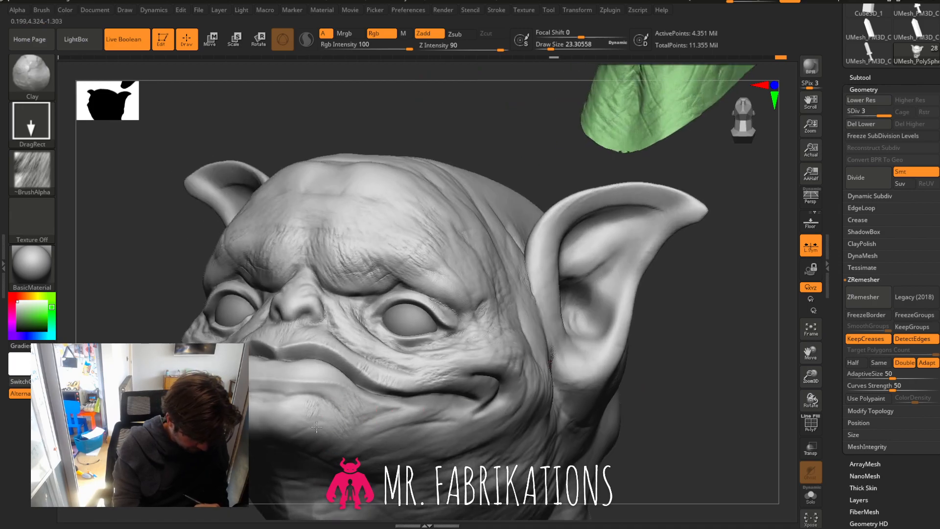
drag(295, 434, 289, 443)
mouse_move(657, 374)
mouse_down()
mouse_move(677, 380)
mouse_move(621, 387)
mouse_up()
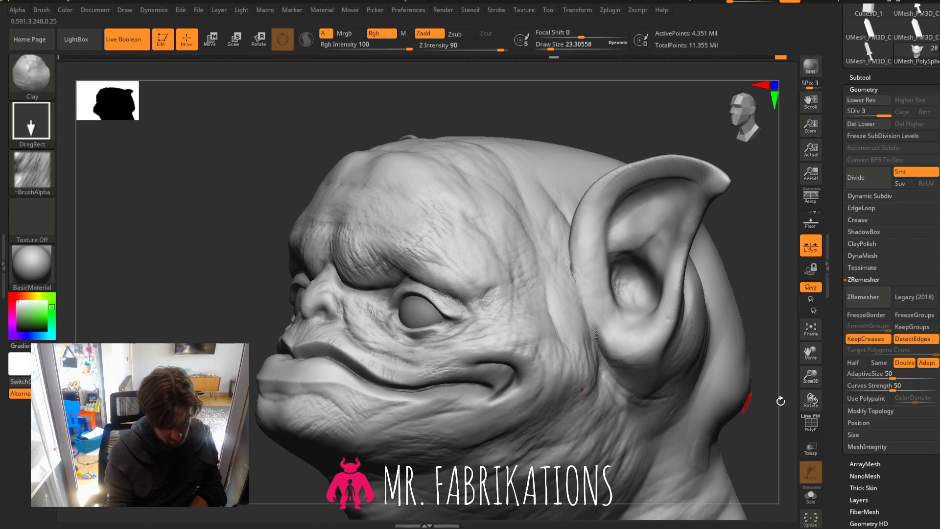
Choose the Skin_91_high alpha, set Z Intensity to 100, and stamp it over the side of the jaw and neck.
click(40, 152)
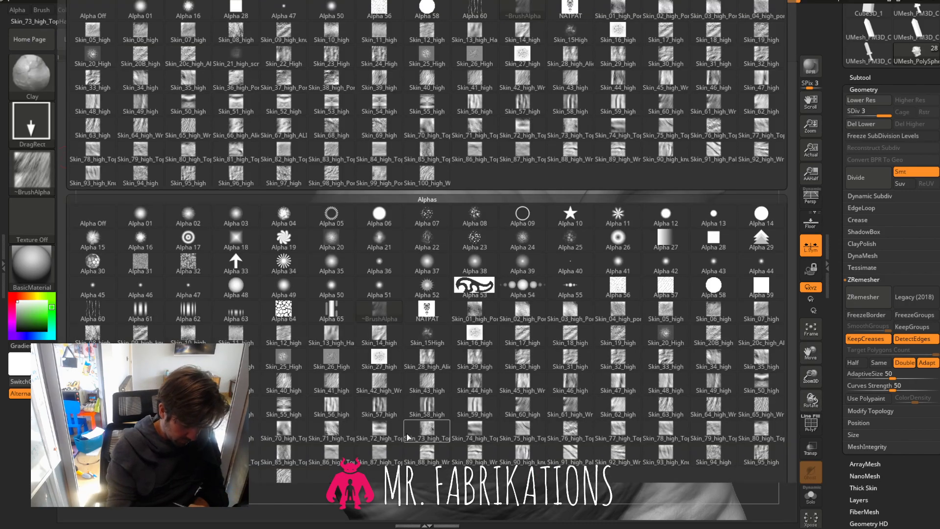
click(573, 454)
mouse_move(818, 382)
mouse_down()
mouse_move(820, 345)
mouse_move(821, 359)
mouse_move(735, 280)
mouse_up()
mouse_move(720, 293)
mouse_down()
mouse_move(671, 330)
mouse_move(647, 289)
mouse_up()
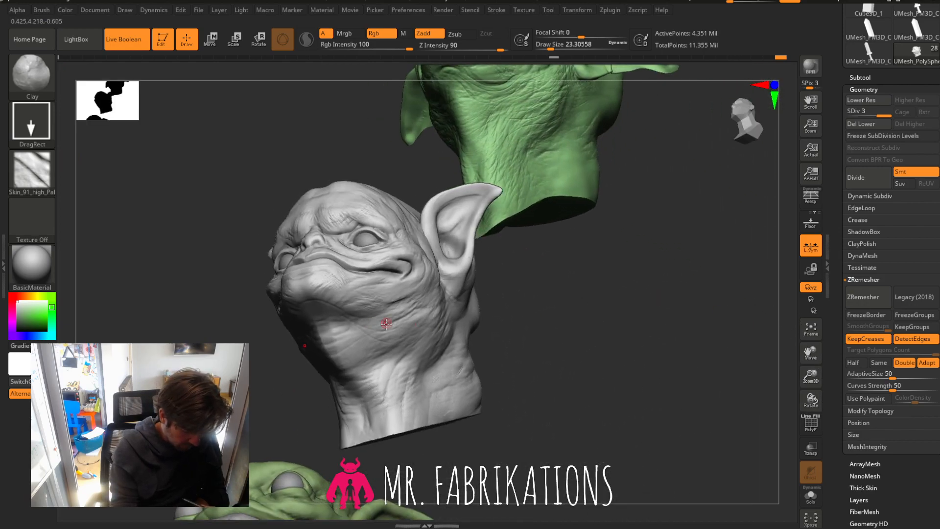
click(507, 48)
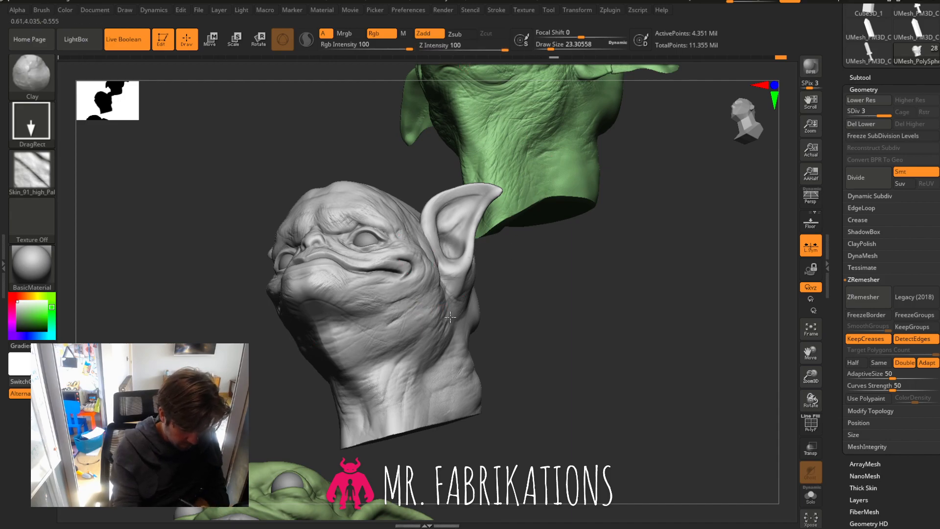
mouse_move(547, 284)
mouse_down()
mouse_move(549, 307)
mouse_move(439, 290)
mouse_move(483, 309)
mouse_move(447, 358)
mouse_up()
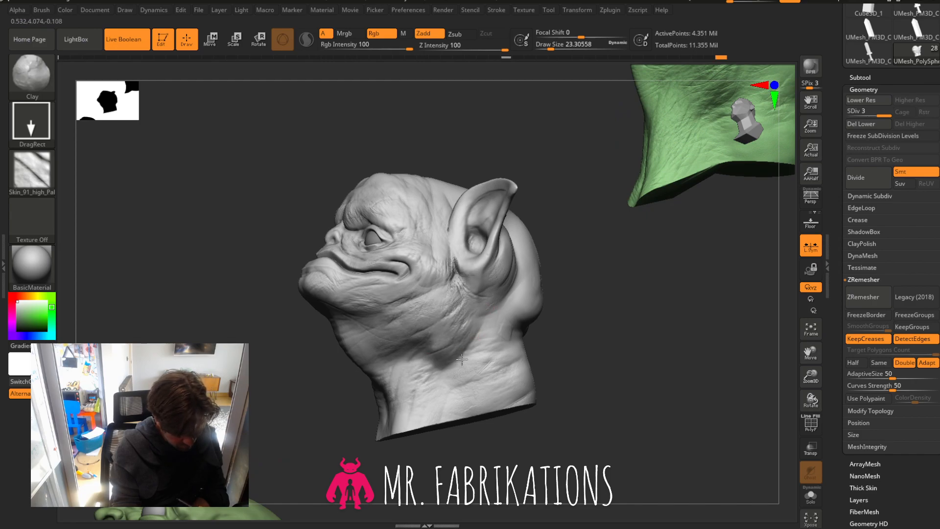
drag(585, 314, 643, 318)
Switch to the Skin_47_high alpha and stamp it over the front and side of the neck.
click(32, 170)
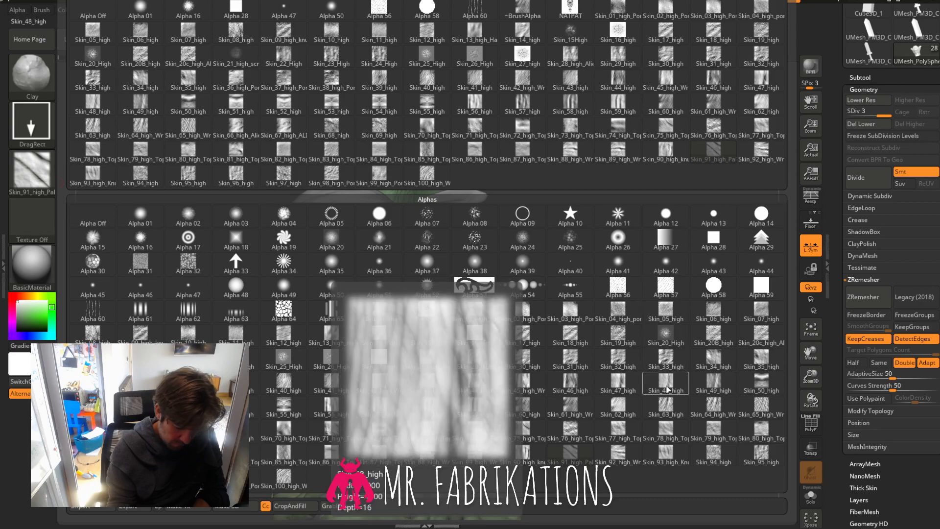
click(624, 389)
drag(651, 372, 445, 378)
drag(418, 334, 484, 320)
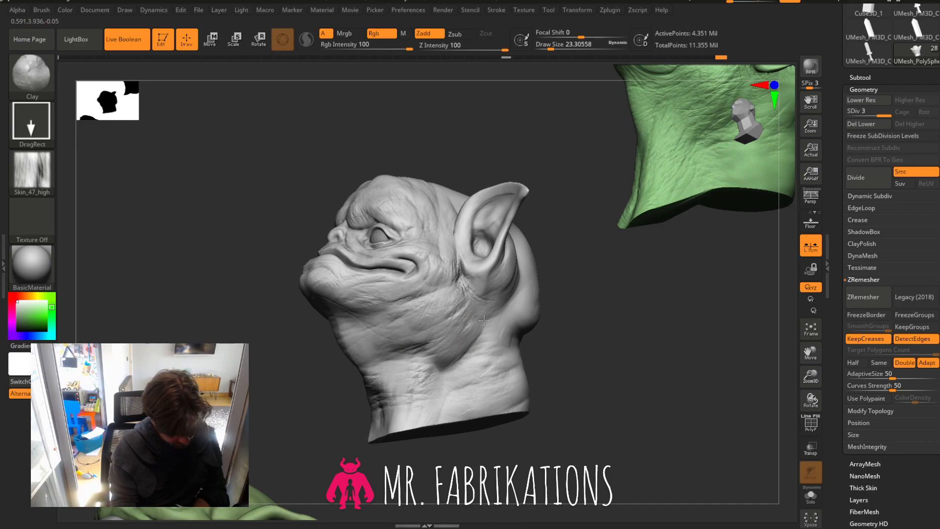
mouse_move(563, 333)
mouse_down()
mouse_move(657, 327)
mouse_move(640, 329)
mouse_up()
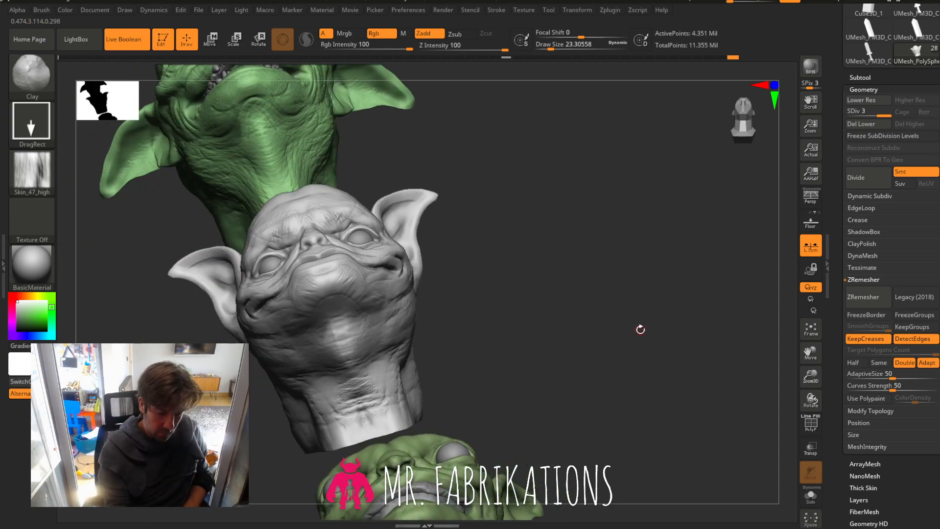
Smooth the front of the neck at subdivision level 1 with a Draw Size of about 197, and return the mesh to level 3.
click(854, 114)
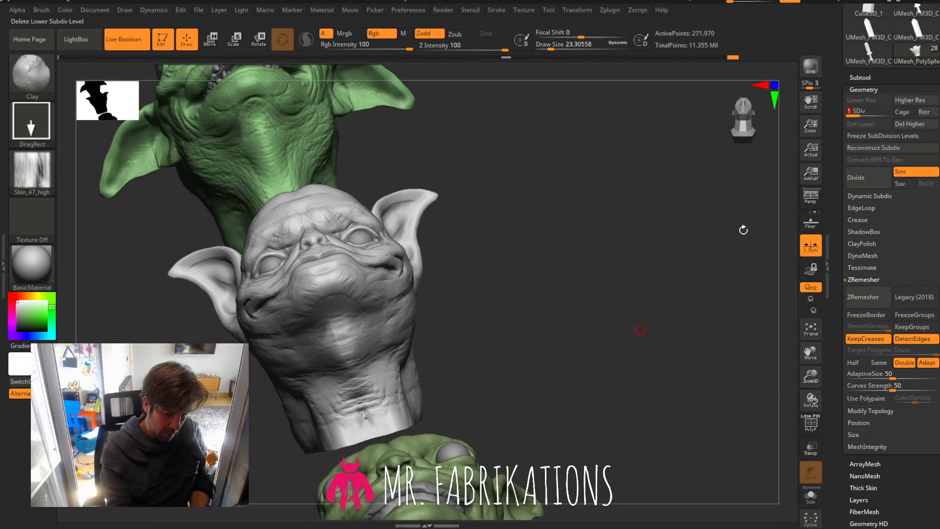
click(576, 46)
mouse_move(374, 403)
shift+mouse_down()
mouse_move(373, 395)
mouse_move(368, 408)
shift+mouse_up()
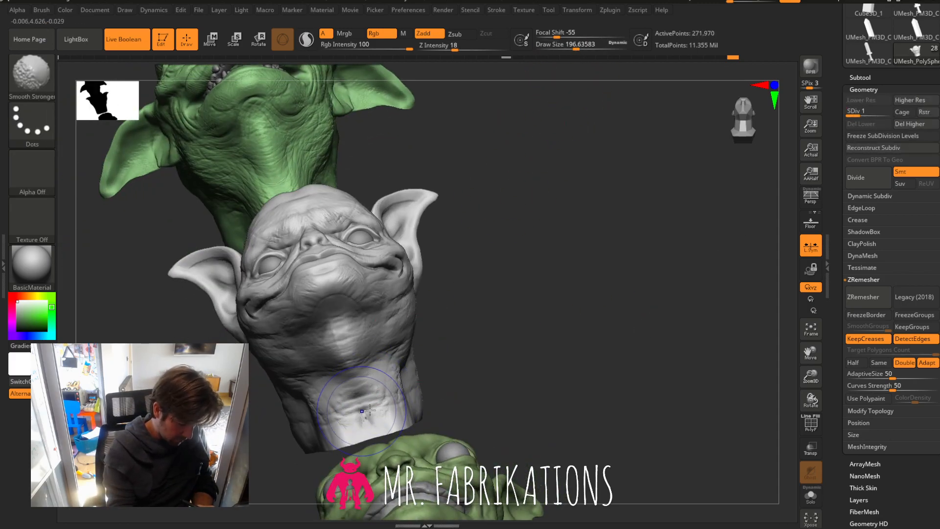
click(891, 114)
drag(615, 269, 539, 294)
mouse_move(370, 390)
shift+mouse_down()
mouse_move(363, 416)
mouse_move(350, 404)
shift+mouse_up()
drag(460, 321, 563, 318)
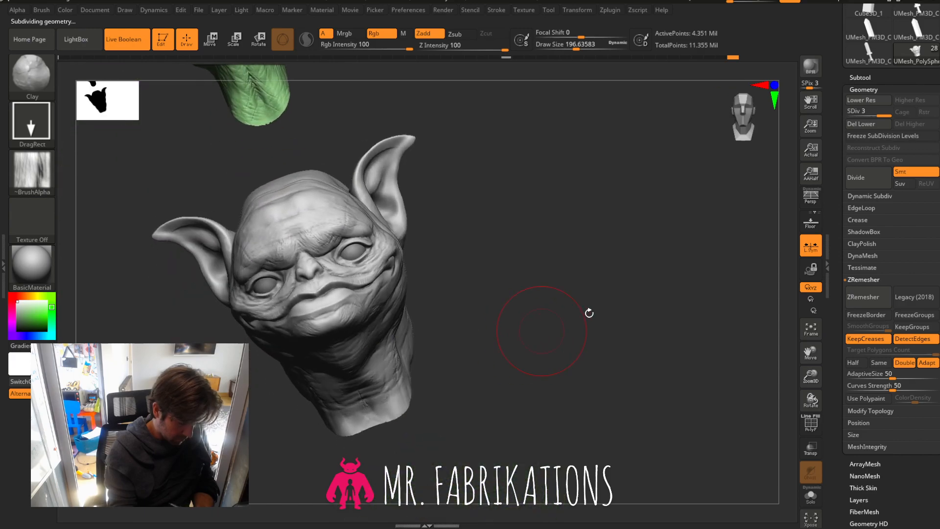
Select the Skin_45_high alpha with vertical wrinkles for the Clay brush.
click(745, 121)
drag(813, 356, 904, 317)
drag(651, 353, 685, 345)
drag(811, 373, 824, 429)
drag(812, 355, 853, 461)
click(32, 169)
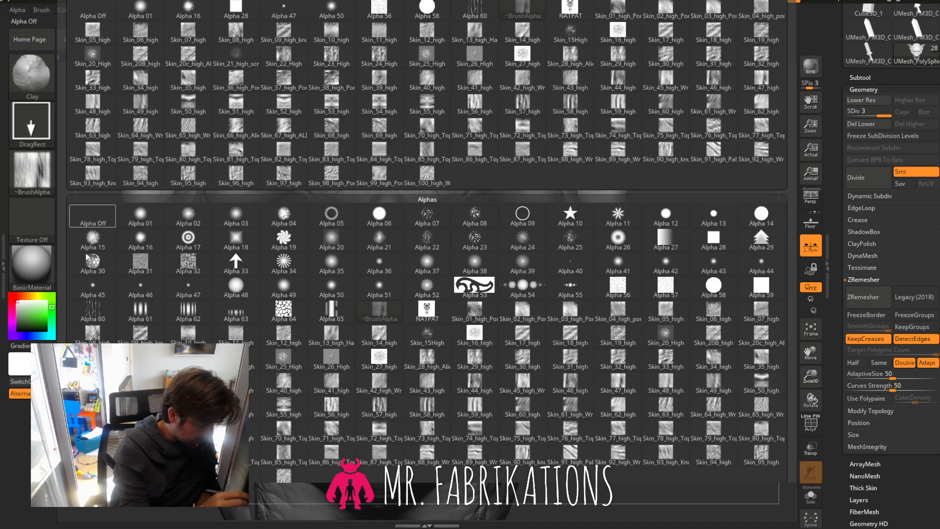
mouse_move(293, 388)
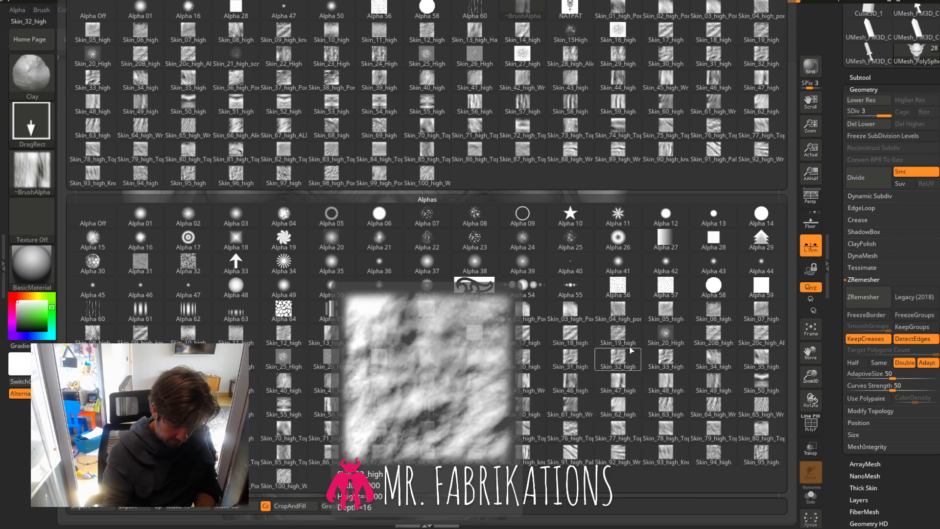
click(528, 383)
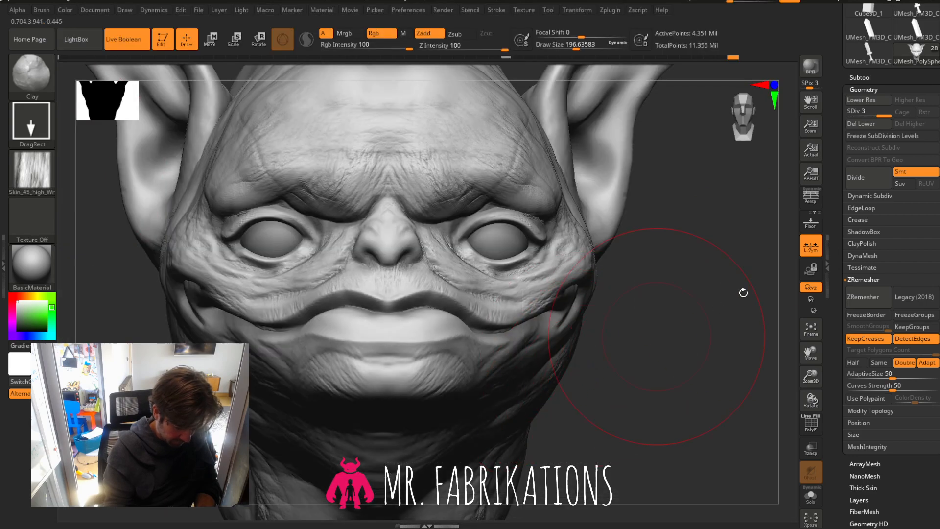
Reduce the Draw Size to about 41 and stamp vertical creases across the front of the lower lip.
drag(811, 377, 812, 416)
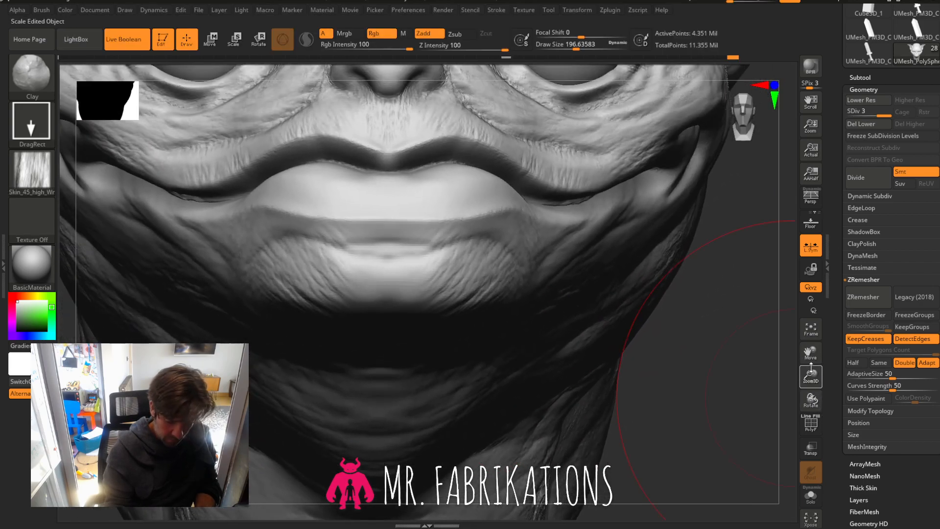
drag(811, 355, 811, 483)
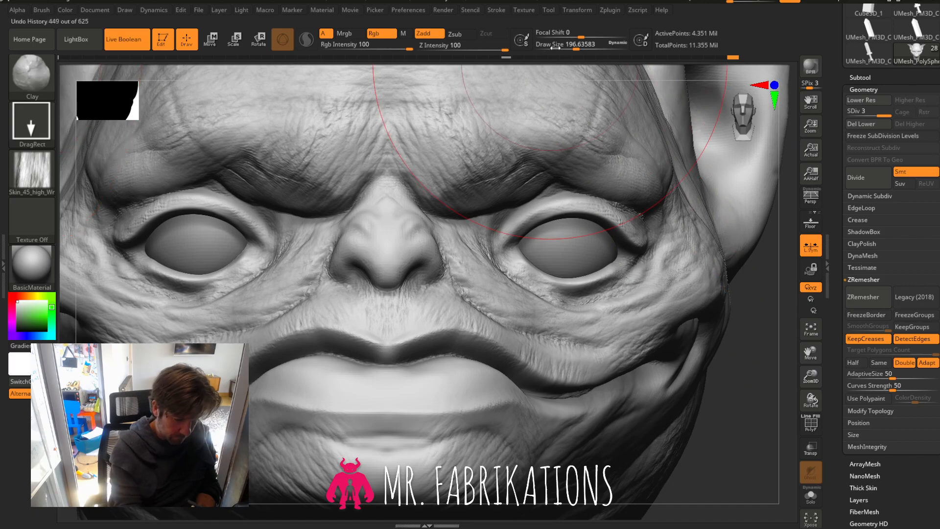
drag(576, 49, 555, 50)
mouse_move(379, 391)
mouse_down()
mouse_move(397, 430)
mouse_move(395, 421)
mouse_up()
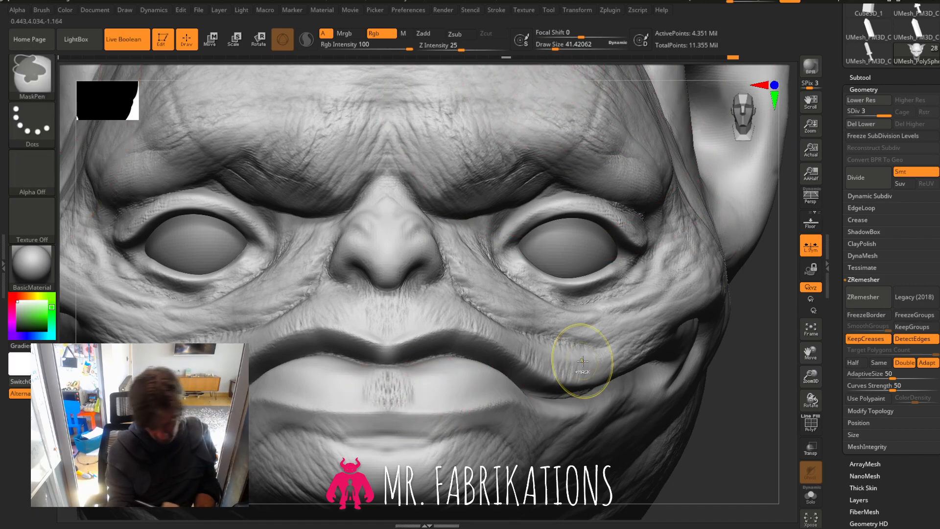
key(ctrl+z)
drag(432, 392, 436, 418)
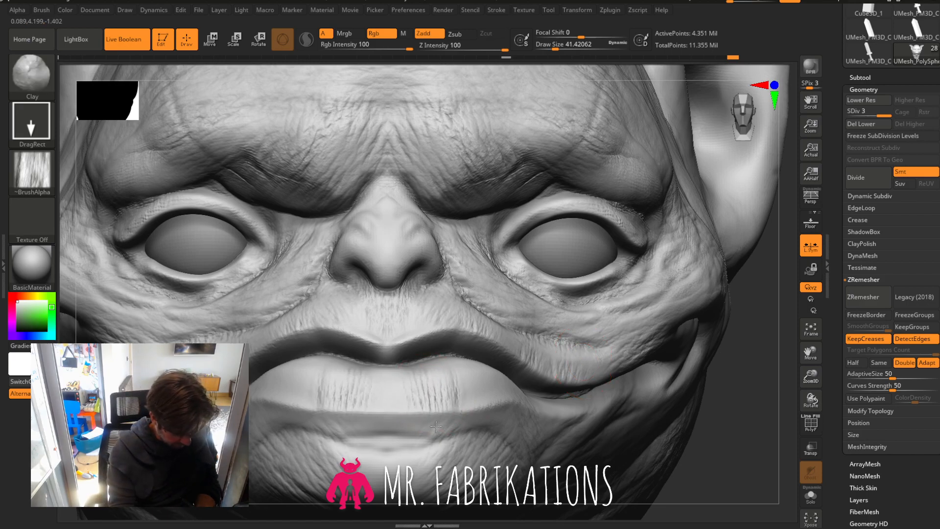
drag(477, 390, 481, 427)
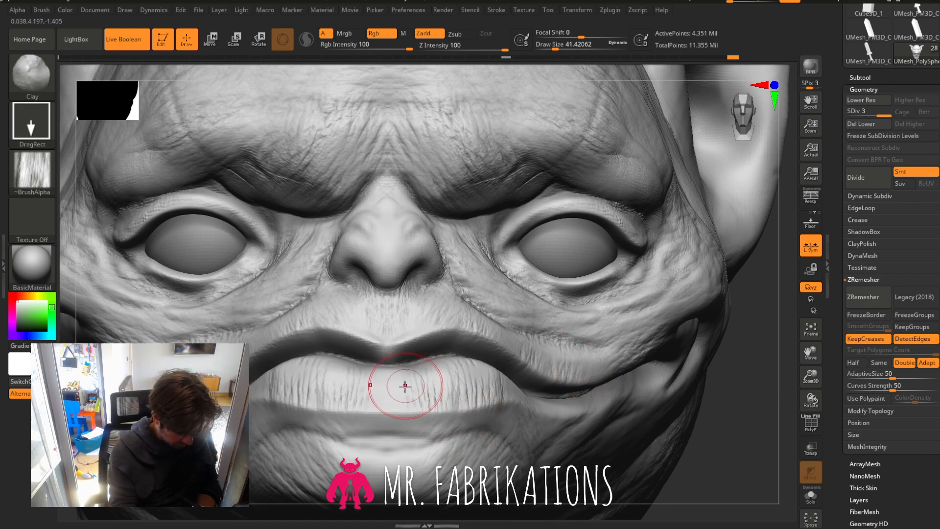
mouse_move(405, 387)
mouse_down()
mouse_move(412, 421)
mouse_move(445, 420)
mouse_up()
Stamp vertical creases along the side of the lower lip towards the mouth corner.
drag(732, 371, 765, 369)
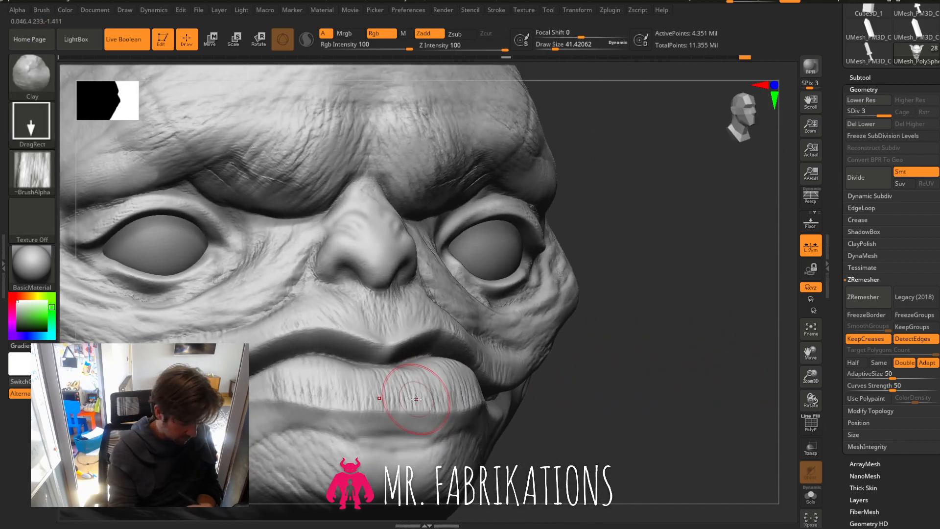
drag(610, 396, 676, 399)
drag(367, 402, 367, 430)
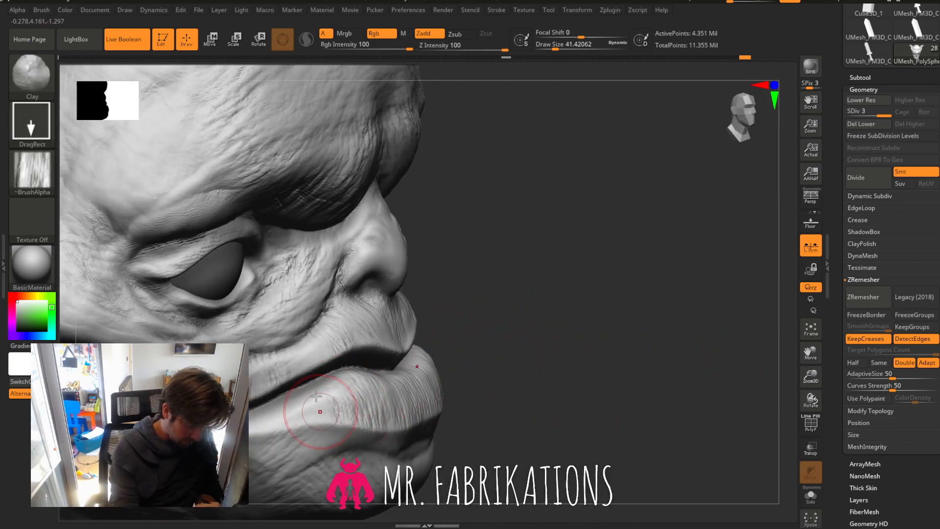
drag(318, 397, 300, 432)
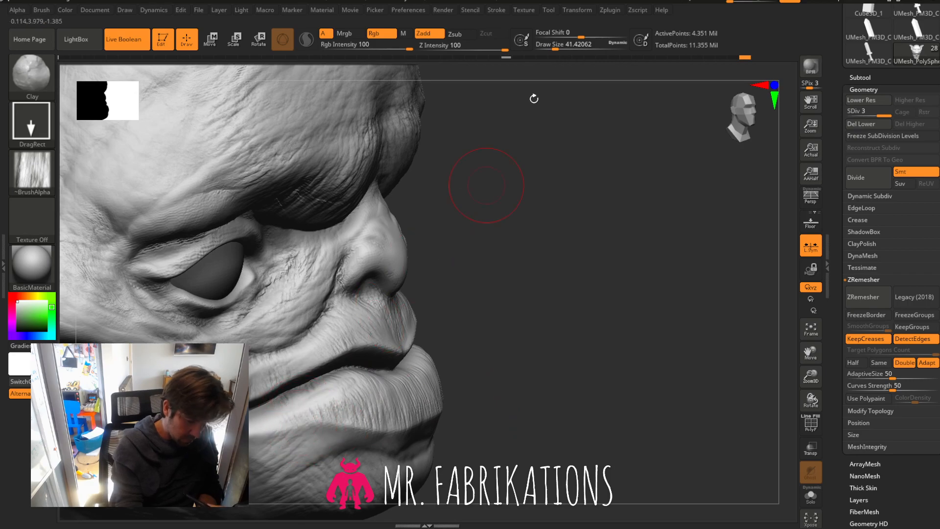
Set the Draw Size to about 31 and stamp vertical creases across the upper lip below the nose.
click(544, 46)
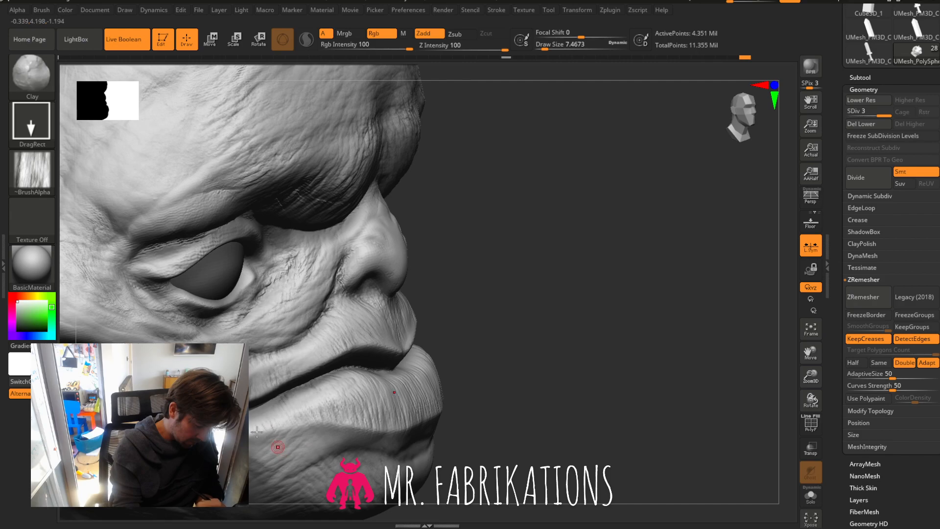
drag(627, 346, 541, 333)
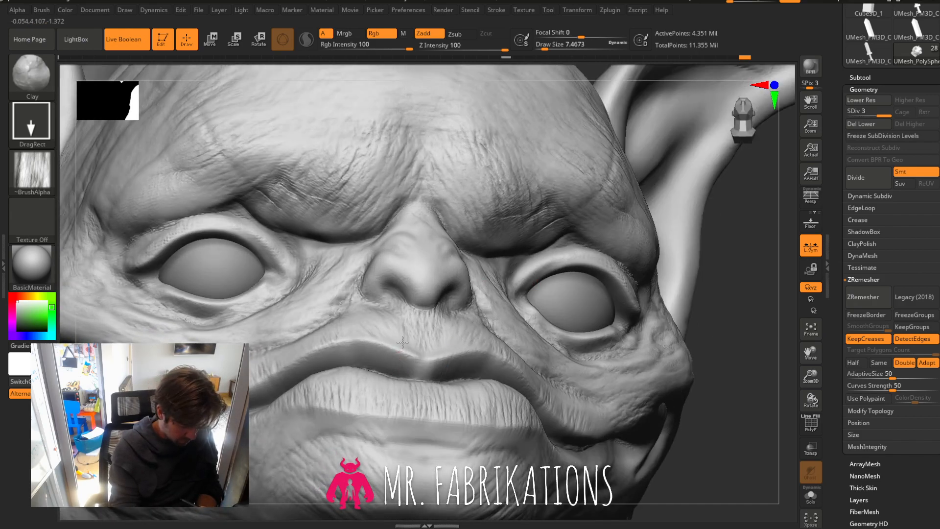
drag(545, 46, 553, 46)
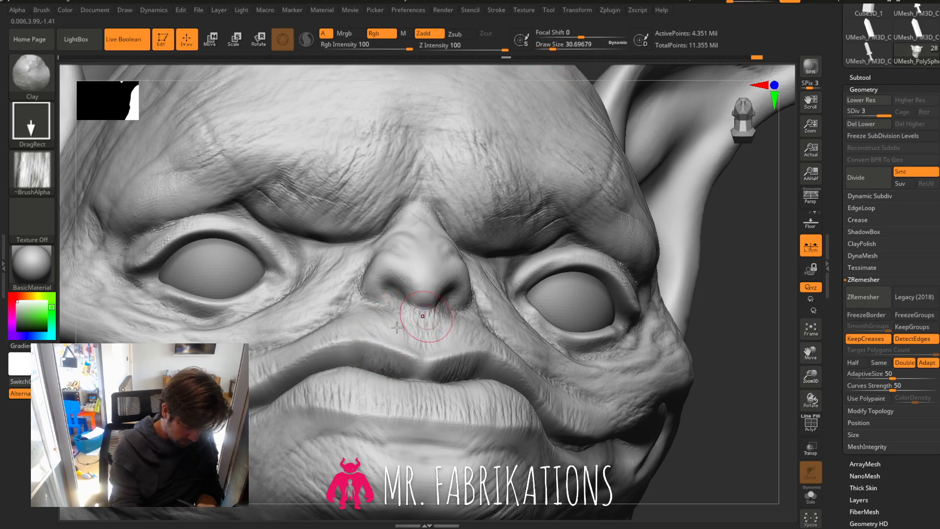
drag(327, 359, 303, 385)
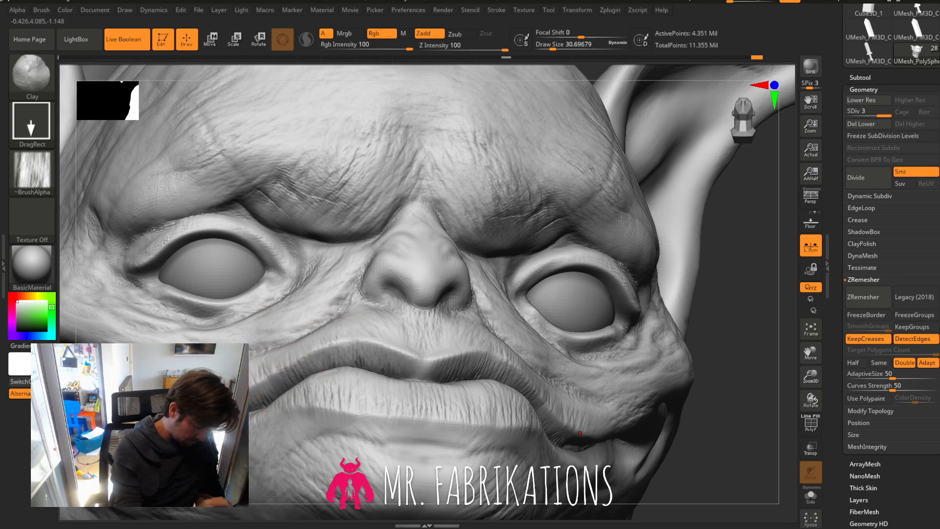
Stamp creases into the fold at the corner of the mouth with the wrinkle alpha.
mouse_move(729, 300)
mouse_down()
mouse_move(747, 310)
mouse_move(732, 300)
mouse_move(711, 307)
mouse_move(730, 294)
mouse_up()
drag(811, 350, 777, 321)
drag(711, 369, 615, 369)
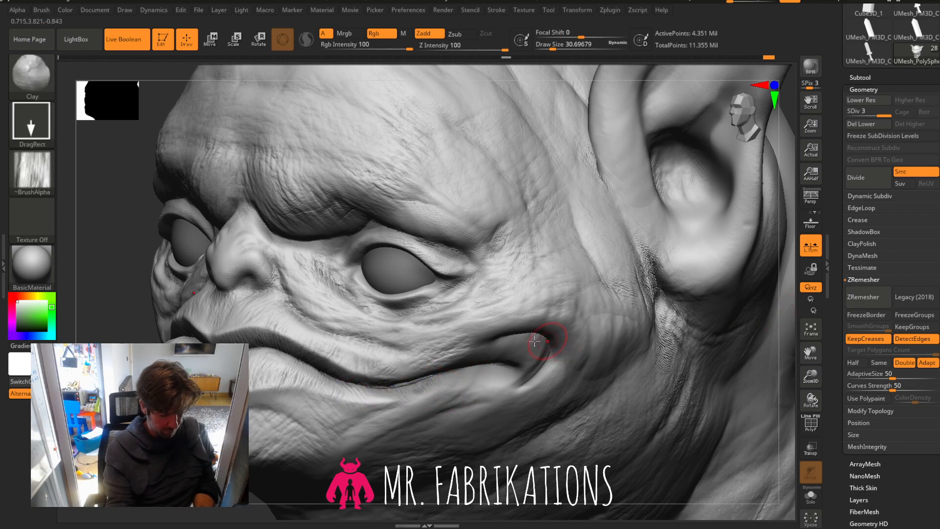
mouse_move(537, 337)
mouse_down()
mouse_move(547, 323)
mouse_move(586, 319)
mouse_move(602, 302)
mouse_up()
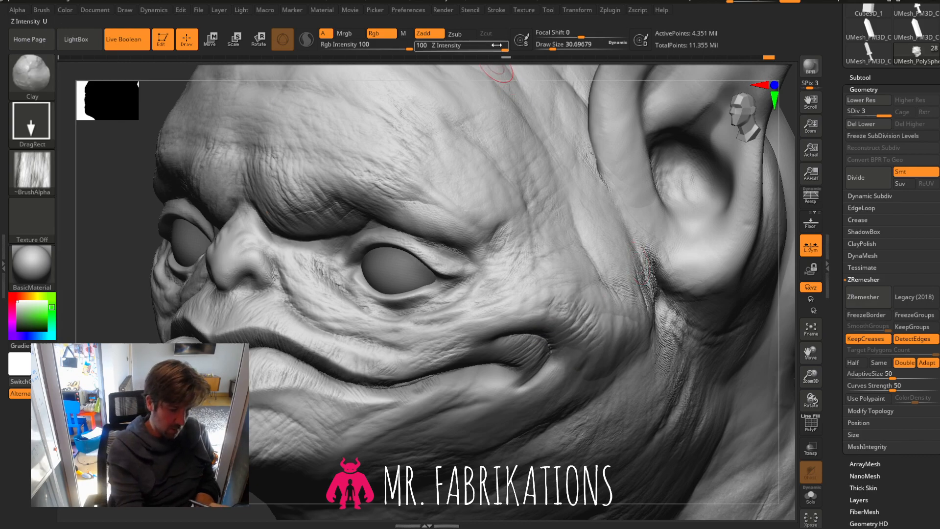
Lower the Z Intensity to 62, stamp wrinkles on the cheek and smooth the rough texture below the earlobe.
drag(497, 45, 485, 45)
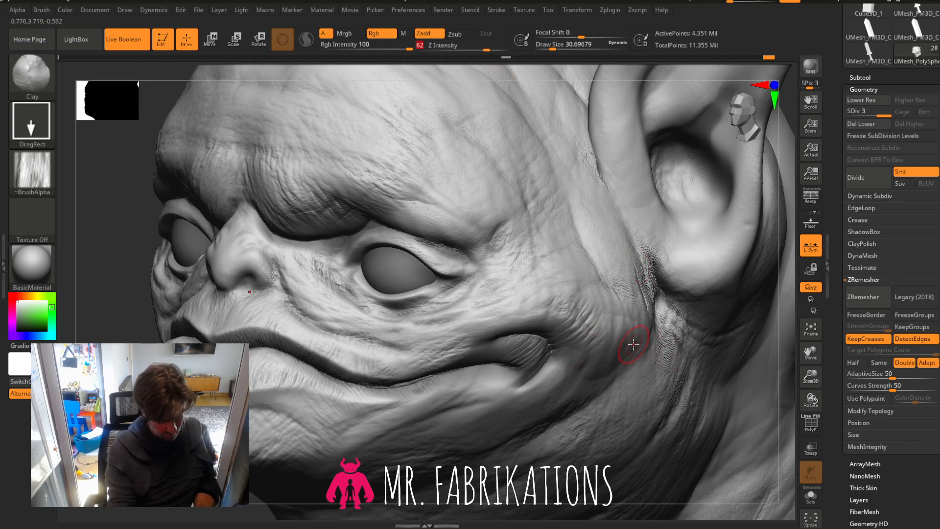
mouse_move(578, 322)
shift+mouse_down()
mouse_move(526, 360)
mouse_move(546, 322)
shift+mouse_up()
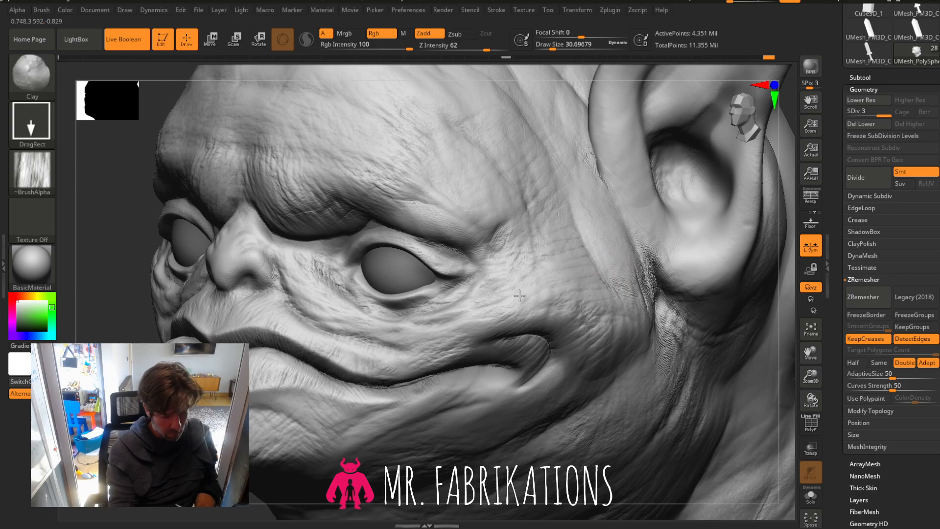
shift+drag(659, 293, 650, 277)
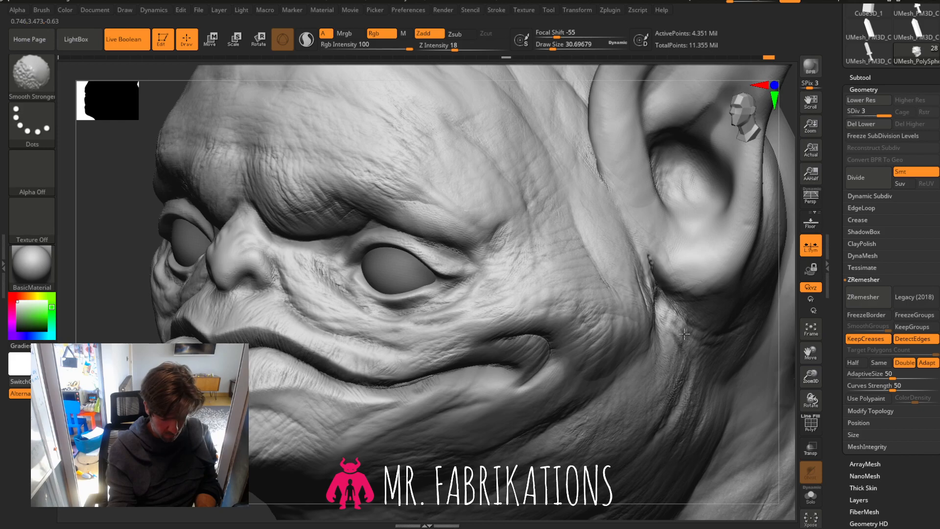
Carve a sharp crease between the brows down to the bridge of the nose with the DamStandard brush.
mouse_move(811, 378)
mouse_down()
mouse_move(725, 399)
mouse_move(745, 431)
mouse_move(741, 418)
mouse_up()
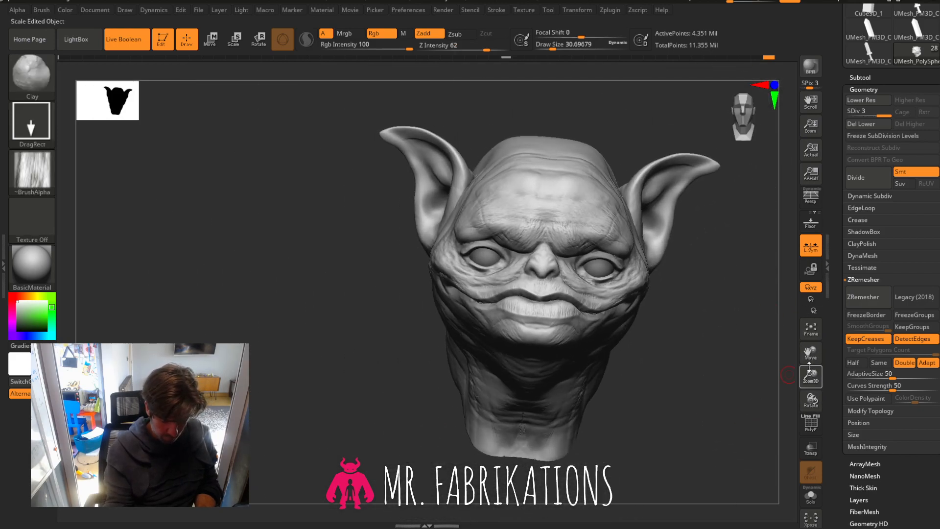
drag(811, 377, 789, 415)
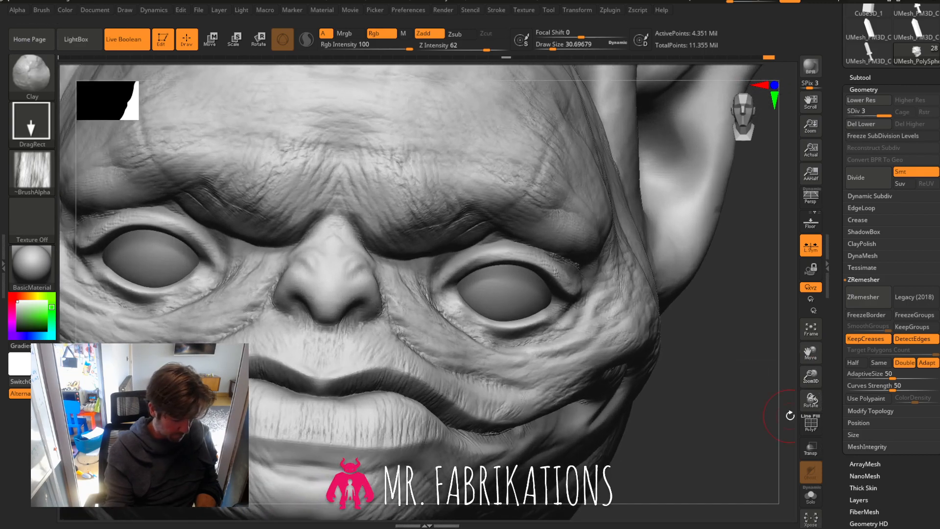
drag(811, 353, 774, 379)
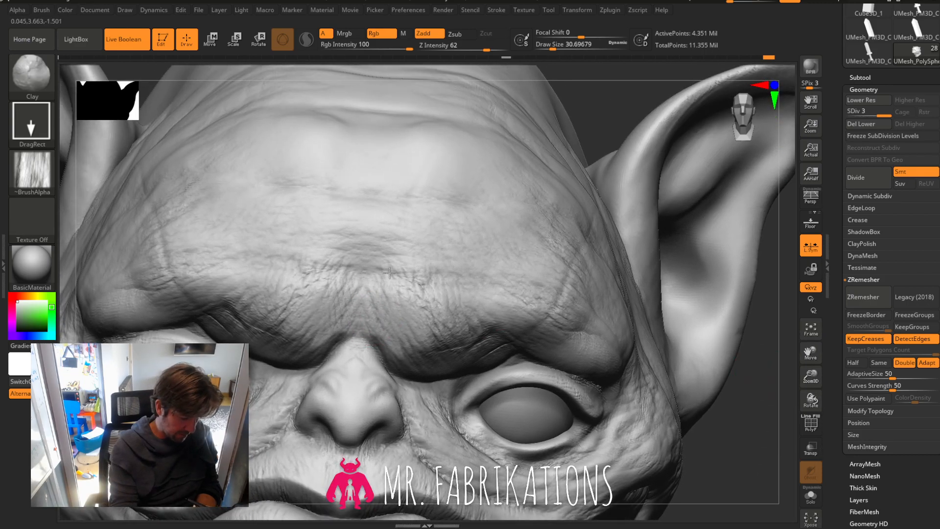
click(32, 73)
click(188, 85)
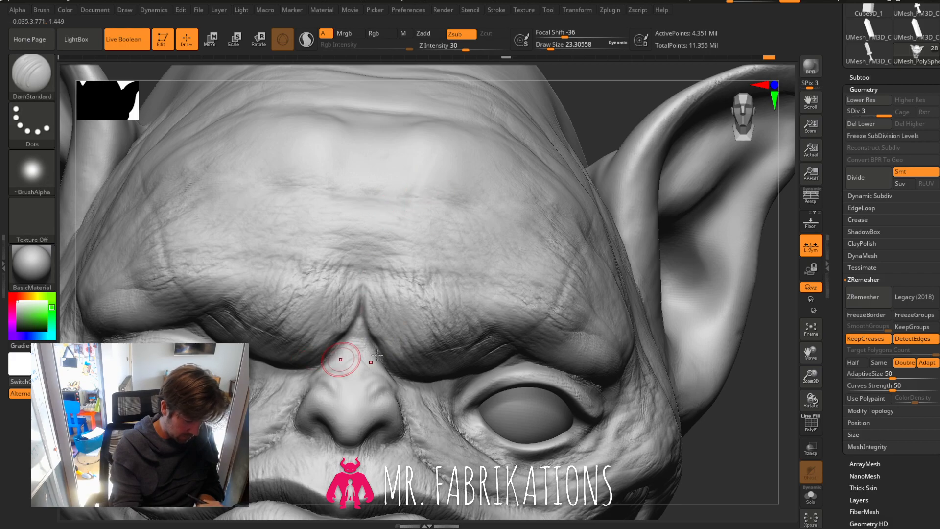
drag(759, 396, 724, 380)
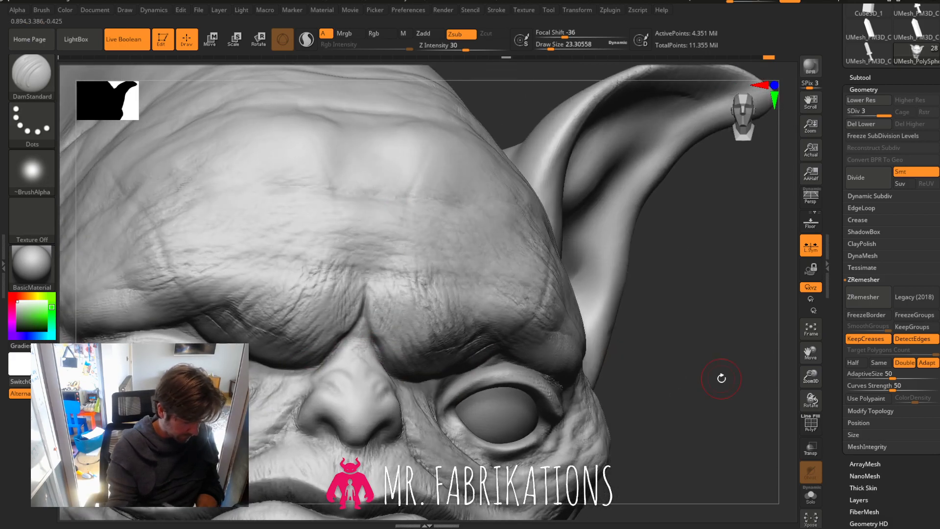
Switch back to the Clay brush and load the Skin_38_high pores alpha.
click(38, 101)
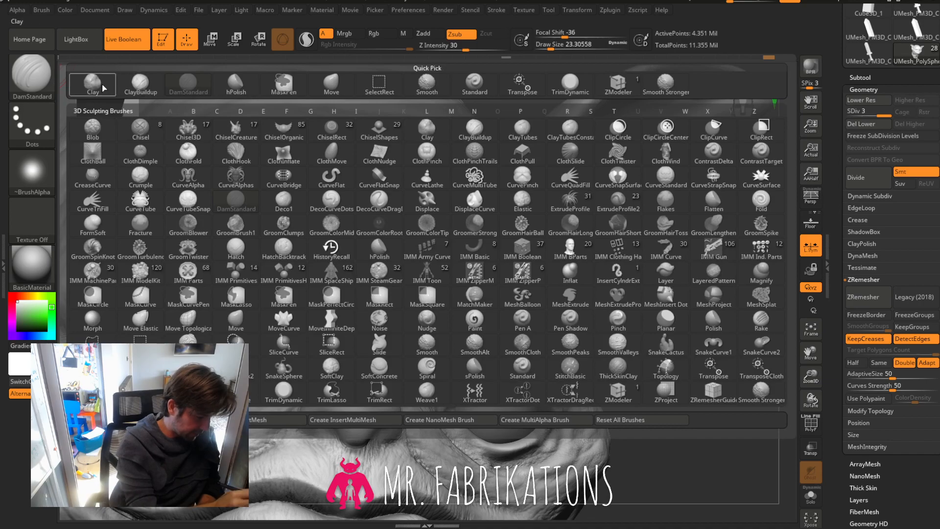
key(c)
key(l)
click(43, 186)
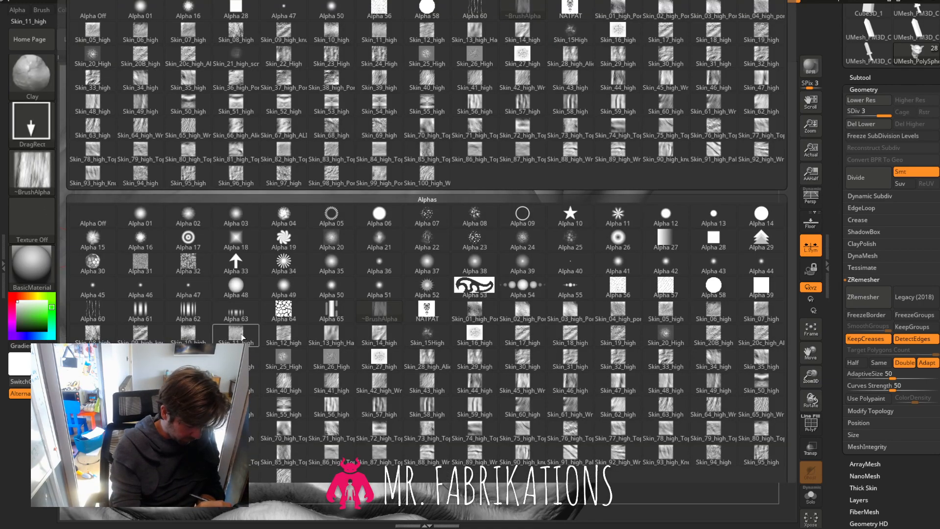
mouse_move(141, 456)
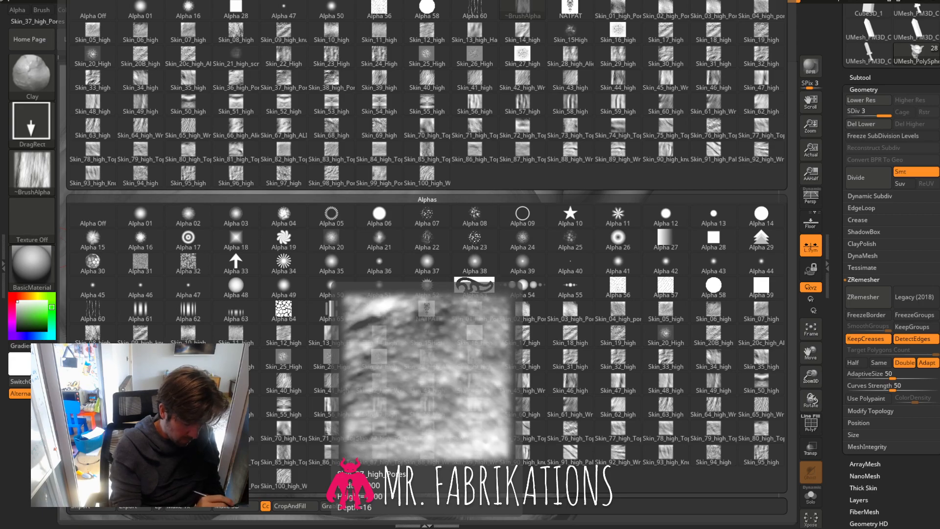
click(188, 385)
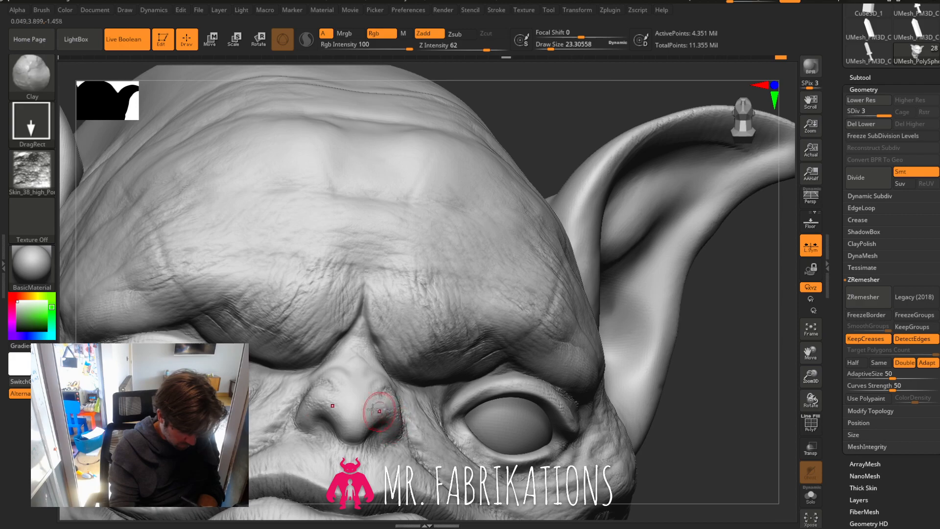
Stamp pore texture on the sides of the nose and across the forehead and brow.
mouse_move(373, 410)
mouse_down()
mouse_move(368, 430)
mouse_move(381, 422)
mouse_up()
key(ctrl+z)
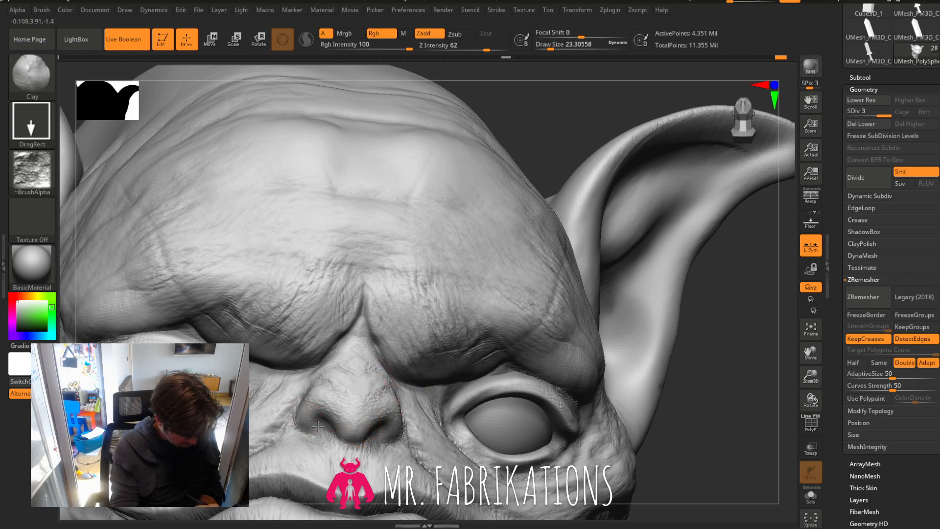
drag(810, 377, 594, 387)
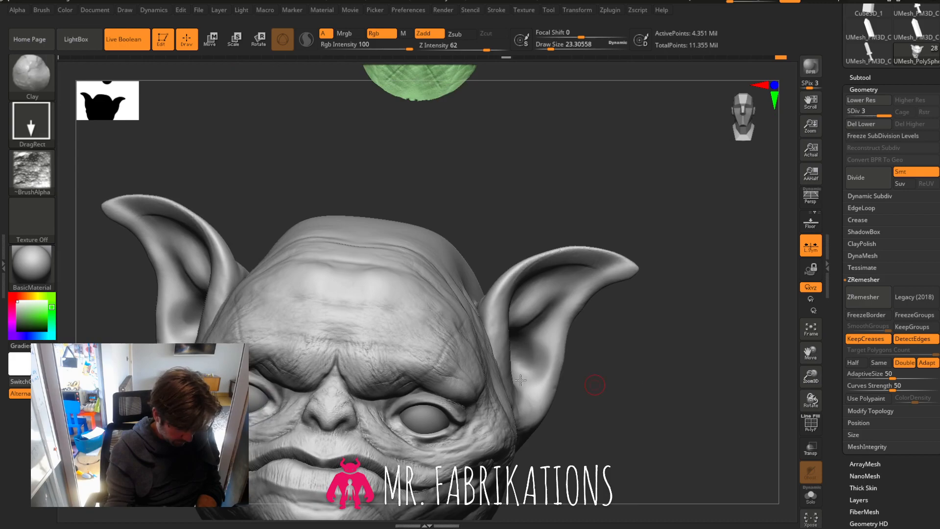
drag(429, 306, 489, 405)
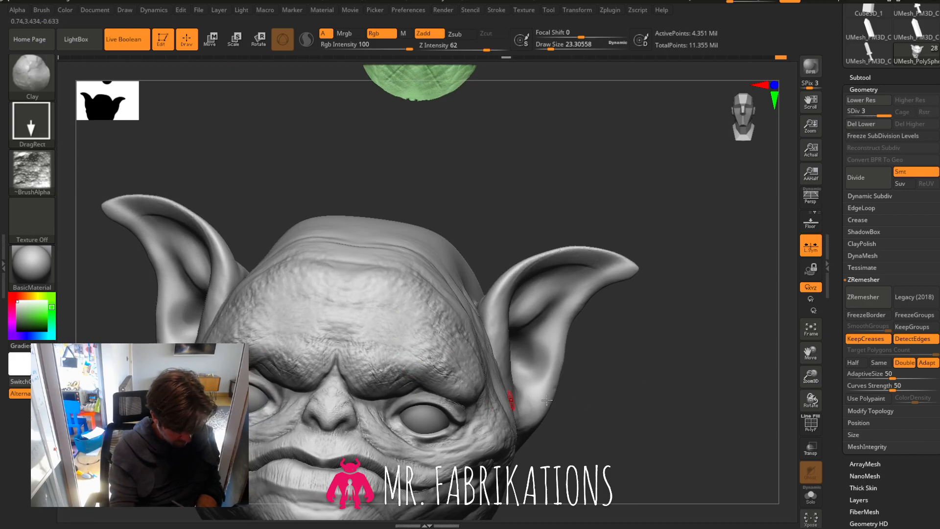
Stamp pore texture over the cheek between the eye, mouth corner and ear.
drag(547, 400, 573, 431)
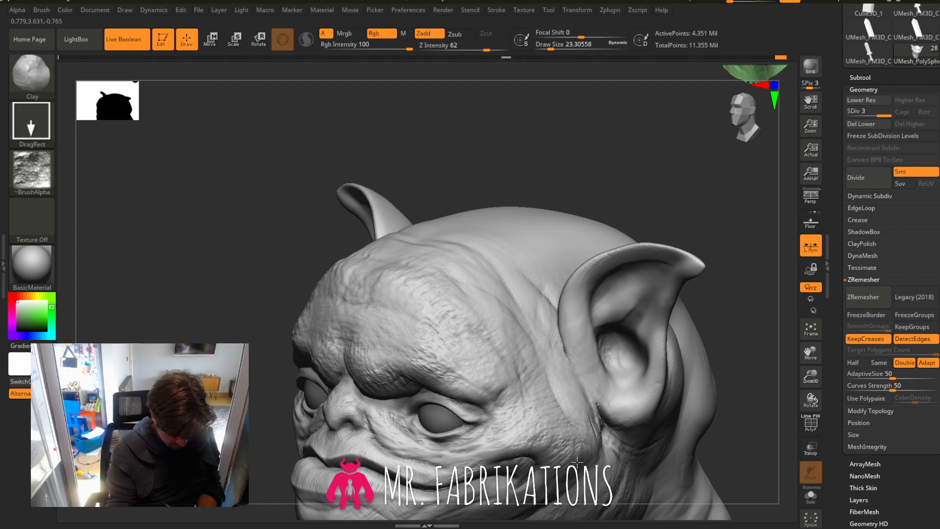
drag(460, 489, 443, 486)
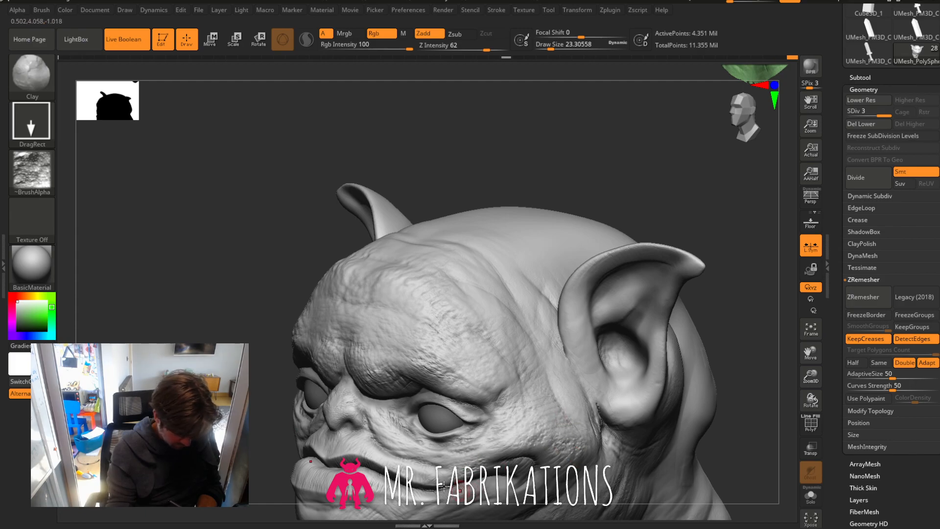
drag(811, 377, 765, 355)
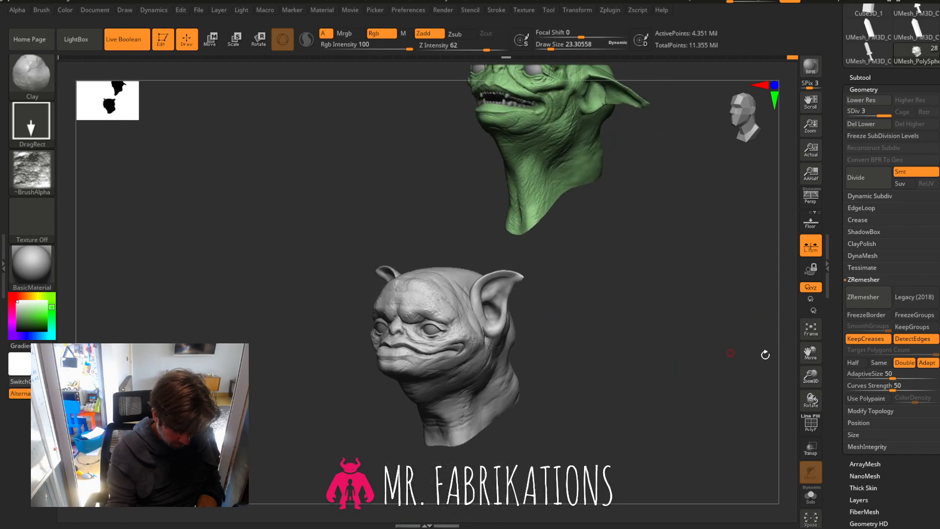
Stamp pore texture over the chin, jaw and side of the neck.
drag(811, 377, 808, 353)
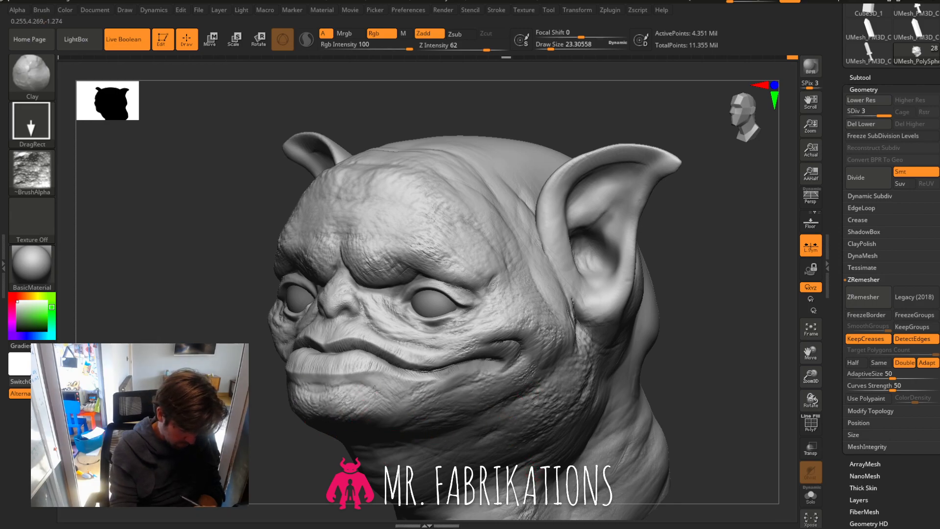
alt+right_drag(553, 411, 447, 337)
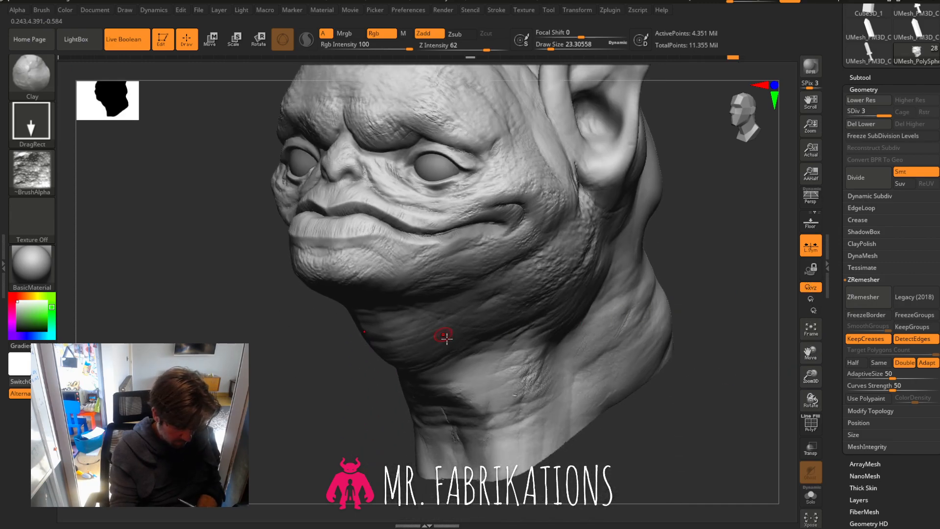
mouse_move(500, 381)
mouse_down()
mouse_move(533, 355)
mouse_move(558, 386)
mouse_move(539, 372)
mouse_move(622, 347)
mouse_move(637, 289)
mouse_up()
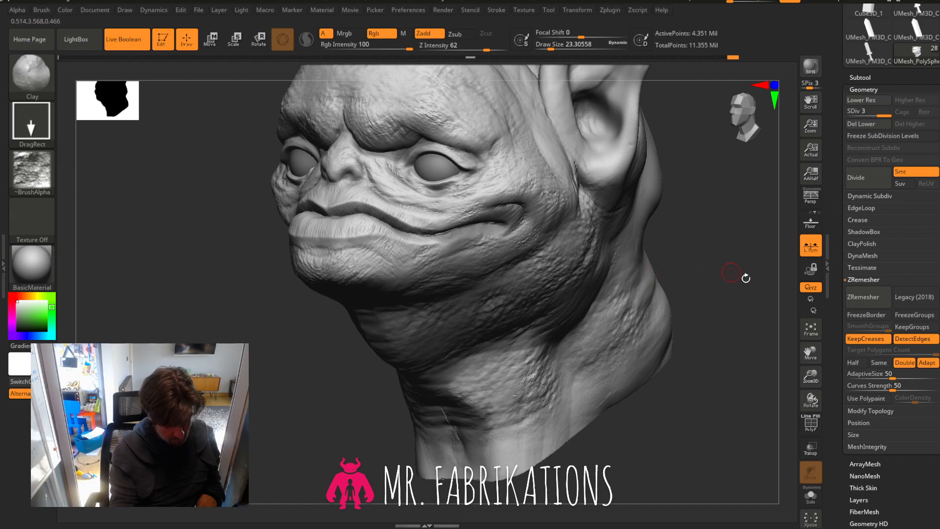
Lower the Z Intensity to 37 and stamp faint pore texture on the inside of the ear.
drag(814, 355, 754, 408)
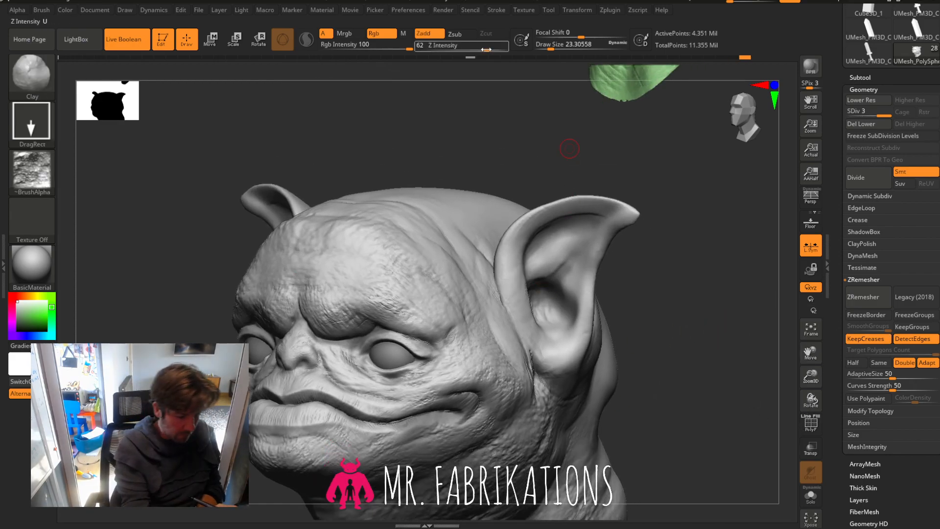
drag(487, 49, 469, 52)
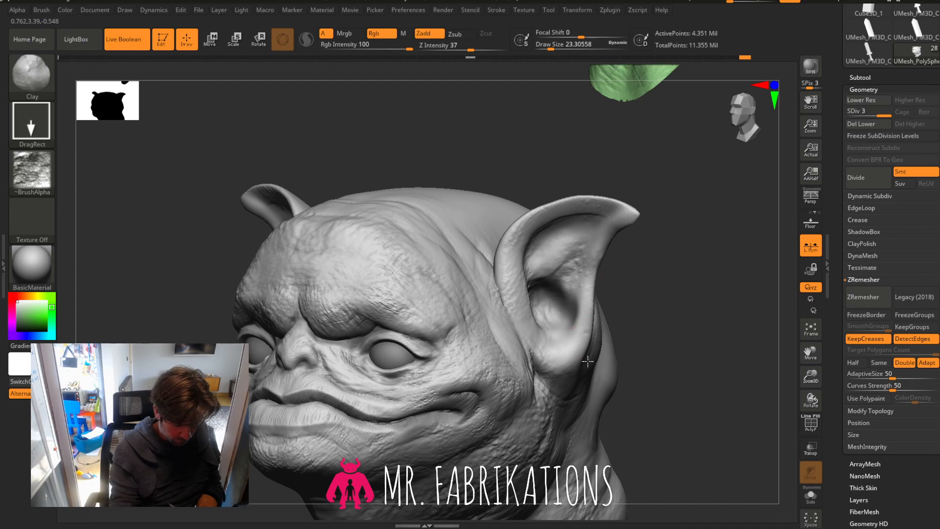
shift+drag(822, 373, 744, 309)
key(b)
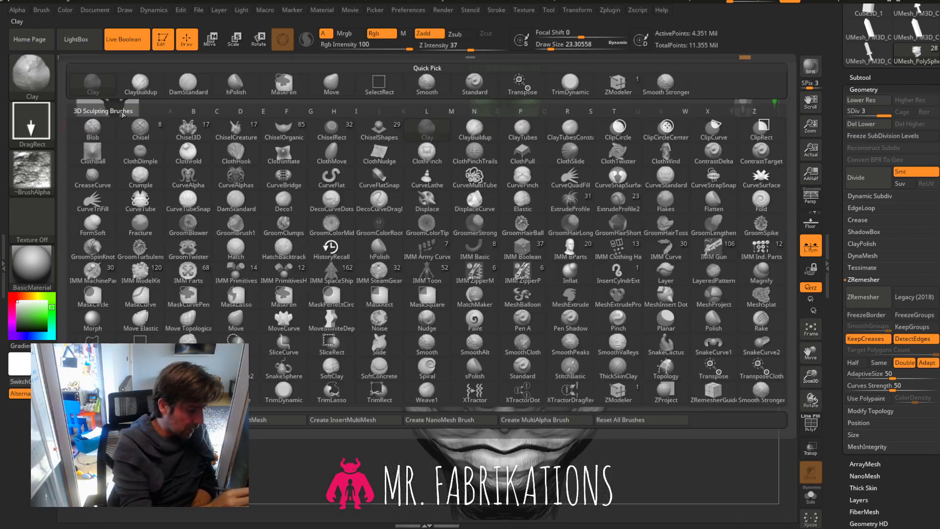
key(c)
key(b)
drag(811, 376, 813, 364)
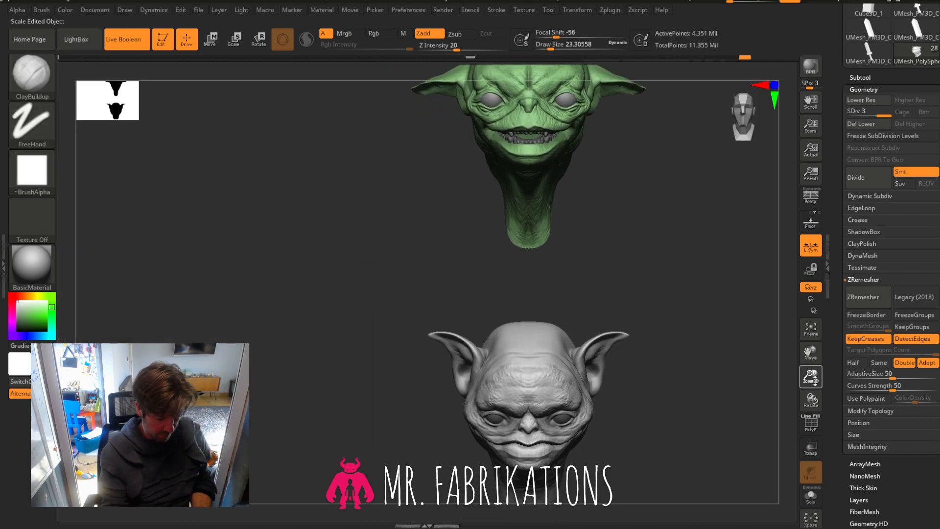
key(f)
mouse_move(722, 374)
mouse_down()
mouse_move(759, 337)
mouse_move(703, 340)
mouse_move(647, 267)
mouse_up()
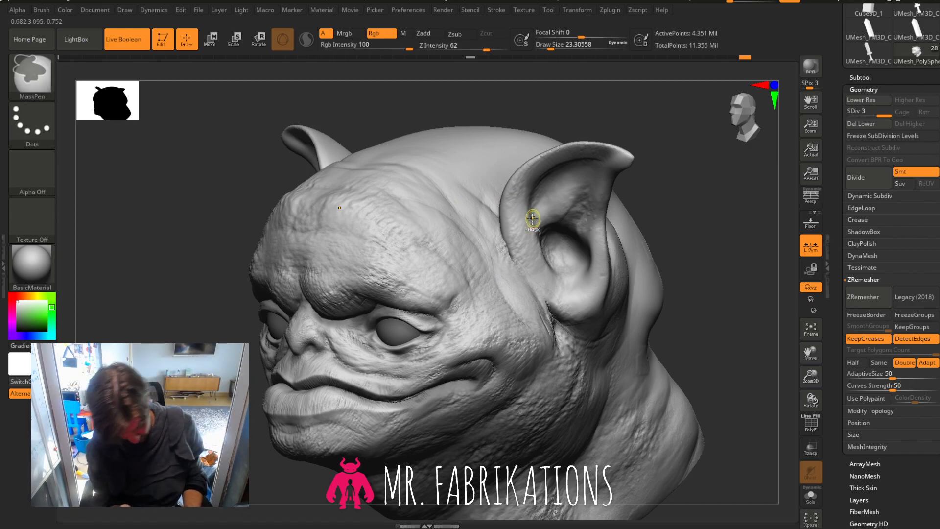
Carve creases down the temple in front of the ear with DamStandard at Z Intensity 28 and Draw Size about 54.
key(b)
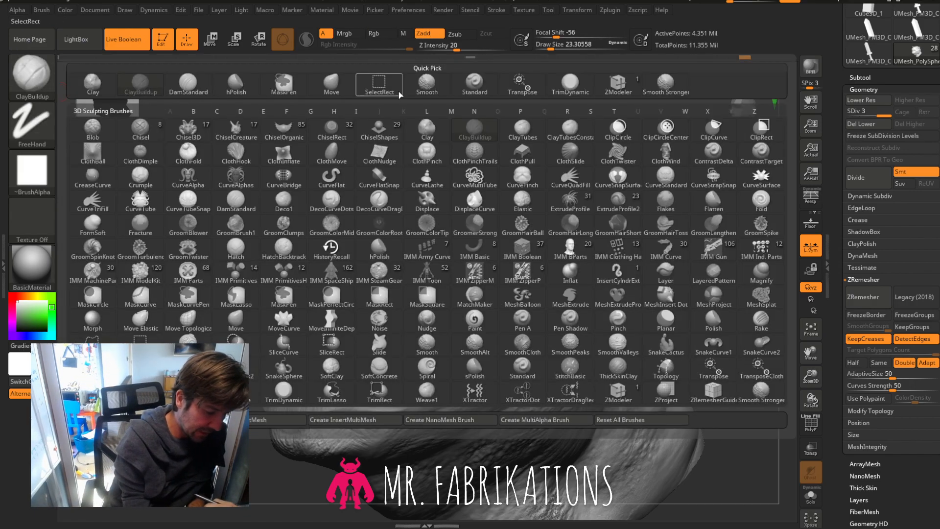
click(188, 82)
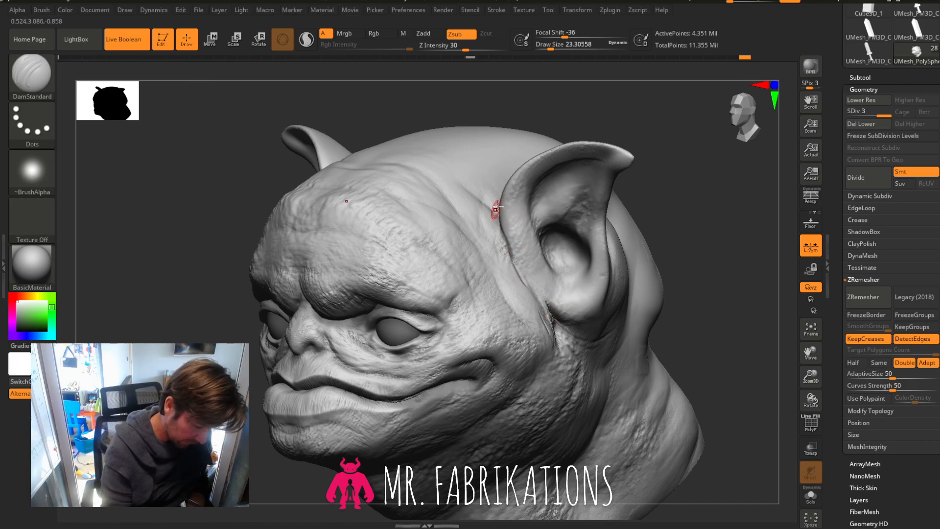
click(465, 48)
click(567, 48)
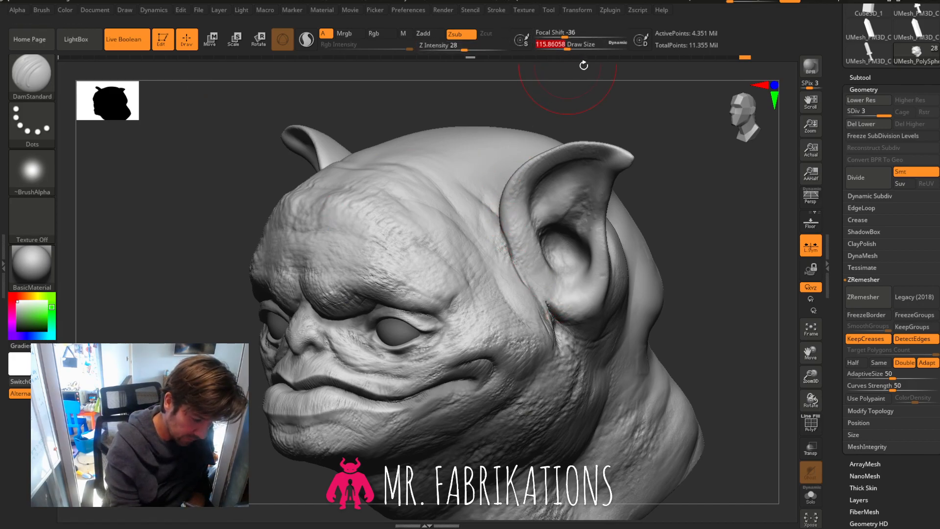
click(558, 48)
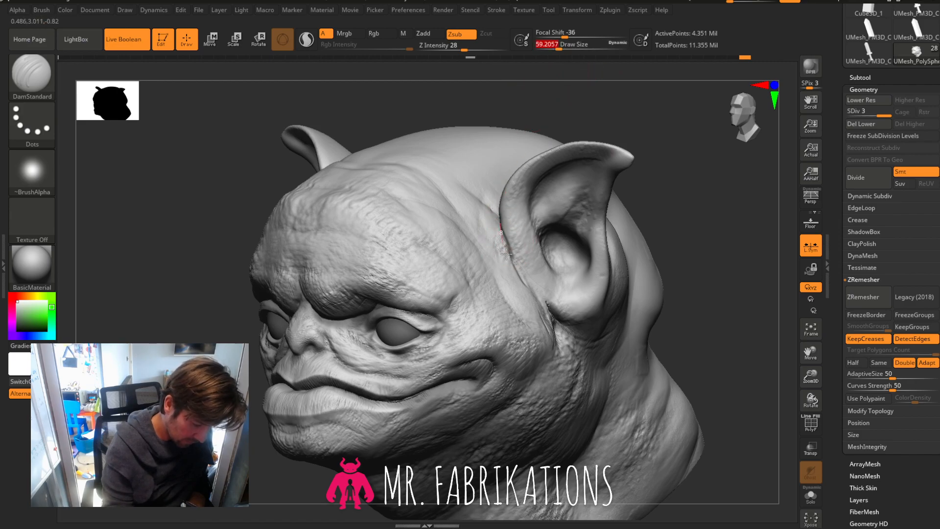
mouse_move(496, 218)
mouse_down()
mouse_move(509, 277)
mouse_move(546, 327)
mouse_up()
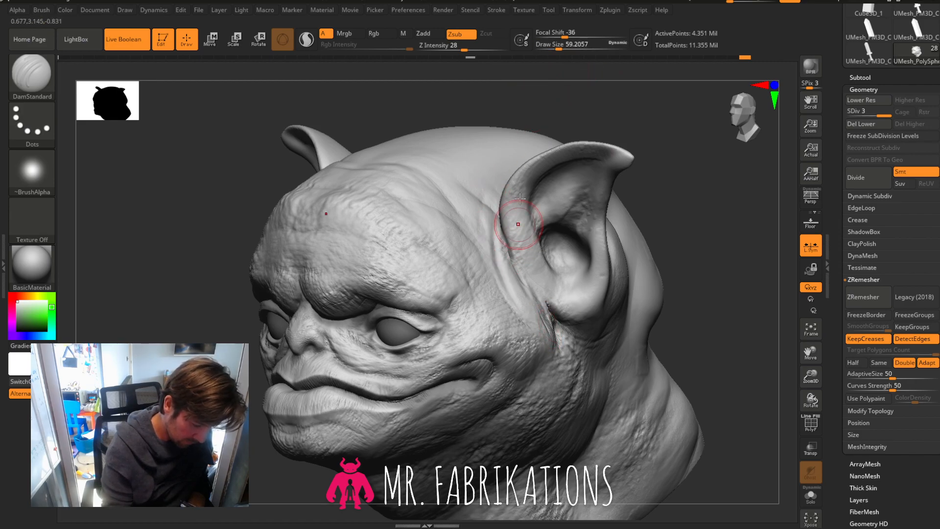
click(557, 46)
drag(491, 184, 525, 334)
mouse_move(739, 270)
mouse_down()
mouse_move(705, 276)
mouse_move(714, 279)
mouse_up()
drag(503, 276, 538, 336)
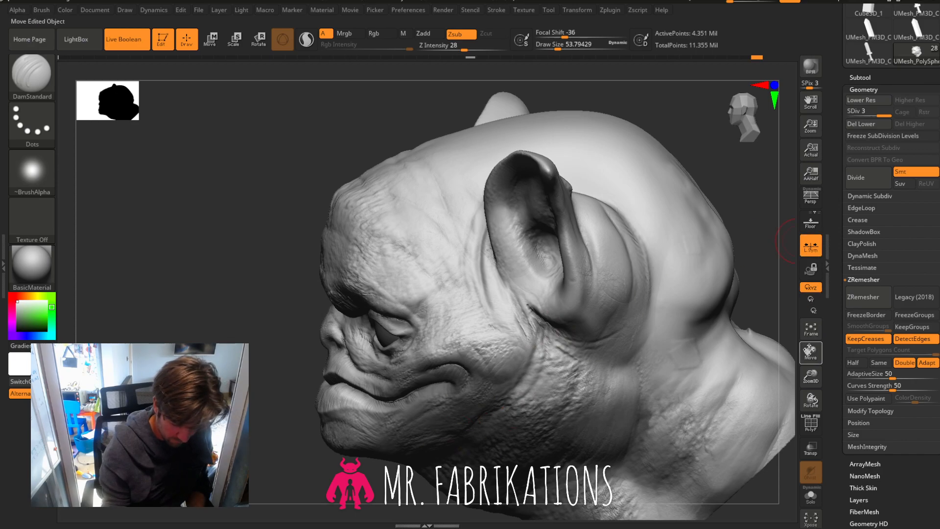
Carve long skin folds down the side of the neck from behind the jaw toward the throat.
drag(809, 349, 784, 265)
drag(756, 415, 789, 418)
mouse_move(532, 272)
mouse_down()
mouse_move(484, 387)
mouse_move(432, 408)
mouse_up()
drag(556, 353, 450, 433)
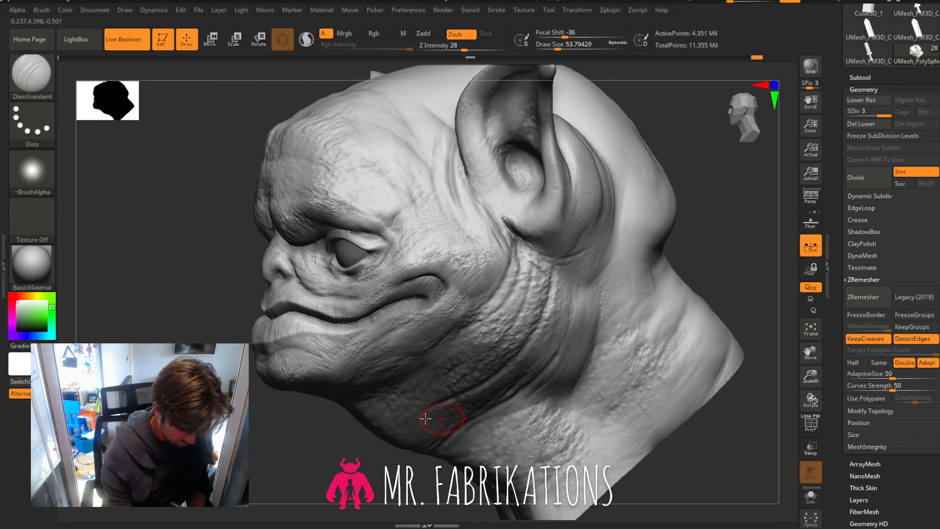
mouse_move(600, 283)
mouse_down()
mouse_move(594, 345)
mouse_move(520, 446)
mouse_up()
mouse_move(604, 365)
mouse_down()
mouse_move(580, 407)
mouse_move(509, 460)
mouse_up()
drag(548, 407, 503, 452)
Carve fine wrinkles over the jaw corner, below the earlobe and down the neck with the Draw Size reduced to about 27.
drag(490, 295, 467, 319)
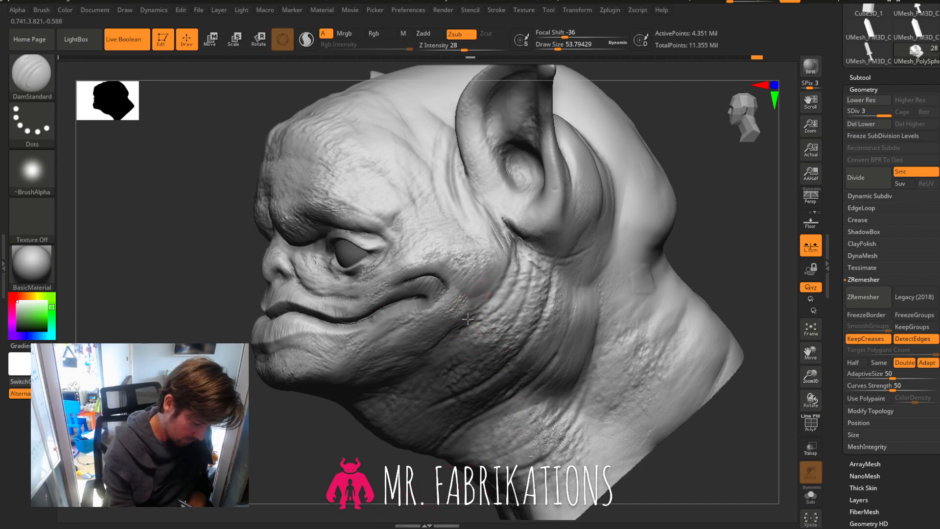
drag(458, 351, 466, 336)
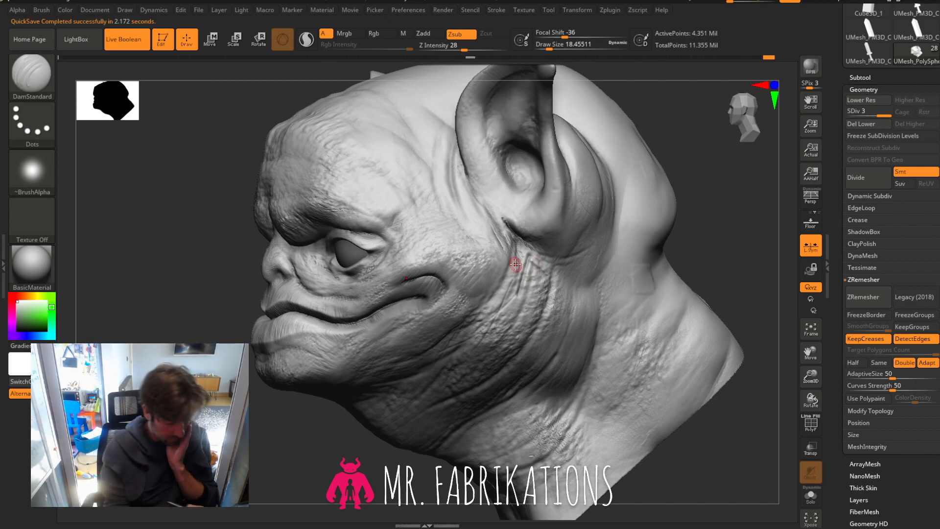
click(552, 47)
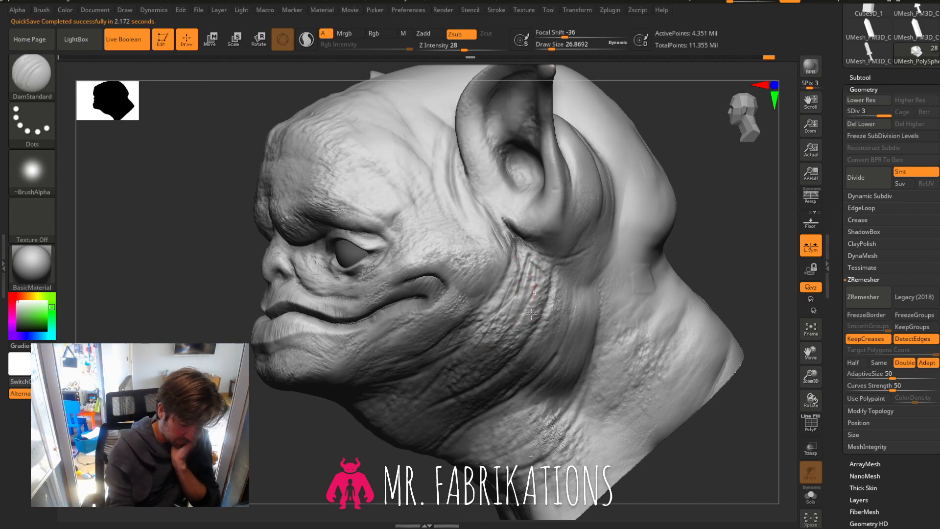
drag(525, 275, 500, 369)
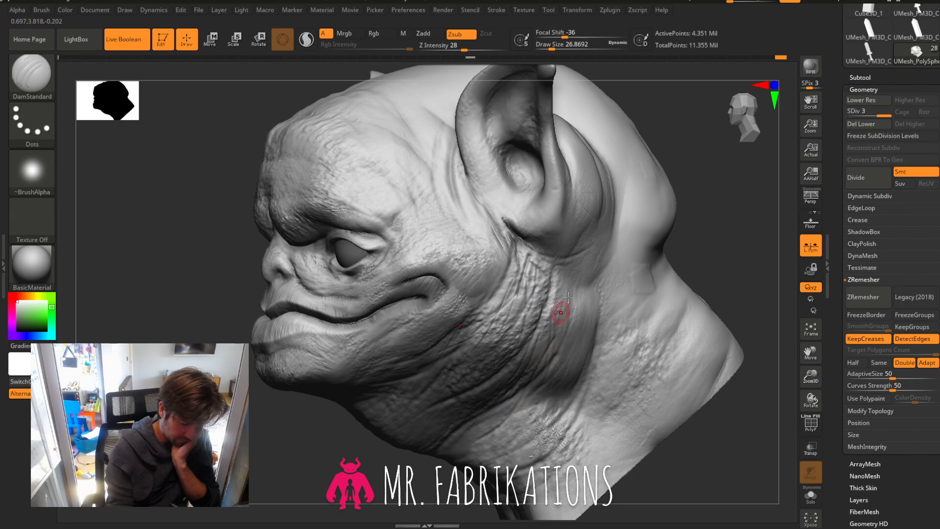
drag(568, 314, 565, 400)
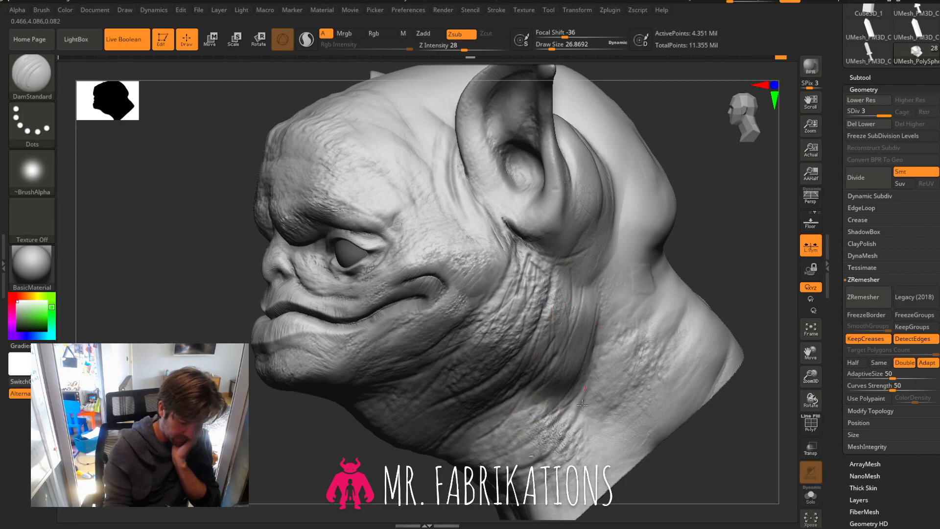
mouse_move(712, 266)
mouse_down()
mouse_move(733, 245)
mouse_move(668, 267)
mouse_up()
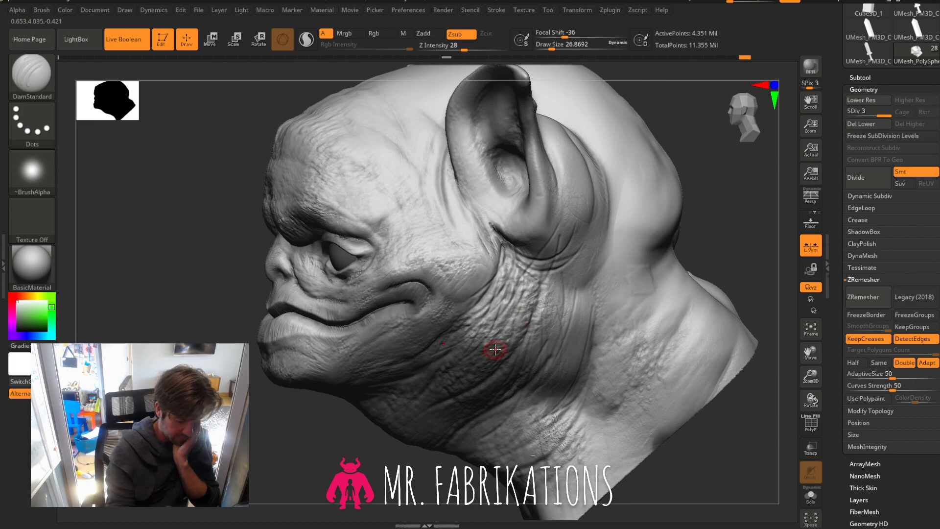
drag(345, 440, 376, 442)
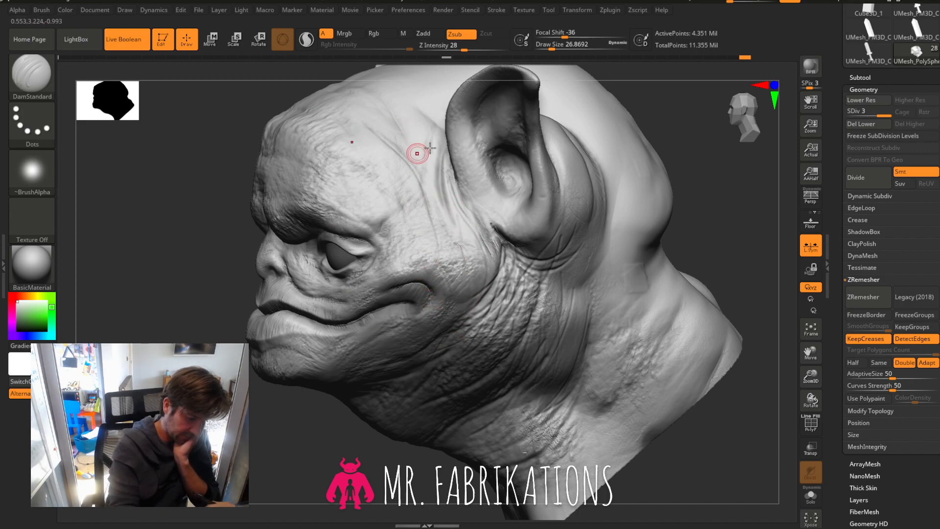
Carve fine curved wrinkles across the forehead, between the brows and out toward the temples.
drag(303, 426, 656, 336)
mouse_move(811, 350)
mouse_down()
mouse_move(827, 374)
mouse_move(886, 398)
mouse_up()
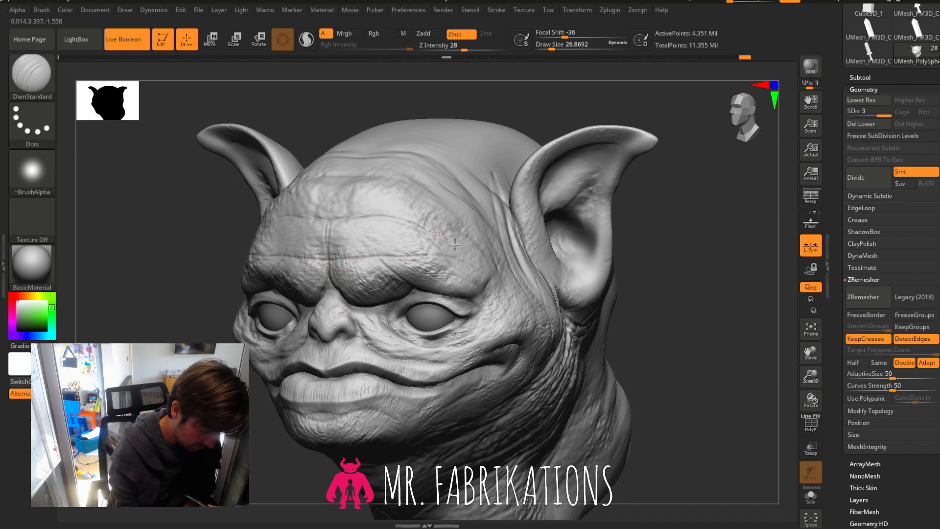
mouse_move(397, 247)
mouse_down()
mouse_move(364, 249)
mouse_move(381, 253)
mouse_move(383, 238)
mouse_move(391, 239)
mouse_up()
mouse_move(692, 365)
mouse_down()
mouse_move(683, 299)
mouse_move(581, 283)
mouse_up()
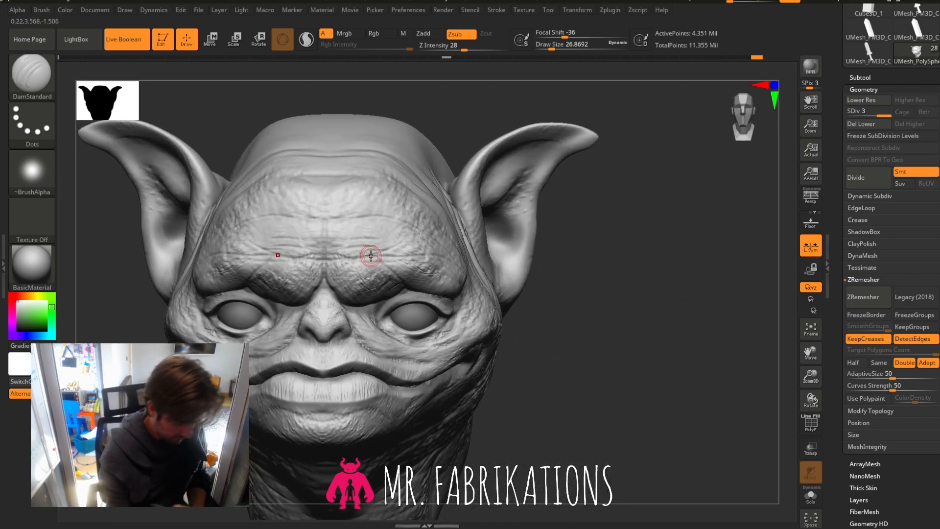
key(ctrl)
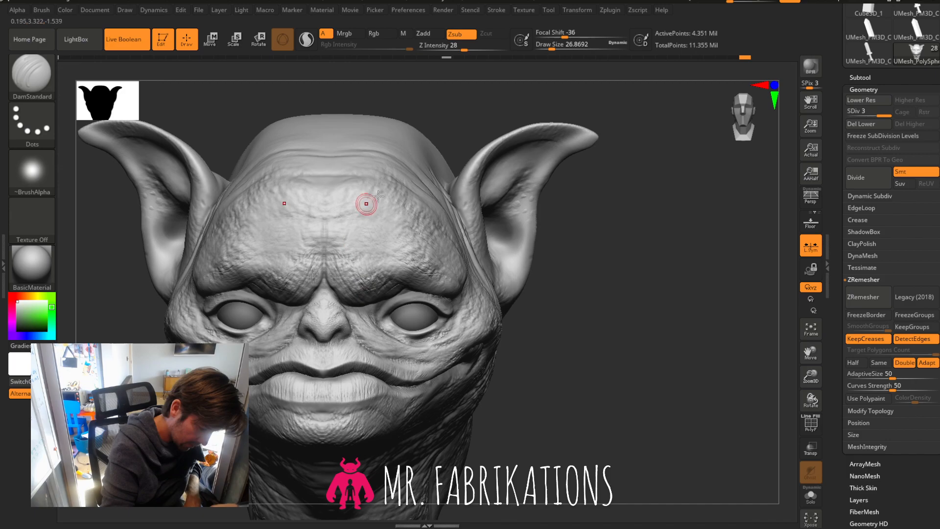
mouse_move(358, 225)
mouse_down()
mouse_move(422, 221)
mouse_move(379, 236)
mouse_up()
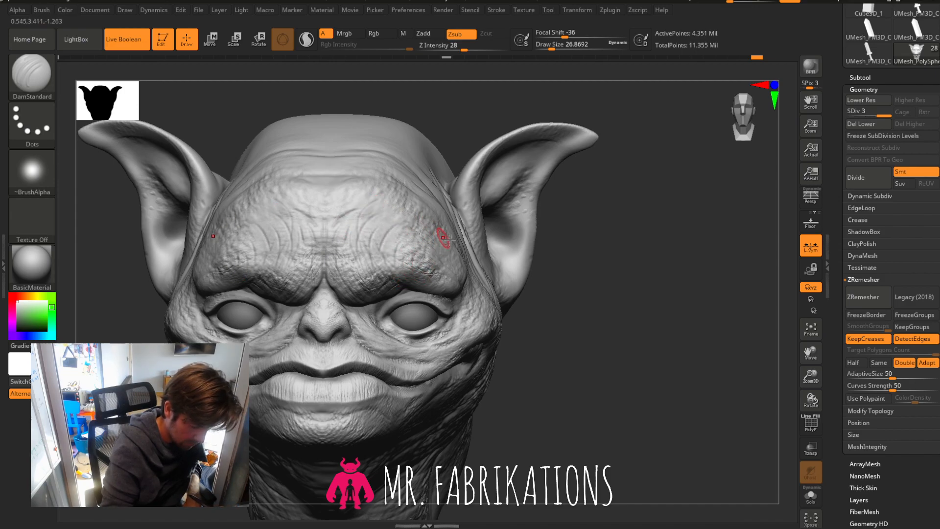
drag(594, 273, 589, 277)
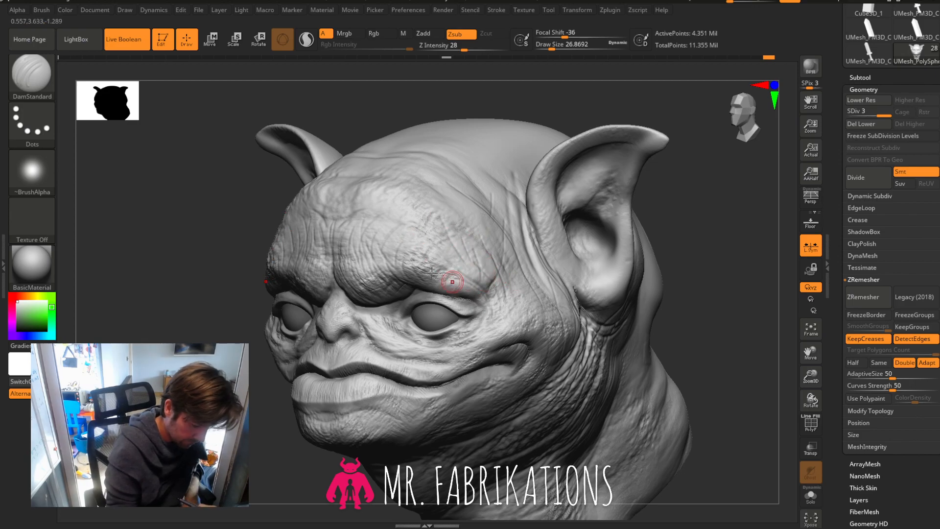
Soften the brow above the eye with the Smooth Stronger brush at Draw Size about 128.
key(shift)
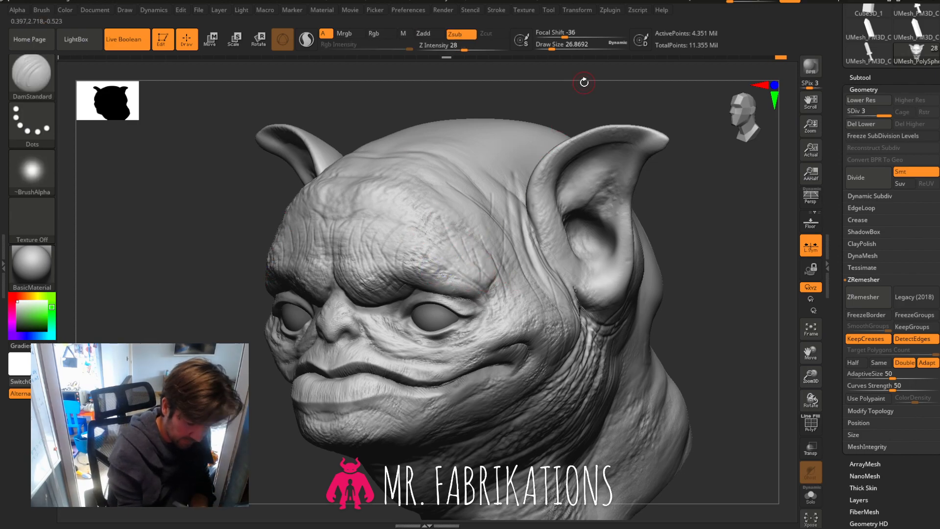
key(shift+d)
key(shift+d)
drag(552, 45, 576, 45)
mouse_move(430, 272)
shift+mouse_down()
mouse_move(432, 262)
mouse_move(455, 274)
shift+mouse_up()
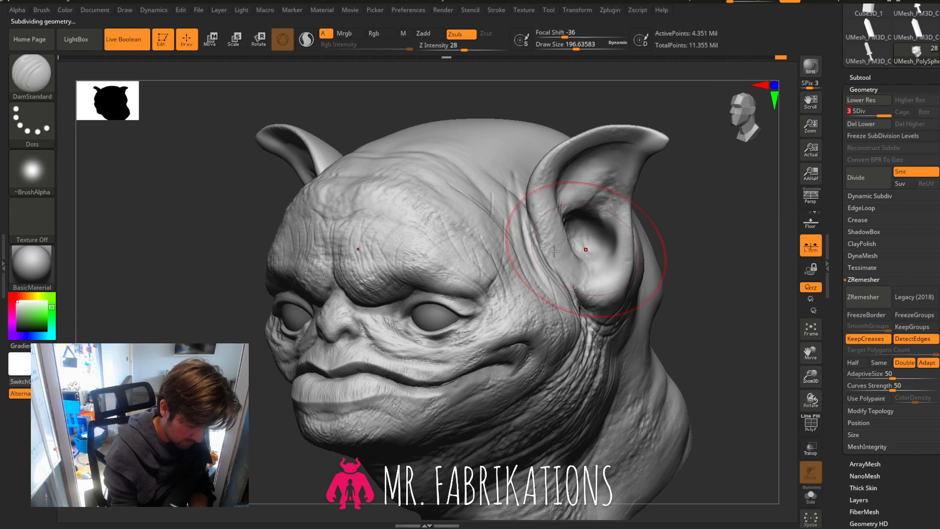
drag(576, 49, 569, 49)
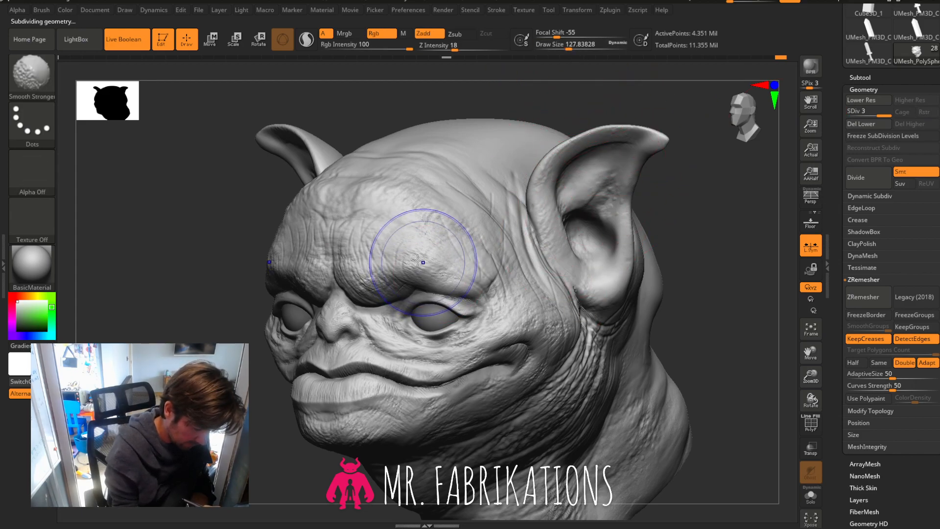
shift+drag(707, 271, 714, 264)
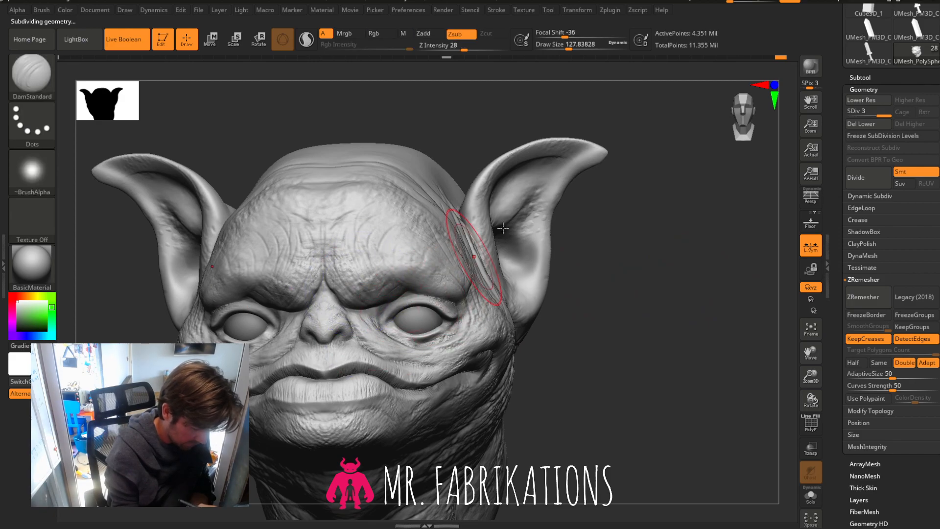
Carve a curved fold beneath the eye and across the upper cheek with DamStandard at Draw Size about 23.
mouse_move(568, 46)
mouse_down()
mouse_move(581, 56)
mouse_move(556, 47)
mouse_up()
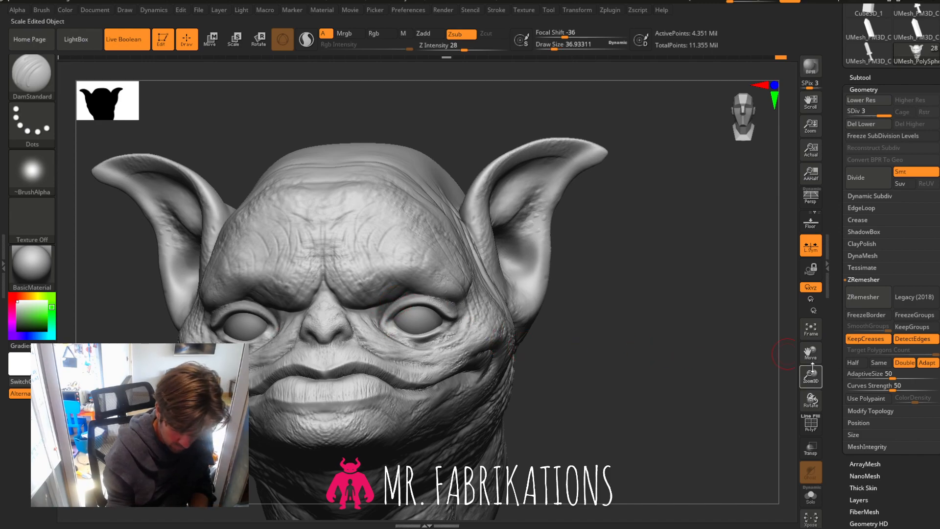
drag(812, 374, 812, 414)
drag(766, 371, 730, 402)
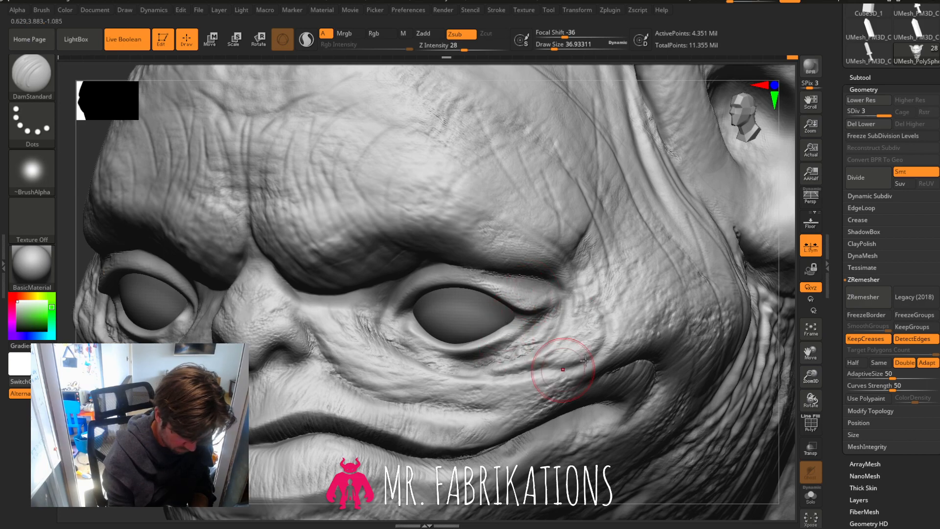
click(544, 45)
click(550, 46)
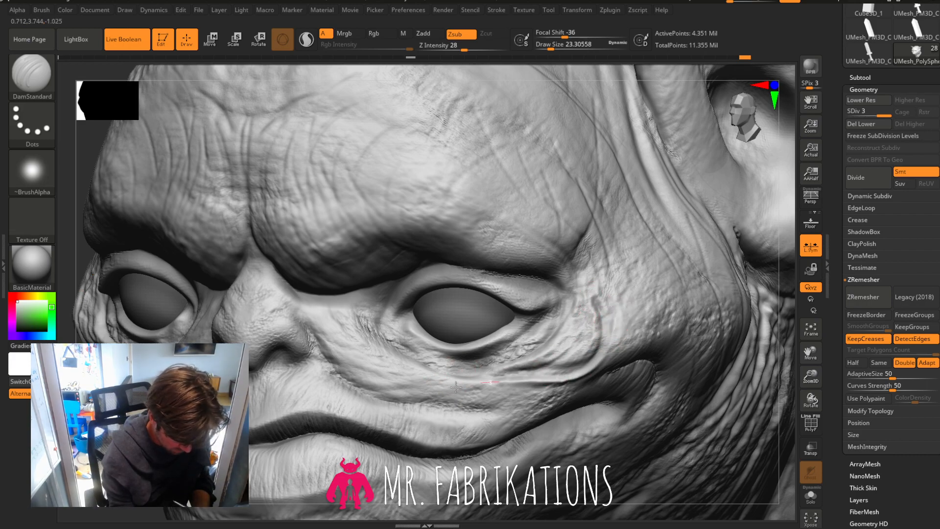
key(shift)
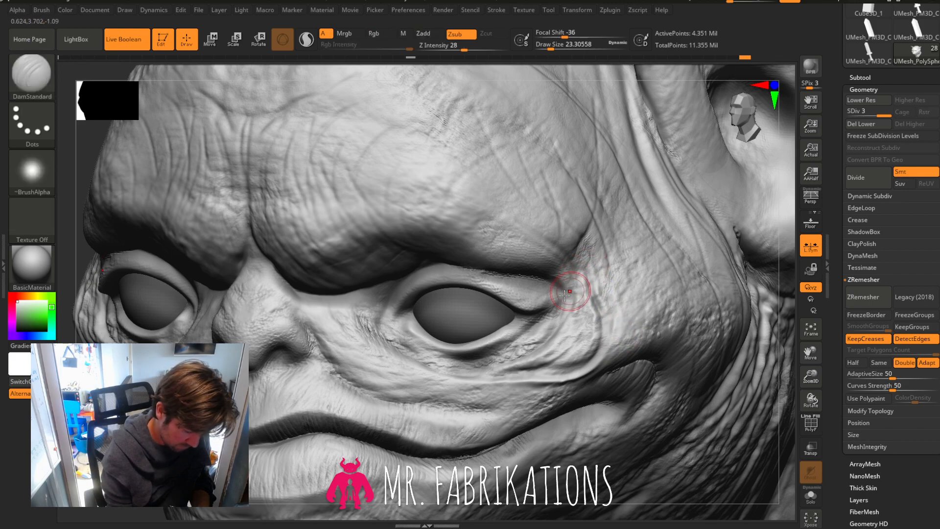
Carve crow's feet from the outer corner of the eye across the temple and cheek.
drag(549, 311, 621, 284)
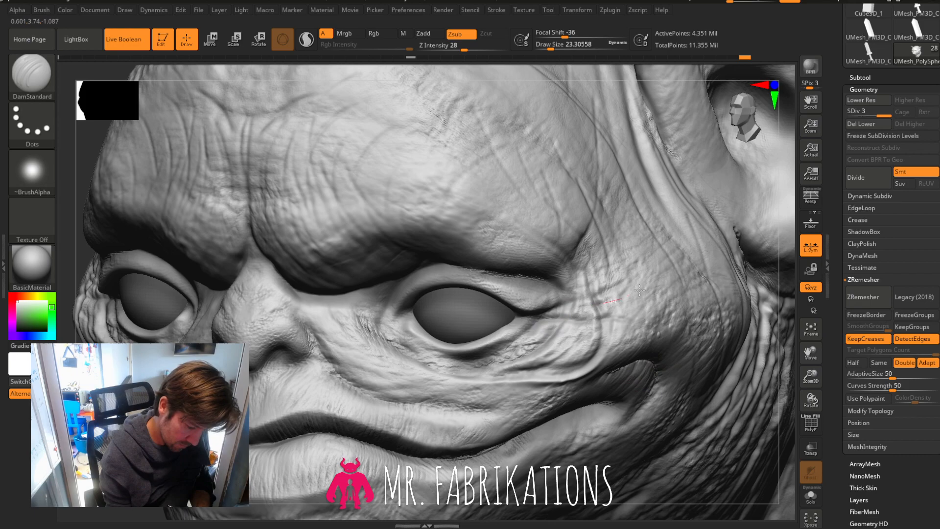
mouse_move(554, 282)
mouse_down()
mouse_move(635, 211)
mouse_move(578, 201)
mouse_move(612, 284)
mouse_move(613, 319)
mouse_up()
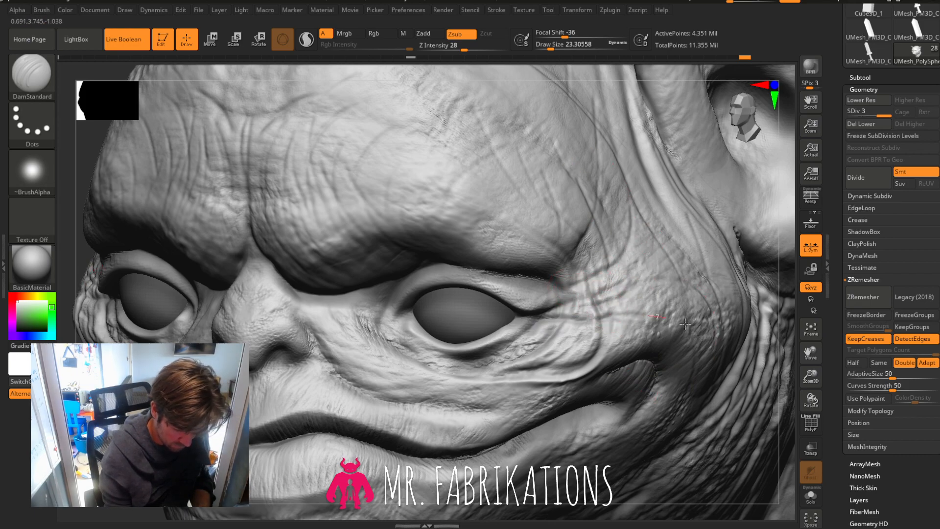
drag(631, 268, 709, 311)
Carve fine creases around the eyelids, at the inner eye corner and along the bag under the eye.
drag(811, 376, 795, 340)
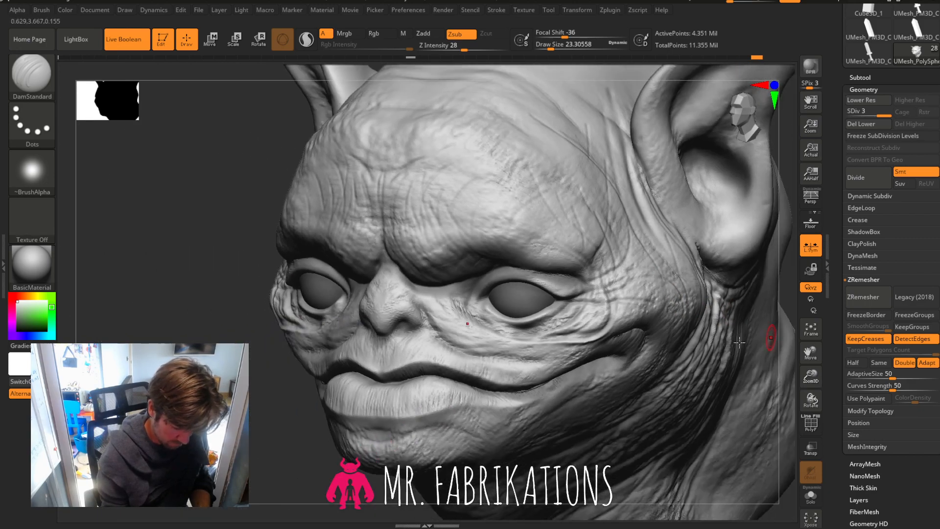
drag(258, 416, 184, 413)
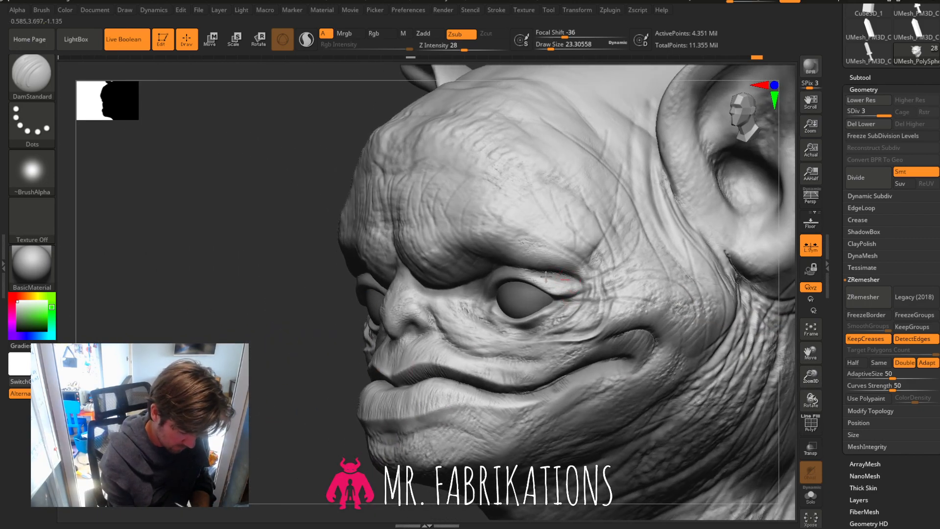
drag(216, 381, 308, 370)
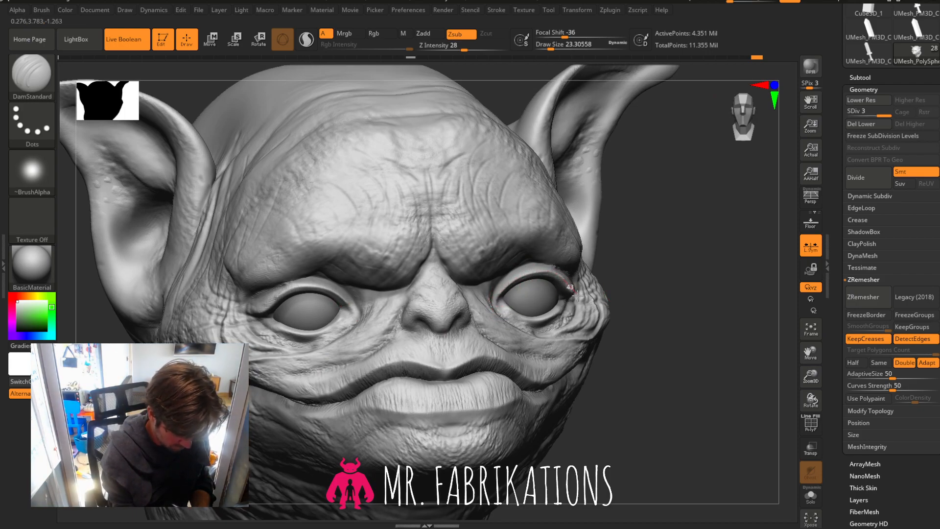
drag(614, 313, 510, 307)
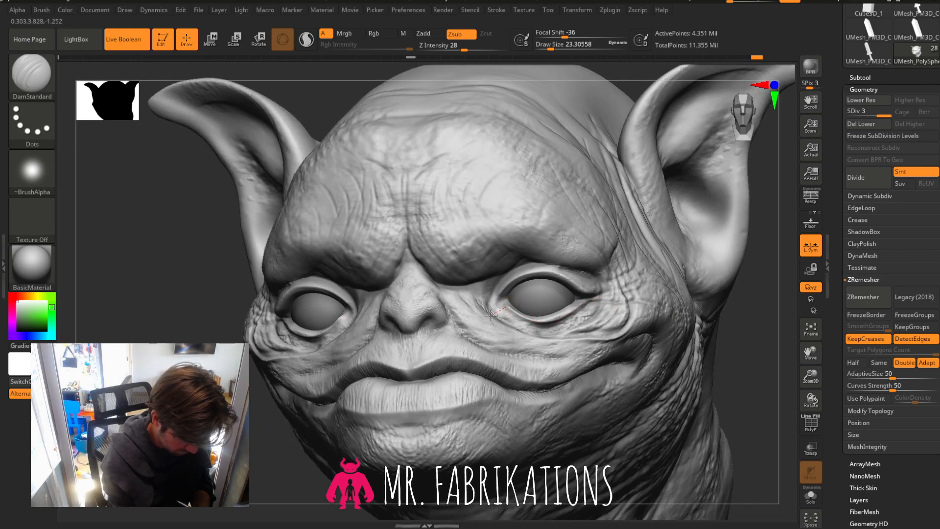
key(shift)
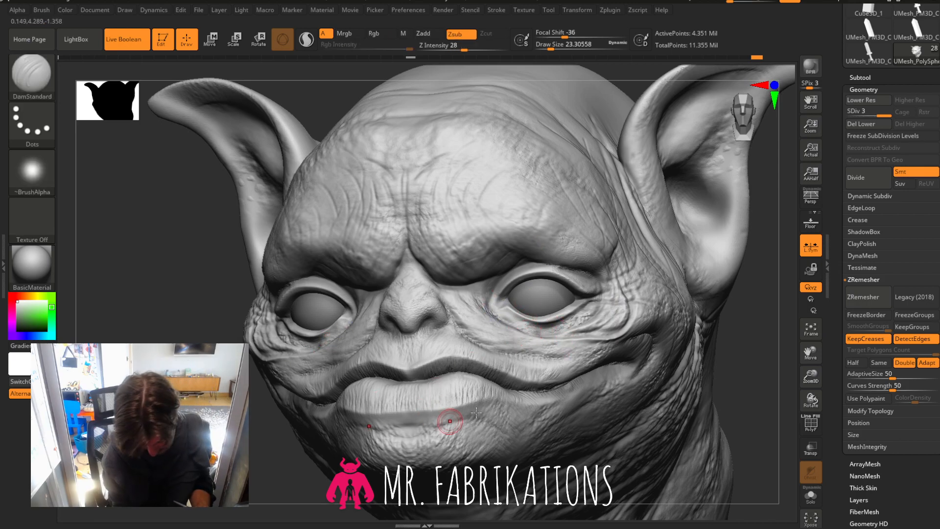
drag(517, 324, 537, 331)
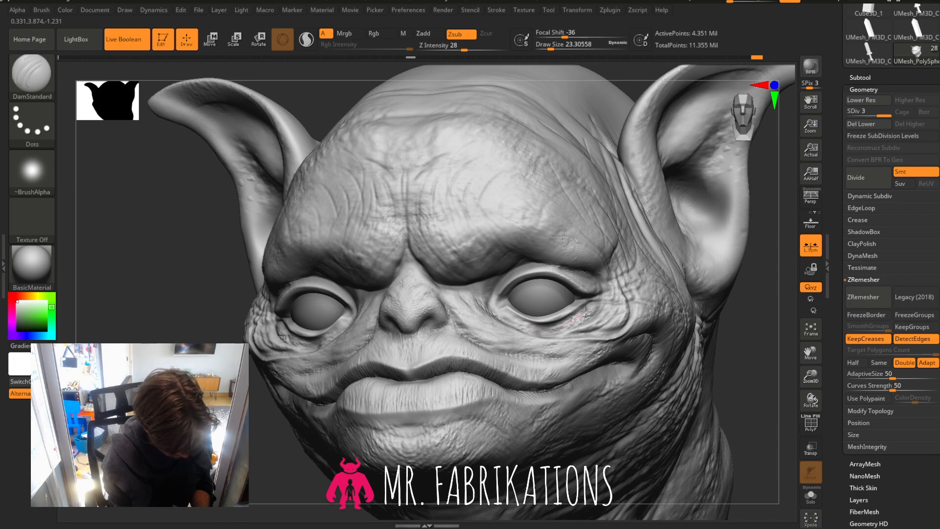
Carve a few more fine creases below the eye and near its outer corner with DamStandard at Draw Size about 23.
drag(586, 312, 597, 299)
drag(521, 321, 577, 322)
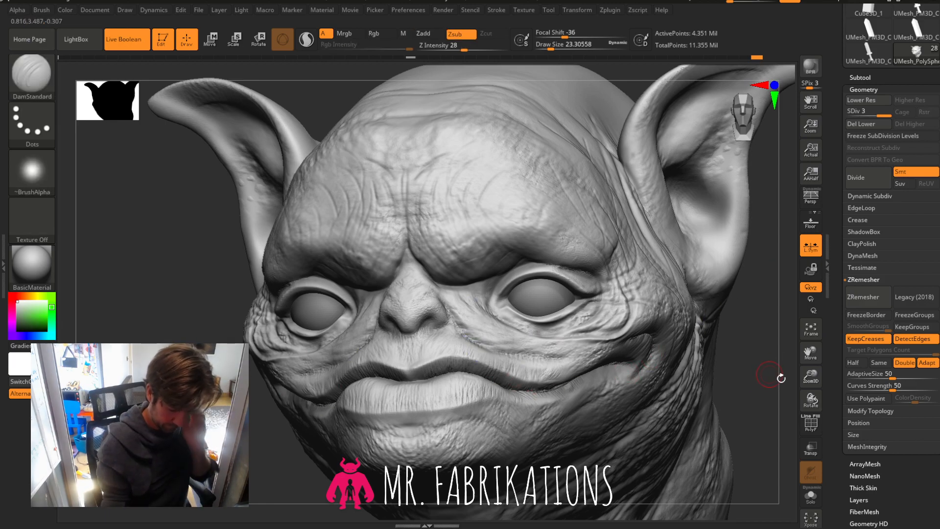
Soften the wrinkles on the middle goblin's face from the brow down to the chin with Smooth Stronger at Draw Size about 172.
drag(812, 376, 800, 313)
mouse_move(742, 323)
mouse_down()
mouse_move(681, 330)
mouse_move(713, 320)
mouse_move(683, 321)
mouse_up()
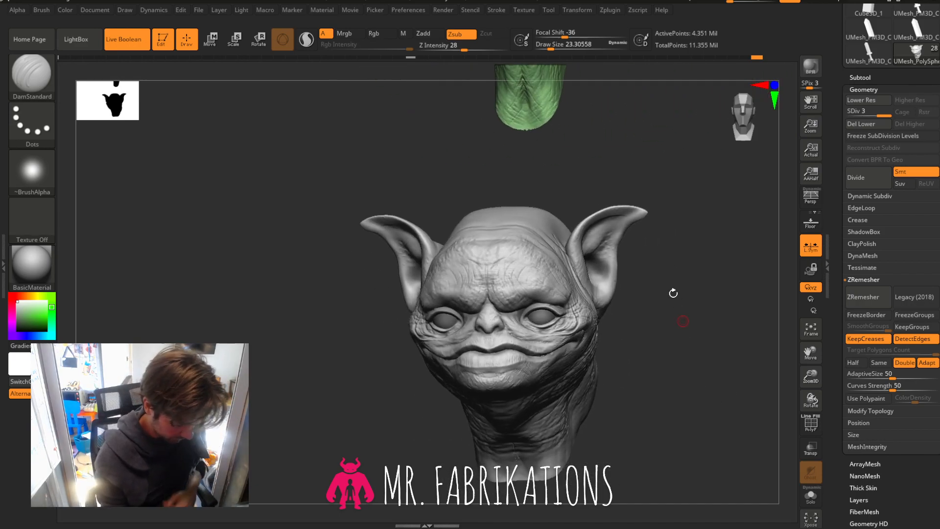
click(564, 47)
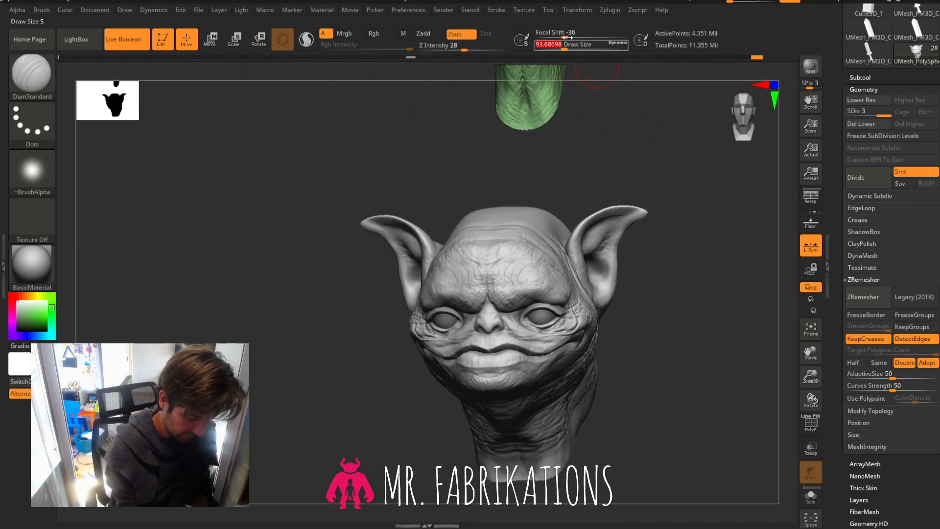
click(573, 46)
shift+drag(516, 297, 498, 289)
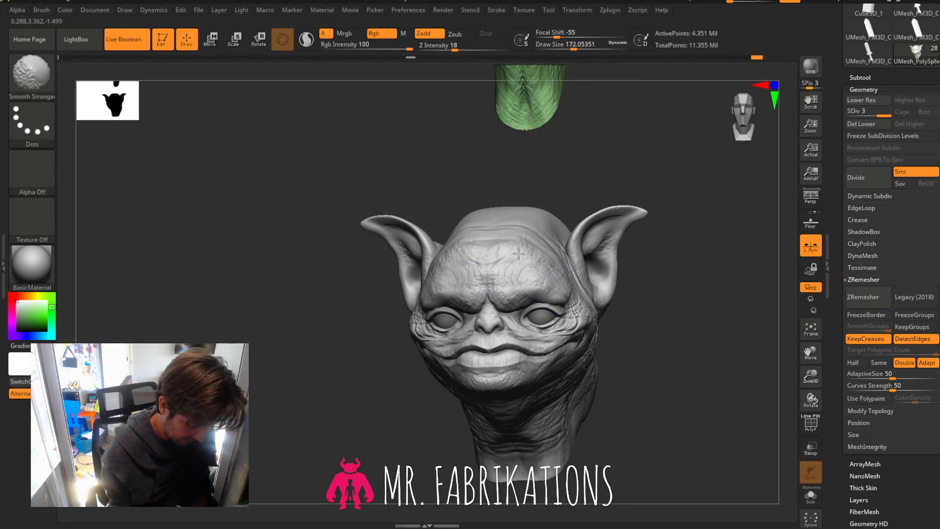
shift+drag(496, 392, 531, 373)
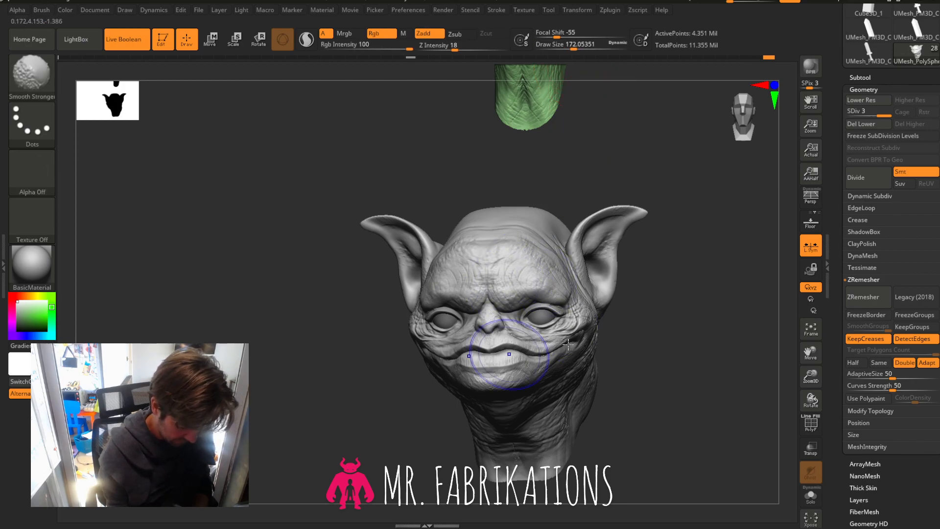
Pick a saturated dark green and fill the middle goblin's head with it.
mouse_move(673, 316)
mouse_down()
mouse_move(723, 314)
mouse_move(640, 313)
mouse_move(657, 301)
mouse_up()
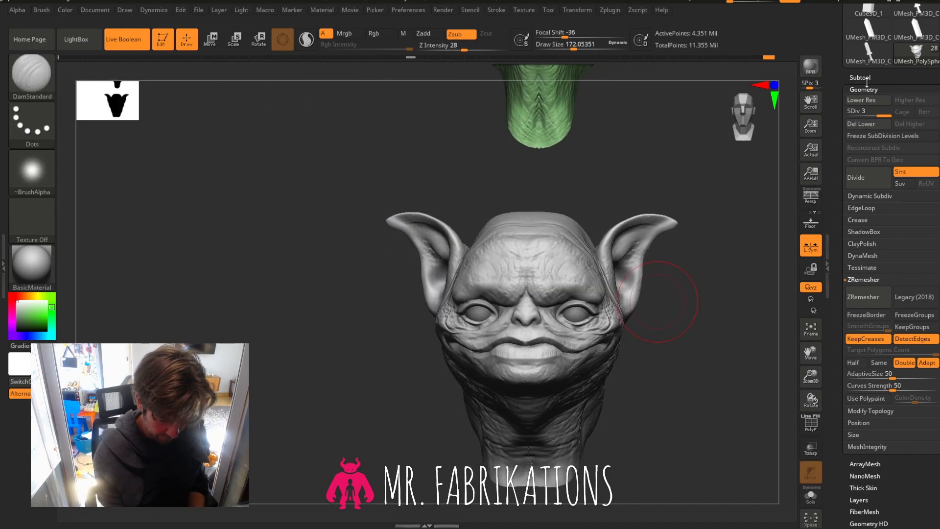
click(36, 316)
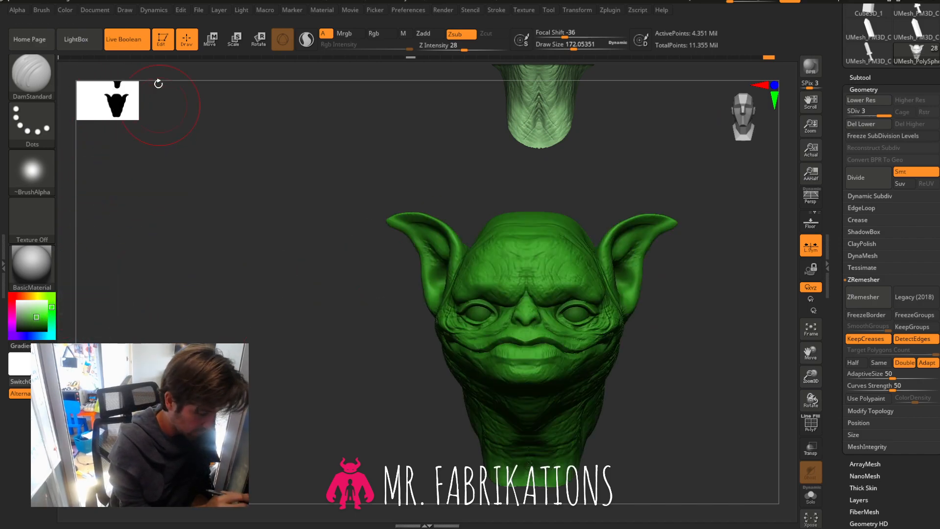
click(66, 12)
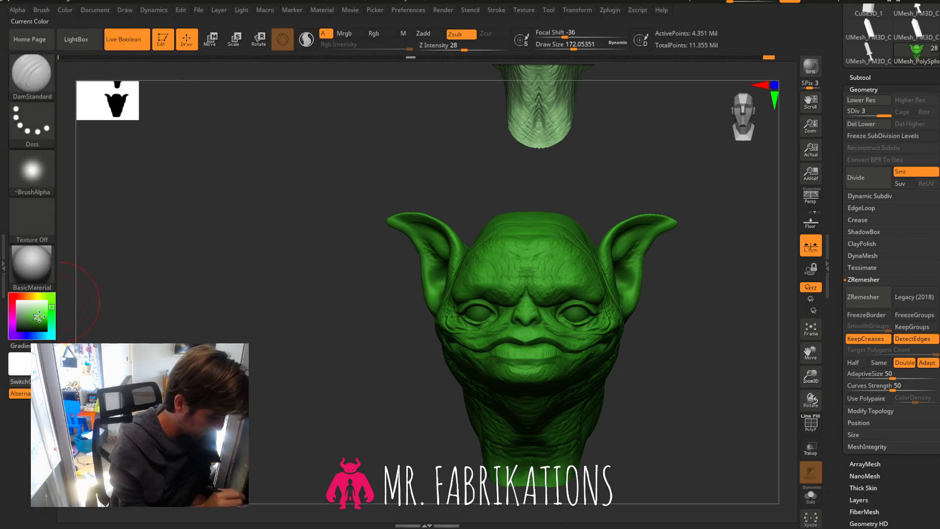
drag(189, 325, 741, 311)
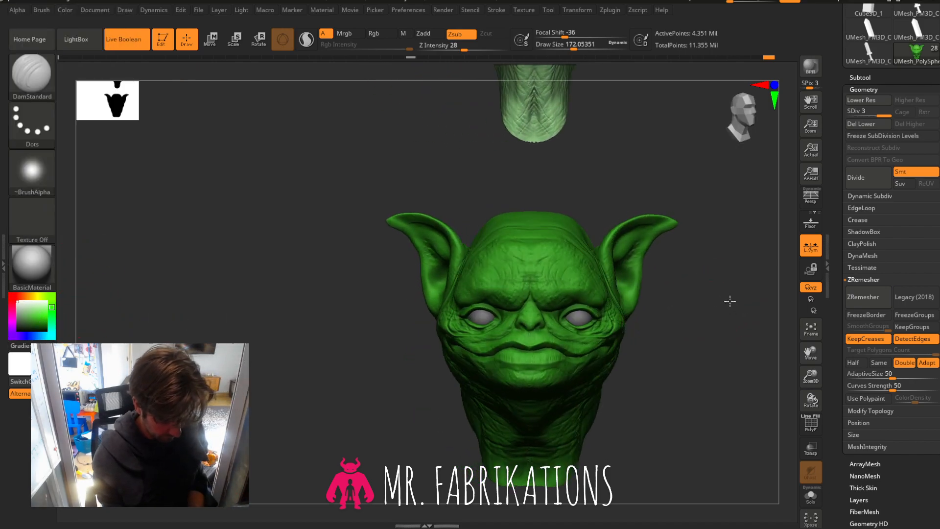
Make the SCARF and TRENCHCOAT subtool folders visible, keeping TEEFSNFINGS shown, to see the stacked goblins together with their clothing.
drag(733, 275, 739, 201)
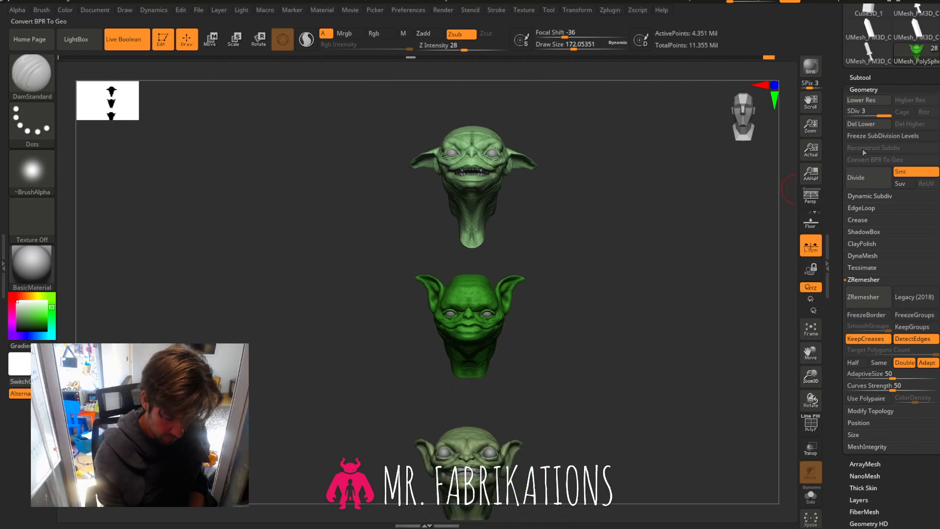
click(861, 78)
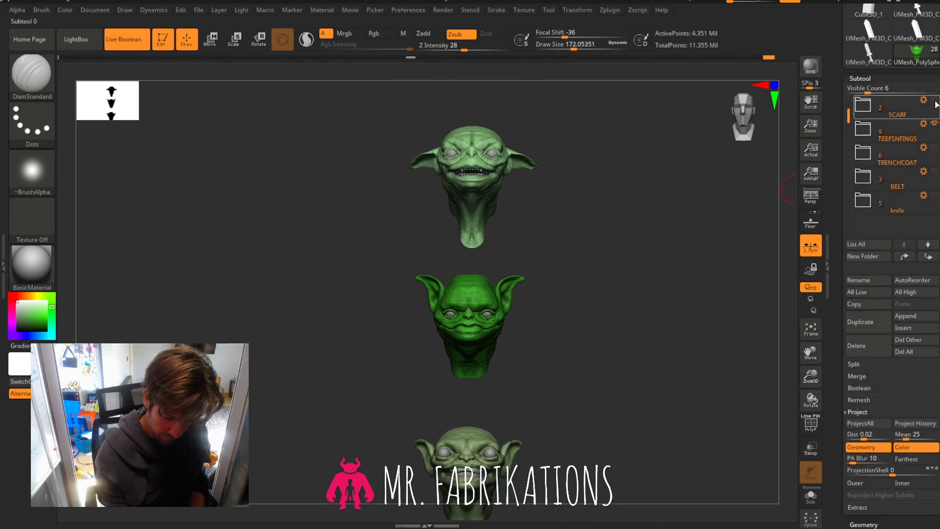
click(934, 99)
click(934, 124)
click(934, 147)
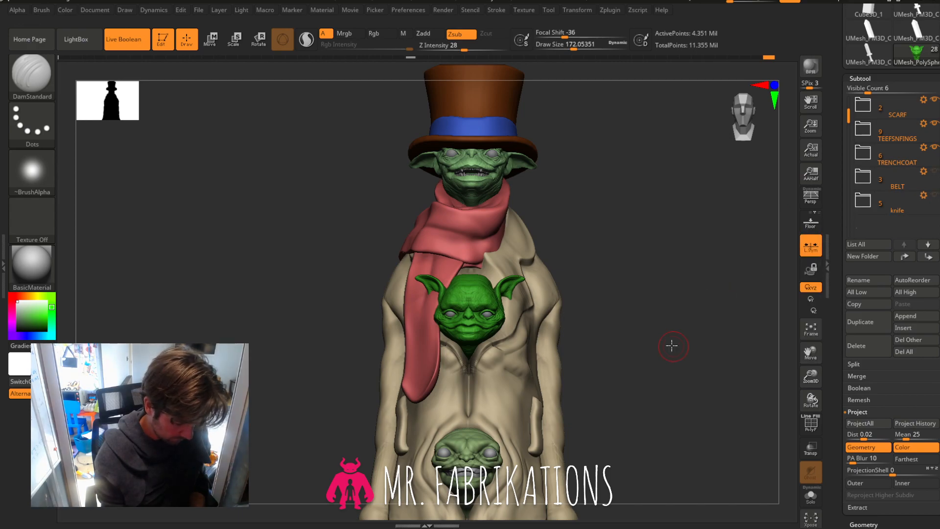
Render the clothed goblin stack with BPR from a front view.
drag(672, 342, 768, 341)
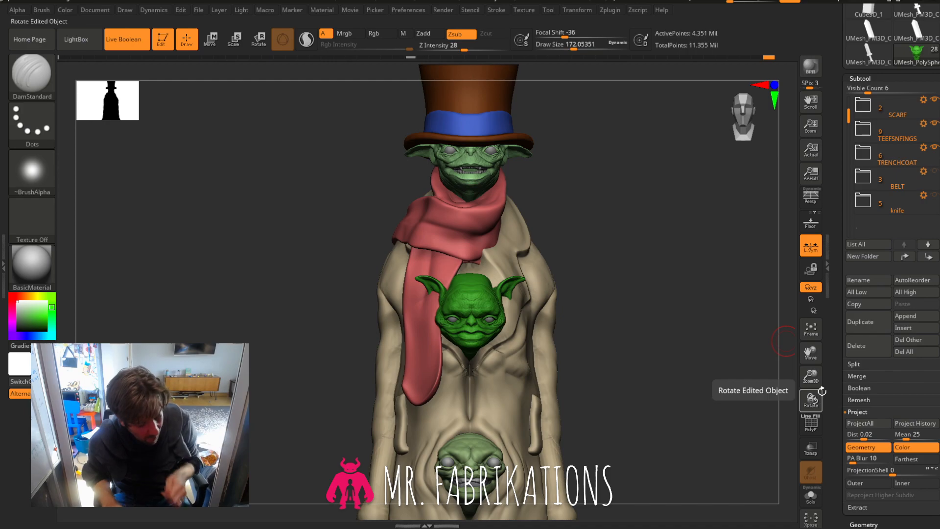
key(shift+r)
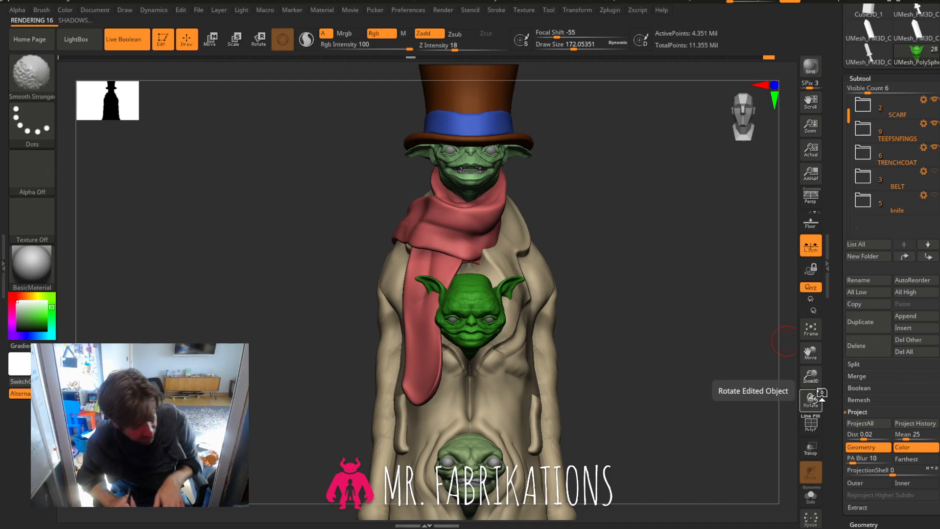